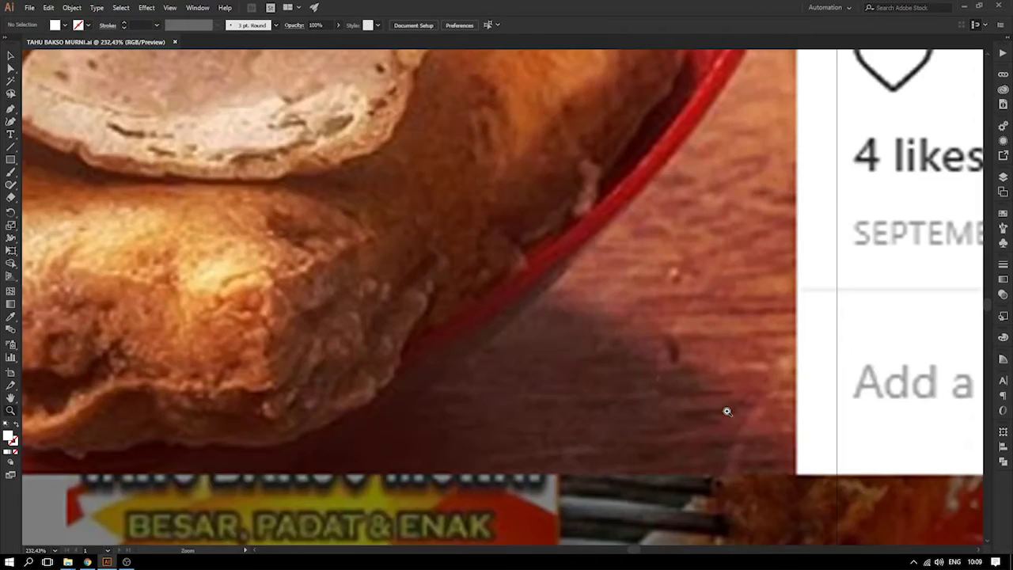
- Start a Pen path on the parsley at the left end of the red bowl in the food photo
key("ctrl+minus")
key("ctrl+minus")
key("ctrl+minus")
key("ctrl+minus")
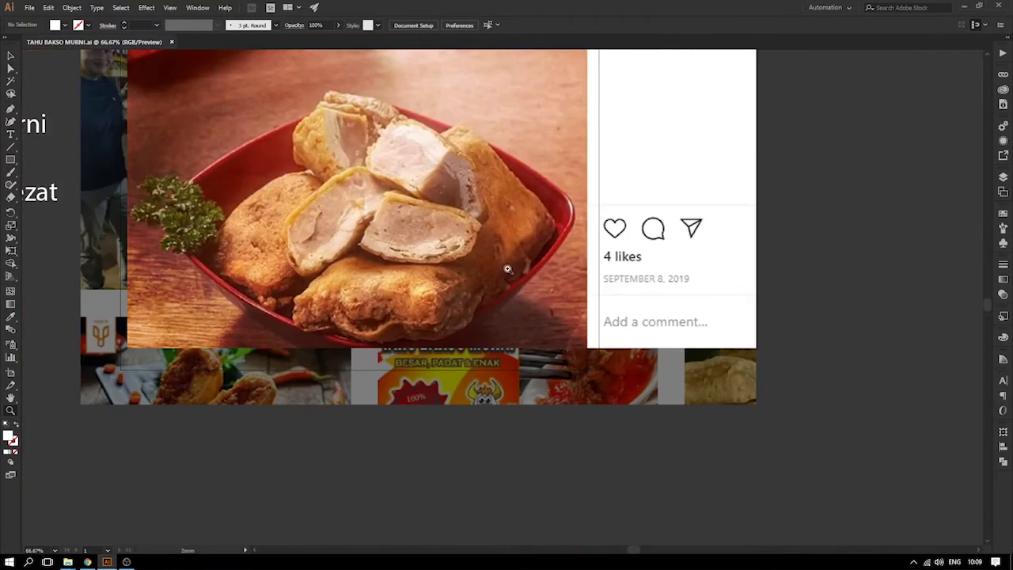
key("ctrl+plus")
left_click_drag(520, 250, 663, 284)
left_click_drag(506, 301, 500, 357)
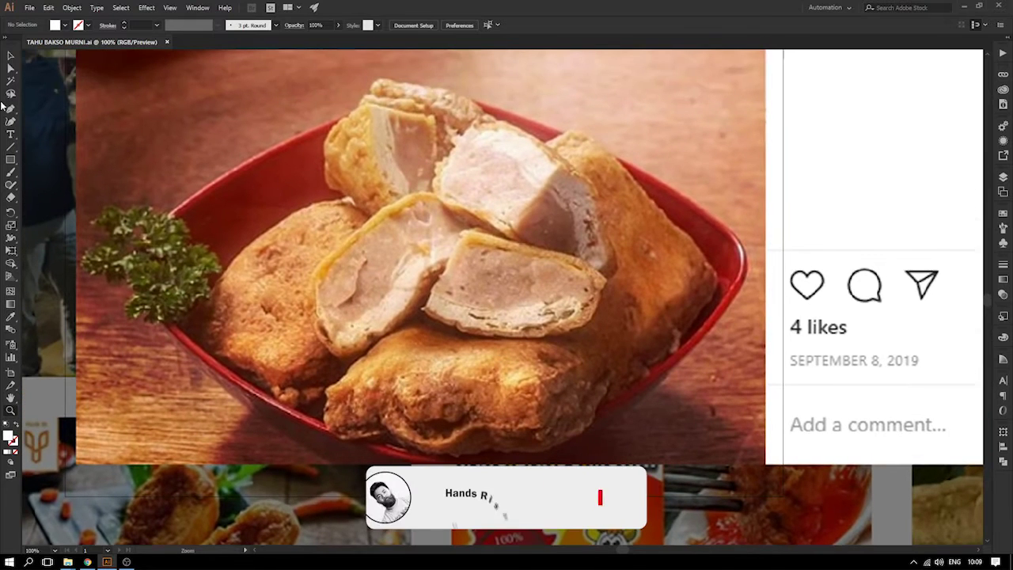
left_click(10, 56)
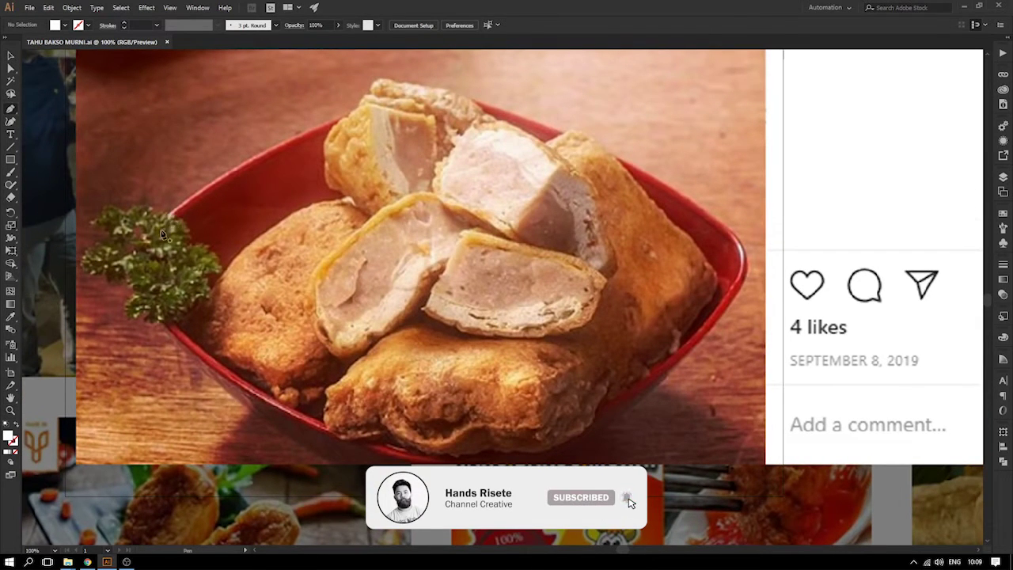
left_click(137, 250)
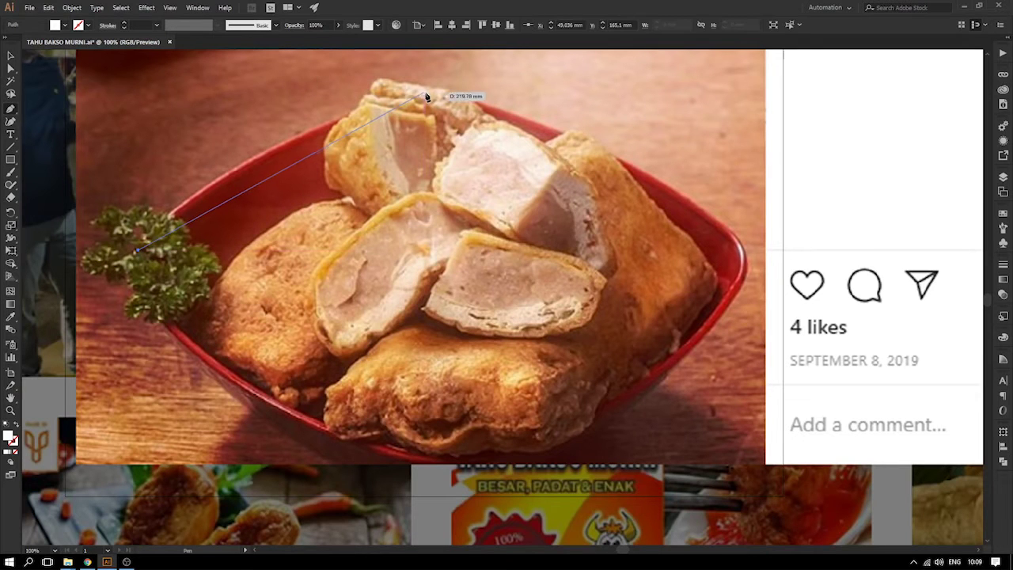
left_click_drag(416, 93, 664, 159)
key("space")
left_click_drag(664, 159, 588, 59)
left_click(10, 56)
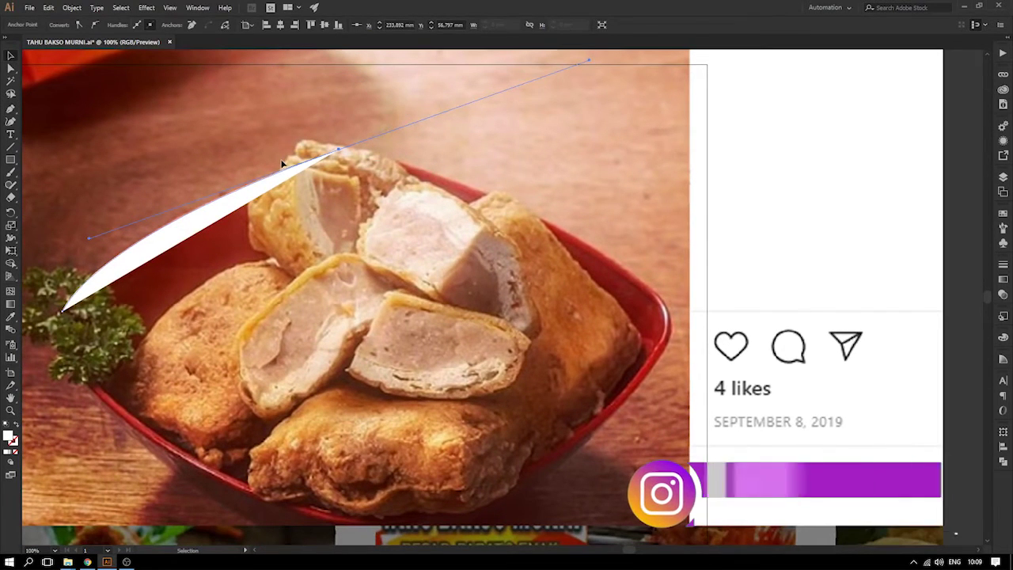
key("ctrl+z")
- Give the path no fill and a 0.5 pt yellow stroke
key("space")
left_click_drag(84, 81, 161, 79)
left_click(65, 26)
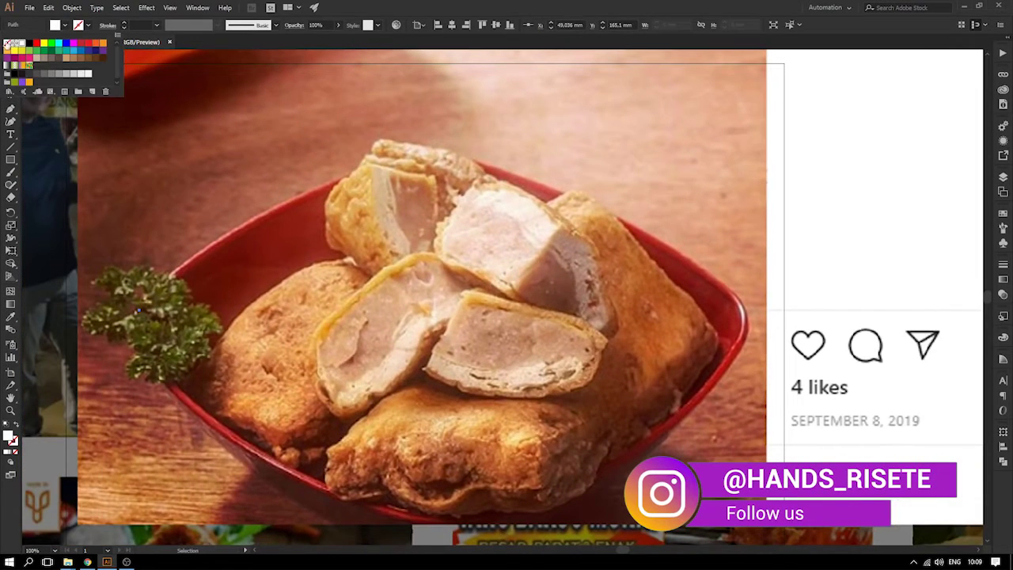
left_click(87, 27)
left_click(87, 26)
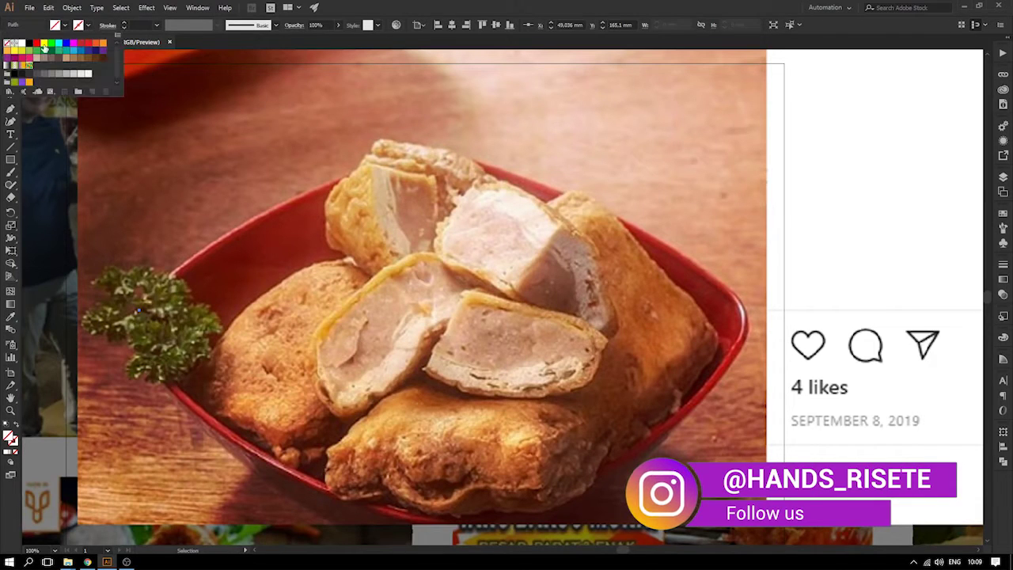
left_click(45, 44)
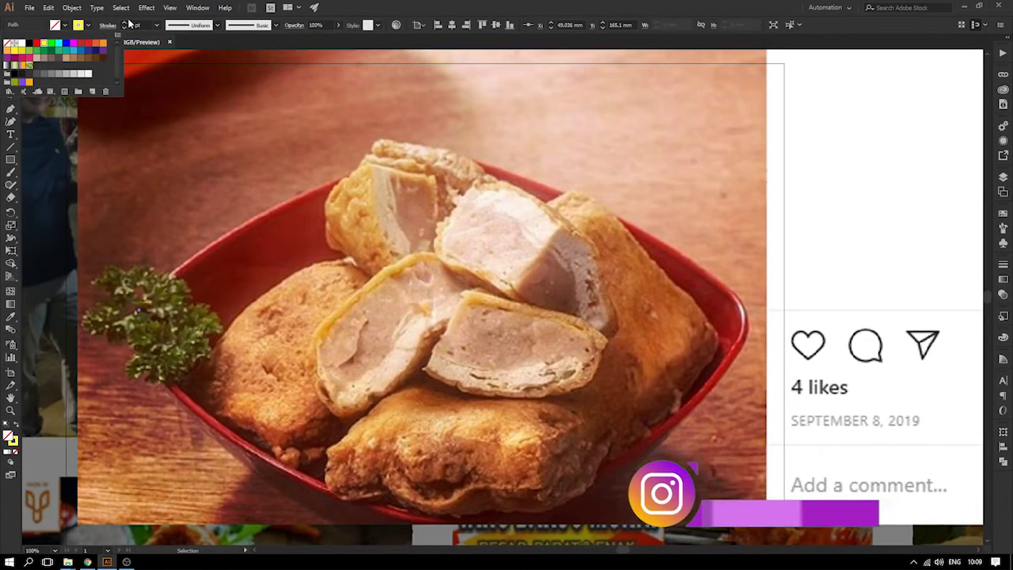
left_click(157, 26)
left_click(169, 47)
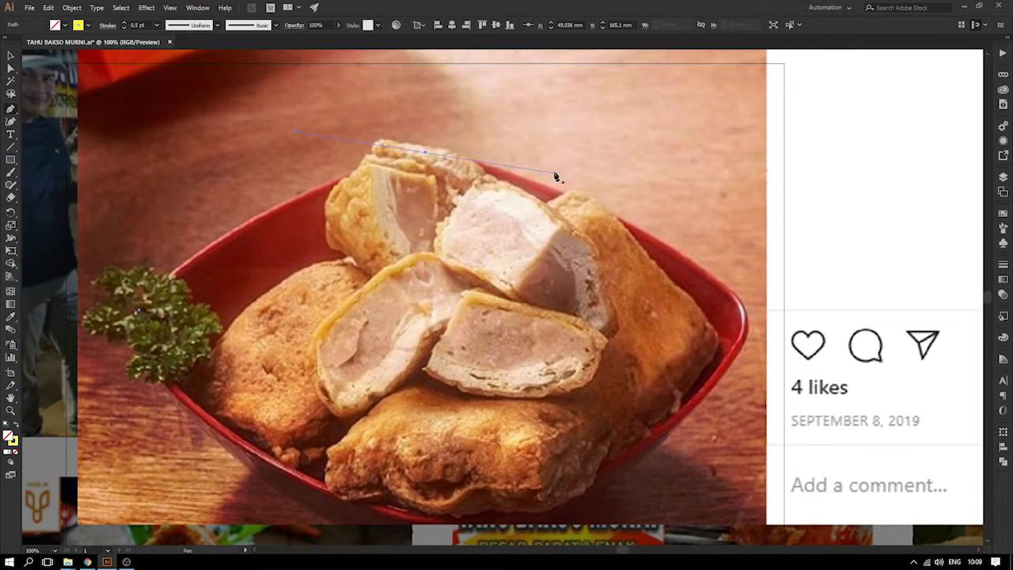
- Trace the bowl's upper rim with the Pen tool from the parsley over the top and around the right corner
left_click_drag(158, 315, 167, 309)
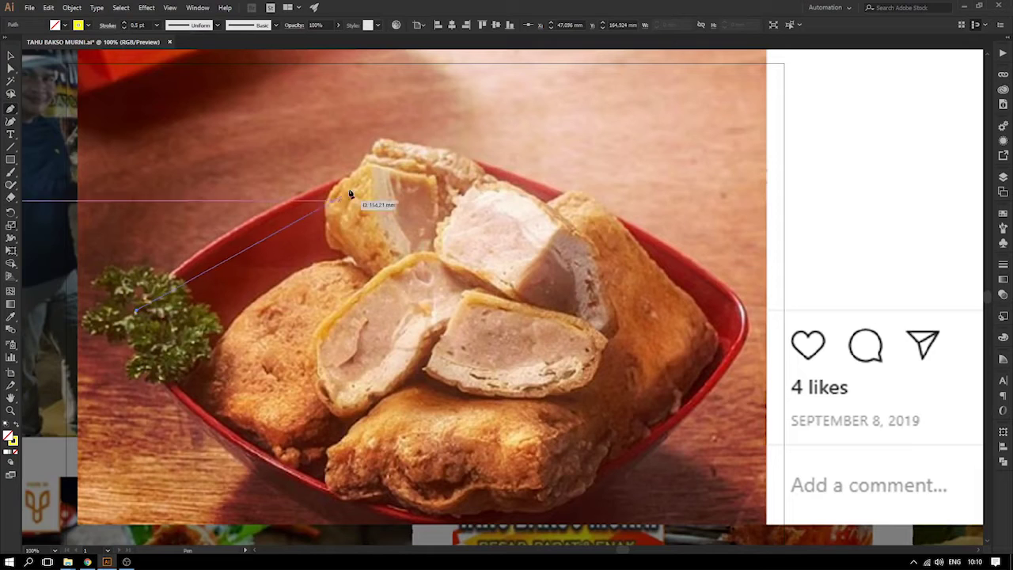
left_click_drag(416, 152, 531, 139)
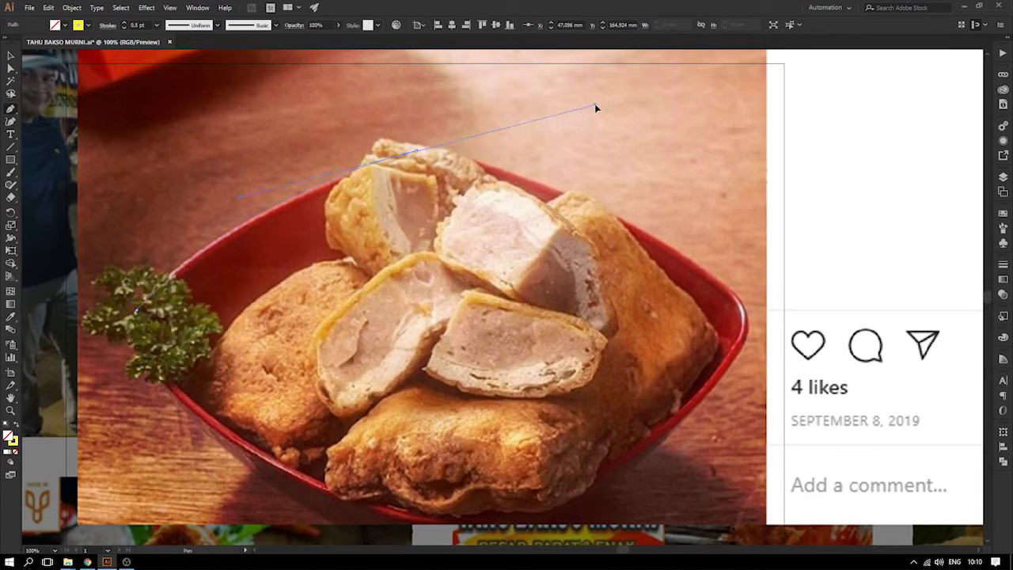
left_click_drag(598, 107, 597, 104)
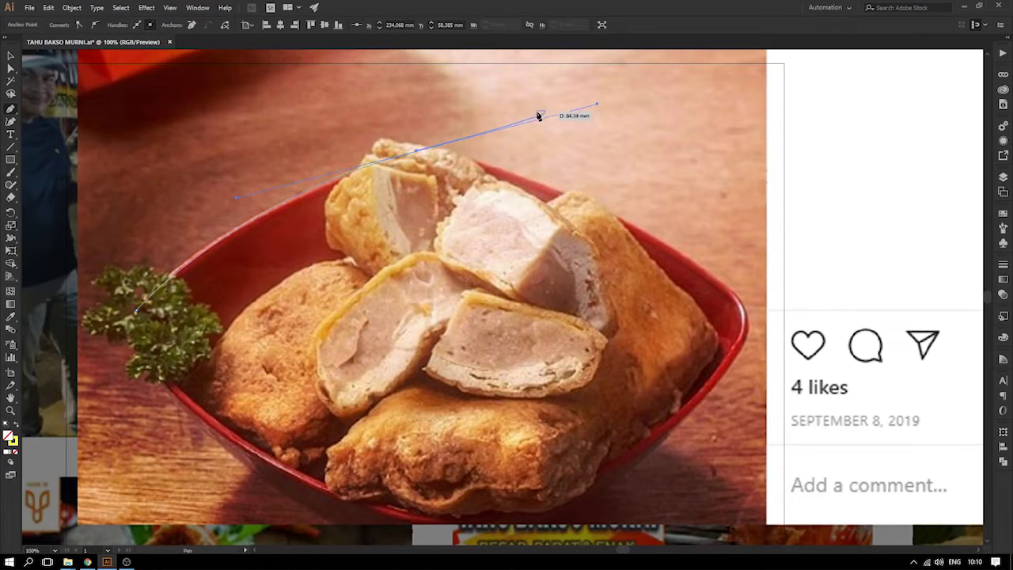
key("ctrl+z")
left_click_drag(421, 151, 678, 122)
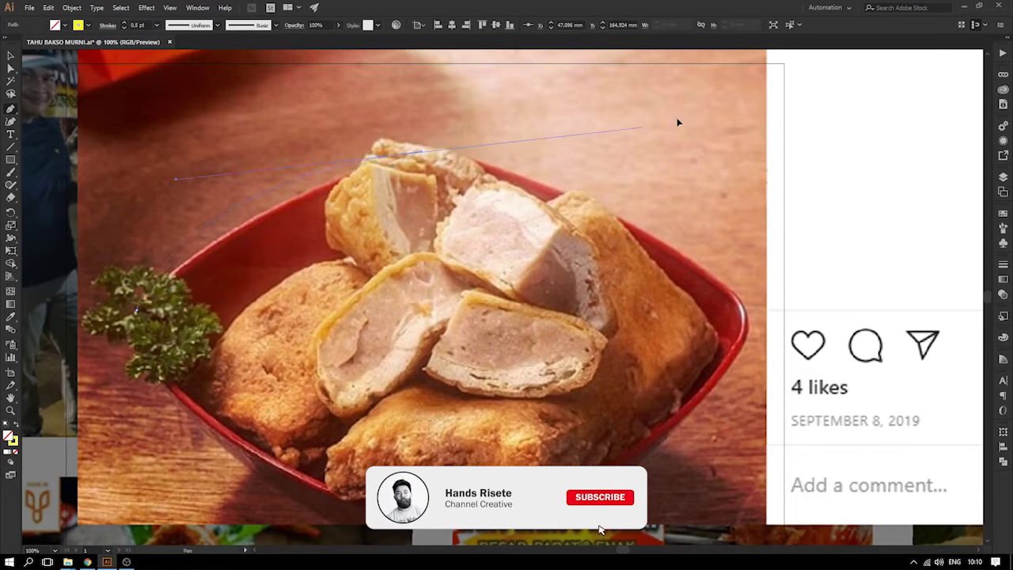
scroll(679, 123, "up", 2)
left_click_drag(601, 173, 634, 152)
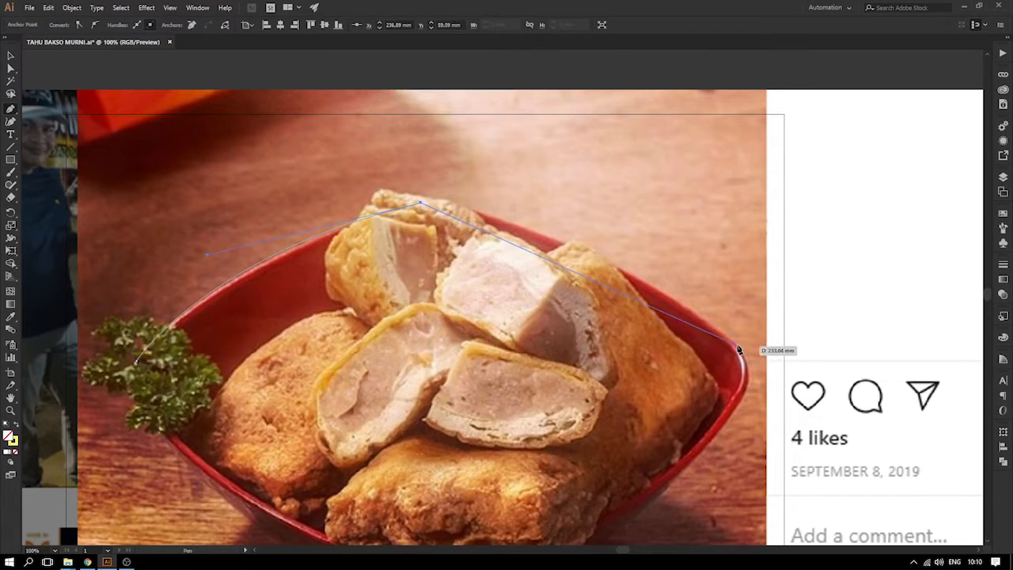
left_click_drag(736, 346, 675, 292)
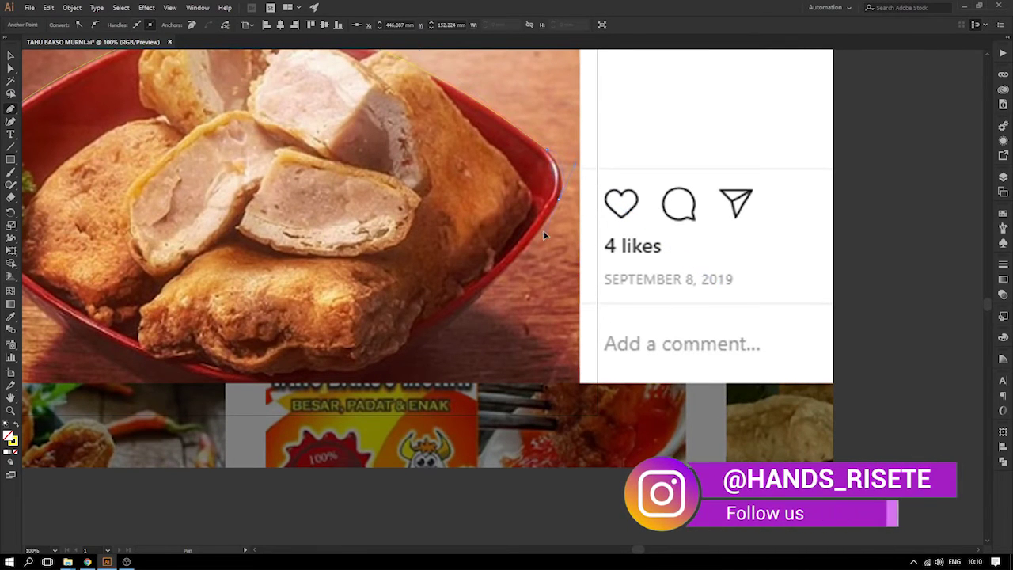
left_click_drag(546, 228, 547, 228)
left_click(559, 198)
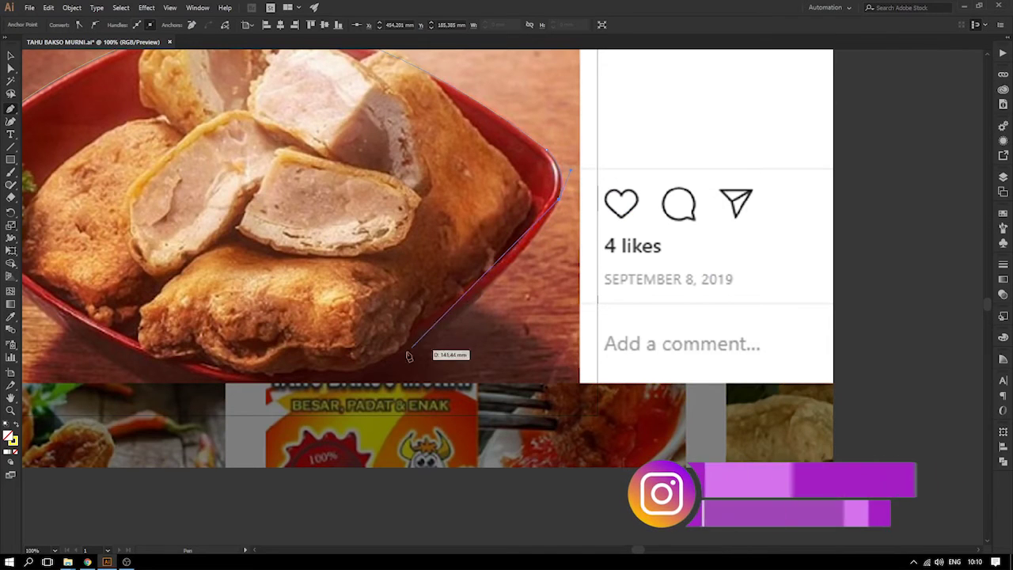
- Trace the bowl's lower rim from the right corner back to the left and close the path on the parsley
left_click_drag(295, 381, 95, 432)
left_click_drag(262, 377, 553, 305)
left_click_drag(466, 298, 397, 266)
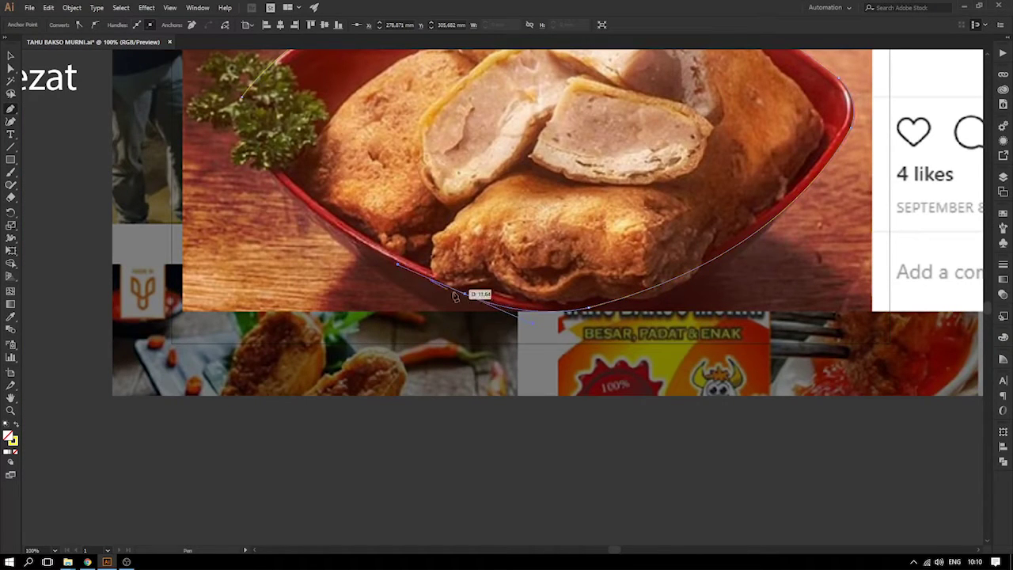
left_click(466, 295)
left_click_drag(454, 345, 536, 468)
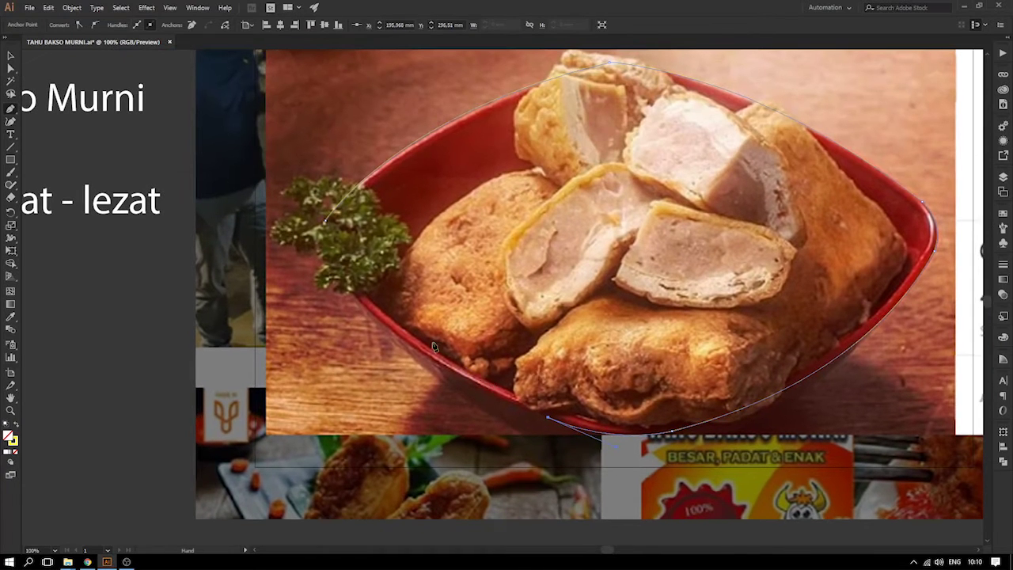
left_click_drag(297, 198, 340, 284)
left_click(342, 278)
left_click(325, 221)
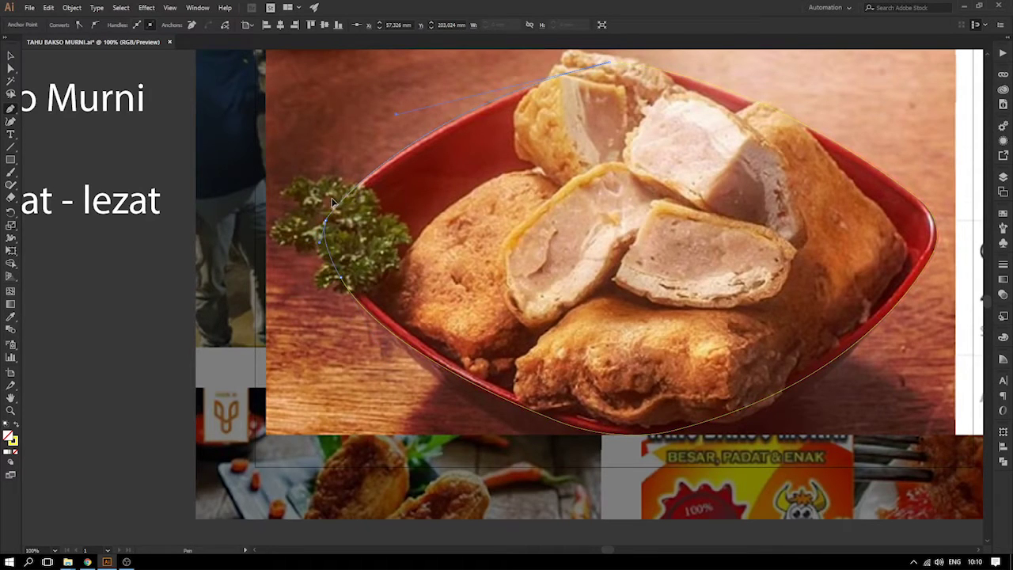
key("v")
- Draw a second closed Pen shape around the bowl's dark underside, extending below the photo and overlapping the rim outline
left_click_drag(692, 243, 465, 282)
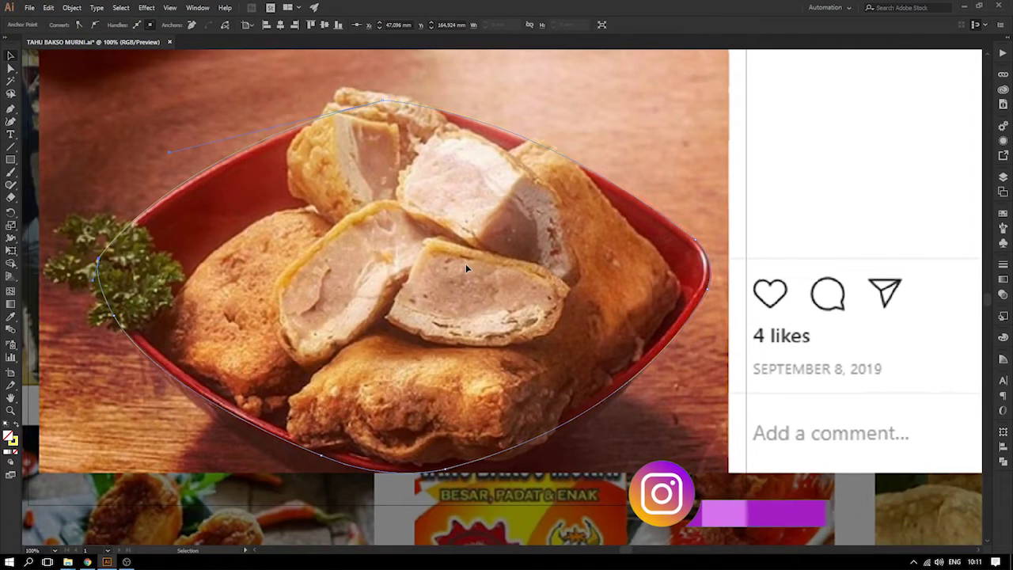
scroll(449, 269, "down", 1)
scroll(448, 269, "left", 1)
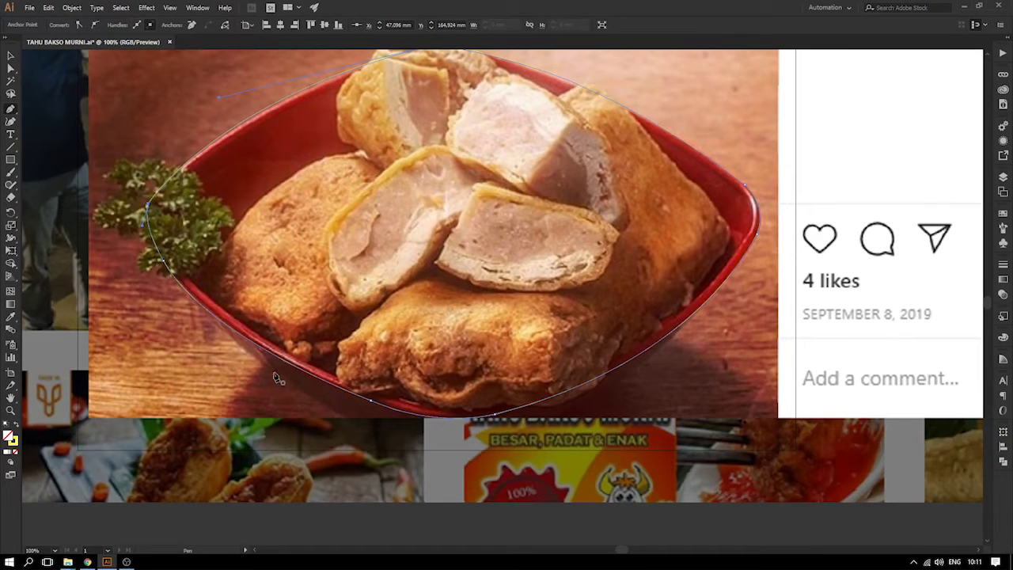
left_click_drag(269, 372, 718, 339)
left_click_drag(600, 402, 710, 305)
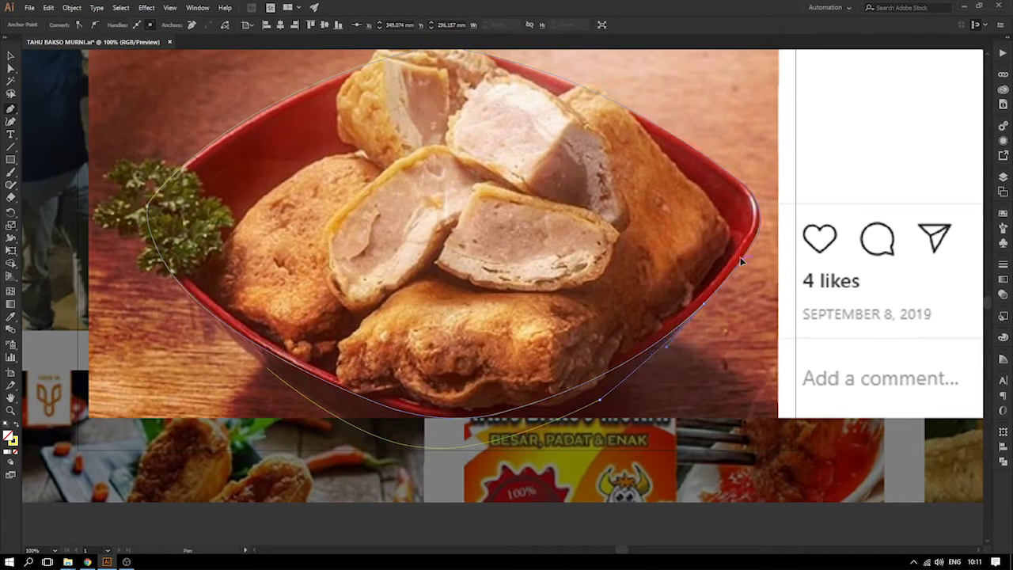
left_click_drag(759, 240, 163, 212)
mouse_move(268, 371)
left_mouse_down()
mouse_move(380, 425)
mouse_move(372, 449)
mouse_move(402, 473)
left_mouse_up()
left_click(11, 56)
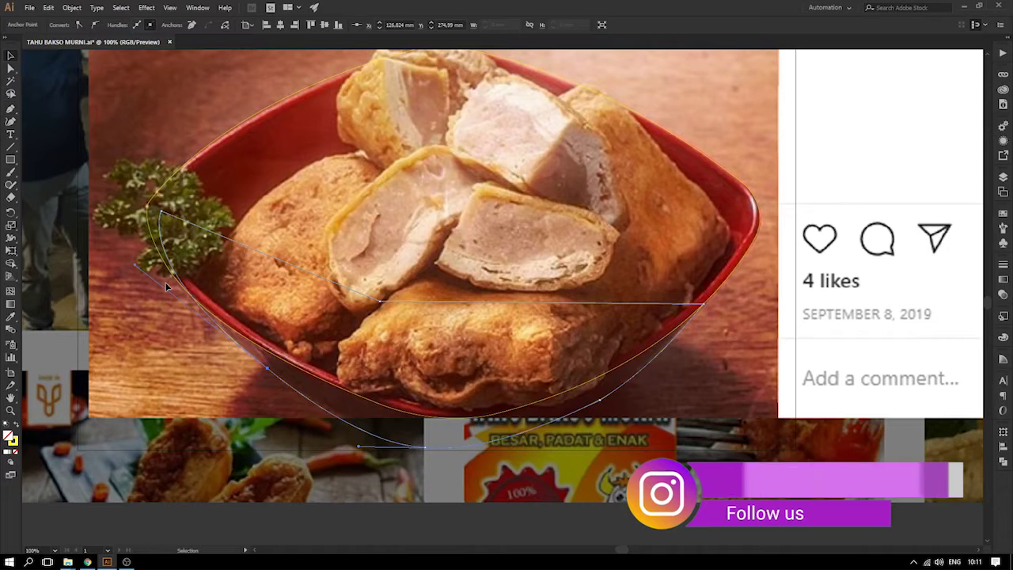
left_click(1003, 450)
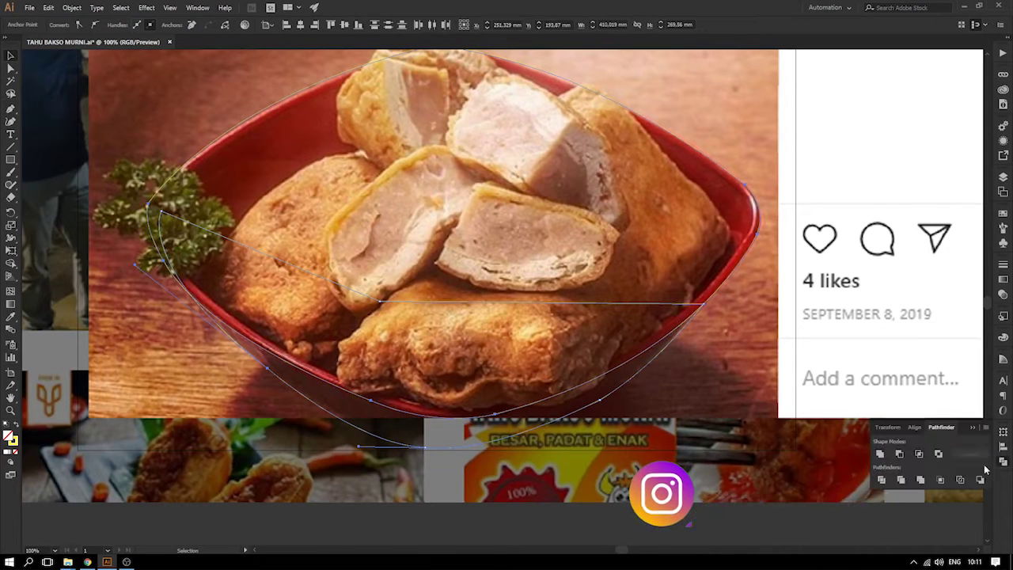
left_click(900, 454)
key("ctrl+z")
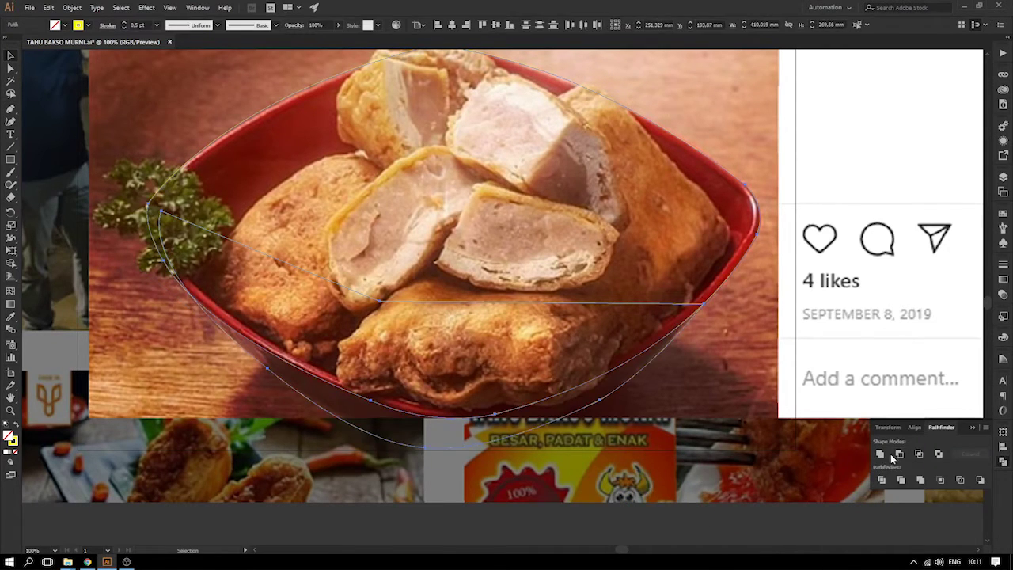
left_click(982, 480)
- Remove the part of the underside shape that overlaps the rim outline with the Shape Builder tool
key("v")
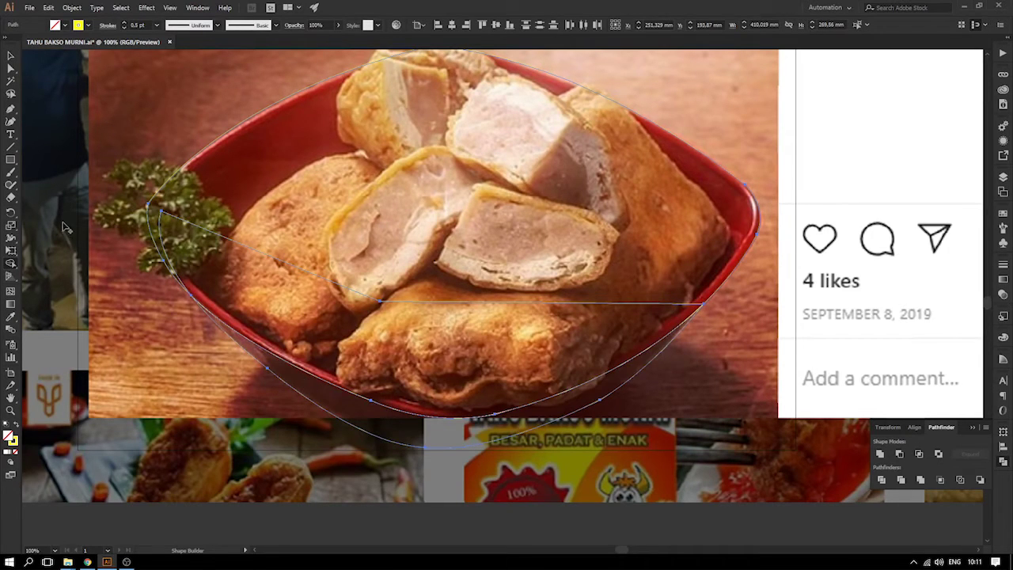
left_click(200, 224)
left_click(224, 229)
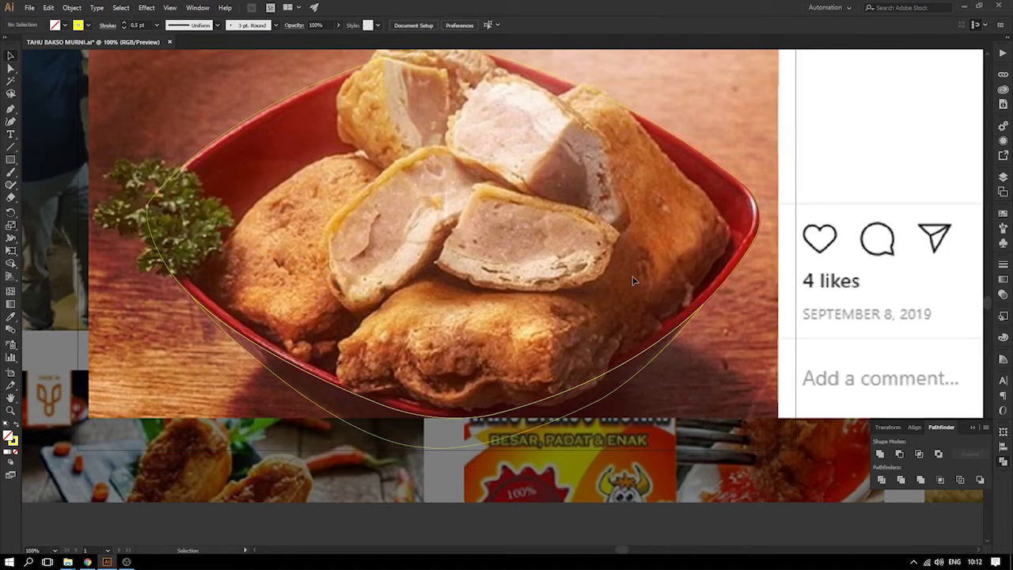
left_click_drag(684, 337, 651, 373)
key("ctrl+z")
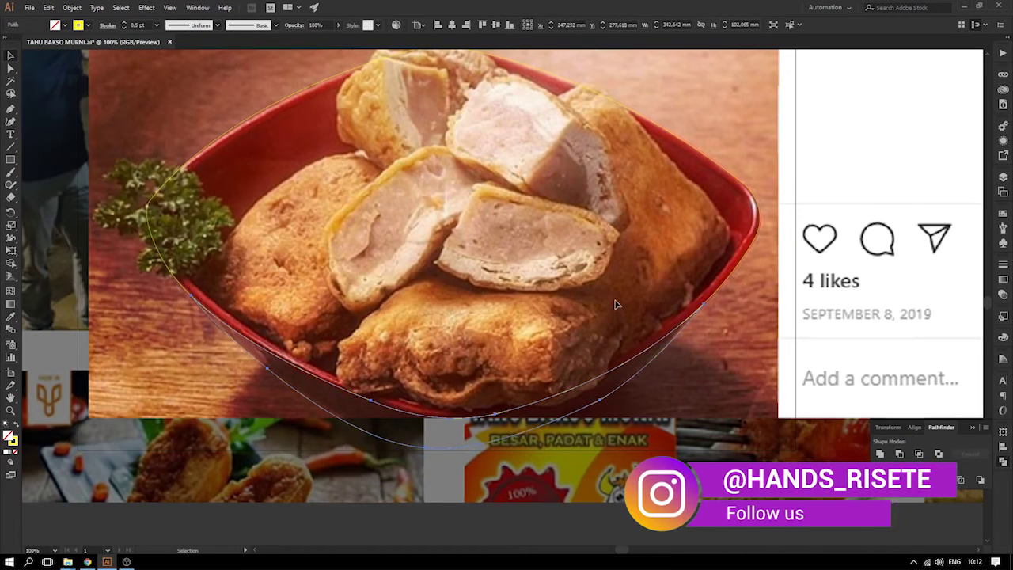
- Trace the left side and upper edge of the front fried tofu piece with a new Pen path
left_click_drag(617, 264, 607, 284)
left_click_drag(510, 399, 662, 469)
key("ctrl+minus")
key("ctrl+minus")
key("ctrl+minus")
key("ctrl+minus")
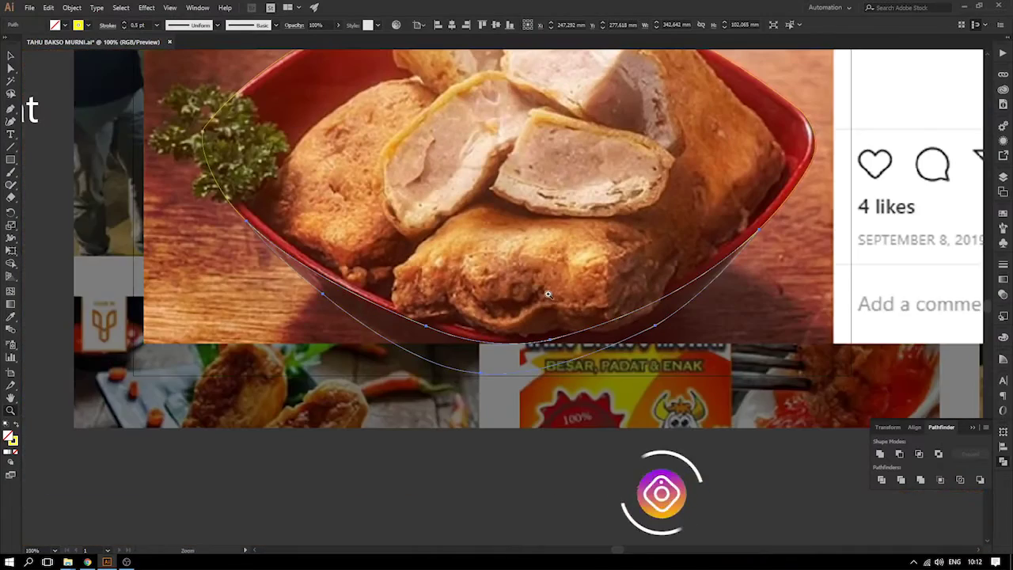
left_click_drag(547, 294, 454, 321)
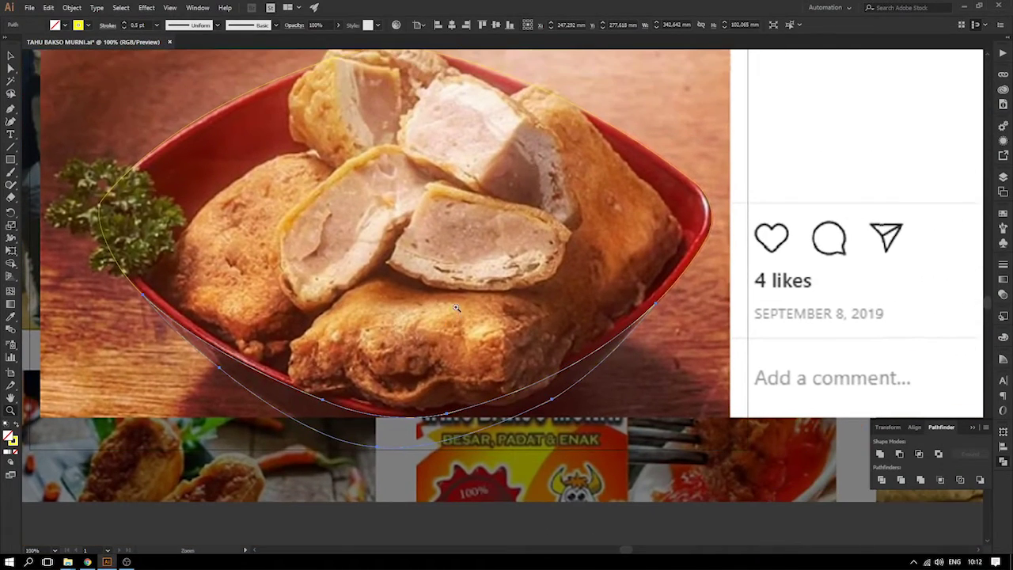
left_click_drag(577, 427, 578, 427)
key("ctrl+minus")
key("ctrl+minus")
key("ctrl+minus")
key("ctrl+minus")
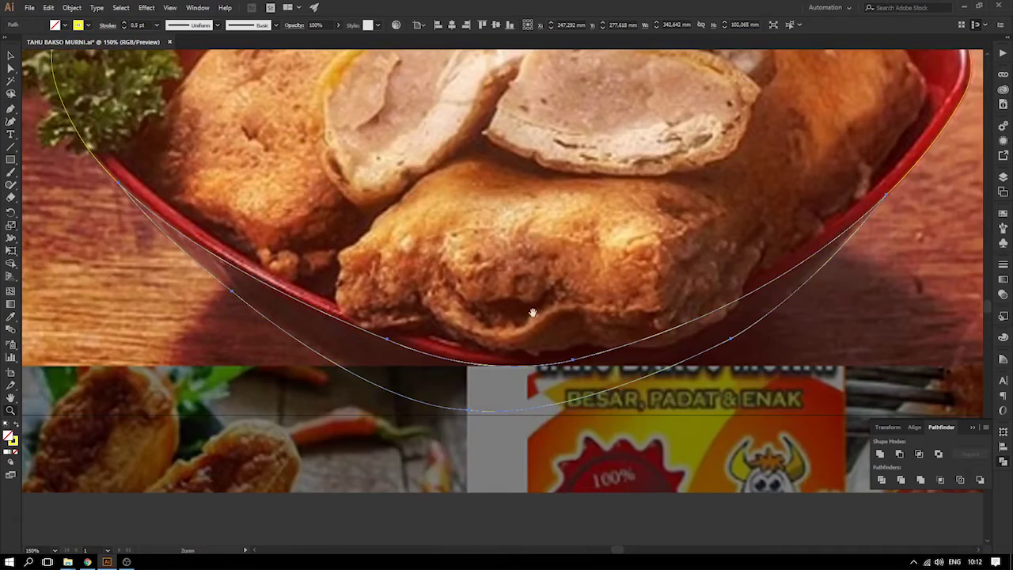
left_click_drag(533, 313, 371, 324)
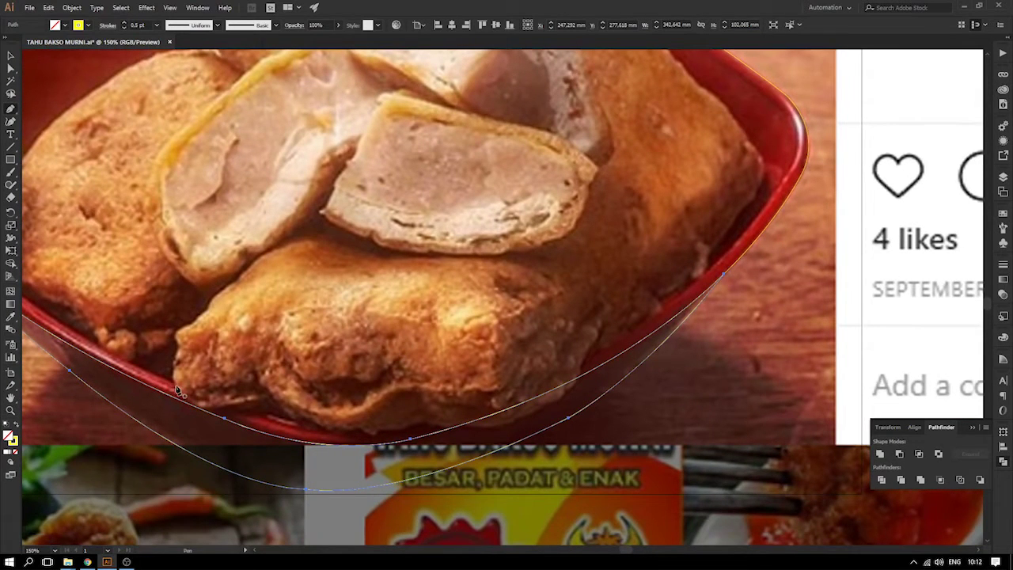
left_click(236, 410)
left_click_drag(176, 383, 328, 233)
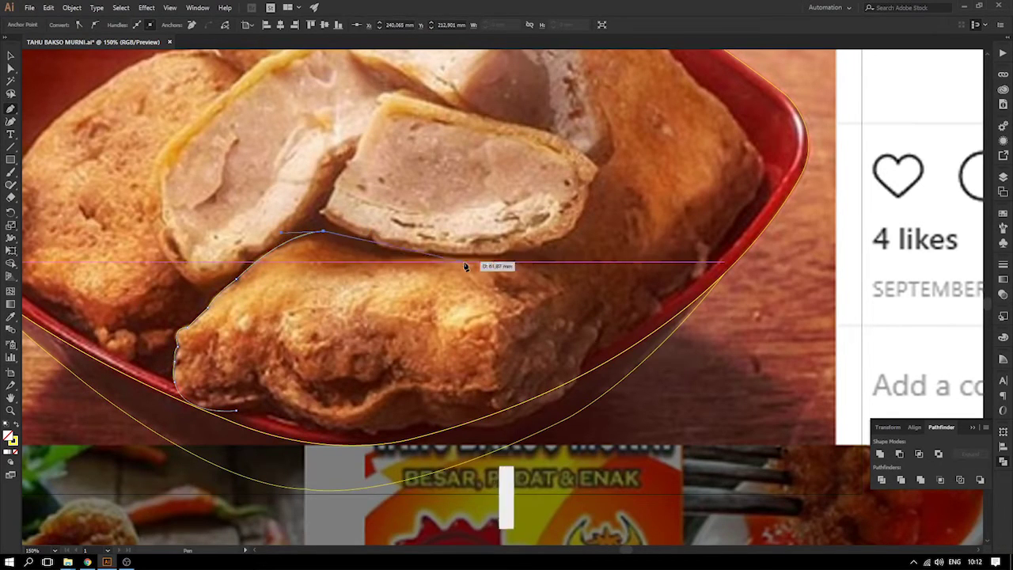
left_click_drag(561, 262, 615, 275)
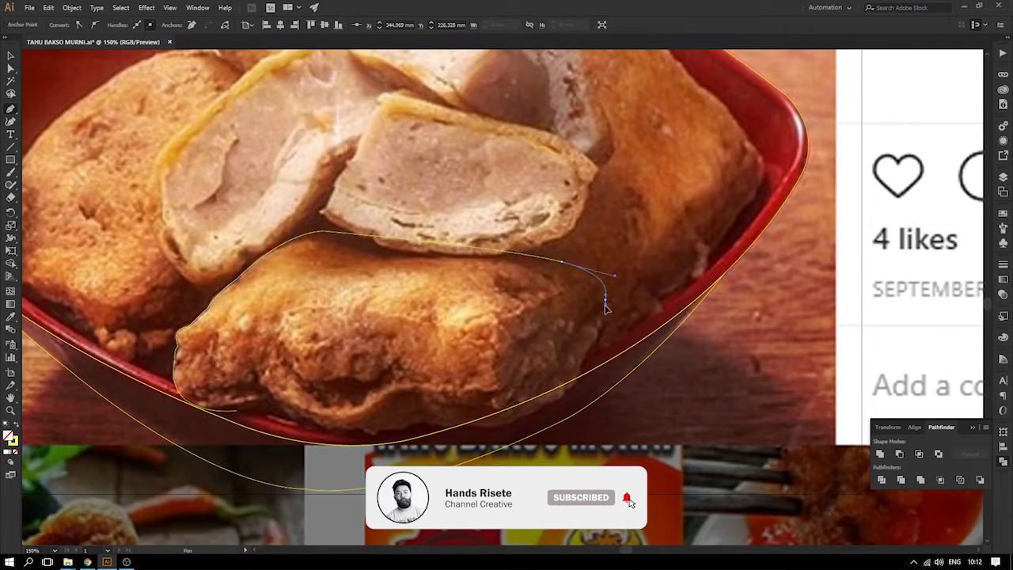
- Continue the front tofu piece's outline down its right side and along its bumpy lower edge, and close the path
left_click_drag(611, 315, 583, 379)
left_click(605, 300)
left_click(601, 333)
left_click(583, 363)
left_click_drag(509, 422, 359, 438)
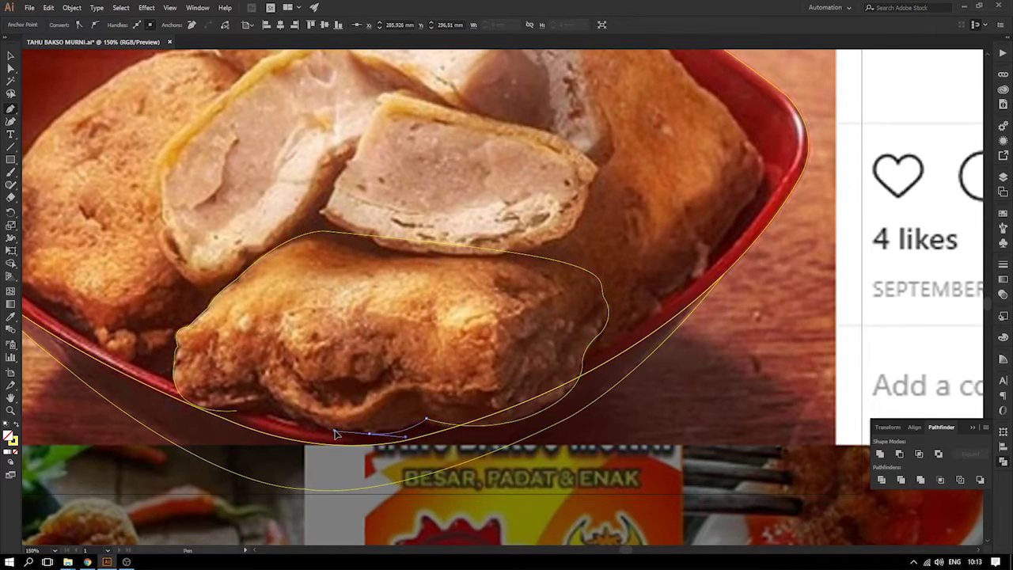
left_click_drag(336, 434, 214, 420)
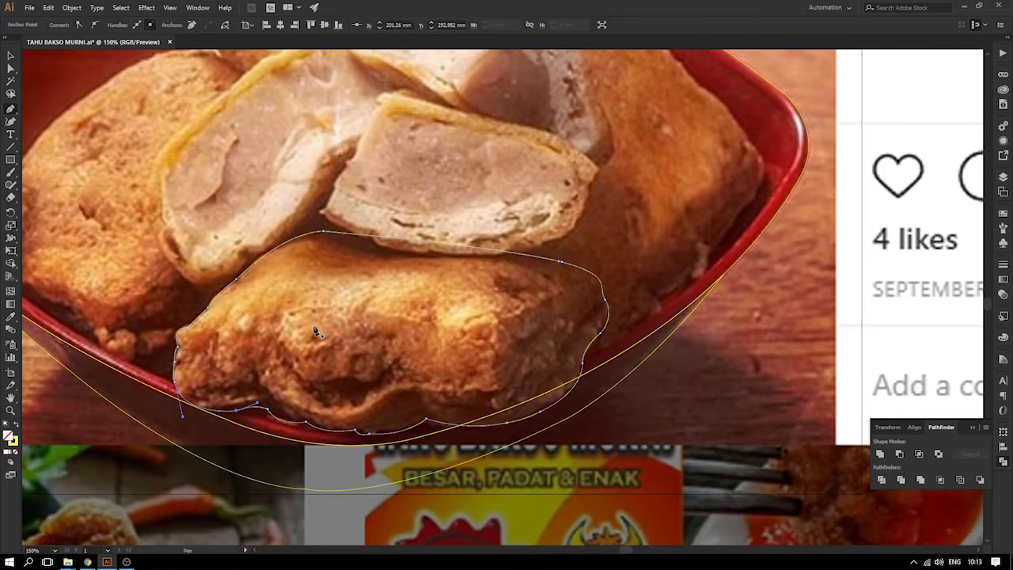
- Trace a closed Pen path around the cut tofu half lying directly above the front piece
key("space")
left_click_drag(328, 289, 342, 324)
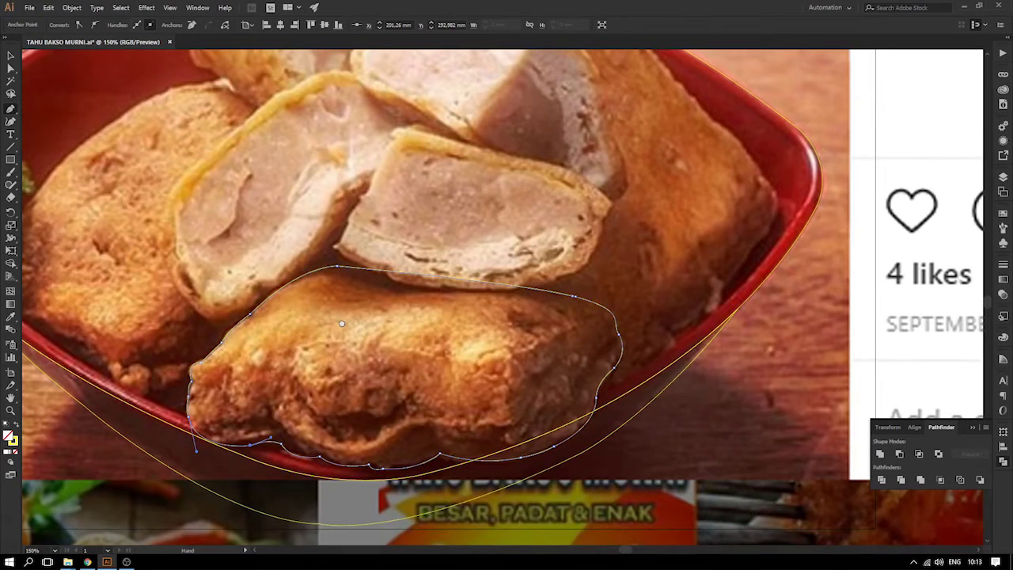
left_click_drag(342, 325, 340, 380)
left_click_drag(344, 291, 348, 303)
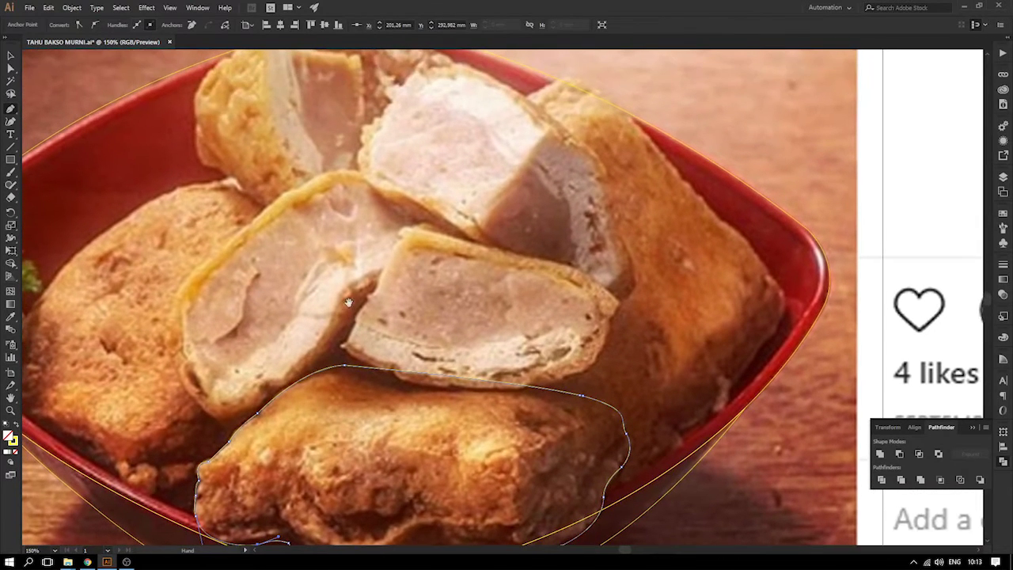
left_click(344, 346)
left_click_drag(366, 306, 611, 336)
left_click_drag(574, 376, 361, 366)
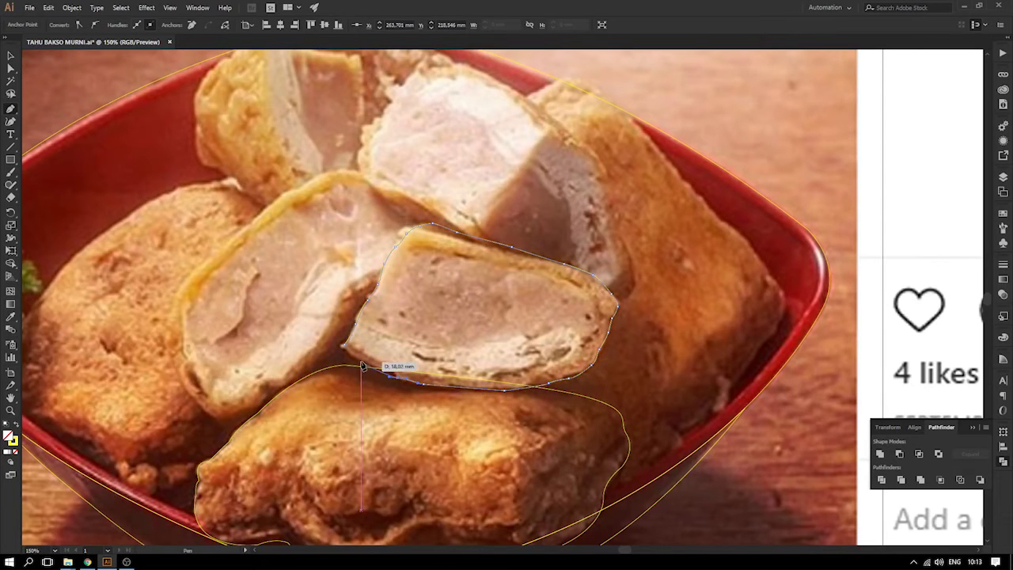
- Start a Pen path on the tilted cut tofu half left of centre, tracing its left side and upper edge
left_click_drag(372, 301, 418, 283)
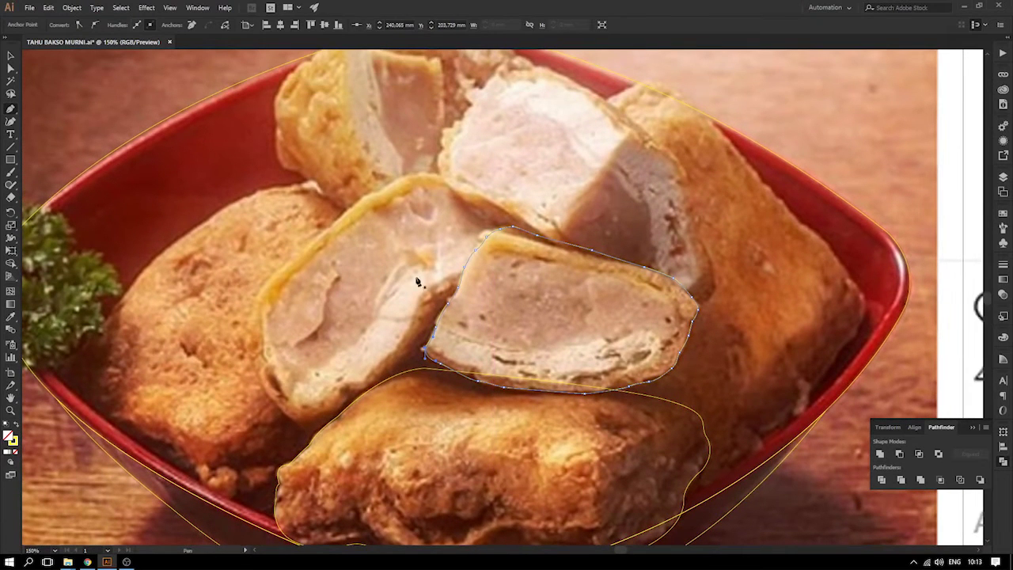
left_click(271, 403, "ctrl")
left_click(272, 398)
left_click_drag(260, 381, 264, 366)
key("ctrl+z")
left_click(266, 363)
left_click_drag(260, 303, 295, 261)
key("ctrl+z")
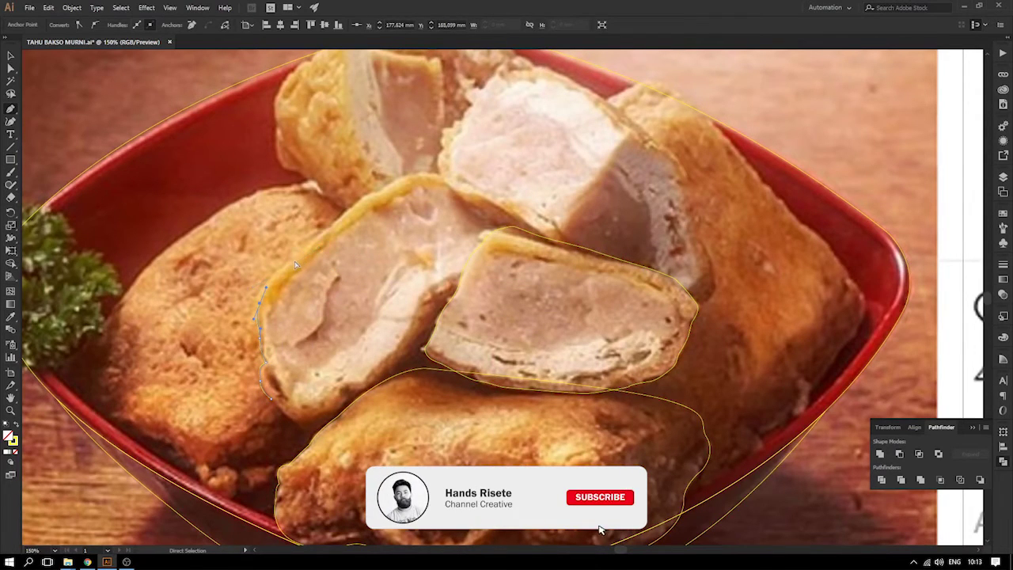
key("ctrl+z")
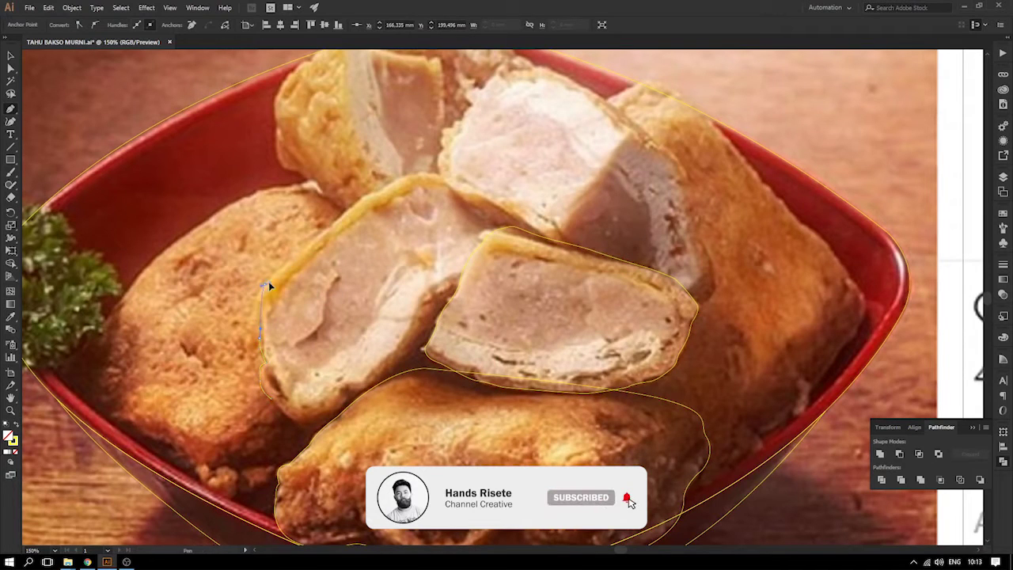
left_click_drag(280, 281, 329, 228)
left_click_drag(402, 182, 424, 180)
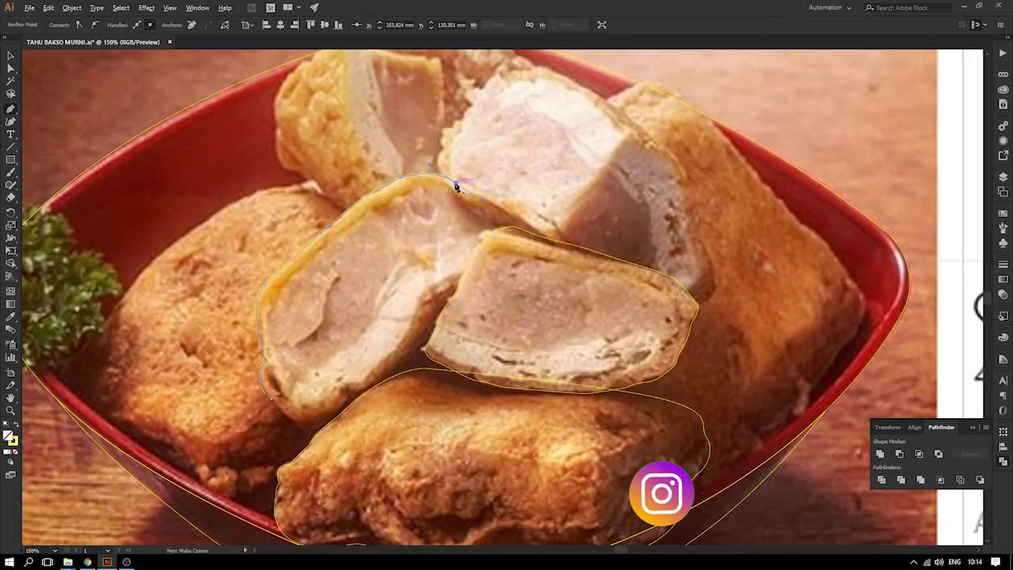
- Run the tilted half's outline beneath the neighbouring cut piece and along its lower edge, and close the path
left_click(502, 236)
mouse_move(519, 236)
left_mouse_down()
mouse_move(518, 248)
mouse_move(529, 239)
left_mouse_up()
left_click(518, 234)
left_click_drag(446, 315, 408, 327)
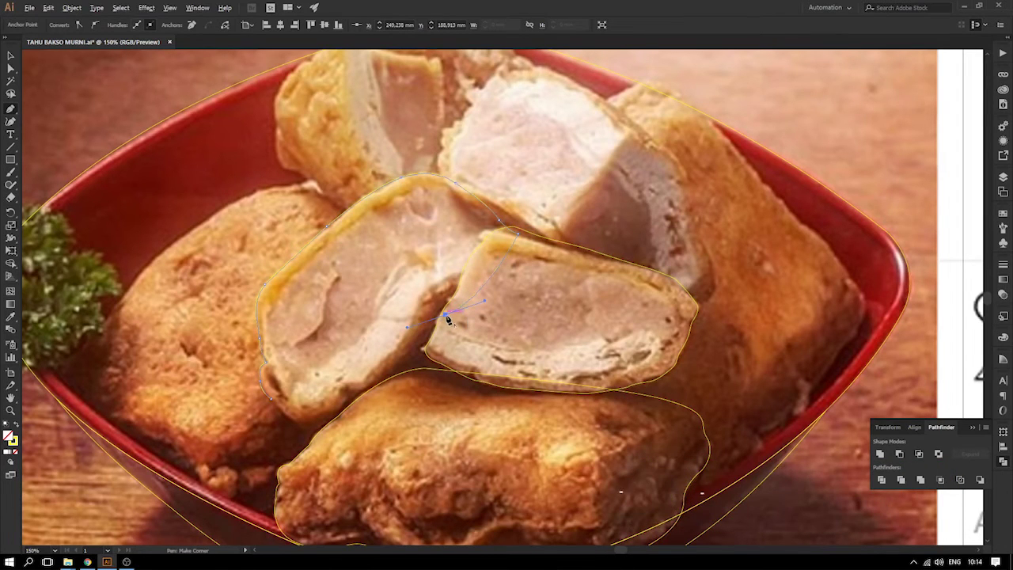
left_click_drag(414, 367, 360, 386)
left_click(387, 375)
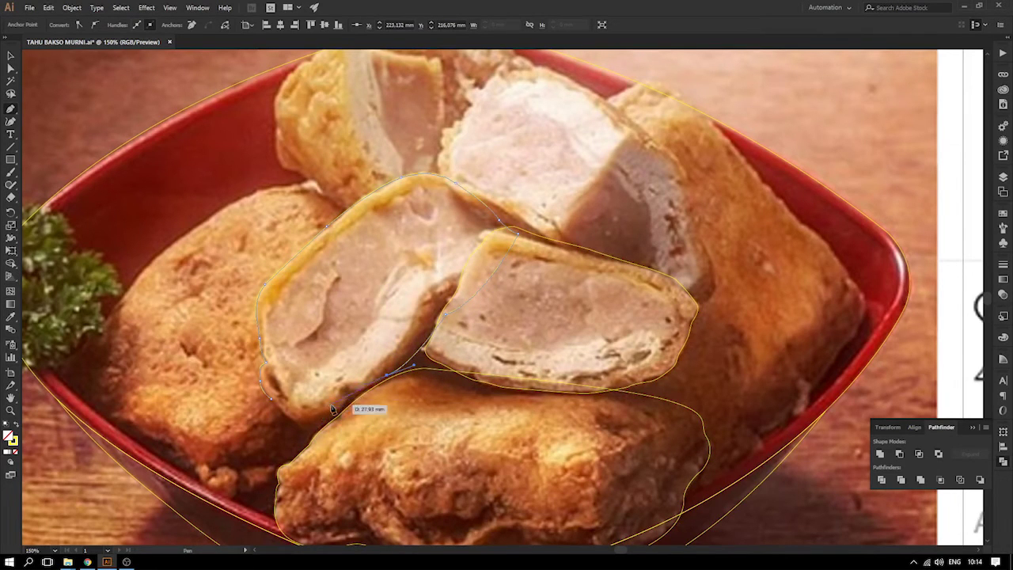
left_click_drag(314, 433, 295, 433)
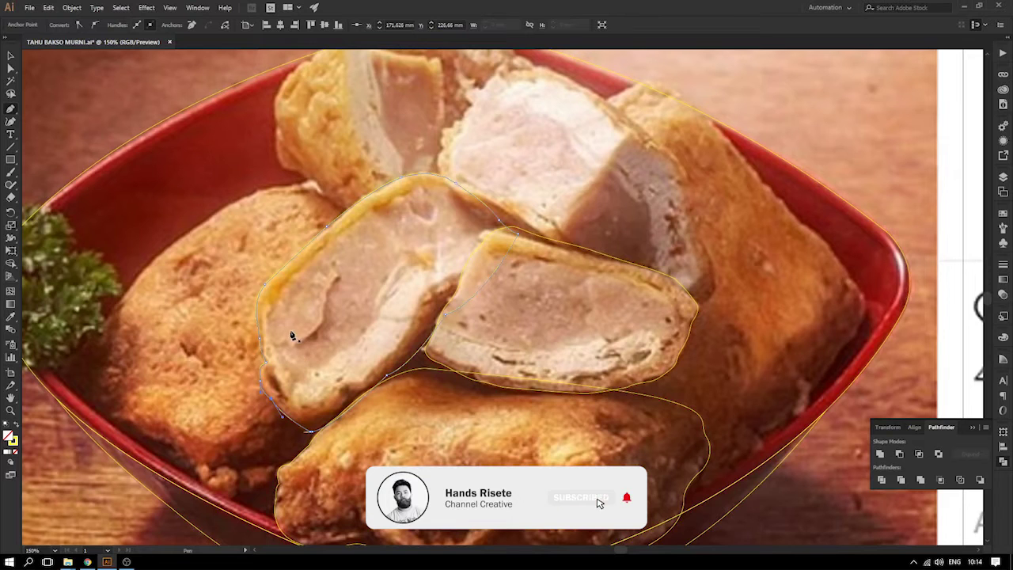
- Trace the crumbly left side and the top edge of the upper middle cut tofu half with a new Pen path
left_click_drag(422, 246, 316, 322)
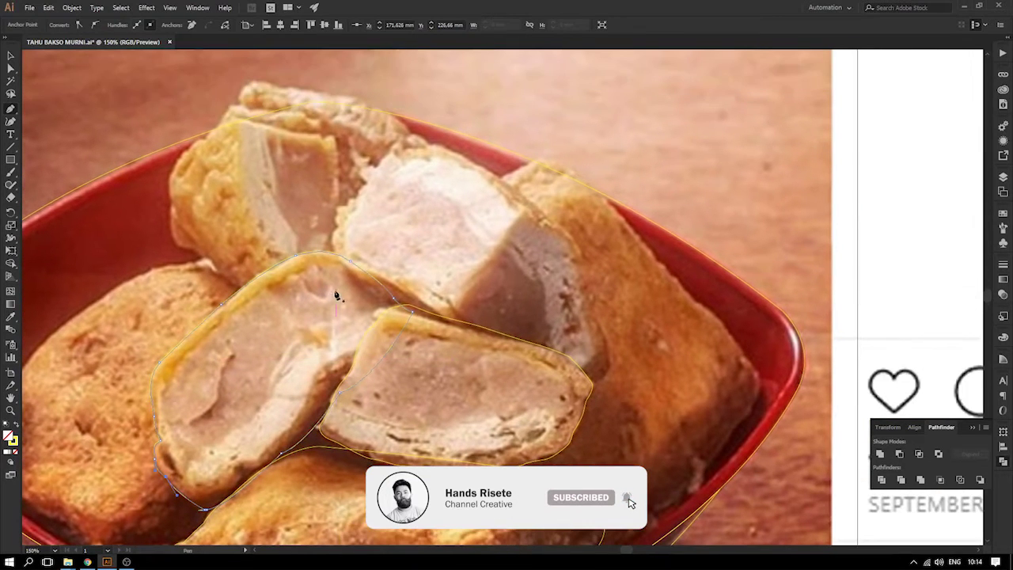
left_click(341, 226)
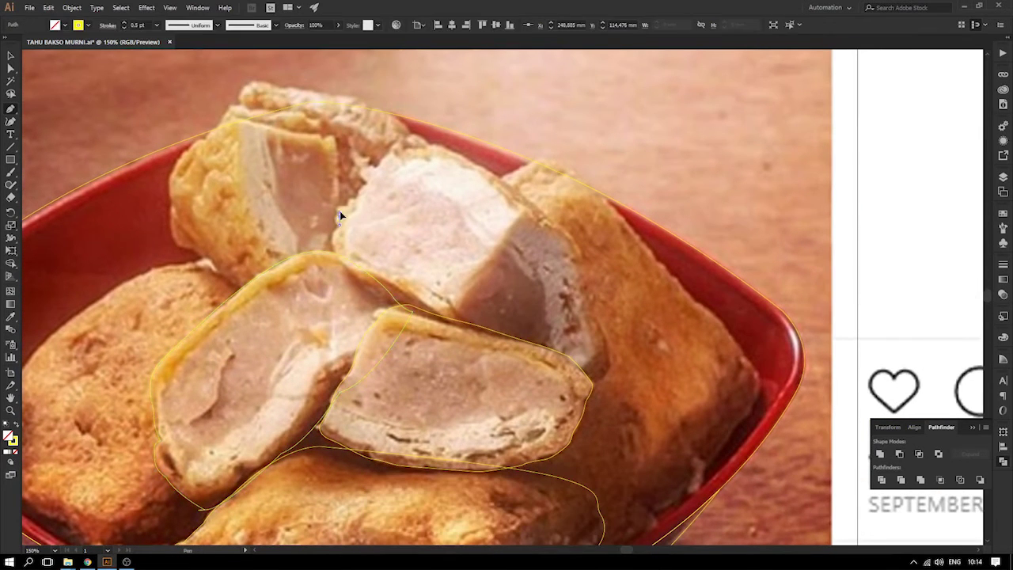
left_click_drag(346, 211, 342, 220)
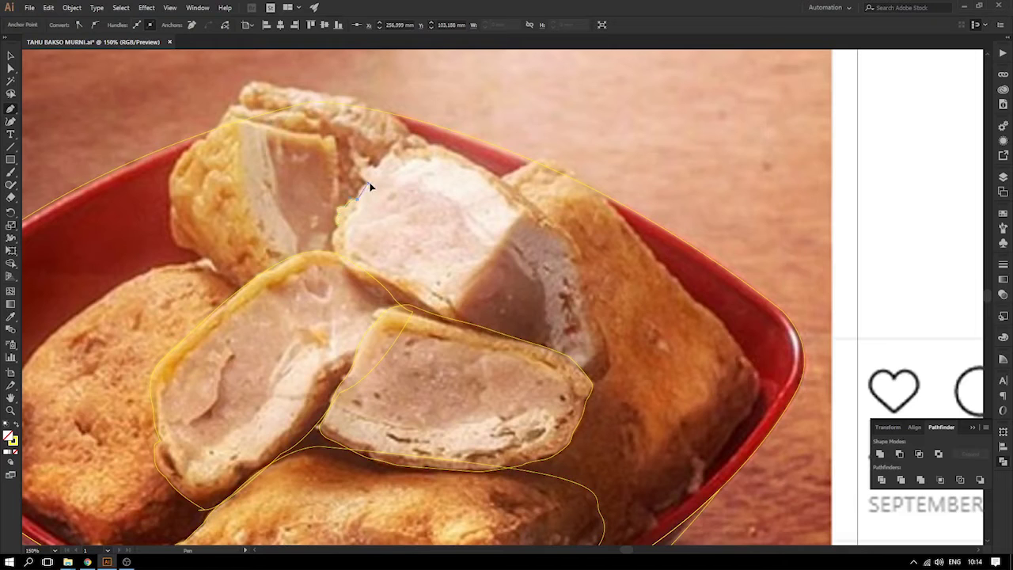
left_click_drag(368, 200, 367, 174)
left_click(378, 169)
left_click_drag(395, 152, 545, 212)
left_click(394, 151)
left_click(429, 145)
left_click(479, 165)
- Complete the upper middle half's outline down its right side and along its lower edge, close it, and save the document
left_click_drag(576, 246, 580, 267)
left_click(592, 312)
left_click(601, 334)
left_click(603, 375)
left_click_drag(589, 392, 588, 392)
left_click(602, 378)
left_click_drag(462, 338, 426, 323)
left_click_drag(331, 246, 350, 229)
left_click(333, 246)
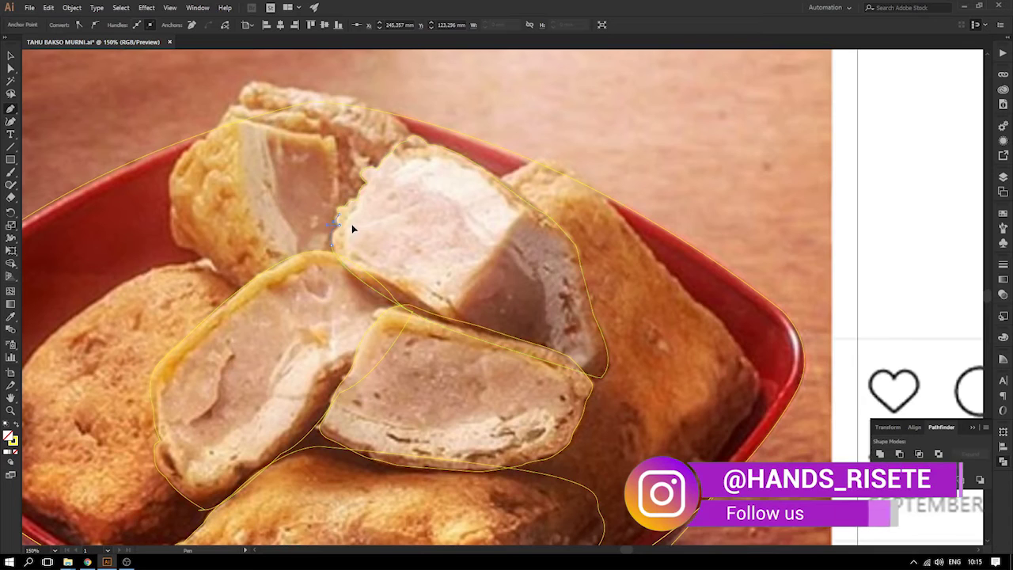
key("ctrl+s")
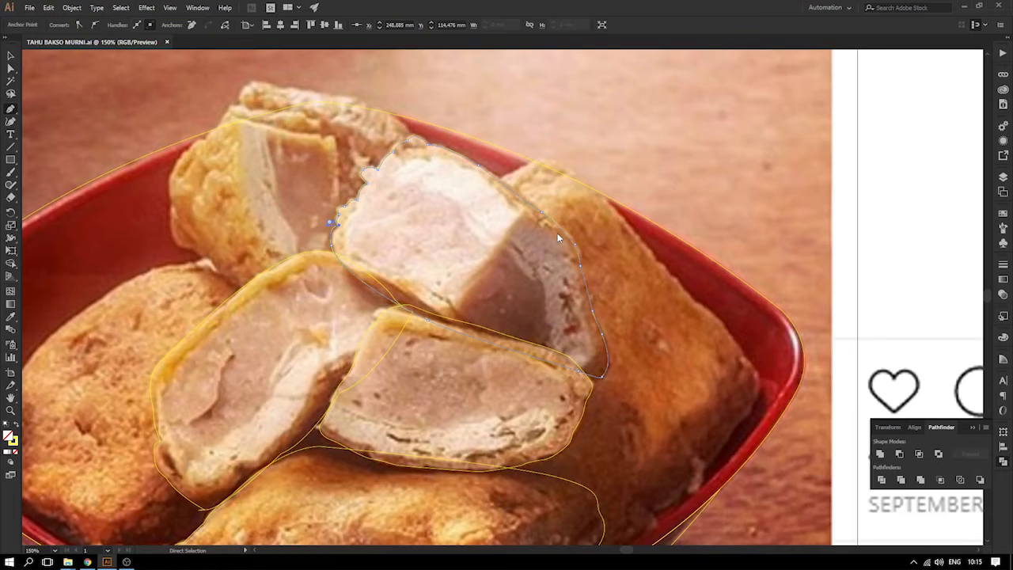
- Trace the top corner and outer right edge of the large whole tofu piece at the bowl's right side
left_click_drag(420, 269, 557, 207)
left_click_drag(475, 291, 329, 301)
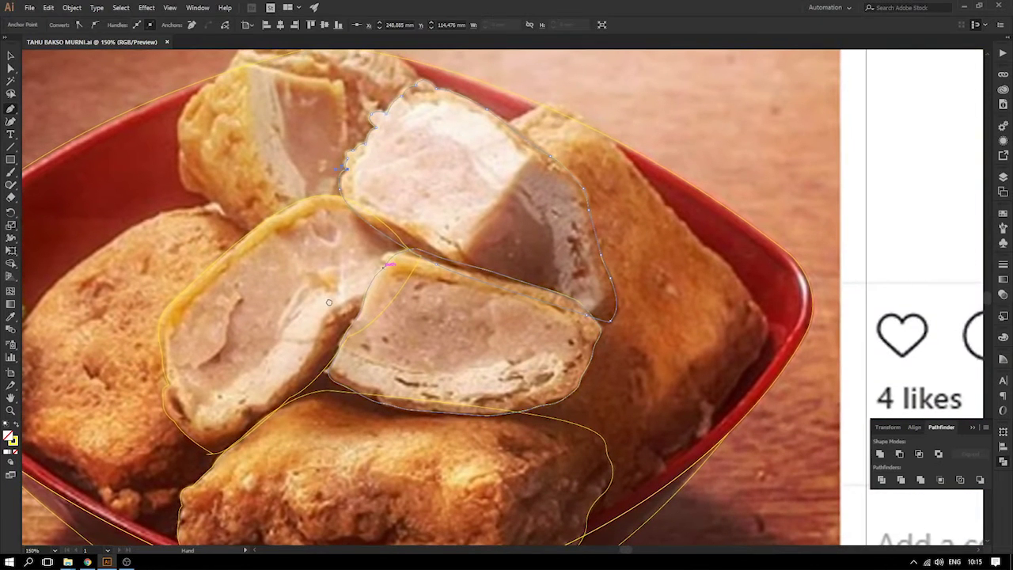
left_click(510, 121)
left_click_drag(551, 101, 615, 152)
left_click(601, 128)
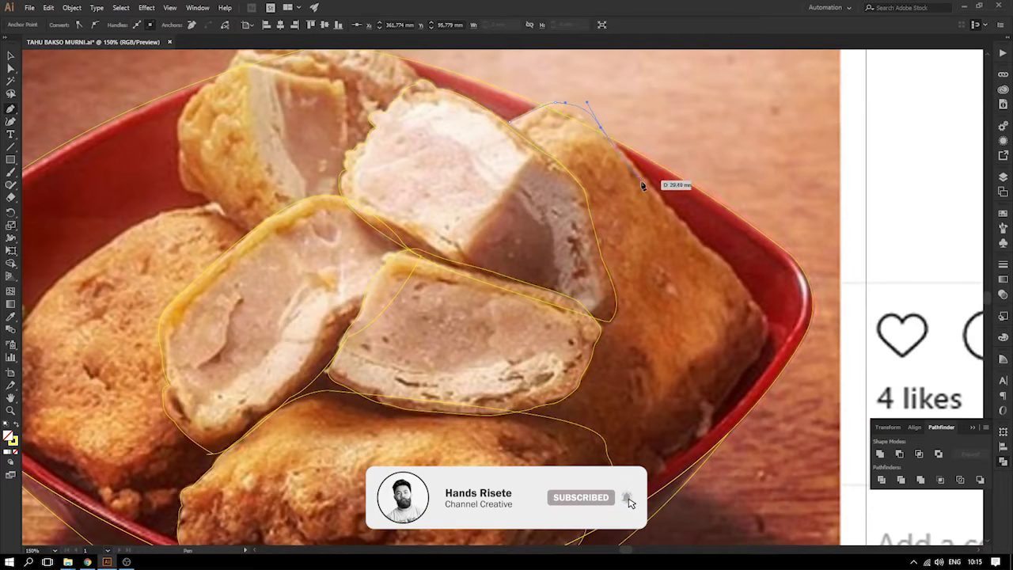
left_click_drag(649, 187, 737, 393)
left_click(713, 417)
left_click(710, 428)
left_click_drag(699, 438, 694, 440)
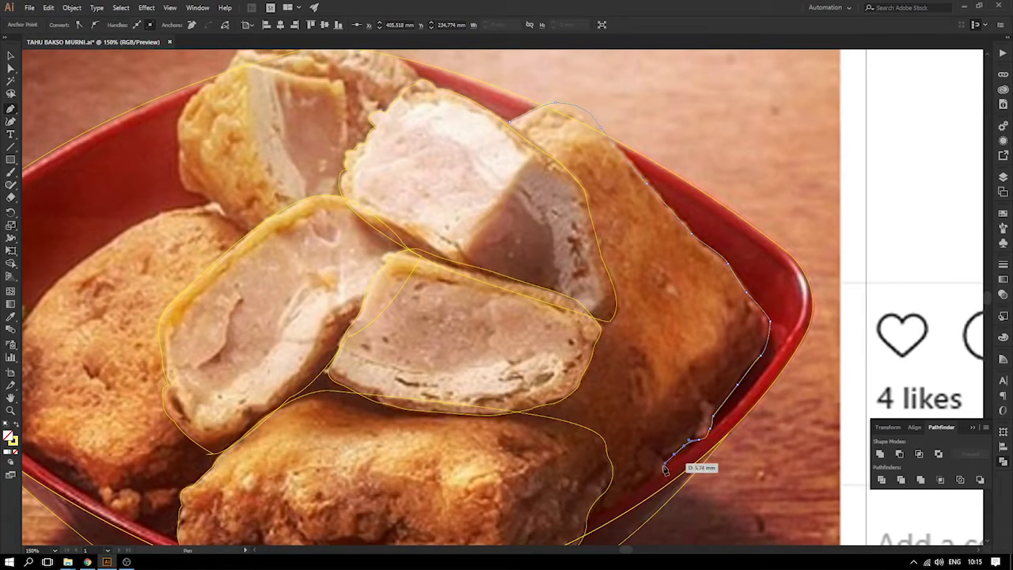
- Close the right whole tofu piece's path by running it behind the overlapping front and cut pieces
left_click_drag(633, 491, 491, 402)
left_click_drag(473, 350, 472, 295)
left_click_drag(490, 195, 490, 185)
left_click_drag(504, 140, 512, 125)
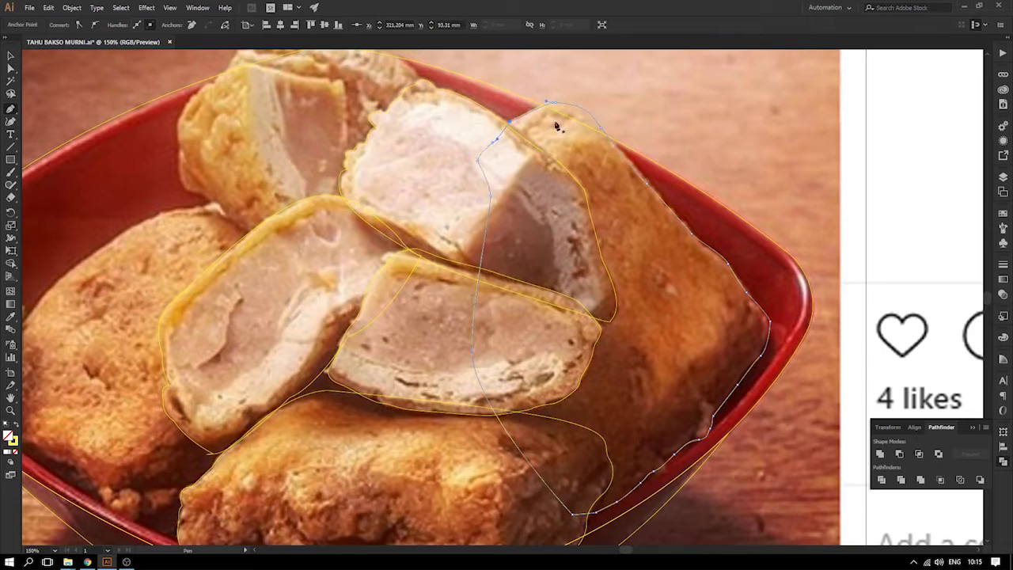
- Trace the top, right and lower edges of the upper-left cut tofu half with a new Pen path
left_click_drag(437, 166, 549, 249)
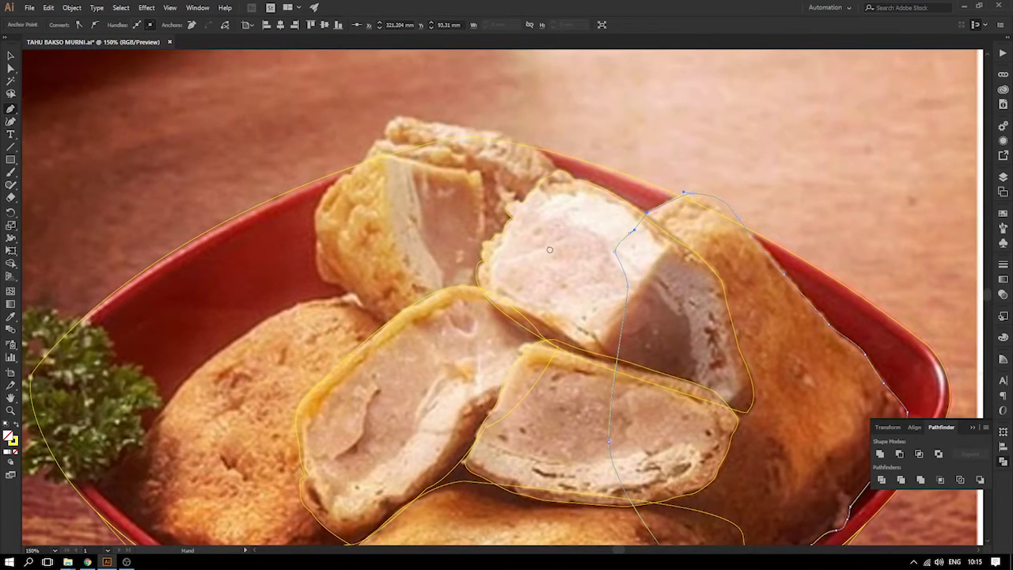
left_click(315, 226)
mouse_move(326, 193)
left_mouse_down()
mouse_move(338, 185)
mouse_move(330, 205)
left_mouse_up()
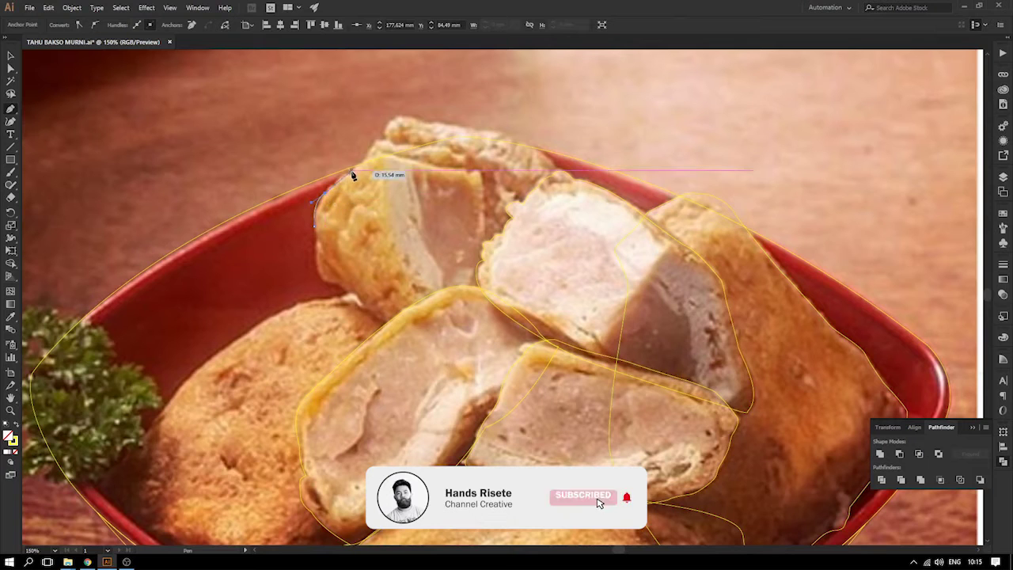
left_click_drag(351, 169, 380, 159)
left_click_drag(478, 170, 488, 267)
left_click_drag(483, 311, 331, 279)
- Trace the upper-left half's lower-left corner and left side, redoing the side curve, and close the path
left_click(356, 295)
left_click_drag(317, 236, 325, 214)
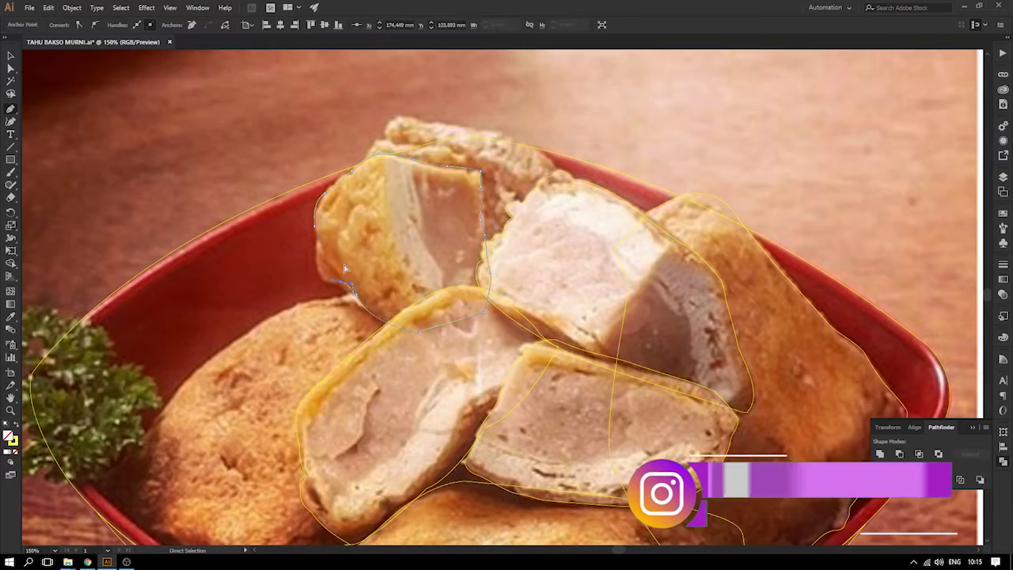
key("ctrl+z")
key("ctrl+z")
left_click_drag(346, 272, 305, 282)
left_click(328, 283)
mouse_move(318, 243)
left_mouse_down()
mouse_move(333, 220)
mouse_move(324, 208)
mouse_move(331, 245)
left_mouse_up()
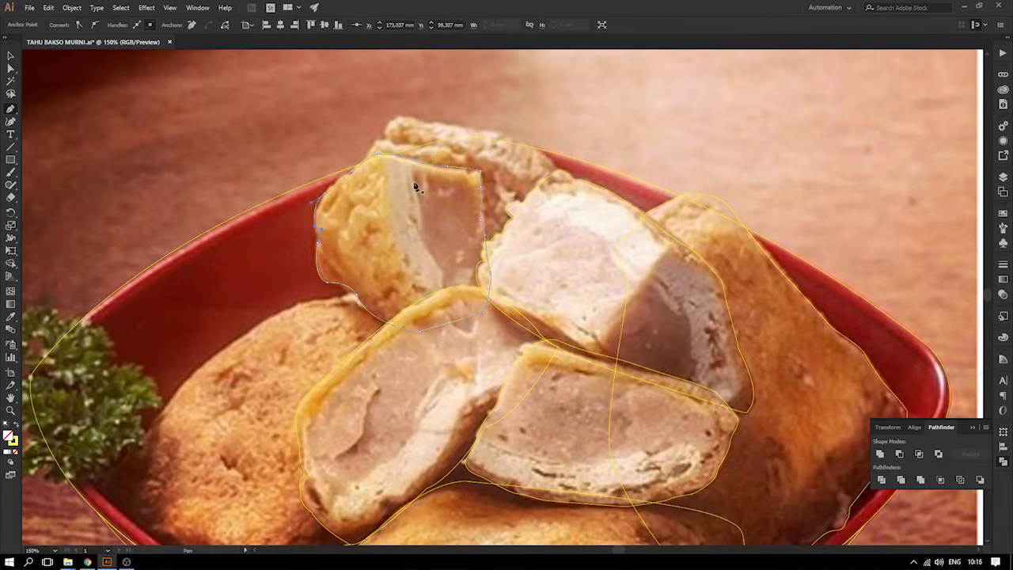
- Start a Pen path on the rearmost tofu piece, tracing its upper edge above the bowl's rim
left_click_drag(375, 149, 386, 143)
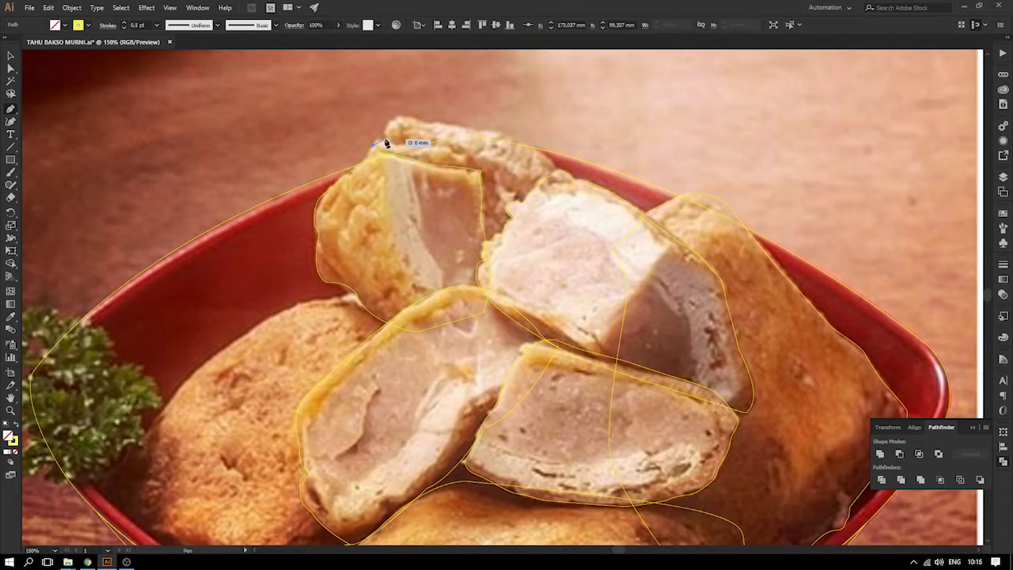
left_click(391, 143)
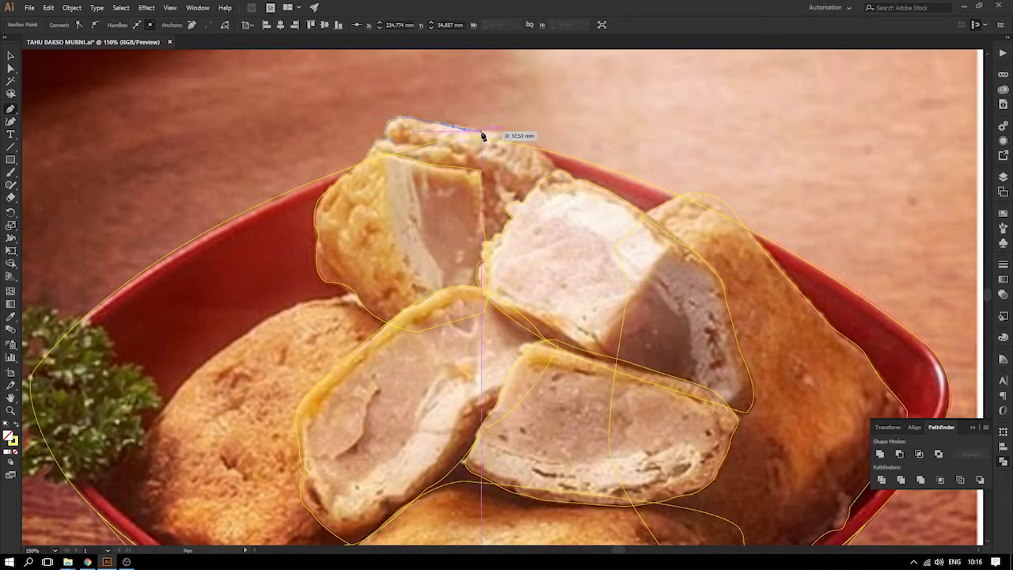
left_click(513, 135)
left_click(558, 166)
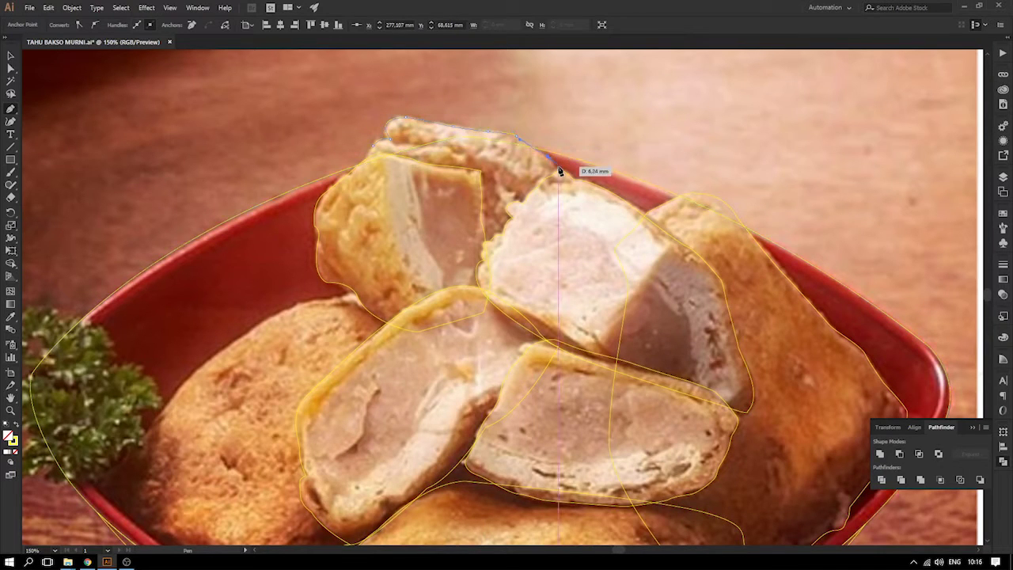
- Close the rearmost piece's path with a loop passing beneath the two cut halves in front of it
left_click(578, 221)
left_click(558, 262)
left_click(519, 293)
left_click(489, 302)
left_click(436, 286)
left_click(410, 242)
left_click(385, 222)
left_click(373, 193)
left_click(375, 146)
- Trace the upper edge of the whole tofu piece beside the parsley, ending under the upper-left cut half
left_click_drag(266, 422, 319, 310)
left_click(207, 313)
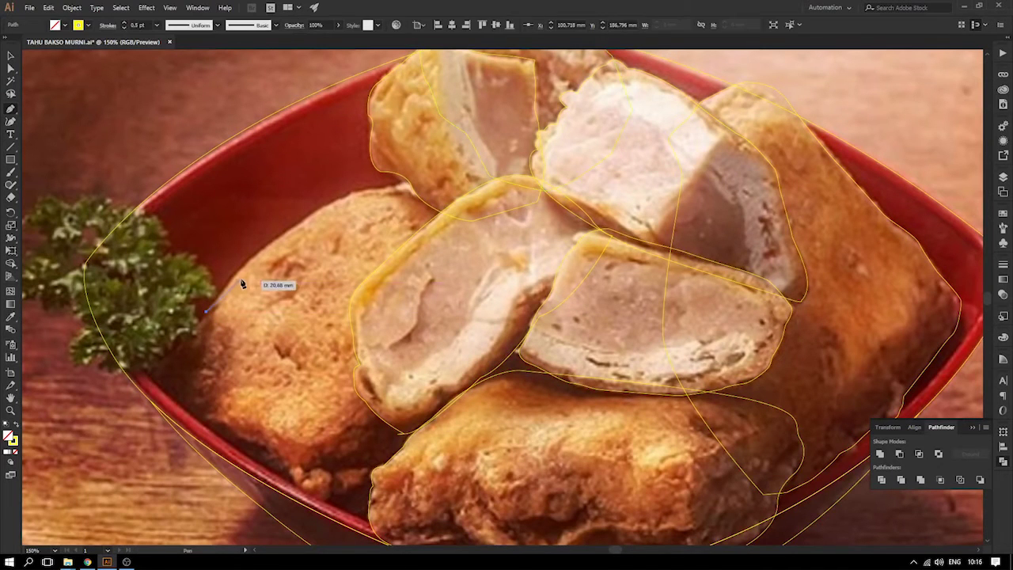
left_click(244, 262)
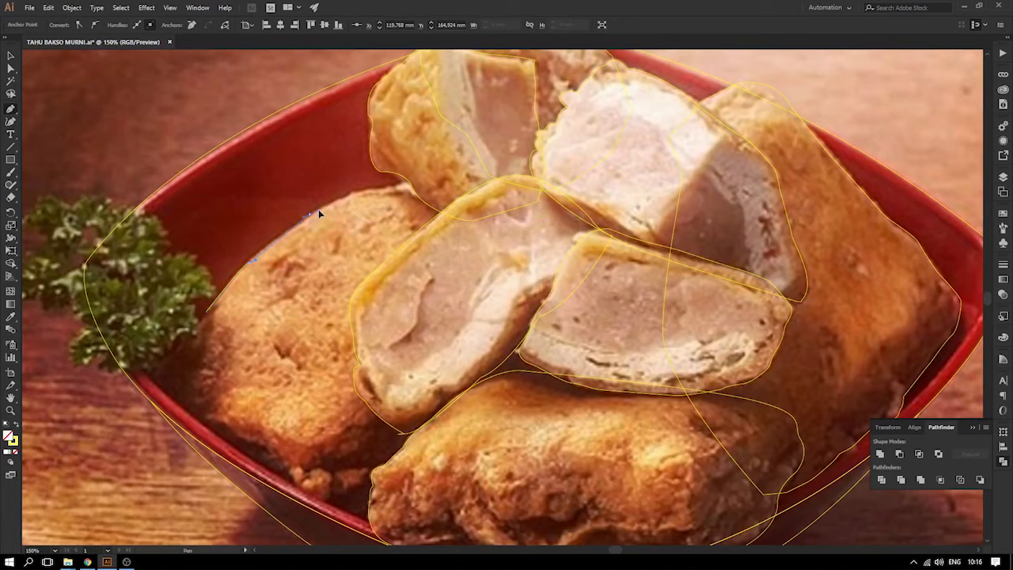
key("ctrl")
left_click_drag(315, 216, 322, 212)
left_click_drag(378, 191, 421, 190)
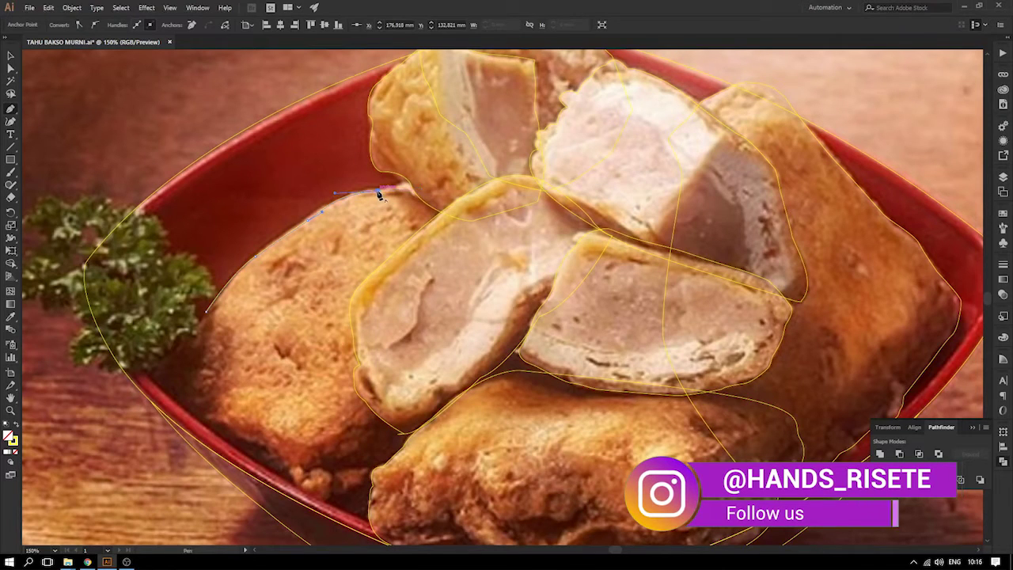
left_click_drag(447, 169, 448, 169)
left_click(429, 176)
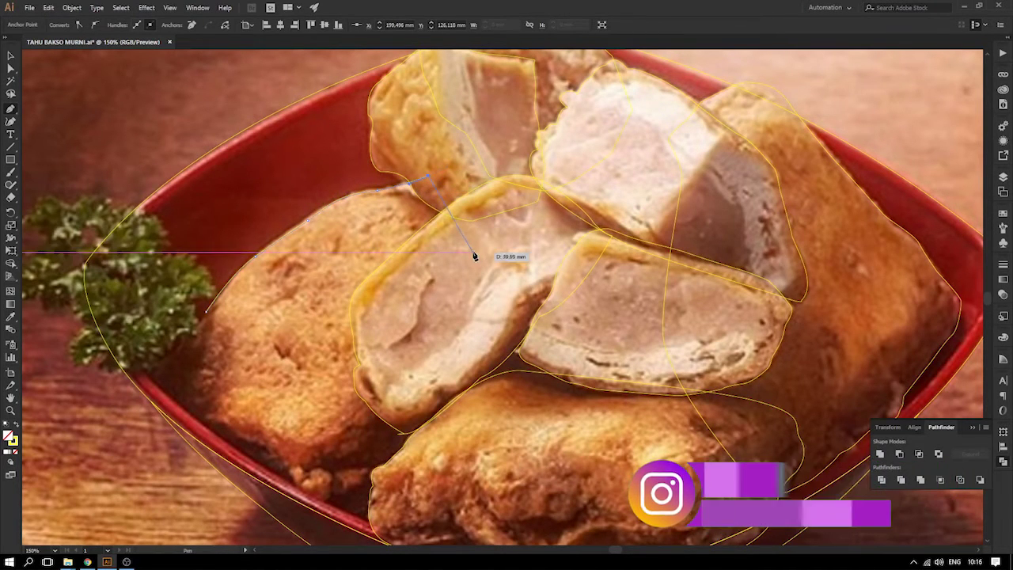
- Run the left whole piece's outline under the tilted half, along its lower edge and past the parsley, and close it
left_click(513, 292)
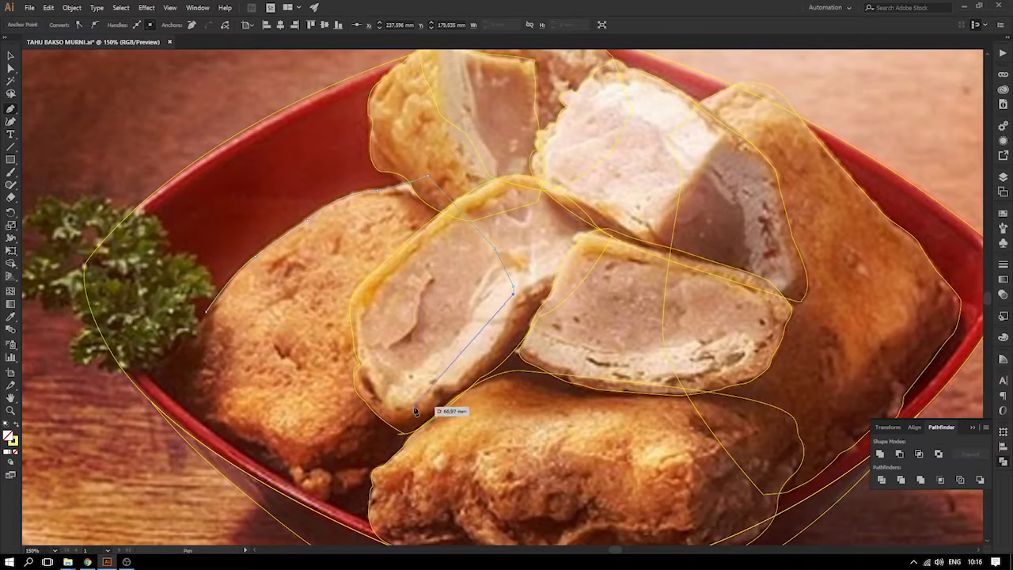
left_click(430, 450)
left_click(360, 501)
left_click_drag(314, 494, 229, 439)
left_click(198, 416)
left_click(167, 390)
left_click(157, 377)
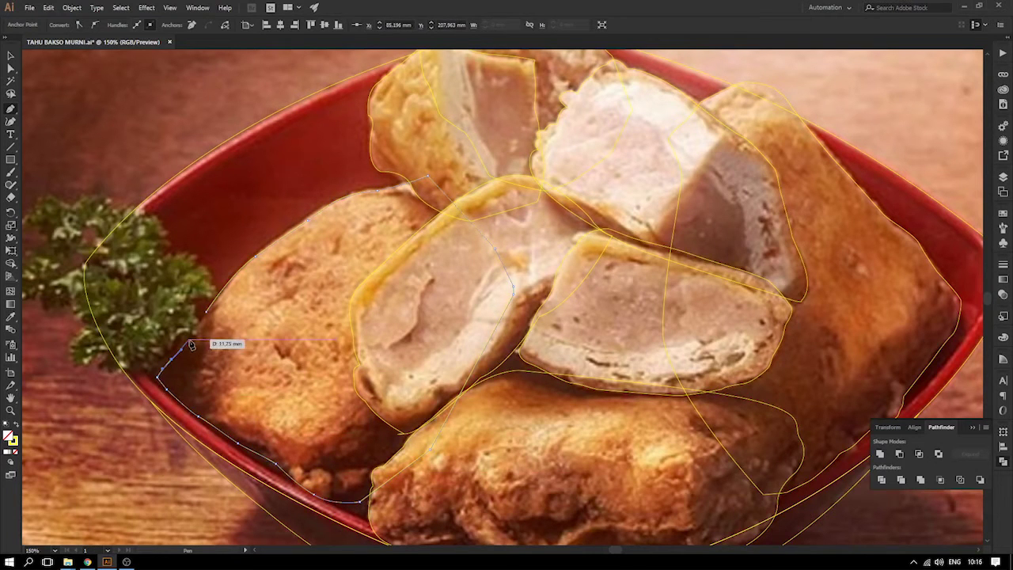
left_click_drag(195, 336, 207, 321)
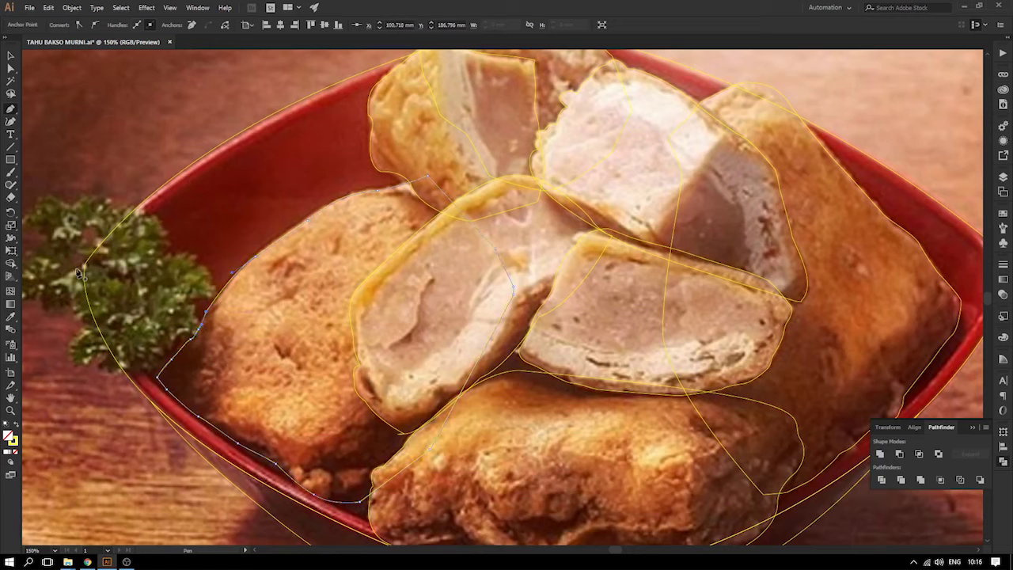
- Finish drawing the left whole piece's outline and save the document
left_click_drag(353, 325, 242, 316)
left_click(10, 56)
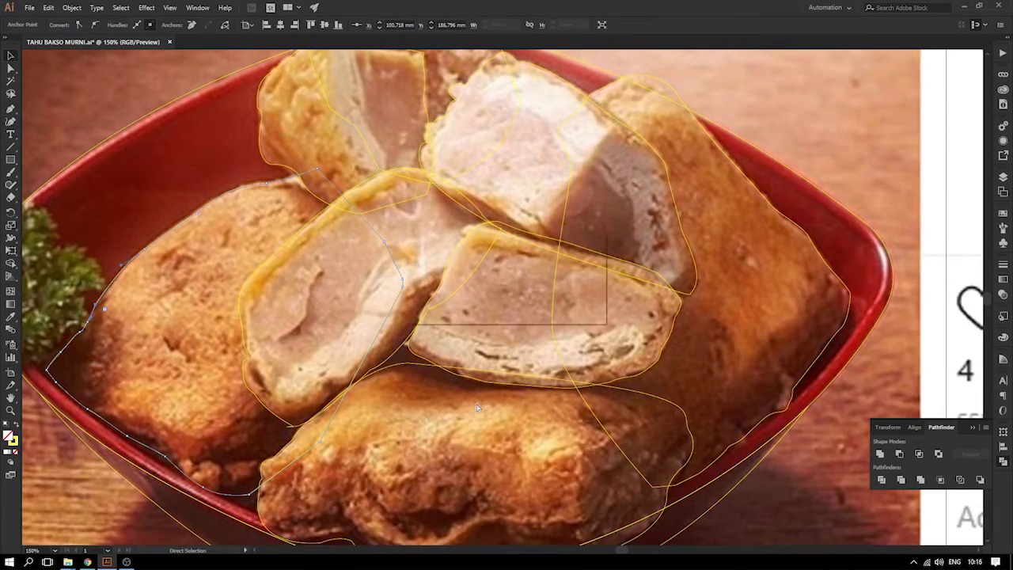
key("ctrl+s")
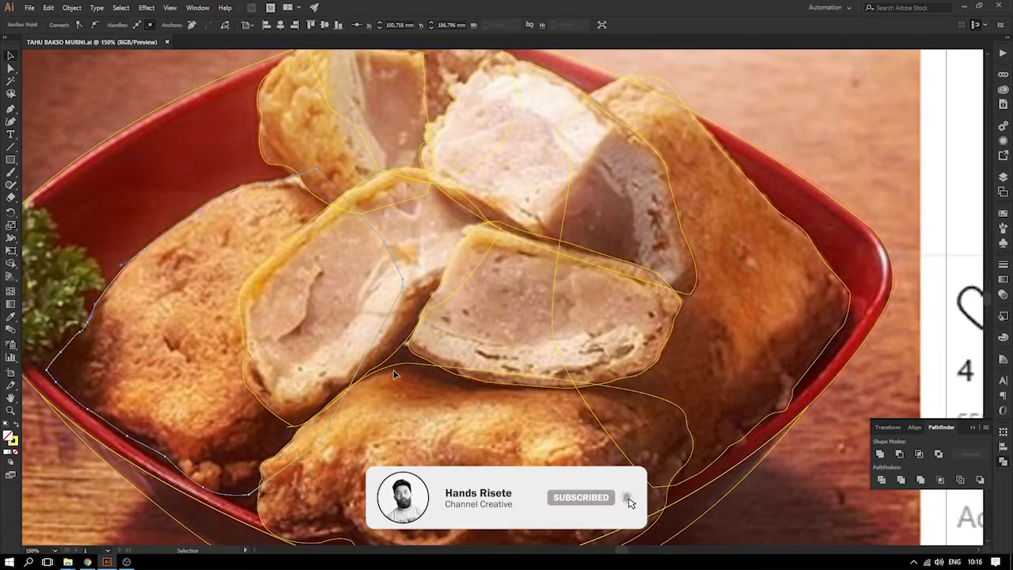
- Examine the outline of the front cut half up close, especially along its lower edge
left_click_drag(313, 332, 361, 306)
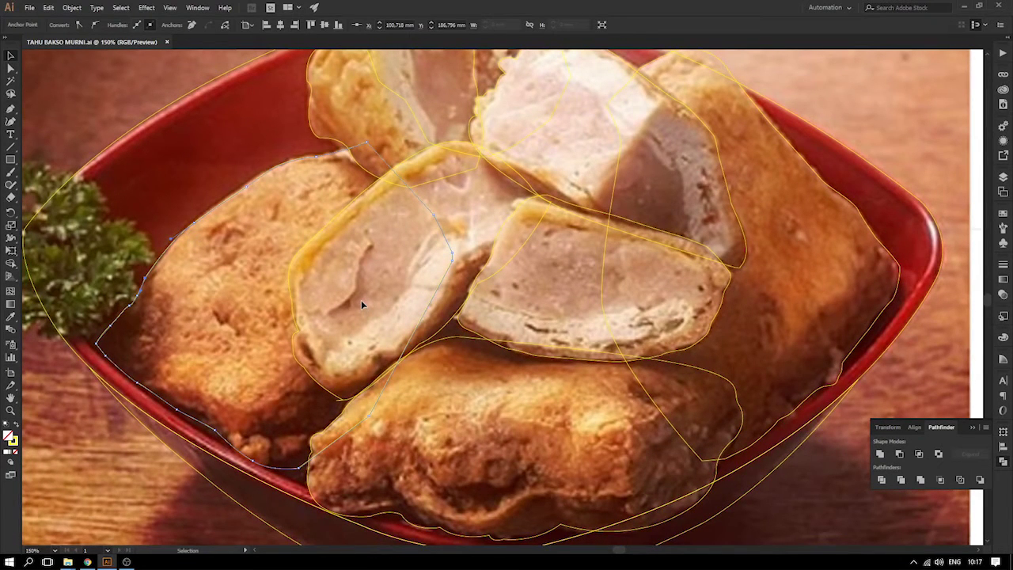
left_click_drag(361, 300, 484, 268)
left_click_drag(496, 327, 481, 316)
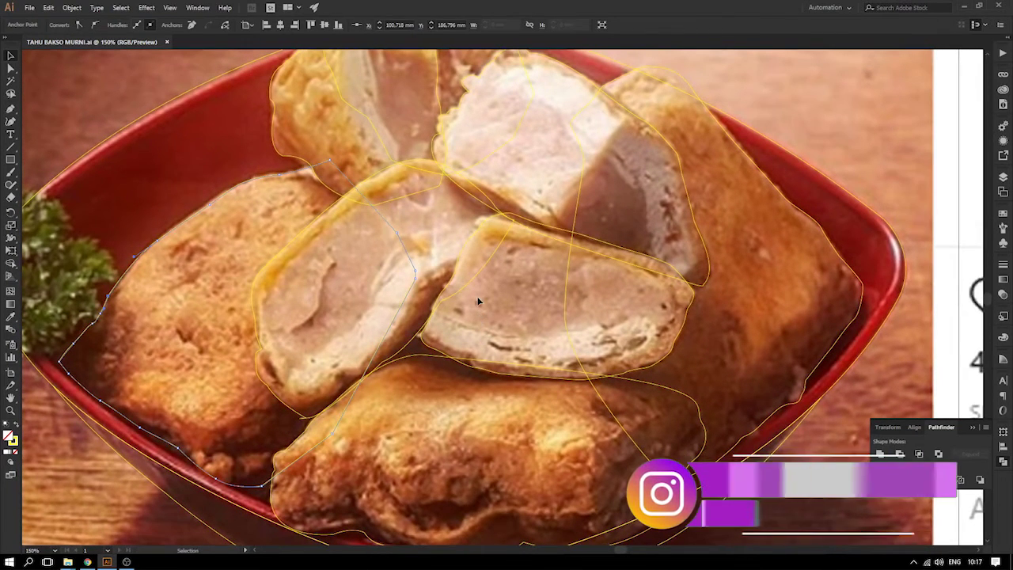
left_click_drag(588, 270, 527, 275)
left_click(546, 247)
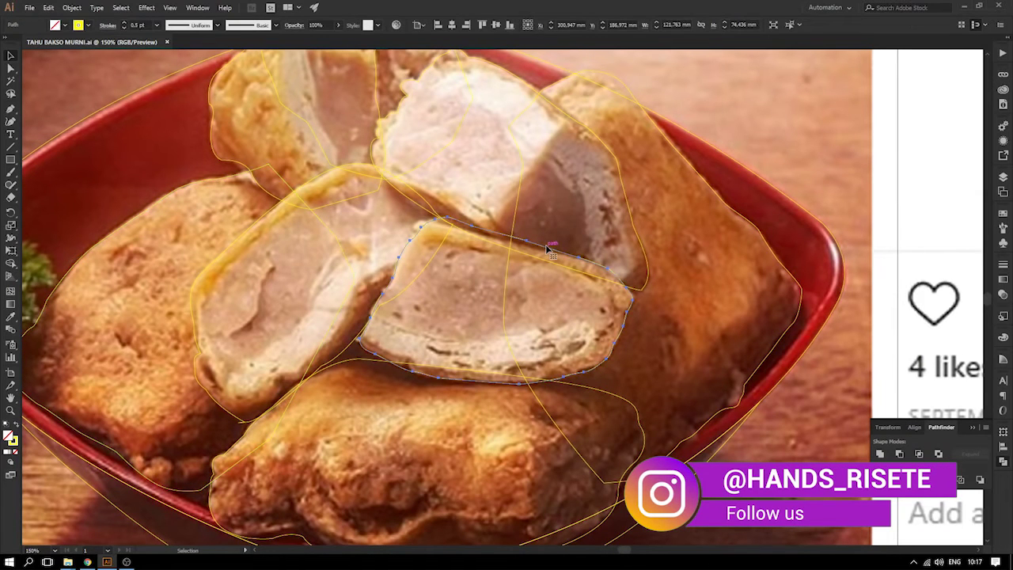
key("z")
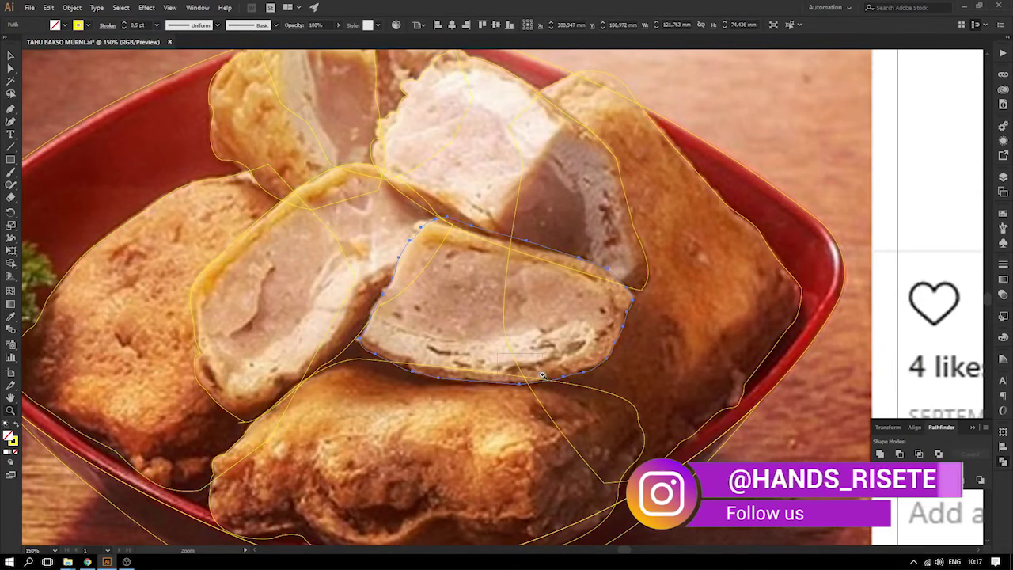
left_click_drag(497, 353, 619, 412)
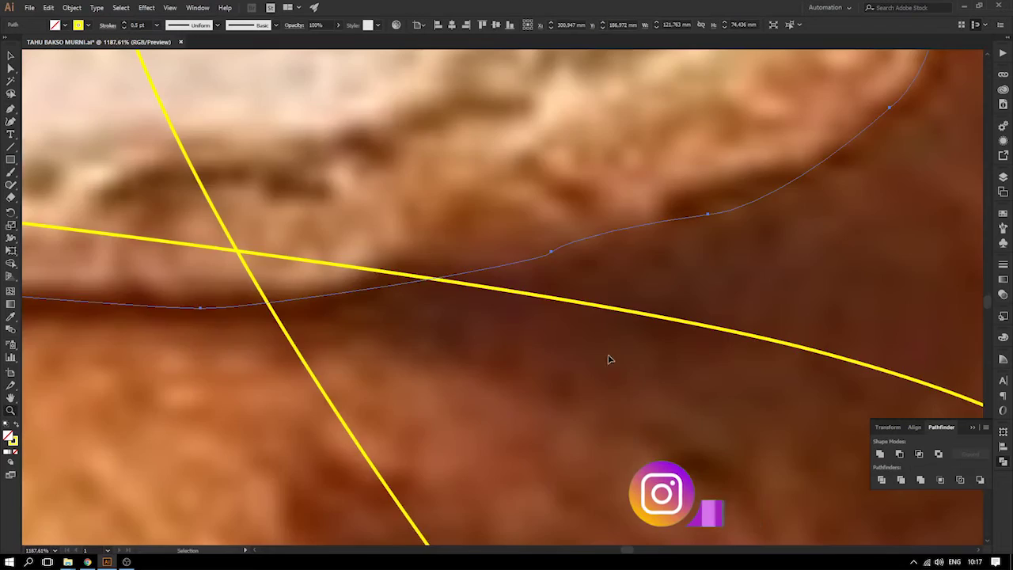
key("ctrl+minus")
key("ctrl+minus")
key("ctrl+minus")
key("ctrl+minus")
key("ctrl+minus")
left_click_drag(523, 301, 480, 327)
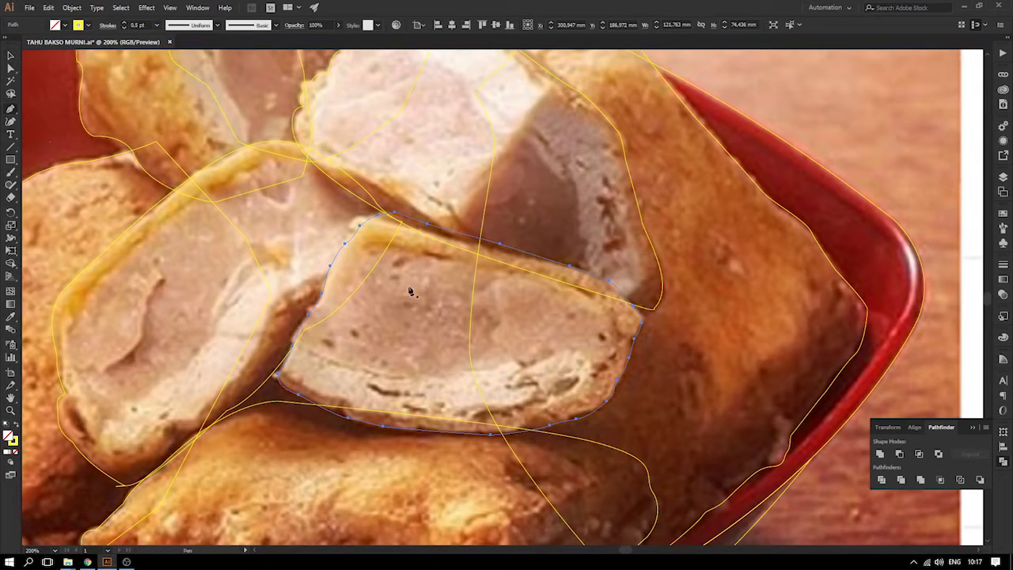
left_click_drag(371, 244, 615, 332)
left_click_drag(610, 348, 551, 401)
left_click_drag(528, 407, 297, 361)
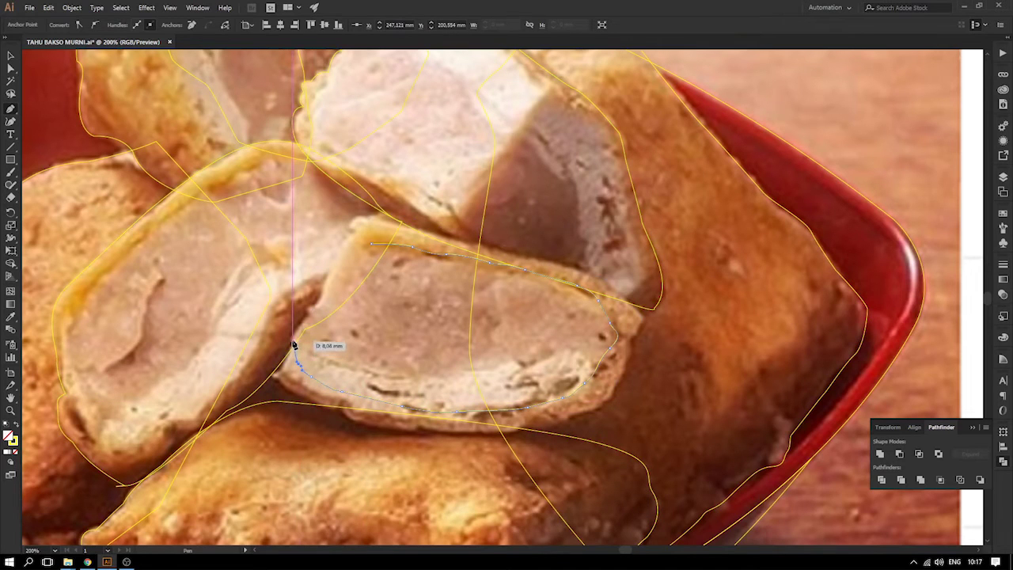
left_click_drag(443, 317, 293, 267)
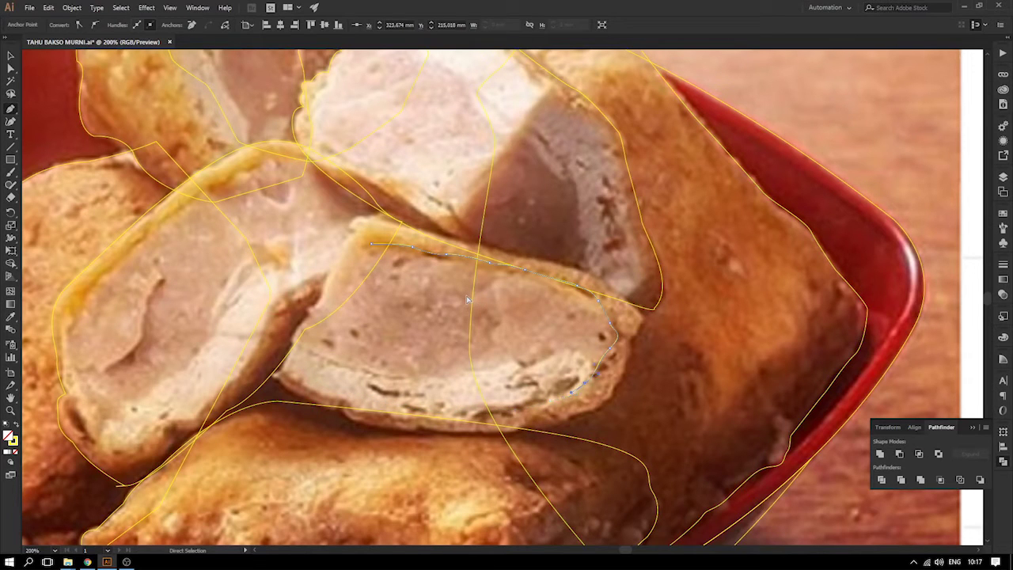
scroll(465, 293, "down", 2)
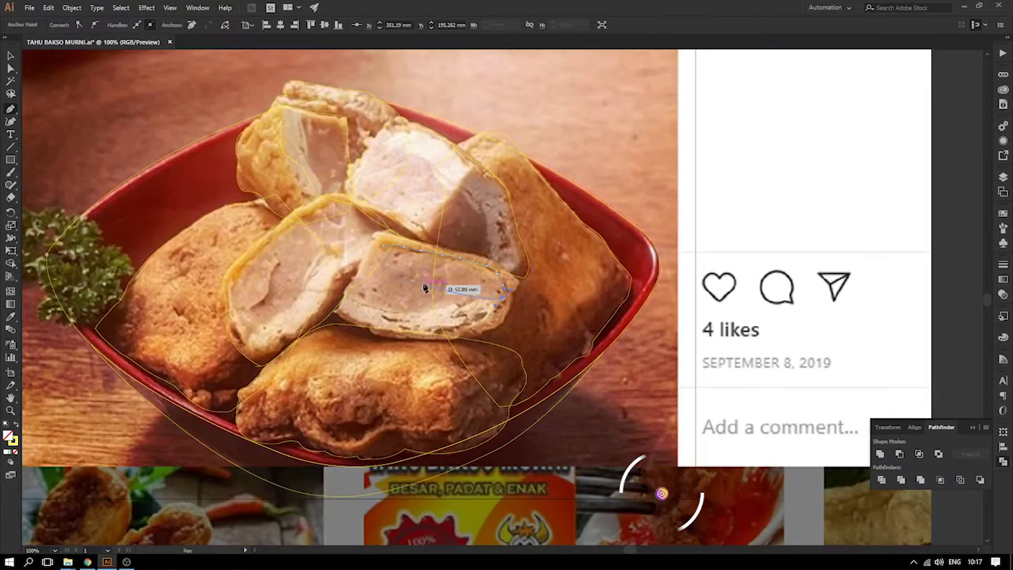
key("ctrl+z")
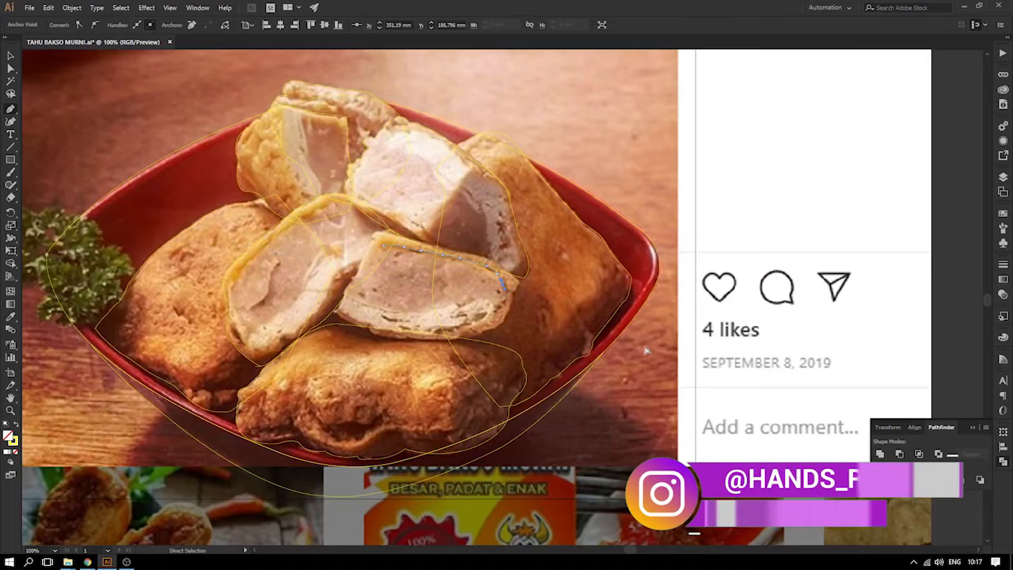
key("ctrl+z")
key("ctrl+z")
key("ctrl+z")
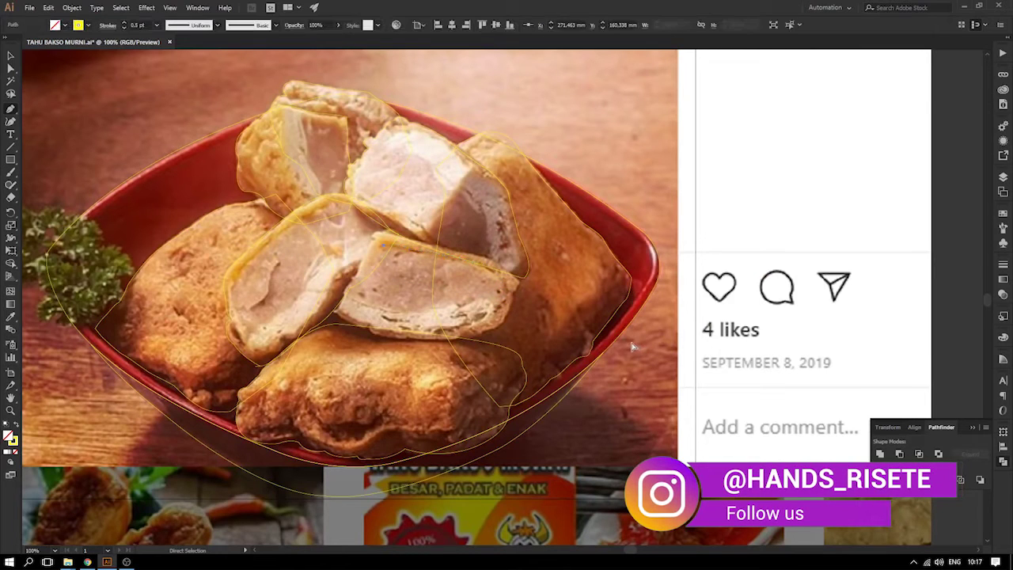
- Trace the boundary between crust and filling of the front cut half with the Pen, following its upper edge, rounded end and underside
key("ctrl+plus")
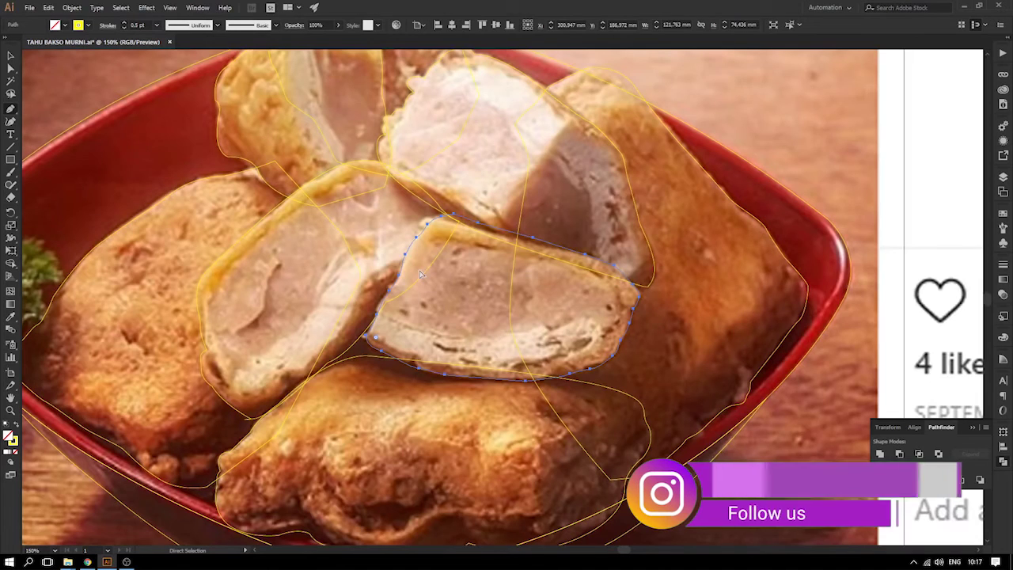
key("ctrl+plus")
left_click(6, 53)
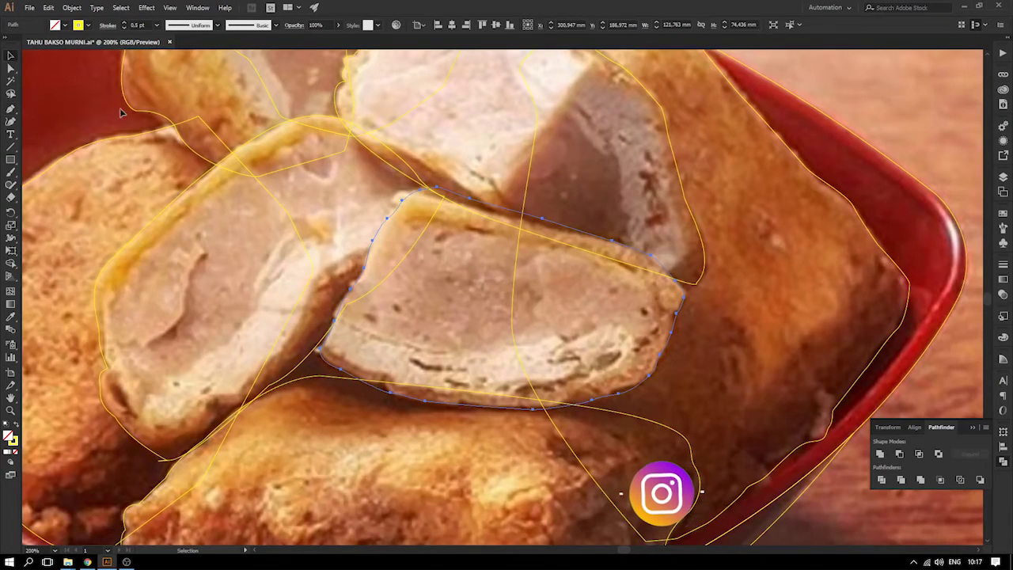
left_click(679, 314)
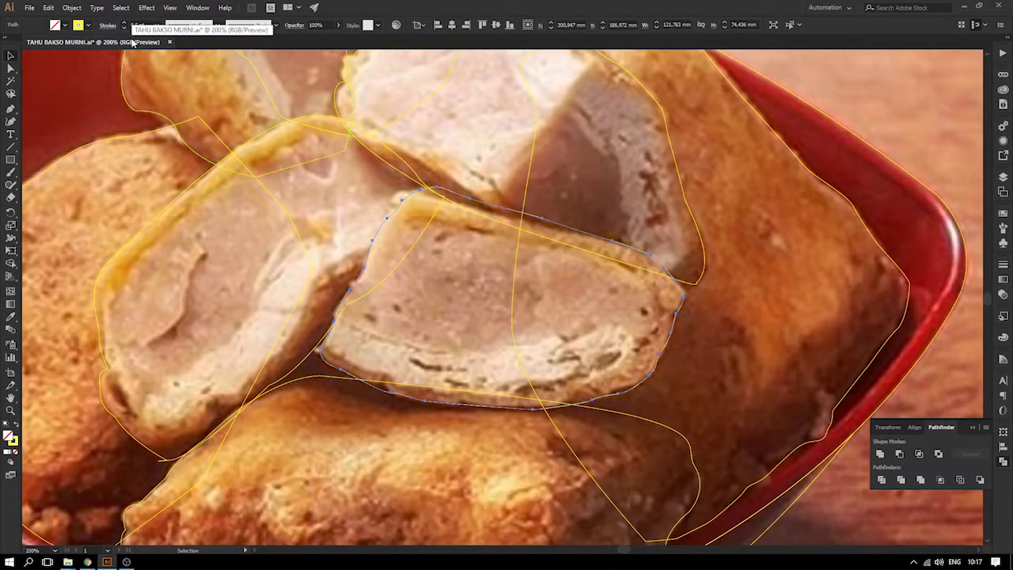
left_click(484, 129)
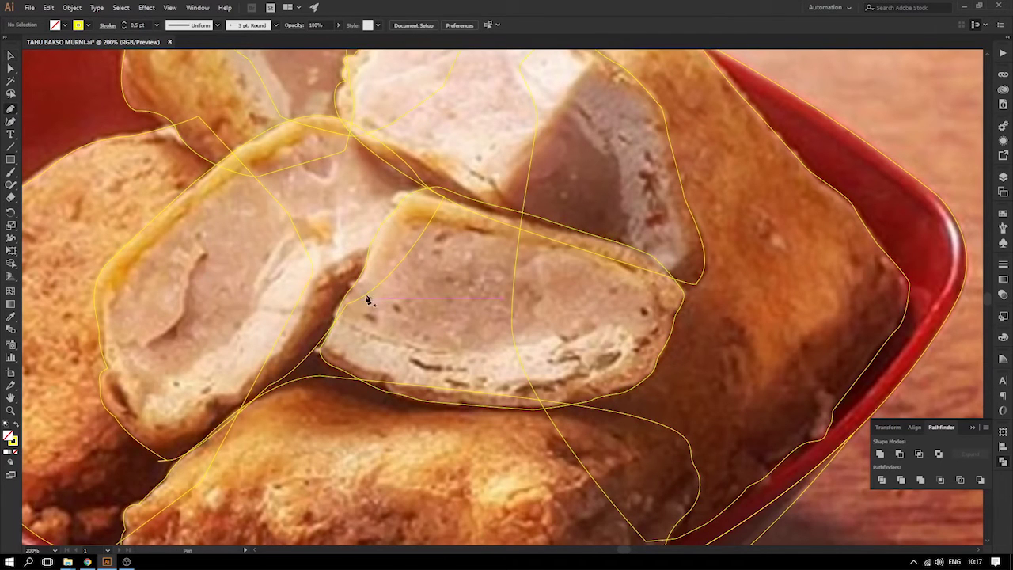
left_click(397, 218)
left_click_drag(413, 222, 651, 307)
left_click_drag(644, 346, 514, 388)
left_click_drag(467, 388, 289, 284)
- Close the inner path with a loop that extends past the piece's outline over the neighbouring tilted half
left_click(288, 276)
left_click(320, 219)
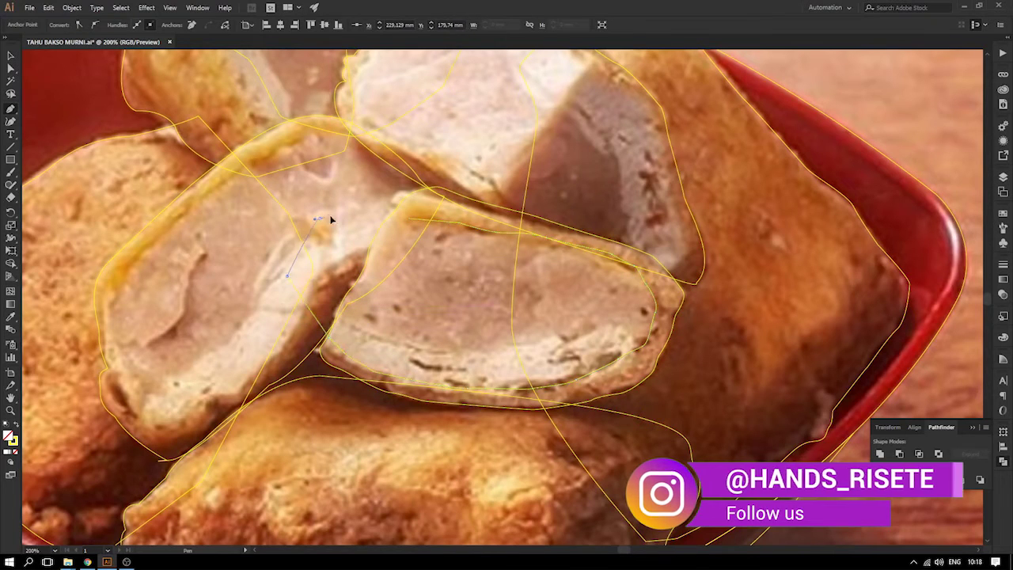
left_click(362, 204)
left_click_drag(410, 222, 410, 223)
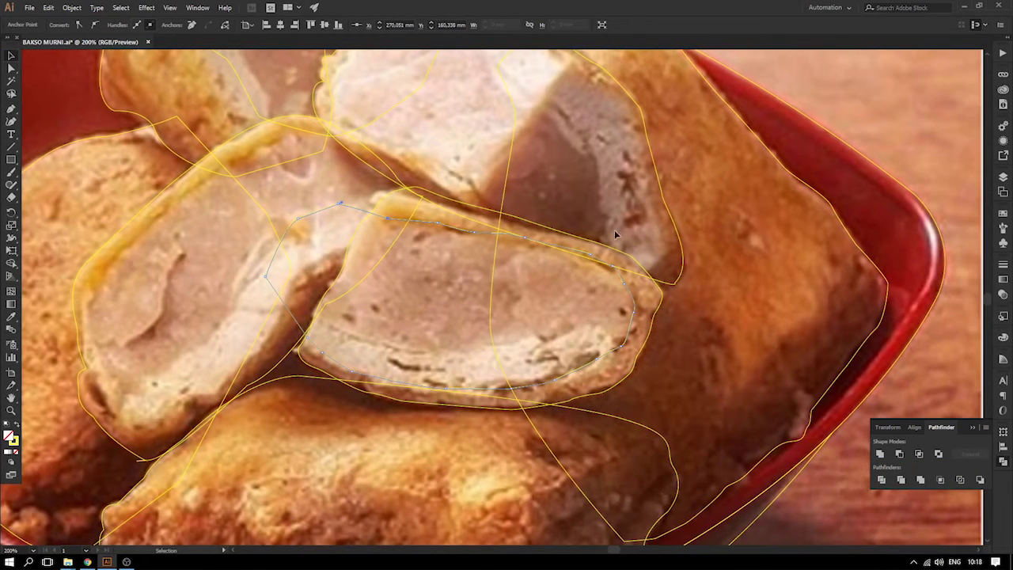
- Trim the inner path's overhang to the front cut half's outline with Shape Builder, and deselect the shapes
left_click(386, 204, "shift")
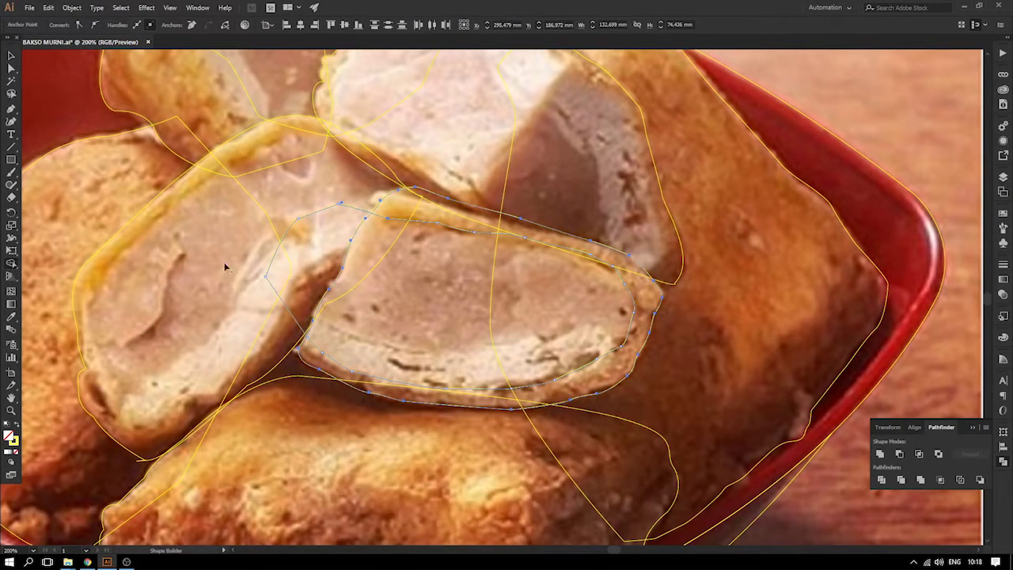
left_click(5, 55)
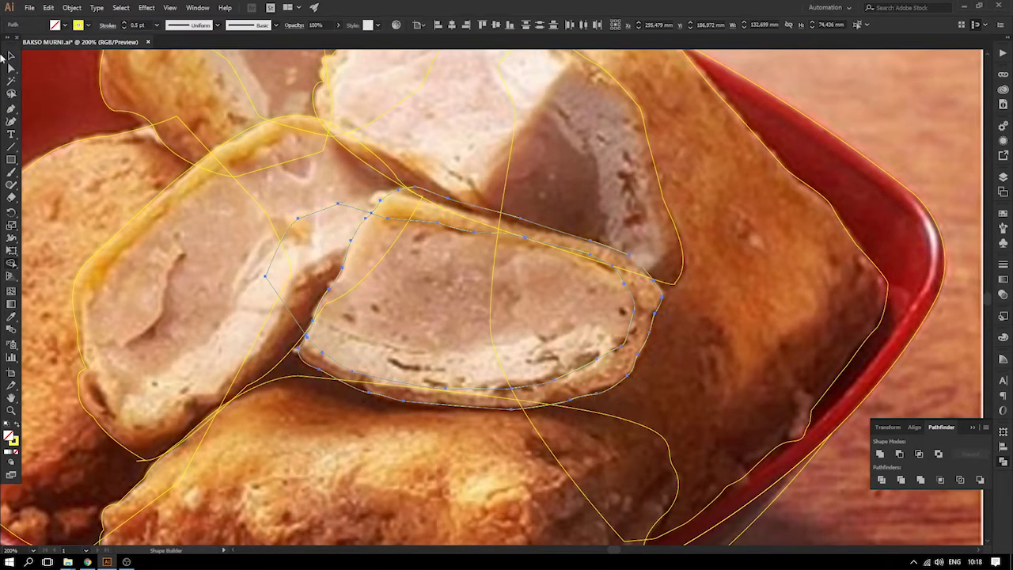
left_click(411, 157)
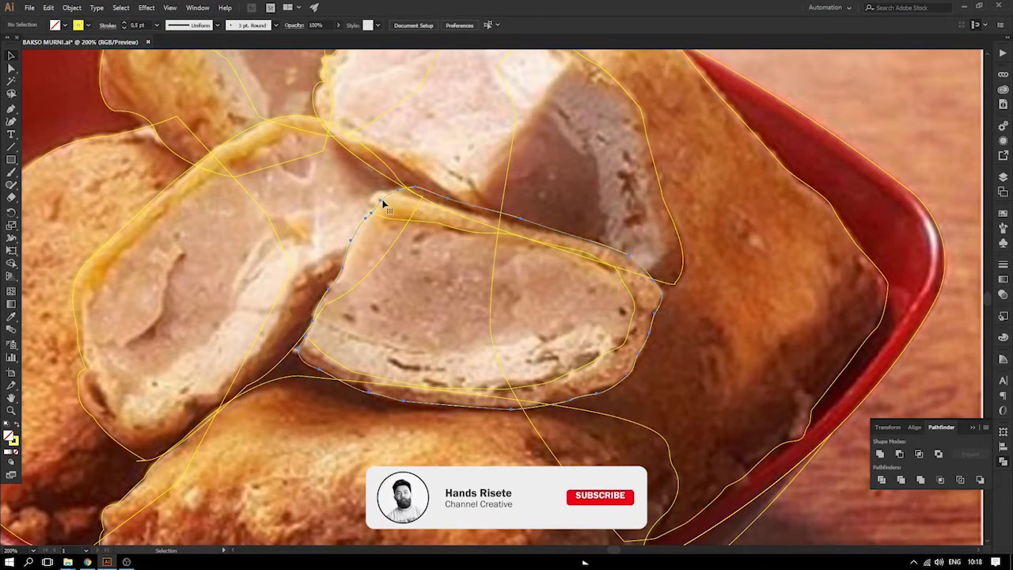
- Fill the outer outline of the front cut half with light grey
left_click(383, 203)
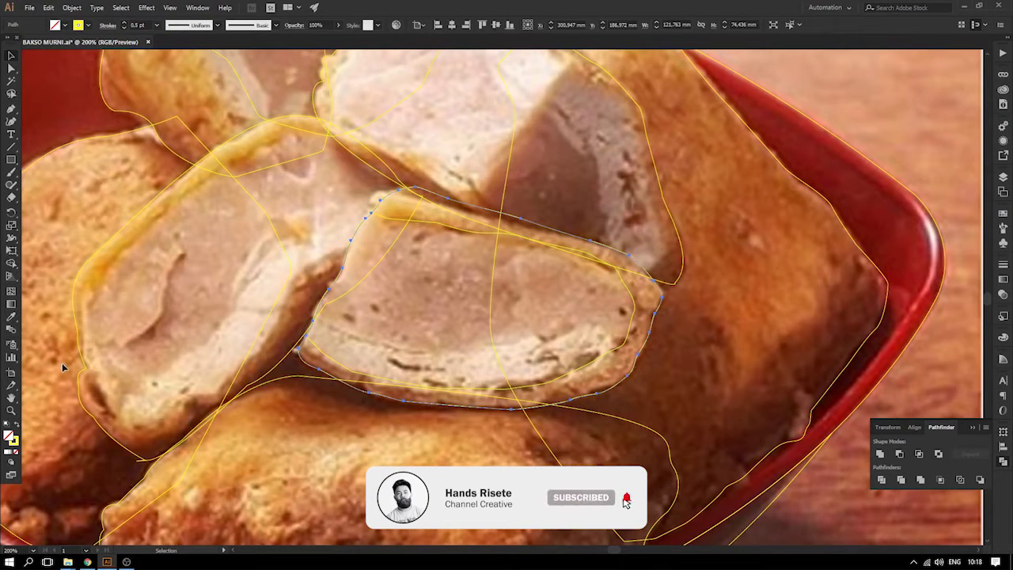
left_click(65, 25)
left_click(73, 74)
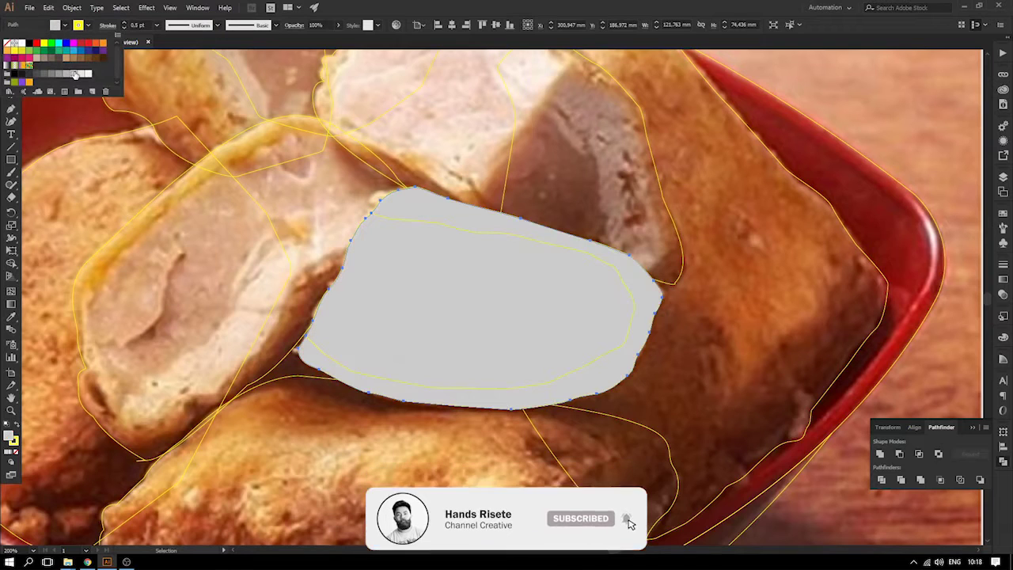
- Fill the outer shape of the front cut half with a medium brown swatch for the crust
left_click(394, 224)
left_click(430, 277)
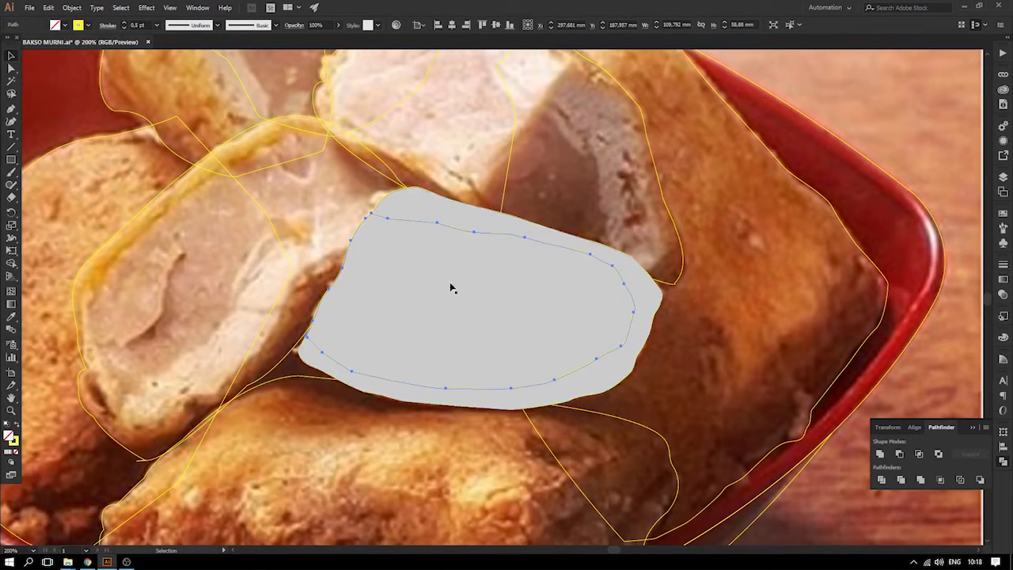
left_click(365, 225)
left_click(11, 56)
left_click(432, 197)
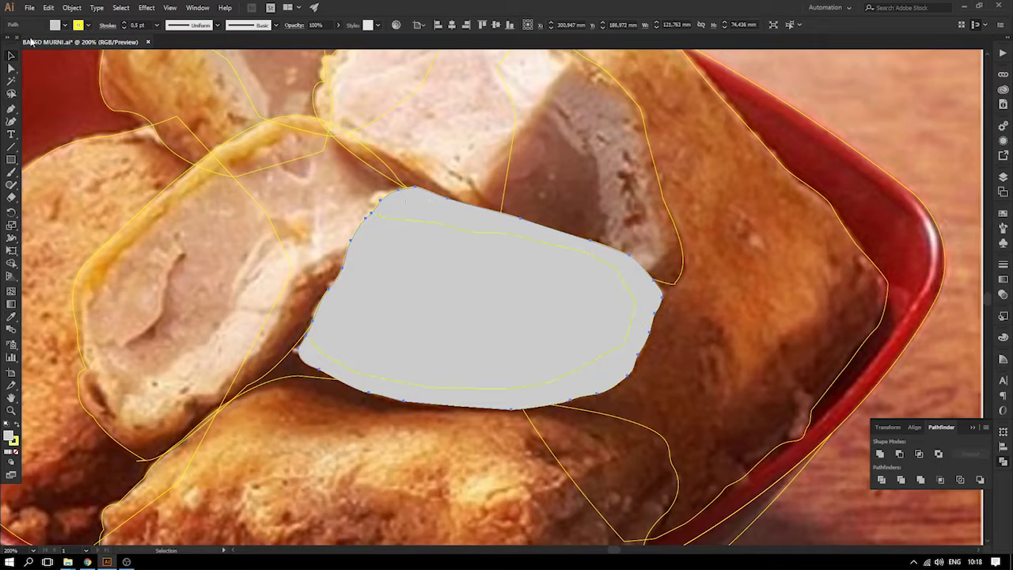
left_click(55, 25)
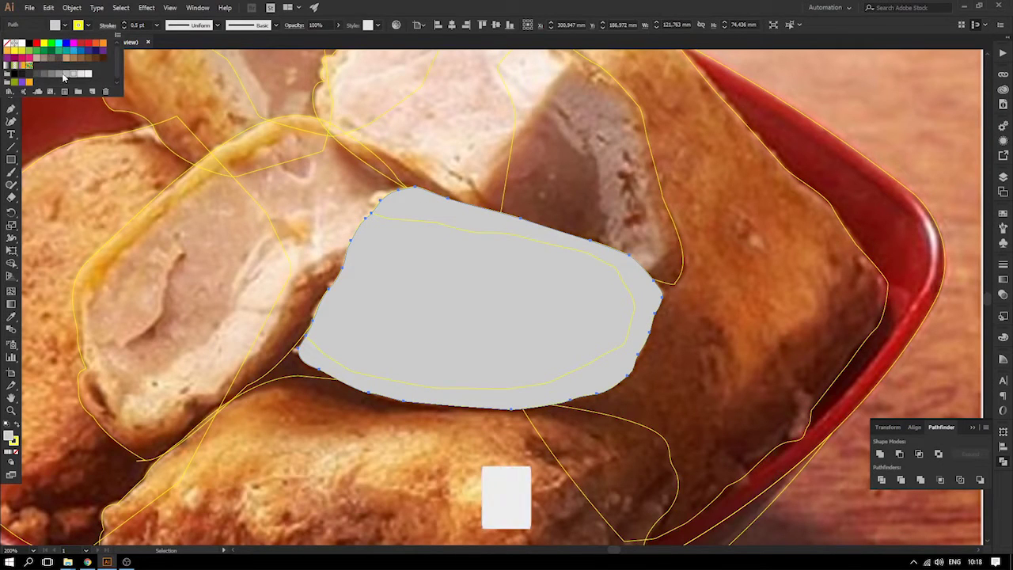
left_click(65, 59)
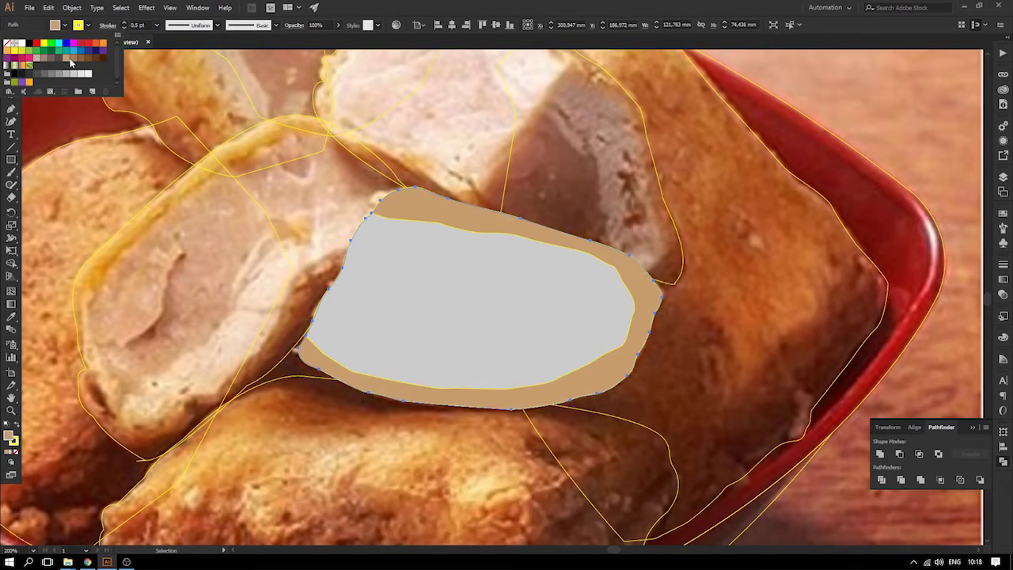
left_click(74, 59)
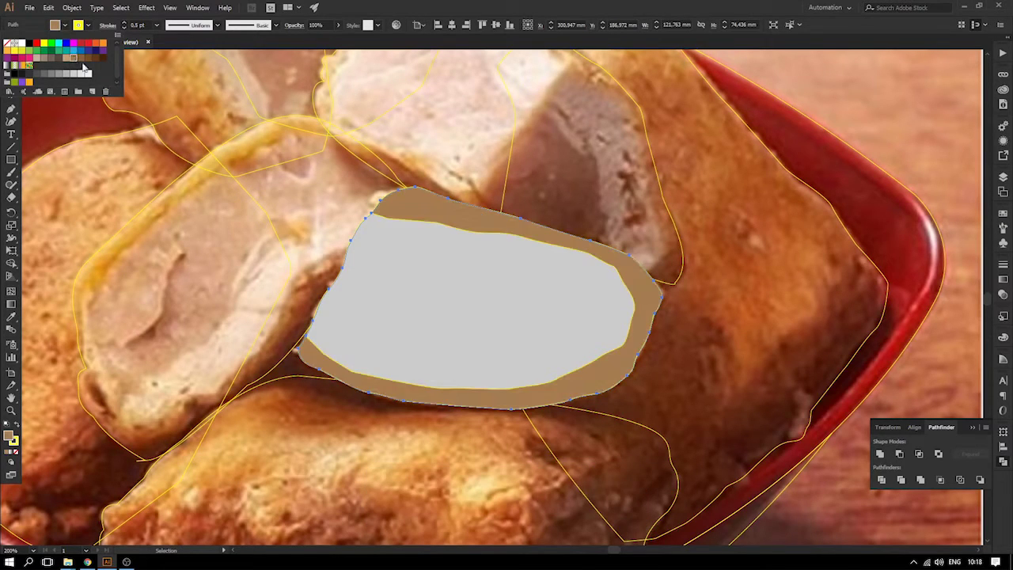
- Fill the inner filling shape of the front cut half with the off-white swatch R=242 G=242 B=242
left_click(498, 254)
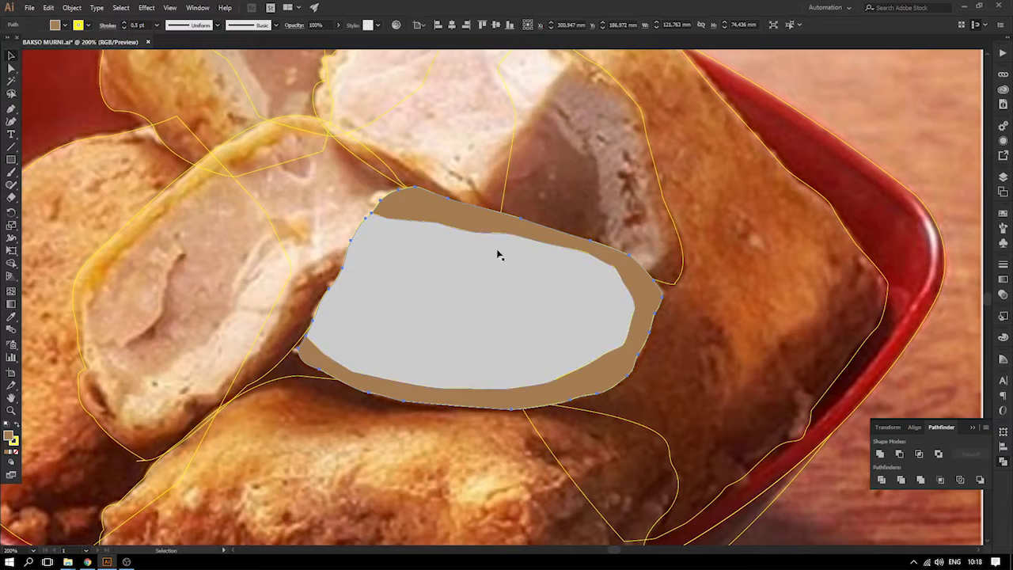
left_click(65, 25)
left_click(7, 40)
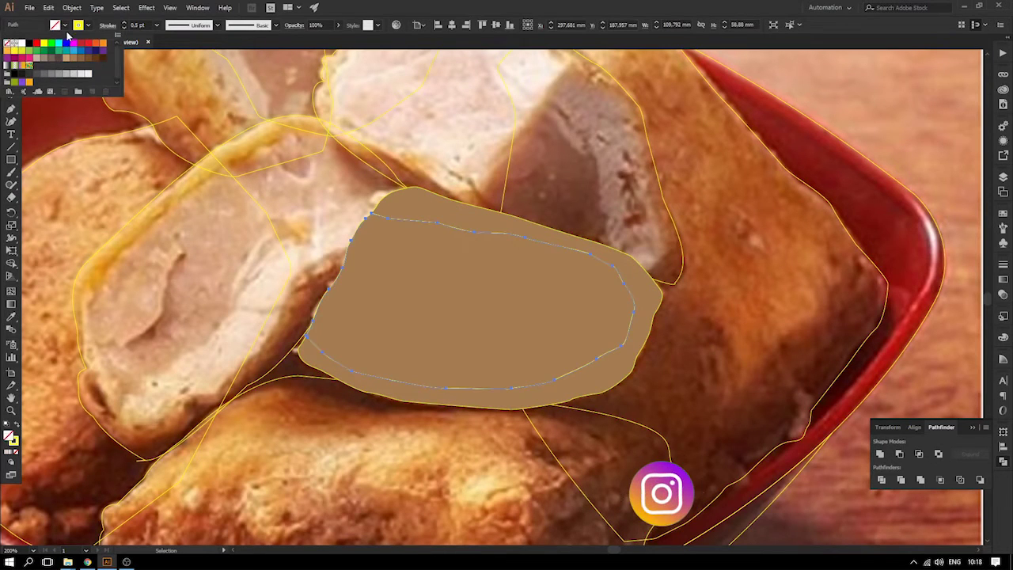
left_click(66, 28)
left_click(67, 26)
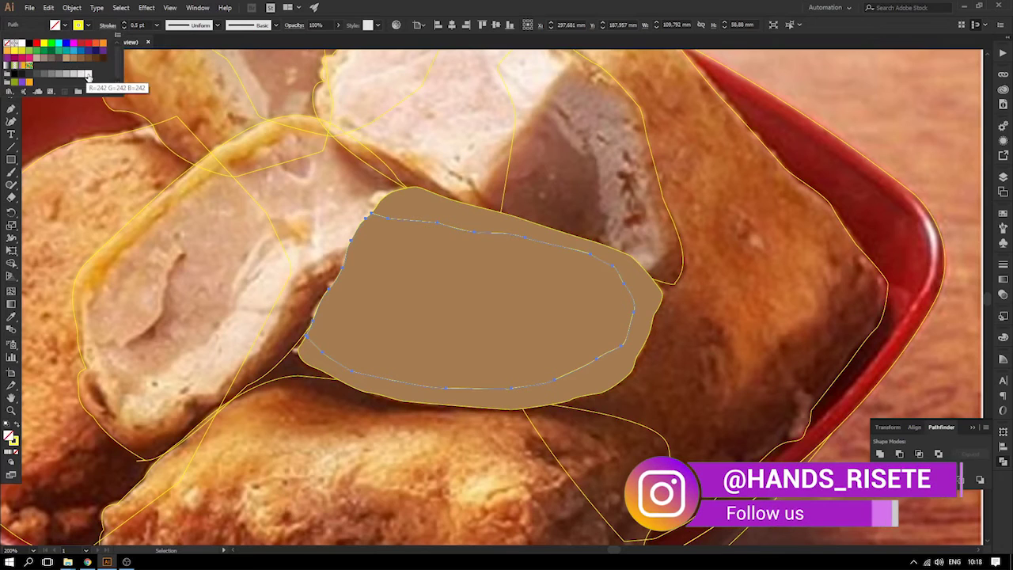
left_click(88, 75)
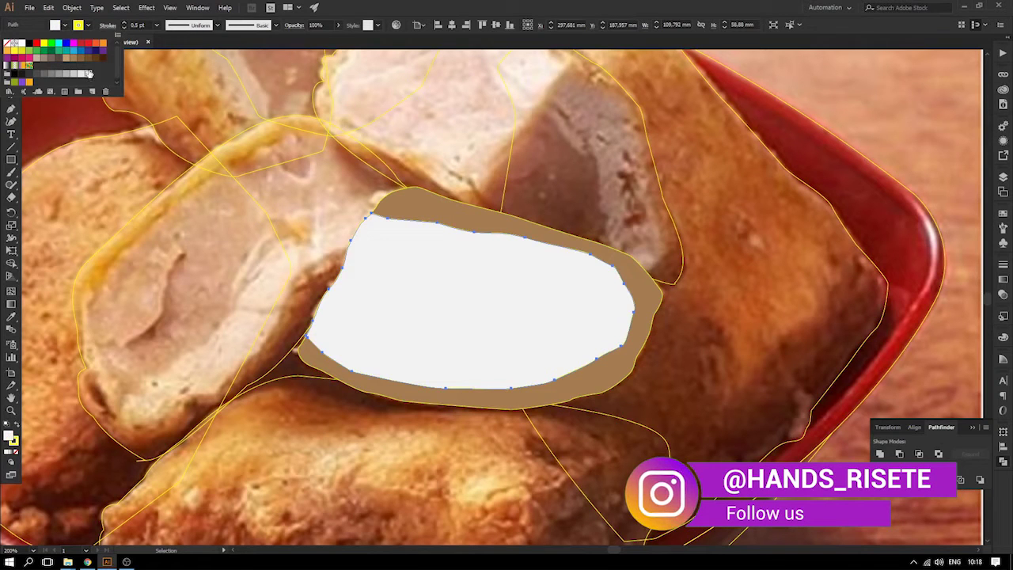
left_click(366, 144)
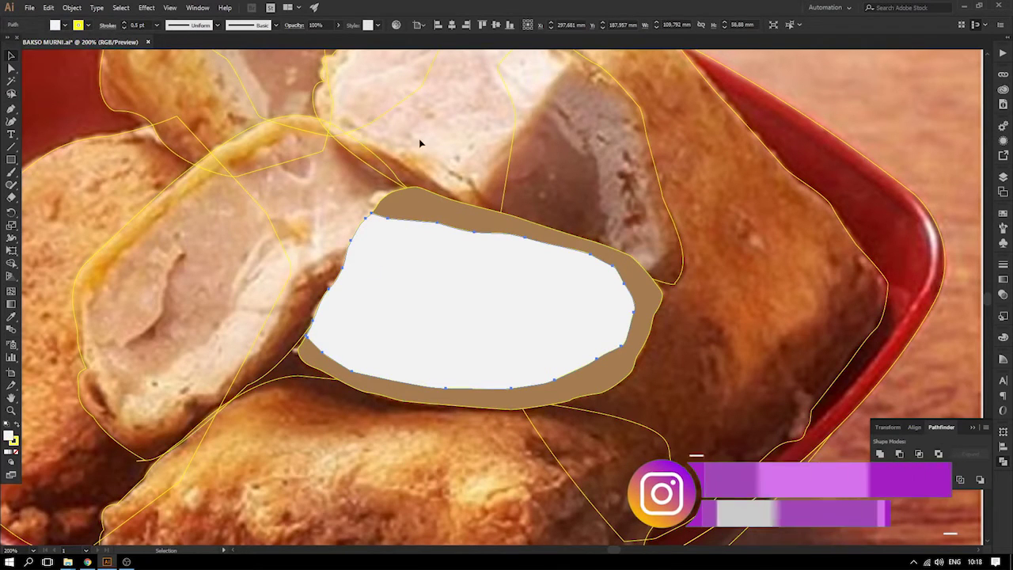
left_click_drag(434, 239, 246, 213)
key("ctrl+z")
left_click(477, 222, "shift")
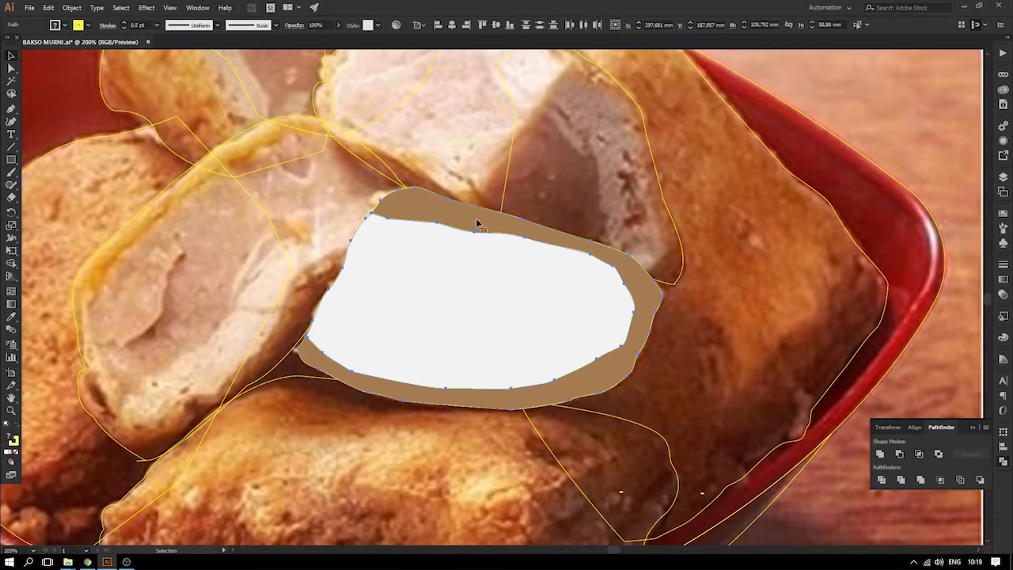
left_click_drag(477, 223, 155, 221)
key("ctrl+z")
left_click(693, 223)
- Draw a closed Pen path for the shadow across the lower part of the front cut half's filling, overhanging its edge
left_click(425, 255)
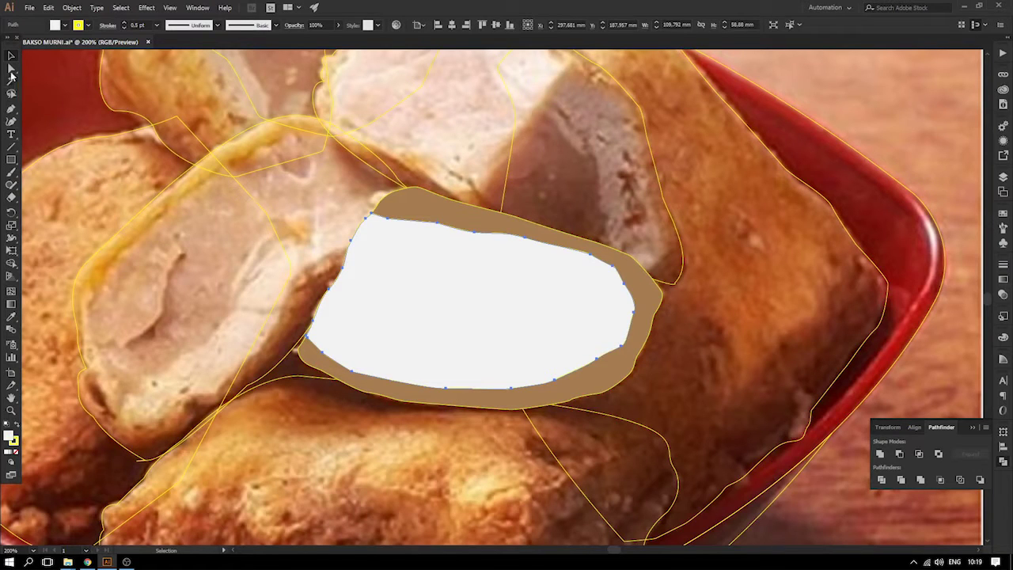
left_click(11, 108)
mouse_move(323, 319)
left_mouse_down()
mouse_move(430, 340)
mouse_move(498, 338)
mouse_move(515, 325)
left_mouse_up()
left_click_drag(539, 331, 623, 352)
left_click(620, 355)
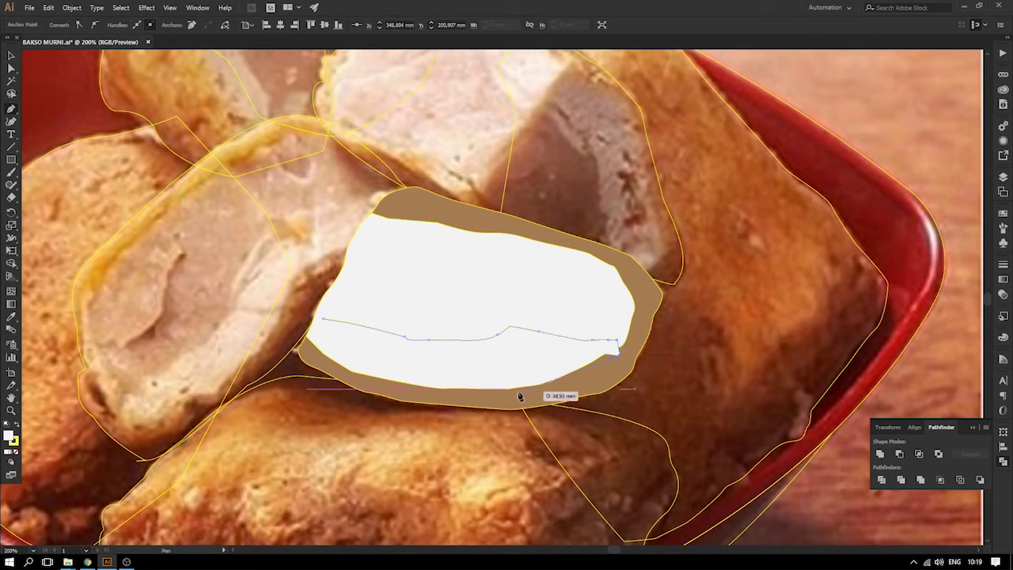
left_click_drag(500, 396, 390, 399)
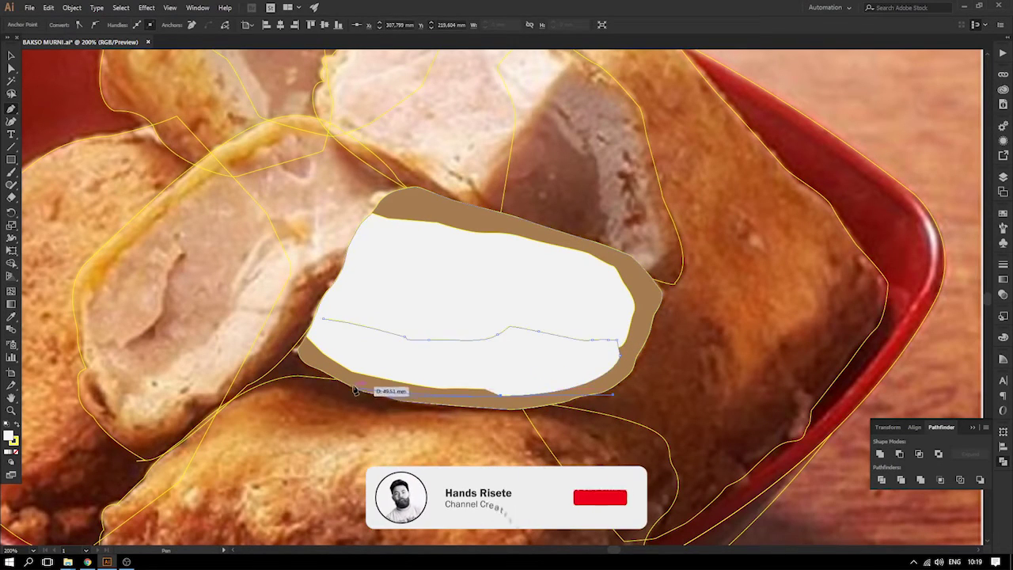
left_click_drag(274, 330, 284, 279)
left_click_drag(293, 273, 301, 282)
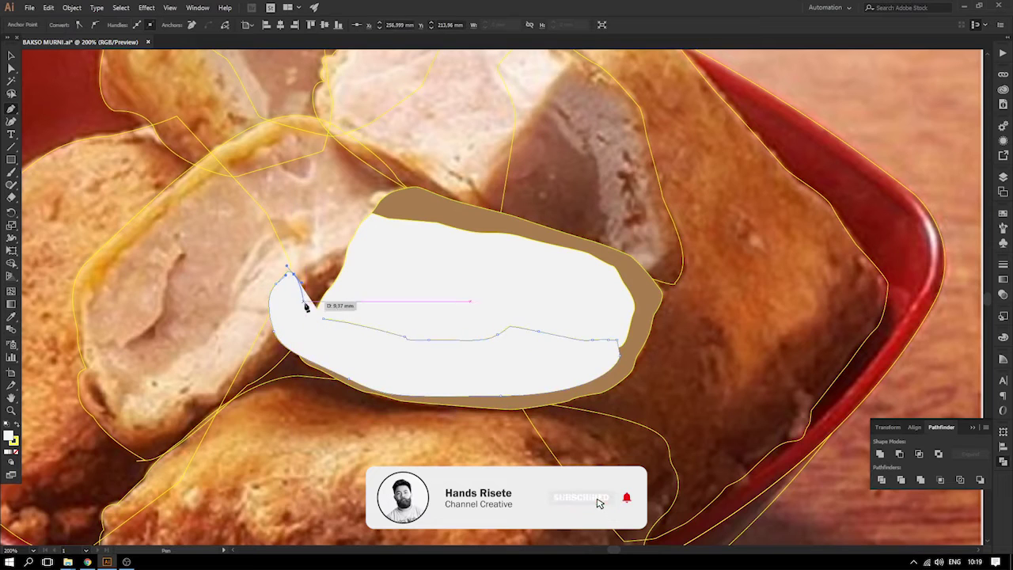
left_click_drag(323, 318, 352, 325)
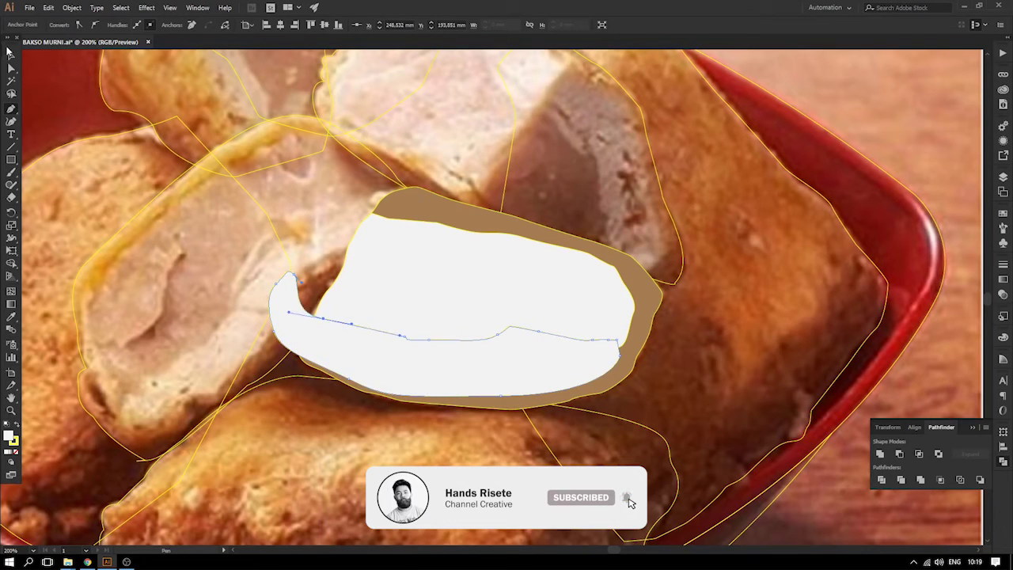
- Trim the shadow path to the filling of the front cut half with Shape Builder and delete the overhanging part
left_click(10, 54)
left_click(366, 307)
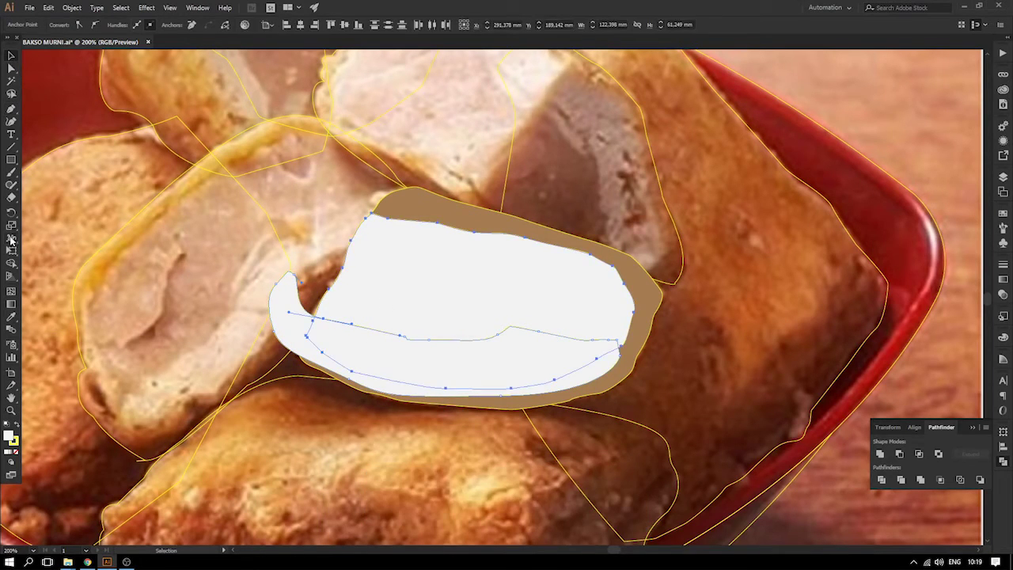
left_click(11, 263)
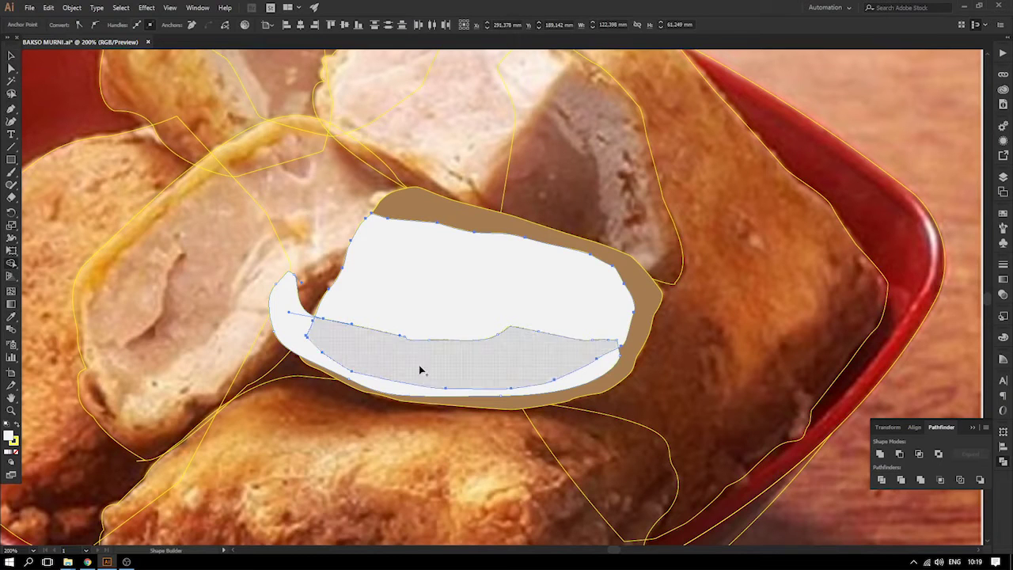
left_click(306, 280)
left_click(293, 307)
key("Delete")
- Fill the shadow shape at the bottom of the front cut half's filling with light grey, and deselect it
left_click(400, 339)
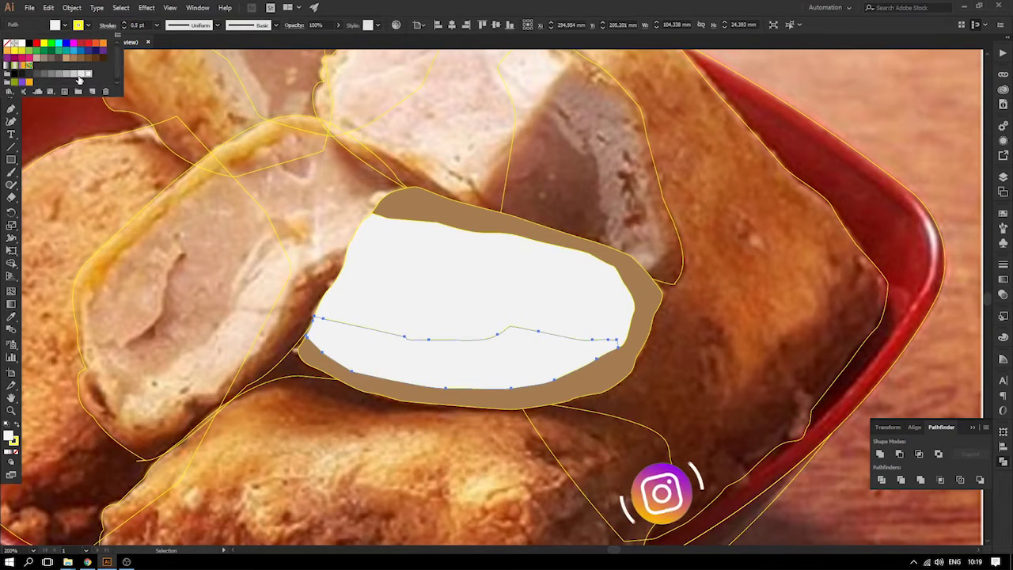
left_click(80, 80)
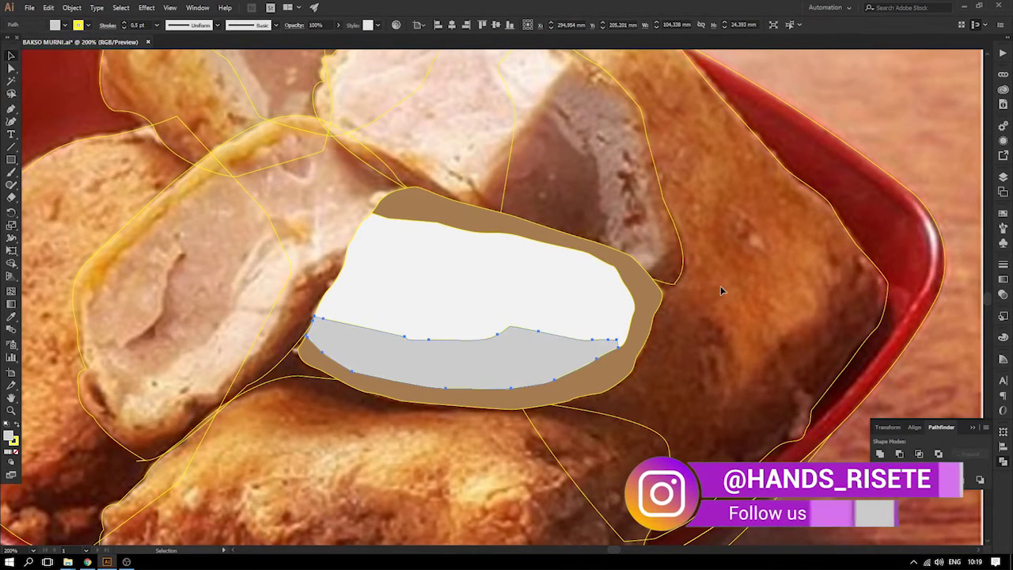
left_click(712, 259)
left_click_drag(619, 293, 576, 262)
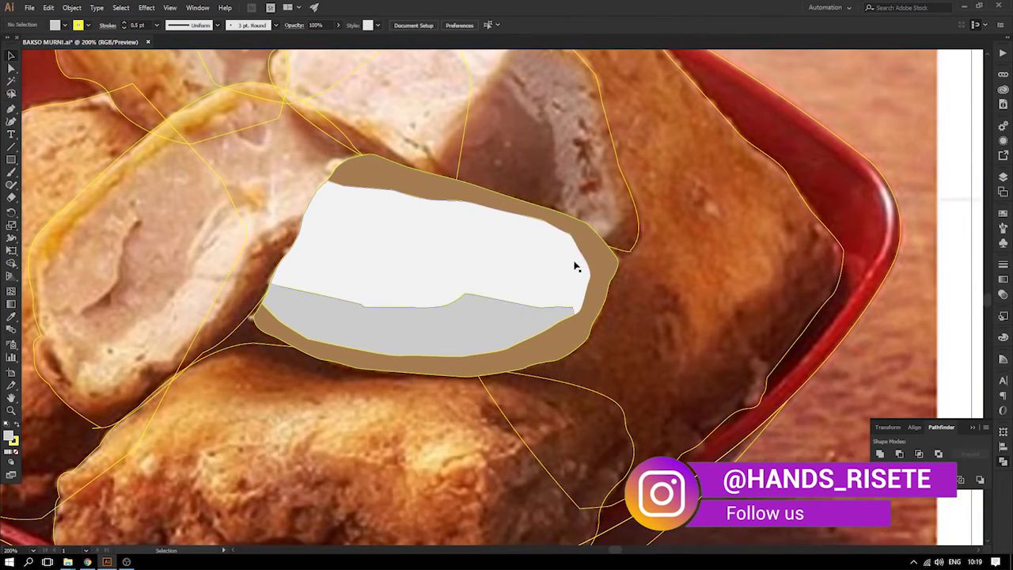
left_click_drag(493, 254, 362, 245)
key("ctrl+z")
key("a")
left_click_drag(521, 328, 421, 320)
key("ctrl+z")
left_click_drag(505, 269, 406, 256)
key("ctrl+z")
left_click_drag(448, 193, 310, 164)
key("ctrl+z")
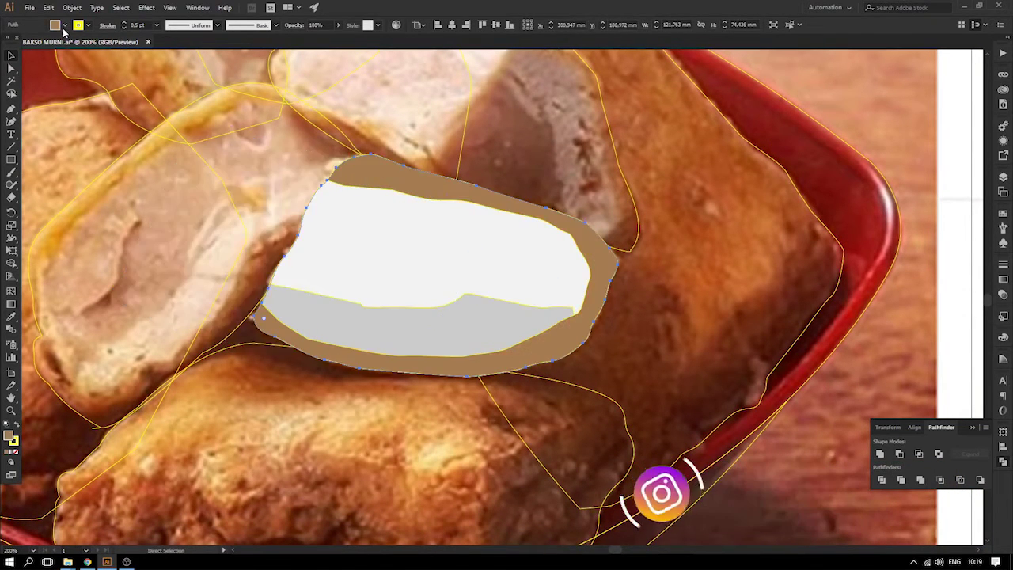
- Try setting the fill of the front cut half's crust shape to none, and undo it
left_click(63, 28)
left_click(10, 44)
left_click(413, 245)
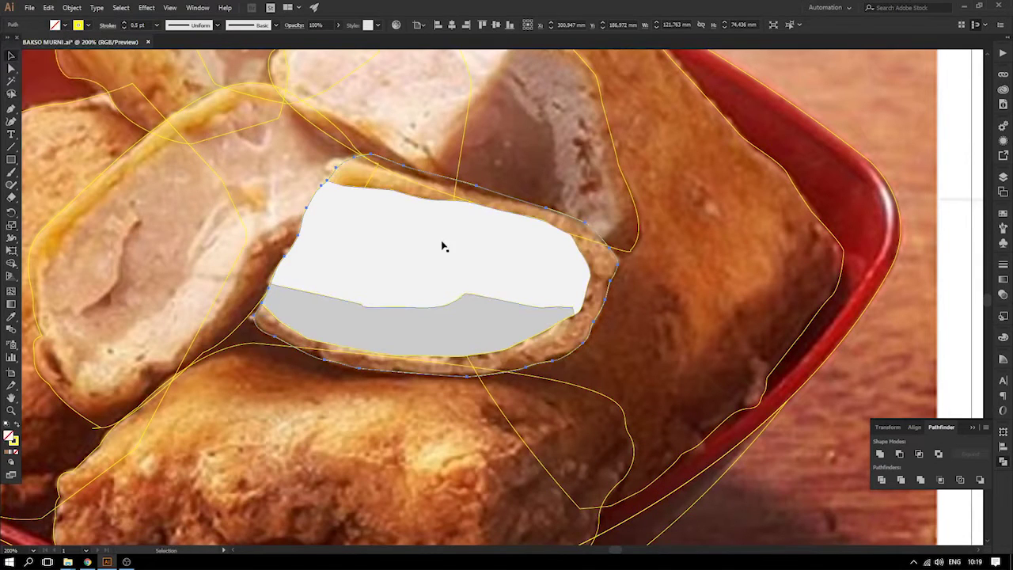
key("ctrl+z")
- Remove the stroke from the brown crust shape of the front cut half, and deselect it
left_click(86, 25)
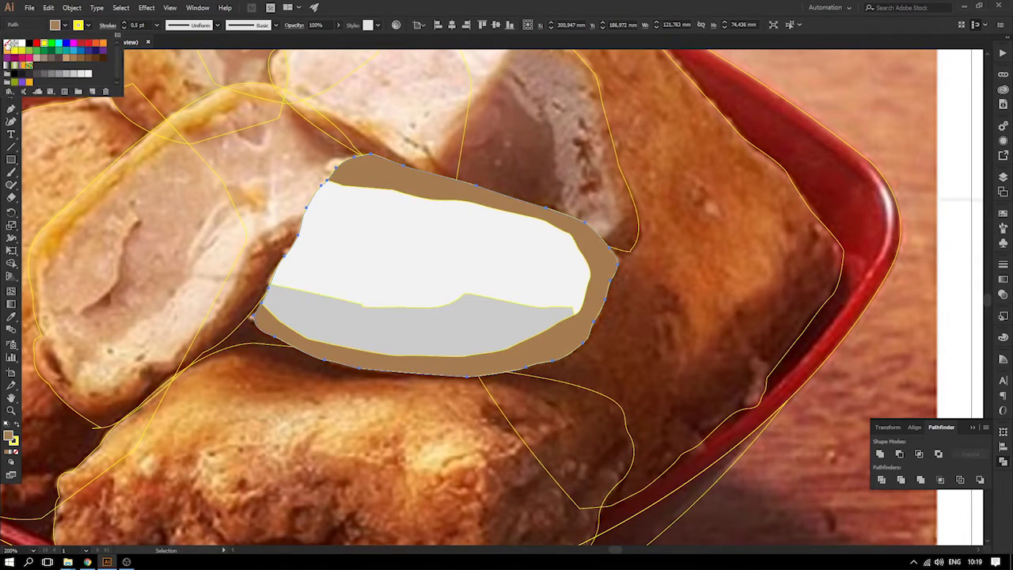
left_click(9, 44)
scroll(502, 274, "down", 1)
scroll(665, 283, "up", 1)
left_click(793, 302)
key("a")
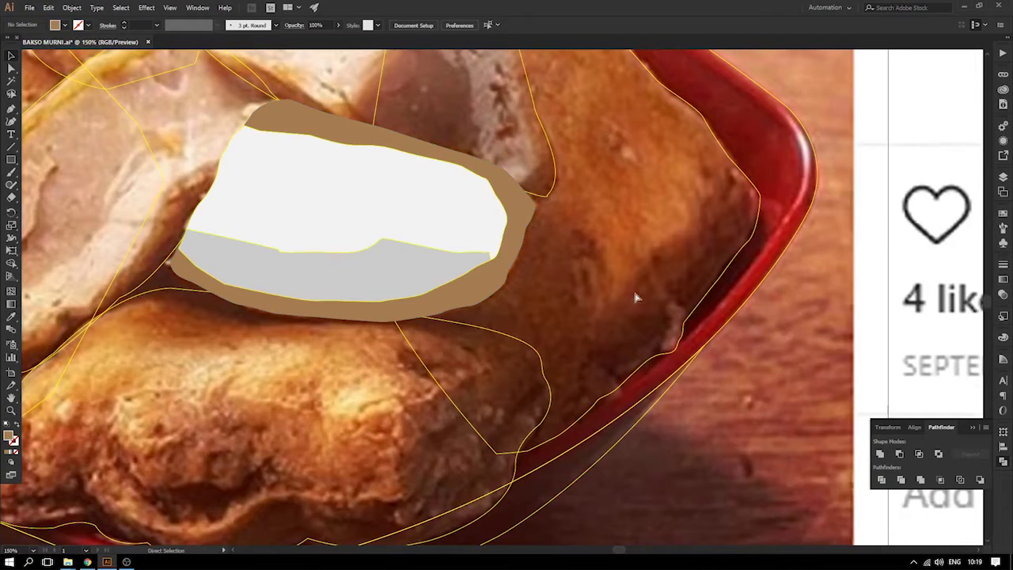
scroll(635, 297, "down", 1)
left_click_drag(450, 342, 584, 319)
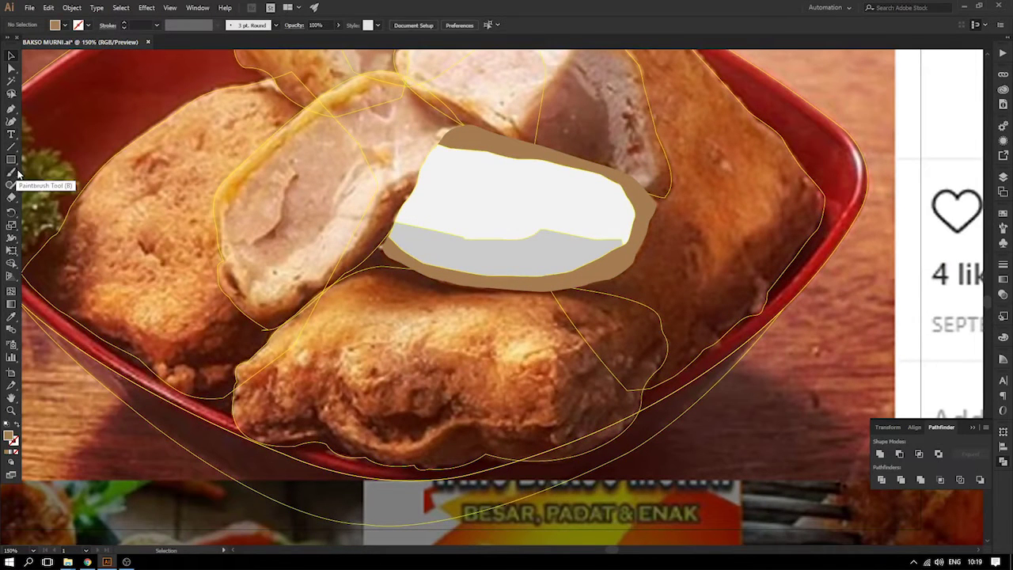
left_click_drag(340, 346, 410, 345)
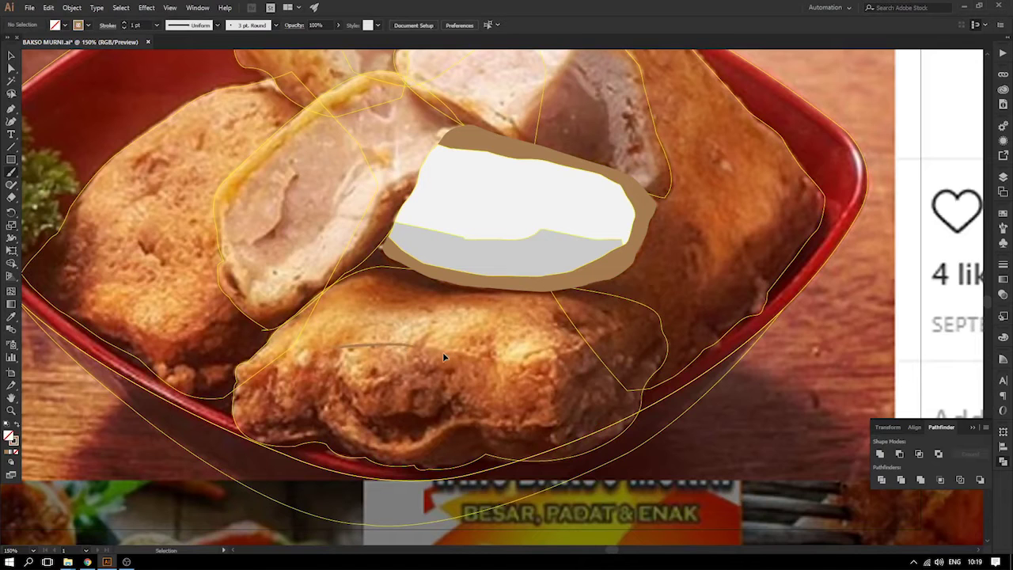
key("ctrl+z")
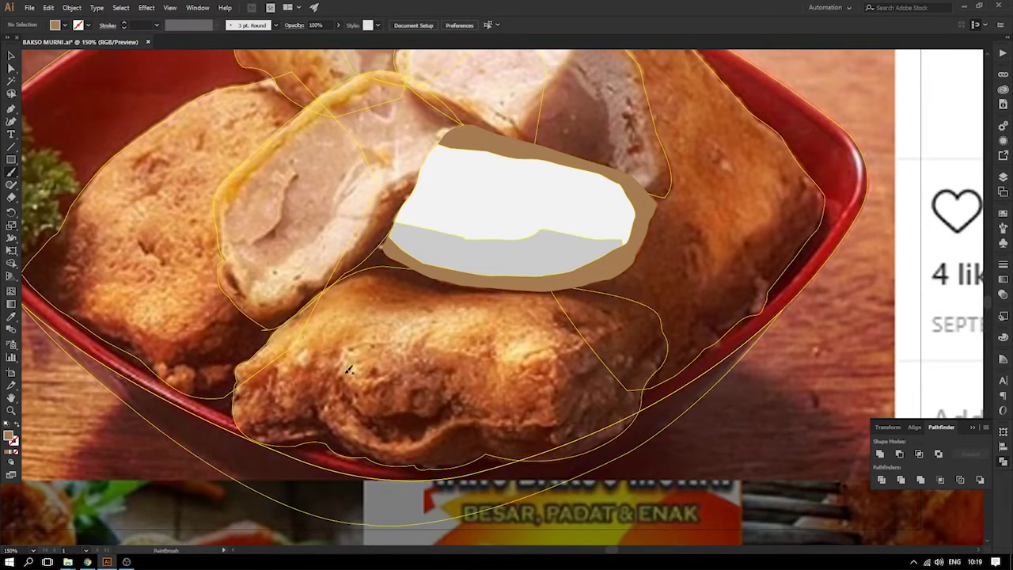
left_click_drag(303, 358, 413, 348)
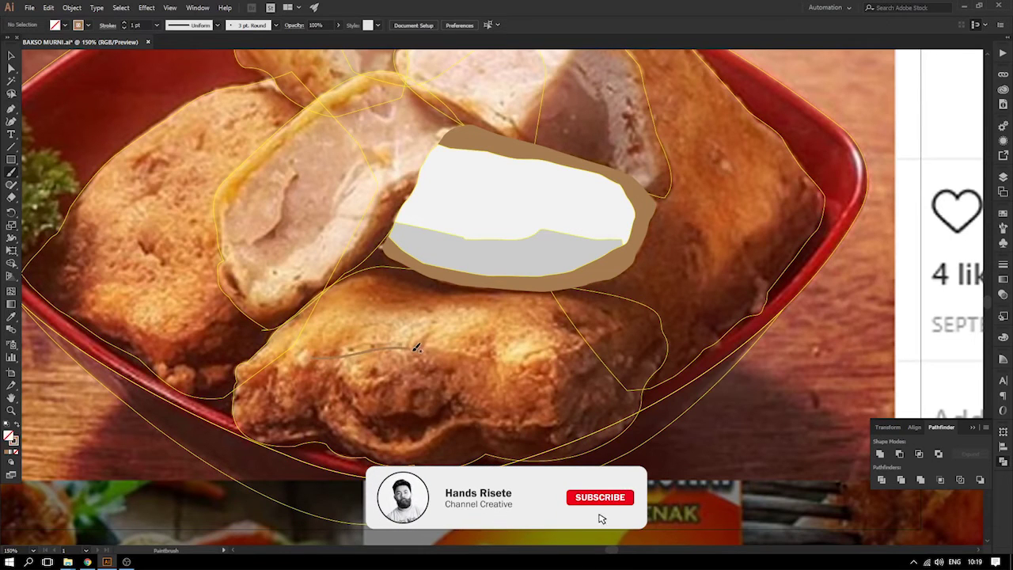
key("ctrl+z")
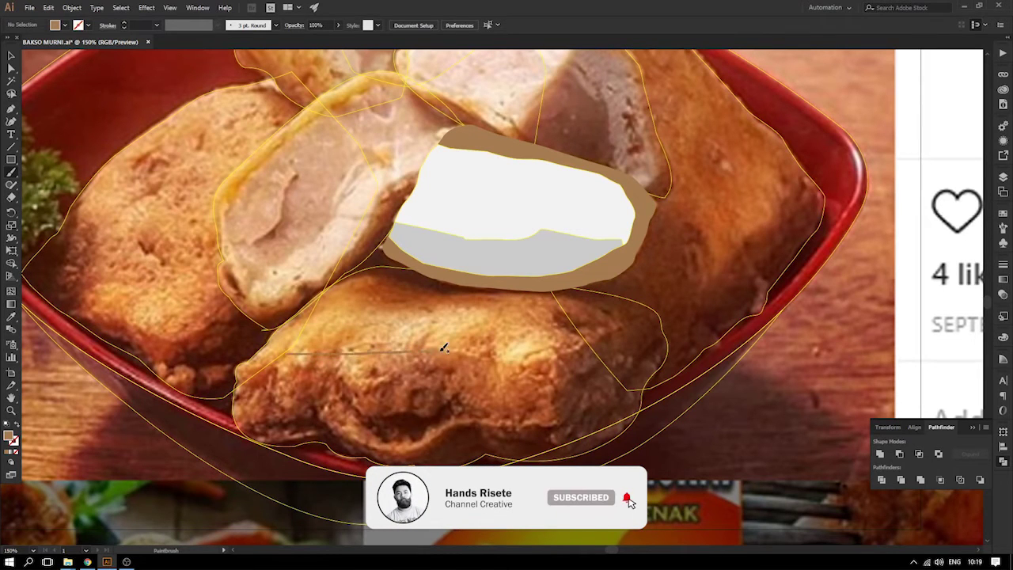
left_click(11, 55)
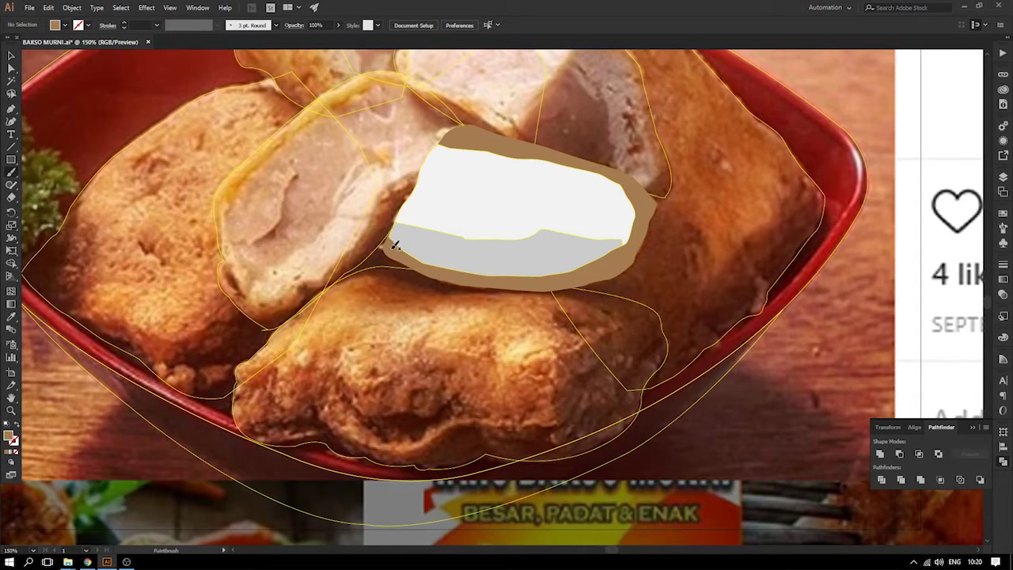
- Paint the crease lines of the whole front tofu piece with the Paintbrush, using a brown 1 pt stroke and no fill
key("shift+x")
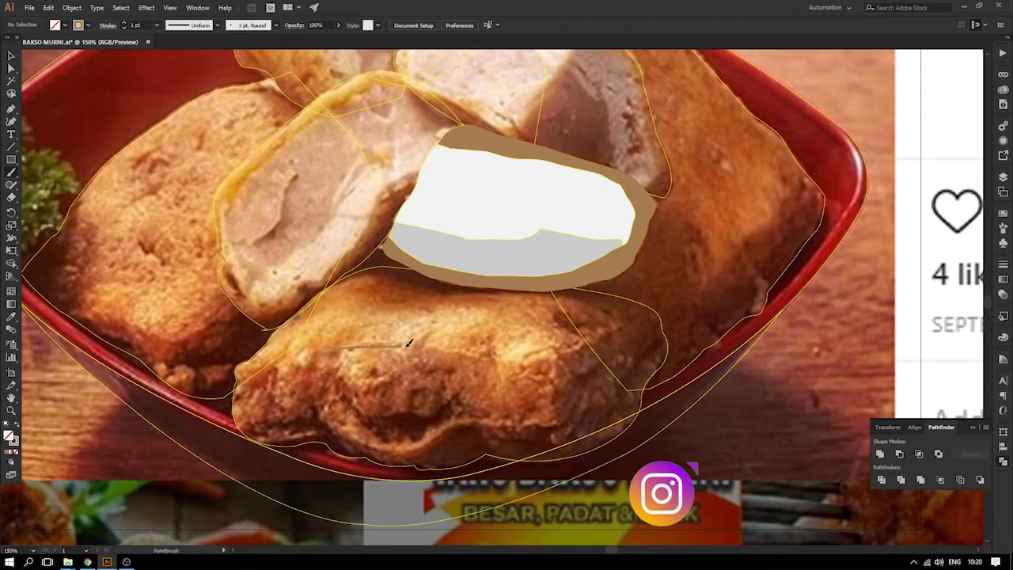
left_click_drag(481, 359, 550, 359)
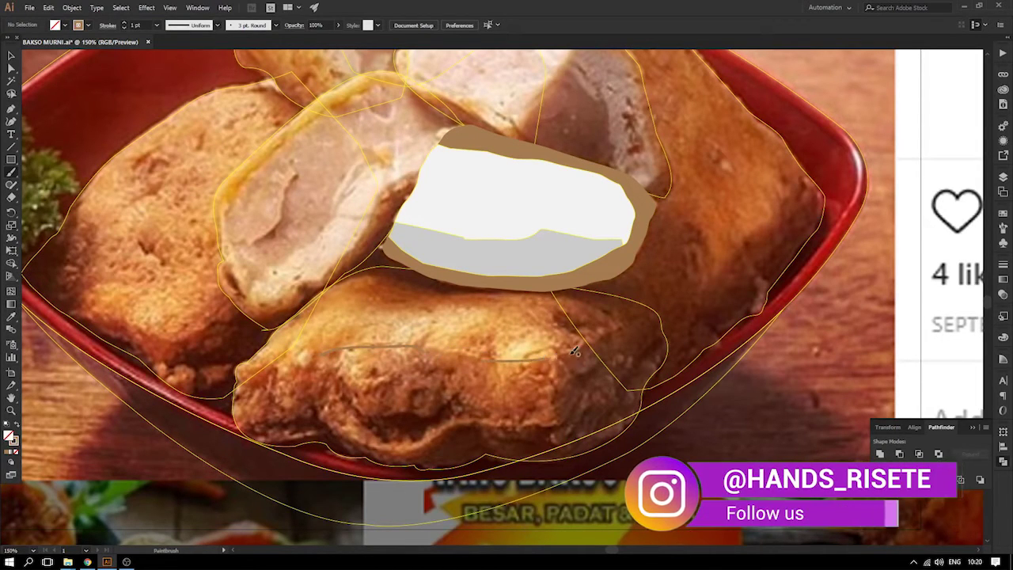
mouse_move(600, 337)
left_mouse_down()
mouse_move(555, 359)
mouse_move(559, 433)
left_mouse_up()
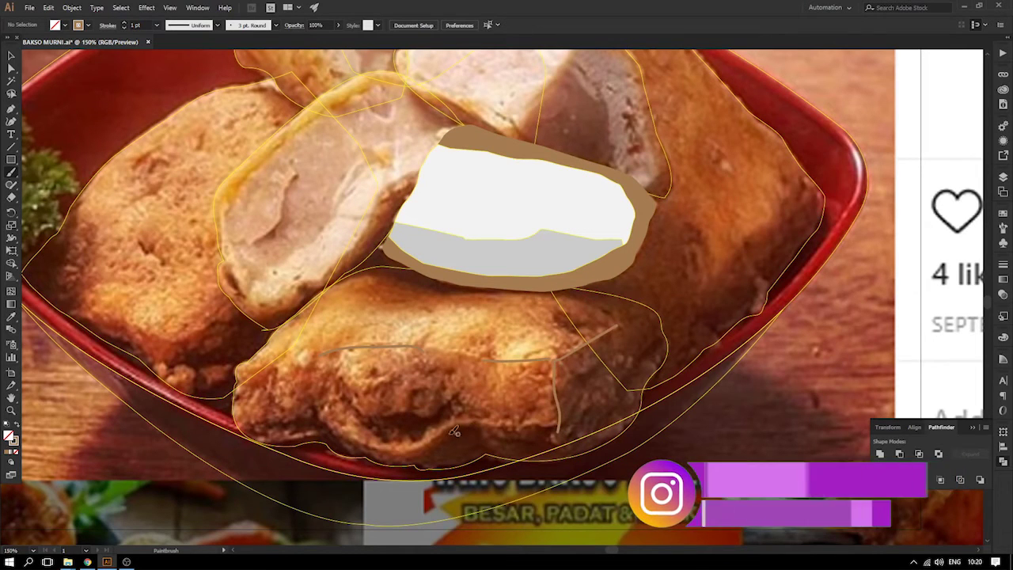
left_click_drag(456, 414, 511, 413)
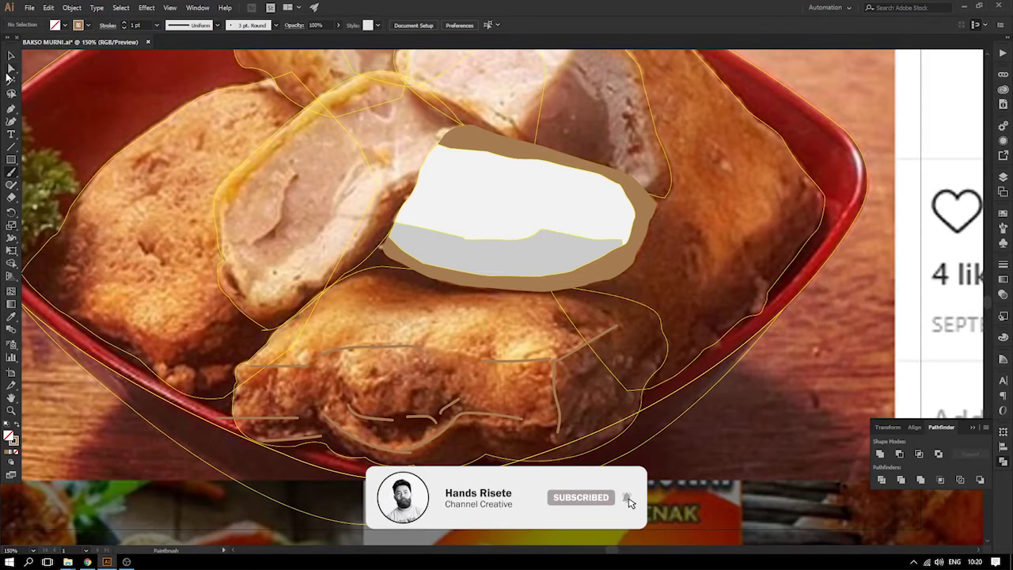
- Fill the outline of the whole front tofu piece with the crust brown sampled from the cut half, without a stroke
left_click(605, 293)
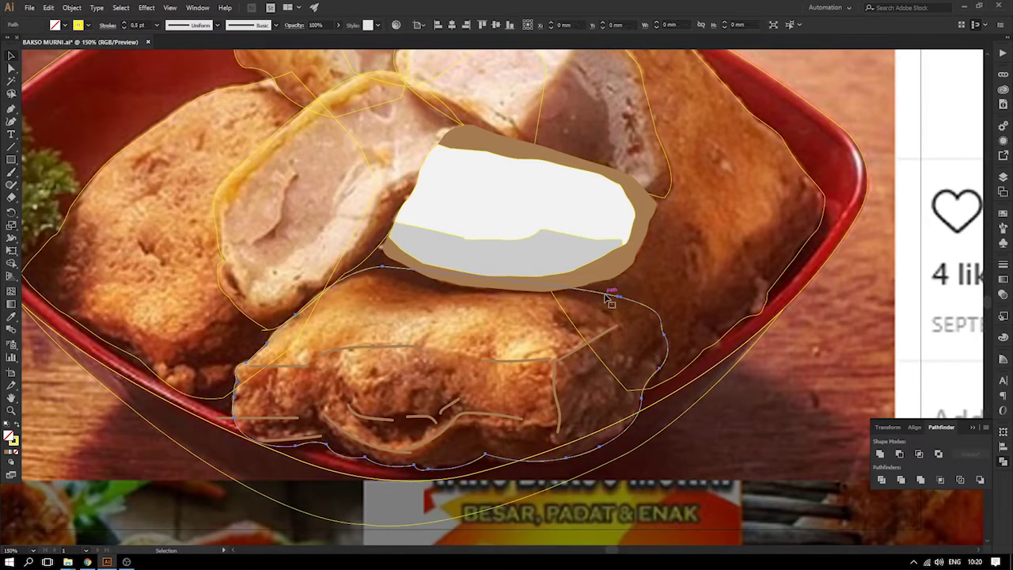
key("i")
left_click(646, 200)
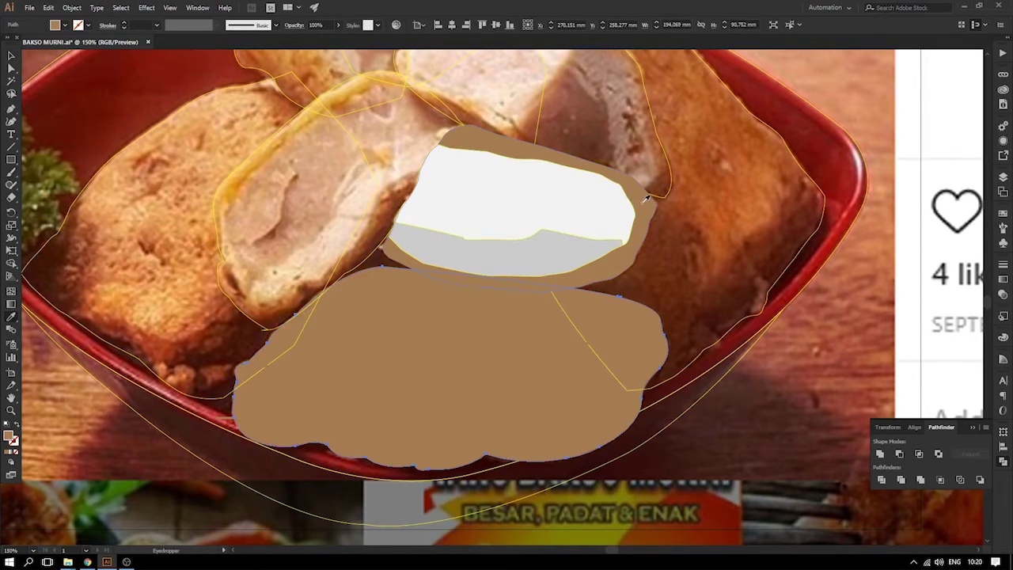
- Set the stroke colour of the upper and central crease lines on the whole front piece to light grey
left_click(415, 345)
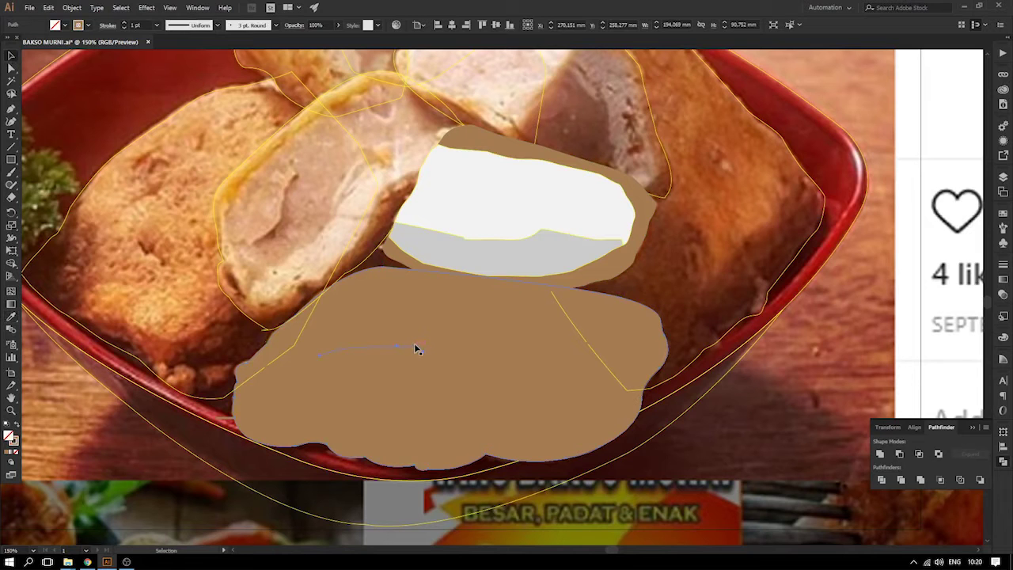
left_click_drag(456, 330, 742, 262)
left_click_drag(684, 274, 463, 273)
left_click_drag(746, 432, 447, 247)
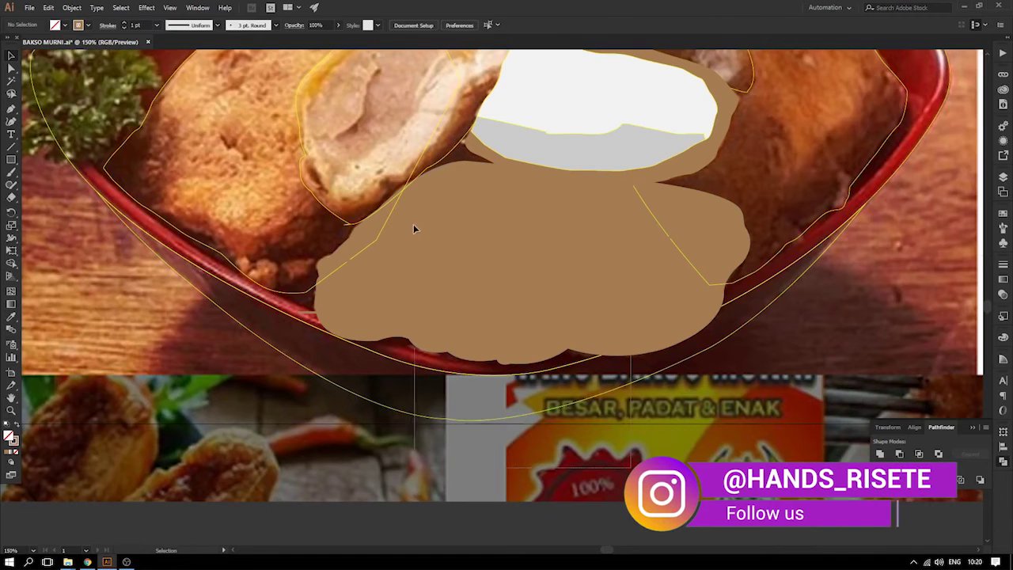
left_click_drag(414, 227, 596, 341)
left_click(587, 238, "shift")
left_click(372, 402, "shift")
left_click(375, 356, "shift")
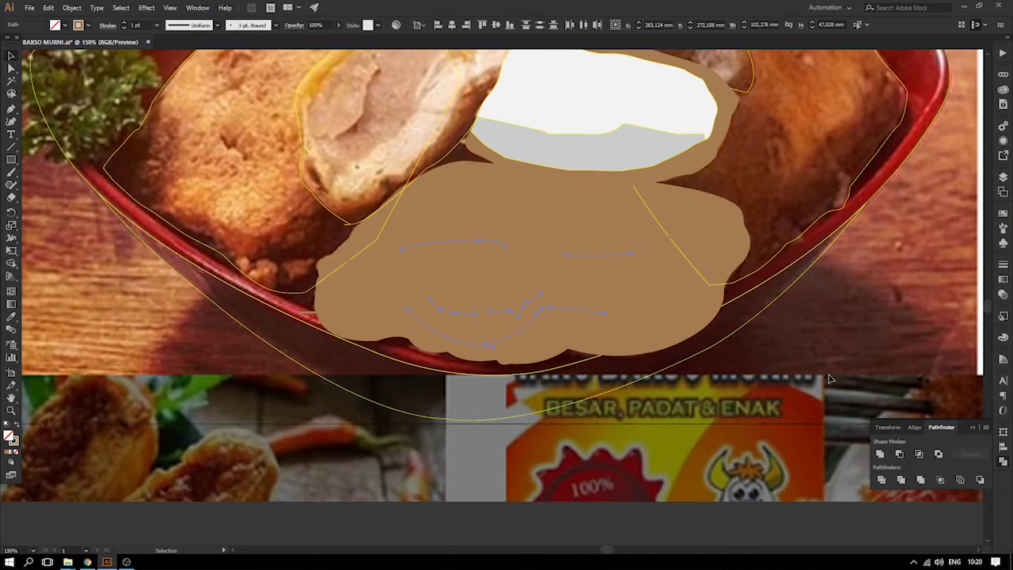
left_click(88, 27)
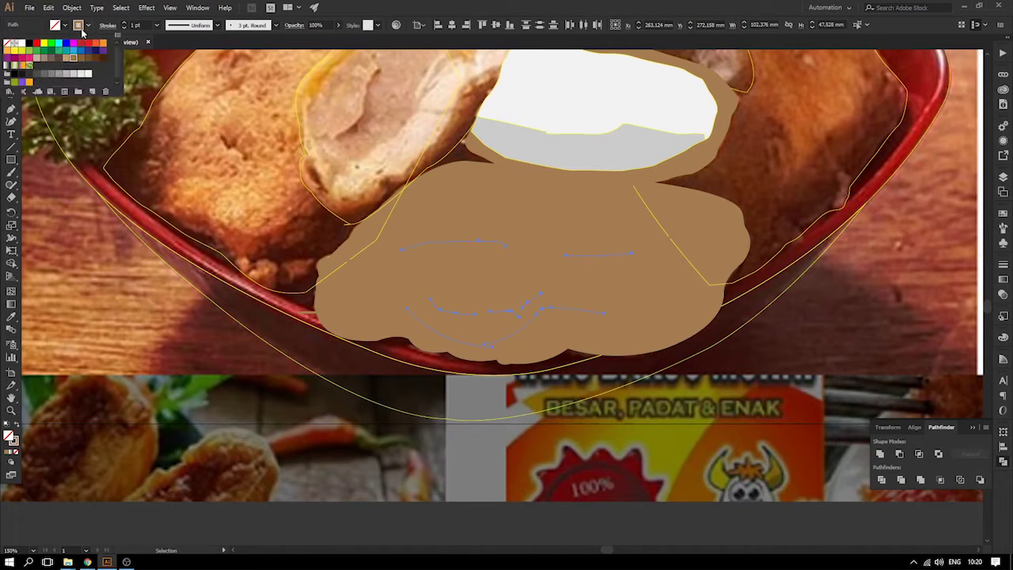
left_click(75, 74)
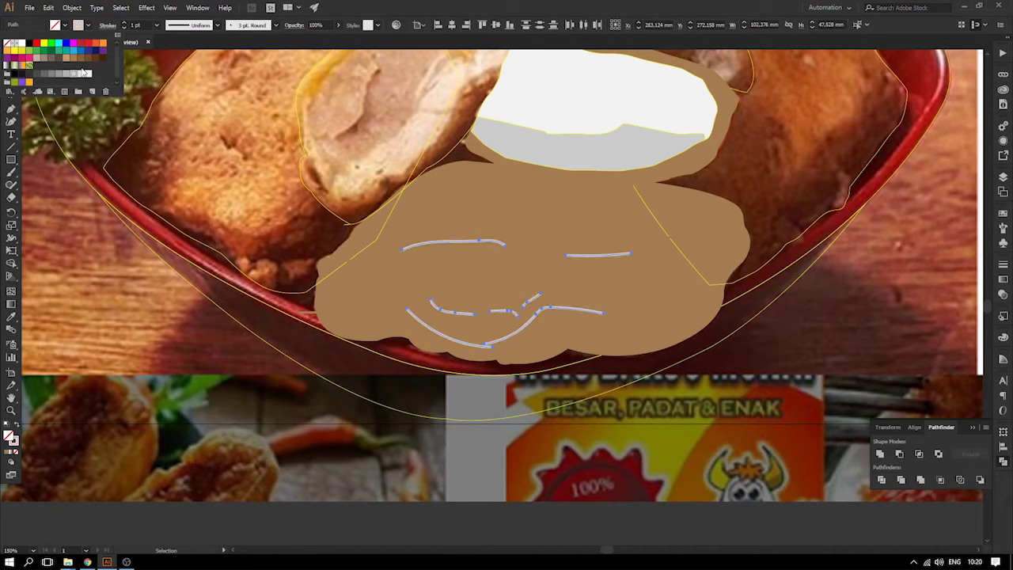
left_click(808, 393)
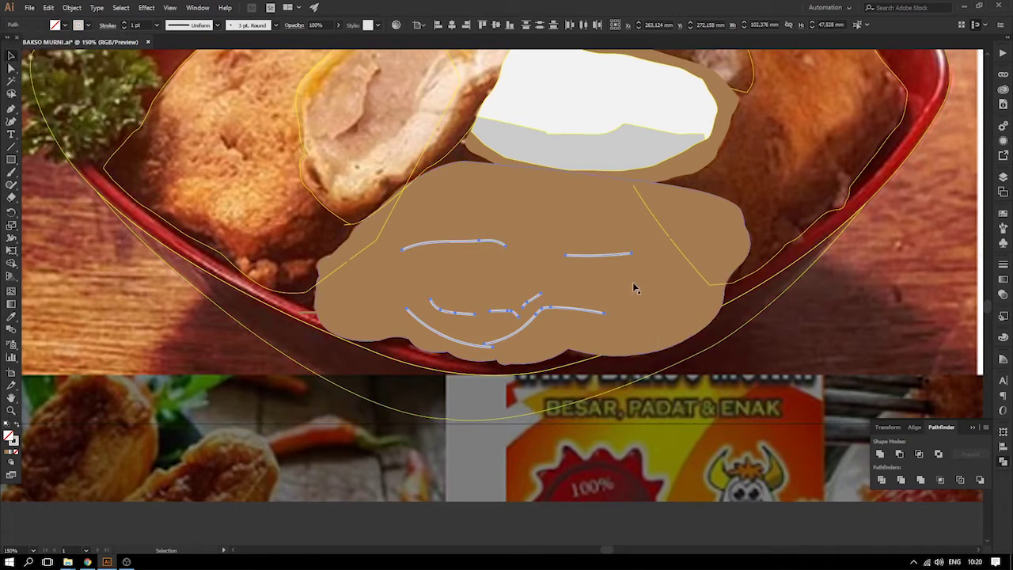
- Give the right-hand crease strokes of the whole front tofu piece the light grey sampled from the neighbouring crease line
left_click(634, 281)
left_click_drag(765, 420, 615, 249)
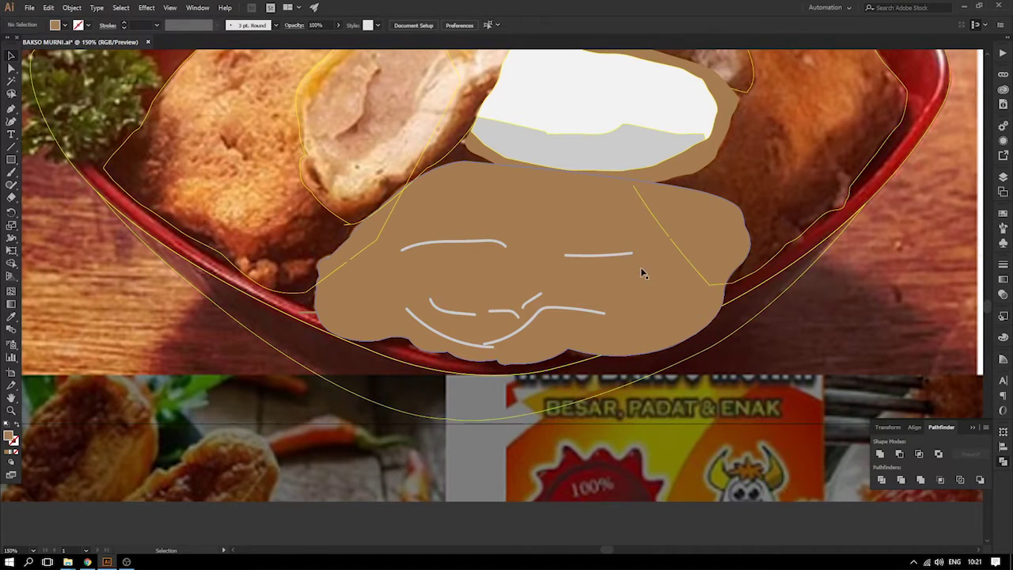
left_click(636, 265)
left_click(646, 254)
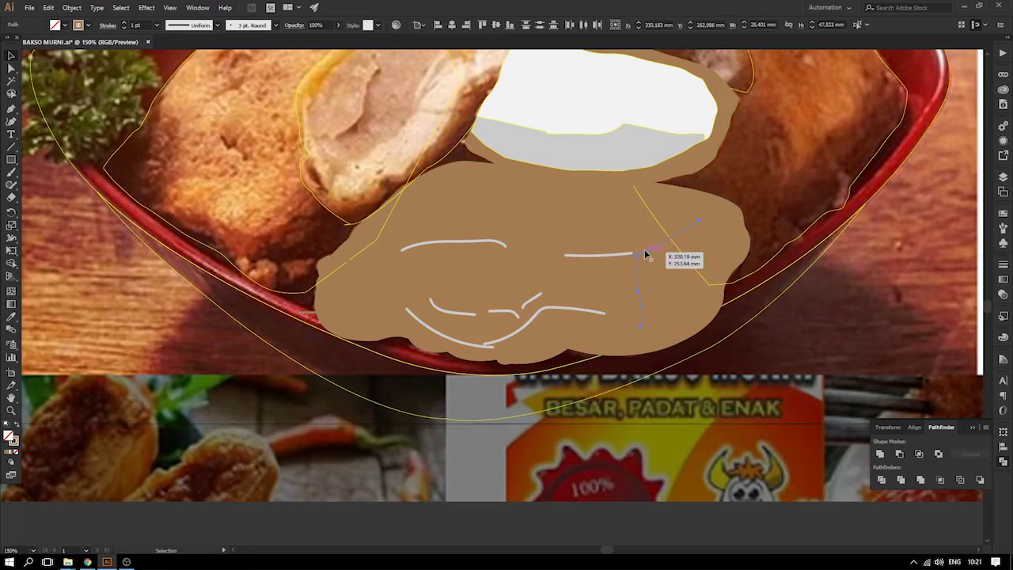
key("i")
left_click(606, 254)
left_click(12, 54)
left_click(401, 312)
left_click_drag(355, 280, 292, 309)
key("ctrl+z")
- Examine the crease junction on the whole front piece and the outline ends of the left cut half up close
key("ctrl+minus")
key("ctrl+minus")
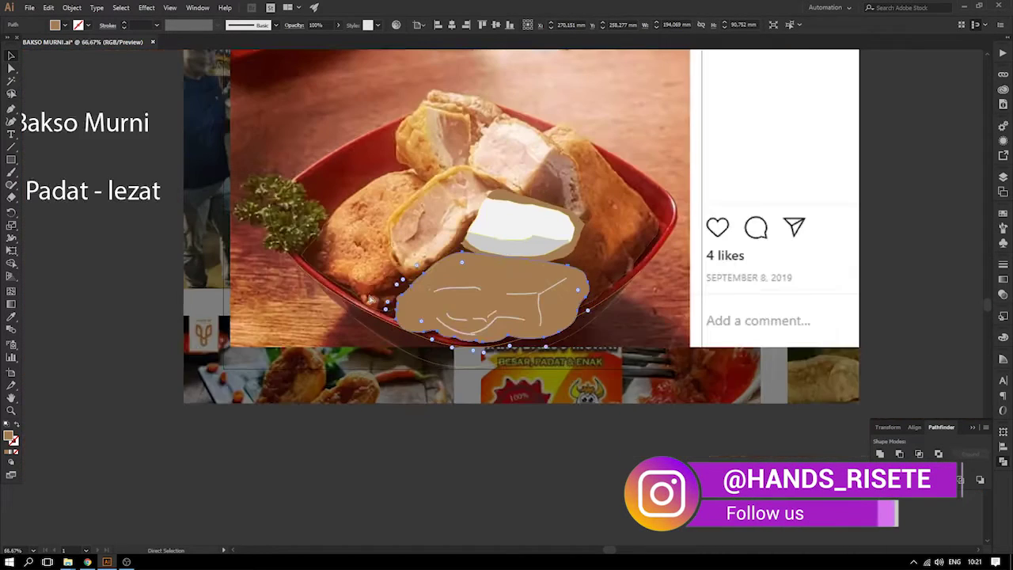
key("ctrl+minus")
key("ctrl+shift+a")
key("z")
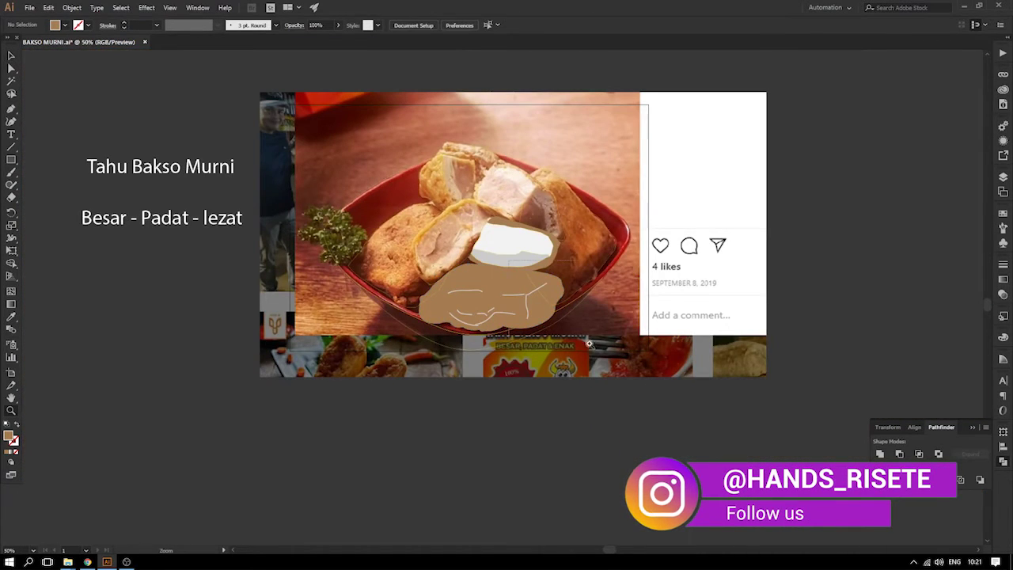
left_click_drag(590, 345, 603, 312)
left_click_drag(398, 243, 547, 272)
key("ctrl+minus")
key("ctrl+minus")
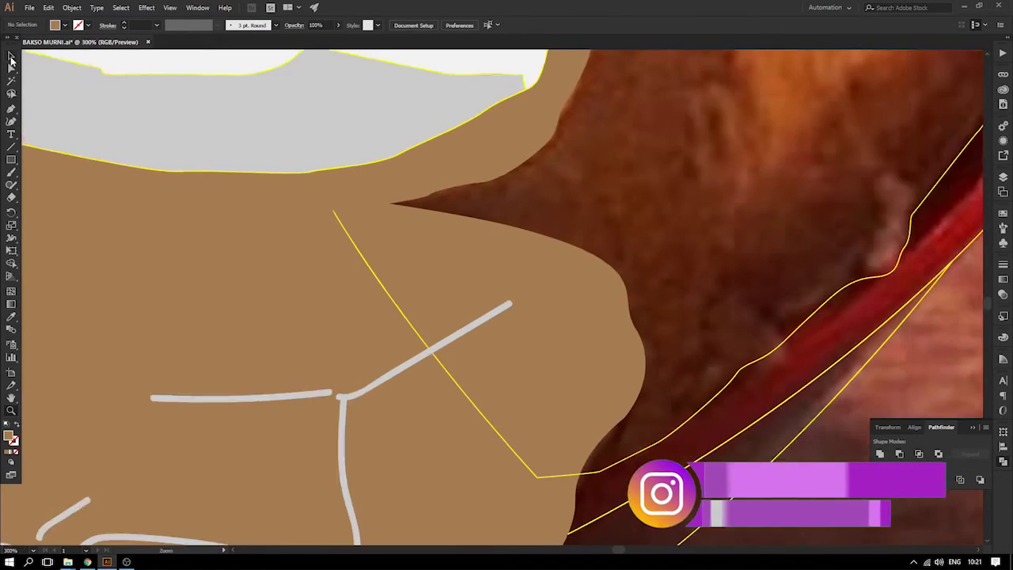
key("ctrl+minus")
key("ctrl+minus")
key("ctrl+minus")
left_click(11, 60)
left_click_drag(368, 169, 432, 203)
key("z")
left_click(379, 346)
left_click_drag(380, 341, 444, 322)
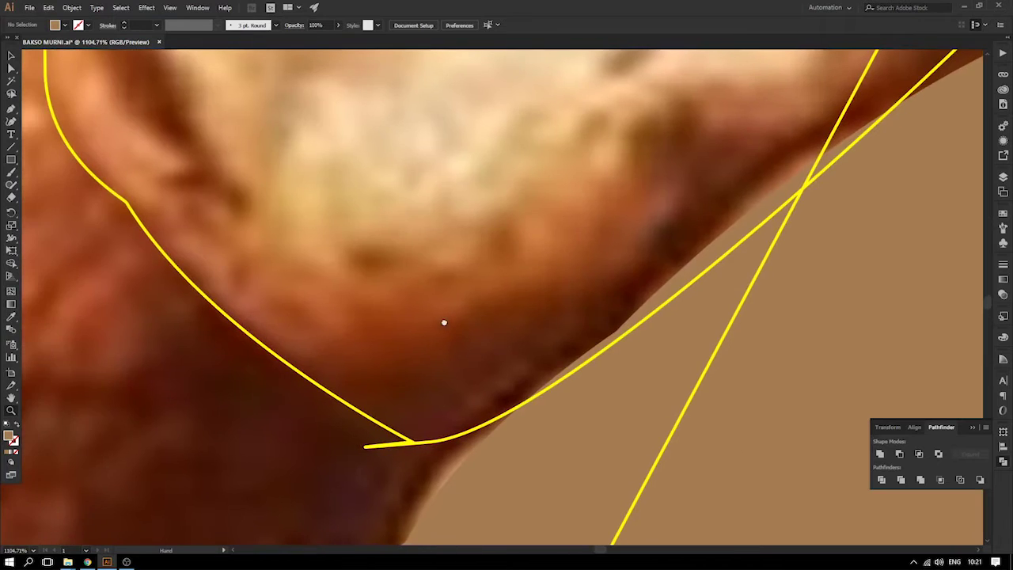
key("ctrl+minus")
key("ctrl+minus")
key("ctrl+minus")
key("ctrl+minus")
key("ctrl+minus")
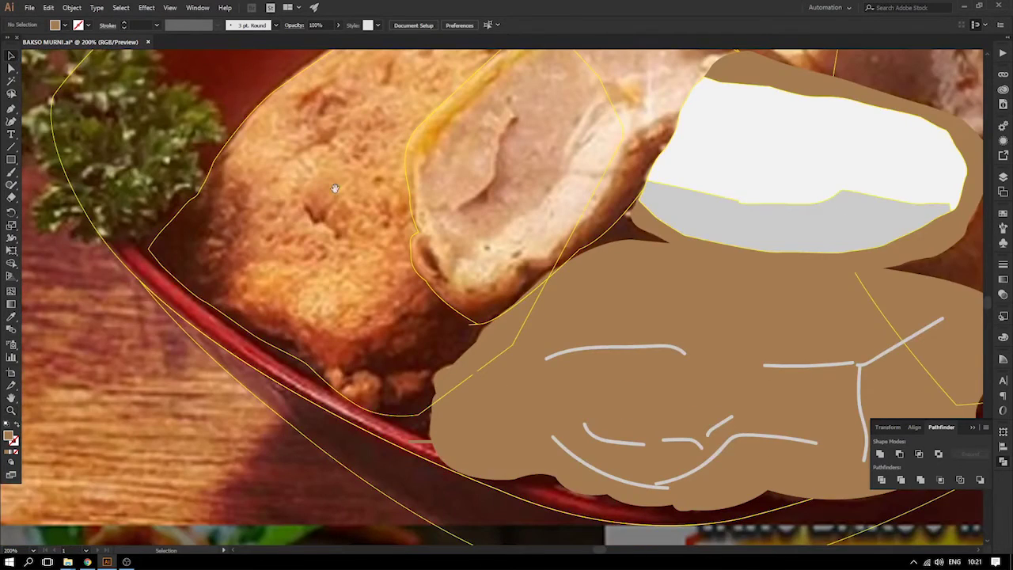
key("ctrl+minus")
left_click_drag(326, 233, 336, 217)
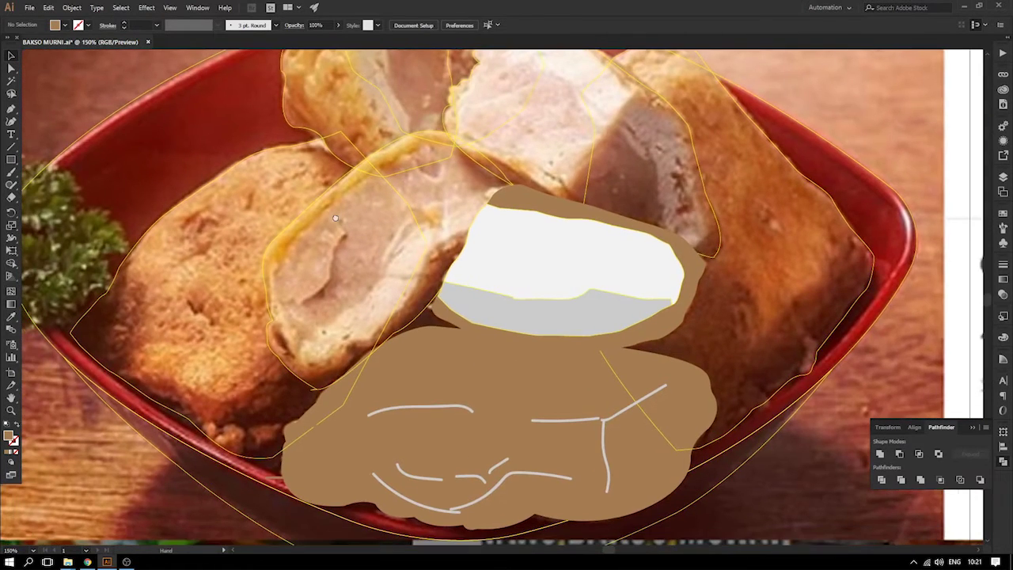
- Paint the inner crust edge around the left cut half with the Paintbrush, using a yellow 1 pt stroke and no fill
left_click(340, 197)
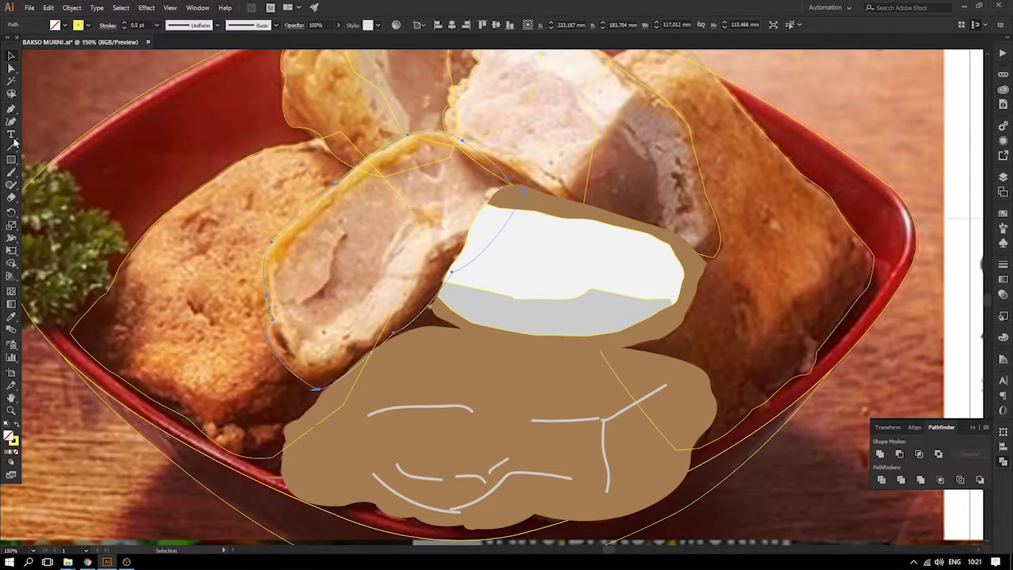
key("b")
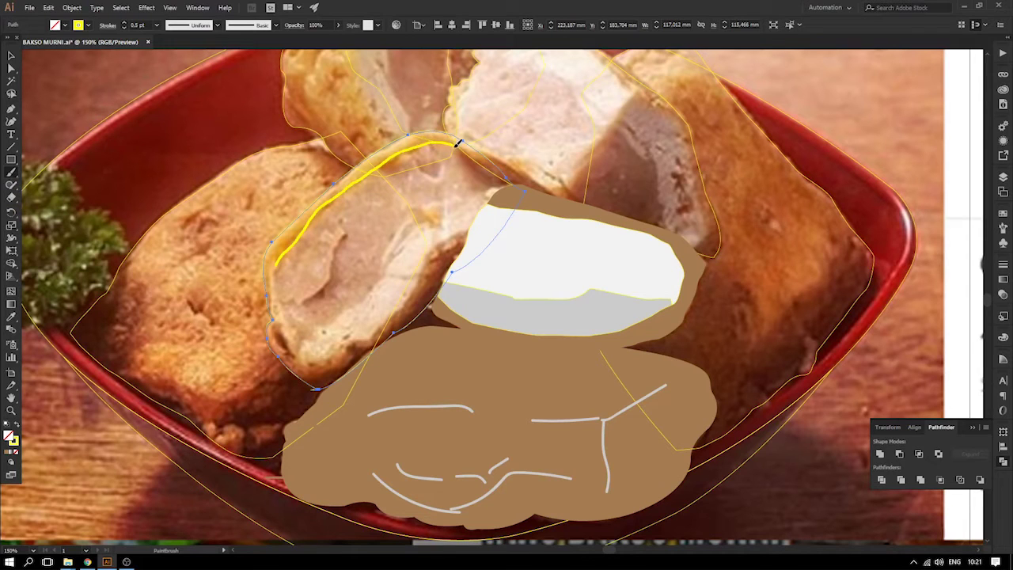
left_click_drag(456, 145, 455, 145)
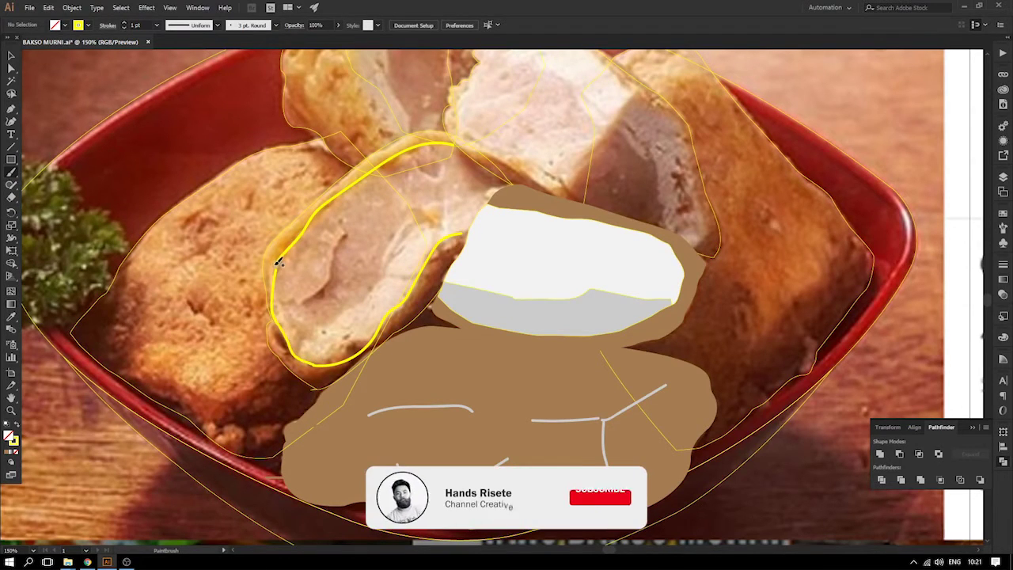
left_click(11, 55)
- Trace a closed highlight shape with the Pen tool inside the crust edge on the left side of the left cut half's filling
left_click(11, 111)
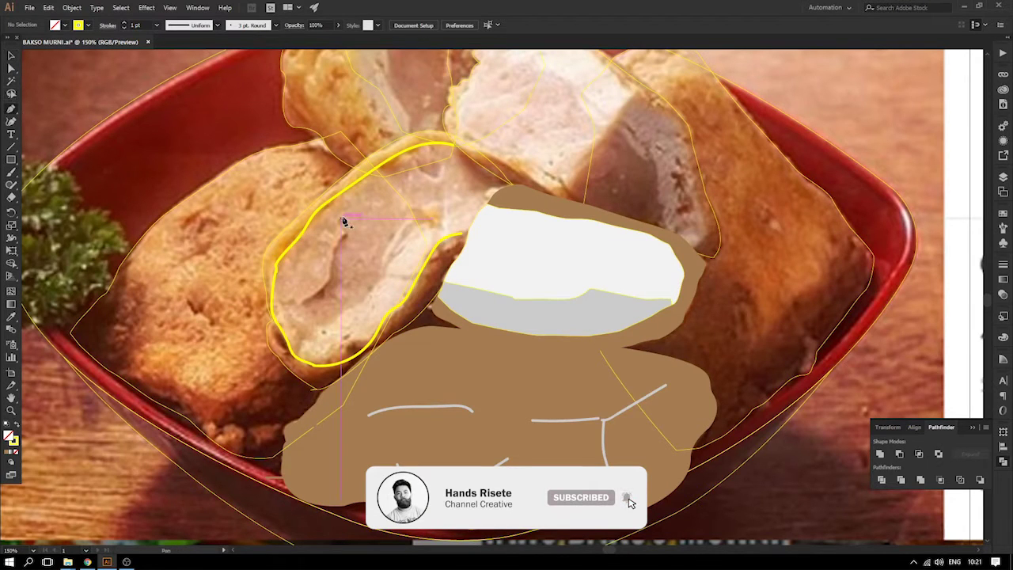
left_click(341, 219)
left_click(344, 236)
left_click(335, 253)
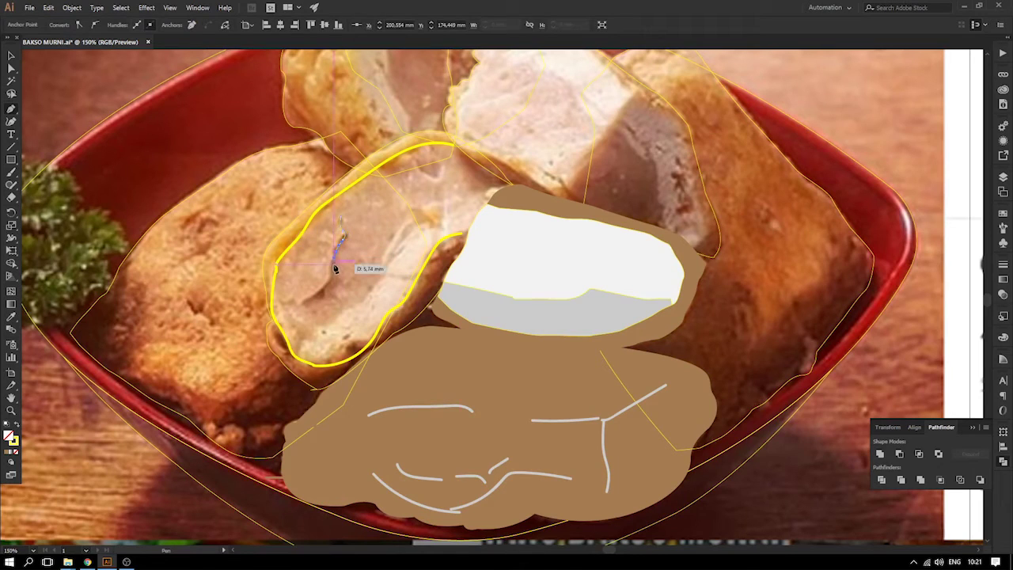
left_click_drag(325, 285, 289, 265)
left_click(280, 304)
left_click(346, 209)
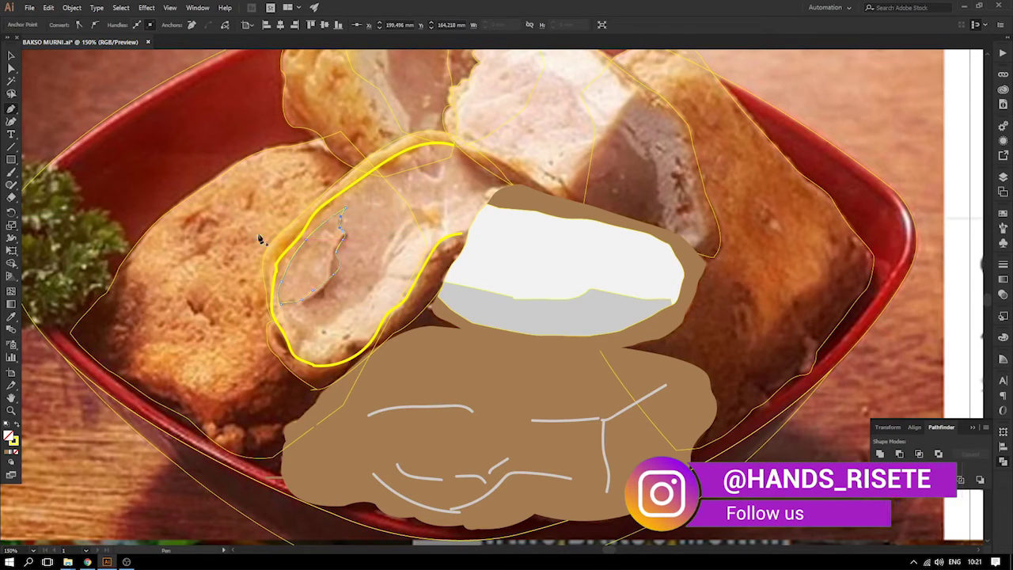
- Trace a second closed, curved highlight shape with the Pen tool along the right side of the left cut half's filling
left_click_drag(380, 253, 380, 243)
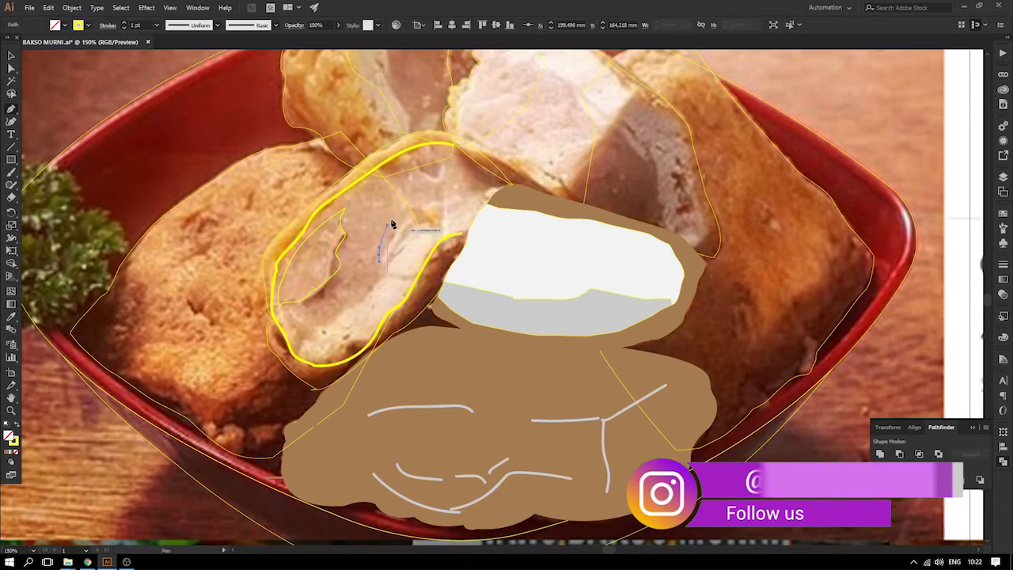
left_click(459, 196)
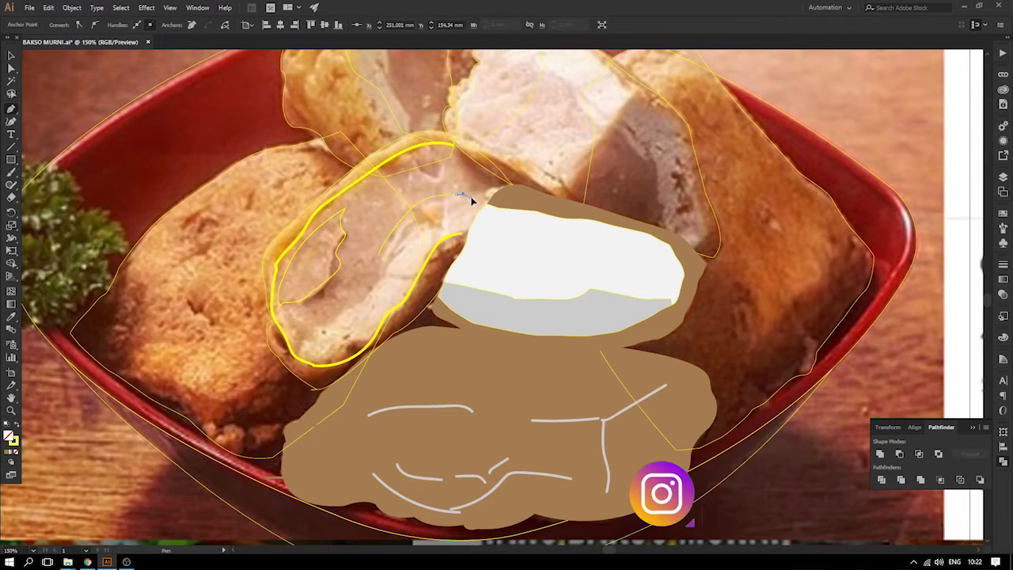
left_click(471, 213)
left_click_drag(461, 223, 414, 247)
left_click_drag(395, 286, 385, 293)
left_click(369, 294)
left_click(379, 253)
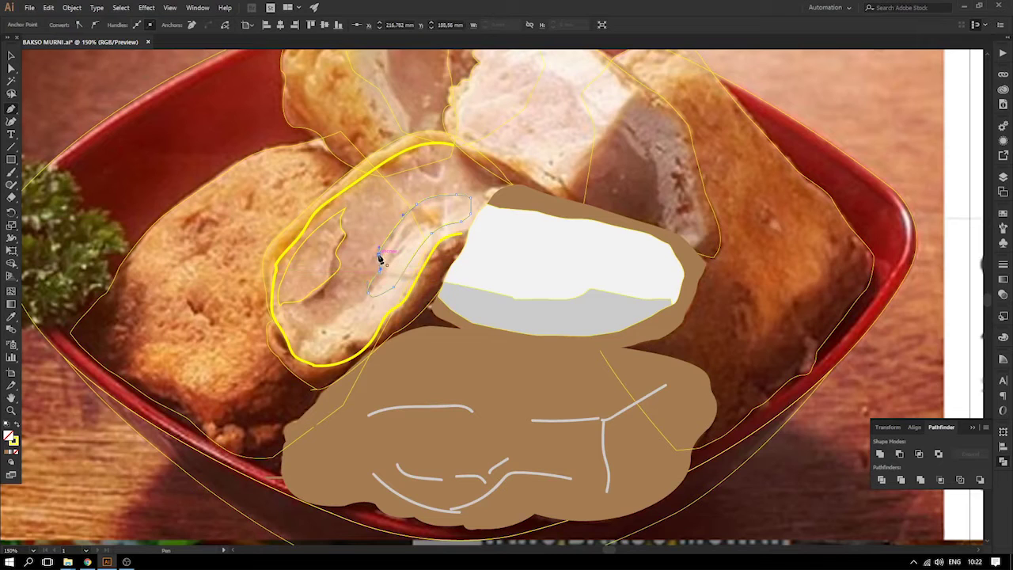
- Fill both highlight shapes of the left cut half with the off-white sampled from the front cut half's filling
left_click(331, 275, "shift")
key("i")
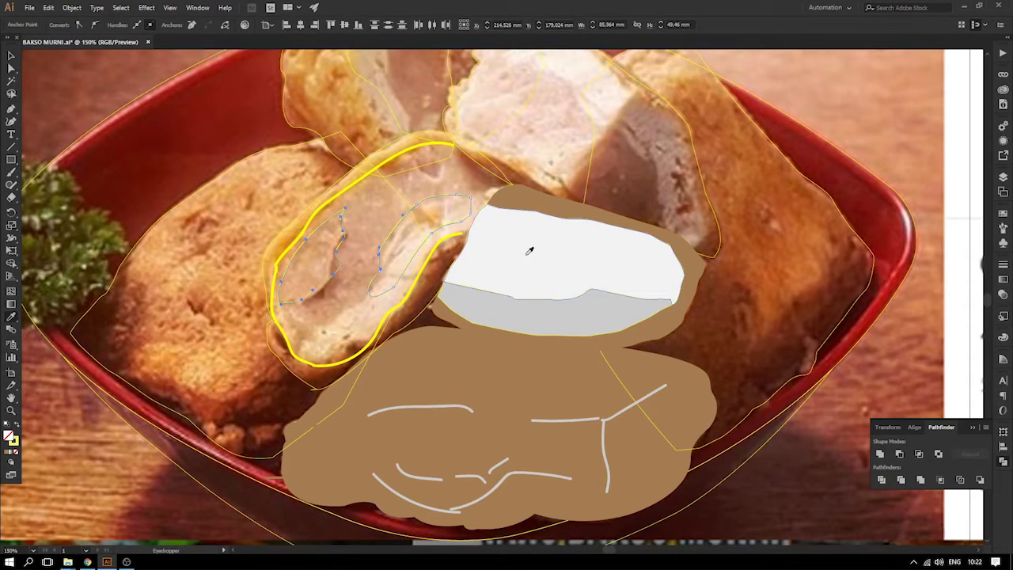
left_click(527, 248)
left_click(11, 55)
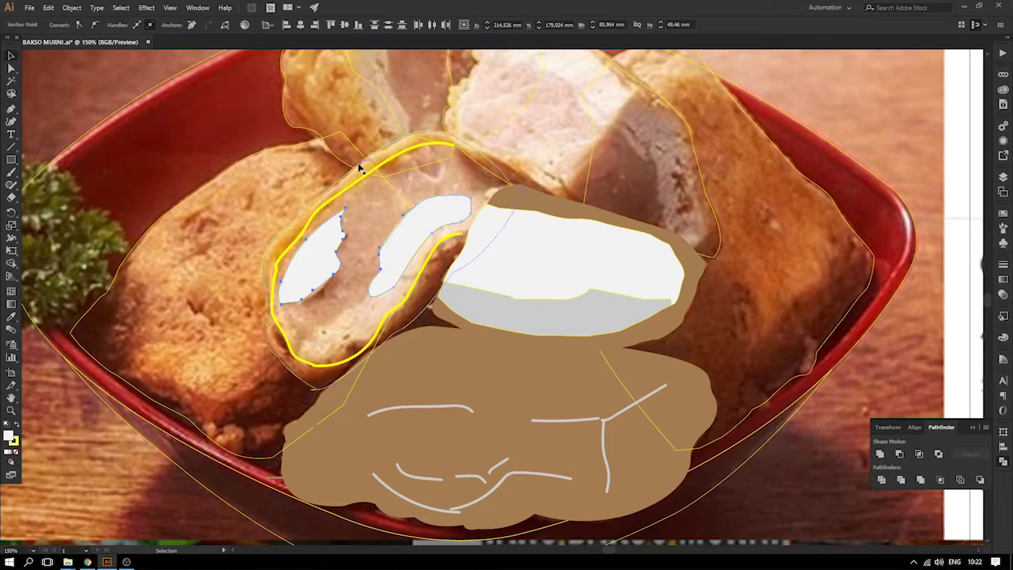
- Fill the left cut half's outline and upper crust edge line with the light grey sampled from the front cut half's shadow
left_click(352, 187)
left_click(326, 194, "shift")
key("i")
left_click(590, 299)
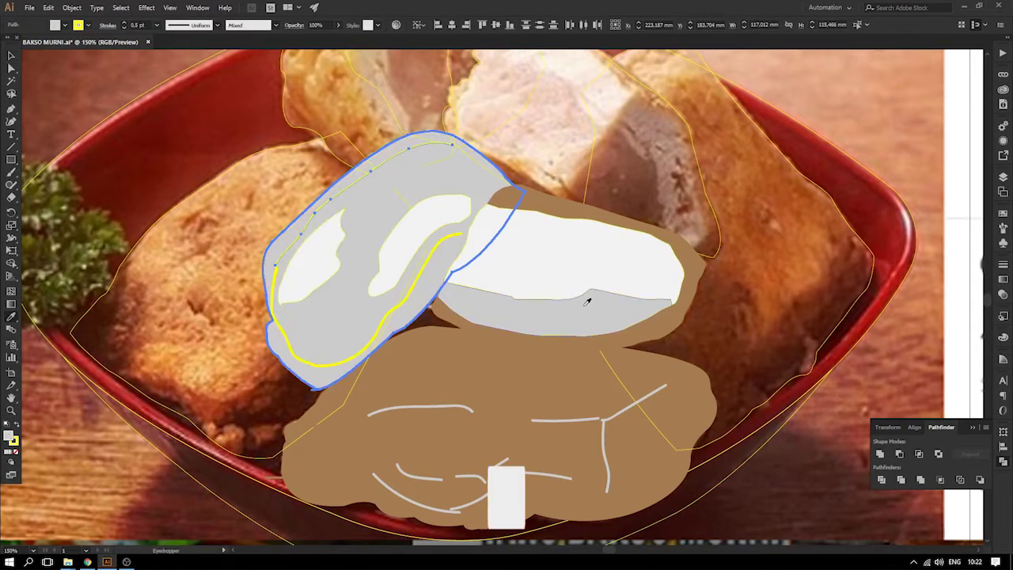
left_click(11, 55)
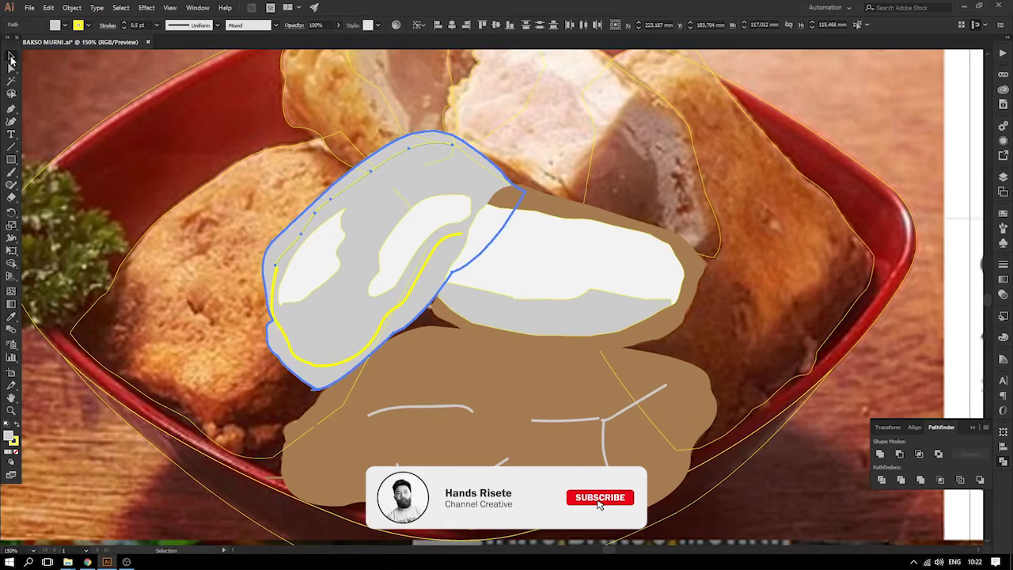
- Select the painted inner crust edge lines of the left cut half
left_click(607, 299)
left_click(275, 268)
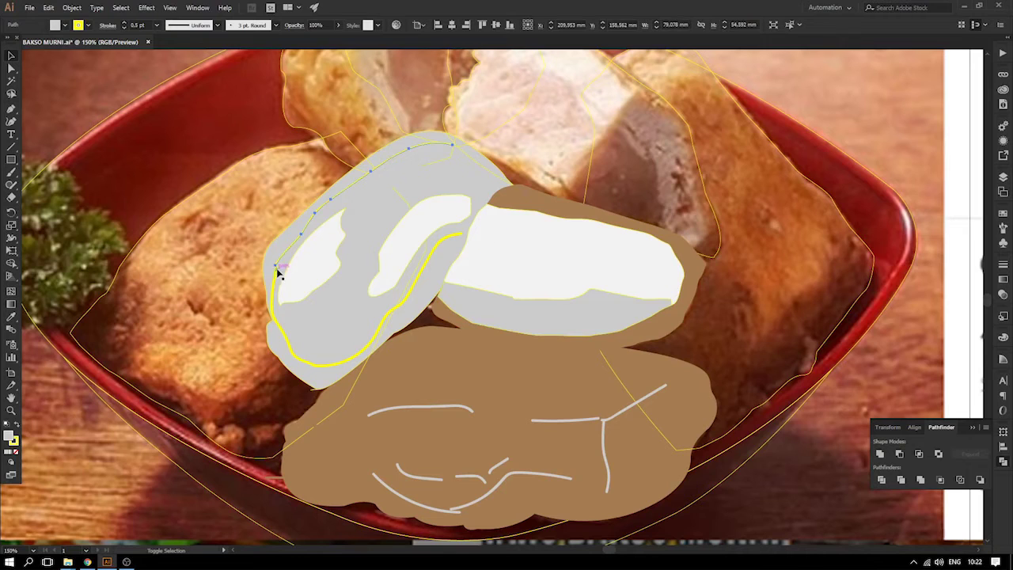
left_click(315, 299, "shift")
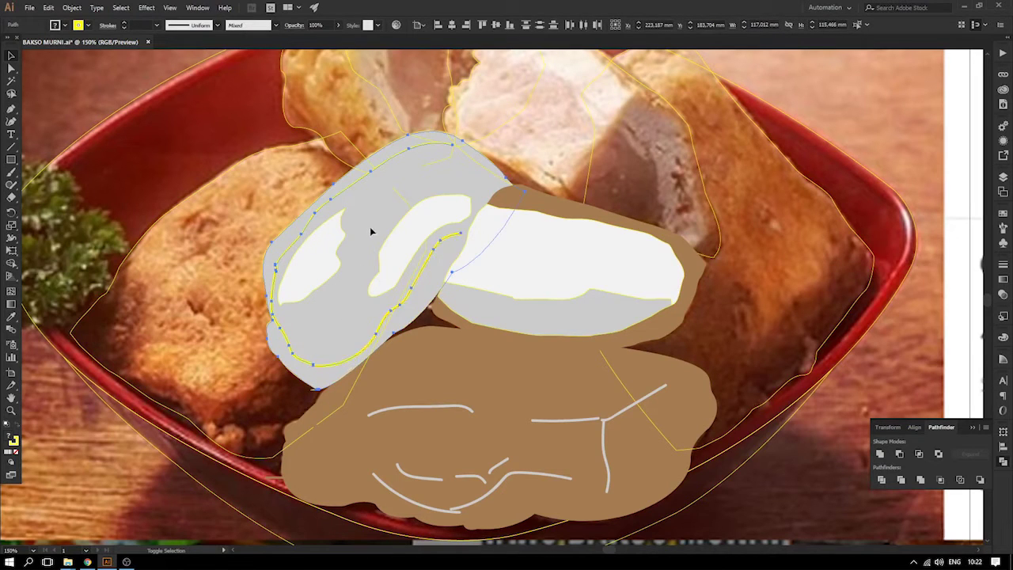
left_click_drag(430, 256, 327, 294)
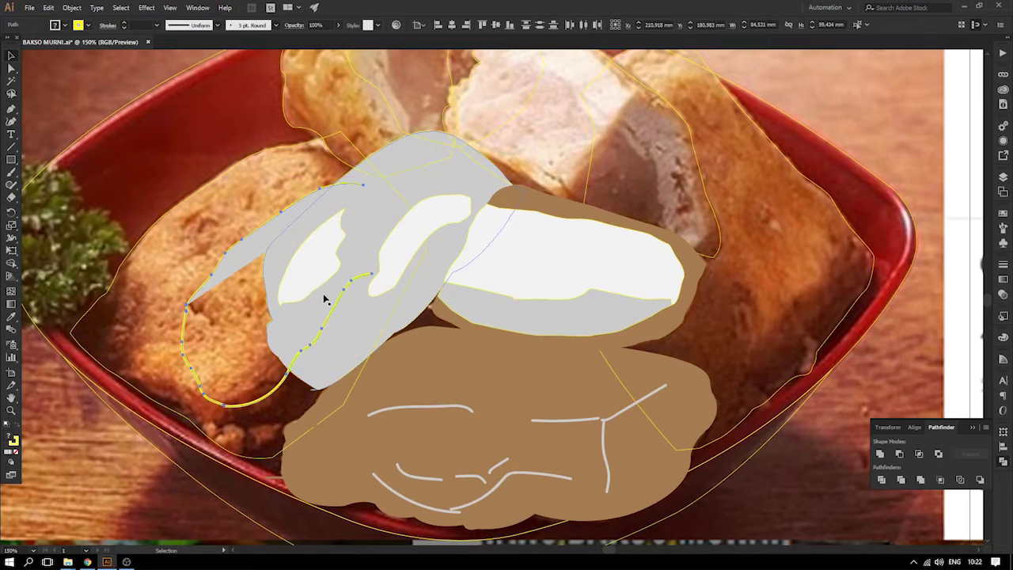
key("ctrl+z")
left_click_drag(330, 207, 186, 165)
key("ctrl+z")
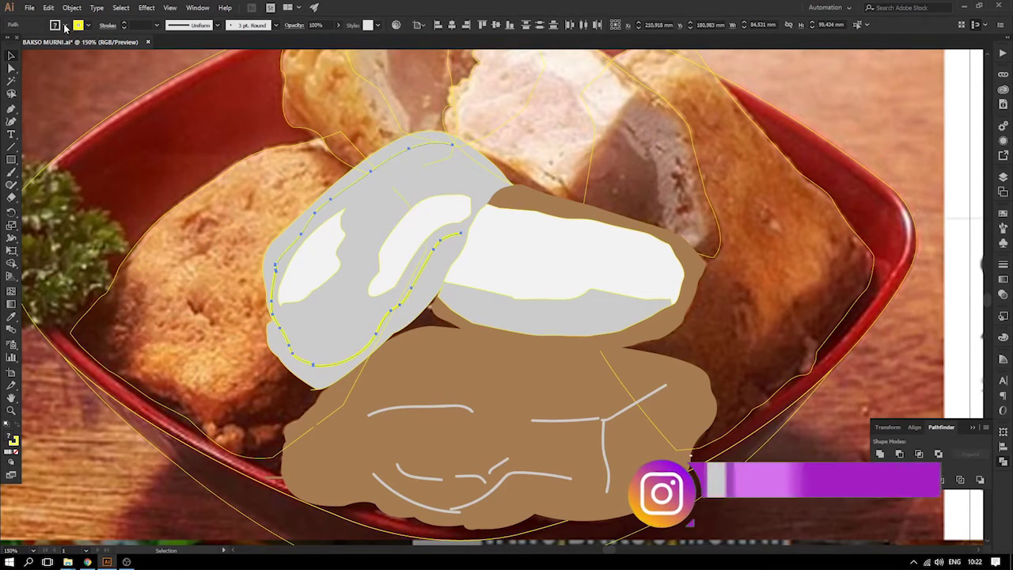
- Remove the fill from the inner crust edge lines of the left cut half
left_click(64, 25)
left_click(8, 45)
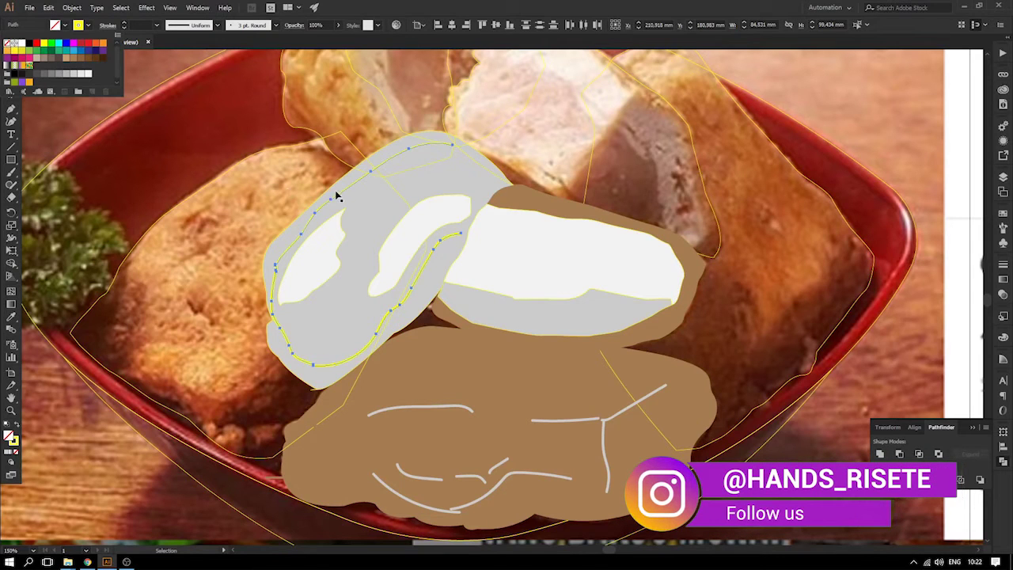
left_click(234, 165)
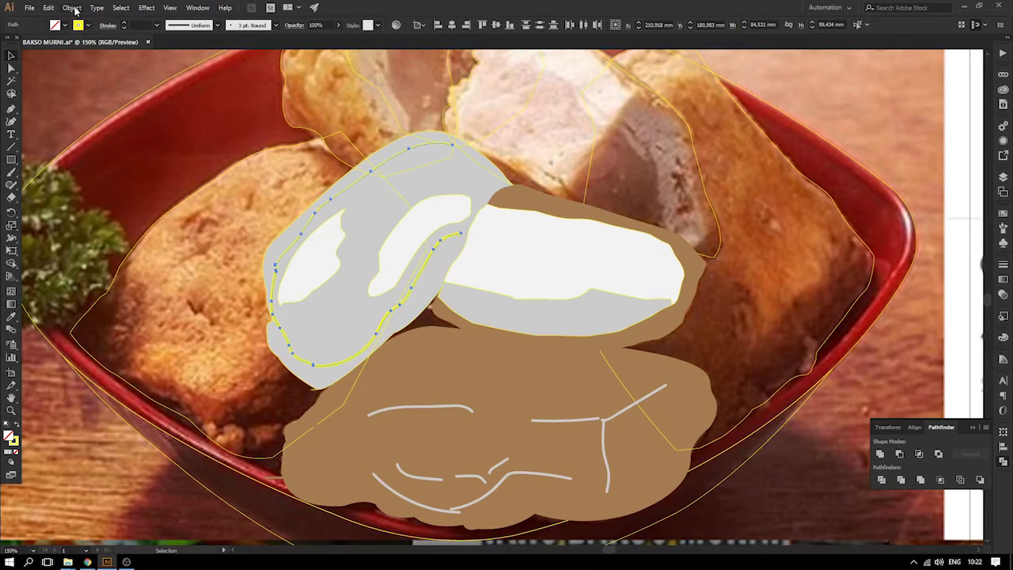
- Try 3 pt and 2 pt stroke weights on the left cut half's crust edge lines, and settle on 1 pt
left_click(158, 25)
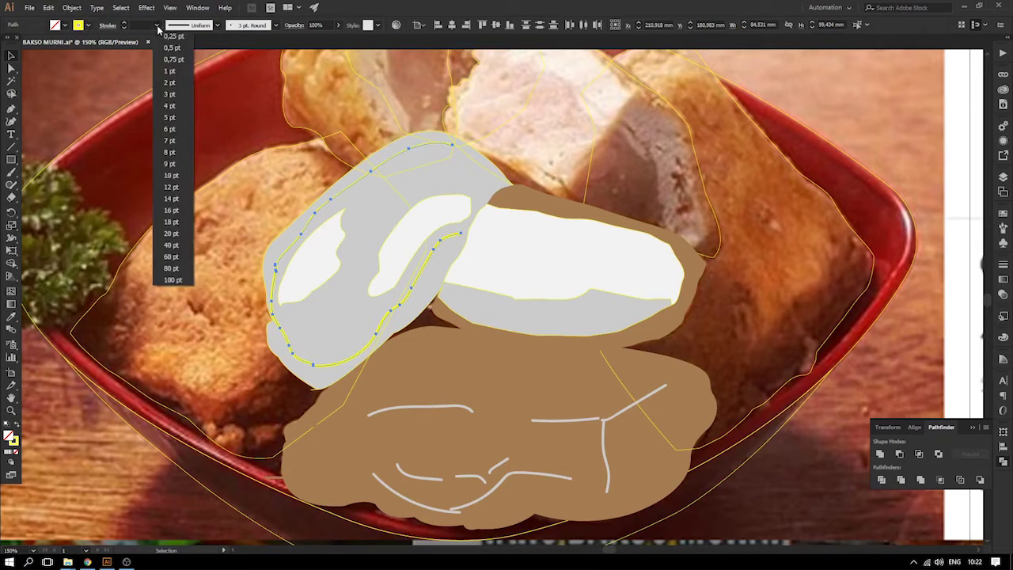
left_click(171, 94)
left_click(158, 25)
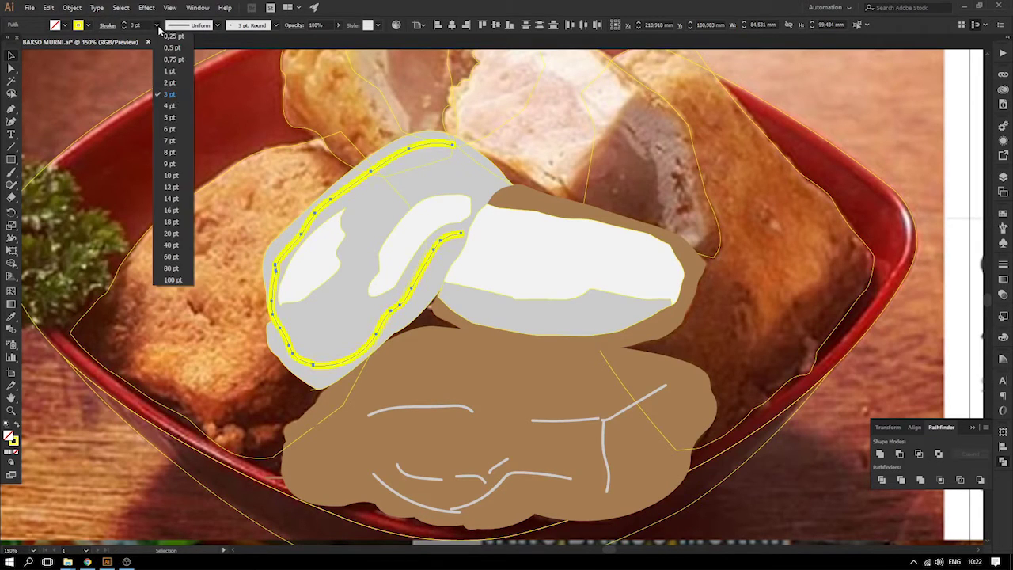
left_click(170, 82)
left_click(157, 28)
left_click(169, 70)
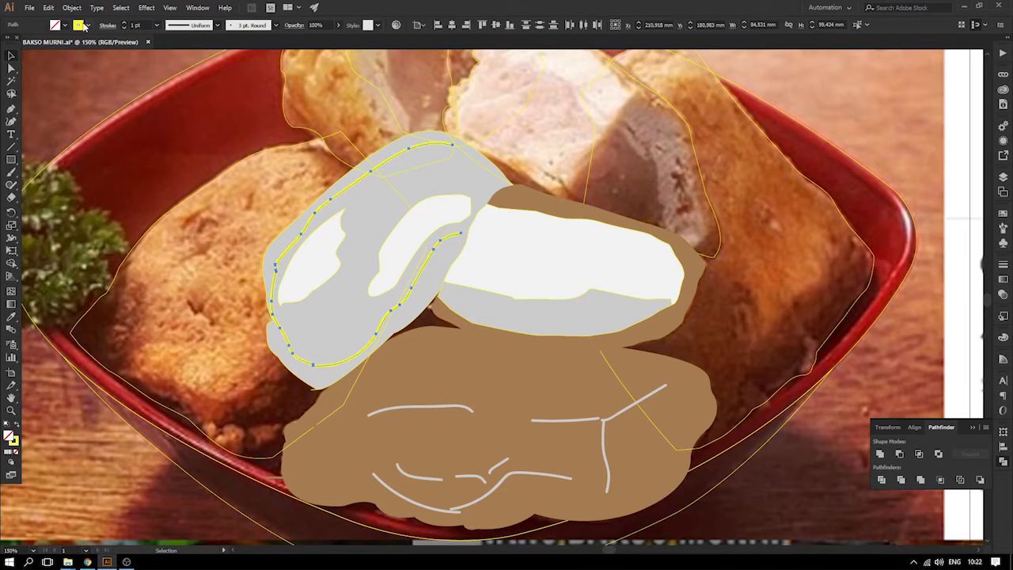
- Convert the left cut half's crust edge lines into filled shapes with Outline Stroke
left_click(71, 7)
mouse_move(170, 247)
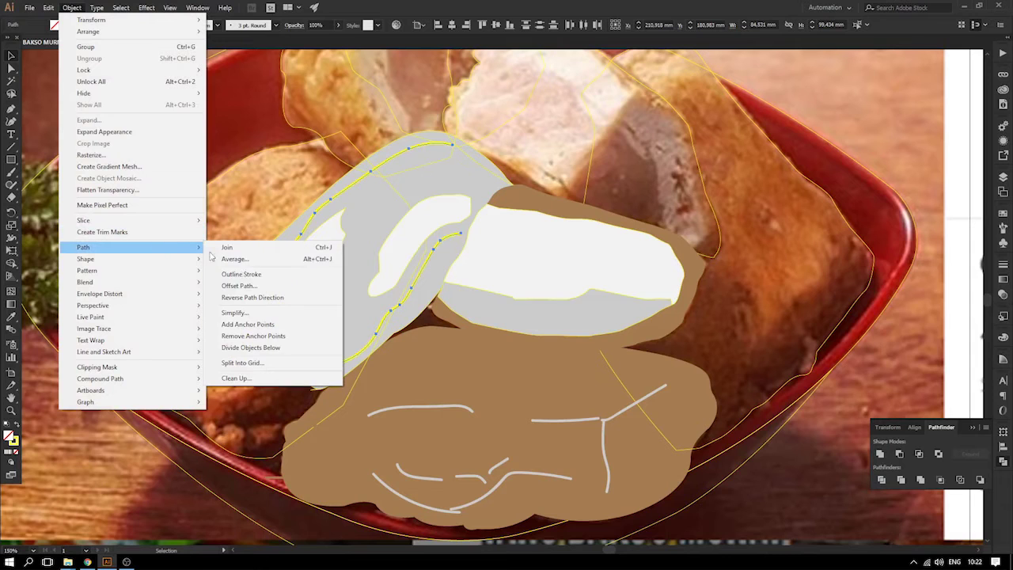
left_click(242, 274)
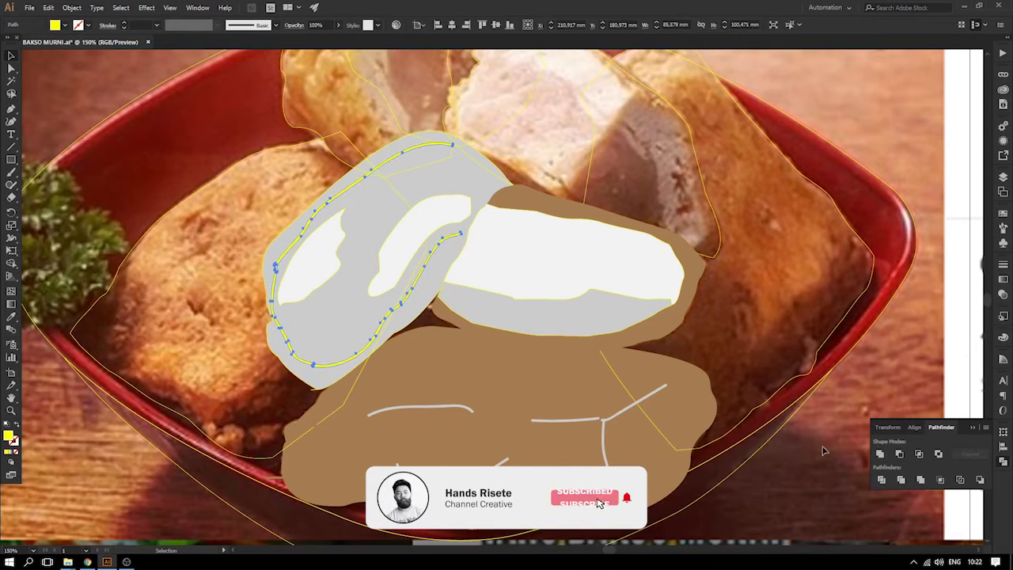
- Delete the protruding corner anchor points of the left tofu piece's outline and curve the remaining segment along the tofu's edge
left_click(487, 356)
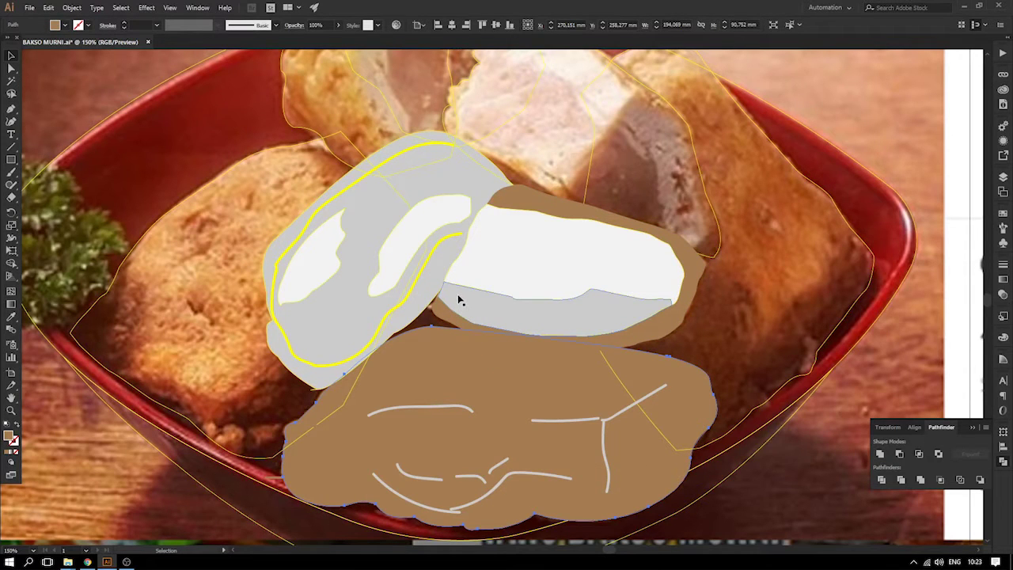
left_click_drag(380, 259, 386, 253)
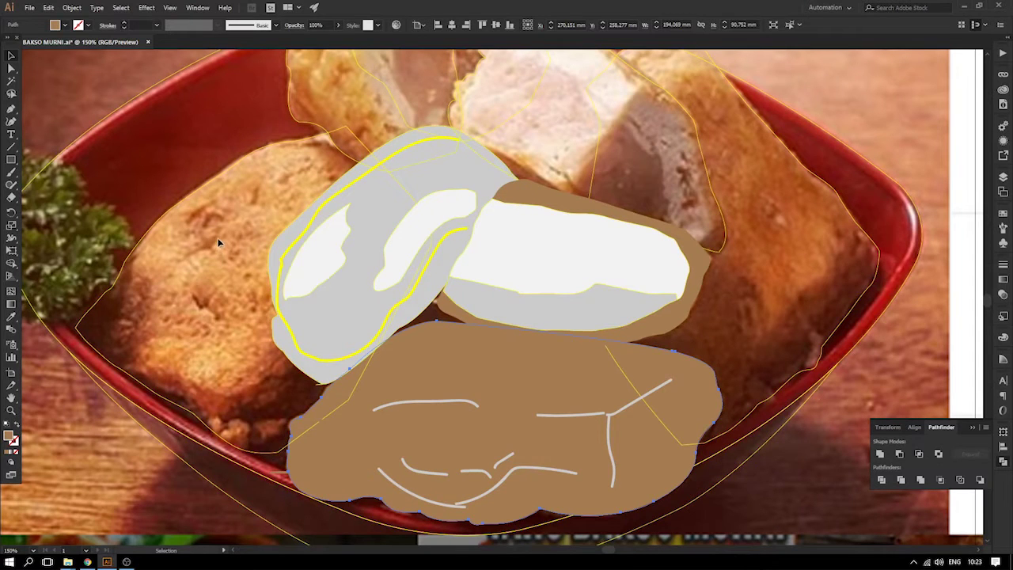
left_click(14, 68)
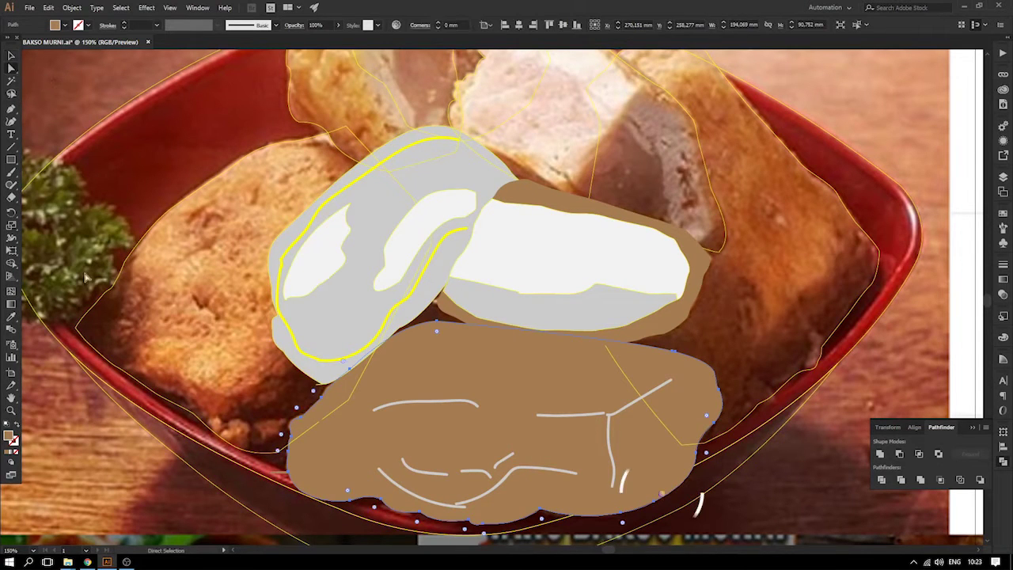
left_click(78, 328)
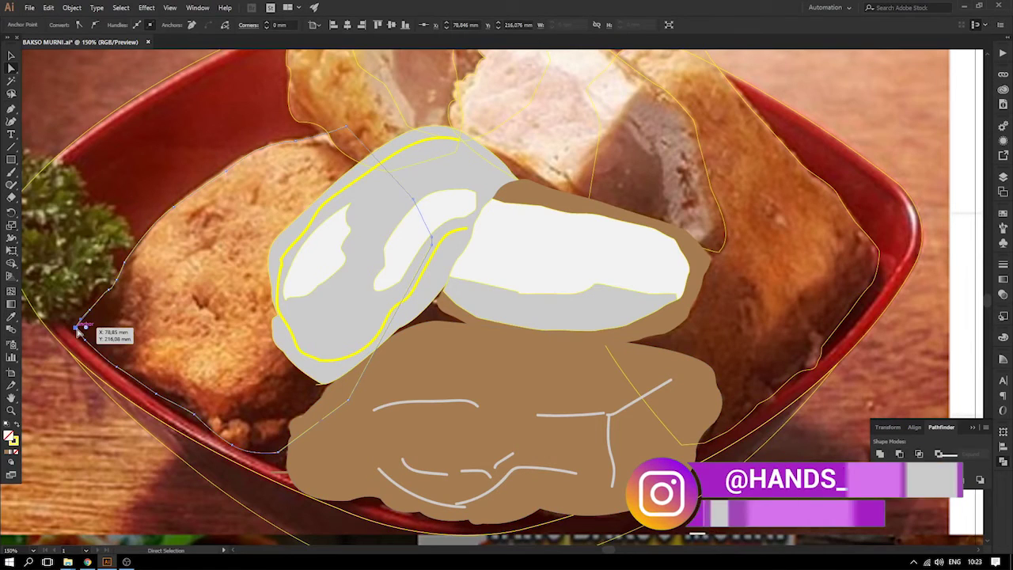
left_click_drag(78, 329, 117, 332)
key("minus")
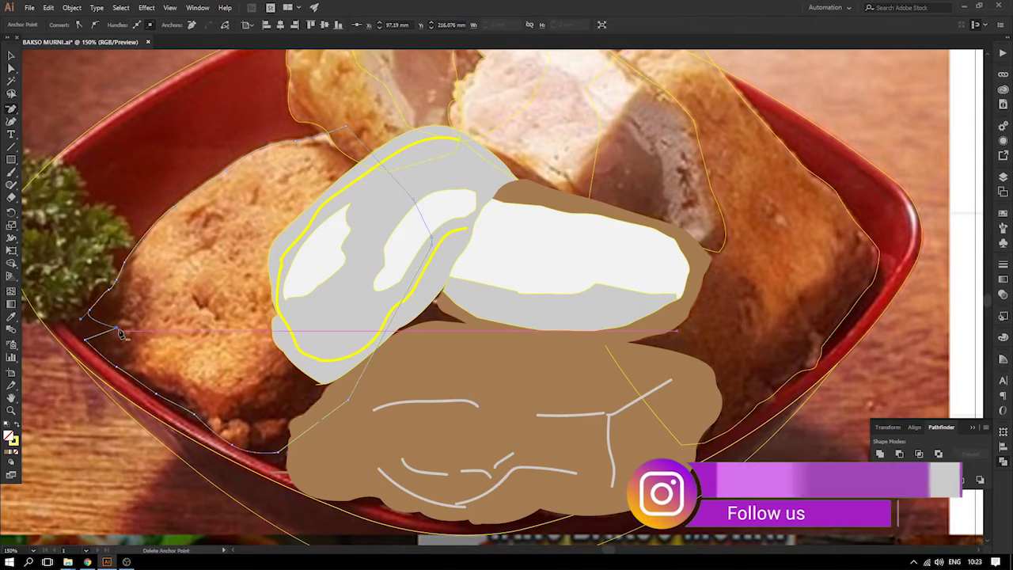
left_click(89, 342)
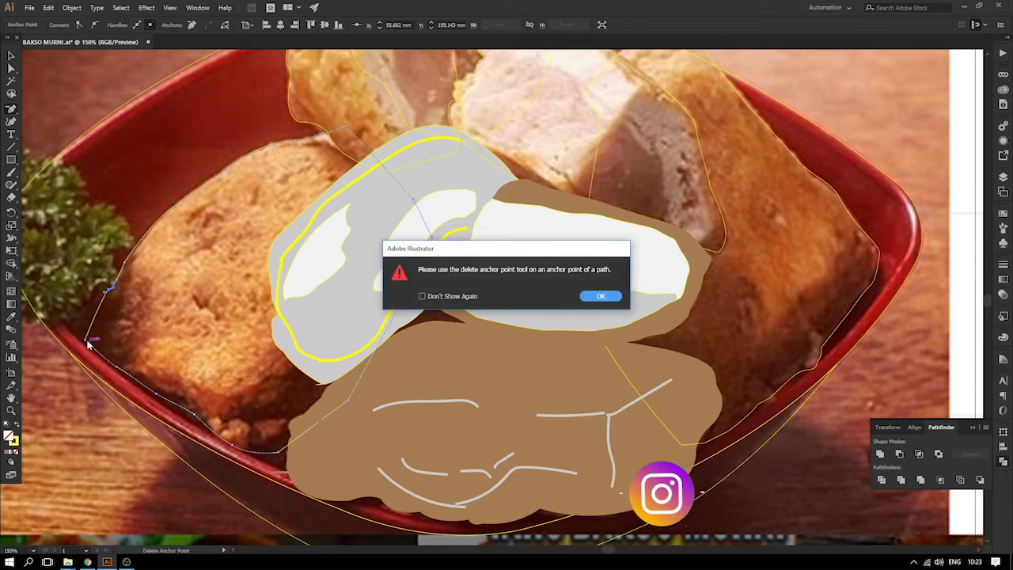
key("Return")
left_click_drag(86, 342, 110, 334)
key("a")
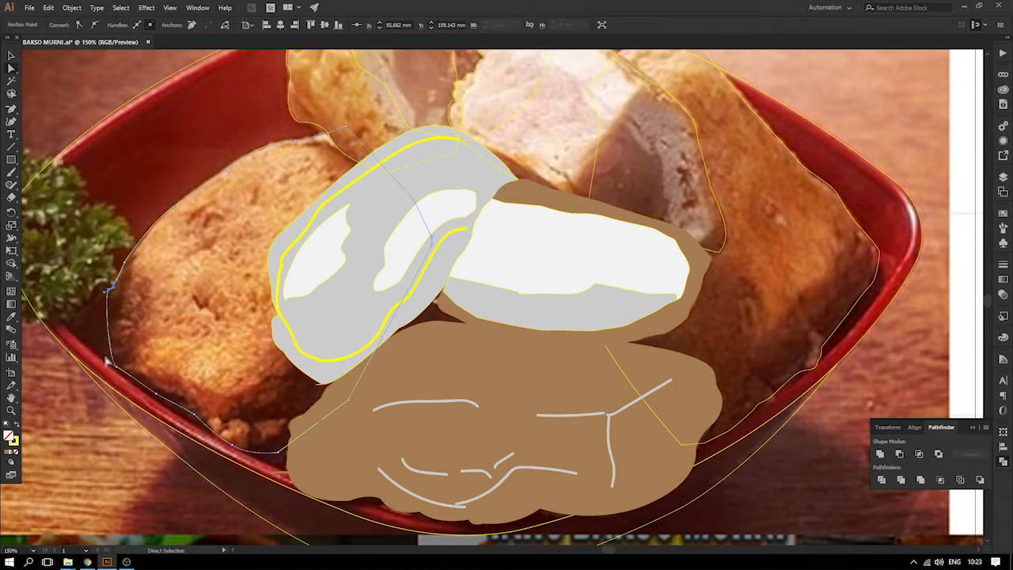
left_click_drag(111, 362, 94, 323)
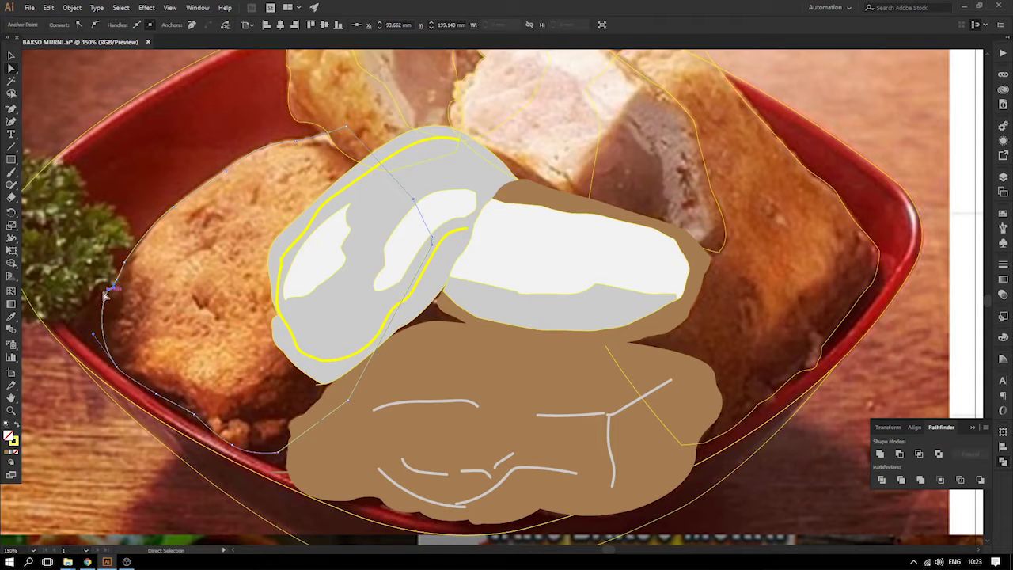
- Paint crease strokes along the left tofu piece's lower edge, crumbs, centre and left side with the Paintbrush
left_click_drag(122, 267, 141, 272)
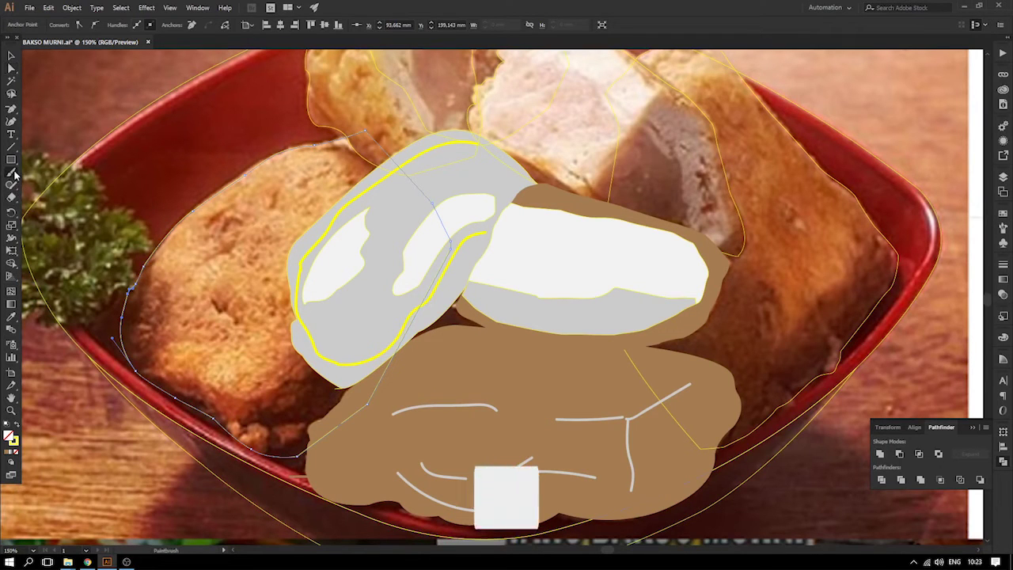
mouse_move(166, 372)
left_mouse_down()
mouse_move(237, 398)
mouse_move(315, 381)
left_mouse_up()
key("ctrl+z")
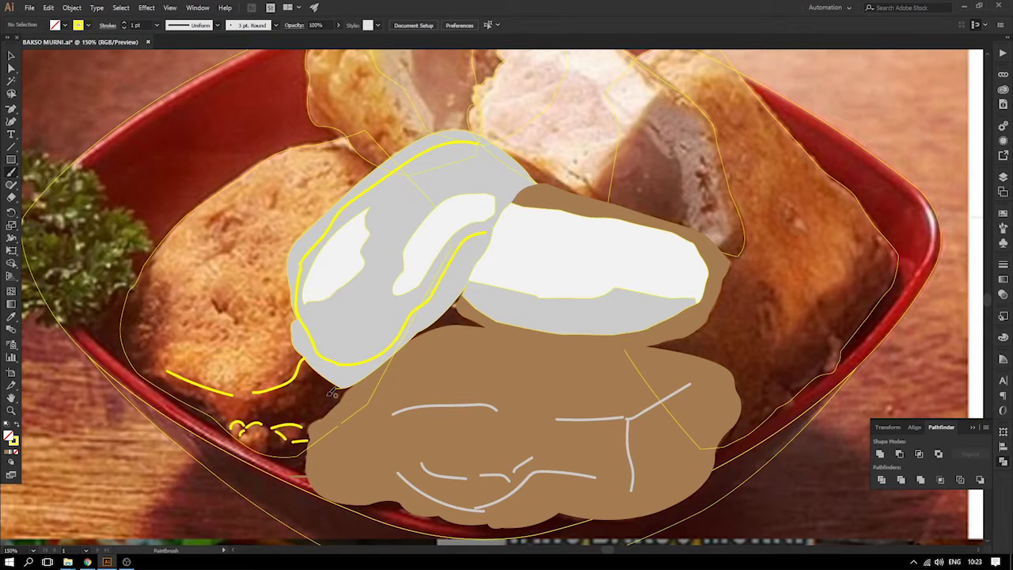
left_click_drag(212, 296, 234, 323)
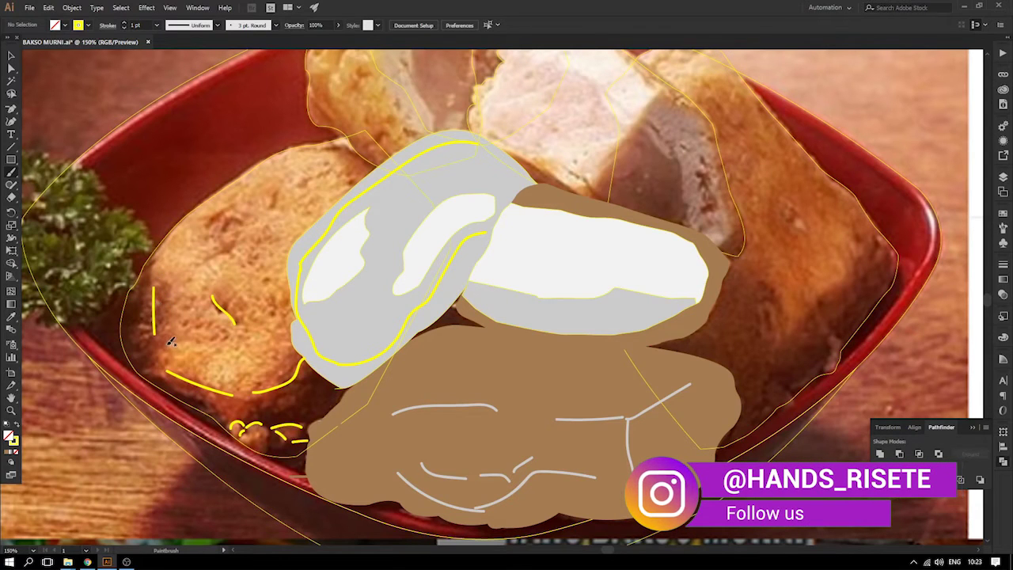
- Fill the left tofu piece's outline with the front piece's brown using the Eyedropper
left_click(11, 56)
left_click(225, 188)
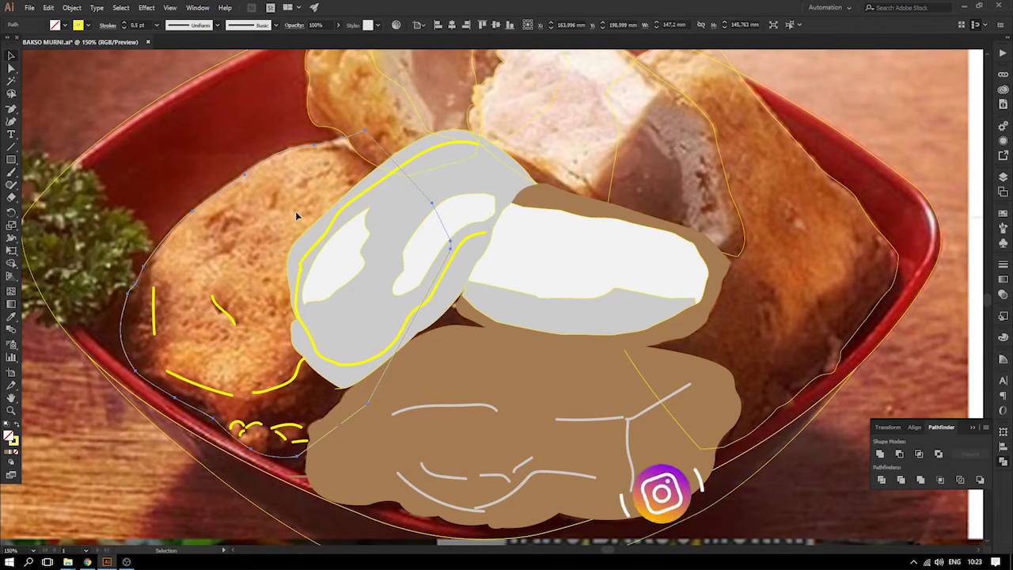
key("i")
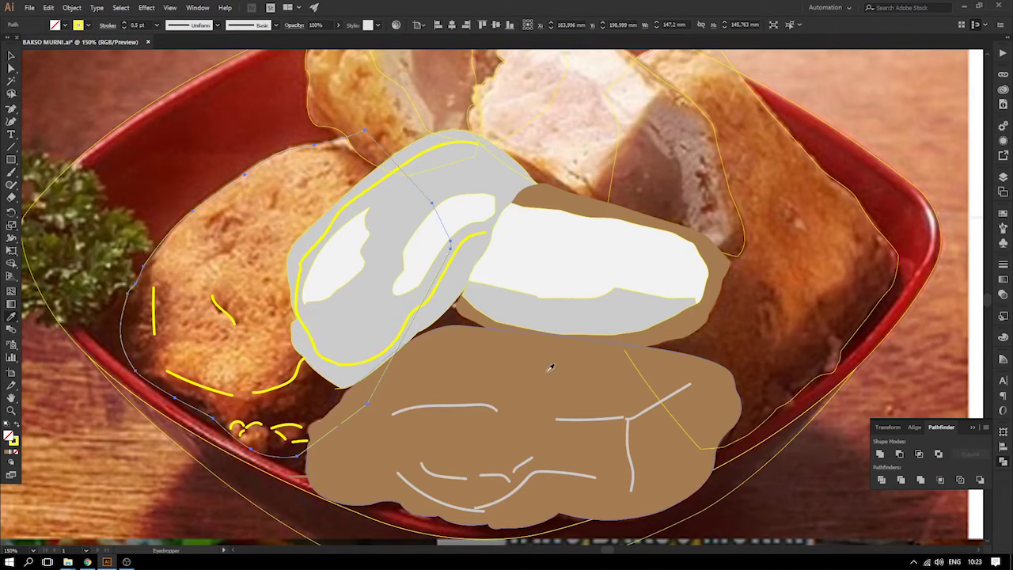
left_click(550, 368)
- Select all crease strokes on the left tofu piece and give them the front piece's light grey crease colour with the Eyedropper
left_click(11, 57)
left_click(154, 321)
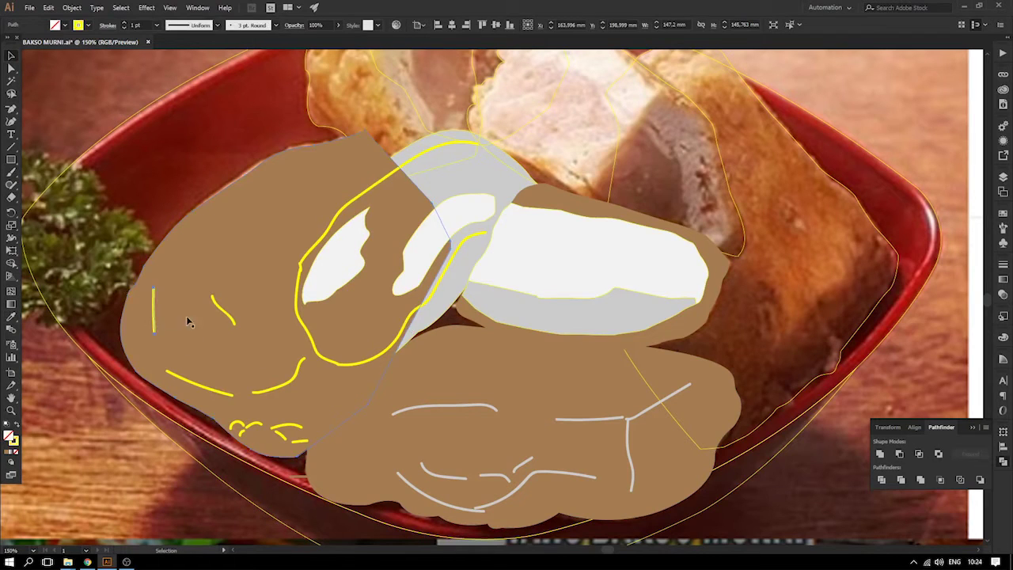
left_click(231, 320, "shift")
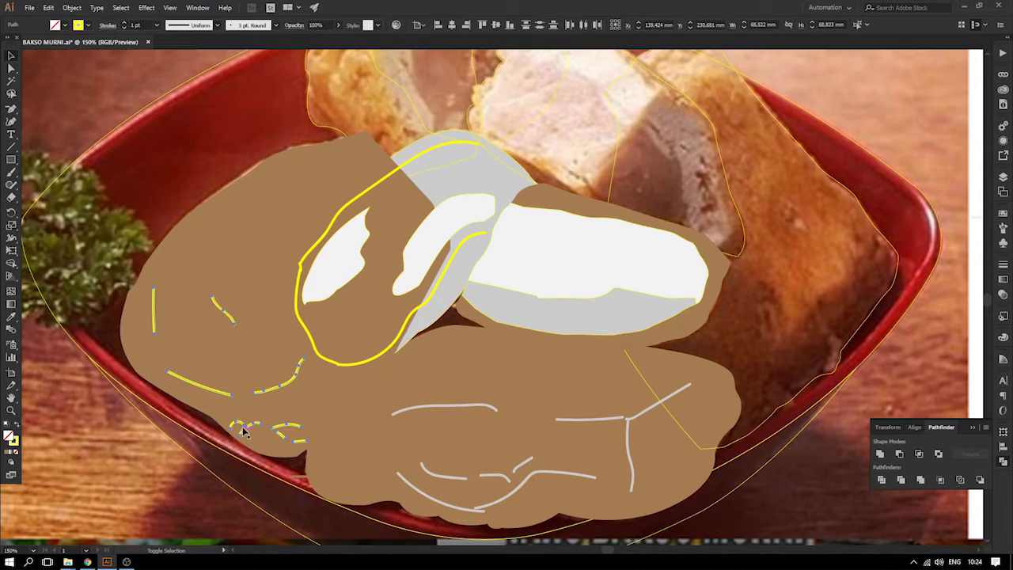
left_click(474, 405)
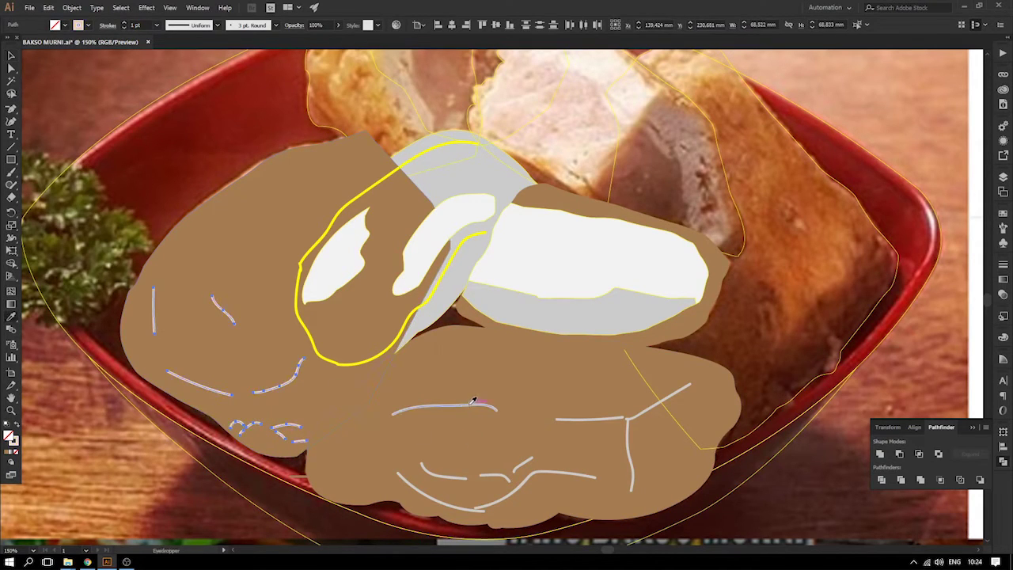
- Bring all shapes of the left cut half to the front, followed by those of the right cut half
mouse_move(303, 216)
left_mouse_down()
mouse_move(269, 224)
mouse_move(315, 210)
left_mouse_up()
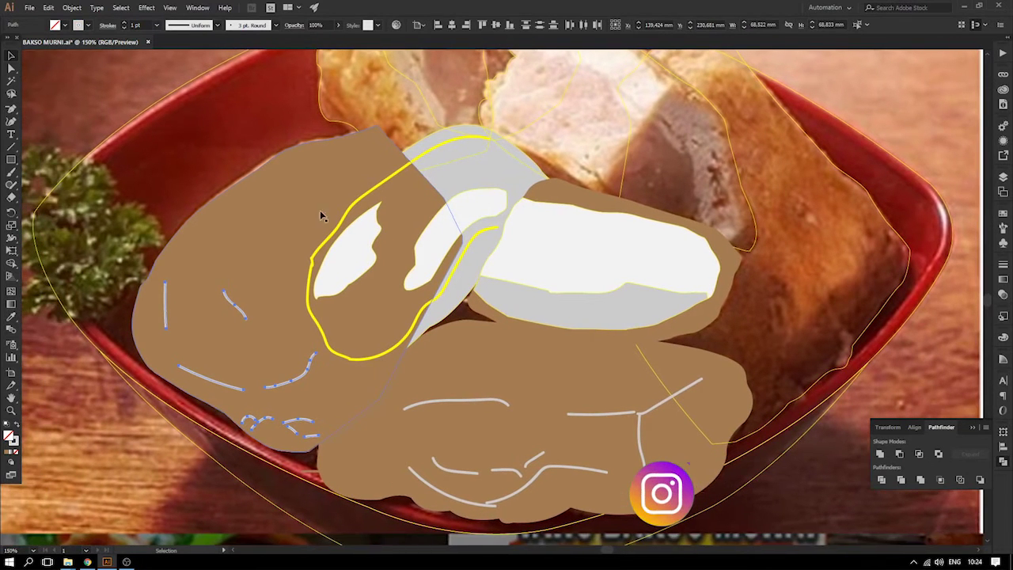
left_click(420, 163)
left_click(357, 270, "shift")
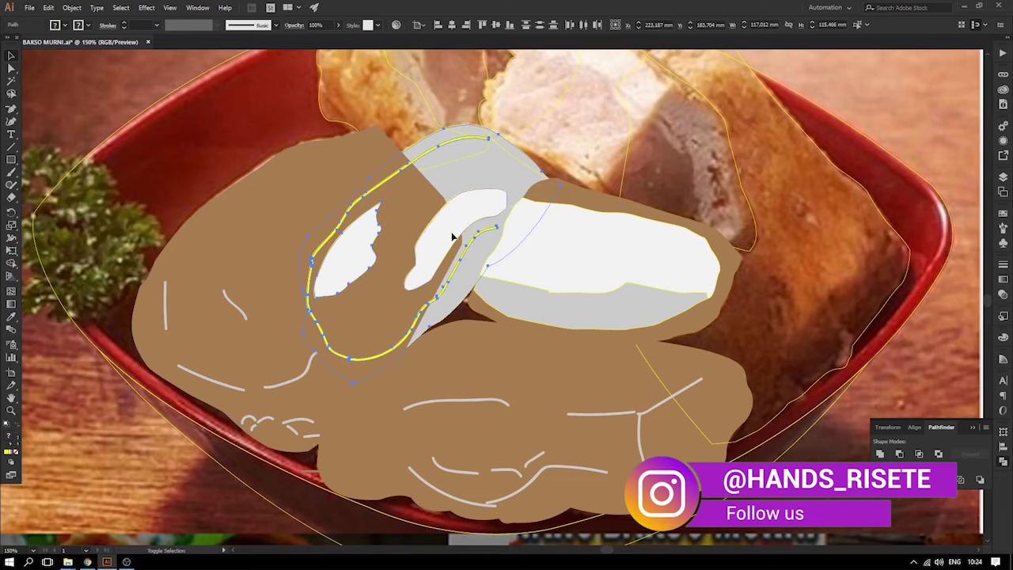
key("ctrl+shift+bracketright")
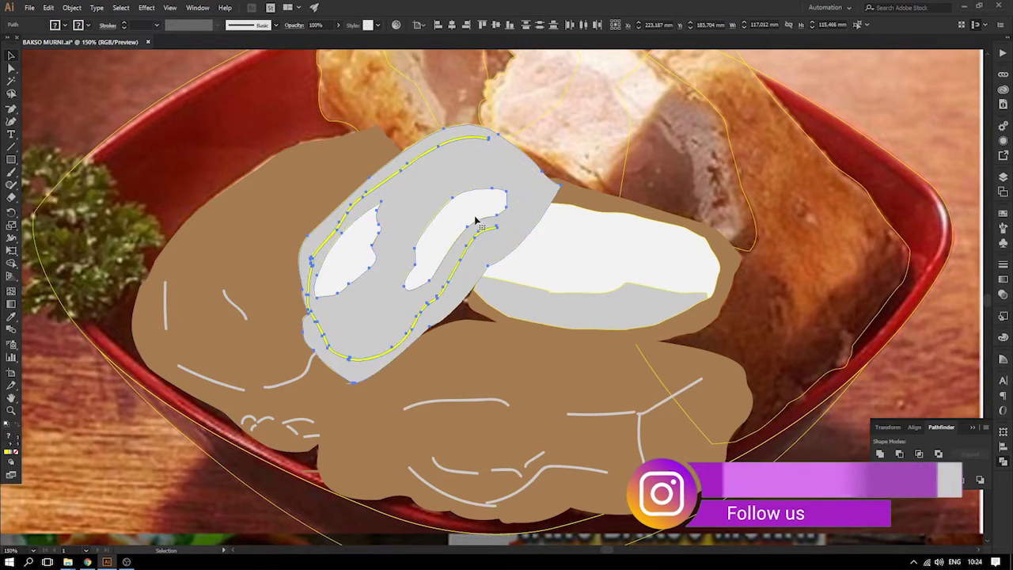
left_click(562, 317)
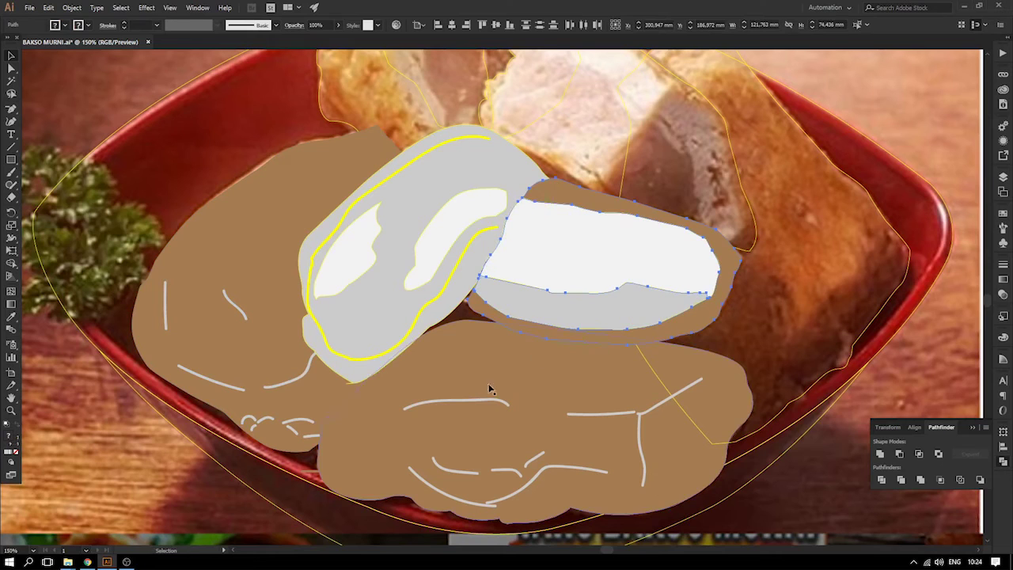
- Select every crease stroke on the front tofu piece together with its brown body shape
left_click(463, 402)
left_click(453, 470, "shift")
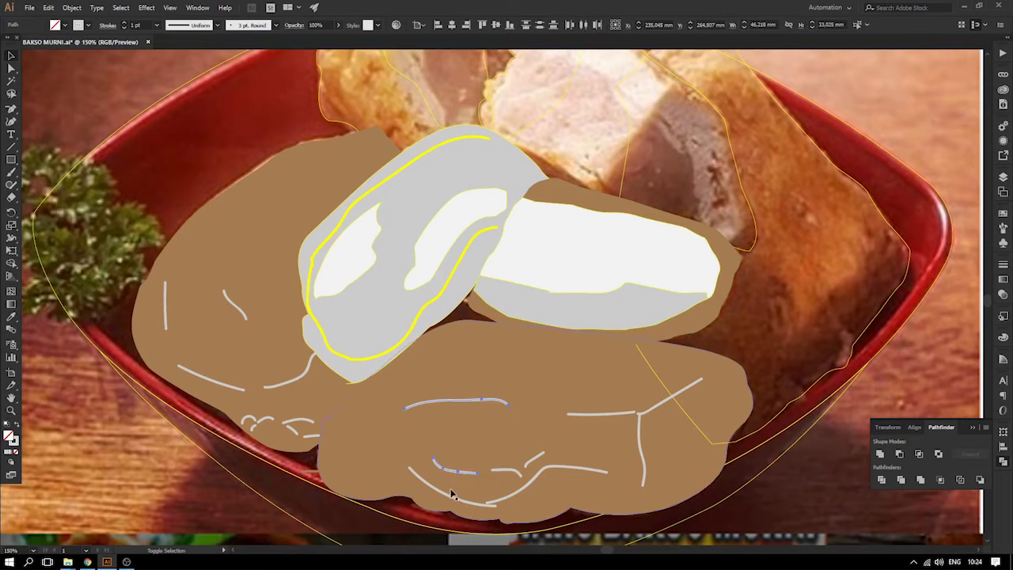
left_click(446, 447, "shift")
left_click(441, 491, "shift")
left_click(503, 471, "shift")
left_click(514, 491, "shift")
left_click(528, 465, "shift")
left_click(617, 414, "shift")
left_click(651, 409, "shift")
left_click(641, 439, "shift")
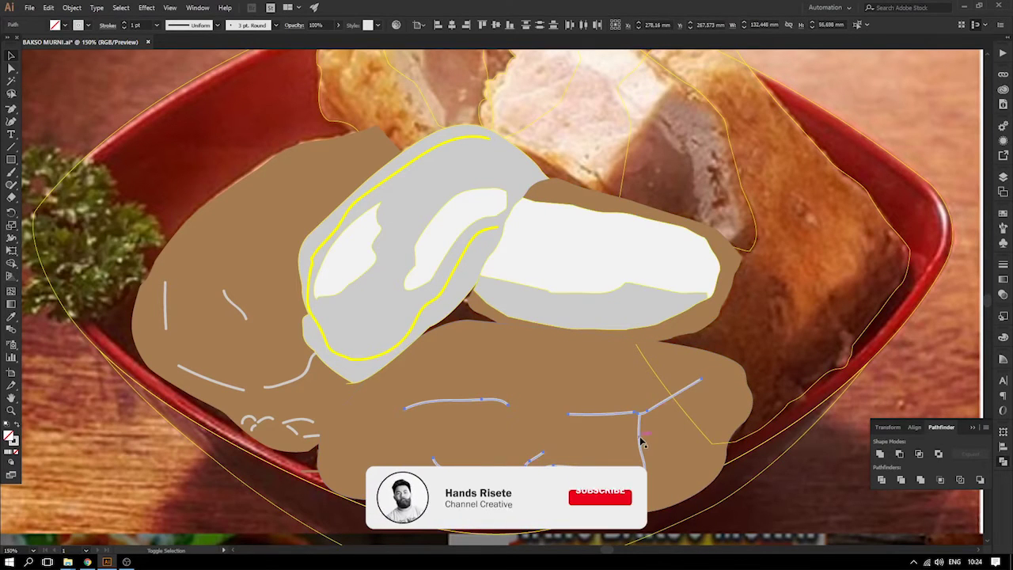
left_click(592, 370, "shift")
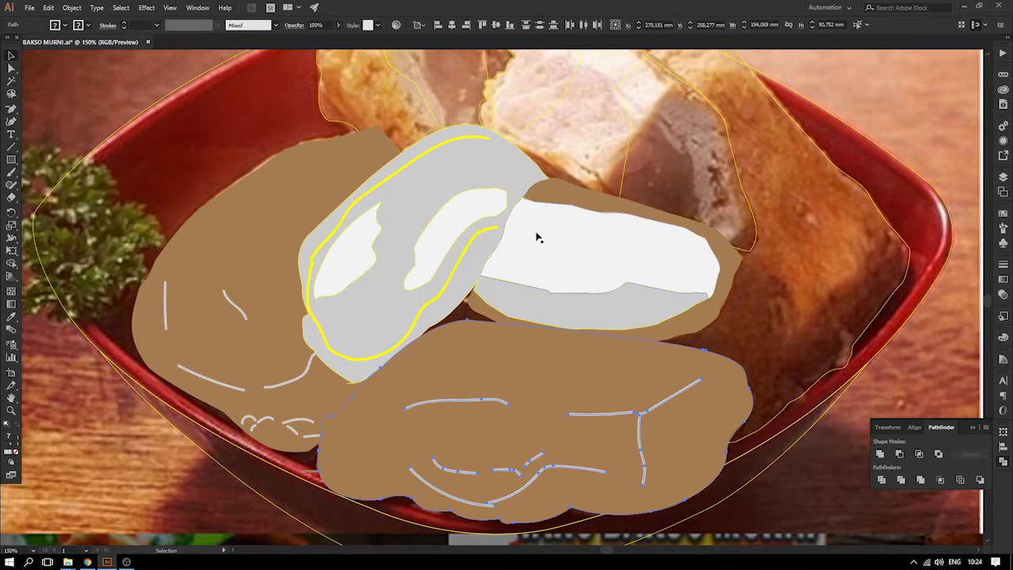
- Examine the unfilled cut tofu pieces at the back of the bowl and their traced outlines
scroll(604, 321, "up", 2)
scroll(509, 271, "down", 1)
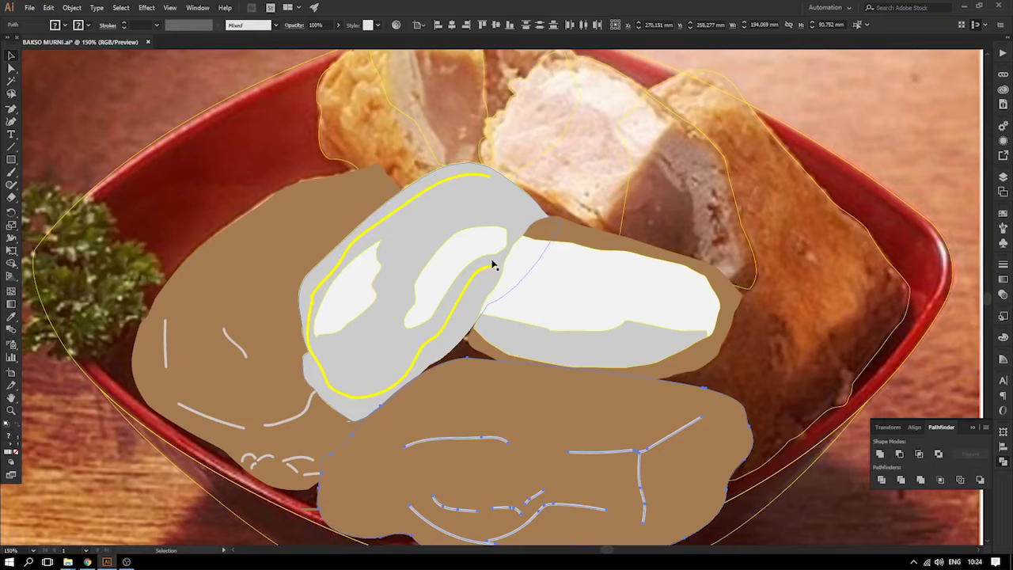
left_click_drag(583, 265, 433, 337)
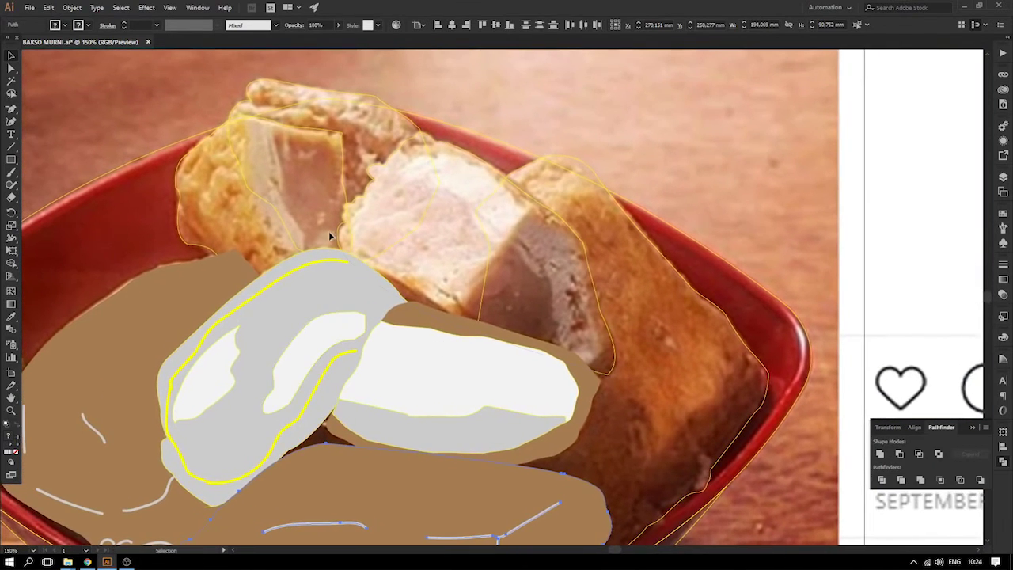
left_click(407, 271)
left_click(430, 282)
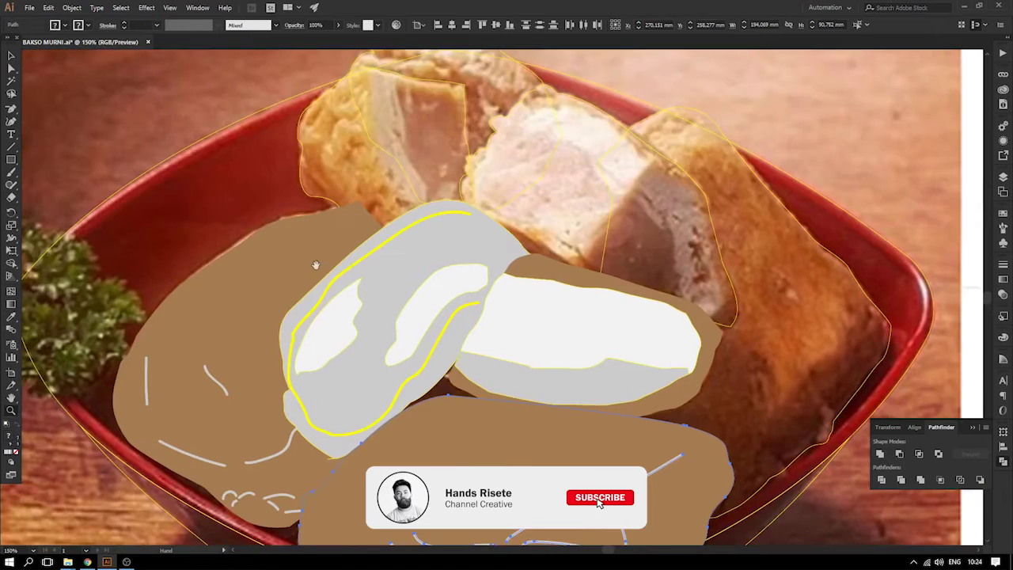
left_click_drag(316, 288, 271, 417)
left_click_drag(363, 318, 422, 368)
left_click_drag(507, 383, 508, 383)
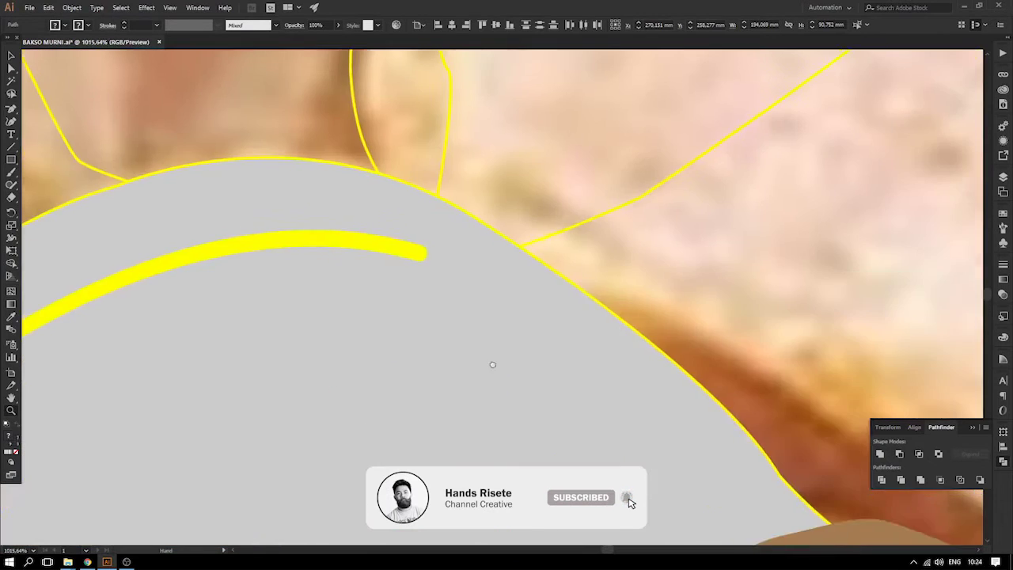
scroll(486, 309, "up", 3)
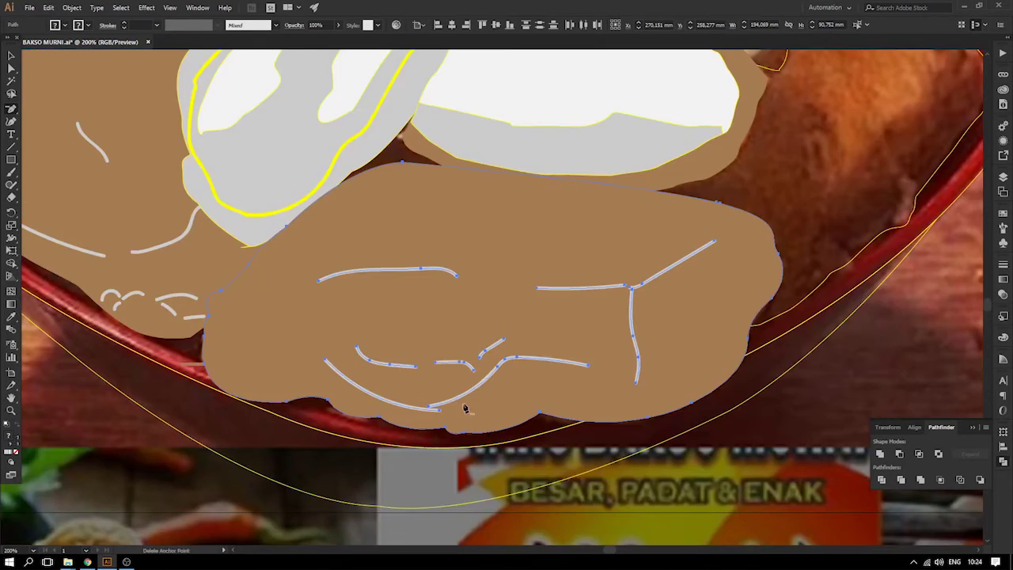
left_click_drag(460, 236, 599, 532)
left_click_drag(496, 266, 400, 386)
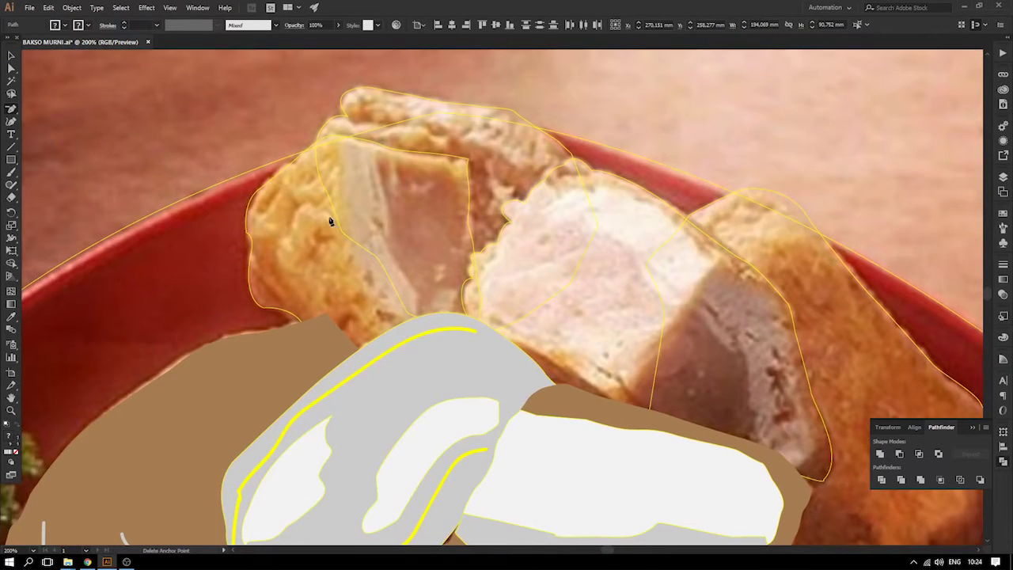
key("v")
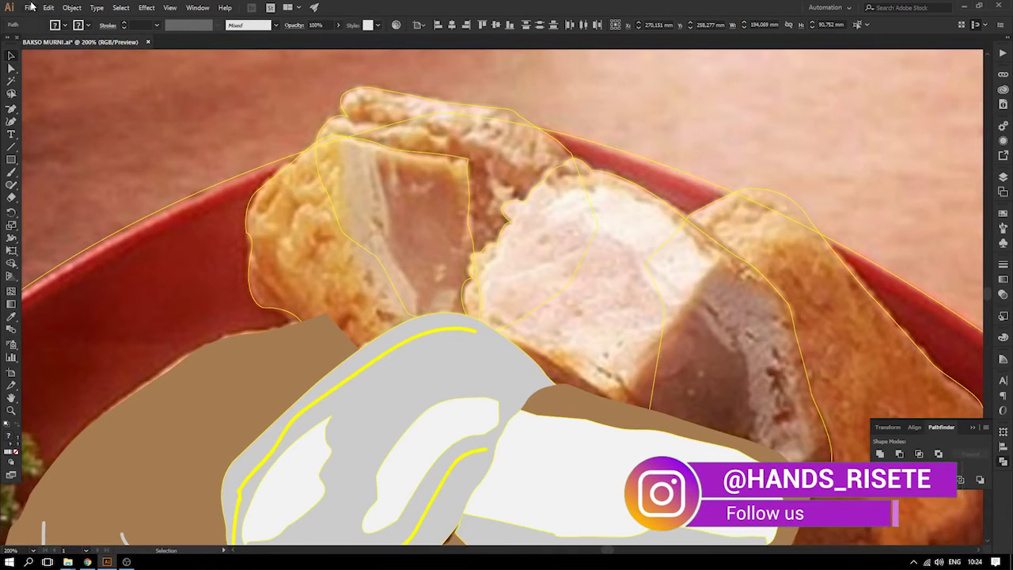
- Trace the pale band beside the crust of the back-left cut piece as a closed path with the Pen tool
left_click_drag(11, 109, 46, 109)
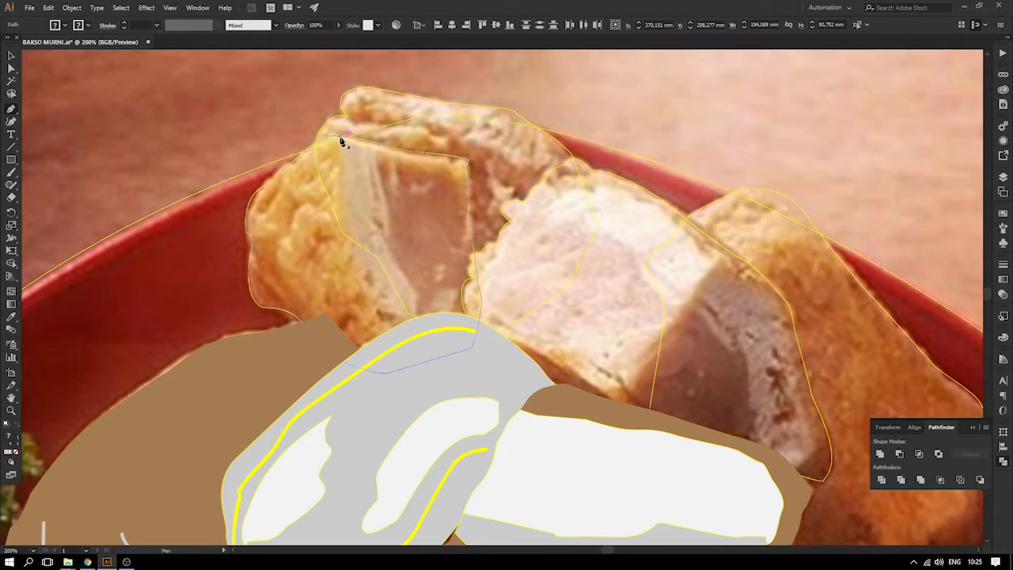
left_click_drag(341, 148, 344, 173)
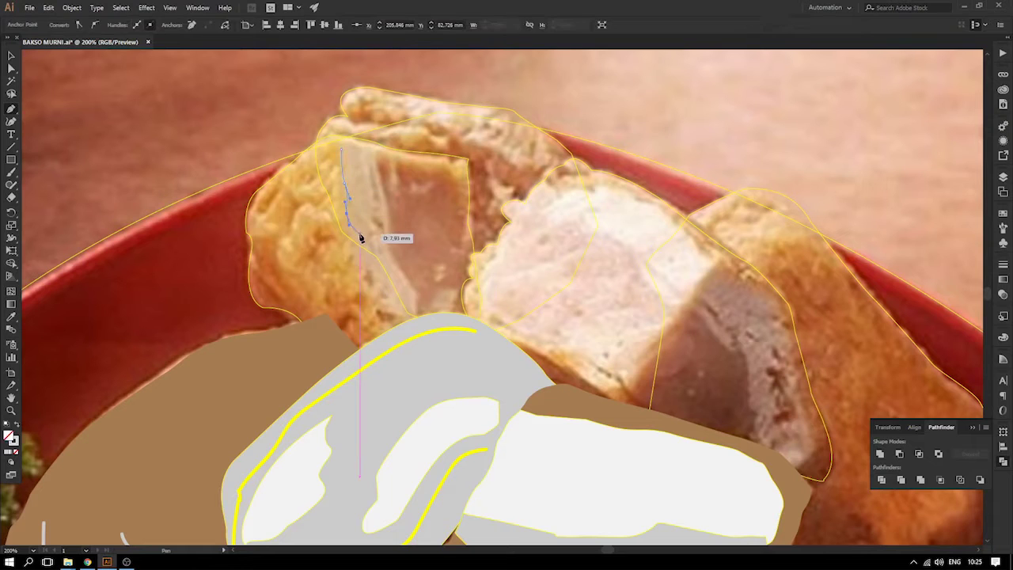
left_click_drag(362, 238, 370, 283)
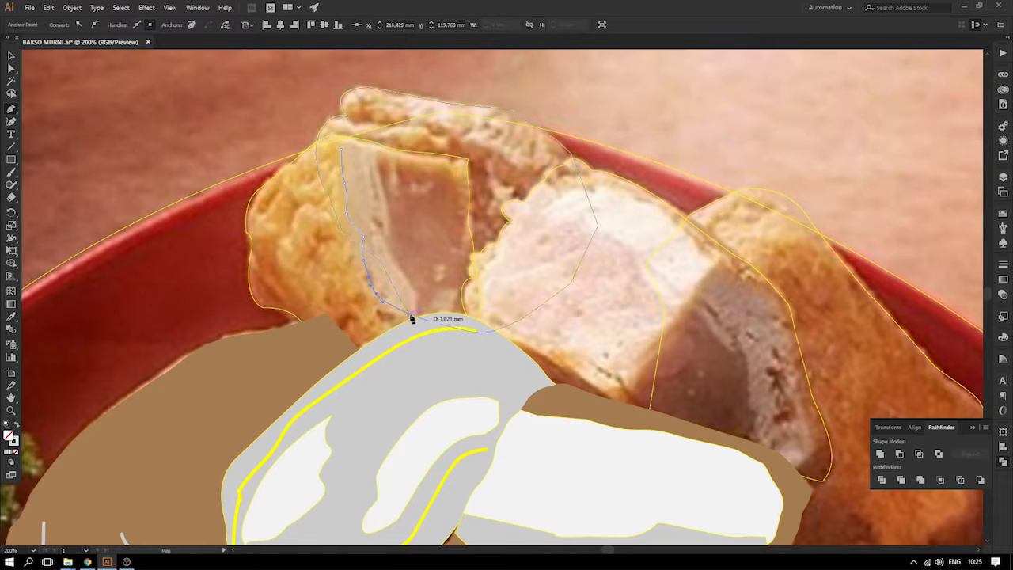
left_click_drag(413, 315, 386, 218)
left_click_drag(372, 151, 342, 150)
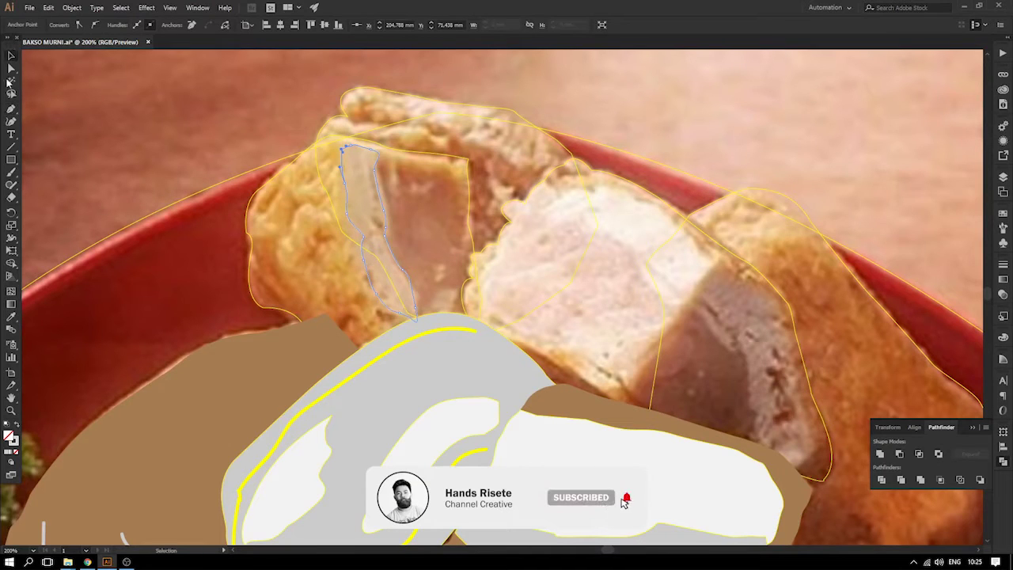
- Trace the brownish filling face of the back-left cut tofu piece as a closed path with the Pen tool
left_click(11, 111)
left_click(386, 160)
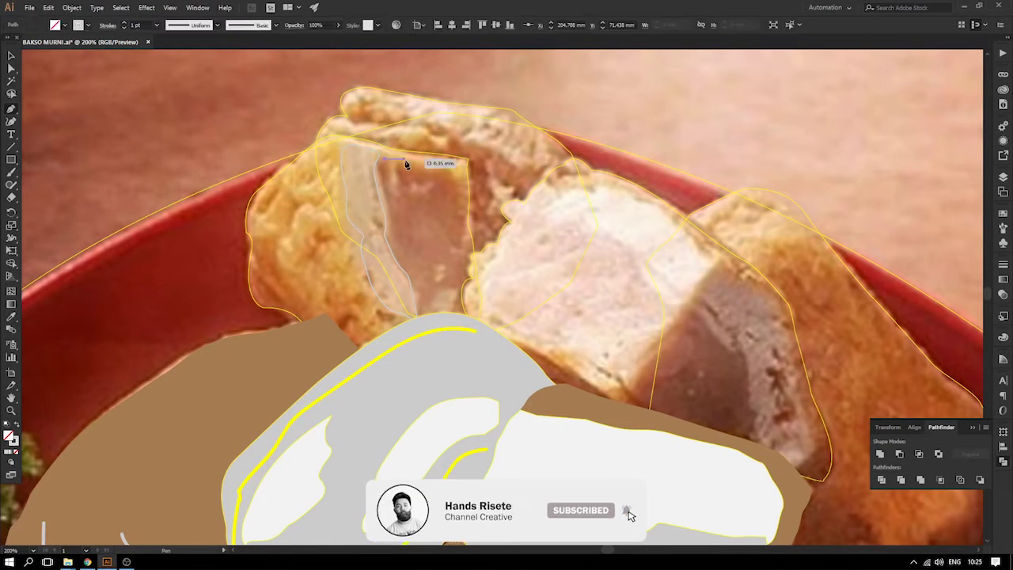
left_click_drag(457, 167, 470, 271)
key("ctrl+z")
left_click_drag(472, 286, 378, 175)
left_click(406, 268)
left_click(378, 166)
left_click(383, 159)
left_click_drag(420, 194, 420, 193)
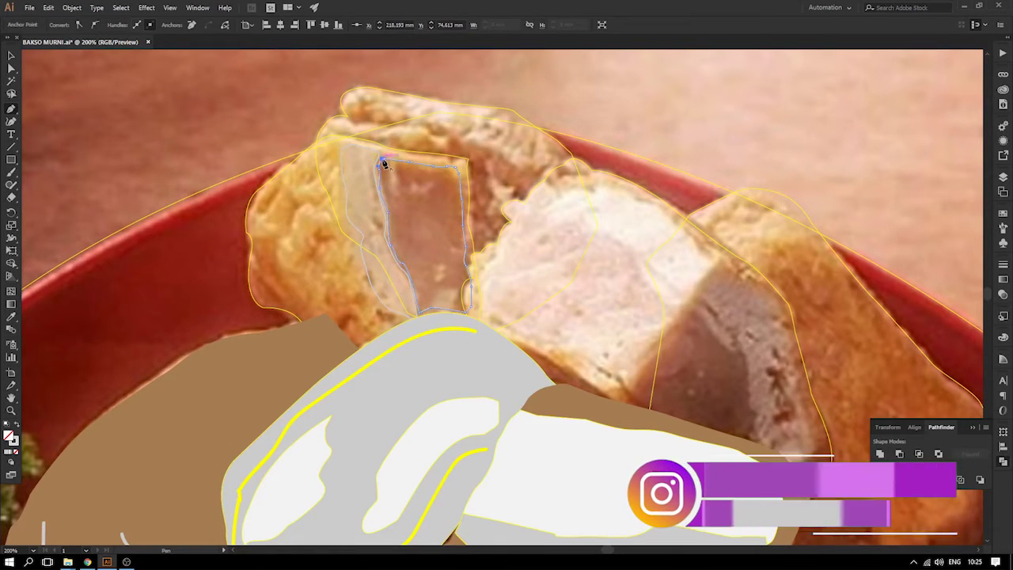
- Colour the back-left piece's filling face off-white and its side band light grey, sampling both colours from the finished cut halves
left_click(9, 57)
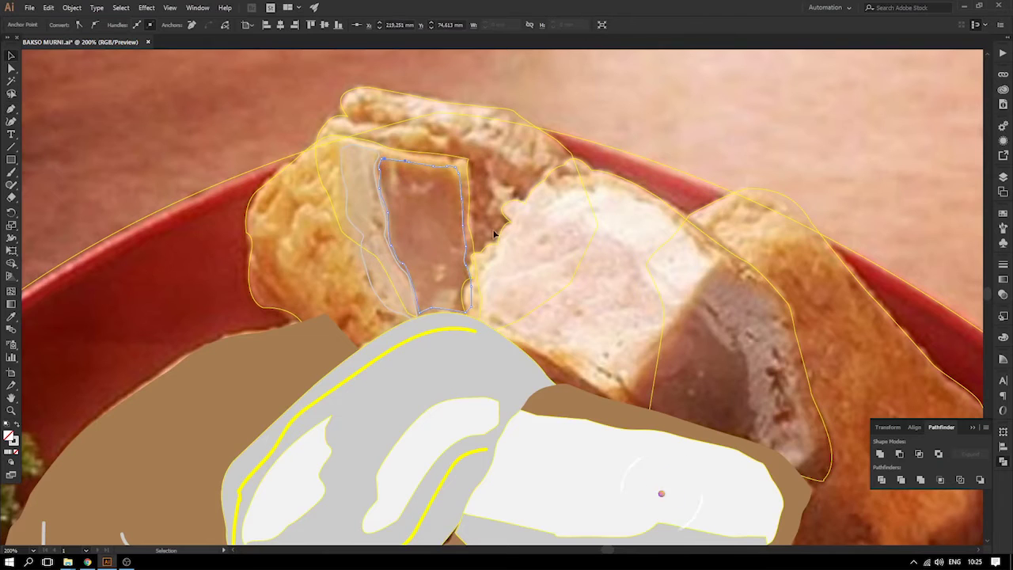
key("i")
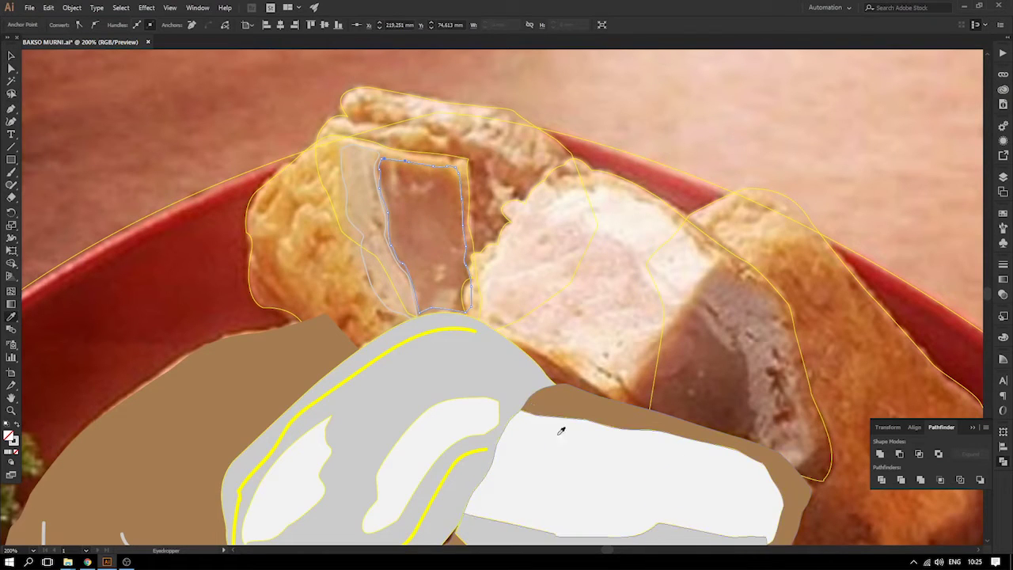
left_click(553, 422)
left_click(372, 148)
key("i")
left_click(430, 372)
- Fill the back-left cut piece's outer outline with the brown sampled from the finished crust, and save the document
left_click(11, 55)
left_click(421, 155)
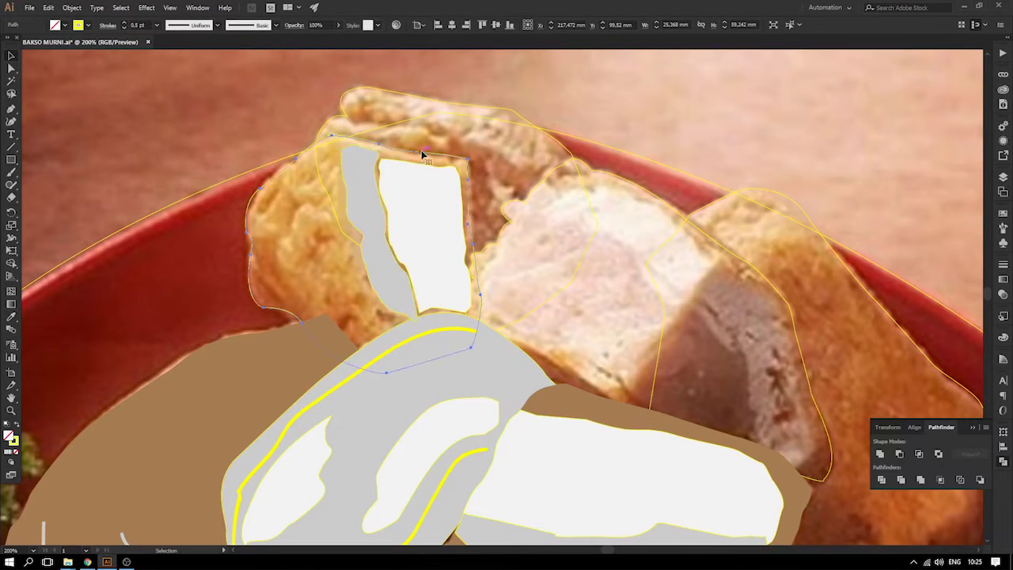
left_click(635, 409)
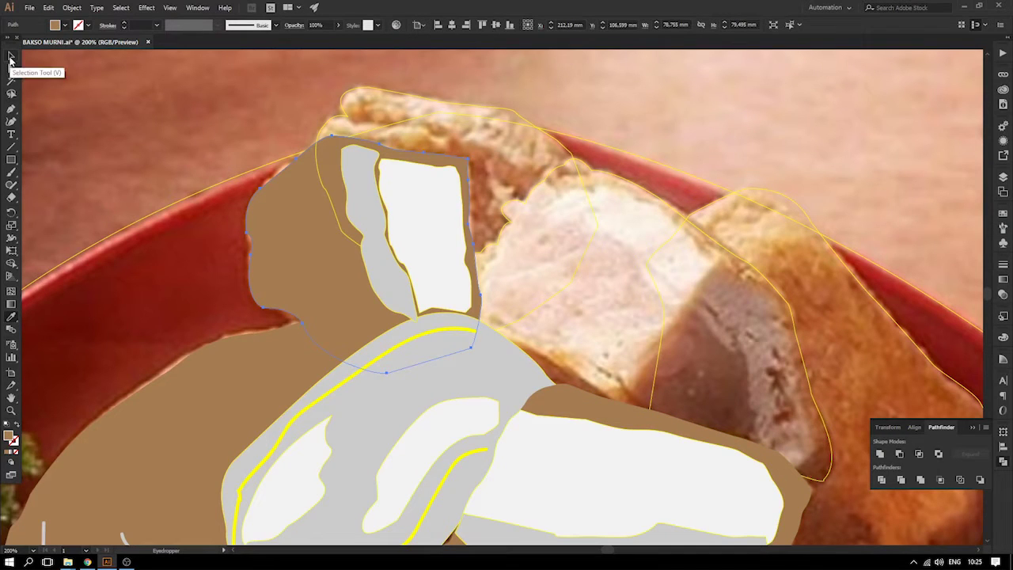
key("ctrl+z")
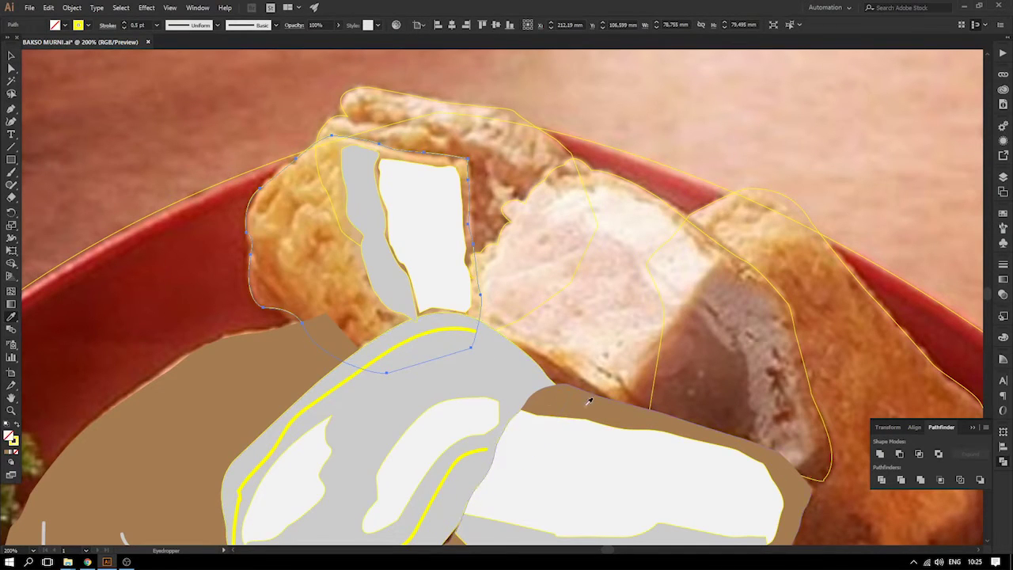
left_click(596, 402)
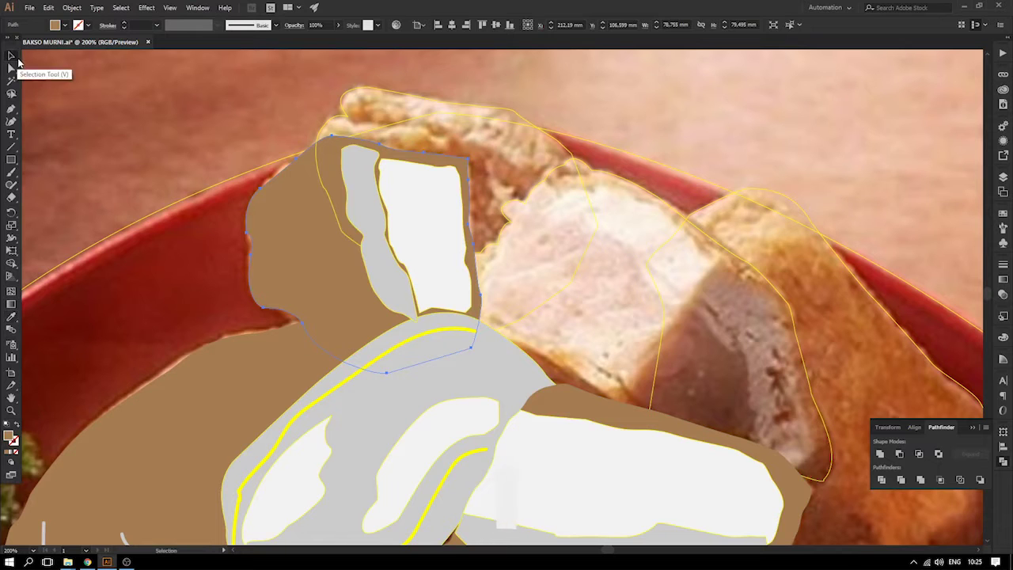
key("ctrl+minus")
key("ctrl+minus")
key("ctrl+minus")
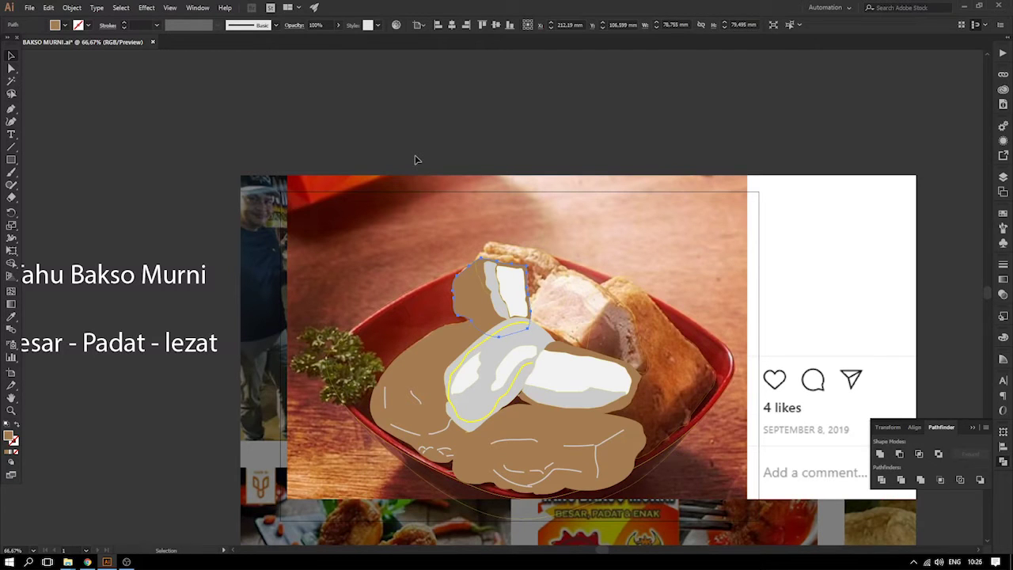
key("ctrl+s")
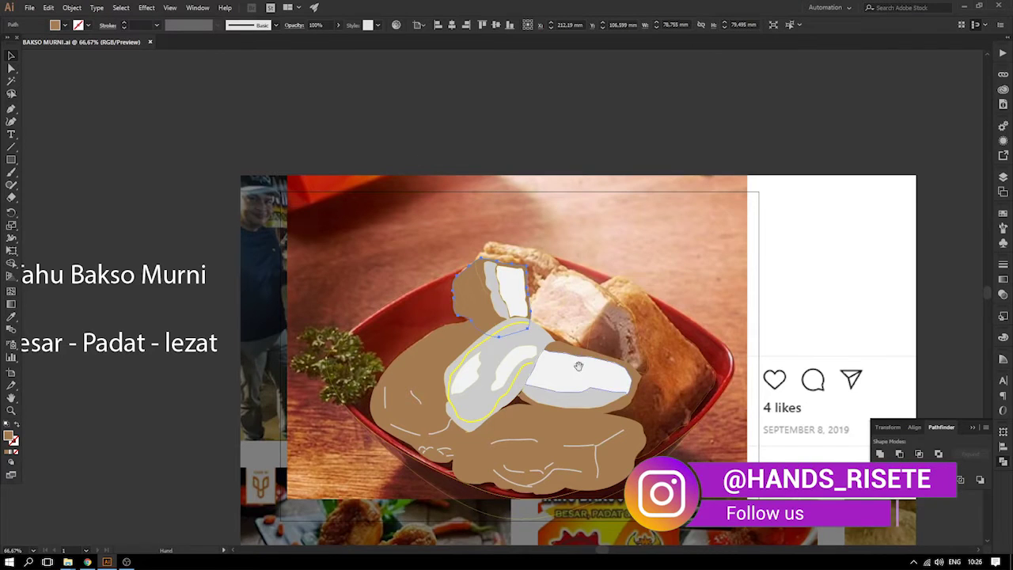
- Trace the pale highlight along the upper edge of the middle back cut piece as a closed path with the Pen tool
left_click_drag(611, 343, 476, 318)
key("ctrl+space")
left_click_drag(349, 226, 327, 317)
key("ctrl+minus")
key("ctrl+minus")
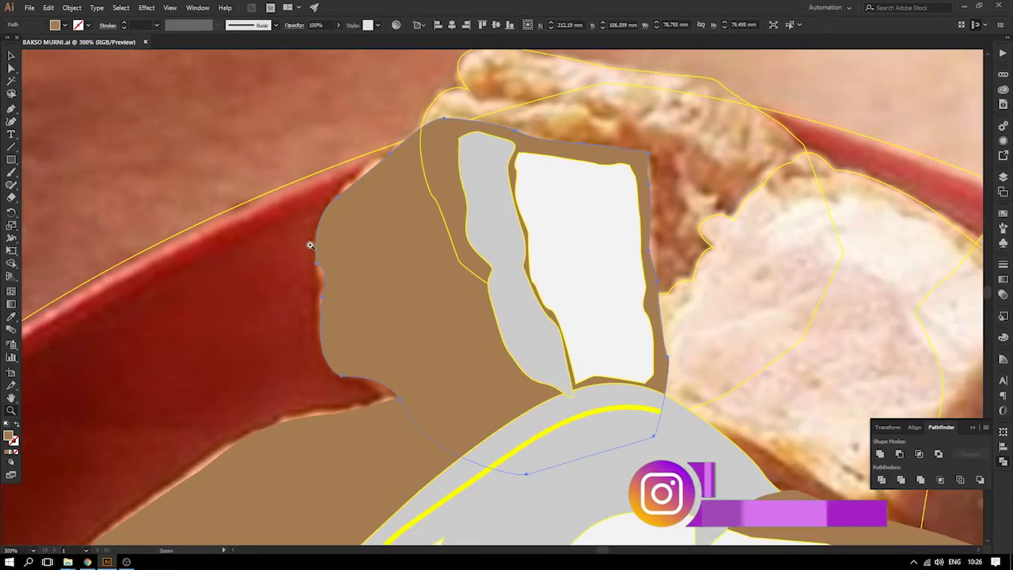
left_click_drag(565, 282, 279, 206)
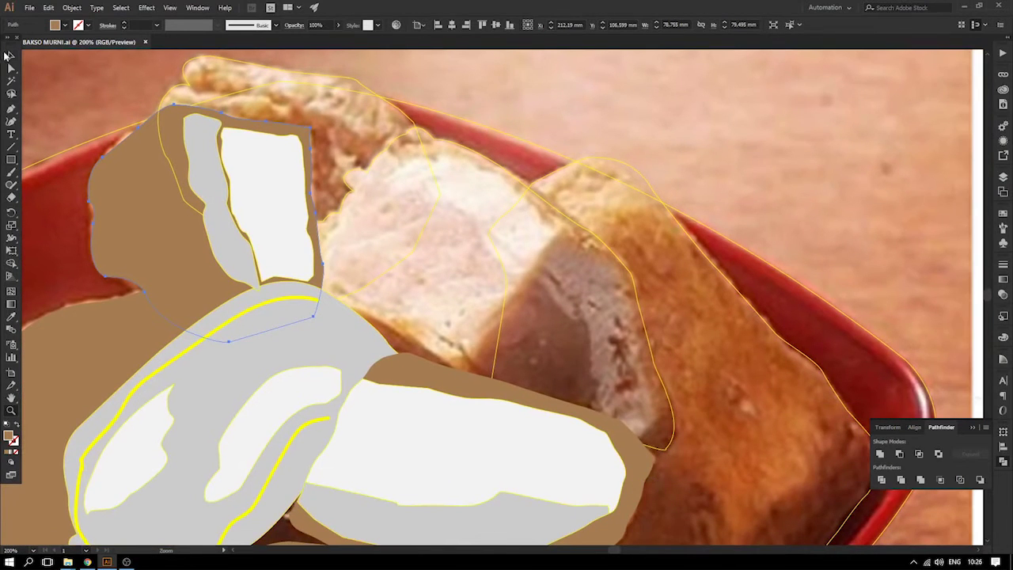
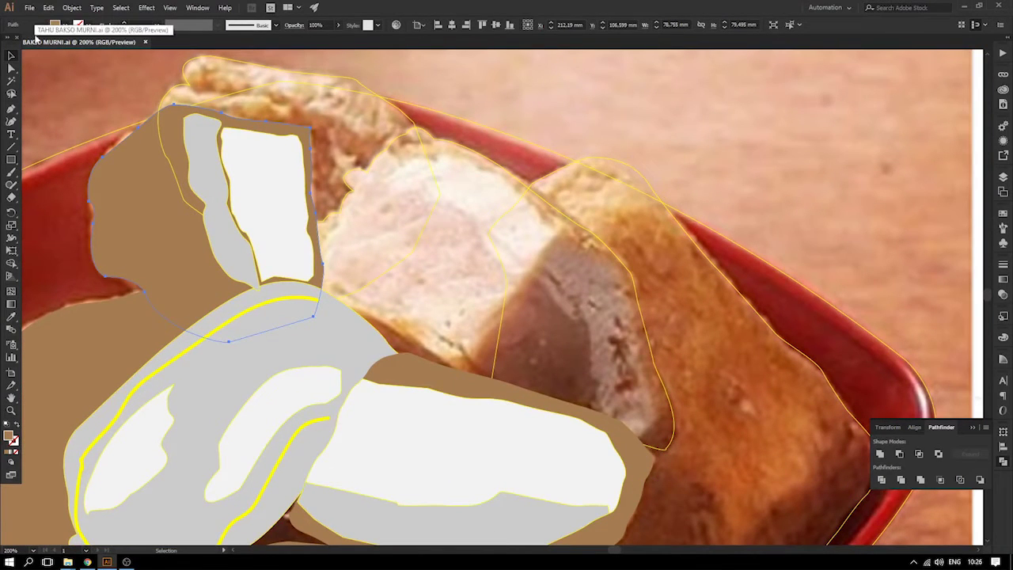
left_click(502, 170)
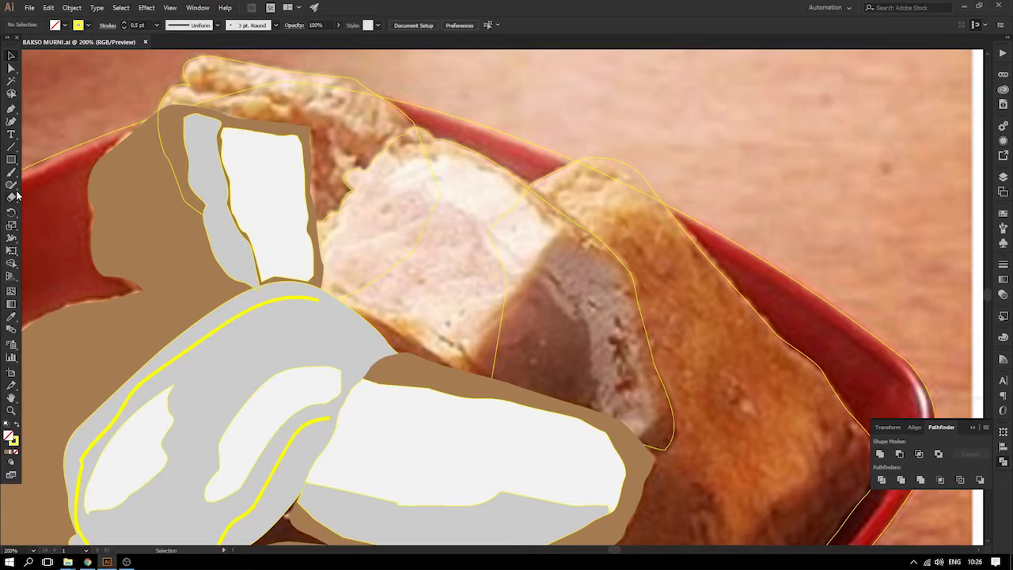
left_click(11, 110)
left_click(387, 179)
left_click_drag(401, 193, 415, 195)
left_click_drag(448, 198, 526, 271)
left_click(554, 232)
left_click_drag(533, 205, 524, 198)
left_click_drag(502, 182, 491, 173)
left_click_drag(478, 167, 429, 153)
left_click_drag(414, 157, 387, 175)
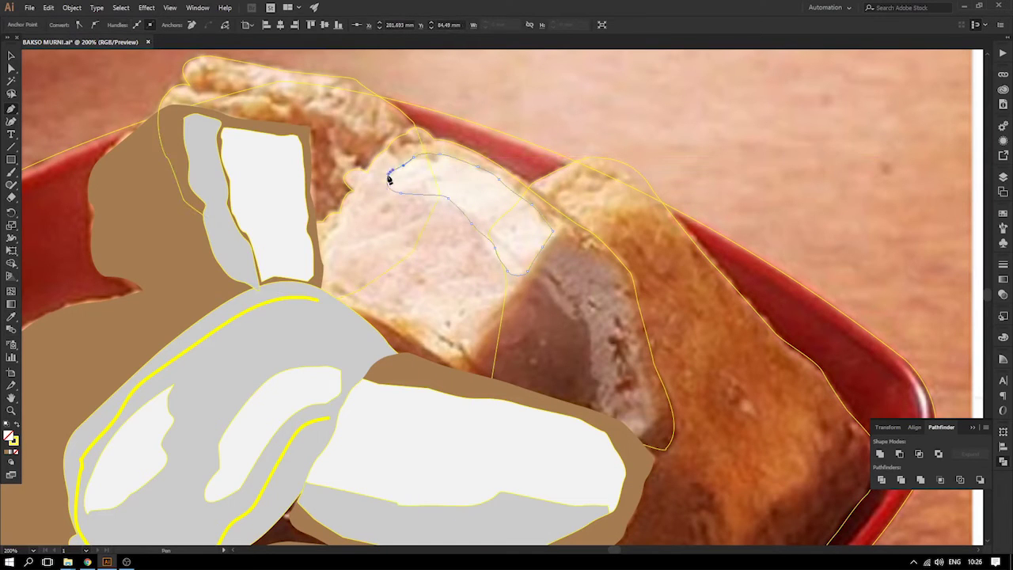
- Trace the shaded grainy band along the right side of the middle back cut piece as a closed path
left_click(537, 273)
left_click(592, 324)
left_click(600, 413)
left_click(632, 432)
left_click_drag(647, 434, 658, 410)
left_click(647, 378)
left_click(638, 346)
left_click_drag(625, 302, 622, 289)
left_click_drag(609, 257, 601, 252)
left_click(549, 247)
left_click(537, 275)
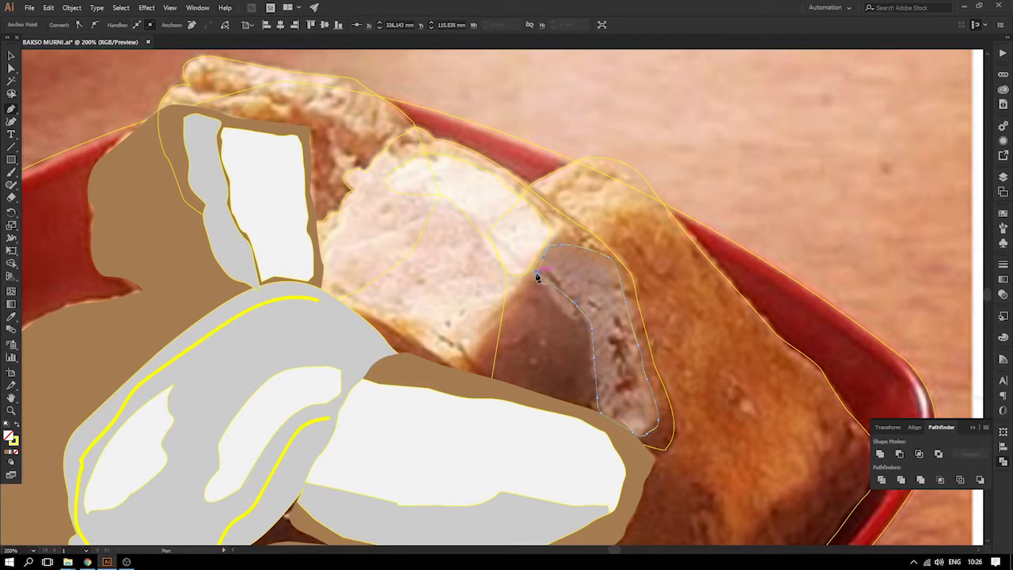
- Trace the large pinkish cut face below the highlight of the middle back piece as a closed path
left_click(457, 358)
left_click_drag(488, 325, 497, 273)
left_click(484, 242)
left_click(439, 207)
left_click_drag(372, 189, 433, 338)
left_click(357, 299)
left_click(455, 359)
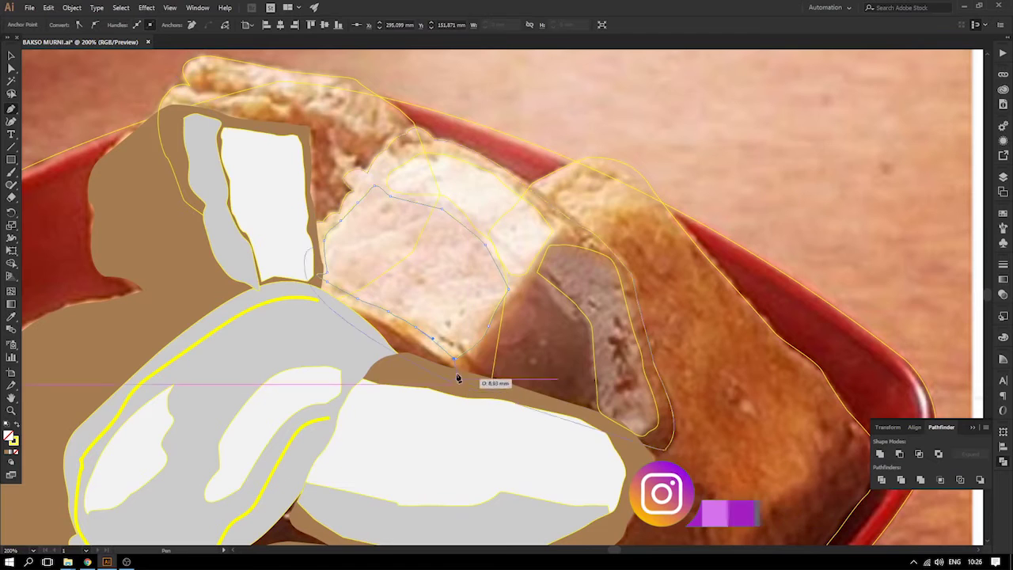
left_click(457, 360)
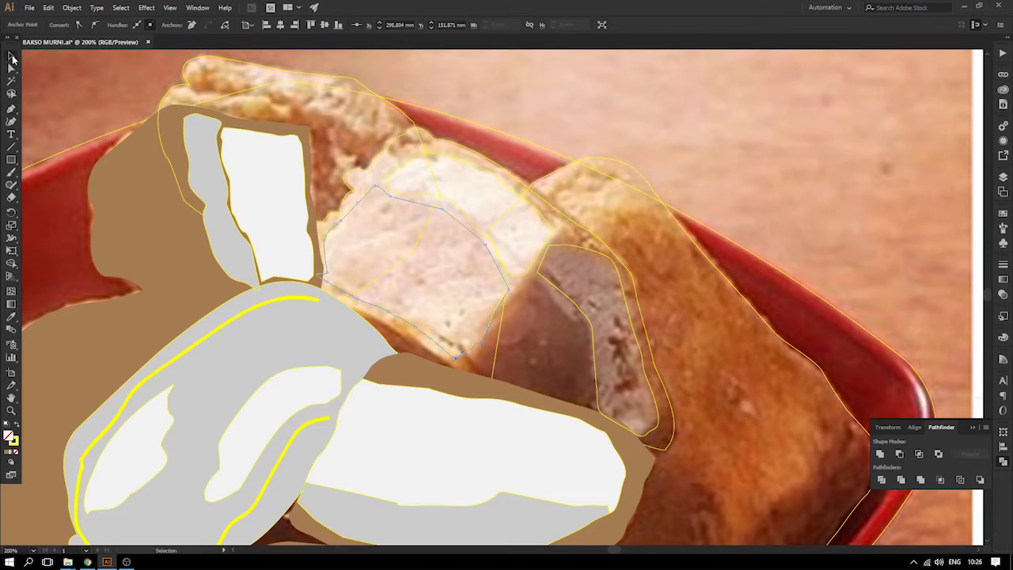
- Fill the middle back piece's outer outline with the crust brown sampled from the neighbouring piece
left_click(572, 220)
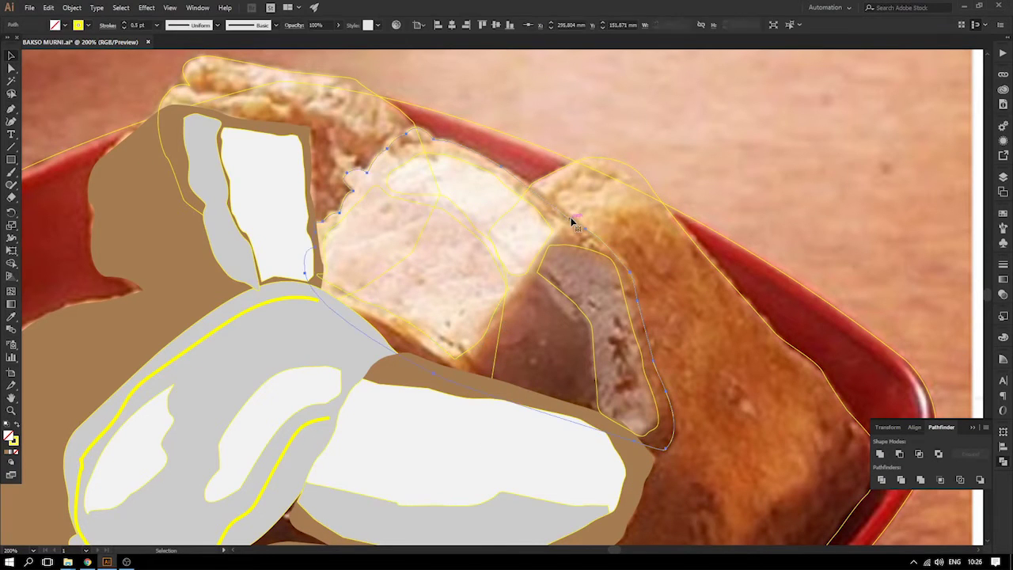
left_click(526, 190, "shift")
left_click(520, 194, "shift")
left_click(587, 190)
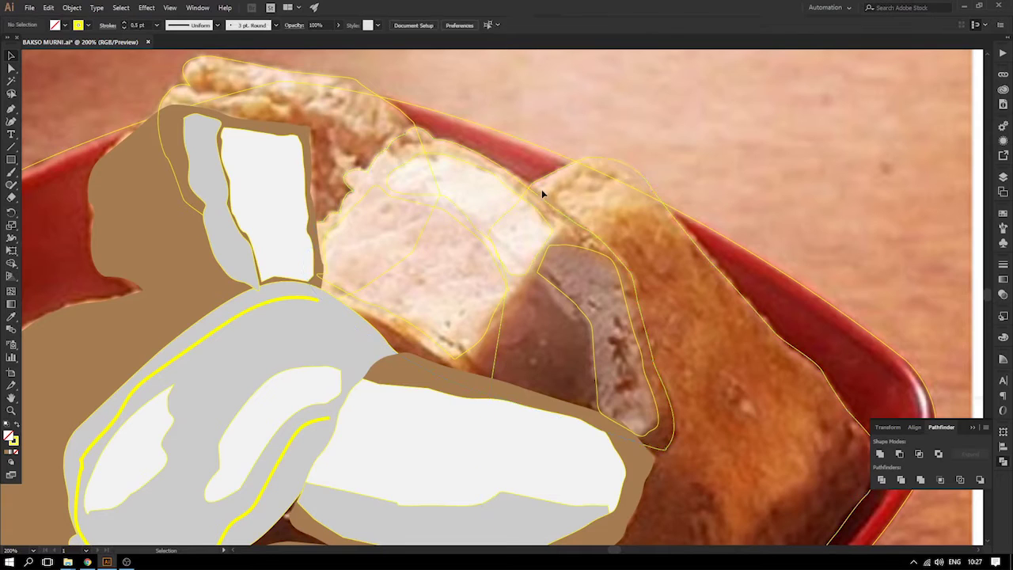
left_click(537, 193)
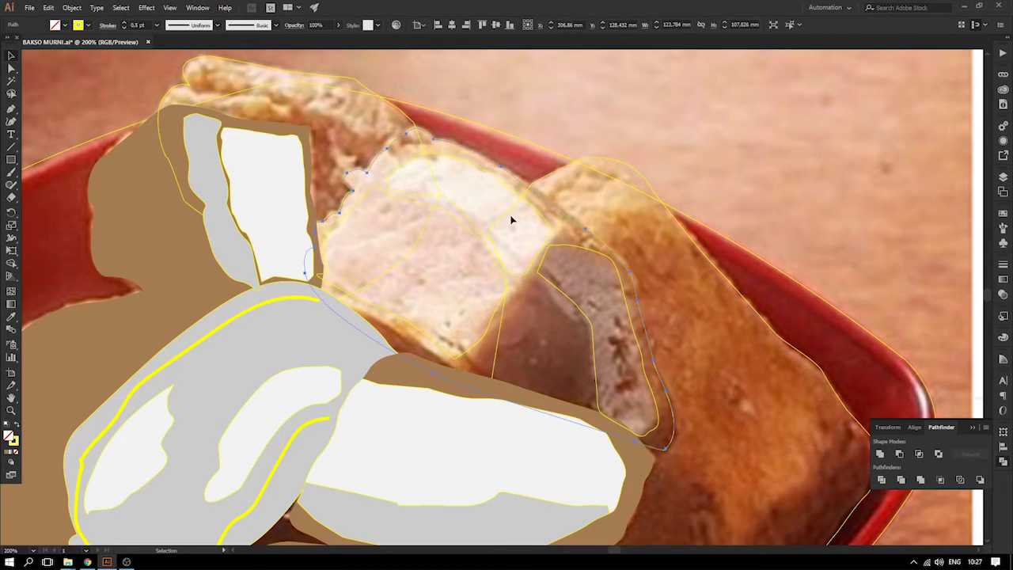
key("i")
left_click(131, 210)
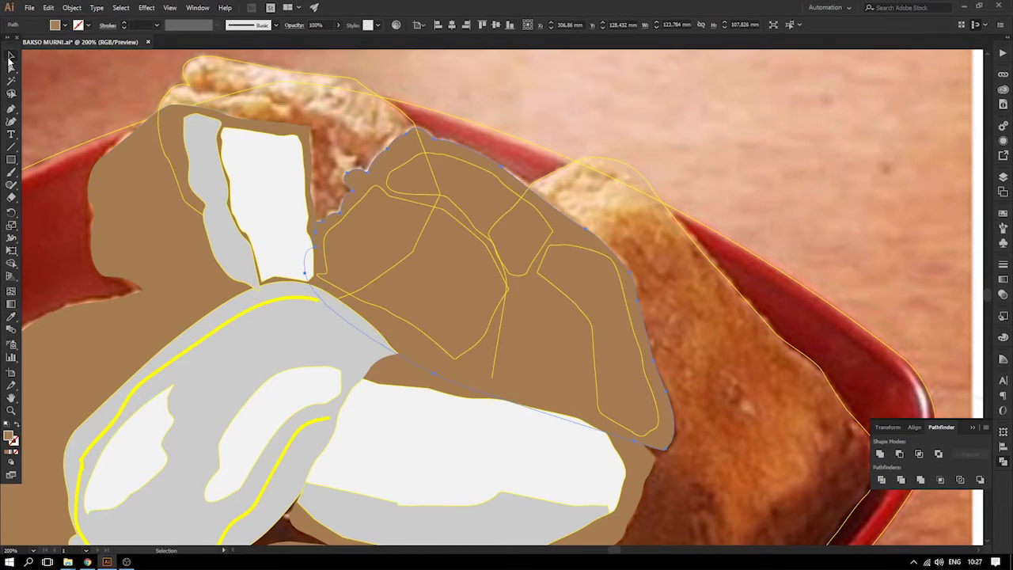
- Colour the middle back piece's highlight off-white and its large cut face light grey, sampling both from the finished cut halves
left_click(486, 171)
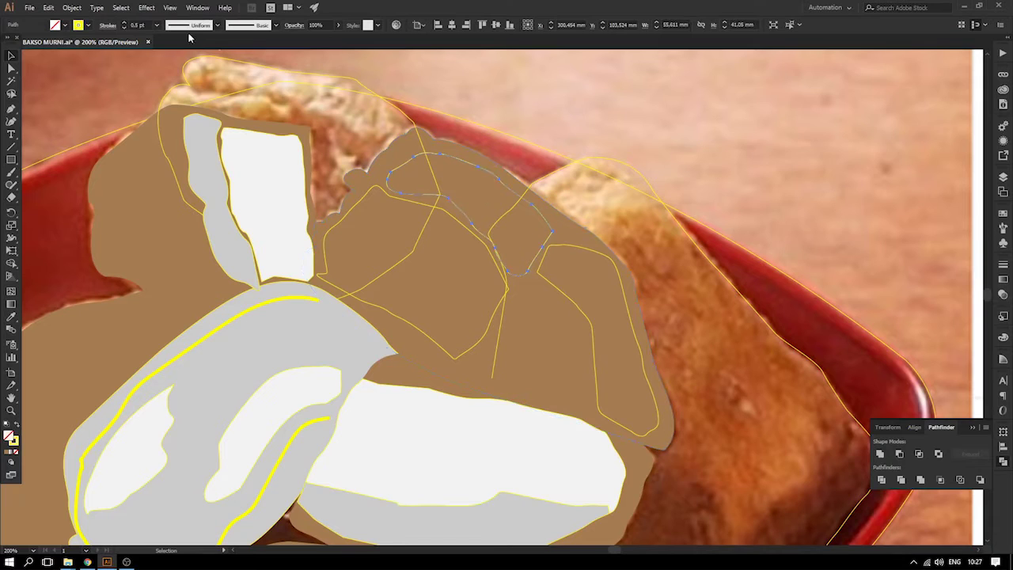
key("i")
left_click(443, 409)
key("v")
left_click(462, 225)
key("i")
left_click(301, 348)
- Give the shaded band on the middle back piece a mid-grey fill and a grey stroke from the swatches
left_click(11, 55)
left_click(622, 260)
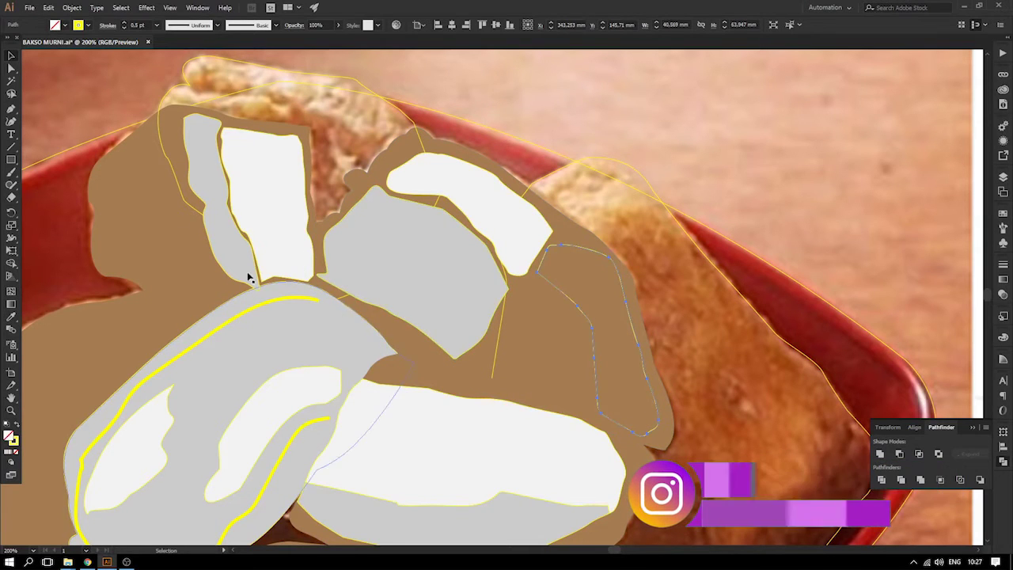
left_click(64, 24)
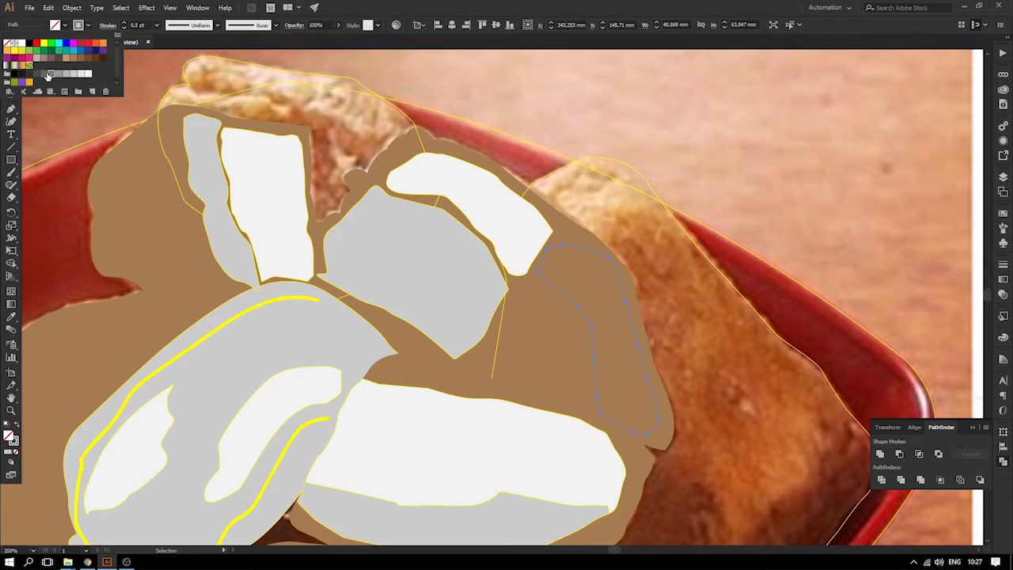
left_click(89, 26)
left_click(62, 25)
left_click(61, 74)
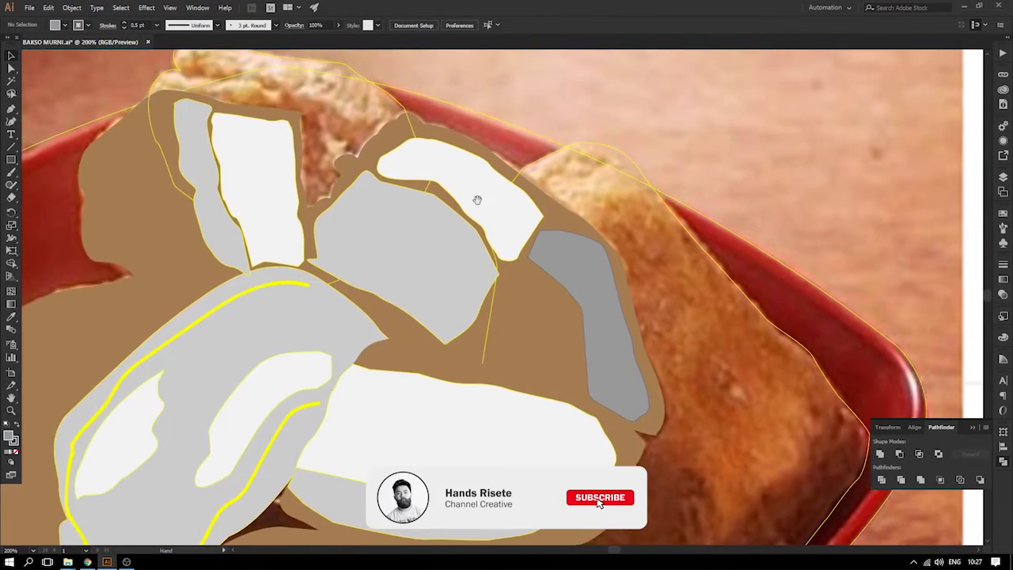
- Fill the rearmost tofu piece's outline with the sampled crust brown and send it to the very back
left_click_drag(475, 198, 446, 248)
left_click(375, 153)
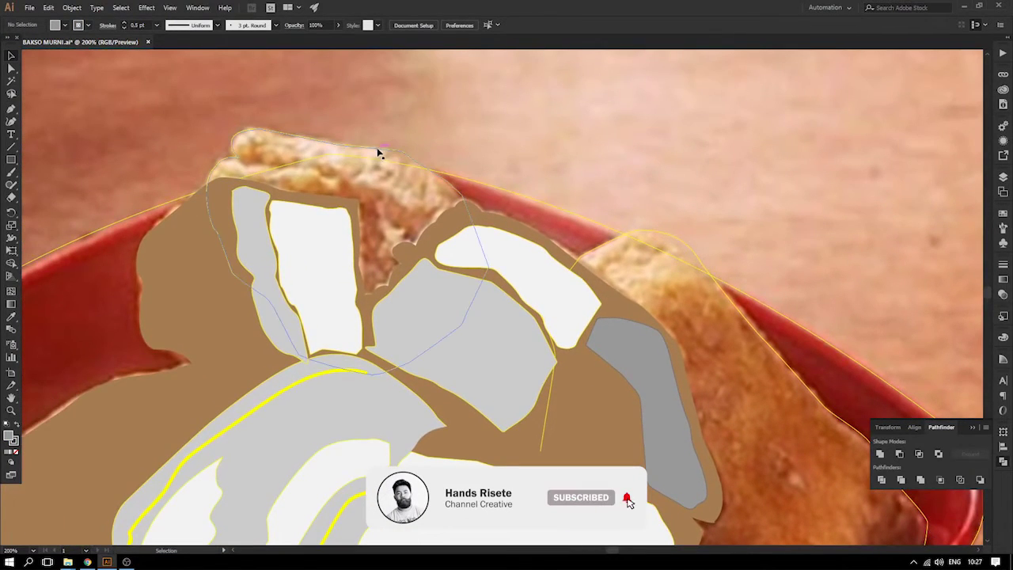
key("i")
left_click(190, 261)
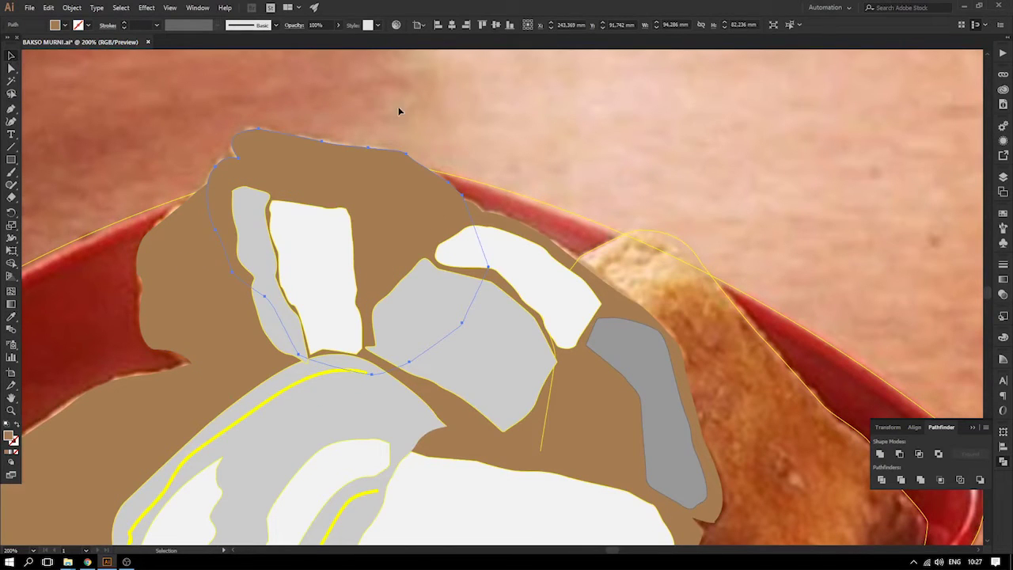
key("a")
left_click(345, 136)
key("ctrl+shift+bracketleft")
left_click(379, 131)
key("ctrl+minus")
key("ctrl+minus")
key("ctrl+minus")
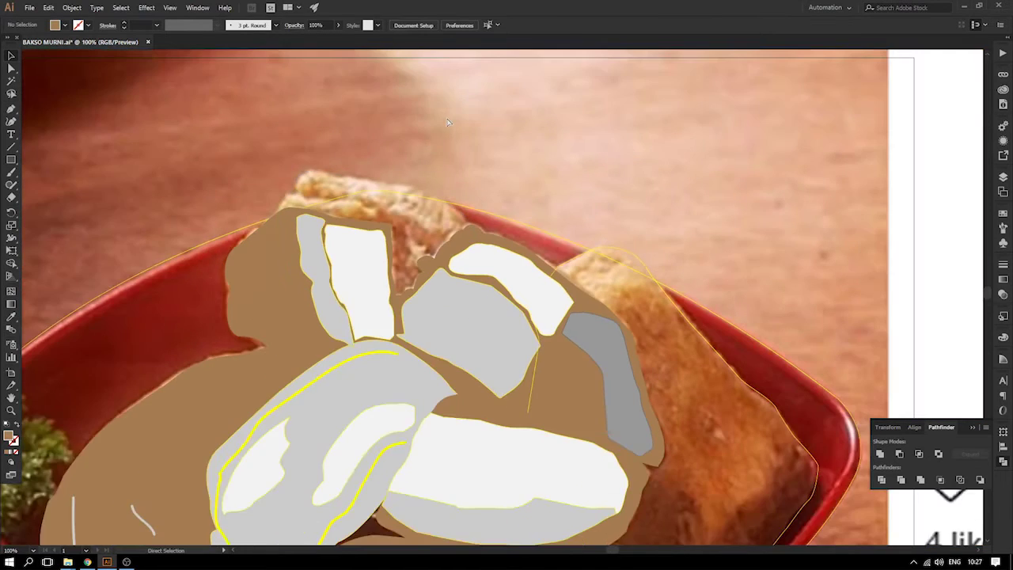
left_click_drag(529, 202, 387, 99)
left_click_drag(428, 193, 451, 151)
key("ctrl+z")
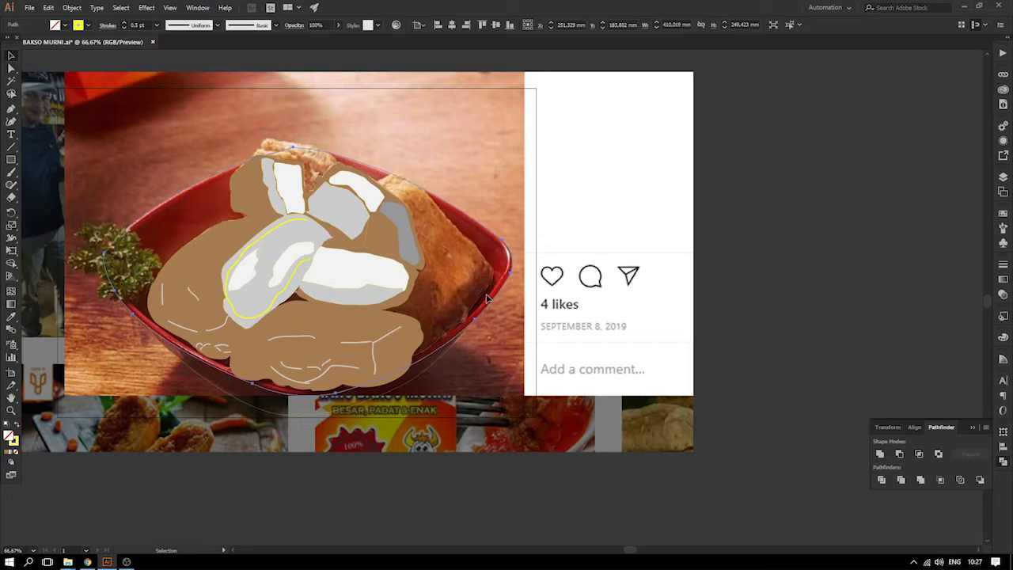
- Brush short light-grey crease strokes along the lower part of the right tofu piece, sampling the stroke from an existing crease
key("z")
left_click_drag(390, 185, 388, 183)
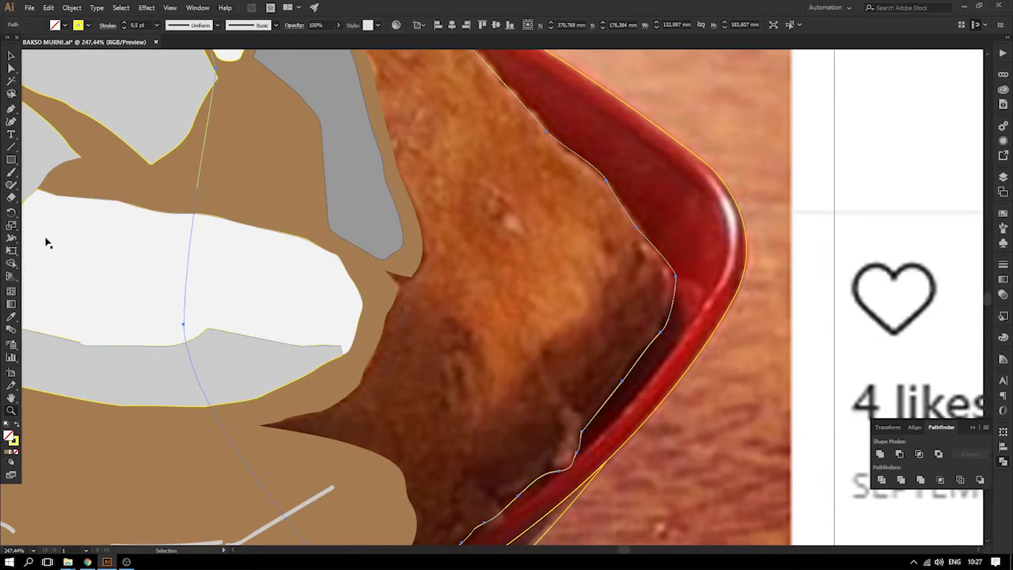
key("ctrl+minus")
key("ctrl+minus")
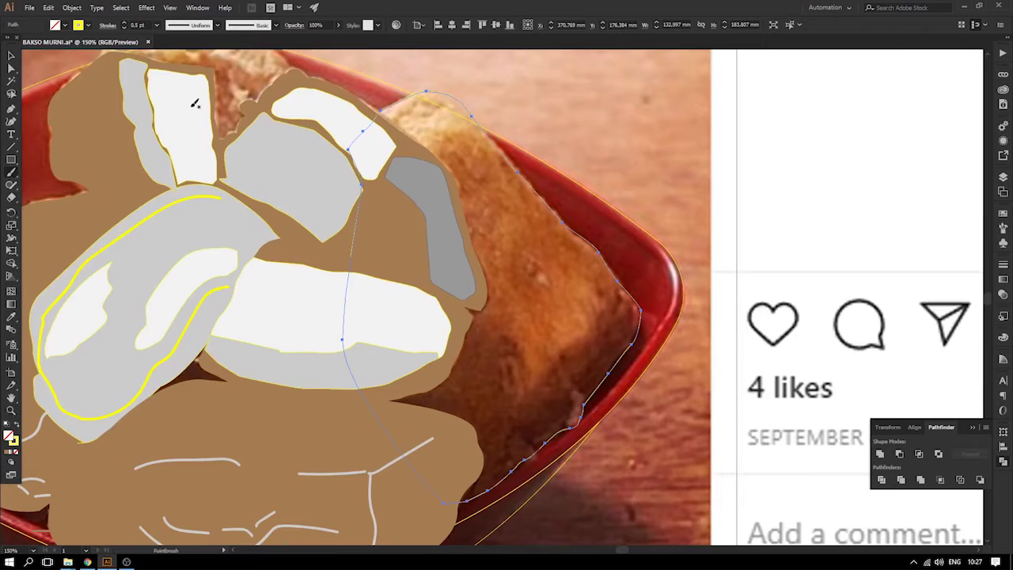
key("i")
left_click(236, 456)
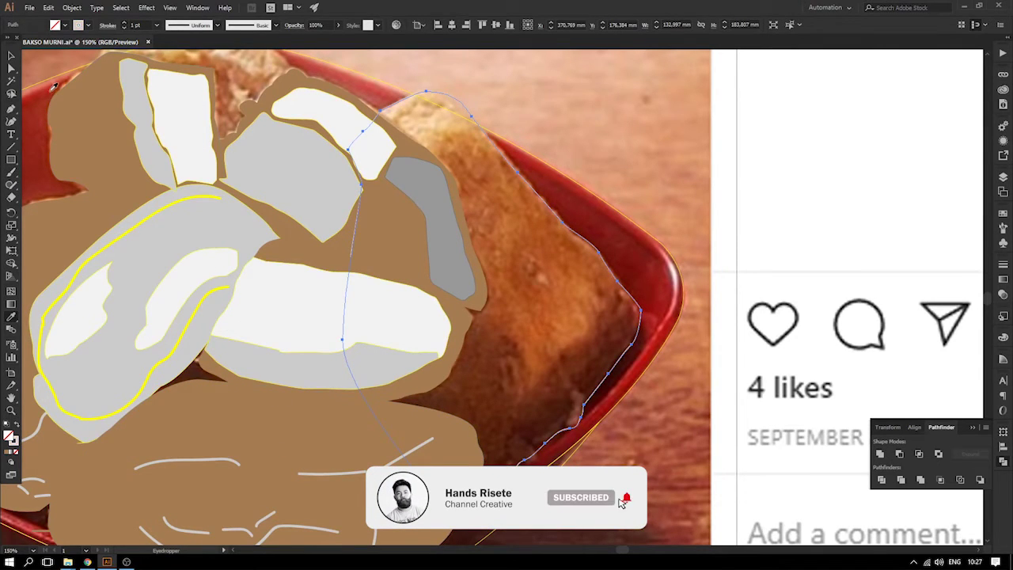
left_click(11, 172)
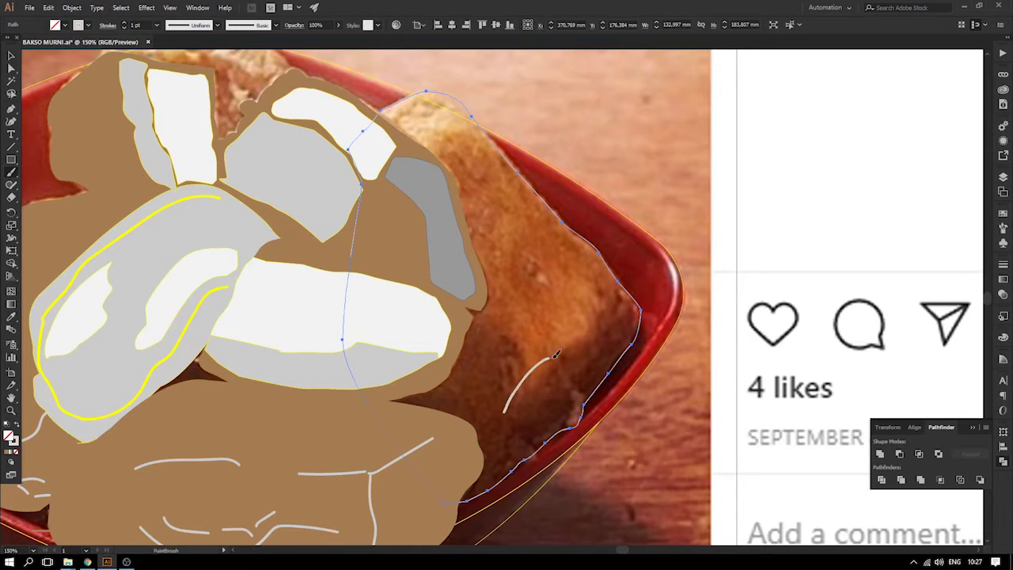
key("ctrl+shift+a")
left_click_drag(573, 337, 602, 314)
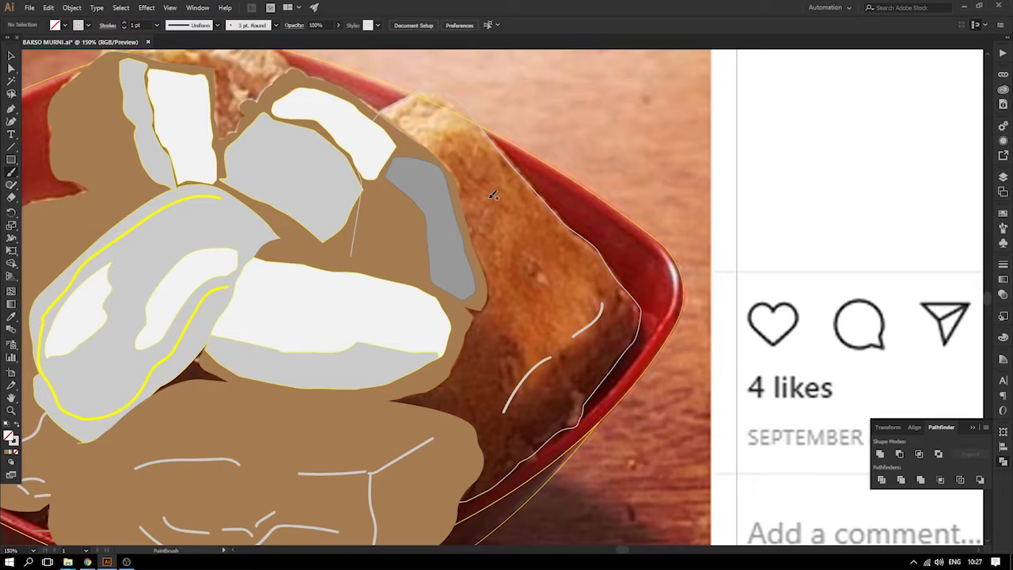
scroll(525, 218, "up", 2)
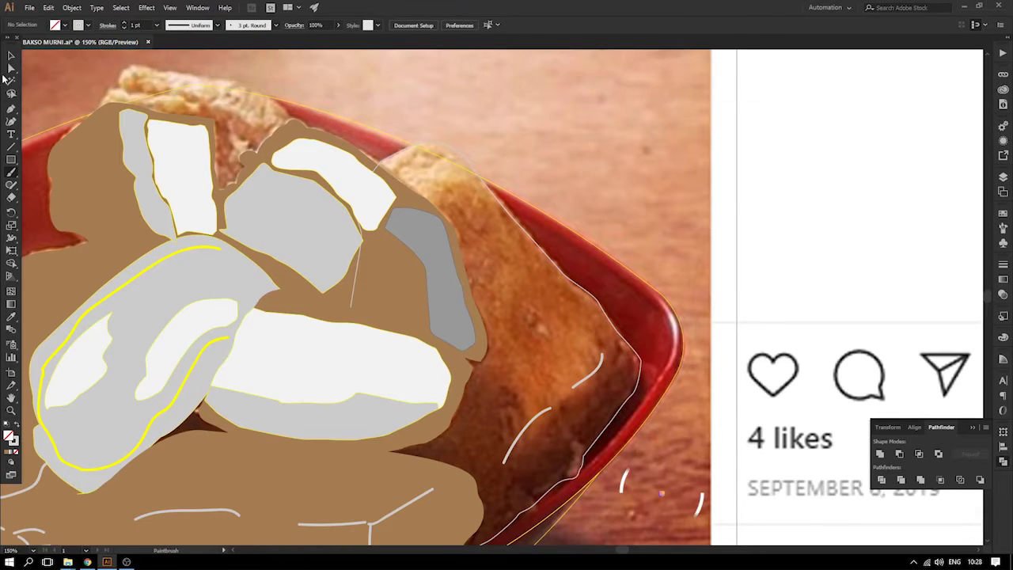
- Draw a closed oval Pen path around the tip of the right tofu piece, overlapping the piece's upper edge
left_click(11, 57)
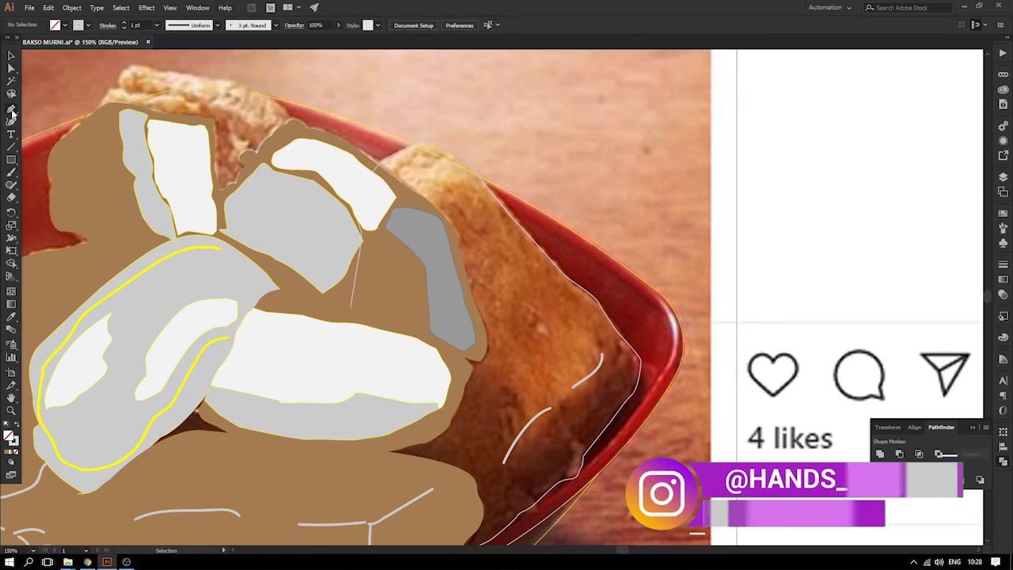
left_click(405, 190)
left_click_drag(427, 207, 512, 215)
left_click_drag(546, 214, 553, 203)
left_click_drag(504, 147, 479, 138)
left_click_drag(401, 127, 377, 163)
left_click(372, 159)
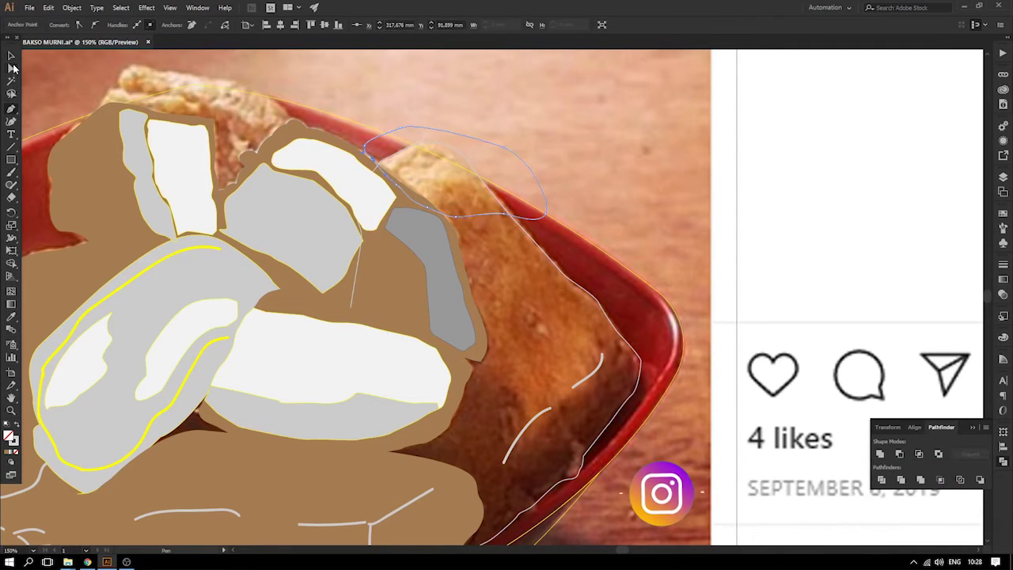
- Trim the oval to the tip of the right tofu piece and delete the part lying outside the piece's outline
left_click(11, 68)
left_click(420, 286, "shift")
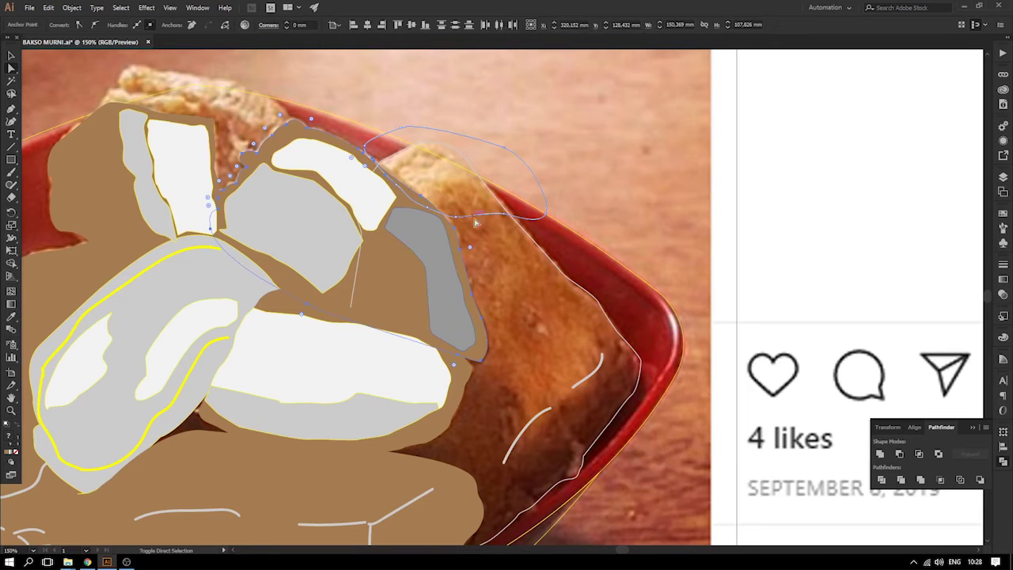
left_click(501, 236)
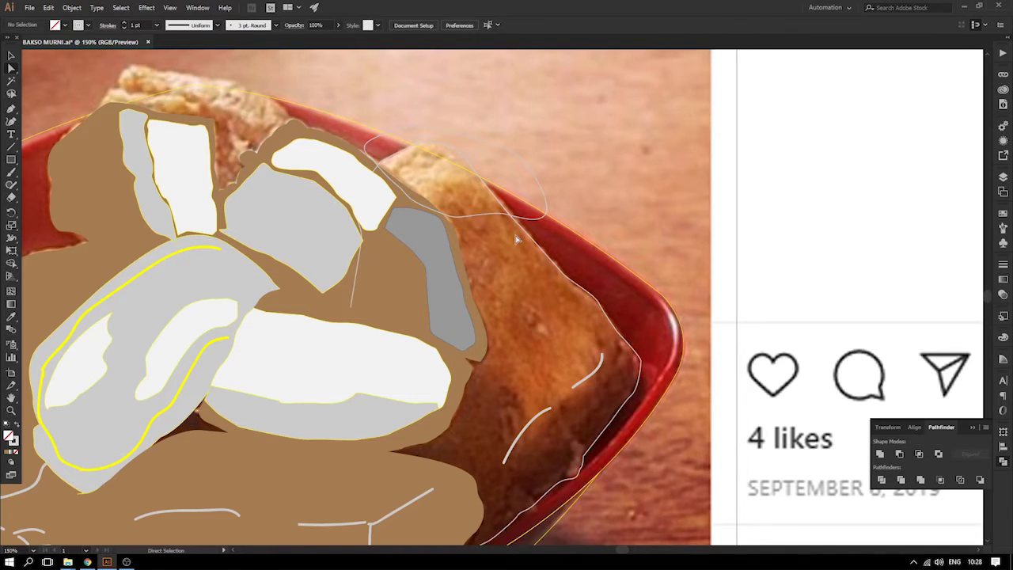
left_click(524, 228)
left_click(526, 221, "shift")
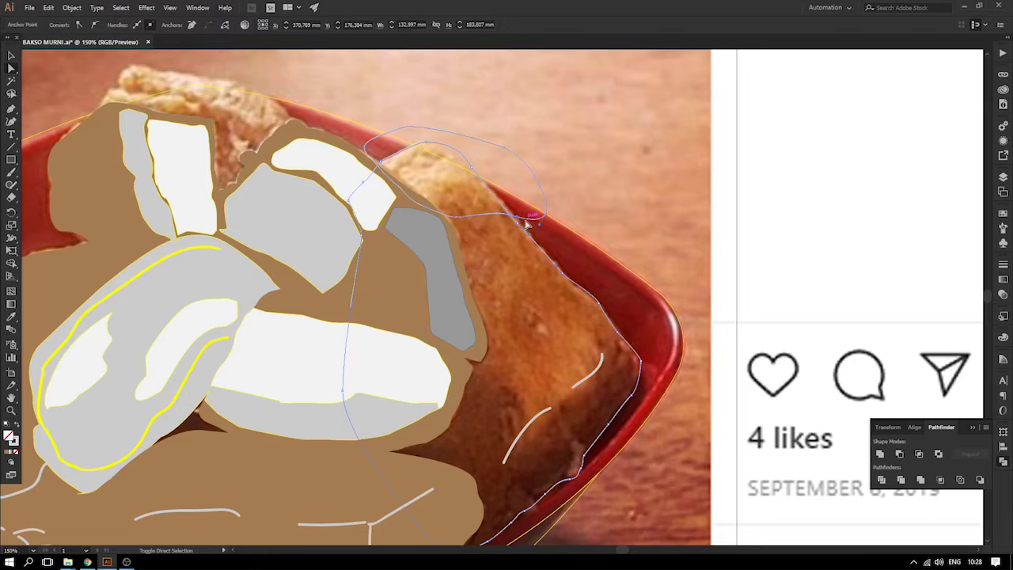
left_click(467, 156, "ctrl")
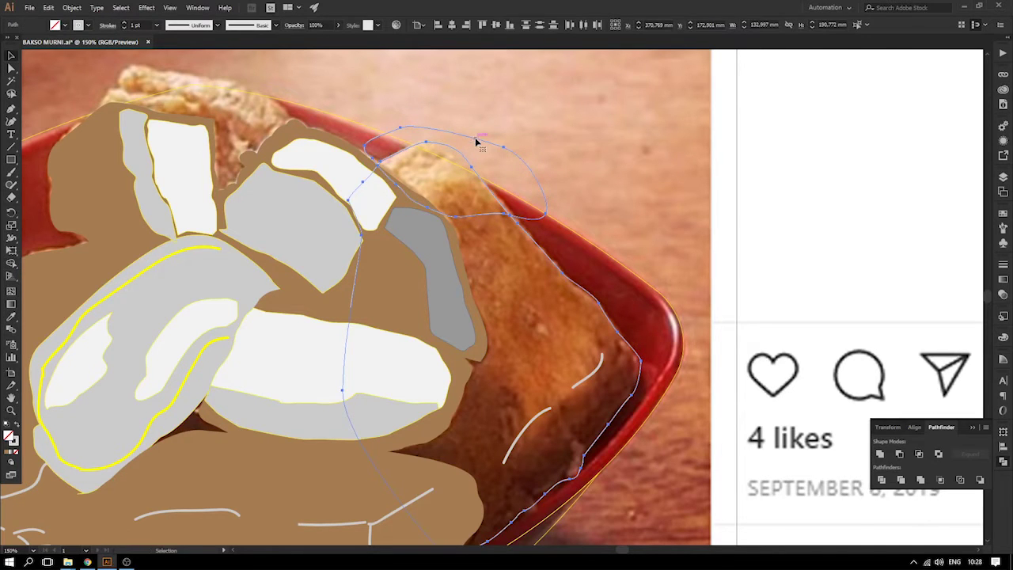
left_click(476, 140)
key("Delete")
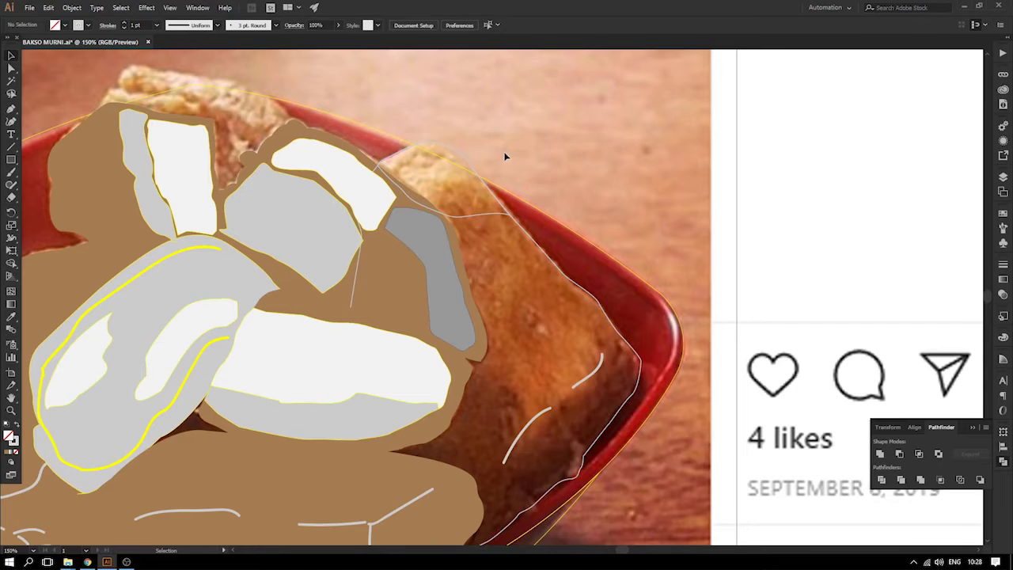
- Fill the right piece's tip with off-white and its outline with crust brown, sampling both from the middle back piece
left_click(475, 220)
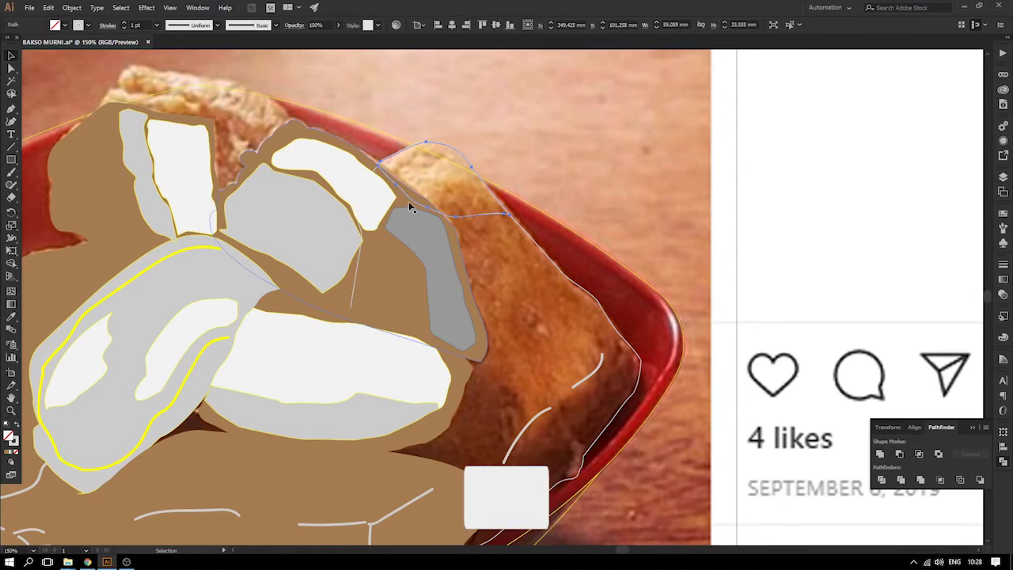
key("i")
left_click(349, 178)
left_click(11, 56)
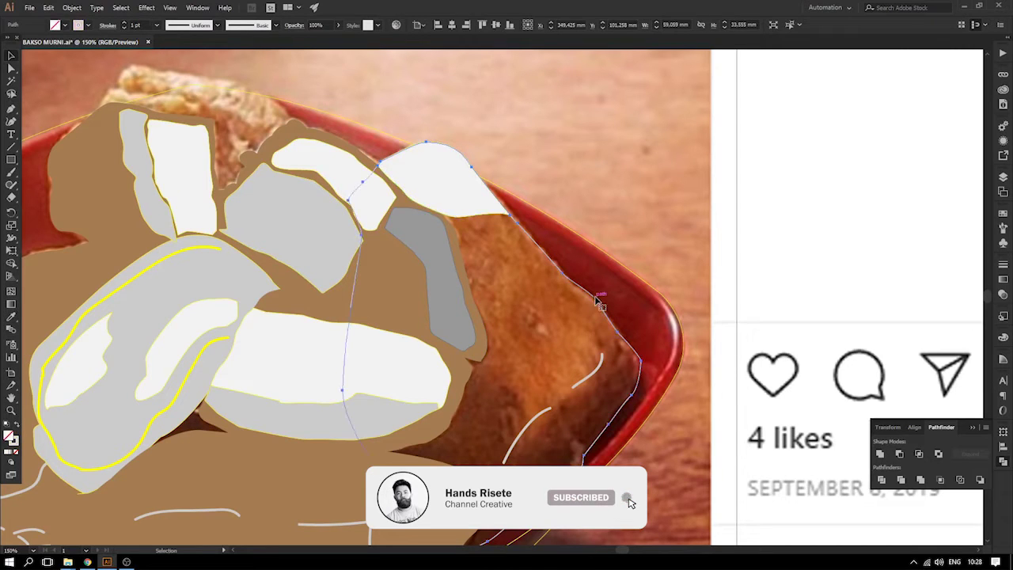
key("i")
left_click(382, 296)
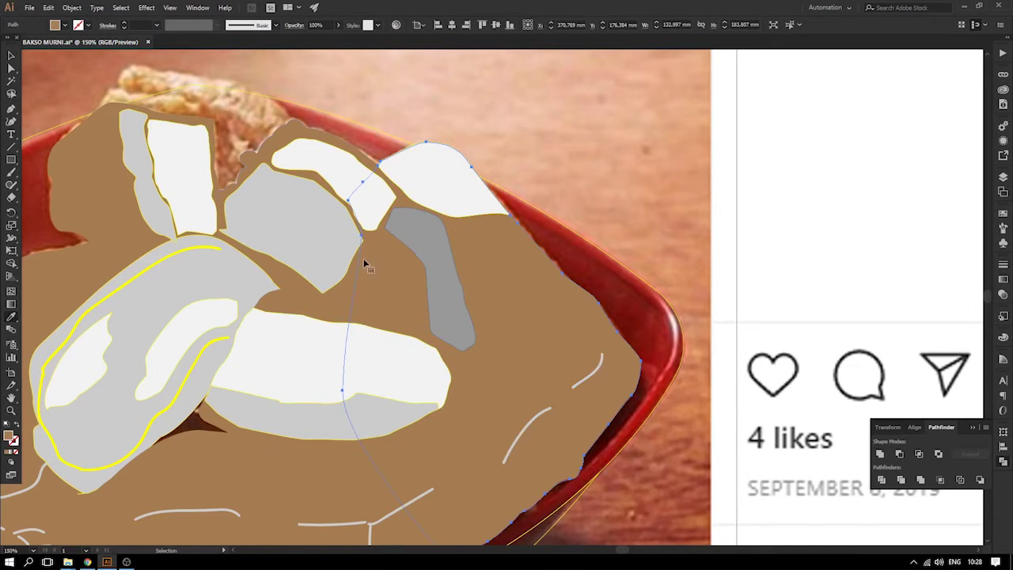
- Select all the traced bowl and tofu artwork and place a copy on the empty canvas beside the photo
key("ctrl+minus")
key("ctrl+minus")
key("i")
left_click(12, 60)
left_click(268, 158)
left_click_drag(497, 299, 595, 225)
key("ctrl+z")
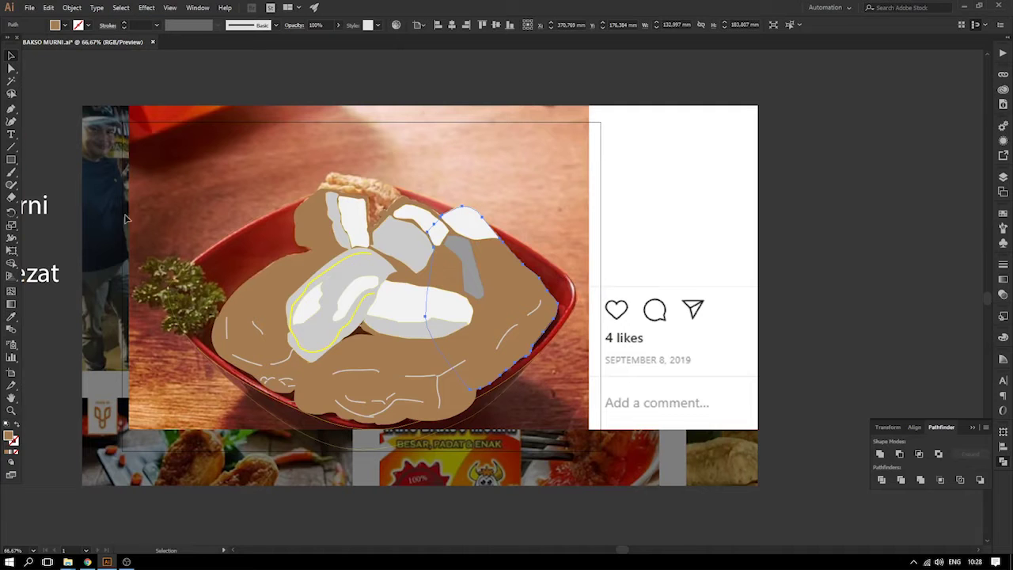
left_click_drag(63, 106, 609, 445)
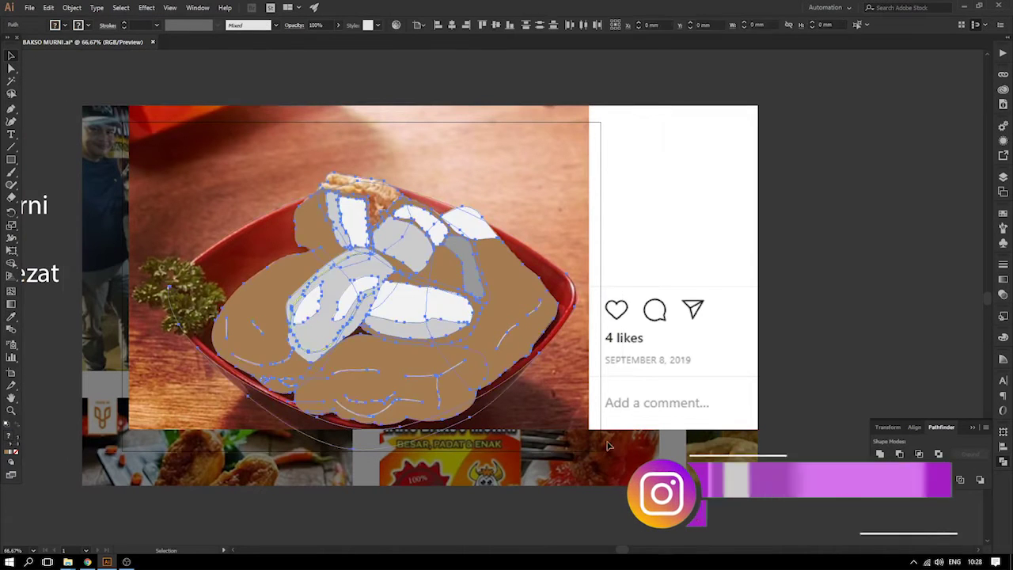
left_click_drag(612, 398, 354, 357)
left_click_drag(193, 249, 878, 249, "alt")
left_click(688, 432)
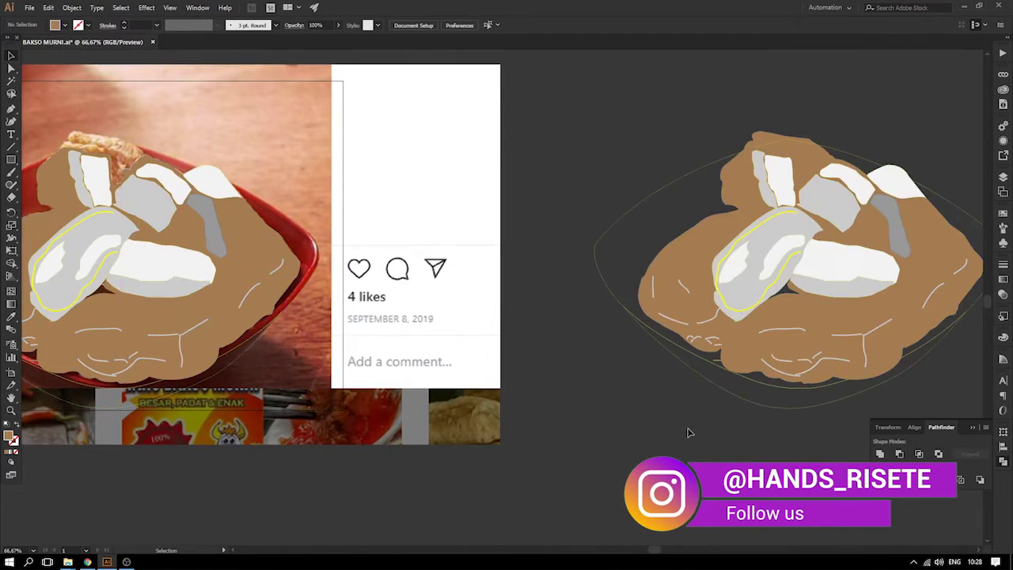
- Fill the outer underside of the copied bowl with light grey sampled from the cut tofu face
left_click_drag(693, 423, 670, 398)
left_click(689, 357)
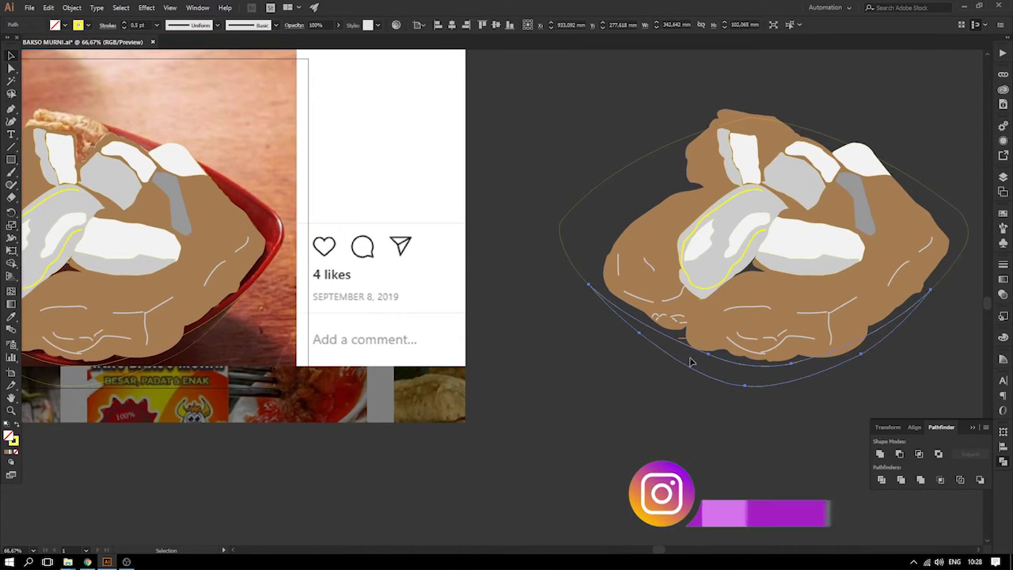
key("i")
left_click(788, 237)
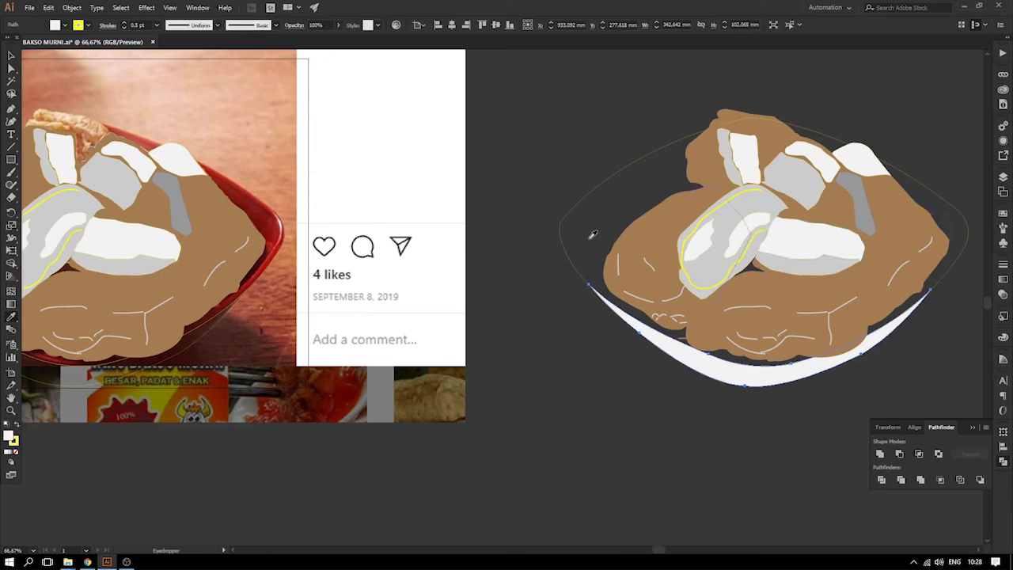
key("i")
left_click(728, 208)
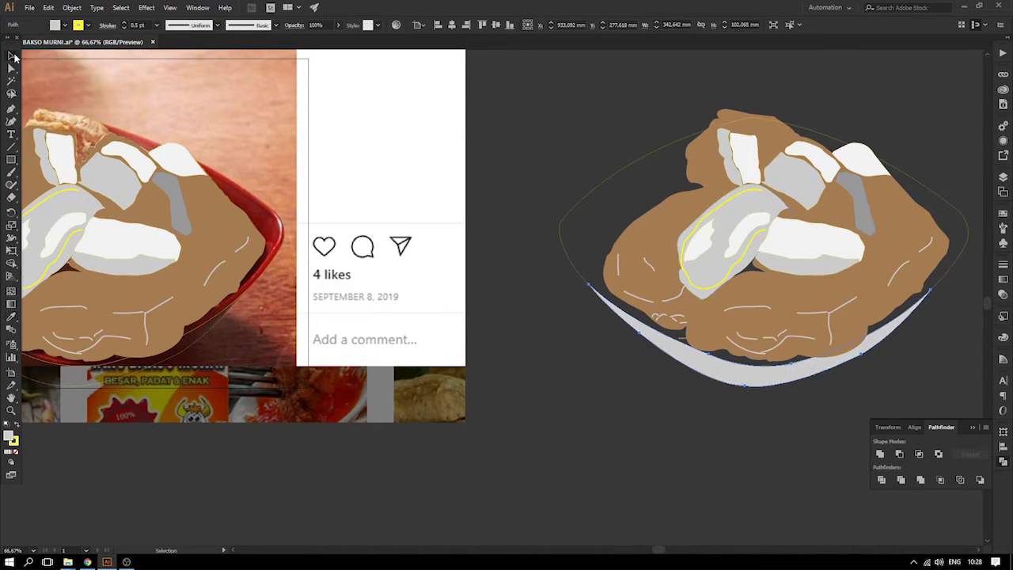
left_click(534, 125)
left_click_drag(477, 160, 511, 159)
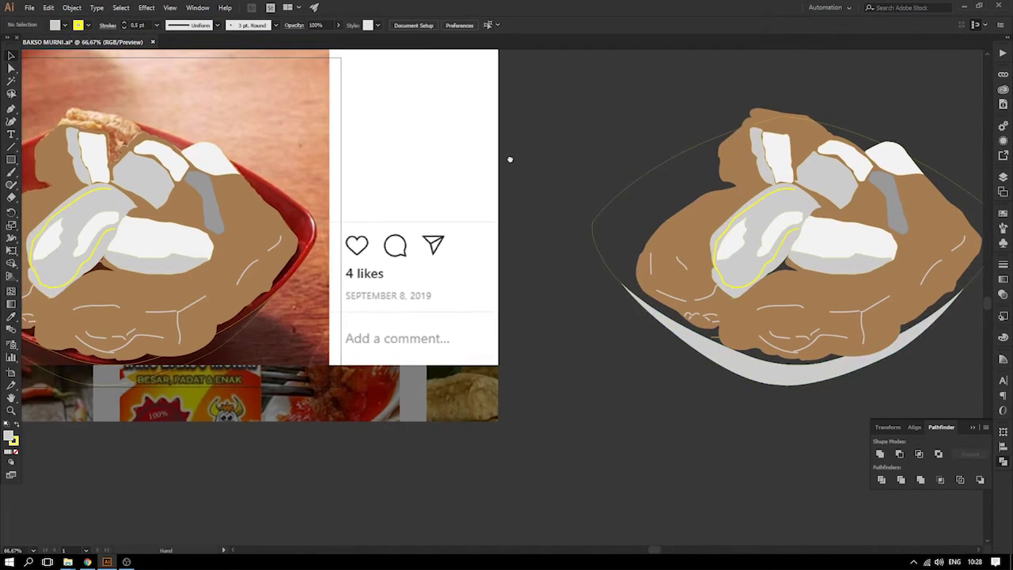
- Fill the copied bowl's main outline with dark red sampled from the bowl in the photo
left_click(616, 196)
key("i")
left_click(280, 201)
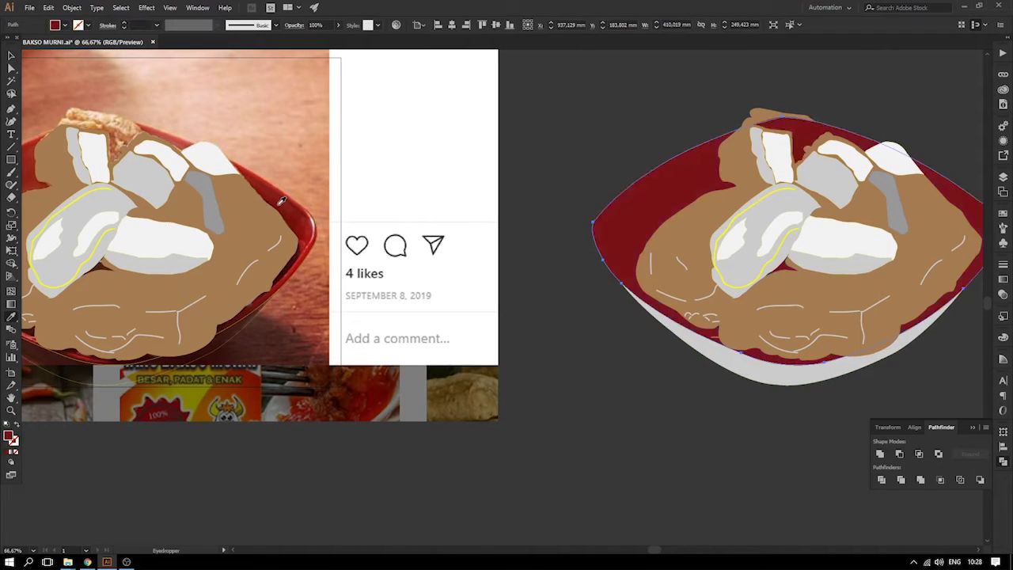
left_click(643, 146)
- Delete the entire copied bowl and tofu artwork beside the photo
left_click_drag(640, 140, 493, 163)
left_click_drag(876, 387, 948, 421)
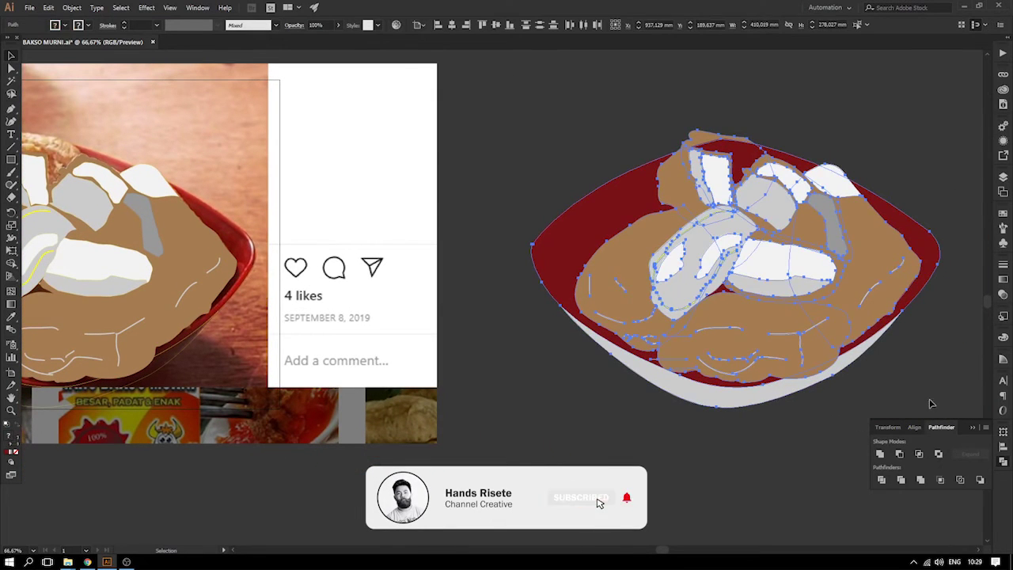
key("Delete")
left_click_drag(284, 199, 477, 221)
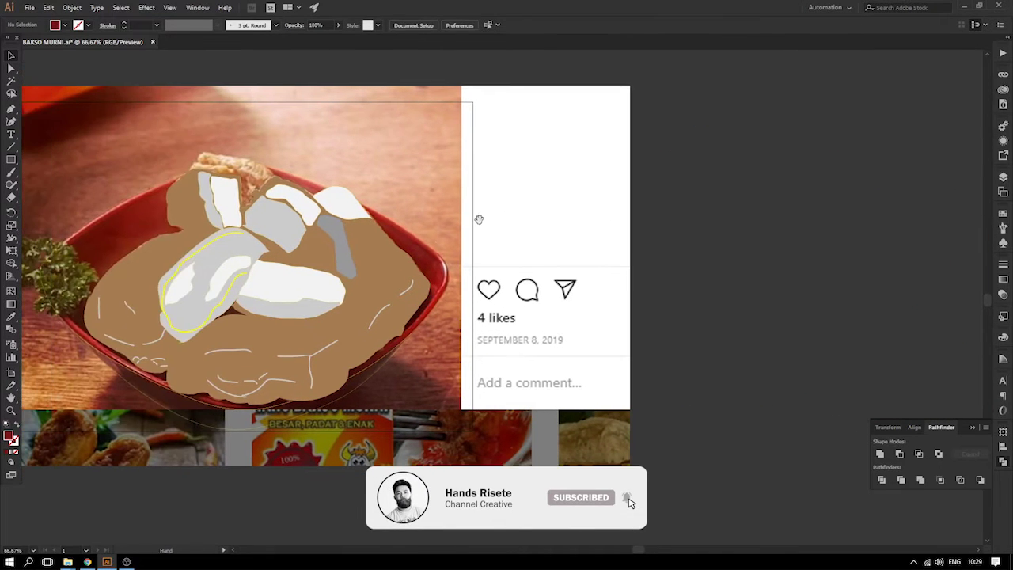
- Set the keyboard increment to 500 and test it by nudging the middle back piece's shaded band away and back
left_click(370, 240)
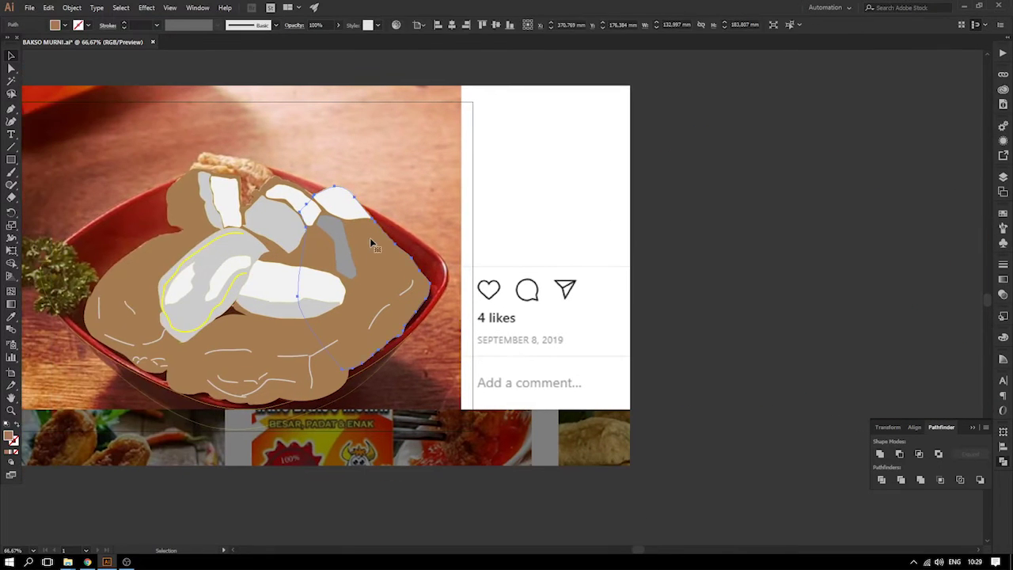
left_click(592, 193)
left_click(467, 25)
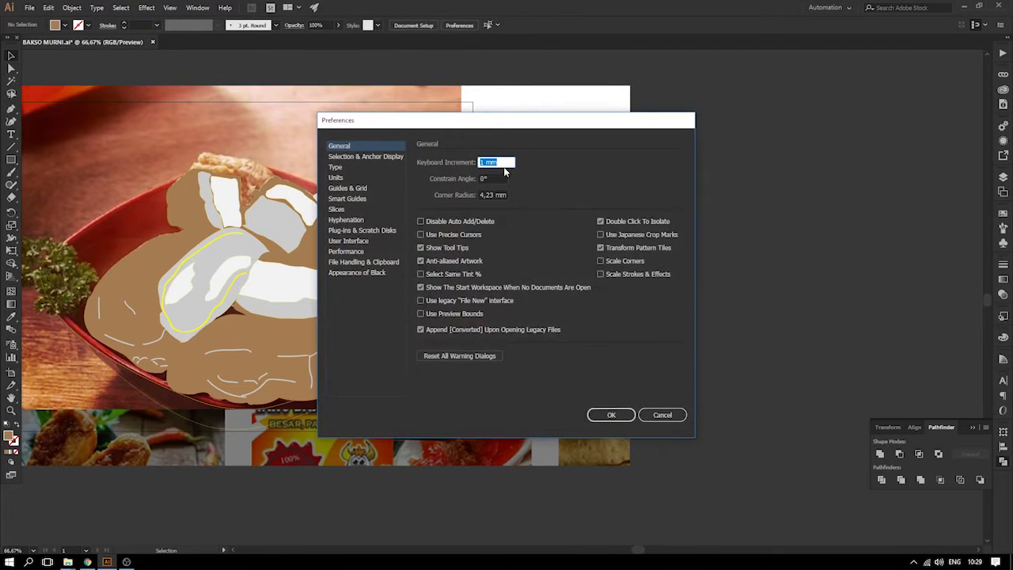
type("500")
left_click(611, 414)
left_click(328, 221)
key("Right")
key("Left")
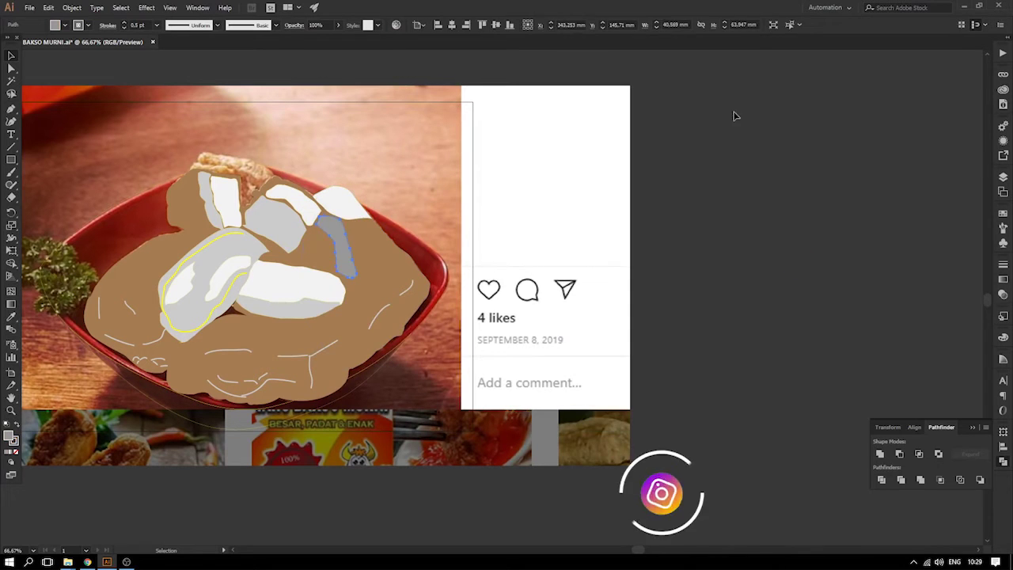
- Try a keyboard increment of 1000, test it by nudging the right tofu piece, and undo that move
left_click(735, 116)
left_click(462, 25)
type("1000")
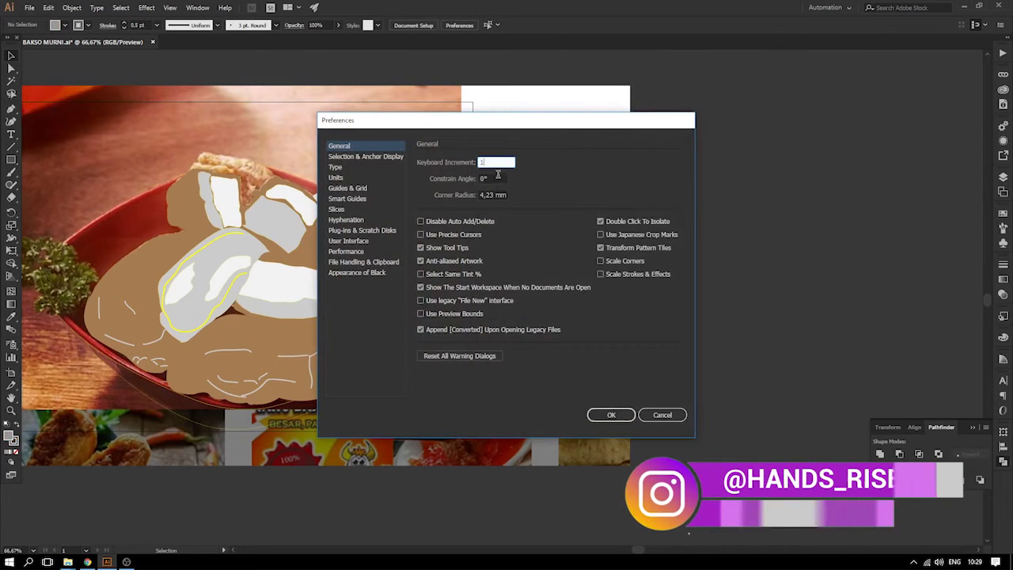
left_click(611, 415)
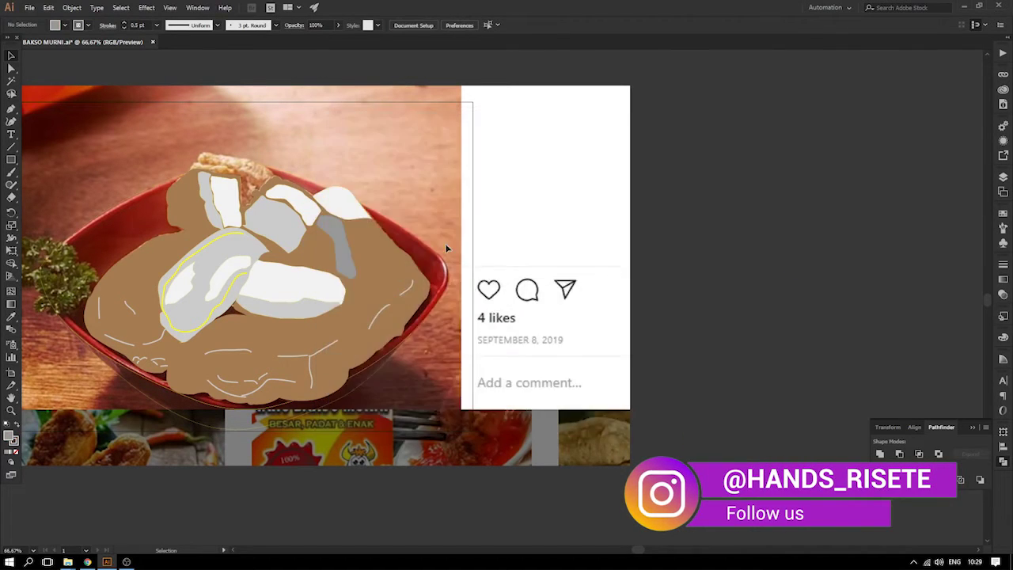
left_click(393, 253)
key("Right")
key("ctrl+z")
- Check the keyboard increment in the preferences and leave the artwork deselected
left_click(623, 57)
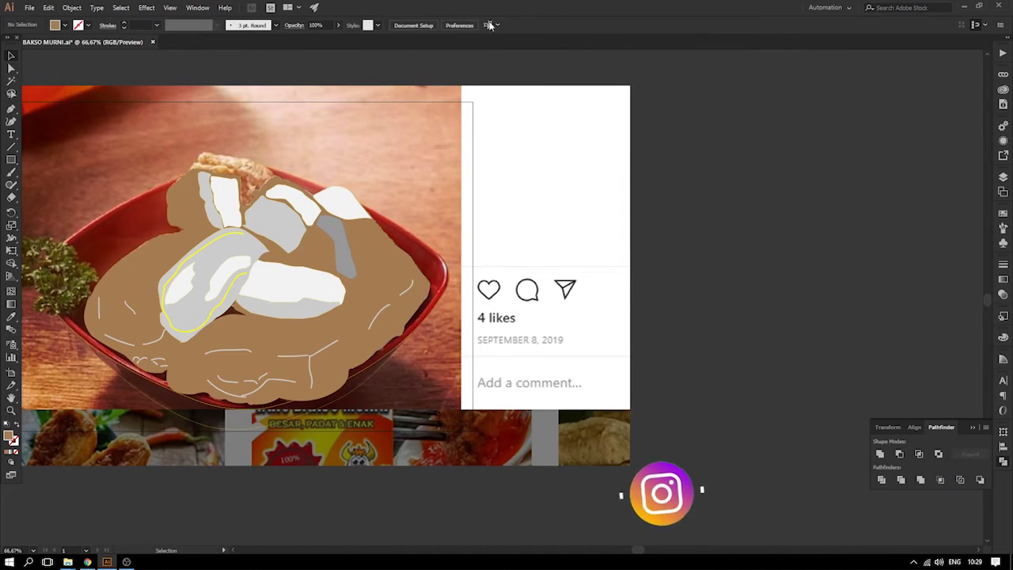
left_click(460, 25)
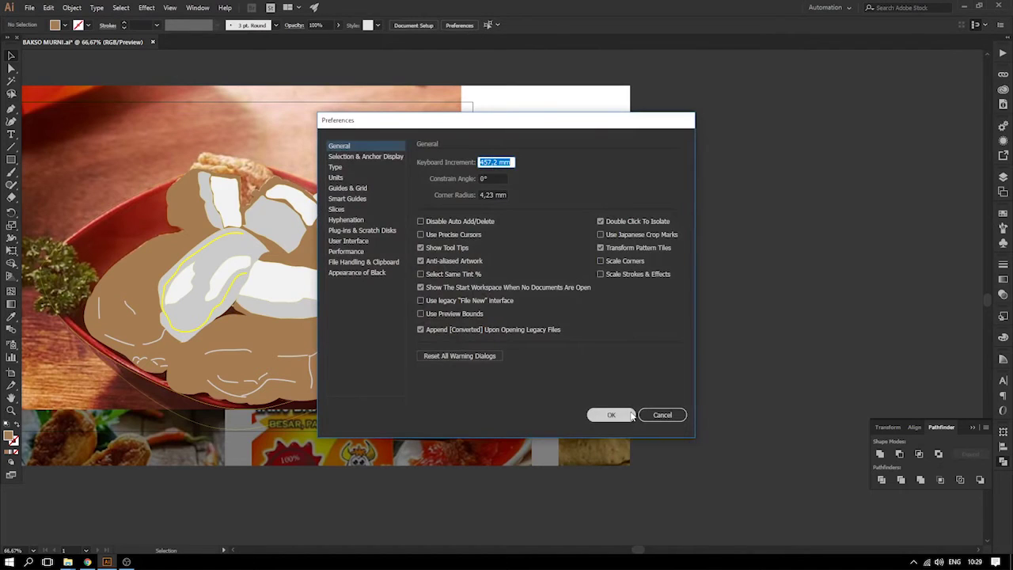
left_click(630, 415)
key("ctrl+minus")
key("ctrl+minus")
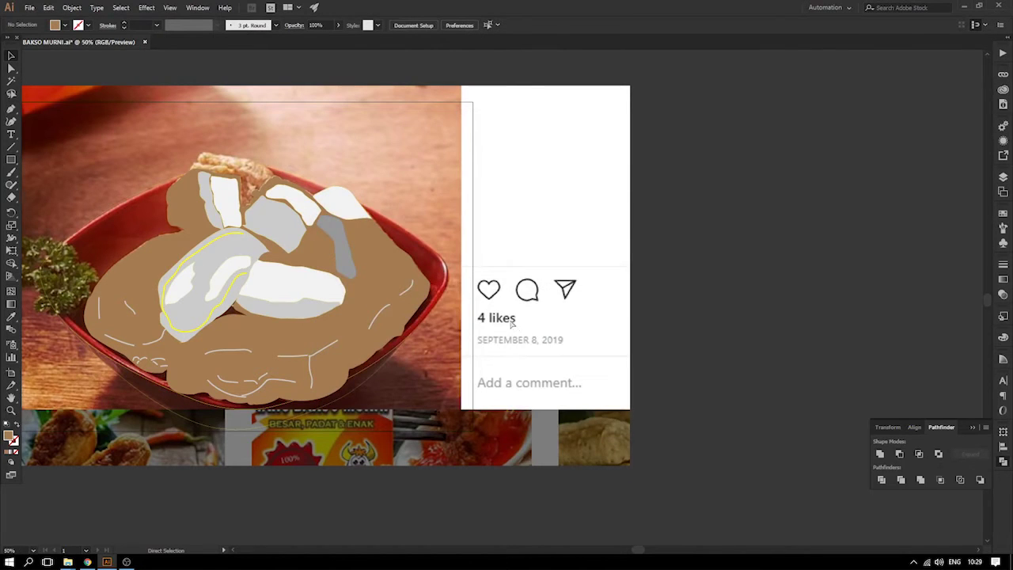
left_click(647, 261)
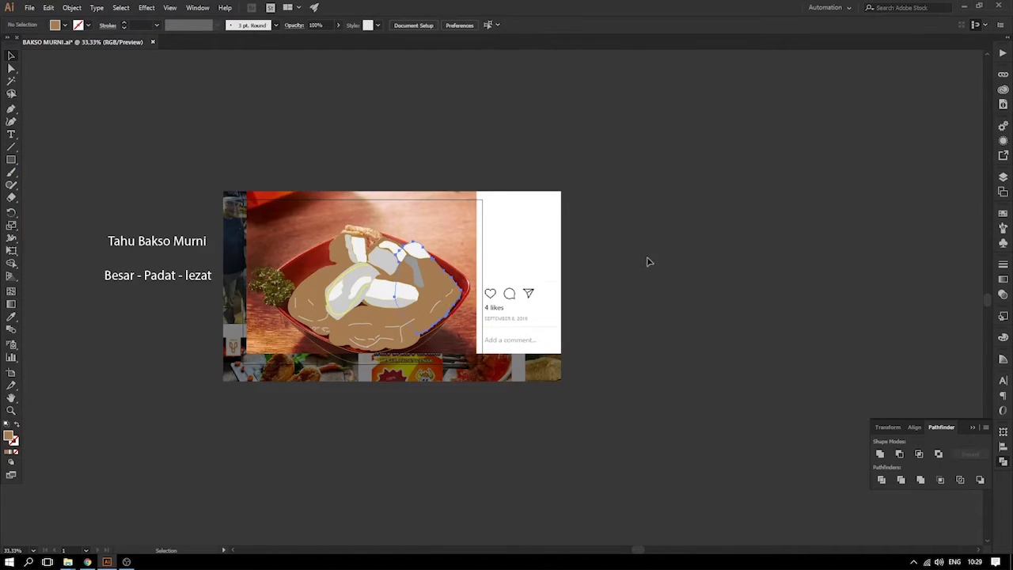
- Move the entire bowl and tofu artwork off the photo by nudging it right two increments, and group it
left_click_drag(469, 362, 254, 212)
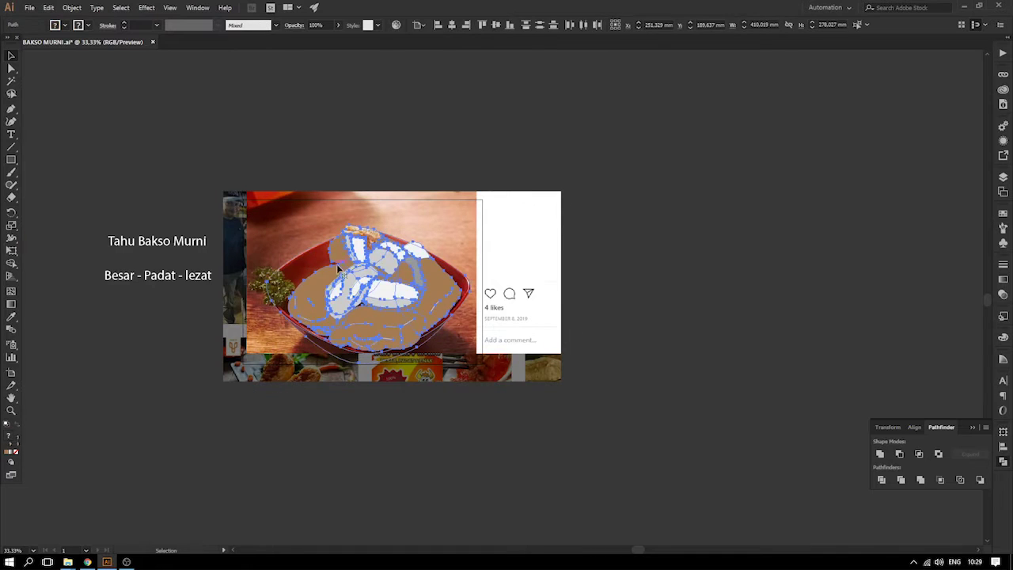
left_click_drag(338, 269, 438, 224)
key("ctrl+z")
key("Right")
key("Right")
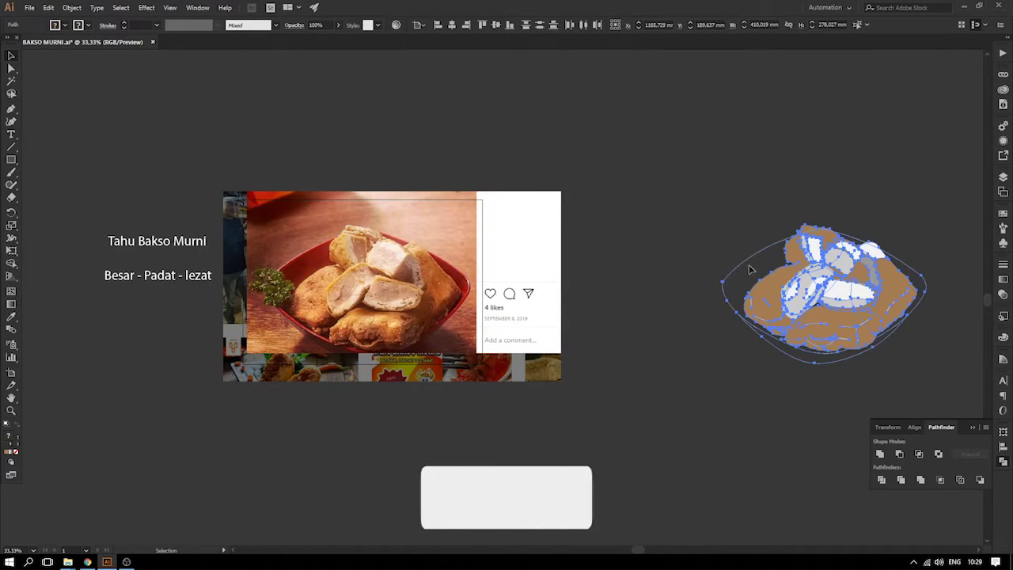
key("ctrl+g")
- Duplicate the grouped artwork upward and align the bottom edges of the copy and the original
left_click(851, 213)
left_click(826, 282)
left_click_drag(849, 283, 849, 201)
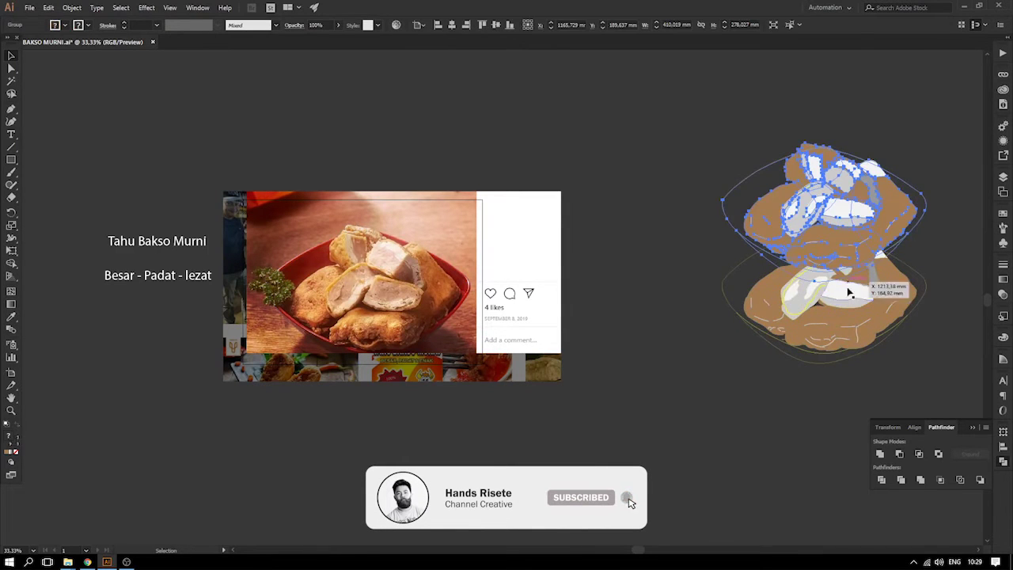
left_click(865, 306, "shift")
left_click(866, 306)
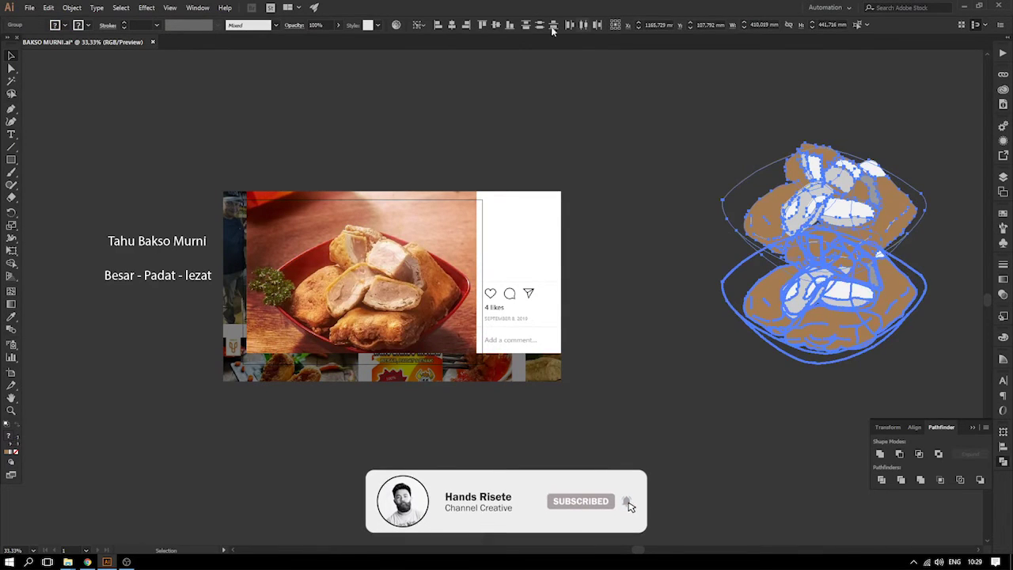
left_click(509, 25)
- Nudge one artwork group left two increments back onto the photo, leaving the other beside it, and deselect
left_click(654, 148)
left_click(802, 265)
key("Left")
key("Left")
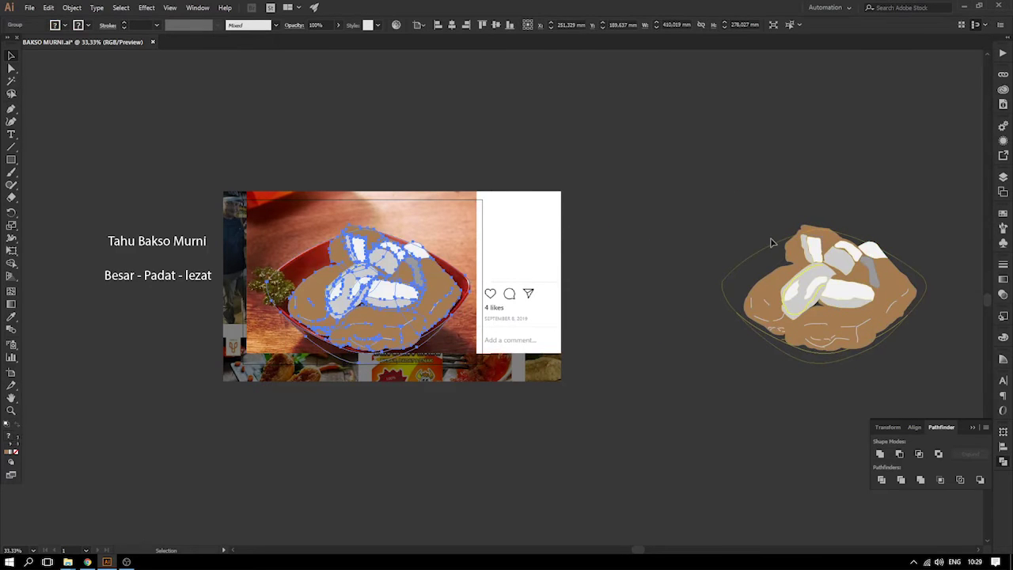
key("ctrl+shift+a")
- Ungroup the bowl and tofu artwork that stands beside the photo and deselect its parts
key("ctrl+plus")
left_click_drag(814, 249, 371, 247)
left_click_drag(574, 319, 768, 439)
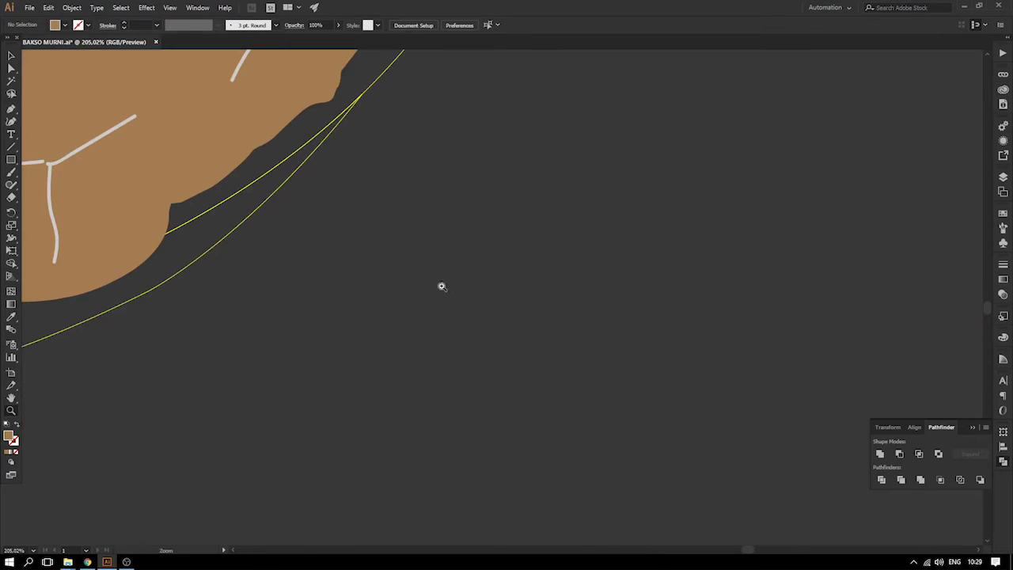
key("ctrl+minus")
key("ctrl+minus")
key("ctrl+minus")
key("ctrl+minus")
key("ctrl+minus")
key("v")
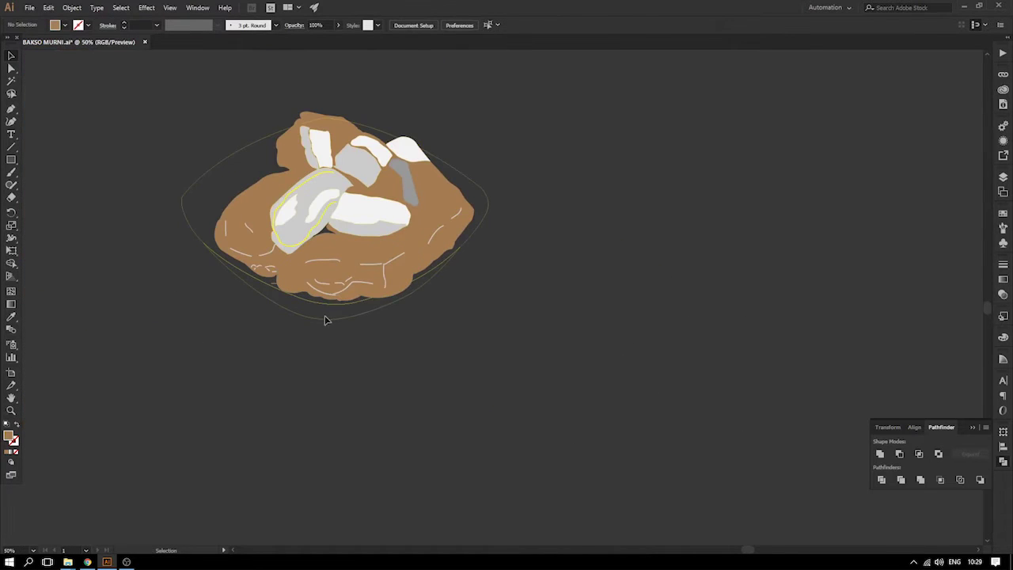
left_click(331, 325)
right_click(329, 320)
left_click(359, 407)
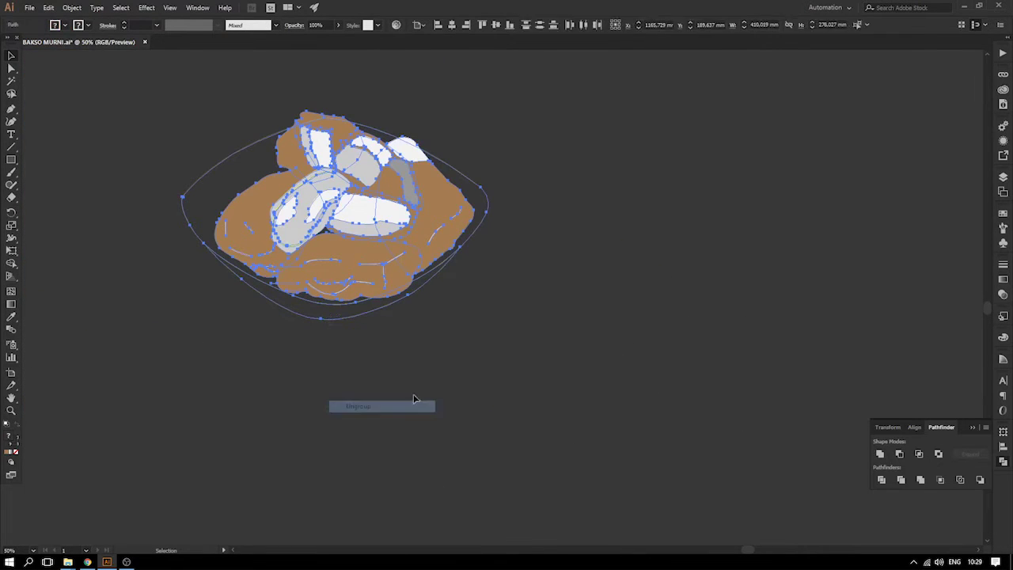
left_click(353, 338)
- Fill the bowl's lower outer band with the off-white sampled from the tofu filling
left_click(348, 318)
left_click(361, 220)
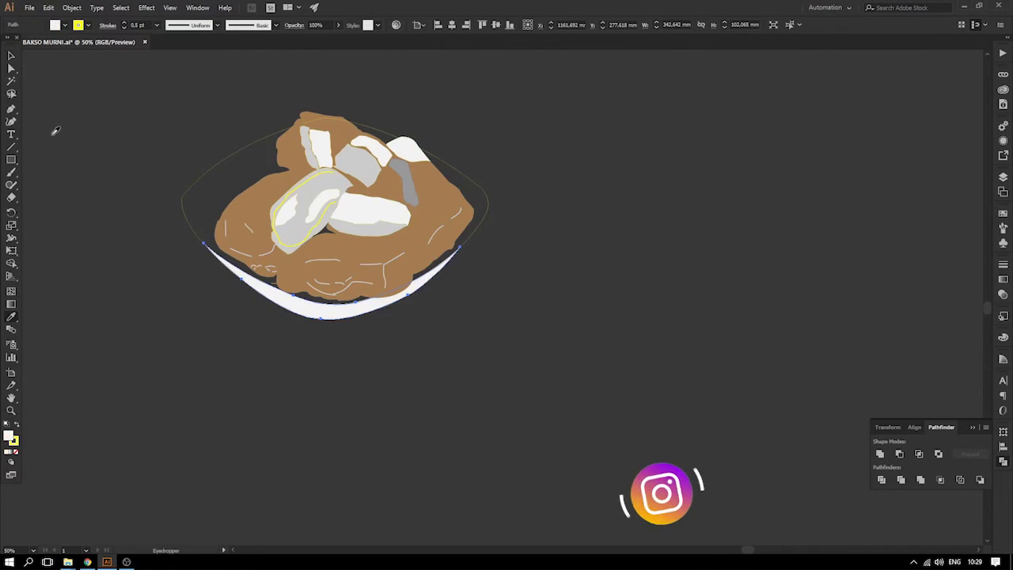
left_click(10, 56)
left_click(90, 123)
- Fill the bowl's inner shape with a darker red swatch, trying other swatches before it
left_click_drag(107, 217, 585, 201)
left_click(167, 168)
left_click(211, 173)
left_click(66, 25)
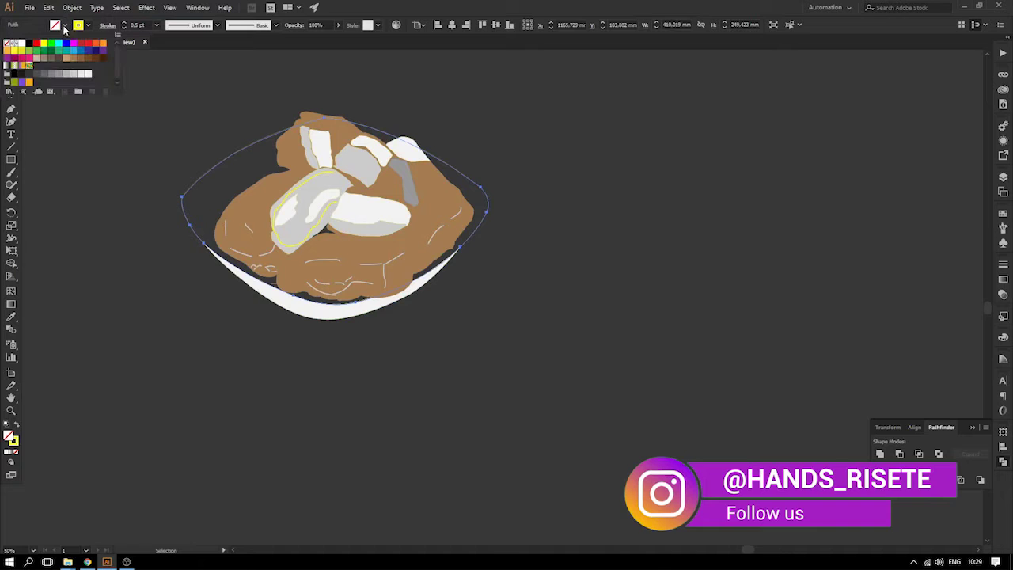
left_click(27, 43)
left_click(49, 43)
left_click(74, 43)
left_click(88, 43)
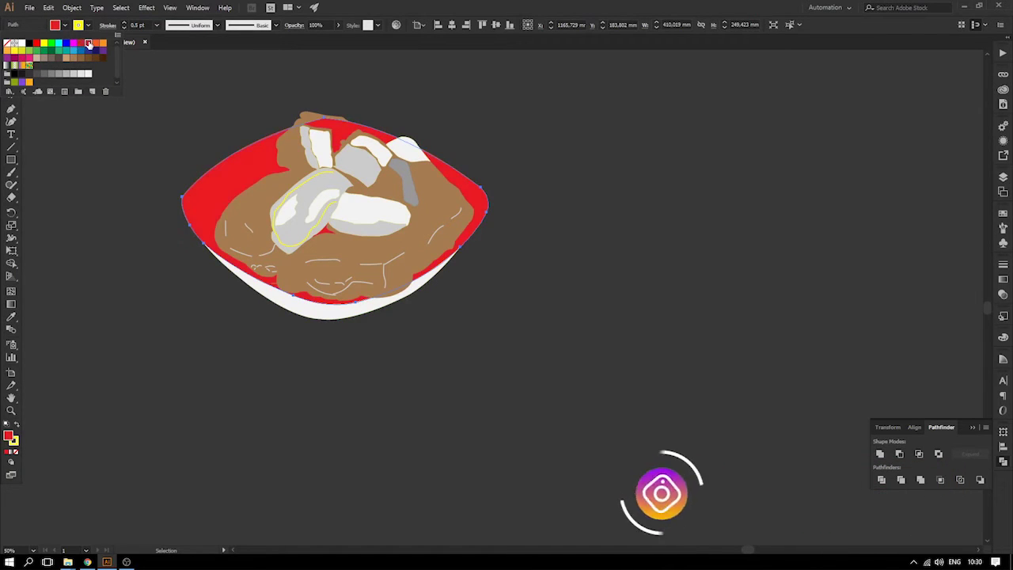
left_click(198, 97)
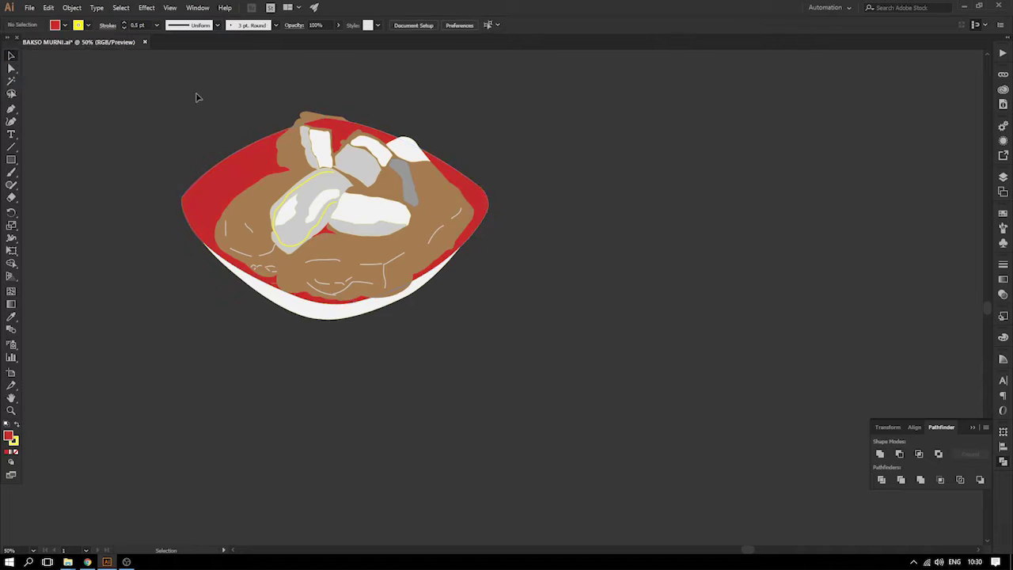
- Expand Layer 1 in the layer list and look through its objects for the reference photo
key("ctrl+minus")
key("ctrl+minus")
key("ctrl+minus")
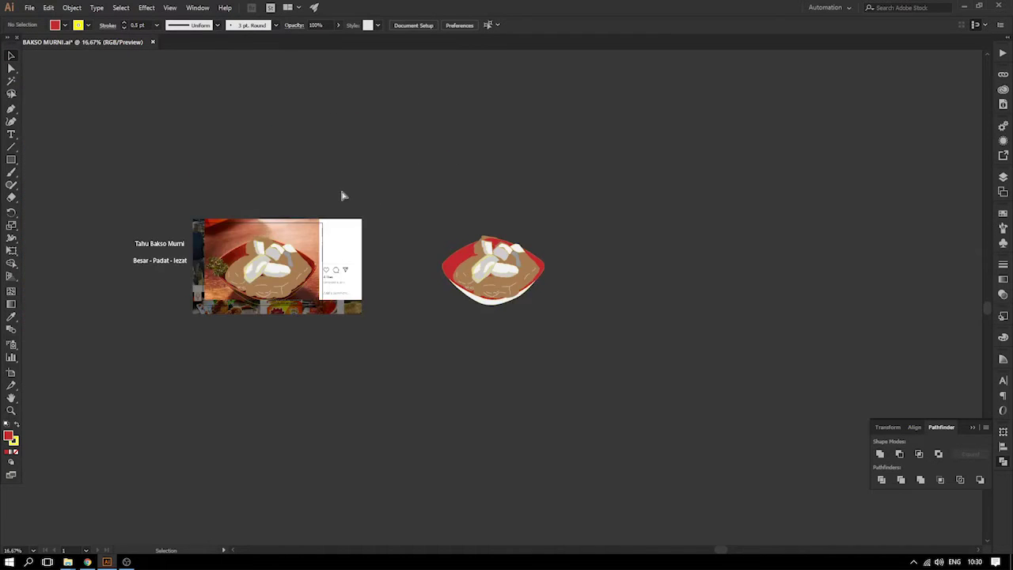
key("ctrl+equal")
key("ctrl+equal")
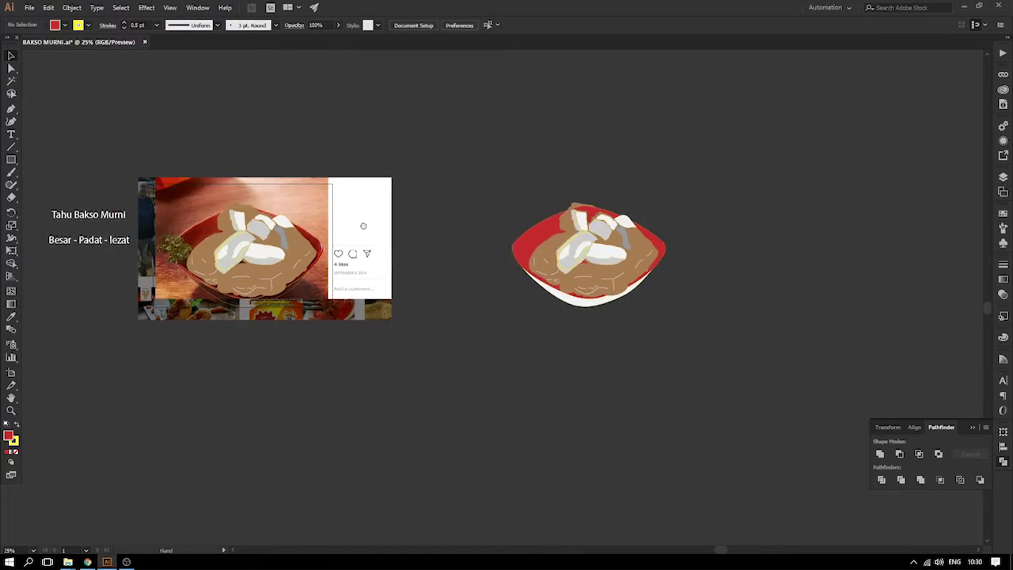
right_click(330, 200)
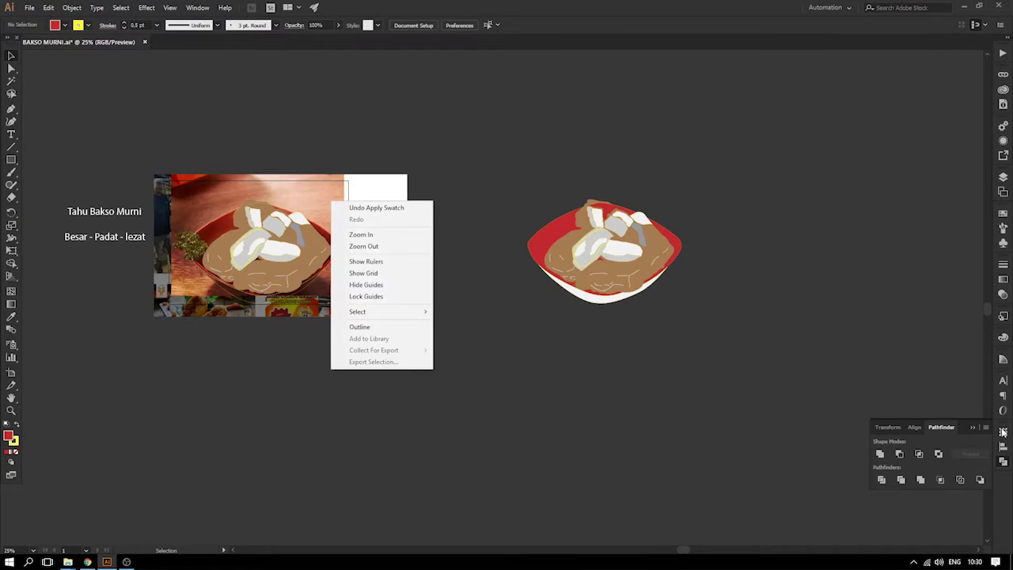
left_click(1003, 178)
left_click(1003, 178)
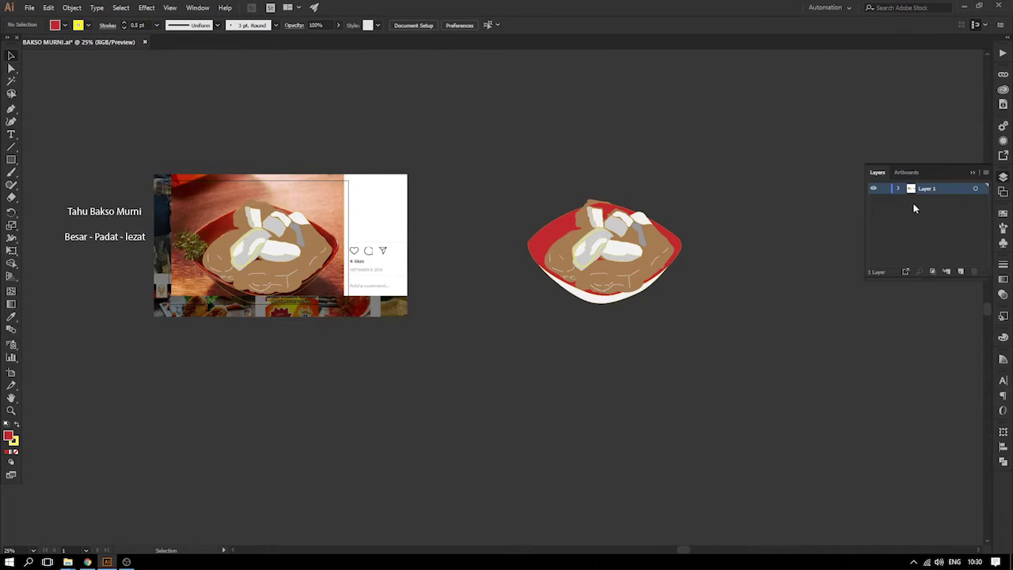
left_click(899, 189)
scroll(909, 218, "down", 4)
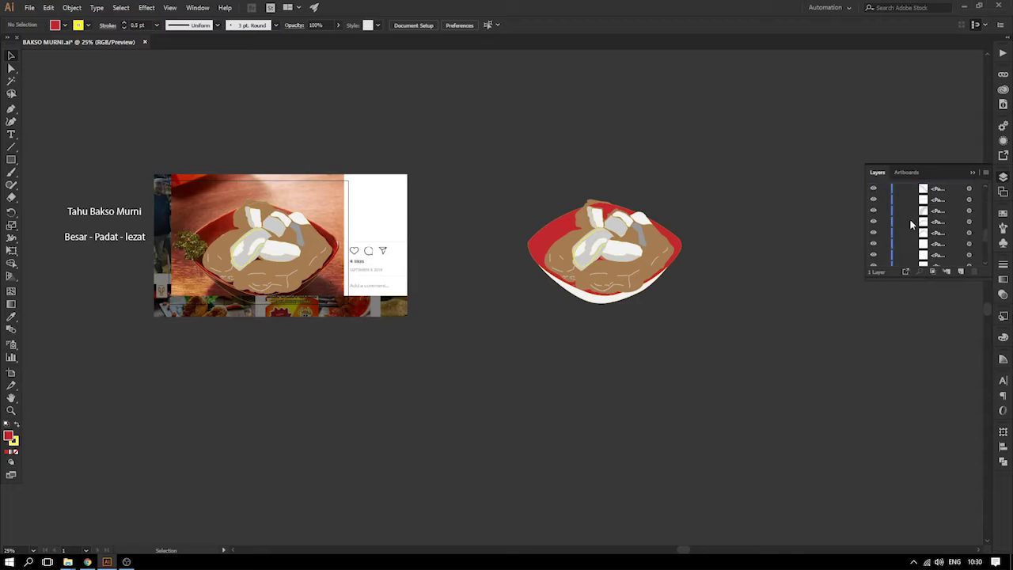
- Duplicate the reference photo, place the copy directly beside the coloured bowl artwork, and deselect it
left_click_drag(312, 194, 850, 166, "alt")
left_click(972, 172)
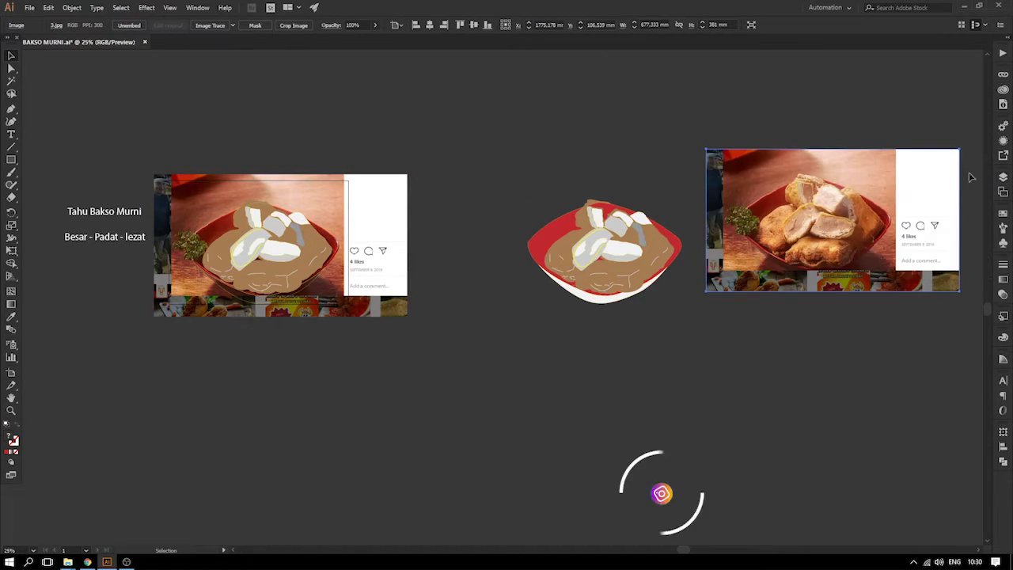
left_click_drag(903, 198, 686, 195)
key("z")
left_click_drag(459, 202, 685, 344)
mouse_move(201, 84)
left_mouse_down()
mouse_move(504, 197)
mouse_move(855, 127)
left_mouse_up()
key("ctrl+minus")
key("ctrl+minus")
left_click_drag(738, 152, 709, 205)
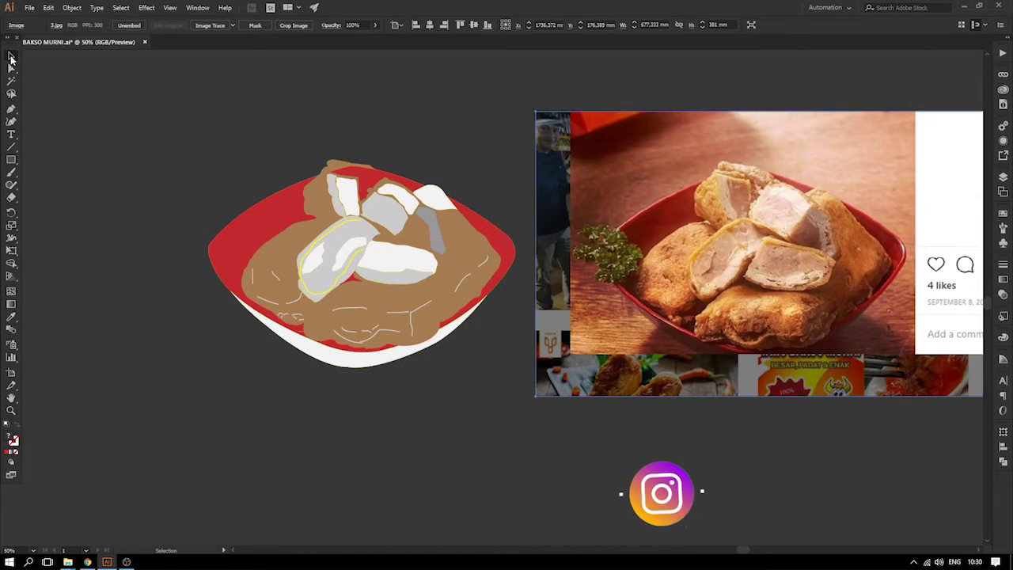
left_click(412, 168)
- Draw a curved band along the front tofu piece's upper edge and trim it to the piece with the Shape Builder
key("z")
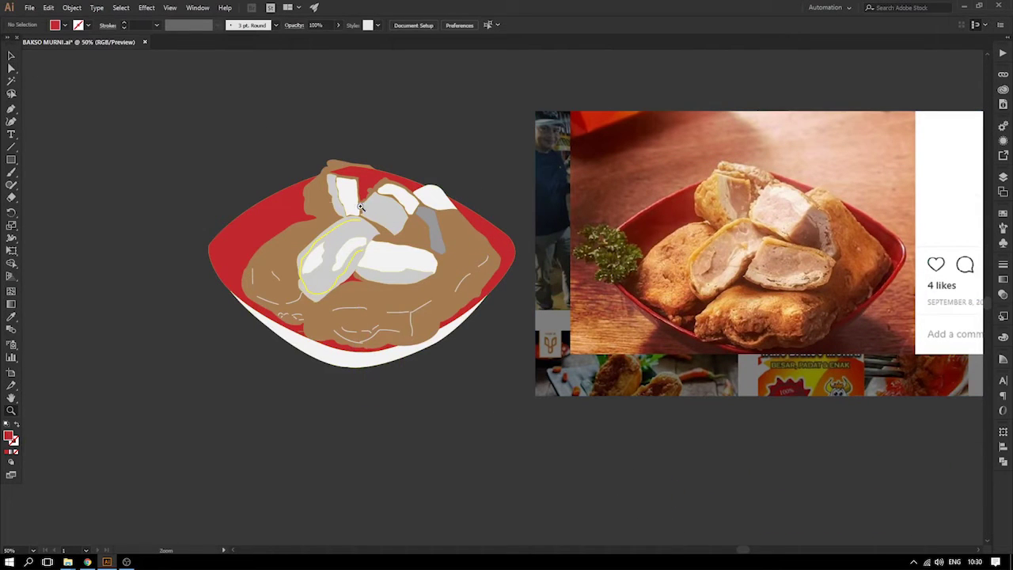
left_click(589, 333)
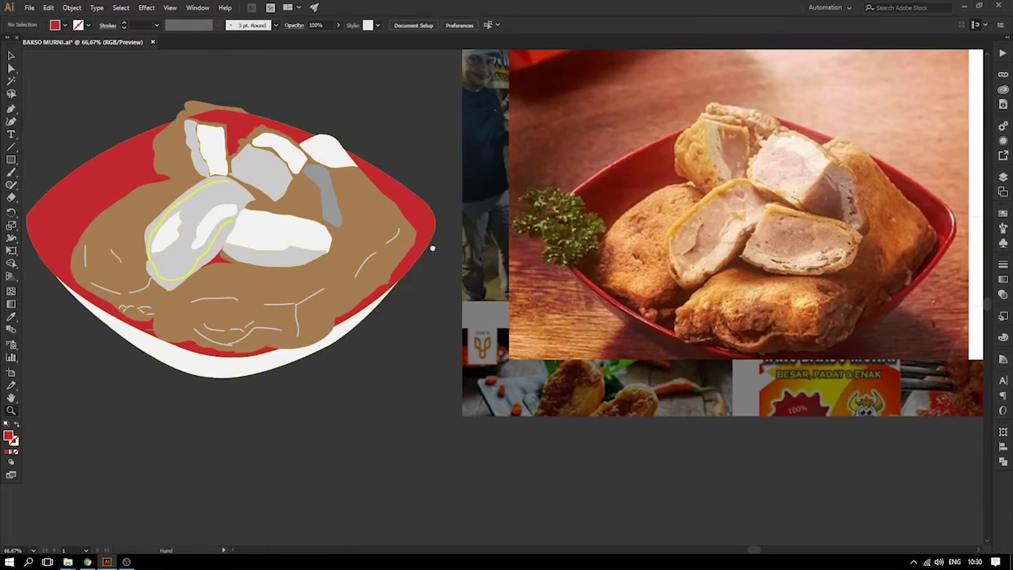
left_click_drag(383, 224, 453, 238)
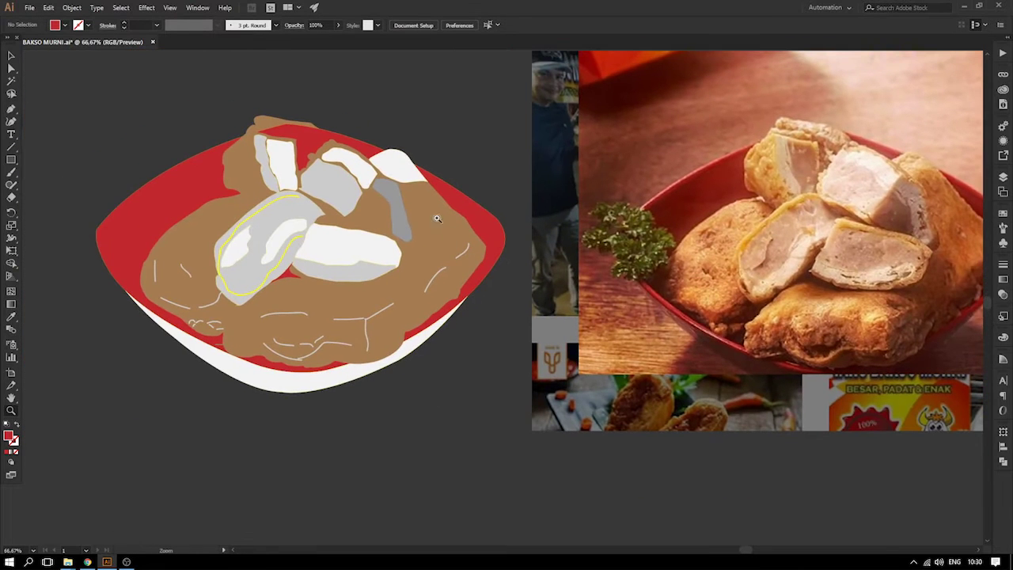
left_click(328, 299)
key("p")
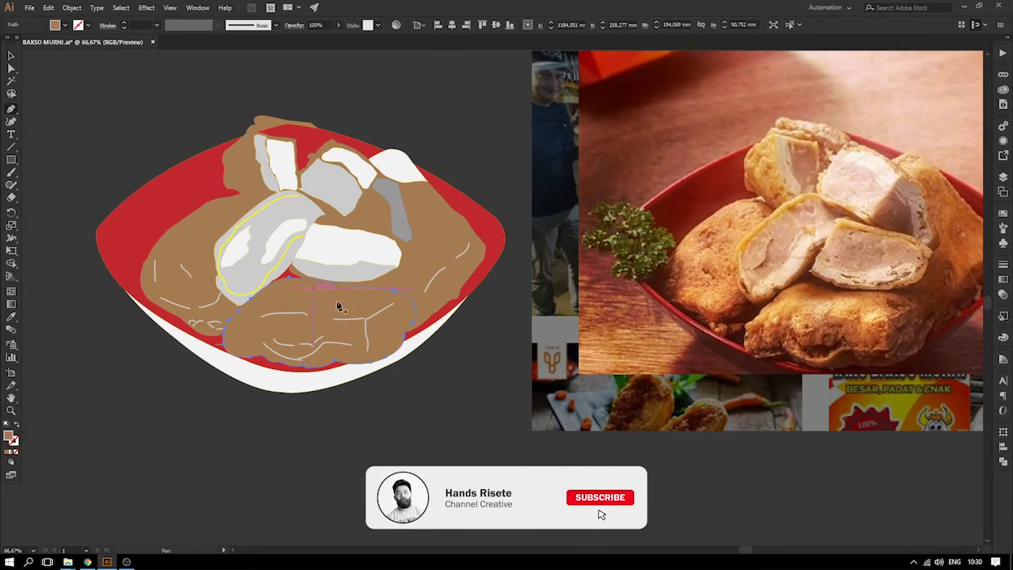
left_click(306, 293)
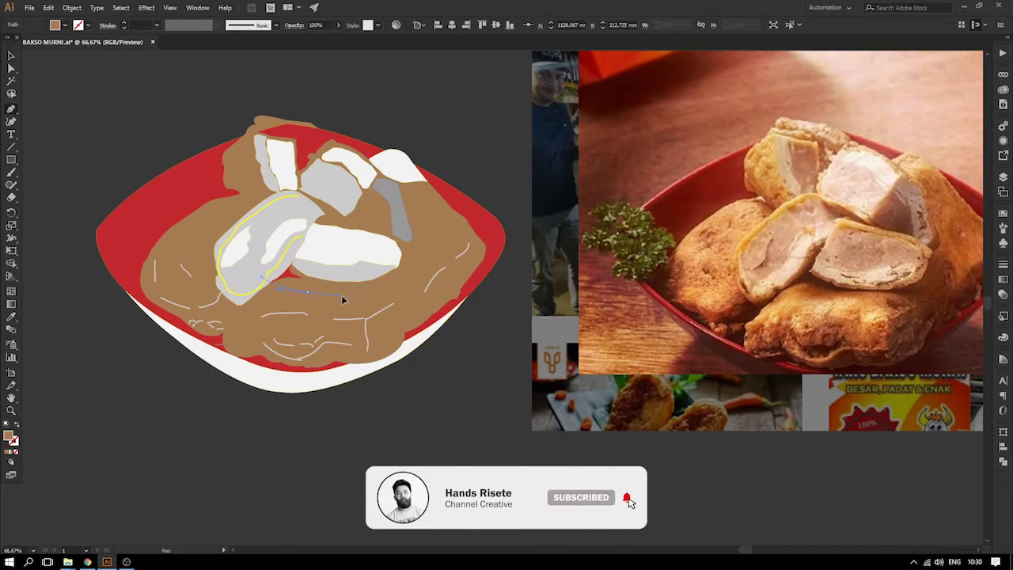
left_click_drag(408, 289, 446, 279)
left_click_drag(304, 260, 283, 257)
left_click(261, 267)
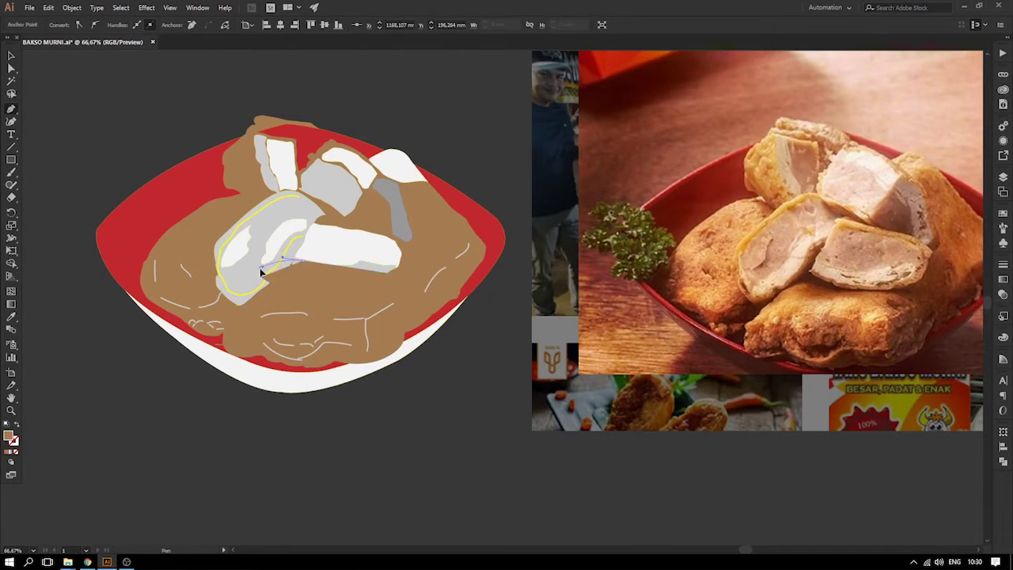
left_click(292, 316)
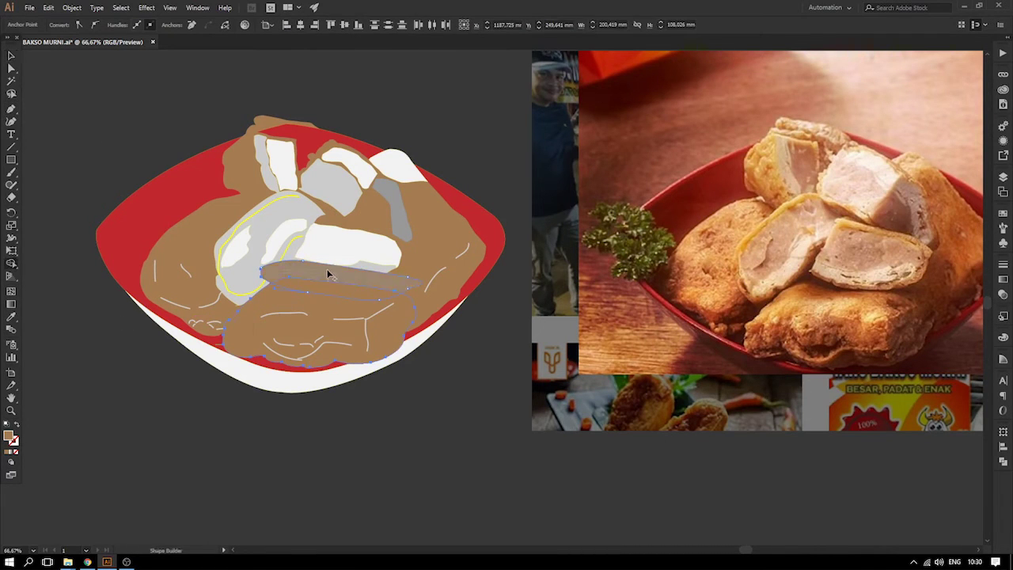
left_click(9, 51)
- Fill the curved band with dark brown 7F5026 as the front piece's shadow and deselect it
left_click(323, 291)
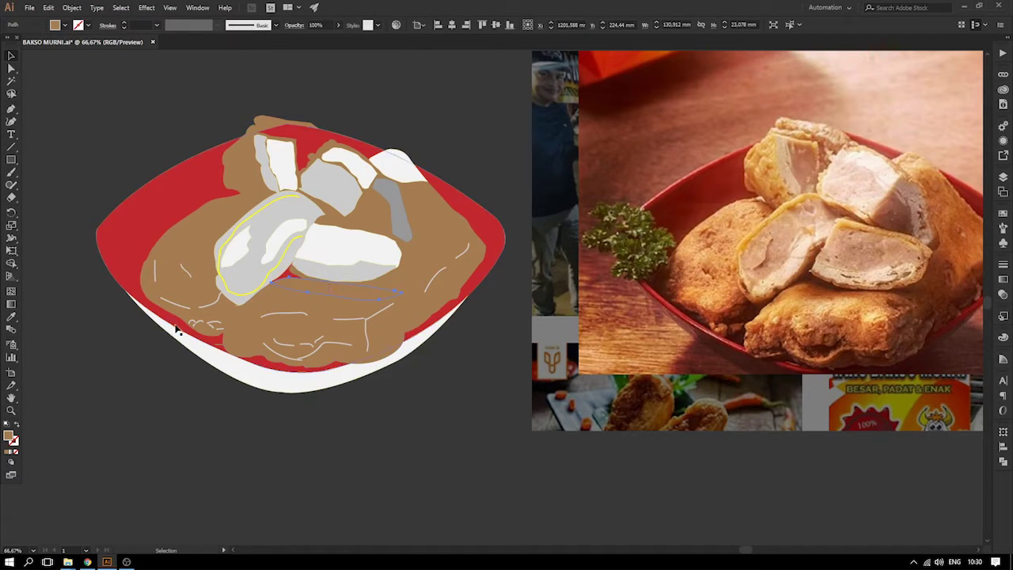
double_click(12, 436)
left_click(676, 283)
left_click(675, 277)
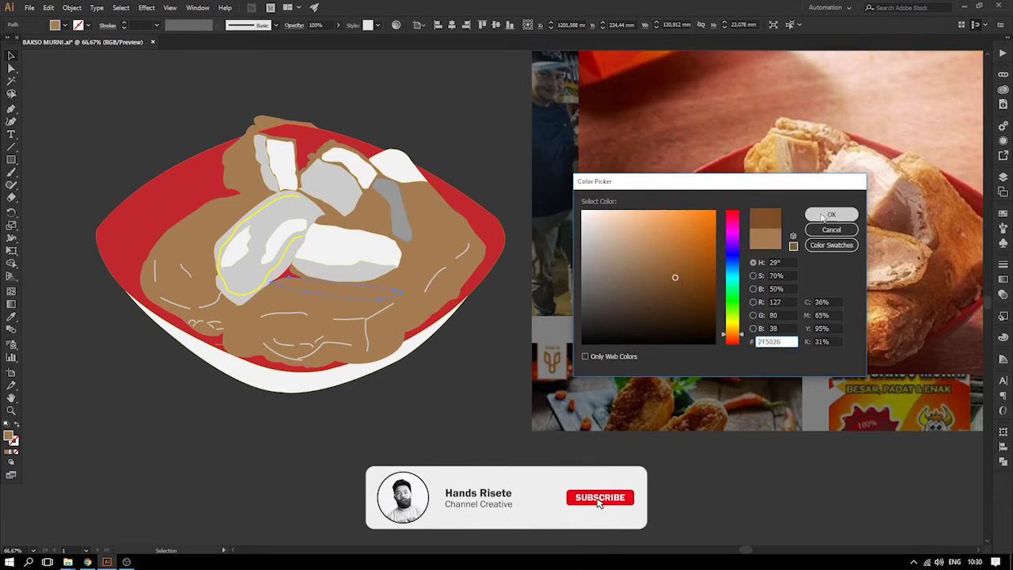
left_click(831, 214)
left_click(467, 131)
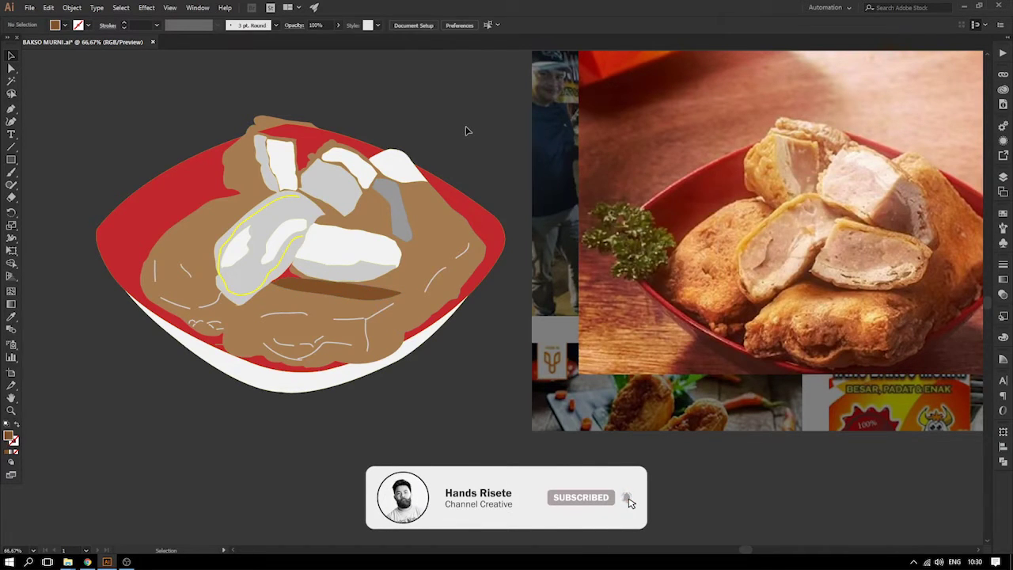
- Draw a closed wavy-edged shape across the middle of the front tofu piece, beneath its dark band, with the Pen tool
left_click_drag(460, 170, 435, 159)
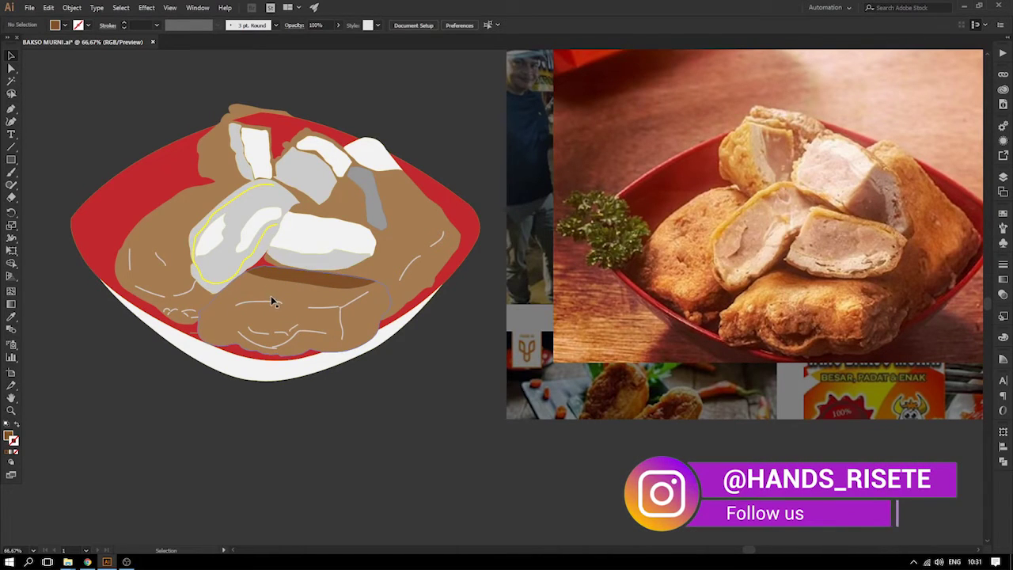
left_click_drag(278, 306, 370, 372)
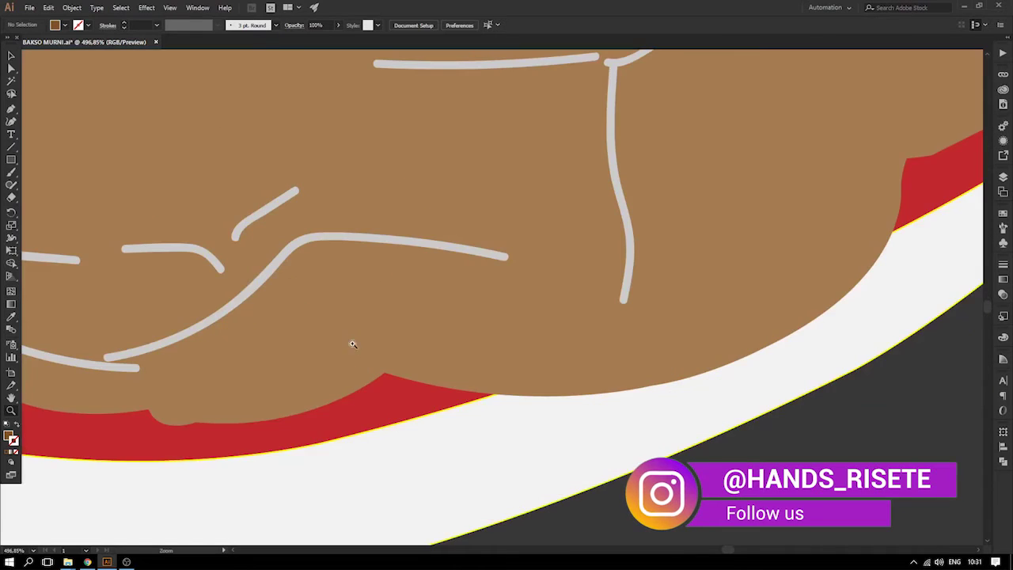
key("ctrl+minus")
key("ctrl+minus")
key("ctrl+minus")
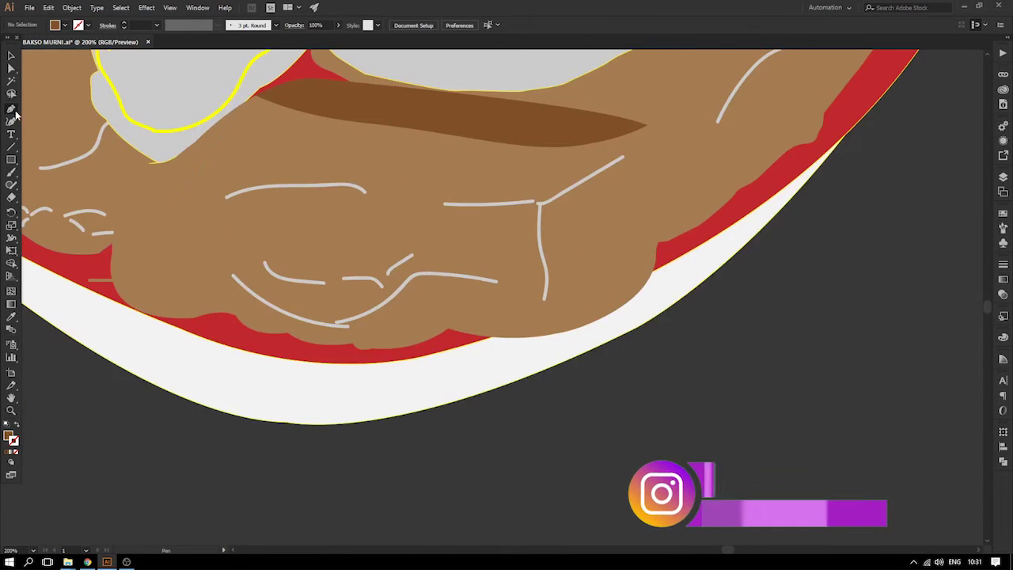
left_click(13, 110)
left_click_drag(318, 211, 323, 285)
left_click(201, 231)
left_click_drag(200, 230, 336, 241)
left_click_drag(372, 236, 409, 239)
left_click_drag(477, 250, 480, 251)
left_click_drag(497, 250, 541, 274)
left_click_drag(524, 276, 492, 276)
left_click_drag(469, 277, 420, 277)
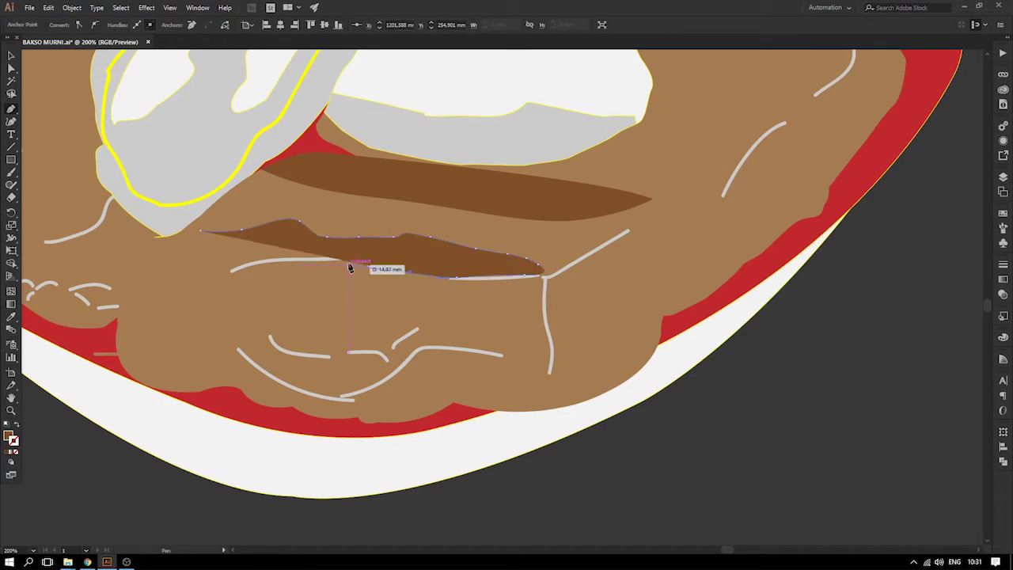
left_click_drag(200, 232, 200, 237)
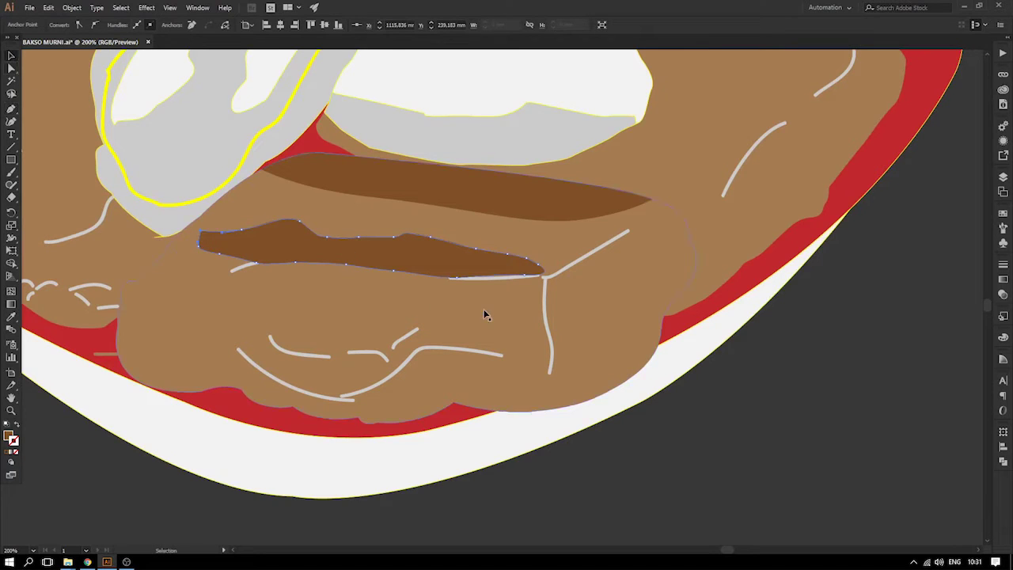
- Fill the wavy shape across the middle of the front tofu piece with light brown C6A17F
left_click(304, 273)
double_click(10, 438)
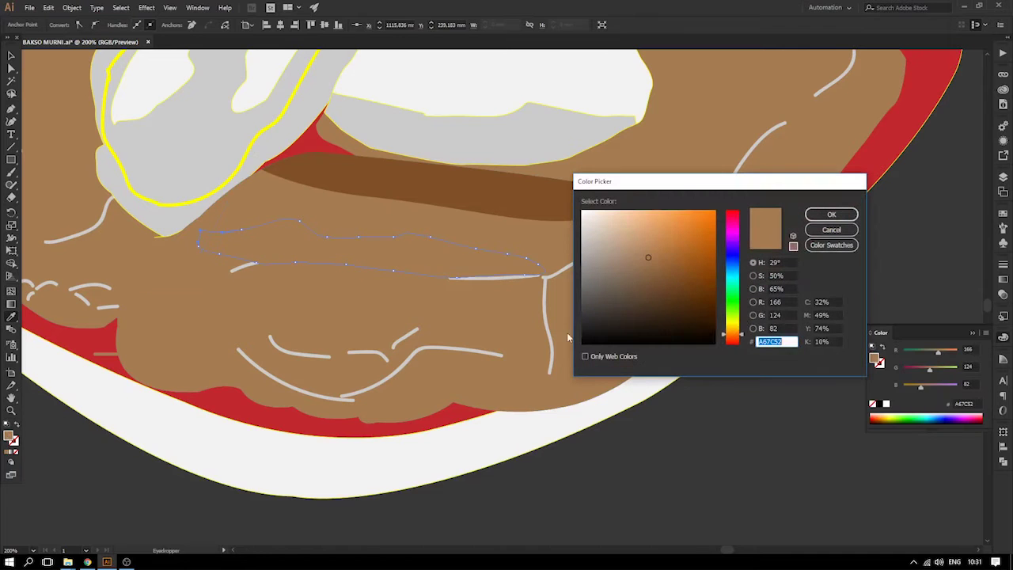
left_click_drag(632, 244, 630, 239)
left_click(848, 219)
key("ctrl+minus")
key("ctrl+minus")
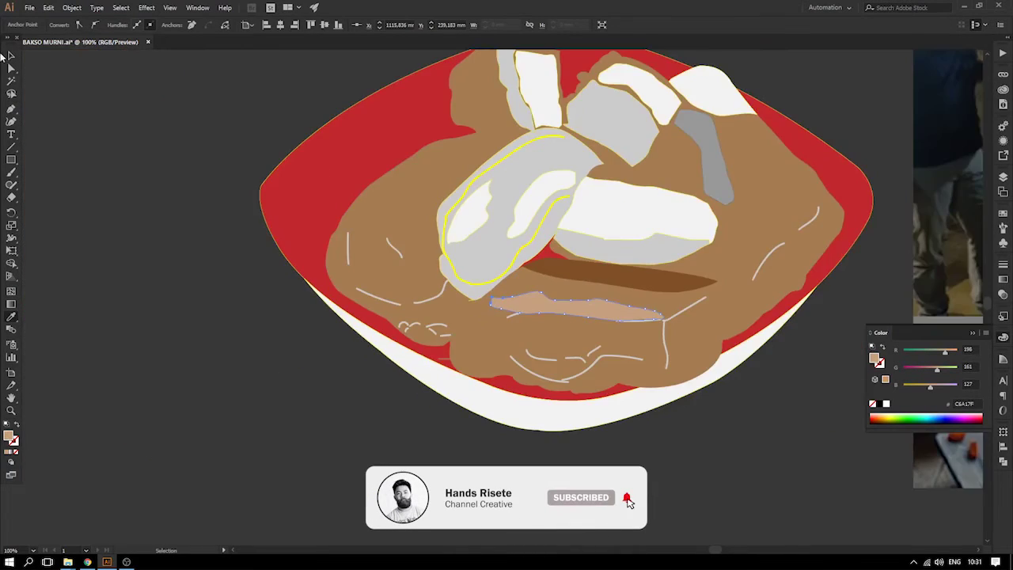
- Bring the two grey detail lines along the light brown patch's lower edge in front of it and deselect them
left_click(11, 57)
left_click(403, 355)
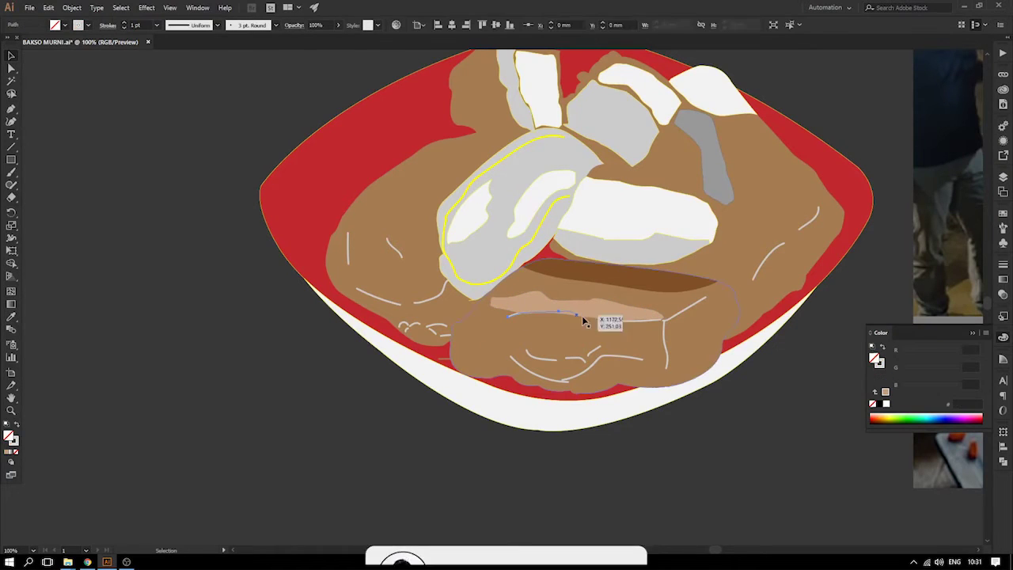
left_click(634, 319)
left_click(649, 322, "shift")
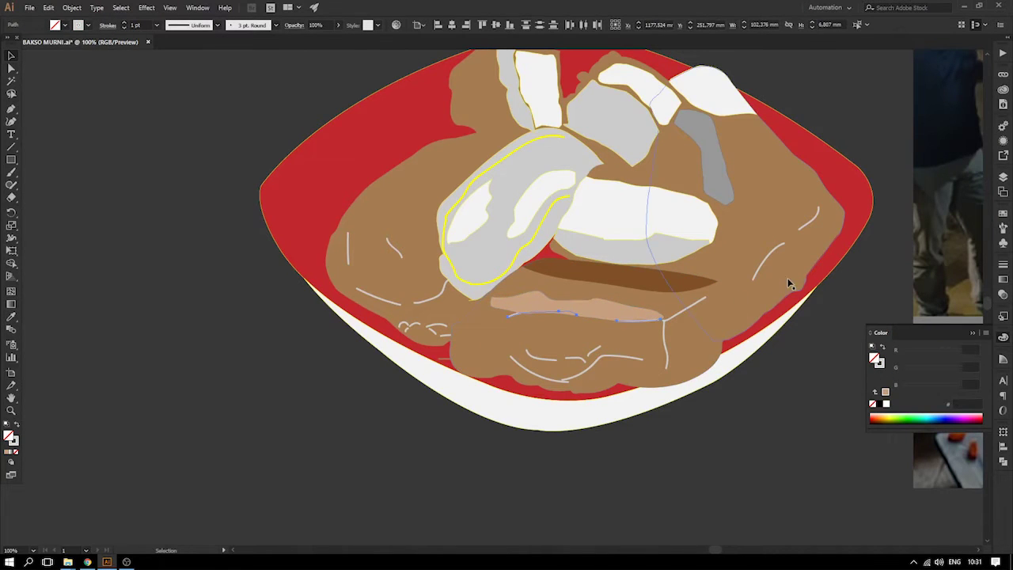
left_click(204, 326)
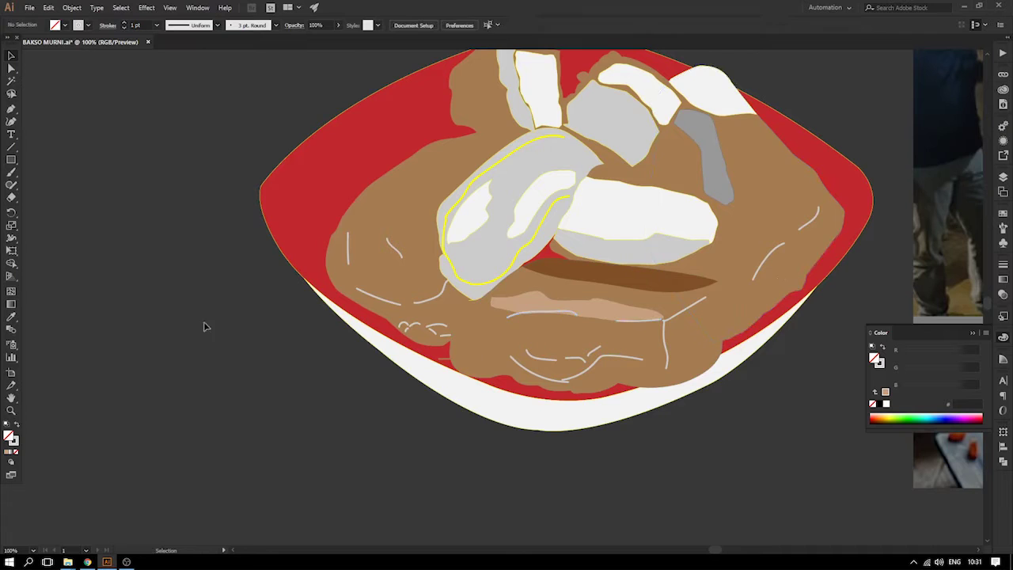
key("ctrl+minus")
left_click_drag(583, 324, 199, 311)
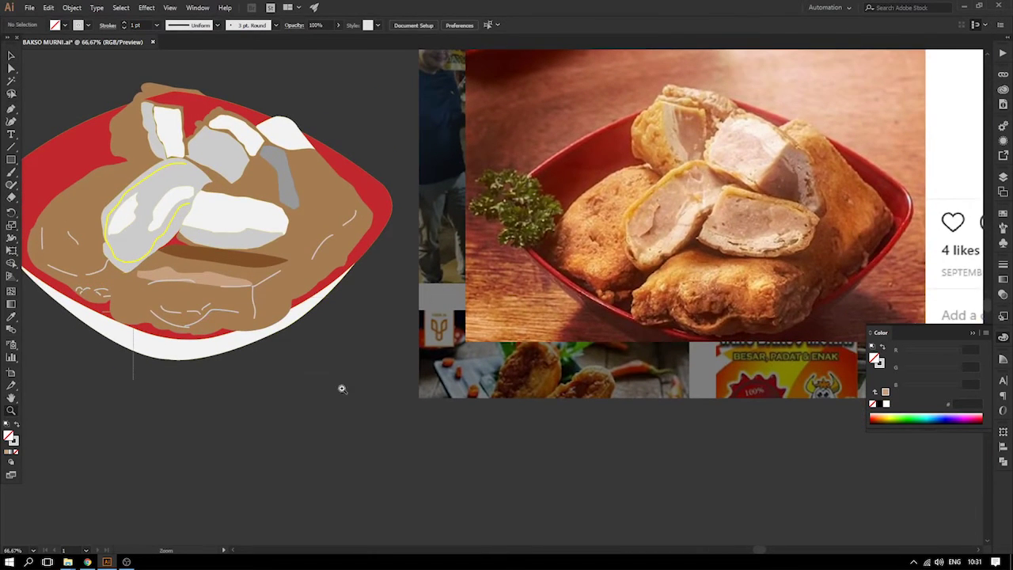
left_click_drag(342, 389, 366, 400)
left_click_drag(215, 296, 355, 430)
key("ctrl+minus")
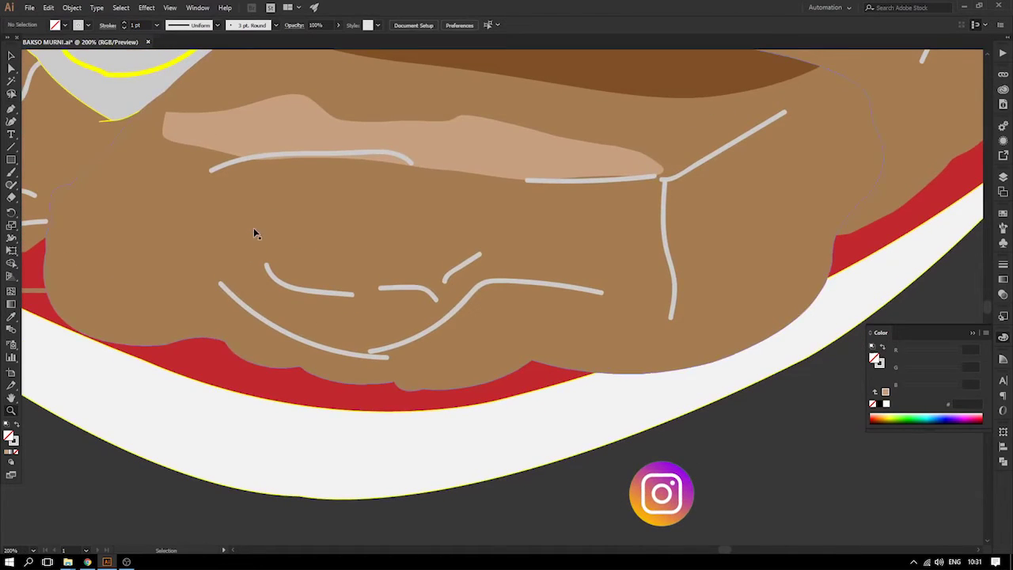
left_click(11, 68)
key("p")
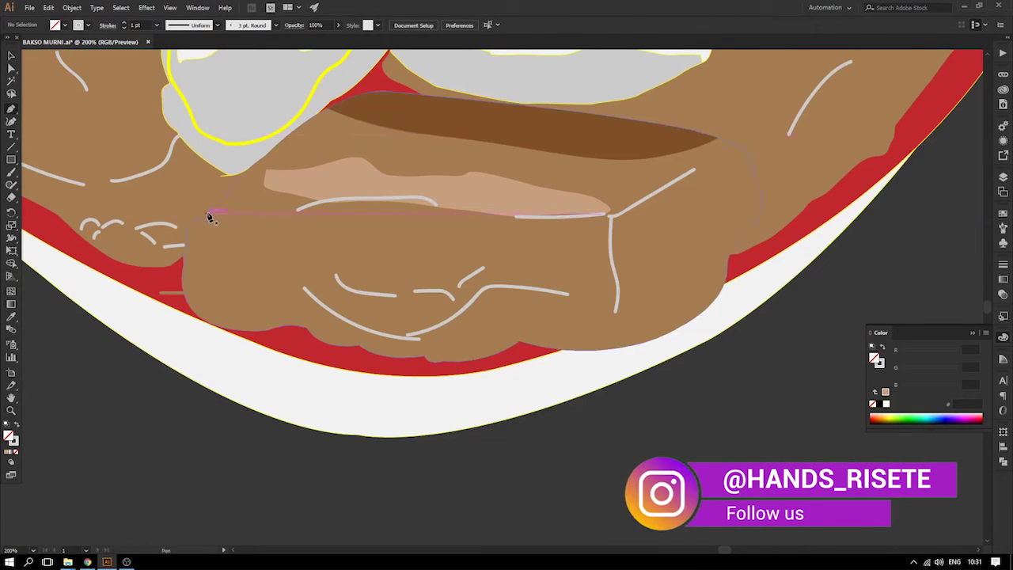
left_click(208, 213)
key("ctrl+z")
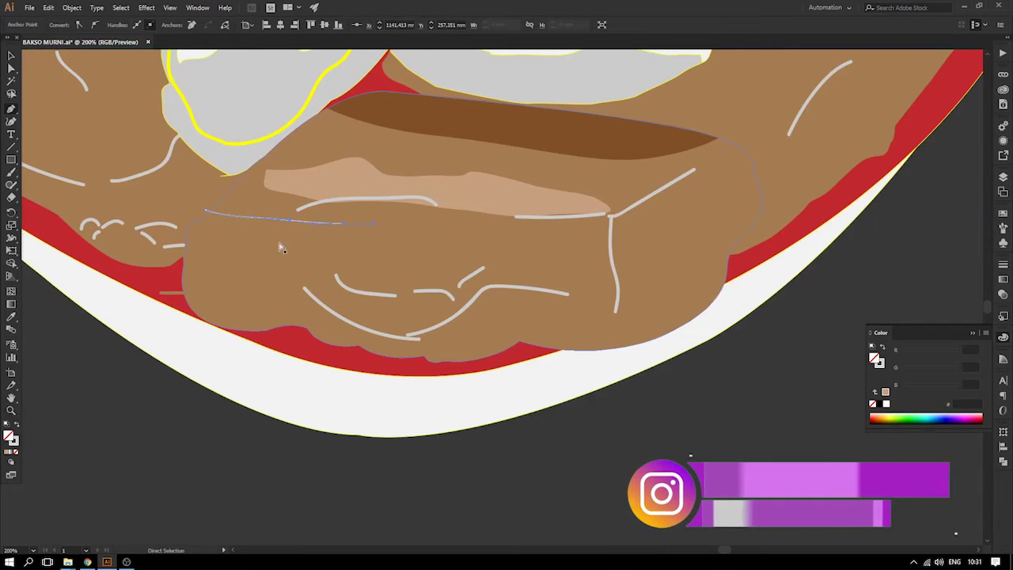
key("ctrl+z")
key("ctrl+z")
left_click_drag(236, 218, 363, 224)
key("ctrl+z")
key("ctrl+z")
- Draw a closed wavy-edged shape across the front face of the front tofu piece, below the light brown patch, with the Pen tool
left_click(243, 219)
left_click_drag(397, 229, 418, 241)
left_click_drag(472, 235, 560, 242)
left_click_drag(574, 306, 567, 309)
left_click_drag(502, 314, 479, 315)
left_click(376, 270)
left_click_drag(299, 301, 287, 301)
left_click(213, 270)
left_click_drag(223, 230, 227, 228)
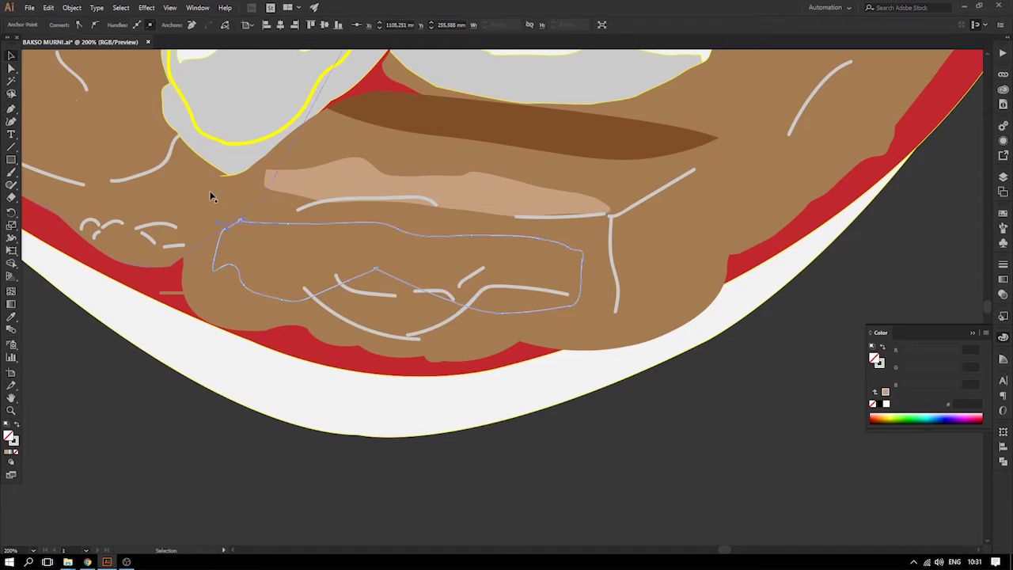
- Fill the new front-face shape with dark brown 7F5026 sampled from the shadow band above
key("i")
left_click(414, 108)
key("ctrl+minus")
key("ctrl+minus")
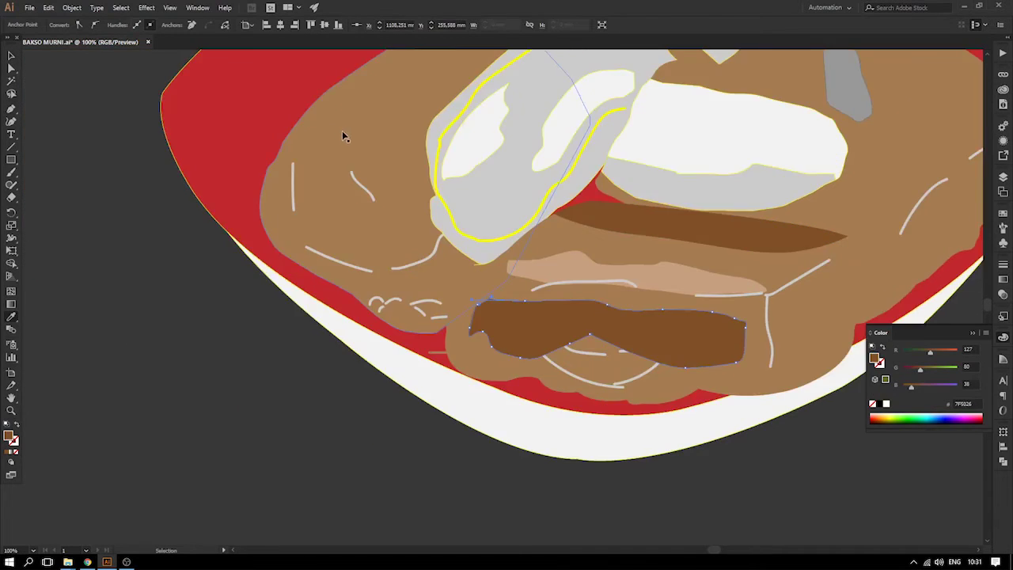
- Bring the curved grey crease lines on the front tofu piece in front of the dark brown patch and deselect them
left_click_drag(550, 304, 394, 276)
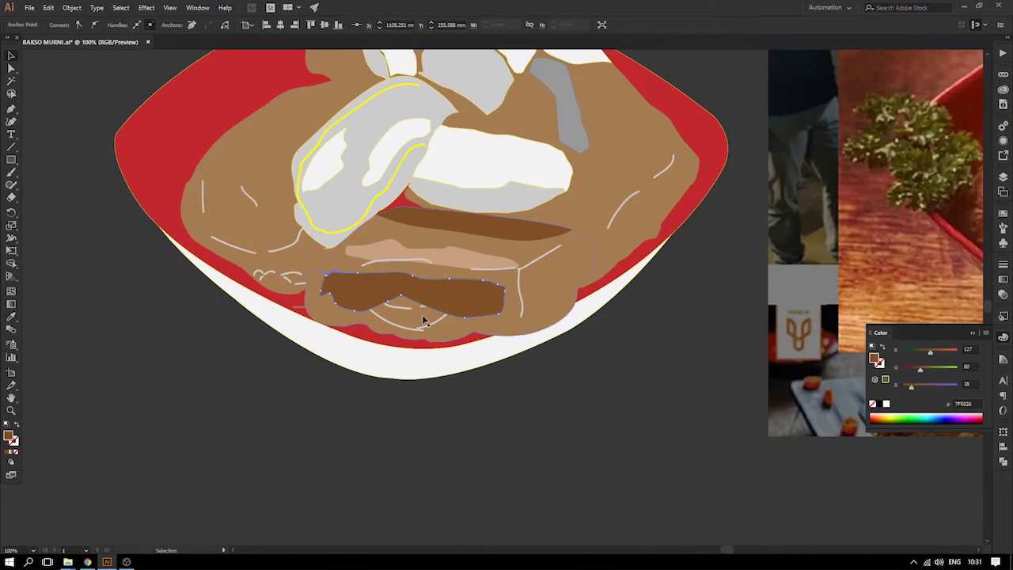
left_click(443, 357)
left_click_drag(485, 401, 435, 342)
left_click(416, 306)
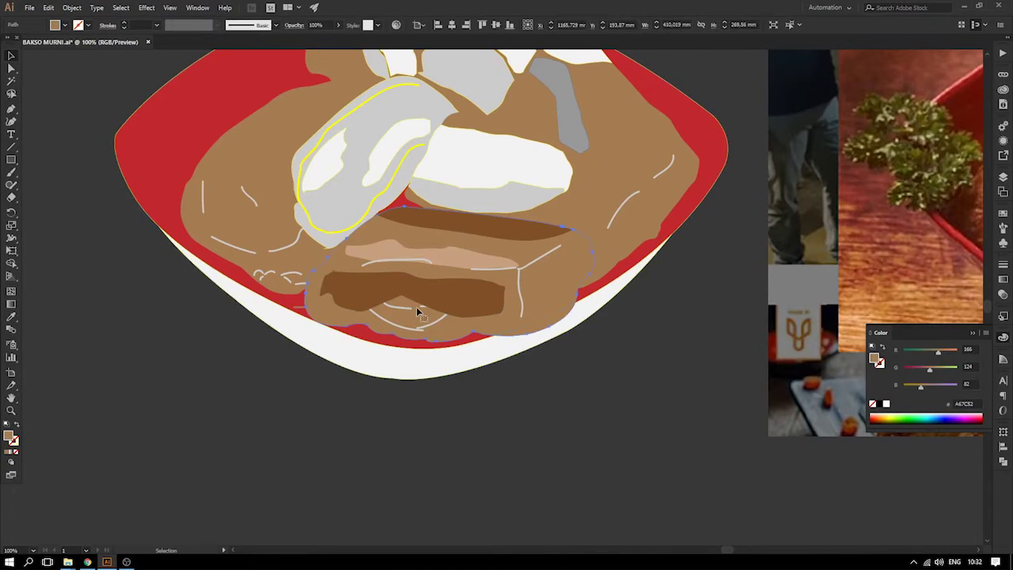
left_click(423, 306)
left_click(402, 307, "shift")
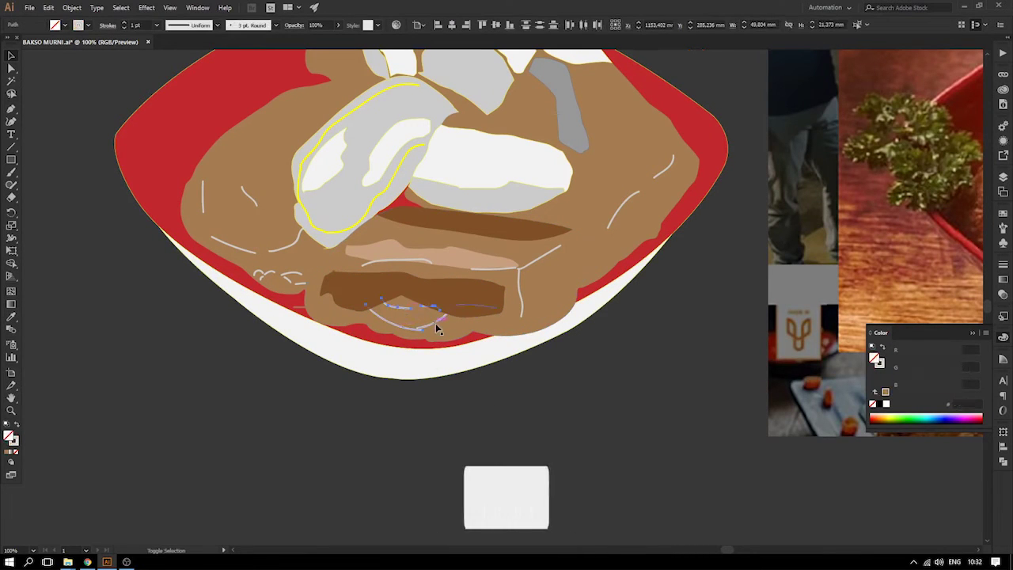
left_click(382, 285, "shift")
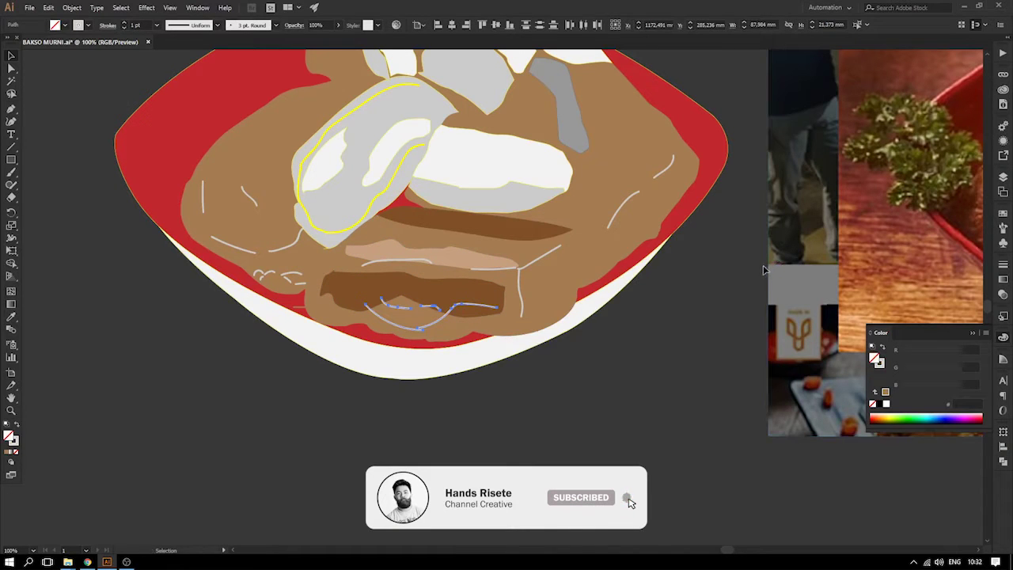
left_click(664, 367)
- Recolour the dark patch on the front tofu piece's face to a brighter orange-brown and deselect it
left_click_drag(678, 273, 552, 285)
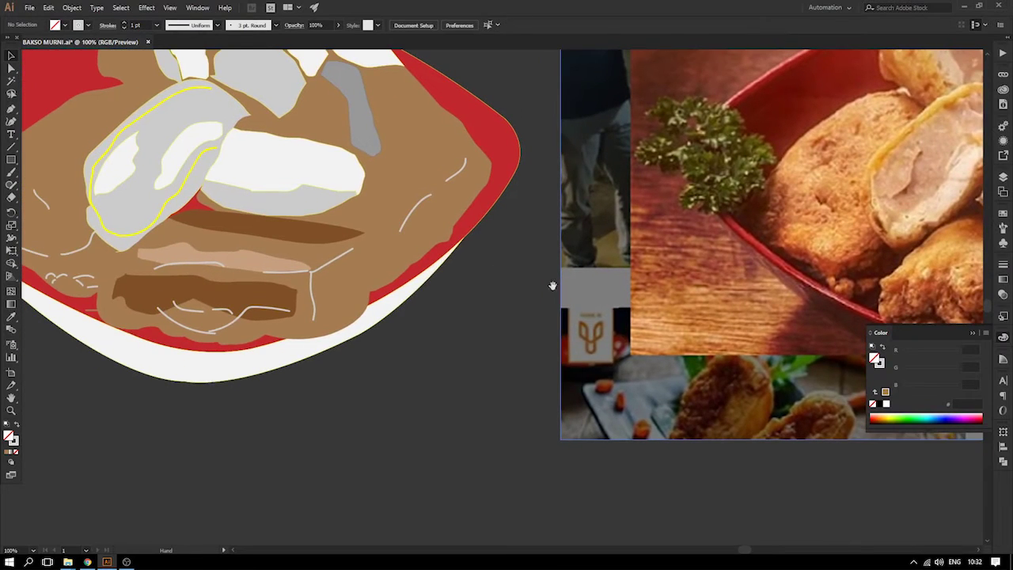
left_click(975, 334)
left_click_drag(435, 335, 502, 340)
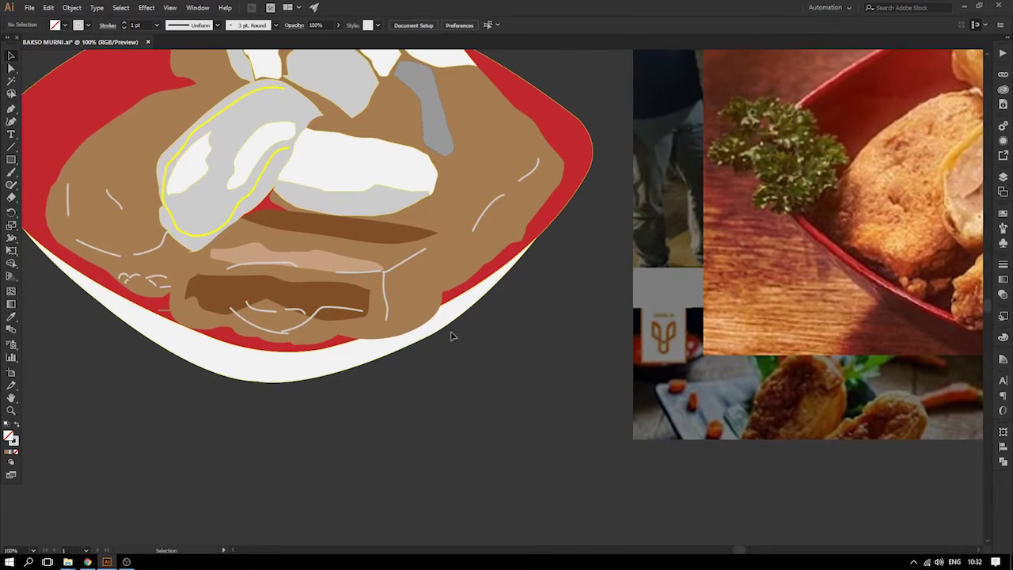
left_click(330, 296)
double_click(10, 436)
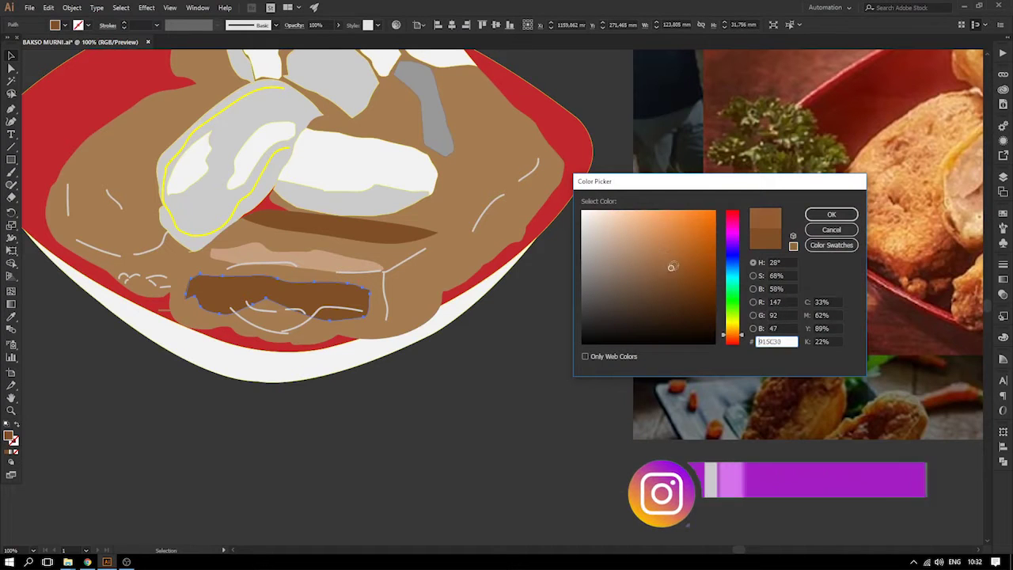
left_click(832, 215)
left_click(463, 364)
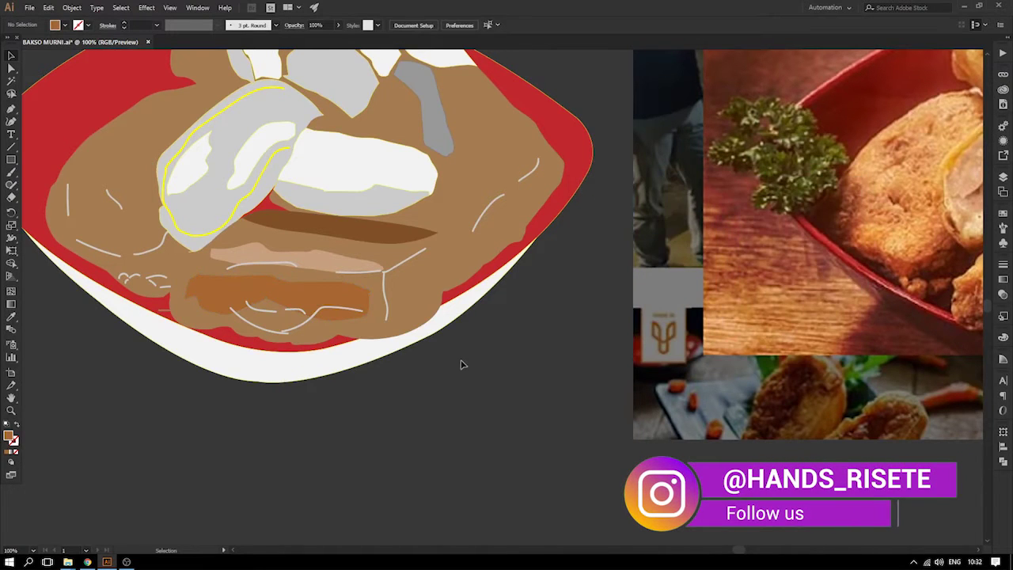
- Clear the selection and save the illustration file
left_click_drag(464, 349, 558, 402)
left_click(420, 321)
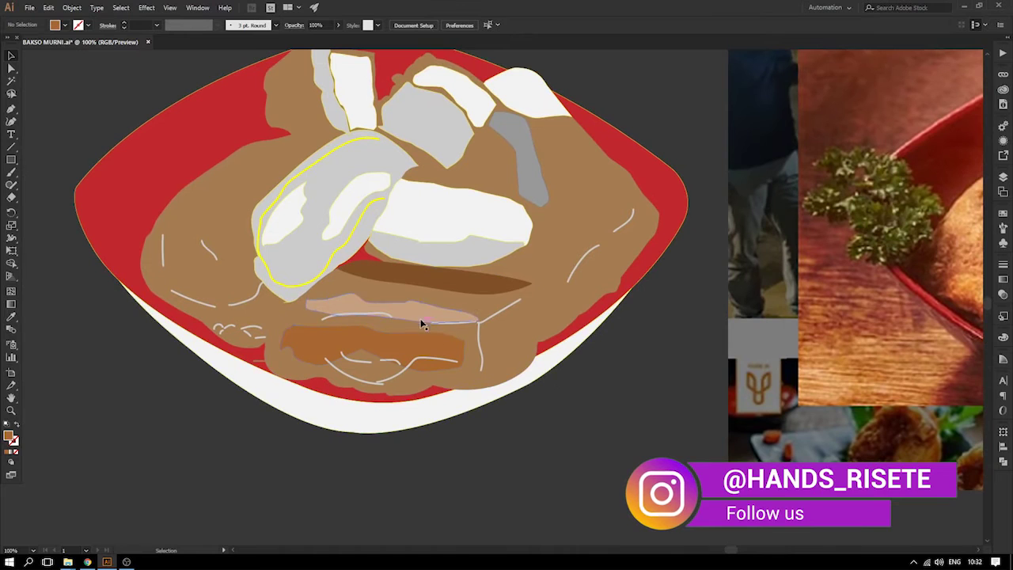
left_click(601, 380)
mouse_move(630, 379)
left_mouse_down()
mouse_move(623, 388)
mouse_move(613, 370)
left_mouse_up()
key("a")
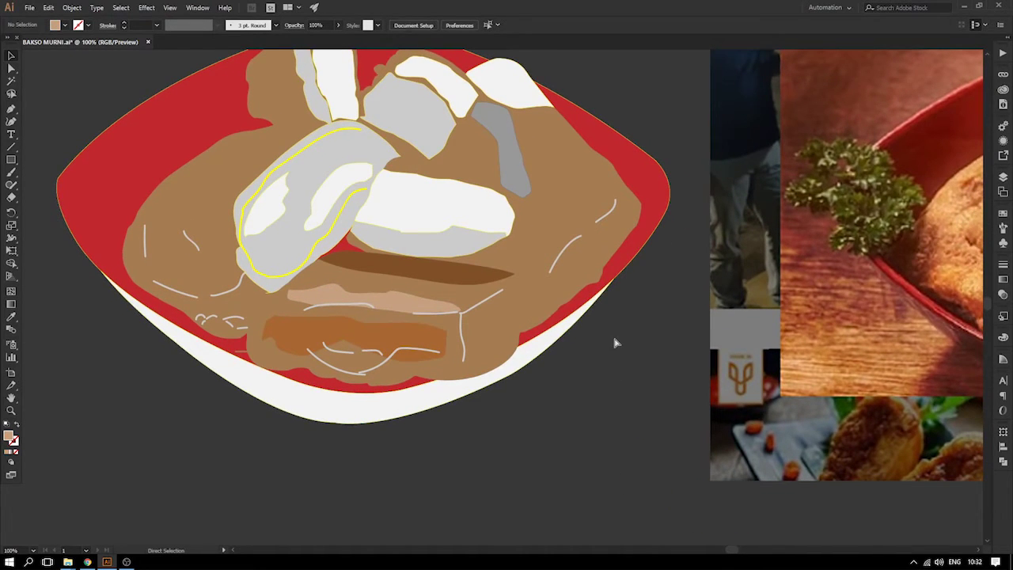
key("ctrl+s")
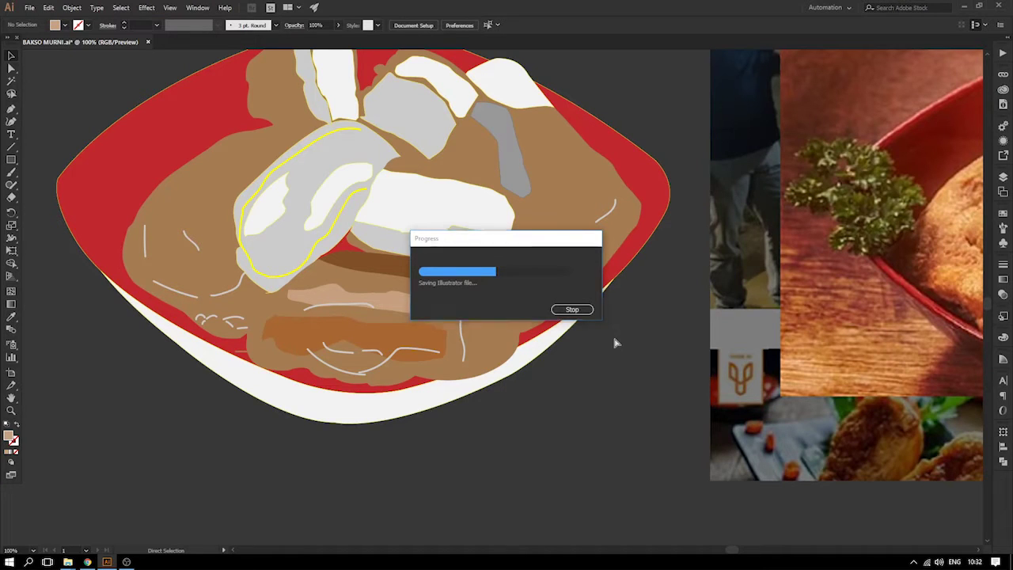
- Select the red bowl shape and its white base, send both behind all the tofu pieces, and deselect them
scroll(514, 269, "up", 3)
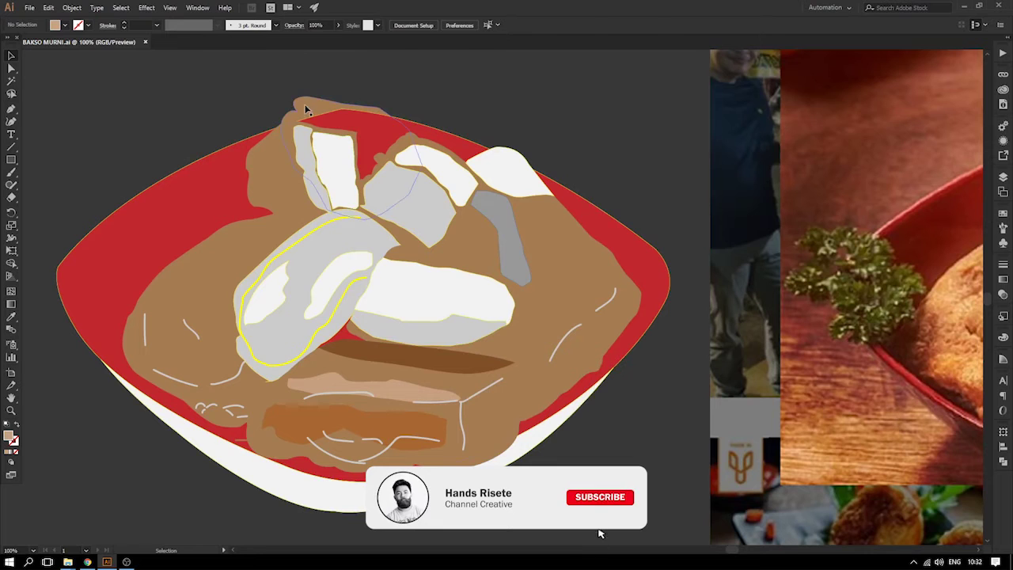
left_click(305, 103)
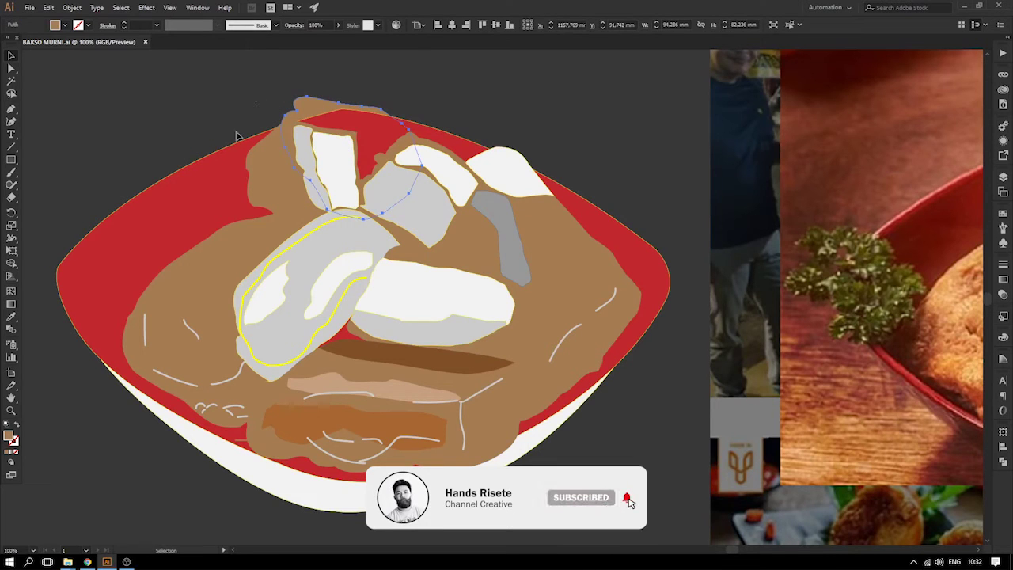
left_click(143, 394)
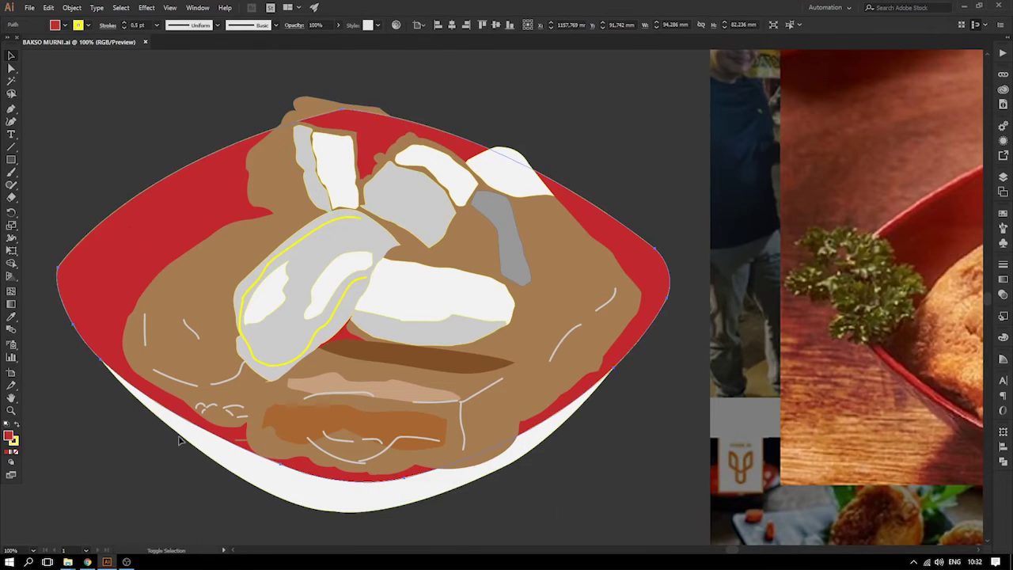
left_click(220, 436, "shift")
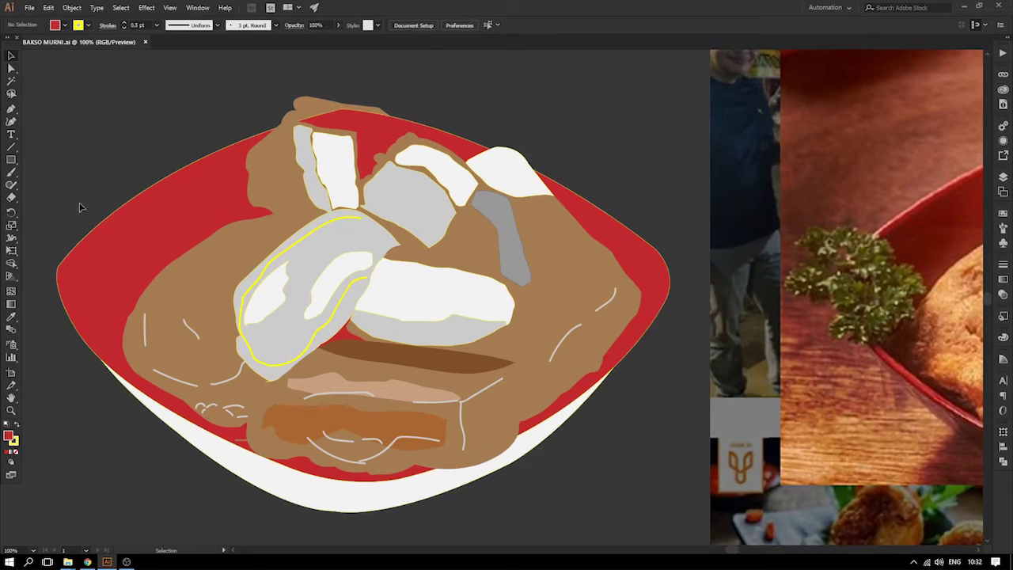
left_click(99, 281)
left_click(303, 497)
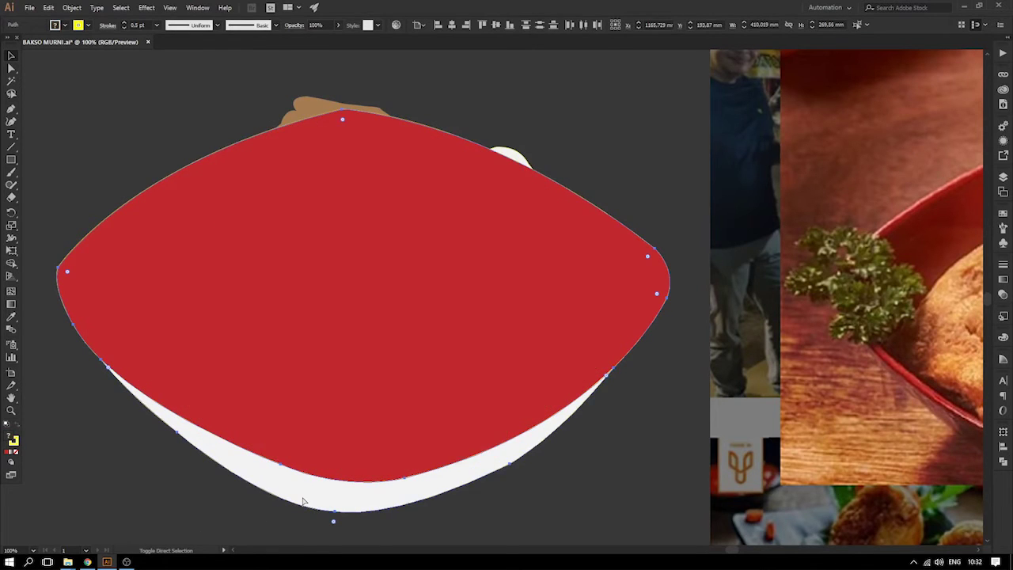
left_click_drag(443, 301, 343, 250)
left_click(477, 126)
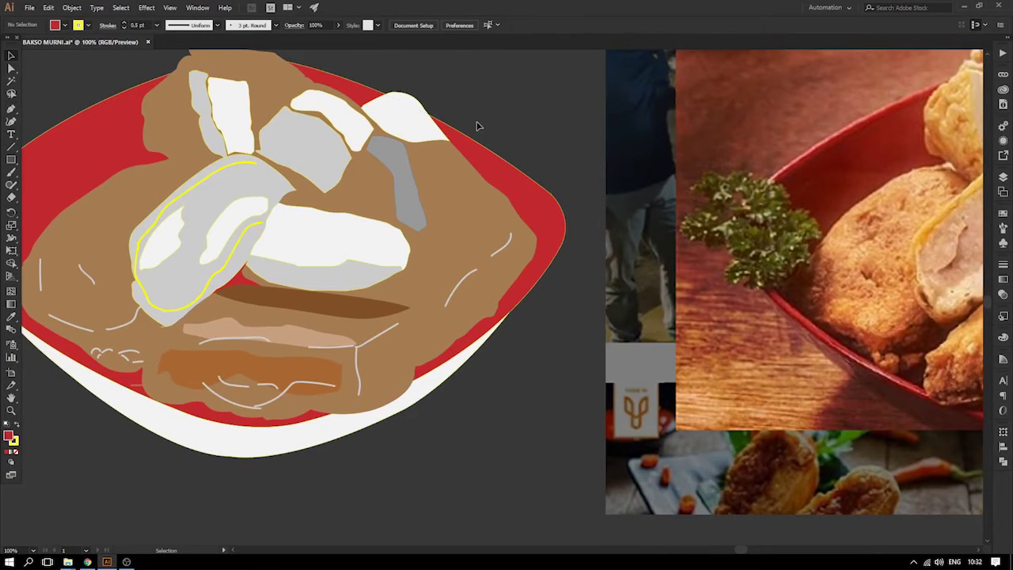
- Apply a linear white-to-black gradient fill to the large brown tofu piece on the bowl's right side
left_click_drag(304, 237, 278, 258)
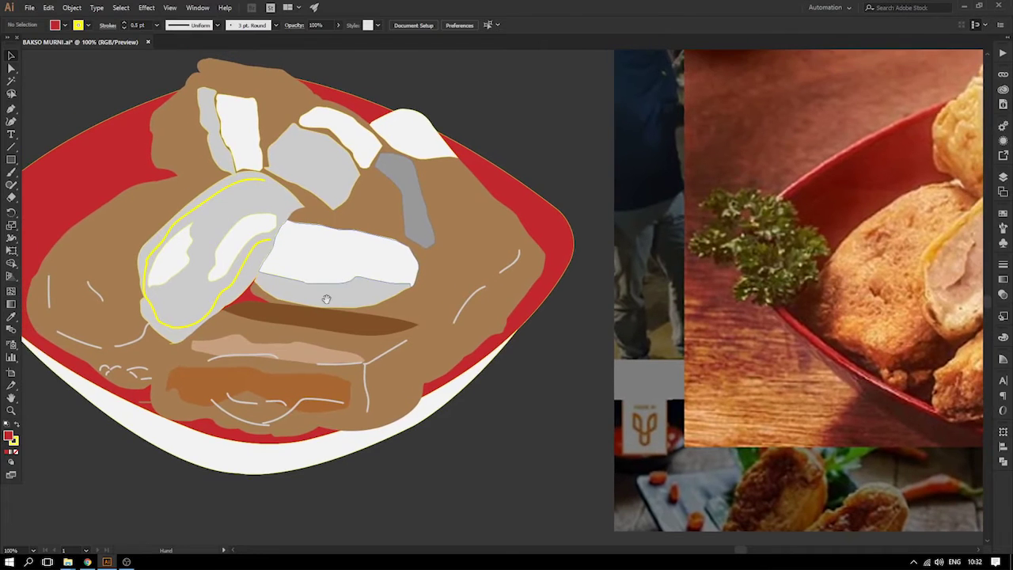
left_click(451, 354)
left_click_drag(480, 327, 514, 360)
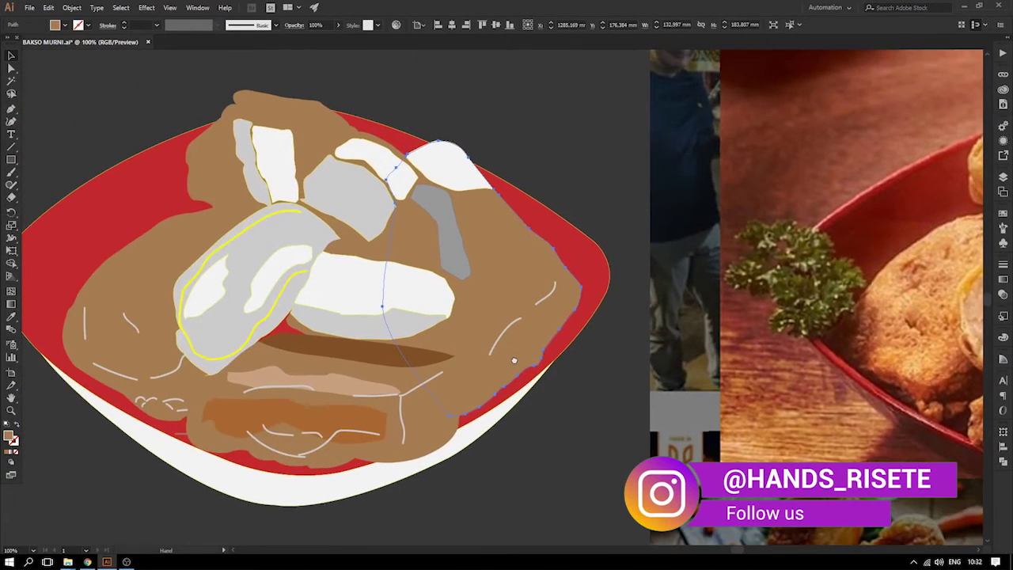
left_click(1002, 278)
left_click(874, 280)
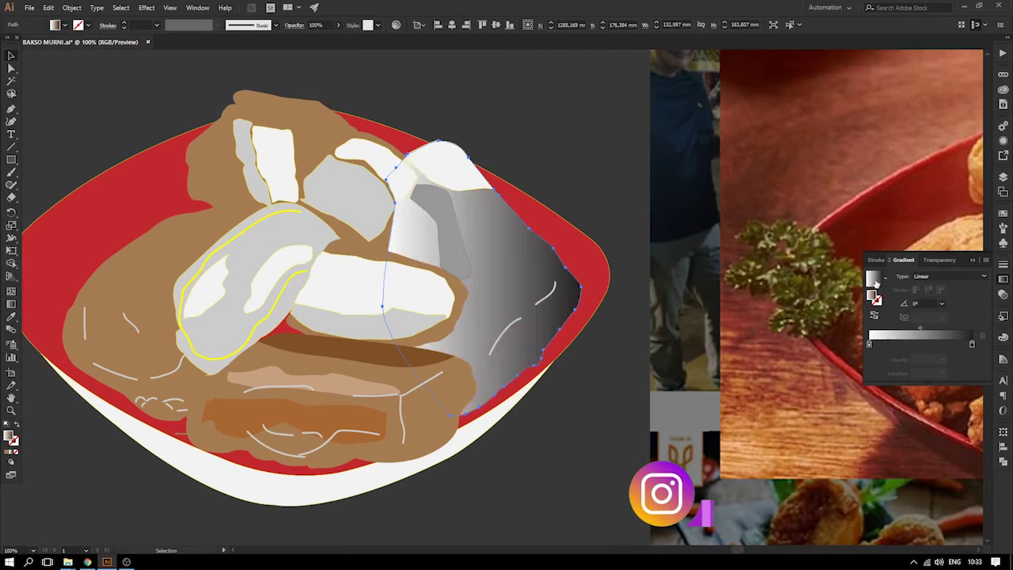
- Set the gradient's end stop to very dark brown and its start stop to a medium brown swatch
double_click(973, 344)
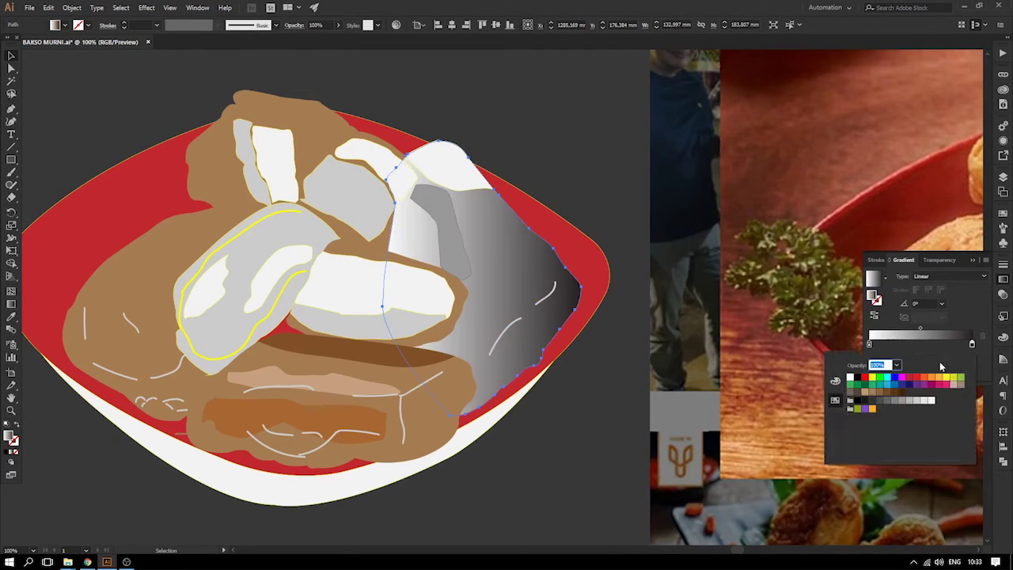
left_click(895, 393)
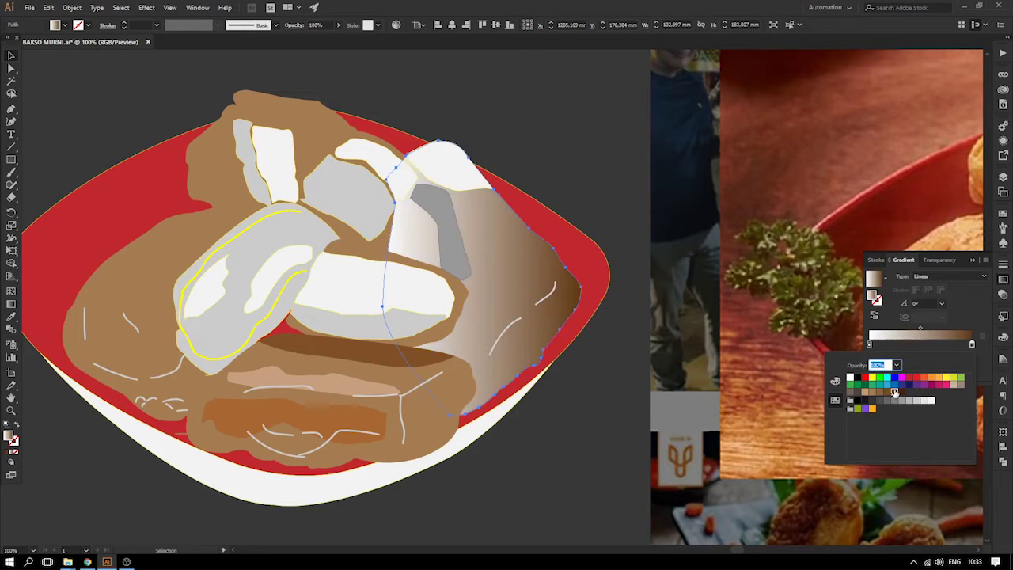
left_click(902, 392)
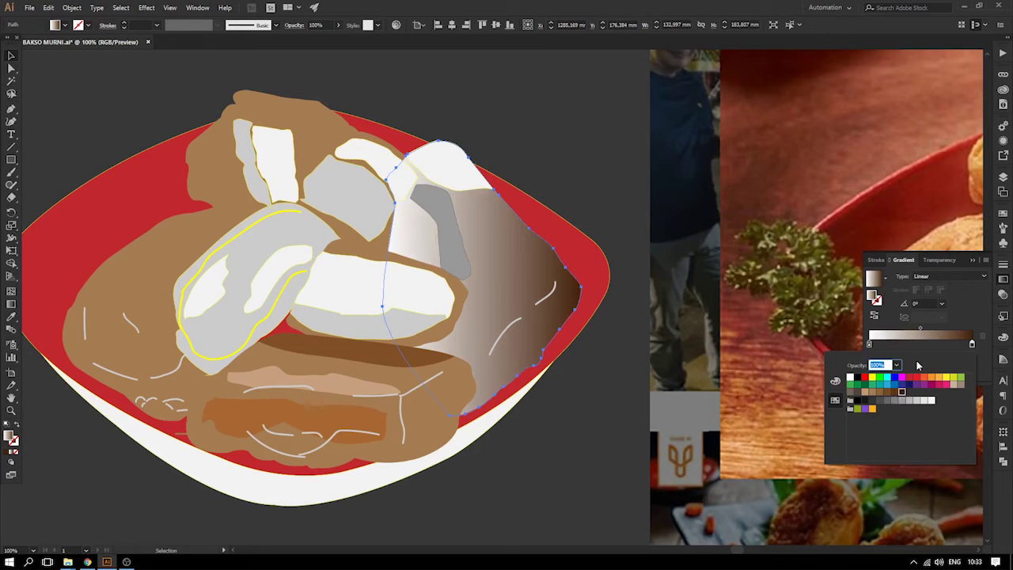
double_click(870, 345)
left_click(889, 393)
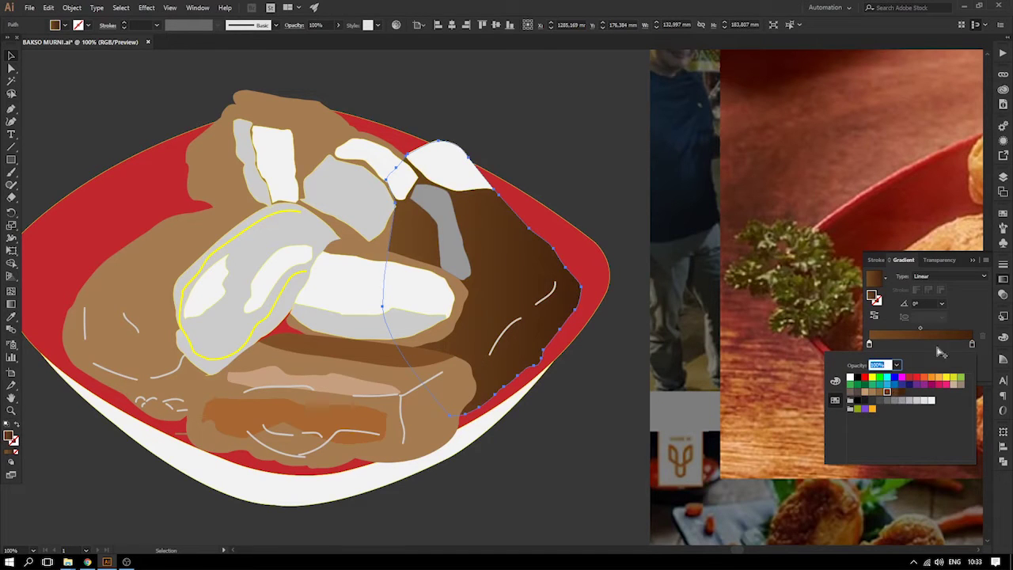
left_click(969, 302)
left_click(973, 260)
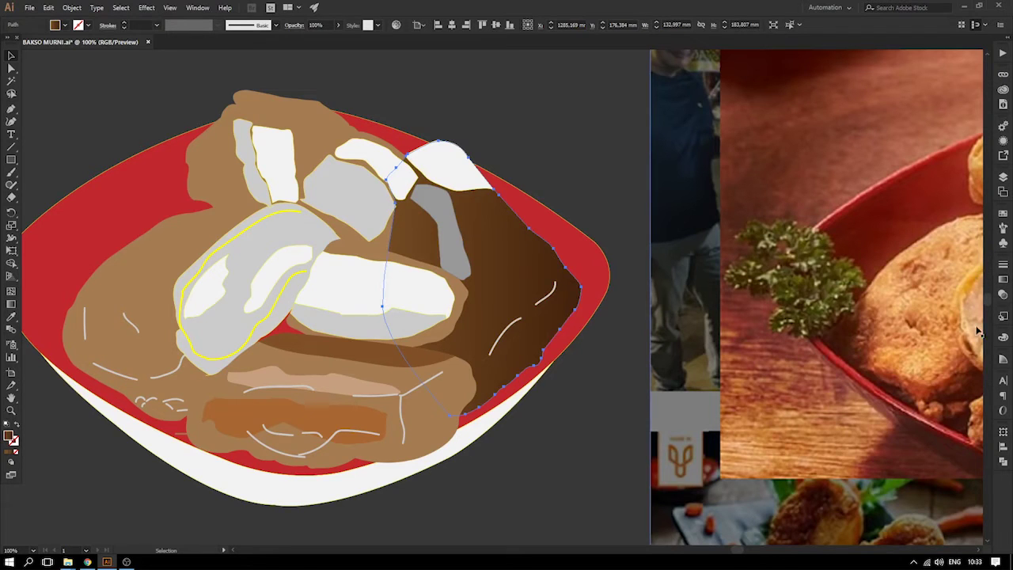
left_click(573, 409)
left_click_drag(533, 401, 711, 401)
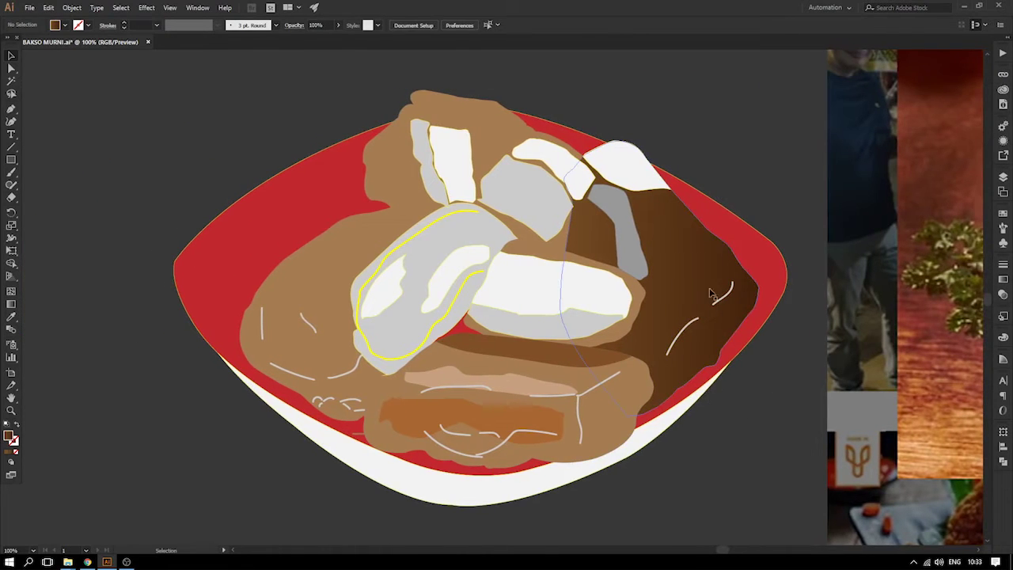
left_click(697, 286)
right_click(696, 273)
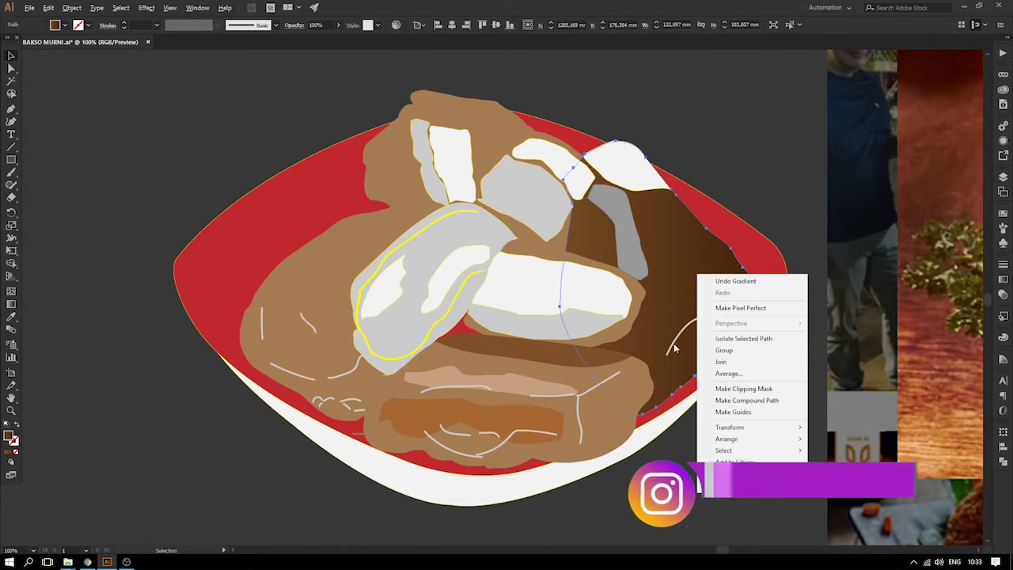
left_click(671, 336)
left_click(1003, 461)
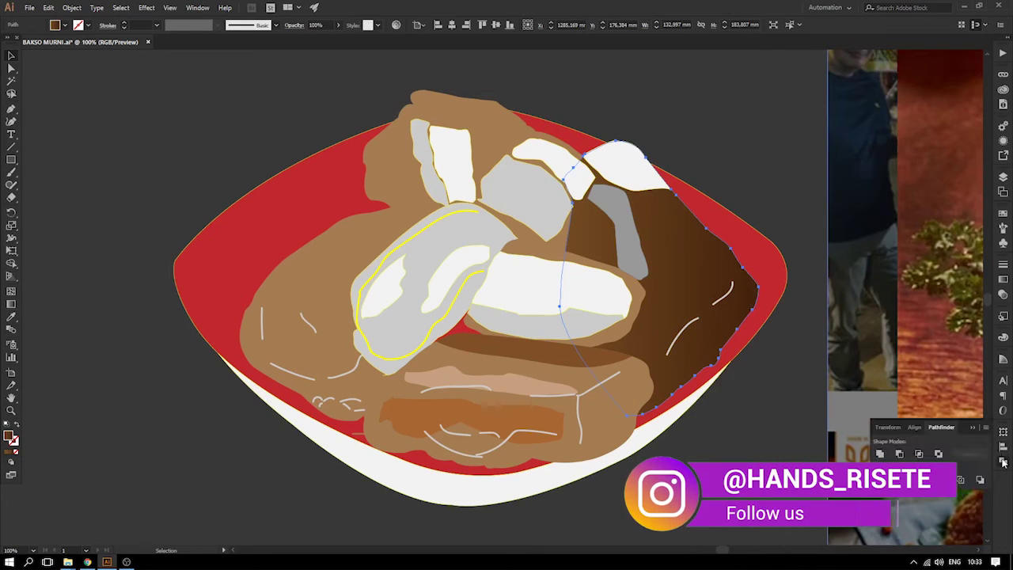
left_click(1001, 448)
left_click(1003, 463)
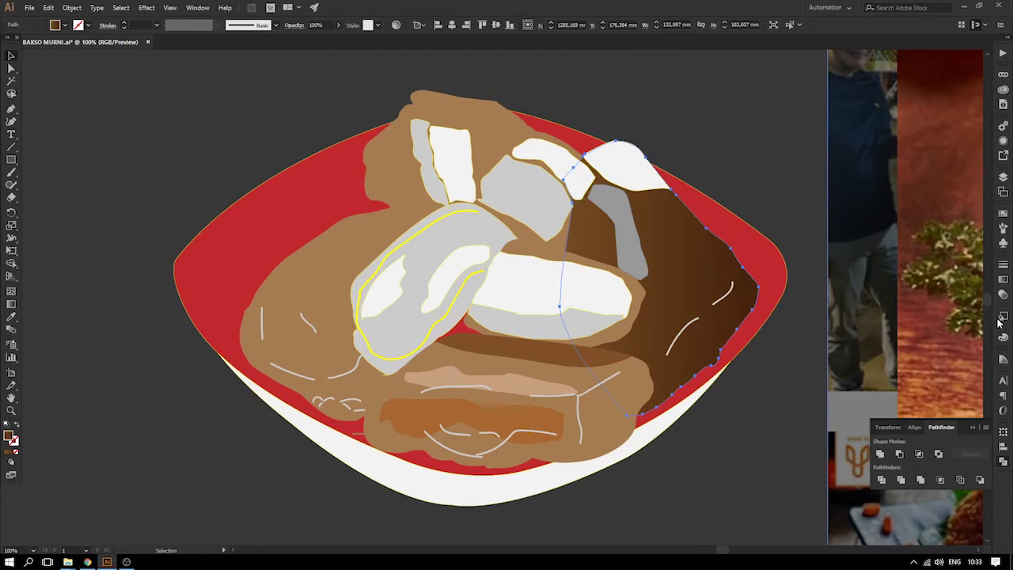
- Lighten the large right tofu piece's gradient with a dark brown end stop and a lighter brown start stop, and deselect it
left_click(1002, 278)
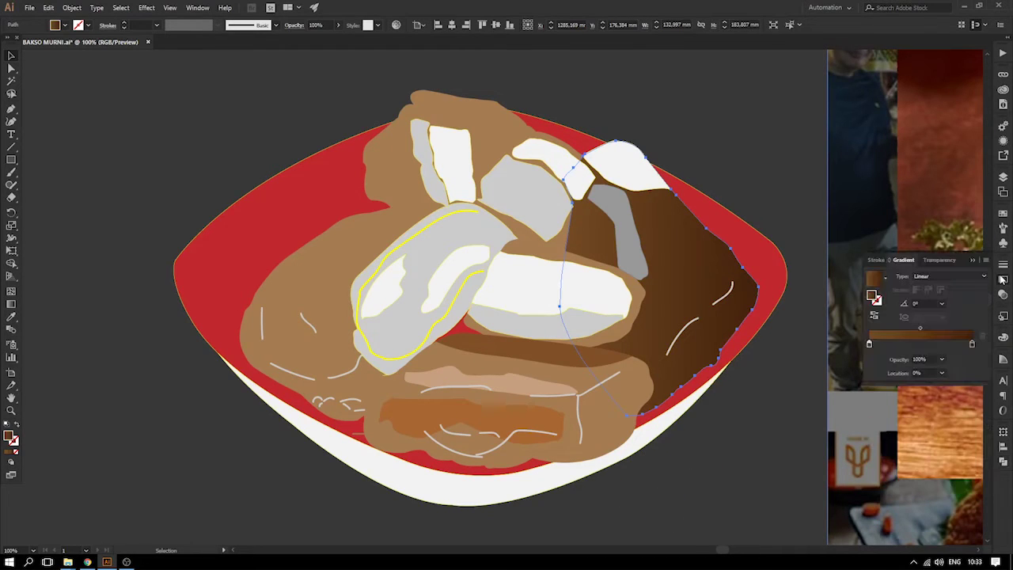
double_click(971, 344)
left_click(882, 268)
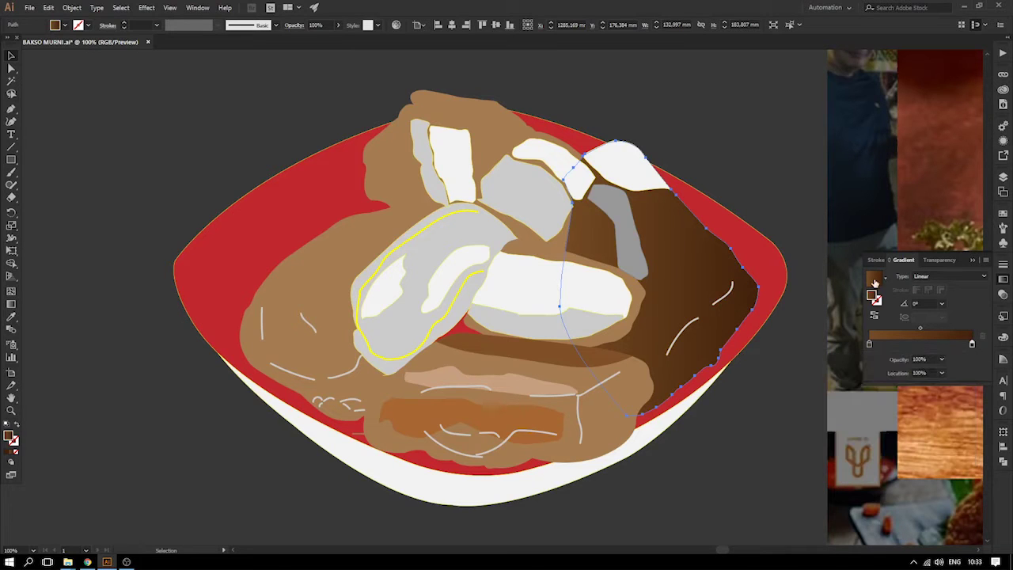
double_click(973, 346)
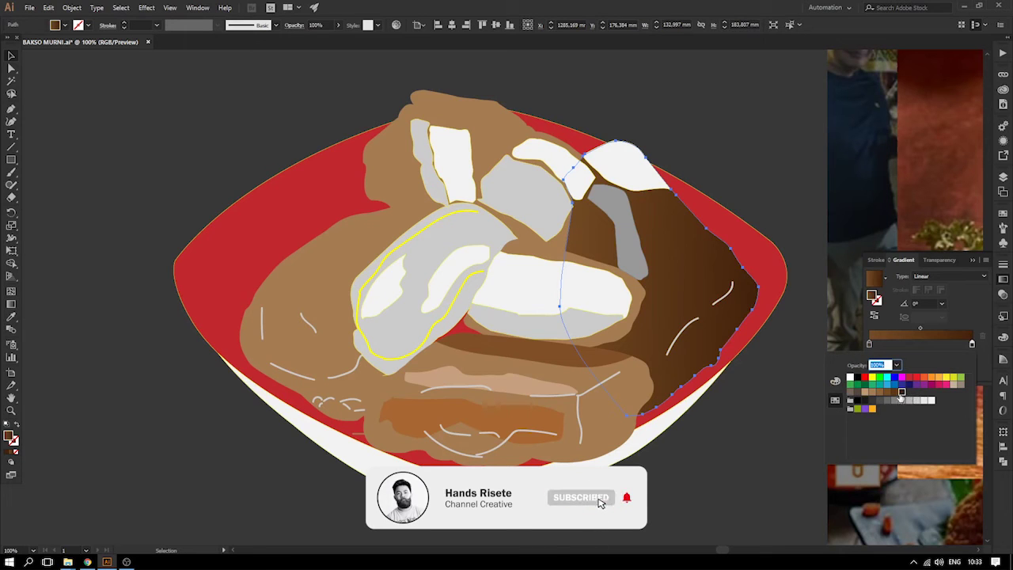
left_click(894, 393)
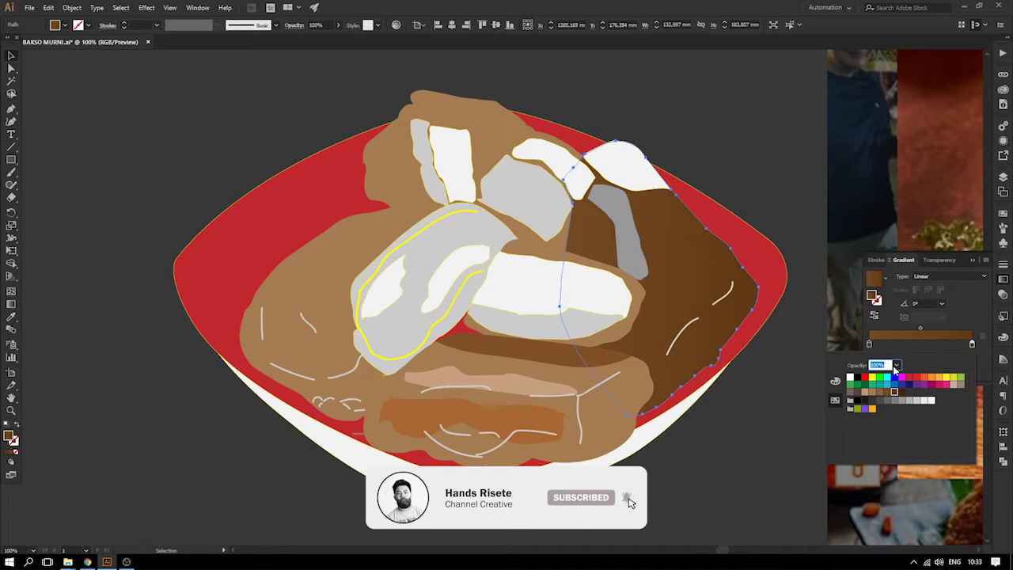
left_click(872, 352)
double_click(870, 346)
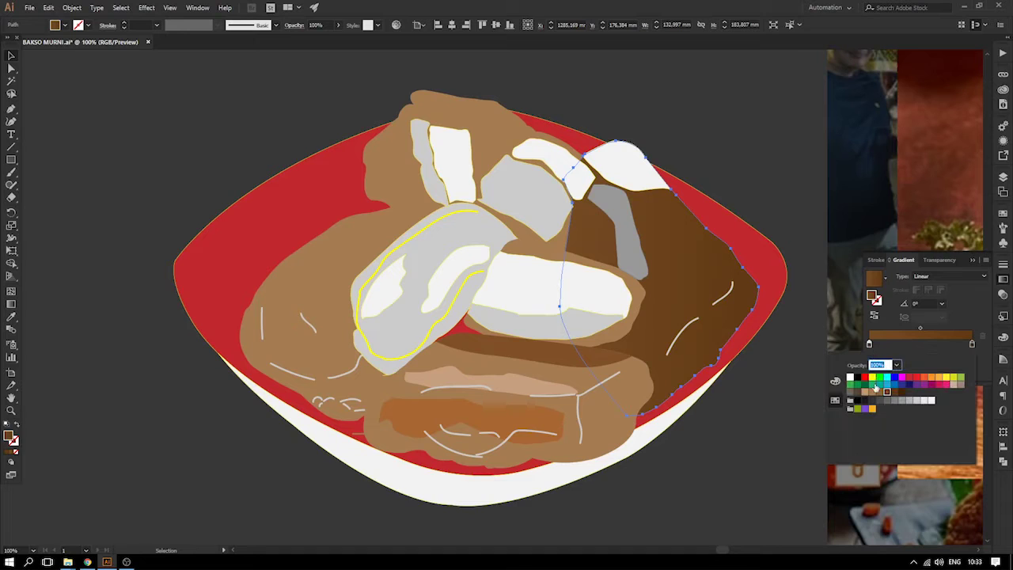
left_click(887, 393)
left_click(805, 393)
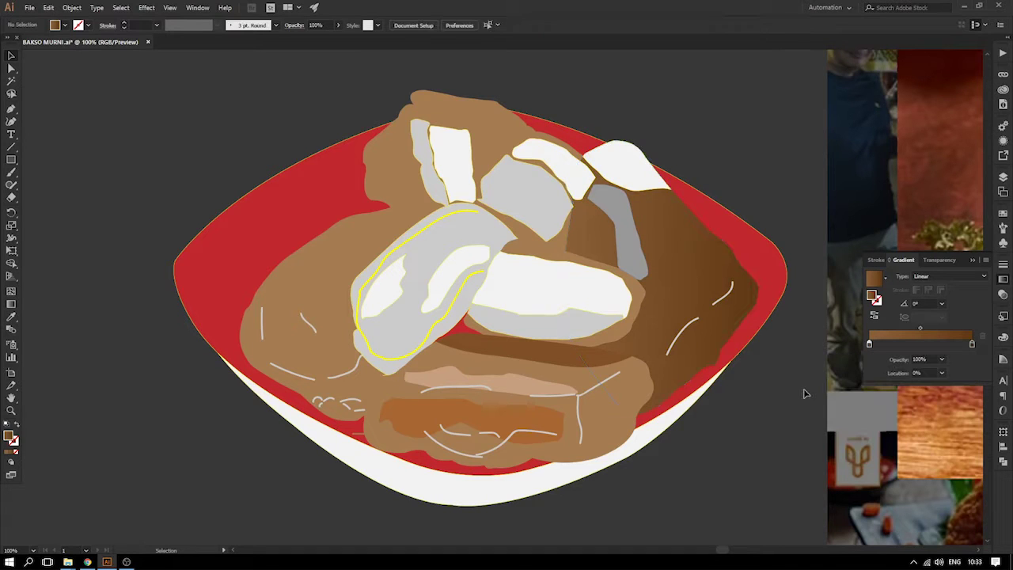
- Use the Eyedropper to copy the right piece's brown gradient onto the front, left, upper and middle tofu pieces
key("i")
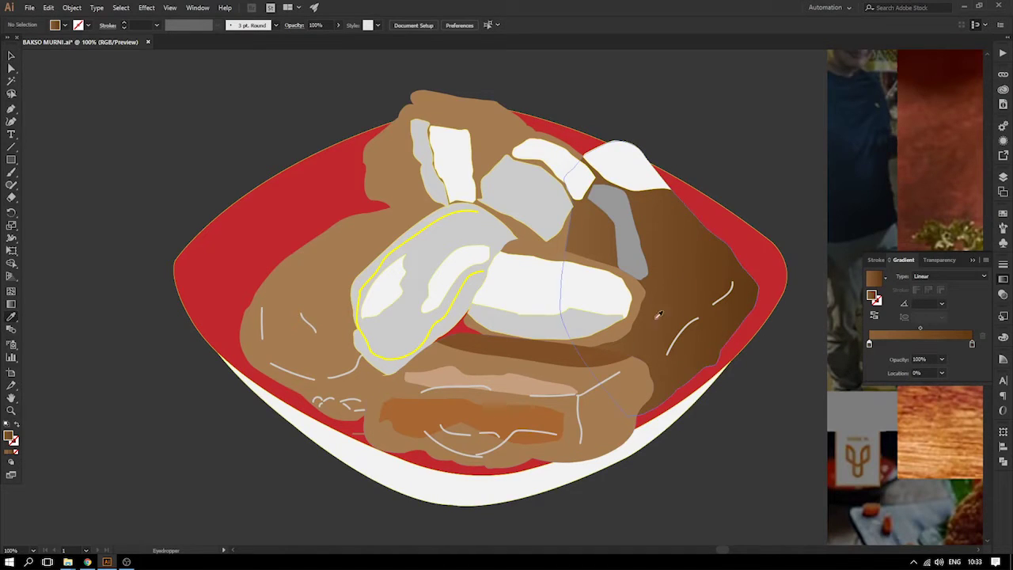
left_click(552, 406, "alt")
left_click(303, 262, "alt")
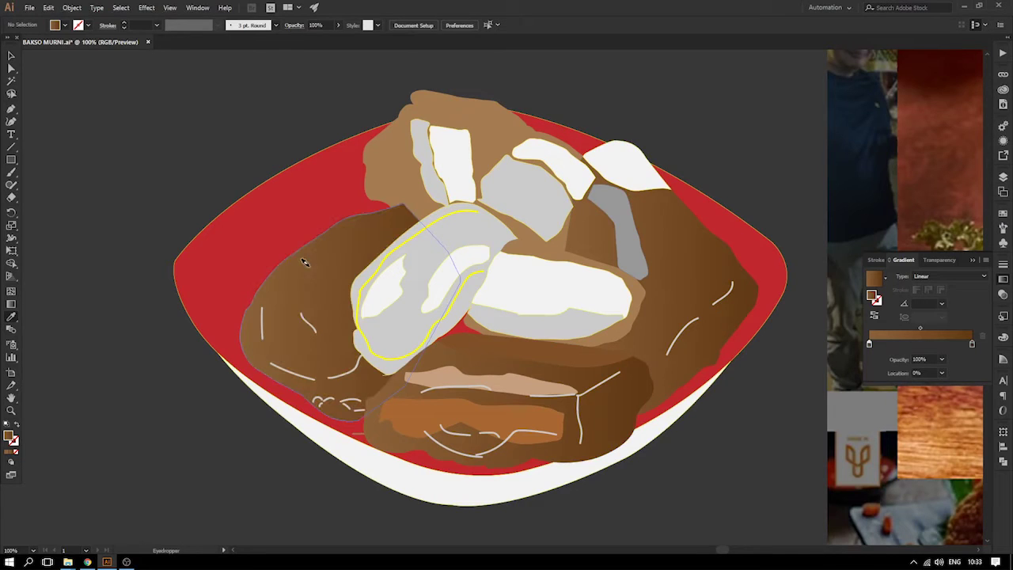
left_click(398, 172, "alt")
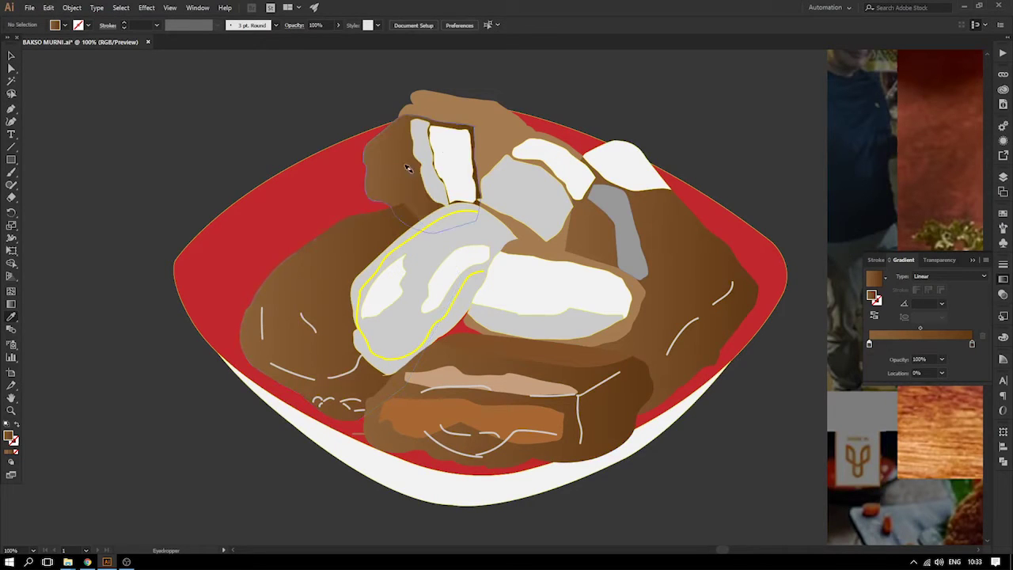
left_click(495, 119, "alt")
left_click(557, 246, "alt")
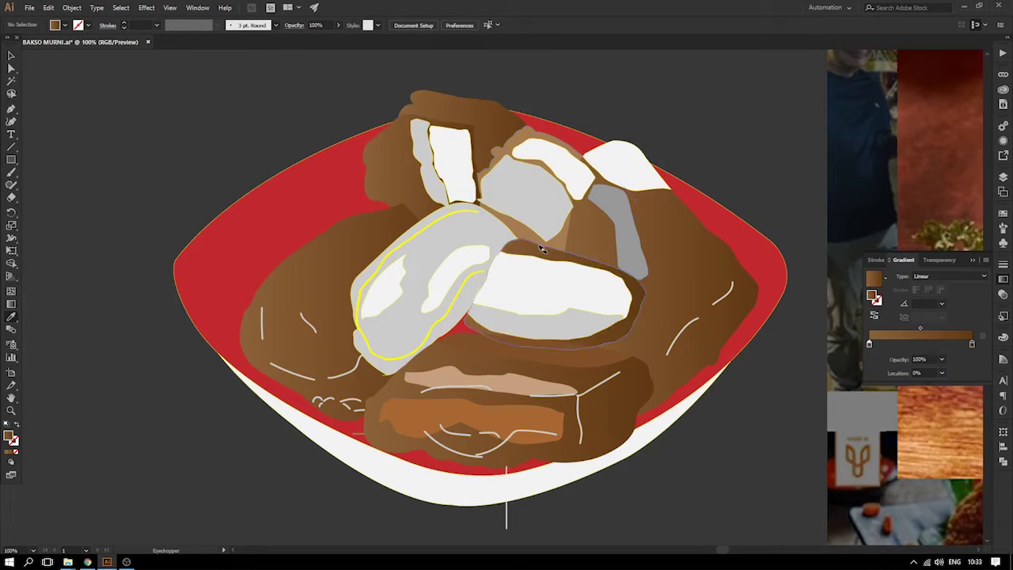
left_click(555, 230, "alt")
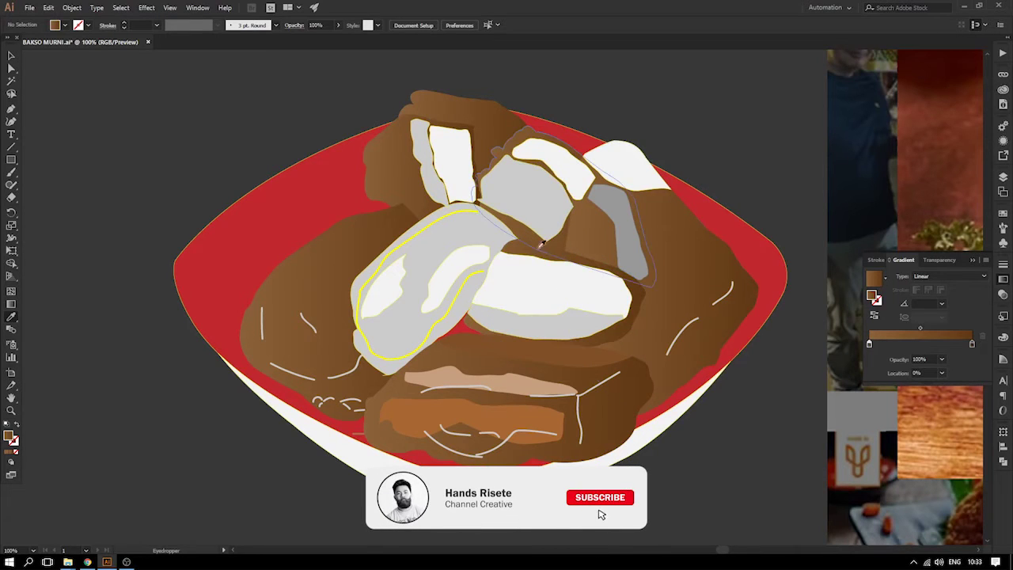
- Try recolouring the front tofu's pale highlight and orange patch with the brown of its upper strip, and undo both changes
left_click(482, 345, "alt")
left_click(507, 378)
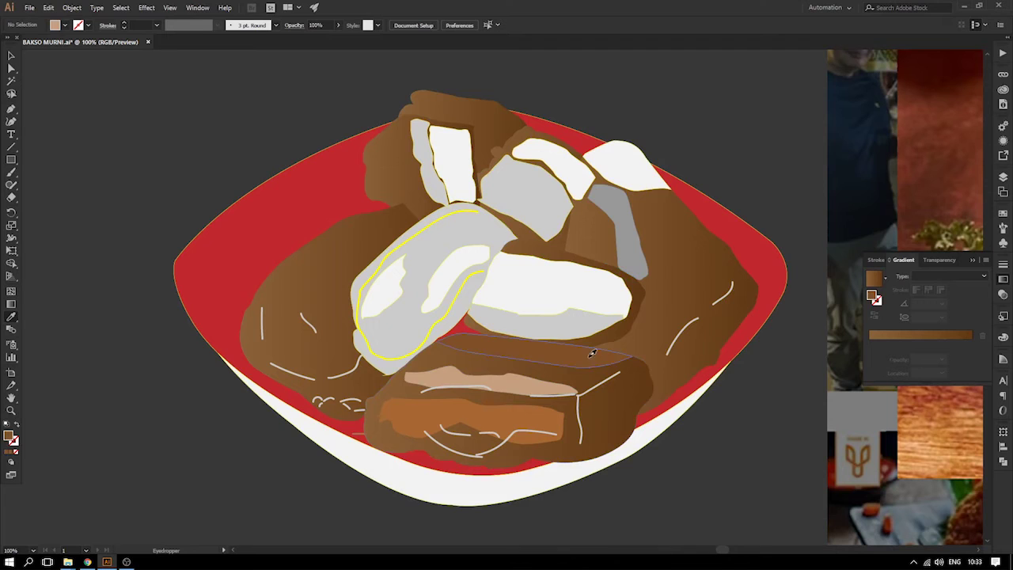
left_click(532, 379, "alt")
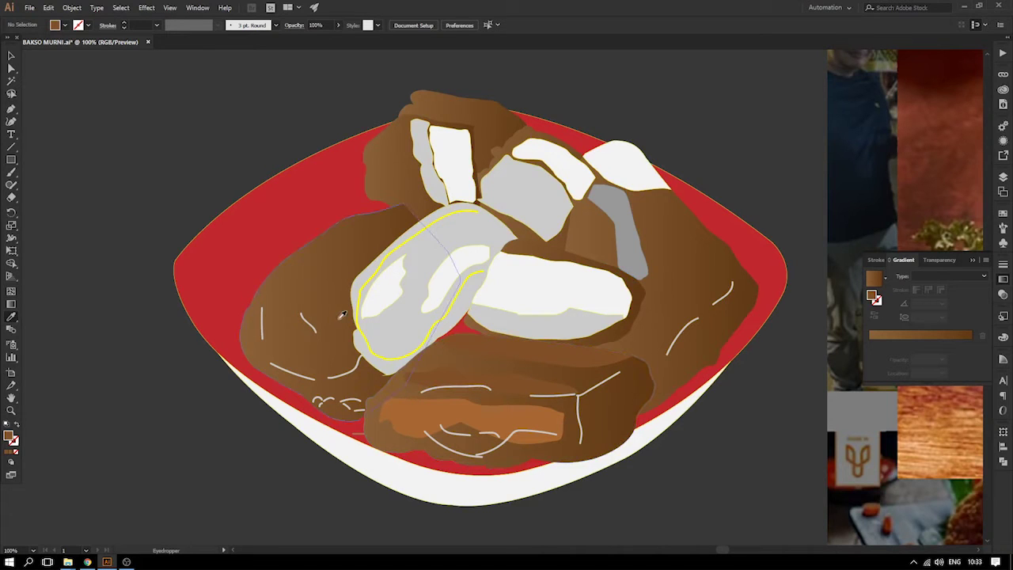
left_click(524, 408)
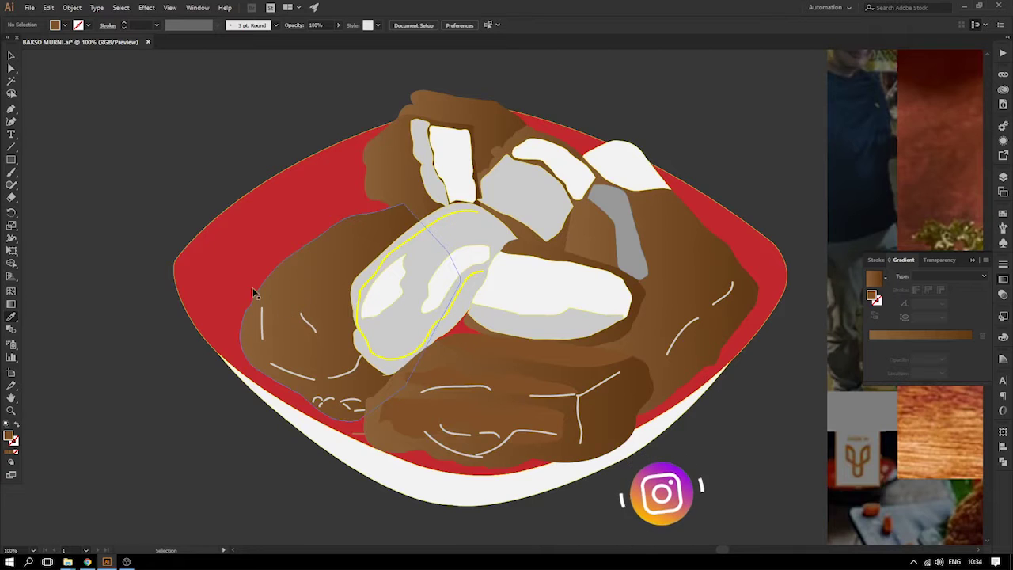
key("ctrl+z")
key("ctrl+z")
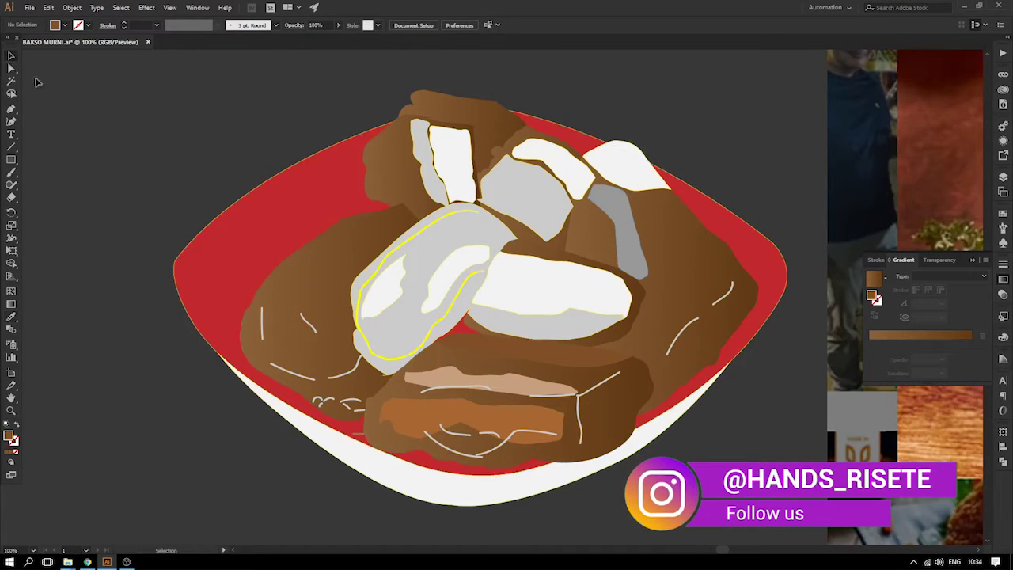
left_click(537, 379)
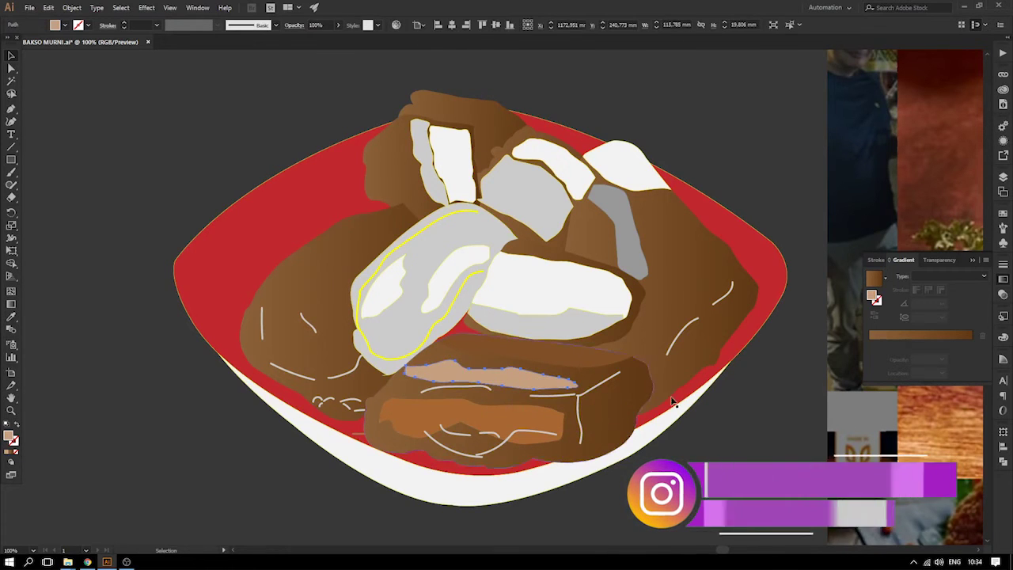
left_click(753, 441)
left_click(546, 377)
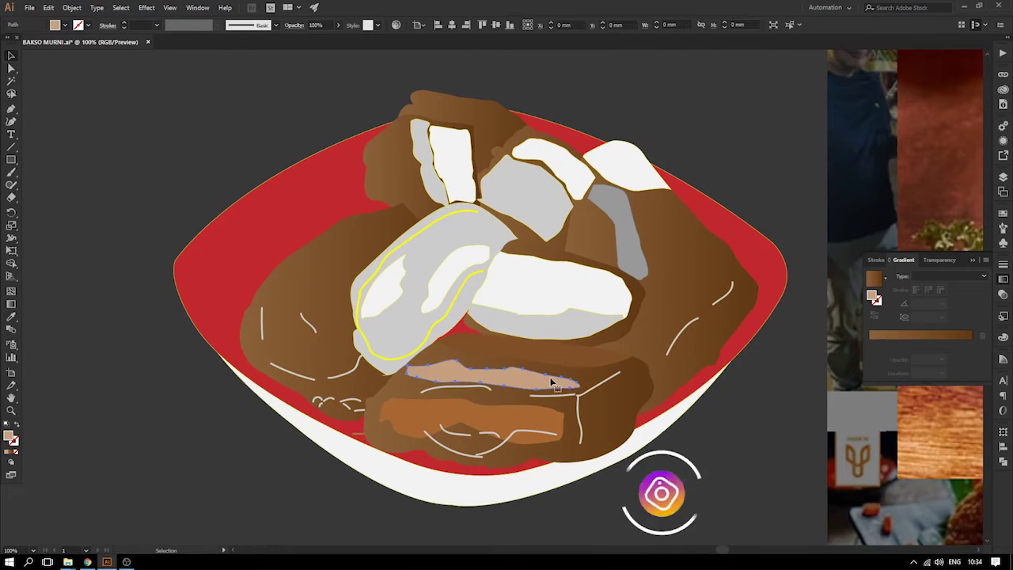
scroll(618, 384, "down", 2)
key("a")
left_click(603, 354)
key("ctrl+z")
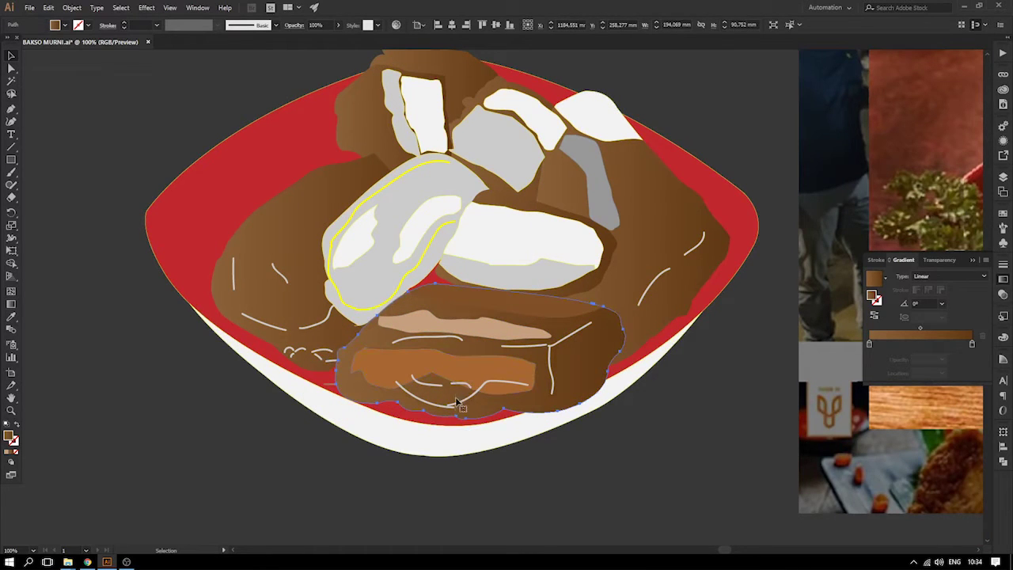
left_click(861, 465)
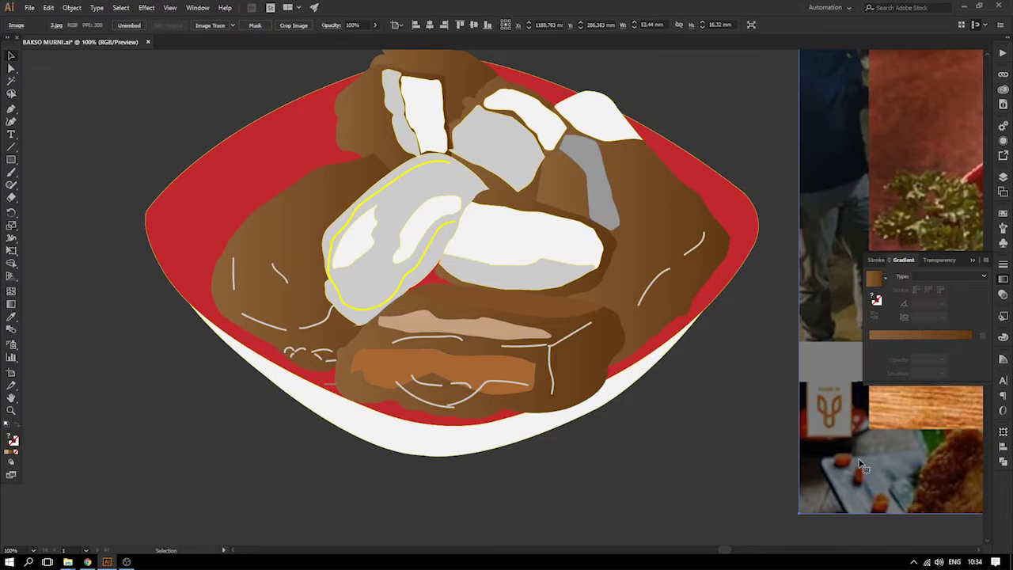
- Delete all the thin white crease lines from the front tofu piece
left_click(511, 383)
key("Delete")
left_click(468, 385)
key("Delete")
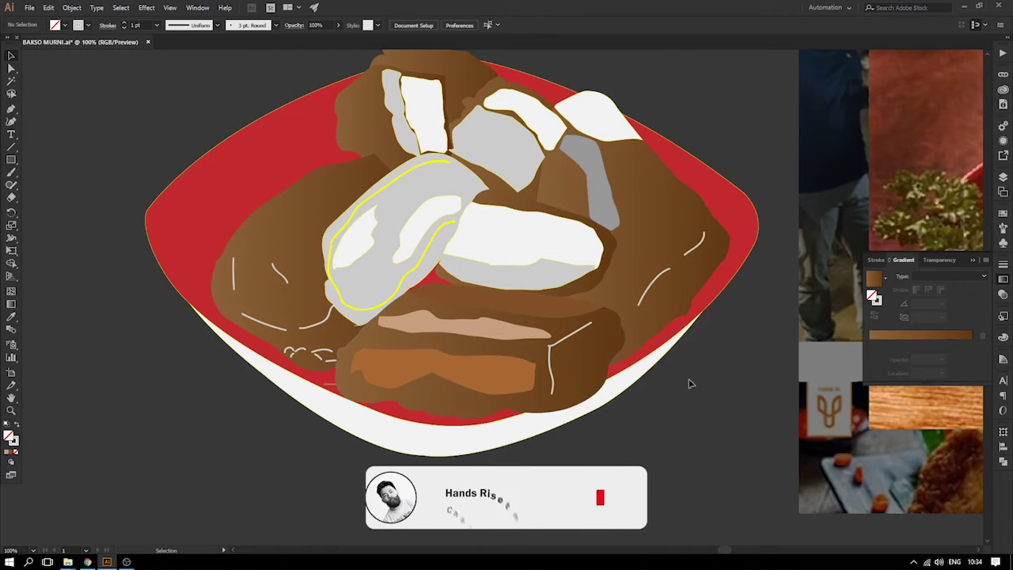
key("a")
key("v")
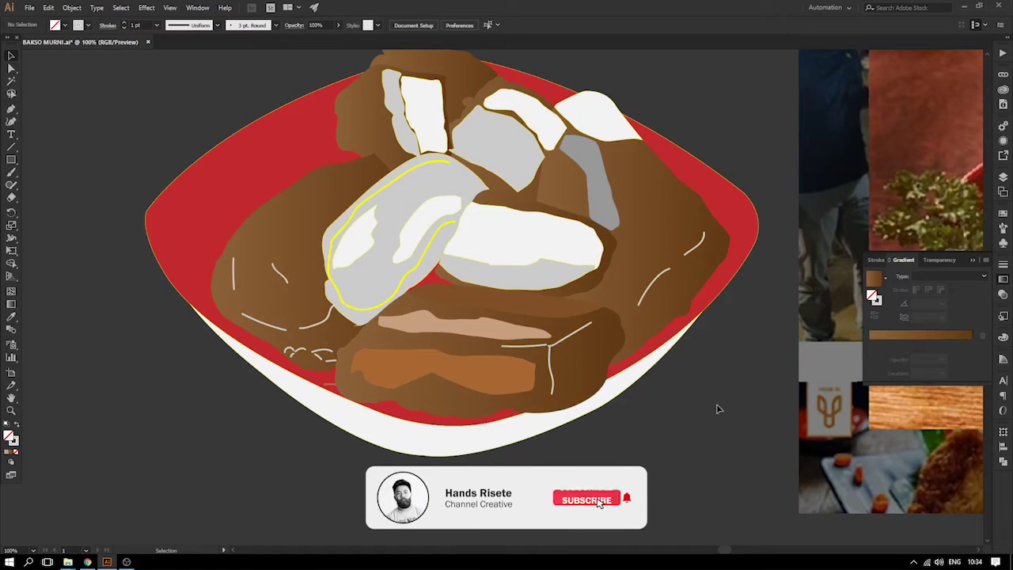
left_click(570, 335)
key("Delete")
left_click(535, 346)
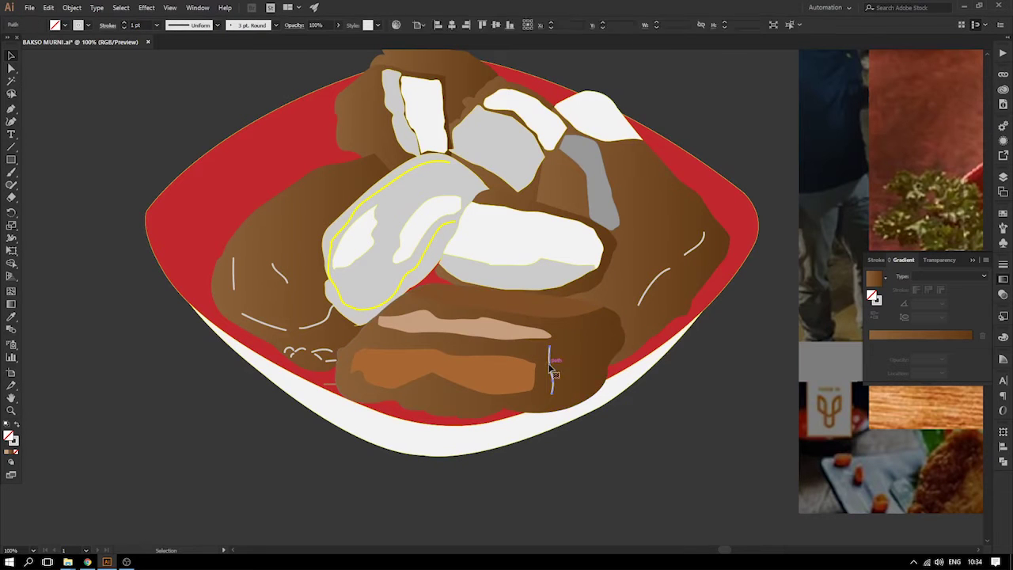
- Draw a narrow curved triangular shading shape at the right-hand corner of the front tofu piece with the Pen tool
scroll(630, 284, "right", 5)
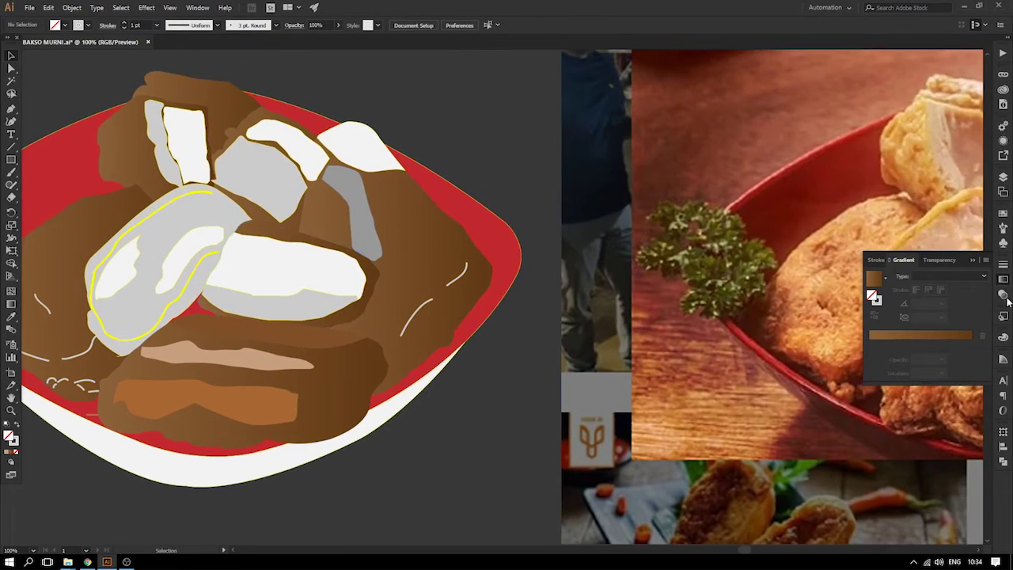
left_click(973, 260)
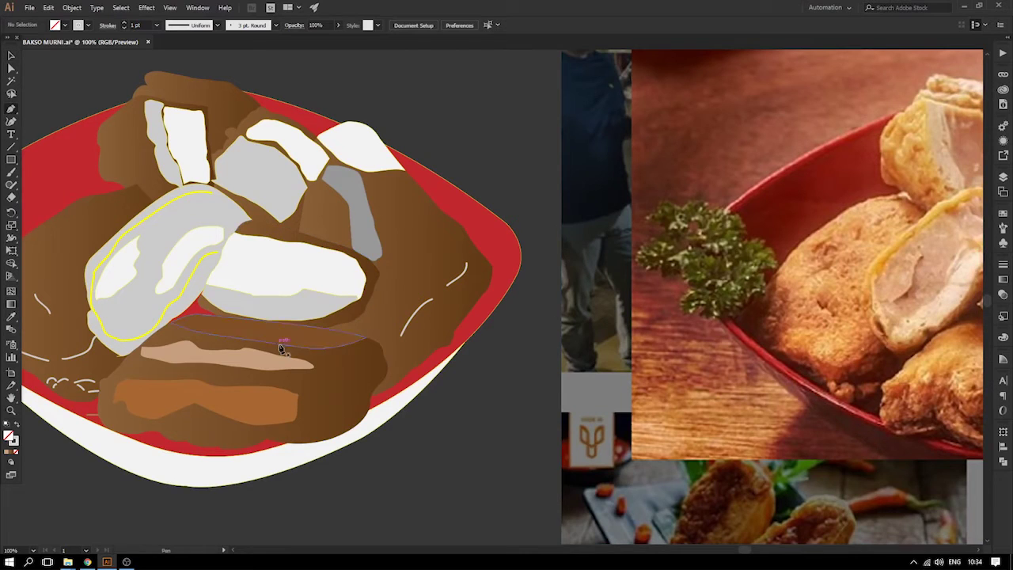
left_click(322, 370)
left_click_drag(368, 357, 370, 363)
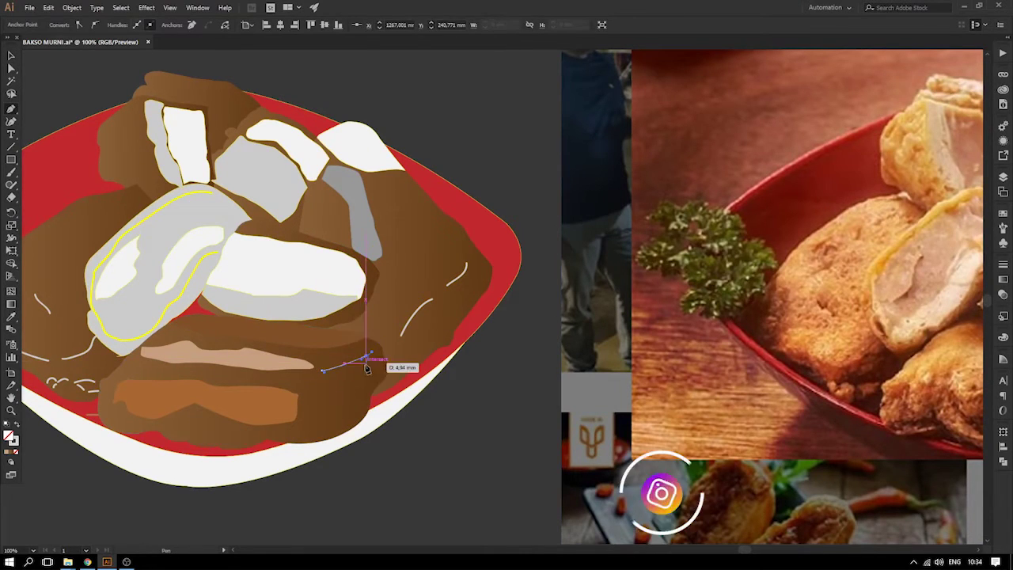
left_click_drag(370, 357, 320, 445)
key("ctrl+z")
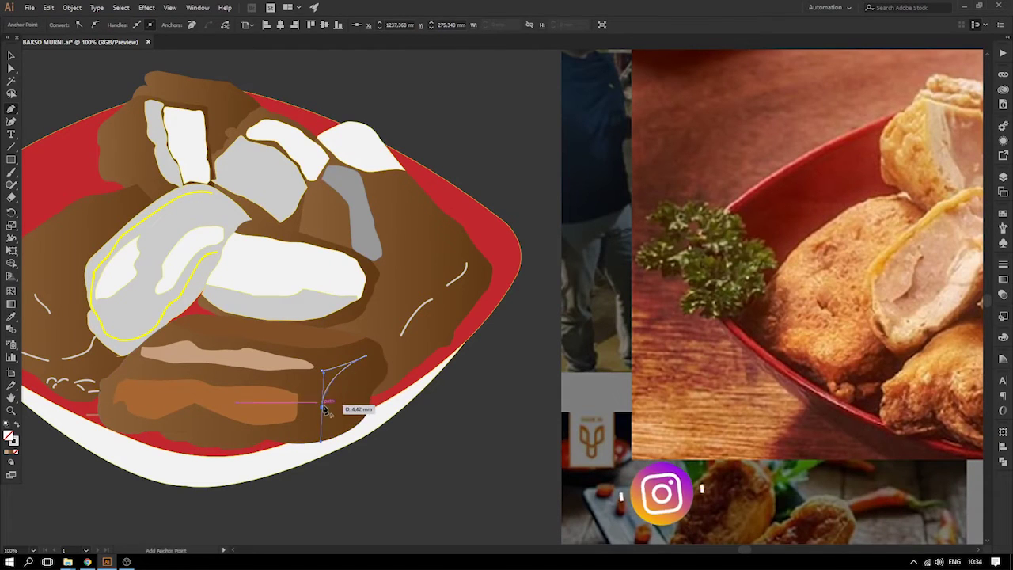
left_click(323, 406)
left_click(321, 423)
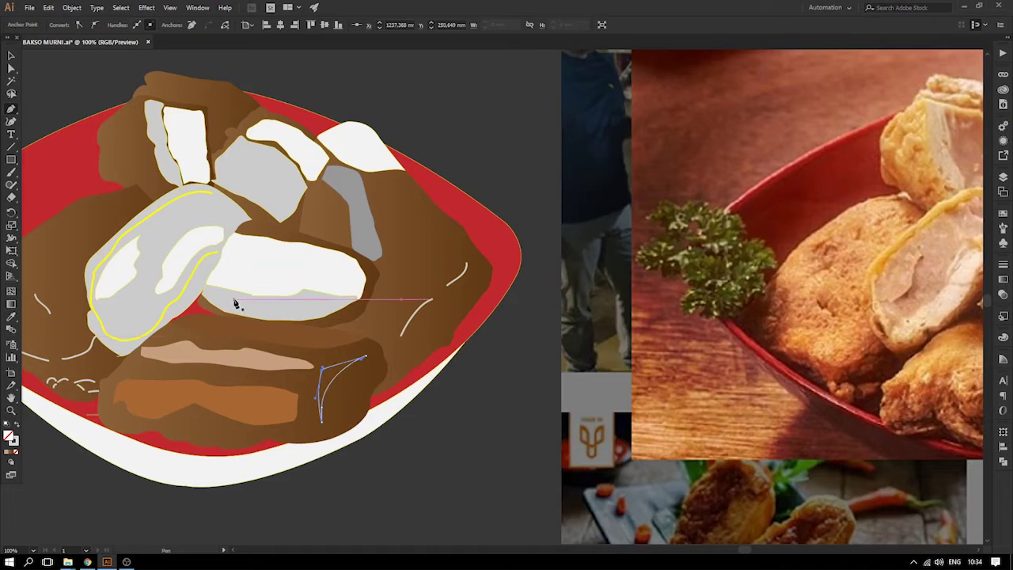
- Fill the new corner shape with the brown sampled from the front tofu's upper strip, and deselect it
key("i")
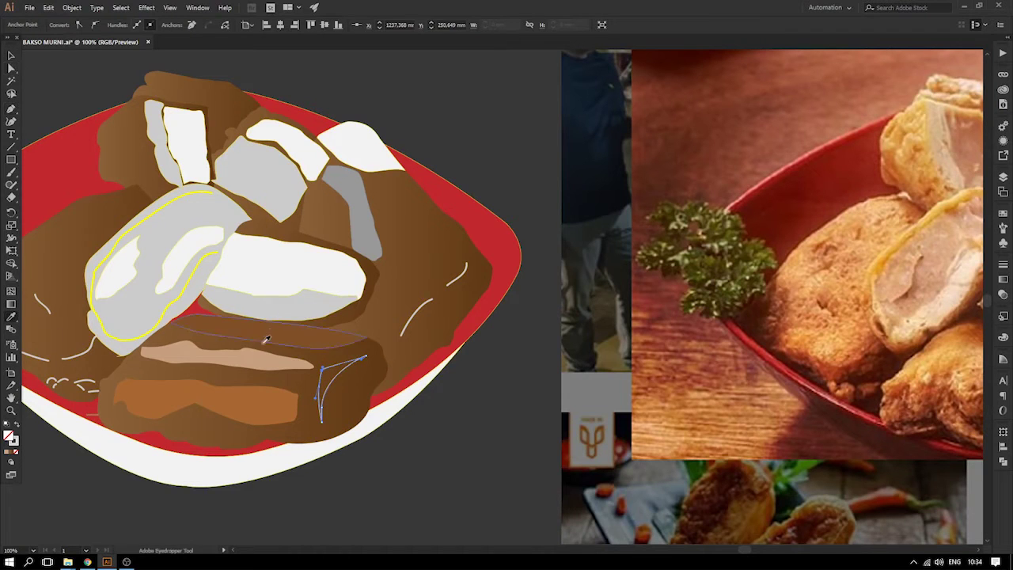
left_click(307, 336)
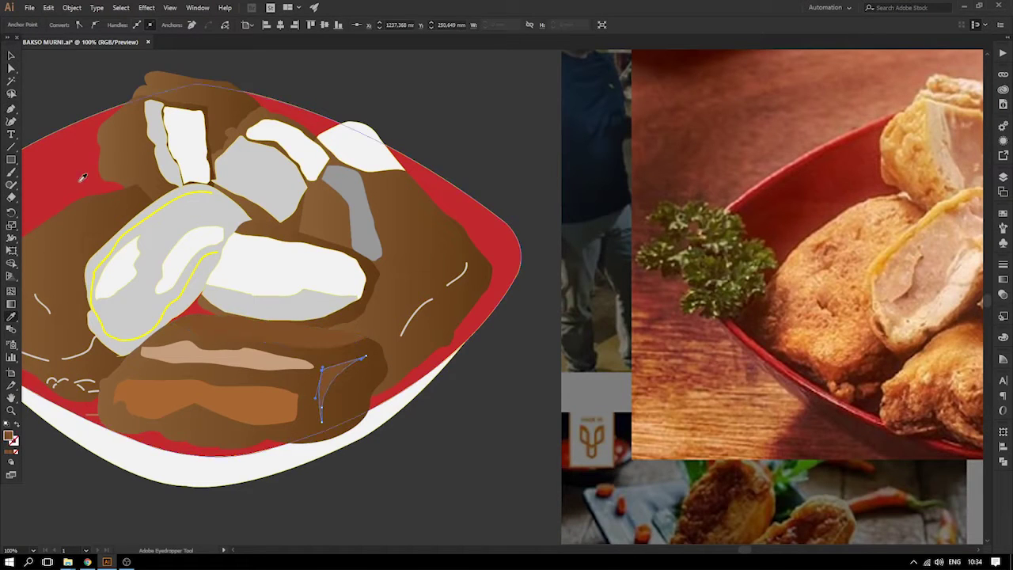
left_click(349, 93)
key("space")
left_click_drag(433, 159, 573, 163)
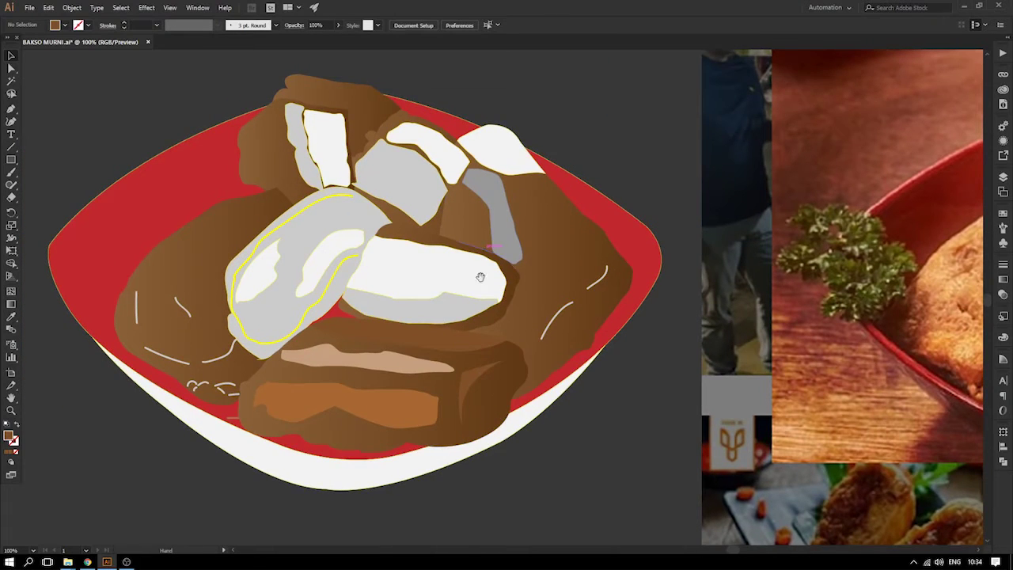
- Move the pale highlight shape off the front tofu piece onto the empty canvas below the bowl's right side
left_click_drag(480, 277, 496, 235)
left_click(398, 312)
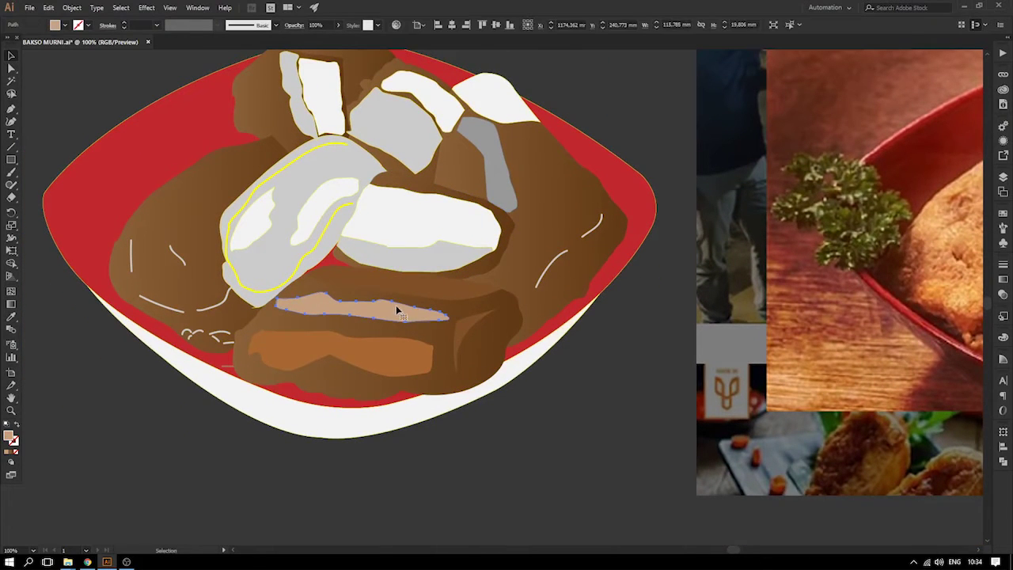
left_click_drag(382, 311, 586, 421)
- Fill the front tofu's upper strip with the orange-brown sampled from the patch on its front face, and deselect it
left_click(441, 303)
key("i")
left_click(405, 346)
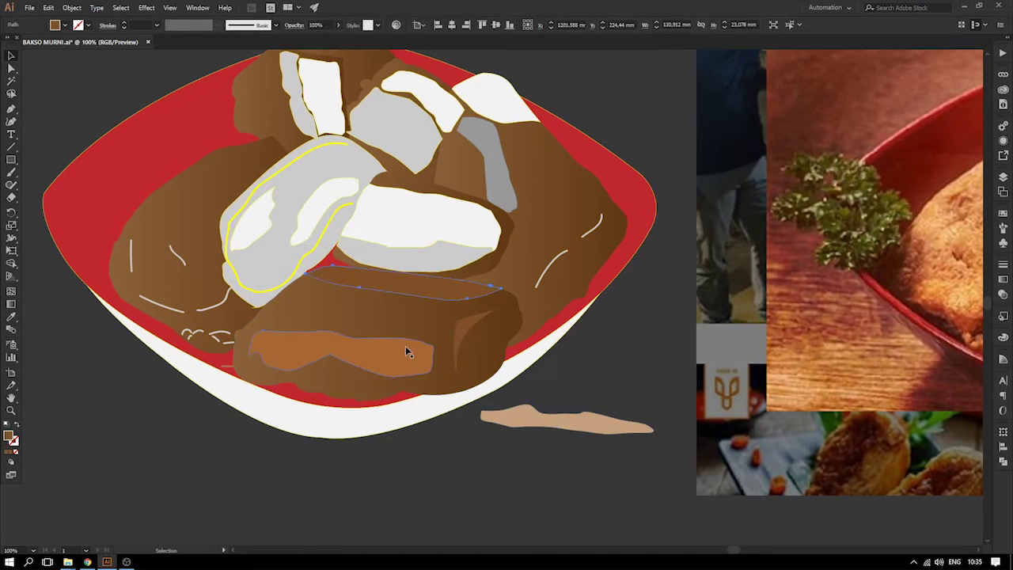
key("v")
left_click(615, 355)
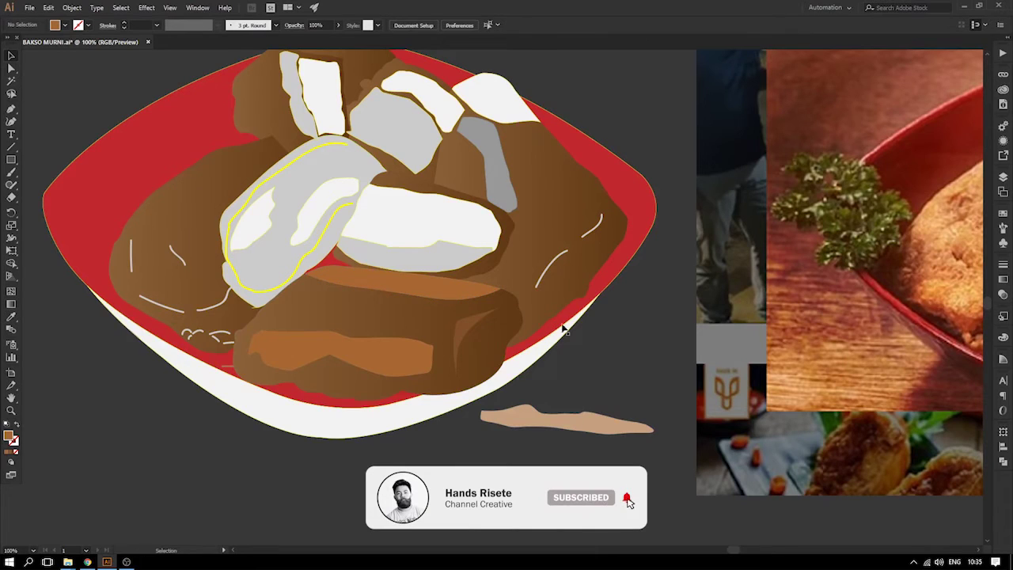
- Reshape the front tofu's orange-brown upper strip into a broad top face by extending its left corner outward and its lower edge downward
left_click(404, 289)
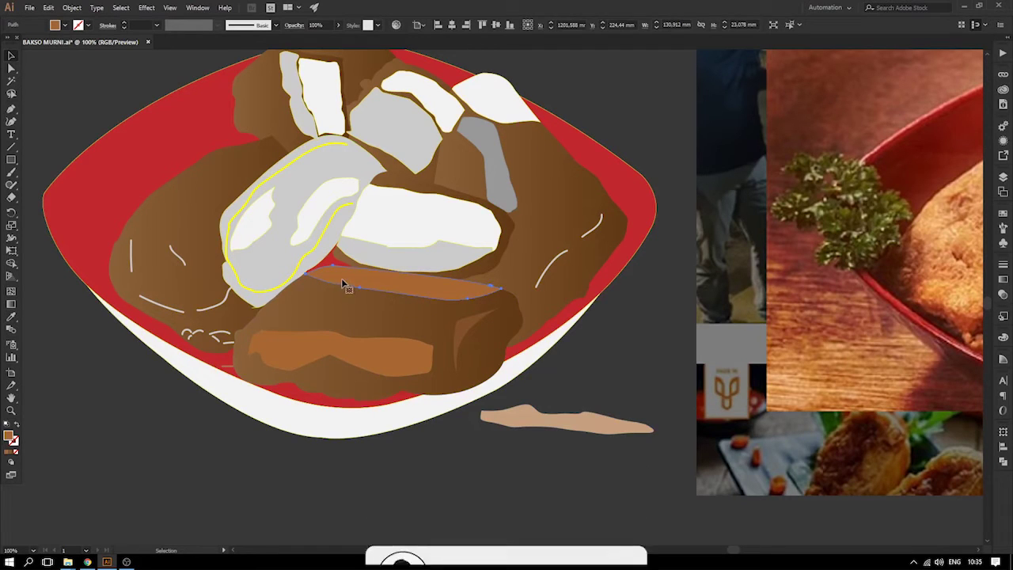
left_click(11, 71)
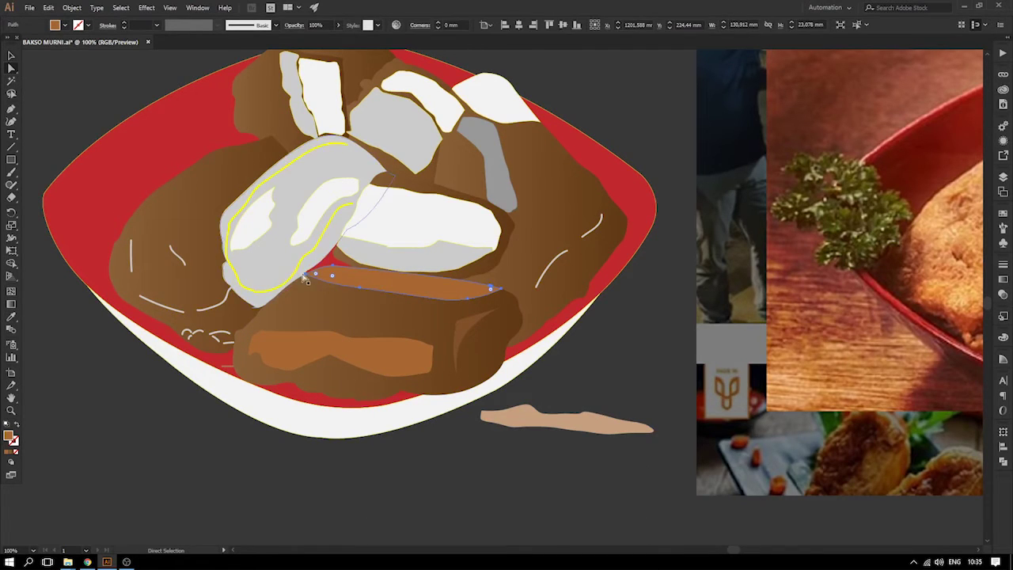
left_click(308, 274)
left_click_drag(307, 274, 269, 299)
left_click_drag(362, 301, 493, 312)
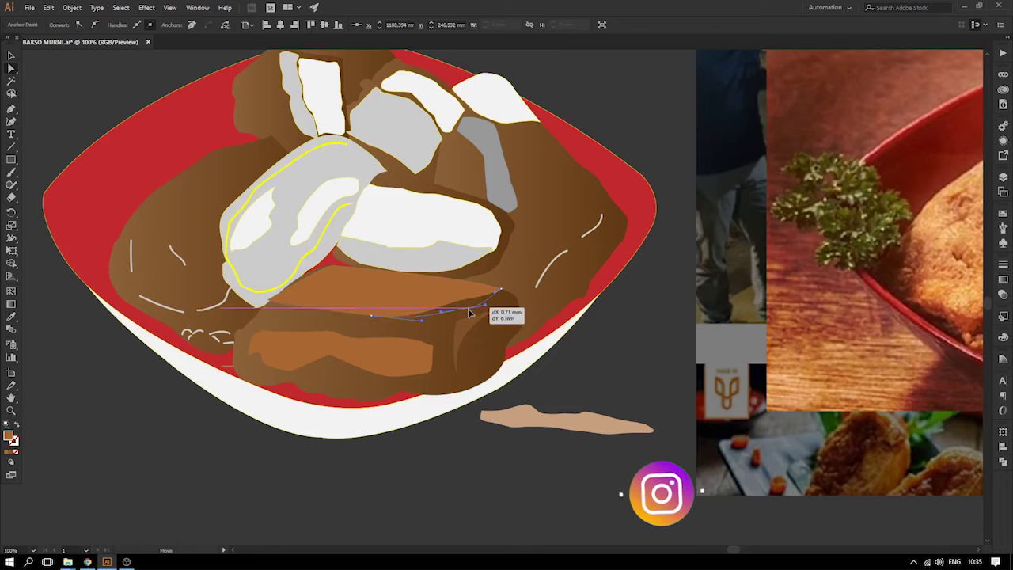
left_click_drag(422, 320, 457, 326)
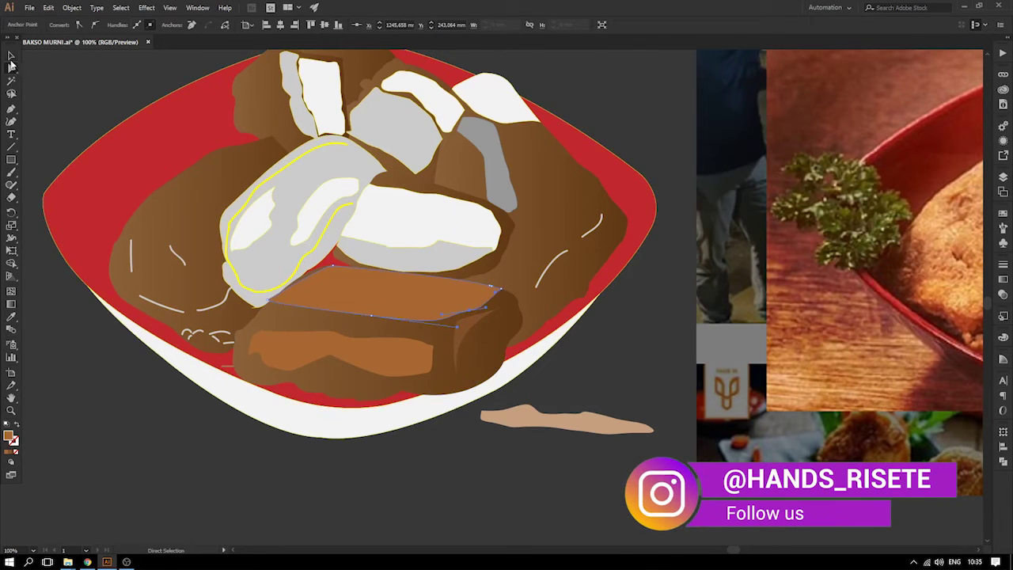
left_click_drag(271, 298, 246, 327)
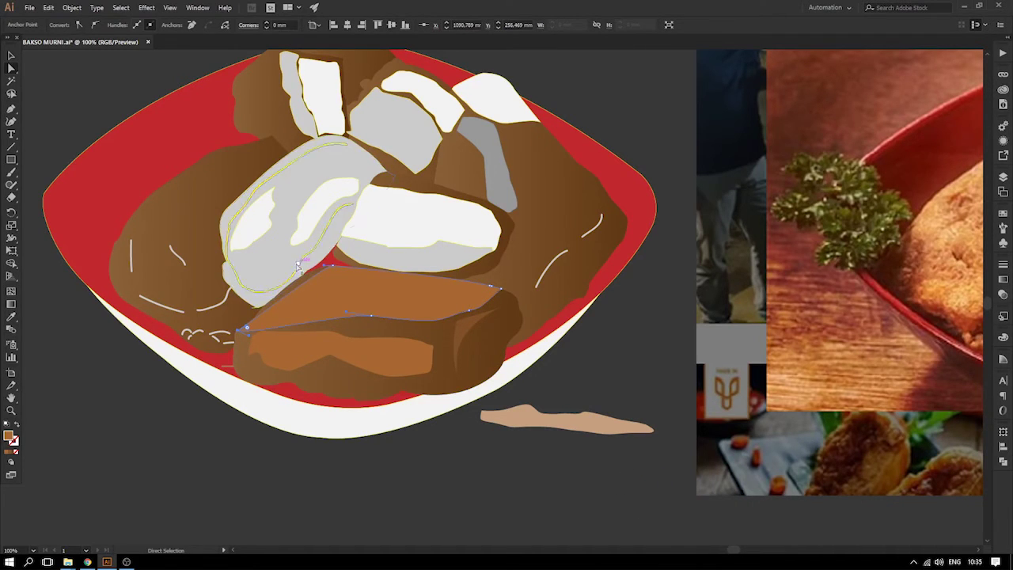
left_click_drag(327, 267, 306, 261)
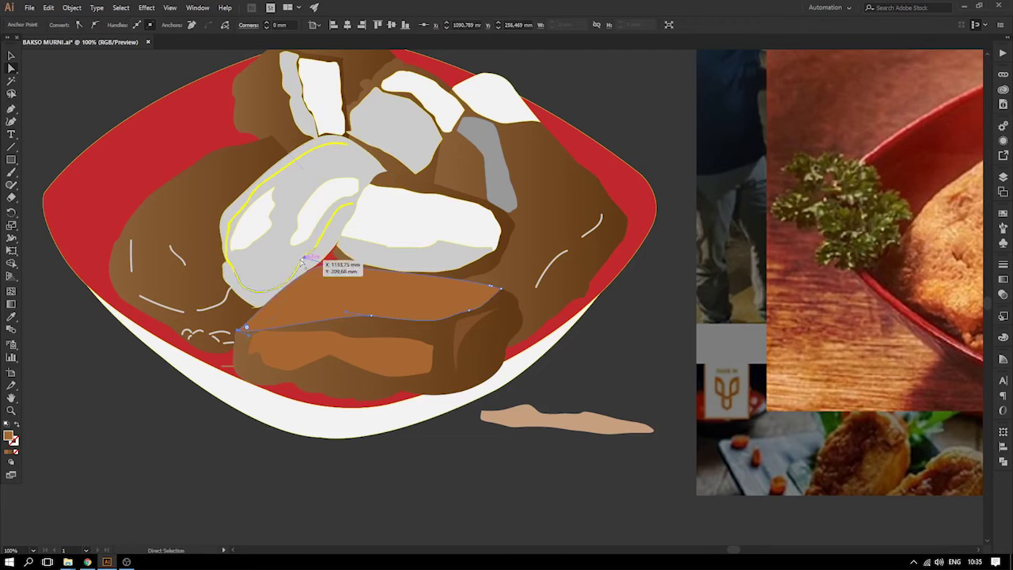
left_click(11, 56)
- Try filling the curved shading shape at the front tofu's right corner with the orange-brown of the top face, and undo it
left_click(348, 299)
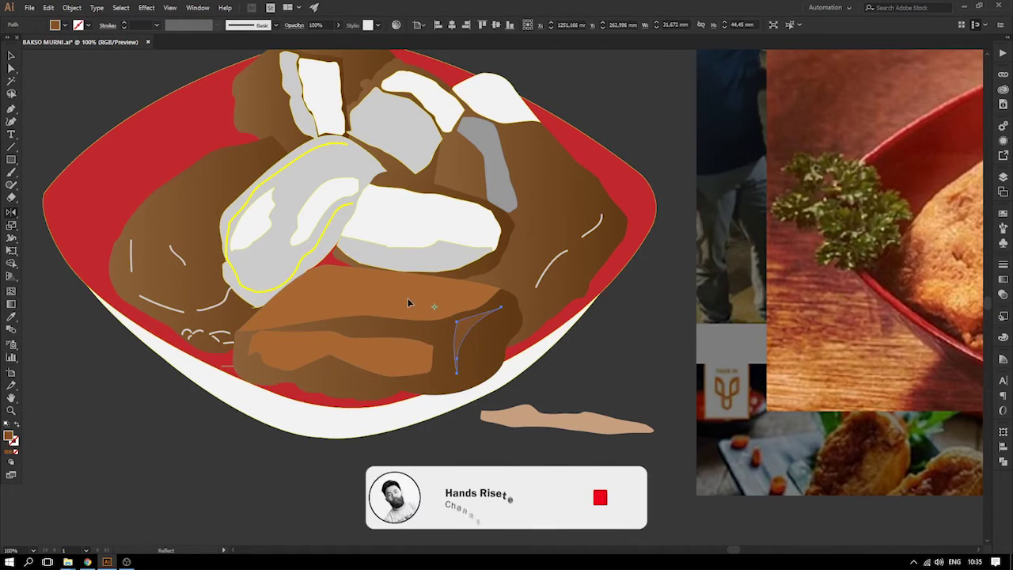
key("i")
key("v")
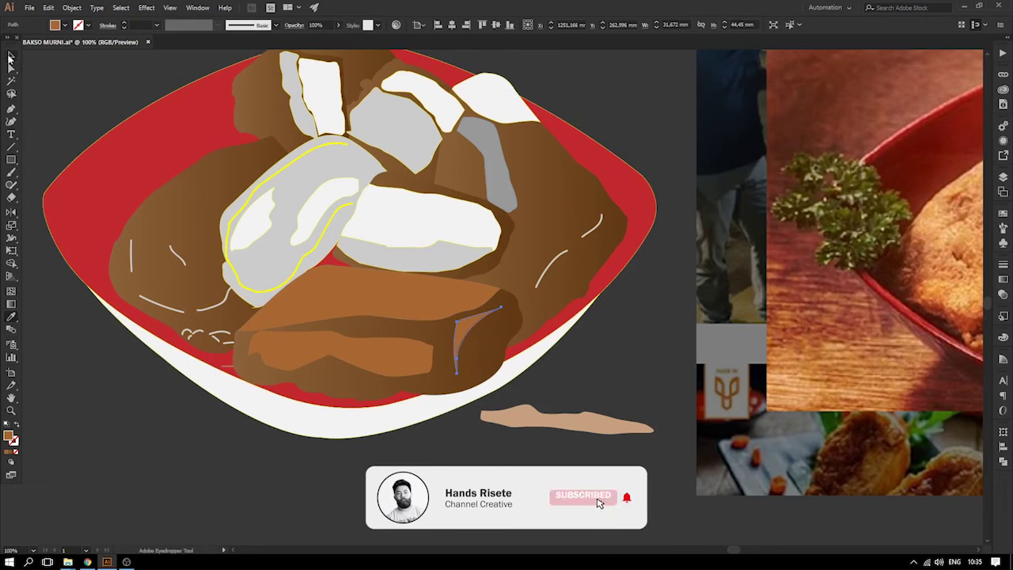
left_click(61, 85)
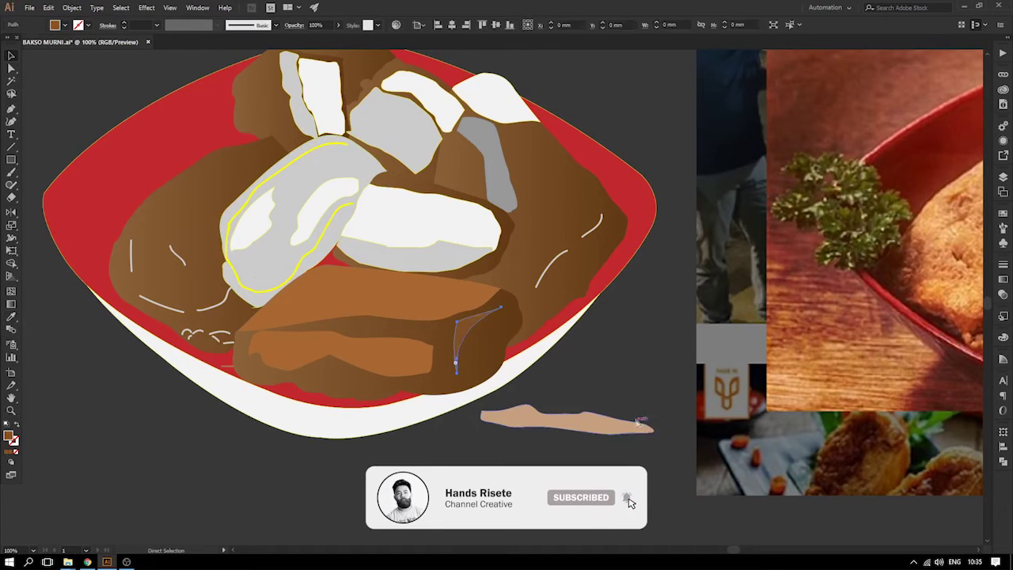
- Select the orange-brown patch on the front tofu's front face for anchor-point editing
left_click(367, 361)
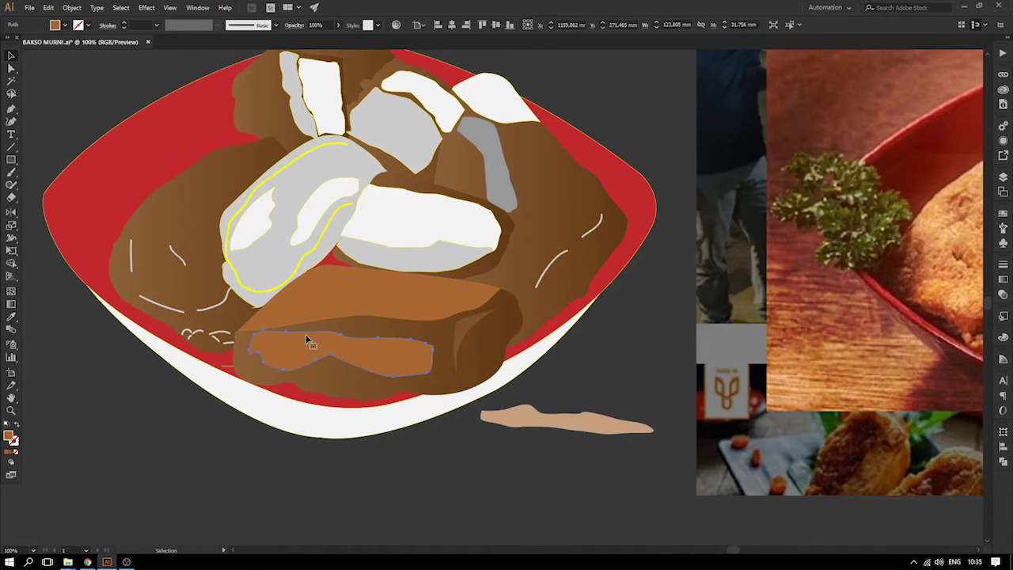
left_click_drag(452, 420, 601, 448)
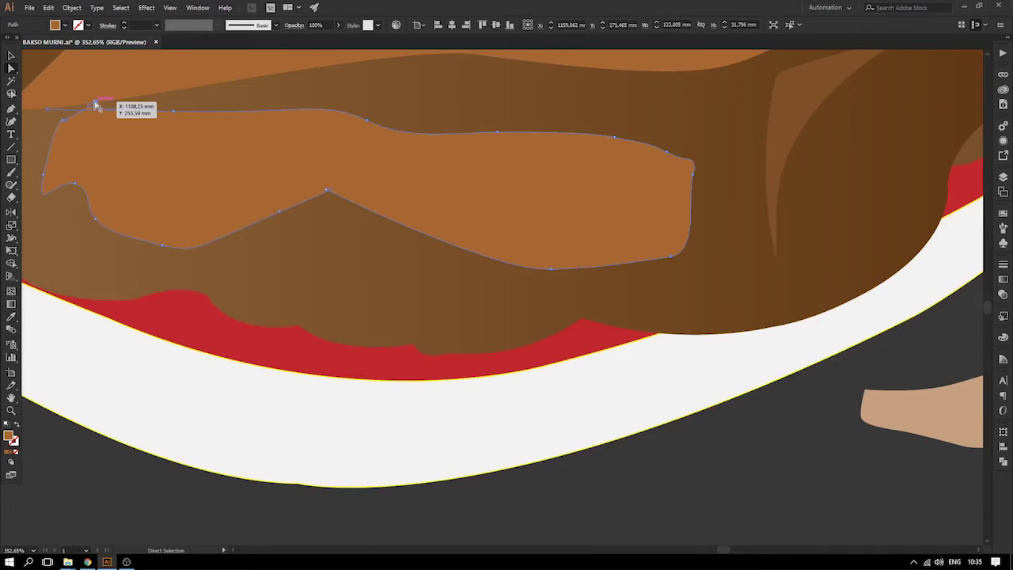
- Delete the extra anchor point at the upper left of the front highlight shape and pull its left end inward
left_click(95, 103)
key("minus")
left_click(95, 103)
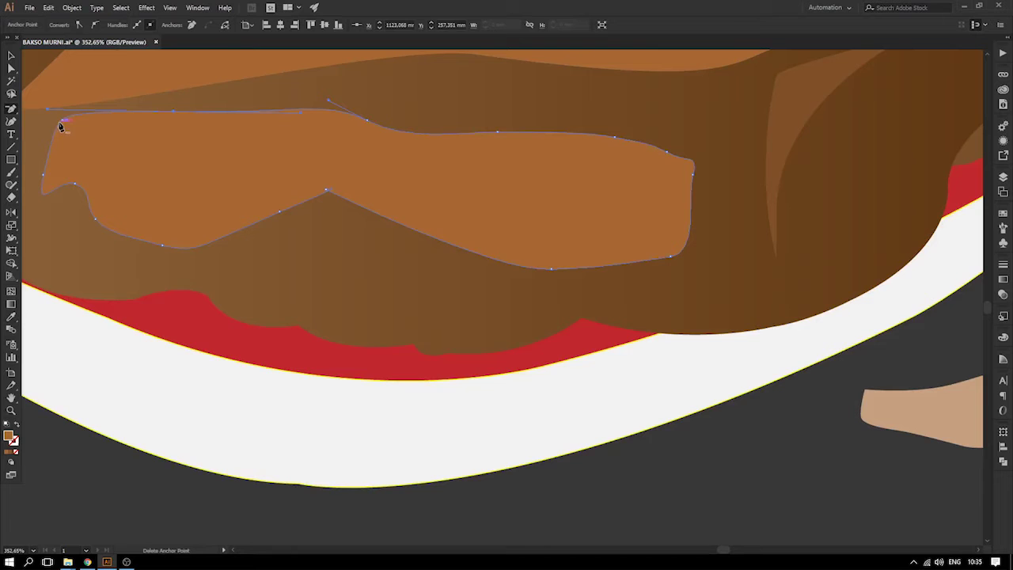
key("a")
left_click_drag(64, 122, 93, 138)
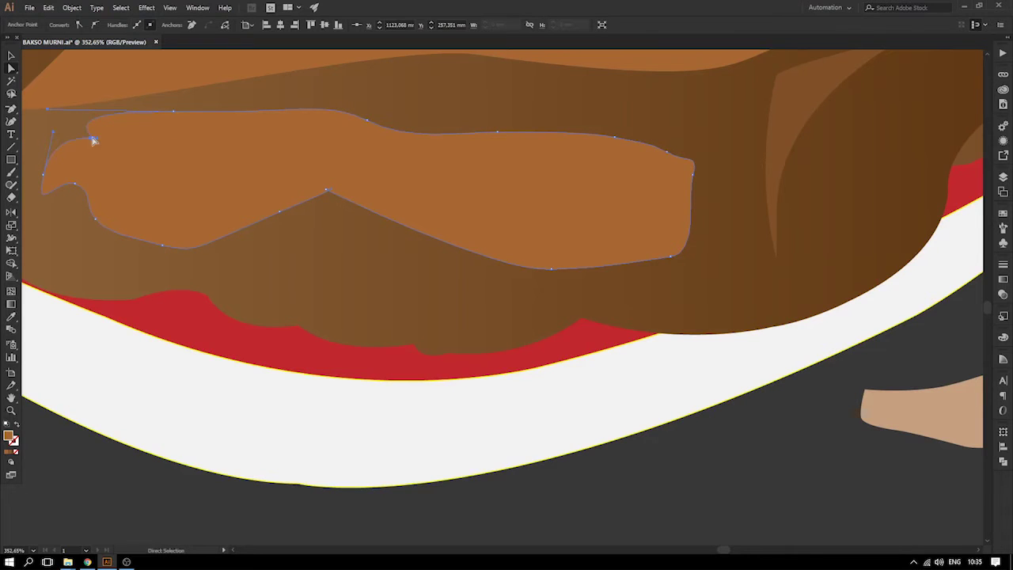
left_click_drag(46, 110, 122, 120)
- Refine the front highlight's wavy upper contour and its right end by repositioning anchor points
key("ctrl+minus")
key("ctrl+minus")
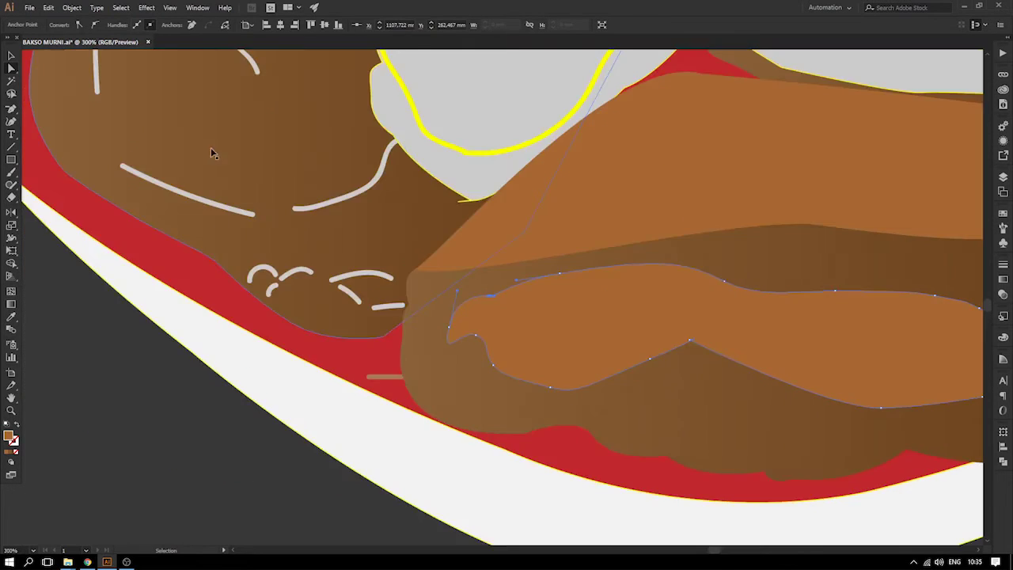
key("ctrl+minus")
left_click_drag(598, 260, 381, 274)
left_click_drag(300, 257, 301, 272)
key("ctrl+z")
left_click_drag(486, 268, 511, 300)
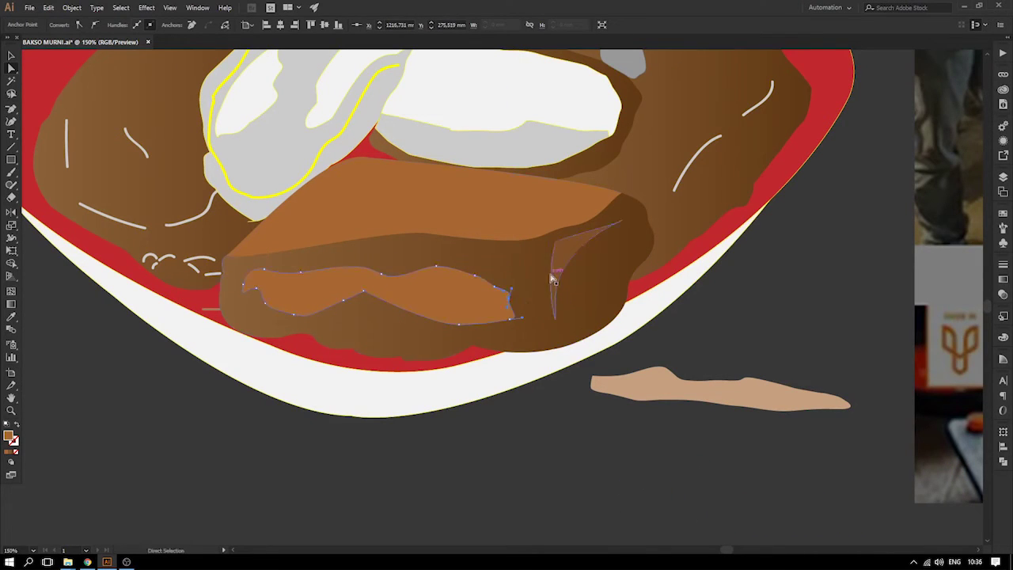
- Slim the front highlight by raising the anchor points along its lower edge, and deselect it
left_click(365, 294)
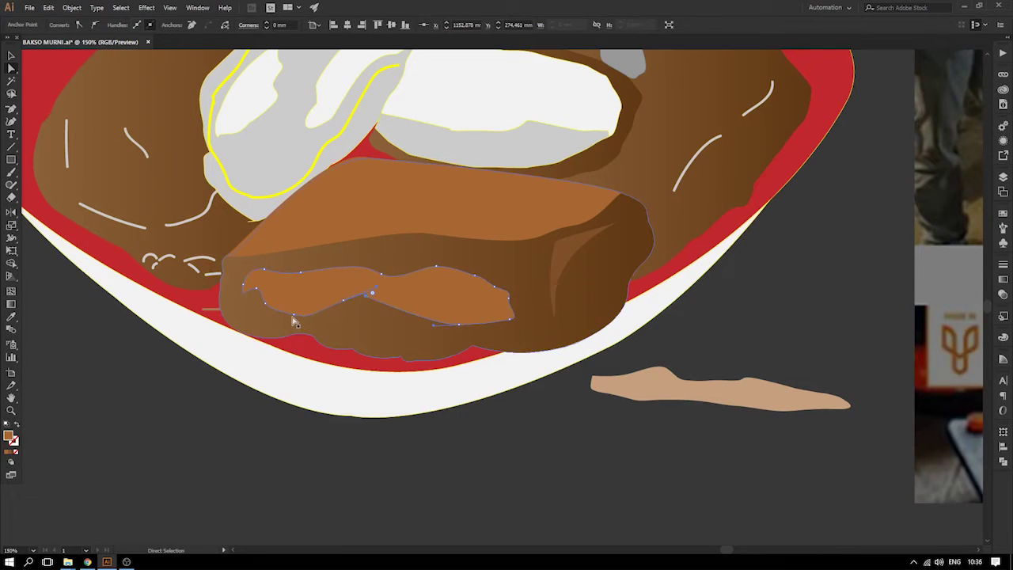
left_click(298, 319)
left_click_drag(299, 317, 297, 308)
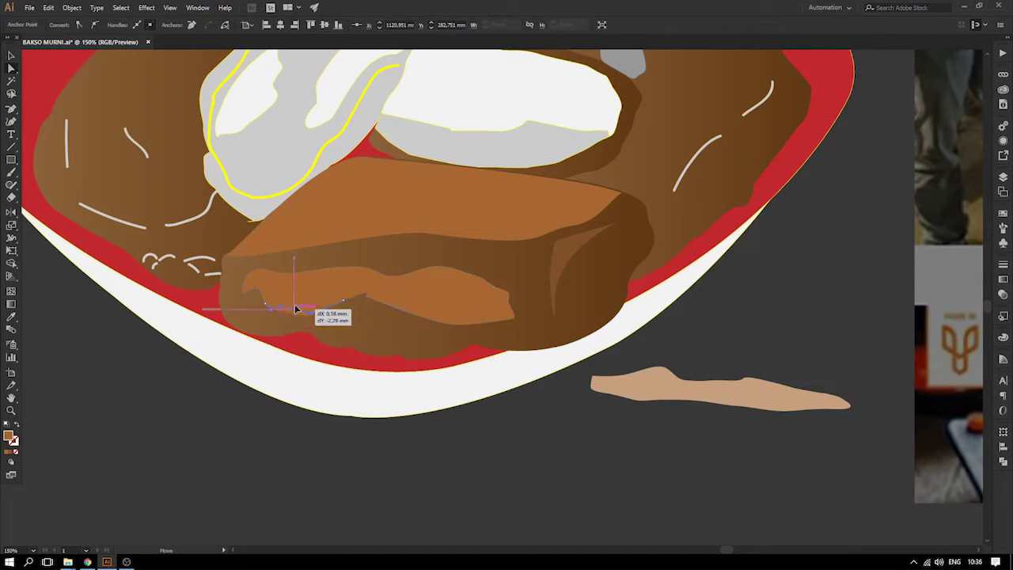
left_click_drag(456, 324, 456, 317)
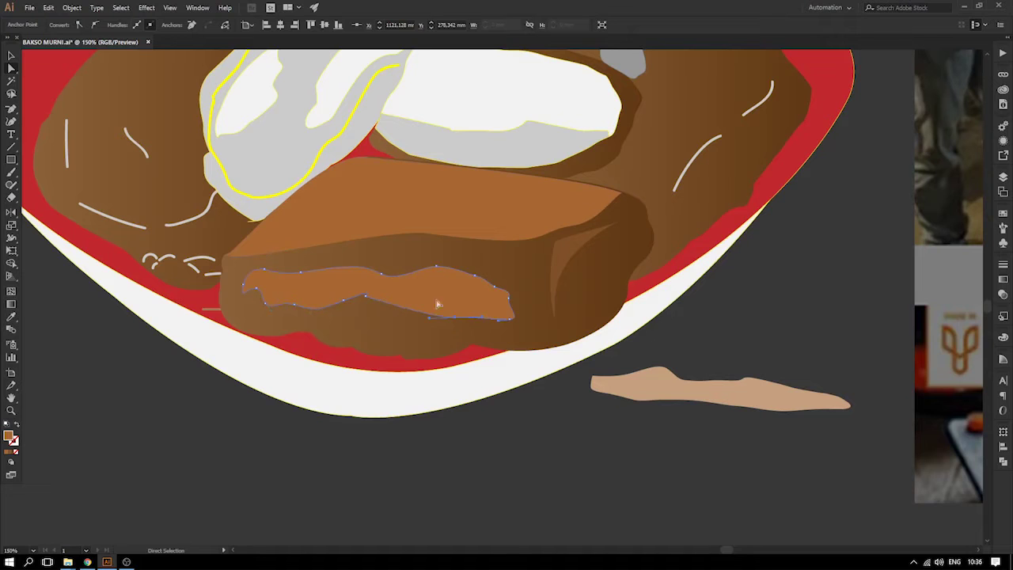
left_click(10, 55)
left_click(176, 369)
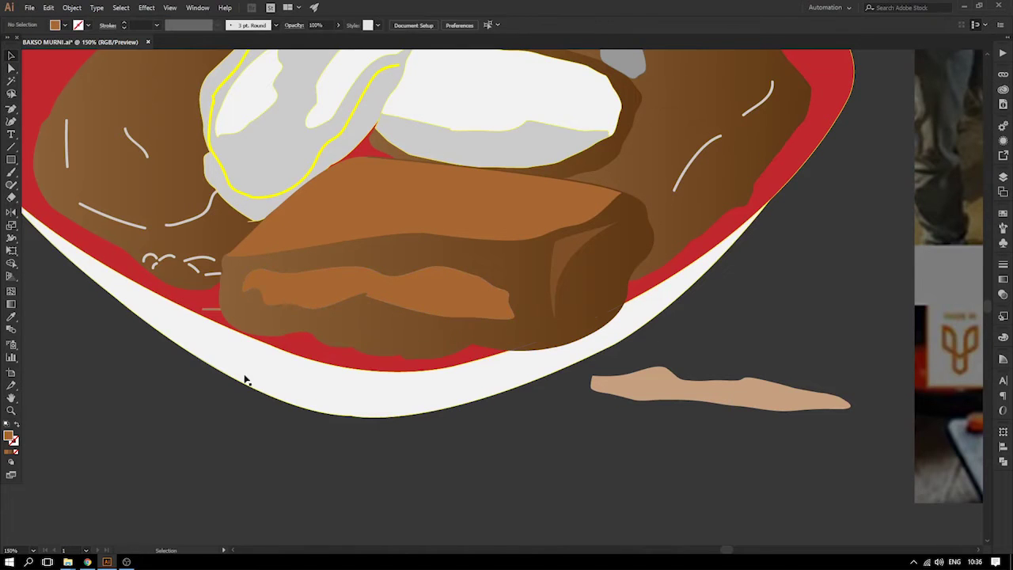
- Rotate the front highlight slightly counterclockwise with Free Transform and move it down a little on the front face
scroll(344, 350, "up", 1)
left_click(286, 321)
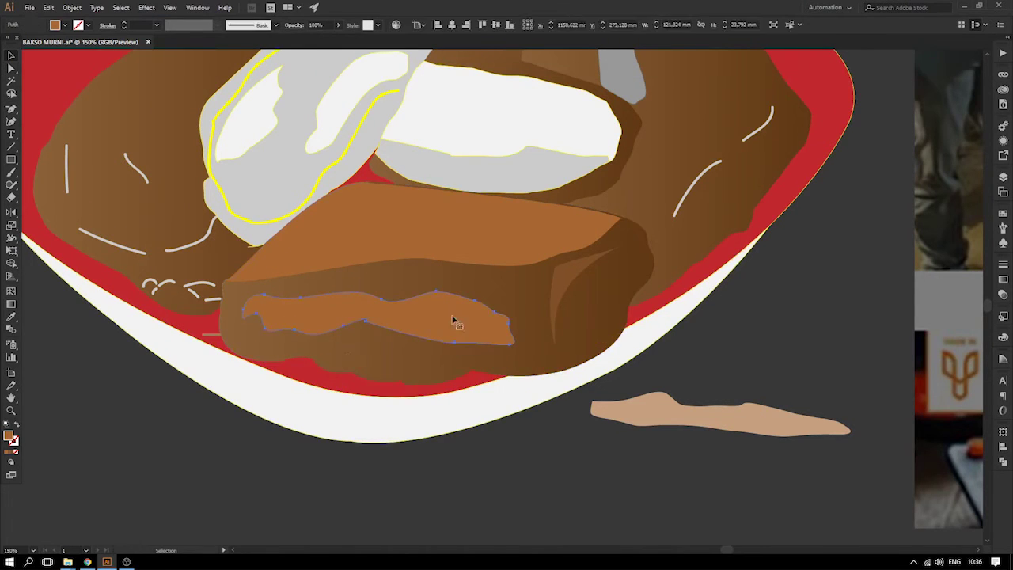
key("e")
left_click_drag(555, 279, 559, 264)
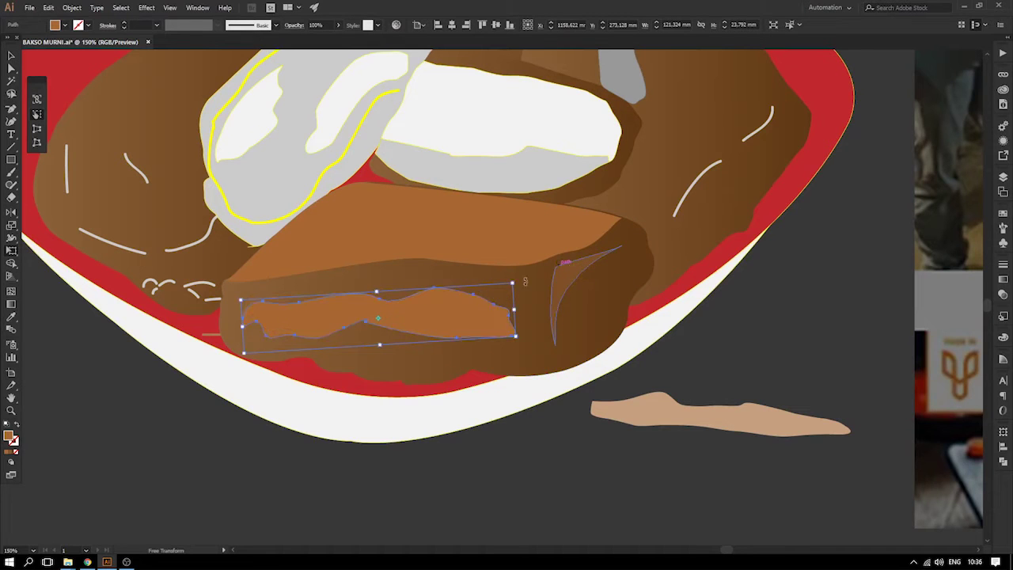
left_click_drag(445, 307, 448, 317)
key("v")
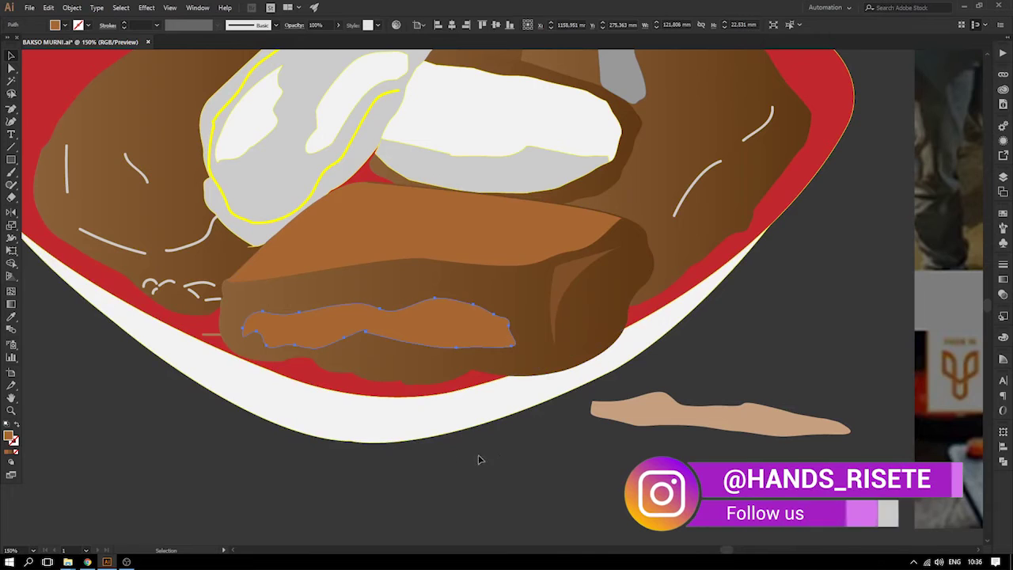
left_click(536, 475)
- Reshape the orange-brown top face of the front piece into a narrow highlight strip along its front edge
key("ctrl+minus")
key("ctrl+minus")
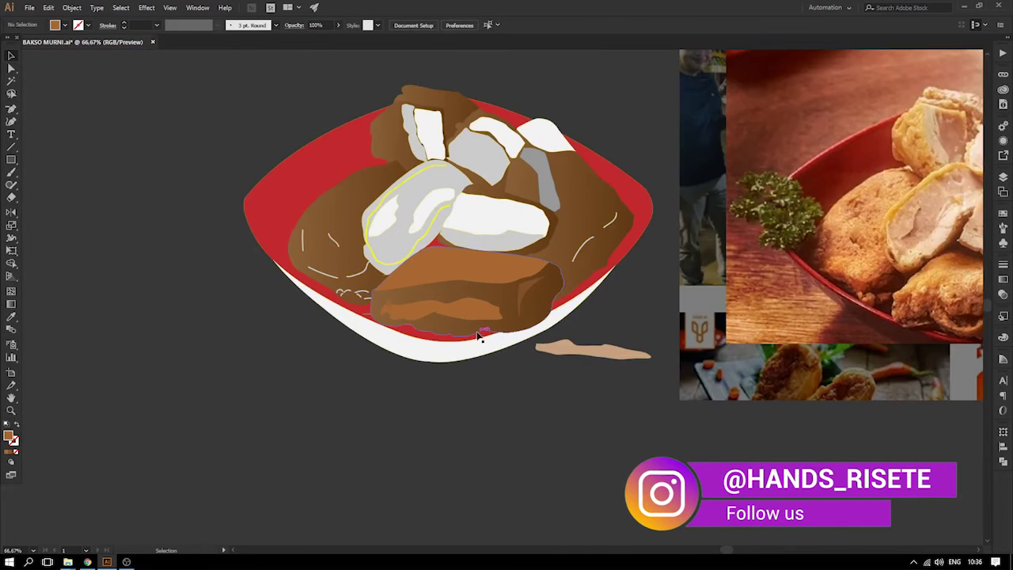
key("ctrl+plus")
key("a")
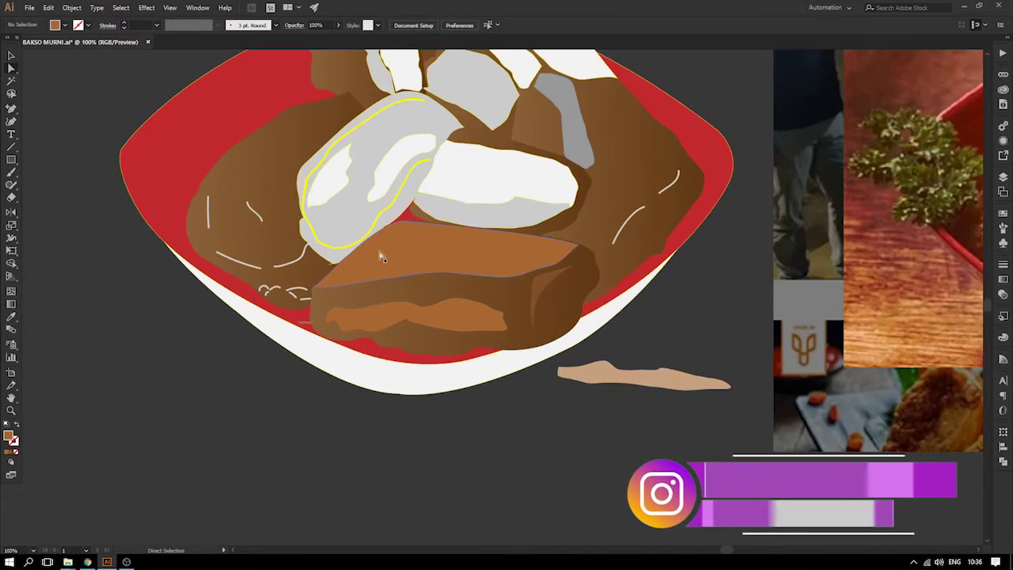
left_click(388, 232)
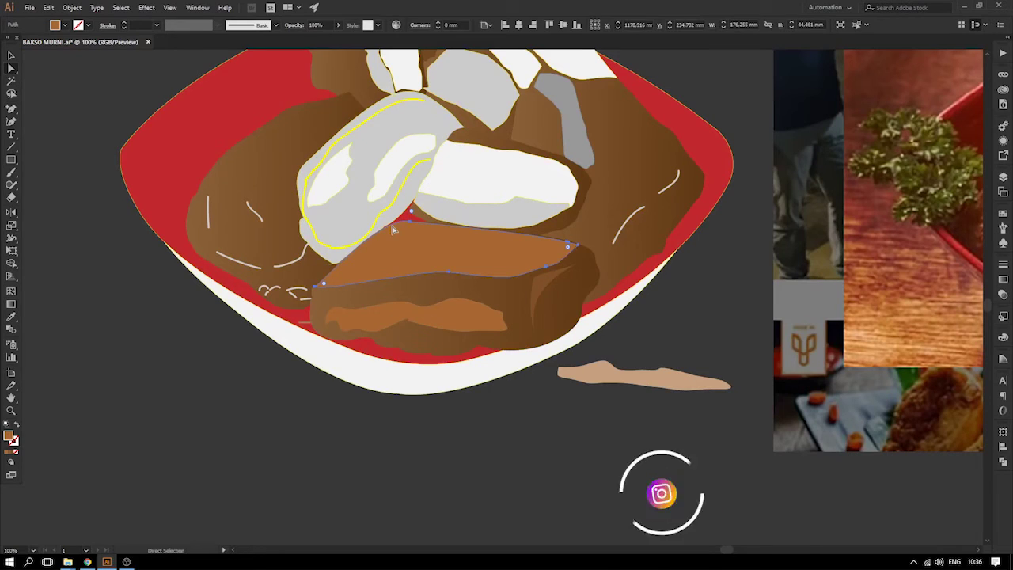
left_click_drag(409, 228, 373, 254)
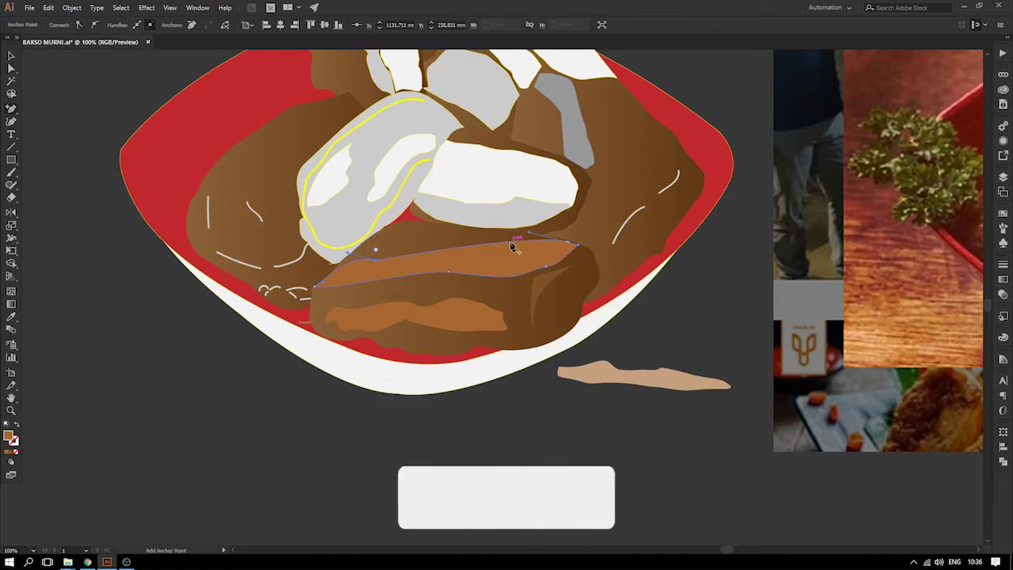
left_click_drag(513, 242, 517, 267)
left_click_drag(389, 260, 343, 275)
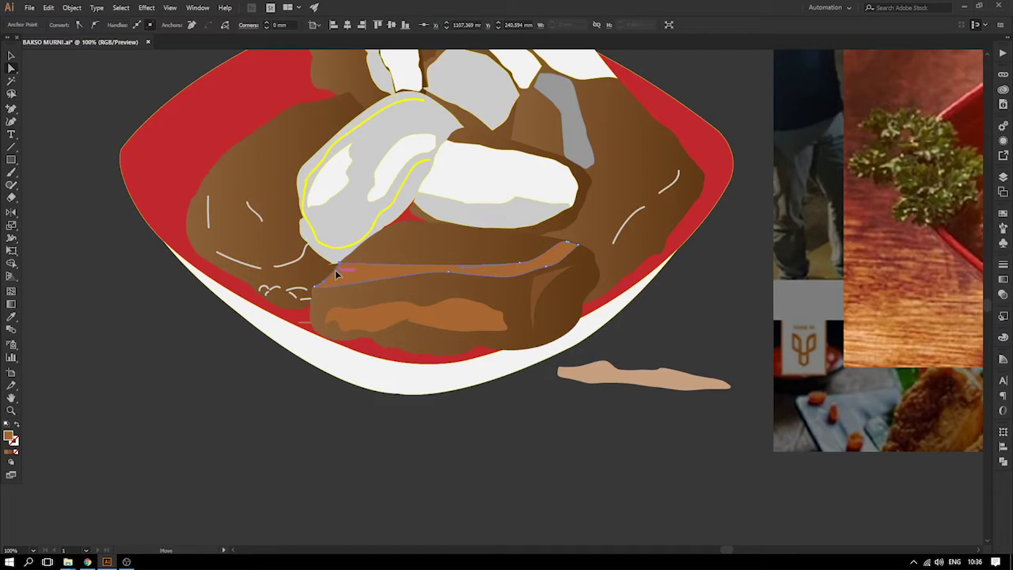
left_click(11, 55)
left_click(33, 74)
- Try the darker brown of the curved side highlight as the front highlight's fill using the Eyedropper
key("space")
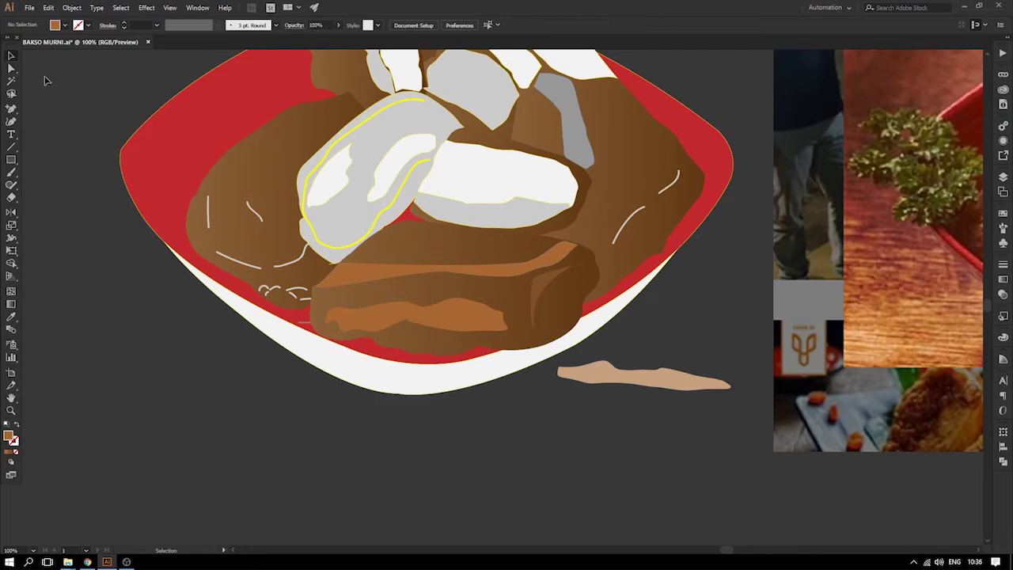
left_click_drag(350, 210, 282, 235)
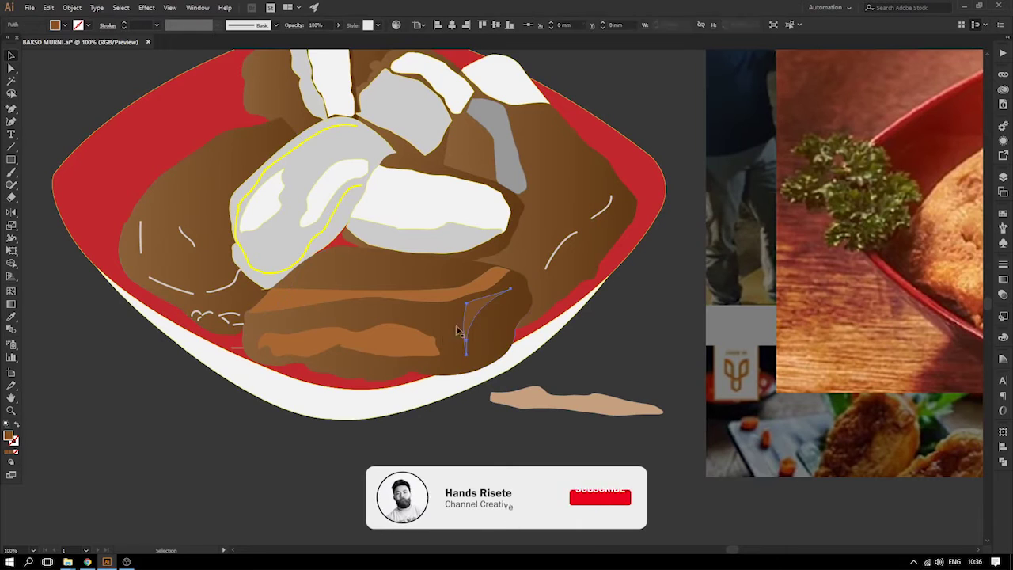
left_click(391, 339)
key("i")
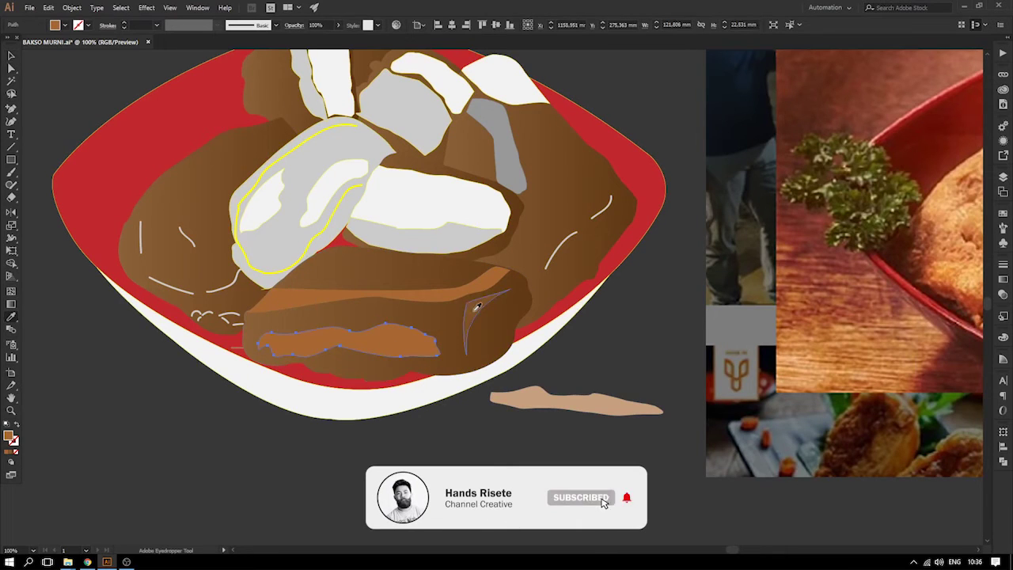
left_click(444, 297)
left_click(11, 57)
left_click(59, 85)
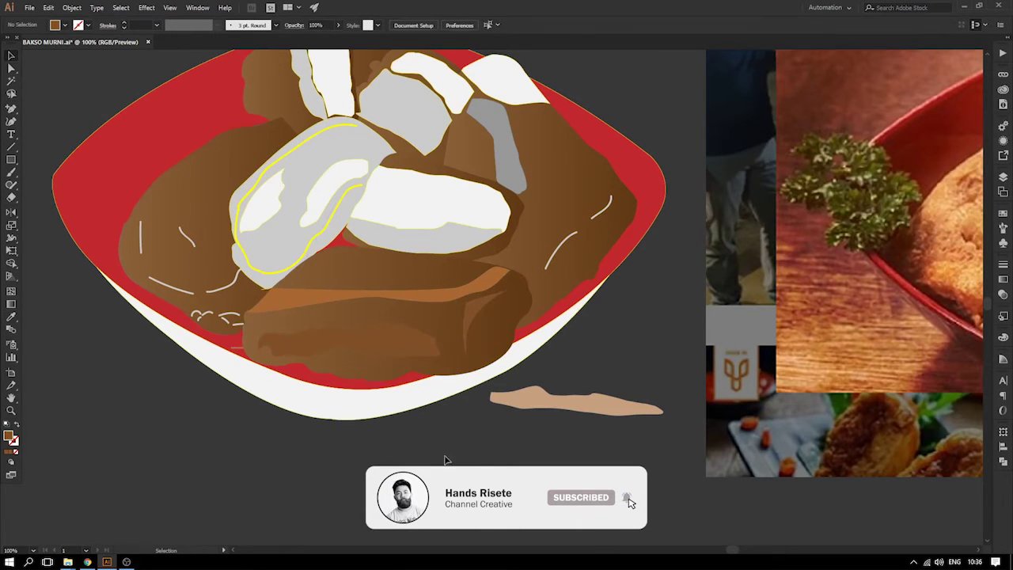
left_click(403, 350)
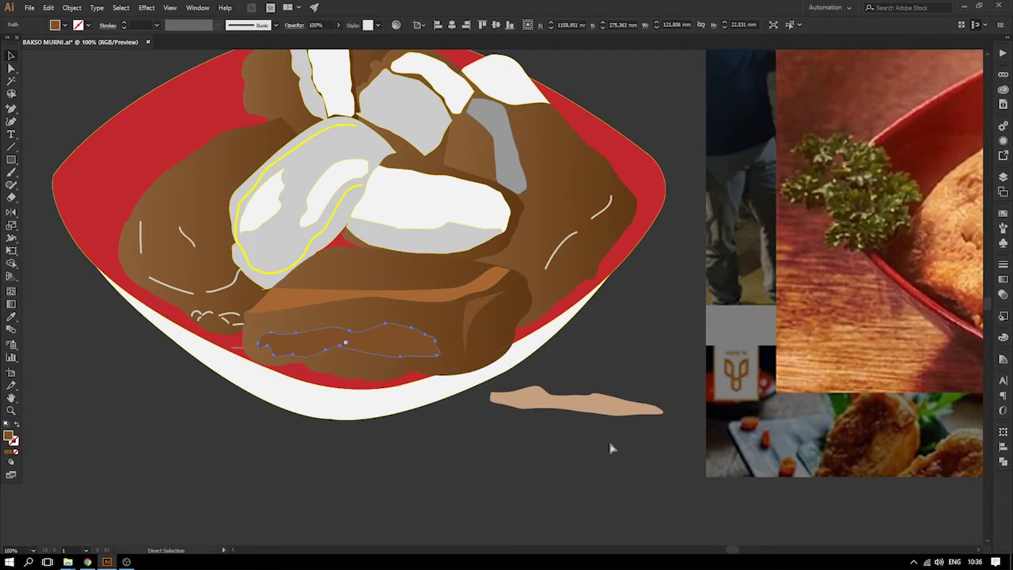
- Save the illustration and deselect the front highlight
key("ctrl+s")
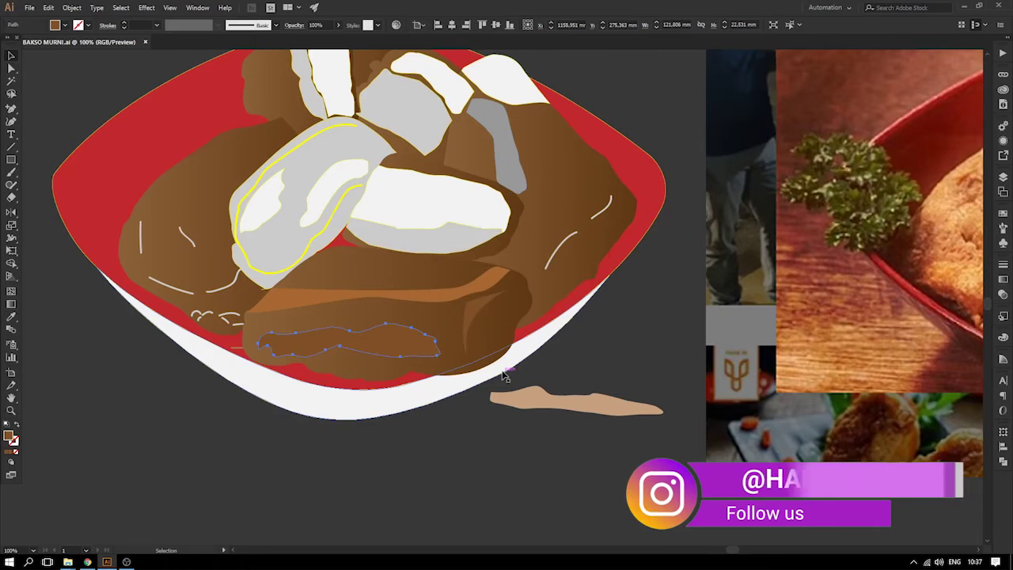
key("v")
left_click(450, 421)
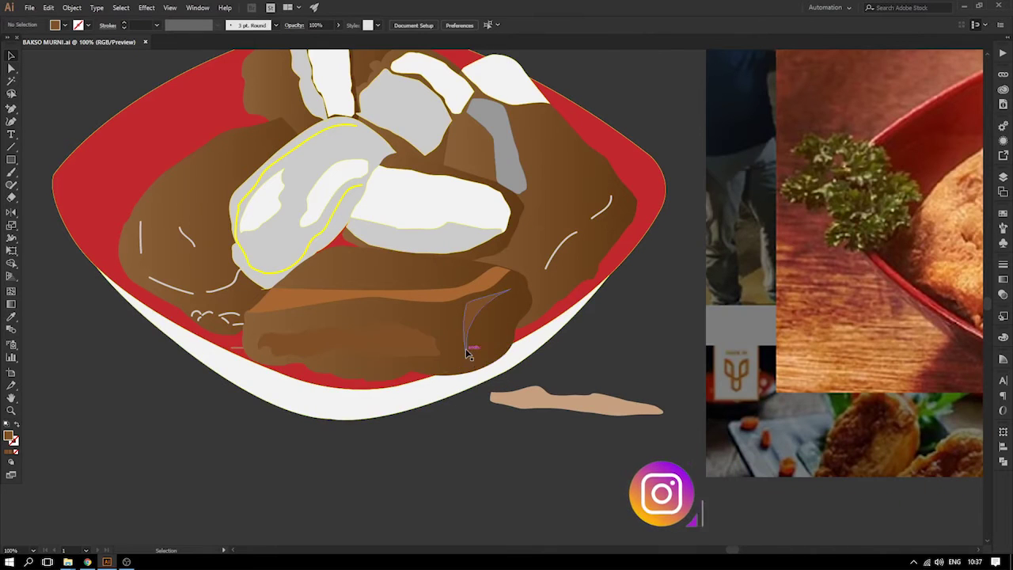
- Recolour the front highlight with the orange-brown sampled from the narrow strip above it
left_click(371, 342)
key("i")
left_click(364, 305)
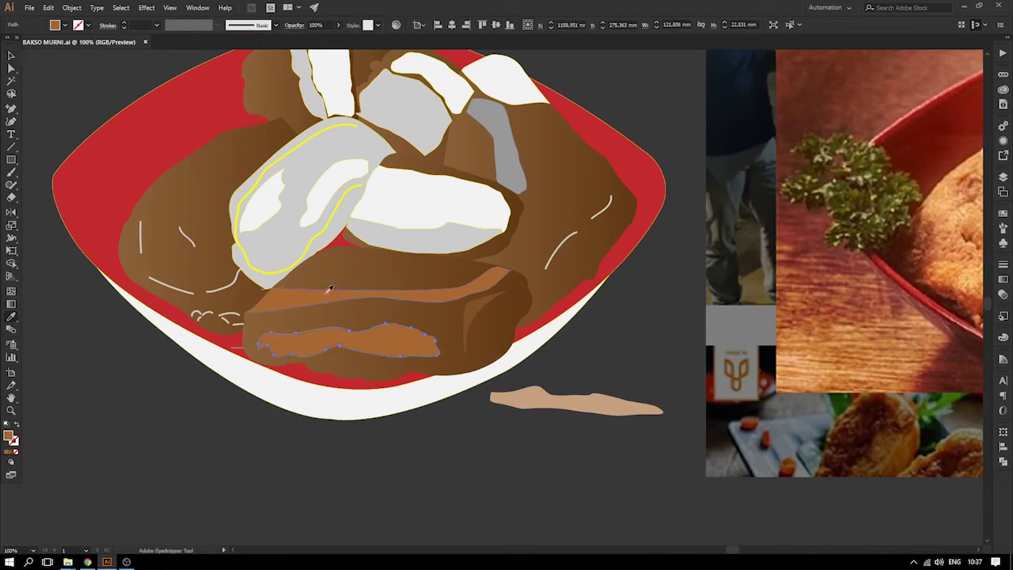
left_click(35, 68)
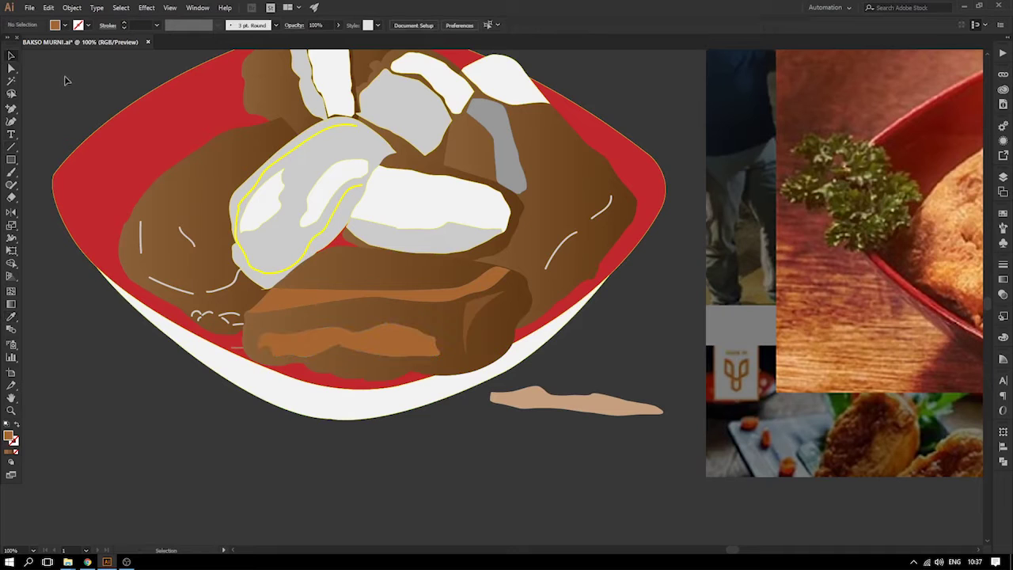
- Delete the two light curved detail lines on the brown piece at the bowl's right side
left_click_drag(287, 323, 366, 333)
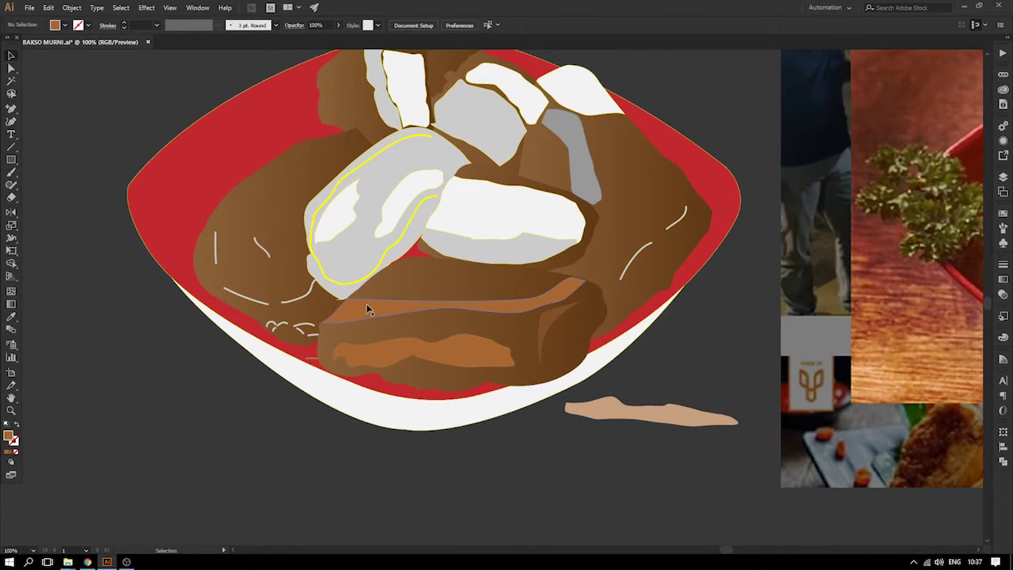
left_click_drag(340, 272, 329, 295)
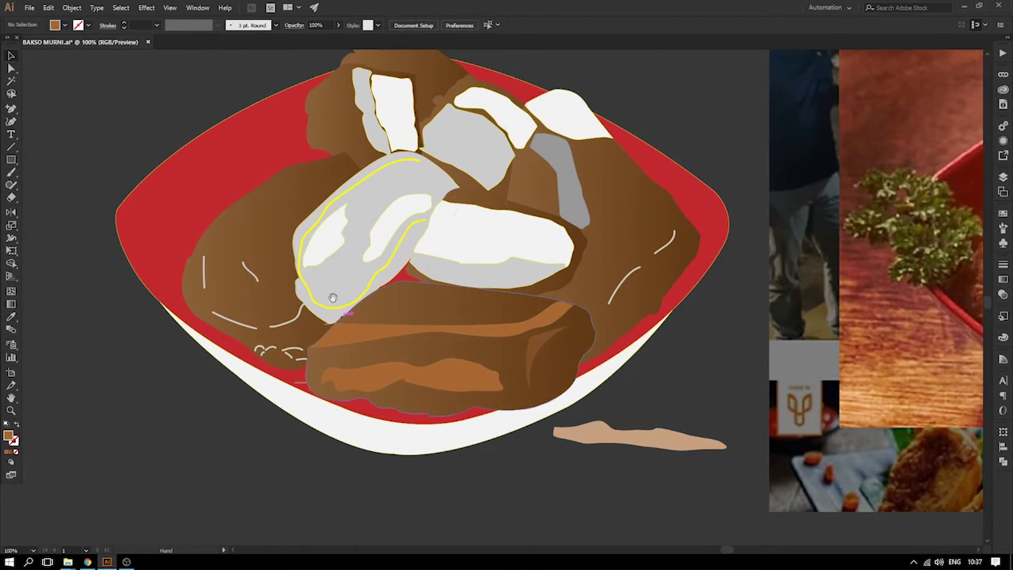
left_click(635, 274)
key("Delete")
left_click(654, 255)
key("Delete")
- Recolour the large grey cut face of the centre-left piece with a peach tone sampled from the reference photo
key("ctrl+minus")
left_click_drag(635, 260, 471, 276)
left_click(236, 227)
key("i")
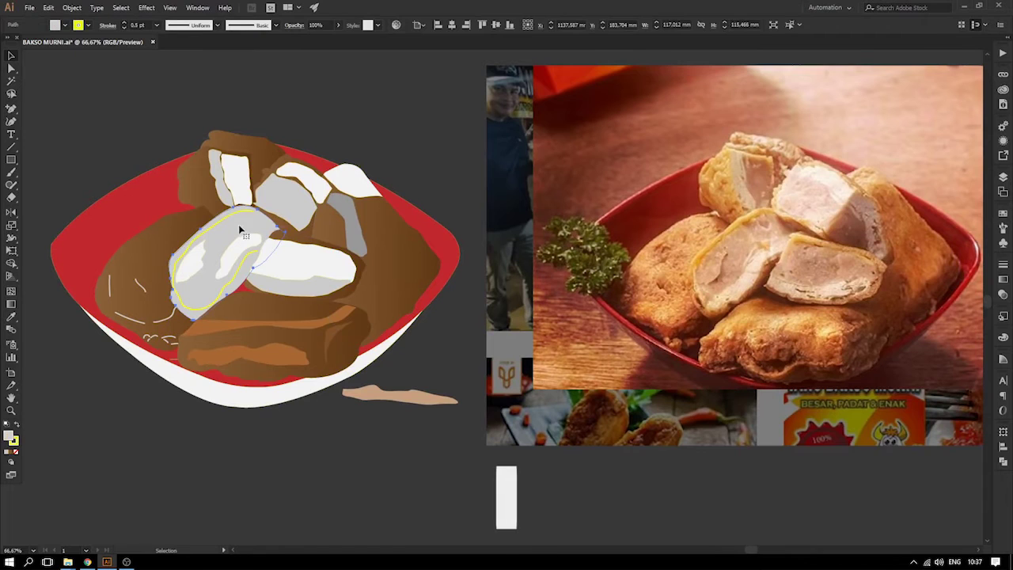
left_click(754, 264)
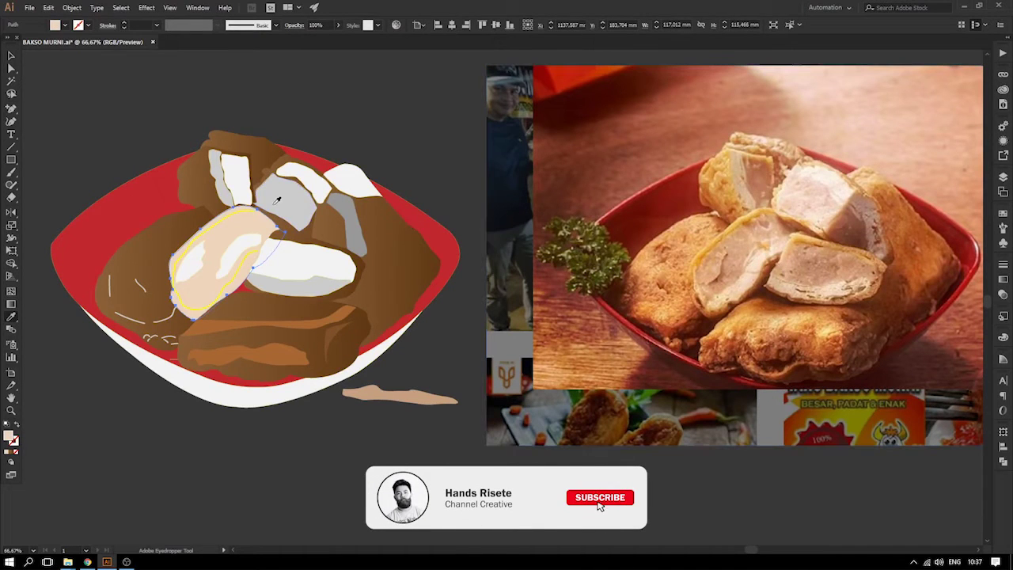
left_click(11, 56)
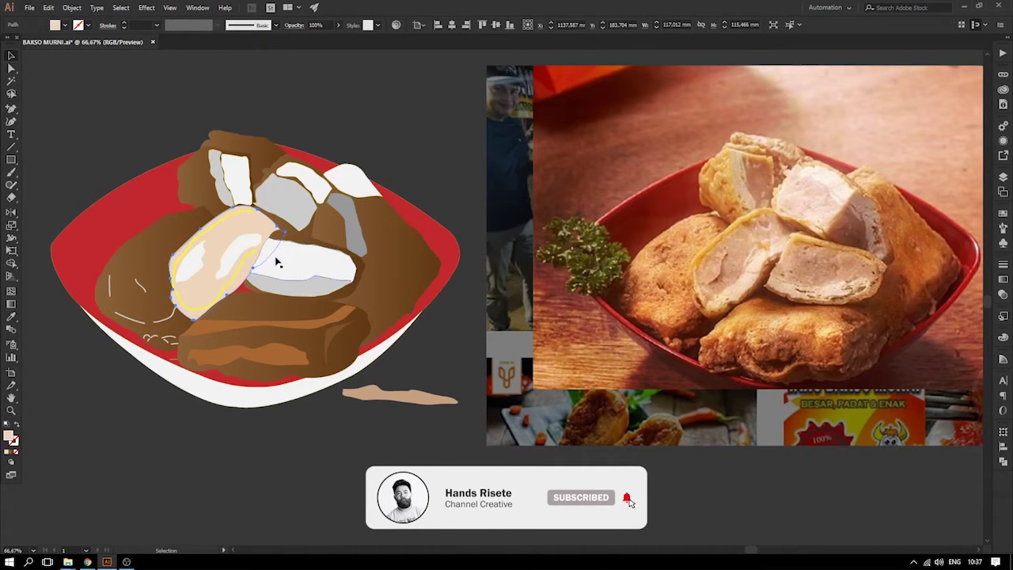
- Recolour the two white highlights on the centre-left cut face with a lighter peach sampled from the reference photo
left_click(234, 255)
key("i")
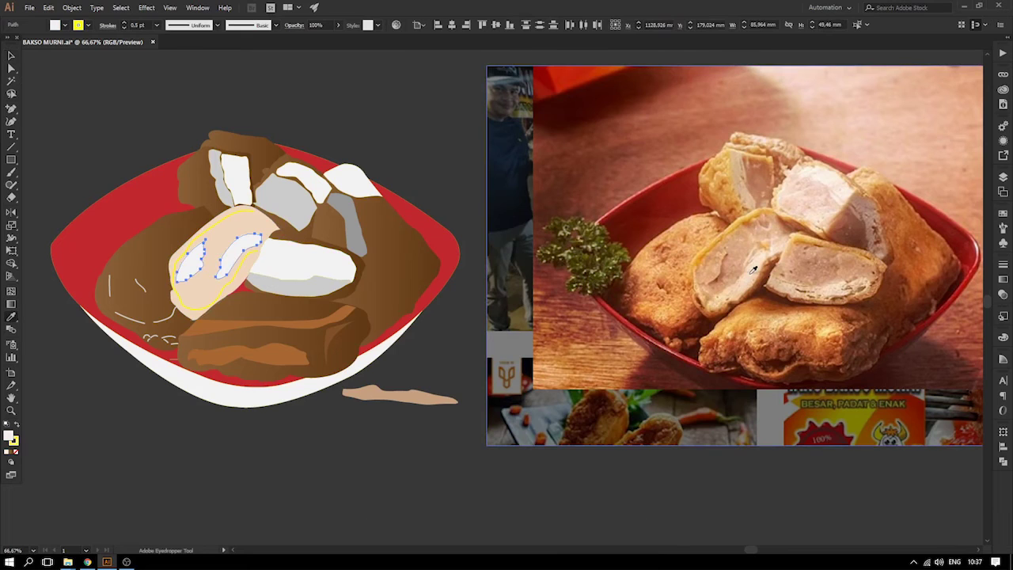
left_click(752, 271)
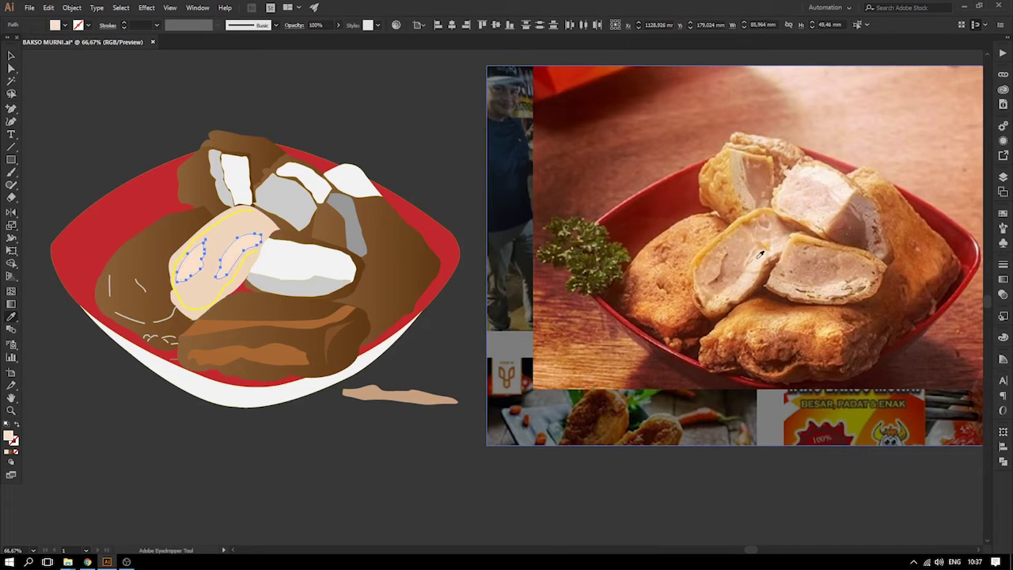
left_click(118, 95)
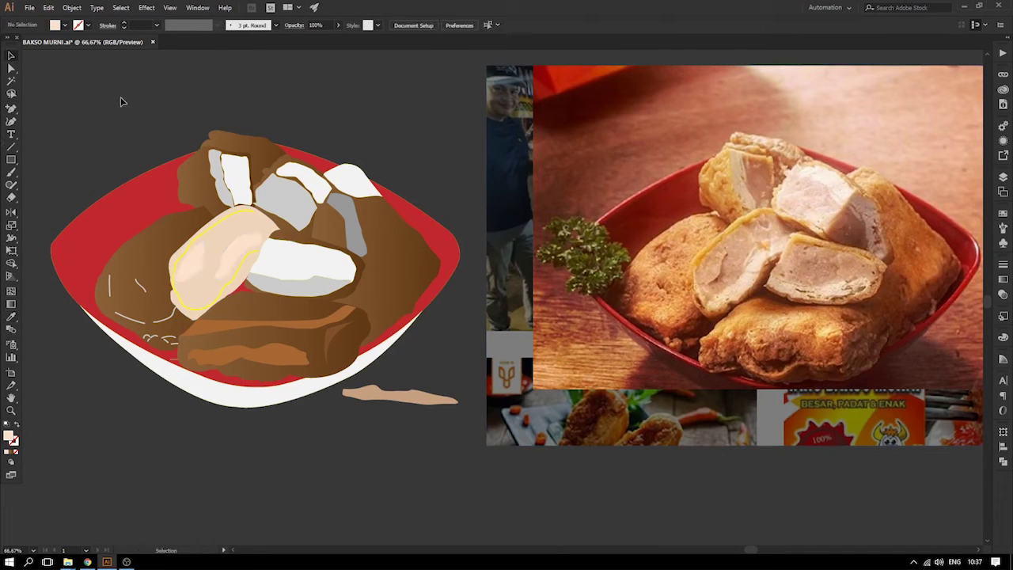
- Recolour the white upper face of the neighbouring cut piece with the light peach of the centre-left highlights
left_click(273, 253)
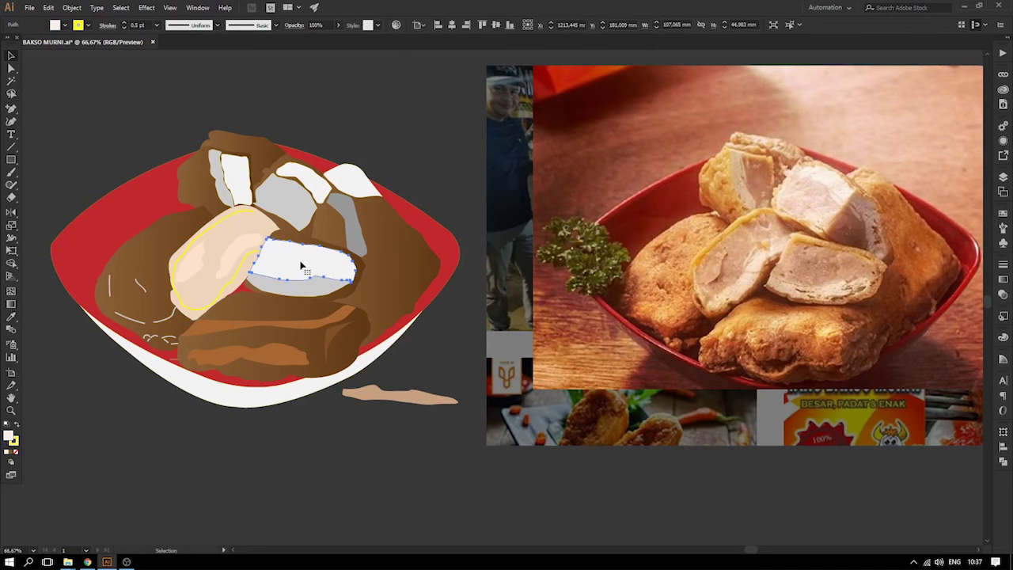
left_click(237, 250)
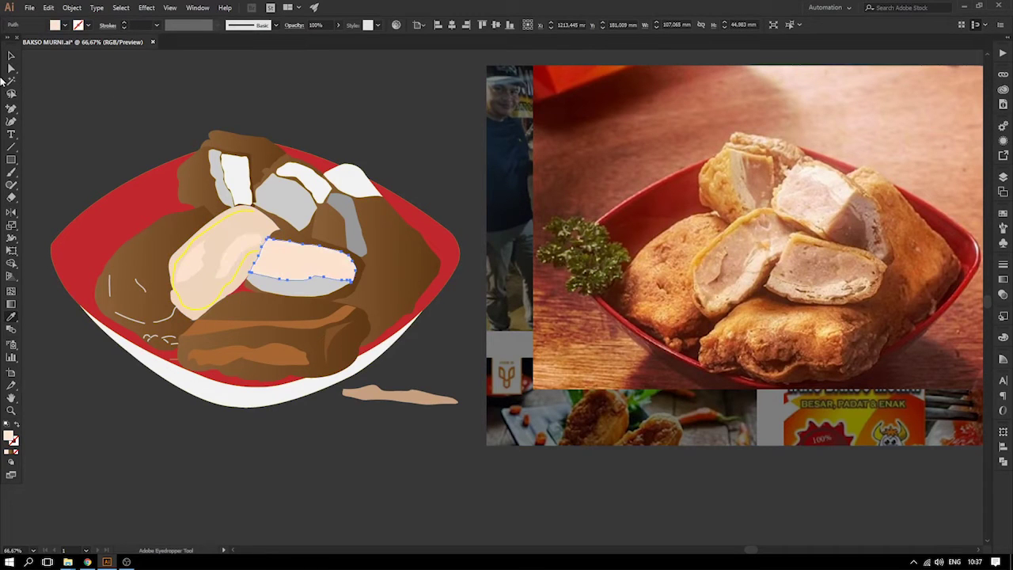
- Recolour the grey lower face of the neighbouring cut piece with the peach tone of the centre-left cut face
left_click(311, 287)
key("i")
left_click(256, 228)
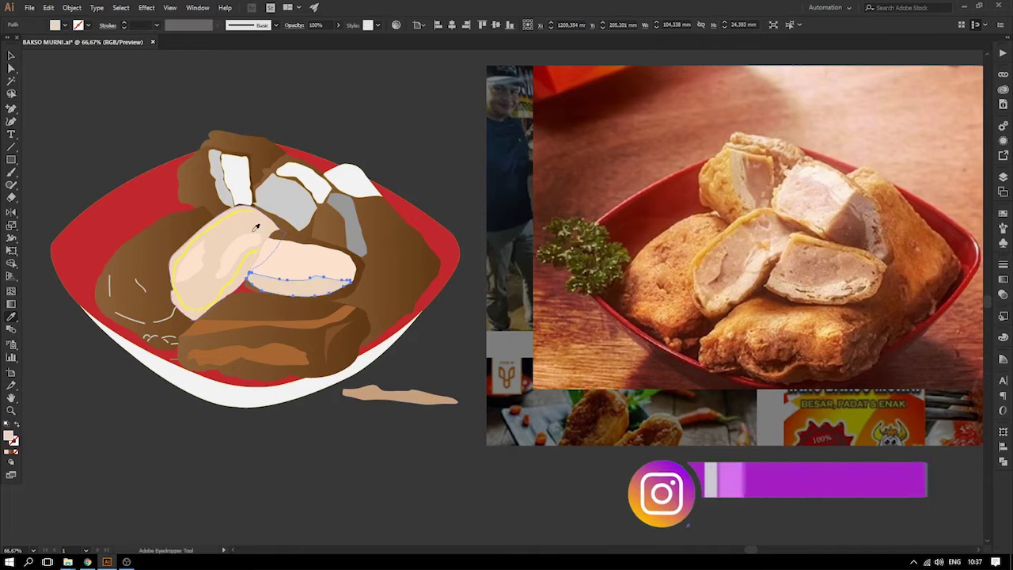
left_click(11, 56)
left_click(68, 79)
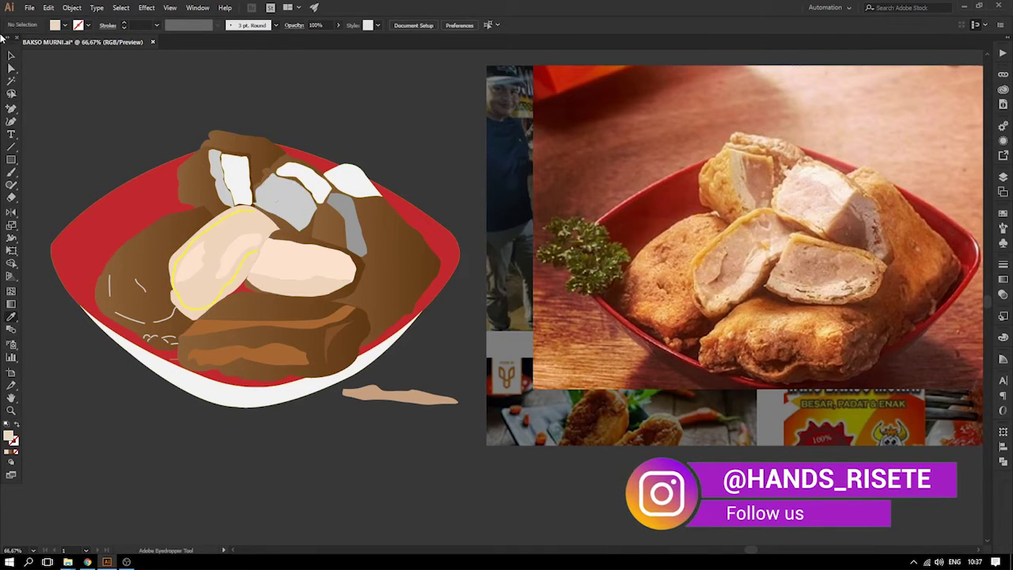
left_click_drag(199, 226, 261, 210)
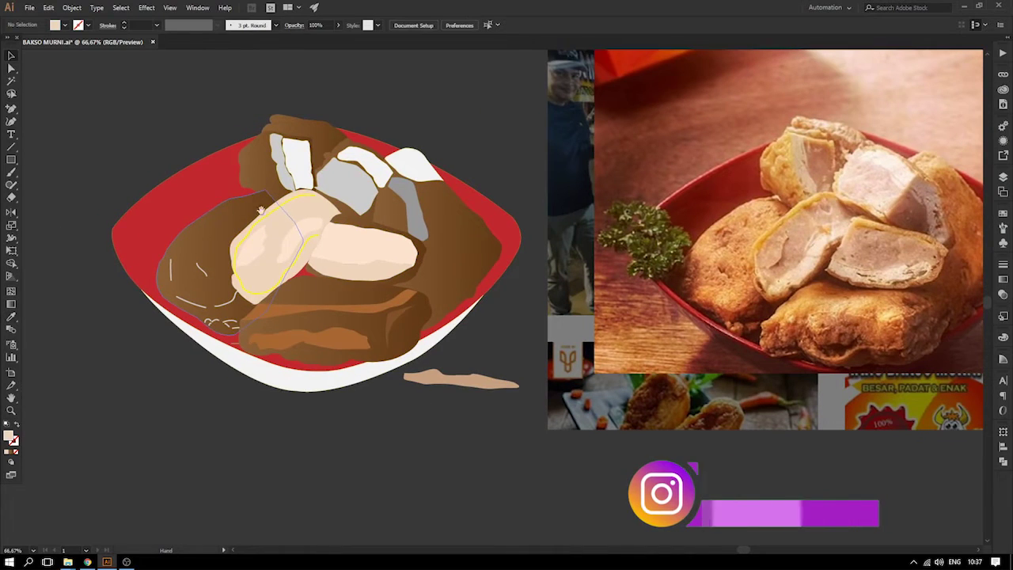
left_click(425, 257)
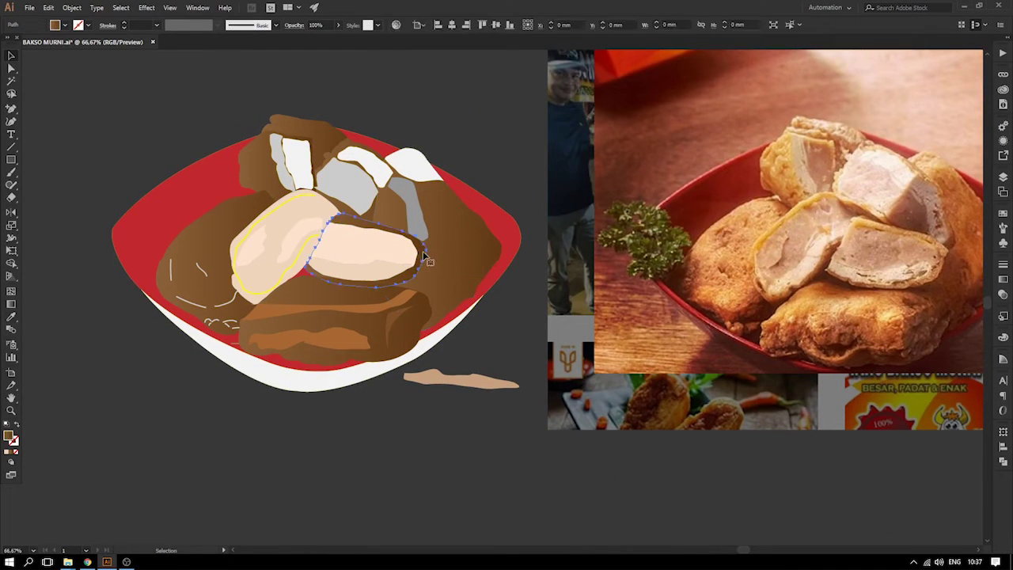
left_click(525, 305)
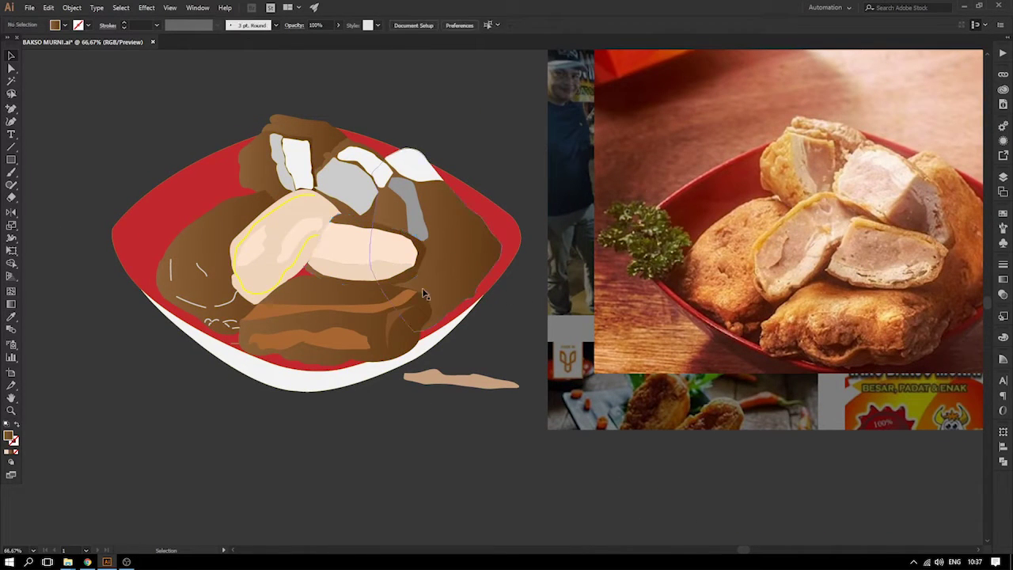
left_click(368, 263)
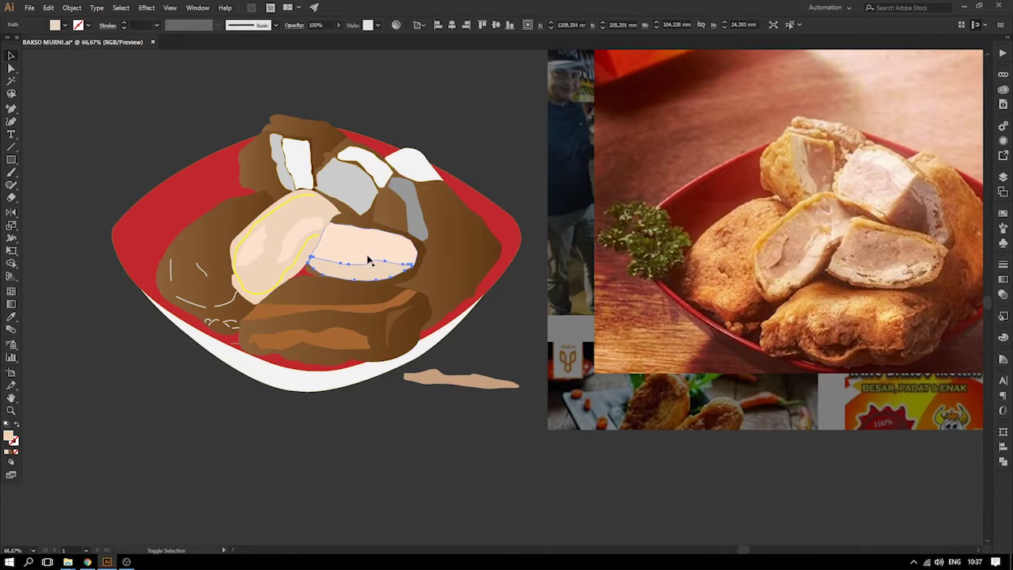
left_click(368, 260, "shift")
left_click(424, 262, "shift")
left_click(304, 236, "shift")
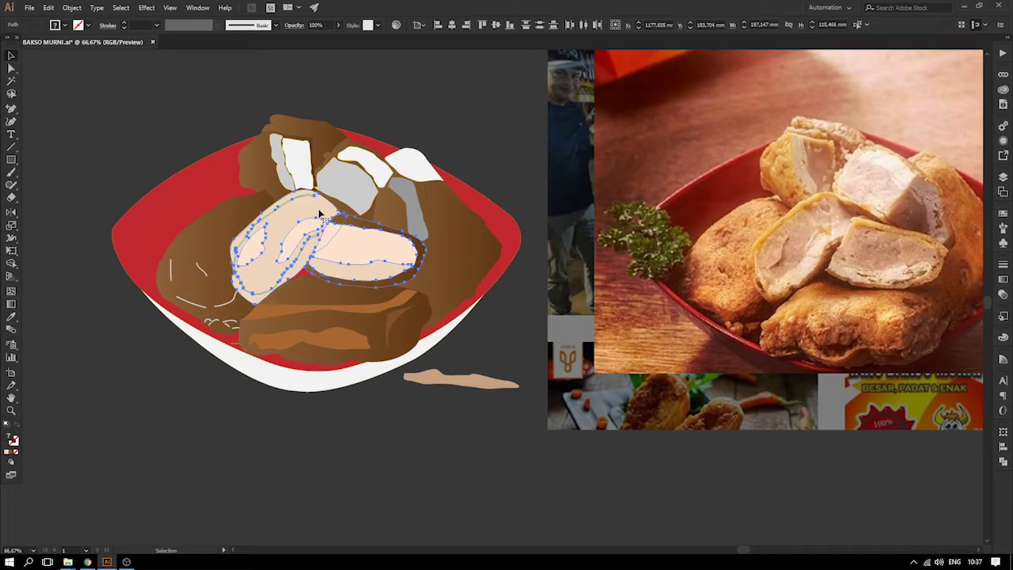
left_click(444, 397)
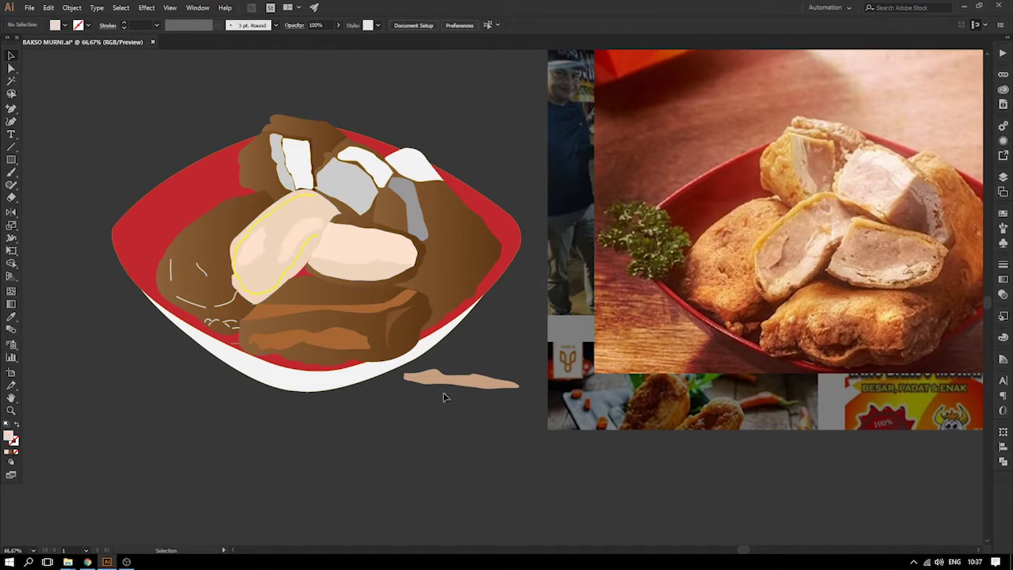
- Redirect the gradient on the brown rim of the centre-right cut piece to run diagonally from its lower edge to its upper edge
left_click(407, 285)
left_click(13, 306)
mouse_move(424, 192)
left_mouse_down()
mouse_move(337, 305)
mouse_move(457, 143)
left_mouse_up()
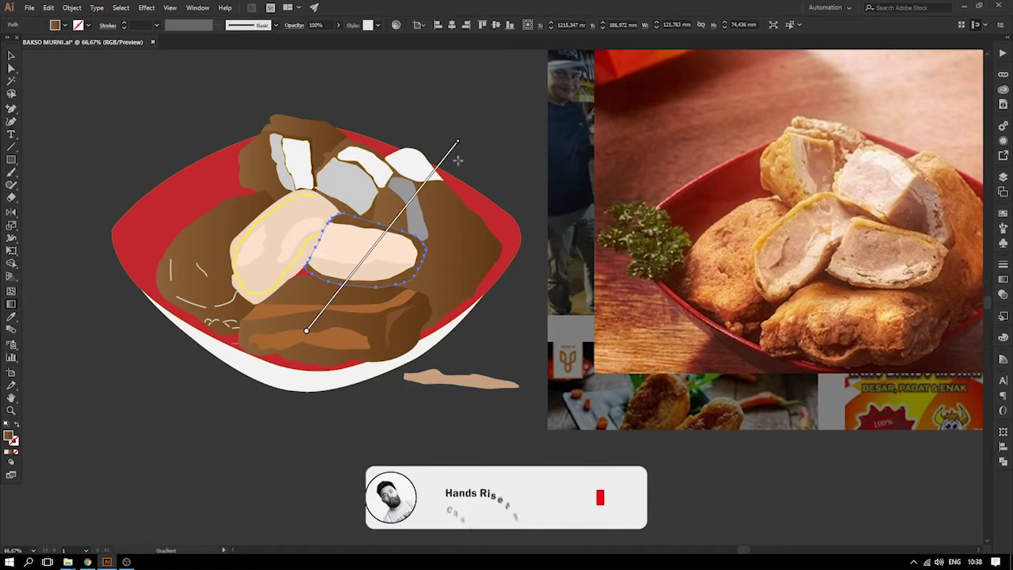
left_click_drag(353, 289, 389, 221)
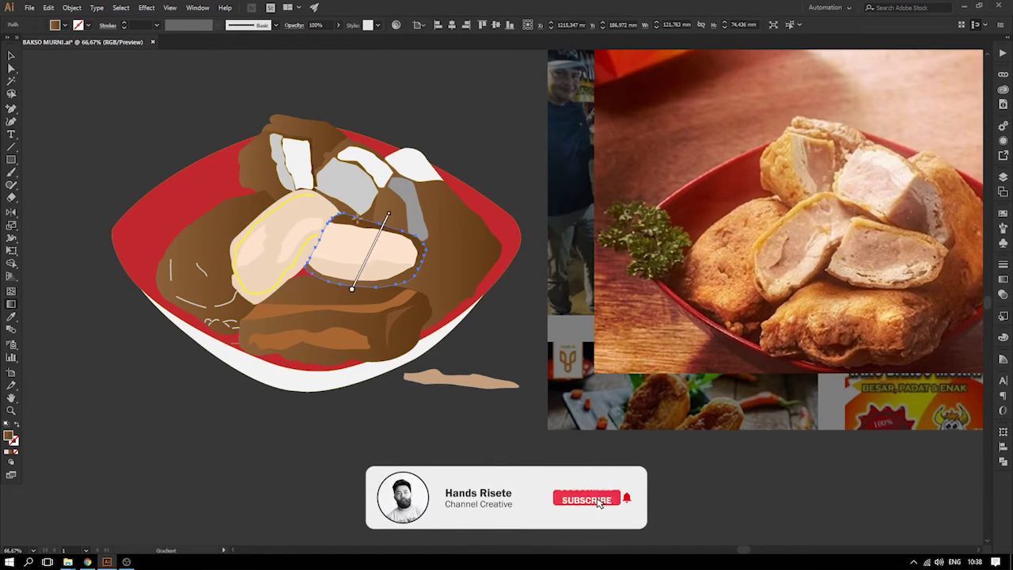
left_click(123, 105)
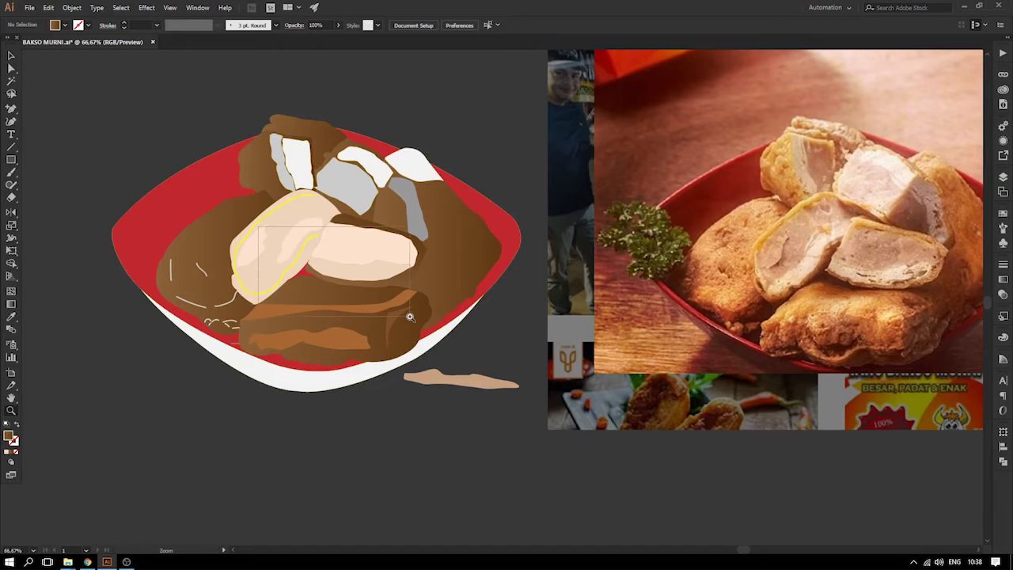
- Try deleting the yellow contour line on the centre-left cut face
left_click_drag(410, 316, 247, 228)
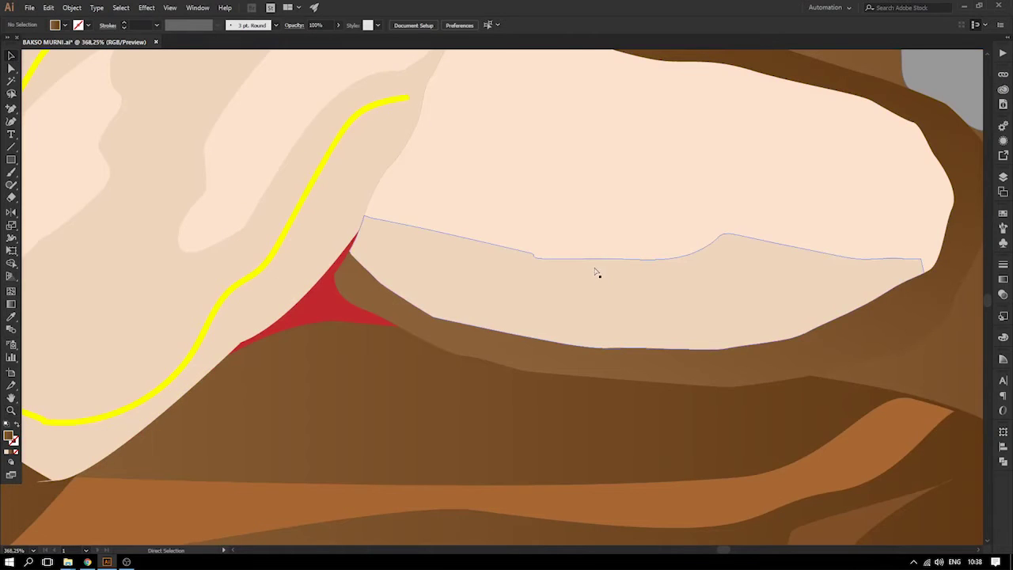
key("ctrl+minus")
key("ctrl+minus")
key("ctrl+minus")
key("ctrl+plus")
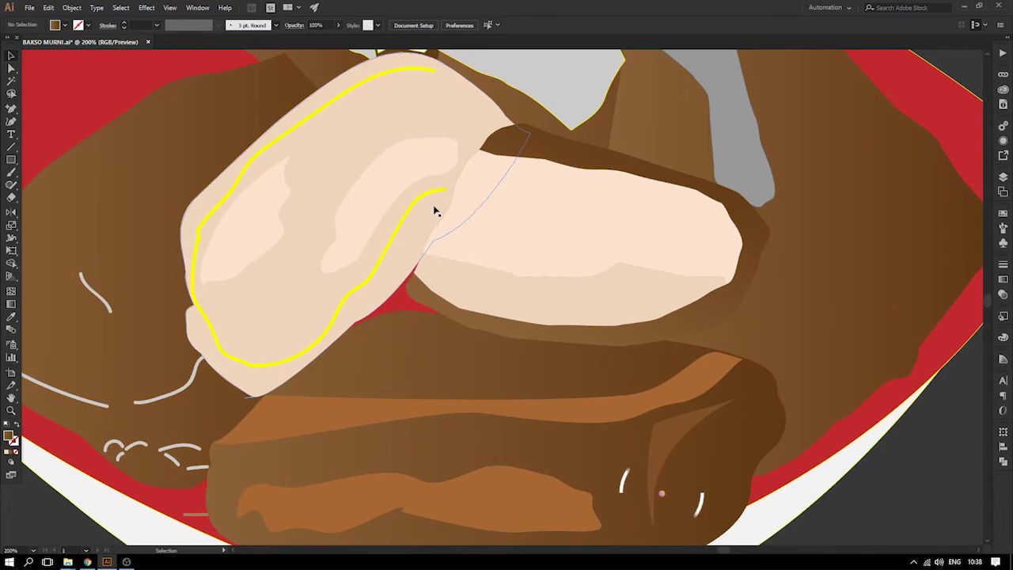
left_click_drag(428, 197, 385, 206)
key("Delete")
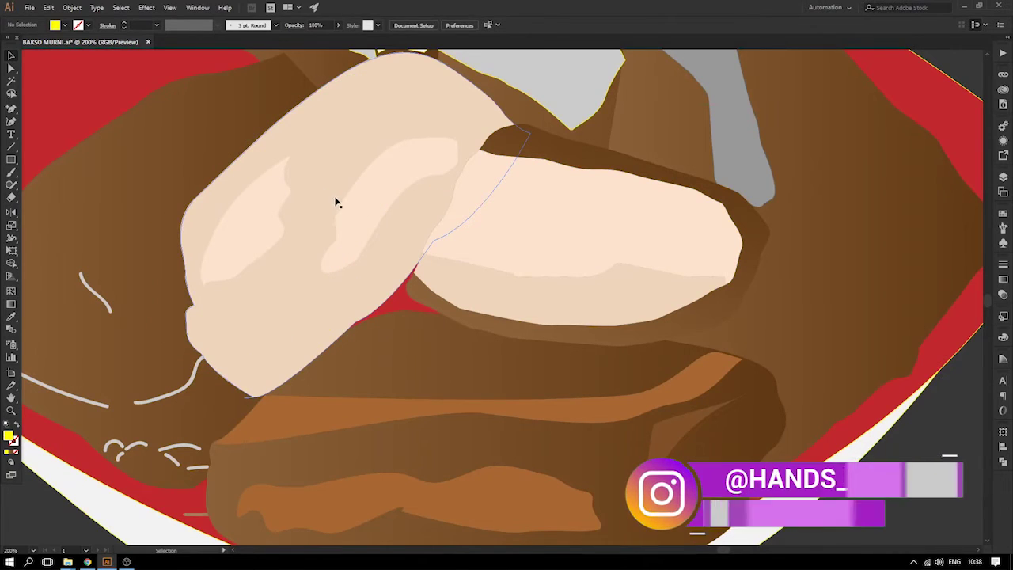
key("ctrl+z")
- Recolour the yellow contour line on the centre-left cut face with the dark brown gradient of the neighbouring piece's rim
key("i")
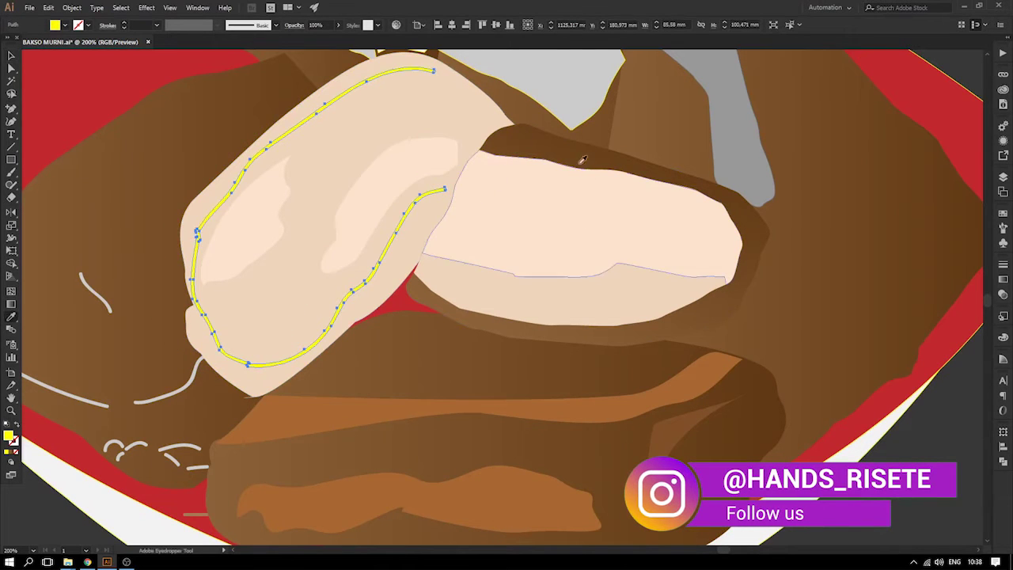
left_click(547, 150)
key("ctrl+minus")
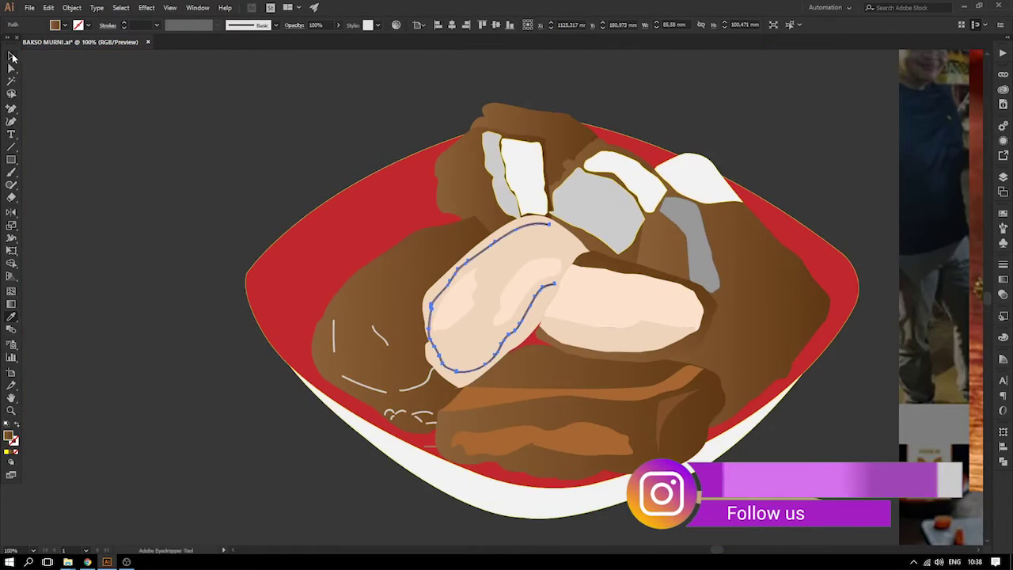
left_click(11, 55)
left_click(152, 101)
key("ctrl+minus")
key("ctrl+minus")
key("ctrl+plus")
key("ctrl+plus")
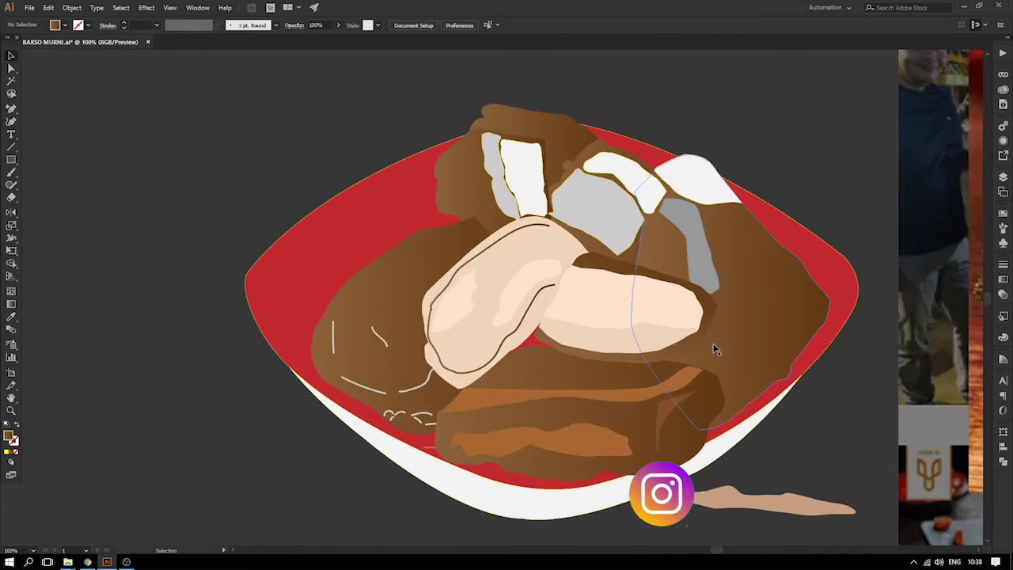
key("ctrl+minus")
left_click_drag(709, 329, 425, 267)
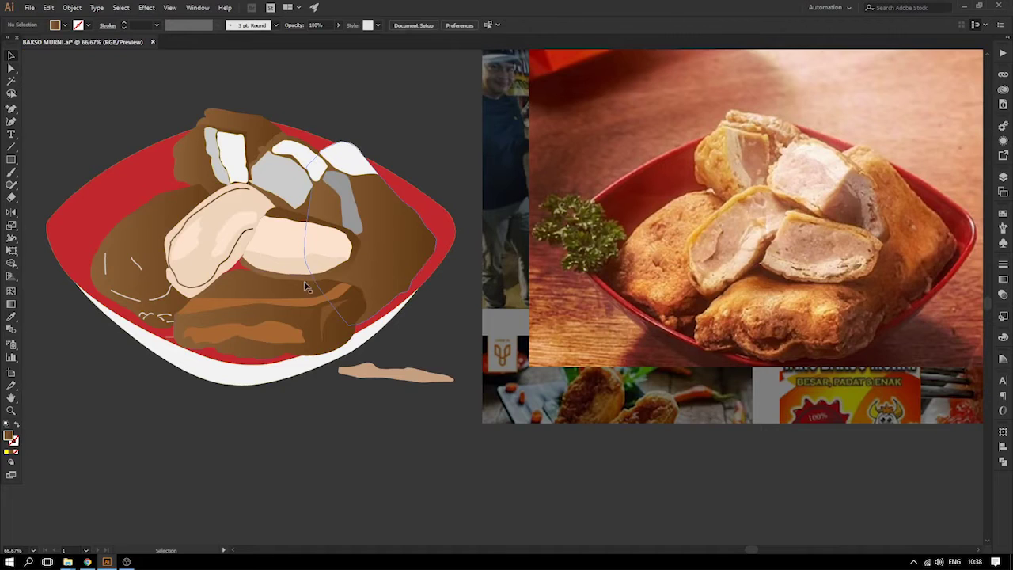
- Delete the light detail lines on the brown piece at the bowl's left side
left_click_drag(146, 277, 203, 260)
left_click(212, 282)
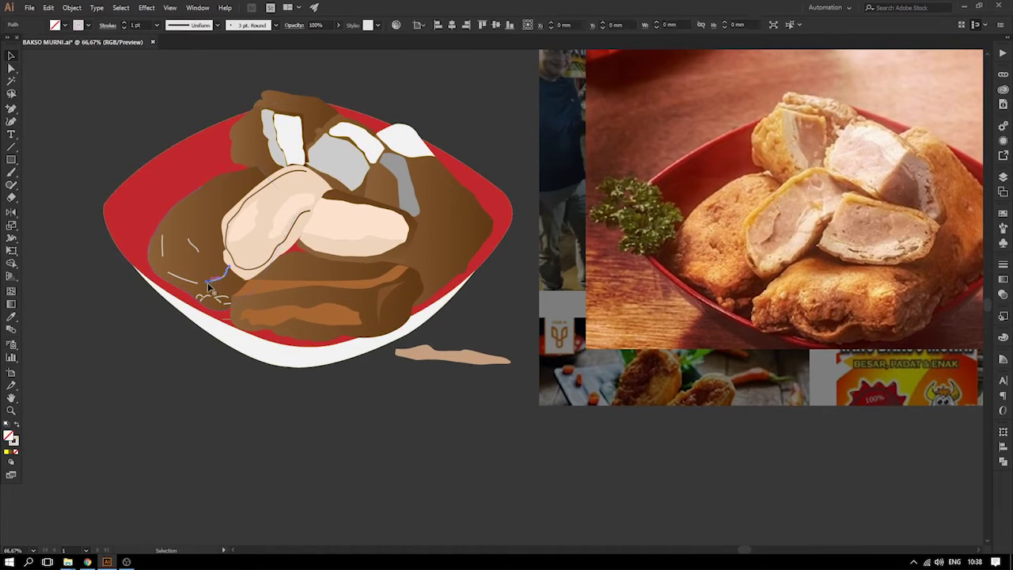
key("Delete")
left_click(163, 250)
key("Delete")
left_click(193, 244)
key("Delete")
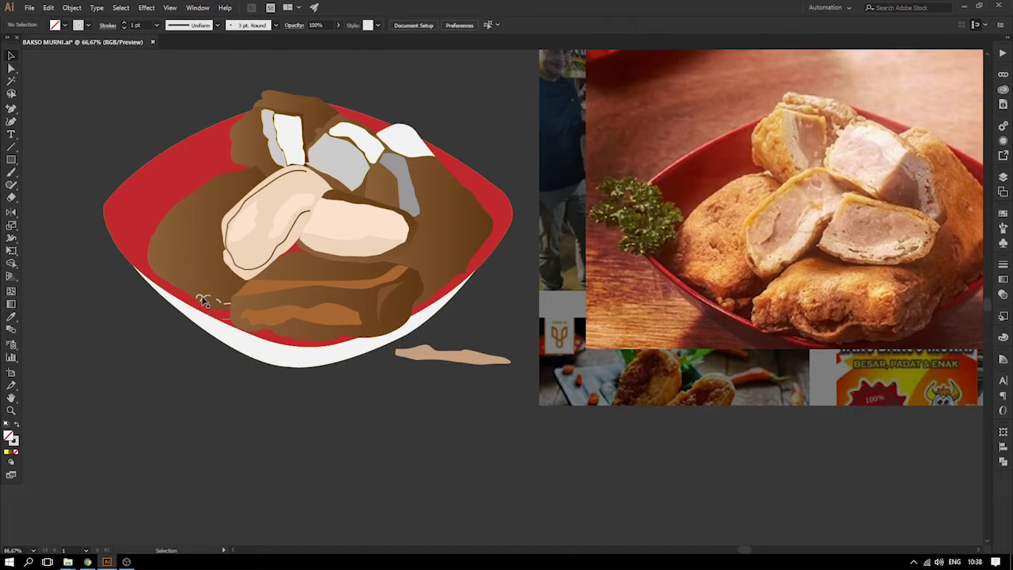
left_click(204, 300)
key("Delete")
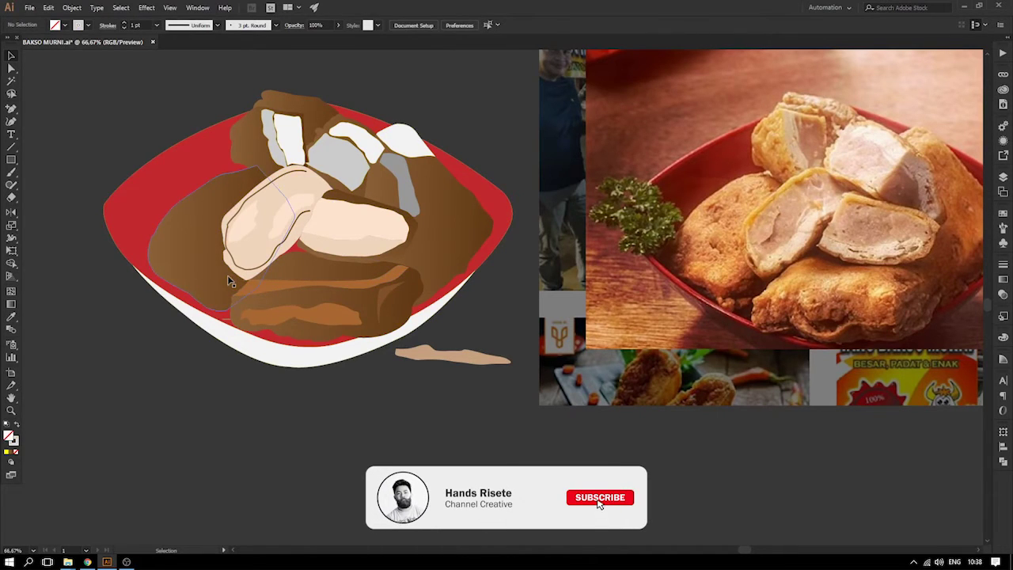
- Draw a closed Pen outline around the lower part of the left brown piece, with a wavy upper edge across it
left_click(13, 110)
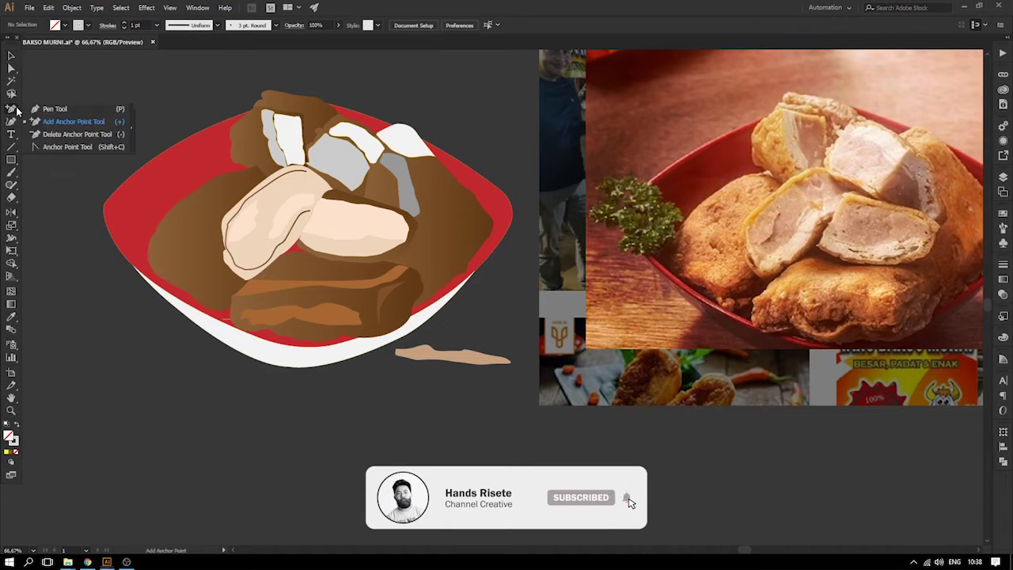
left_click(54, 108)
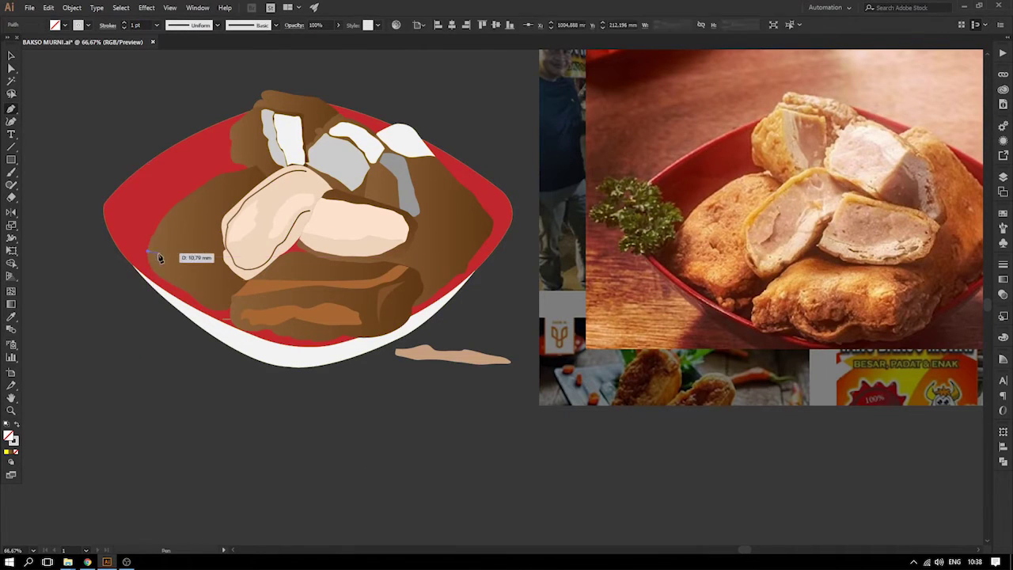
left_click(149, 253)
left_click(181, 262)
left_click(209, 274)
left_click(221, 285)
left_click(232, 273)
left_click(249, 277)
left_click(250, 296)
left_click(236, 314)
left_click_drag(210, 319, 194, 317)
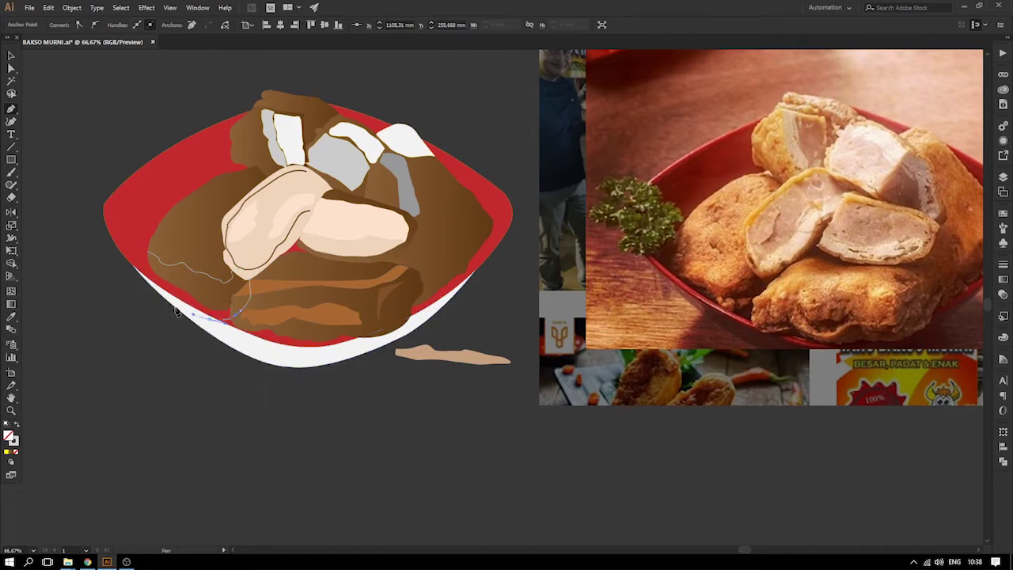
left_click(132, 252)
- Split the lower part of the left brown piece along the drawn outline with the Shape Builder tool
left_click(211, 269, "shift")
left_click(12, 264)
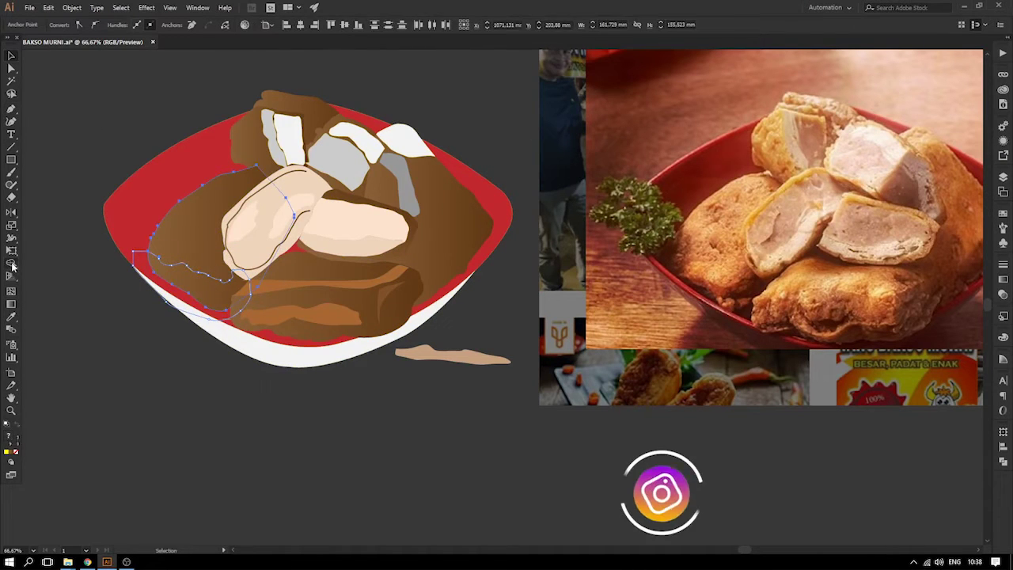
left_click(206, 291, "alt")
left_click(11, 56)
left_click(56, 101)
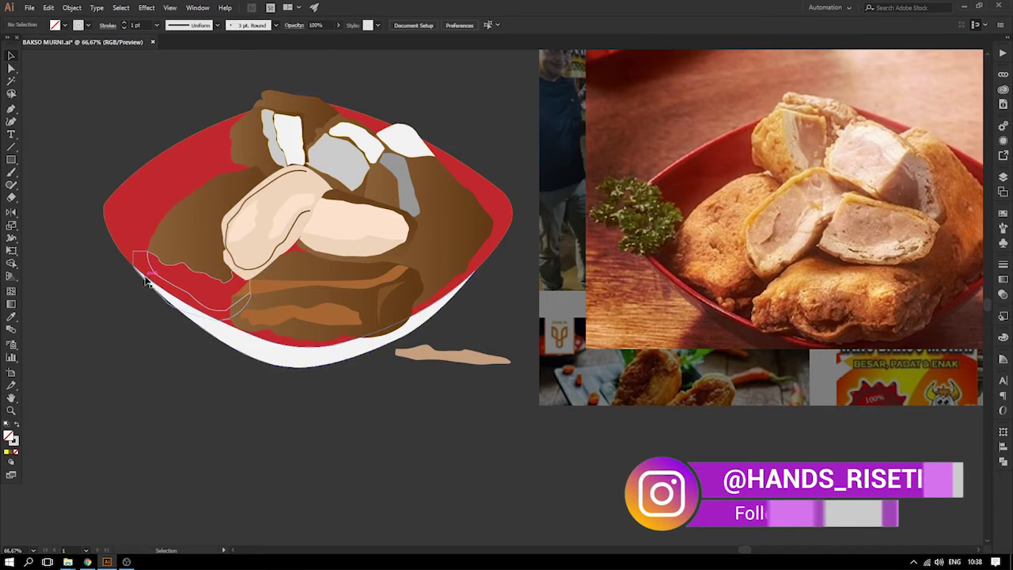
- Remove the leftover outline outside the left brown piece and fill its separated lower part with the front piece's brown gradient
left_click(151, 265)
key("i")
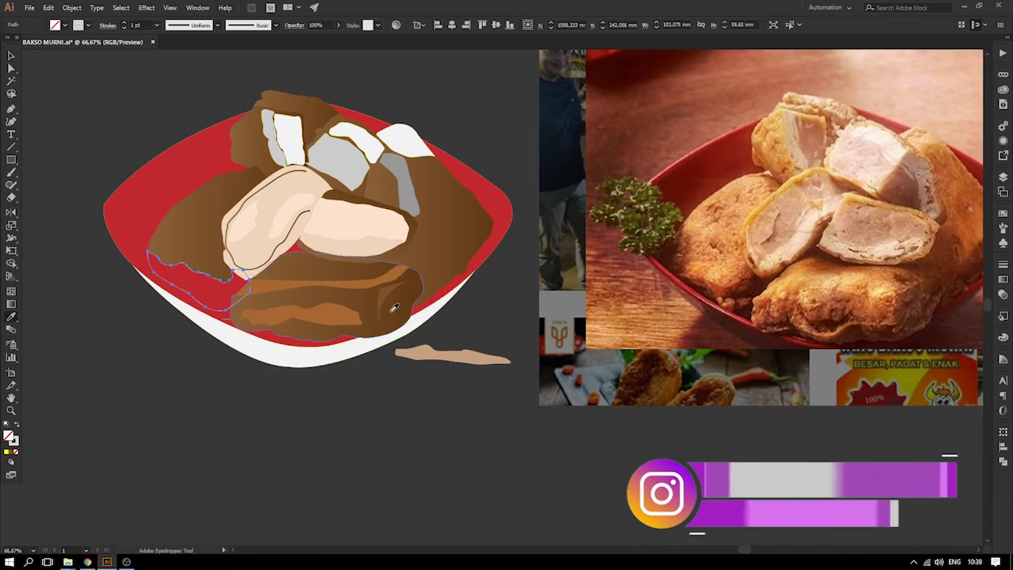
left_click(400, 302)
key("v")
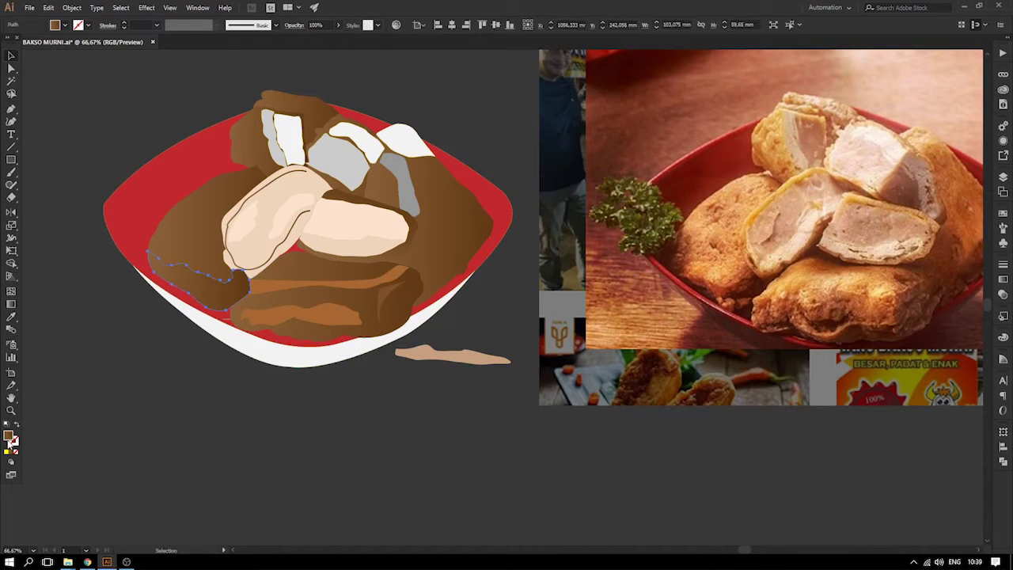
- Try a near-black 0F0A07 fill on the separated lower part of the left brown piece
double_click(9, 436)
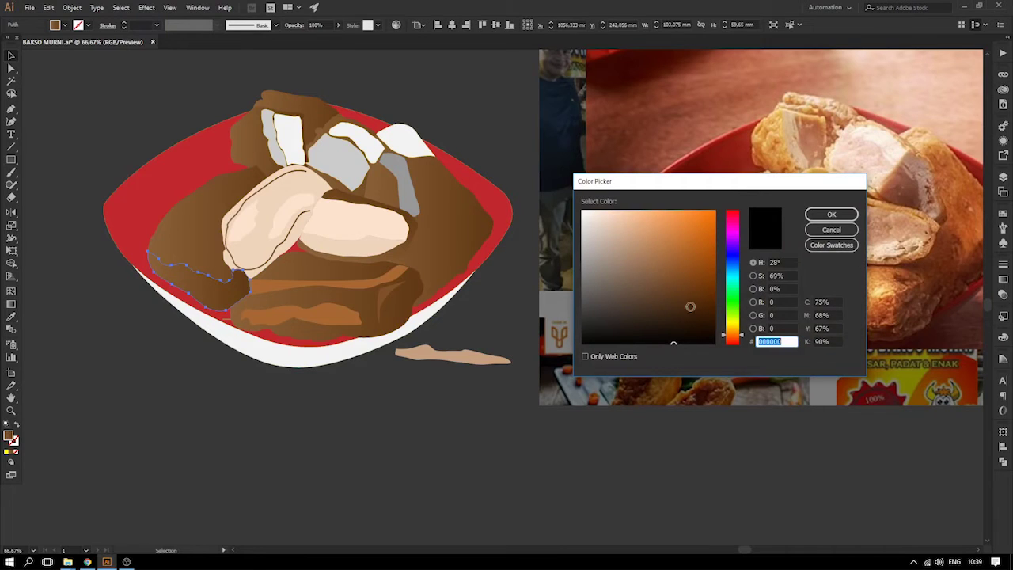
mouse_move(700, 338)
left_mouse_down()
mouse_move(683, 309)
mouse_move(657, 335)
left_mouse_up()
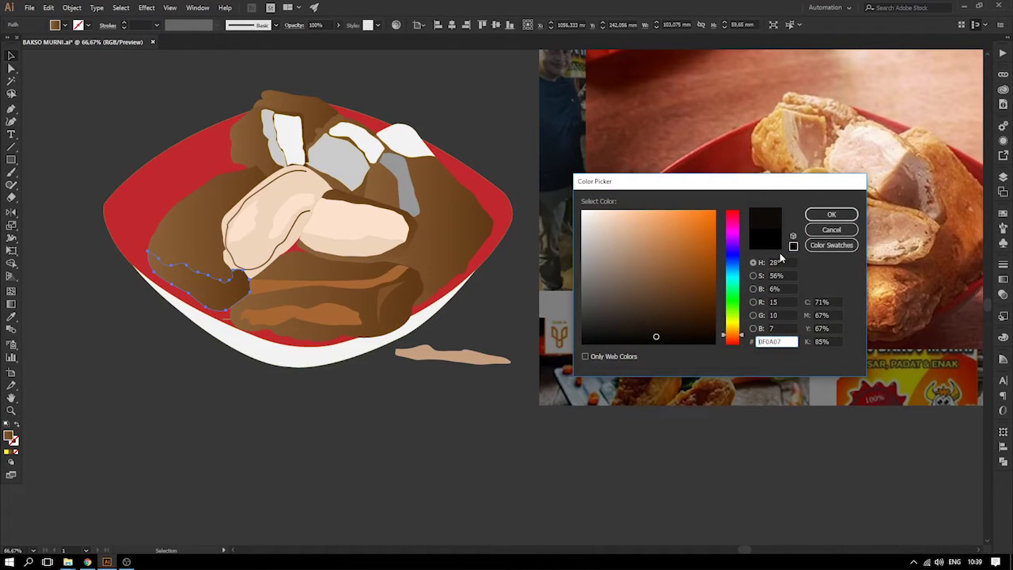
left_click(827, 215)
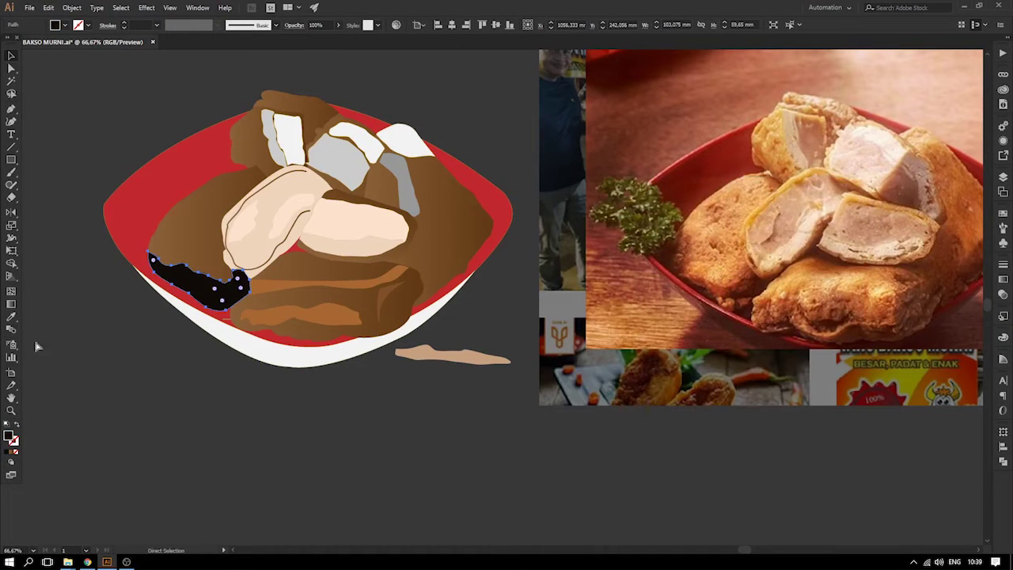
key("ctrl+z")
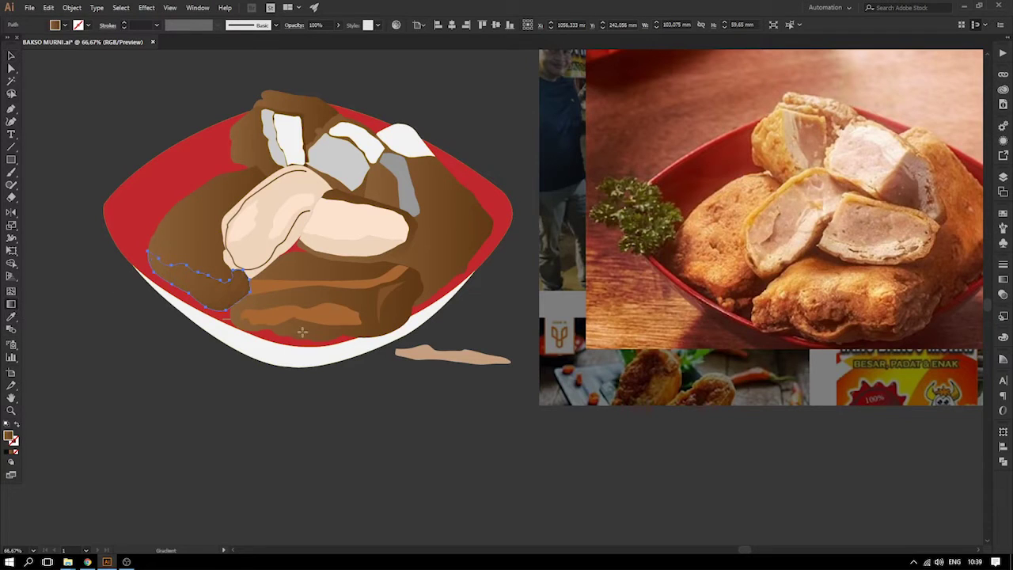
- Redraw the gradient diagonally across the left piece's lower part to give it a darker brown shadow tone
left_click_drag(251, 308, 100, 227)
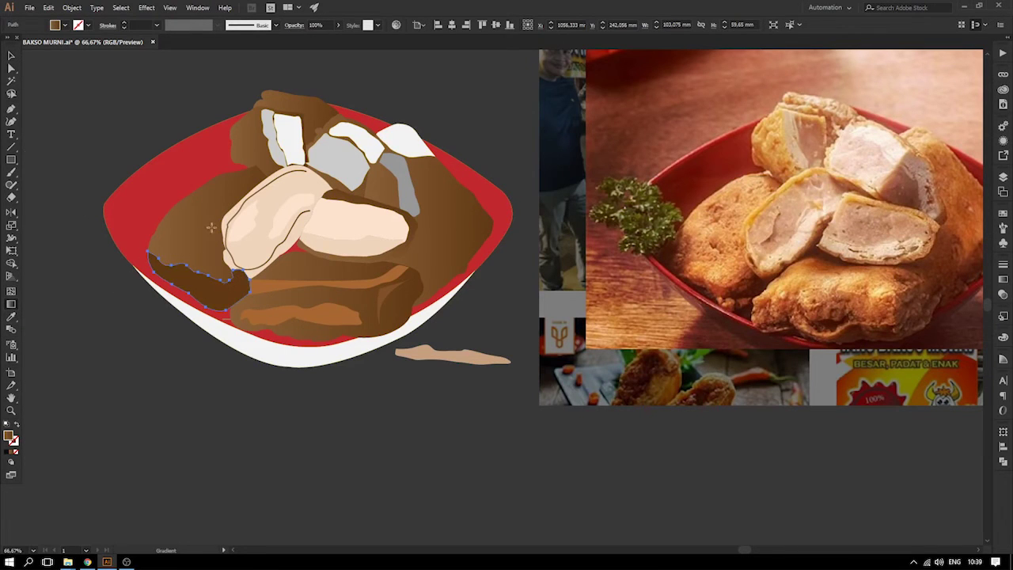
left_click(67, 78)
- Draw a jagged highlight shape with the Pen tool across the upper part of the left brown piece, in the front highlights' orange-brown
key("space")
mouse_move(159, 128)
left_mouse_down()
mouse_move(133, 136)
mouse_move(153, 142)
left_mouse_up()
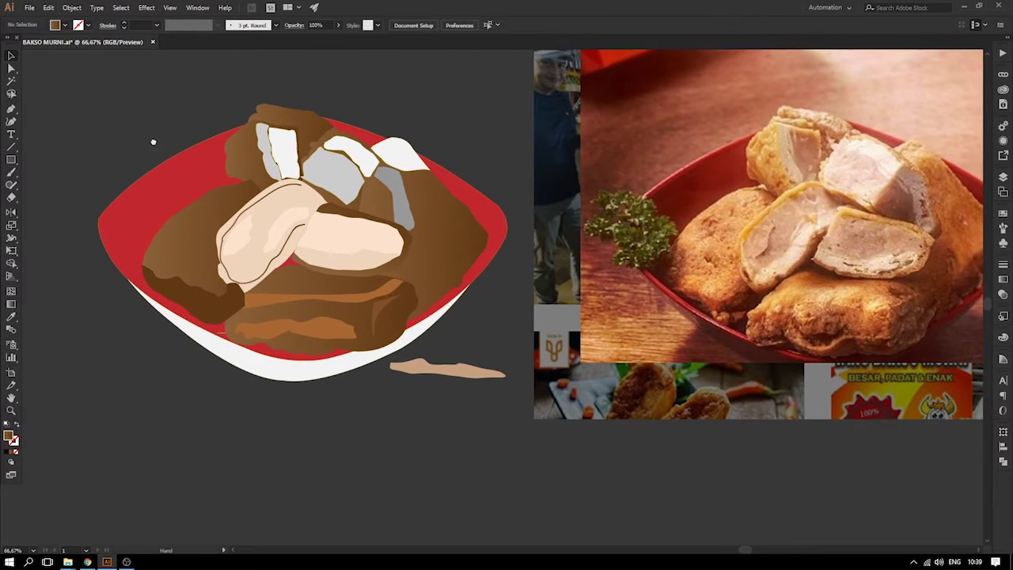
left_click(260, 301)
left_click(271, 329, "shift")
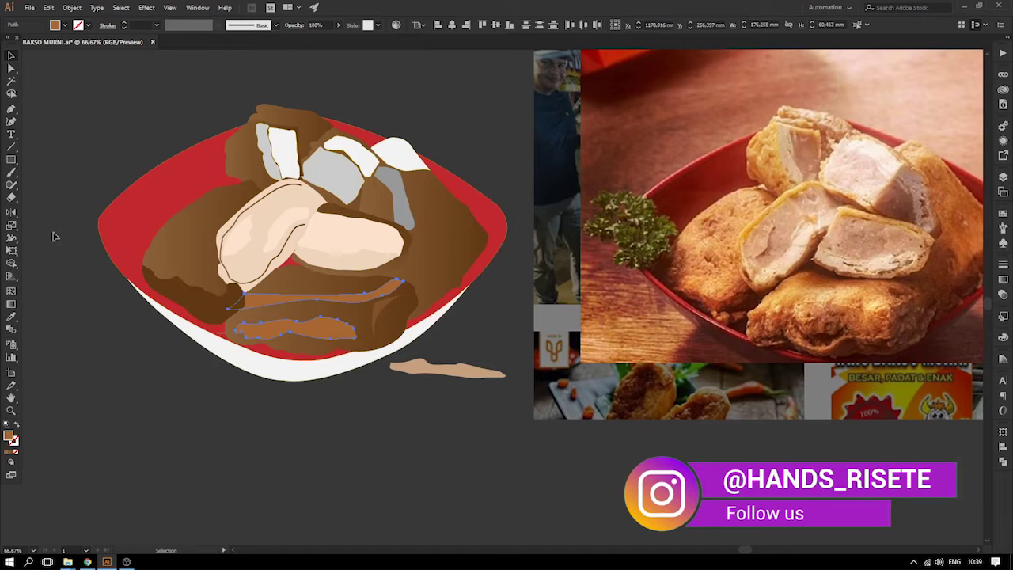
left_click(166, 246)
left_click_drag(174, 234, 227, 198)
left_click(235, 199)
left_click(229, 210)
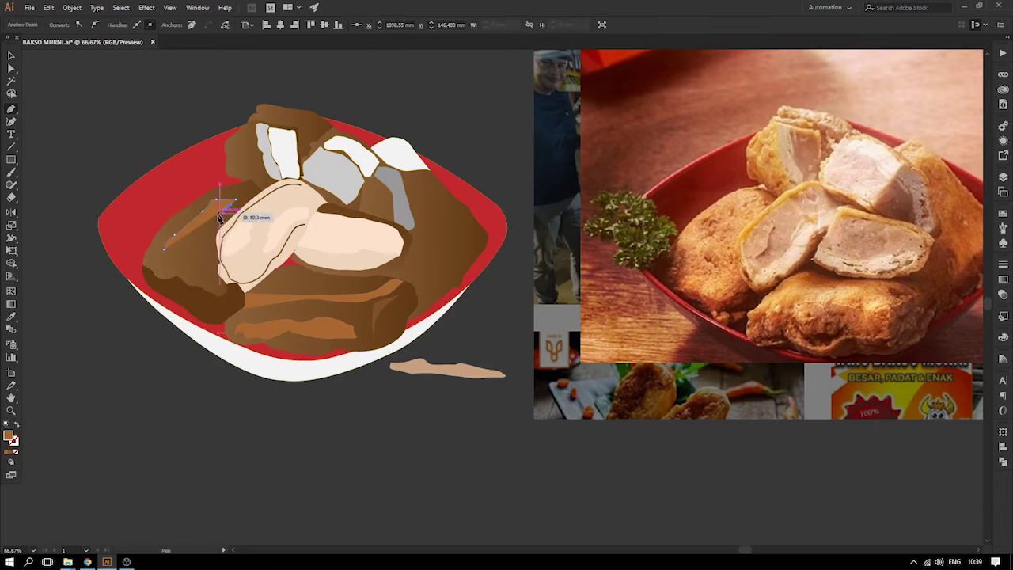
left_click(170, 255)
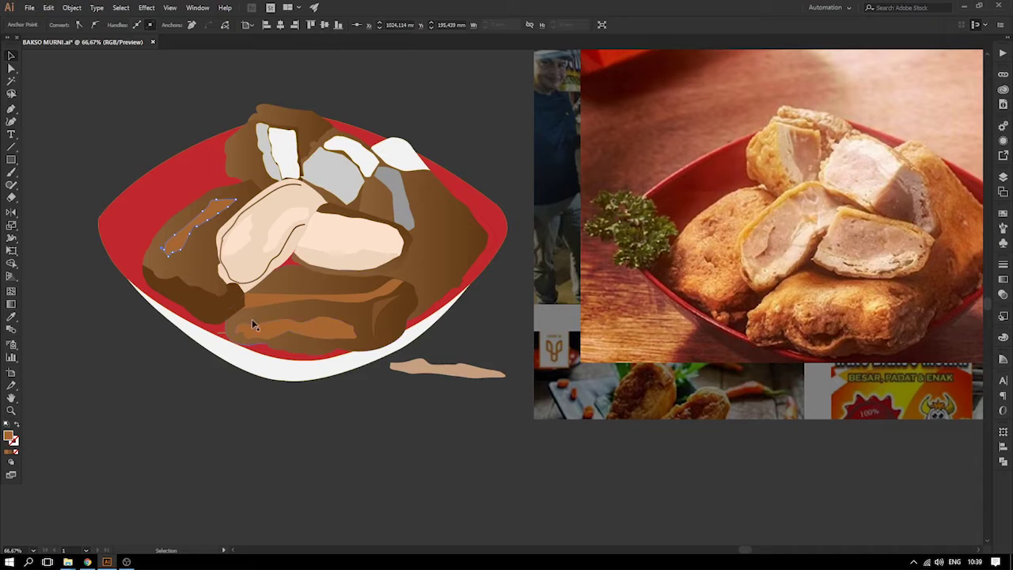
left_click(11, 57)
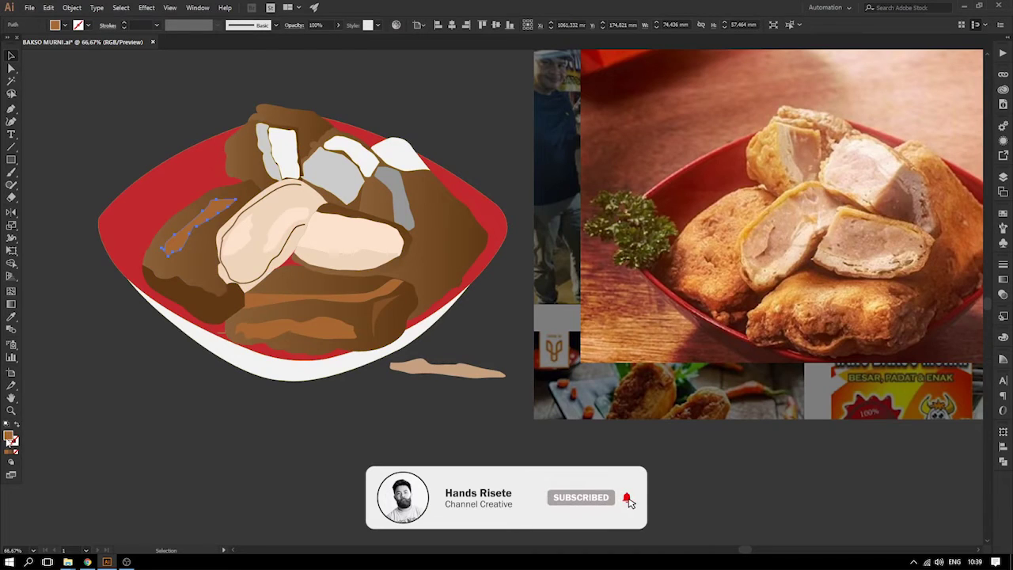
- Try a darker brown 965423 fill on the left piece's new highlight
double_click(11, 436)
left_click(686, 264)
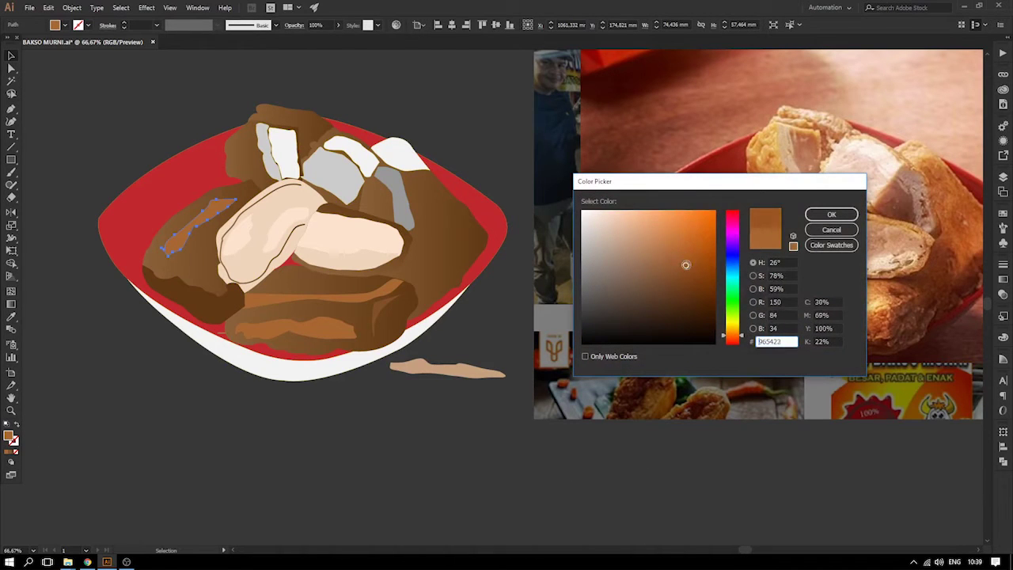
left_click(831, 215)
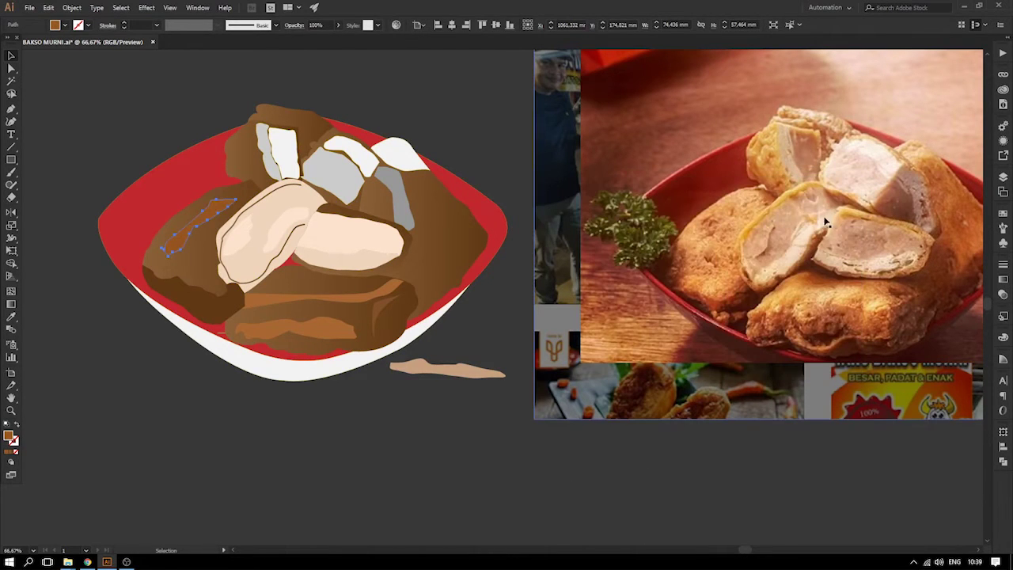
left_click(140, 133)
- Recolour the left piece's highlight to brown A56032 and give the front piece's highlights the same tone
scroll(207, 198, "down", 1)
left_click(205, 191)
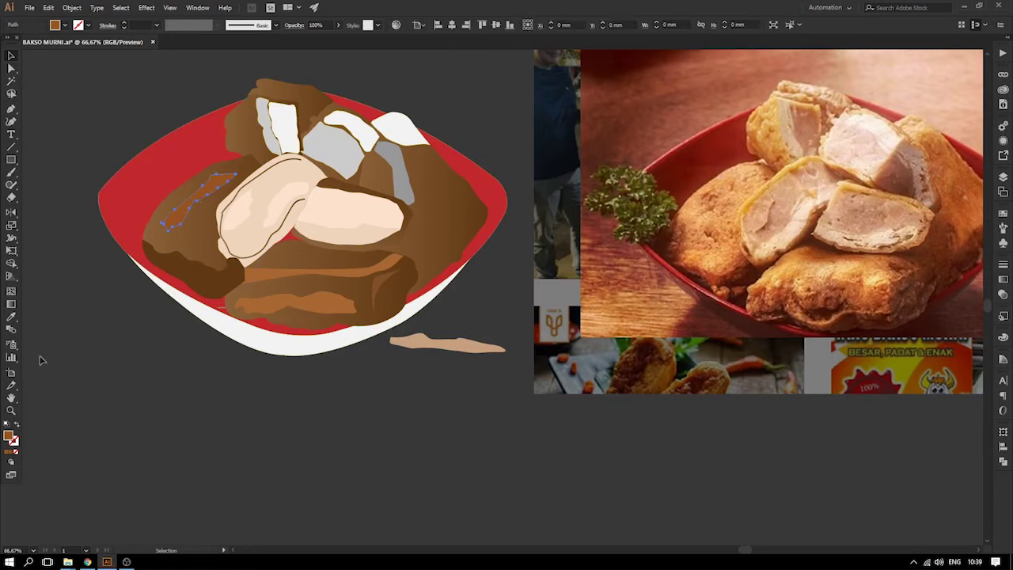
double_click(9, 438)
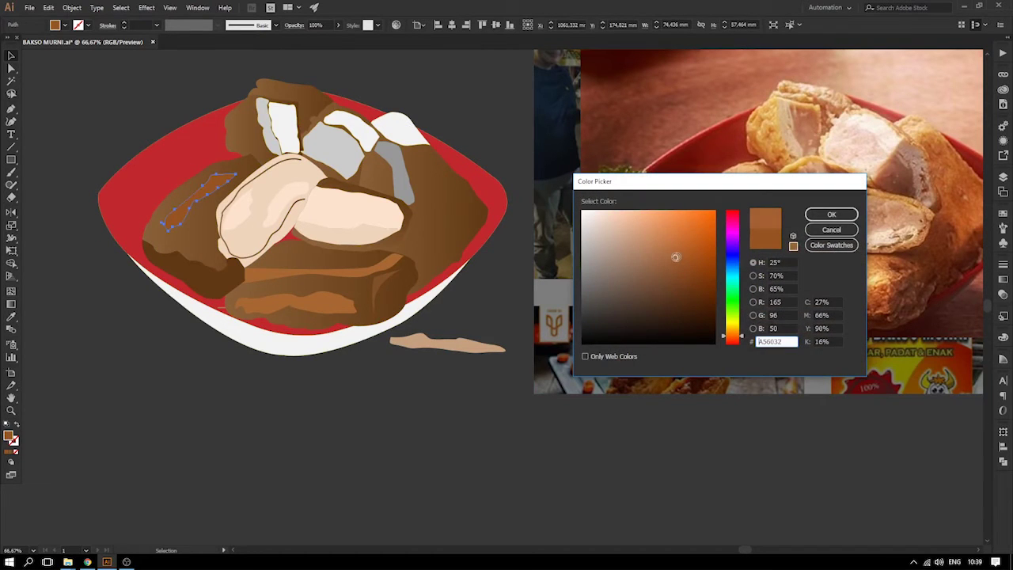
left_click(832, 229)
key("o")
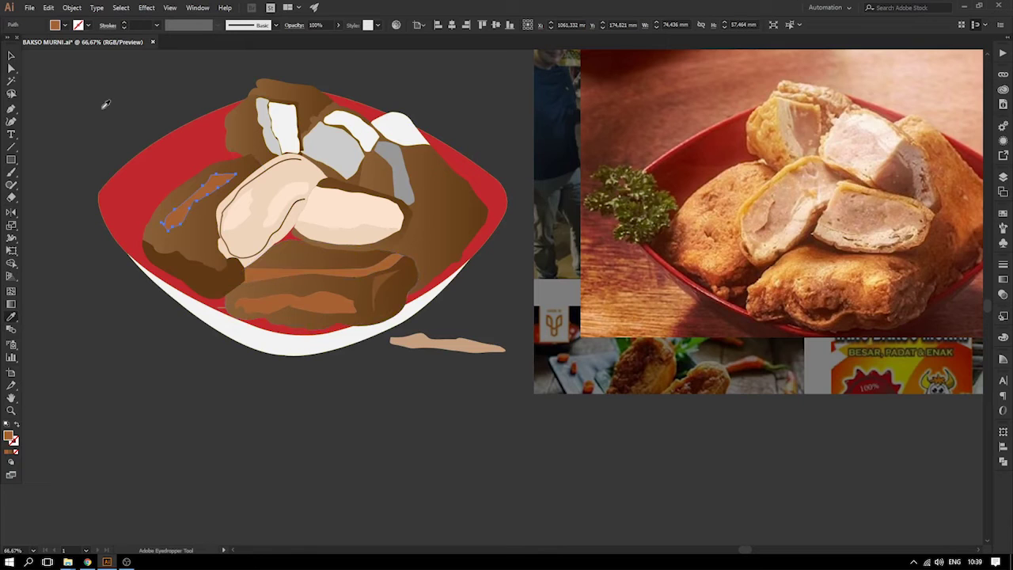
left_click(10, 57)
left_click(68, 90)
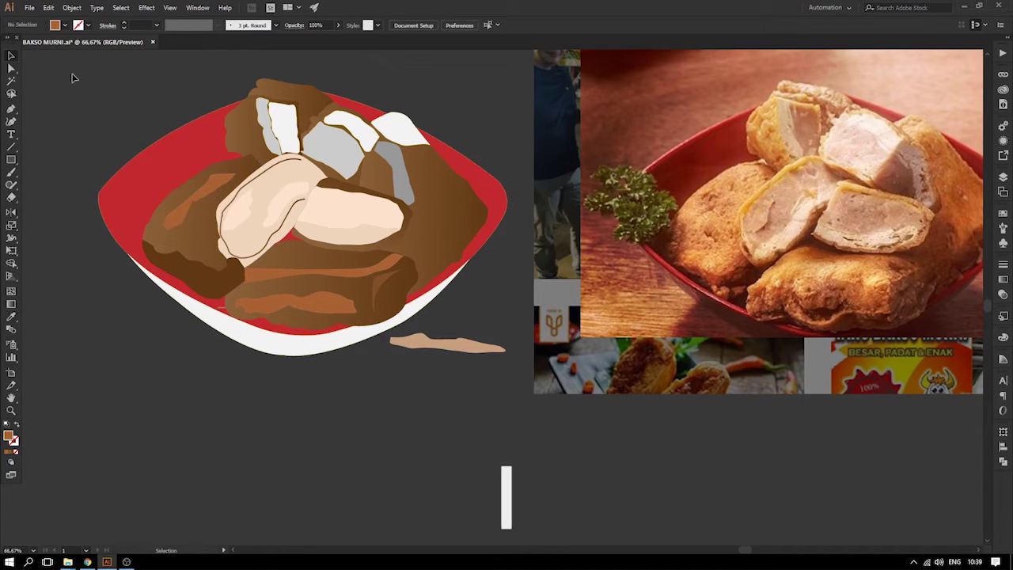
- Check the swatch colours of both gradient stops on the front brown piece
left_click_drag(388, 309, 464, 283)
key("ctrl+z")
left_click(1003, 280)
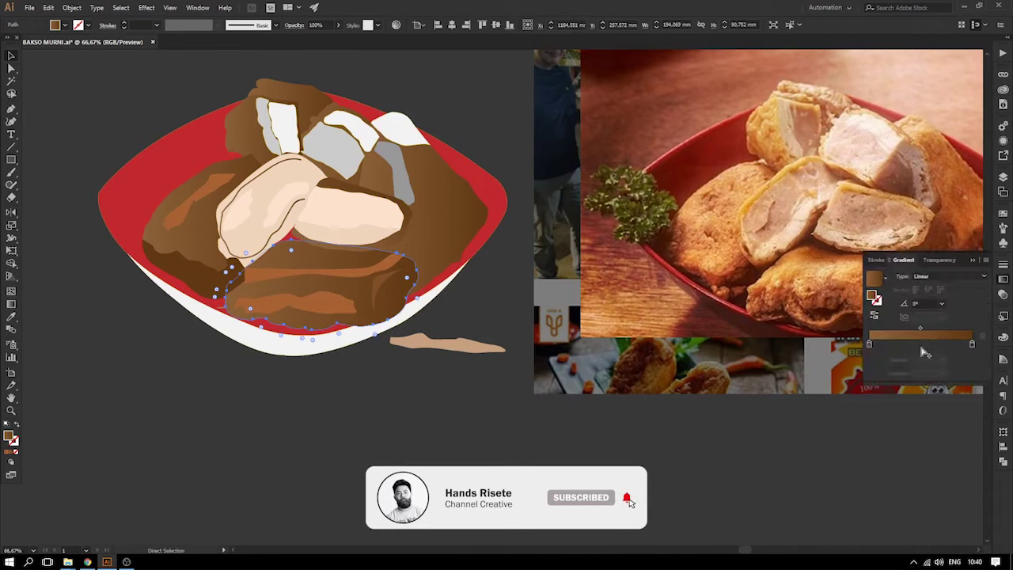
double_click(972, 345)
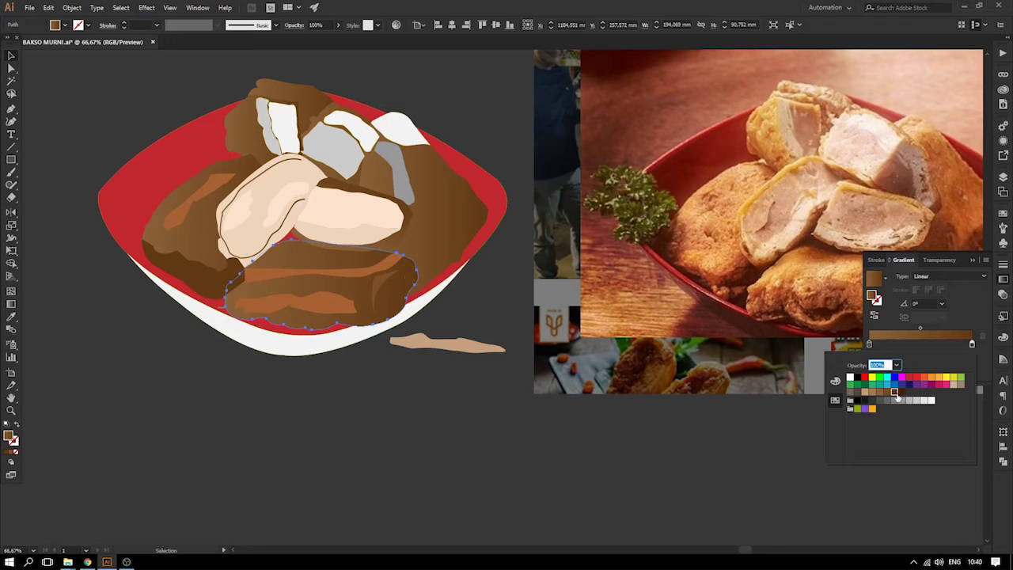
left_click(870, 347)
double_click(869, 346)
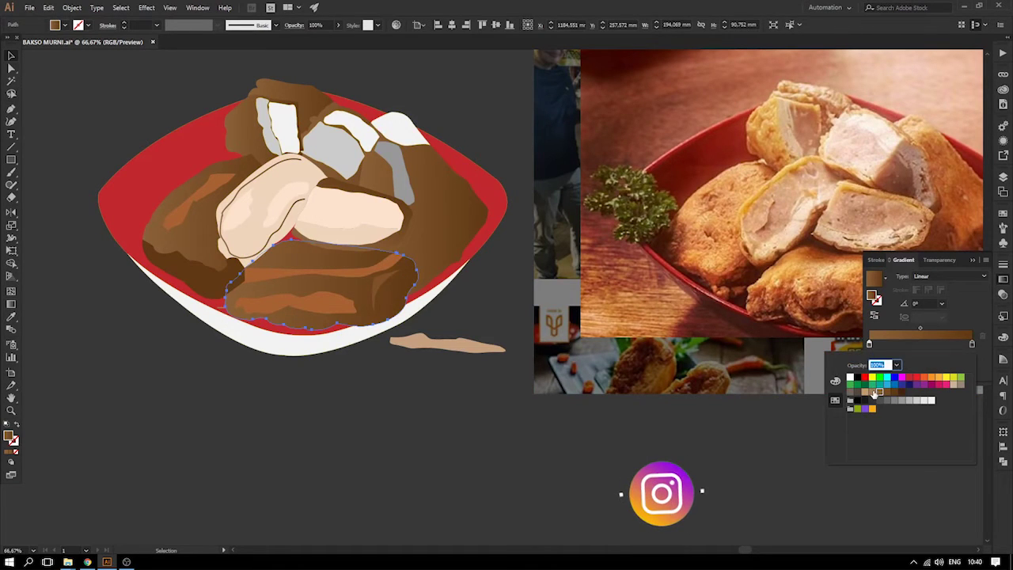
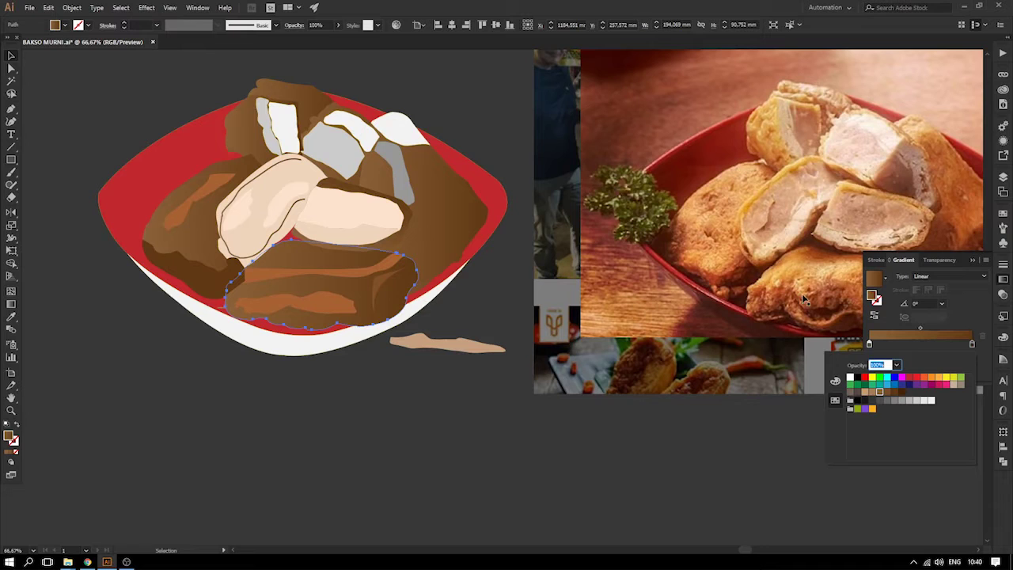
left_click(433, 364)
- Fill the front piece's upper highlight strip with a light orange sampled from the front piece in the photo
left_click(361, 279)
key("i")
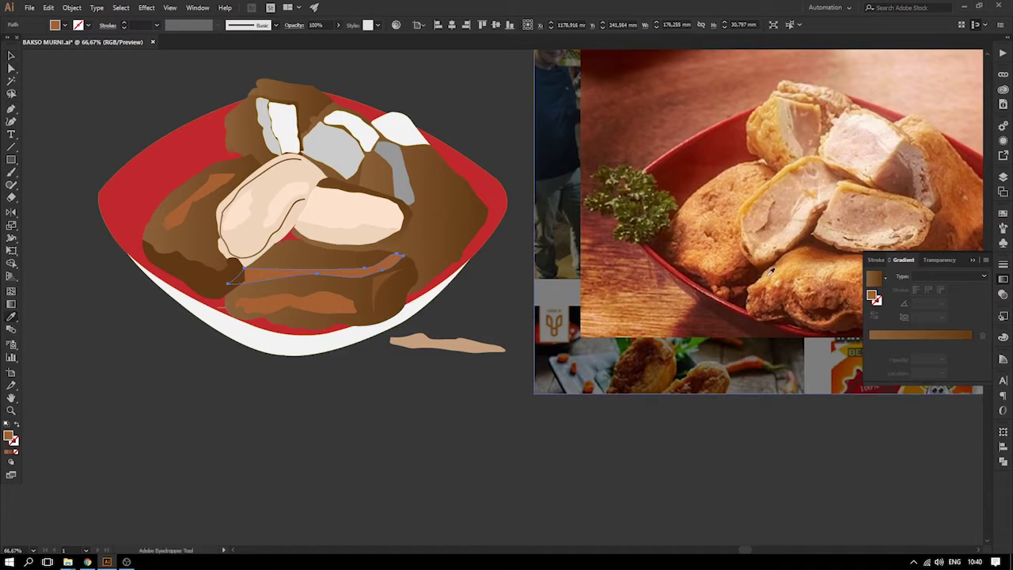
left_click(846, 264)
left_click(12, 58)
left_click(809, 275)
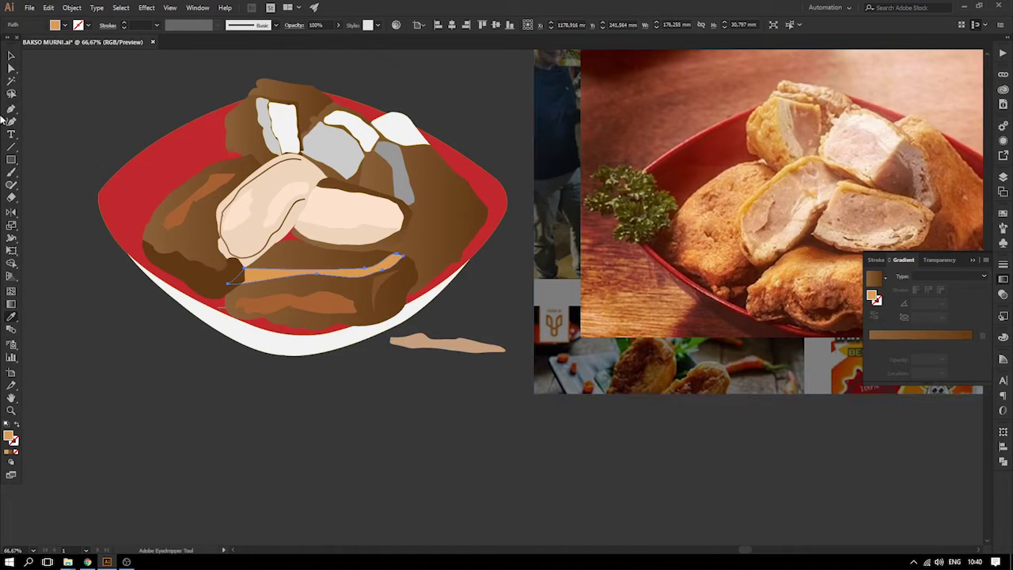
left_click(11, 55)
- Try various brown tones sampled from the photo's front piece as the fill of the front brown piece
left_click(392, 316)
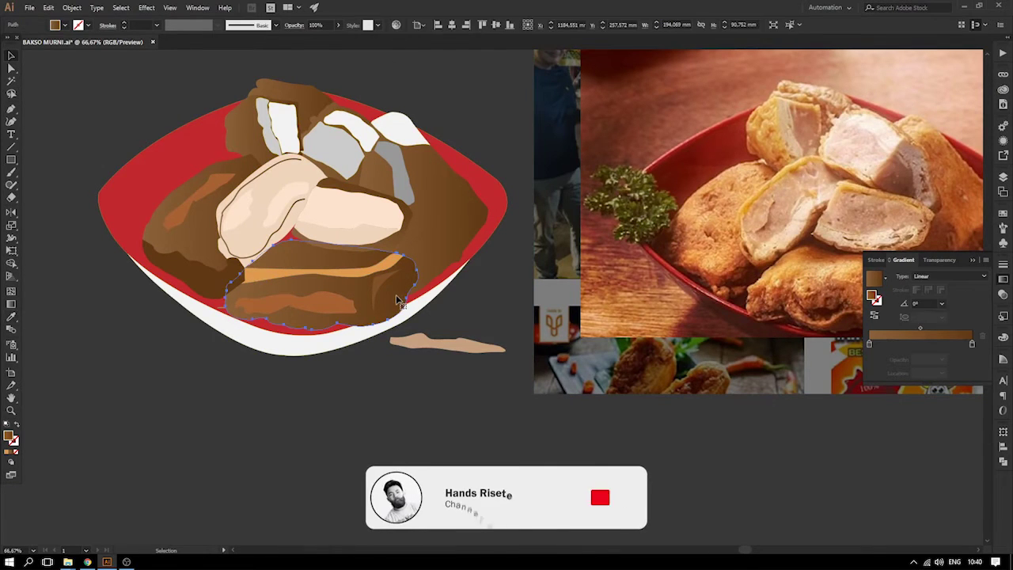
key("i")
left_click(815, 302)
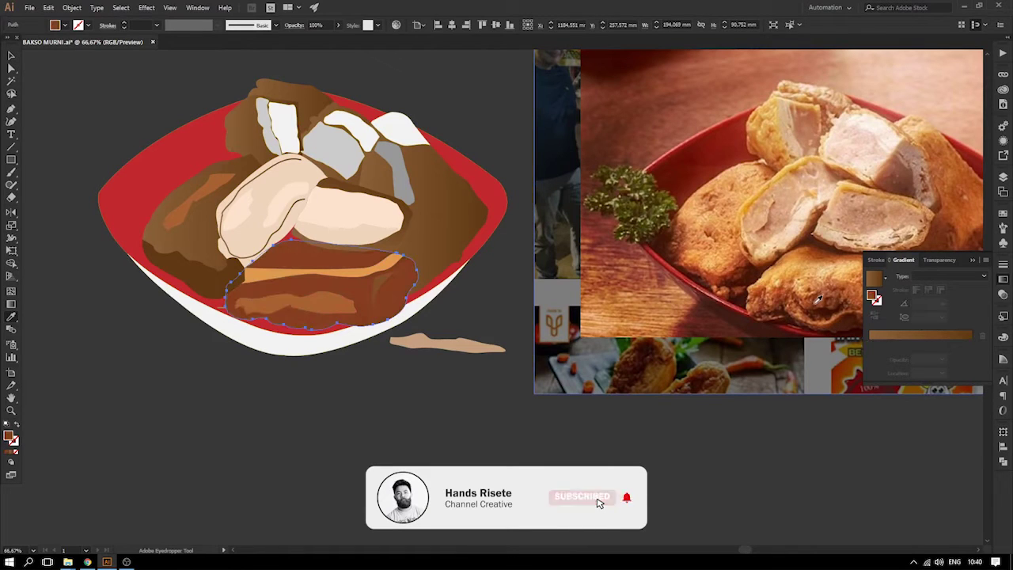
left_click(808, 311)
left_click(799, 308)
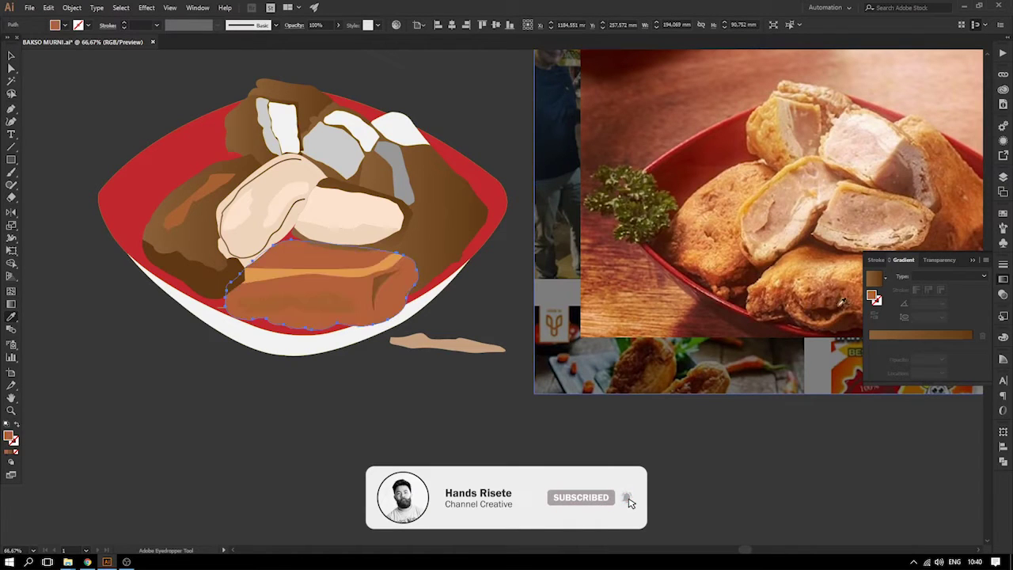
left_click(838, 305)
left_click(831, 298)
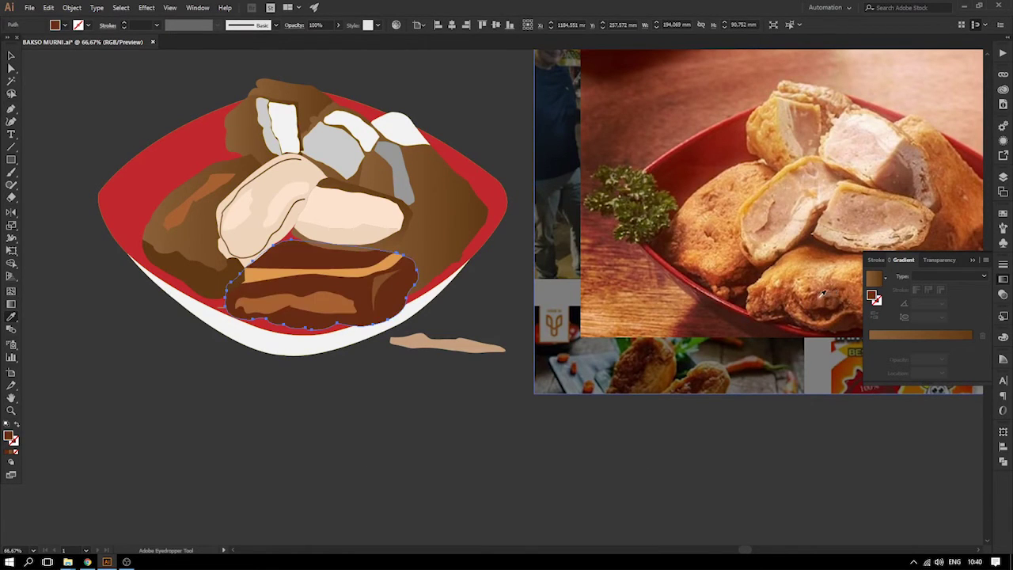
left_click(819, 294)
left_click(788, 285)
left_click(779, 287)
left_click(778, 290)
left_click(795, 299)
left_click(801, 300)
left_click(811, 300)
left_click(817, 305)
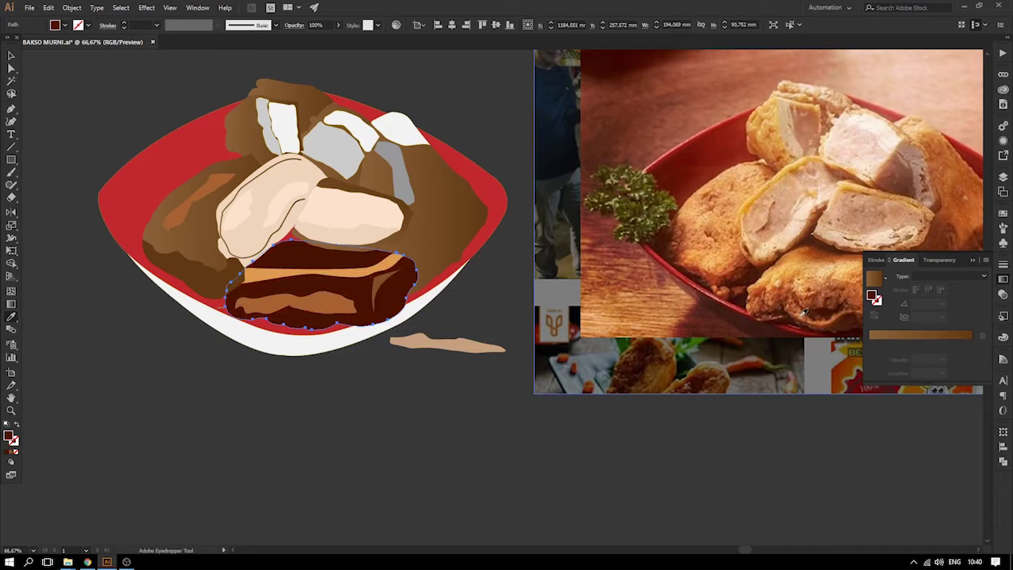
left_click(819, 299)
left_click(826, 301)
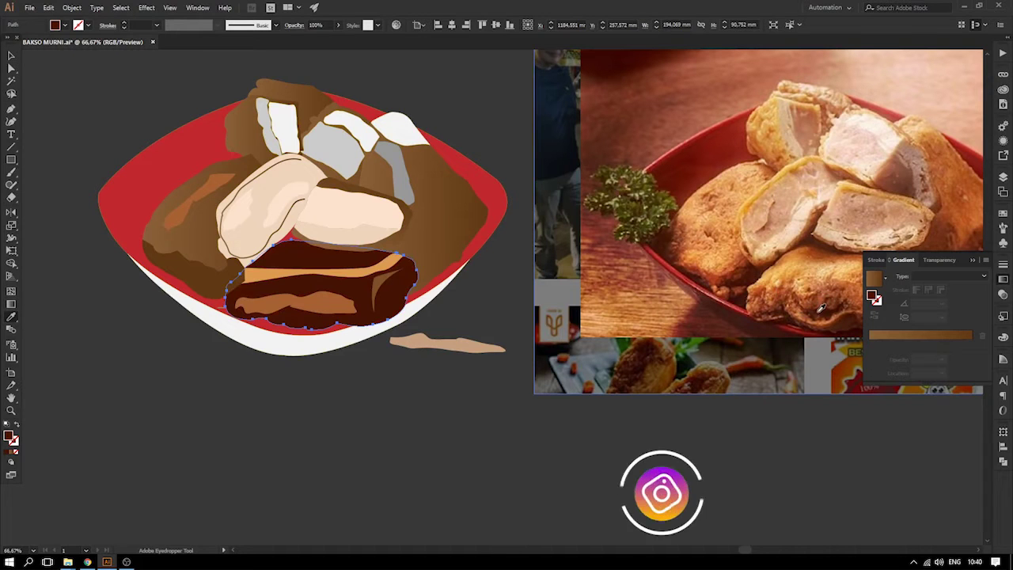
left_click(833, 305)
left_click(838, 307)
left_click(841, 308)
left_click(844, 309)
left_click(848, 311)
left_click(853, 311)
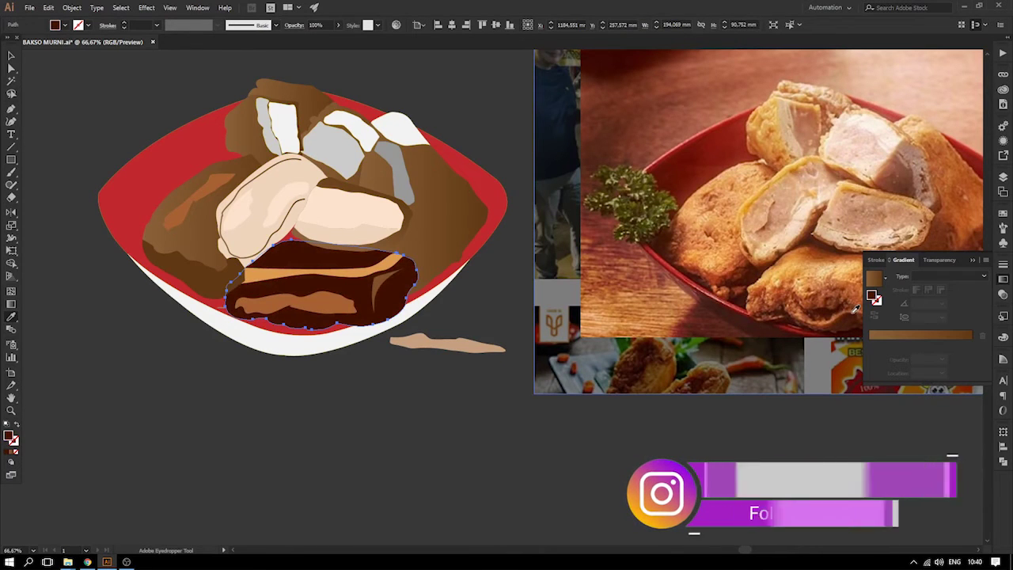
left_click(853, 303)
left_click(851, 303)
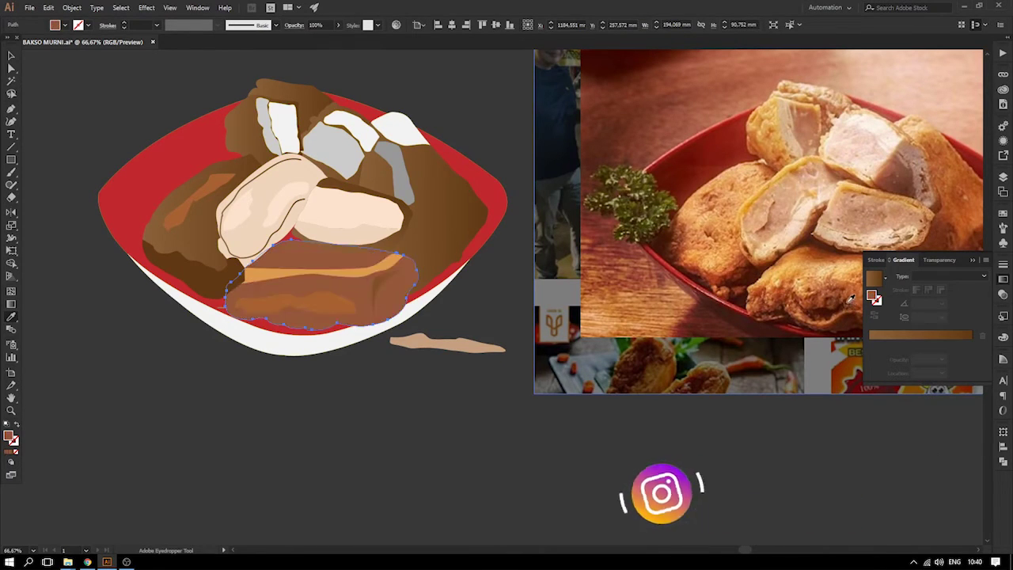
left_click(850, 305)
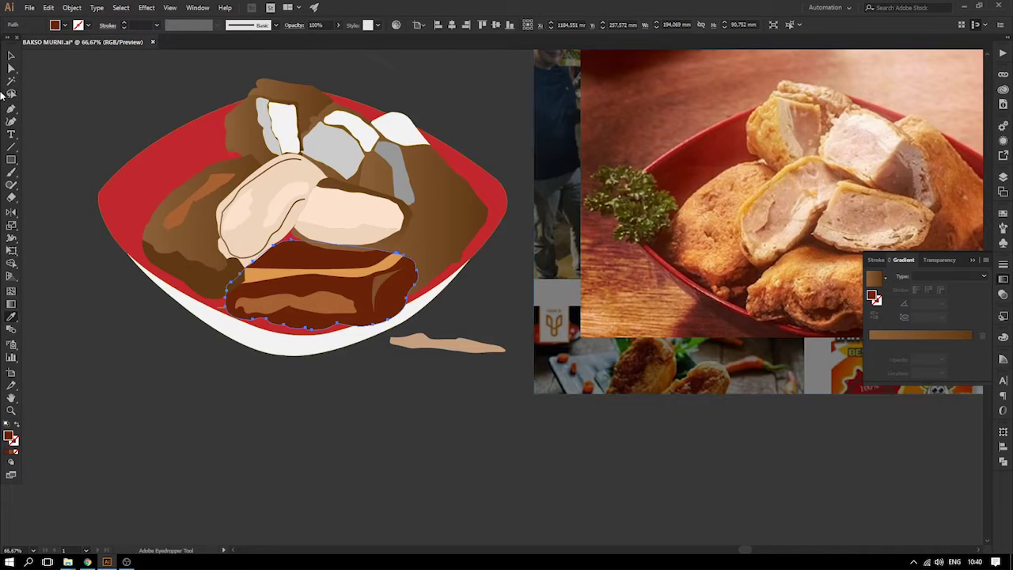
- Fill the front brown piece with a medium reddish brown, 803A22, sampled from the matching piece in the photo
left_click(79, 91)
left_click_drag(232, 165, 307, 171)
left_click_drag(467, 258, 343, 258)
left_click(340, 277)
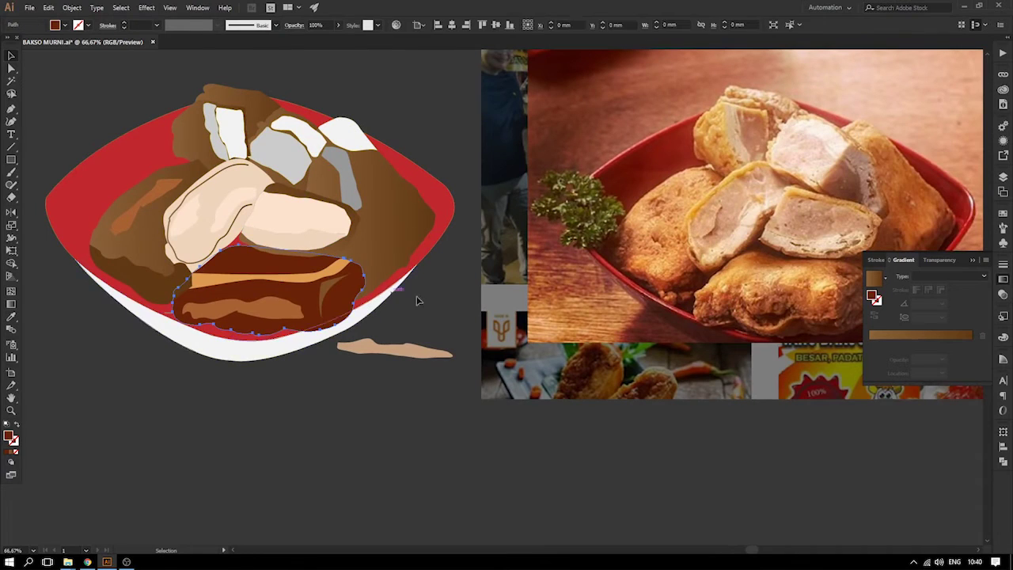
left_click(802, 305)
left_click(813, 314)
left_click(813, 315)
left_click(814, 315)
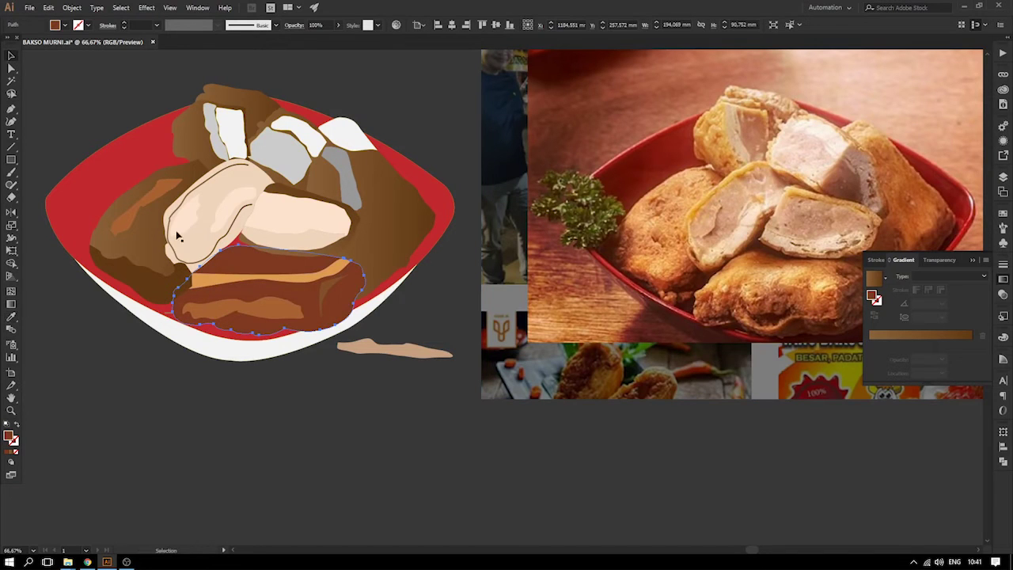
- Fill the front piece's lower highlight and its small curved right-hand highlight with the upper strip's light orange
left_click(334, 286, "shift")
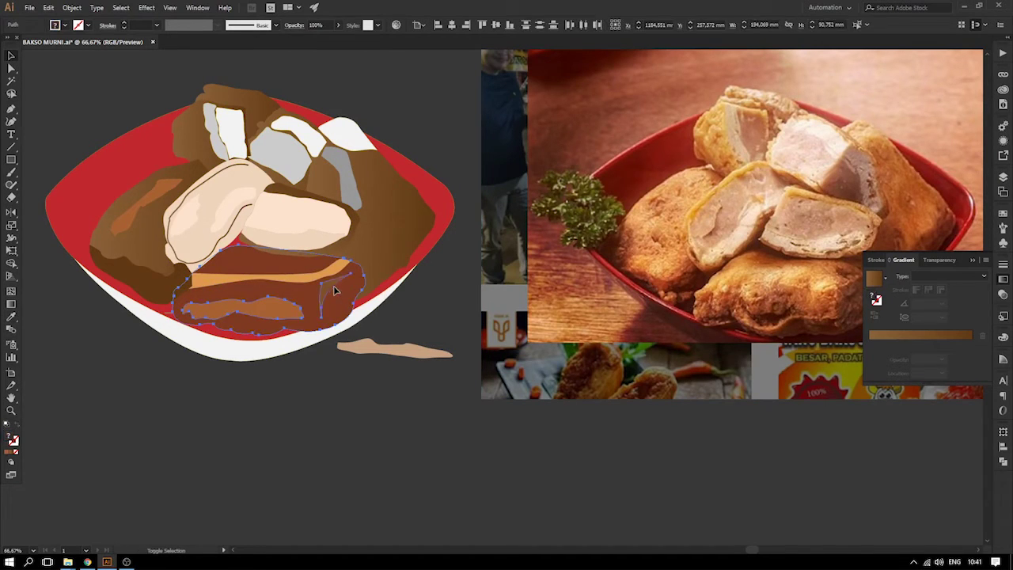
left_click(348, 291, "shift")
key("i")
left_click(317, 277)
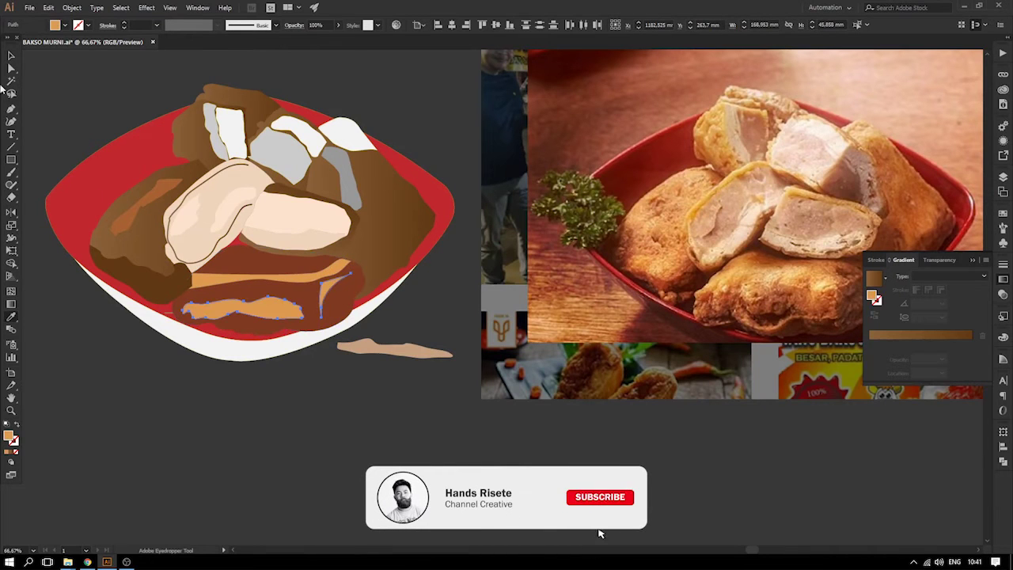
left_click(100, 84)
- Fill the left piece's lower shadow with dark brown 592112, darkened from the front piece's reddish brown
left_click_drag(171, 144, 295, 192)
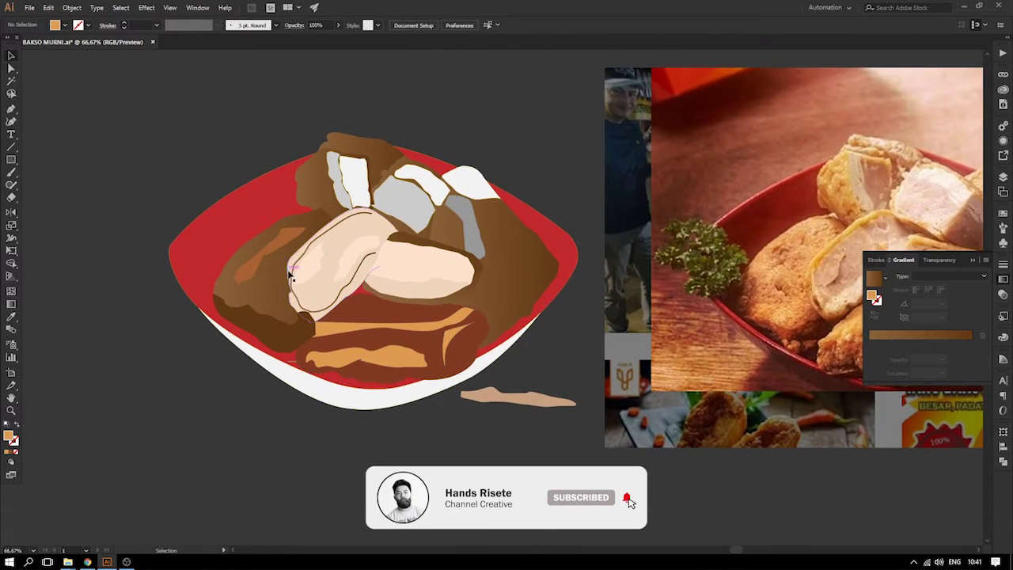
left_click(283, 346)
left_click(314, 355, "shift")
key("i")
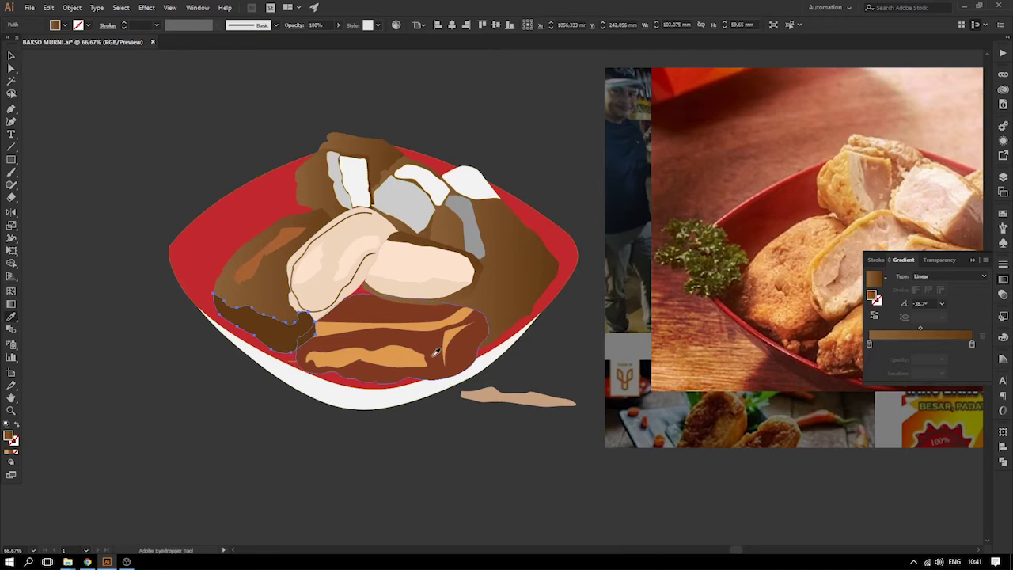
left_click(462, 358)
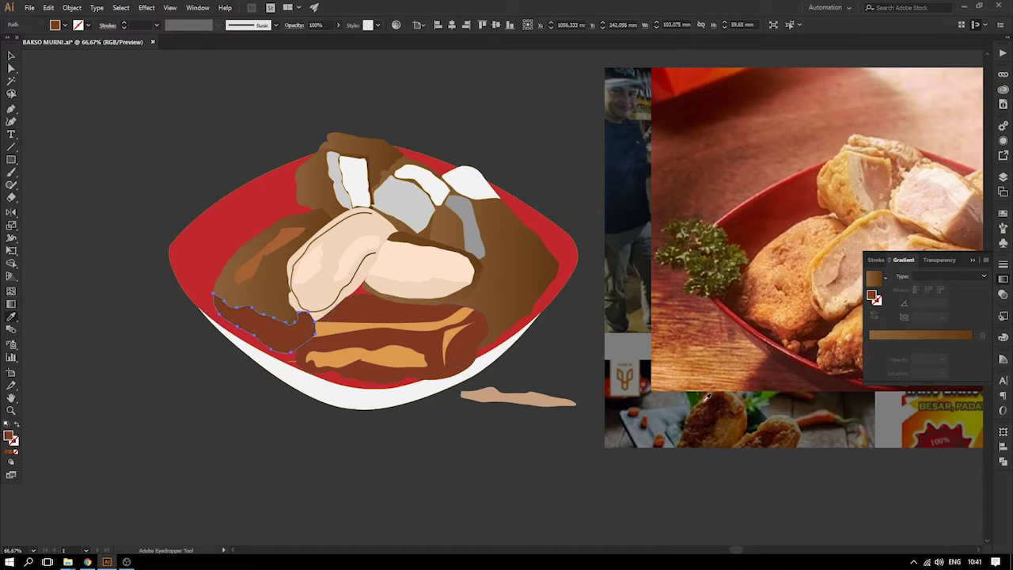
double_click(9, 436)
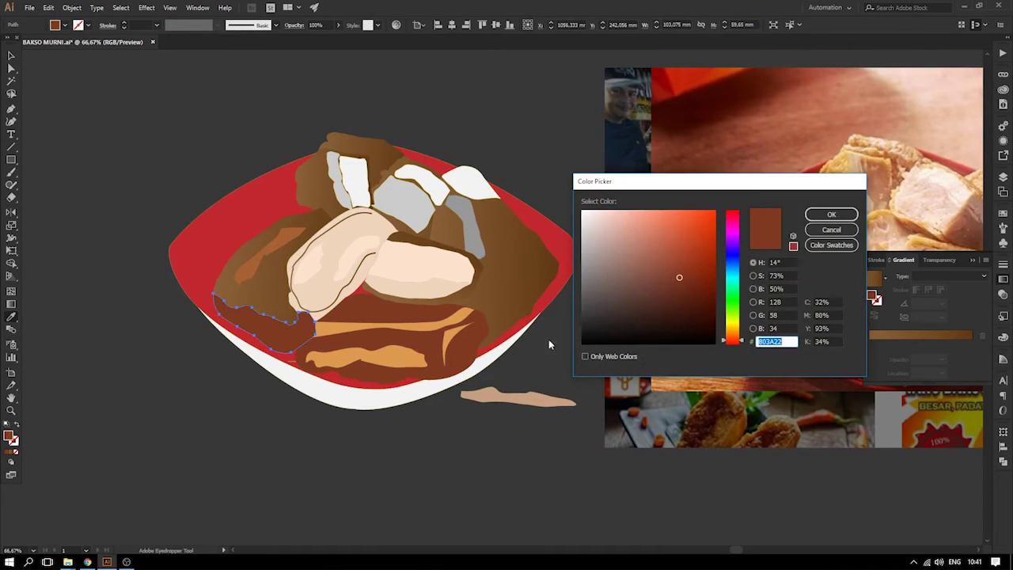
left_click_drag(687, 281, 689, 297)
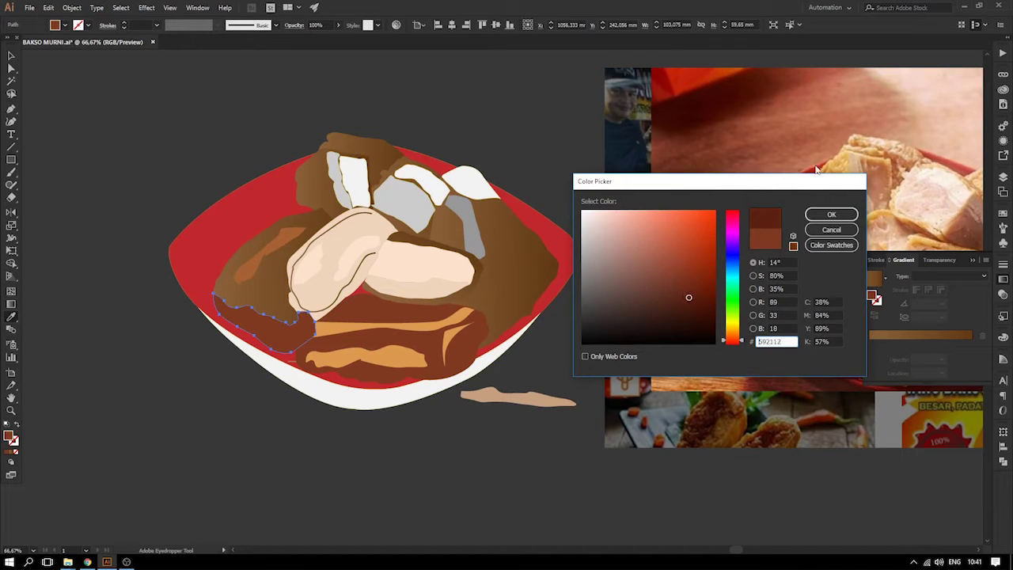
left_click(812, 212)
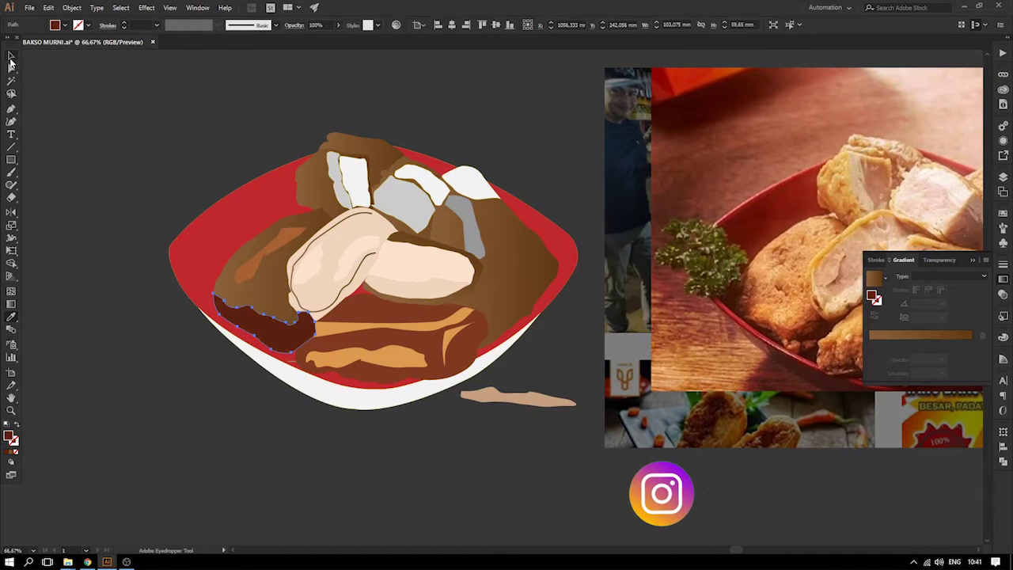
left_click(152, 127)
- Fill the left brown piece's main body with the front piece's reddish brown
left_click(248, 297)
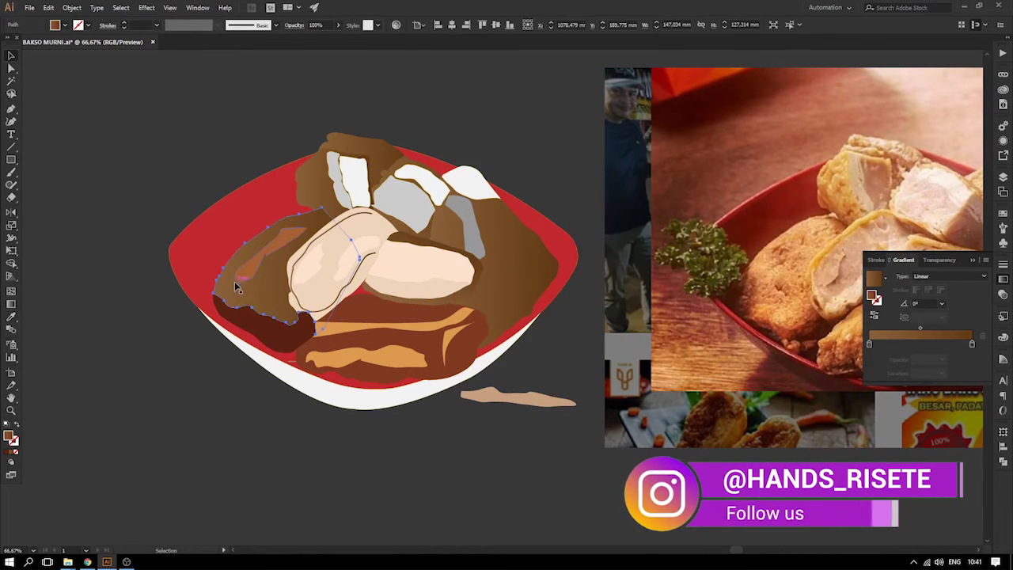
key("i")
left_click(404, 321)
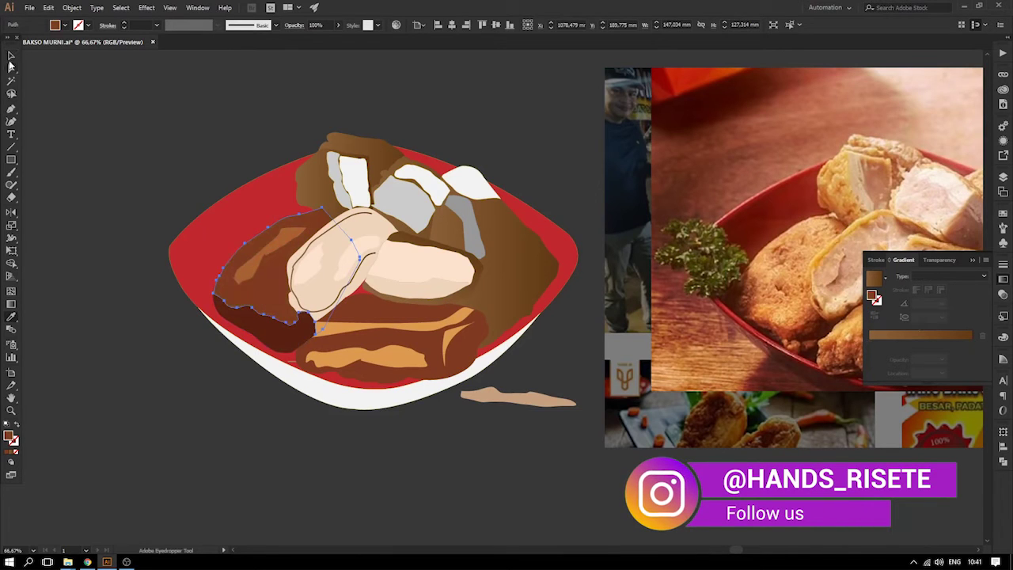
left_click(11, 57)
left_click(99, 106)
scroll(229, 206, "right", 1)
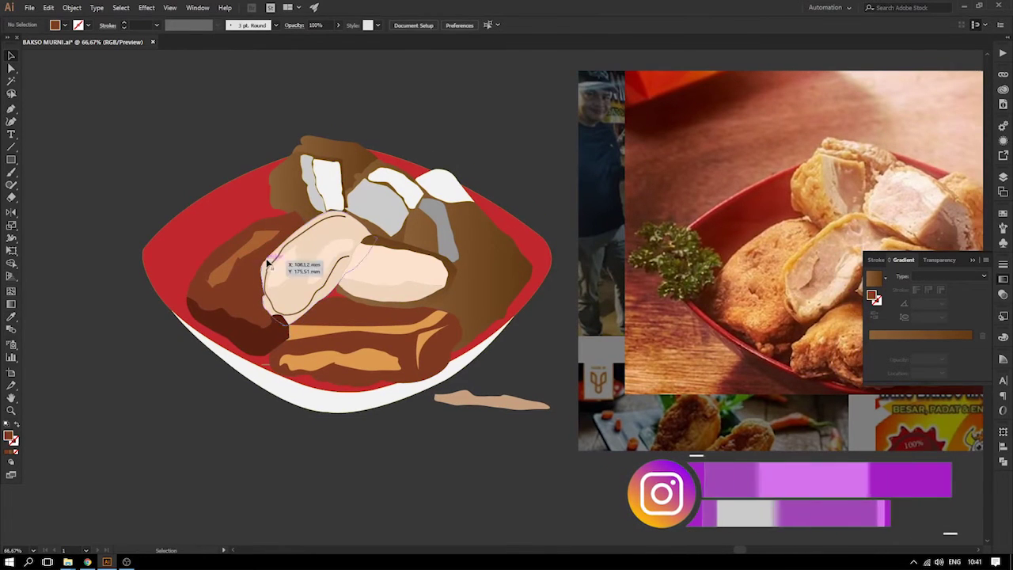
- Fill the left piece's highlight with the light orange of the front piece's highlights
left_click(269, 236)
key("i")
left_click(345, 361)
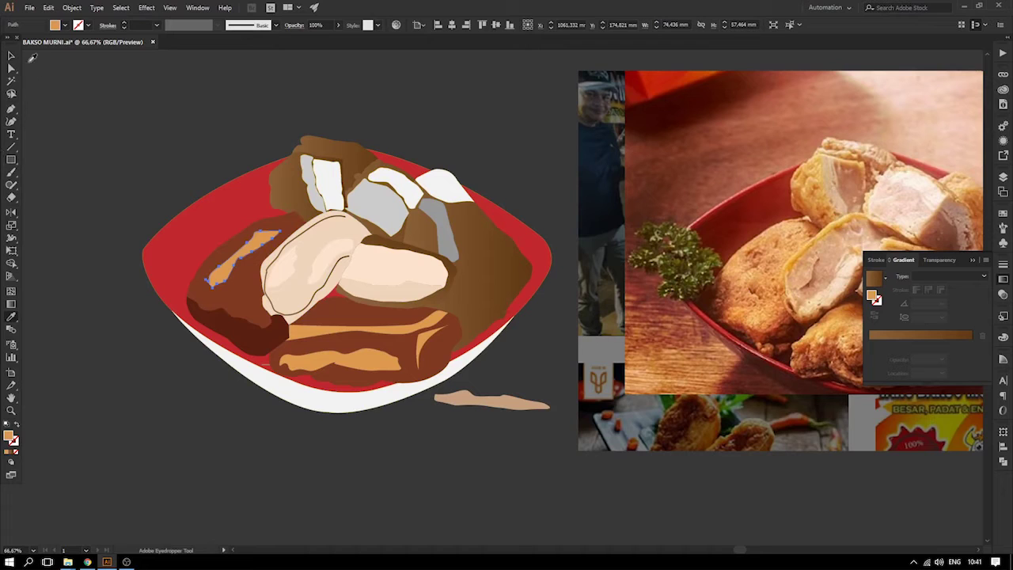
left_click(10, 55)
left_click(90, 81)
- Reshape the left edge of the cream left cut piece by moving its anchor point slightly outward
left_click_drag(178, 147, 125, 147)
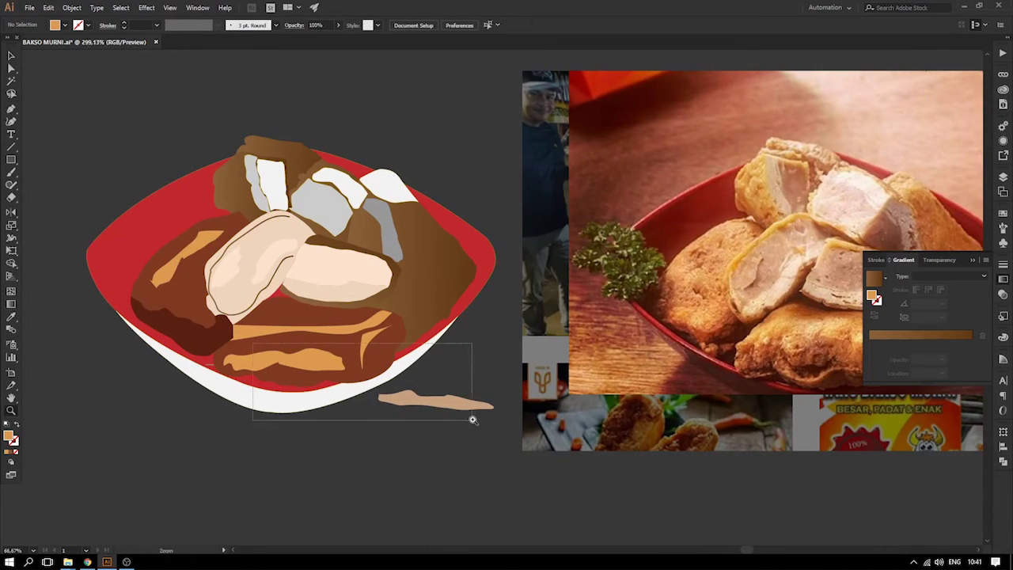
left_click_drag(472, 420, 472, 419)
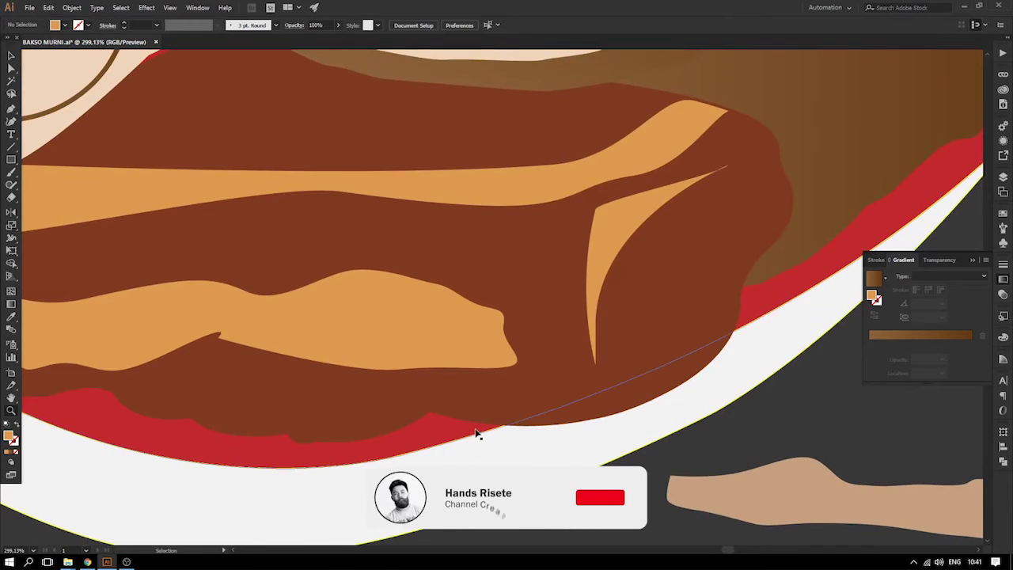
key("ctrl+minus")
key("ctrl+minus")
key("ctrl+minus")
key("ctrl+plus")
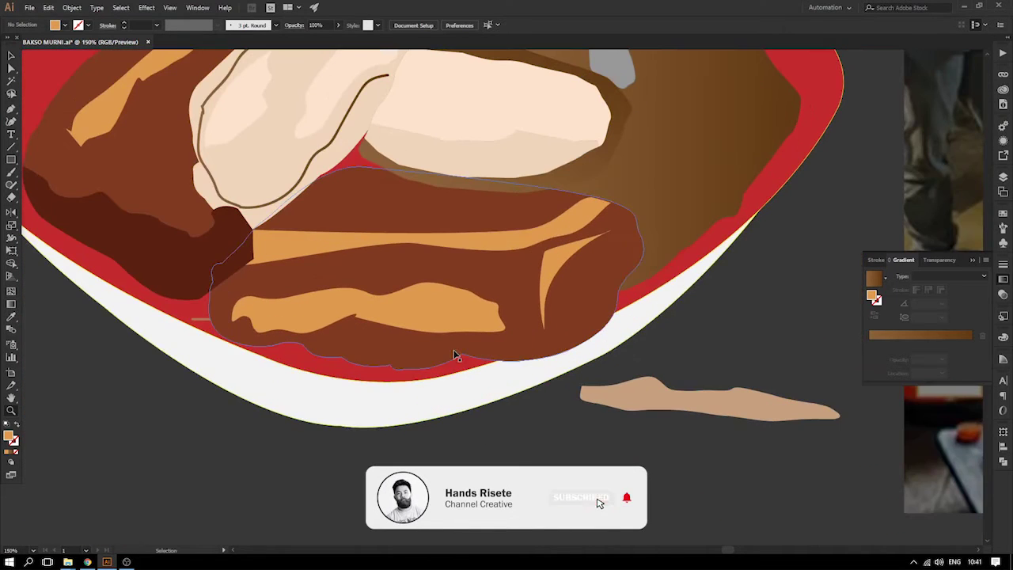
left_click_drag(331, 200, 441, 398)
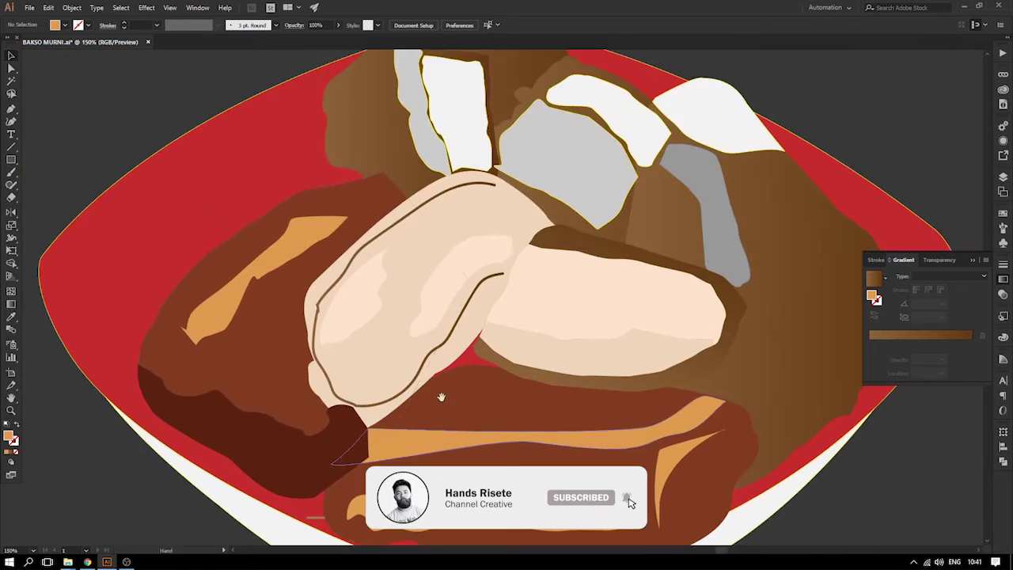
key("ctrl+minus")
key("ctrl+minus")
key("ctrl+plus")
left_click(378, 358)
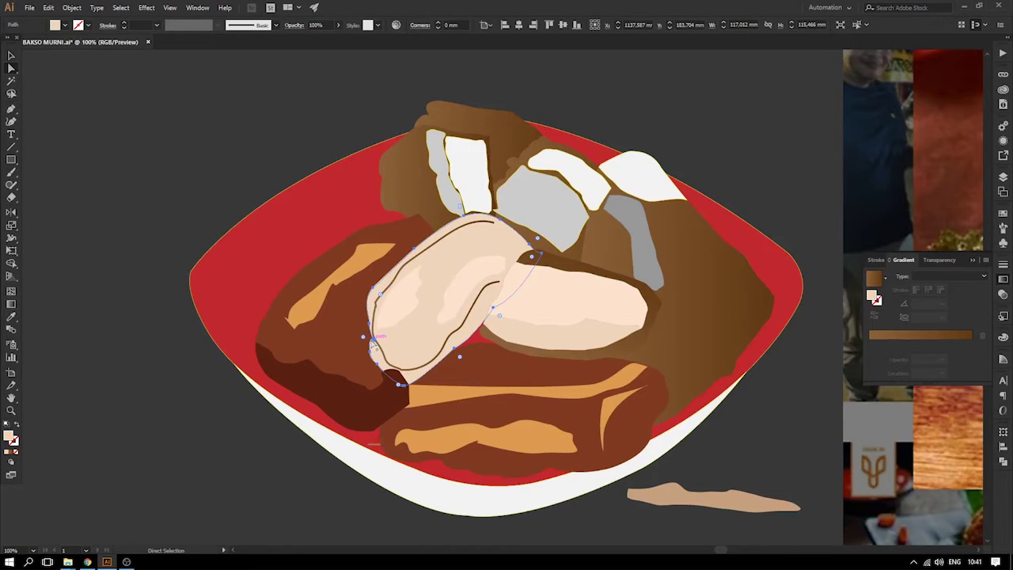
left_click(12, 69)
left_click_drag(366, 339, 364, 302)
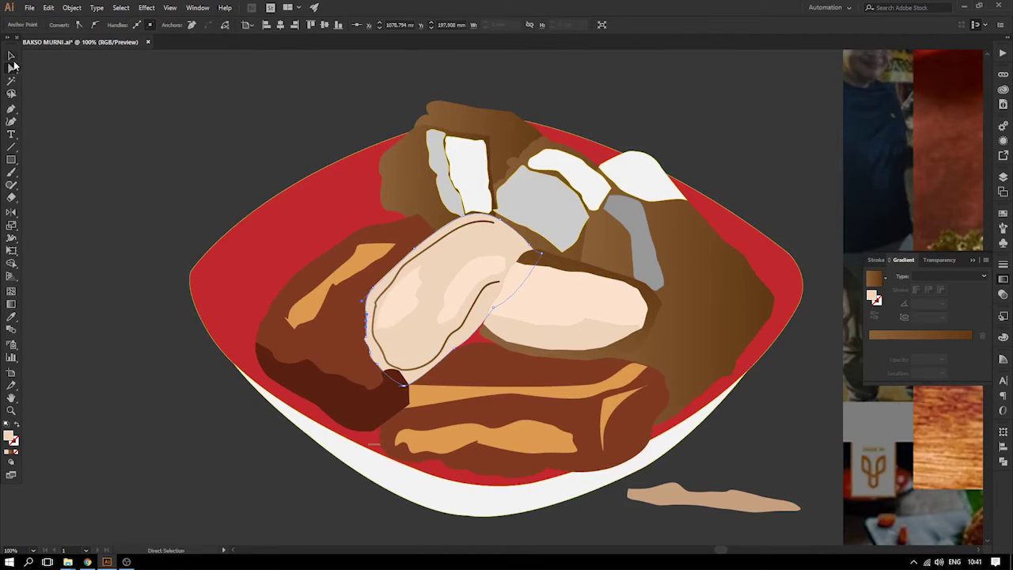
left_click(127, 145)
- Fill the brown crust around the right cut piece with the dark brown of the left piece's shadow
scroll(378, 266, "right", 3)
scroll(378, 266, "down", 1)
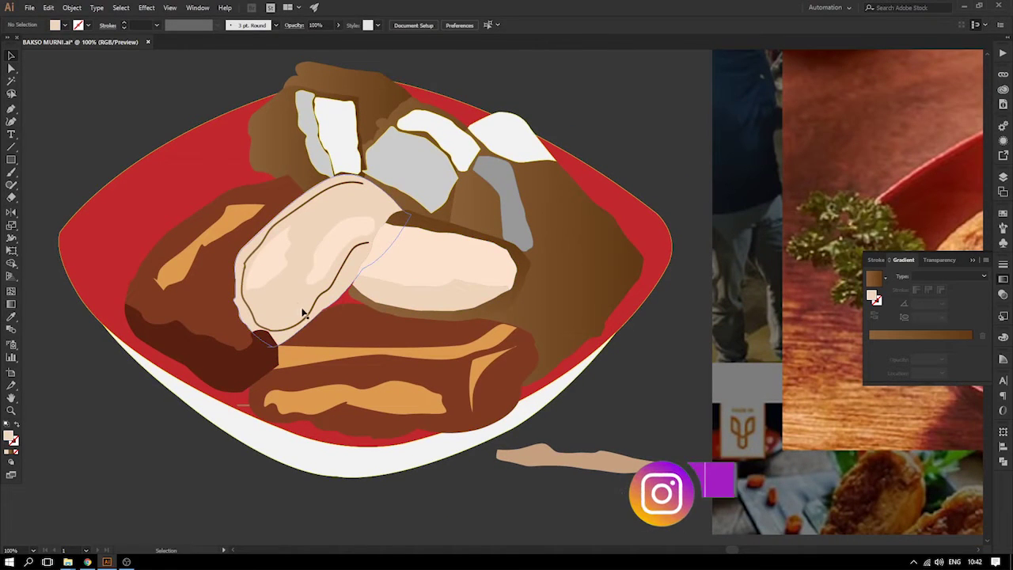
left_click_drag(541, 252, 309, 272)
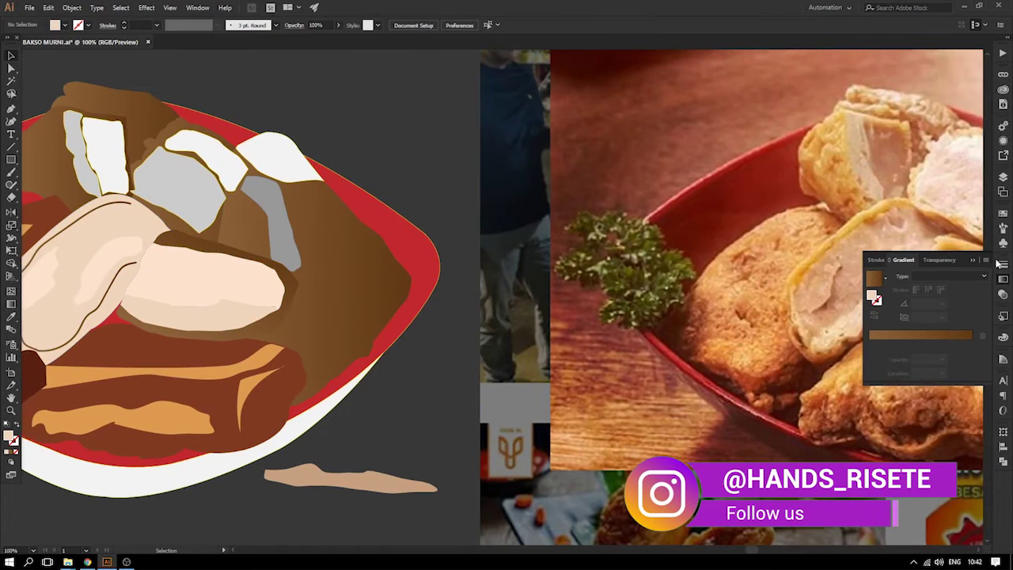
left_click(1001, 263)
key("ctrl+minus")
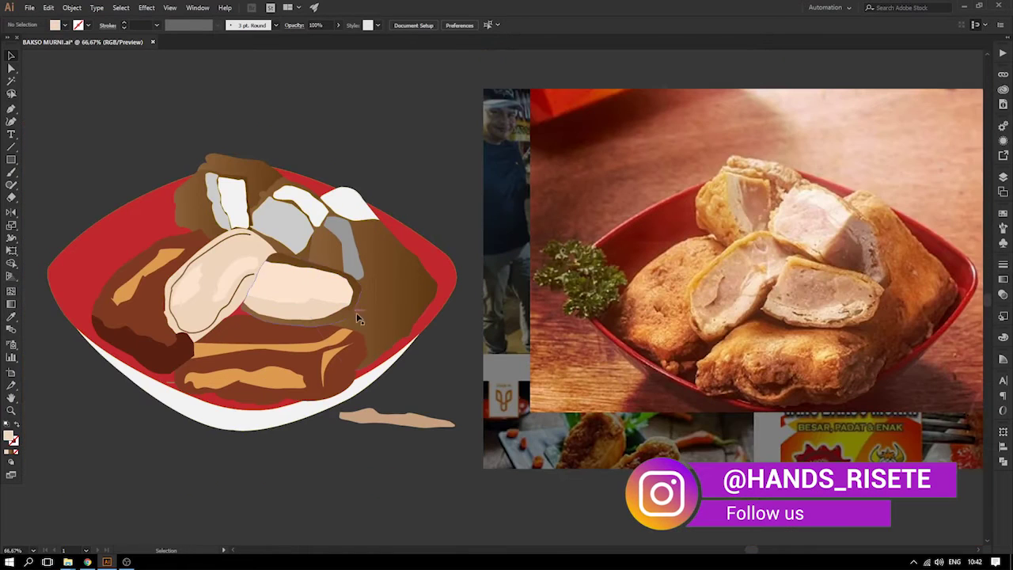
left_click(358, 291)
key("i")
left_click(362, 350)
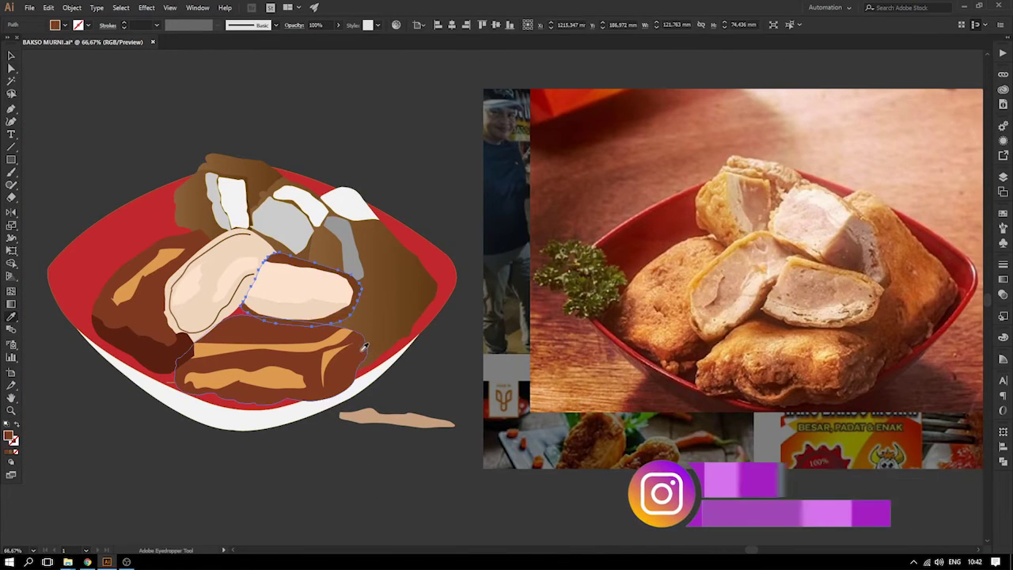
left_click(11, 57)
key("i")
left_click(133, 263)
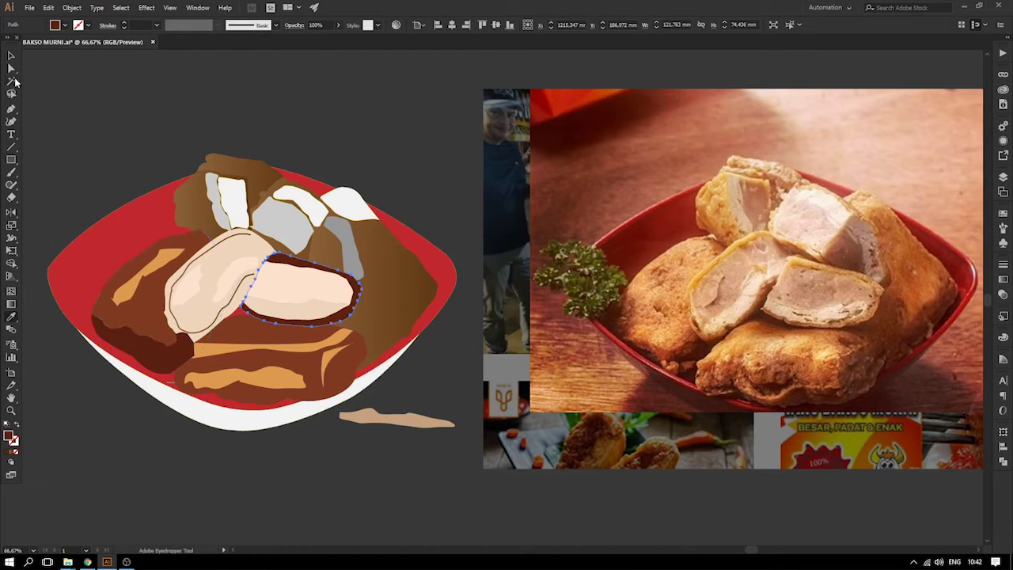
left_click(63, 82)
- Delete the brown contour lines drawn on the left cut piece
left_click_drag(79, 134, 154, 148)
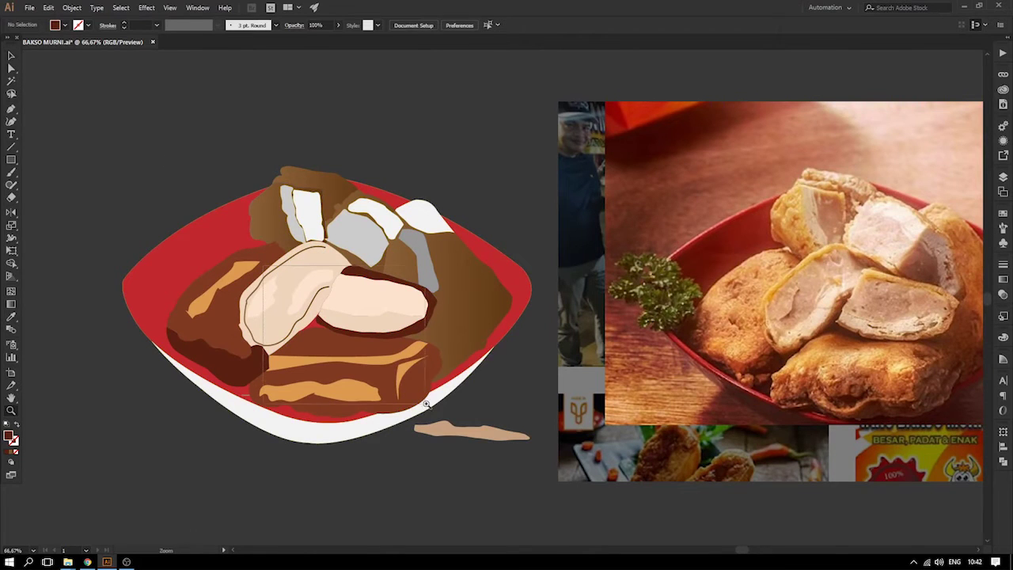
left_click_drag(425, 404, 424, 400)
left_click_drag(91, 195, 183, 253)
left_click(9, 52)
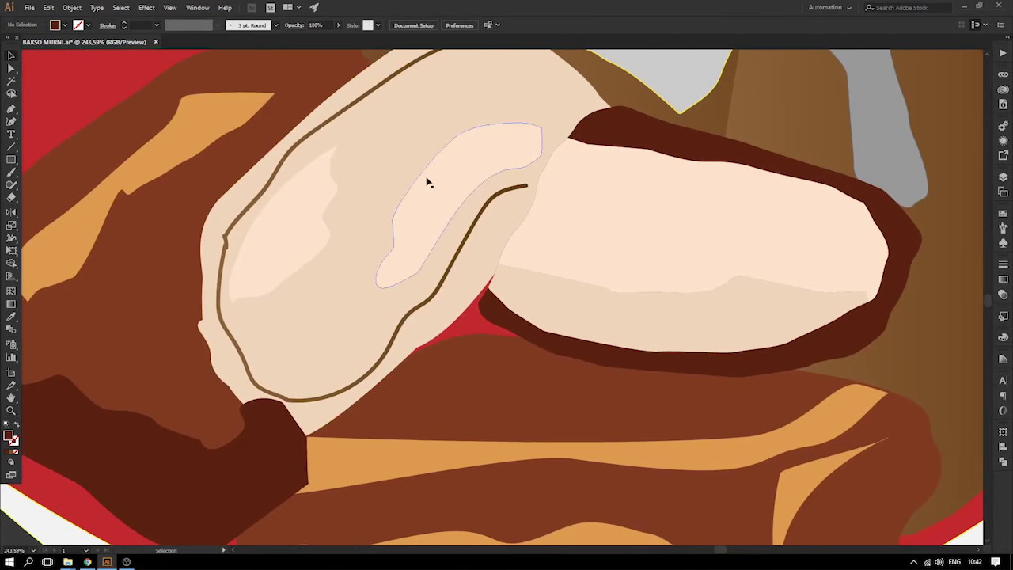
key("ctrl+minus")
key("ctrl+minus")
left_click(424, 169)
key("Delete")
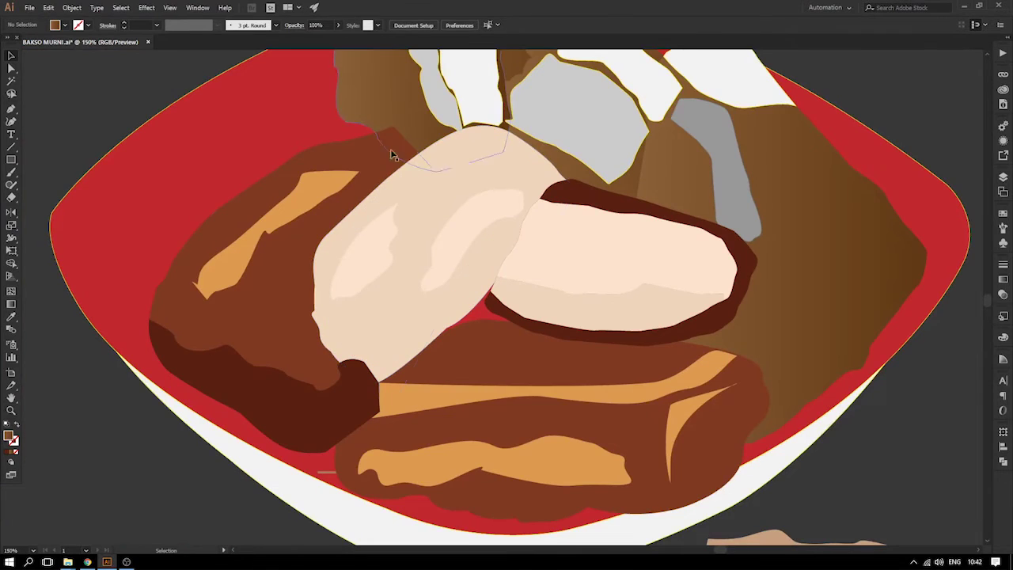
- Bring both cut pieces, with their highlights and the dark crust, in front of the left piece's shadow
left_click(364, 273)
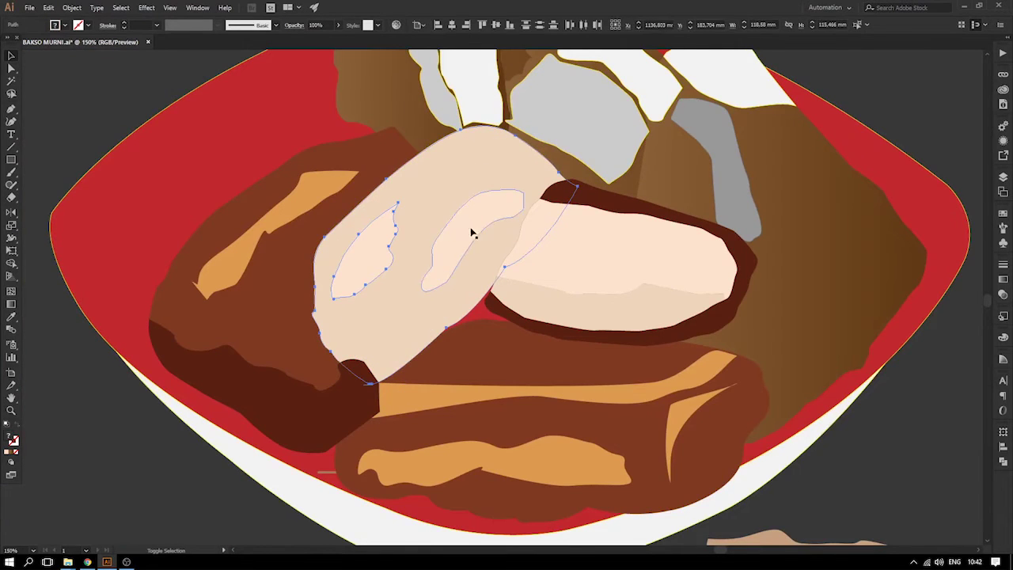
left_click(482, 170, "shift")
left_click(65, 301)
left_click(362, 243)
left_click(457, 233, "shift")
left_click(466, 188, "shift")
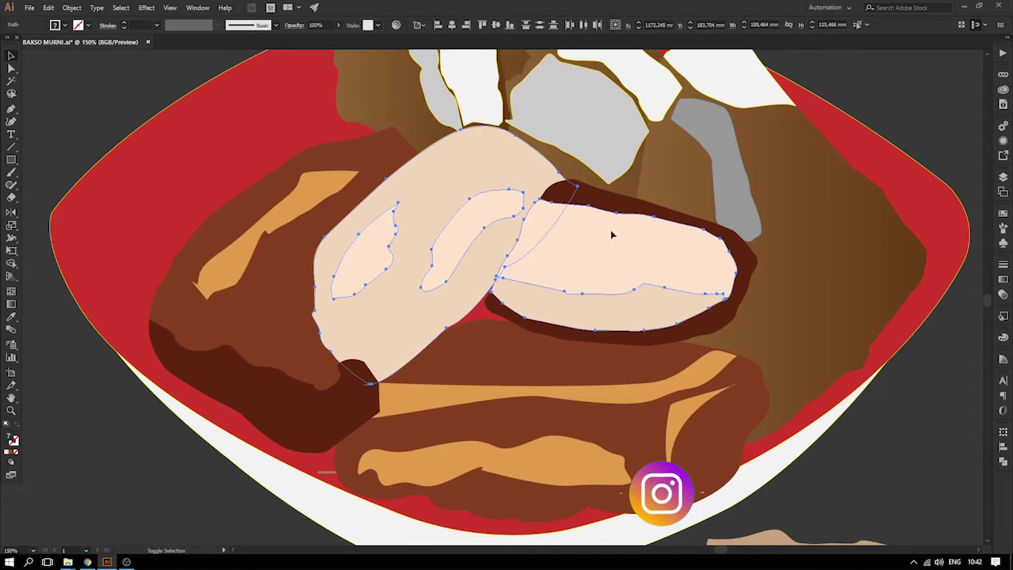
left_click(617, 209, "shift")
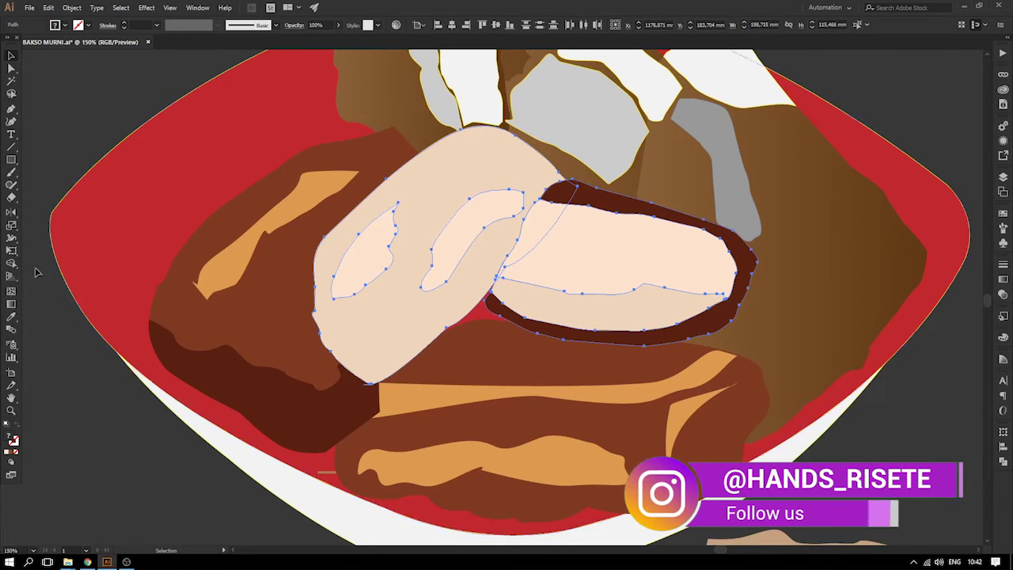
left_click(88, 409)
- Remove the stray anchor point that forms a spike at the bottom tip of the left cut piece
left_click(377, 378)
key("z")
left_click_drag(384, 373, 346, 419)
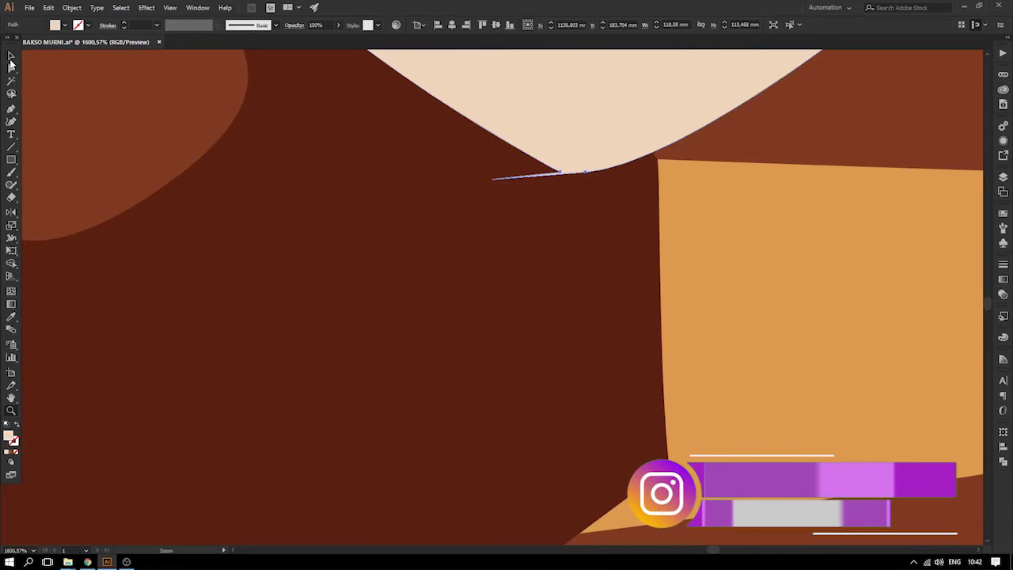
key("p")
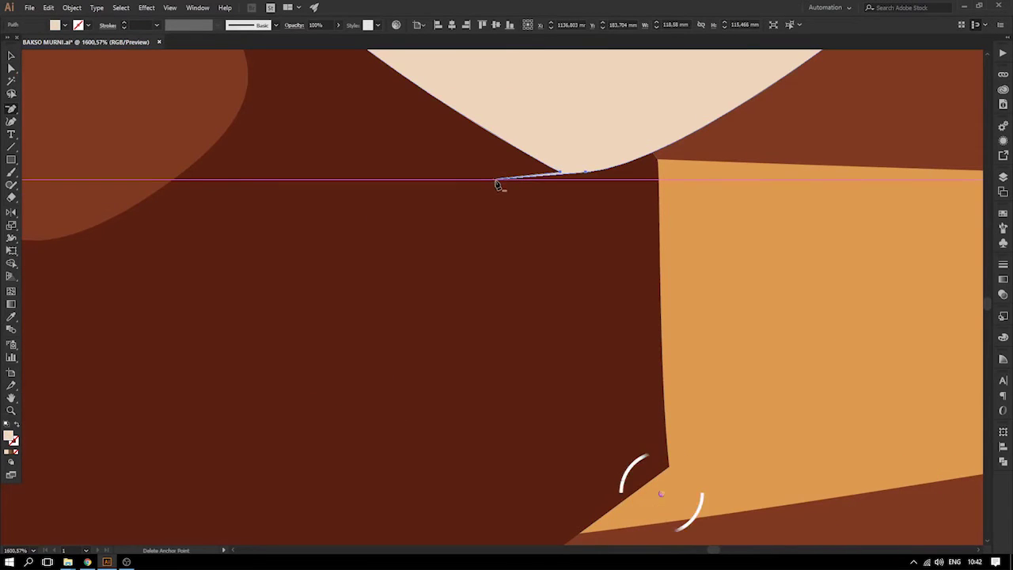
left_click(560, 173)
key("ctrl+minus")
key("ctrl+minus")
key("ctrl+minus")
key("ctrl+minus")
key("ctrl+minus")
key("ctrl+minus")
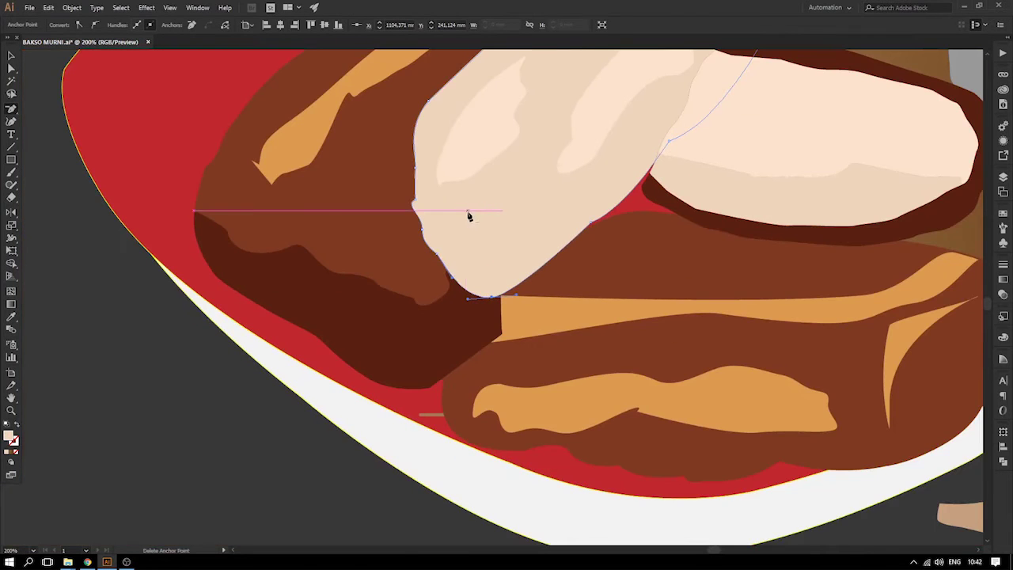
- Draw a closed, slightly irregular shape with the Pen tool just inside the left cut piece's edge as its inner face
left_click_drag(509, 167, 328, 308)
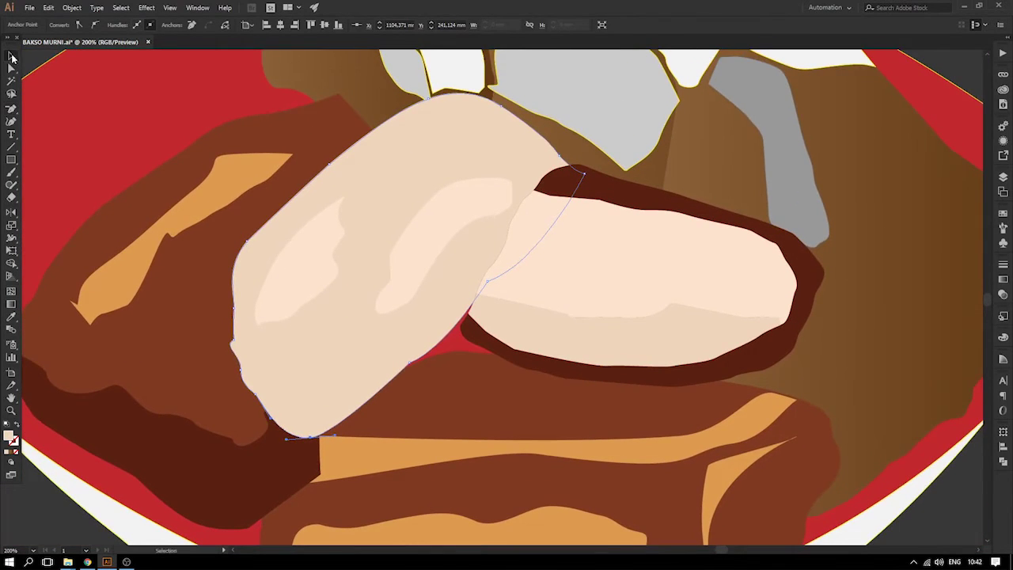
left_click_drag(323, 164, 325, 184)
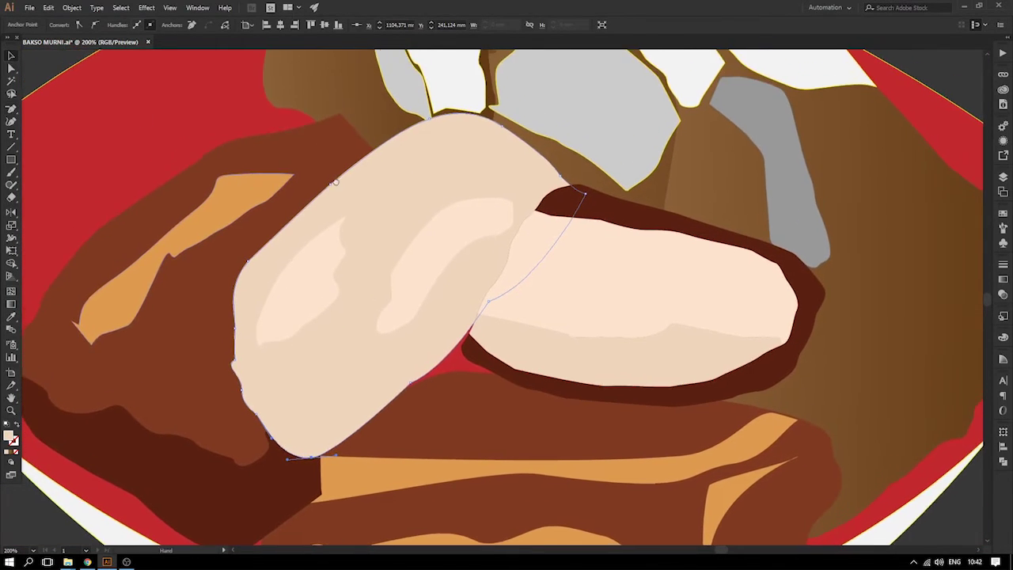
left_click(11, 109)
left_click(55, 110)
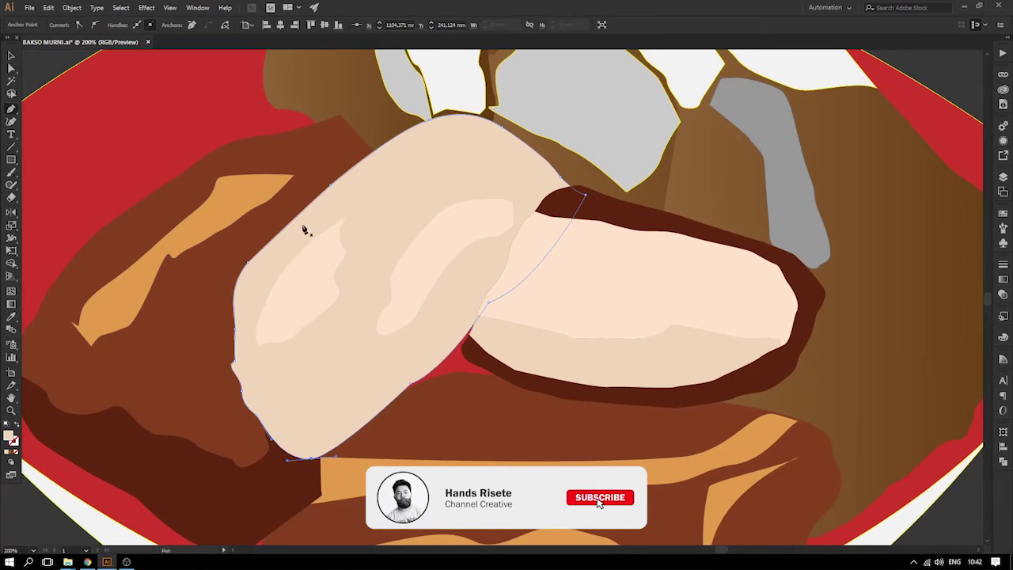
left_click(296, 238)
left_click(332, 203)
left_click_drag(364, 175, 480, 129)
left_click_drag(495, 133, 505, 142)
left_click_drag(538, 178, 538, 200)
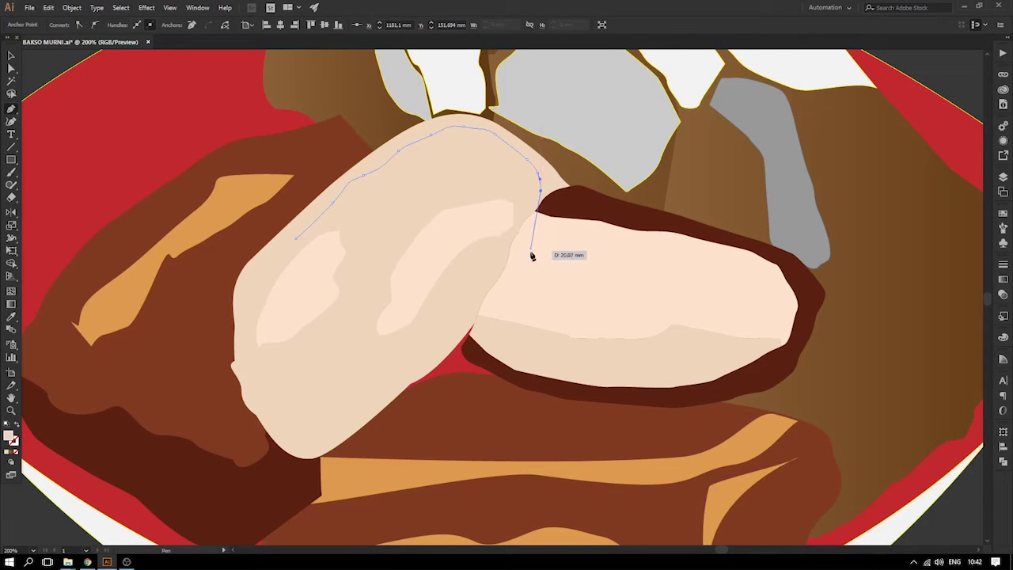
left_click(552, 202)
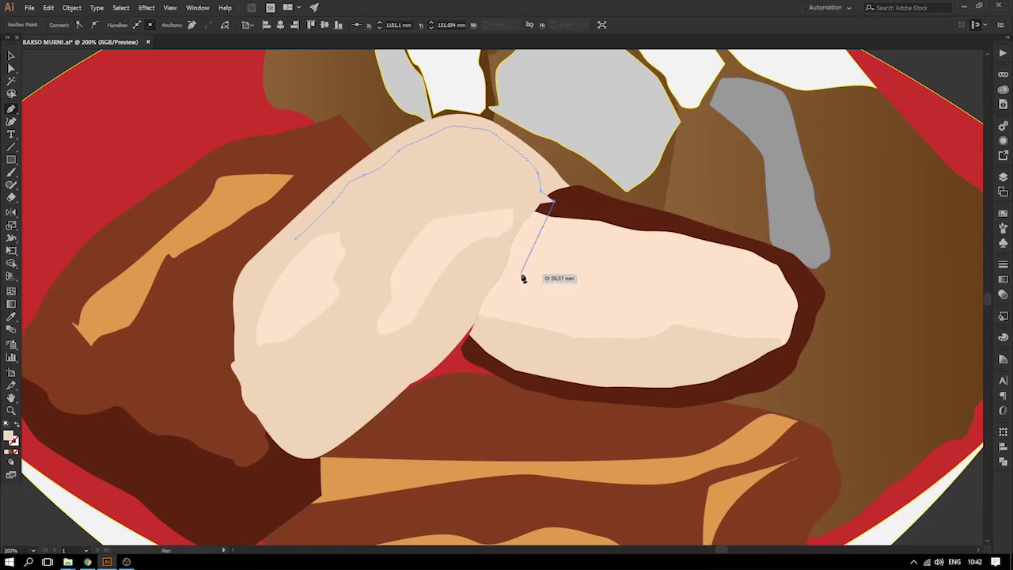
left_click(515, 263)
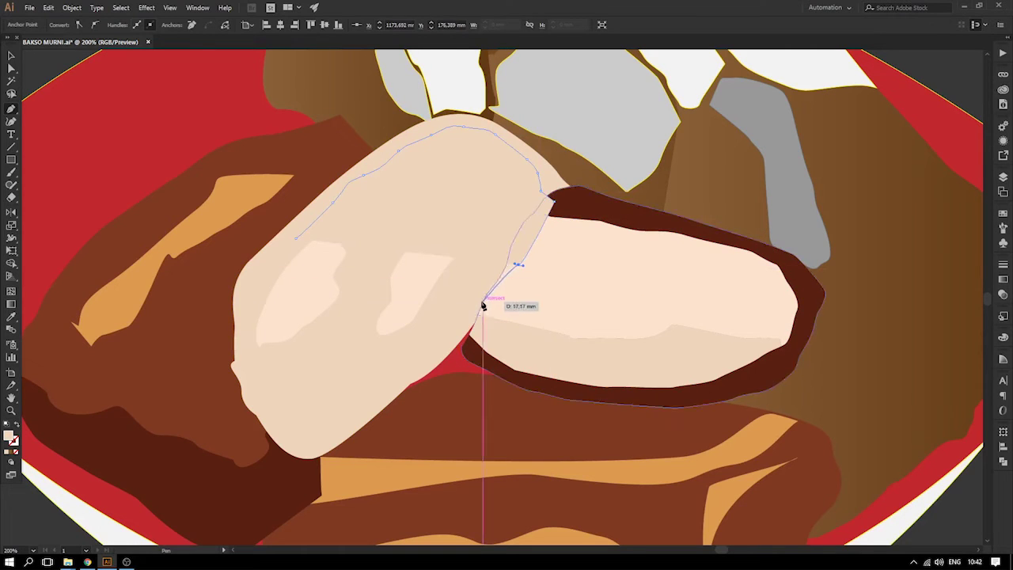
left_click_drag(469, 309, 465, 311)
left_click(440, 351)
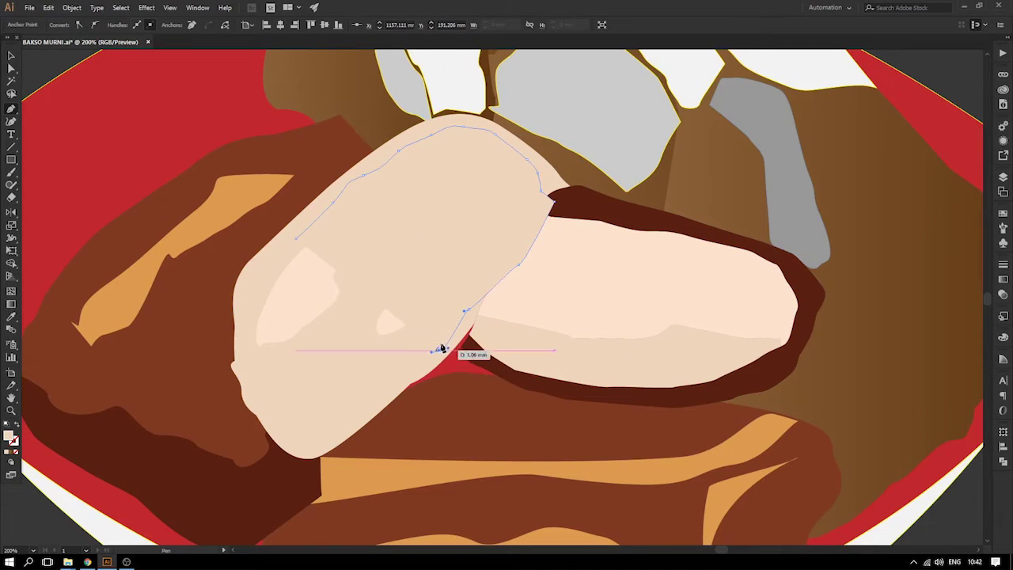
left_click(377, 389)
left_click(356, 401)
left_click_drag(323, 427, 314, 440)
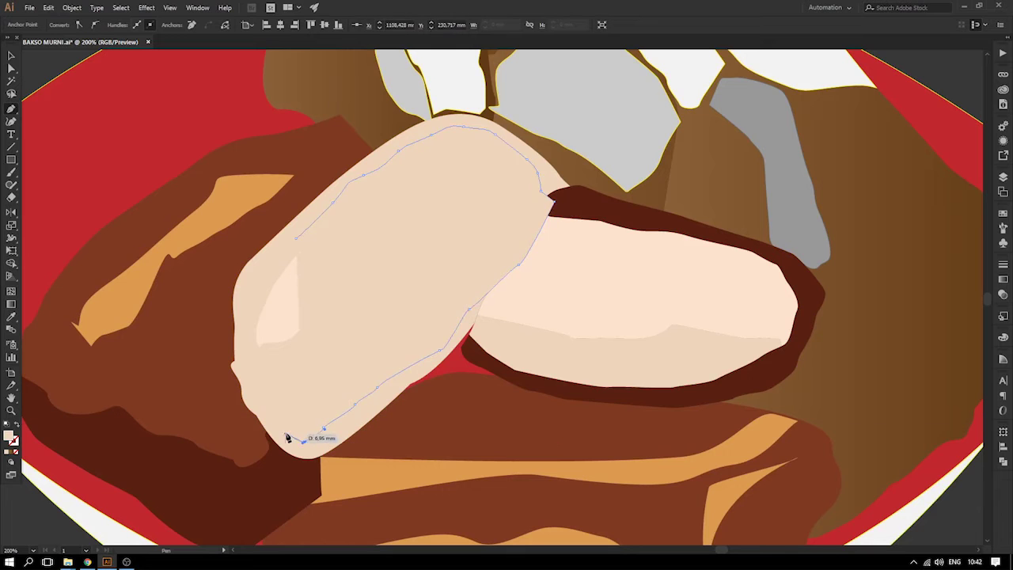
left_click(271, 423)
left_click_drag(242, 362, 248, 310)
left_click(261, 292)
left_click(261, 292)
left_click(288, 251)
left_click(295, 239)
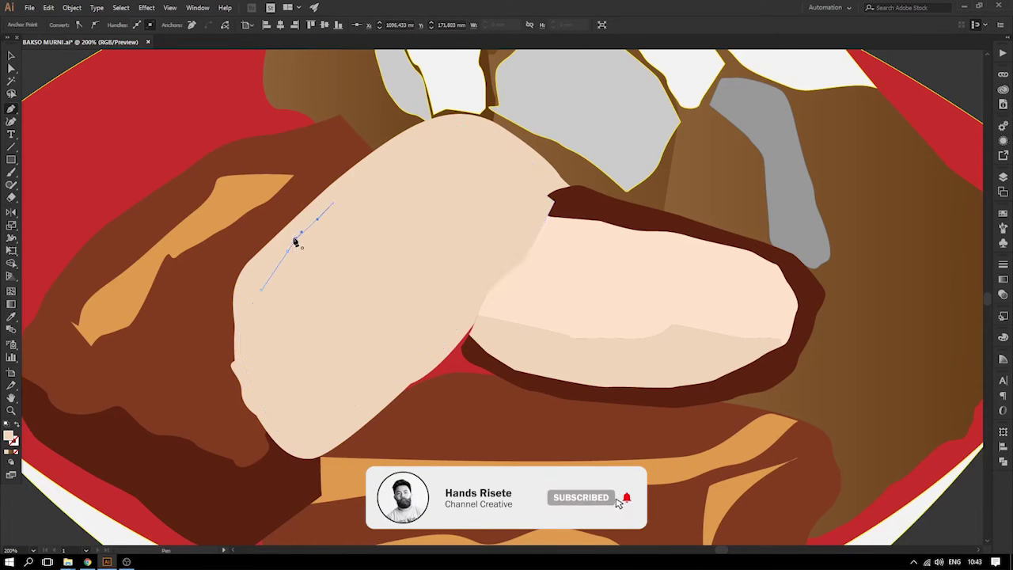
- Try filling the new inner face shape with the right cut piece's light cream colour
scroll(418, 306, "up", 1)
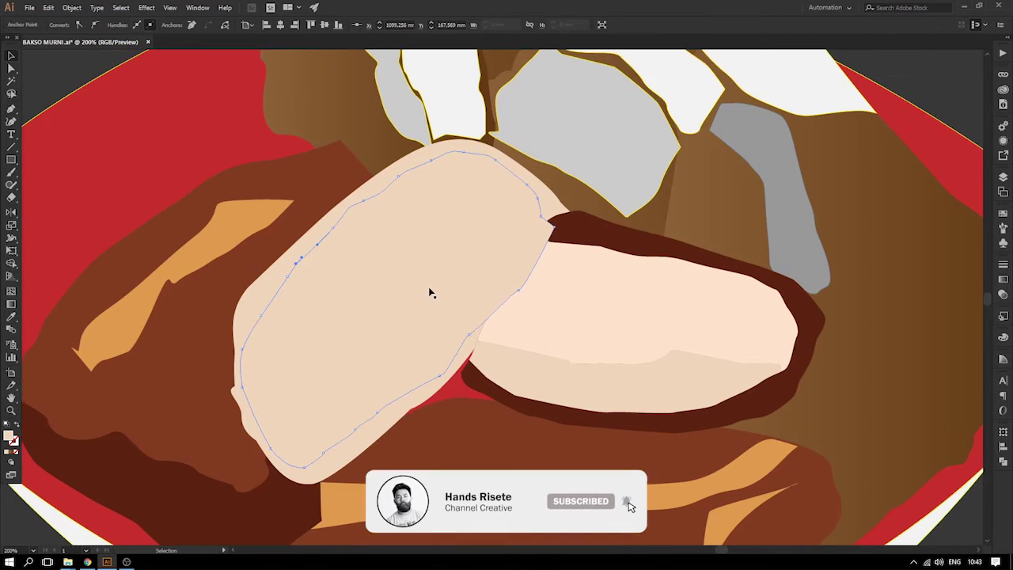
key("i")
left_click(633, 294)
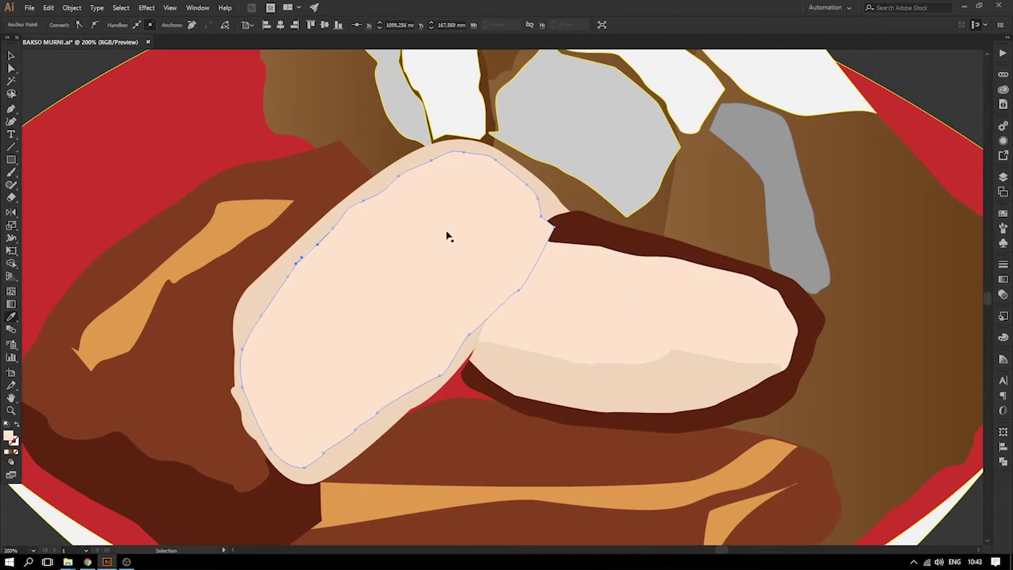
key("ctrl+minus")
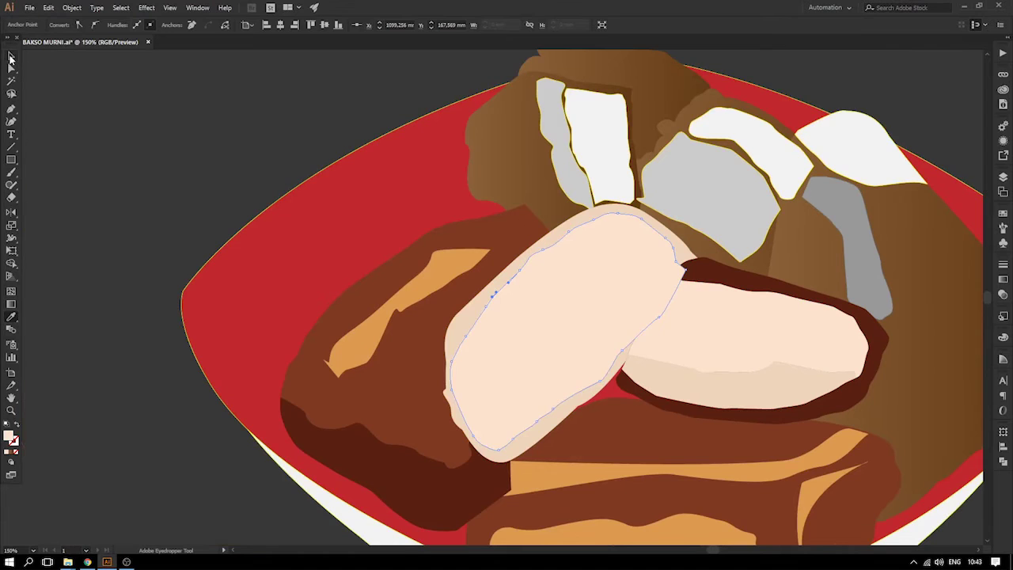
- Fill the left cut piece's original outer shape with the dark brown of the right piece's crust, so it forms a rim
left_click(10, 58)
left_click(578, 234)
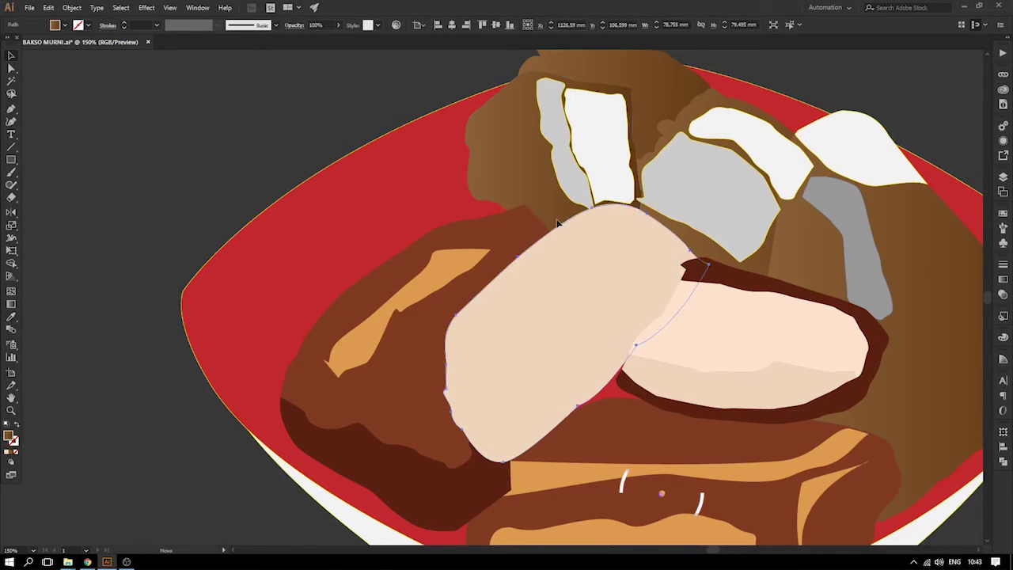
left_click_drag(575, 224, 480, 231)
key("ctrl+z")
key("i")
left_click(693, 270)
- Try moving the left cut piece's inner face out of the bowl to expose the highlights beneath it
key("v")
left_click_drag(568, 292, 220, 276)
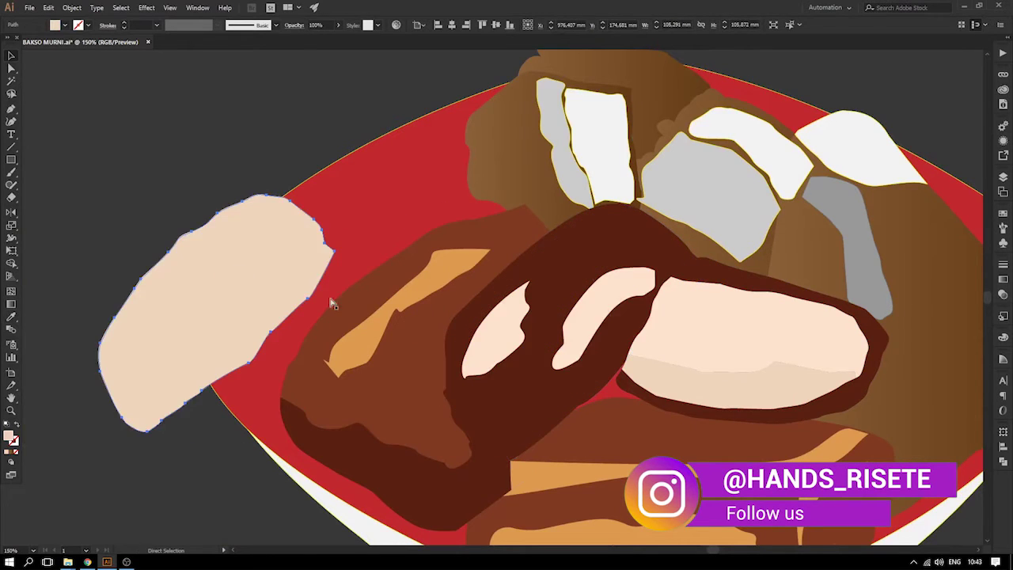
key("ctrl+z")
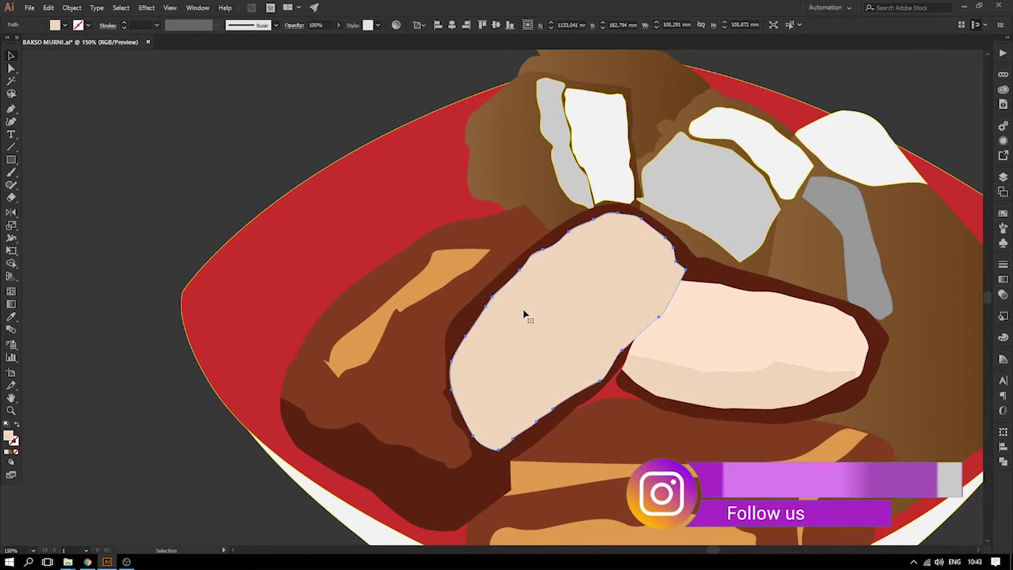
- Select the left cut piece's two hidden highlights in Outline view and bring them in front of its inner face
key("a")
key("ctrl+y")
key("v")
left_click(526, 297)
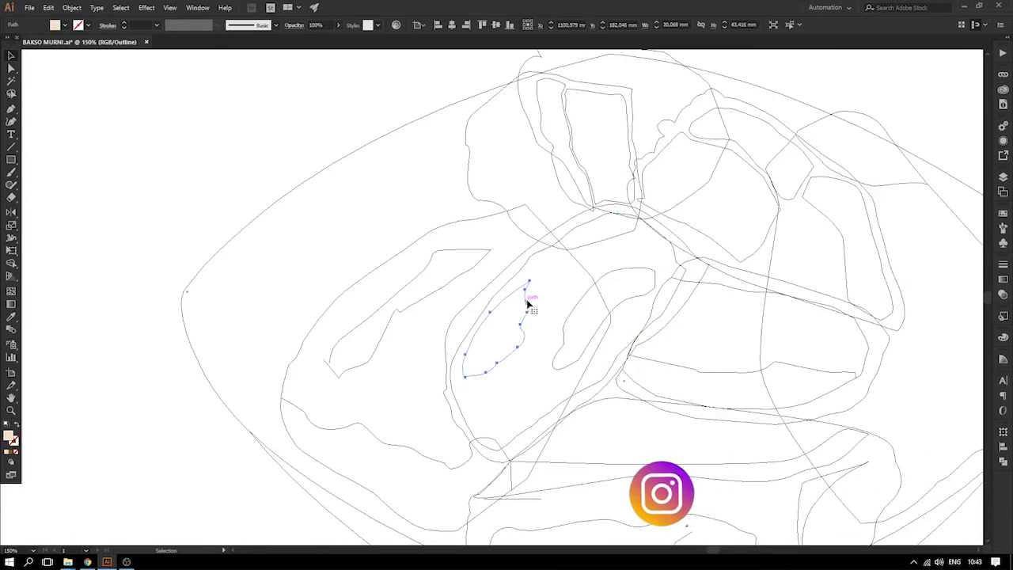
left_click(611, 275, "shift")
key("ctrl+y")
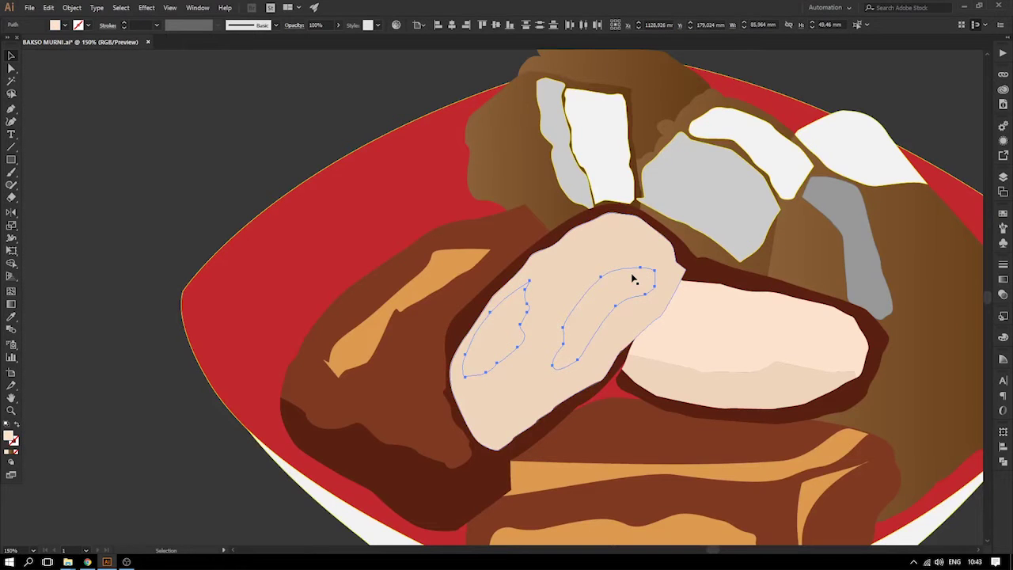
key("ctrl+shift+bracketright")
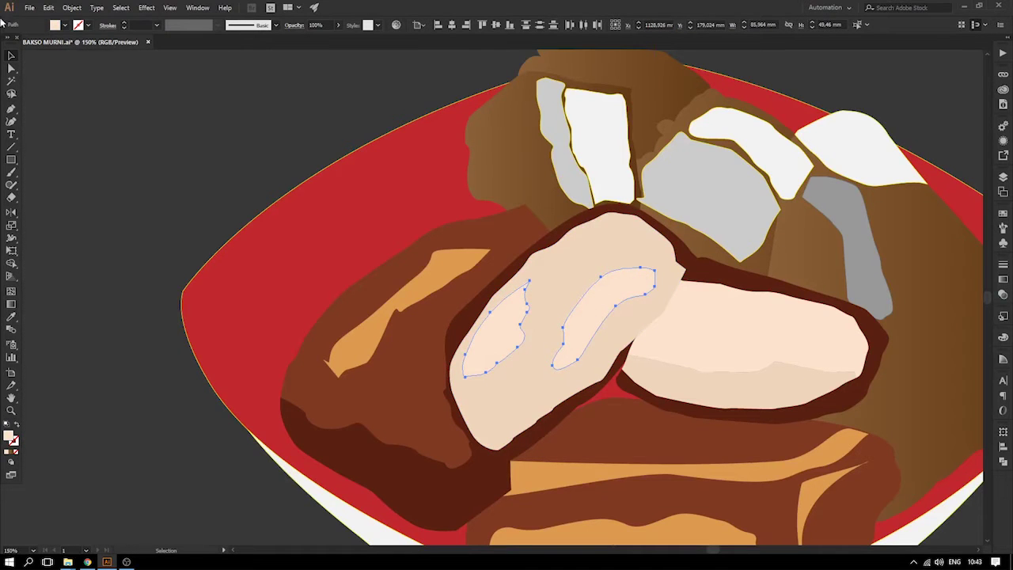
- Bring the right cut piece's face, lower band and dark crust in front of the left cut piece
left_click_drag(186, 140, 44, 120)
left_click(583, 361)
left_click(605, 289, "shift")
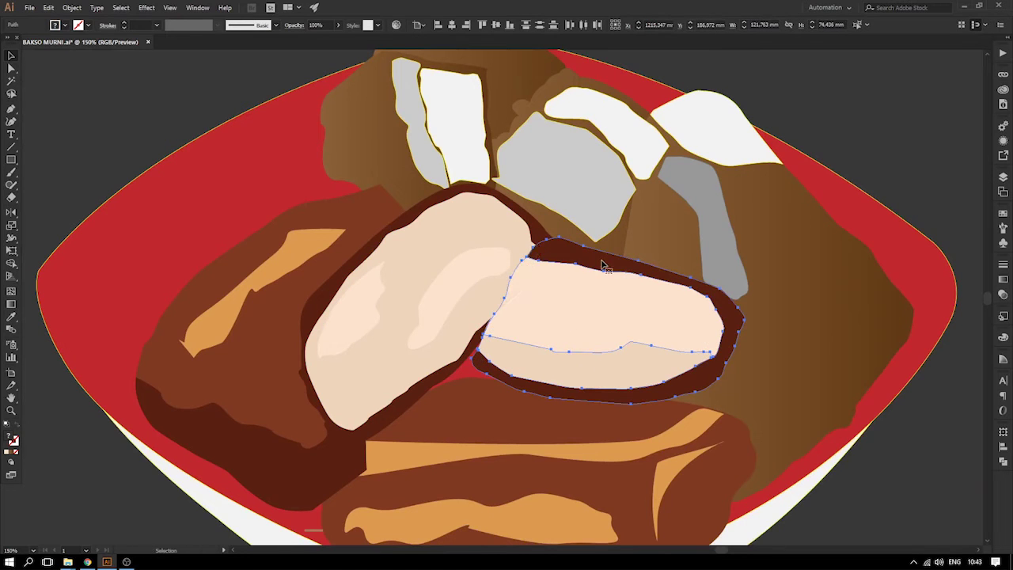
scroll(411, 289, "down", 4)
left_click(271, 125)
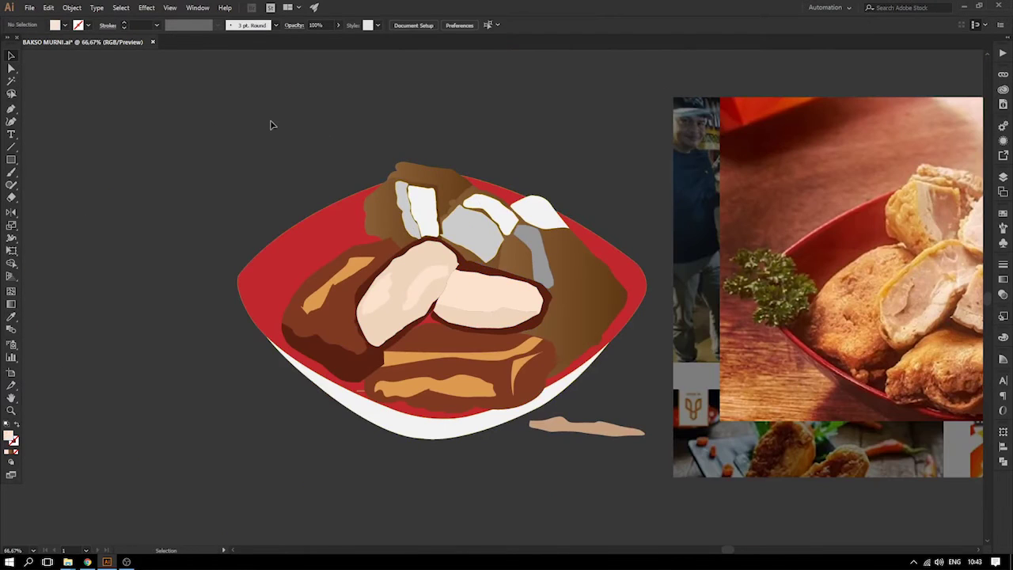
- Save the bowl illustration with the whole drawing and the reference photo in view
scroll(268, 133, "down", 1)
left_click_drag(266, 148, 177, 166)
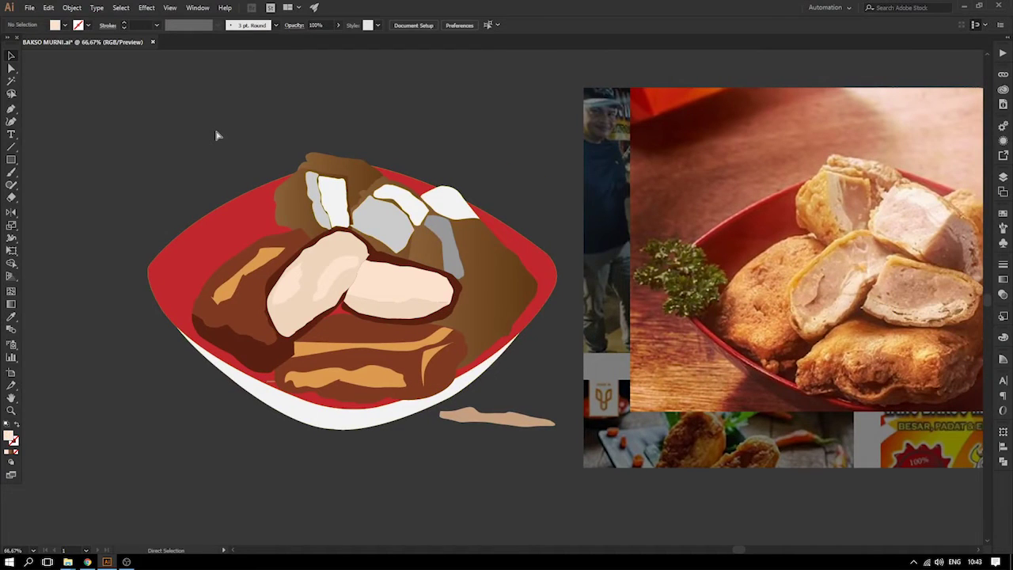
key("ctrl+s")
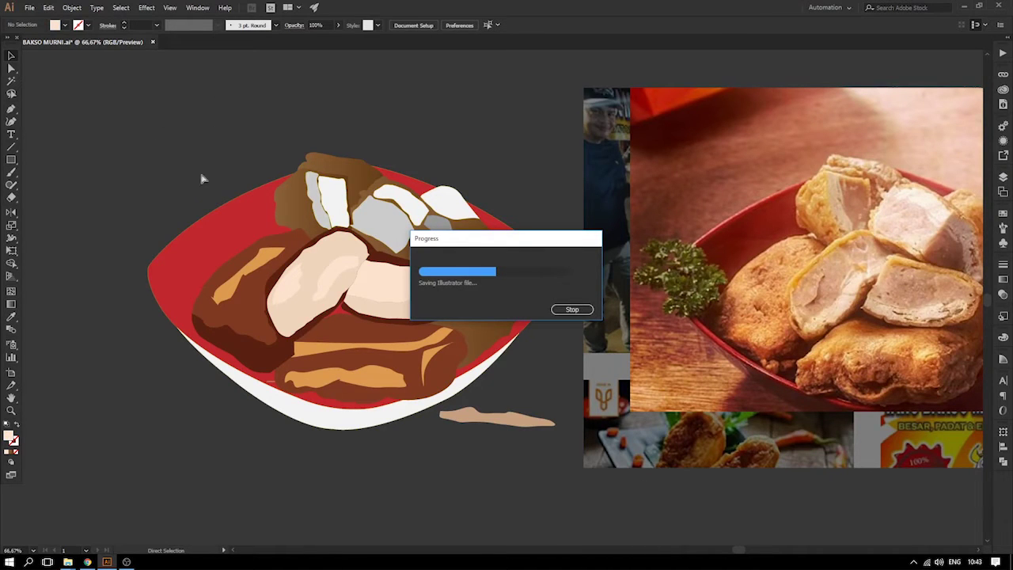
- Fill the right cut piece's upper face with beige and its lower band with light cream, and select that band with the left piece's highlights
left_click(390, 292)
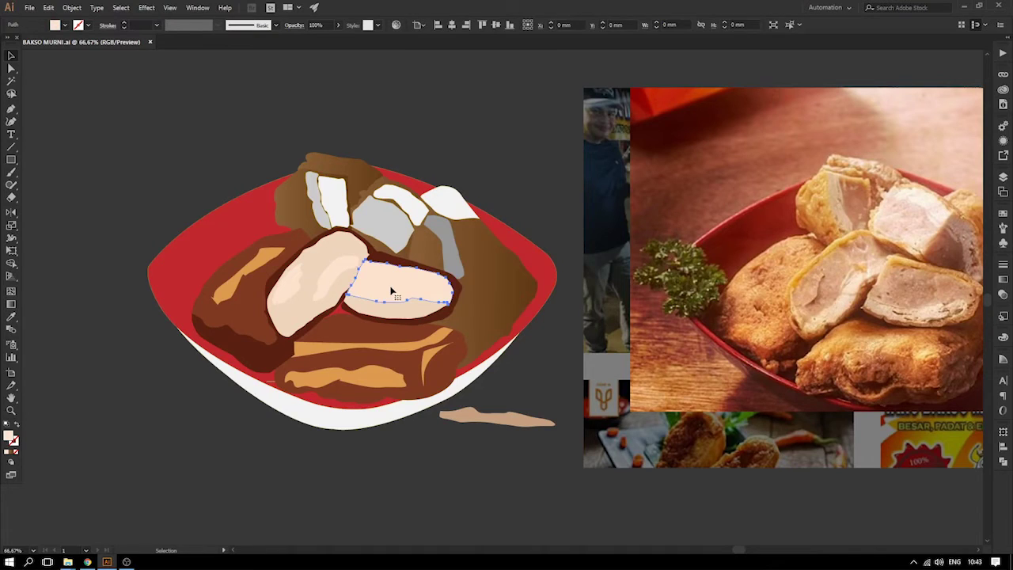
left_click(398, 306)
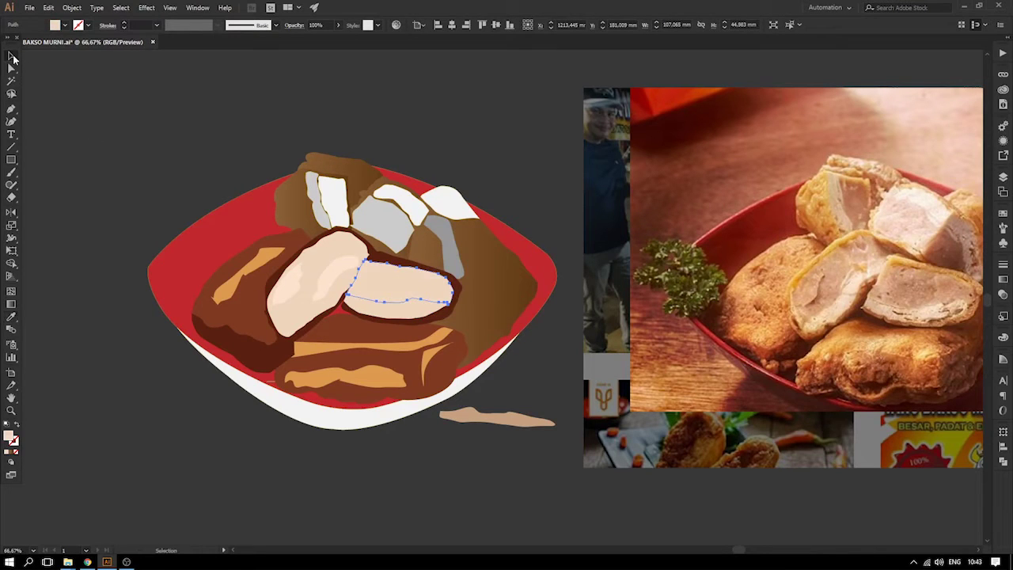
left_click(333, 269)
left_click(316, 279)
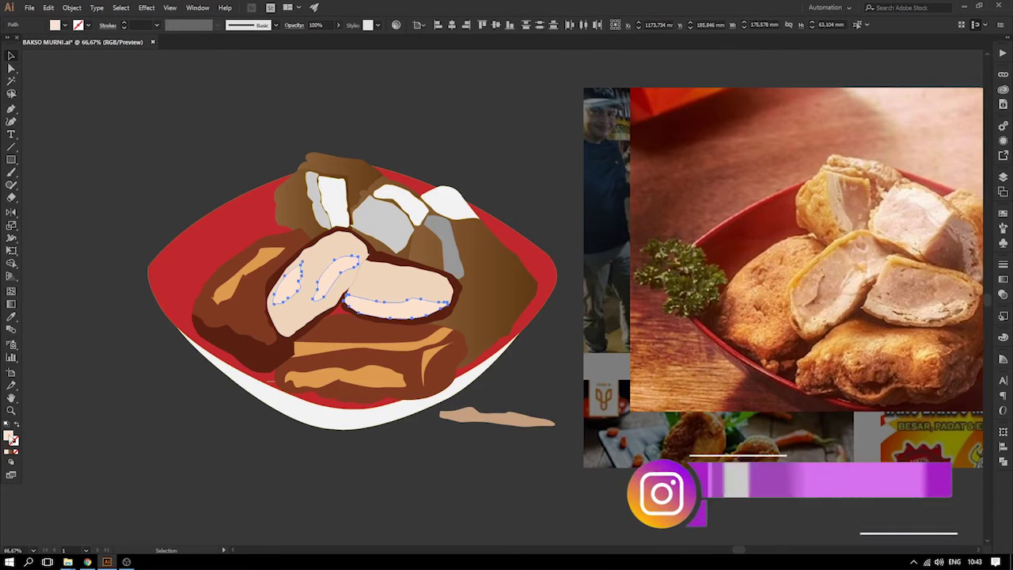
- Try recolouring the left piece's two highlights and the right piece's lower band to a near-white cream around FFF9F5
double_click(10, 434)
left_click_drag(608, 214, 596, 207)
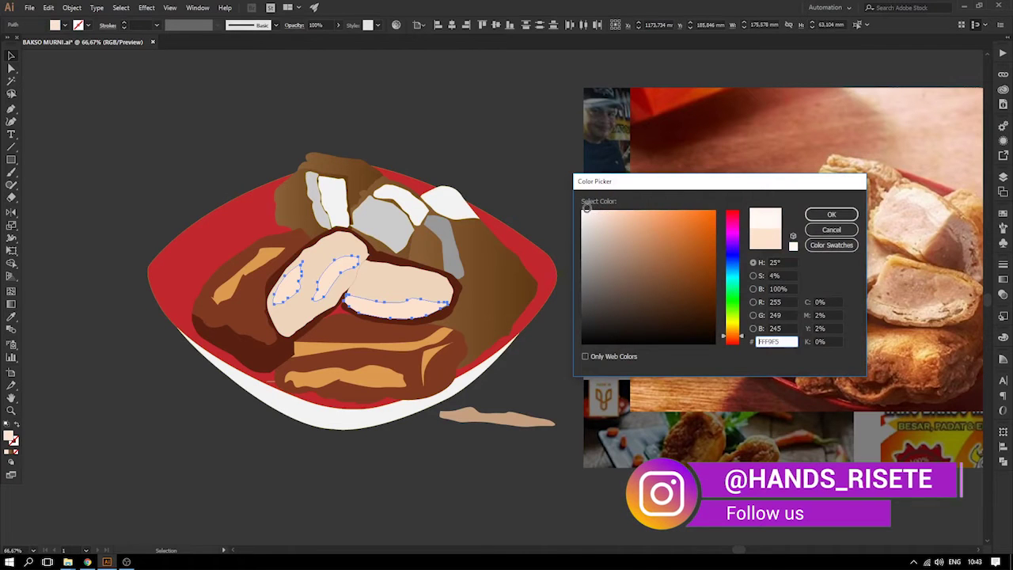
key("Return")
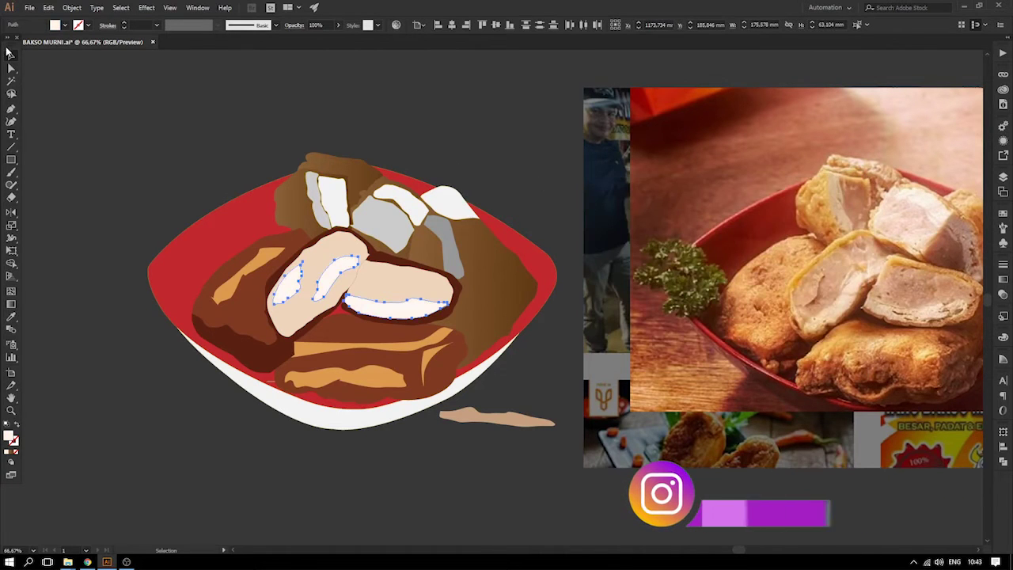
left_click(38, 79)
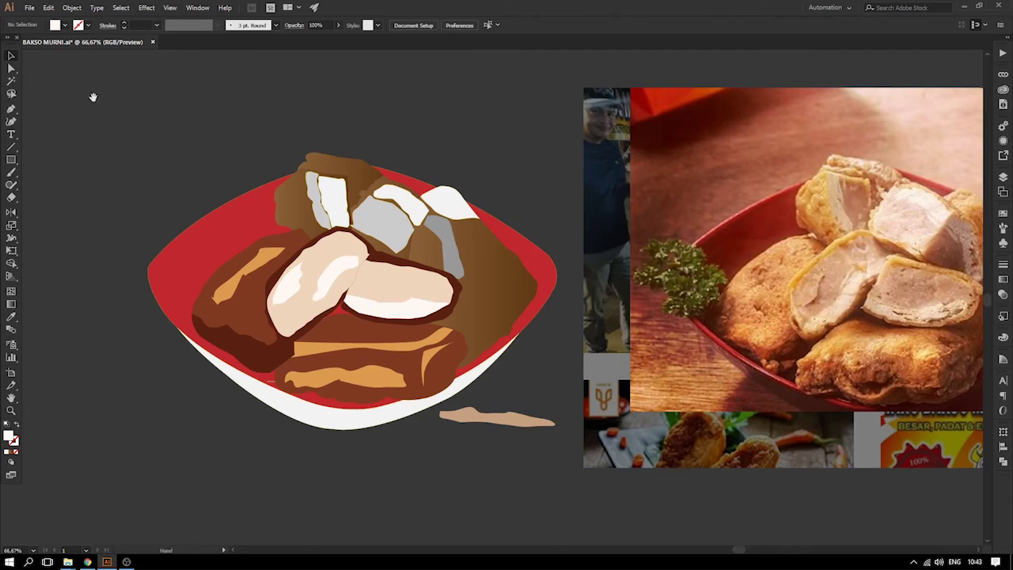
left_click_drag(93, 96, 84, 120)
key("ctrl+z")
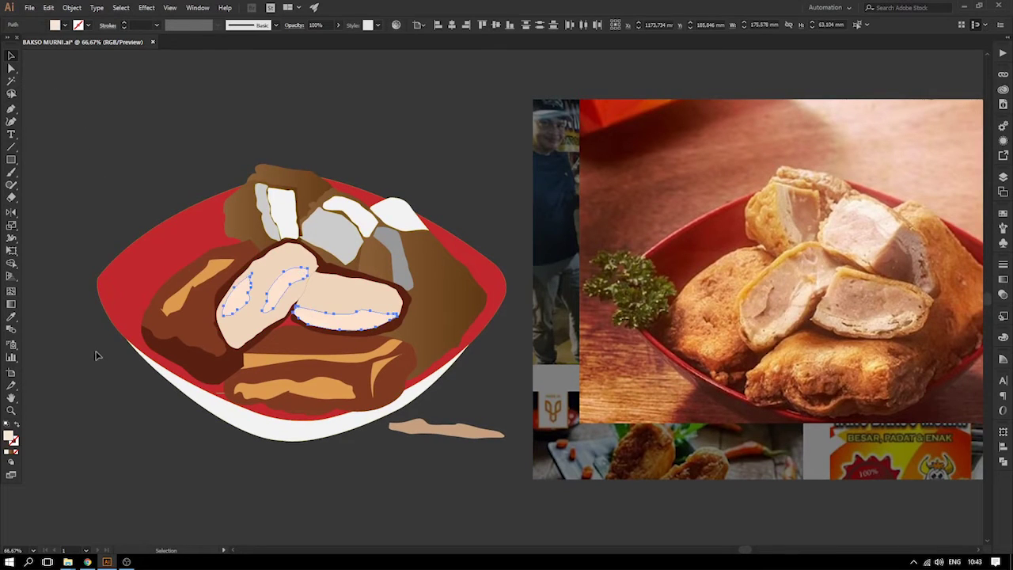
- Lighten the left piece's two highlights and the right piece's lower band to a slightly paler cream with the Color Picker
double_click(12, 435)
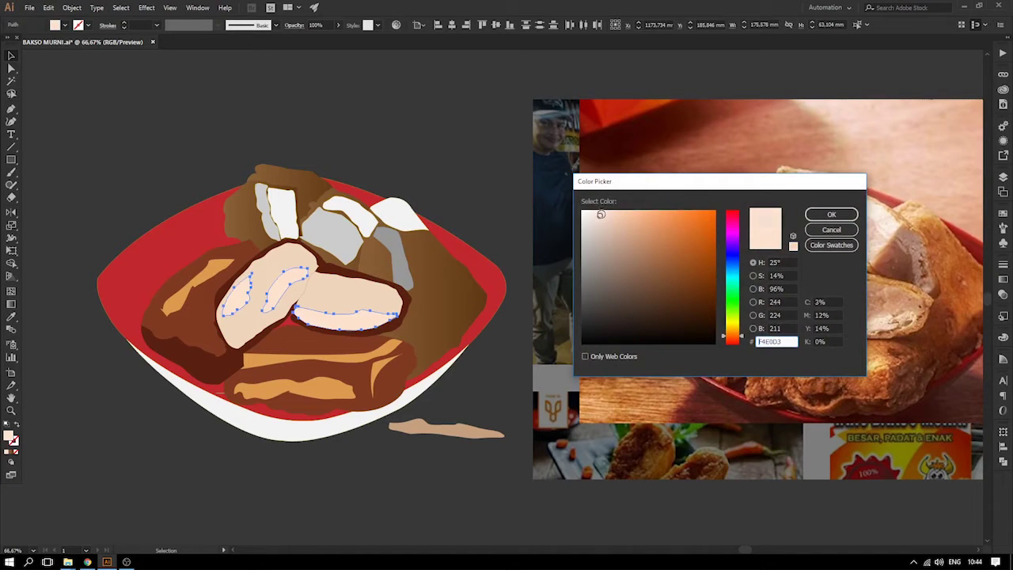
left_click_drag(611, 219, 607, 205)
left_click(846, 217)
left_click(188, 119)
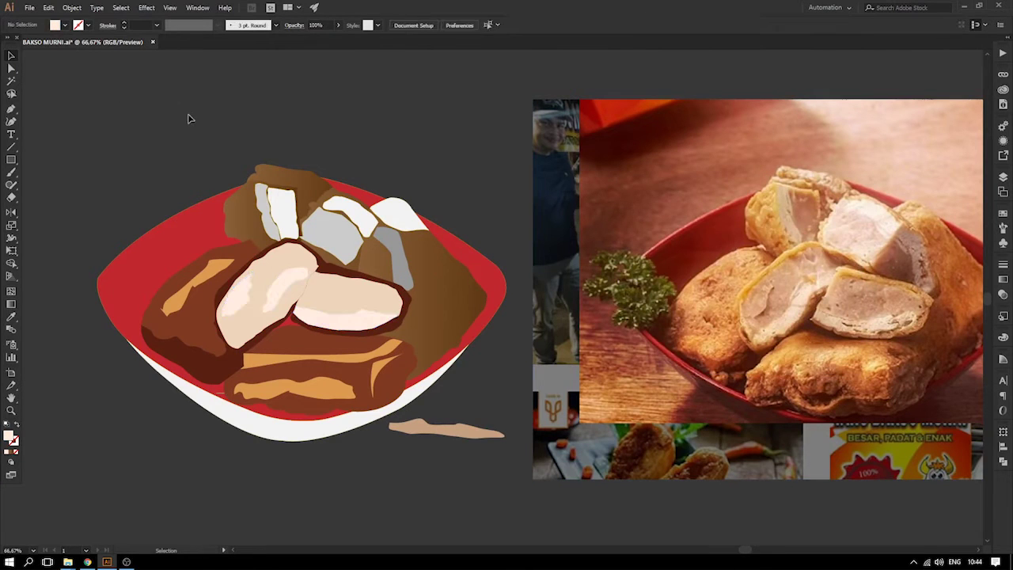
- Compare the recoloured cut pieces with the reference photo and examine the front meat piece's highlights and lower edge
left_click_drag(157, 158, 241, 148)
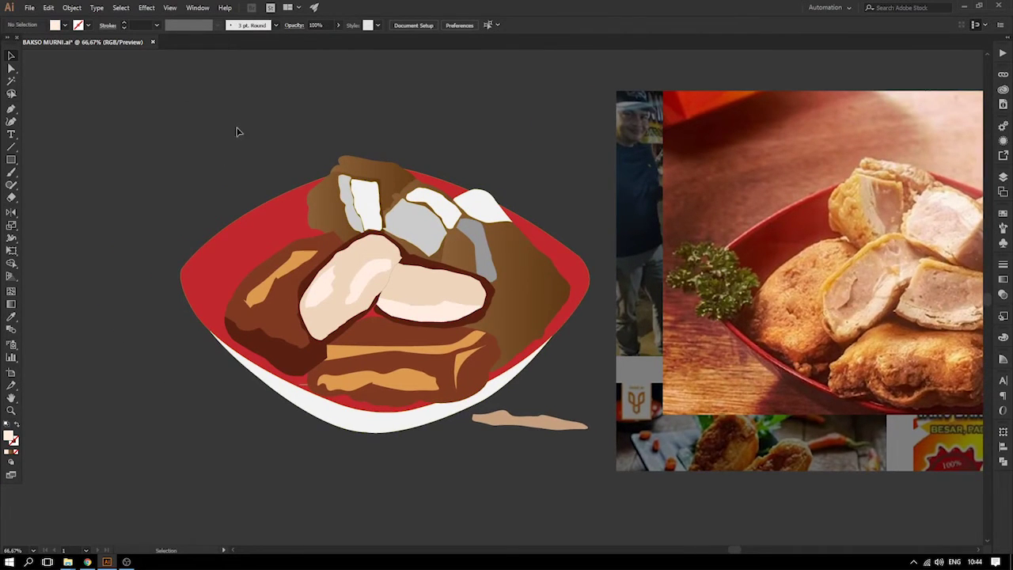
left_click_drag(333, 171, 166, 148)
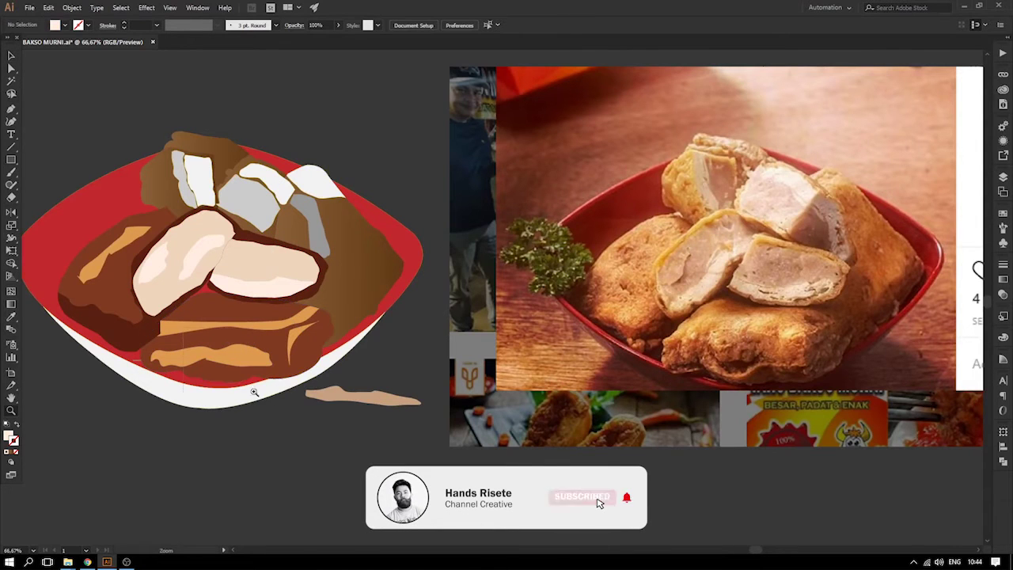
left_click_drag(253, 388, 413, 382)
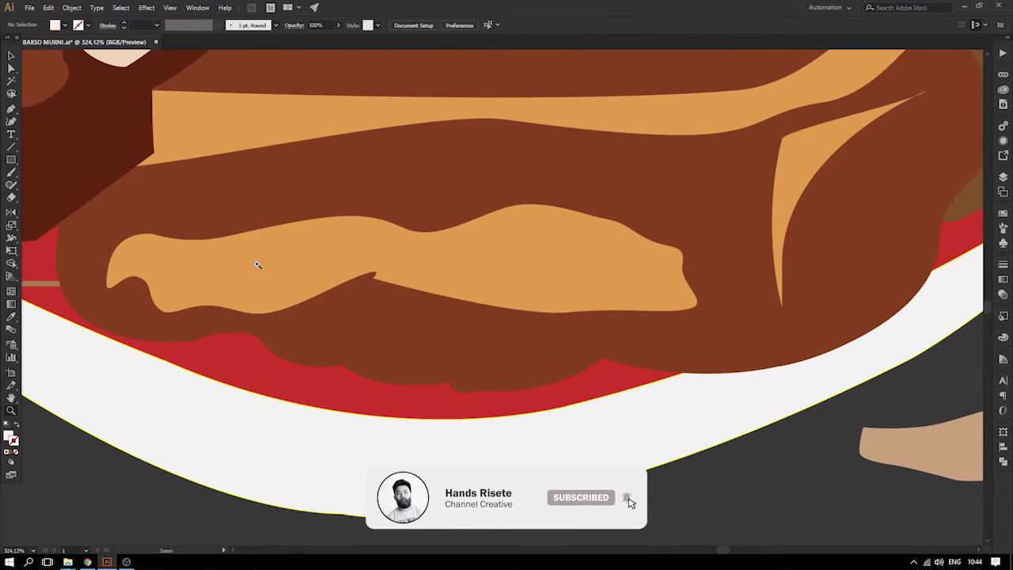
key("ctrl+minus")
key("ctrl+minus")
key("ctrl+minus")
key("ctrl+minus")
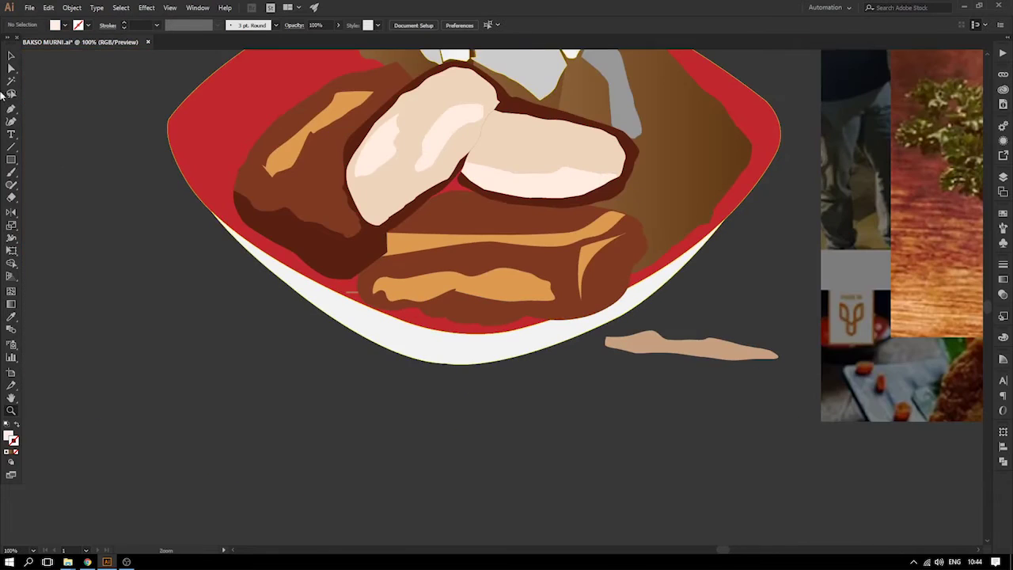
left_click_drag(228, 204, 136, 222)
key("a")
left_click_drag(239, 271, 120, 287)
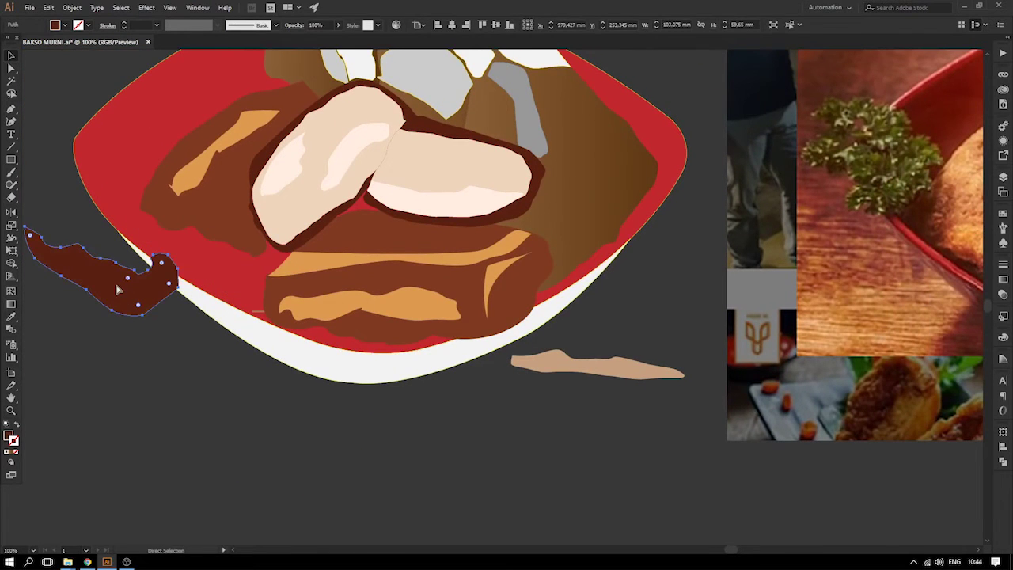
key("ctrl+z")
- Bring the front meat piece and its highlights above the left piece's dark lower part, keeping the right cut piece above them
left_click(296, 290, "shift")
left_click(300, 307, "shift")
left_click(514, 277, "shift")
left_click(498, 268, "shift")
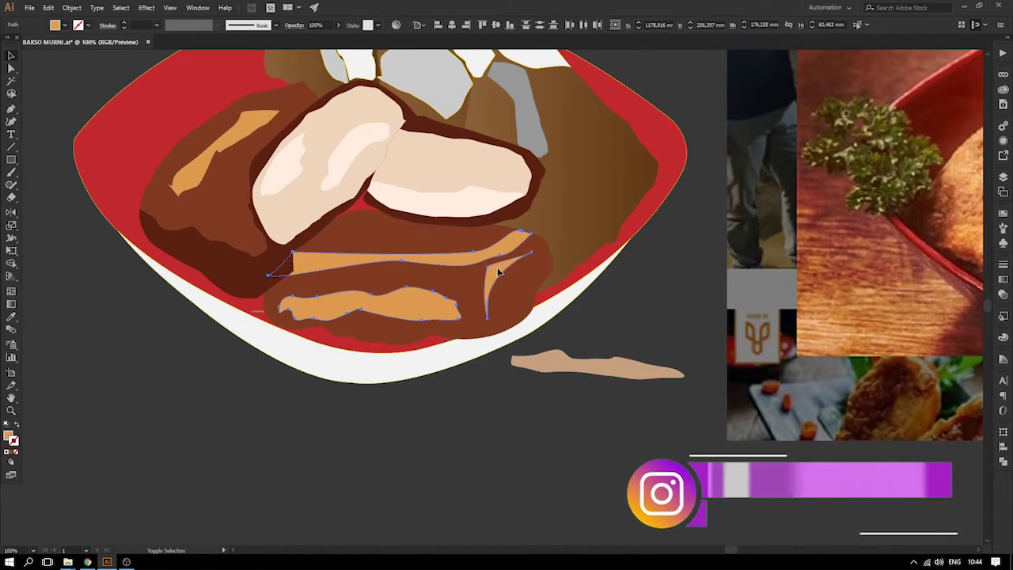
left_click(442, 228, "shift")
left_click(436, 192)
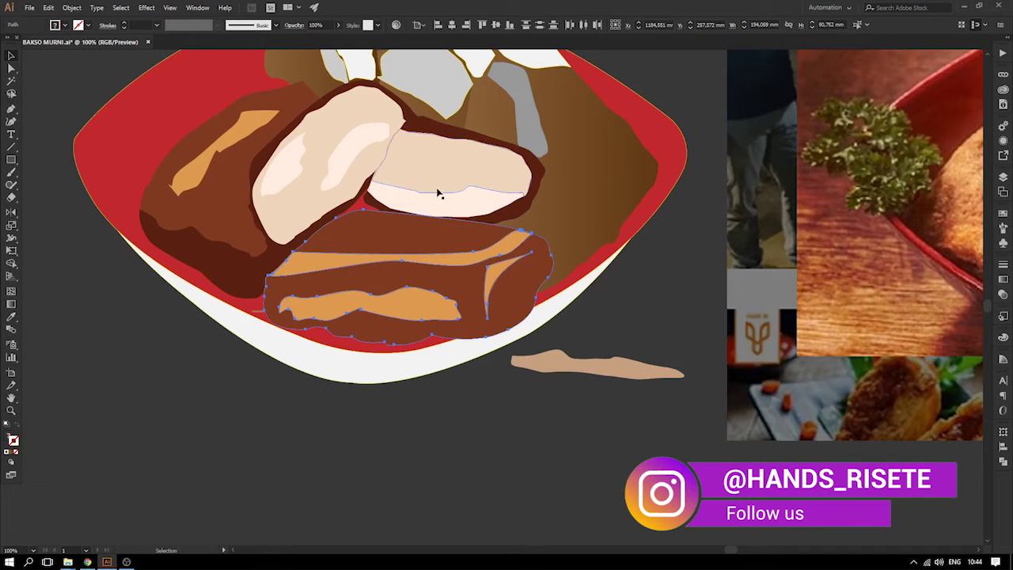
left_click(491, 139, "shift")
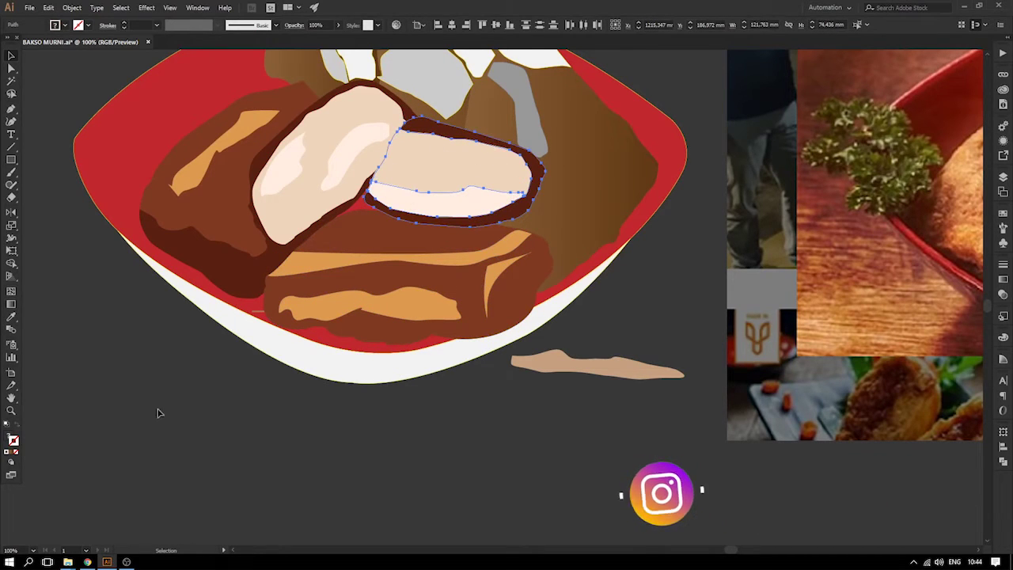
left_click(181, 366)
- Delete the stray short line beside the front meat piece and the piece's three orange highlights
left_click_drag(264, 311, 196, 326)
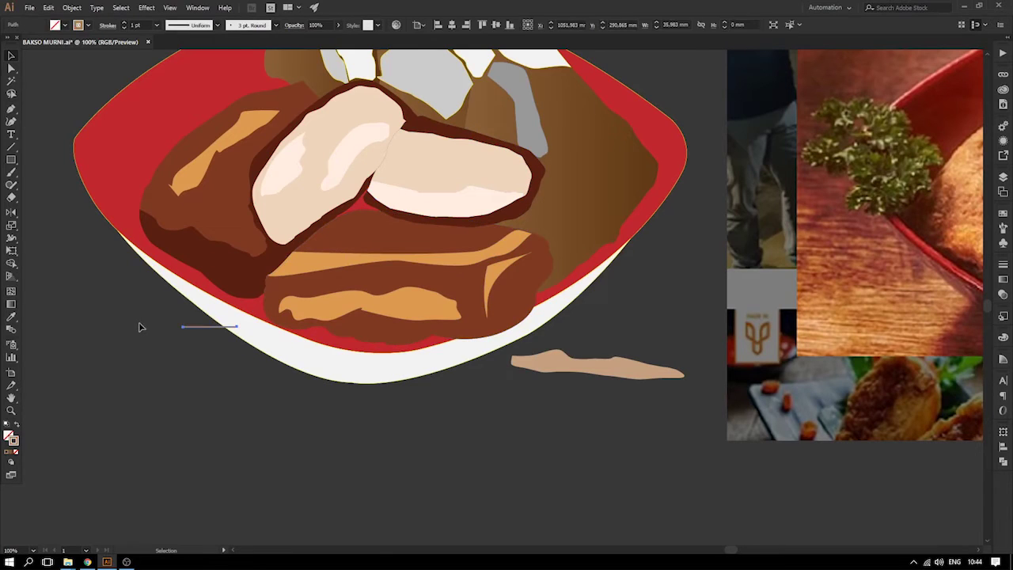
left_click(138, 312)
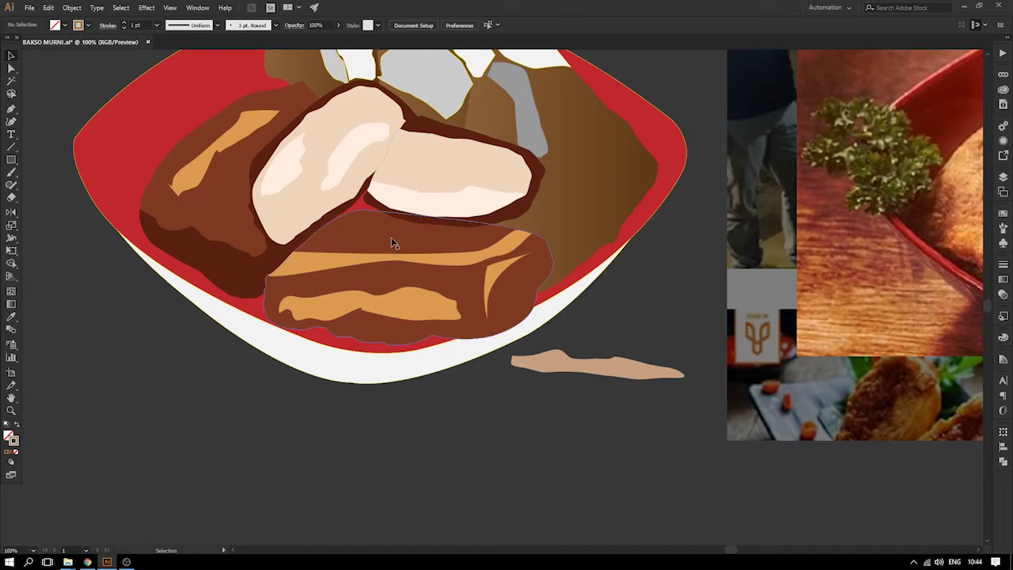
left_click(432, 316)
key("Delete")
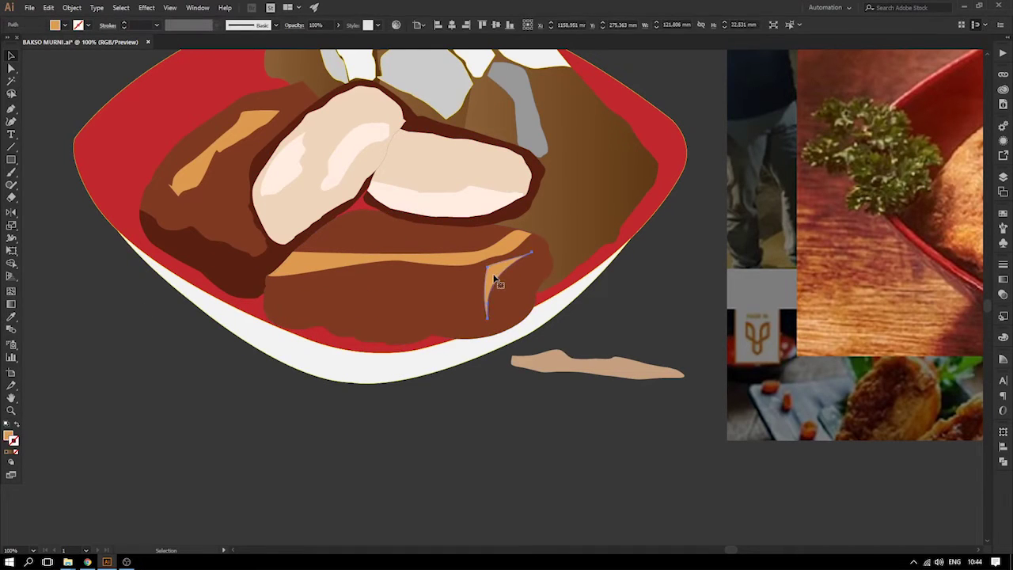
left_click(495, 283)
key("Delete")
left_click(459, 259)
key("Delete")
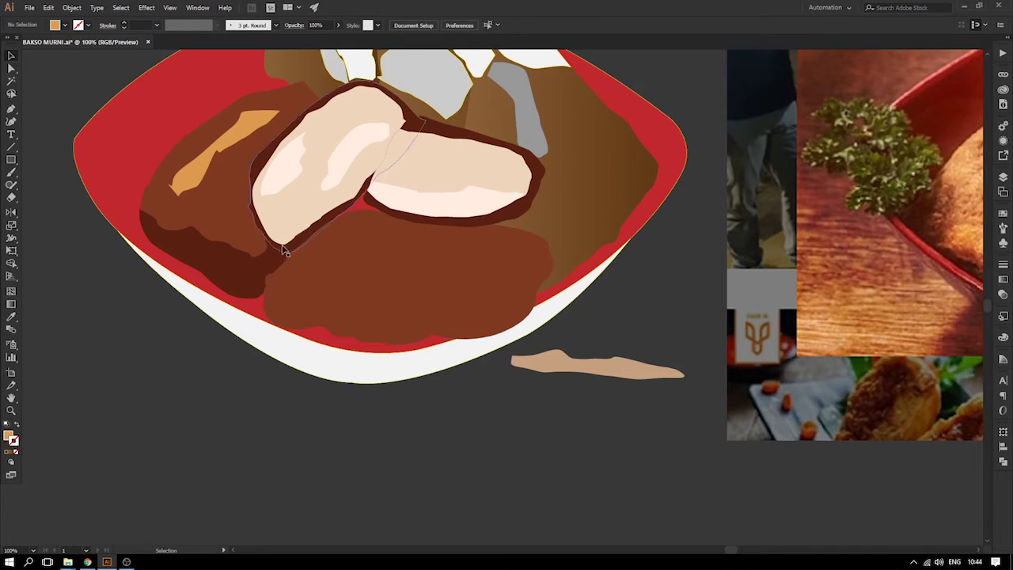
- Draw a closed Pen tool shape over the front piece's lower part, with a wavy upper edge and its other sides beyond the outline
left_click(12, 108)
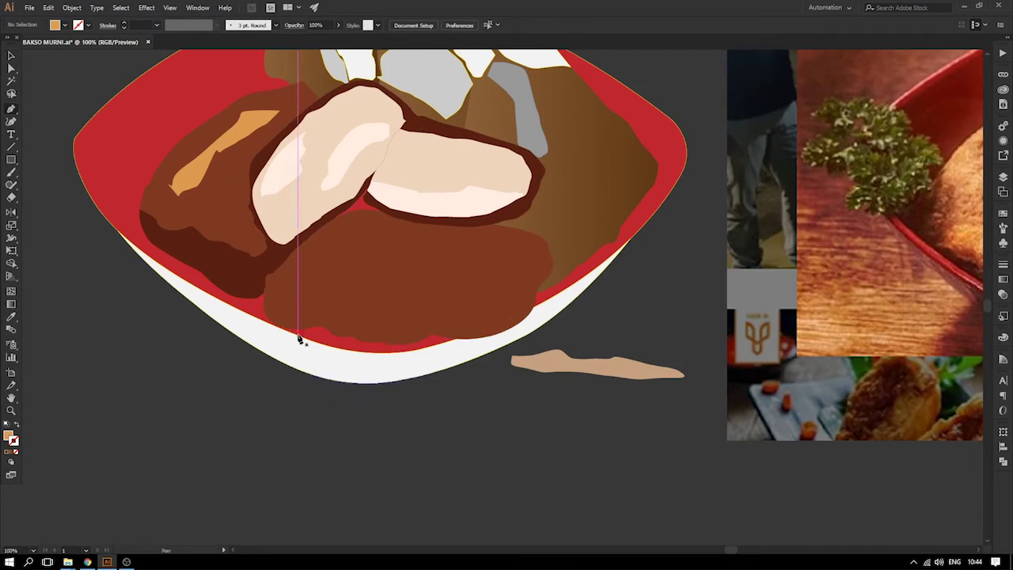
left_click(262, 284)
left_click_drag(294, 293, 566, 230)
key("ctrl+z")
left_click_drag(583, 272, 584, 296)
left_click_drag(573, 372, 559, 388)
left_click_drag(509, 410, 446, 413)
left_click_drag(307, 379, 290, 374)
left_click_drag(274, 342, 260, 285)
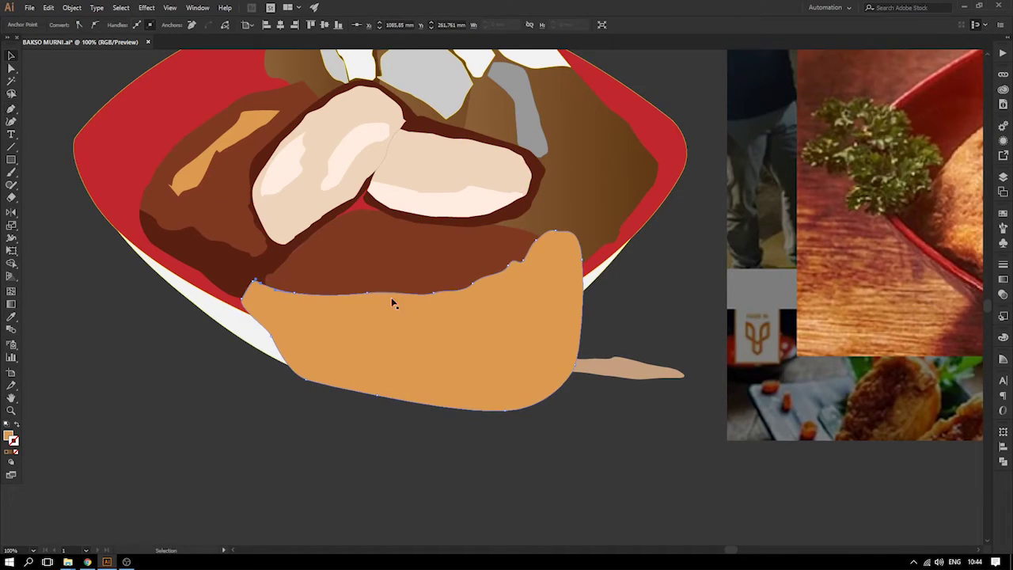
- Split the drawn shape along the front piece's outline with Shape Builder and delete the excess outside the piece
left_click(382, 274, "shift")
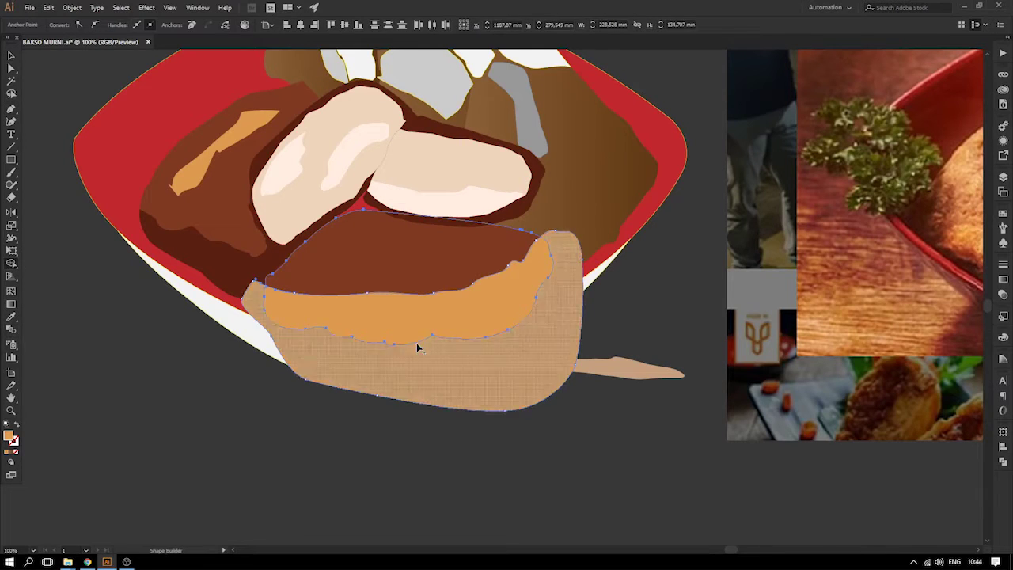
left_click(419, 348)
left_click(11, 57)
left_click(393, 373)
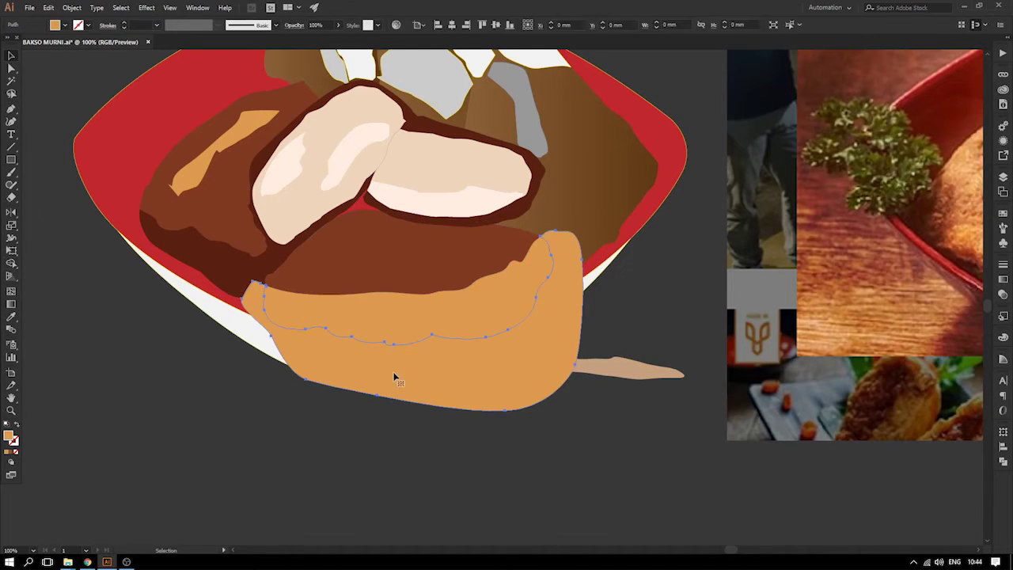
key("Delete")
- Fill the front piece's lower band with the dark brown sampled from the left piece's lower section
left_click(357, 315)
left_click(207, 263)
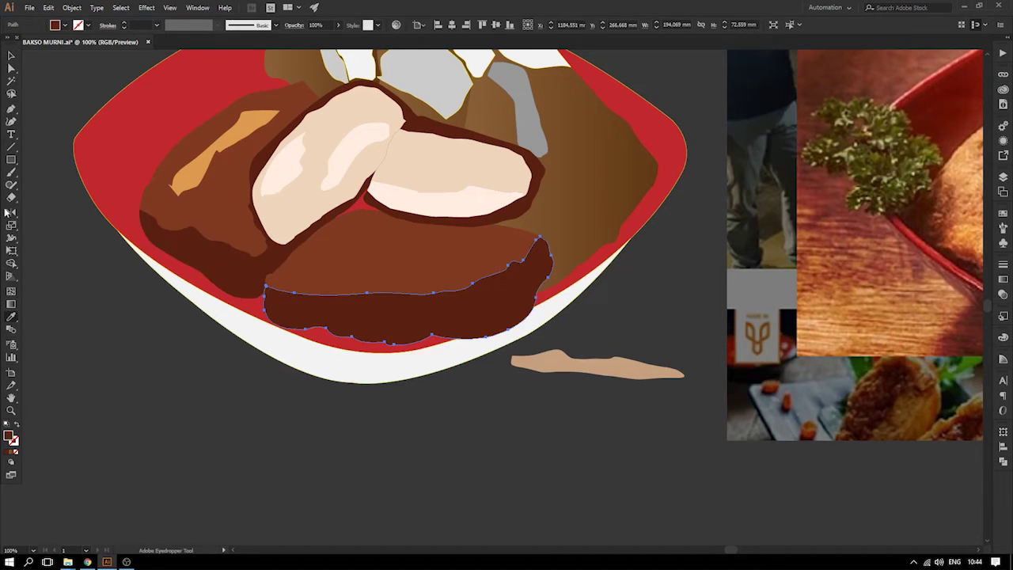
left_click(35, 84)
- Try recolouring the left piece's highlight with the loose shape's tan and the cut piece's beige
left_click_drag(130, 175, 118, 219)
left_click_drag(202, 246, 224, 226)
left_click(208, 179)
key("i")
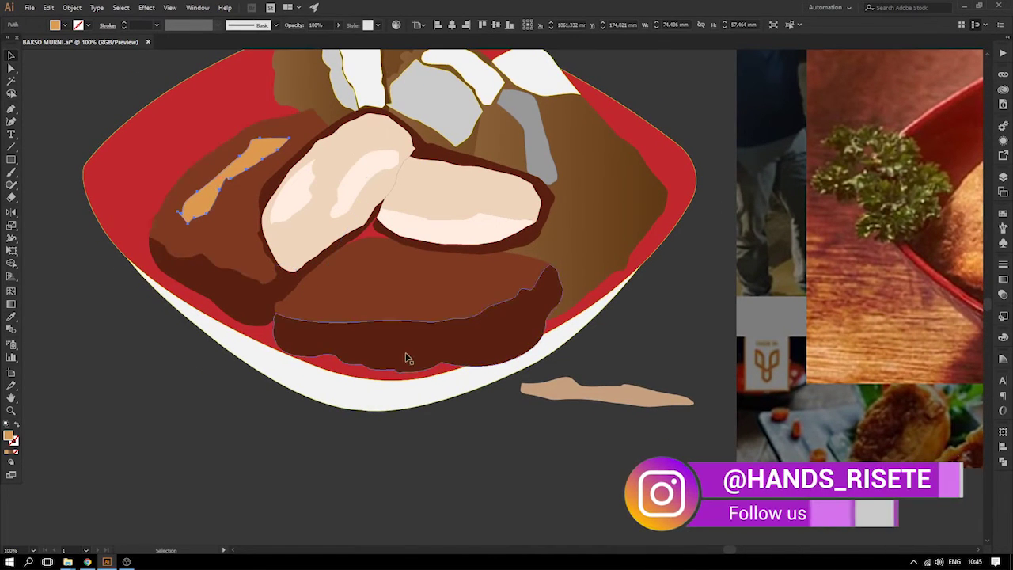
scroll(464, 401, "up", 1)
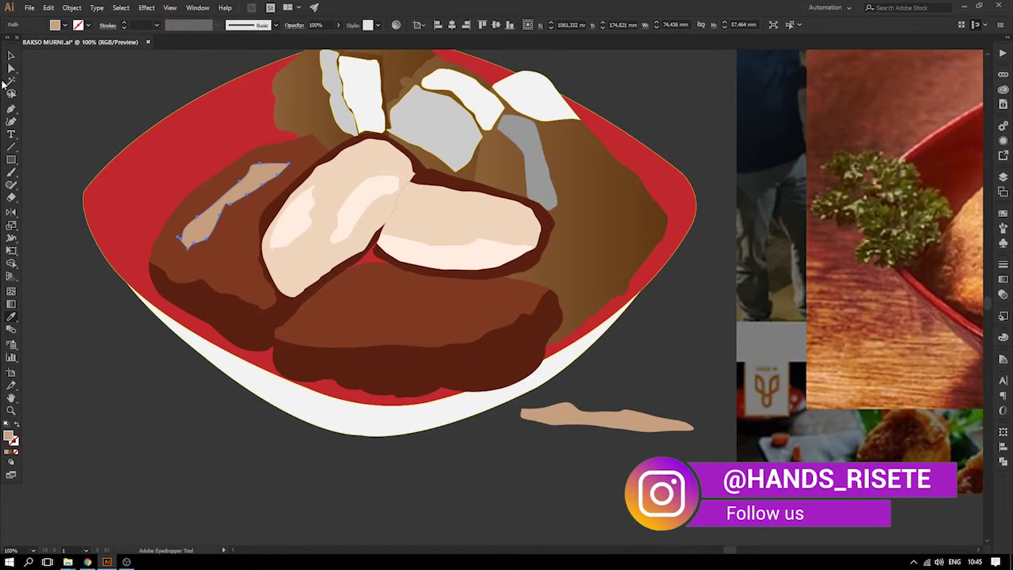
key("i")
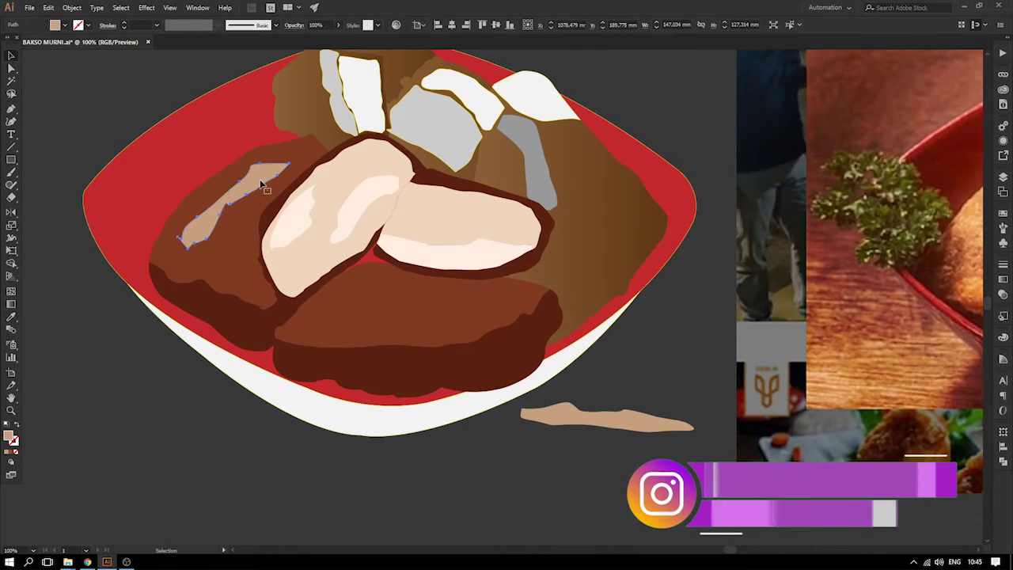
left_click(346, 163)
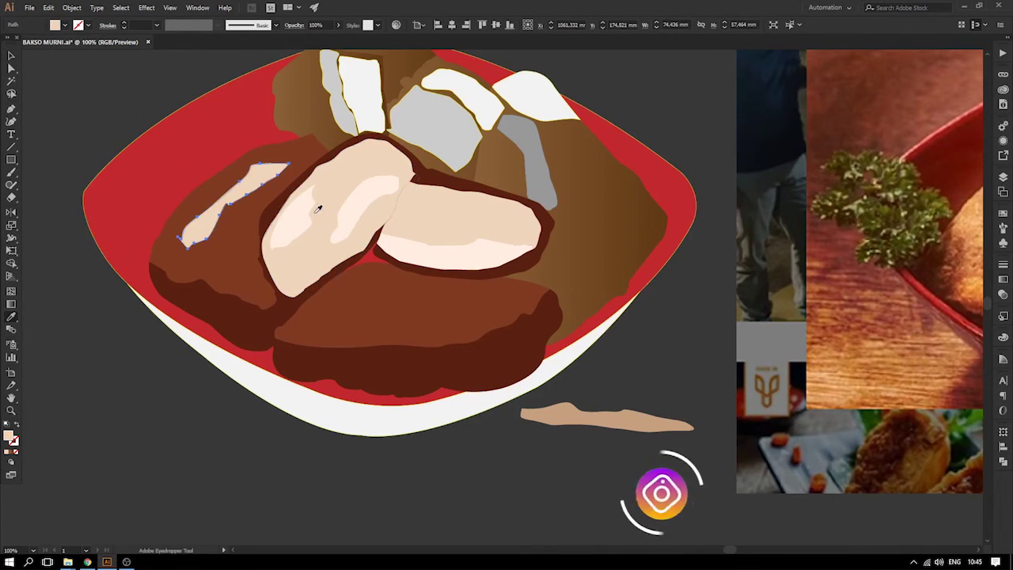
left_click(574, 410)
left_click(83, 76)
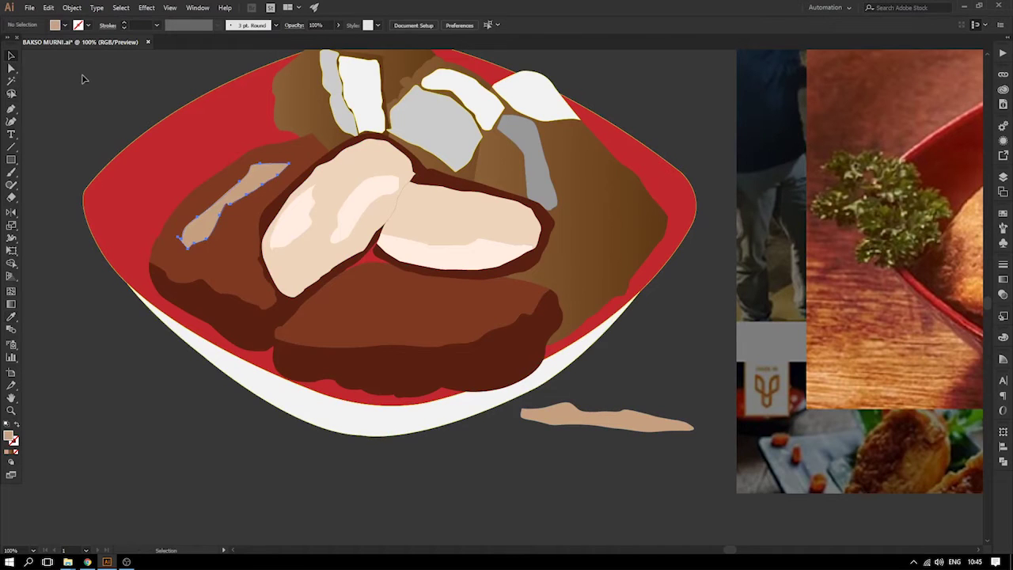
mouse_move(209, 237)
left_mouse_down()
mouse_move(250, 255)
mouse_move(217, 225)
left_mouse_up()
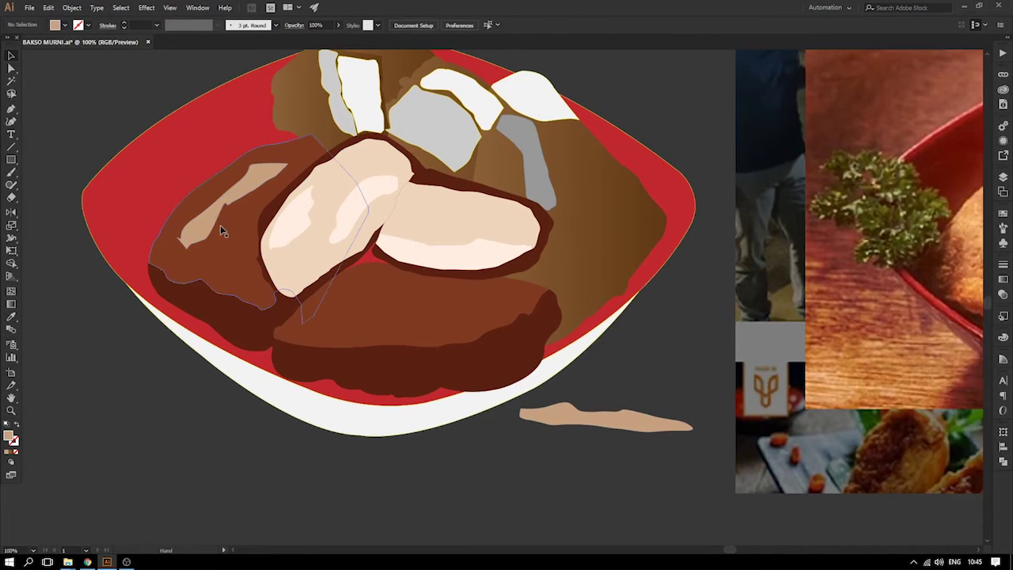
- Recolour the left piece's highlight to a lighter orange-brown, starting from the piece's own brown and adjusting it in the Color Picker
left_click(215, 224)
key("i")
left_click(224, 269)
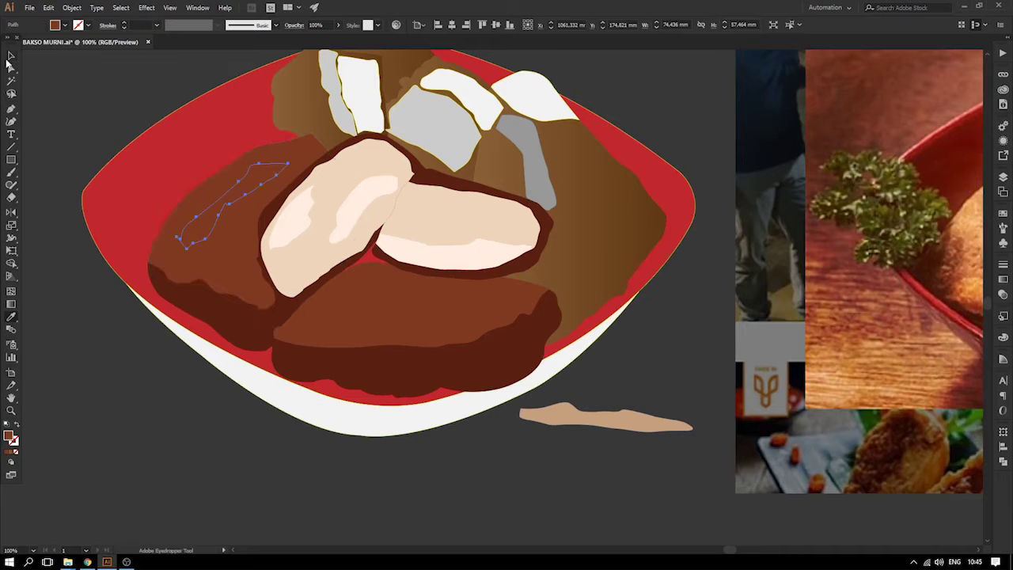
left_click(9, 58)
double_click(10, 436)
left_click_drag(678, 277, 667, 239)
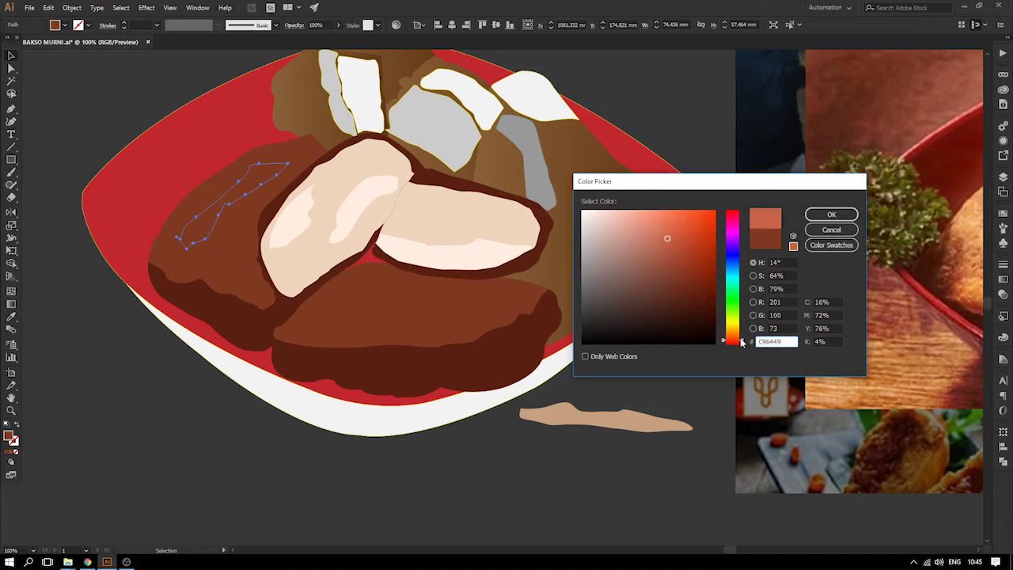
left_click_drag(742, 342, 742, 337)
left_click(829, 214)
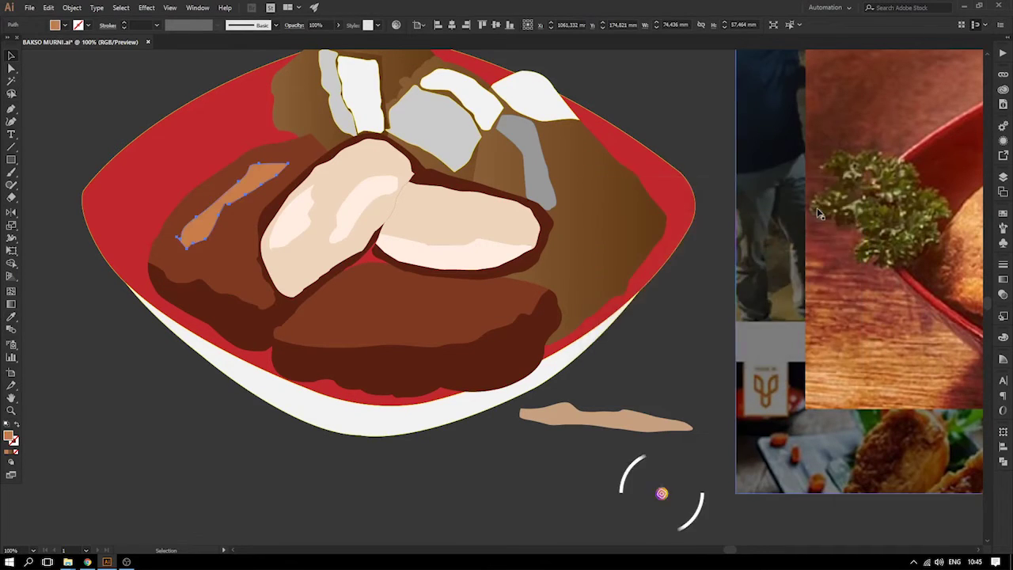
left_click(109, 104)
- Place the loose tan shape on the front piece's upper face and rotate it slightly counterclockwise to follow the face
left_click_drag(267, 243, 180, 239)
left_click_drag(364, 277, 401, 258)
left_click_drag(536, 398, 351, 292)
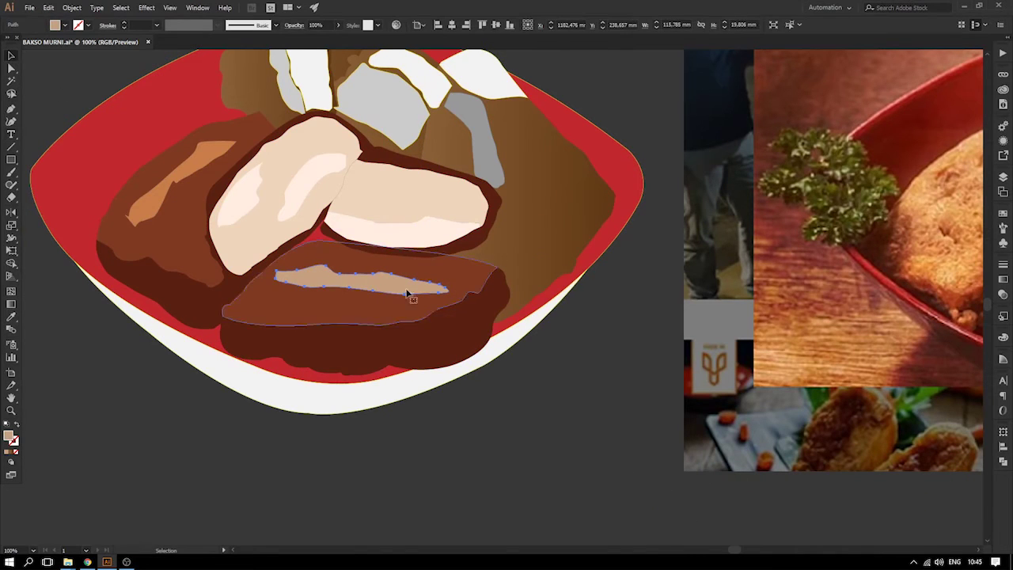
key("e")
left_click_drag(474, 281, 533, 204)
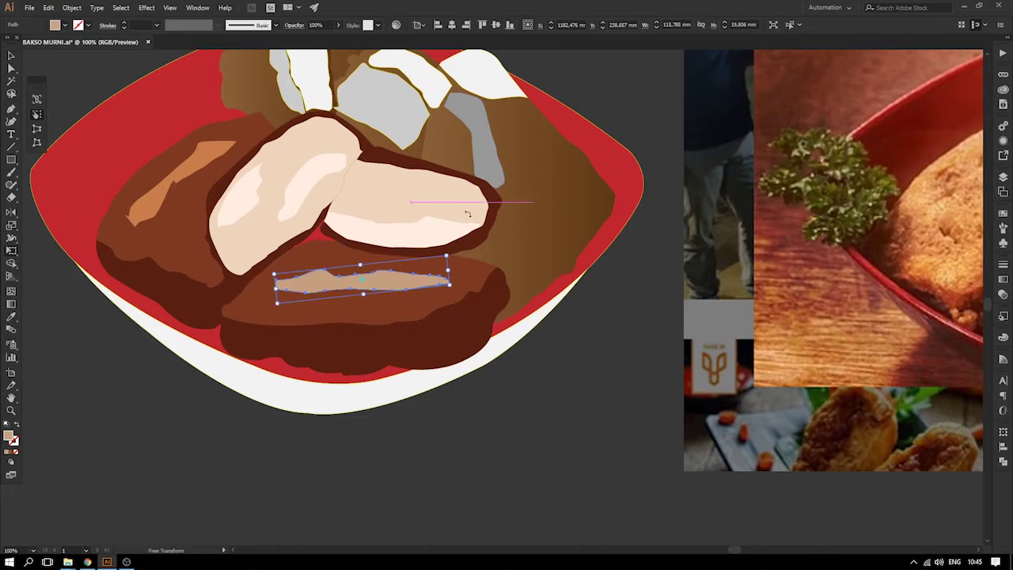
left_click(11, 59)
left_click(491, 415)
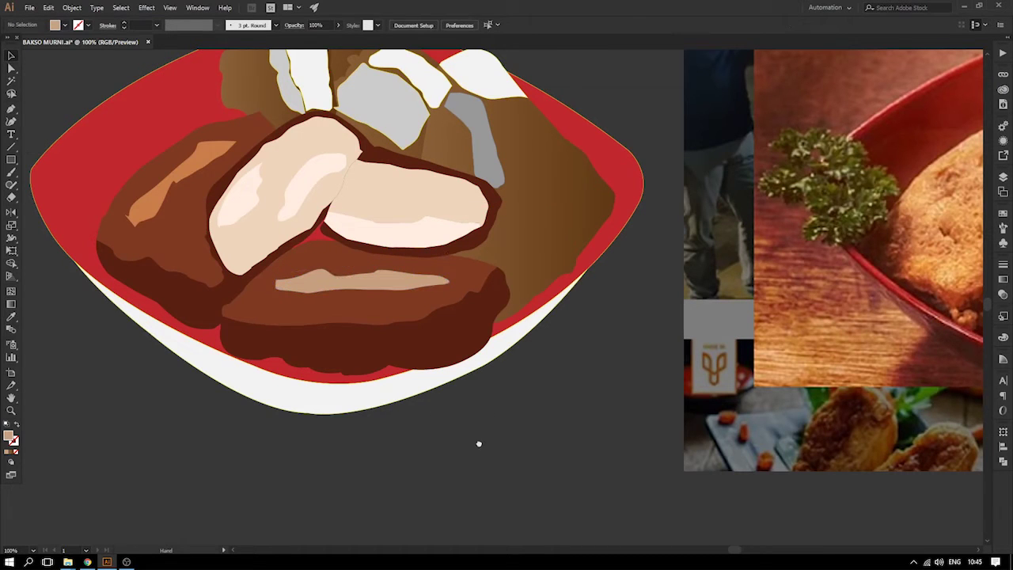
- Fill the front piece's tan highlight with the orange-brown sampled from the left piece's highlight
left_click_drag(443, 431, 579, 469)
left_click(482, 321)
key("i")
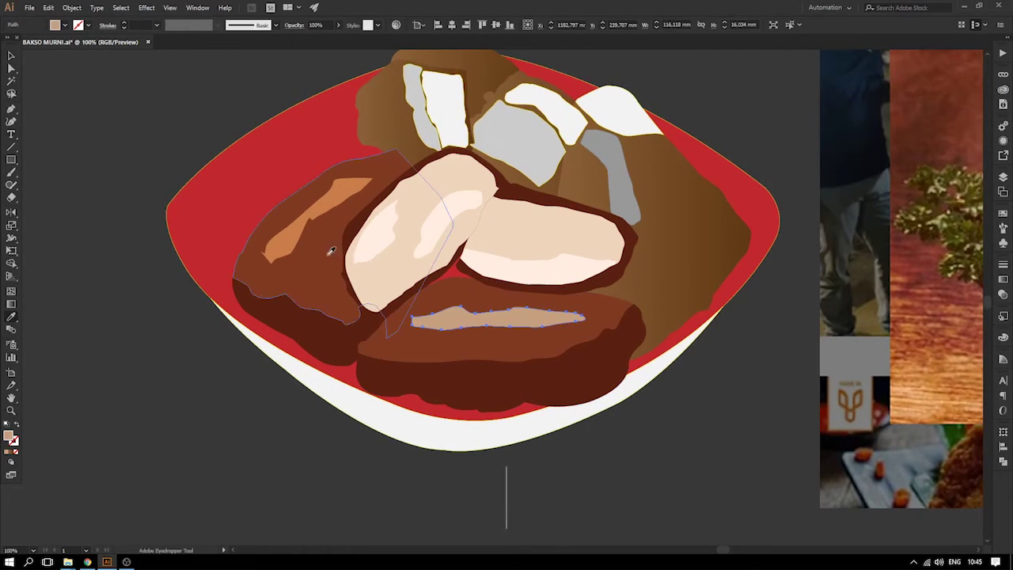
left_click(333, 204)
left_click(10, 56)
left_click(123, 115)
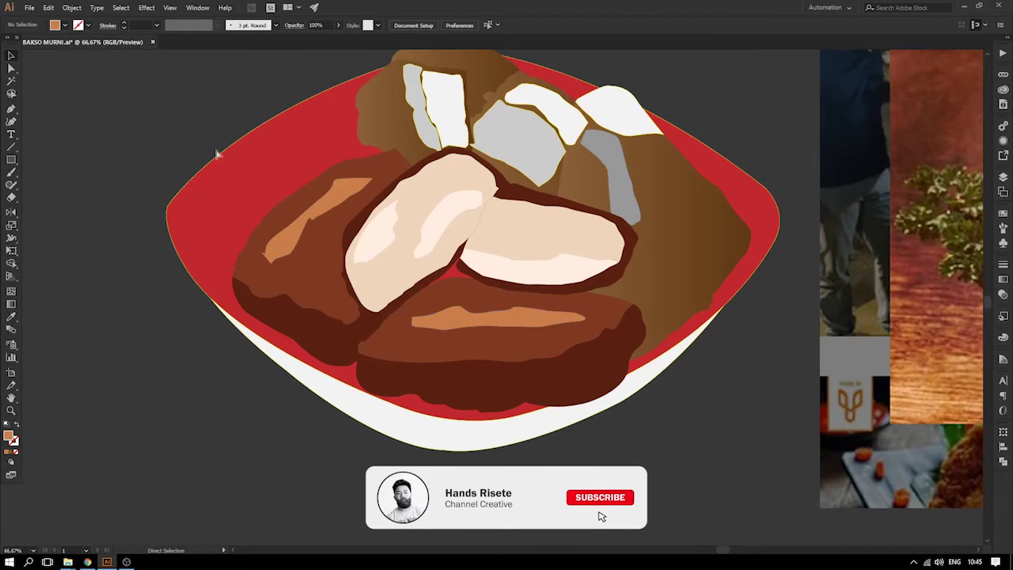
- Reposition the corner anchor of the left cut piece's face where it meets the right cut piece, using Direct Selection
key("ctrl+minus")
key("ctrl+minus")
key("ctrl+plus")
key("ctrl+plus")
left_click_drag(421, 285, 312, 380)
left_click(419, 303)
key("z")
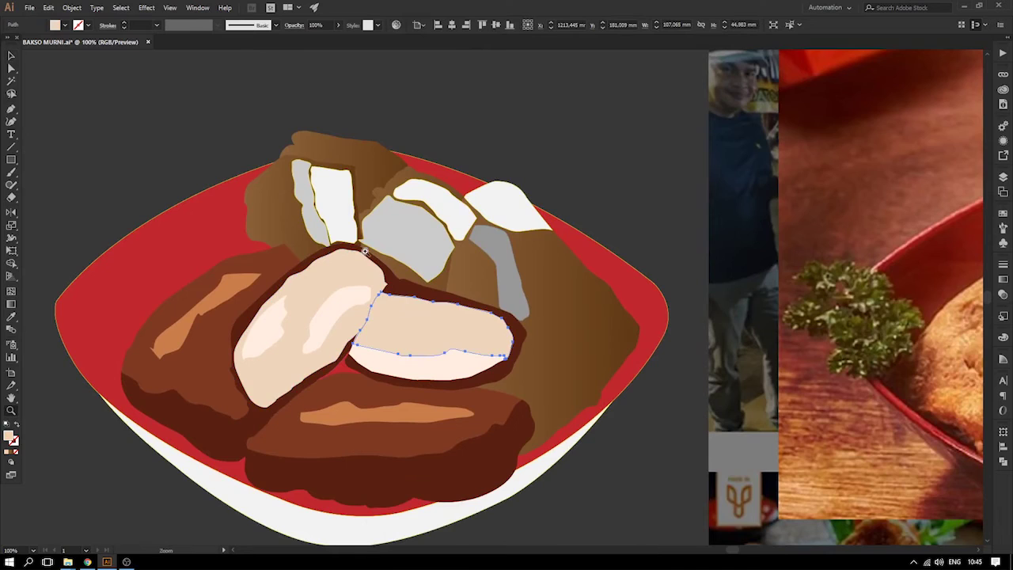
left_click_drag(364, 253, 437, 343)
left_click(324, 200)
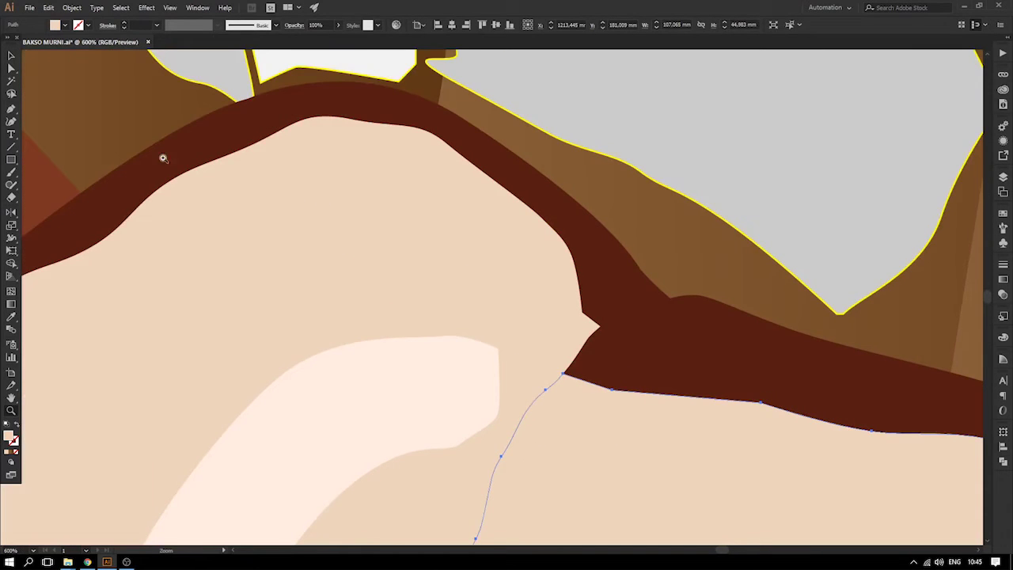
left_click(11, 68)
left_click_drag(622, 346, 596, 384)
key("ctrl+minus")
key("ctrl+minus")
key("ctrl+minus")
key("ctrl+minus")
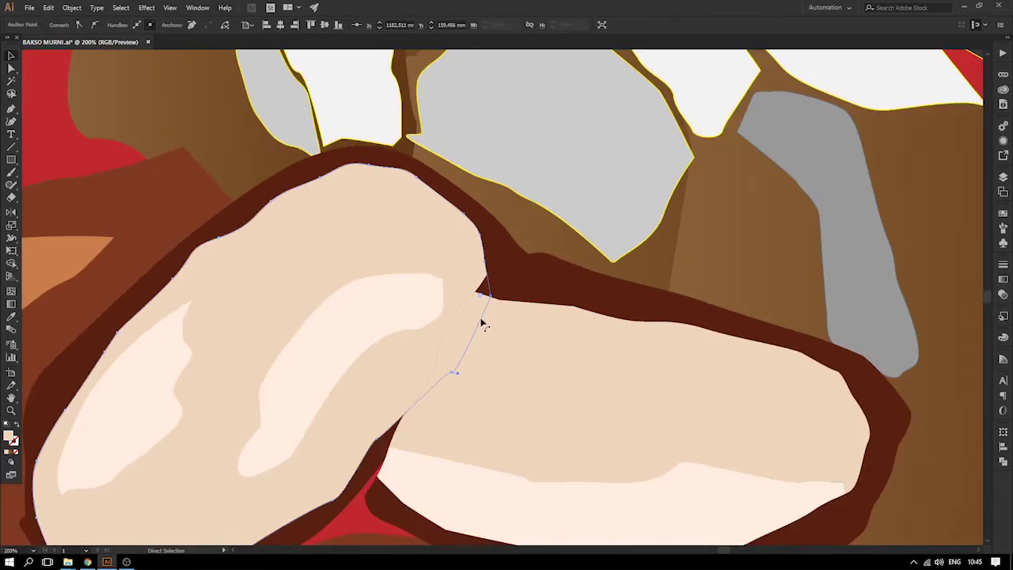
key("ctrl+minus")
key("ctrl+minus")
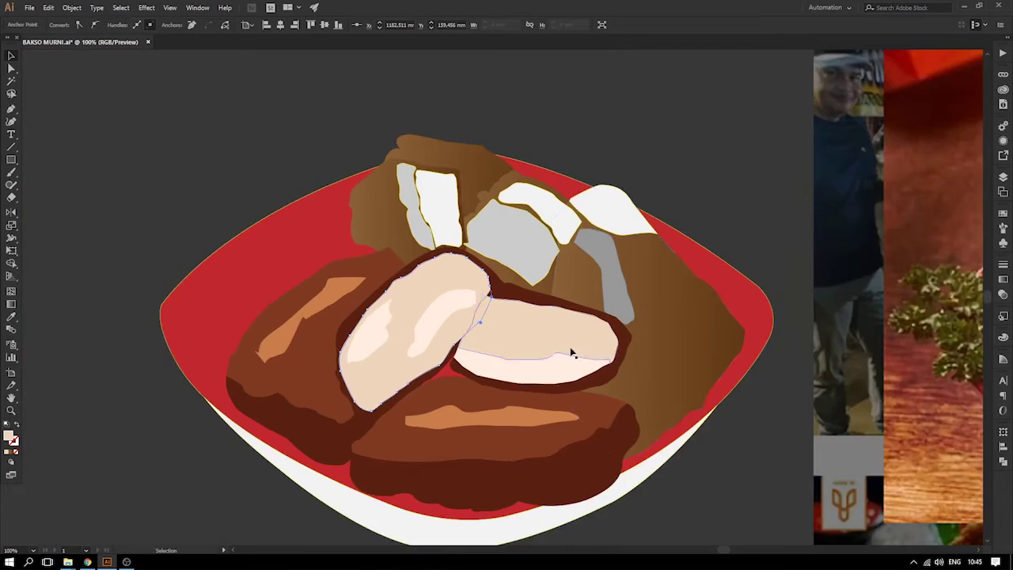
key("ctrl+plus")
key("ctrl+plus")
key("ctrl+plus")
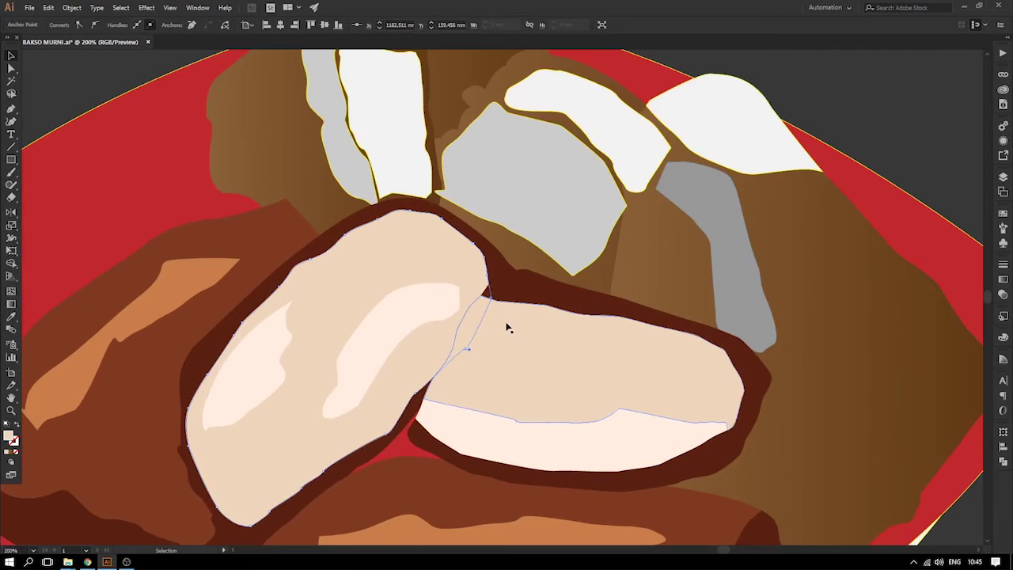
left_click_drag(646, 350, 497, 326)
left_click(935, 331)
key("ctrl+z")
left_click_drag(316, 354, 327, 378)
key("ctrl+z")
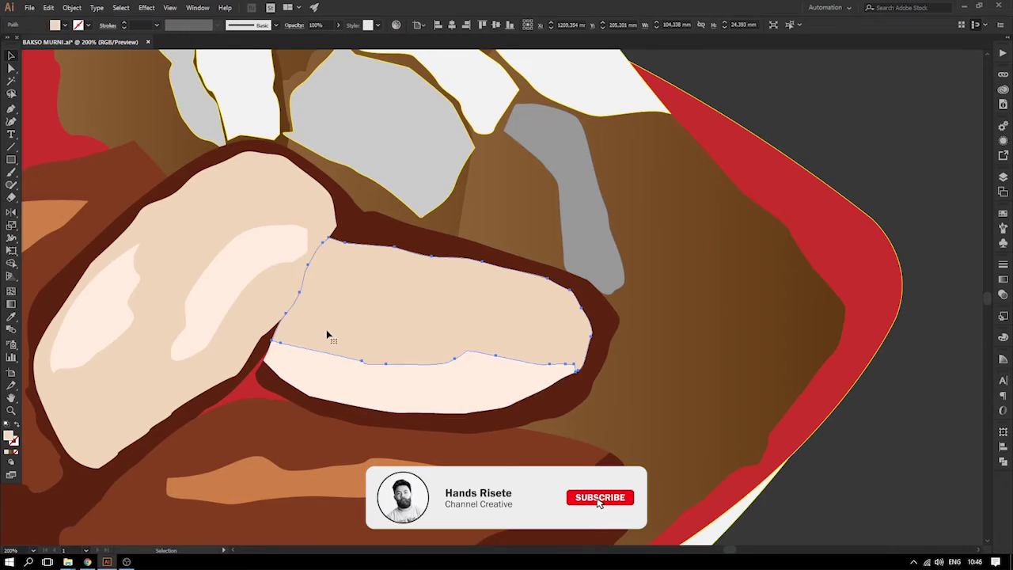
- Move the whole right cut piece, including its crust and both face tones, about 3 mm to the right
left_click(389, 229, "shift")
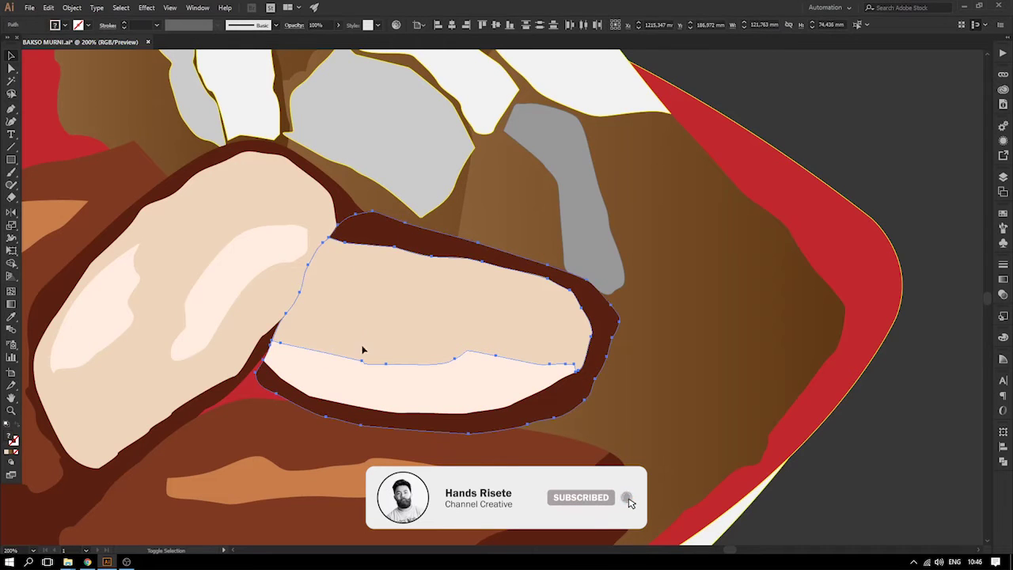
left_click_drag(388, 320, 398, 319)
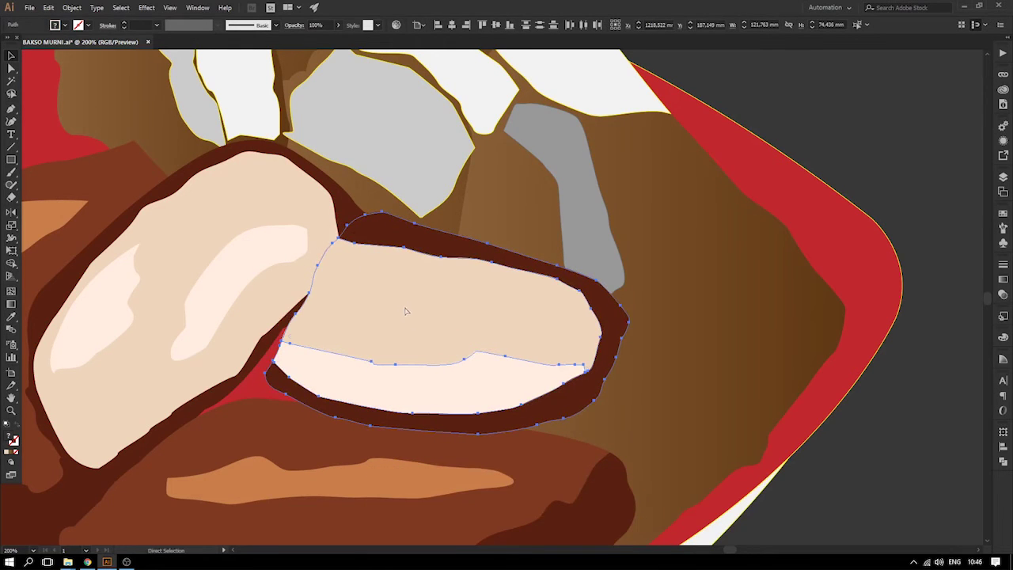
- Undo the right cut piece's move and delete the sliver where the two cut faces overlap, separating it with Shape Builder
key("ctrl+z")
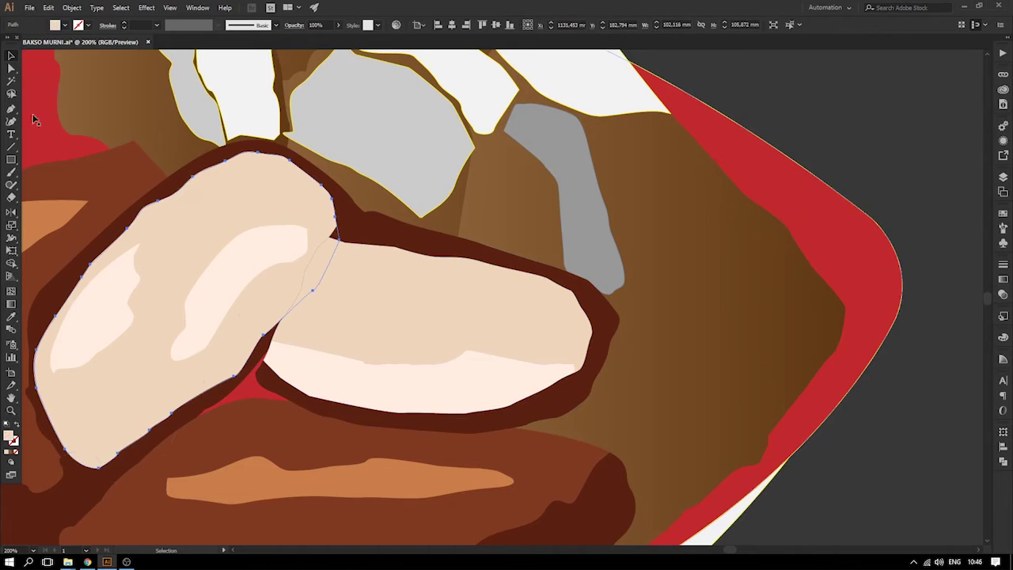
left_click(341, 257, "shift")
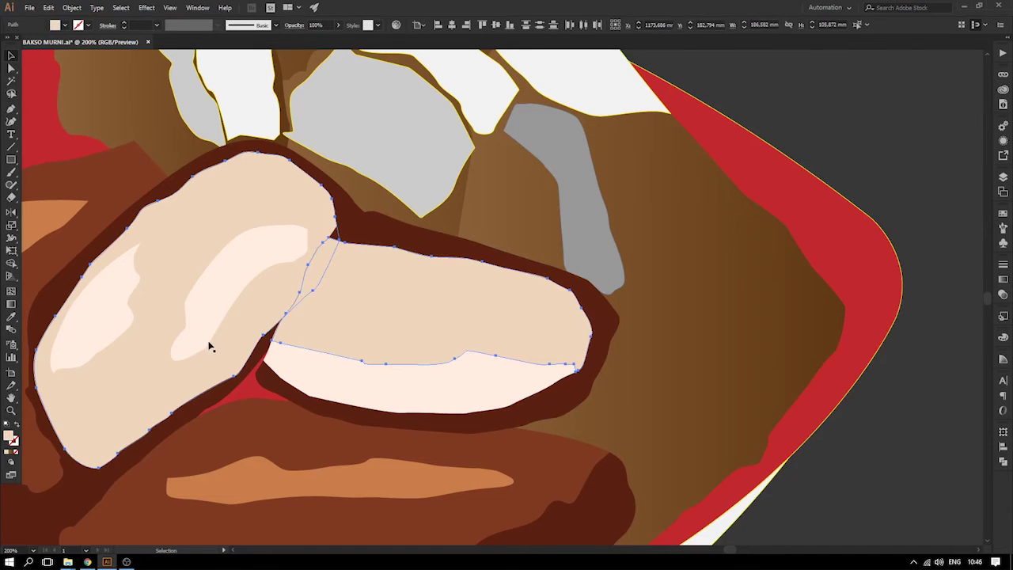
left_click(12, 264)
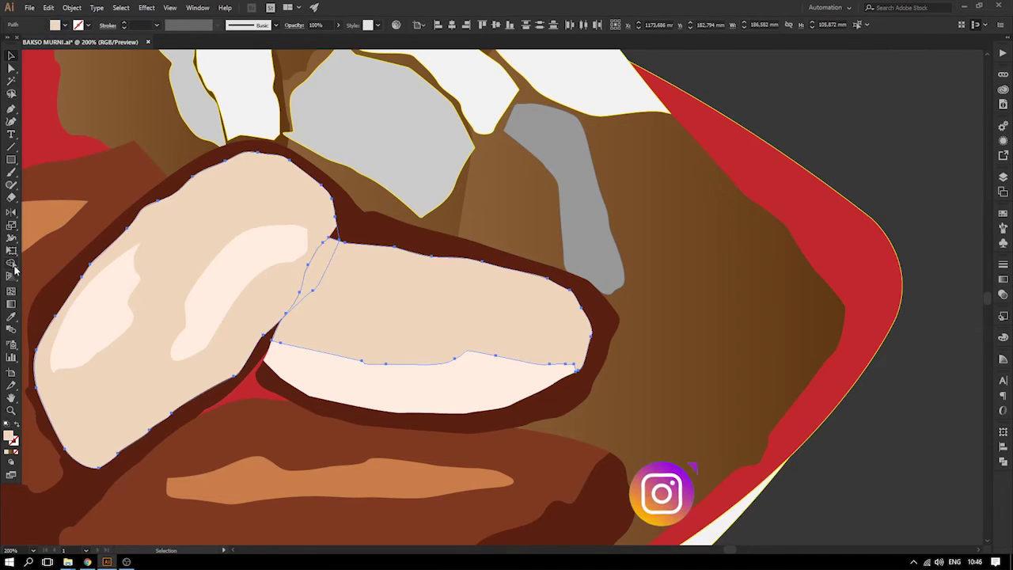
left_click(11, 56)
left_click(111, 111)
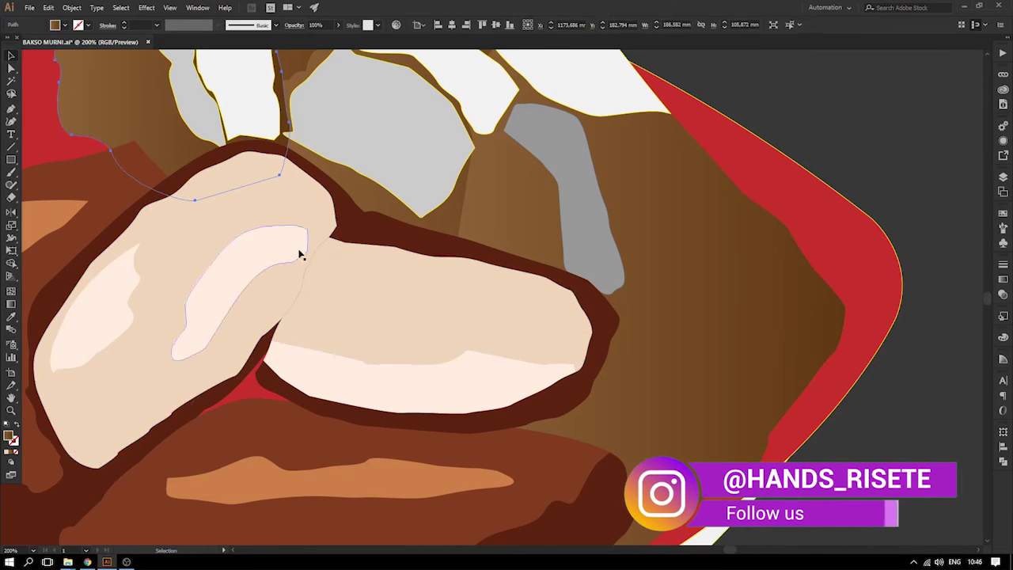
left_click(321, 263)
key("Delete")
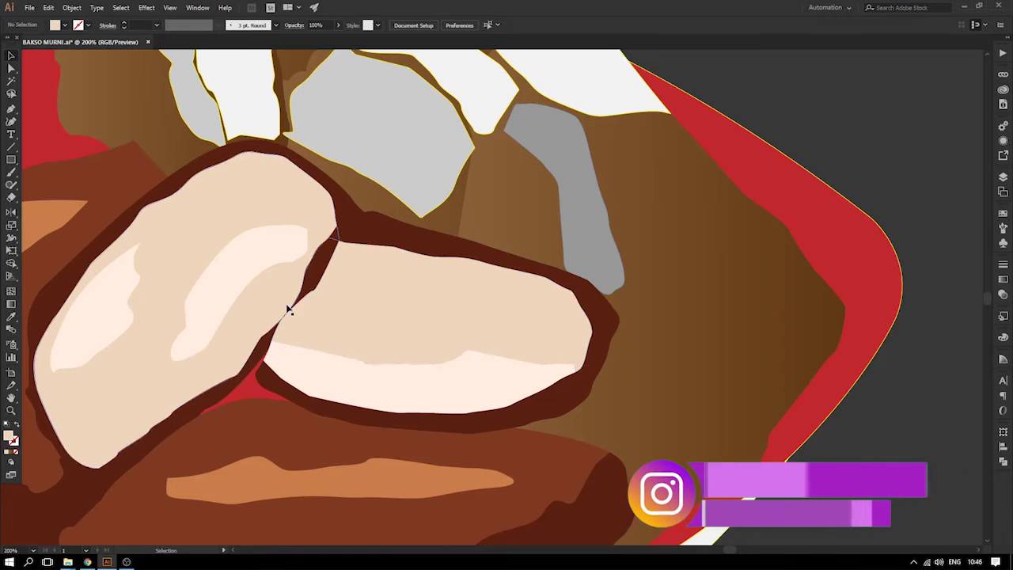
- Move the left cut piece's pale face and its inner highlight about 1.8 mm left and 0.7 mm up
left_click(290, 301)
left_click(11, 69)
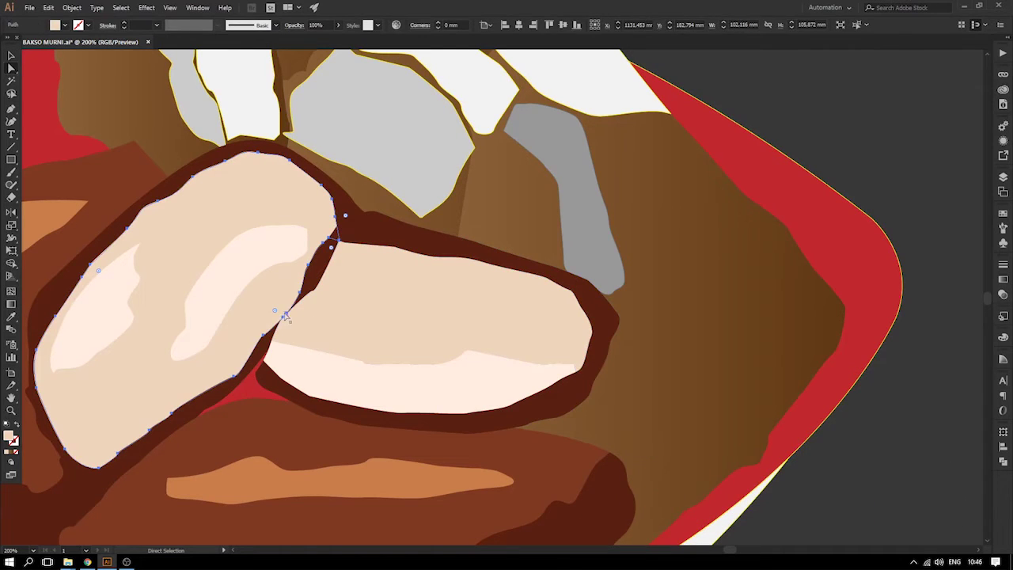
left_click(283, 316)
left_click_drag(282, 318, 276, 315)
key("v")
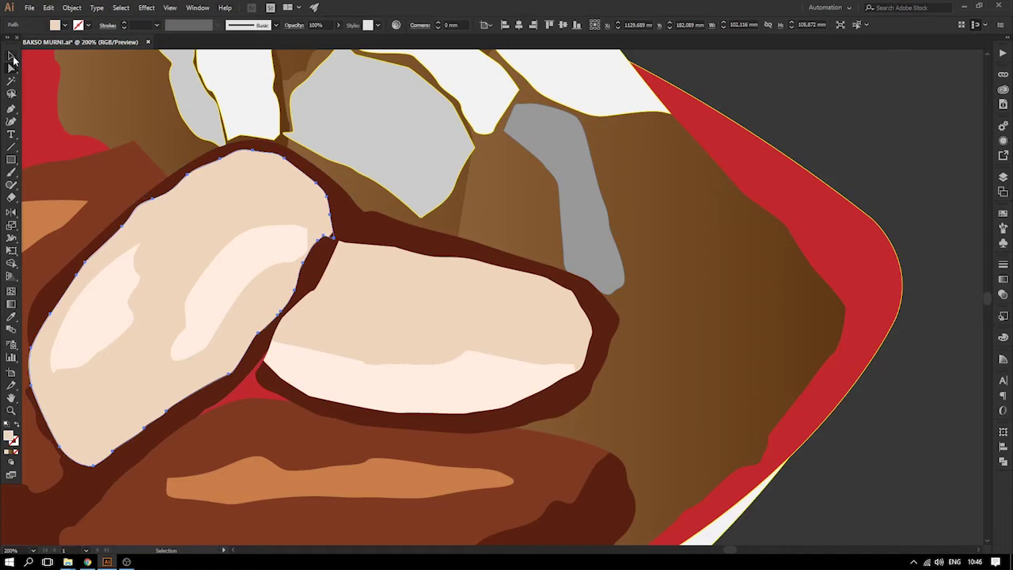
key("ctrl+minus")
left_click(529, 287)
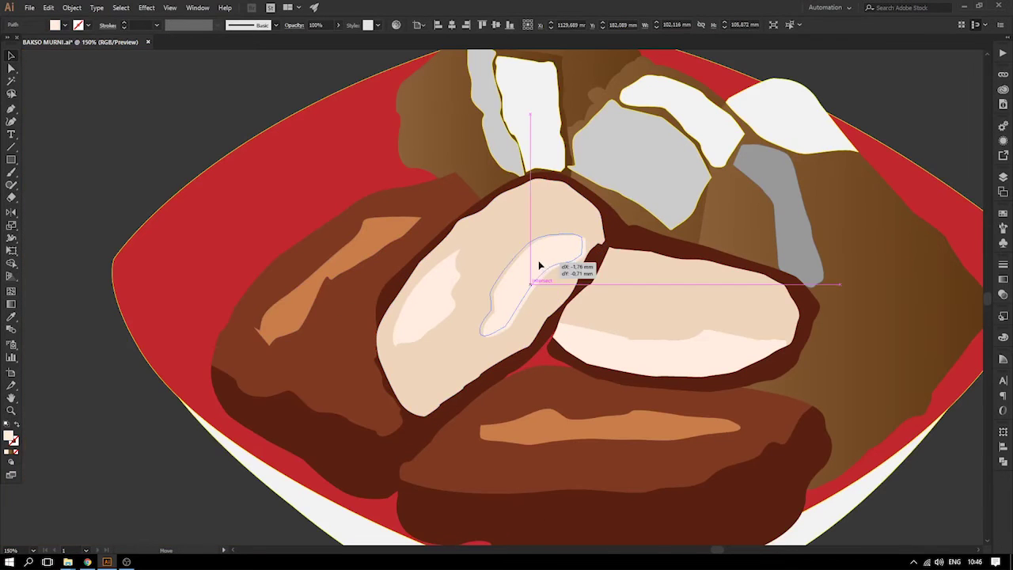
key("ctrl+minus")
left_click_drag(522, 332, 431, 327)
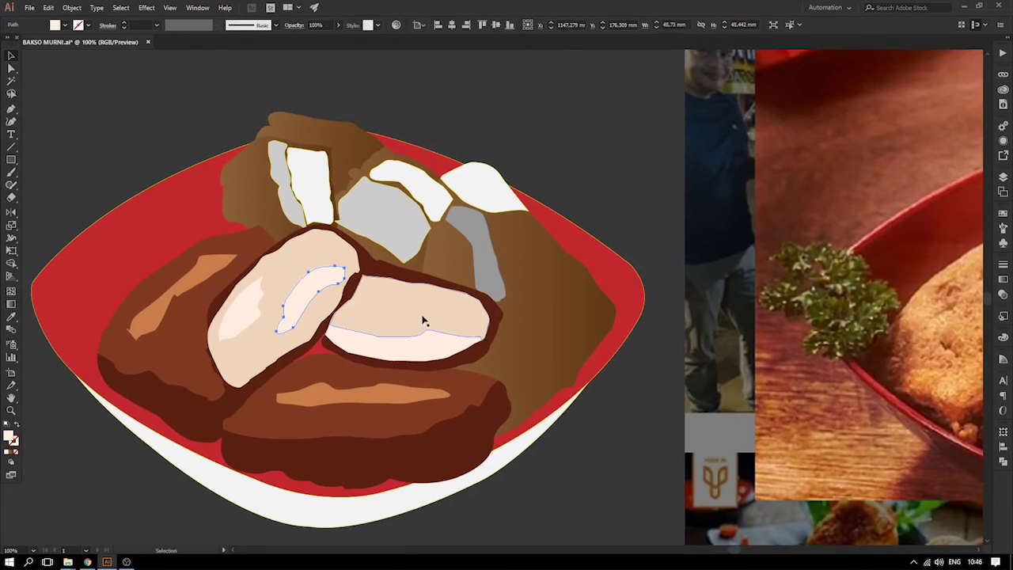
- Delete the stray anchor forming the spike on the left cut piece's face, beside the right cut piece's upper corner
left_click_drag(338, 244, 432, 329)
key("a")
left_click(333, 218)
key("p")
left_click(347, 224)
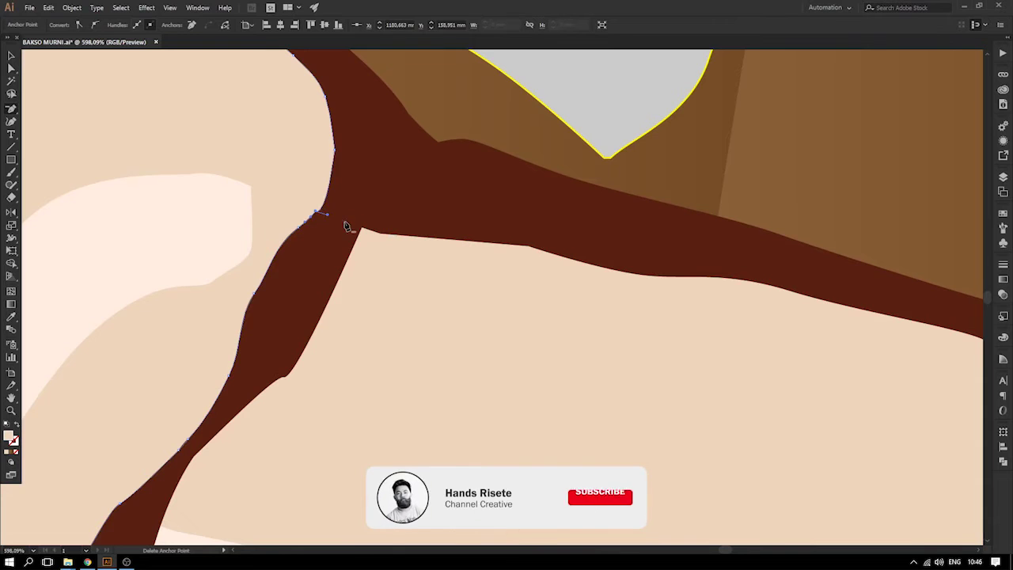
key("ctrl+minus")
key("ctrl+minus")
key("ctrl+minus")
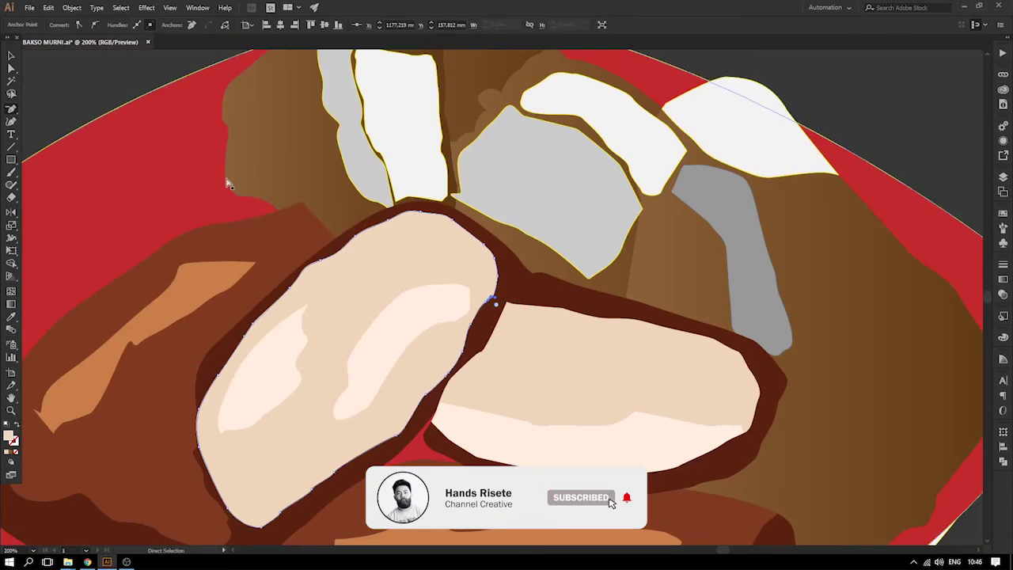
key("ctrl+minus")
key("ctrl+minus")
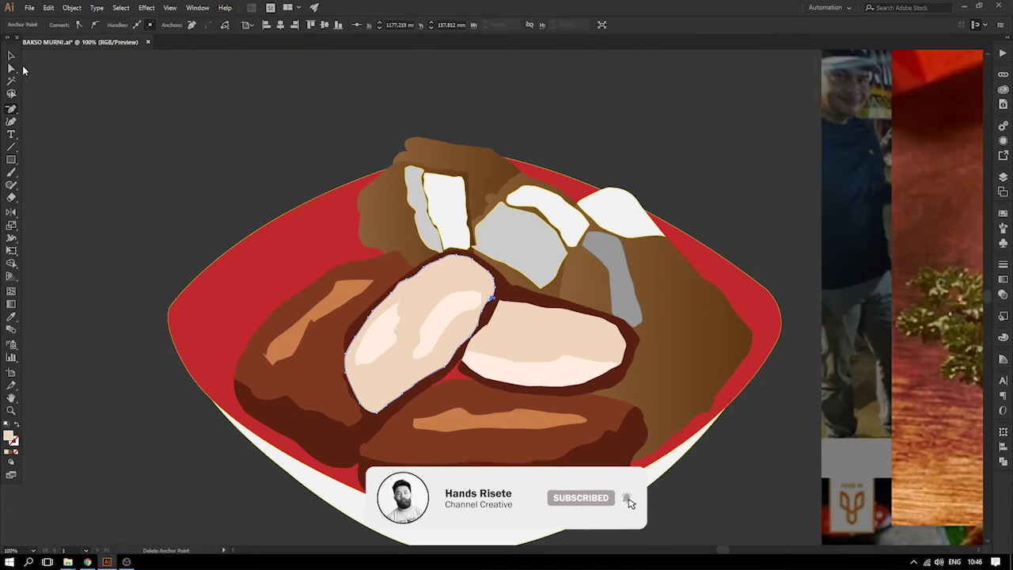
key("v")
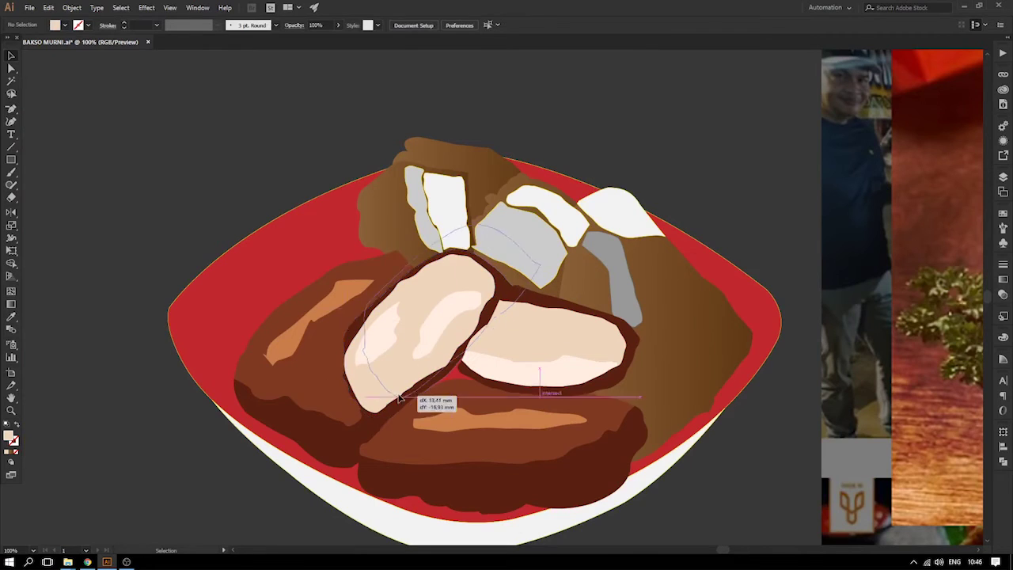
- Draw a closed Pen shape over the part of the left piece's dark underside that overlaps the cut face and front piece
left_click(415, 400)
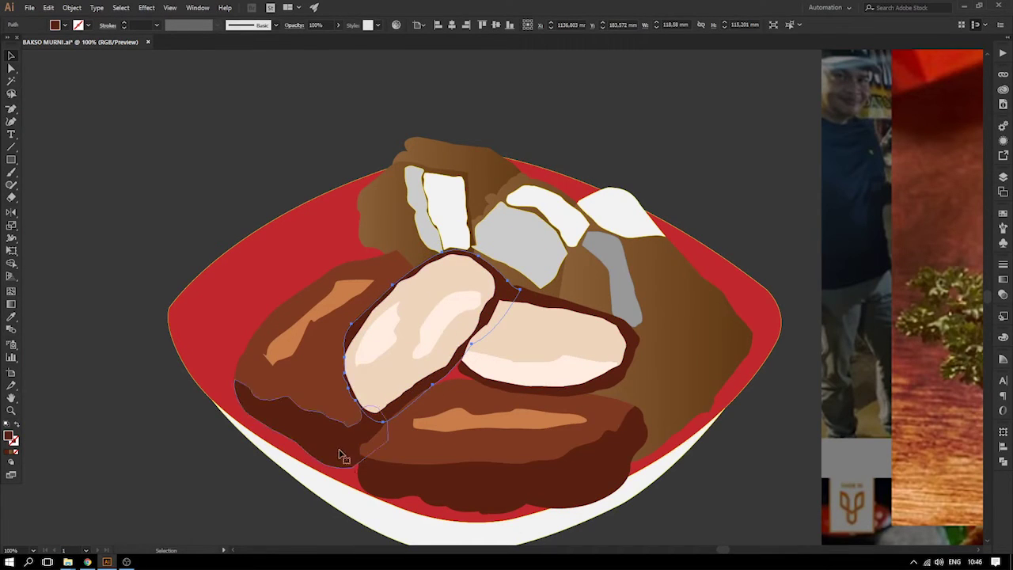
left_click_drag(450, 484, 450, 483)
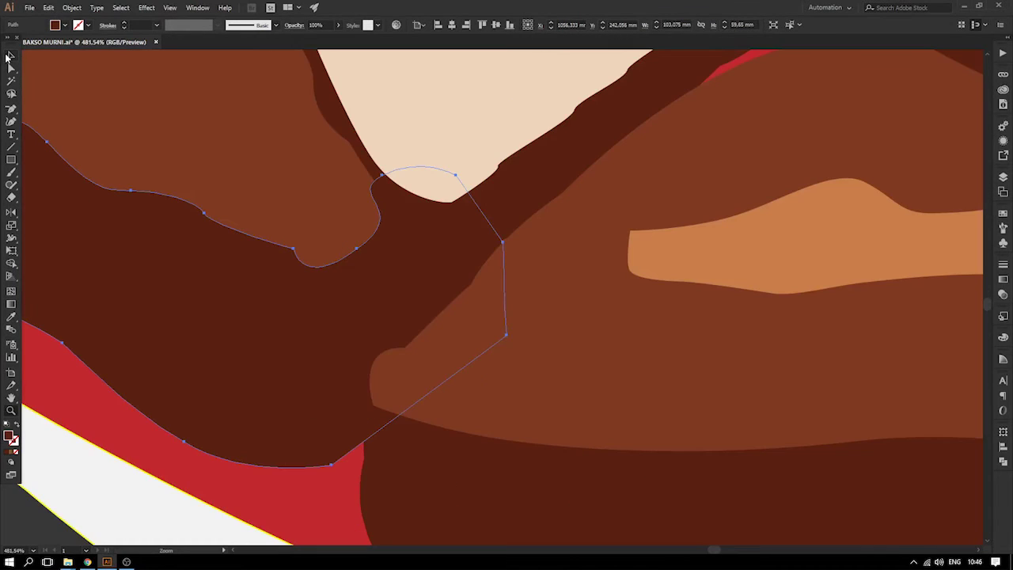
left_click(47, 107)
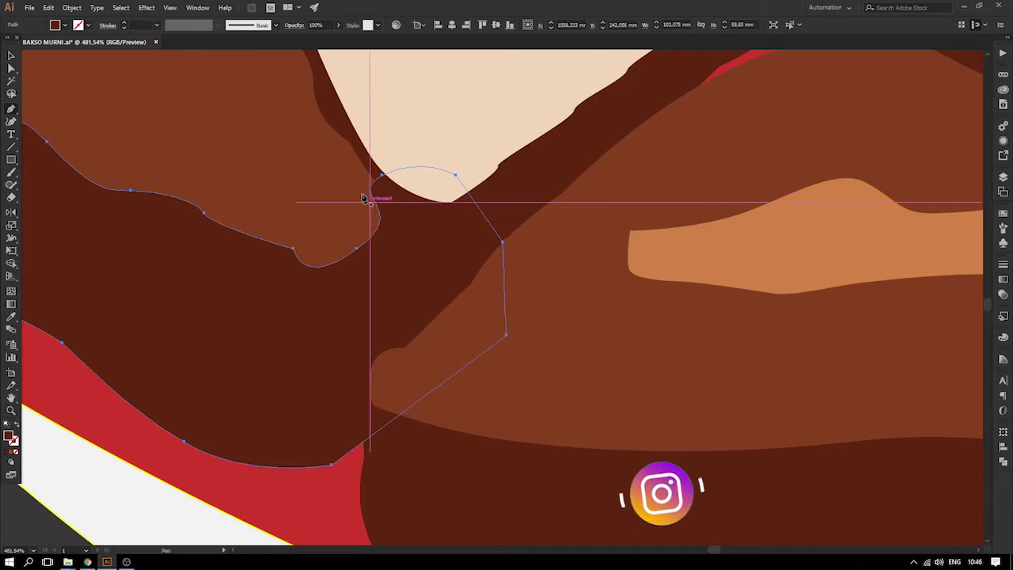
key("ctrl+shift+a")
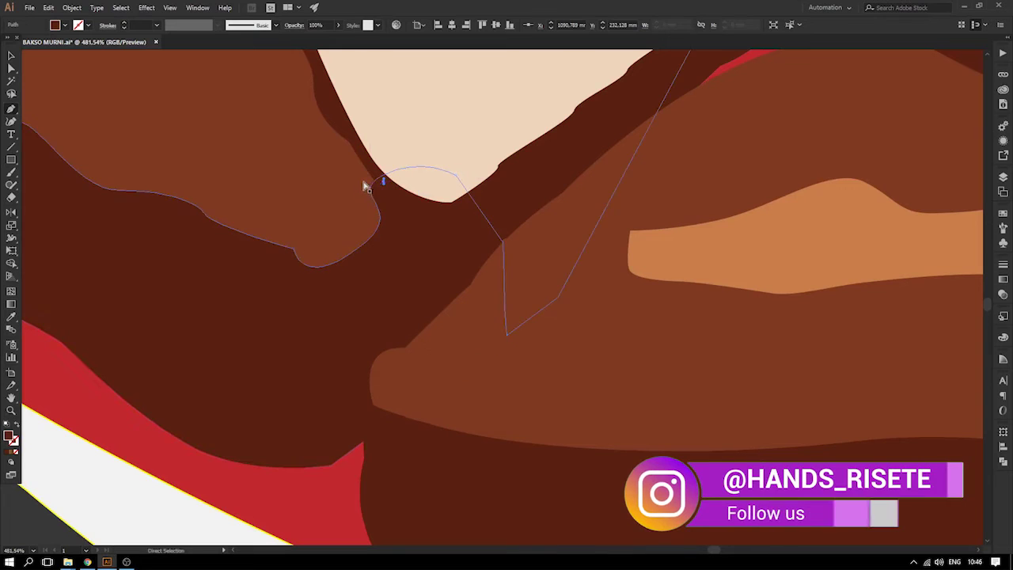
left_click_drag(361, 176, 376, 193)
left_click_drag(393, 244, 393, 275)
left_click_drag(436, 308, 441, 349)
left_click_drag(581, 370, 622, 275)
left_click_drag(440, 110, 426, 107)
left_click_drag(370, 107, 366, 122)
- Subtract the drawn shape from the left piece's dark underside with Pathfinder Minus Front
key("v")
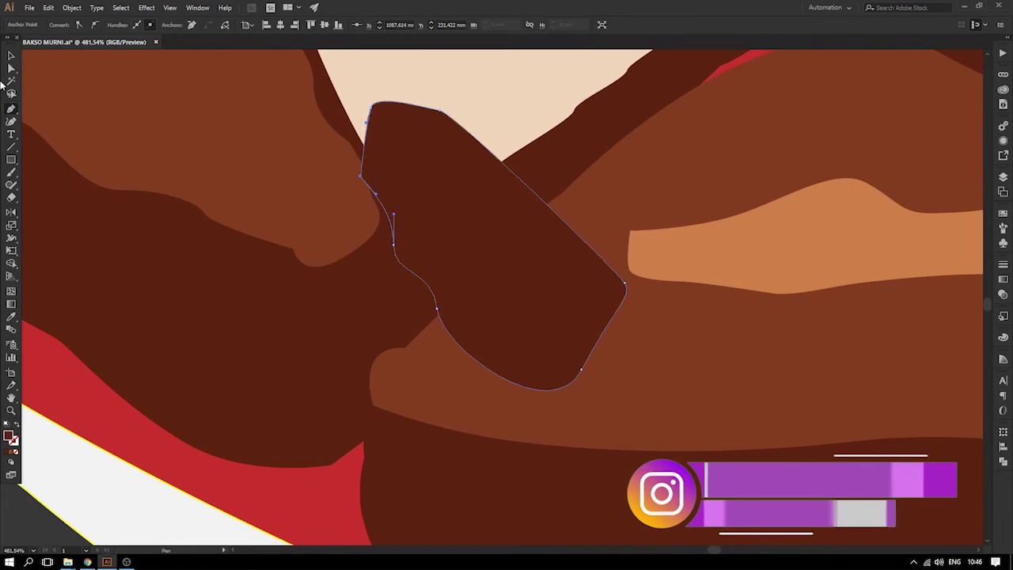
left_click(401, 325, "shift")
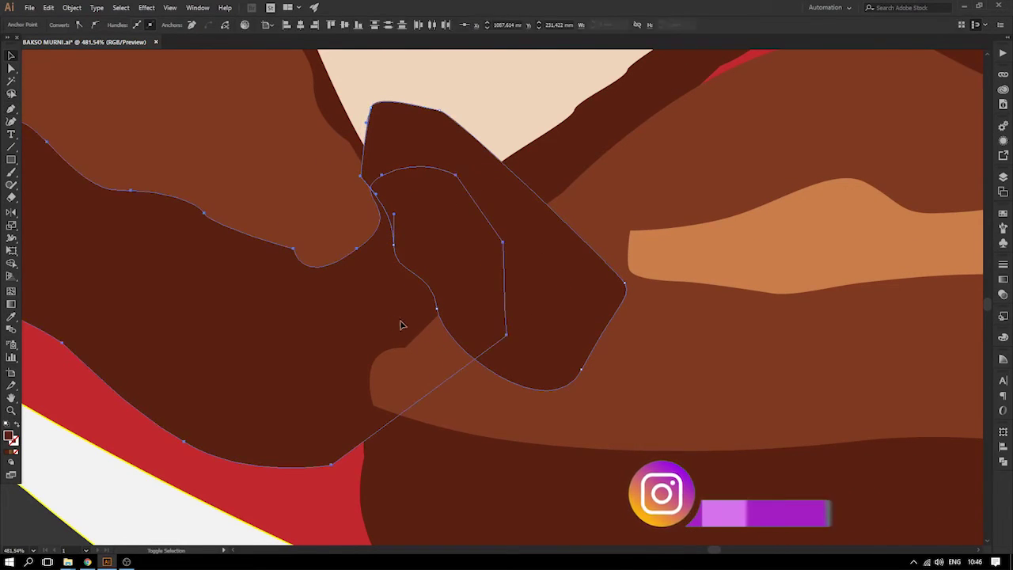
left_click(1003, 459)
left_click(900, 453)
scroll(422, 326, "down", 10)
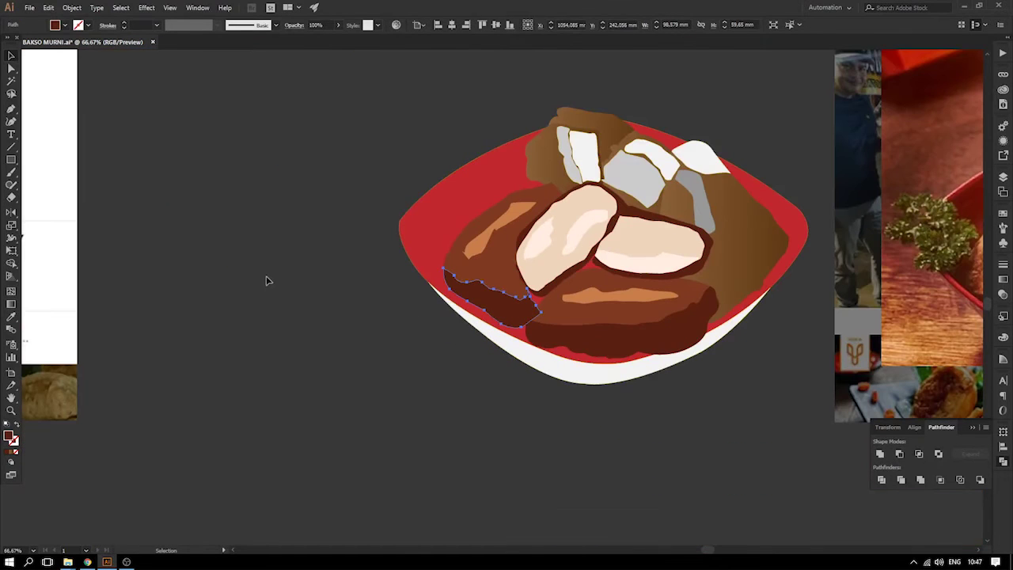
left_click(266, 280)
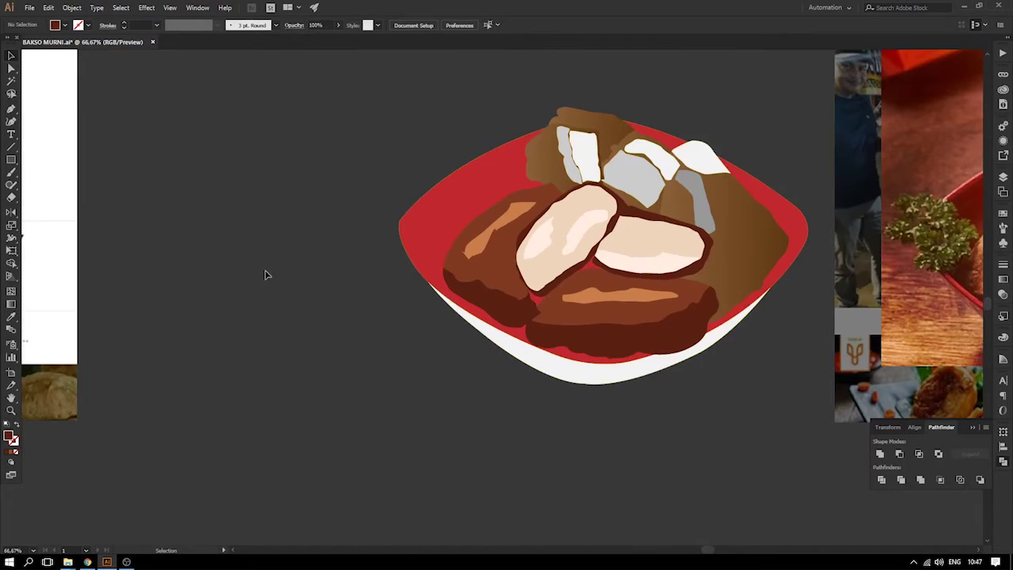
- Reshape the end of the left piece's dark underside by moving its anchors up over the red gap below the left cut piece
left_click_drag(651, 387, 655, 390)
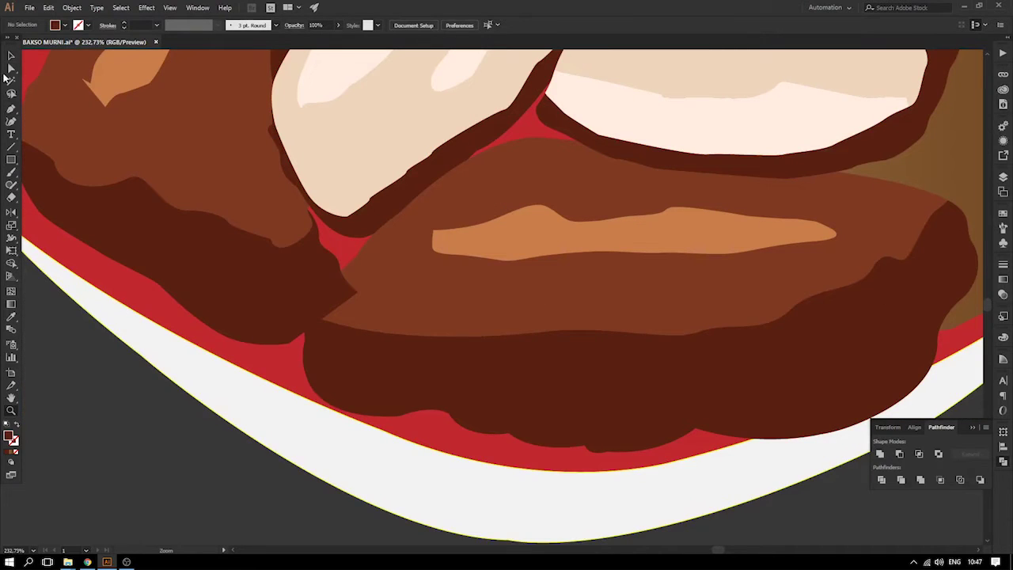
left_click(11, 69)
left_click(353, 293)
left_click_drag(357, 294, 375, 230)
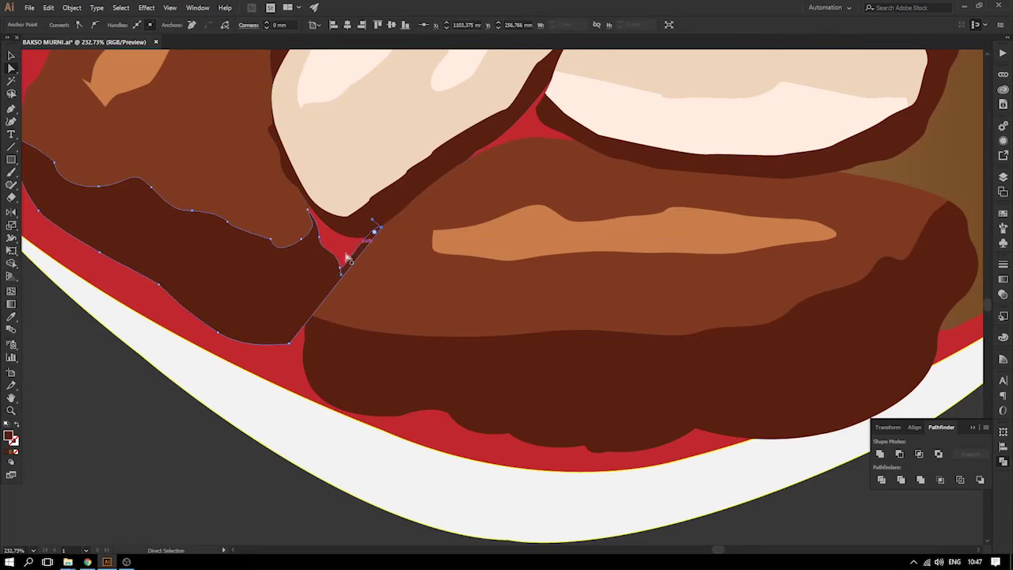
left_click_drag(336, 272, 310, 163)
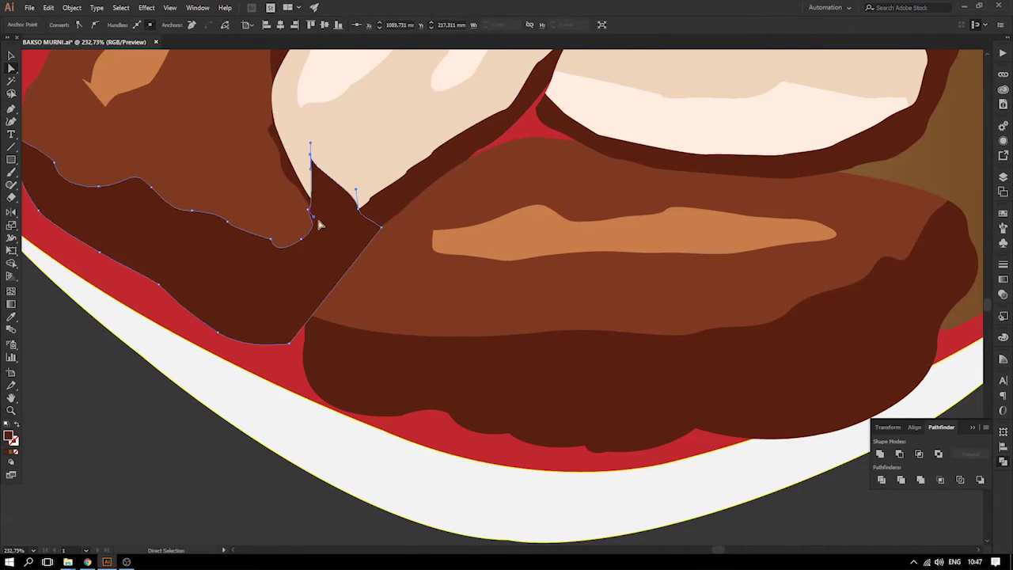
left_click_drag(318, 212, 321, 179)
- Convert the lower corner anchor of the left piece's dark underside into a smooth curve where it meets the front piece
left_click(290, 344)
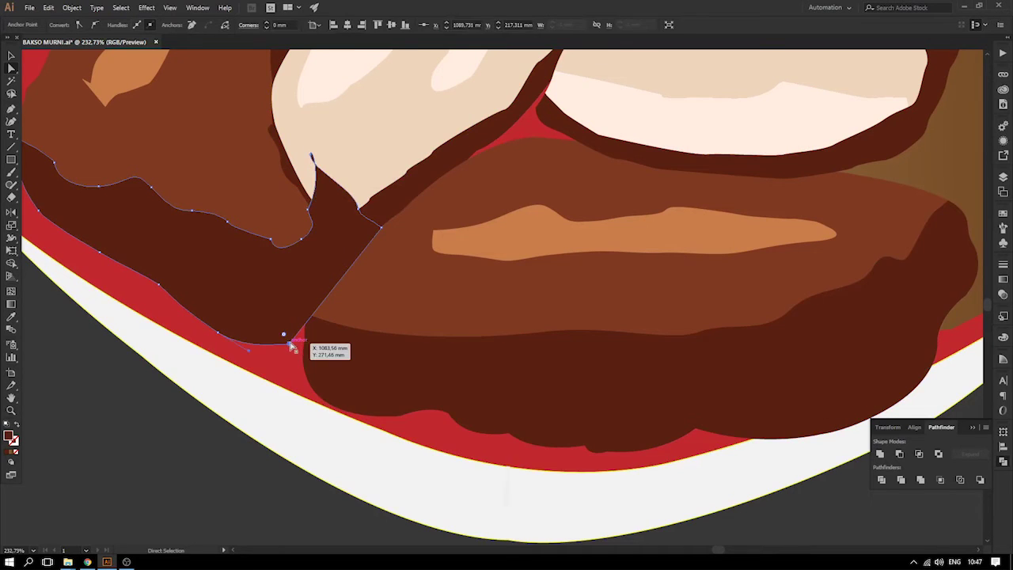
left_click(313, 345)
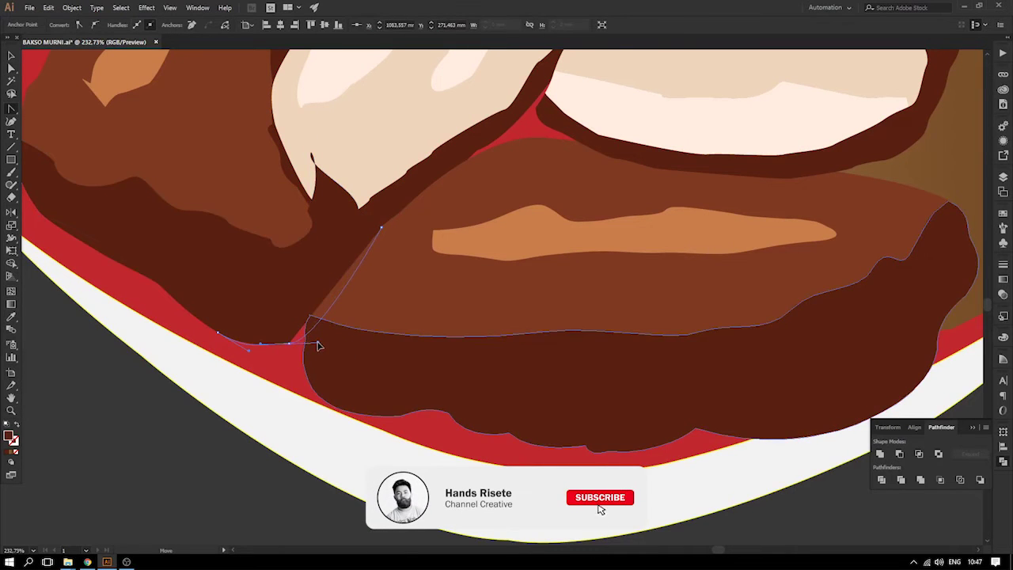
left_click(319, 346)
key("ctrl+minus")
key("ctrl+minus")
key("ctrl+minus")
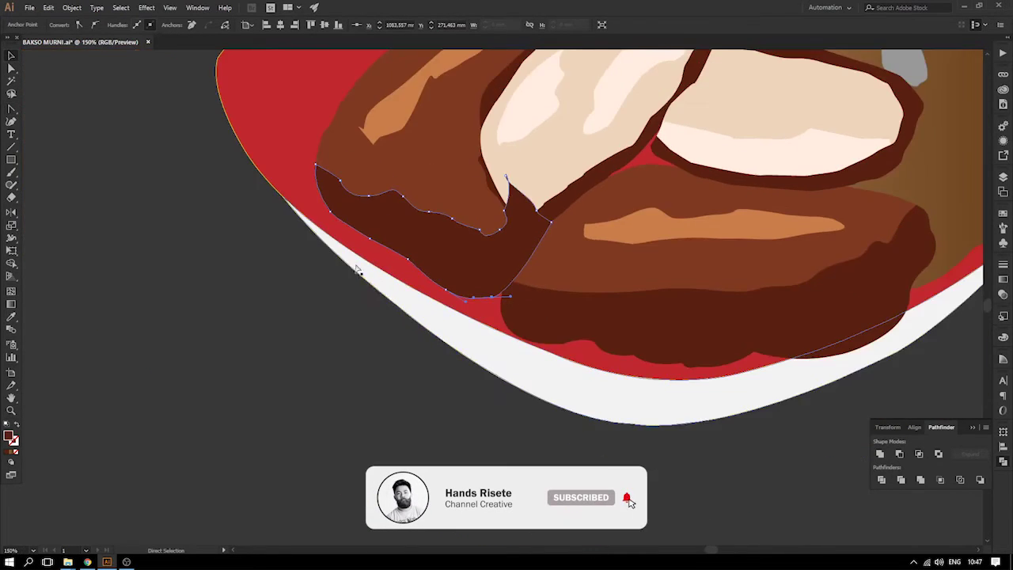
left_click(380, 318)
- Bring the left cut piece's crust, face and both highlights in front of the left piece's dark underside
left_click_drag(516, 248, 322, 319)
left_click(330, 315)
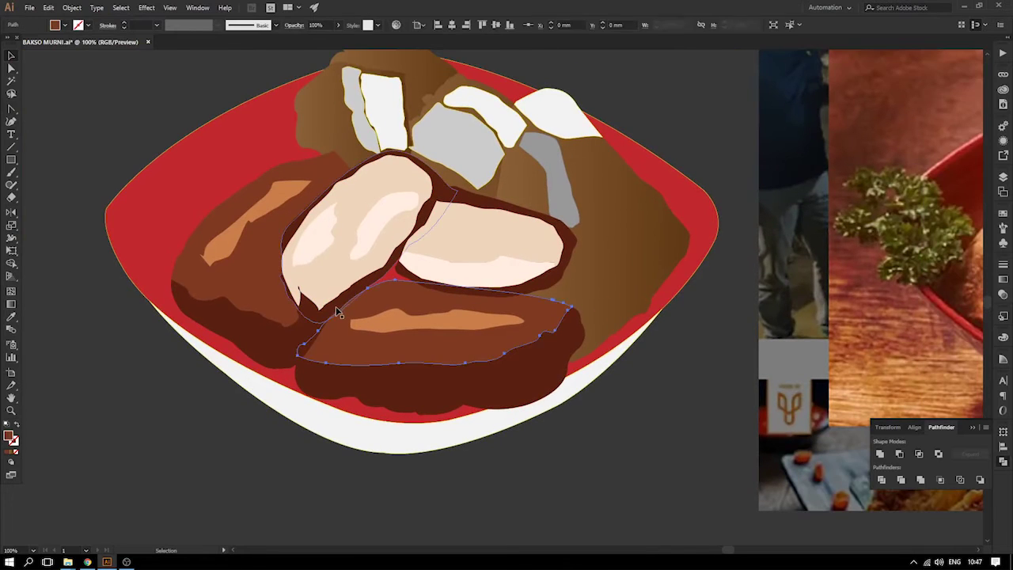
left_click(335, 243, "shift")
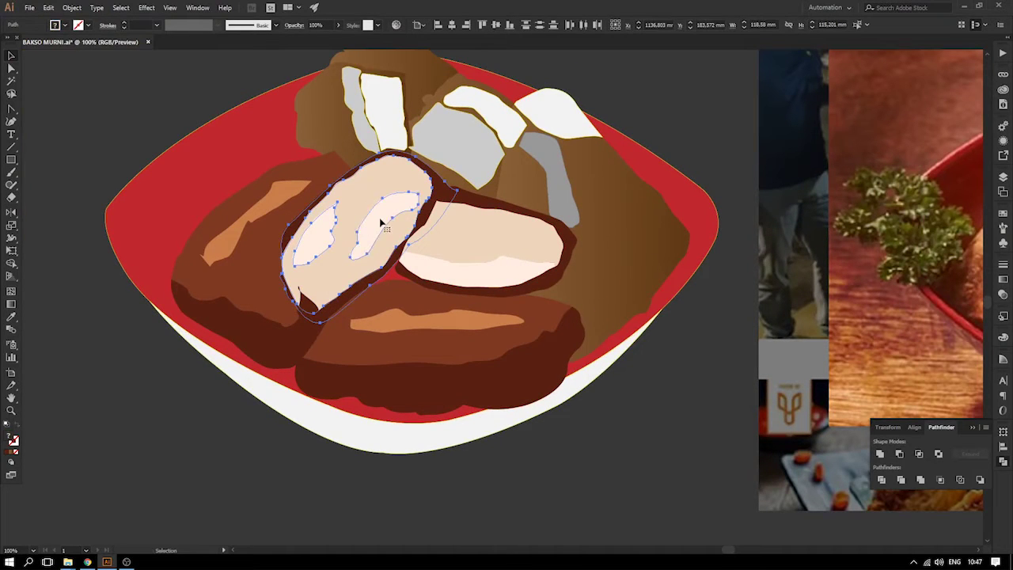
left_click(121, 395)
left_click_drag(269, 362, 172, 408)
key("ctrl+z")
- Fill the large brown gradient piece behind the right cut piece with the reddish brown sampled from the front piece's upper face
left_click_drag(421, 314, 180, 275)
left_click_drag(489, 292, 570, 288)
scroll(570, 289, "left", 3)
left_click(508, 218)
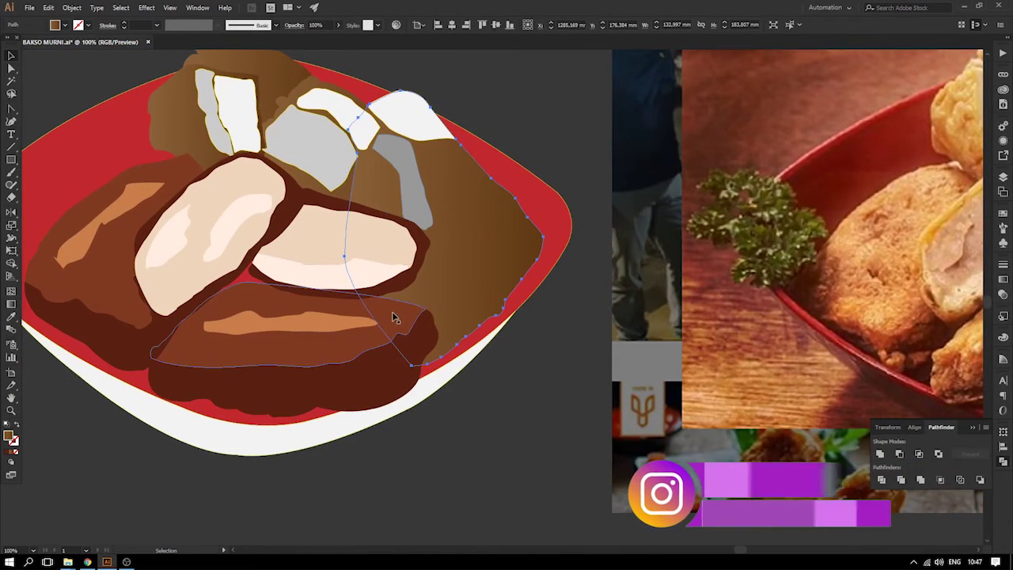
key("i")
left_click(319, 339)
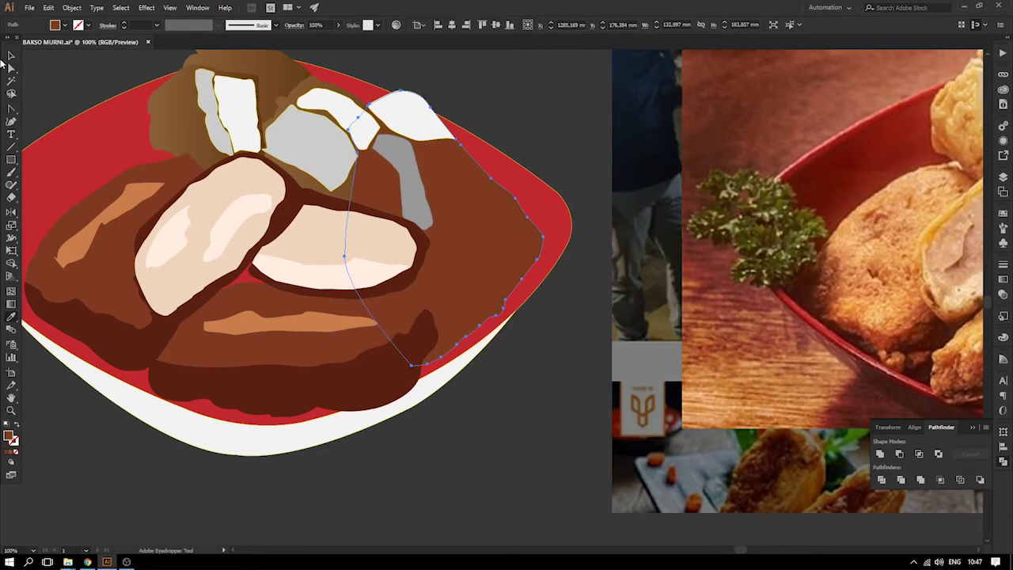
left_click(36, 84)
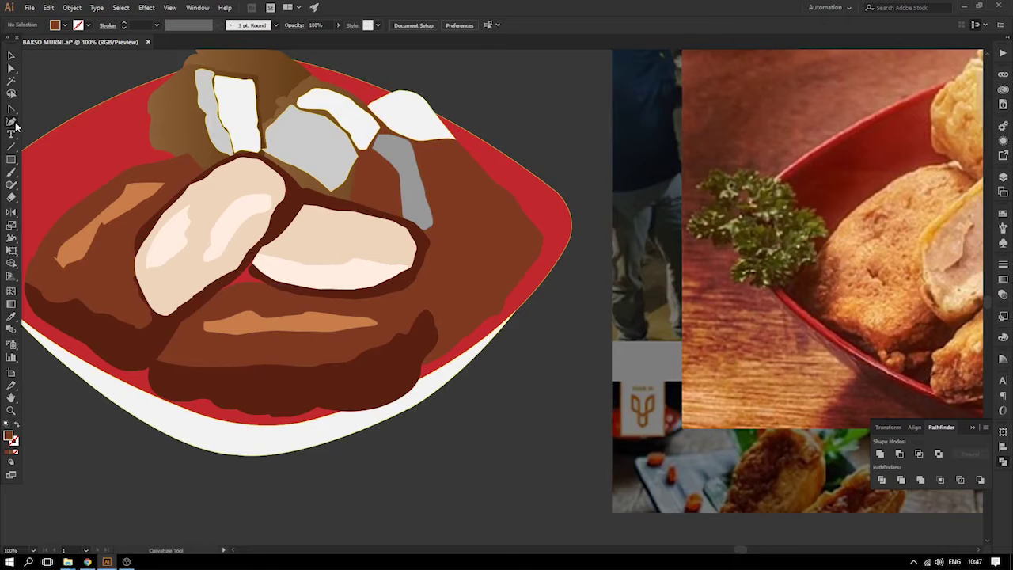
- Draw a wavy inner edge with the Pen tool across the lower part of the large reddish brown piece, from its outer rim to below the right cut piece
left_click_drag(11, 116, 49, 109)
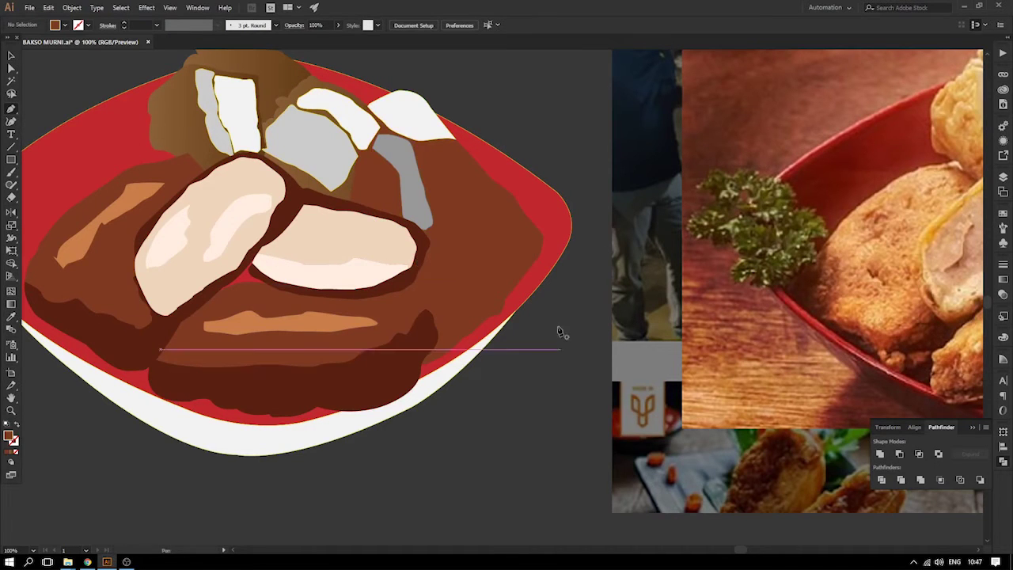
left_click_drag(602, 335, 495, 328)
left_click_drag(325, 311, 412, 303)
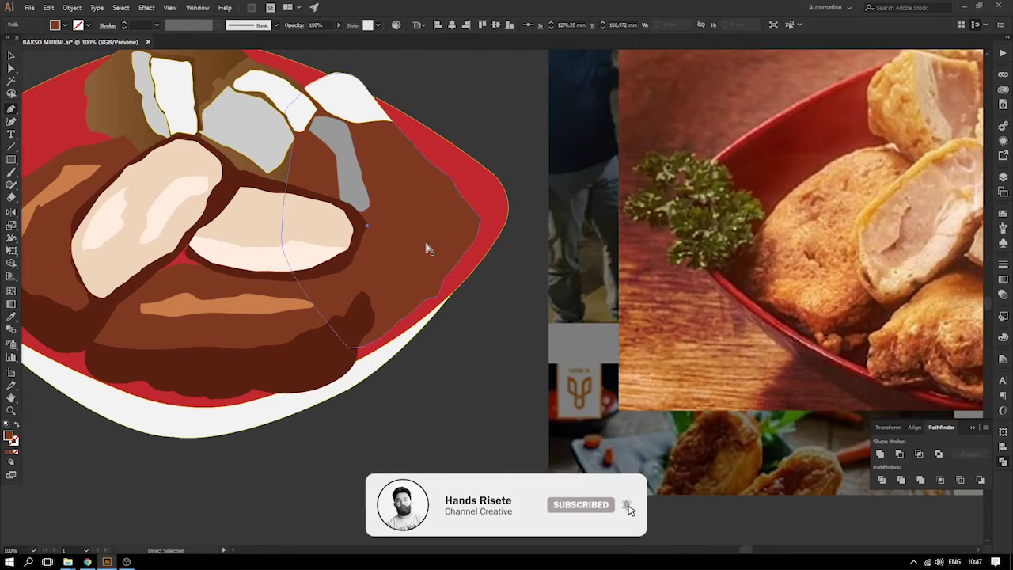
key("space")
left_click_drag(454, 260, 319, 236)
left_click(329, 237)
left_click_drag(306, 277, 283, 306)
left_click(245, 311)
left_click(221, 293)
left_click_drag(185, 294, 165, 305)
- Continue the outline over the front piece and outside the large piece's rim, close it, and pull its closing anchor up beyond the rim
left_click_drag(133, 374, 149, 388)
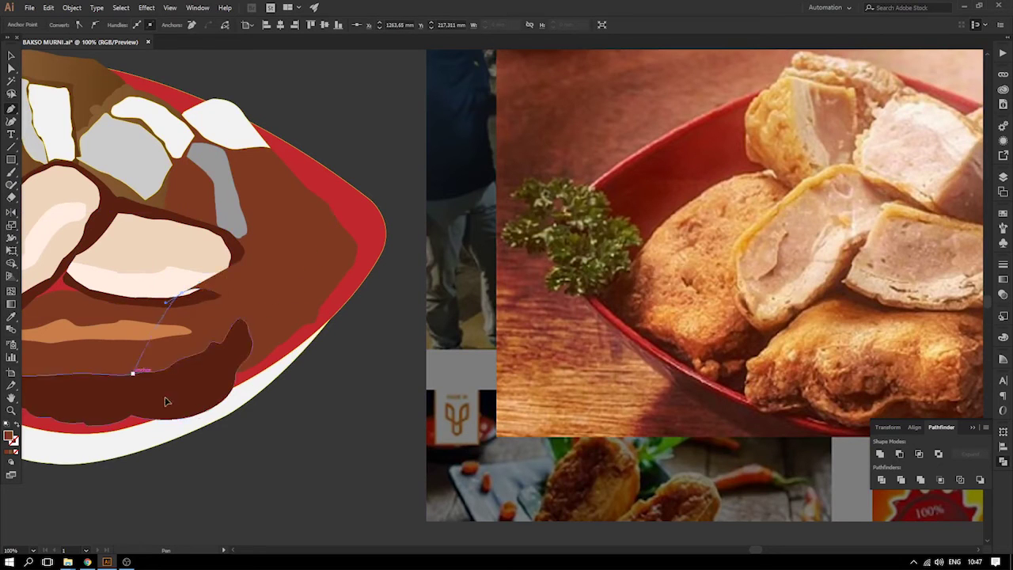
left_click_drag(245, 426, 282, 425)
left_click_drag(340, 405, 349, 372)
left_click_drag(376, 311, 391, 235)
left_click(370, 214)
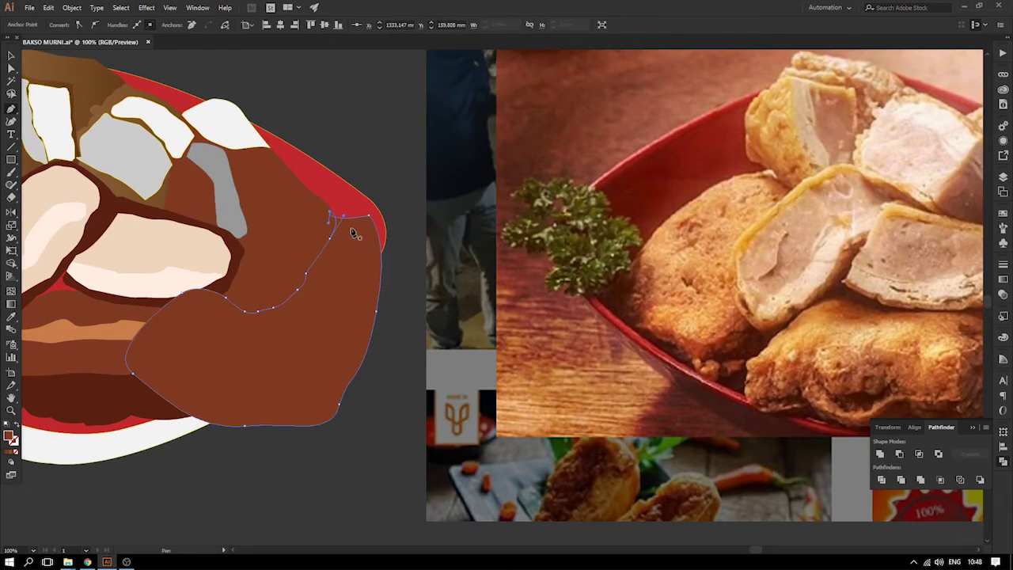
key("ctrl")
left_click_drag(329, 226, 355, 165)
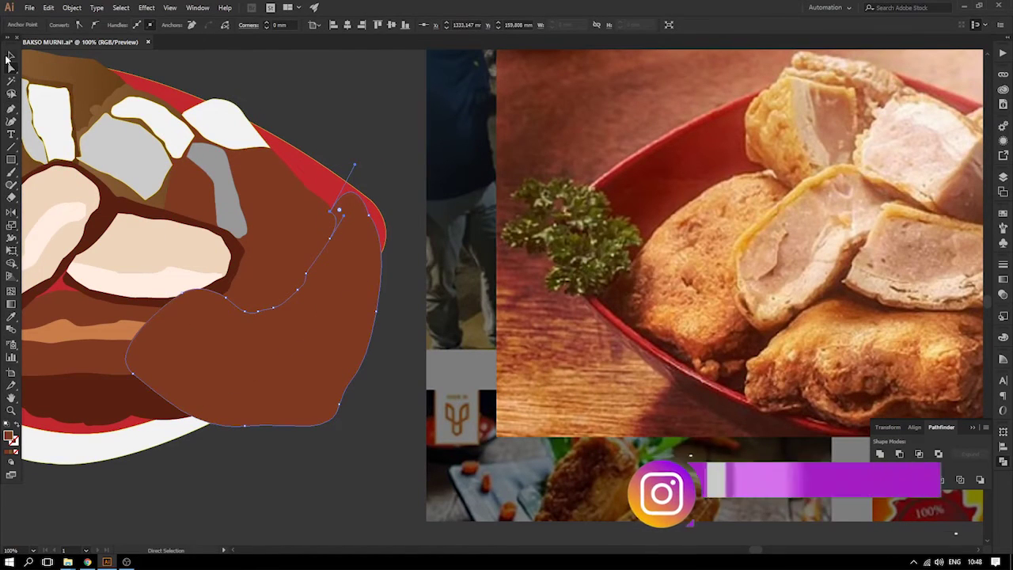
left_click_drag(331, 212, 330, 205)
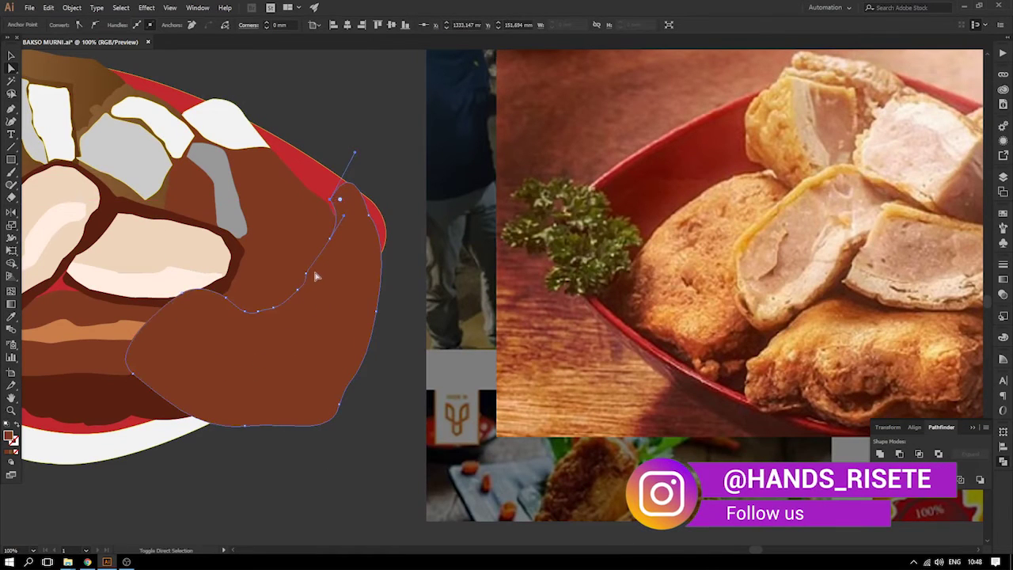
- Divide the large reddish brown piece with the drawn shape using Shape Builder and delete the surplus outside the piece
left_click(301, 230)
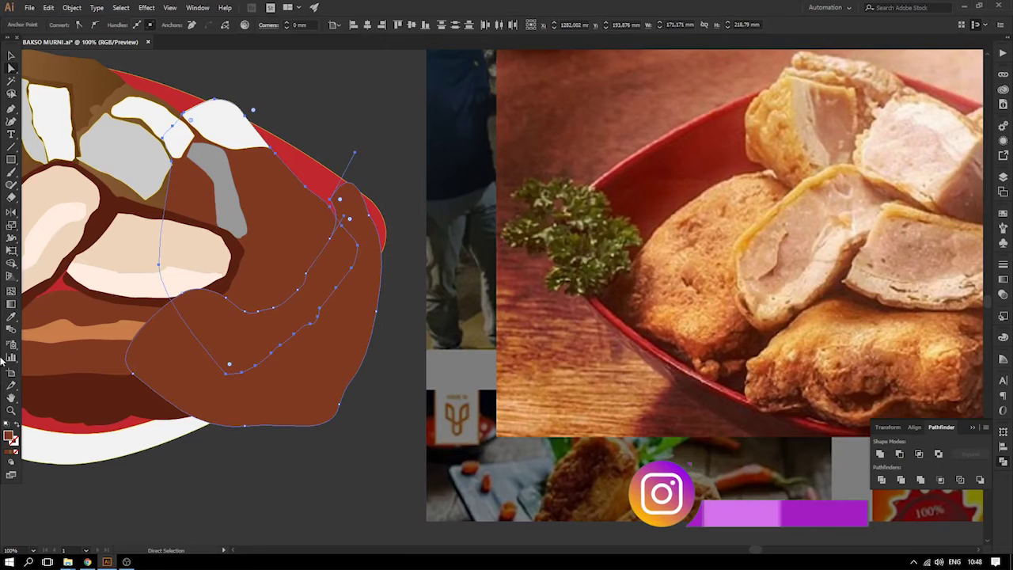
key("shift+m")
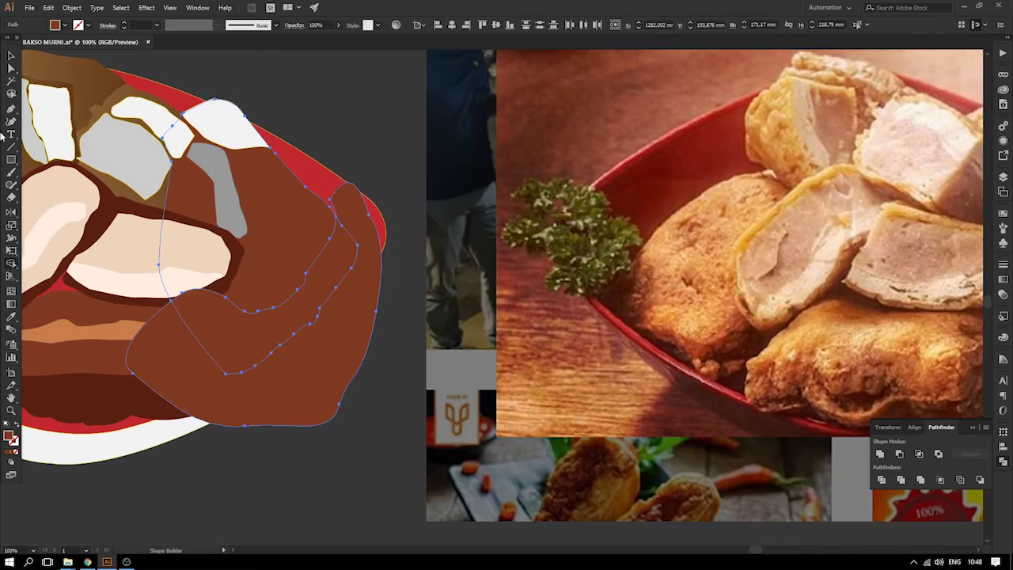
left_click(13, 59)
left_click(364, 133)
left_click(347, 310)
key("Delete")
- Fill the new band along the large piece's lower edge with the dark brown sampled from the front piece's underside
left_click(255, 344)
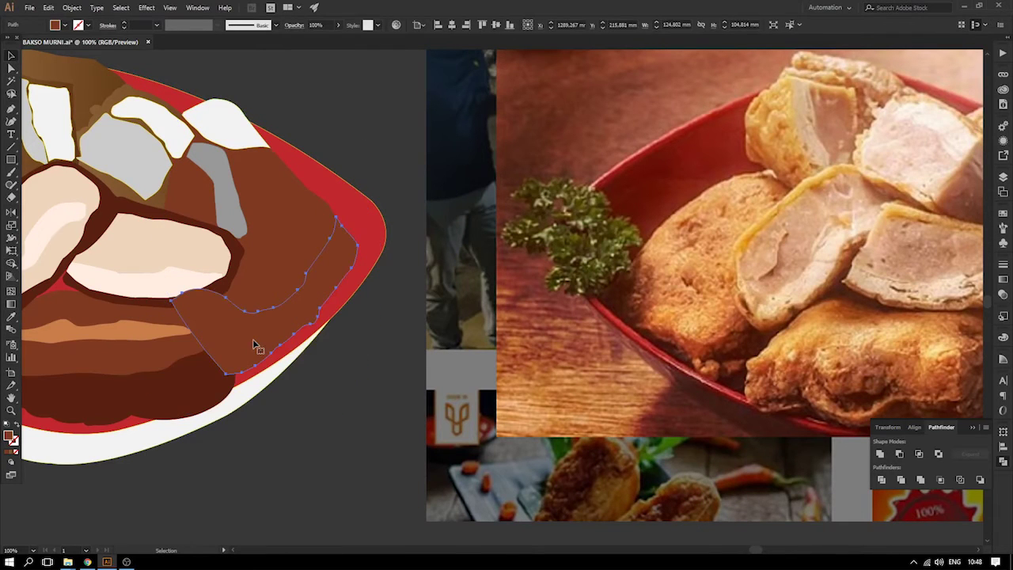
left_click(179, 328)
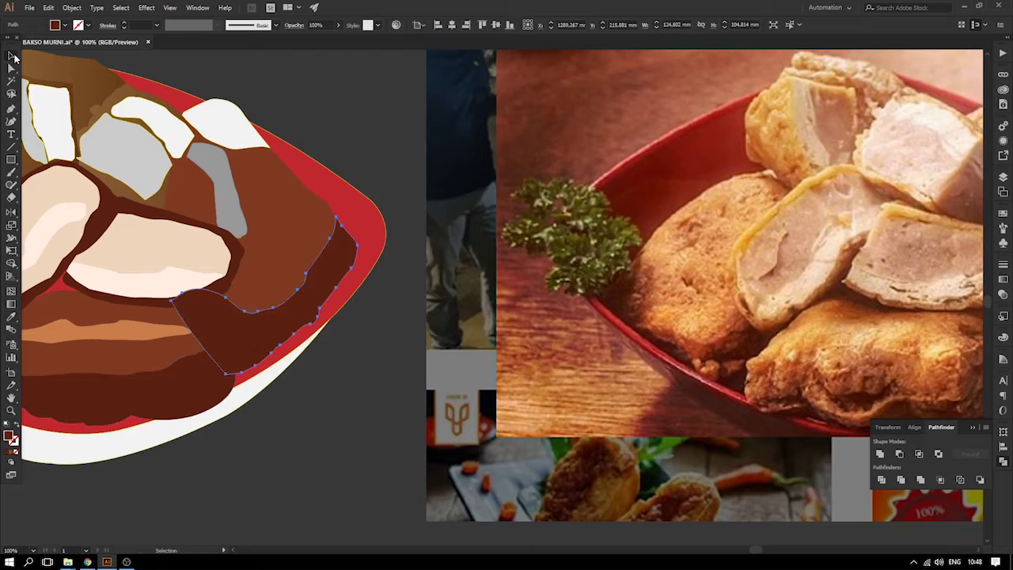
left_click(324, 117)
left_click_drag(269, 186, 401, 172)
left_click_drag(366, 308, 465, 282)
key("ctrl+z")
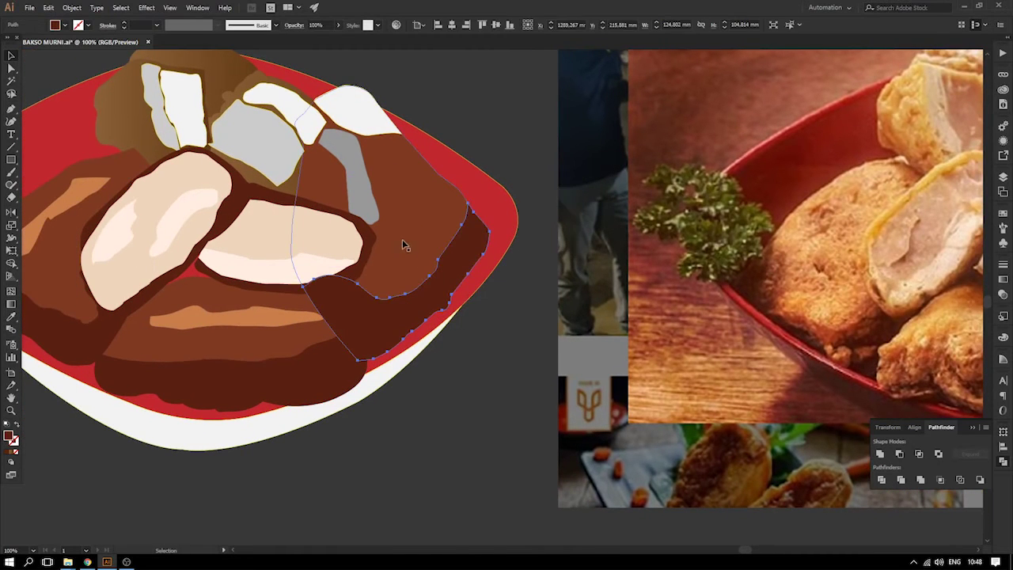
- Send the large reddish brown piece and its dark underside behind the front piece and the brown crust of the grey cut piece
left_click(403, 245, "shift")
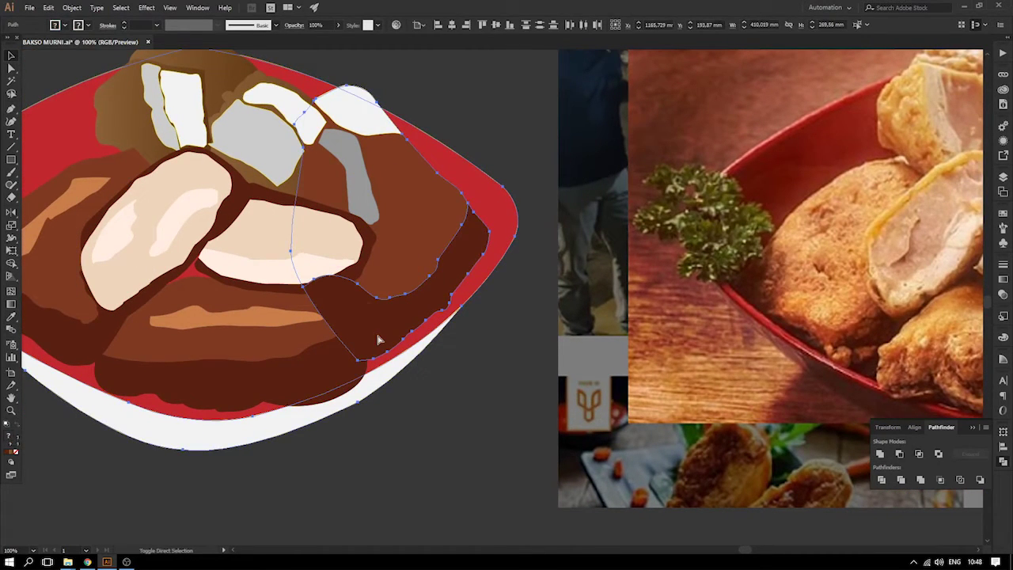
key("ctrl+[")
key("ctrl+[")
left_click(515, 121)
left_click_drag(517, 190, 569, 183)
left_click_drag(399, 223, 490, 181)
key("ctrl+z")
left_click(557, 176)
left_click_drag(445, 292, 518, 275)
key("ctrl+z")
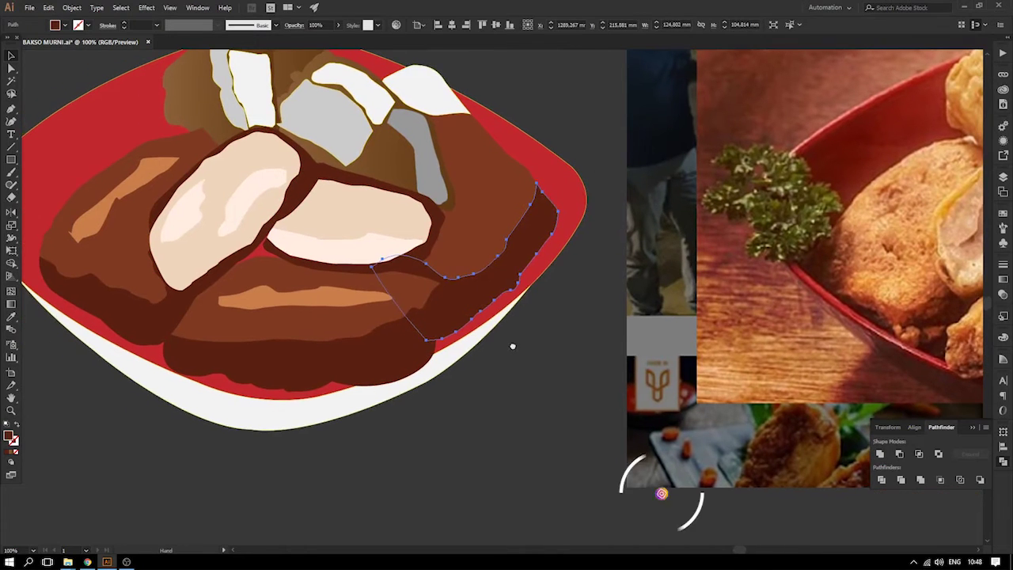
left_click_drag(512, 346, 555, 283)
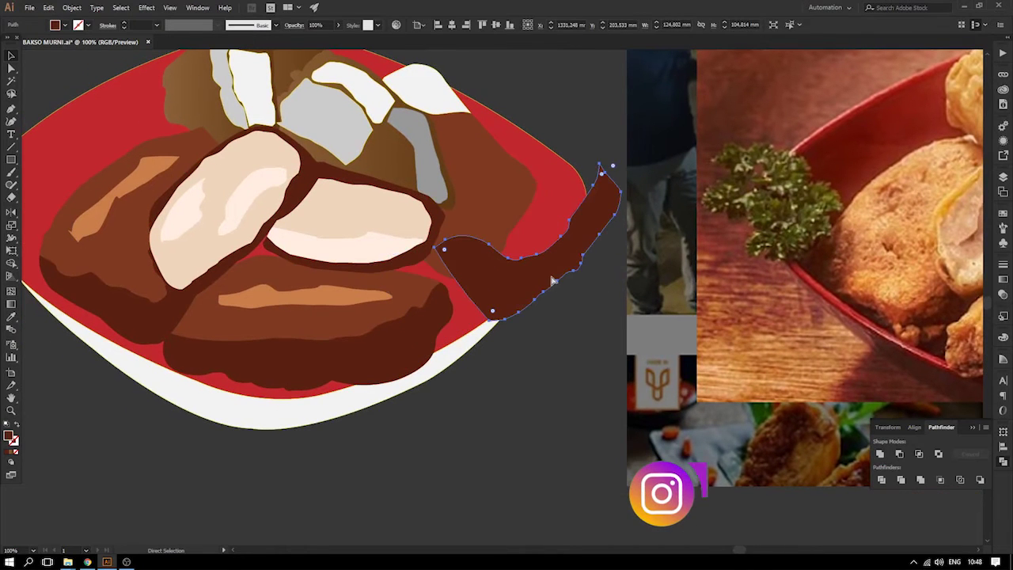
key("ctrl+z")
left_click(531, 339)
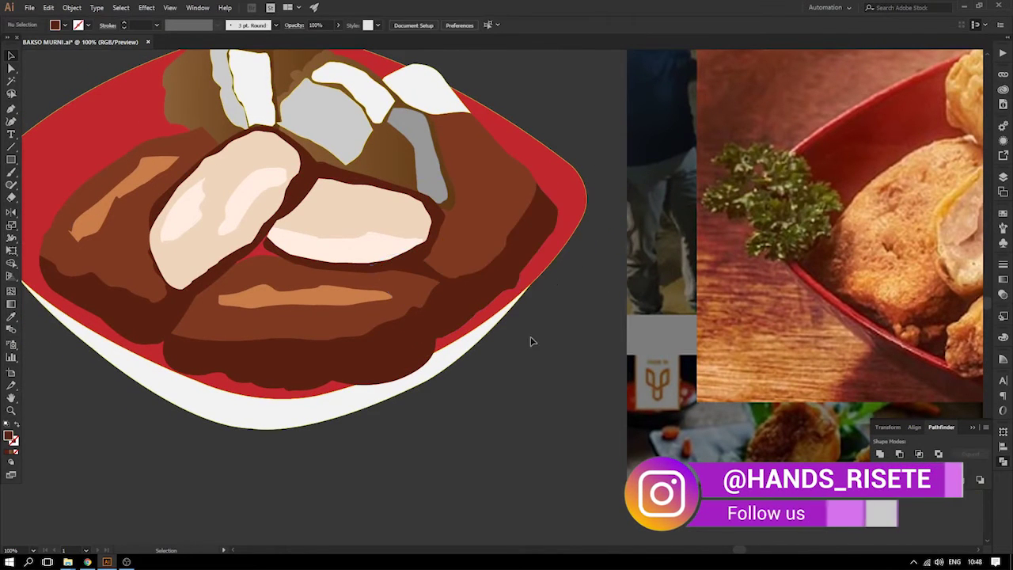
left_click(474, 308)
left_click(489, 303)
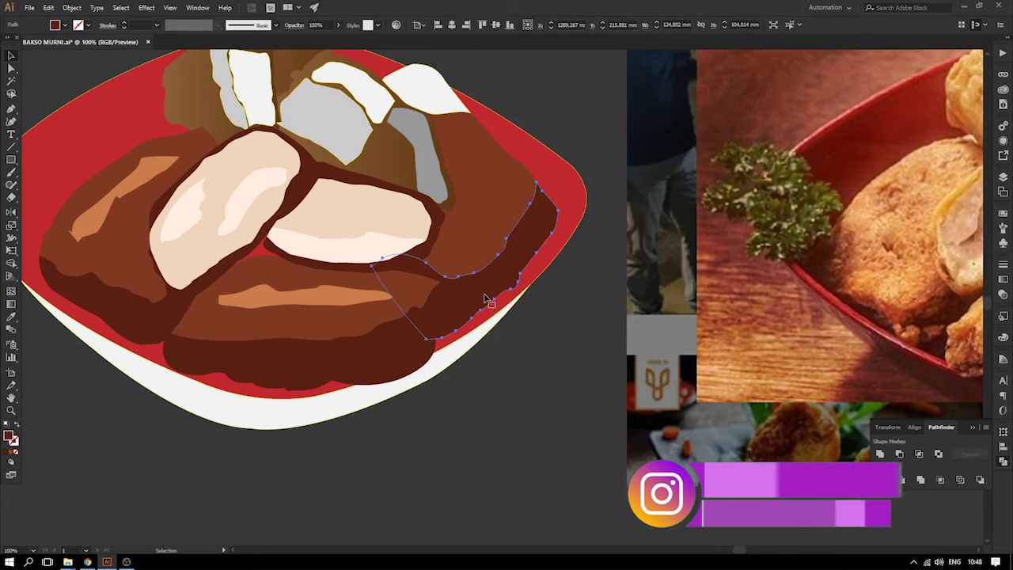
left_click(554, 341)
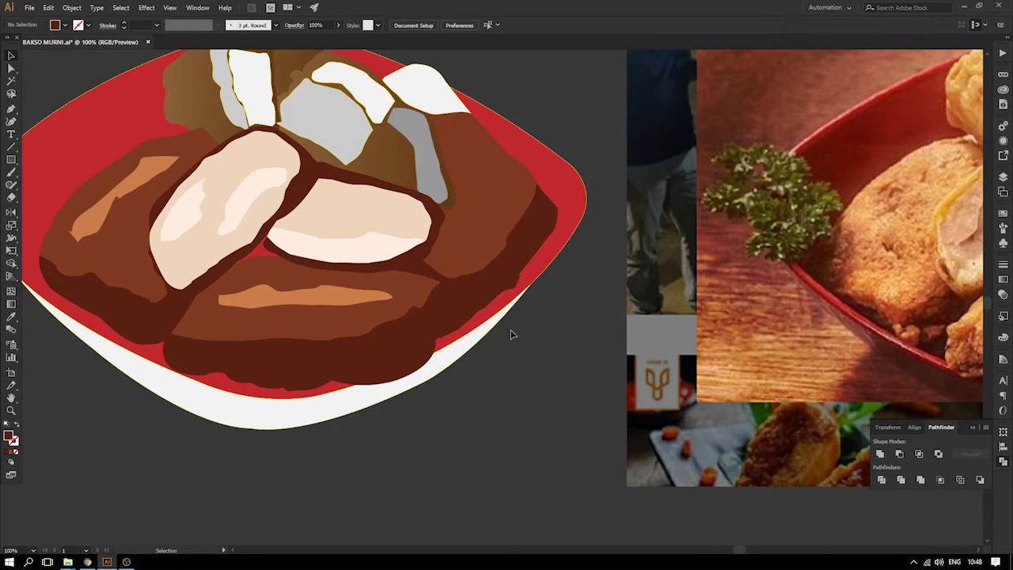
- Draw a narrow curved strip beside the front piece's end over the dark underside and fill it with the large piece's reddish brown
left_click(478, 299)
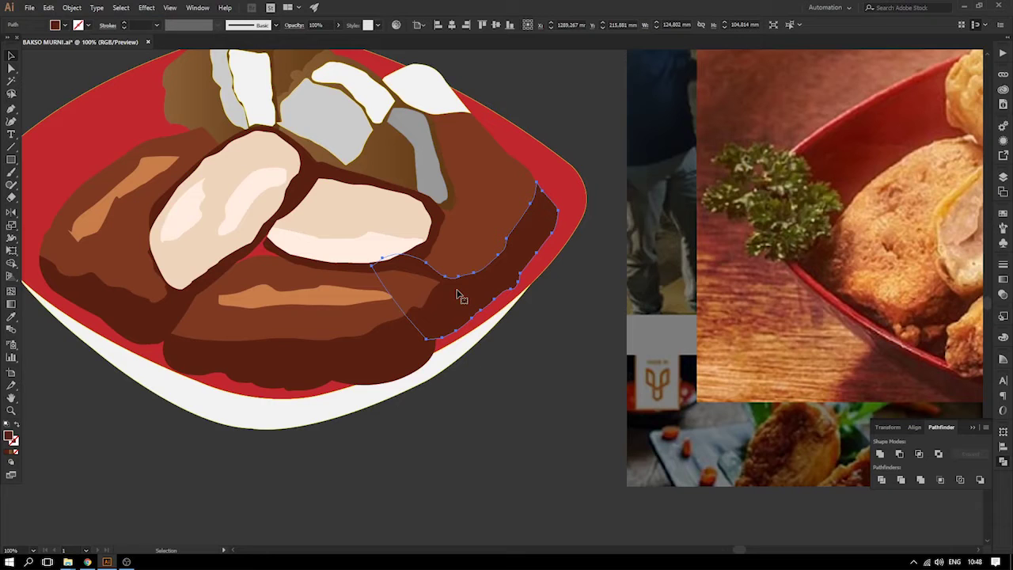
left_click(12, 109)
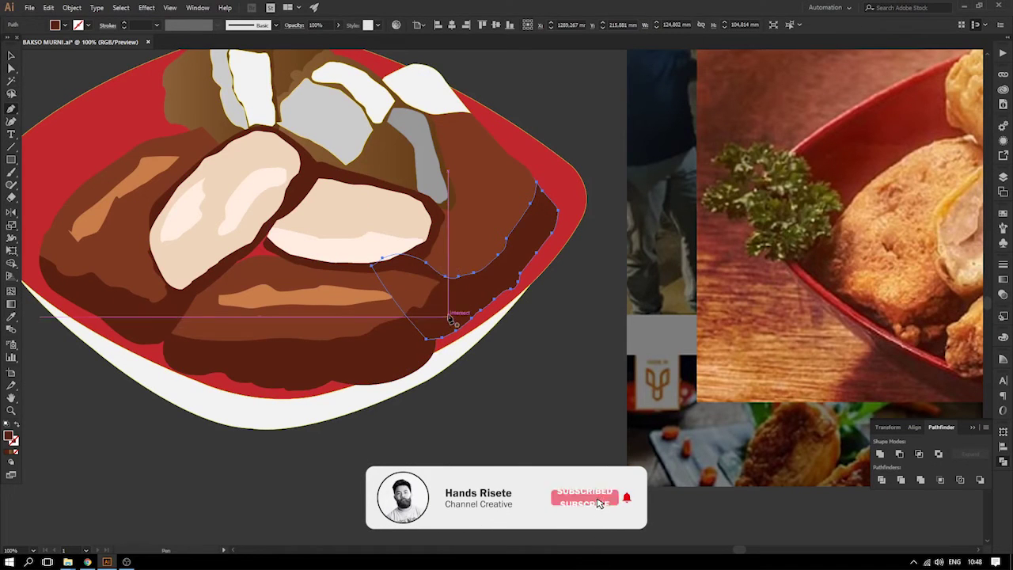
left_click_drag(440, 276, 456, 314)
left_click(437, 348)
left_click_drag(461, 296, 436, 277)
left_click(453, 274)
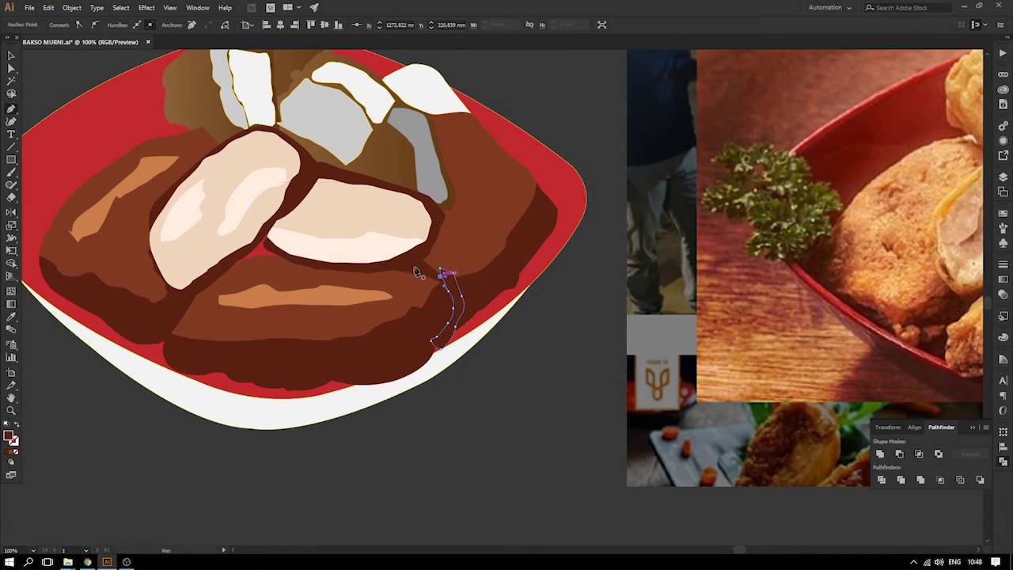
key("i")
left_click(481, 224)
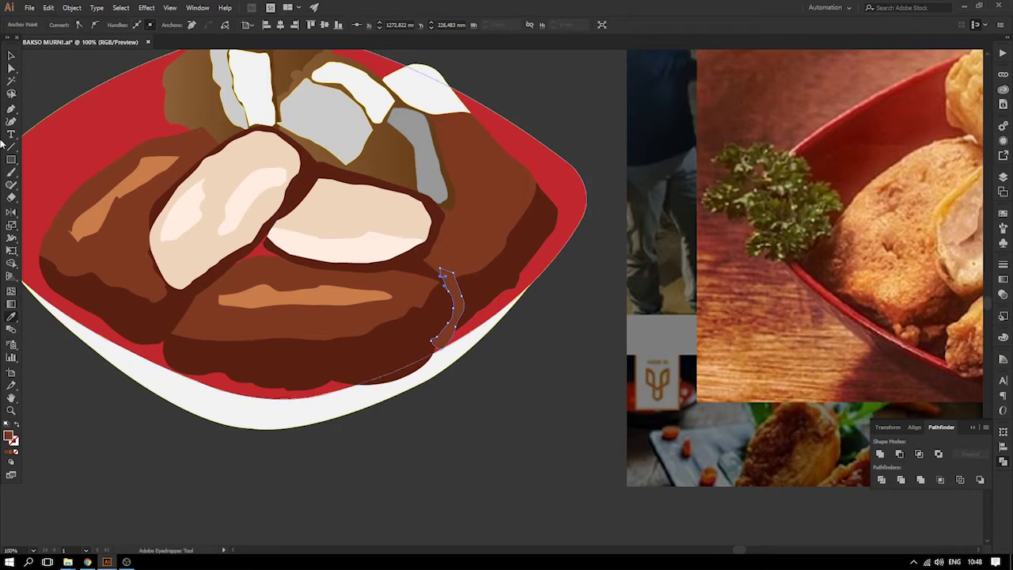
- Try to divide the narrow strip and the large piece's dark underside with Shape Builder, and undo the moves made on them
left_click(11, 55)
left_click(446, 297)
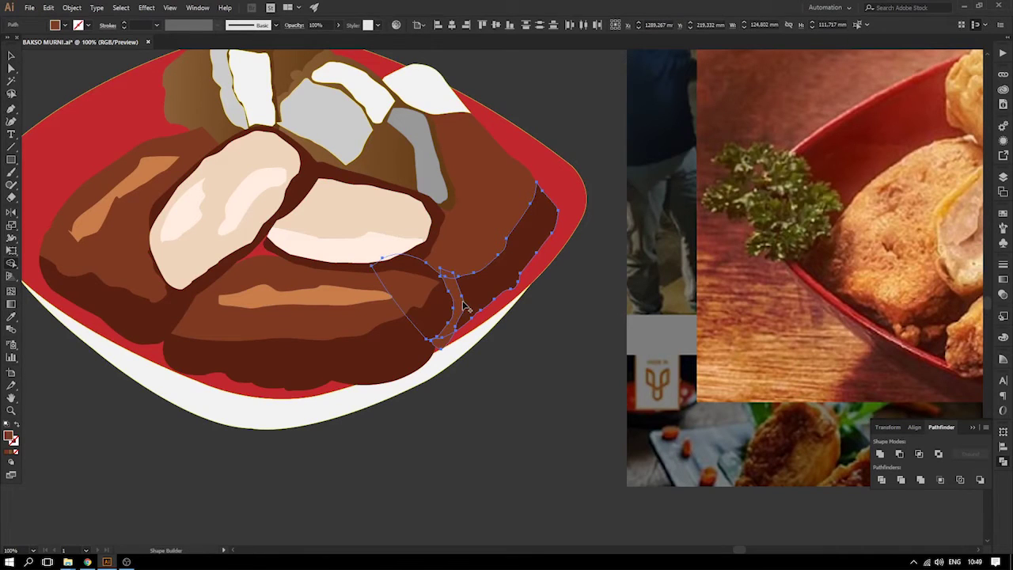
left_click(451, 380)
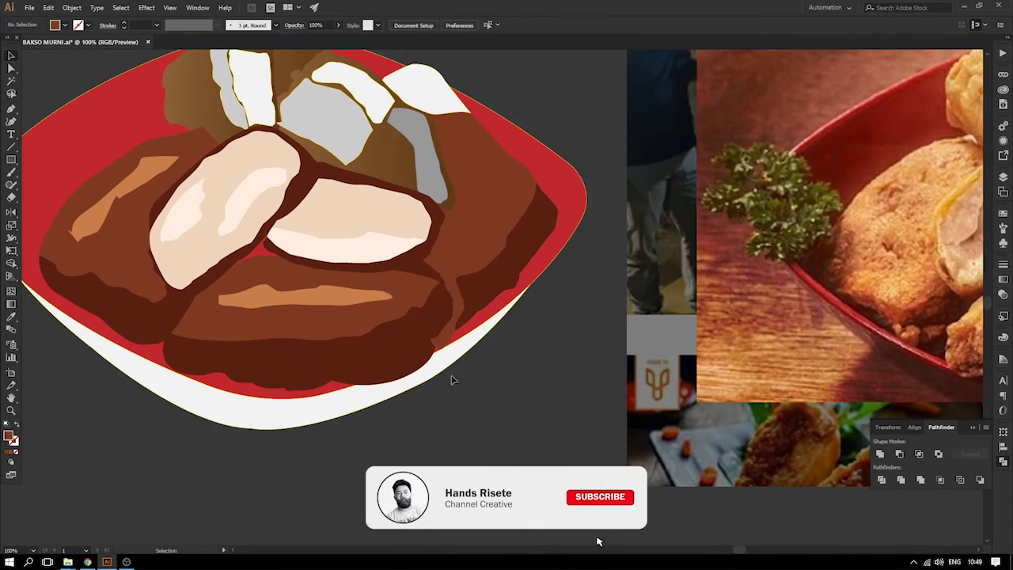
left_click(428, 377)
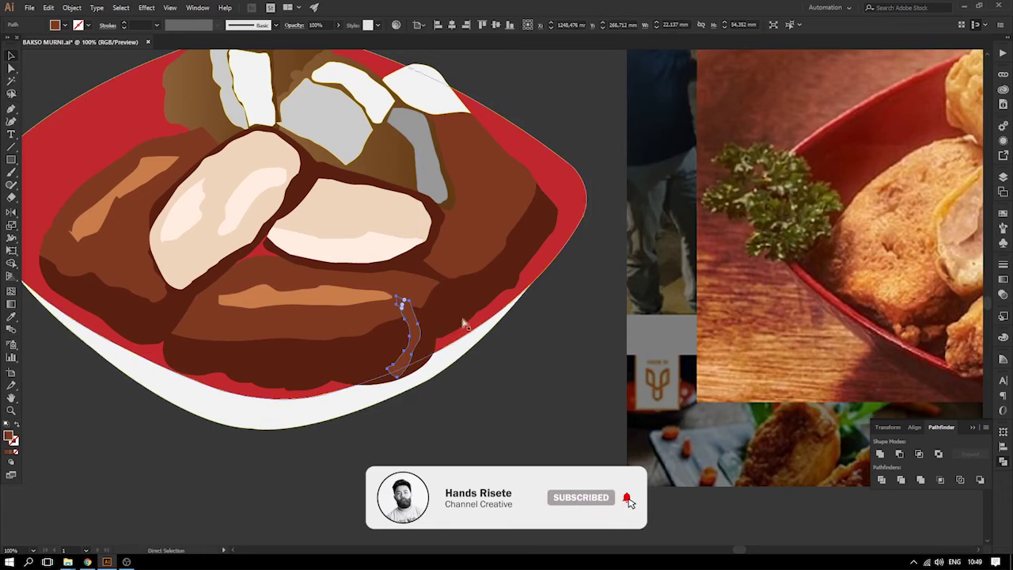
key("ctrl+z")
left_click_drag(480, 300, 493, 287)
key("ctrl+z")
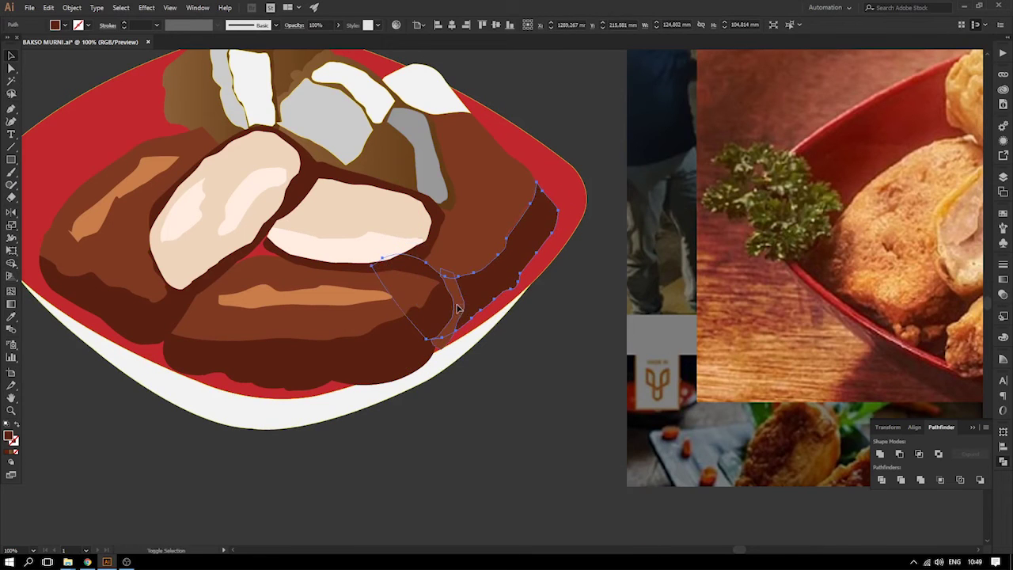
- Divide the narrow strip and the large piece's dark underside with Shape Builder and delete the strip's overhang beyond the underside's edge
left_click(459, 307, "shift")
left_click(12, 264)
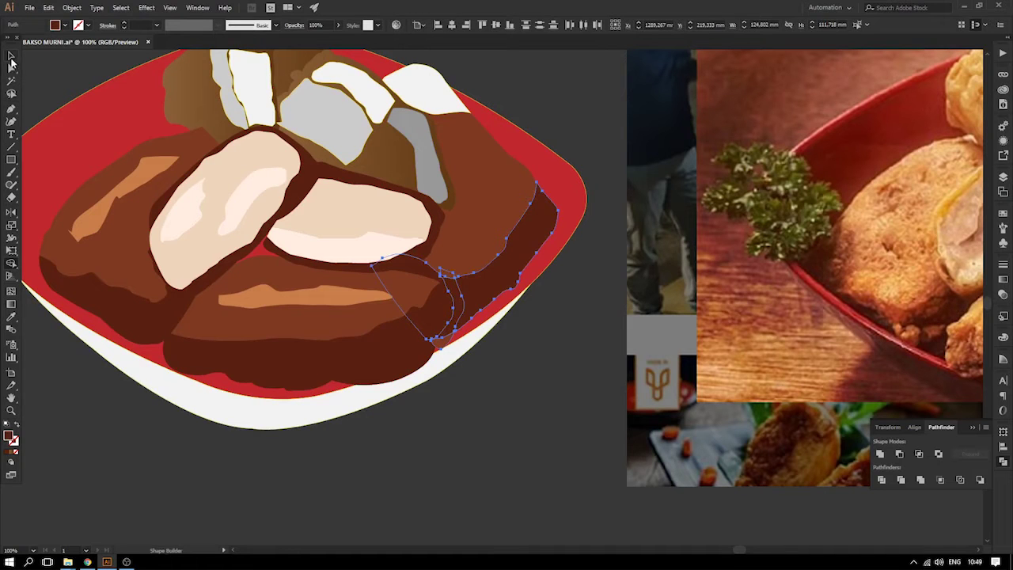
left_click(486, 413)
left_click(455, 287)
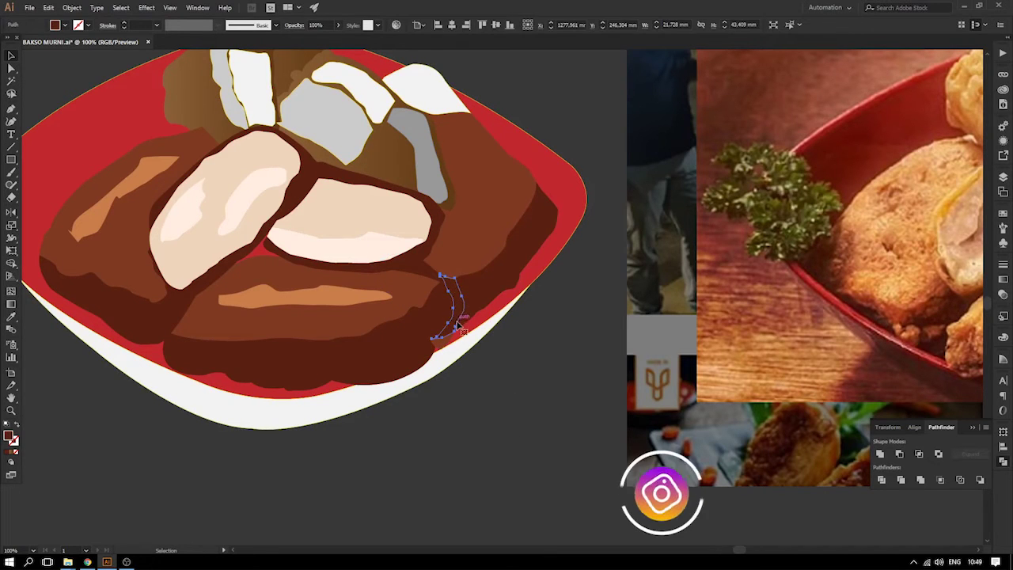
left_click(446, 343)
key("Delete")
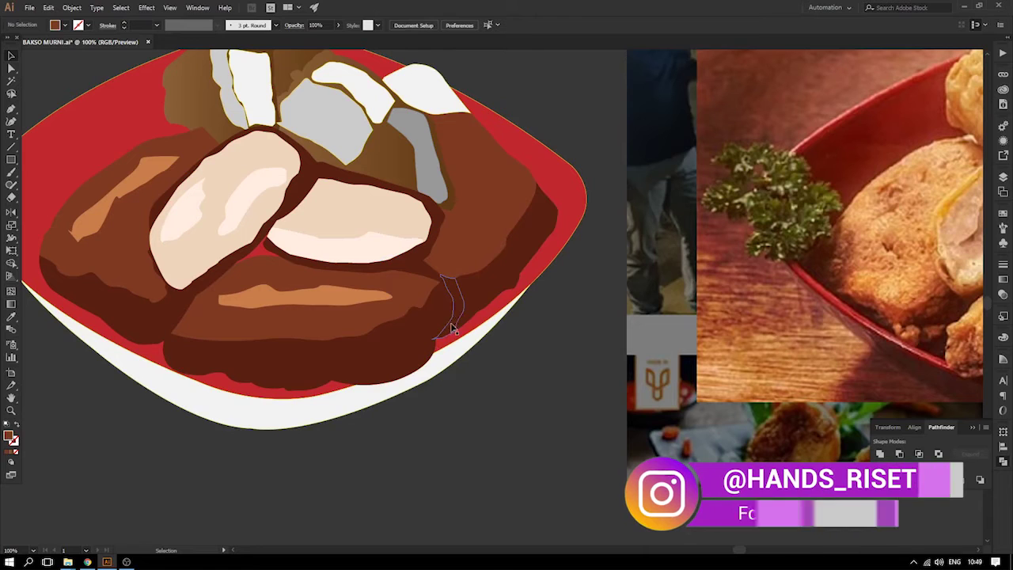
- Fill the remaining curved strip in the dark underside with the reddish brown sampled from the large piece
left_click(452, 330)
key("i")
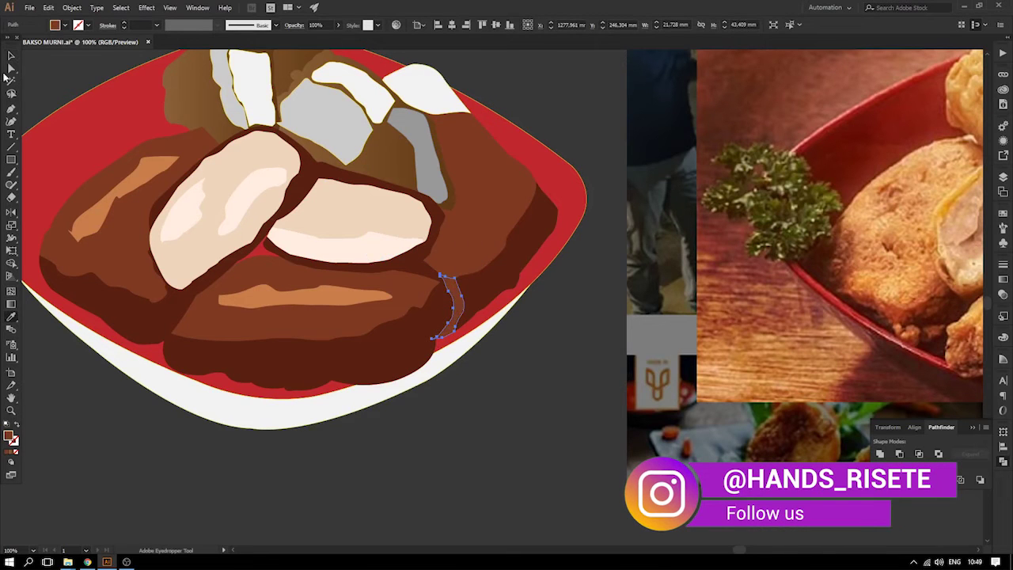
left_click(533, 404)
- Move the upper anchors of the strip and the adjoining dark underside segment so their edges meet beside the front piece's upper corner
scroll(536, 400, "up", 1)
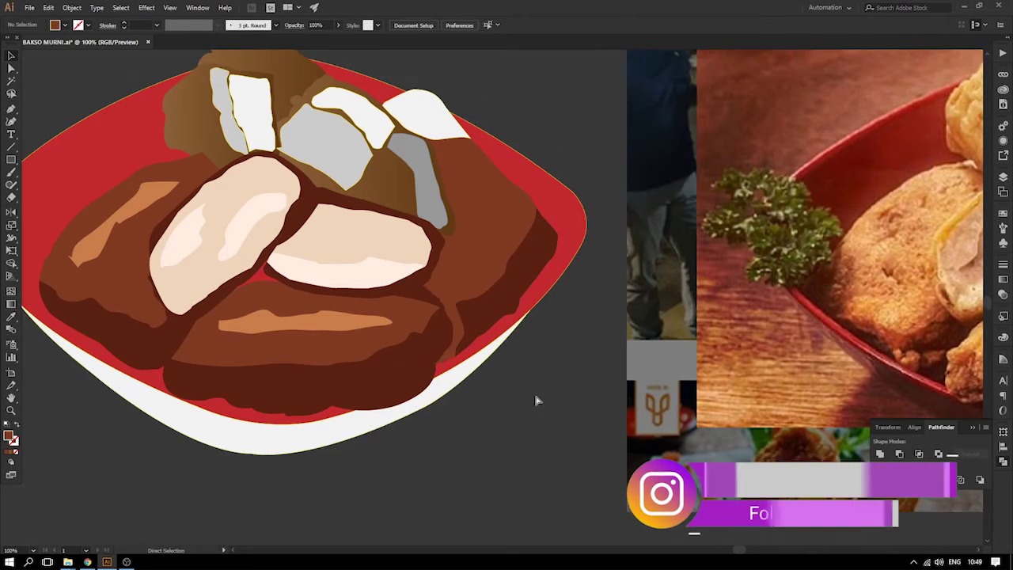
key("ctrl+minus")
scroll(423, 348, "up", 3)
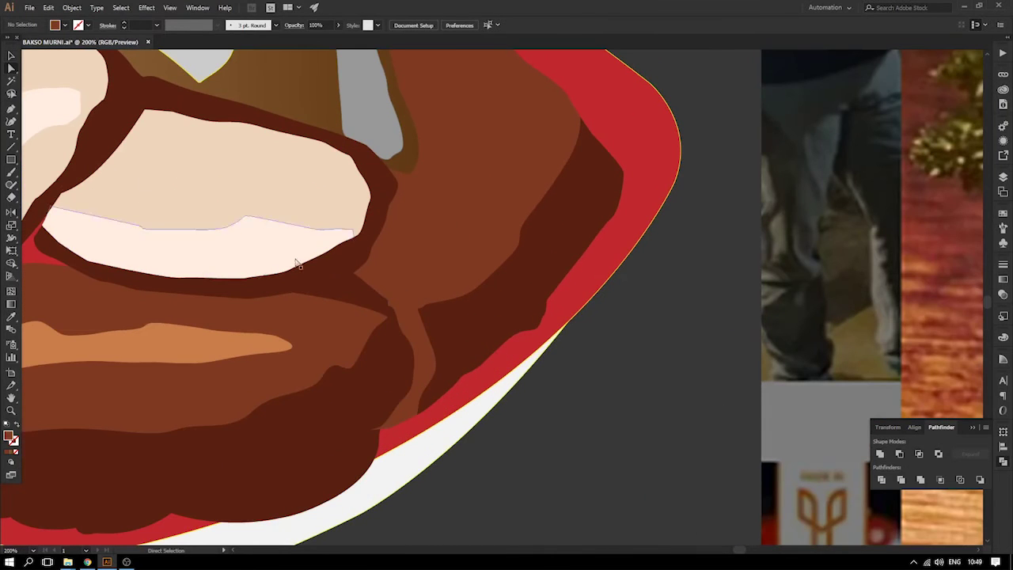
left_click(383, 310)
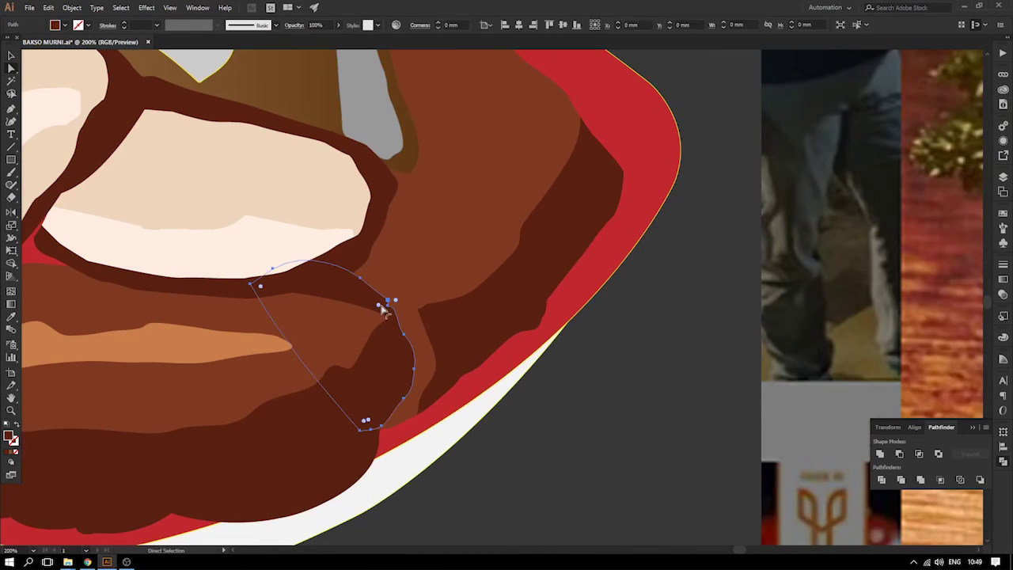
left_click_drag(388, 308, 389, 303)
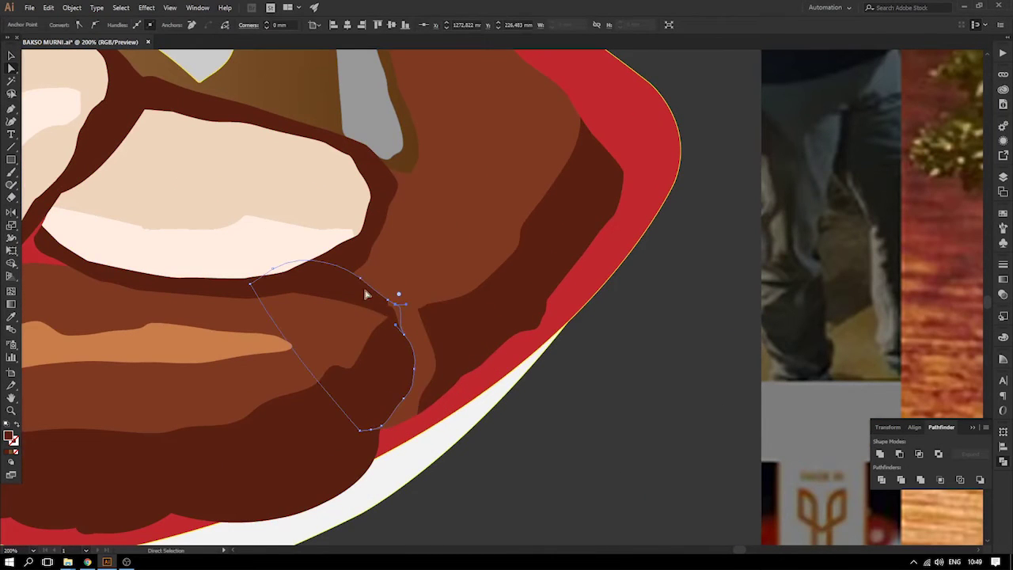
left_click_drag(391, 303, 401, 301)
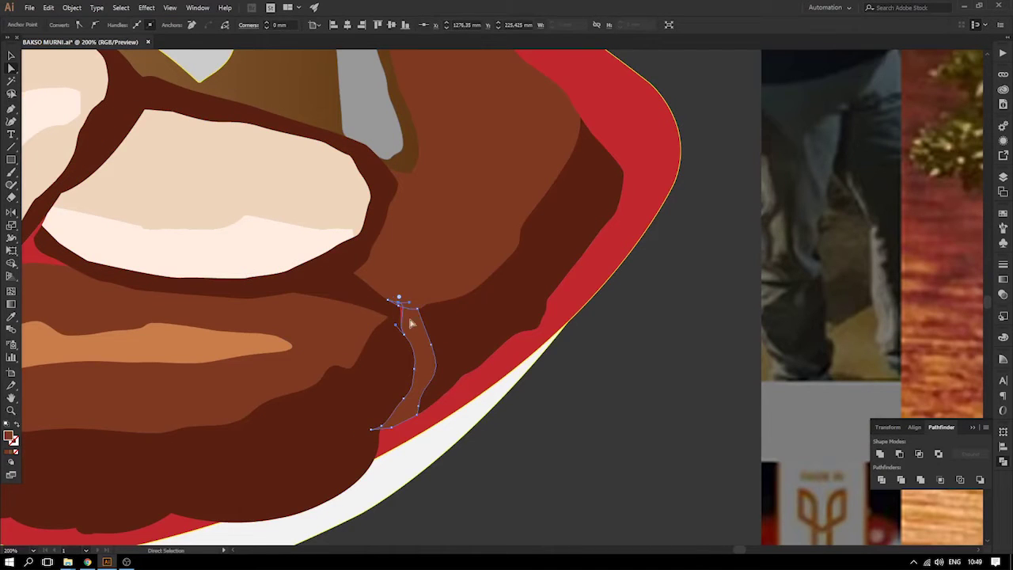
left_click_drag(401, 301, 396, 301)
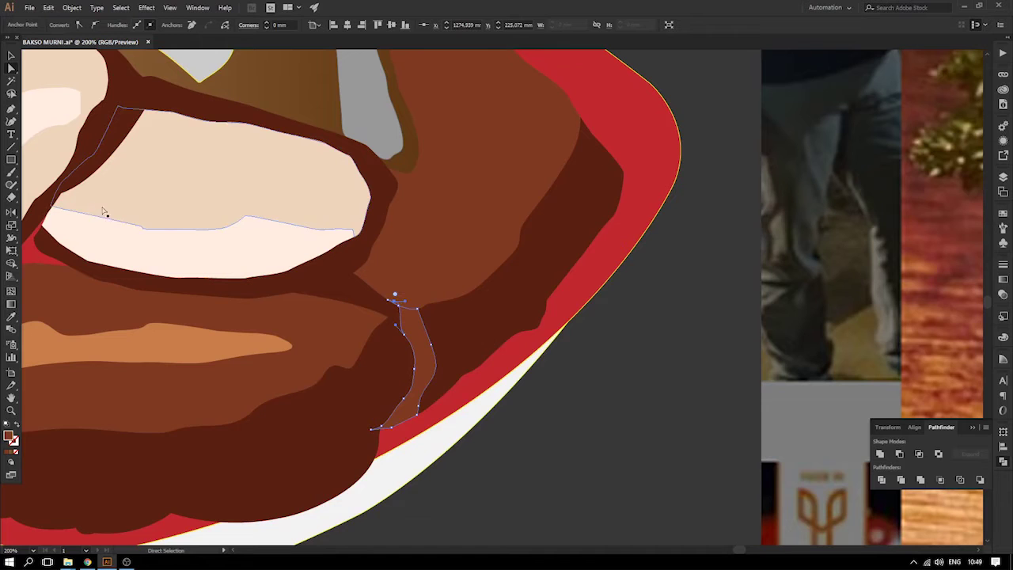
- Move the middle anchors of the curved strip and the adjoining dark underside segment inward so the strip becomes narrower along their shared edge
left_click_drag(432, 344, 419, 340)
left_click(443, 349)
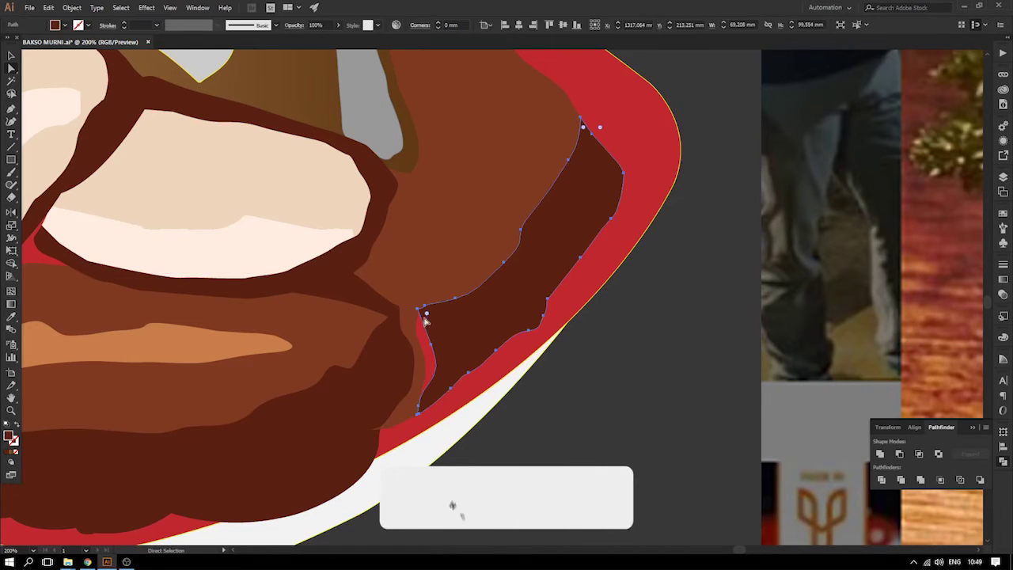
left_click(418, 308)
left_click_drag(431, 345, 418, 340)
key("ctrl+minus")
key("ctrl+minus")
key("ctrl+minus")
key("ctrl+minus")
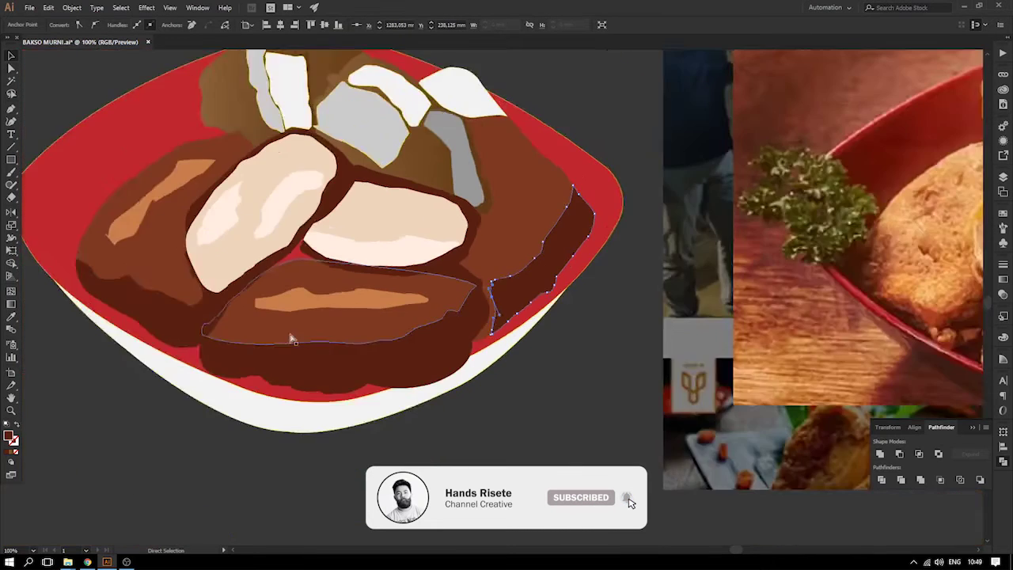
- Move the curved strip's lower tip anchor to meet the front piece's edge above the bowl's red interior
left_click(499, 413)
left_click_drag(474, 355, 412, 389)
key("z")
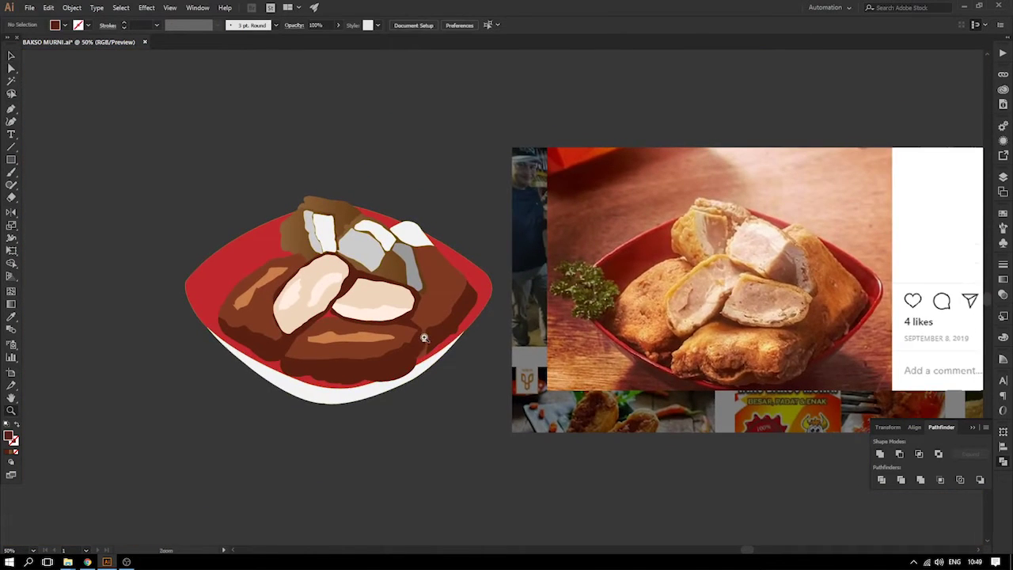
left_click_drag(481, 415, 480, 415)
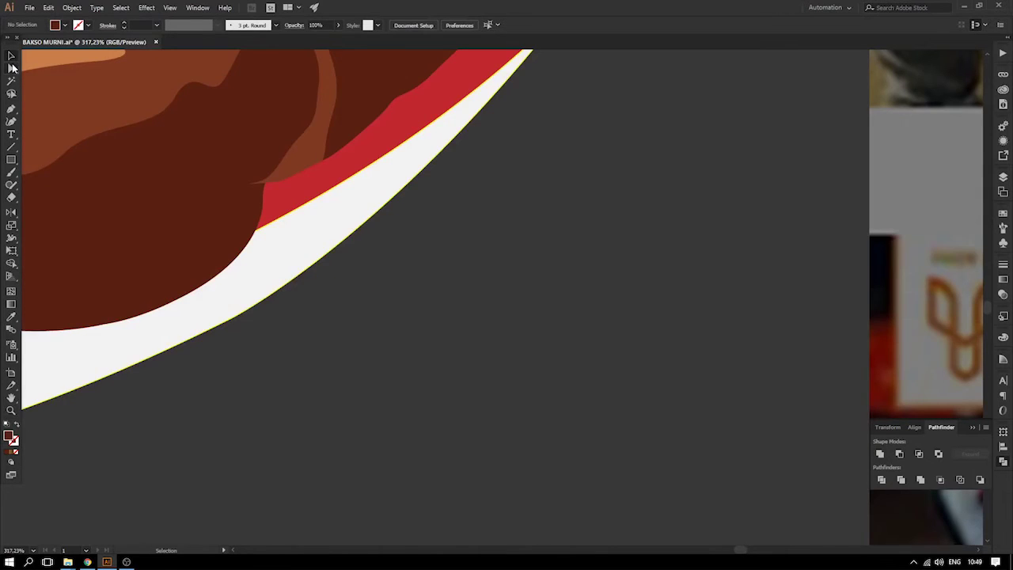
left_click(11, 68)
scroll(290, 309, "left", 3)
left_click(336, 338)
left_click_drag(305, 346, 318, 345)
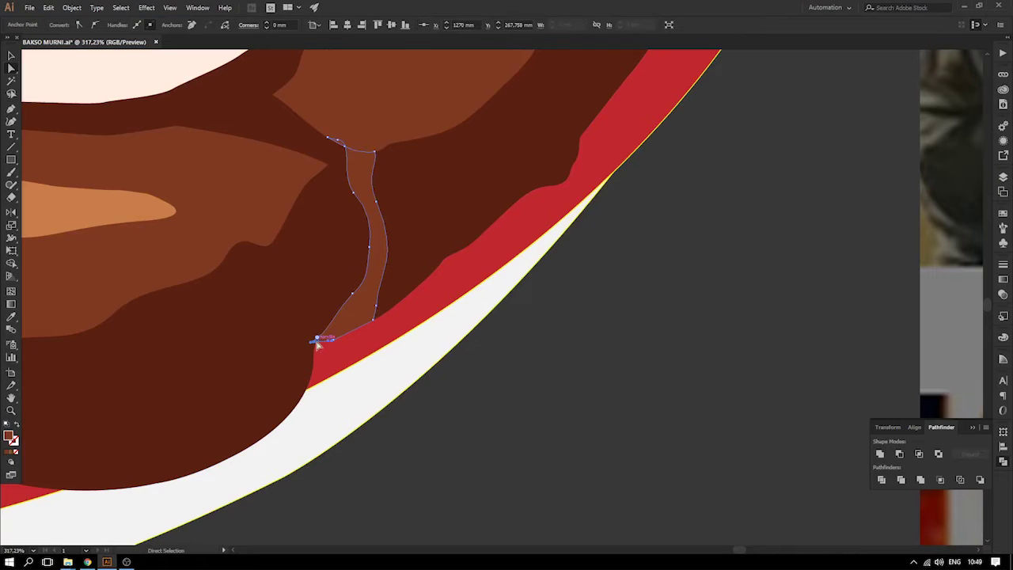
- Pull the lower corners of the strip and adjoining dark segment toward the front piece, adjust the curve handles, and delete the segment's extra lower anchor
left_click_drag(376, 320, 348, 324)
key("ctrl+z")
left_click(376, 308)
left_click_drag(375, 322, 347, 320)
left_click_drag(400, 257, 408, 268)
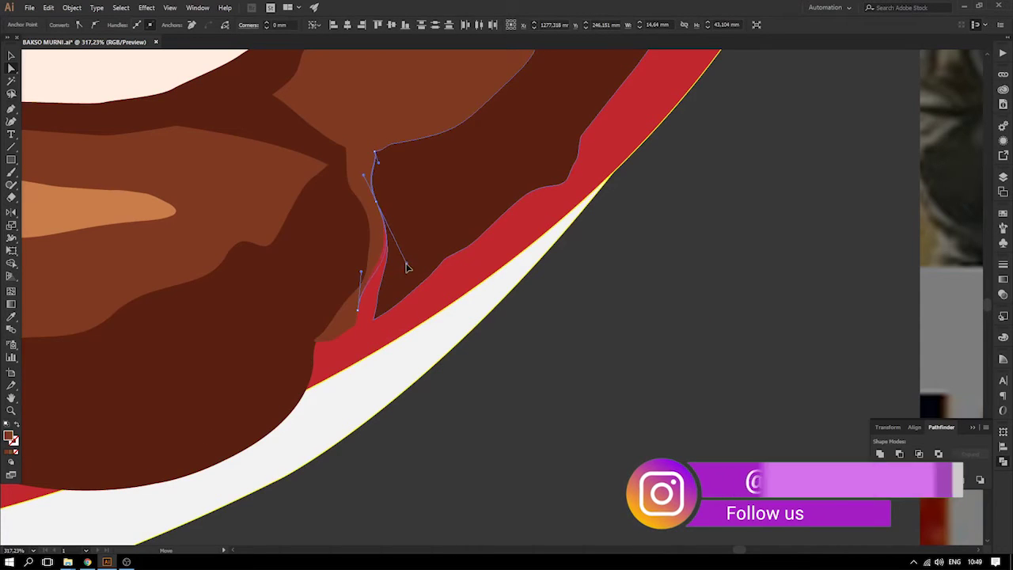
left_click_drag(382, 314, 363, 307)
left_click(377, 308)
key("Delete")
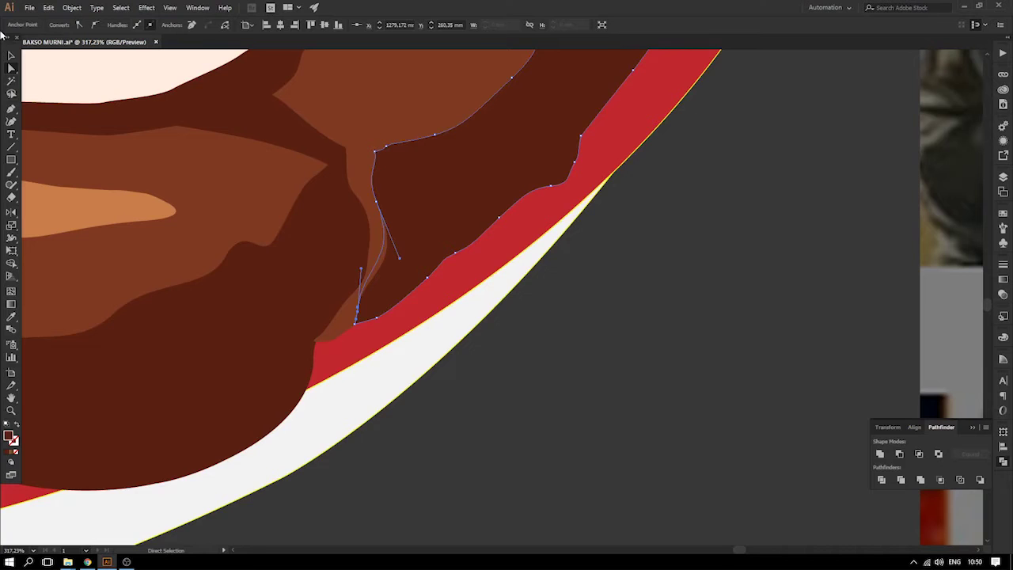
- Draw an irregular elongated highlight shape with the Pen tool along the upper part of the large reddish-brown piece beside the bowl's edge
key("ctrl+minus")
key("ctrl+minus")
key("ctrl+minus")
key("ctrl+minus")
key("ctrl+minus")
key("ctrl+minus")
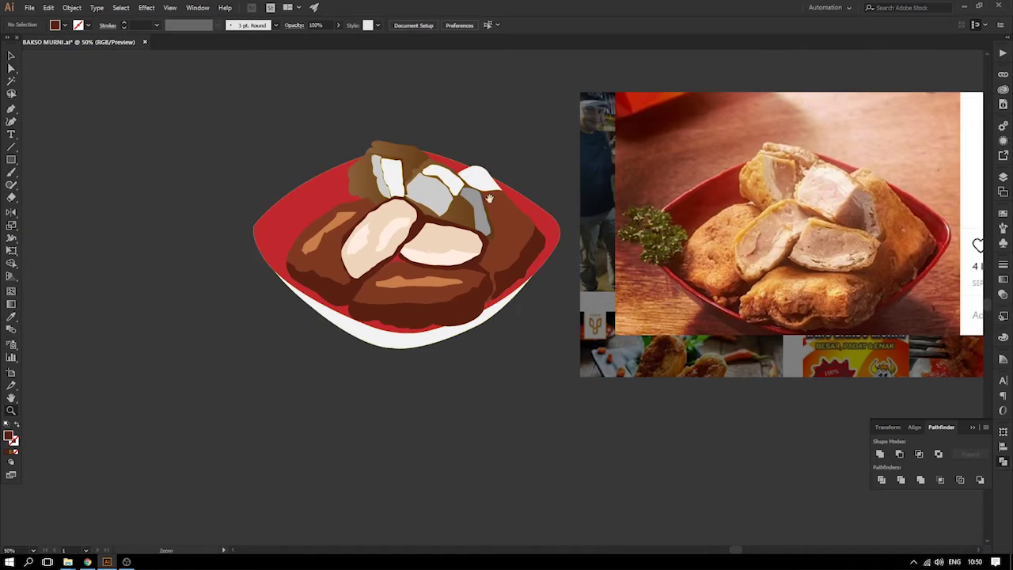
left_click_drag(490, 198, 449, 207)
left_click_drag(554, 303, 577, 310)
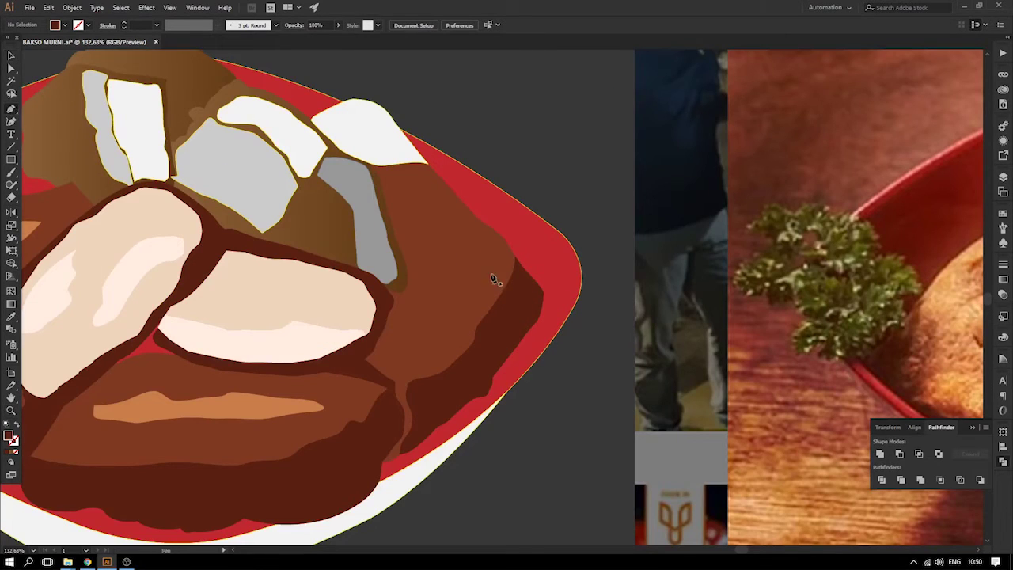
left_click(414, 194)
left_click_drag(439, 220, 473, 256)
left_click_drag(447, 296, 447, 304)
mouse_move(426, 326)
left_mouse_down()
mouse_move(408, 334)
mouse_move(430, 279)
mouse_move(438, 293)
mouse_move(435, 304)
mouse_move(404, 205)
left_mouse_up()
left_click(413, 338)
key("ctrl+z")
left_click_drag(402, 196, 402, 192)
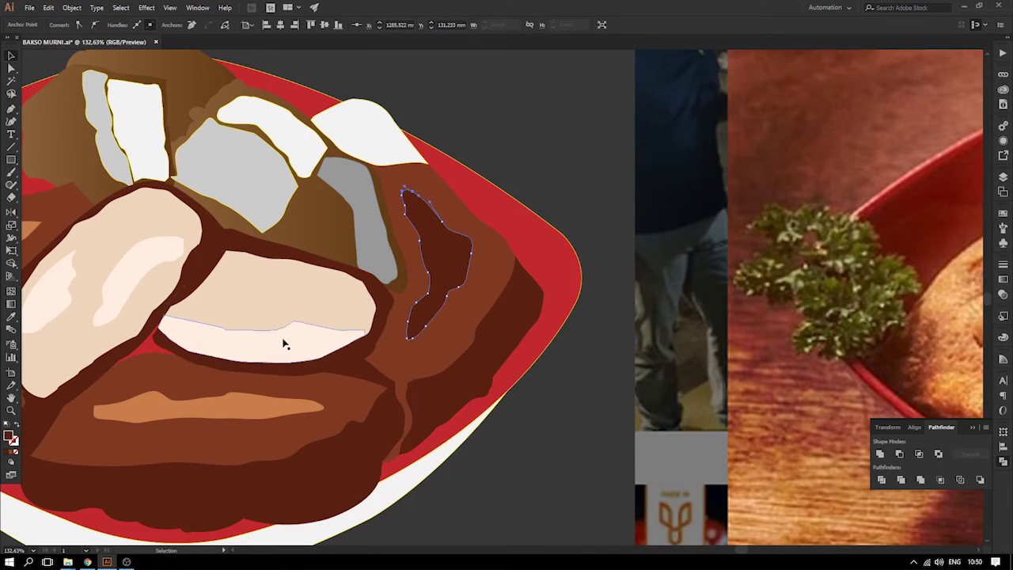
- Fill the new highlight on the large piece with the orange brown sampled from the front piece's highlight
left_click(273, 402)
key("ctrl+minus")
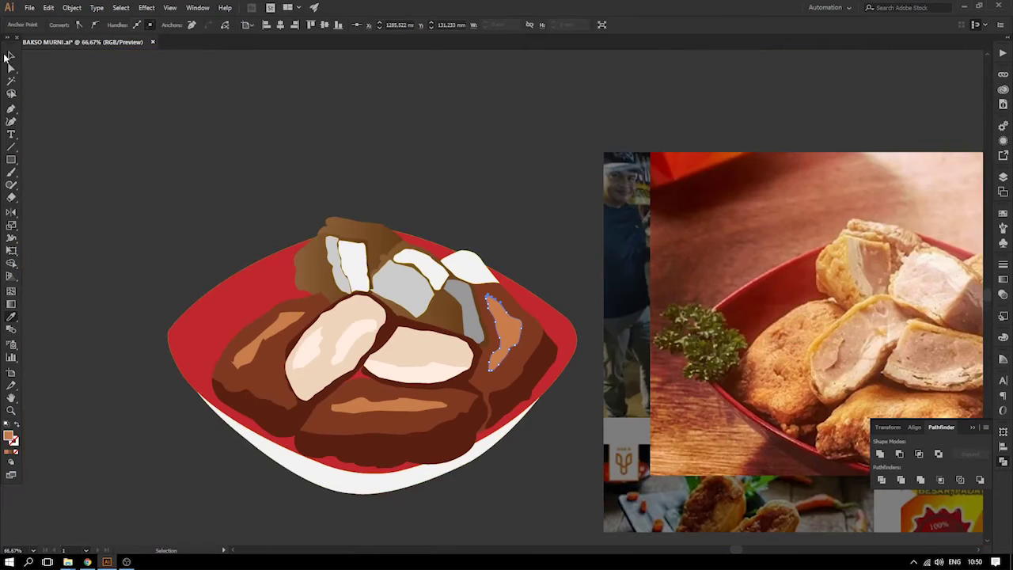
left_click(11, 56)
left_click(59, 109)
left_click_drag(270, 186, 211, 148)
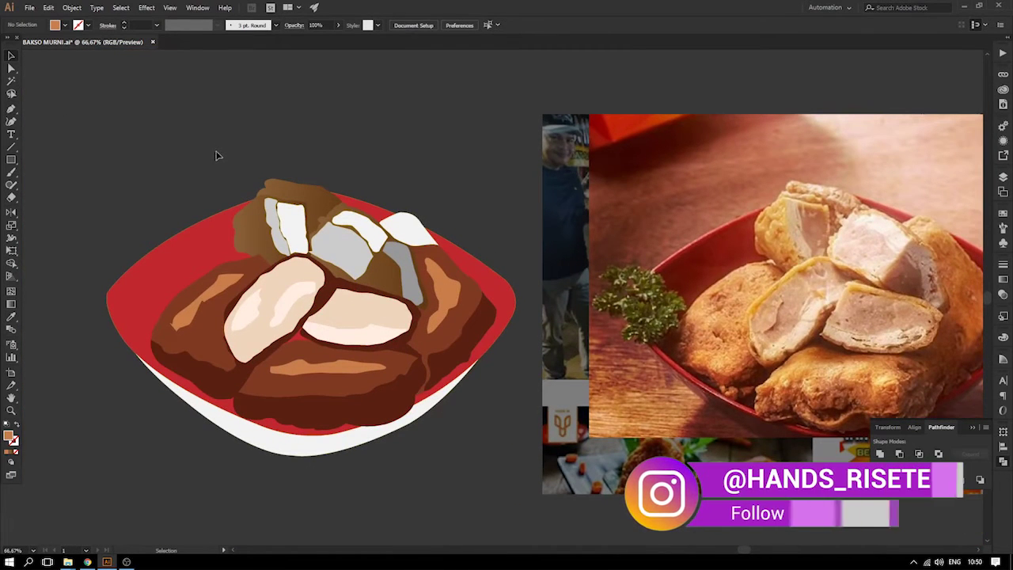
left_click(413, 356)
left_click(253, 318)
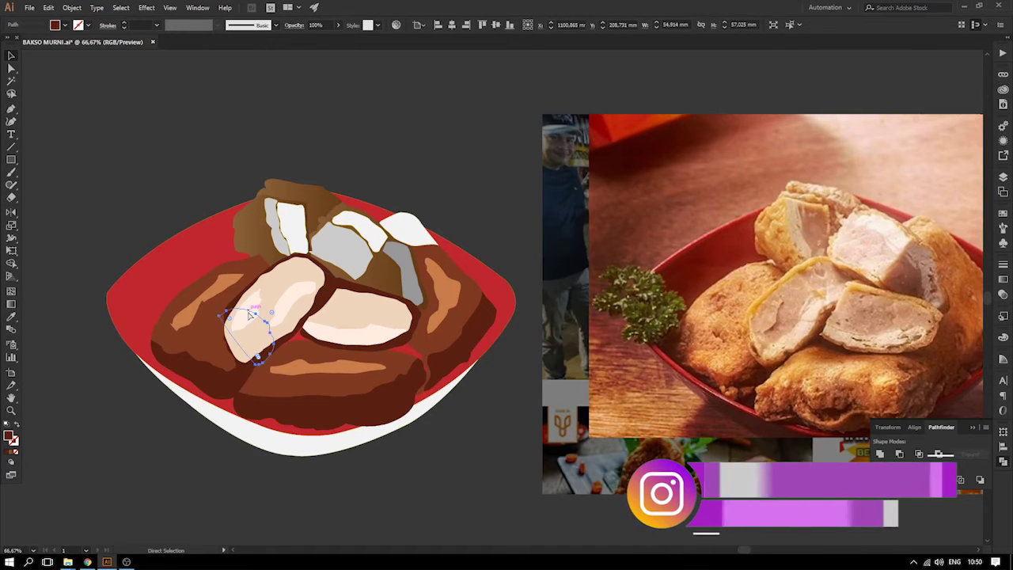
key("ctrl+z")
key("space")
left_click_drag(398, 306, 322, 288)
left_click(389, 376)
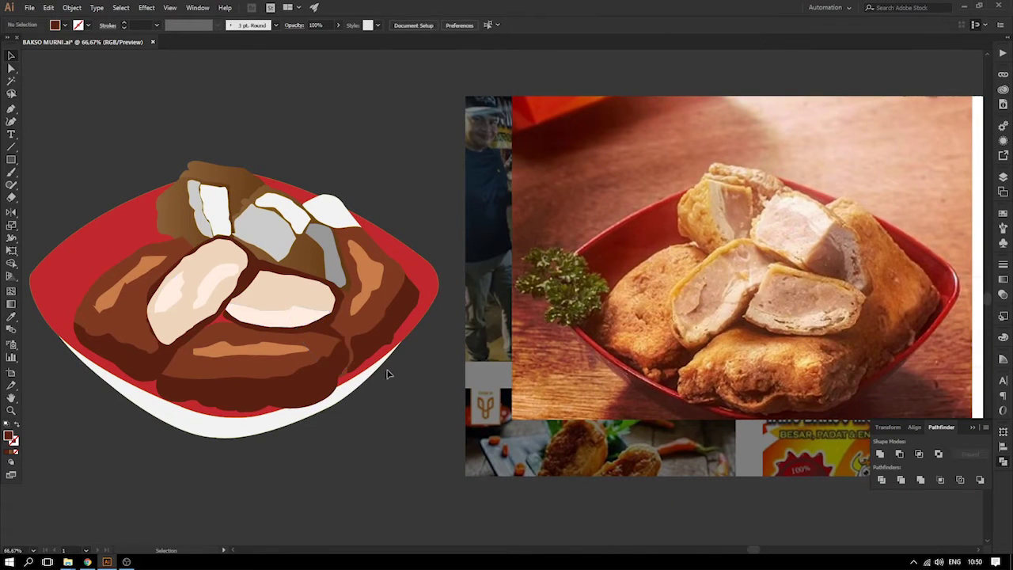
- Change the fill of the curved shadow shape behind the front piece's upper corner to a slightly redder dark brown
left_click(338, 336)
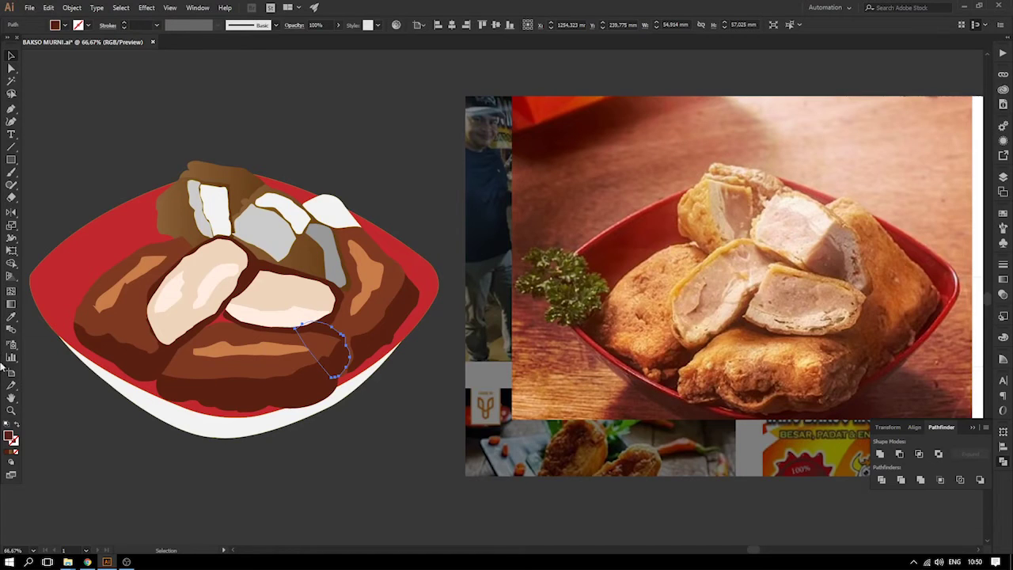
double_click(10, 436)
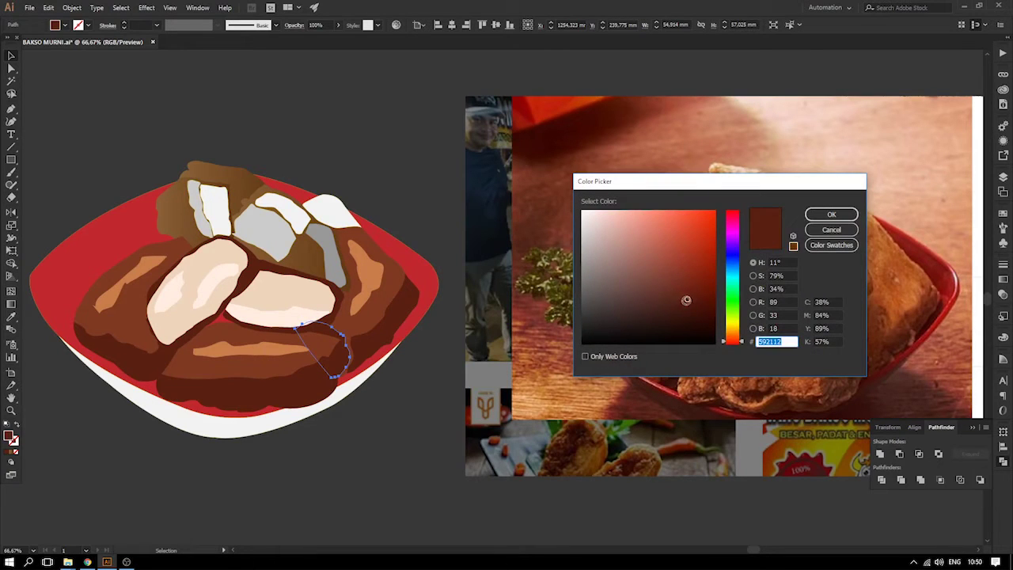
left_click(848, 221)
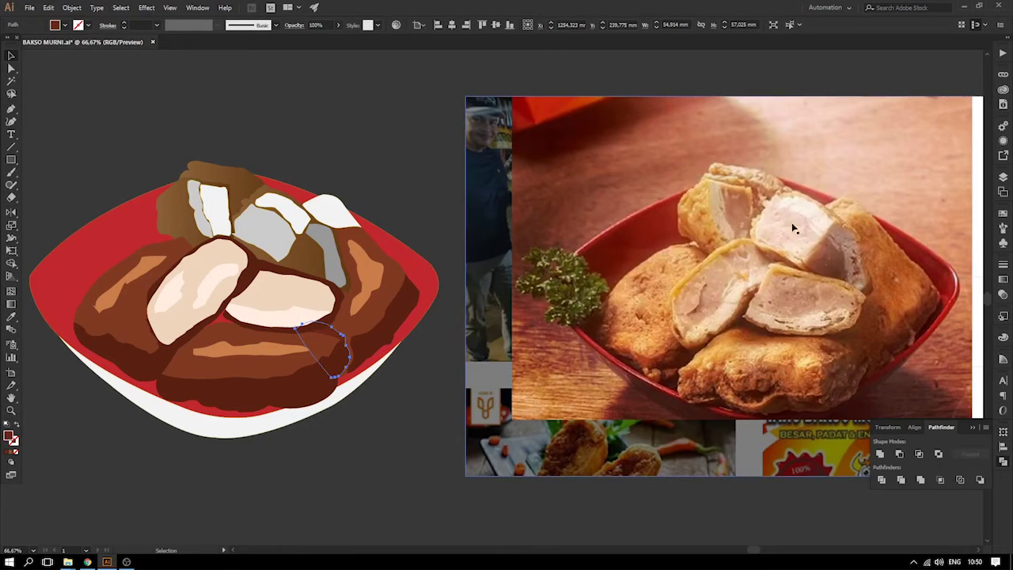
left_click(453, 263)
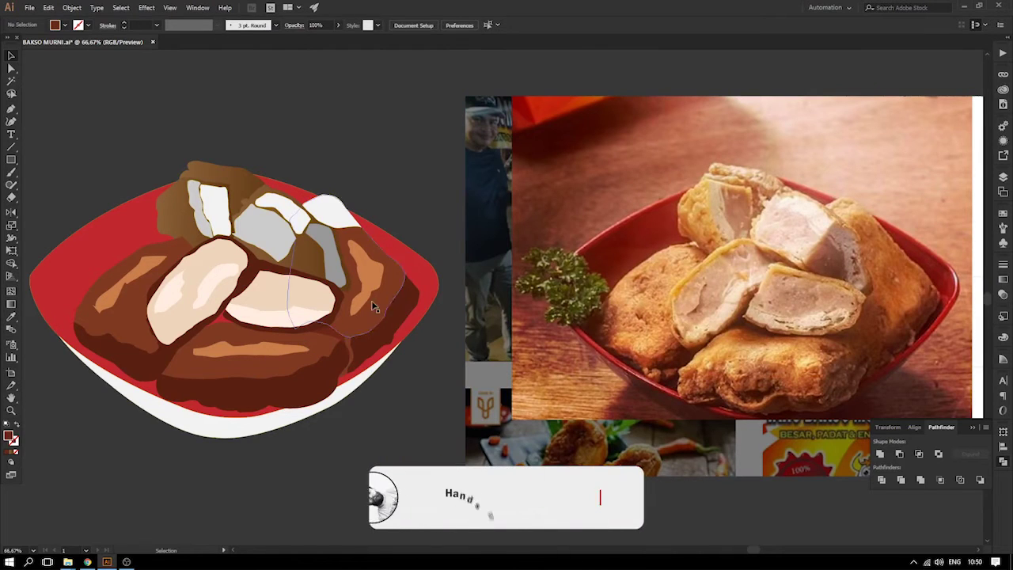
left_click(339, 339)
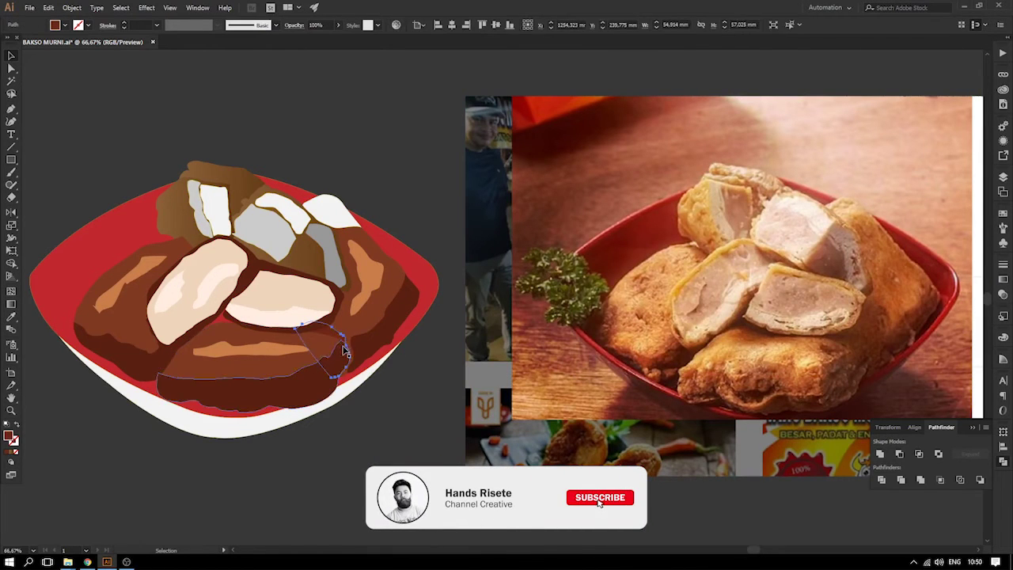
left_click(395, 396)
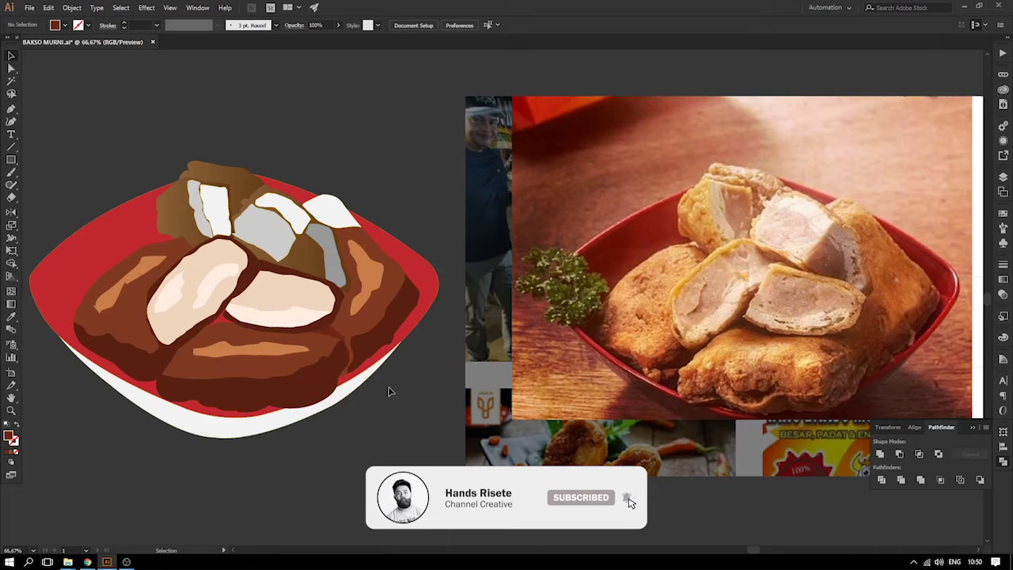
- Delete the dark grey, white and light grey cut-face shapes from the upper middle piece
left_click_drag(419, 403, 477, 374)
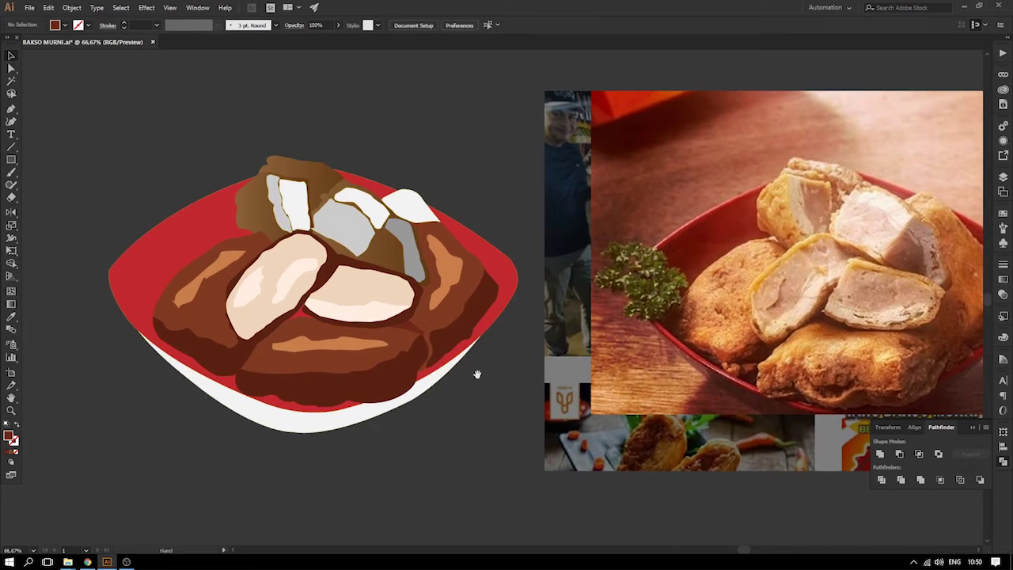
left_click_drag(459, 341, 413, 358)
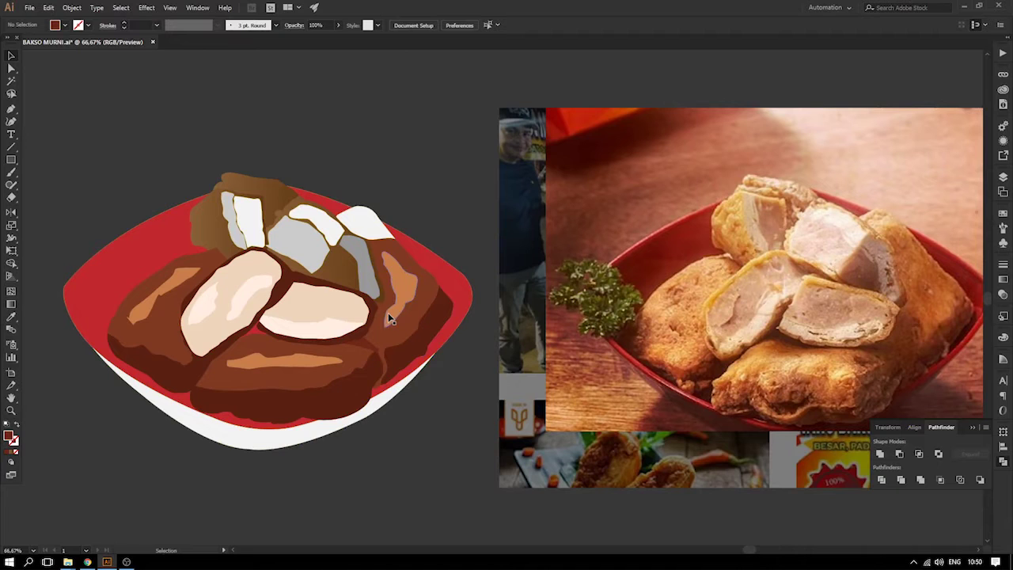
scroll(388, 312, "right", 1)
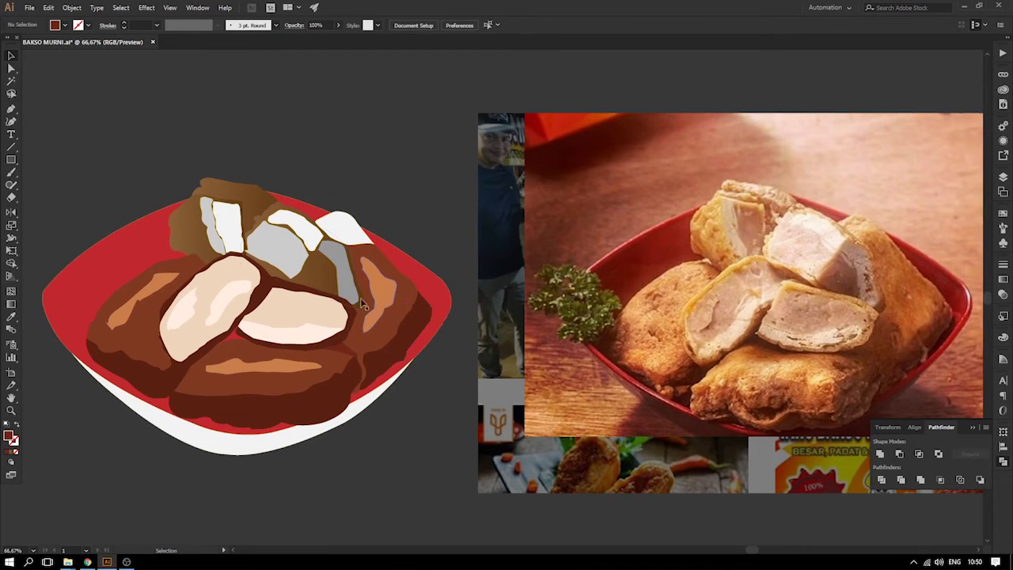
left_click_drag(135, 144, 634, 451)
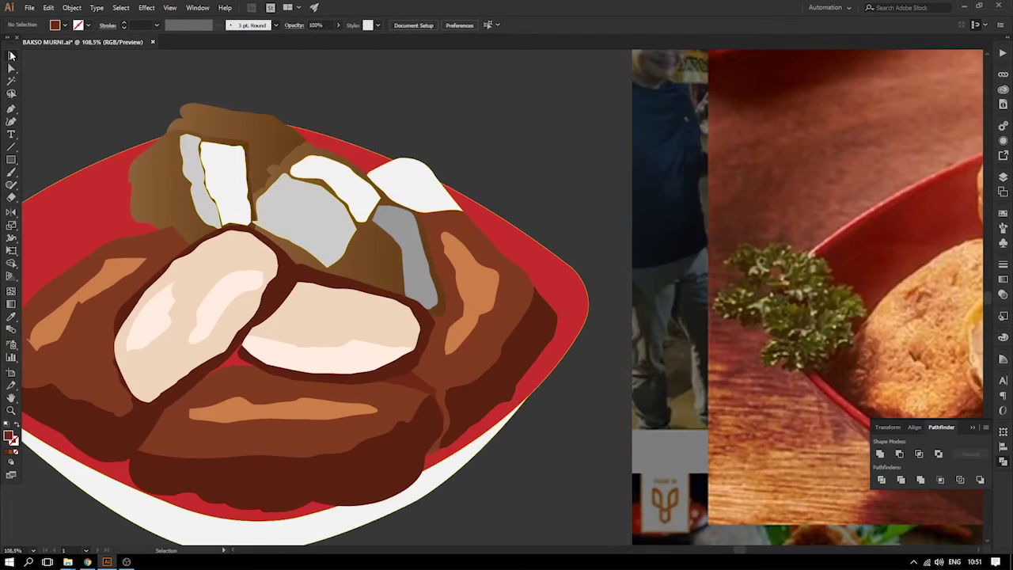
left_click_drag(399, 234, 348, 202)
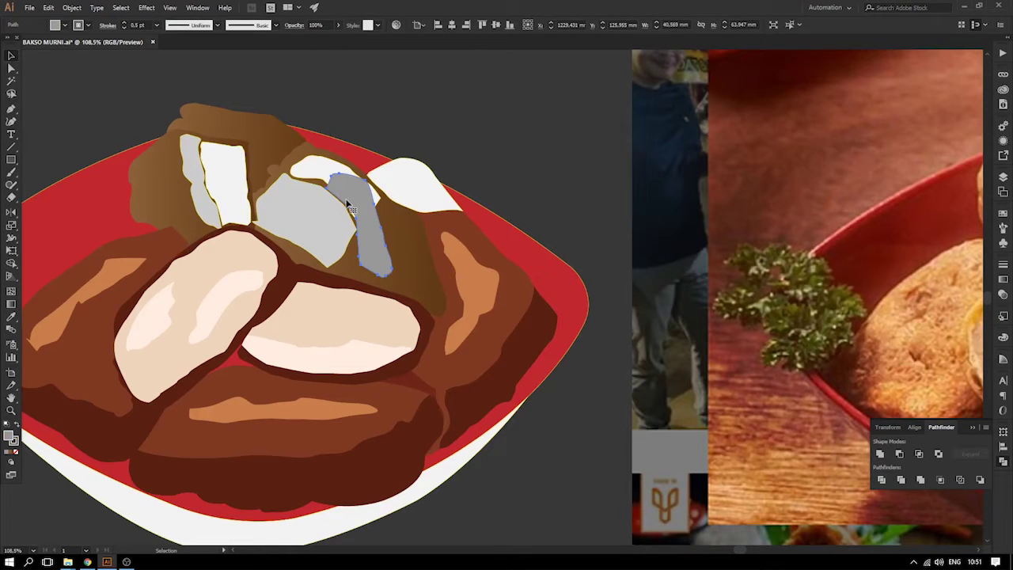
key("Delete")
left_click(353, 189)
key("Delete")
left_click(332, 203)
key("Delete")
- Fill the upper middle piece with the reddish brown sampled from the large piece beside it
left_click(331, 198)
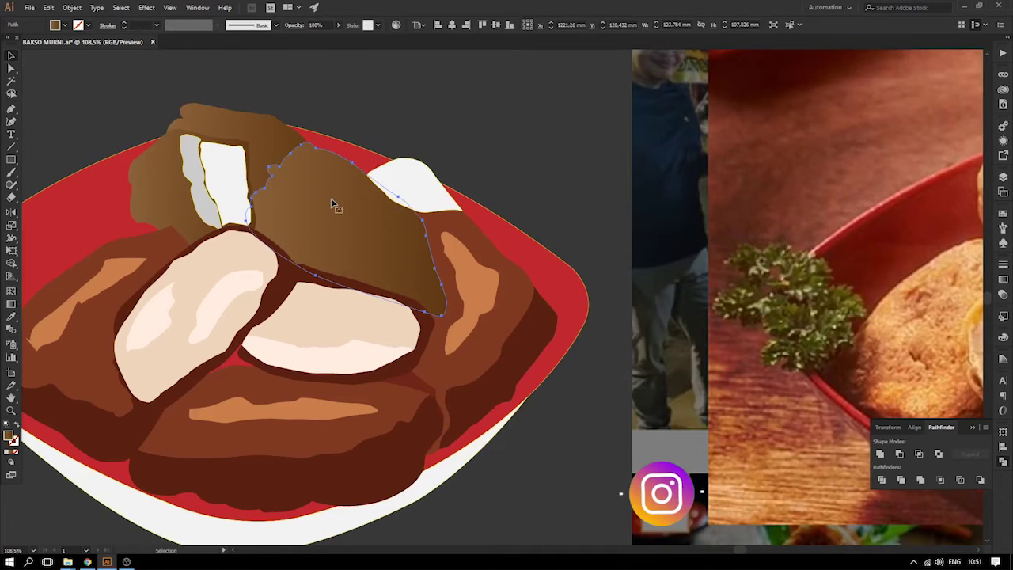
key("i")
left_click(456, 364)
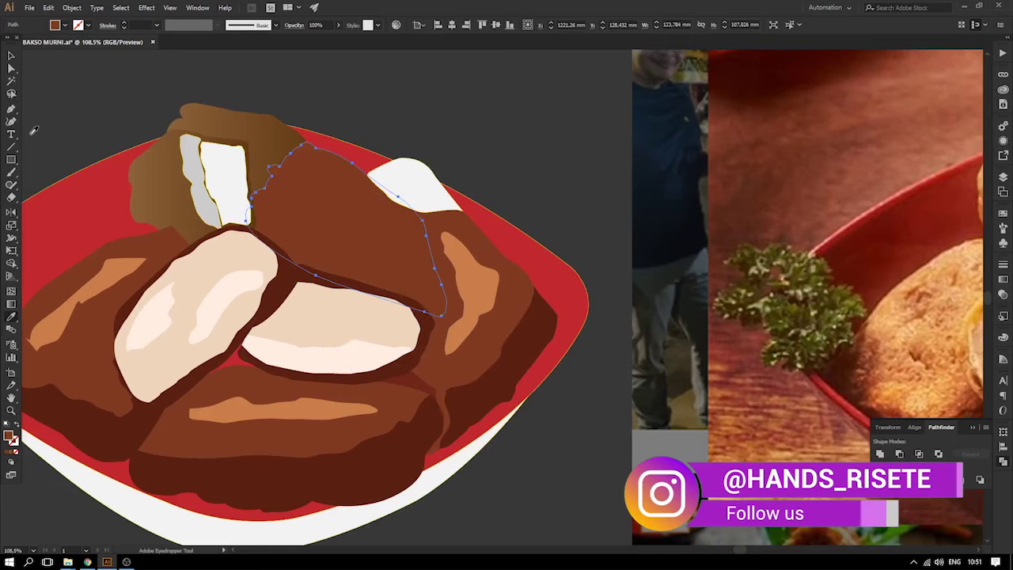
left_click(9, 56)
left_click(31, 63)
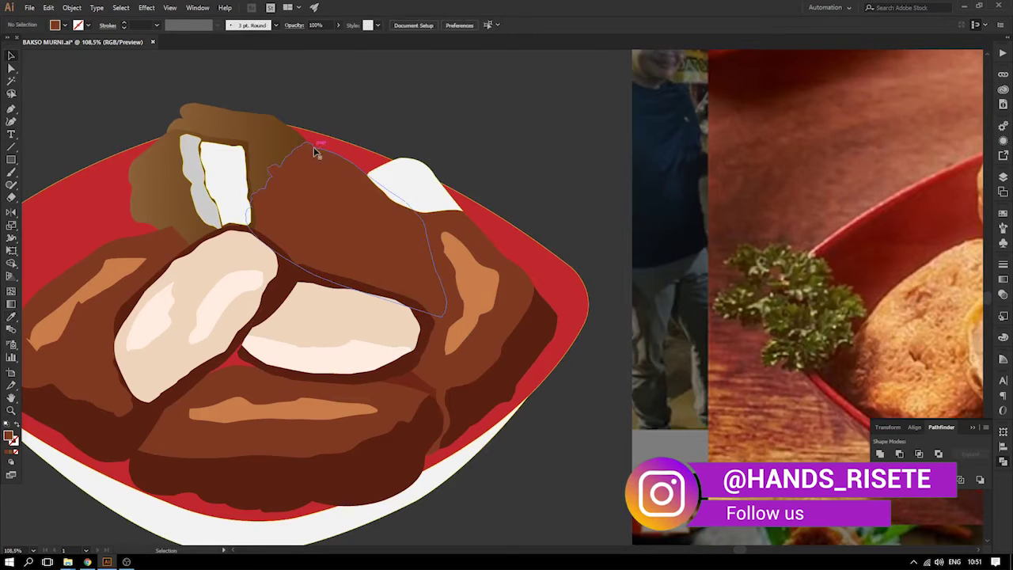
left_click(341, 178)
mouse_move(574, 186)
left_mouse_down()
mouse_move(39, 262)
mouse_move(481, 163)
mouse_move(531, 163)
left_mouse_up()
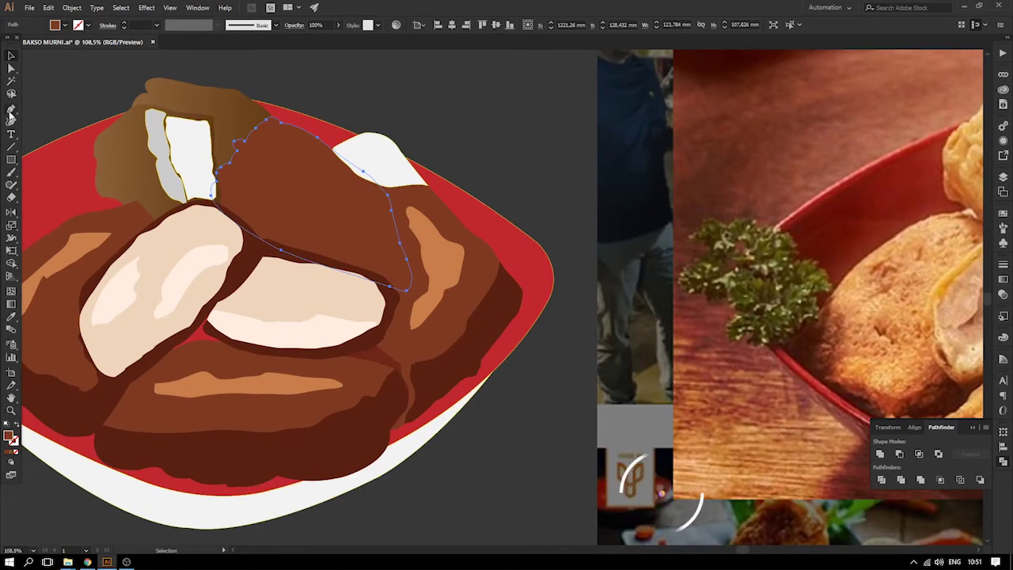
left_click(294, 244)
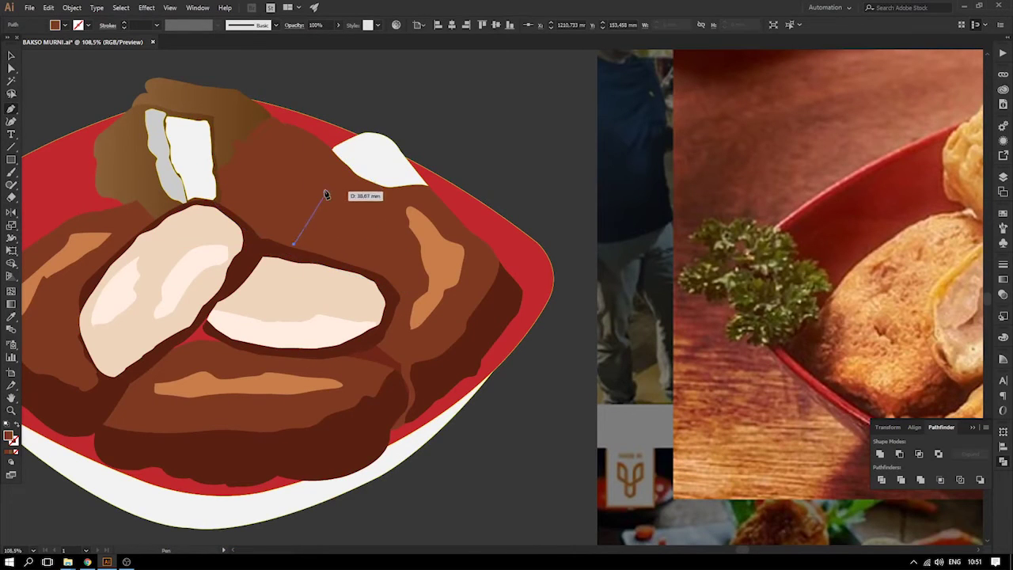
left_click(332, 174)
left_click(356, 181)
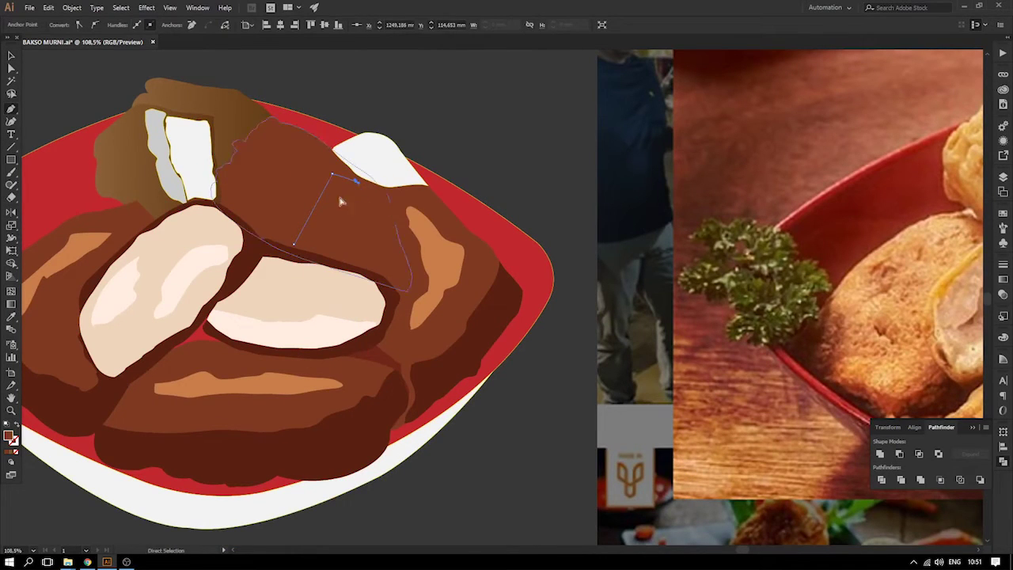
key("ctrl+z")
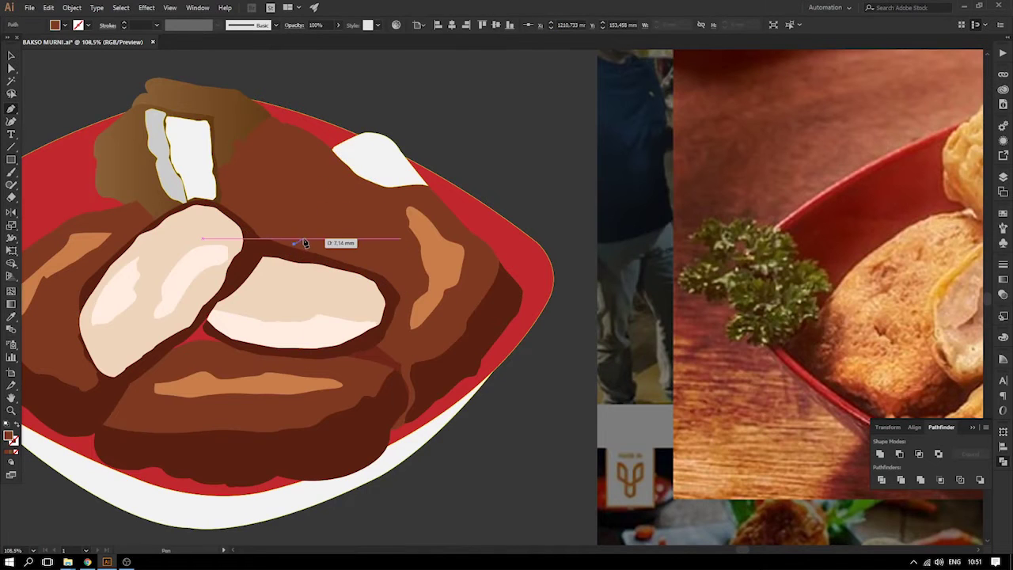
key("ctrl+z")
left_click(285, 255)
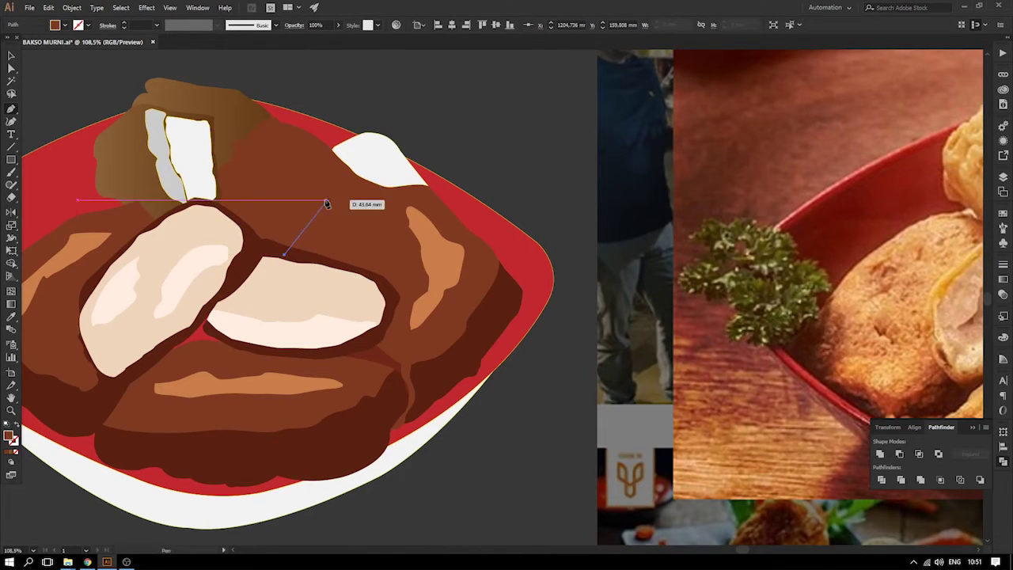
left_click_drag(337, 183, 356, 156)
left_click_drag(446, 183, 382, 152)
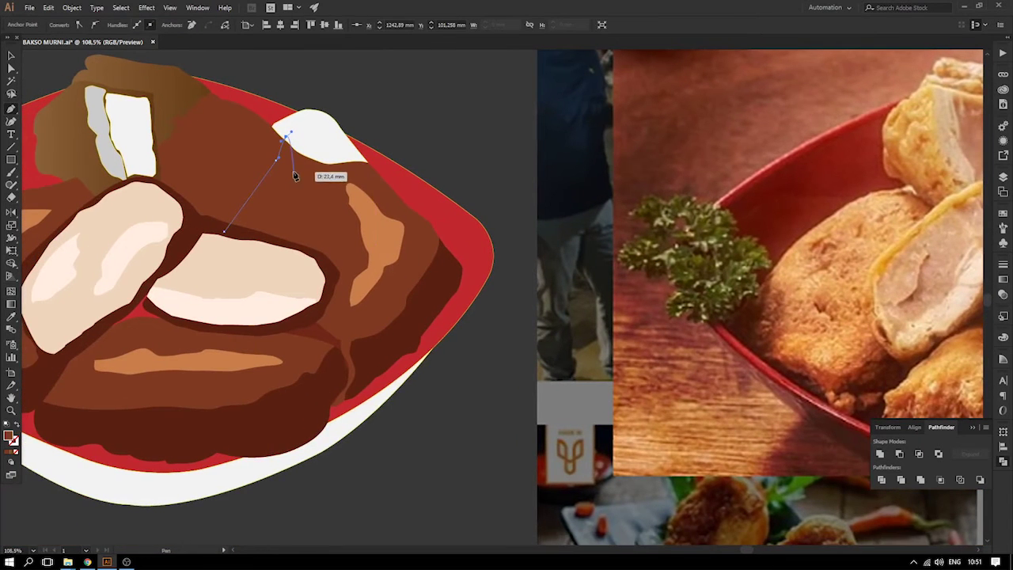
key("ctrl+z")
key("ctrl+z")
key("ctrl+z")
- Draw a closed curved shape with the Pen tool over the right-hand end of the upper middle piece
left_click(224, 231)
left_click(255, 179)
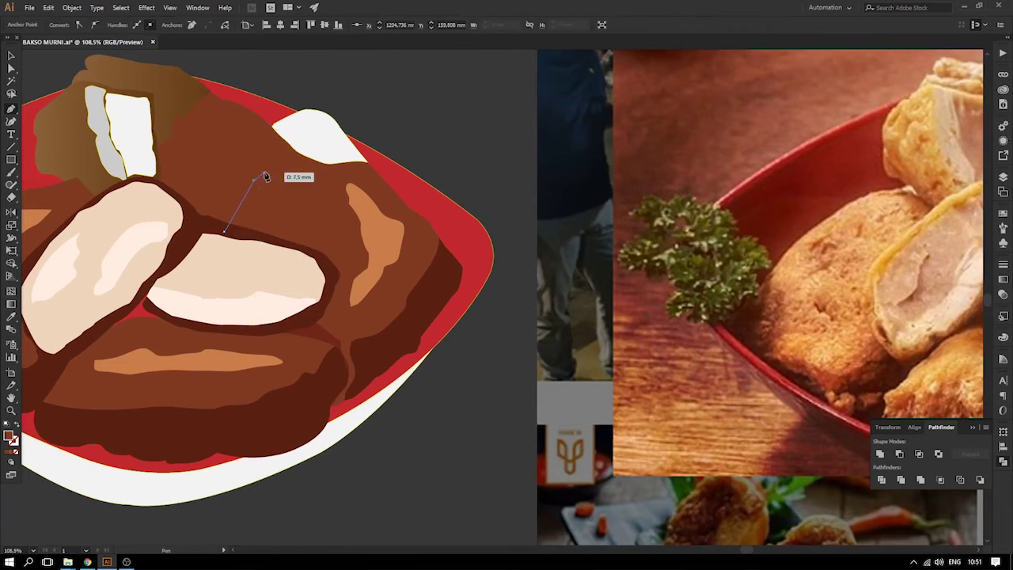
left_click_drag(269, 167, 283, 156)
left_click(293, 136)
left_click_drag(340, 171, 376, 237)
left_click_drag(376, 275, 364, 279)
left_click_drag(329, 285, 308, 287)
left_click_drag(278, 286, 227, 257)
left_click(224, 231)
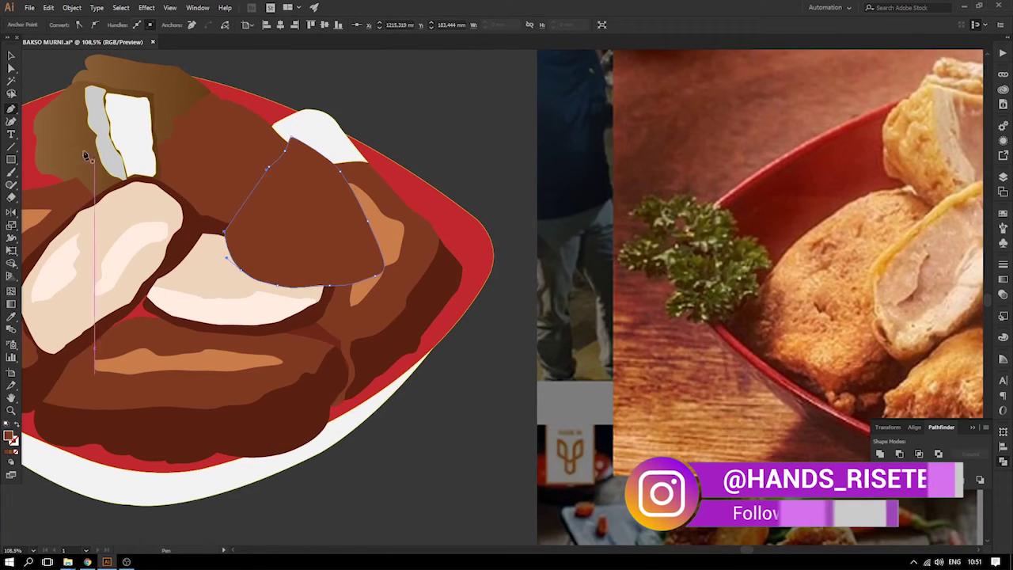
- Split the upper middle piece along the new shape and delete the excess part lying outside the piece
left_click(247, 147, "shift")
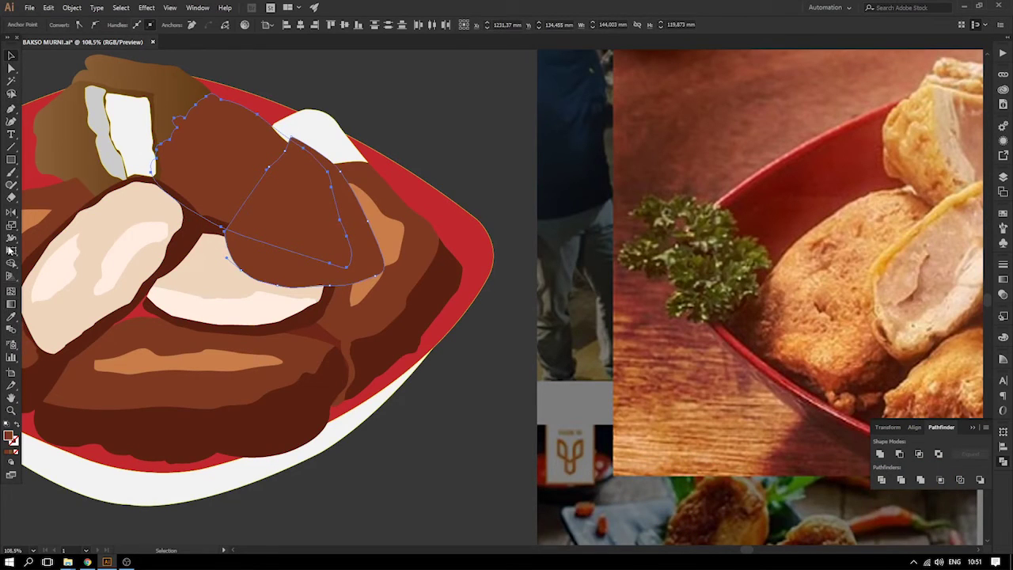
left_click(250, 240)
left_click(255, 77)
left_click(358, 216)
key("Delete")
left_click(318, 222)
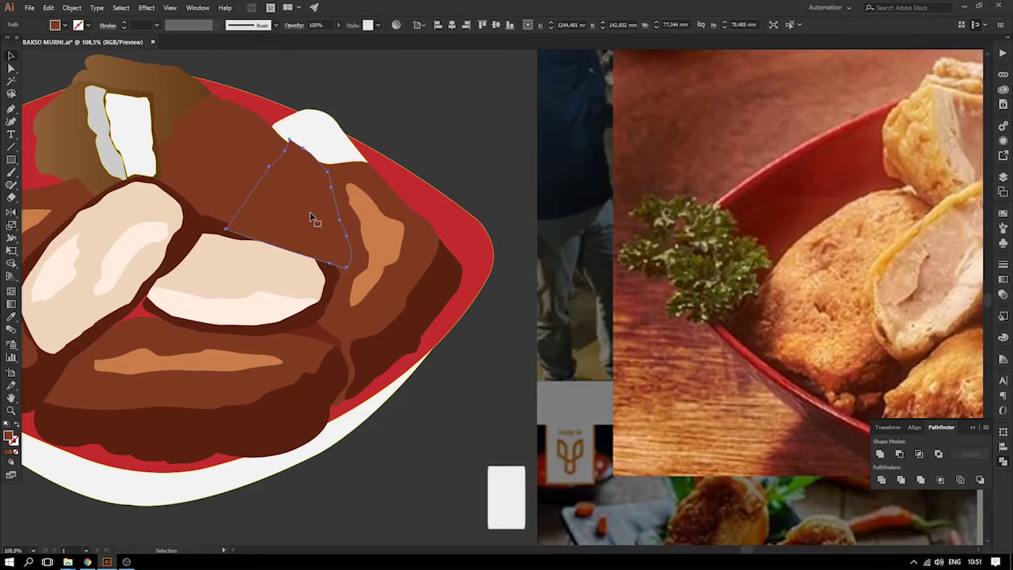
- Fill the split-off right-hand section of the upper middle piece with the dark brown sampled from the large piece's underside
key("i")
left_click(433, 280)
left_click(412, 124)
left_click(306, 190)
left_click(244, 172, "shift")
left_click_drag(245, 159, 198, 160)
key("ctrl+z")
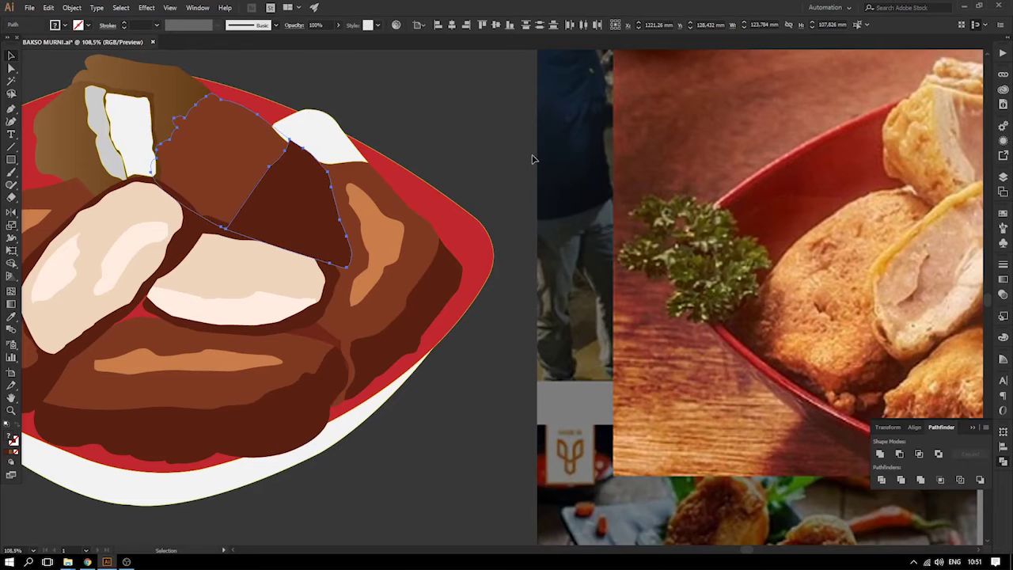
left_click(511, 154)
left_click_drag(430, 139, 512, 149)
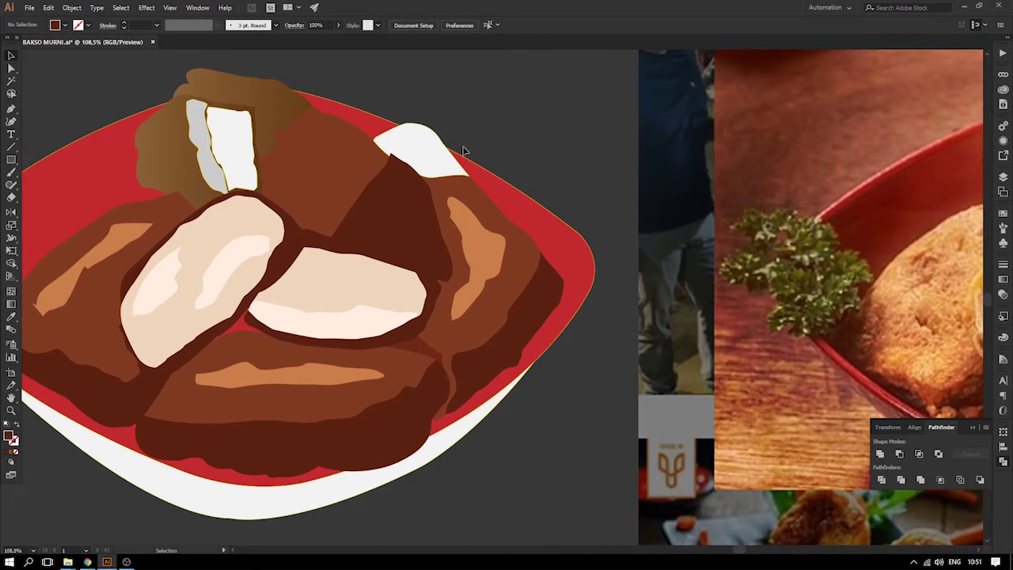
- Compare the upper middle piece in the illustration with the same piece in the reference photo
key("ctrl+minus")
key("ctrl+minus")
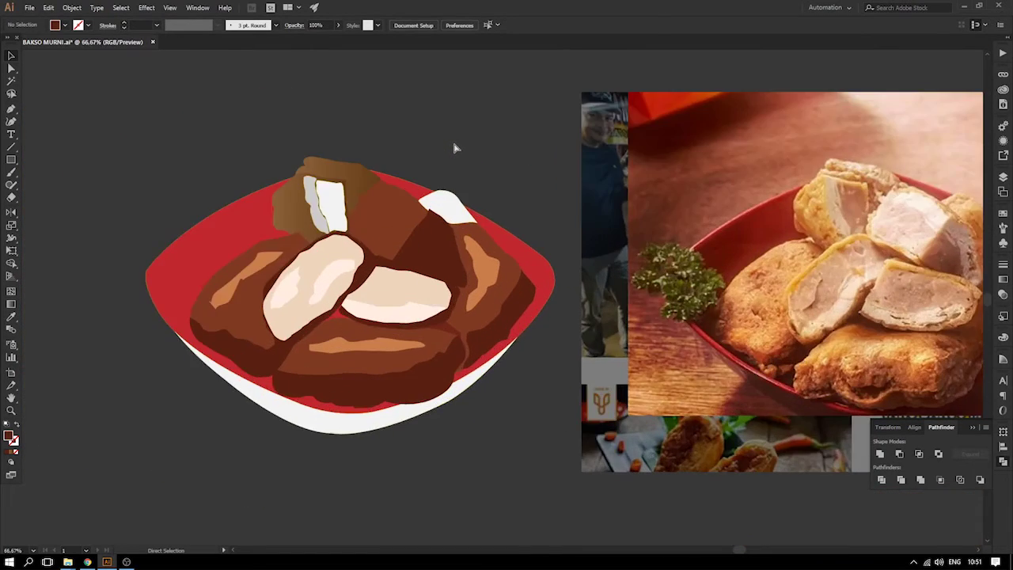
key("ctrl+plus")
key("ctrl+minus")
key("ctrl+minus")
left_click_drag(451, 147, 429, 157)
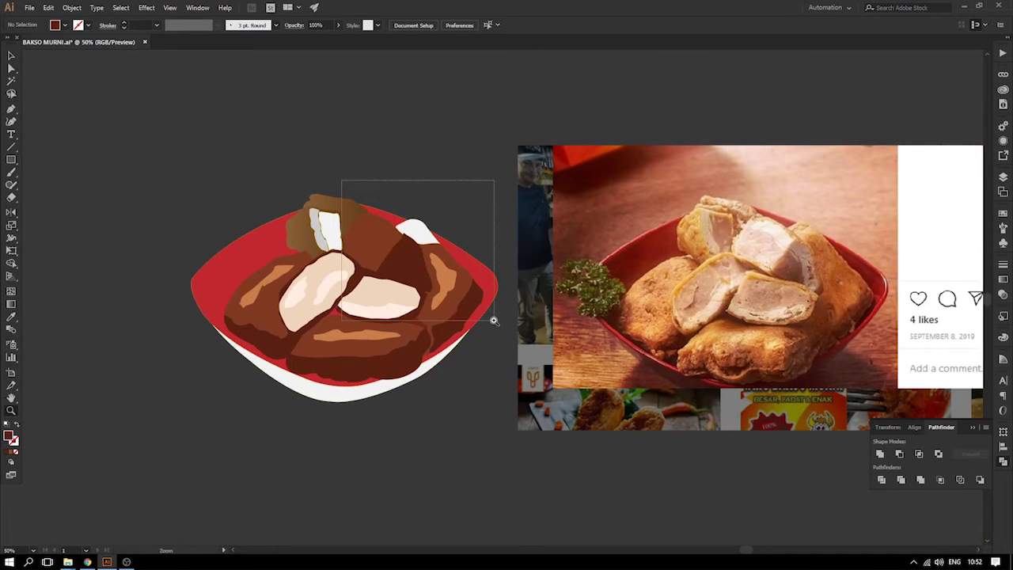
left_click_drag(494, 320, 530, 232)
left_click(12, 67)
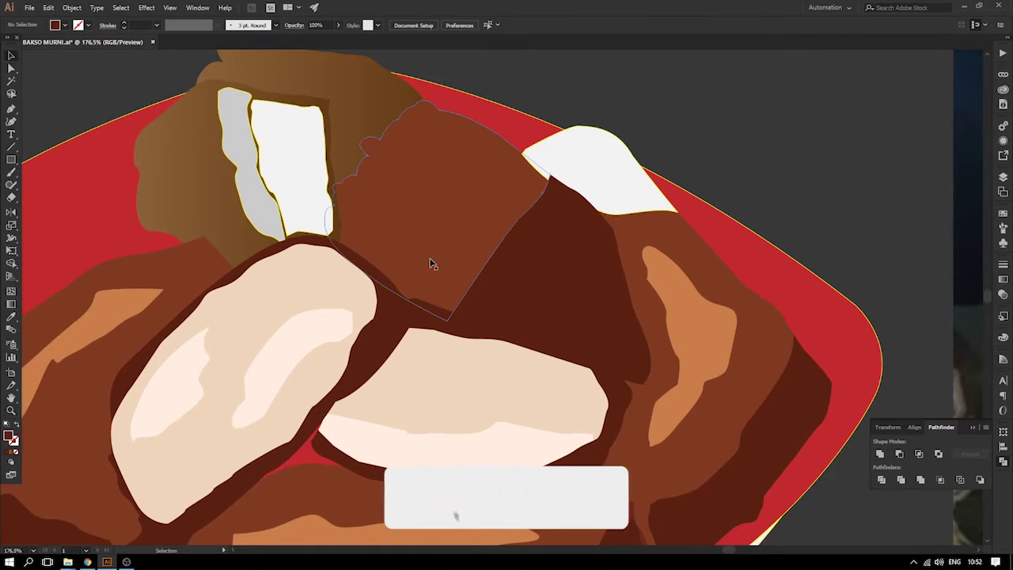
left_click_drag(428, 242, 391, 204)
key("ctrl+z")
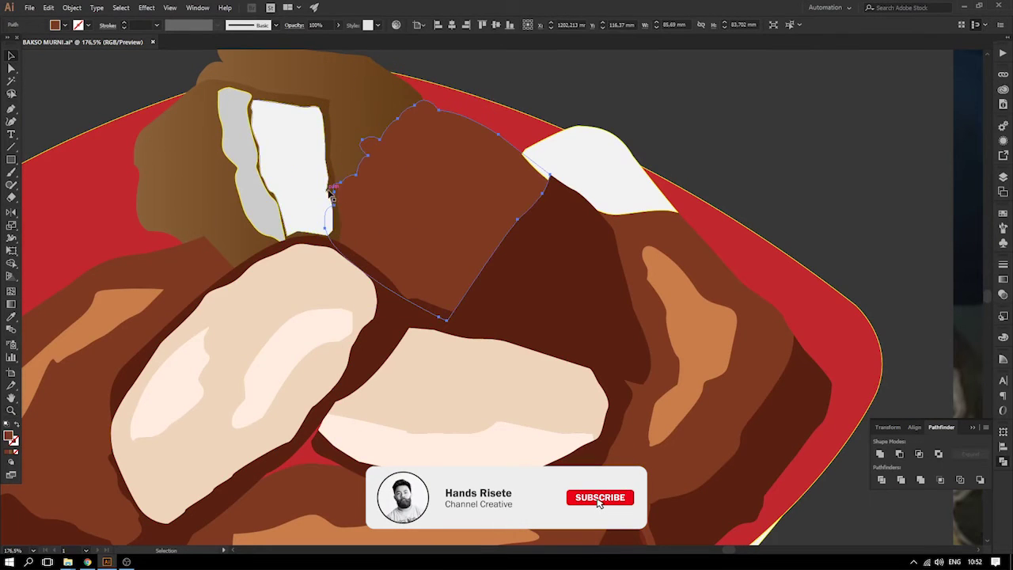
- Draw the closed cut-face shape inside the upper middle piece with the Pen tool, leaving a thin crust around it
left_click(12, 108)
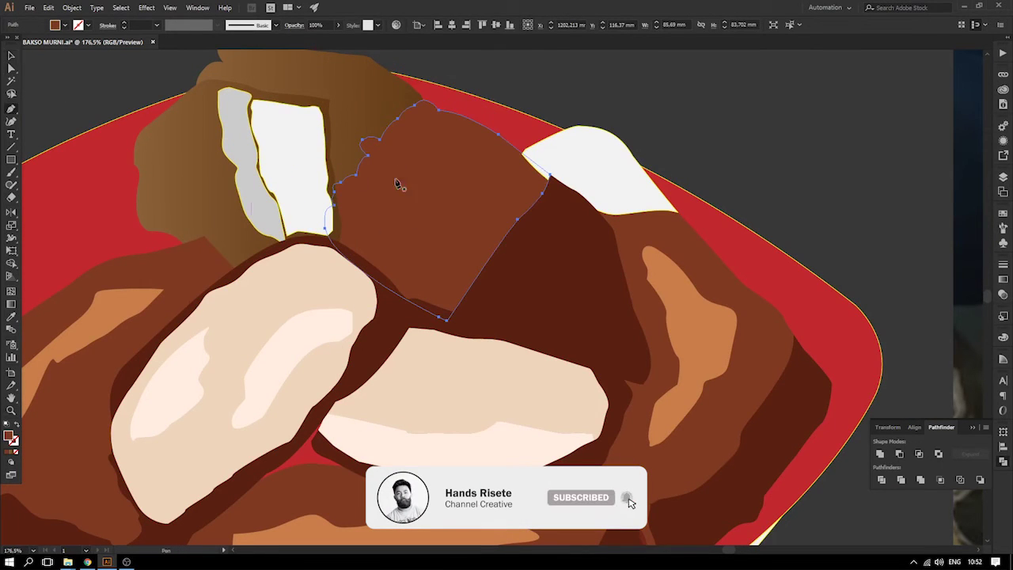
left_click_drag(381, 153, 394, 146)
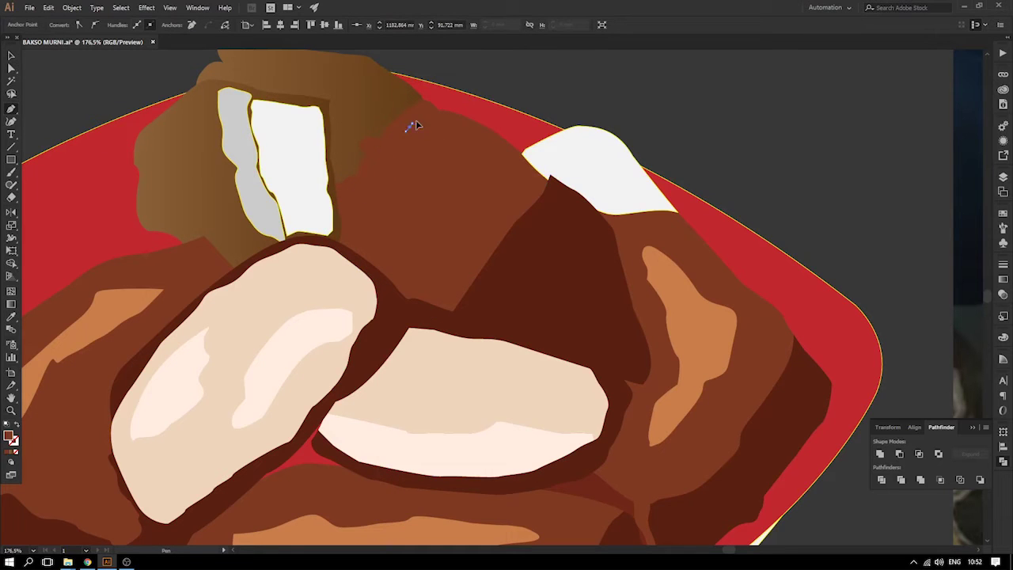
left_click_drag(475, 139, 495, 151)
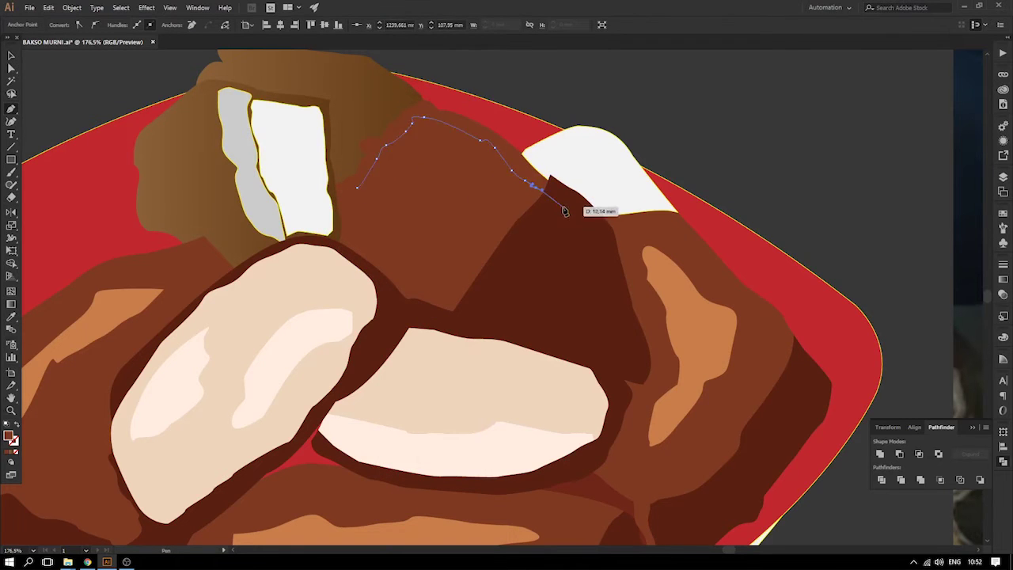
left_click_drag(589, 247, 611, 300)
left_click_drag(624, 327, 629, 346)
left_click_drag(629, 358, 631, 363)
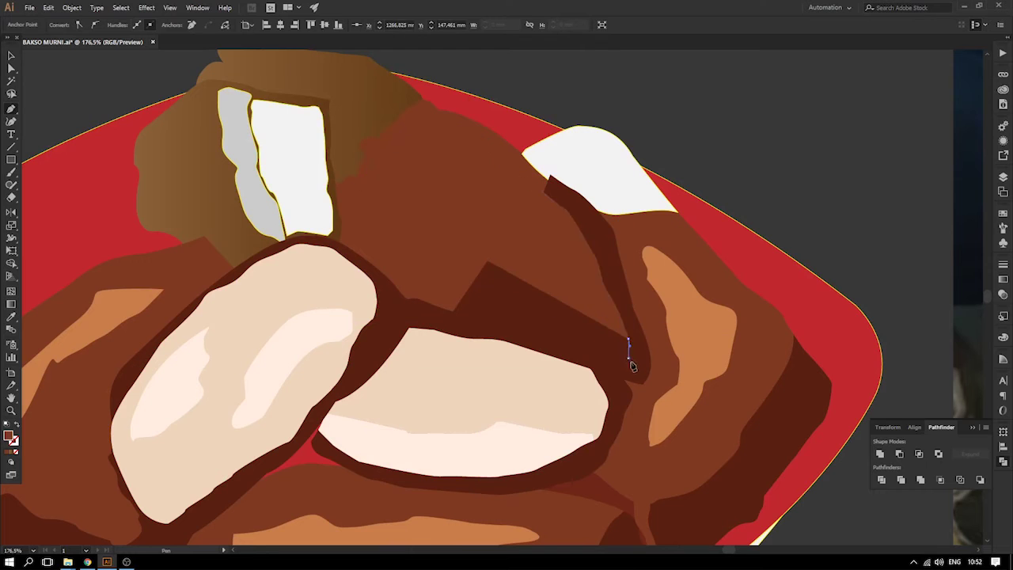
left_click(633, 365)
left_click(456, 314)
left_click_drag(414, 292, 412, 290)
left_click_drag(393, 276, 359, 242)
left_click_drag(353, 232, 348, 224)
left_click_drag(342, 204, 344, 198)
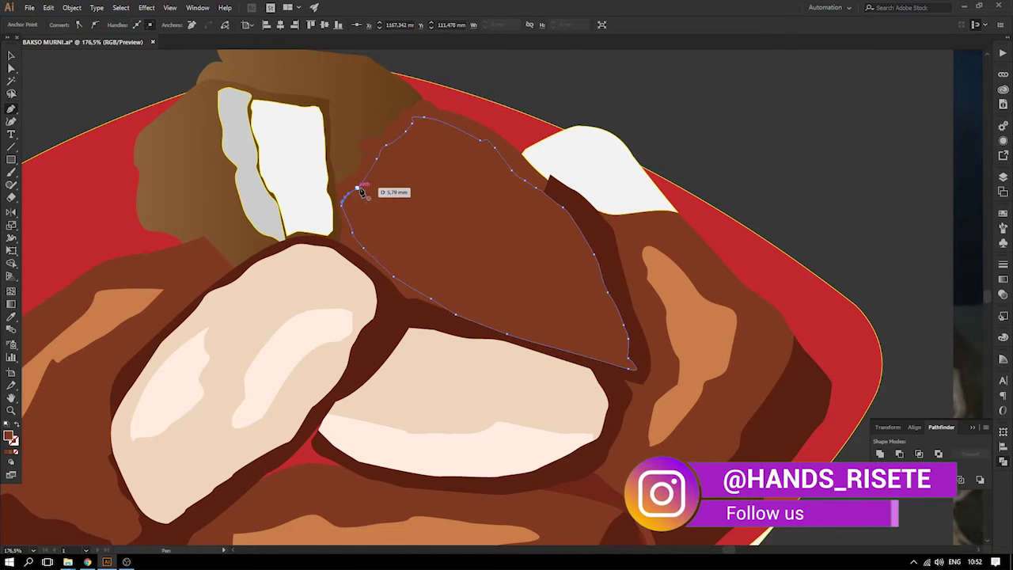
- Fill the new cut face with the light beige sampled from the neighbouring piece's cut face
key("i")
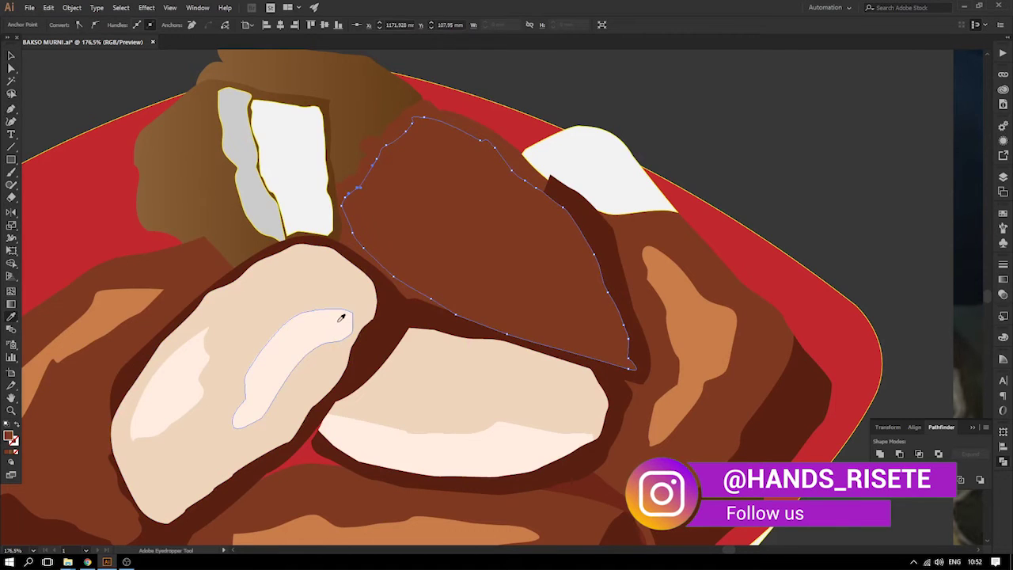
left_click(332, 276)
key("ctrl+minus")
key("ctrl+minus")
key("ctrl+minus")
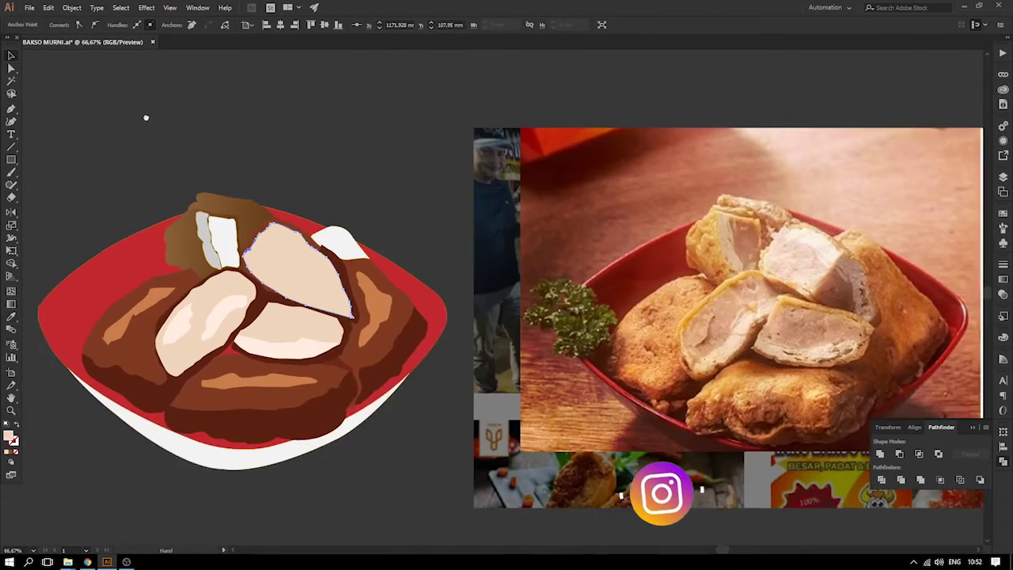
left_click_drag(146, 117, 147, 105)
left_click(380, 253)
left_click(381, 281)
- Draw an angled, two-armed highlight on the upper middle piece's cut face, running down and along its lower edge
key("z")
left_click_drag(387, 348, 407, 357)
left_click_drag(353, 235, 431, 383)
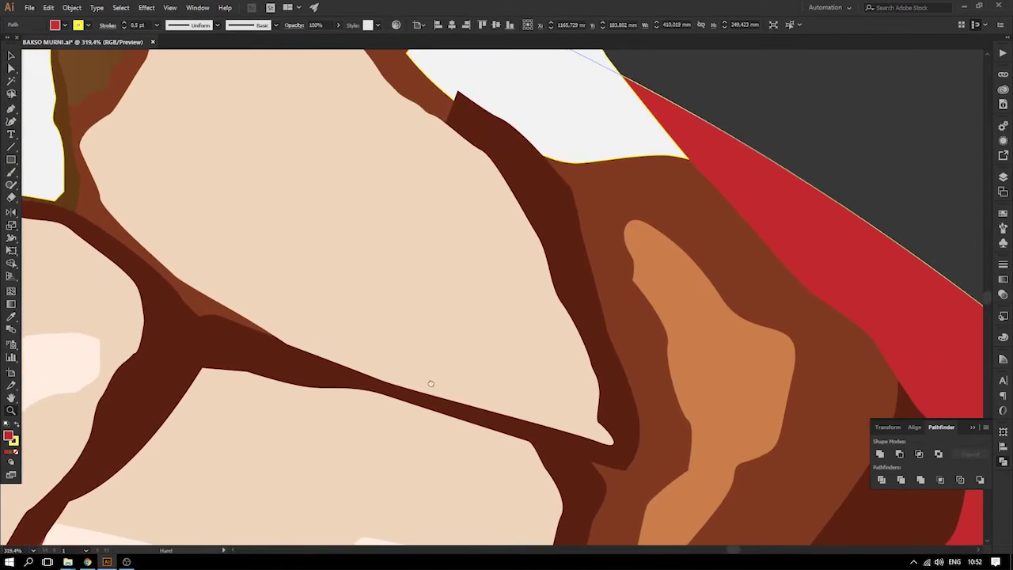
key("ctrl+minus")
scroll(113, 144, "down", 5)
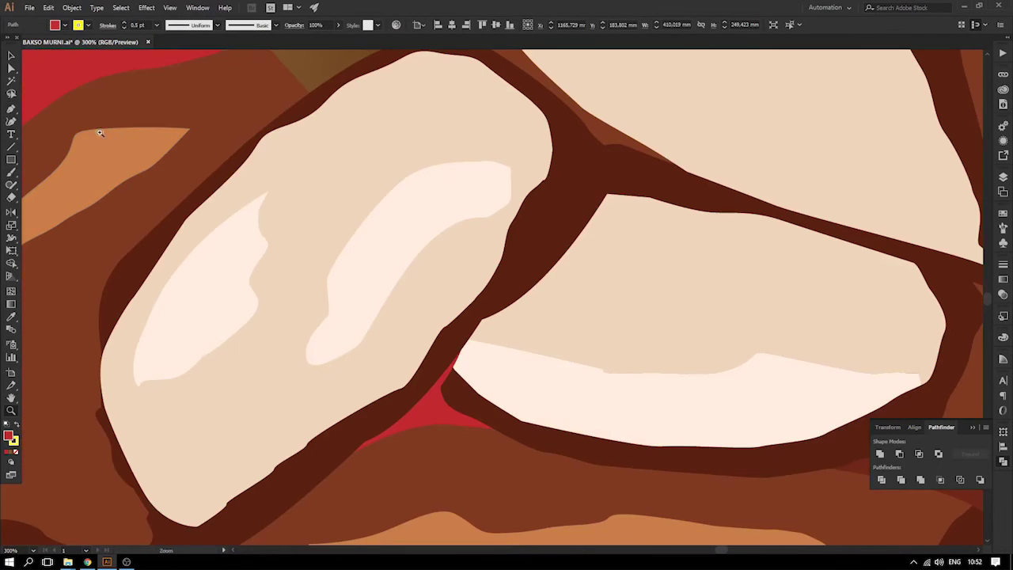
key("ctrl+minus")
key("p")
left_click_drag(548, 196, 333, 311)
key("ctrl+z")
mouse_move(390, 259)
left_mouse_down()
mouse_move(401, 239)
mouse_move(451, 236)
mouse_move(407, 262)
left_mouse_up()
left_click(401, 271)
left_click(396, 307)
left_click_drag(401, 323, 484, 352)
left_click(502, 362)
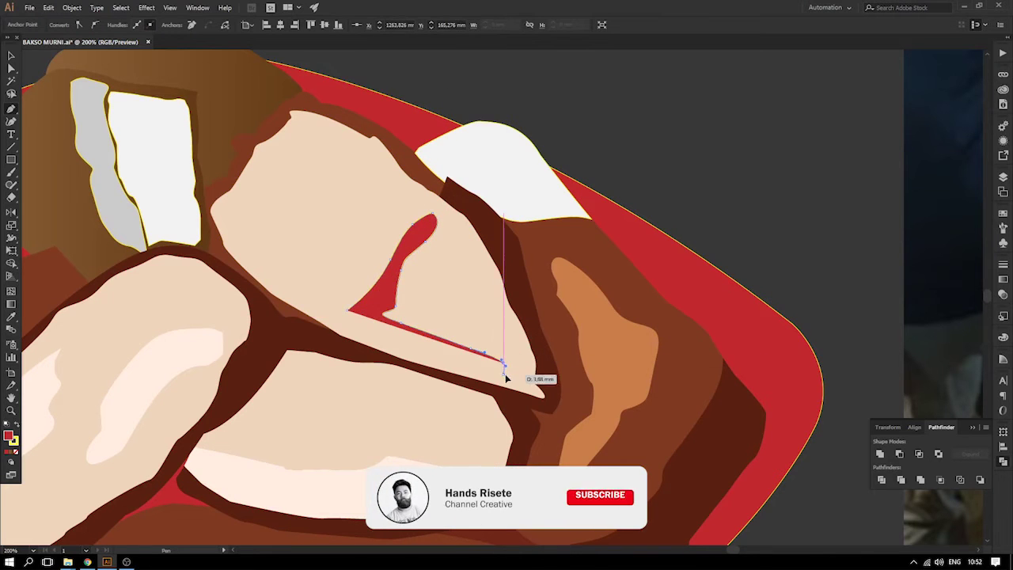
left_click(503, 375)
left_click_drag(348, 310, 342, 299)
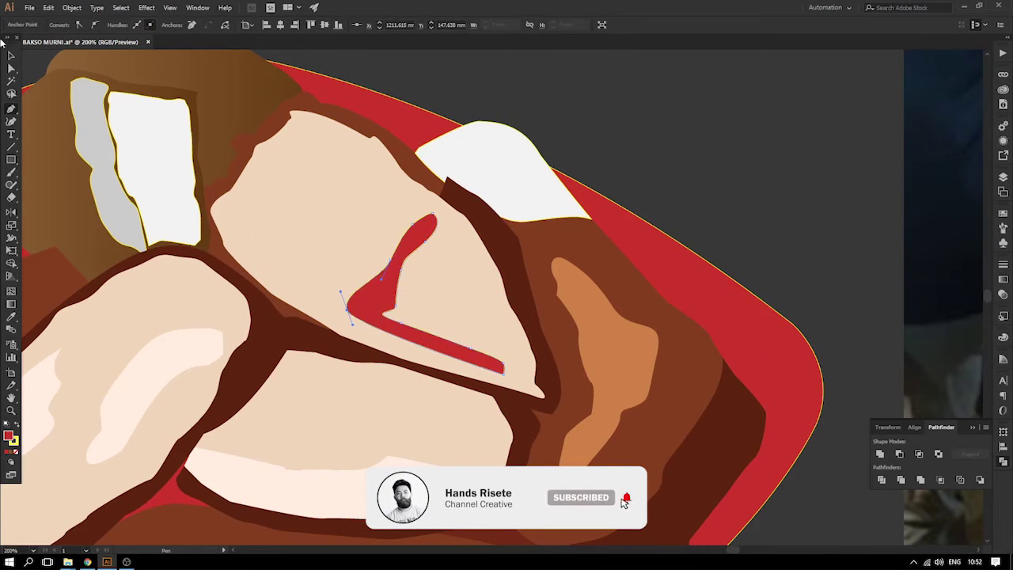
- Fill the angled highlight with the pale pink sampled from the highlight of the cut face below
key("i")
left_click(411, 492)
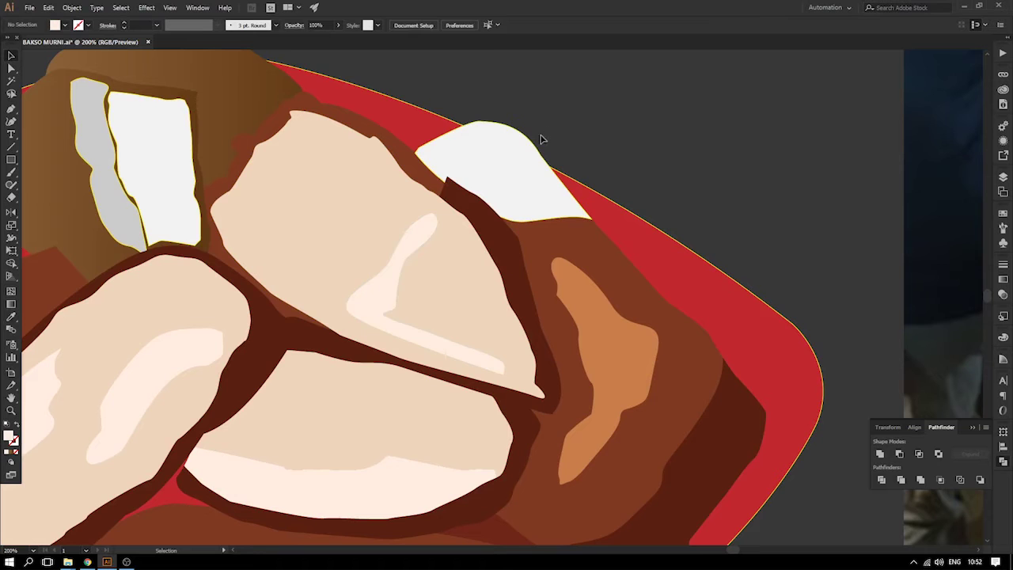
key("ctrl+minus")
key("ctrl+minus")
key("ctrl+minus")
key("ctrl+minus")
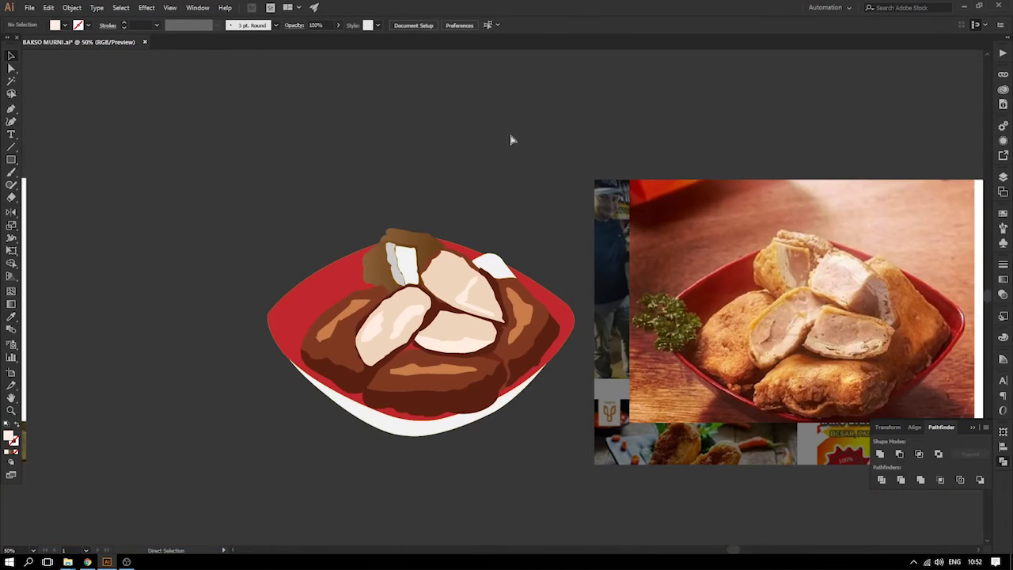
- Draw a long pale pink highlight along the upper edge of the upper middle piece's cut face
key("ctrl+plus")
key("ctrl+plus")
key("ctrl+plus")
key("ctrl+plus")
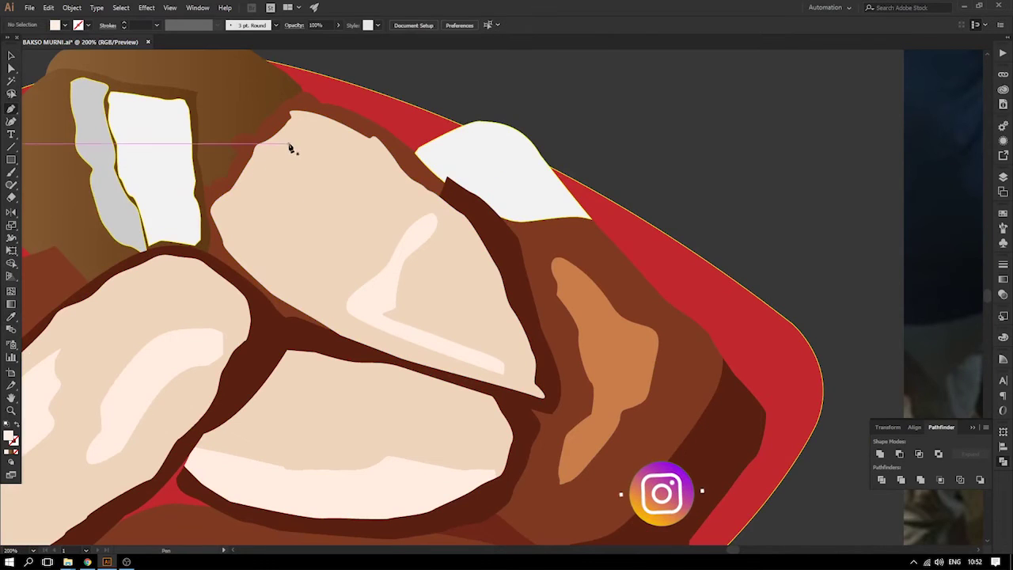
left_click(288, 143)
left_click_drag(308, 126, 327, 134)
left_click(365, 152)
left_click(389, 176)
left_click(399, 187)
left_click_drag(412, 205, 419, 210)
left_click(418, 209)
left_click(406, 220)
left_click(394, 222)
left_click(362, 192)
left_click_drag(344, 181, 335, 177)
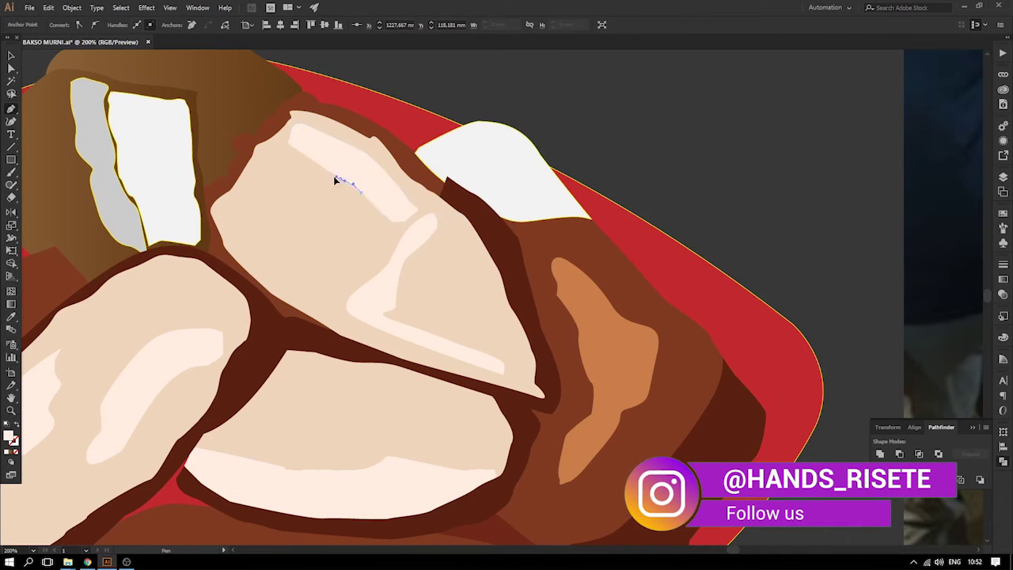
left_click(290, 147)
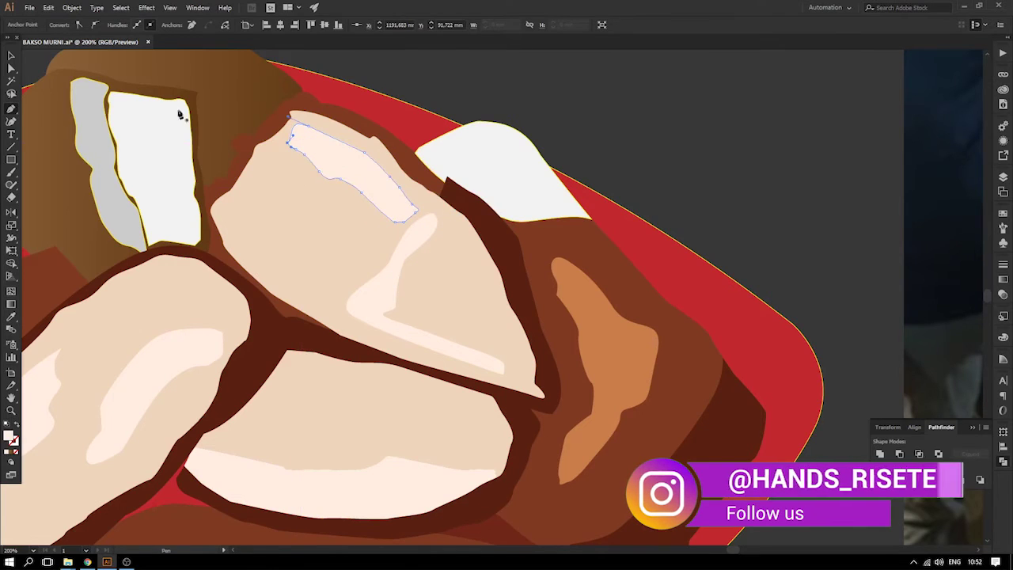
- Draw a narrow pale pink highlight near the right edge of the upper middle piece's cut face
left_click(446, 236)
left_click(476, 273)
left_click_drag(503, 328, 511, 340)
left_click(518, 347)
left_click(518, 357)
left_click(508, 353)
left_click(493, 341)
left_click(475, 331)
left_click(467, 310)
left_click_drag(458, 291, 444, 247)
left_click(446, 236)
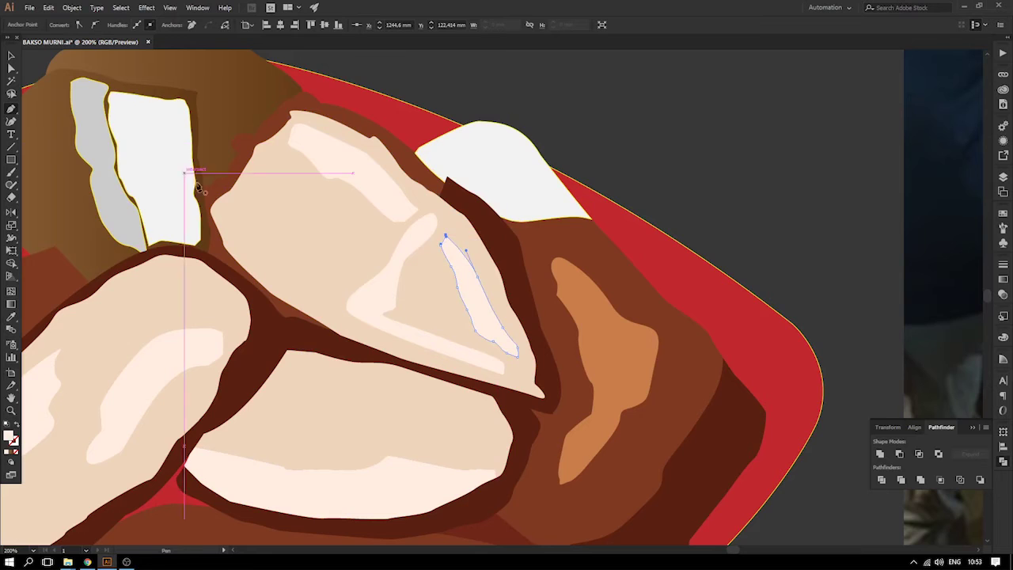
- Draw a large closed shape over the right half of the upper middle piece's cut face, following the angled highlight's inner edge
key("ctrl+minus")
key("ctrl+minus")
key("ctrl+minus")
key("ctrl+minus")
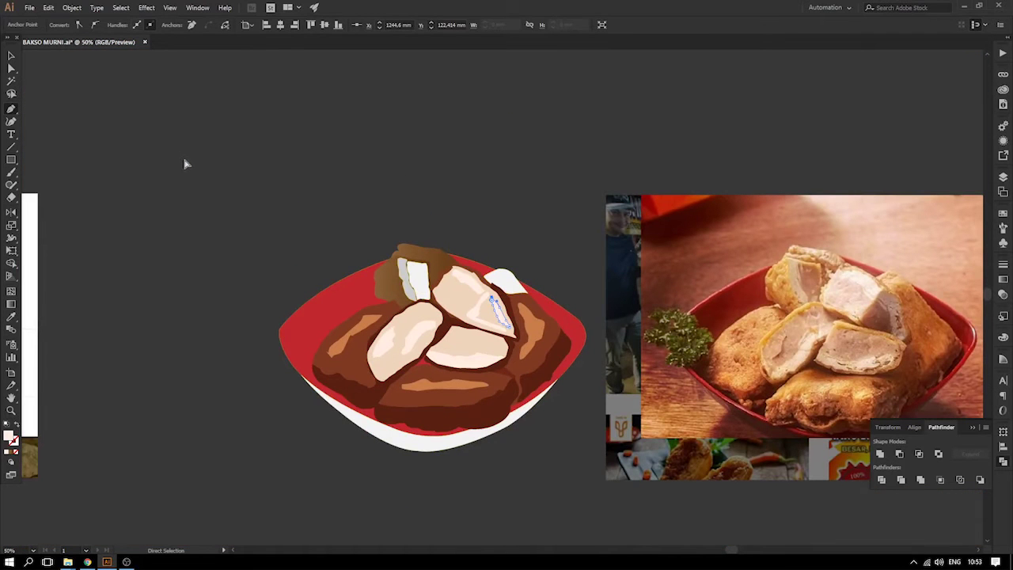
key("ctrl+plus")
key("ctrl+plus")
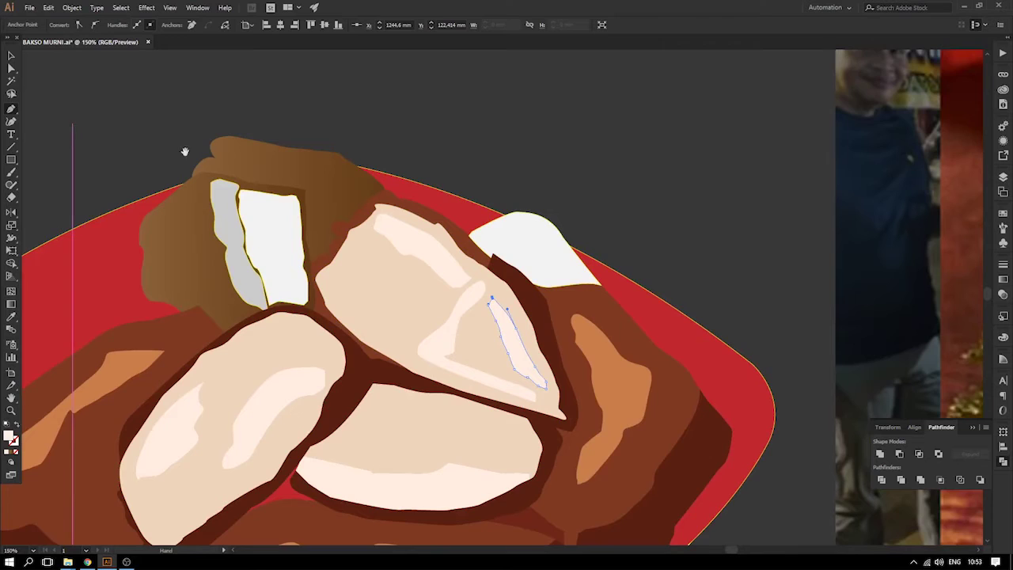
left_click_drag(479, 375, 399, 293)
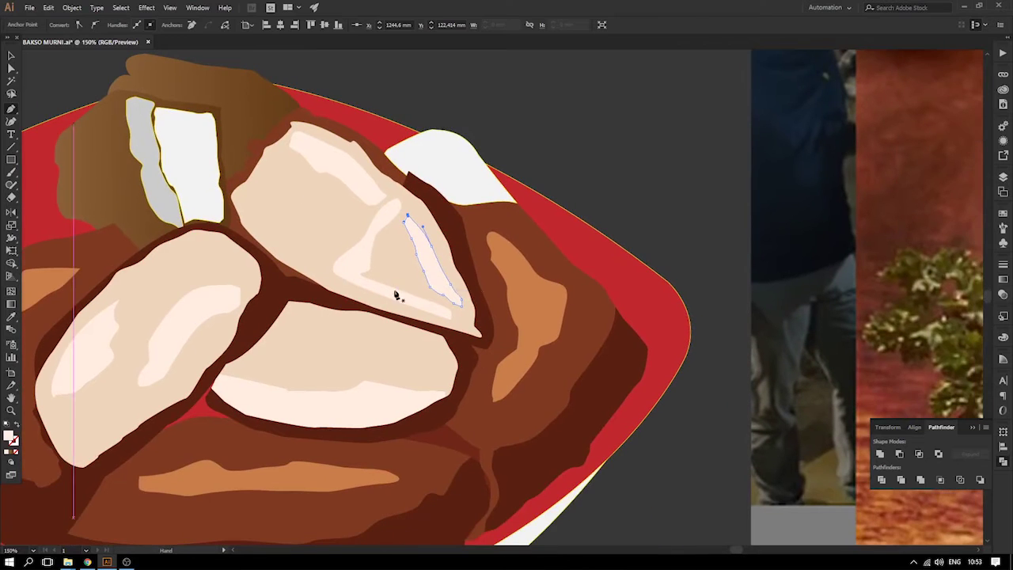
left_click(311, 291)
left_click_drag(346, 259, 349, 251)
left_click_drag(385, 214, 381, 218)
key("ctrl+z")
key("ctrl+z")
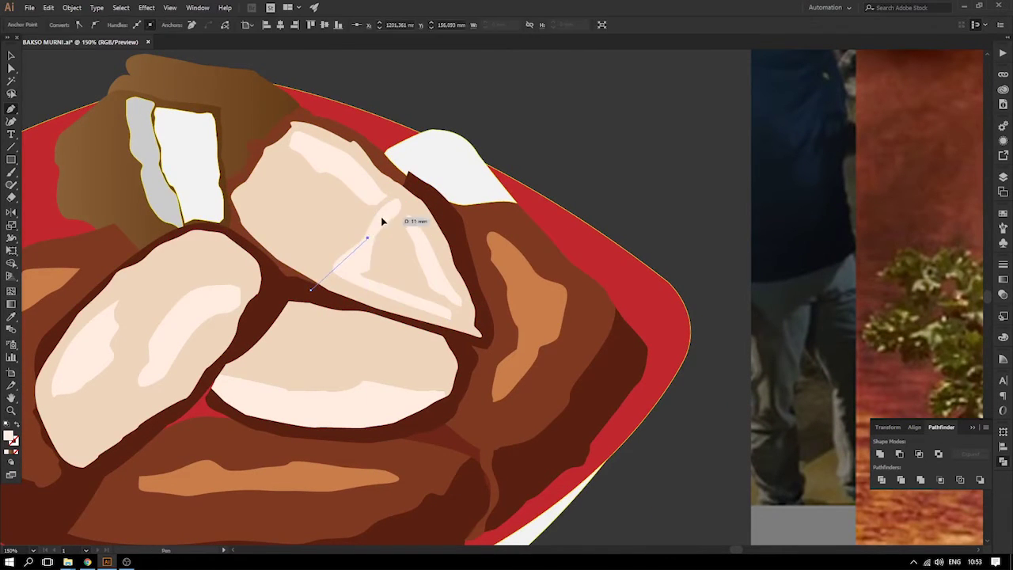
left_click(398, 199)
left_click_drag(450, 188, 460, 188)
left_click_drag(507, 260, 524, 294)
left_click(551, 361)
left_click_drag(484, 383, 341, 330)
left_click_drag(333, 322, 328, 315)
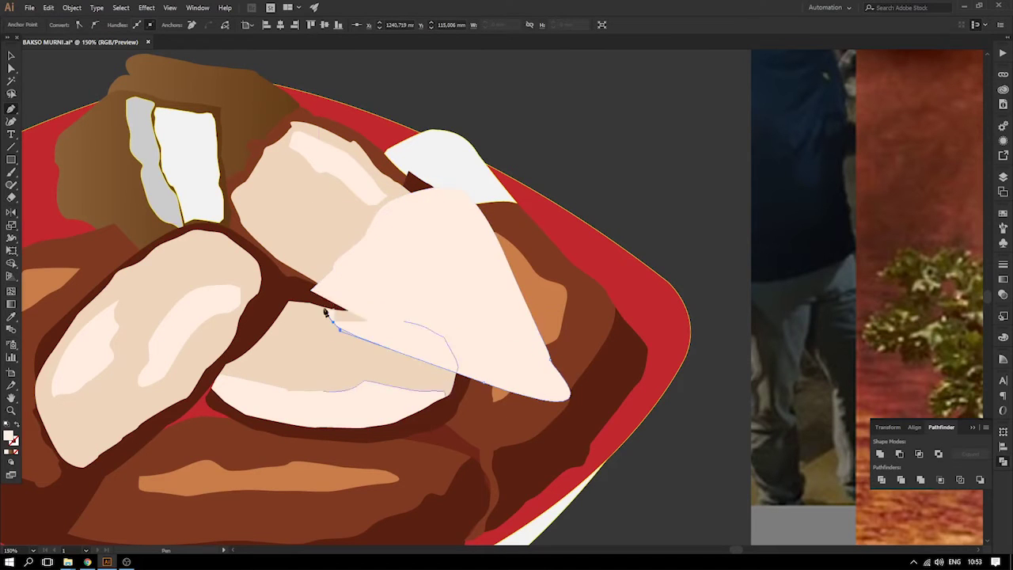
- Trim the large pale pink shape to the upper middle piece's cut face, removing everything that extends beyond the face
left_click(324, 235)
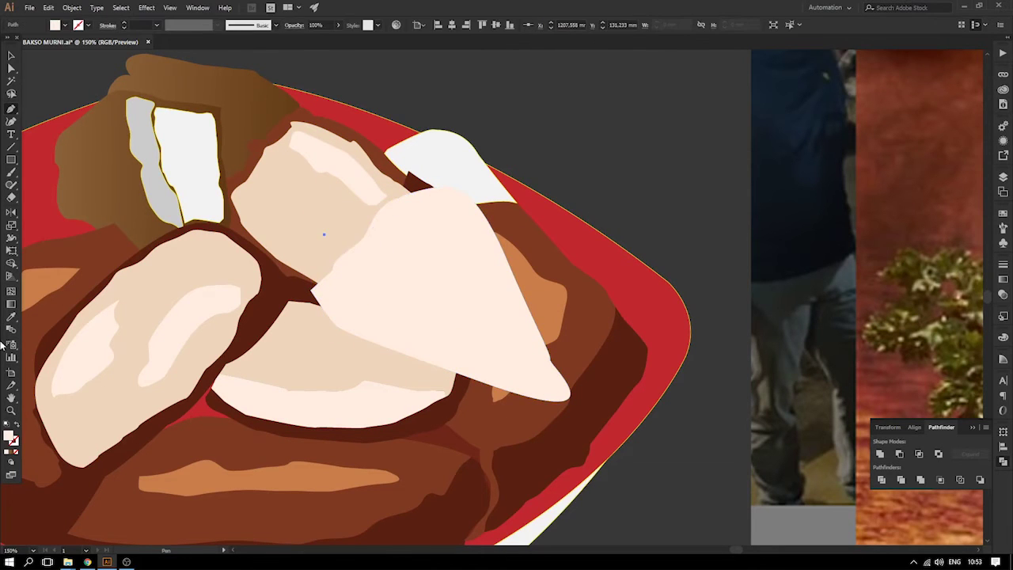
left_click(694, 282)
key("ctrl+z")
key("v")
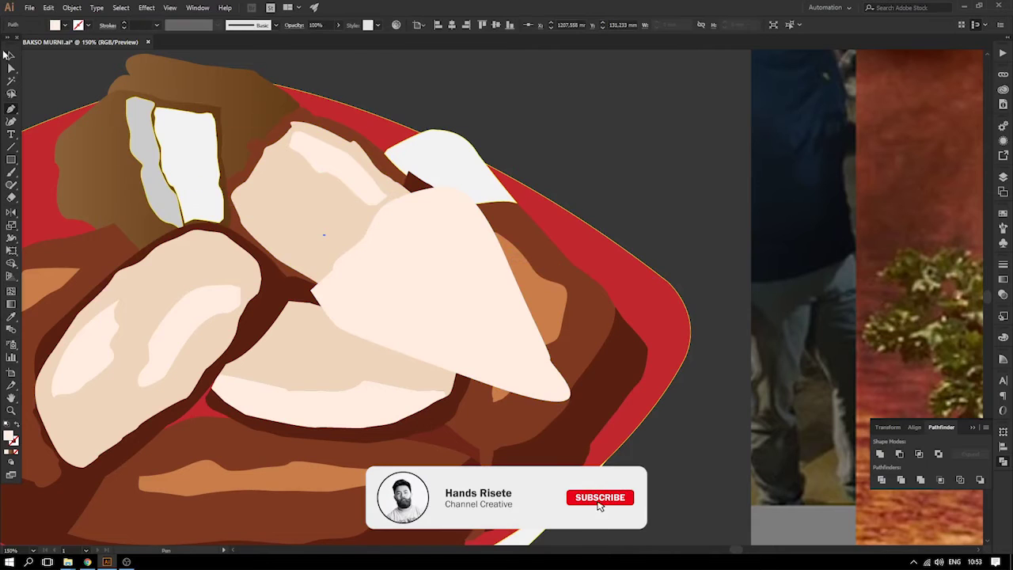
left_click(327, 231)
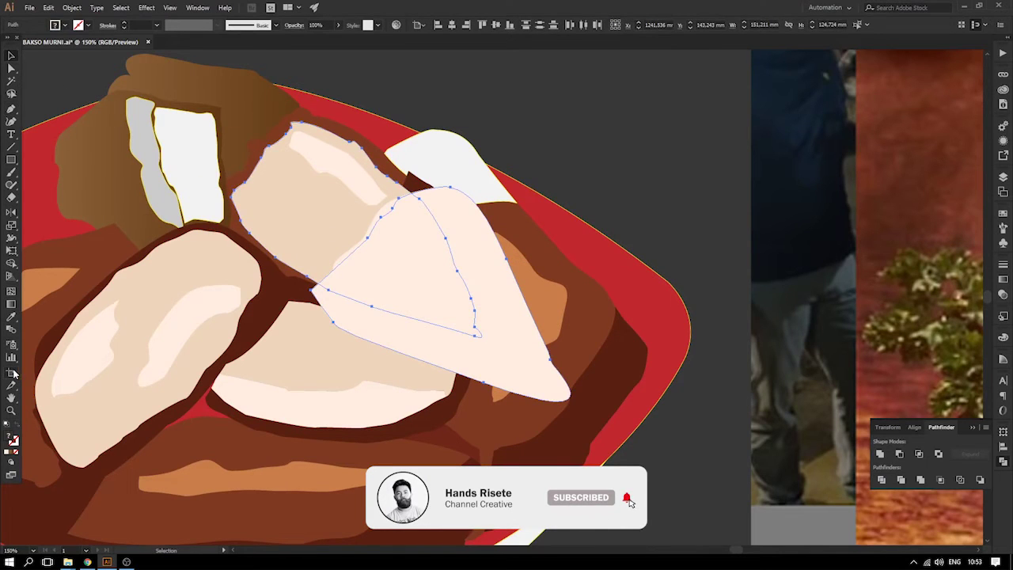
left_click(12, 257)
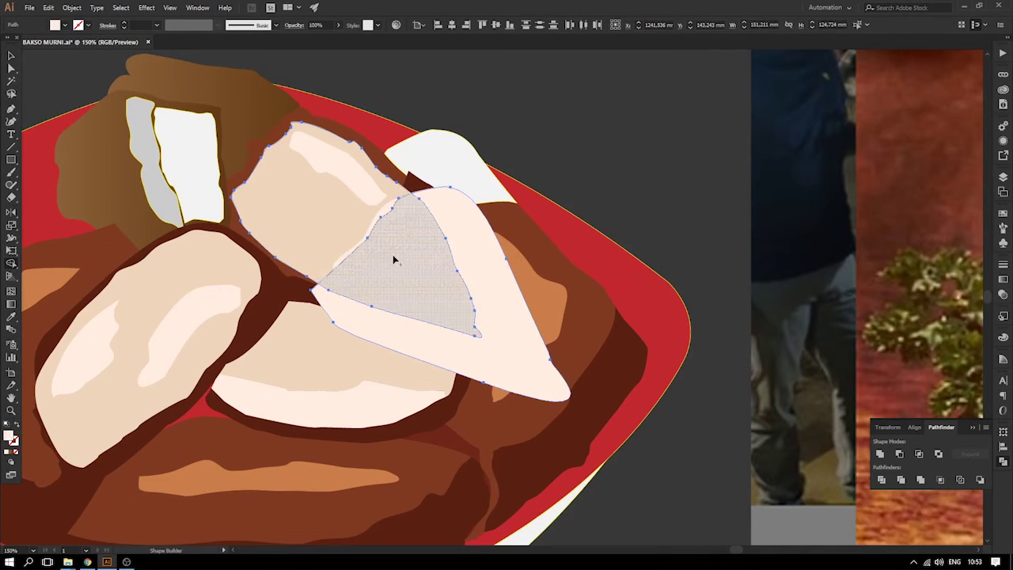
left_click(42, 71)
left_click(483, 232)
key("Delete")
left_click_drag(411, 267, 370, 316)
key("ctrl+z")
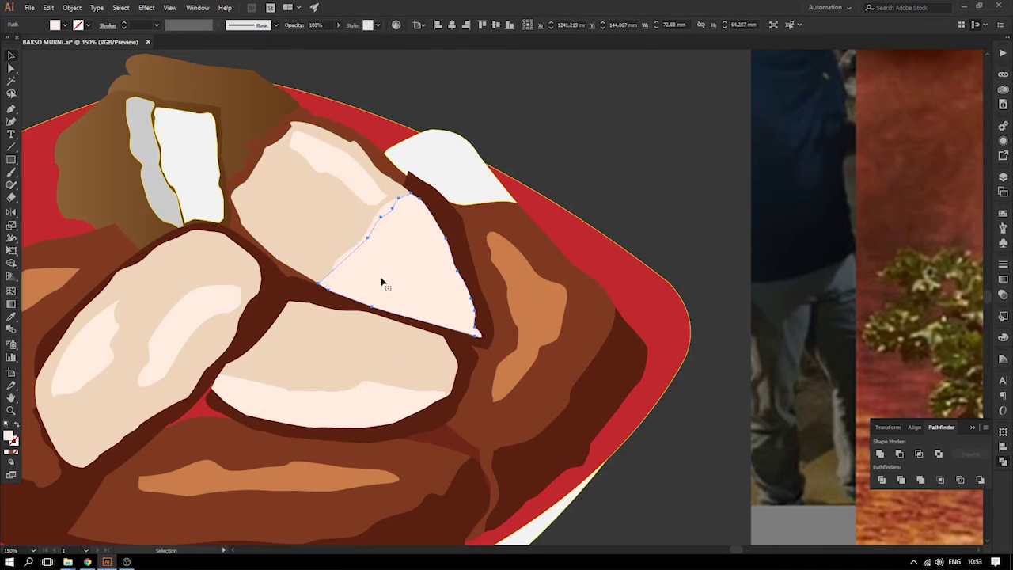
- Fill the trimmed shape with the beige sampled from the cut face, darkened to #DBBBA1
key("i")
left_click(323, 247)
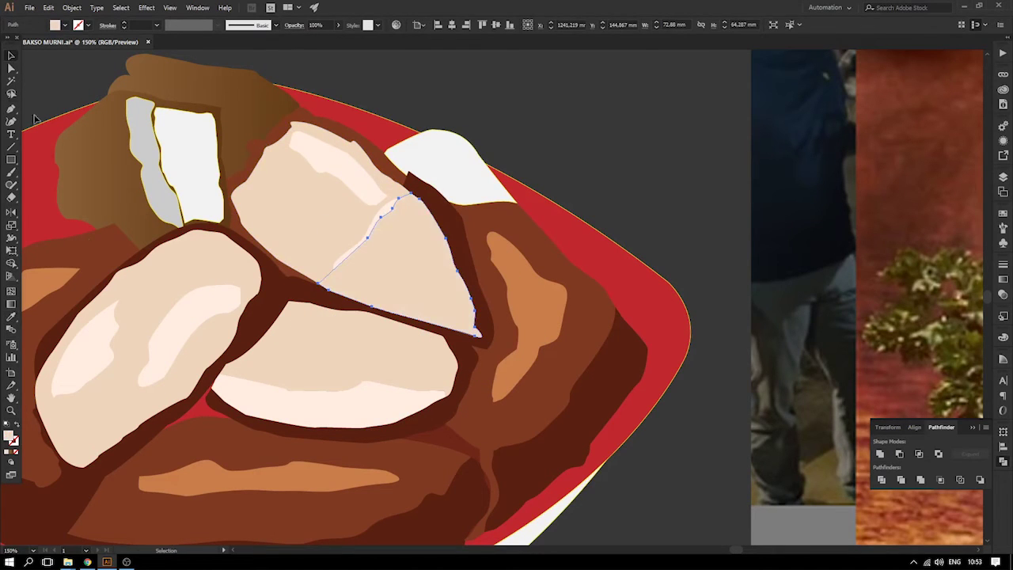
double_click(9, 434)
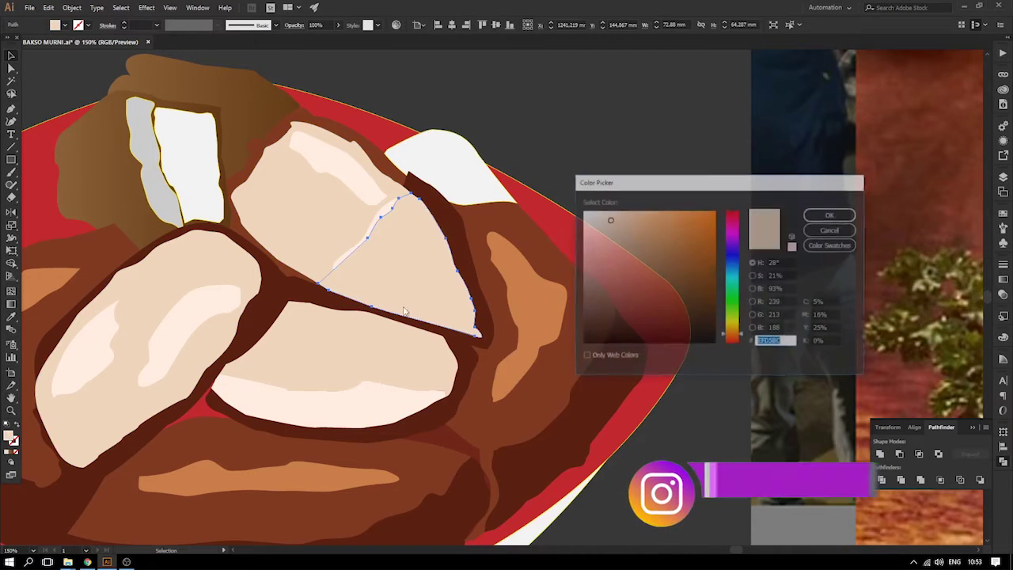
left_click(617, 228)
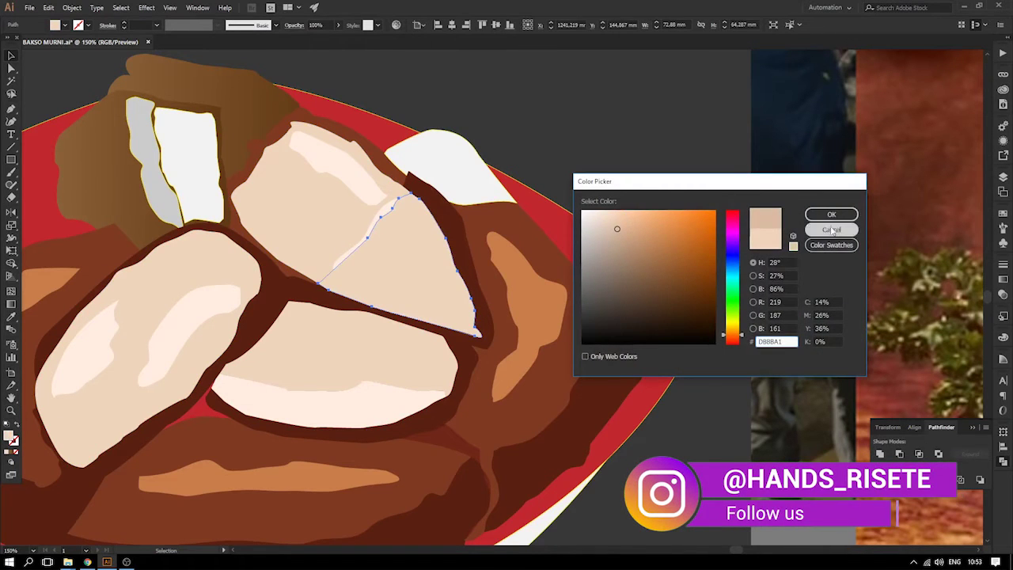
left_click(831, 214)
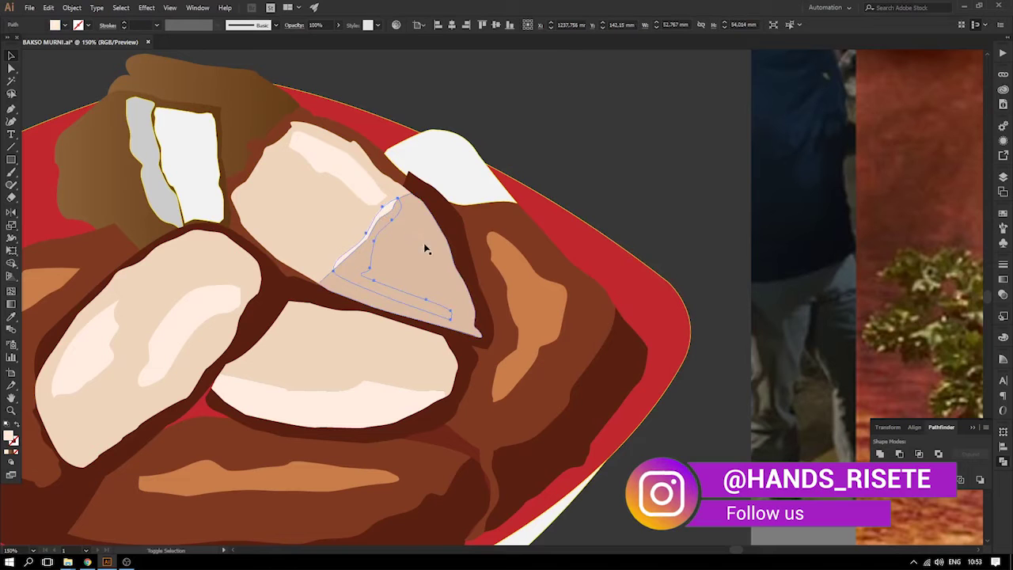
- Bring the angled and the narrow pale pink highlights in front of the darker beige side of the cut face
key("ctrl+y")
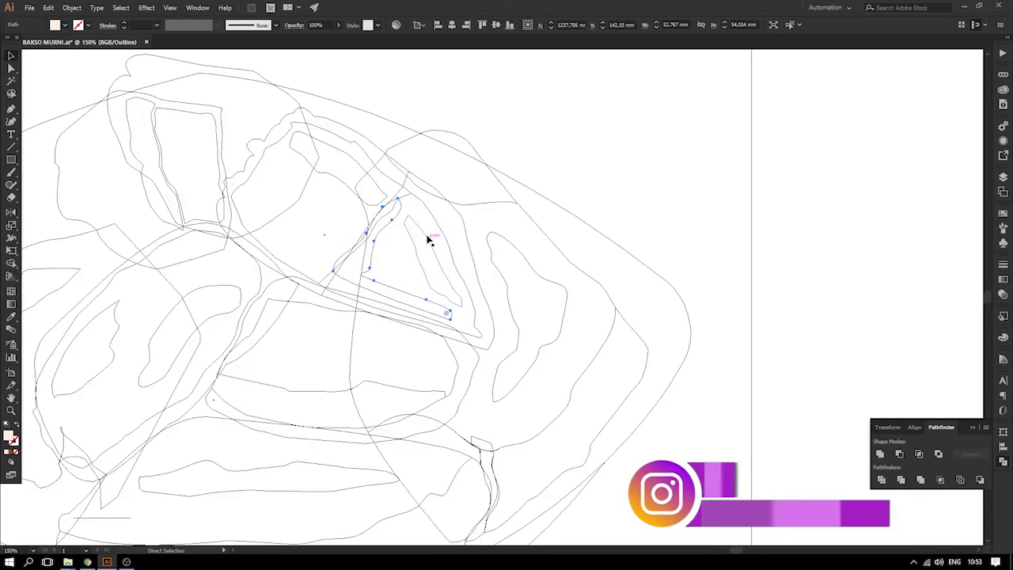
left_click(425, 232)
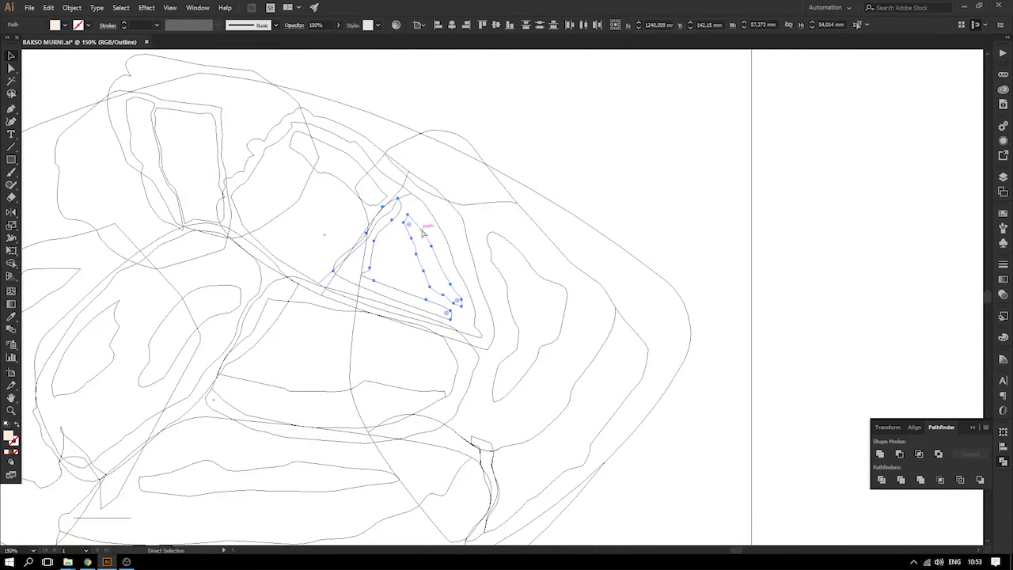
key("ctrl+y")
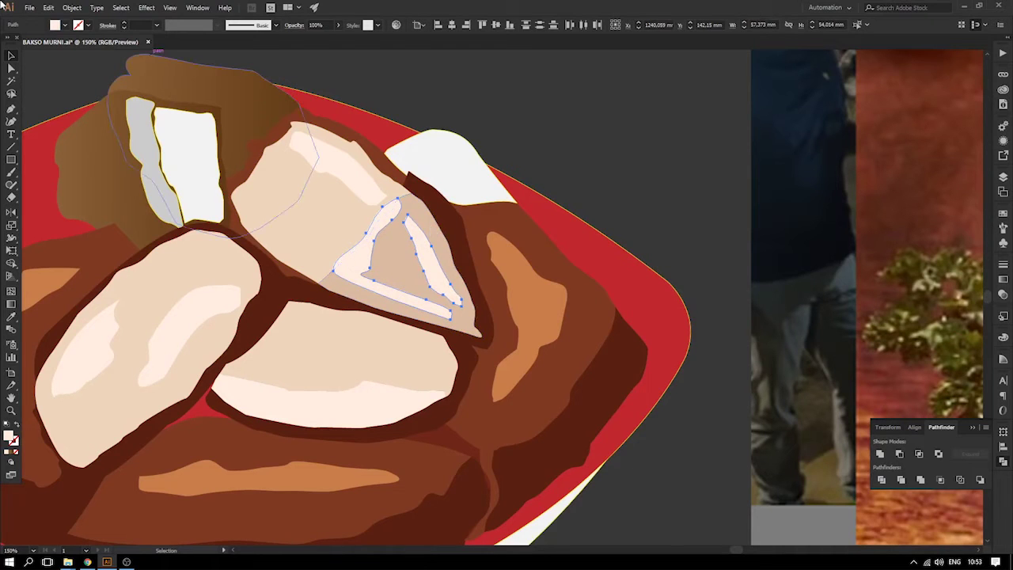
left_click(581, 163)
- Extend the darker beige side's lower-left corner along the cut face's bottom edge and curve the boundary leading to it
key("ctrl+minus")
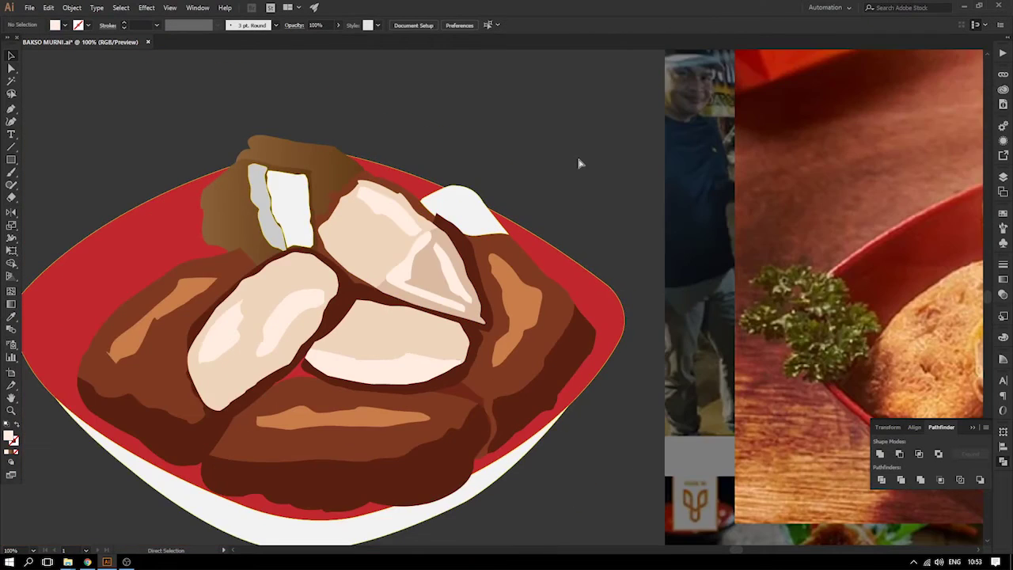
key("ctrl+minus")
left_click_drag(564, 161, 400, 148)
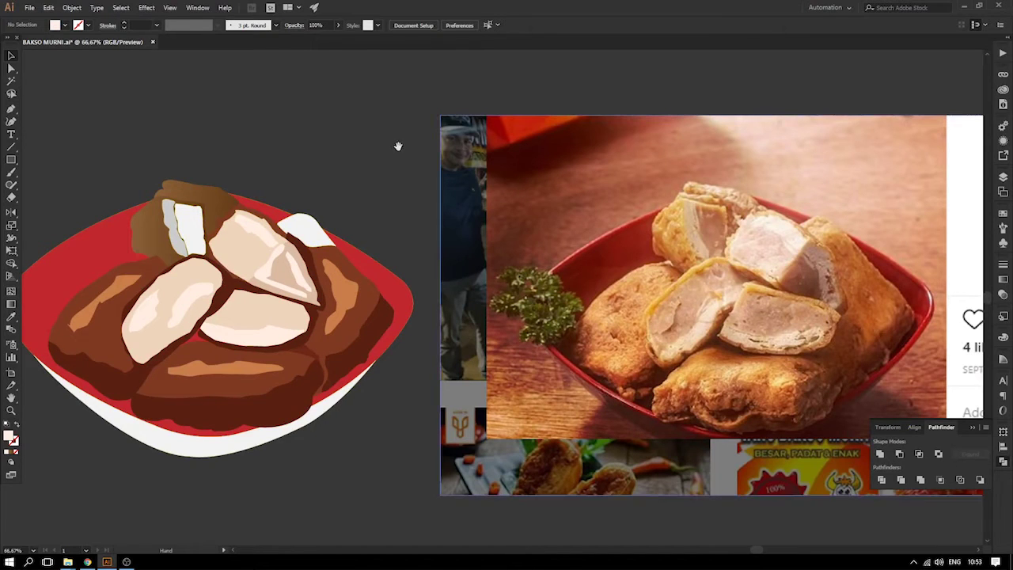
left_click_drag(349, 334, 359, 328)
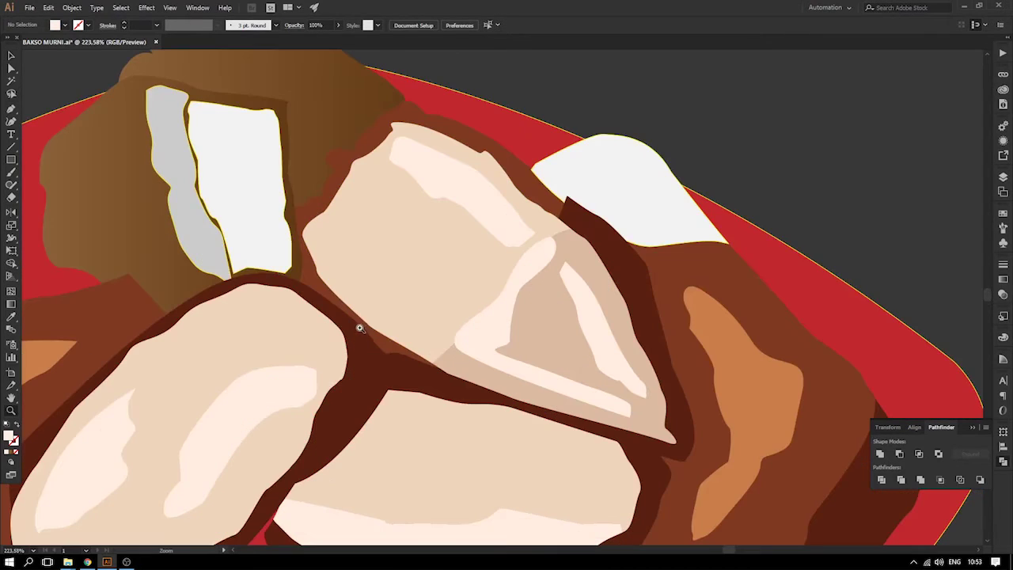
key("a")
left_click(438, 365)
left_click_drag(437, 366, 410, 350)
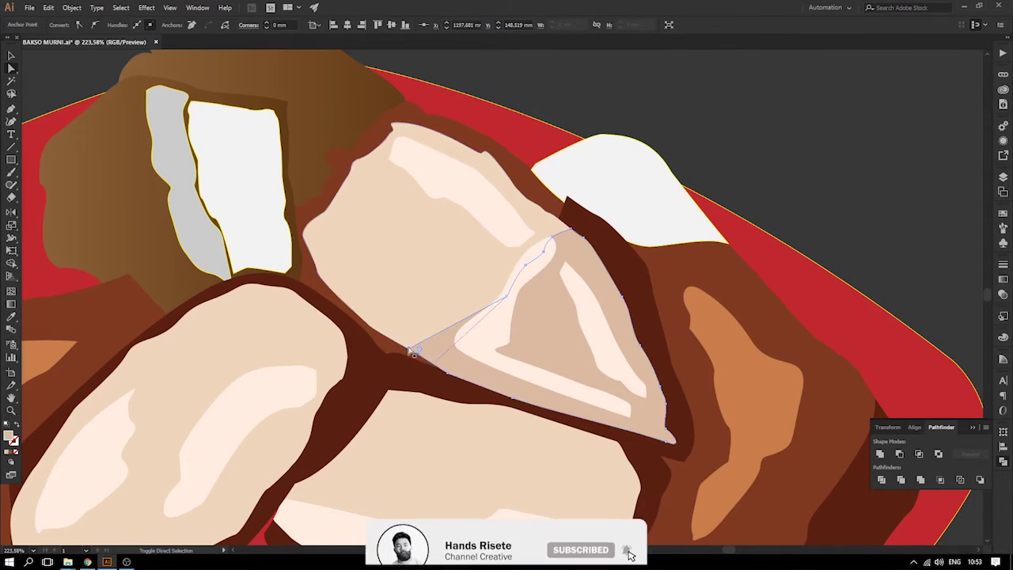
key("shift+c")
left_click_drag(425, 343, 445, 350)
left_click(373, 348)
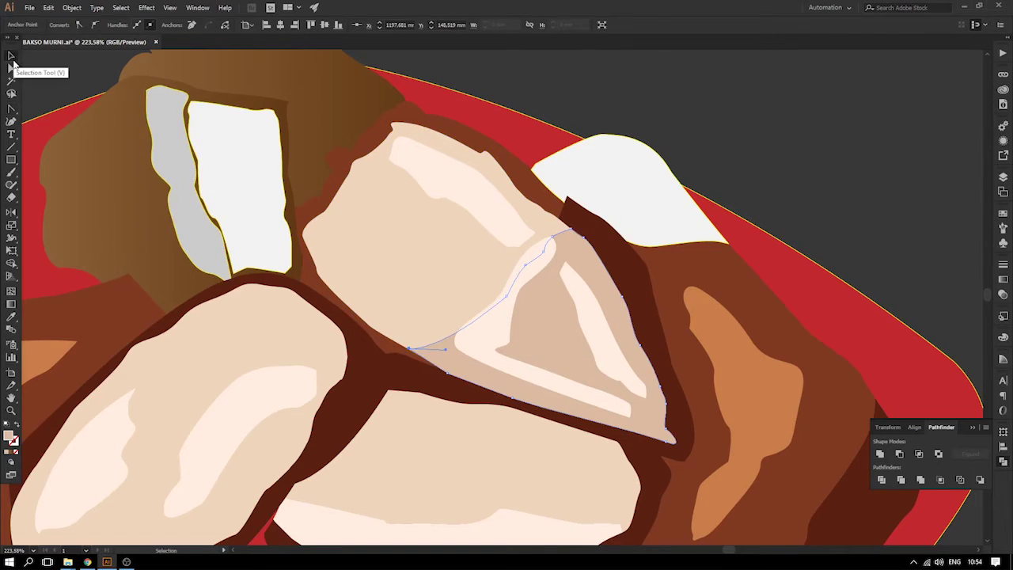
- Fill the crust behind the upper middle piece with the sampled dark brown, adjusted to the reddish brown #6D2012
key("ctrl+1")
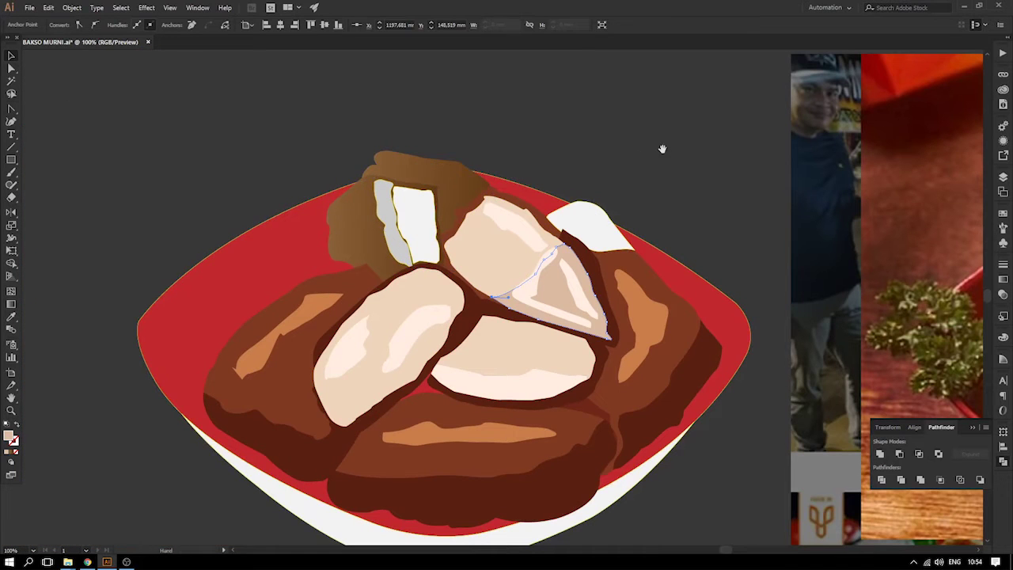
left_click_drag(663, 149, 477, 149)
left_click(342, 204)
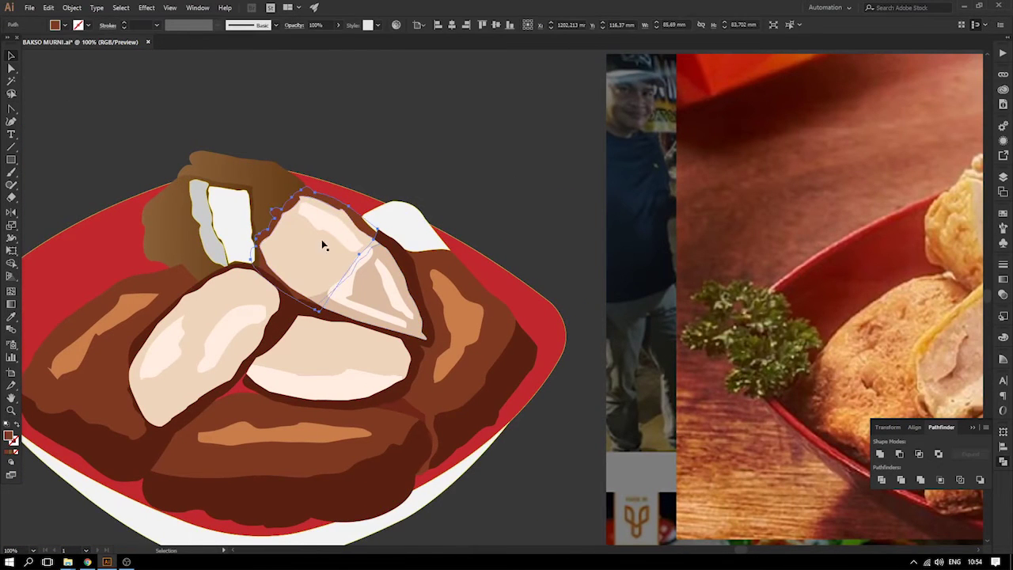
key("i")
left_click(416, 352)
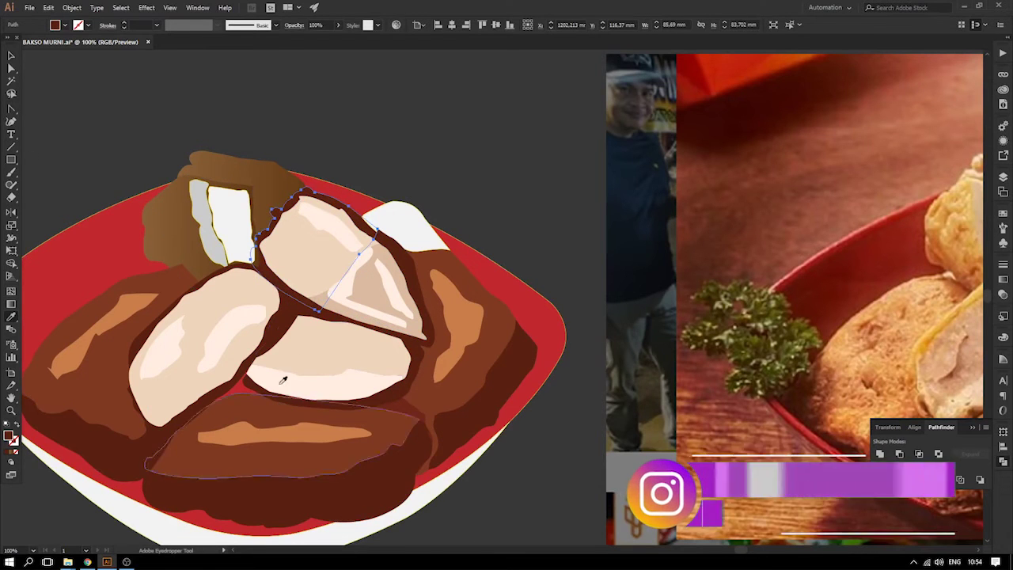
double_click(10, 436)
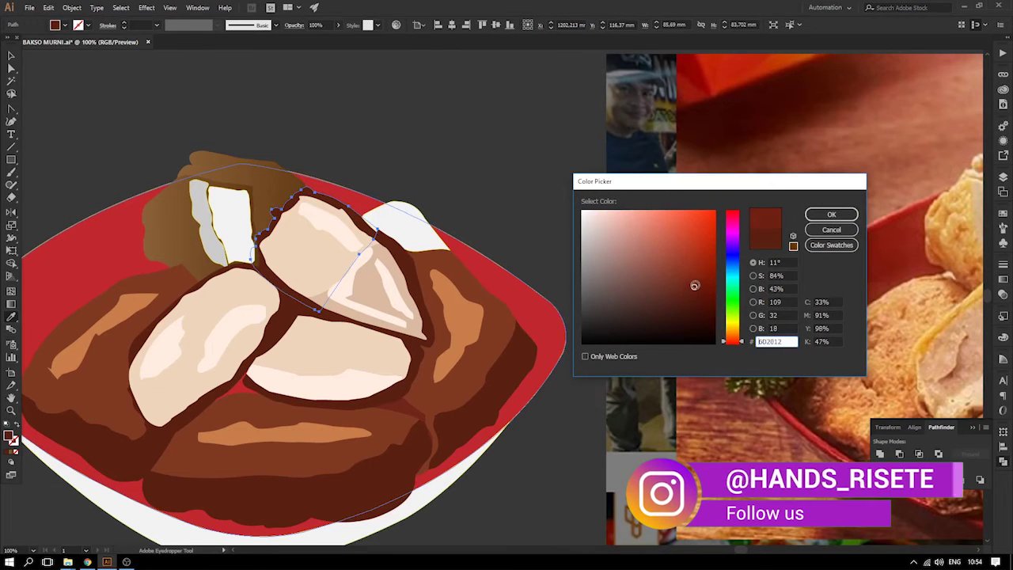
key("Return")
left_click(11, 55)
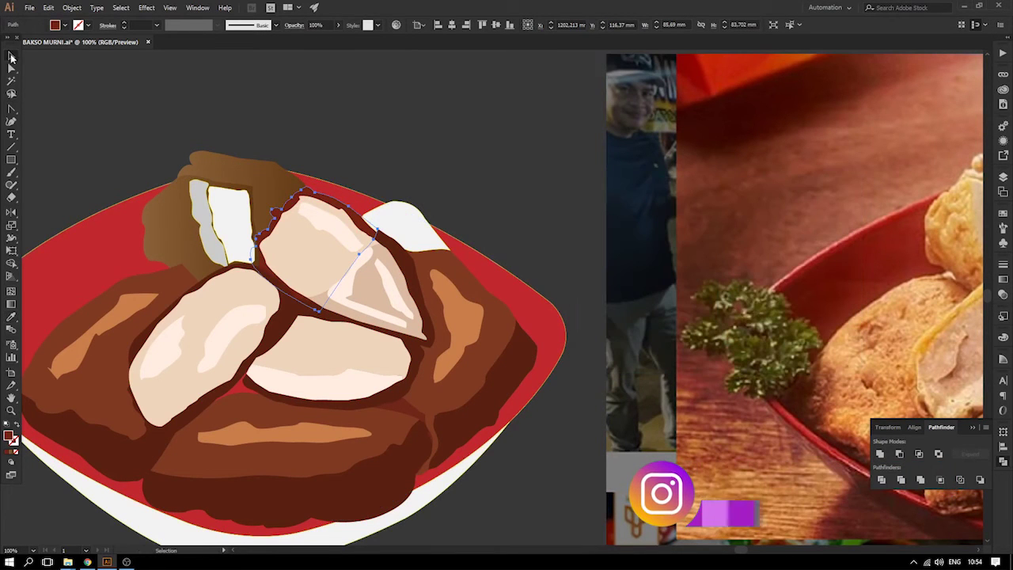
left_click(197, 98)
- Fill the front crust of the upper left piece with the brown sampled from the large left piece's crust
left_click_drag(424, 163, 349, 152)
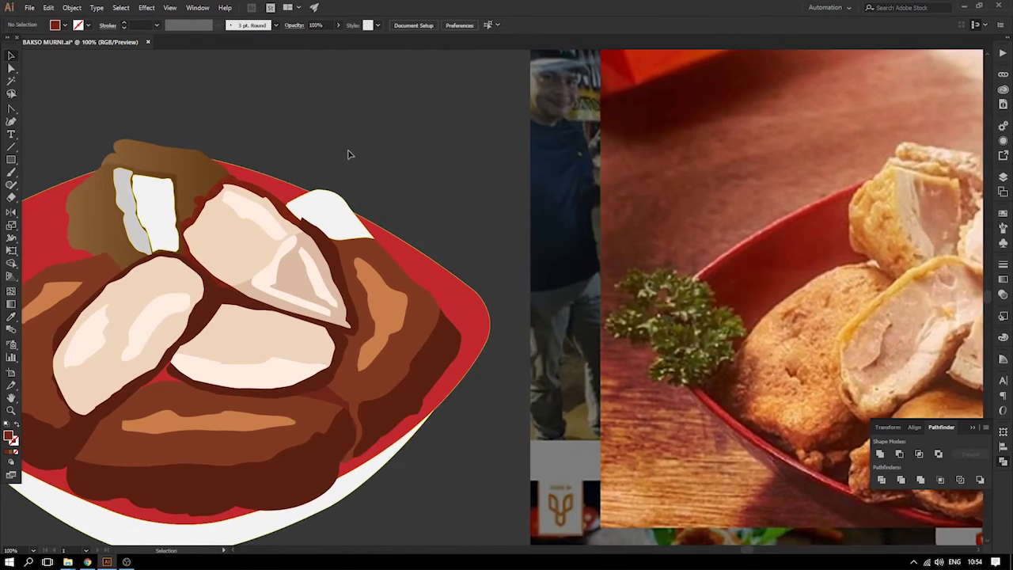
key("ctrl+minus")
key("ctrl+minus")
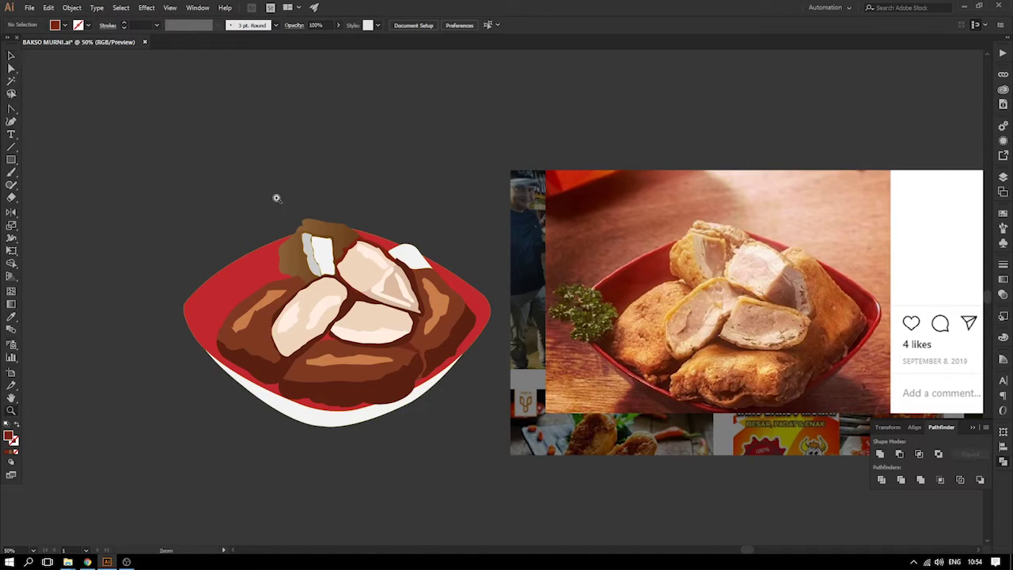
left_click_drag(366, 303, 422, 344)
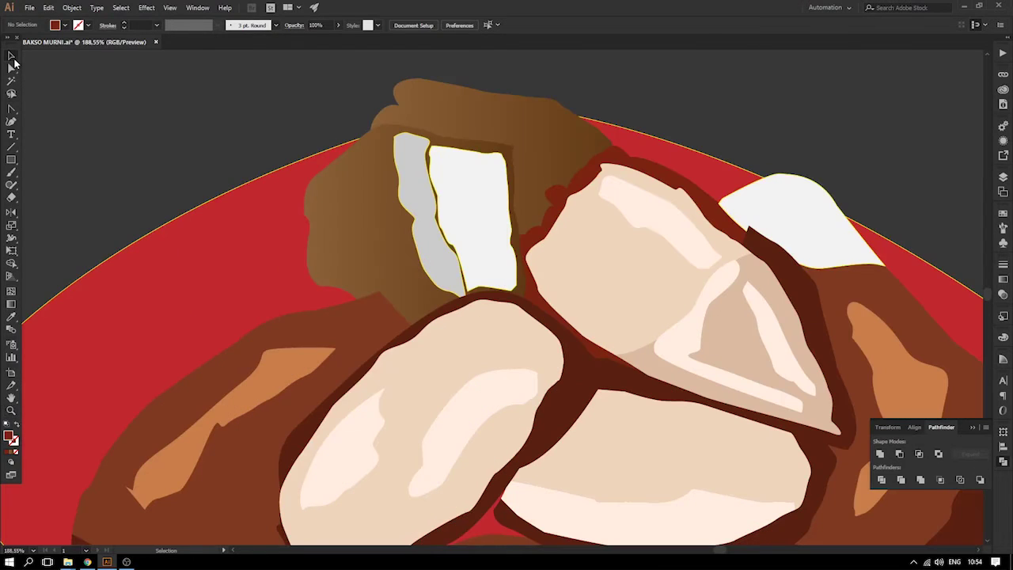
left_click(357, 222)
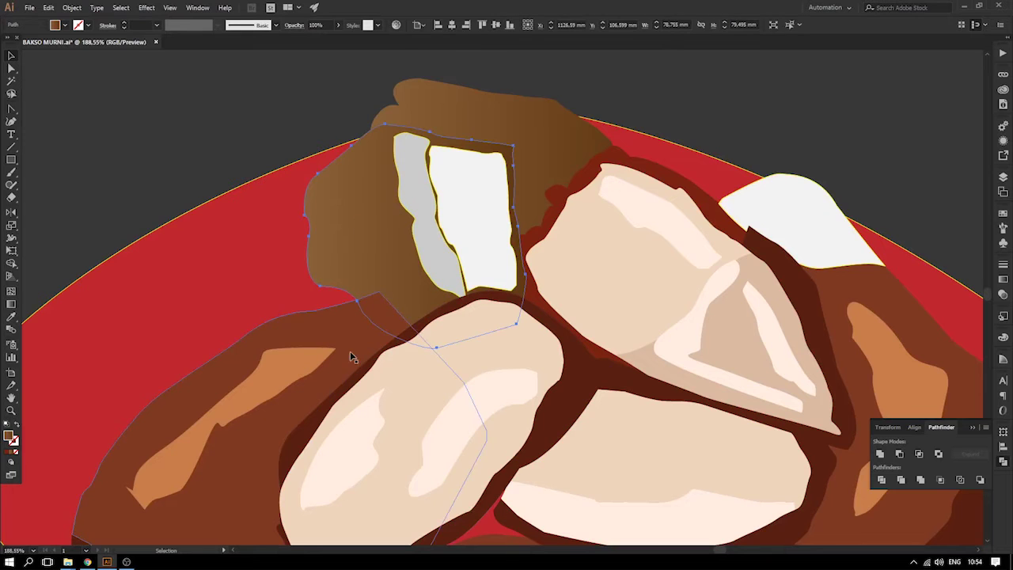
key("Delete")
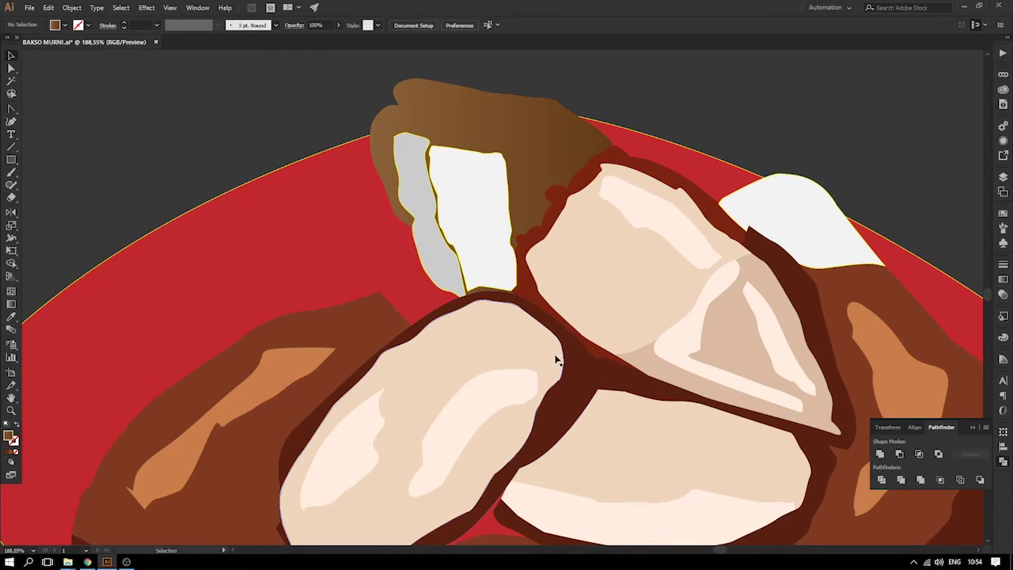
key("ctrl+z")
scroll(535, 353, "down", 5)
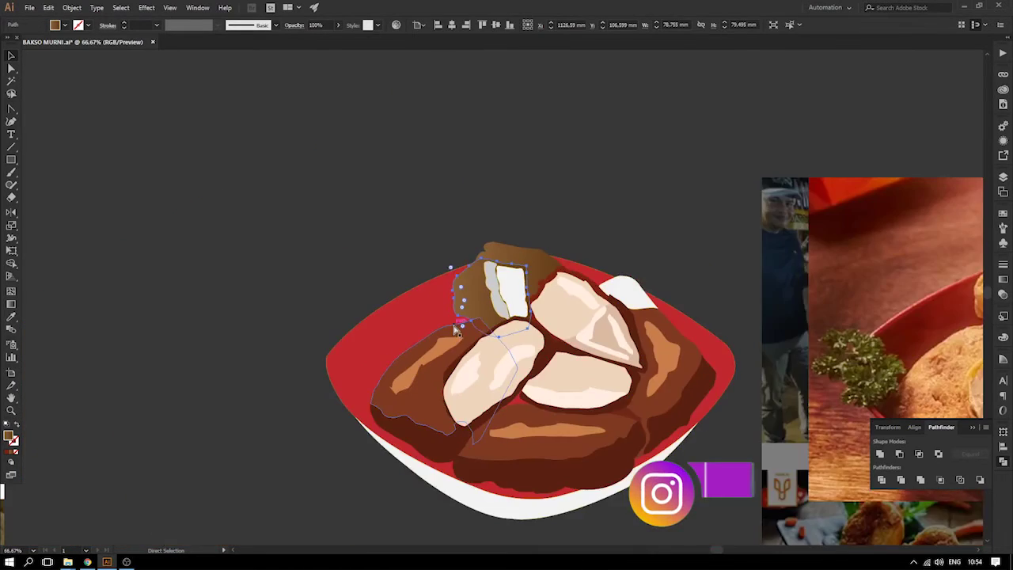
left_click_drag(649, 373, 372, 304)
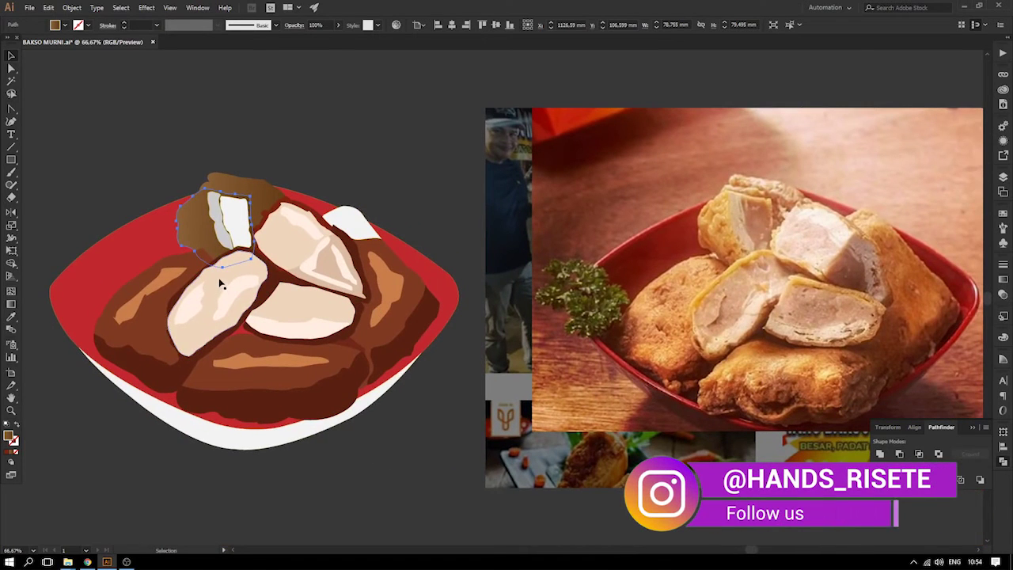
key("i")
left_click(142, 313)
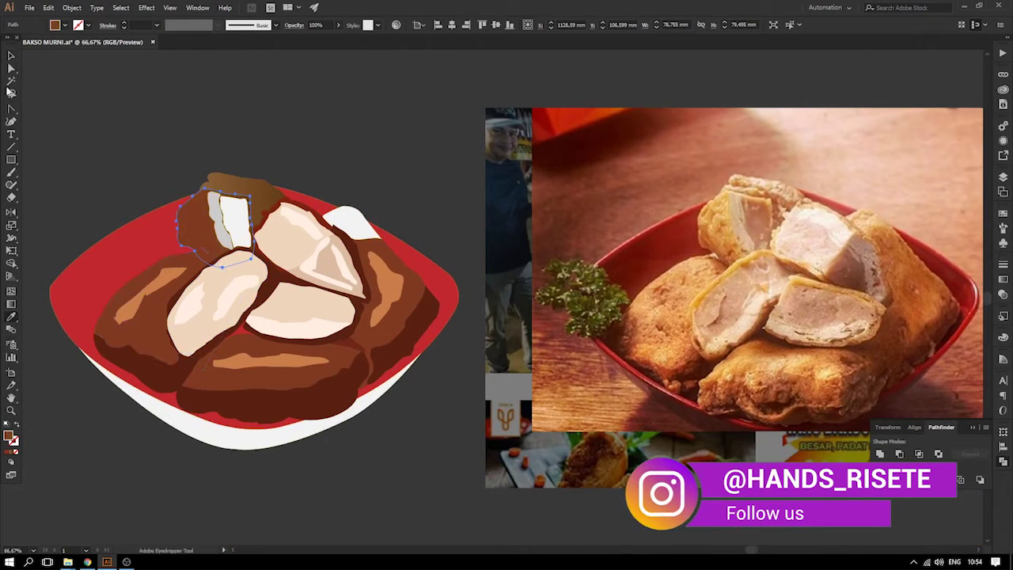
left_click(12, 57)
left_click(26, 76)
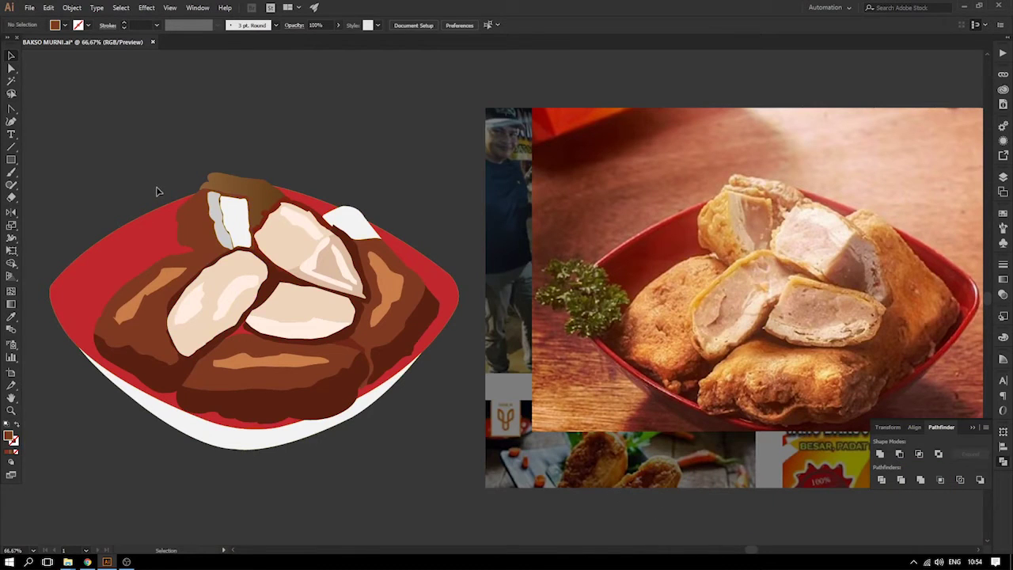
- Draw a closed Pen shape over the outer left side of the upper left piece's crust, curving from its top to its lower edge
left_click(198, 231)
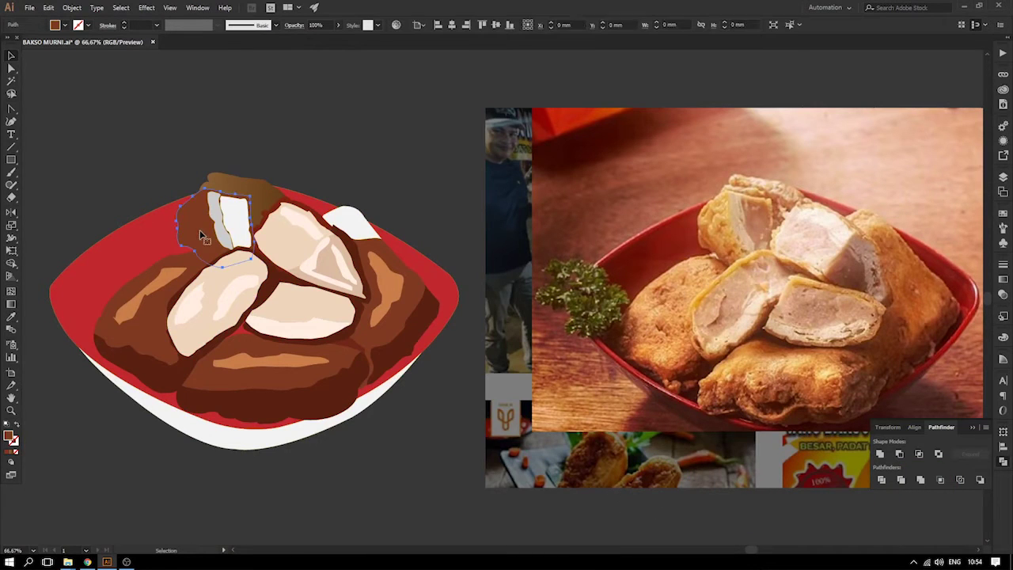
left_click(10, 117)
left_click(44, 110)
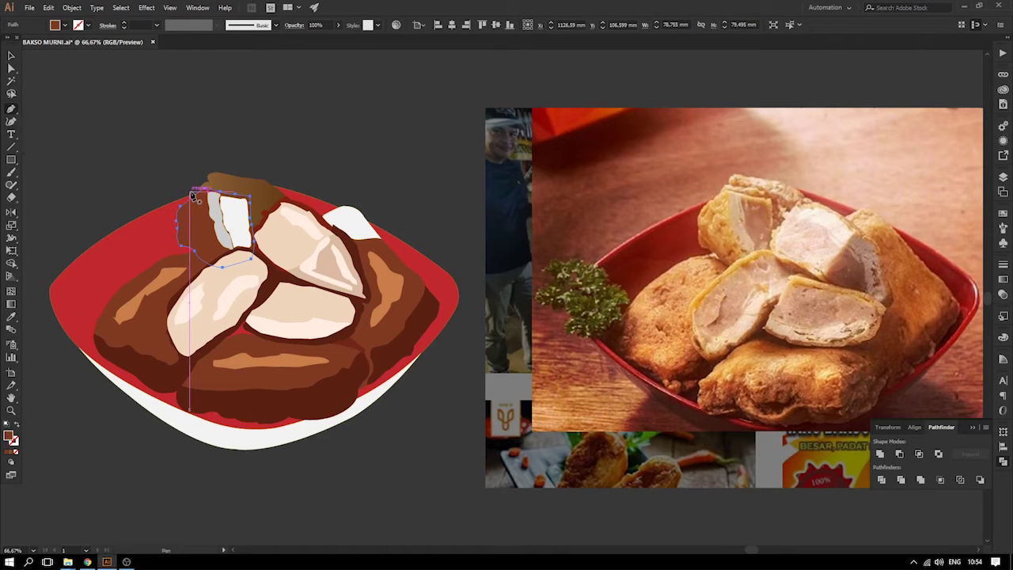
left_click(198, 197)
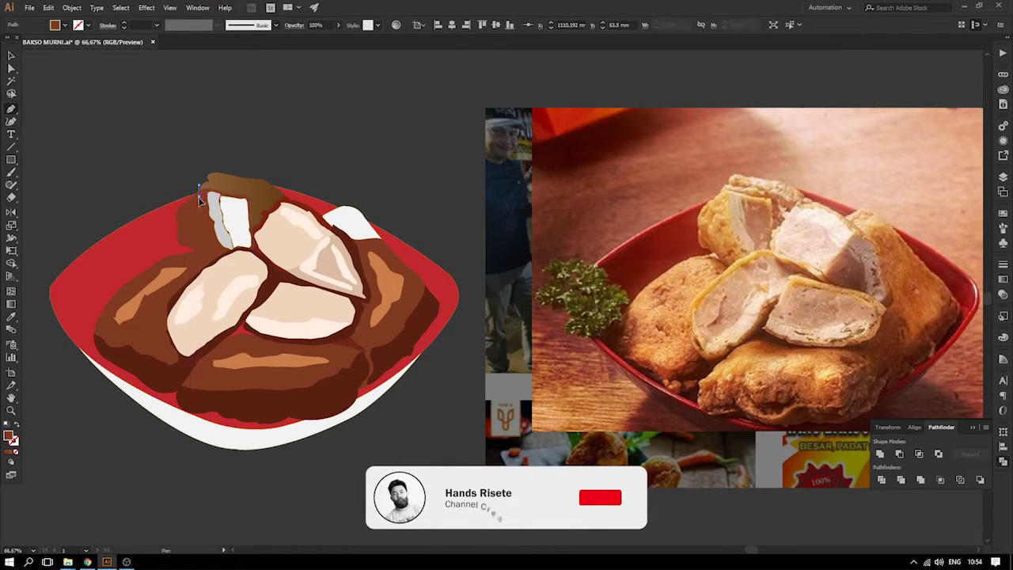
left_click_drag(213, 253, 219, 265)
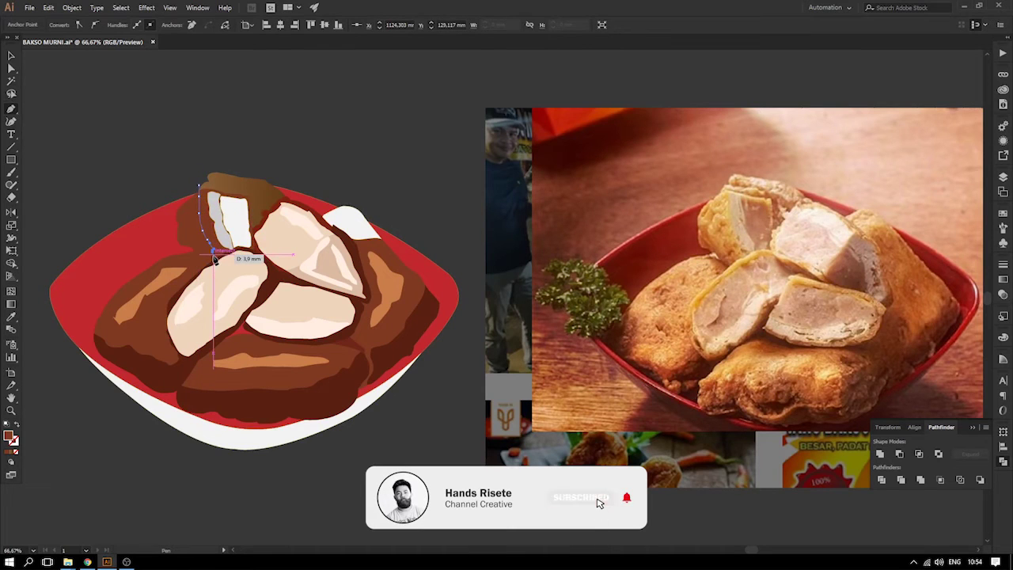
left_click(213, 256)
left_click(183, 248)
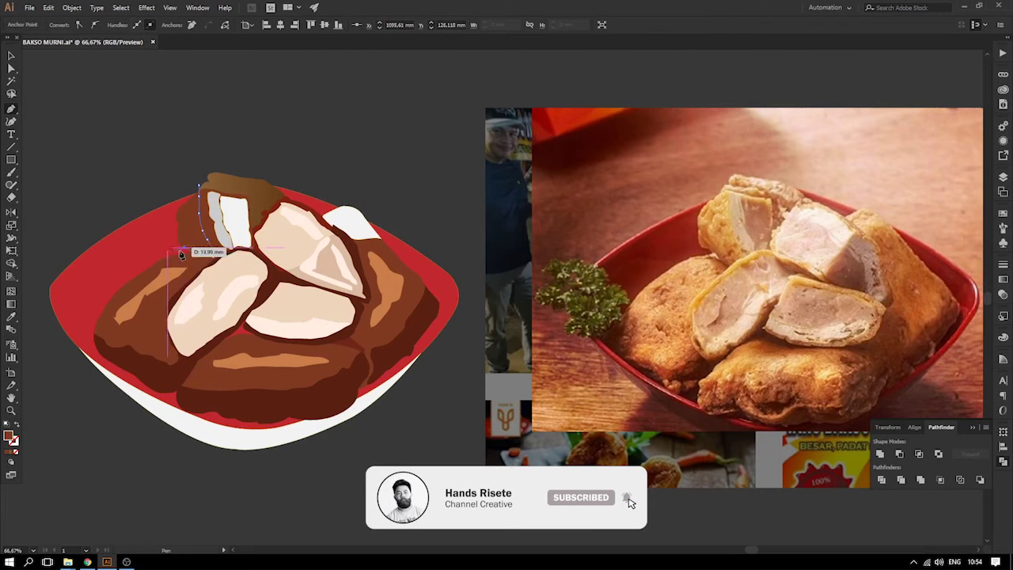
key("ctrl+z")
left_click_drag(183, 253, 171, 245)
left_click(167, 207)
left_click(178, 196)
left_click(189, 176)
left_click_drag(198, 187, 199, 188)
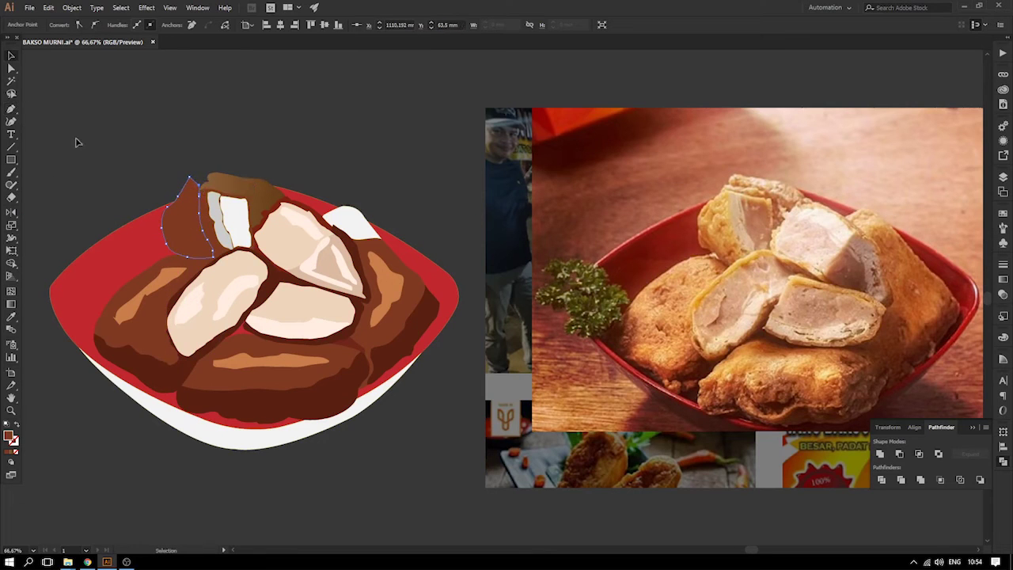
- Divide the upper left piece's front crust along the drawn shape with Shape Builder, removing the part outside the crust
left_click(208, 211)
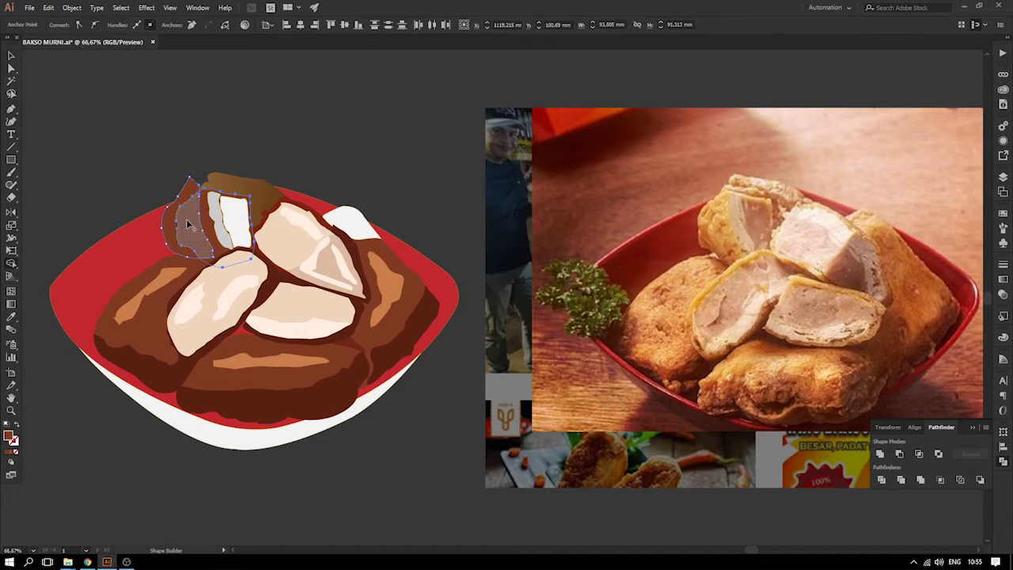
left_click(188, 225)
left_click(89, 103)
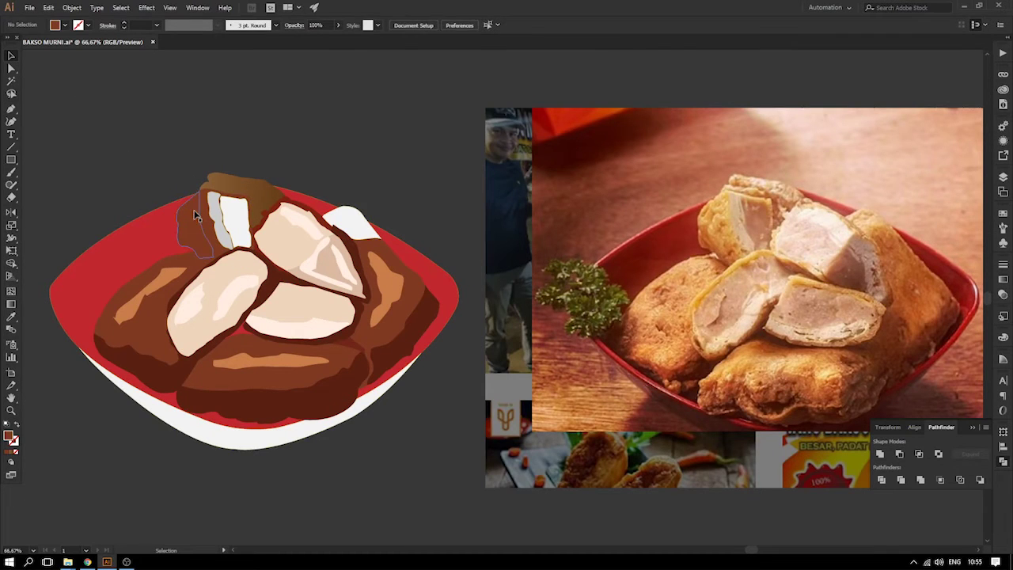
- Fill the separated left side of the crust with the dark brown sampled from the front piece's shaded side
left_click(197, 217)
left_click(220, 385)
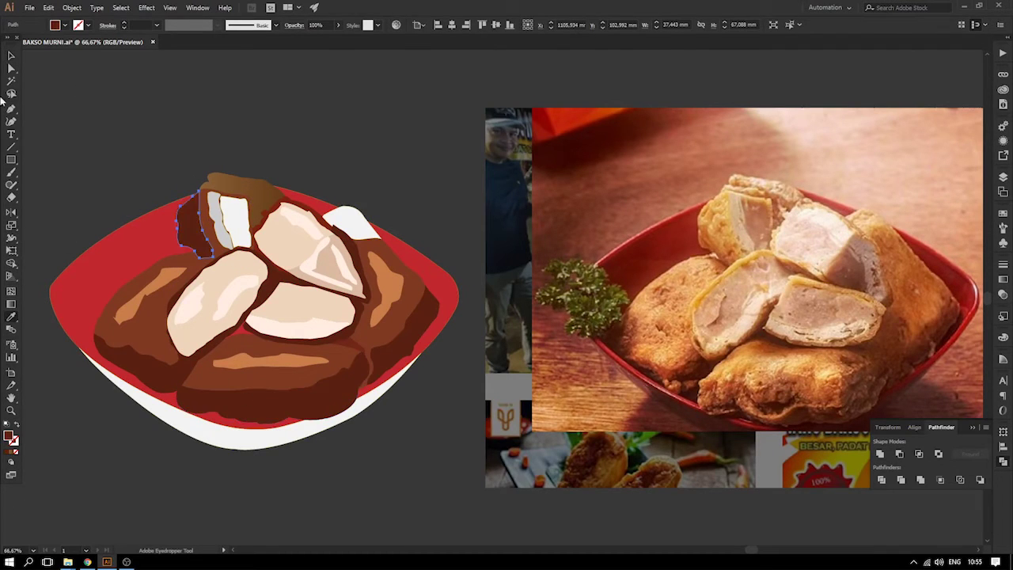
left_click(11, 57)
left_click(99, 104)
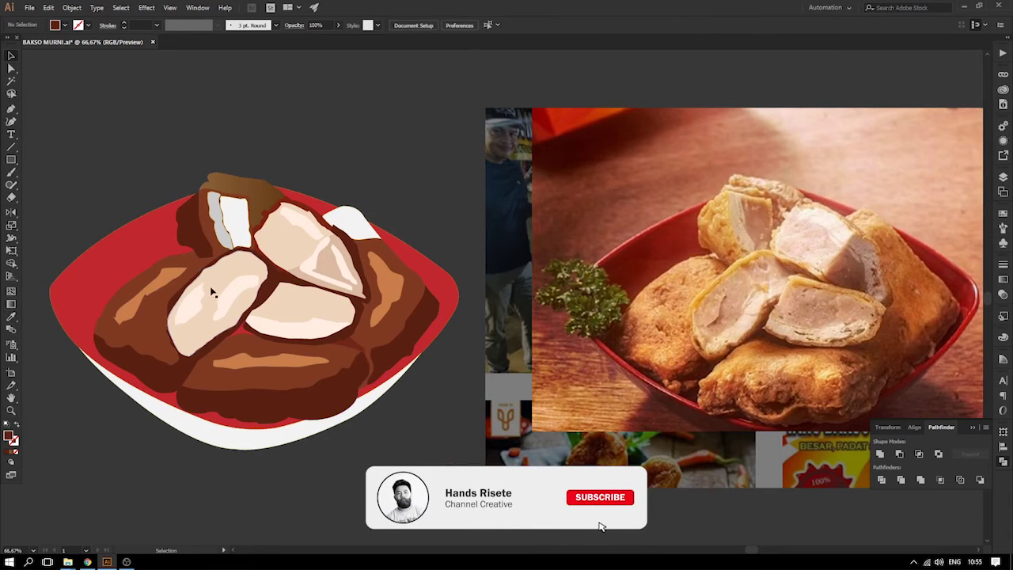
- Extend the dark crust side's lower corner to the outline of the middle left piece and curve its bottom edge
left_click(220, 259)
key("z")
left_click_drag(183, 223, 291, 272)
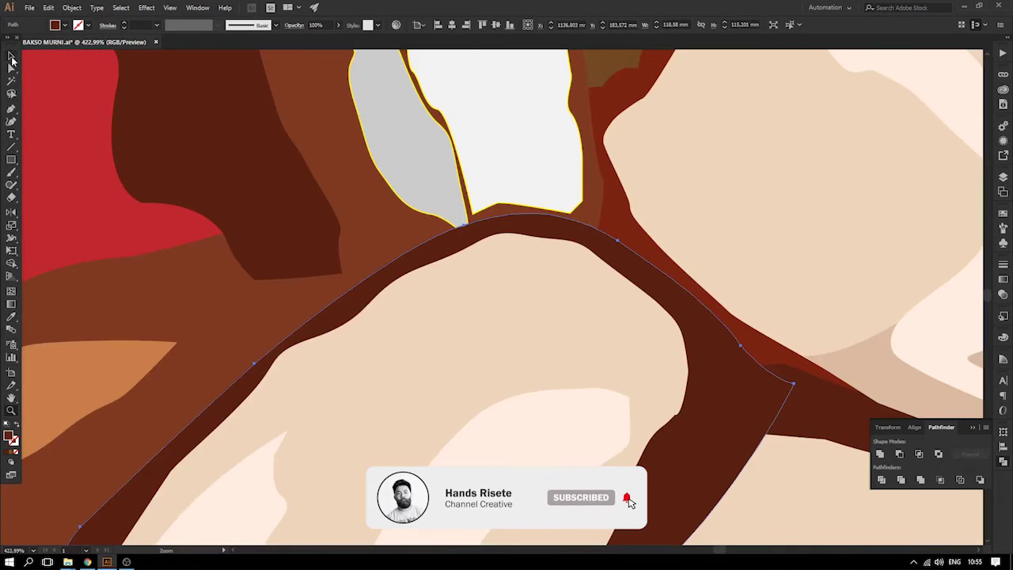
left_click(11, 68)
left_click(346, 275)
left_click_drag(346, 276, 357, 283)
left_click_drag(269, 280, 305, 310)
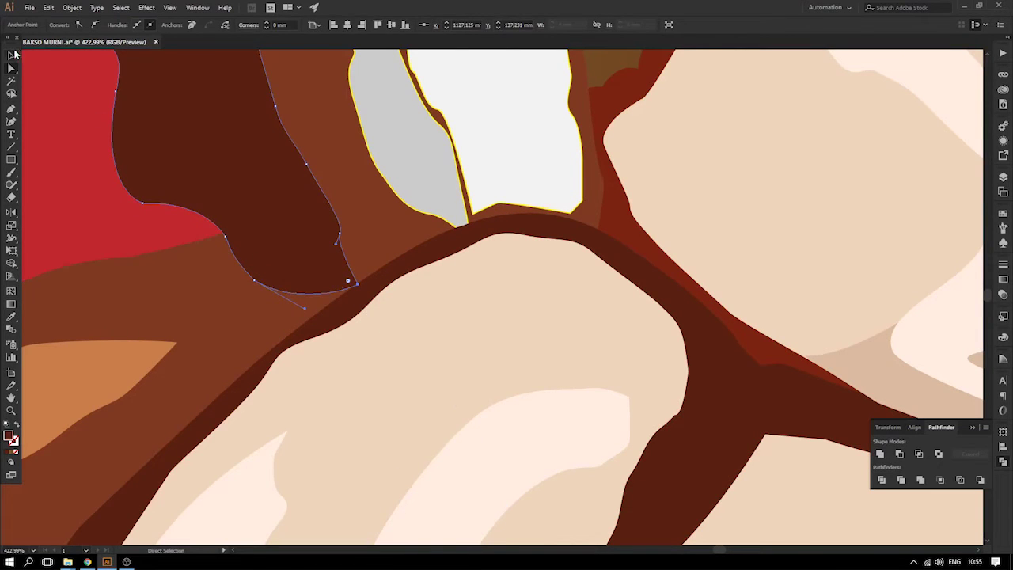
left_click(13, 55)
- Fill the upper left piece's grey strip with beige and its white cut face with pale pink, both sampled from the middle left piece
key("ctrl+minus")
key("ctrl+minus")
key("ctrl+minus")
key("ctrl+minus")
key("ctrl+minus")
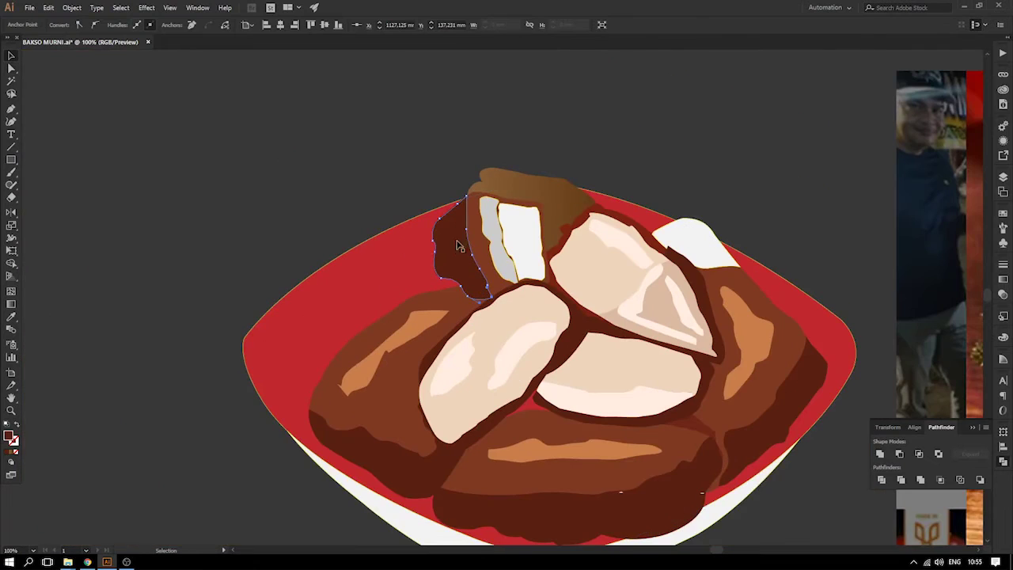
left_click(500, 232)
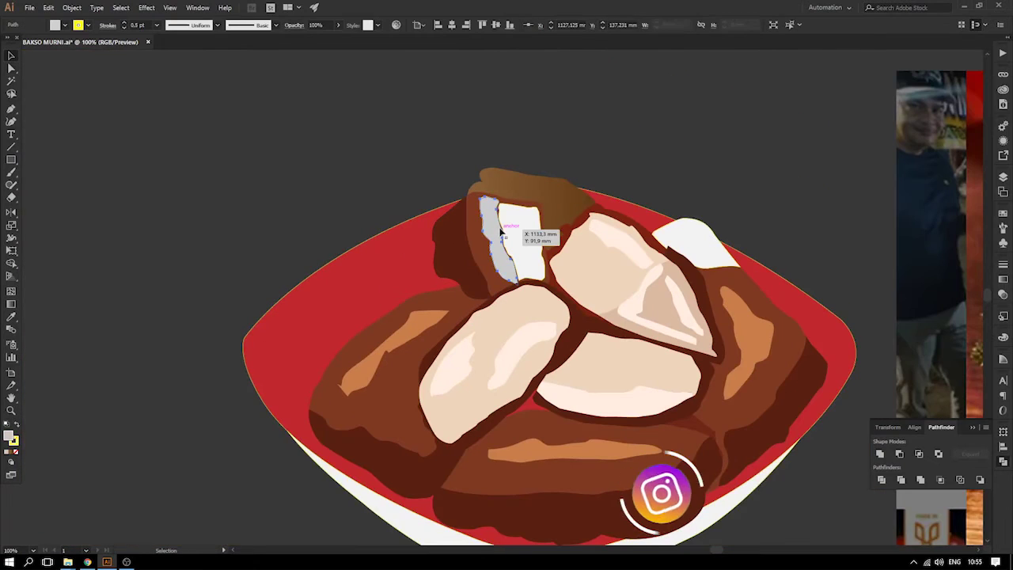
key("i")
left_click(541, 304)
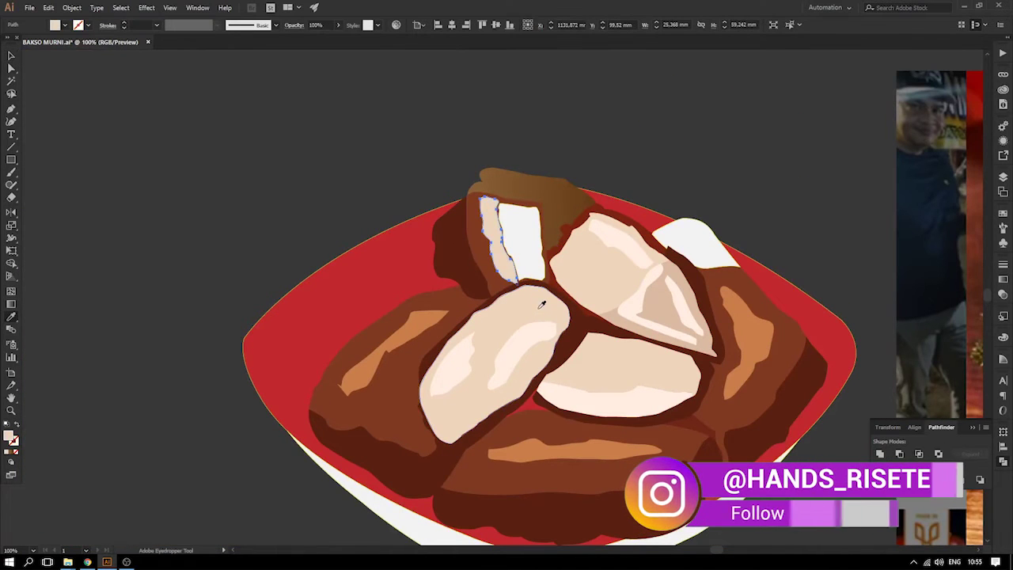
left_click(524, 237)
key("o")
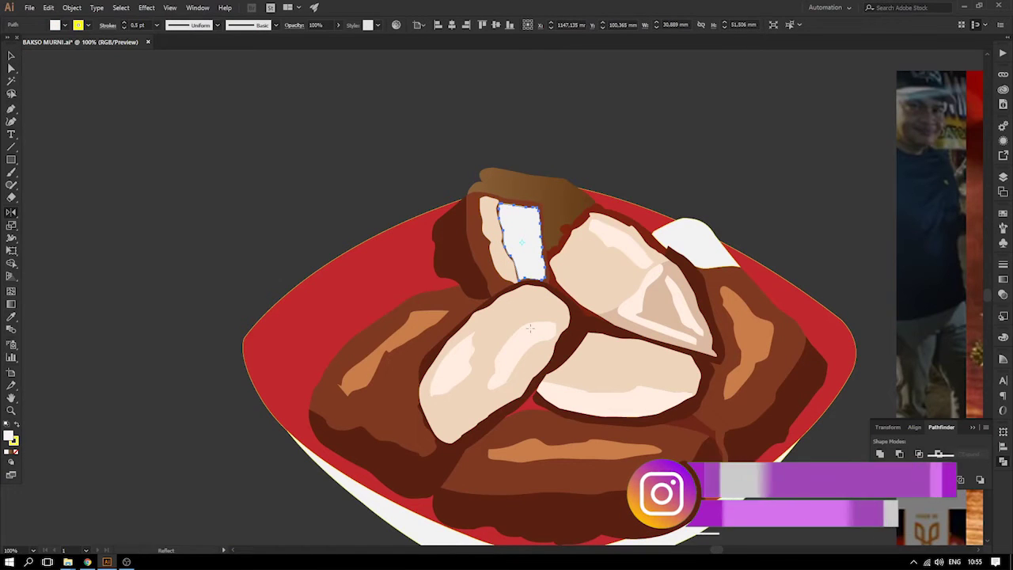
key("v")
left_click(169, 134)
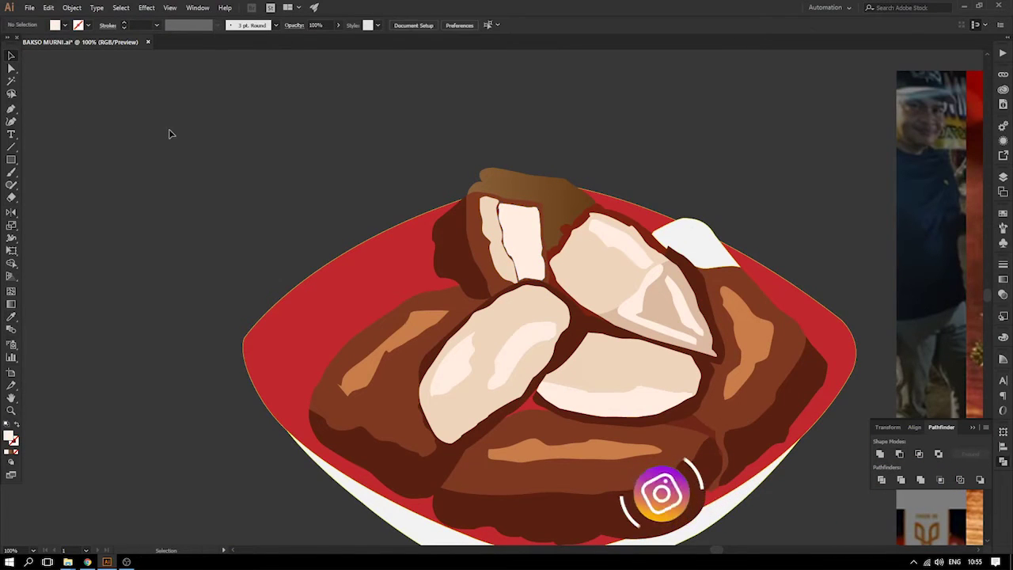
- Fill the white patch at the top of the right piece with the orange-brown sampled from that piece's highlight
key("ctrl+minus")
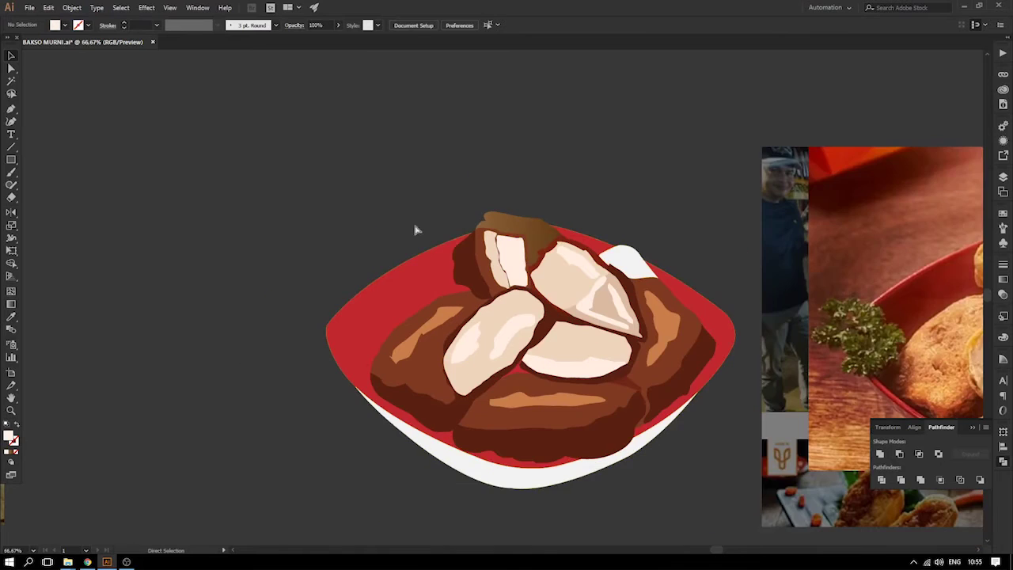
left_click_drag(522, 246, 316, 204)
left_click(11, 57)
key("ctrl+minus")
key("ctrl+minus")
key("ctrl+minus")
key("ctrl+minus")
left_click_drag(415, 221, 242, 125)
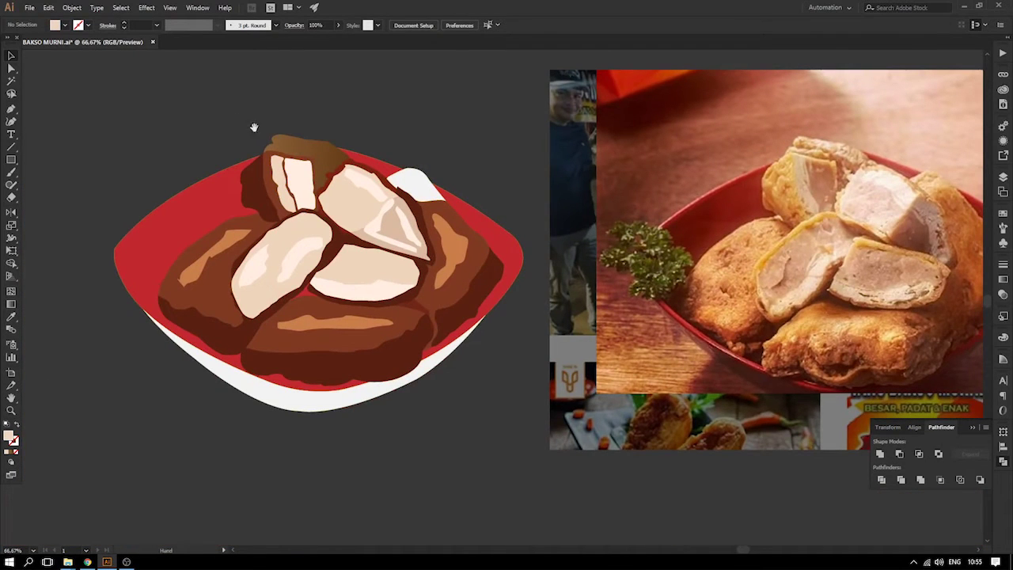
left_click_drag(344, 142, 276, 127)
left_click_drag(358, 168, 352, 140)
key("ctrl+z")
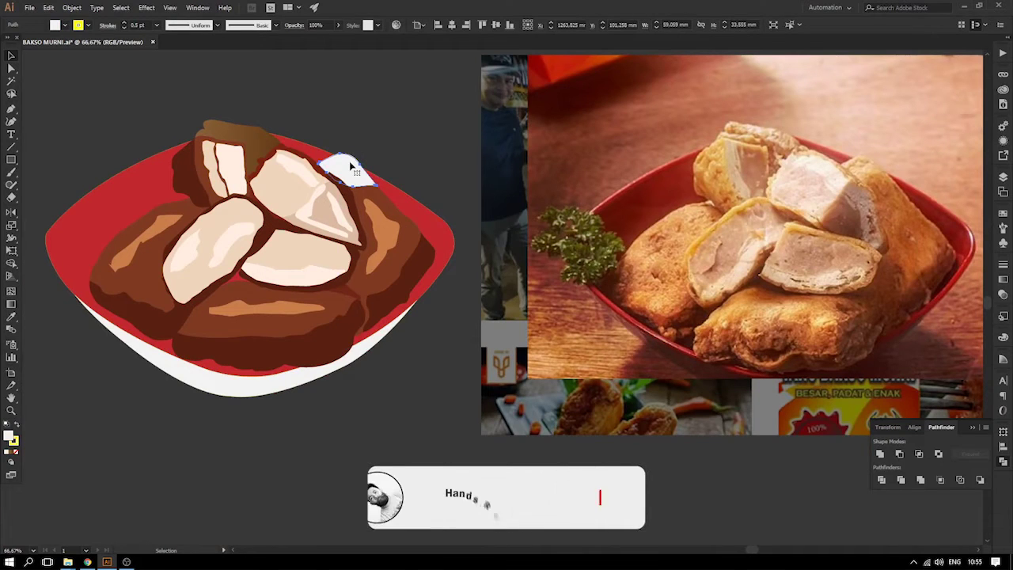
key("i")
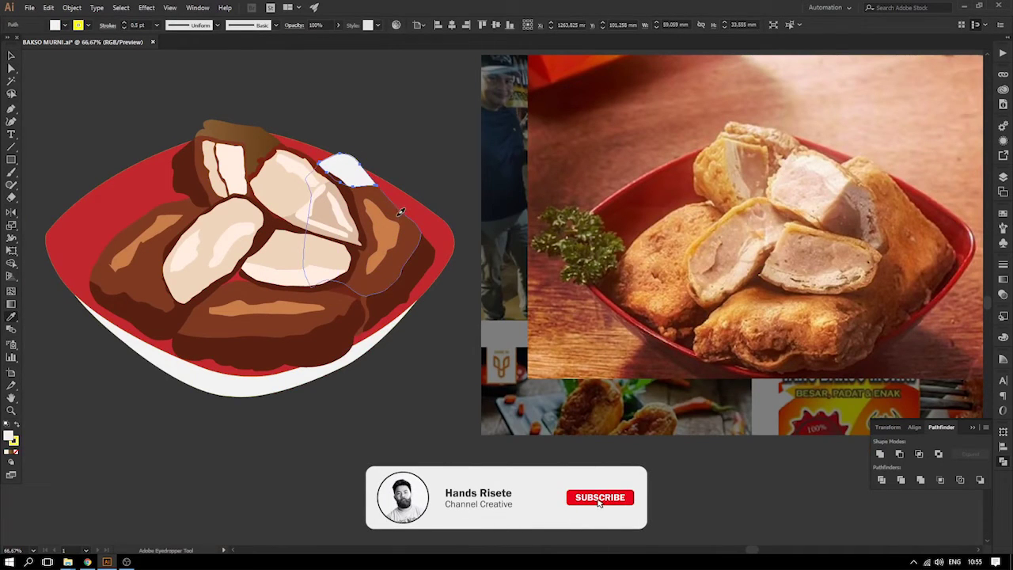
left_click(399, 214)
left_click(10, 54)
left_click(89, 80)
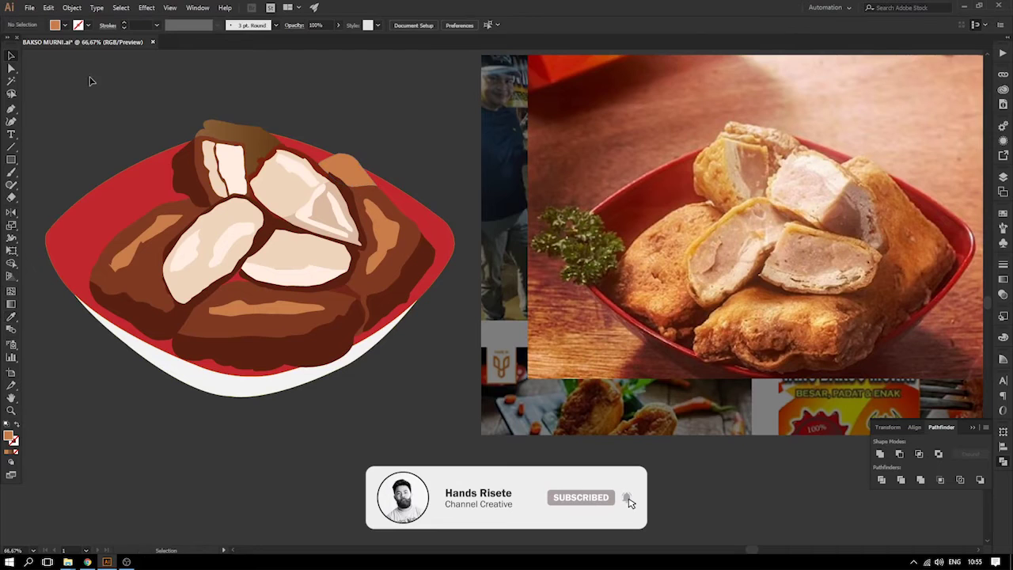
left_click_drag(90, 76, 145, 104)
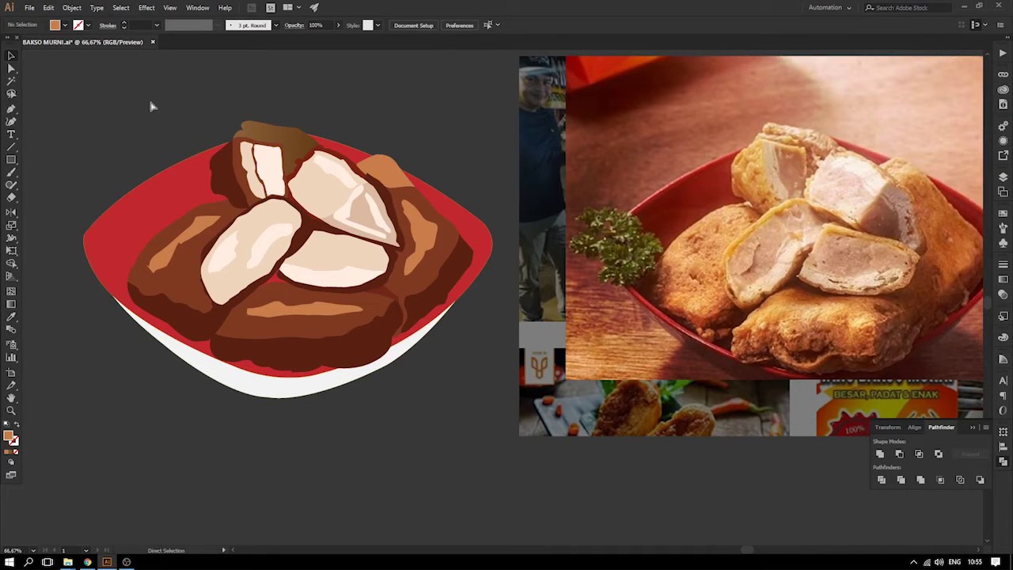
- Save the document and recolour the topmost piece's gradient crust with the front piece's medium brown
key("ctrl+s")
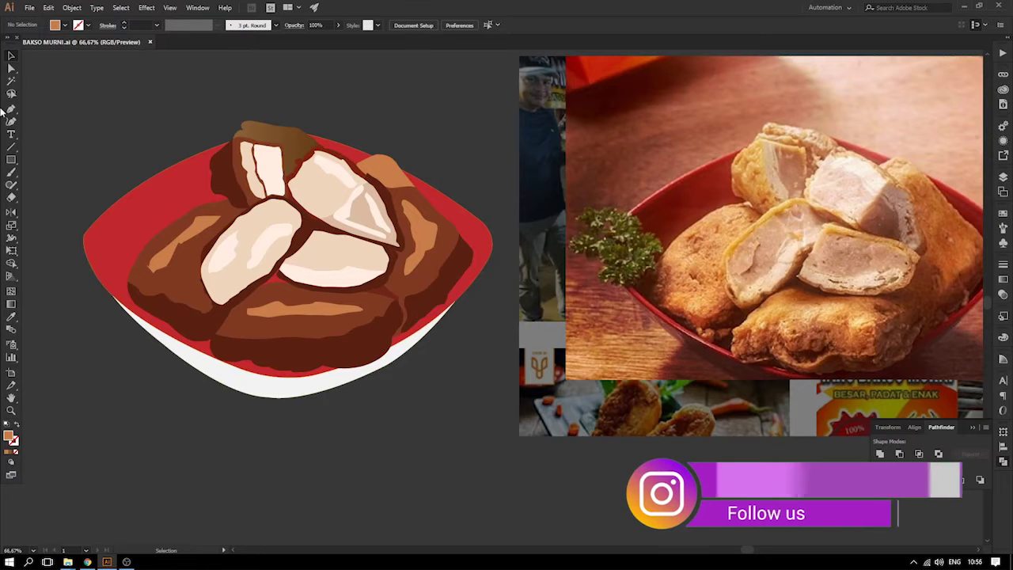
key("space")
left_click_drag(445, 198, 437, 240)
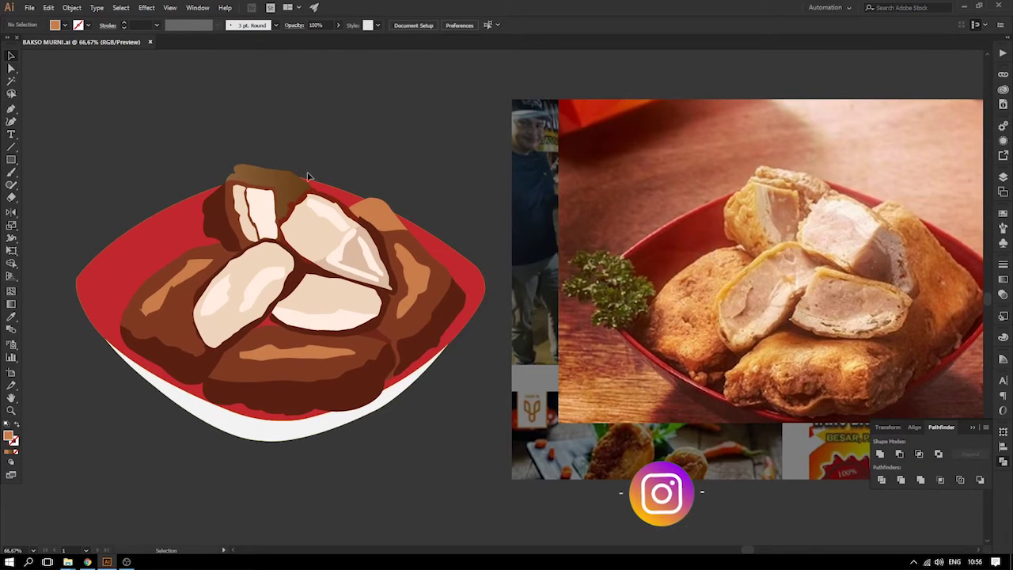
left_click(277, 176)
key("i")
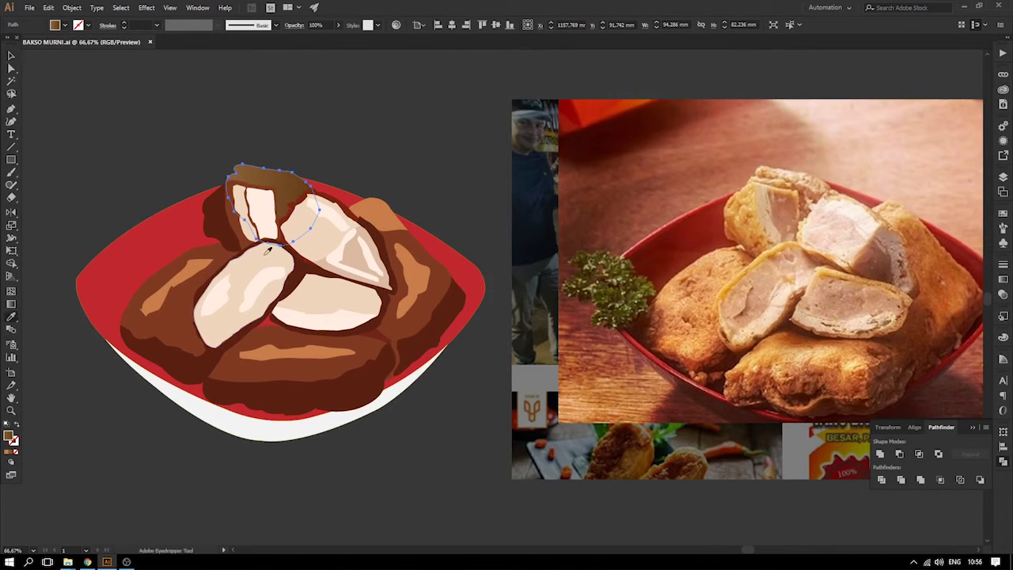
left_click(251, 366)
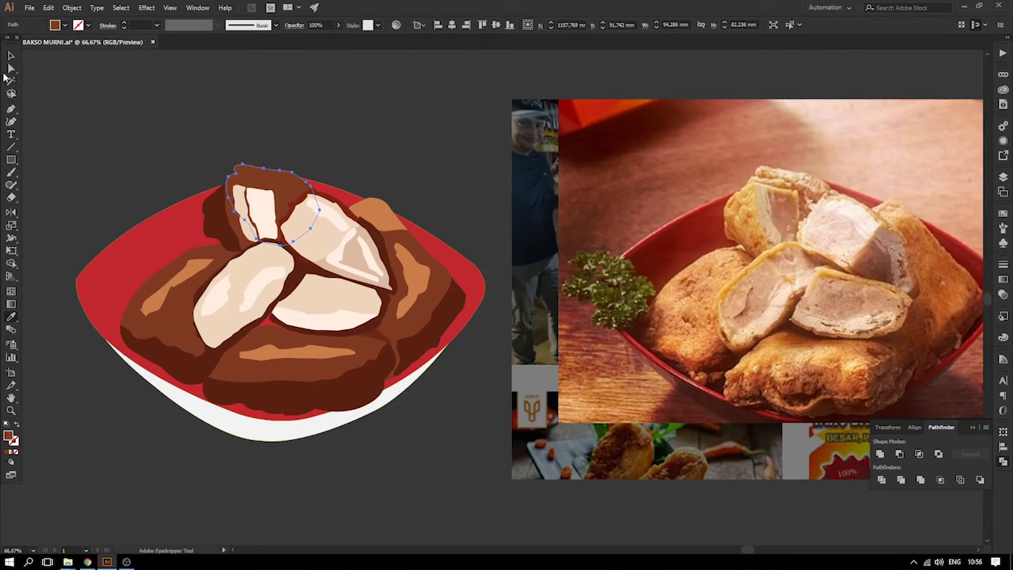
- Draw a closed, curved shadow shape with the Pen tool over the topmost piece, dipping between its crust and the neighbouring slice
left_click(108, 98)
key("z")
left_click(9, 56)
left_click(389, 205)
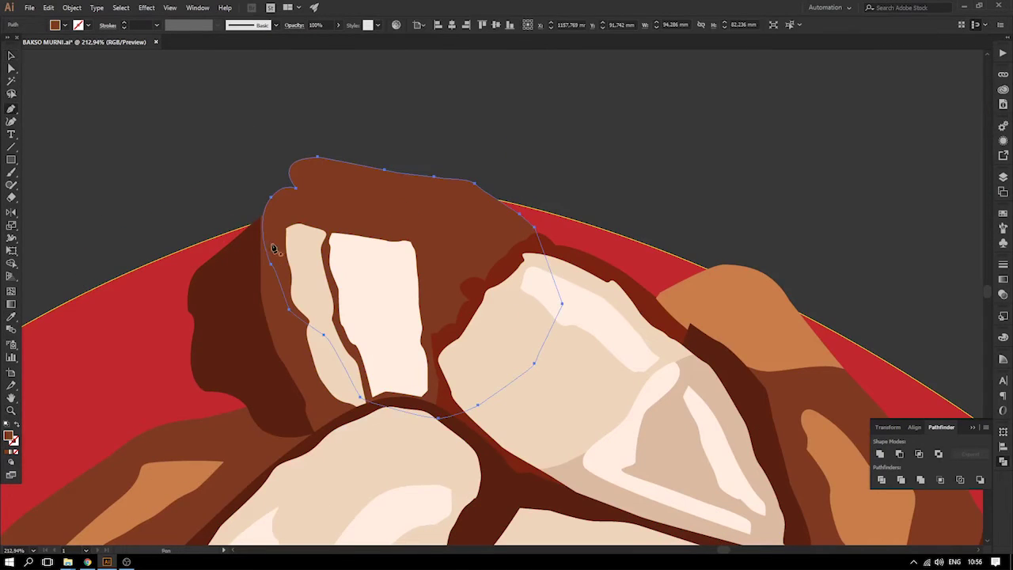
left_click(251, 209)
left_click_drag(309, 211, 430, 235)
left_click_drag(443, 256, 444, 273)
left_click_drag(445, 300, 470, 328)
left_click(496, 323)
left_click(540, 276)
left_click_drag(597, 236, 630, 248)
left_click_drag(683, 331, 684, 382)
left_click_drag(656, 458, 636, 475)
left_click_drag(566, 492, 499, 496)
left_click_drag(388, 484, 346, 467)
left_click_drag(232, 386, 226, 372)
left_click_drag(206, 273, 206, 262)
left_click_drag(232, 209, 235, 204)
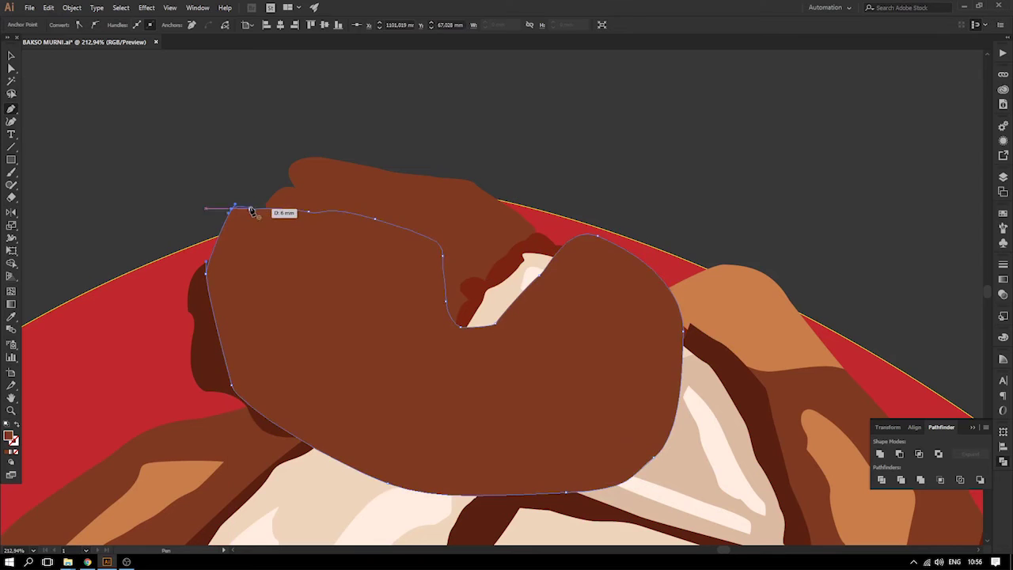
- Split the overlap of the drawn shape and the topmost crust with Shape Builder, and delete the excess outside the crust
left_click(10, 57)
left_click(418, 198, "shift")
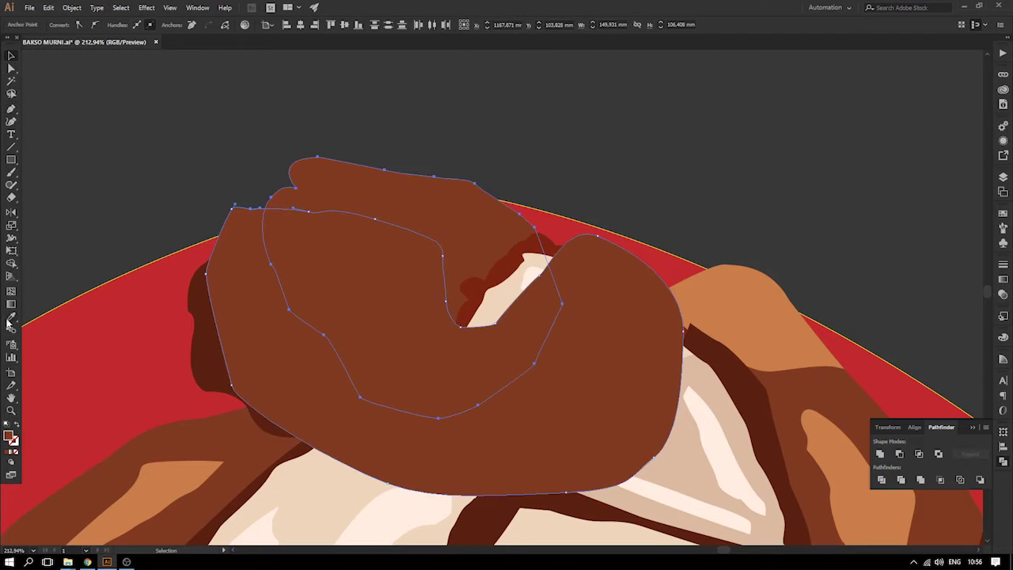
left_click(12, 263)
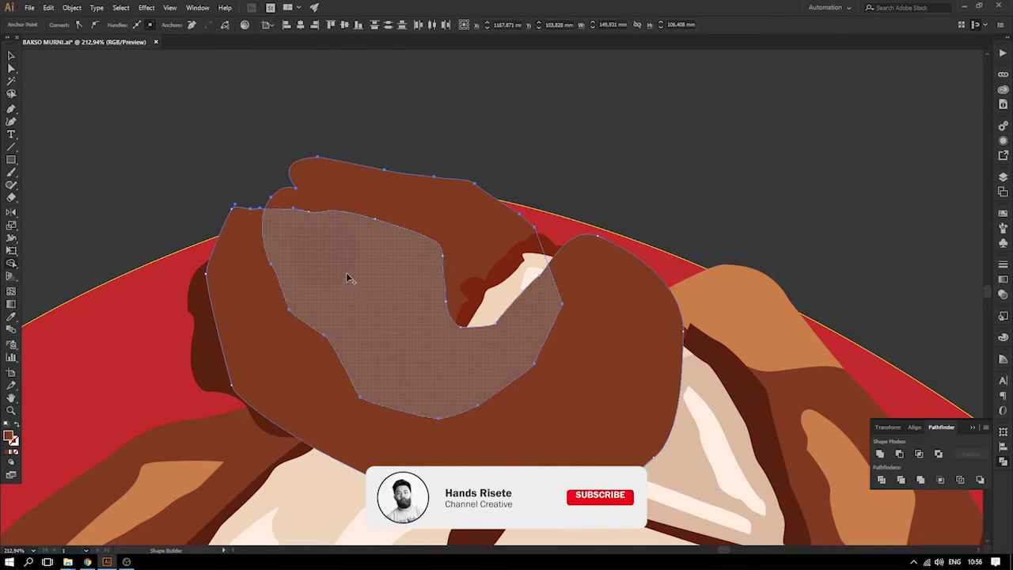
left_click(348, 278)
left_click(12, 56)
left_click(98, 158)
left_click(248, 258)
key("Delete")
- Fill the overlap shape with the darkest brown of the crust shadows and arrange it behind the pale cut slices
left_click(327, 274)
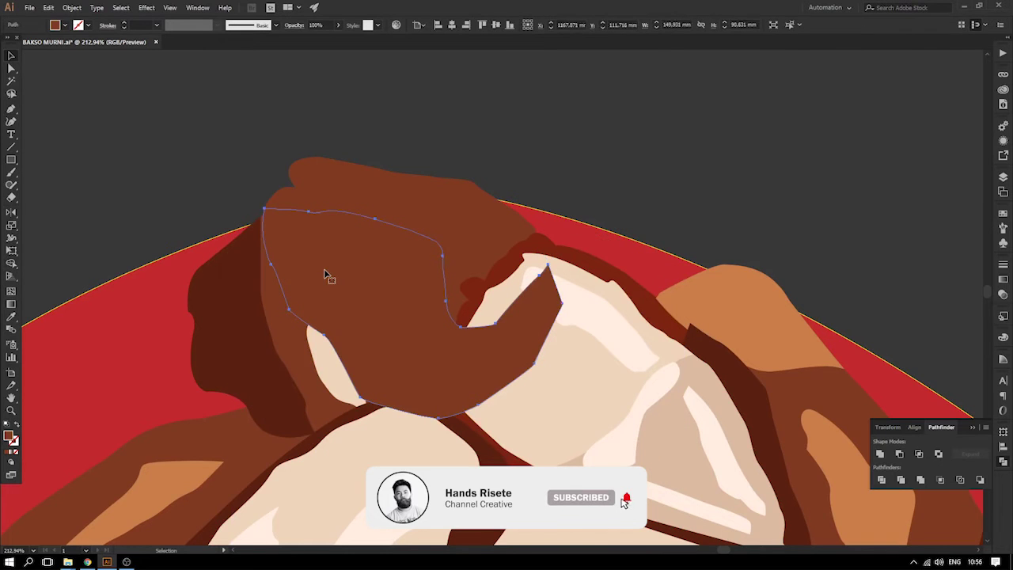
key("i")
left_click(764, 429)
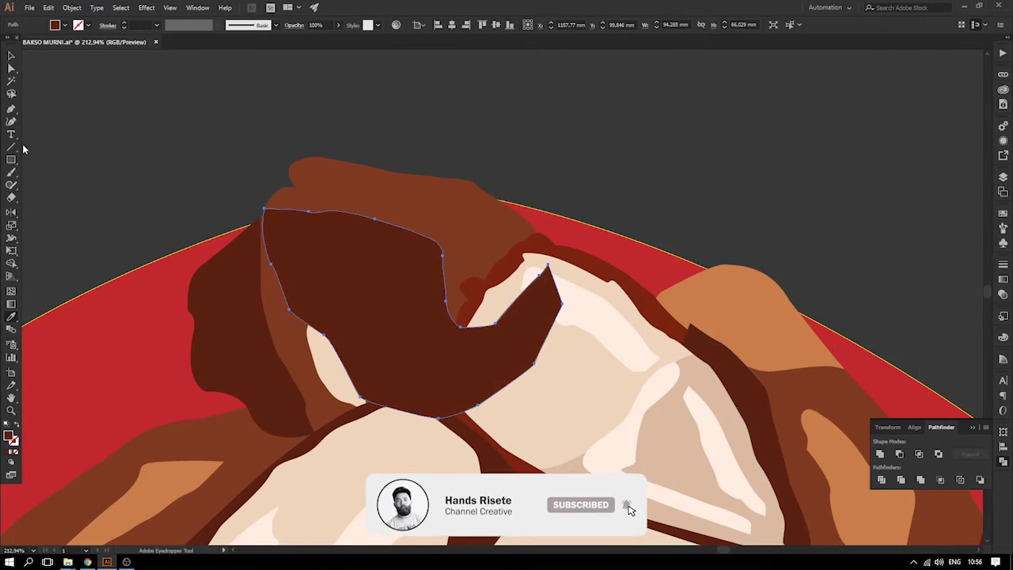
key("ctrl+minus")
key("ctrl+minus")
left_click_drag(409, 242, 211, 184)
left_click(298, 182, "shift")
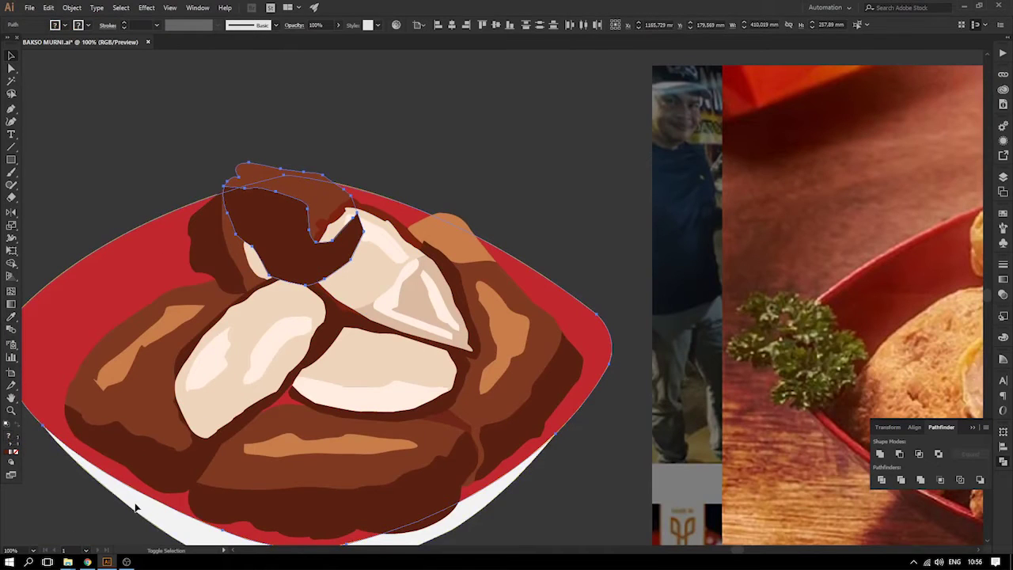
key("ctrl+bracketleft")
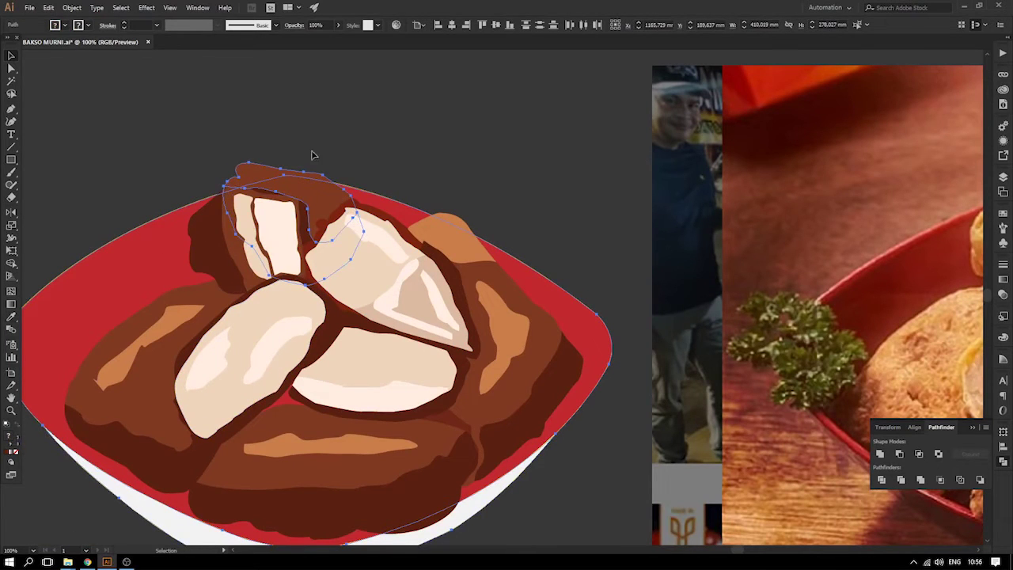
left_click(317, 141)
left_click_drag(314, 211, 338, 156)
key("ctrl+z")
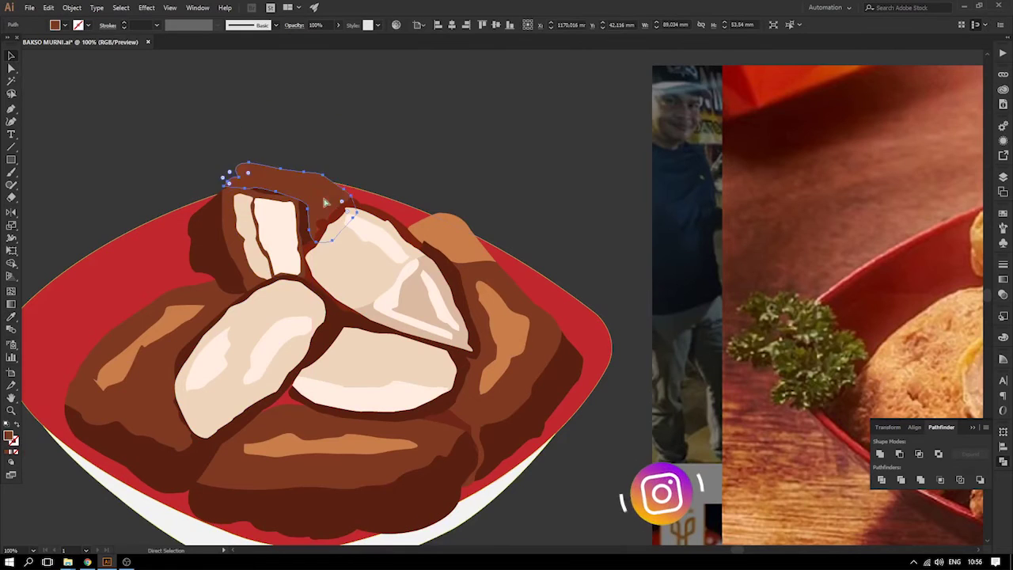
left_click(255, 151)
- Reshape the dark shadow's upper and inner edges by moving anchor points so it forms a wider band around the topmost cut slice
key("z")
left_click_drag(166, 140, 444, 331)
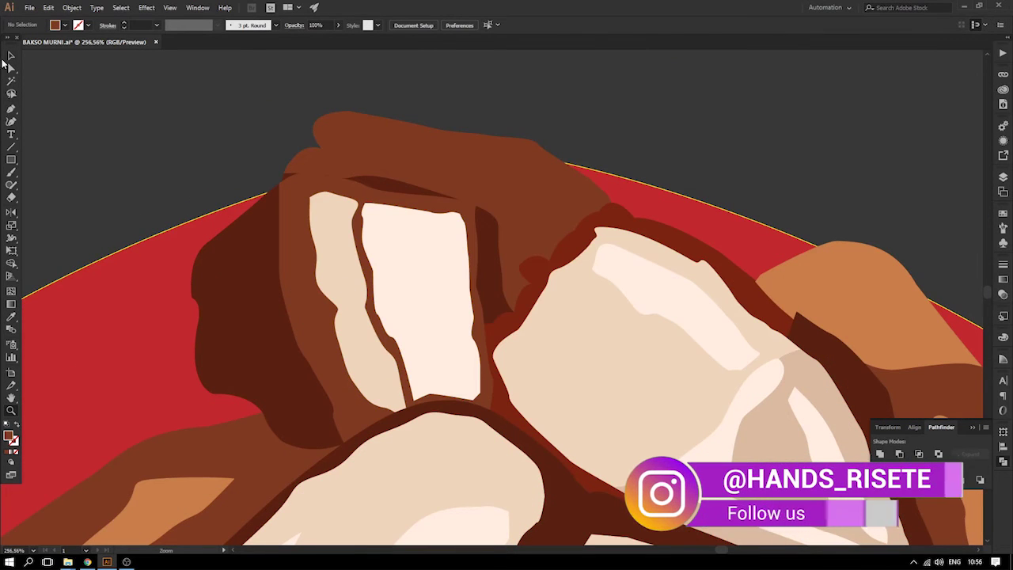
key("a")
left_click(496, 244)
left_click(499, 232)
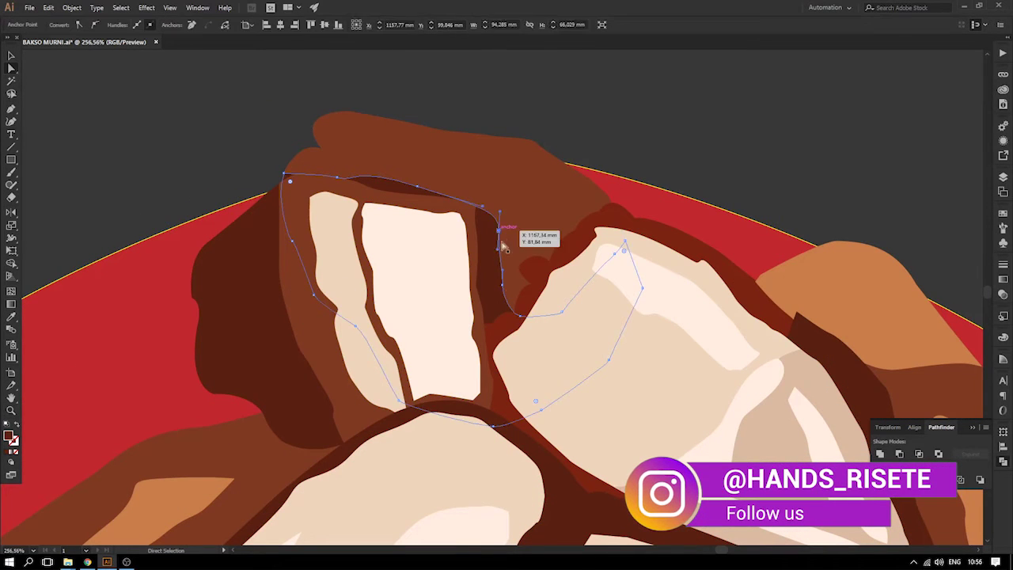
left_click_drag(505, 287, 516, 279)
left_click_drag(520, 316, 528, 306)
left_click_drag(417, 189, 284, 163)
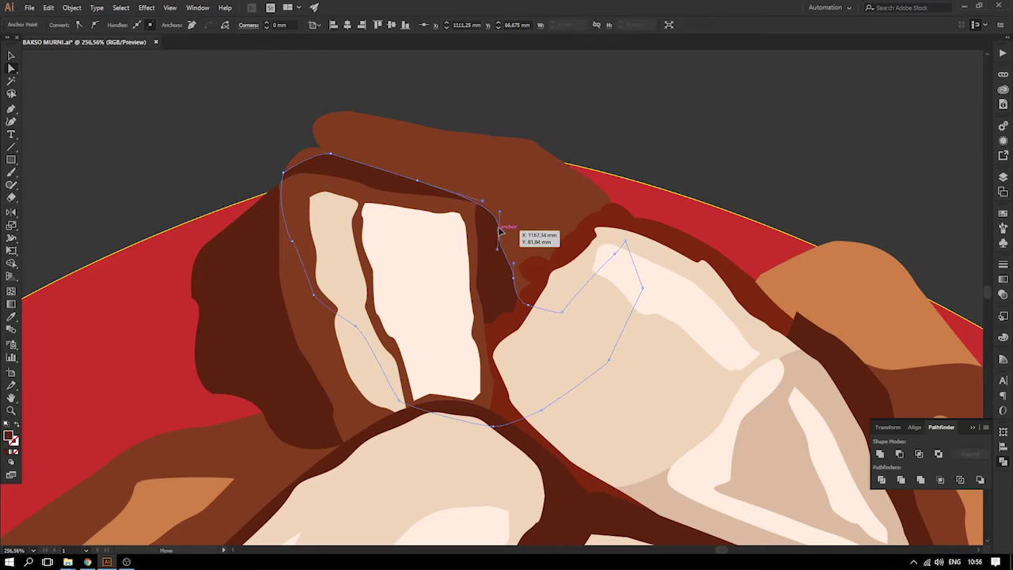
left_click_drag(498, 233, 498, 226)
left_click_drag(418, 182, 430, 176)
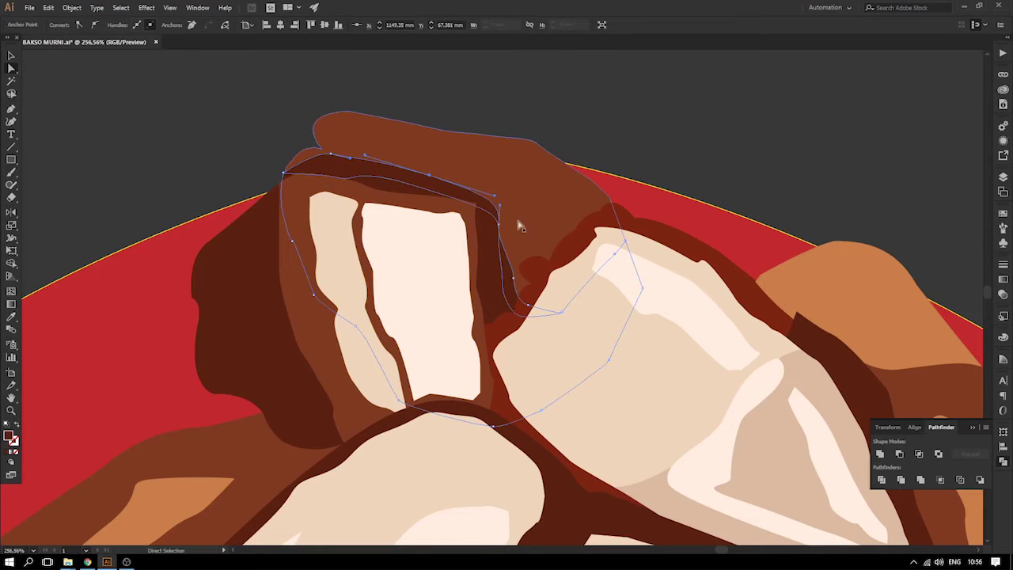
- Extend the dark shadow along the neighbouring slice's crust by repositioning its anchor points and curving the segment between them
left_click(627, 259)
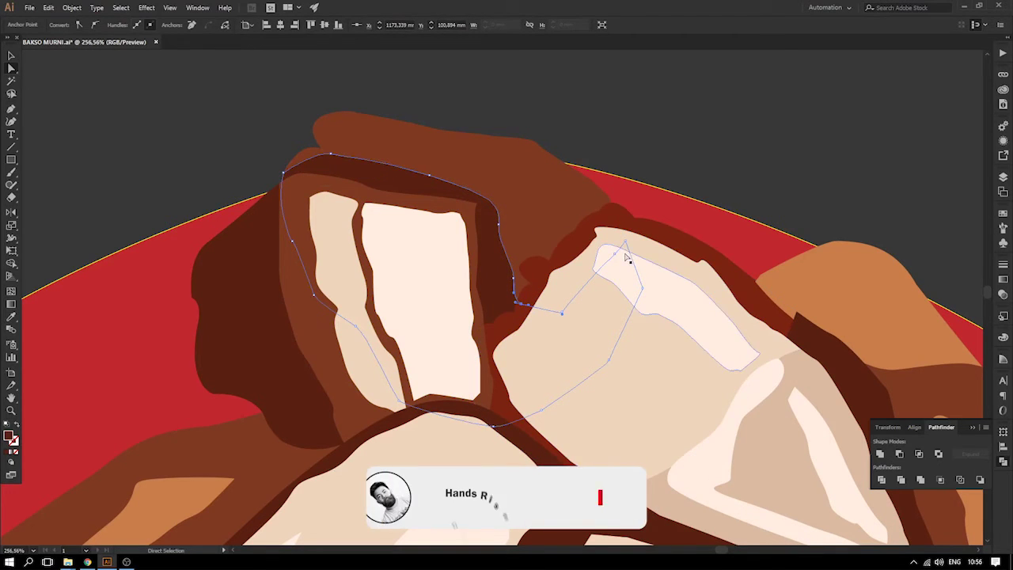
left_click_drag(615, 253, 568, 220)
left_click_drag(562, 311, 516, 268)
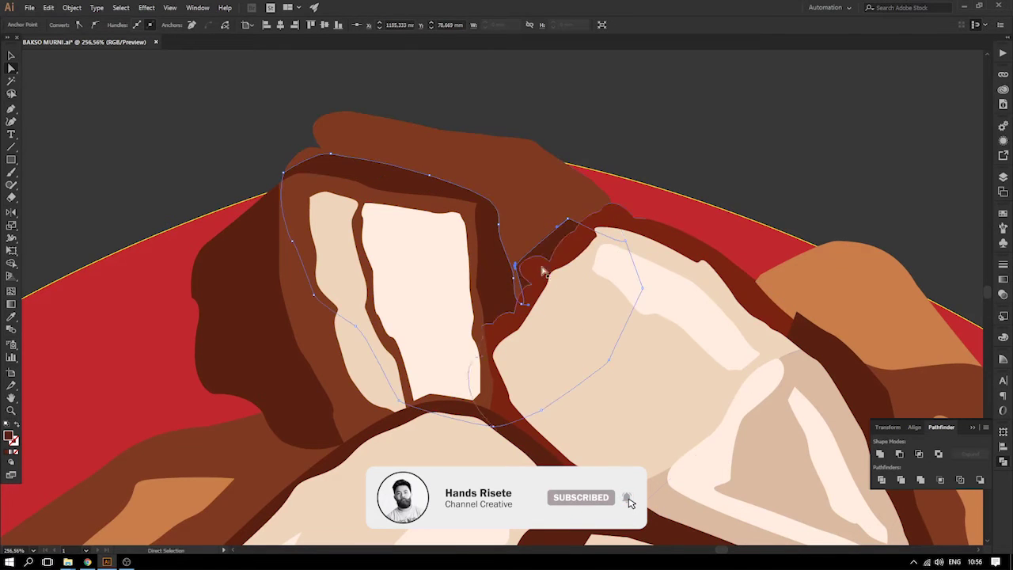
mouse_move(631, 246)
left_mouse_down()
mouse_move(634, 195)
mouse_move(629, 228)
left_mouse_up()
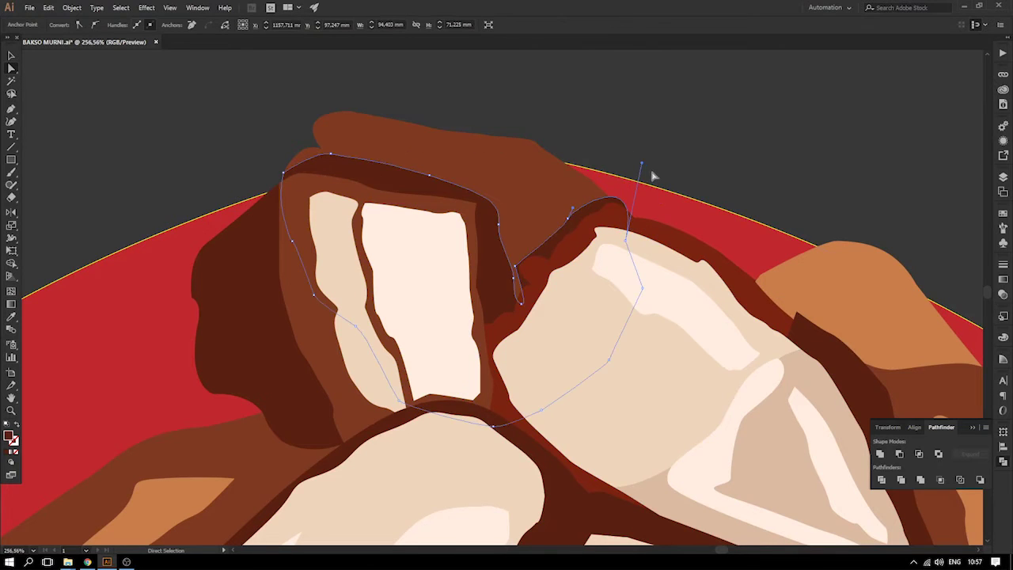
left_click_drag(643, 166, 626, 169)
left_click_drag(522, 304, 516, 278)
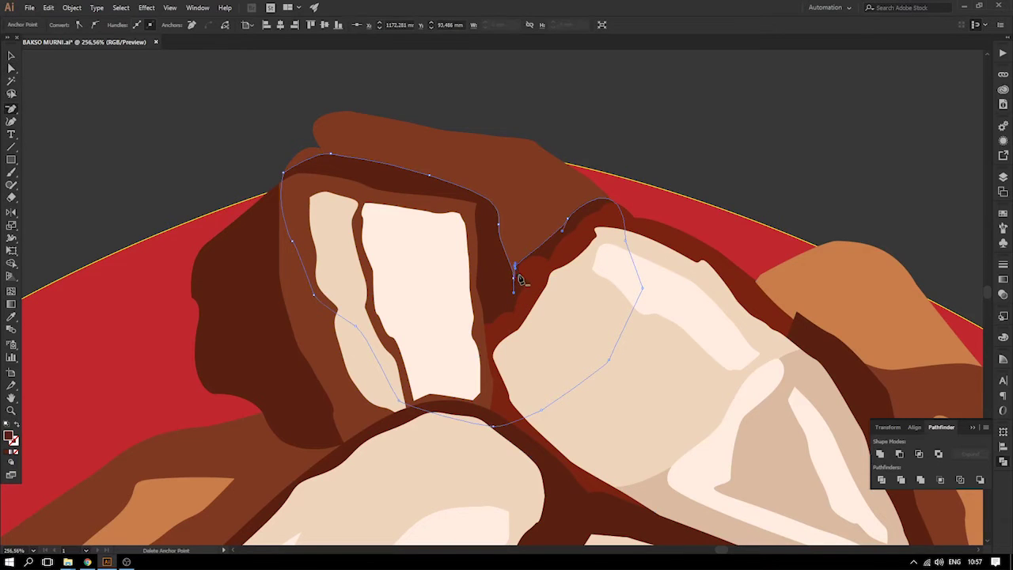
- Remove the surplus anchor point at the shadow's inner corner and smooth that corner's curve with the direction handle
key("z")
left_click_drag(499, 238, 499, 261)
key("ctrl+z")
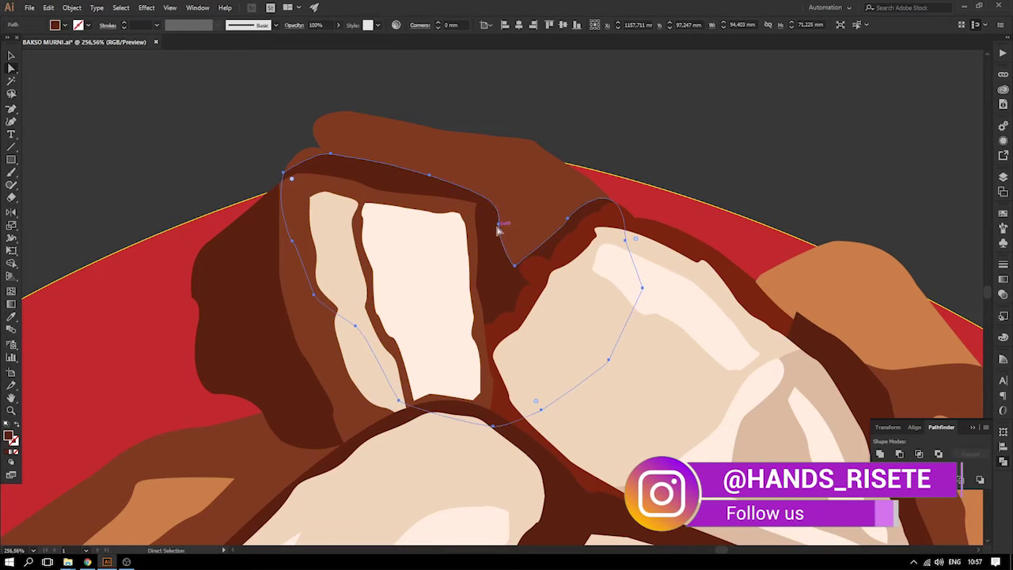
left_click(500, 227)
left_click_drag(498, 245, 494, 269)
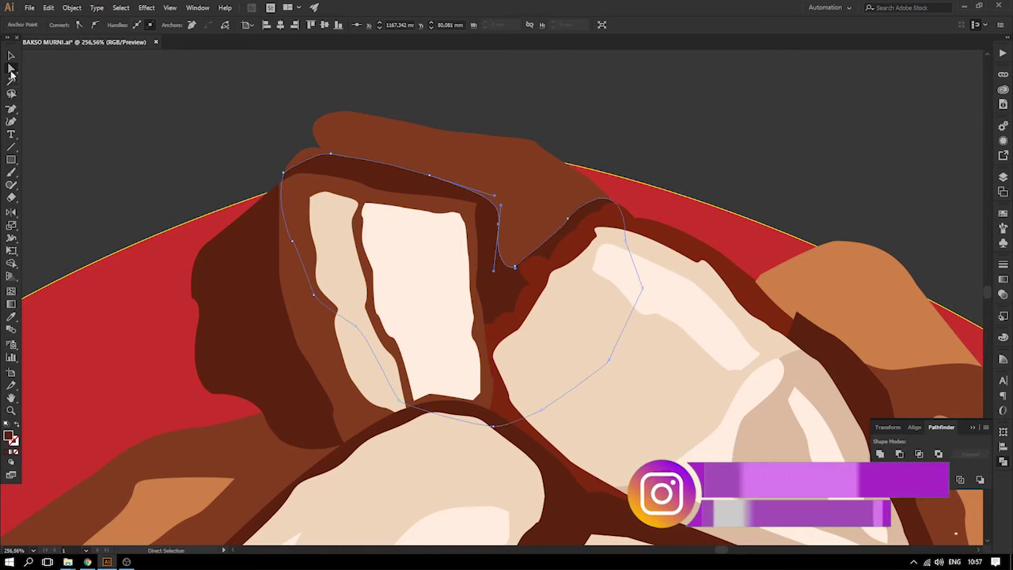
left_click(11, 57)
left_click(290, 146)
- Draw a narrow, irregular highlight shape with the Pen tool along the topmost piece's upper crust
key("ctrl+minus")
key("ctrl+minus")
key("ctrl+minus")
key("ctrl+minus")
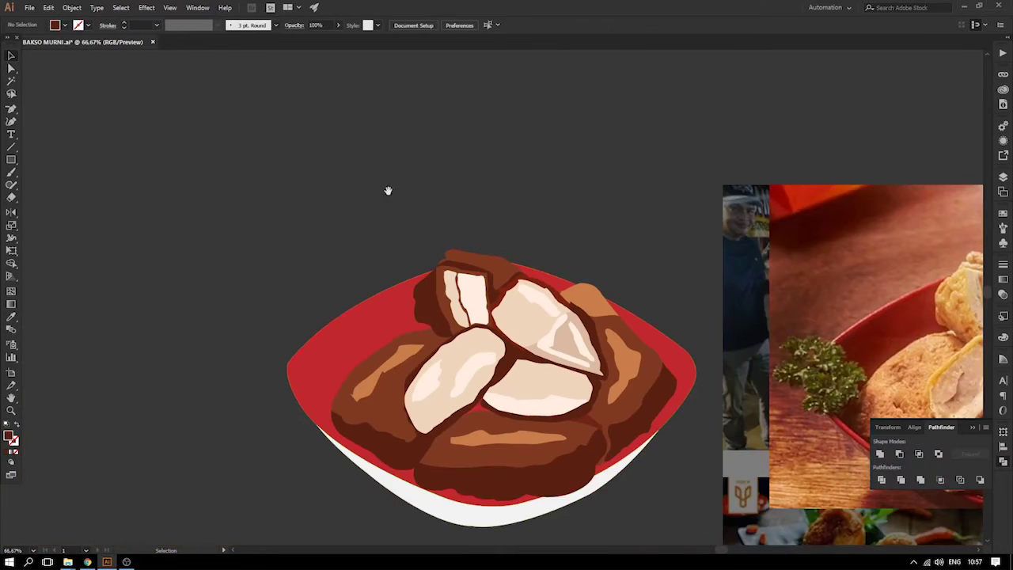
left_click_drag(388, 191, 468, 283)
left_click(13, 108)
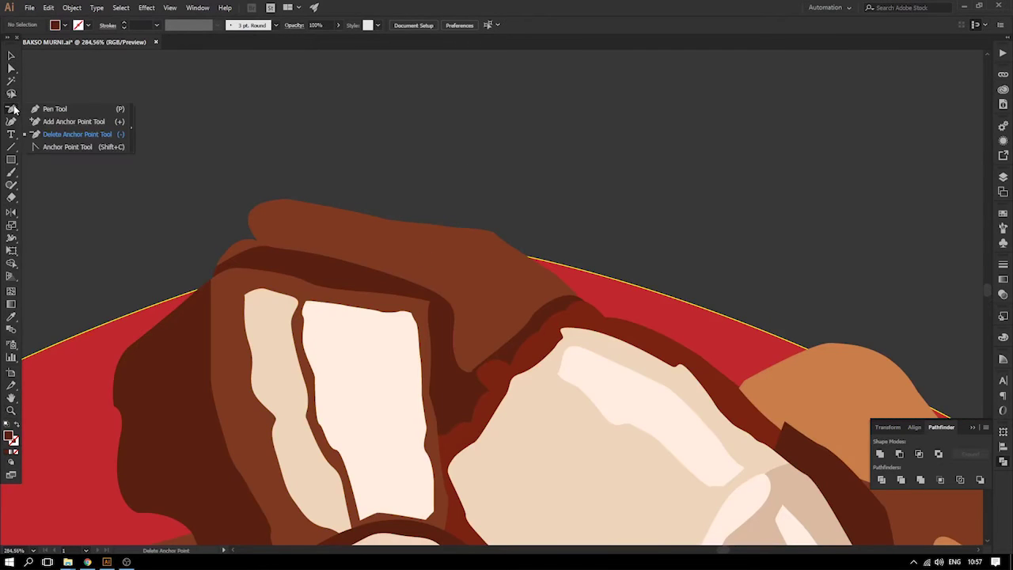
left_click(49, 110)
left_click_drag(323, 225, 469, 256)
left_click_drag(492, 261, 522, 297)
left_click(522, 297)
left_click(474, 279)
left_click_drag(437, 274, 328, 236)
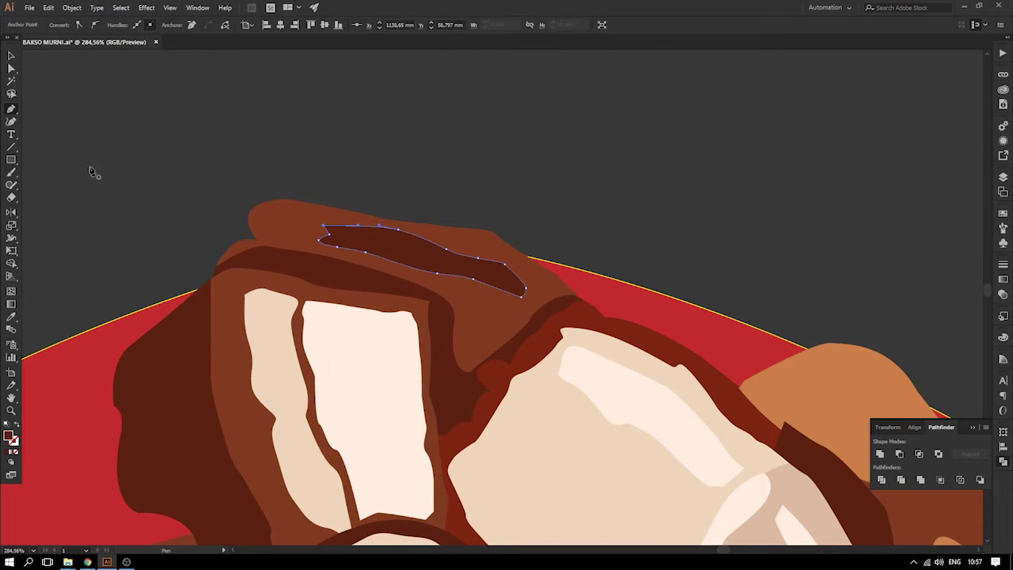
- Fill the new crust highlight with the light orange-brown sampled from the other pieces' highlights
key("ctrl+minus")
key("ctrl+minus")
scroll(467, 277, "down", 1)
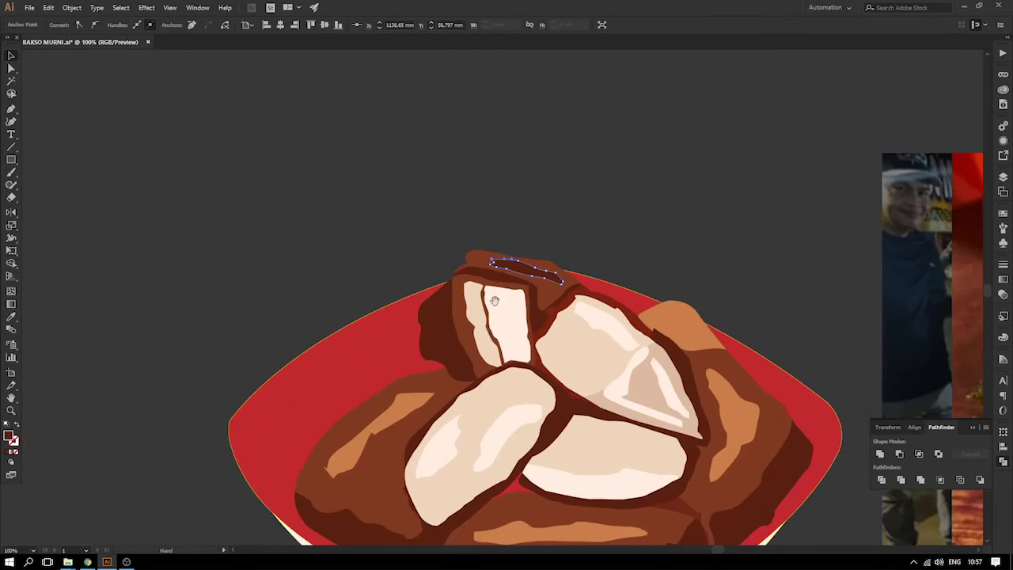
left_click_drag(491, 300, 316, 183)
key("i")
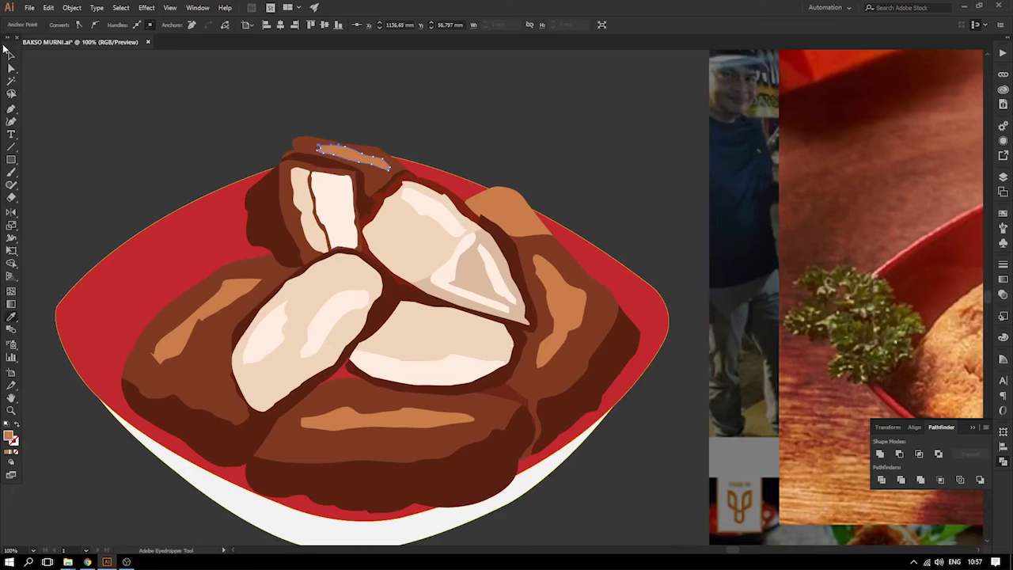
left_click(133, 100)
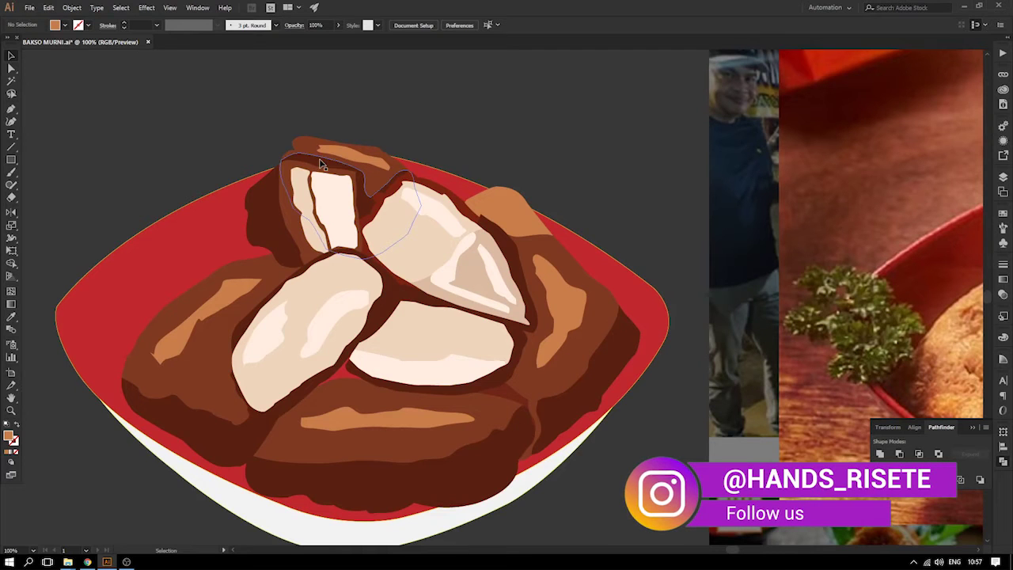
- Stretch the front piece's upper edge upward to cover the red gap between the two lower cut slices
left_click(346, 390)
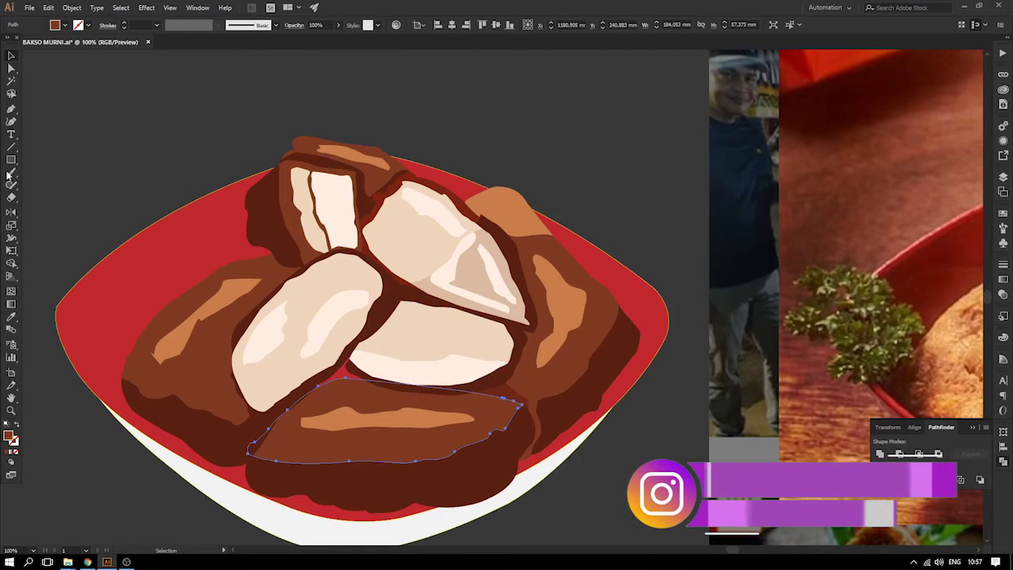
key("z")
left_click_drag(198, 291, 562, 465)
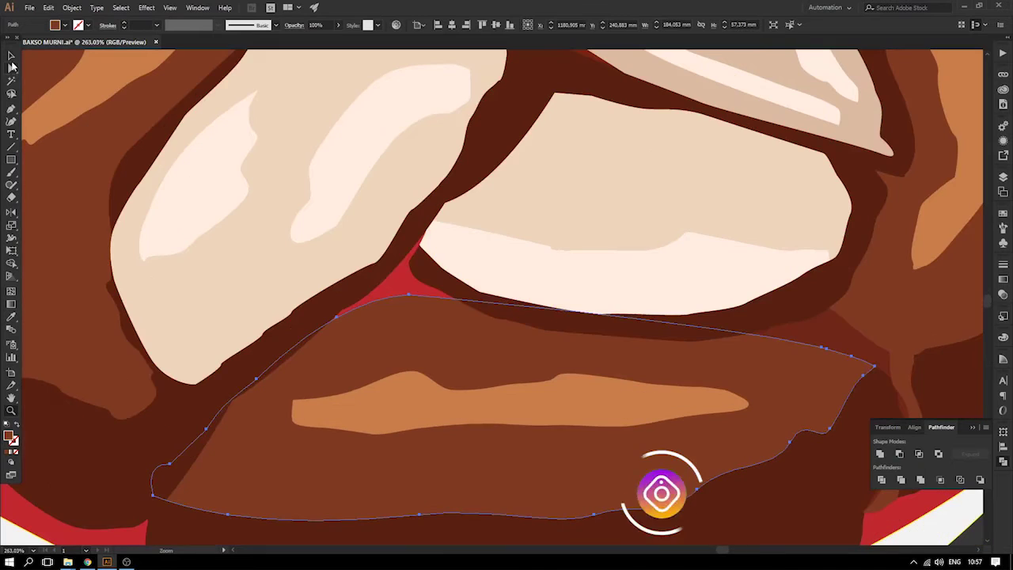
left_click(11, 67)
left_click_drag(410, 298, 391, 269)
- Adjust anchor points on the dark outlines of the two lower cut slices to close the remaining red gap between them
left_click(408, 252)
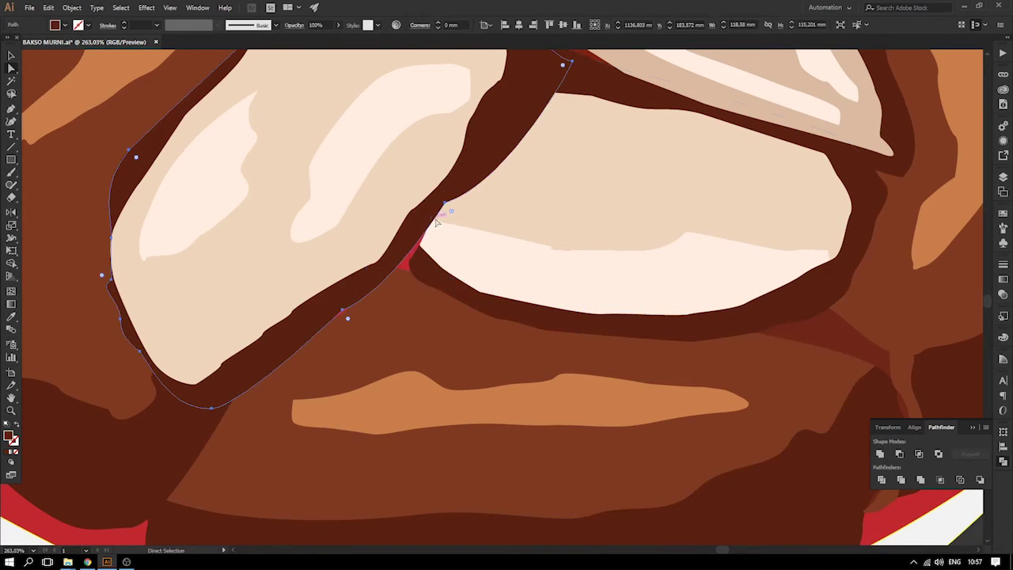
left_click_drag(346, 311, 352, 317)
left_click_drag(445, 204, 449, 208)
left_click(416, 273)
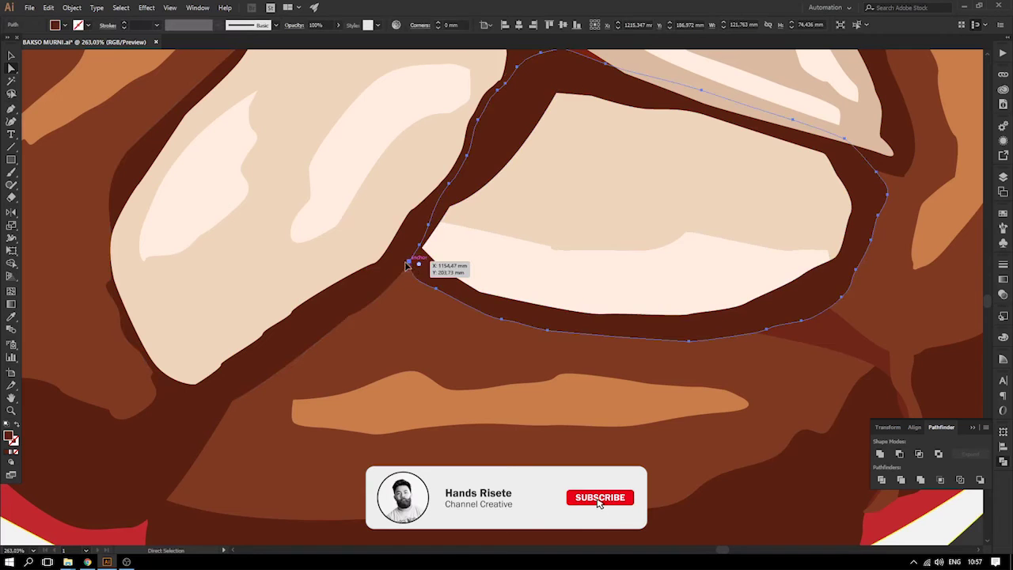
left_click(11, 53)
key("ctrl+1")
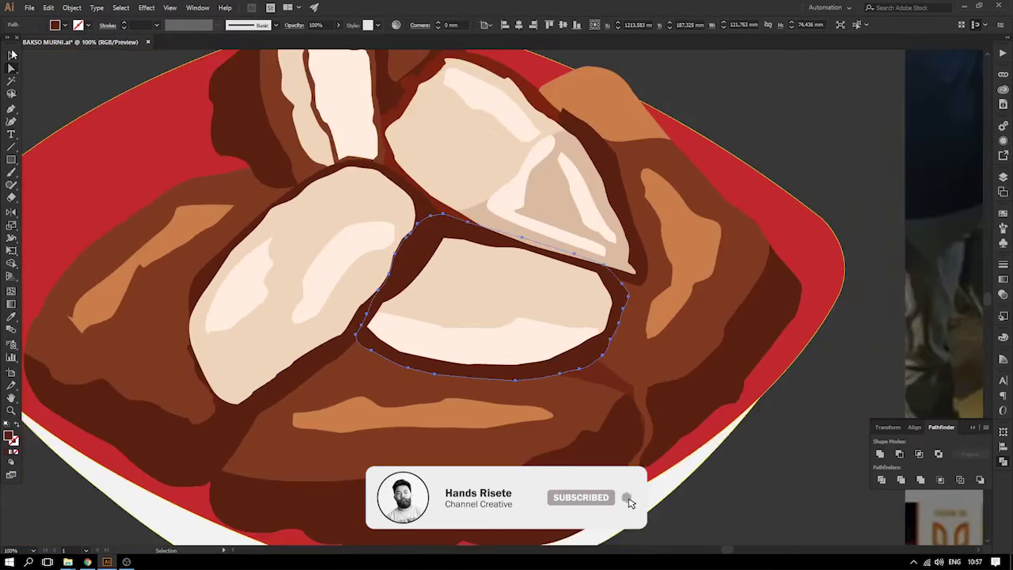
left_click(238, 112)
left_click_drag(239, 113, 152, 133)
key("ctrl+minus")
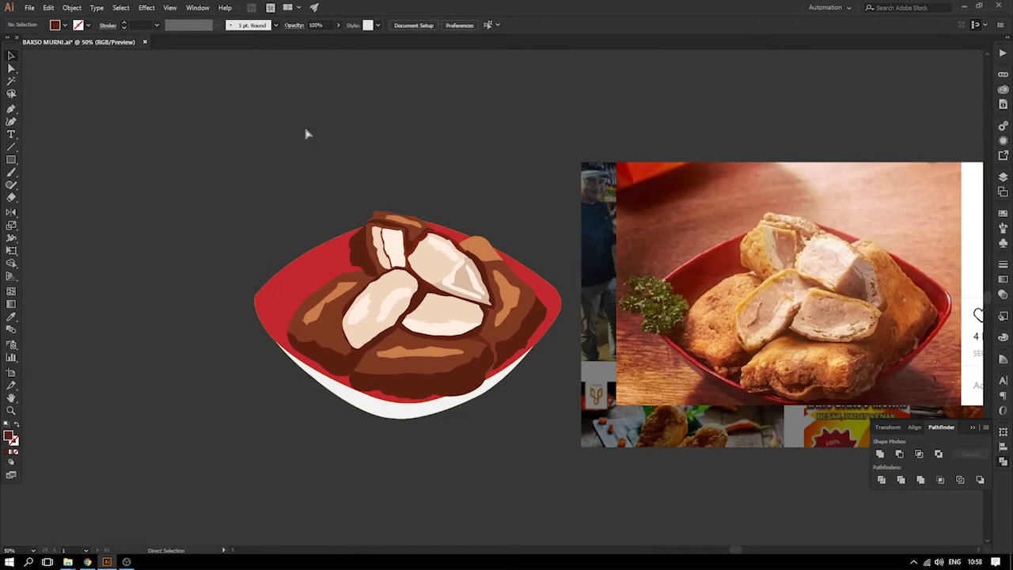
- Save the document and delete the existing highlight from the lower left cut slice
key("ctrl+s")
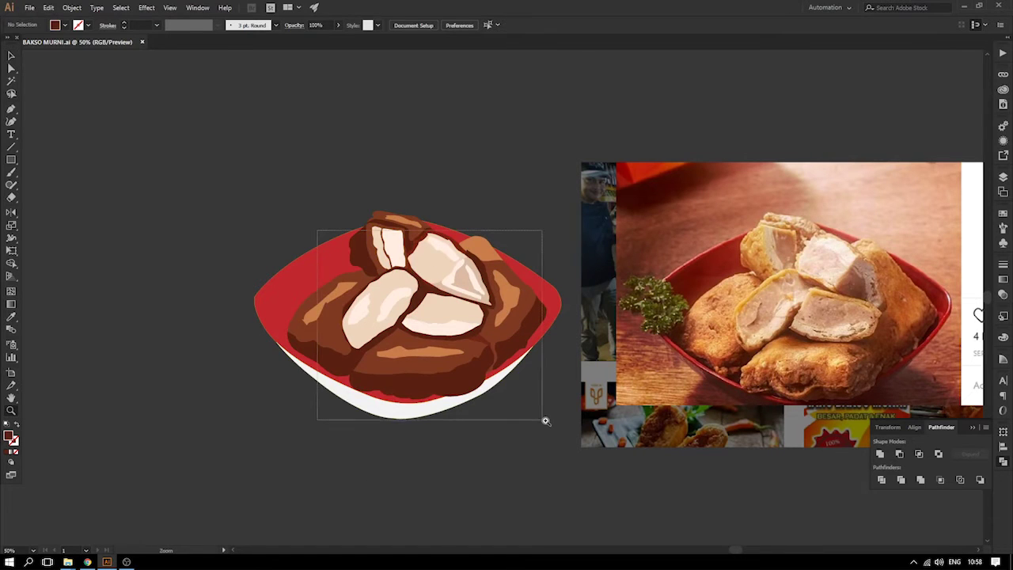
left_click_drag(543, 420, 543, 420)
left_click(400, 238)
key("Delete")
- Draw a cream highlight shape with the Pen tool along the lower left cut slice's lower-right side, overlapping its dark outline
left_click(12, 109)
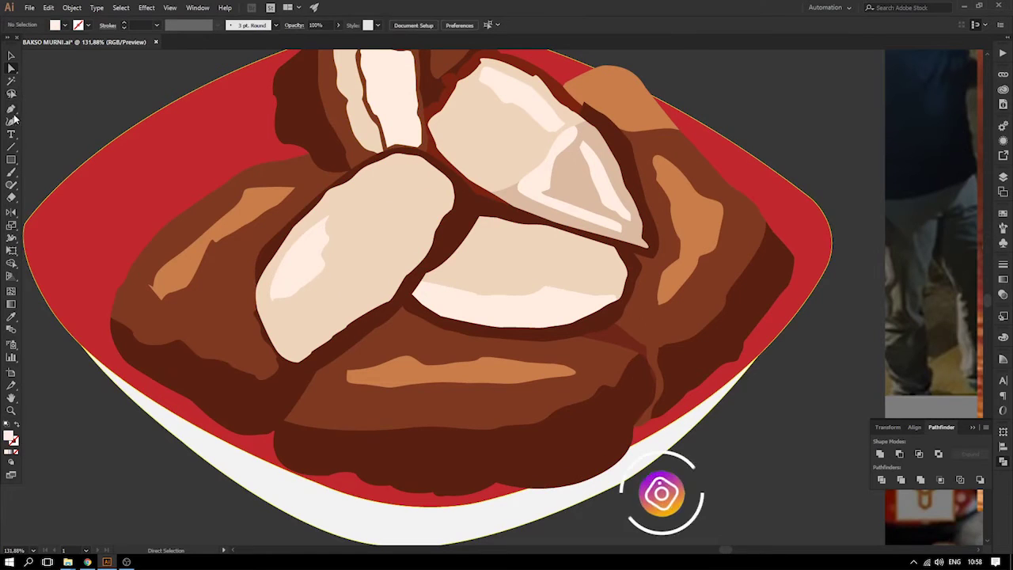
left_click_drag(457, 193, 429, 210)
left_click_drag(422, 224, 381, 275)
left_click(395, 253)
left_click_drag(369, 281, 363, 288)
left_click(304, 334)
left_click(289, 346)
left_click(274, 352)
left_click_drag(270, 383, 266, 407)
left_click(314, 390)
left_click(409, 328)
left_click(431, 273)
left_click(452, 232)
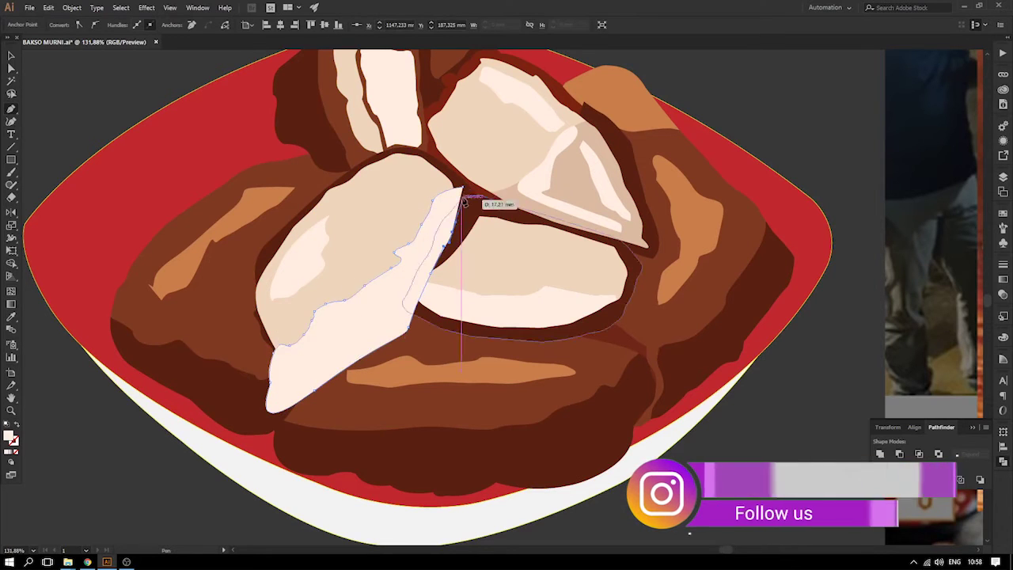
left_click(462, 187)
- Trim the new highlight to the cut slice's outline with Shape Builder, delete the excess, and save the document
left_click(12, 56)
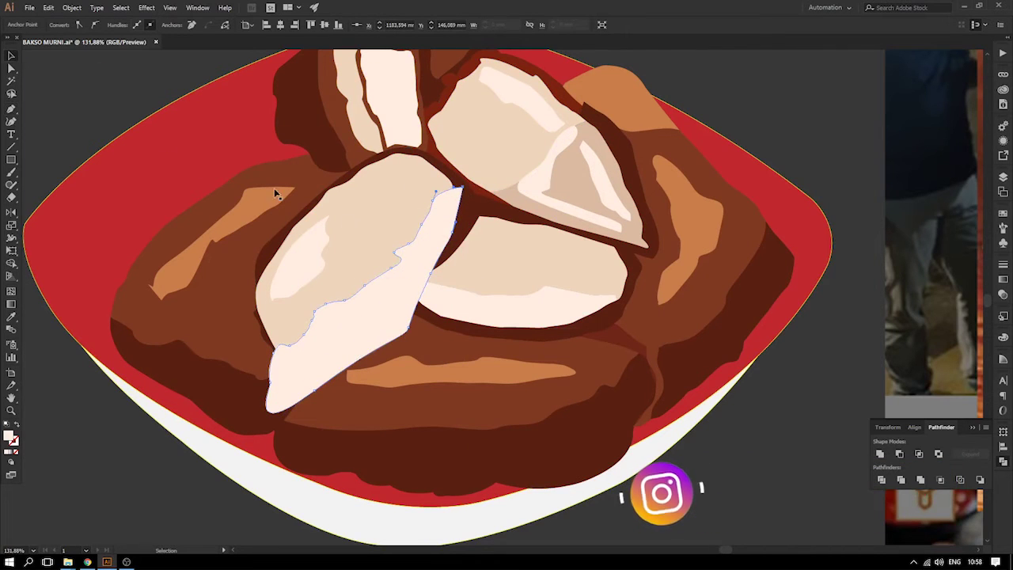
left_click(395, 209)
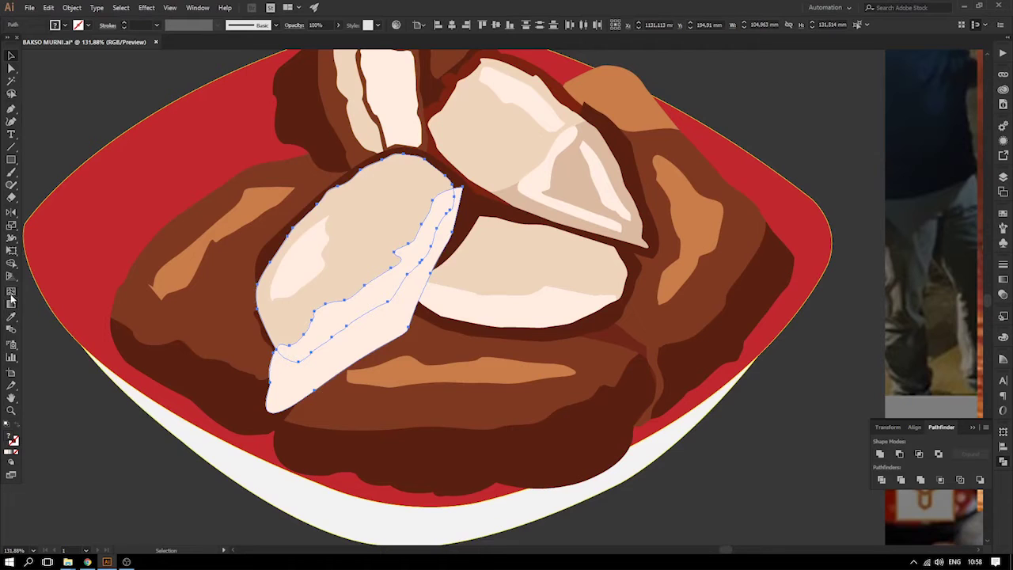
left_click(12, 263)
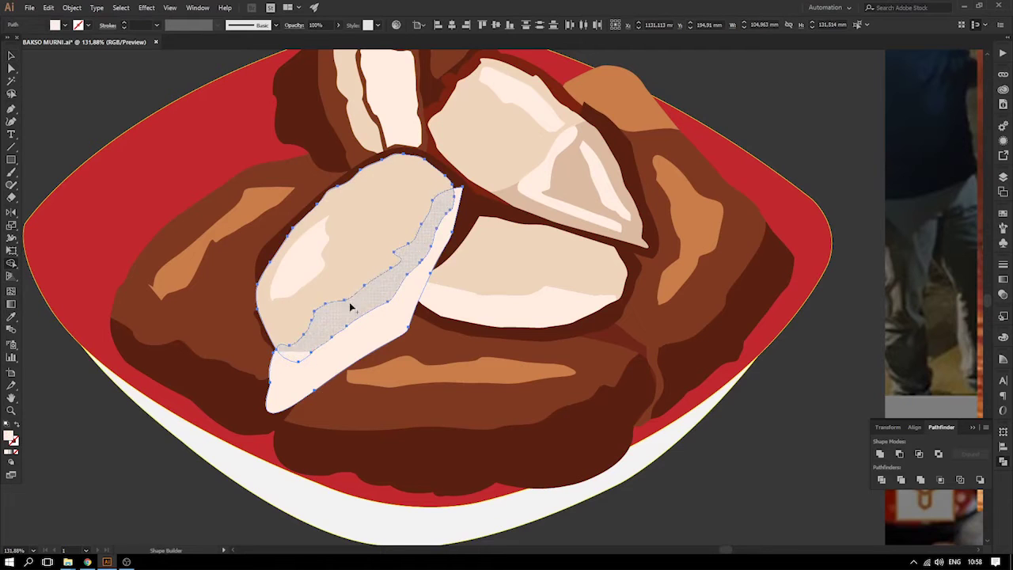
left_click(26, 67)
left_click(387, 328)
key("Delete")
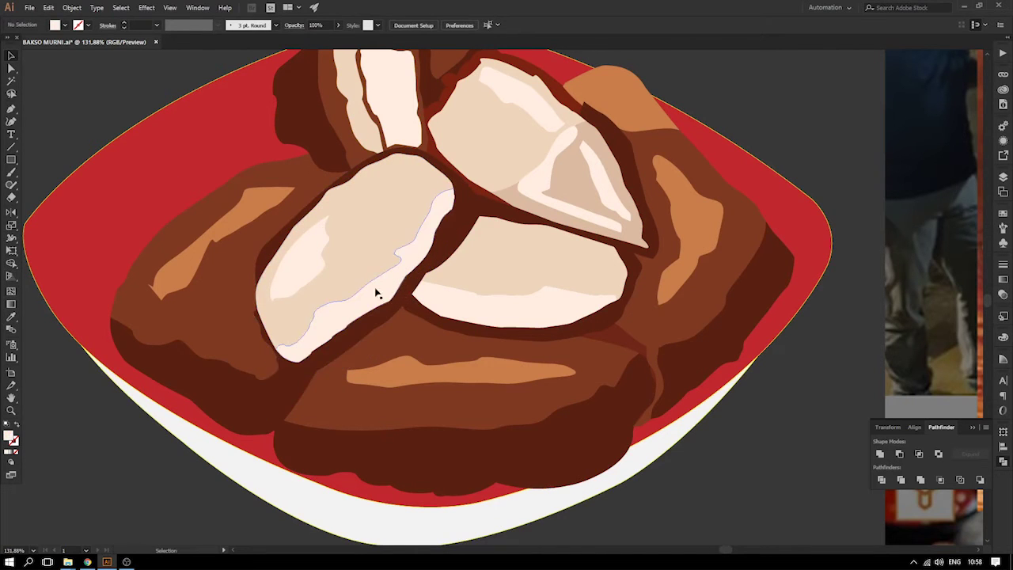
key("ctrl+minus")
key("ctrl+minus")
left_click_drag(376, 252, 211, 265)
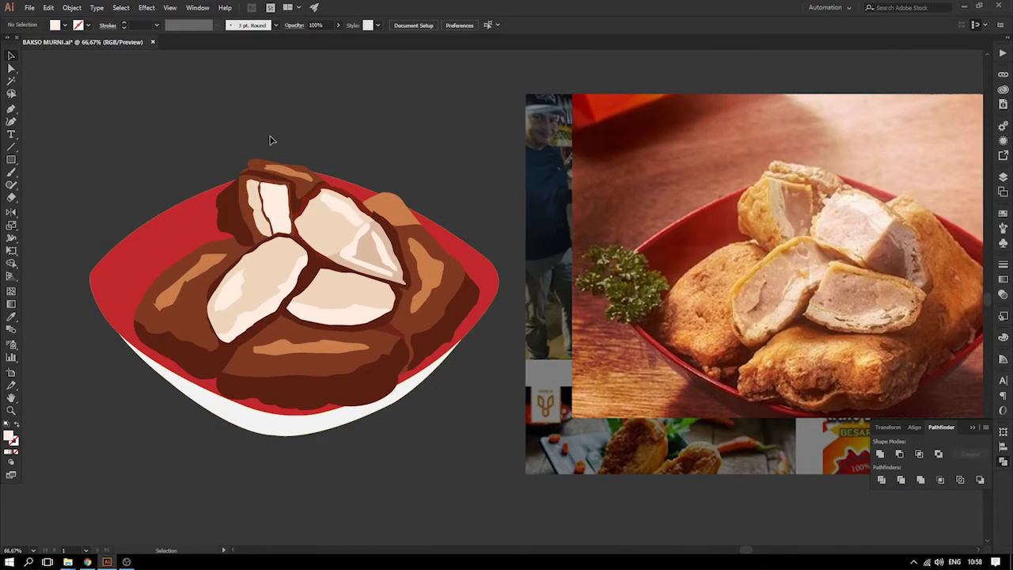
key("ctrl+s")
left_click_drag(297, 160, 324, 138)
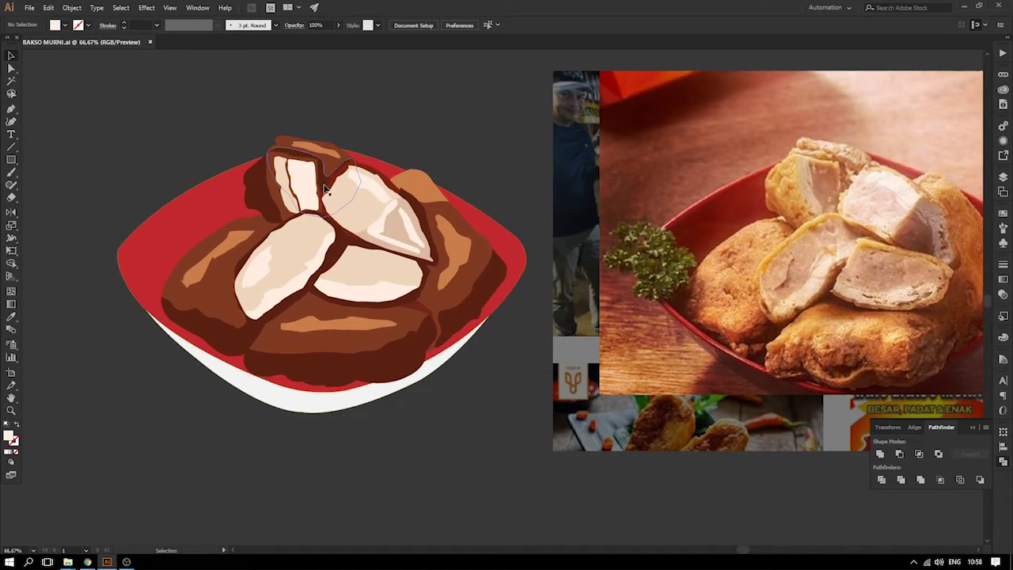
- Pull the lower left anchor point of the front piece's dark shadow outward and adjust its curve past the bowl's red edge
left_click(162, 214)
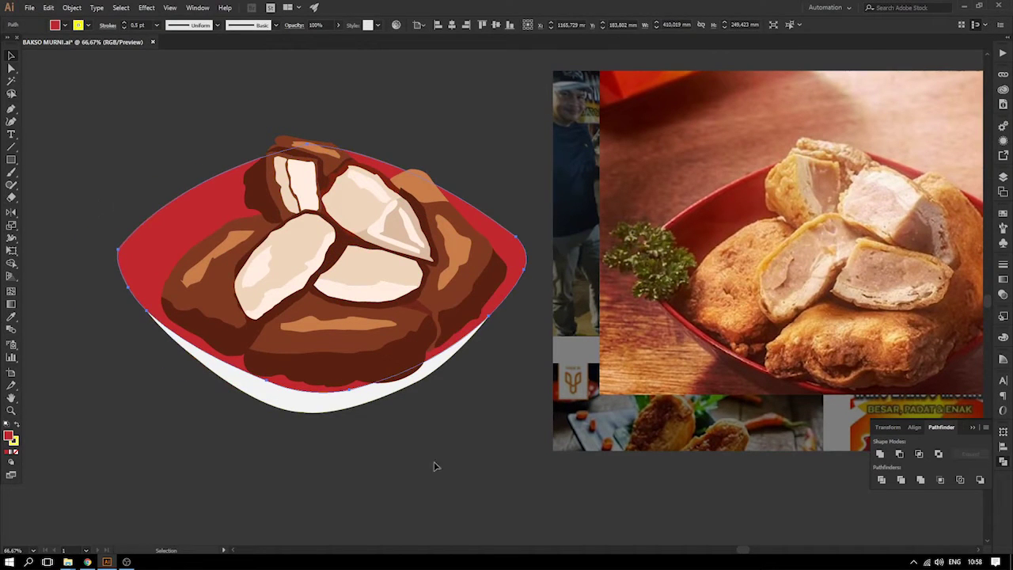
left_click(437, 423)
left_click(323, 387)
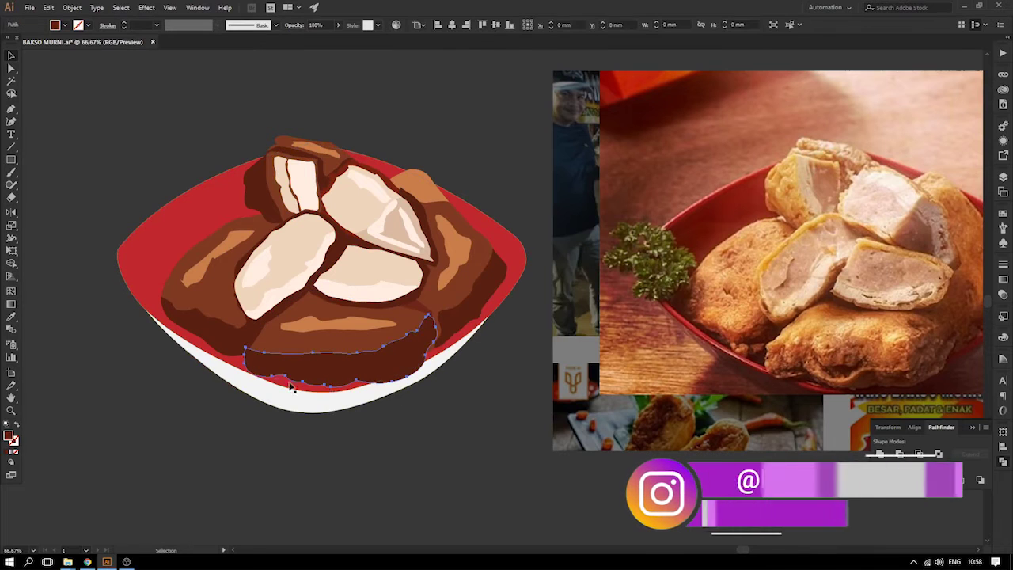
key("a")
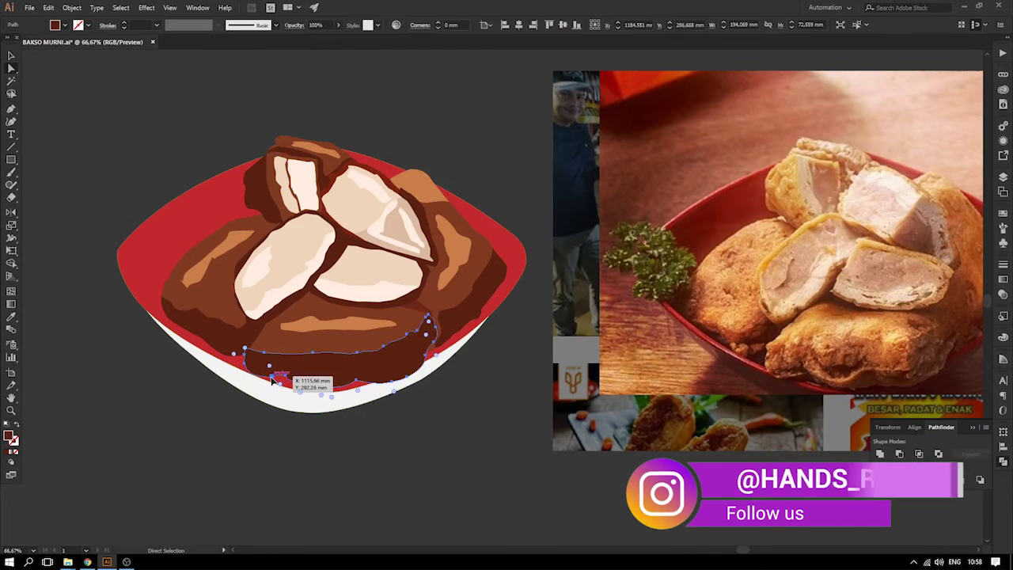
left_click(271, 378)
left_click_drag(271, 377, 247, 390)
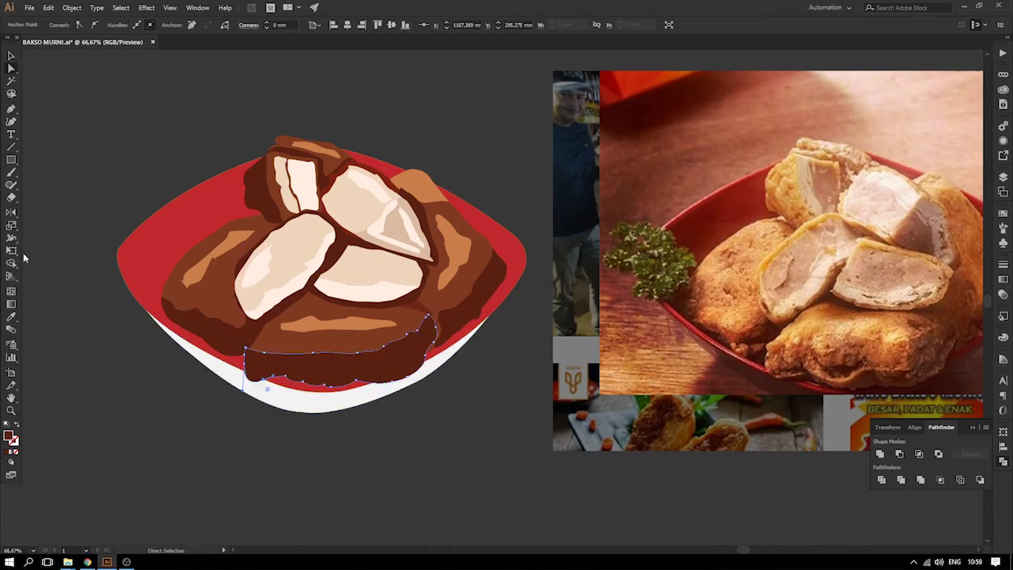
left_click_drag(244, 393, 247, 388)
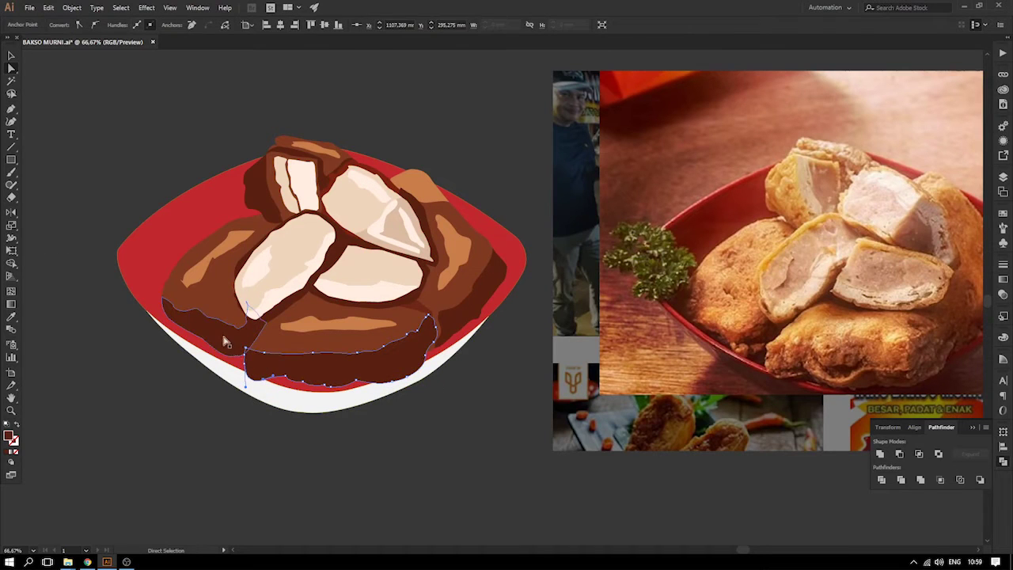
left_click(204, 332)
left_click(8, 57)
left_click(60, 90)
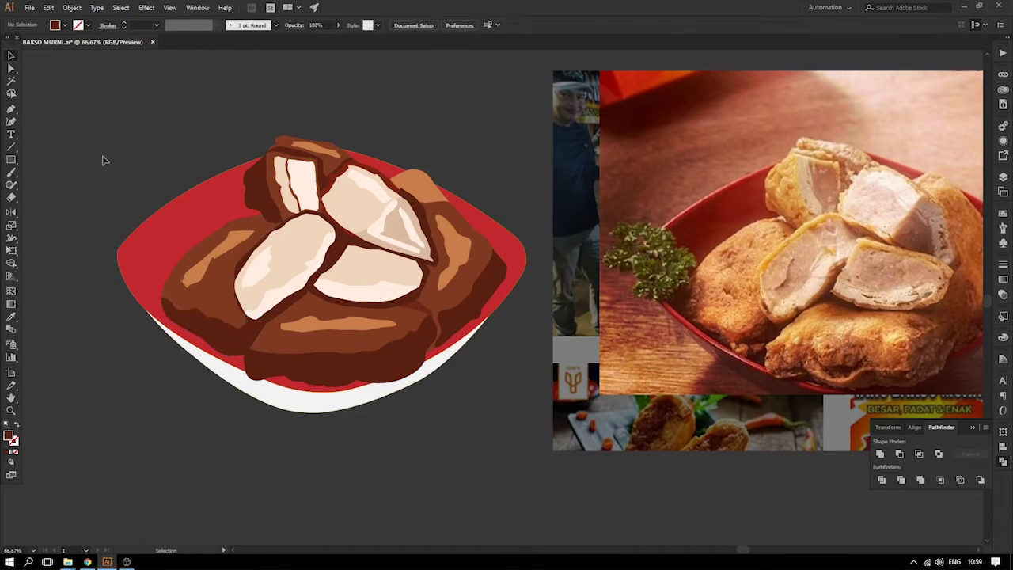
- Draw a large closed red shape with the Pen tool covering the bowl's front, its upper edge crossing the food from rim to rim
left_click(155, 226)
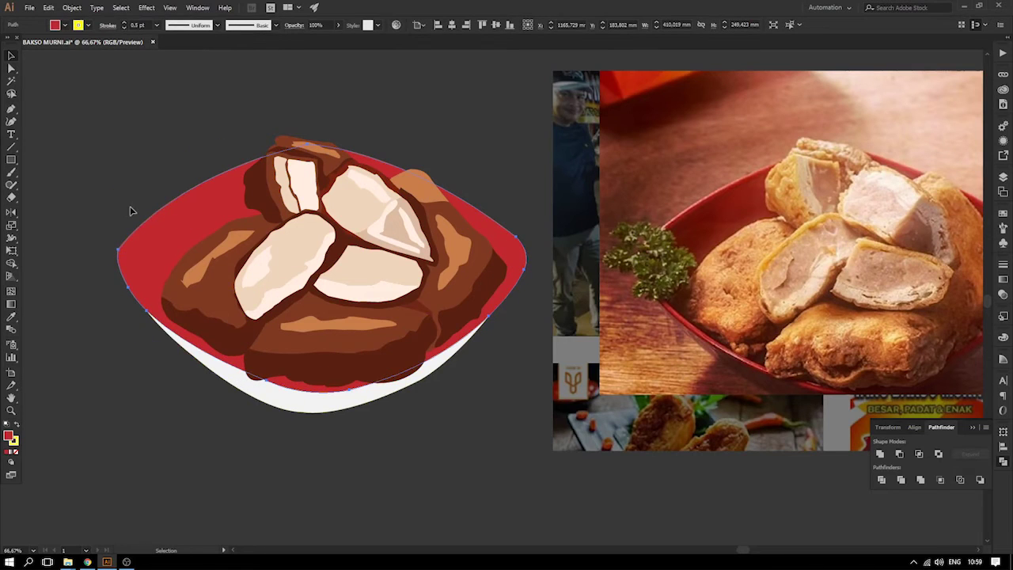
left_click(98, 212)
left_click(137, 248)
left_click(113, 241)
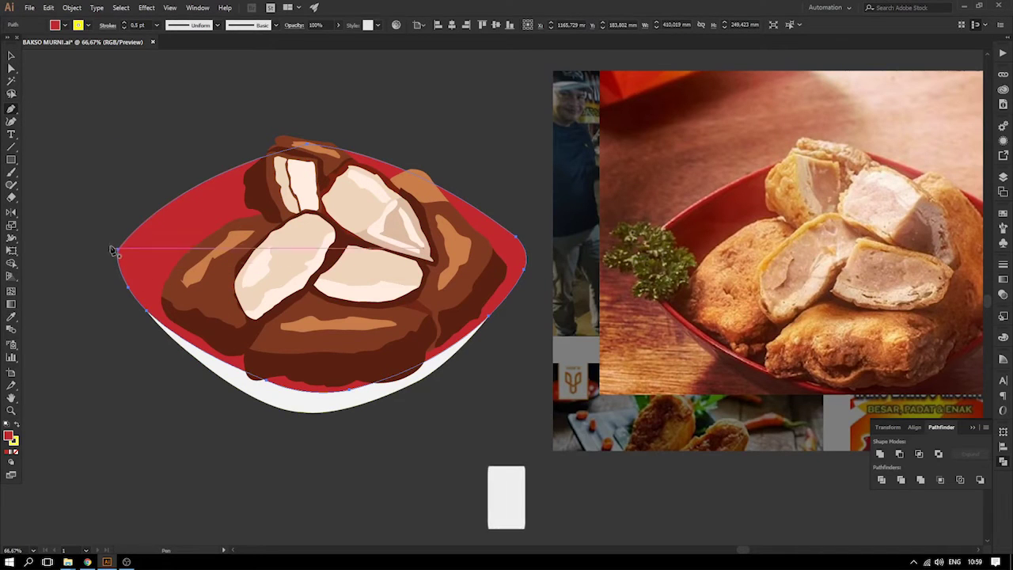
left_click(173, 311)
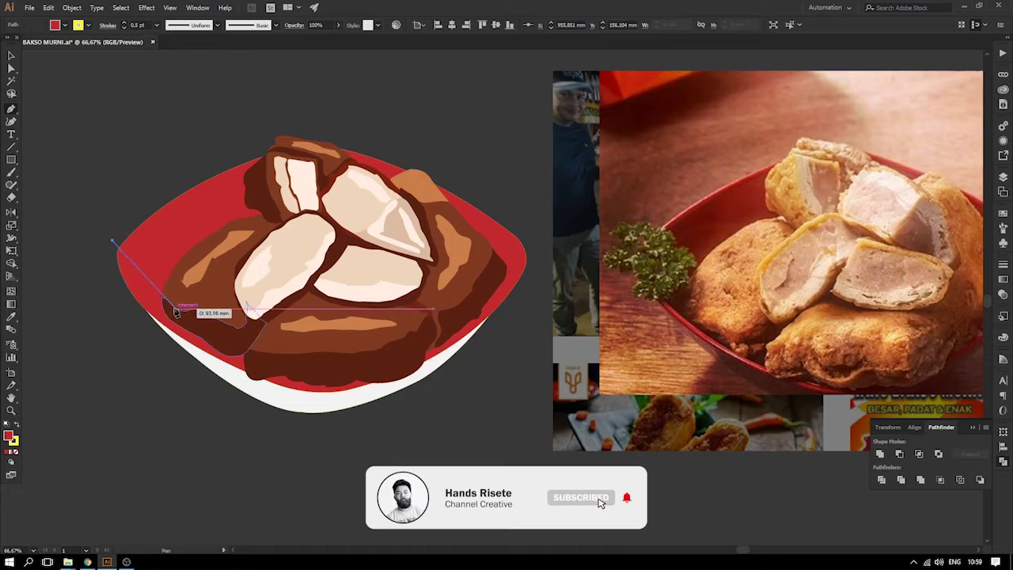
left_click(178, 311)
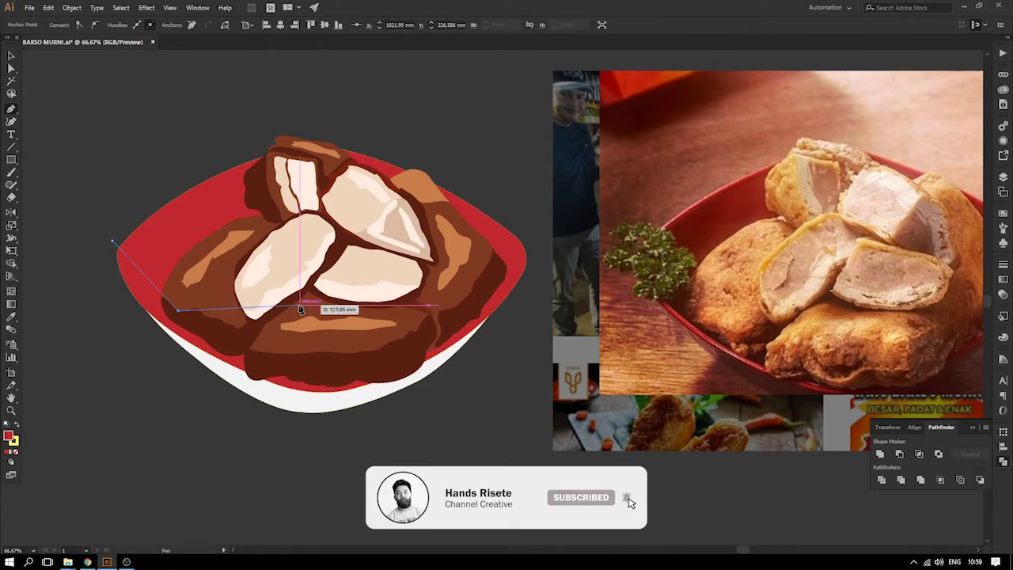
left_click(341, 316)
left_click(414, 298)
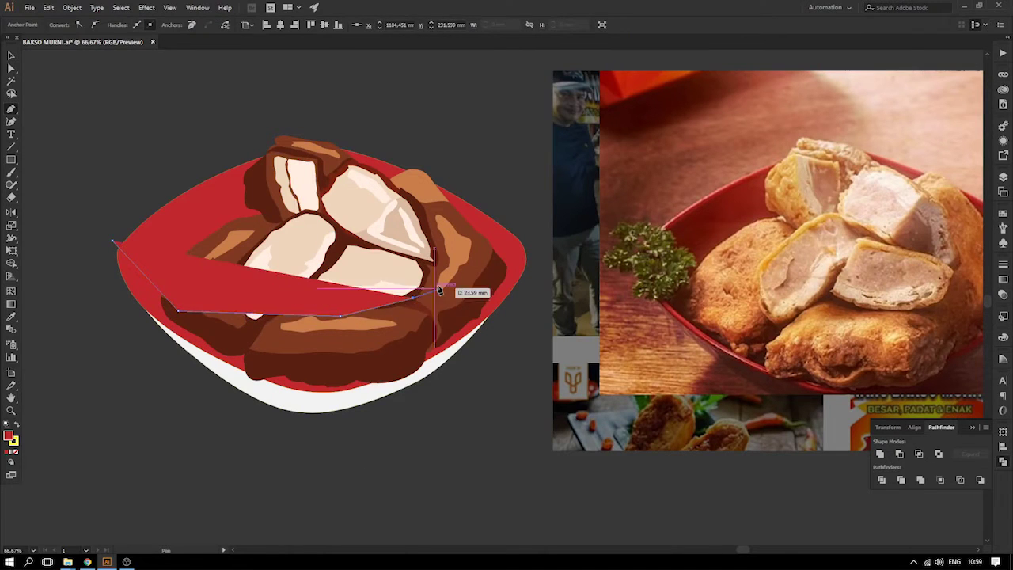
left_click(487, 252)
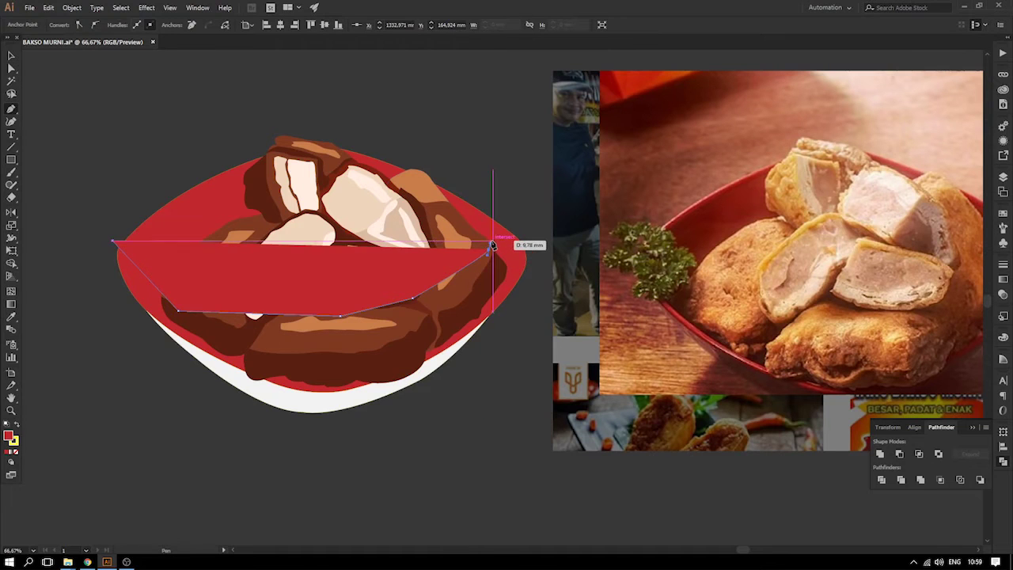
left_click(454, 157)
left_click(546, 168)
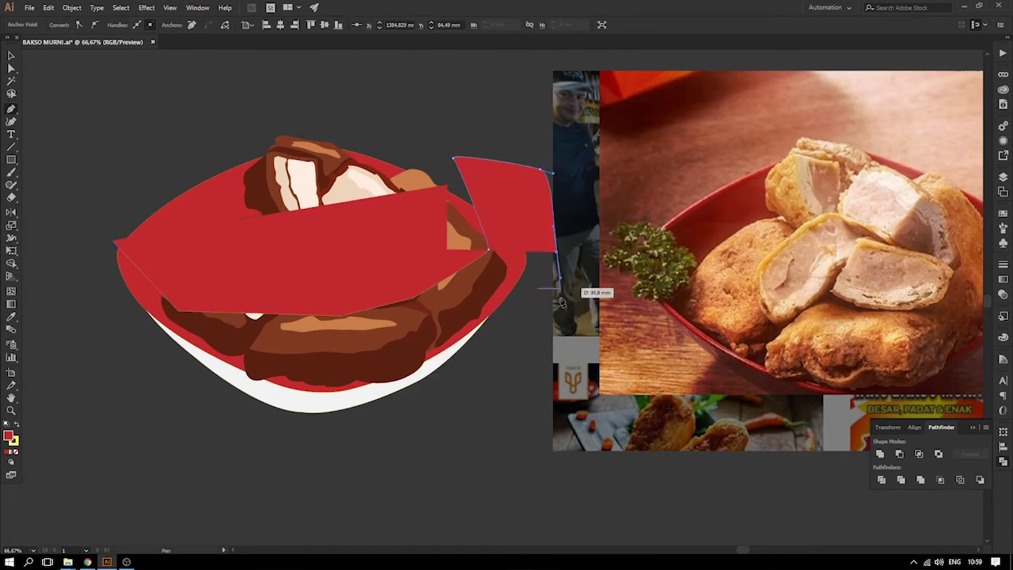
left_click(561, 377)
left_click_drag(367, 463, 279, 454)
left_click_drag(216, 442, 111, 405)
left_click(87, 244)
key("v")
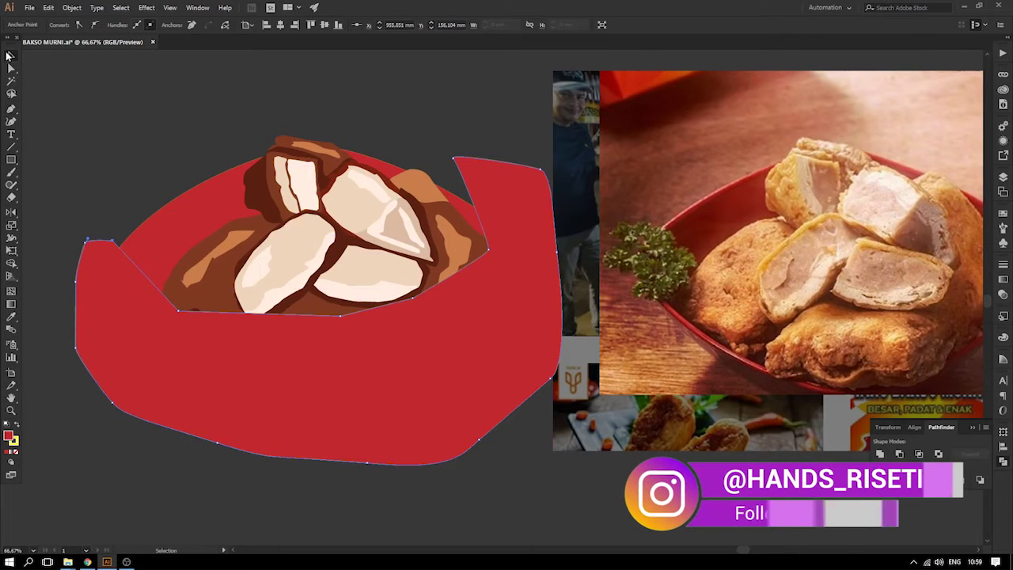
- Smooth the corners along the red shape's upper inner edge into curves and move its upper right tip inward over the rim
left_click_drag(67, 157, 314, 203)
left_click_drag(424, 251, 238, 80)
left_click_drag(282, 285, 210, 451)
left_click_drag(305, 337, 339, 151)
left_click_drag(297, 404, 303, 174)
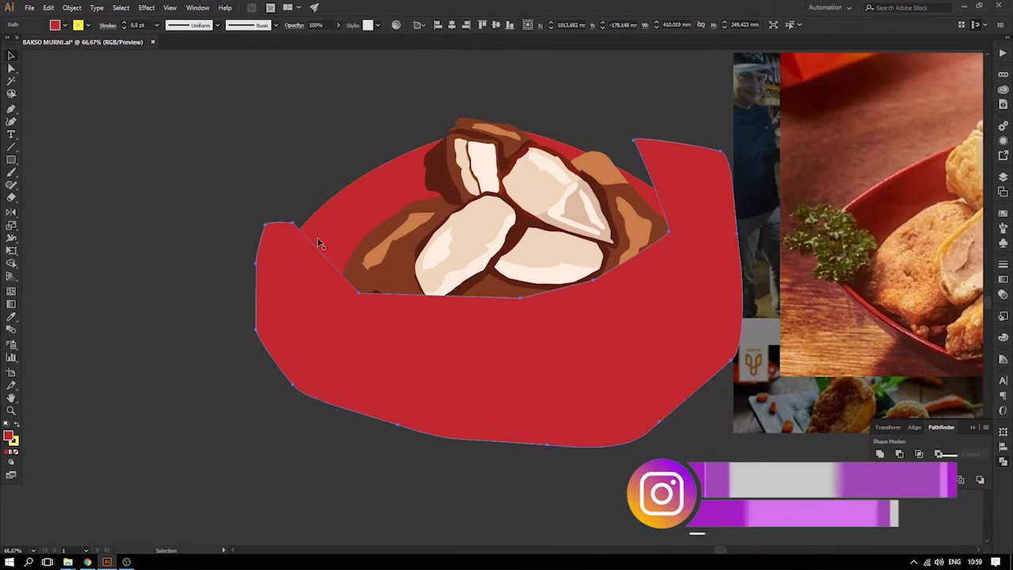
left_click(309, 250)
left_click(210, 252)
left_click(280, 260)
left_click(11, 70)
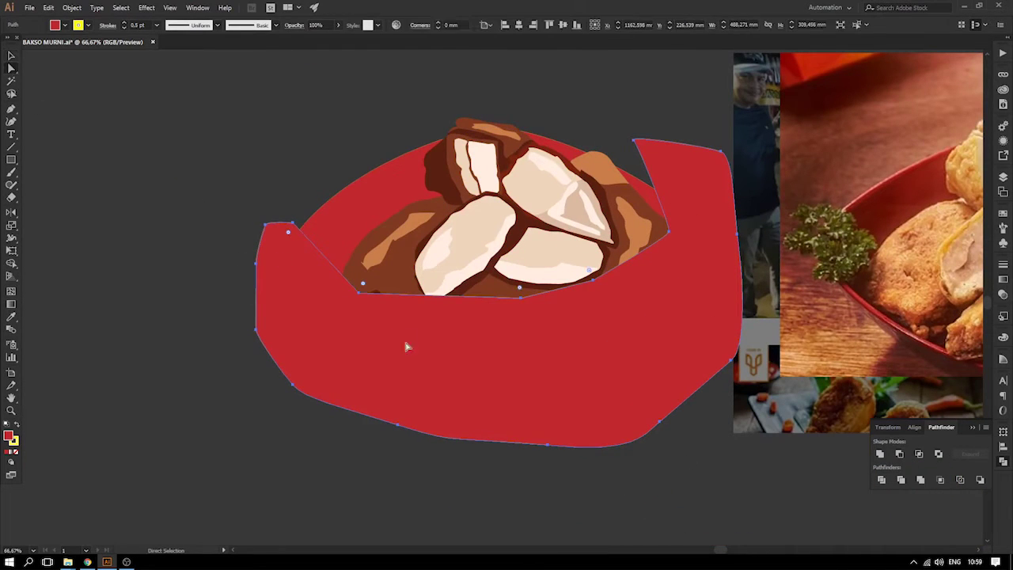
left_click(359, 295)
left_click_drag(360, 296, 346, 295)
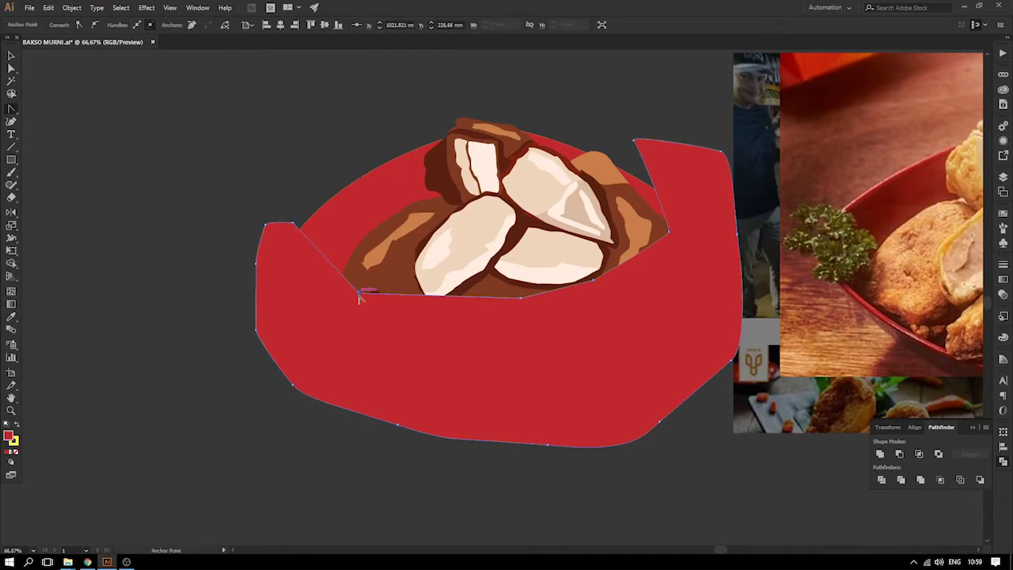
left_click_drag(359, 296, 391, 304)
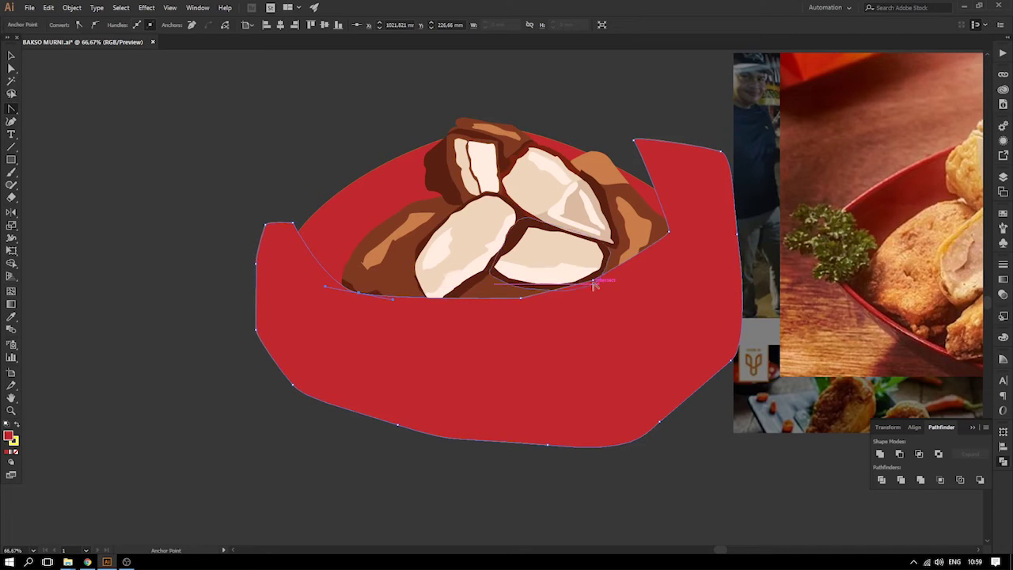
left_click_drag(607, 280, 619, 271)
left_click_drag(669, 232, 679, 206)
key("a")
left_click_drag(634, 141, 614, 141)
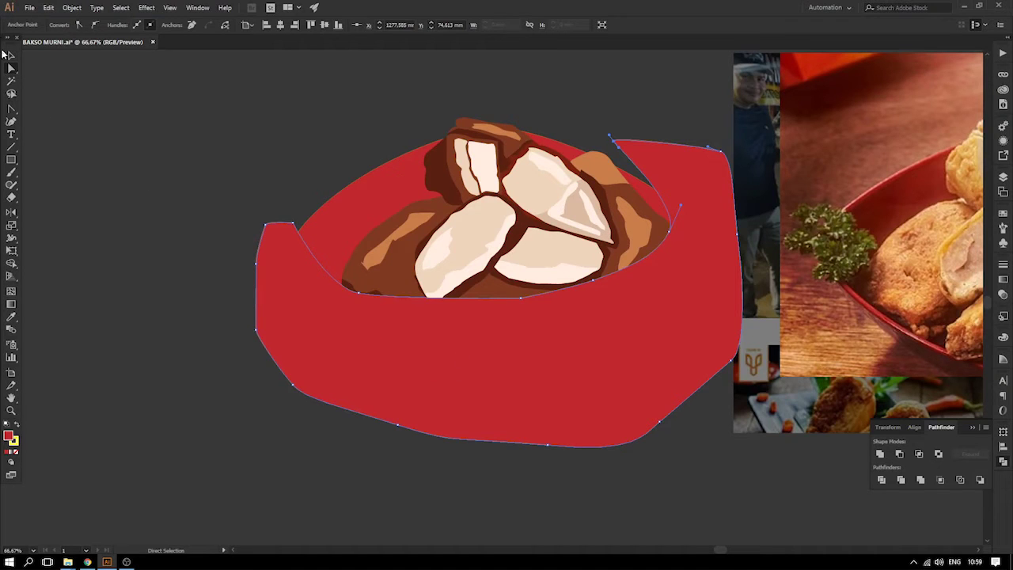
- Split the red shape along the bowl's outline with Shape Builder and delete the excess outside the bowl
left_click(320, 223, "shift")
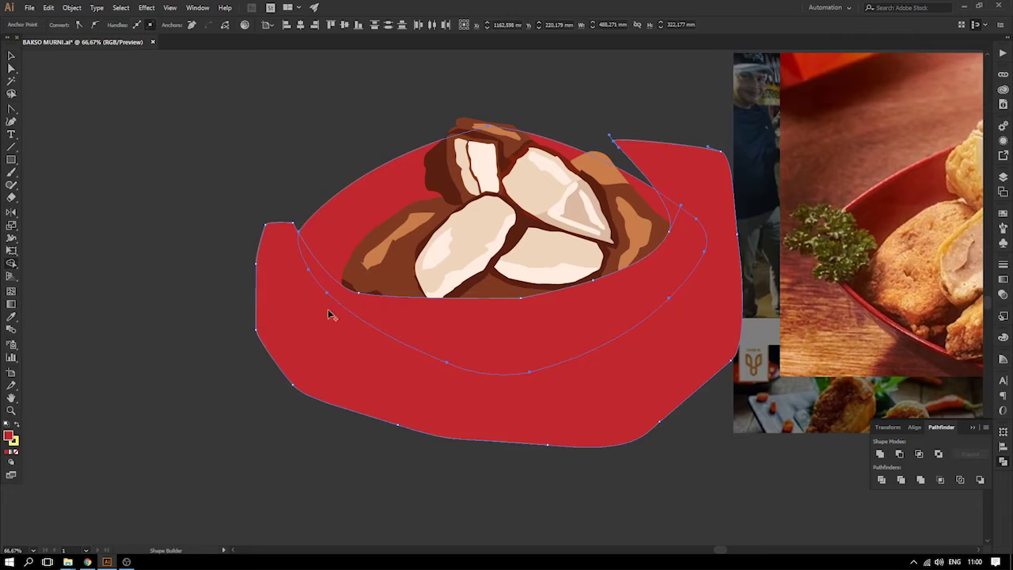
left_click(373, 307)
left_click(12, 56)
left_click(300, 361)
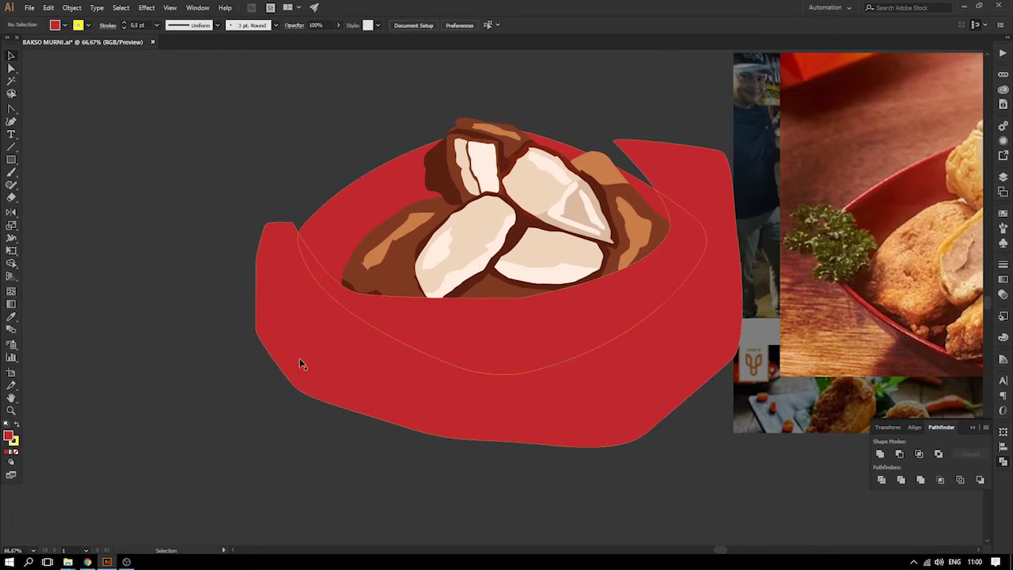
key("Delete")
- Undo the front wall's accidental move and send the front wall, red bowl shape and white base behind the food
left_click_drag(468, 327, 376, 339)
key("ctrl+z")
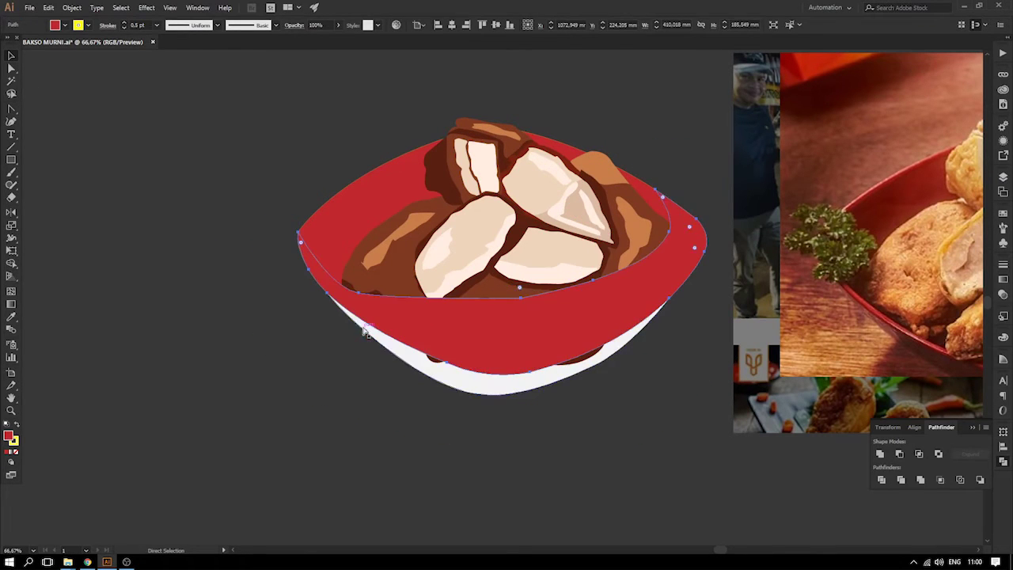
left_click(350, 290, "shift")
left_click(508, 388, "shift")
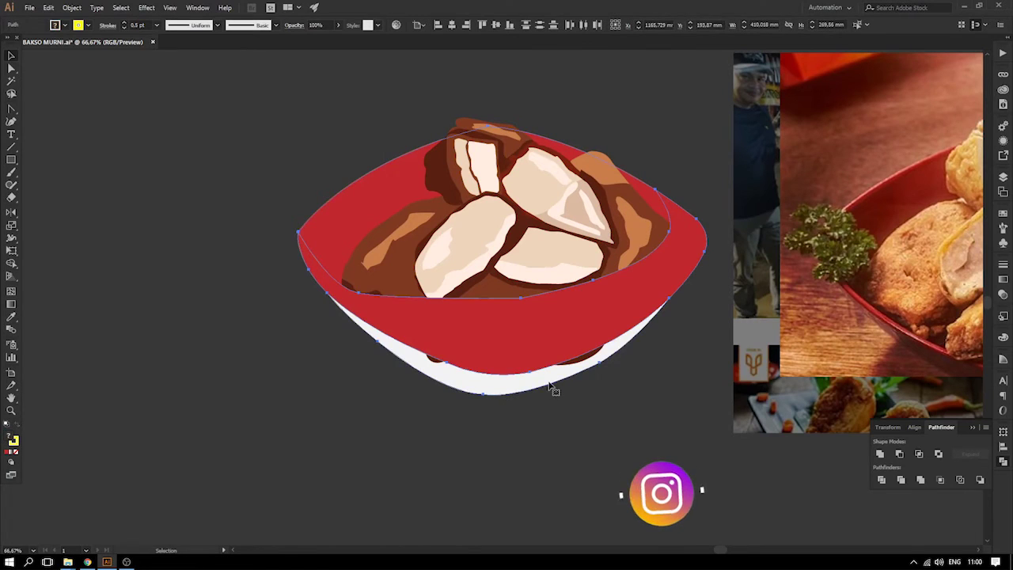
key("ctrl+shift+[")
left_click(280, 256)
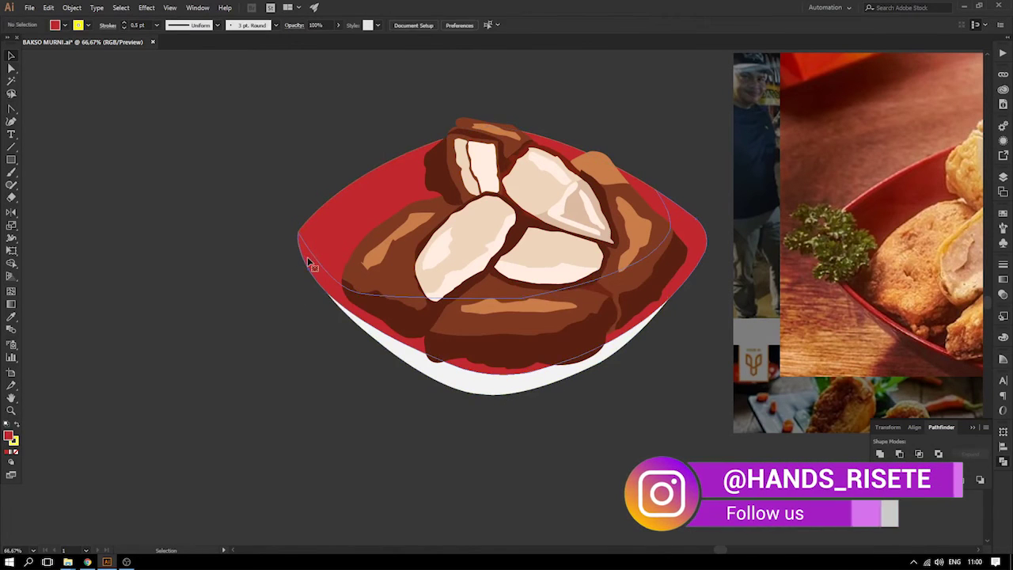
- Fill the bowl's front wall with dark red 890B14
left_click(307, 258)
double_click(9, 436)
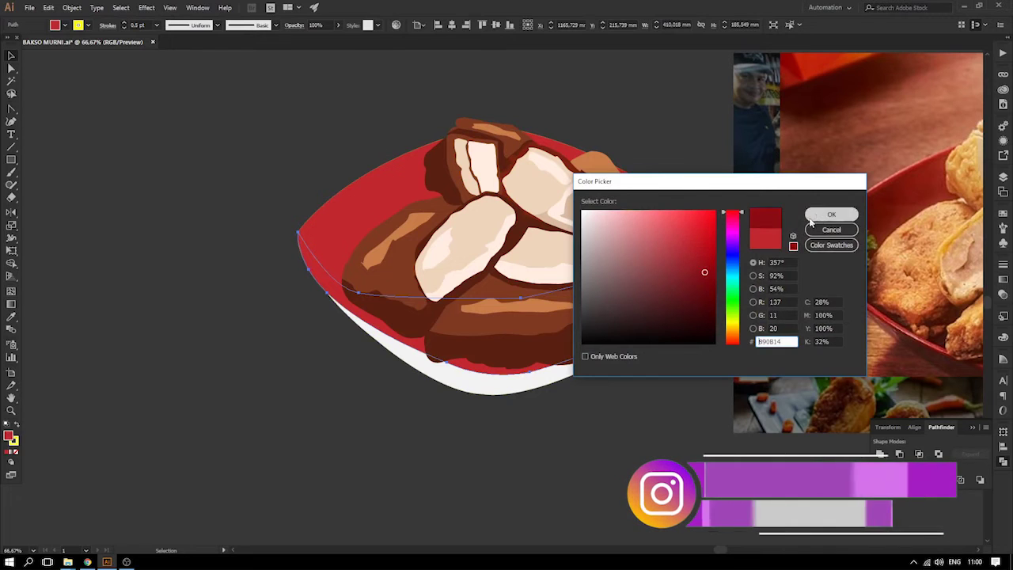
key("Return")
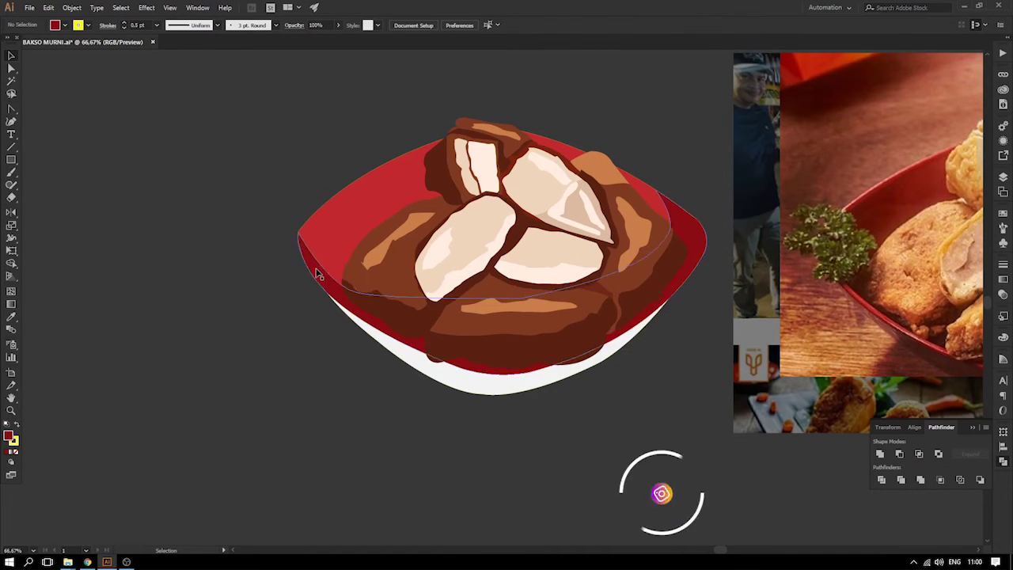
- Undo the accidental move of the bowl's dark red front wall and remove its yellow stroke
left_click_drag(310, 270, 210, 264)
key("ctrl+z")
left_click(88, 27)
left_click(6, 43)
left_click(205, 98)
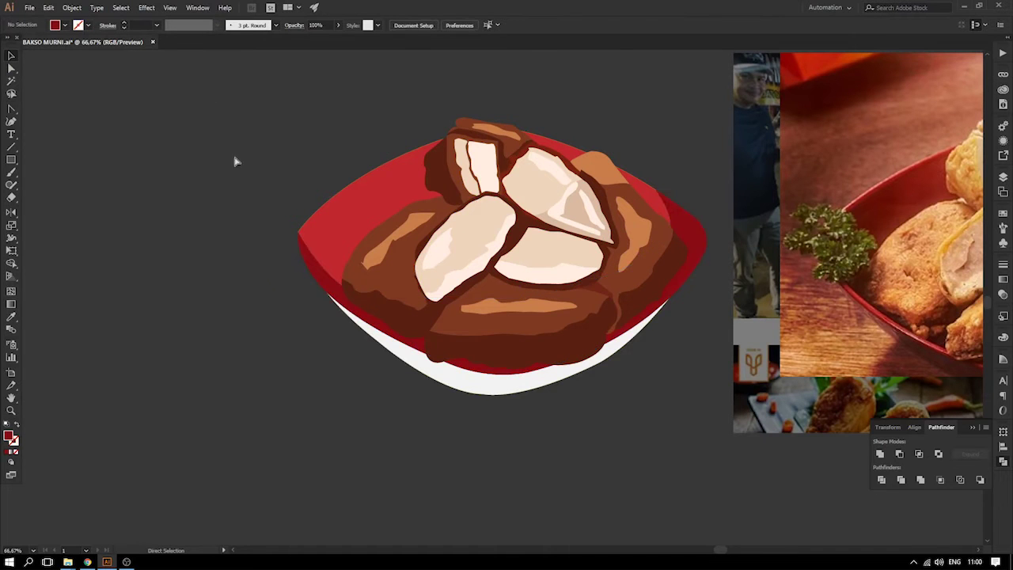
key("ctrl+minus")
key("ctrl+minus")
left_click_drag(408, 204, 310, 212)
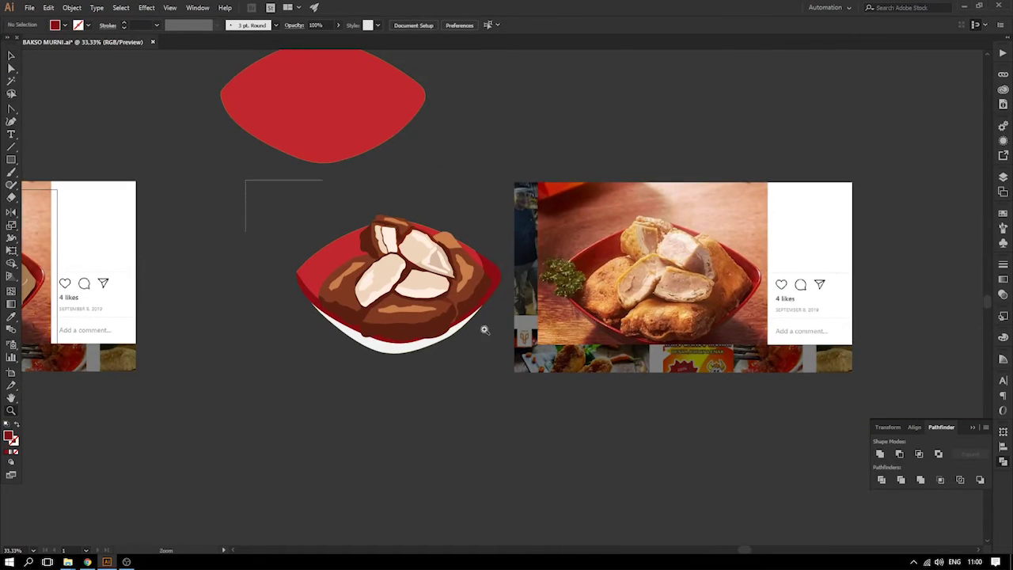
left_click_drag(343, 248, 650, 403)
left_click_drag(611, 327, 527, 384)
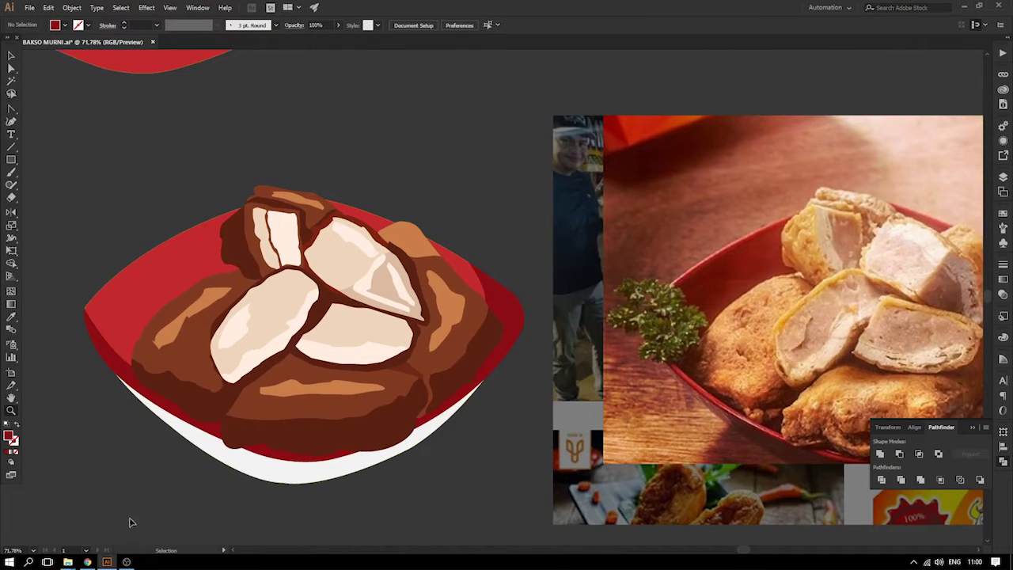
- Switch to the browser, resume playback of the 7 Lagu Hip Hop Barat video on YouTube, and return to Illustrator
left_click(88, 562)
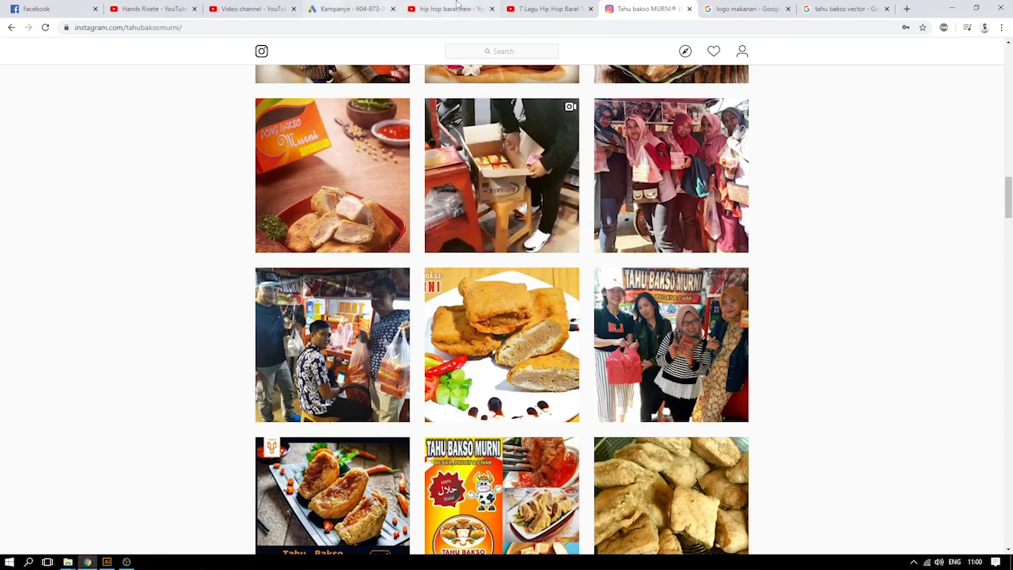
left_click(448, 8)
left_click(536, 9)
left_click(553, 316)
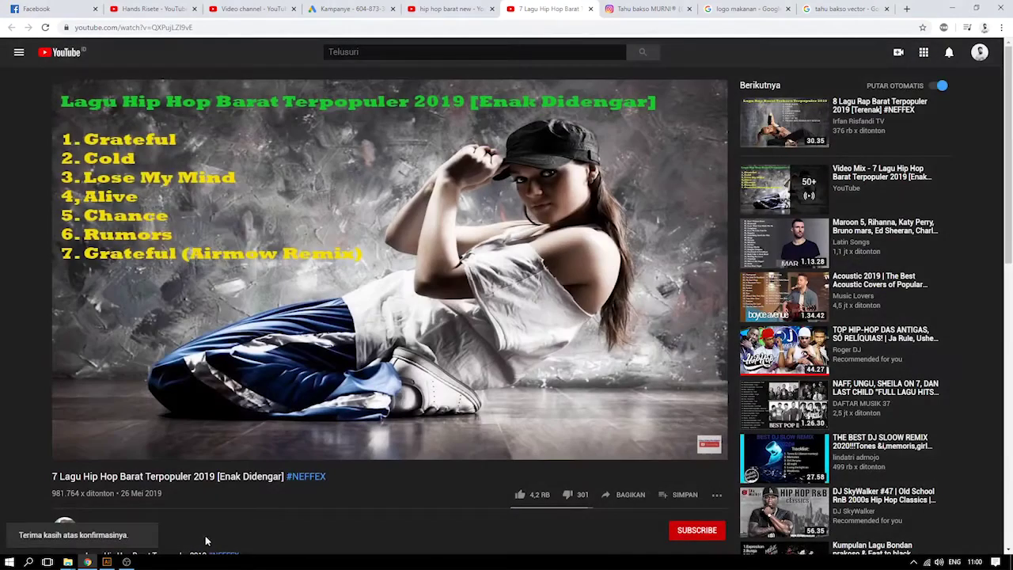
left_click(106, 562)
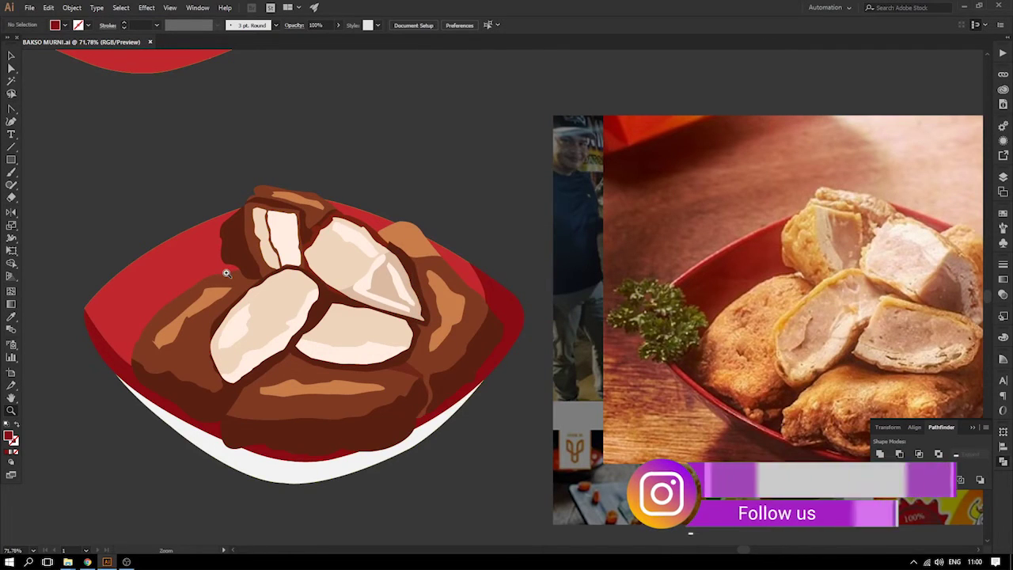
left_click_drag(385, 346, 321, 326)
left_click_drag(347, 292, 382, 300)
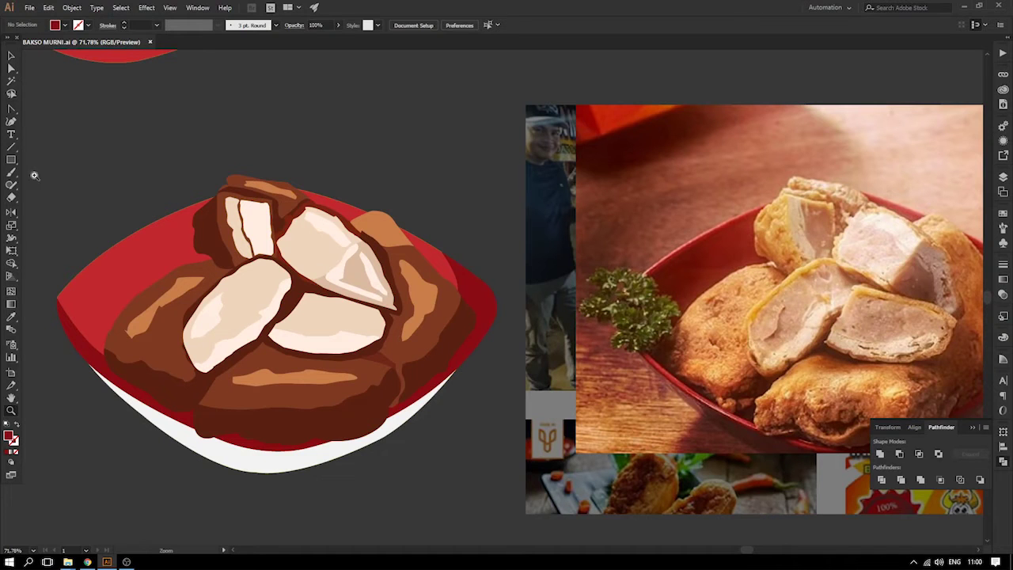
left_click_drag(63, 136, 97, 129)
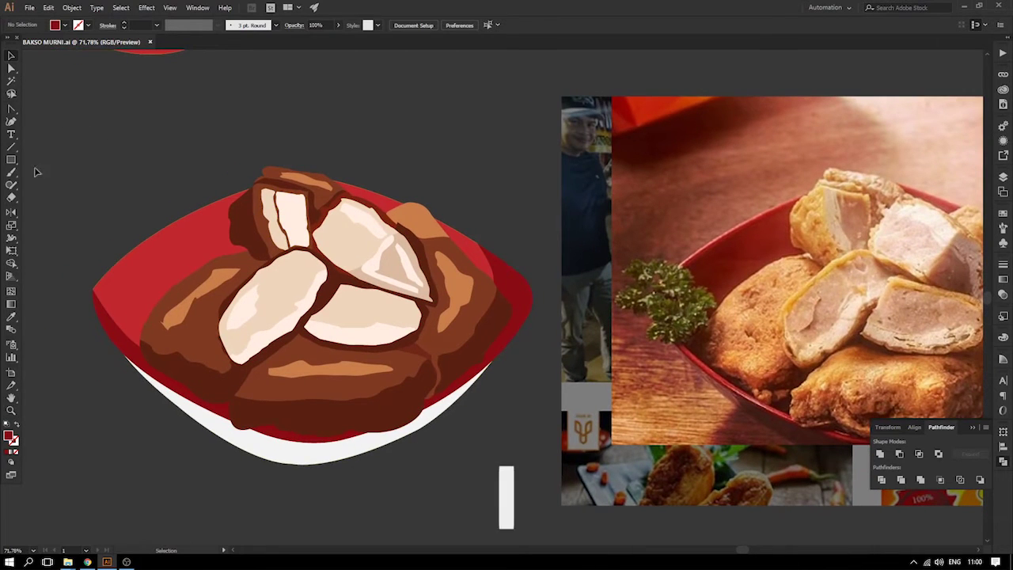
left_click(12, 123)
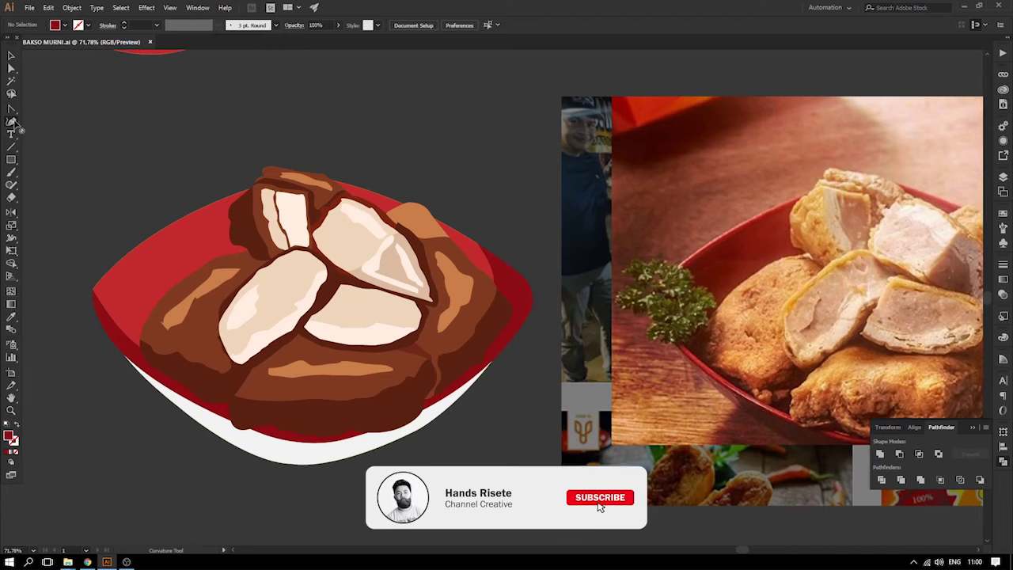
left_click_drag(14, 113, 34, 119)
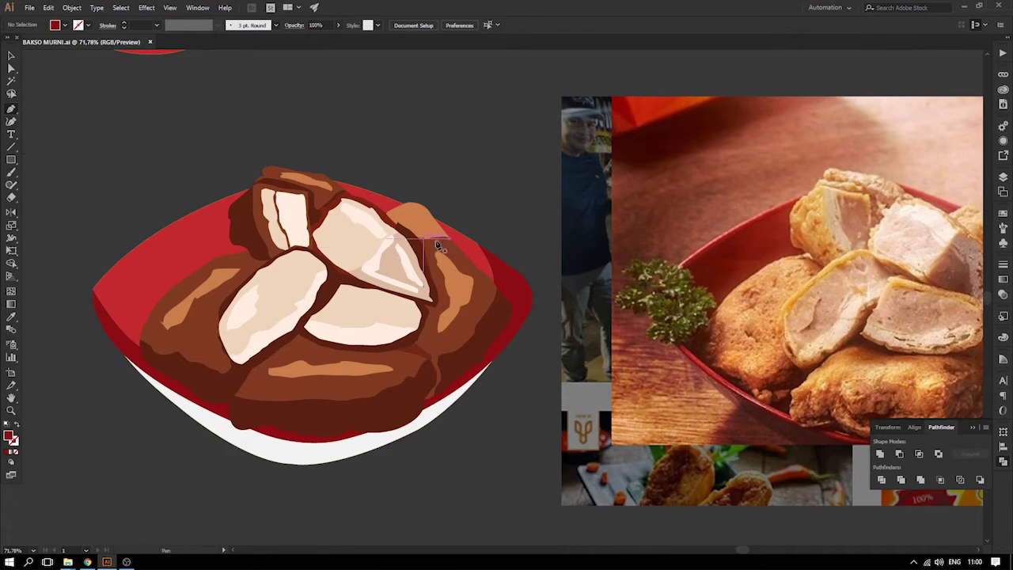
left_click_drag(612, 287, 891, 299)
left_click_drag(508, 292, 781, 270)
scroll(410, 311, "left", 10)
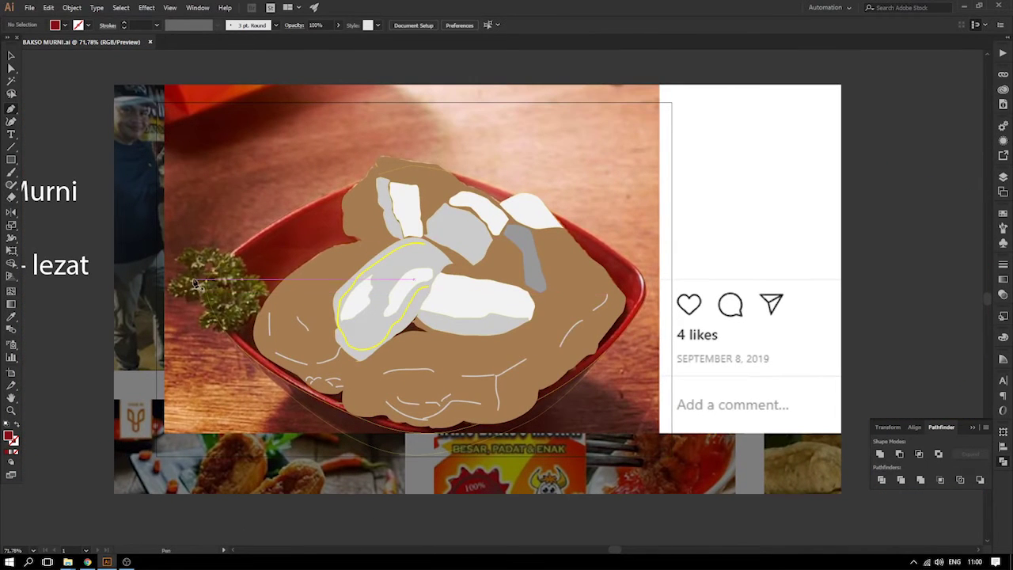
scroll(199, 264, "up", 2)
left_click_drag(198, 264, 638, 315)
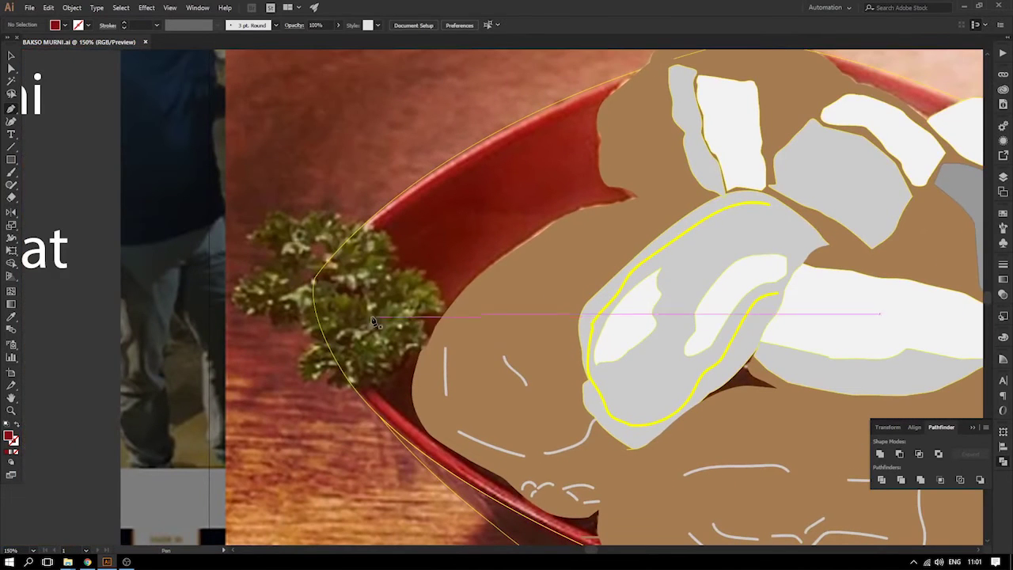
left_click_drag(264, 316, 239, 276)
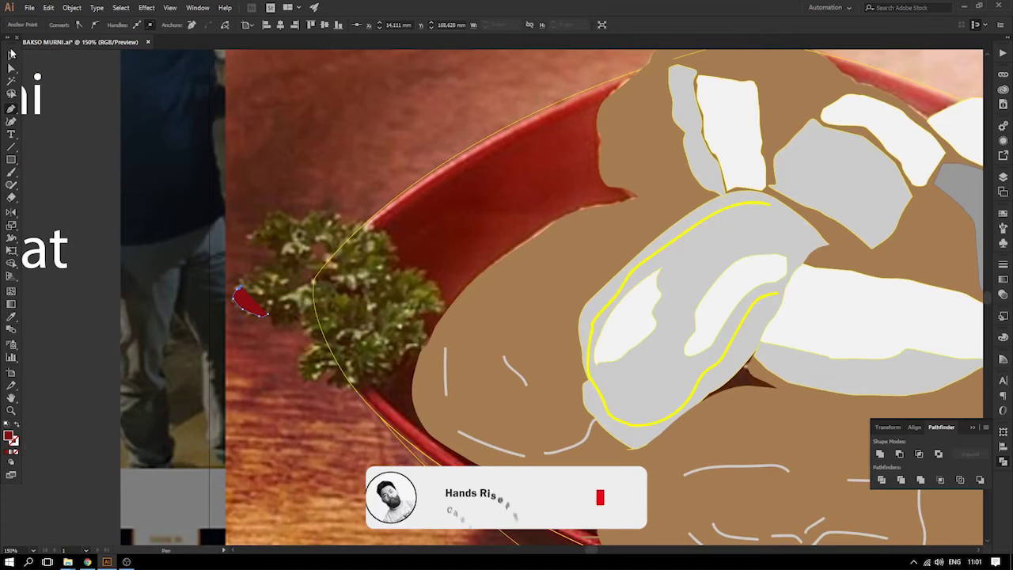
key("v")
key("Delete")
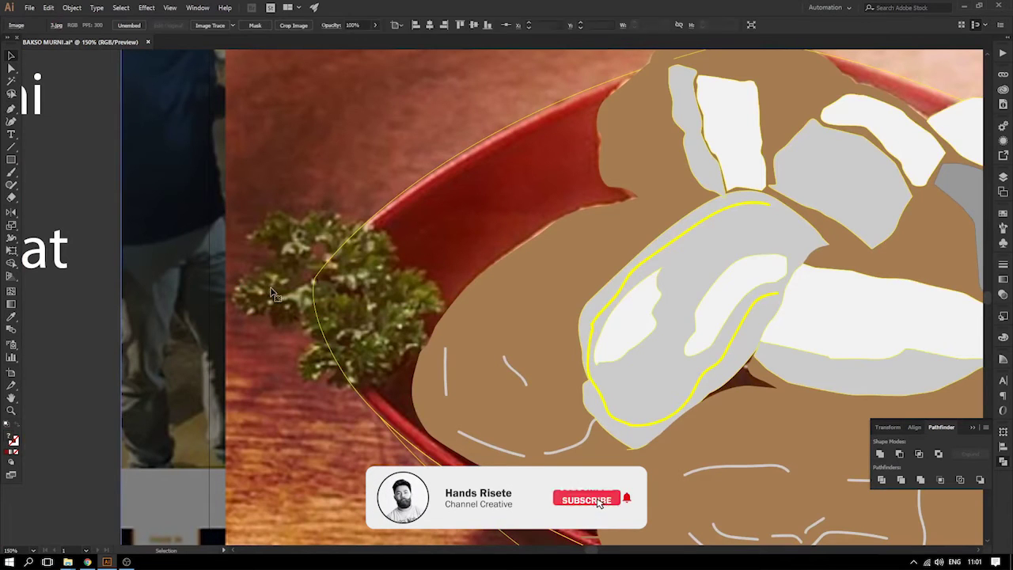
- Set the drawing colours to no fill and a yellow stroke of 0.5 pt
left_click(66, 27)
left_click(7, 43)
left_click(88, 25)
left_click(88, 25)
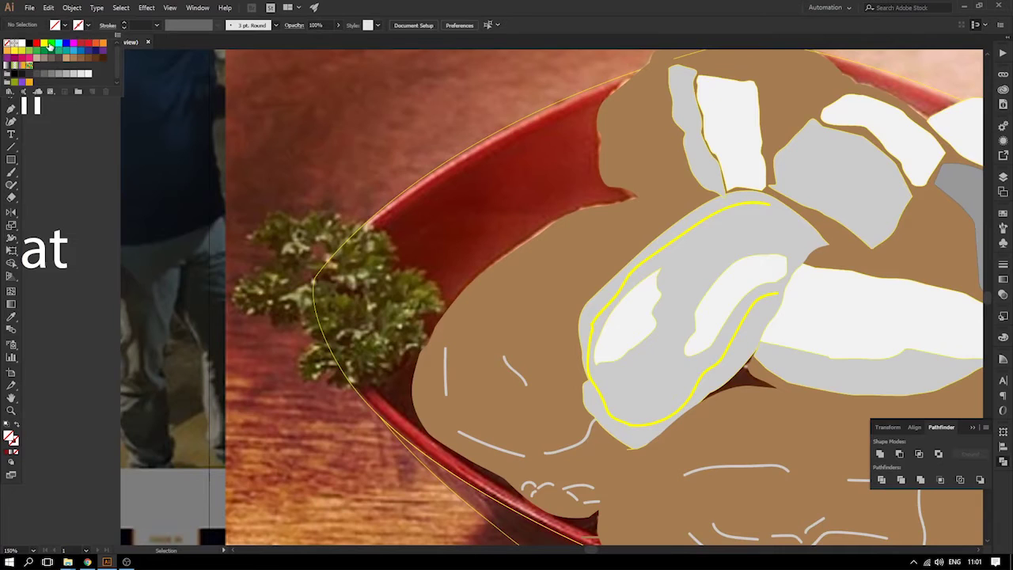
left_click(45, 44)
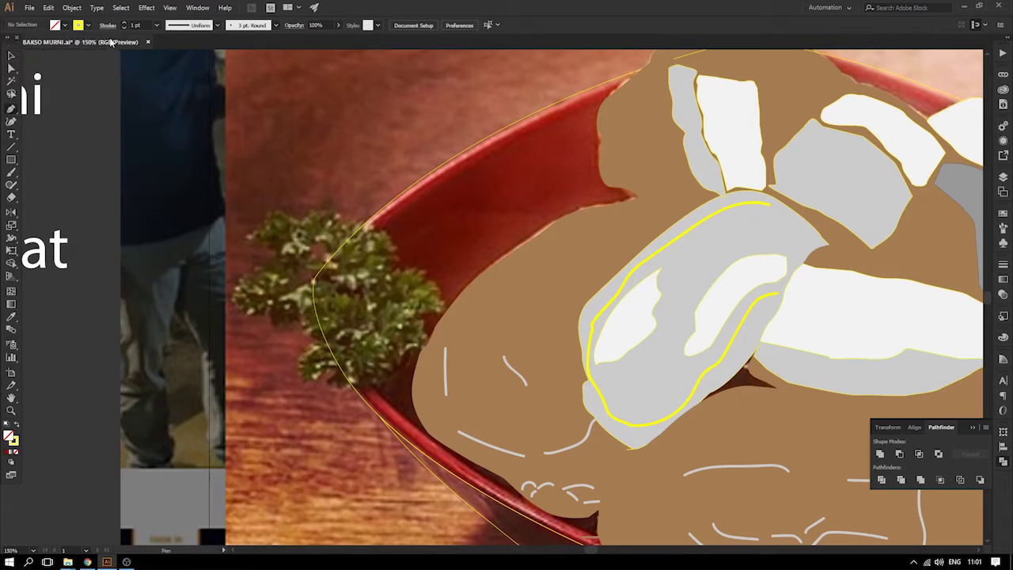
left_click(158, 26)
left_click(163, 48)
- Trace the parsley garnish beside the bowl in the reference photo as one closed, jagged Pen outline
left_click(300, 324)
mouse_move(298, 325)
left_mouse_down()
mouse_move(243, 311)
mouse_move(236, 296)
mouse_move(266, 257)
mouse_move(259, 236)
left_mouse_up()
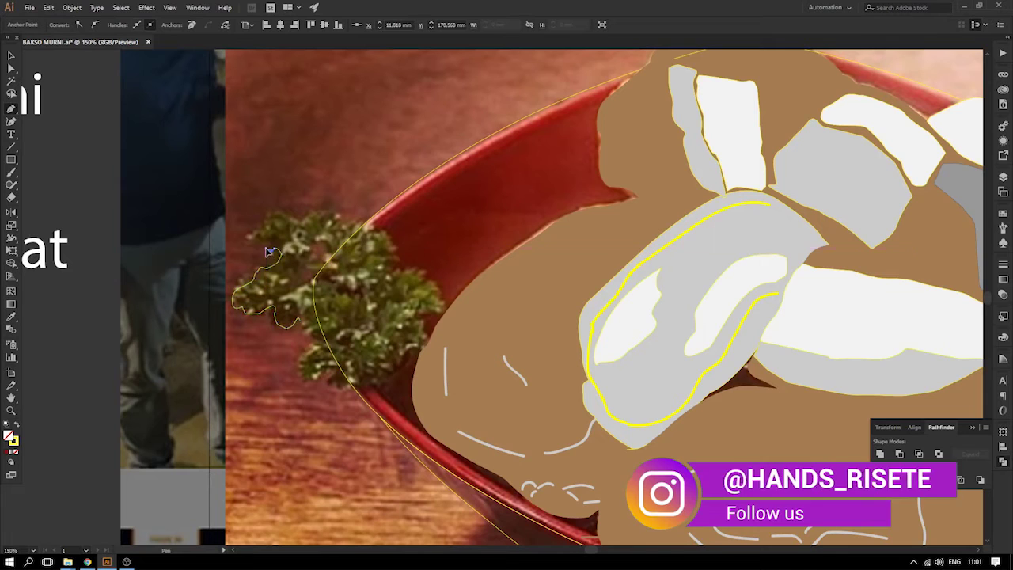
key("ctrl+z")
mouse_move(255, 235)
left_mouse_down()
mouse_move(272, 219)
mouse_move(321, 216)
mouse_move(382, 229)
mouse_move(402, 270)
mouse_move(446, 302)
mouse_move(398, 365)
left_mouse_up()
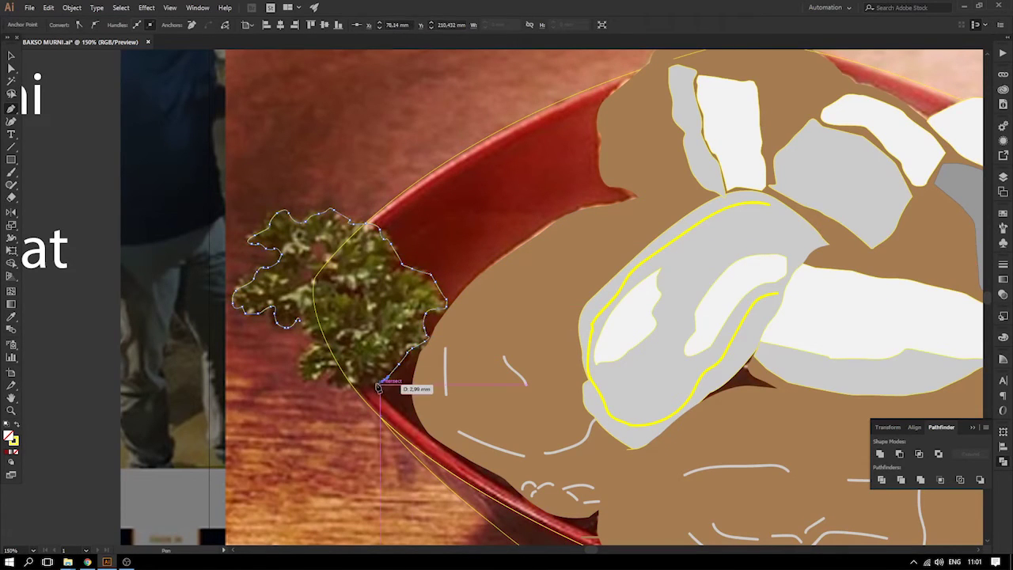
mouse_move(334, 378)
left_mouse_down()
mouse_move(320, 379)
mouse_move(300, 324)
left_mouse_up()
left_click(270, 333, "ctrl")
left_click(326, 352, "ctrl")
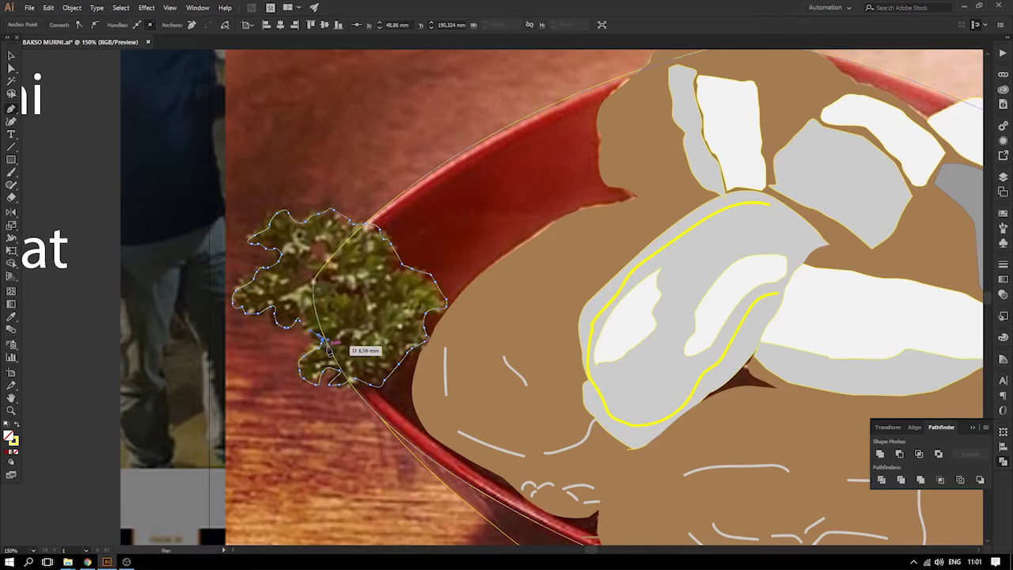
left_click(299, 321)
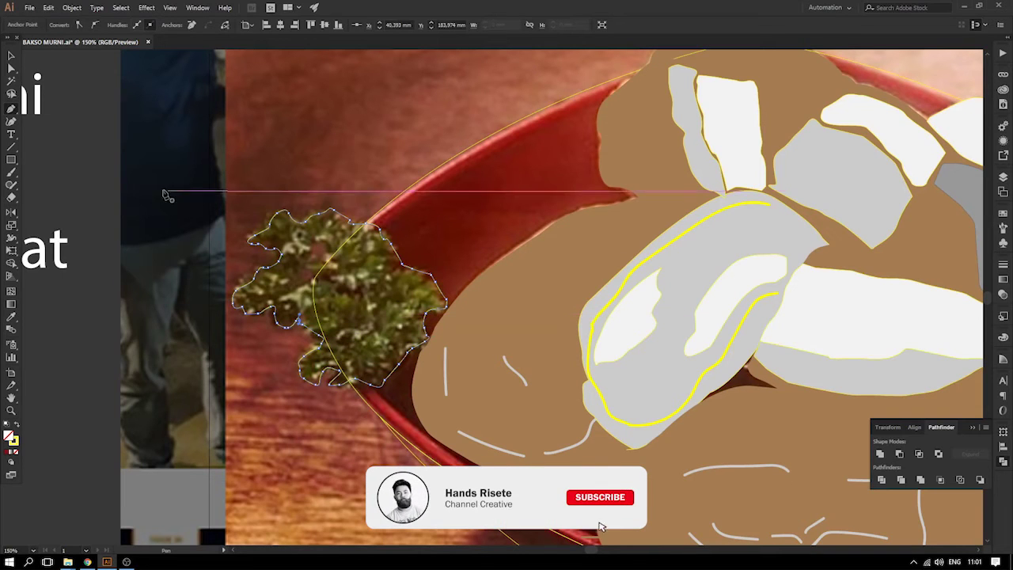
- Undo the accidental move and fill the parsley outline with the light green swatch
left_click(11, 56)
left_click(27, 68)
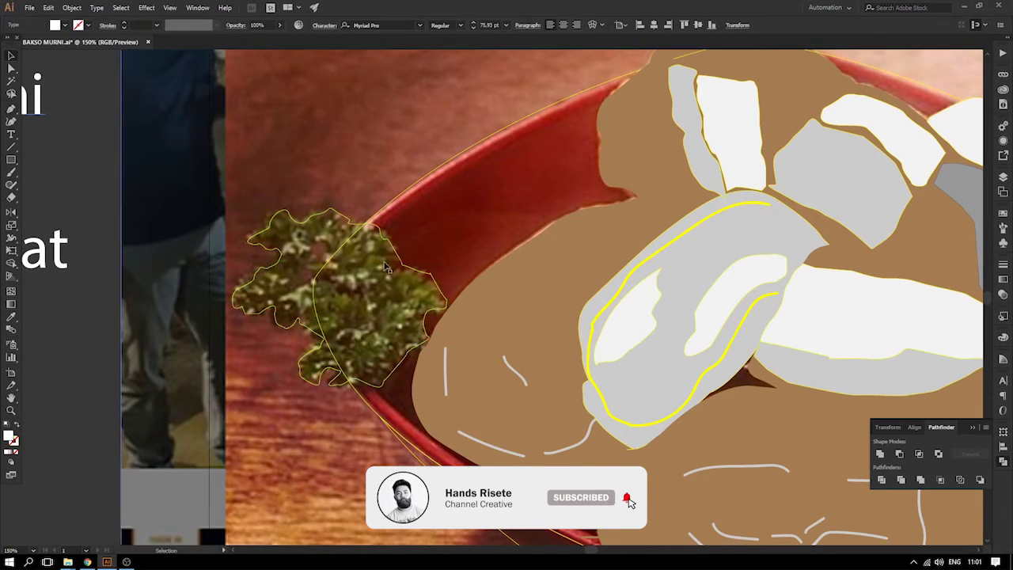
left_click_drag(341, 212, 279, 203)
key("ctrl+z")
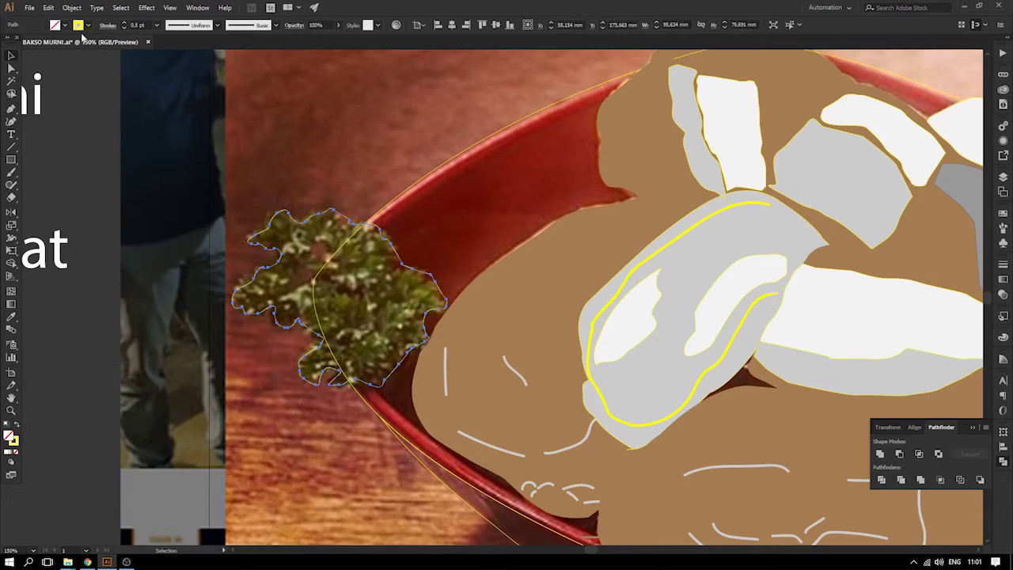
left_click(65, 25)
left_click(36, 51)
left_click(30, 55)
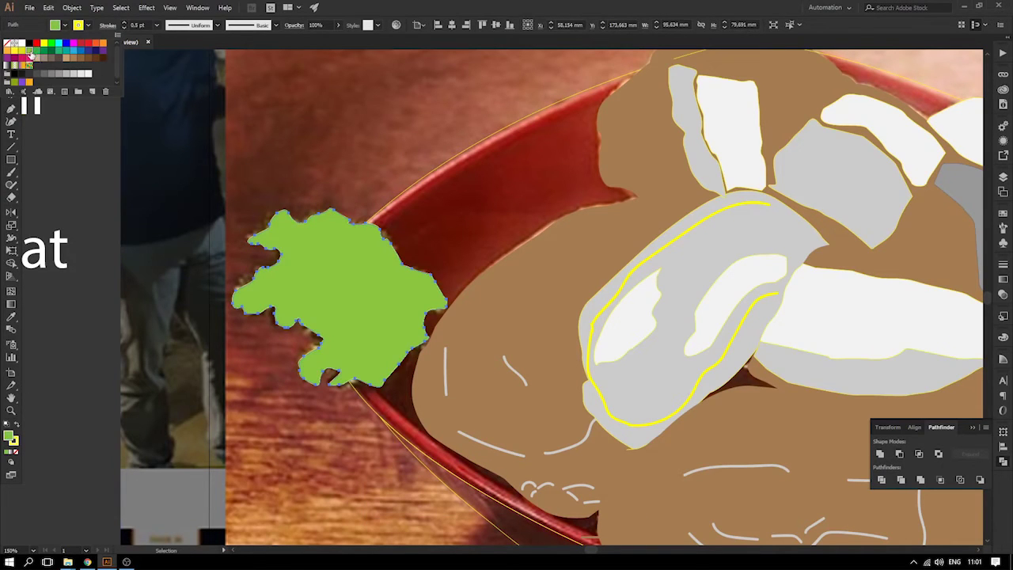
left_click(74, 145)
left_click(74, 145)
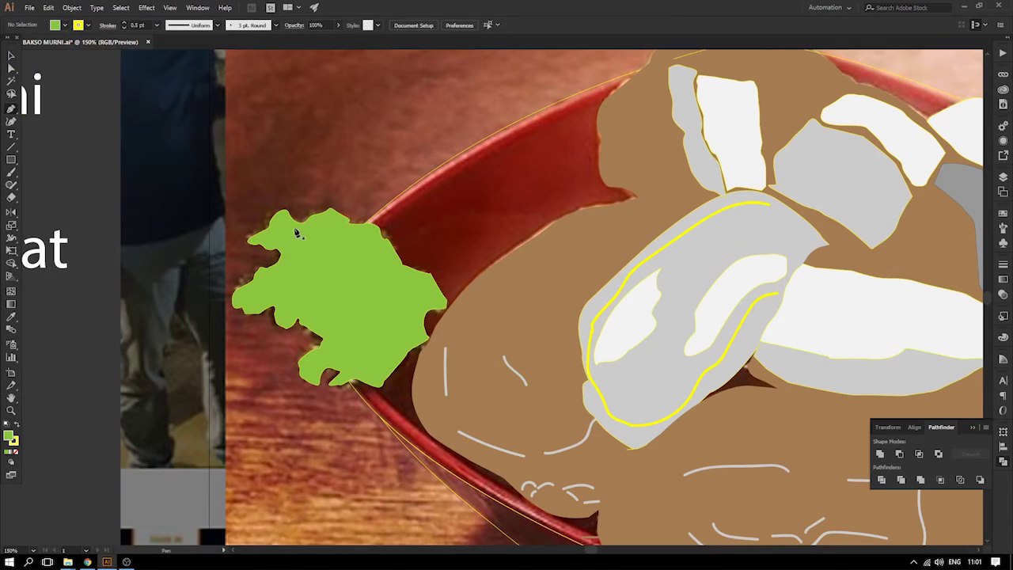
left_click_drag(286, 235, 260, 208)
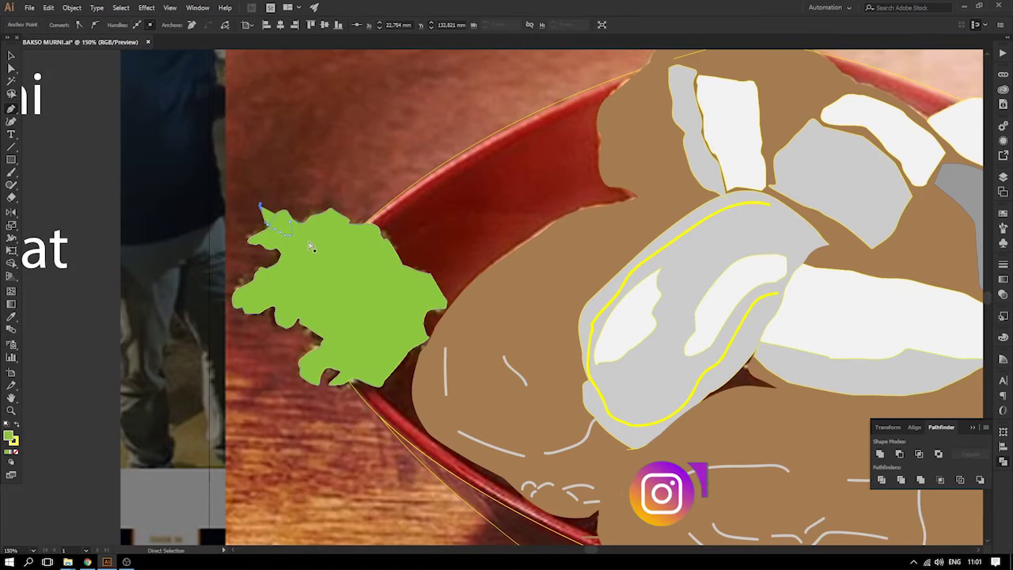
key("ctrl+z")
key("z")
key("ctrl+z")
key("ctrl+z")
- Draw a small closed irregular detail shape with the Pen tool near the parsley's upper edge
left_click(327, 221)
left_click(11, 109)
left_click_drag(502, 350, 298, 233)
left_click(289, 187)
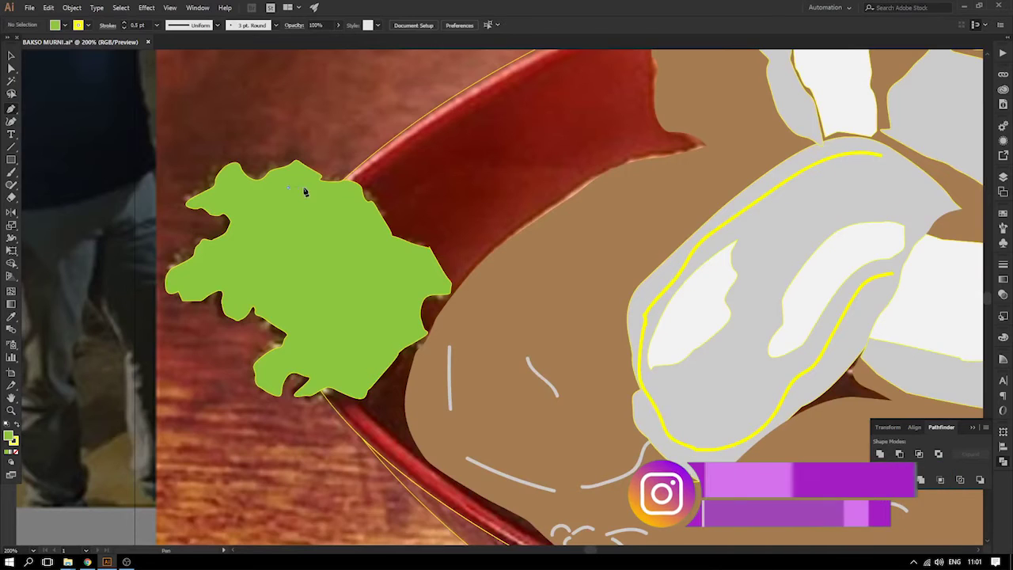
left_click(304, 187)
left_click(318, 196)
left_click(331, 196)
left_click(341, 206)
left_click(308, 216)
left_click_drag(288, 188, 287, 195)
- Draw three more closed detail shapes on the parsley, at its right side, left middle and upper left
left_click(386, 254)
left_click_drag(397, 271, 385, 303)
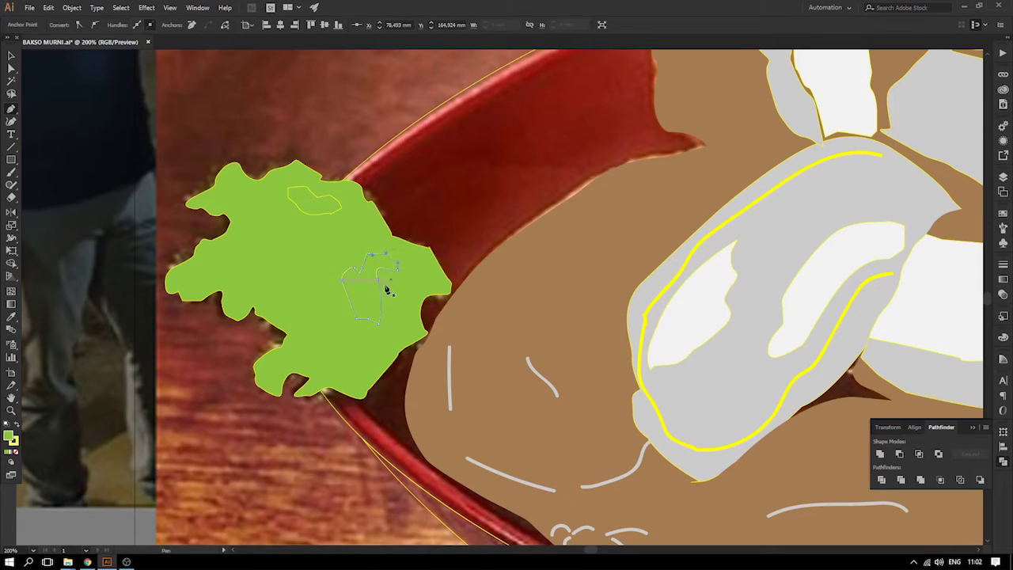
left_click(251, 253)
left_click(279, 264)
left_click_drag(287, 280, 283, 286)
left_click(247, 200)
left_click_drag(273, 214, 262, 234)
left_click_drag(229, 199, 248, 201)
- Draw a larger closed, jagged detail shape over the parsley's lower middle
left_click(303, 294)
left_click_drag(320, 293, 327, 303)
left_click_drag(336, 311, 341, 324)
left_click_drag(303, 355, 301, 350)
left_click_drag(291, 318, 290, 314)
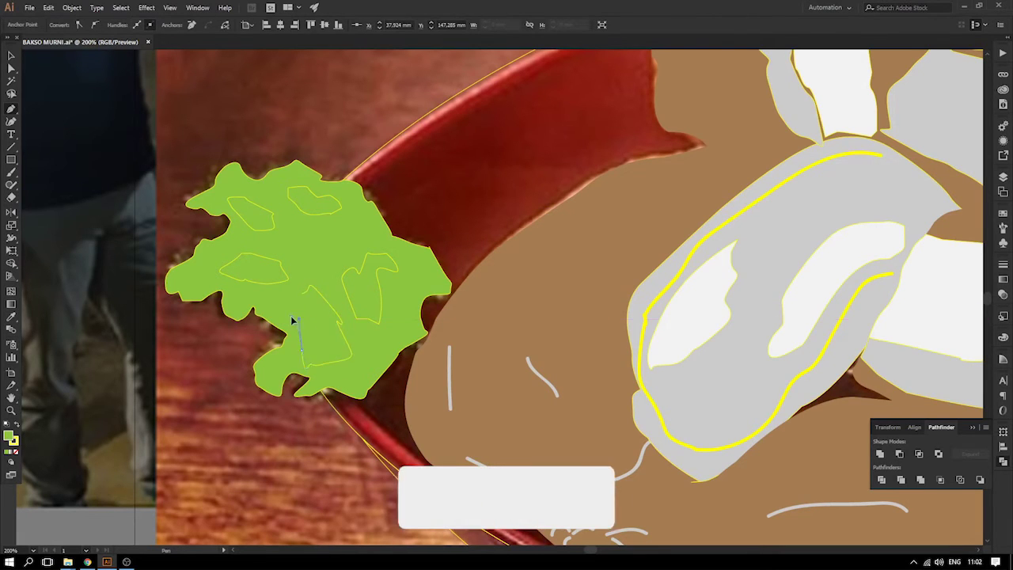
left_click(288, 296)
left_click(302, 294)
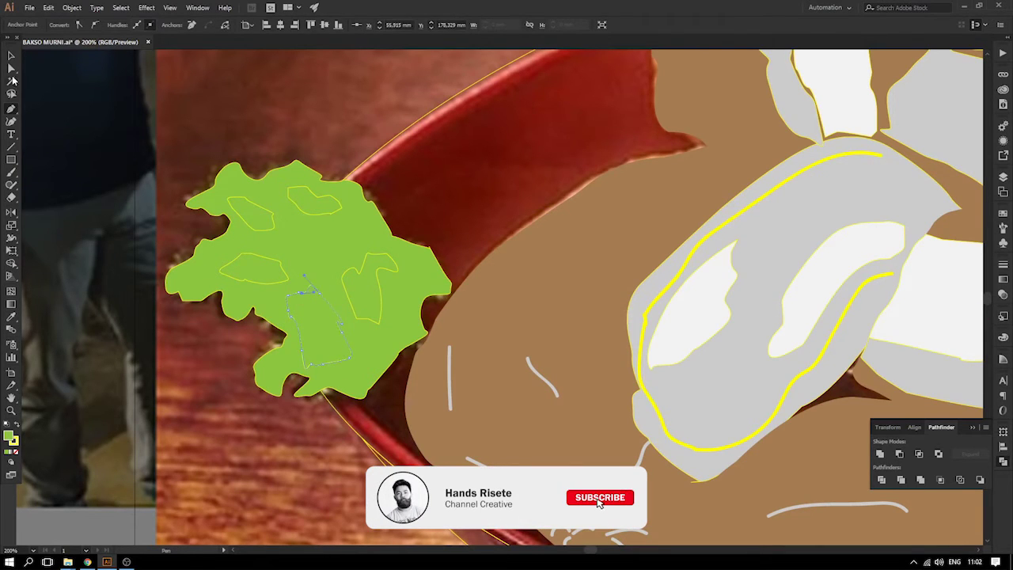
- Fill the large lower detail shape on the parsley with a darker green using the Color Picker
left_click(12, 69)
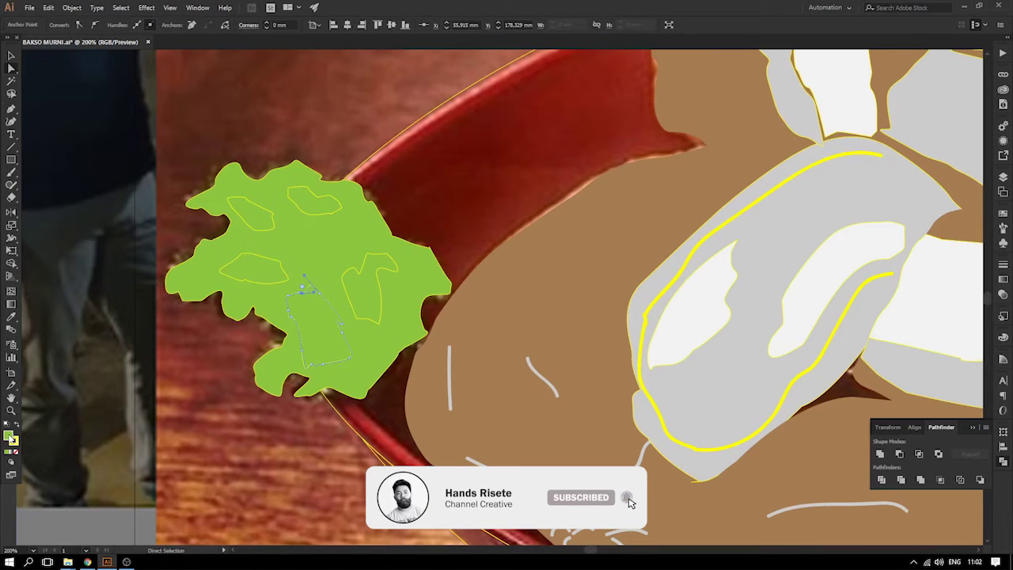
double_click(10, 439)
left_click(687, 251)
left_click_drag(705, 245, 717, 253)
left_click(831, 214)
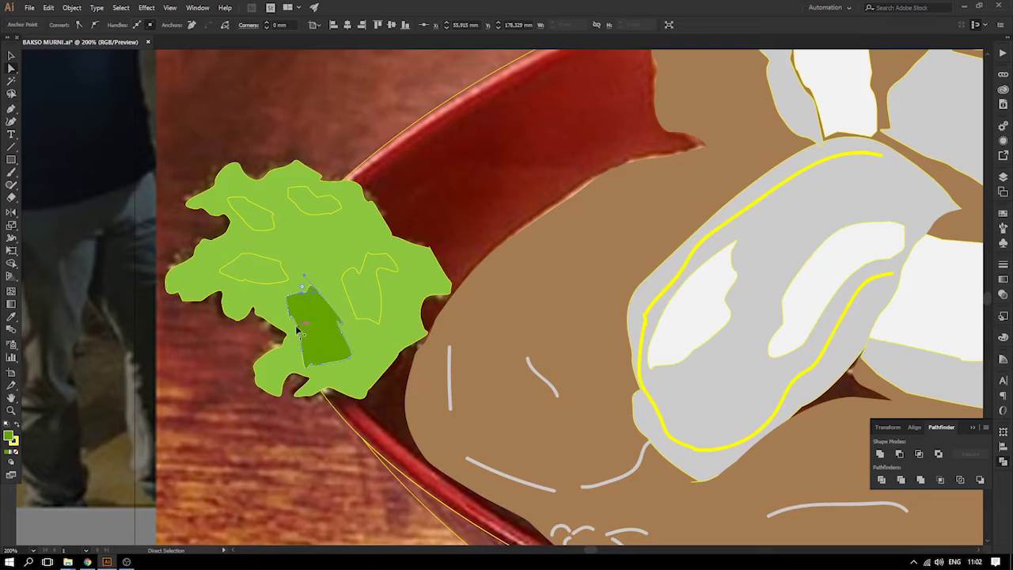
- Select the other four parsley detail shapes and copy the large shape's dark green onto them with the Eyedropper
left_click(275, 283)
left_click(273, 225, "shift")
left_click(297, 207, "shift")
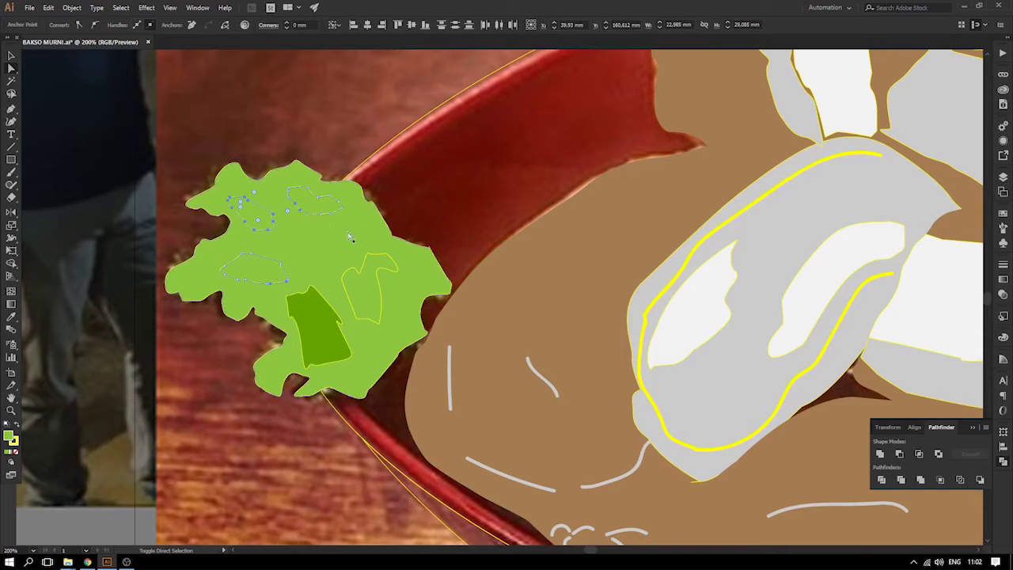
left_click(370, 255, "shift")
key("i")
left_click(293, 303)
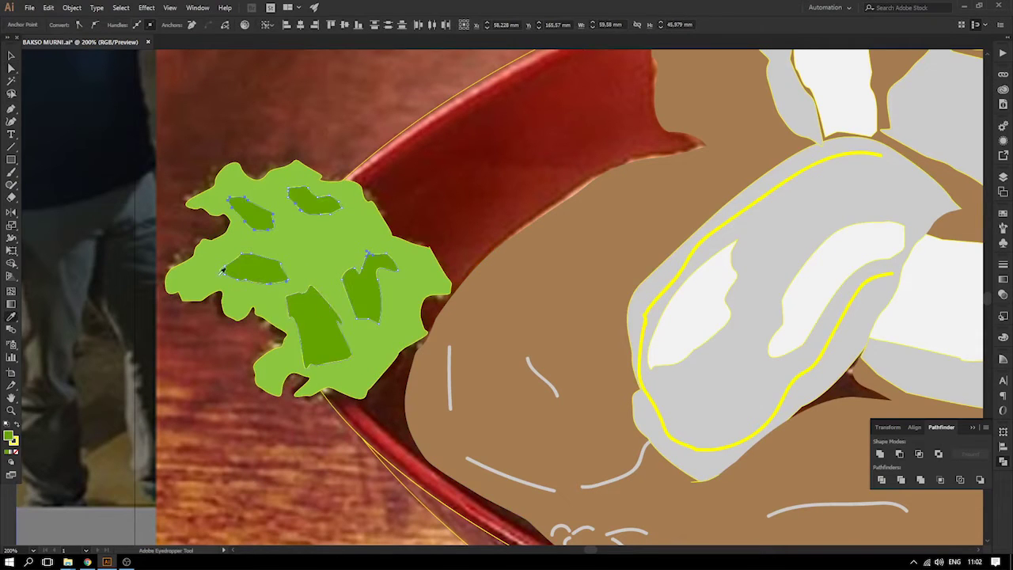
left_click(11, 56)
key("ctrl+minus")
key("ctrl+minus")
key("ctrl+minus")
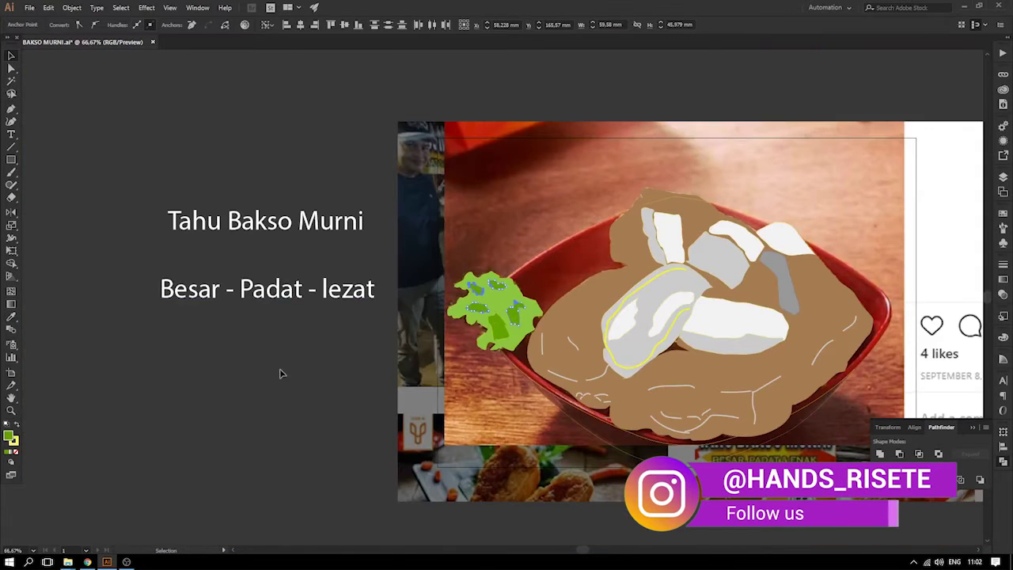
left_click(280, 373)
key("z")
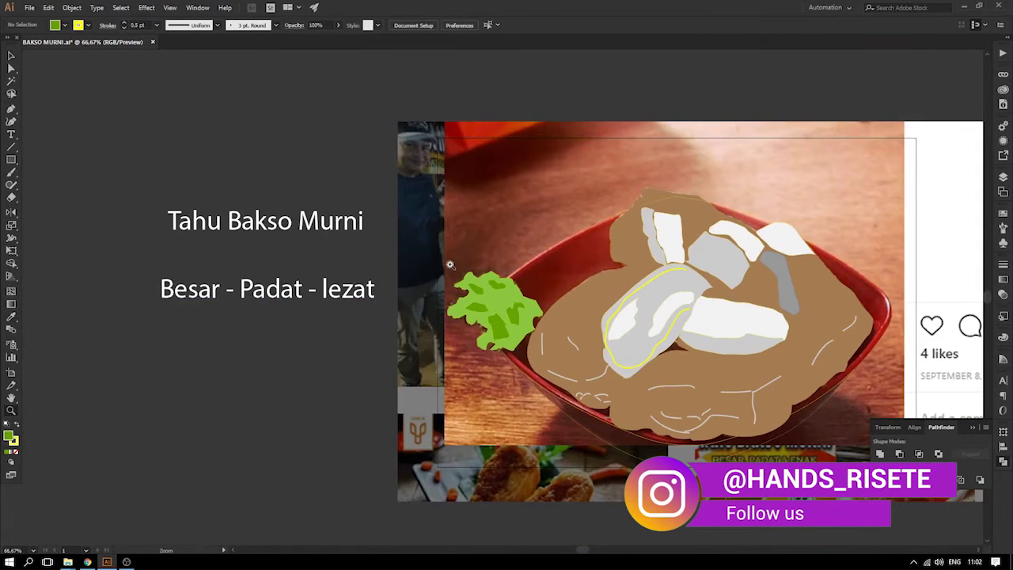
- Draw a closed, V-shaped darker green detail with the Pen tool in the middle of the parsley
left_click_drag(636, 405, 636, 404)
left_click_drag(382, 264, 356, 326)
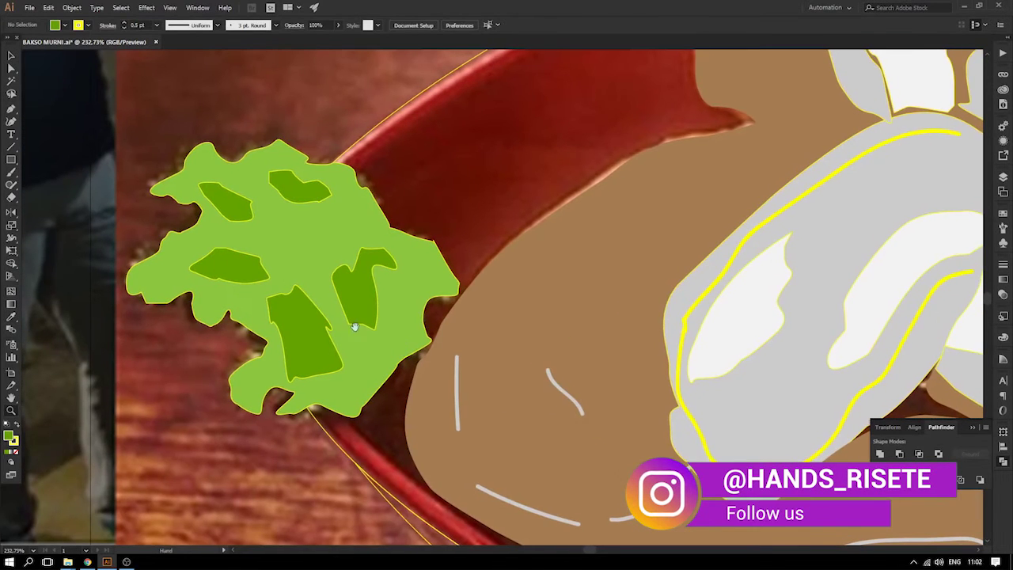
left_click(11, 109)
left_click(281, 224)
left_click(355, 240)
left_click(305, 266)
left_click(277, 224)
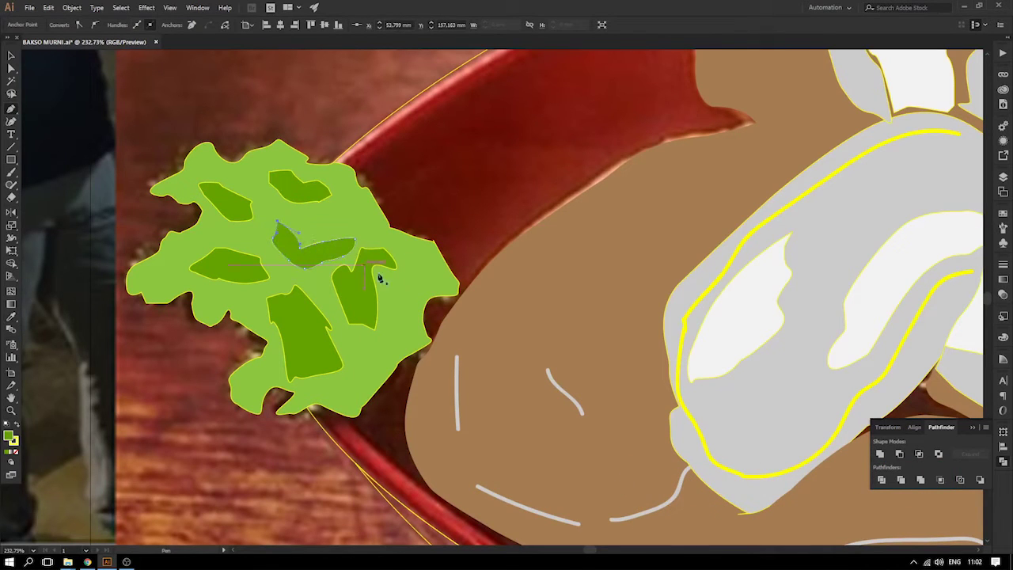
- Draw two small elongated closed detail shapes along the parsley's lower right edge
left_click(419, 326)
left_click_drag(394, 360, 415, 346)
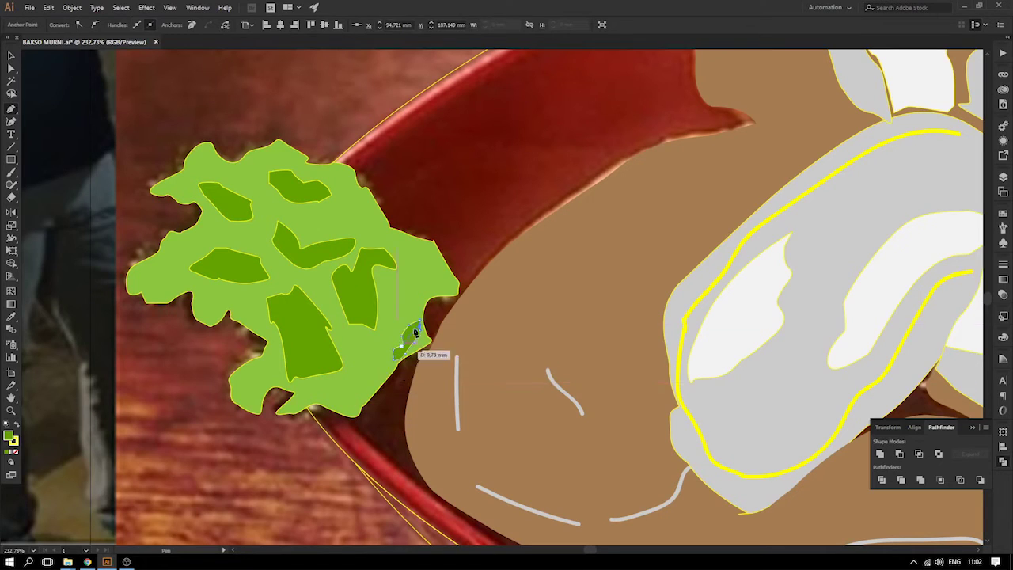
left_click(336, 388)
left_click(362, 373)
left_click(383, 343)
mouse_move(390, 357)
left_mouse_down()
mouse_move(377, 380)
mouse_move(349, 390)
left_mouse_up()
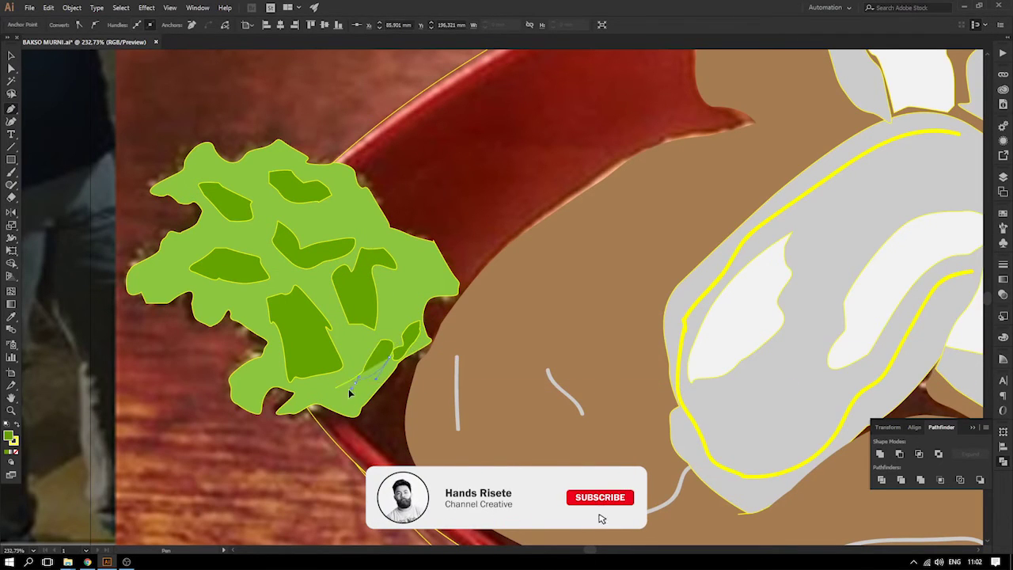
left_click(336, 389)
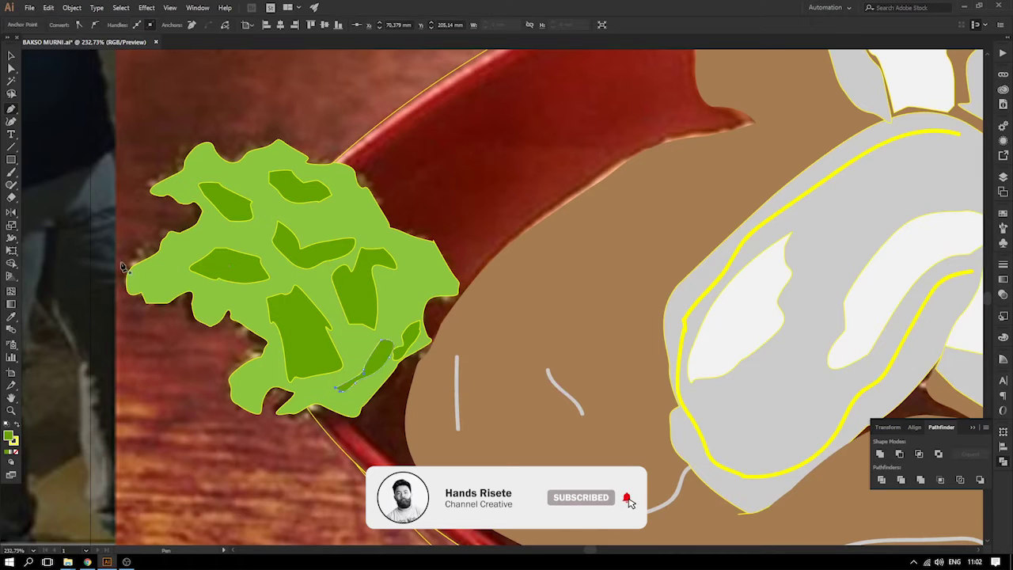
- Draw two small closed detail shapes, one on the parsley's left tip and one on its upper left tip
left_click(161, 279)
left_click_drag(142, 268, 151, 266)
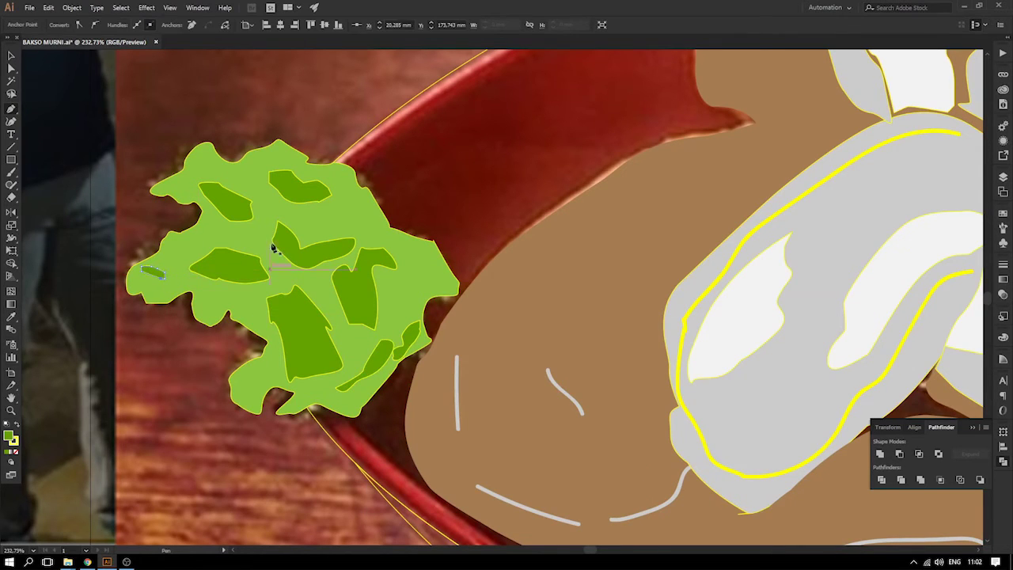
left_click_drag(206, 150, 207, 155)
left_click(196, 167)
left_click(207, 148)
- Draw two more small closed detail shapes, one at the parsley's upper right and one near its right tip
left_click(344, 207)
left_click_drag(370, 215, 383, 224)
left_click(345, 224)
left_click(341, 210)
left_click(428, 264, "ctrl")
left_click(428, 262)
left_click(447, 276)
left_click(447, 285)
left_click(433, 284)
left_click(429, 274)
left_click(415, 254)
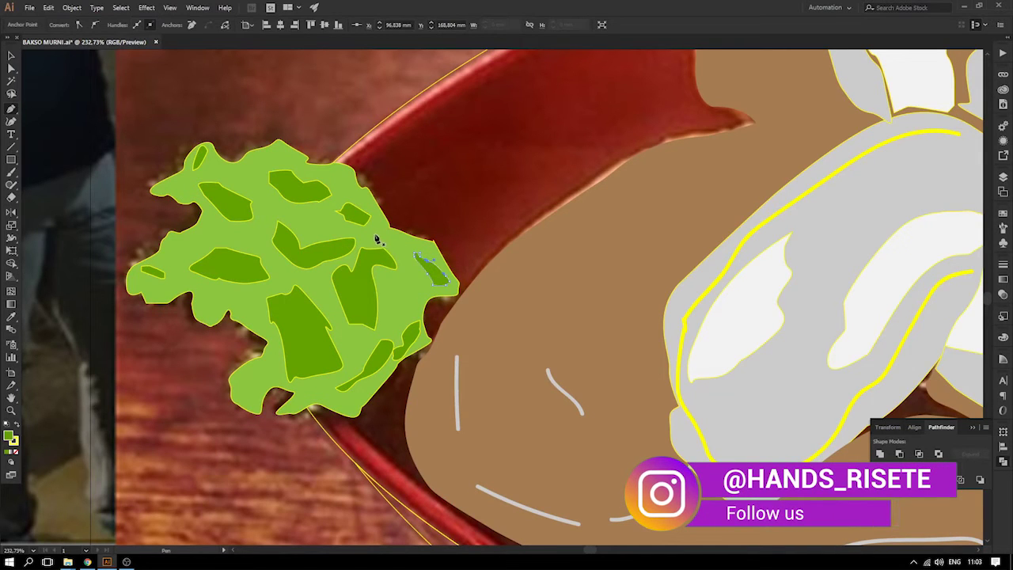
- Draw a large closed, irregular leaf shape over the centre of the parsley, overlapping the surrounding details
left_click(287, 278)
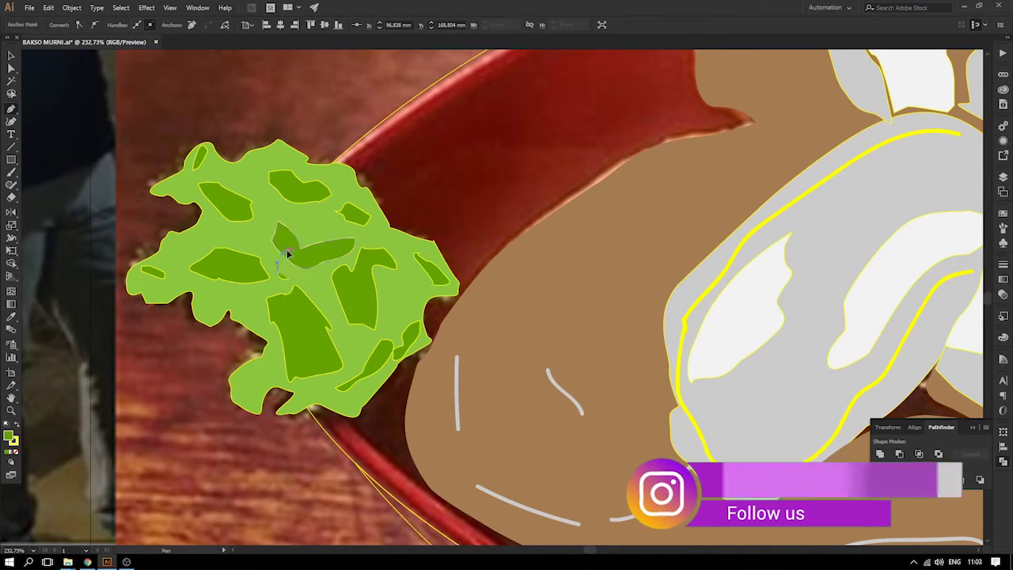
left_click_drag(281, 254, 290, 250)
left_click(308, 227)
left_click(319, 232)
left_click(335, 265)
left_click(373, 274)
left_click(401, 288)
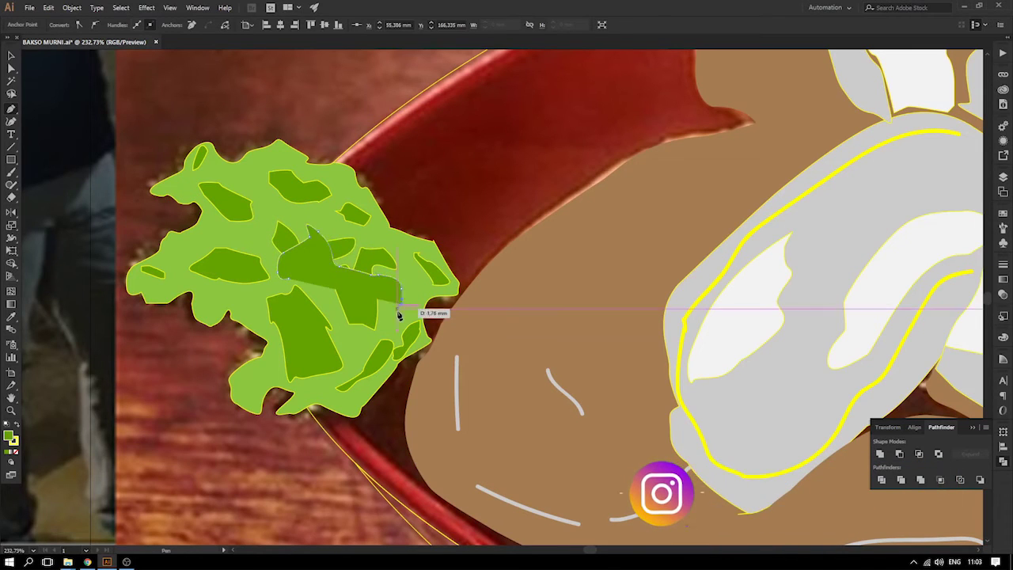
left_click(401, 307)
left_click(395, 315)
left_click(363, 325)
left_click(312, 333)
left_click_drag(274, 304, 292, 286)
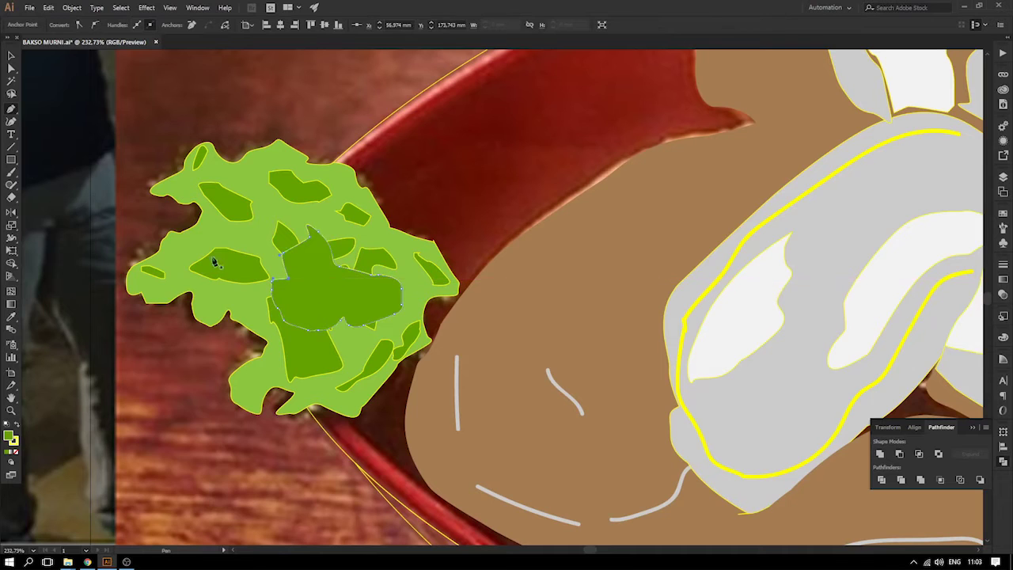
- Fill the large central parsley shape with the deep green 207700 using the Color Picker
left_click(12, 55)
double_click(12, 438)
left_click_drag(713, 266, 740, 308)
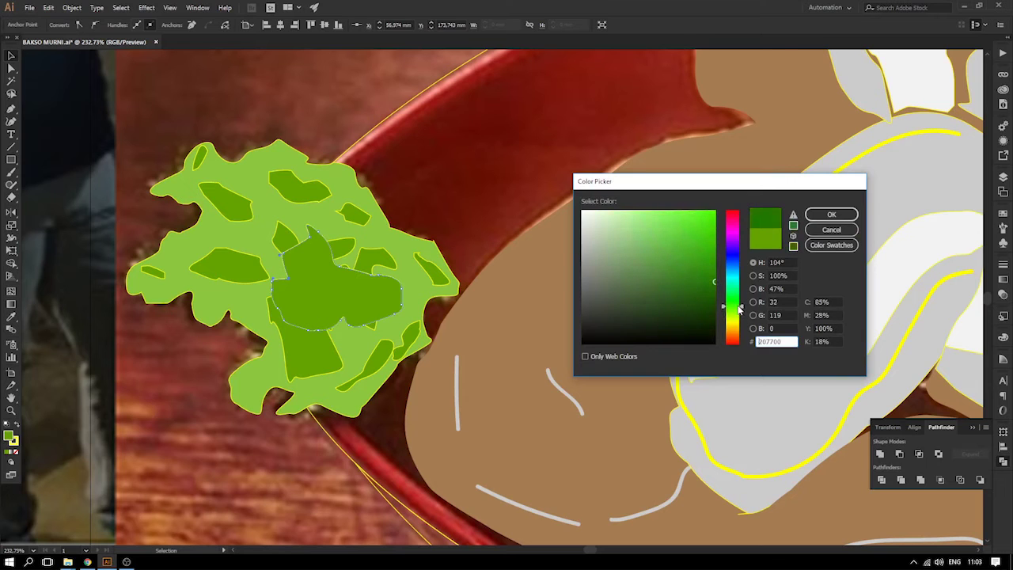
left_click(823, 214)
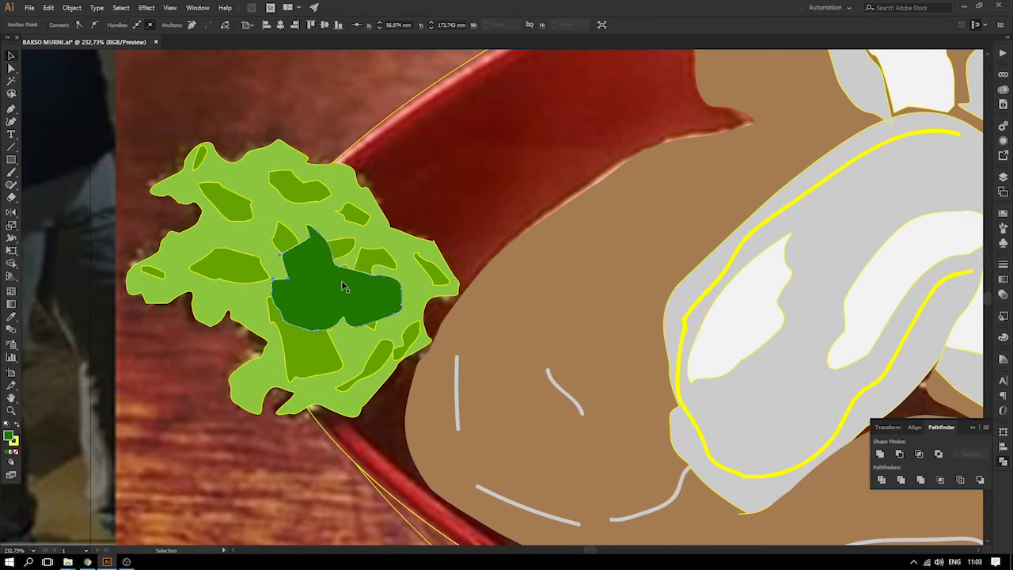
- Adjust the position of the deep green shape within the parsley's centre and deselect it
left_click_drag(339, 282, 307, 288)
key("ctrl+minus")
key("ctrl+minus")
key("ctrl+minus")
key("ctrl+minus")
key("ctrl+minus")
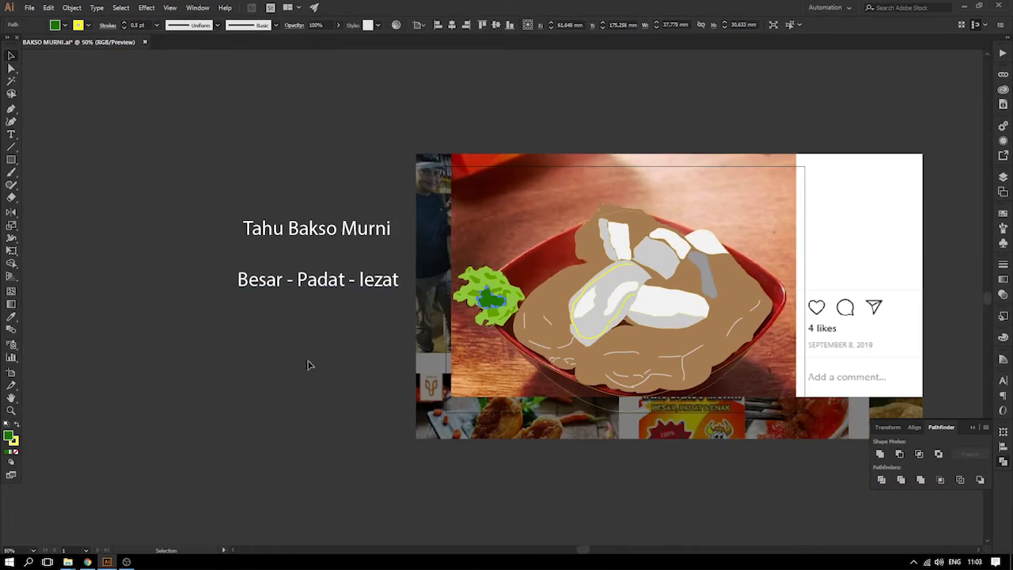
key("z")
left_click_drag(468, 238, 600, 365)
left_click(12, 57)
left_click_drag(347, 289, 364, 283)
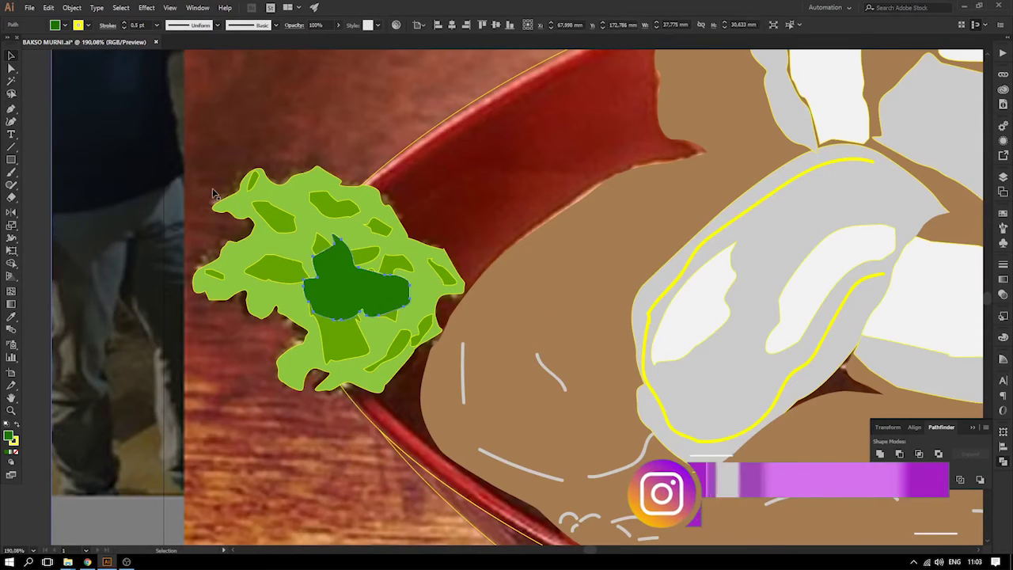
key("ctrl+minus")
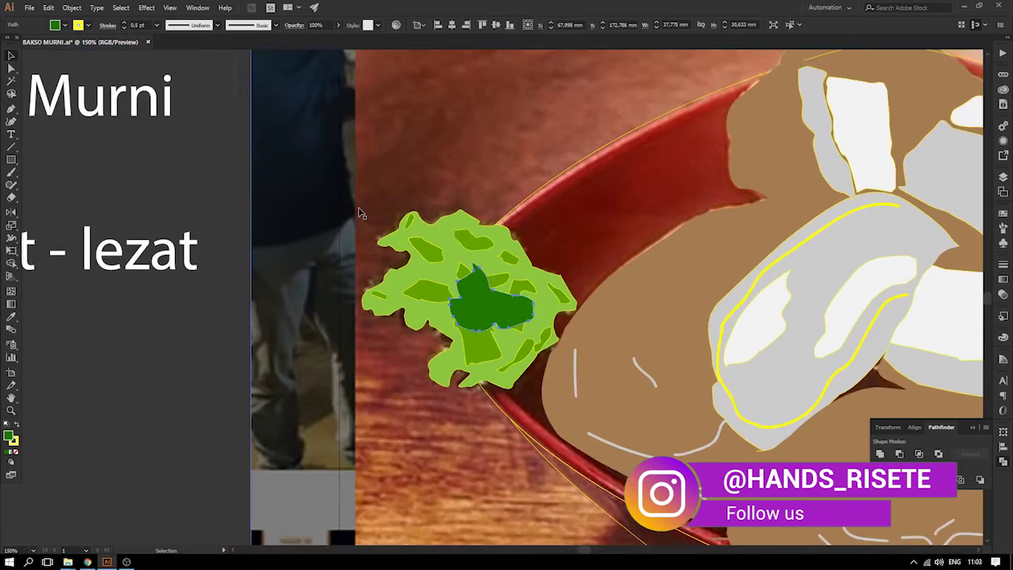
key("ctrl+minus")
key("ctrl+minus")
key("ctrl+minus")
left_click(401, 257)
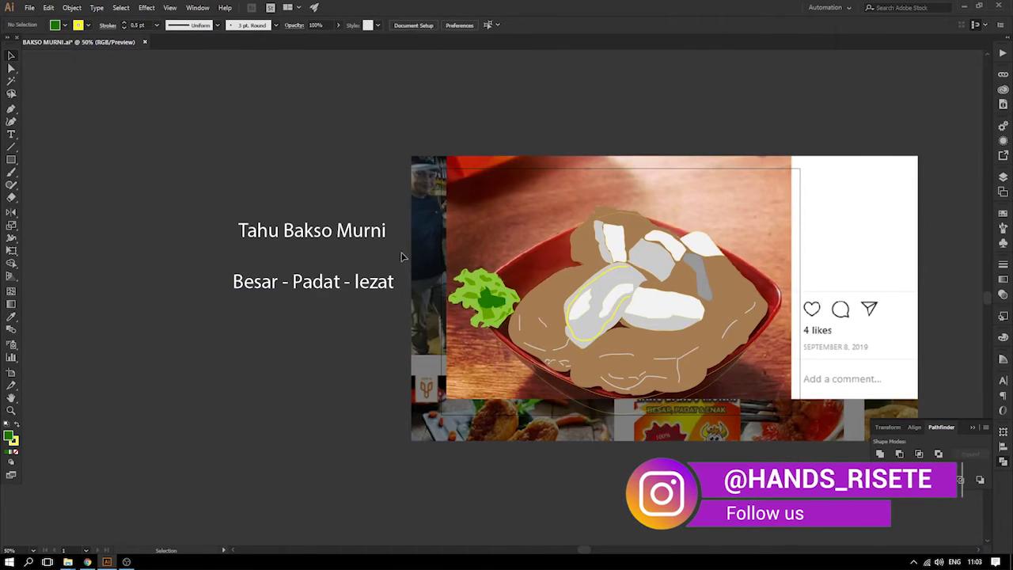
- Select all the parsley shapes and move them from the reference photo to the left rim of the coloured bowl illustration
left_click_drag(401, 257, 516, 340)
left_click(507, 318)
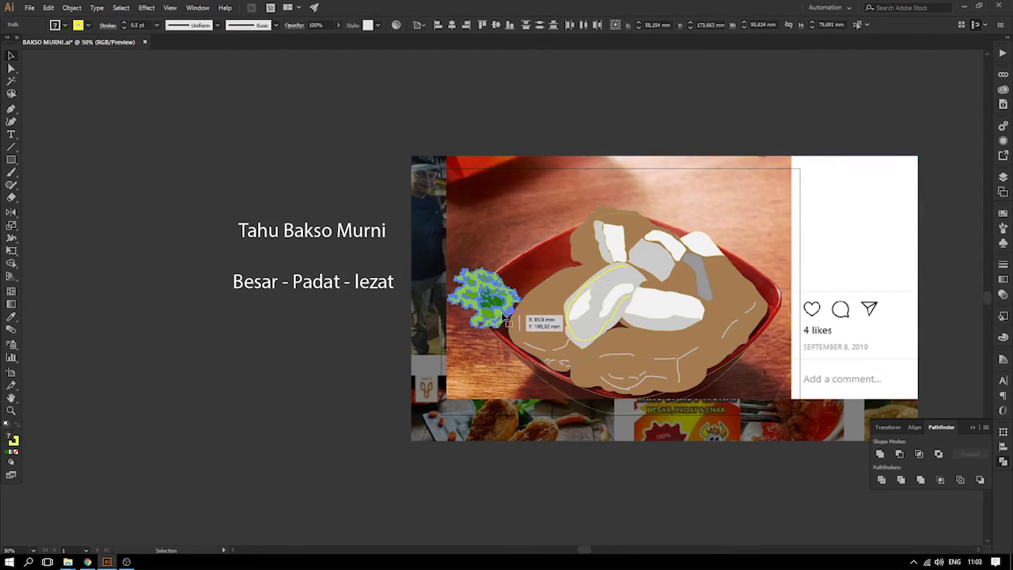
left_click_drag(472, 285, 361, 239)
key("ctrl+z")
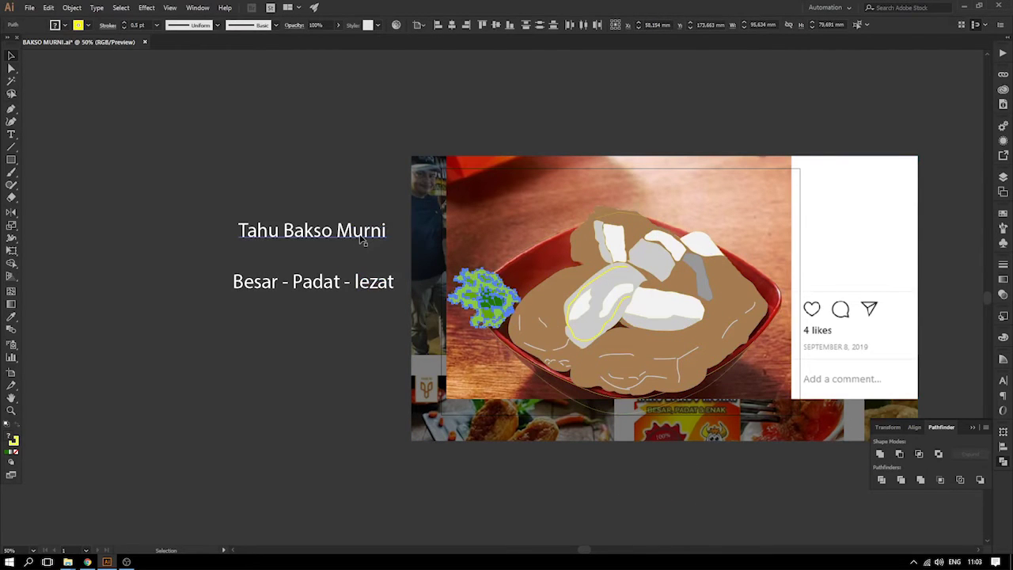
key("Right")
key("Right")
left_click_drag(545, 267, 80, 274)
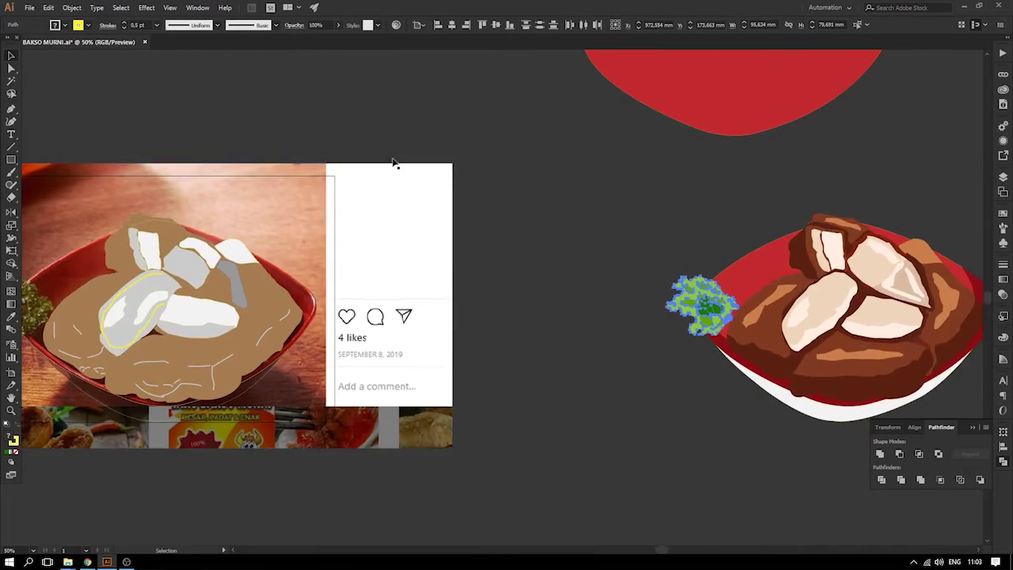
- Remove the yellow stroke from all the parsley shapes
left_click(89, 26)
left_click(7, 44)
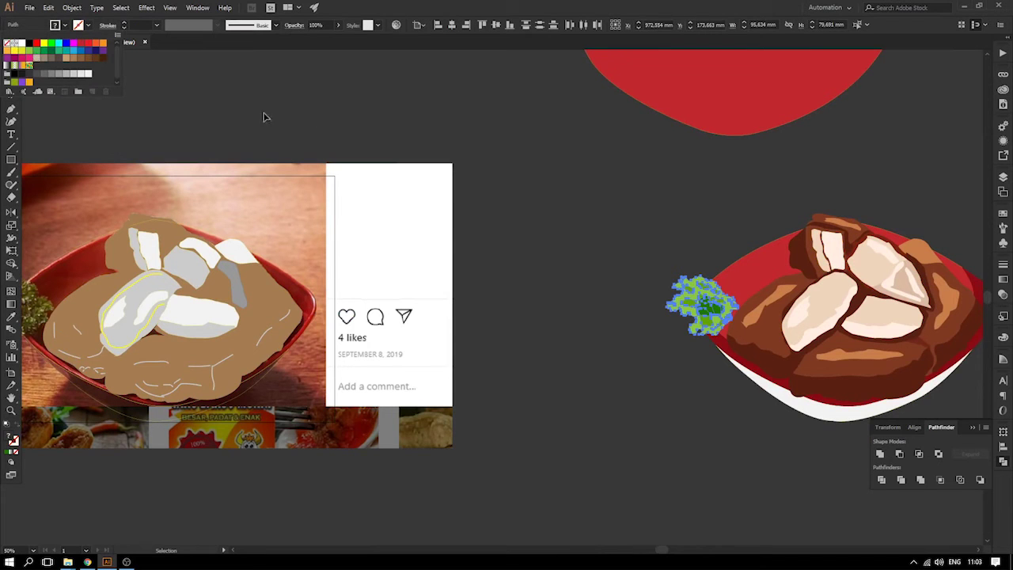
left_click(361, 130)
left_click(429, 136)
- Round off the sharp corner on the parsley outline's right edge with the Anchor Point tool
scroll(366, 278, "right", 5)
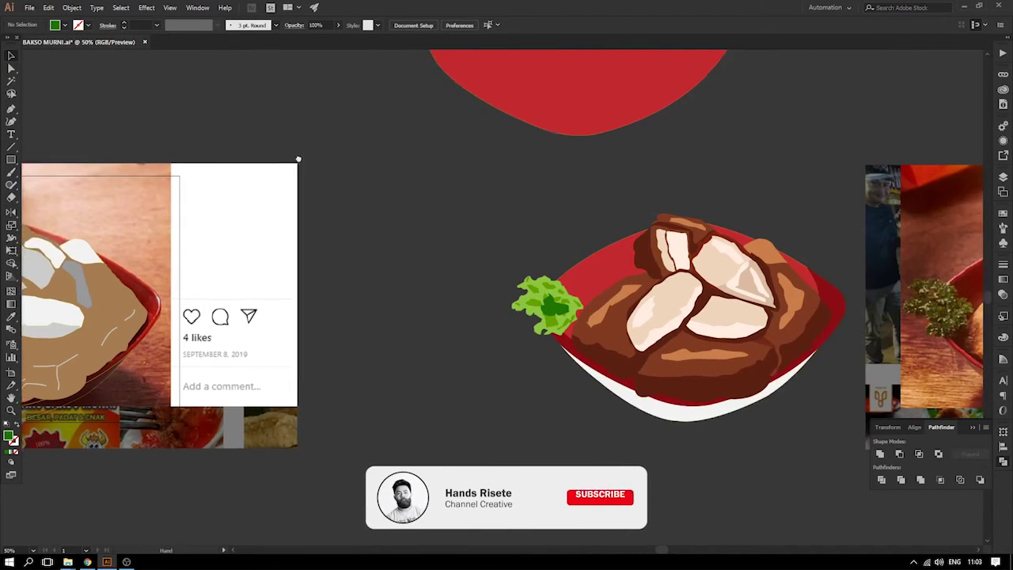
key("z")
left_click_drag(496, 258, 665, 368)
left_click_drag(346, 256, 539, 278)
left_click(317, 132)
left_click(323, 134)
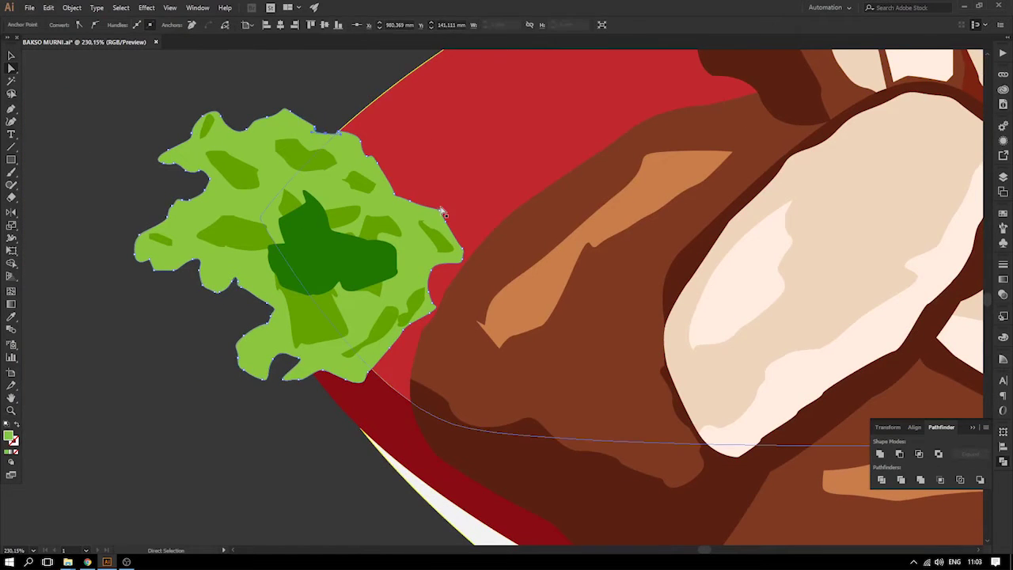
key("shift+c")
left_click_drag(440, 212, 448, 196)
left_click_drag(458, 234, 459, 232)
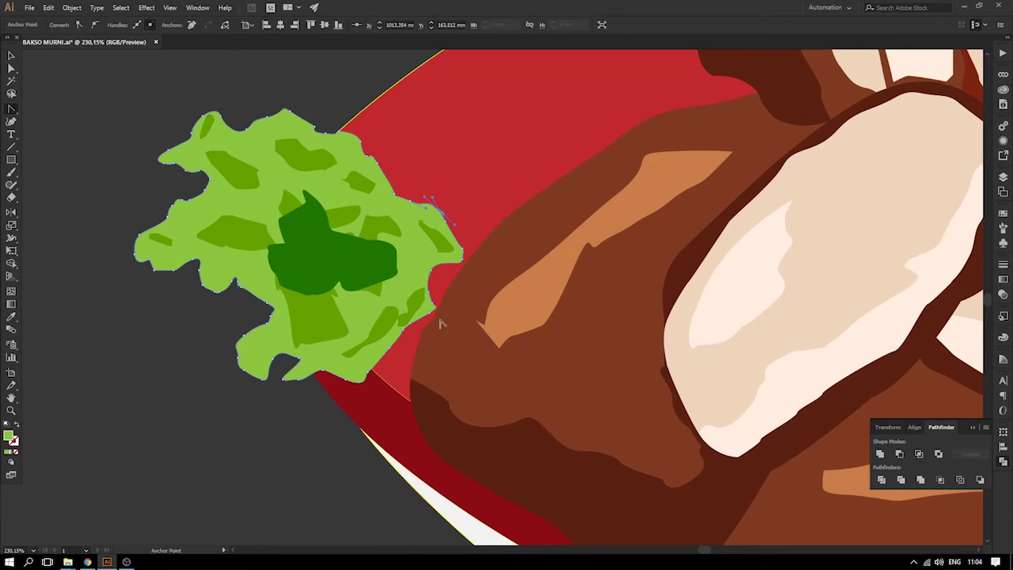
left_click(10, 56)
left_click(152, 198)
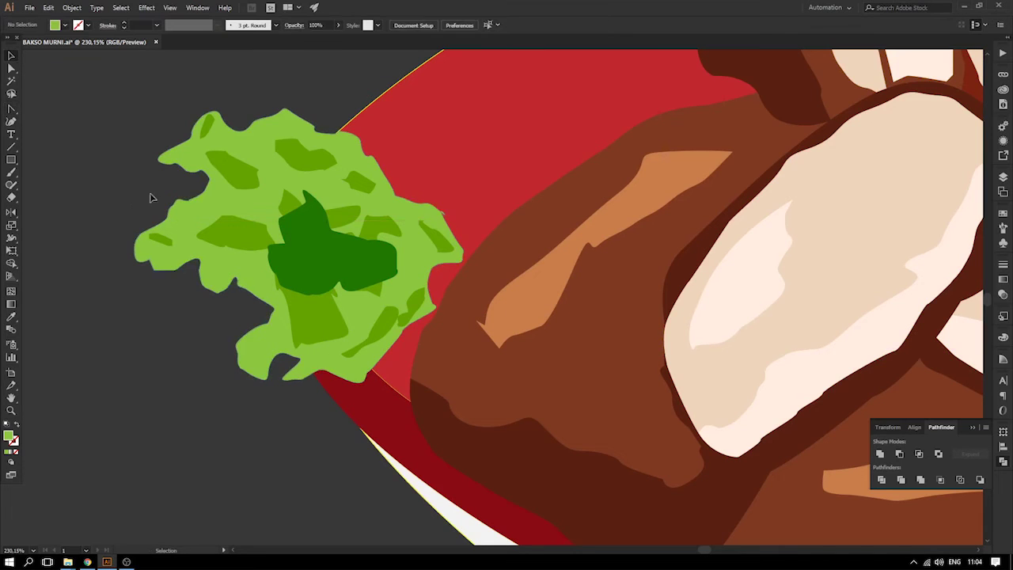
left_click_drag(333, 244, 455, 275)
left_click(427, 265)
key("e")
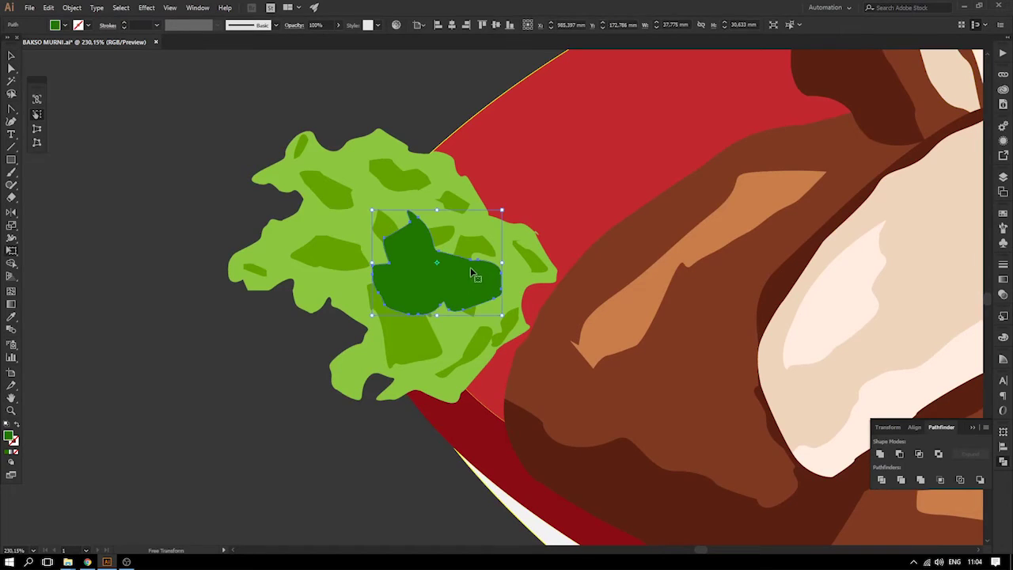
left_click(12, 56)
left_click(184, 133)
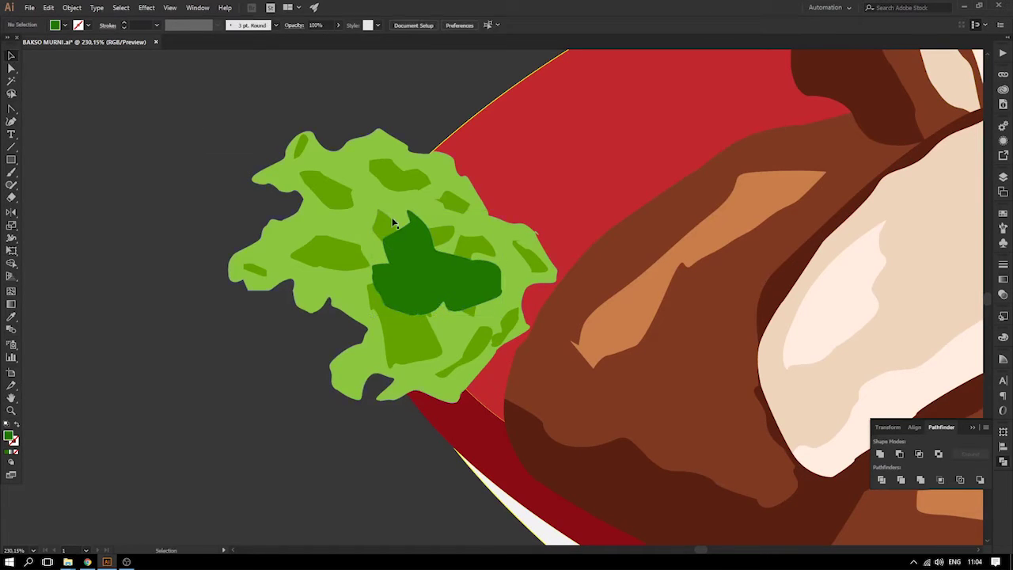
- Shrink and rotate the V-shaped parsley detail, placing it just above and left of the deep green shape
left_click_drag(438, 236, 421, 210)
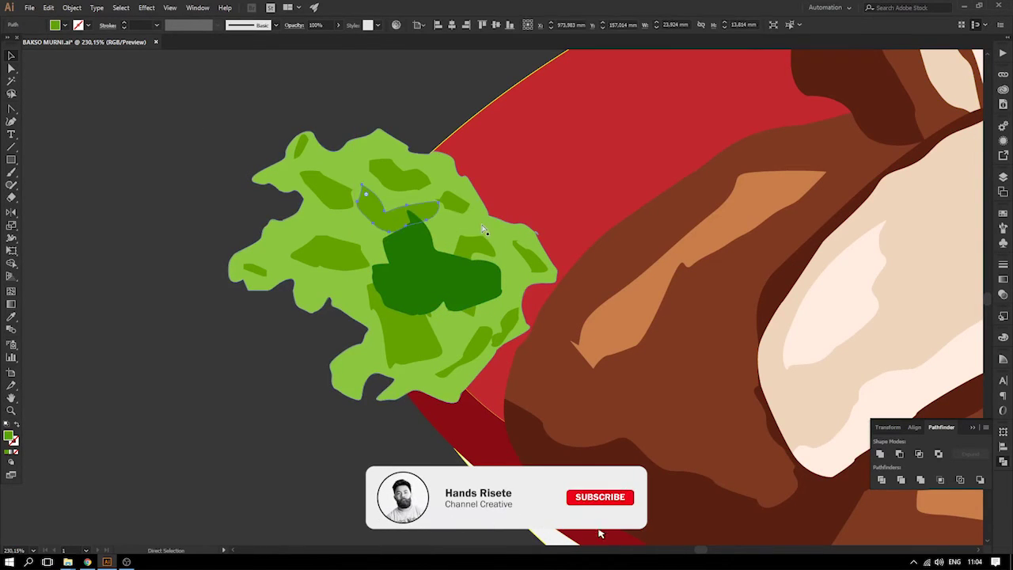
key("ctrl+z")
key("e")
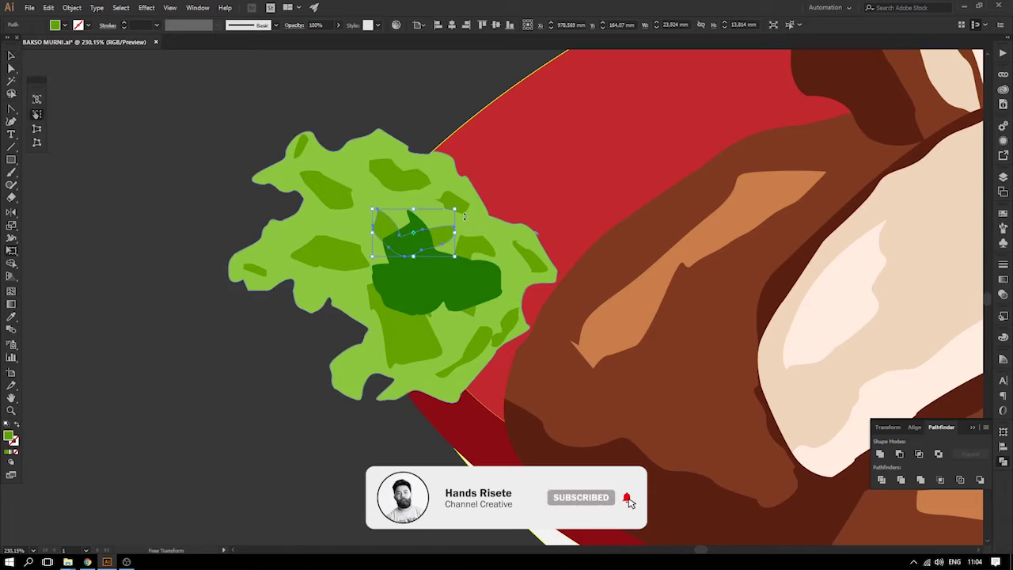
left_click_drag(454, 209, 413, 200)
left_click_drag(405, 244, 400, 162)
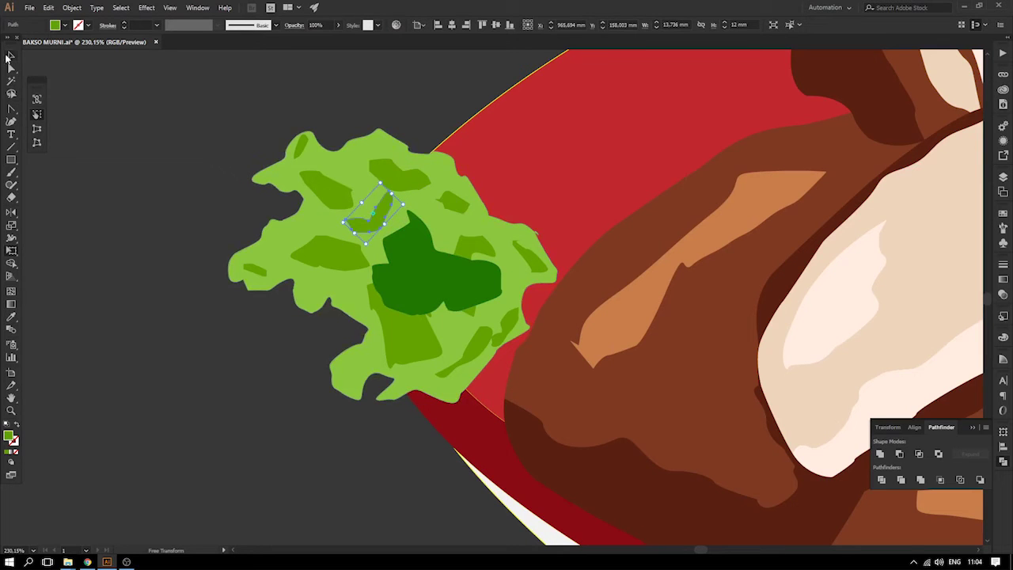
left_click(11, 55)
key("ctrl+shift+a")
left_click_drag(378, 212, 374, 215)
key("ctrl+shift+a")
- Scale the large jagged lower parsley detail down to about 14 × 18 mm and place it below the deep green shape
left_click_drag(413, 331, 412, 337)
key("e")
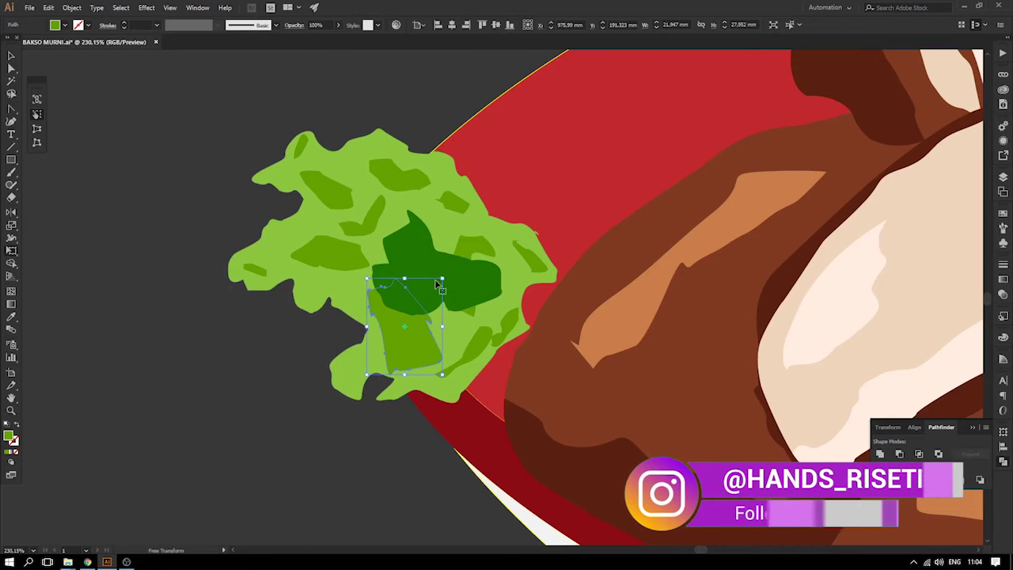
left_click_drag(452, 284, 411, 350)
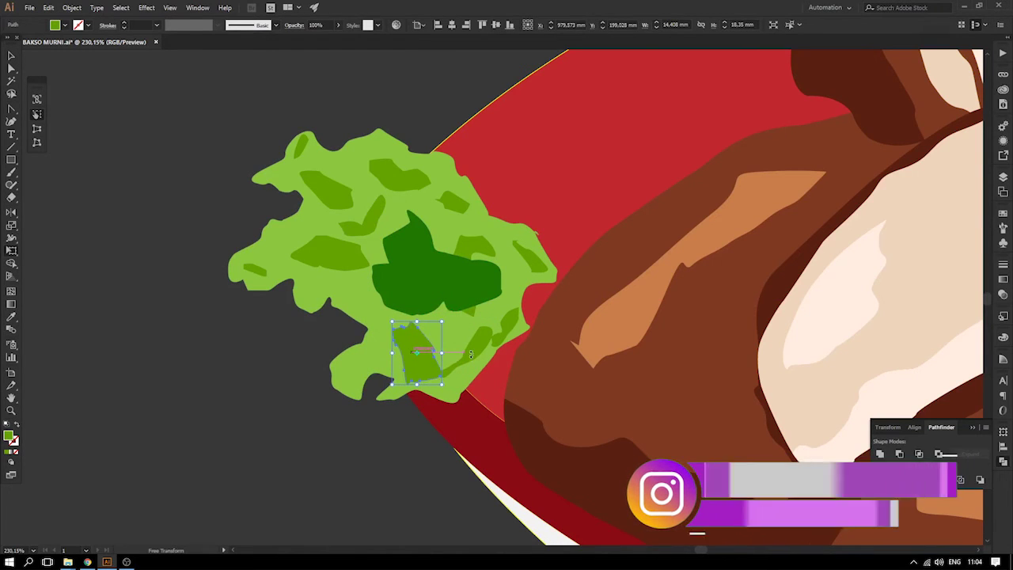
left_click(11, 61)
left_click(206, 206)
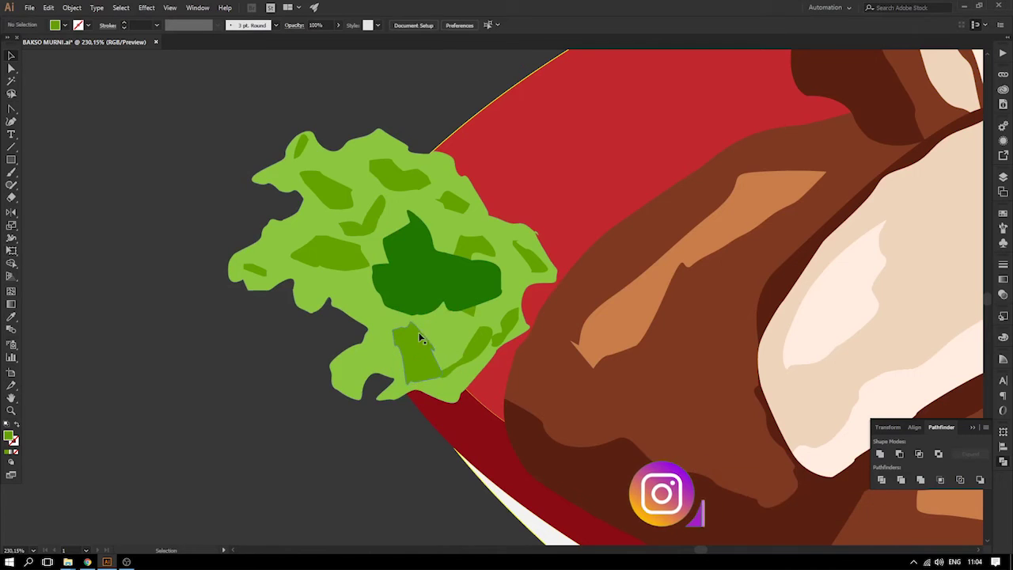
- Scale the long thin detail at the parsley's lower right down to about 11 × 10 mm
left_click(478, 349)
key("e")
left_click_drag(433, 375, 463, 342)
left_click(11, 61)
left_click(48, 92)
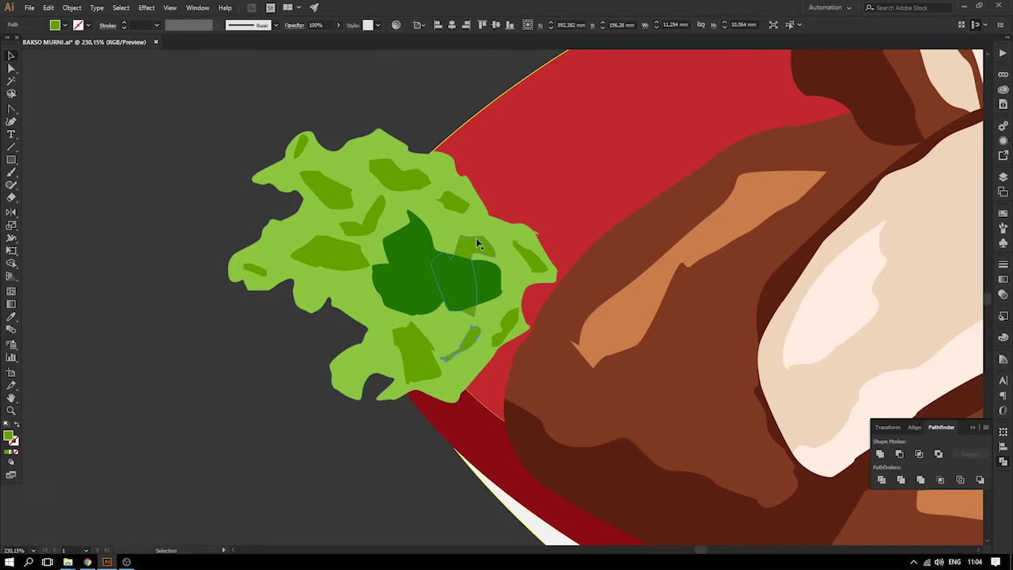
- Shrink the detail partly hidden behind the deep green shape and place it above that shape's right end
key("e")
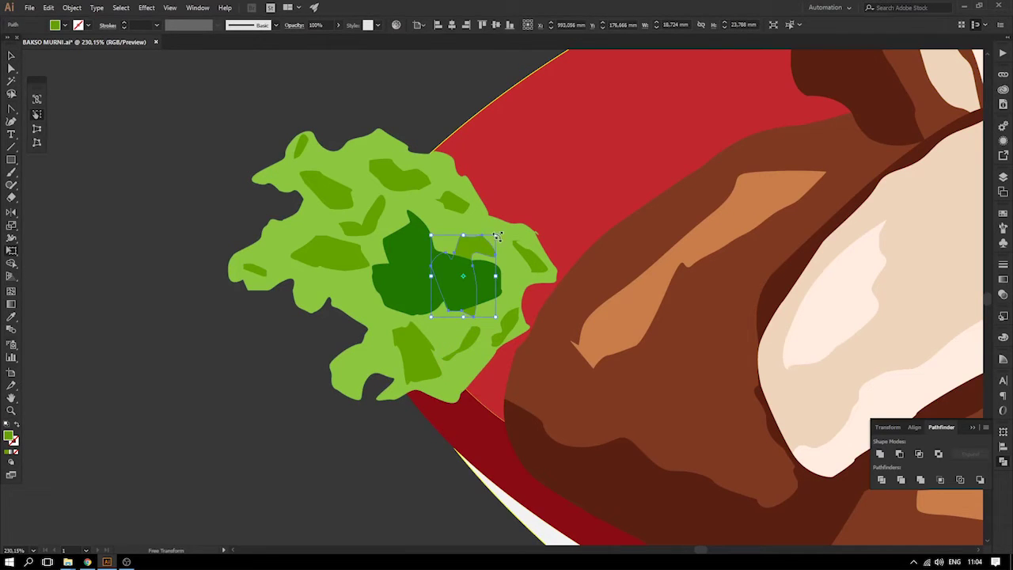
left_click_drag(474, 243, 496, 238)
left_click(11, 56)
- Copy the central shape's deep green onto the parsley's upper left detail with the Eyedropper
left_click(334, 198)
key("i")
left_click(377, 260)
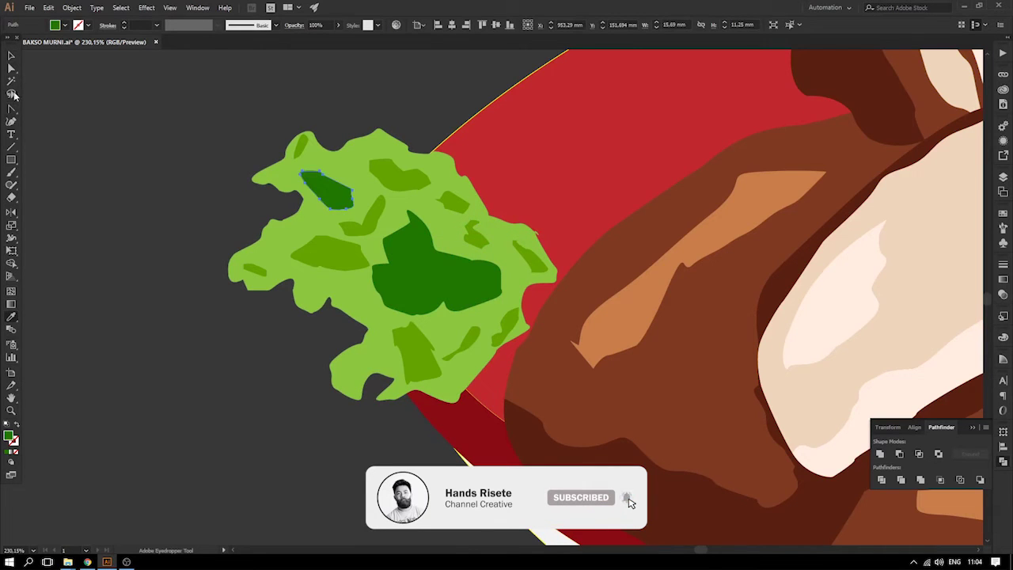
- Apply the central shape's deep green to the parsley's far-left detail and to the small detail at its upper right
left_click(12, 59)
left_click(190, 202)
left_click(265, 273)
key("i")
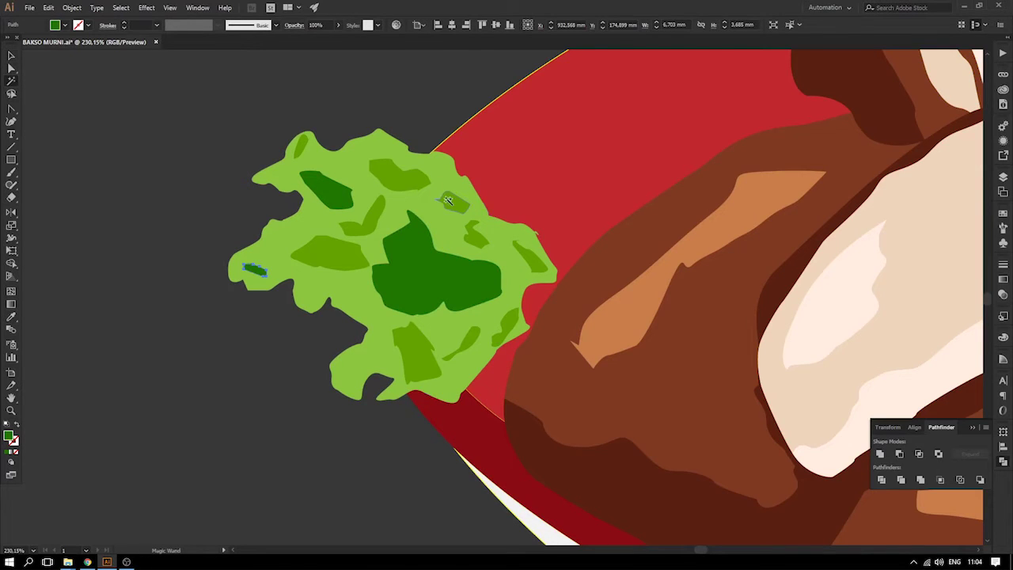
left_click(448, 200)
left_click(10, 56)
left_click(190, 135)
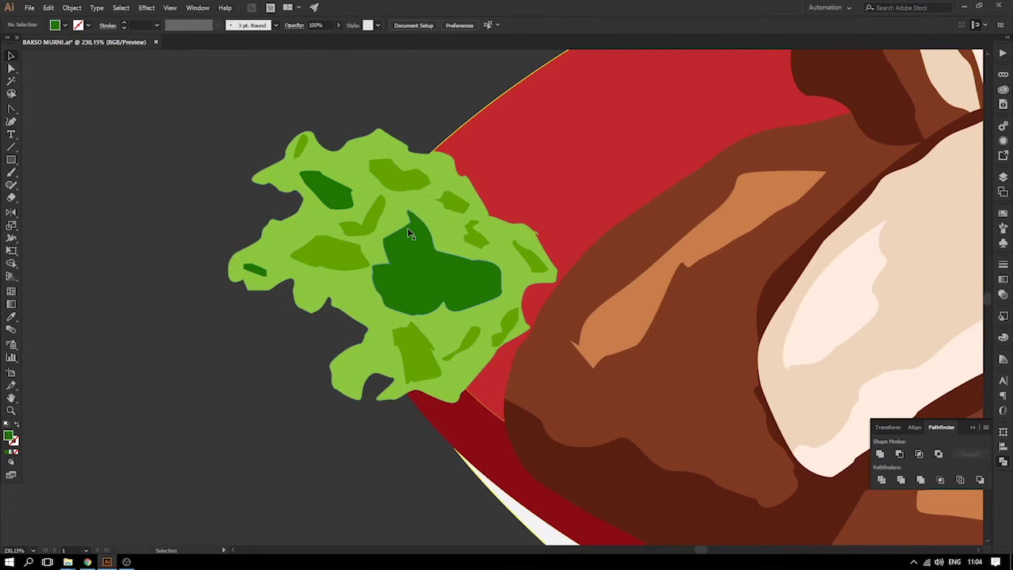
left_click(442, 204, "alt")
- Draw a small closed deep green detail on the parsley's lower-left lobe with the Pen tool
left_click(12, 110)
left_click(53, 109)
left_click(345, 374)
left_click_drag(354, 362, 359, 360)
left_click(369, 361)
left_click(363, 373)
left_click(354, 374)
left_click(345, 373)
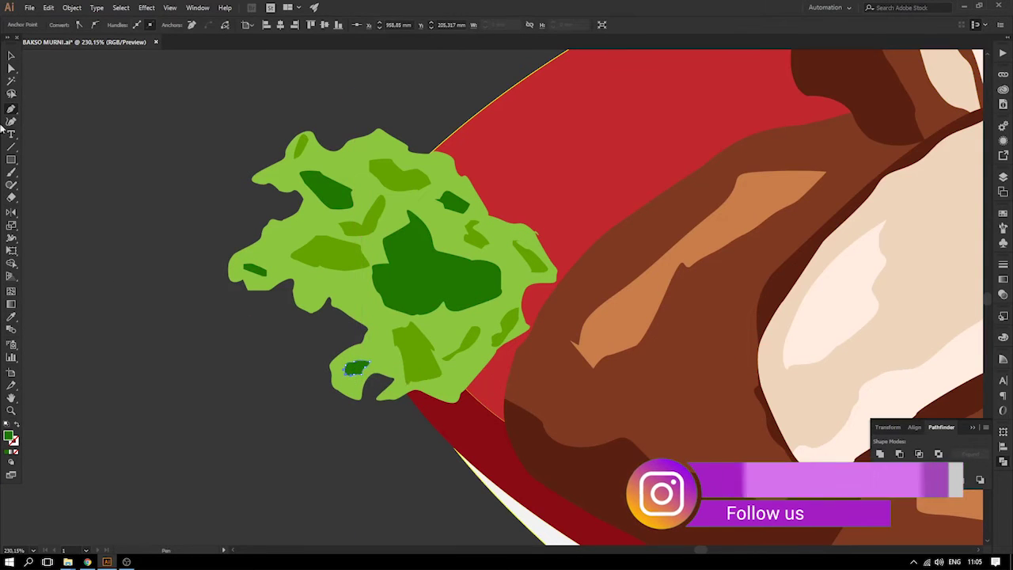
left_click(11, 57)
left_click(137, 148)
key("ctrl+minus")
key("ctrl+minus")
key("ctrl+minus")
key("ctrl+minus")
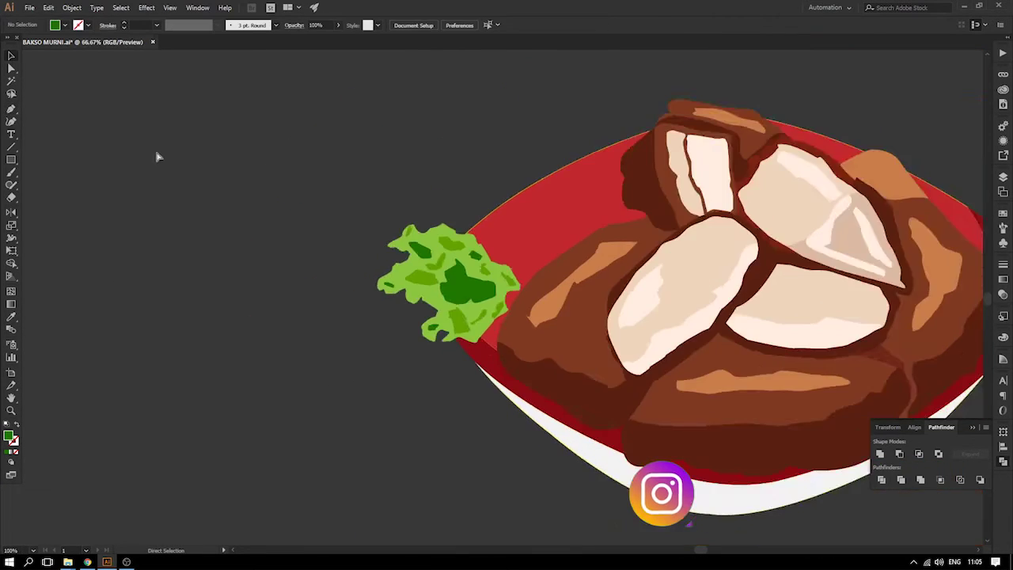
key("ctrl+minus")
left_click_drag(309, 211, 219, 227)
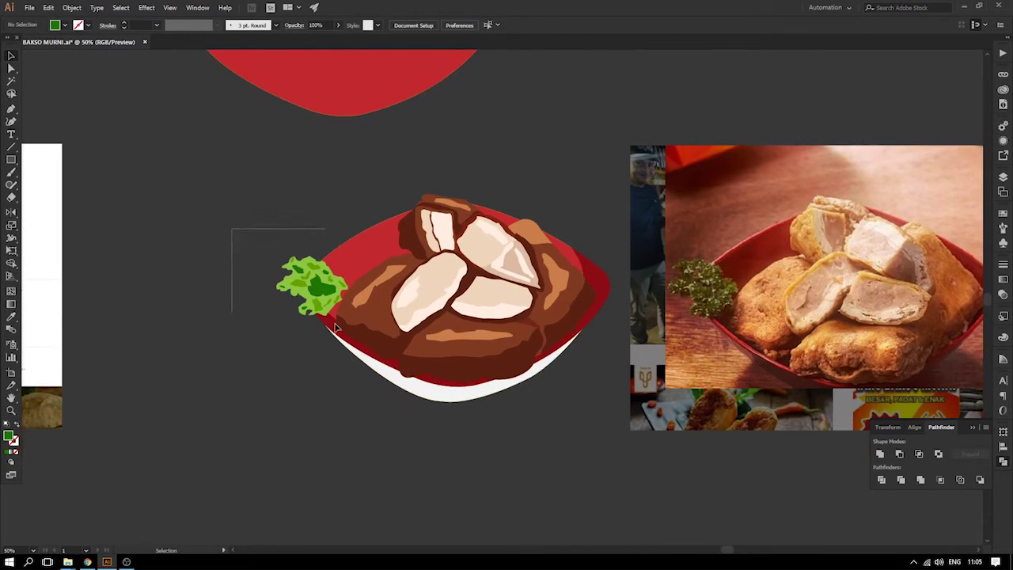
left_click_drag(324, 315, 347, 324)
left_click(372, 282, "shift")
left_click(413, 335, "shift")
left_click(398, 336, "shift")
left_click(590, 330, "shift")
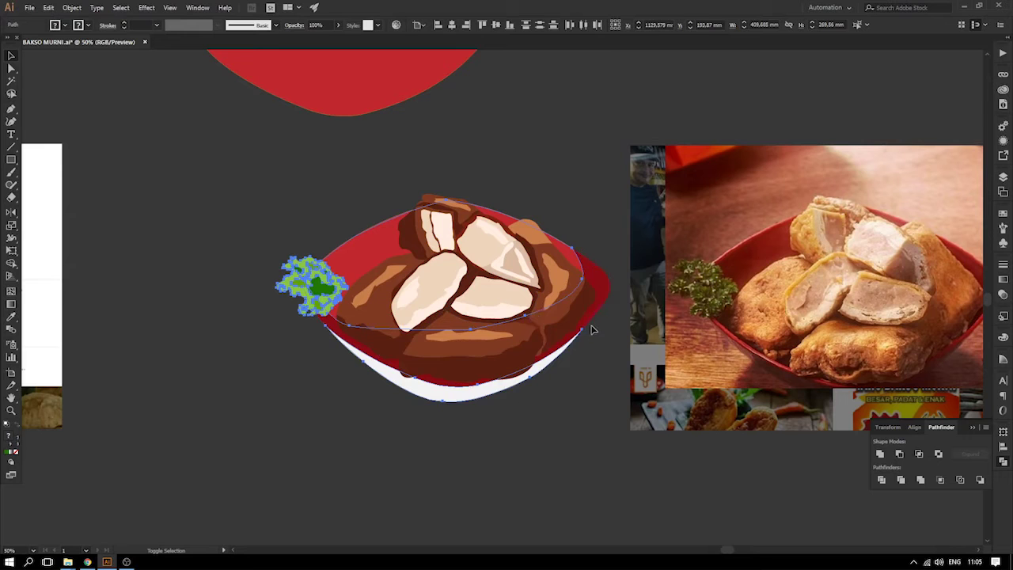
double_click(590, 328)
double_click(222, 190)
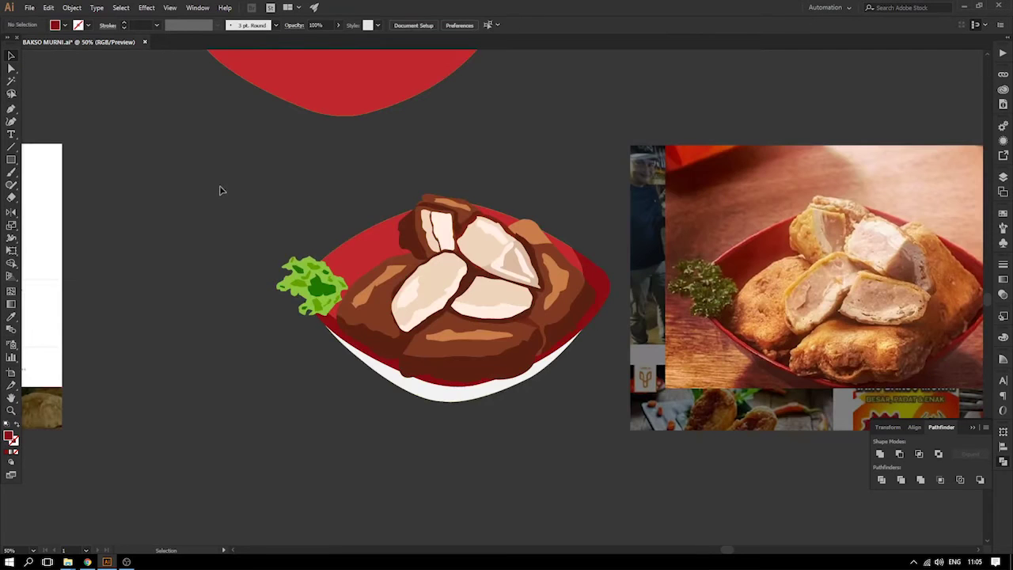
left_click_drag(331, 303, 187, 261)
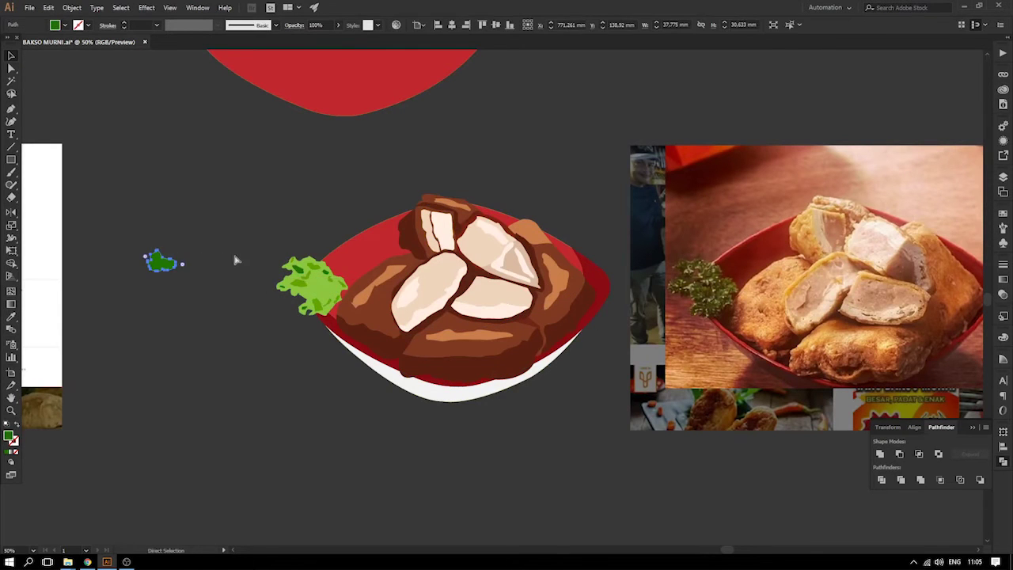
key("ctrl+z")
- Group all the parsley shapes without the bowl and meatball shapes, and save the document
left_click(252, 243)
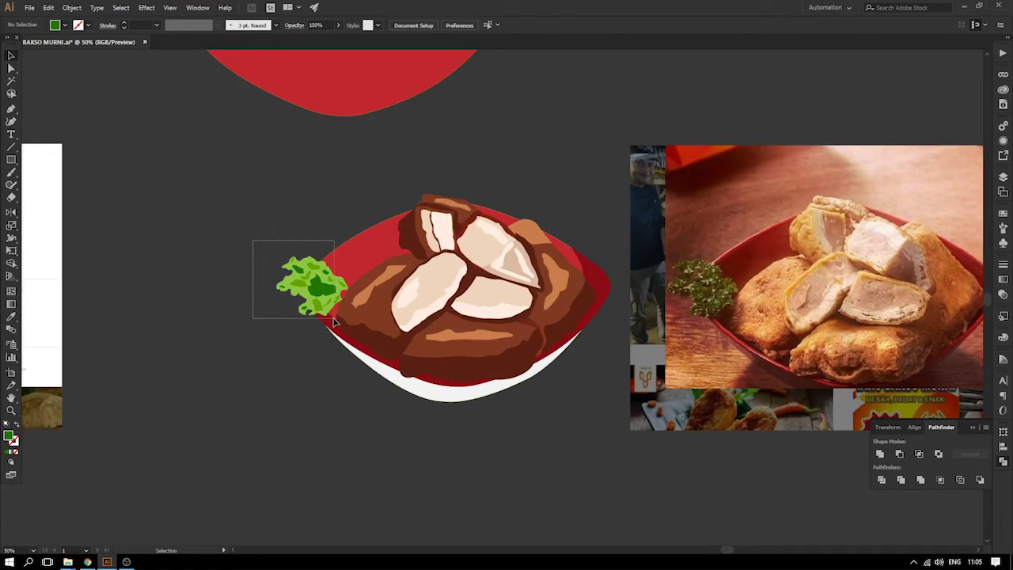
left_click_drag(342, 323, 356, 325)
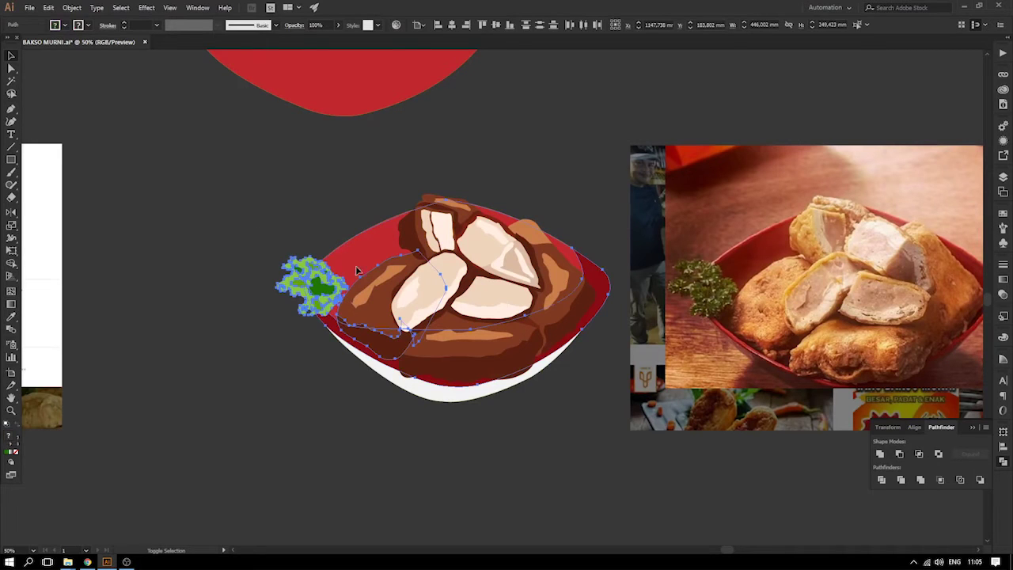
left_click(343, 331, "shift")
left_click(359, 320, "shift")
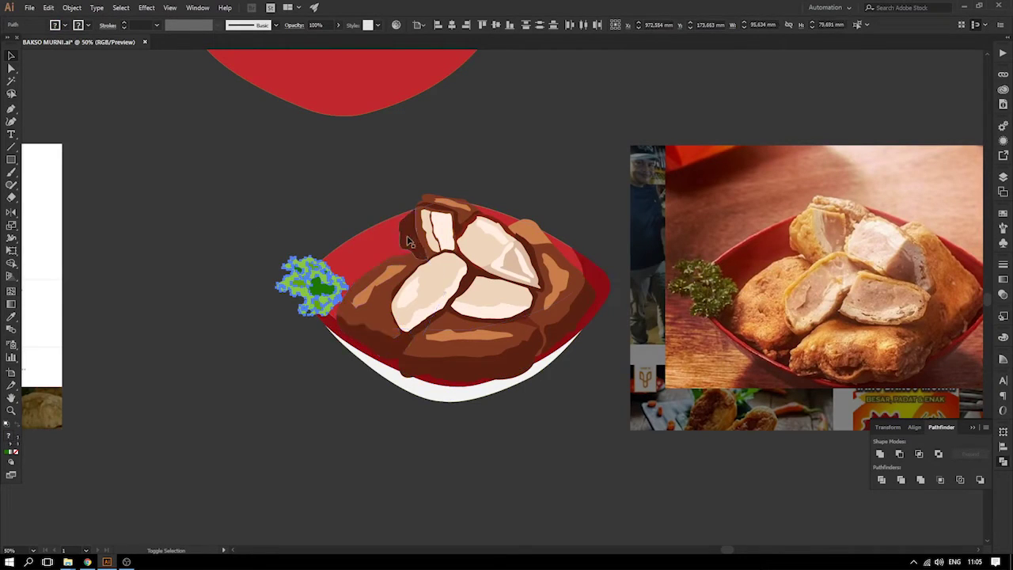
left_click_drag(294, 269, 156, 231)
key("ctrl+z")
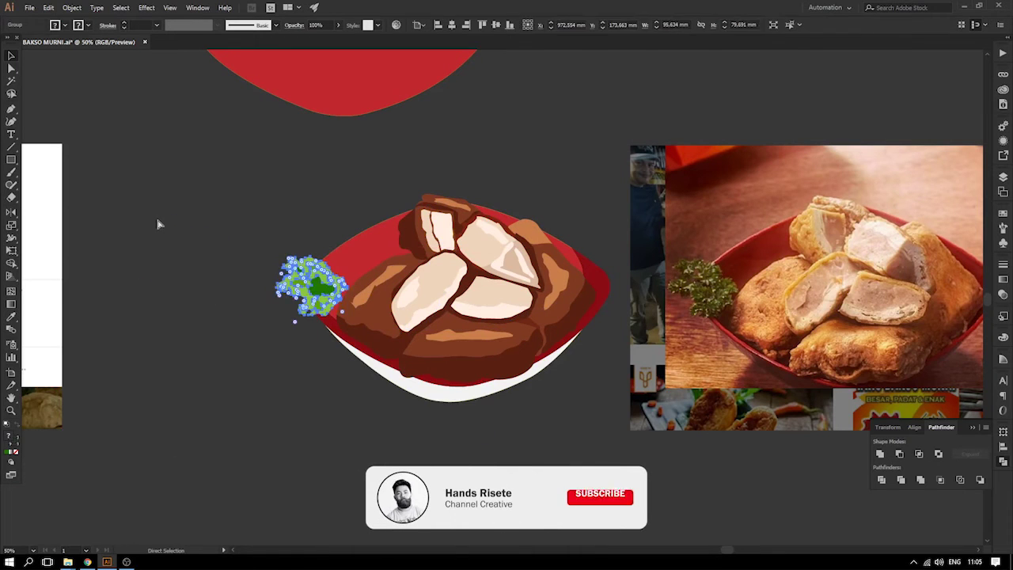
left_click(173, 215)
left_click_drag(222, 239, 131, 226)
key("ctrl+z")
left_click(164, 189)
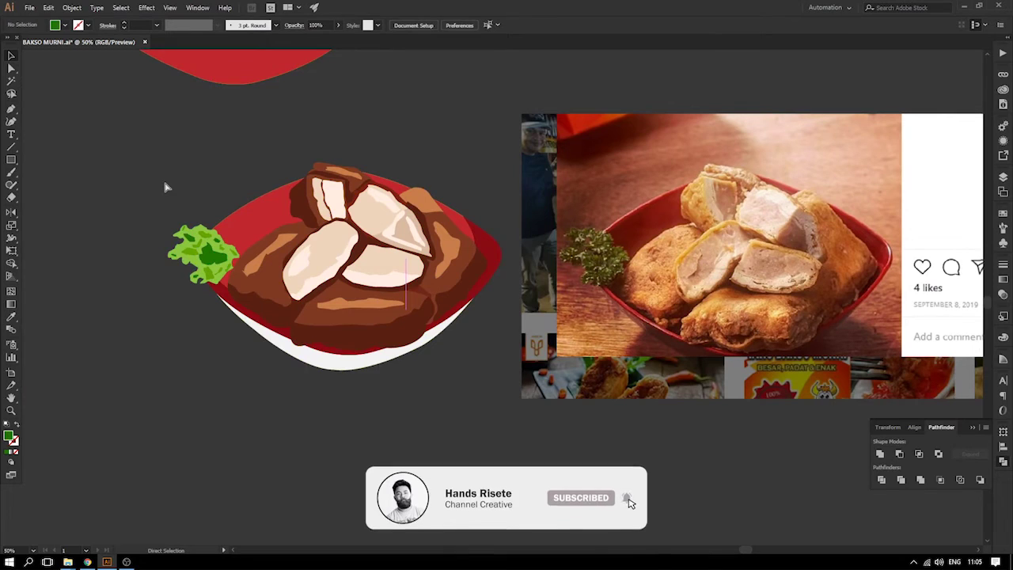
key("ctrl+s")
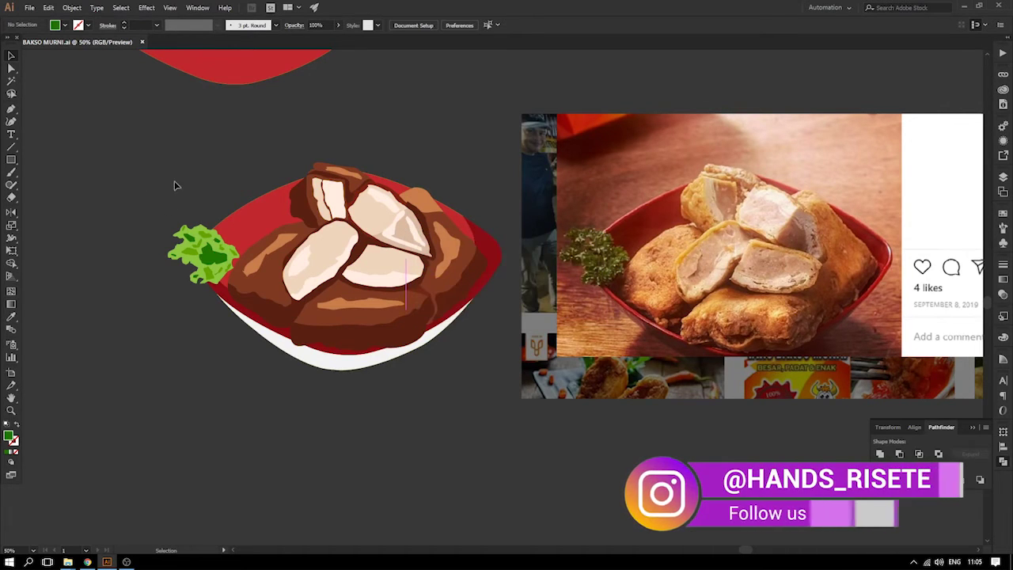
left_click_drag(176, 185, 388, 227)
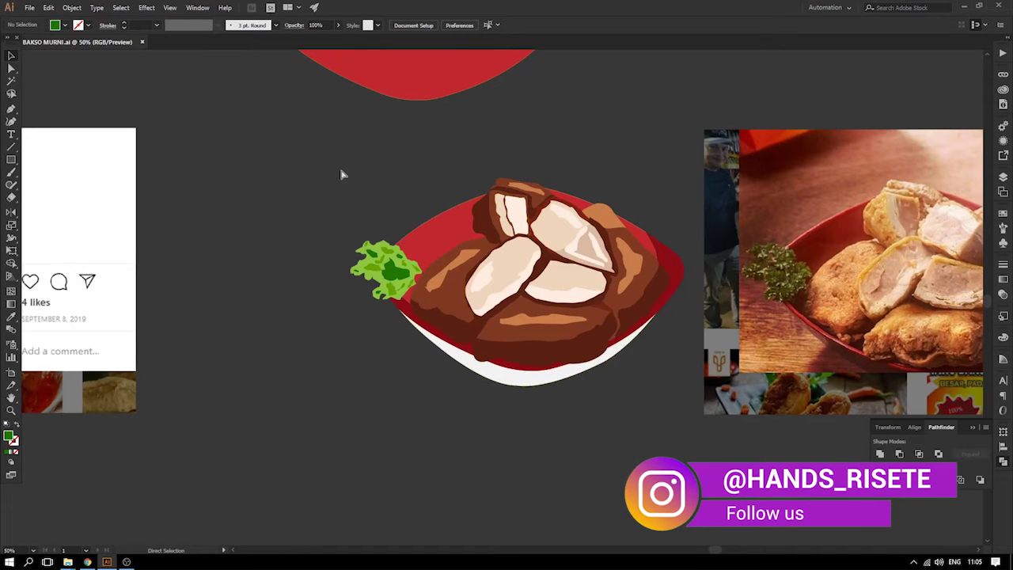
scroll(346, 187, "right", 2)
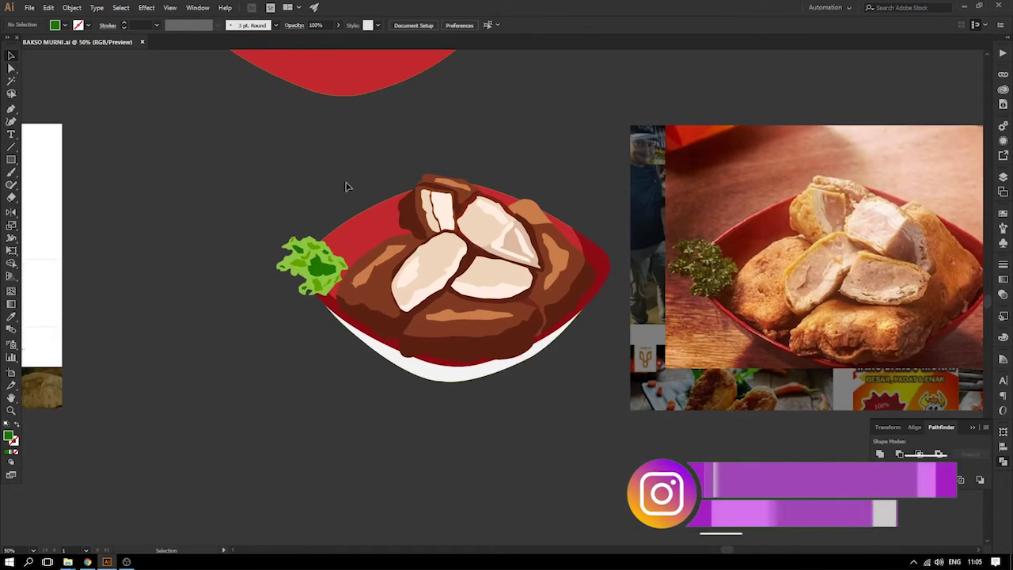
key("z")
left_click_drag(299, 186, 590, 394)
scroll(438, 266, "up", 2)
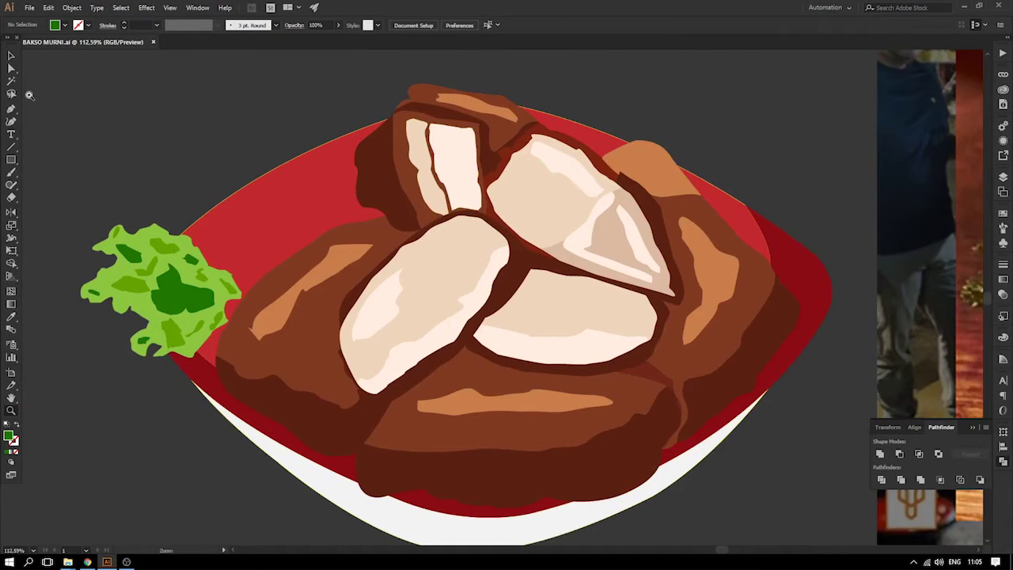
scroll(315, 152, "down", 5)
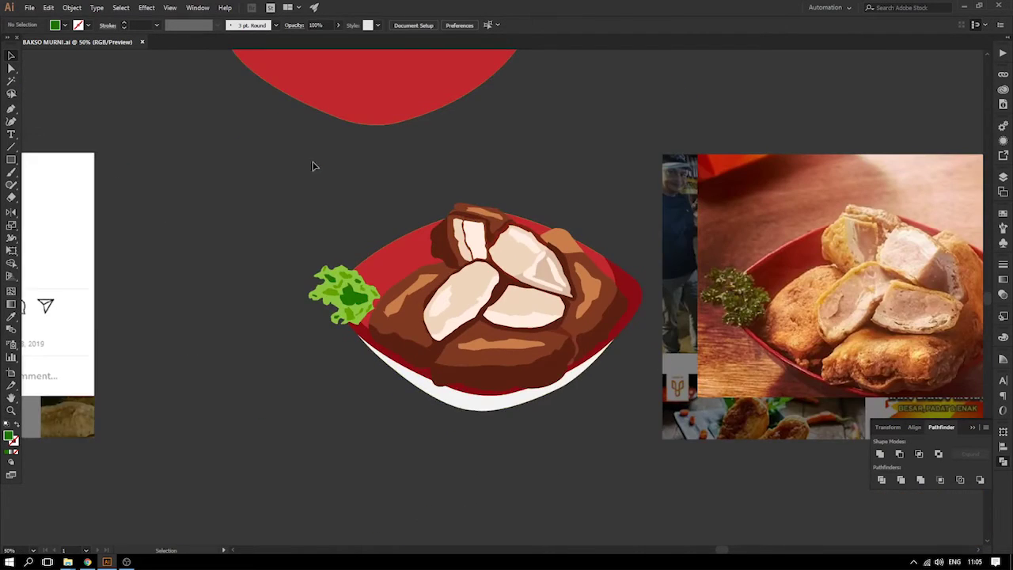
left_click_drag(353, 218, 330, 187)
key("ctrl+z")
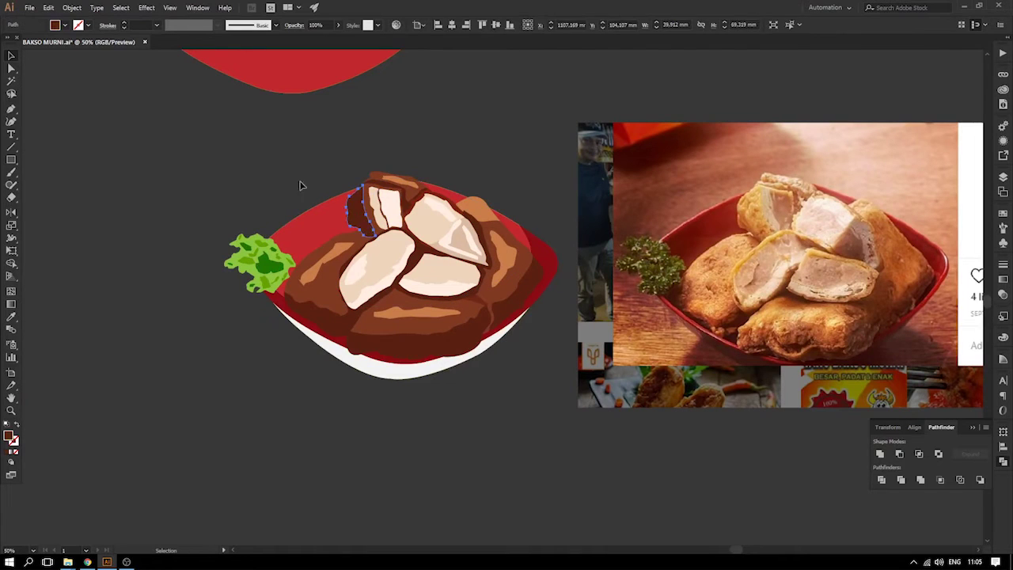
left_click(231, 164)
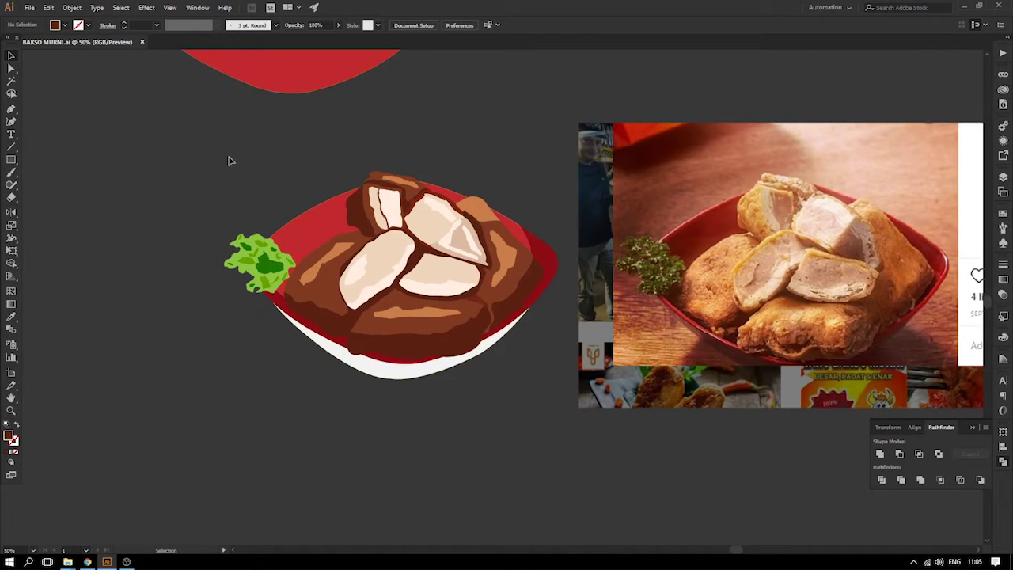
- Reshape the light brown area behind the meatballs at the bowl's upper right into a narrow curved highlight along the outer edge
left_click(475, 208)
scroll(538, 198, "up", 5)
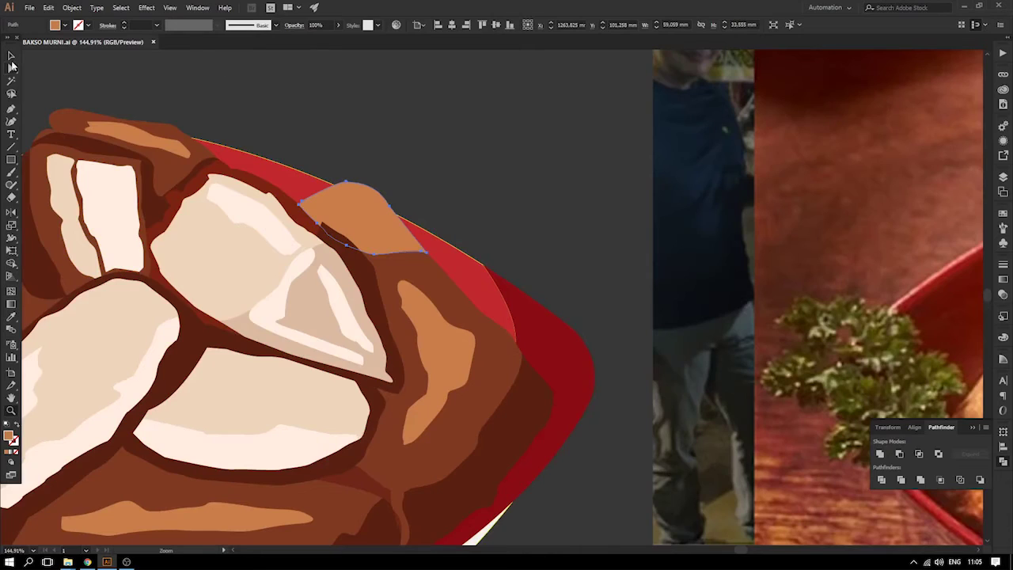
left_click(11, 68)
left_click_drag(374, 254, 328, 208)
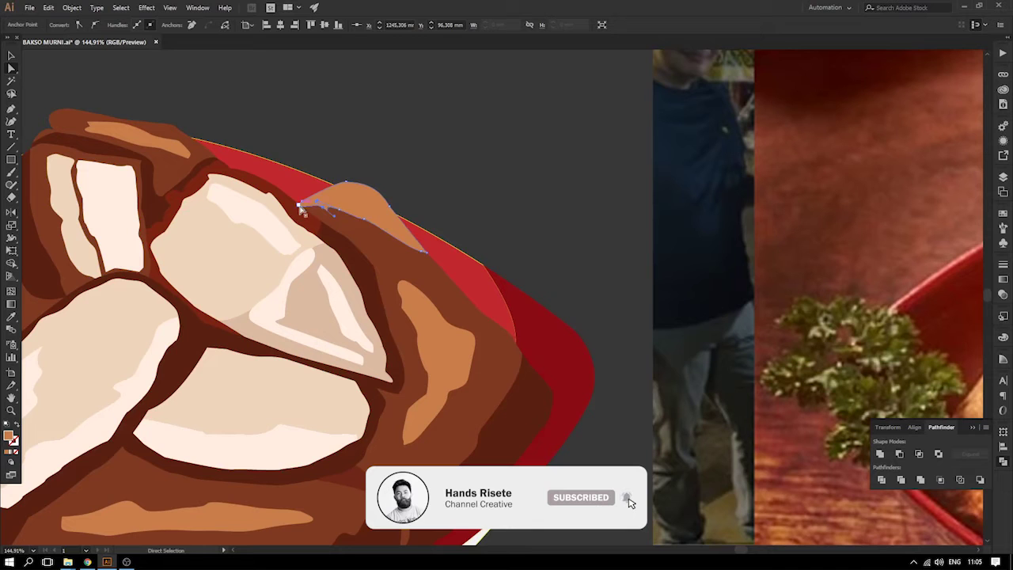
left_click_drag(364, 219, 361, 191)
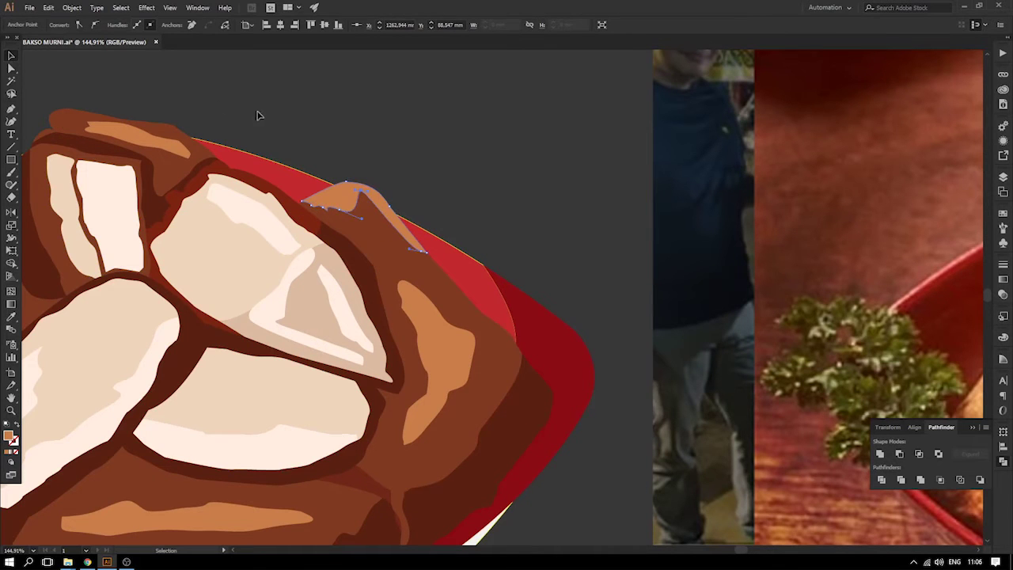
left_click(259, 113)
key("ctrl+minus")
key("ctrl+minus")
key("ctrl+minus")
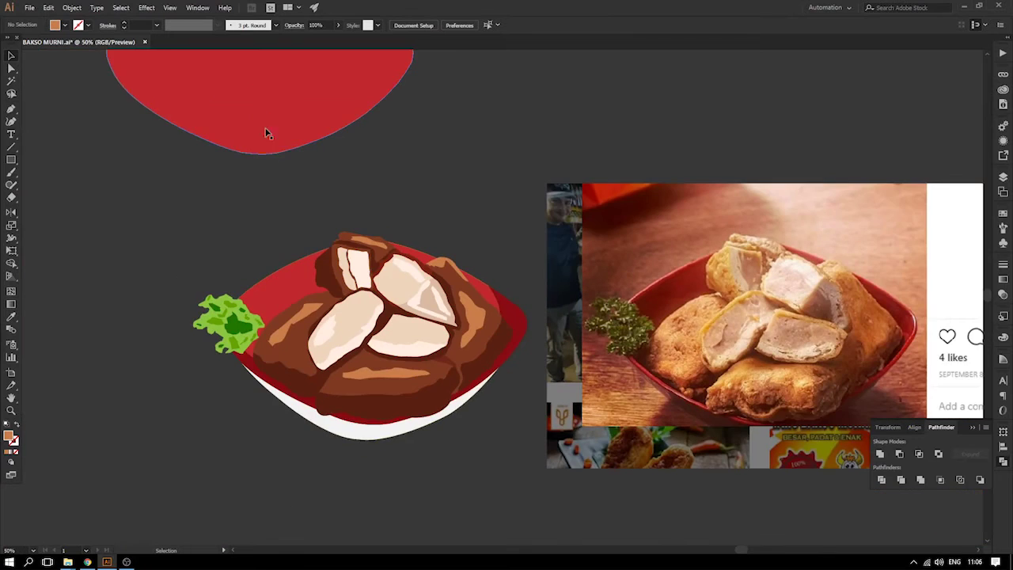
key("space")
left_click_drag(352, 200, 365, 138)
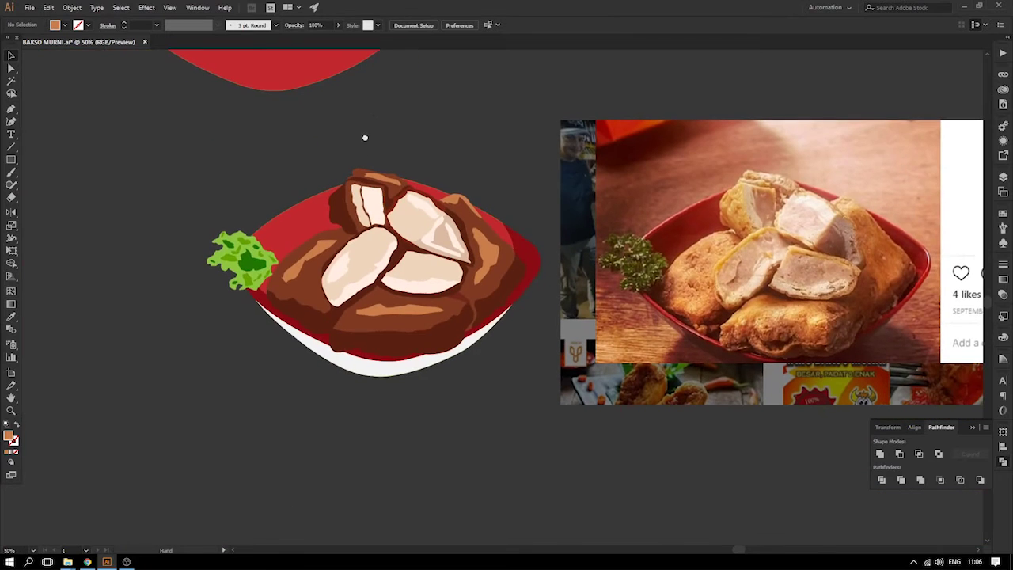
scroll(459, 135, "down", 1)
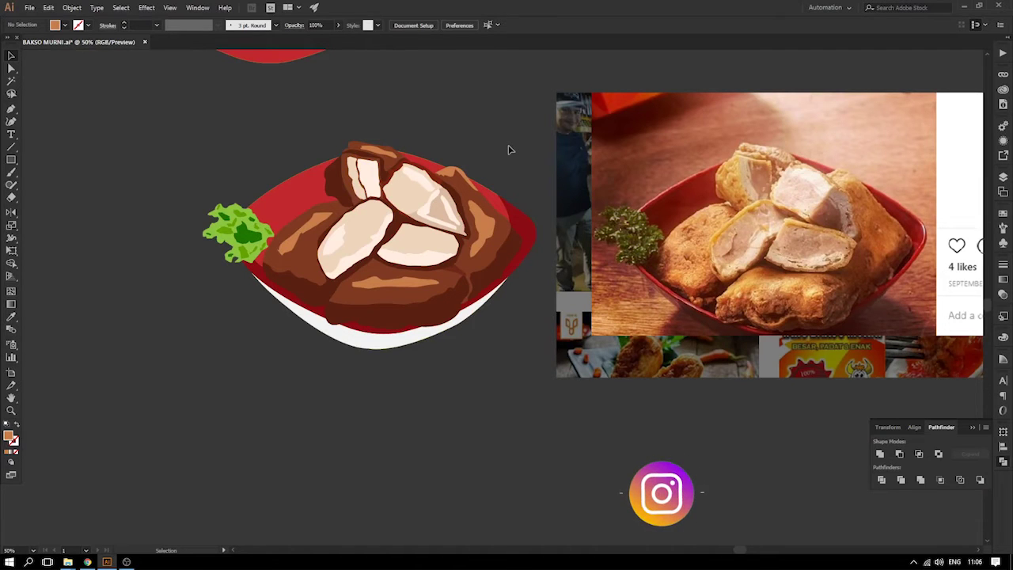
left_click_drag(507, 145, 479, 147)
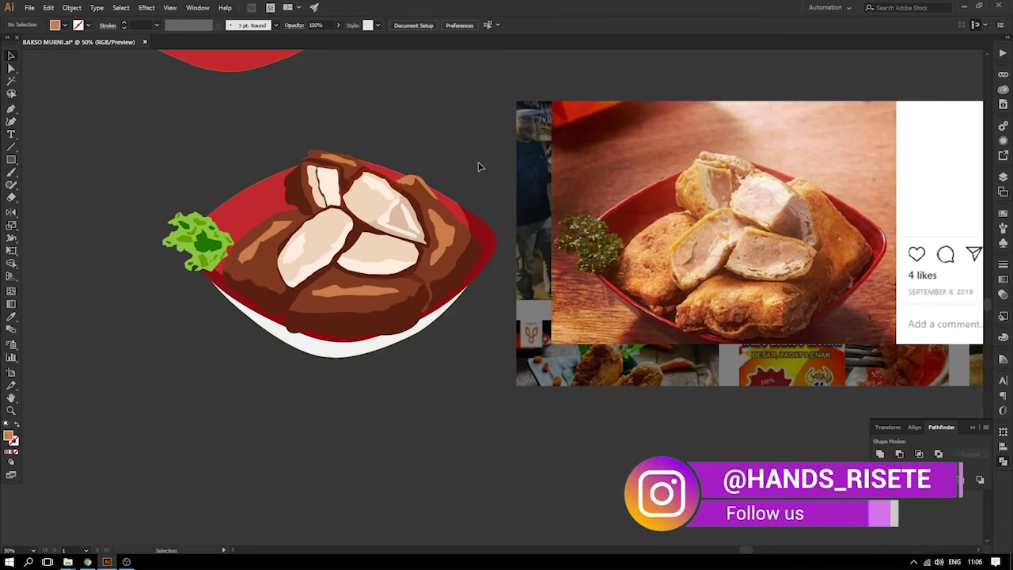
- Change the fill of the bowl's white underside to light grey and save the document
key("a")
left_click(303, 341)
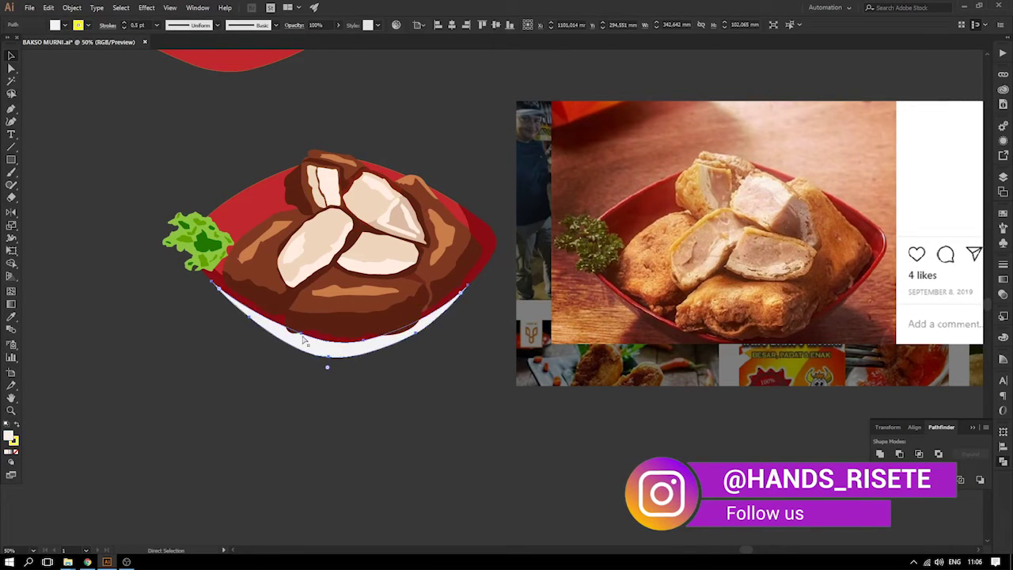
left_click_drag(327, 350, 230, 378)
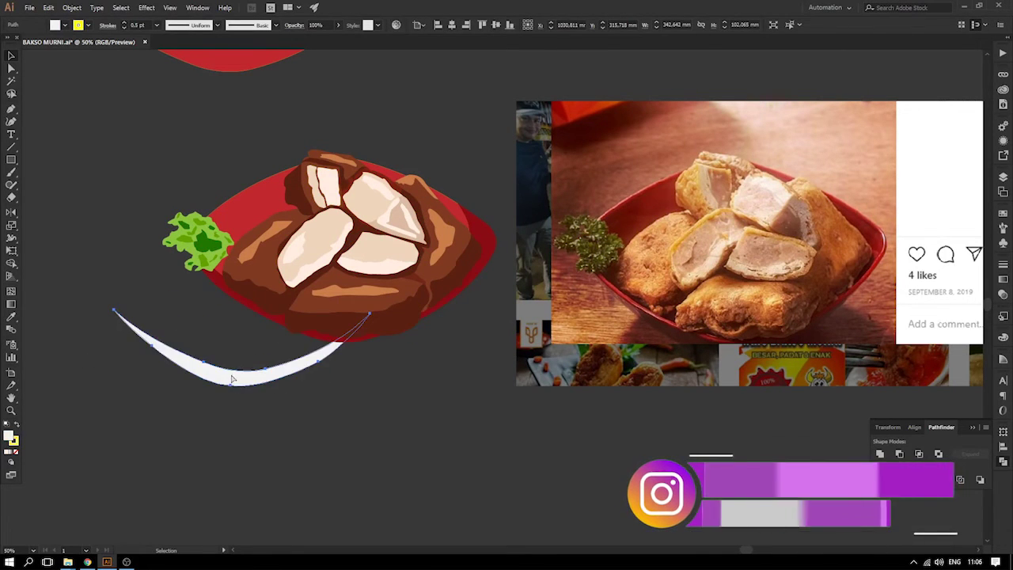
key("ctrl+z")
left_click(57, 24)
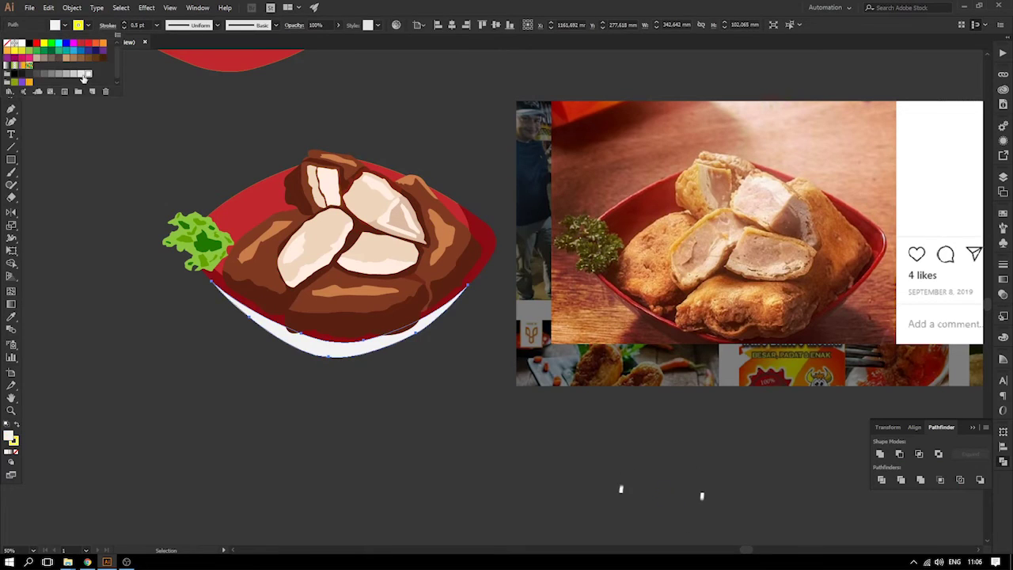
left_click(74, 74)
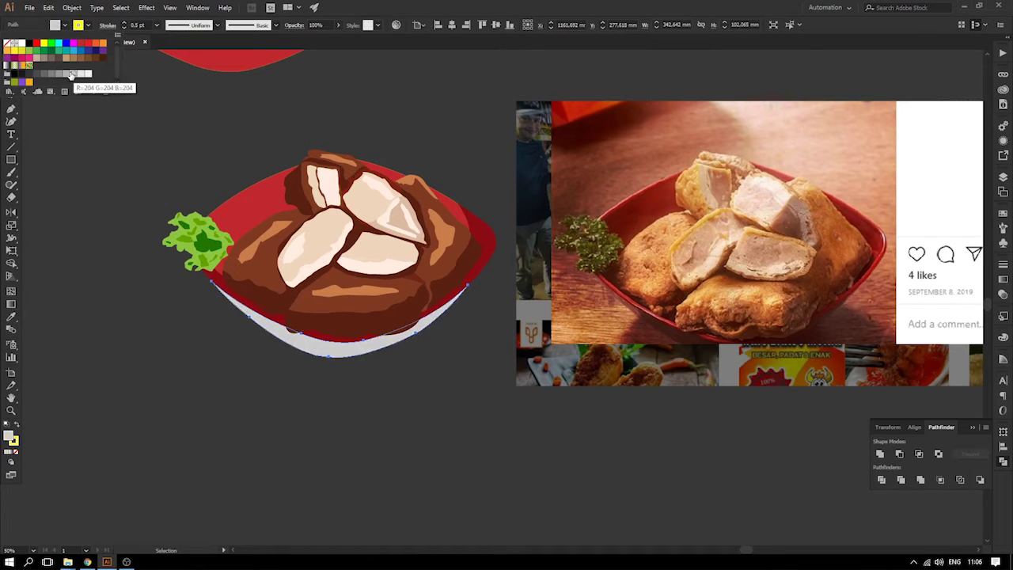
left_click(64, 74)
left_click(52, 76)
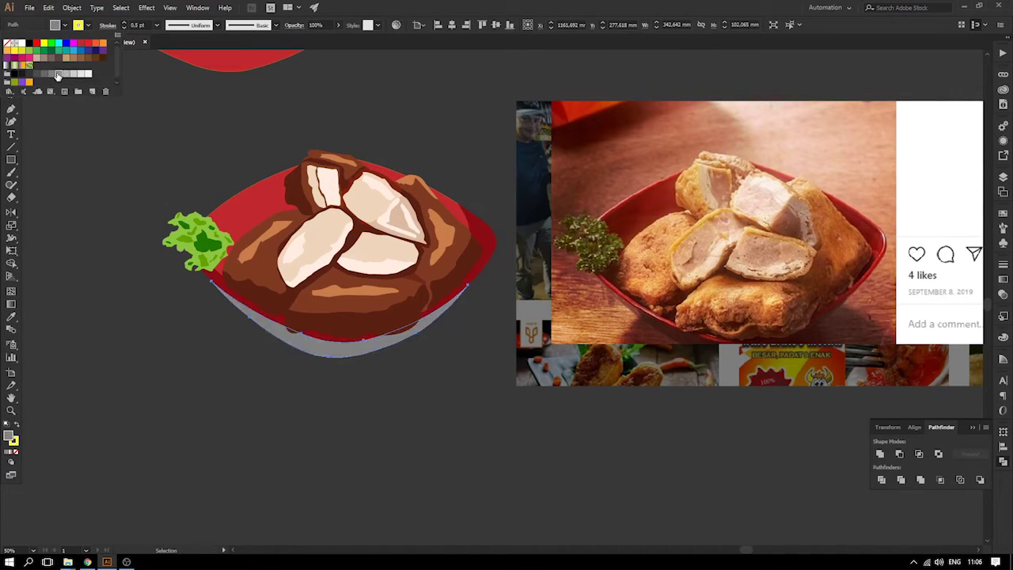
left_click(291, 111)
left_click_drag(325, 113, 338, 177)
left_click_drag(380, 149, 369, 178)
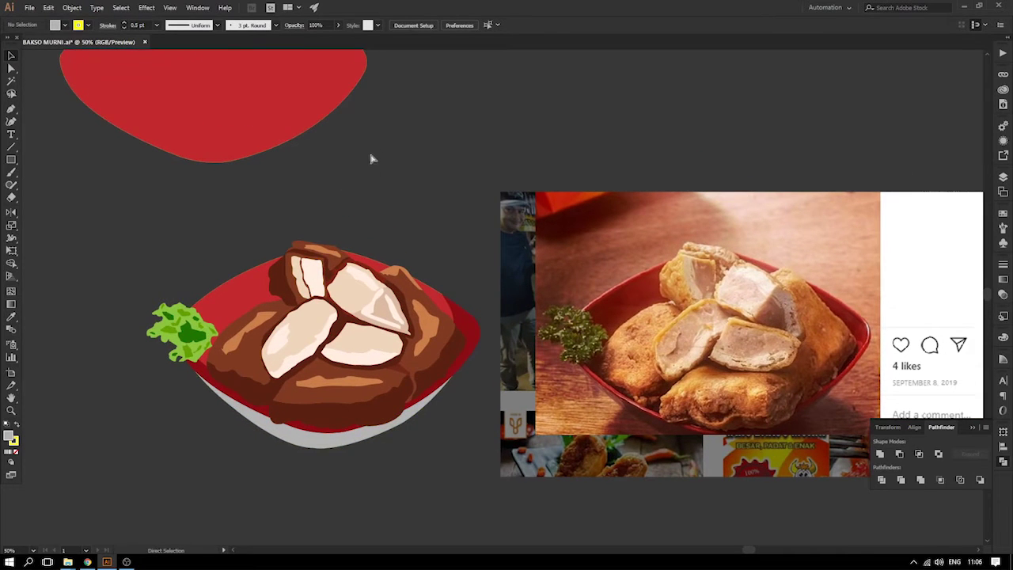
key("ctrl+s")
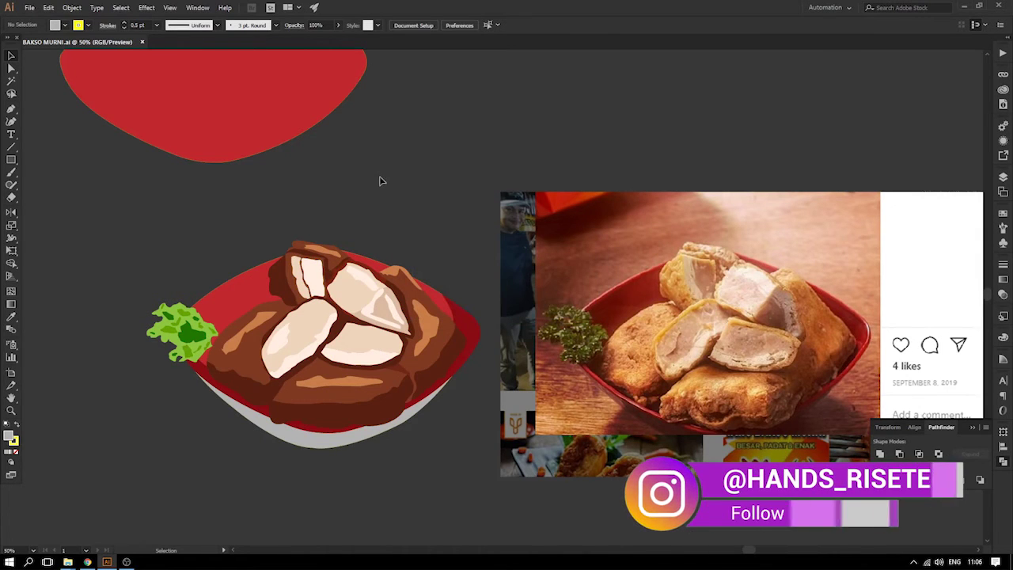
mouse_move(380, 186)
left_mouse_down()
mouse_move(414, 183)
mouse_move(393, 174)
left_mouse_up()
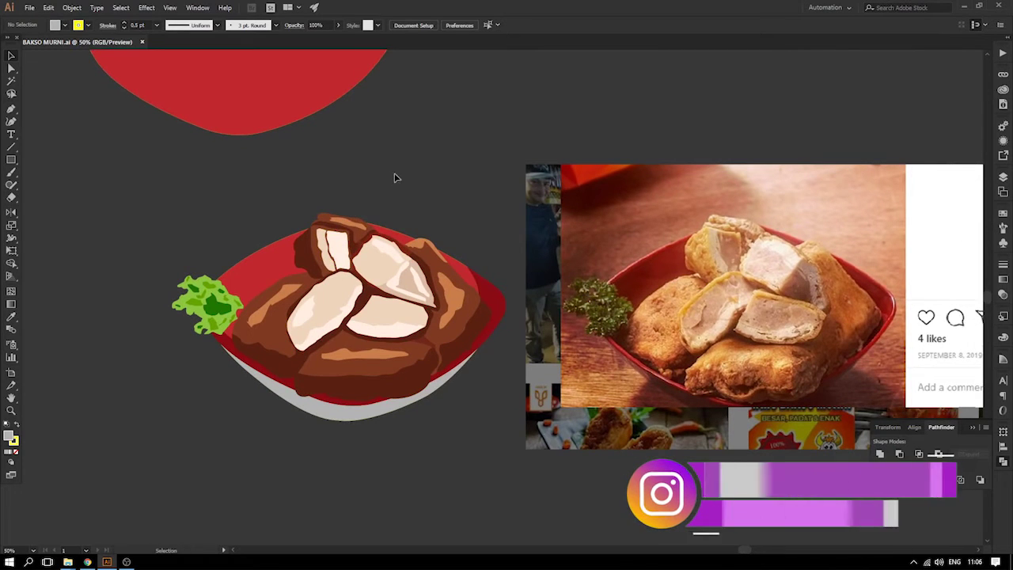
key("a")
left_click_drag(400, 231, 424, 185)
key("ctrl+z")
- Remove the yellow stroke from the bowl's bright red inner shape and save the document
left_click(289, 250)
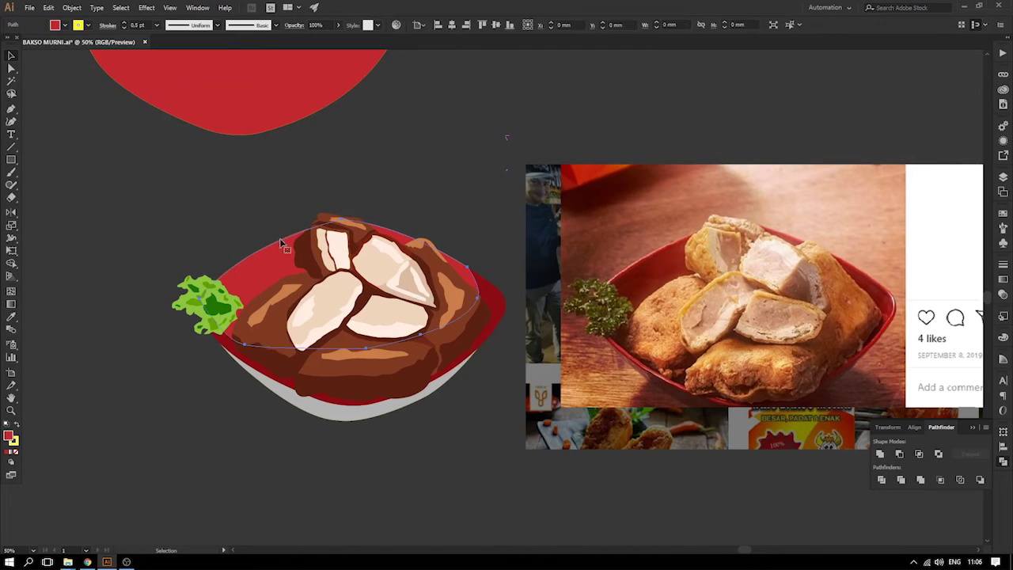
left_click(87, 24)
left_click(9, 45)
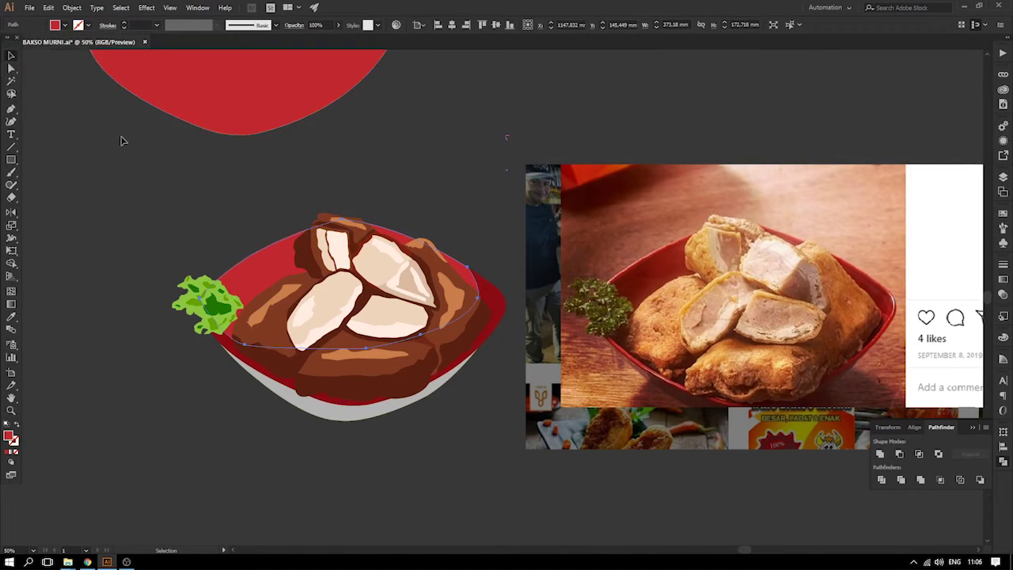
left_click(115, 146)
left_click_drag(462, 402, 419, 388)
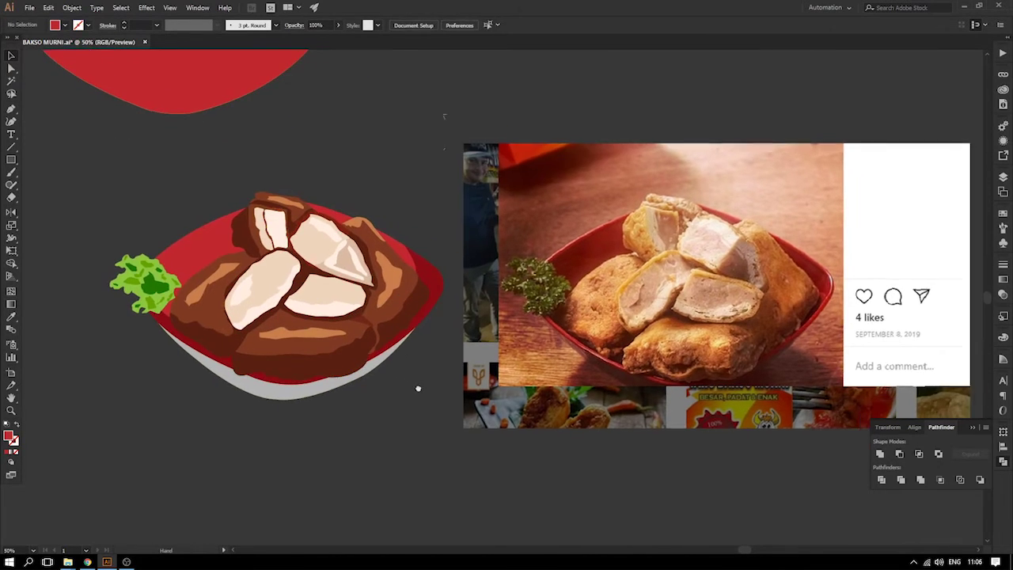
left_click_drag(433, 190, 419, 188)
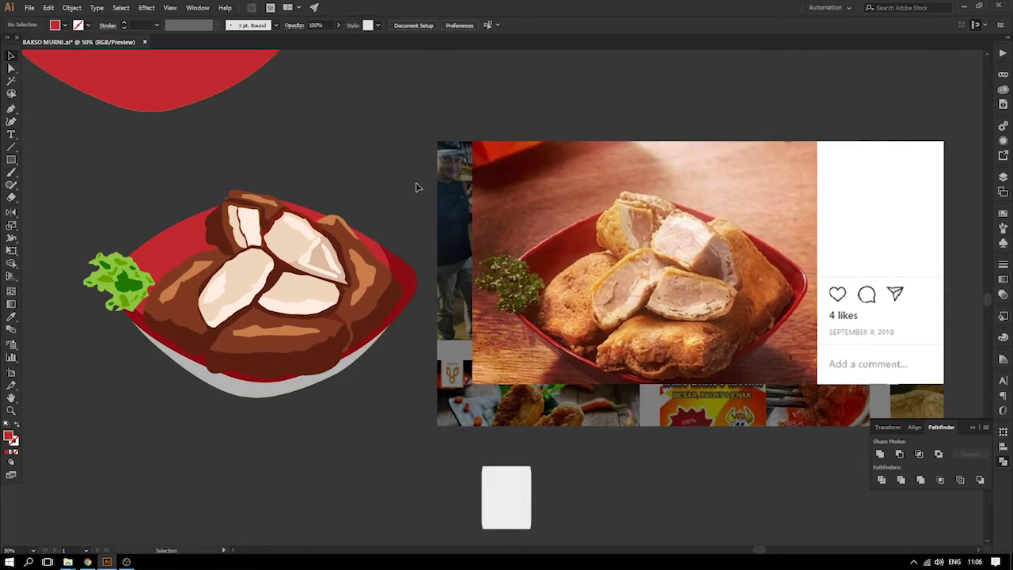
key("ctrl+s")
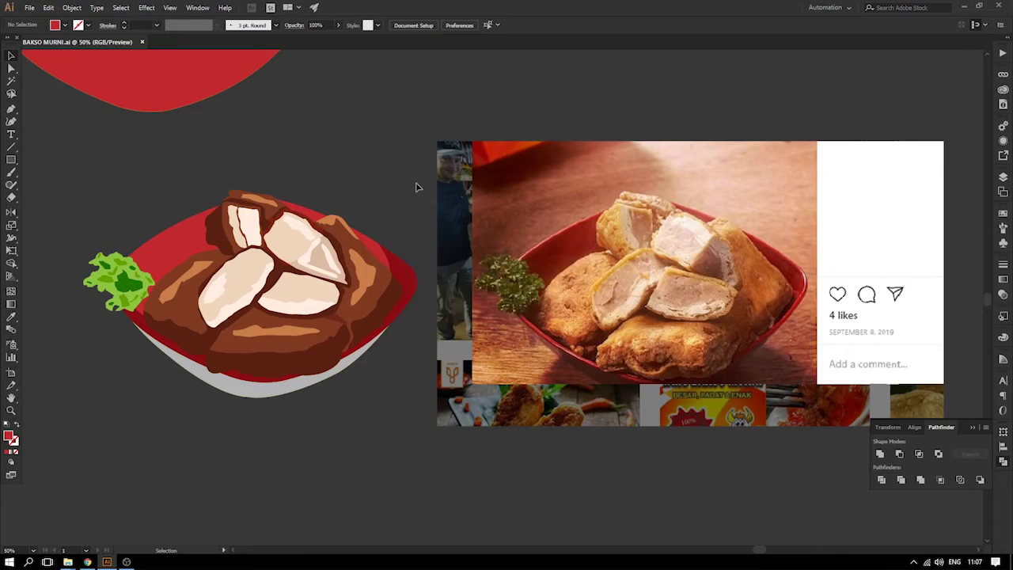
- Draw a closed shape with the Pen tool overlapping the lower-right edge of the front meatball's dark underside
left_click_drag(100, 228, 467, 459)
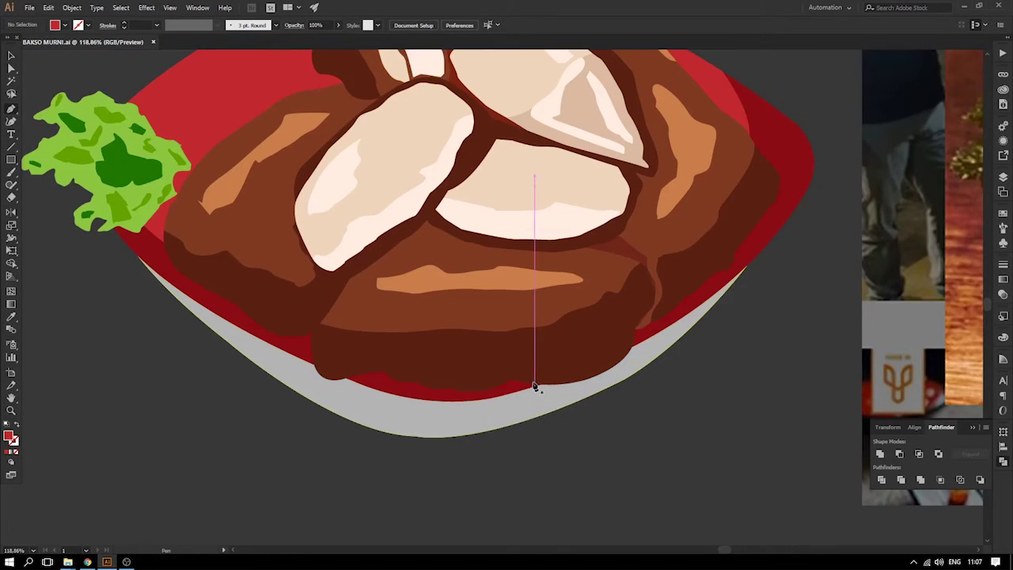
left_click_drag(535, 386, 574, 375)
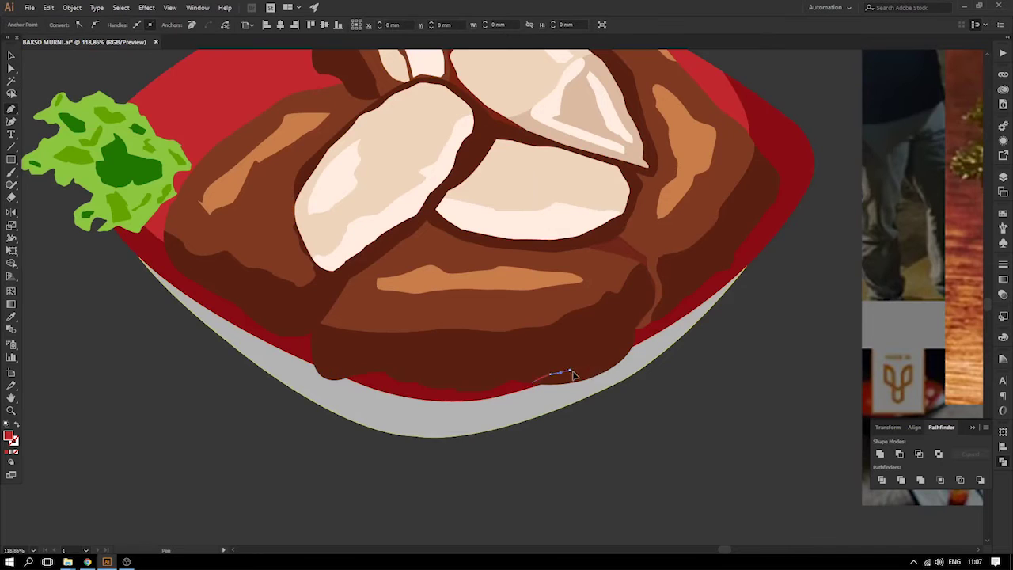
left_click(632, 349)
left_click_drag(666, 381, 640, 411)
left_click(555, 409)
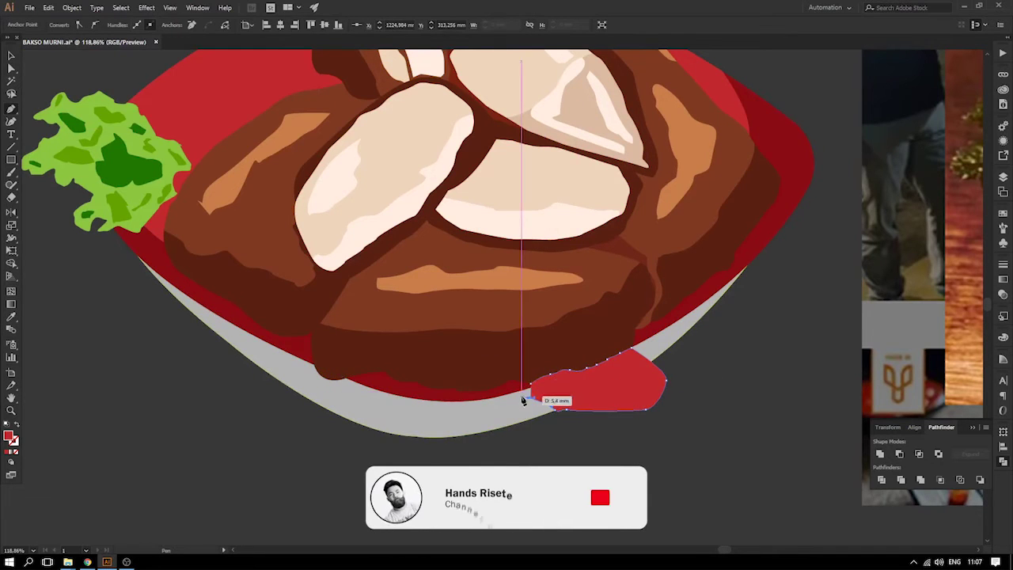
left_click(529, 388)
- Trim away the part outside the front meatball with Shape Builder and give the remaining sliver the meatball's medium brown
key("v")
left_click(542, 336, "shift")
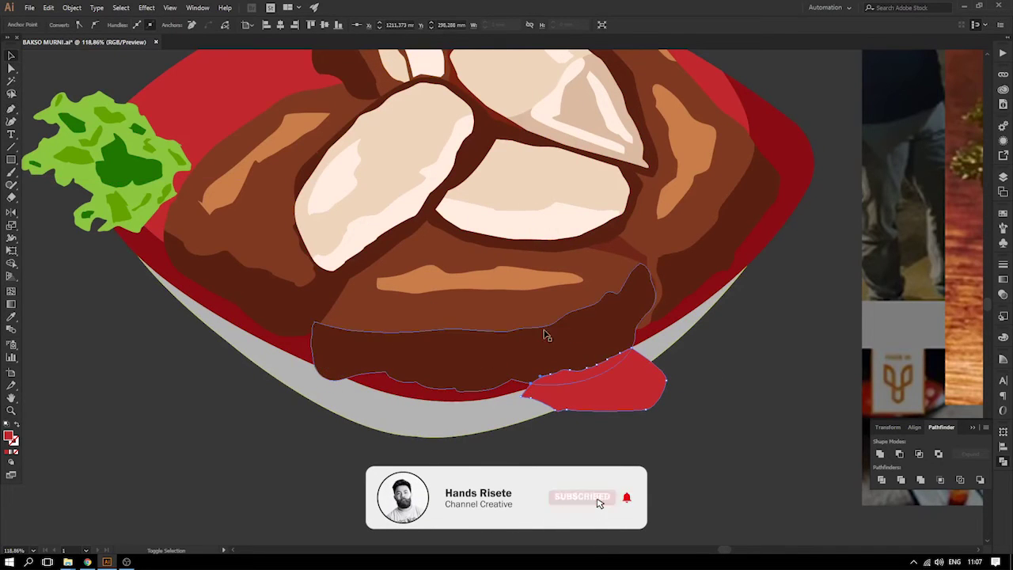
left_click(546, 349, "shift")
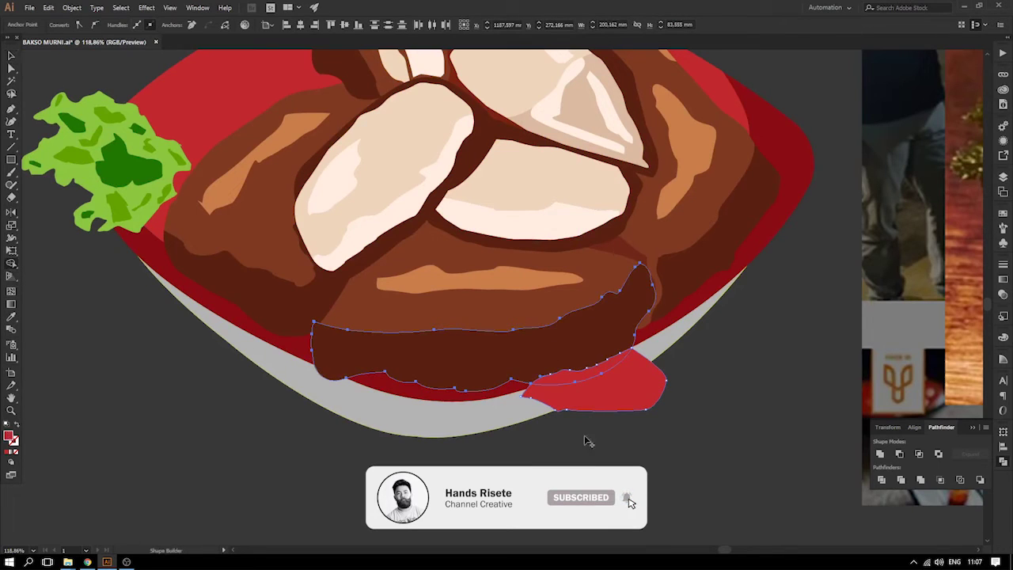
key("shift+m")
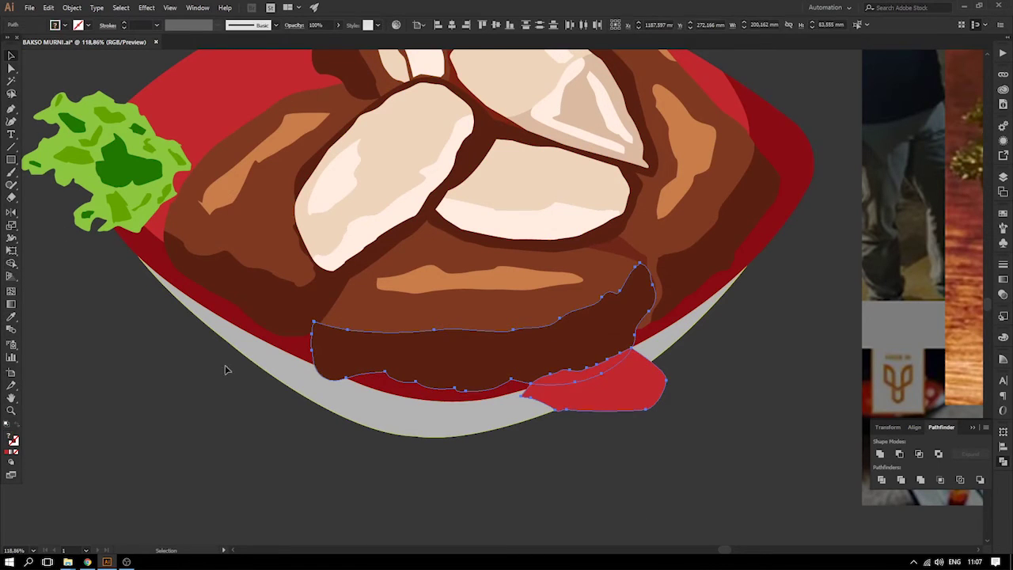
left_click(607, 398, "alt")
key("i")
left_click(607, 282)
key("ctrl+minus")
key("ctrl+minus")
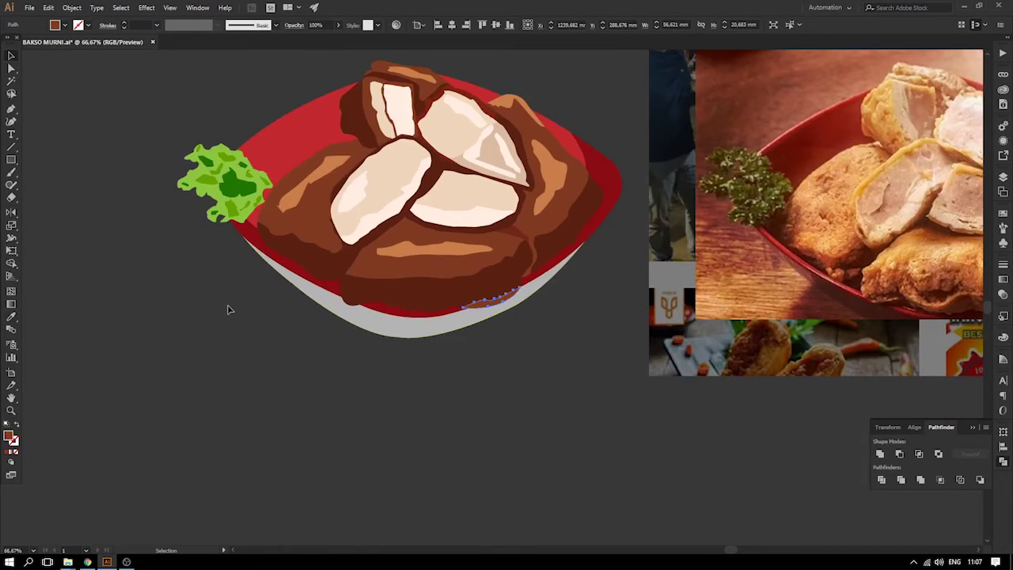
left_click(154, 246)
- Draw a long, wavy, closed medium brown accent along the dark underside of the left meatball with the Pen tool
key("ctrl+plus")
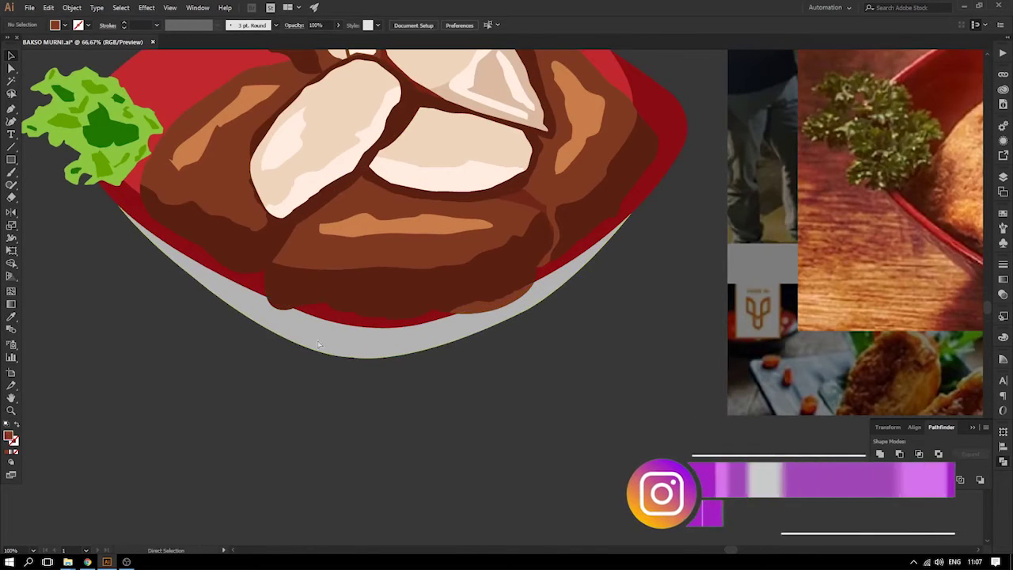
key("ctrl+minus")
left_click_drag(235, 315, 295, 342)
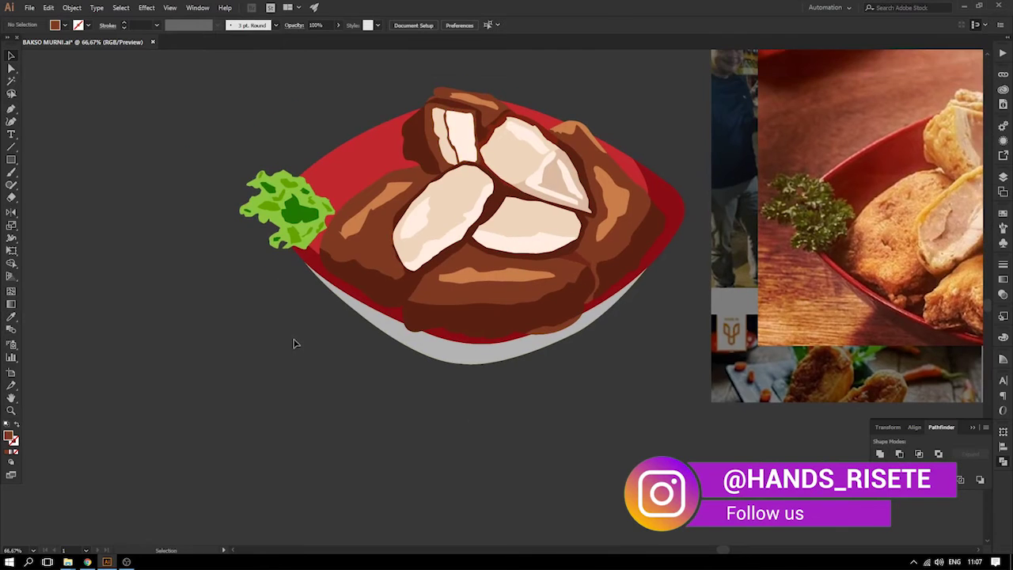
left_click_drag(264, 241, 548, 366)
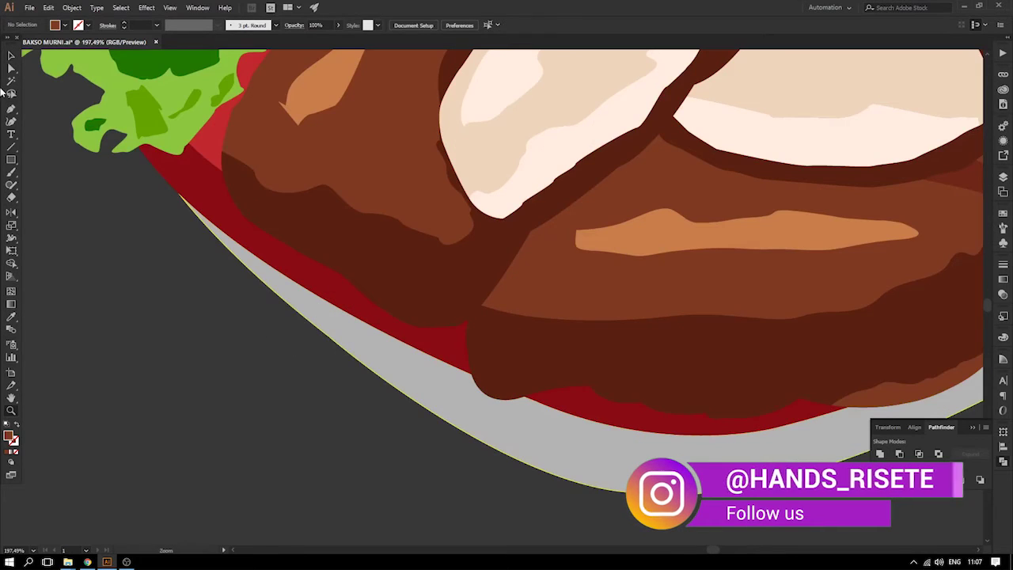
left_click(149, 258)
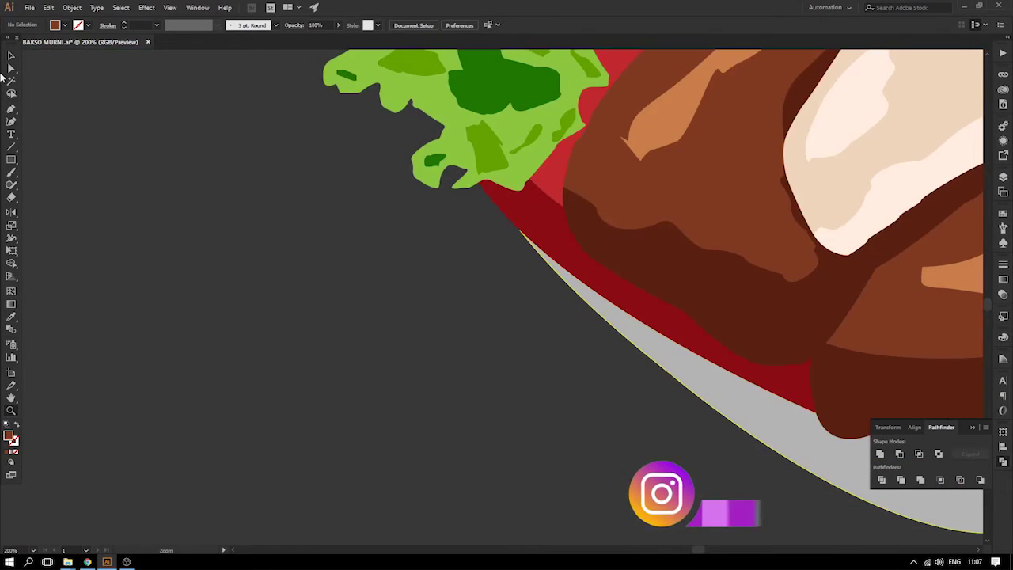
left_click(11, 71)
key("p")
left_click_drag(366, 267, 38, 221)
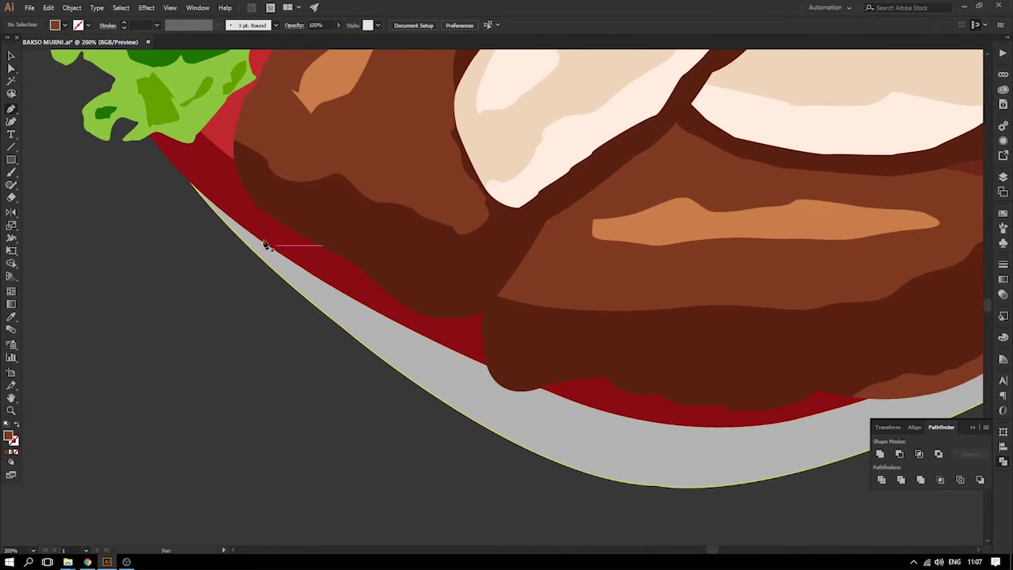
left_click(250, 198)
left_click_drag(280, 205, 285, 210)
left_click(312, 221)
left_click(331, 233)
left_click(372, 239)
left_click(402, 253)
left_click(418, 271)
left_click(434, 283)
left_click(457, 282)
left_click(464, 301)
left_click(443, 303)
left_click(422, 292)
left_click(373, 267)
left_click(314, 236)
left_click(294, 221)
left_click(250, 199)
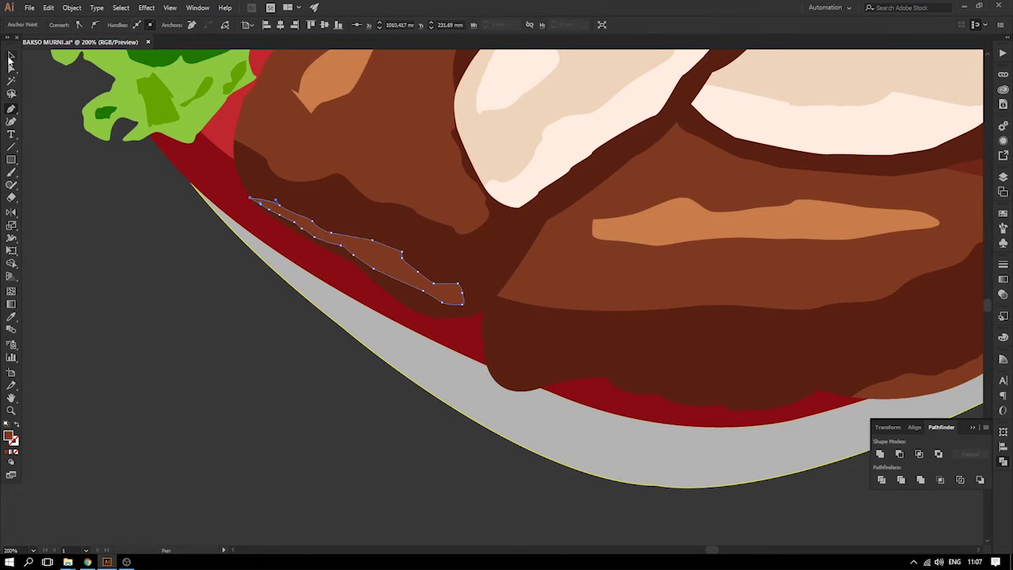
left_click(85, 196)
key("ctrl+minus")
key("ctrl+minus")
key("ctrl+minus")
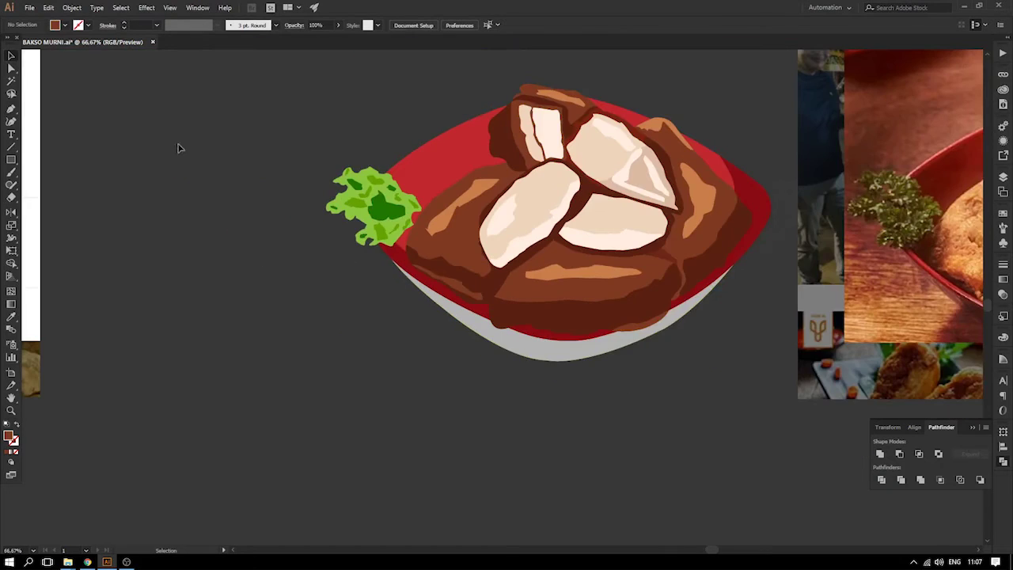
- Draw a small closed medium brown accent in the middle of the front meatball's dark underside with the Pen tool
left_click_drag(246, 190, 120, 228)
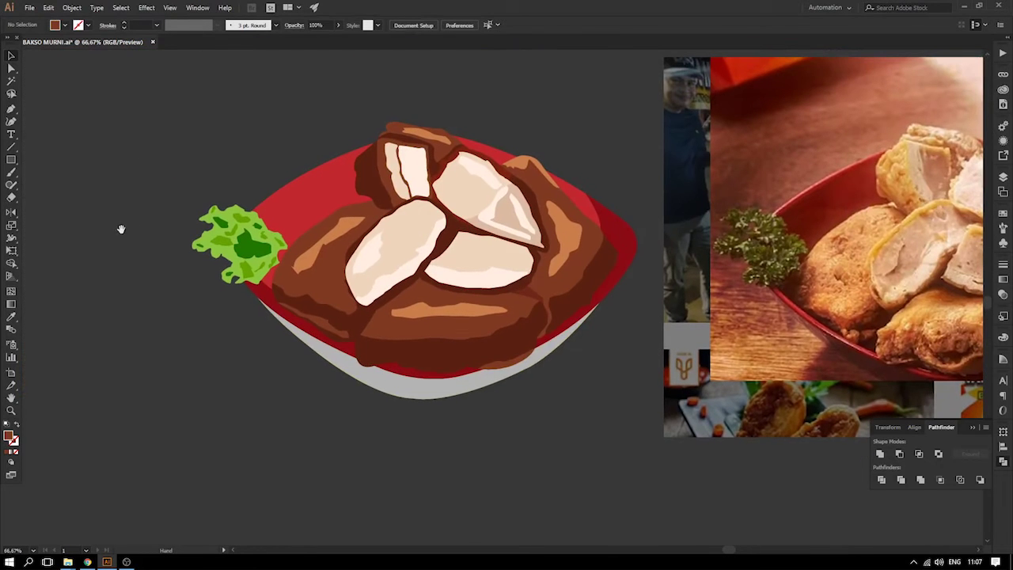
left_click(11, 113)
left_click_drag(431, 351, 443, 351)
left_click(451, 348)
left_click(455, 355)
left_click(436, 356)
left_click(418, 356)
left_click(407, 352)
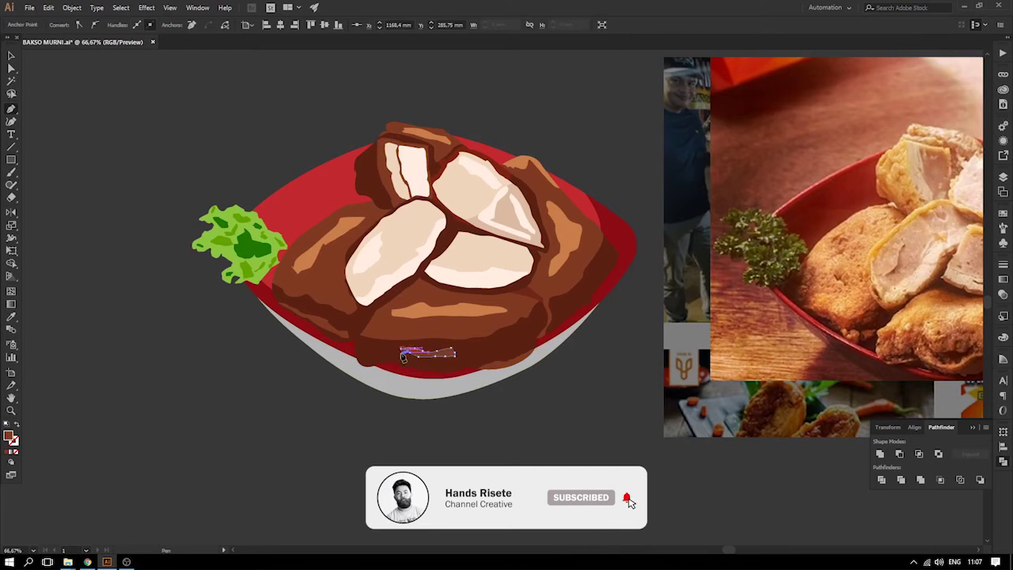
left_click(402, 350)
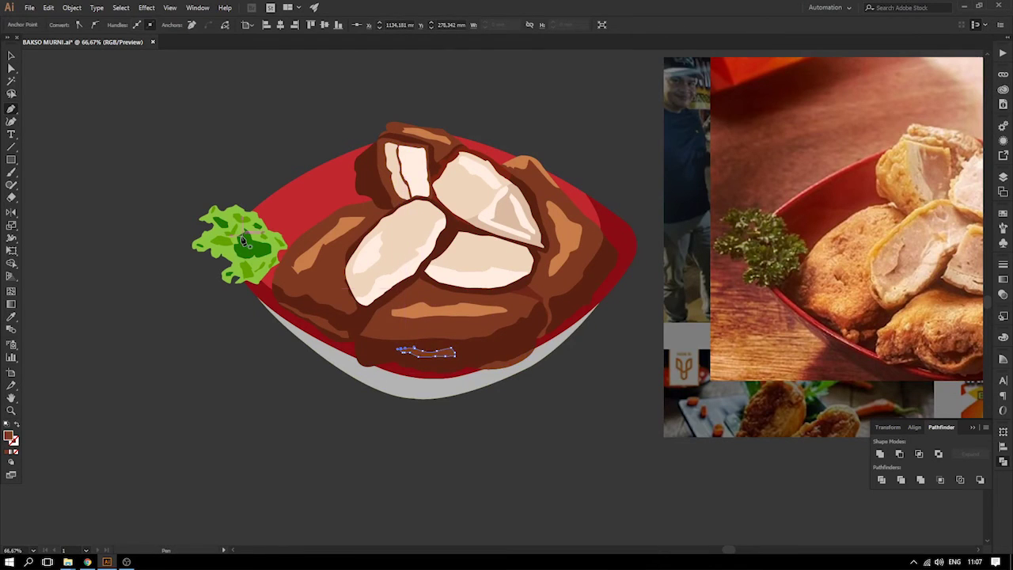
left_click(86, 125)
- Draw a narrow closed medium brown accent on the dark lower edge of the right meatball
left_click_drag(254, 172, 172, 186)
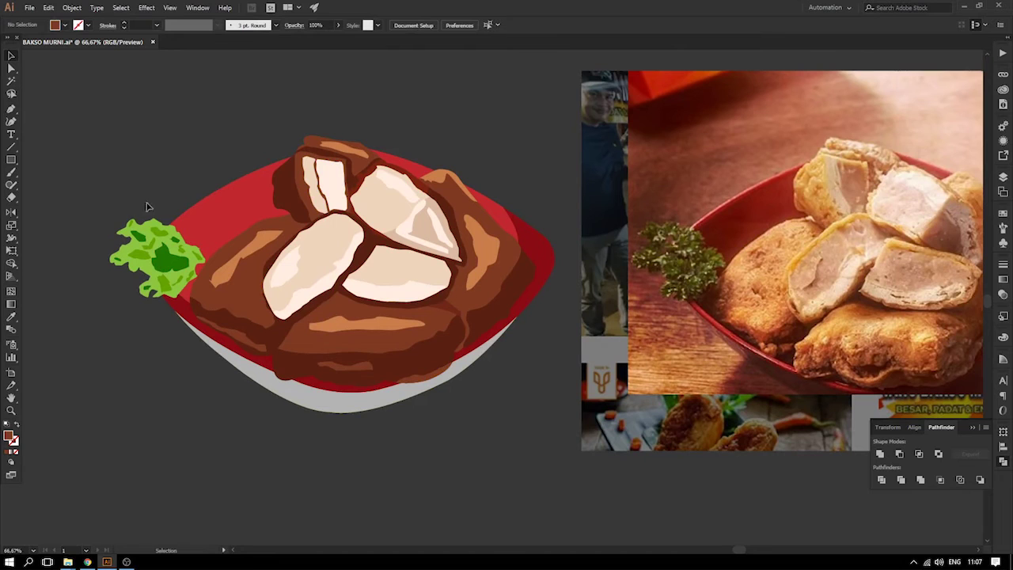
left_click(519, 272)
left_click(511, 282)
left_click(506, 291)
left_click_drag(503, 303, 519, 281)
left_click(518, 275)
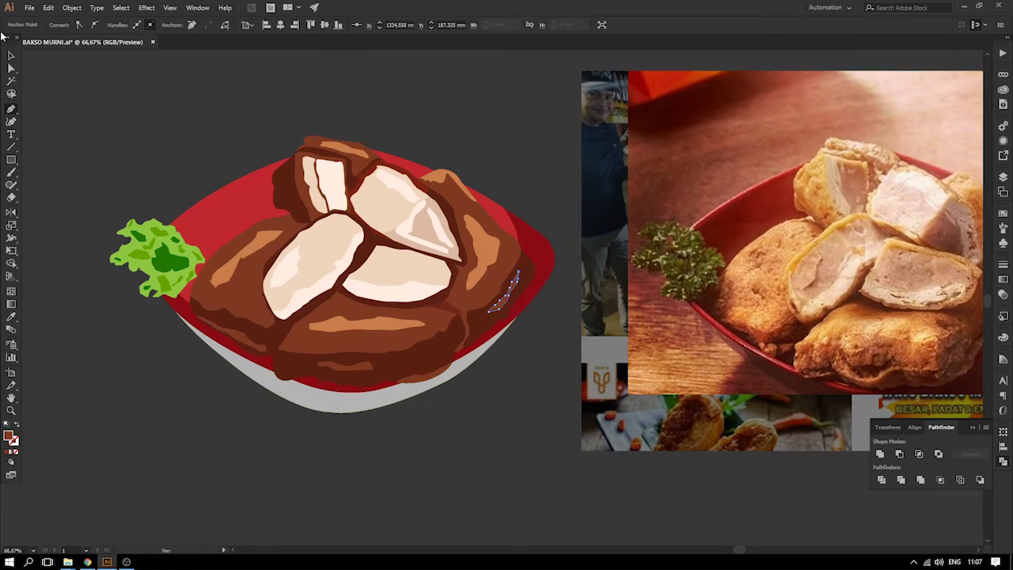
left_click(60, 95)
- Draw a small vertical medium brown accent on the dark left side of the top meatball with the Pen tool
key("space")
left_click_drag(513, 164, 509, 154)
left_click_drag(208, 118, 449, 270)
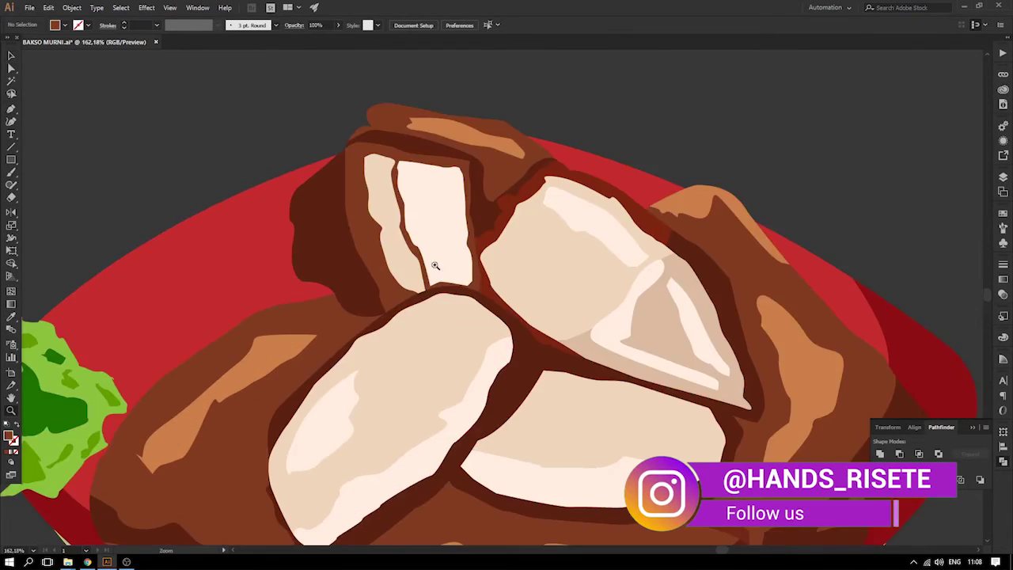
left_click(11, 110)
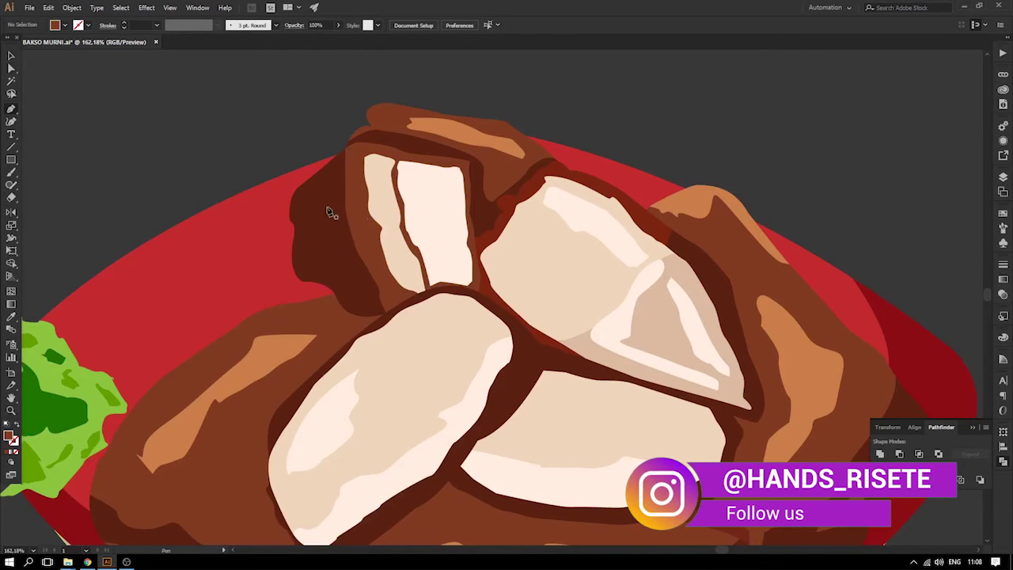
left_click(322, 192)
left_click_drag(309, 259, 315, 199)
left_click(317, 195)
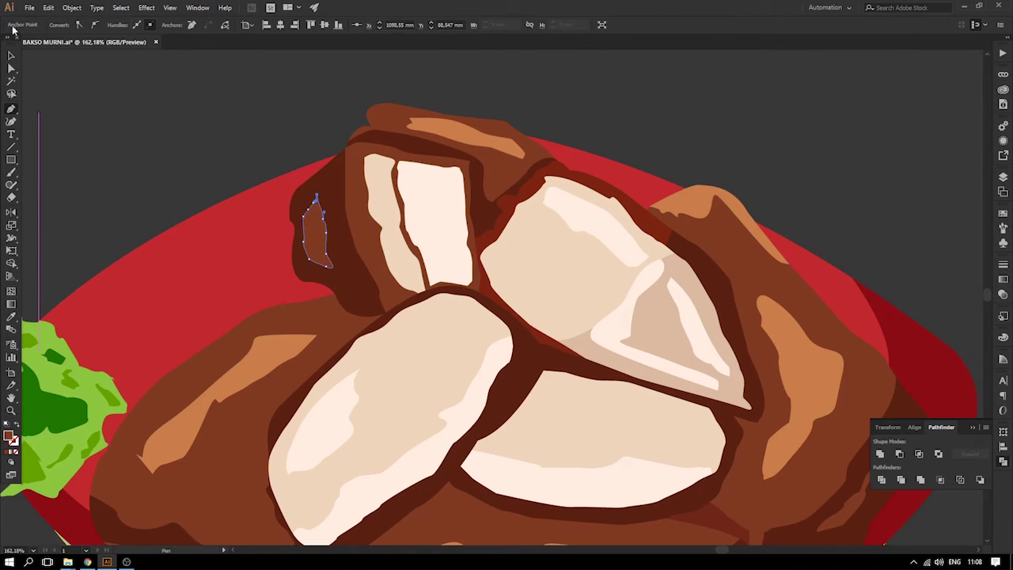
left_click(12, 57)
key("ctrl+1")
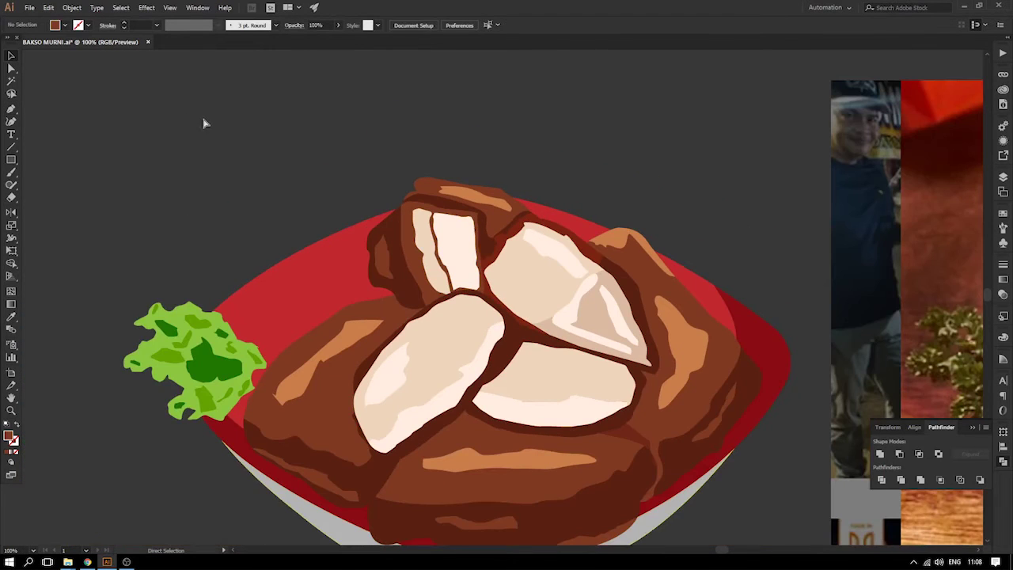
- Recolor the reddish brown rim around the upper-right cut piece with the dark brown of the neighboring crust
left_click(552, 228)
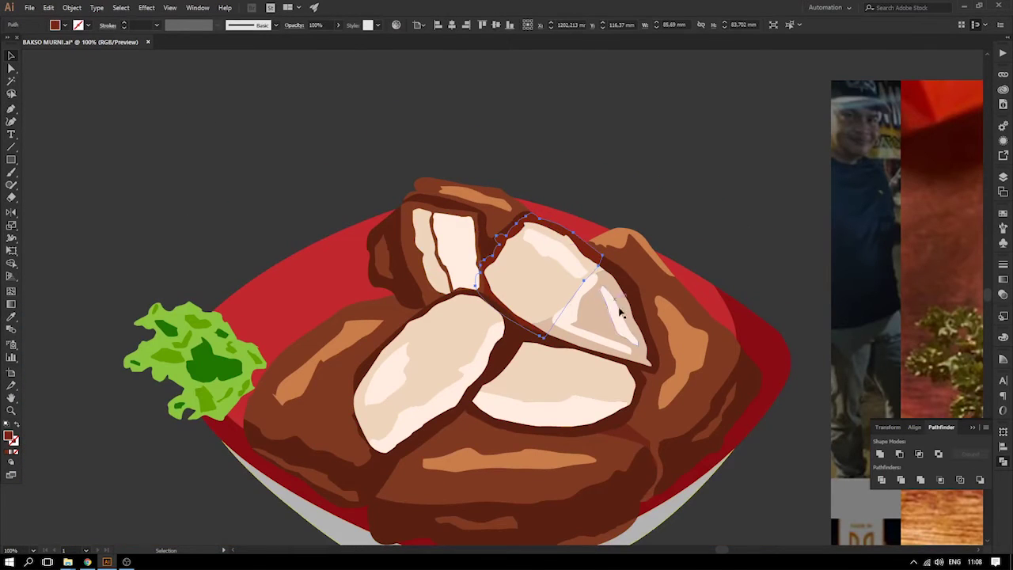
left_click(639, 292)
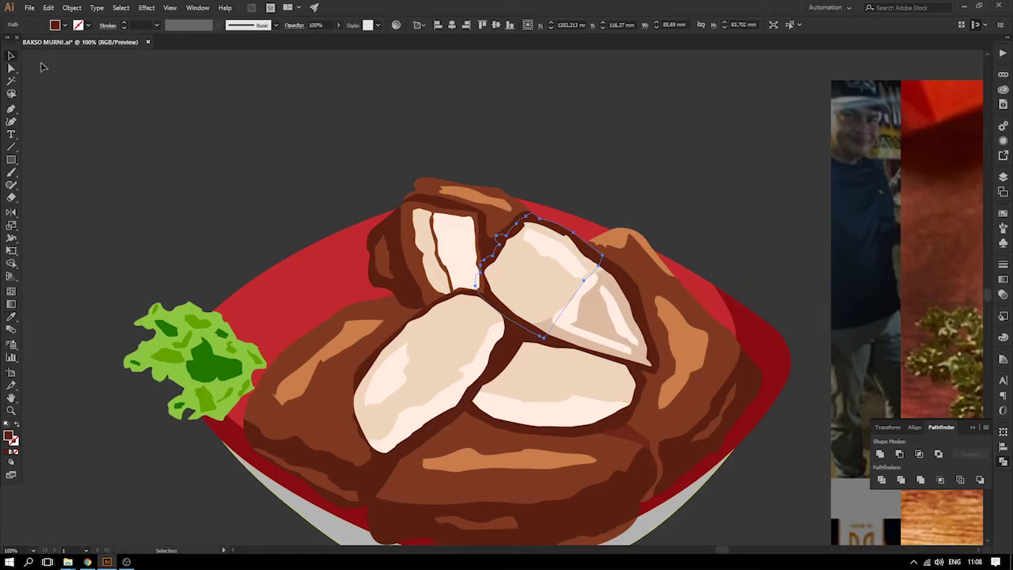
left_click(44, 67)
- Change the fill of the shaded beige side of the upper-right cut piece to the darker beige CCAB93
key("ctrl+minus")
key("space")
left_click_drag(468, 267, 402, 191)
key("z")
left_click_drag(296, 121, 684, 368)
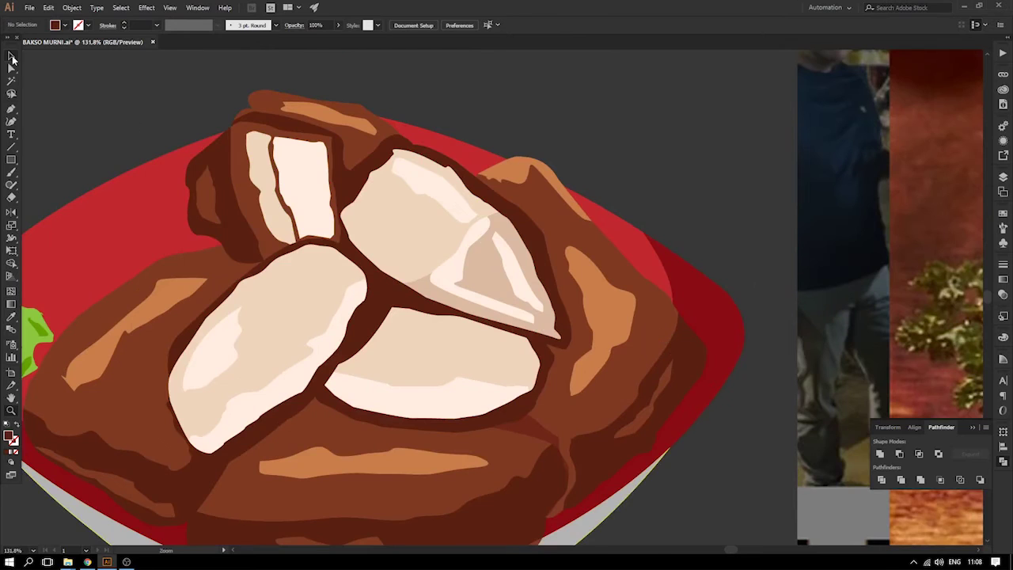
left_click(500, 300)
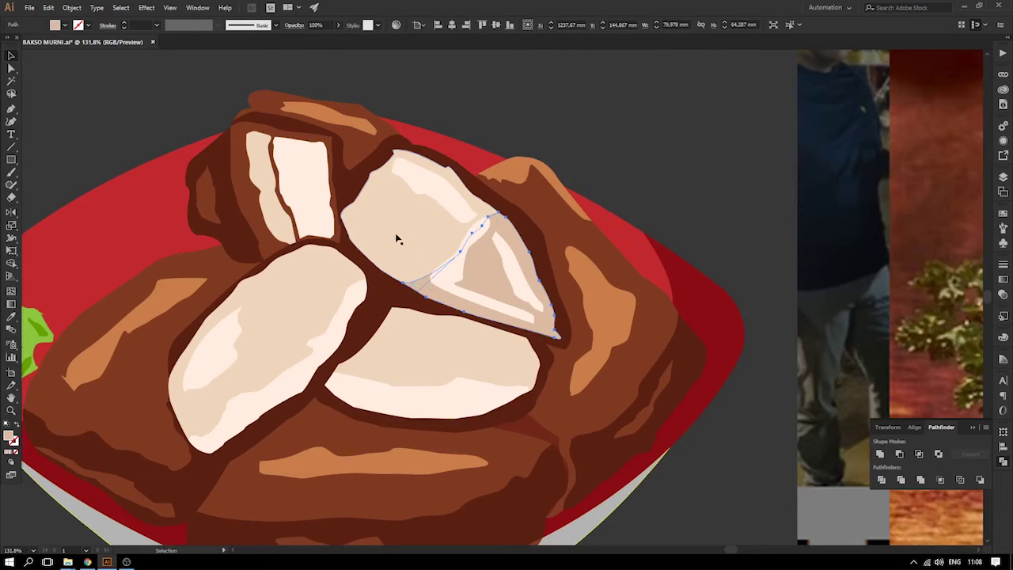
double_click(11, 437)
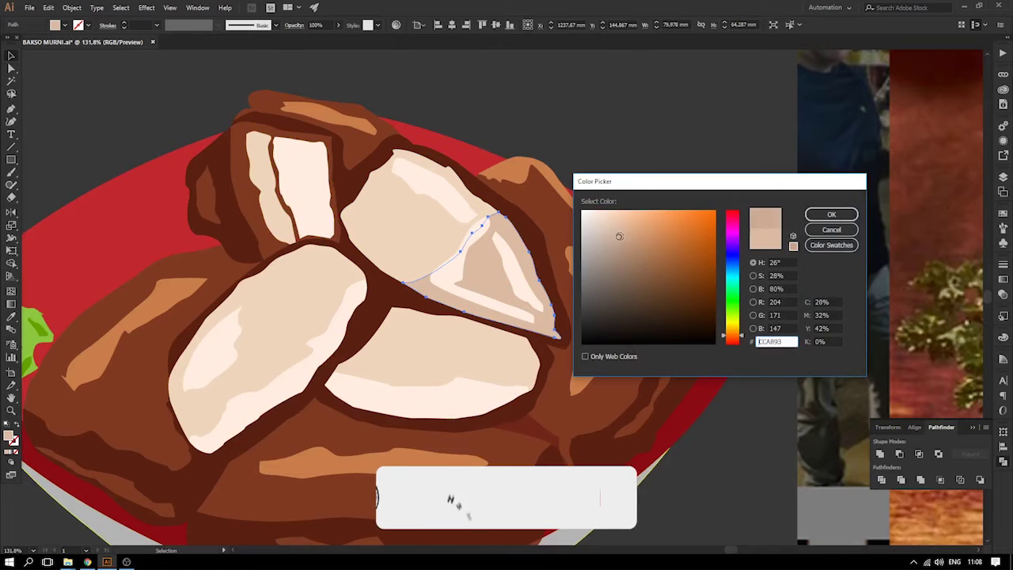
left_click(831, 216)
left_click(594, 125)
key("ctrl+minus")
key("ctrl+minus")
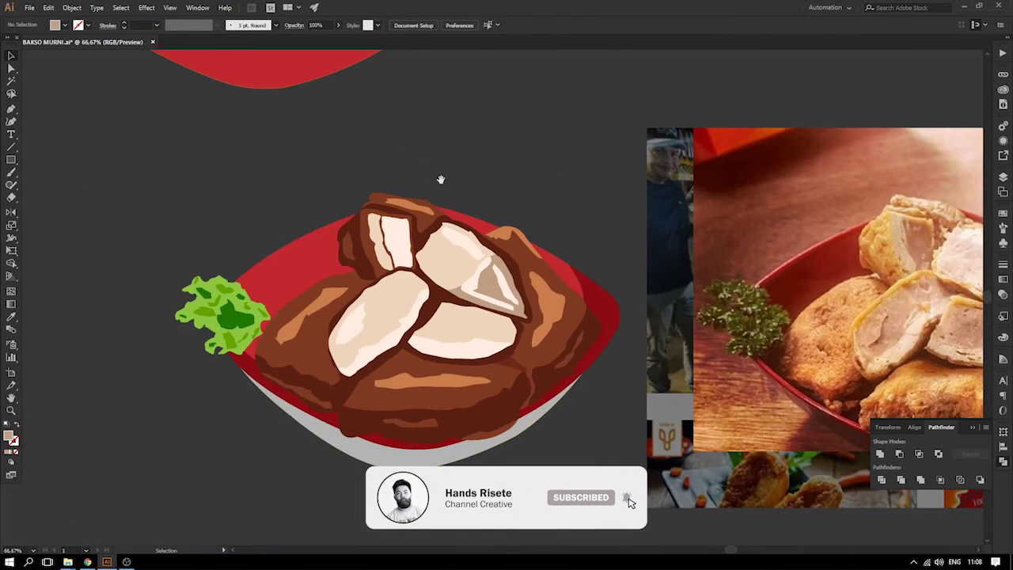
left_click_drag(440, 179, 435, 151)
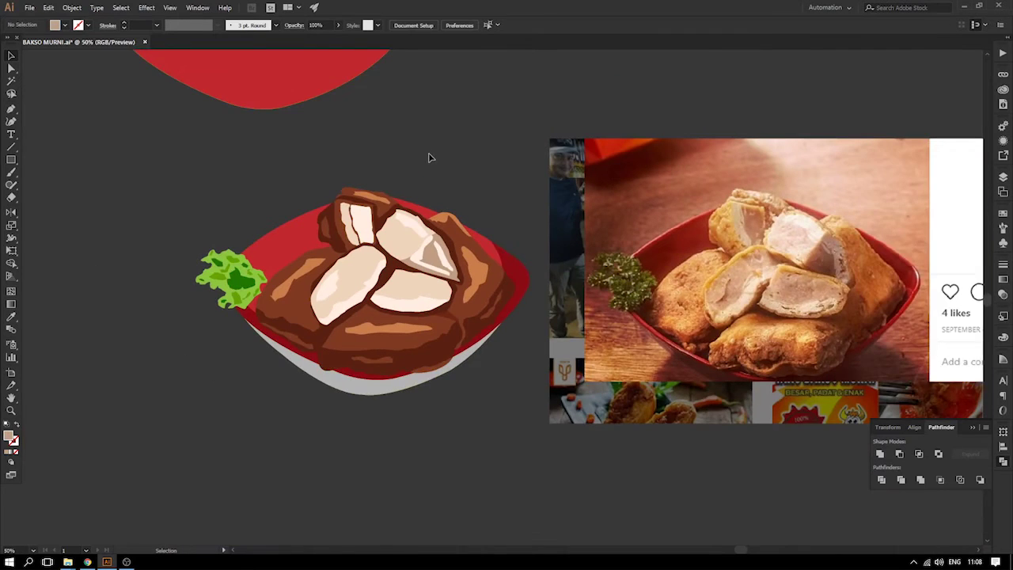
- Draw a narrow horizontal highlight near the upper edge of the lower-right cut piece and color it with the pale cream of the neighboring highlights
key("ctrl+plus")
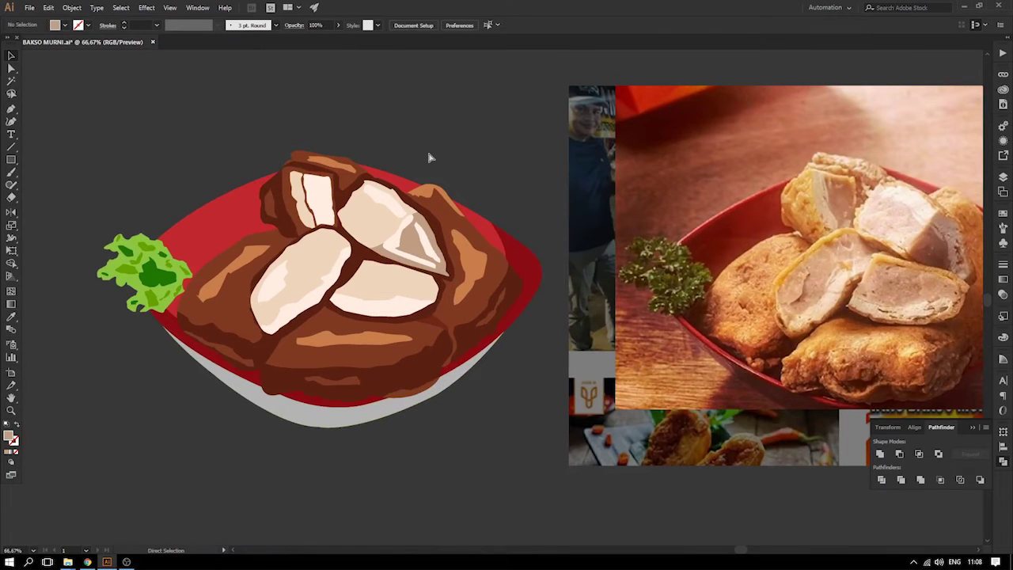
key("ctrl+plus")
key("ctrl+plus")
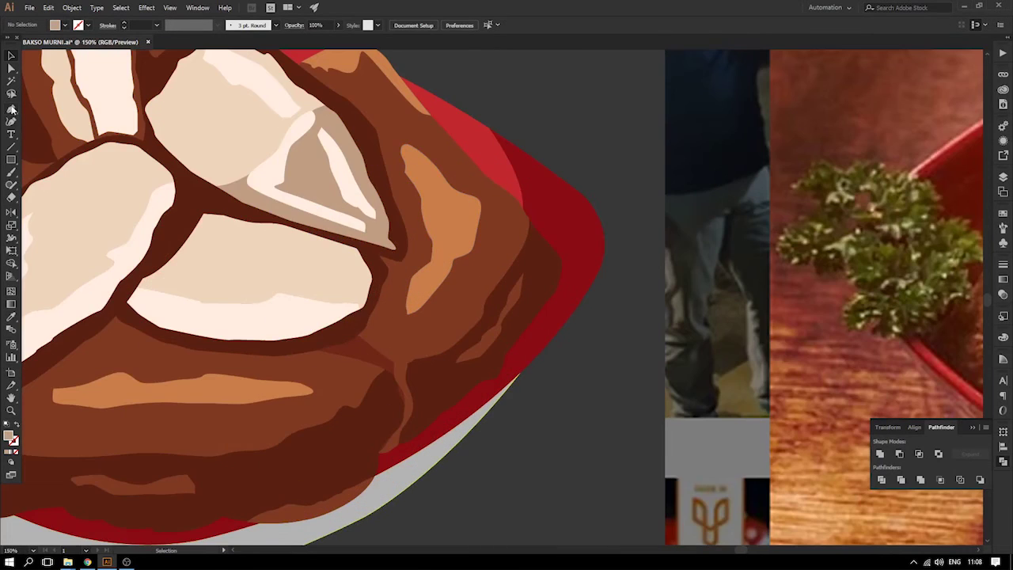
left_click(11, 109)
scroll(261, 272, "left", 3)
mouse_move(344, 240)
left_mouse_down()
mouse_move(437, 248)
mouse_move(348, 252)
mouse_move(343, 243)
left_mouse_up()
left_click(11, 56)
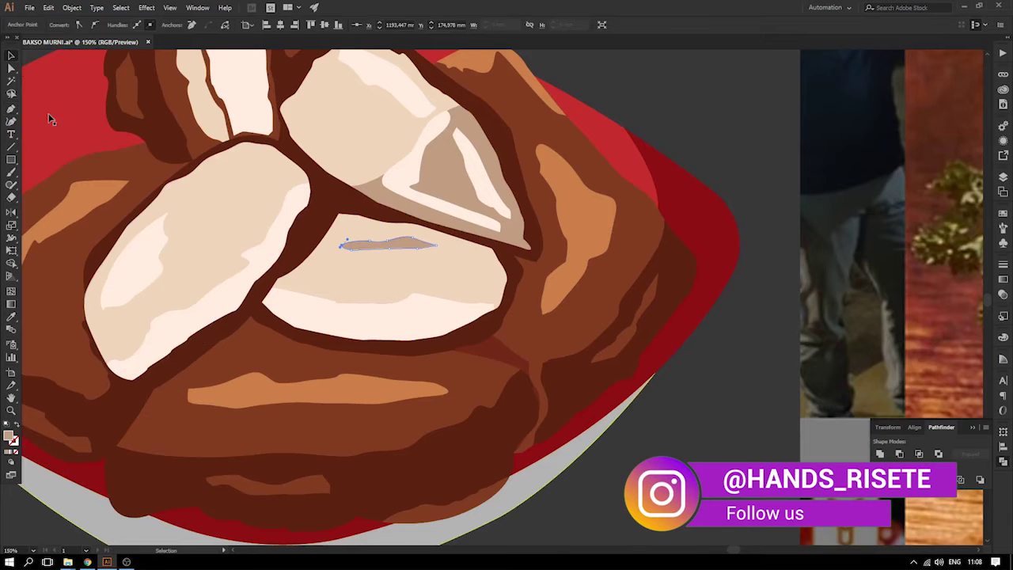
key("ctrl+minus")
key("ctrl+minus")
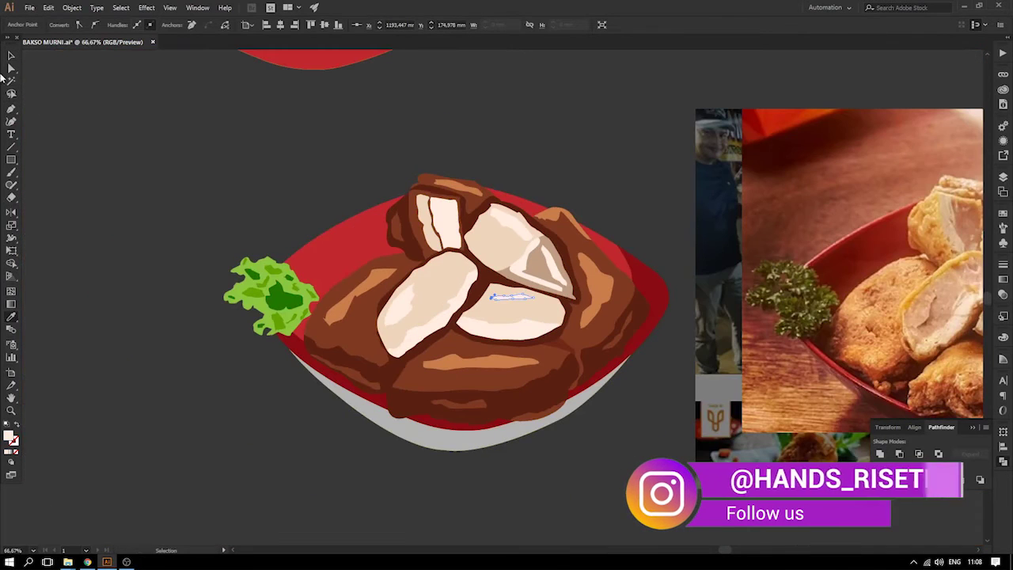
left_click(46, 76)
- Draw a small curved pale cream highlight near the upper end of the left cut piece with the Pen tool
key("ctrl+minus")
left_click_drag(238, 204, 733, 412)
key("z")
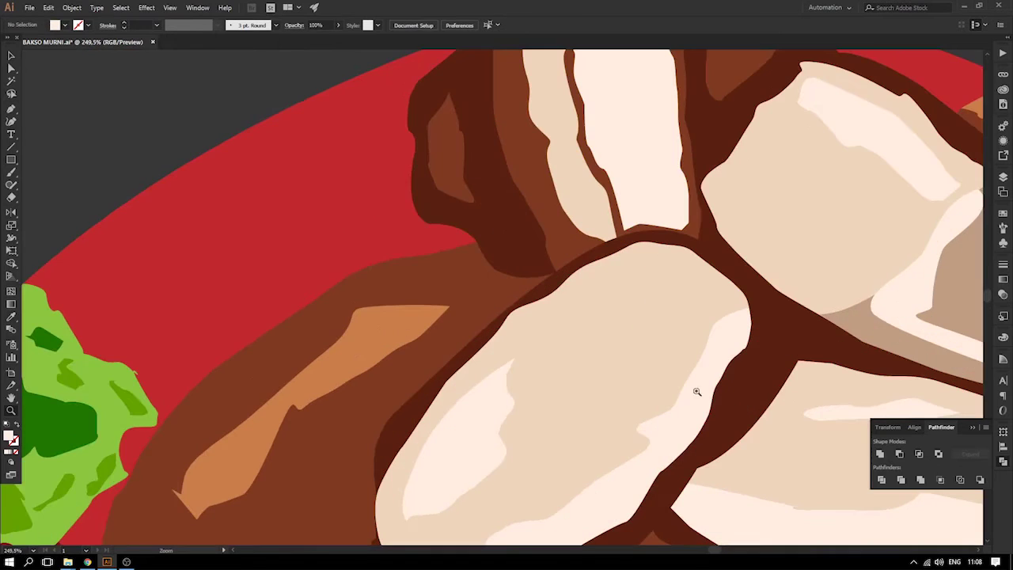
left_click(11, 109)
left_click_drag(591, 292, 340, 234)
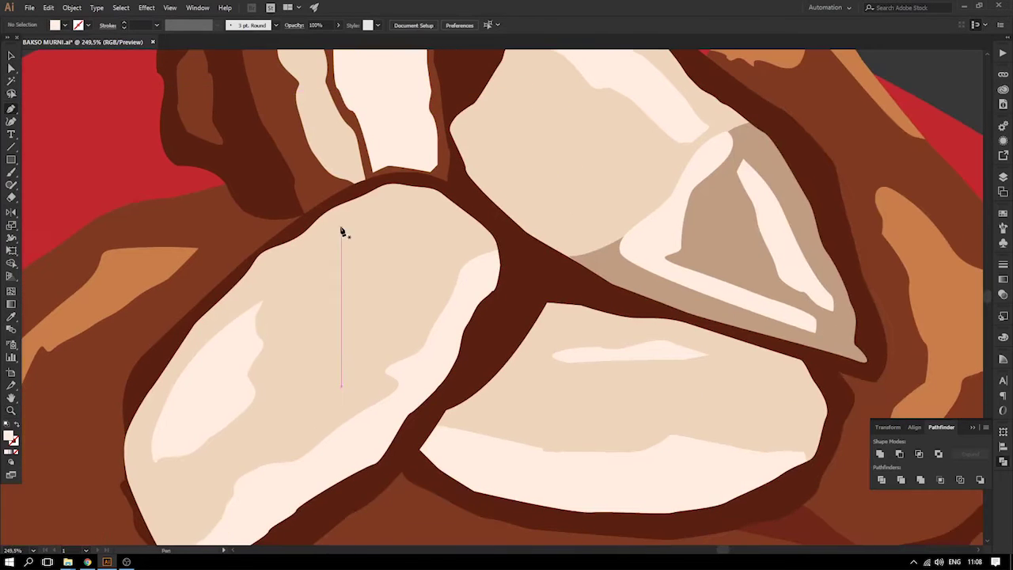
mouse_move(402, 206)
left_mouse_down()
mouse_move(425, 209)
mouse_move(389, 215)
left_mouse_up()
left_click(440, 218)
left_click_drag(370, 222, 365, 225)
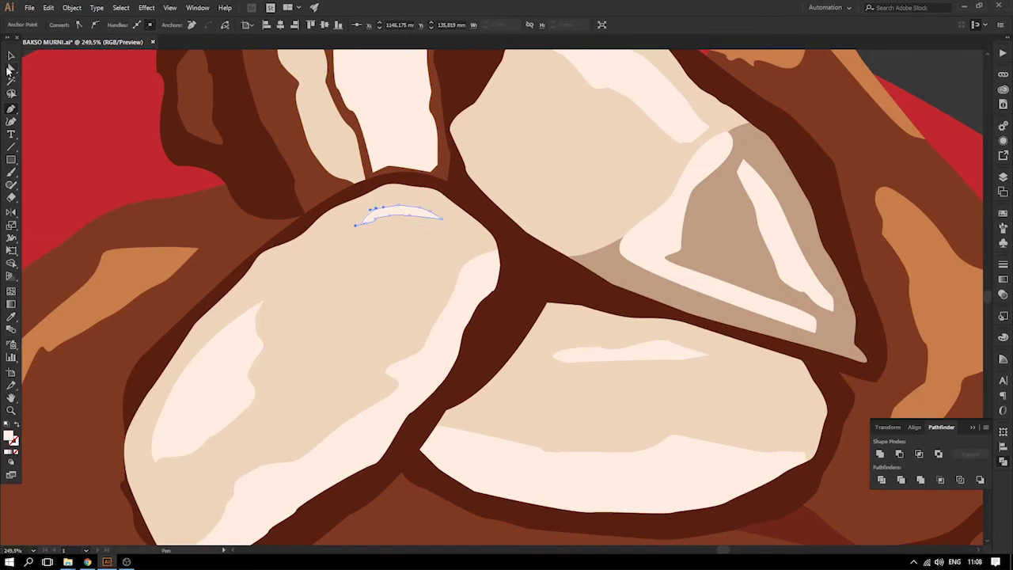
key("ctrl+minus")
key("ctrl+minus")
key("ctrl+minus")
key("ctrl+minus")
left_click(11, 55)
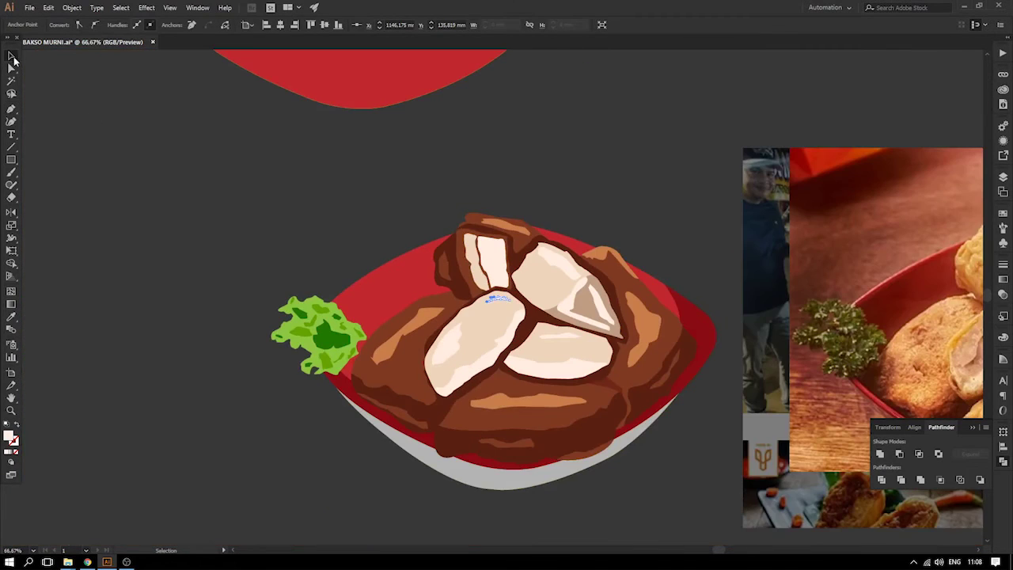
key("ctrl+minus")
left_click_drag(312, 233, 175, 167)
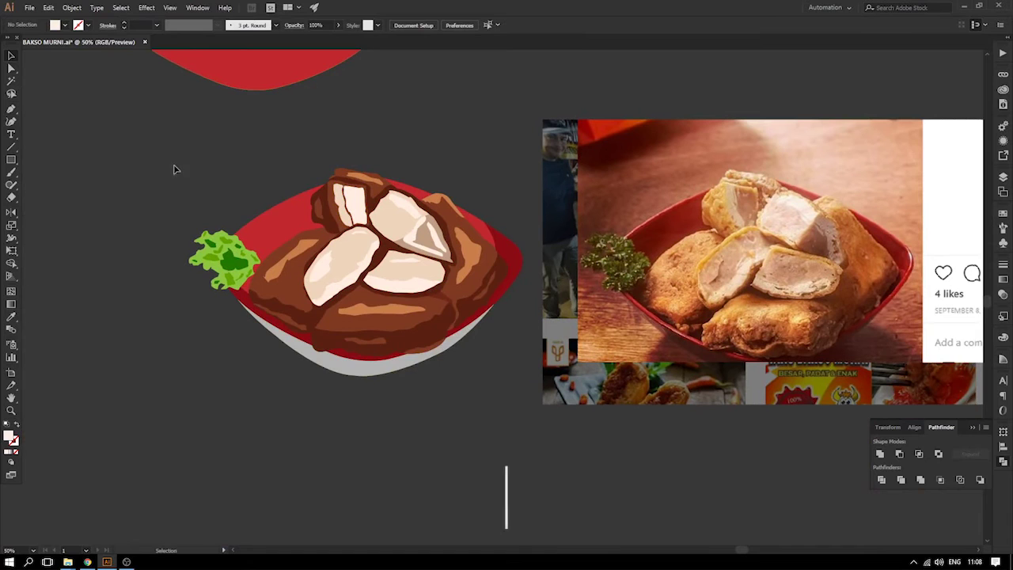
- Save the illustration file with the new cut-piece highlights
mouse_move(225, 202)
left_mouse_down()
mouse_move(188, 211)
mouse_move(278, 192)
mouse_move(294, 212)
left_mouse_up()
key("ctrl+minus")
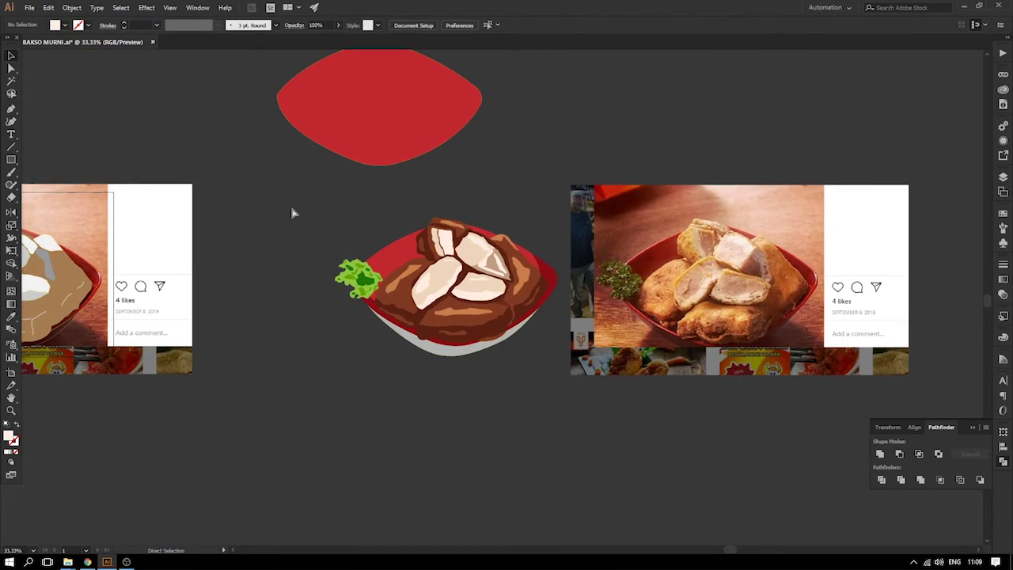
key("ctrl+s")
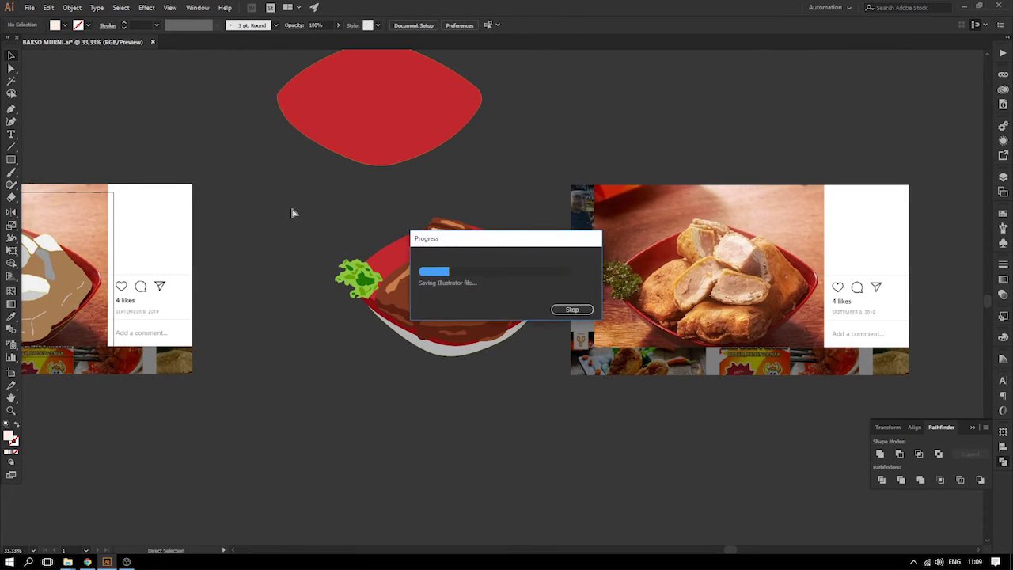
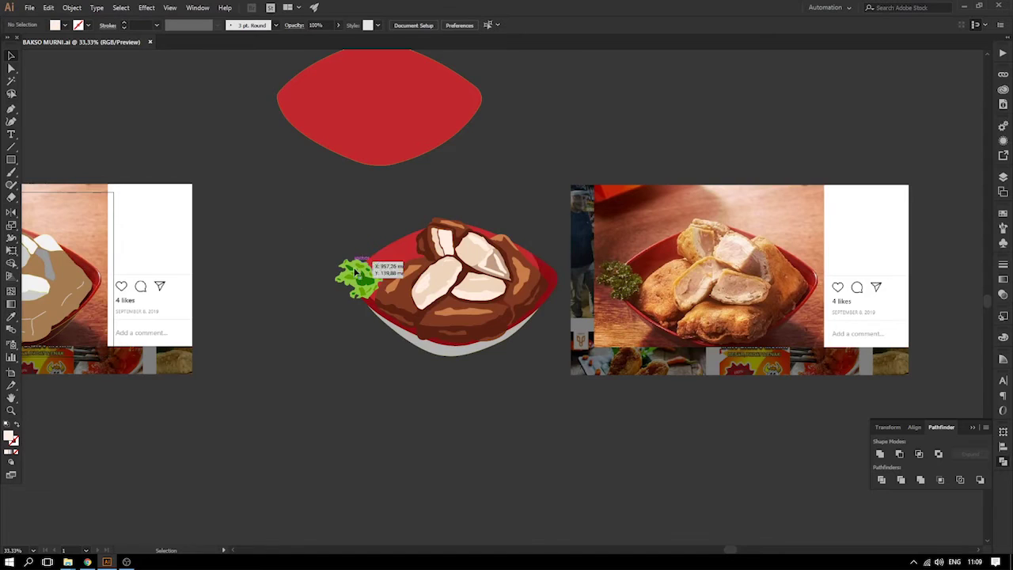
- Reshape the lower edge of the front meatball's dark brown shading into a bumpy outline that covers the bowl's dark red rim
left_click_drag(471, 319, 399, 287)
key("z")
left_click_drag(273, 248, 581, 392)
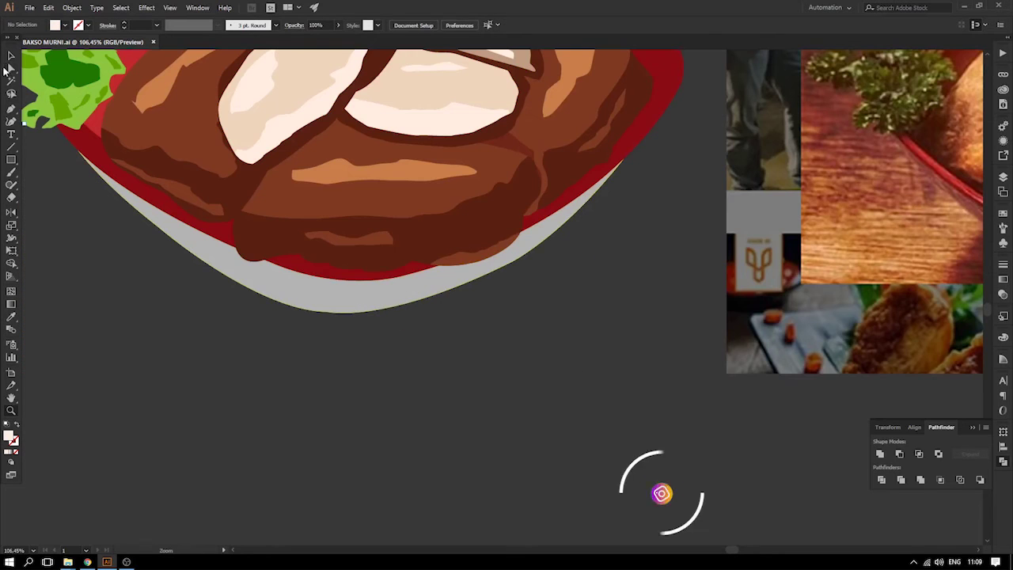
left_click(11, 68)
left_click(299, 258)
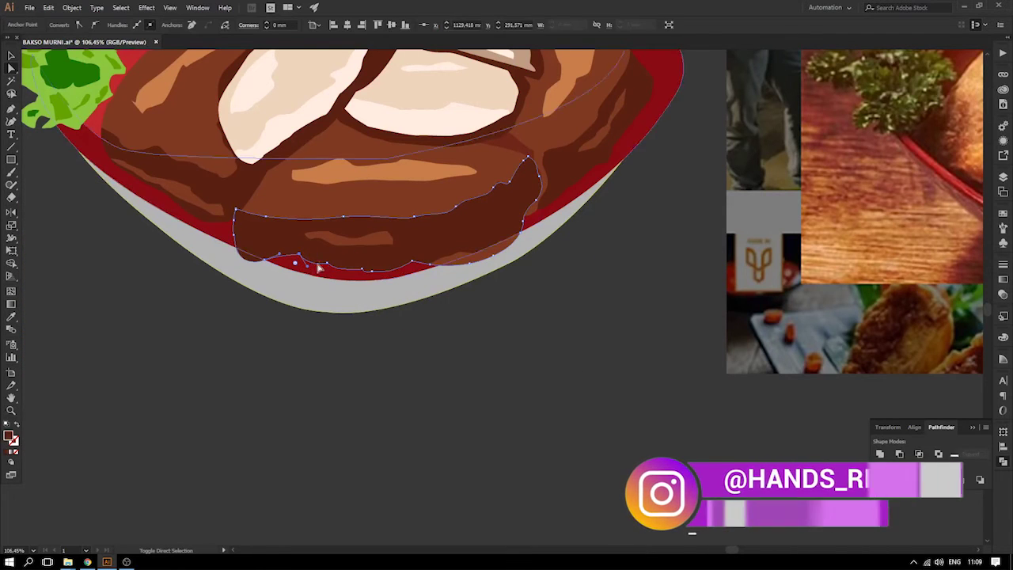
left_click_drag(320, 269, 286, 270)
left_click_drag(361, 269, 414, 264)
key("a")
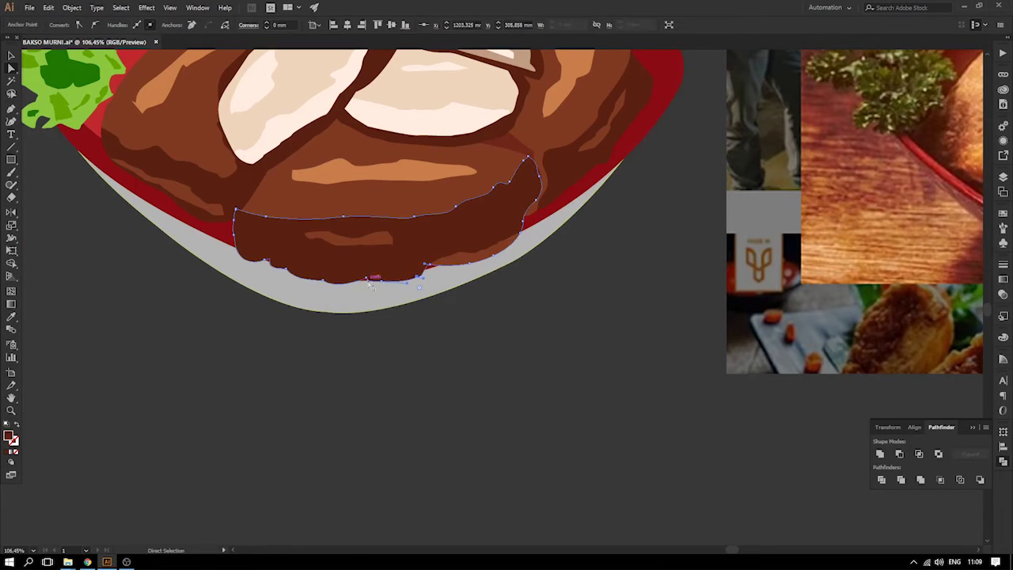
left_click_drag(367, 279, 368, 285)
left_click_drag(430, 267, 430, 275)
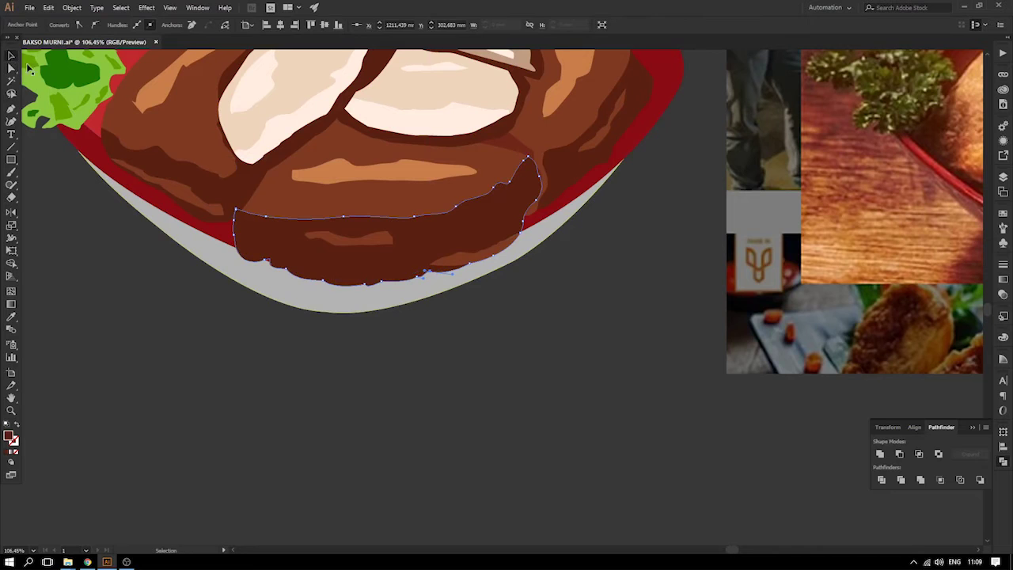
- Move the medium brown accent at the front meatball's lower-right edge slightly inward and up
left_click(11, 57)
left_click_drag(482, 264, 456, 251)
left_click(574, 313)
- Draw a small curved medium brown accent in the dark lower-left area of the front meatball with the Pen tool
left_click_drag(469, 301, 507, 333)
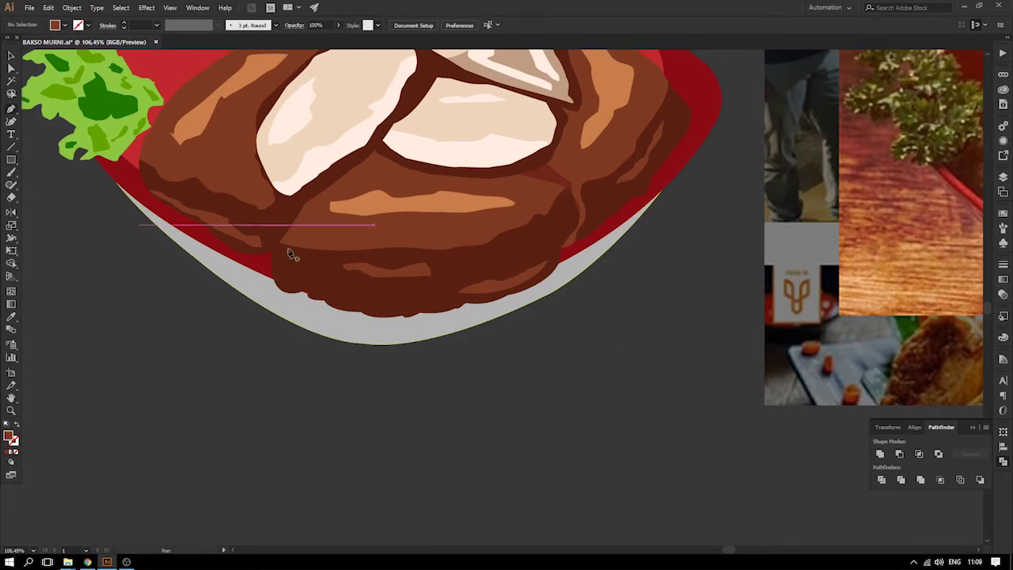
left_click(293, 278)
left_click(307, 276)
left_click(320, 287)
left_click(337, 293)
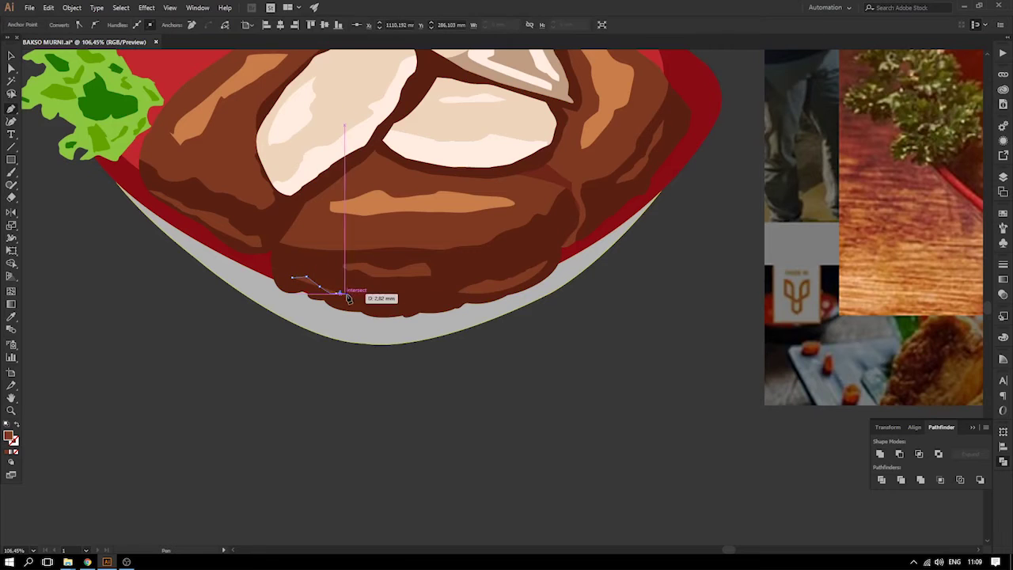
left_click(341, 289)
left_click(324, 280)
left_click(314, 271)
left_click(304, 270)
left_click(296, 271)
left_click(293, 278)
- Adjust the anchor points at the lower-left edge of the front meatball's dark shading to round its outline outward
key("a")
left_click(302, 289)
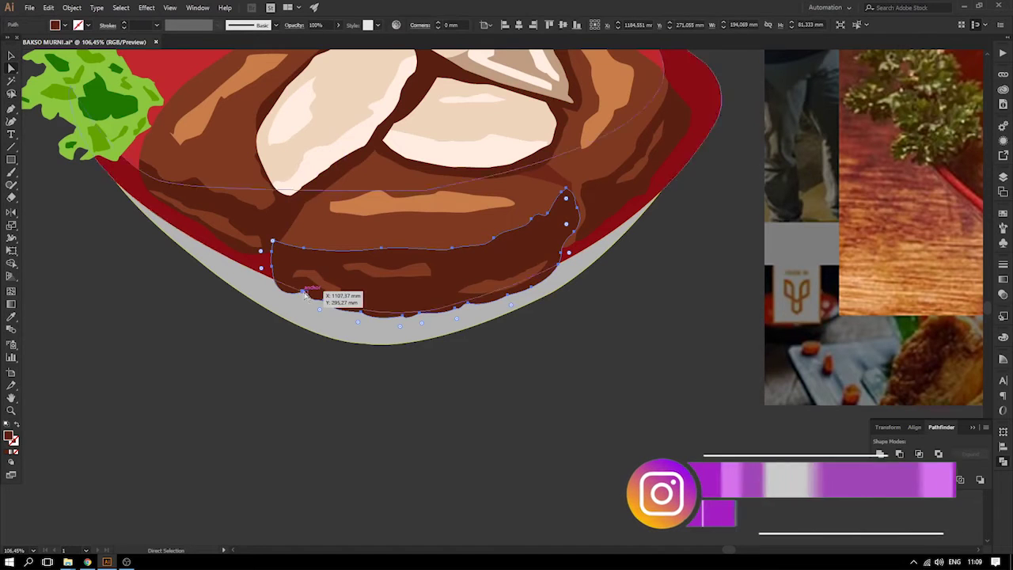
left_click(297, 289)
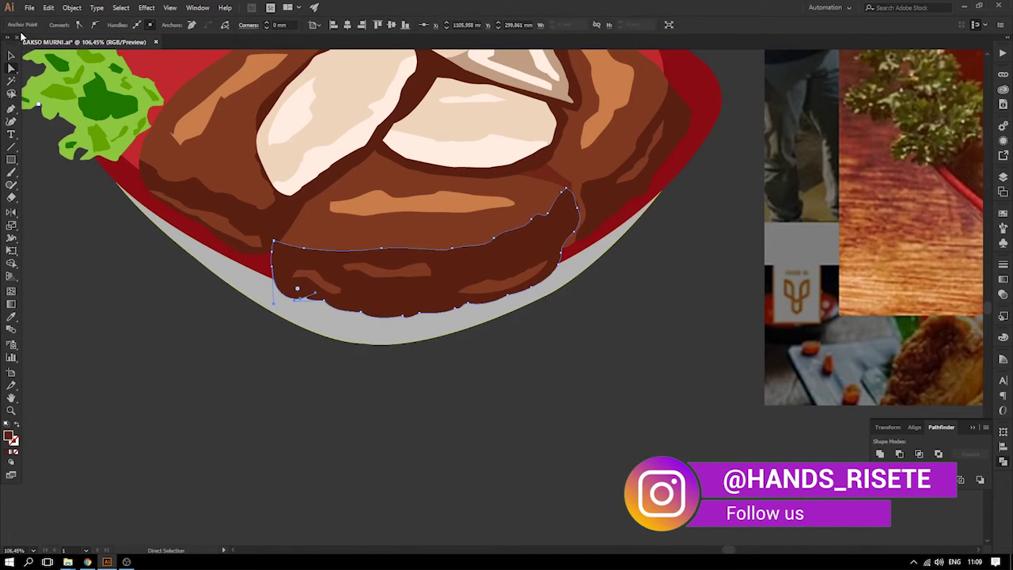
left_click(11, 57)
left_click(253, 327)
- Save the illustration file after reshaping the front meatball
key("ctrl+minus")
key("ctrl+minus")
key("ctrl+minus")
key("ctrl+minus")
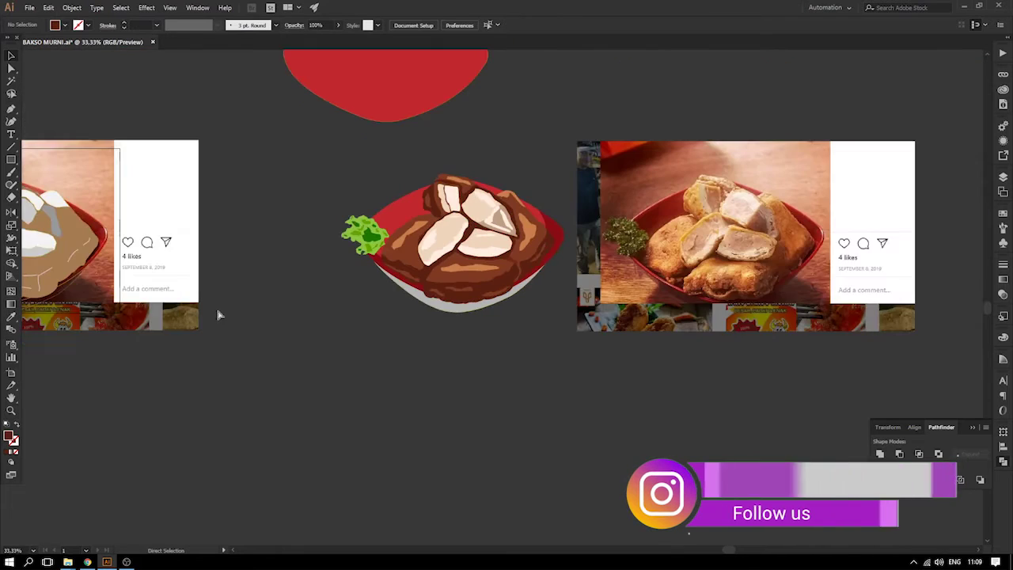
key("space")
left_click_drag(459, 321, 345, 293)
key("z")
left_click_drag(240, 118, 637, 371)
key("a")
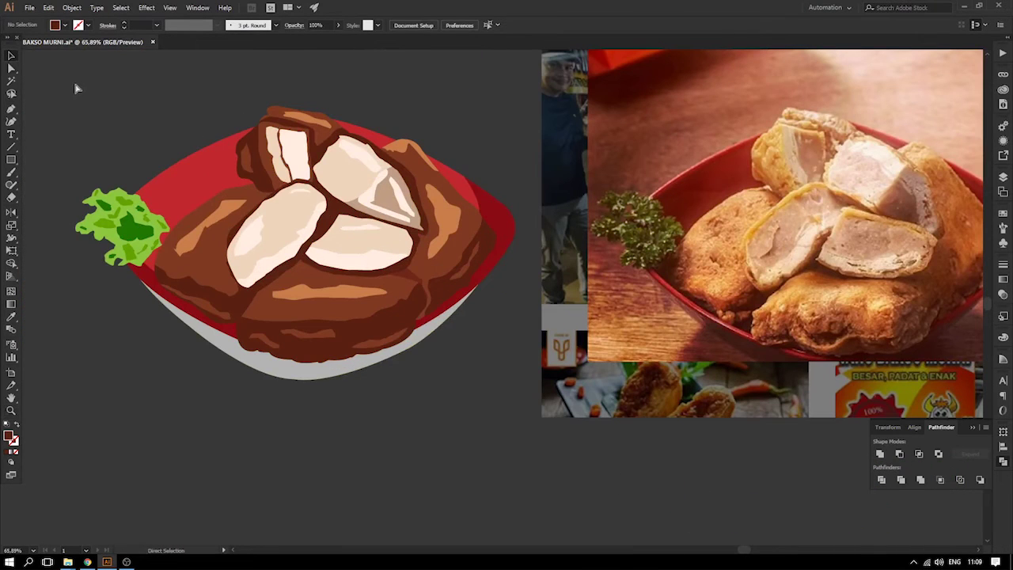
key("ctrl+s")
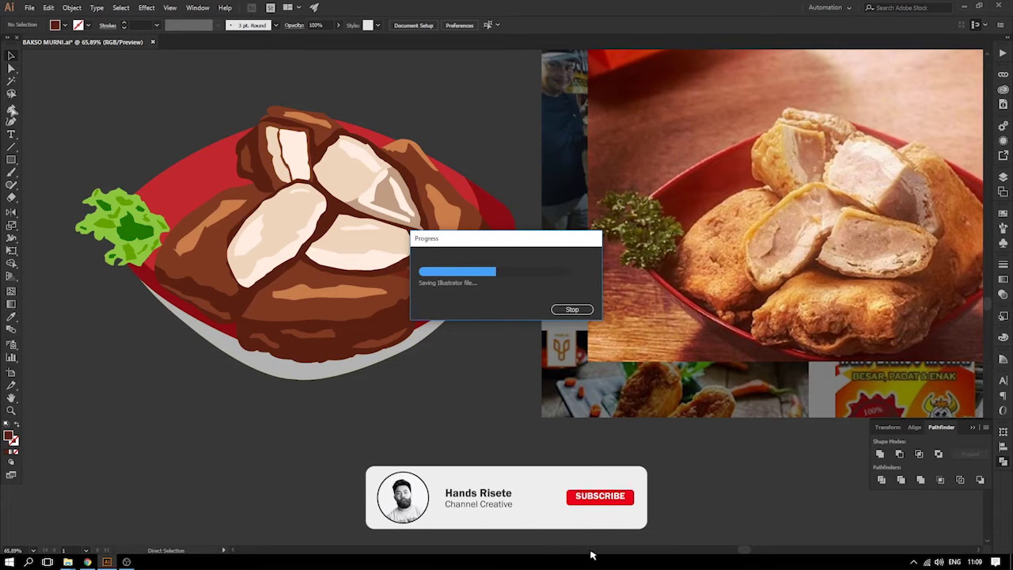
- Draw a small leaf patch in the lower-left notch of the lettuce and color it with the existing dark green
key("z")
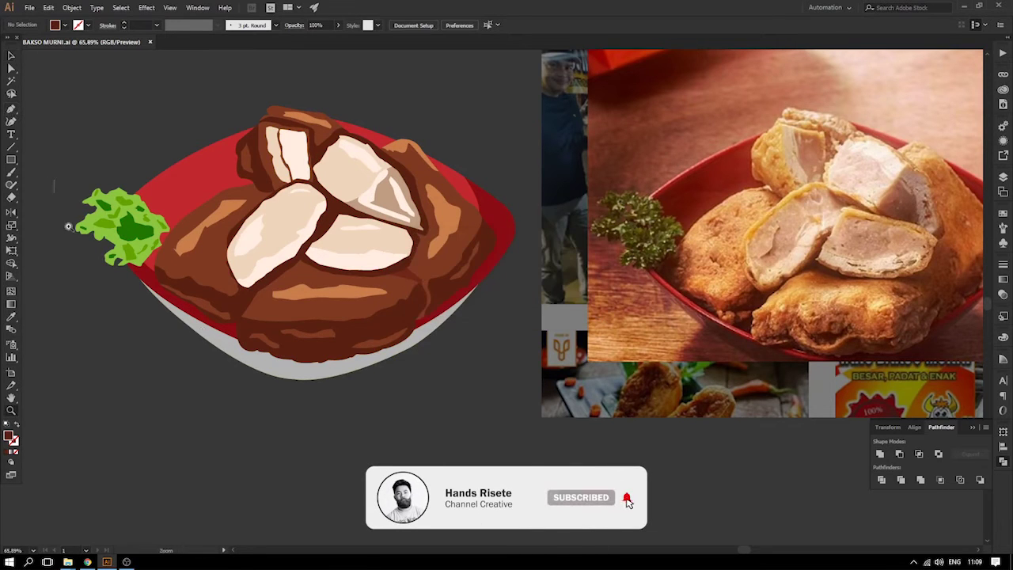
left_click_drag(54, 180, 264, 327)
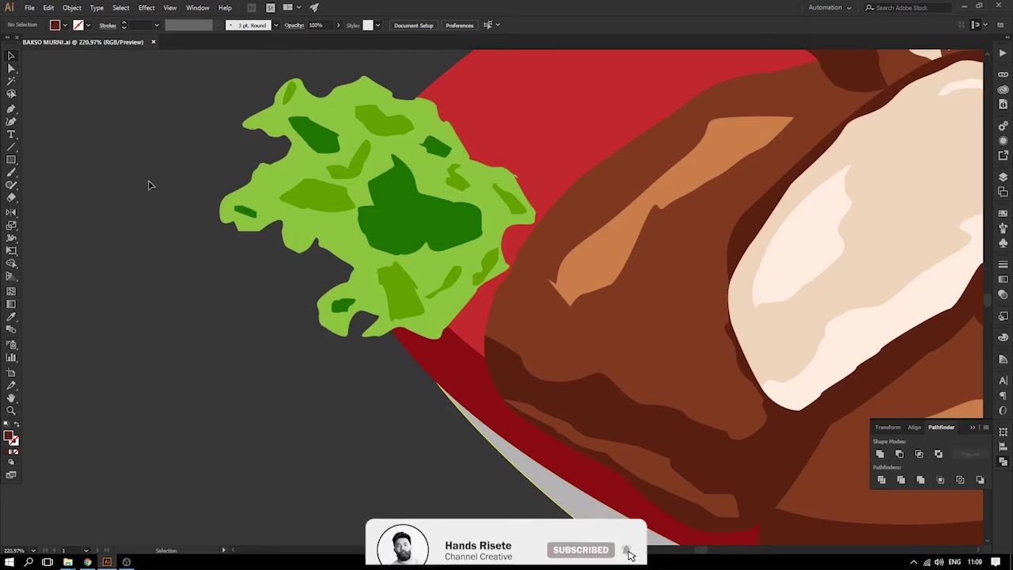
left_click(257, 236)
left_click_drag(253, 246, 279, 253)
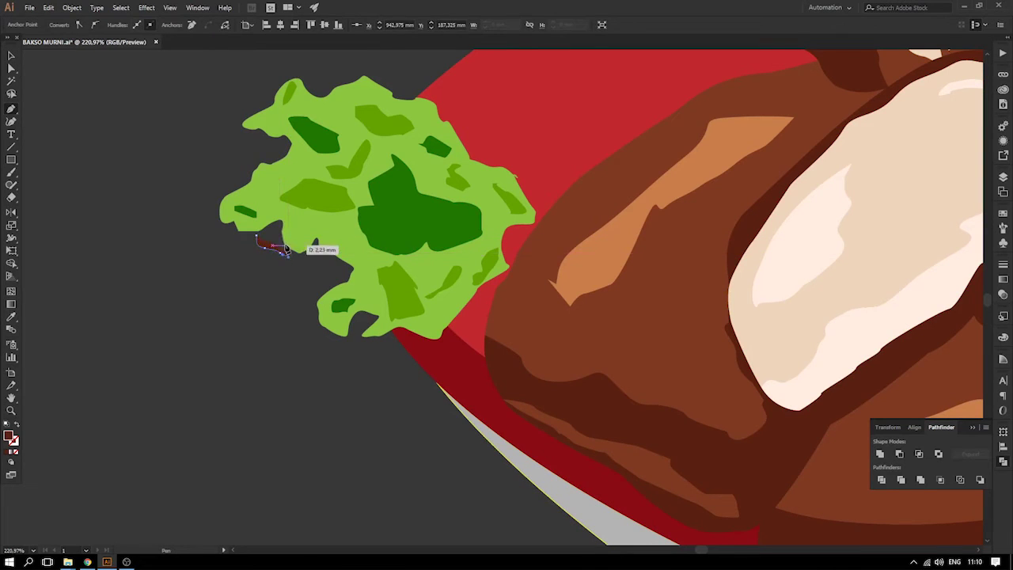
left_click(257, 232)
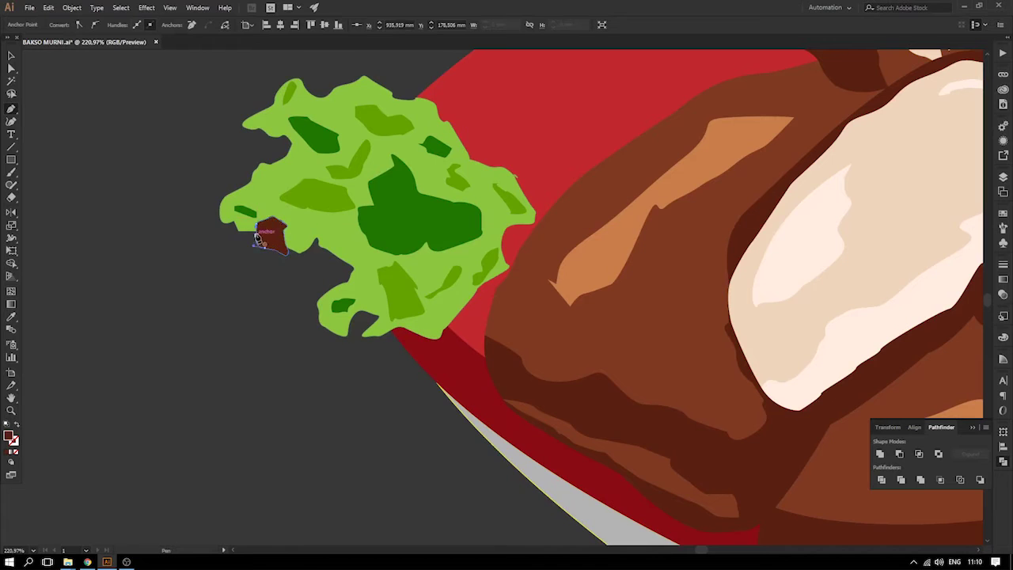
left_click(294, 186)
left_click(264, 186)
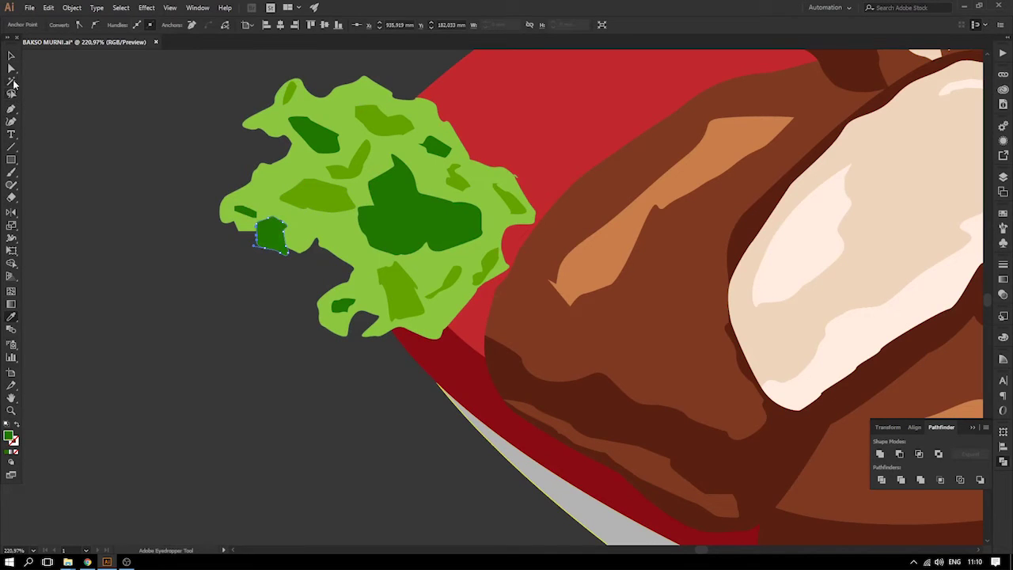
left_click(36, 100)
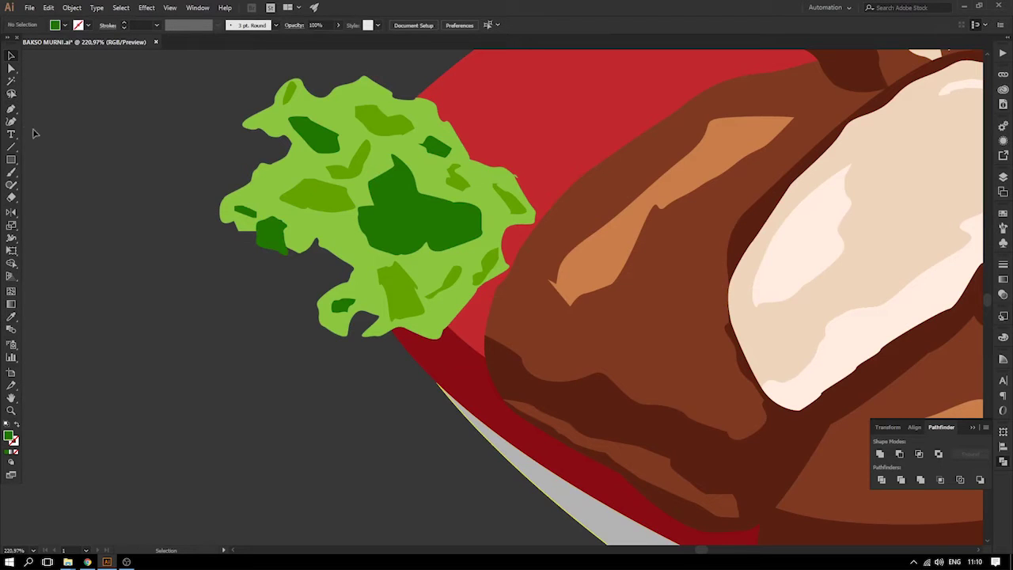
- Draw an irregular closed leaf patch along the lower-left edge of the lettuce, between the new dark green patch and the lower leaf
left_click(318, 262)
left_click(340, 273)
left_click_drag(350, 276, 354, 275)
left_click(363, 270)
left_click(359, 261)
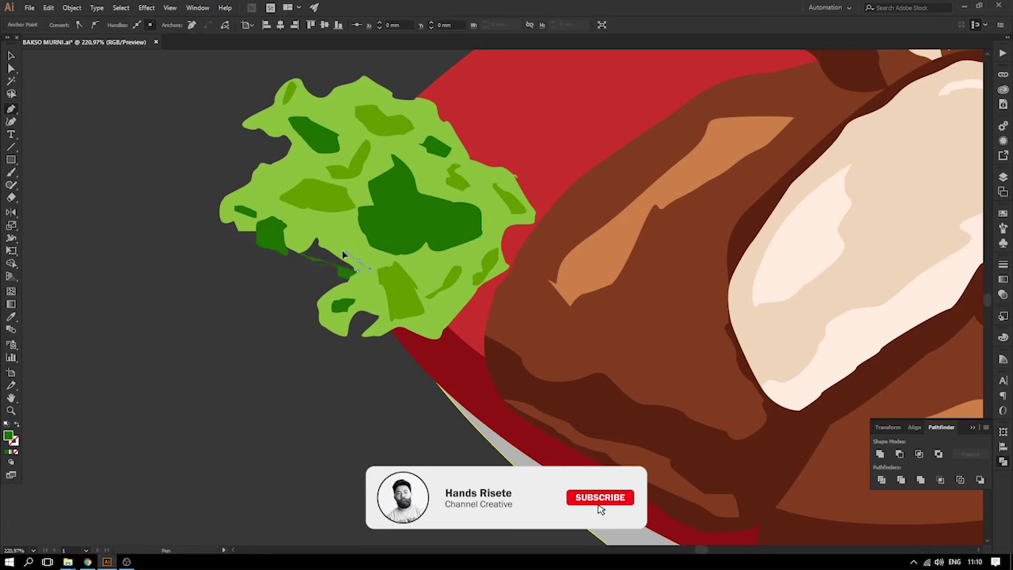
left_click(336, 249)
left_click(325, 239)
left_click(321, 233)
left_click(297, 250)
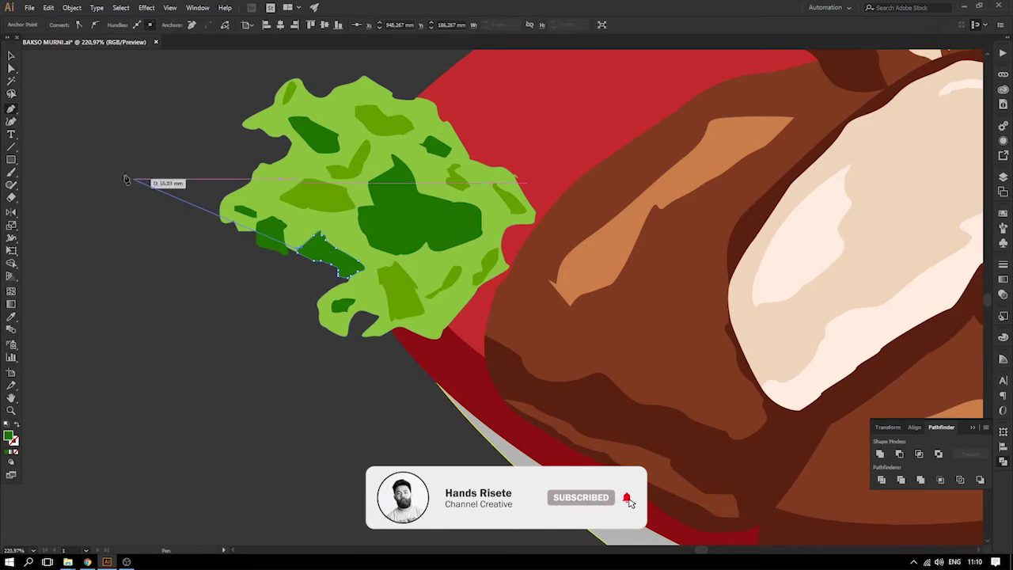
left_click(298, 251)
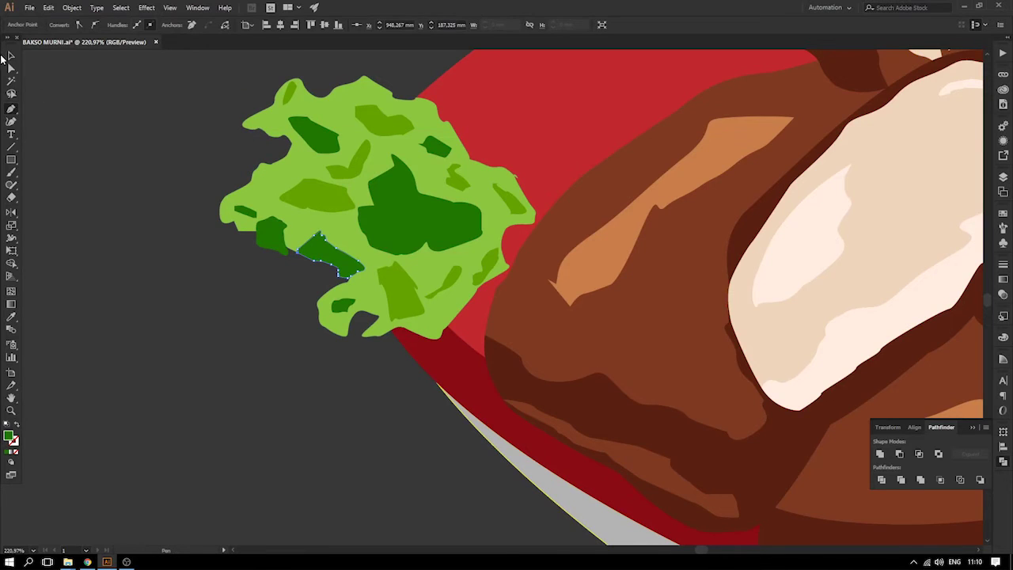
- Recolor the new patch on the lettuce's lower-left edge with the medium olive green of the neighboring leaf accents
left_click(14, 57)
left_click(158, 159)
left_click(328, 251)
key("i")
left_click(315, 198)
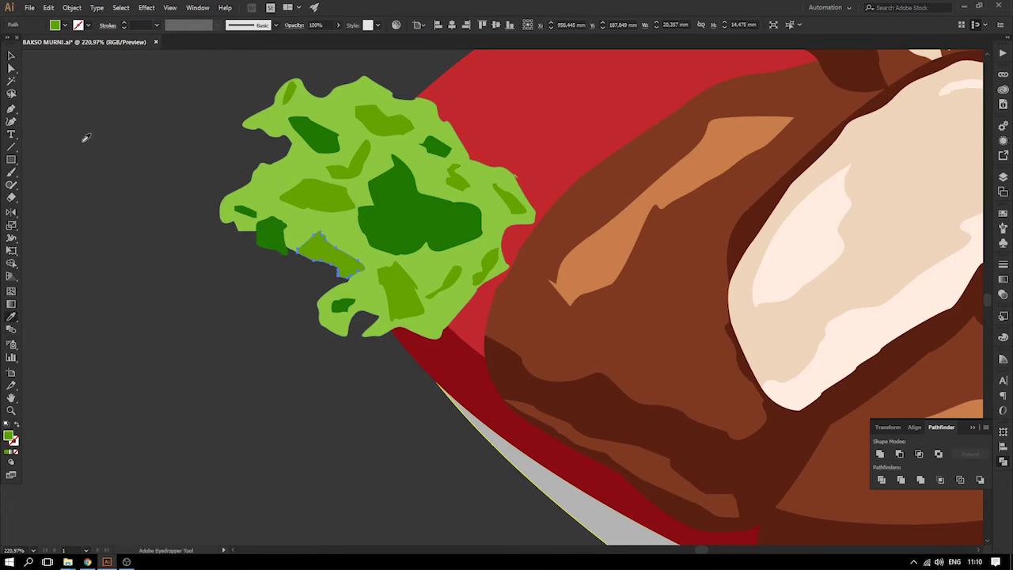
left_click(36, 100)
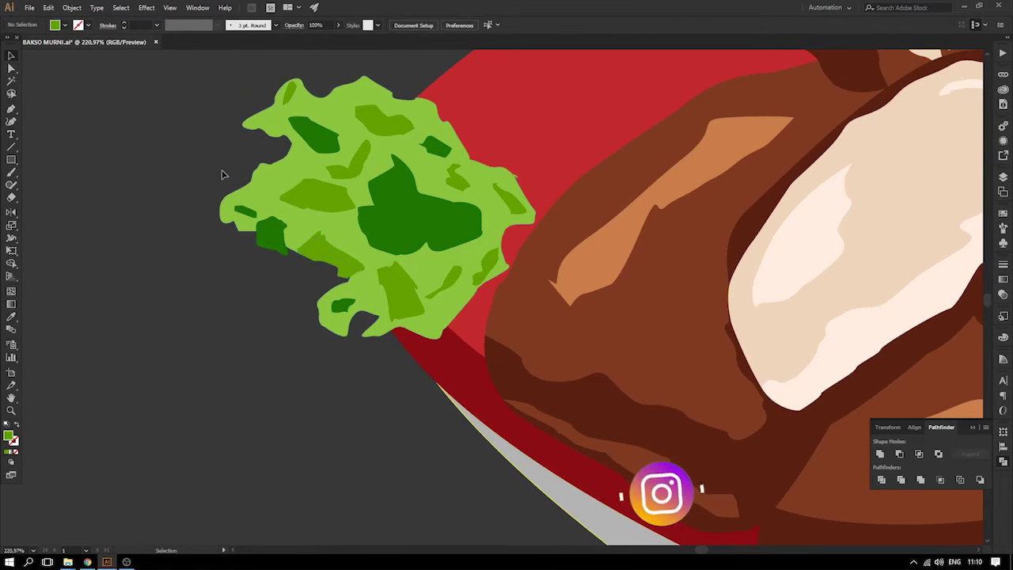
key("ctrl+minus")
key("ctrl+minus")
key("ctrl+minus")
key("ctrl+minus")
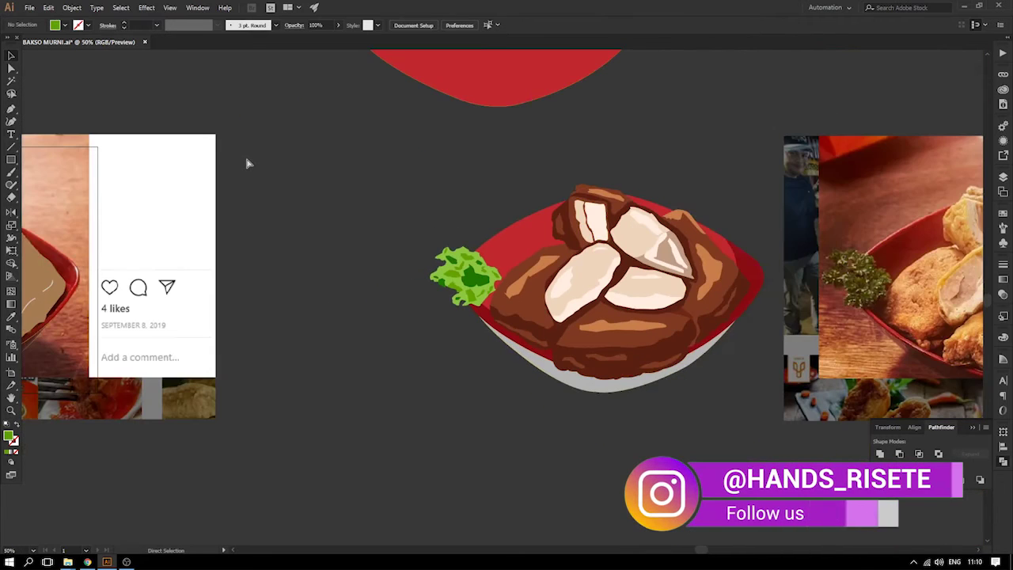
- Draw a small olive green leaf patch in the upper-left notch of the lettuce
key("ctrl+plus")
key("ctrl+plus")
key("ctrl+plus")
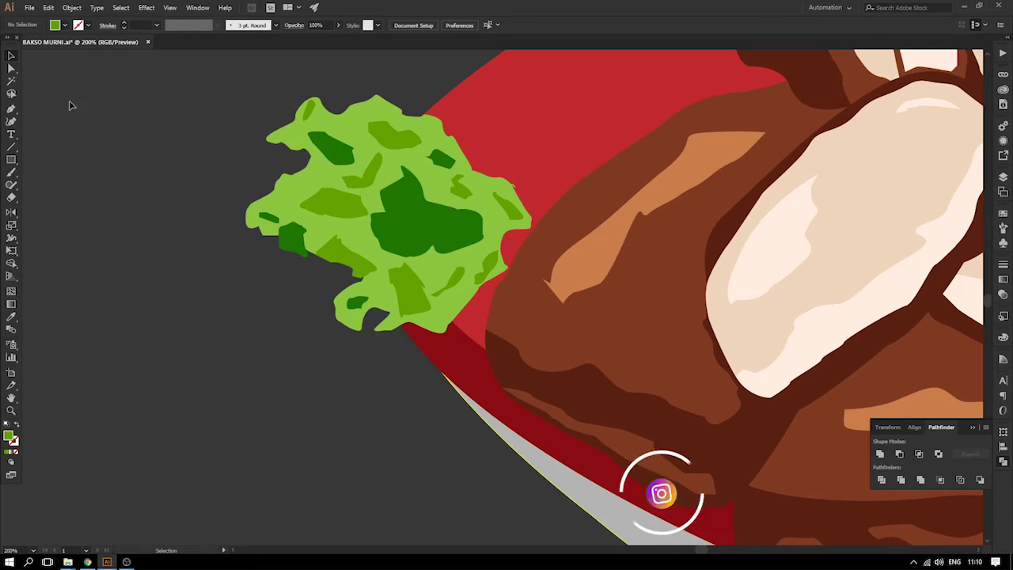
left_click(269, 143)
left_click_drag(292, 161, 295, 167)
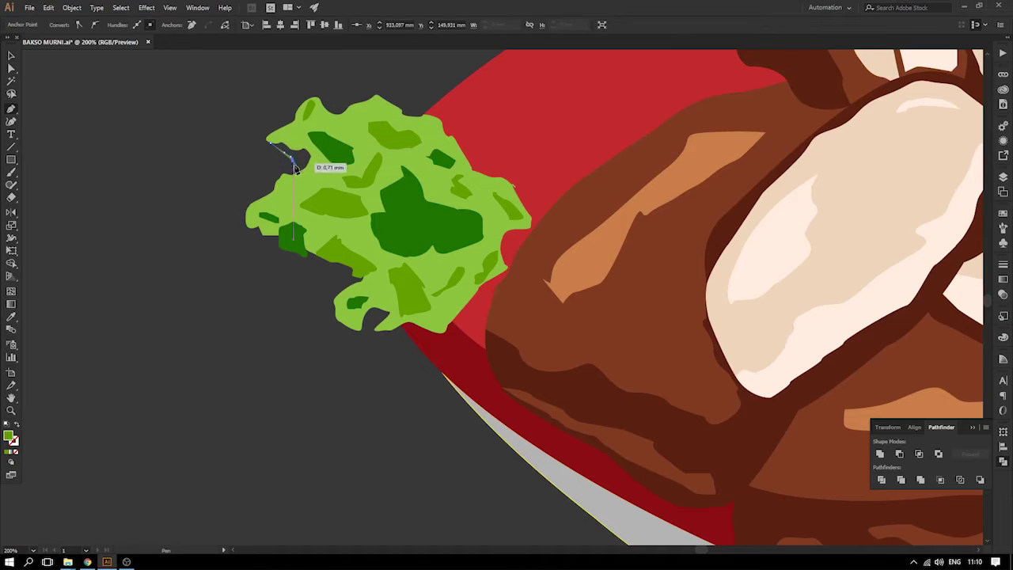
left_click(299, 171)
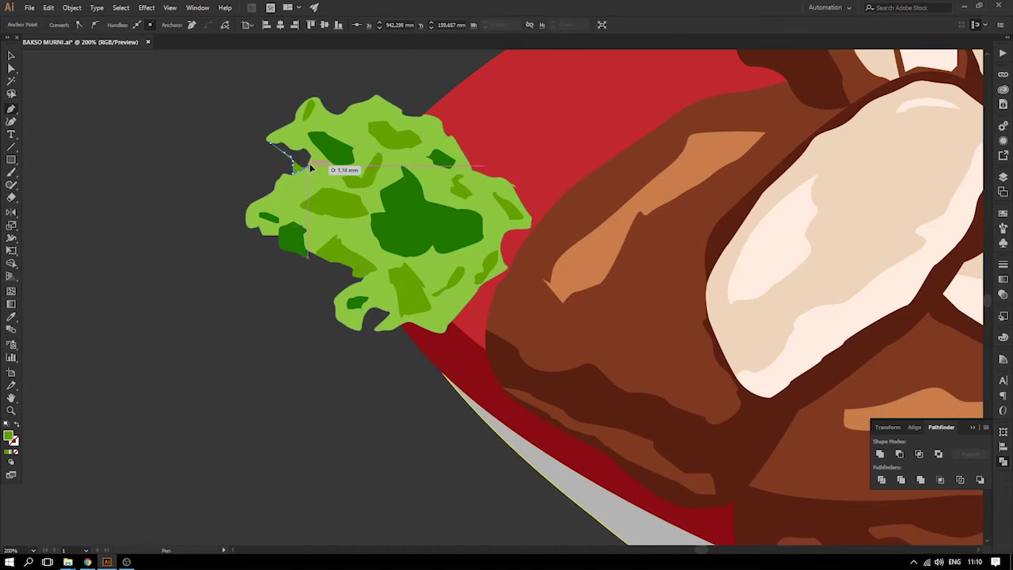
left_click_drag(314, 158, 303, 153)
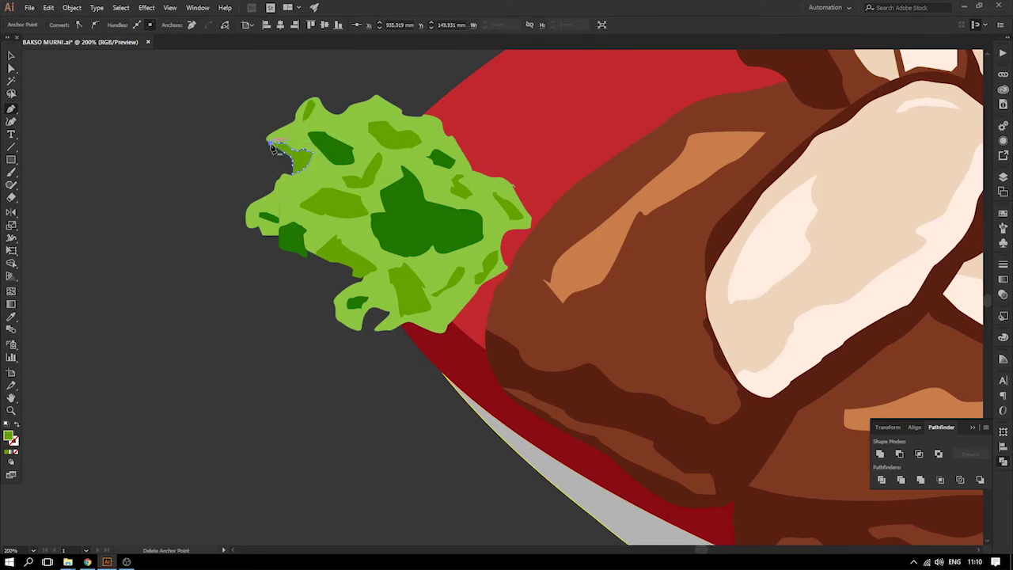
left_click(12, 54)
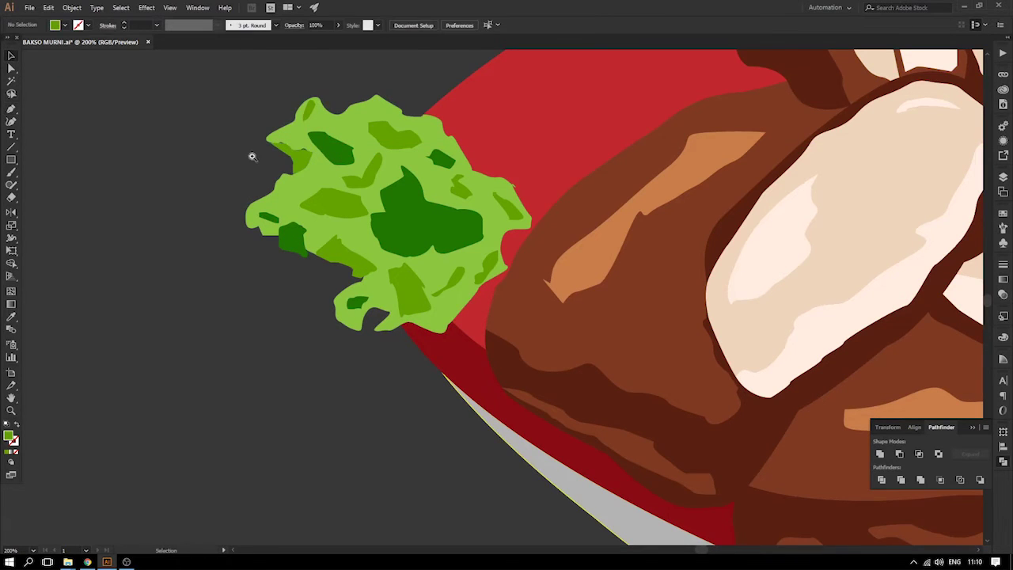
left_click_drag(467, 319, 469, 320)
left_click(11, 57)
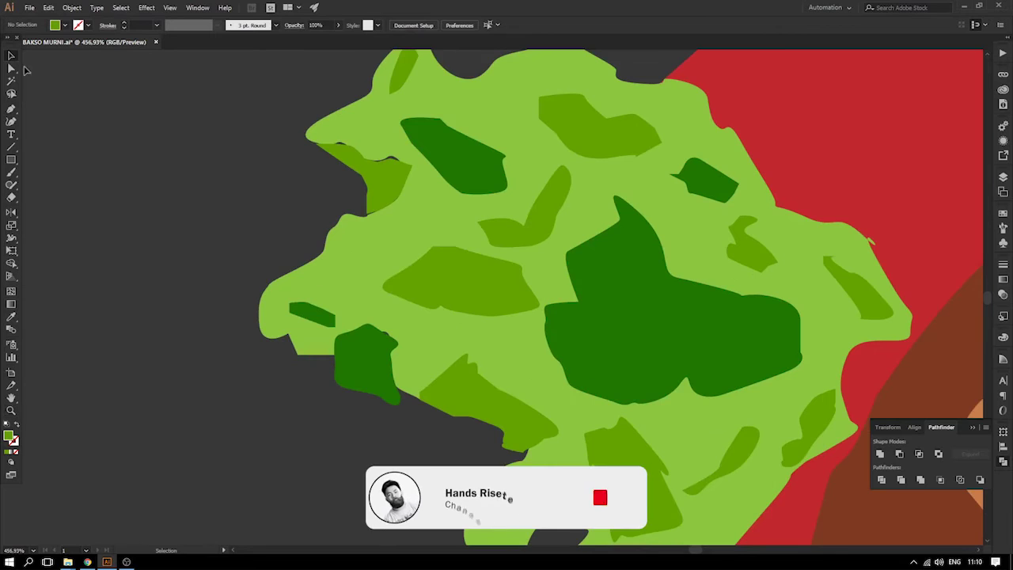
key("ctrl+minus")
key("ctrl+minus")
key("ctrl+minus")
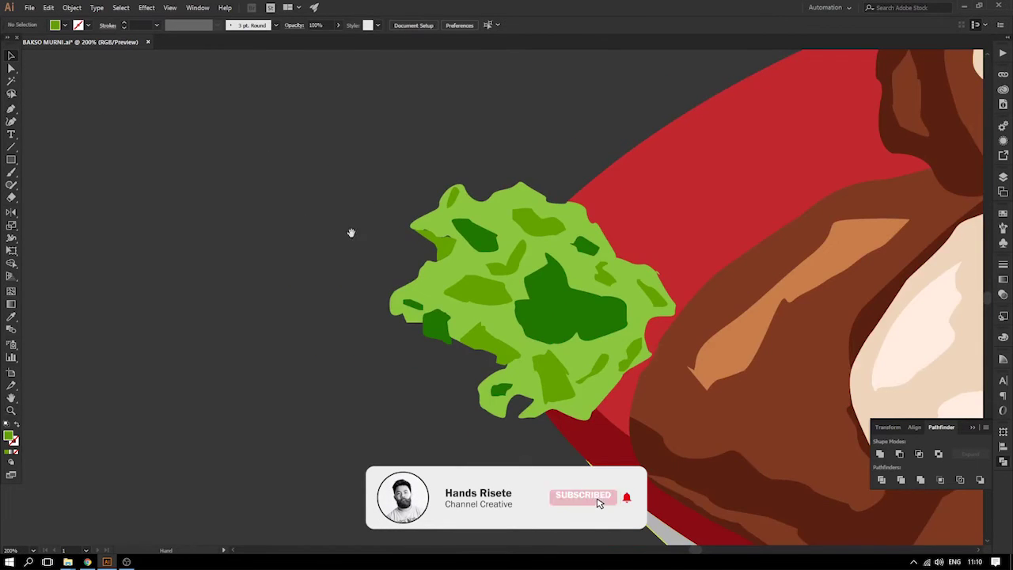
left_click_drag(378, 232, 351, 171)
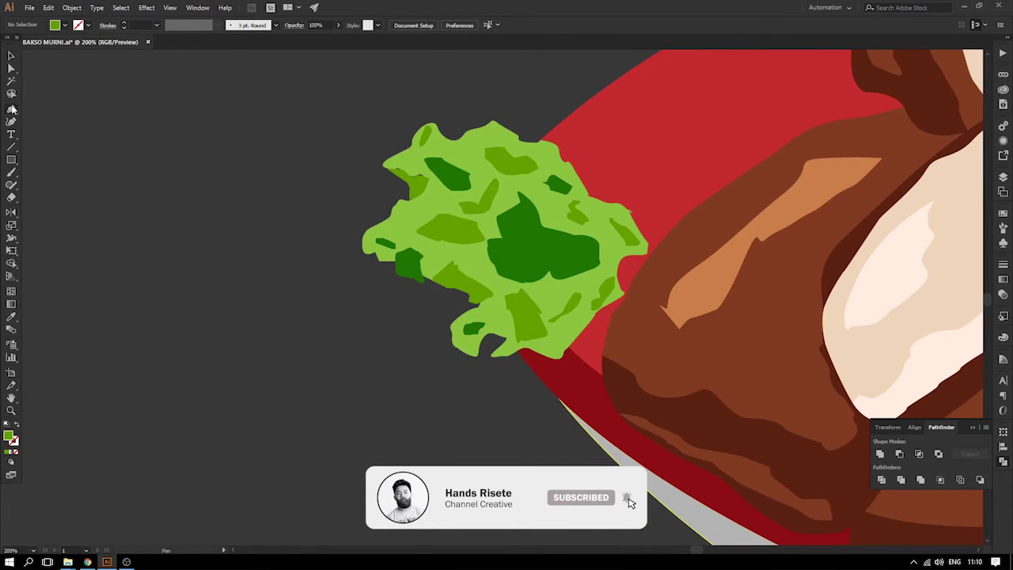
left_click(418, 283)
left_click(441, 299)
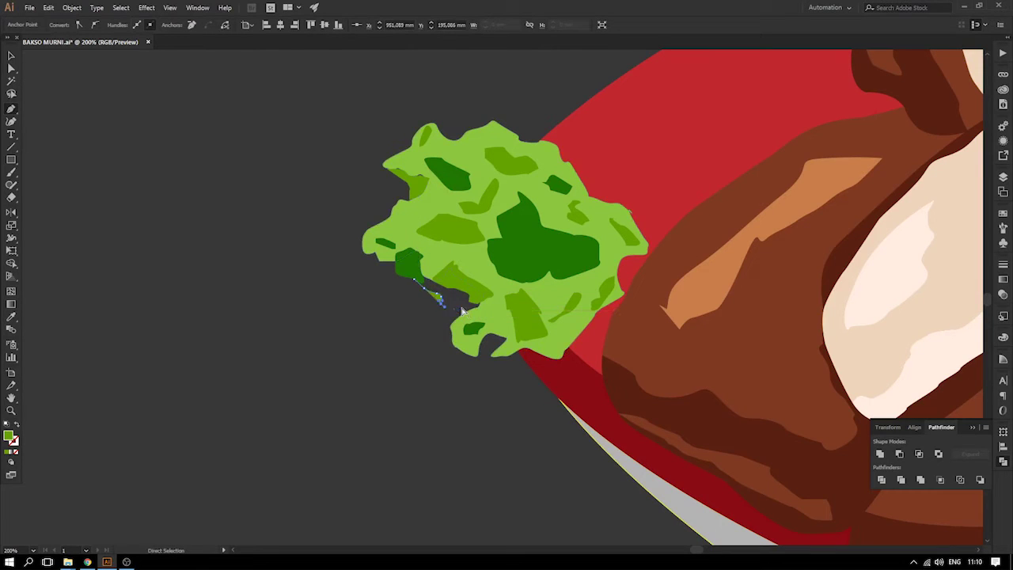
key("Escape")
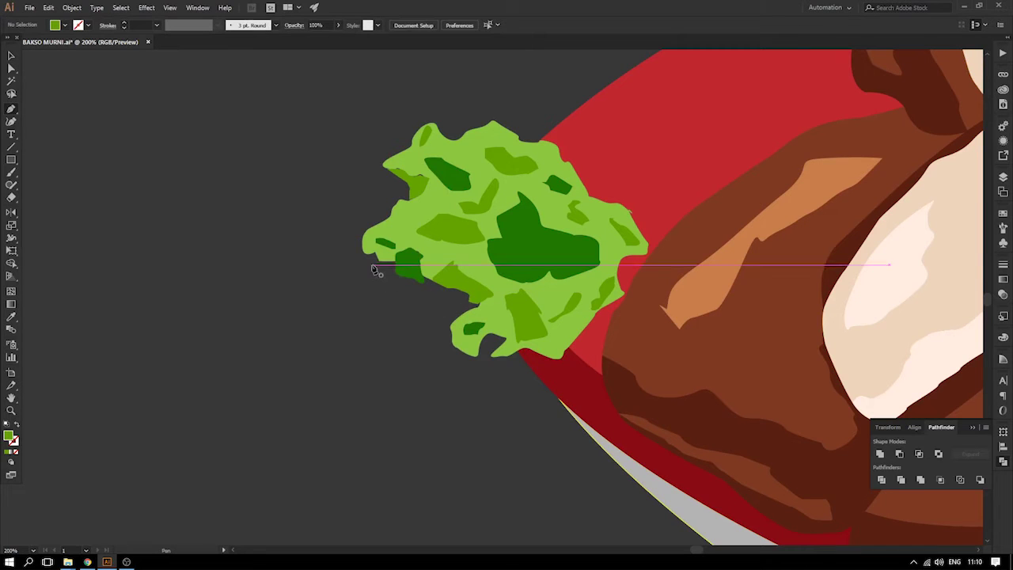
- Draw an irregular, elongated olive green leaf along the lettuce's lower-left edge, projecting outward beside the dark green patch
left_click_drag(364, 257, 380, 274)
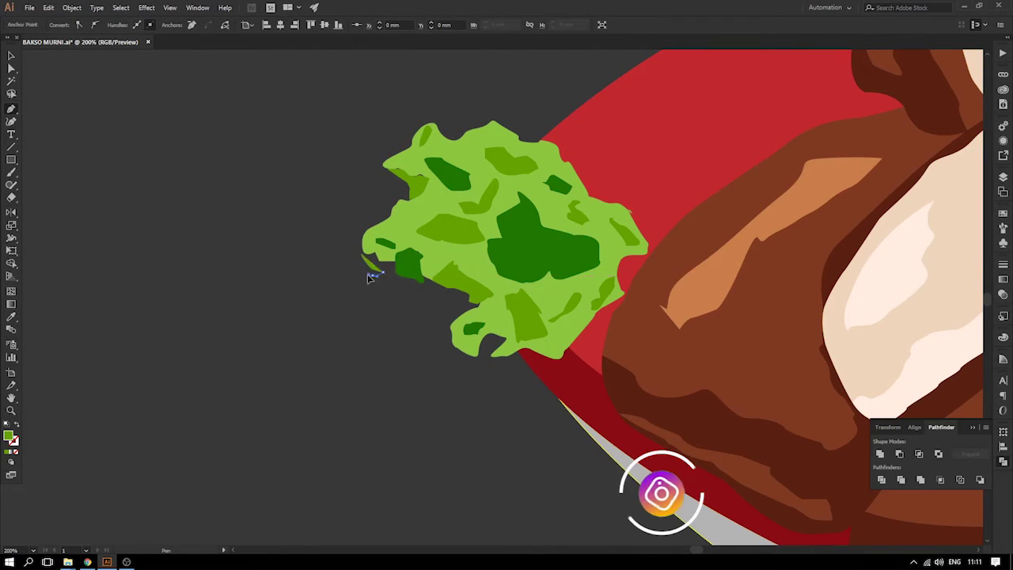
left_click(355, 276)
left_click(354, 286)
left_click(395, 292)
left_click(408, 291)
left_click(425, 293)
left_click(428, 279)
left_click_drag(393, 262, 378, 253)
left_click(362, 255)
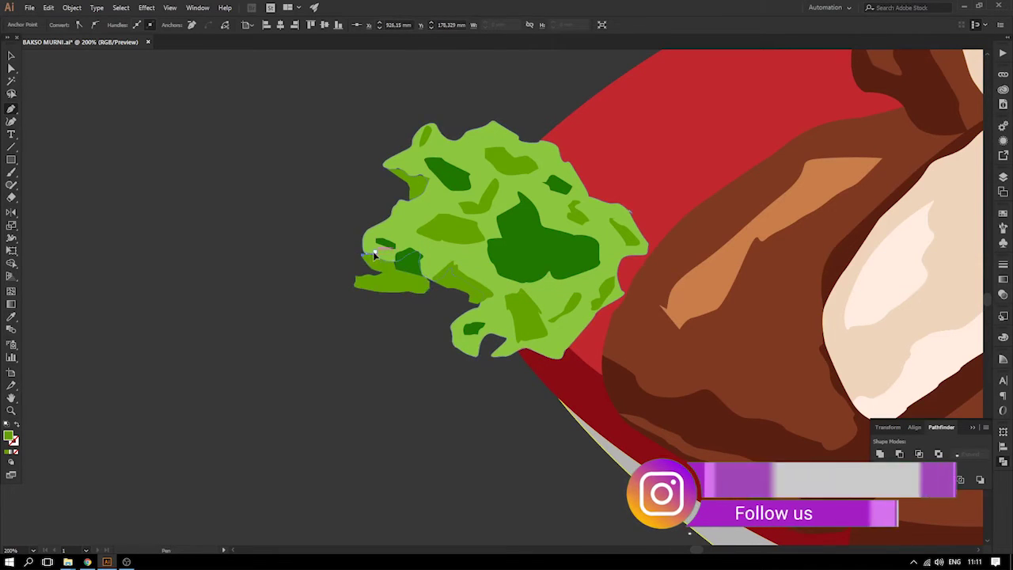
left_click(368, 253)
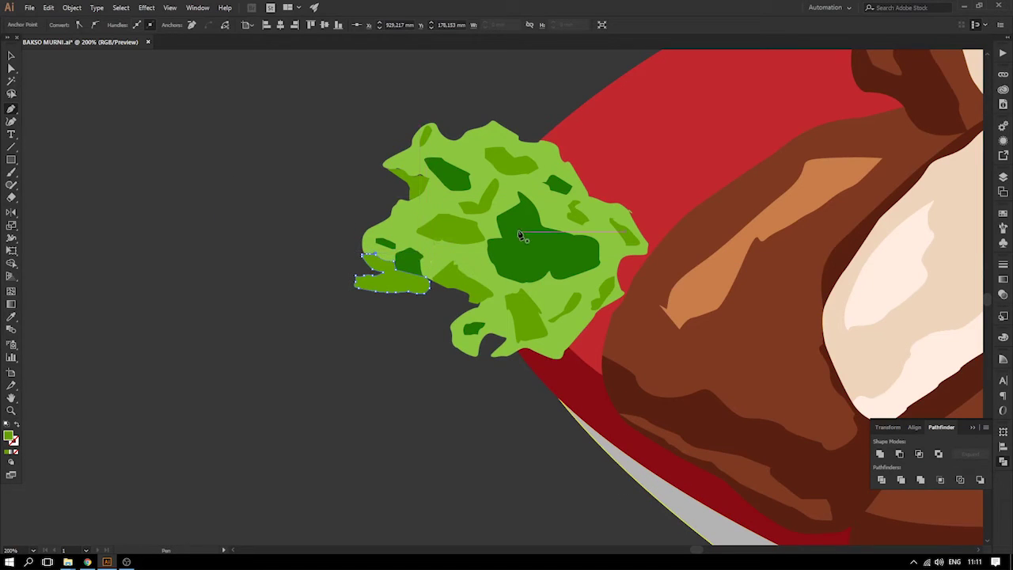
- Draw a long pointed olive green leaf running from outside the lettuce's upper-left side into its center
left_click_drag(324, 170, 362, 179)
left_click(396, 194)
left_click(418, 208)
left_click(458, 216)
left_click(478, 213)
left_click(458, 225)
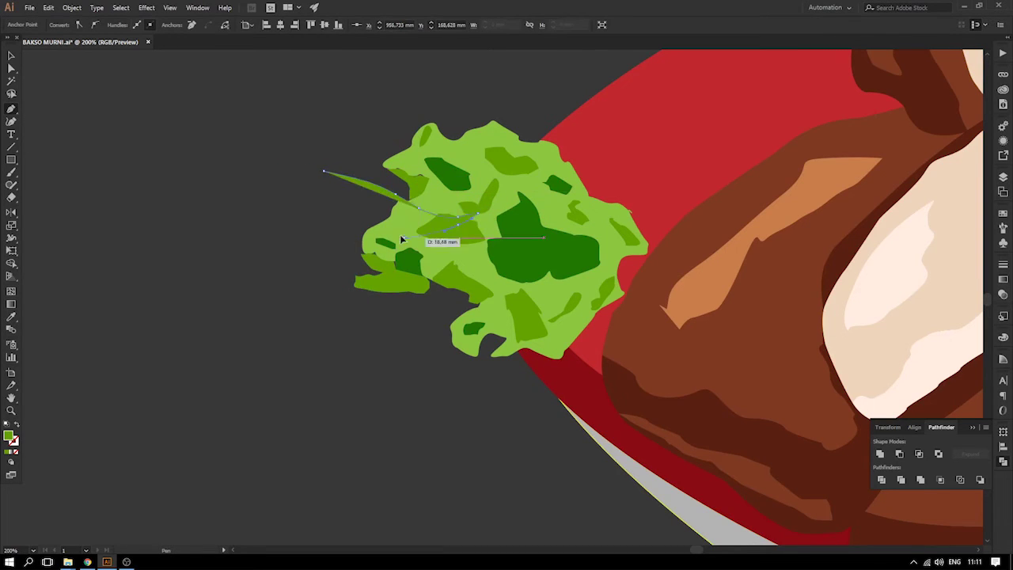
left_click(401, 238)
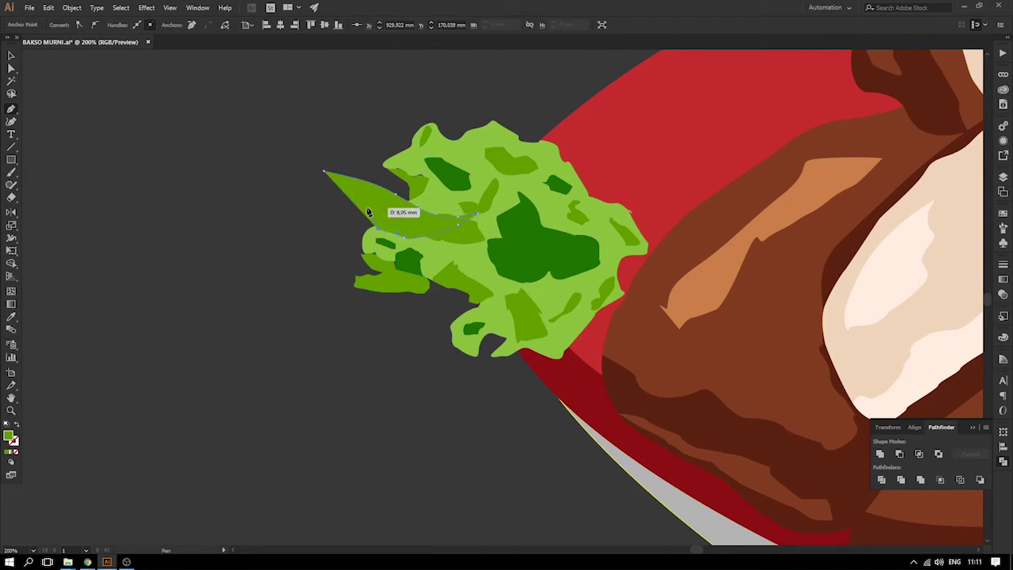
left_click(324, 172)
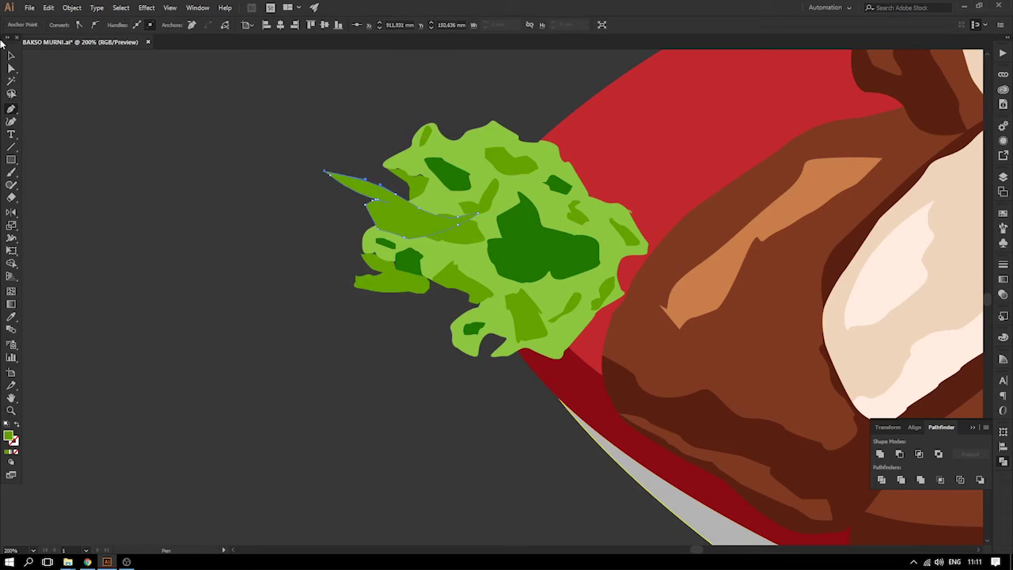
- Move the long pointed leaf off the lettuce and delete it
left_click(75, 95)
key("ctrl+minus")
key("ctrl+minus")
key("ctrl+minus")
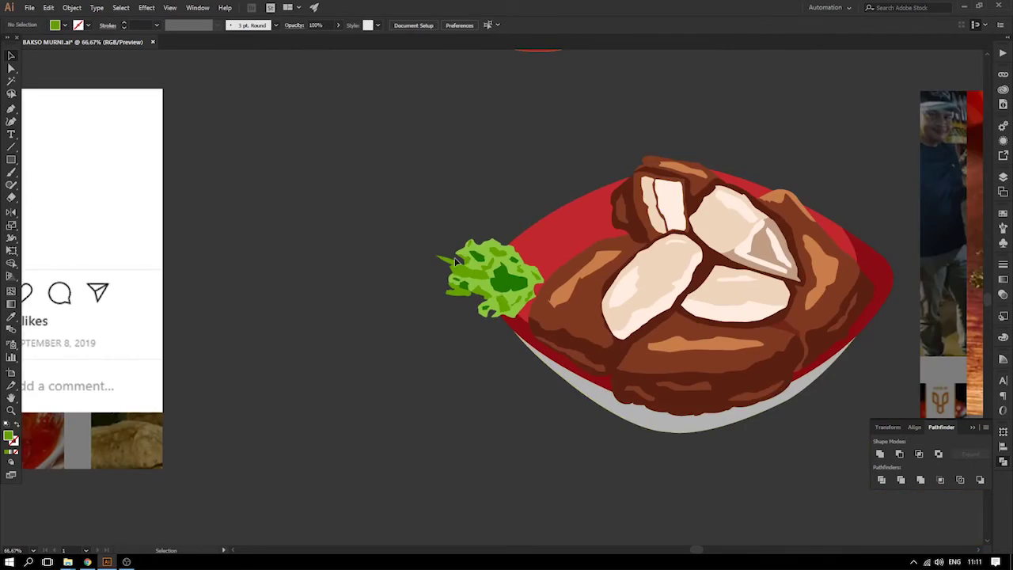
left_click_drag(457, 262, 273, 203)
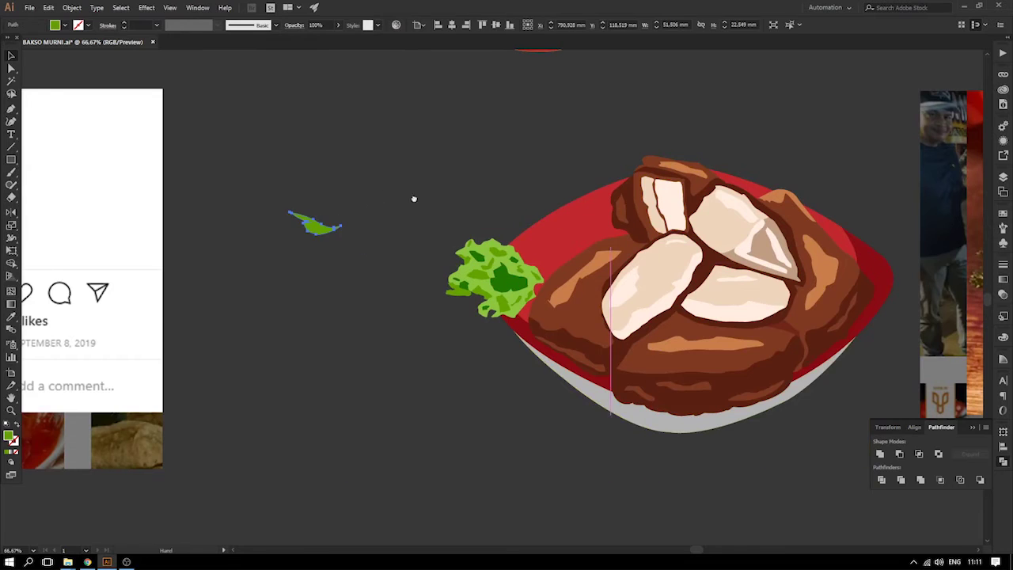
left_click_drag(417, 197, 165, 200)
key("Delete")
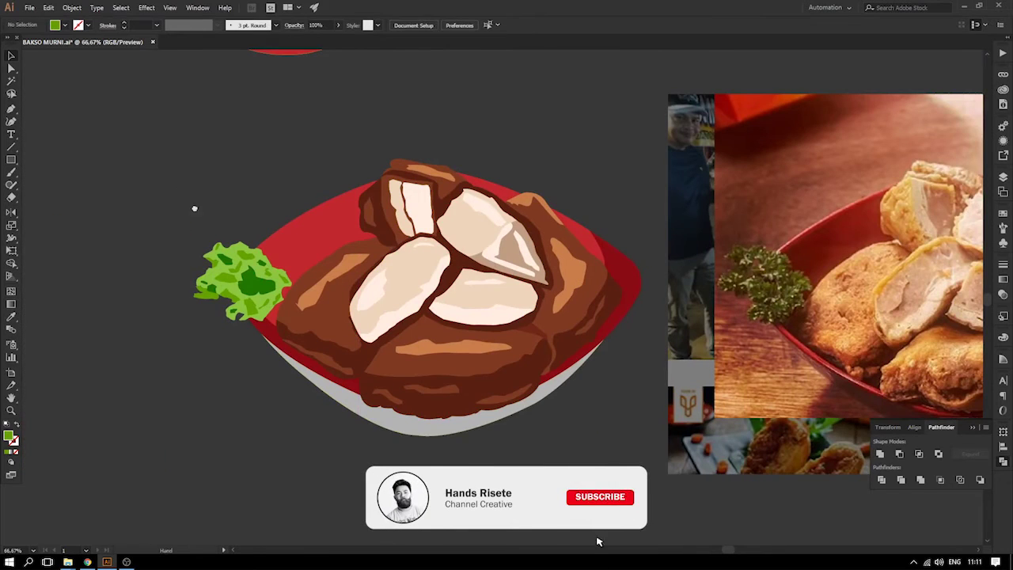
- Draw a tapered olive green chili body about 65 mm wide and 42 mm high in the empty area above the lettuce
left_click_drag(219, 184, 186, 213)
left_click(12, 113)
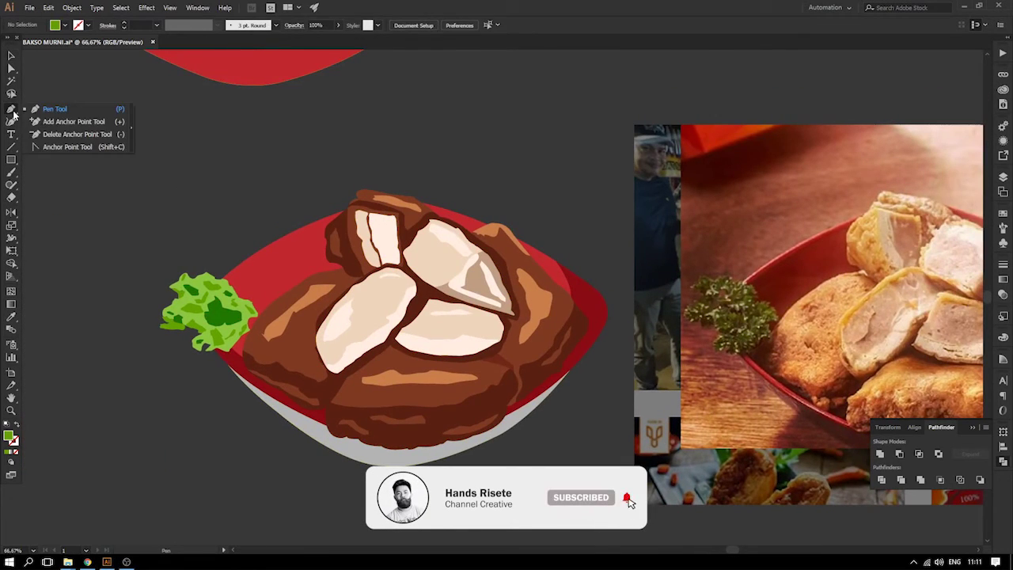
left_click(46, 115)
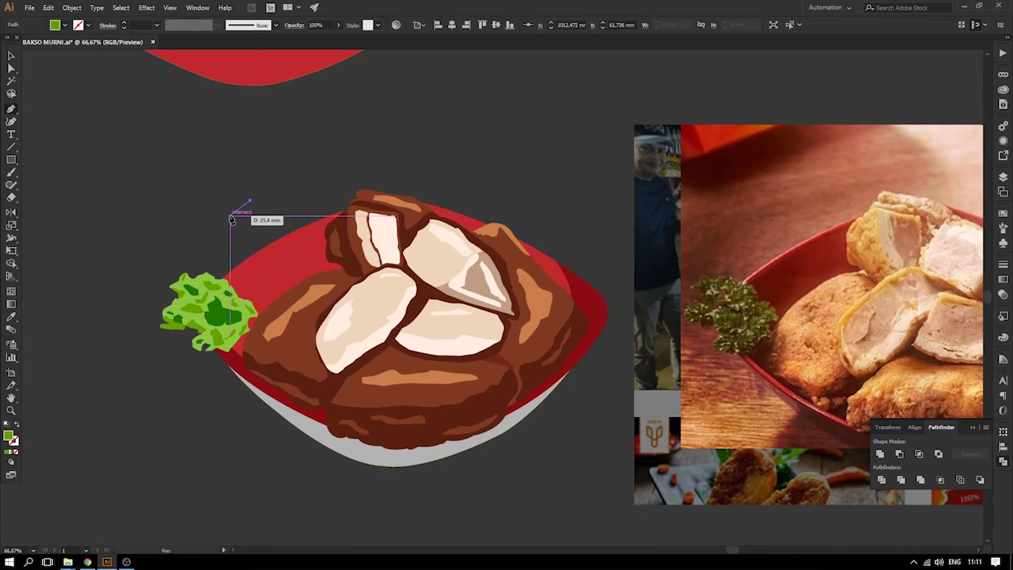
left_click(250, 200)
left_click_drag(185, 225, 142, 290)
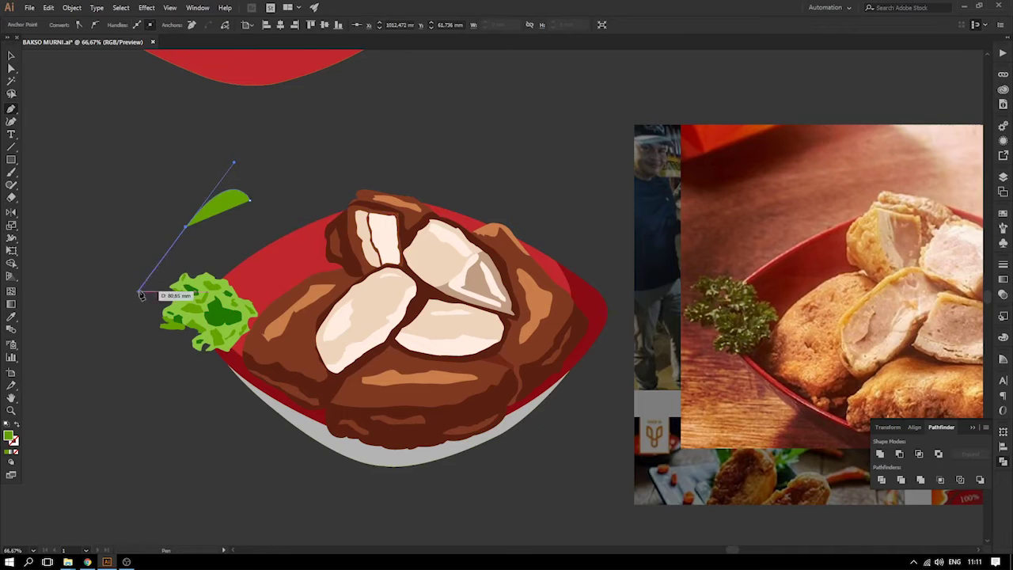
left_click(187, 228)
left_click_drag(191, 230, 198, 228)
left_click(191, 230)
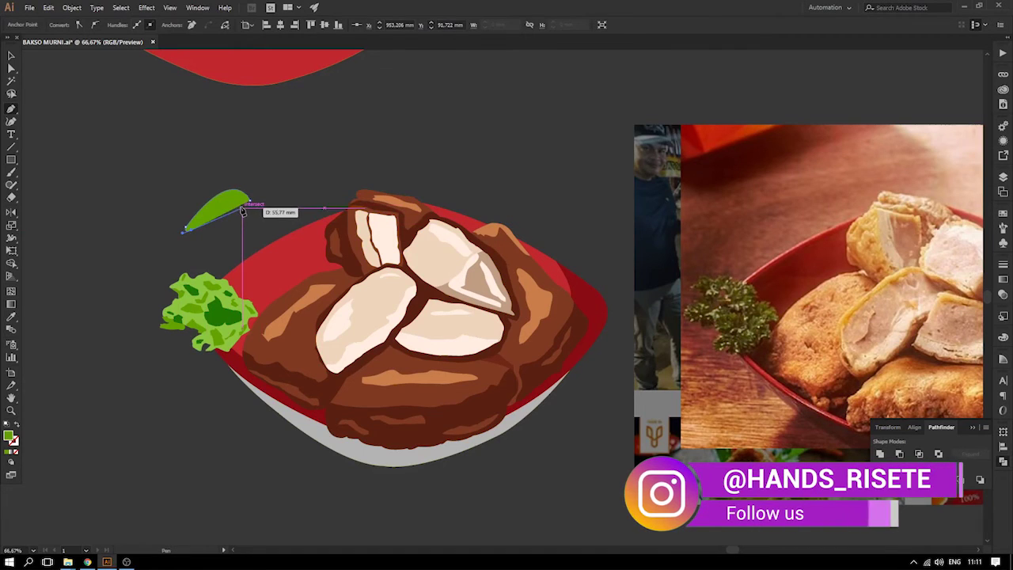
left_click_drag(251, 201, 251, 191)
left_click(242, 208)
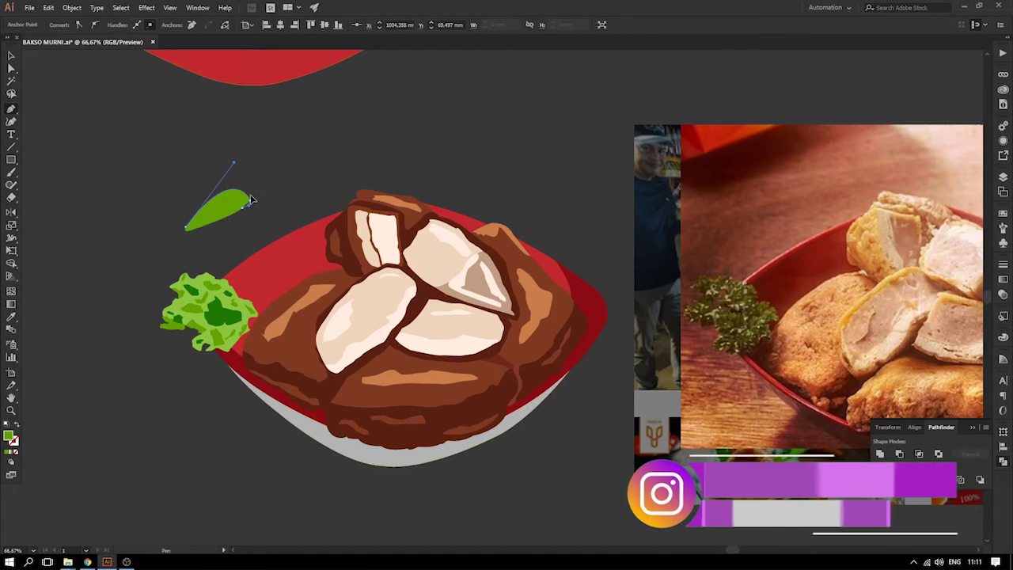
key("ctrl+shift+a")
- Draw a short flared stem about 11 mm wide and 8 mm high at the wide end of the chili
key("z")
left_click_drag(129, 149, 482, 414)
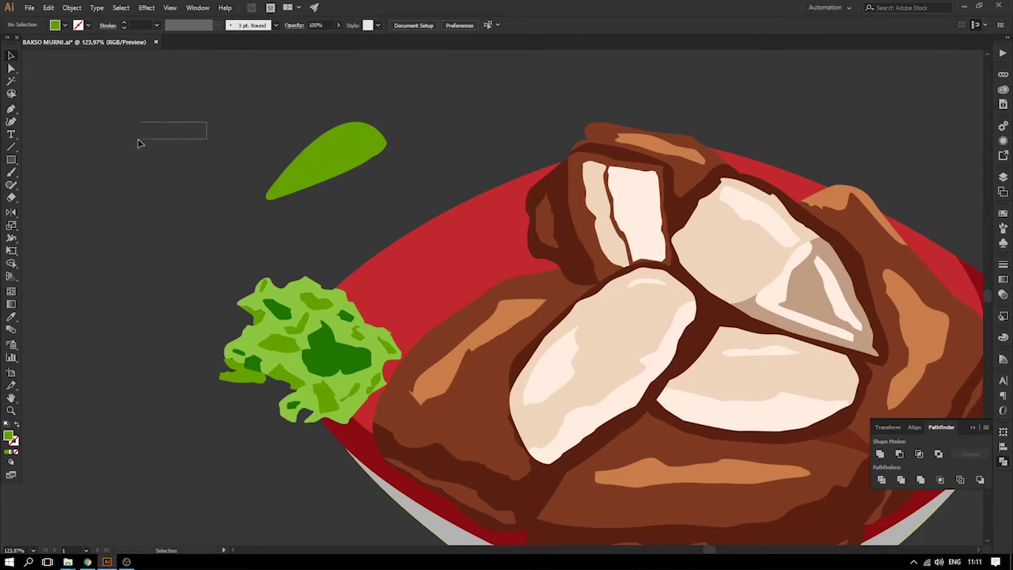
left_click_drag(388, 158, 294, 203)
left_click(11, 111)
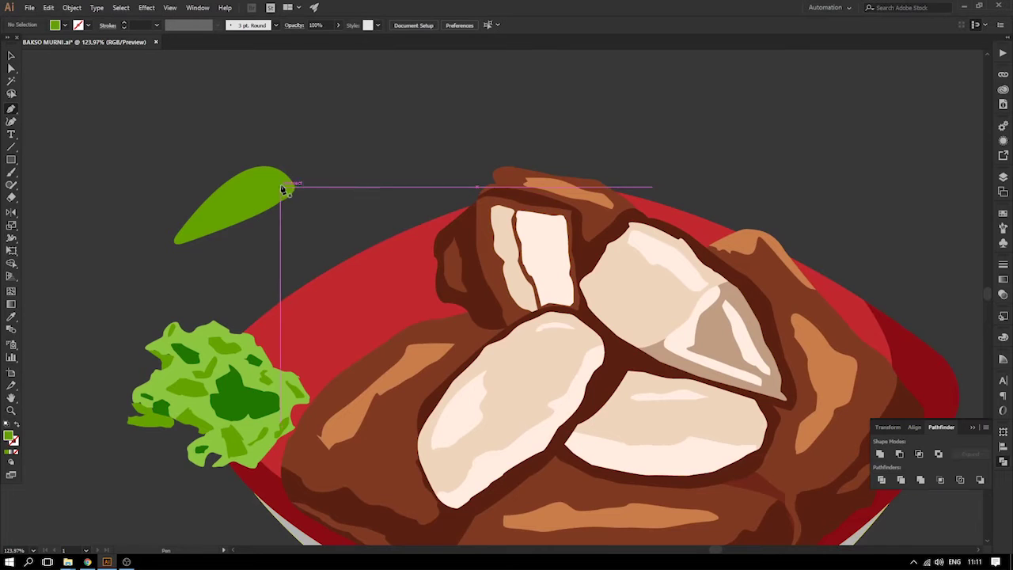
left_click(289, 180)
left_click_drag(305, 166, 309, 167)
left_click(309, 171)
left_click(298, 178)
left_click(290, 178)
left_click_drag(299, 179, 291, 182)
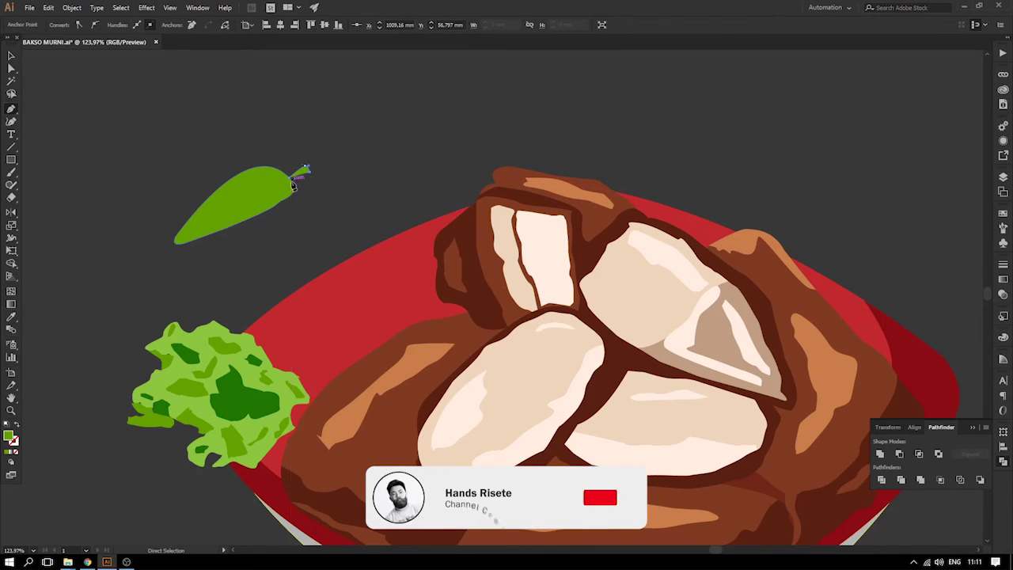
left_click(11, 56)
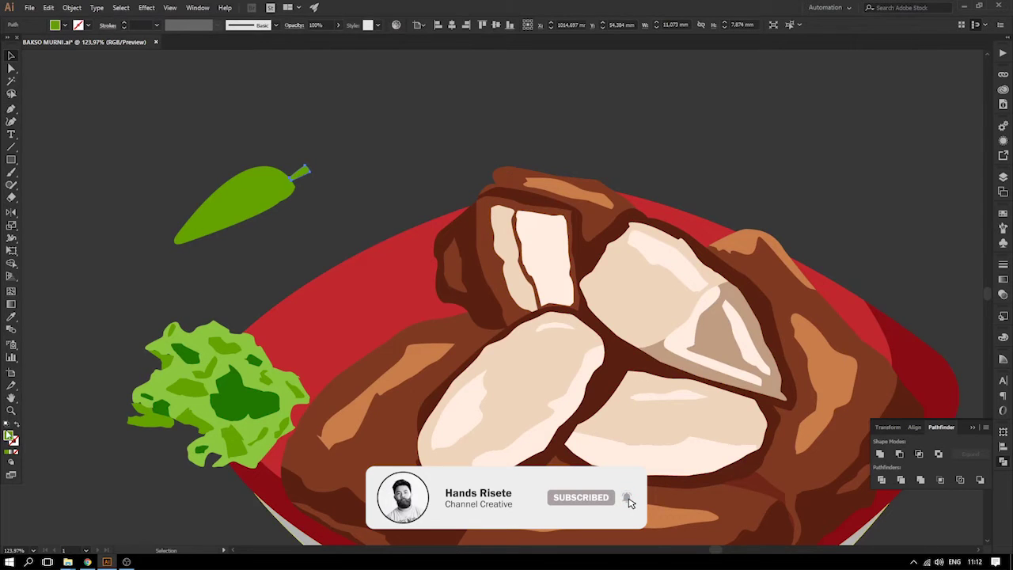
- Recolor the chili stem with the dark olive brown 353012
double_click(9, 434)
left_click(707, 310)
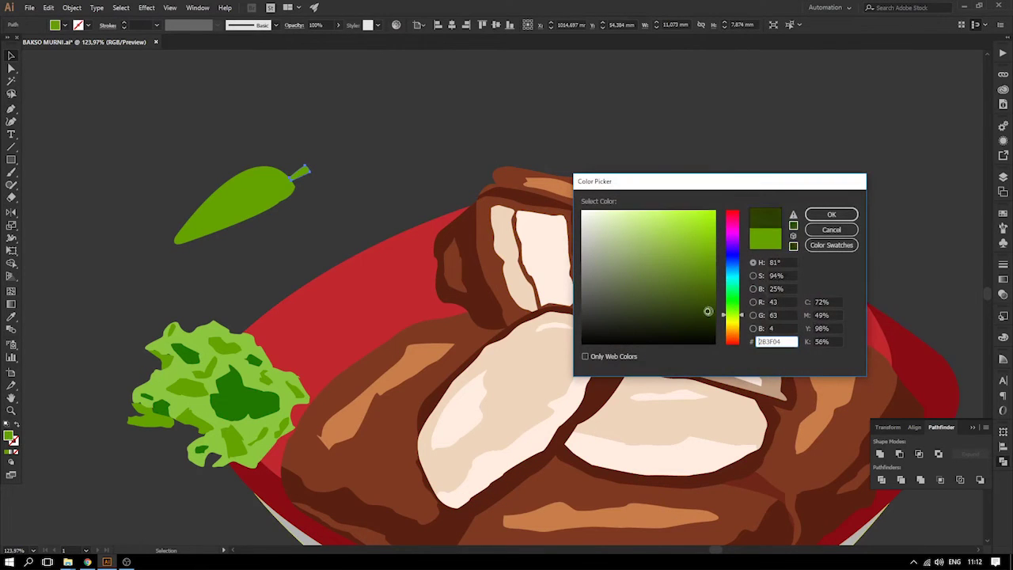
left_click_drag(737, 320, 736, 329)
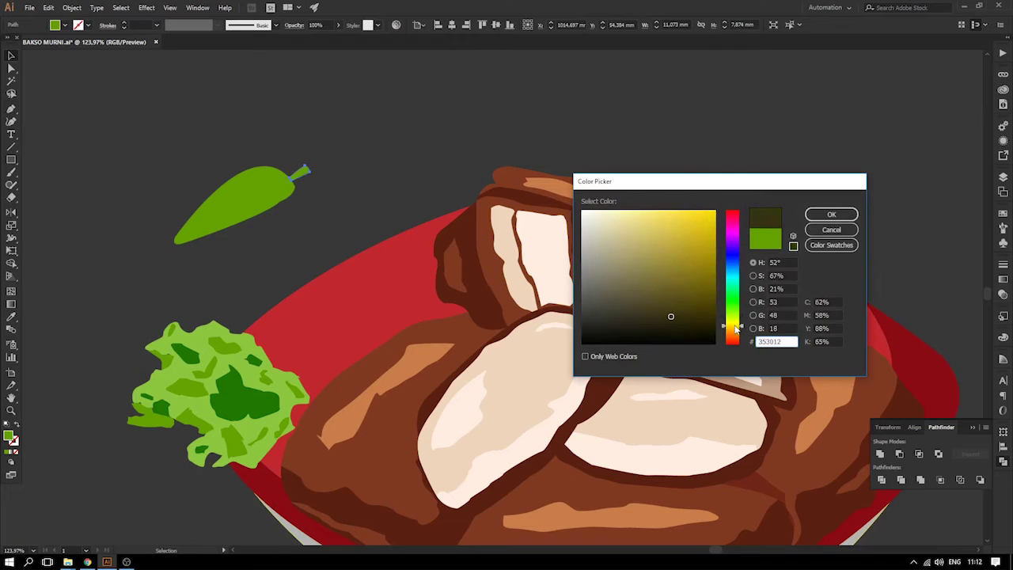
left_click(829, 217)
left_click(311, 153)
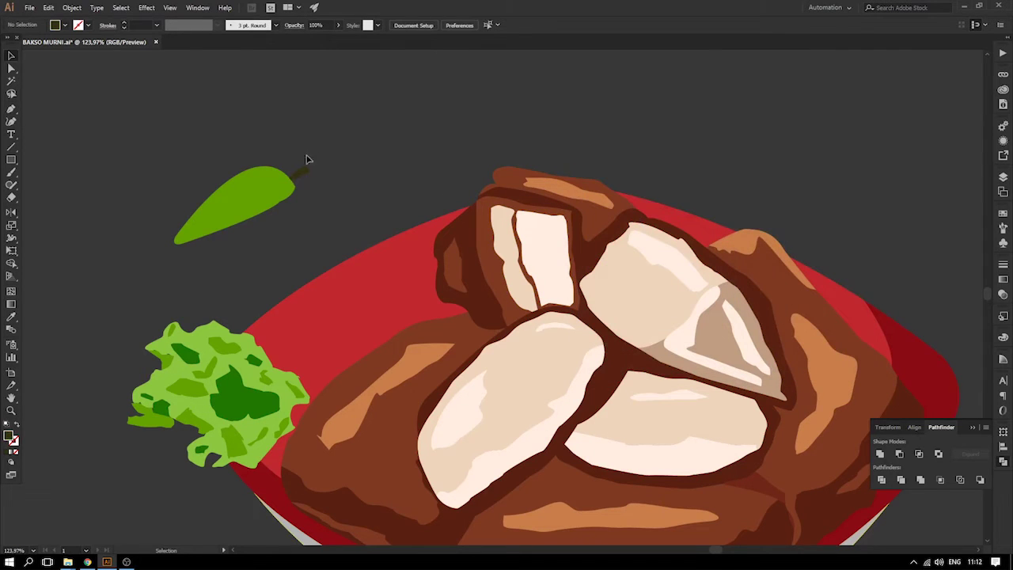
left_click_drag(363, 208, 363, 208)
left_click(319, 205)
left_click_drag(233, 184, 254, 156)
key("ctrl+z")
- Round the chili body's wide end by adjusting its anchor and curve handles, and move the stem inward to meet it
key("z")
left_click_drag(90, 129, 502, 323)
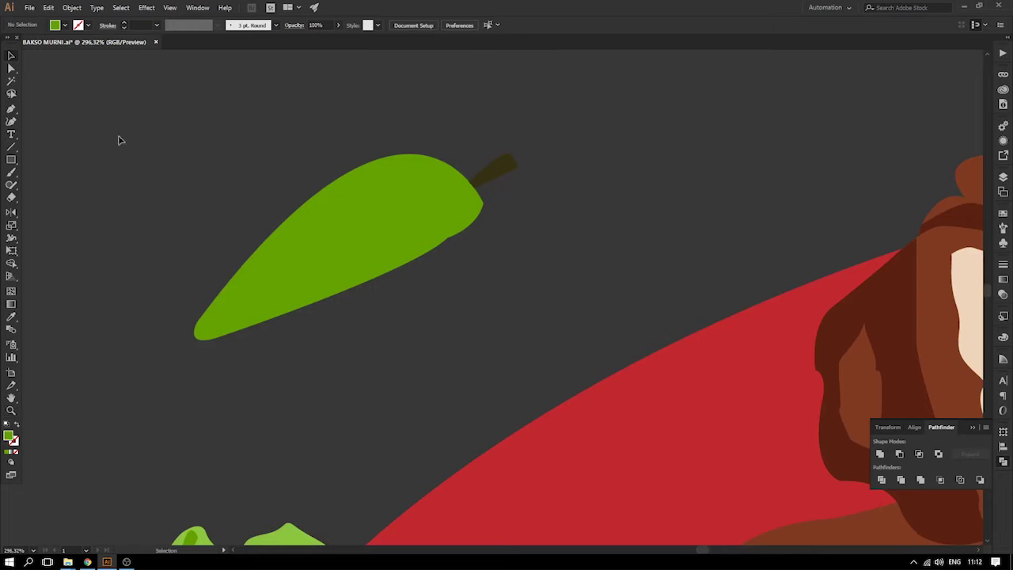
left_click(368, 240)
left_click(12, 69)
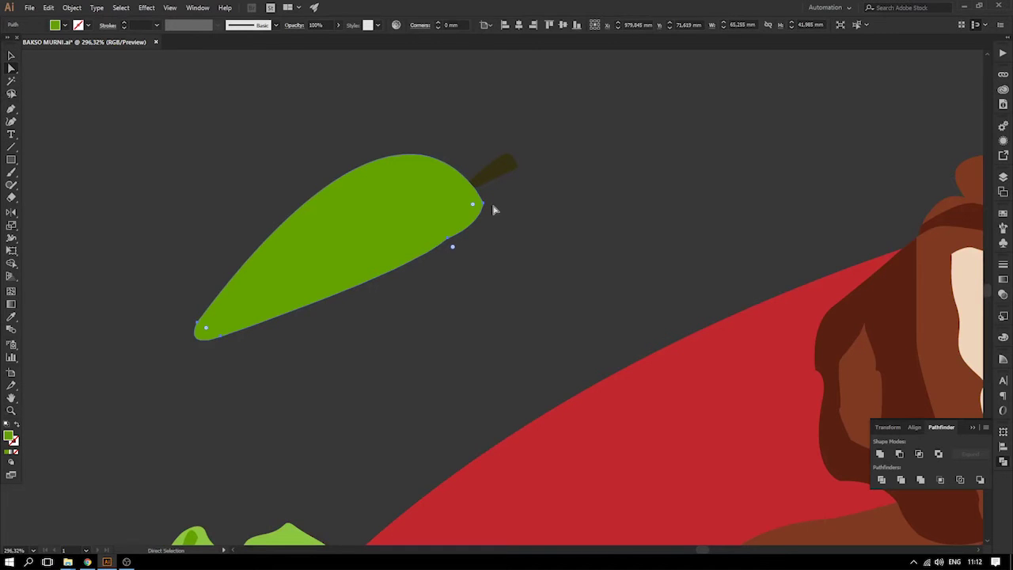
mouse_move(482, 208)
left_mouse_down()
mouse_move(470, 203)
mouse_move(475, 212)
left_mouse_up()
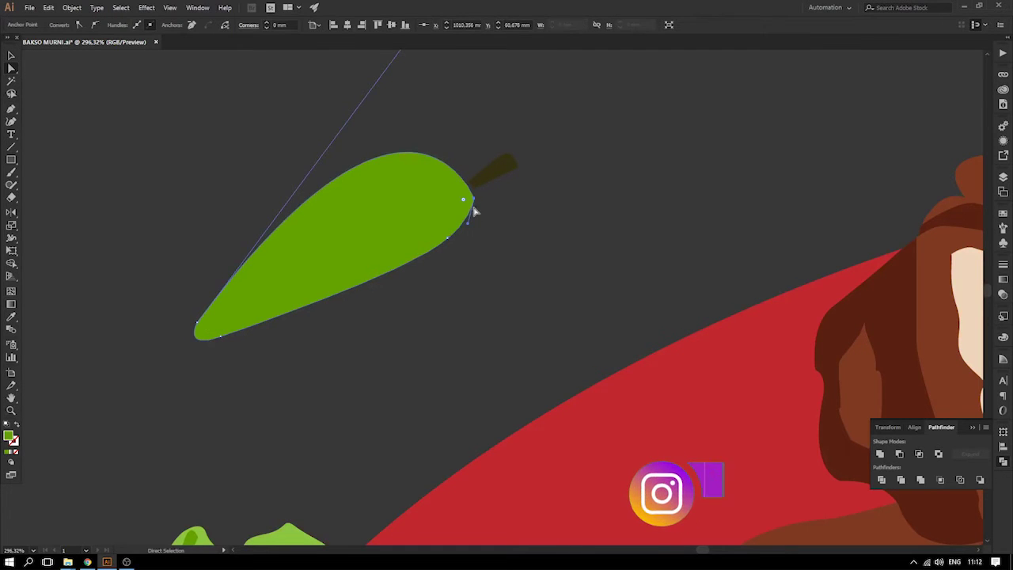
key("shift+c")
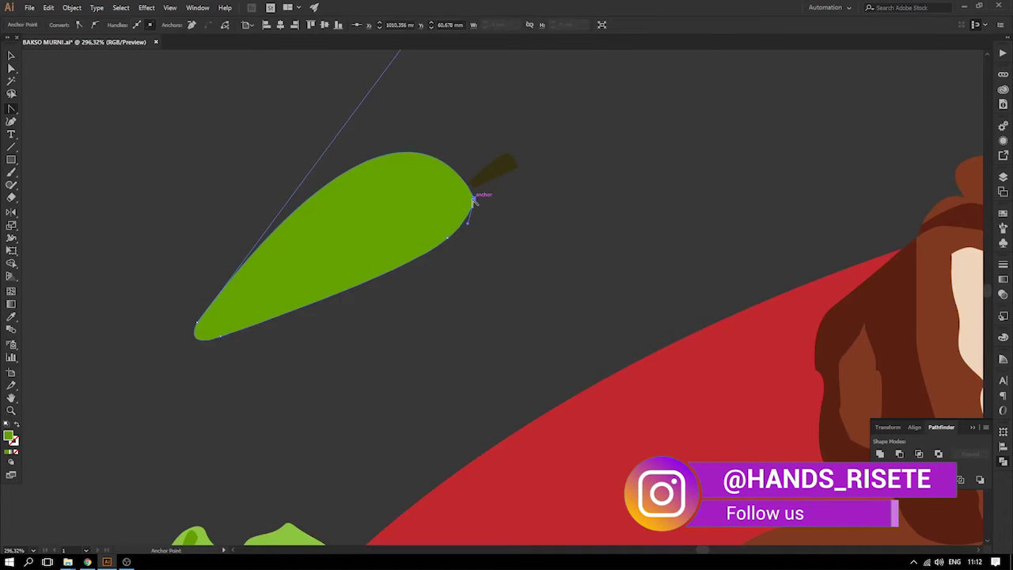
left_click_drag(469, 196, 477, 178)
left_click(11, 55)
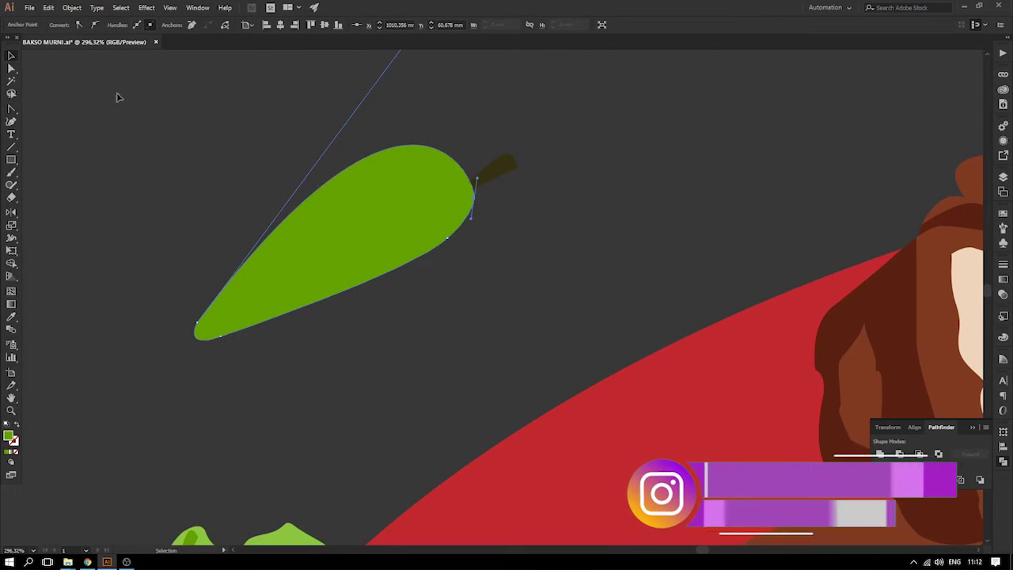
left_click(486, 164)
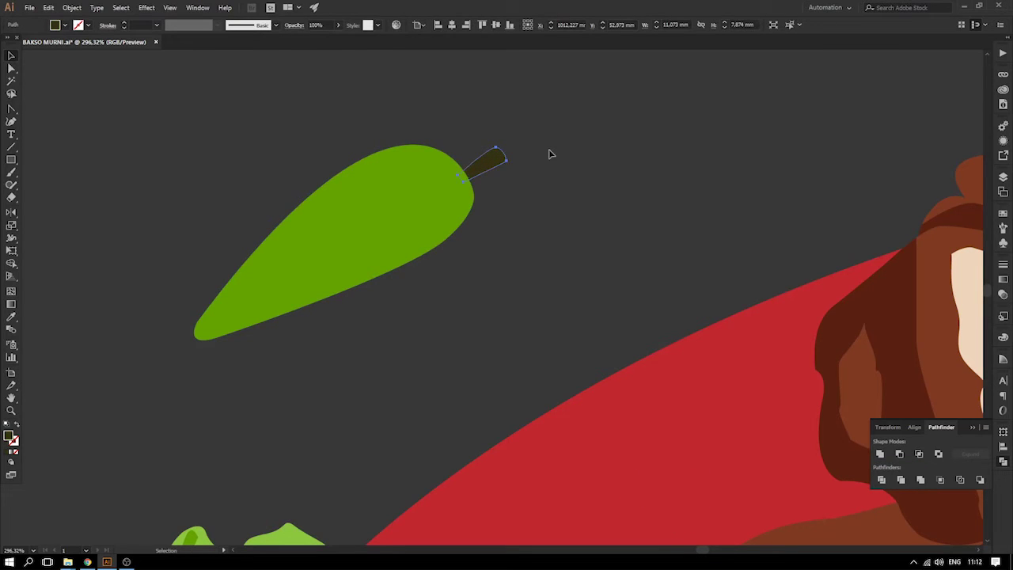
left_click(113, 138)
- Draw a thin curved highlight about 40 mm wide and 24 mm high along the chili's upper edge
left_click_drag(11, 111, 47, 107)
left_click(256, 271)
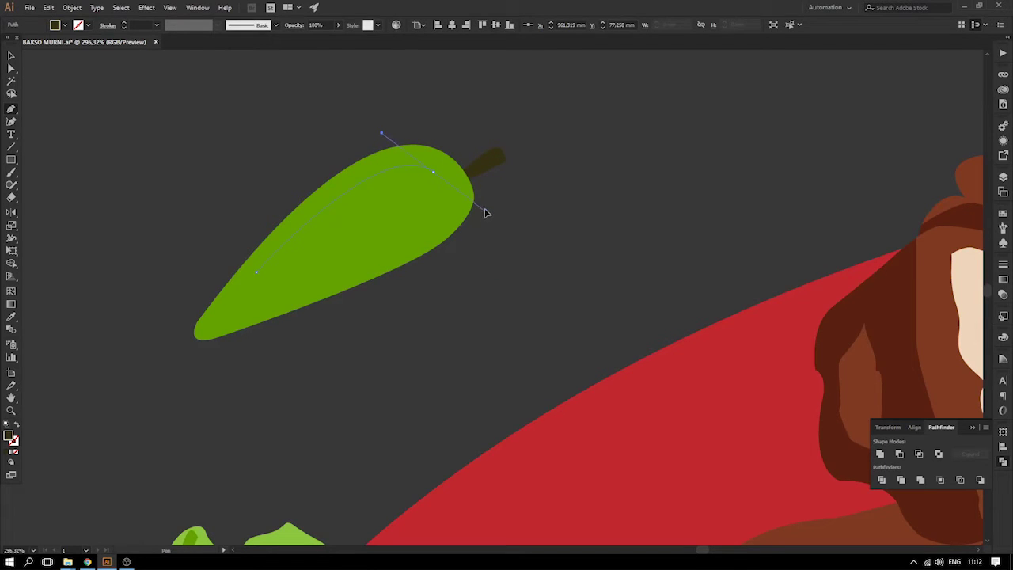
left_click_drag(485, 212, 484, 204)
left_click(433, 176)
left_click(255, 272)
left_click_drag(142, 362, 140, 363)
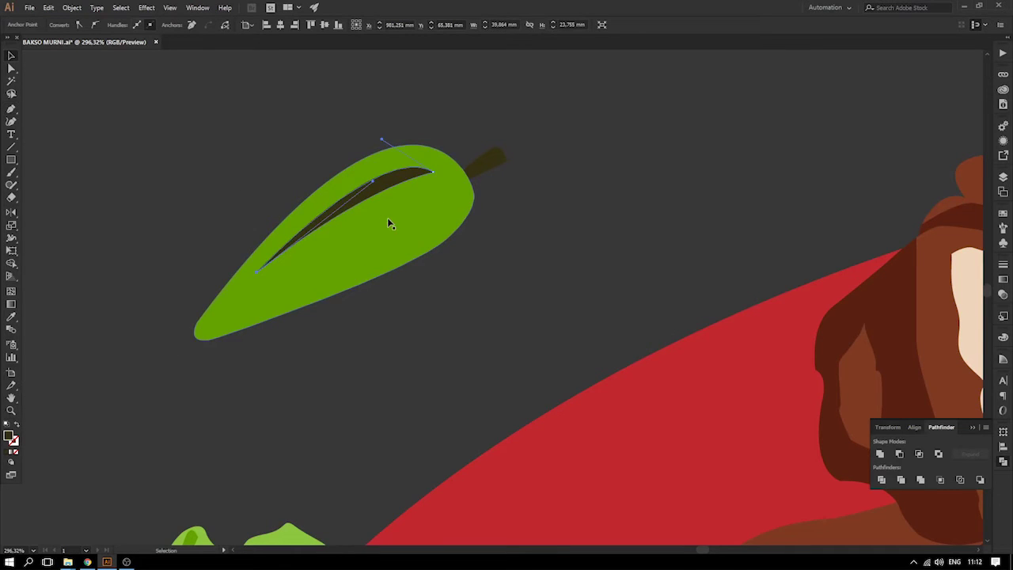
- Recolor the chili highlight with a lime green brighter than the chili body
key("i")
left_click(388, 220)
left_click(11, 55)
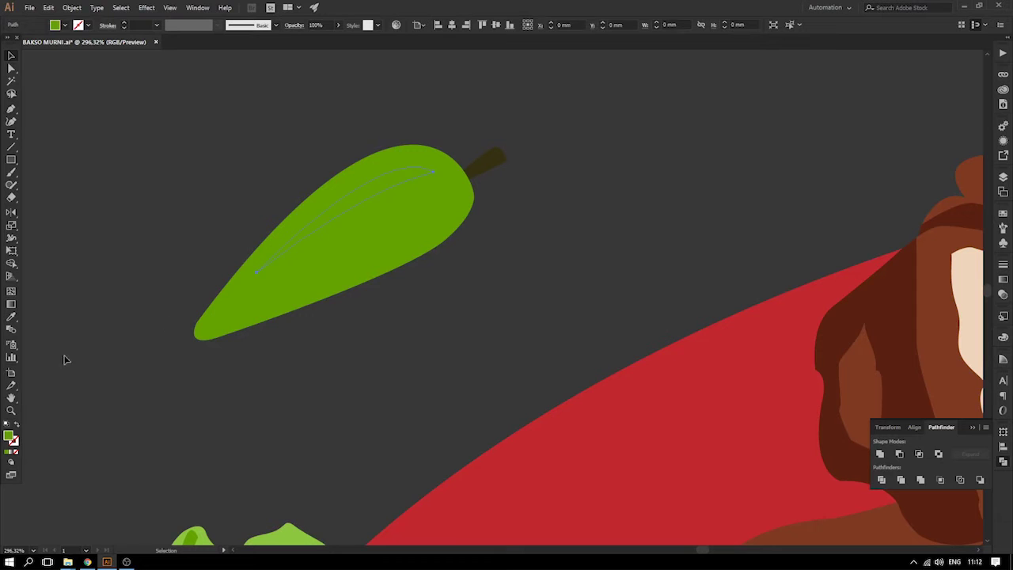
double_click(10, 438)
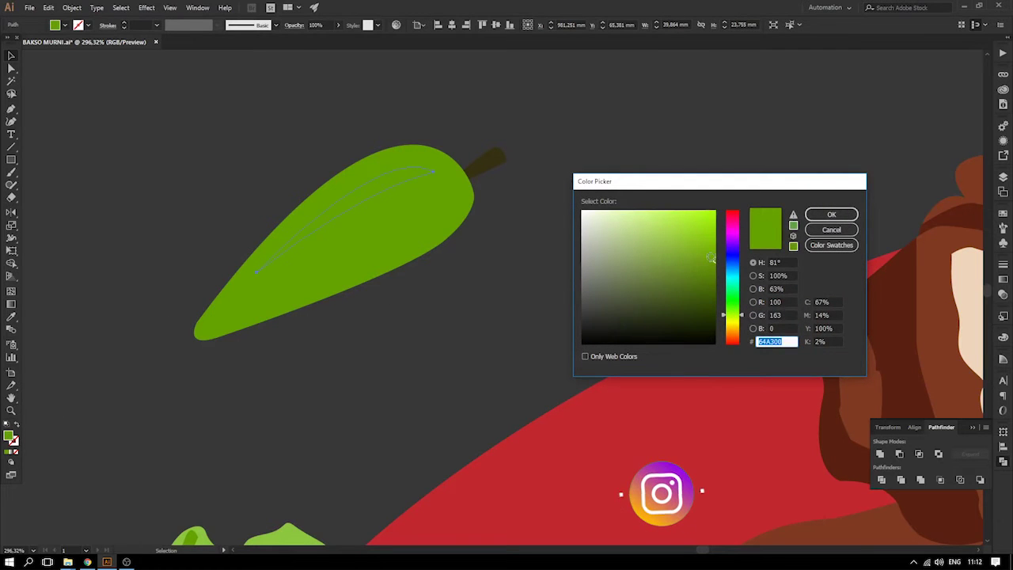
left_click(830, 214)
left_click(543, 106)
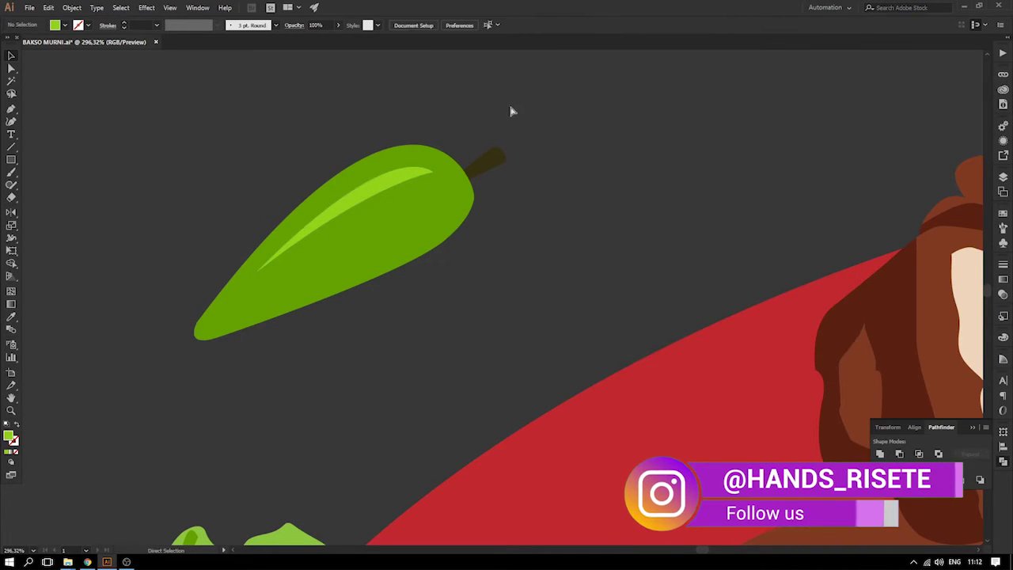
- Refine the chili body's stem end by pulling its anchor slightly inward and adjusting the curve handles for a smooth outline
key("ctrl+1")
key("ctrl+minus")
left_click_drag(486, 233, 430, 202)
key("z")
left_click_drag(340, 186, 588, 349)
left_click_drag(113, 137, 605, 376)
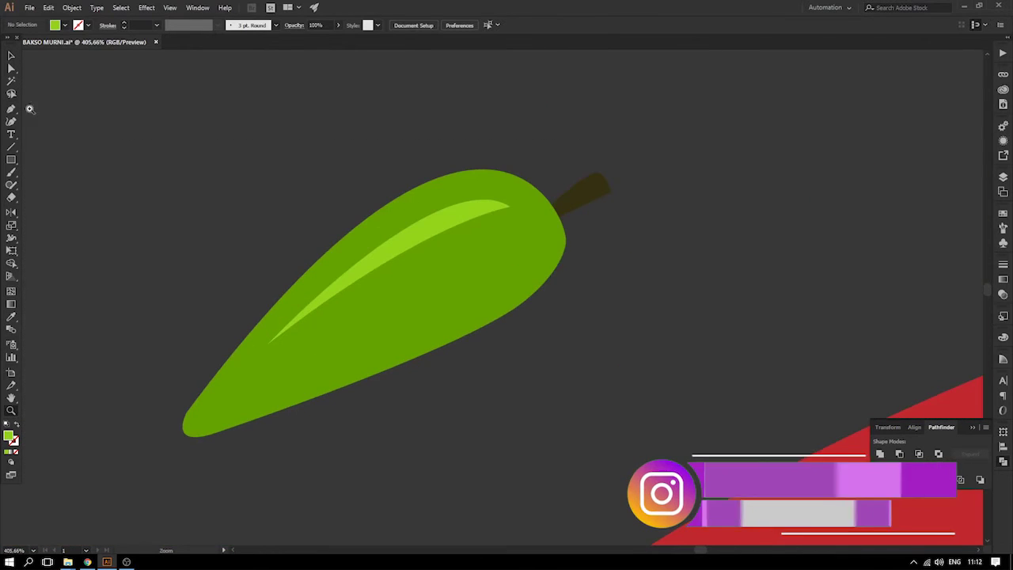
key("v")
left_click(11, 111)
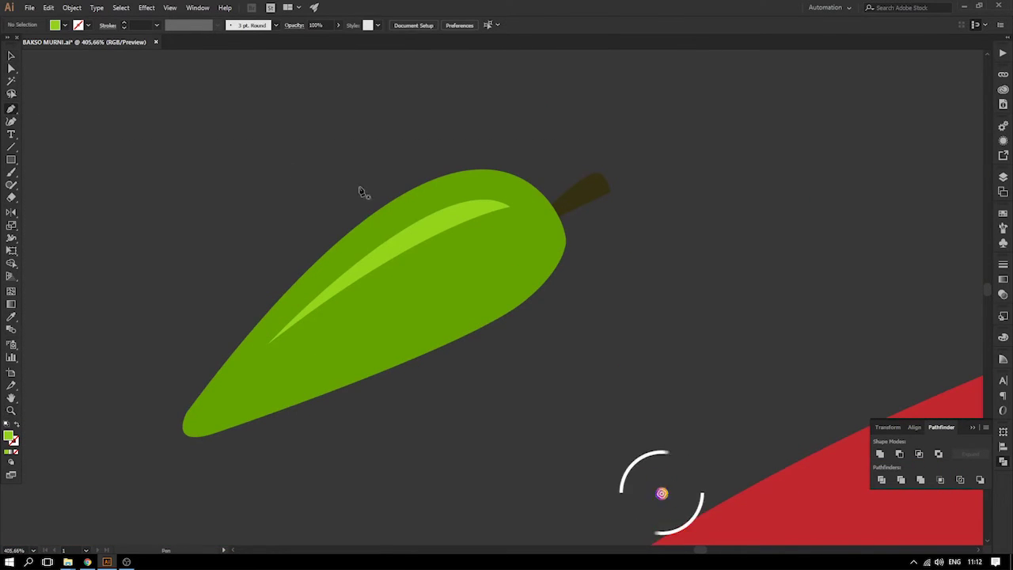
left_click(477, 264)
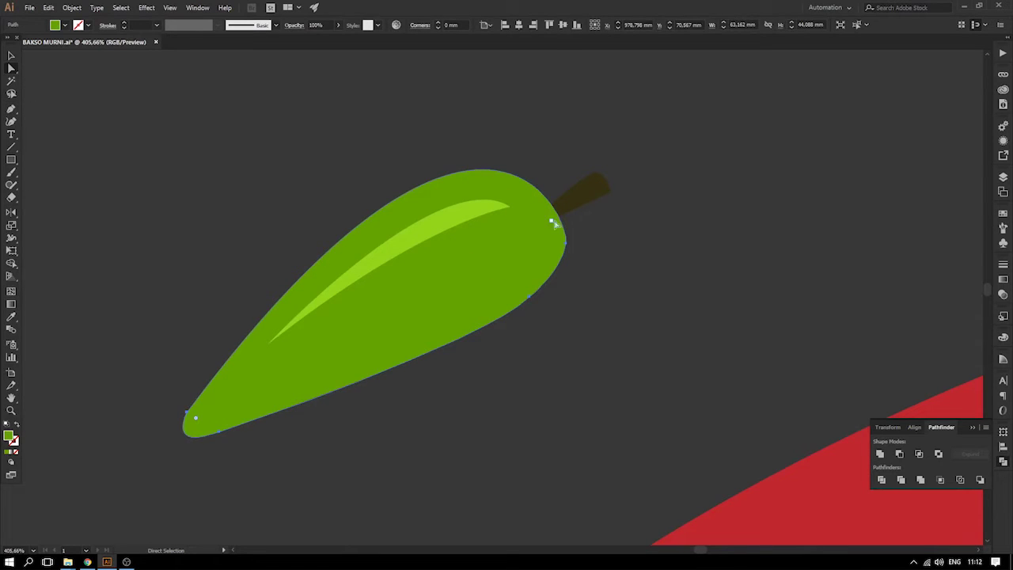
left_click(568, 245)
left_click_drag(454, 130, 508, 154)
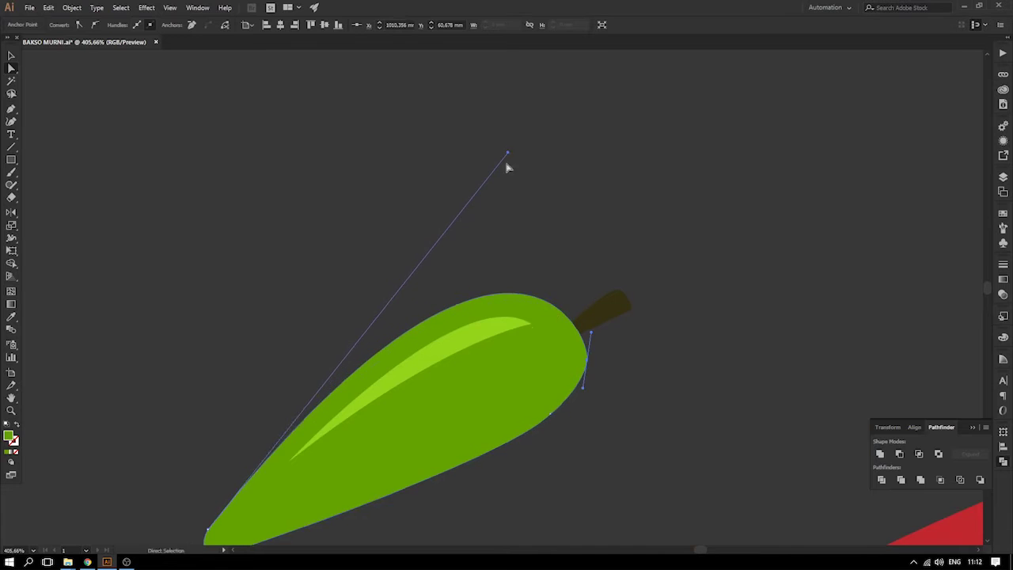
left_click_drag(558, 330, 554, 209)
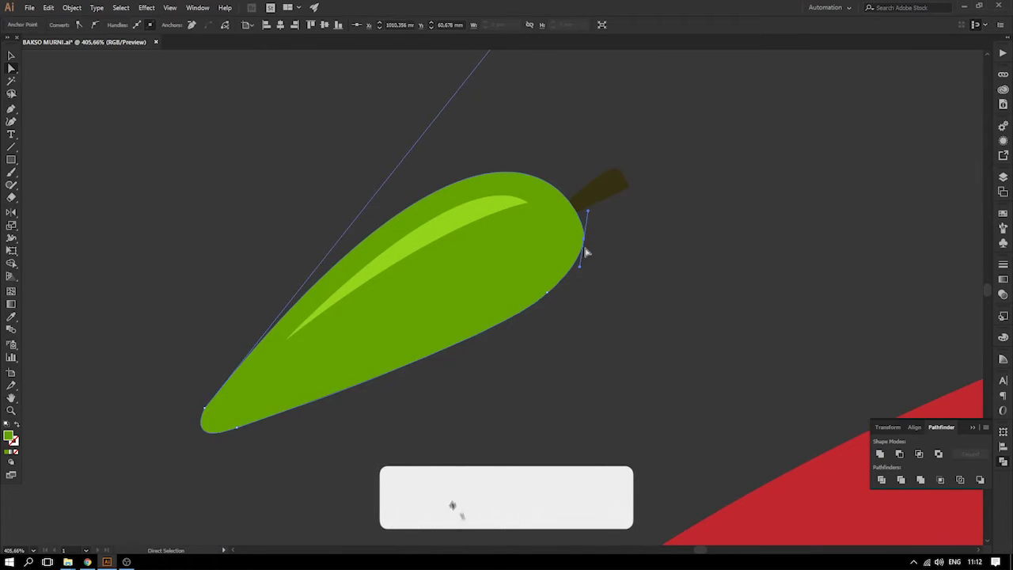
left_click_drag(585, 245, 590, 211)
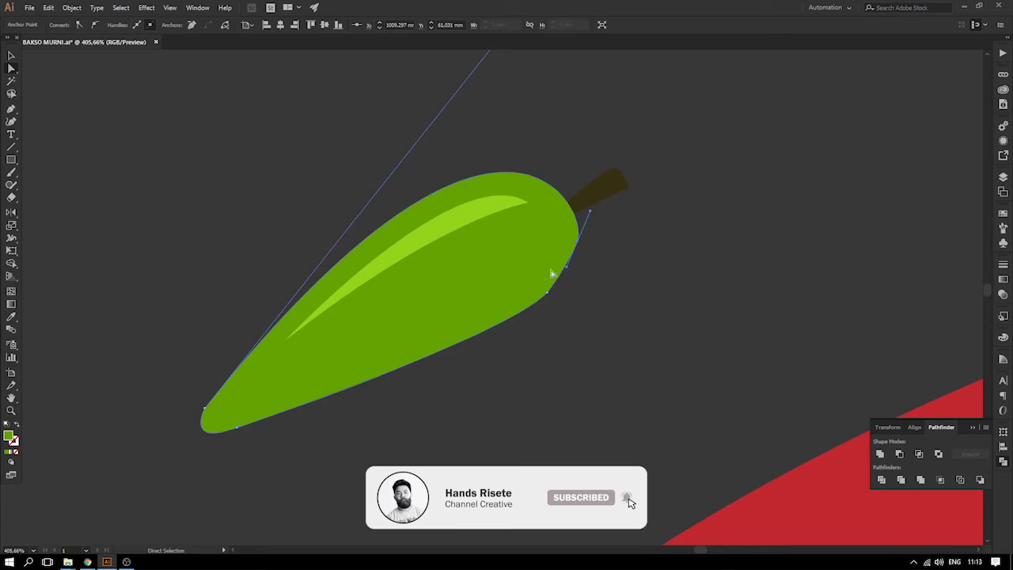
left_click_drag(566, 267, 576, 271)
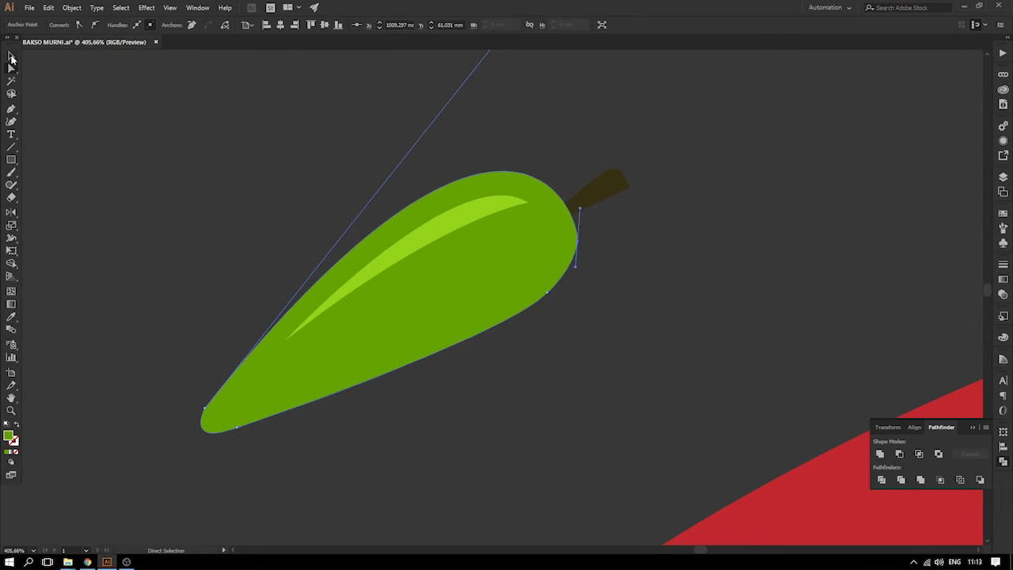
left_click(12, 57)
left_click(103, 100)
- Group the chili's body, highlight and stem
scroll(556, 251, "down", 6)
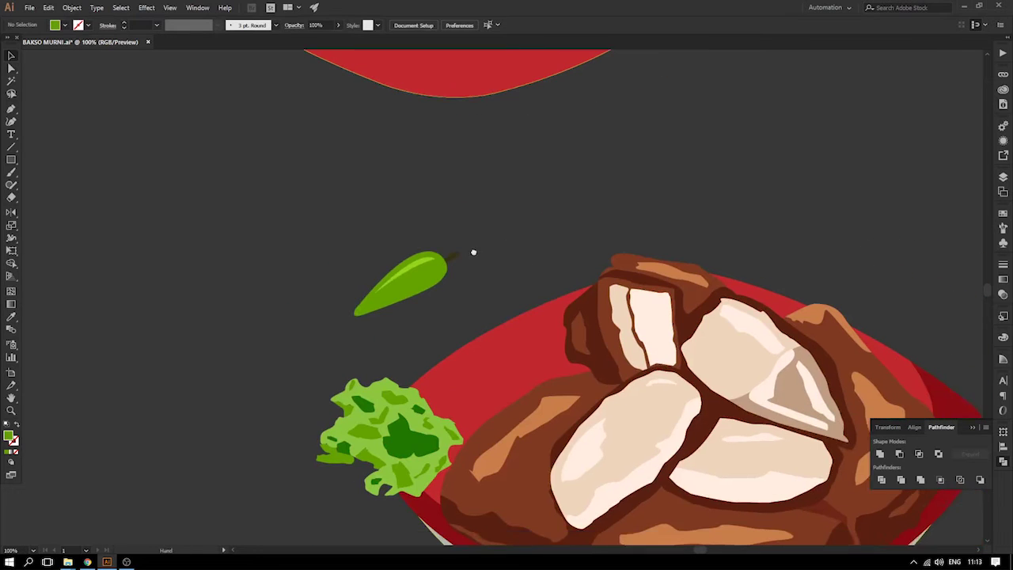
left_click_drag(474, 252, 473, 248)
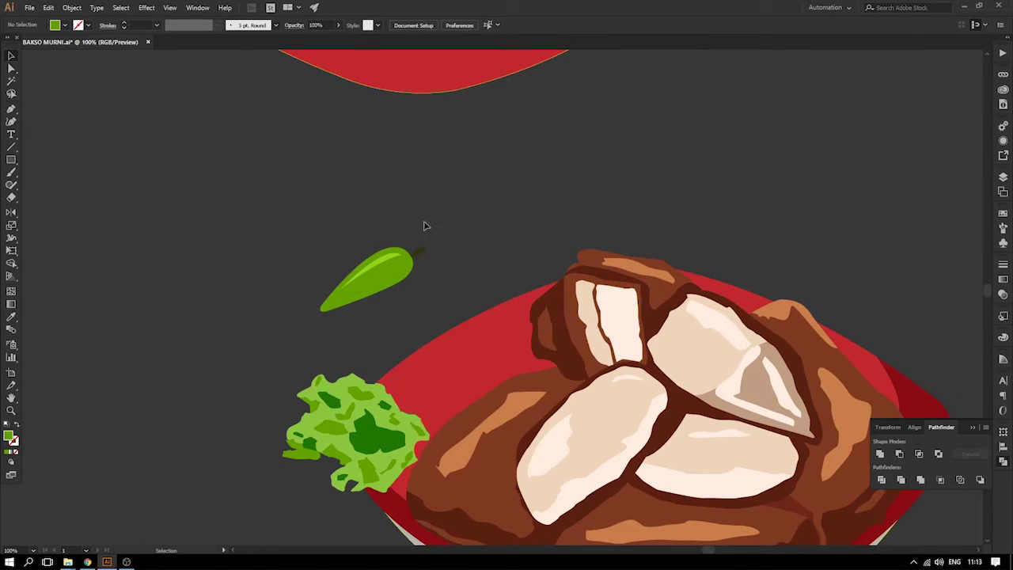
left_click_drag(281, 203, 603, 375)
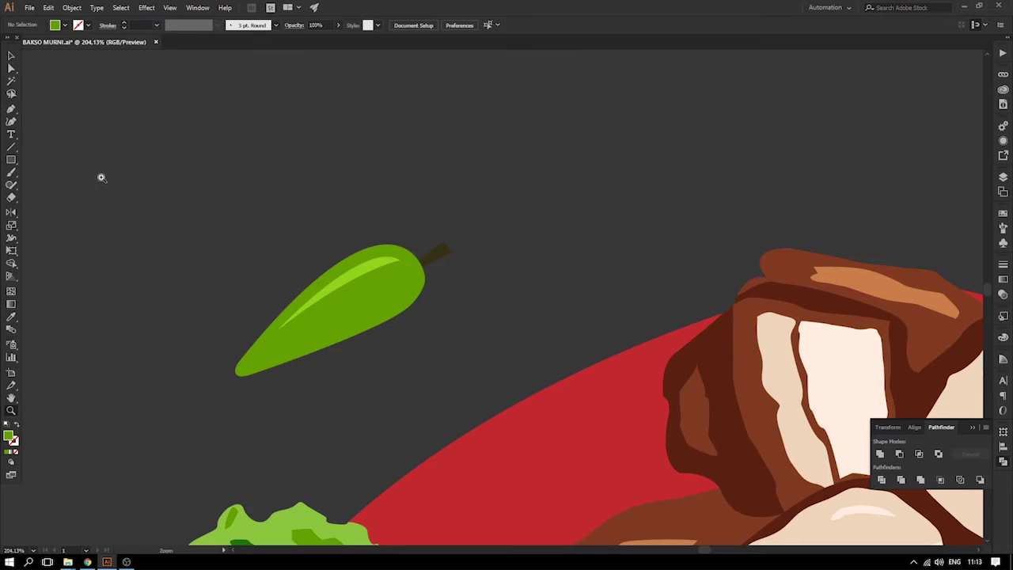
left_click_drag(189, 195, 545, 399)
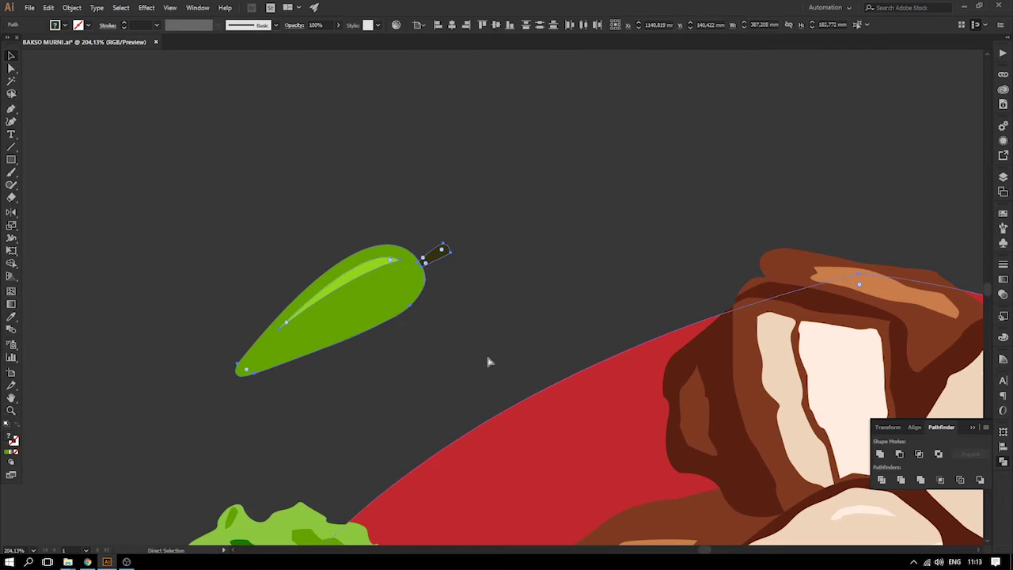
key("ctrl+g")
left_click(496, 308)
key("ctrl+z")
left_click(449, 286)
left_click_drag(386, 281, 380, 225)
key("ctrl+z")
key("a")
left_click_drag(163, 190, 485, 334)
- Duplicate the chili and rotate the copy so its stem points up and its tip points down toward the bowl
left_click_drag(405, 276, 501, 269)
left_click_drag(618, 180, 438, 130)
left_click(9, 56)
key("ctrl+z")
left_click(45, 82)
left_click(490, 271)
left_click(491, 274)
left_click_drag(567, 219, 145, 162)
key("e")
left_click(11, 56)
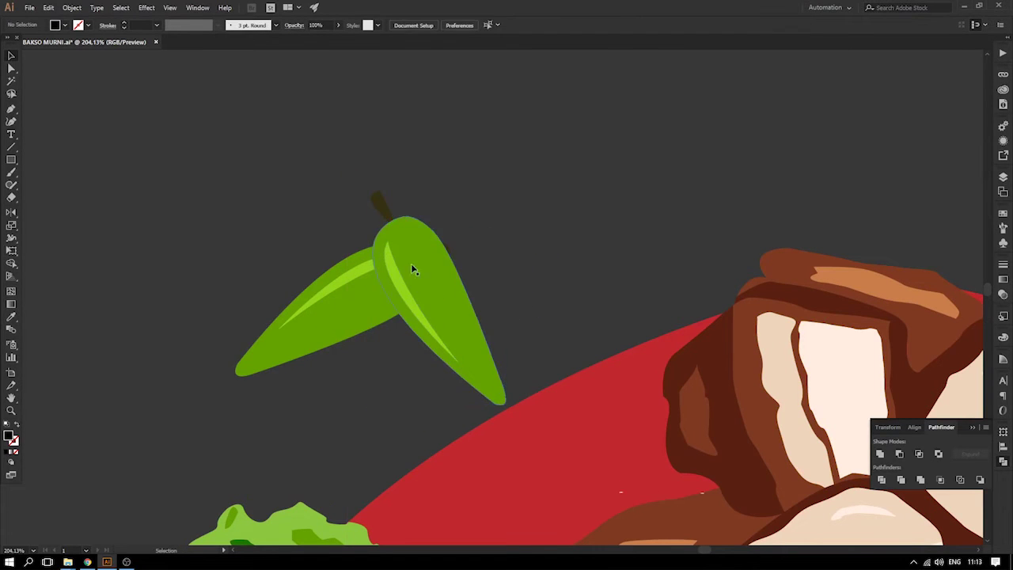
- Move the chili copy over the original and rotate it clockwise to a steep angle with its tip beside the original's tip
left_click_drag(411, 264, 303, 309)
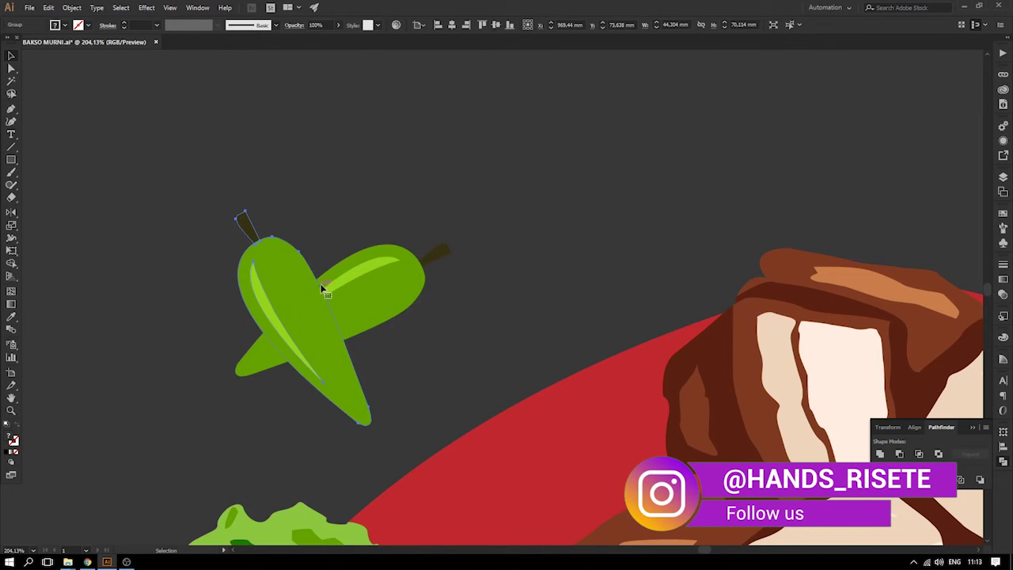
key("e")
left_click_drag(376, 228, 515, 305)
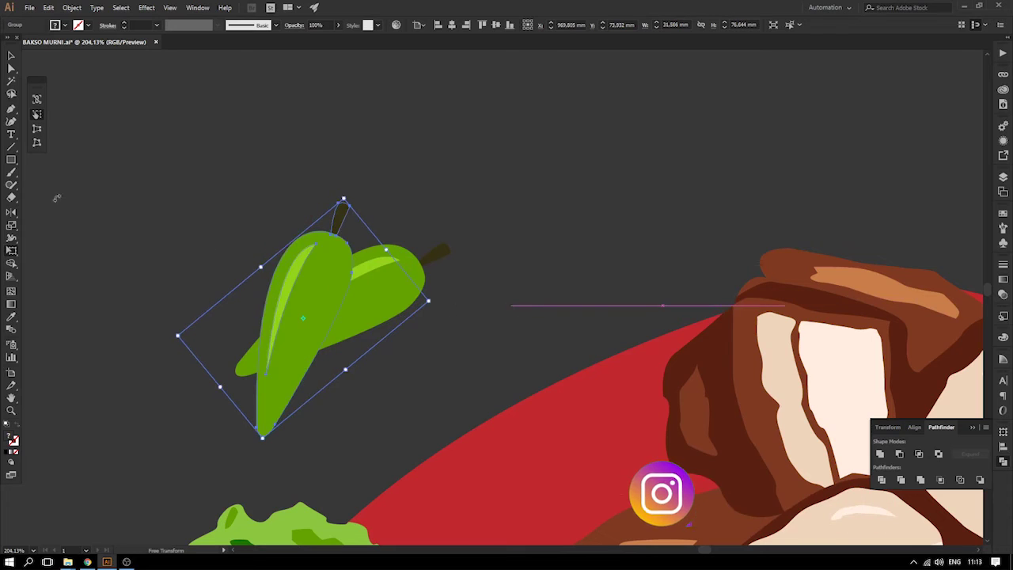
left_click(11, 56)
left_click_drag(330, 306, 434, 303)
key("ctrl+z")
left_click(478, 299)
left_click(364, 310)
left_click(341, 296)
left_click(542, 285)
left_click(324, 274)
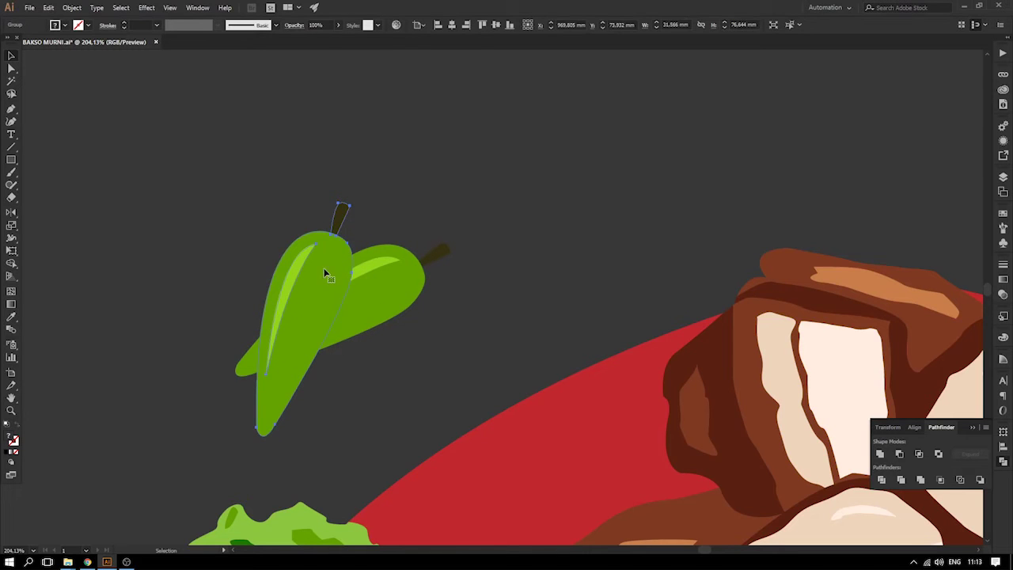
left_click(507, 225)
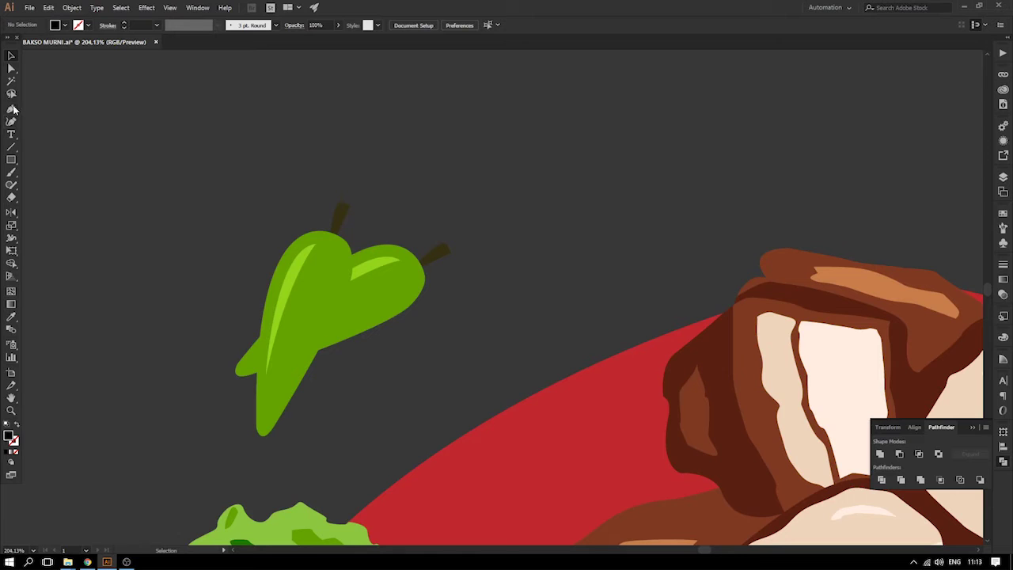
- Draw a closed shadow shape over the back chili's lower edge, extending beyond its outline from the tip to the wide end
left_click(238, 364)
left_click(270, 356)
left_click(305, 339)
left_click(330, 327)
left_click(387, 315)
left_click(386, 310)
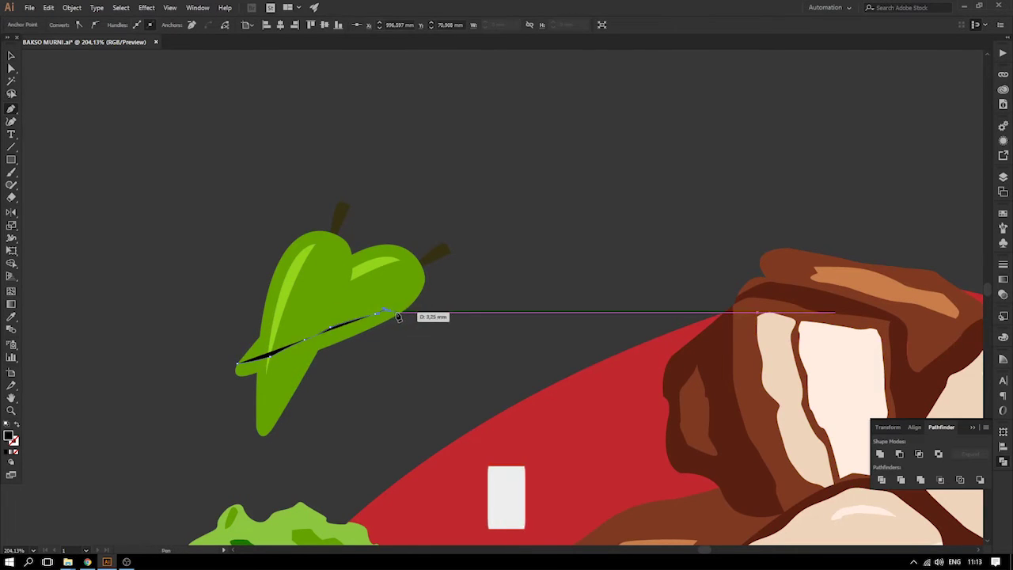
left_click(396, 311)
left_click_drag(409, 333, 391, 349)
left_click(353, 377)
left_click(231, 393)
left_click_drag(285, 394, 202, 384)
left_click(207, 363)
left_click(236, 364)
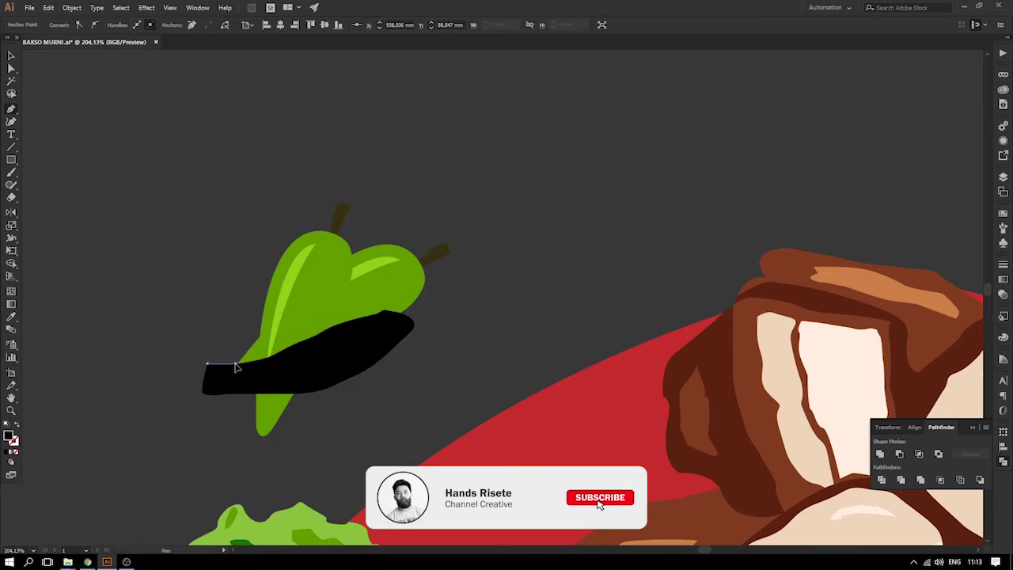
- Split the black shape along the back chili's outline with Shape Builder and delete the excess outside the chili
key("v")
left_click(376, 288, "shift")
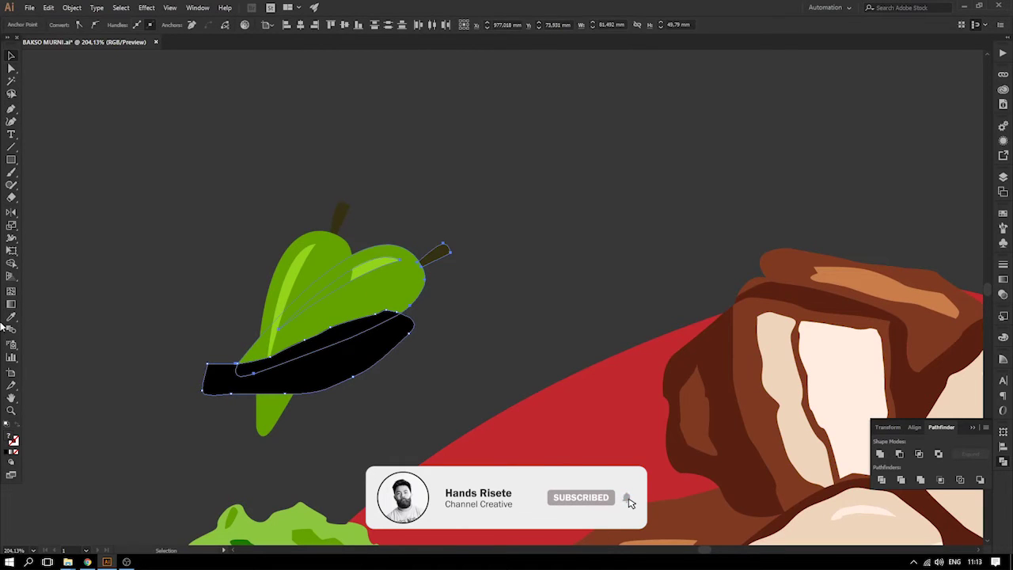
left_click(11, 56)
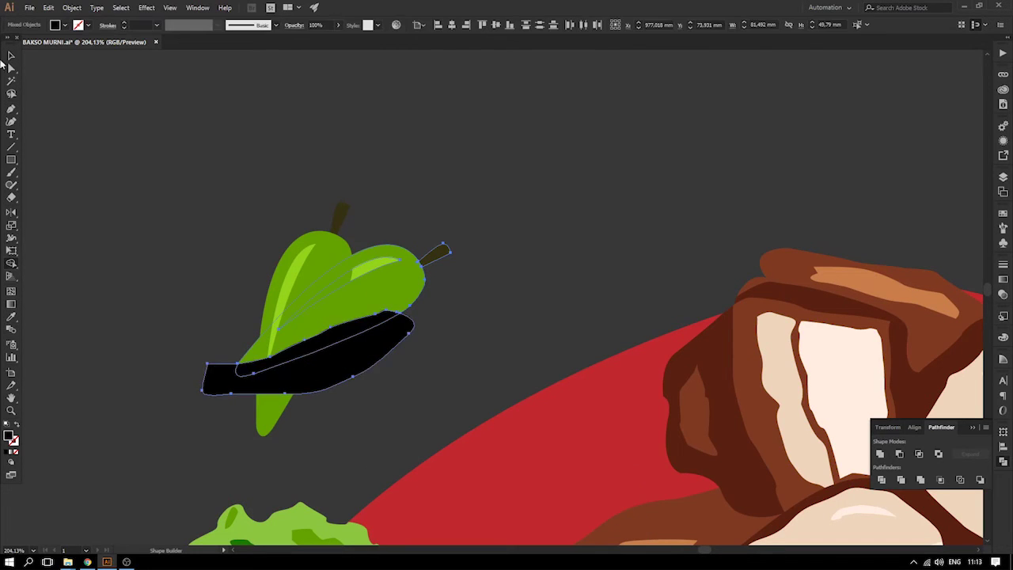
left_click(178, 202)
left_click(371, 354)
key("Delete")
left_click(286, 353)
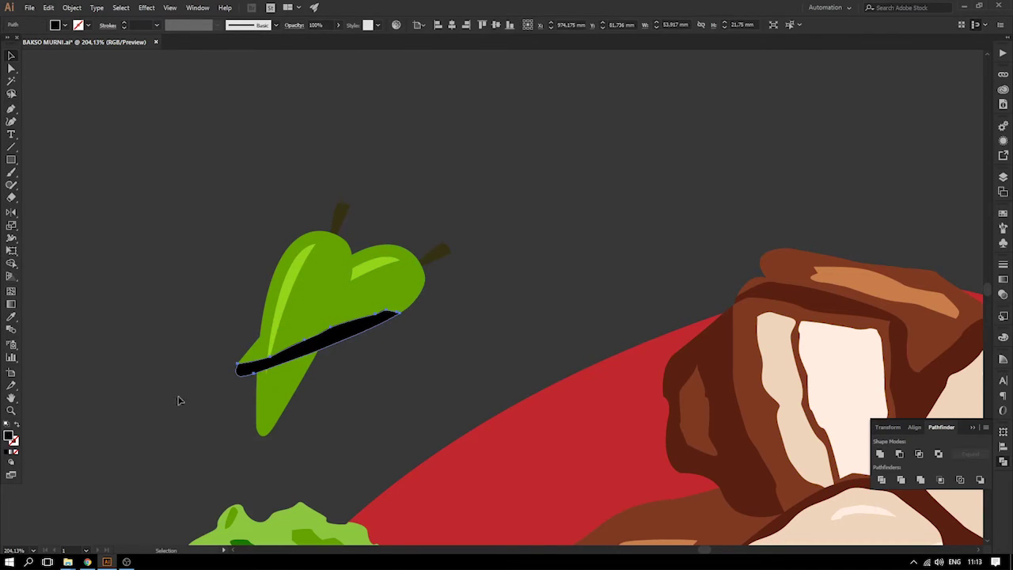
- Sample the chili's green for the back chili's shadow shape and shift its fill to the deeper green 1FA000
key("i")
left_click(319, 290)
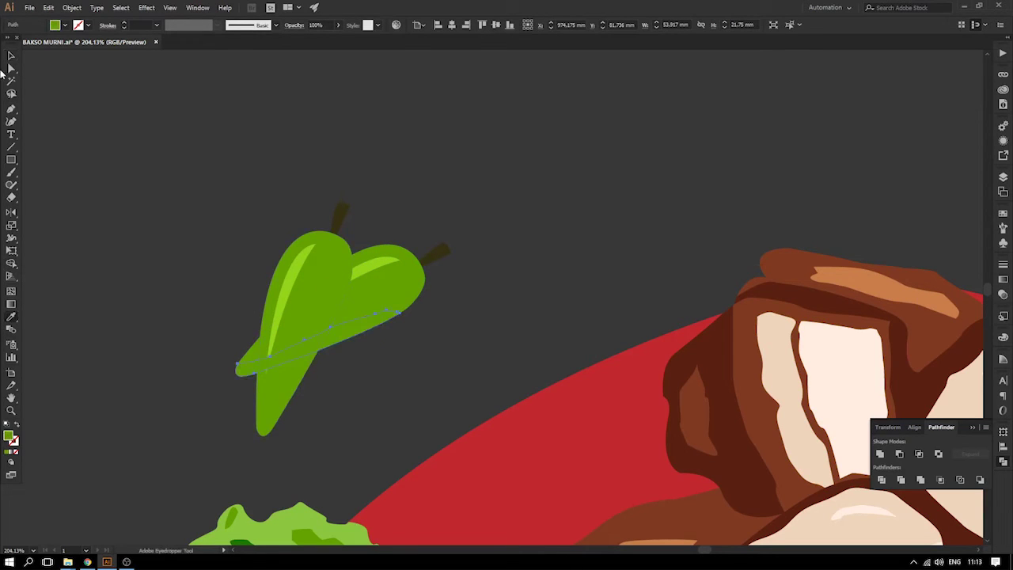
double_click(9, 435)
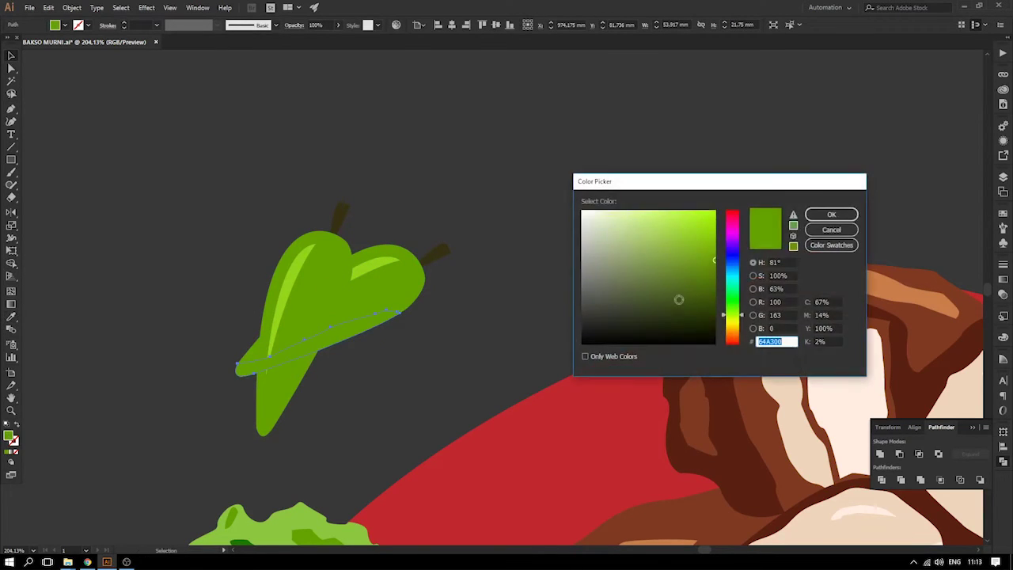
left_click(733, 306)
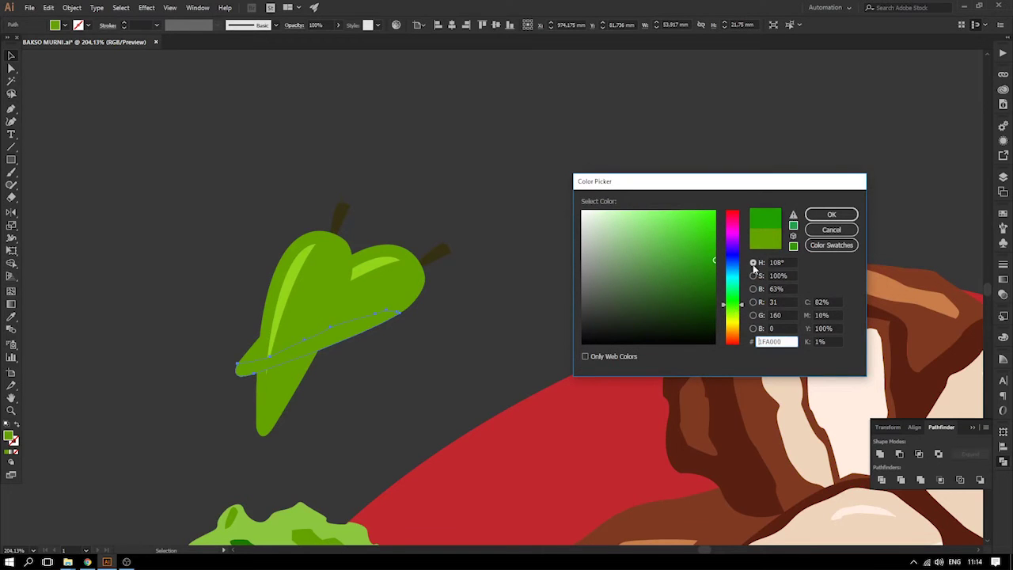
left_click(831, 215)
left_click(254, 251)
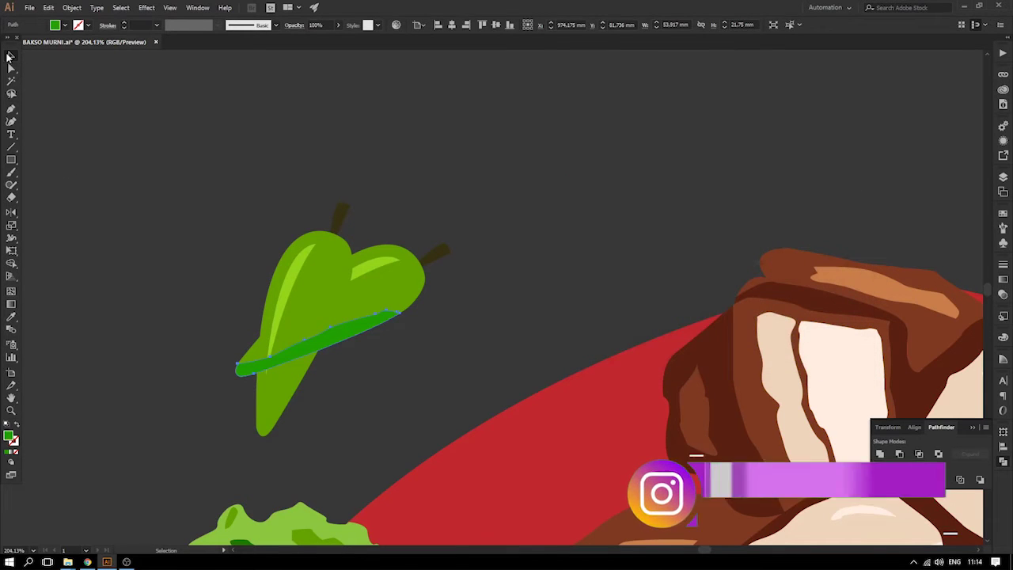
- Bring the steeply angled front chili in front of the back chili and its shadow
left_click(316, 250)
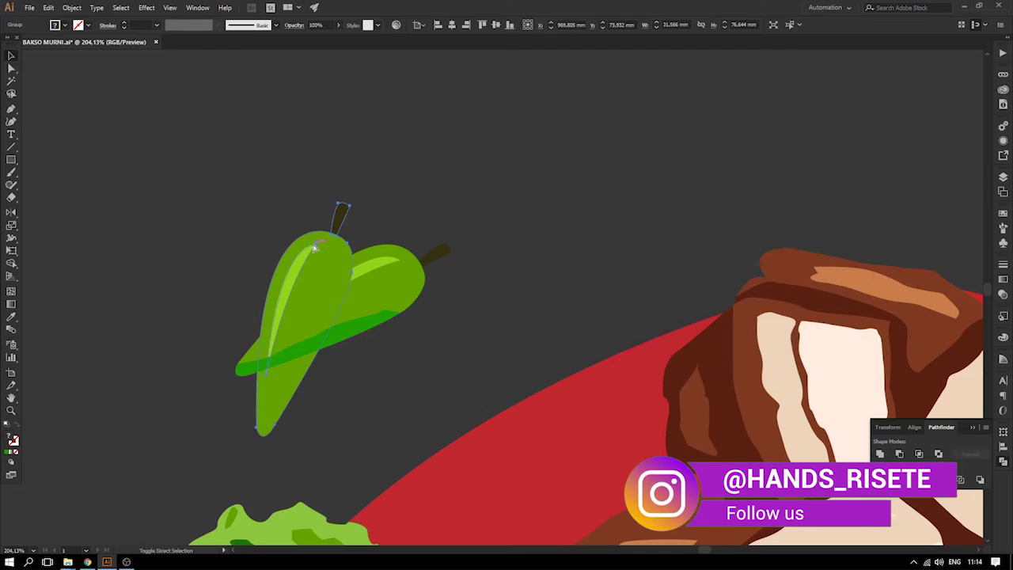
key("ctrl+shift+bracketright")
left_click(213, 225)
- Examine the overlapping chilies up close and in relation to the lettuce and bowl
key("ctrl+minus")
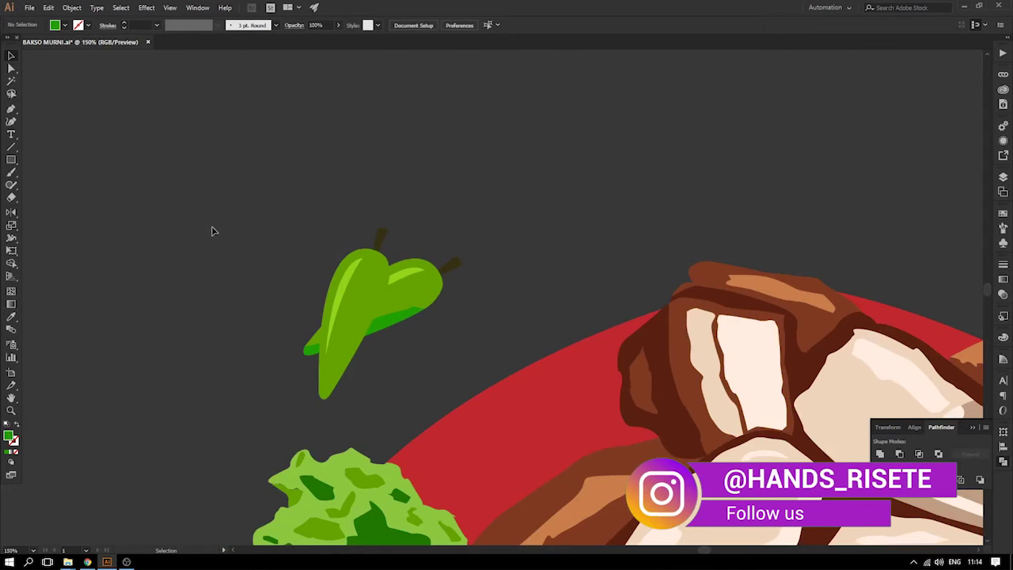
key("ctrl+equal")
key("ctrl+equal")
key("ctrl+equal")
key("ctrl+minus")
key("ctrl+minus")
key("ctrl+minus")
key("ctrl+minus")
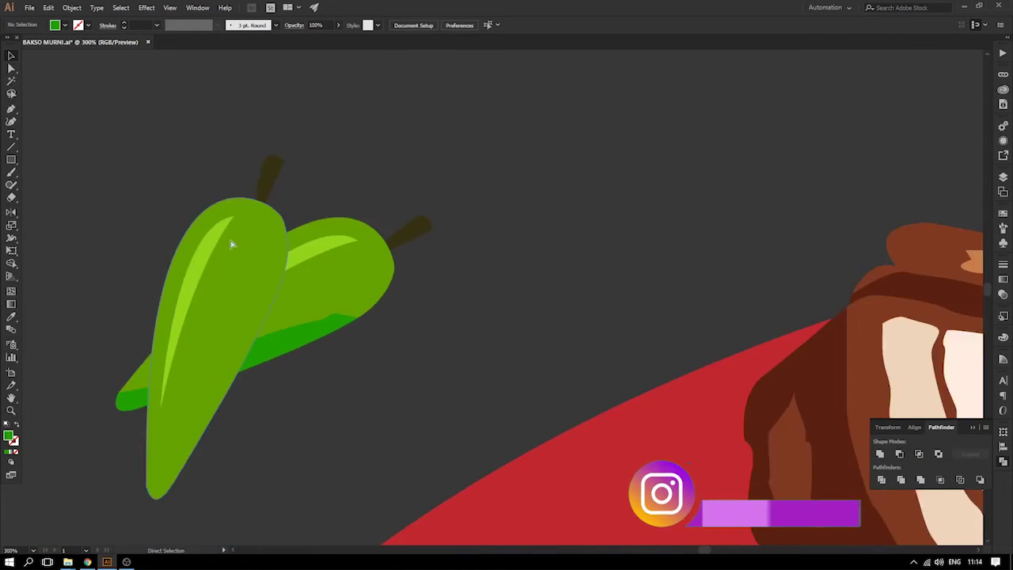
key("space")
left_click_drag(367, 310, 349, 276)
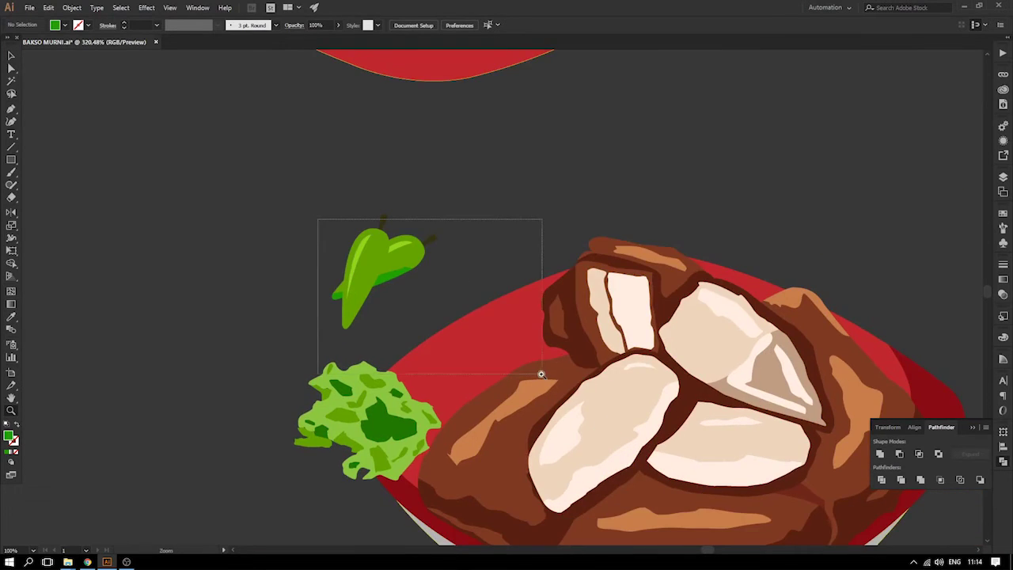
left_click_drag(543, 374, 543, 374)
- Isolate the front chili's group and apply a linear gradient fill to its body
left_click(350, 154)
left_click(482, 205)
left_click_drag(312, 174, 245, 188)
left_click(380, 260)
left_click(307, 175)
double_click(306, 164)
key("ctrl+z")
left_click(1003, 279)
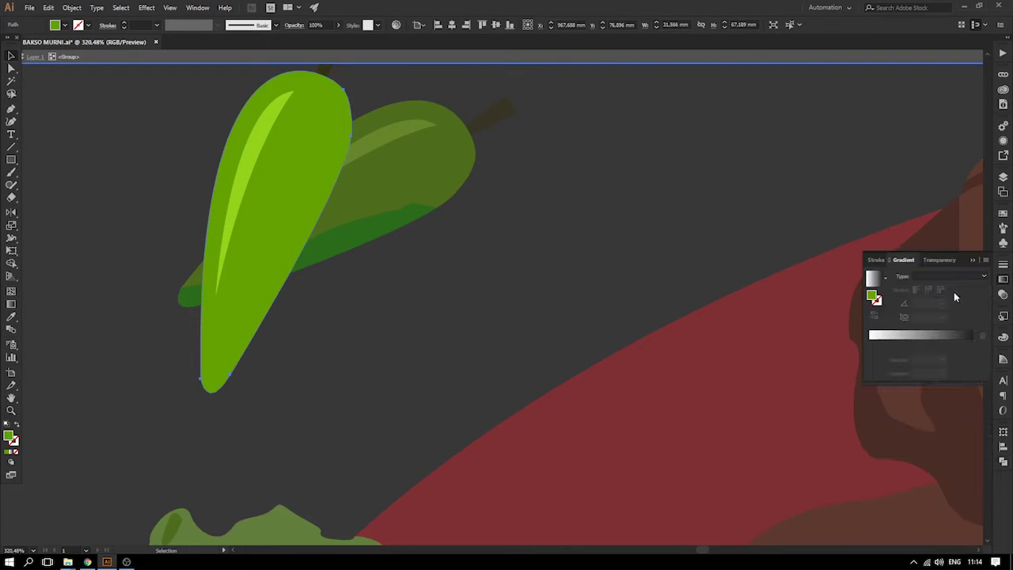
left_click(873, 278)
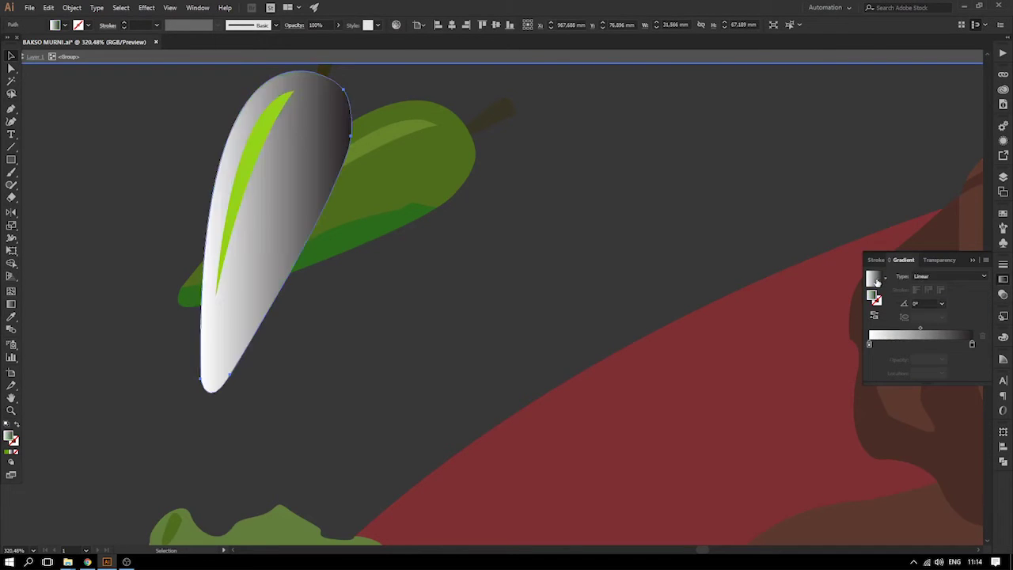
- Set both stops of the front chili's gradient to the bright green swatch
double_click(973, 346)
left_click(882, 383)
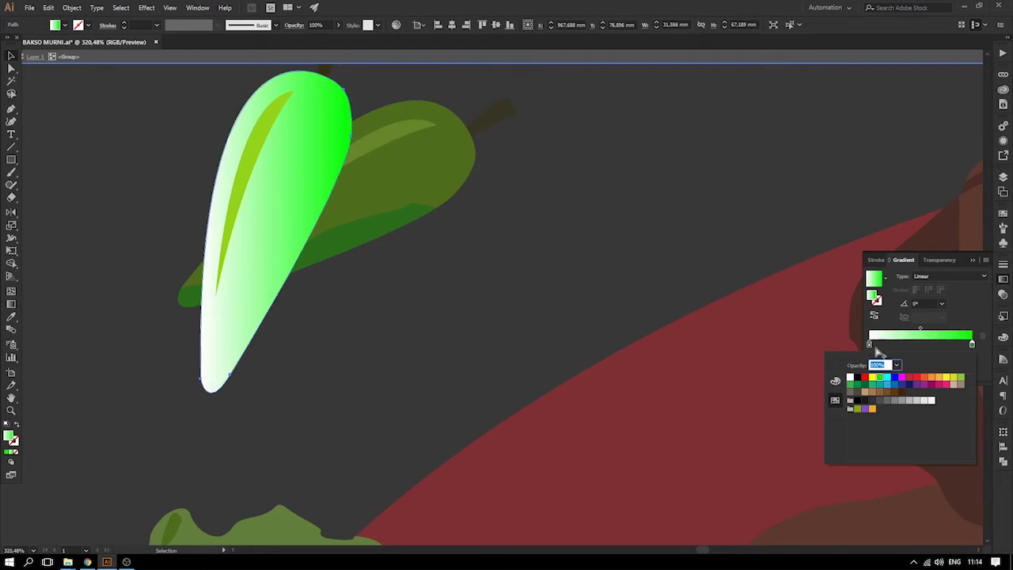
left_click(871, 346)
double_click(870, 345)
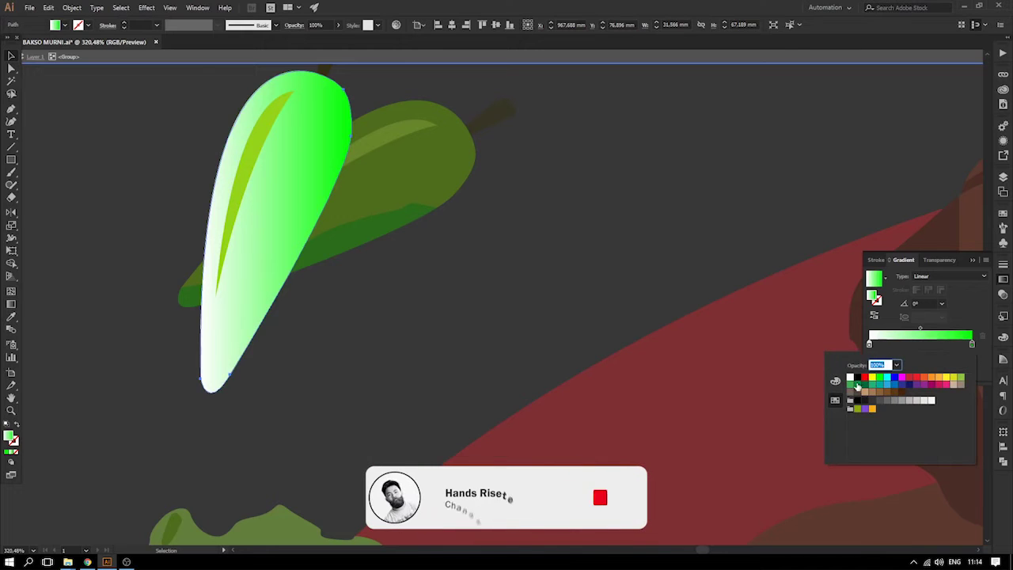
left_click(882, 382)
- Set the end stop of the front chili's gradient to dark green 007F24
left_click(973, 345)
double_click(973, 345)
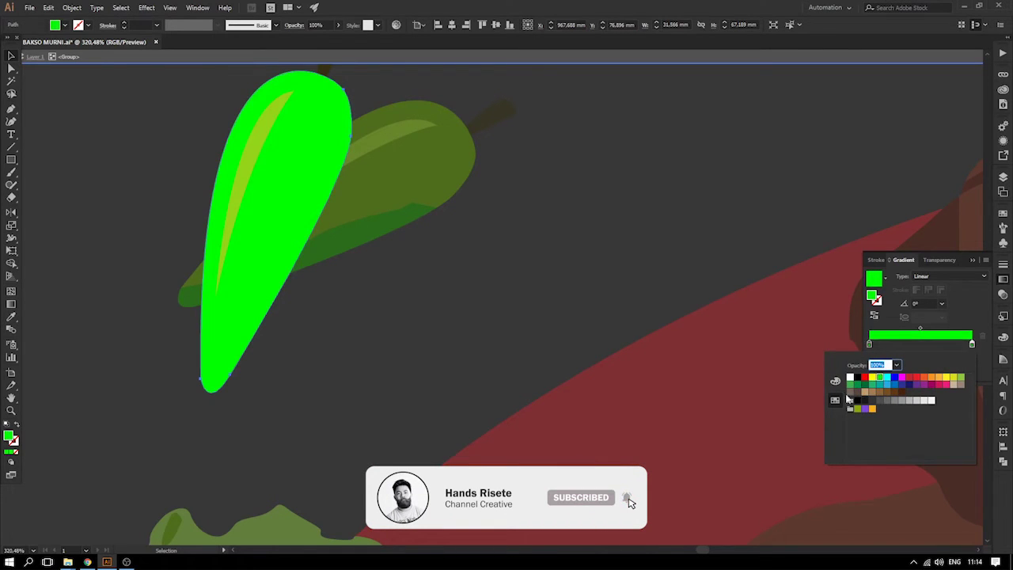
left_click(836, 400)
left_click(894, 449)
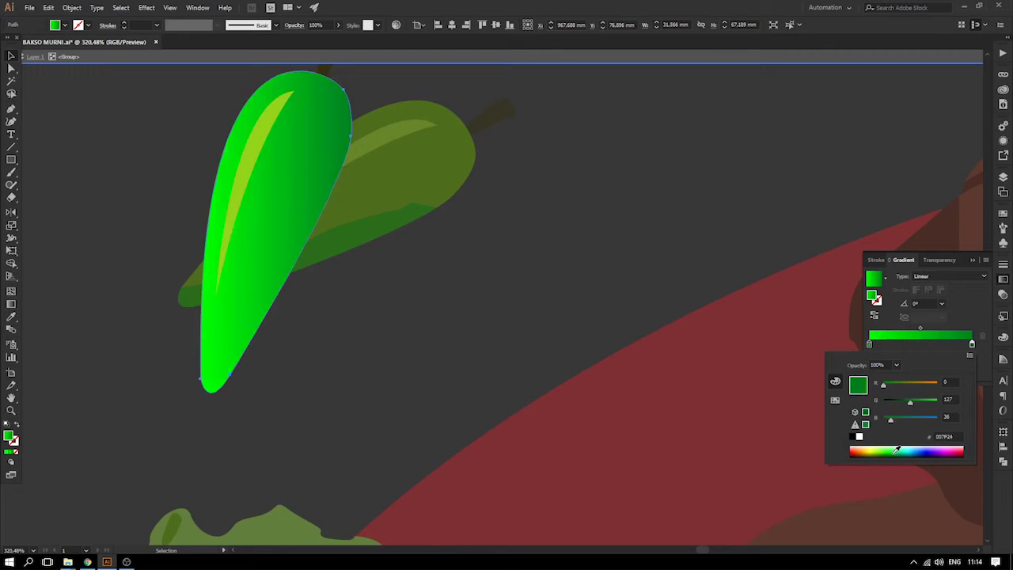
- Set the start stop of the front chili's gradient to green 03D400 and leave the isolated group
left_click(869, 347)
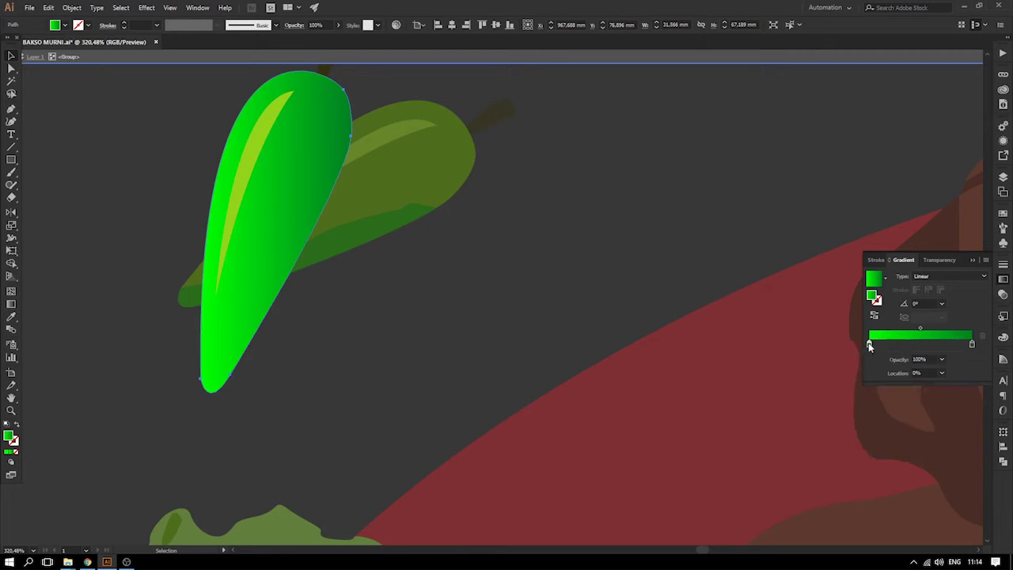
double_click(870, 346)
left_click(883, 448)
left_click(886, 450)
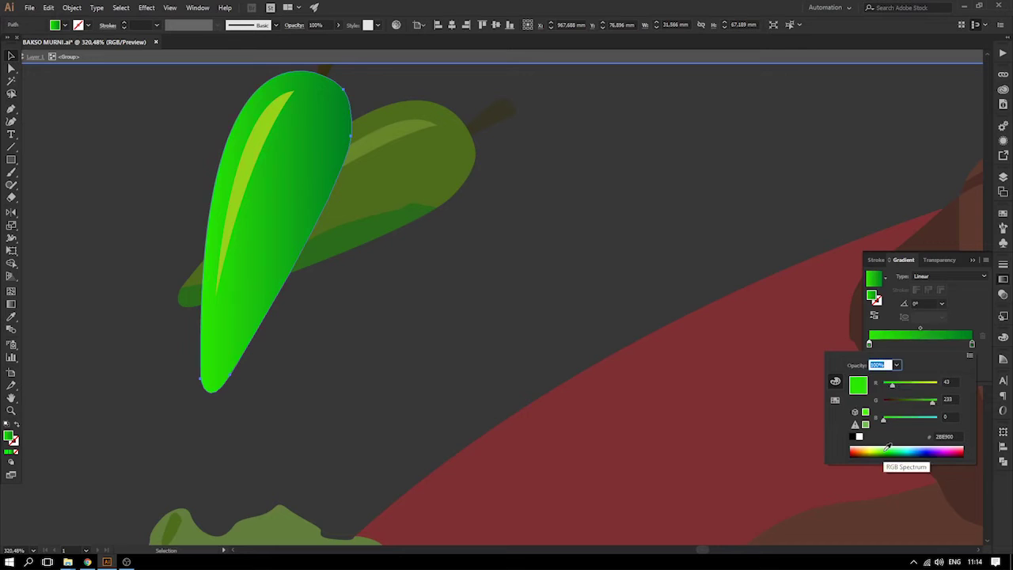
left_click(887, 451)
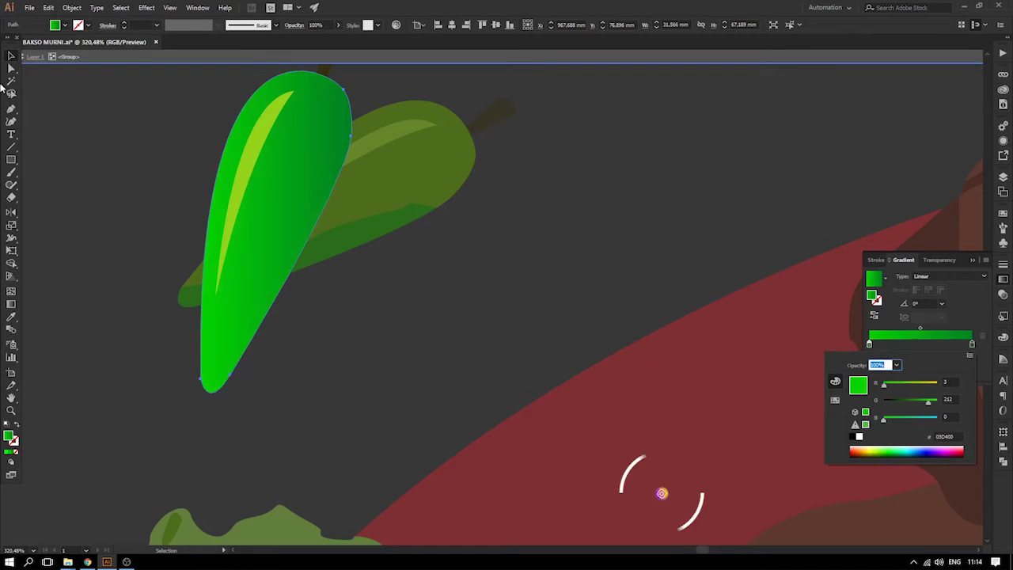
left_click(11, 57)
double_click(607, 218)
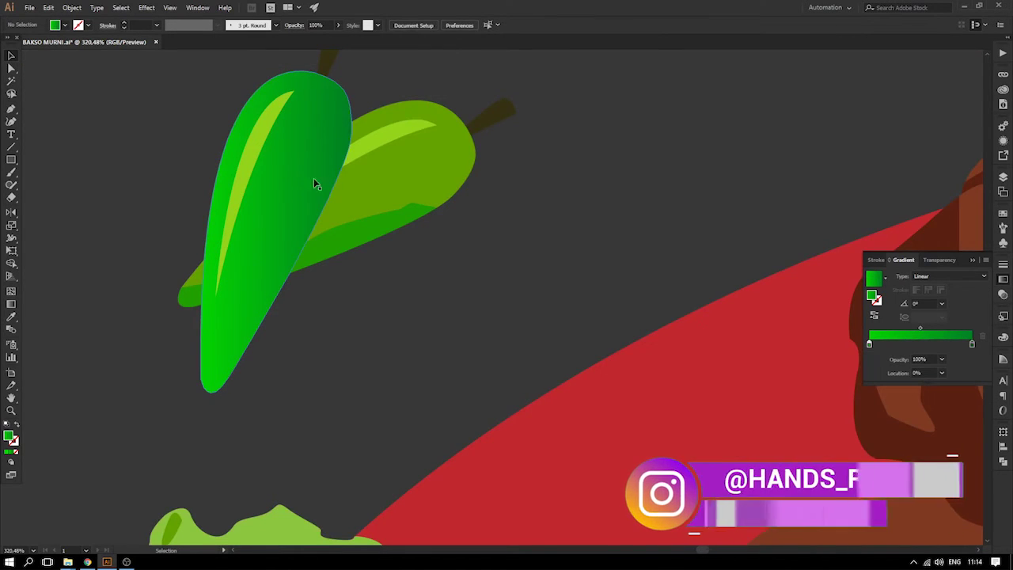
- Copy the front chili's green gradient to the back chili's body with the Eyedropper
key("i")
left_click(307, 186)
left_click(428, 198, "alt")
left_click(11, 57)
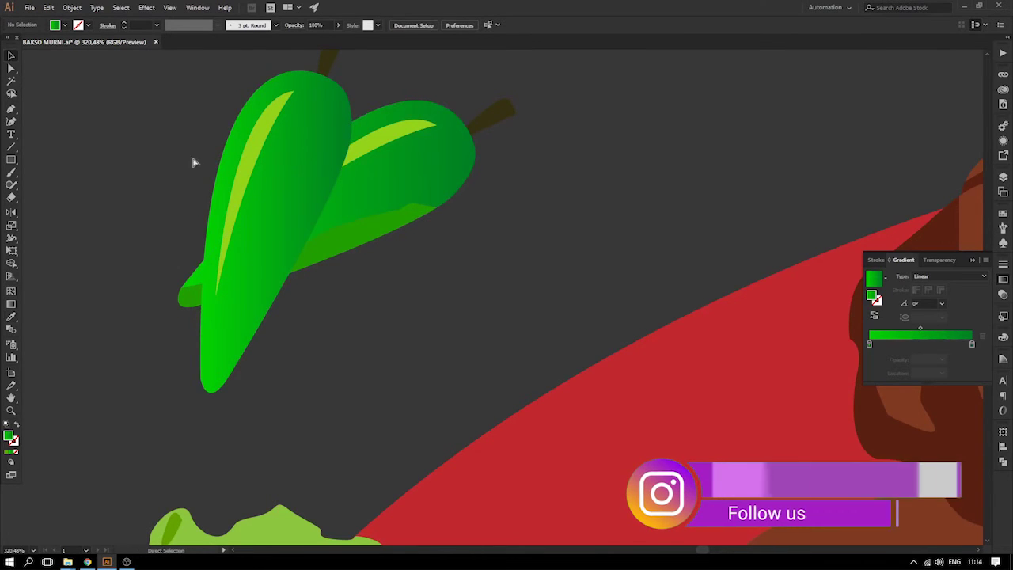
- Ungroup the back chili into its separate body, highlight and stem
scroll(471, 233, "down", 6)
left_click_drag(419, 259, 396, 263)
left_click_drag(281, 289, 270, 317)
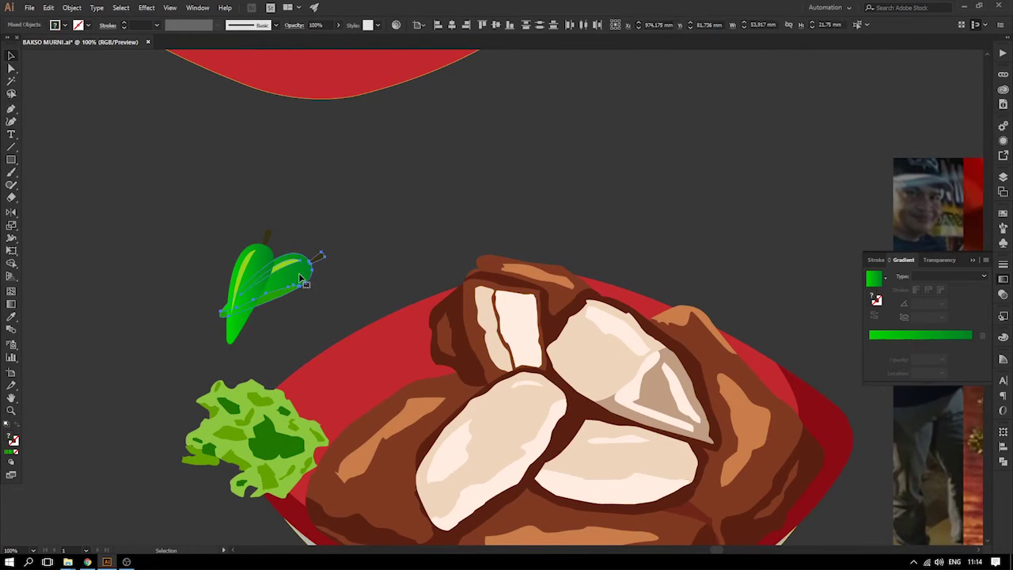
double_click(299, 290)
double_click(354, 292)
left_click(323, 258)
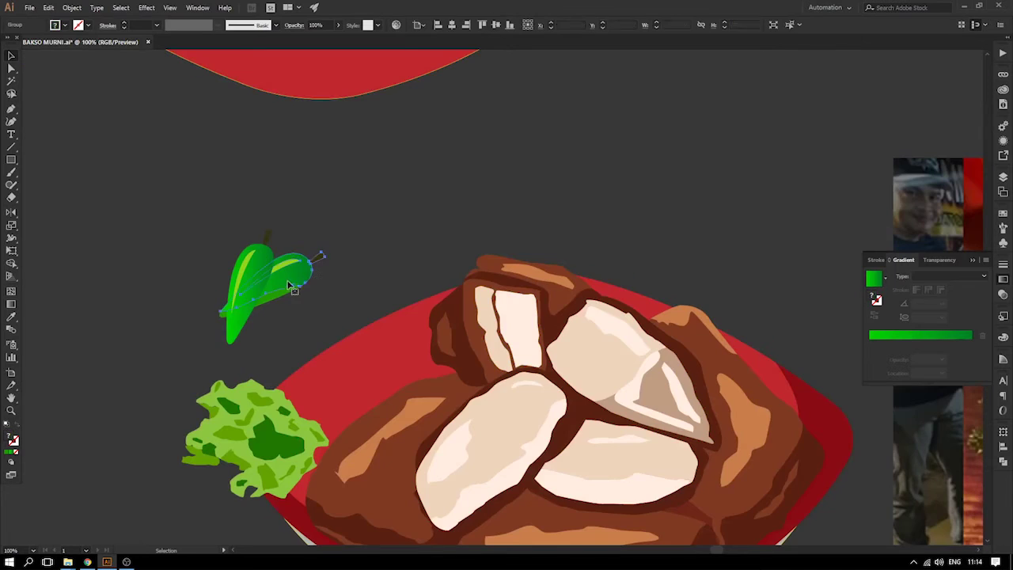
right_click(290, 299)
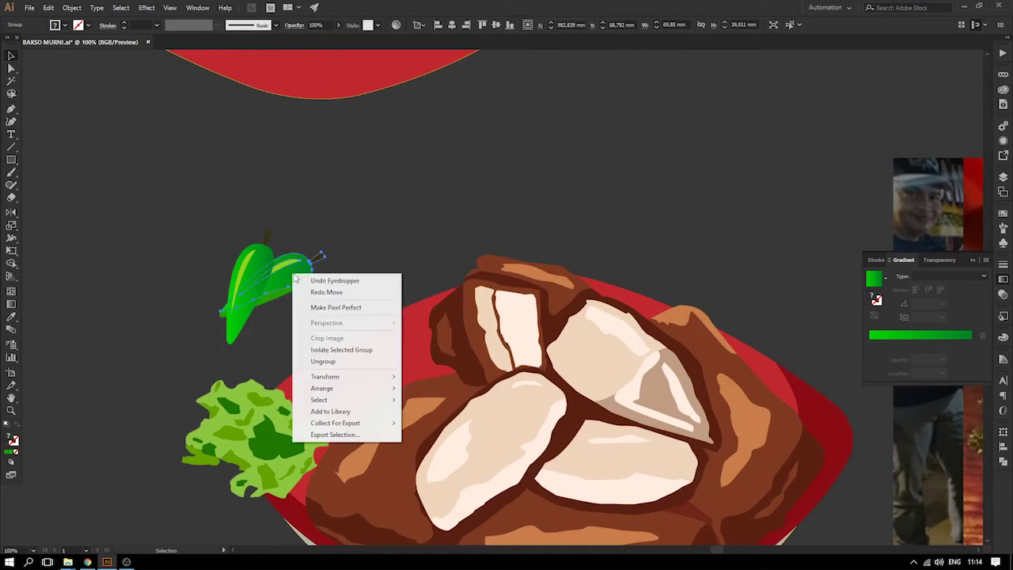
left_click(321, 350)
- Merge the back chili's body and shadow into one flat green shape with Pathfinder and bring its highlight to the front
left_click(281, 304)
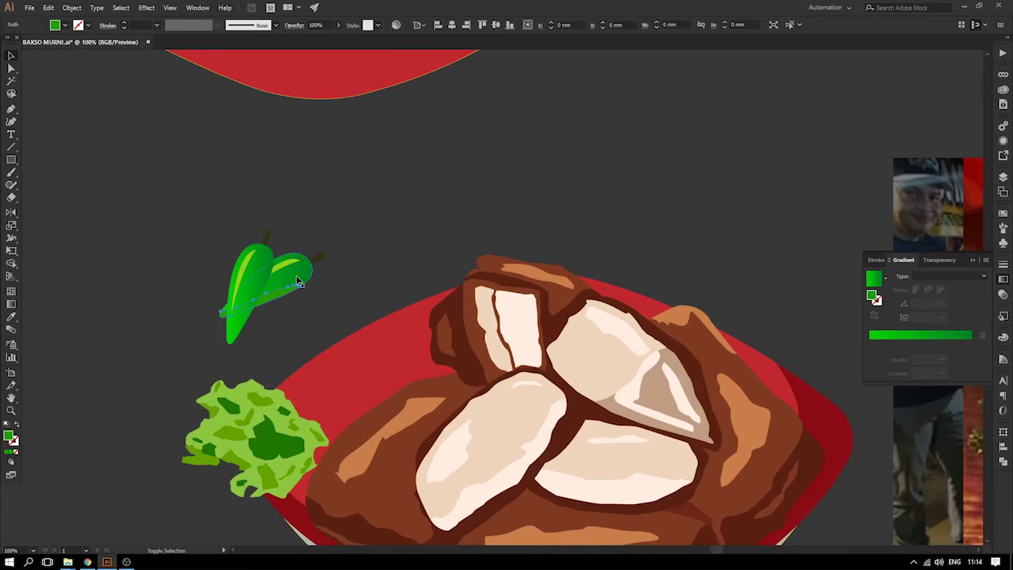
left_click(1003, 462)
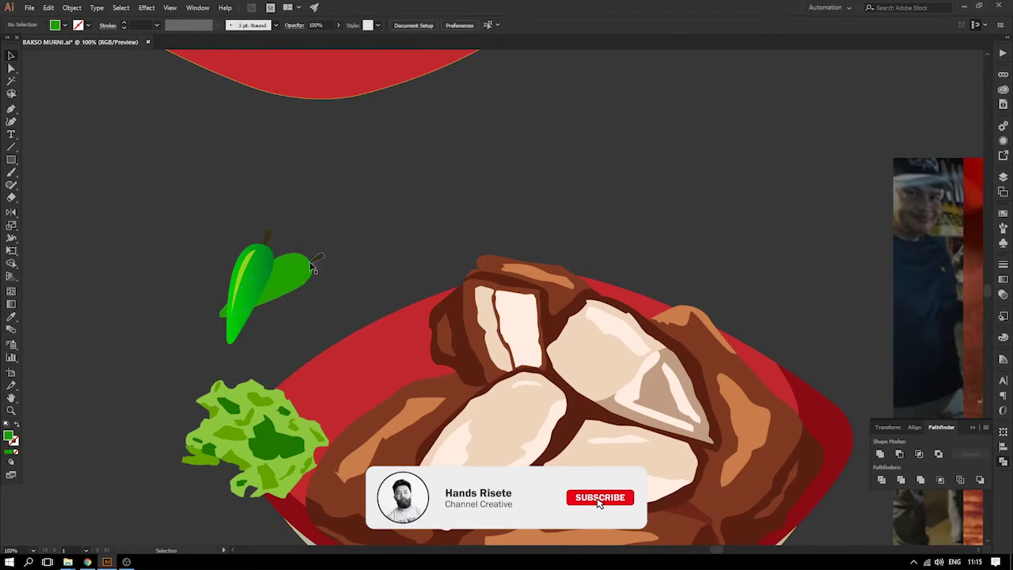
left_click(298, 218)
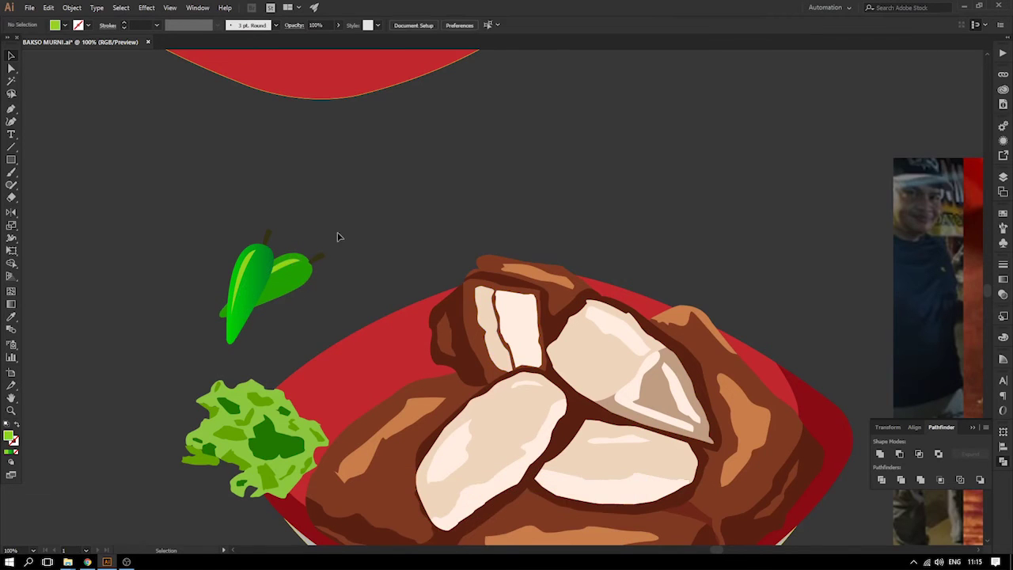
- Select the back chili's body, highlight and stem and group them
scroll(340, 237, "down", 2)
left_click(296, 216)
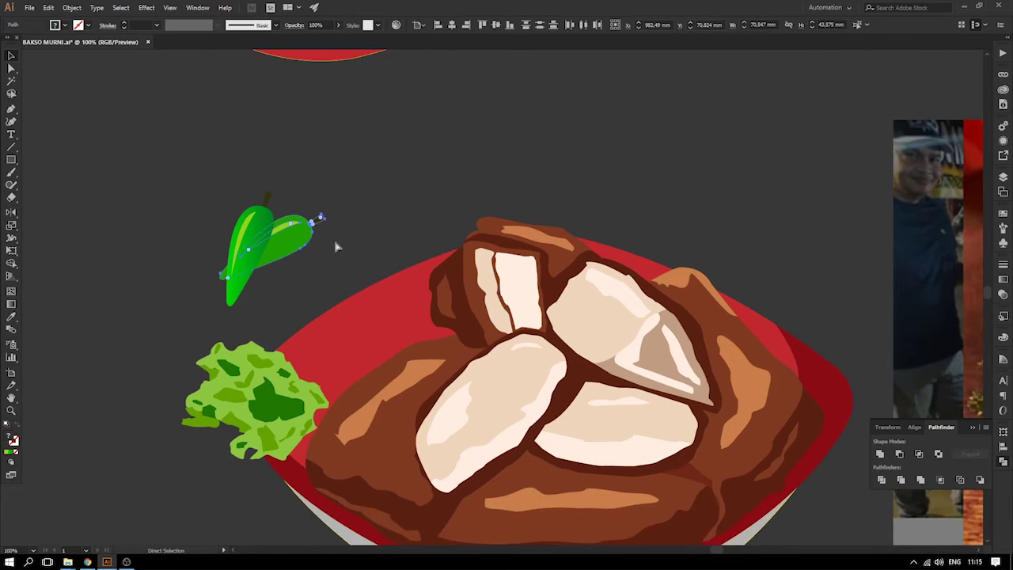
- Duplicate the gradient-filled front chili and place the copy on the bowl side of the pair
left_click(191, 221)
left_click_drag(265, 216, 374, 208)
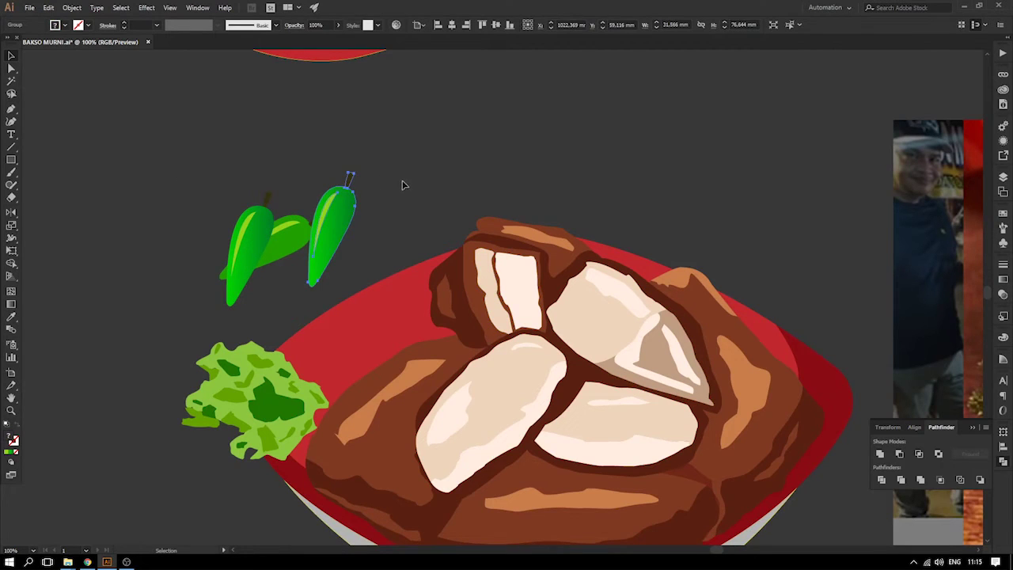
left_click_drag(412, 148, 321, 131)
left_click(11, 56)
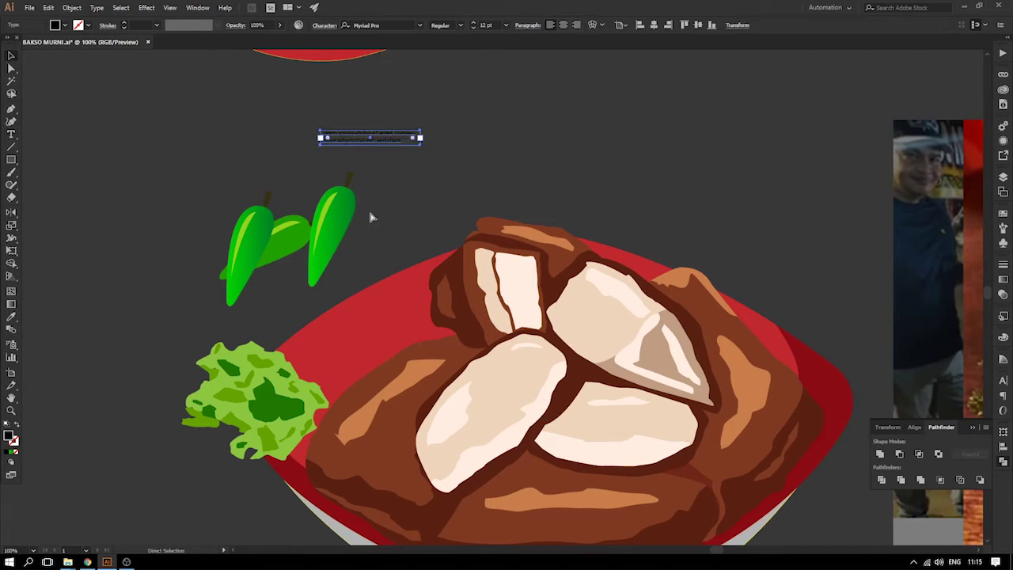
key("ctrl+z")
- Rotate the chili copy counterclockwise so its stem points up-left and its tip points down-right toward the bowl
key("e")
left_click_drag(394, 167, 235, 133)
left_click(9, 57)
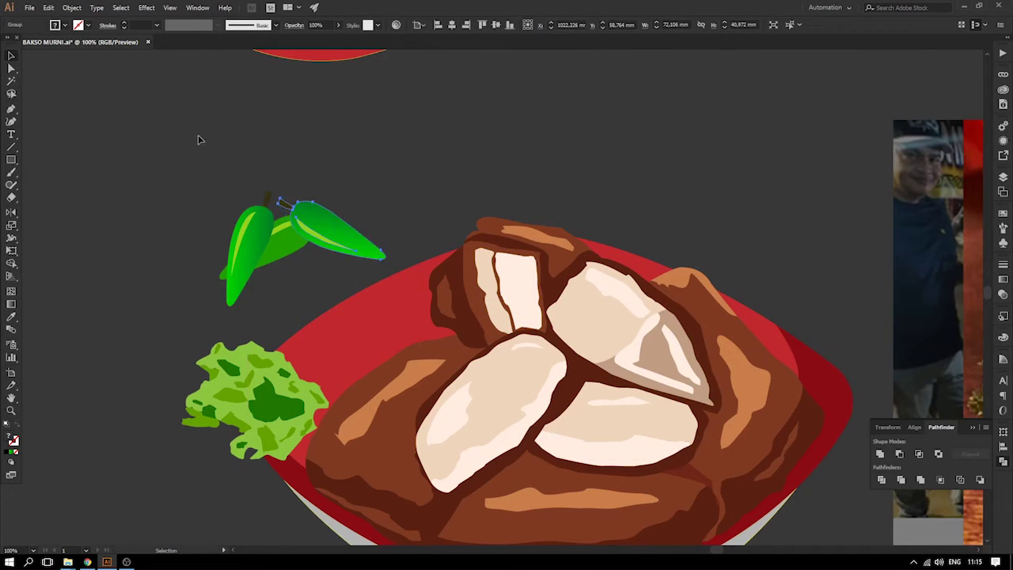
- Reflect the chili copy across the vertical axis so its stem faces the bowl
right_click(319, 235)
mouse_move(376, 345)
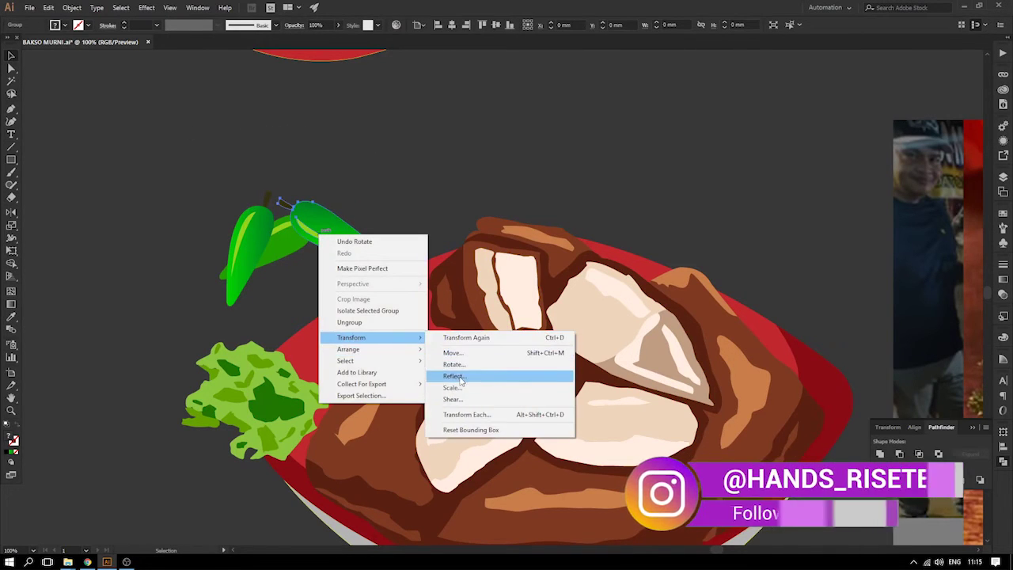
left_click(455, 372)
left_click(509, 348)
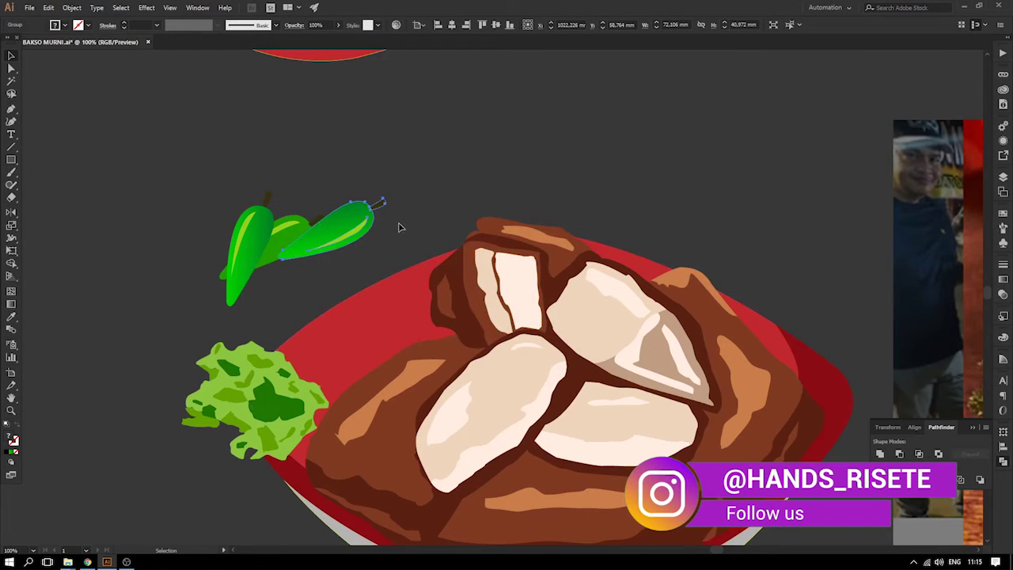
- Rotate the mirrored chili counterclockwise until its stem points up-left and its highlight lies along the upper edge
left_click_drag(404, 207, 165, 147)
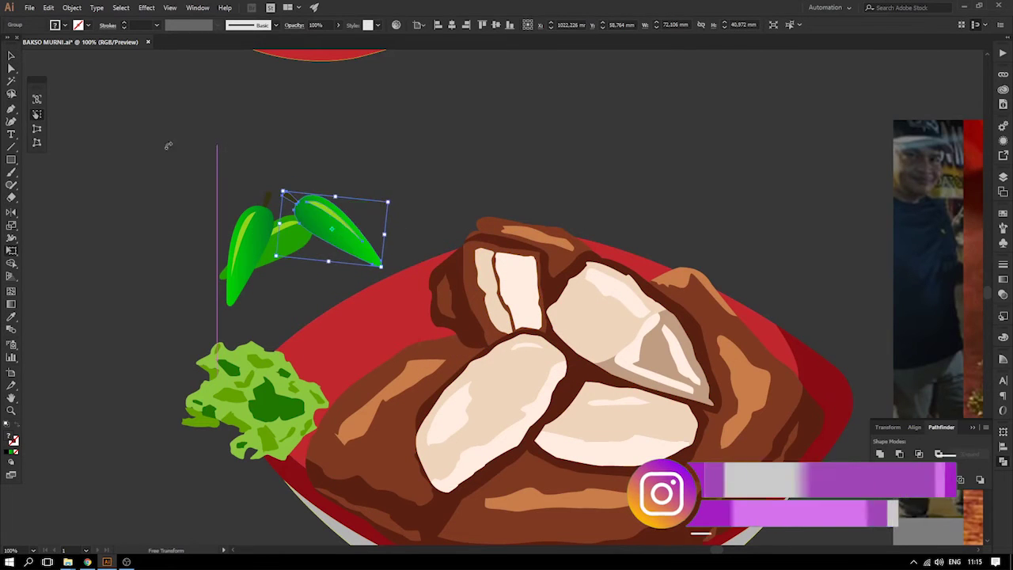
left_click(10, 56)
left_click(197, 150)
- Move the mirrored chili across the front of the other two so the three chilies form a fanned cluster
left_click_drag(348, 249, 264, 261)
left_click(353, 236)
left_click(375, 215)
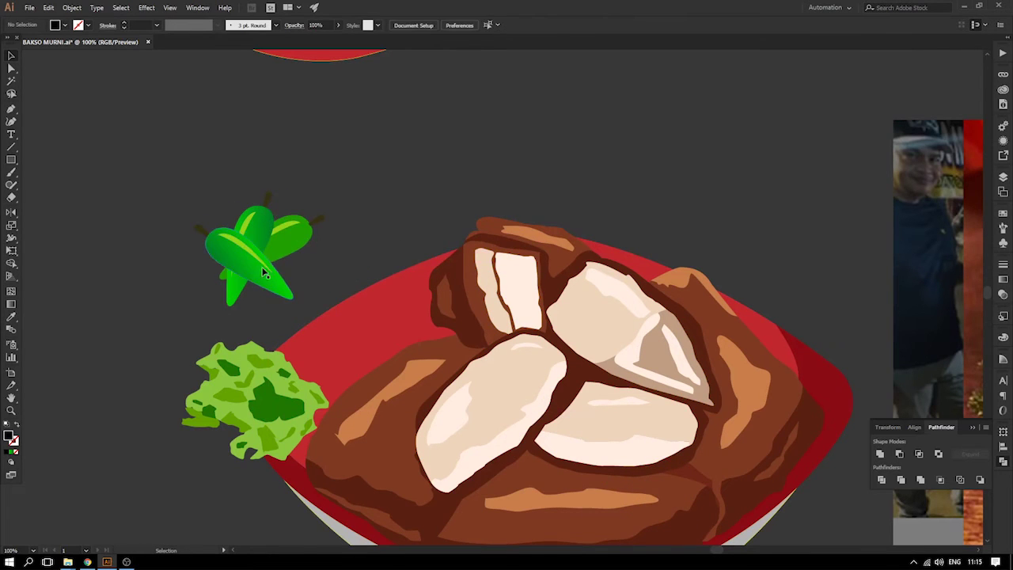
- Scale the three-chili cluster down to about 70 mm wide and place it inside the bowl's left rim, just above the lettuce
left_click_drag(159, 142, 336, 273)
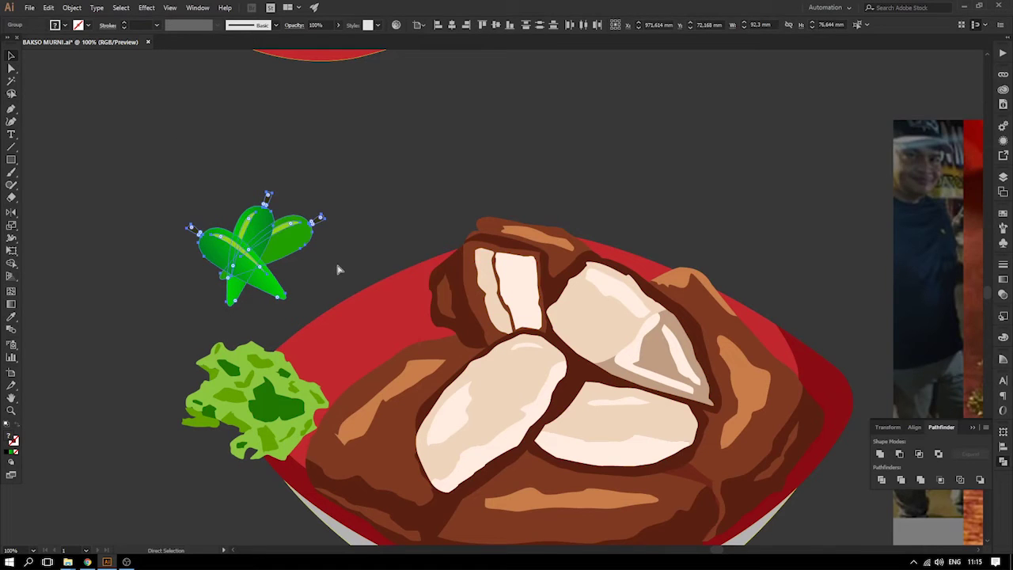
key("e")
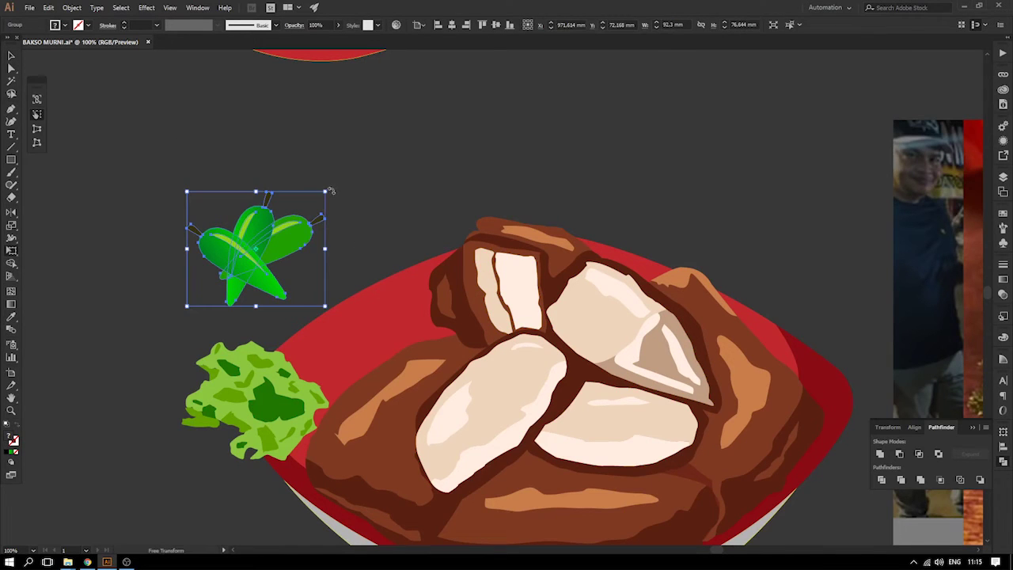
left_click_drag(325, 192, 236, 266)
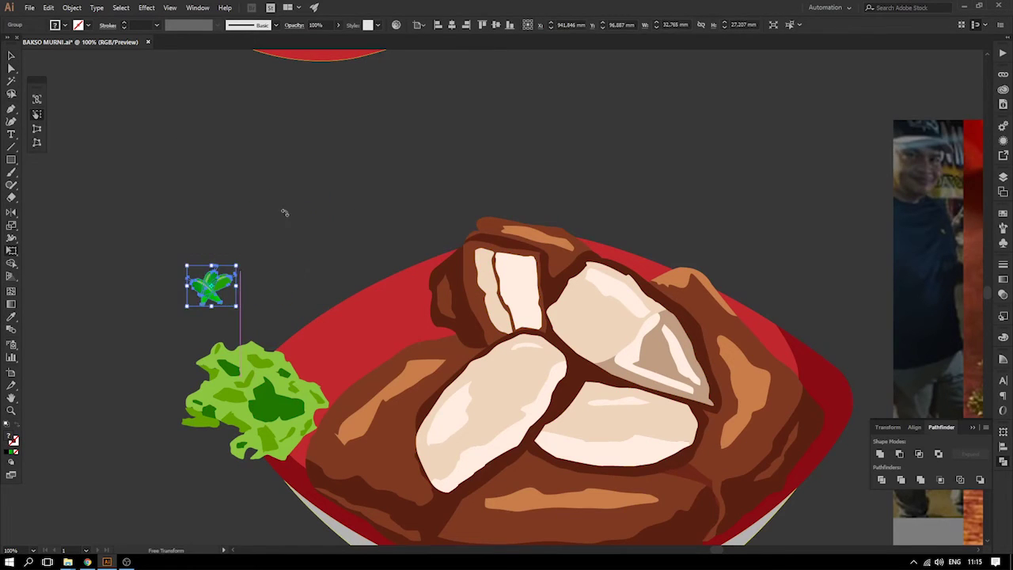
left_click(12, 57)
left_click(220, 305)
left_click_drag(354, 357, 361, 226)
left_click(285, 299)
key("e")
left_click_drag(320, 260, 307, 276)
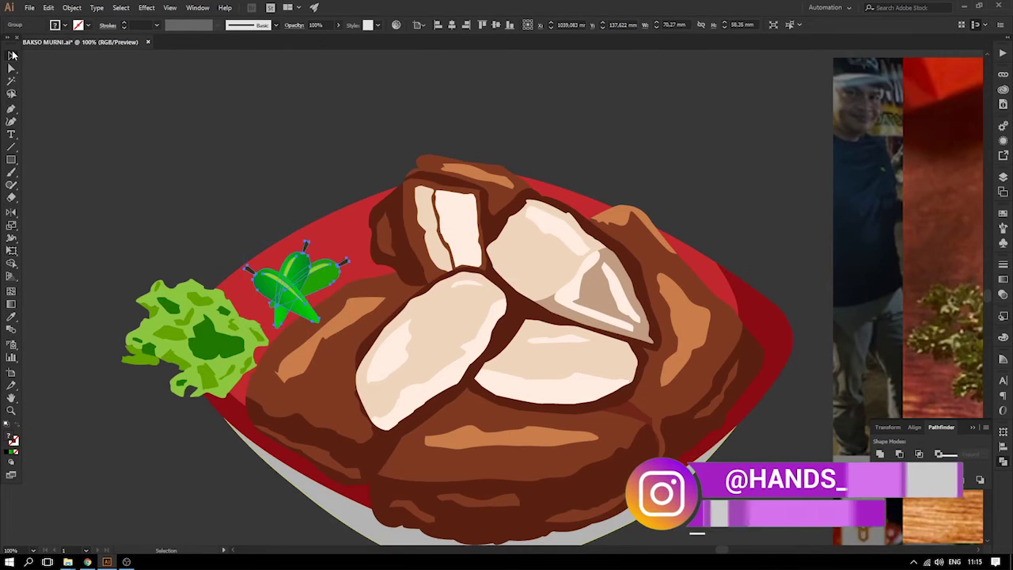
left_click(12, 56)
left_click(69, 99)
key("ctrl+minus")
key("ctrl+minus")
left_click_drag(379, 324, 269, 295)
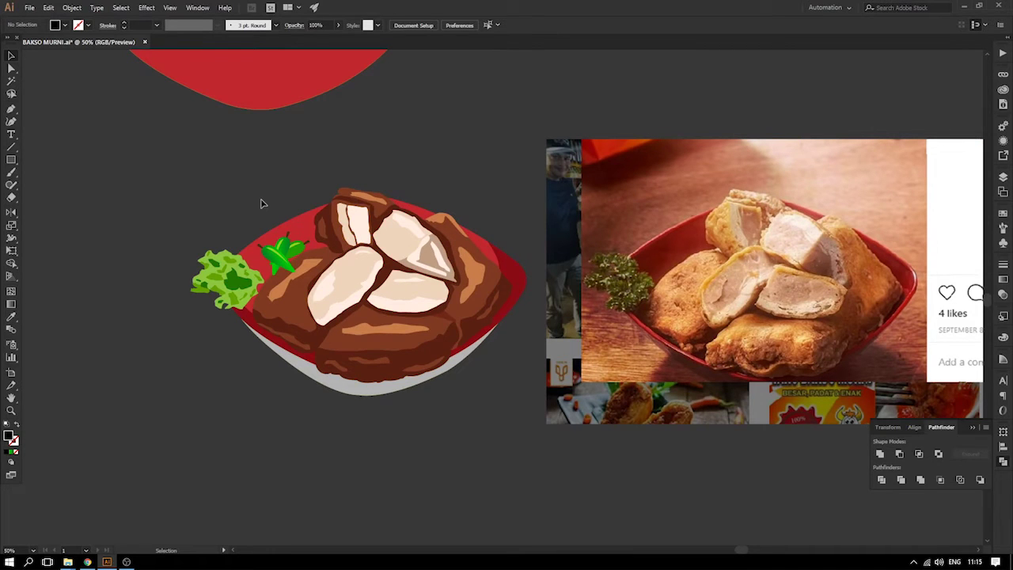
left_click_drag(503, 185, 465, 162)
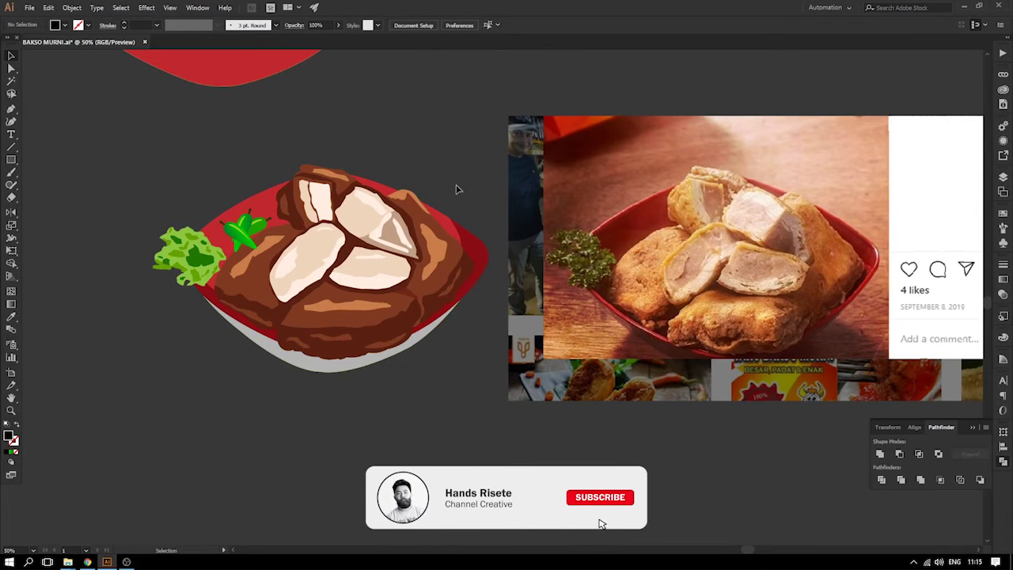
key("ctrl+minus")
key("ctrl+minus")
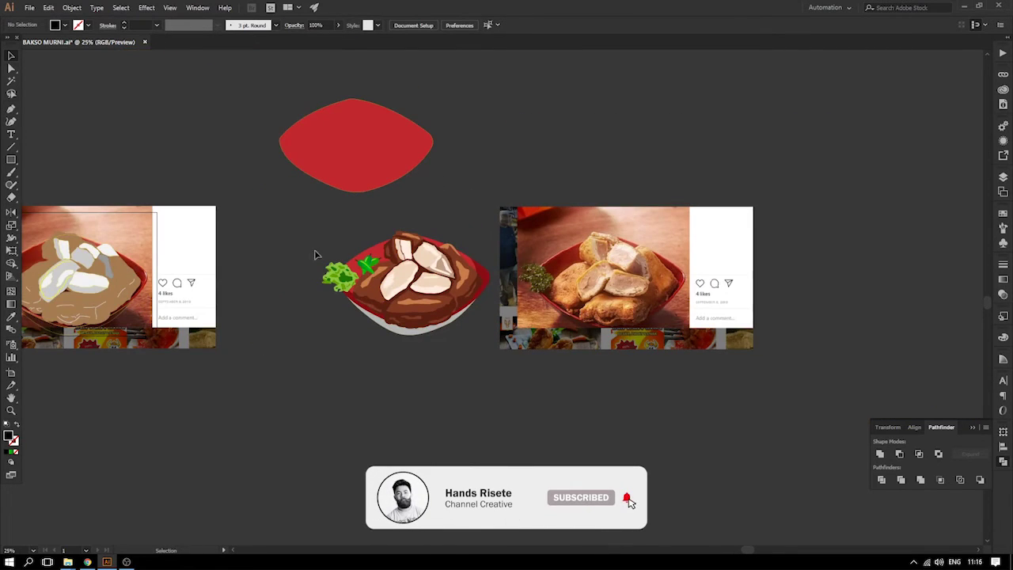
left_click_drag(463, 334, 487, 361)
left_click(507, 238)
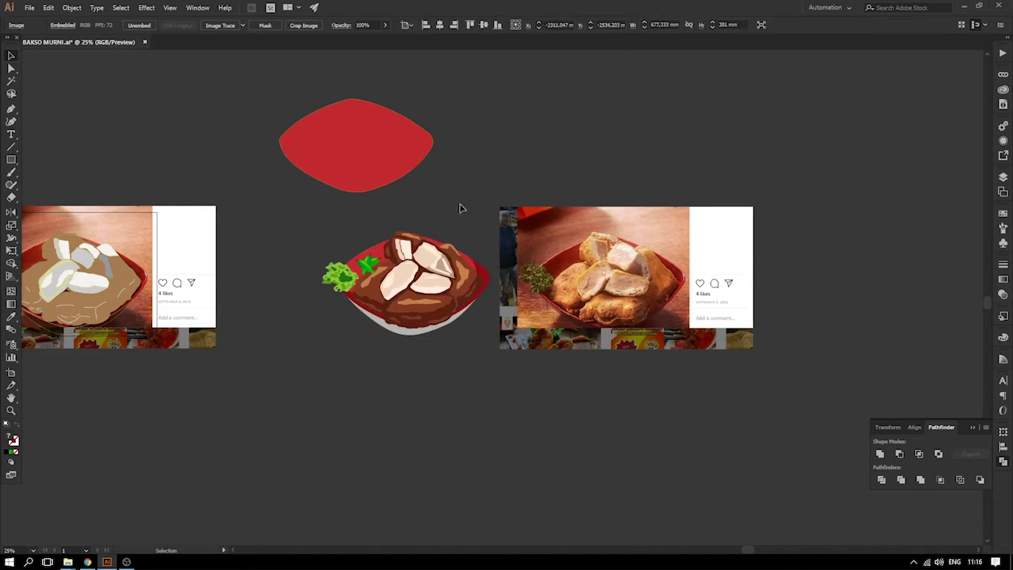
left_click(461, 208)
left_click_drag(363, 251, 505, 241)
left_click(287, 239)
- Clear the traced reference photo and its sketch paths off the white artboard
right_click(307, 215)
left_click_drag(263, 209, 319, 150)
key("ctrl+z")
left_click_drag(136, 155, 311, 369)
left_click_drag(258, 304, 861, 128)
- Move the complete bowl illustration over to the artboard and delete the spare red bowl shape
left_click_drag(587, 292, 613, 339)
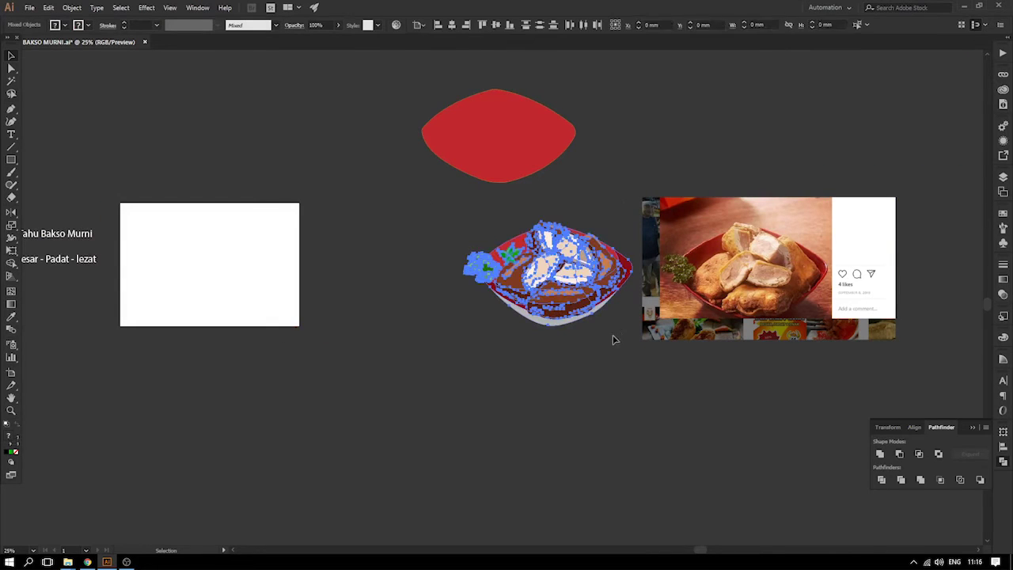
left_click_drag(589, 292, 261, 250)
left_click(498, 162)
key("Delete")
- Place a scaled-down copy of the bowl illustration in the artboard's upper half, with the full-size original kept above the artboard
left_click_drag(298, 192, 249, 224)
left_click(10, 56)
left_click(164, 201)
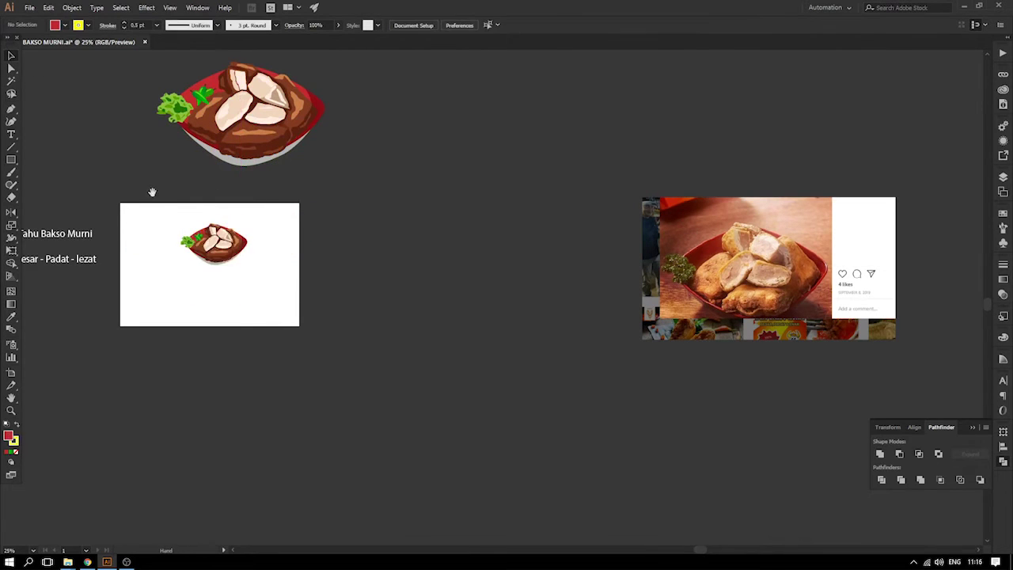
- Move the text "Tahu Bakso Murni" from beside the artboard to below the bowl illustration
left_click_drag(196, 252, 363, 267)
left_click_drag(534, 376, 533, 376)
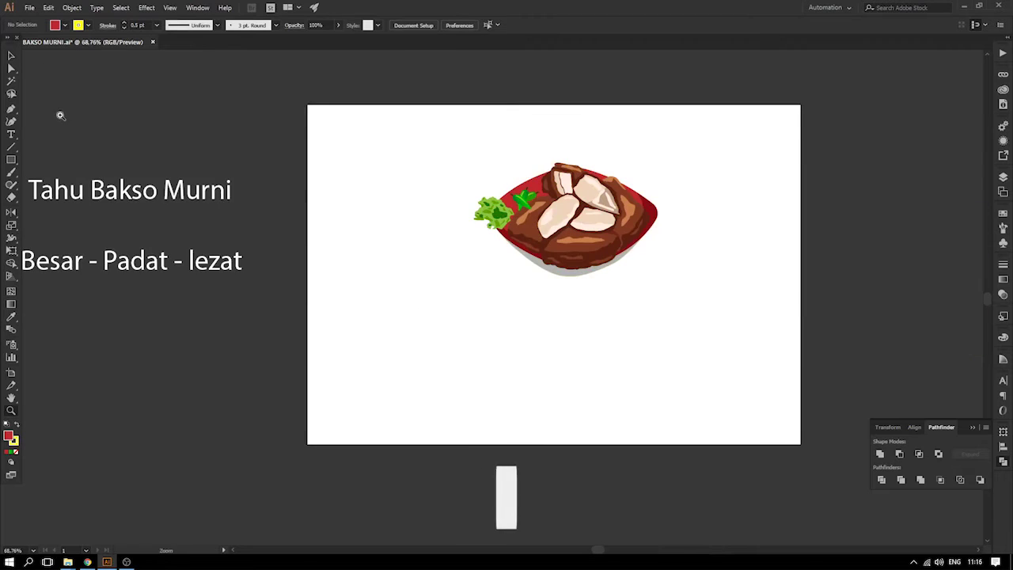
left_click_drag(214, 135, 161, 141)
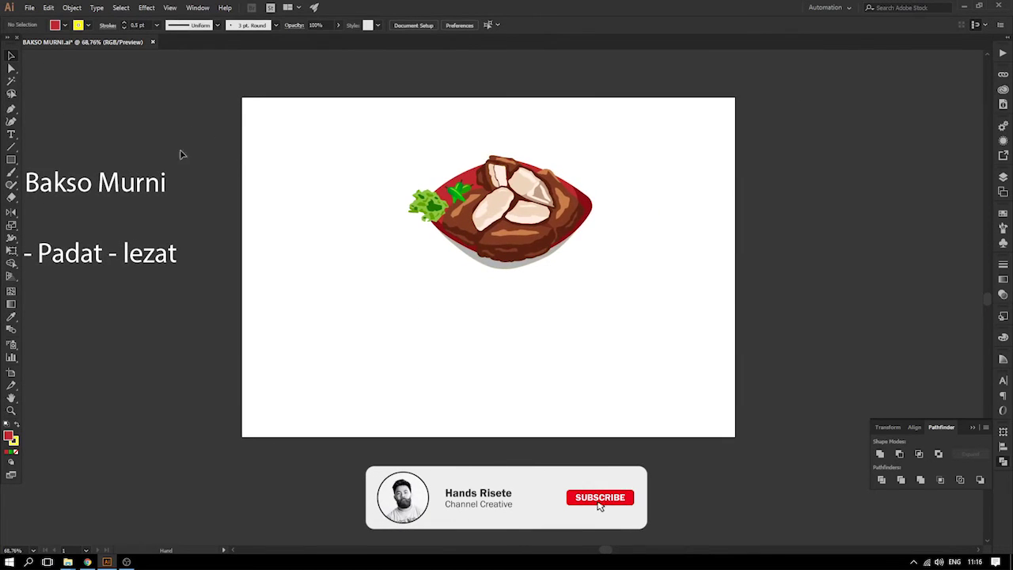
left_click_drag(111, 183, 572, 340)
- Recolour the "Tahu Bakso Murni" text dark grey and save the document
key("i")
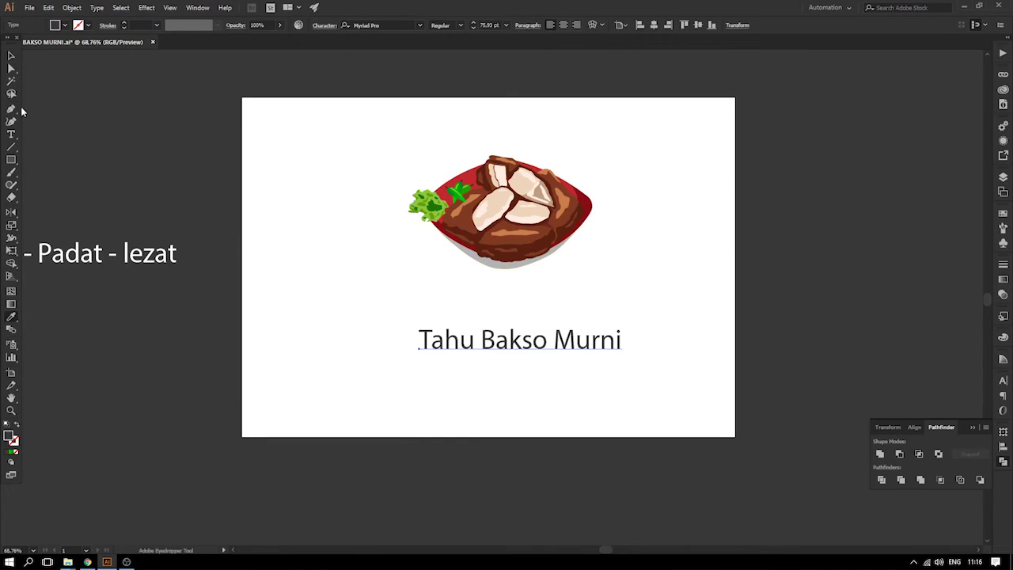
left_click(142, 186)
left_click_drag(372, 265, 222, 246)
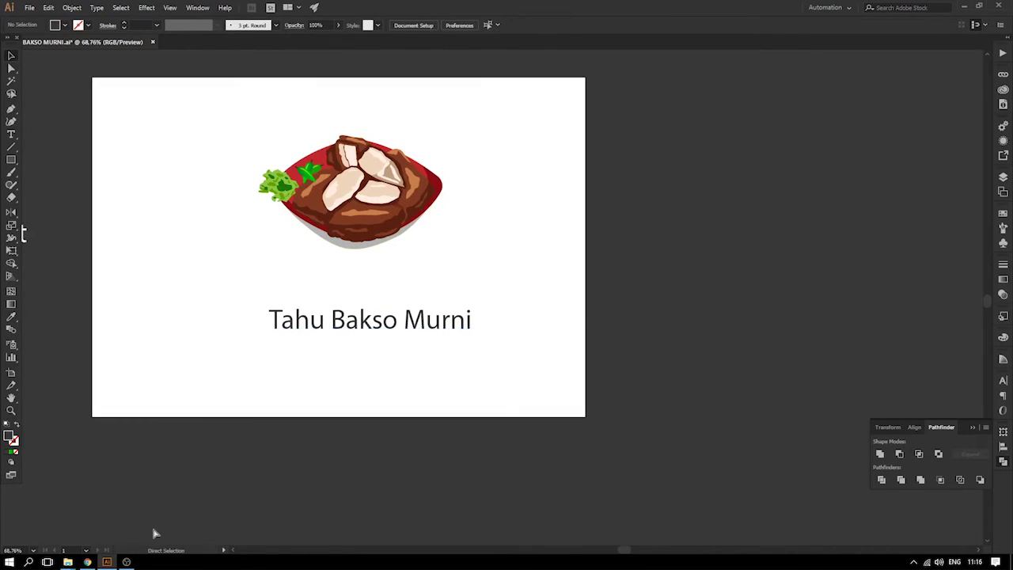
key("ctrl+s")
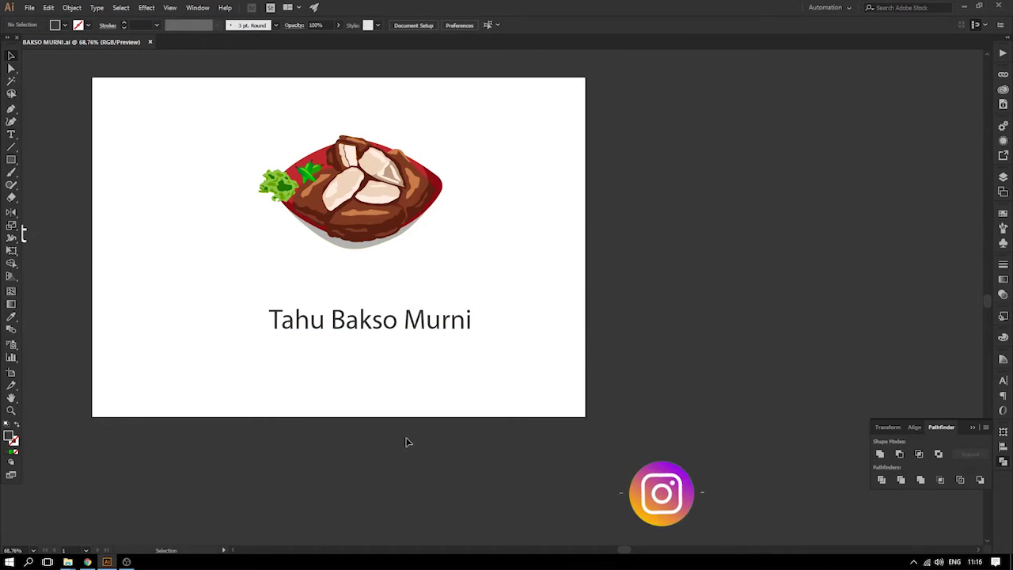
- Split "Murni" out of the "Tahu Bakso Murni" text into a separate text object lower on the artboard
key("t")
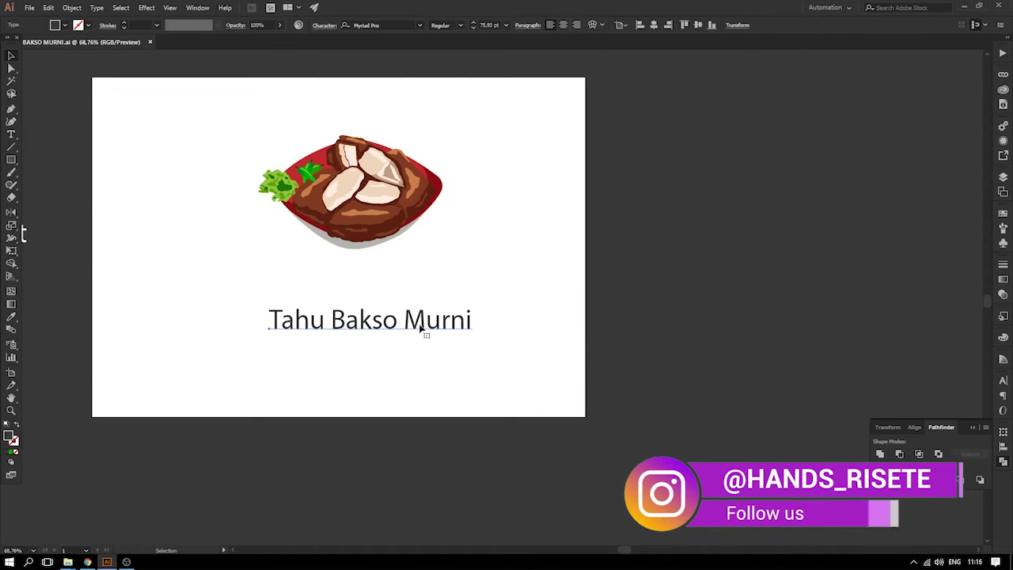
left_click(412, 319)
key("BackSpace")
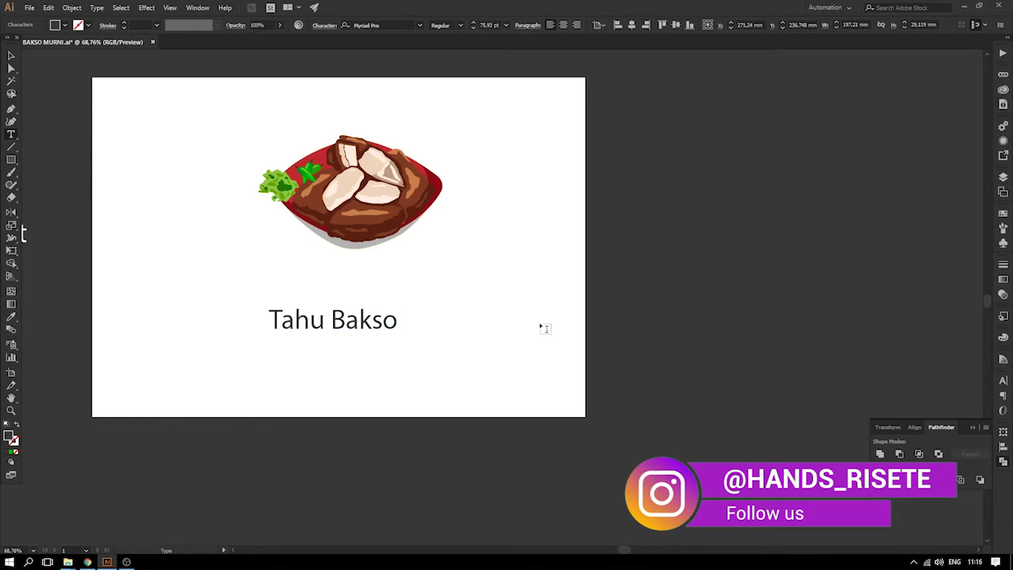
key("Escape")
left_click(367, 369)
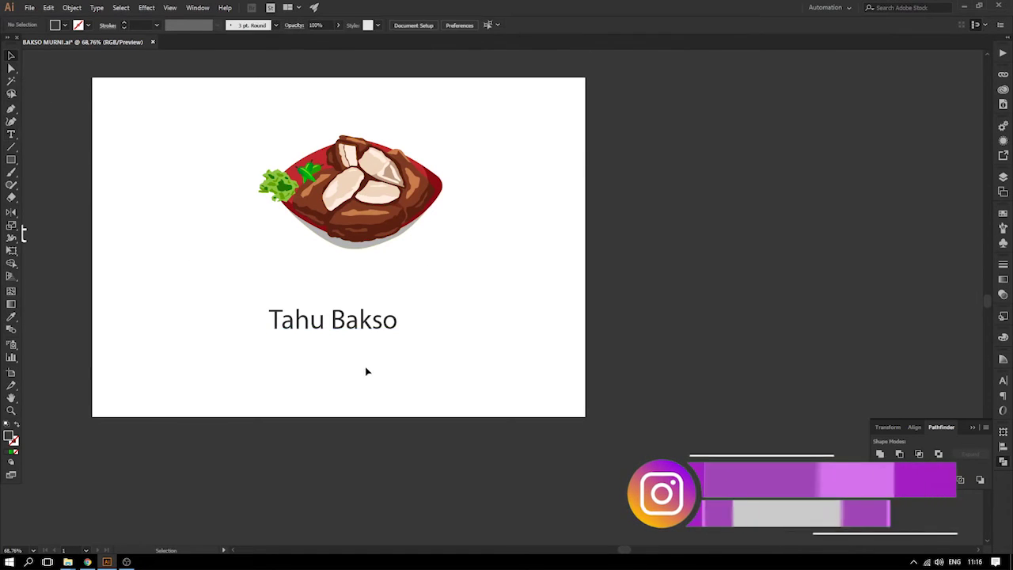
key("t")
left_click(373, 391)
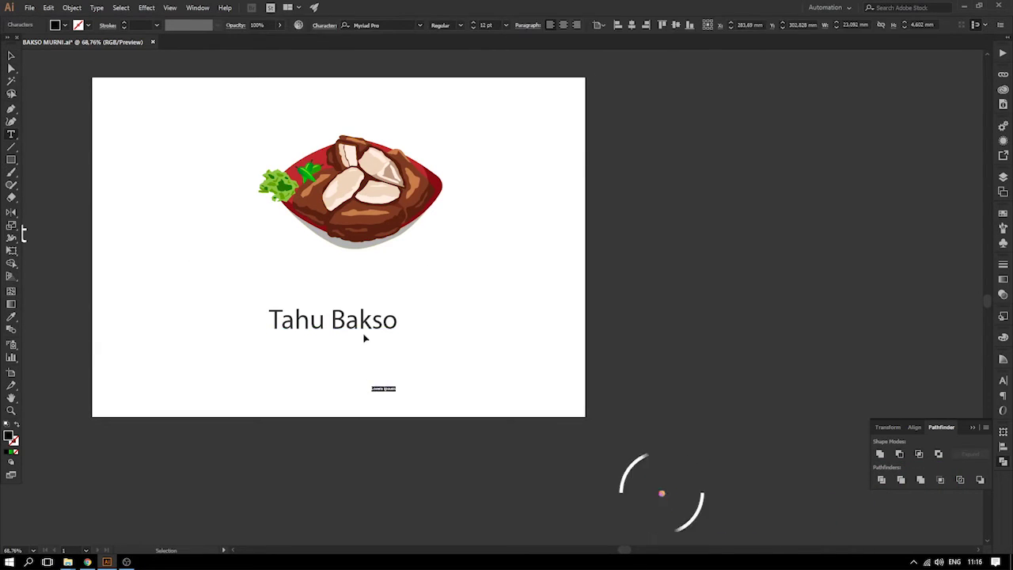
- Move "Tahu Bakso" up beneath the bowl and browse through fonts, setting it in Old Figaro Cursive Italic
left_click_drag(393, 331, 414, 290)
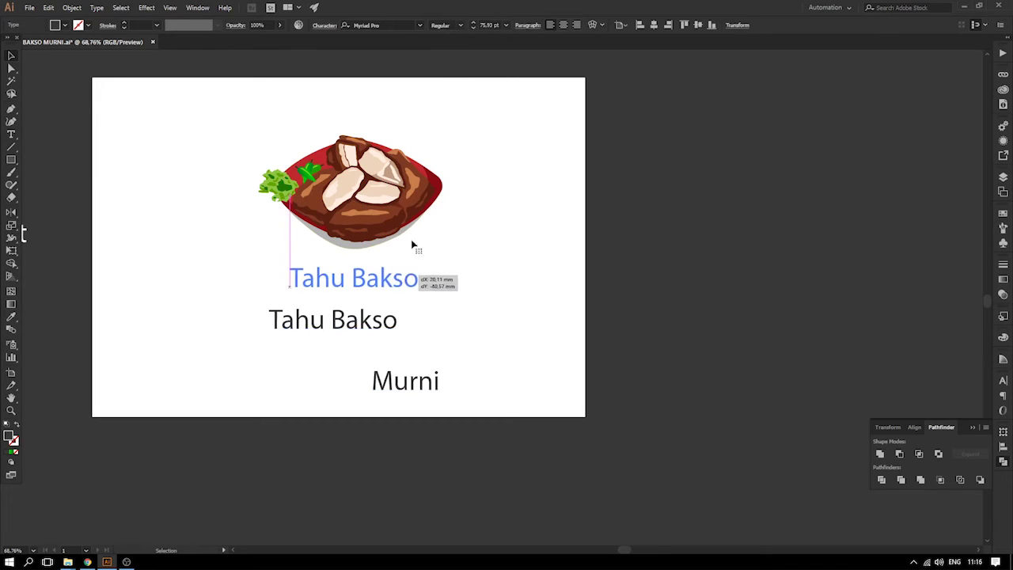
left_click(419, 24)
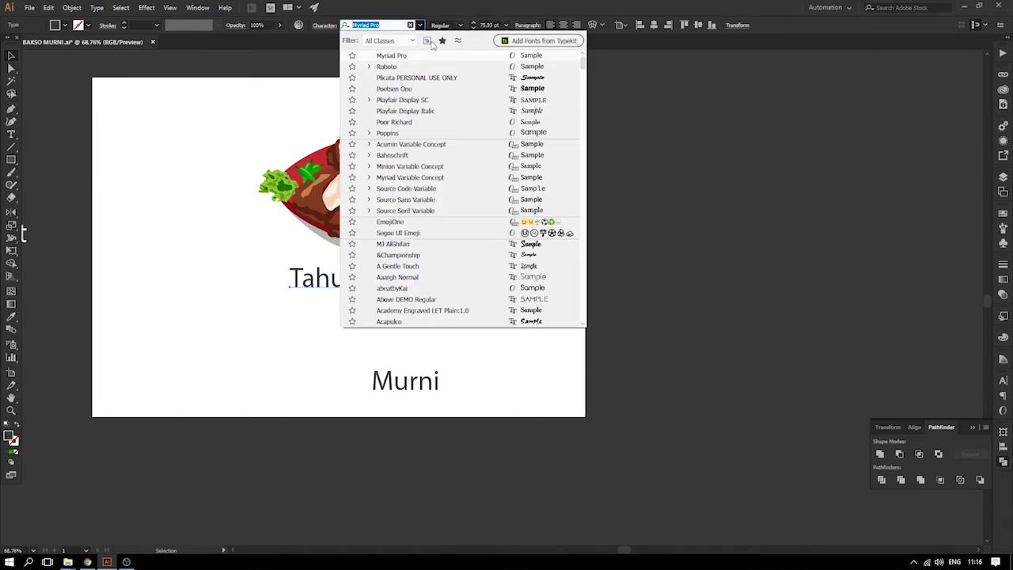
left_click(420, 25)
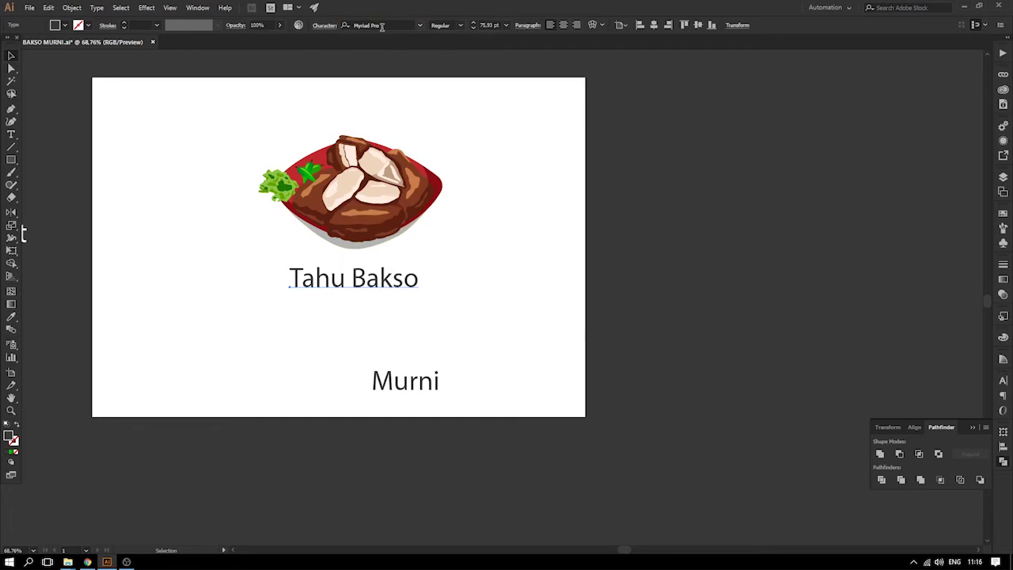
key("Down")
key("Down")
key("Down")
key("Down")
key("Down")
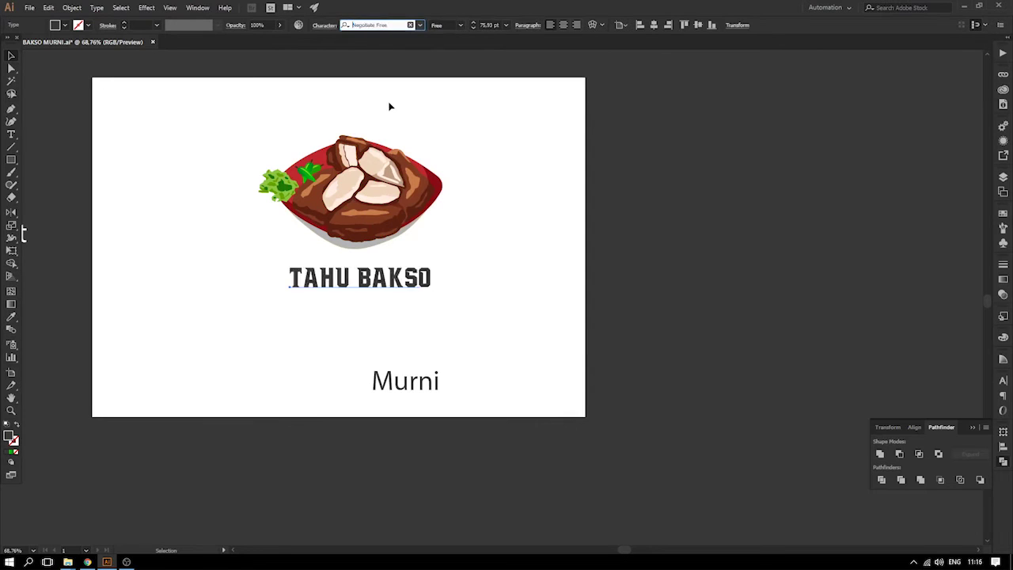
key("Down")
key("Down")
key("Down")
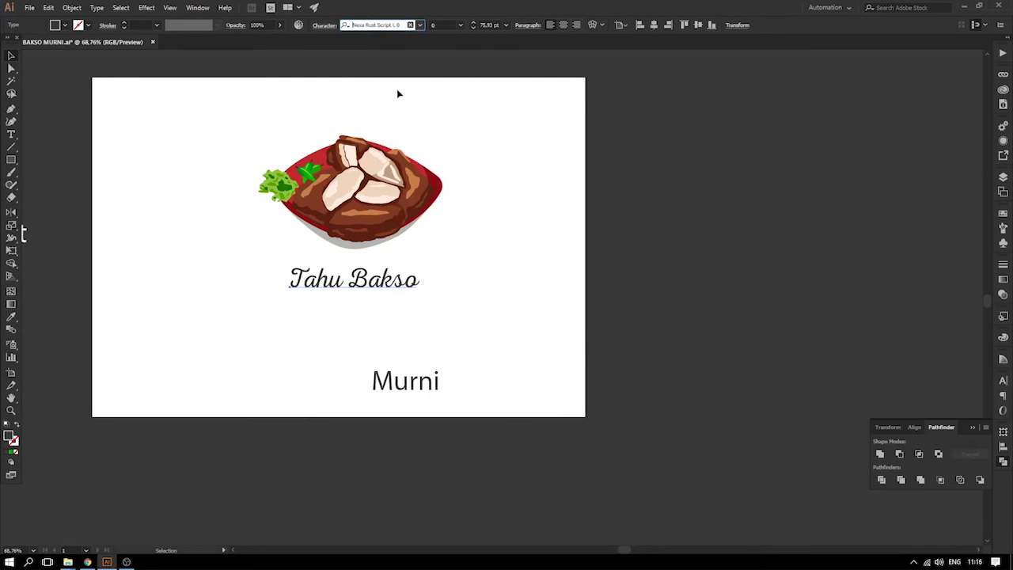
key("Down")
key("Down")
key("Up")
key("Up")
key("Down")
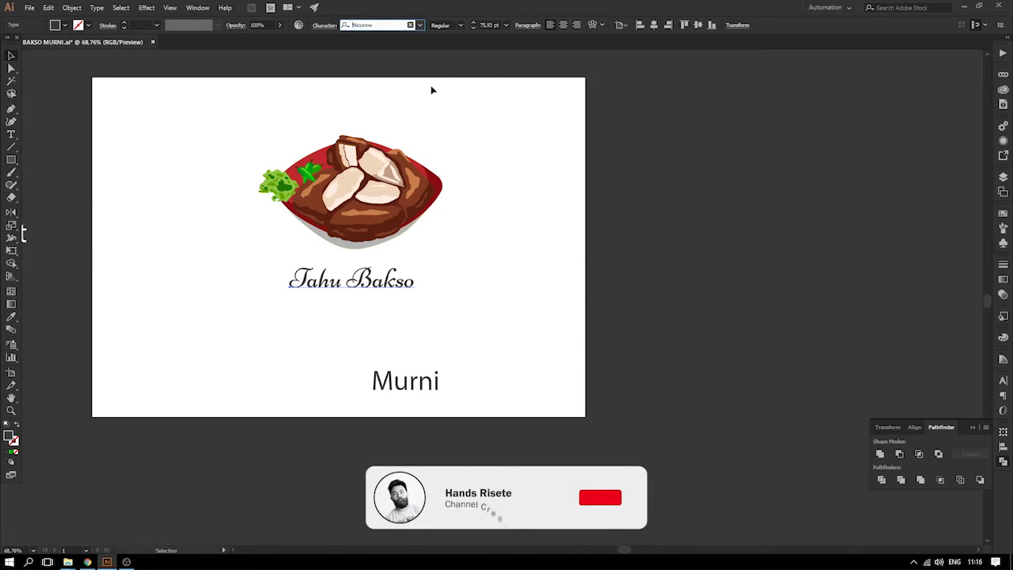
key("Down")
key("Down")
key("Down")
key("Down")
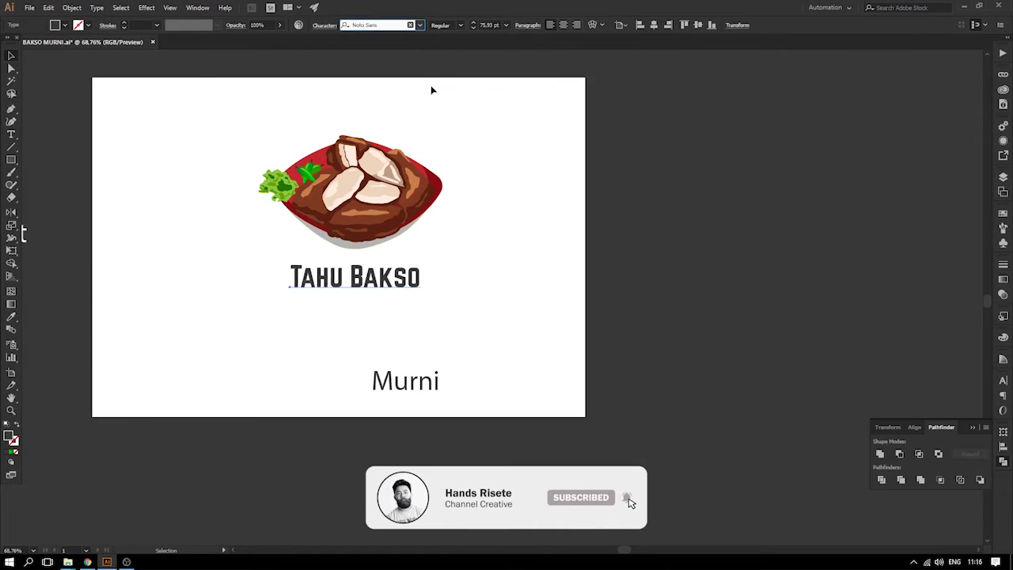
key("Down")
key("Down")
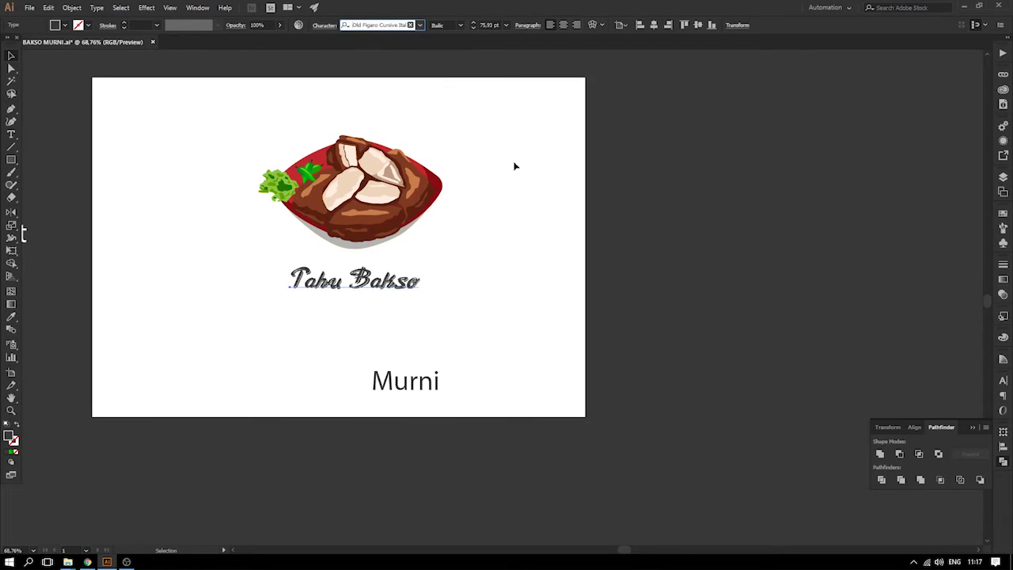
left_click(494, 267)
- Move "Murni" and "Tahu Bakso" up toward the bowl and bring both texts to the front
left_click_drag(425, 388, 375, 252)
left_click(418, 268)
left_click(397, 252)
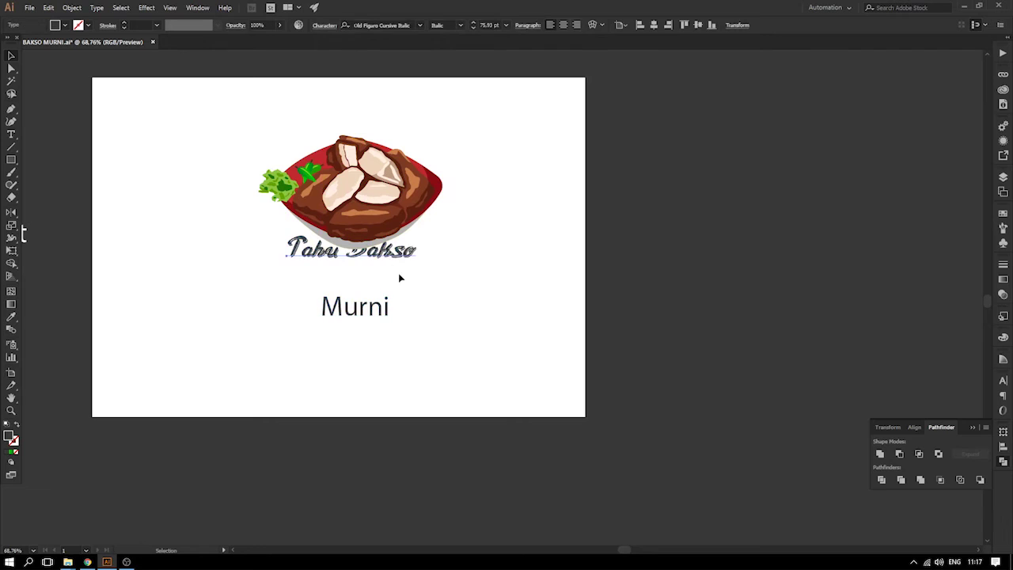
left_click(367, 317, "shift")
key("ctrl+shift+bracketright")
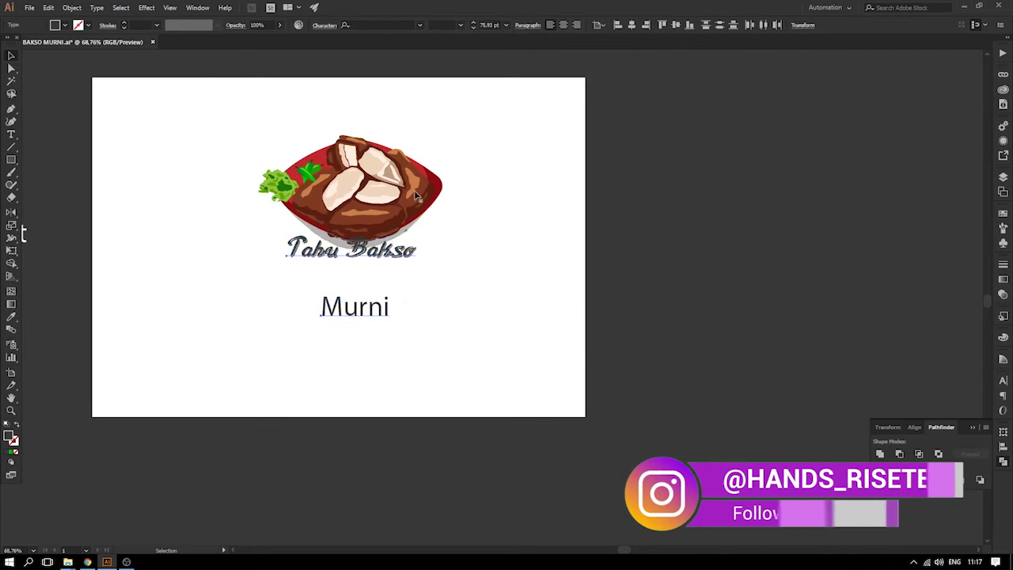
- Shift "Tahu Bakso" down slightly so that only its capital B touches the base of the bowl
key("ctrl+plus")
key("ctrl+plus")
key("ctrl+minus")
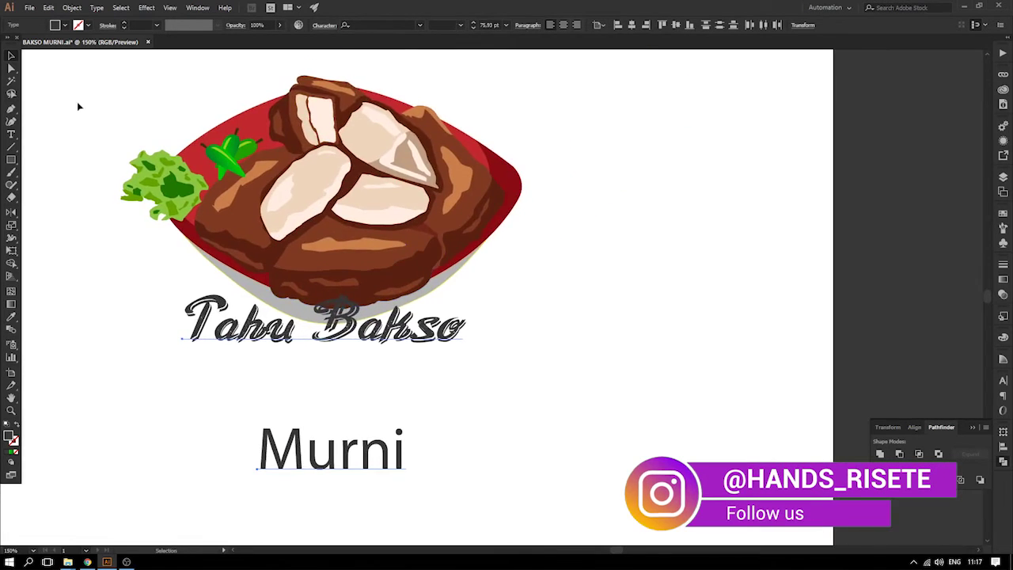
left_click(210, 137)
key("ctrl+plus")
key("ctrl+minus")
left_click_drag(508, 339, 385, 390)
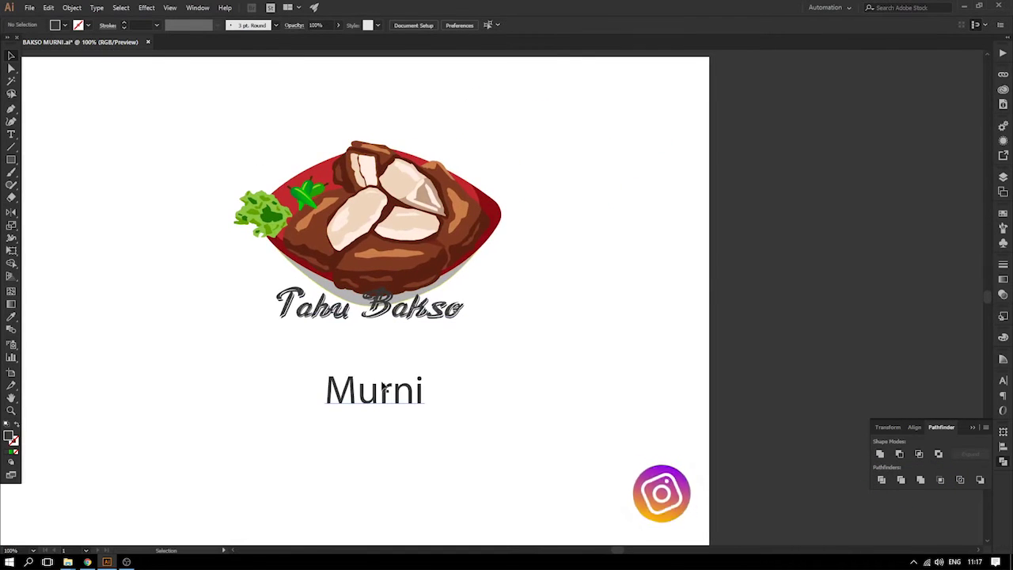
left_click_drag(404, 308, 404, 322)
left_click(570, 361)
- Set the font of "Murni" to Old Figaro Cursive Italic, matching "Tahu Bakso"
left_click(397, 392)
left_click(419, 26)
scroll(490, 68, "up", 10)
left_click(456, 55)
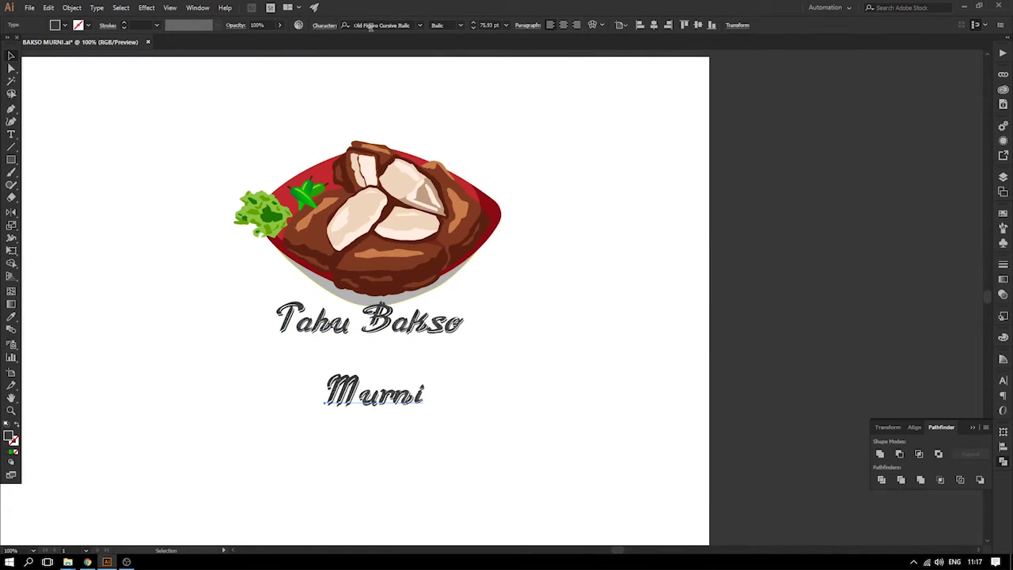
- Browse through further fonts for "Murni" and set it in Plicata PERSONAL USE ONLY
key("Down")
key("Down")
key("Down")
key("Down")
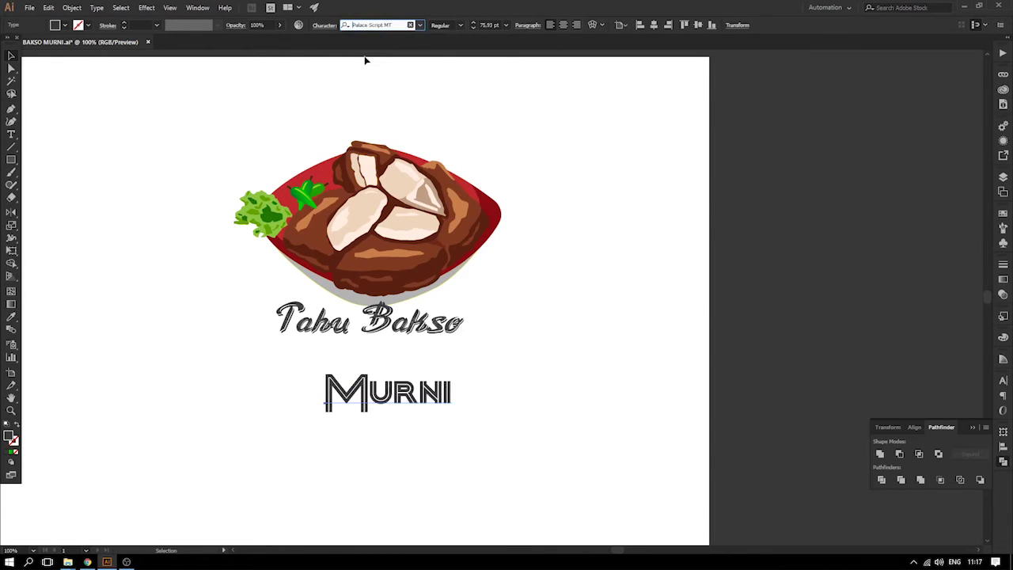
key("Down")
key("Down")
key("Down")
key("Down")
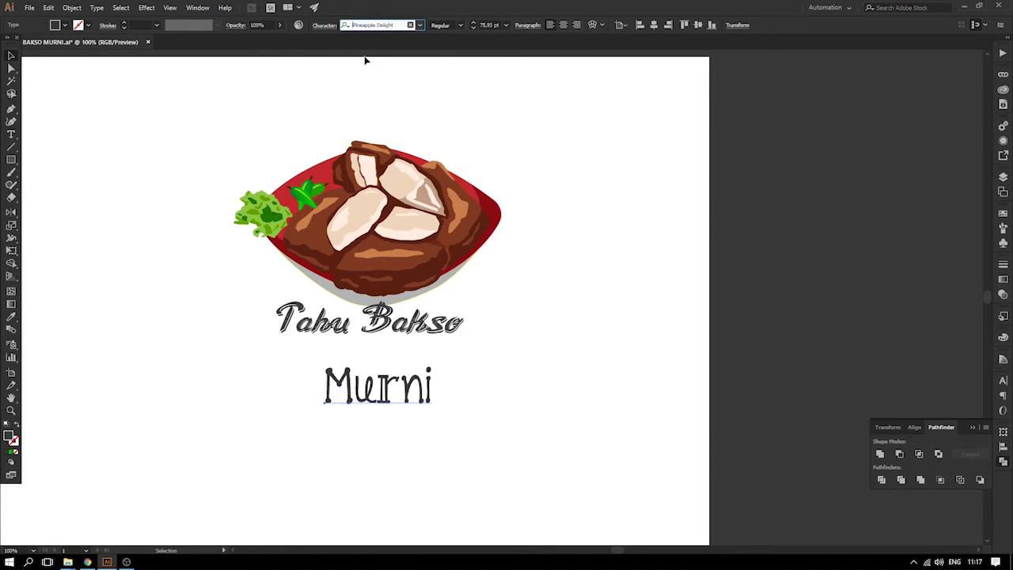
key("Down")
key("Down")
key("Down")
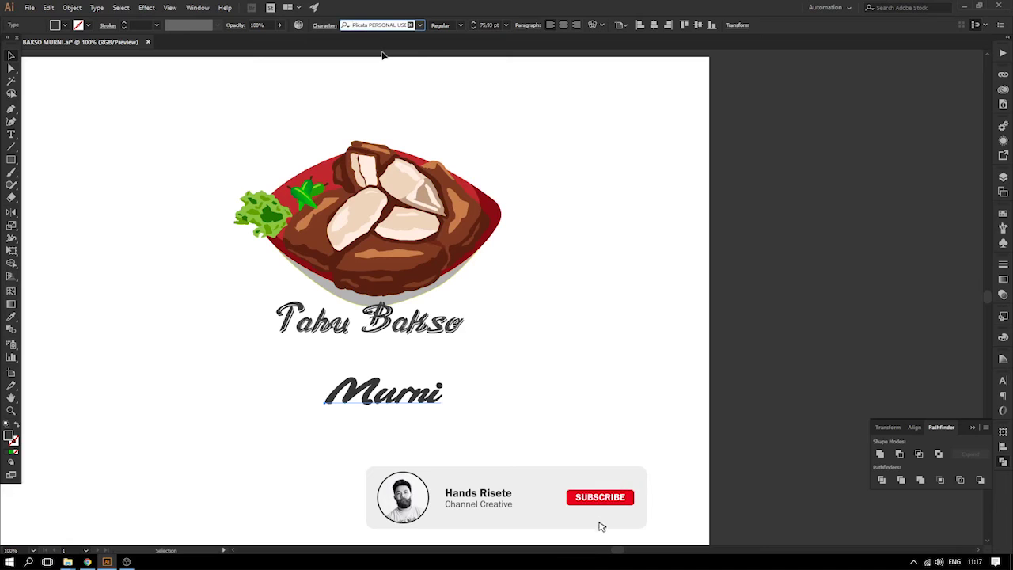
- Enlarge "Murni" to about 170 pt beneath "Tahu Bakso", keeping its baseline horizontal
key("Escape")
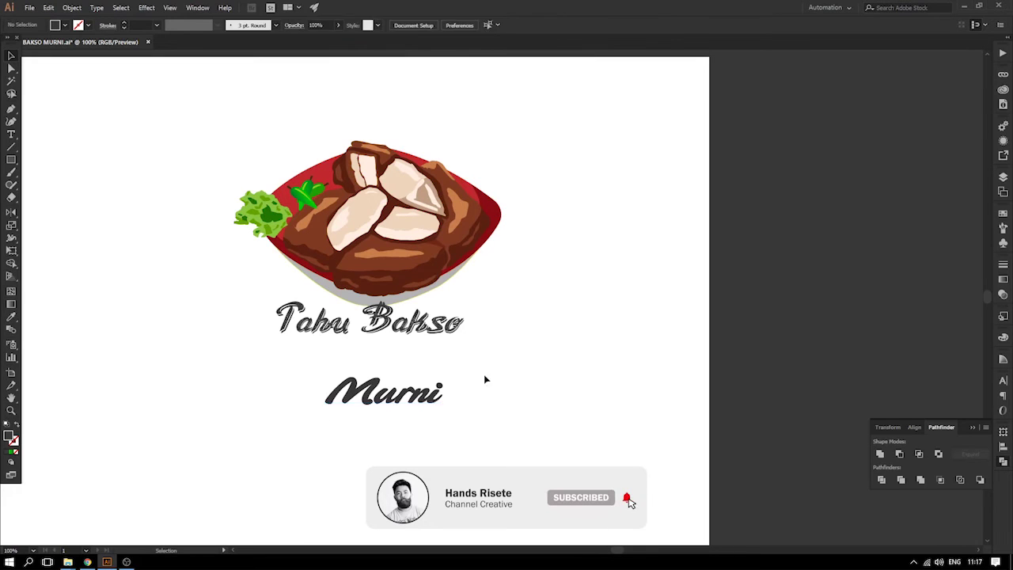
key("e")
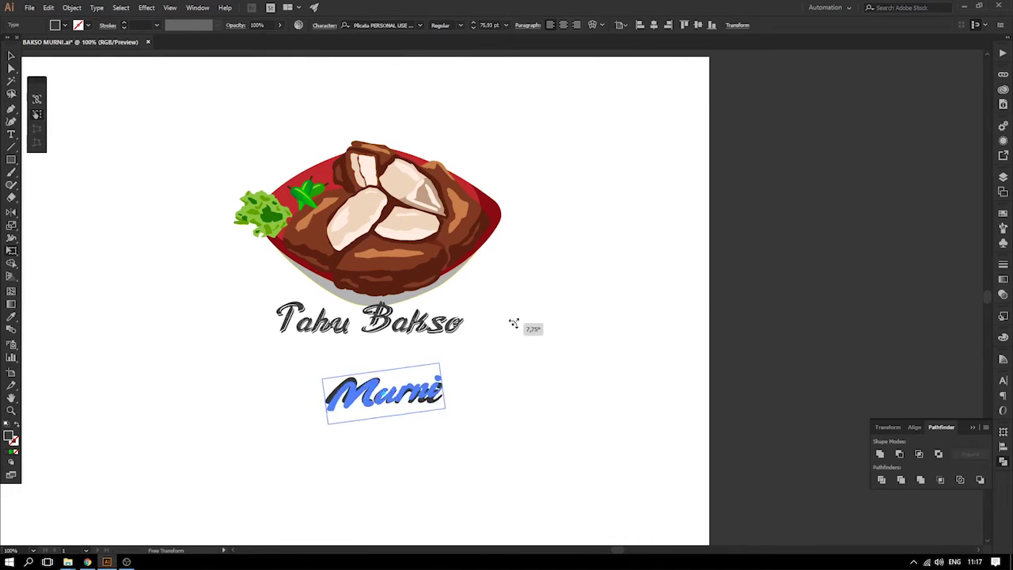
left_click_drag(447, 369, 440, 291)
key("v")
left_click(532, 269)
- Place a copy of "Murni" outside the artboard, beside the logo, and delete the surplus duplicate
left_click_drag(386, 334, 841, 170)
left_click(445, 325)
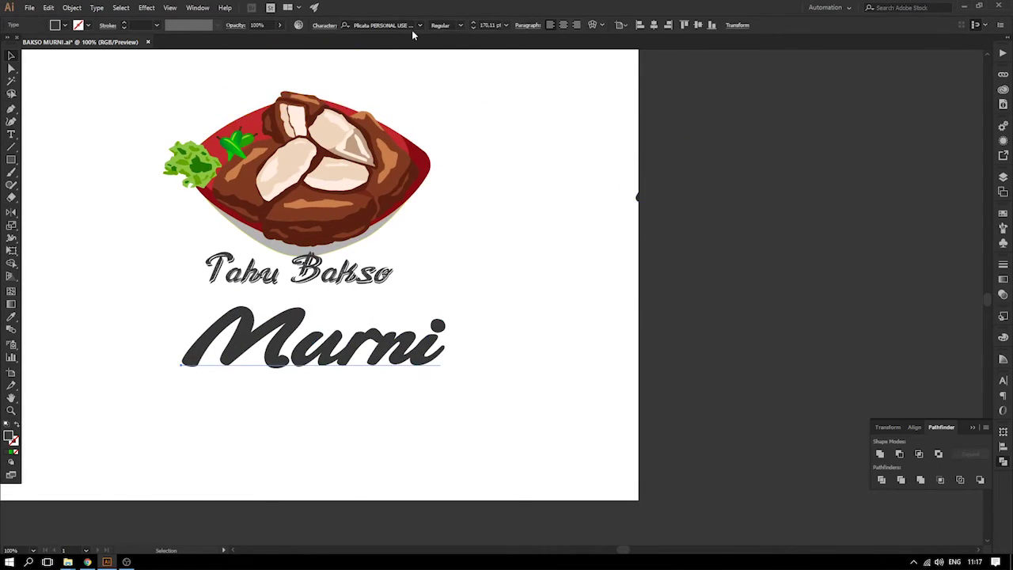
left_click_drag(393, 357, 775, 242)
left_click_drag(619, 236, 706, 207)
left_click_drag(673, 103, 800, 320)
left_click(800, 321)
left_click_drag(746, 209, 733, 275)
key("Delete")
left_click_drag(678, 217, 751, 299)
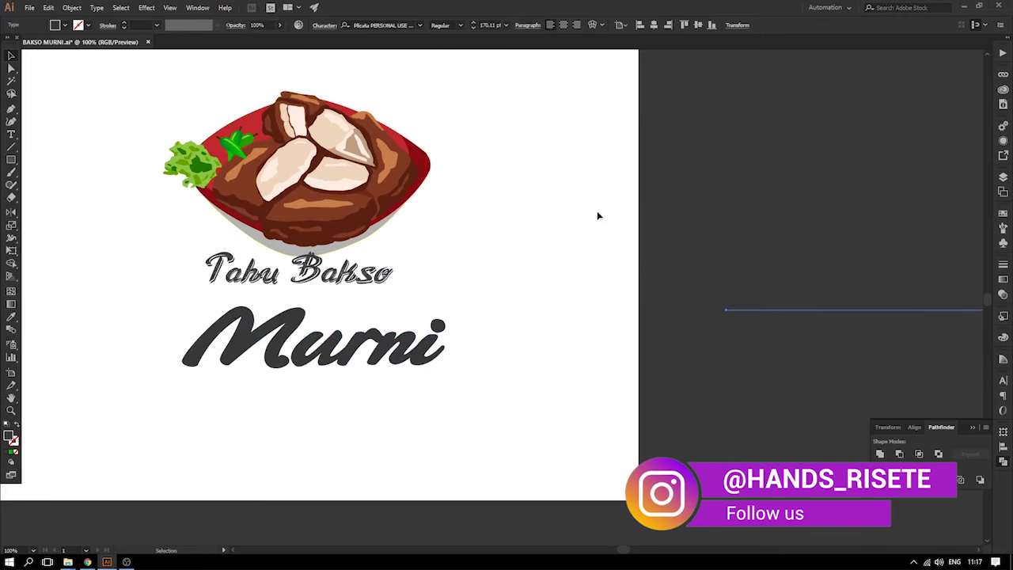
- Recolor the "Murni" copy beside the artboard with the dark red sampled from the shaded edge of the bowl
key("i")
left_click(420, 170)
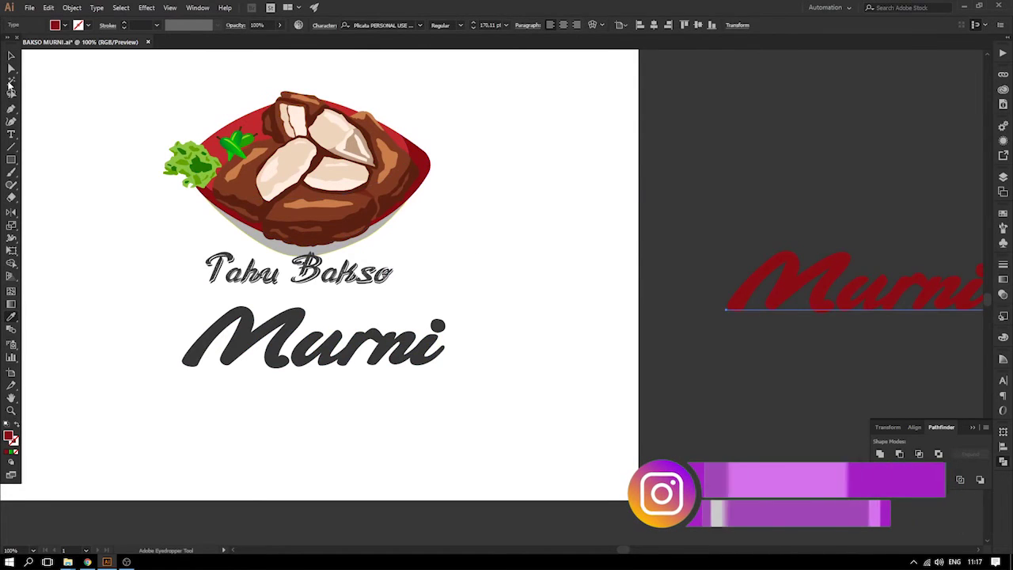
key("v")
left_click(375, 400)
- Browse alternative fonts for the "Murni" text under "Tahu Bakso", going from Poor Richard to Providence
left_click(371, 348)
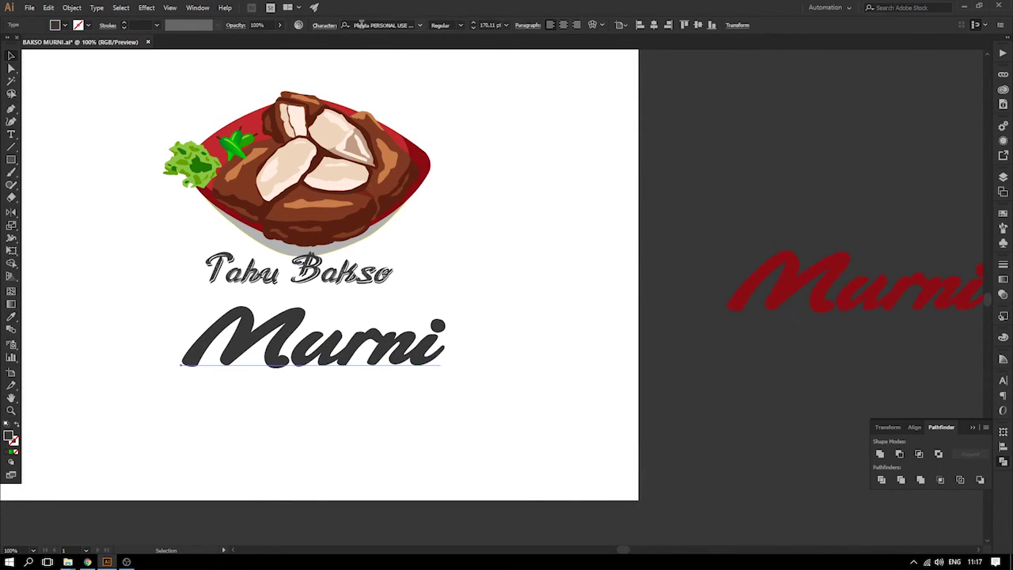
type("Poppins")
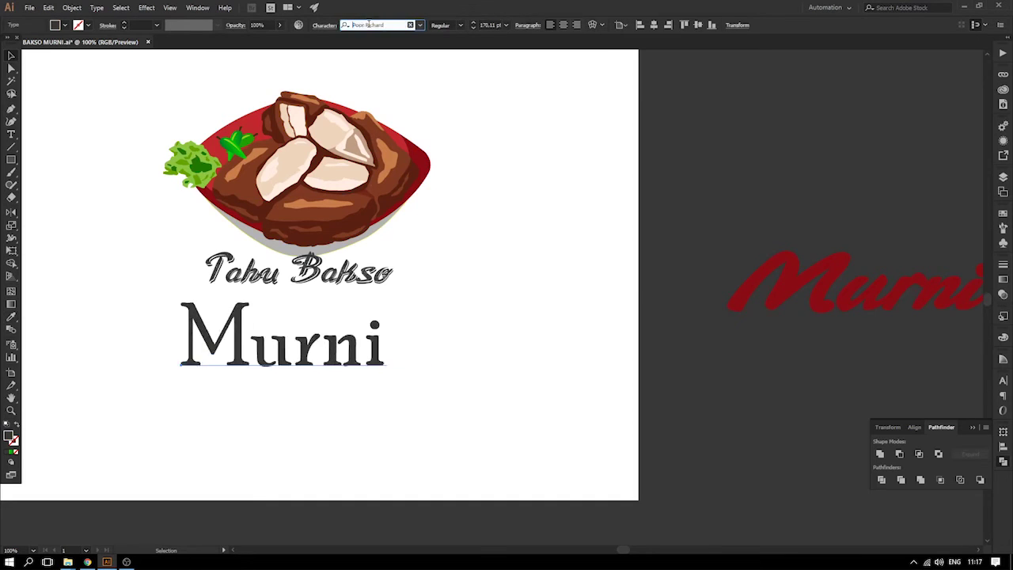
key("Down")
key("Down")
key("Down")
key("Down")
key("Down")
key("Down")
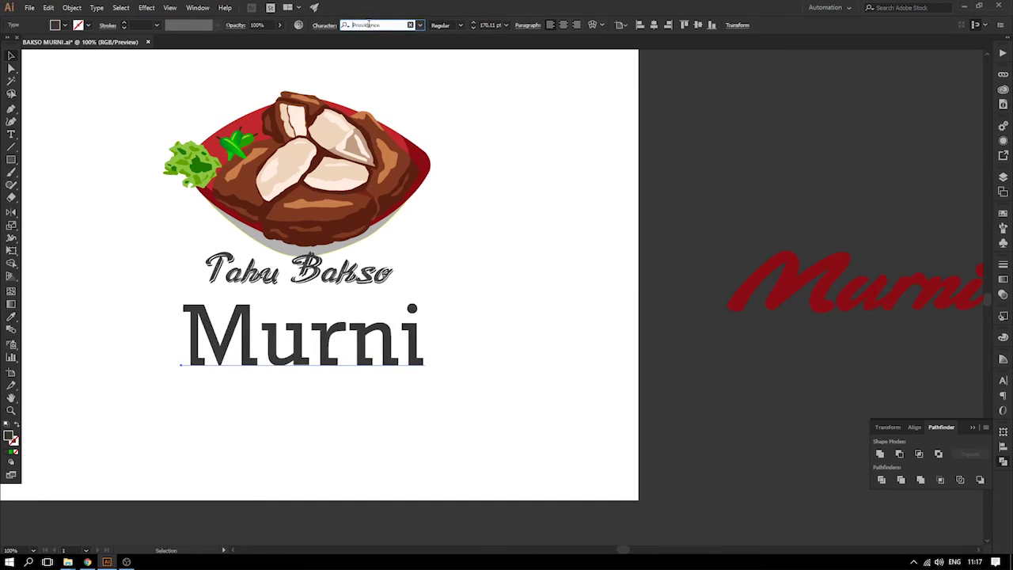
- Set the font of the Murni text below Tahu Bakso to Quidtal Regular
key("Down")
key("Down")
key("Down")
key("Down")
key("Down")
key("Down")
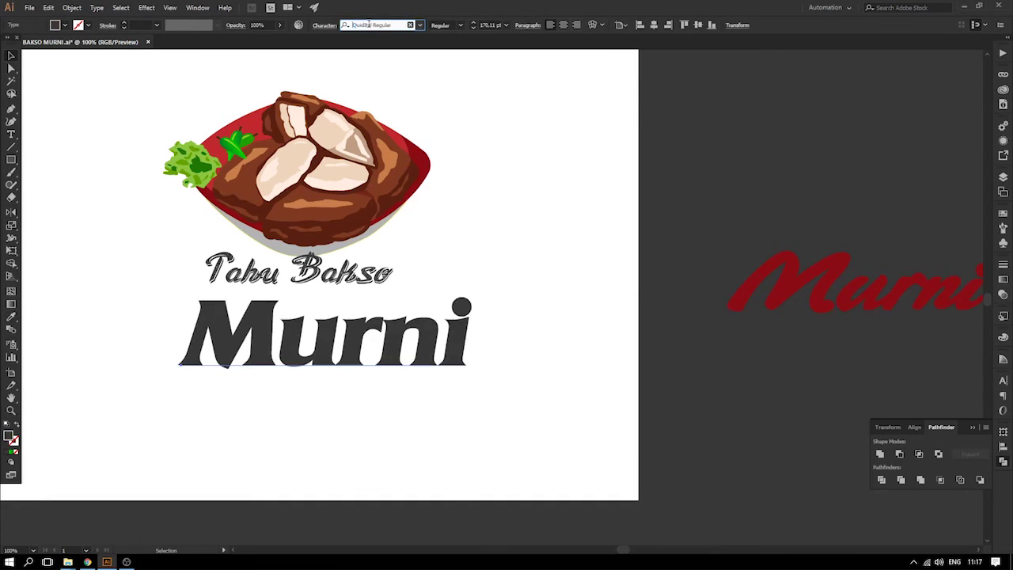
key("Down")
- Recolour the Murni text with the existing sample's dark red and place a copy beside the artboard, below that sample
left_click(512, 295)
left_click_drag(413, 342, 800, 388)
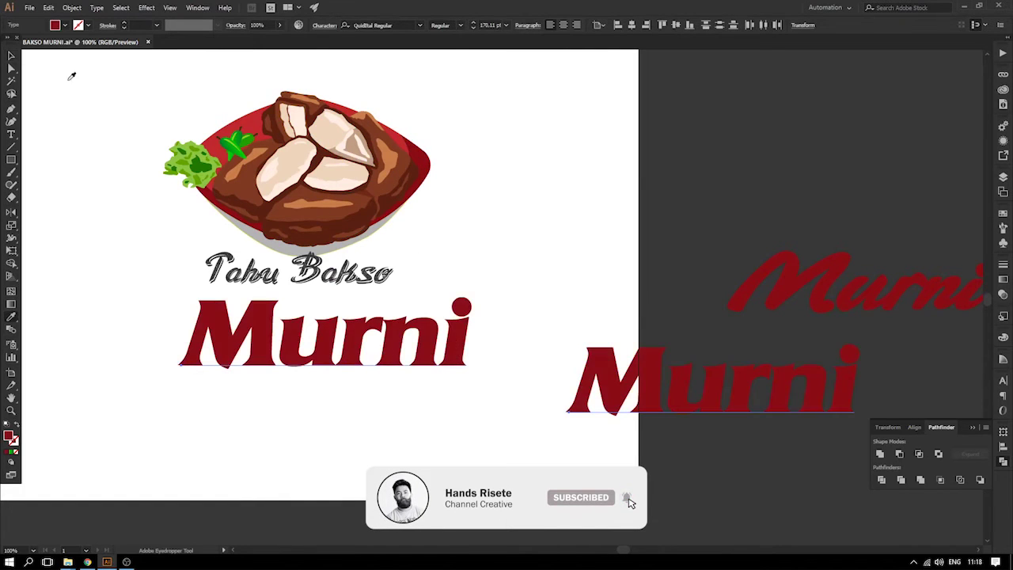
left_click(11, 55)
left_click(518, 348)
left_click_drag(645, 378, 829, 379)
- Try successive fonts on the Murni text on the artboard and settle on RotulonaHand
left_click(538, 353)
left_click(453, 340)
key("Down")
key("Down")
key("Down")
key("Up")
key("Up")
key("Down")
key("Down")
key("Down")
key("Down")
key("Down")
key("Down")
key("Down")
key("Down")
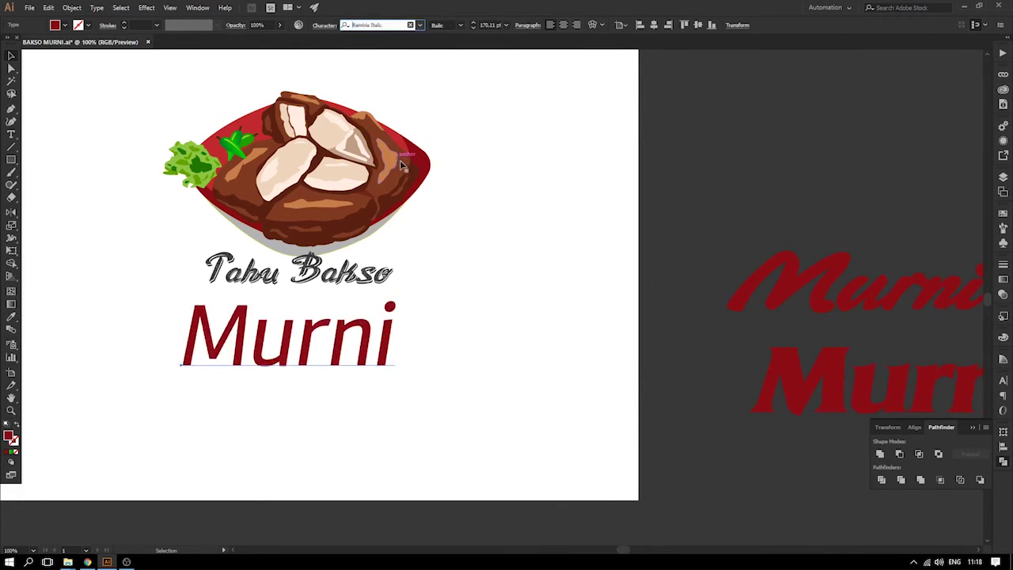
key("Down")
key("Down")
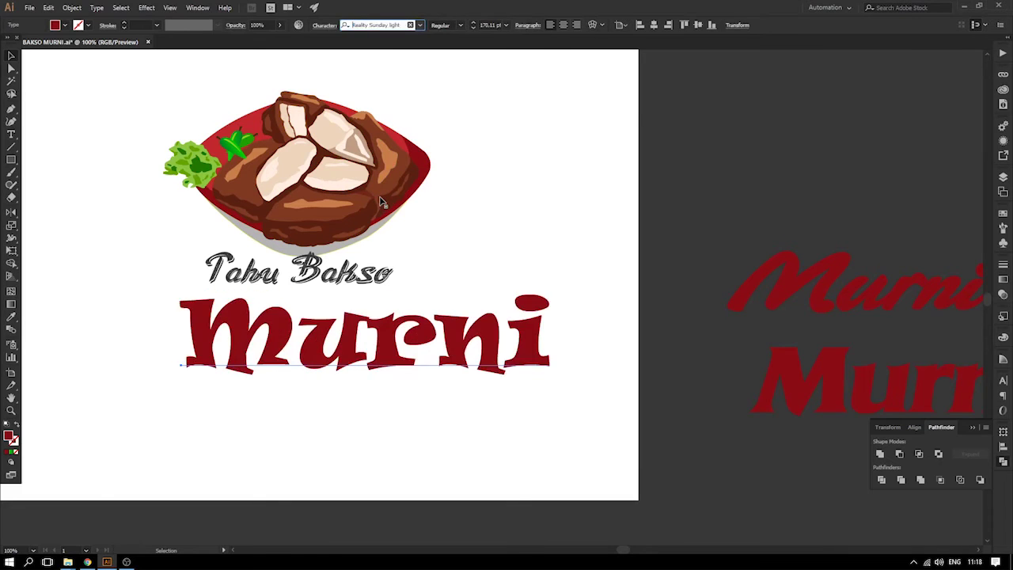
key("Down")
key("Down")
key("Down")
key("Down")
key("Down")
key("Down")
key("Down")
key("Down")
key("Down")
key("Down")
key("Down")
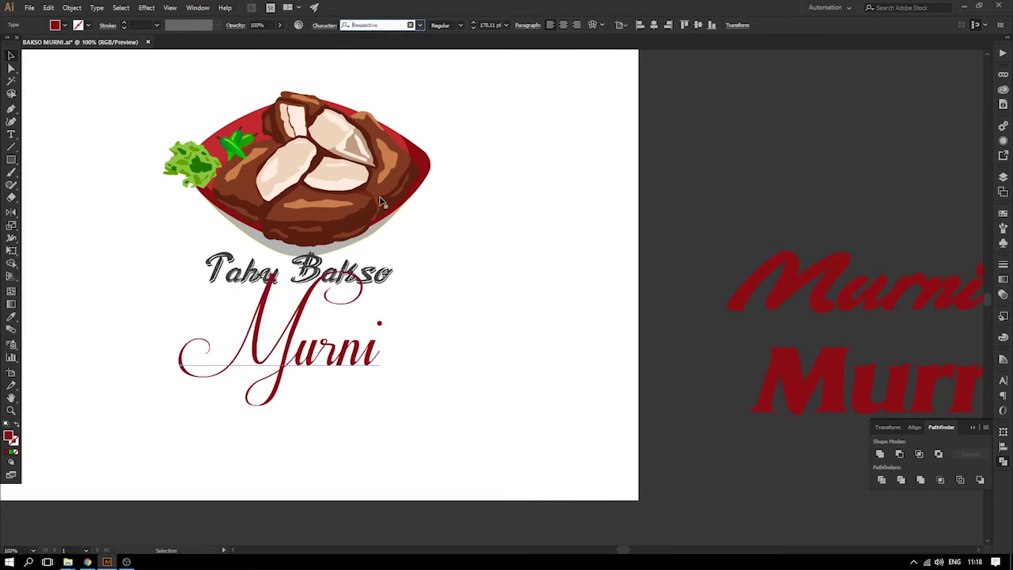
key("Down")
key("Down")
key("Down")
key("Down")
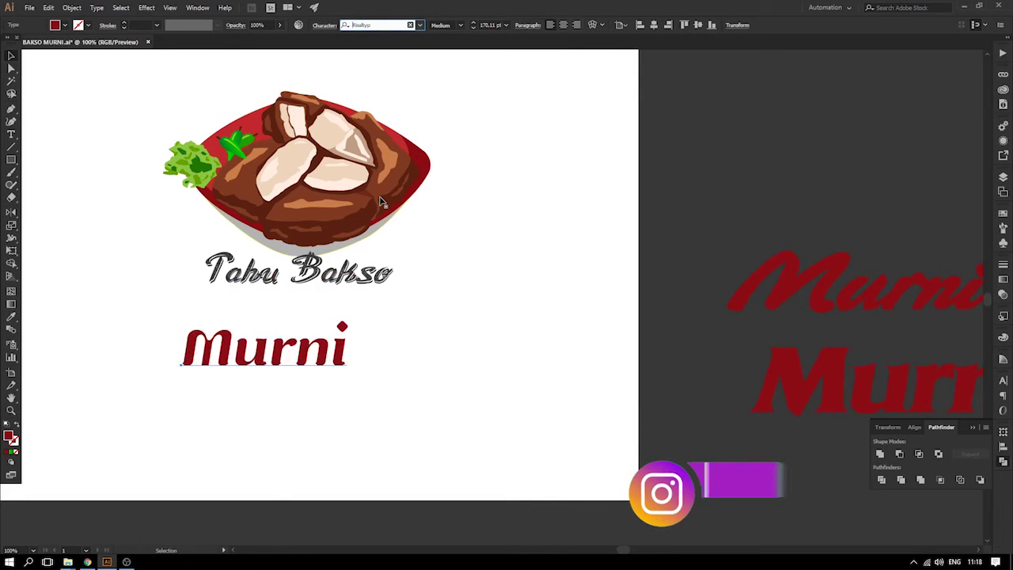
key("Down")
key("Down")
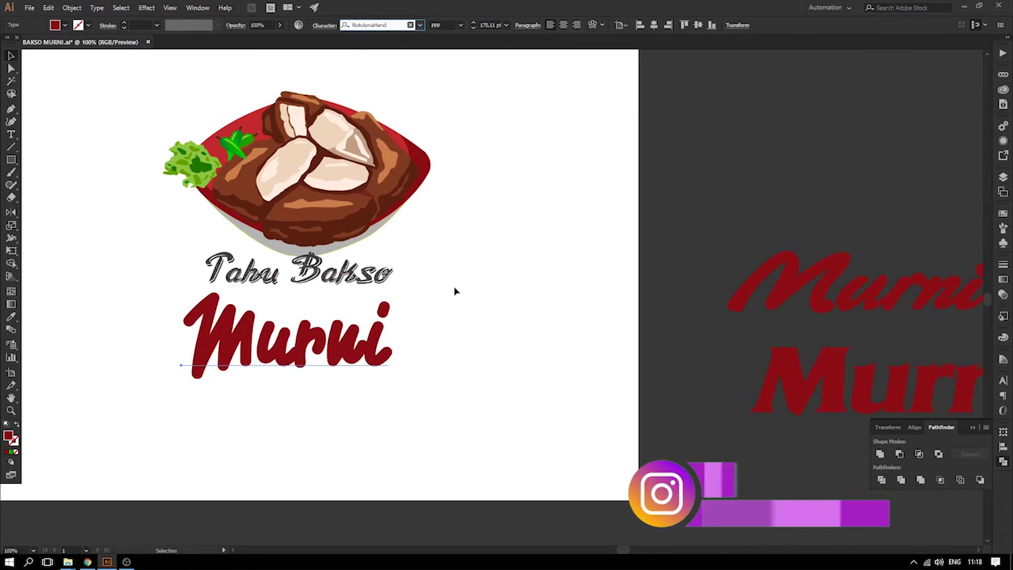
- Place a copy of the RotulonaHand Murni text beside the artboard, above the other font samples
left_click(502, 298)
left_click_drag(419, 304, 439, 311)
left_click(391, 369)
left_click(443, 354)
left_click_drag(409, 353, 794, 227)
key("ctrl+z")
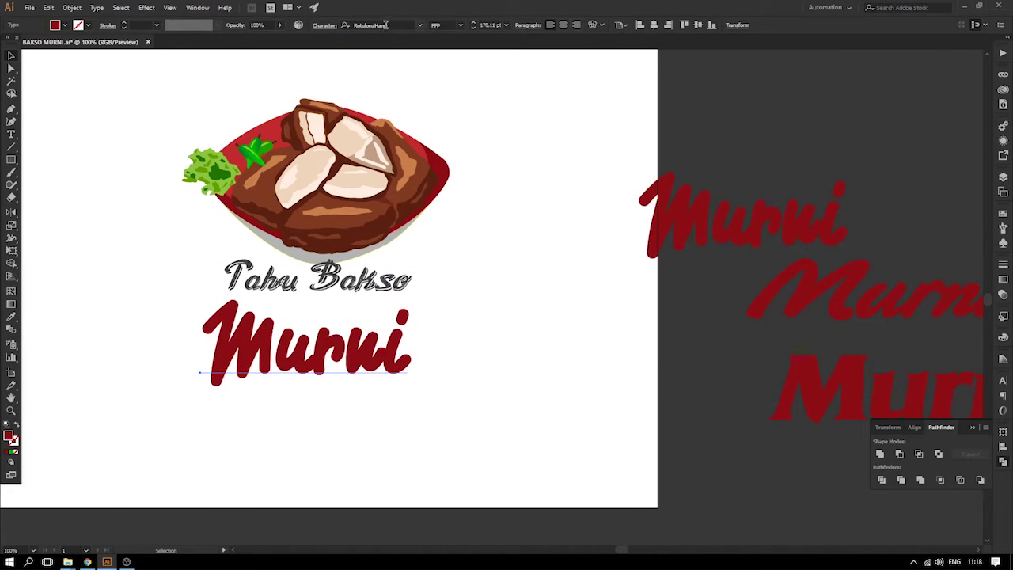
- Preview the artboard's Murni text in the fonts following RotulonaHand, including Rusty Cola Pen, Sarina and Script MT Bold, up to Seattle Sans
key("Down")
key("Down")
key("Down")
key("Down")
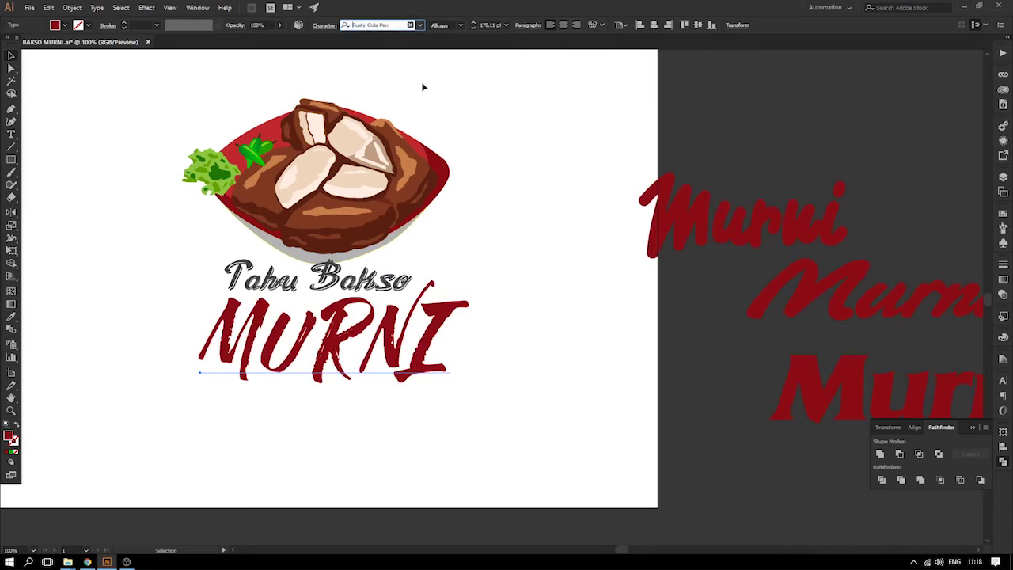
key("Down")
key("Down")
key("Down")
key("Down")
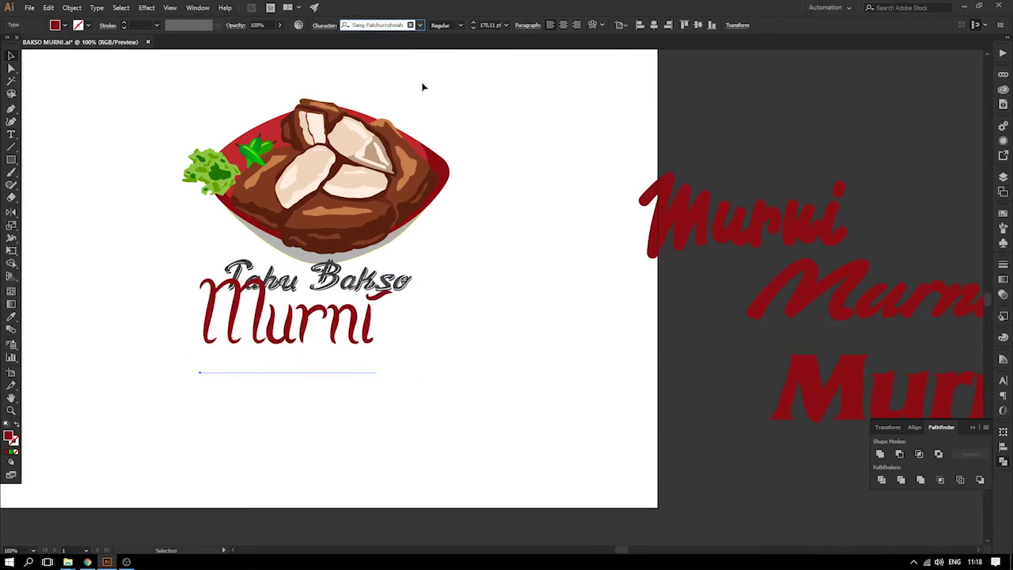
key("Down")
key("Down")
key("Down")
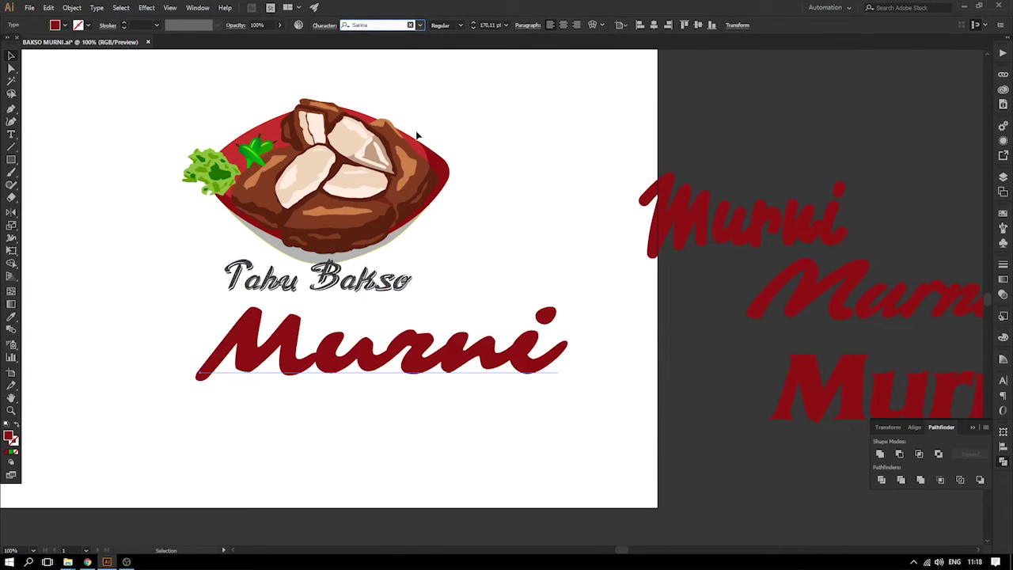
key("Down")
key("Down")
key("Down")
key("Down")
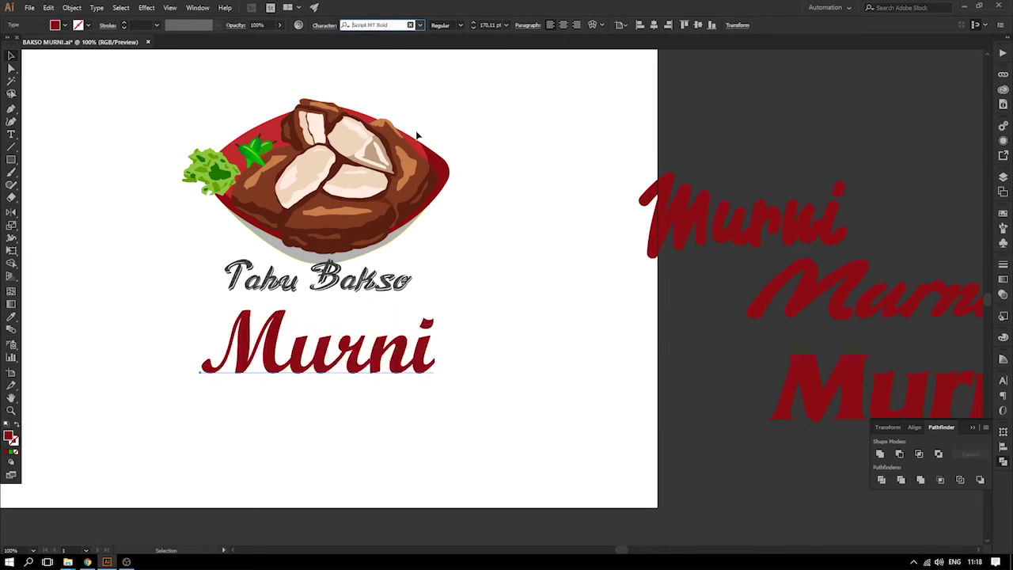
key("Down")
key("Down")
key("Down")
key("Down")
key("Down")
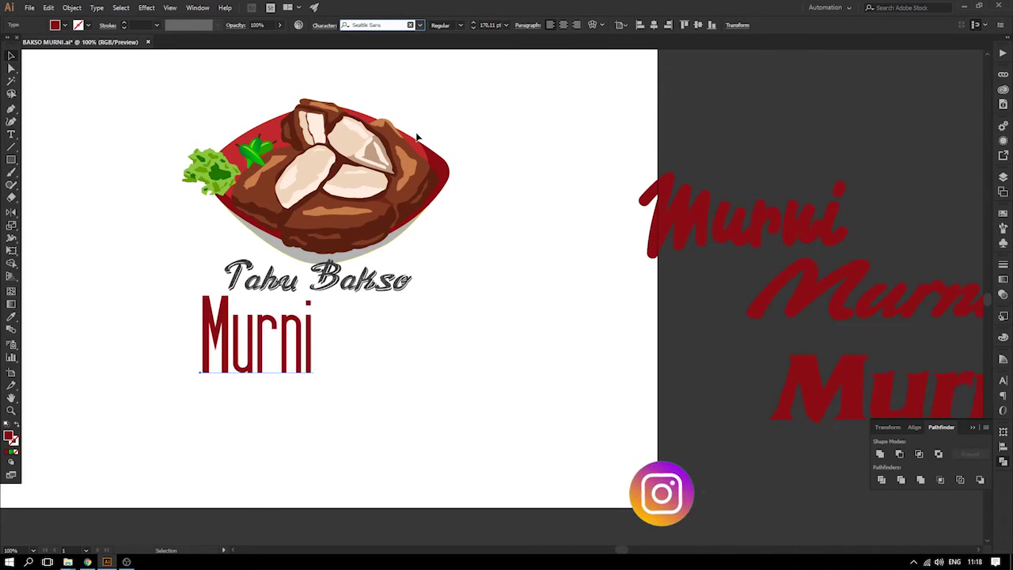
- Try variable fonts on the Murni text, from Acumin Variable Concept through Source Serif Variable
left_click(420, 25)
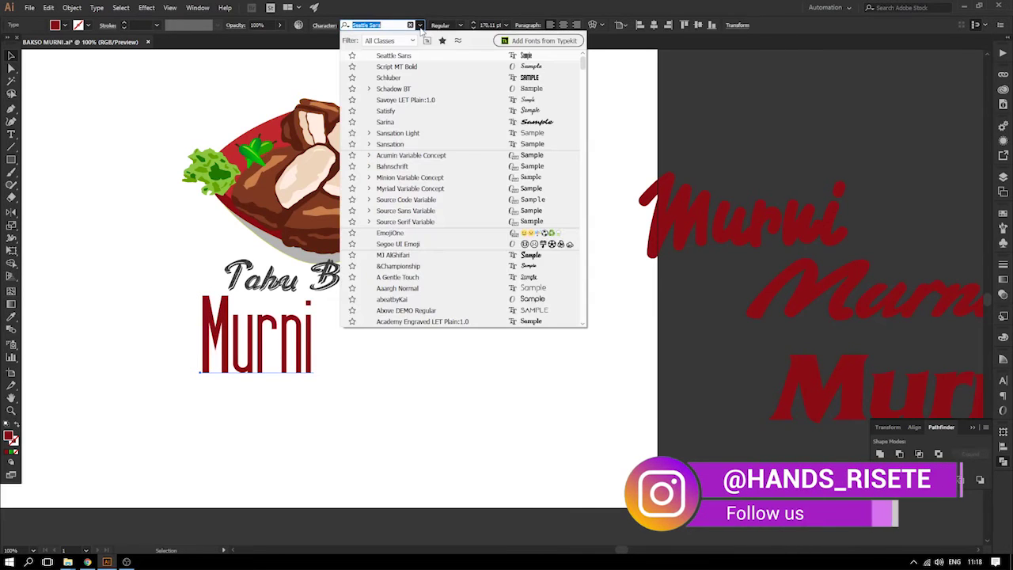
left_click(417, 82)
left_click(381, 25)
key("Down")
key("Down")
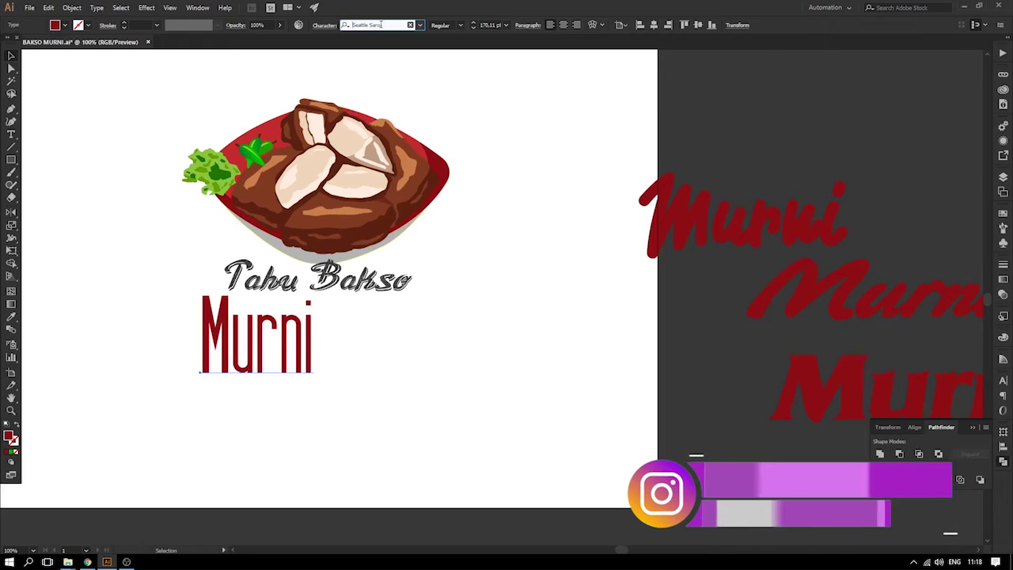
left_click(419, 25)
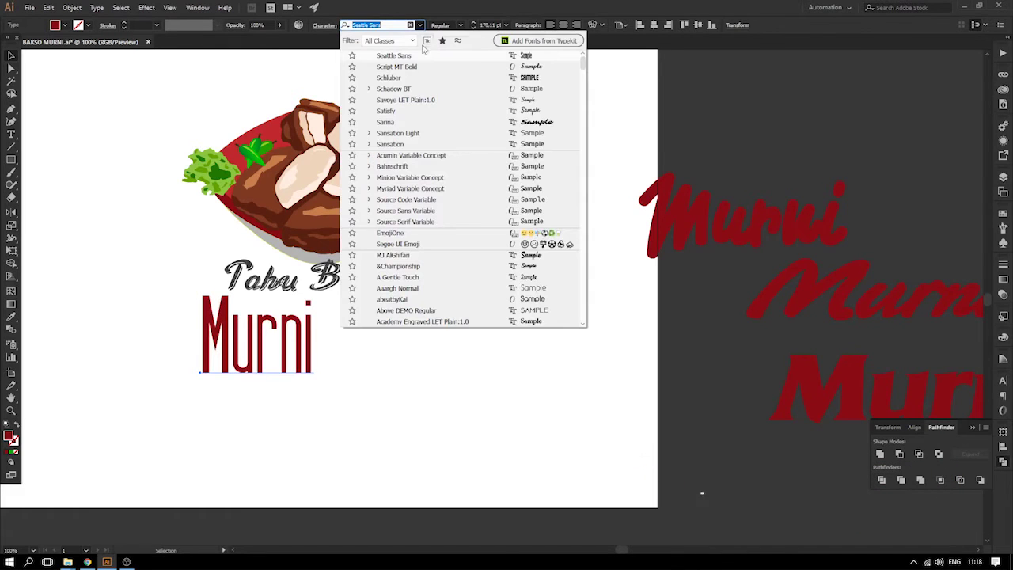
left_click(418, 155)
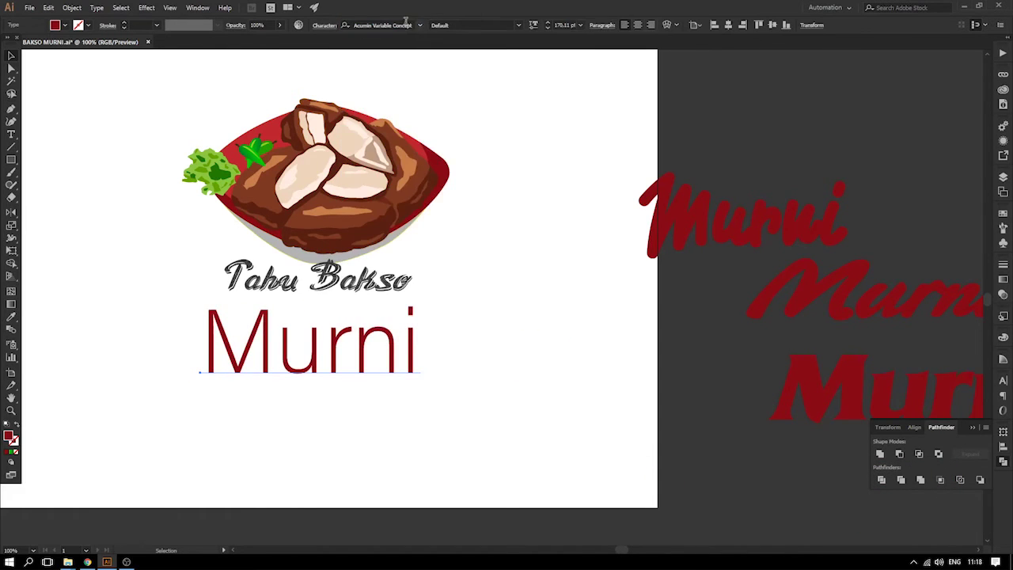
left_click(421, 25)
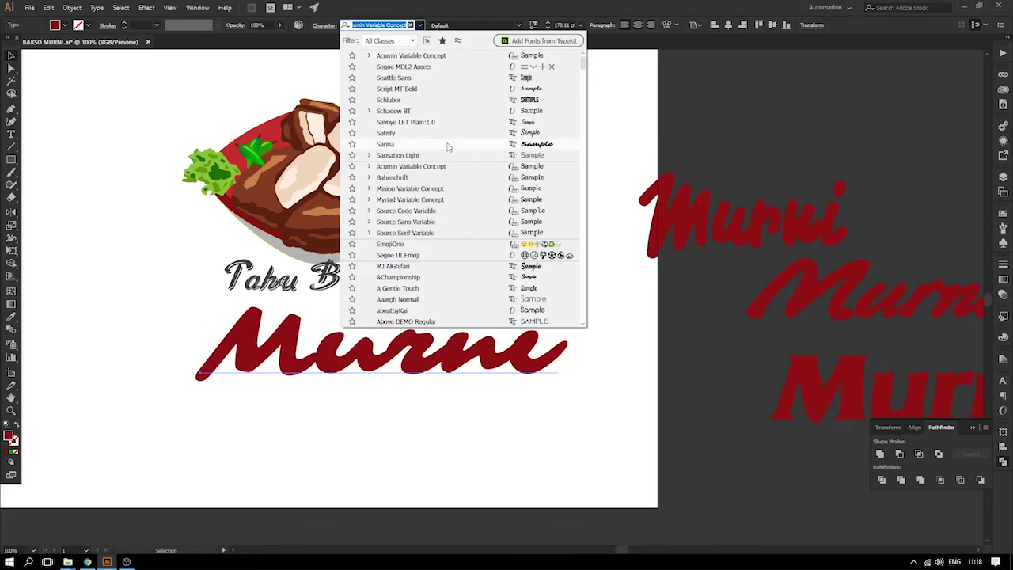
left_click(443, 167)
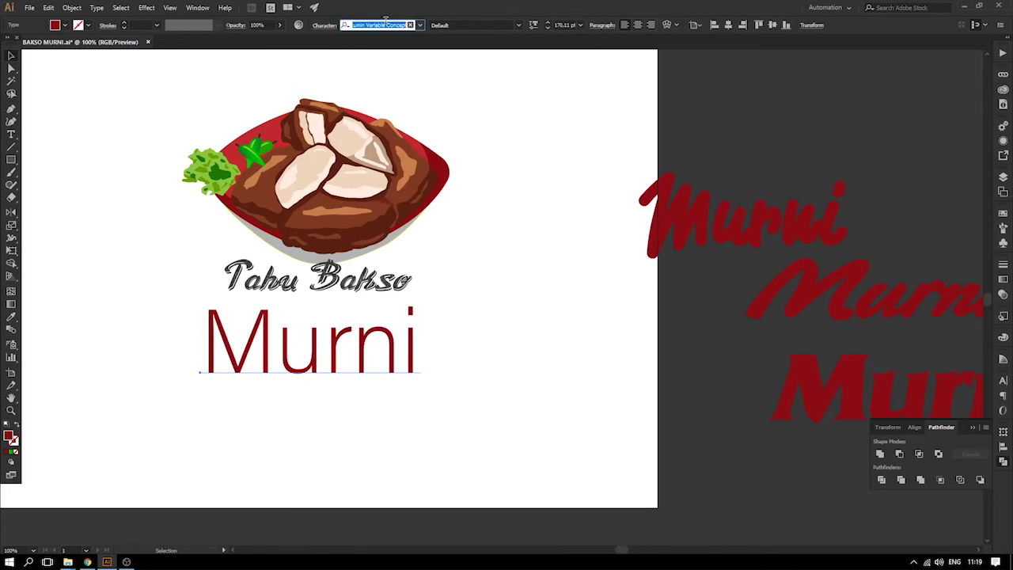
type("b")
scroll(386, 24, "down", 5)
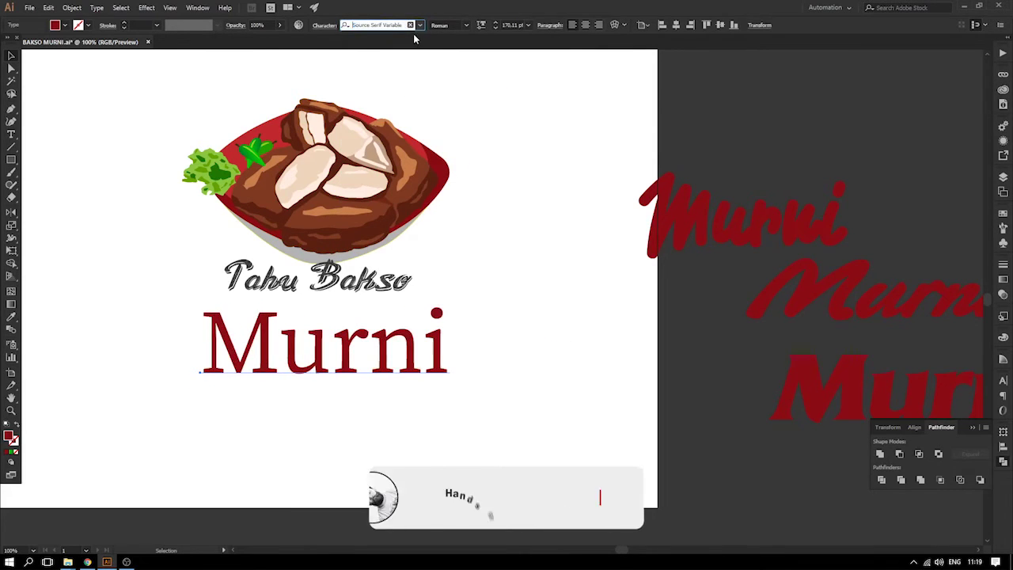
- Preview the Murni text in the fonts from MJ AlGhifari through Advent Pro, including abeatbyKai and Acapulco
left_click(421, 24)
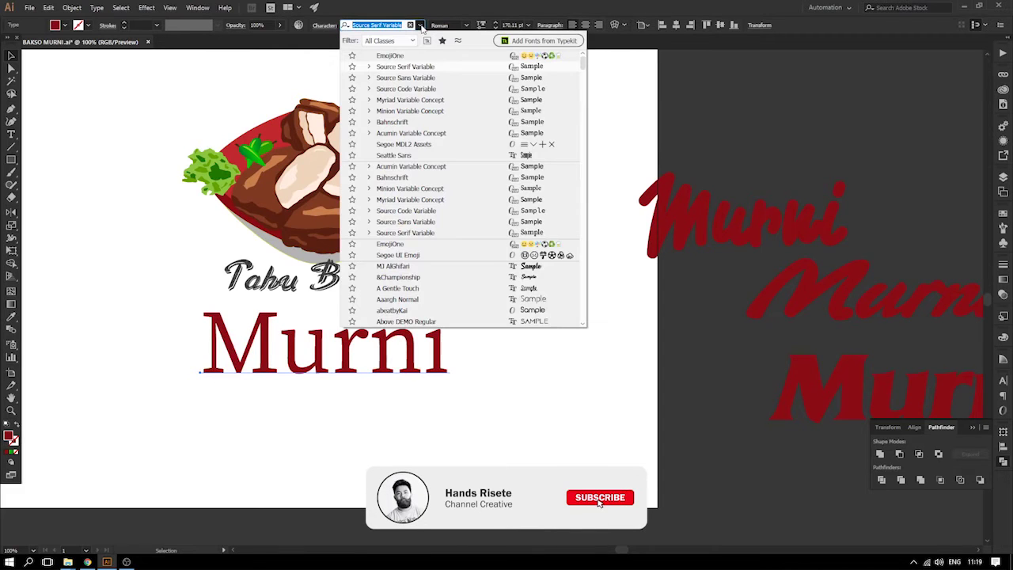
left_click(441, 267)
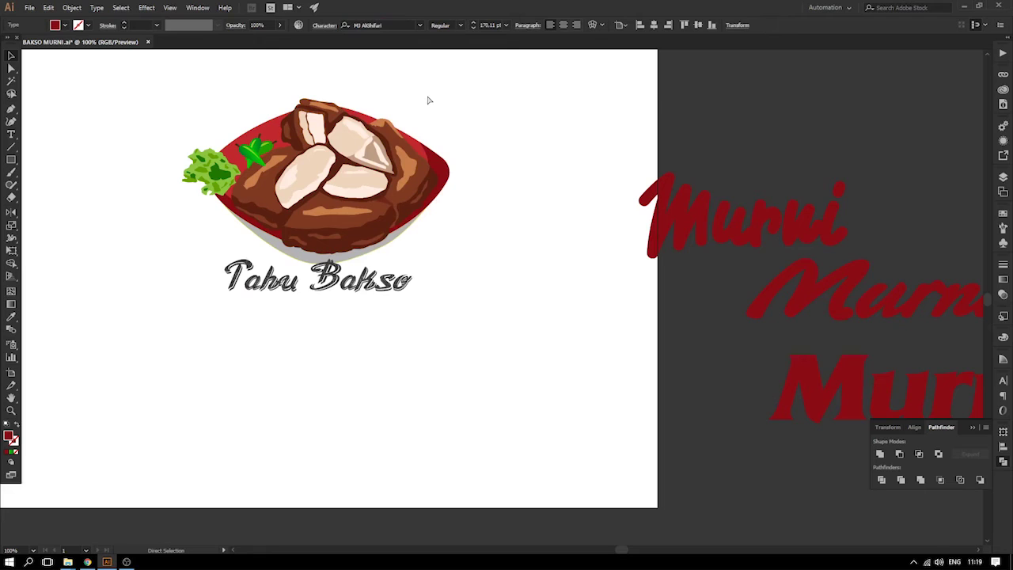
key("Down")
key("Down")
key("Down")
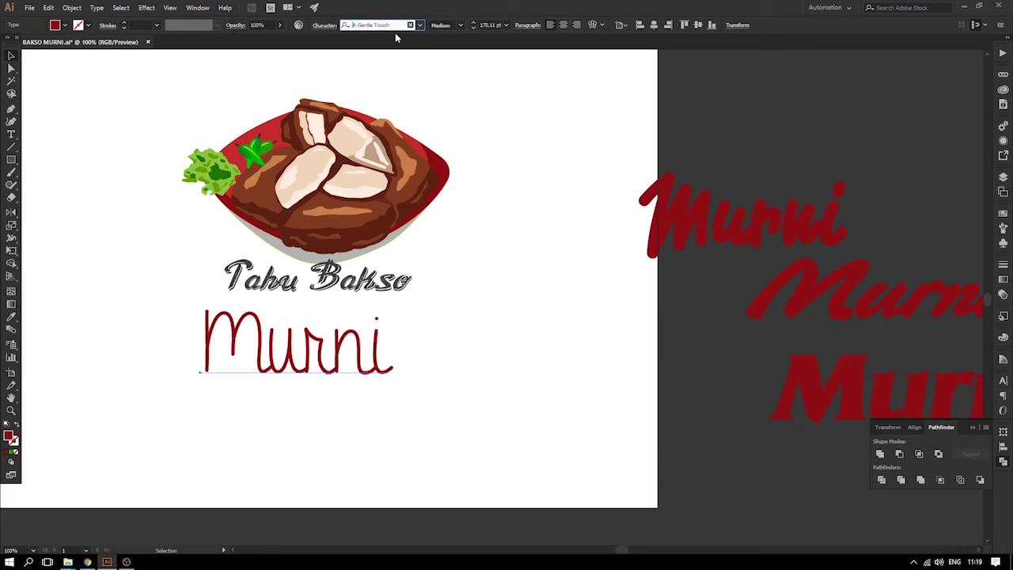
key("Down")
key("Down")
key("Down")
key("Down")
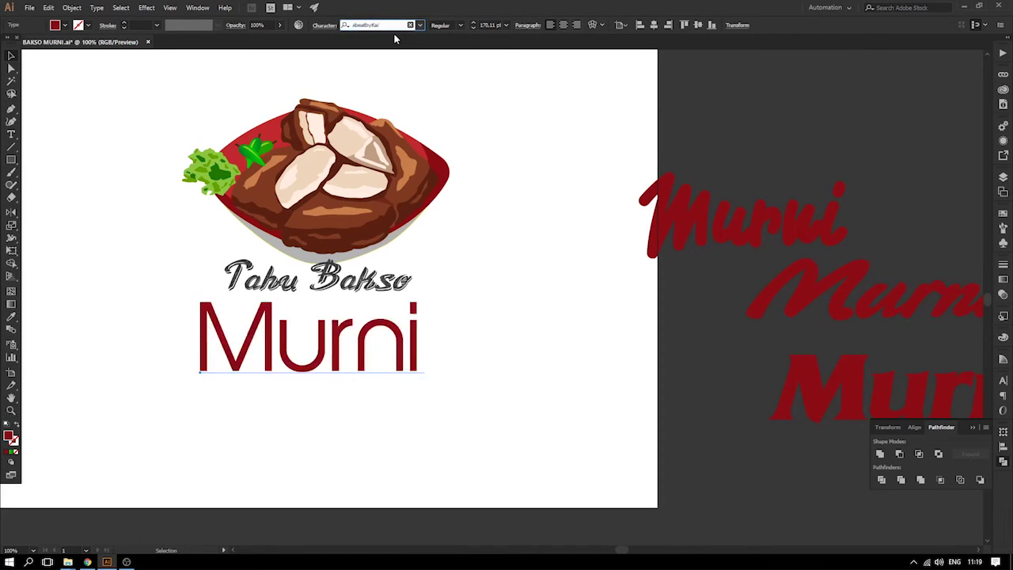
key("Down")
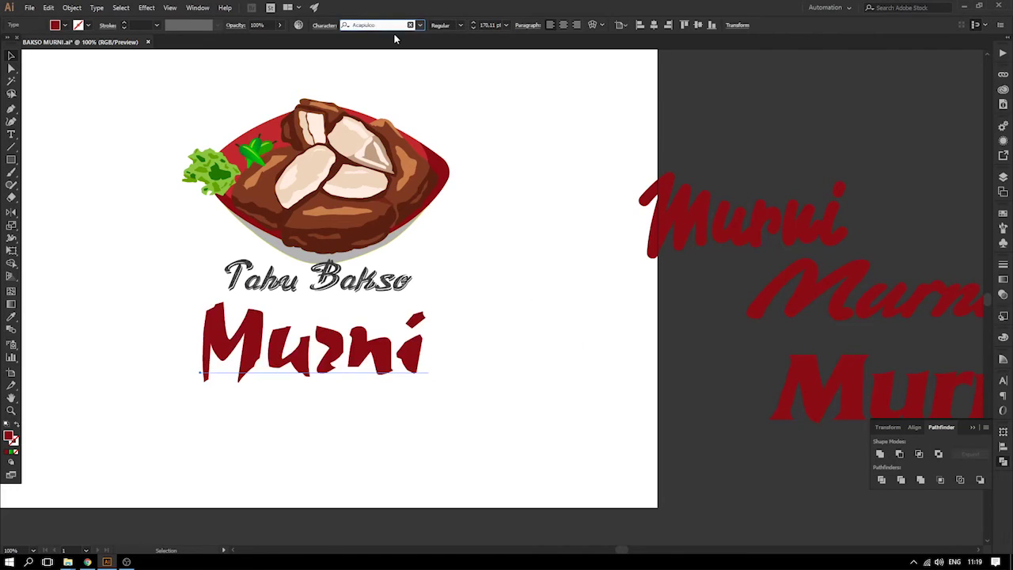
key("Down")
key("Down")
key("Down")
key("Down")
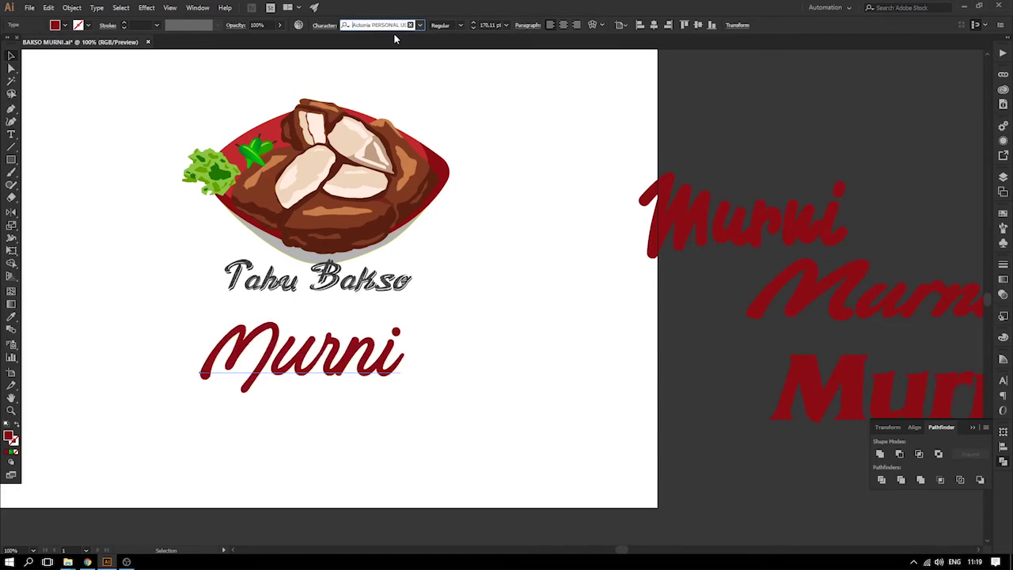
key("Down")
key("Down")
key("Down")
key("Down")
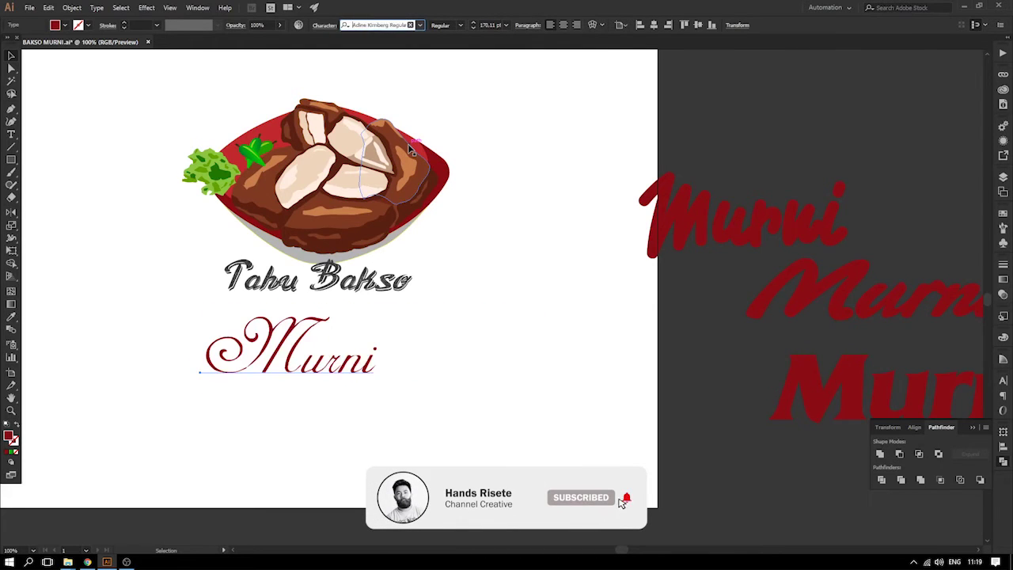
key("Down")
key("Down")
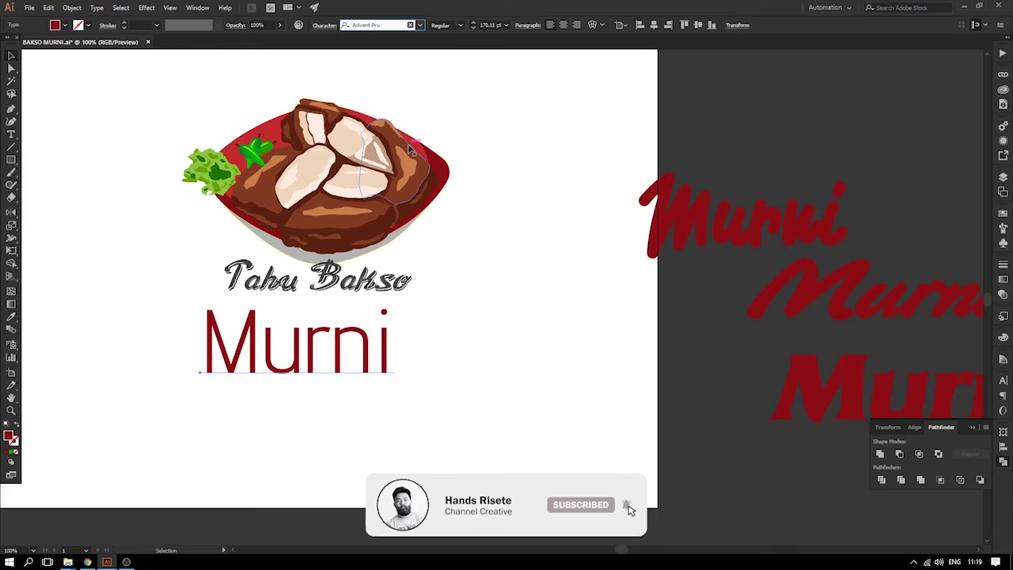
- Set the Murni text to Advertising Script Bold and place a copy across the artboard's edge beside the lowest sample
key("Up")
key("Down")
key("Up")
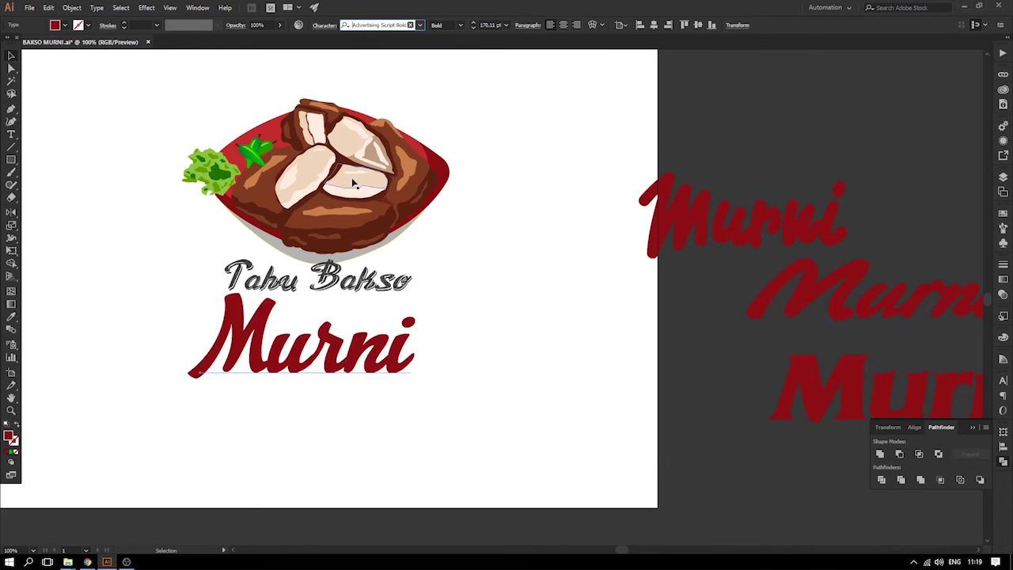
left_click_drag(377, 358, 730, 415)
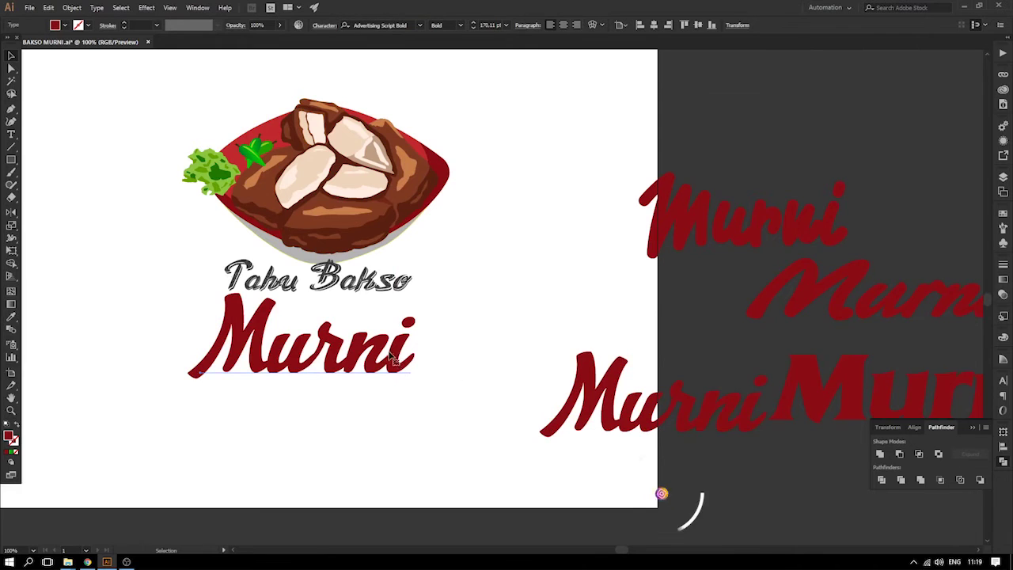
- Browse fonts after Advertising Script, set the artboard's Murni text to Albondigas, and place a copy near the artboard's lower edge
left_click(396, 25)
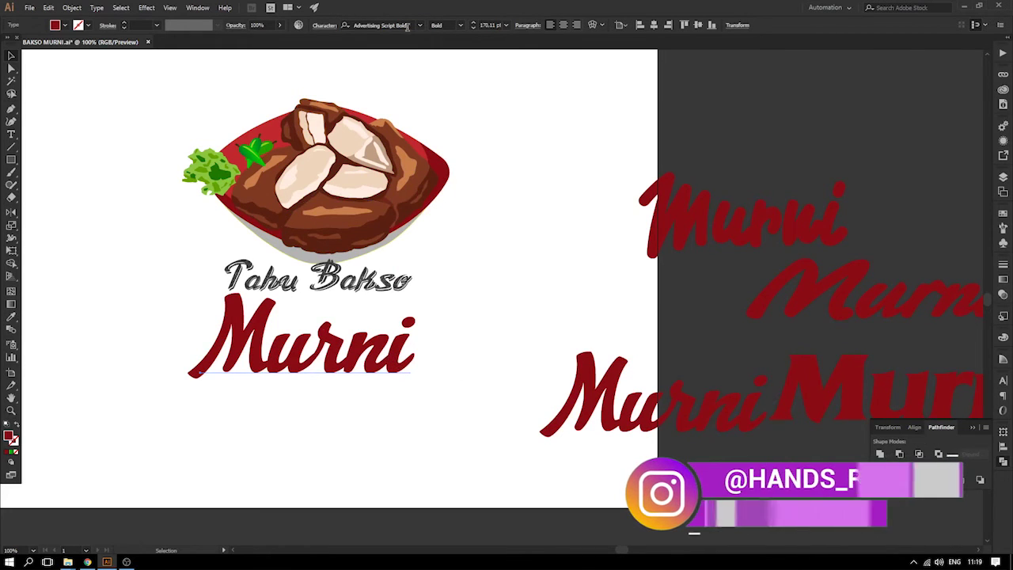
scroll(392, 24, "down", 5)
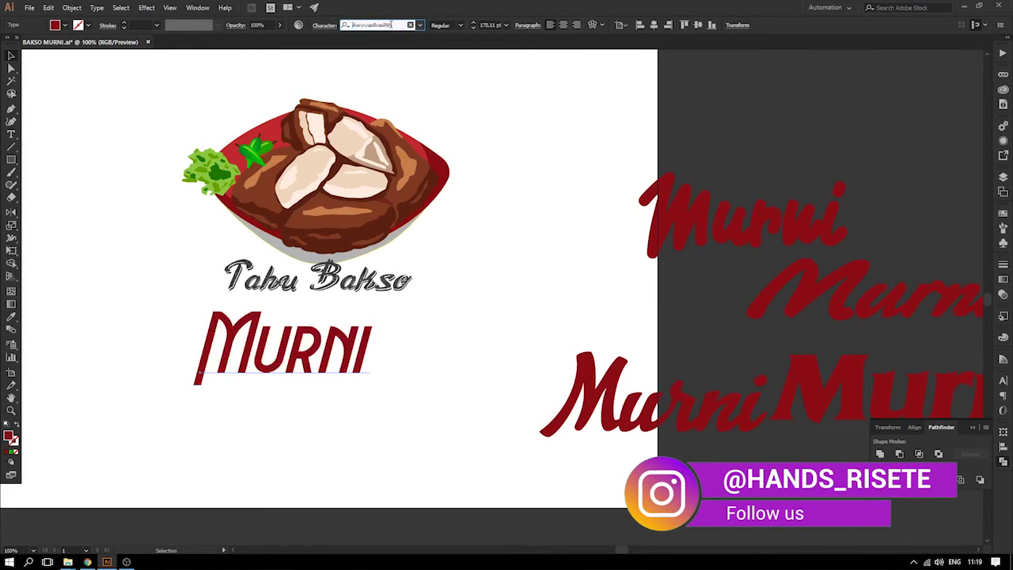
scroll(390, 25, "down", 4)
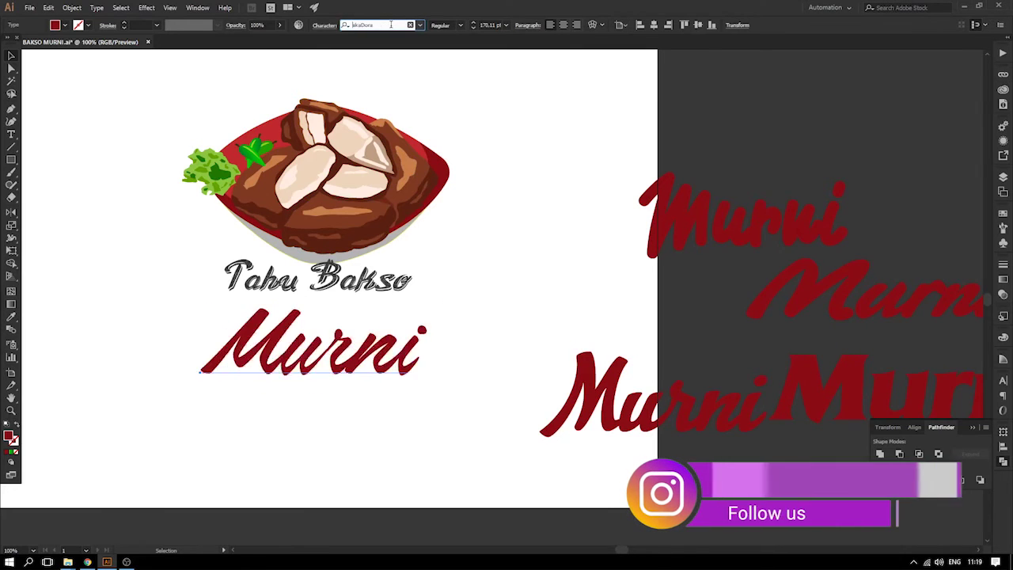
scroll(390, 24, "down", 4)
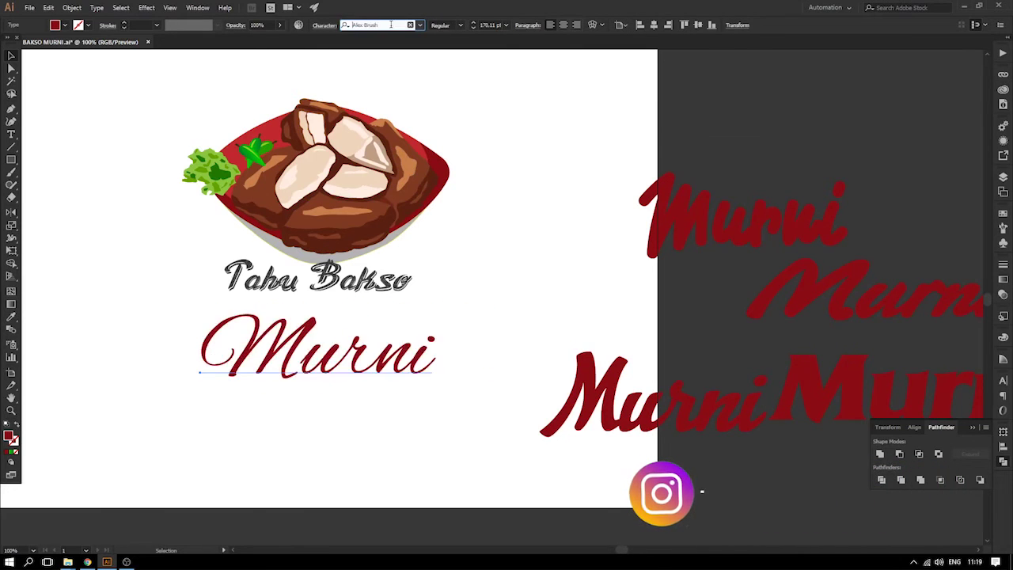
scroll(390, 25, "down", 1)
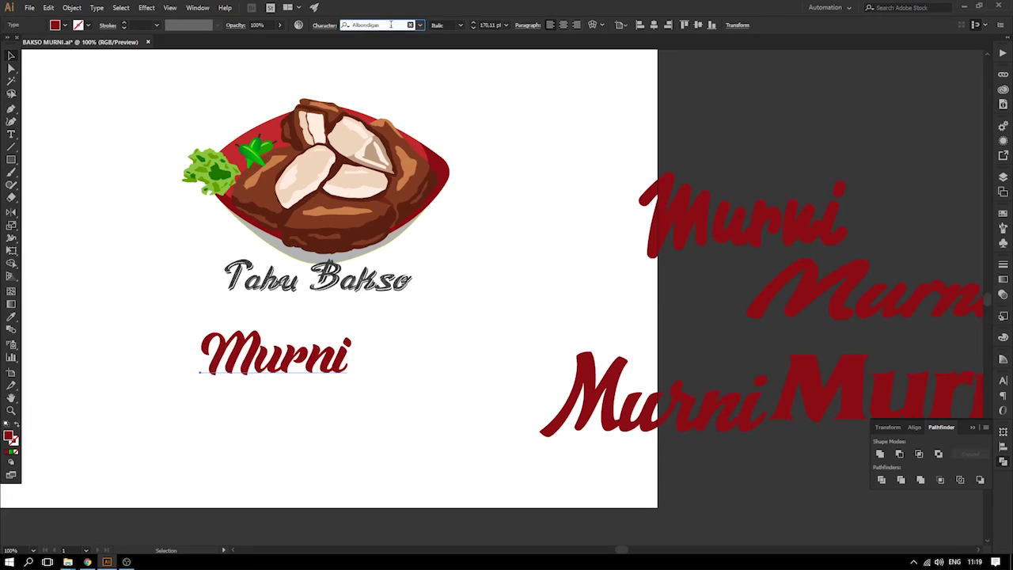
left_click_drag(325, 357, 470, 465, "alt")
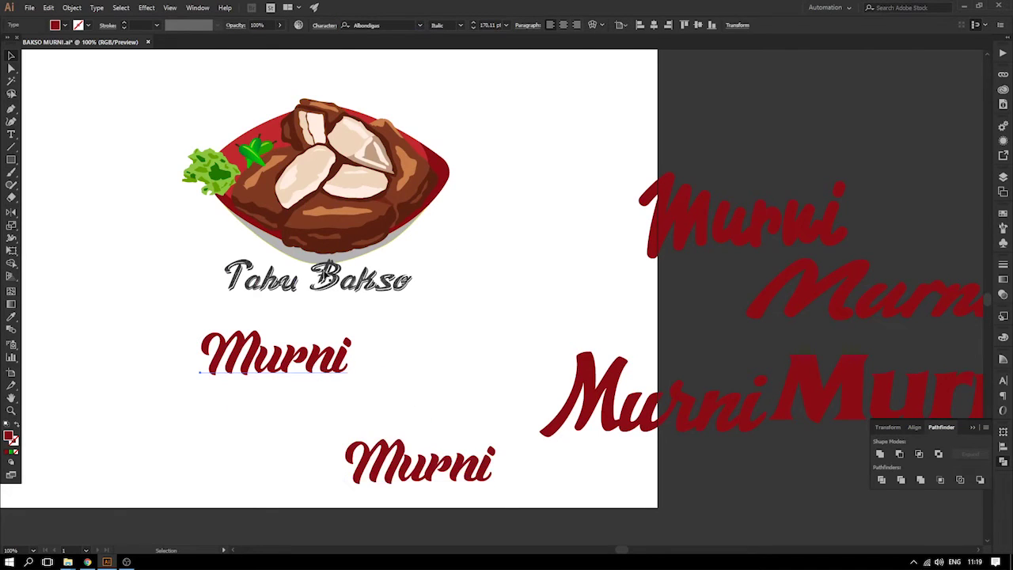
- Preview the upper Murni text in the fonts following Albondigas, including Anabelle Script, Anime Ace and Anghones
key("Down")
key("Down")
key("Down")
key("Down")
key("Down")
key("Down")
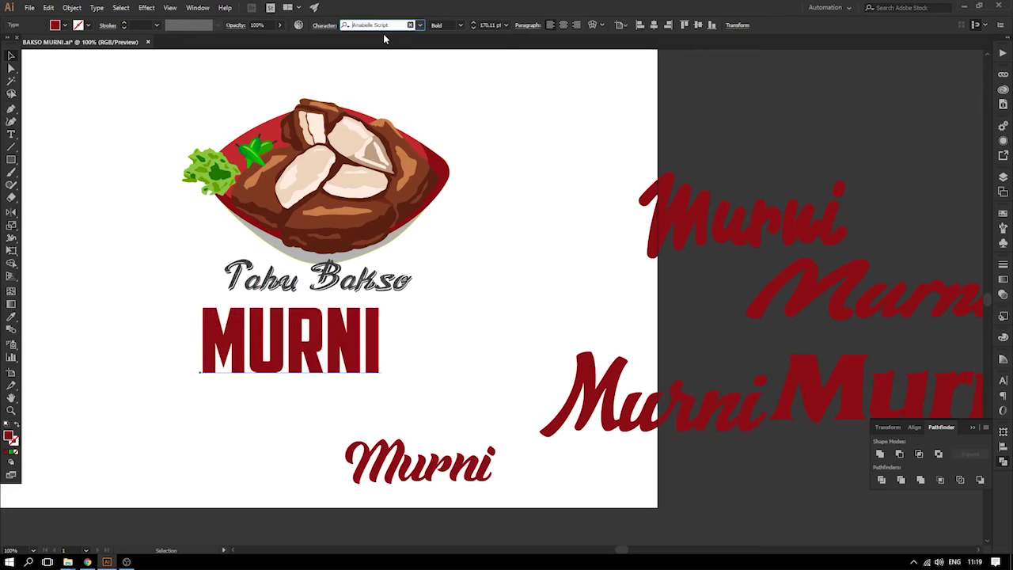
key("Down")
key("Down")
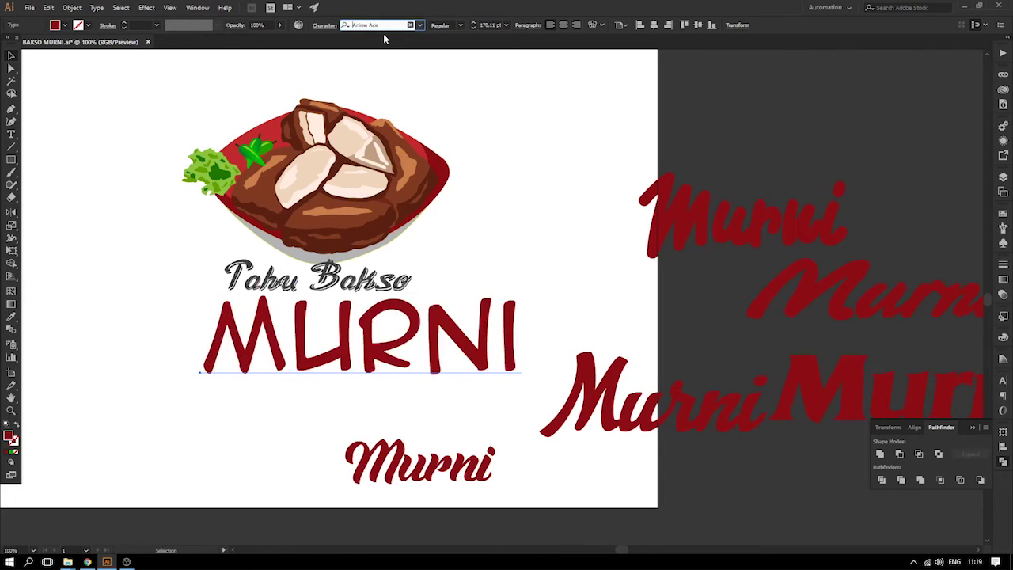
key("Down")
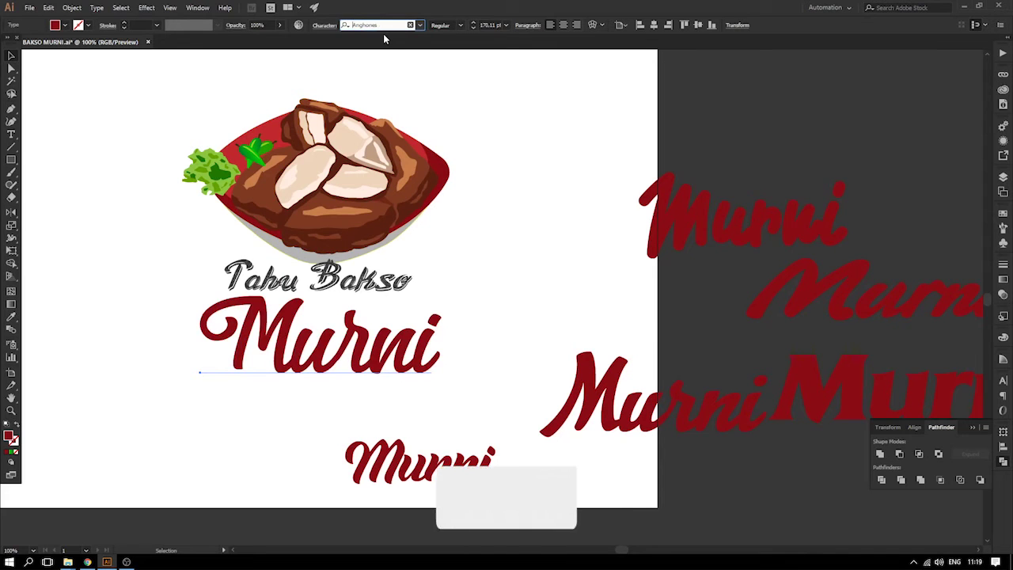
- Preview the upper Murni text in further fonts, including AntFarm GoneCamping, up to Argos George
key("Down")
key("Down")
key("Down")
key("Down")
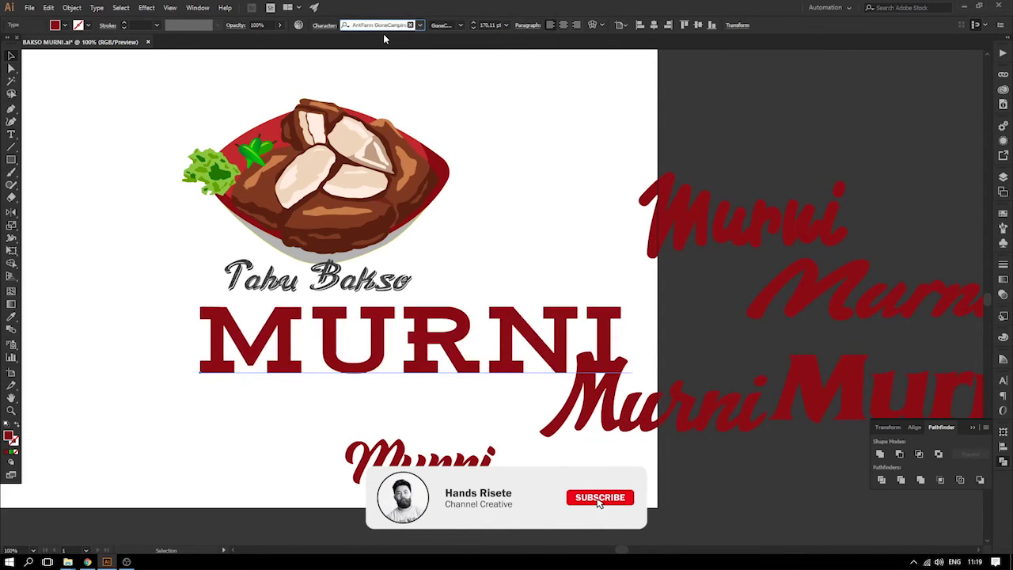
key("Down")
key("Down")
key("Down")
key("Down")
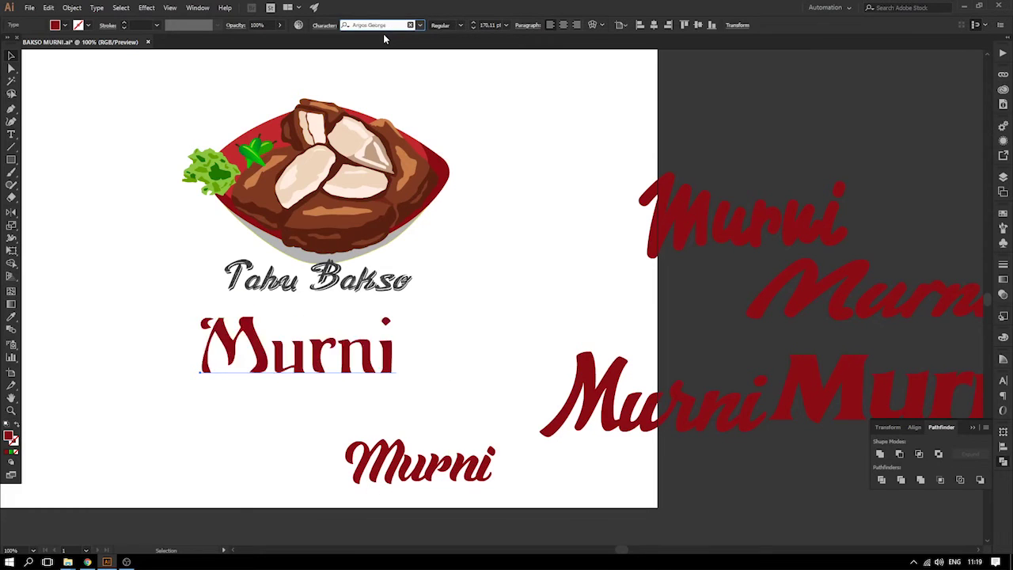
- Preview the upper Murni text in the fonts after Argos George, including Aromabar Personal Use, up to Asap
key("Down")
key("Down")
key("Down")
key("Down")
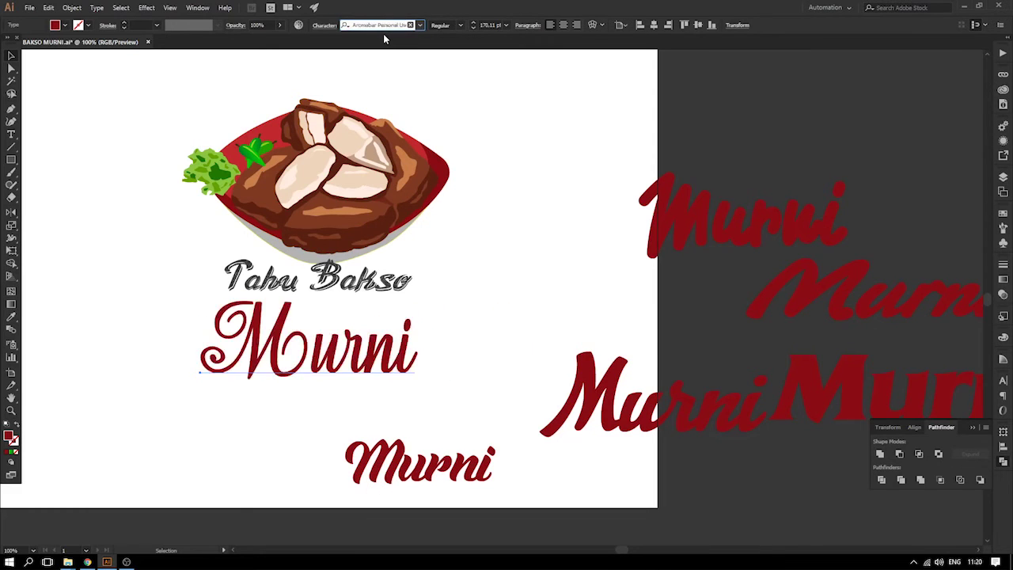
key("Down")
key("Down")
key("Down")
key("Down")
key("Down")
key("Down")
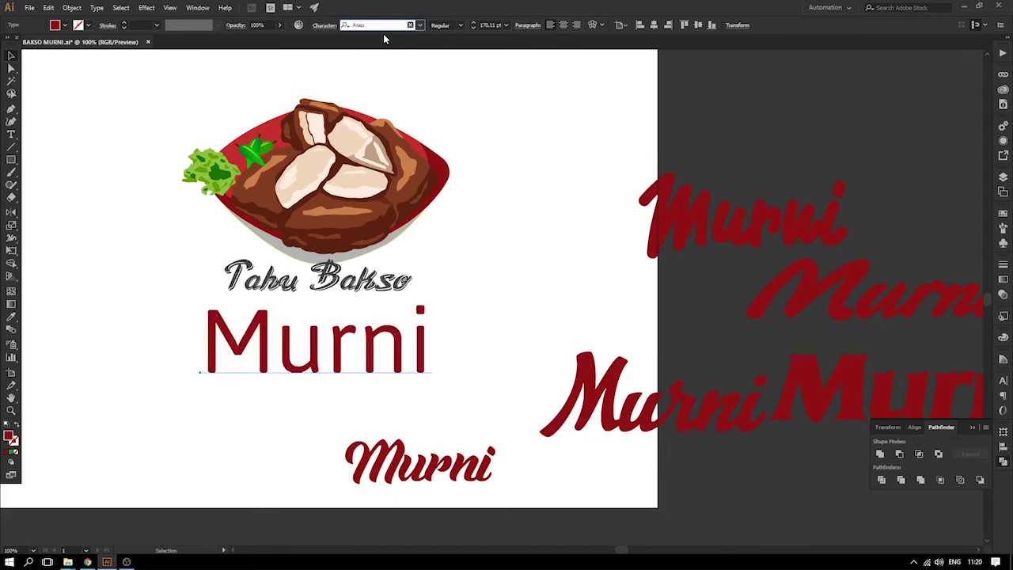
- Browse the fonts after Asap through AvantGarde Md BT and set the upper Murni text to Ave Fedan PERSONAL
key("Down")
key("Down")
key("Down")
key("Down")
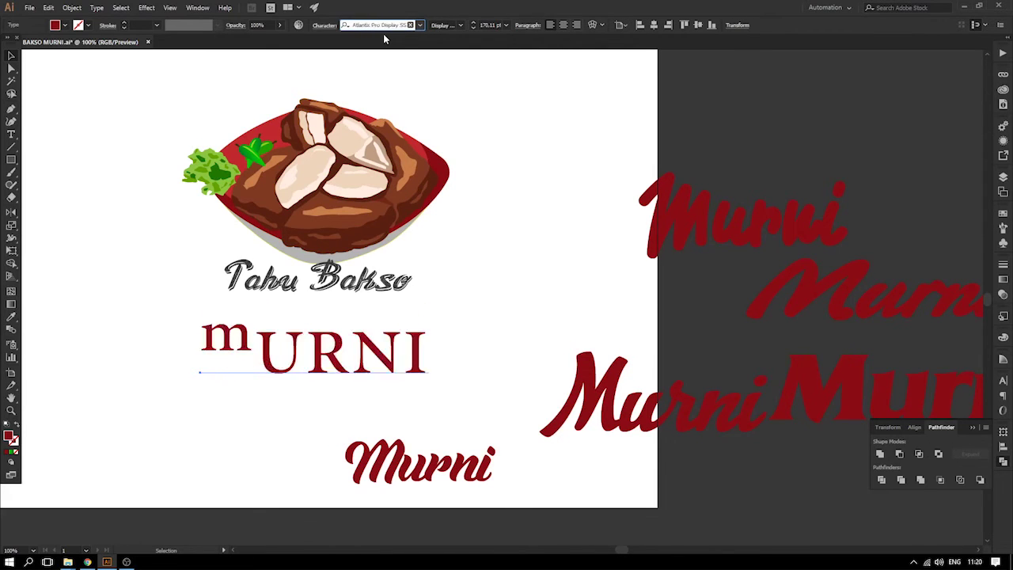
key("Down")
key("Down")
key("Down")
key("Down")
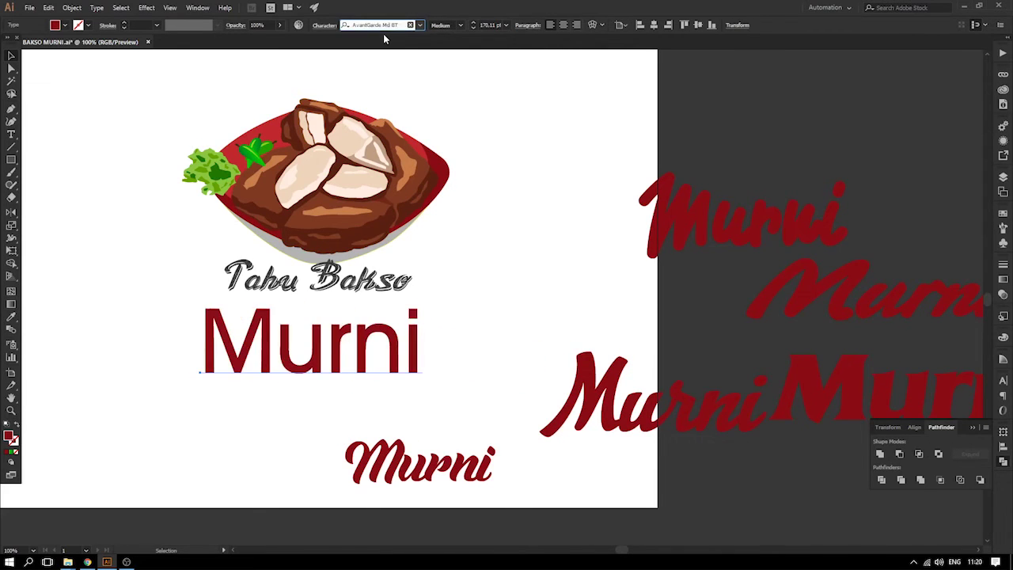
key("Up")
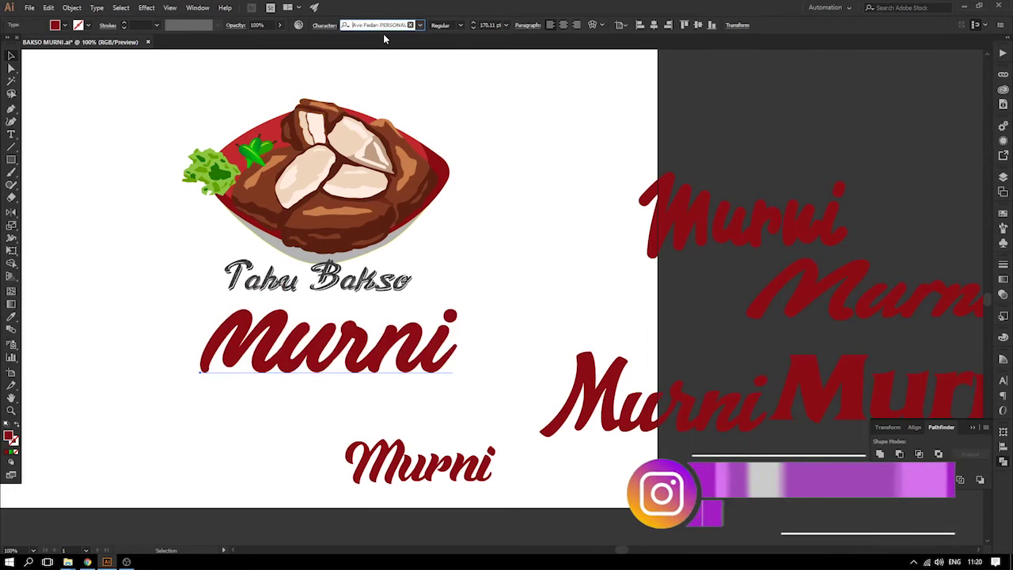
left_click(515, 251)
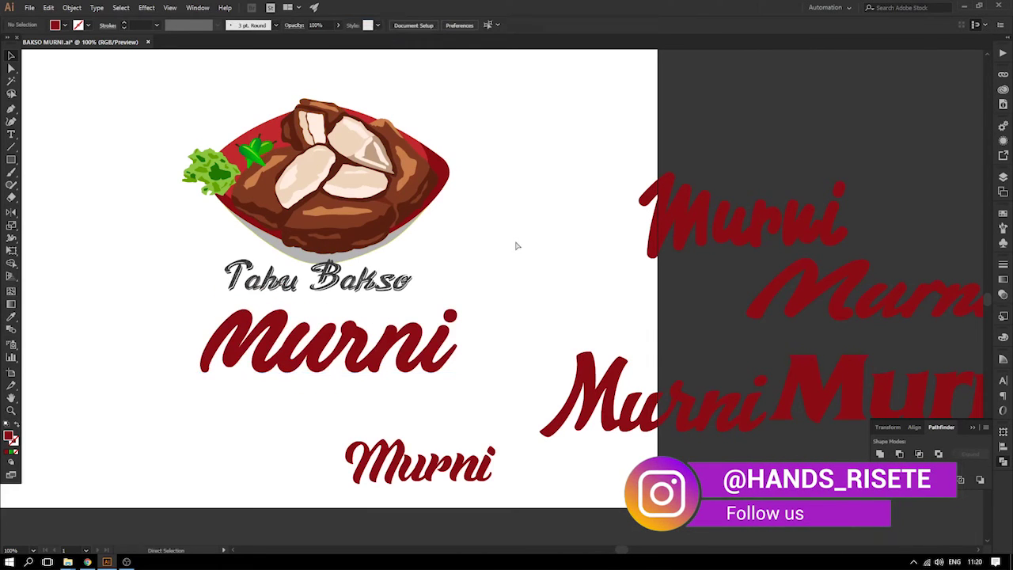
- Move the Ave Fedan Murni text above the samples beside the artboard and place the Albondigas Murni under Tahu Bakso
key("ctrl+minus")
left_click_drag(514, 239, 507, 198)
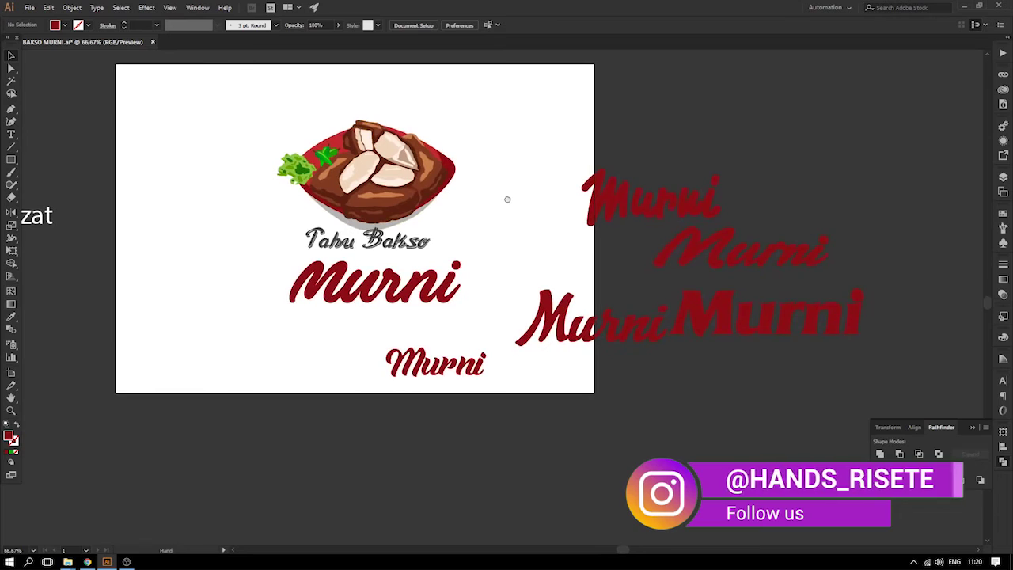
left_click_drag(372, 284, 687, 131)
left_click_drag(428, 365, 367, 285)
left_click(519, 269)
left_click(414, 284)
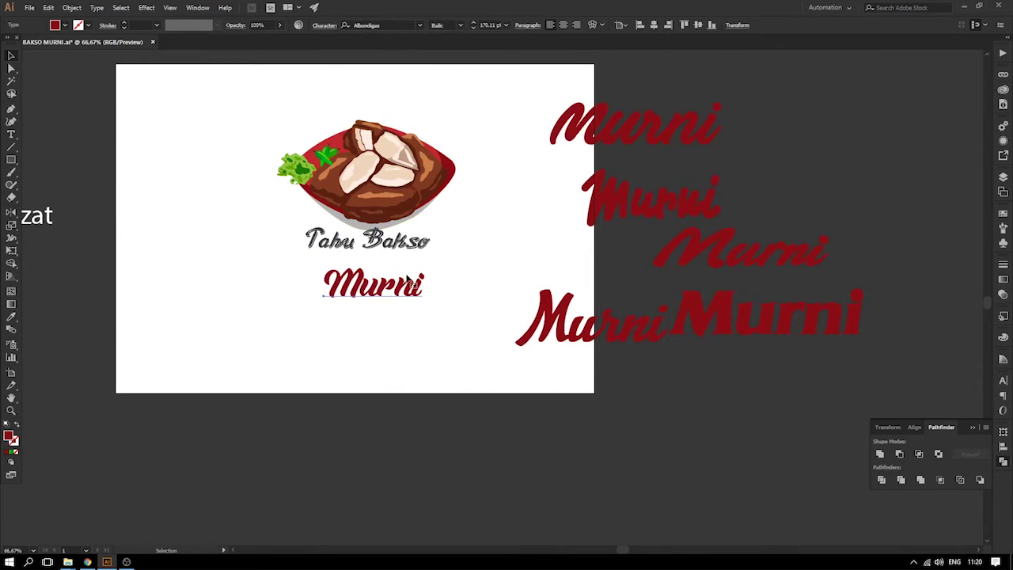
- Scale the Albondigas Murni text under Tahu Bakso up to 340.32 pt
left_click_drag(425, 252, 476, 222)
left_click(8, 57)
left_click_drag(258, 250, 316, 229)
- Change the case of the enlarged Albondigas Murni text to lowercase
left_click(97, 8)
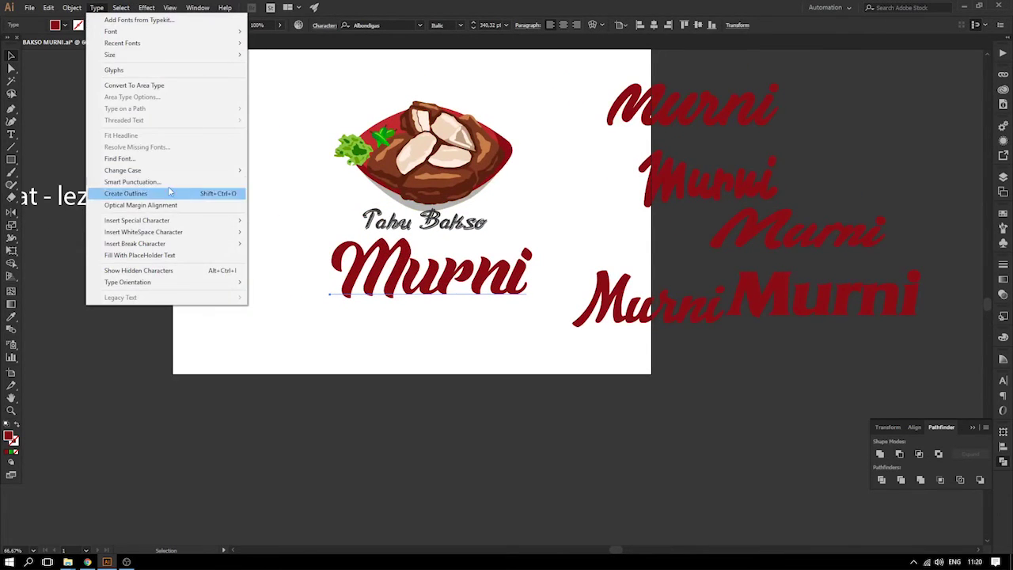
mouse_move(182, 173)
left_click(283, 182)
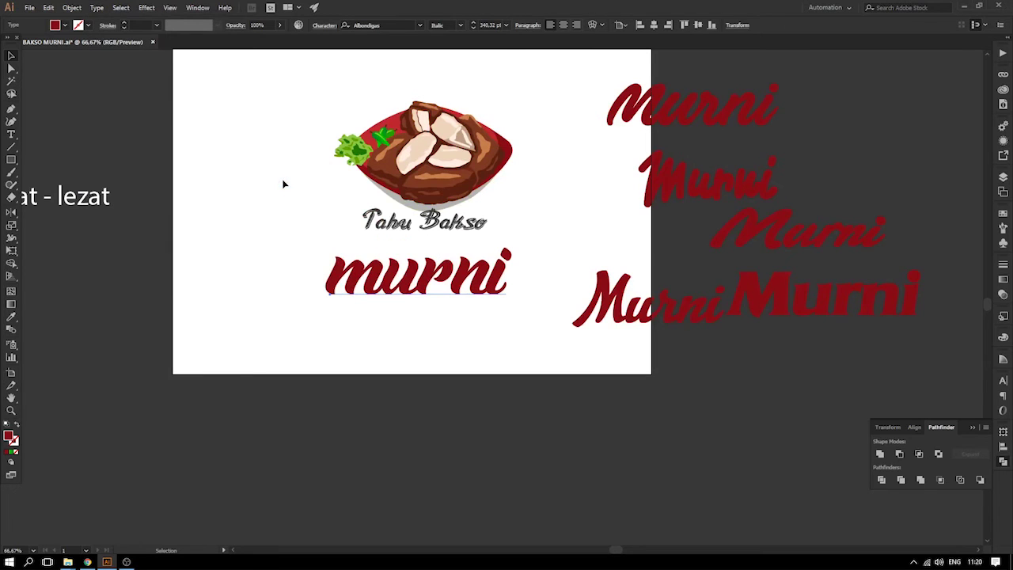
left_click(275, 182)
left_click_drag(337, 176, 251, 193)
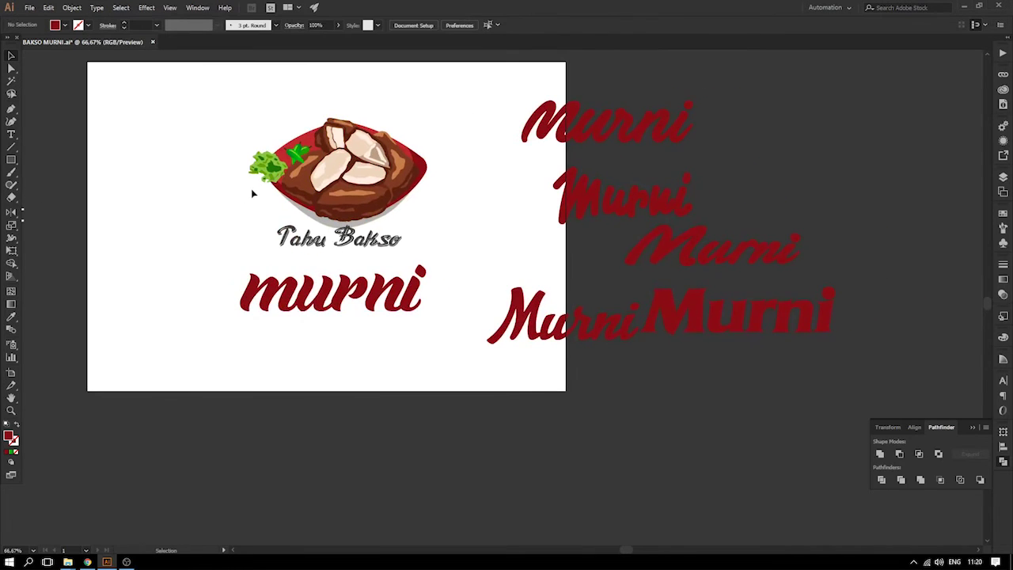
- Move the lowercase murni text up directly beneath Tahu Bakso and inspect the logo composition up close
left_click_drag(411, 300, 421, 278)
left_click(546, 203)
left_click_drag(438, 230, 559, 252)
left_click(492, 269)
key("z")
left_click_drag(383, 226, 561, 322)
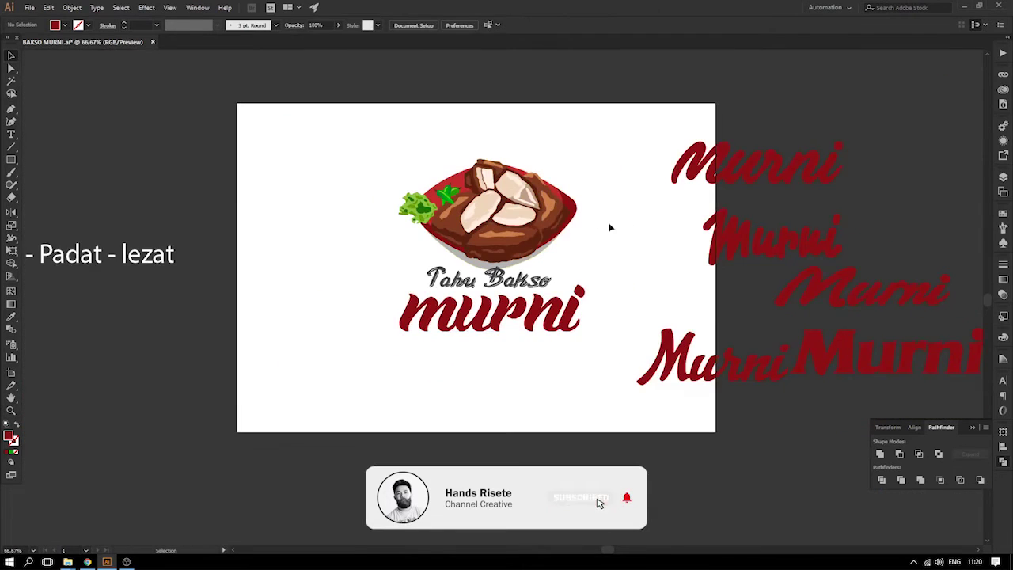
left_click_drag(620, 222, 518, 243)
left_click_drag(284, 135, 610, 364)
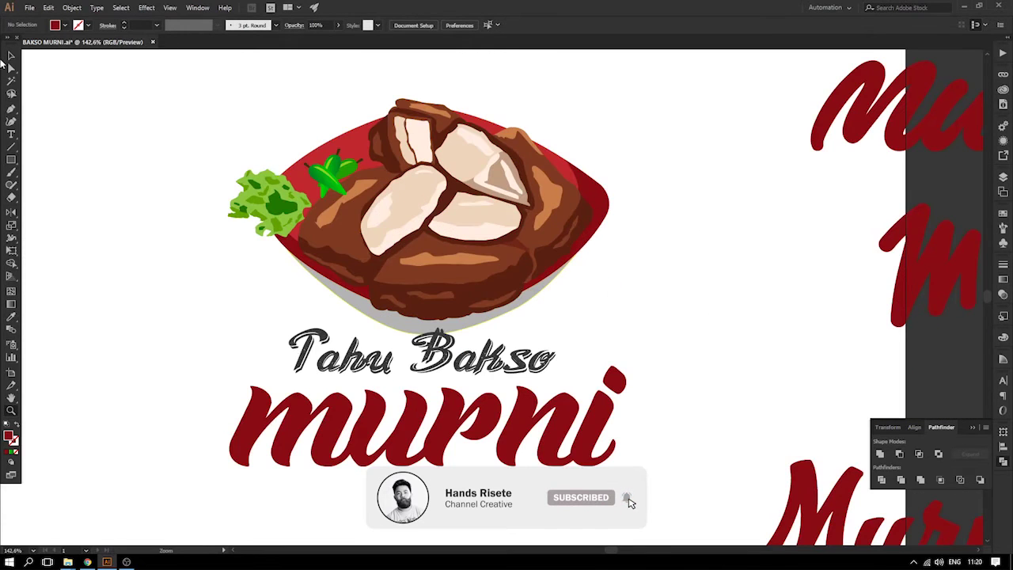
- Undo the upward move of the lowercase murni text and the trial moves made after it
left_click(11, 55)
key("ctrl+1")
left_click_drag(518, 341, 404, 336)
key("ctrl+z")
key("ctrl+z")
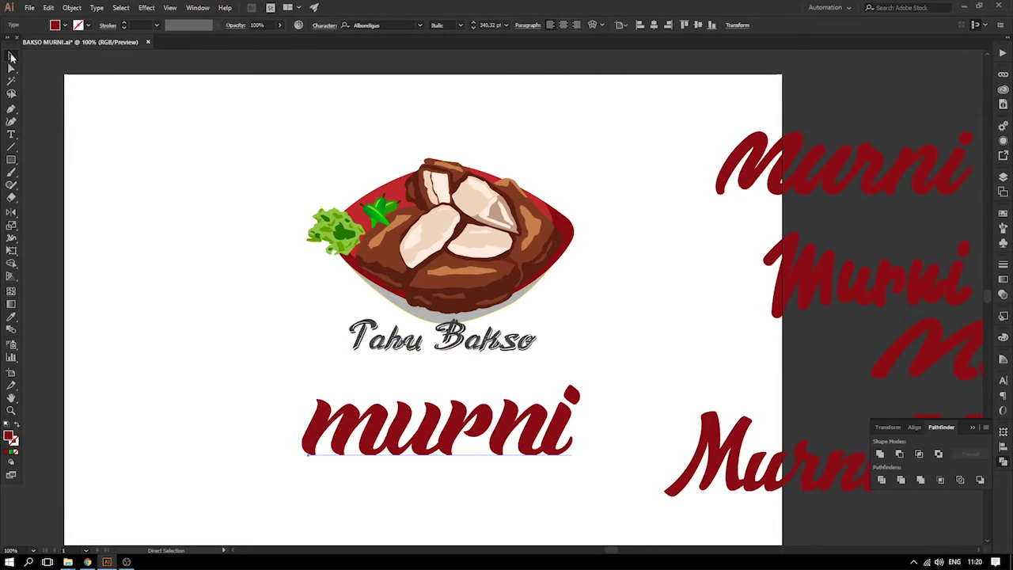
left_click(11, 56)
left_click(296, 353)
left_click_drag(340, 324, 286, 302)
key("ctrl+z")
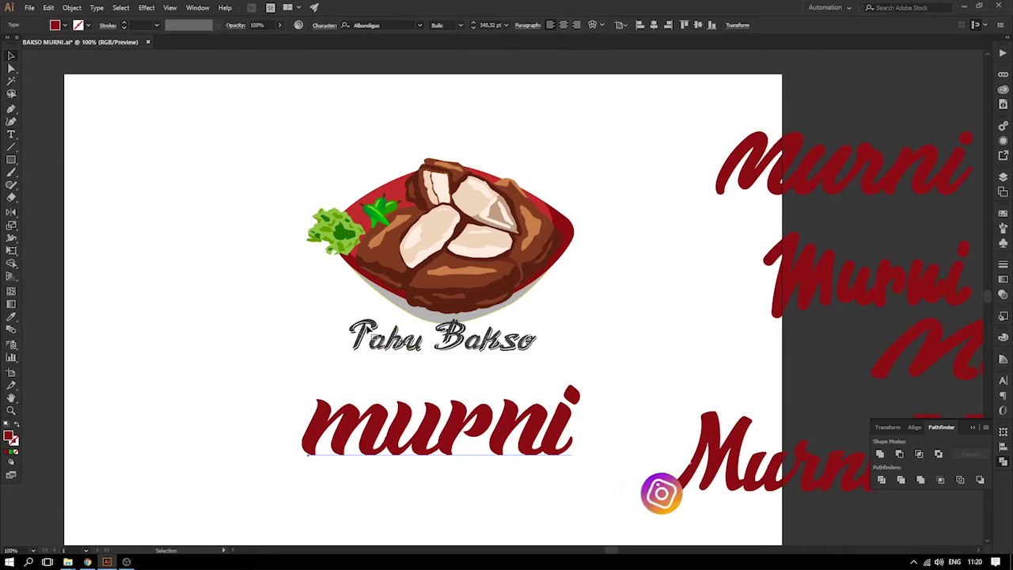
- Duplicate the lowercase murni text just below itself and change the copy to Title Case
key("ctrl+minus")
key("ctrl+minus")
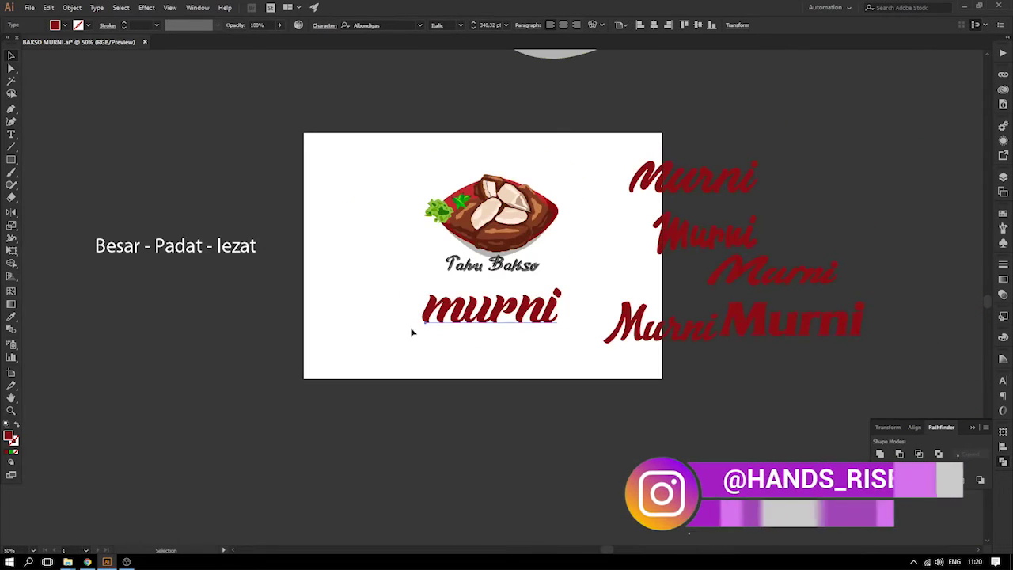
left_click_drag(503, 313, 395, 384)
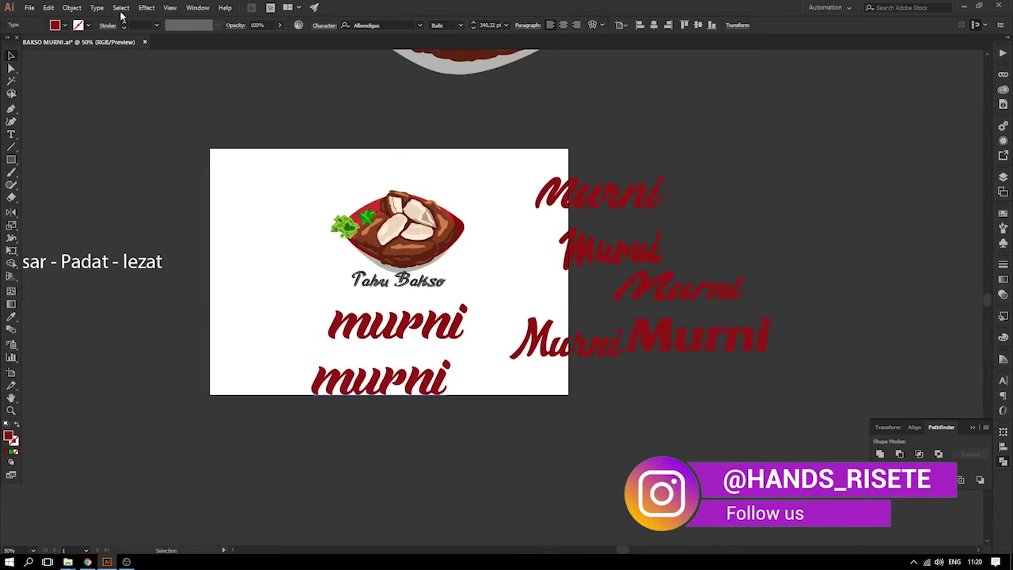
left_click(97, 7)
mouse_move(174, 171)
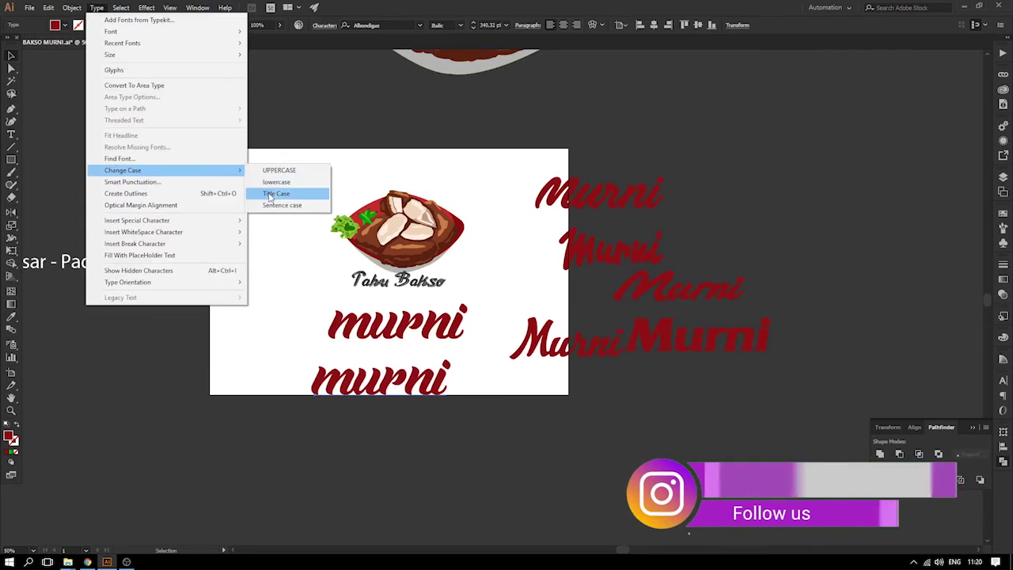
left_click(269, 195)
- Select the five Murni font samples beside the artboard and move them together farther away from it
left_click(622, 197)
left_click(610, 248, "shift")
left_click(673, 289, "shift")
left_click(571, 342, "shift")
left_click(676, 351, "shift")
left_click_drag(660, 283, 874, 258)
left_click_drag(781, 169, 983, 184)
left_click(676, 272)
- Place copies of both Albondigas wordmarks, lowercase and Title Case, in the empty space beside the artboard
left_click(402, 336)
left_click(379, 380, "shift")
left_click_drag(364, 378, 699, 283)
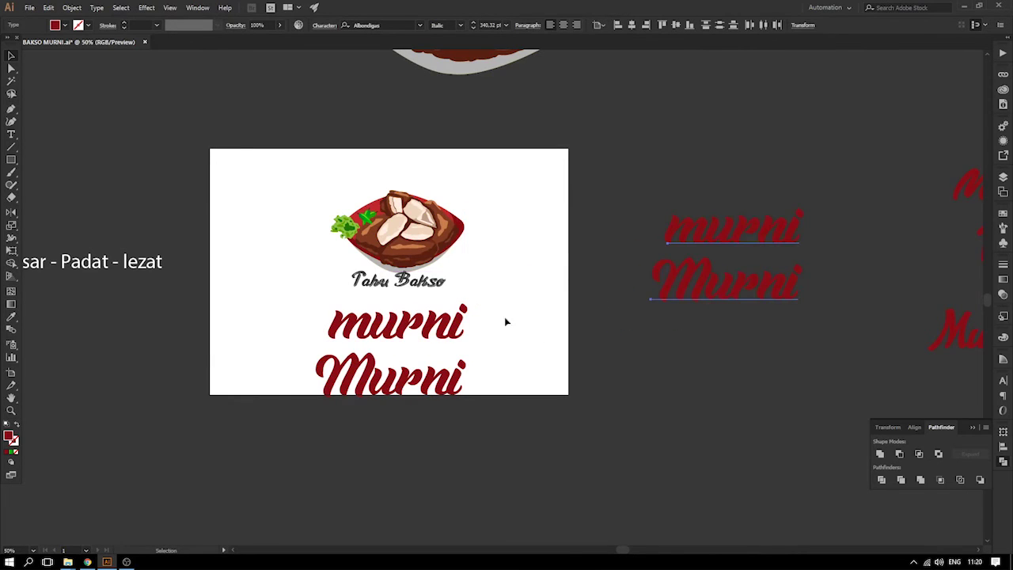
- Convert the artboard's lowercase and Title Case Murni texts to outlines and select the lowercase wordmark
right_click(443, 392)
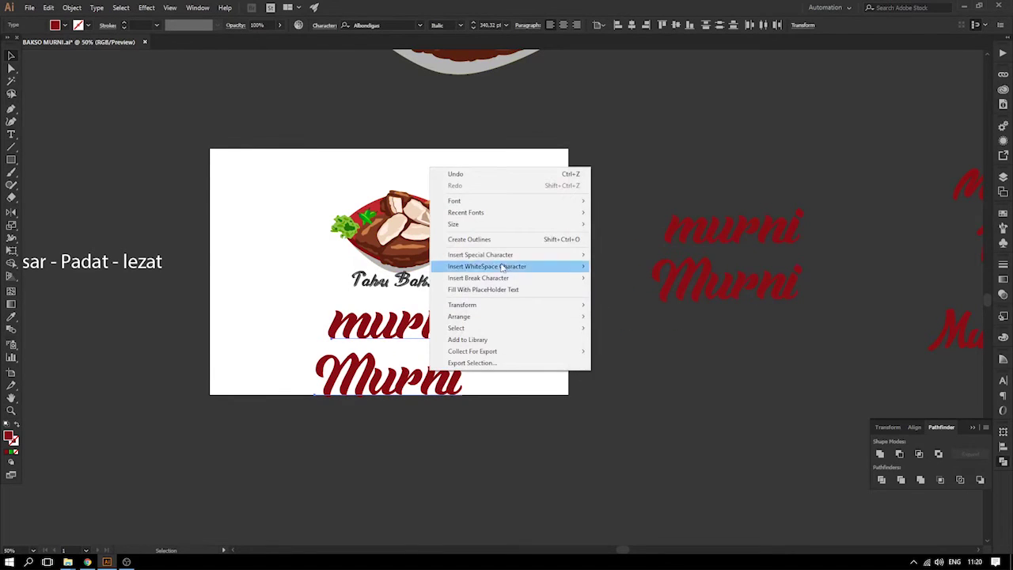
left_click(483, 242)
left_click(475, 366)
left_click(380, 331)
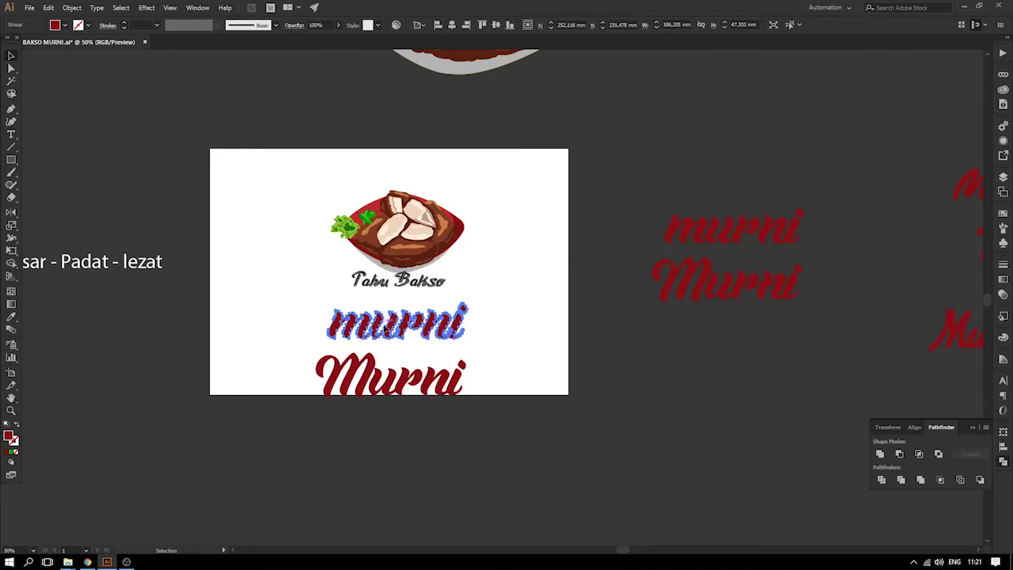
key("ctrl+minus")
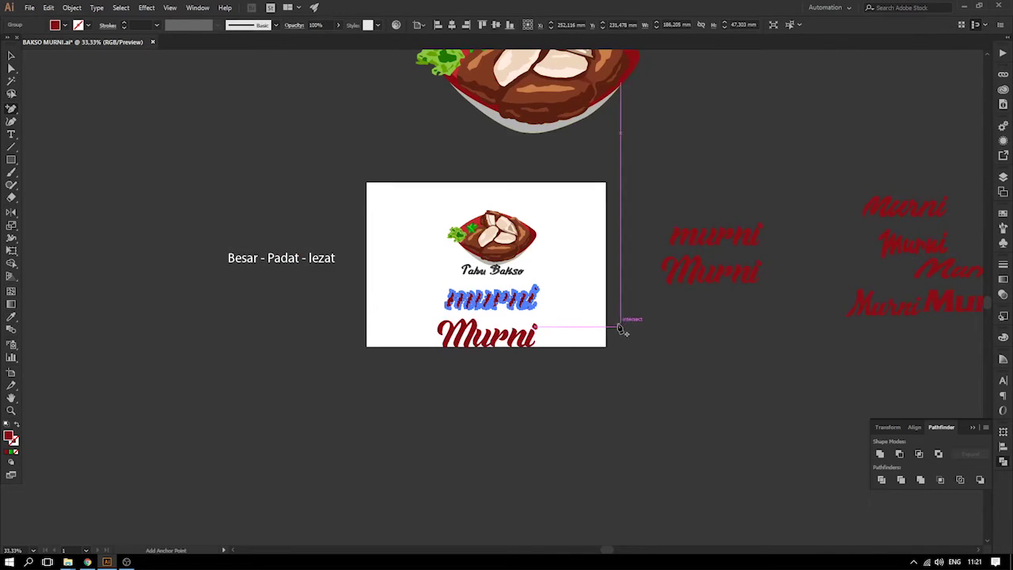
key("ctrl+plus")
key("ctrl+plus")
left_click(11, 68)
left_click(508, 274)
key("space")
left_click_drag(508, 275, 363, 329)
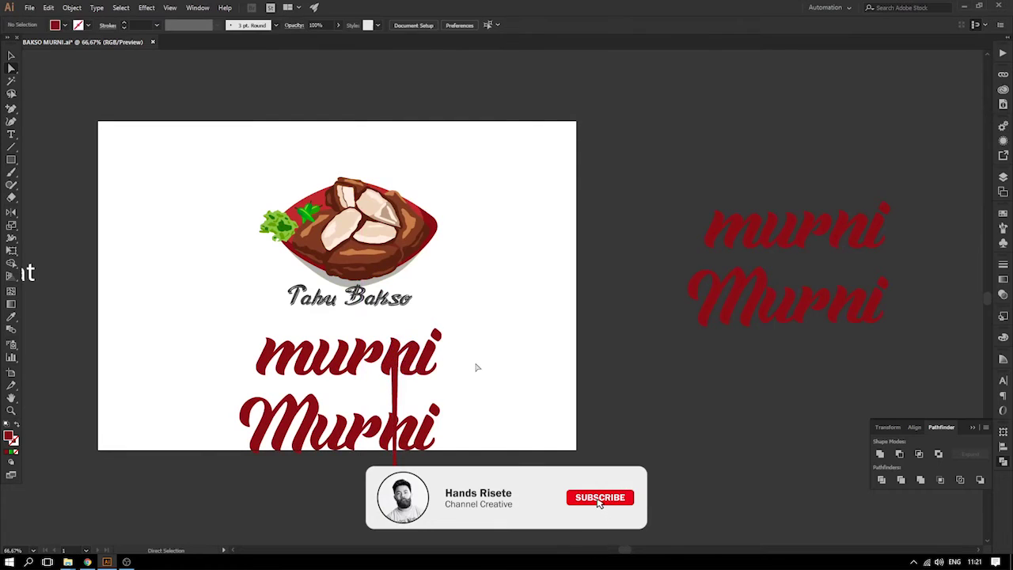
left_click(12, 55)
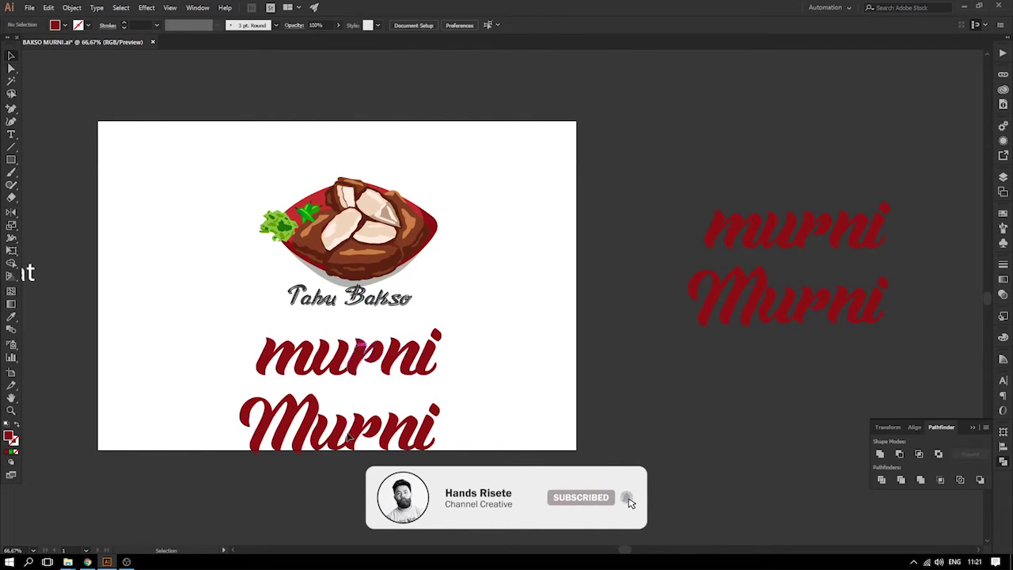
- Move the lowercase murni wordmark below the artboard and bring the Title Case Murni up directly under the Tahu Bakso text
left_click_drag(356, 379, 356, 513)
left_click_drag(368, 413, 370, 331)
left_click(476, 331)
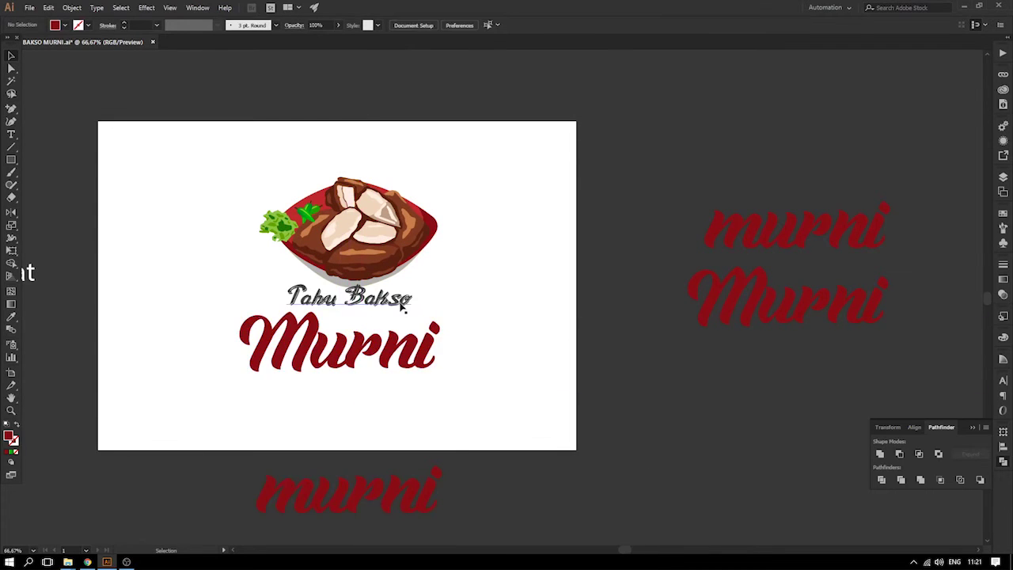
- Enlarge the Tahu Bakso text on the artboard to roughly the width of the Murni wordmark
left_click(409, 308)
left_click_drag(411, 280, 440, 276)
left_click(9, 57)
left_click(249, 276)
left_click(354, 290)
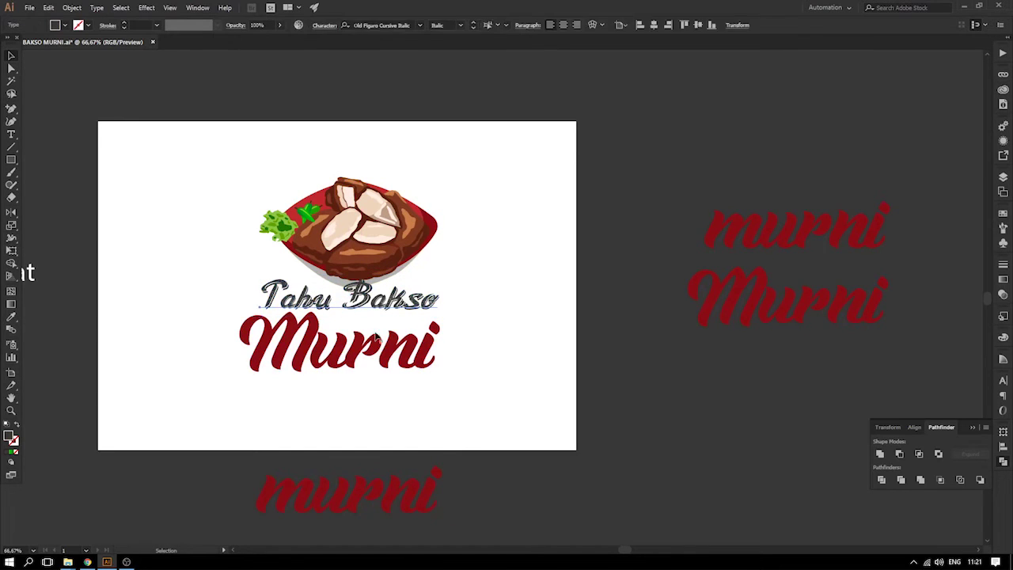
- Move Tahu Bakso and Murni lower on the artboard, and shrink Tahu Bakso to fit above the "urni" letters
left_click(377, 340, "shift")
left_click_drag(417, 319, 388, 215)
left_click(404, 256)
key("e")
left_click(11, 56)
left_click(72, 102)
left_click_drag(196, 246, 448, 288)
left_click(486, 249)
left_click(432, 202)
left_click(436, 227, "shift")
left_click(543, 310)
left_click_drag(503, 312, 544, 320)
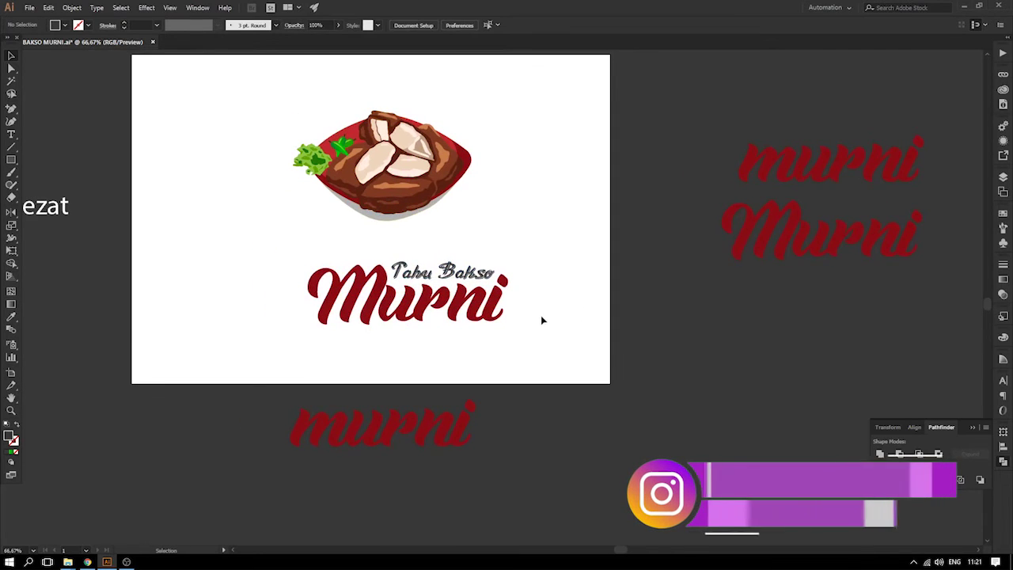
- Move the Tahu Bakso text and the Murni wordmark together up beneath the bowl illustration
mouse_move(448, 267)
left_mouse_down()
mouse_move(508, 313)
mouse_move(455, 273)
left_mouse_up()
key("ctrl+z")
left_click(490, 312, "shift")
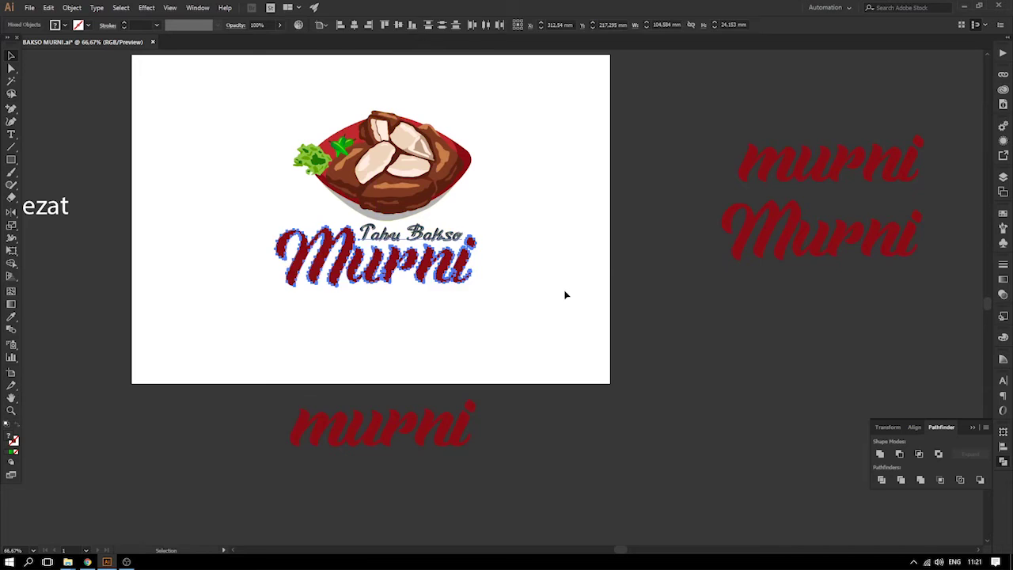
left_click(563, 295)
- Move the lowercase murni wordmark from below the artboard to the empty space beside it, under the other wordmark copies
left_click_drag(347, 434, 721, 364)
left_click_drag(514, 286, 575, 372)
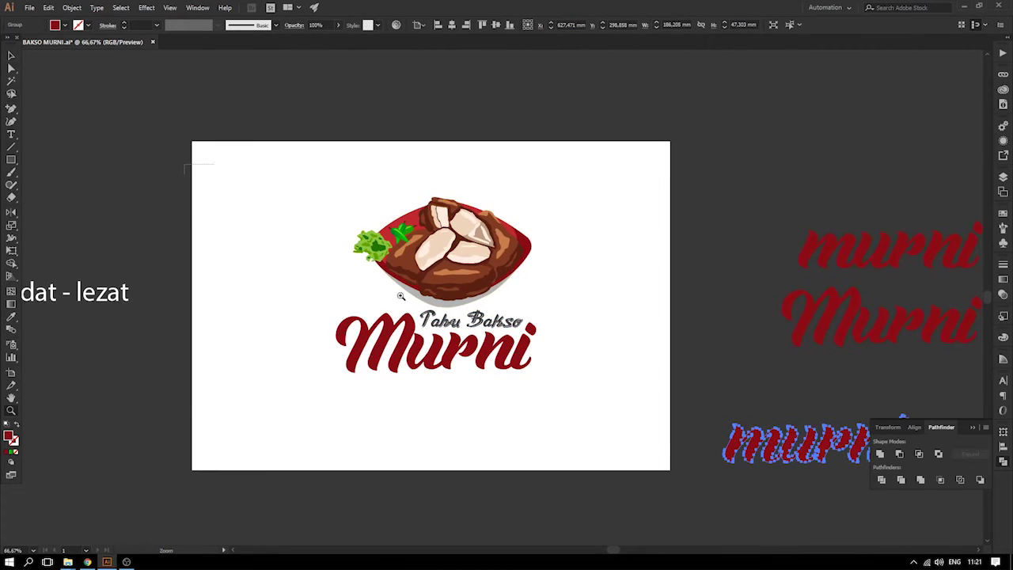
left_click_drag(400, 296, 647, 398)
left_click(141, 162)
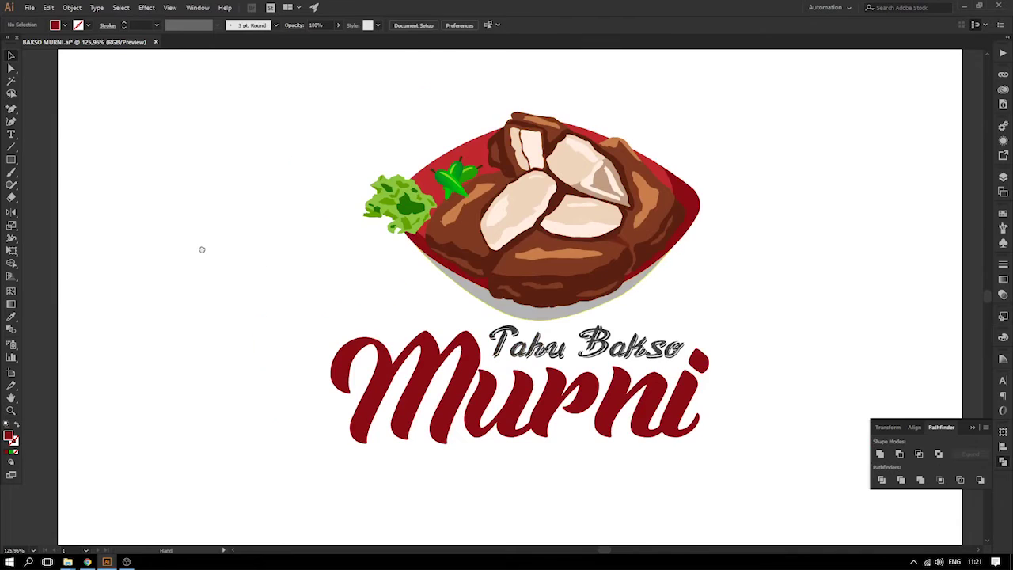
- Save the logo document
scroll(194, 250, "right", 2)
scroll(194, 249, "down", 1)
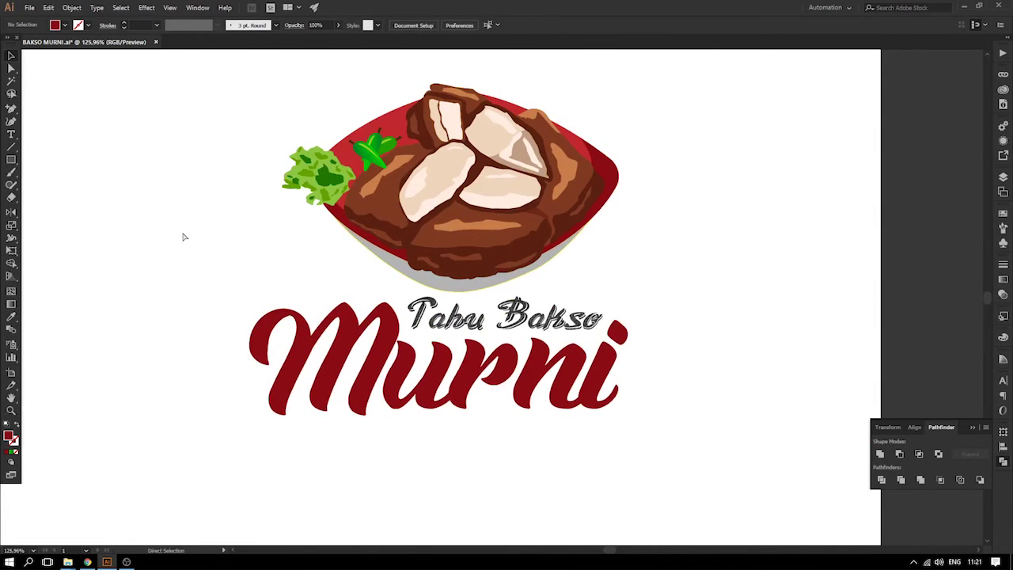
key("ctrl+minus")
key("ctrl+minus")
key("ctrl+plus")
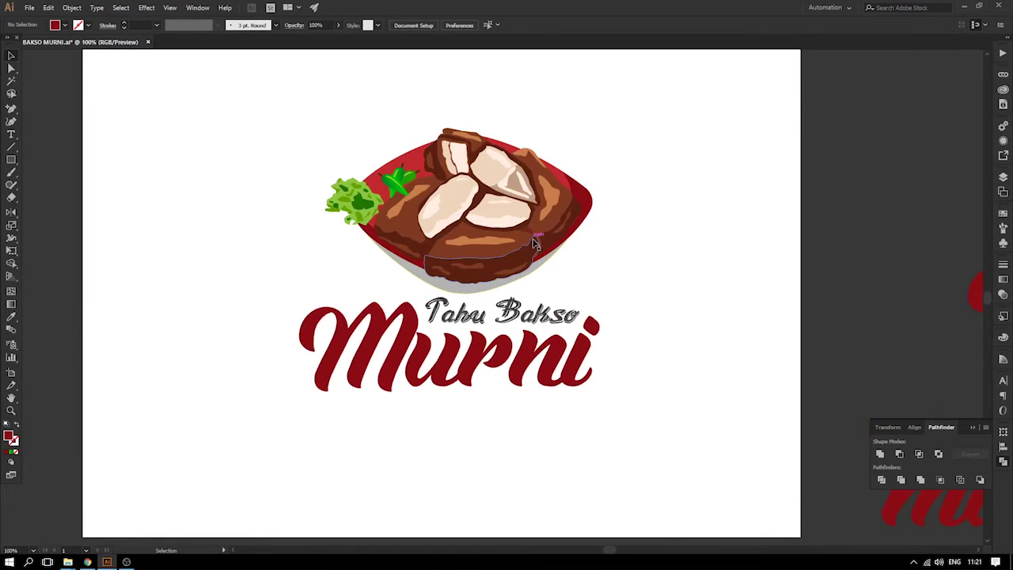
key("ctrl+s")
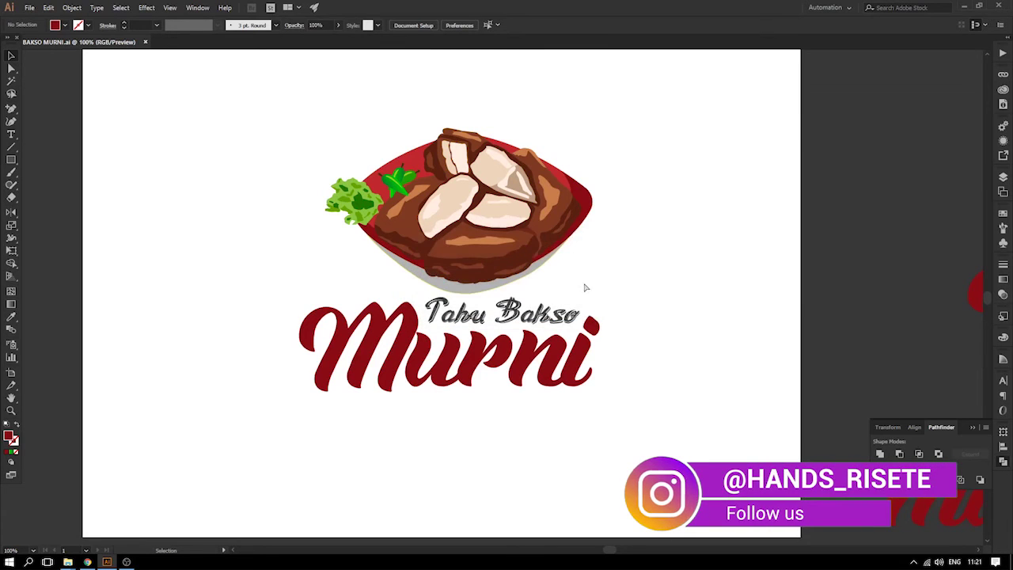
- Move the "Besar - Padat - lezat" tagline text farther up and away from the artboard
key("ctrl+minus")
key("ctrl+minus")
scroll(296, 288, "left", 2)
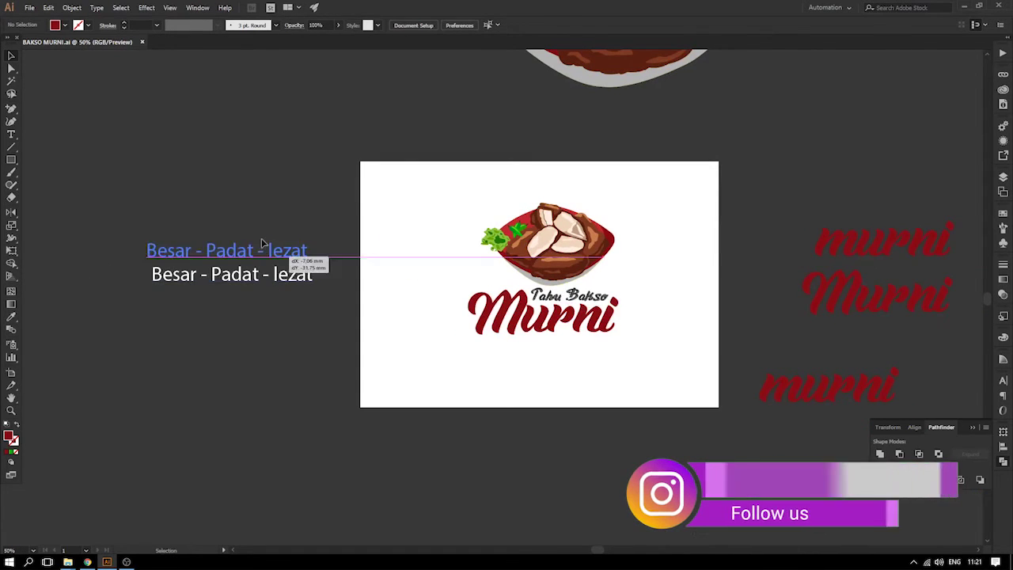
left_click_drag(267, 256, 213, 202)
- Duplicate the Tahu Bakso text out of the logo and recolour the copy with the green sampled from the chillies
left_click(595, 298)
left_click_drag(596, 298, 383, 299)
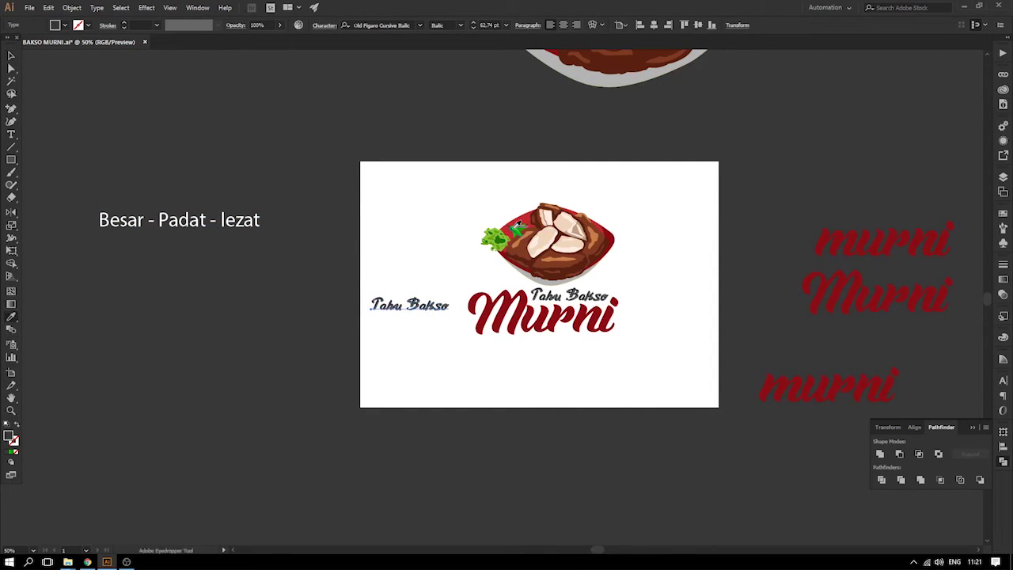
left_click(11, 57)
left_click(437, 320)
- Duplicate the green text below itself and trim the two copies so one reads Tahu and the other Bakso
left_click_drag(271, 317, 223, 346)
left_click(309, 309)
key("t")
key("BackSpace")
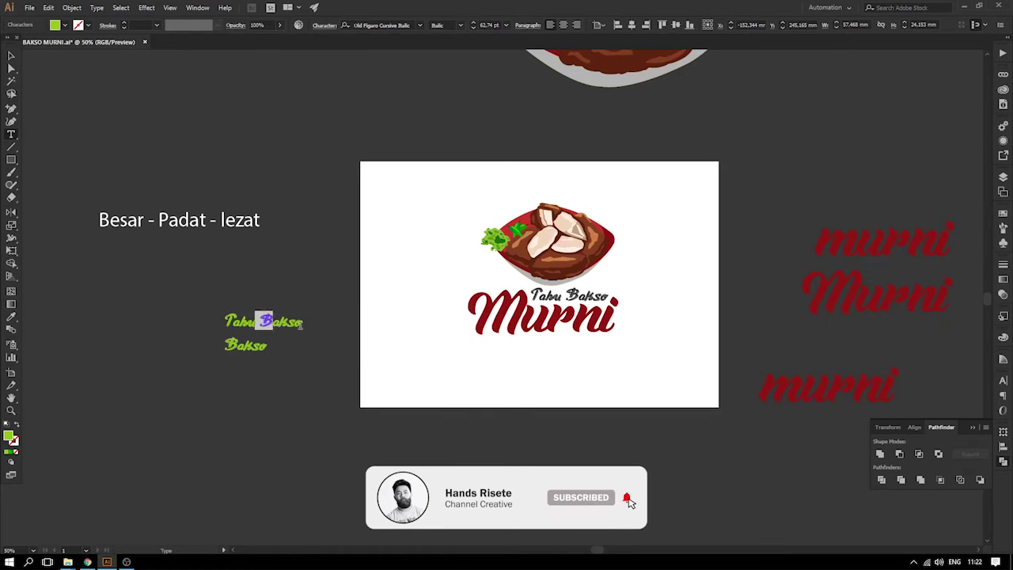
- Convert the separate green Tahu and Bakso texts to outlines
left_click(11, 56)
left_click_drag(223, 311, 312, 369)
right_click(257, 349)
left_click(314, 419)
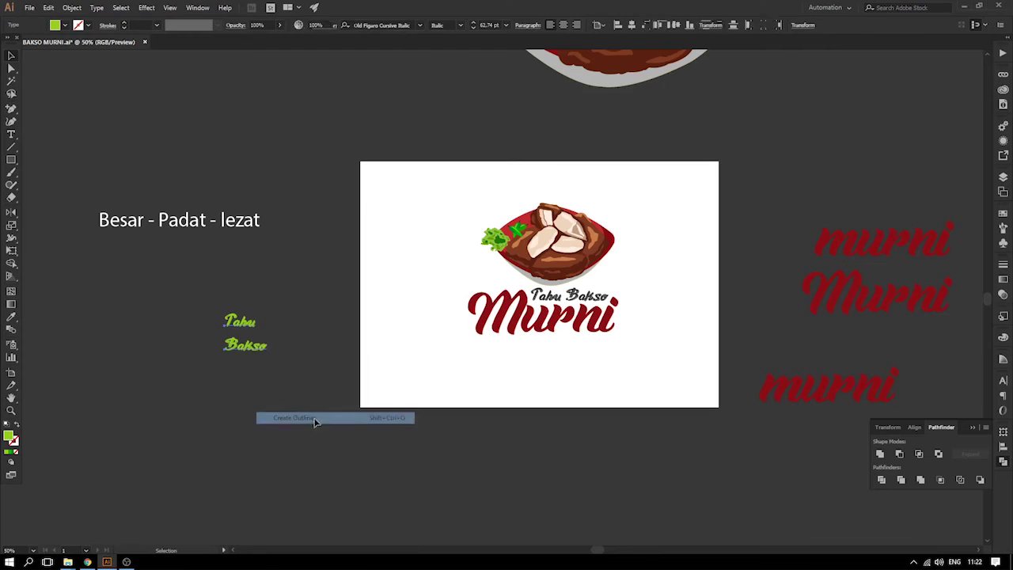
left_click(305, 405)
- Stack the outlined green Tahu closely above Bakso, with the right ends of both words lined up
key("z")
left_click_drag(222, 296, 343, 414)
left_click_drag(340, 168, 301, 185)
left_click(351, 298)
left_click_drag(314, 259, 270, 231)
left_click(419, 260)
left_click_drag(336, 207, 354, 193)
left_click(485, 233)
left_click(474, 231)
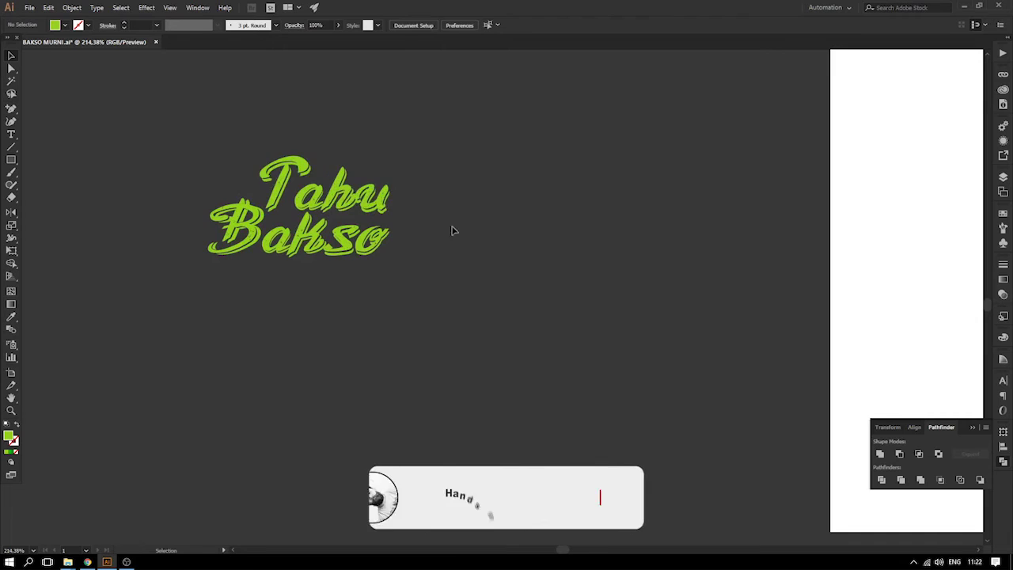
- Place a copy of the dark red Title Case Murni wordmark beneath the stacked green Tahu Bakso outside the artboard
key("ctrl+minus")
key("ctrl+minus")
key("ctrl+minus")
left_click_drag(815, 262, 172, 358)
left_click(402, 337)
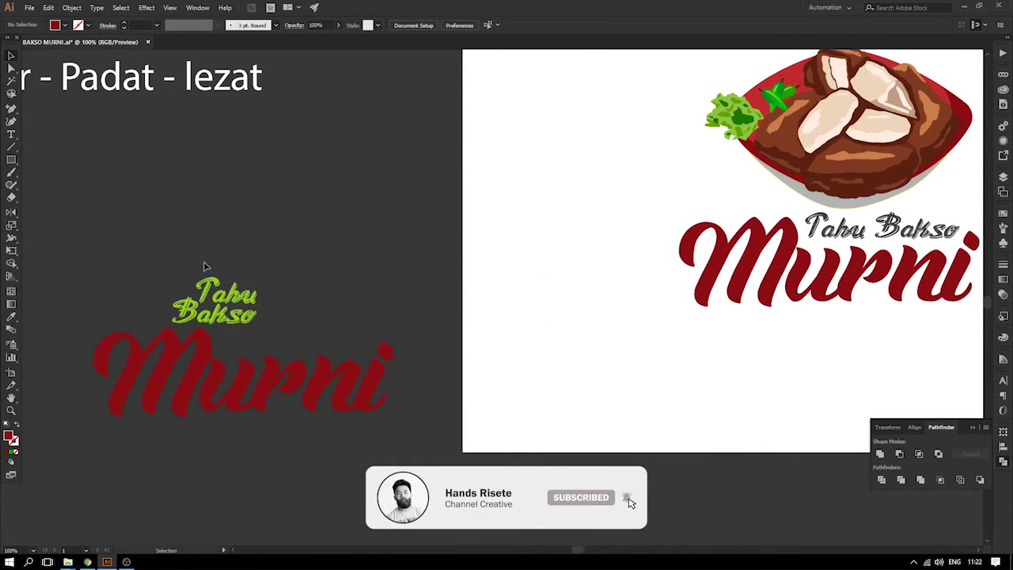
- Enlarge the stacked green Tahu Bakso and place it right above the "urni" letters of the copied Murni wordmark
left_click_drag(204, 267, 268, 323)
key("a")
key("ctrl+t")
key("v")
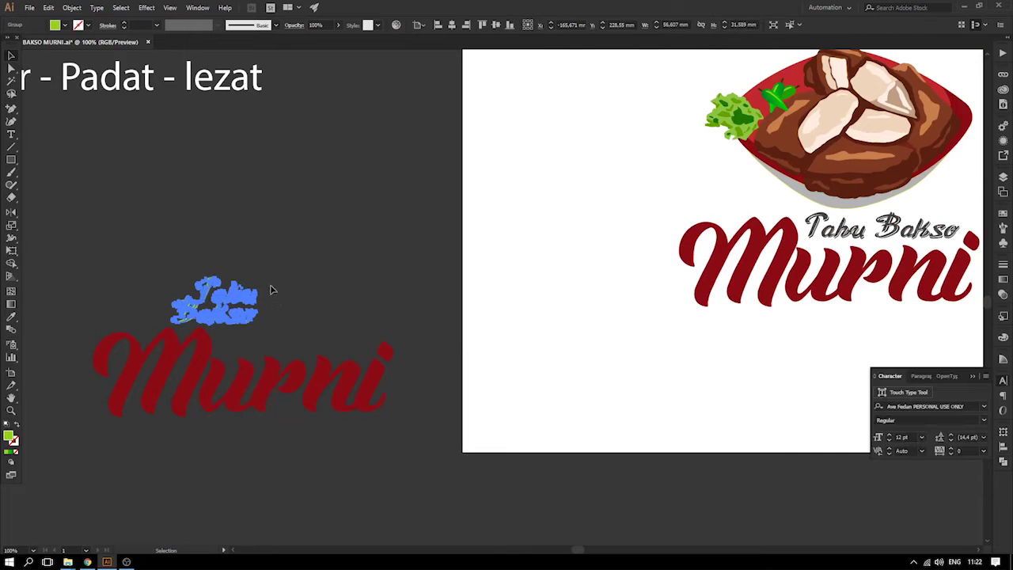
left_click_drag(260, 277, 371, 283)
left_click_drag(401, 245, 384, 249)
key("v")
left_click(294, 219)
left_click_drag(294, 219, 356, 163)
left_click_drag(384, 278, 379, 285)
left_click(391, 198)
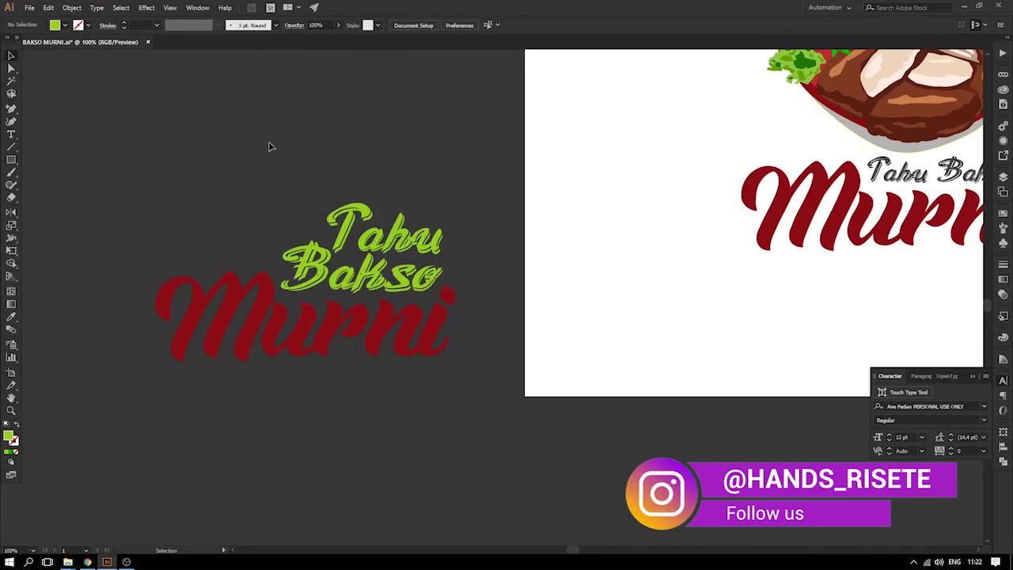
- Shrink the complete logo into the artboard's upper-left area and place a copy of its bowl illustration to the right
key("ctrl+minus")
key("ctrl+minus")
left_click_drag(338, 235, 187, 255)
left_click(585, 259)
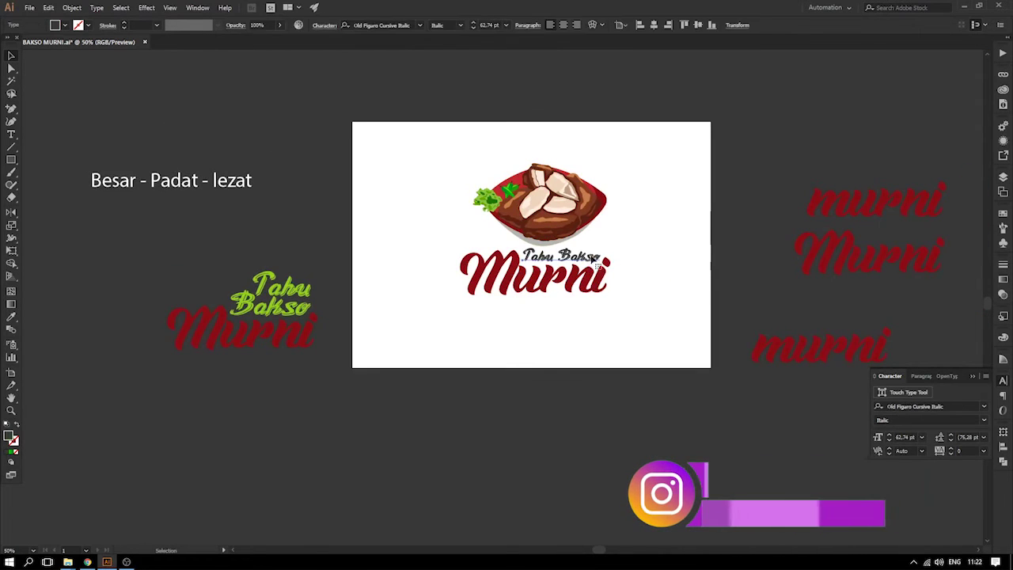
left_click(615, 258)
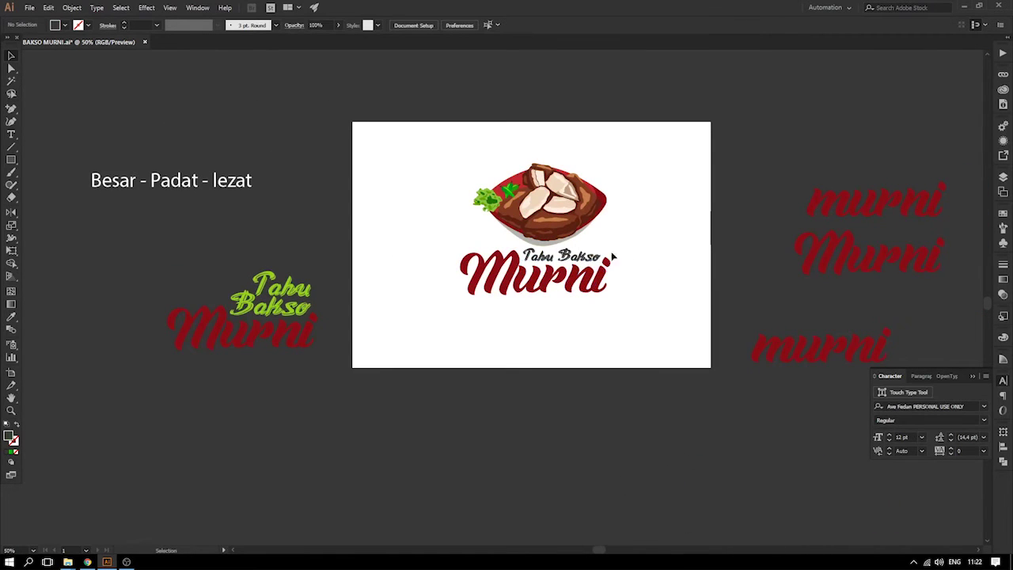
left_click_drag(305, 383, 308, 380)
left_click_drag(477, 187, 561, 224)
left_click_drag(466, 152, 618, 296)
left_click_drag(507, 194, 410, 169)
left_click_drag(424, 164, 584, 166)
- Move the green and red Tahu Bakso Murni lettering onto the artboard beneath the copied bowl
left_click(294, 329)
left_click_drag(294, 330, 639, 226)
left_click(695, 219)
- Scale the green and red lettering down to about 134 mm wide and fit it against the lower part of the bowl
key("ctrl+plus")
key("ctrl+plus")
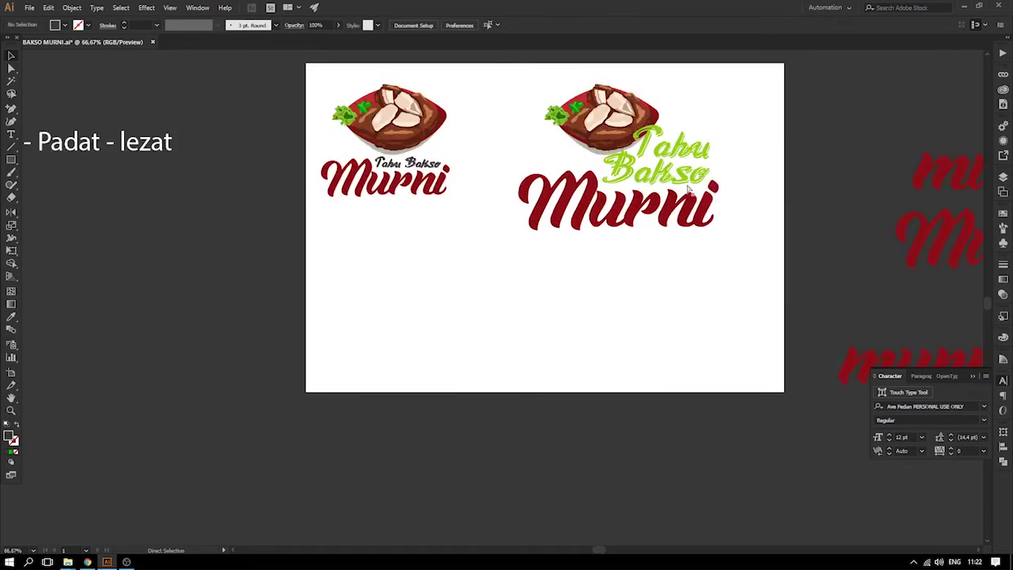
left_click_drag(693, 176, 467, 365)
left_click_drag(597, 399, 542, 251)
left_click(540, 251)
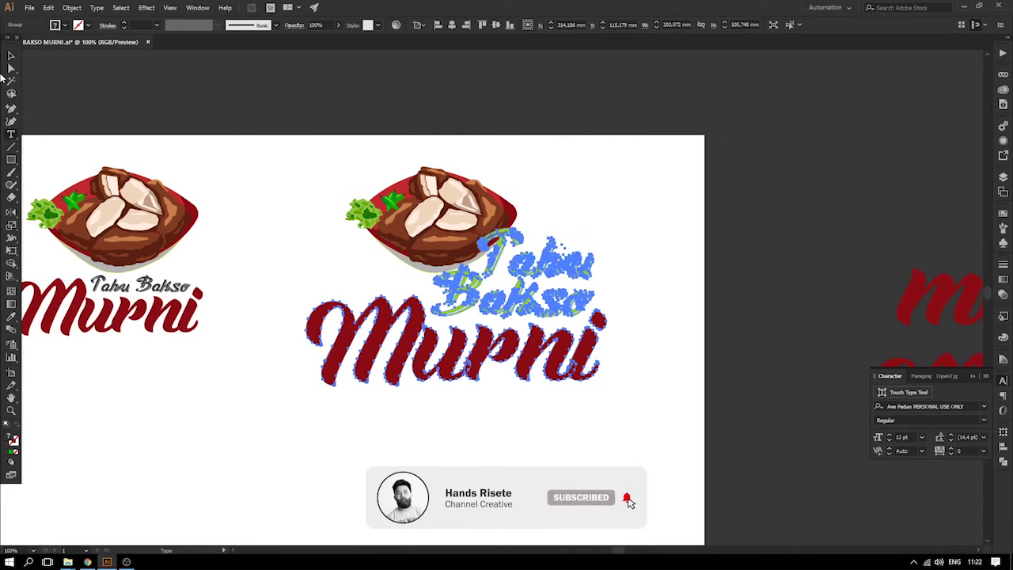
key("e")
left_click_drag(605, 228, 556, 240)
left_click_drag(531, 286, 513, 269)
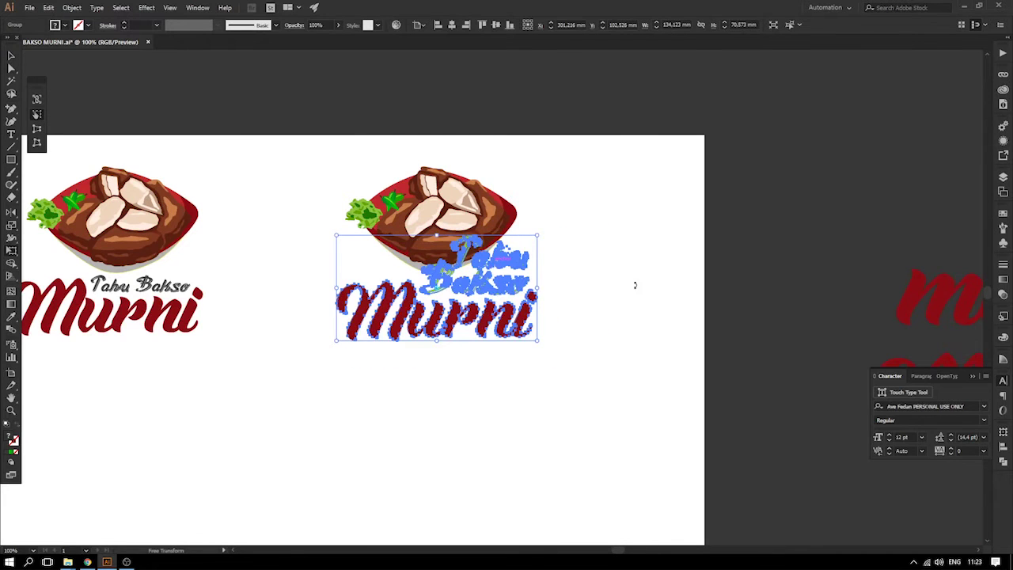
left_click(11, 56)
left_click(266, 129)
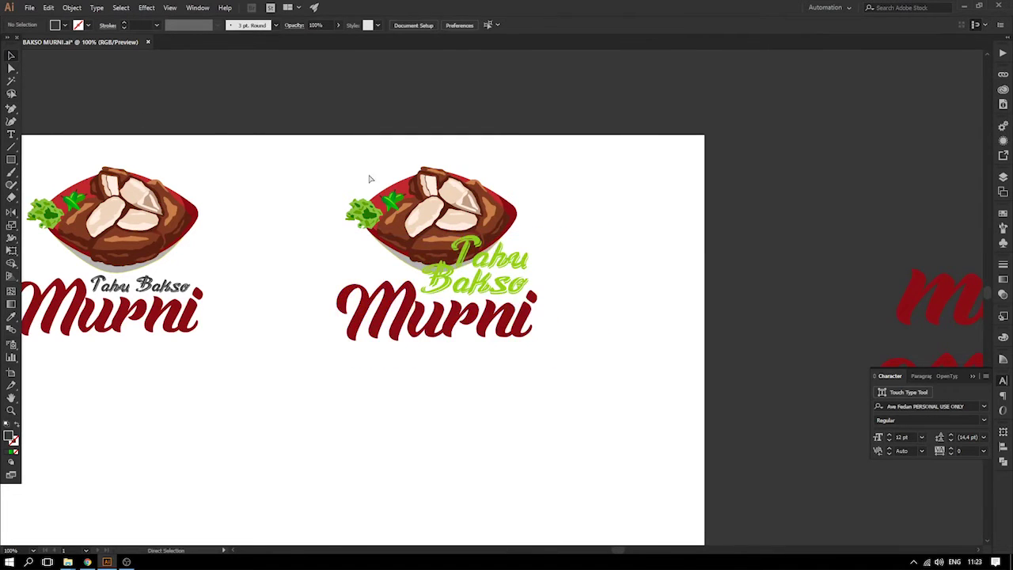
- Nudge the green and red lettering slightly upward against the copied bowl
key("ctrl+minus")
left_click_drag(409, 239, 470, 213)
key("z")
left_click_drag(284, 158, 669, 369)
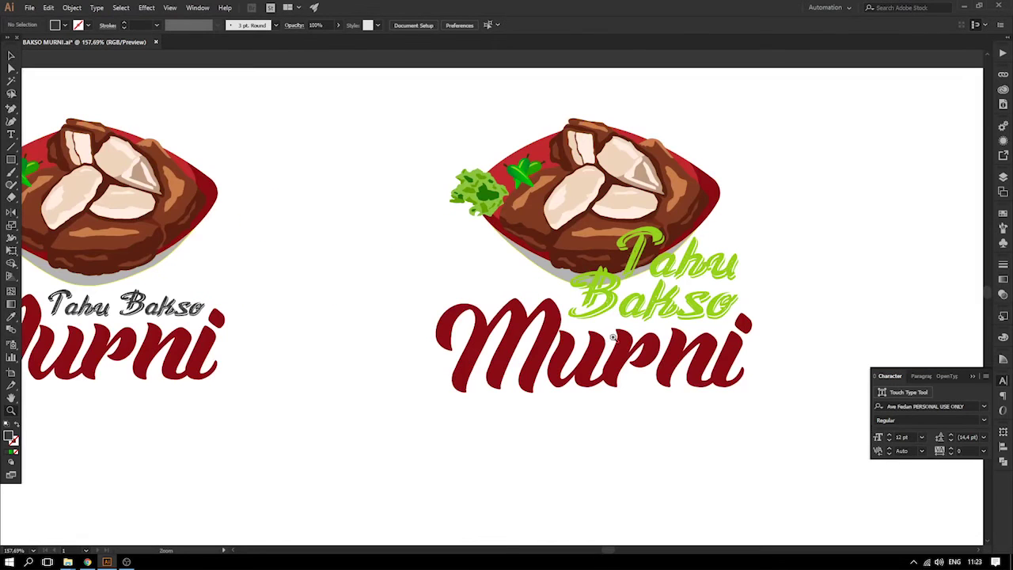
left_click(11, 56)
left_click_drag(451, 257, 395, 243)
left_click_drag(597, 292, 599, 285)
left_click(698, 314)
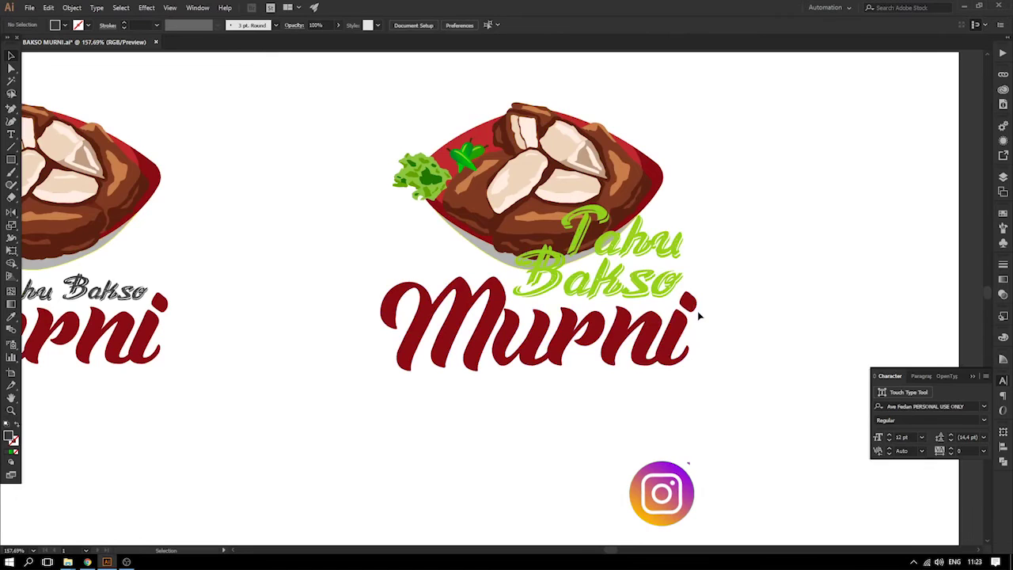
- Try an Offset Path of 3.5278 mm with Miter joins and a miter limit of 4 on the green and red lettering
key("ctrl+1")
left_click(612, 298)
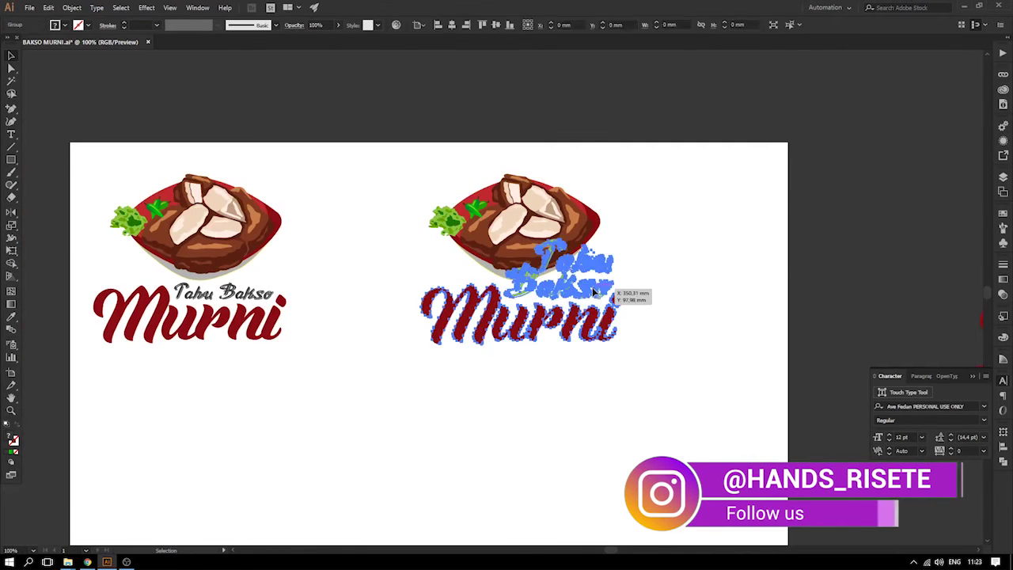
left_click_drag(613, 299, 525, 272)
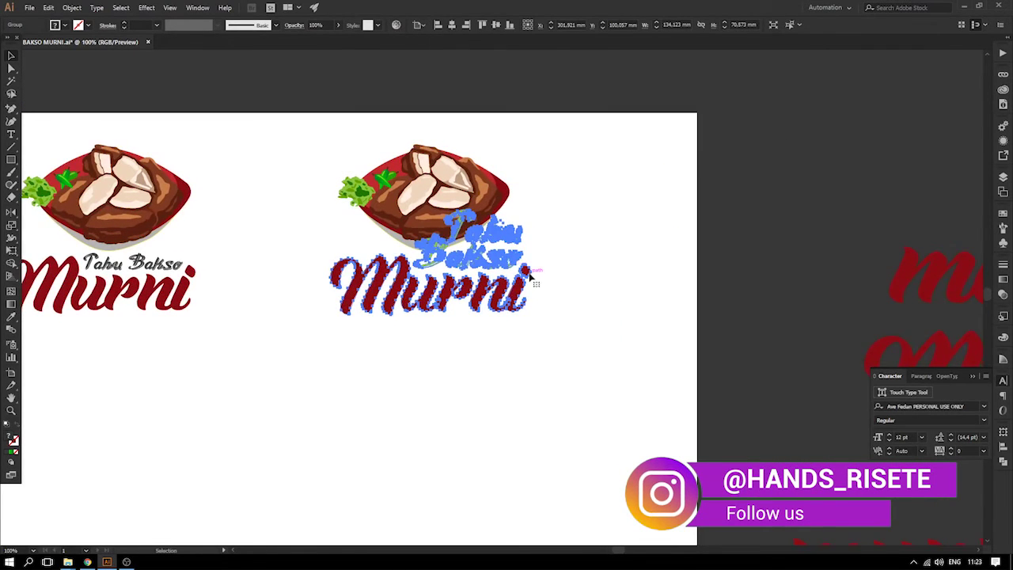
key("ctrl+equal")
key("ctrl+plus")
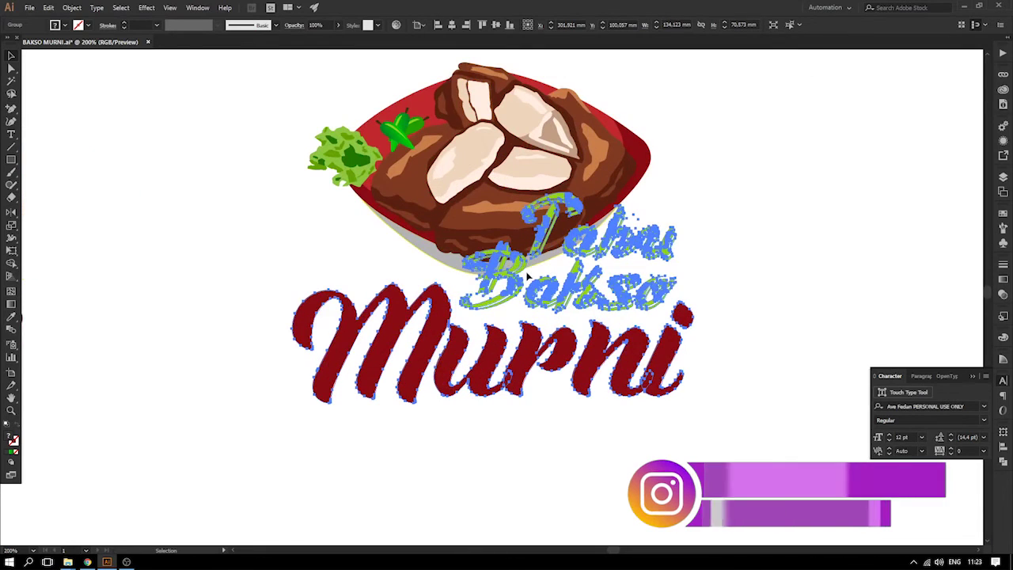
key("ctrl+plus")
left_click(73, 8)
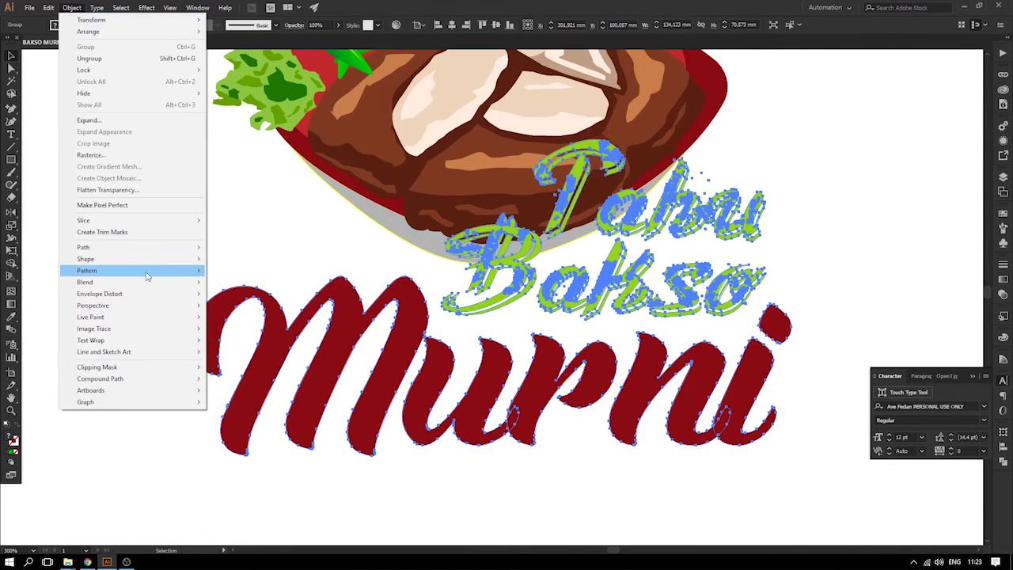
left_click(268, 287)
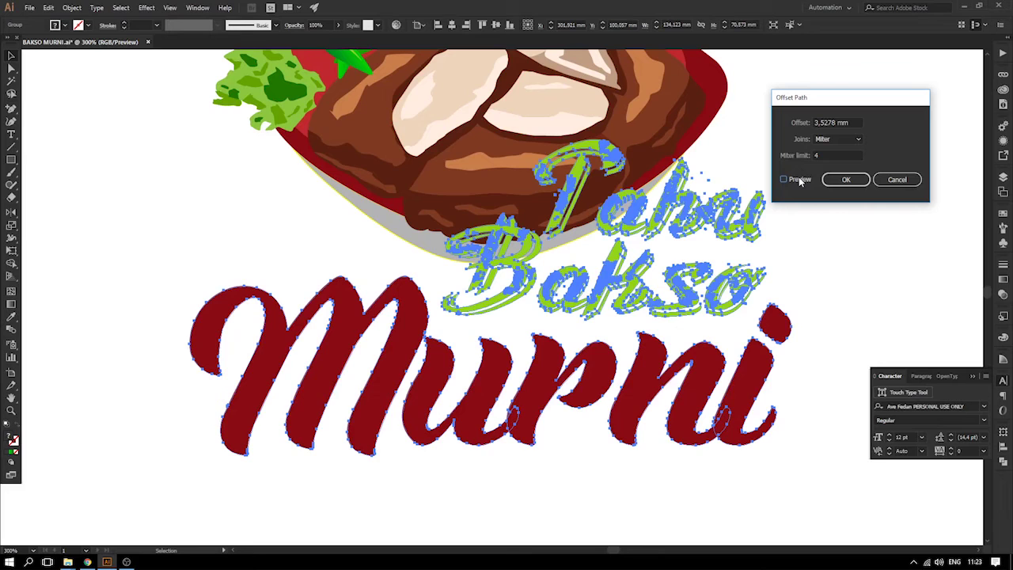
left_click(800, 180)
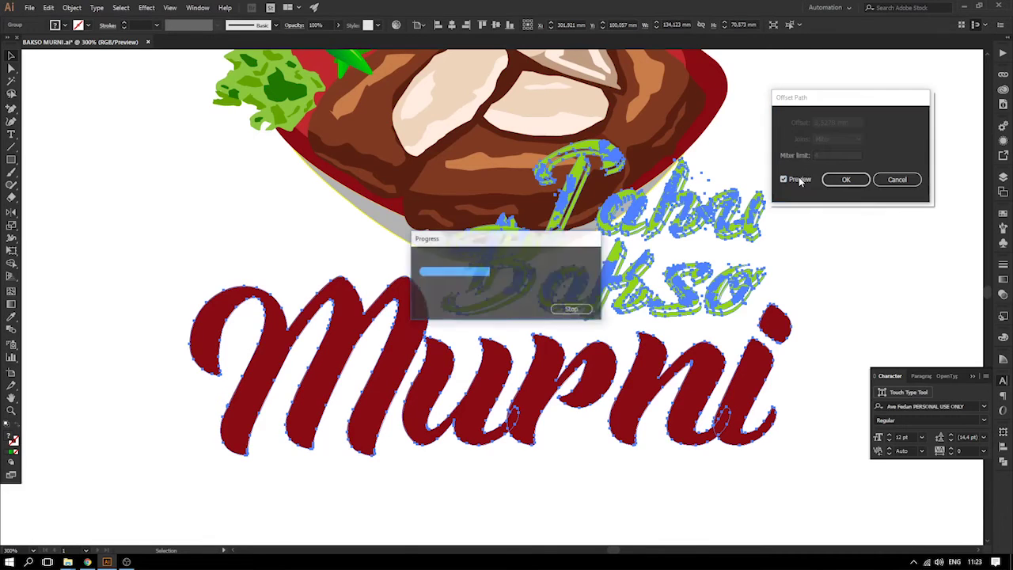
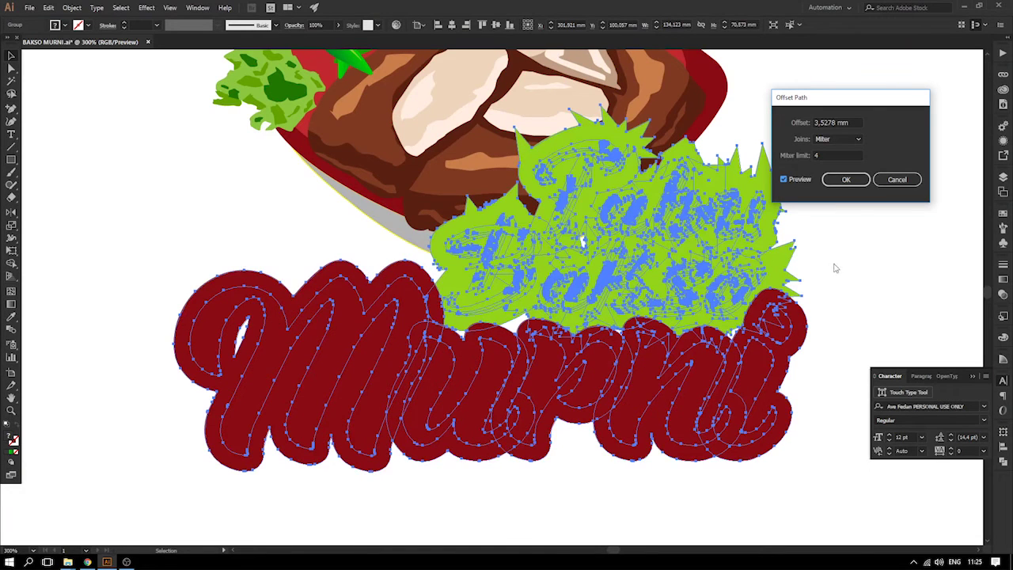
left_click(896, 180)
left_click(886, 220)
left_click(702, 222)
left_click(790, 225)
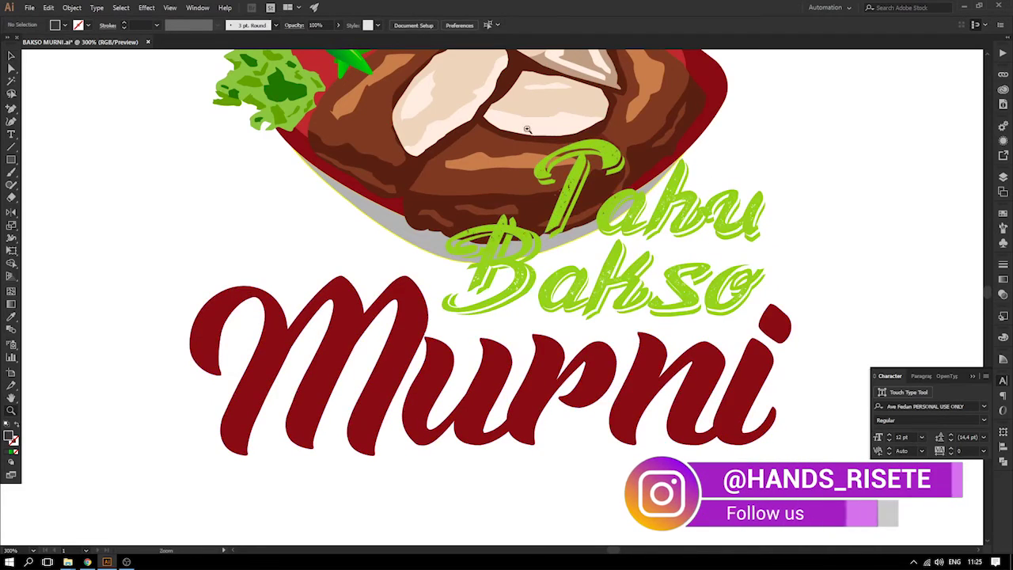
- Examine the green Tahu Bakso lettering up close and compare the two logo versions side by side
key("z")
left_click_drag(496, 119, 790, 314)
key("ctrl+minus")
key("ctrl+minus")
key("ctrl+minus")
key("ctrl+minus")
key("ctrl+minus")
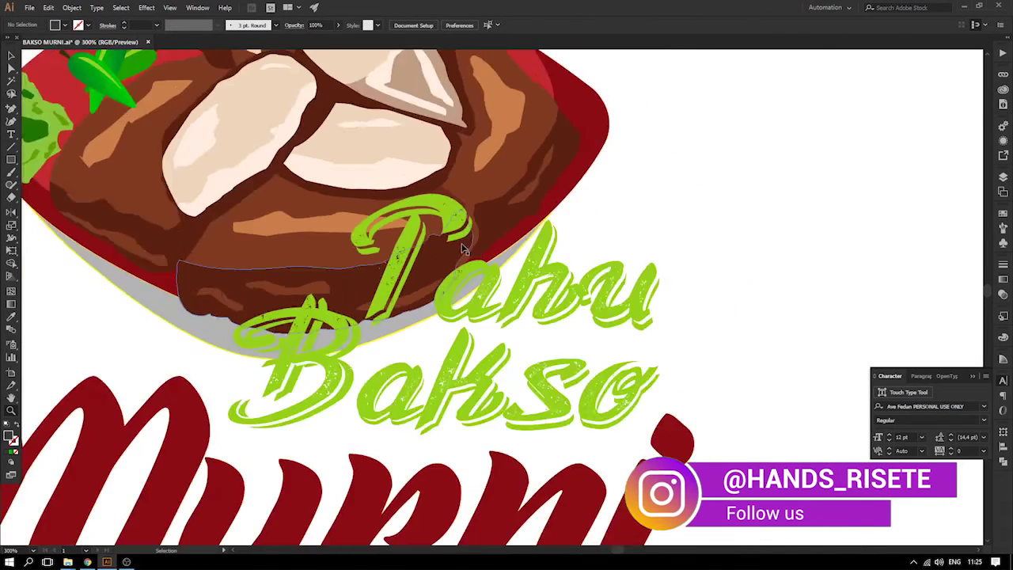
left_click(11, 56)
left_click_drag(308, 365, 628, 277)
- Examine the distressed texture of the dark Tahu Bakso text up close, including the letter B
left_click(292, 265)
left_click(445, 308)
left_click(319, 264)
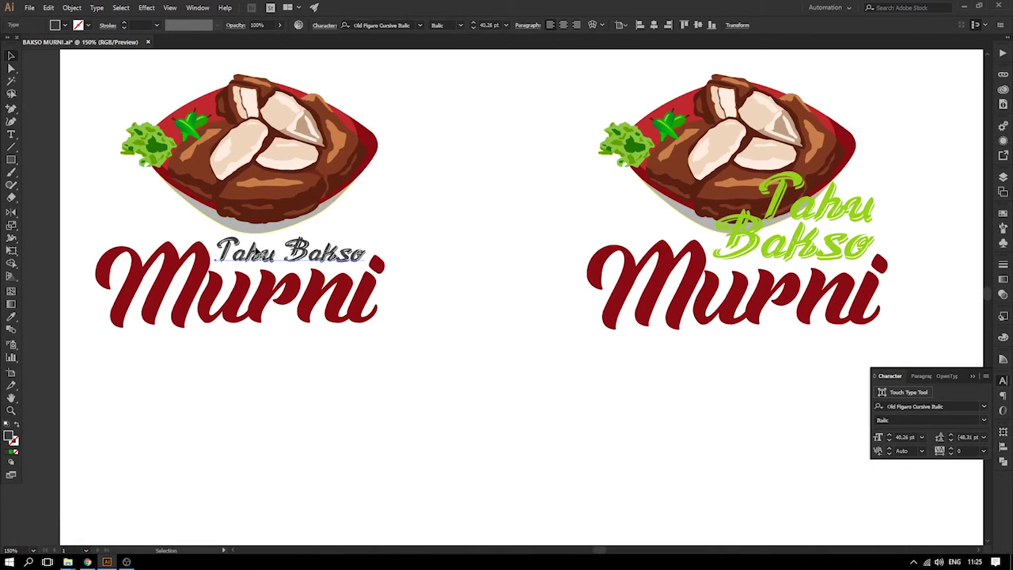
key("z")
left_click_drag(152, 208, 461, 341)
left_click_drag(176, 190, 506, 293)
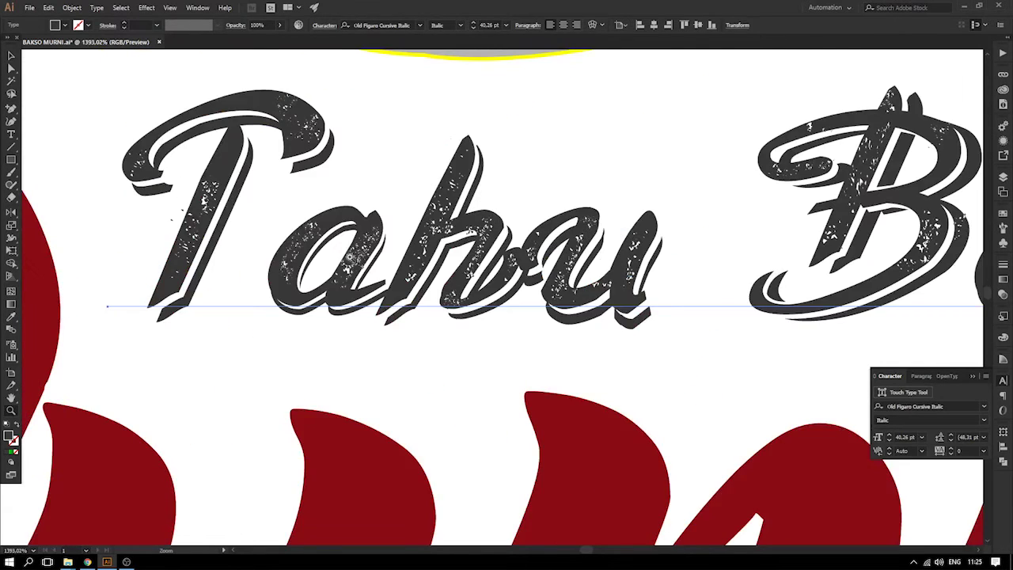
left_click_drag(415, 185, 619, 320)
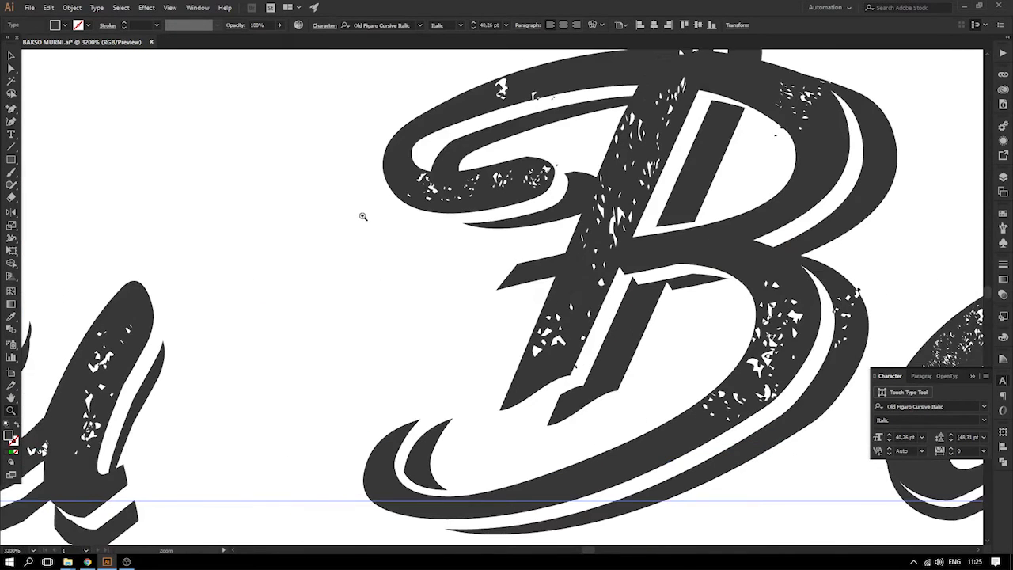
key("ctrl+minus")
left_click(13, 58)
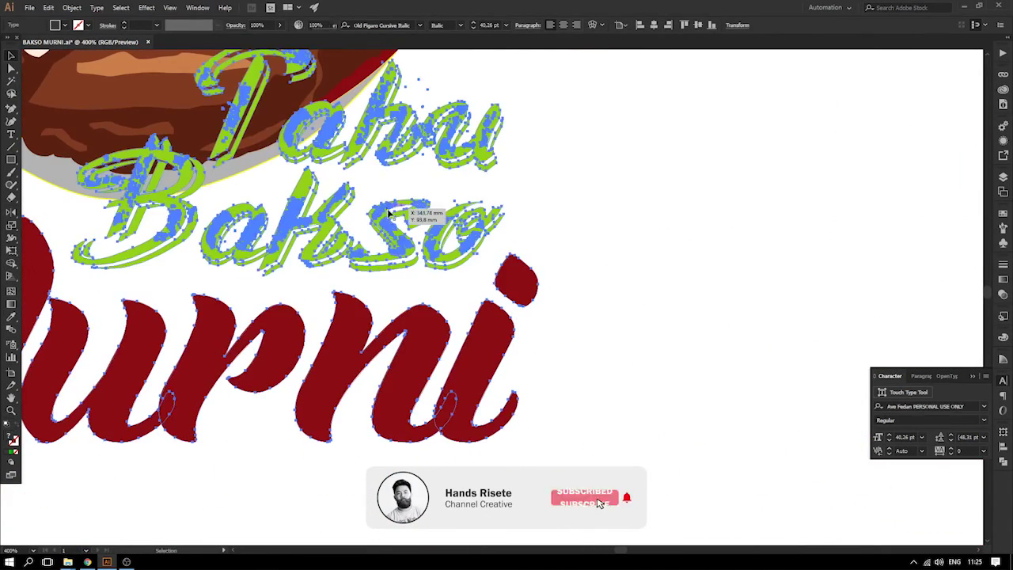
- Isolate the compound path of the letter s in the green Bakso lettering
double_click(380, 213)
double_click(381, 212)
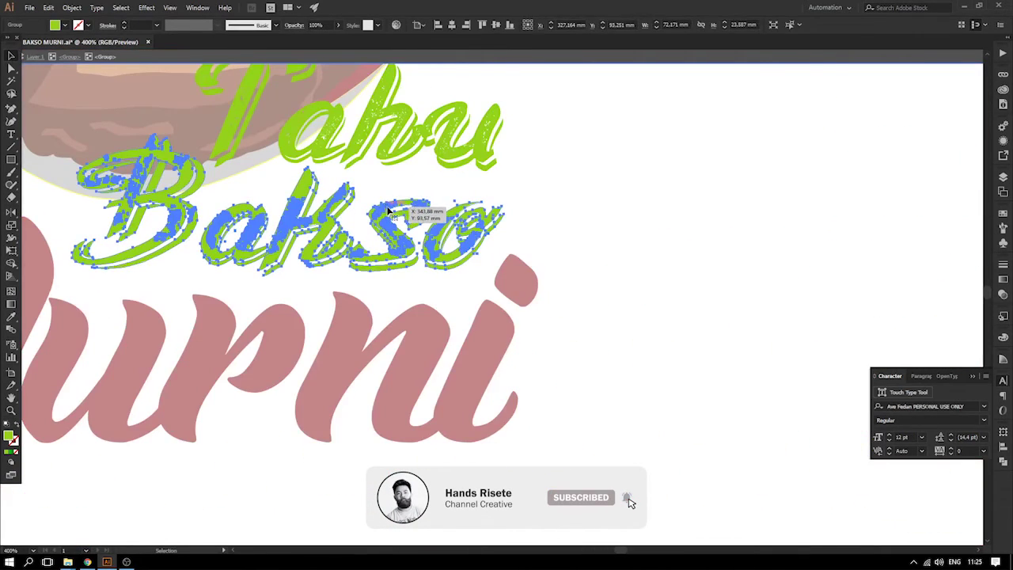
double_click(388, 209)
left_click_drag(358, 188, 379, 242)
key("v")
double_click(360, 277)
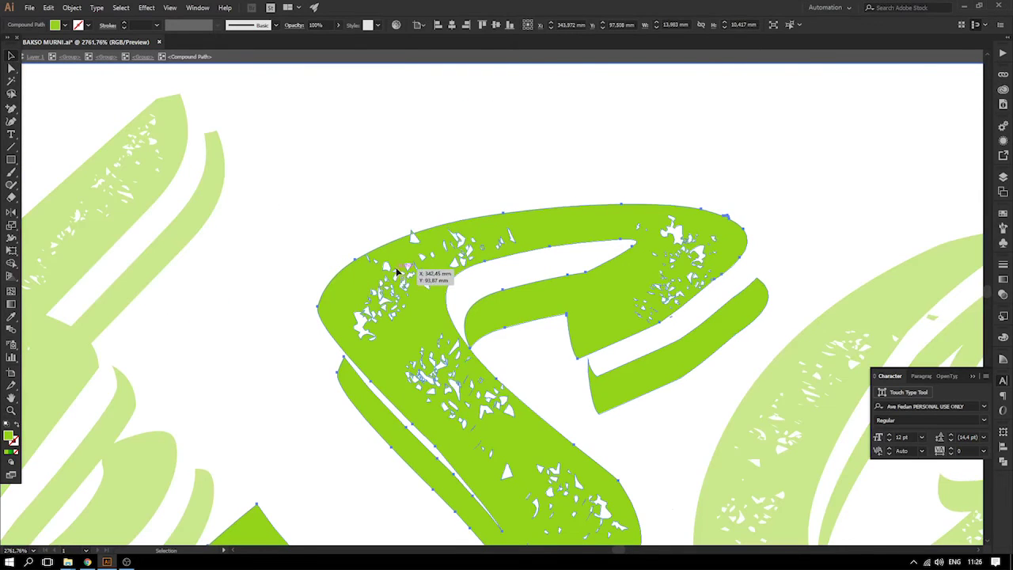
left_click_drag(411, 234, 293, 252)
key("ctrl+z")
key("ctrl+minus")
key("ctrl+minus")
key("ctrl+minus")
key("ctrl+minus")
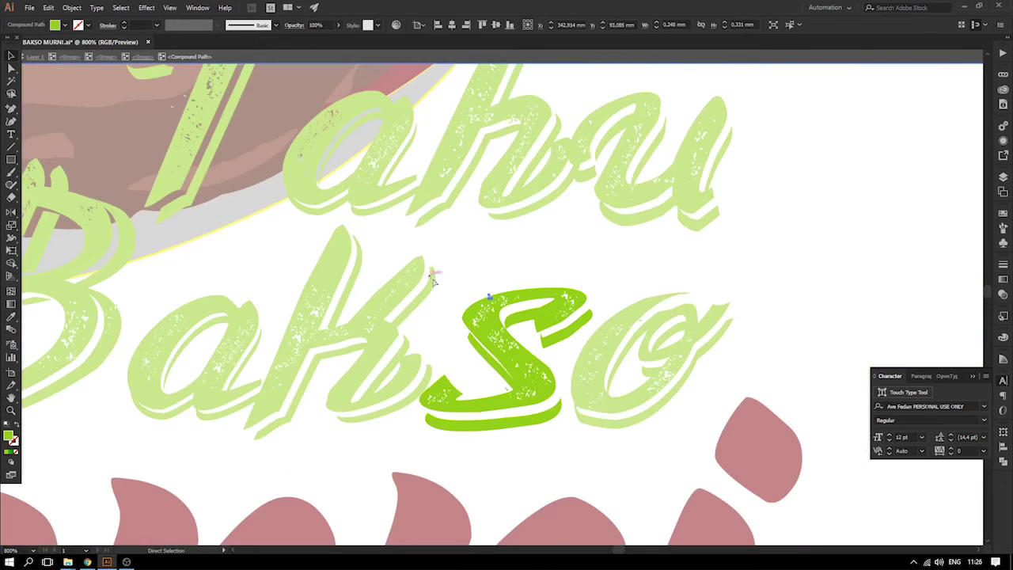
key("ctrl+plus")
key("ctrl+plus")
left_click_drag(576, 289, 459, 204)
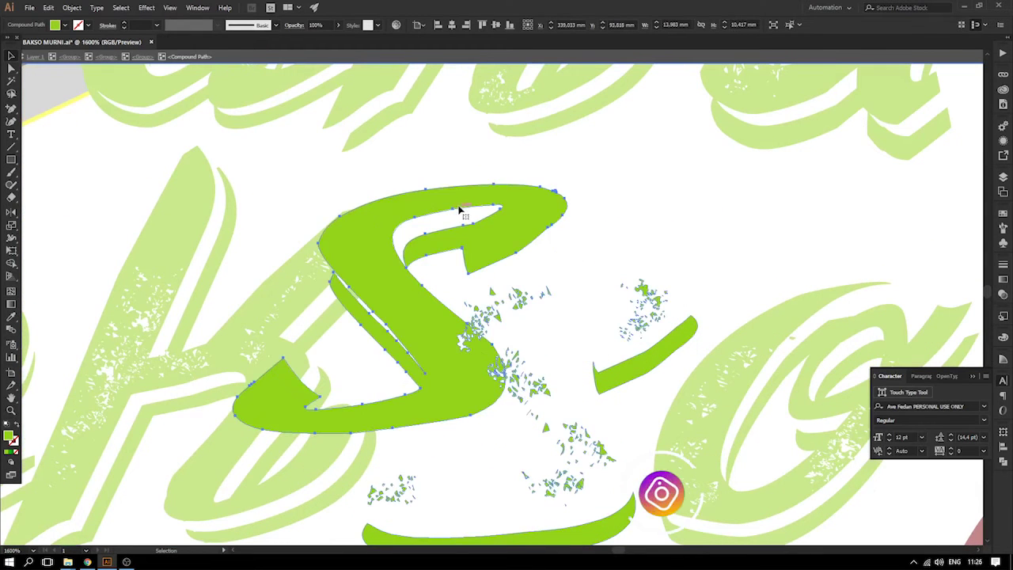
key("ctrl+z")
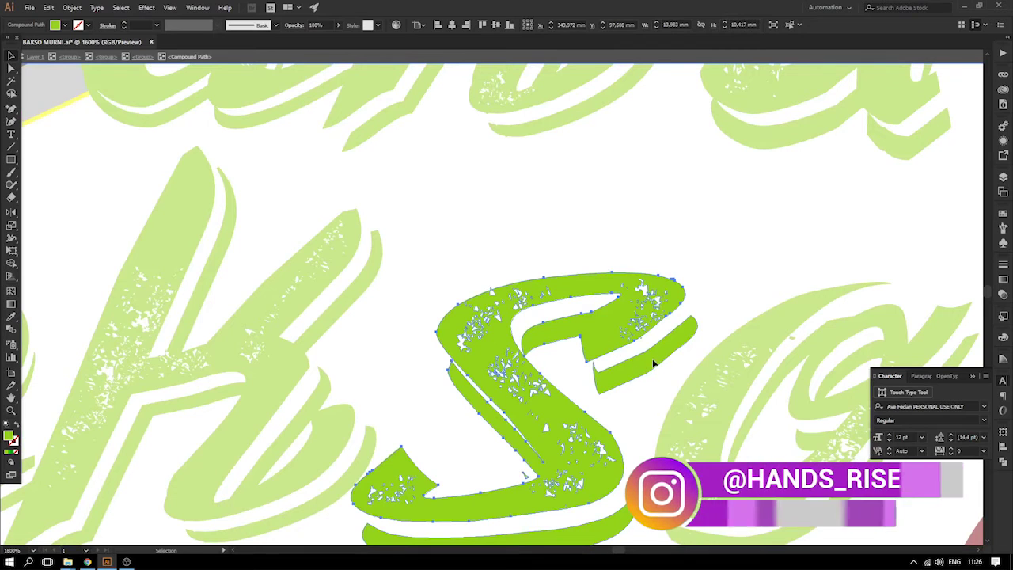
- Delete the texture specks inside the green letter s, keeping its outline and shadow shapes
left_click(638, 354)
left_click_drag(432, 234, 288, 129)
left_click(309, 133)
left_click_drag(136, 118, 491, 412)
left_click(473, 417, "shift")
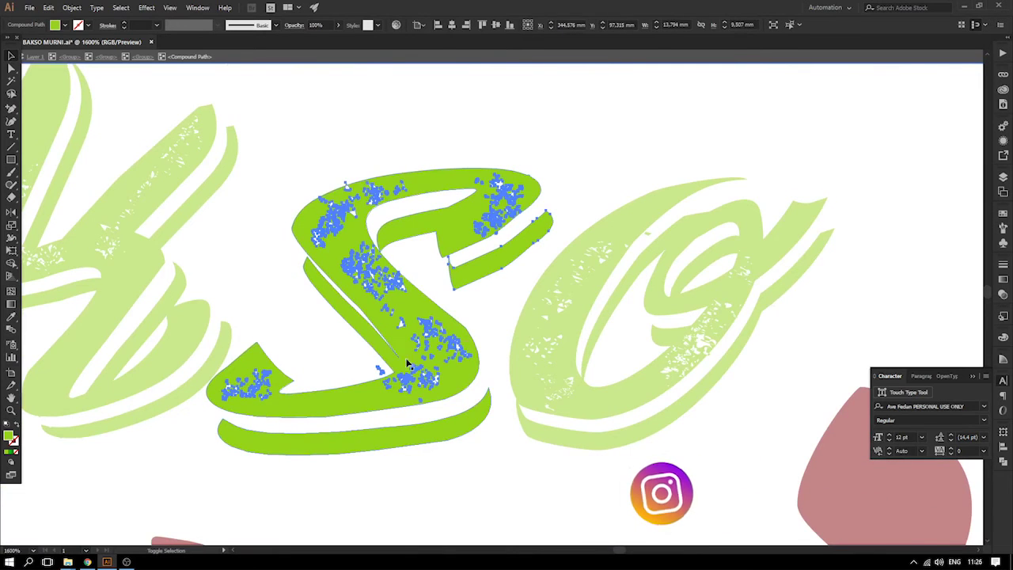
left_click(392, 354, "shift")
left_click(492, 268, "shift")
left_click(538, 285)
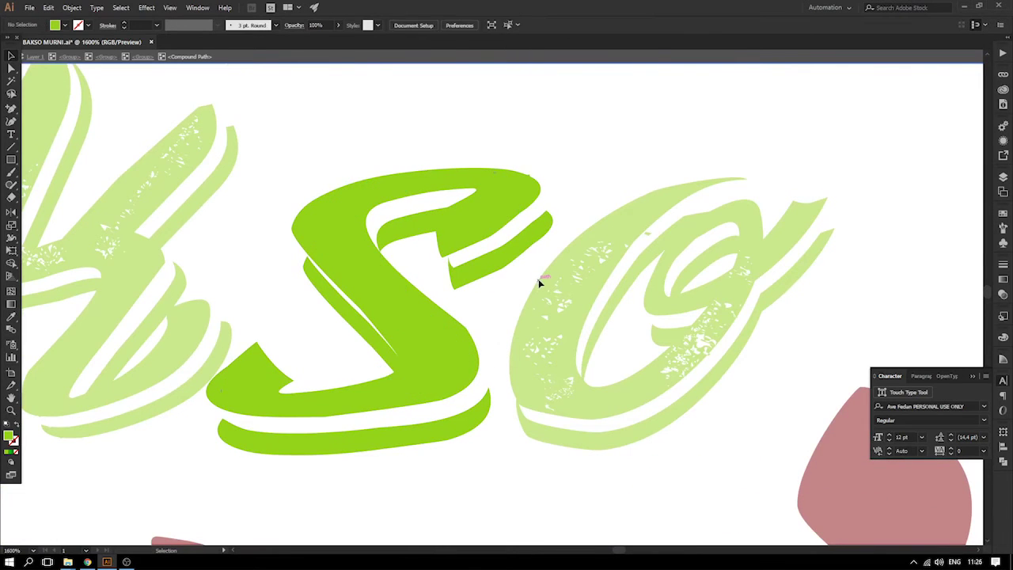
- Leave the letter s and isolate the compound path of the letter o in the green Bakso lettering
double_click(584, 202)
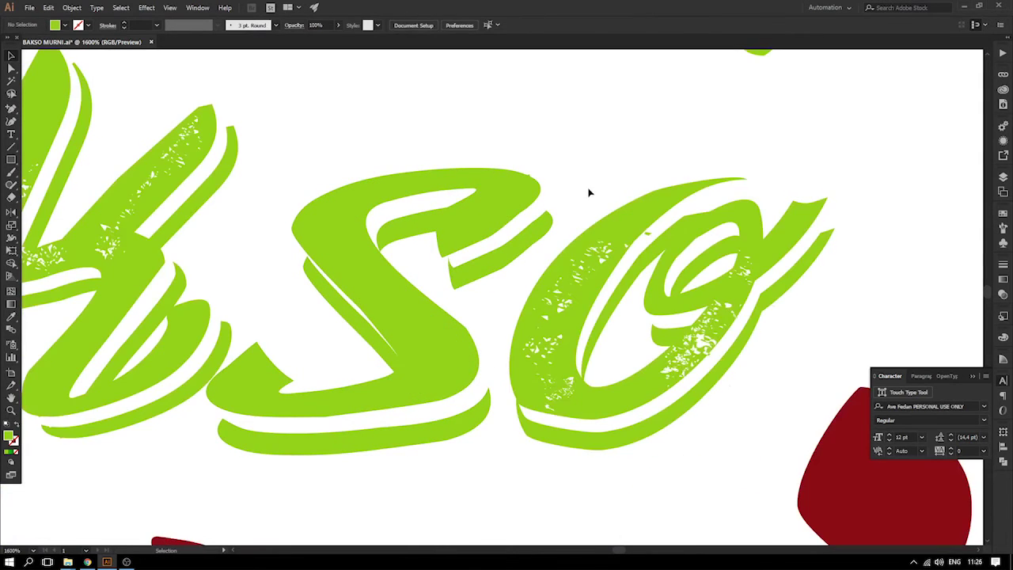
double_click(606, 248)
double_click(604, 248)
left_click(600, 250)
double_click(602, 252)
left_click_drag(601, 249, 565, 269)
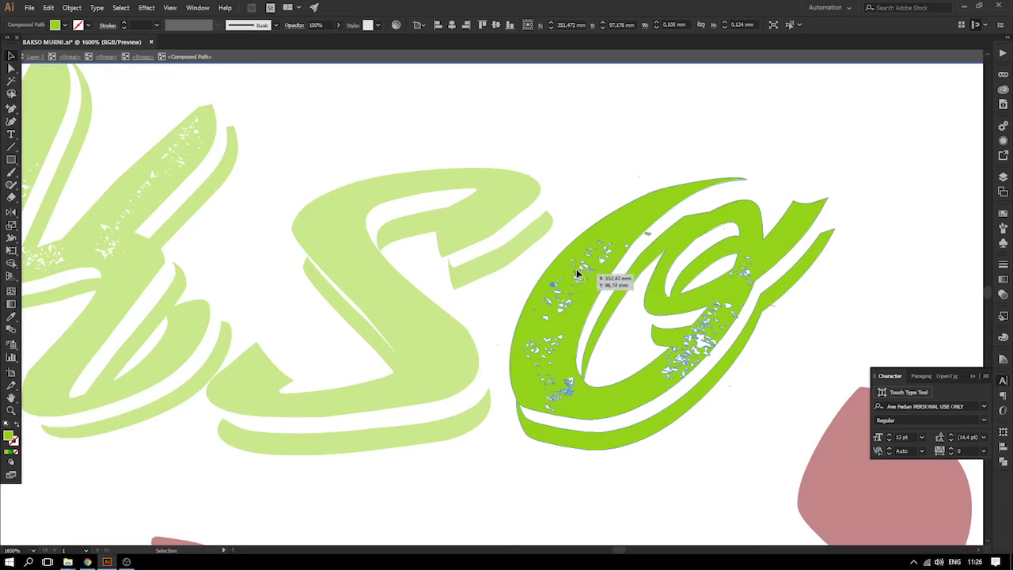
left_click_drag(648, 222, 549, 192)
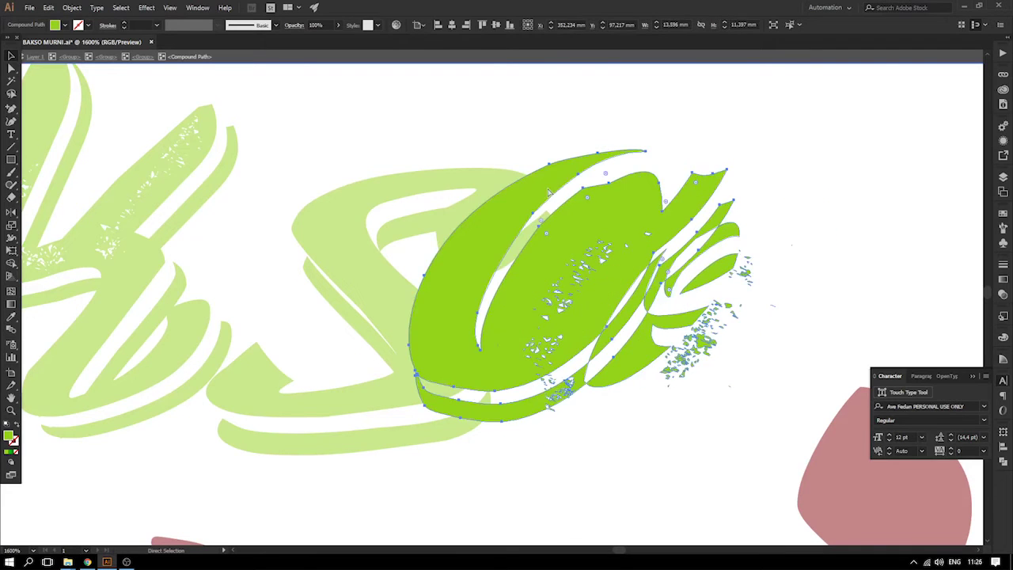
key("ctrl+z")
left_click(547, 155)
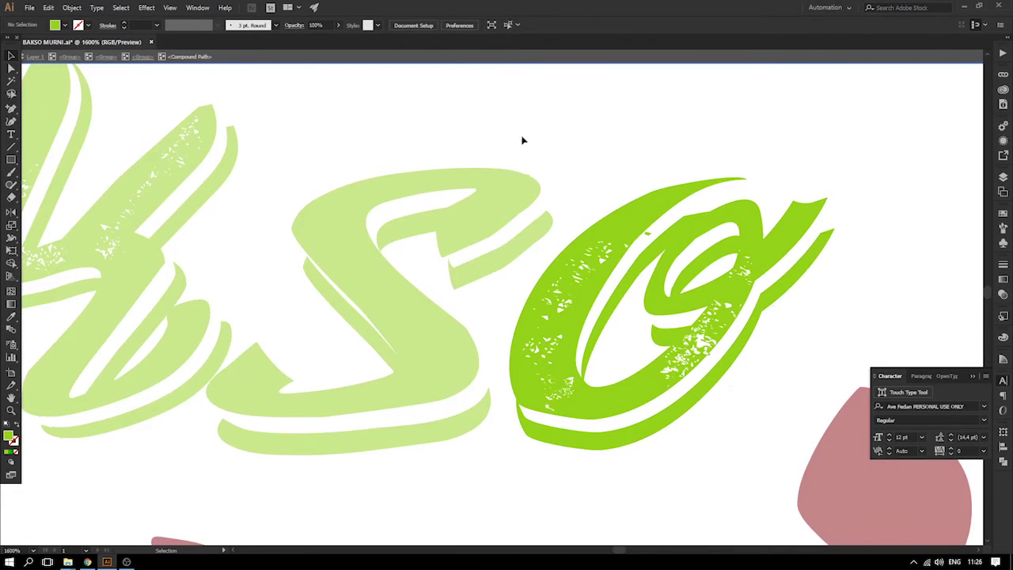
- Delete the texture specks in and around the green letter o, keeping its outline and inner contours
left_click(773, 281)
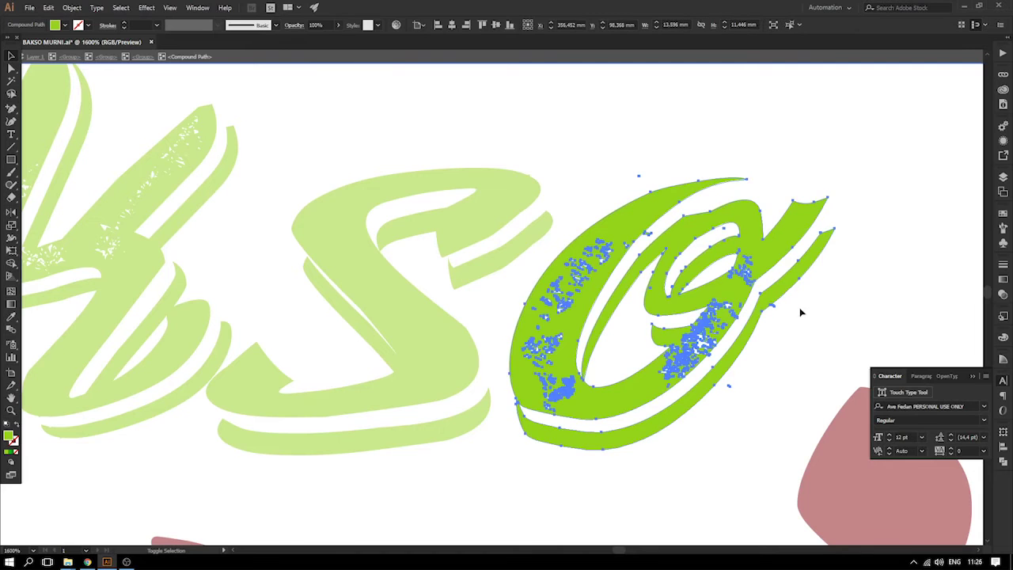
key("Delete")
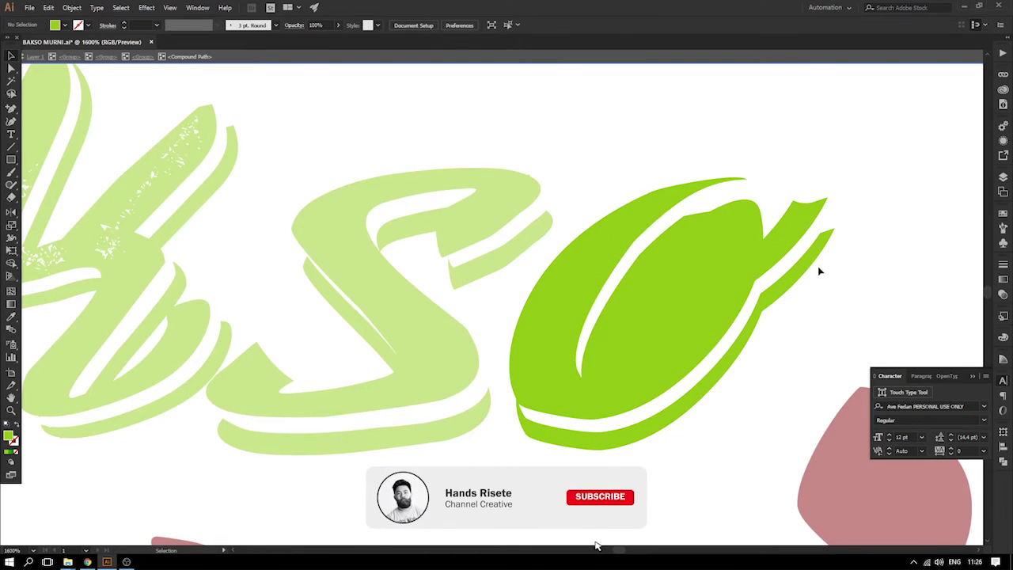
key("ctrl+z")
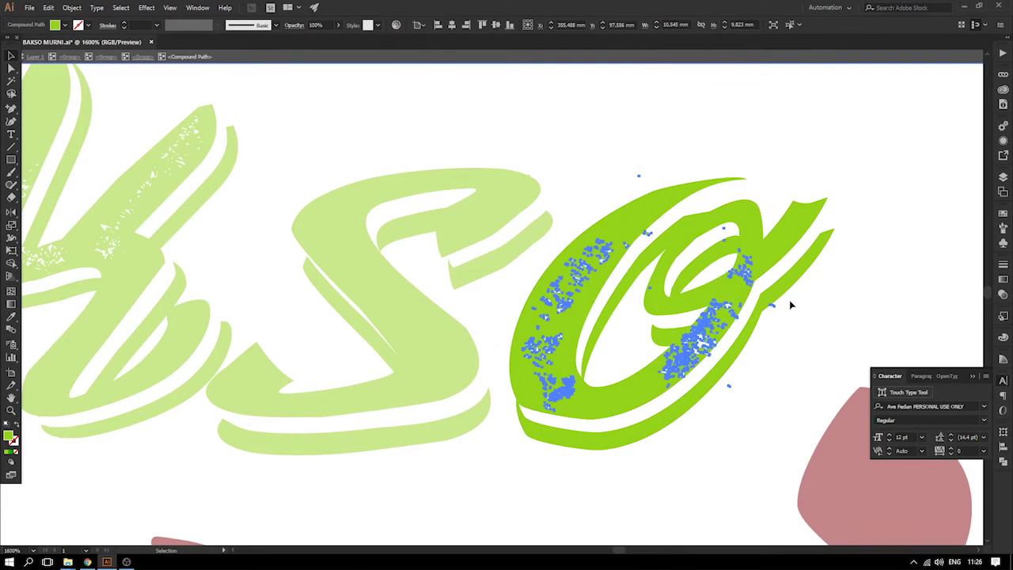
key("Delete")
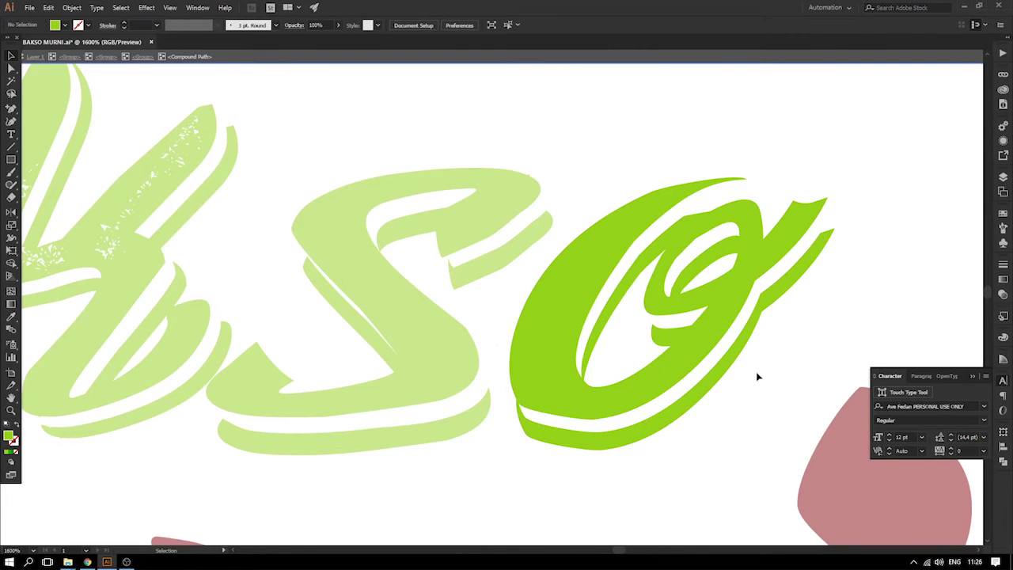
- Leave the letter o and isolate the compound path of the letter k in the green Bakso lettering
left_click_drag(279, 353, 554, 368)
double_click(495, 301)
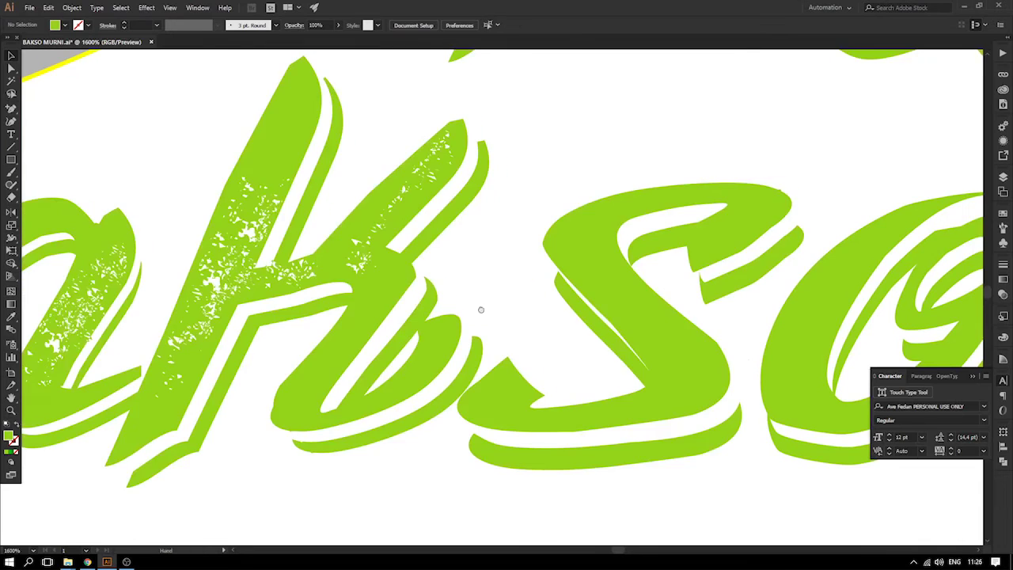
left_click_drag(429, 313, 528, 303)
double_click(368, 247)
double_click(375, 230)
left_click(383, 206)
double_click(388, 200)
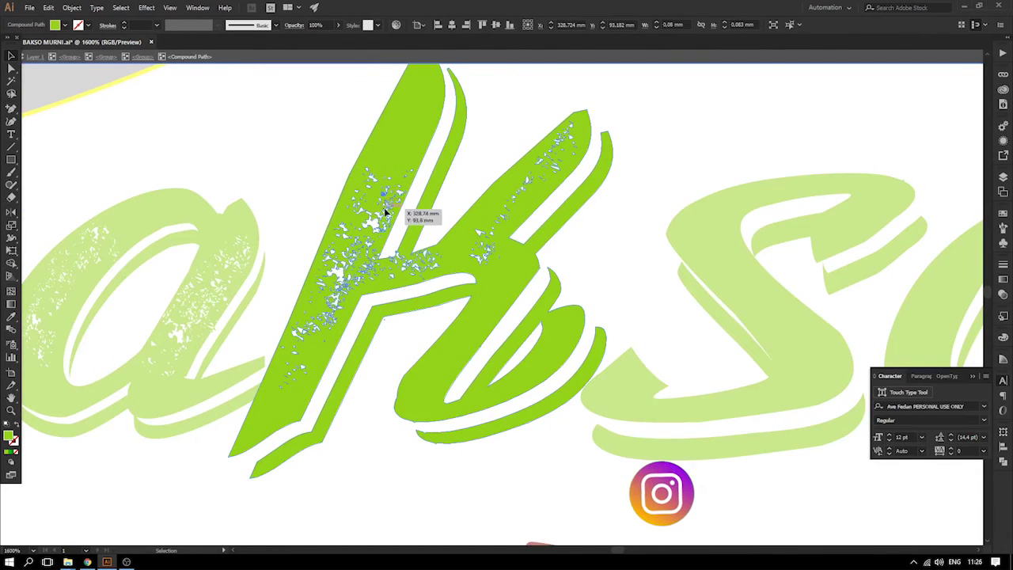
- Delete the texture specks from the green letter k, keeping its outline, inner loop and shadow shapes
left_click_drag(398, 162, 346, 185)
key("ctrl+z")
left_click_drag(310, 98, 538, 440)
left_click(538, 441)
left_click_drag(656, 493, 220, 96)
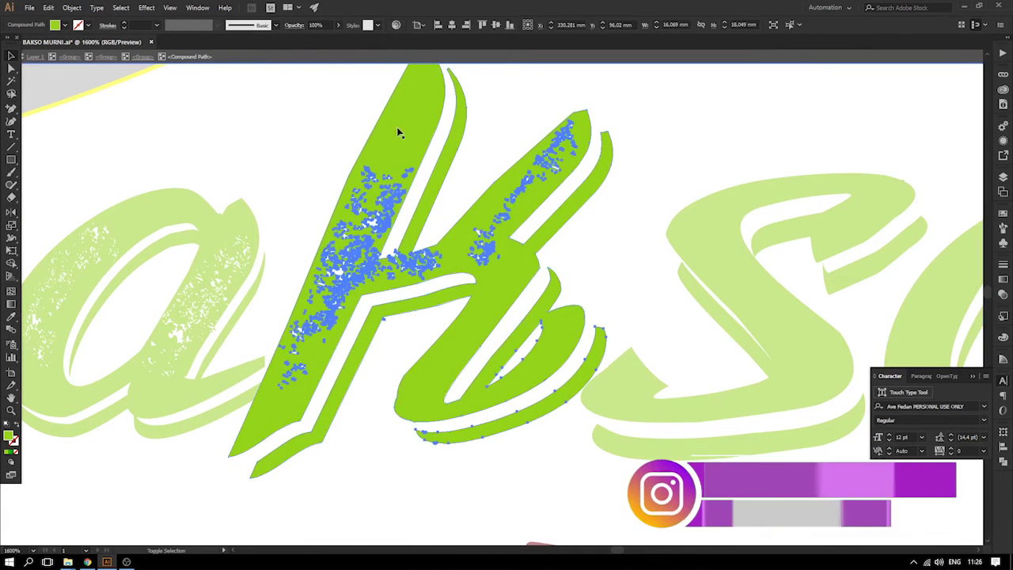
left_click(575, 330, "shift")
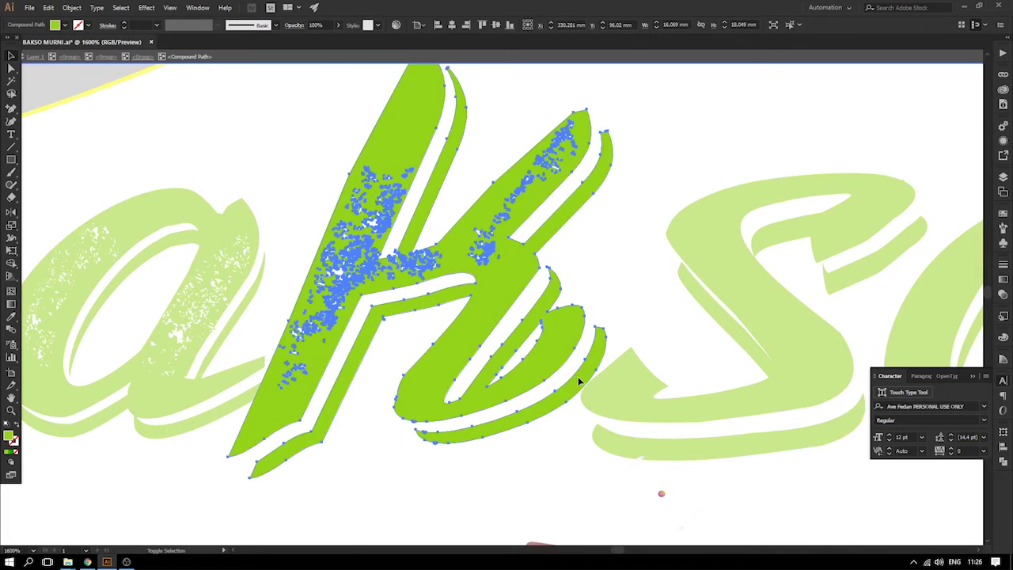
key("Delete")
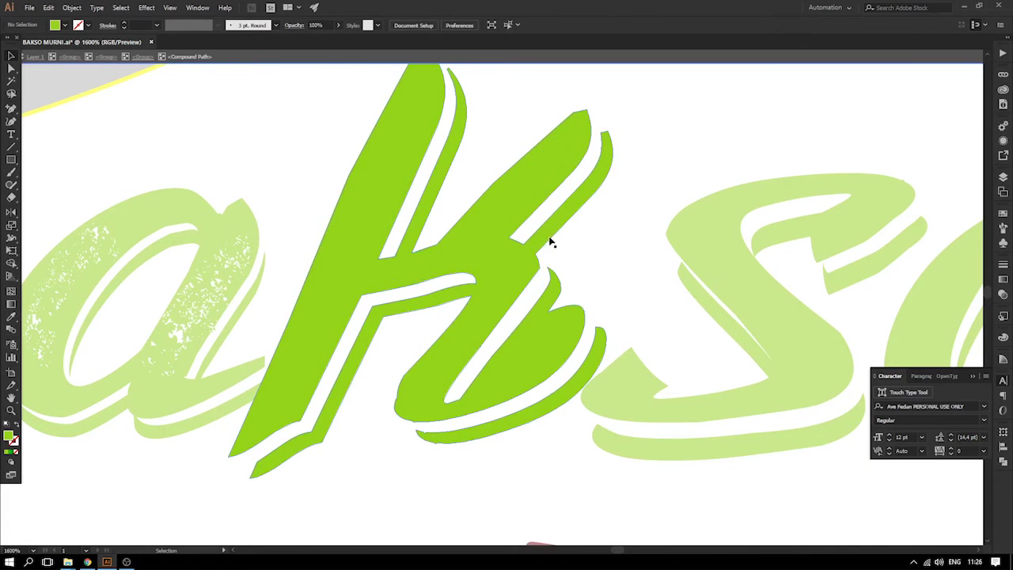
key("ctrl+z")
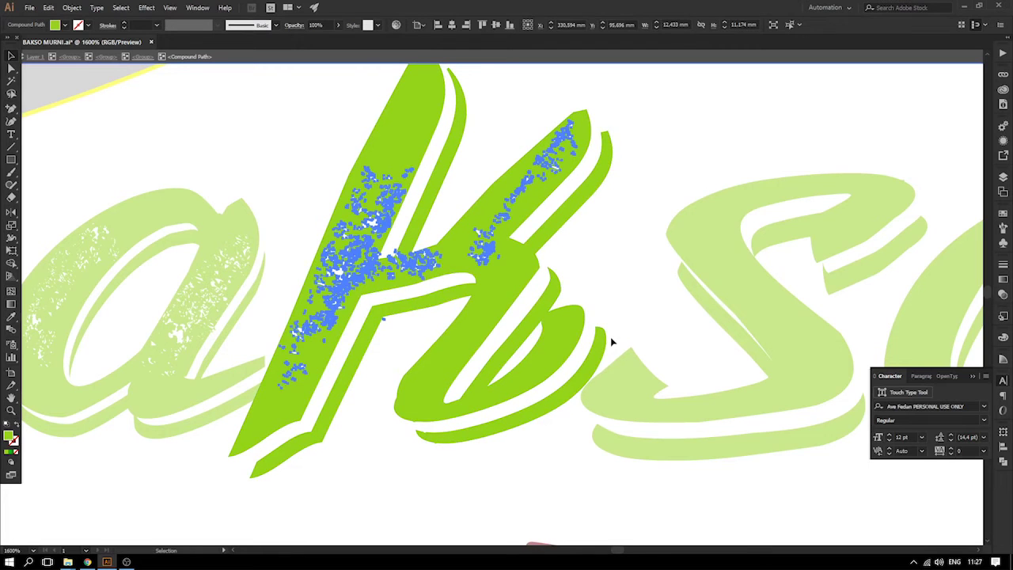
key("Delete")
- Leave the letter k and isolate the compound path of the letter a in the green Bakso lettering
key("ctrl+minus")
key("ctrl+minus")
left_click_drag(452, 285, 653, 331)
double_click(560, 283)
double_click(558, 340)
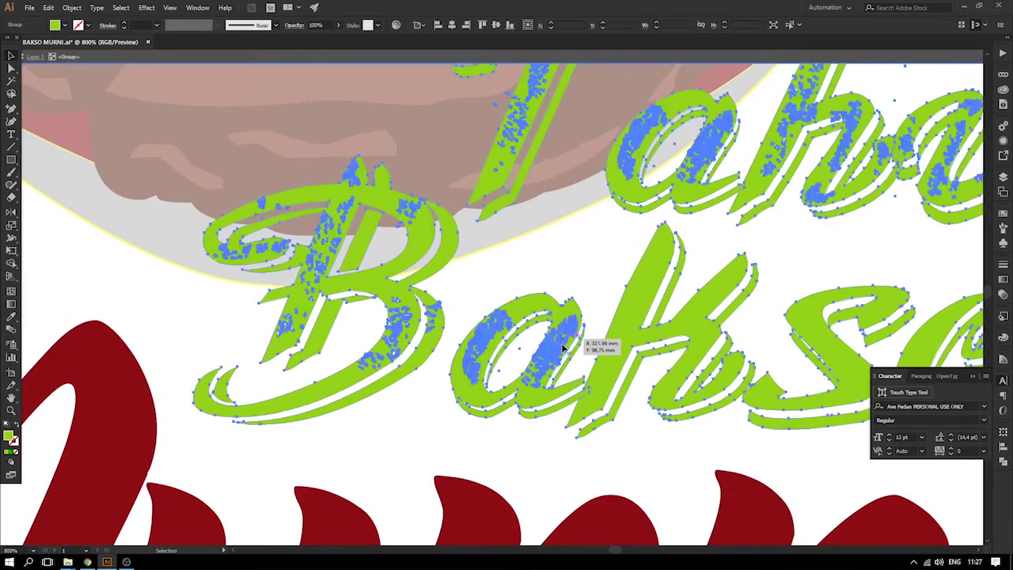
double_click(559, 342)
left_click(559, 342)
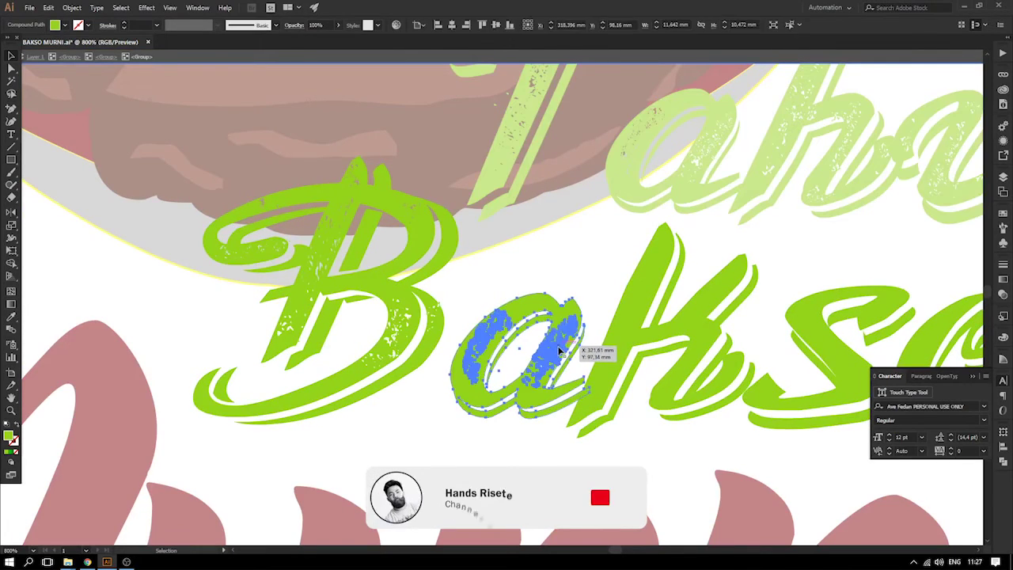
double_click(558, 341)
- Delete the texture specks in and around the green letter a of Bakso, keeping its contours
key("z")
left_click_drag(411, 241, 715, 460)
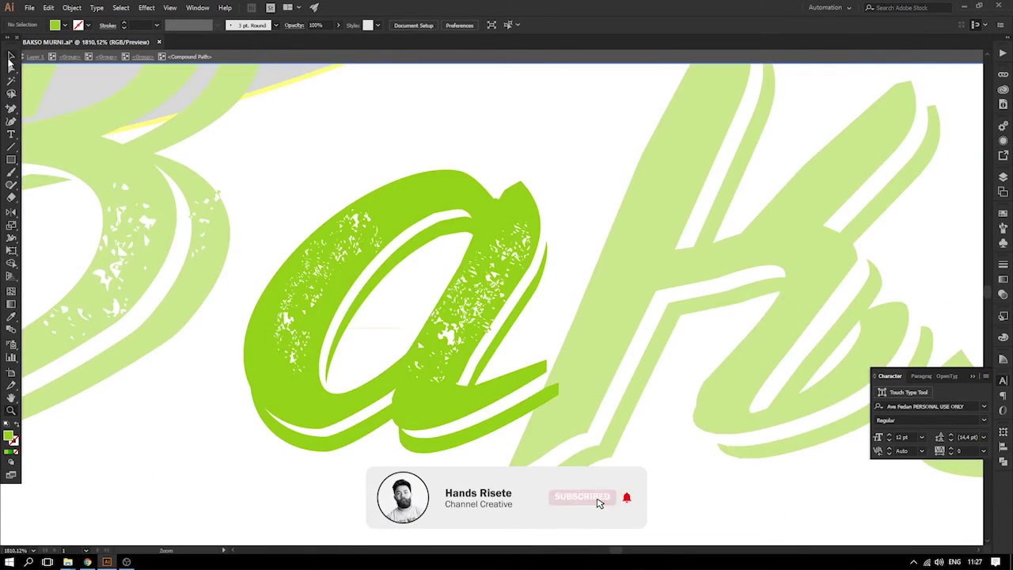
left_click(357, 225)
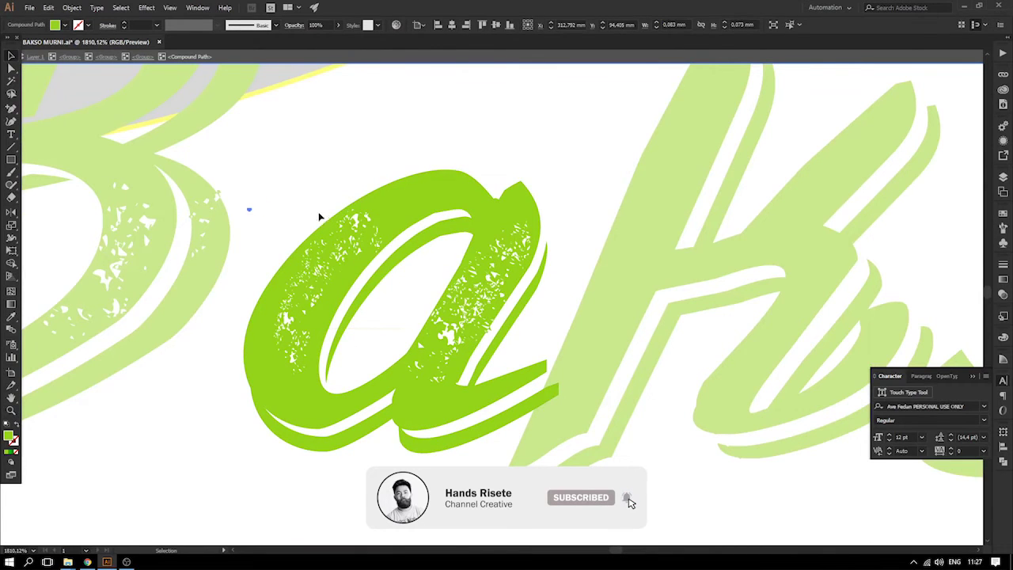
left_click_drag(245, 140, 533, 436)
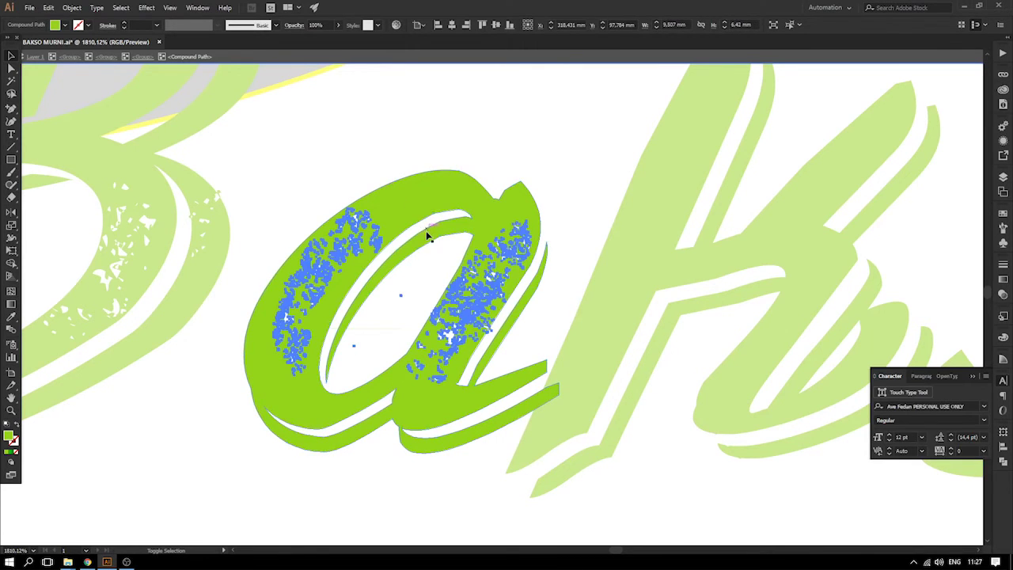
left_click(523, 283)
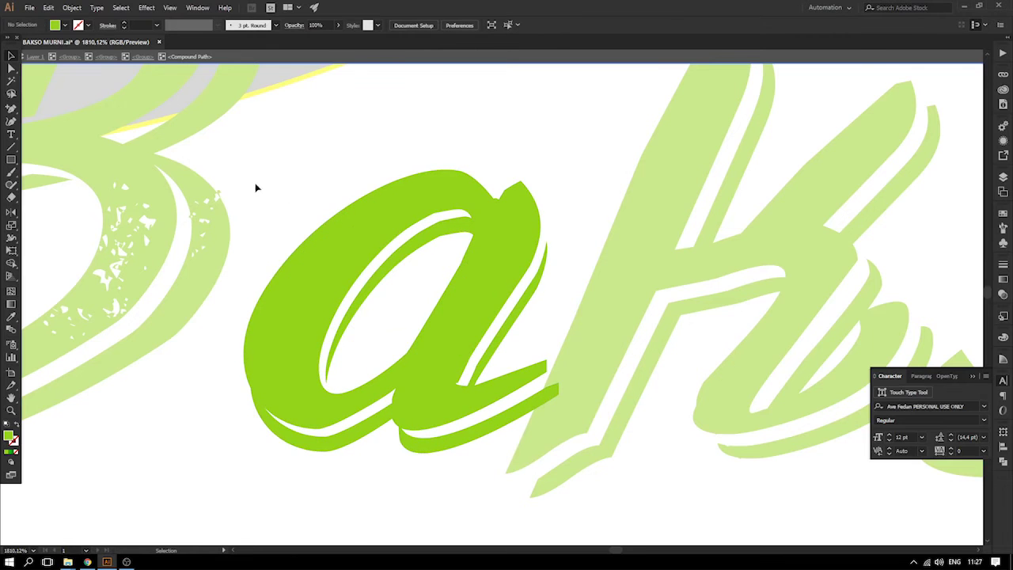
- Leave the letter a and isolate the compound path of the letter B in the green Bakso lettering
key("ctrl+minus")
key("ctrl+minus")
left_click_drag(234, 213, 556, 285)
double_click(676, 288)
double_click(578, 303)
double_click(577, 300)
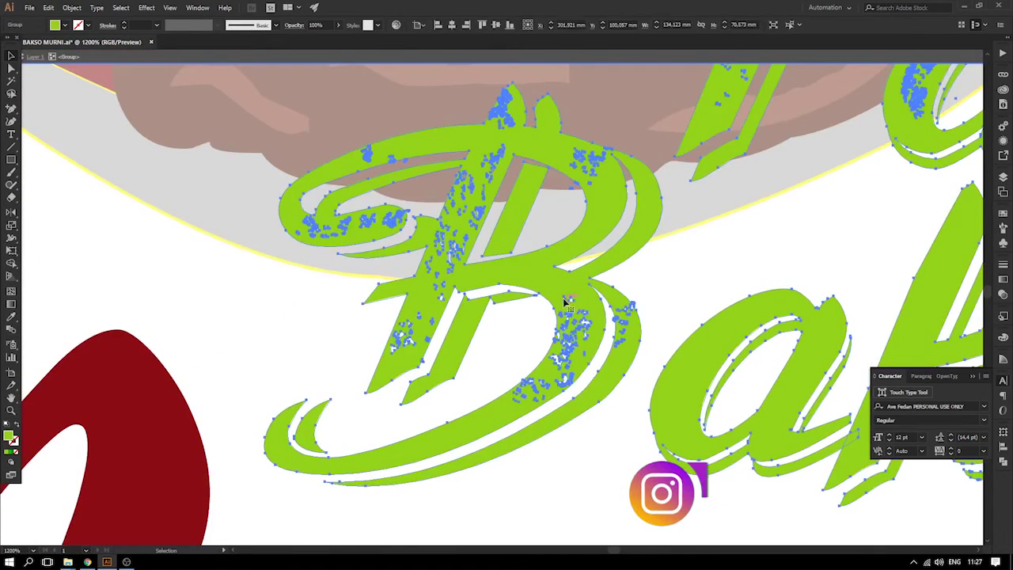
left_click_drag(557, 278, 434, 271)
key("ctrl+z")
double_click(519, 270)
key("ctrl+z")
- Delete the texture specks from the green letter B, keeping its outline and inner shadow contours
left_click(176, 106)
left_click_drag(166, 111, 726, 496)
left_click_drag(195, 136, 173, 84)
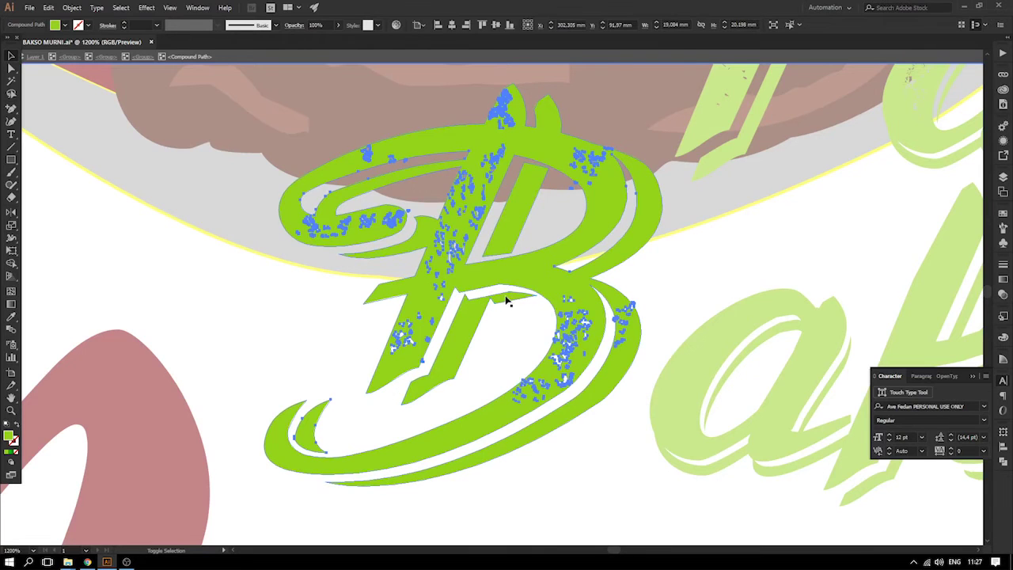
left_click(320, 414, "shift")
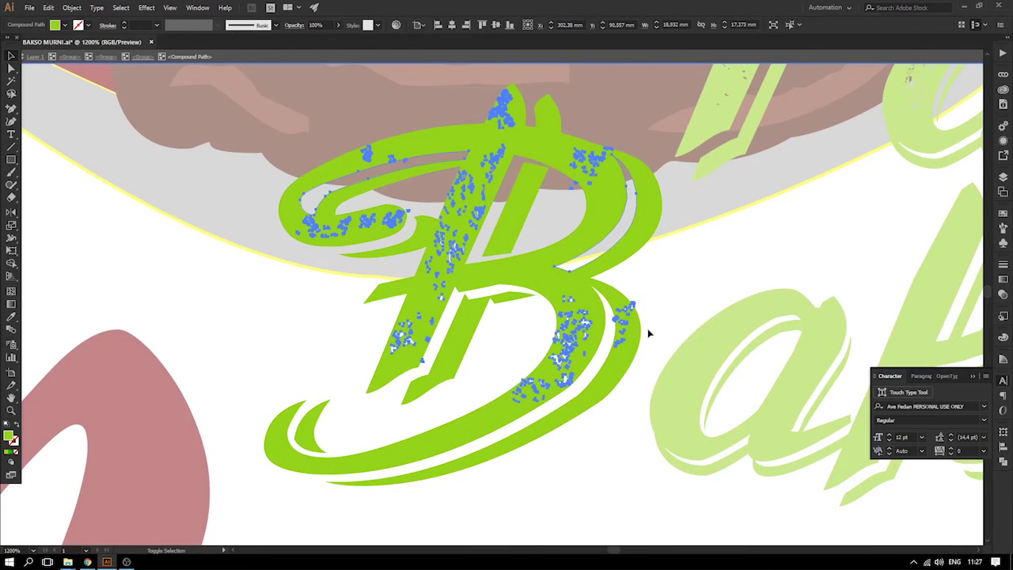
left_click(754, 285)
key("ctrl+minus")
key("ctrl+minus")
key("ctrl+minus")
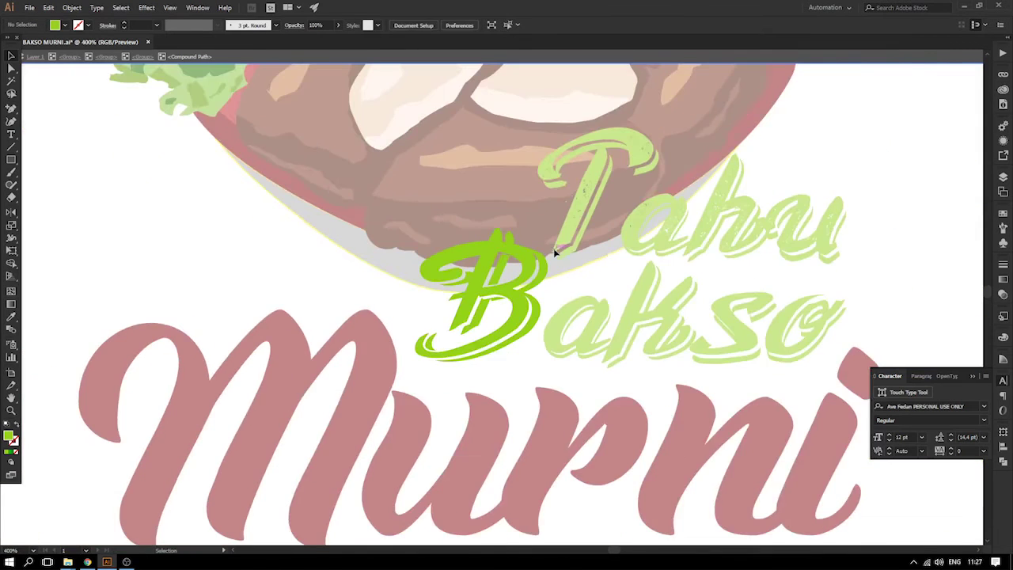
- Leave the letter B and isolate the compound path of the letter T in the green Tahu lettering
key("Escape")
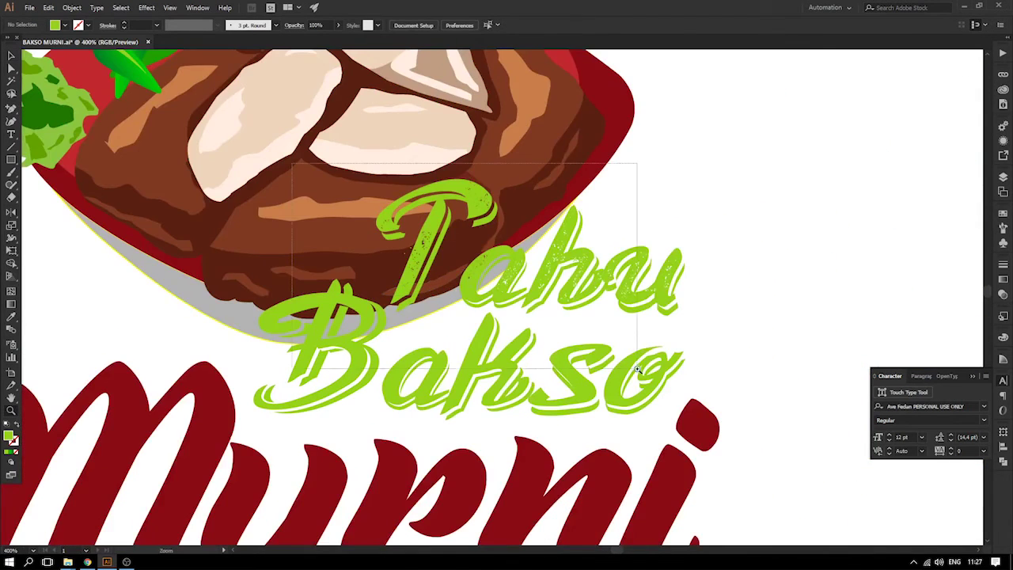
left_click_drag(292, 163, 638, 368)
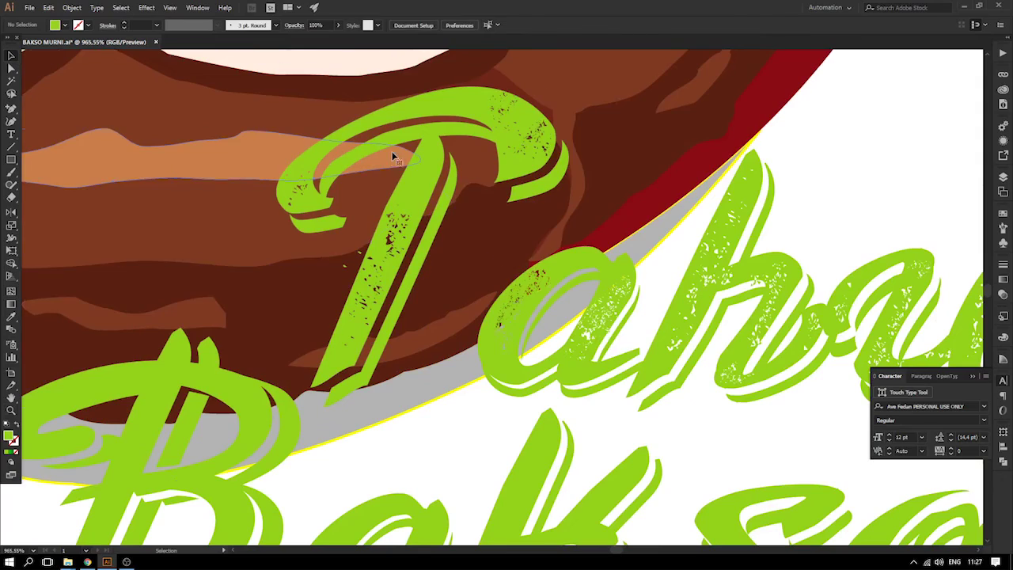
left_click(421, 218)
double_click(398, 231)
left_click_drag(400, 223, 364, 281)
key("ctrl+z")
double_click(387, 248)
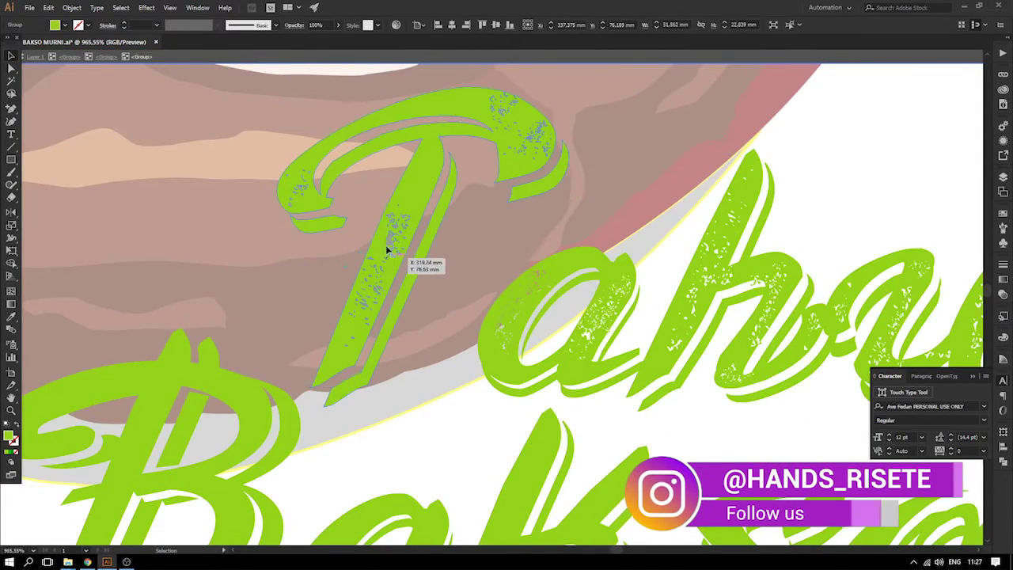
double_click(402, 214)
left_click(402, 215)
- Delete the texture specks from the T's left arm, upper stem and crossbar, along with the small shadow piece below the left arm
left_click_drag(306, 115, 515, 289)
left_click(532, 195, "shift")
left_click(454, 184, "shift")
left_click(428, 175, "shift")
left_click(430, 122, "shift")
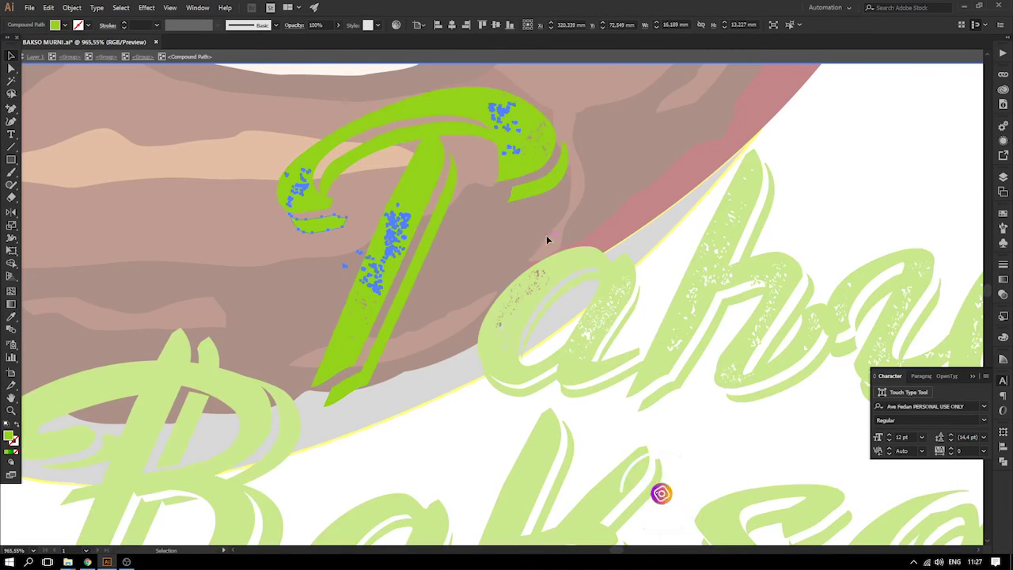
key("Delete")
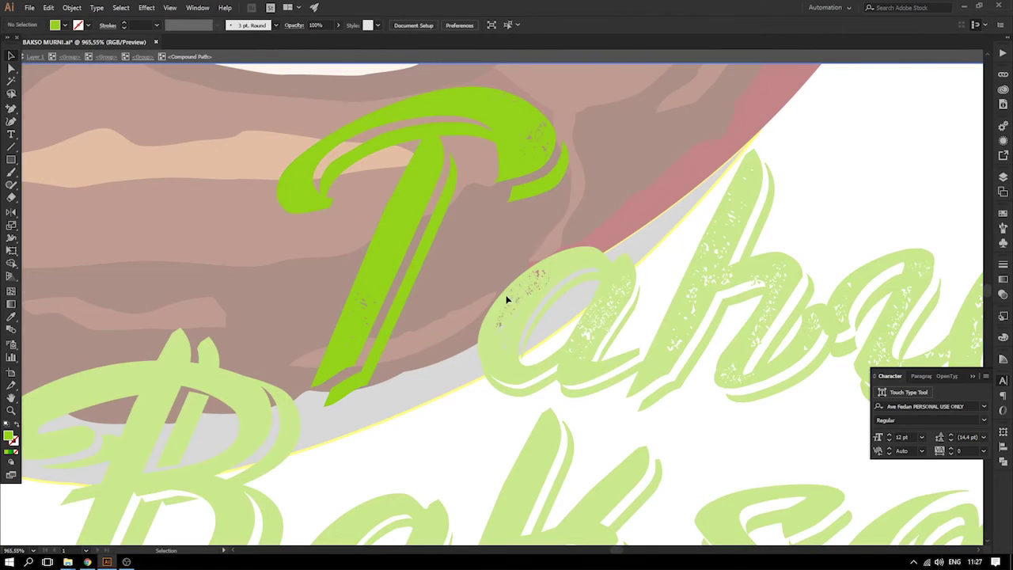
- Delete the remaining texture specks from the T's right arm and lower stem, keeping its outline and shadow contours
scroll(229, 191, "up", 3)
left_click_drag(651, 480, 689, 522)
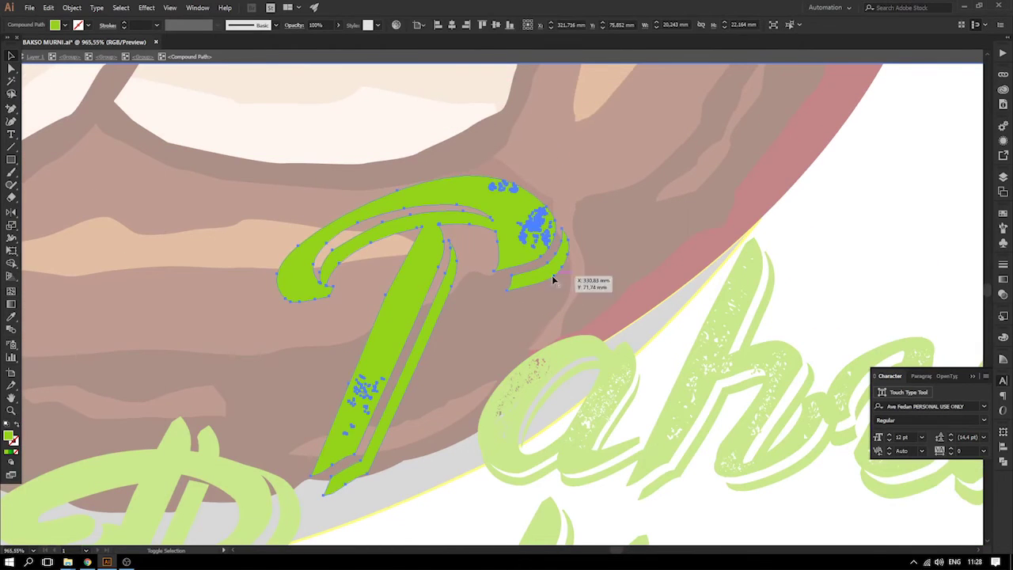
left_click(471, 214, "shift")
left_click(453, 270, "shift")
key("Delete")
- Leave the letter T and isolate the compound path of the letter a in the green Tahu lettering
left_click_drag(588, 385, 465, 333)
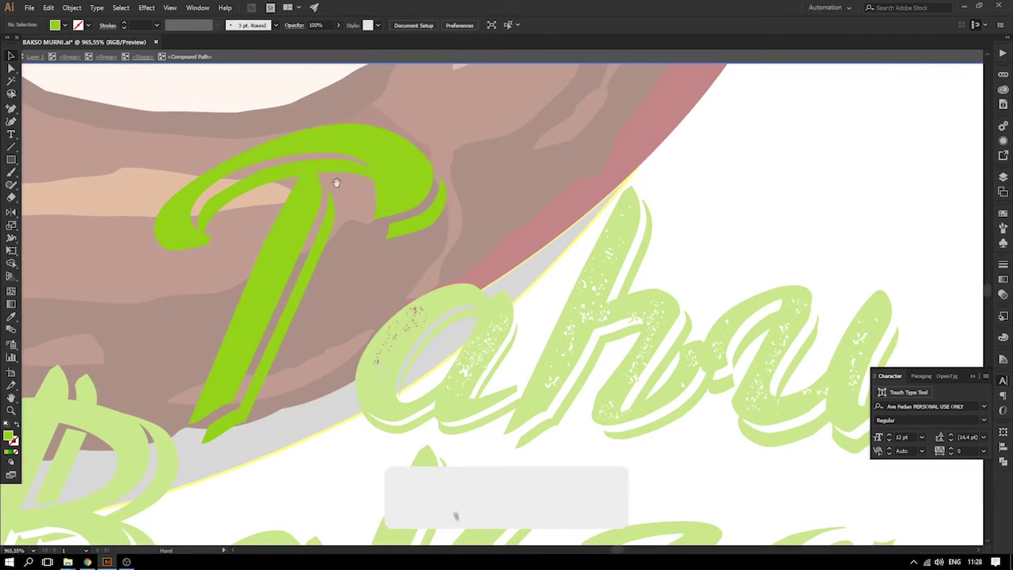
left_click(141, 58)
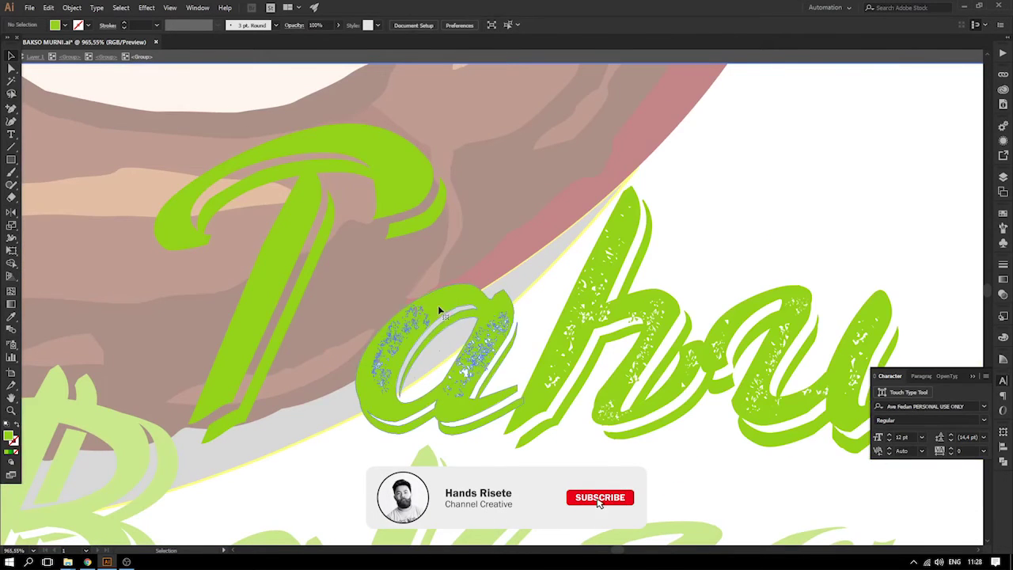
double_click(459, 297)
left_click_drag(499, 303, 499, 306)
key("ctrl+z")
left_click(424, 329)
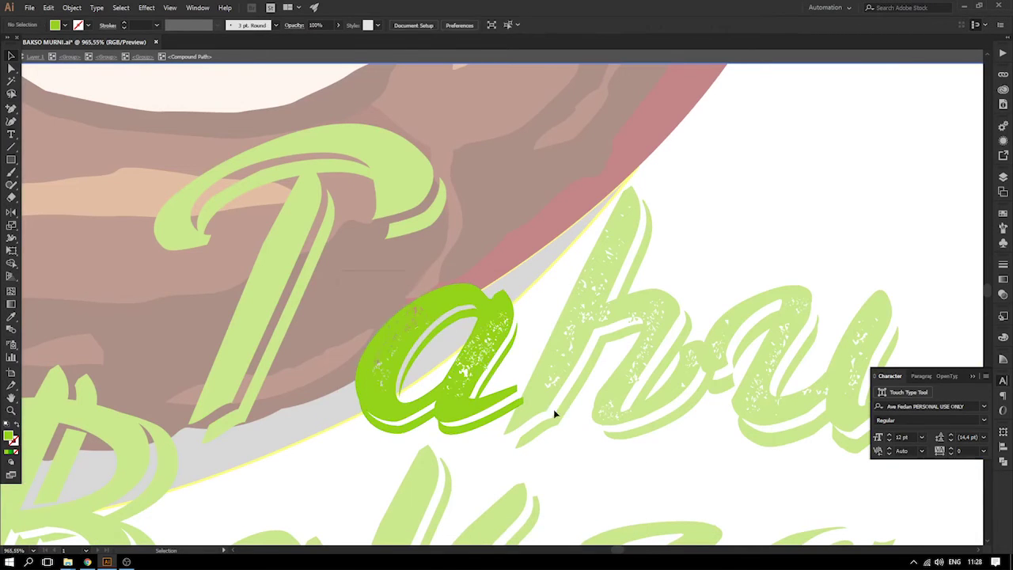
- Delete the texture specks from the green letter a of Tahu, keeping its outline and inner contours
left_click(421, 334)
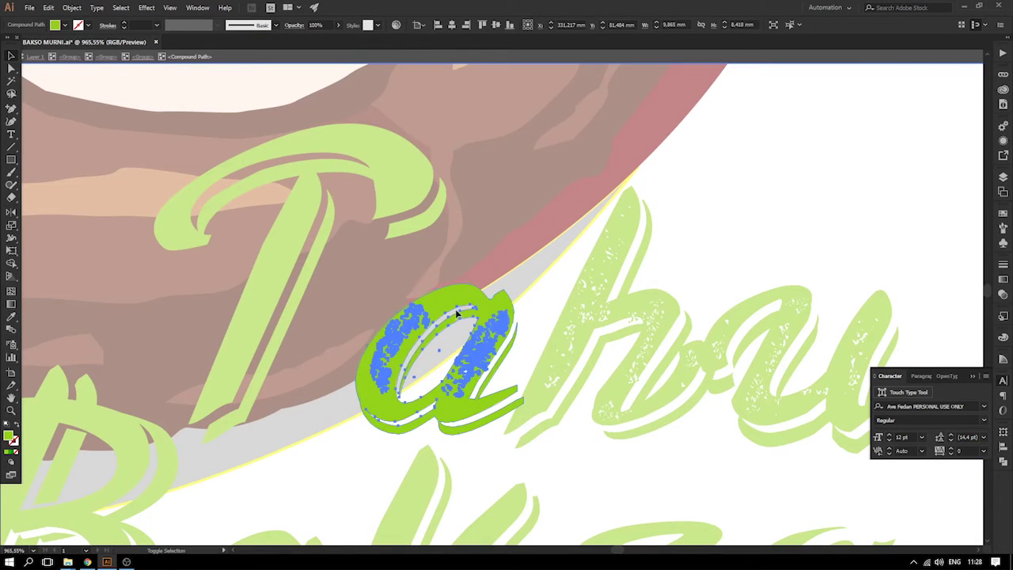
left_click(421, 420, "shift")
left_click(690, 427)
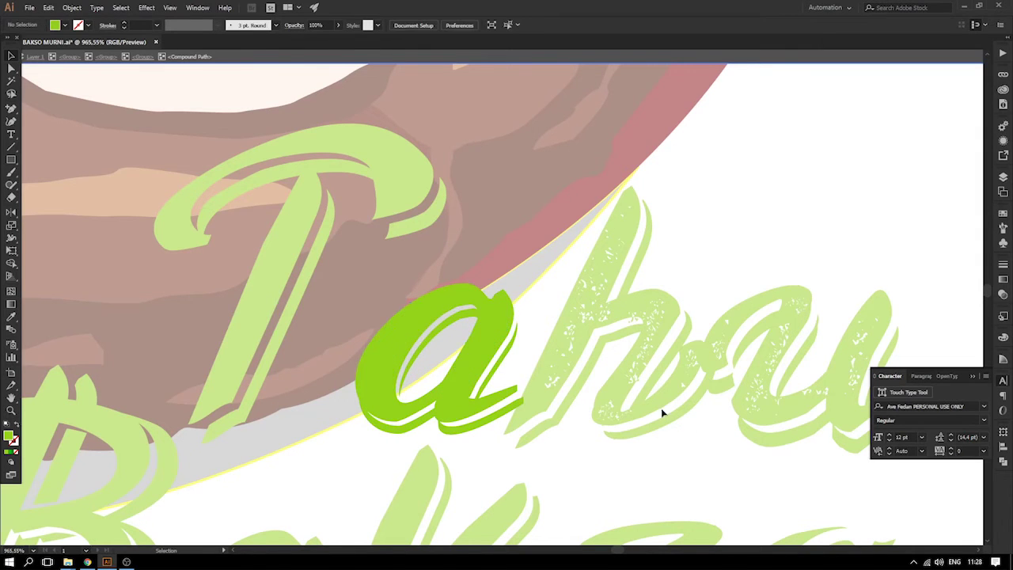
- Leave the letter a and isolate the compound path of the letter h in the green Tahu lettering
left_click_drag(675, 378, 598, 374)
double_click(597, 253)
double_click(526, 286)
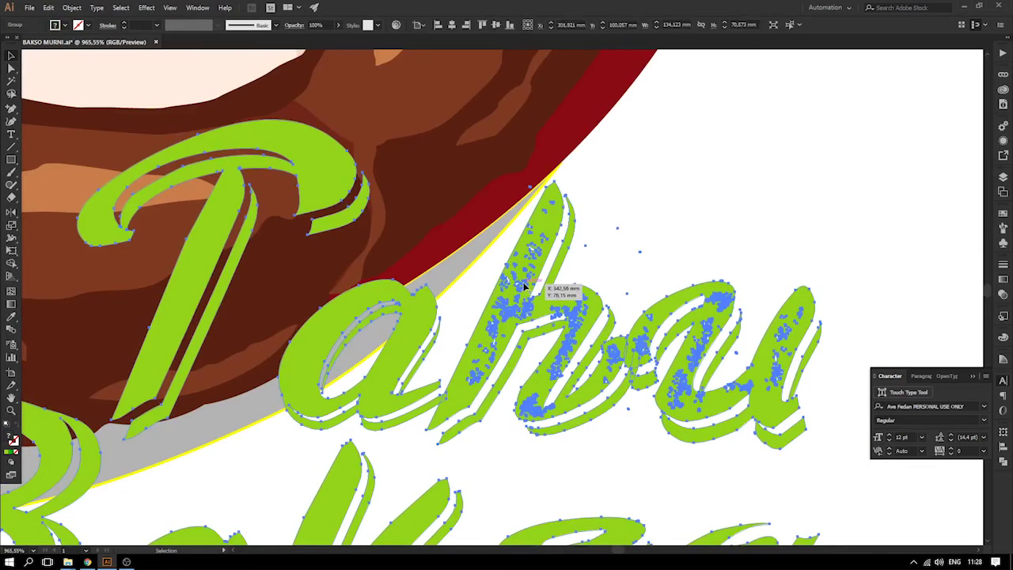
double_click(521, 277)
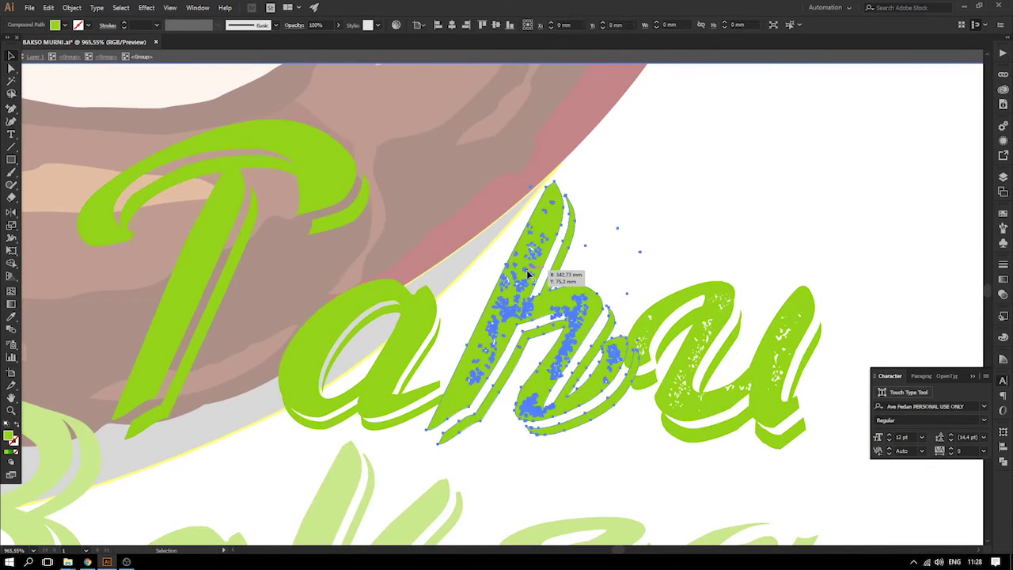
double_click(526, 270)
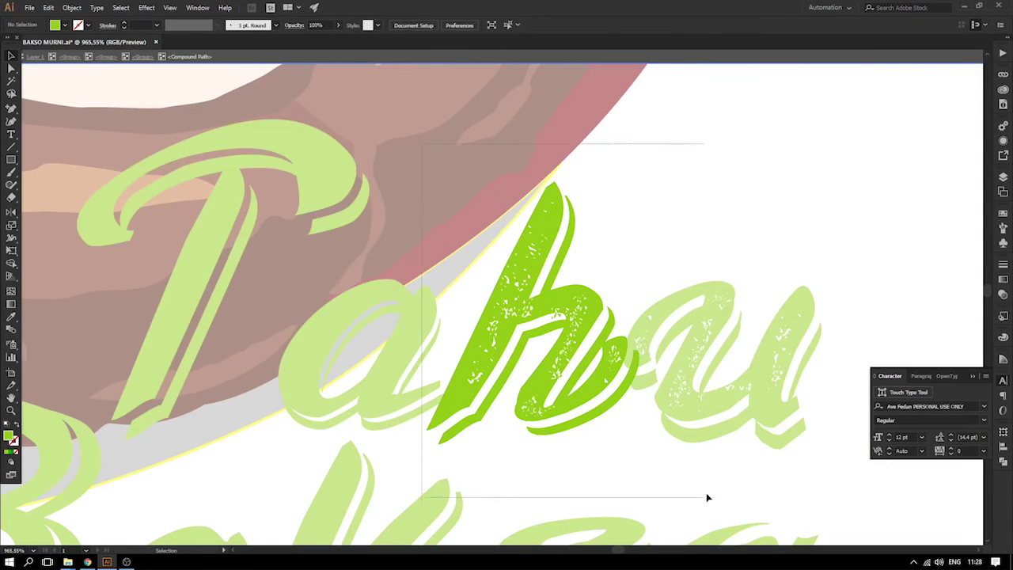
- Delete the texture specks in and around the green letter h, keeping its outline and shadow contours
left_click_drag(707, 497, 562, 271)
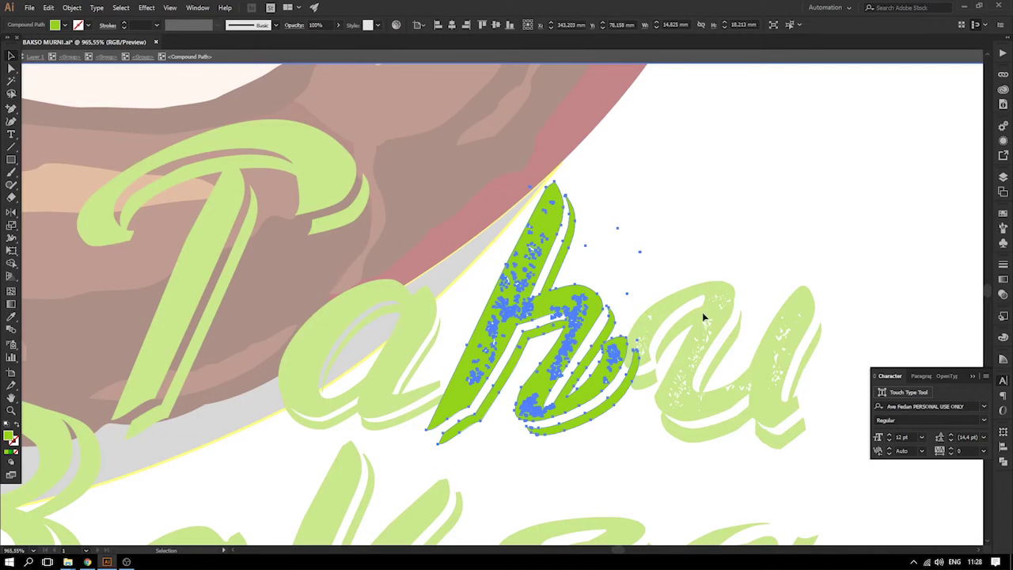
left_click(570, 239, "shift")
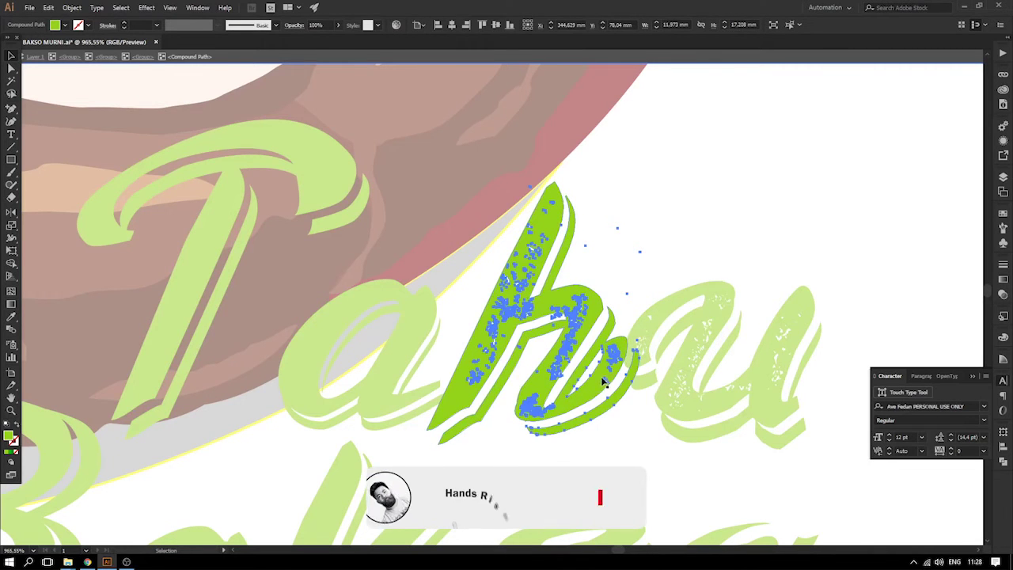
left_click(745, 403)
- Leave the letter h and isolate the compound path of the letter u in the green Tahu lettering
left_click_drag(626, 370, 411, 370)
double_click(569, 291)
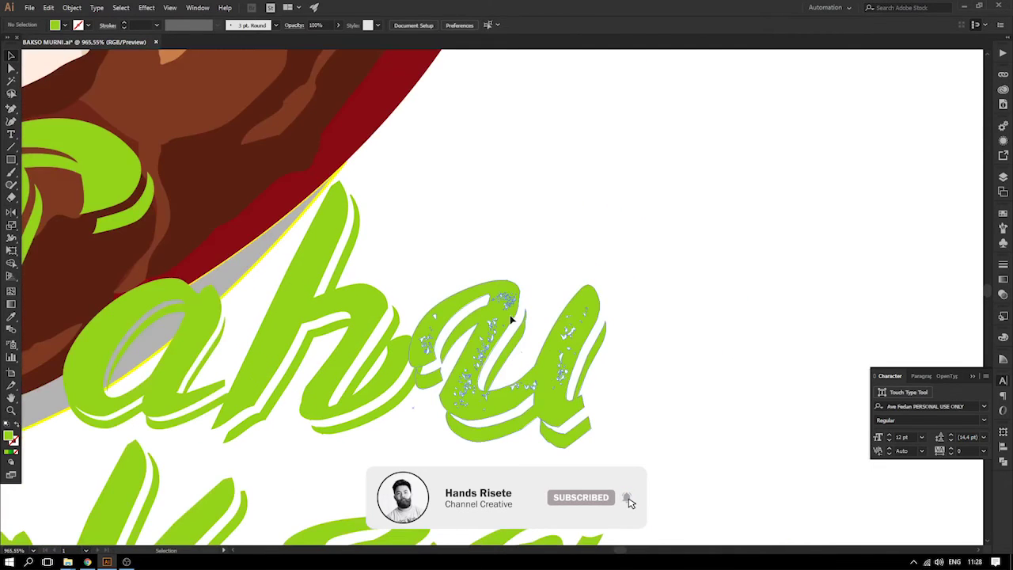
double_click(504, 295)
left_click(505, 333)
double_click(496, 329)
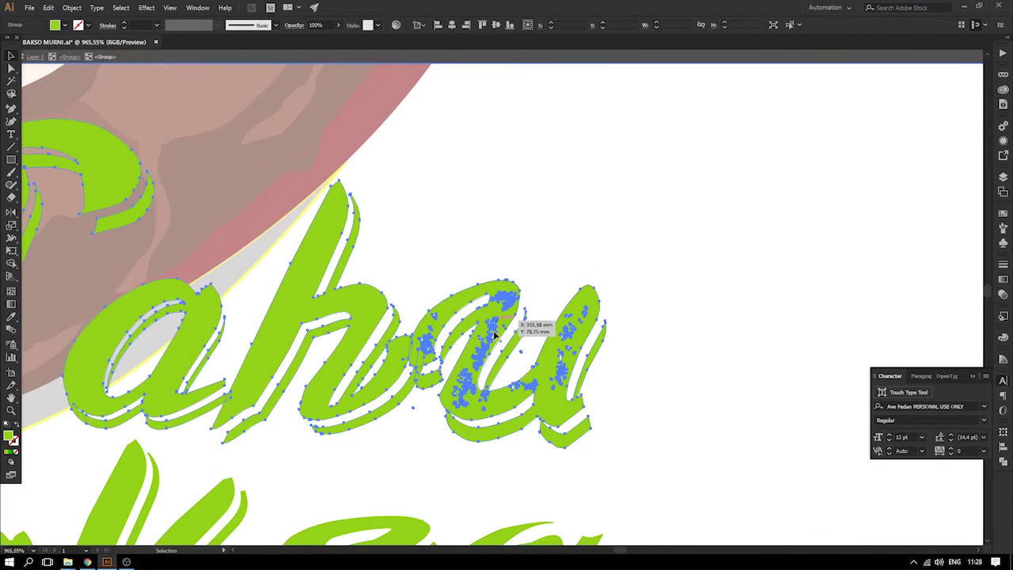
double_click(498, 307)
double_click(502, 317)
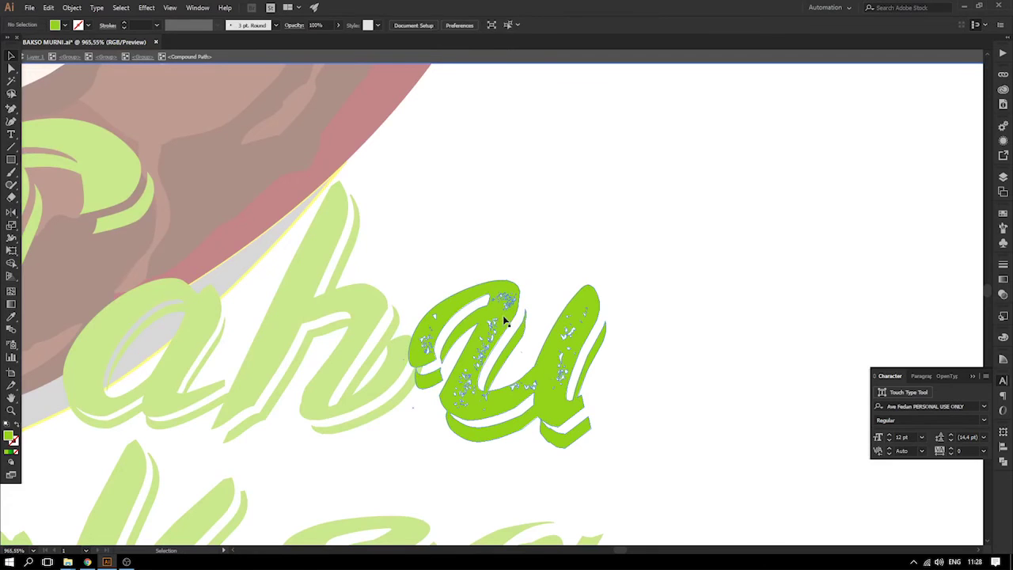
- Delete the texture specks from the green letter u, along with the small shadow piece under its left stroke, keeping the main contours
left_click(476, 260)
left_click_drag(687, 501, 599, 400)
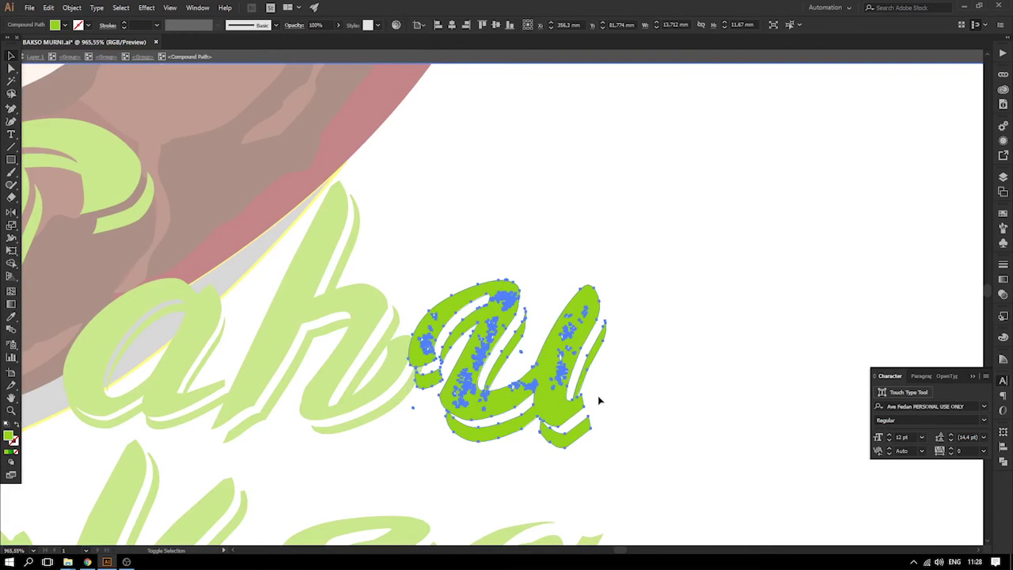
left_click(588, 301, "shift")
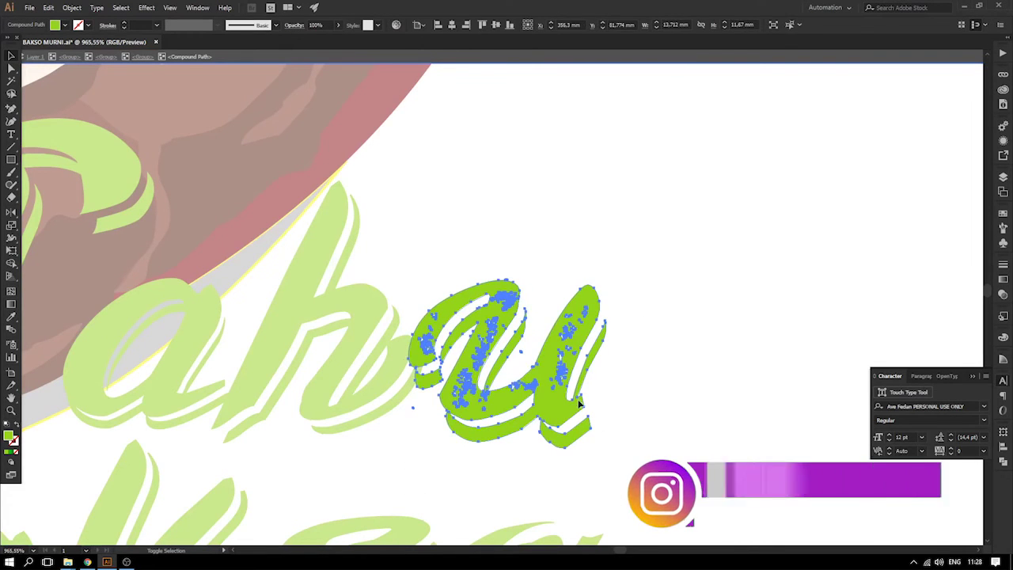
left_click(582, 429, "shift")
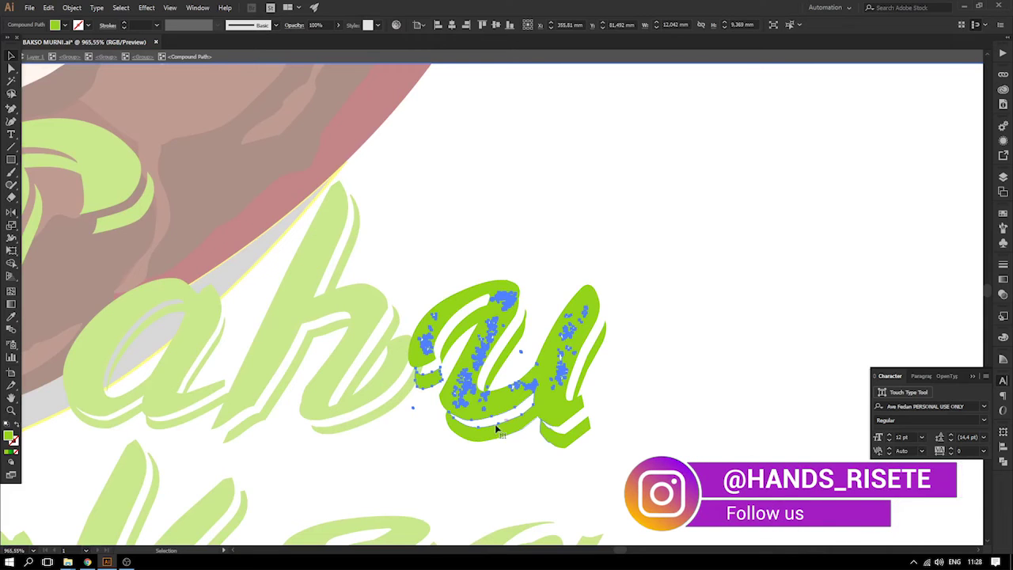
left_click(695, 407)
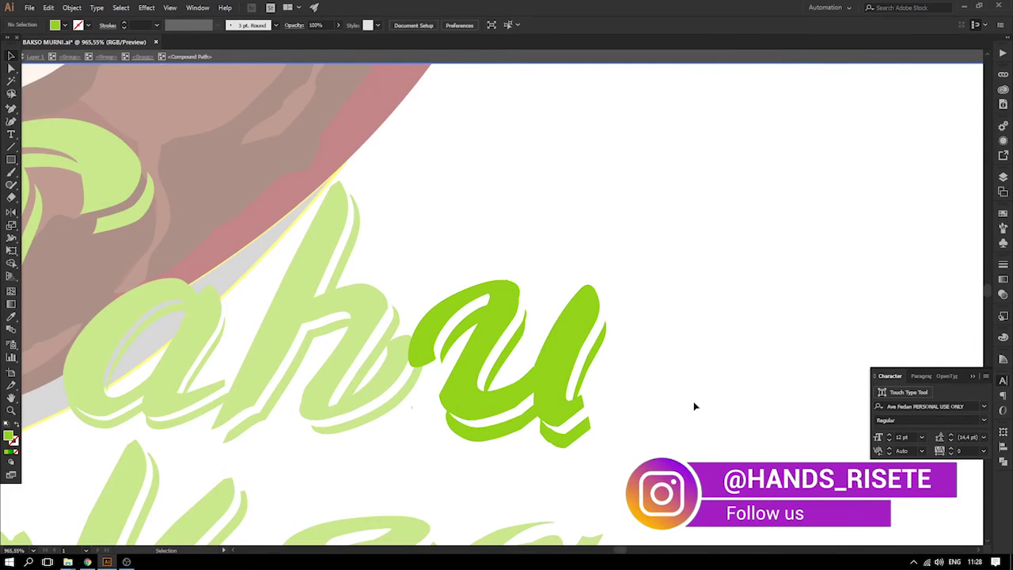
- Leave the letter u and isolate the group holding the letters of the word Tahu
double_click(694, 407)
key("ctrl+minus")
key("ctrl+minus")
key("ctrl+minus")
key("ctrl+minus")
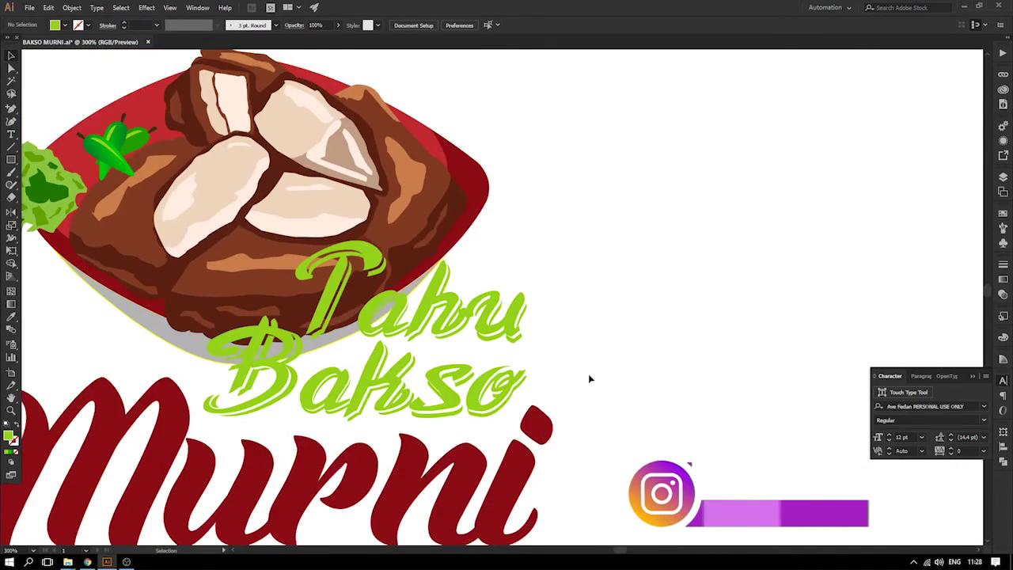
key("ctrl+plus")
key("ctrl+plus")
left_click_drag(290, 319, 544, 327)
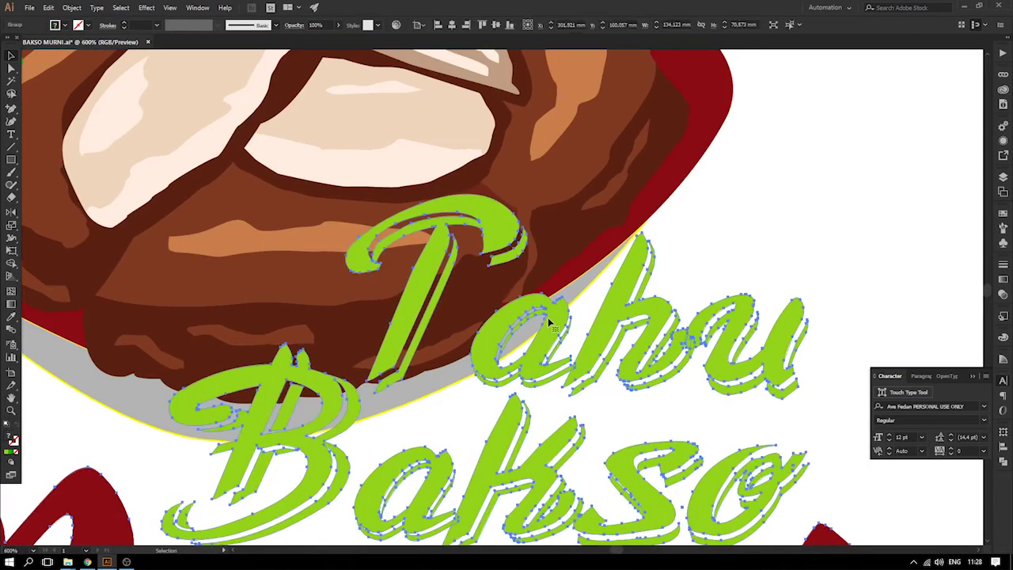
double_click(546, 326)
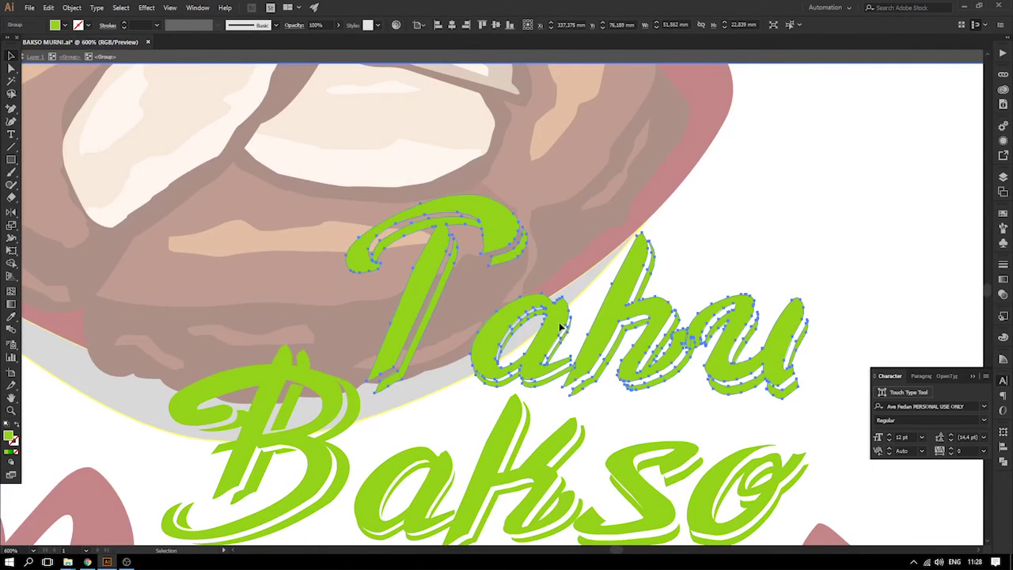
double_click(559, 320)
- Move the letters a, h and u of Tahu left towards the T, and adjust the spacing of the h and u
left_click_drag(816, 383, 817, 385)
left_click_drag(556, 315, 521, 309)
left_click(760, 271)
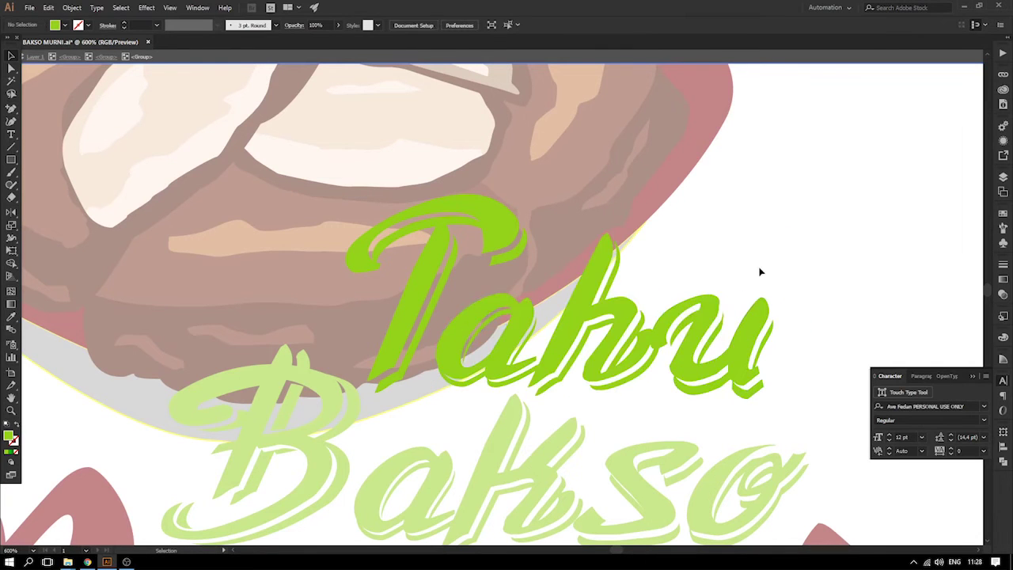
mouse_move(690, 312)
left_mouse_down()
mouse_move(704, 311)
mouse_move(691, 310)
left_mouse_up()
left_click(823, 327)
- Reopen the Tahu letter group and nudge the letters a and h slightly closer to the T
double_click(764, 292)
left_click_drag(632, 403, 653, 367)
double_click(539, 294)
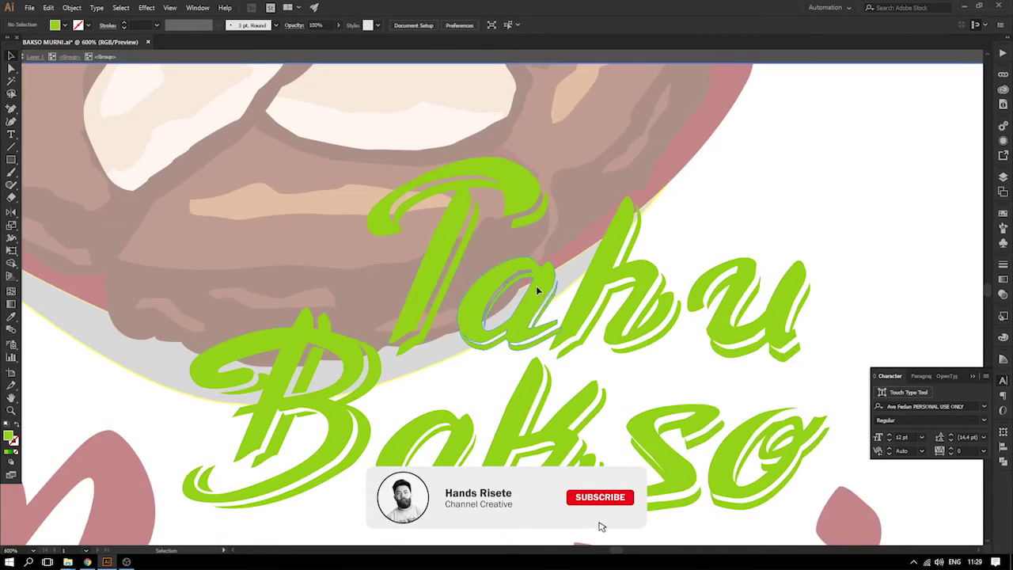
double_click(533, 293)
double_click(534, 293)
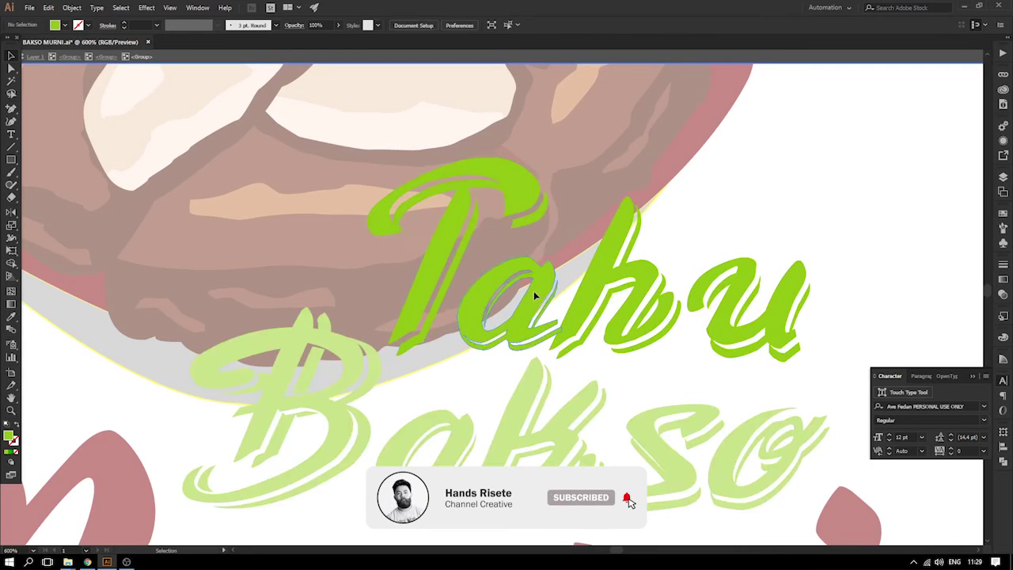
left_click_drag(531, 295, 531, 295)
left_click(682, 371)
left_click_drag(677, 374, 703, 333)
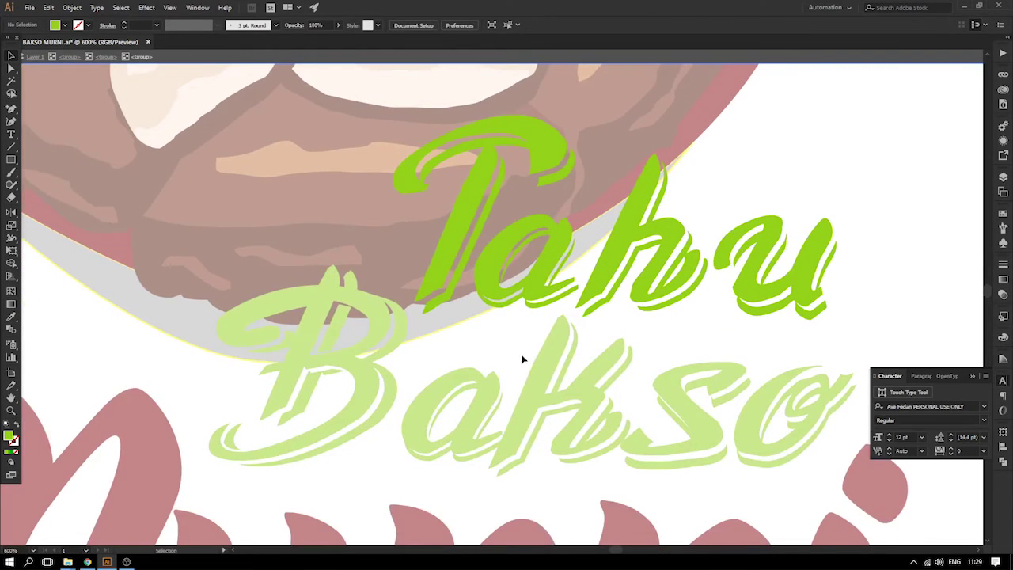
- Leave the Tahu group and isolate the group holding the letters of the word Bakso
double_click(522, 357)
left_click_drag(548, 387, 508, 345)
double_click(407, 360)
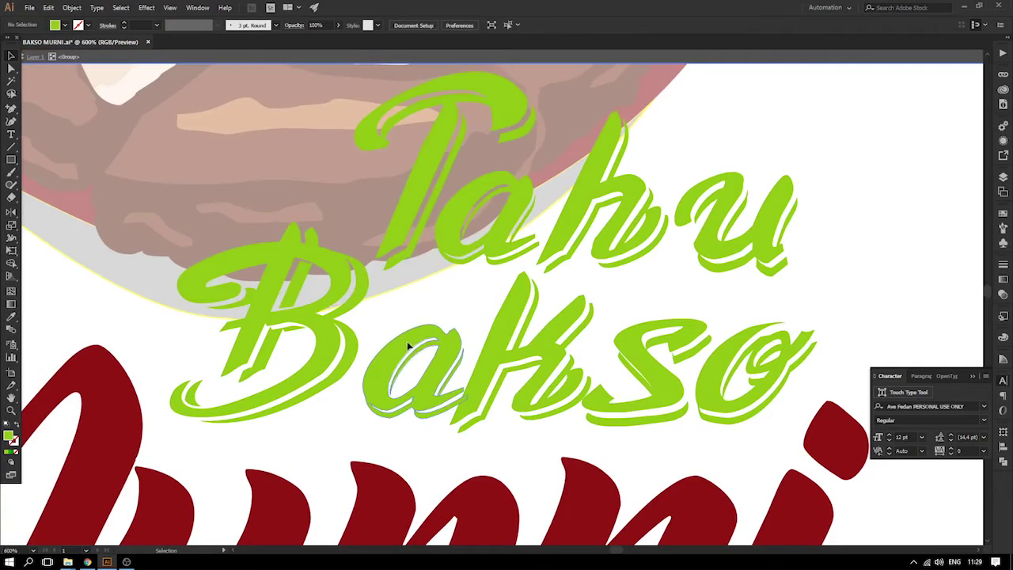
double_click(403, 360)
- Move the letter a of Bakso closer to the B and nudge the k slightly left after it
left_click(407, 341)
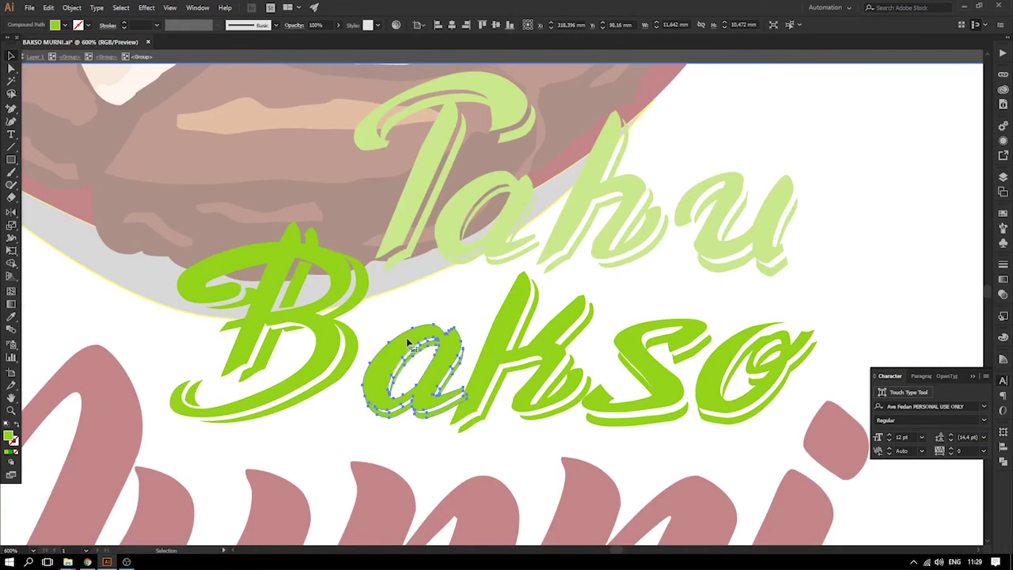
left_click_drag(397, 341, 395, 340)
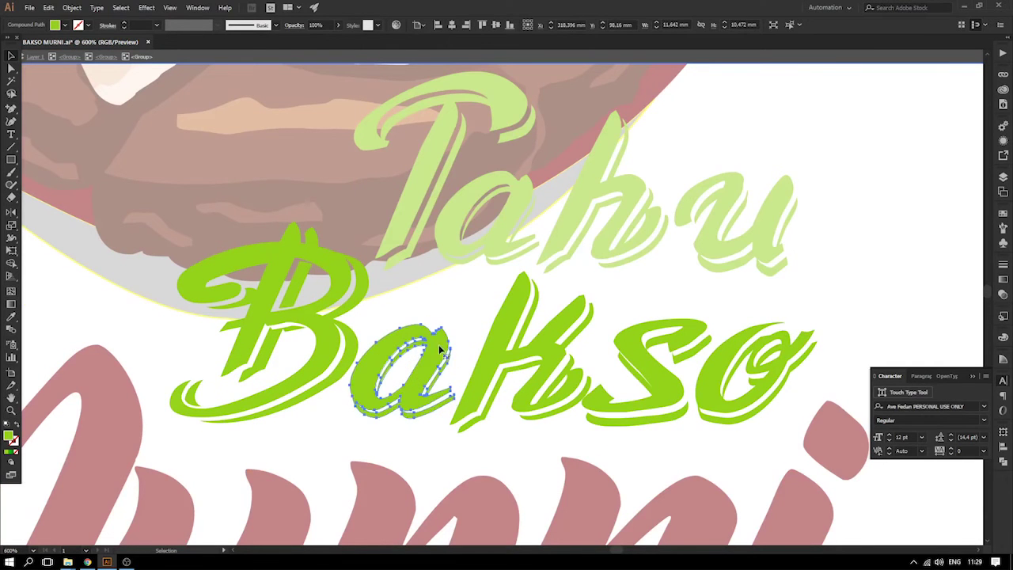
left_click(496, 346)
left_click(721, 405)
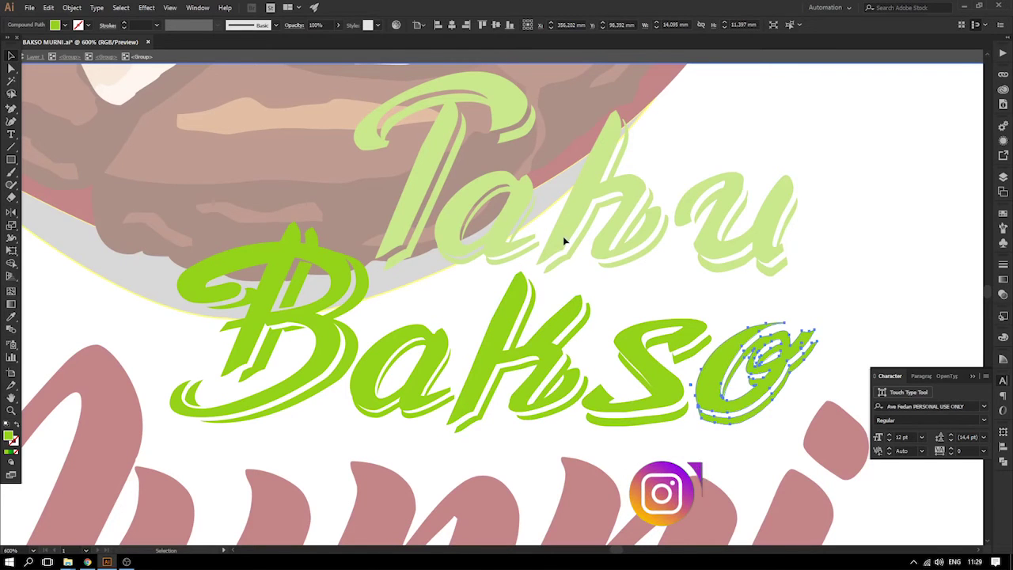
- Leave the Bakso letter group and move the whole word Tahu slightly down towards Bakso
left_click(445, 146)
left_click(105, 57)
left_click_drag(519, 191, 520, 197)
left_click(765, 300)
key("ctrl+minus")
key("ctrl+minus")
key("ctrl+minus")
key("ctrl+minus")
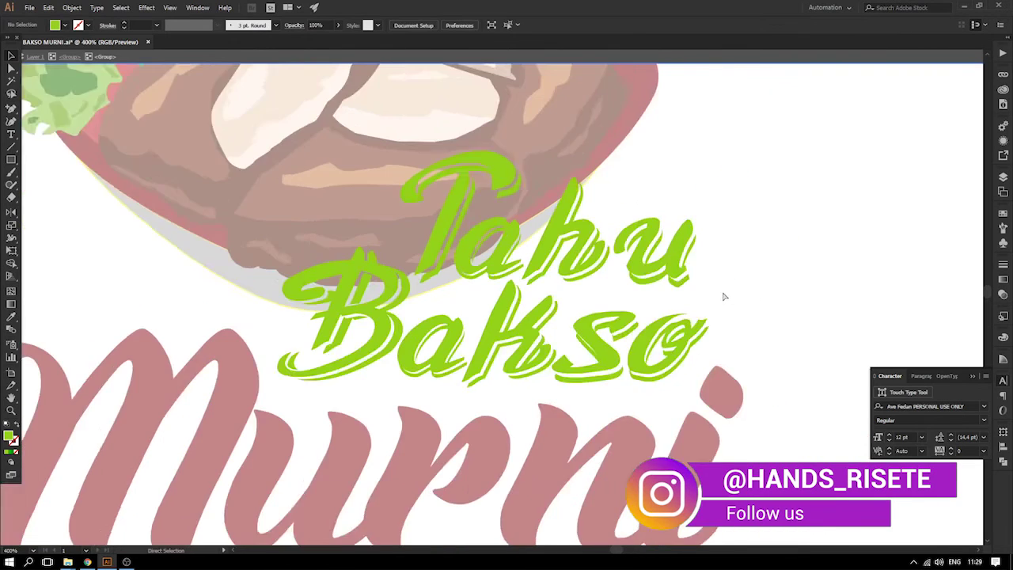
- Leave the isolated lettering group, deselect everything and save the document
left_click_drag(592, 380, 782, 380)
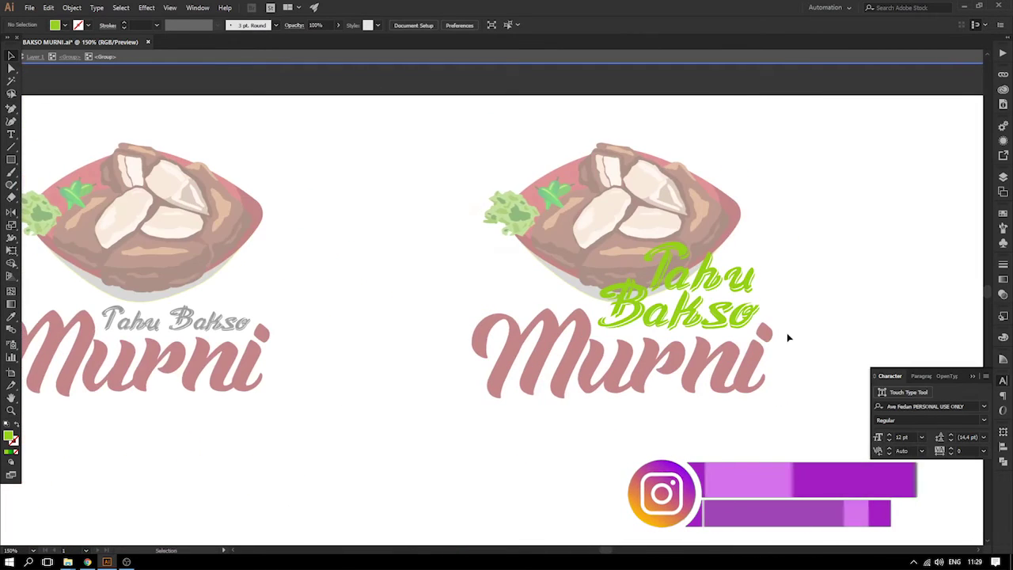
double_click(786, 332)
left_click_drag(758, 390, 701, 393)
left_click(641, 332)
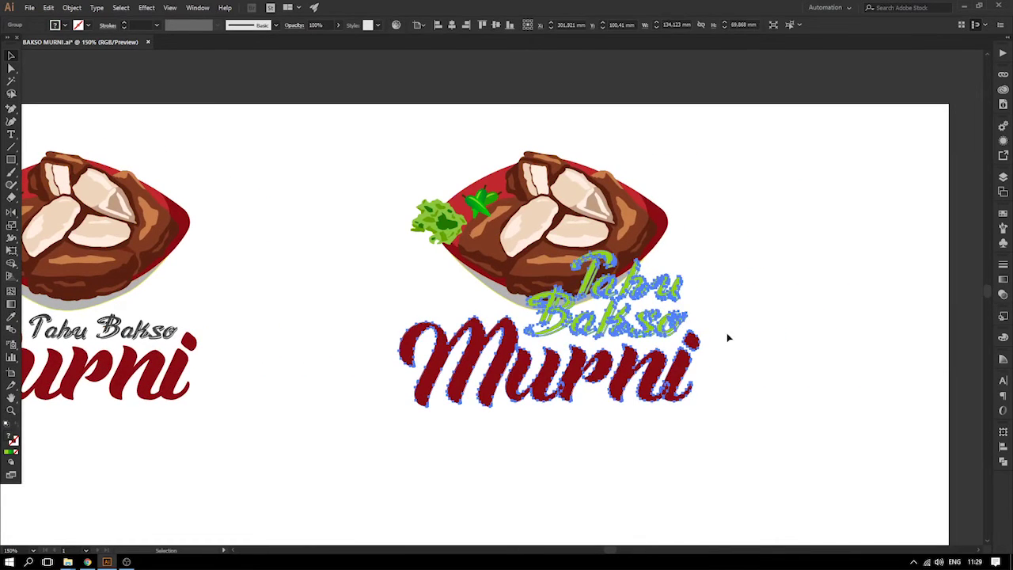
left_click(696, 332)
key("ctrl+s")
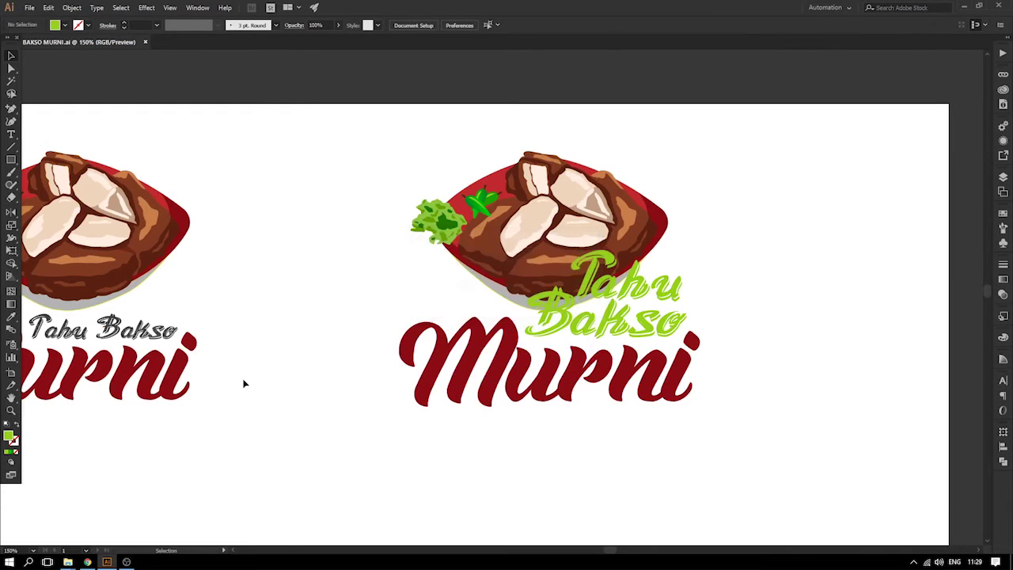
- Try offsetting the paths of the whole lettering group outward, then undo the offset
left_click_drag(520, 374, 358, 360)
left_click(442, 304)
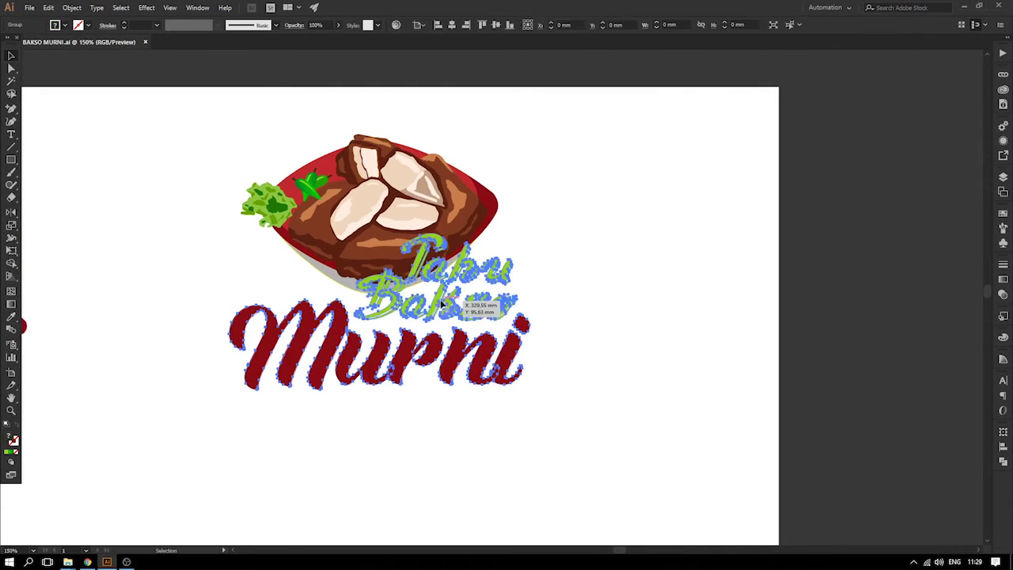
left_click(72, 7)
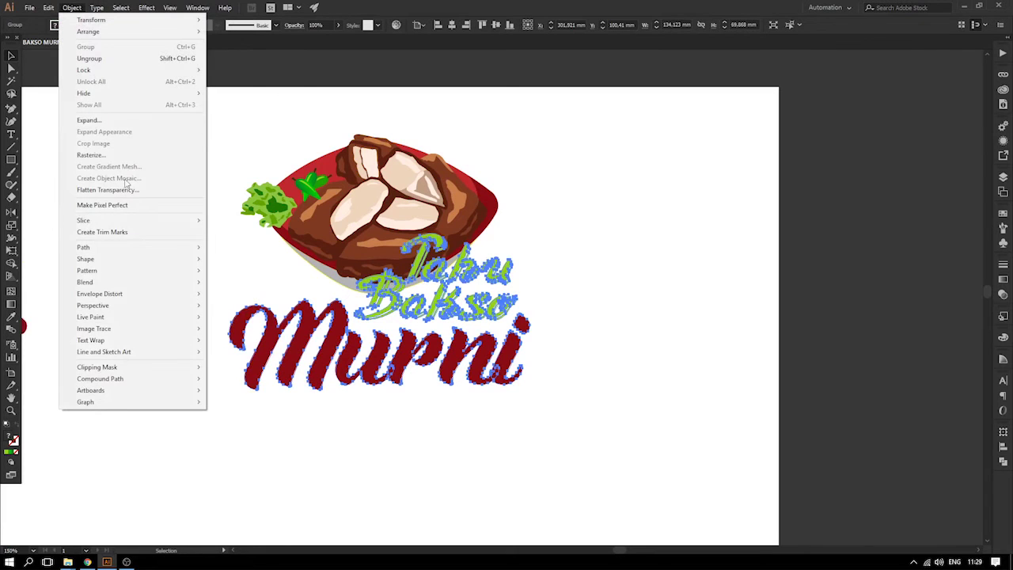
mouse_move(136, 249)
left_click(248, 286)
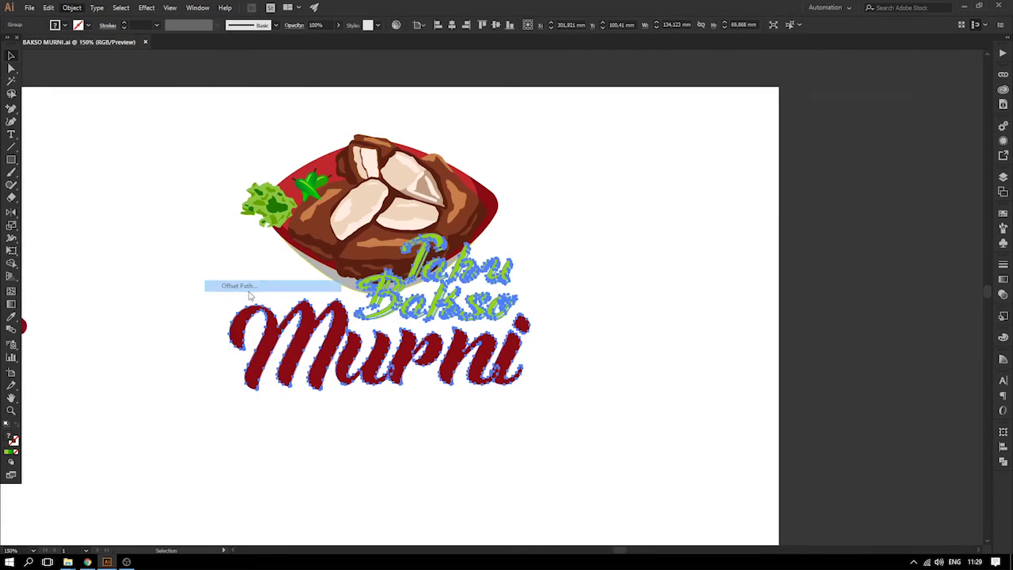
left_click(796, 183)
left_click(854, 180)
left_click(585, 270)
left_click_drag(443, 286, 311, 285)
key("ctrl+z")
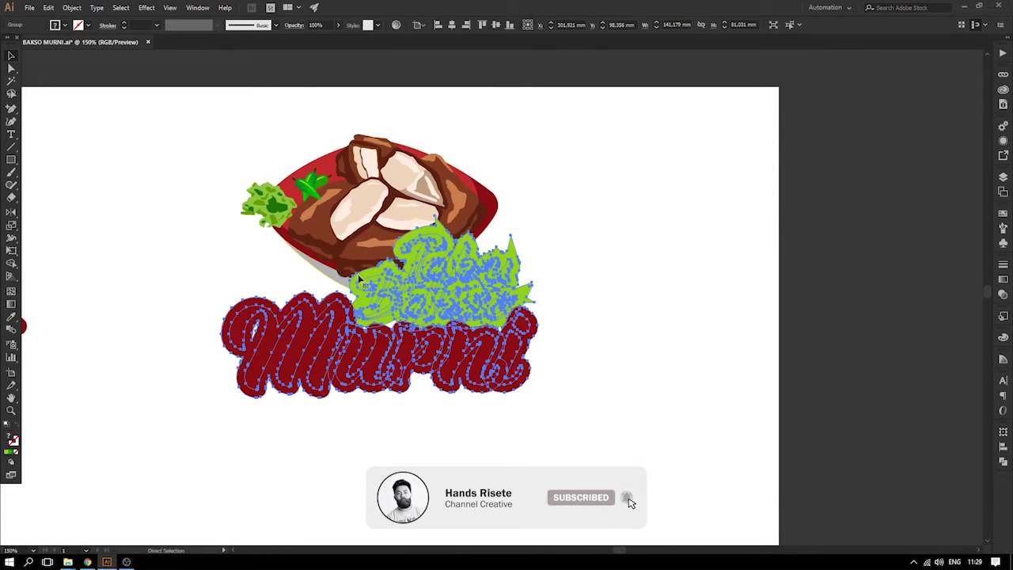
key("ctrl+z")
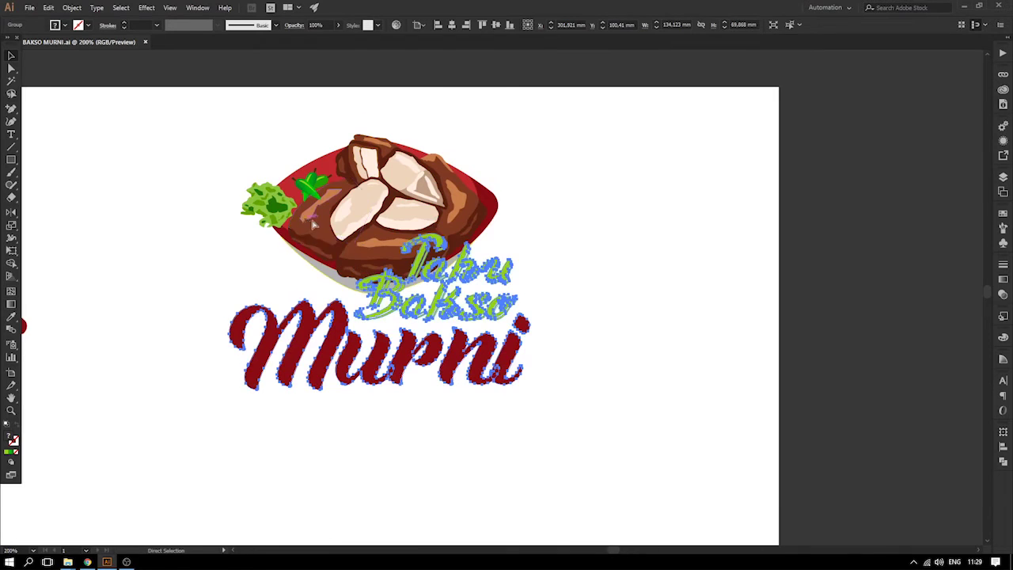
- Isolate the lettering group, move the words Tahu Bakso slightly down towards Murni and leave the group
key("ctrl+equal")
double_click(601, 292)
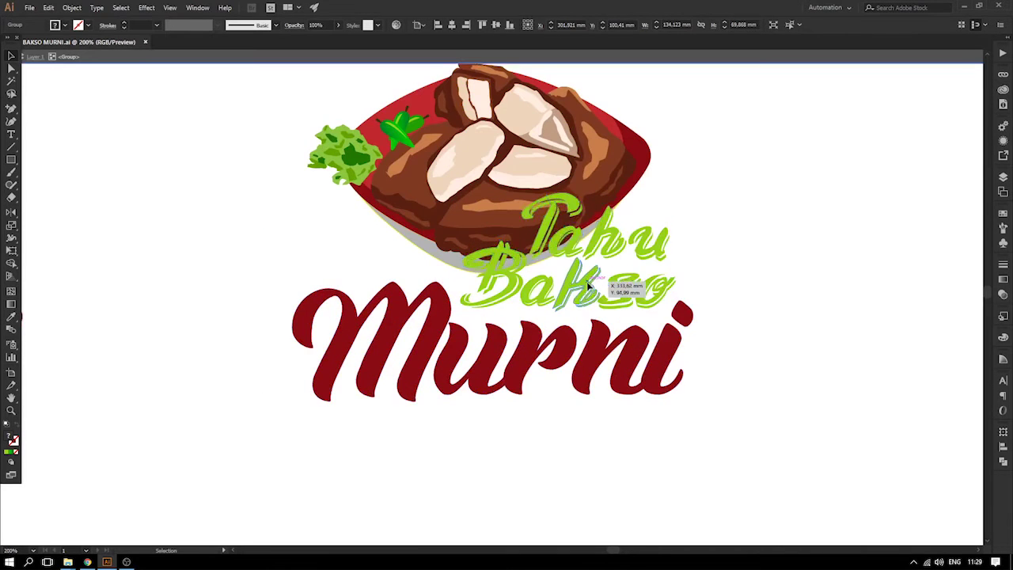
left_click_drag(580, 282, 580, 292)
double_click(744, 318)
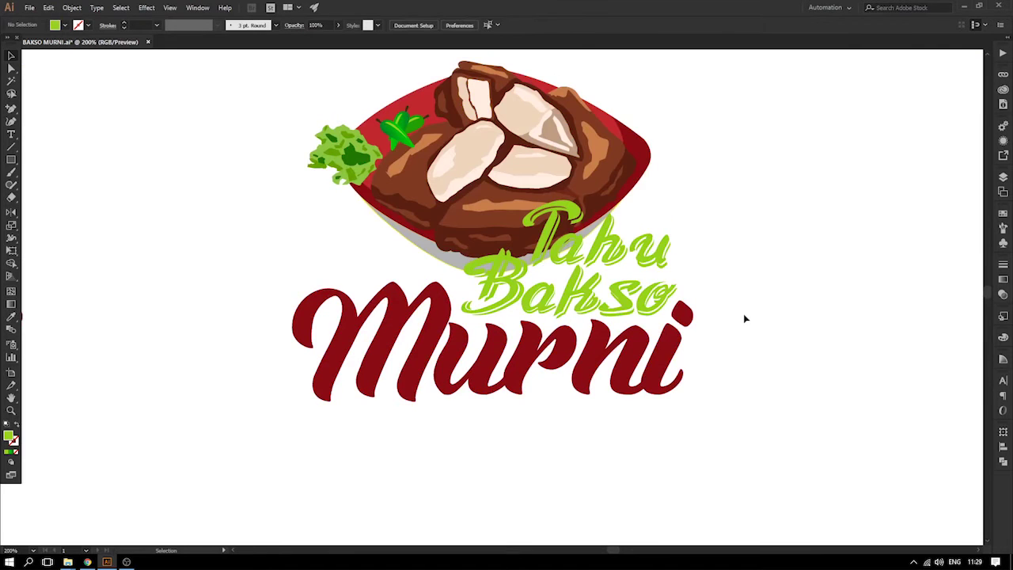
left_click(657, 296)
double_click(552, 315)
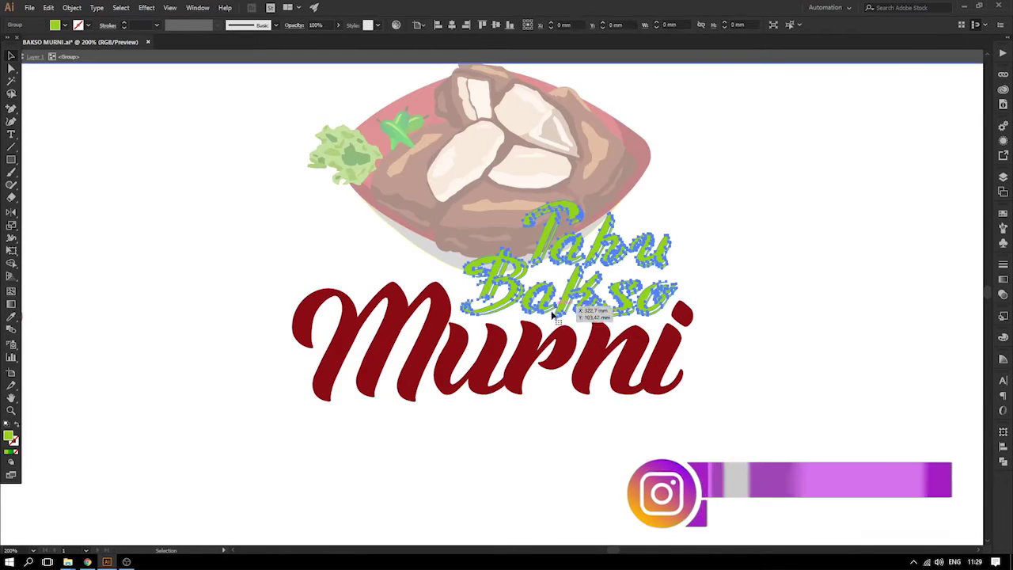
double_click(715, 344)
- Offset the paths of the whole lettering group by 1 mm with miter joins and a miter limit of 4
left_click(553, 346)
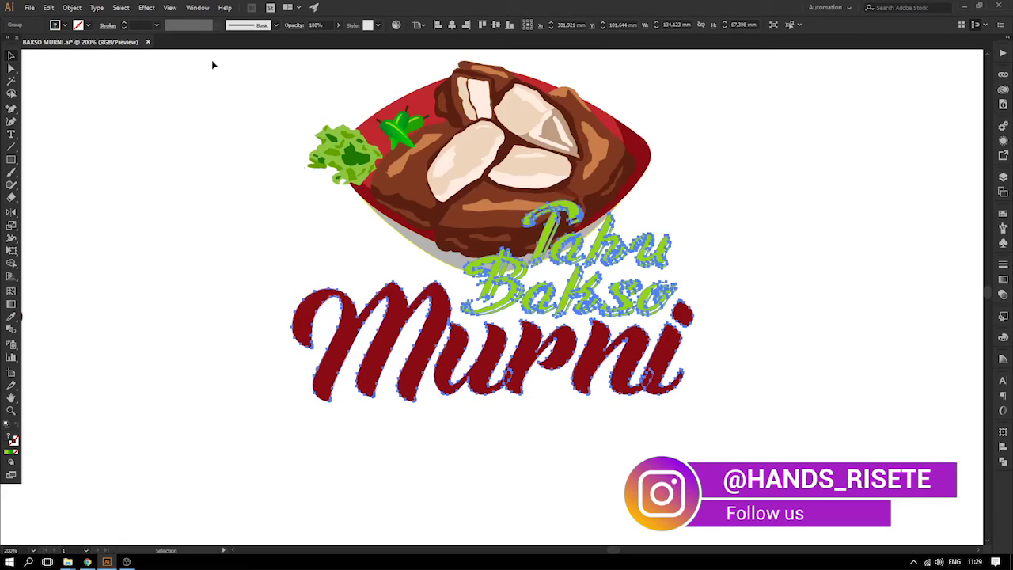
left_click(103, 6)
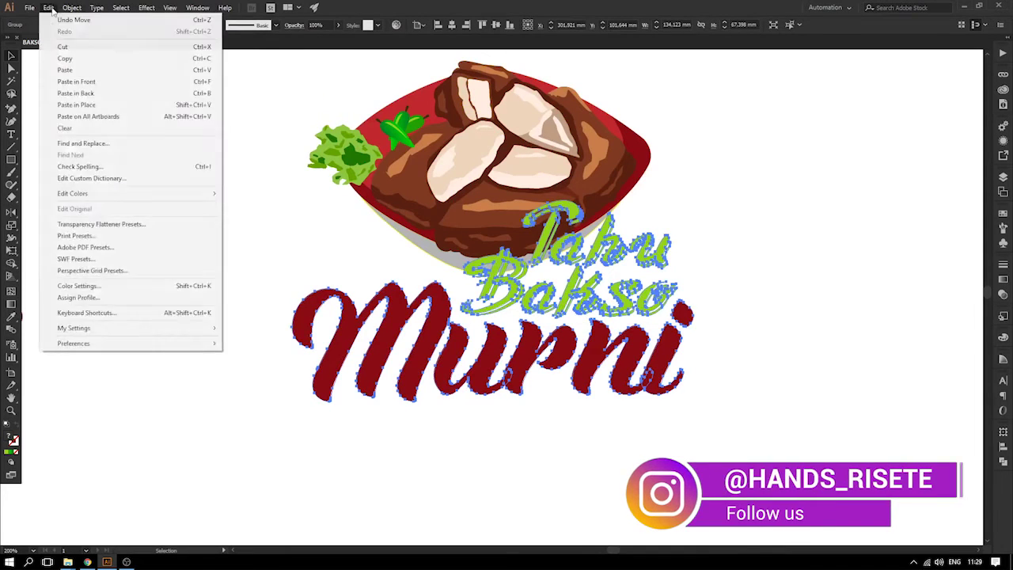
mouse_move(132, 247)
left_click(247, 286)
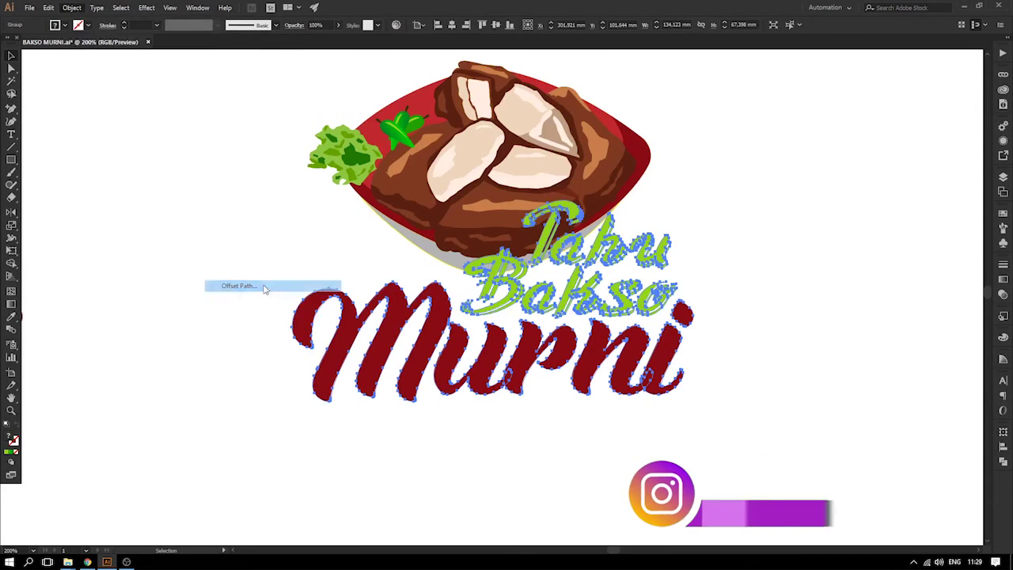
left_click(784, 180)
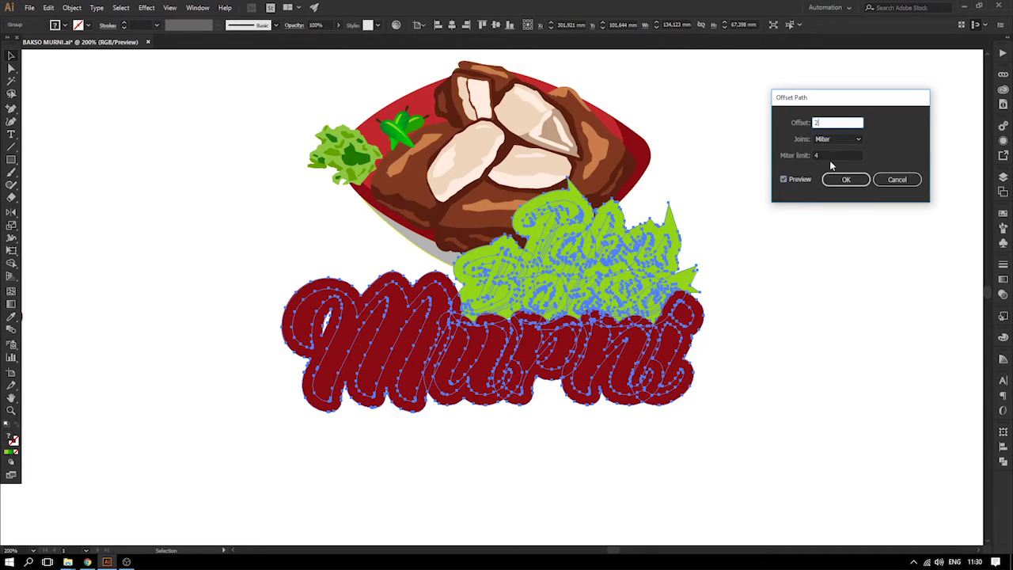
left_click(830, 156)
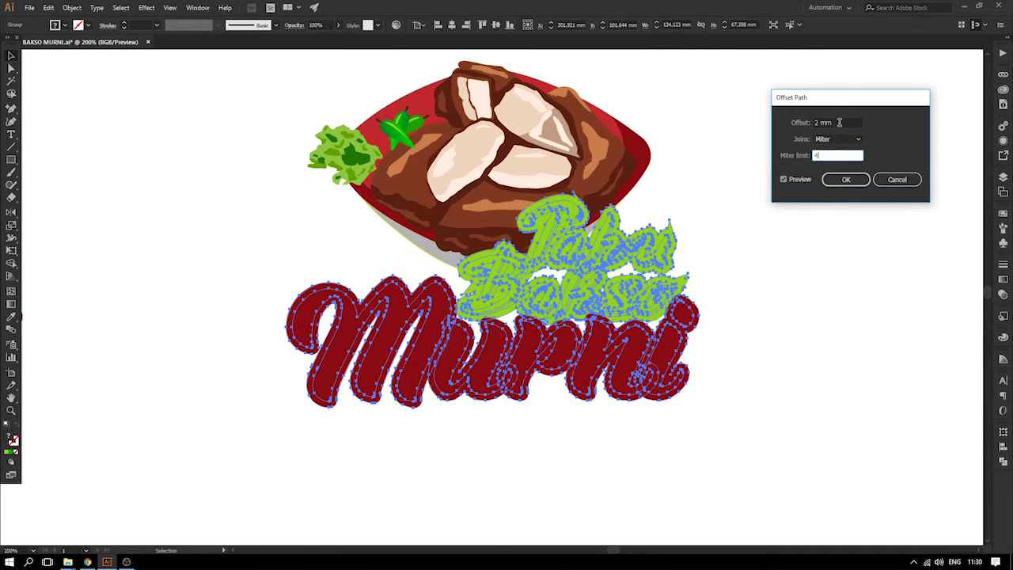
left_click(839, 123)
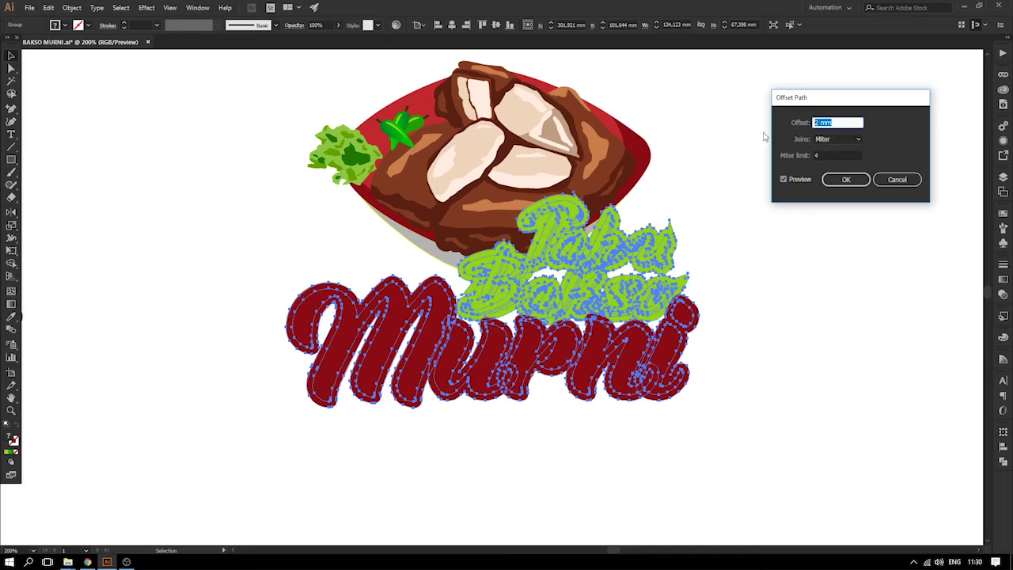
left_click(832, 156)
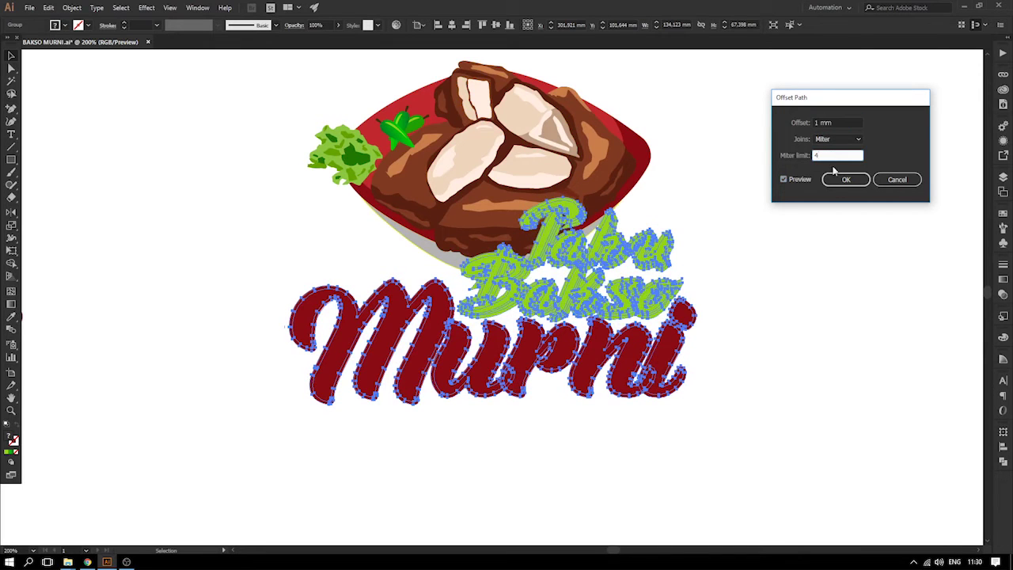
left_click(844, 181)
left_click(782, 254)
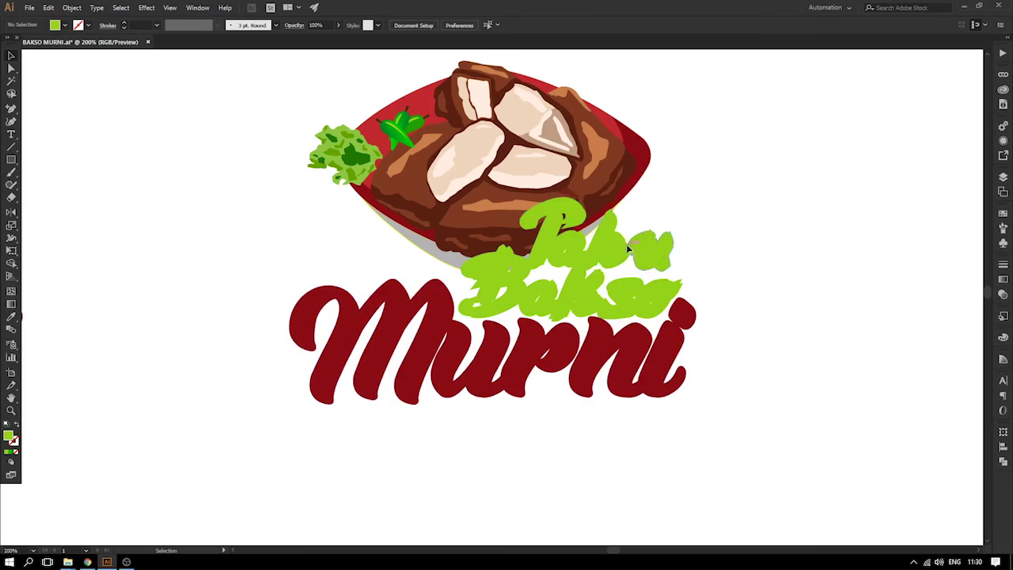
- Ungroup the lettering so Tahu Bakso and Murni become separate objects
left_click(590, 249)
right_click(601, 245)
left_click(647, 336)
left_click(729, 338)
left_click_drag(591, 277, 503, 310)
key("ctrl+z")
left_click(747, 288)
- Move the Tahu Bakso and Murni lettering down, clear of the bowl illustration
left_click_drag(748, 288, 633, 233)
left_click_drag(678, 405, 522, 409)
left_click_drag(655, 433, 686, 330)
left_click(685, 330)
- Ungroup the Murni lettering into separate letters and offset outlines
left_click_drag(373, 291, 317, 290)
key("ctrl+z")
right_click(362, 299)
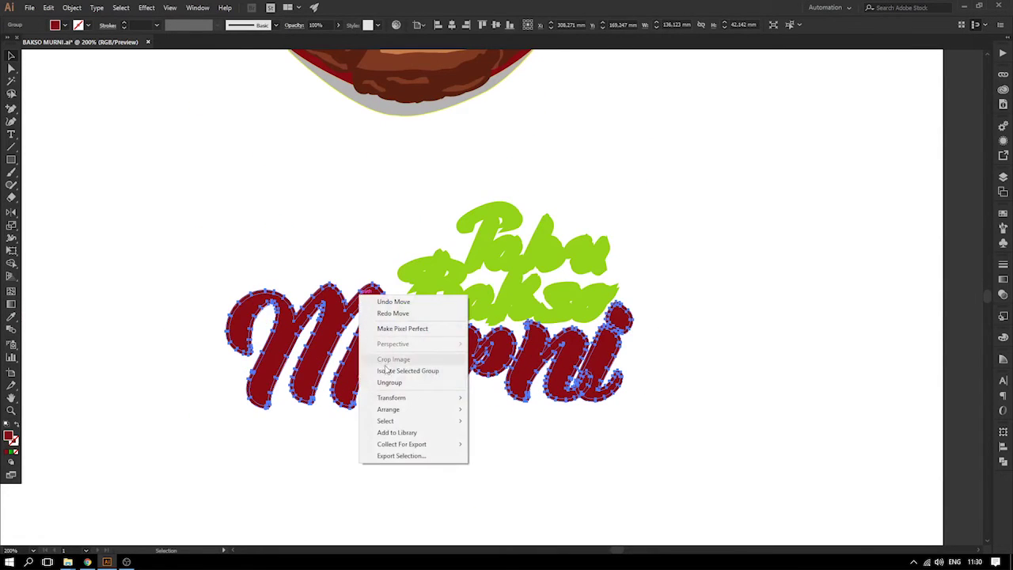
left_click(414, 382)
left_click_drag(345, 331, 319, 360)
key("ctrl+z")
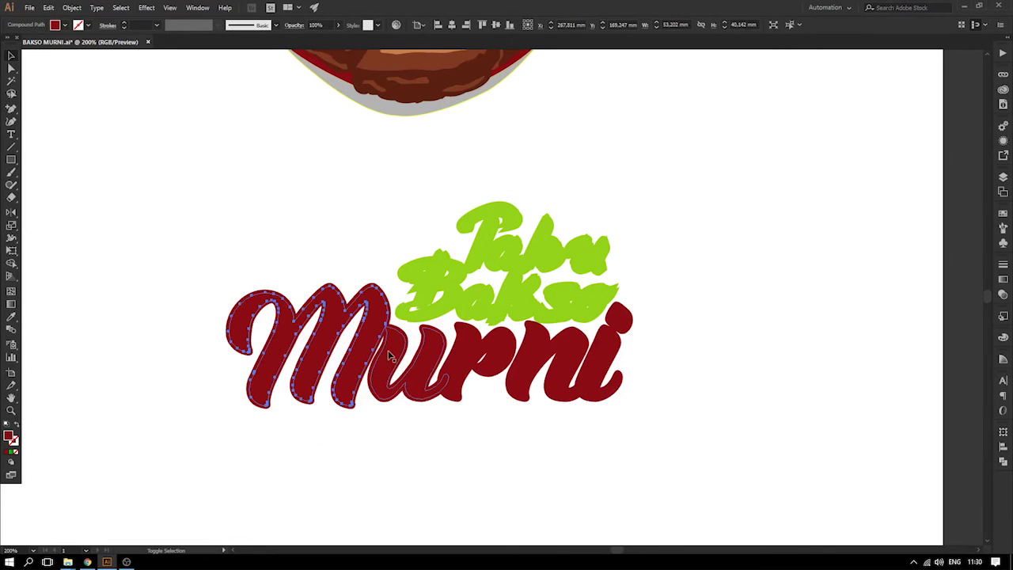
- Select the original inner letters of Murni and group them separately from their offset outlines
left_click(390, 355, "shift")
left_click(539, 349, "shift")
left_click(600, 349, "shift")
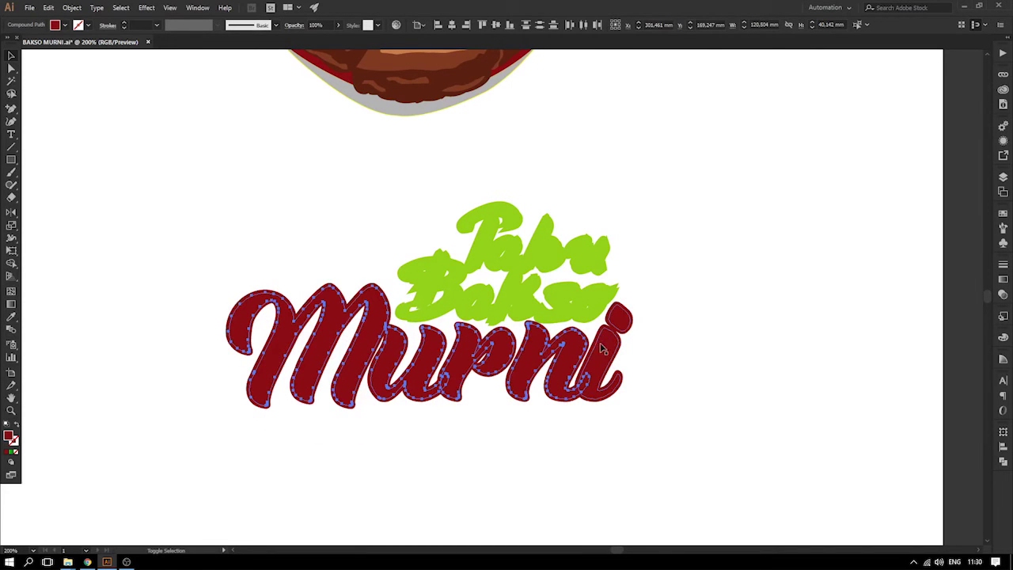
left_click_drag(607, 345, 584, 398)
key("ctrl+z")
left_click(362, 246)
- Unite the offset outlines of Murni and apply the sampled grey fill and yellow stroke of the shadow under the bowl
left_click_drag(699, 454, 273, 337)
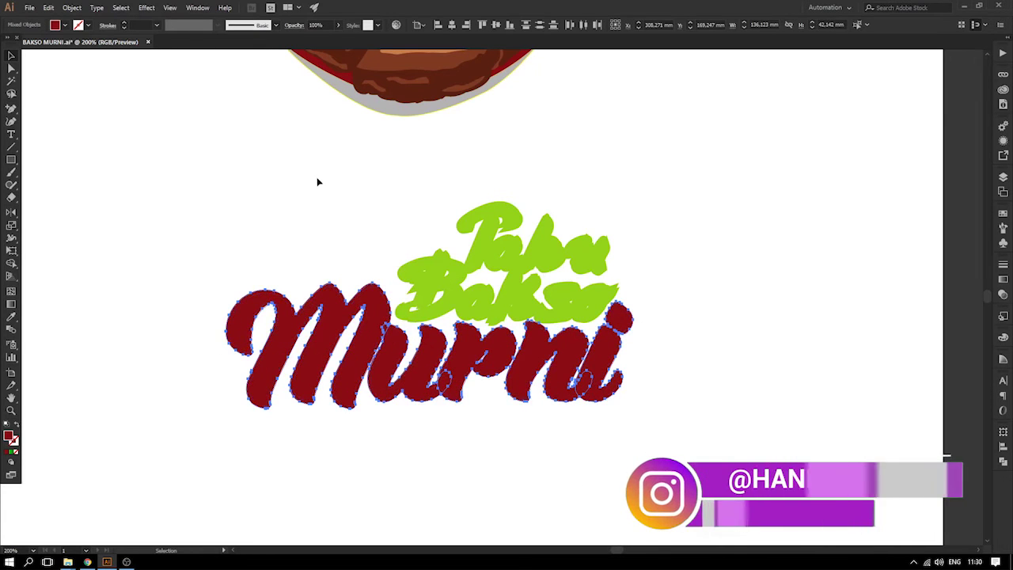
left_click(1003, 460)
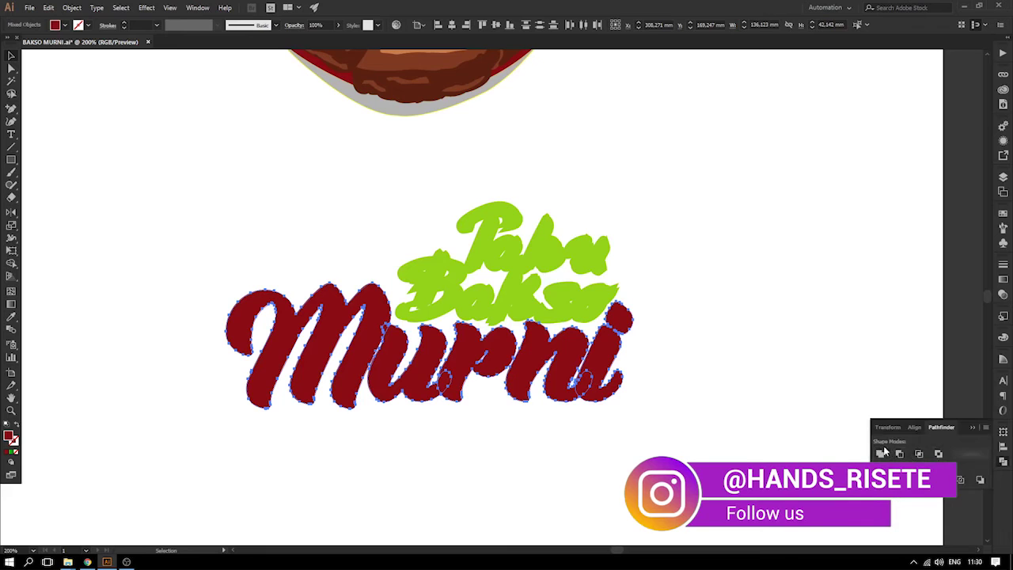
left_click(881, 453)
scroll(439, 246, "up", 1)
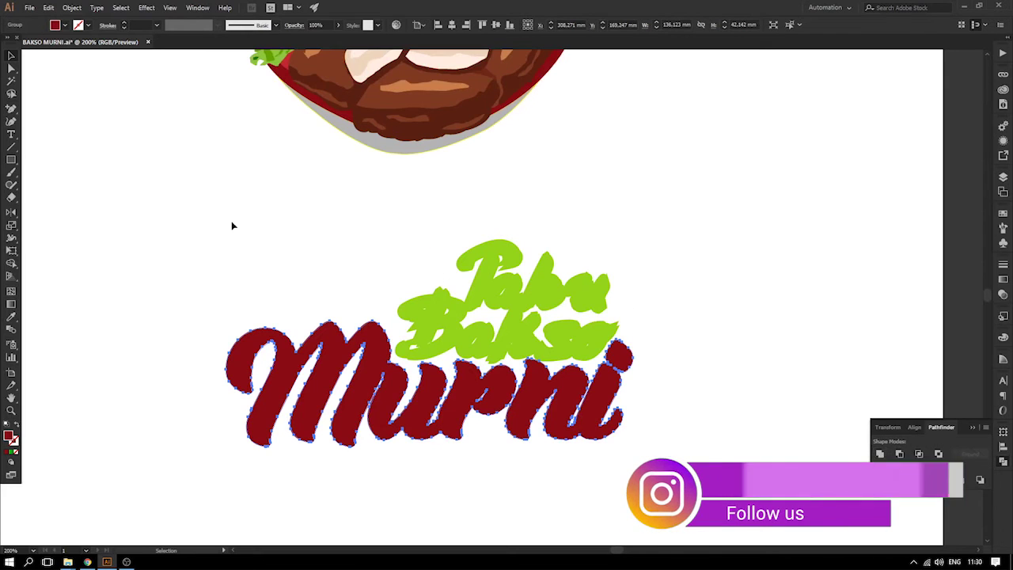
left_click(404, 172)
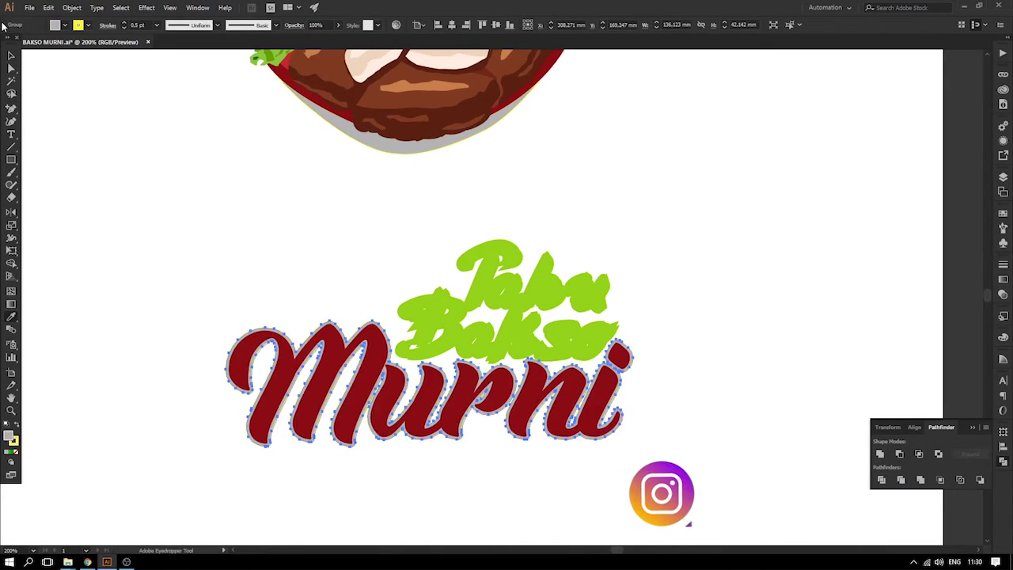
- Isolate the grey shadow shape under the bowl, remove its yellow stroke and leave isolation
left_click(391, 144)
double_click(388, 149)
left_click_drag(388, 150, 350, 169)
key("ctrl+z")
left_click(81, 26)
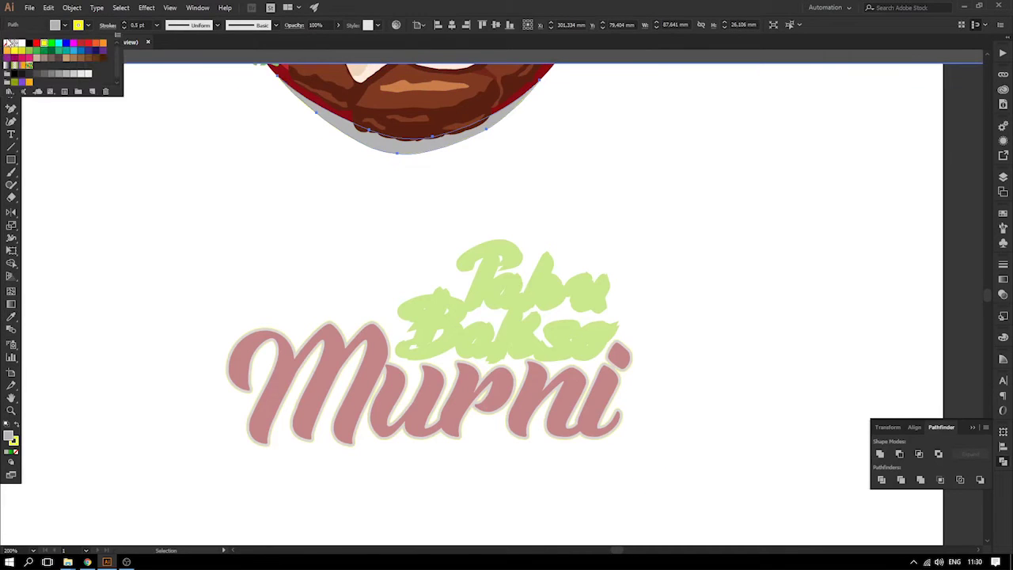
double_click(179, 142)
- Remove the yellow stroke from the grey outline around Murni
left_click_drag(282, 336, 225, 309)
key("ctrl+z")
left_click(88, 25)
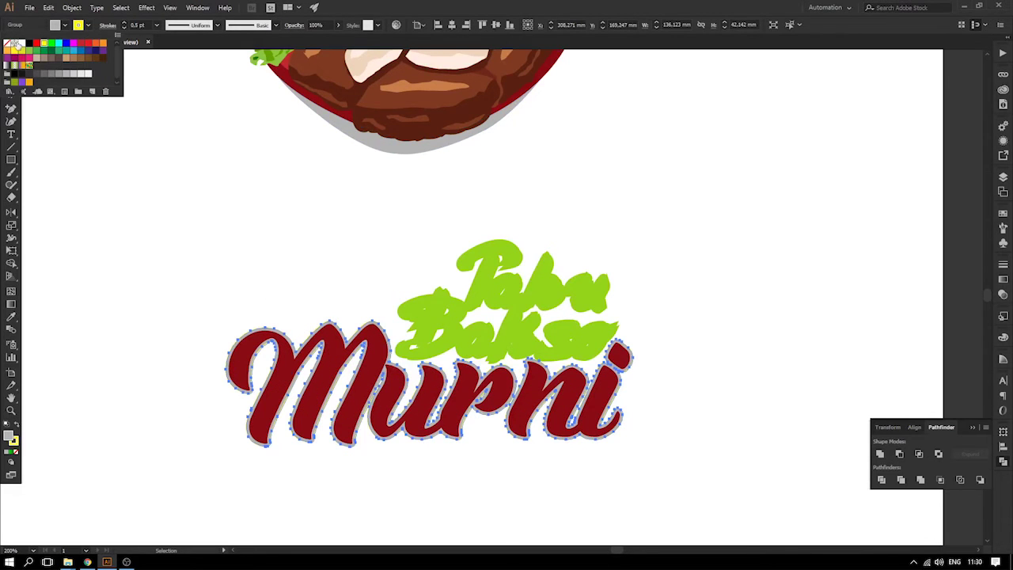
left_click(7, 45)
left_click(145, 140)
- Isolate the green Tahu Bakso lettering and ungroup its contents
mouse_move(257, 347)
left_mouse_down()
mouse_move(254, 308)
mouse_move(236, 295)
left_mouse_up()
left_click_drag(484, 238, 445, 238)
key("ctrl+z")
double_click(457, 225)
right_click(466, 244)
left_click(500, 344)
left_click(504, 330)
- Ungroup the word Bakso into separate letters and offset outlines
left_click_drag(434, 271, 332, 249)
key("ctrl+z")
right_click(420, 261)
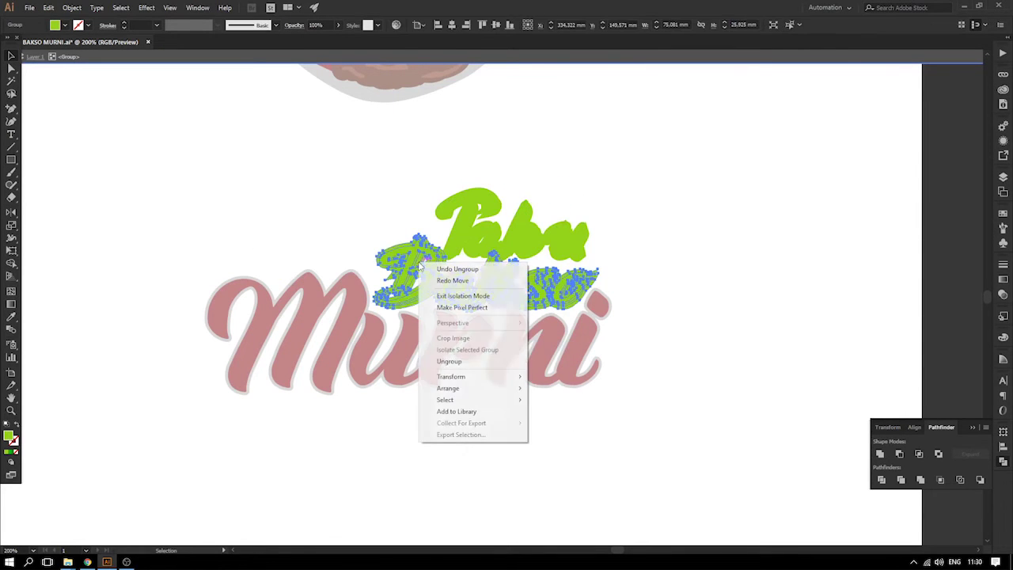
left_click(451, 362)
left_click(423, 187)
- Select the original inner letters of Bakso and Tahu and group them separately from their offset outlines
left_click_drag(395, 259, 351, 266)
key("ctrl+z")
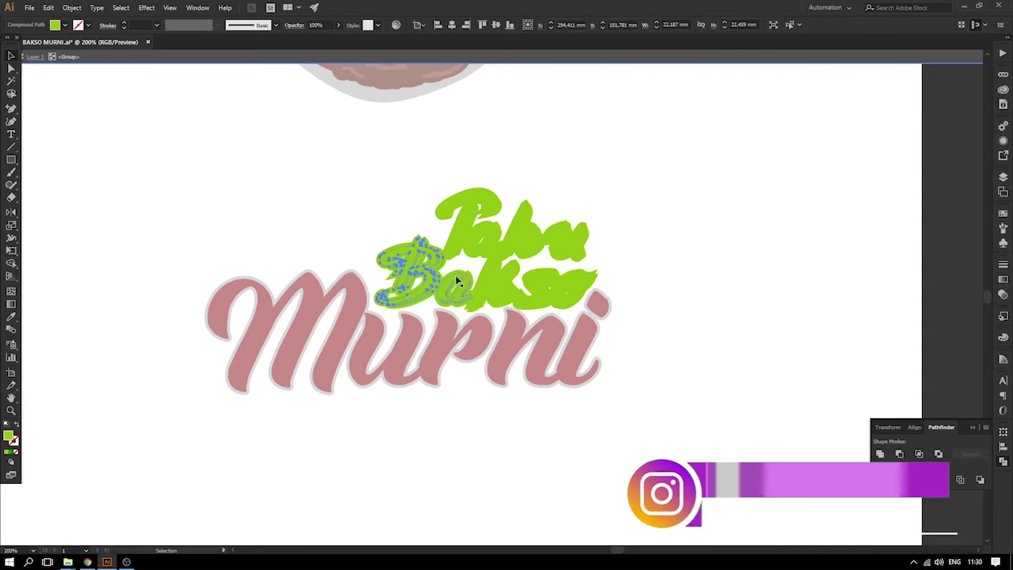
left_click(463, 280, "shift")
left_click(501, 281, "shift")
left_click(540, 283, "shift")
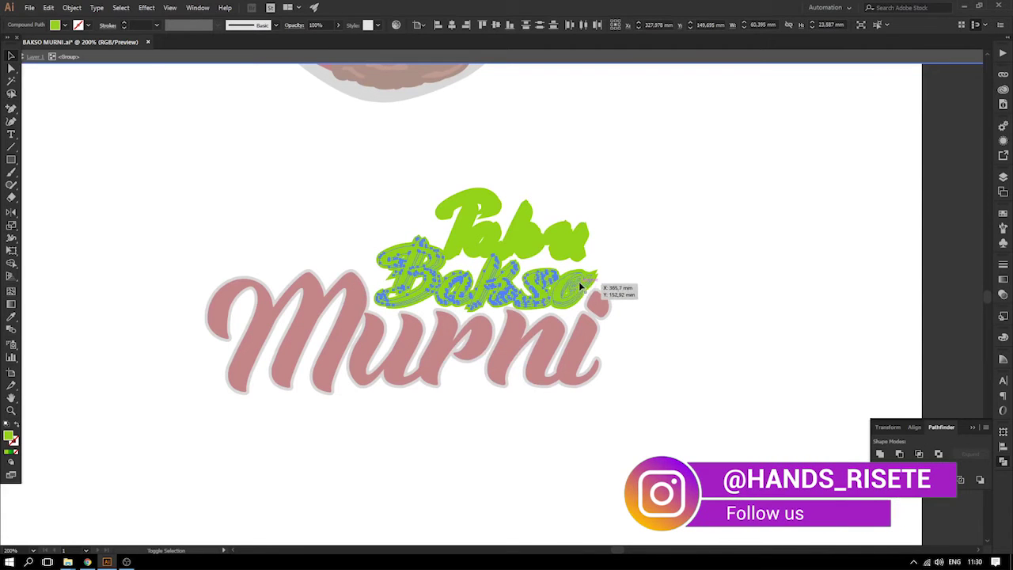
left_click(539, 238, "shift")
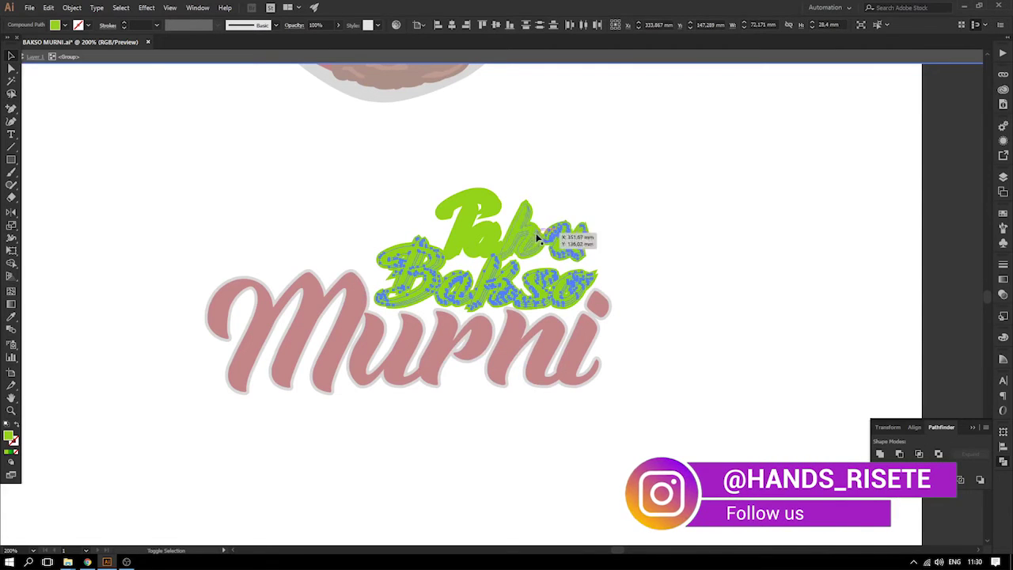
left_click(480, 226, "shift")
left_click(469, 171)
- Select only the offset outlines of Tahu Bakso and unite them into one shape
left_click_drag(350, 172, 624, 323)
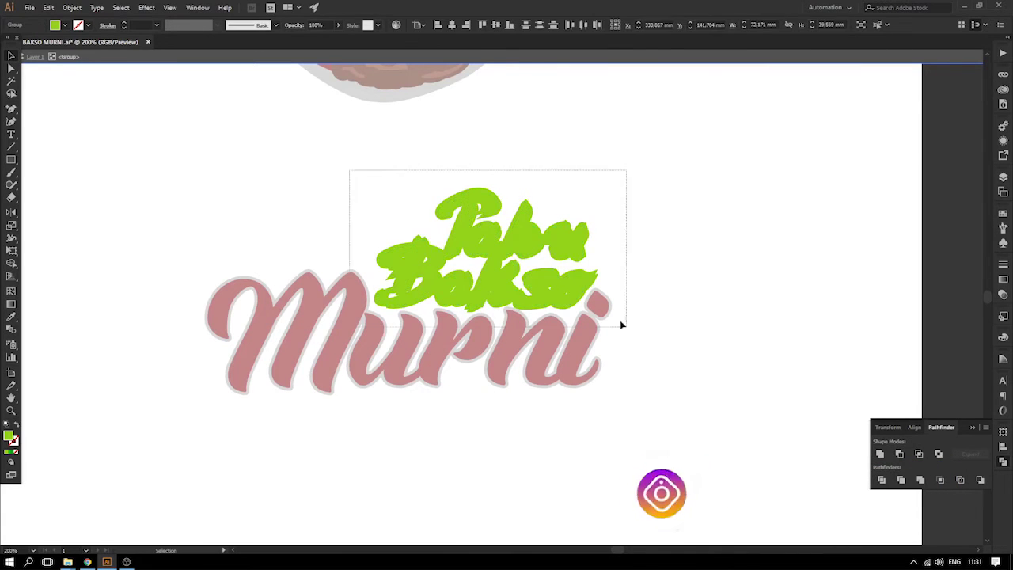
left_click(519, 220, "shift")
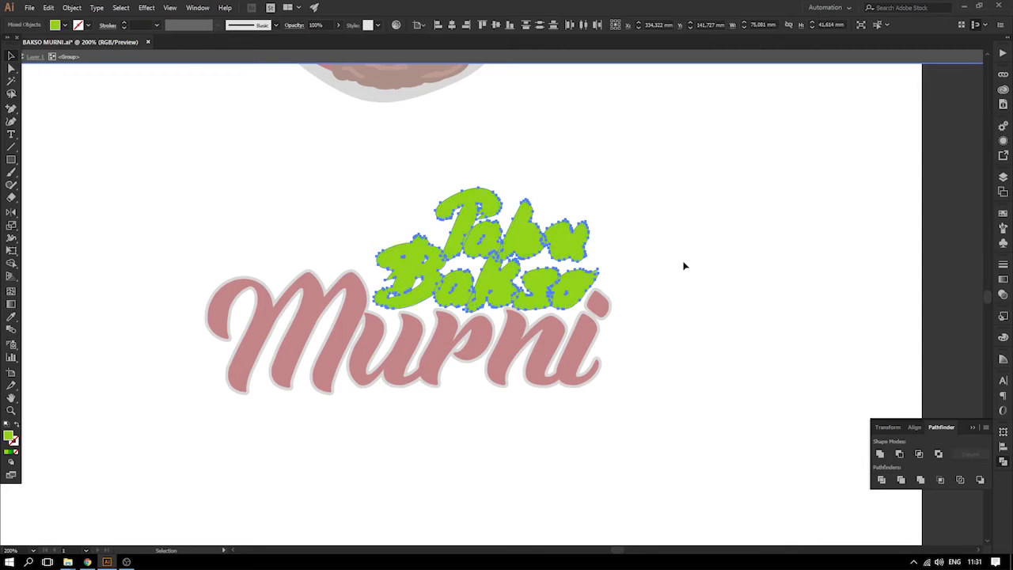
left_click(883, 455)
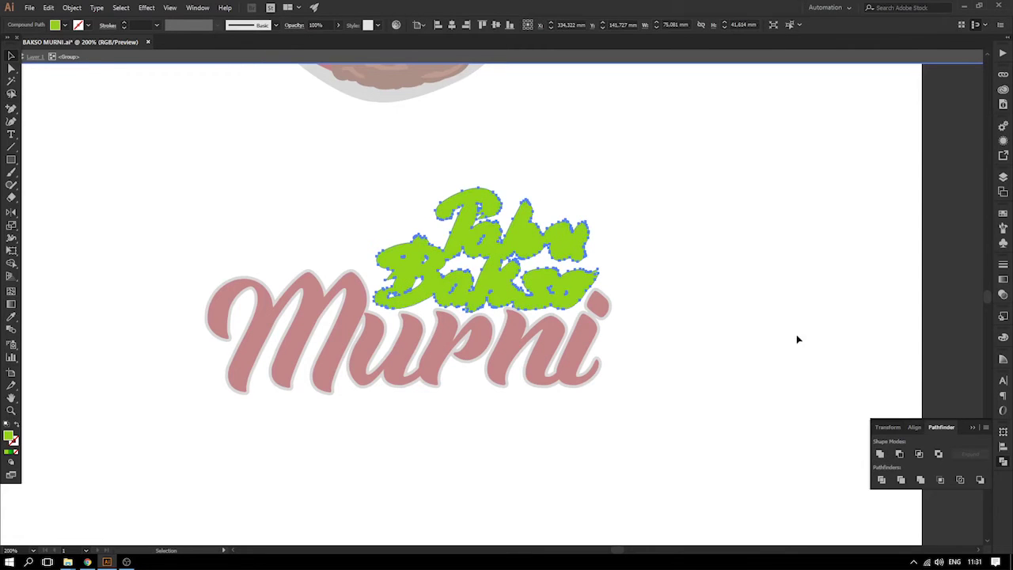
- Recolour the united Tahu Bakso outline with the grey sampled from the Murni outline
double_click(740, 292)
left_click(506, 231)
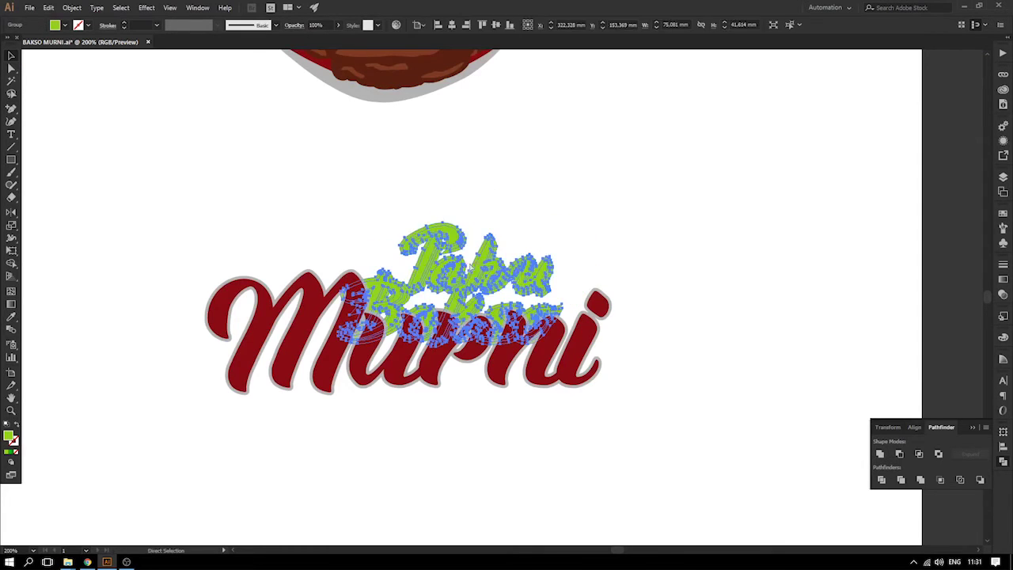
double_click(491, 225)
left_click_drag(496, 196, 452, 160)
key("ctrl+z")
key("i")
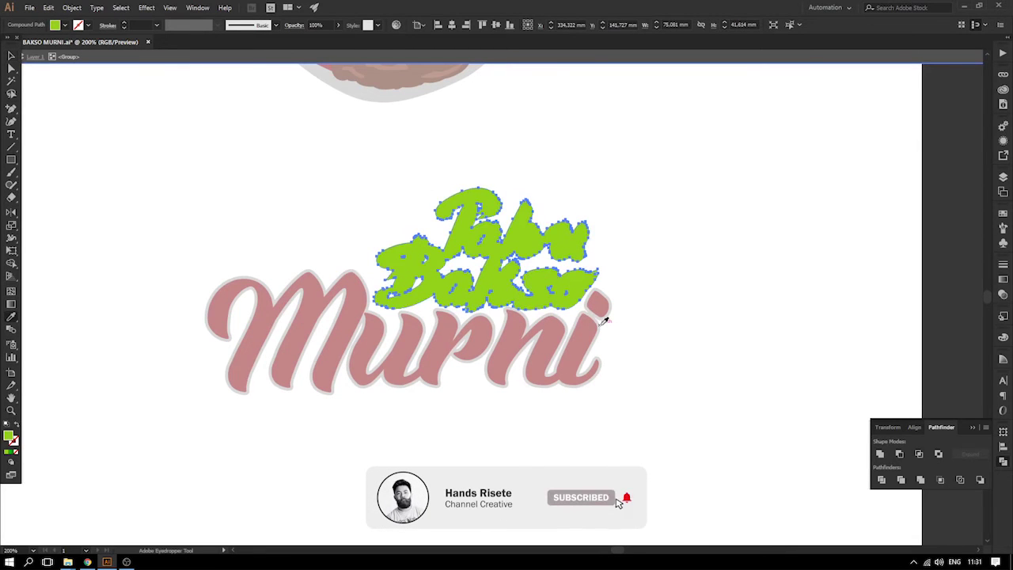
key("v")
double_click(167, 131)
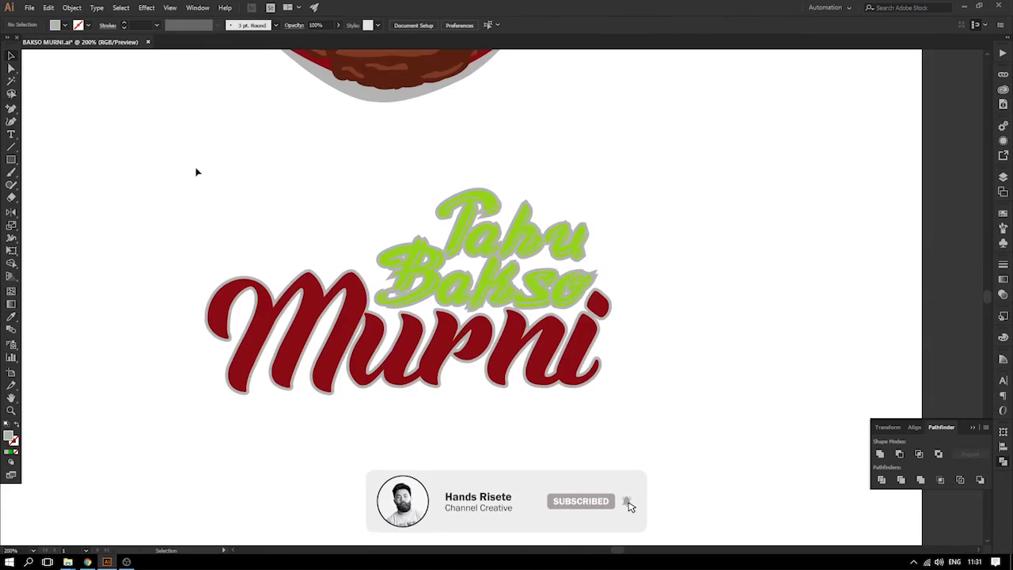
- Ungroup Tahu Bakso into its green letters and the united grey outline
left_click_drag(290, 199, 329, 239)
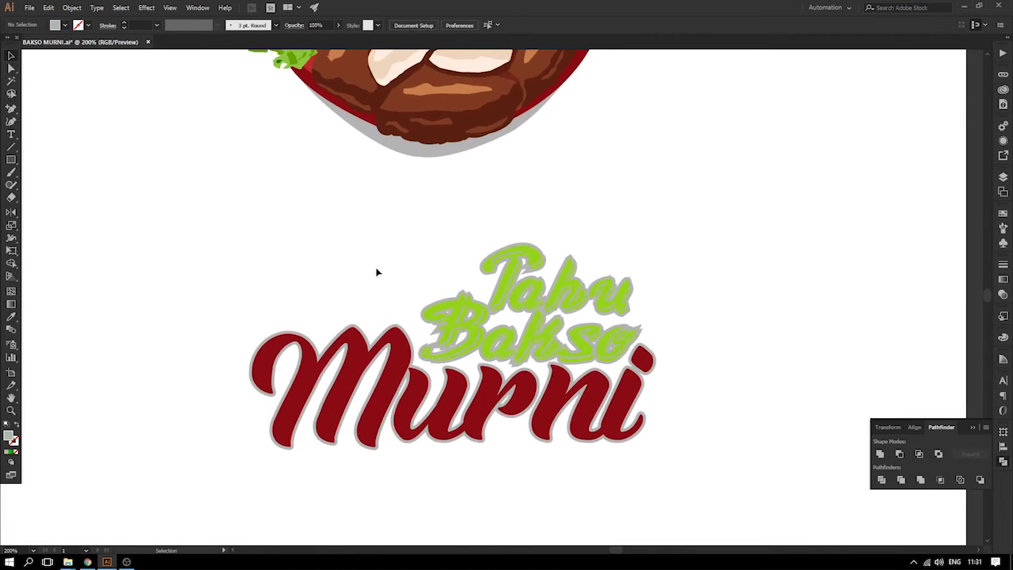
left_click(497, 254)
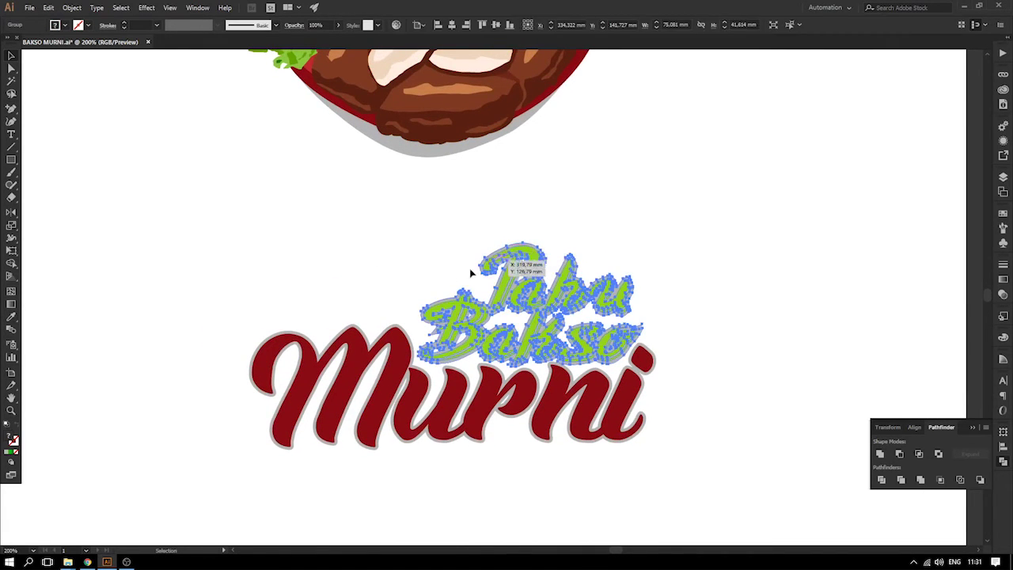
left_click(342, 328)
left_click(403, 348)
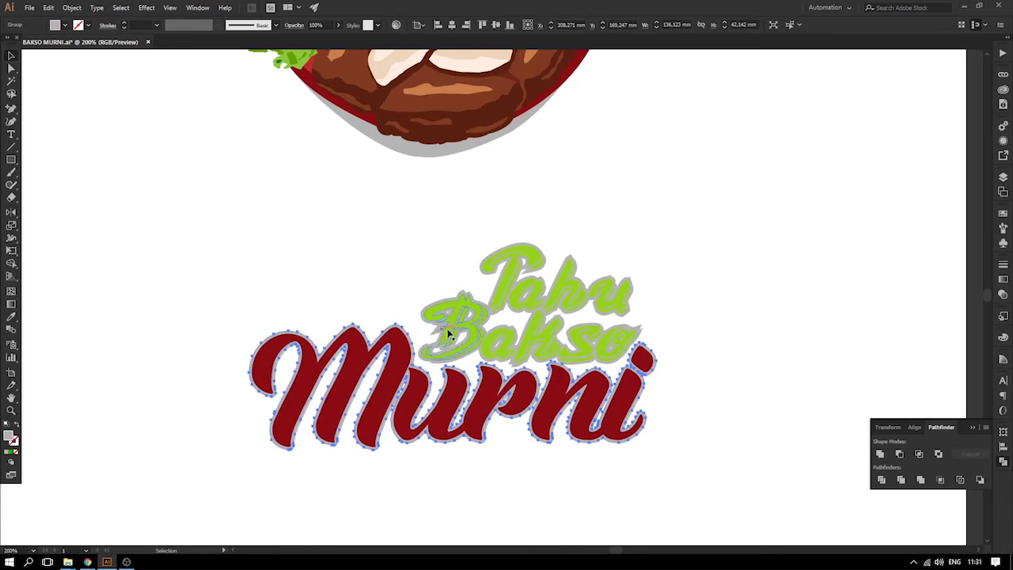
scroll(444, 335, "right", 6)
left_click(313, 252)
left_click_drag(294, 289, 329, 285)
key("ctrl+z")
right_click(290, 286)
left_click(317, 370)
left_click(425, 386)
left_click_drag(249, 268, 257, 216)
key("ctrl+z")
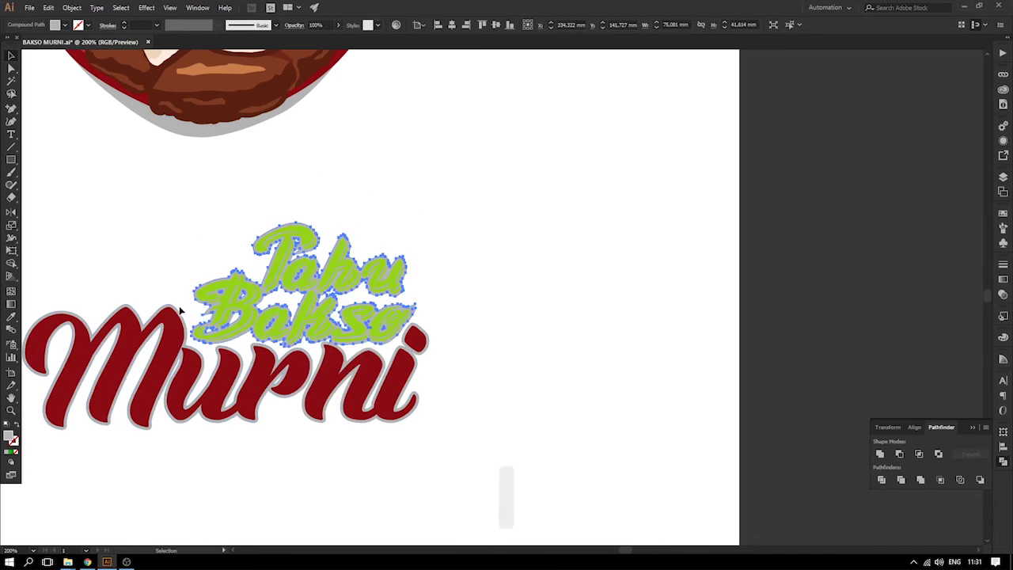
- Select the grey outlines of Murni and Tahu Bakso together and offset their paths by 2,5 mm with miter joins and a miter limit of 4
left_click_drag(173, 307, 139, 258)
key("ctrl+z")
left_click(210, 281, "shift")
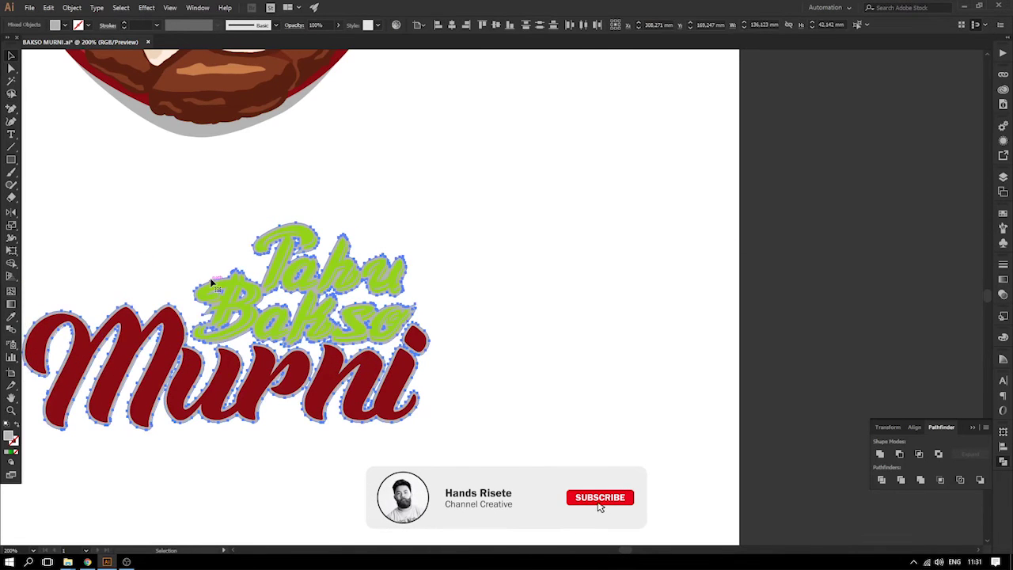
left_click_drag(126, 190, 289, 199)
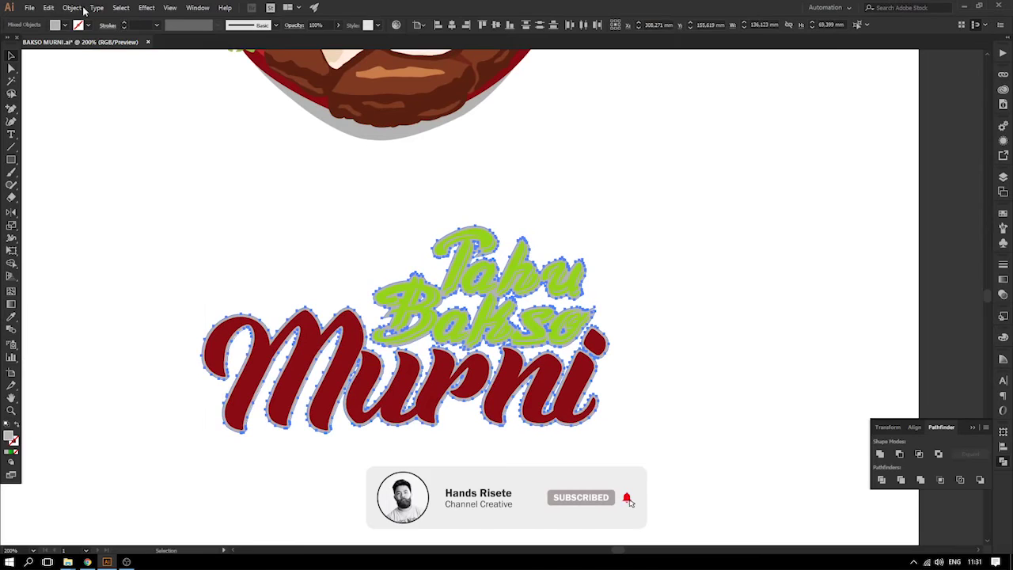
left_click(73, 8)
mouse_move(134, 247)
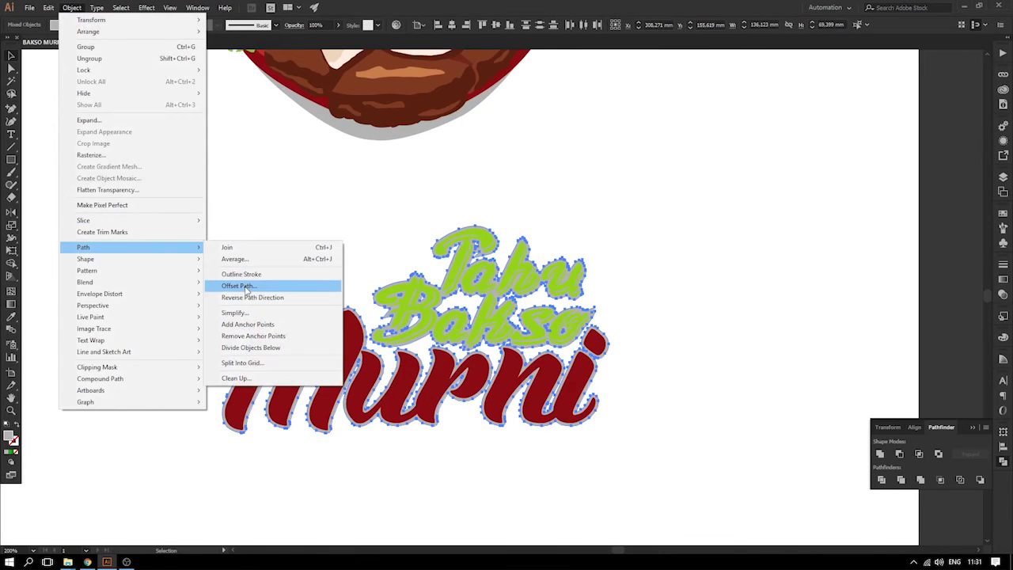
left_click(245, 286)
left_click(785, 180)
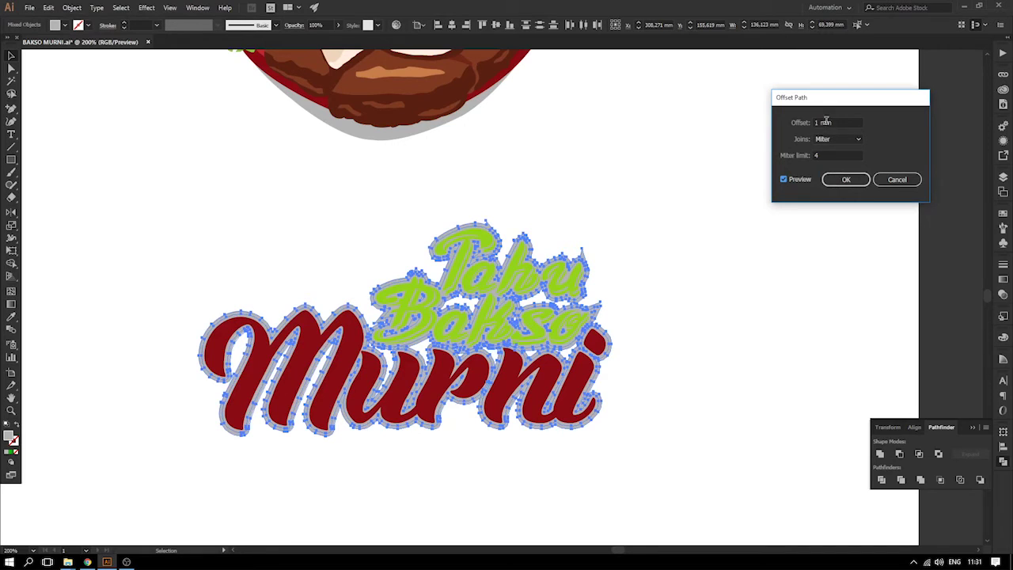
type("3")
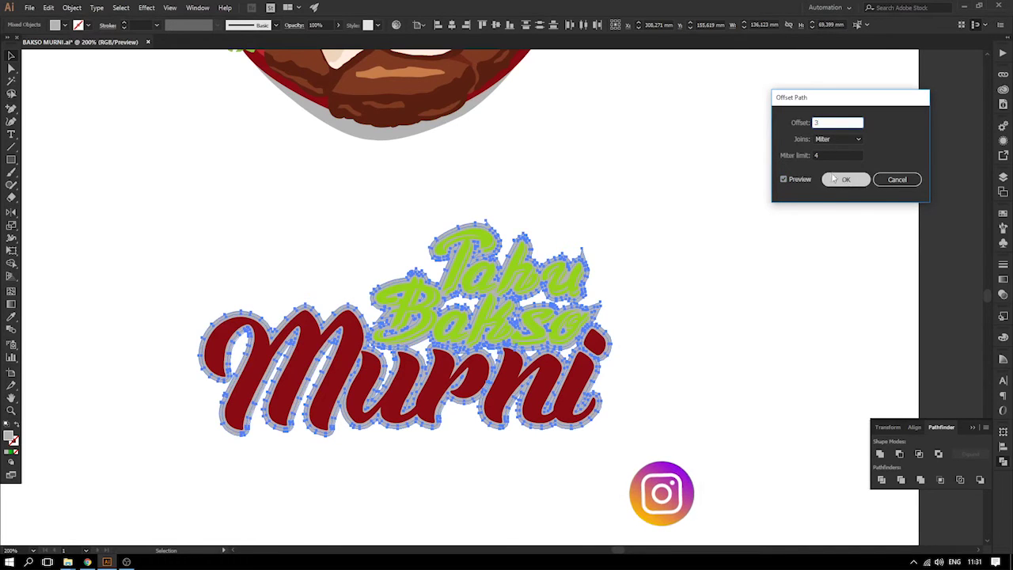
left_click(830, 156)
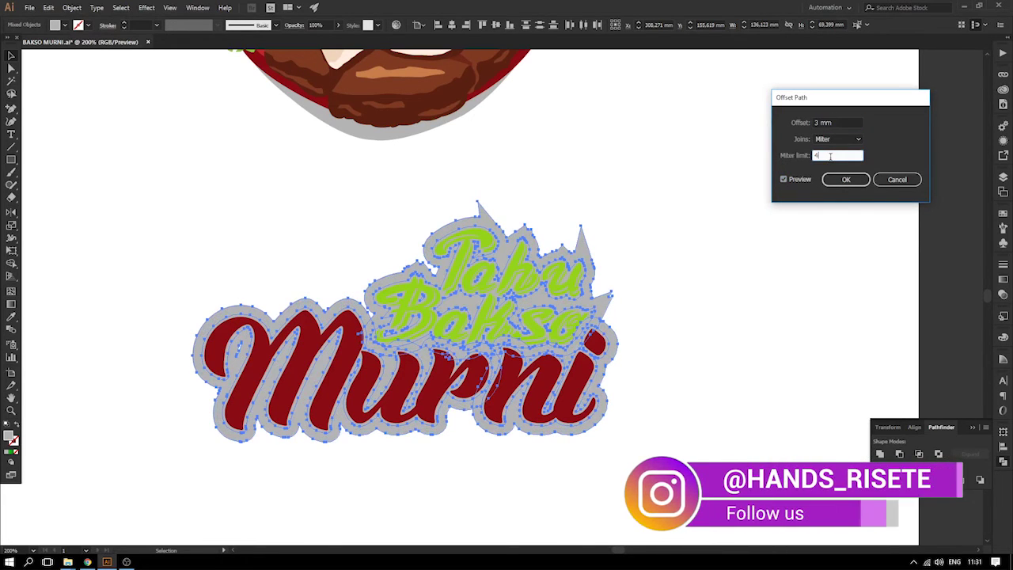
key("Tab")
type("2,5")
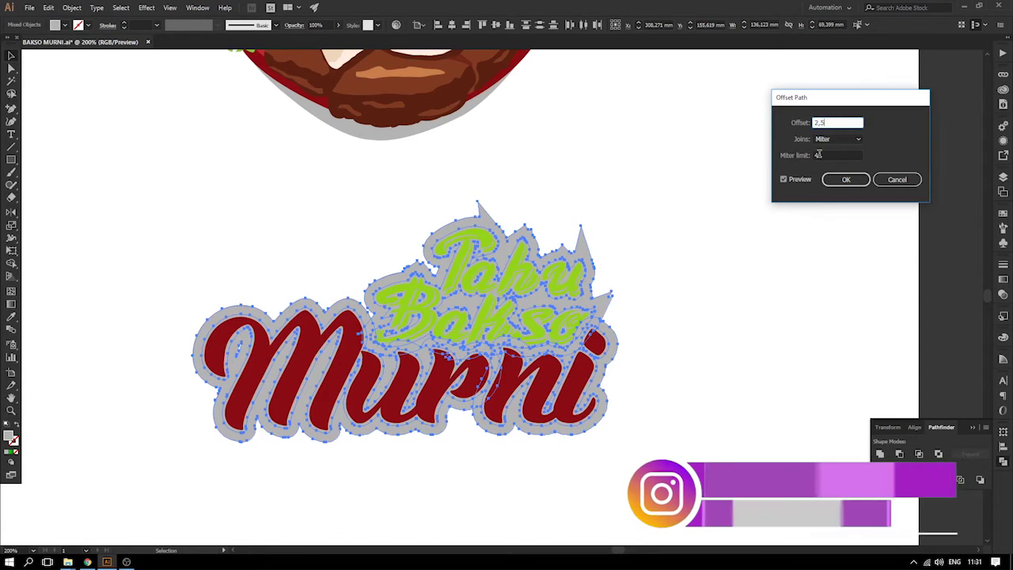
left_click(820, 155)
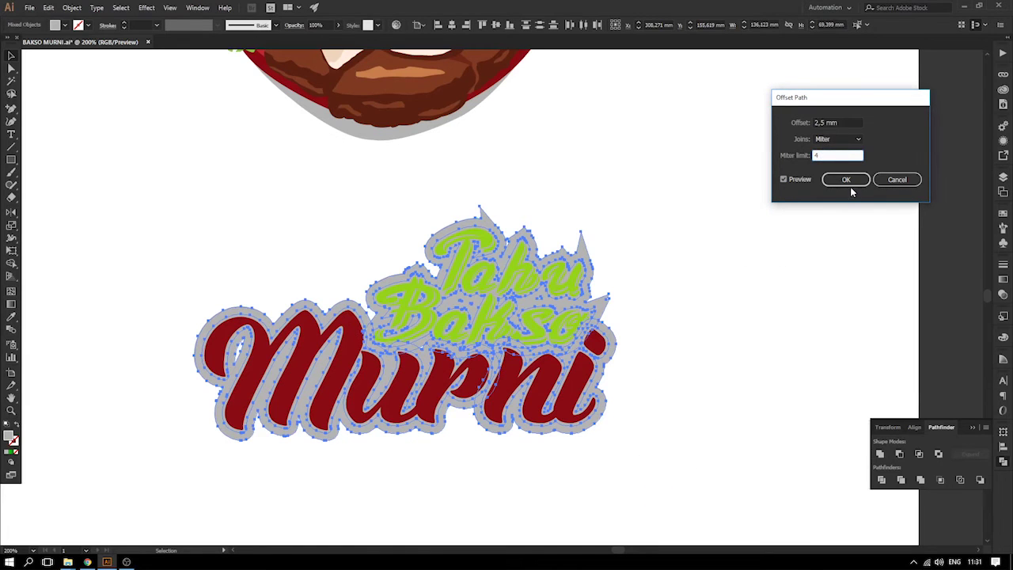
left_click(847, 180)
left_click(605, 201)
left_click_drag(481, 211, 400, 163)
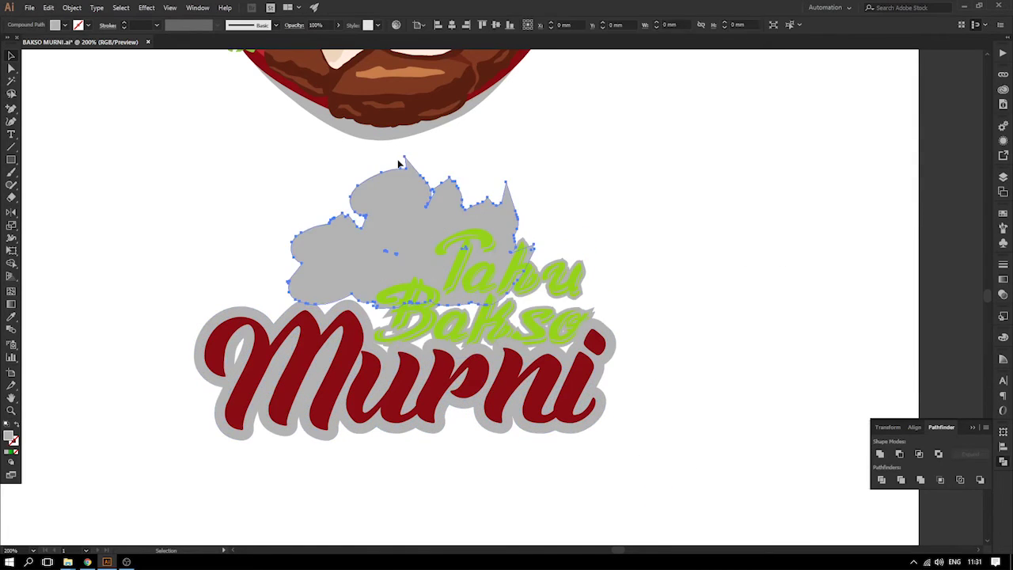
key("ctrl+z")
left_click_drag(489, 223, 361, 136)
key("ctrl+z")
left_click_drag(305, 312, 212, 232)
key("ctrl+z")
- Ungroup the Murni offset outline and unite its piece around the letters ni with the inner grey outline
right_click(323, 316)
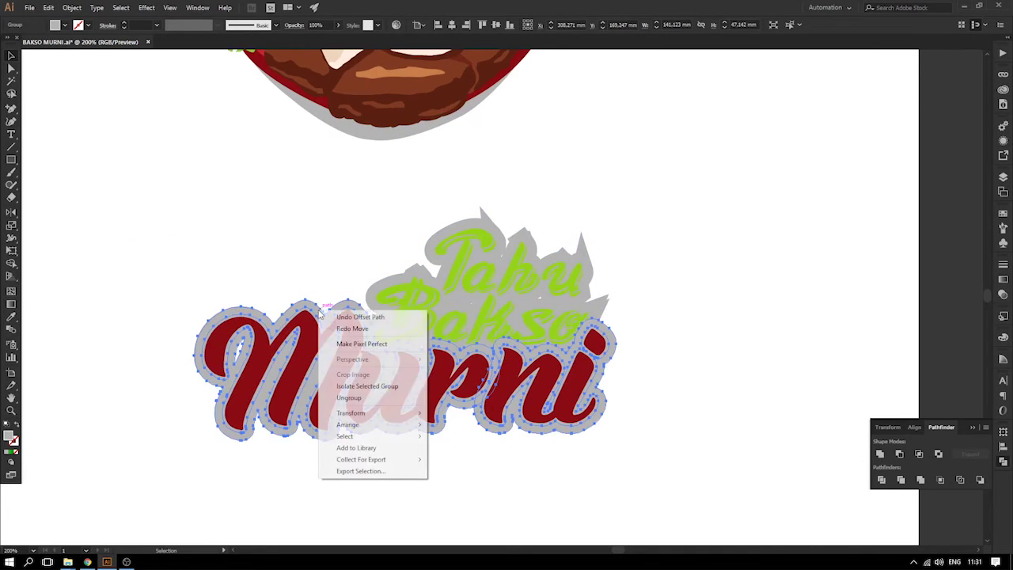
left_click(294, 268)
left_click_drag(297, 300, 227, 229)
key("ctrl+z")
left_click(509, 432)
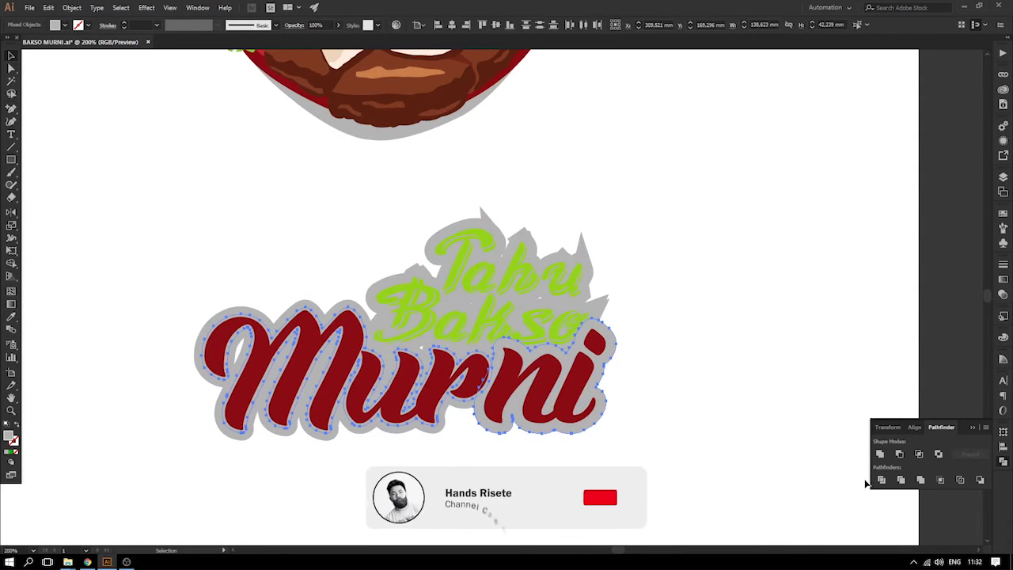
left_click(654, 456)
left_click_drag(595, 433, 744, 403)
key("ctrl+z")
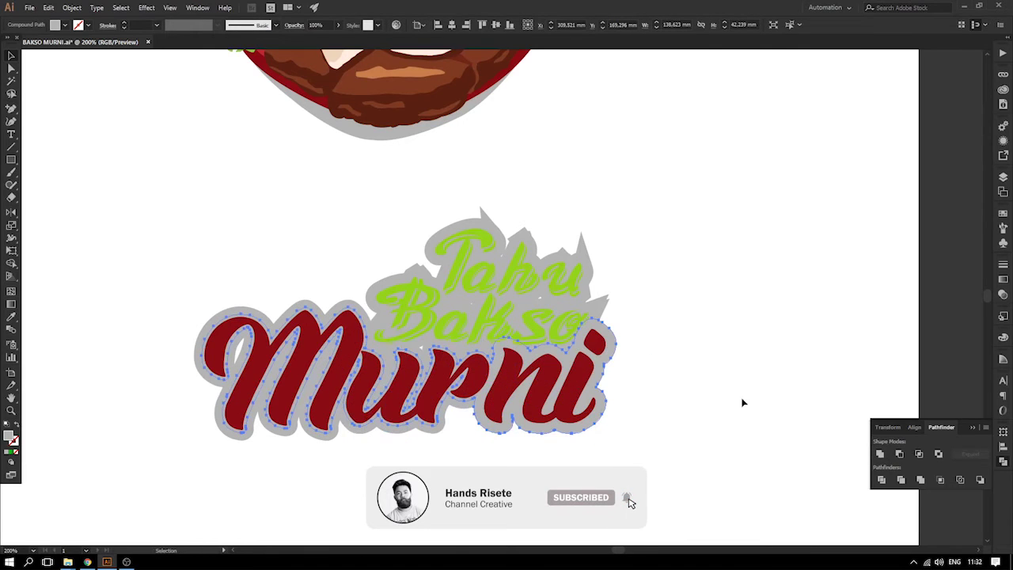
- Select the outer offset outlines of Tahu Bakso and the first Murni letters and fill them with the green of the lettering
key("ctrl+space")
left_click_drag(382, 155, 752, 381)
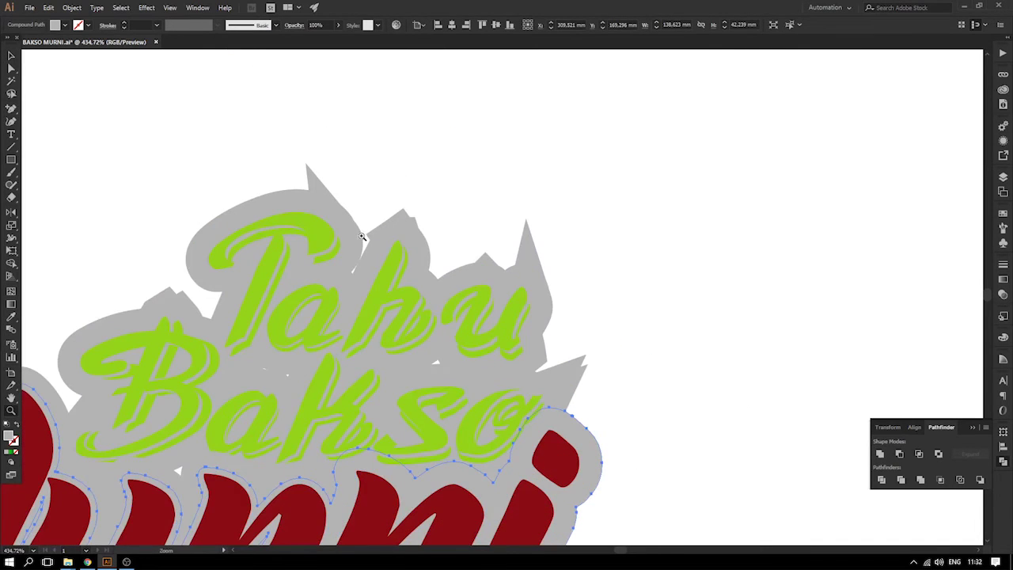
key("space")
left_click_drag(170, 302, 570, 171)
left_click(210, 241)
left_click(210, 260)
scroll(210, 261, "up", 3)
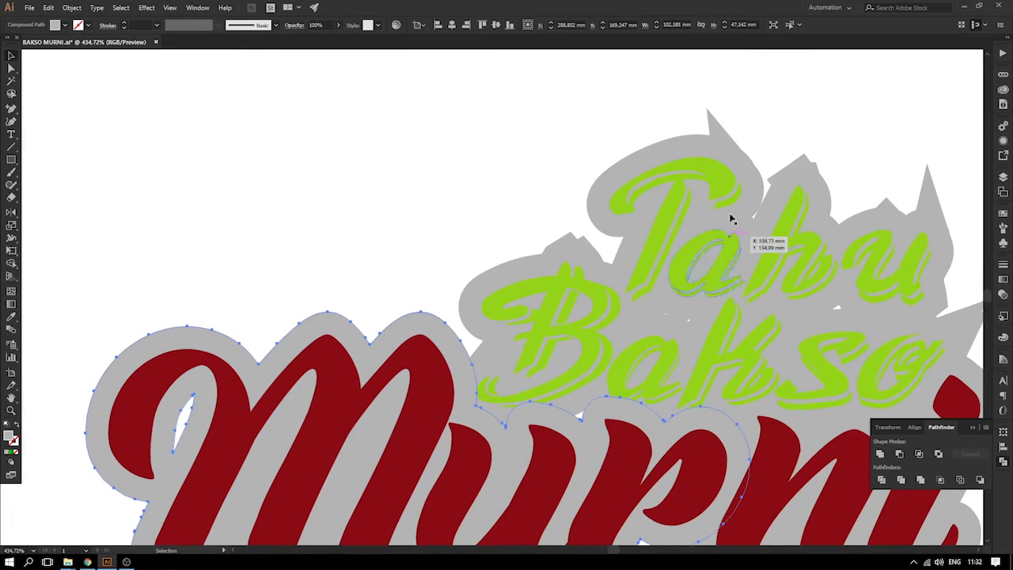
left_click(730, 215)
key("i")
left_click(552, 288)
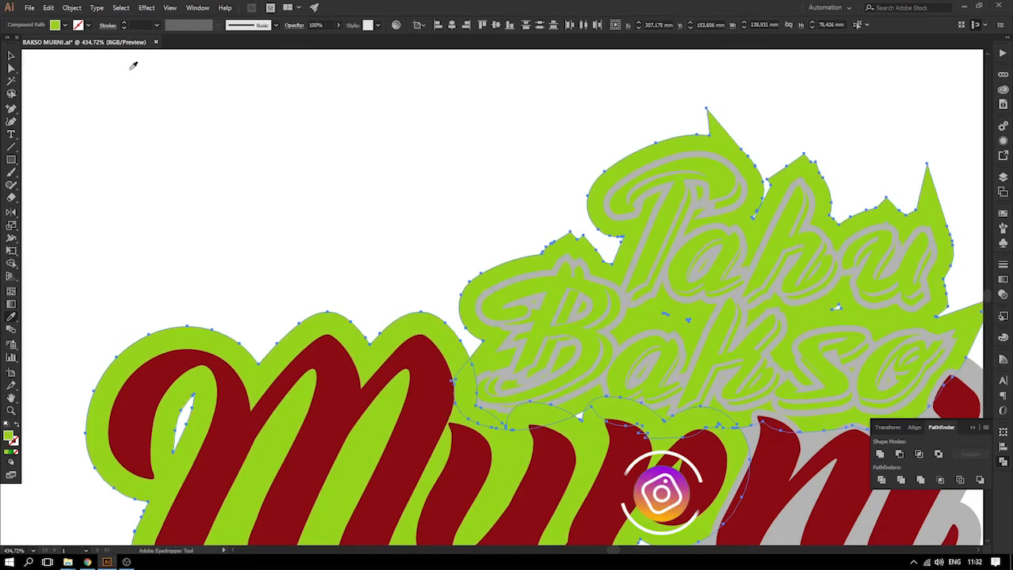
- Change the fill of the selected outer offset outlines to orange
left_click(11, 57)
left_click(60, 27)
left_click(102, 44)
left_click(247, 159)
left_click_drag(387, 194, 207, 195)
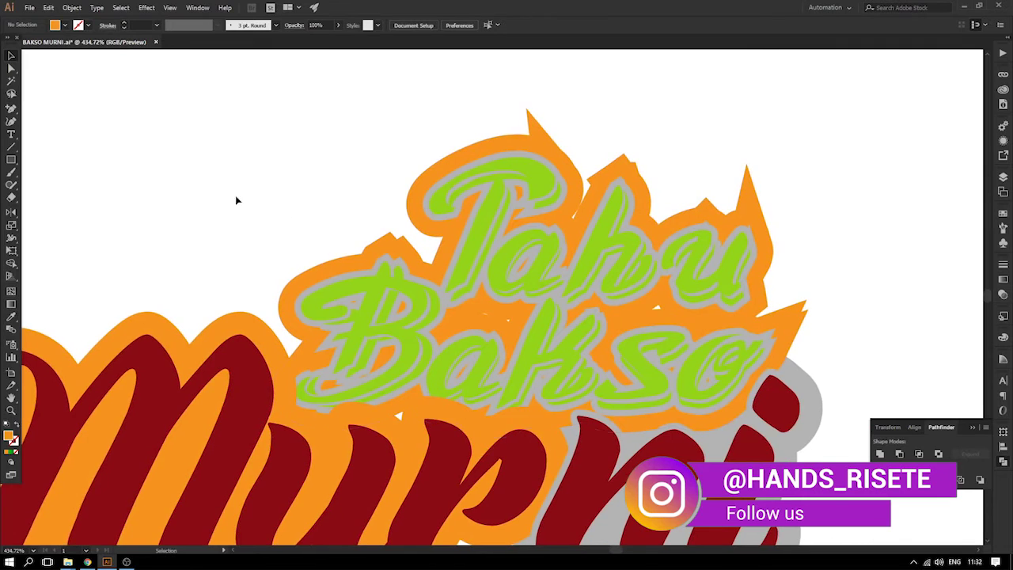
- Delete the spike's anchor point above the T in the orange outline and round that edge into a smooth curve
scroll(475, 150, "up", 1)
key("z")
left_click_drag(335, 98, 720, 346)
left_click_drag(539, 379, 465, 335)
left_click(11, 68)
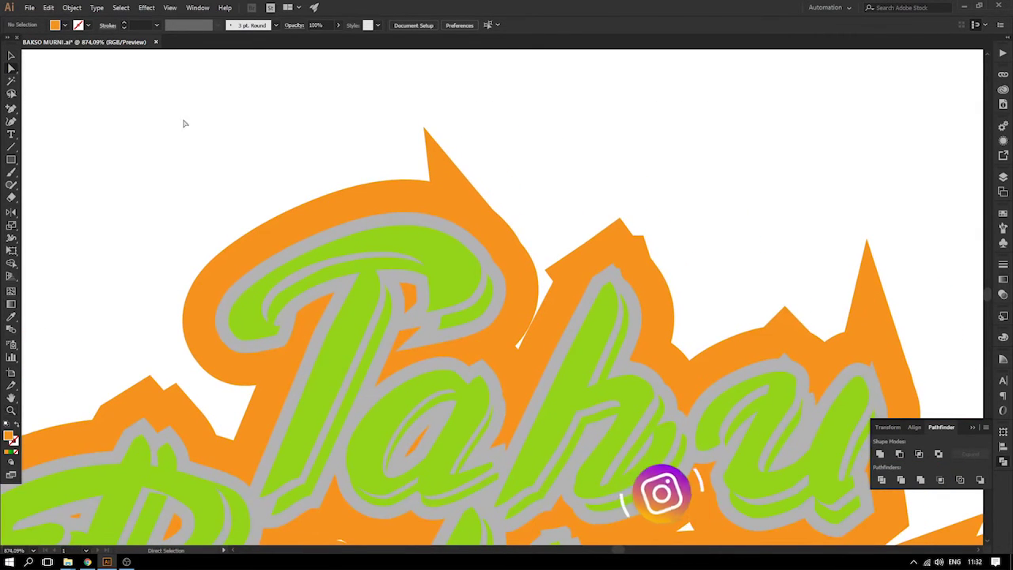
left_click(436, 153)
left_click(425, 127)
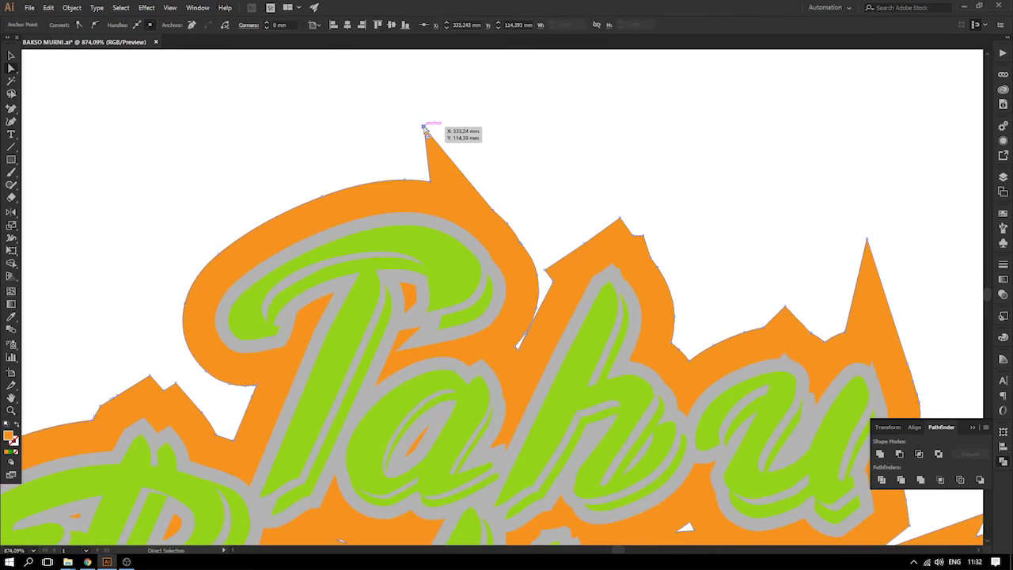
key("Delete")
key("p")
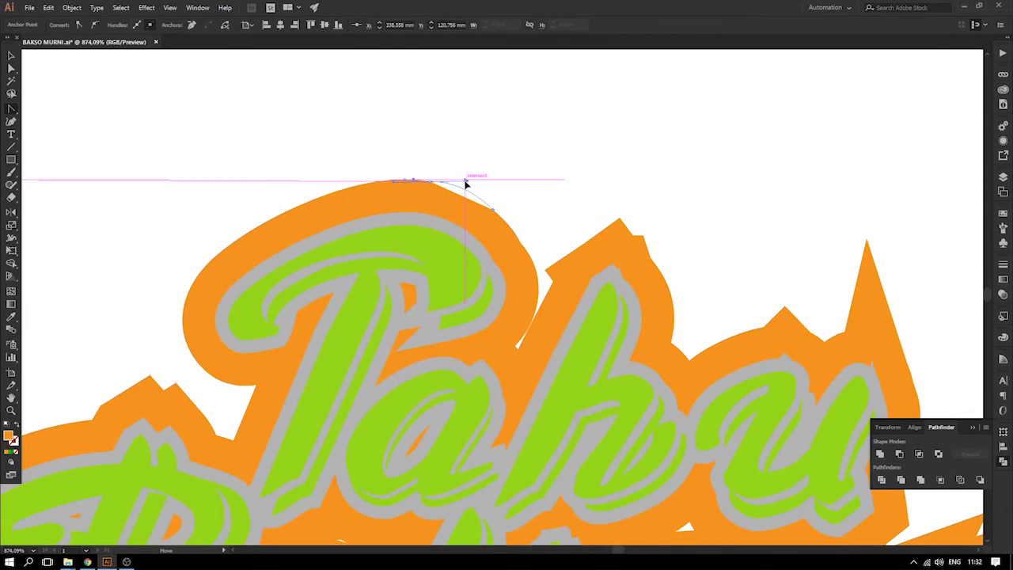
- Remove the jagged anchor points above the h in the orange outline and curve its top smoothly
left_click_drag(537, 261, 381, 212)
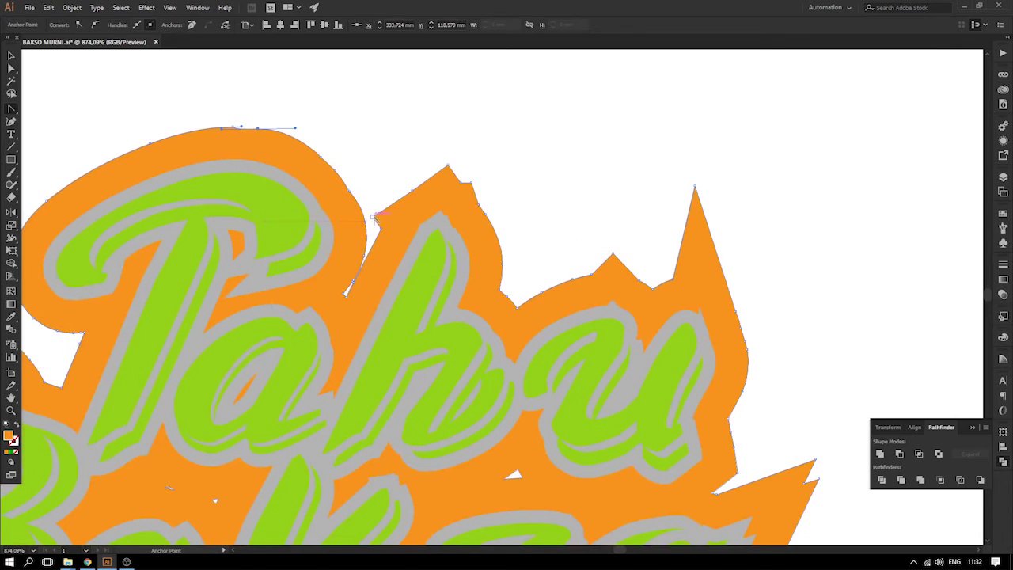
left_click(450, 169)
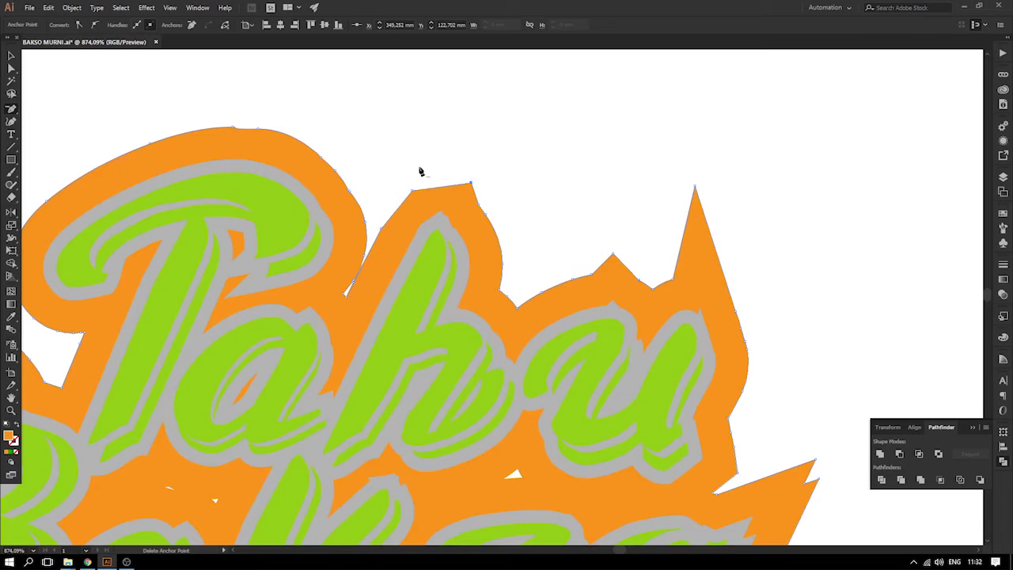
left_click(471, 184)
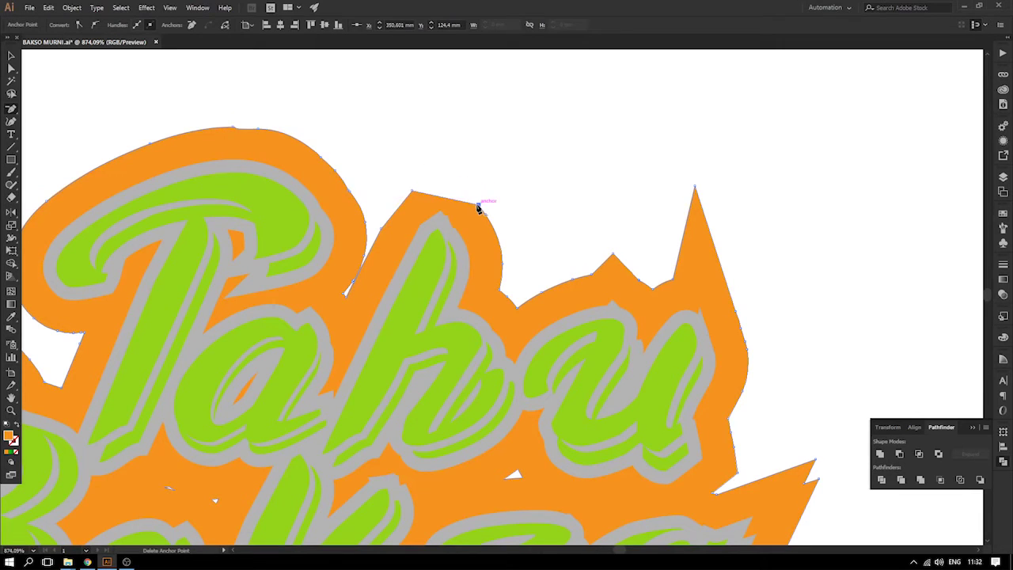
left_click_drag(479, 206, 491, 234)
left_click(472, 190)
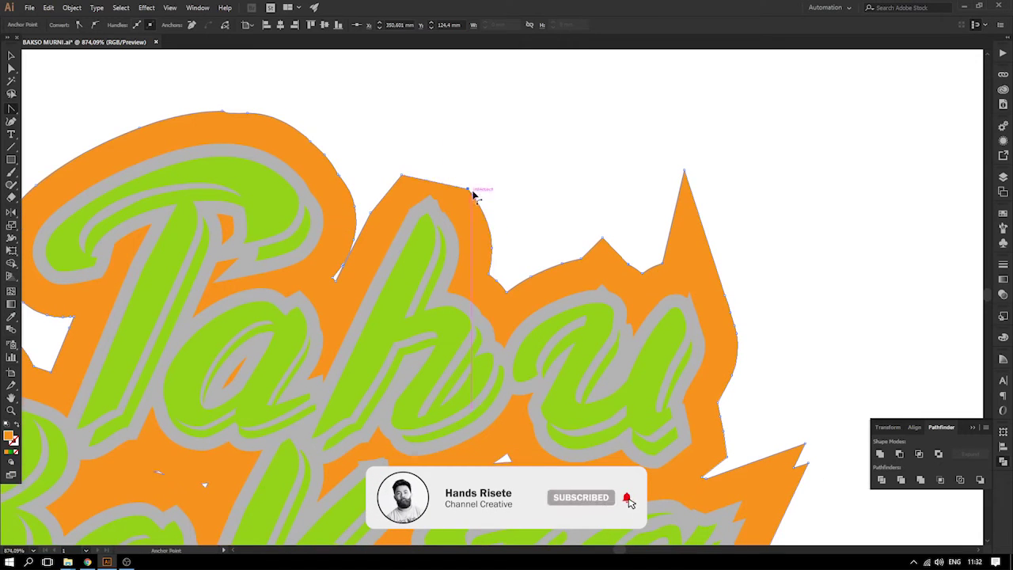
left_click_drag(469, 190, 494, 215)
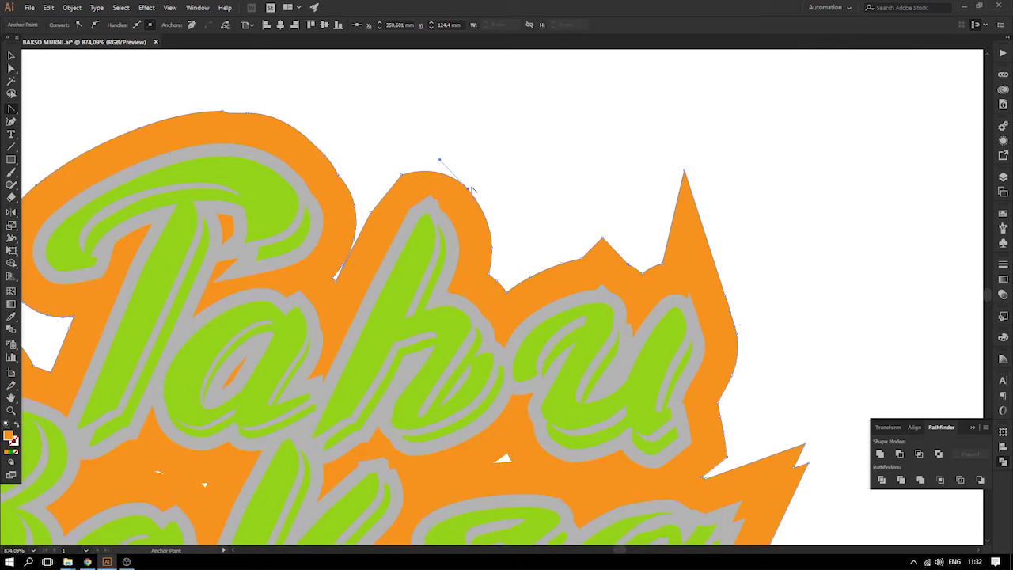
left_click_drag(434, 146, 437, 145)
- Delete the peak anchor above the left stroke of the u in the orange outline and round that edge
left_click_drag(571, 254, 528, 213)
left_click(559, 198)
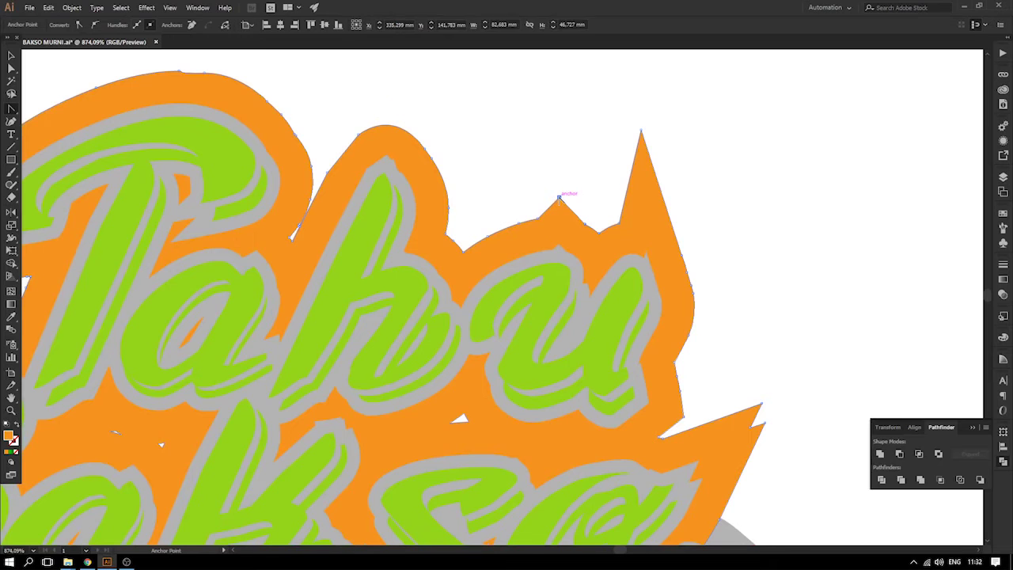
key("minus")
left_click(558, 198)
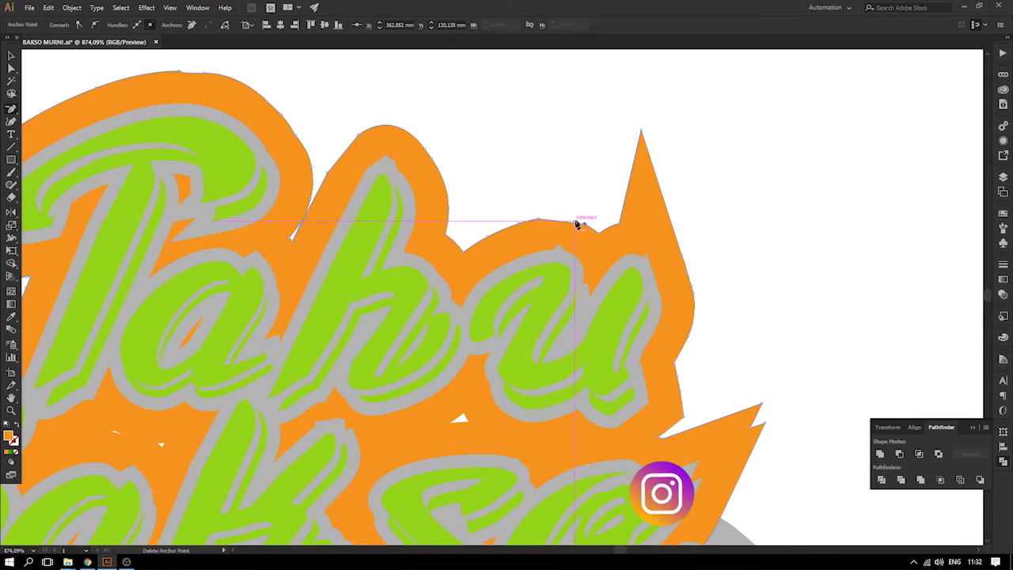
key("shift+c")
left_click_drag(586, 225, 568, 210)
- Delete the peak anchor points above the right stroke of the u in the orange outline and round that edge
left_click_drag(631, 193, 541, 178)
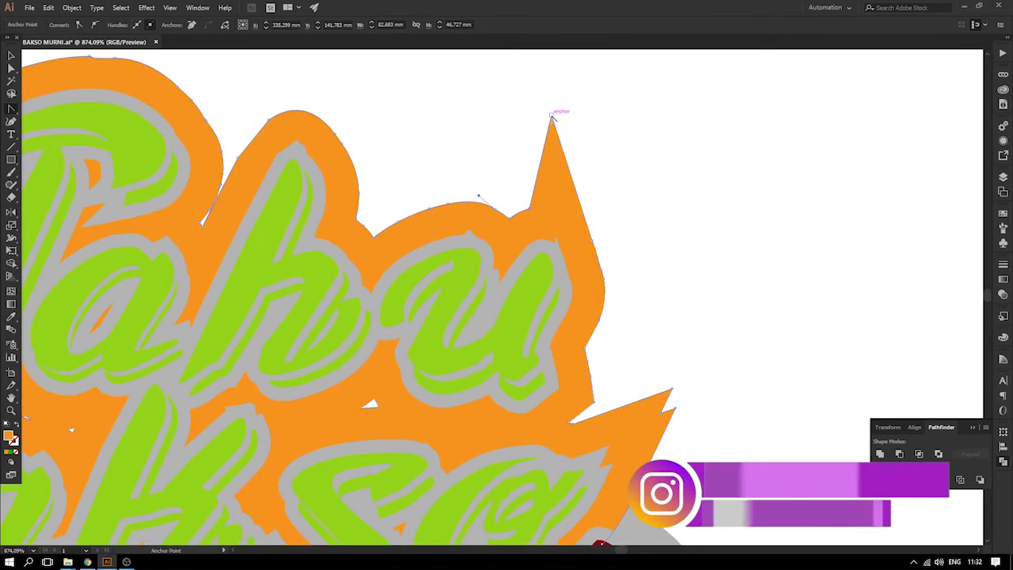
key("minus")
left_click(552, 115)
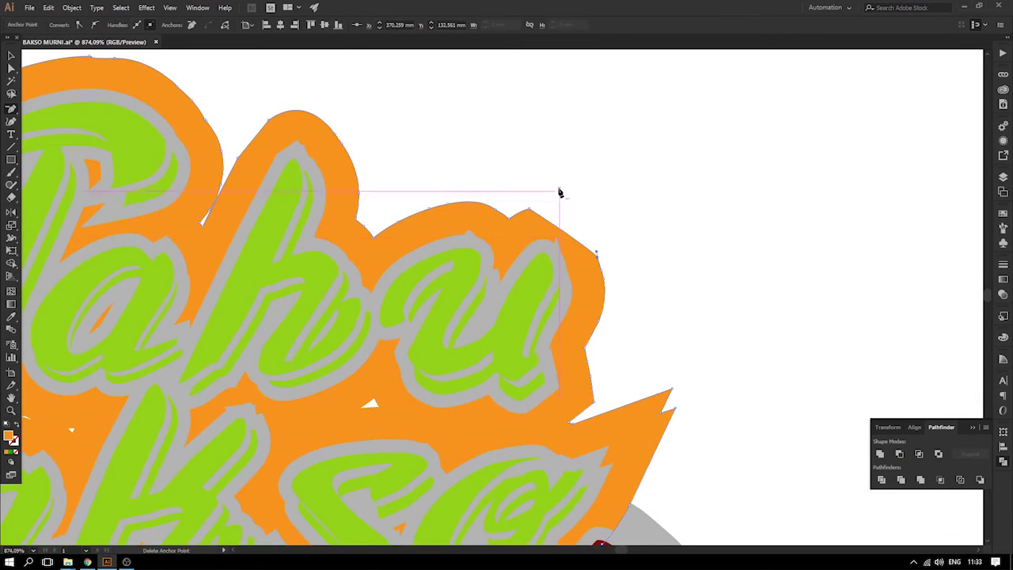
left_click(596, 253)
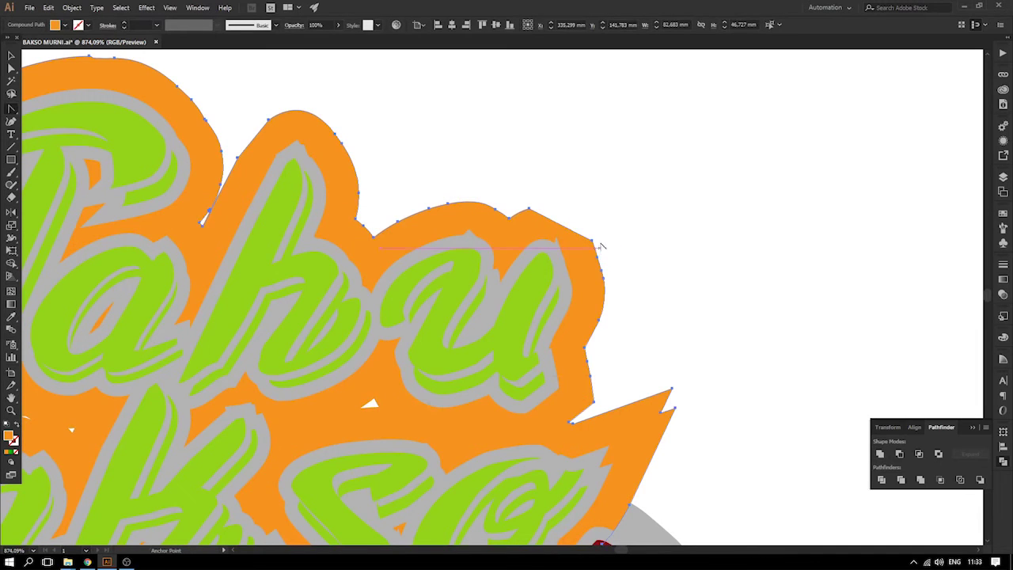
left_click_drag(595, 240, 610, 289)
left_click_drag(621, 334, 592, 225)
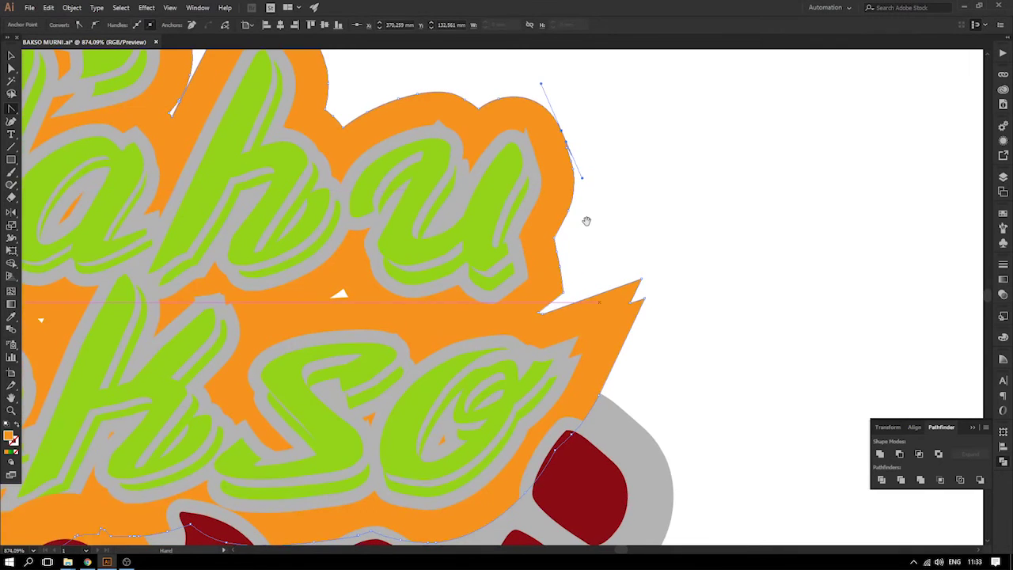
left_click_drag(581, 310, 581, 291)
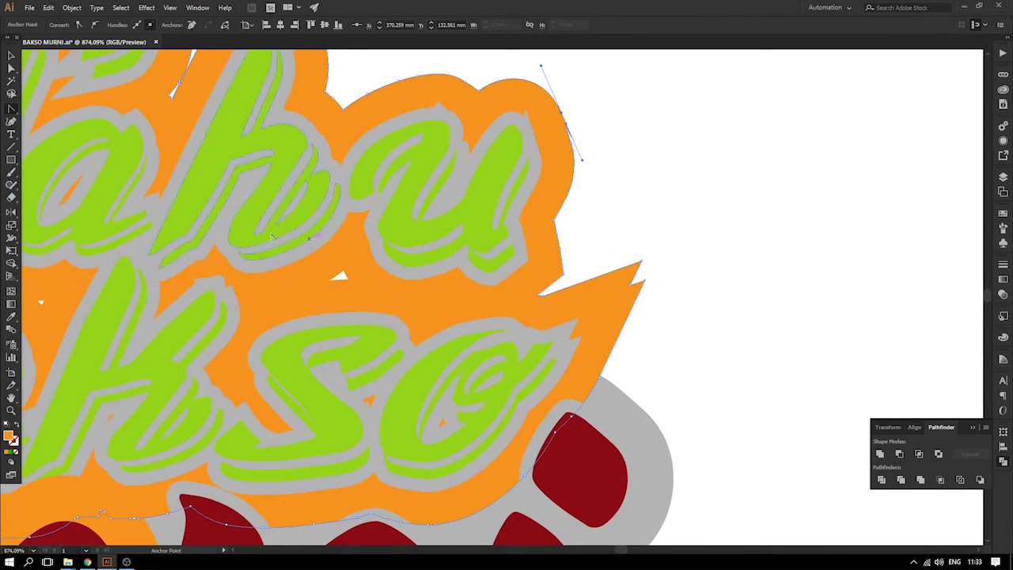
- Deselect the orange outline and check the whole lettering for remaining spikes
key("ctrl+minus")
key("ctrl+minus")
left_click(11, 57)
left_click(432, 185)
key("ctrl+minus")
key("ctrl+minus")
key("ctrl+minus")
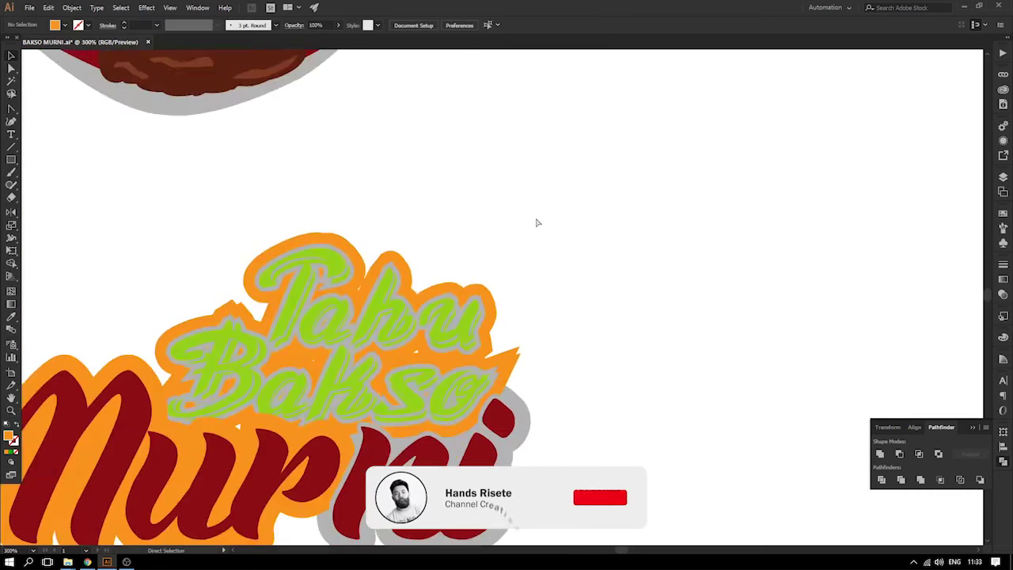
- Remove the double-spike anchor points beside the o of Bakso in the orange outline and reshape its end into a rounded curve
key("ctrl+plus")
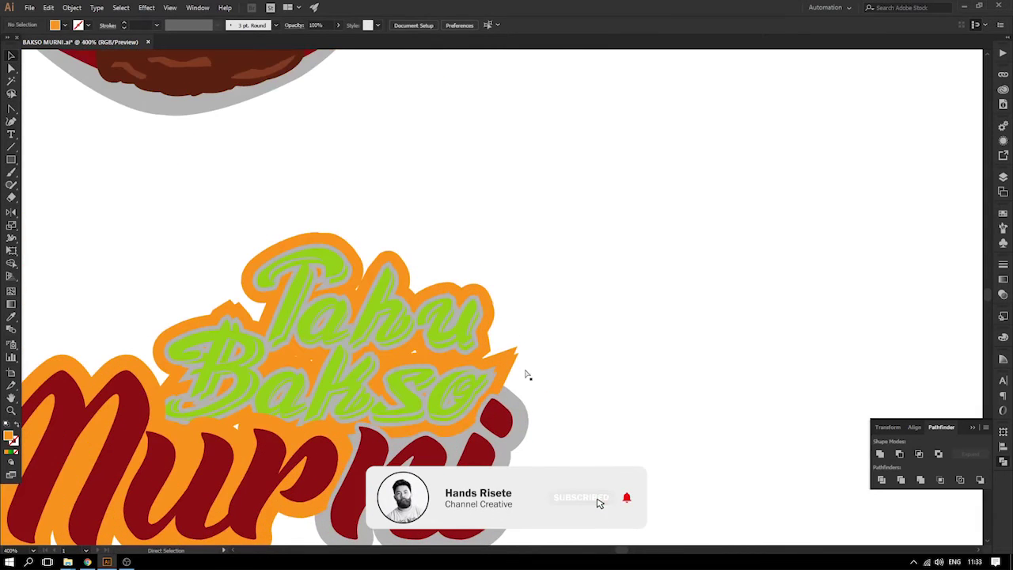
key("ctrl+plus")
left_click_drag(536, 433, 514, 317)
left_click_drag(388, 292, 565, 402)
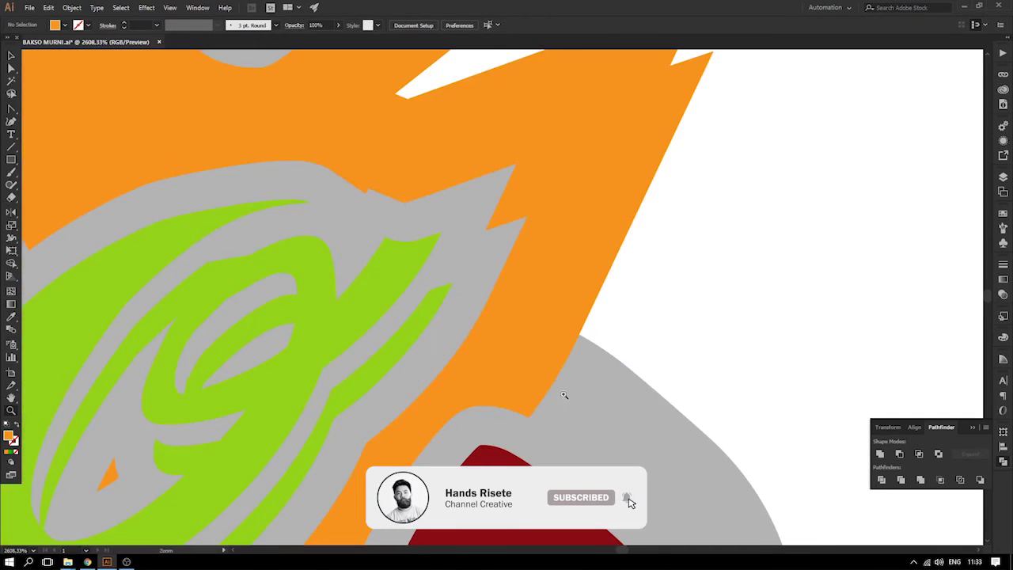
left_click(11, 56)
left_click_drag(432, 154, 342, 280)
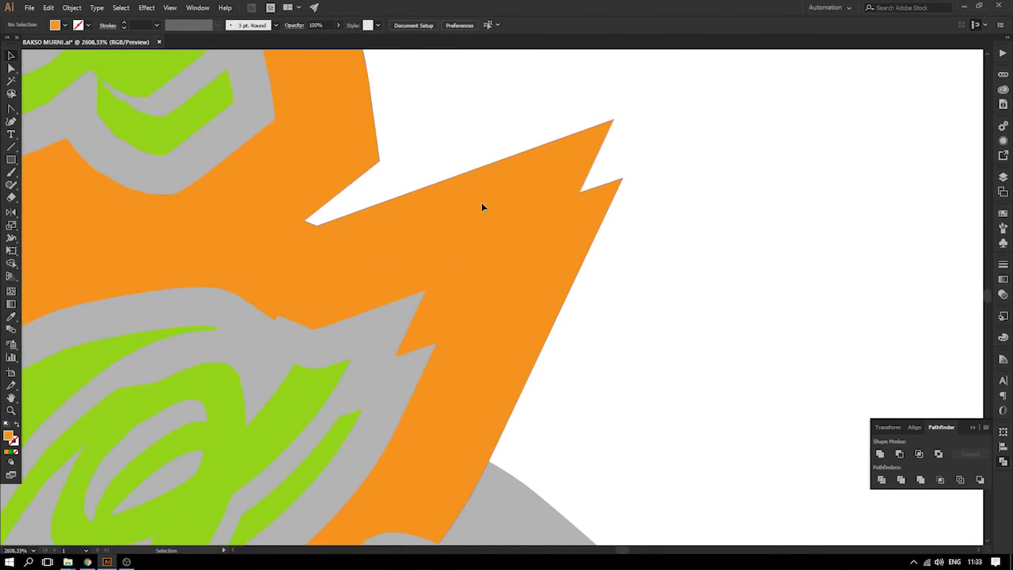
left_click(482, 204)
left_click(14, 69)
key("minus")
left_click(613, 120)
left_click(579, 192)
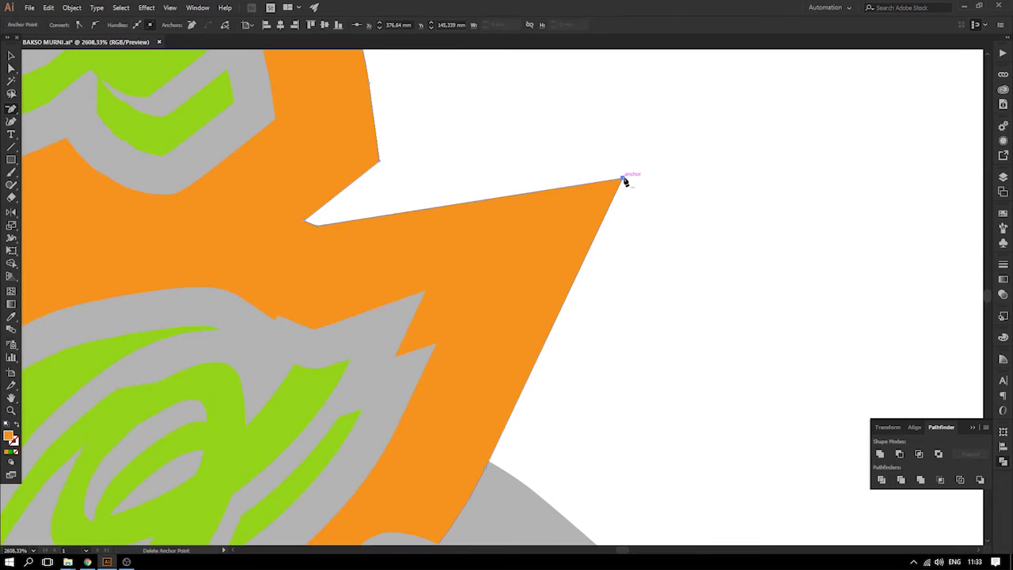
left_click_drag(624, 182, 544, 320)
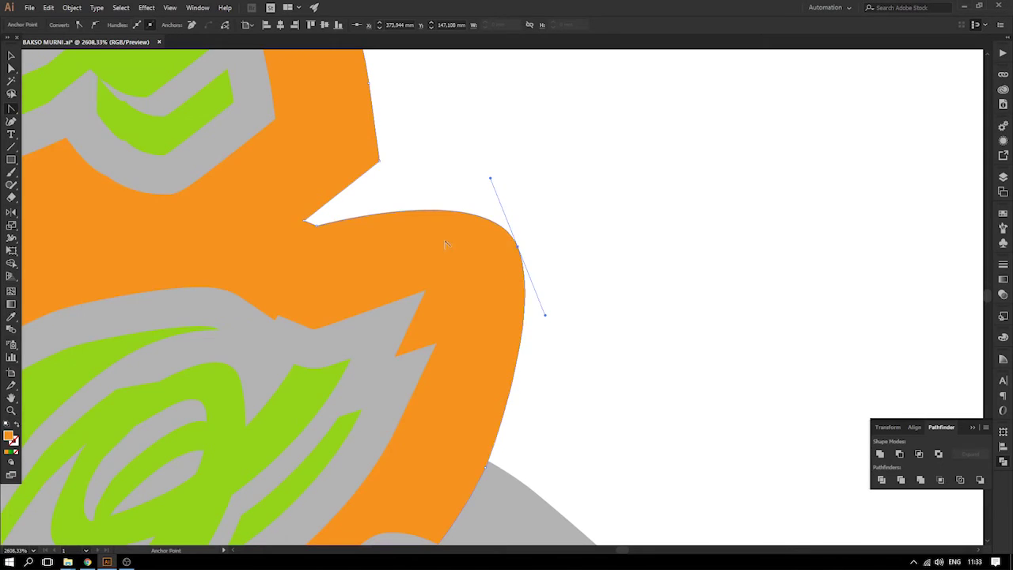
- Delete the jagged peak anchor points above the B in the orange outline and curve its top smoothly
scroll(445, 244, "down", 5)
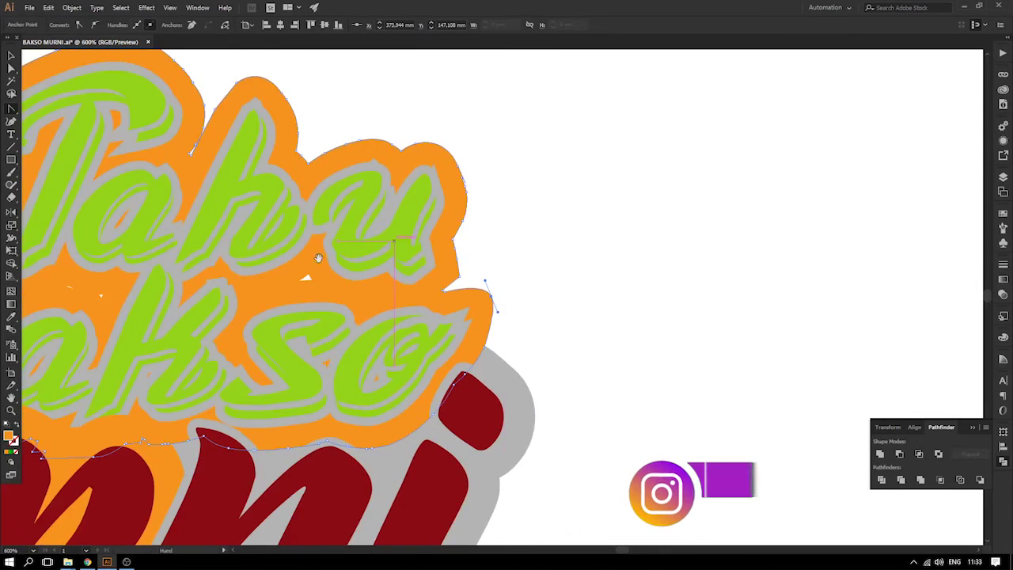
left_click_drag(148, 278, 573, 289)
left_click_drag(280, 148, 442, 148)
key("z")
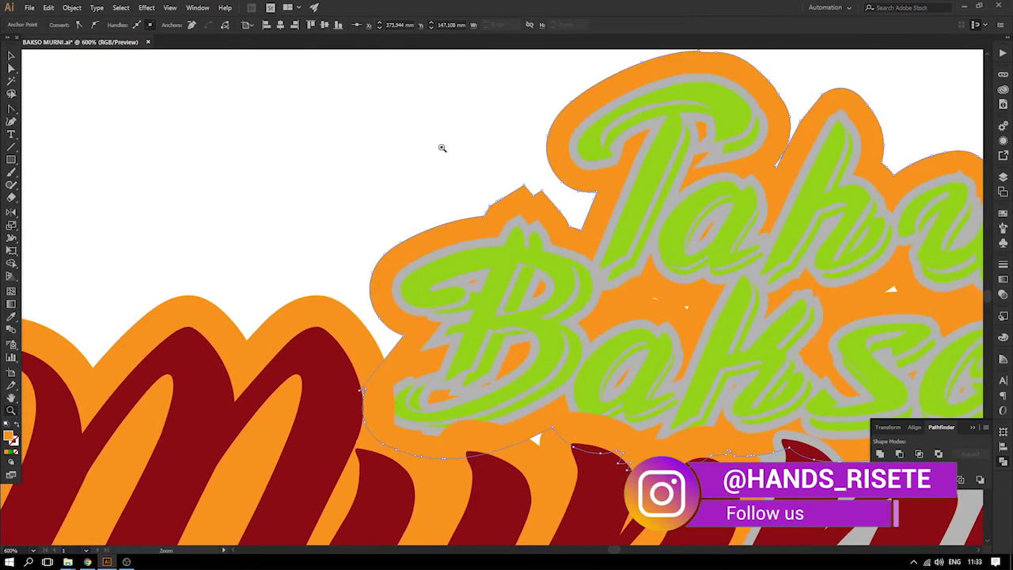
scroll(586, 272, "up", 3)
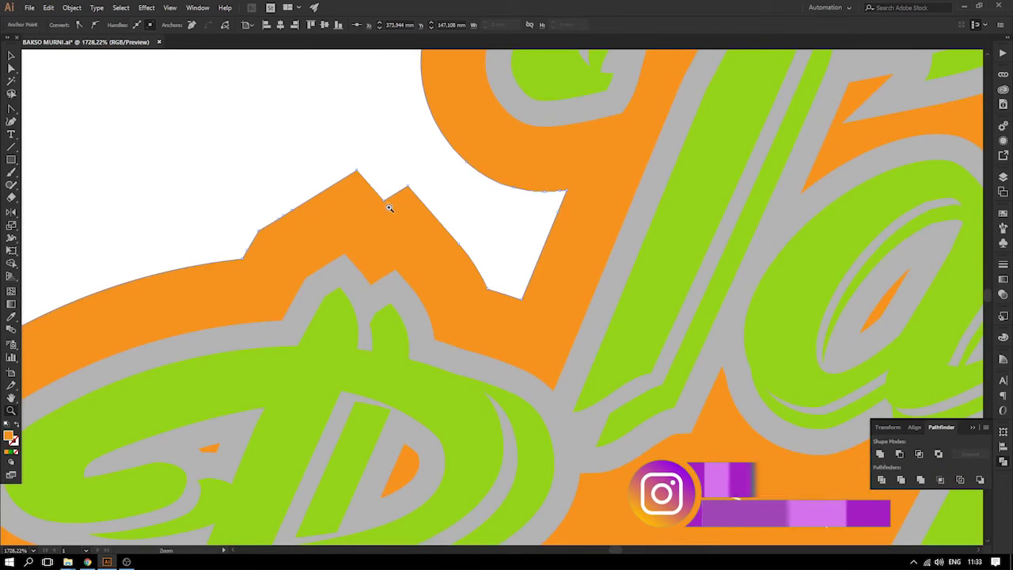
key("minus")
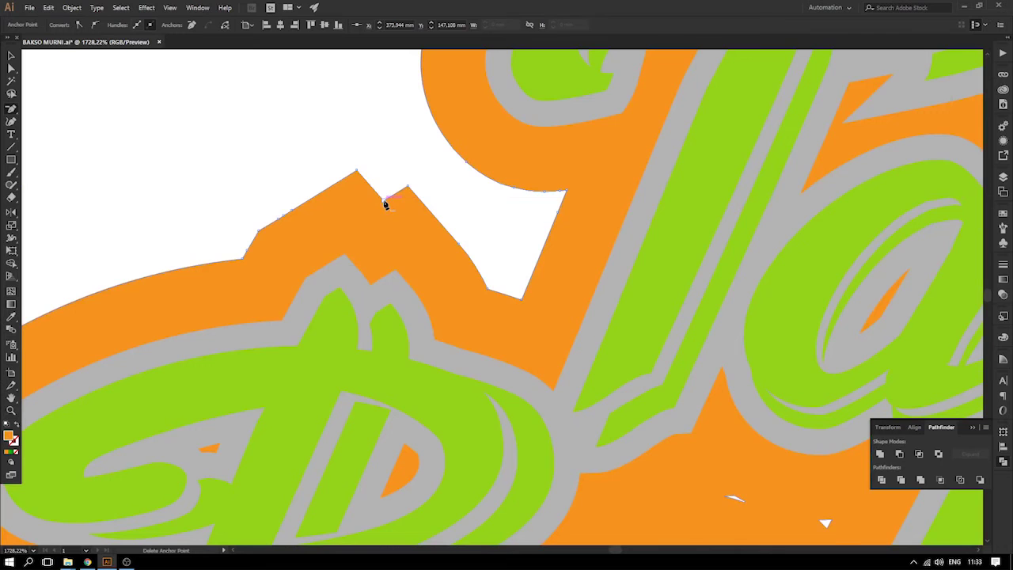
left_click(386, 202)
left_click(357, 171)
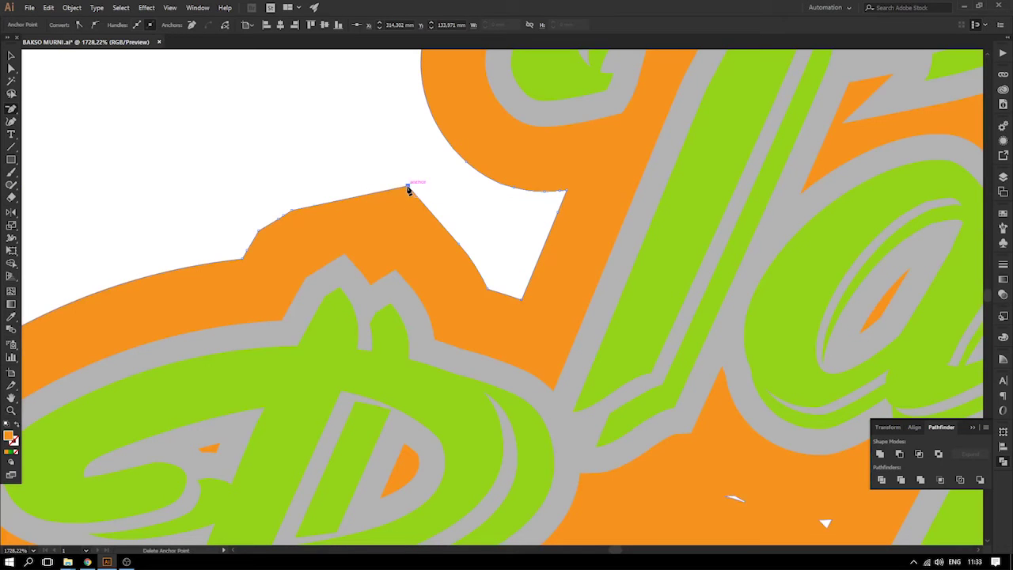
left_click(408, 189)
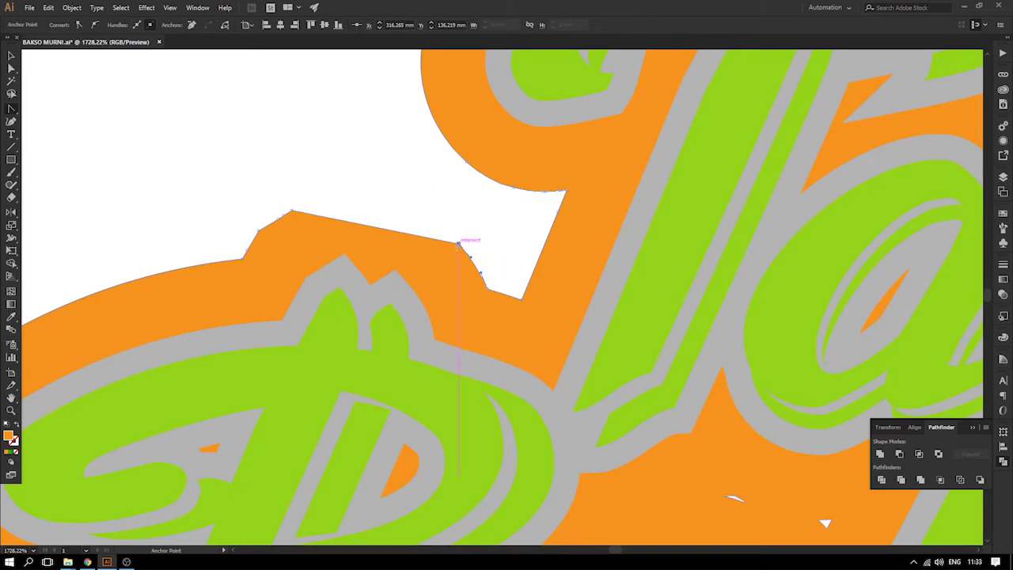
left_click_drag(450, 259, 534, 315)
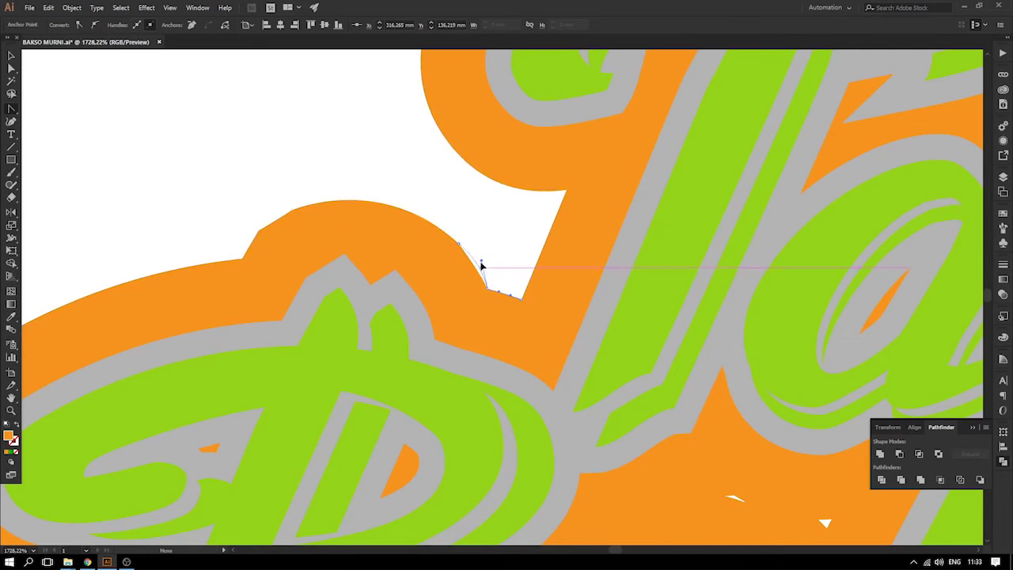
- Try moving the grey outline behind Murni away from the lettering, and undo each move
key("ctrl+minus")
key("ctrl+minus")
key("ctrl+minus")
key("ctrl+minus")
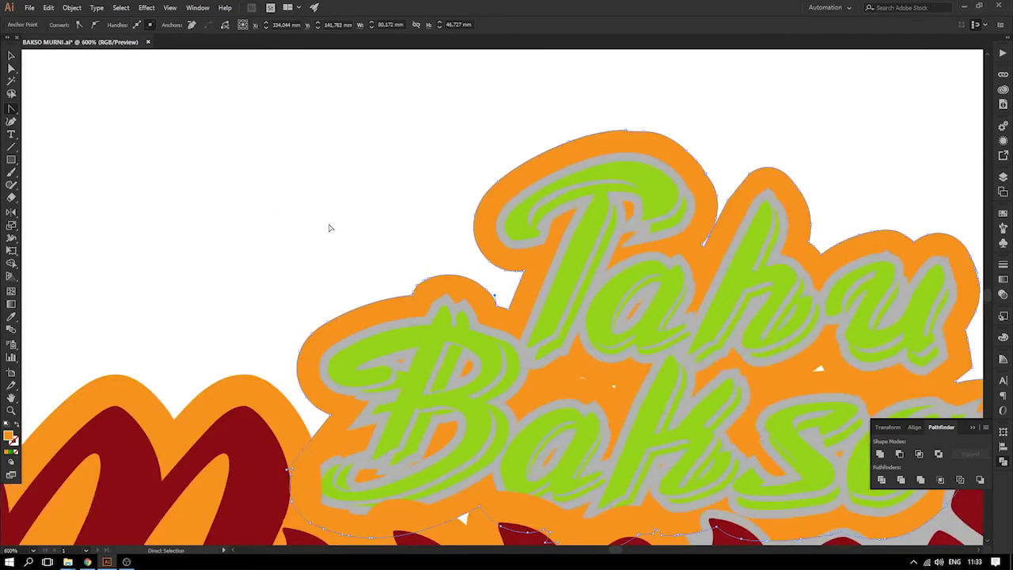
key("ctrl+minus")
left_click_drag(330, 227, 322, 36)
left_click_drag(382, 137, 356, 167)
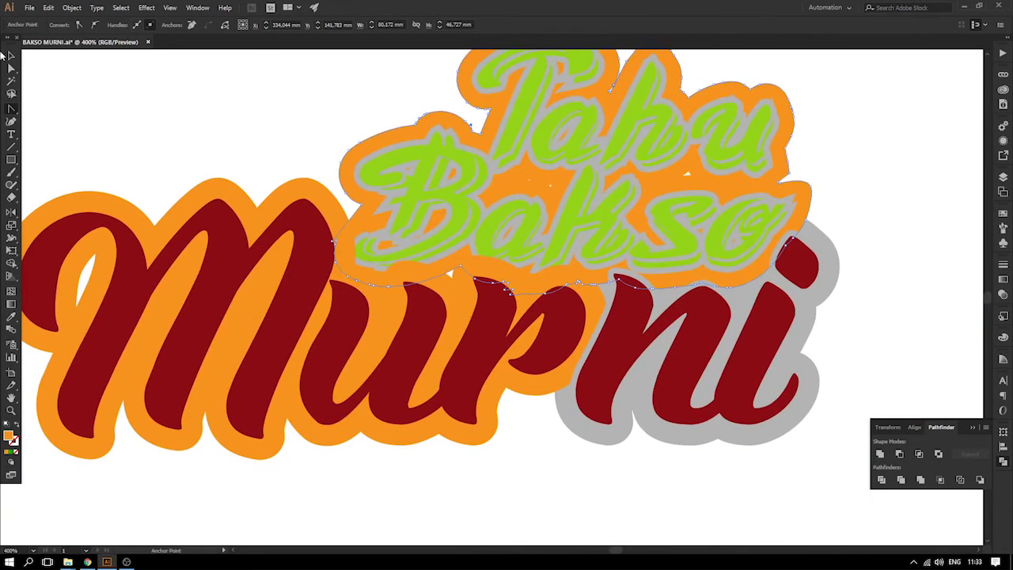
left_click(12, 55)
left_click(589, 436)
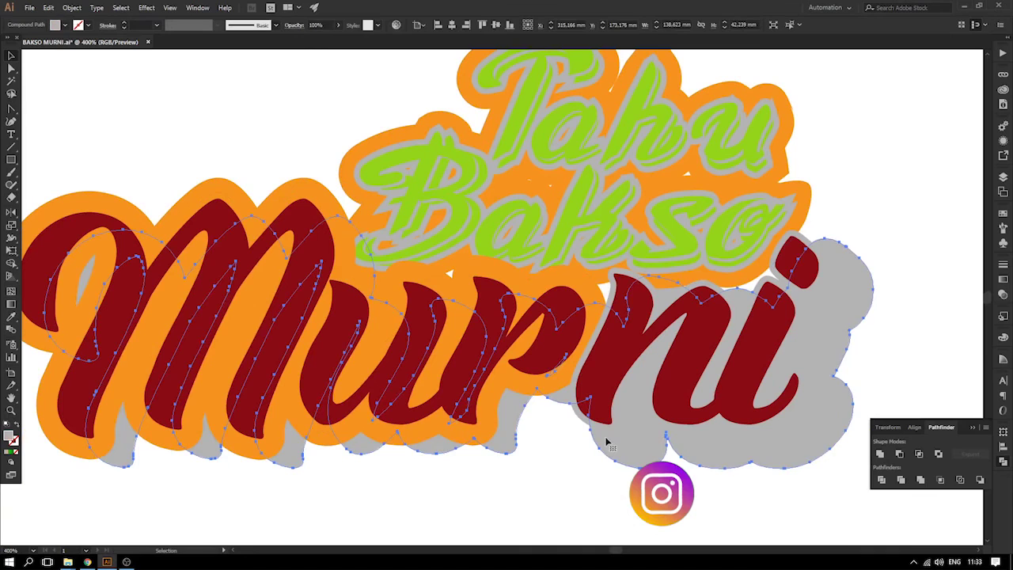
key("ctrl+z")
left_click_drag(606, 428, 613, 495)
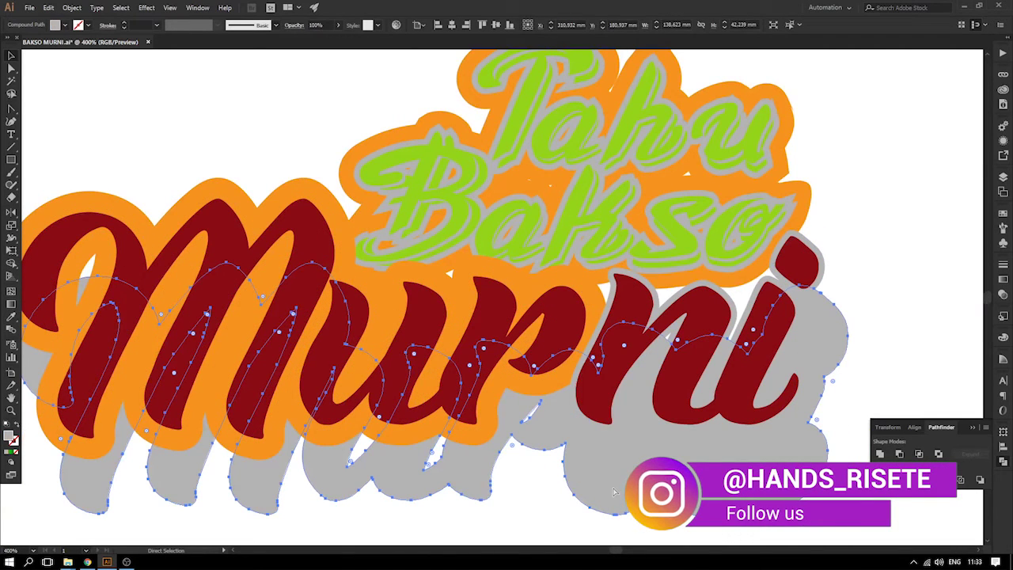
key("ctrl+z")
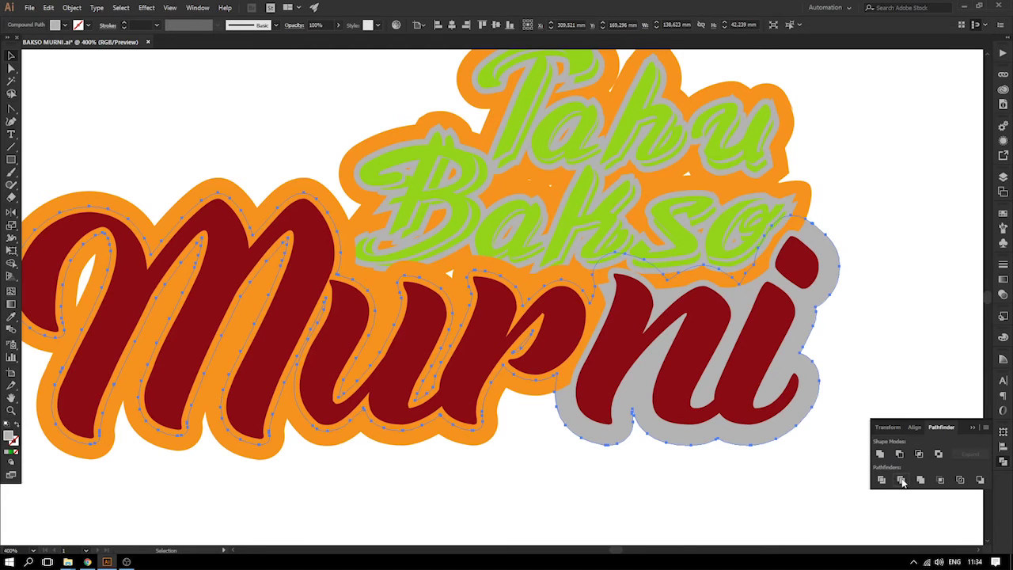
- Apply the Trim pathfinder to the grey Murni outline, test-move the resulting group, and undo that move
left_click(792, 468)
left_click_drag(605, 422, 587, 430)
key("ctrl+z")
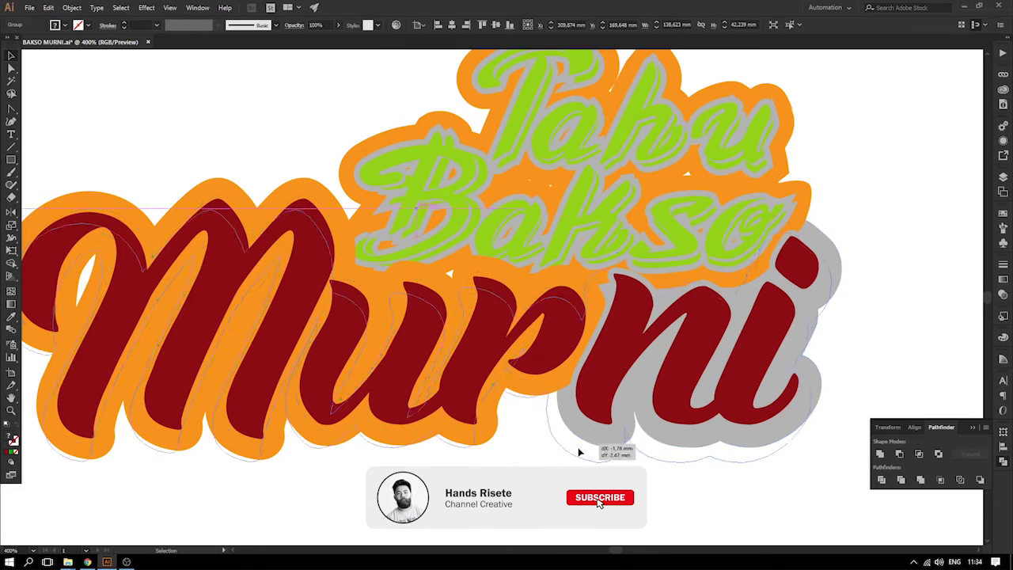
- Send the orange outline around the first letters of Murni to the back, behind the grey outline
key("a")
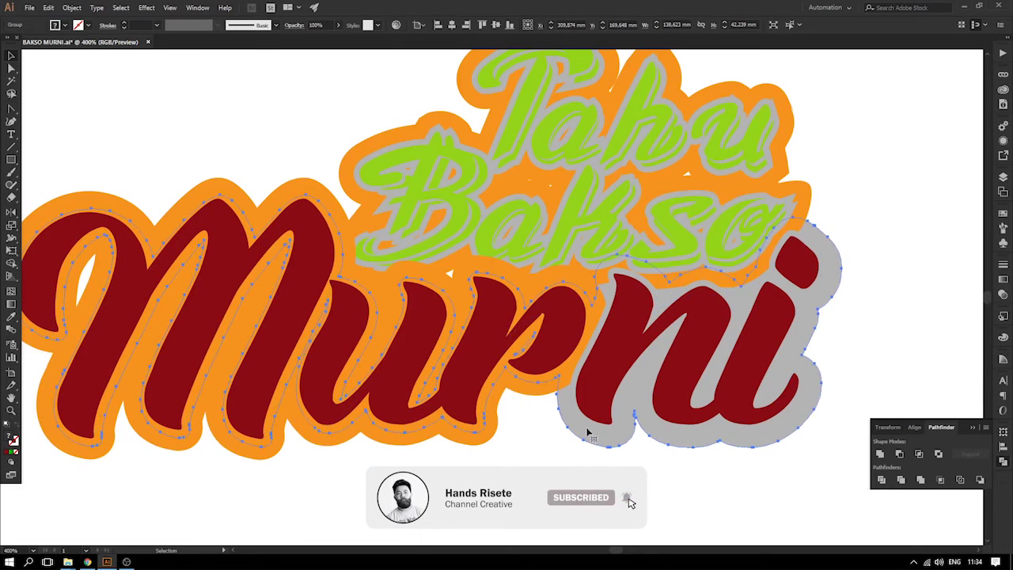
left_click(577, 370)
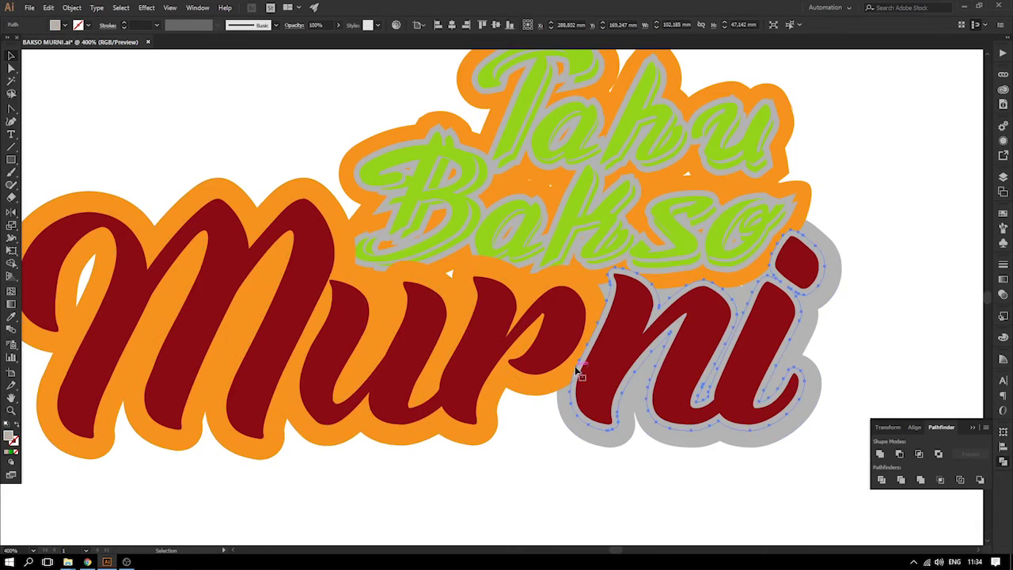
left_click(564, 421)
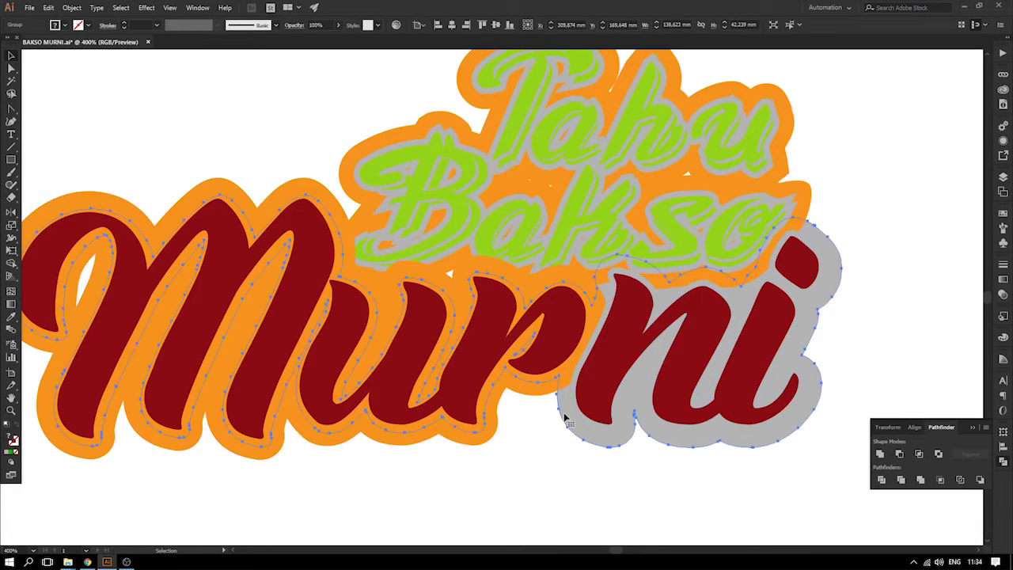
left_click(305, 193)
key("ctrl+shift+bracketleft")
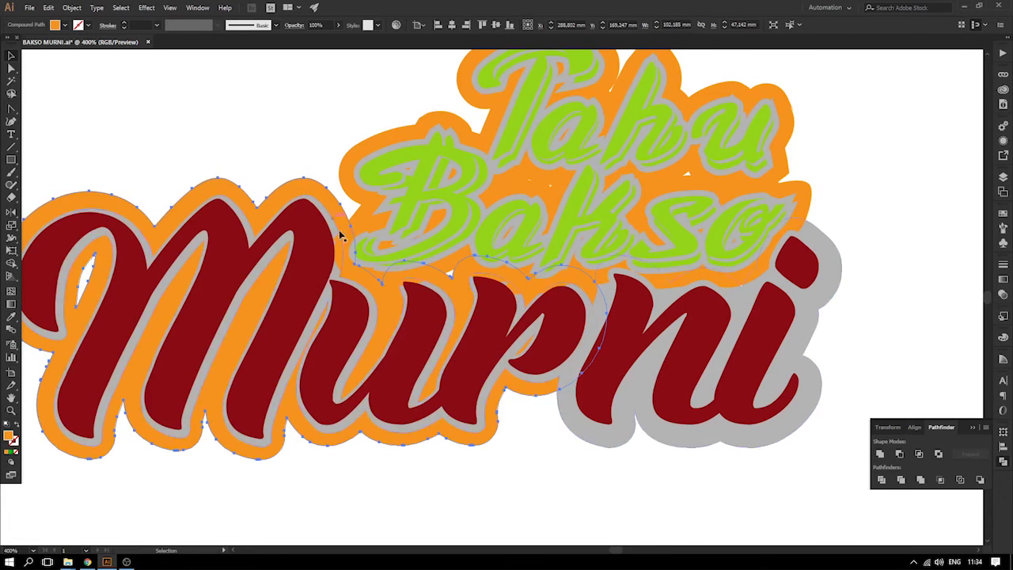
- Test-move the grey Murni outline group in several directions and undo every move
left_click(630, 469)
left_click_drag(606, 435, 683, 483)
key("ctrl+z")
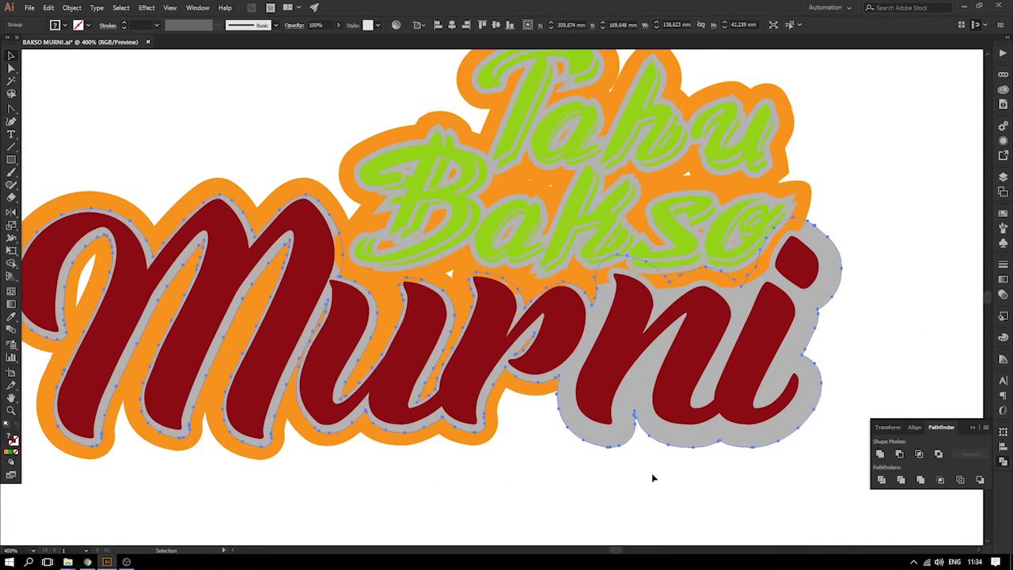
left_click(624, 456)
left_click_drag(617, 440, 615, 486)
key("ctrl+z")
left_click_drag(570, 419, 602, 468)
key("ctrl+z")
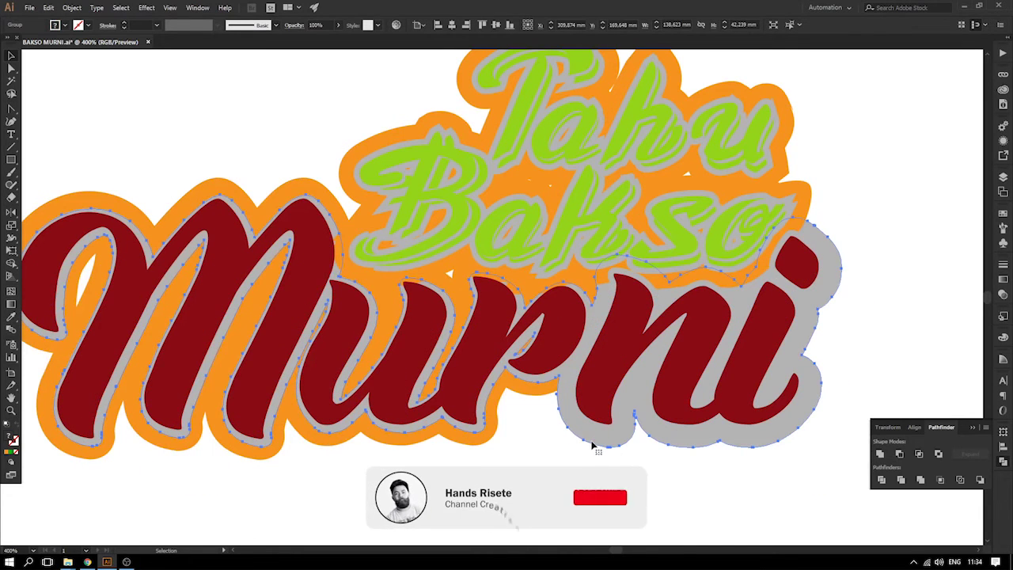
- Send the Tahu Bakso lettering with its outlines to the back, and test-move the grey Murni outline, undoing the move
left_click_drag(353, 90, 730, 182)
left_click_drag(752, 222, 752, 223)
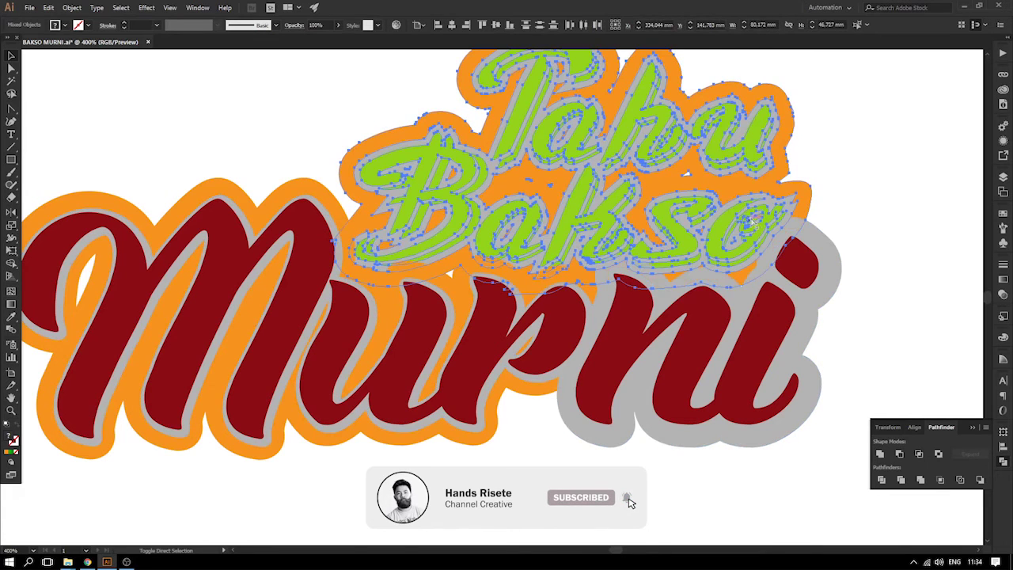
left_click(656, 520)
left_click_drag(621, 433, 668, 461)
key("ctrl+z")
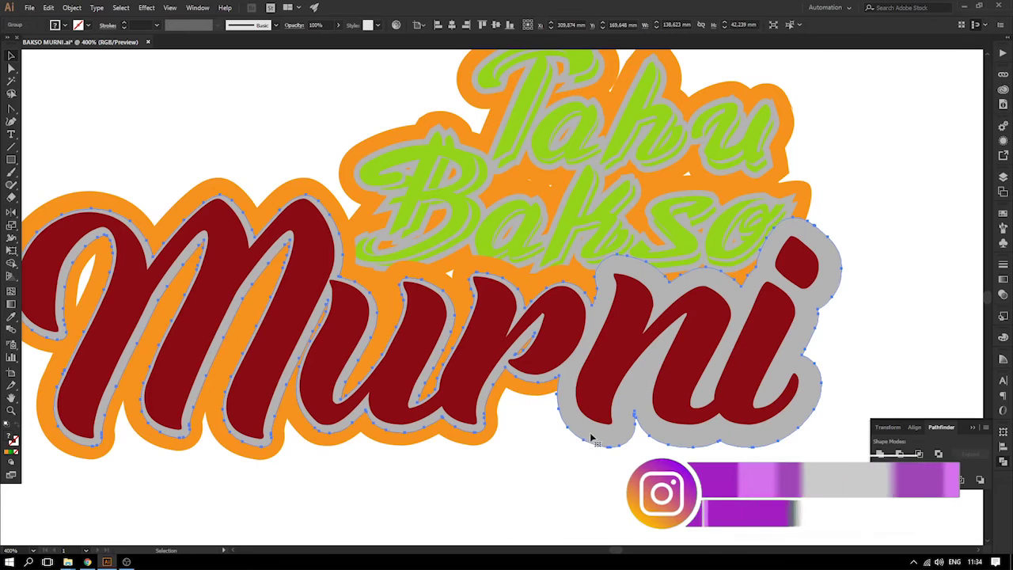
- Duplicate the grey Murni outline group below the original and align the two copies with each other
left_click_drag(607, 448, 598, 505)
left_click(833, 274, "shift")
left_click(837, 262)
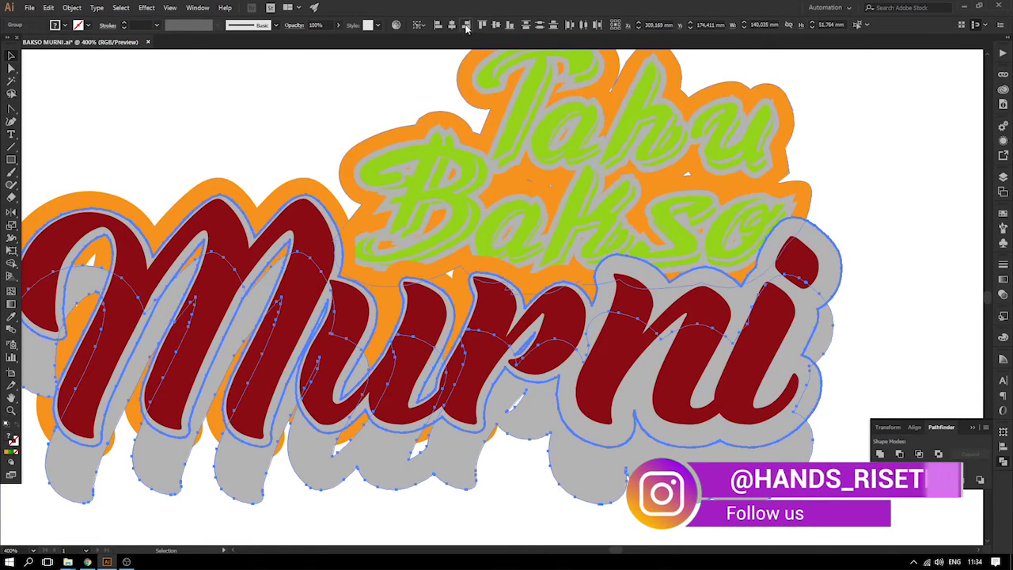
left_click(896, 454)
left_click(859, 249)
- Recolor one copy of the Murni outline to match the orange outline, and move the grey copy down and left off it
left_click(577, 339)
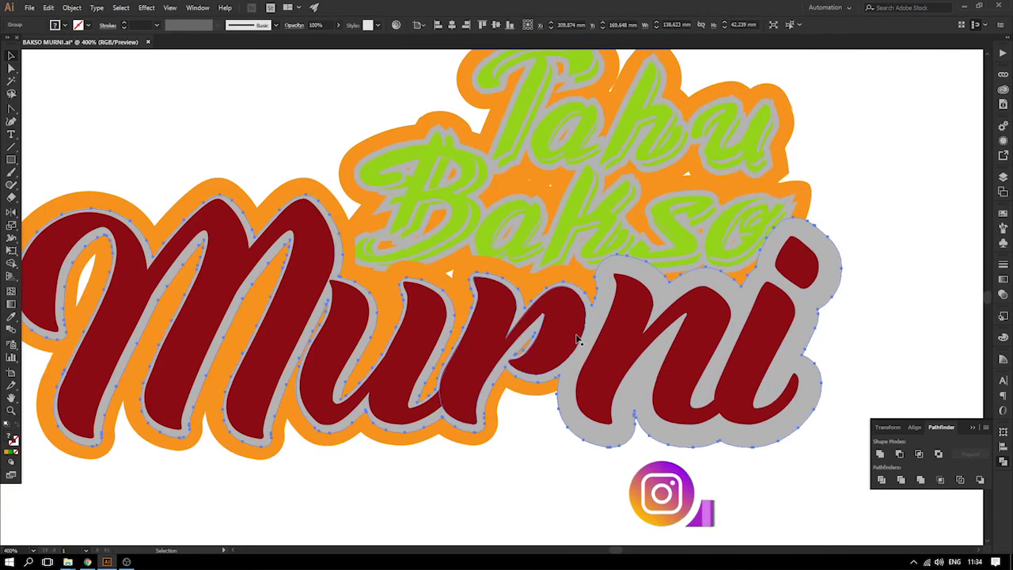
left_click(432, 440)
left_click_drag(618, 445, 588, 484)
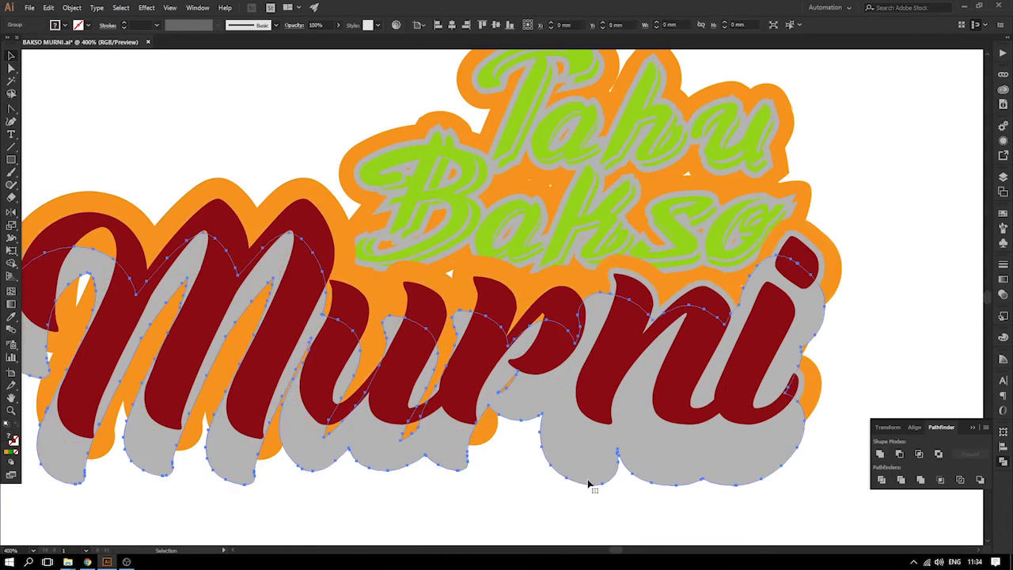
- Undo the last move of the grey Murni outline, and try sending it to the back, undoing that too
key("ctrl+z")
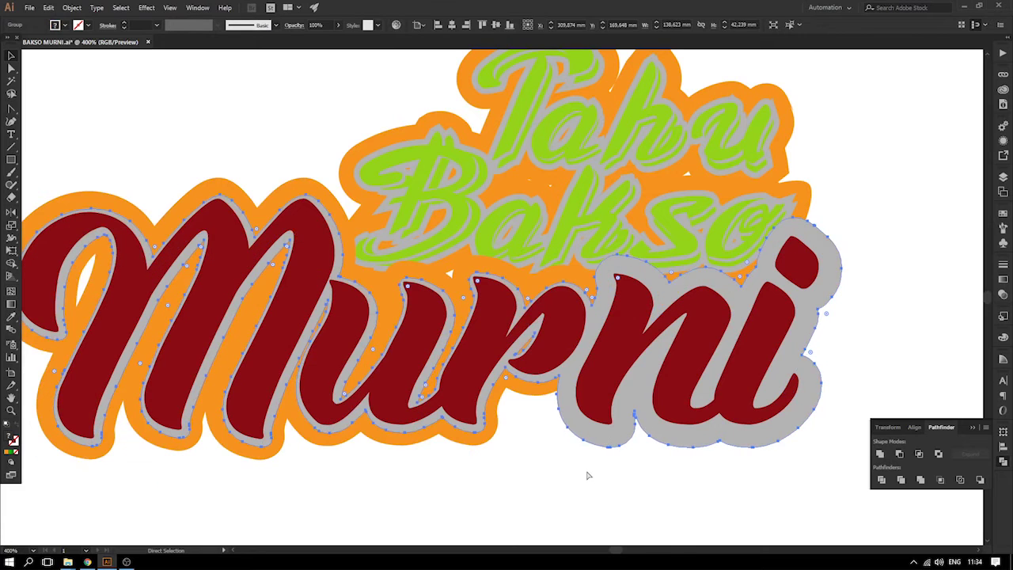
key("ctrl+shift+bracketleft")
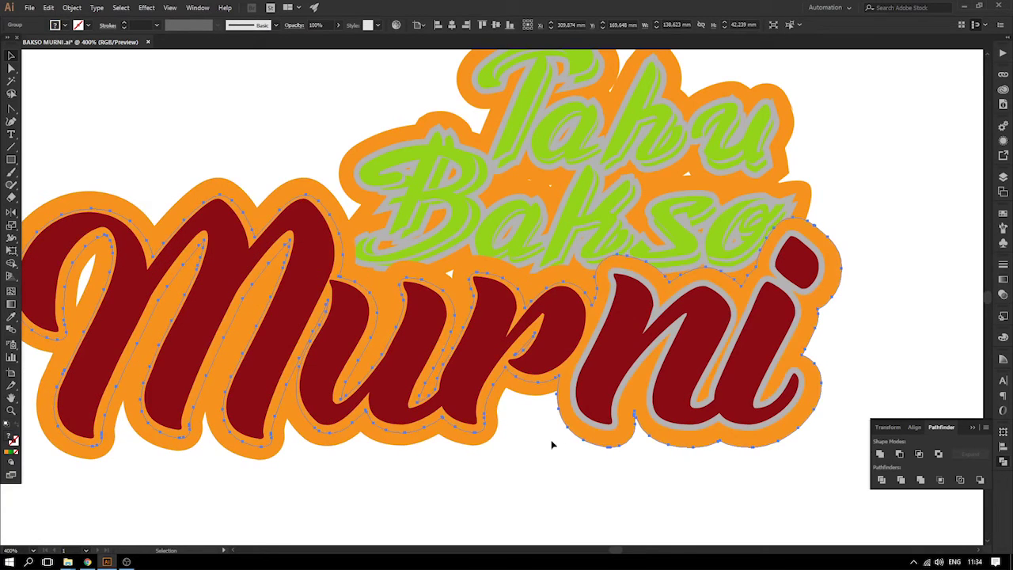
key("ctrl+z")
left_click(588, 467)
left_click(615, 439)
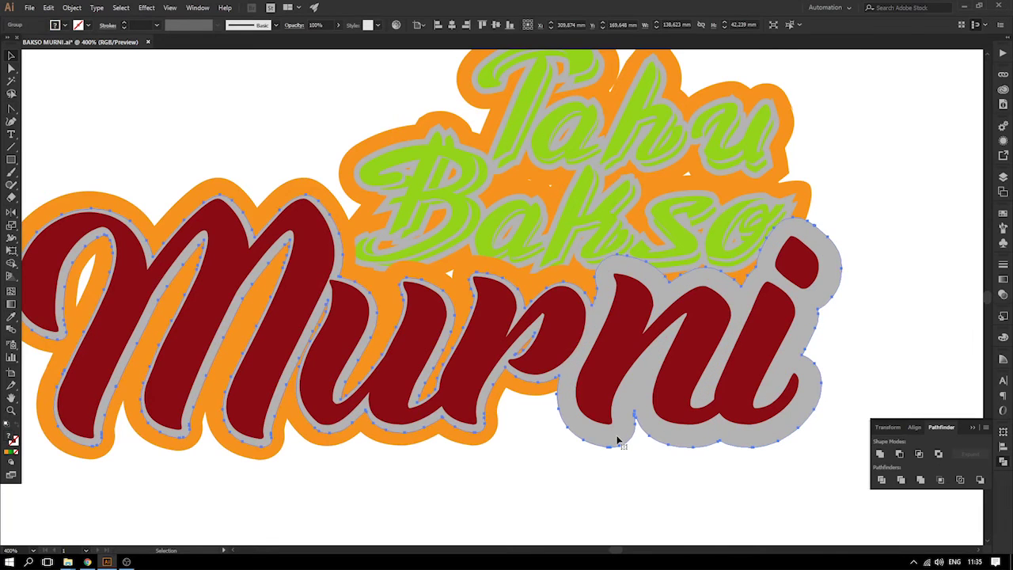
- Move the grey Murni outline group down, and realign it with the copy beneath it
left_click_drag(618, 441, 600, 502)
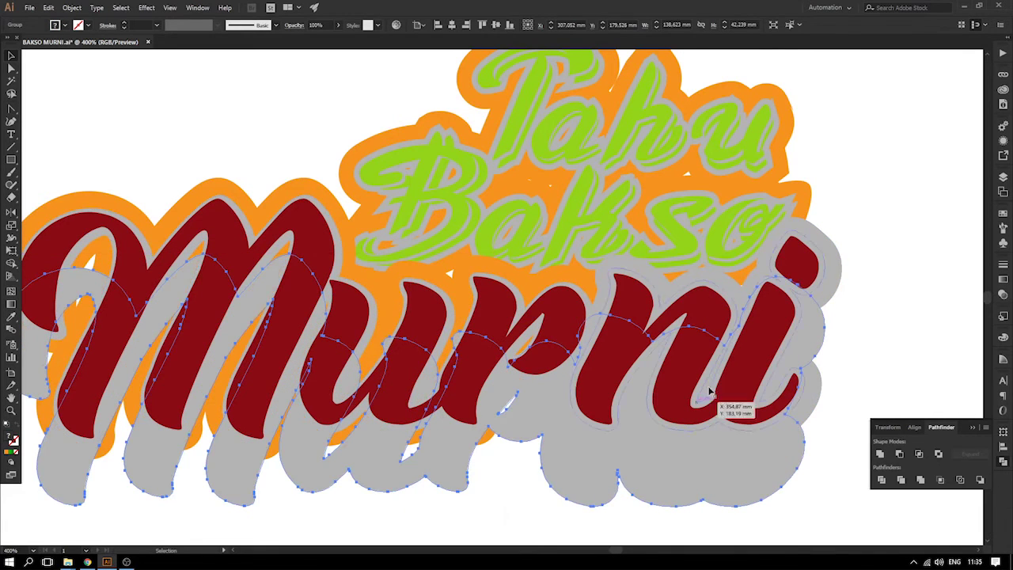
left_click(824, 247, "shift")
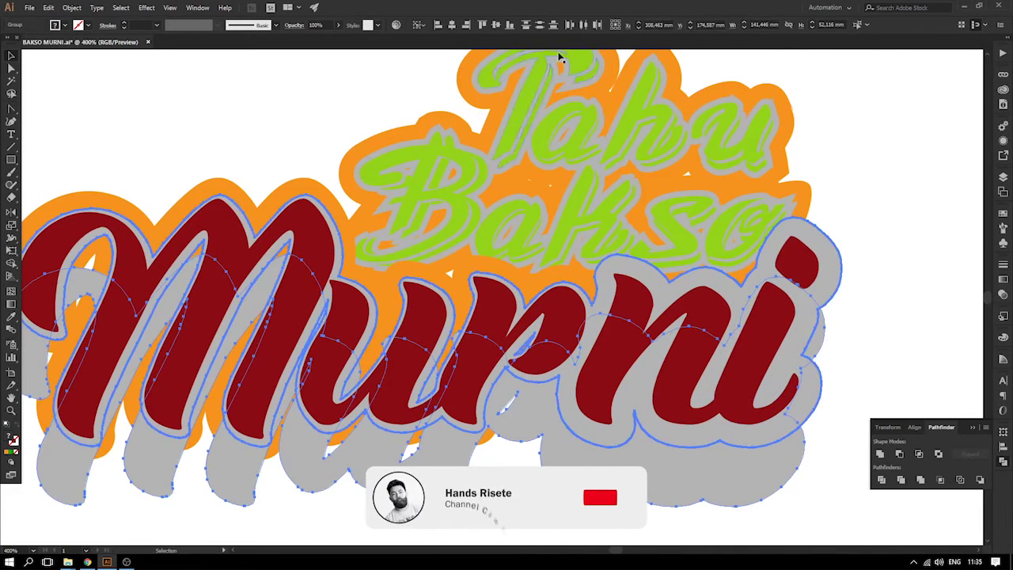
left_click(468, 26)
key("ctrl+shift+a")
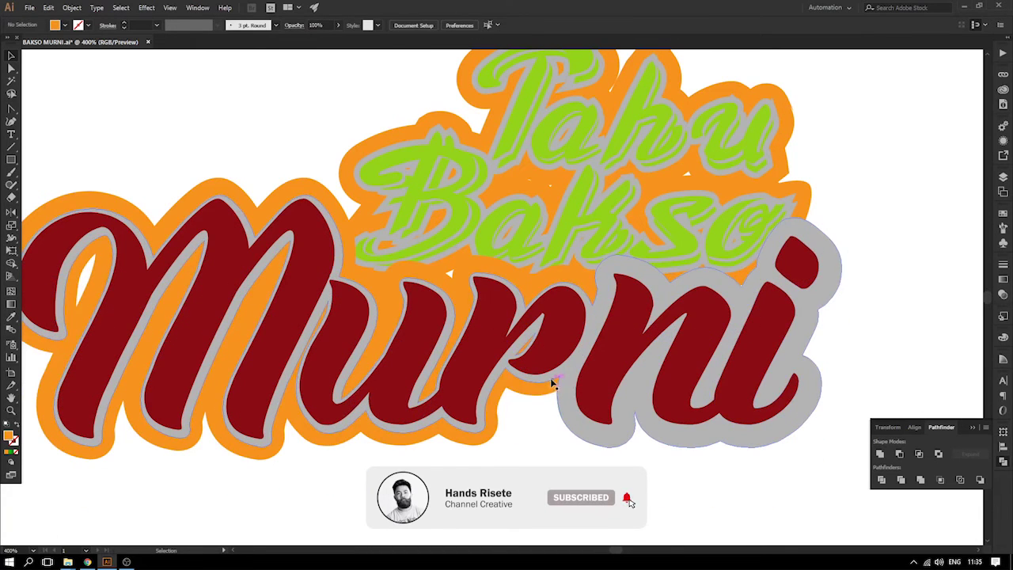
left_click(556, 380)
key("i")
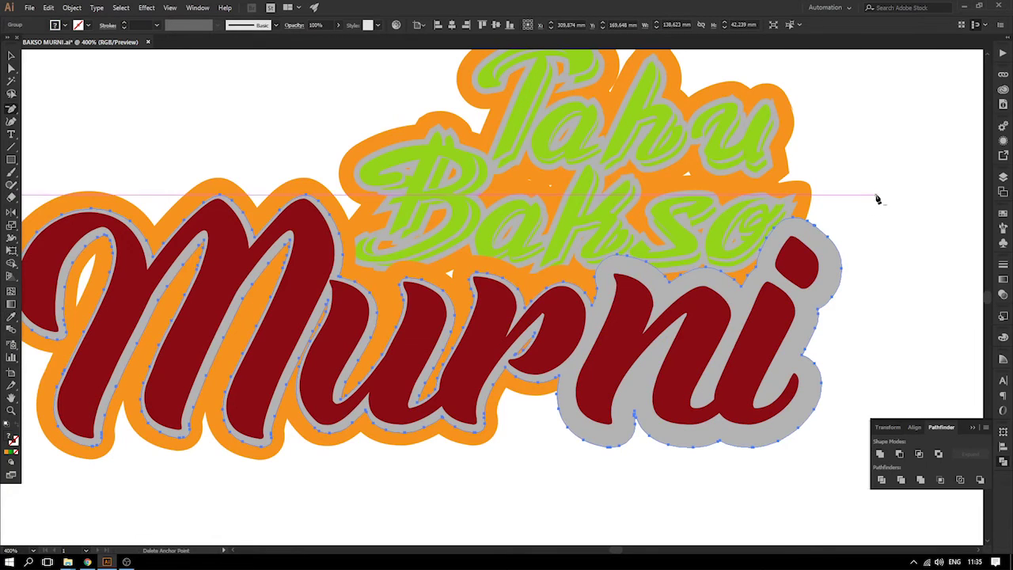
left_click(841, 246)
left_click(608, 298)
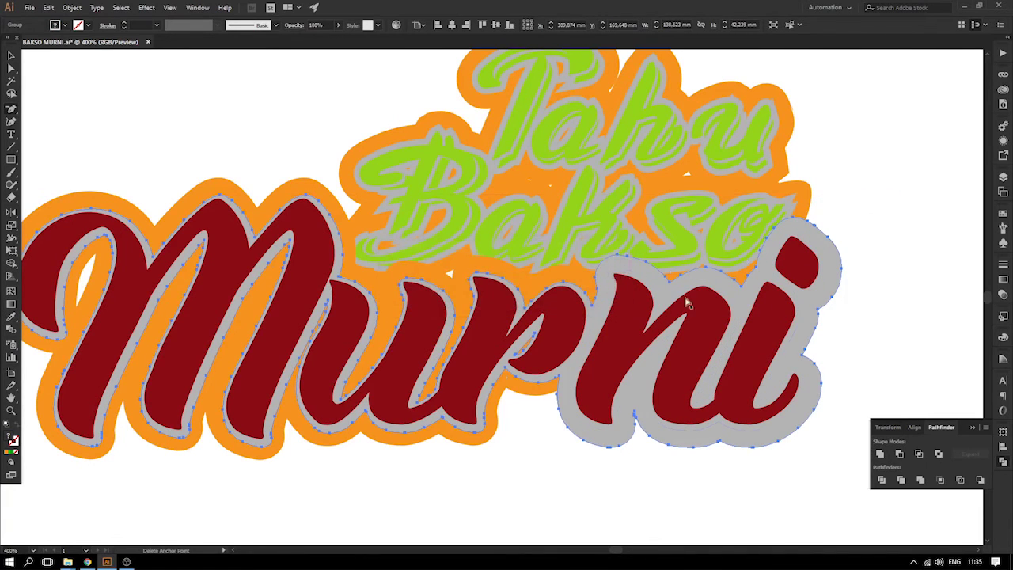
key("a")
key("ctrl+a")
left_click(837, 294)
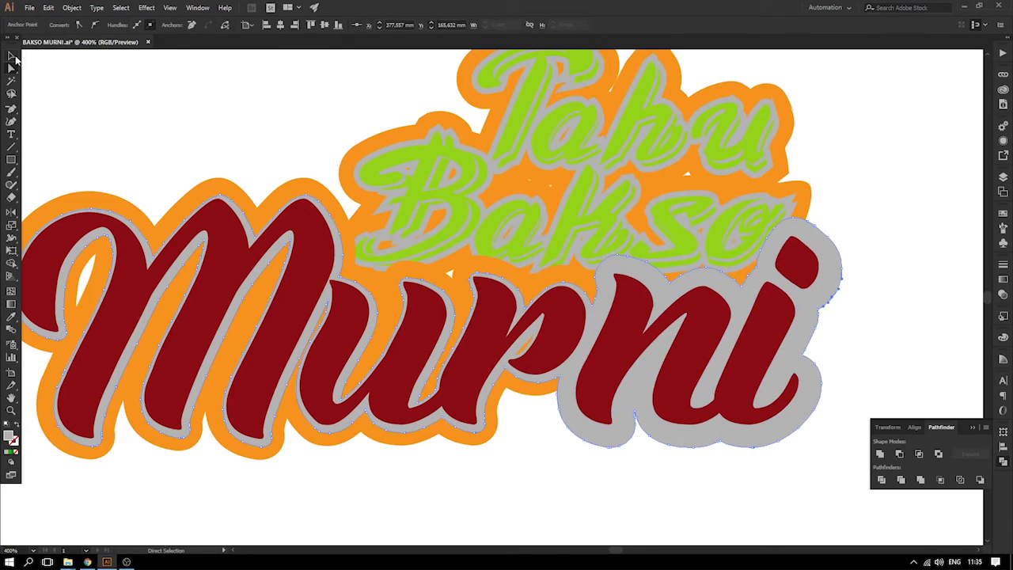
left_click(844, 298)
- Isolate the front grey Murni outline and delete its anchor points around the letters n and i
double_click(833, 252)
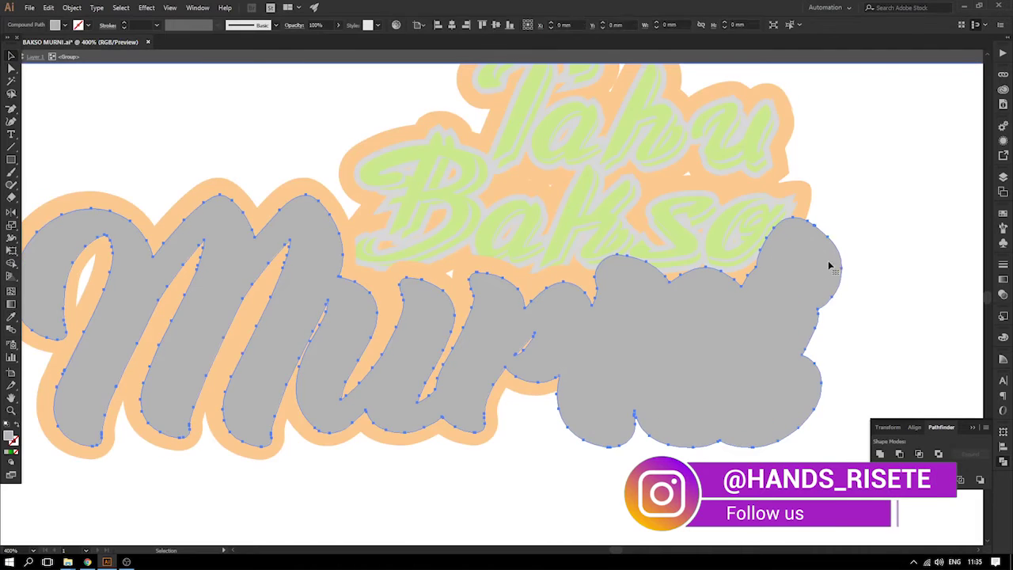
left_click(11, 69)
left_click_drag(868, 187, 622, 452)
key("Delete")
left_click_drag(610, 262, 594, 307)
key("Delete")
left_click_drag(676, 508, 562, 412)
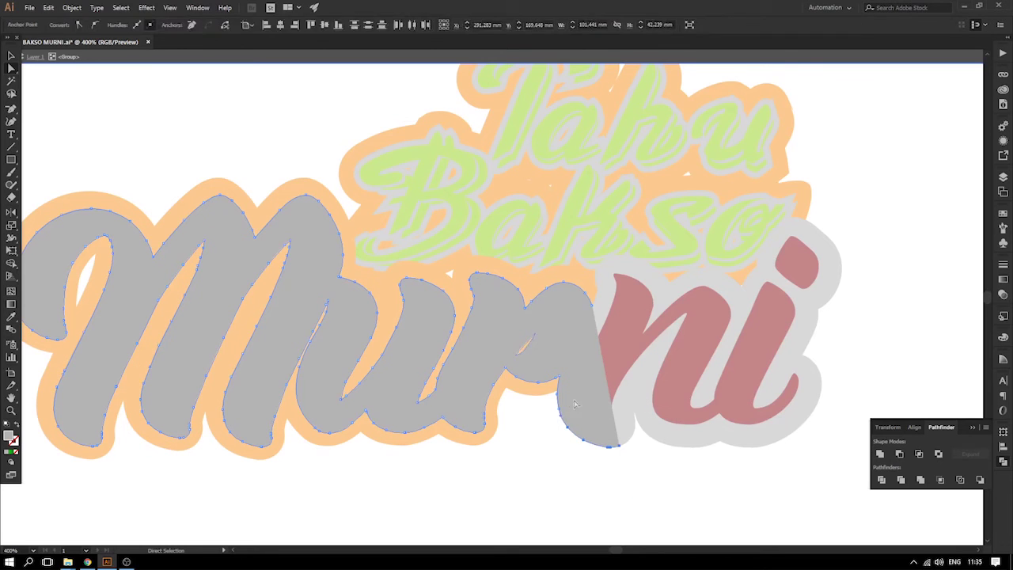
key("Delete")
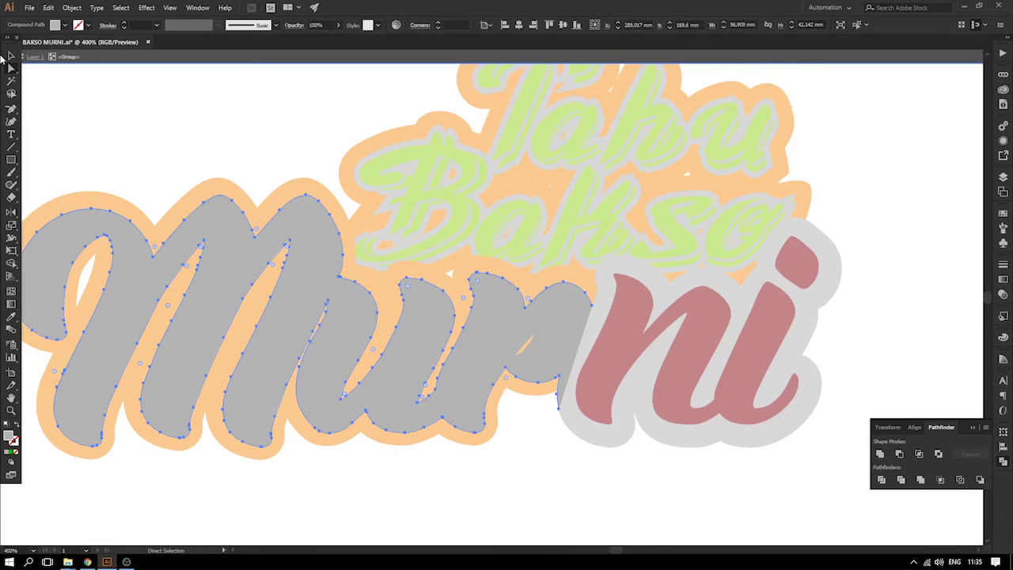
- Exit isolation and send the untrimmed grey Murni outline behind the orange outline
left_click(11, 56)
double_click(630, 469)
left_click_drag(530, 377, 458, 394)
key("ctrl+z")
left_click(613, 270, "shift")
left_click_drag(614, 271, 684, 241)
key("ctrl+z")
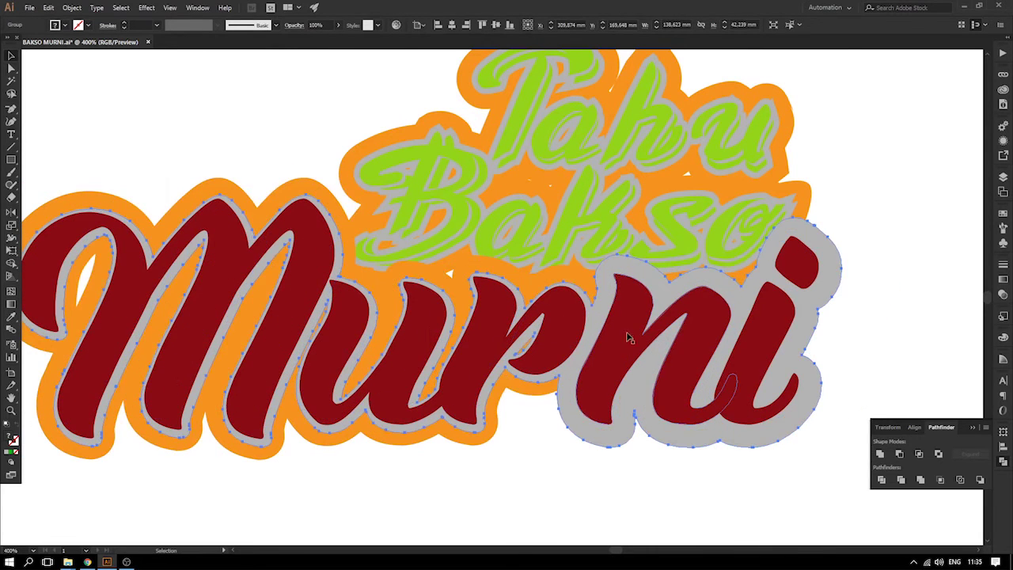
key("ctrl+z")
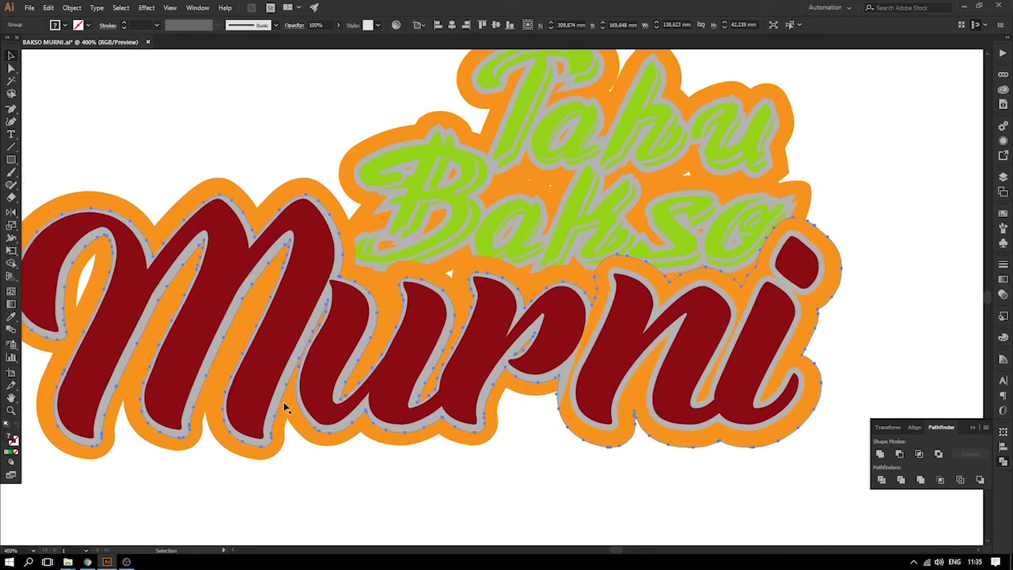
left_click(528, 434)
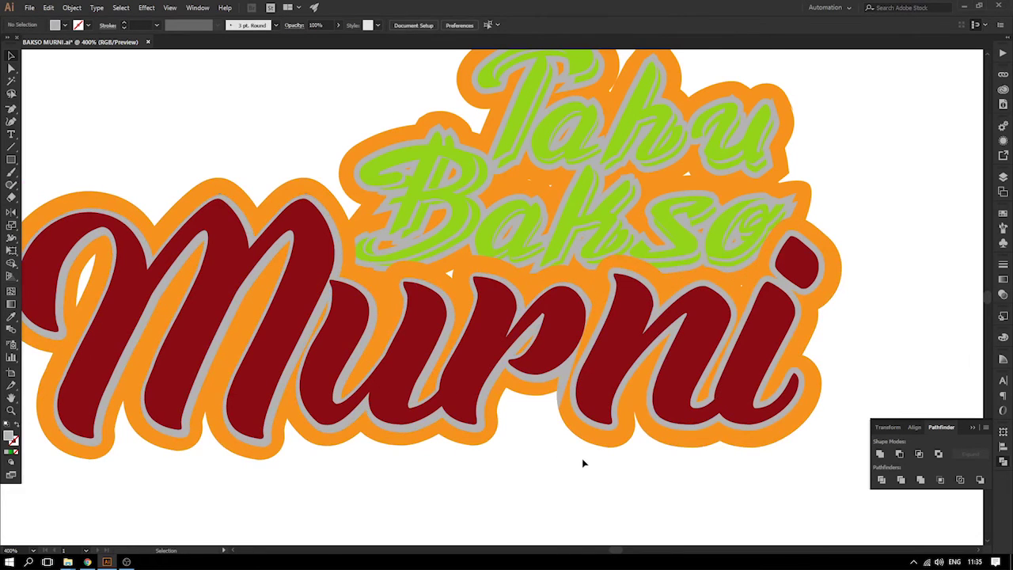
- Test-move the outline below the n and the trimmed grey outline, undoing both moves
left_click_drag(592, 438, 592, 466)
key("ctrl+z")
left_click_drag(563, 392, 582, 359)
key("ctrl+z")
- Delete the stray anchor points at the lower end of the trimmed grey outline below the r
key("z")
left_click_drag(435, 223, 743, 462)
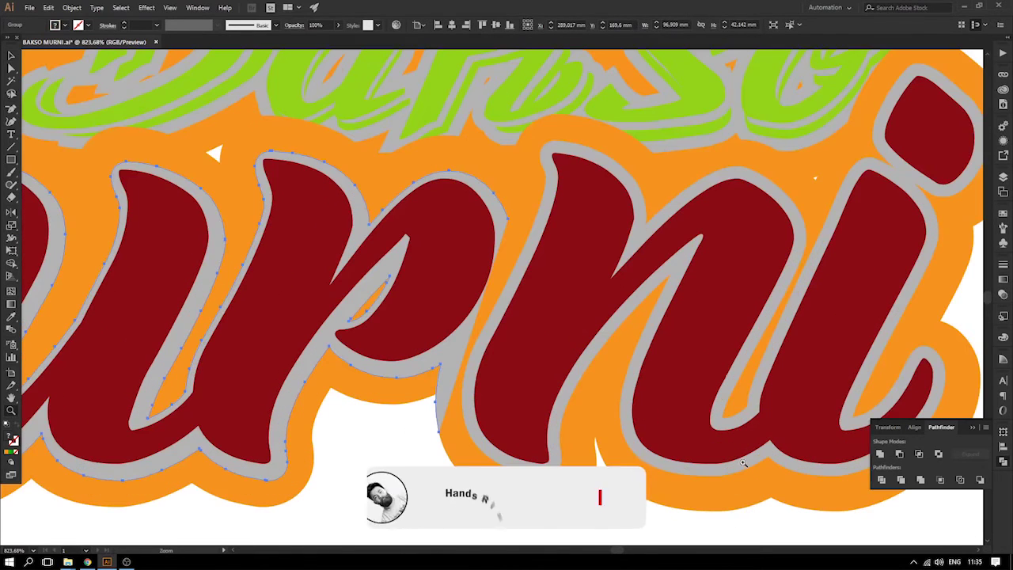
left_click(437, 424)
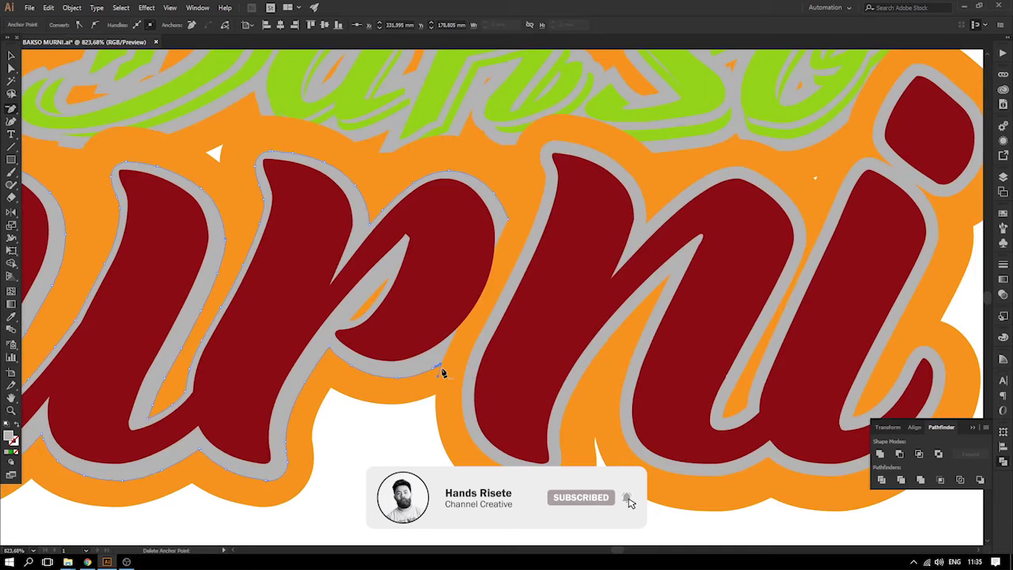
left_click(434, 369)
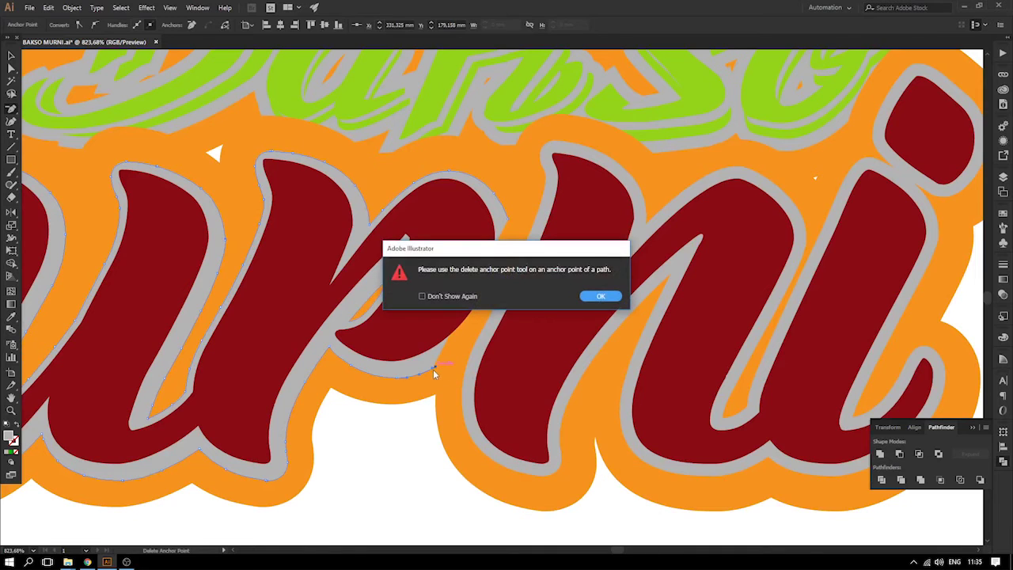
left_click(605, 296)
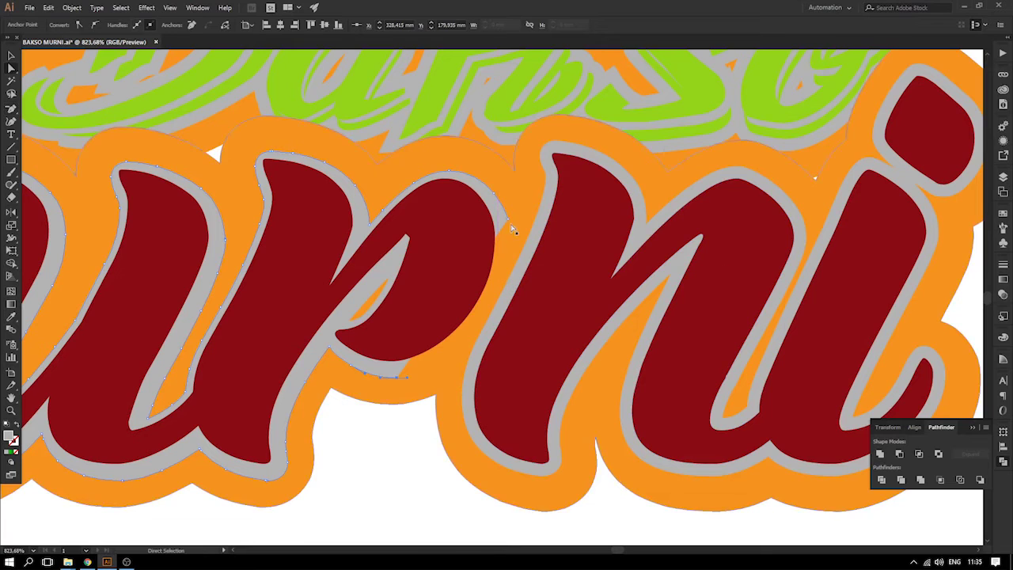
- Try to reshape the open ends of the grey outline around the r, undoing each attempt
key("a")
left_click(537, 255)
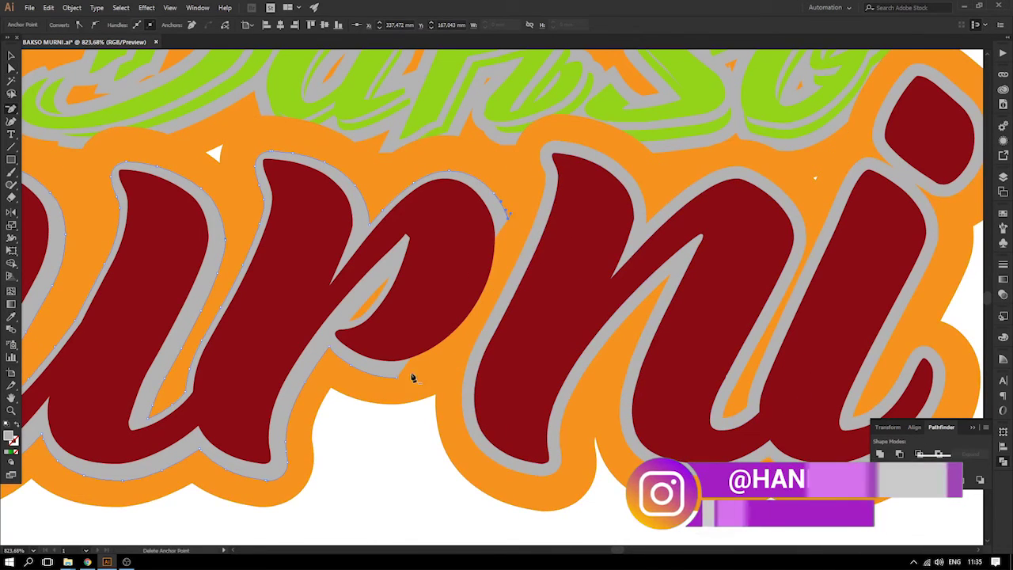
key("minus")
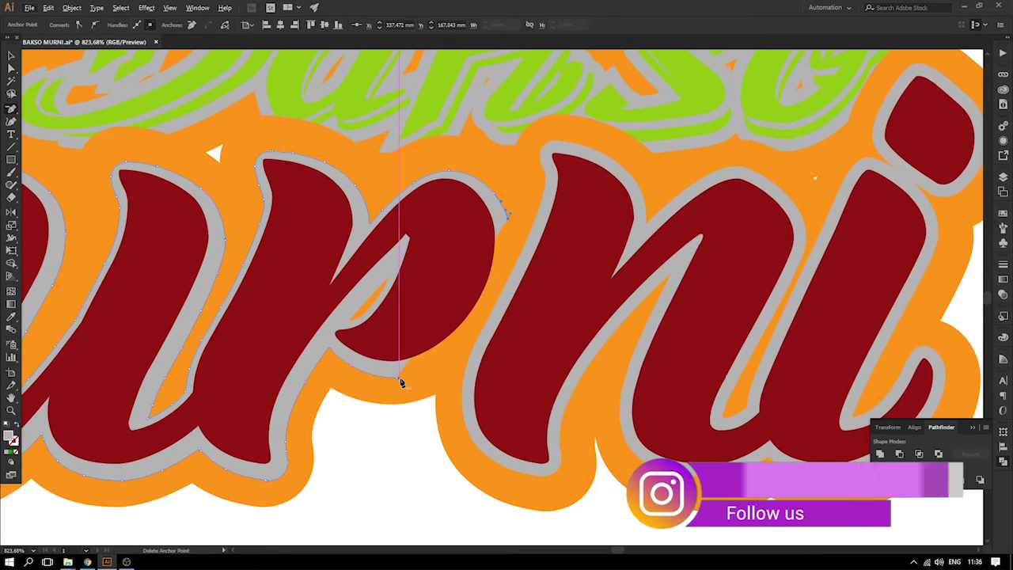
left_click(509, 216)
key("ctrl+z")
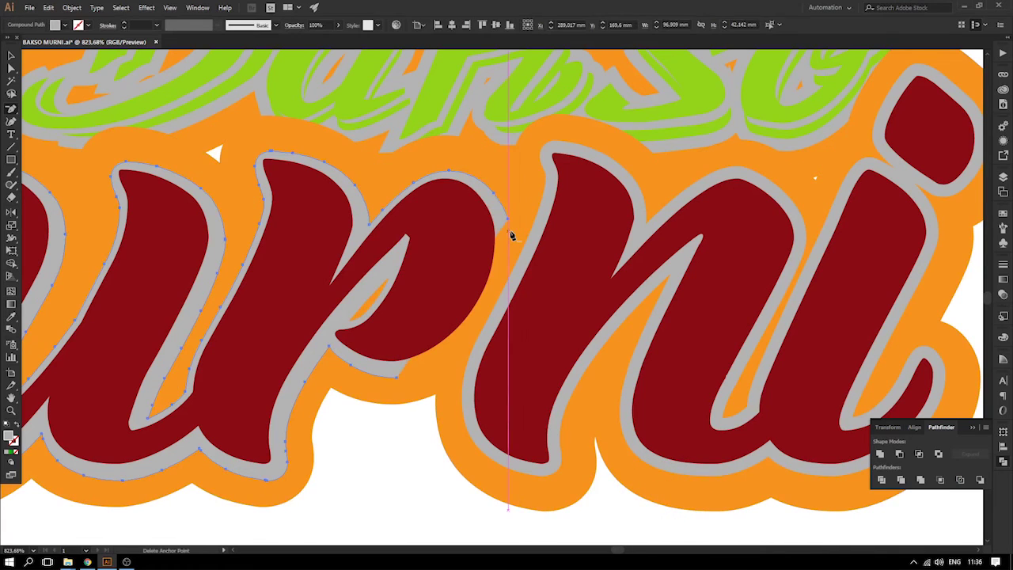
left_click_drag(508, 222, 514, 317)
key("ctrl+z")
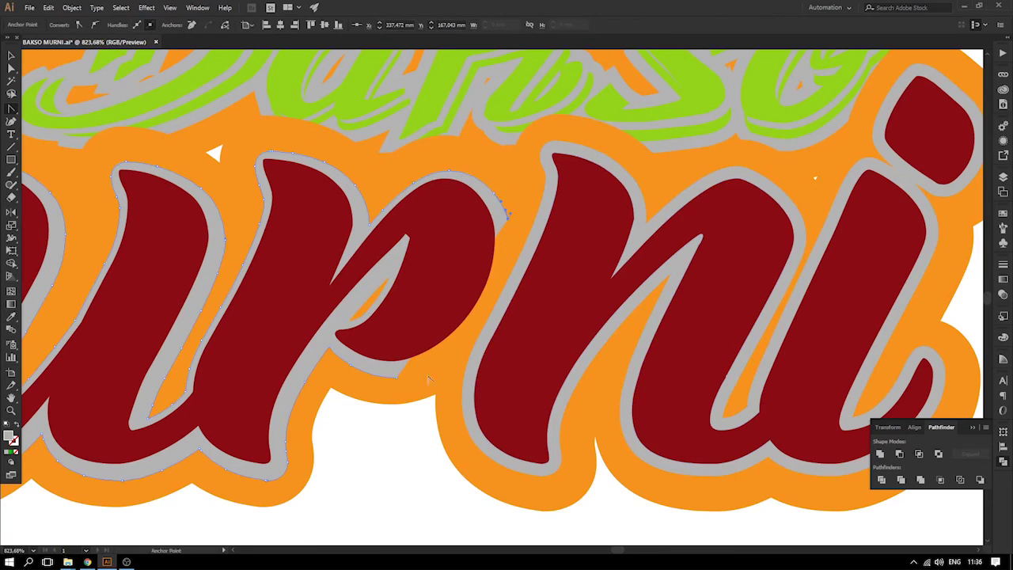
left_click_drag(399, 381, 485, 381)
key("ctrl+z")
- Close the grey outline around the r with a curved Pen segment, and adjust its handle to follow the letter
left_click(11, 110)
left_click(54, 110)
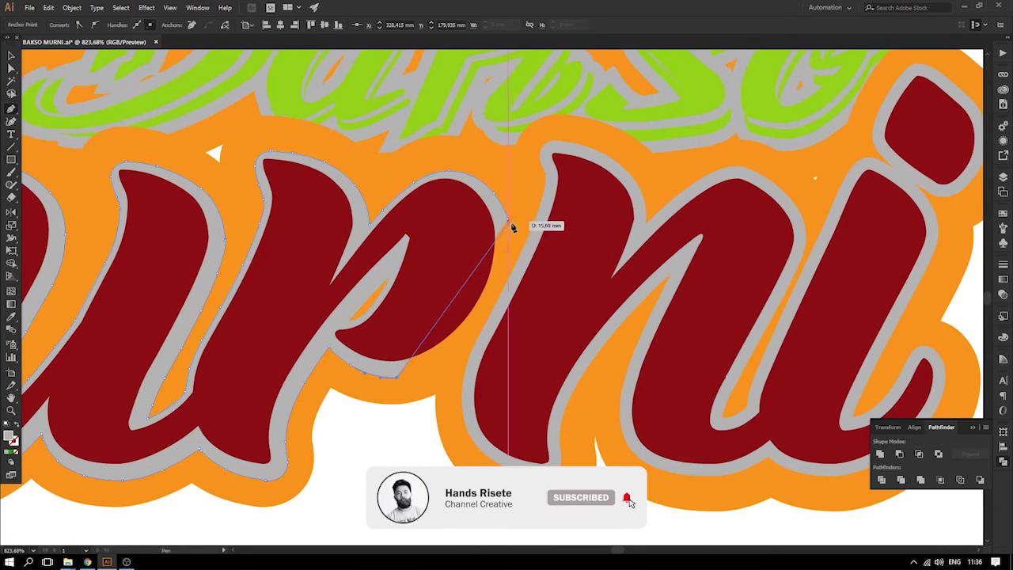
left_click_drag(507, 212, 500, 74)
key("a")
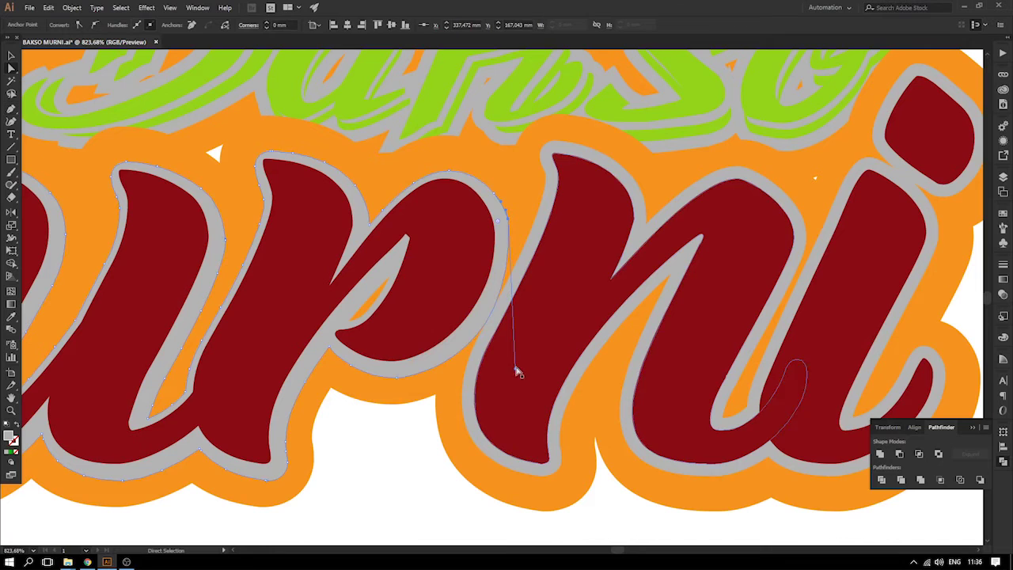
left_click_drag(516, 369, 516, 360)
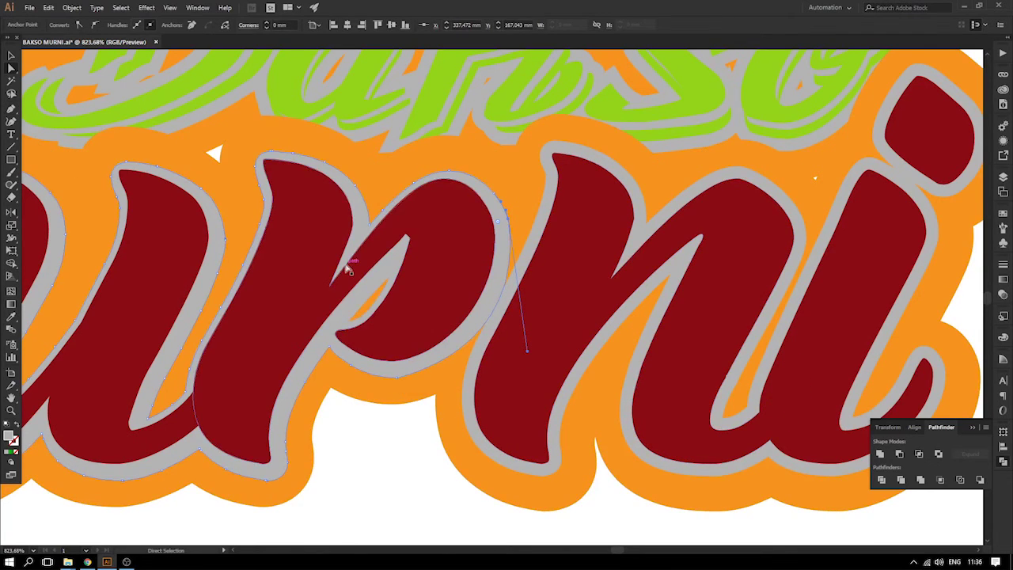
- Unite the reshaped grey Murni outline with the grey outline around the n
key("ctrl+minus")
key("ctrl+minus")
key("ctrl+minus")
key("ctrl+minus")
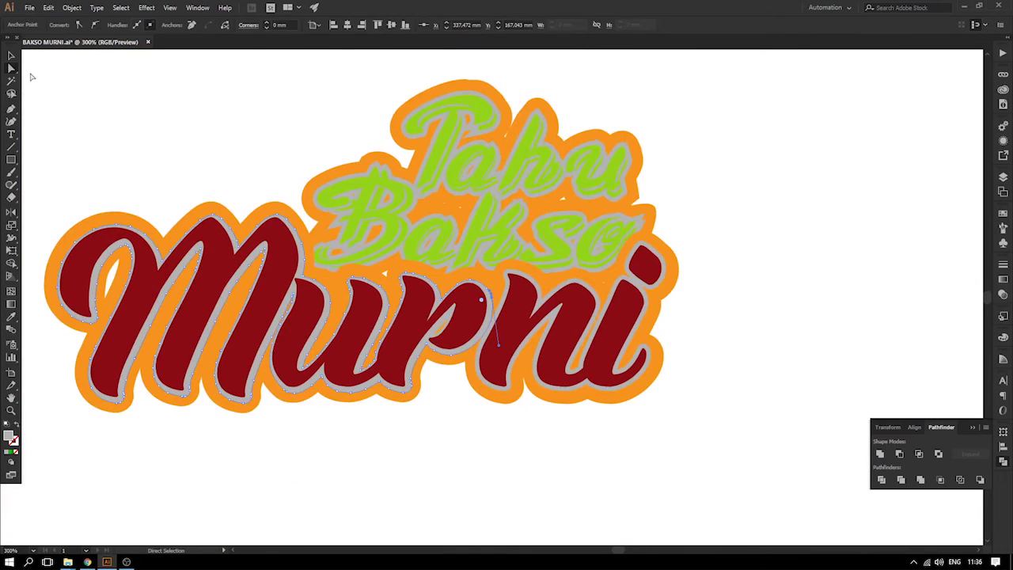
left_click(11, 54)
left_click_drag(511, 275, 414, 230)
key("ctrl+z")
left_click(138, 99)
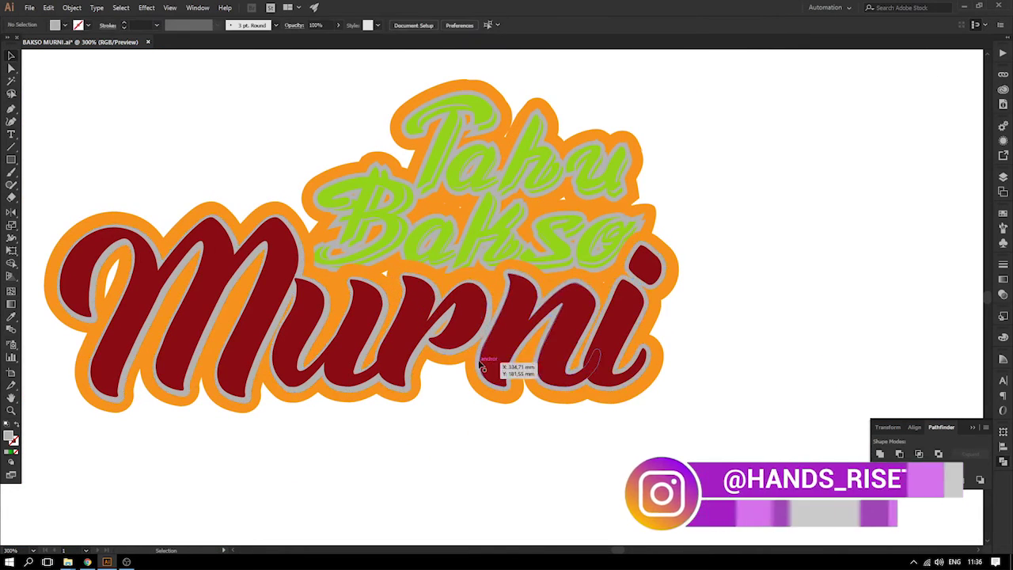
left_click(470, 352)
left_click(493, 388, "shift")
left_click(880, 455)
left_click(806, 414)
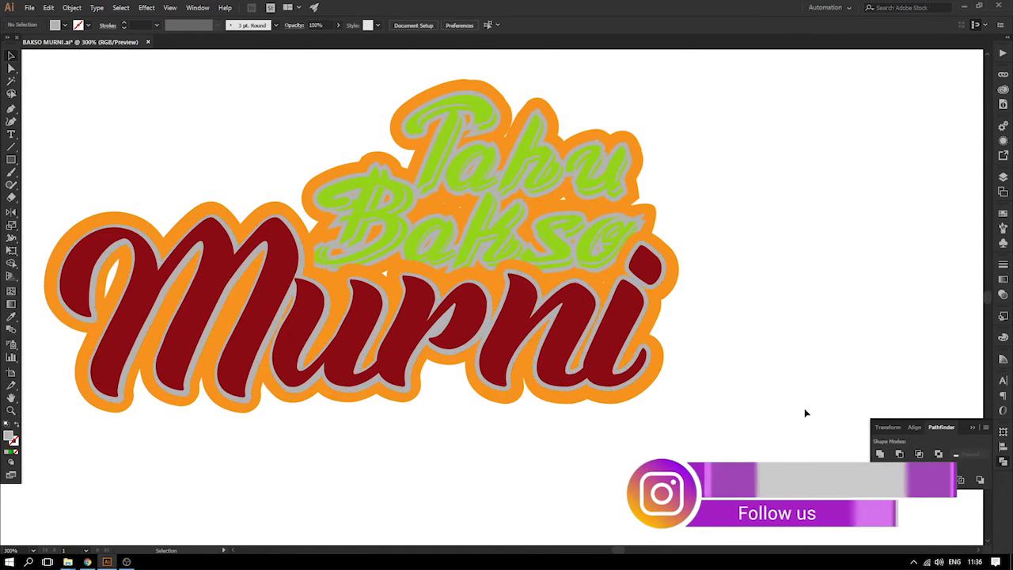
- Try black and green fills on the grey Tahu Bakso outline, and settle on yellow
key("space")
left_click_drag(499, 346, 591, 374)
left_click_drag(492, 212, 457, 167)
key("ctrl+z")
left_click(61, 29)
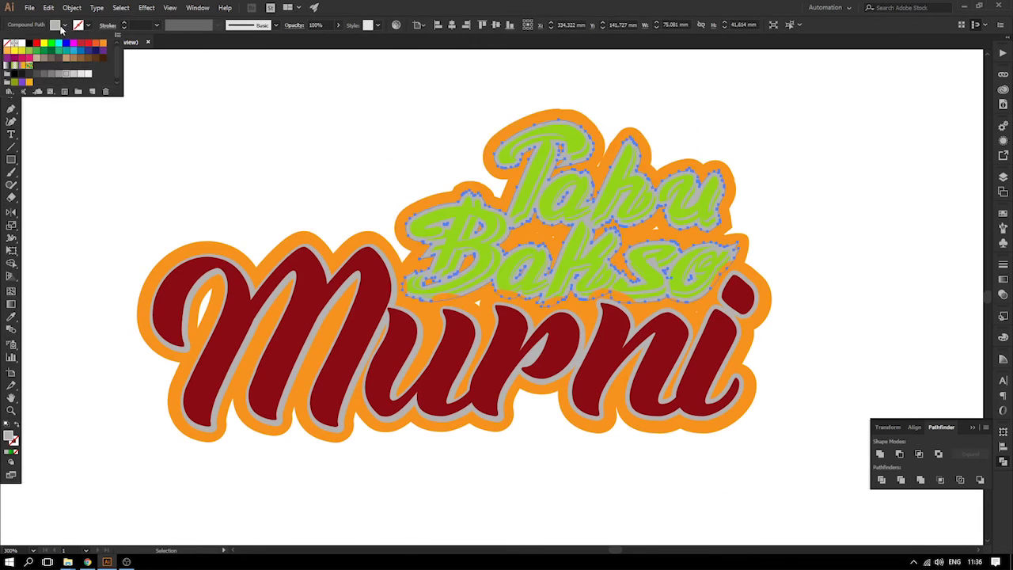
left_click(31, 42)
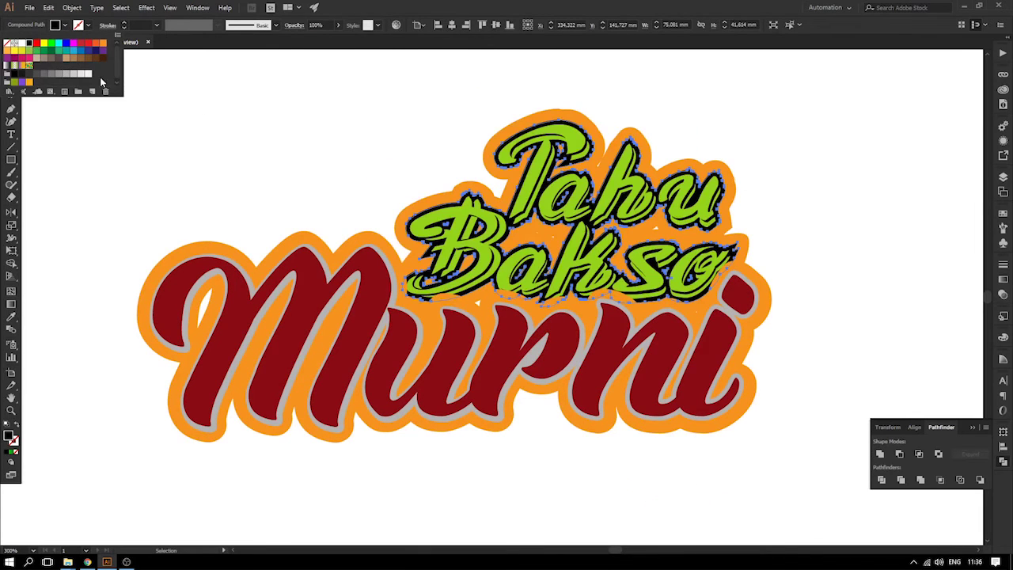
left_click(52, 43)
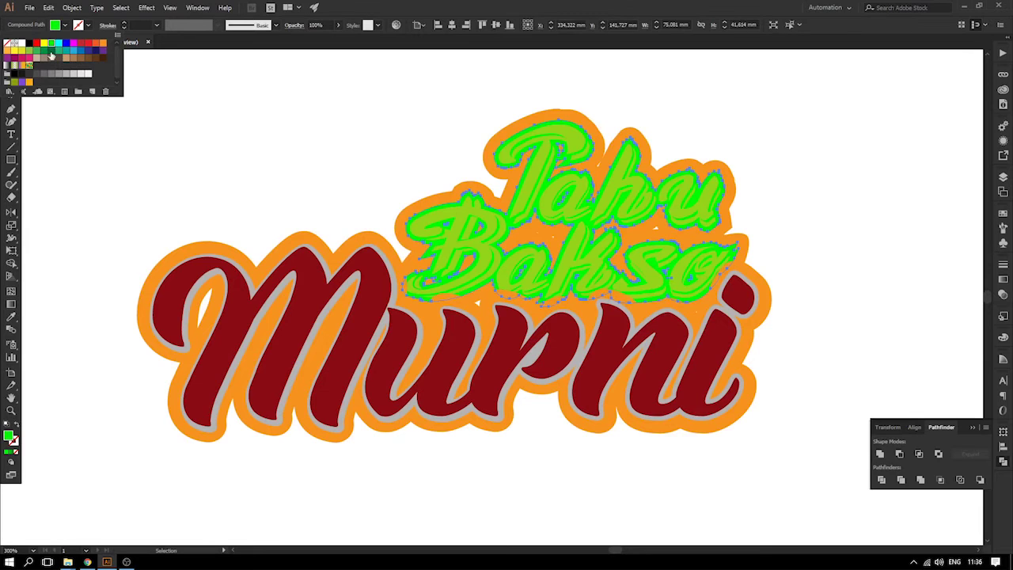
left_click(43, 44)
left_click(264, 142)
- Select the orange outlines behind Tahu Bakso and Murni and unite them into one shape
left_click_drag(411, 214, 327, 181)
key("ctrl+z")
left_click(312, 241, "shift")
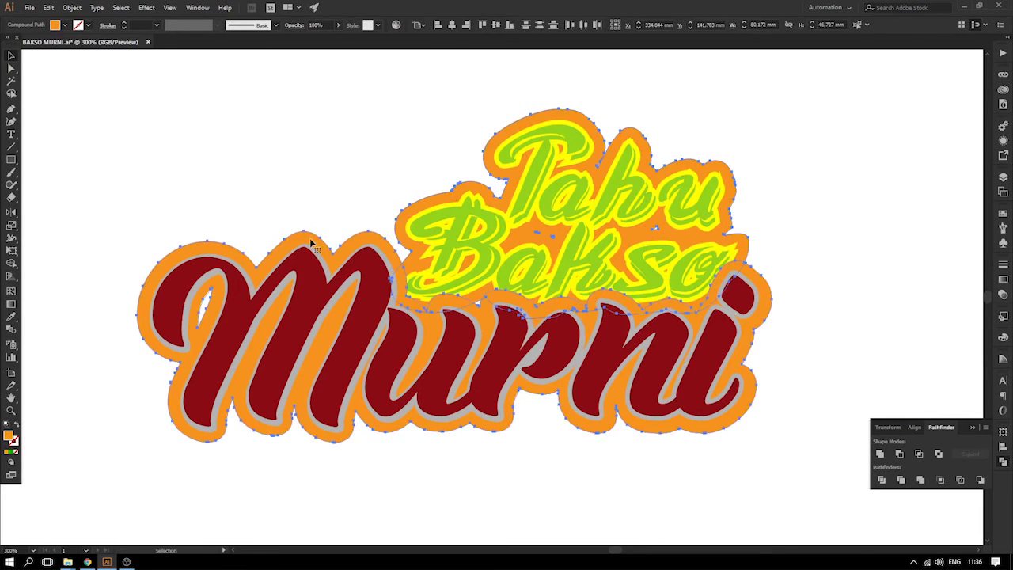
left_click_drag(311, 243, 168, 165)
key("ctrl+z")
left_click(880, 455)
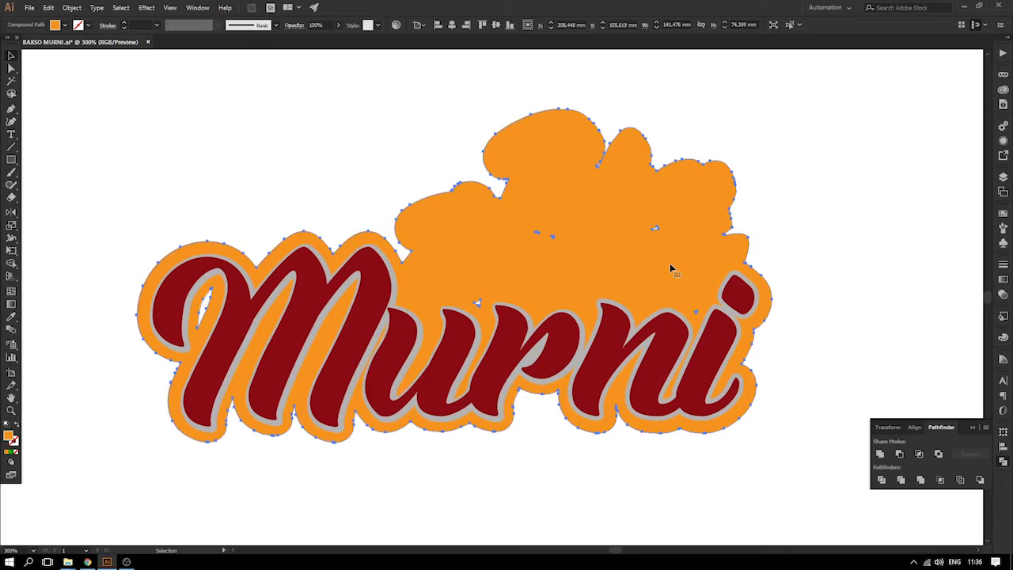
- Delete the small holes inside the merged orange backing shape, keeping only its outer contour
double_click(669, 267)
left_click_drag(686, 285, 571, 345)
key("ctrl+z")
left_click_drag(811, 136, 161, 373)
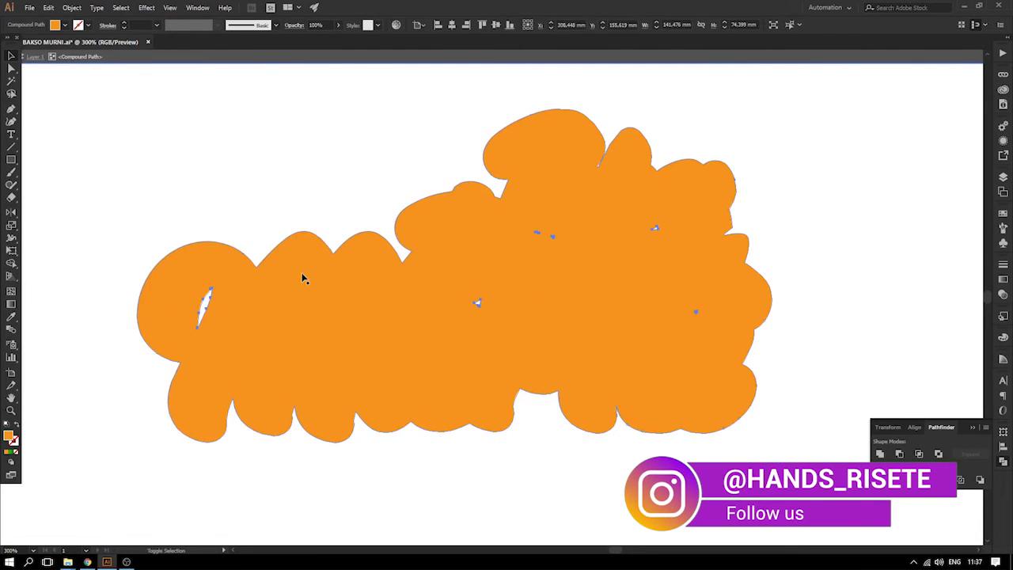
key("Delete")
double_click(325, 172)
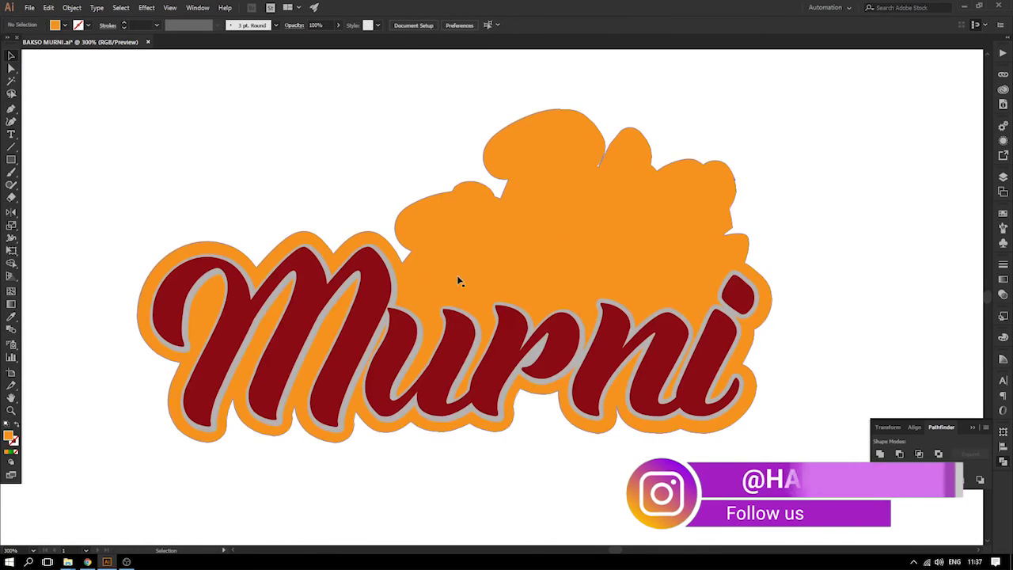
- Send the orange backing shape behind the Tahu Bakso and Murni lettering
double_click(483, 233)
left_click_drag(504, 235, 366, 278)
key("ctrl+z")
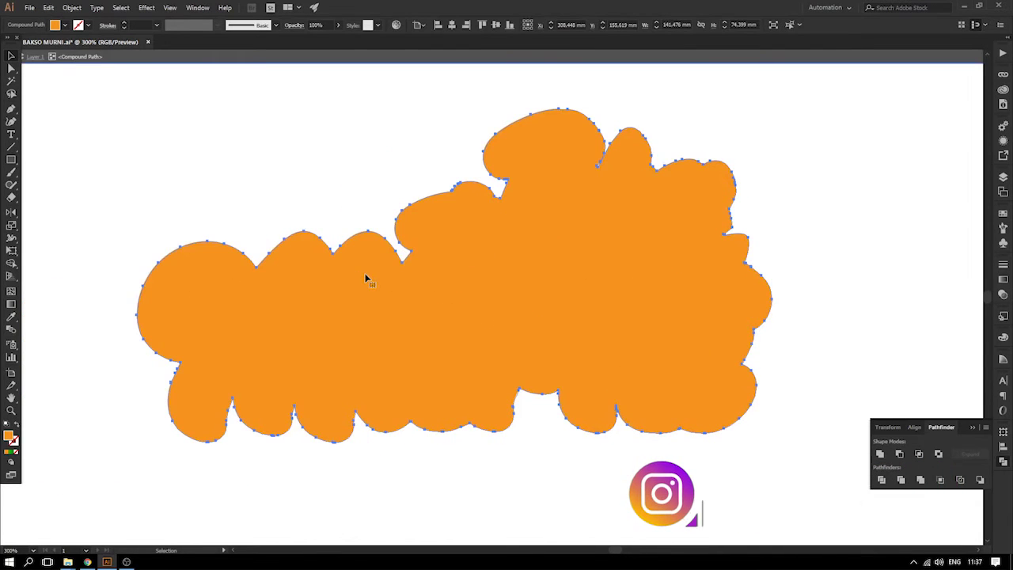
double_click(351, 164)
left_click_drag(451, 228, 306, 238)
key("ctrl+z")
key("ctrl+shift+bracketleft")
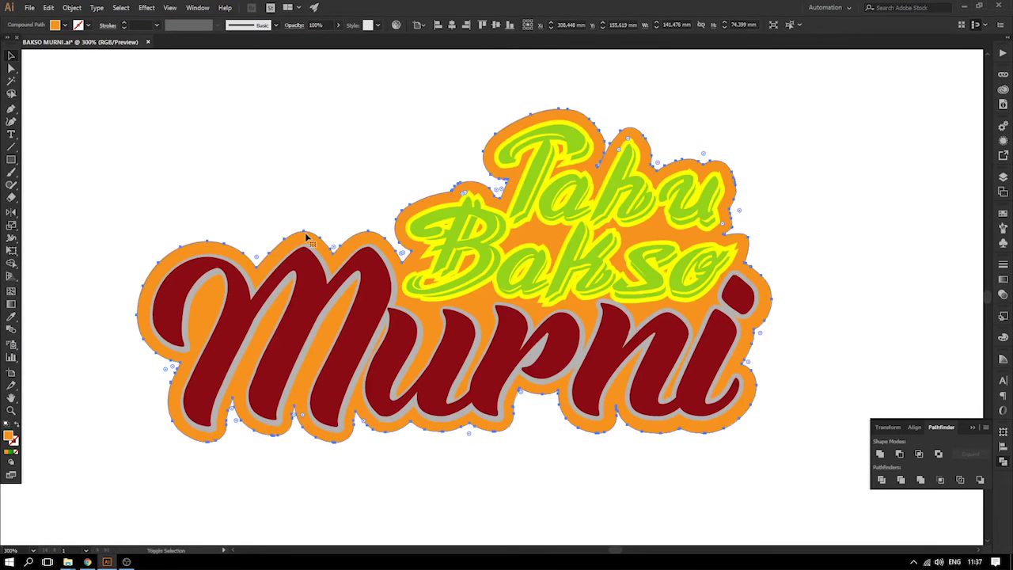
left_click(310, 177)
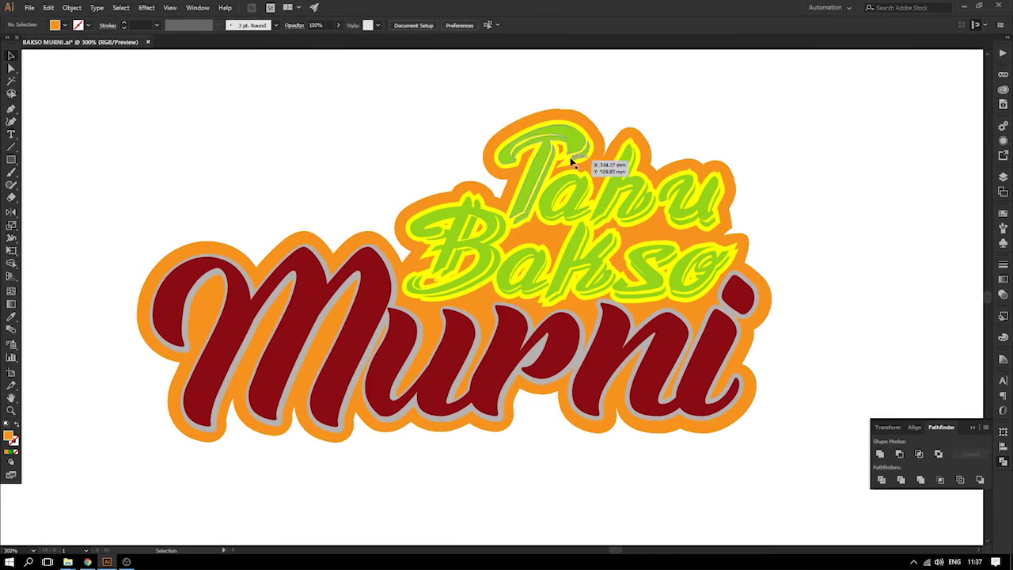
- Try brown and red fills sampled from the bowl illustration on the yellow Tahu Bakso outline
left_click_drag(591, 138, 597, 100)
key("ctrl+z")
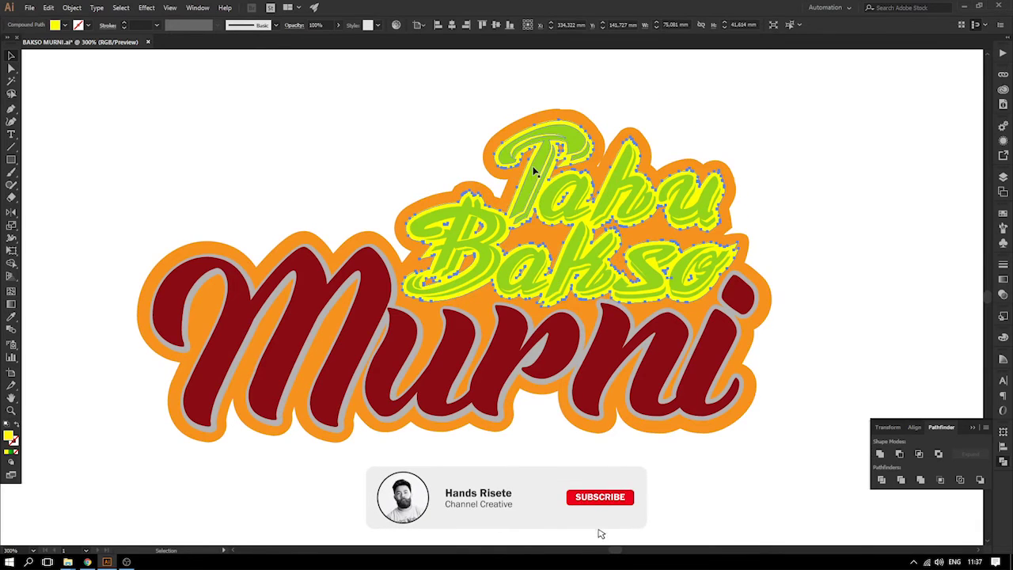
key("ctrl+minus")
key("ctrl+minus")
key("ctrl+minus")
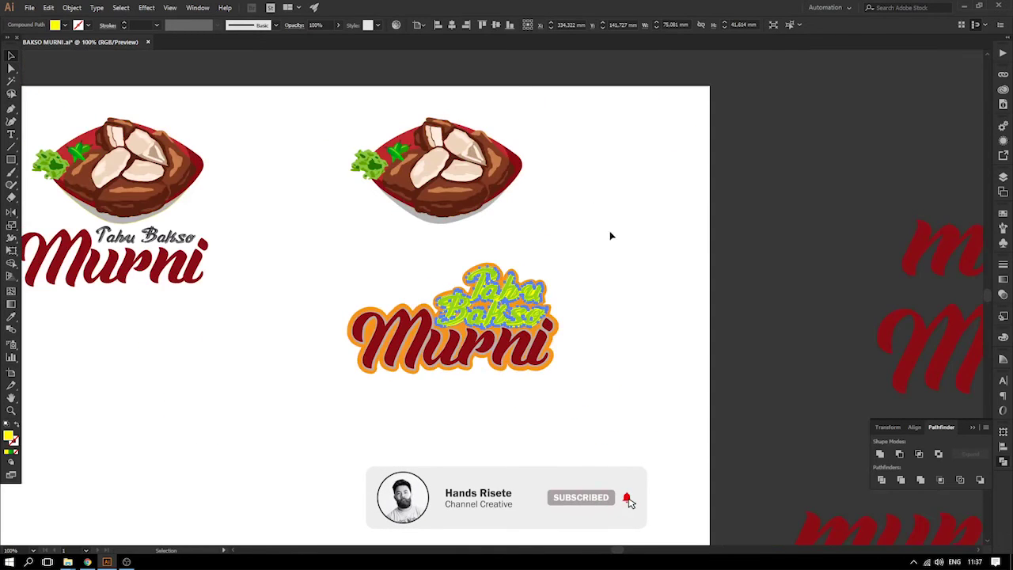
left_click(554, 260)
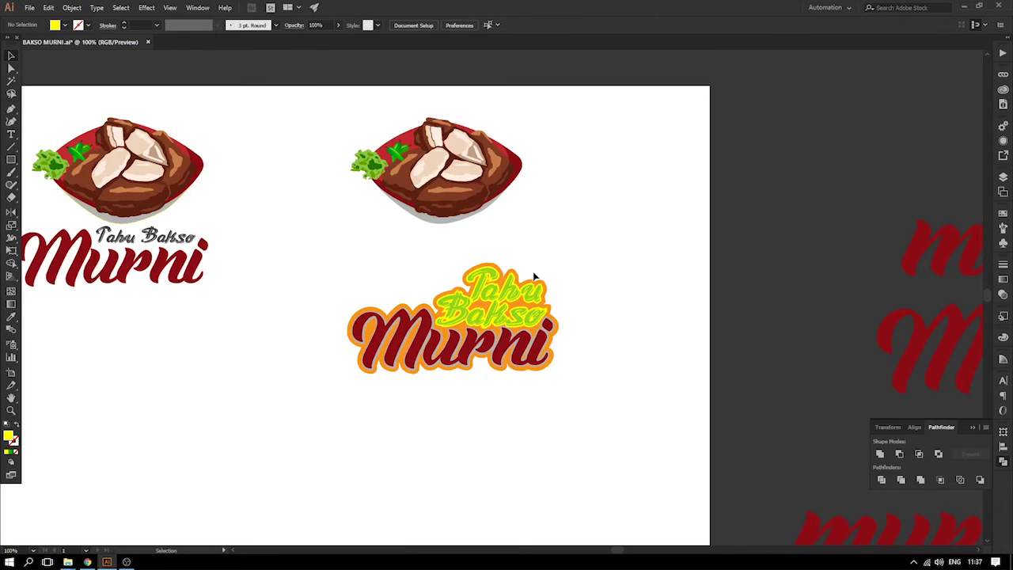
left_click_drag(514, 277, 568, 208)
key("ctrl+z")
left_click(513, 168)
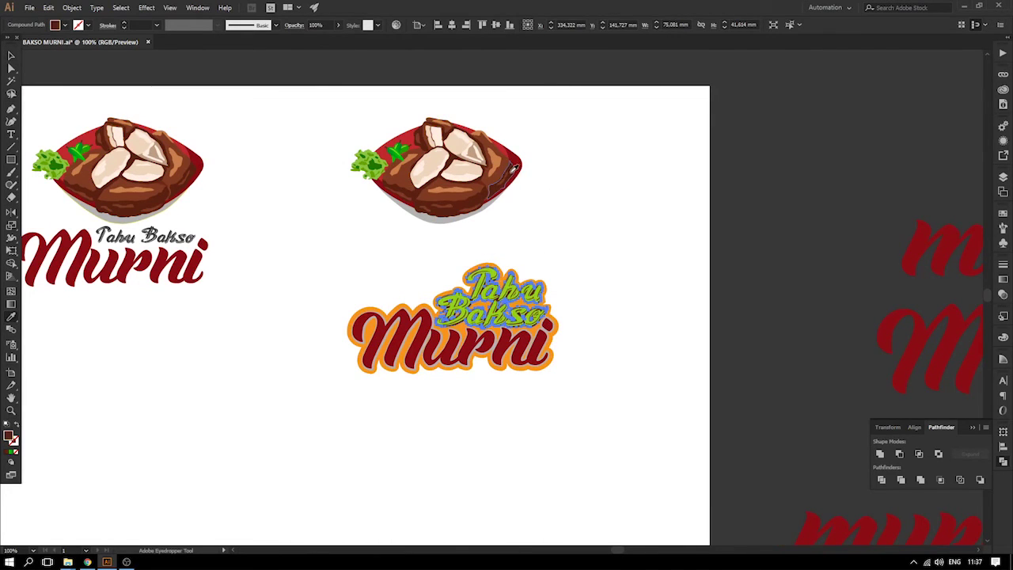
left_click(505, 158)
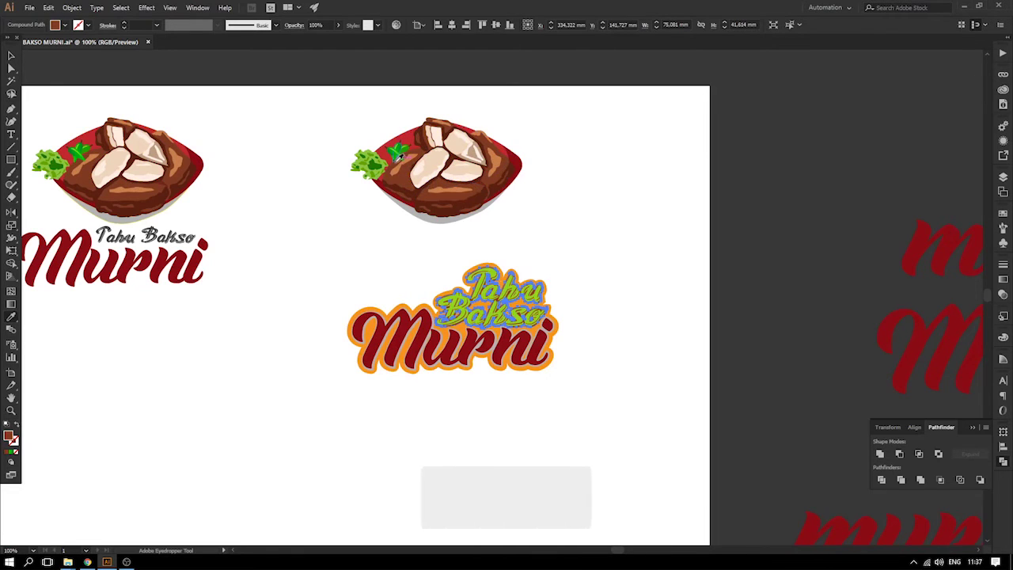
left_click(408, 136)
left_click(11, 56)
left_click(213, 110)
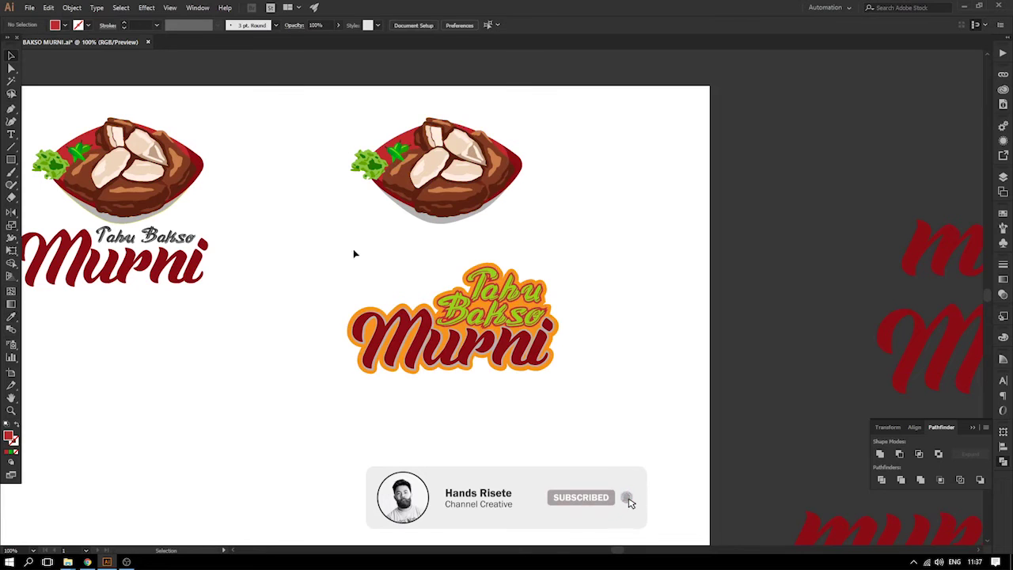
- Fill the grey outline around Murni with white
key("z")
left_click_drag(315, 266, 665, 456)
left_click_drag(323, 158, 299, 112)
key("ctrl+z")
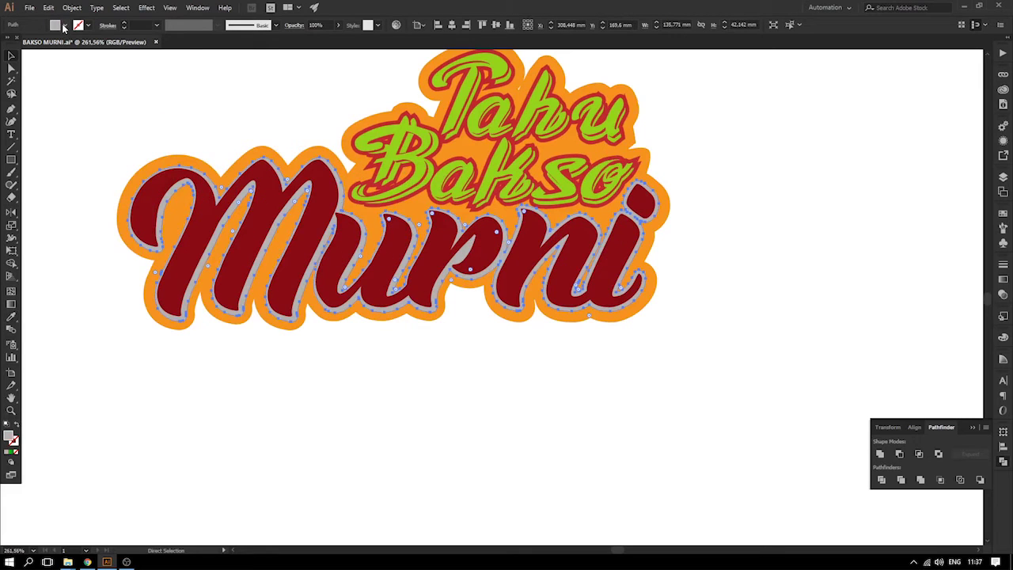
left_click(65, 26)
left_click(22, 46)
left_click(132, 99)
left_click(135, 97)
scroll(502, 228, "up", 1)
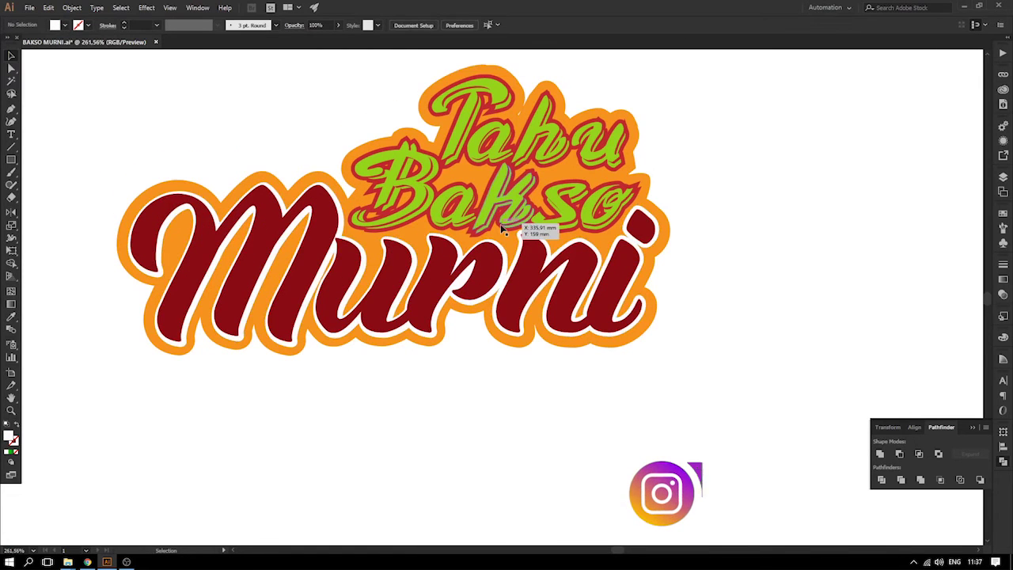
- Fill the red outline around Tahu Bakso with white
left_click(507, 93)
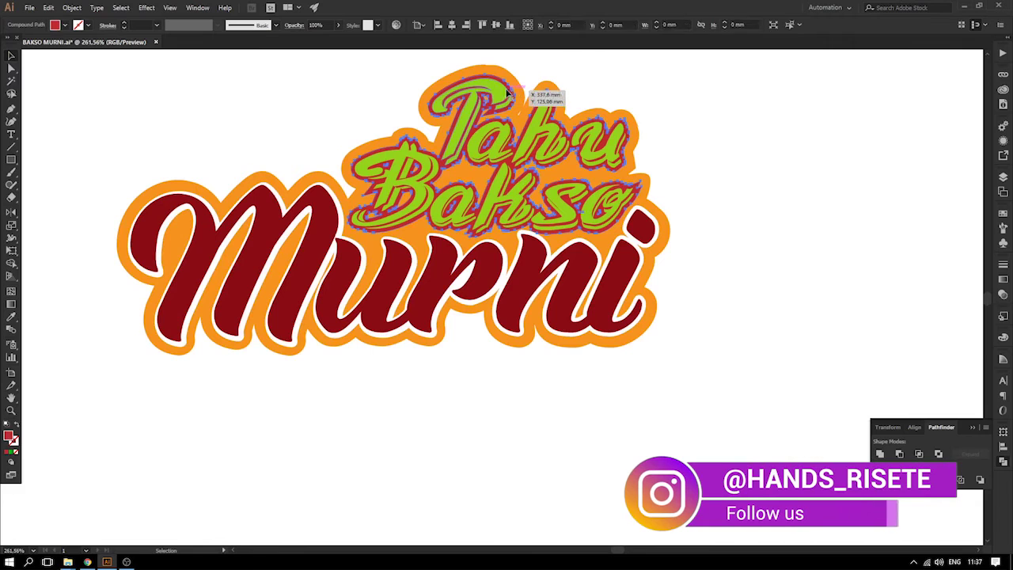
left_click(64, 25)
left_click(23, 45)
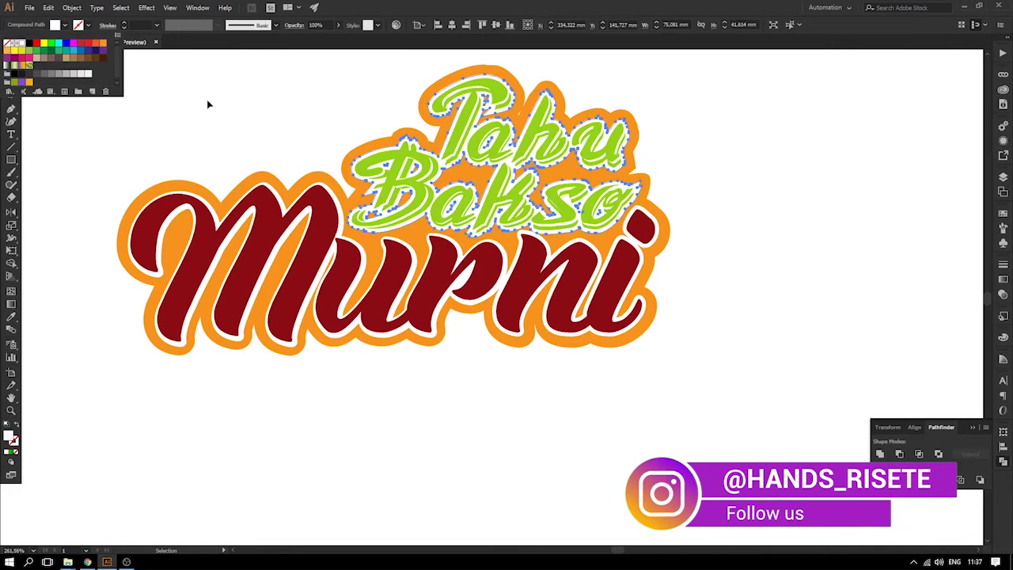
left_click(217, 103)
left_click(217, 103)
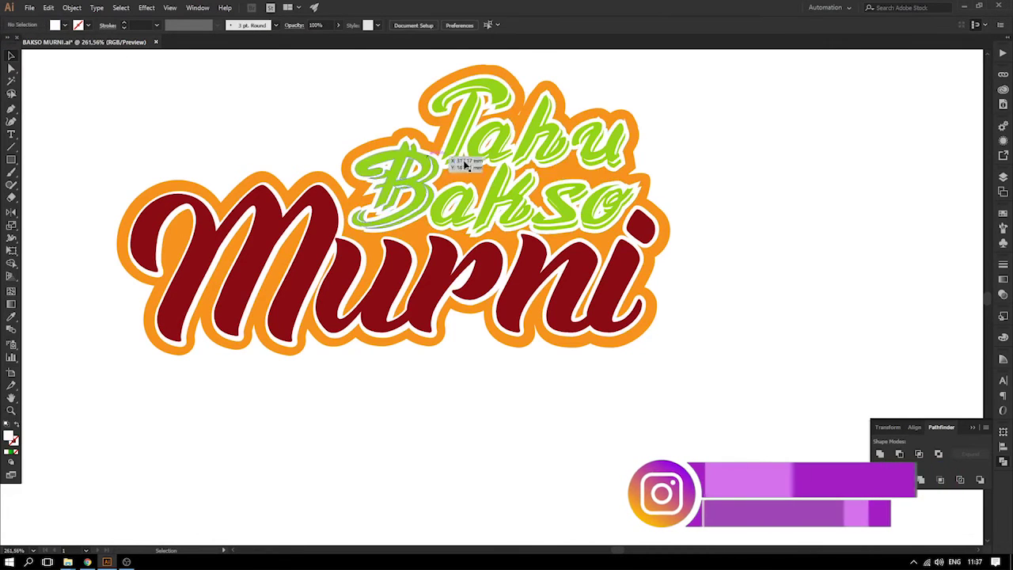
- Try cream, tan and orange-brown fills sampled from the bowl illustration on the green Tahu Bakso lettering
left_click_drag(456, 140, 428, 173)
key("ctrl+z")
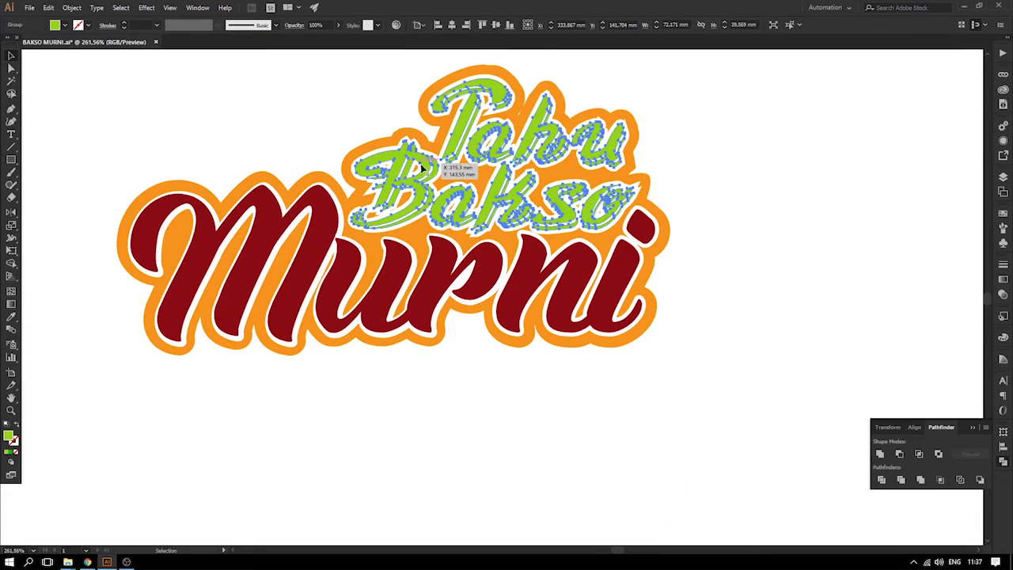
scroll(444, 199, "up", 5)
scroll(443, 198, "down", 1)
key("ctrl+minus")
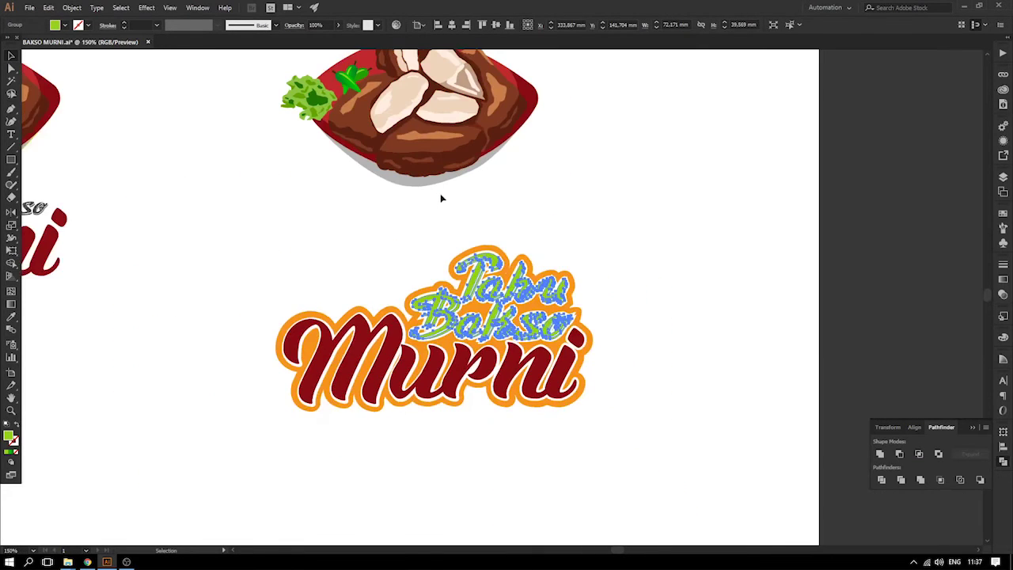
scroll(441, 197, "up", 3)
scroll(441, 197, "down", 1)
key("i")
left_click(455, 146)
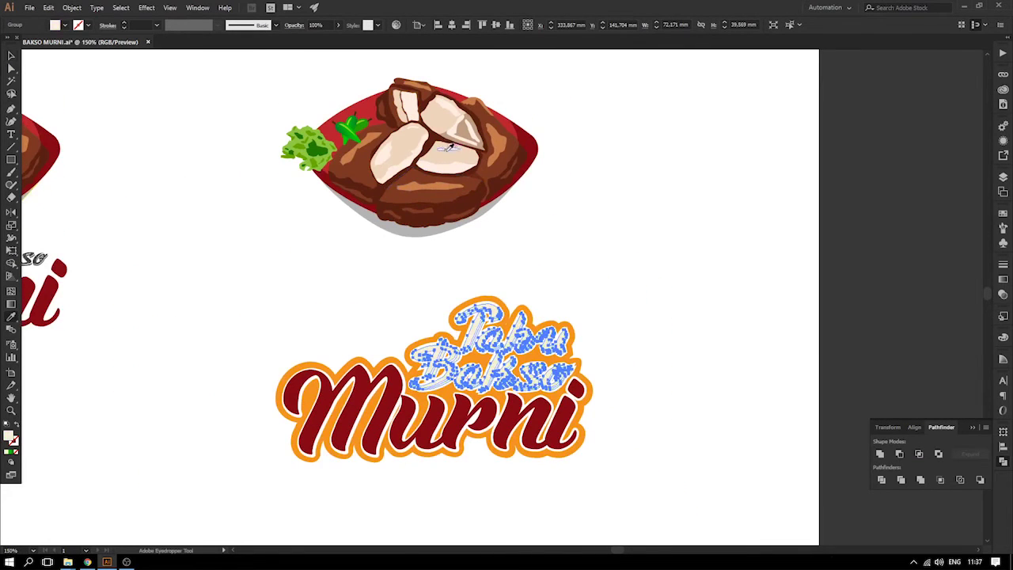
left_click(467, 127)
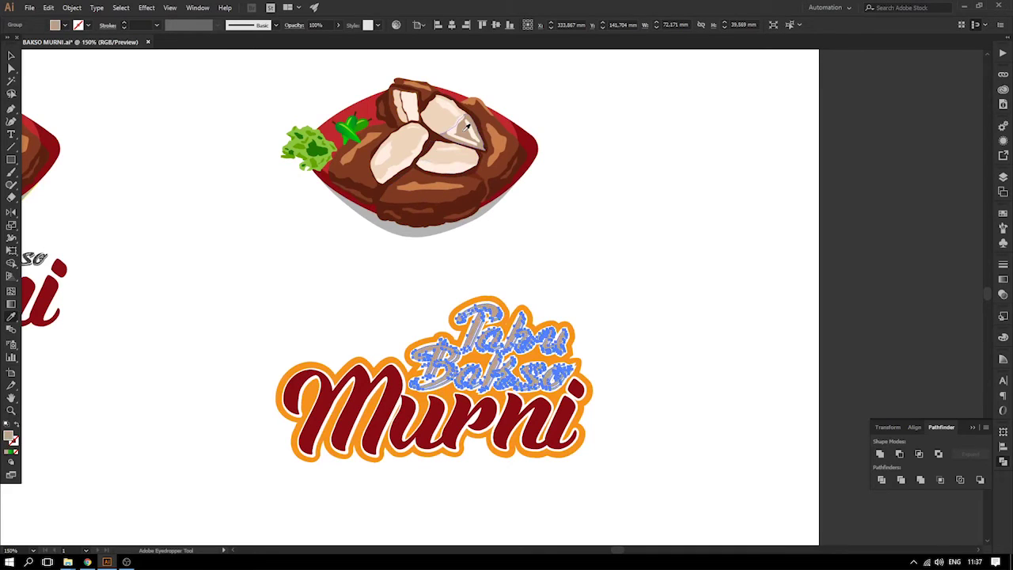
left_click(497, 129)
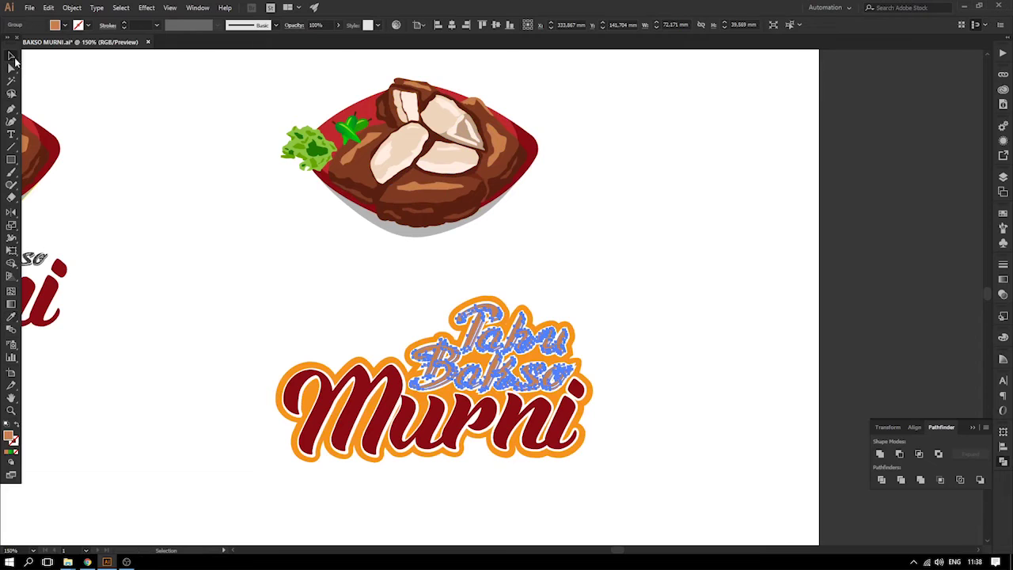
left_click(63, 109)
- Change the orange backing shape behind the lettering to light grey
scroll(317, 237, "down", 1)
left_click(480, 274)
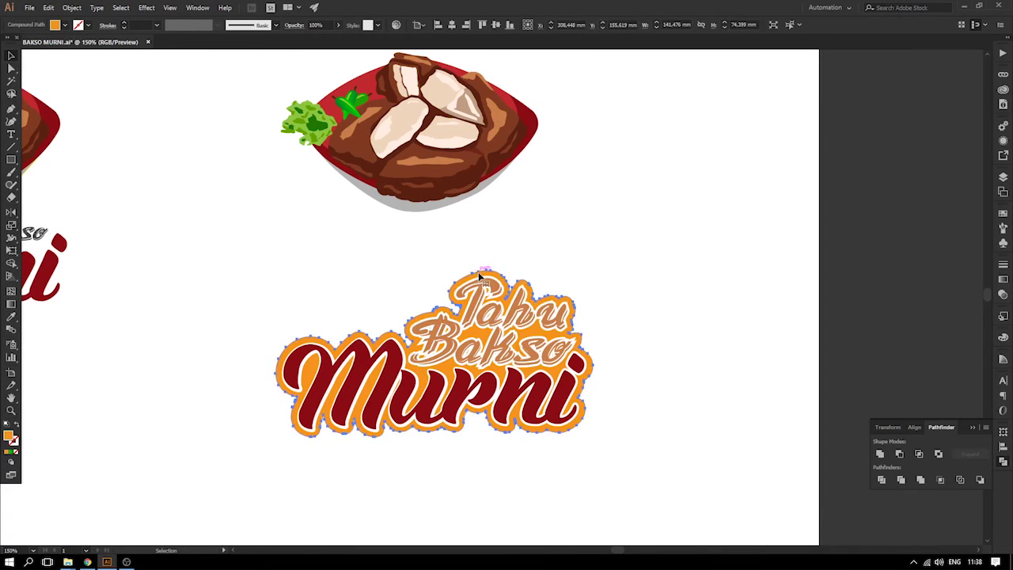
left_click_drag(479, 275, 410, 260)
key("ctrl+z")
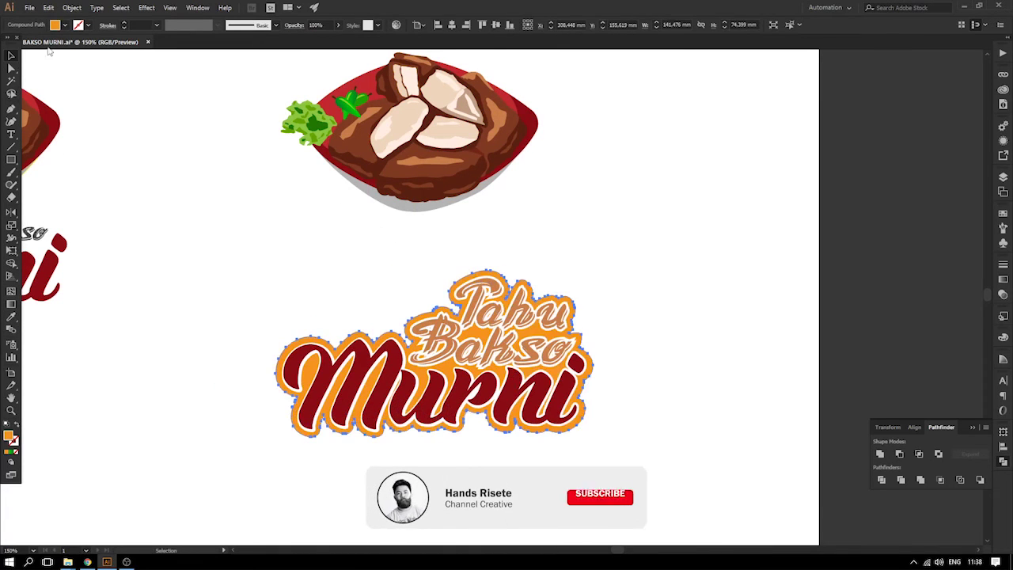
left_click(64, 26)
left_click(77, 83)
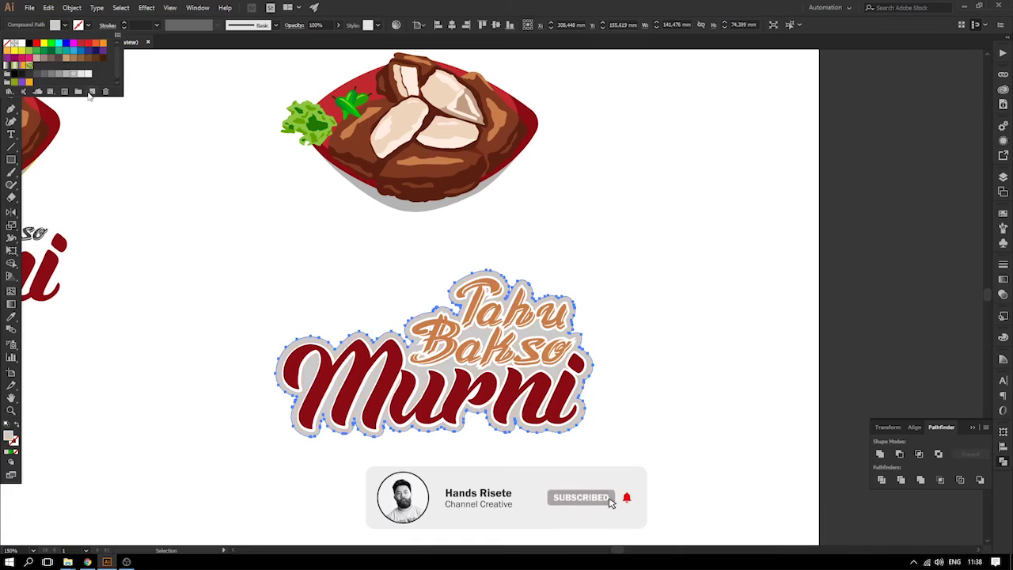
left_click(179, 177)
left_click(185, 178)
- Group the complete lettering with its outlines and move it up to overlap the lower edge of the bowl illustration
left_click_drag(191, 260, 668, 468)
key("ctrl+g")
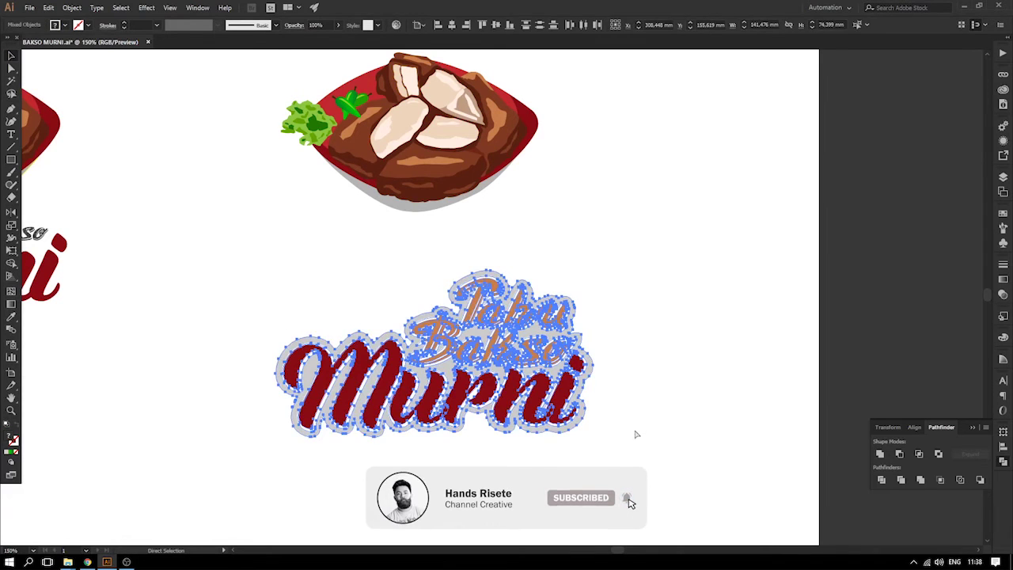
left_click(631, 430)
left_click_drag(517, 386, 511, 259)
left_click(608, 276)
scroll(608, 276, "up", 2)
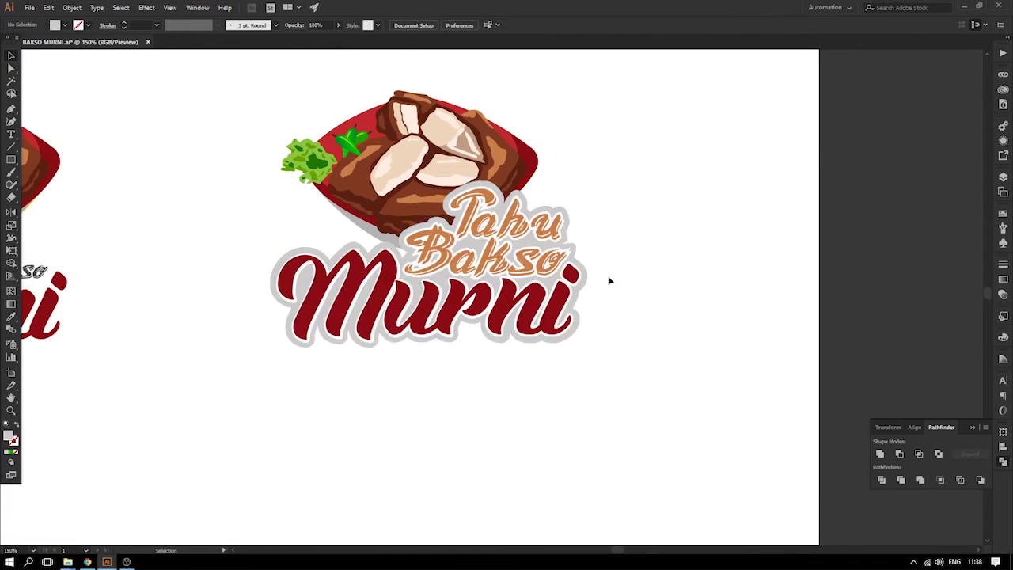
left_click_drag(636, 324, 532, 420)
left_click_drag(332, 324, 477, 281)
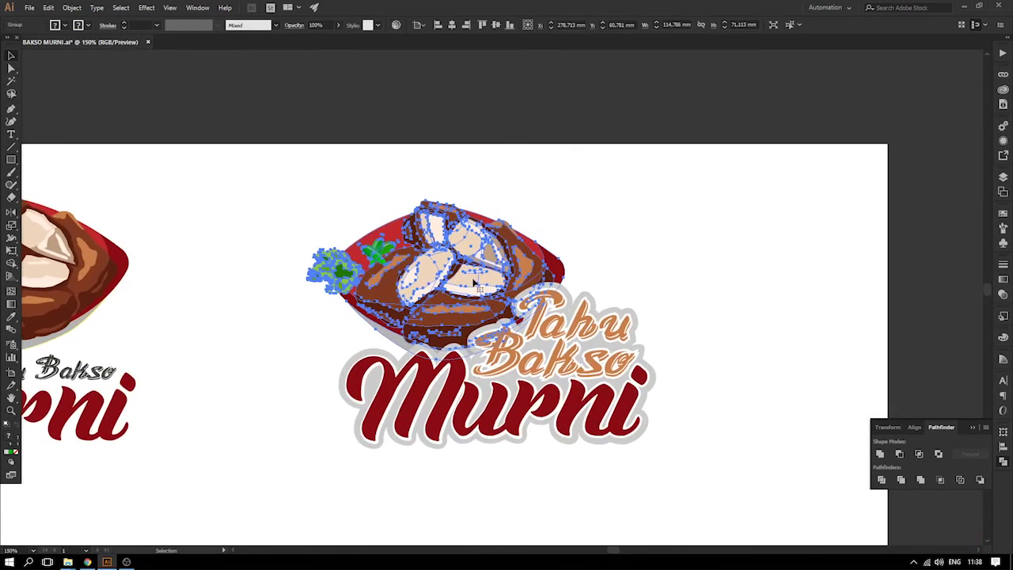
left_click(645, 270)
left_click_drag(388, 275, 676, 262)
left_click(283, 277)
key("Delete")
left_click(741, 266)
left_click_drag(741, 266, 311, 267)
left_click_drag(484, 289, 224, 290)
- Rotate the bowl illustration slightly counterclockwise and shift it a little to the left of the lettering
left_click(455, 265)
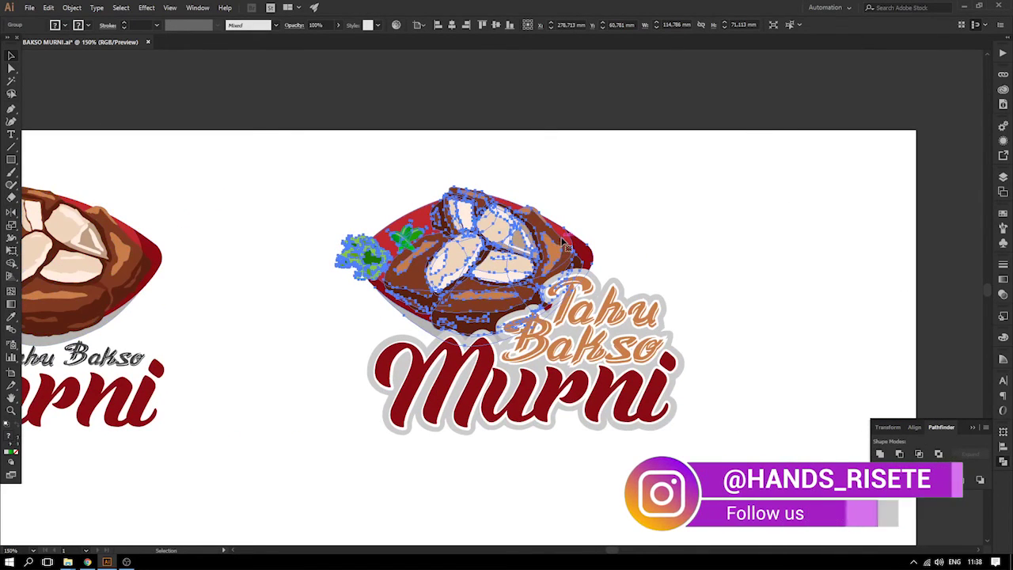
key("e")
left_click_drag(667, 180, 631, 125)
left_click_drag(525, 249, 506, 255)
left_click_drag(587, 180, 606, 194)
left_click(11, 57)
left_click(237, 120)
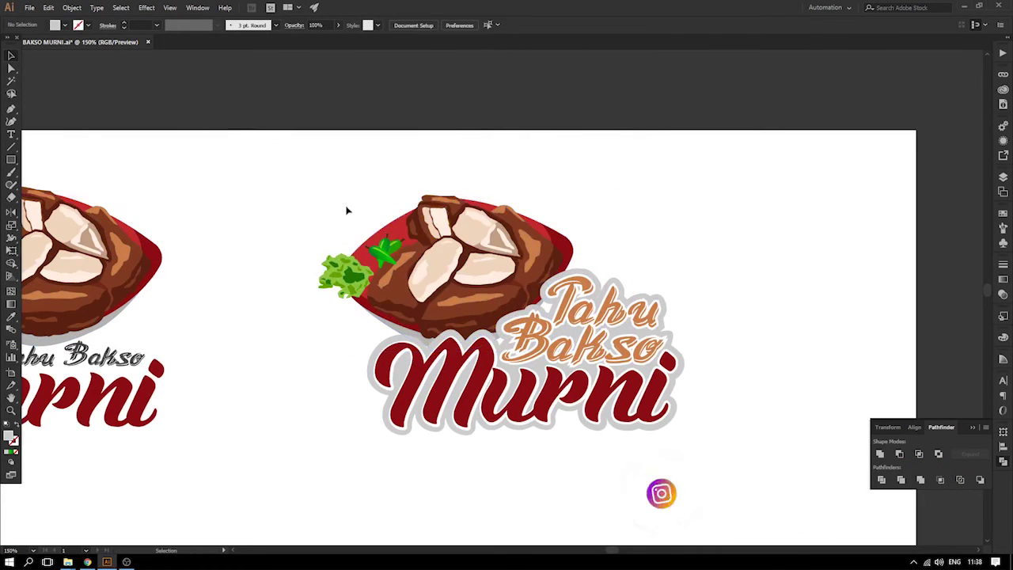
- Nudge the bowl illustration to refine how it sits against the lettering
key("z")
left_click_drag(298, 207, 783, 492)
left_click(11, 58)
mouse_move(381, 205)
left_mouse_down()
mouse_move(363, 193)
mouse_move(385, 203)
left_mouse_up()
left_click(742, 216)
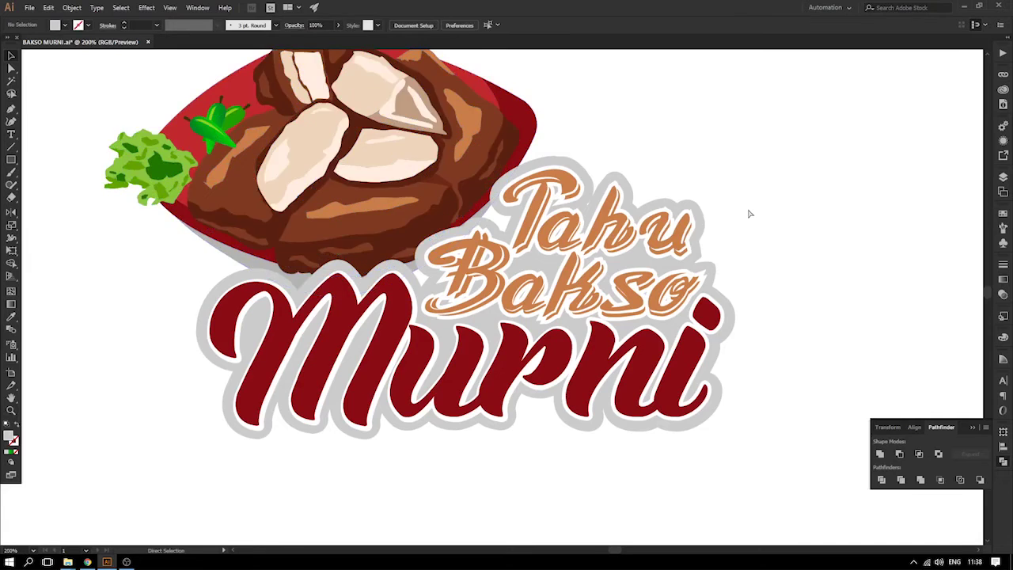
- Recolor the Tahu Bakso lettering inside the group with the green sampled from the chilies in the bowl illustration
key("ctrl+1")
key("ctrl+0")
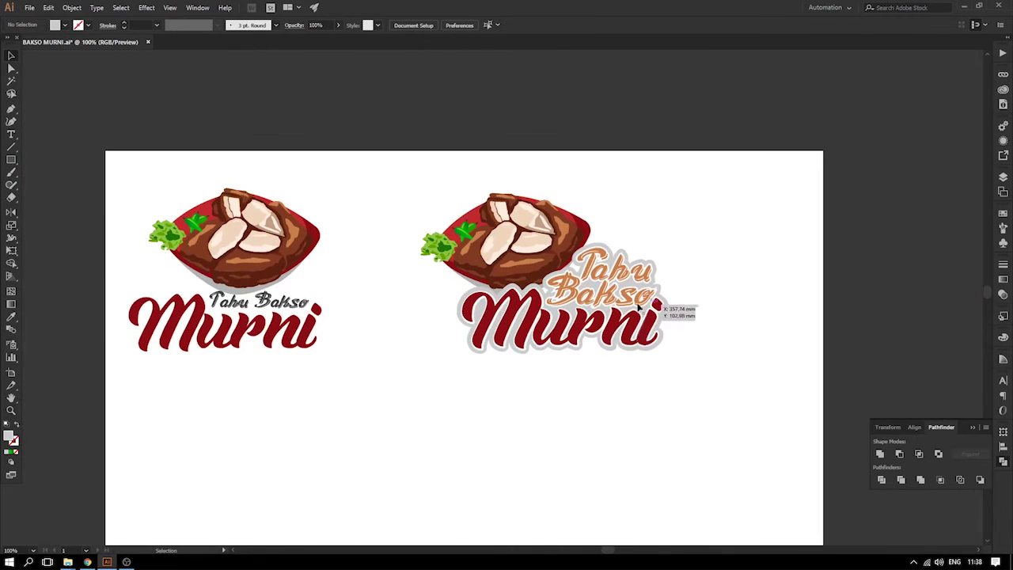
double_click(639, 300)
mouse_move(640, 300)
left_mouse_down()
mouse_move(625, 331)
mouse_move(633, 299)
left_mouse_up()
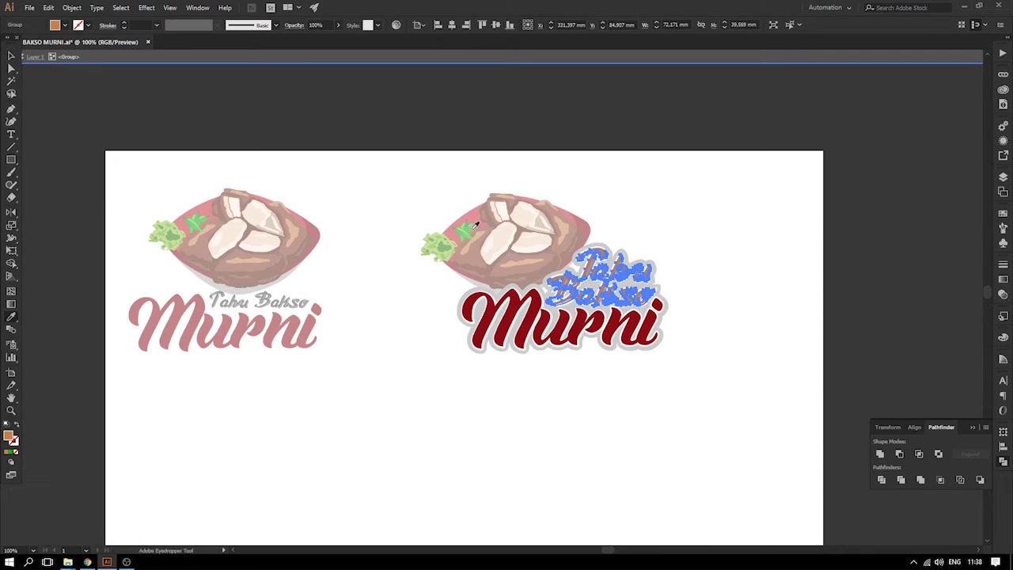
left_click(11, 56)
left_click(124, 105)
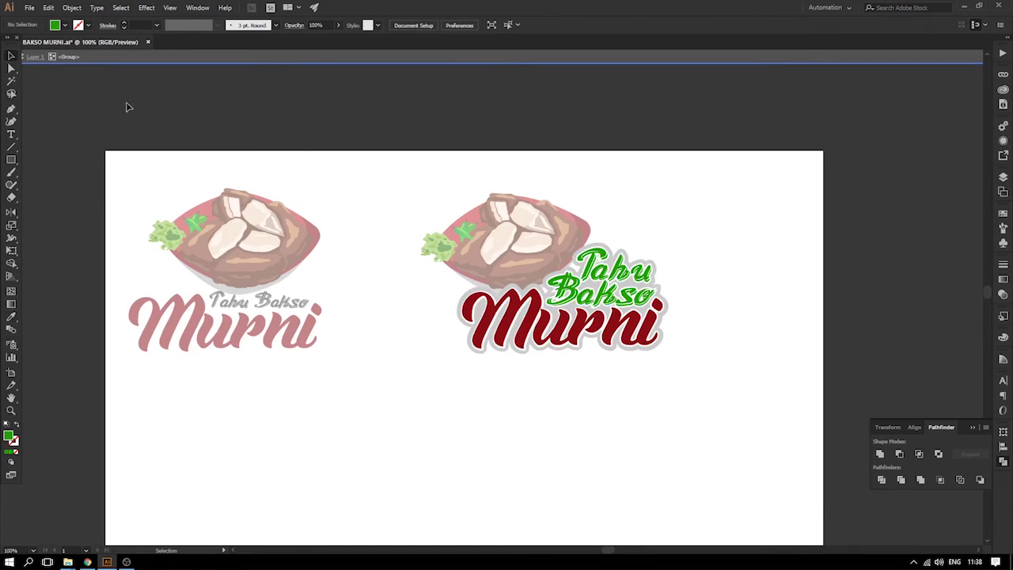
double_click(300, 143)
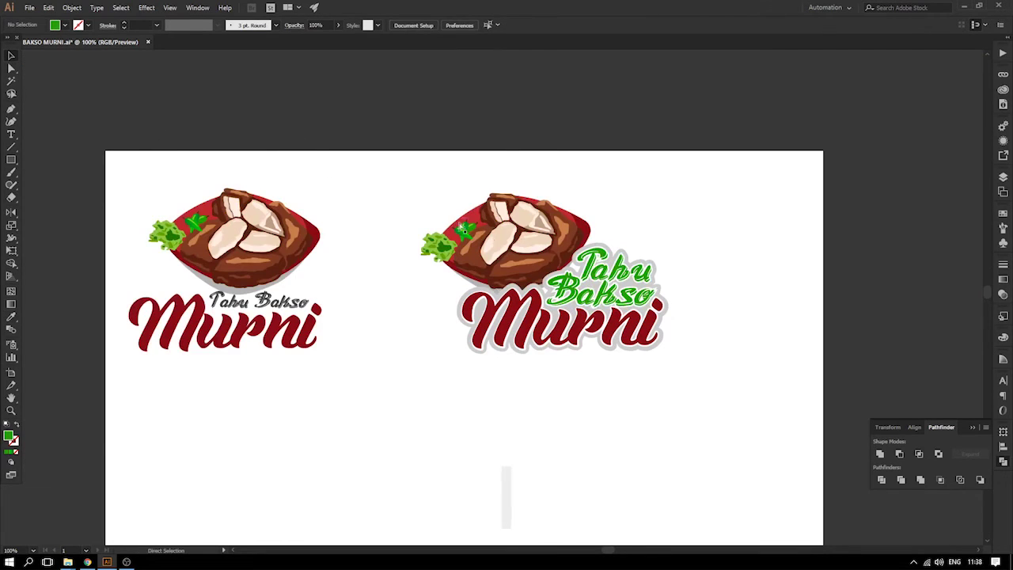
key("ctrl+plus")
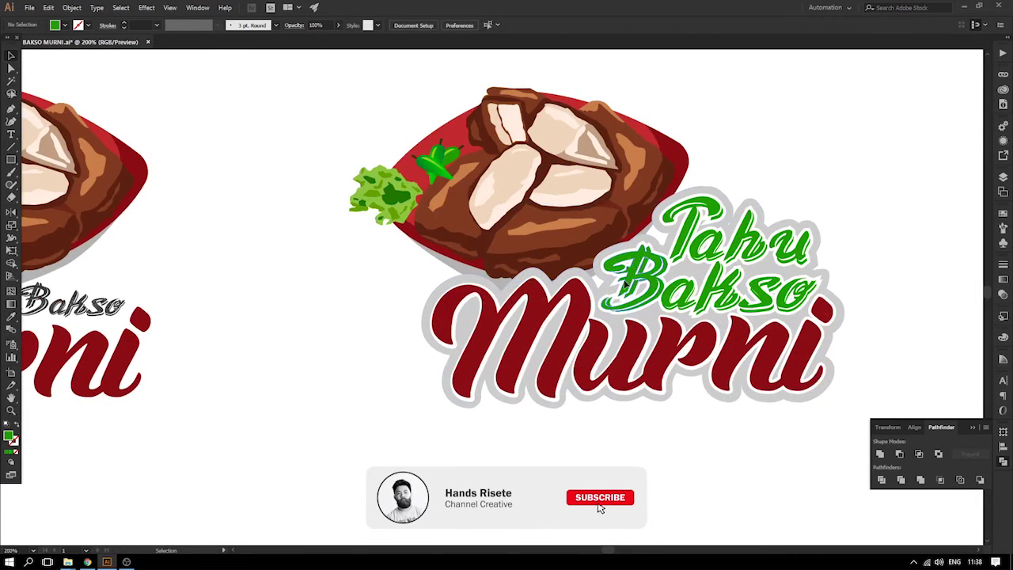
- Refine the green gradient on the Tahu Bakso lettering inside its group and exit the group
left_click(638, 266)
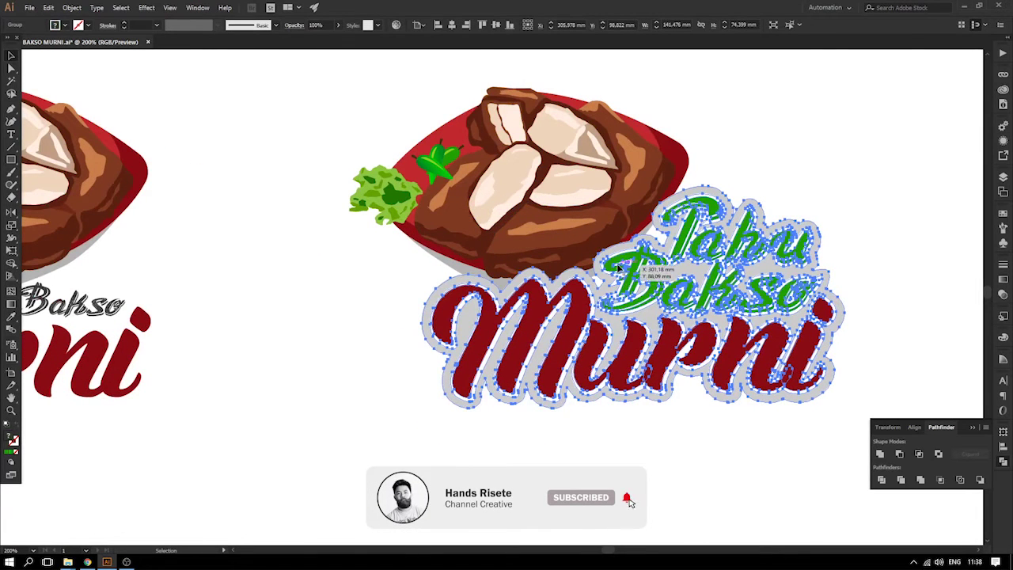
double_click(649, 250)
left_click(649, 250)
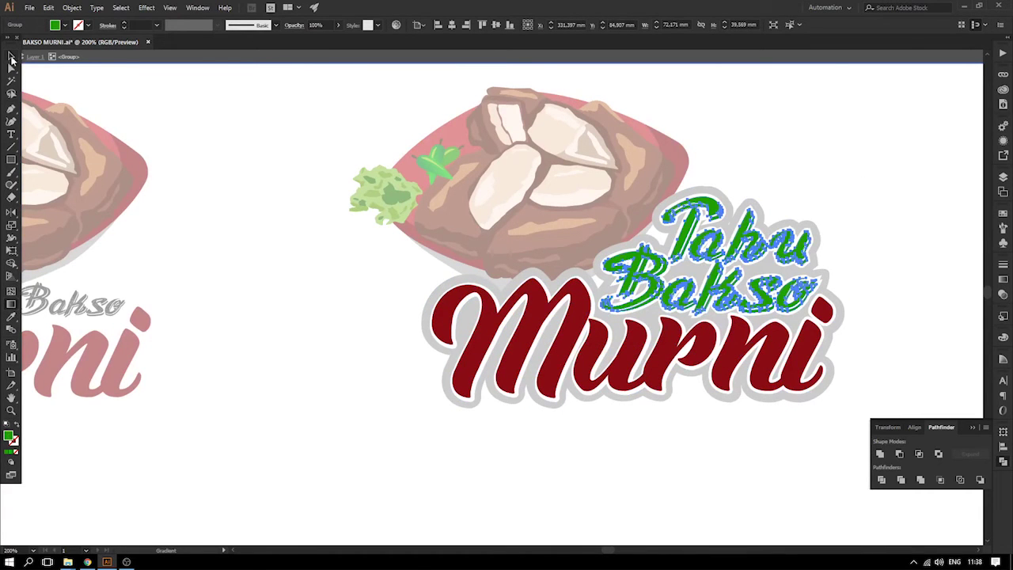
left_click(11, 58)
double_click(251, 150)
key("ctrl+minus")
key("ctrl+minus")
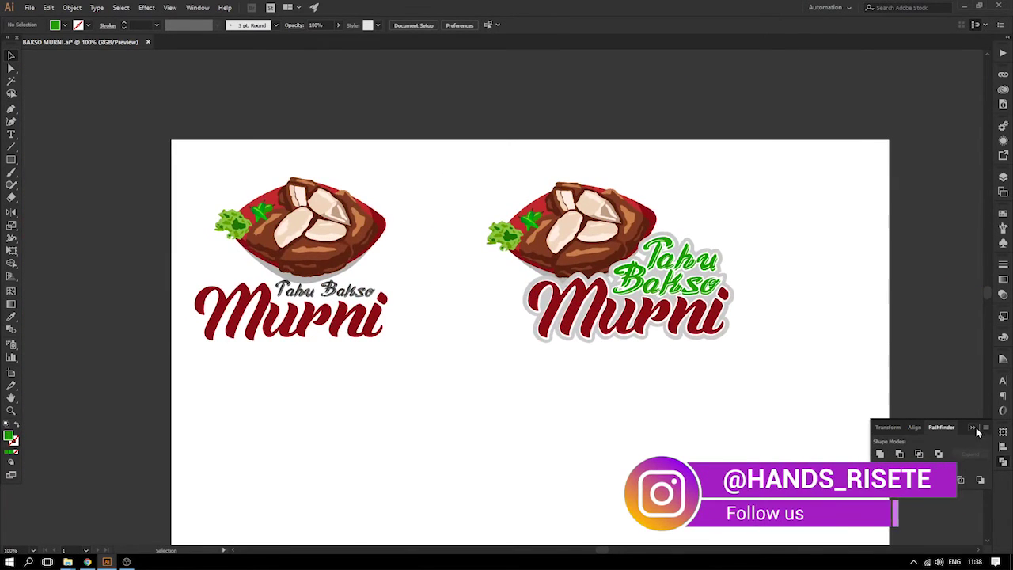
- Collapse the Pathfinder options and save the document
left_click(974, 429)
left_click_drag(794, 377, 803, 393)
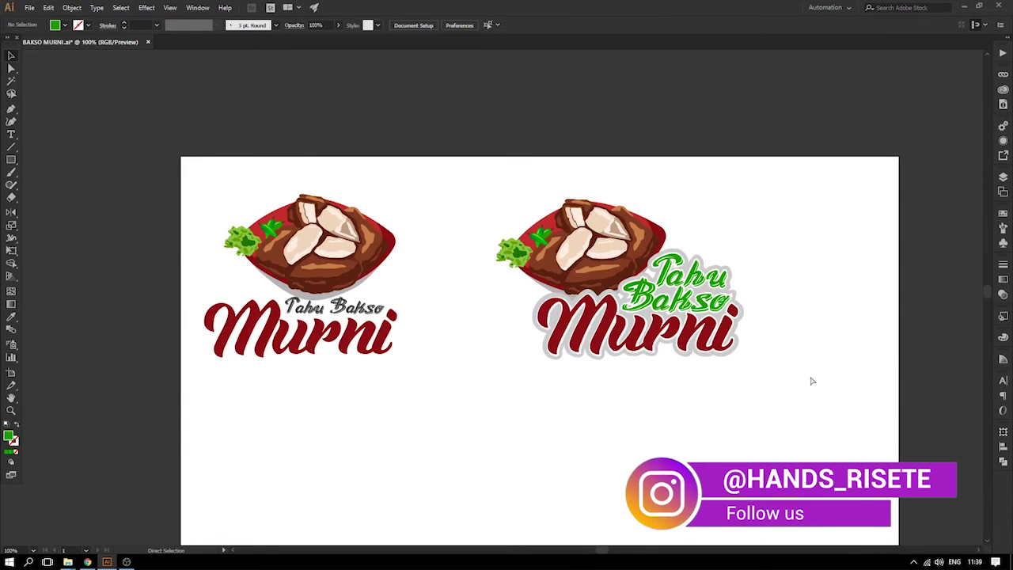
key("ctrl+s")
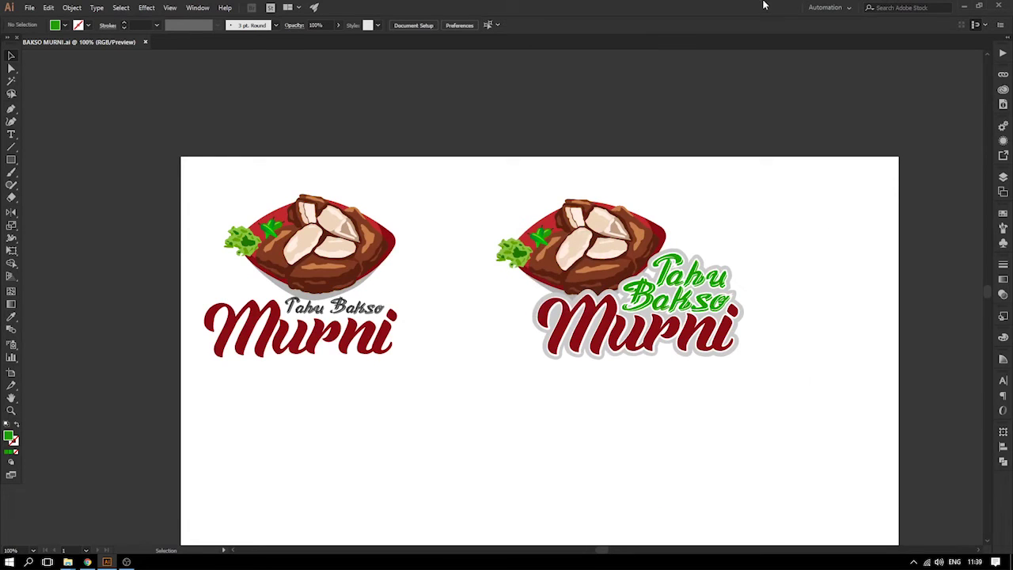
- Fill the Murni lettering inside the outlined lettering group with the existing linear green gradient
left_click_drag(640, 133, 685, 115)
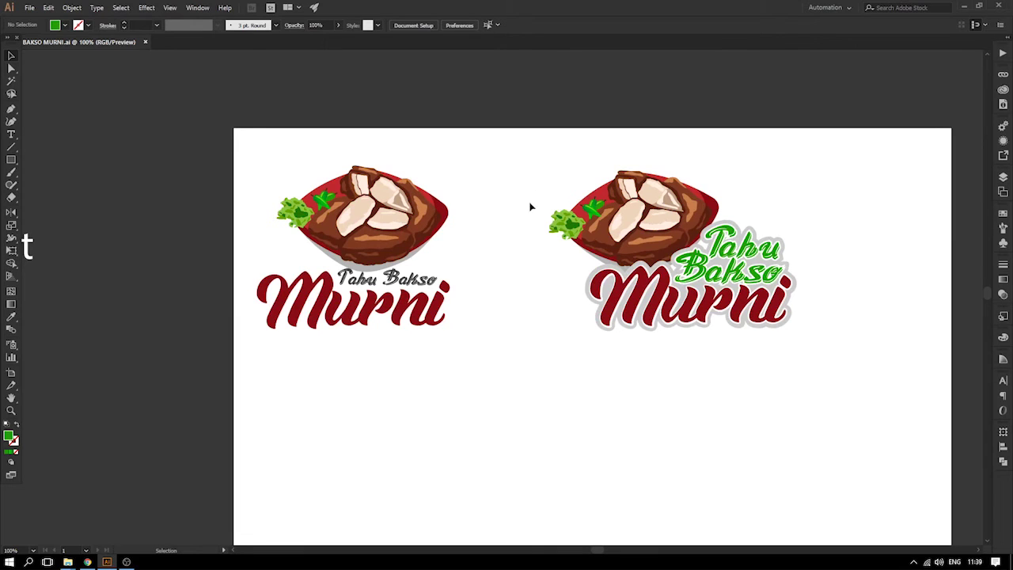
left_click_drag(526, 260, 543, 225)
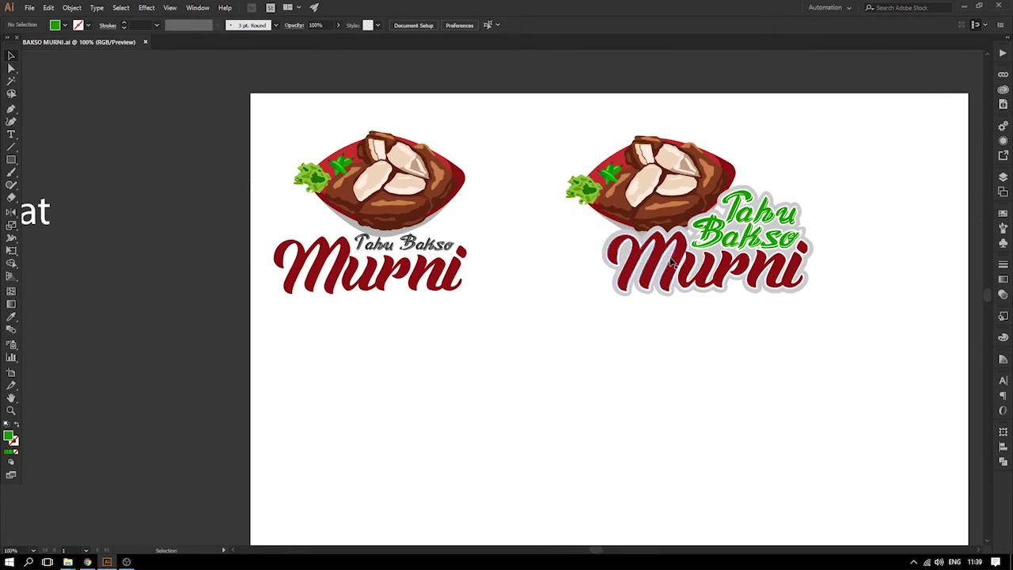
left_click(662, 254)
double_click(660, 248)
left_click_drag(651, 245, 627, 300)
key("ctrl+z")
left_click(1004, 280)
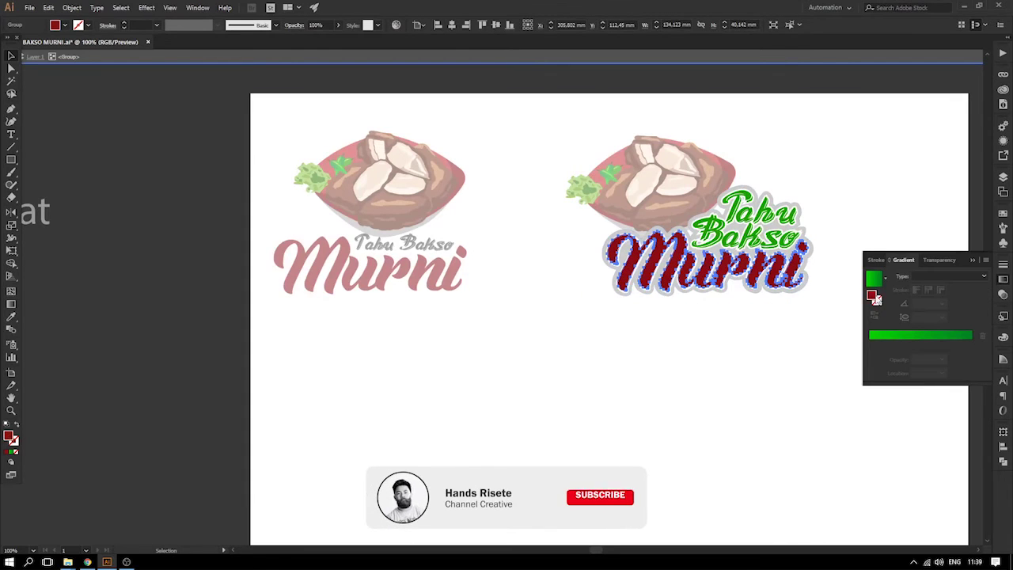
left_click(920, 334)
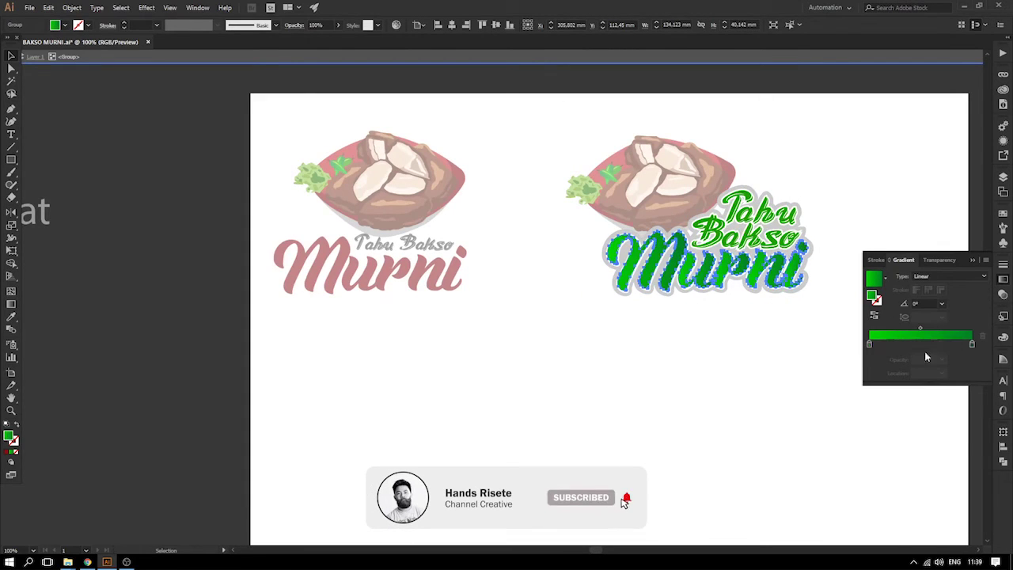
- Recolor the Murni gradient with dark red 6A1400 at its end stop and orange-red E92D00 at its start stop
double_click(972, 345)
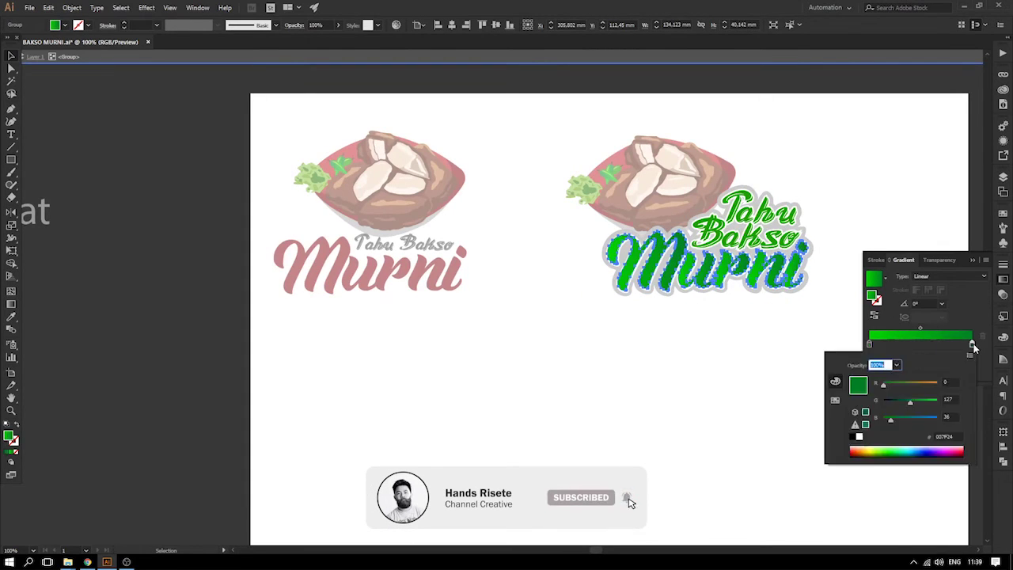
left_click(950, 449)
left_click_drag(950, 449, 857, 451)
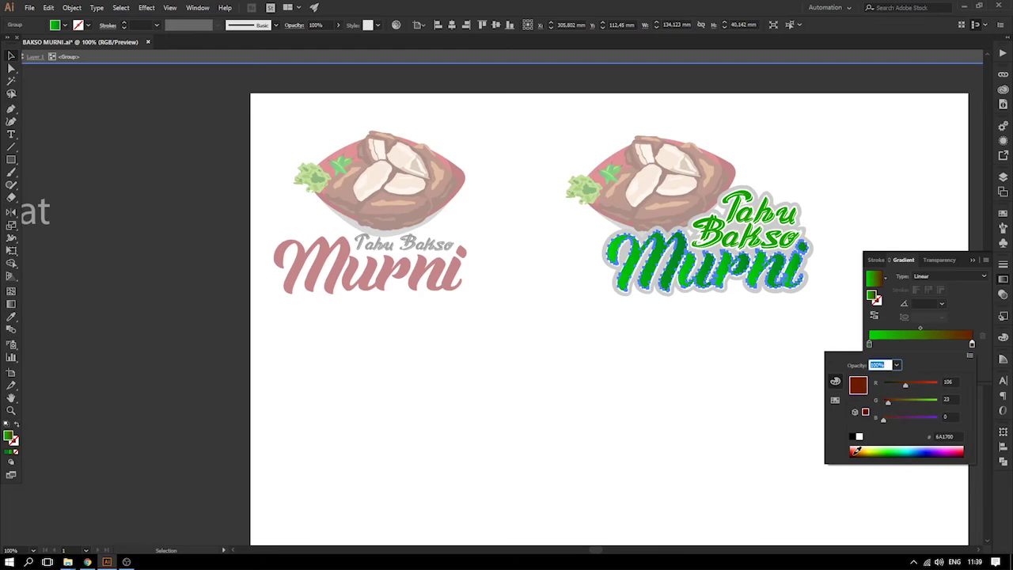
left_click_drag(854, 455, 854, 454)
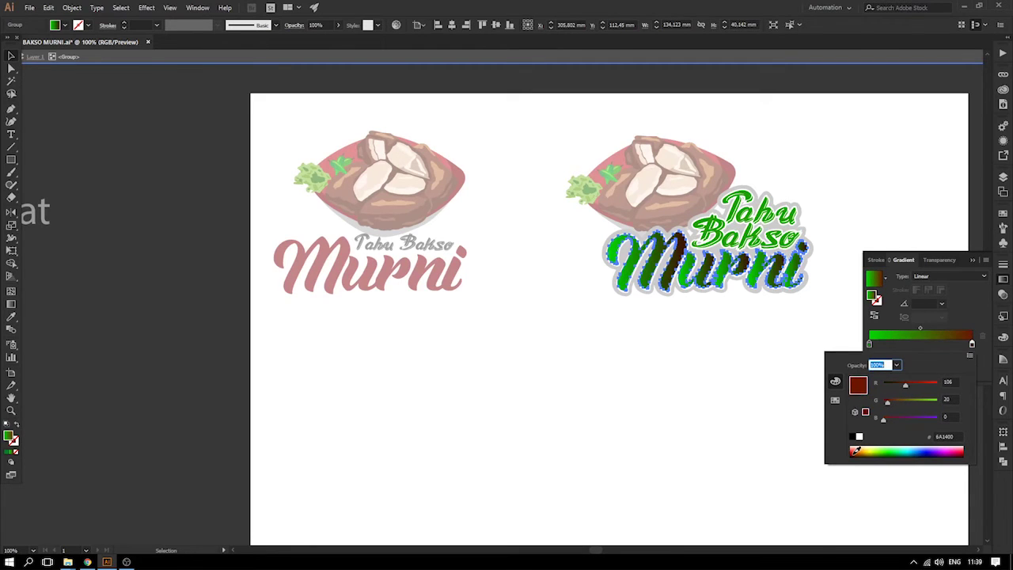
left_click(870, 348)
left_click(856, 448)
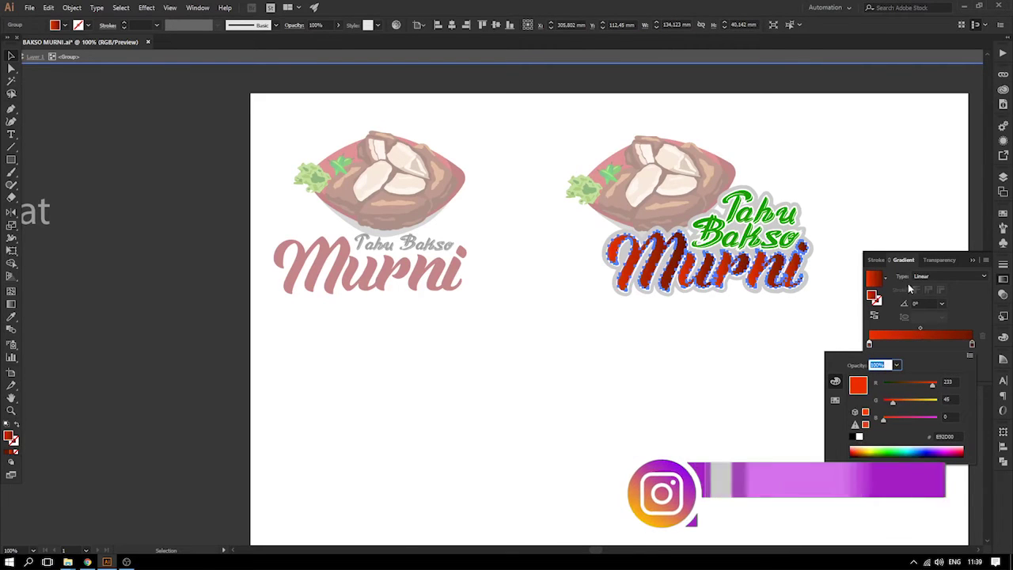
left_click(974, 260)
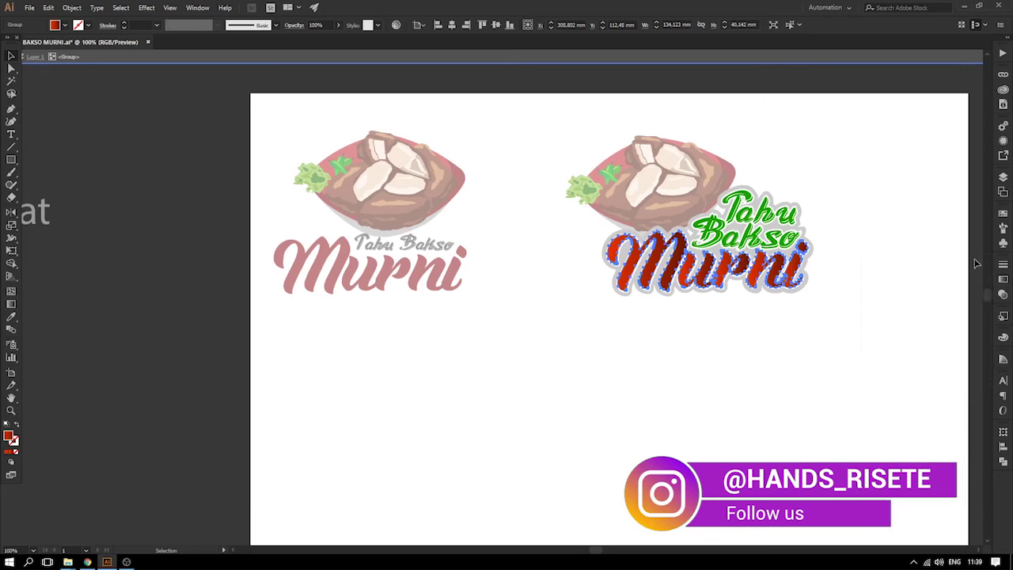
- Run the Murni gradient diagonally from bright red at the upper right to dark red at the lower left, and exit the group
left_click(11, 304)
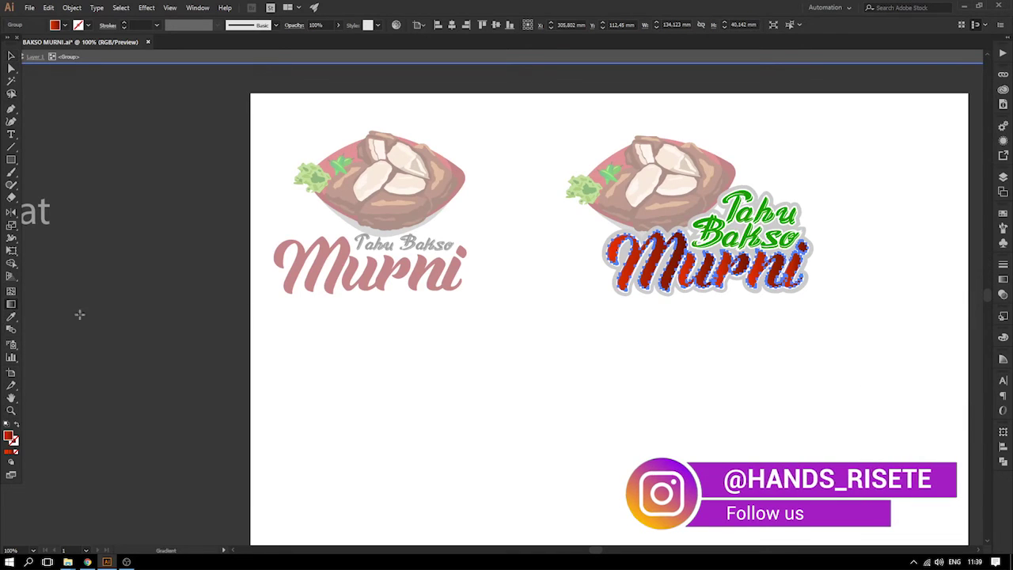
left_click_drag(611, 259, 622, 339)
left_click_drag(747, 218, 597, 306)
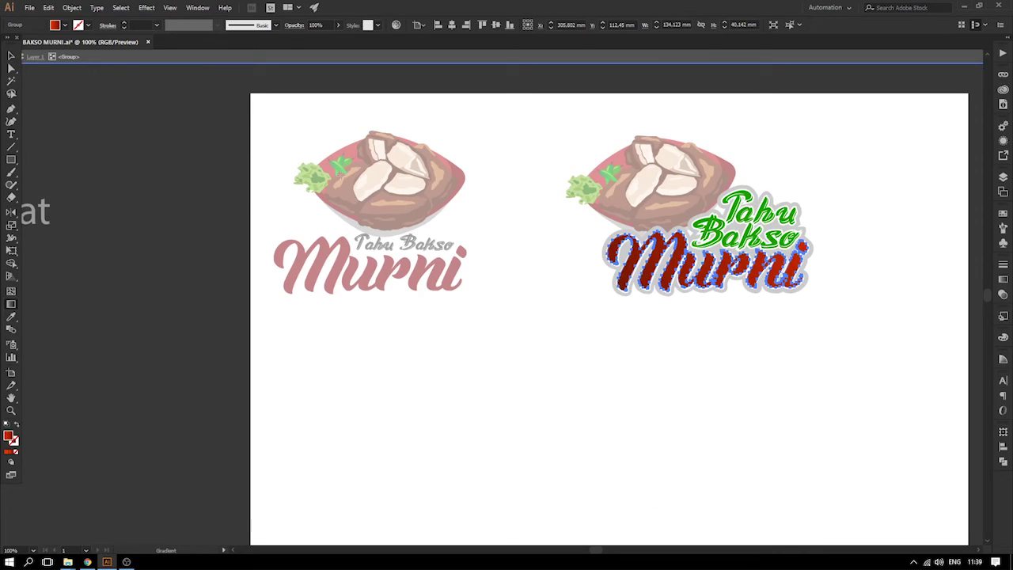
left_click(677, 386)
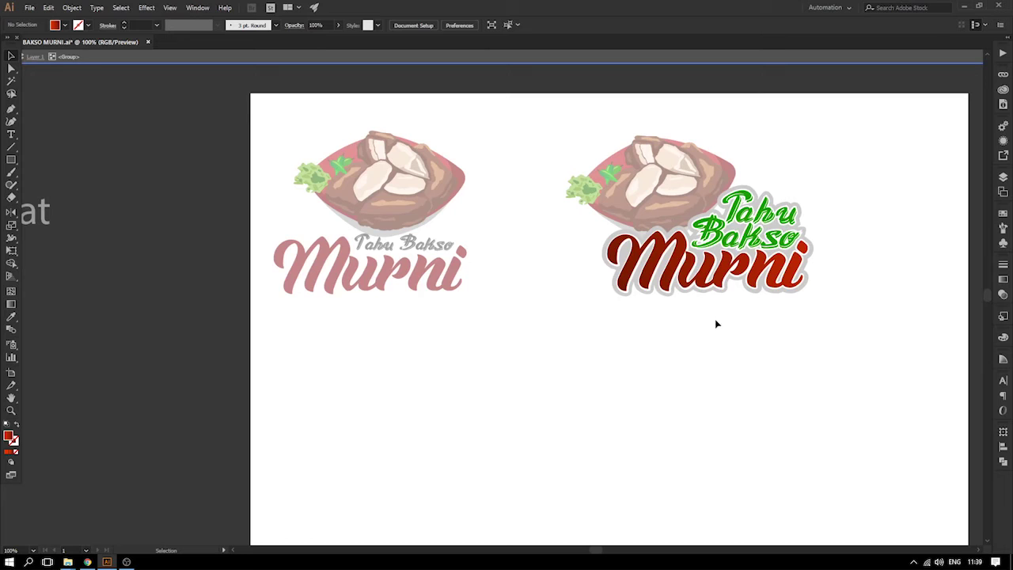
double_click(798, 328)
left_click_drag(809, 296, 747, 344)
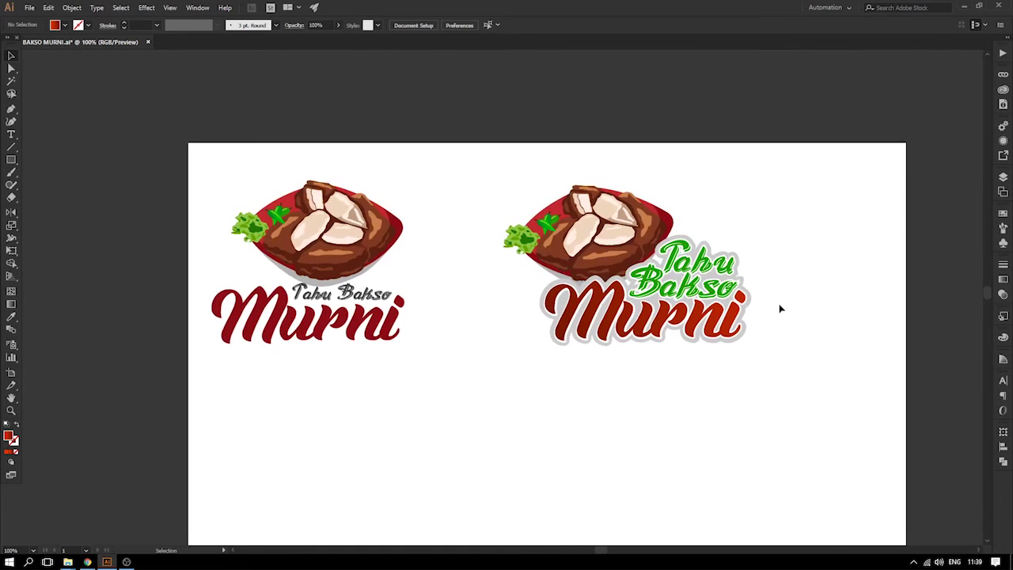
- Scale the bowl illustration beside the outlined lettering down to about 95 mm wide
left_click(589, 215)
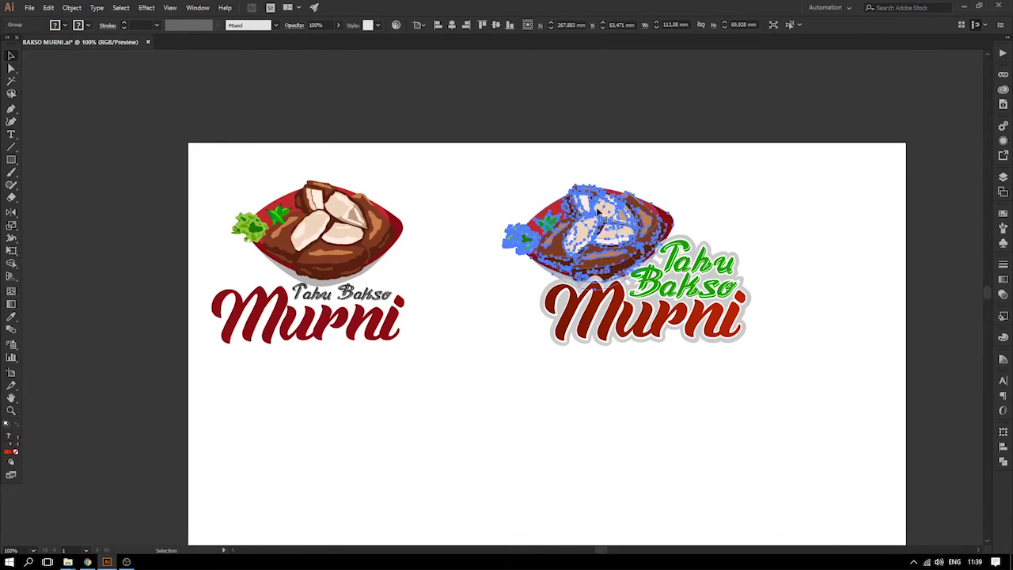
left_click_drag(622, 205, 645, 226)
key("e")
left_click_drag(672, 186, 640, 227)
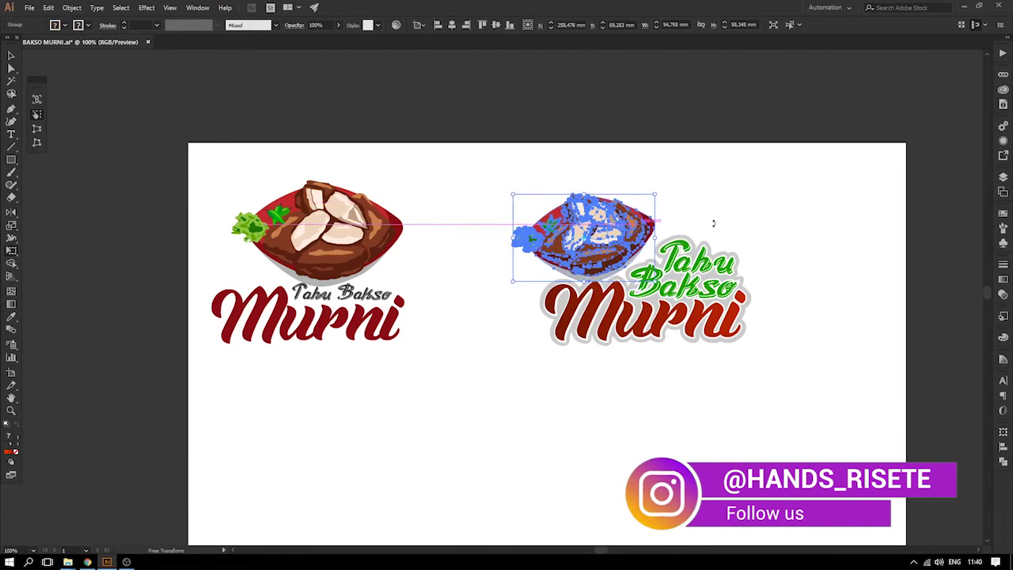
- Shift the reduced bowl illustration slightly right and down toward the top of the Murni lettering
key("z")
left_click_drag(372, 151, 772, 365)
left_click(11, 55)
left_click(277, 162)
left_click_drag(537, 258, 549, 262)
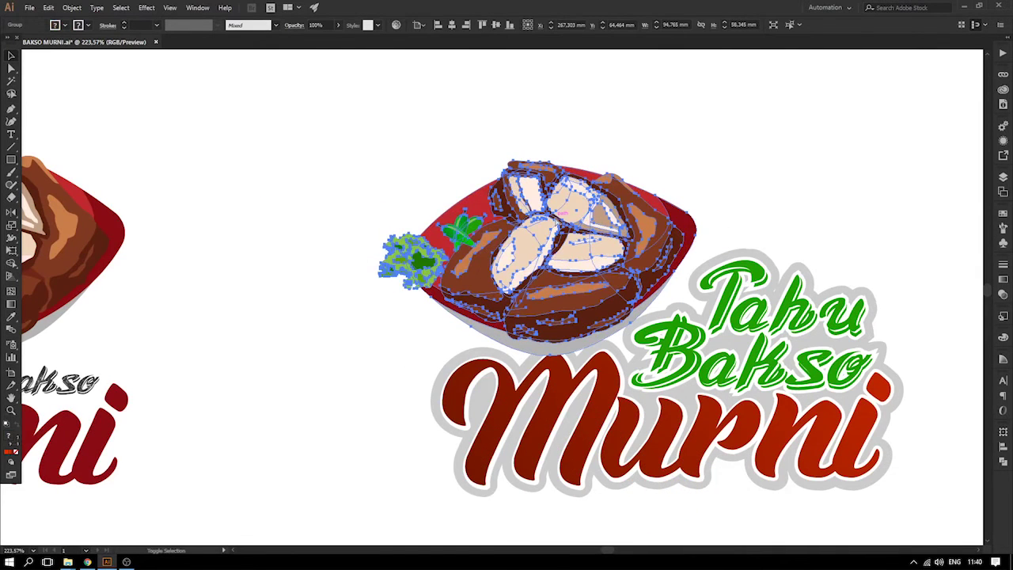
left_click(443, 150)
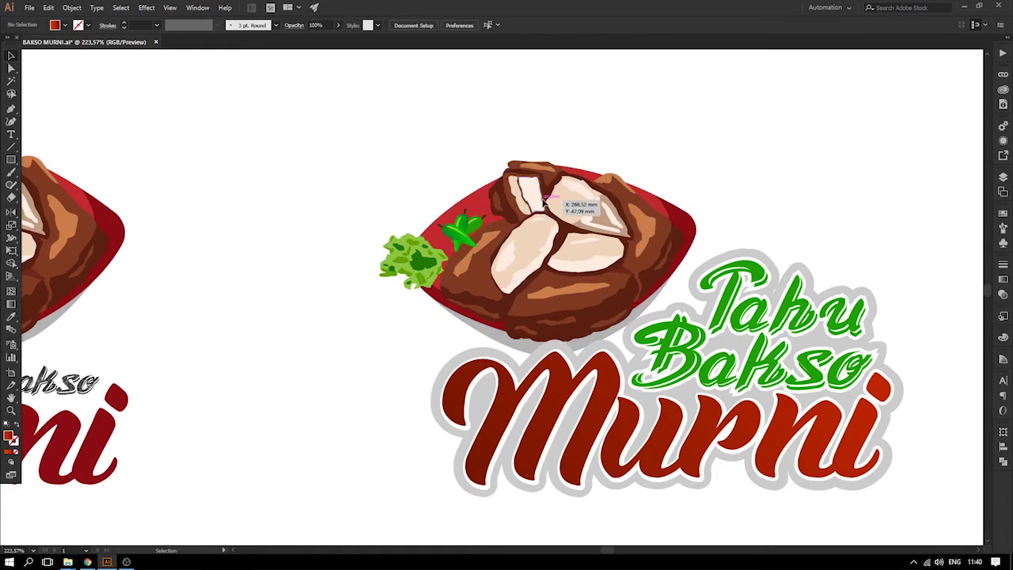
key("ctrl+1")
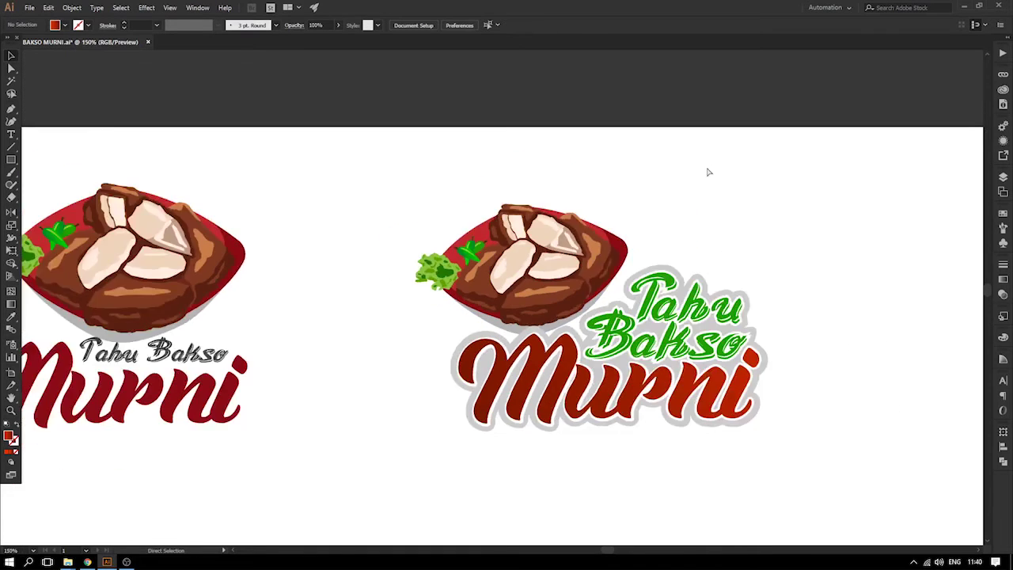
- Enlarge the bowl illustration slightly with Free Transform and reposition it against the Murni and Tahu Bakso lettering
left_click(546, 261)
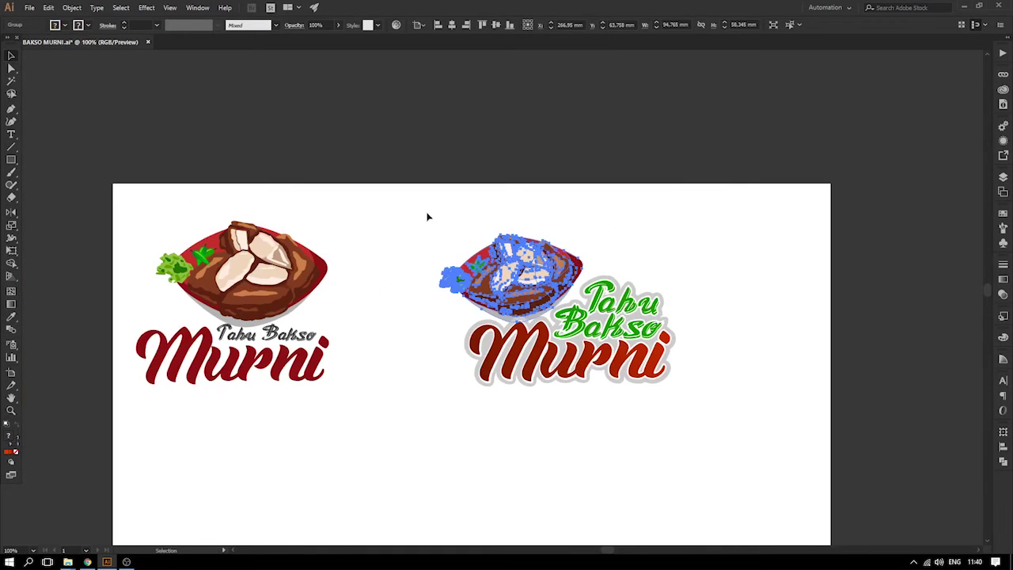
key("e")
left_click_drag(582, 236, 598, 226)
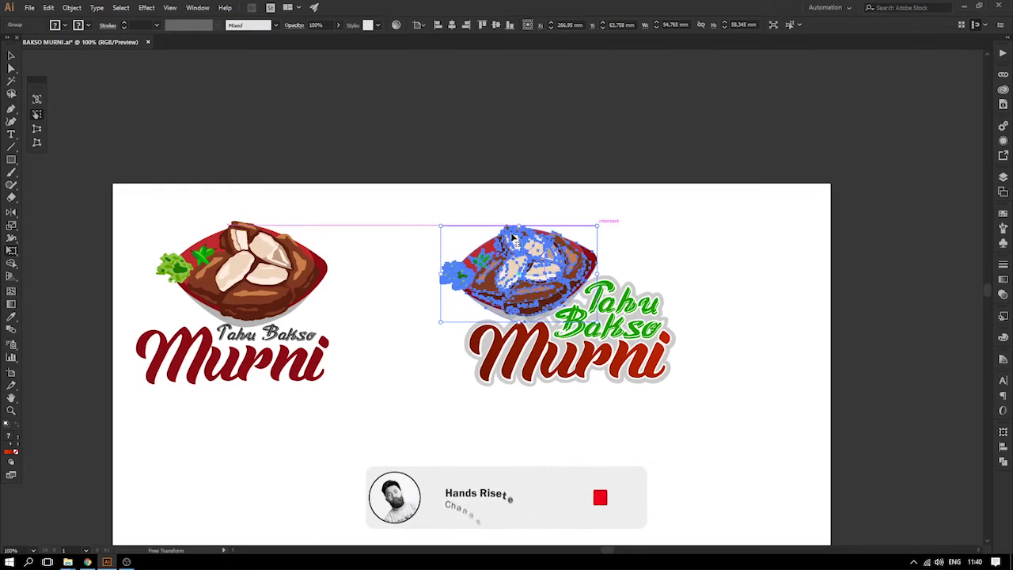
left_click(11, 56)
left_click(169, 107)
left_click_drag(517, 264, 553, 219)
left_click(573, 224)
- Place a duplicate of the outlined Tahu Bakso Murni lettering group in the empty space below the two logos
key("space")
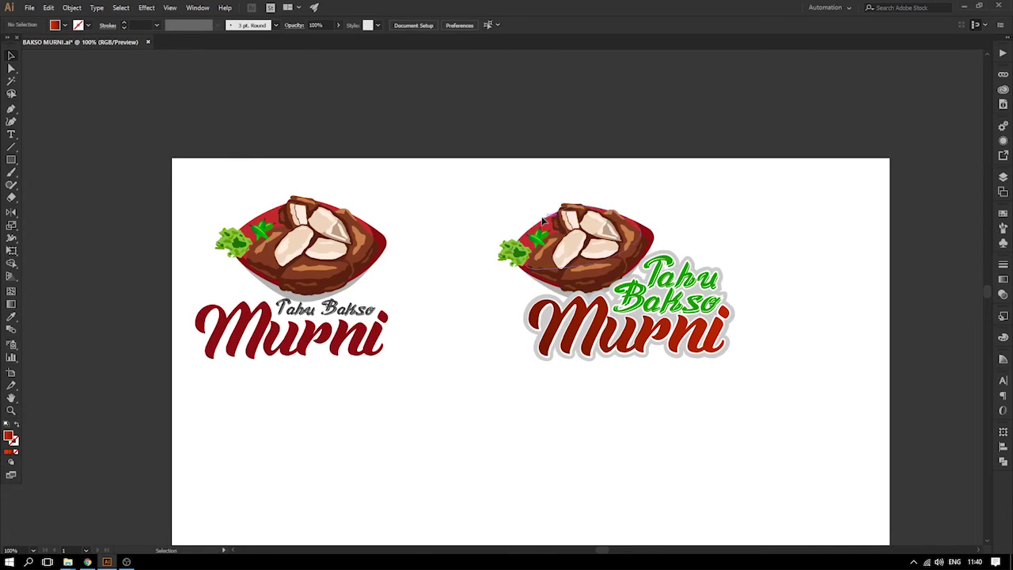
left_click_drag(424, 254, 497, 243)
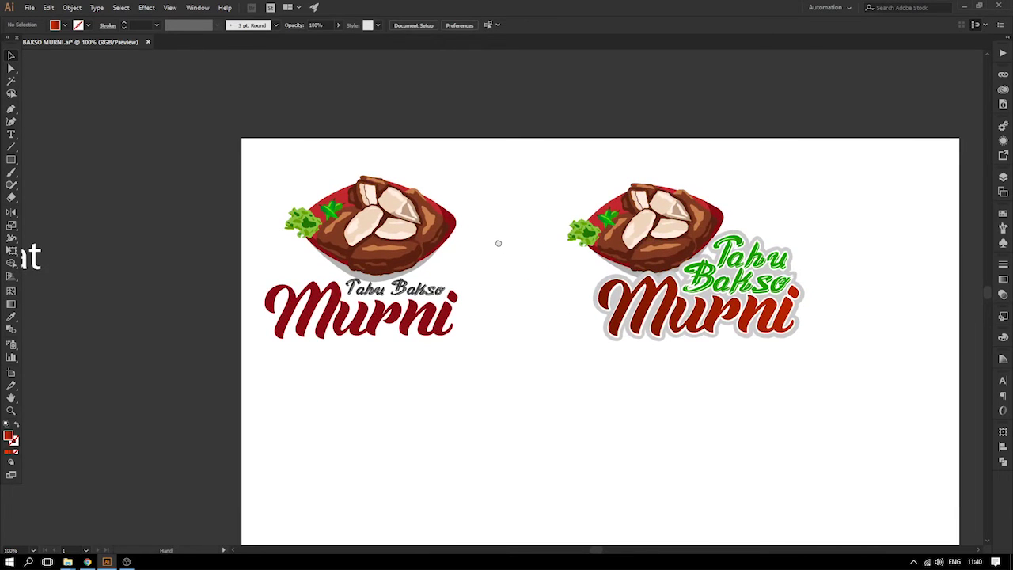
left_click(748, 269)
left_click_drag(741, 265, 495, 416)
left_click_drag(507, 427, 481, 345)
left_click(586, 360)
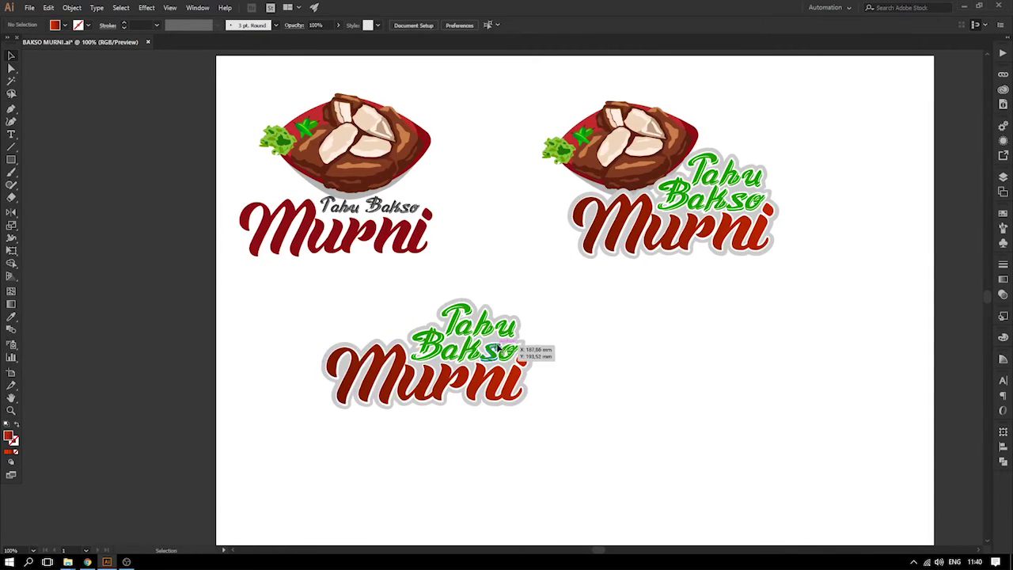
- Check the lettering of the combined logo up close and save the document
left_click_drag(541, 127, 874, 333)
left_click(349, 257)
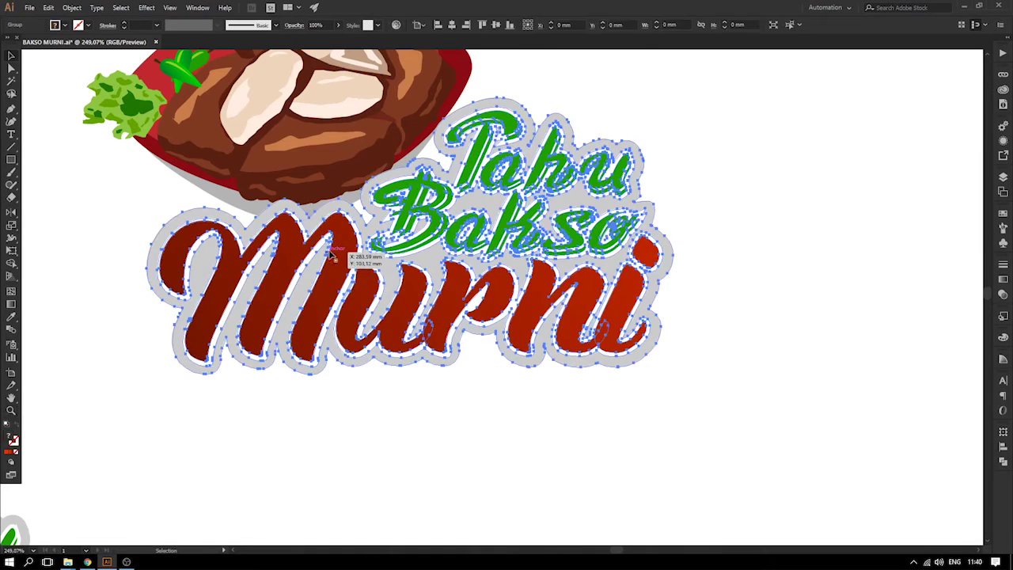
left_click(766, 292)
key("a")
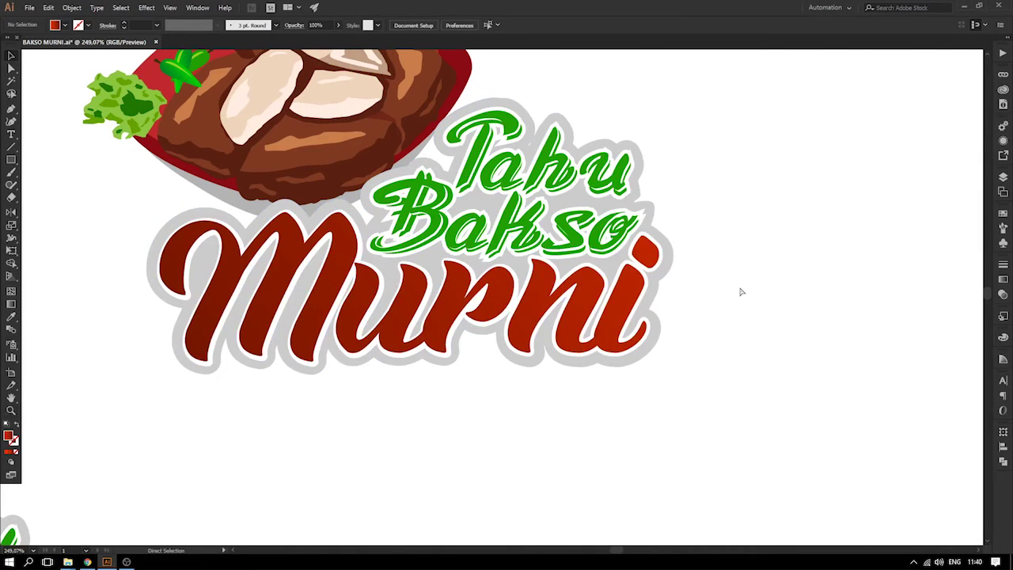
key("ctrl+s")
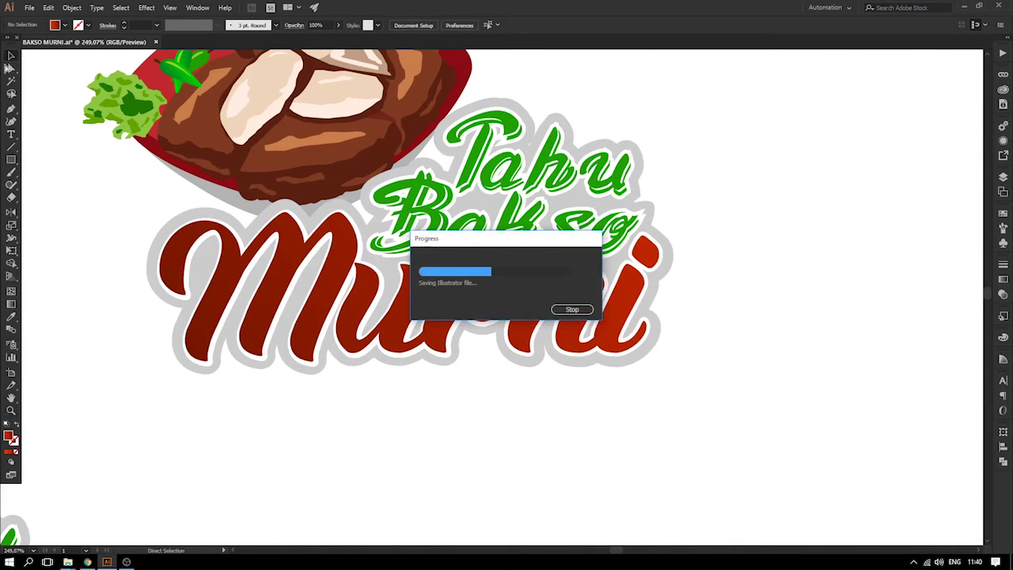
- Unite the overlapping letters of the Murni word inside the lettering group with Pathfinder
left_click_drag(749, 233, 912, 254)
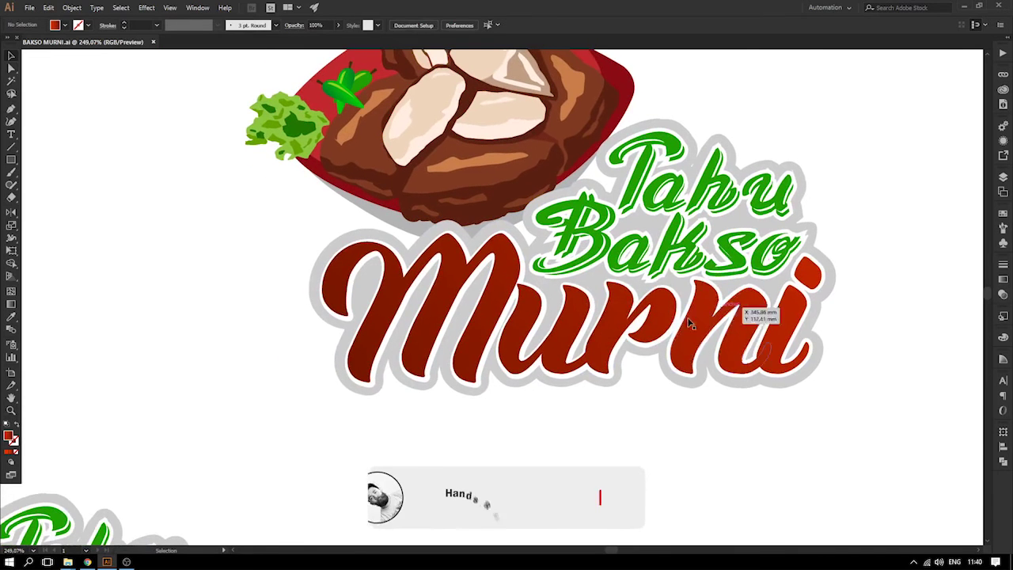
right_click(573, 303)
double_click(567, 334)
left_click(584, 322)
left_click_drag(582, 321, 576, 315)
key("ctrl+z")
left_click(1003, 461)
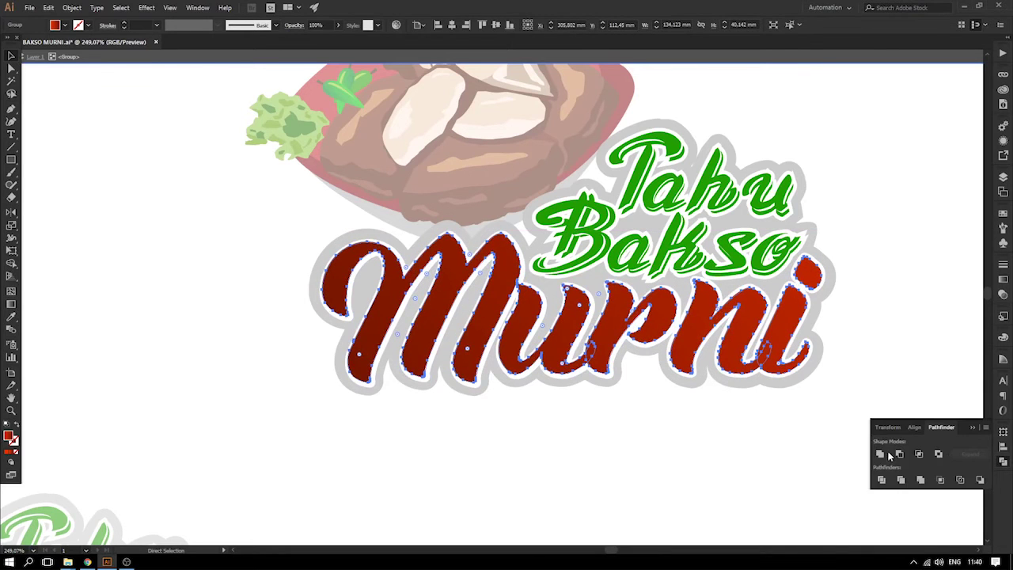
left_click(880, 454)
left_click(624, 405)
- Redraw the Murni lettering's linear gradient diagonally so it runs from dark red at the M to bright red at the i
left_click(538, 319)
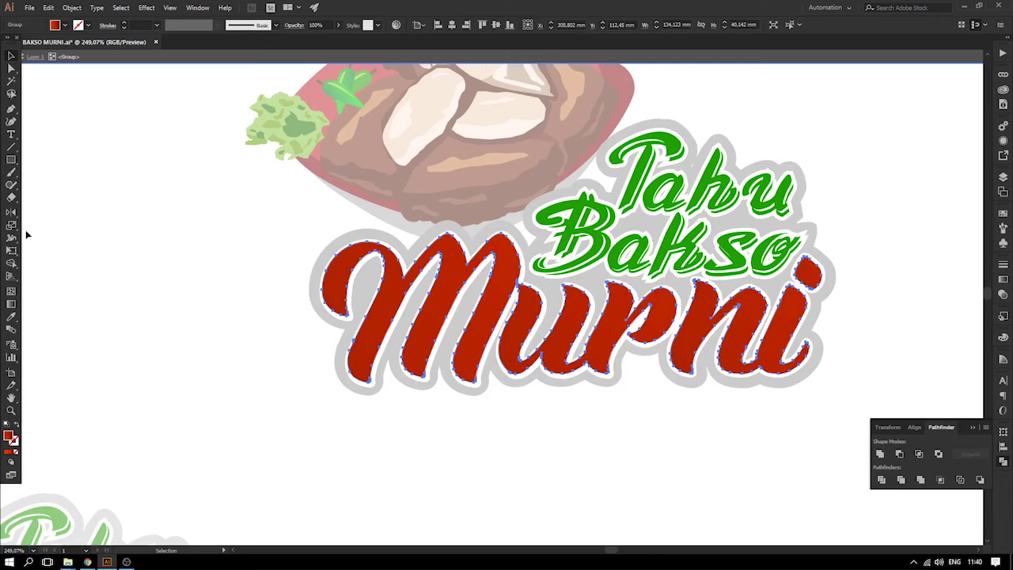
left_click(11, 304)
left_click(620, 325)
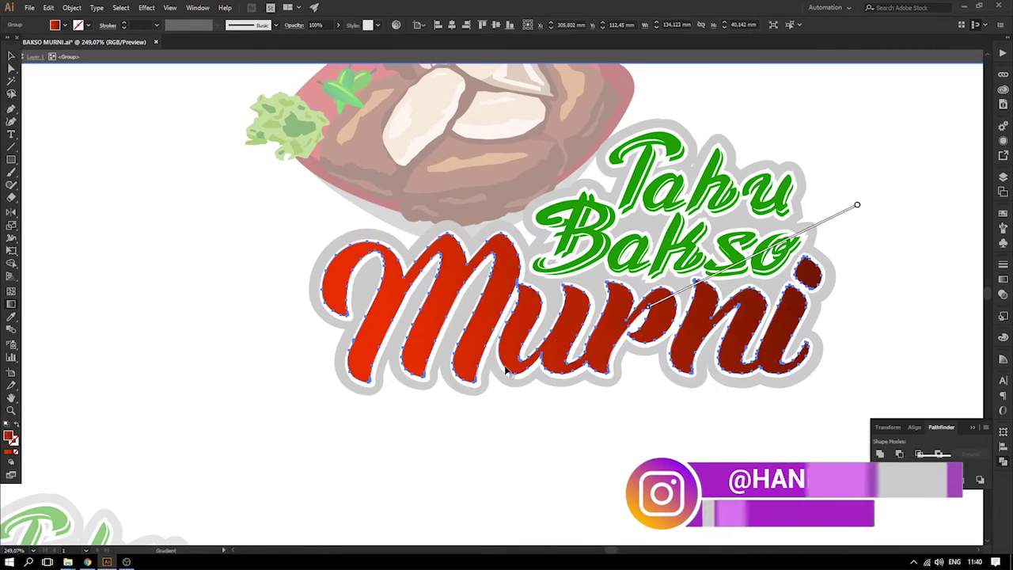
left_click_drag(617, 324, 403, 398)
left_click_drag(839, 169, 380, 368)
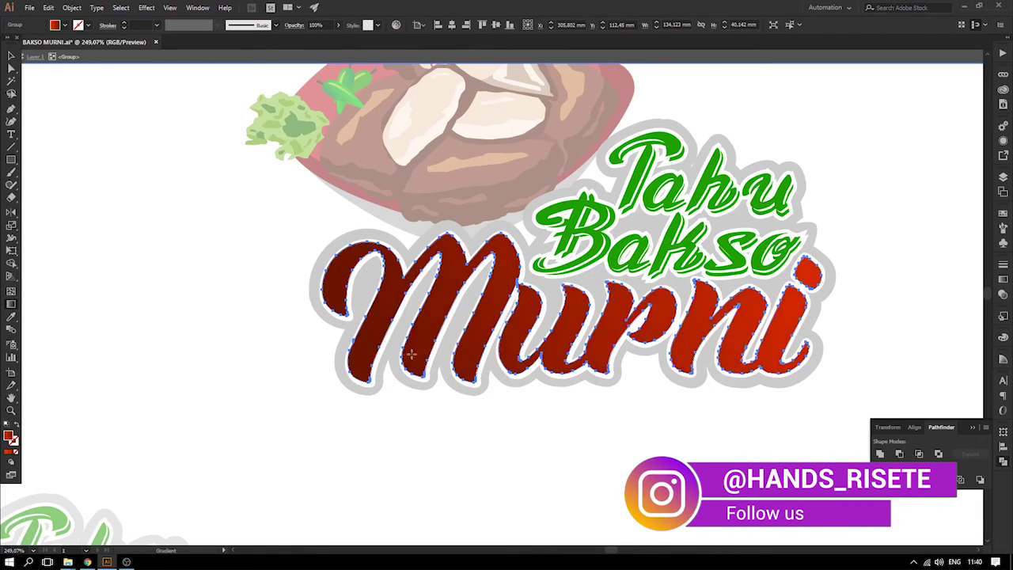
left_click_drag(765, 169, 306, 366)
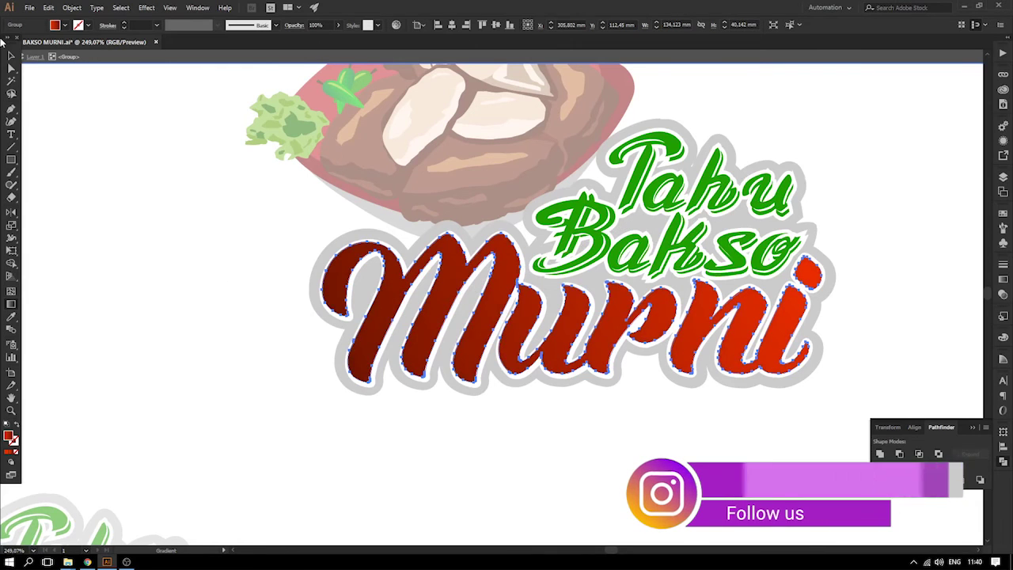
- Select the whole Tahu Bakso lettering group and fill it with the linear red gradient
double_click(560, 263)
left_click(560, 263)
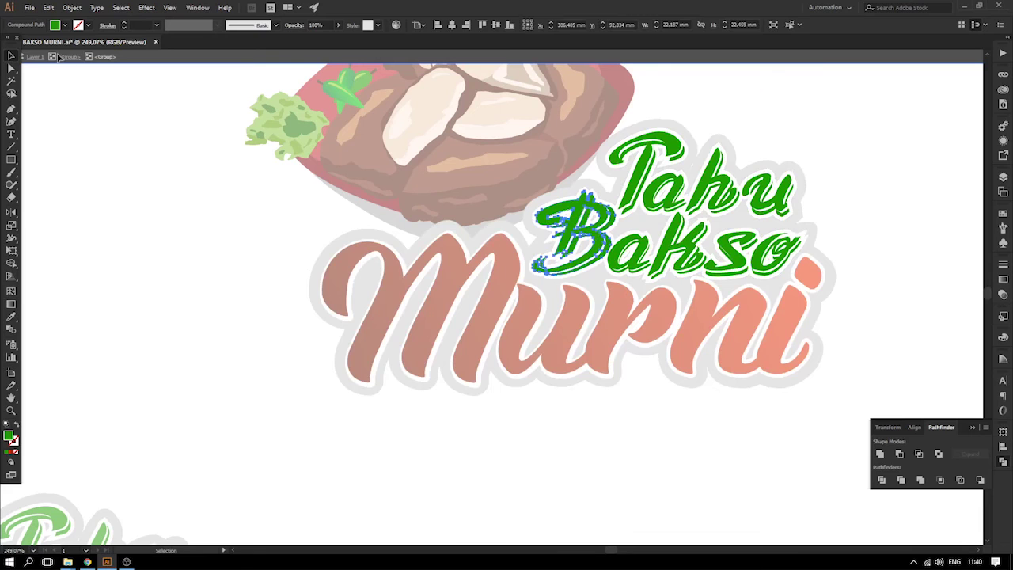
left_click(59, 57)
left_click(655, 195)
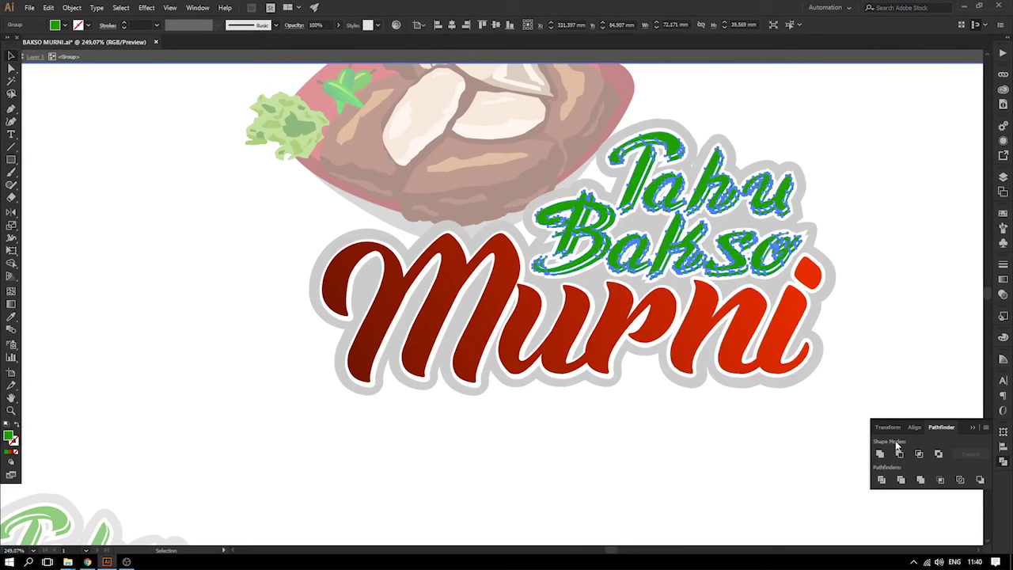
left_click(1005, 279)
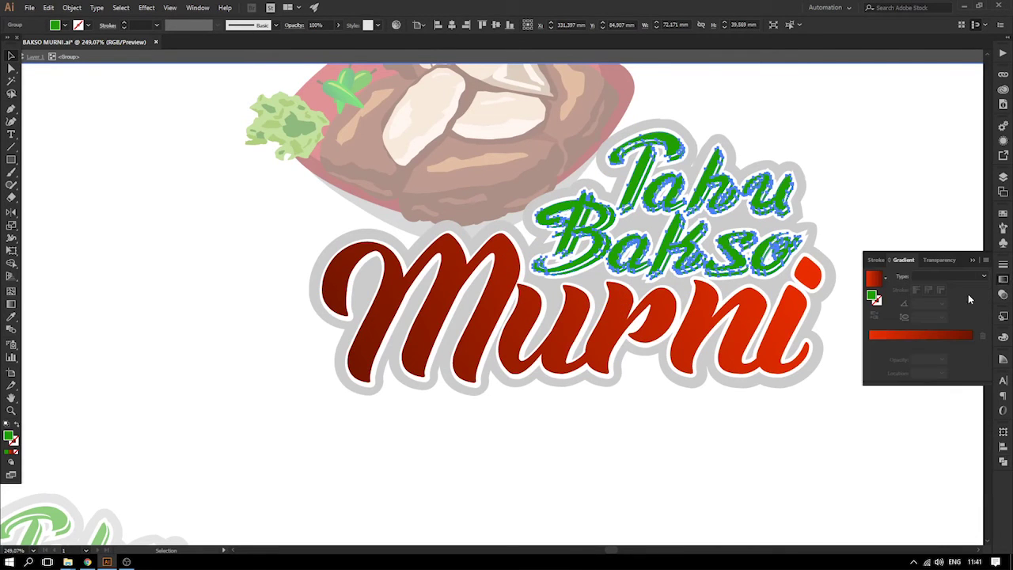
left_click(874, 278)
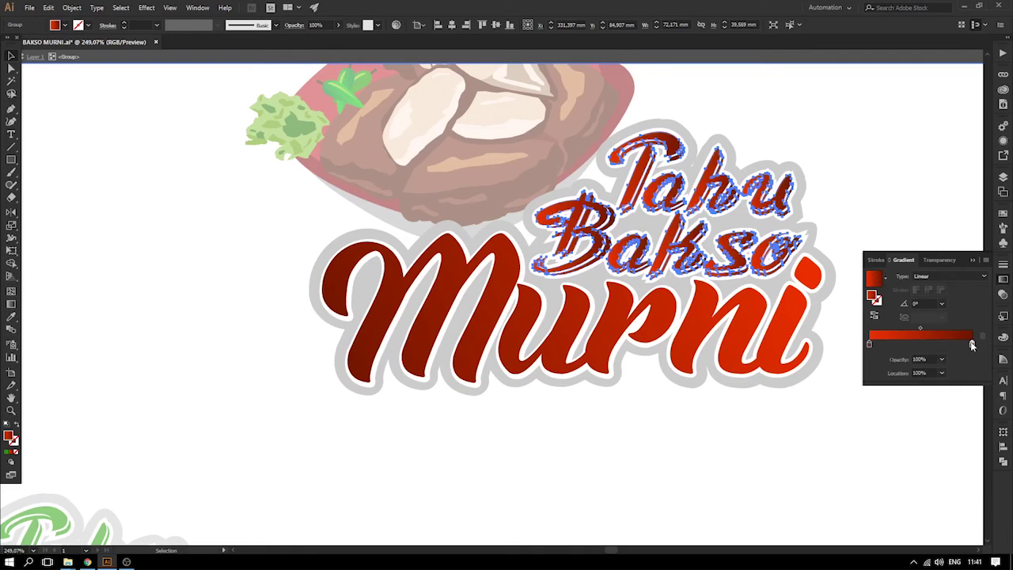
- Recolor the Tahu Bakso gradient with dark green #006A0F at the start stop and a brighter green at the end stop
double_click(973, 345)
left_click_drag(897, 447, 897, 449)
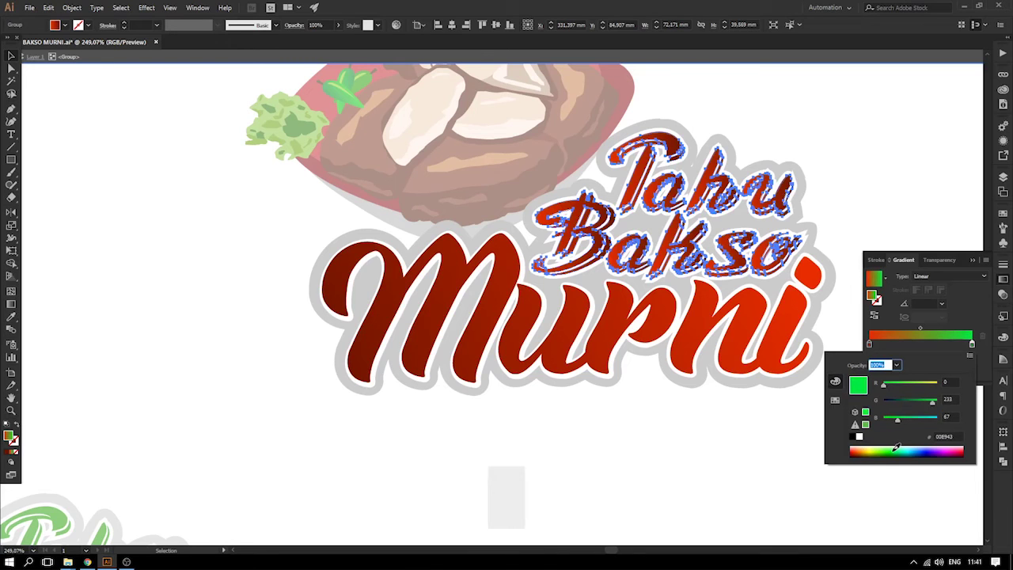
left_click(871, 344)
left_click_drag(894, 448, 893, 451)
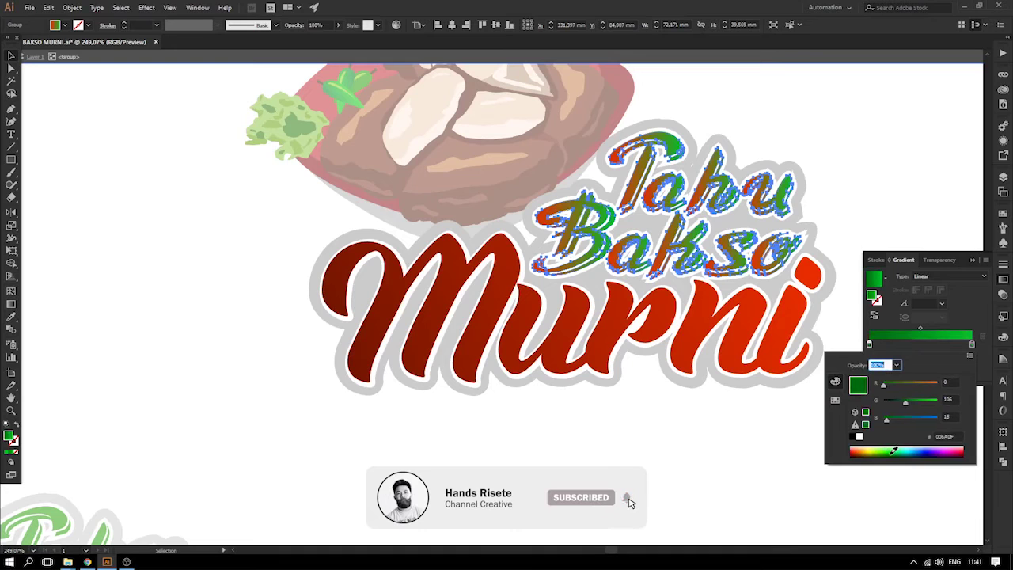
- Activate the Gradient tool for the green Tahu Bakso lettering
left_click(12, 317)
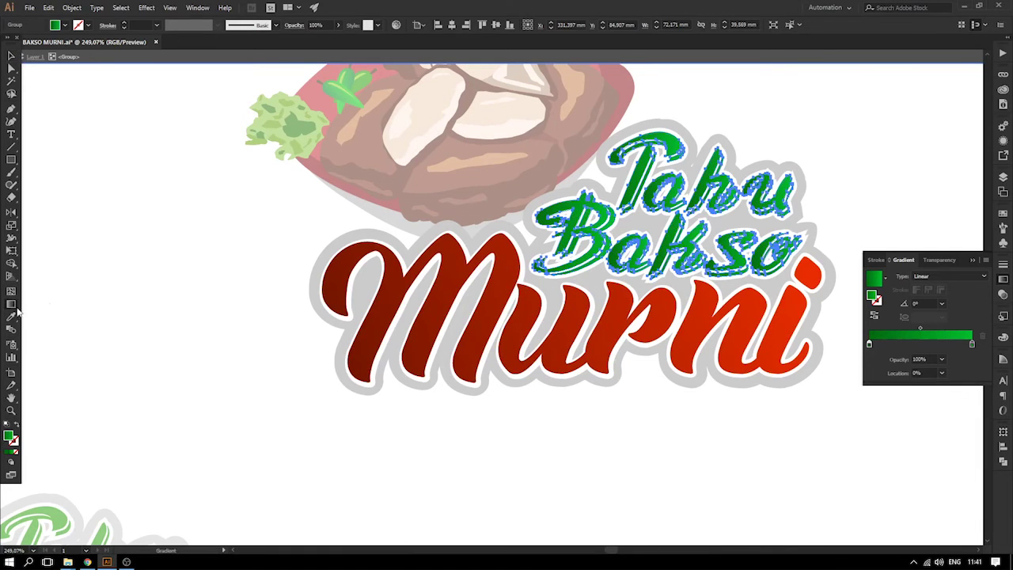
- Redraw the linear gradient diagonally across the green Tahu Bakso lettering at about -159.4°, darkening toward its right end
left_click_drag(551, 304, 858, 144)
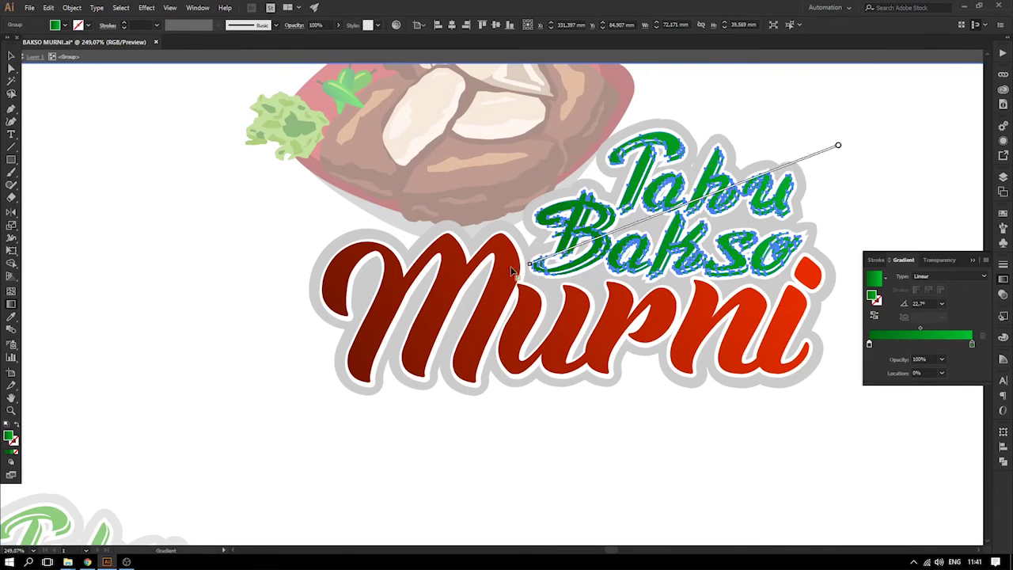
left_click_drag(539, 267, 508, 269)
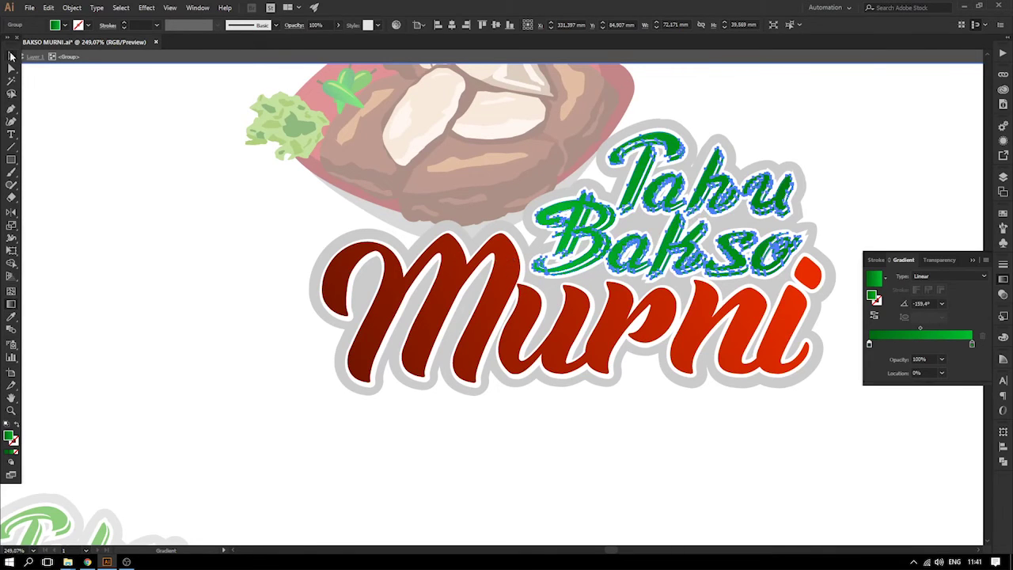
left_click(11, 56)
left_click(51, 133)
- Leave the group's isolation and delete the older outlined Tahu Bakso Murni wordmark below the logos
key("ctrl+minus")
key("ctrl+minus")
left_click(973, 260)
key("ctrl+minus")
key("ctrl+minus")
key("ctrl+equal")
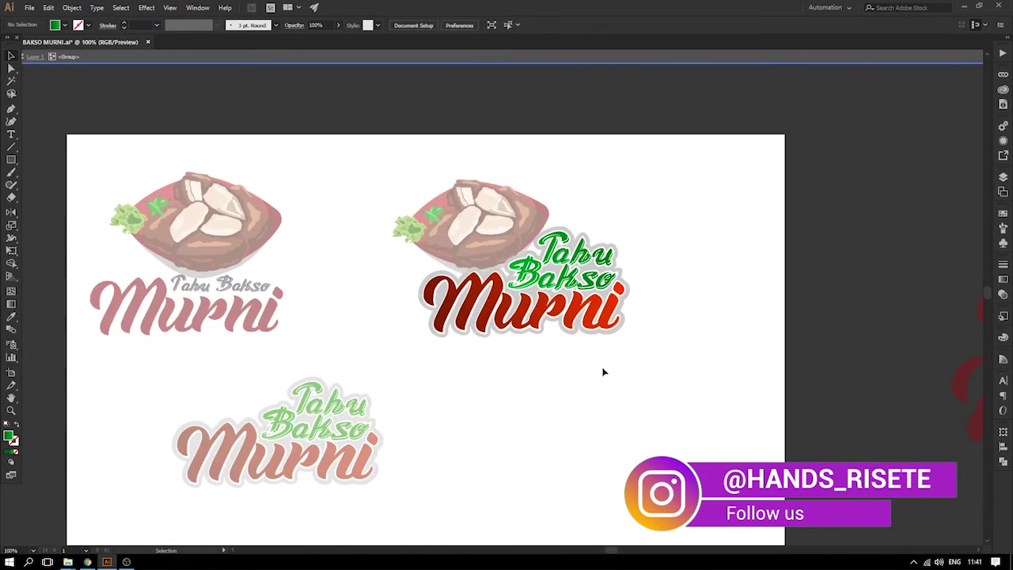
double_click(610, 373)
left_click(376, 413)
left_click(464, 420)
left_click(366, 432)
key("Delete")
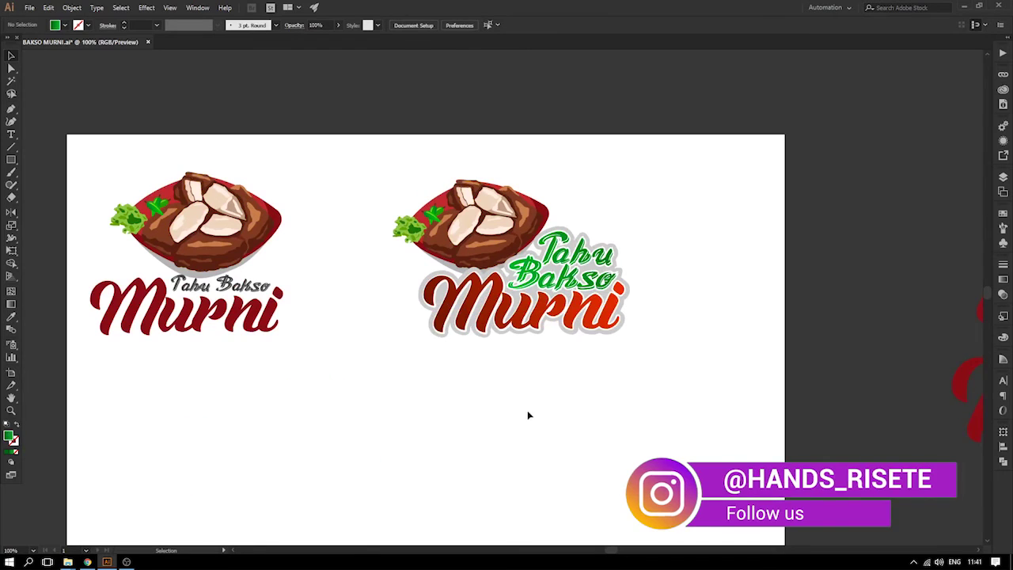
- Duplicate the second logo's outlined wordmark into the empty area below the logos and ungroup the copy
left_click_drag(556, 296, 436, 470)
left_click(642, 444)
left_click_drag(642, 444, 801, 365)
right_click(619, 351)
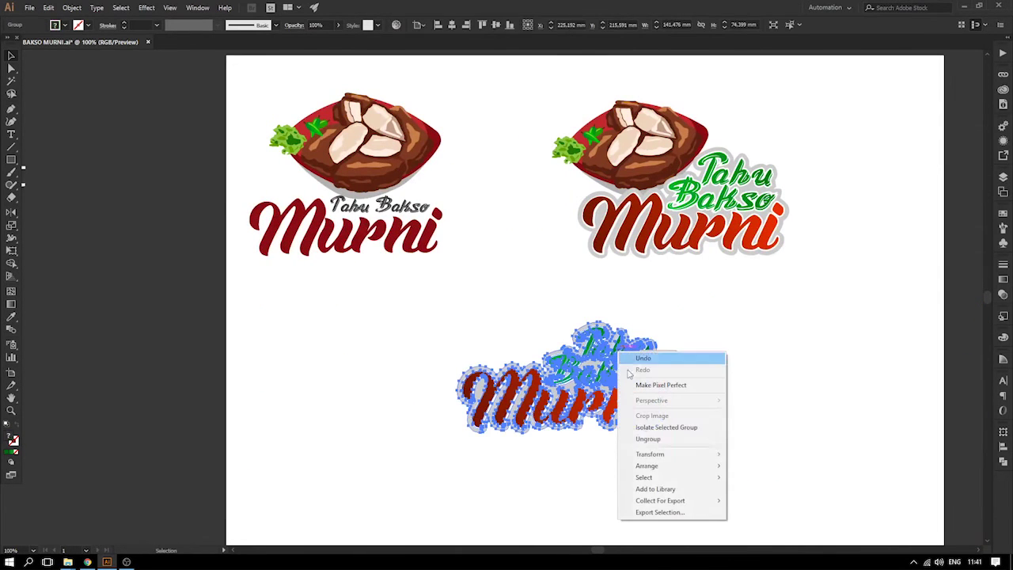
left_click(647, 439)
- Move the copy's green and red lettering off its white and grey outlines, and delete those outlines
left_click(749, 398)
mouse_move(545, 329)
left_mouse_down()
mouse_move(516, 302)
mouse_move(547, 333)
left_mouse_up()
left_click(535, 392, "shift")
left_click_drag(536, 392, 801, 336)
left_click_drag(519, 315, 616, 413)
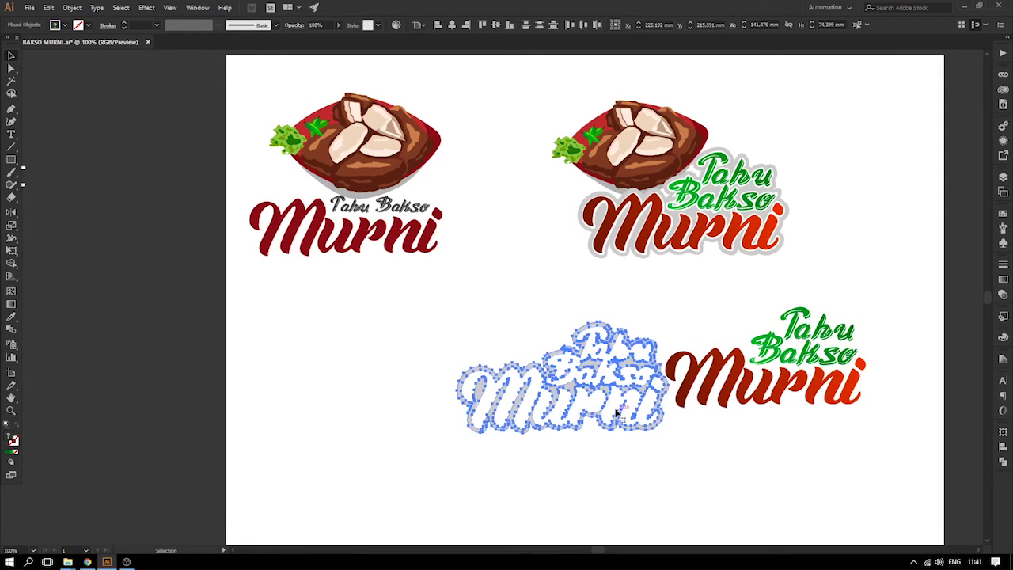
key("Delete")
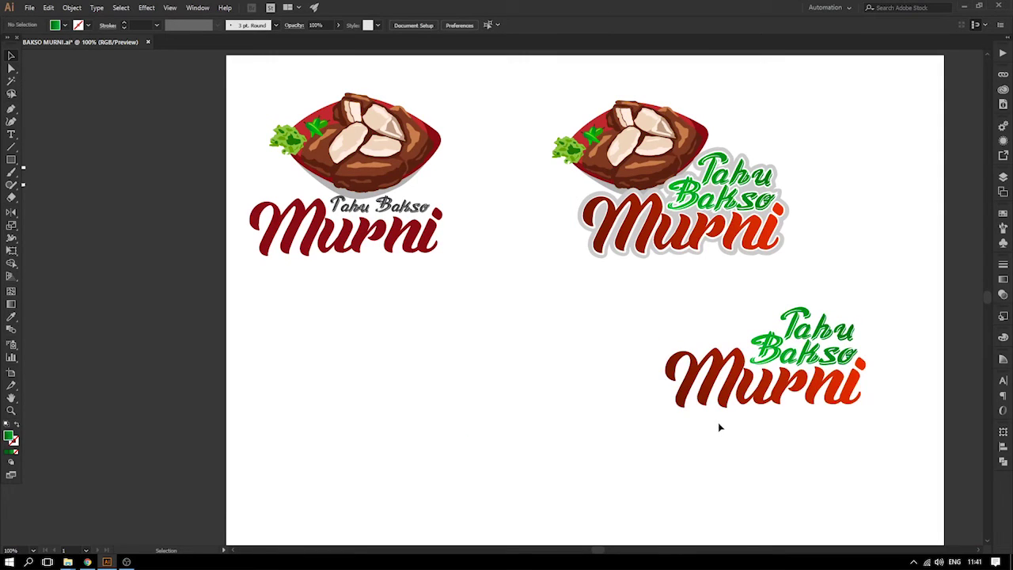
- Save the document and move the green and red lettering together to just below the second logo
key("ctrl+s")
left_click_drag(842, 384, 855, 392)
left_click(875, 403)
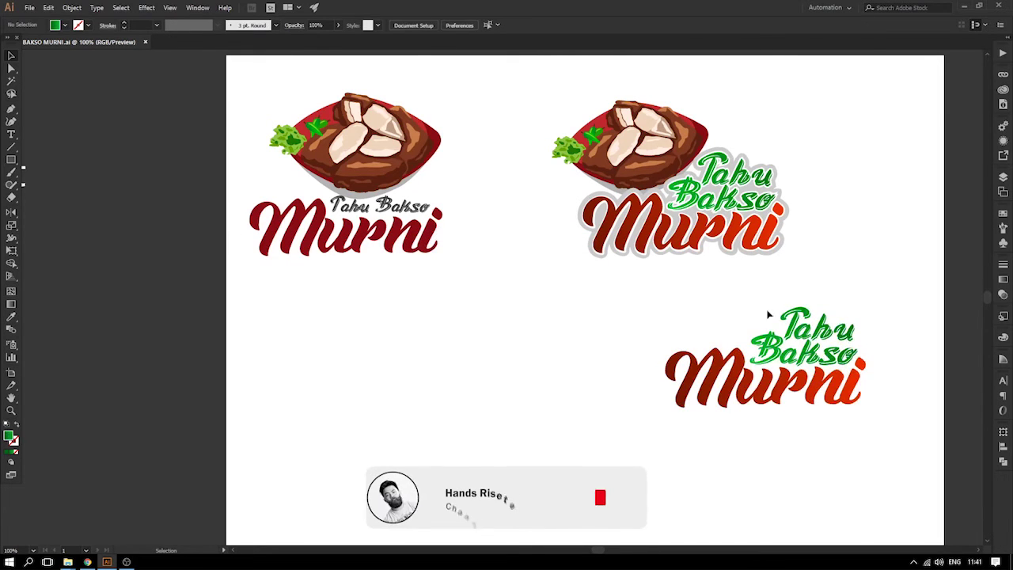
left_click_drag(768, 311, 839, 363)
left_click(891, 384)
left_click(846, 382)
left_click(845, 356, "shift")
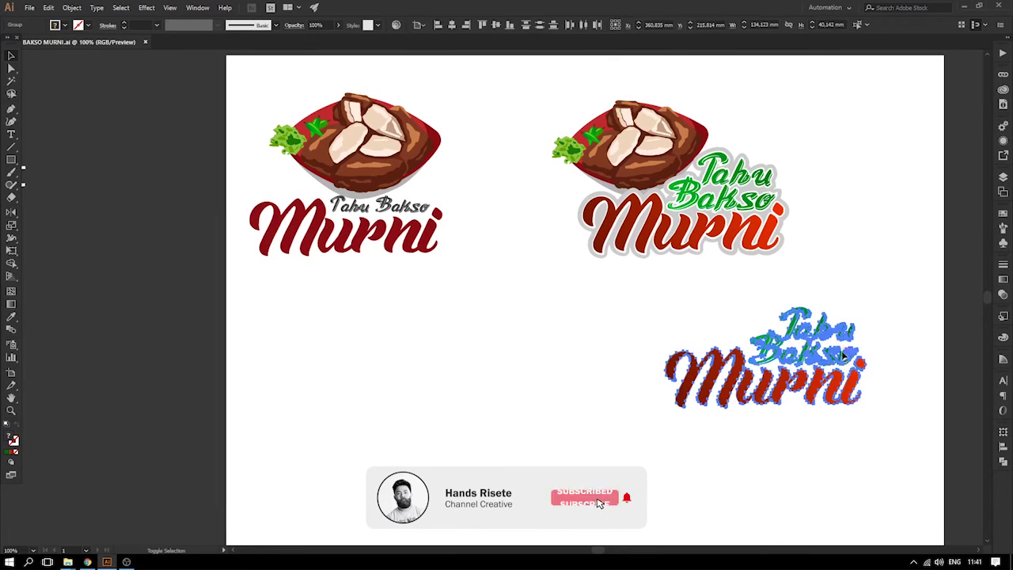
left_click_drag(818, 356, 656, 334)
left_click(769, 344)
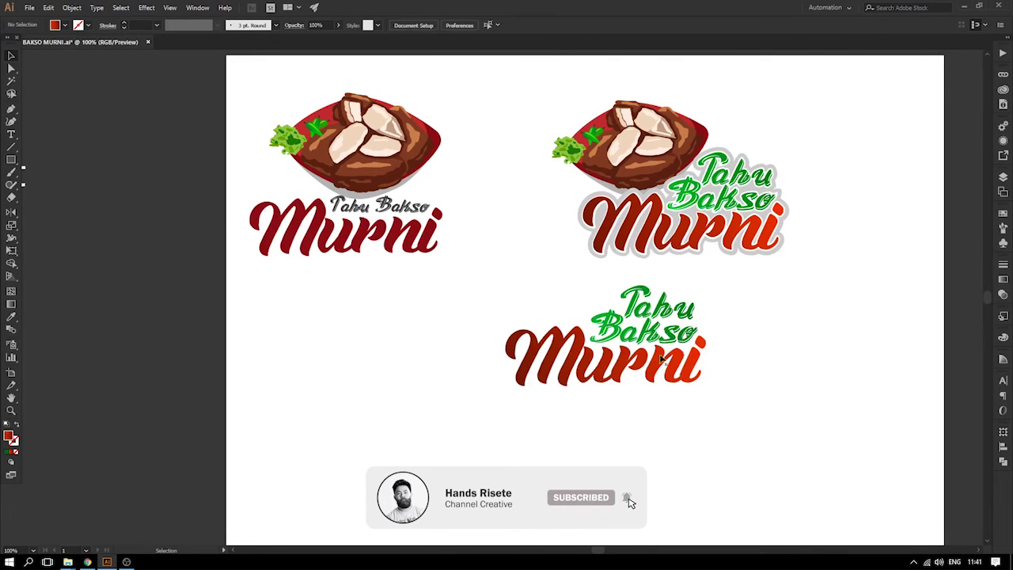
- Pull the red Murni and the green Tahu Bakso lettering apart vertically, with Murni clear underneath
left_click_drag(726, 369, 648, 375)
key("z")
left_click_drag(283, 243, 753, 439)
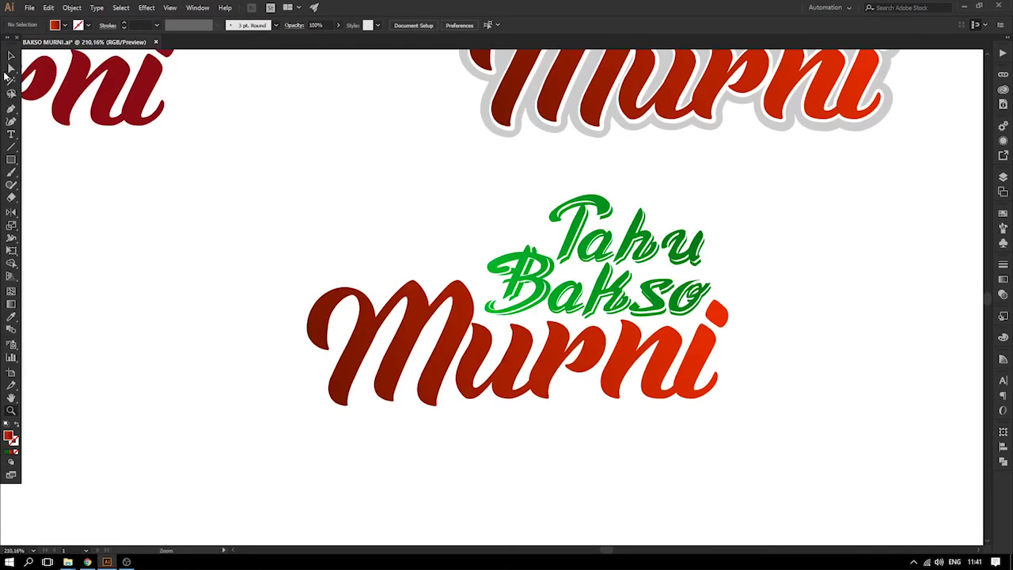
left_click_drag(331, 243, 369, 182)
left_click_drag(334, 149, 594, 266)
left_click_drag(612, 226, 569, 372)
key("ctrl+shift+a")
left_click_drag(607, 342, 578, 253)
- Ungroup the Tahu Bakso lettering and place Bakso beside Tahu on one line with a small word gap
right_click(563, 264)
left_click(626, 325)
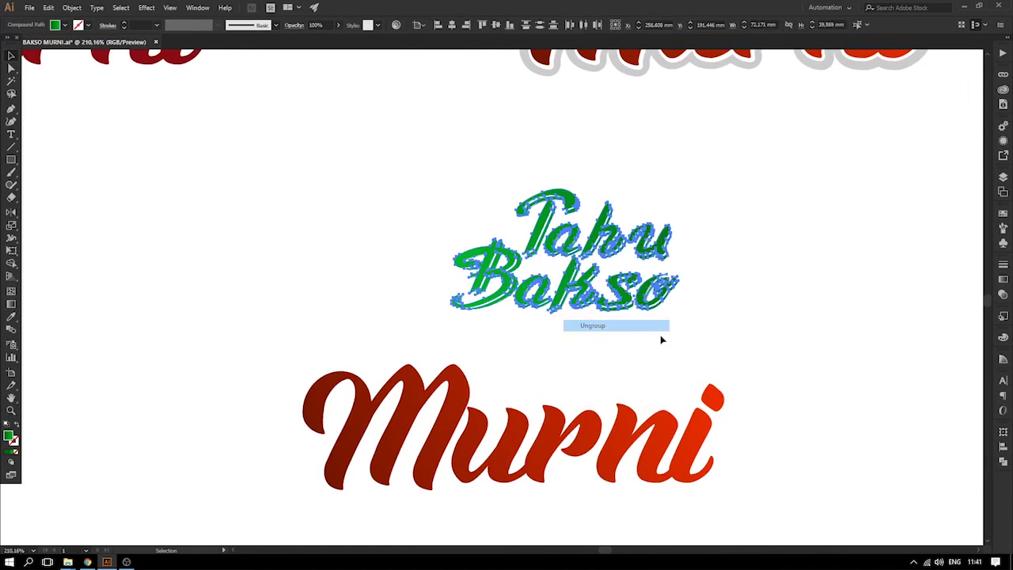
left_click(411, 265)
left_click_drag(403, 269, 404, 265)
left_click_drag(461, 126, 721, 242)
left_click_drag(479, 295, 706, 245)
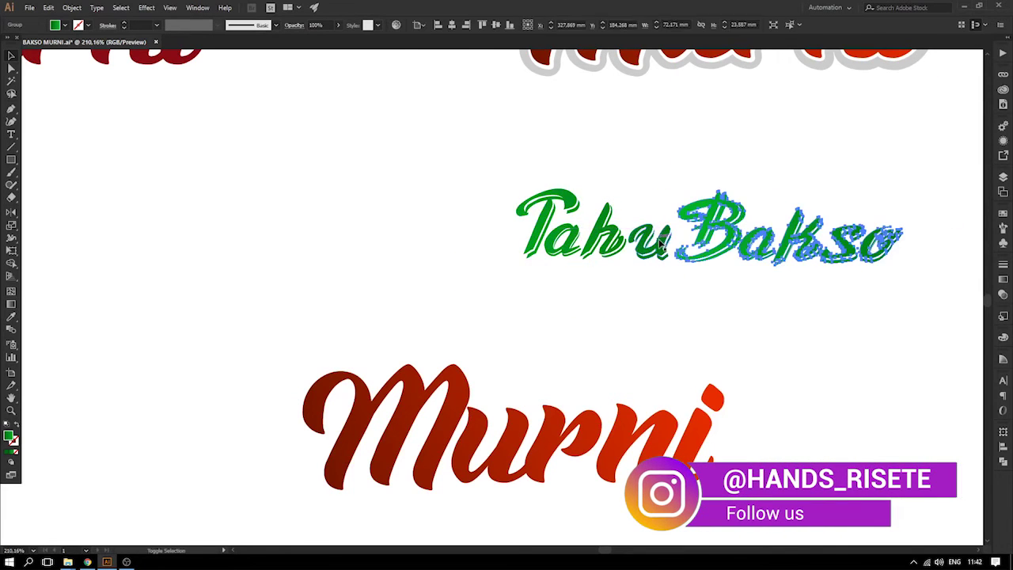
left_click(518, 122)
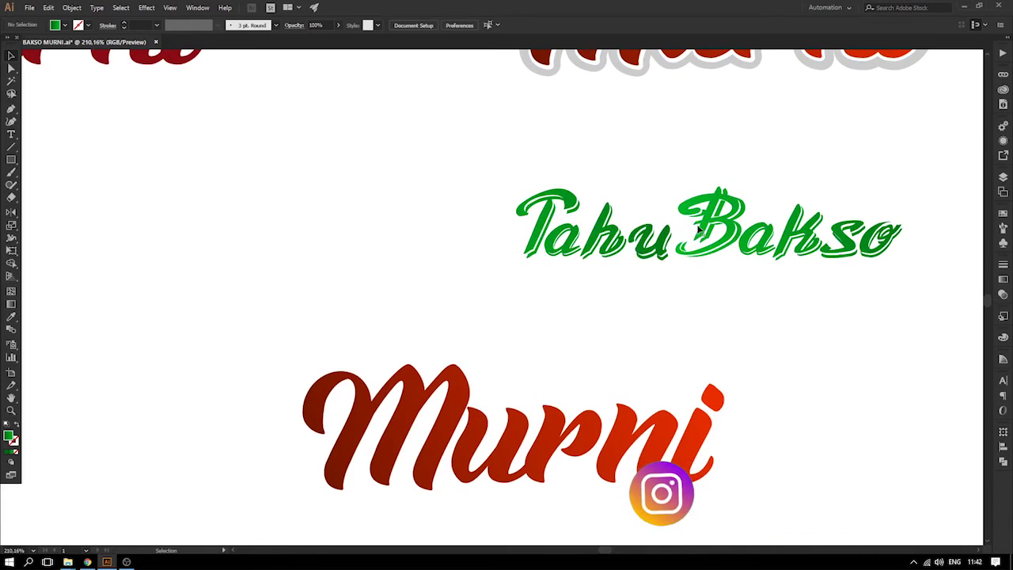
left_click_drag(716, 227, 724, 227)
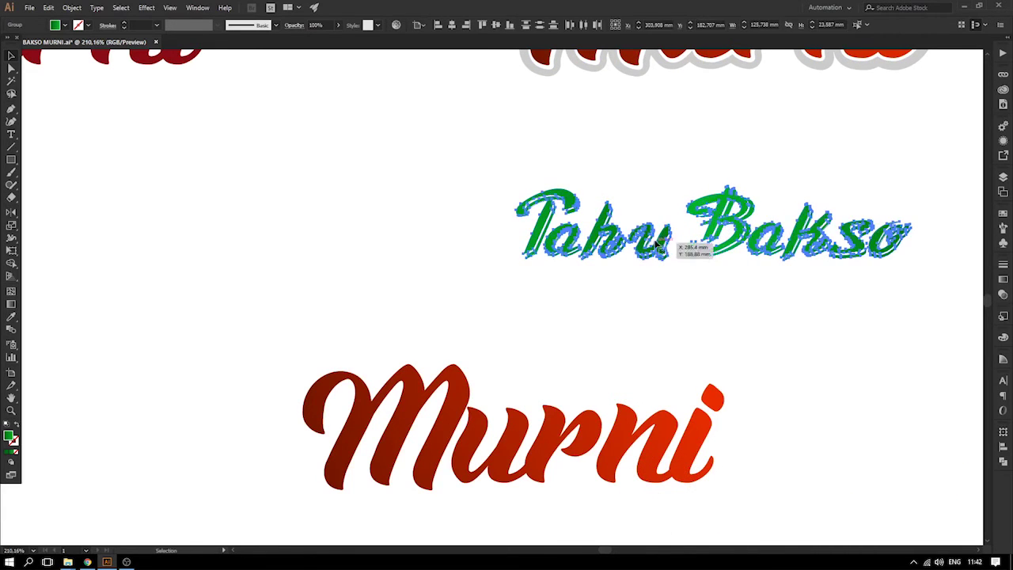
- Redraw the green gradient across the whole Tahu Bakso line, from dark at Tahu to bright at Bakso
key("v")
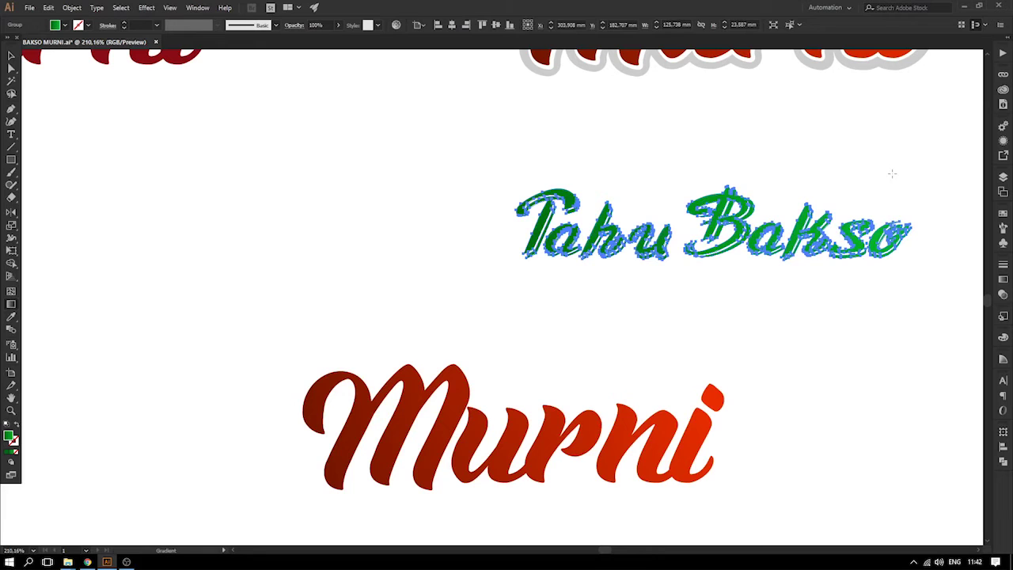
left_click_drag(495, 254, 926, 186)
left_click_drag(480, 265, 872, 171)
left_click(11, 58)
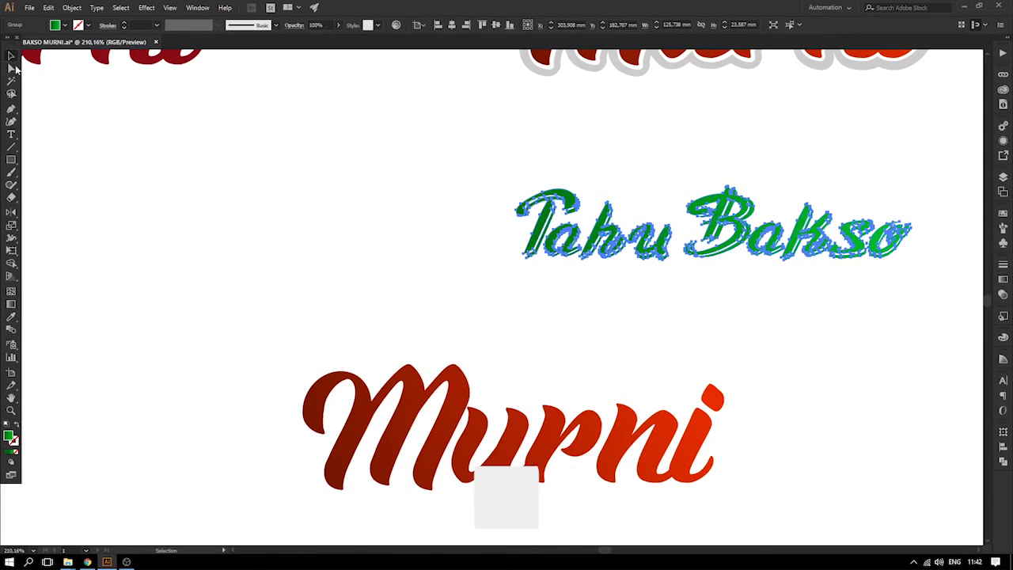
- Move the one-line Tahu Bakso lettering directly above the red Murni
left_click(381, 219)
key("ctrl+minus")
key("ctrl+minus")
key("ctrl+minus")
key("ctrl+minus")
left_click_drag(572, 275, 513, 307)
- Examine the two-line Tahu Bakso Murni wordmark up close and alongside the two logos
key("z")
left_click_drag(362, 276, 678, 383)
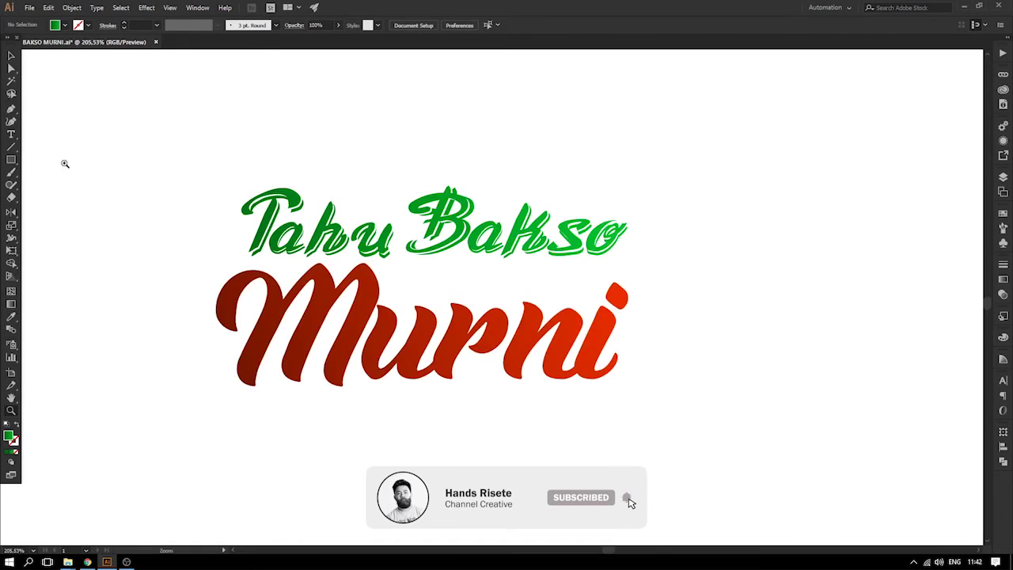
left_click_drag(247, 165, 394, 242)
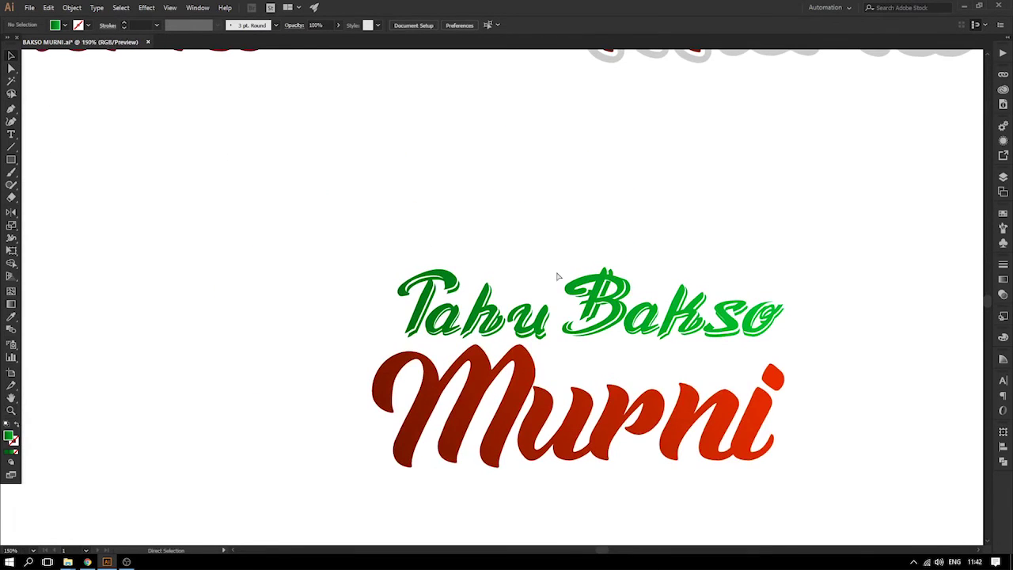
key("ctrl+minus")
key("ctrl+minus")
key("ctrl+minus")
key("v")
key("z")
left_click_drag(324, 145, 739, 369)
left_click(11, 56)
left_click(186, 239)
left_click(412, 314)
- Move the lowest lowercase murni lettering from outside the artboard to beneath the two-line wordmark
key("ctrl+minus")
key("ctrl+minus")
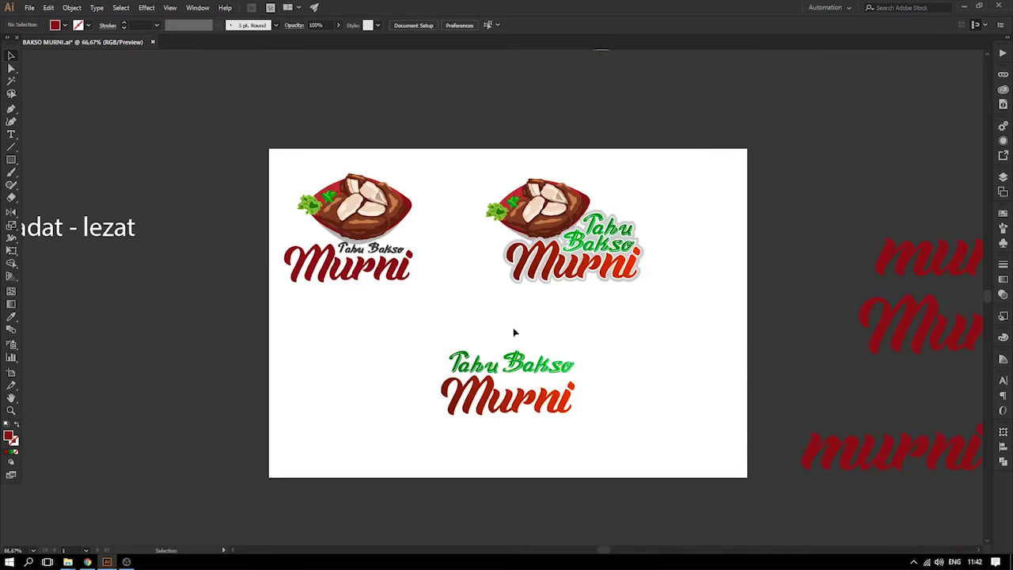
key("space")
left_click_drag(669, 383, 509, 350)
left_click_drag(739, 425, 411, 411)
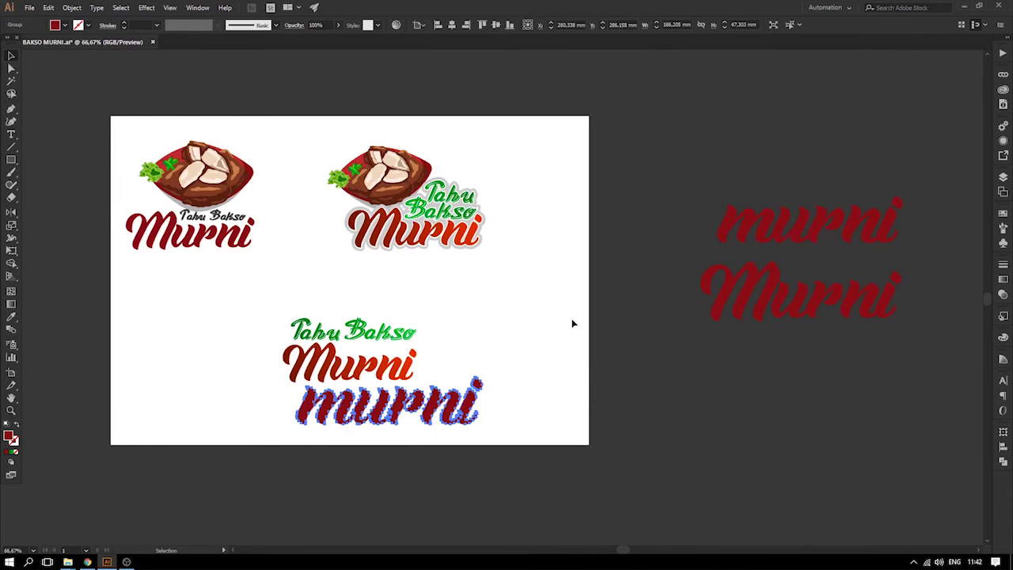
left_click_drag(514, 336, 505, 336)
- Align the lowercase murni and the Tahu Bakso line on their horizontal centres
key("space")
left_click_drag(436, 364, 547, 312)
left_click(524, 347)
left_click(520, 278, "shift")
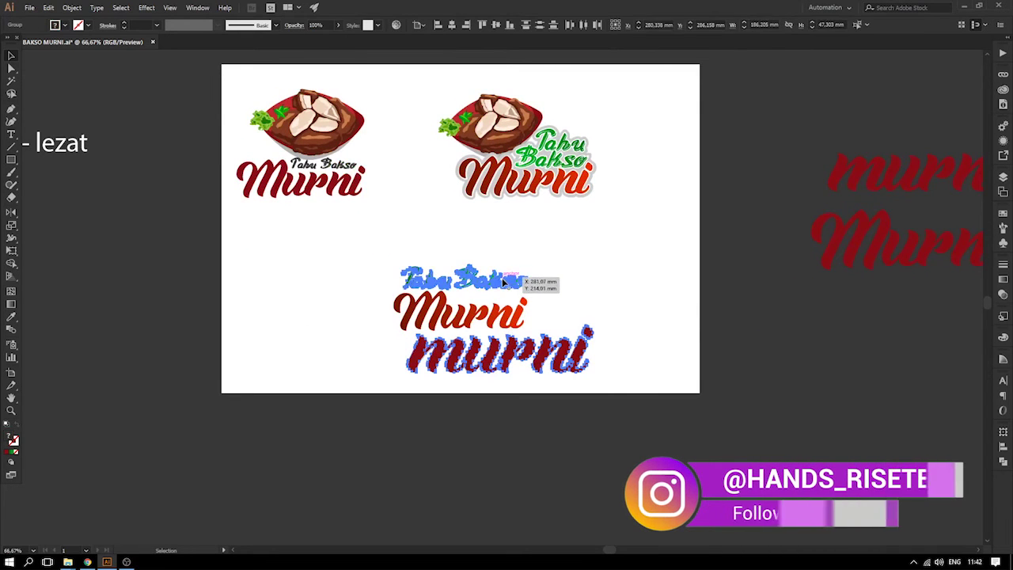
left_click(451, 24)
left_click(607, 277)
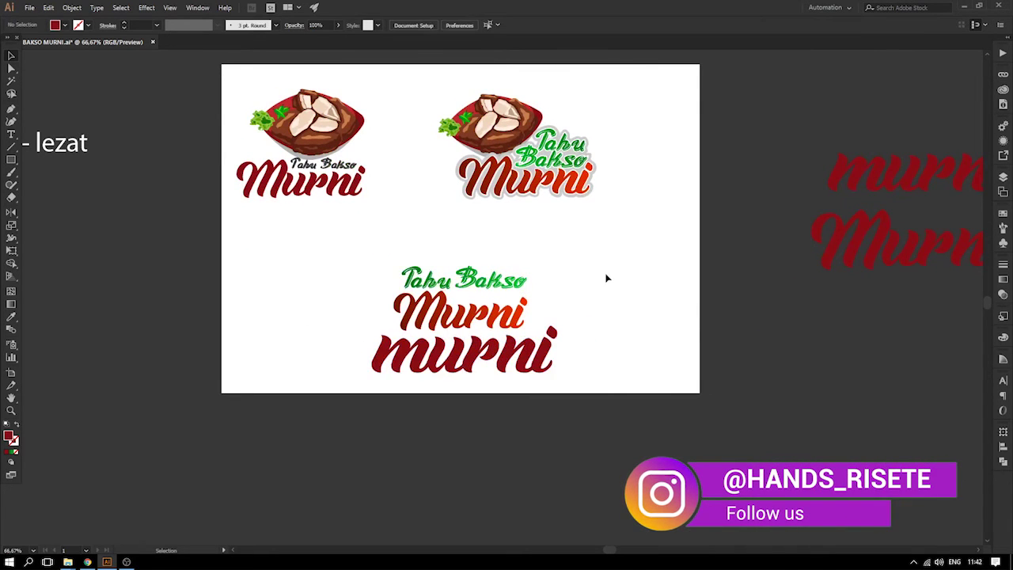
- Apply the capitalised Murni's red gradient to the lowercase murni with the Eyedropper
left_click(533, 365)
key("i")
left_click(518, 321)
key("v")
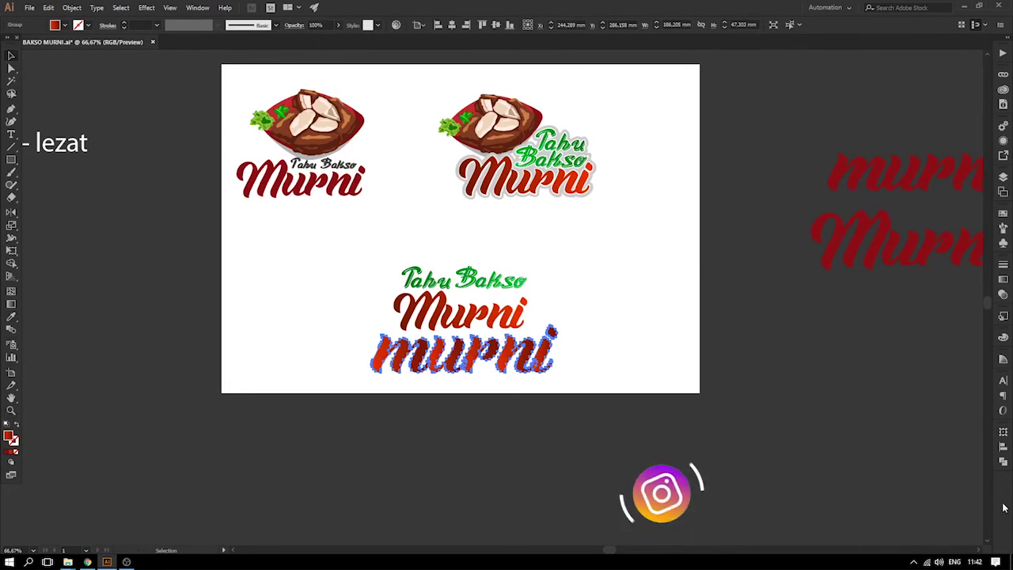
- Redraw the red gradient across the whole lowercase murni, from dark at the first letter to bright at the last
left_click(1003, 463)
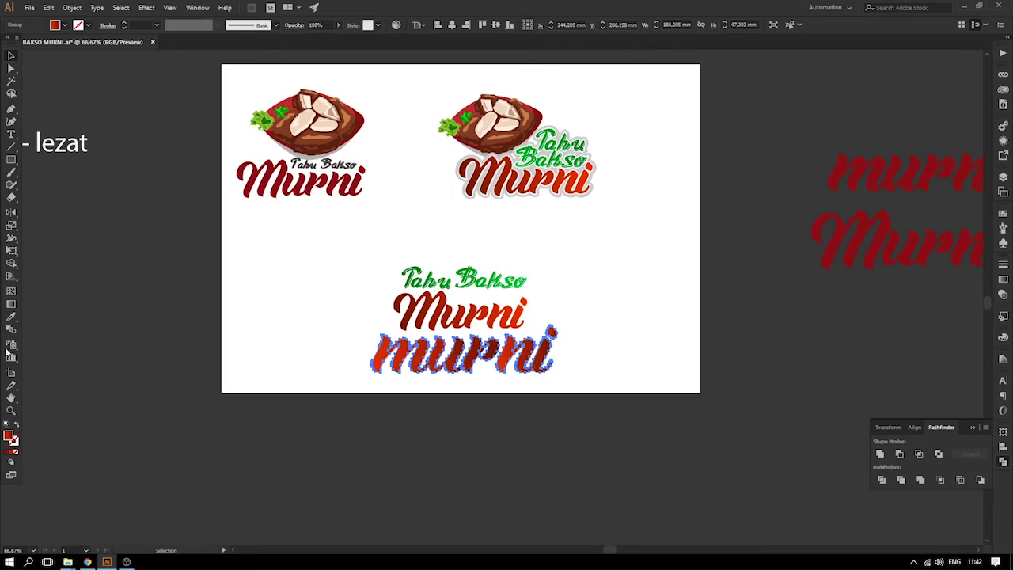
left_click_drag(578, 350, 364, 369)
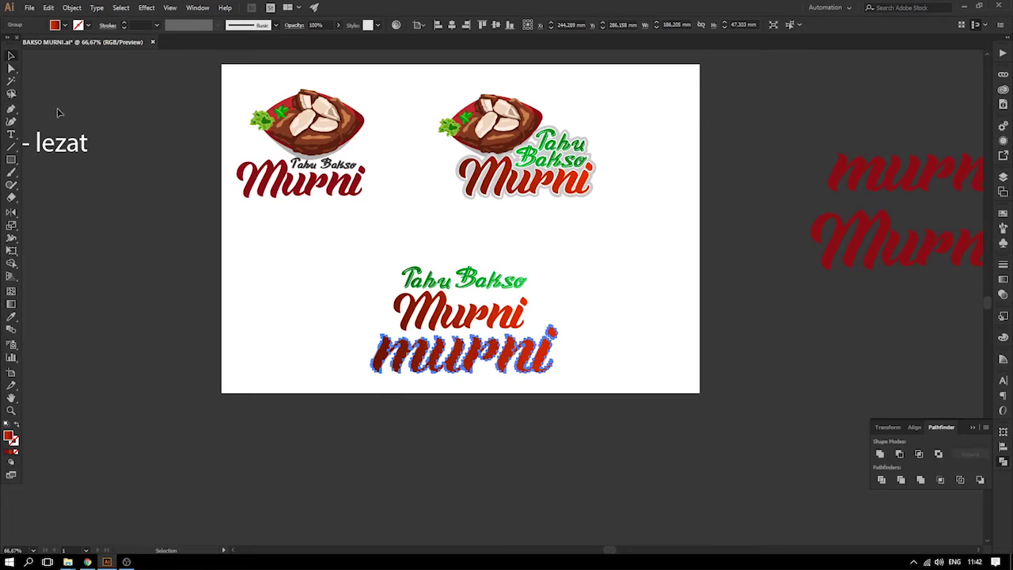
left_click(239, 244)
- Move the lowercase murni to the right of the capitalised wordmark and place a copy of Tahu Bakso above it
left_click_drag(597, 360, 543, 369)
left_click_drag(457, 377, 647, 326)
left_click(514, 267)
left_click_drag(449, 293, 691, 286)
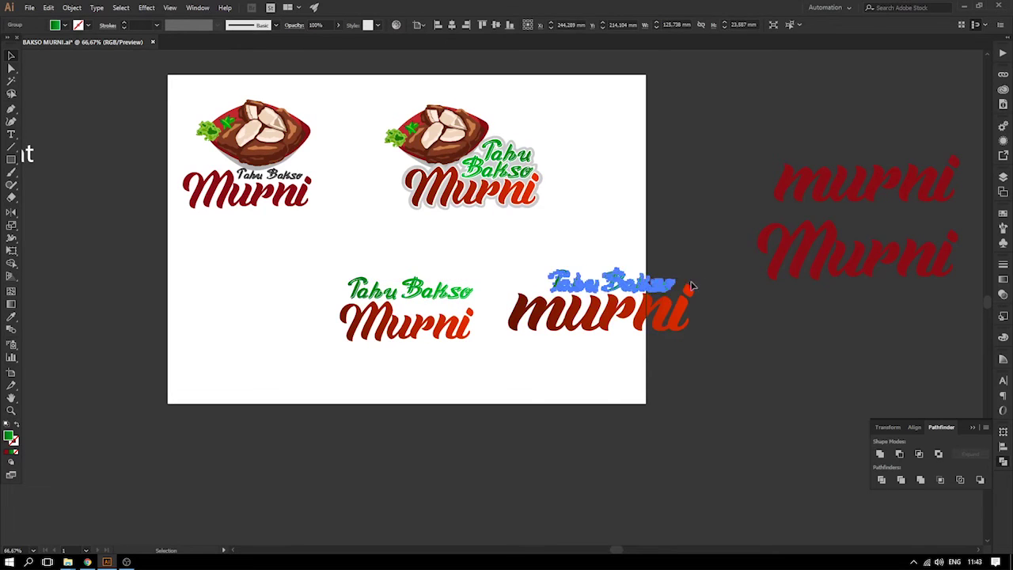
- Centre the copied Tahu Bakso line horizontally with the lowercase murni below it
left_click(696, 287)
left_click(657, 285)
left_click(675, 311, "shift")
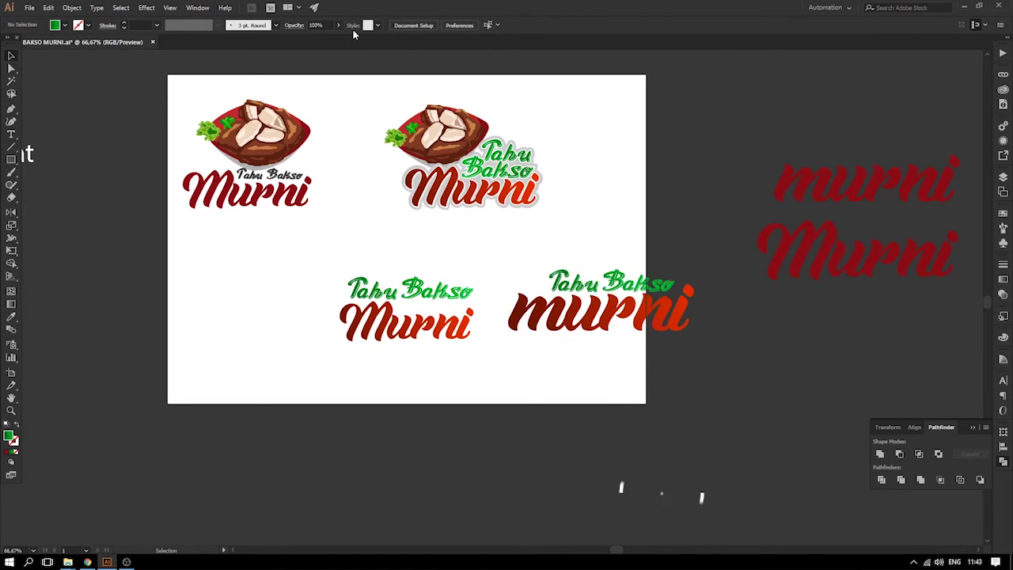
left_click(640, 284)
left_click(656, 307)
left_click(636, 294)
left_click(620, 284)
left_click(623, 307, "shift")
left_click(454, 26)
left_click(640, 155)
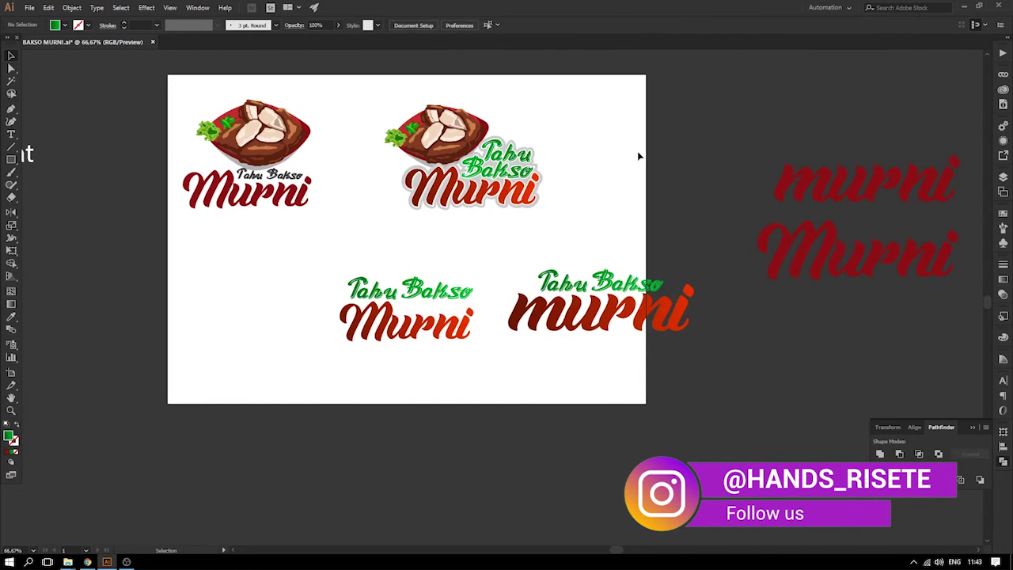
- Move the Tahu Bakso wordmark with lowercase murni directly beneath the first logo
left_click_drag(645, 284, 687, 281)
left_click_drag(658, 313, 310, 255)
left_click(403, 263)
- Move the Tahu Bakso wordmark with capitalised Murni to the lower right edge of the artboard
left_click_drag(411, 277, 490, 315)
left_click(670, 307)
left_click_drag(418, 259, 523, 339)
left_click_drag(470, 294, 658, 296)
left_click(480, 283)
left_click_drag(352, 251, 417, 291)
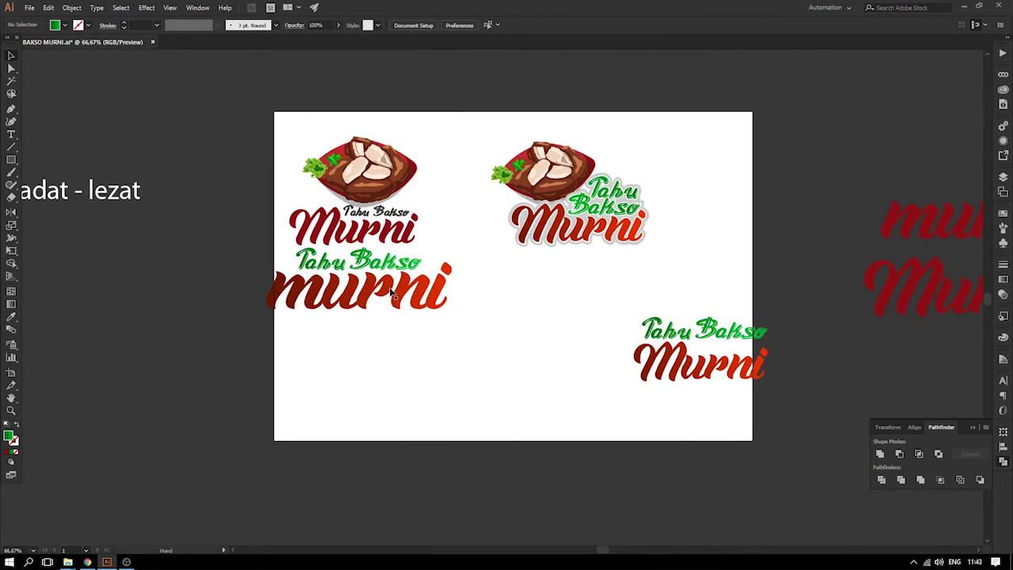
- Change the dark stop of the lowercase murni gradient to orange D44700
left_click(314, 287)
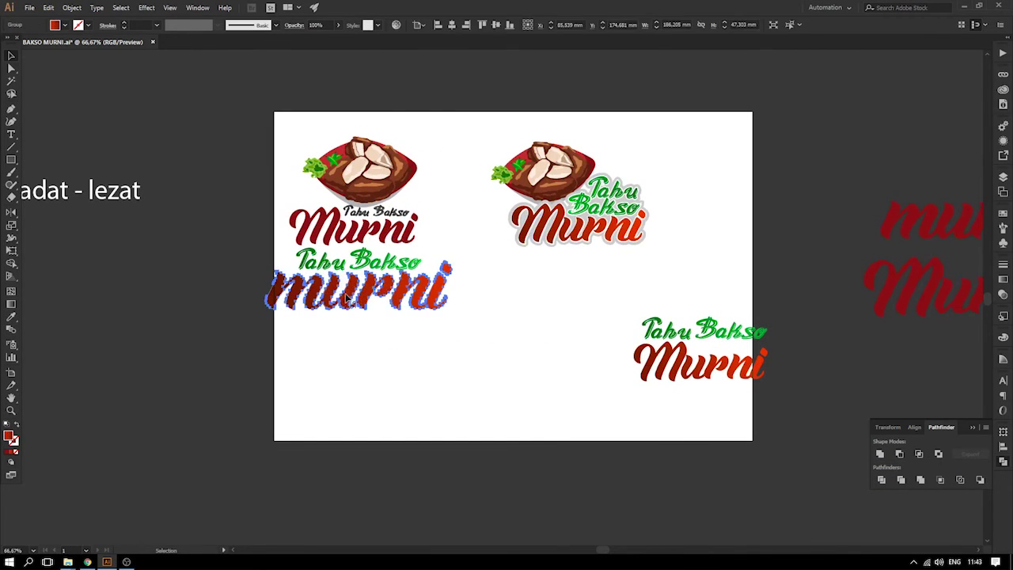
key("z")
left_click_drag(405, 321, 638, 392)
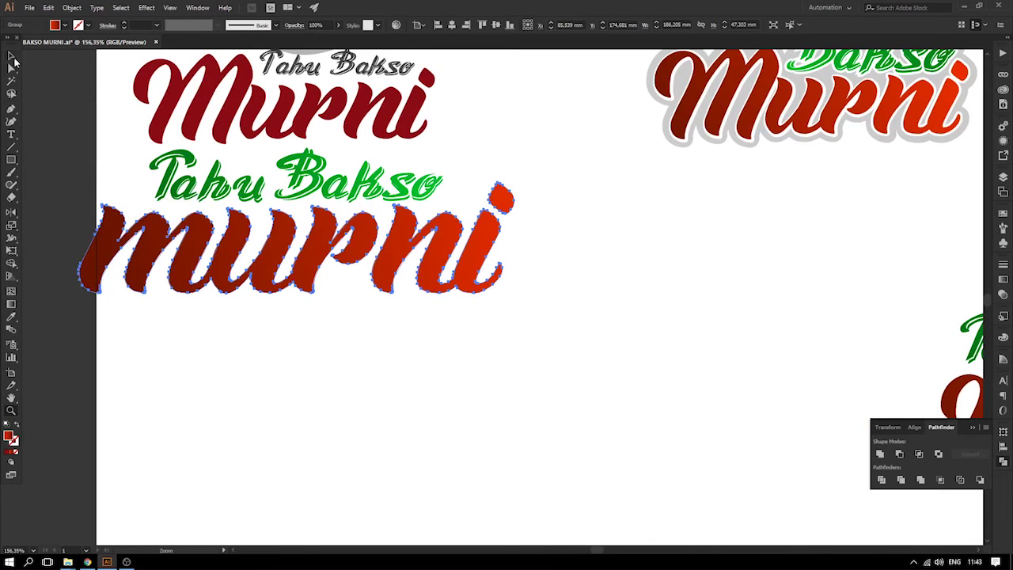
left_click(1004, 280)
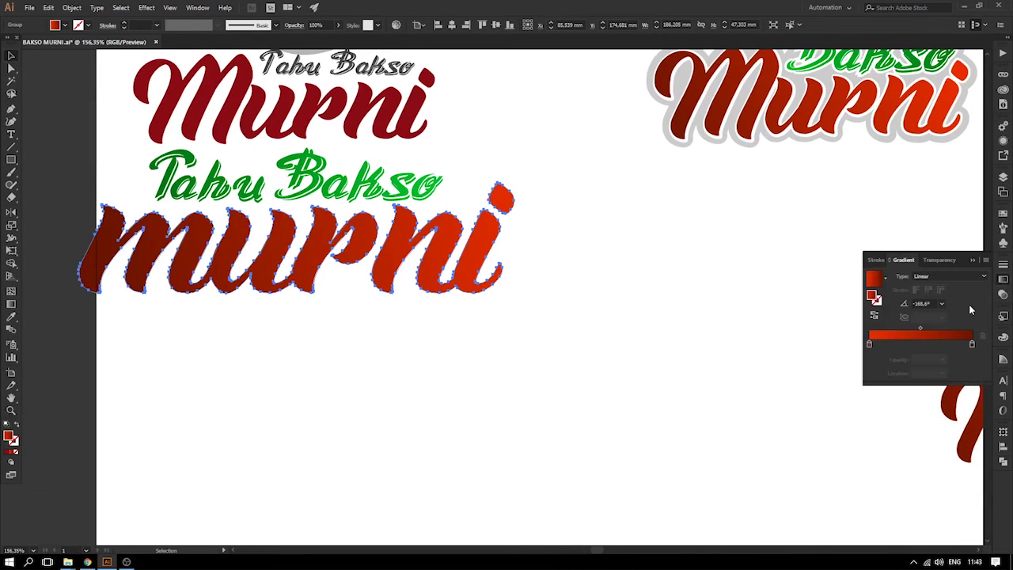
double_click(973, 345)
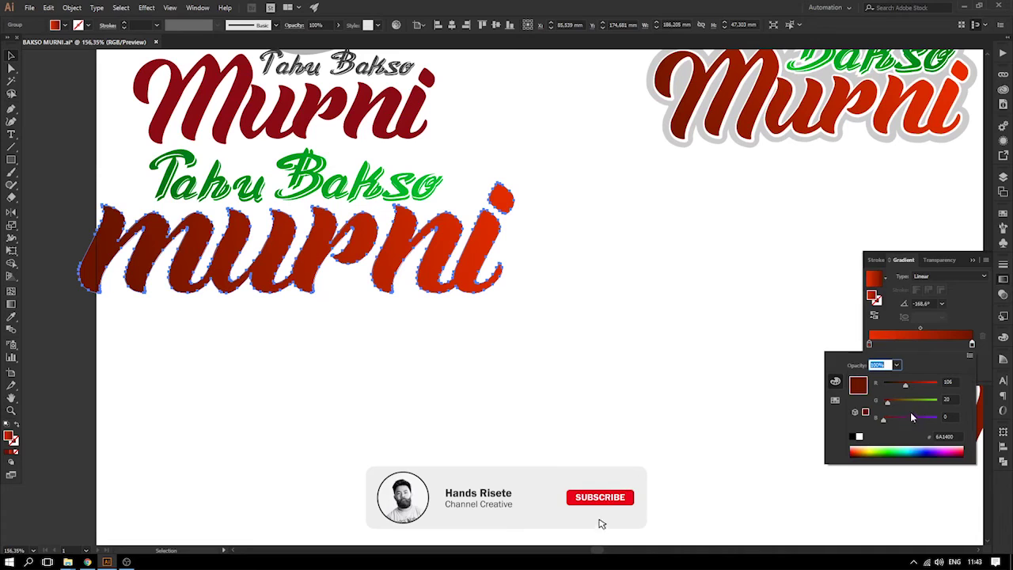
left_click_drag(891, 451, 856, 454)
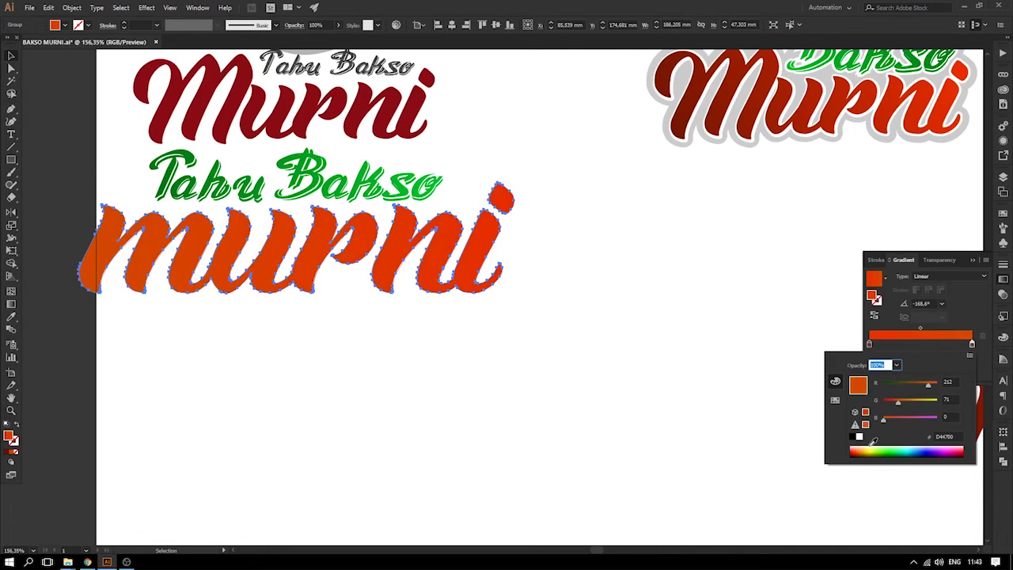
- Change the other stop of the lowercase murni gradient to red BF0005
left_click(869, 346)
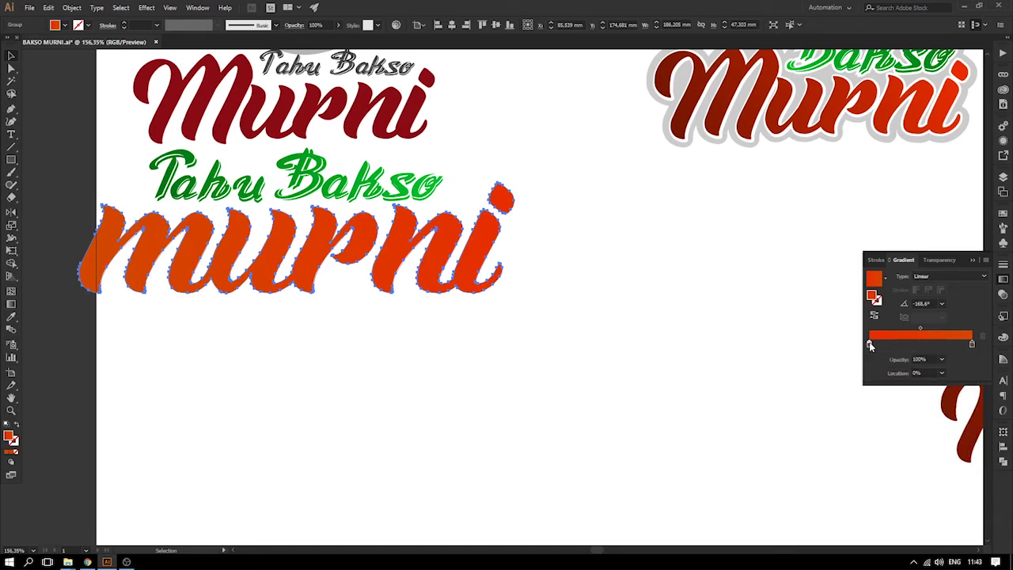
double_click(870, 345)
left_click_drag(862, 447, 967, 453)
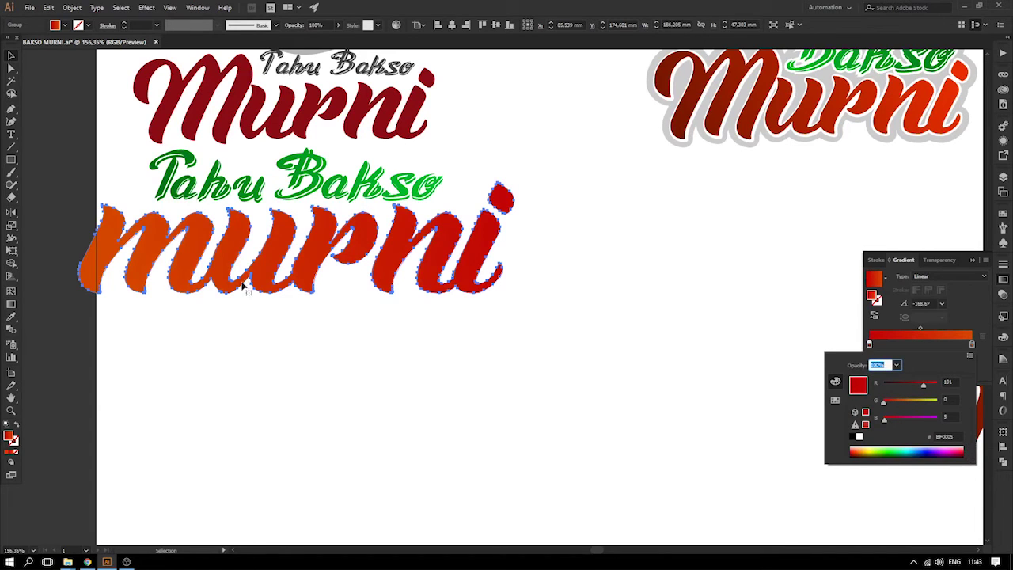
left_click(507, 348)
- Redraw the lowercase murni gradient on a slight upward diagonal, running from red on the m to orange on the i
left_click_drag(543, 204, 167, 329)
left_click_drag(138, 234, 475, 319)
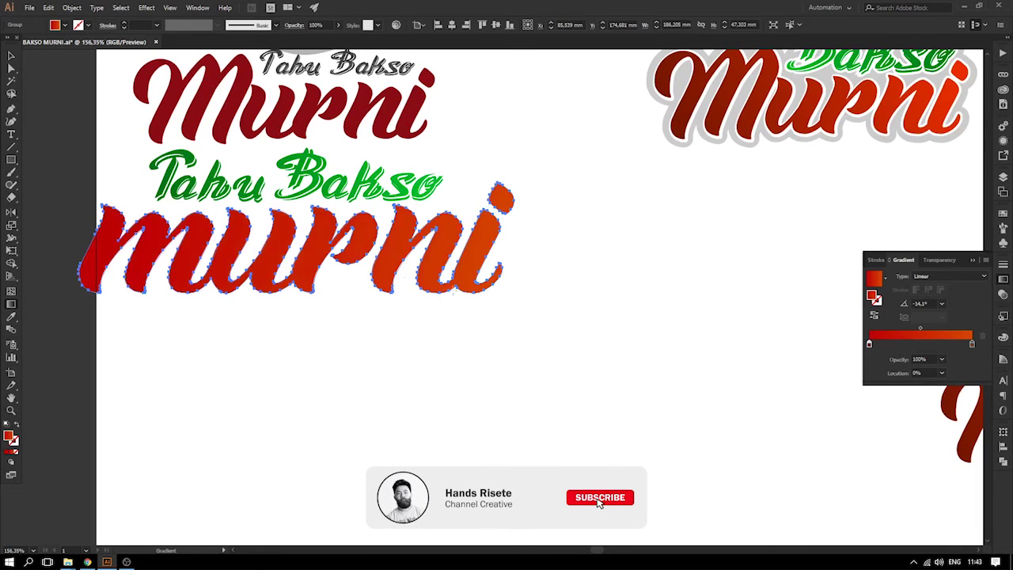
left_click_drag(124, 273, 633, 156)
left_click_drag(101, 320, 540, 197)
left_click(11, 57)
left_click(573, 261)
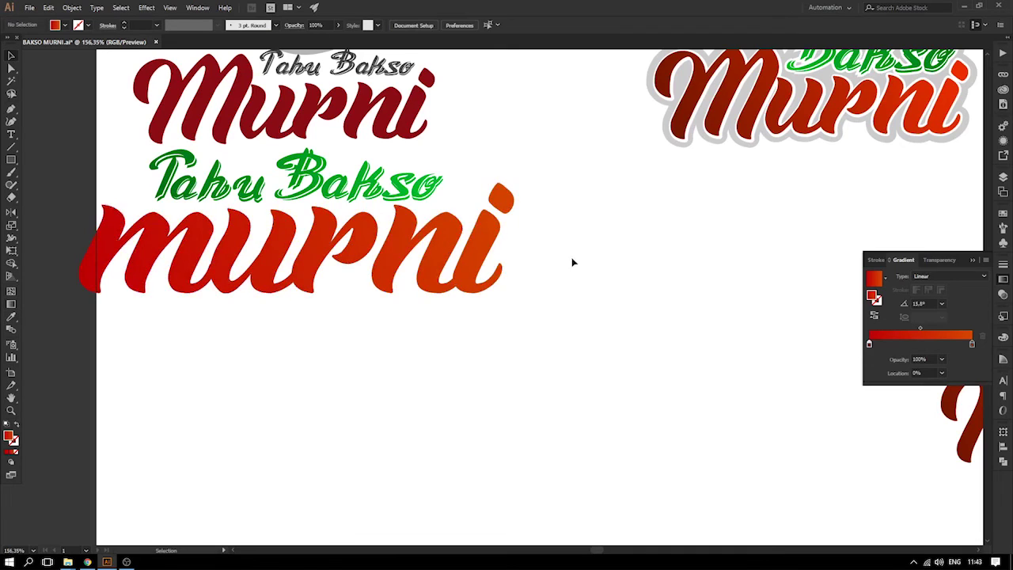
- Delete the old grey Tahu Bakso text and the dark red Murni beneath the first bowl
key("ctrl+0")
scroll(522, 300, "up", 2)
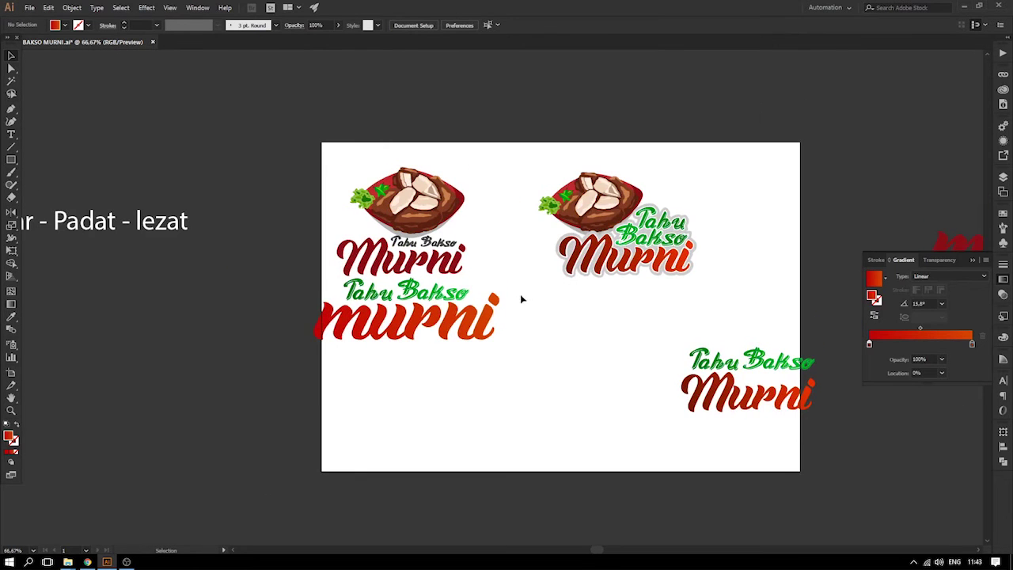
left_click_drag(434, 281, 436, 285)
left_click(441, 248)
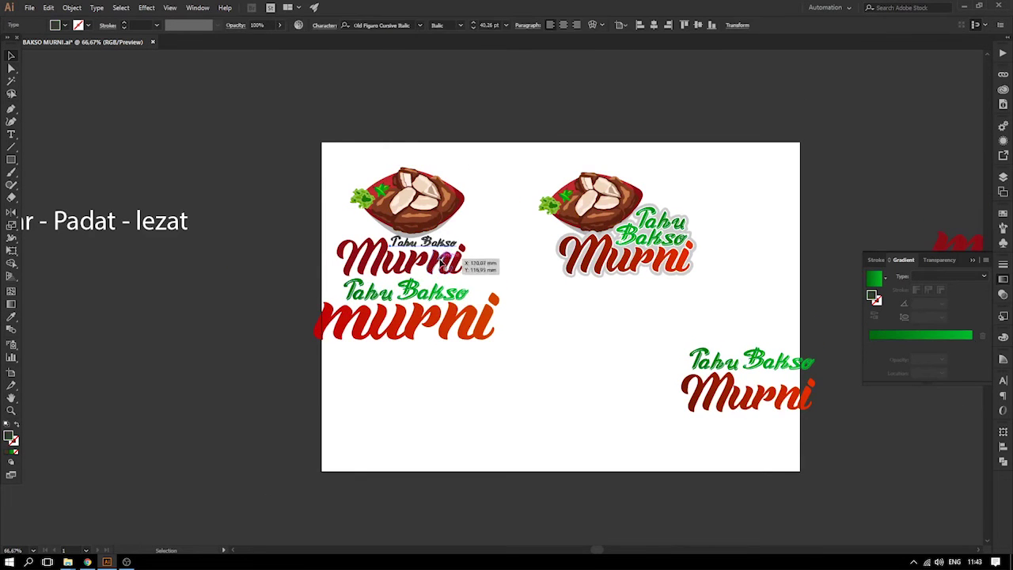
key("Delete")
left_click(440, 260)
key("Delete")
- Scale the Tahu Bakso wordmark with lowercase murni down to about 110 mm wide
left_click_drag(497, 295, 458, 271)
key("e")
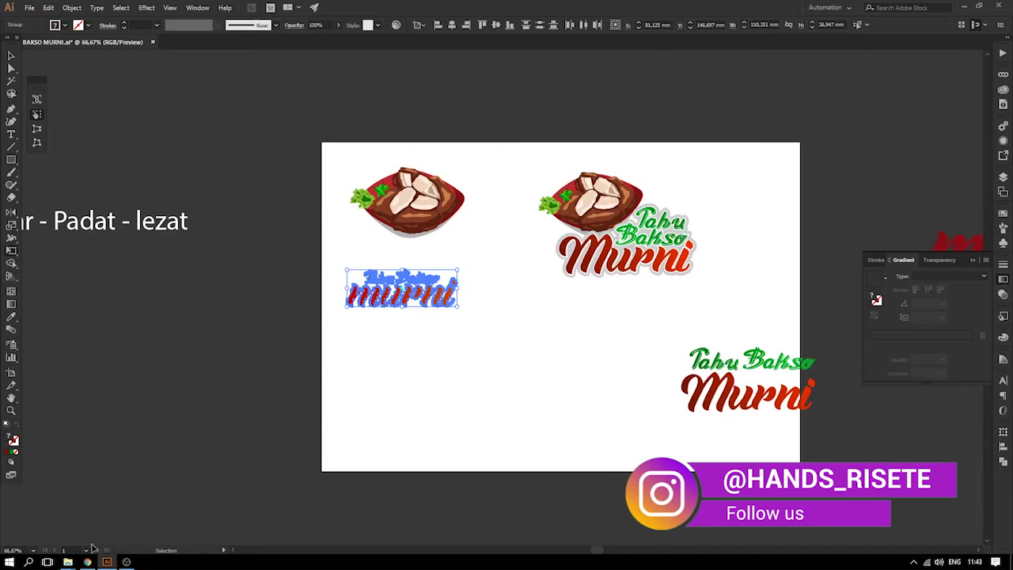
- Confirm continued playback on YouTube in Chrome and return to Illustrator
left_click(88, 561)
left_click(555, 315)
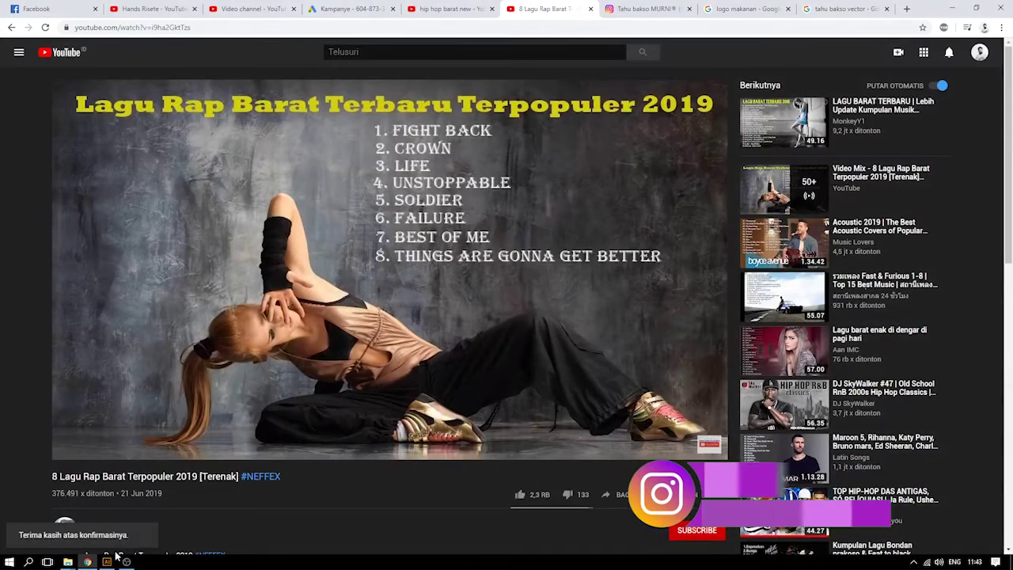
left_click(108, 560)
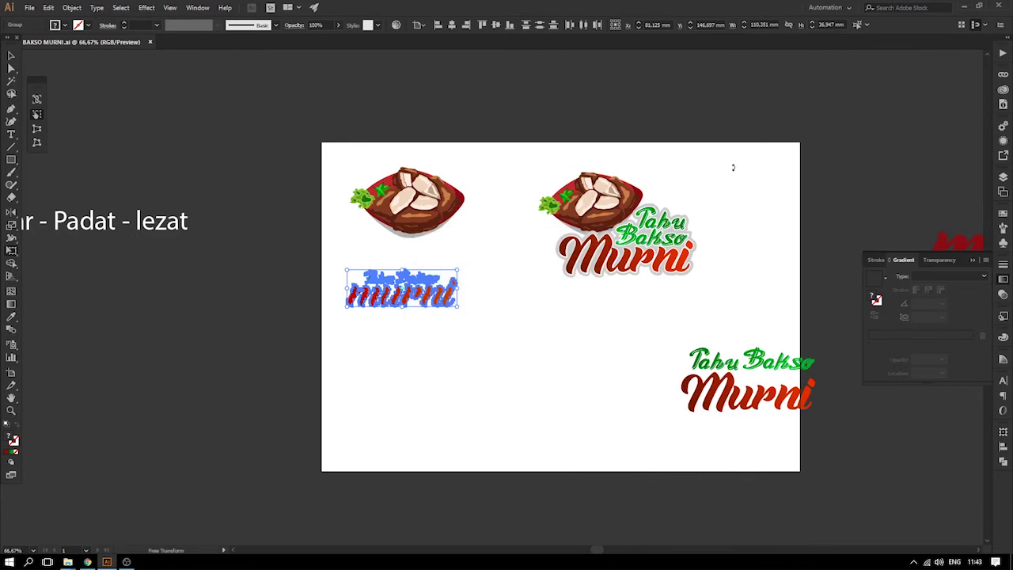
- Enlarge the Tahu Bakso wordmark with lowercase murni and place it directly beneath the first bowl
key("ctrl+equal")
left_click_drag(610, 228, 433, 217)
left_click(13, 57)
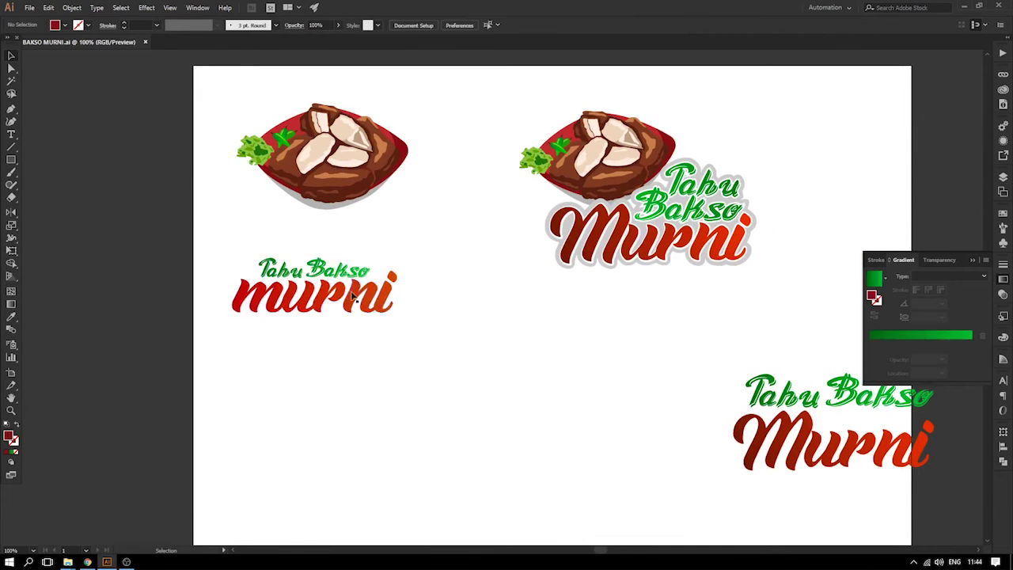
left_click_drag(359, 276, 453, 174)
key("e")
left_click(11, 55)
left_click(396, 296)
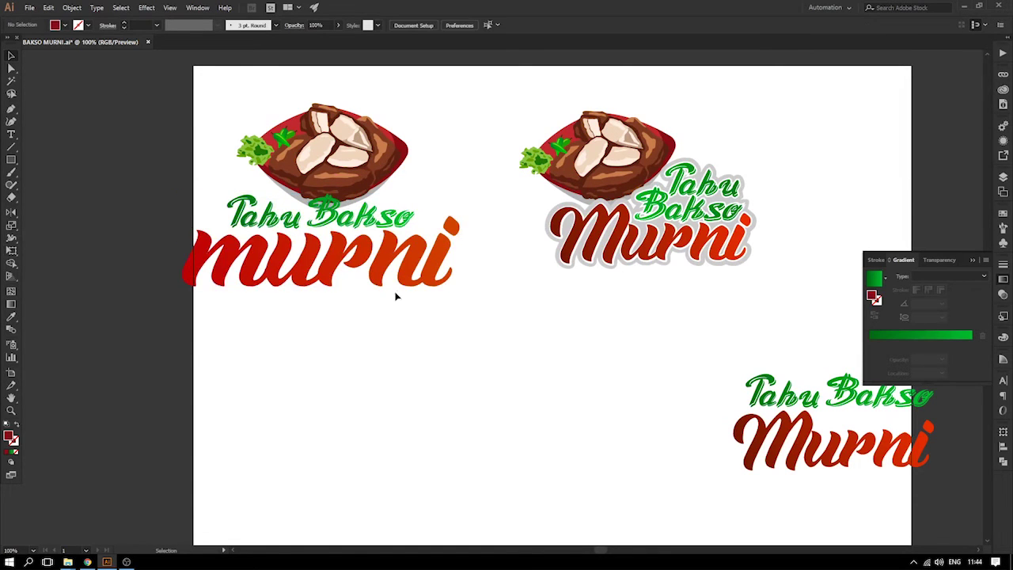
- Move the lowercase murni wordmark and its bowl further into the artboard, centring the bowl horizontally over Tahu Bakso
left_click(262, 217)
left_click(354, 247, "shift")
left_click_drag(355, 246, 428, 381)
left_click_drag(350, 158, 414, 277)
left_click(443, 354, "shift")
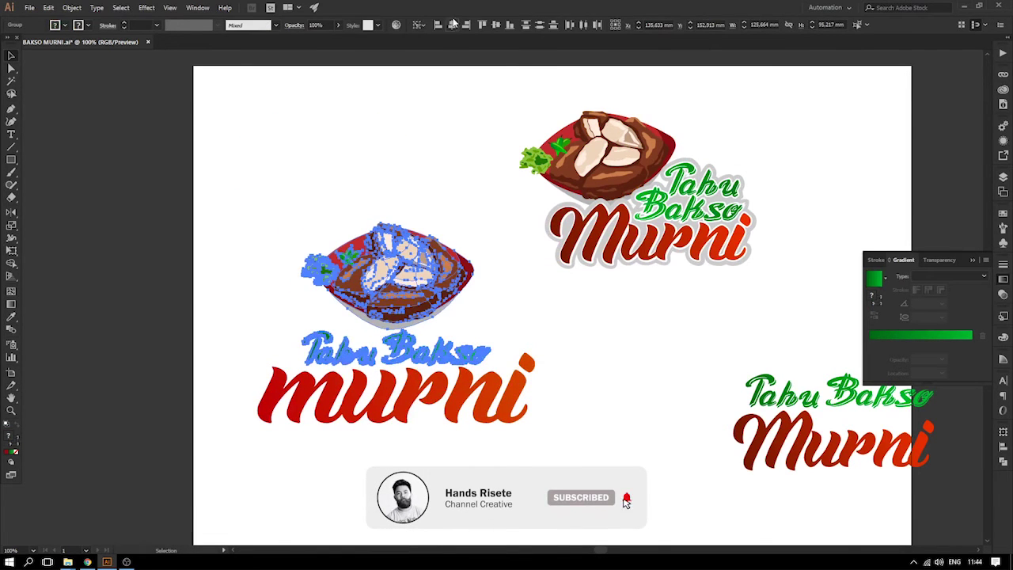
left_click(398, 107)
- Shrink the Tahu Bakso line above the separate capitalised Murni to about 60 mm wide
key("ctrl+minus")
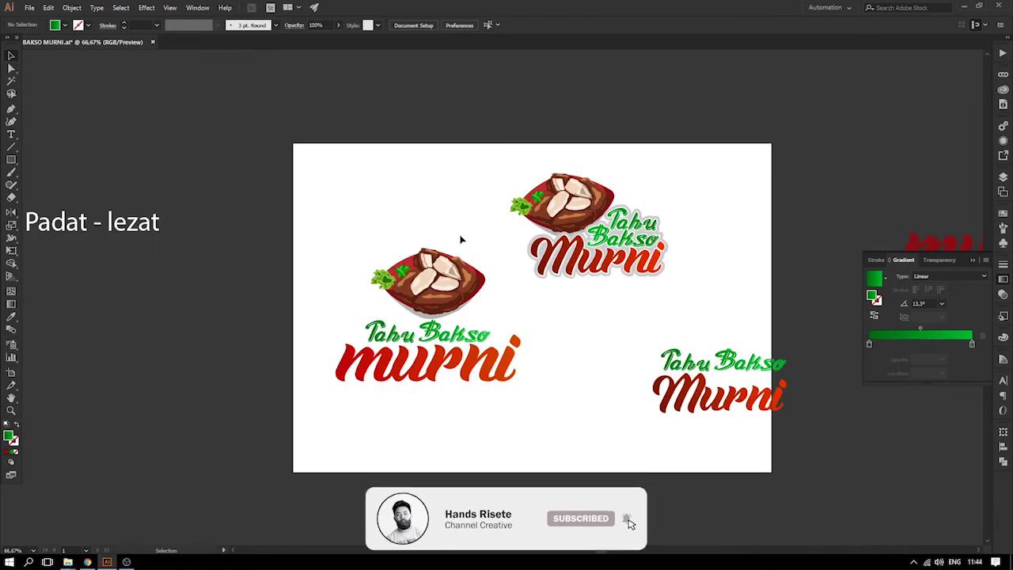
left_click_drag(450, 270, 389, 212)
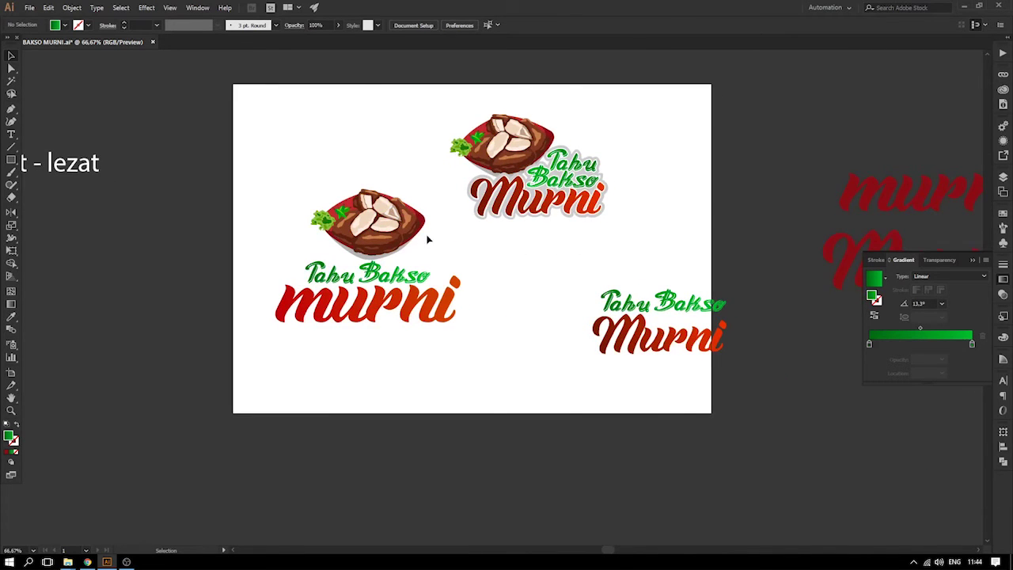
left_click_drag(449, 230, 432, 231)
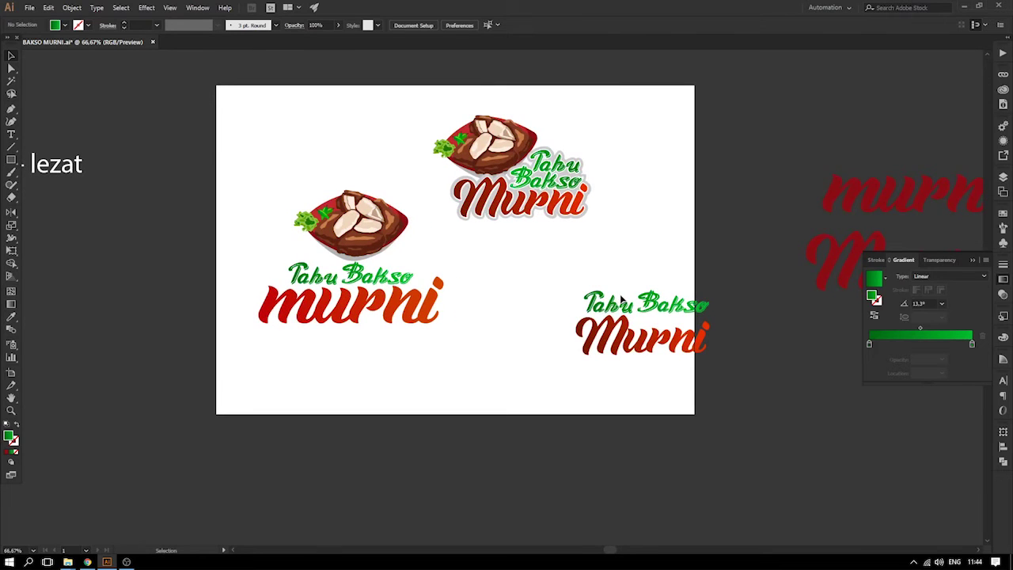
left_click(698, 311)
key("e")
left_click_drag(708, 290, 673, 280)
- Enlarge that Tahu Bakso line to about 72 mm wide and fit it between the M and the dot of the i
key("z")
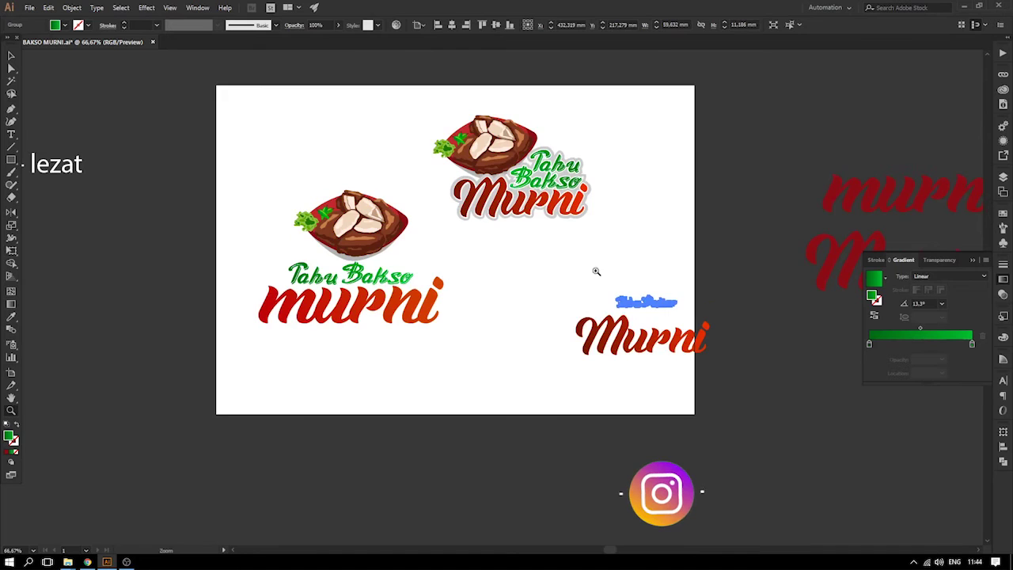
left_click_drag(591, 263, 805, 385)
left_click(11, 55)
left_click_drag(261, 222, 313, 293)
left_click_drag(467, 256, 519, 246)
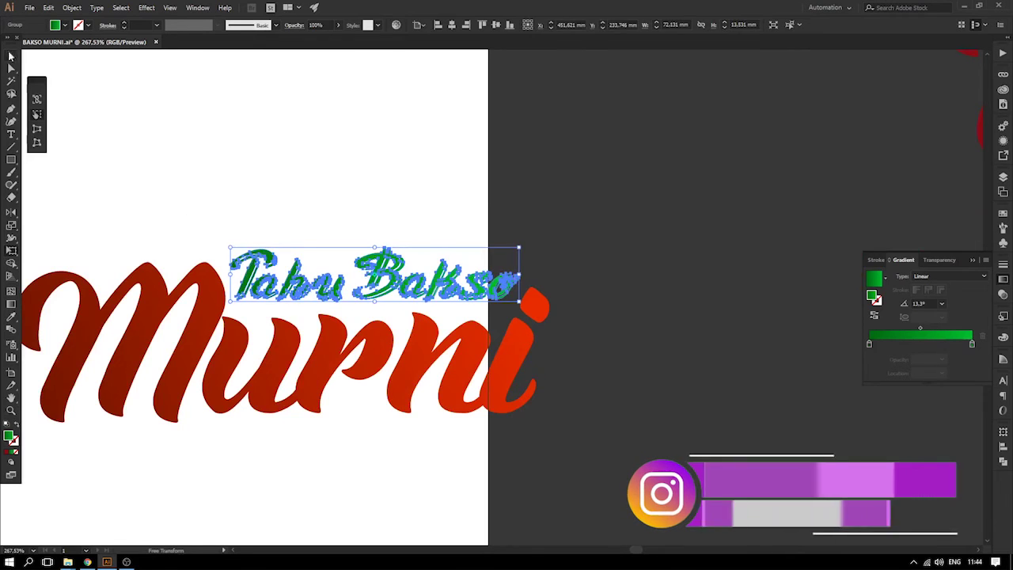
left_click(319, 255)
left_click_drag(304, 286, 314, 295)
left_click(669, 248)
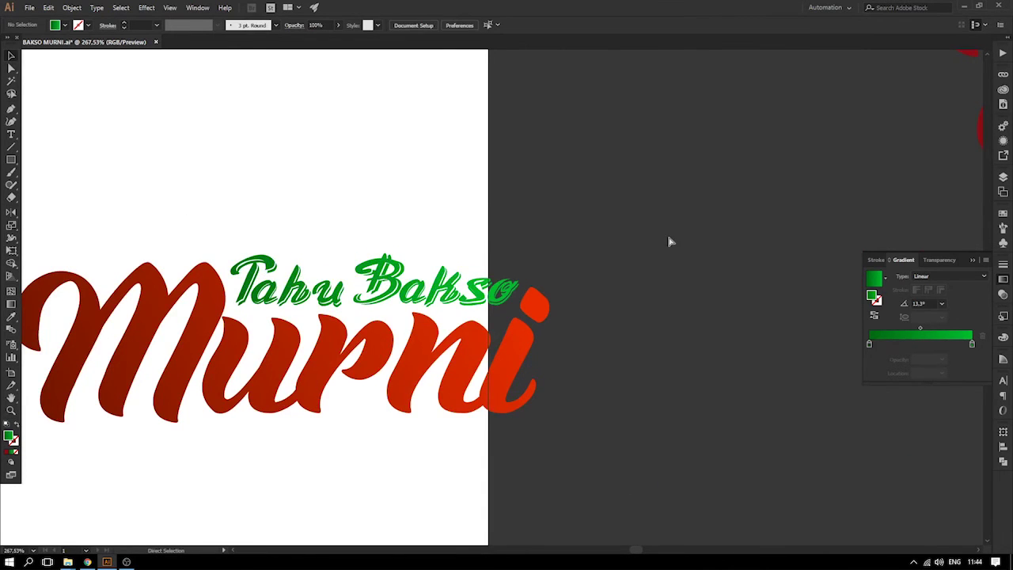
- Move the compact Tahu Bakso Murni wordmark fully onto the artboard beneath the grey-outlined logo
key("ctrl+minus")
key("ctrl+minus")
key("ctrl+minus")
key("ctrl+minus")
left_click_drag(442, 226, 585, 230)
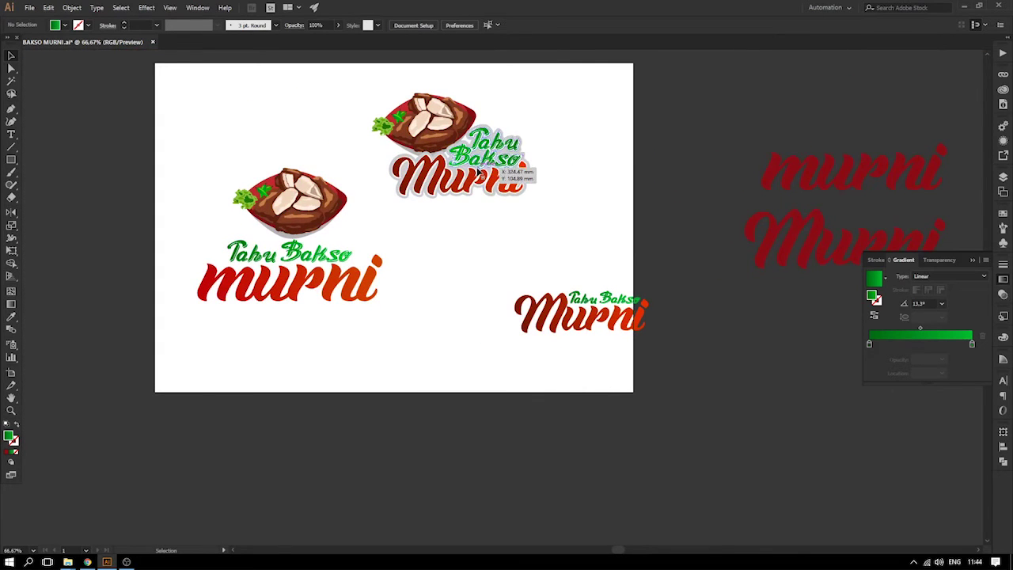
left_click_drag(466, 259, 727, 385)
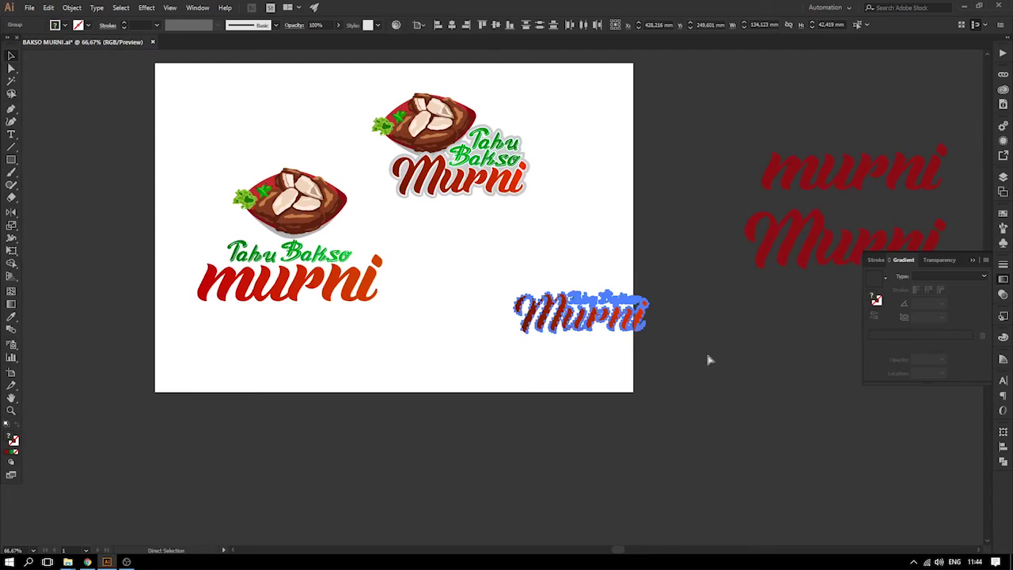
left_click(683, 341)
left_click_drag(545, 336, 593, 242)
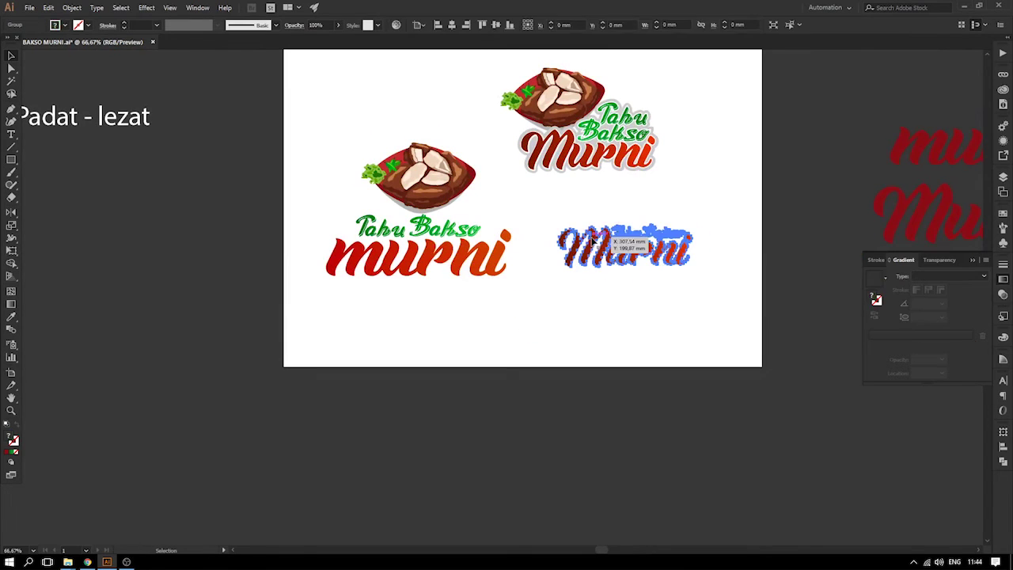
- Lower the compact wordmark slightly and place a copy of the bowl illustration above it
left_click(623, 298)
left_click_drag(656, 237, 668, 278)
left_click_drag(419, 181, 647, 237)
key("e")
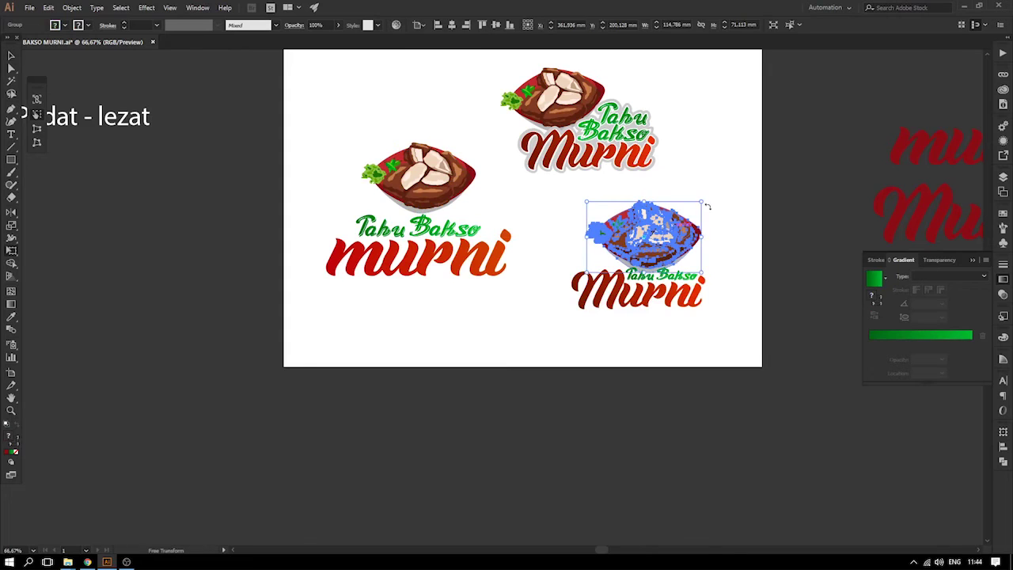
left_click_drag(702, 202, 689, 214)
key("v")
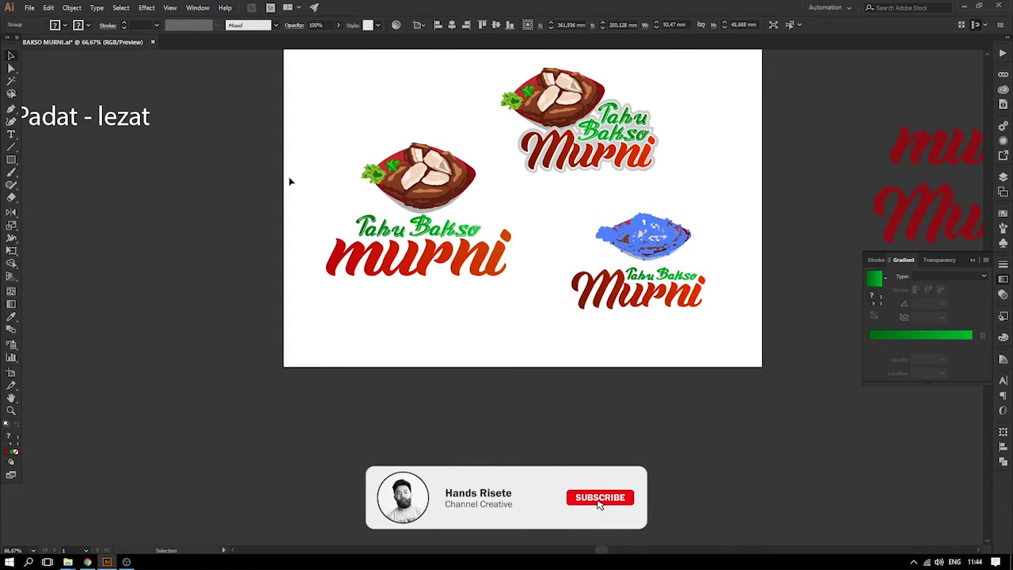
left_click(289, 176)
key("ctrl+z")
- Scale the copied bowl down to roughly half the width of the capitalised Murni wordmark below it
left_click(548, 210)
left_click(667, 222)
key("e")
left_click_drag(700, 203, 596, 231)
left_click(12, 57)
left_click(32, 67)
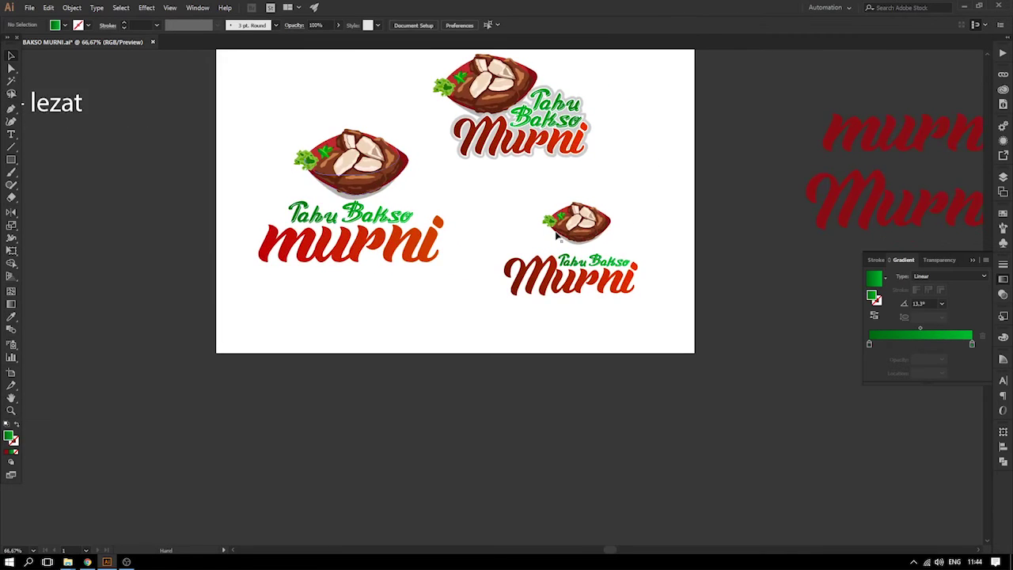
- Move the small bowl down and slightly left so it sits right above the Tahu Bakso line
left_click_drag(756, 372, 769, 373)
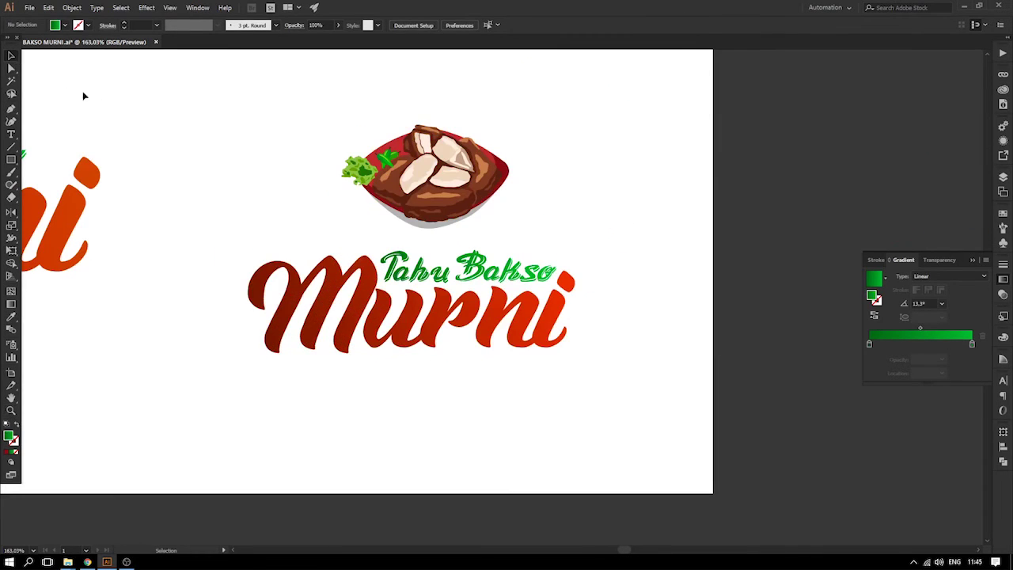
left_click_drag(452, 179, 393, 203)
left_click(222, 342)
left_click(309, 195)
left_click(674, 272)
left_click_drag(472, 209, 609, 229)
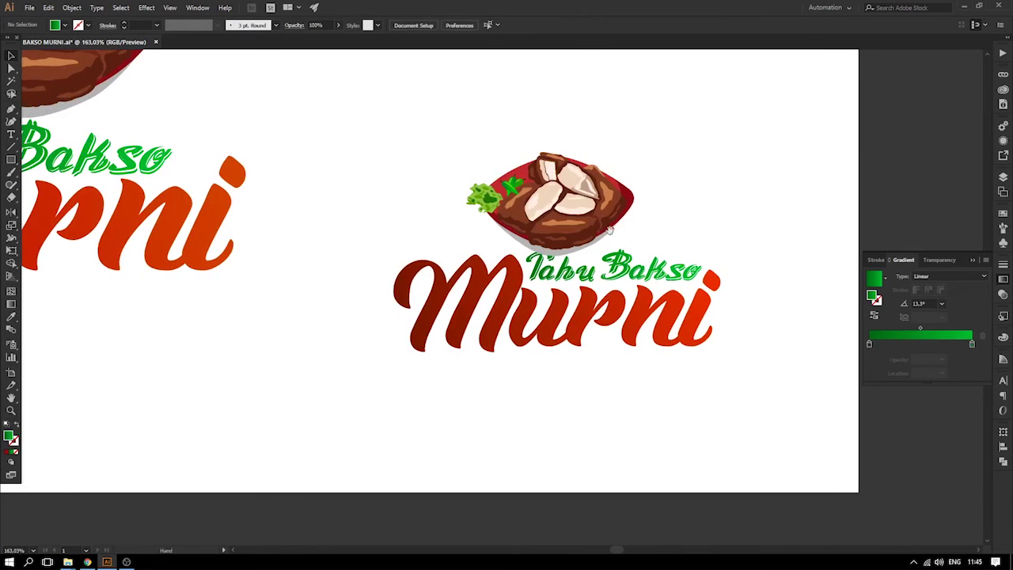
- Enlarge the bowl above the capitalised Murni to about 105 mm wide
left_click(610, 229)
key("e")
left_click_drag(633, 152, 681, 125)
key("v")
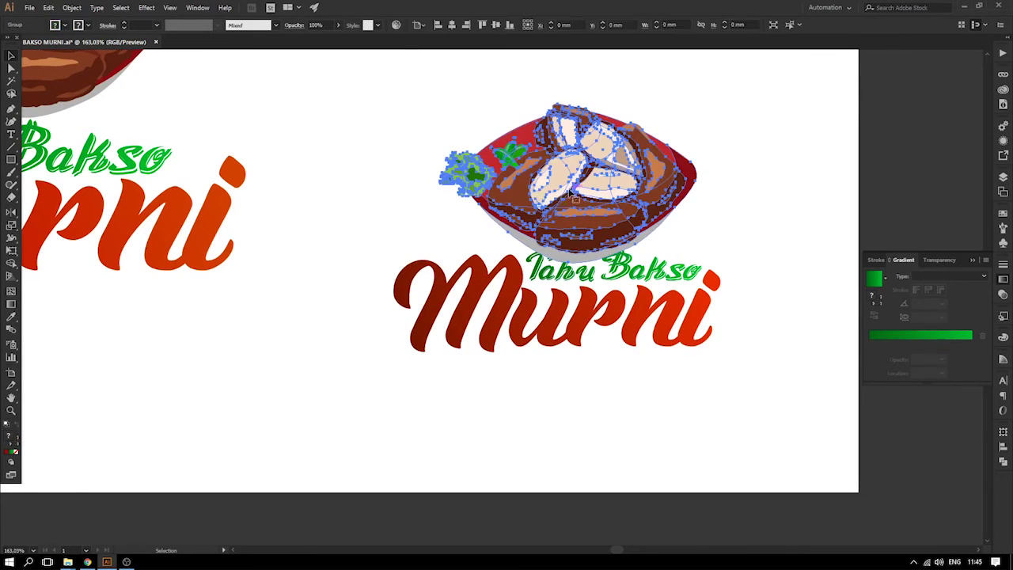
- Centre the enlarged bowl and the capitalised Murni wordmark horizontally with each other
key("ctrl+minus")
key("ctrl+minus")
left_click_drag(546, 249, 672, 221)
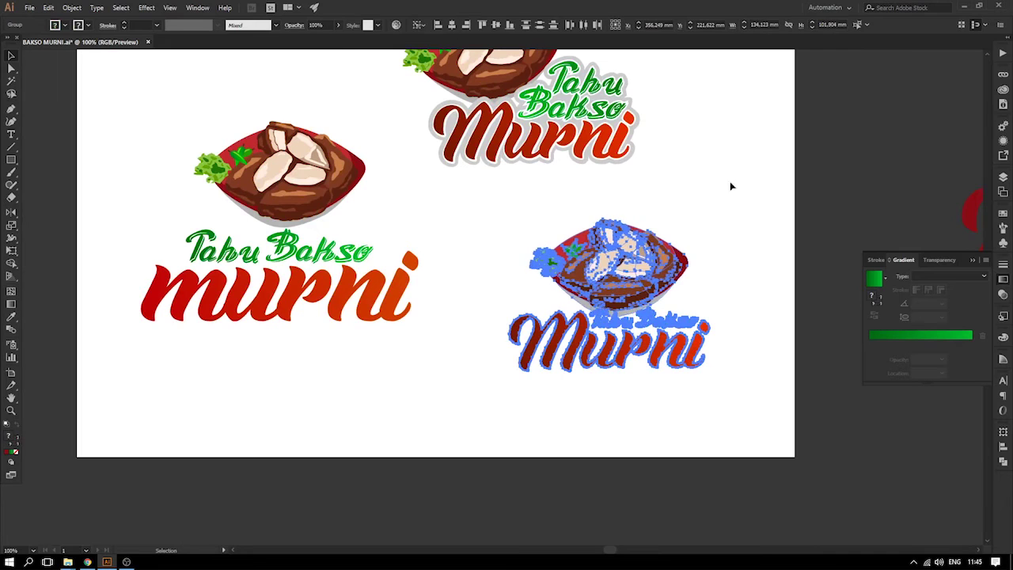
left_click(717, 280)
left_click_drag(718, 281, 763, 264)
left_click(687, 267)
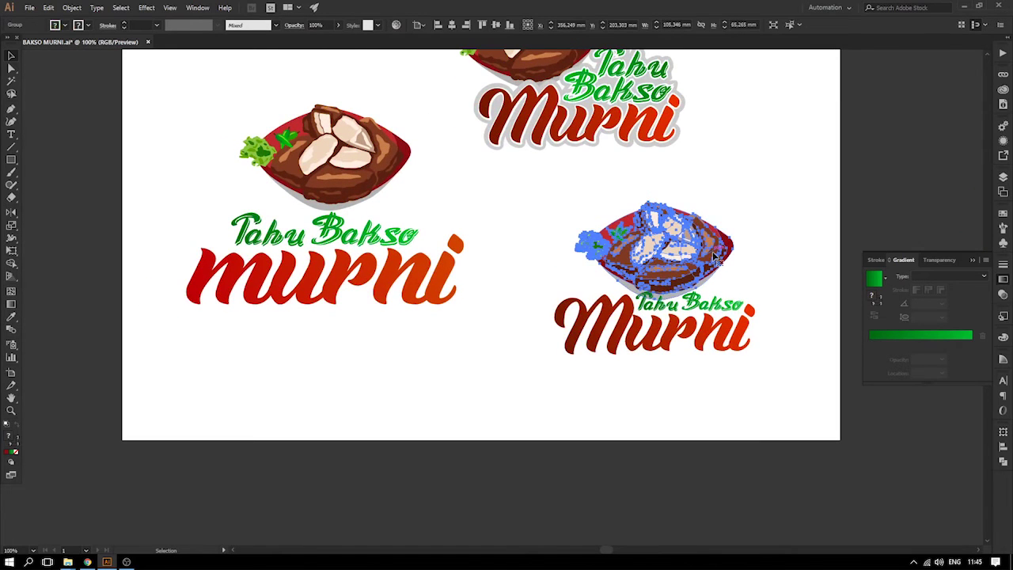
left_click(793, 360)
left_click_drag(799, 254, 736, 284)
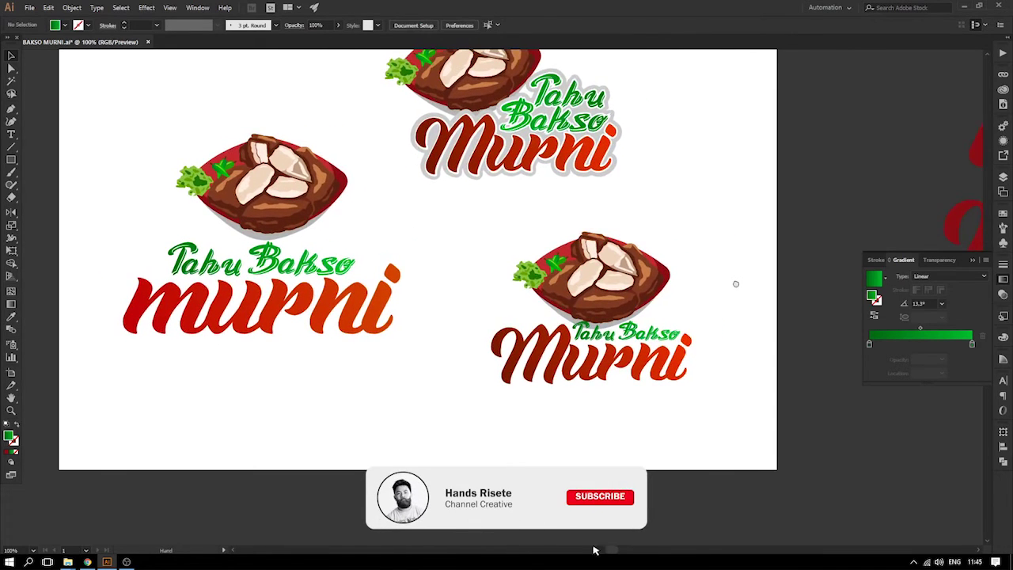
- Place the "Besar - Padat - lezat" tagline on the artboard just below the capitalised Murni logo and fill it black
left_click(648, 342)
left_click_drag(366, 329, 706, 328)
left_click_drag(142, 106, 798, 380)
left_click_drag(820, 380, 542, 380)
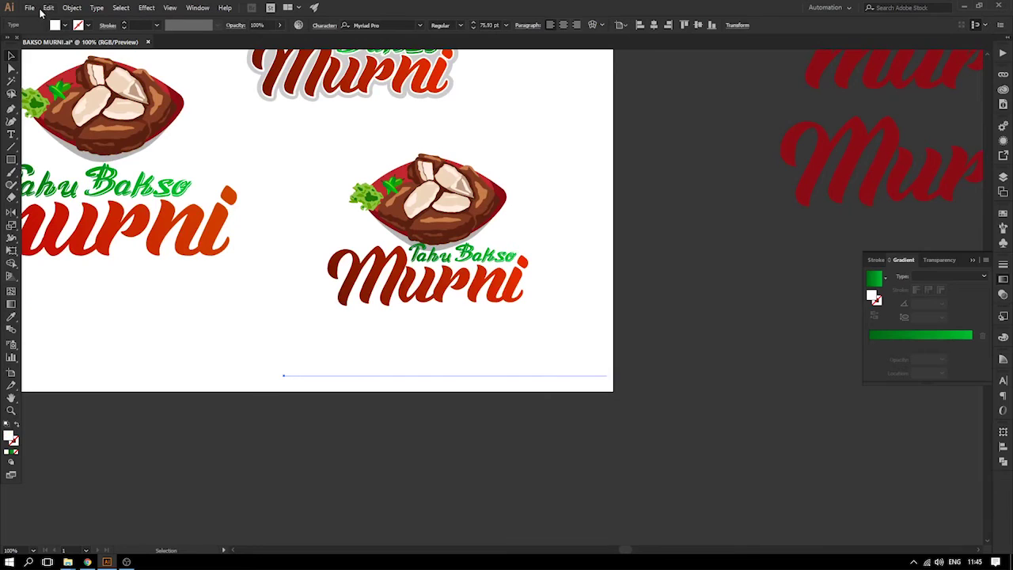
left_click(66, 26)
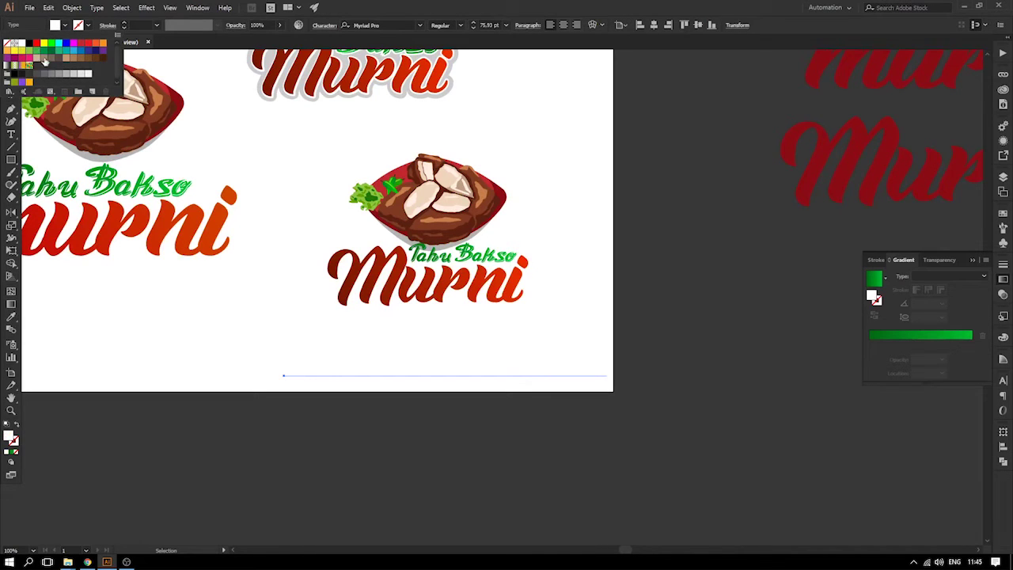
left_click(28, 44)
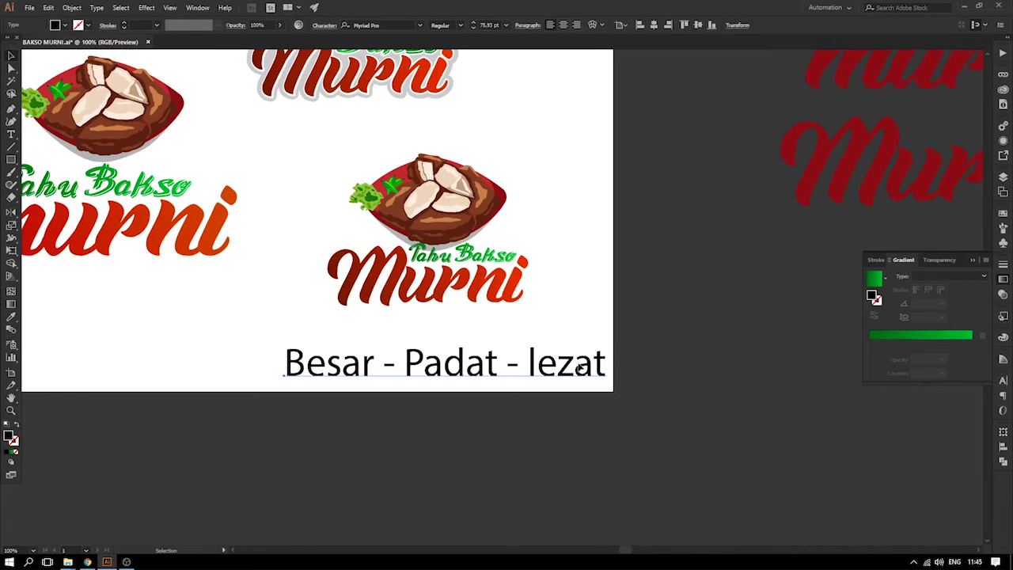
left_click_drag(579, 369, 603, 352)
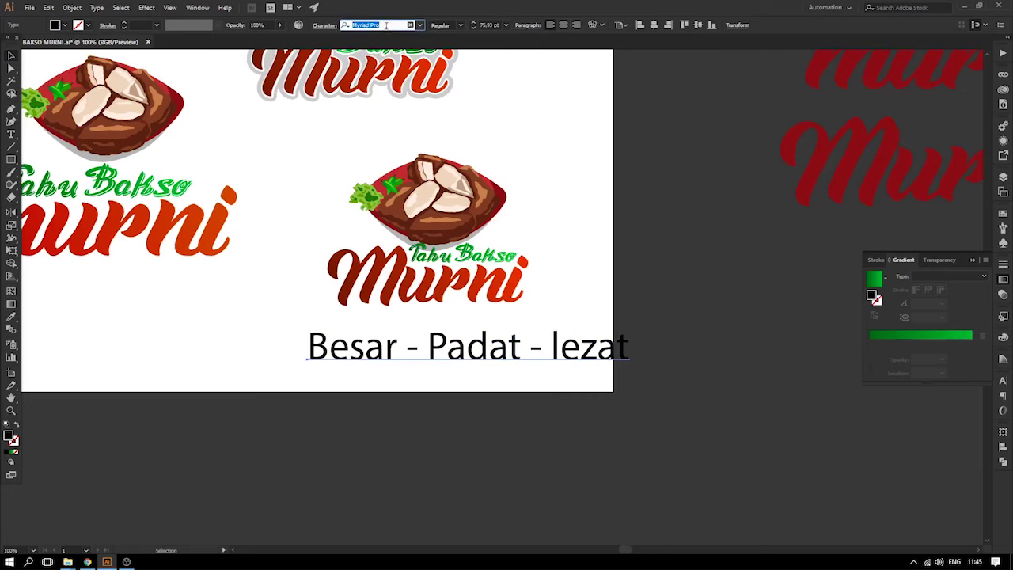
- Set the tagline's font to Roboto in the Regular style
type("roboto")
key("Return")
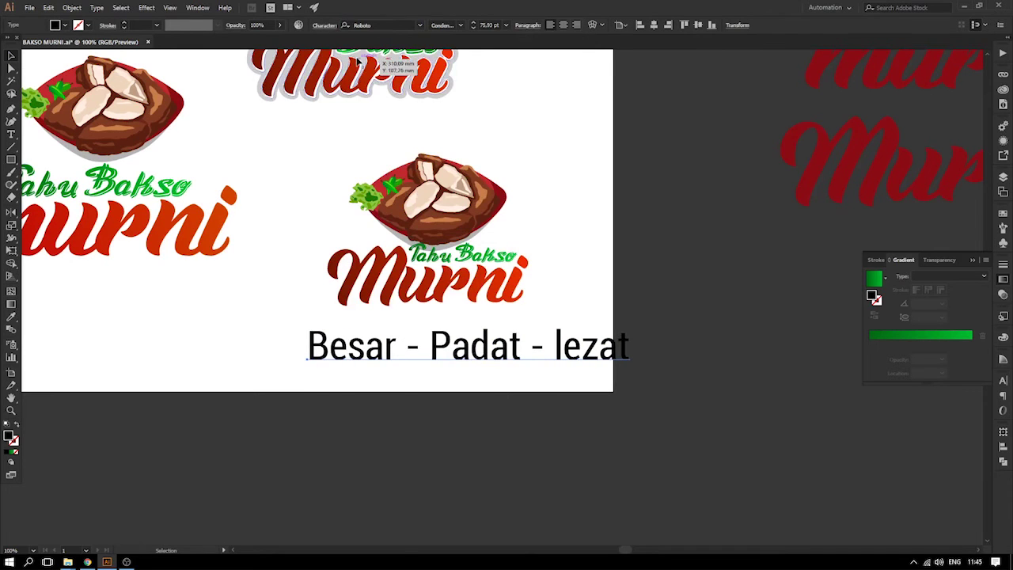
left_click(462, 28)
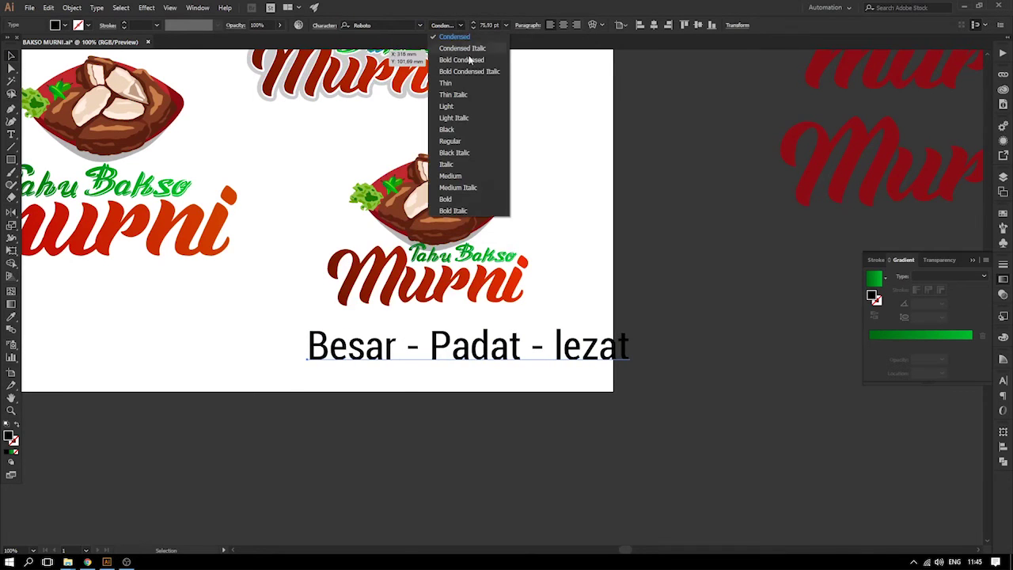
left_click(461, 144)
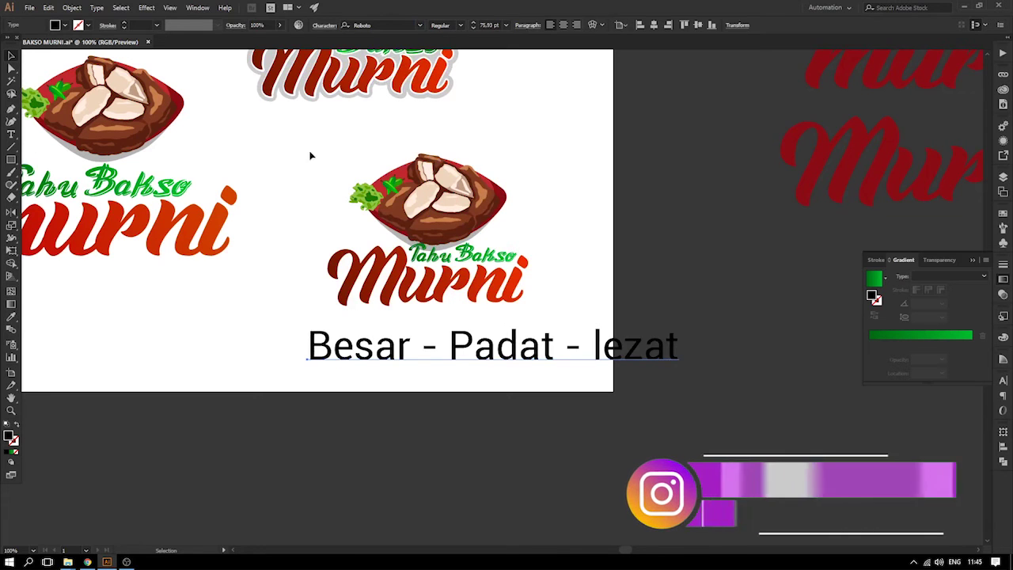
- Scale the tagline down to about 40.9 pt and move it up close beneath the Murni wordmark
key("e")
left_click_drag(670, 322, 595, 337)
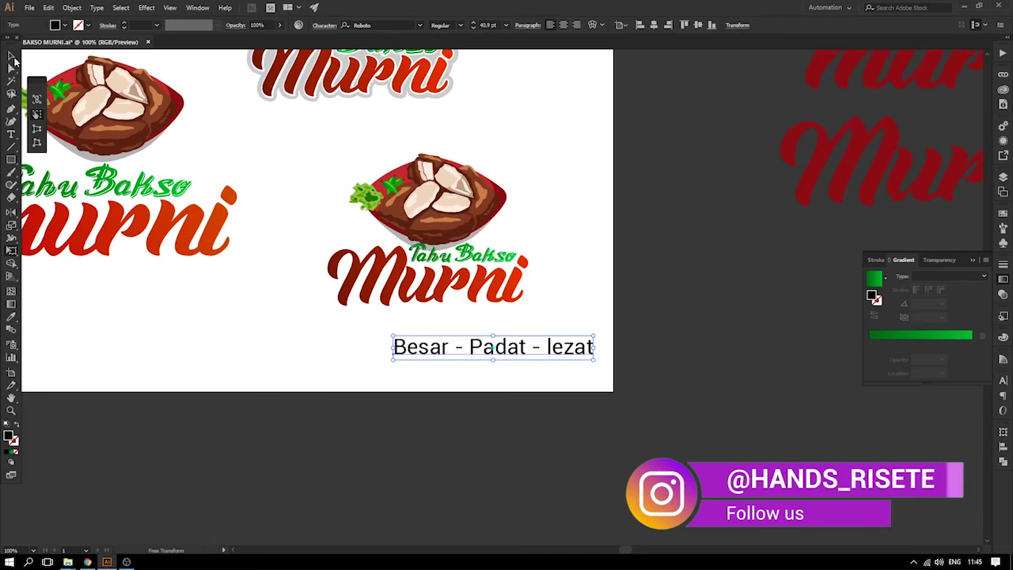
left_click(10, 50)
left_click_drag(475, 347, 433, 334)
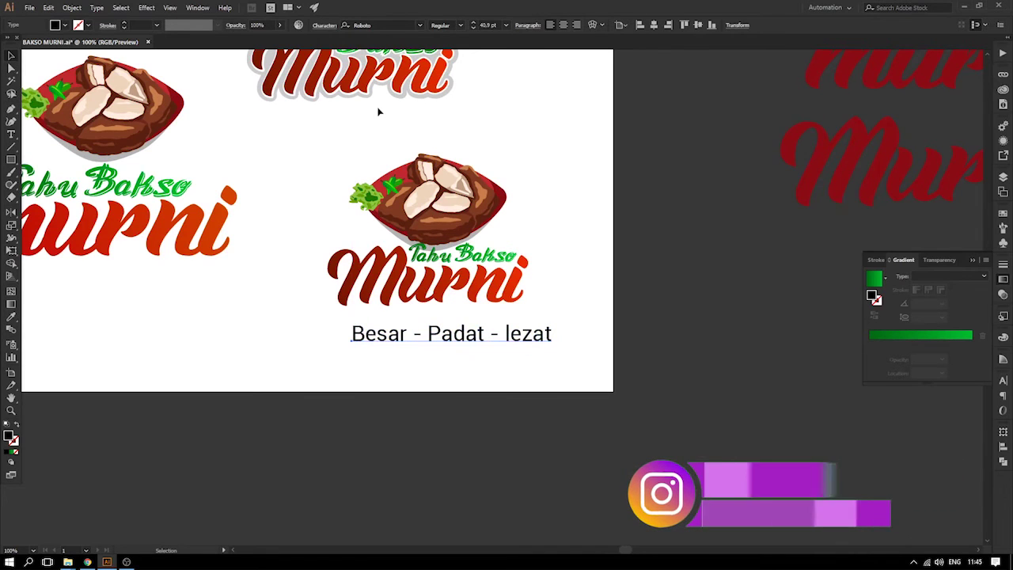
- Set the tagline's style to Bold Italic and shrink it to about 28.64 pt below the Murni wordmark
left_click(441, 24)
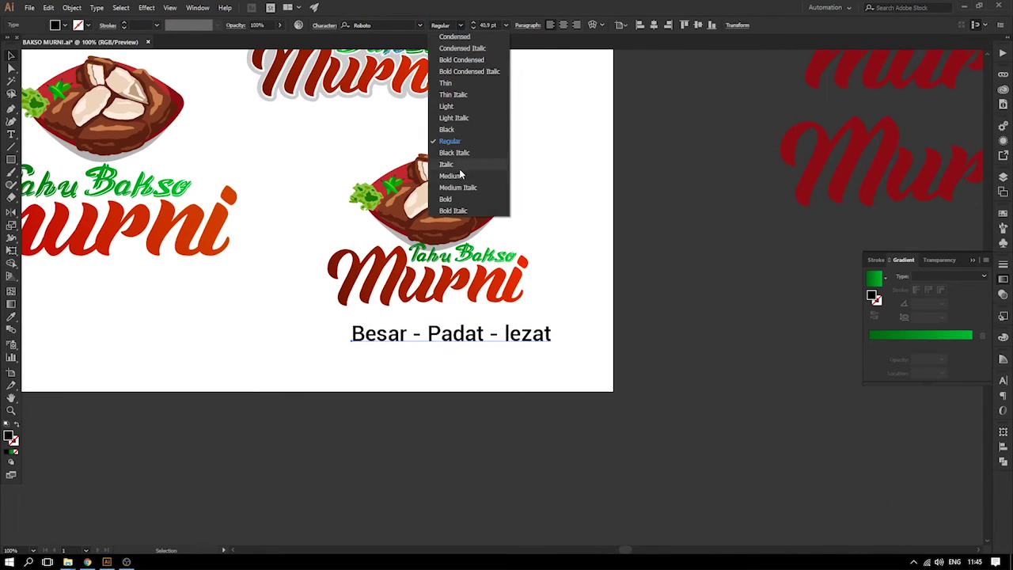
left_click(453, 210)
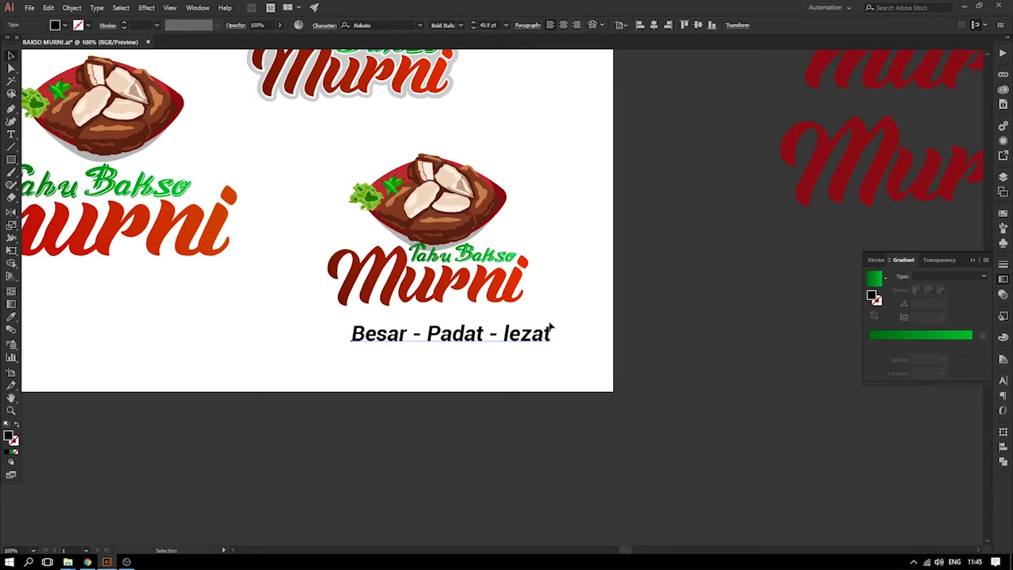
key("e")
left_click_drag(552, 322, 472, 315)
left_click(10, 57)
- Try to align the tagline, the Murni wordmark and the bowl horizontally with each other
left_click(625, 294)
left_click(486, 283, "shift")
left_click(448, 196, "shift")
left_click(447, 195)
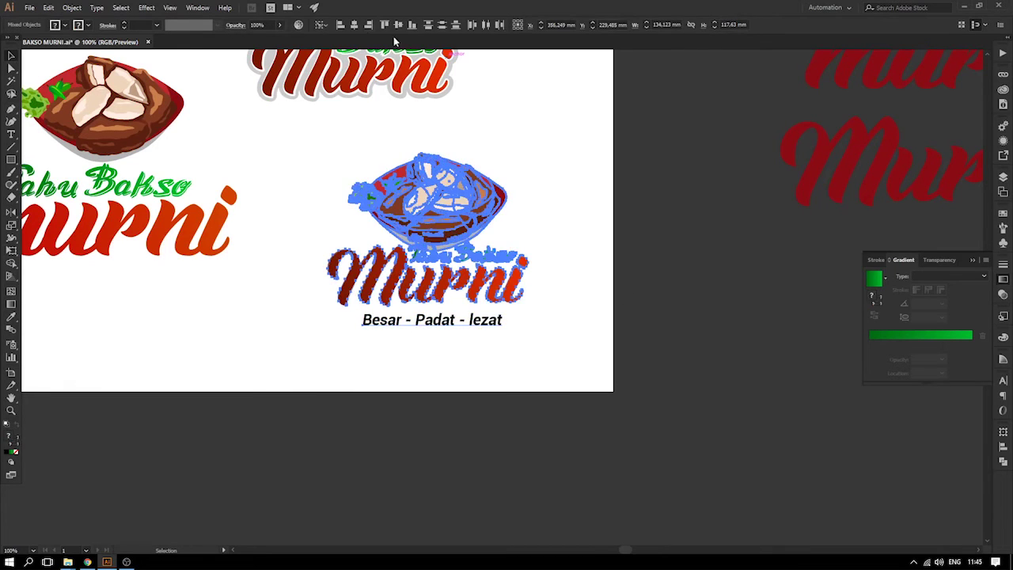
left_click(353, 26)
left_click(673, 195)
- Centre the capitalised Murni wordmark horizontally on the bowl
left_click(486, 287)
left_click(444, 200, "shift")
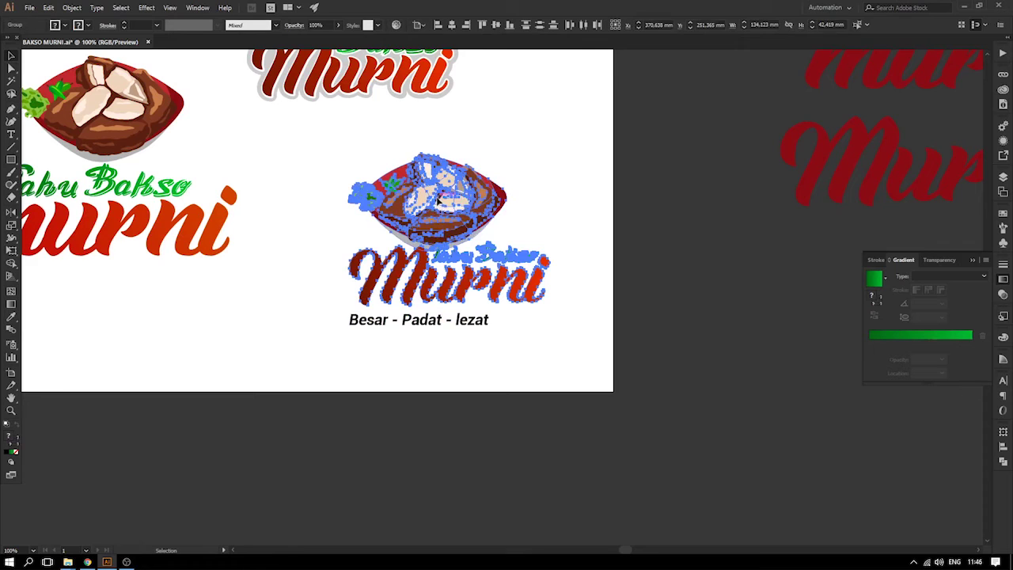
left_click(454, 24)
left_click(503, 347)
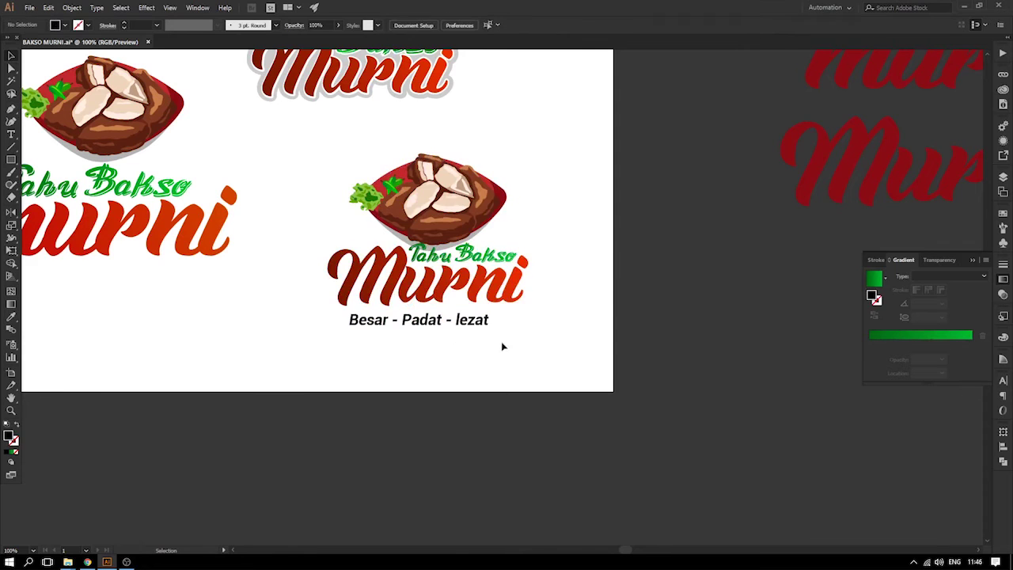
- Centre the tagline horizontally under the capitalised Murni wordmark
left_click(432, 327)
left_click(464, 287, "shift")
left_click(464, 287)
left_click(354, 27)
left_click(609, 238)
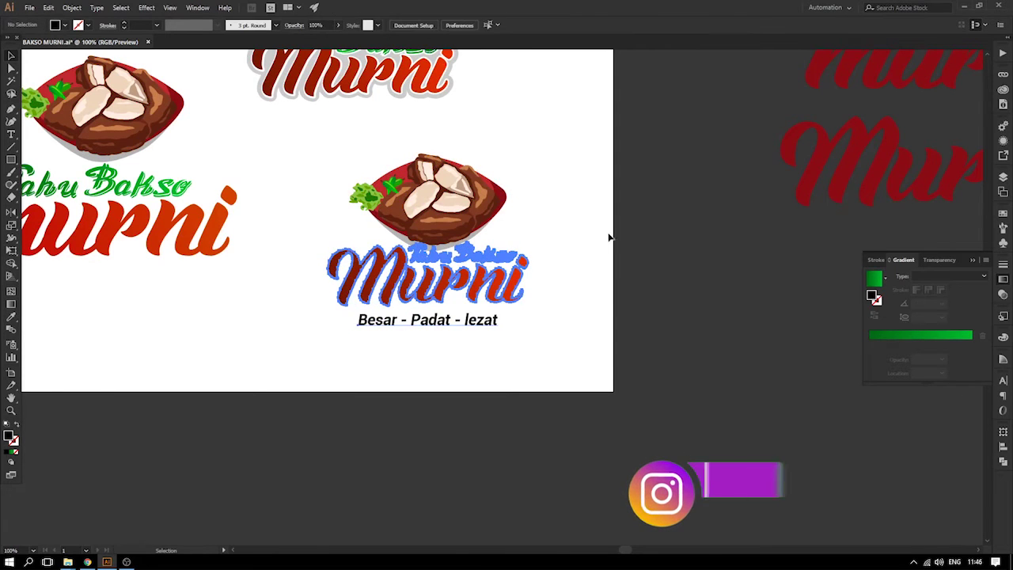
- Ungroup the capitalised Murni lettering from the green Tahu Bakso line
left_click_drag(516, 354, 625, 443)
left_click_drag(629, 419, 594, 280)
key("z")
left_click_drag(597, 240, 704, 328)
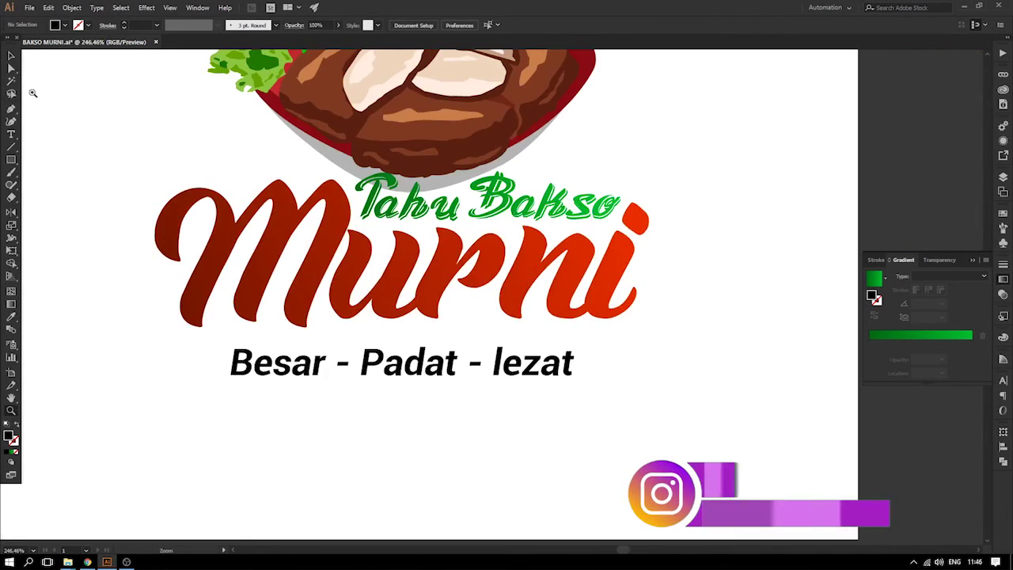
left_click_drag(118, 129, 666, 410)
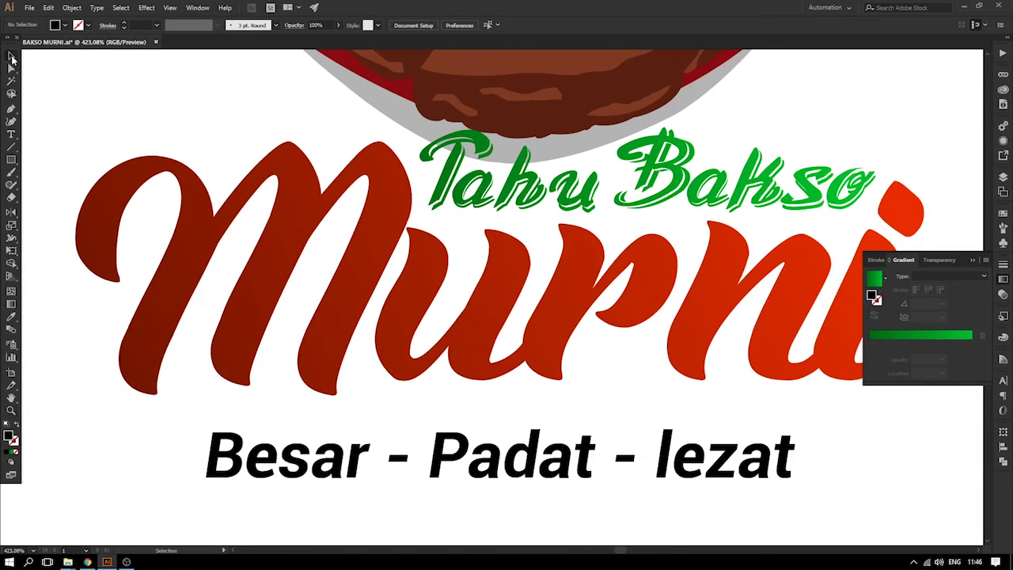
left_click(11, 67)
key("ctrl+a")
left_click_drag(339, 207, 355, 196)
right_click(357, 185)
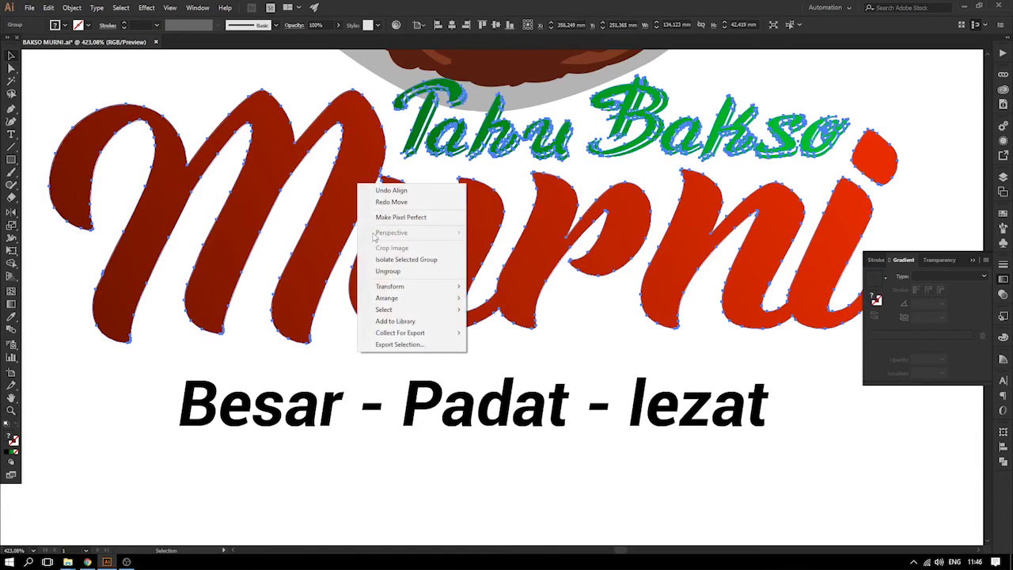
left_click(383, 271)
left_click(484, 332)
- Place a copy of the Murni lettering behind the original, shifted slightly to the right, and fill it white
left_click_drag(405, 253, 409, 244)
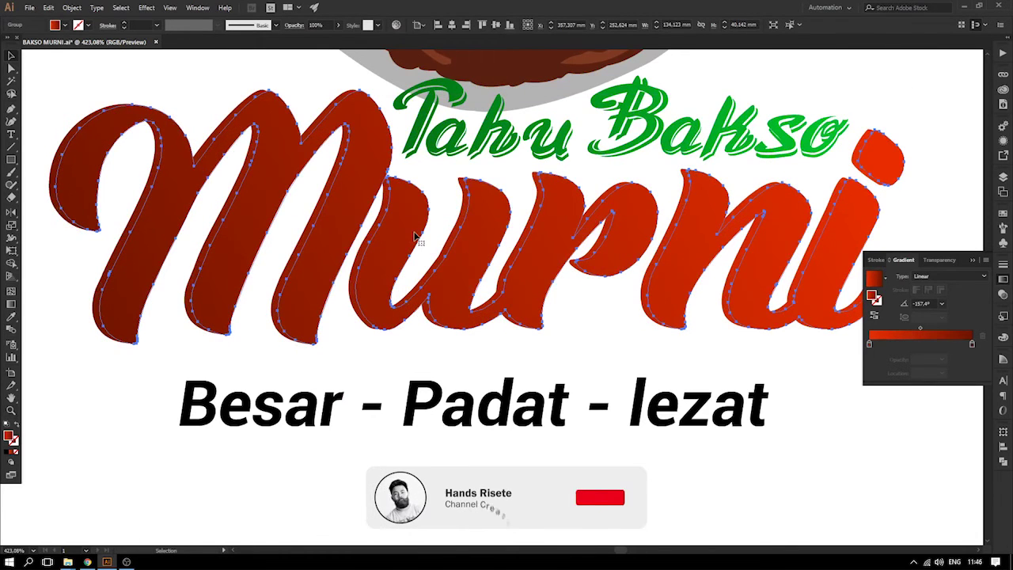
left_click(62, 25)
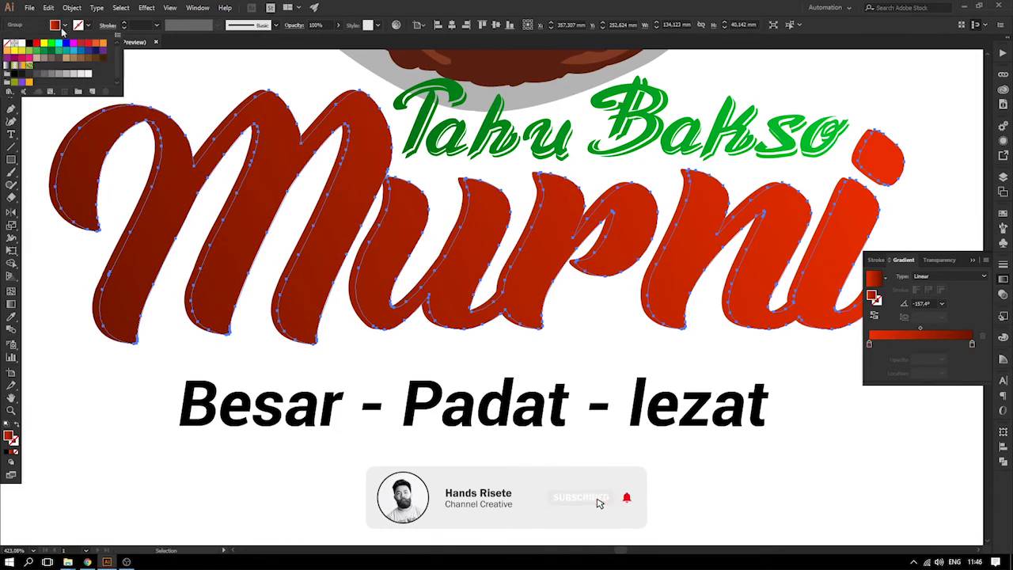
left_click(21, 42)
left_click(617, 351)
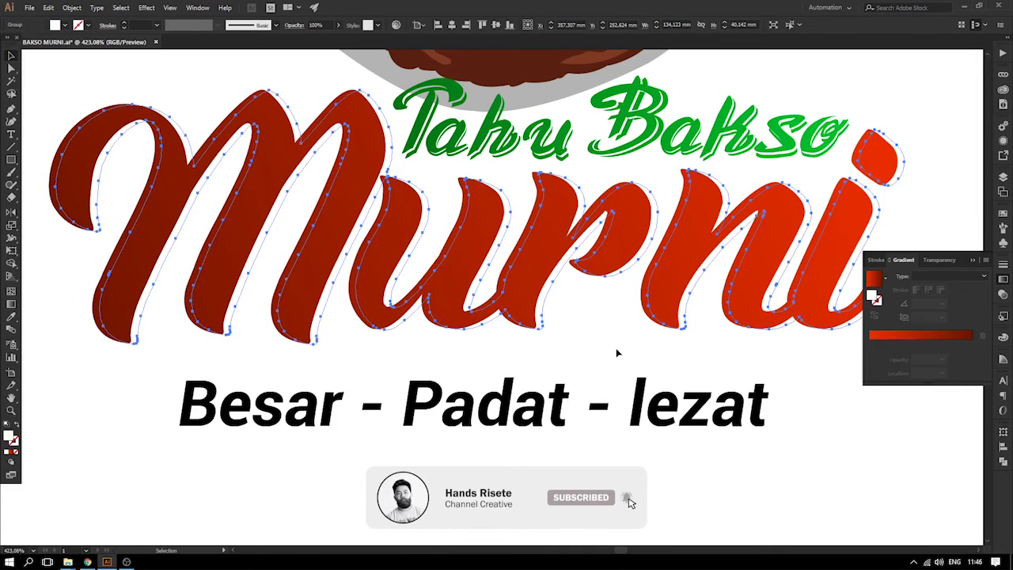
- Fill the offset copy behind the Murni lettering with a light grey swatch to form a shadow
left_click(552, 290)
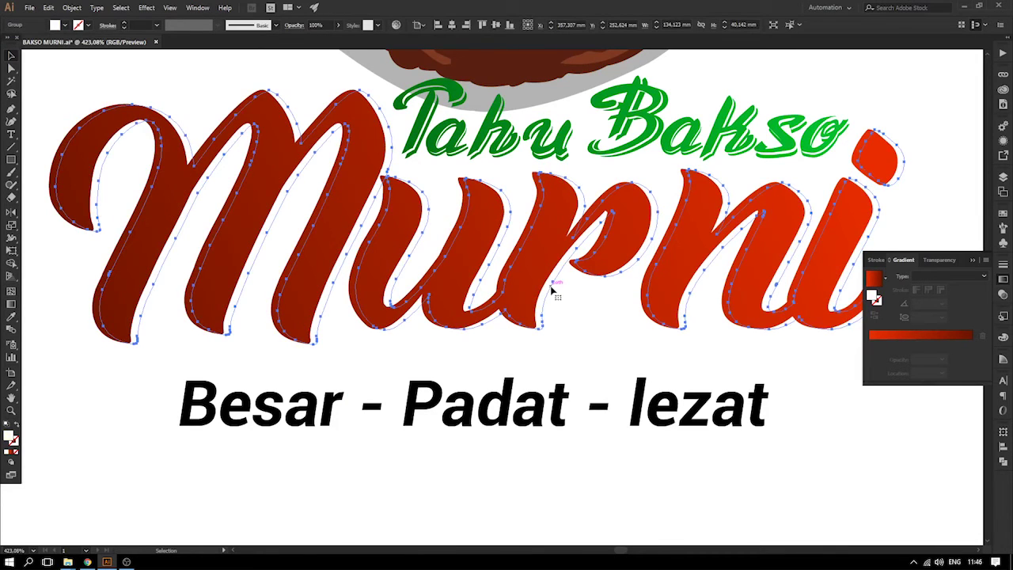
left_click(973, 259)
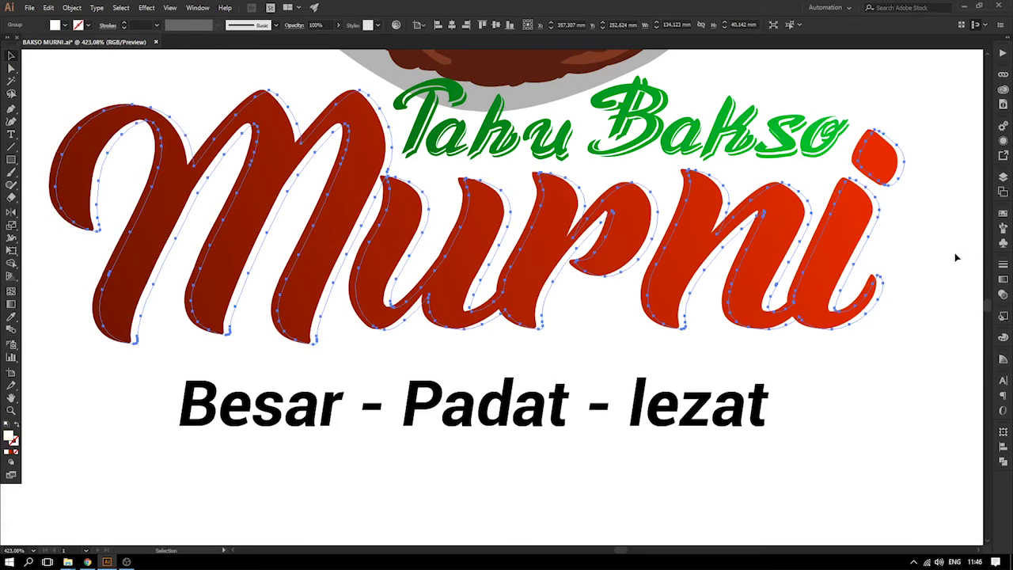
left_click(62, 27)
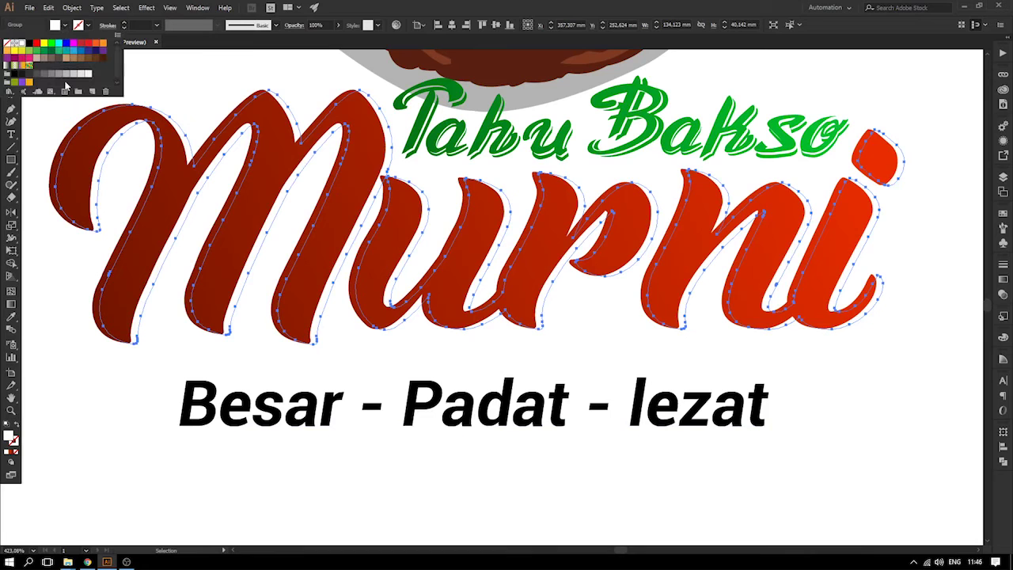
left_click(78, 75)
left_click(796, 389)
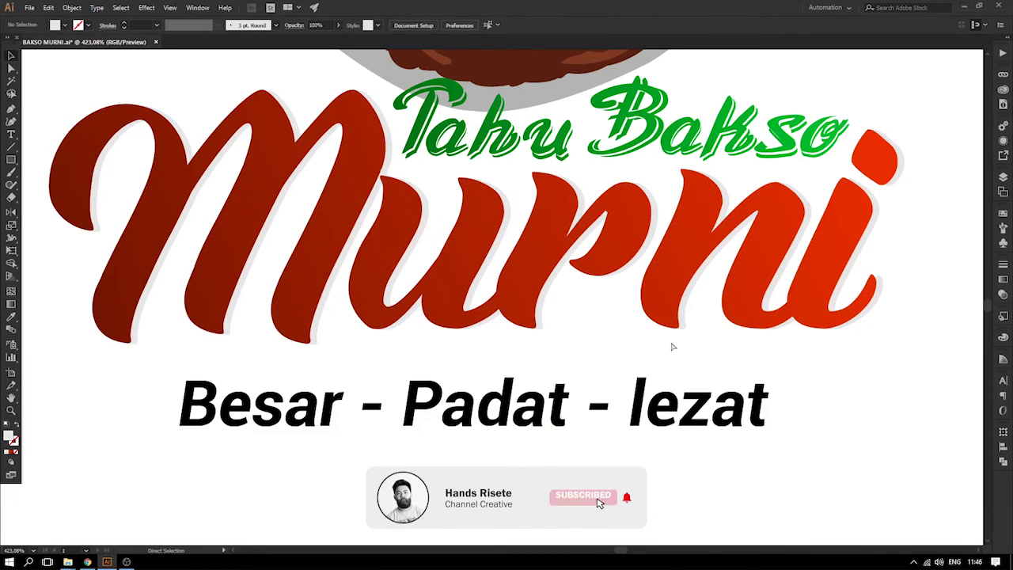
- Change the Murni shadow copy to a darker grey swatch
key("ctrl+minus")
key("ctrl+minus")
key("ctrl+minus")
key("ctrl+plus")
key("ctrl+plus")
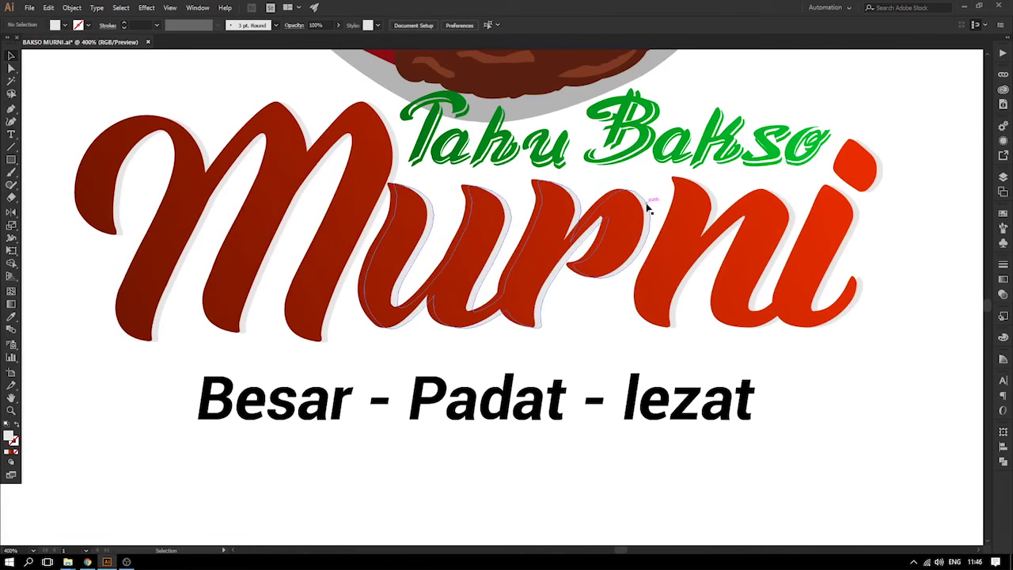
left_click(650, 212)
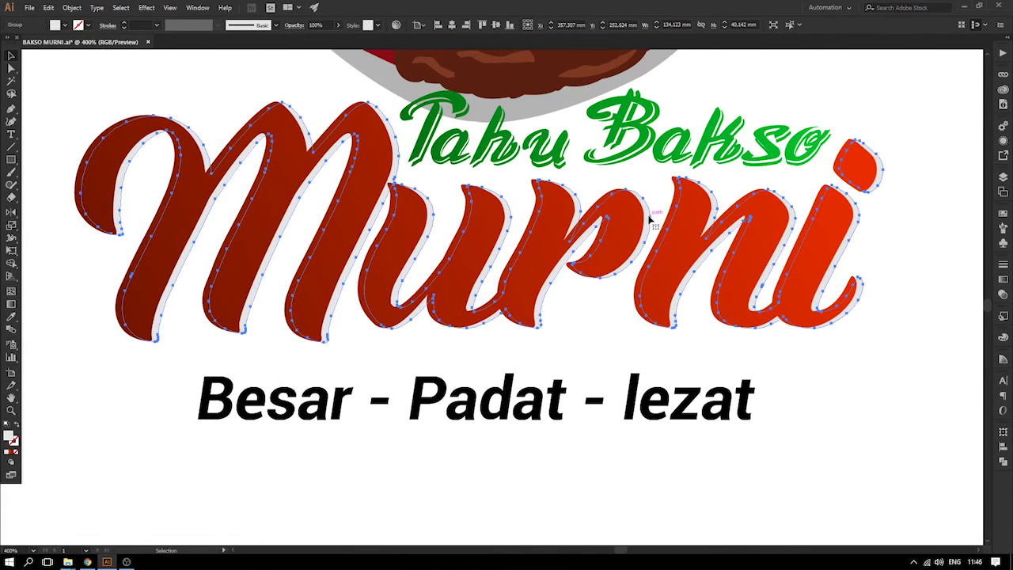
mouse_move(636, 228)
left_mouse_down()
mouse_move(618, 224)
mouse_move(638, 221)
left_mouse_up()
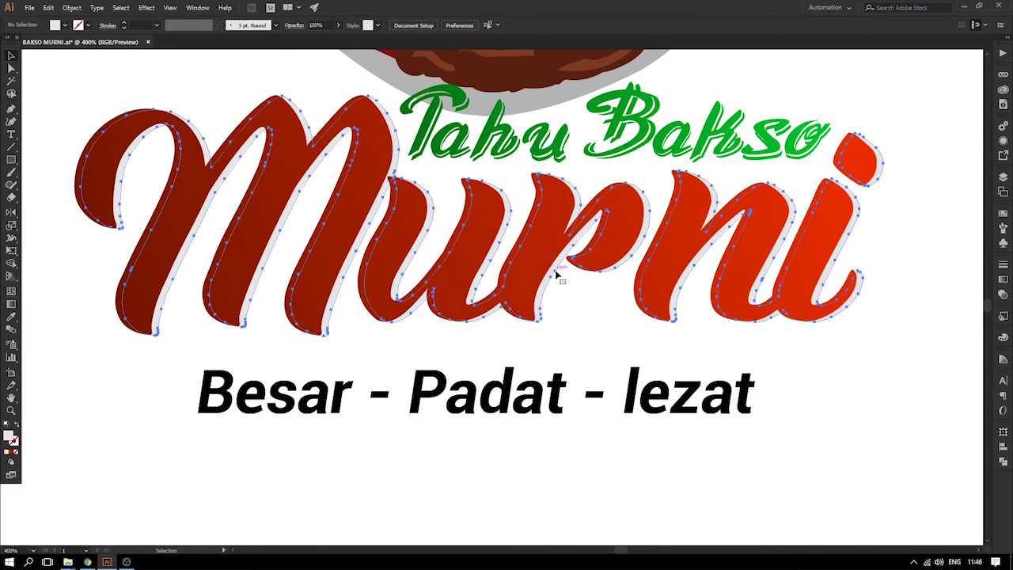
left_click(65, 26)
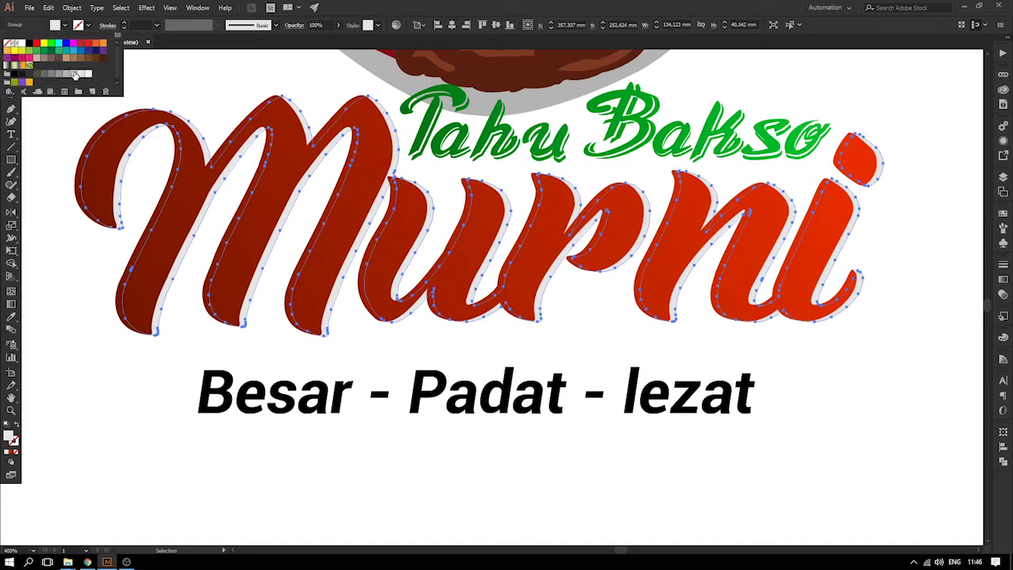
double_click(828, 319)
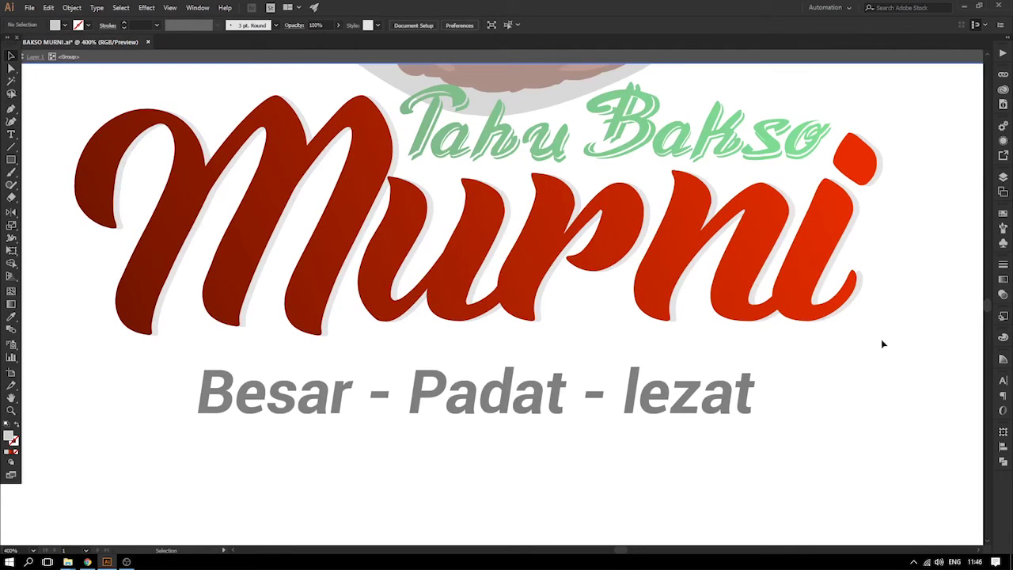
double_click(883, 345)
- Place a second grey copy of the Murni shadow behind the lettering, shifted slightly up and to the left
scroll(712, 365, "up", 3)
left_click(716, 427)
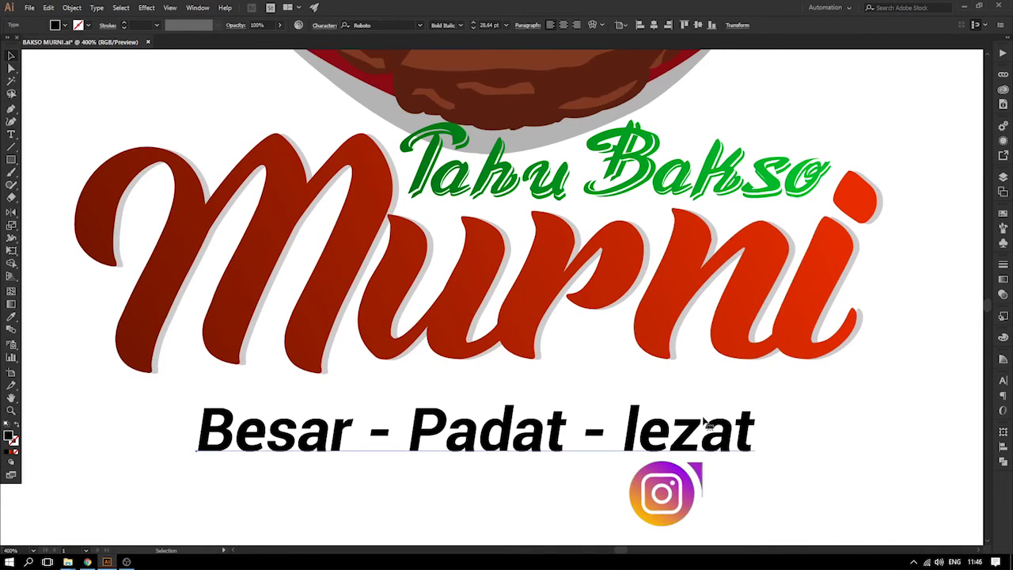
scroll(721, 398, "up", 2)
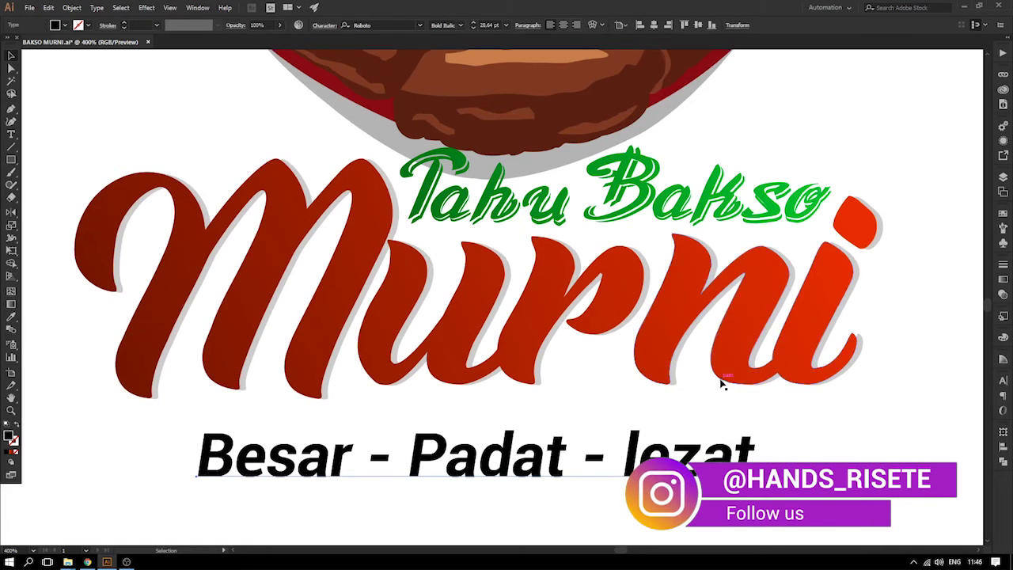
key("ctrl+minus")
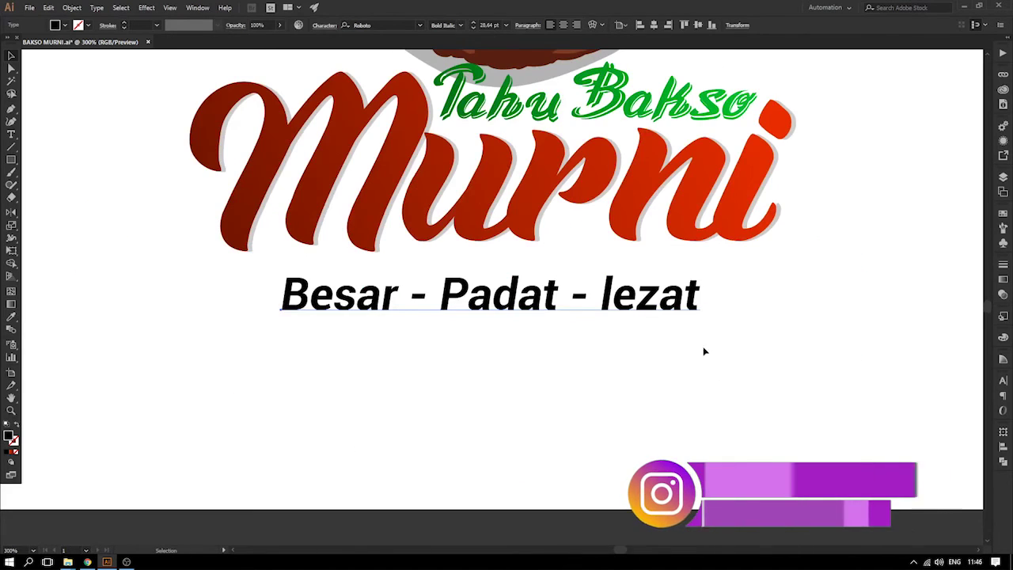
scroll(703, 352, "up", 3)
left_click(826, 338)
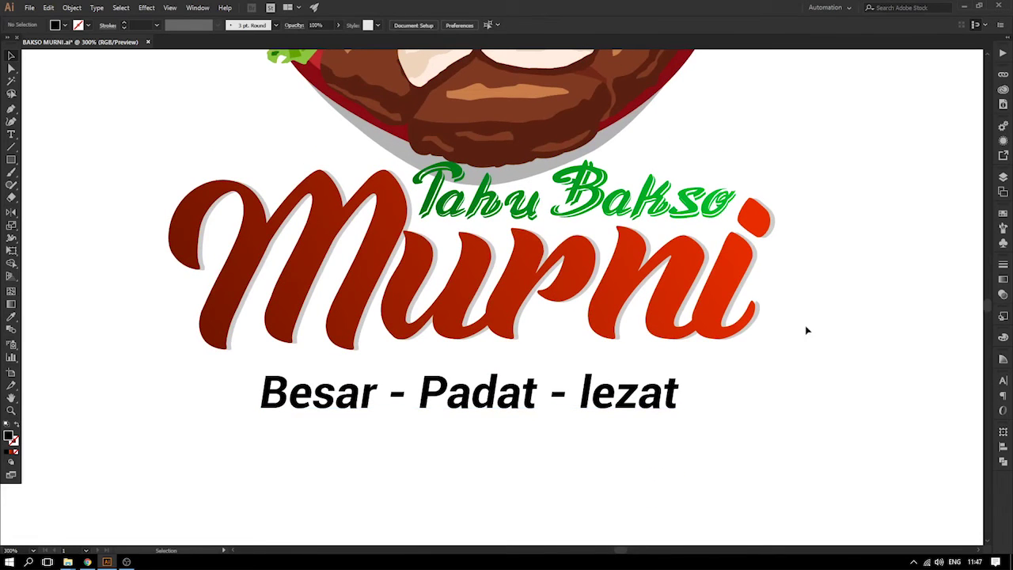
left_click_drag(710, 257, 701, 251)
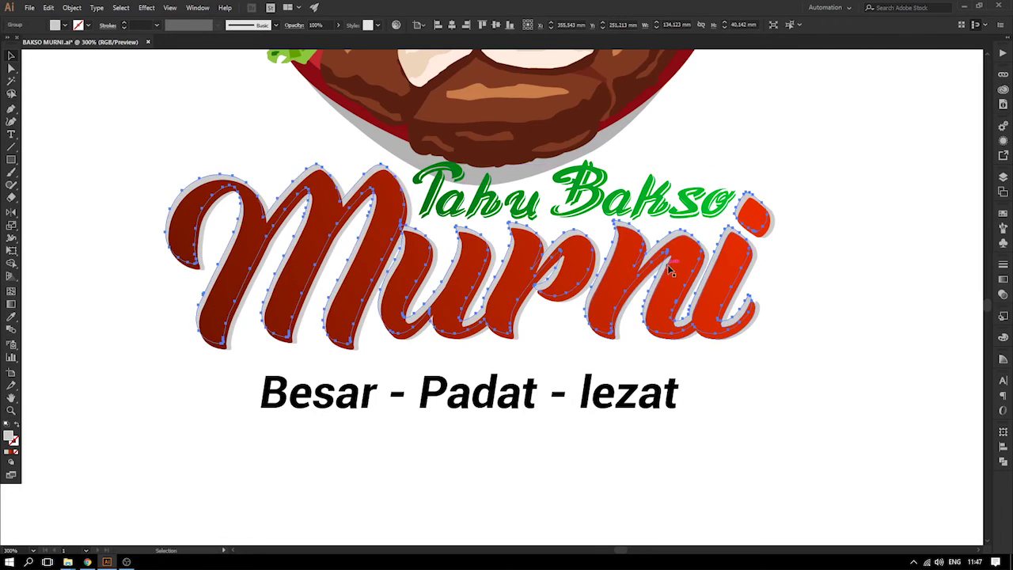
- Bring the upper-left grey Murni copy to the front and try subtracting it from the red lettering
key("ctrl+shift+]")
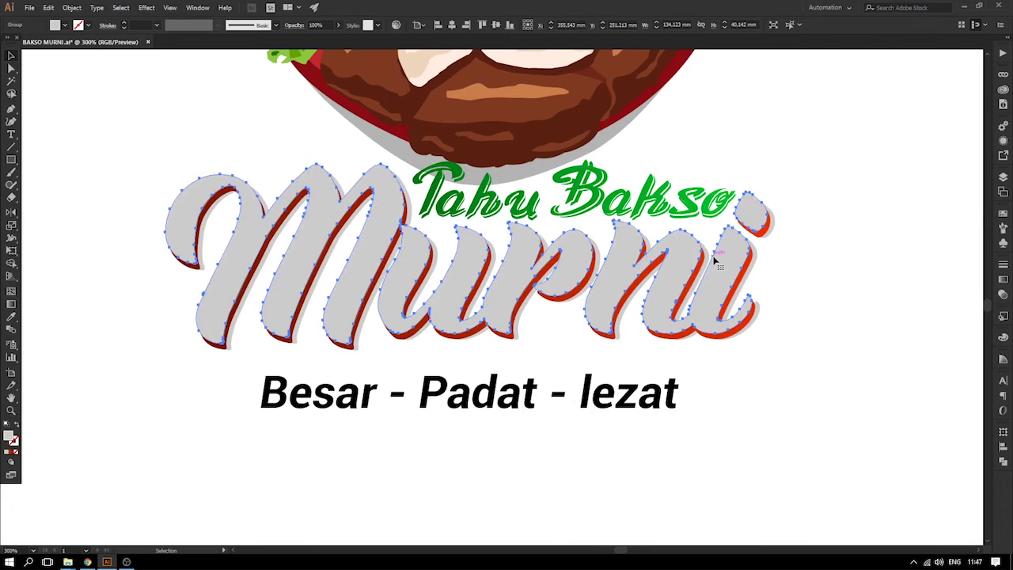
left_click(867, 325)
left_click(626, 267)
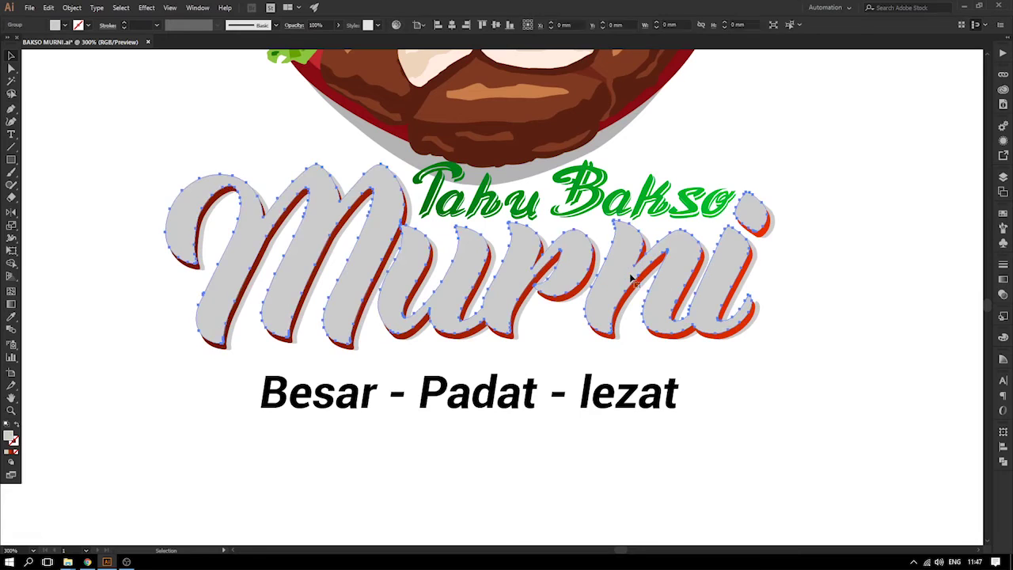
left_click(646, 275, "shift")
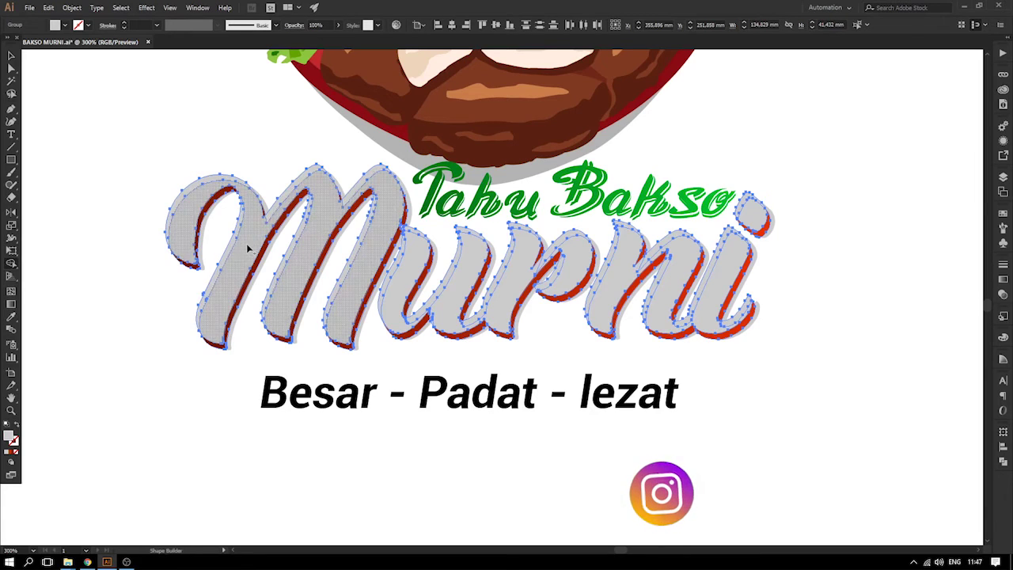
left_click(11, 56)
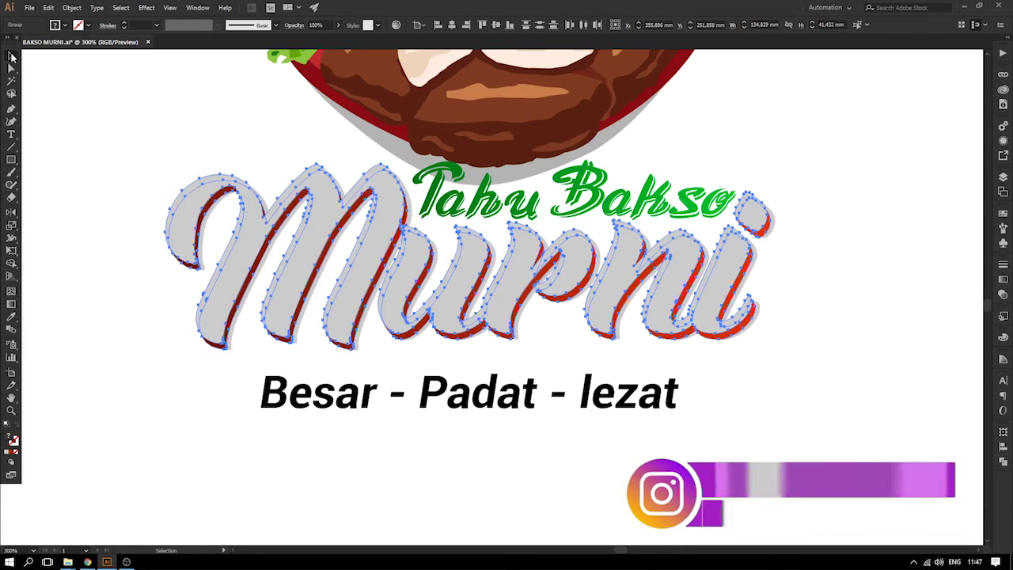
left_click(1003, 461)
left_click(902, 453)
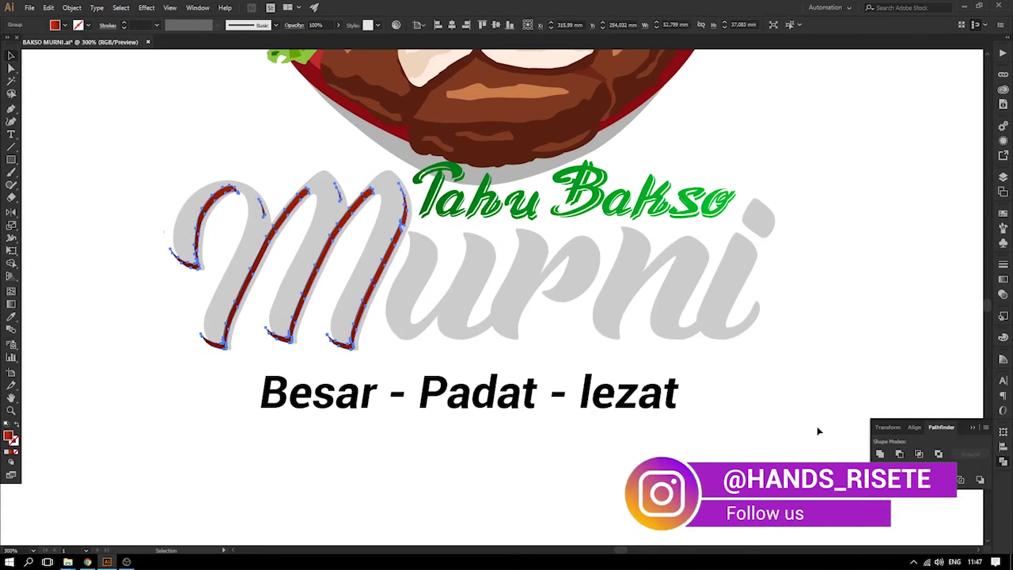
key("ctrl+z")
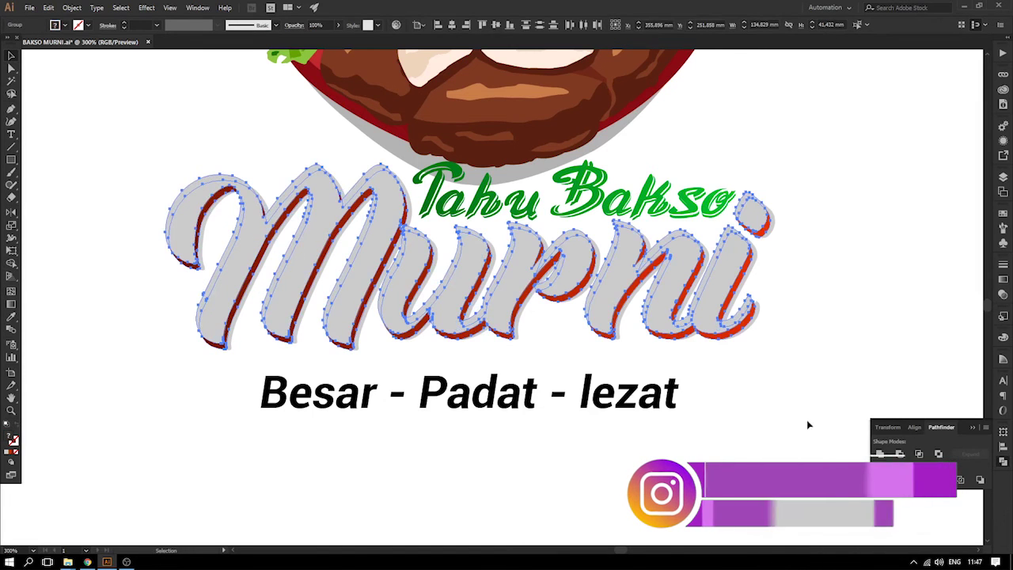
- Try cutting the red Murni lettering with the front grey copy, and remove that grey copy
left_click(729, 389)
left_click_drag(422, 275, 379, 299)
key("ctrl+z")
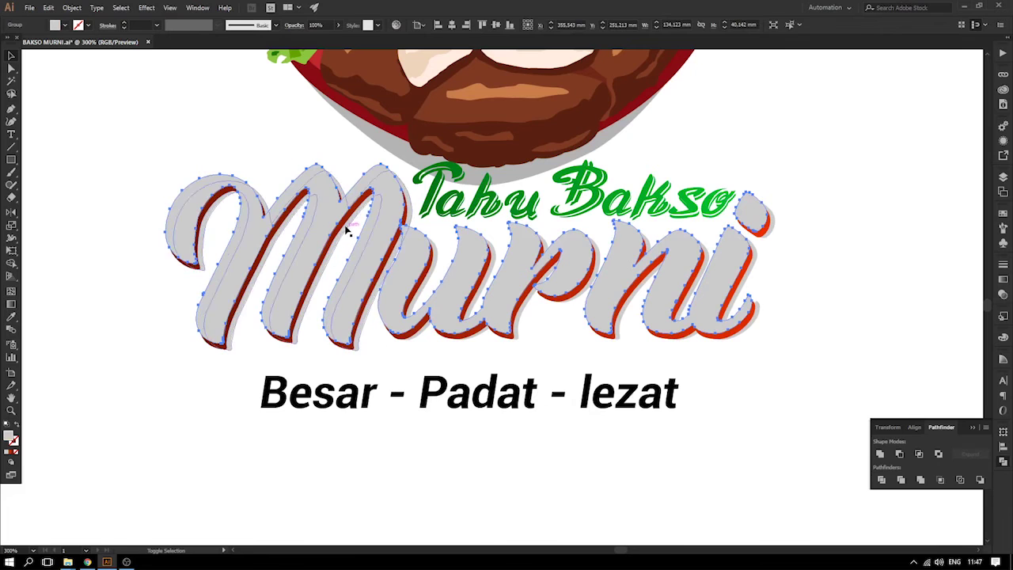
left_click(344, 226, "shift")
left_click_drag(344, 227, 339, 232)
key("ctrl+z")
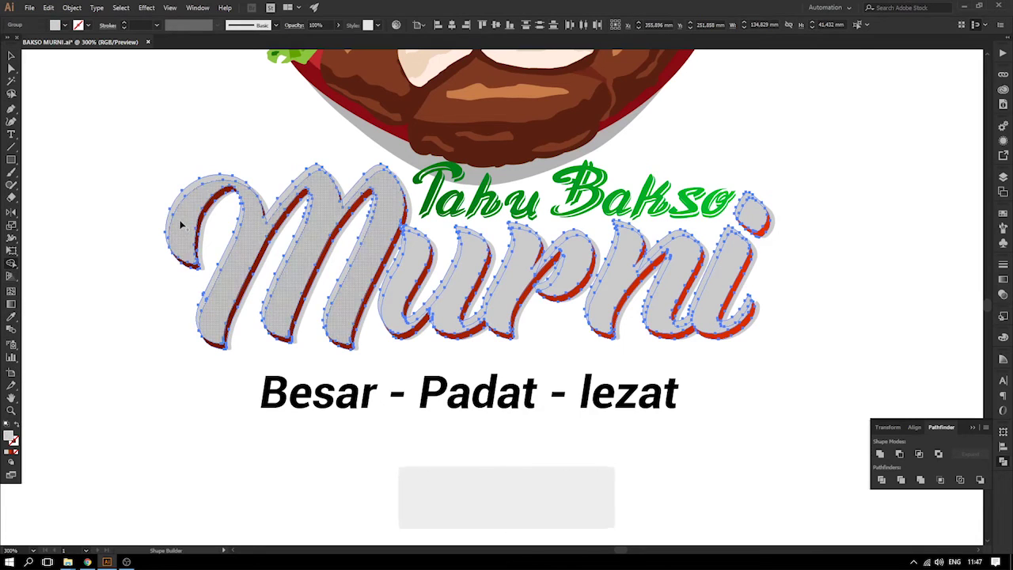
left_click(10, 57)
left_click_drag(199, 179, 51, 145)
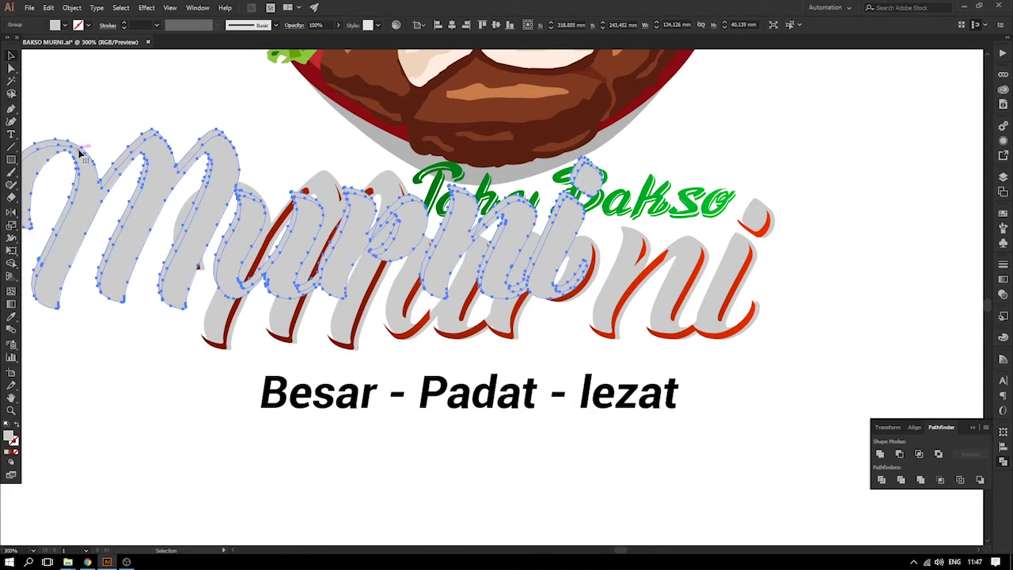
key("Delete")
left_click_drag(352, 250, 288, 268)
key("ctrl+z")
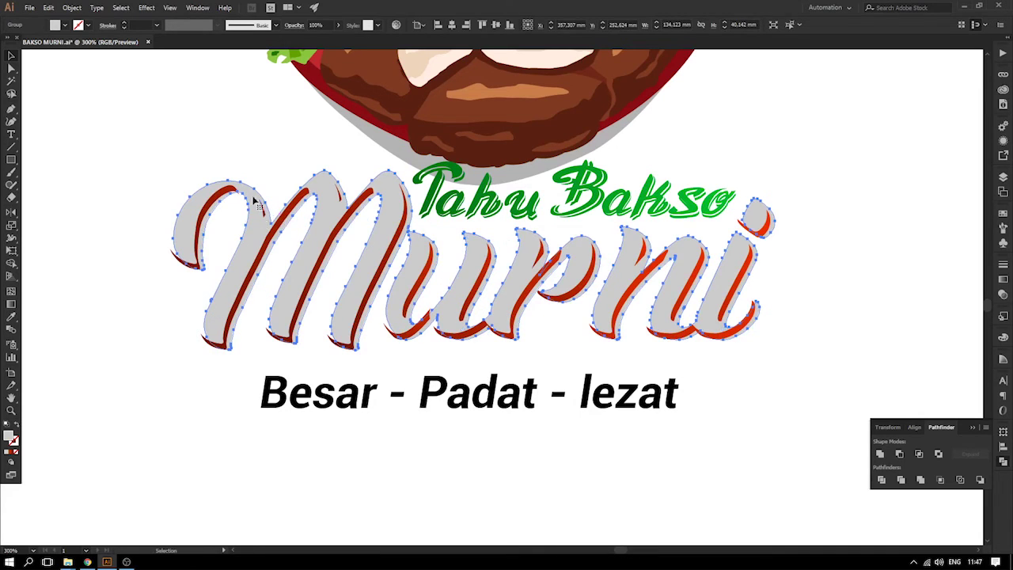
- Examine the red edge strips left along the Murni letters at close range
left_click(254, 166)
key("z")
left_click_drag(131, 149, 696, 386)
key("v")
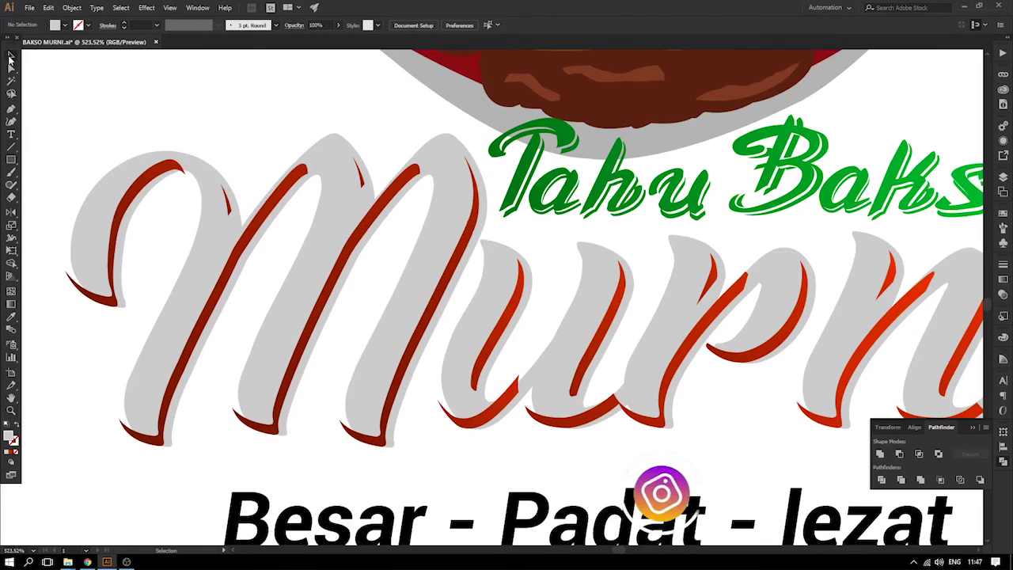
left_click(113, 252)
left_click_drag(113, 252, 114, 247)
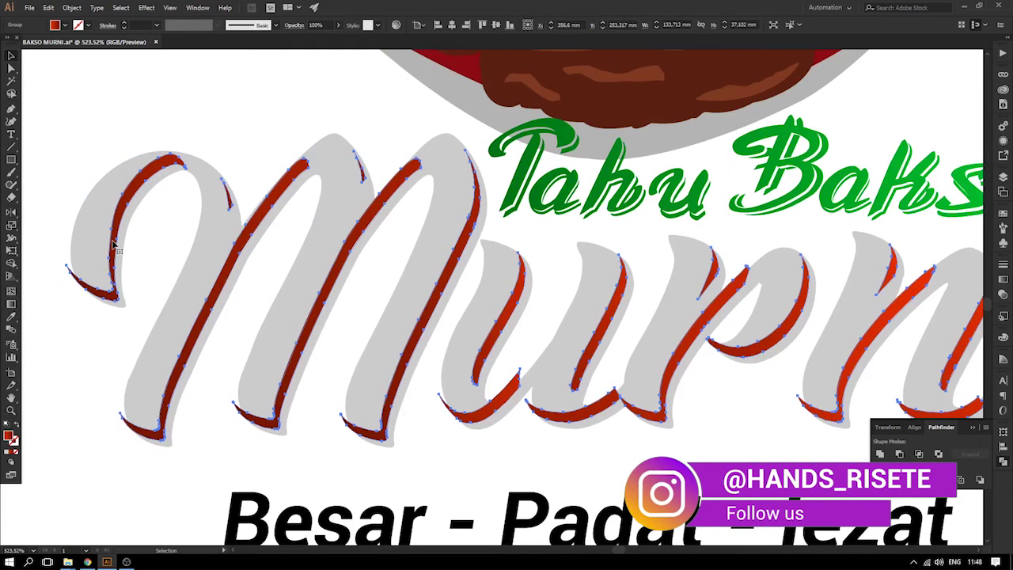
left_click_drag(572, 346, 351, 317)
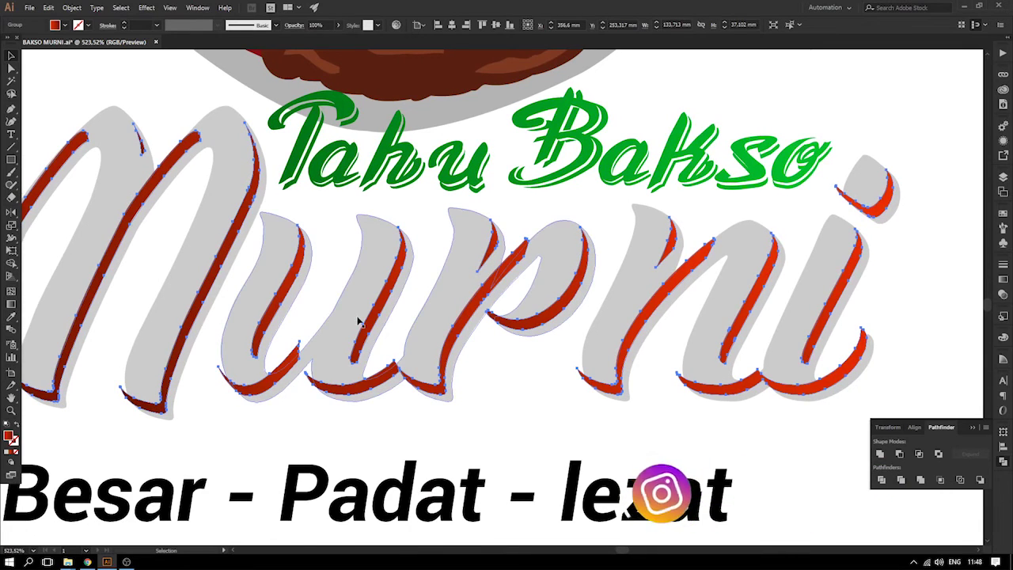
key("ctrl+minus")
key("ctrl+minus")
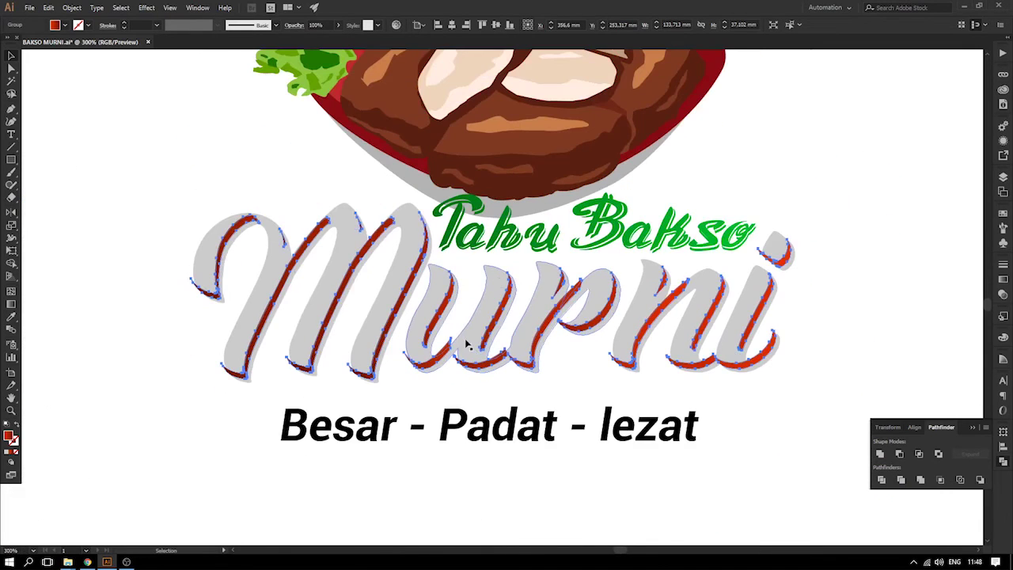
- Undo the cut of the red Murni lettering and send the grey copy back behind it
mouse_move(301, 317)
left_mouse_down()
mouse_move(179, 270)
mouse_move(294, 319)
left_mouse_up()
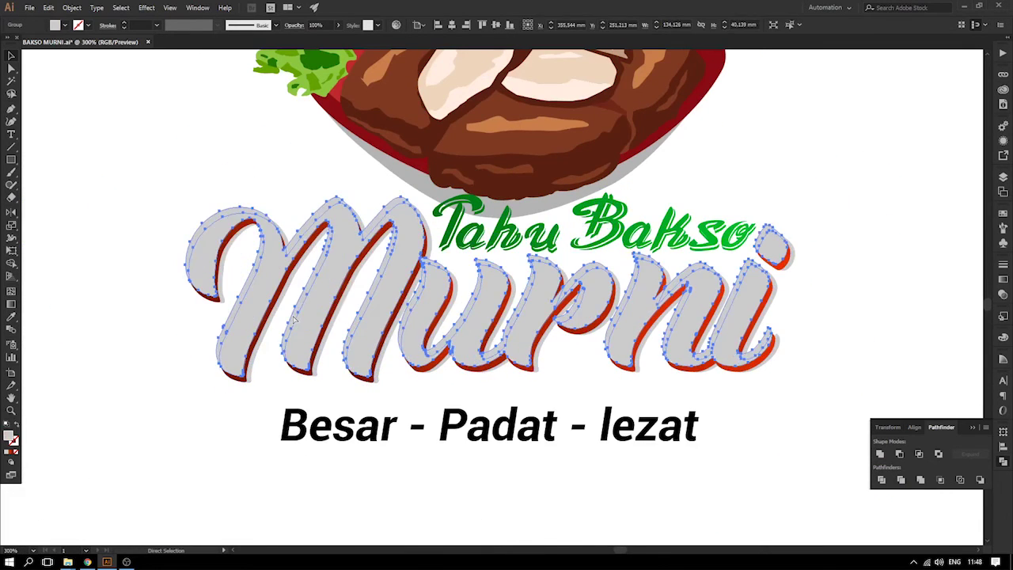
left_click(156, 264)
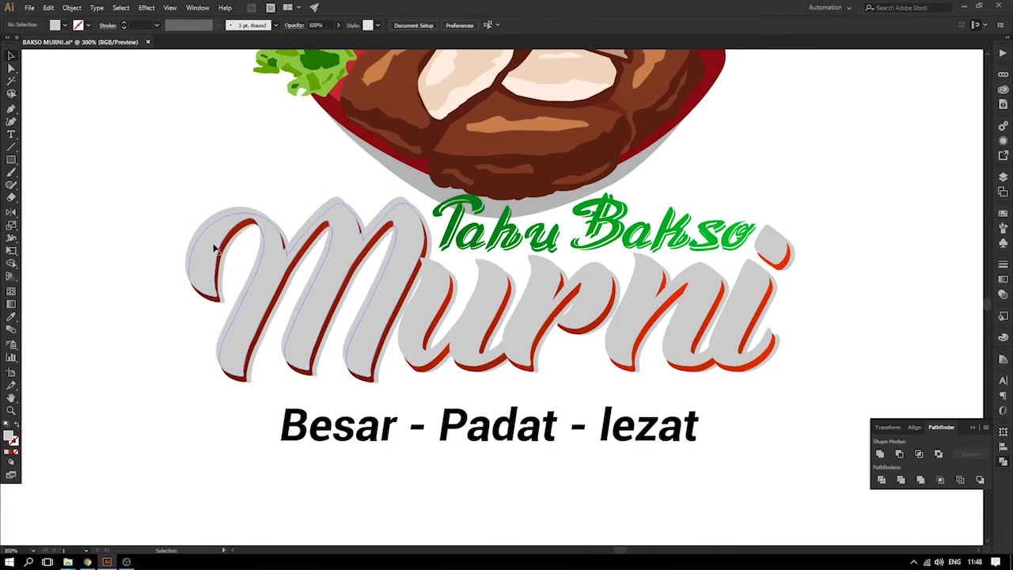
left_click_drag(212, 253, 180, 304)
key("ctrl+z")
left_click(169, 237)
key("ctrl+z")
key("ctrl+z")
key("ctrl+shift+bracketleft")
key("v")
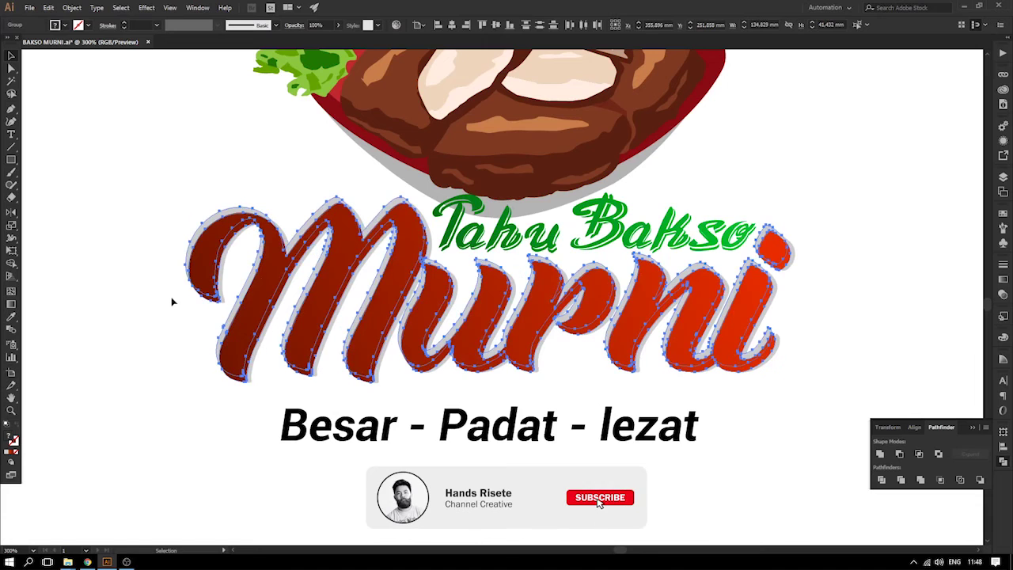
- Place a copy of the Murni lettering with its grey shadows on the empty canvas beside the artboard
left_click(172, 301)
left_click_drag(239, 209, 155, 192)
key("ctrl+z")
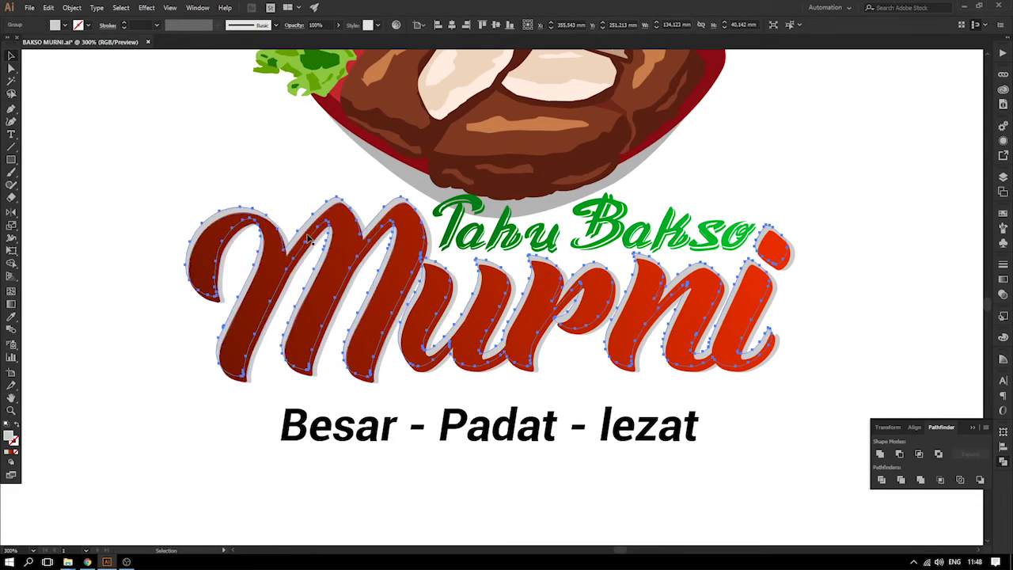
key("ctrl+minus")
key("ctrl+minus")
left_click_drag(663, 343, 421, 315)
left_click_drag(277, 302, 640, 335)
left_click(776, 407)
left_click_drag(529, 297, 814, 386)
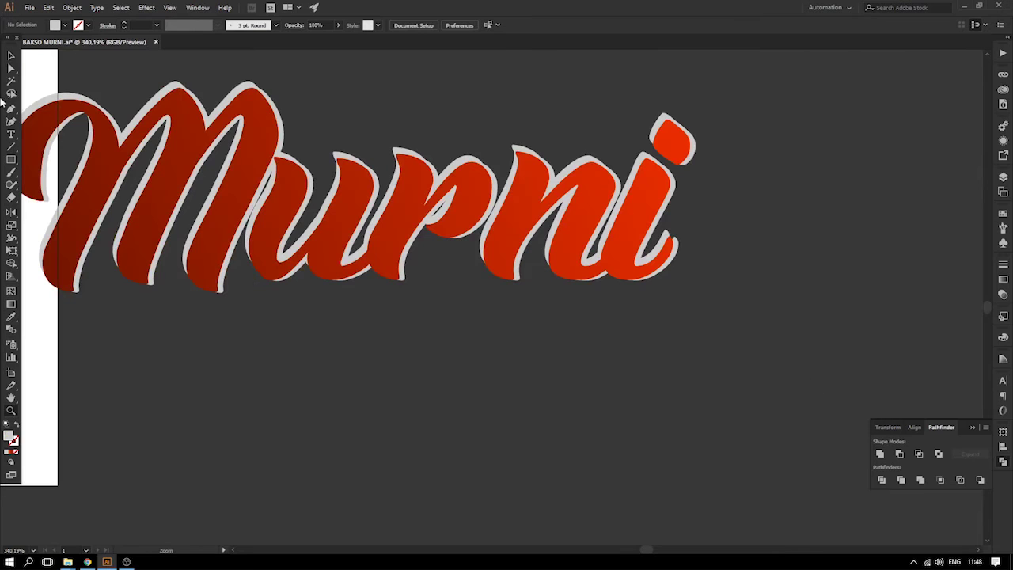
left_click(7, 58)
- Try combining the two grey shadow copies behind the duplicate lettering with a Pathfinder shape mode
left_click_drag(64, 108, 176, 155)
key("ctrl+z")
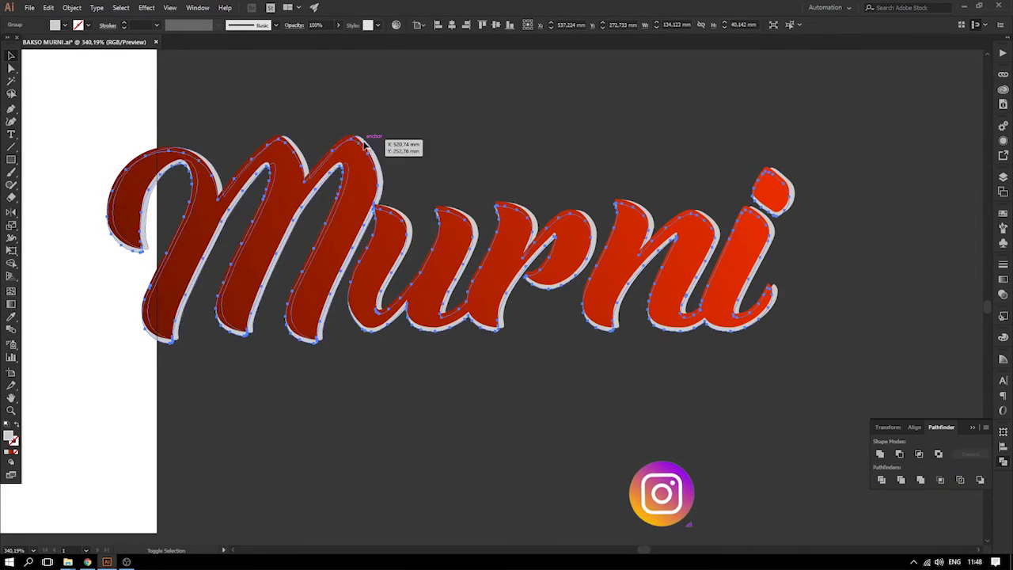
left_click(877, 455)
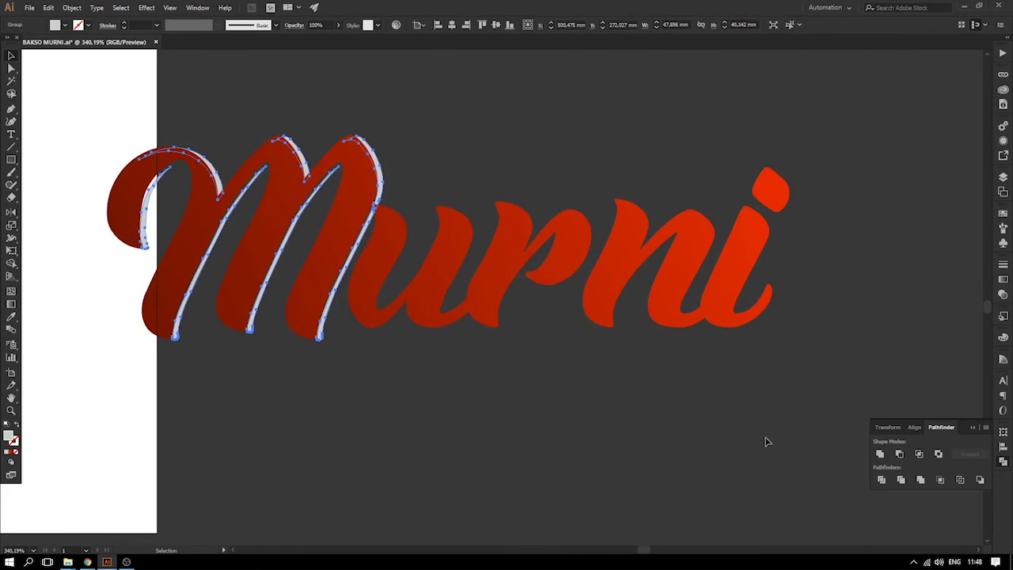
key("ctrl+z")
- Unite the red letters of the duplicate Murni lettering
left_click(588, 401)
left_click_drag(515, 273, 459, 307)
key("ctrl+z")
left_click(881, 455)
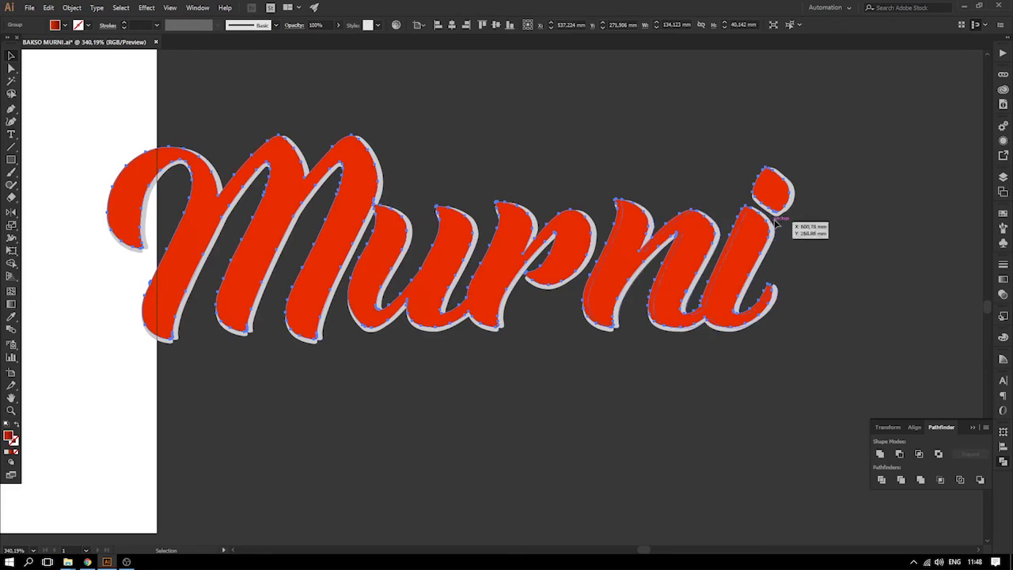
- Try uniting the red Murni lettering with a grey shadow copy
left_click(793, 195)
left_click(807, 369)
left_click(767, 262)
left_click(776, 247, "shift")
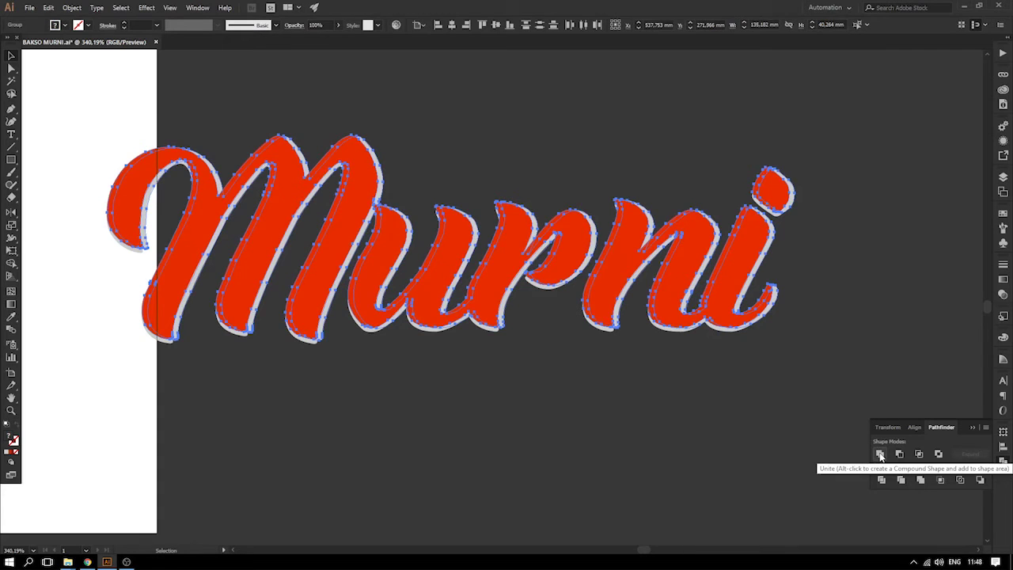
left_click(879, 455)
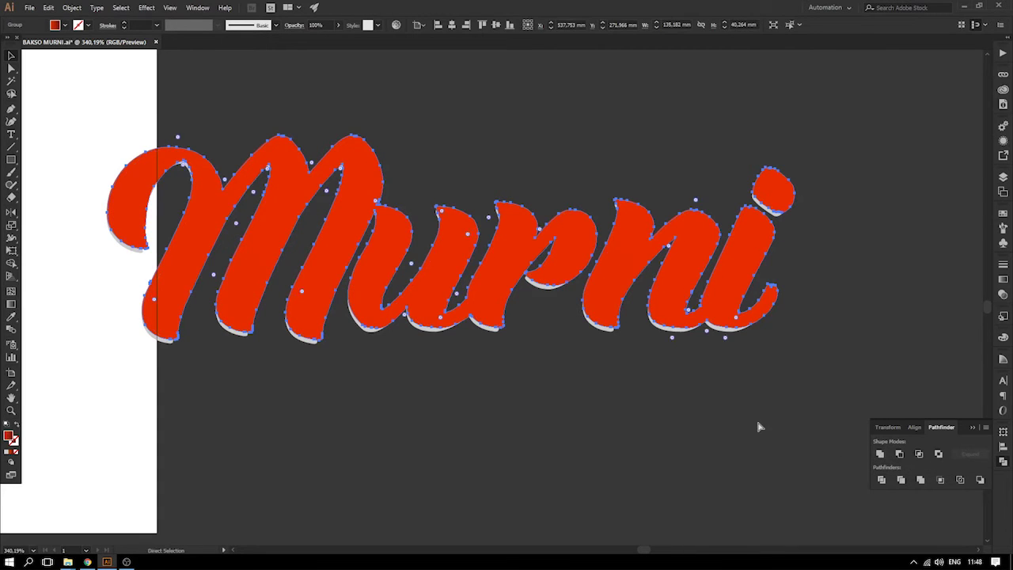
key("ctrl+z")
- Send the red Murni lettering behind the grey shadow copies
left_click(704, 411)
left_click(372, 192)
key("ctrl+[")
left_click(288, 104)
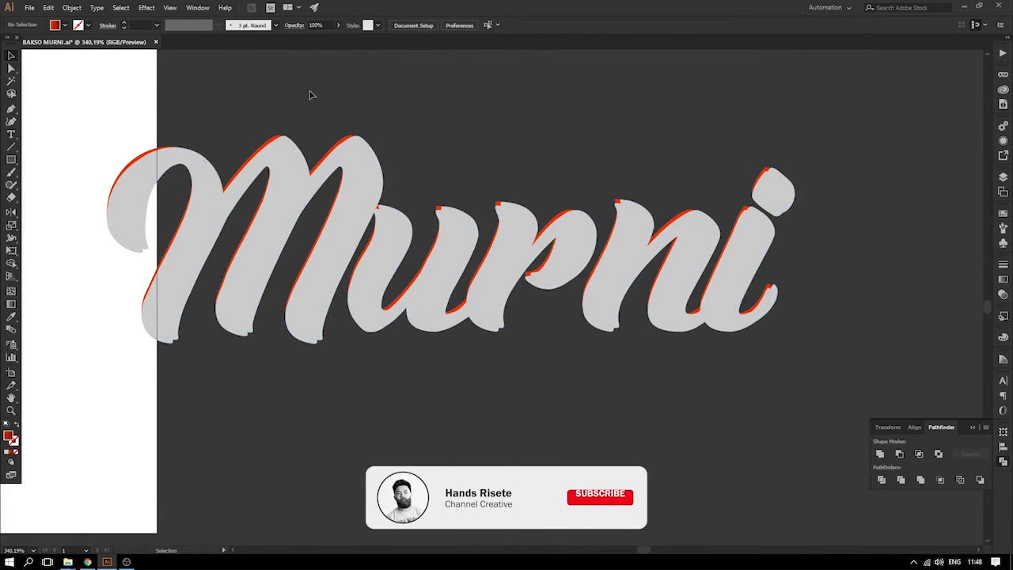
- Select the red lettering with both grey copies and try subtracting the front shapes
left_click_drag(277, 122, 717, 353)
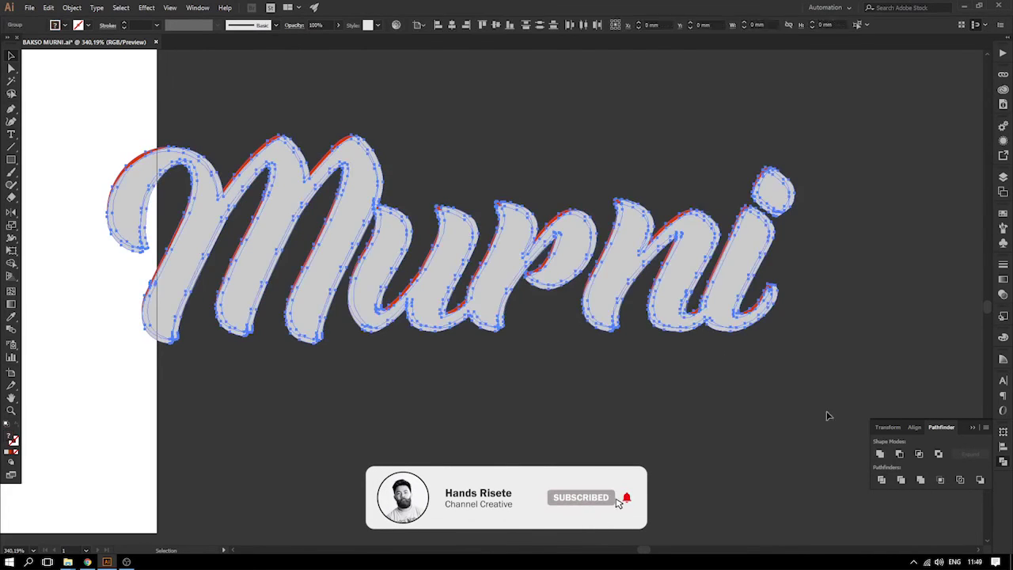
left_click(899, 454)
key("ctrl+z")
left_click(509, 345)
left_click_drag(369, 208, 337, 242)
key("ctrl+z")
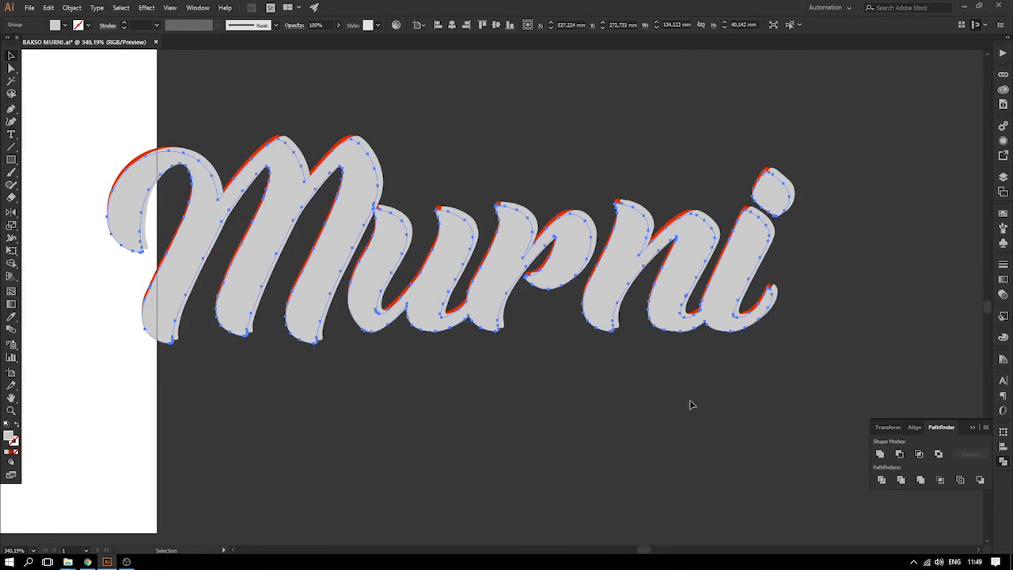
- Delete the lower-left grey copy from the duplicate Murni lettering
left_click_drag(371, 189, 322, 257)
key("ctrl+z")
left_click_drag(270, 363, 254, 415)
key("Delete")
- Try subtracting the whole remaining grey Murni copy from the red lettering behind it
left_click(347, 248)
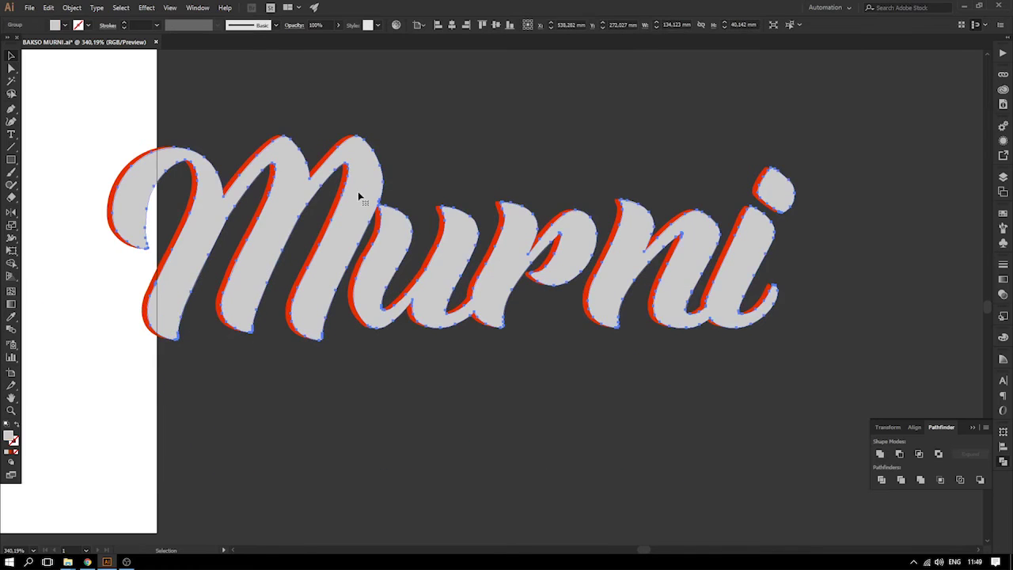
left_click_drag(339, 156, 391, 181)
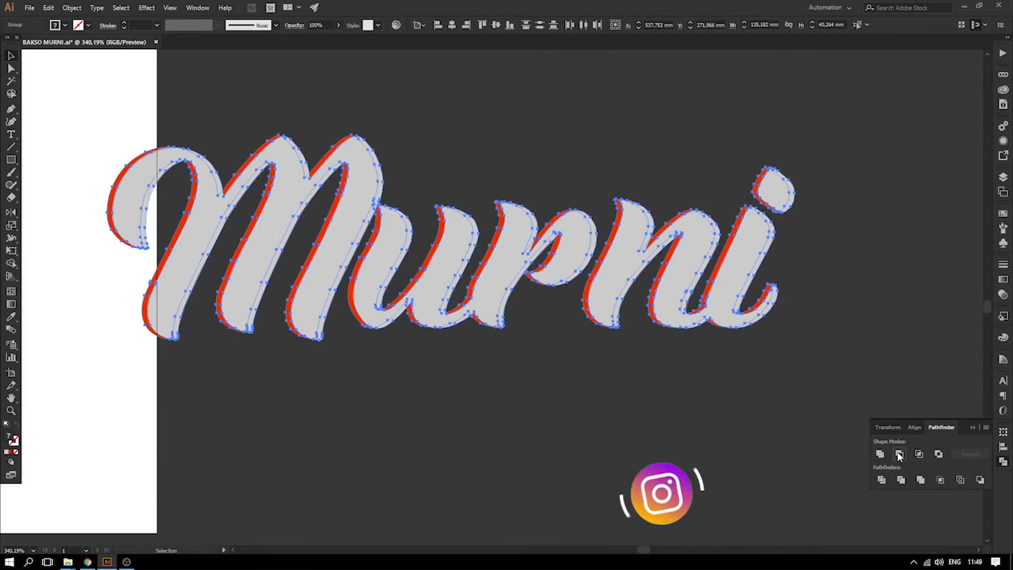
left_click(899, 453)
key("ctrl+z")
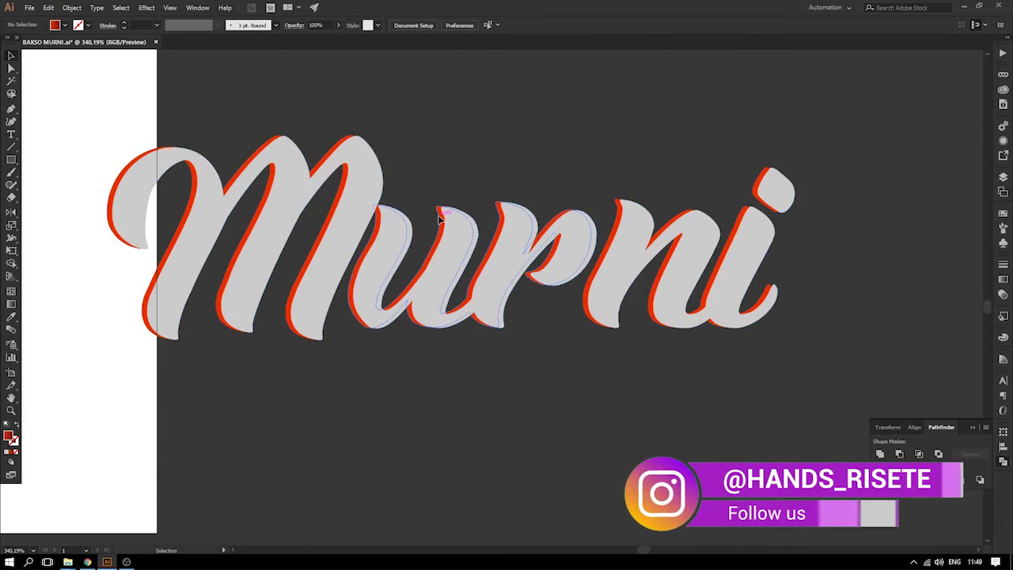
left_click(833, 350)
left_click_drag(690, 237, 670, 318)
key("ctrl+z")
left_click(687, 327)
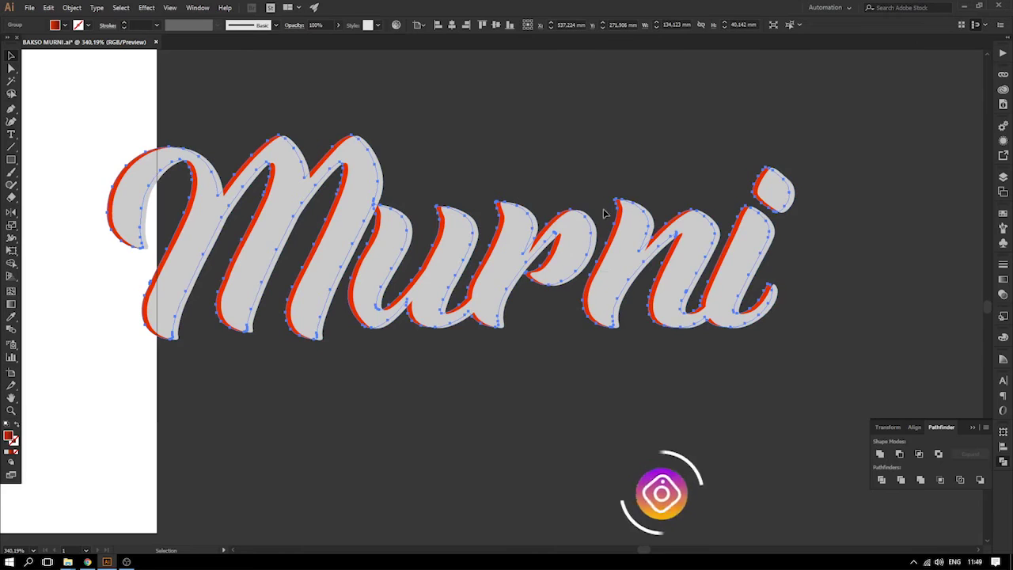
left_click(589, 223, "shift")
left_click(905, 456)
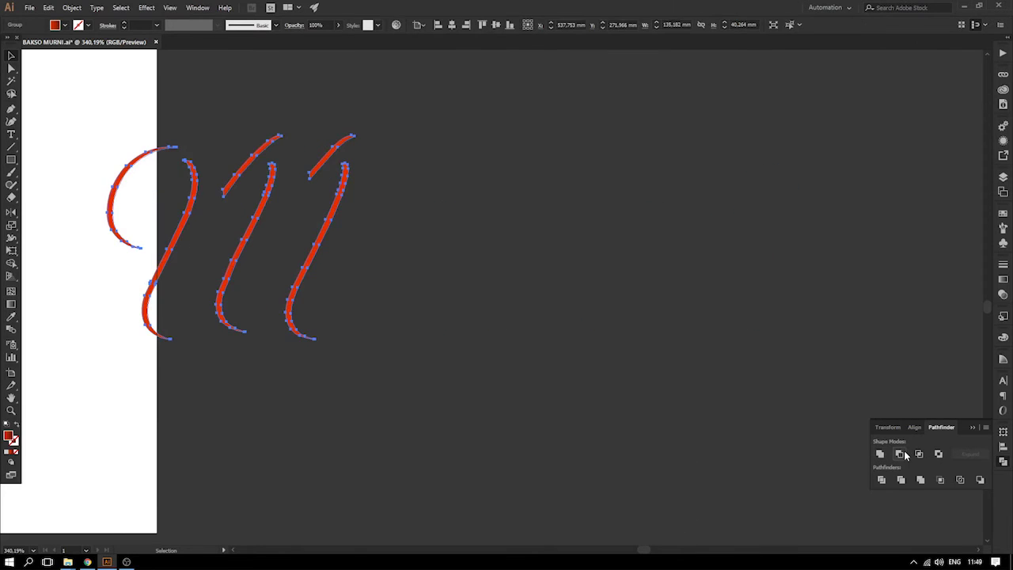
left_click(536, 318)
key("ctrl+a")
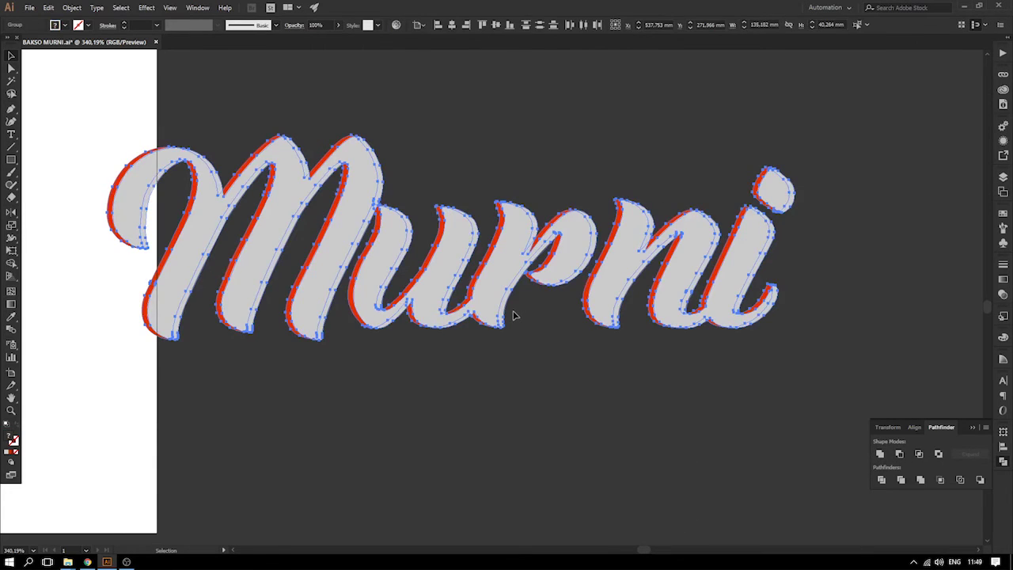
- Ungroup the grey Murni copy into separate letters
left_click(620, 378)
left_click_drag(360, 186, 330, 234)
key("ctrl+z")
right_click(356, 204)
left_click(390, 293)
left_click(420, 333)
left_click_drag(433, 297, 409, 359)
left_click_drag(630, 263, 612, 383)
key("ctrl+z")
left_click_drag(617, 209, 547, 185)
key("ctrl+z")
- Try subtracting only the grey letter M from the red lettering
left_click(428, 348)
left_click(357, 199)
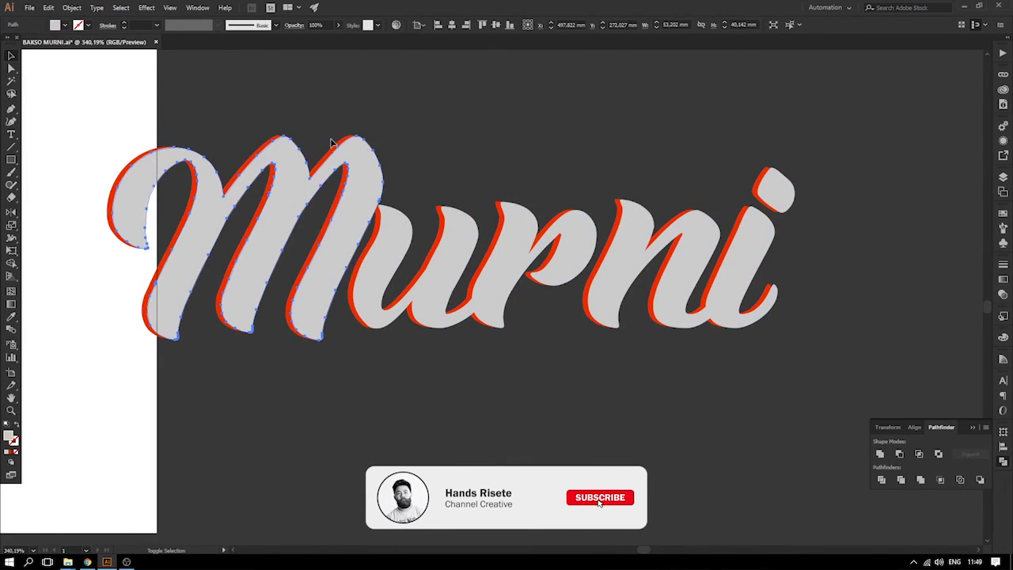
left_click(337, 144, "shift")
left_click(900, 453)
key("ctrl+z")
- Ungroup the red Murni lettering and subtract the grey M, u and r shapes from the red letters behind them
left_click(544, 388)
left_click(438, 211)
right_click(439, 211)
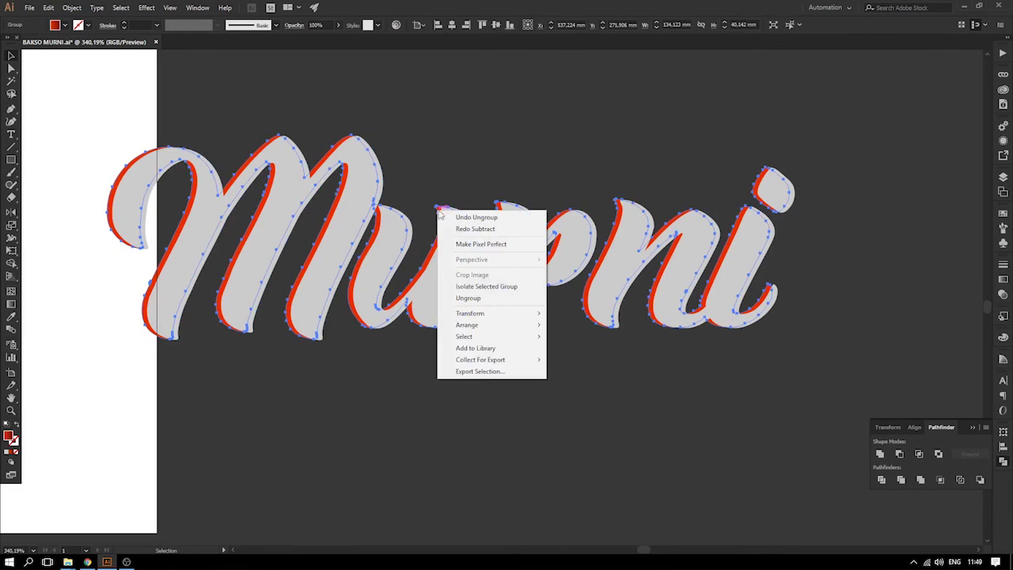
left_click(467, 298)
left_click(415, 250)
left_click_drag(329, 124, 339, 178)
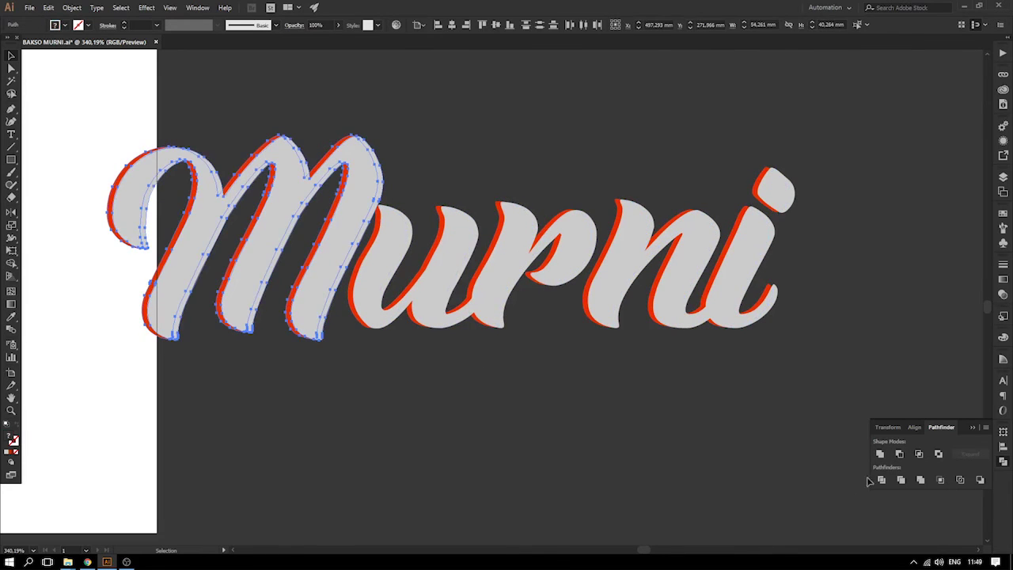
left_click(899, 453)
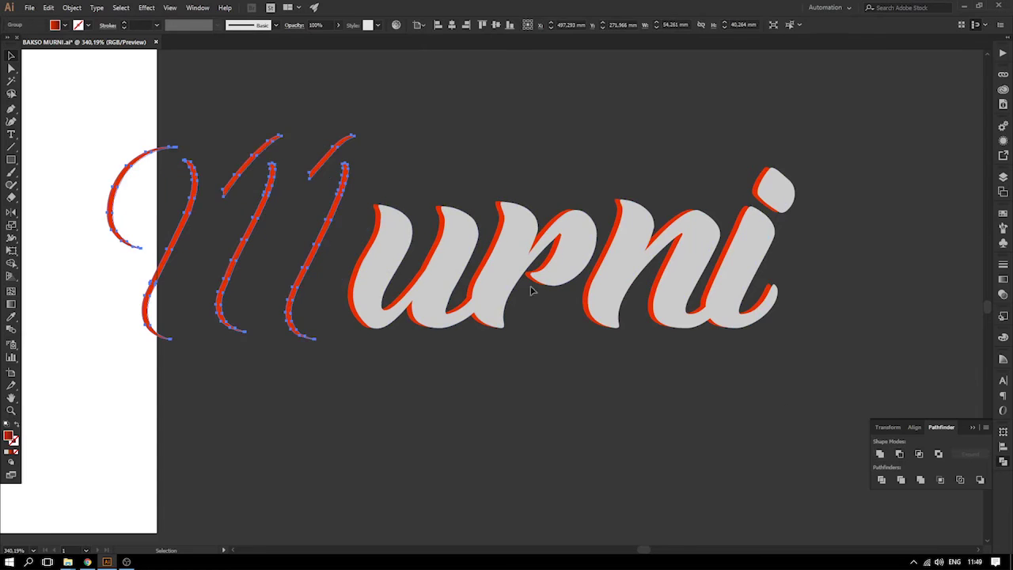
left_click_drag(435, 169, 567, 322)
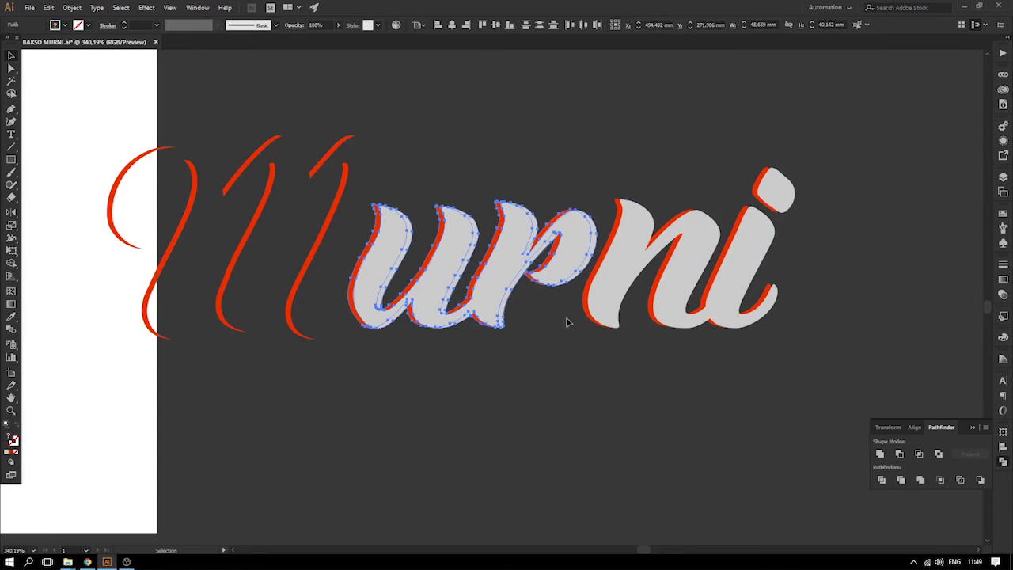
left_click(901, 458)
left_click_drag(639, 158, 841, 366)
left_click(898, 455)
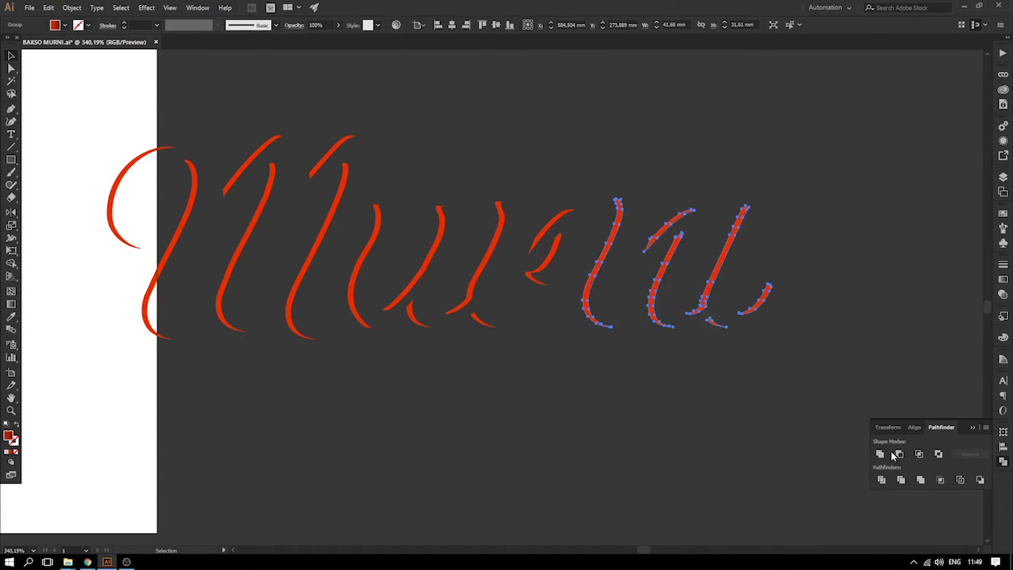
key("ctrl+z")
- Subtract the grey n and i shapes from the red letters, and the grey i dot from the red dot separately
left_click_drag(633, 184, 719, 299)
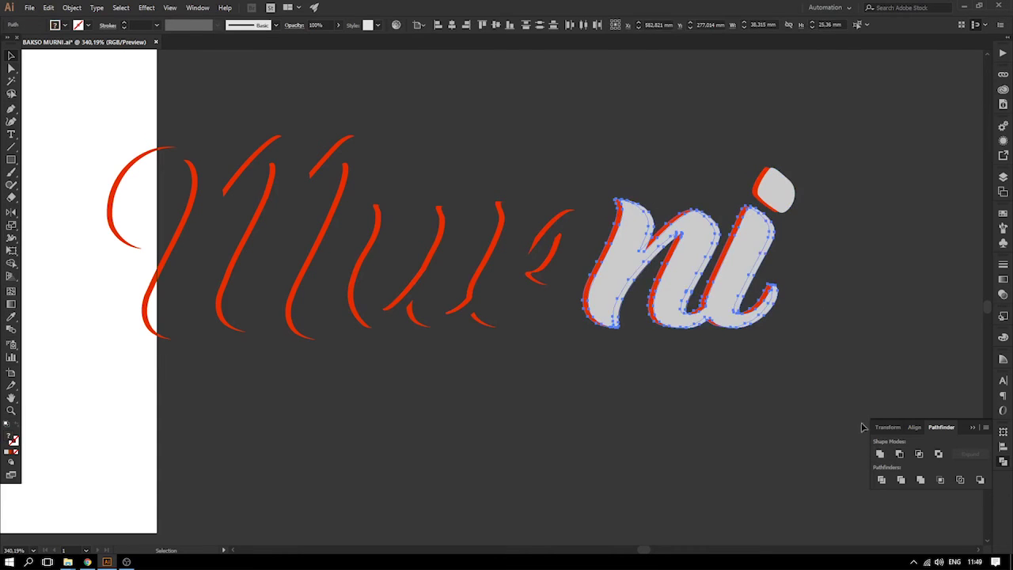
left_click(898, 456)
left_click_drag(739, 144, 803, 206)
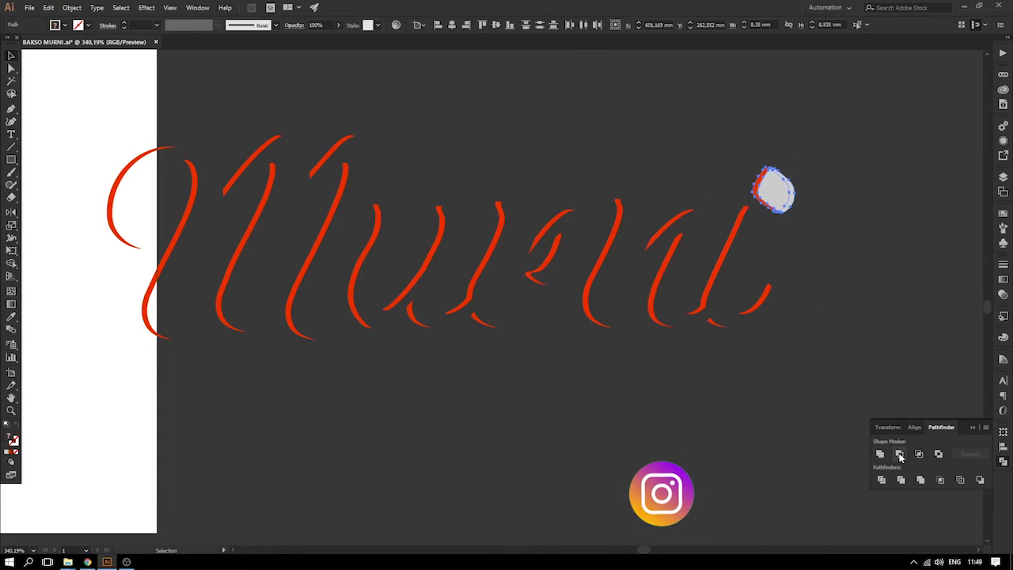
left_click(899, 454)
- Group all the remaining thin red slivers of the Murni lettering together
left_click(808, 378)
mouse_move(815, 392)
left_mouse_down()
mouse_move(99, 80)
mouse_move(94, 89)
left_mouse_up()
key("ctrl+g")
key("v")
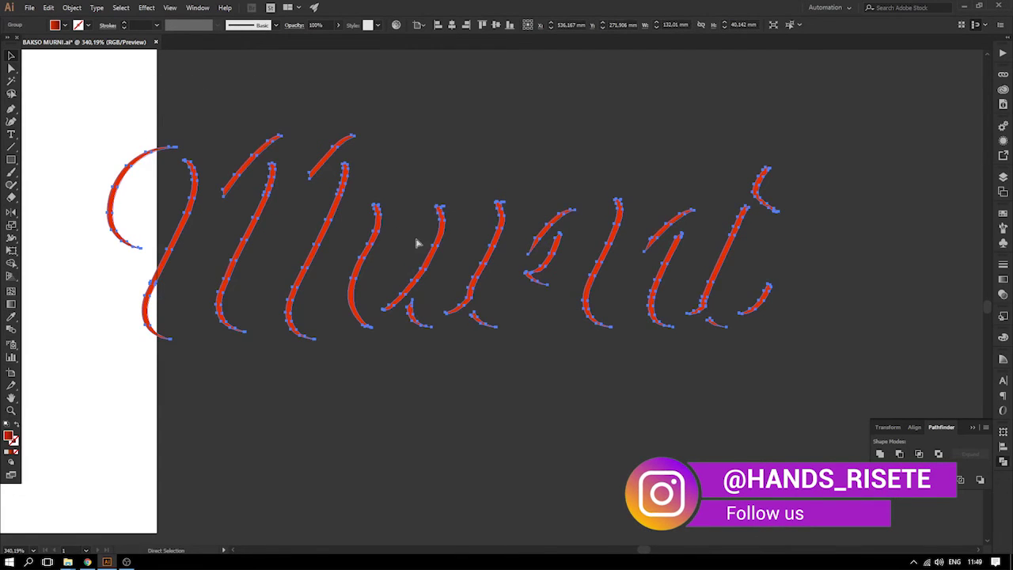
key("ctrl+minus")
key("ctrl+minus")
key("ctrl+minus")
left_click_drag(309, 280, 532, 255)
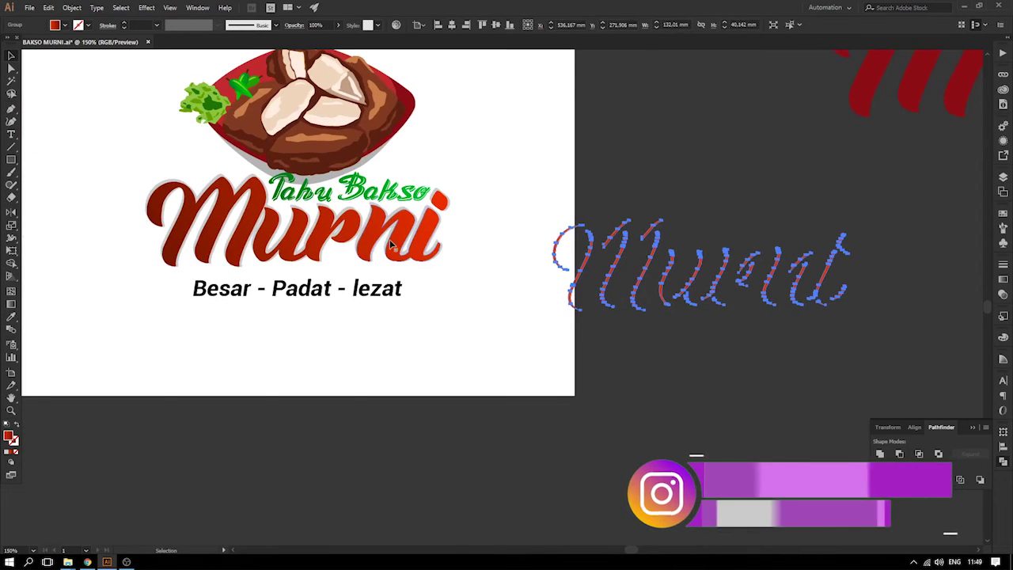
left_click_drag(215, 180, 110, 147)
key("ctrl+z")
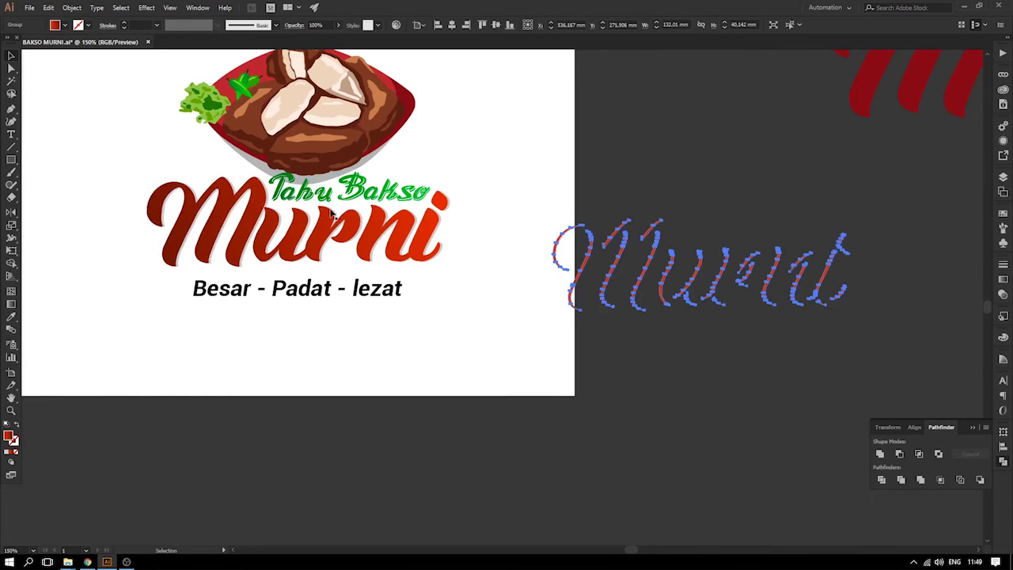
- Recolour the sliver group's linear gradient to run from dark orange D44D00 to bright yellow
left_click(1003, 282)
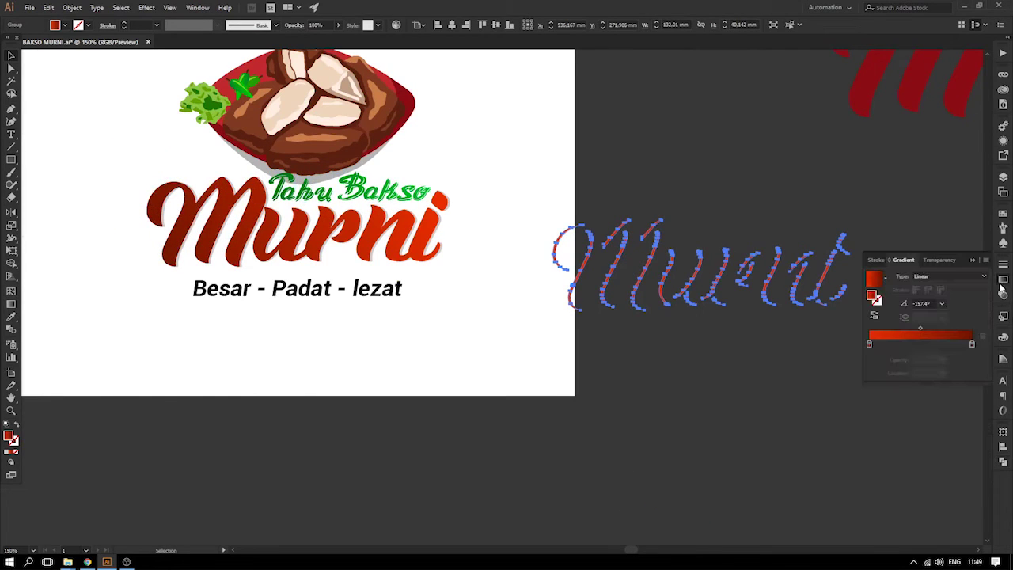
double_click(972, 345)
left_click(875, 450)
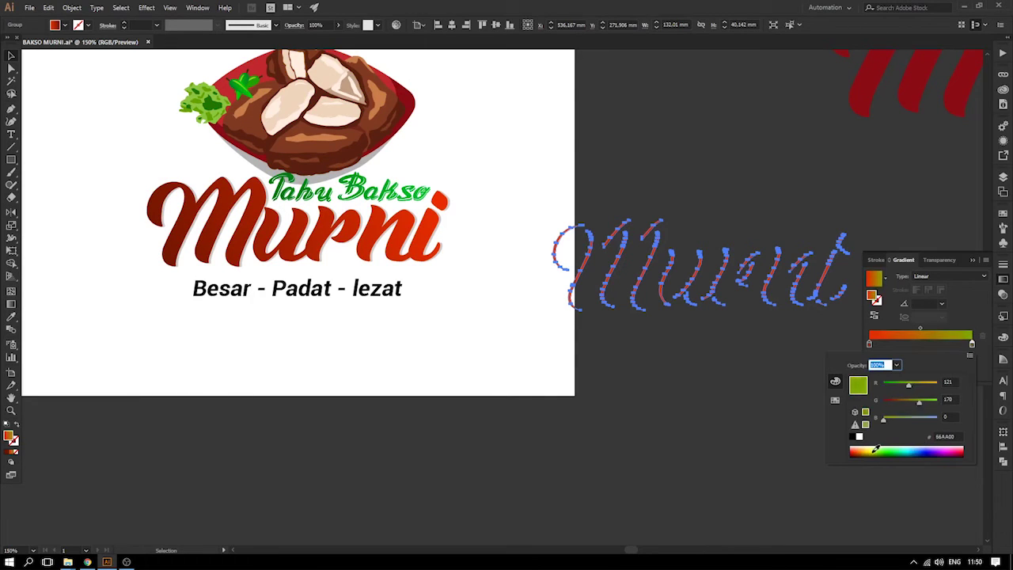
left_click(869, 450)
double_click(869, 345)
left_click_drag(865, 452, 857, 451)
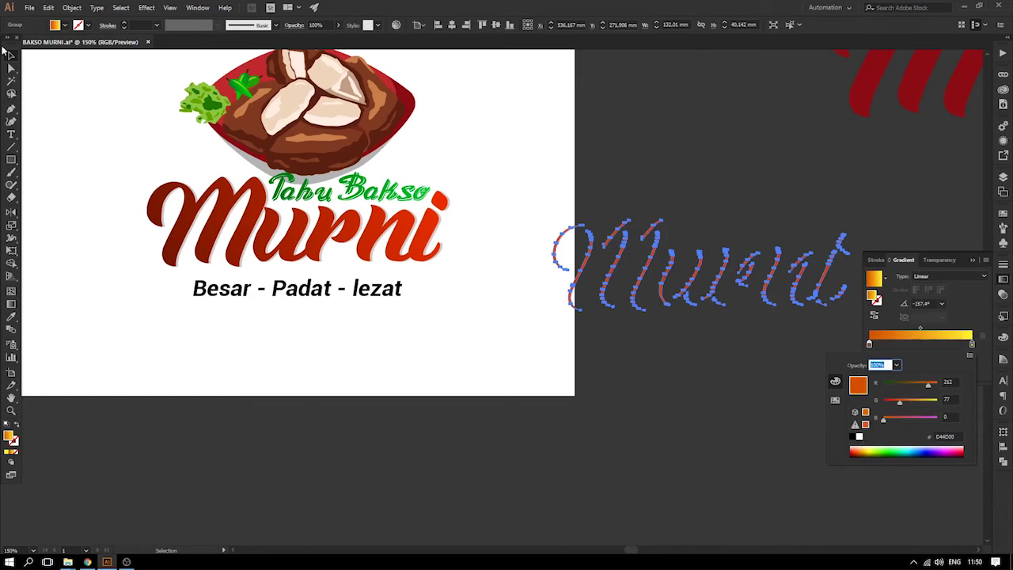
left_click(9, 54)
left_click(621, 163)
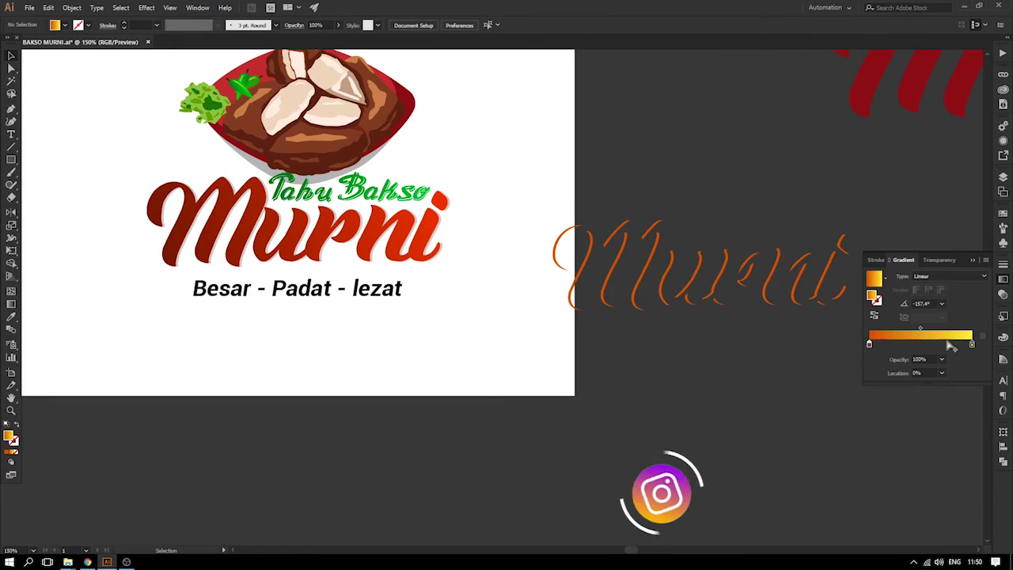
left_click(974, 261)
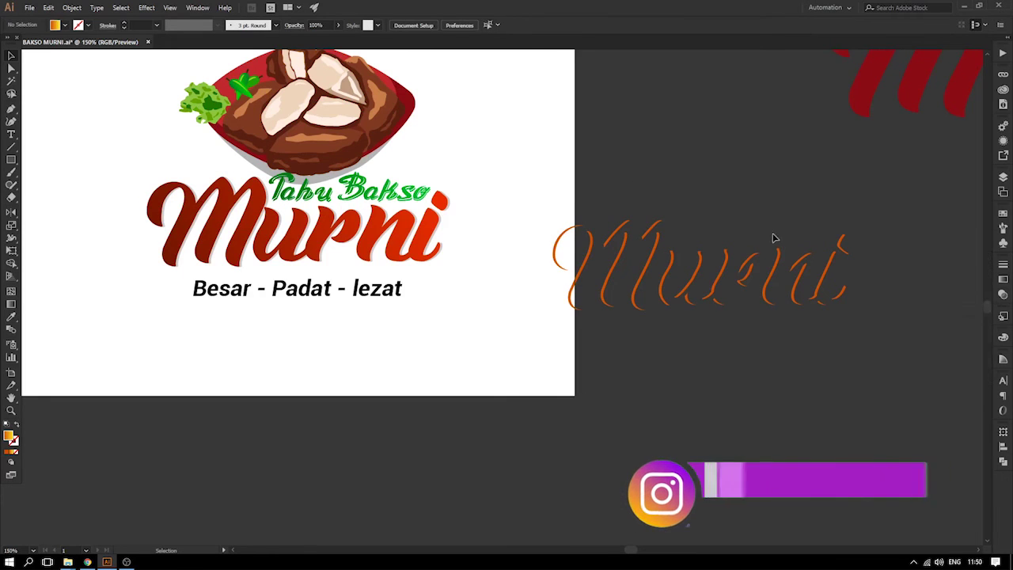
- Redirect the sliver group's gradient diagonally across the whole word, from orange at the lower M to yellow at the i
left_click(711, 285)
left_click_drag(556, 341, 780, 247)
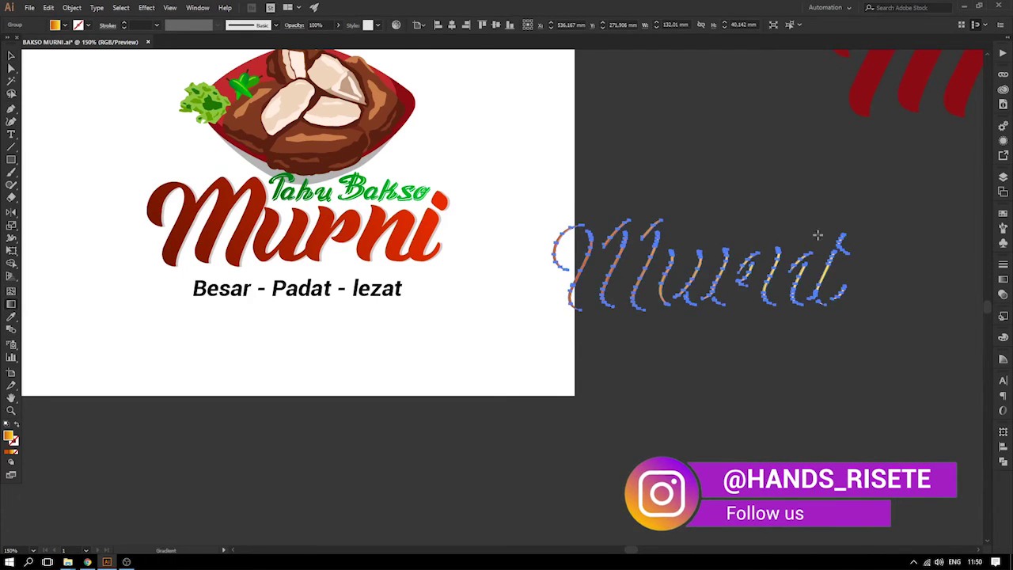
left_click_drag(491, 347, 788, 229)
left_click(11, 55)
left_click(694, 199)
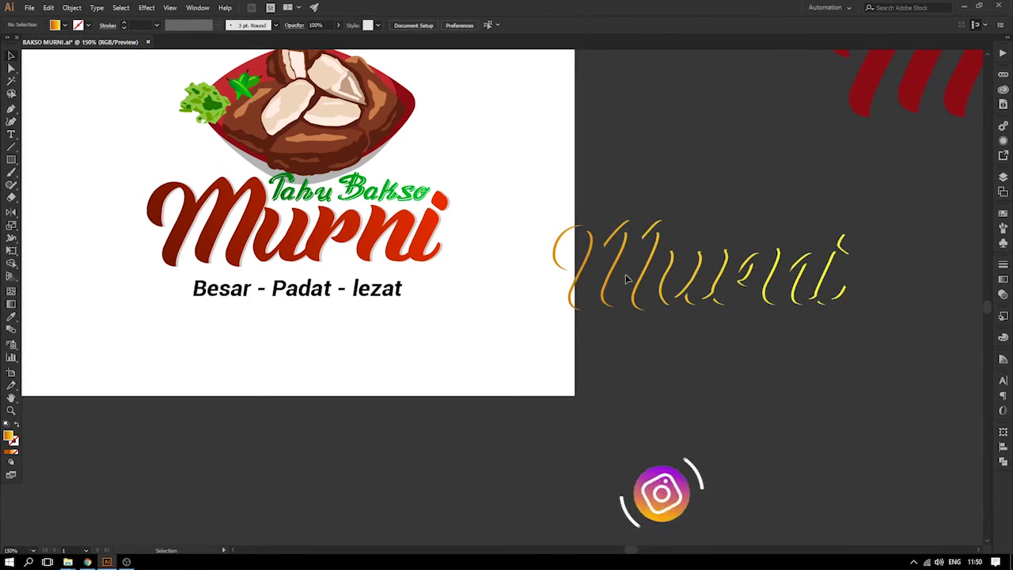
- Move the orange-yellow sliver group onto the artboard logo, roughly along the left edges of the Murni letters
left_click_drag(586, 270, 188, 224)
key("z")
left_click_drag(87, 148, 454, 294)
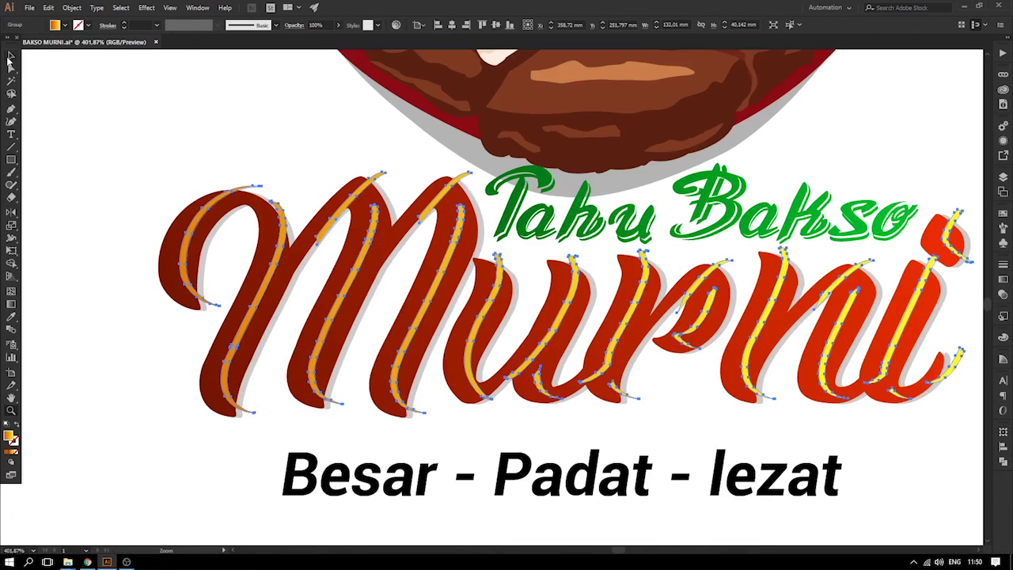
left_click_drag(108, 155, 437, 321)
left_click(11, 55)
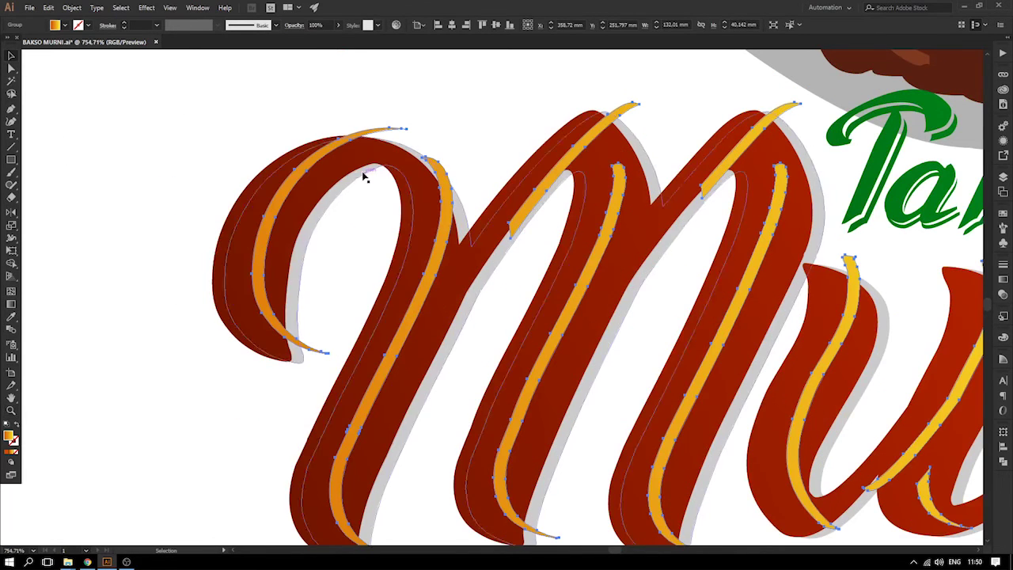
mouse_move(340, 154)
left_mouse_down()
mouse_move(283, 154)
mouse_move(280, 146)
left_mouse_up()
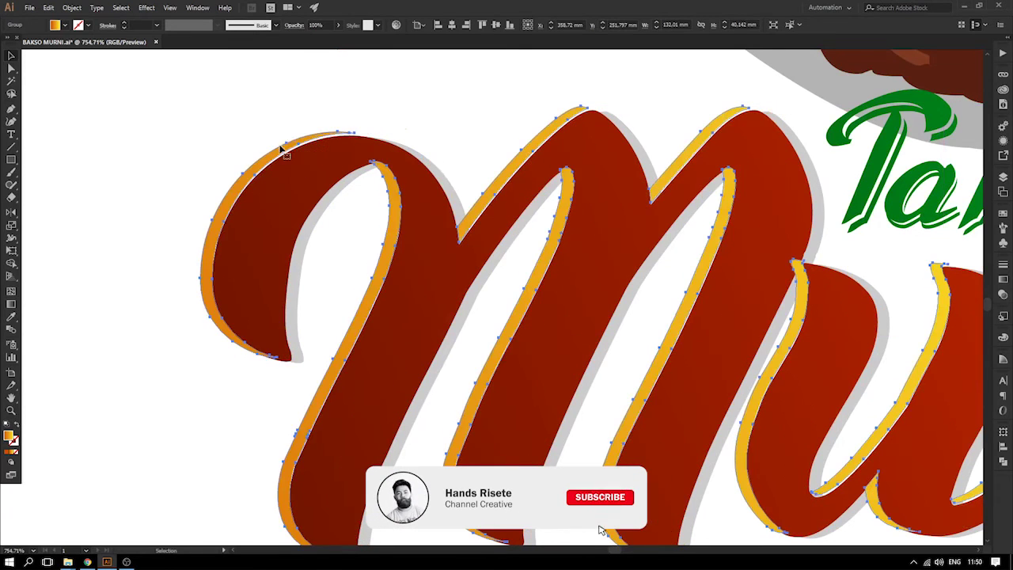
- Turn off Snap to Pixel and nudge the orange-yellow slivers along the edge of the letter M
left_click(147, 7)
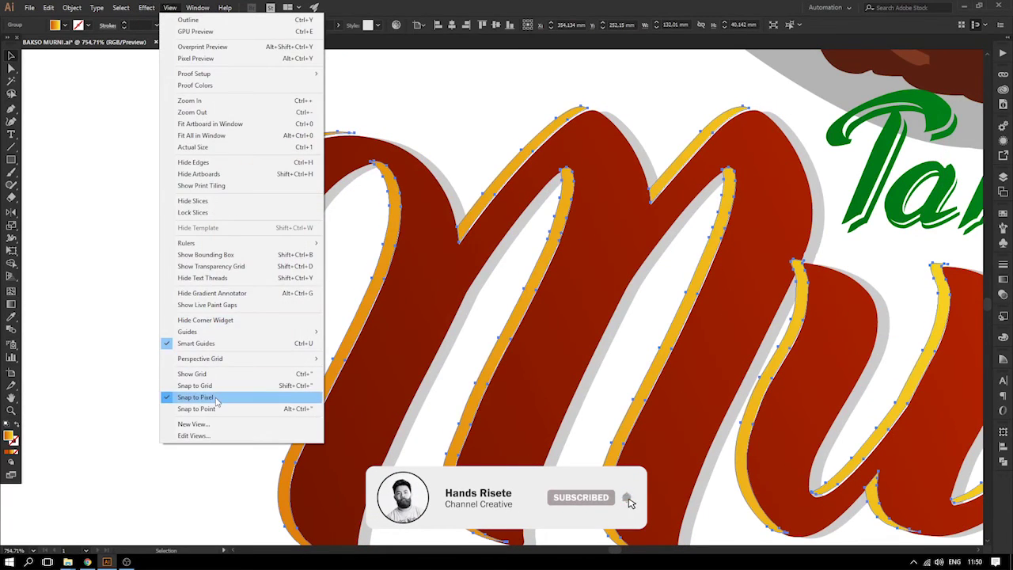
left_click(215, 398)
left_click_drag(277, 154, 274, 157)
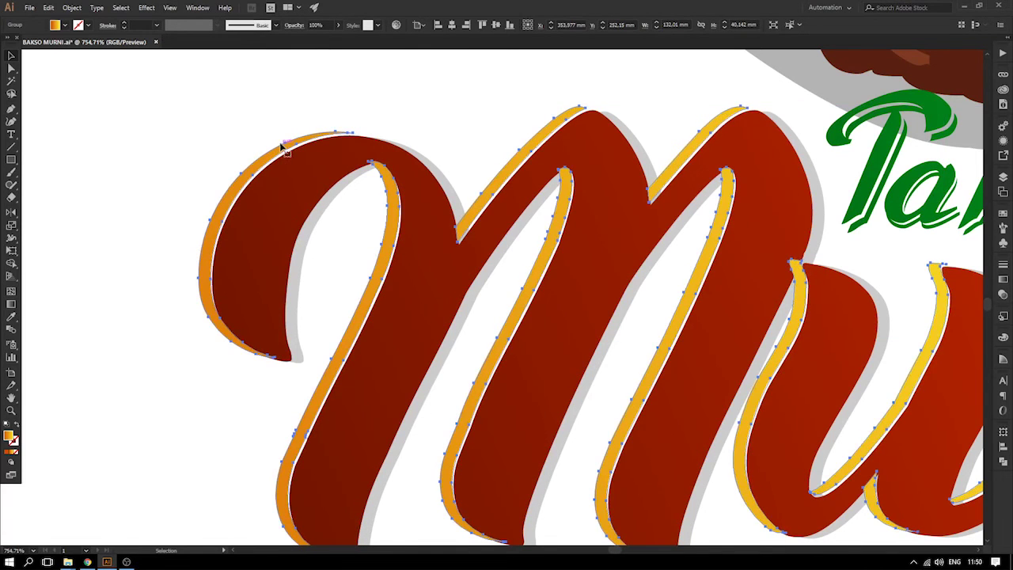
- Fine-align the orange-yellow slivers so they sit flush against the left edges of the red Murni letters
key("ctrl+plus")
key("ctrl+plus")
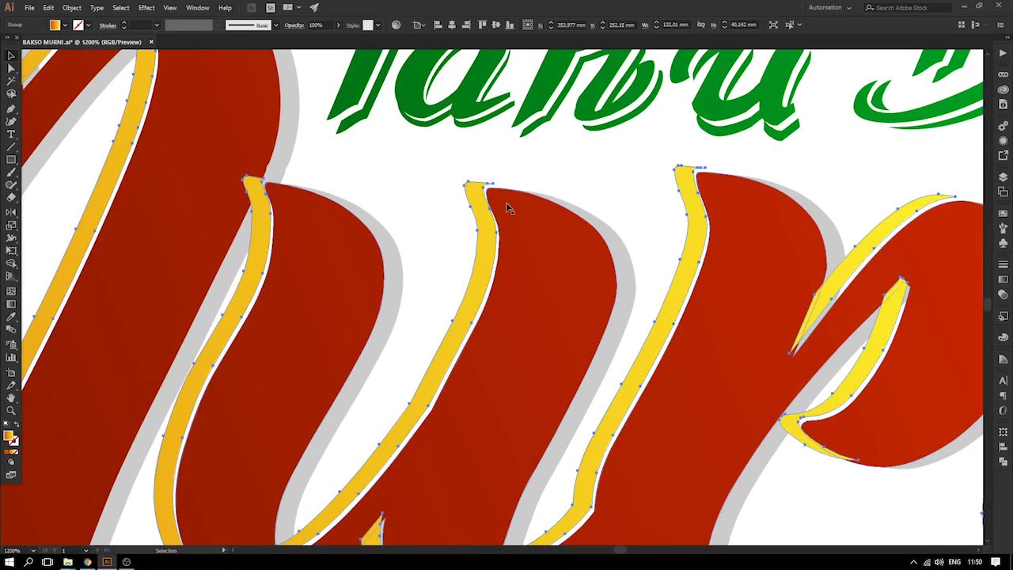
left_click_drag(473, 197, 477, 201)
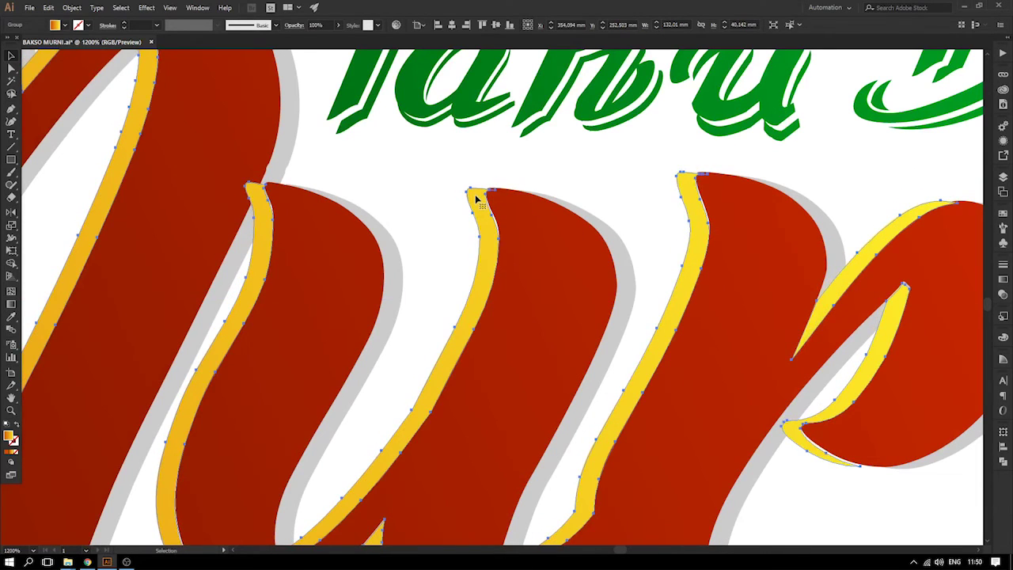
scroll(484, 197, "up", 2)
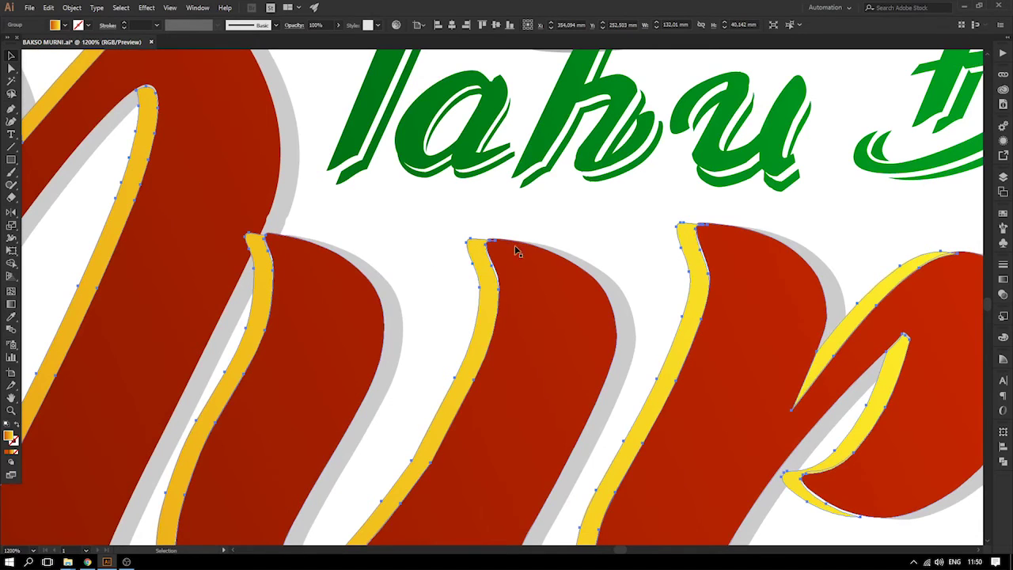
key("ctrl+plus")
left_click_drag(516, 190, 480, 239)
left_click_drag(436, 149, 437, 148)
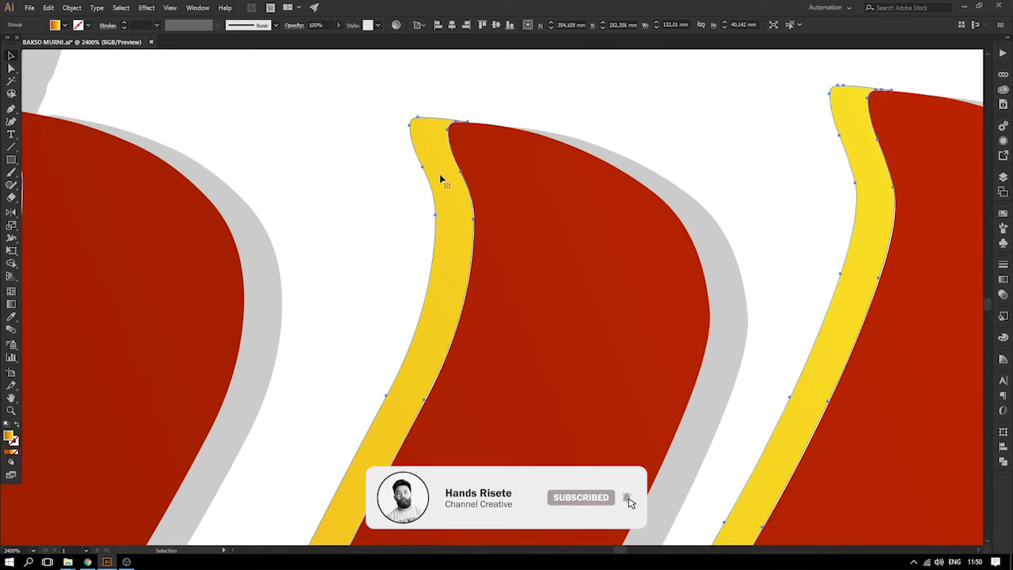
left_click_drag(442, 194, 435, 185)
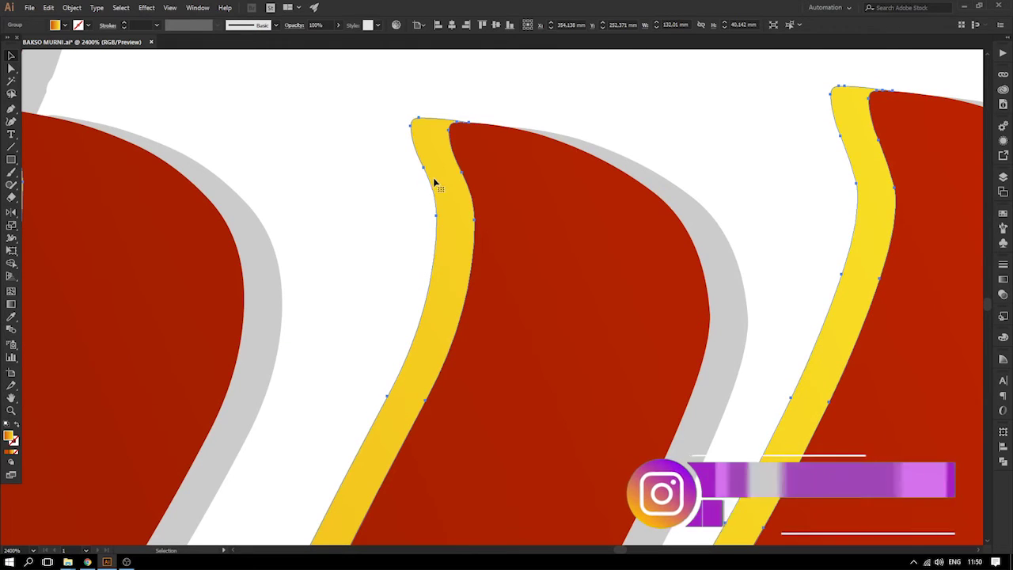
- Deselect the highlight group and view the whole Murni wordmark with its tagline
key("ctrl+minus")
key("ctrl+minus")
key("ctrl+minus")
key("ctrl+minus")
key("minus")
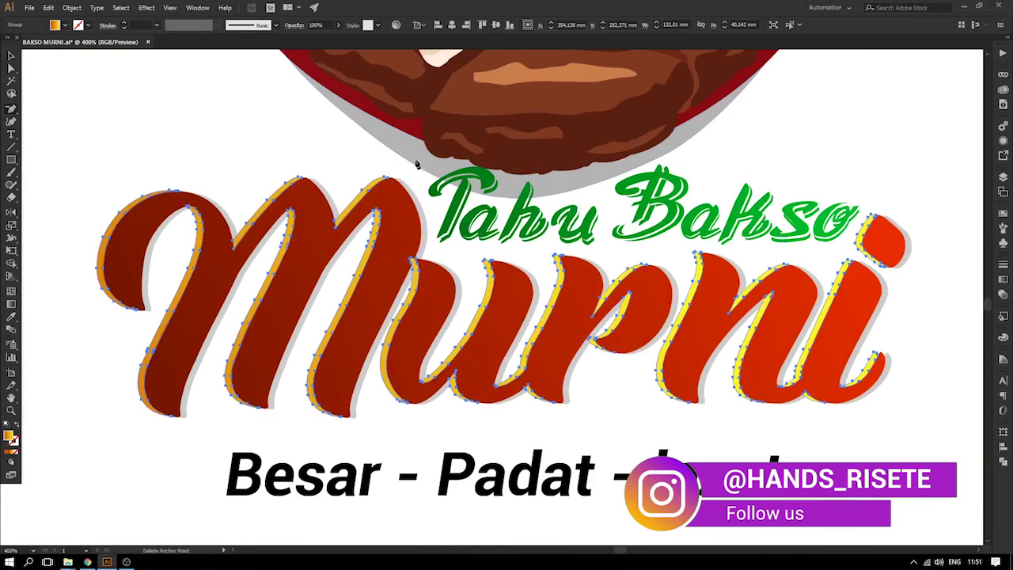
key("ctrl+minus")
left_click(885, 353)
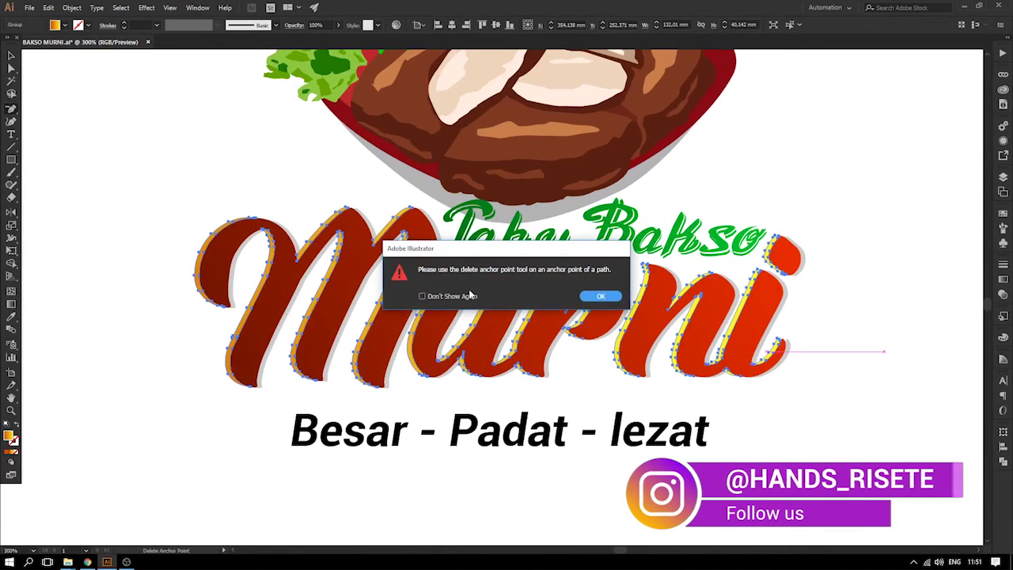
left_click(610, 298)
left_click(11, 56)
left_click(38, 86)
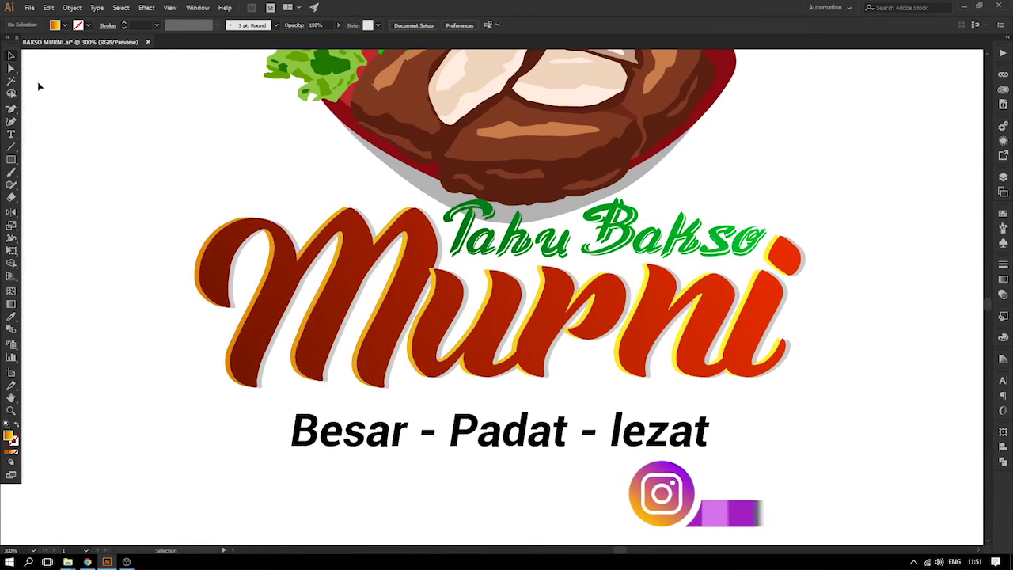
- Inspect the yellow highlight and grey shadow edges along the Murni letters up close
key("ctrl+plus")
key("ctrl+plus")
key("ctrl+plus")
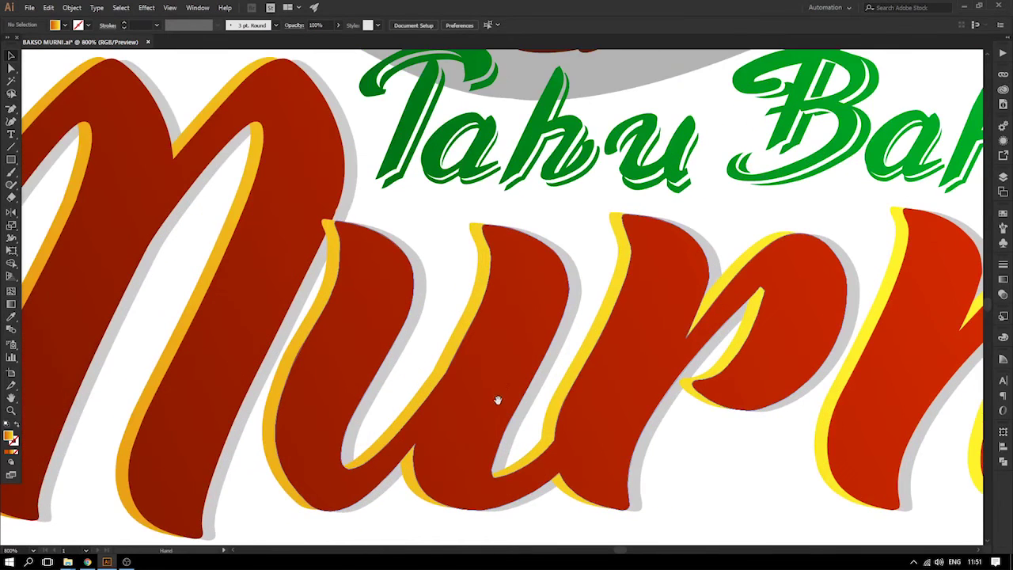
scroll(496, 397, "down", 5)
left_click_drag(494, 265, 491, 269)
left_click(776, 408)
key("ctrl+minus")
key("ctrl+minus")
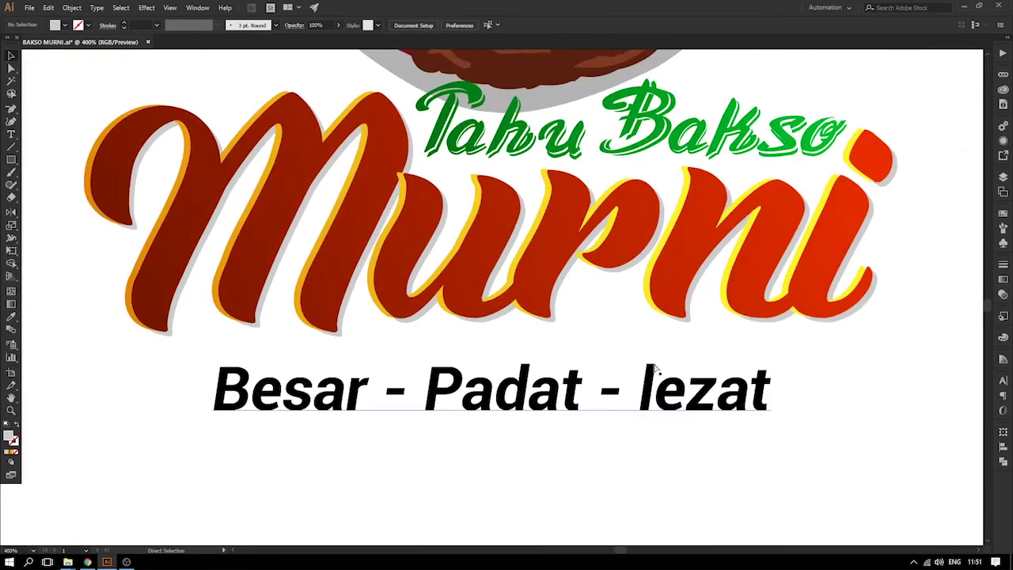
key("ctrl+minus")
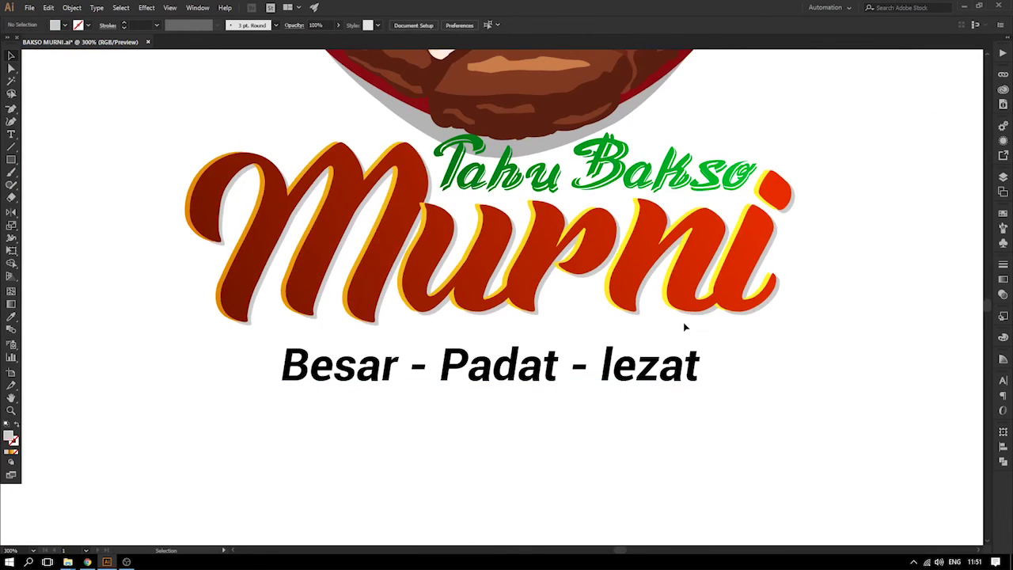
- Try to move the orange-yellow highlight group away from the edges of the red Murni letters, and undo the move
key("ctrl+minus")
key("ctrl+plus")
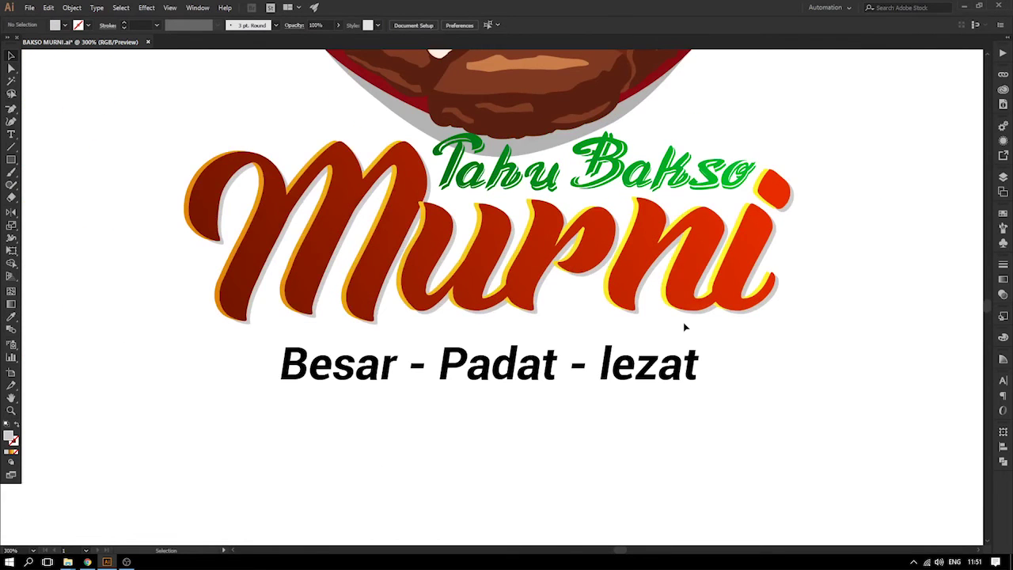
left_click(426, 212)
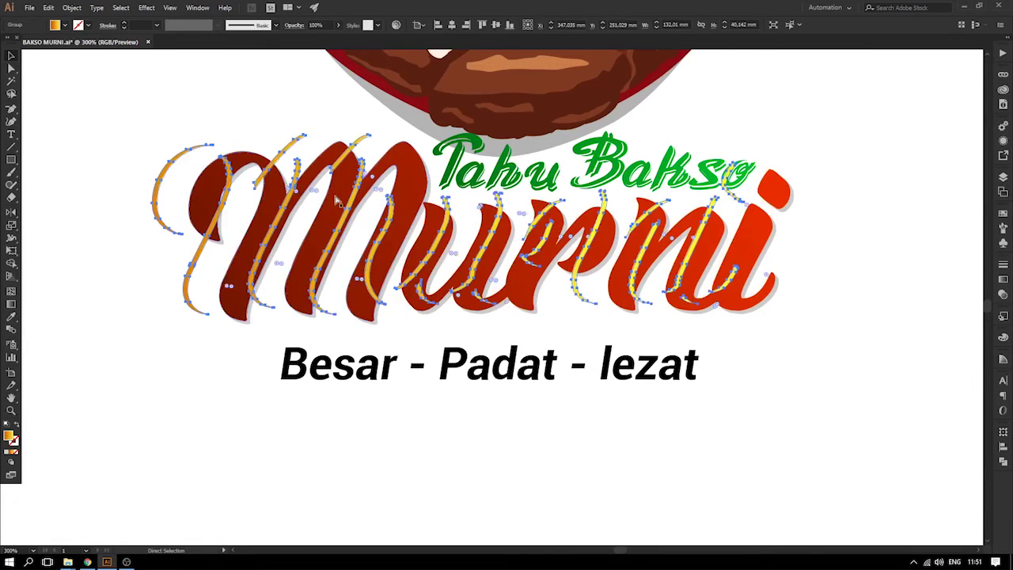
left_click(406, 170)
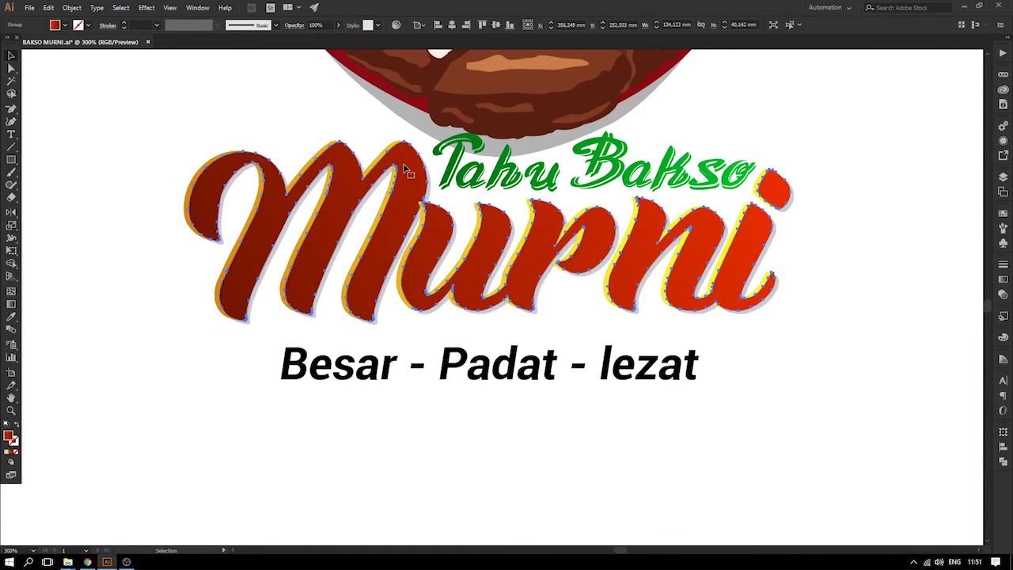
left_click(868, 462)
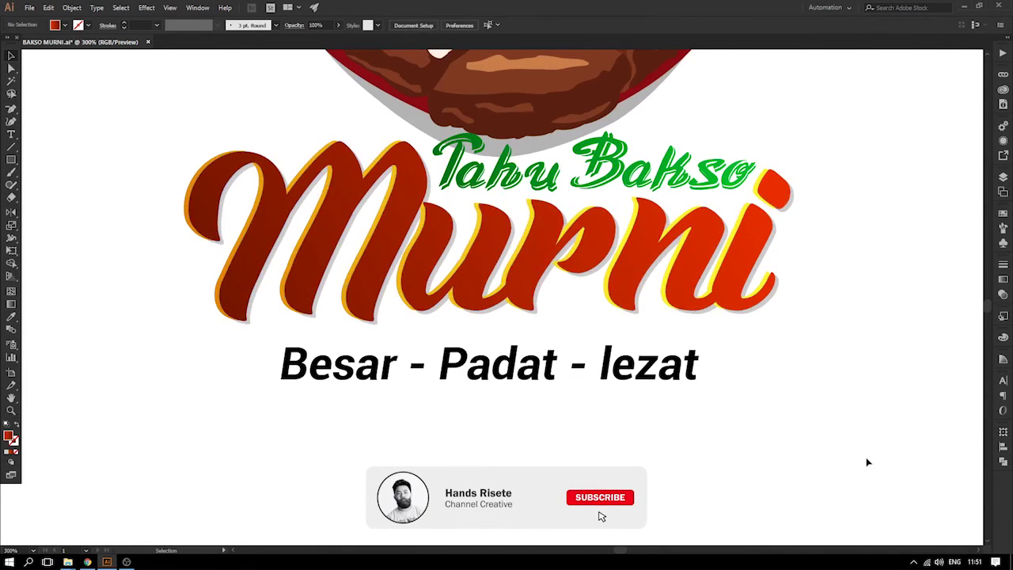
- Try to move the grey shadow group upward behind the Murni letters, and undo the move
left_click_drag(814, 357, 777, 367)
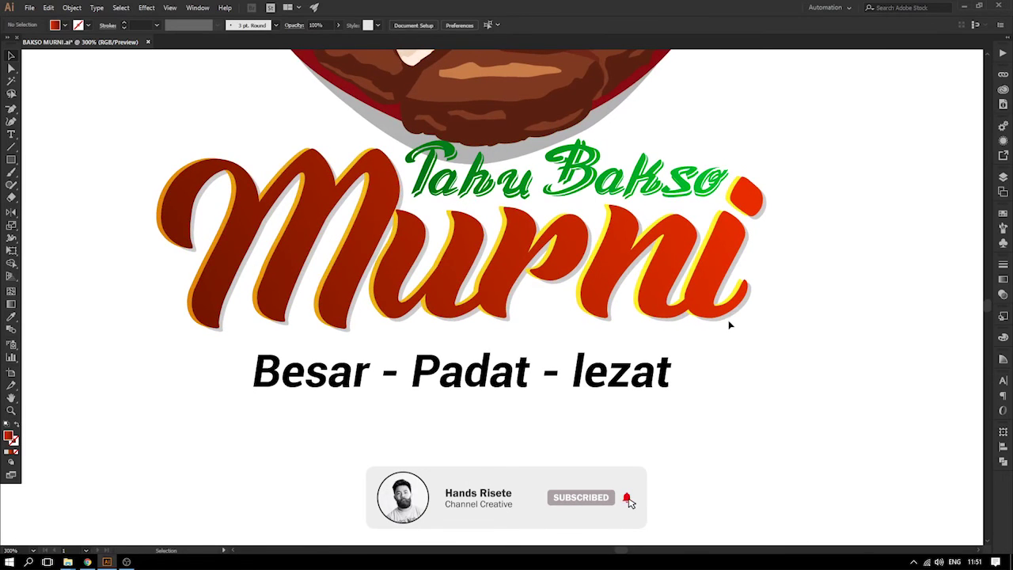
left_click_drag(730, 323, 734, 311)
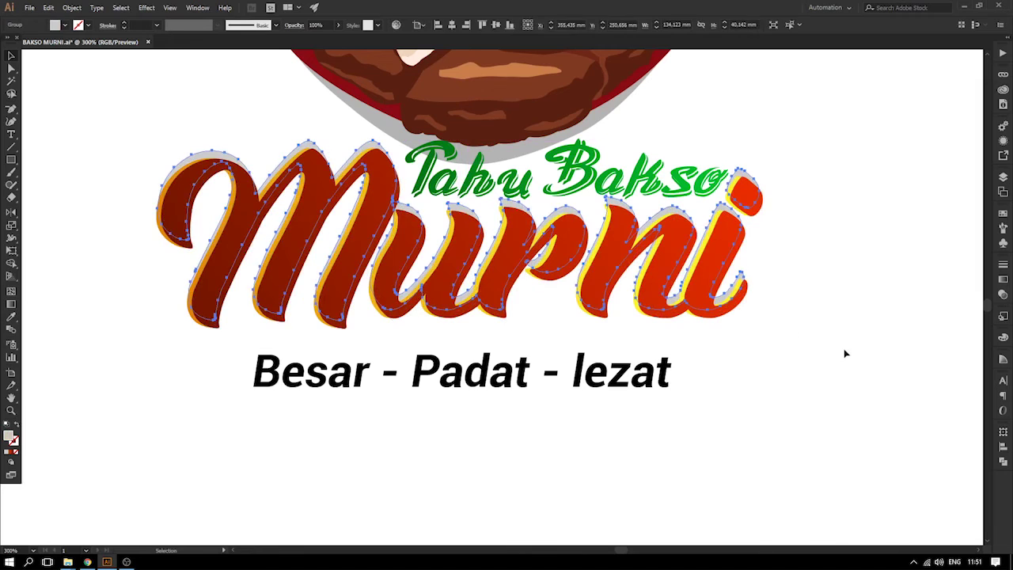
left_click(845, 353)
key("a")
key("ctrl+z")
left_click(780, 339)
left_click_drag(683, 358, 711, 366)
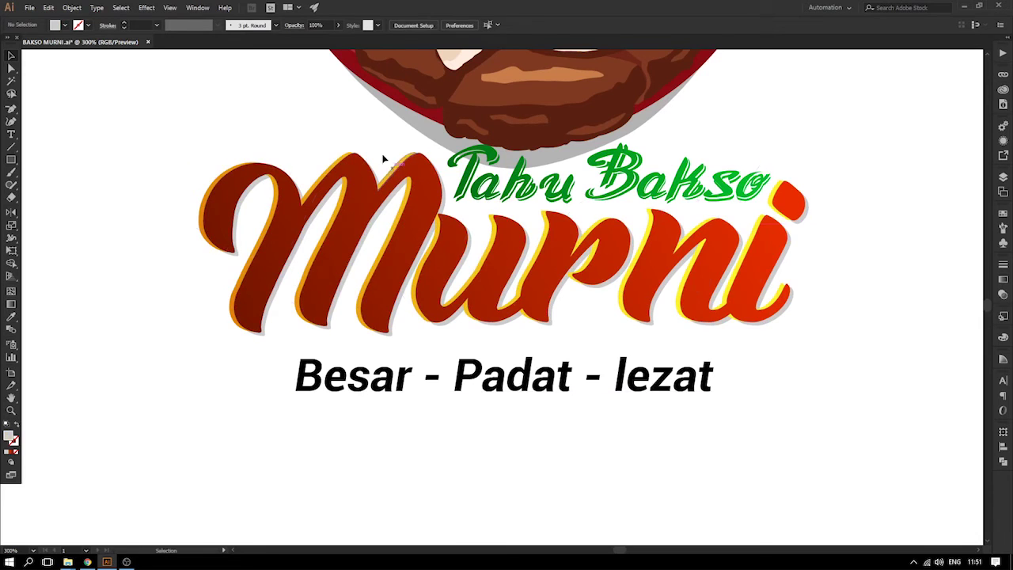
- Redraw the orange-to-yellow gradient across the Murni highlight slivers so the yellow starts already within the letter M
key("ctrl+minus")
key("ctrl+minus")
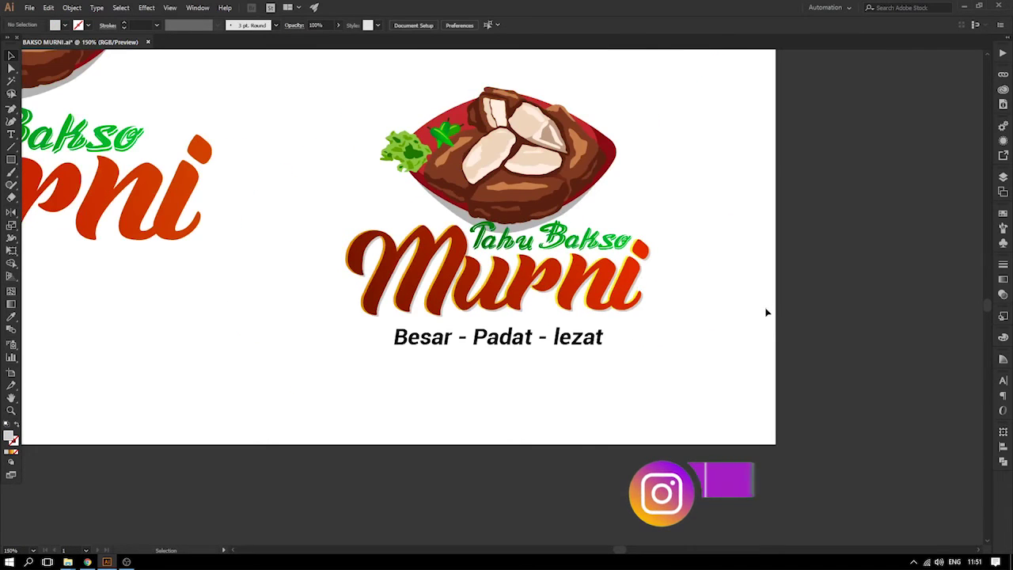
left_click_drag(559, 326, 654, 319)
key("z")
left_click_drag(407, 186, 825, 387)
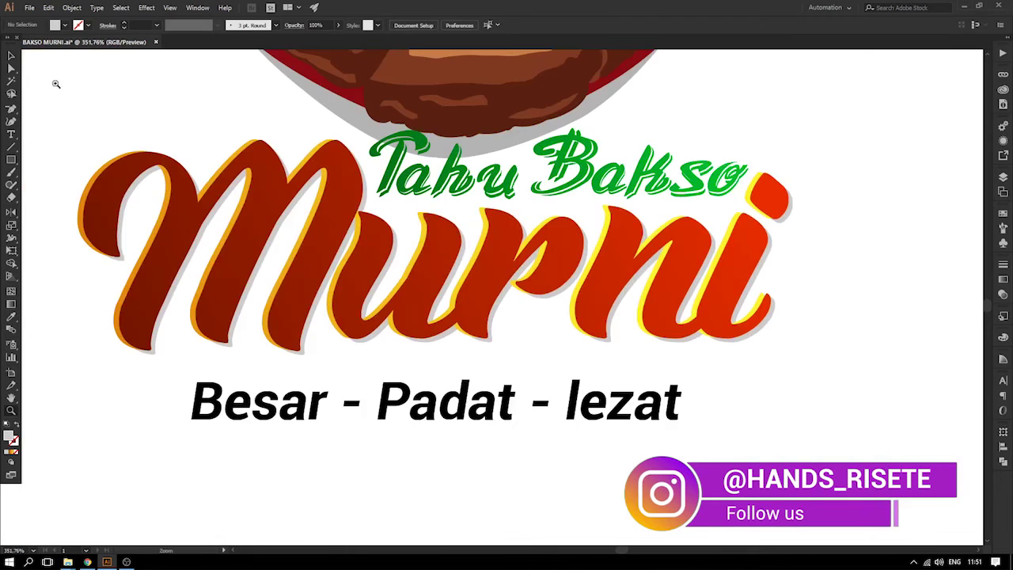
left_click(10, 55)
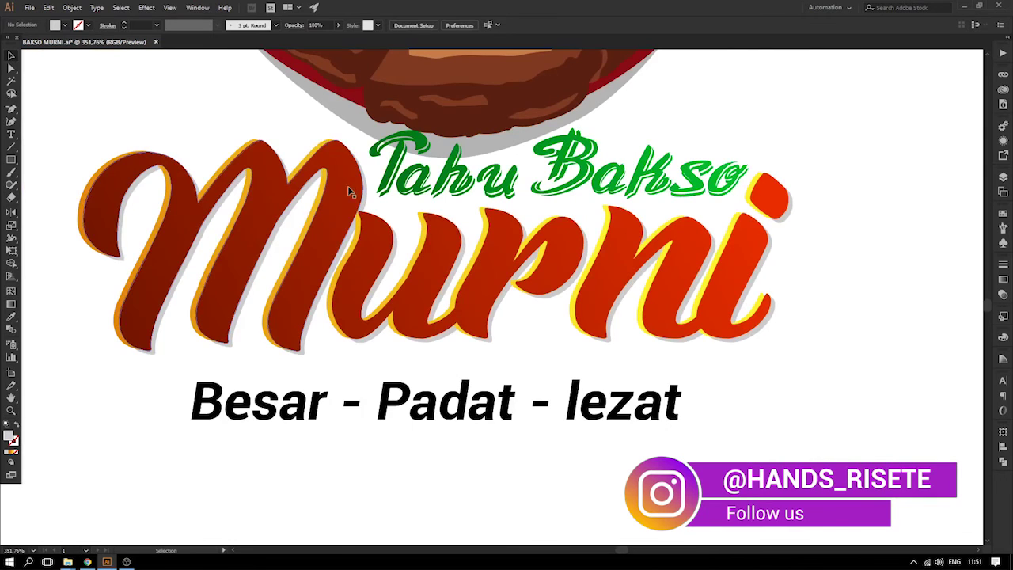
left_click(317, 150)
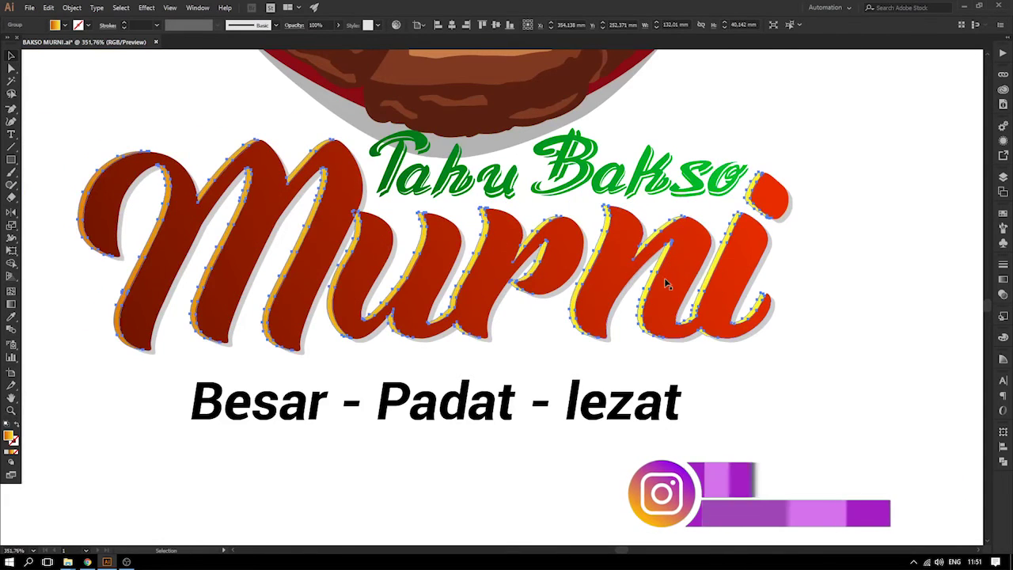
key("ctrl+minus")
key("ctrl+minus")
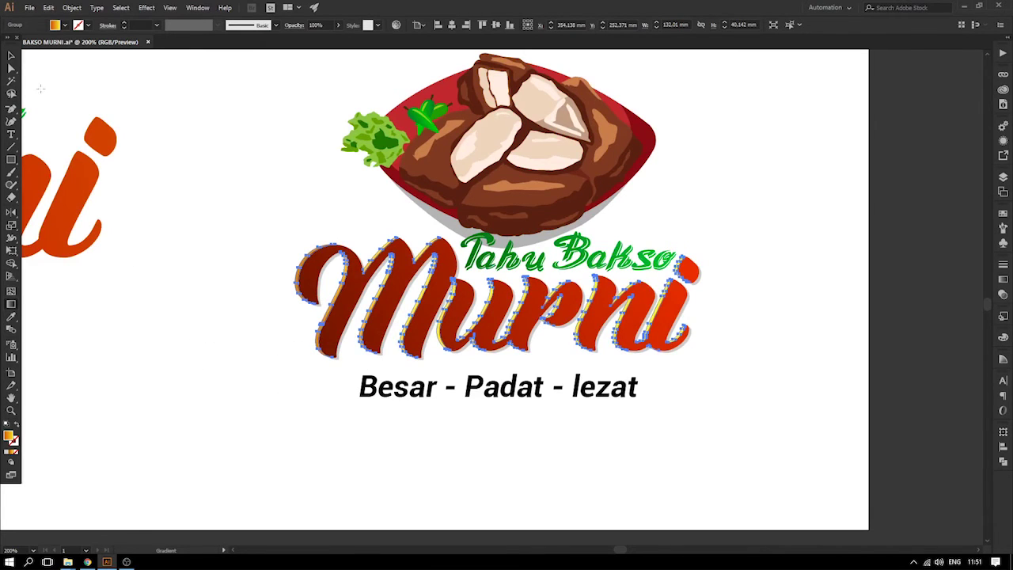
left_click(133, 99)
key("ctrl+minus")
key("ctrl+plus")
key("ctrl+plus")
key("ctrl+plus")
left_click_drag(387, 253, 324, 301)
key("ctrl+z")
left_click(292, 162)
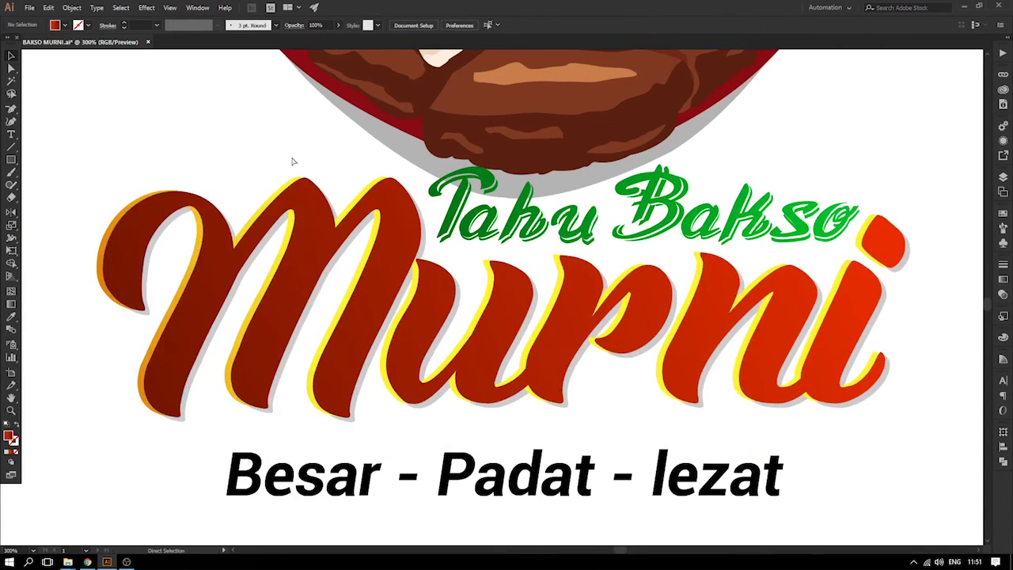
- Nudge the grey shadow slightly downward beneath the Murni letters and save the file
key("ctrl+minus")
scroll(577, 410, "up", 1)
left_click_drag(609, 399, 610, 406)
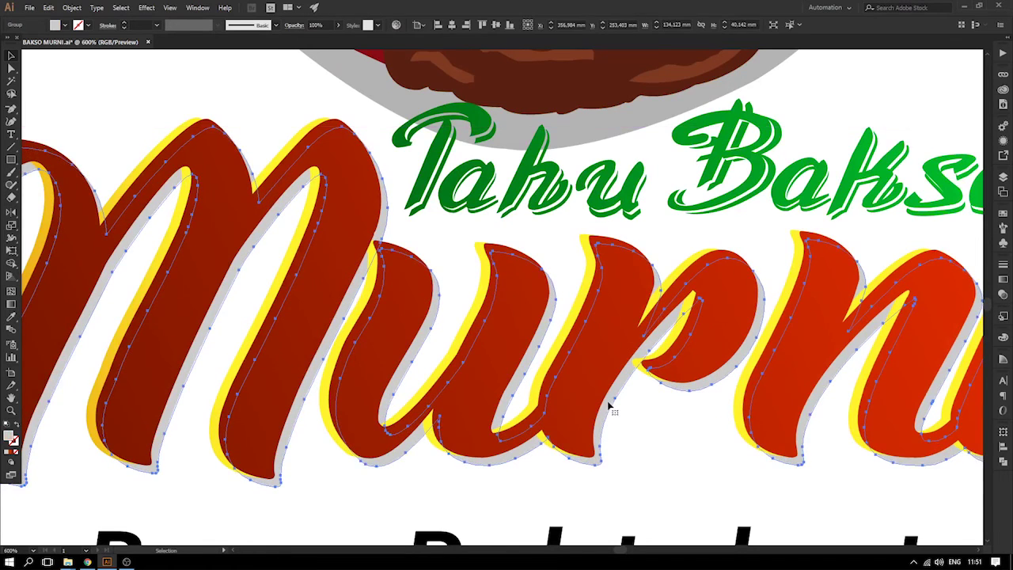
key("ctrl+minus")
key("ctrl+minus")
left_click(814, 406)
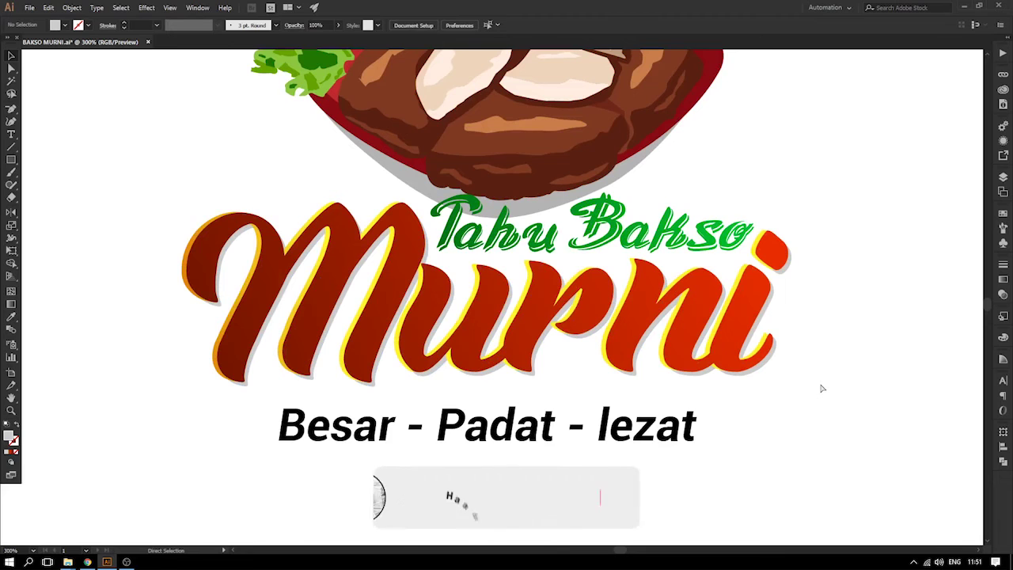
key("ctrl+s")
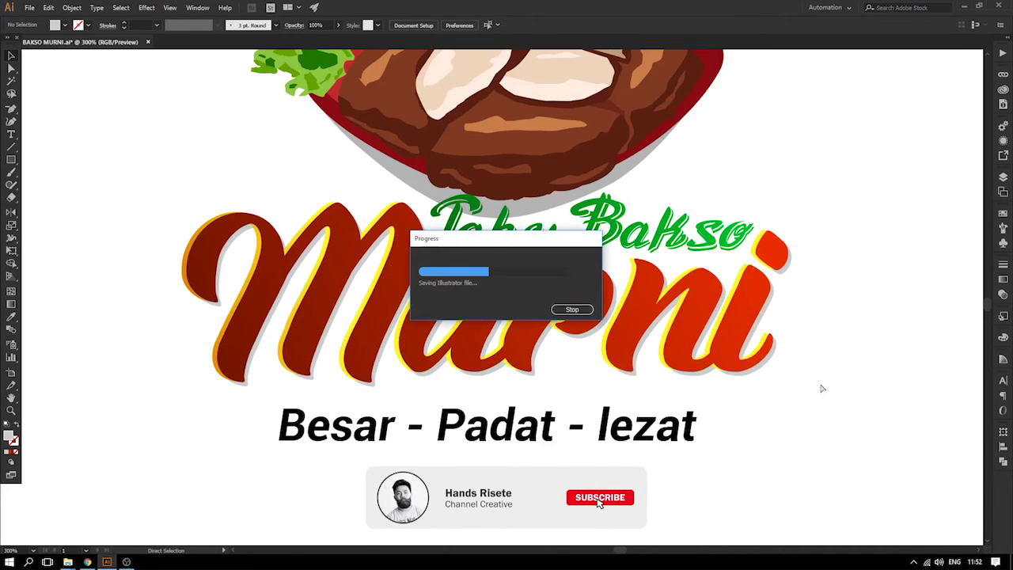
- Move the Besar - Padat - lezat tagline up closer to the Murni lettering
key("ctrl+minus")
key("ctrl+minus")
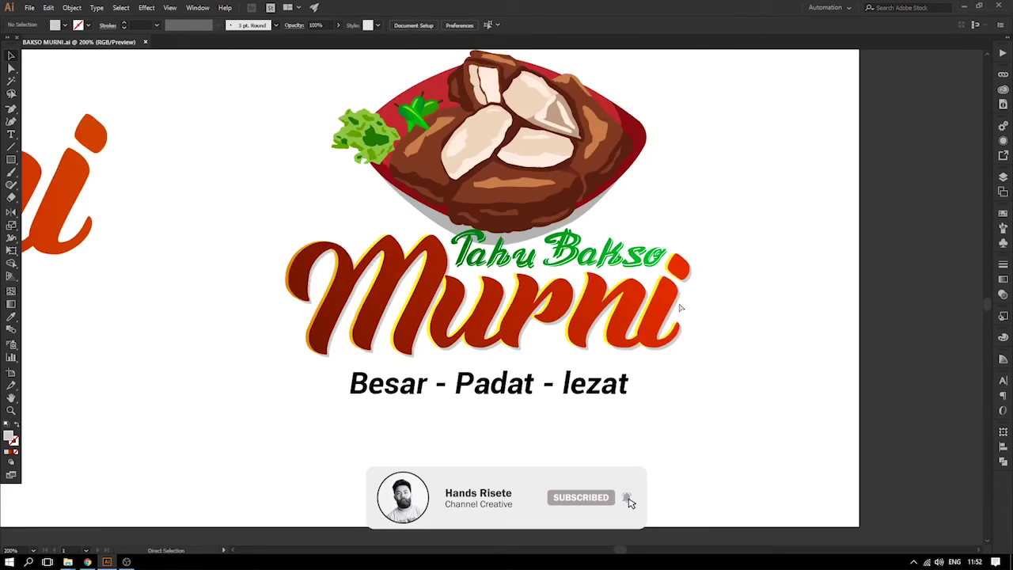
left_click_drag(568, 374, 569, 368)
left_click(512, 275)
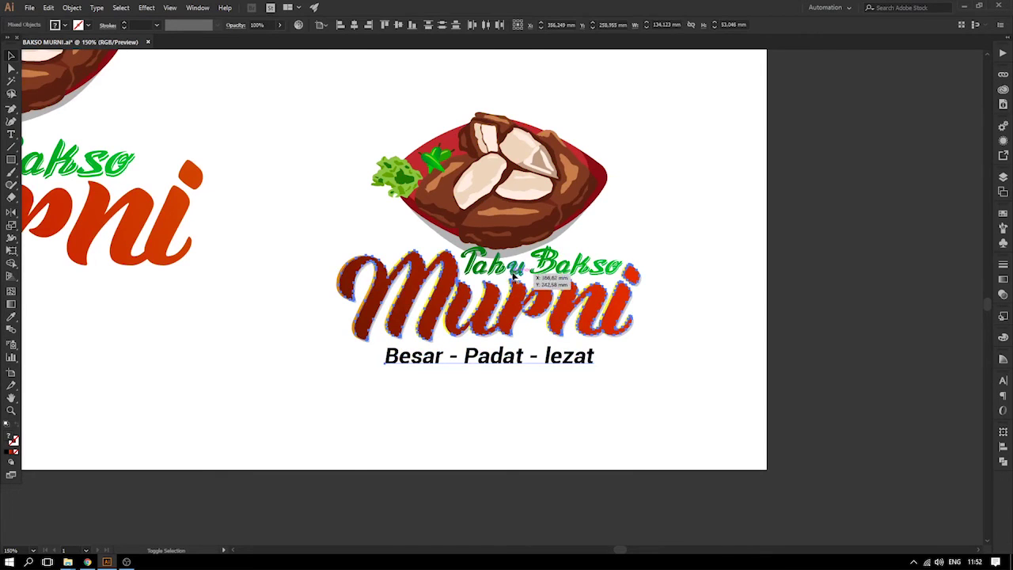
left_click(507, 234, "shift")
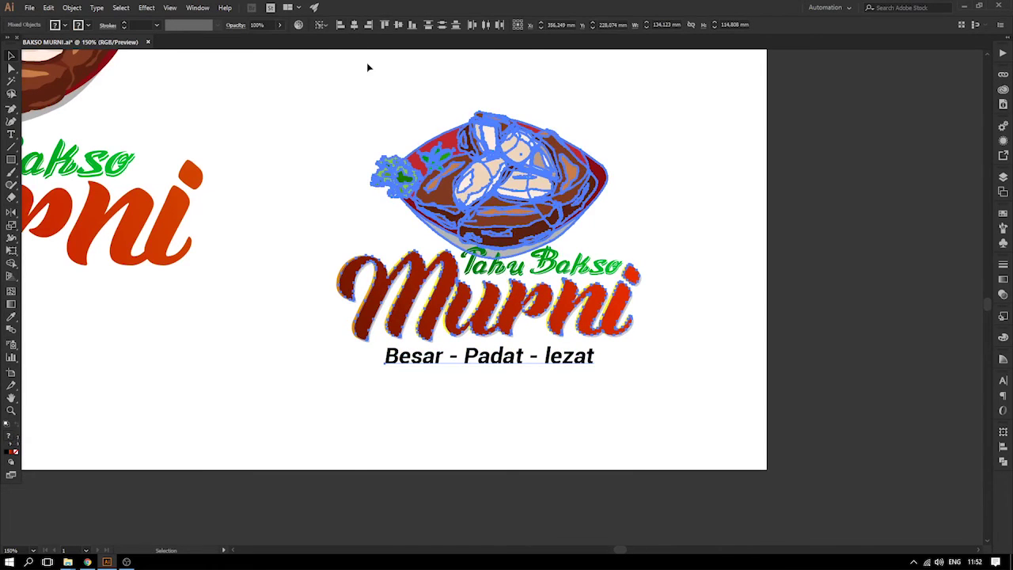
left_click(372, 109)
left_click(519, 308)
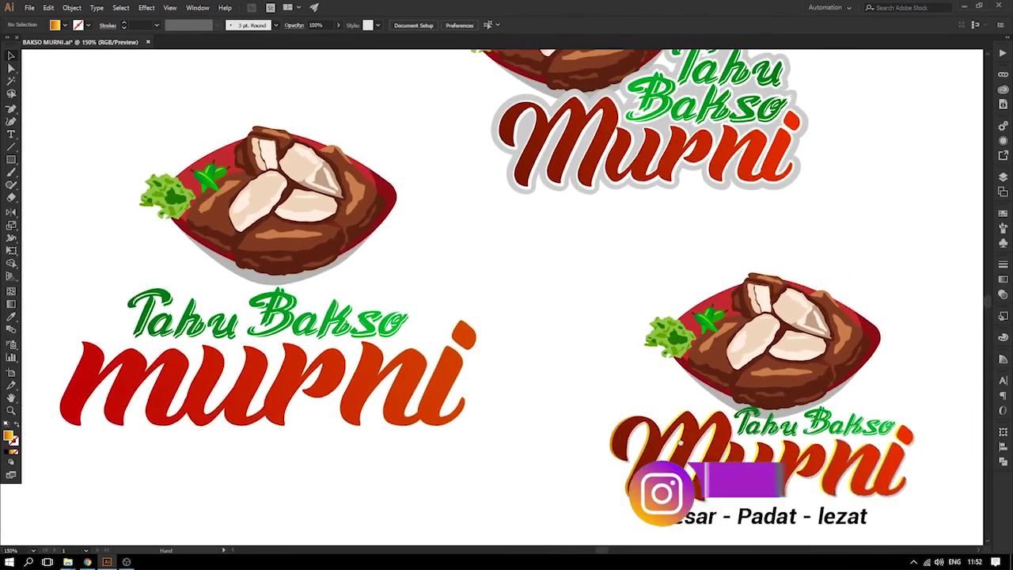
- Group the Murni lettering, the Tahu Bakso text and the Besar - Padat - lezat tagline without the bowl
left_click_drag(723, 200, 547, 251)
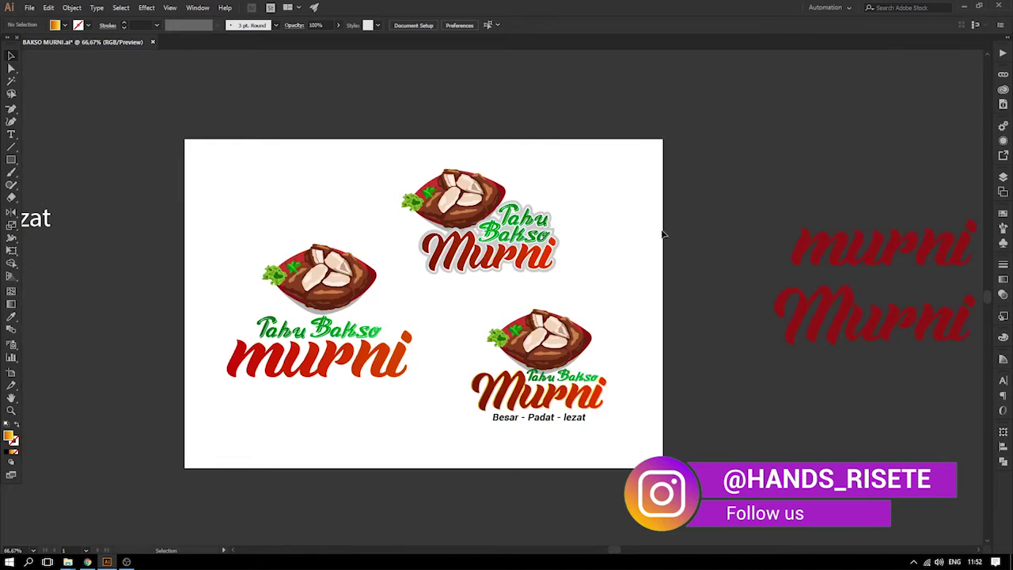
scroll(598, 283, "down", 1)
key("z")
left_click_drag(428, 275, 754, 428)
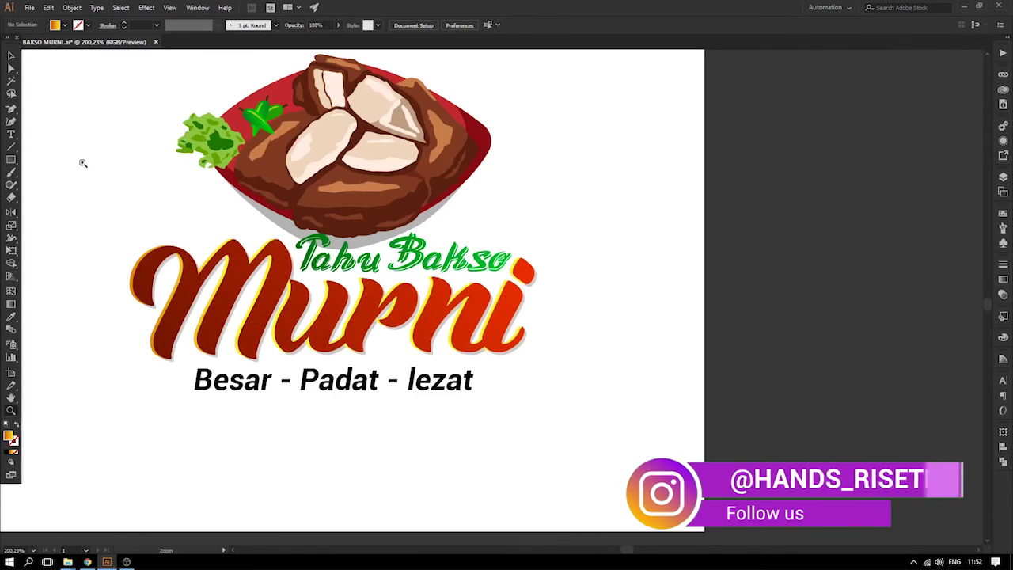
key("h")
left_click_drag(63, 163, 222, 209)
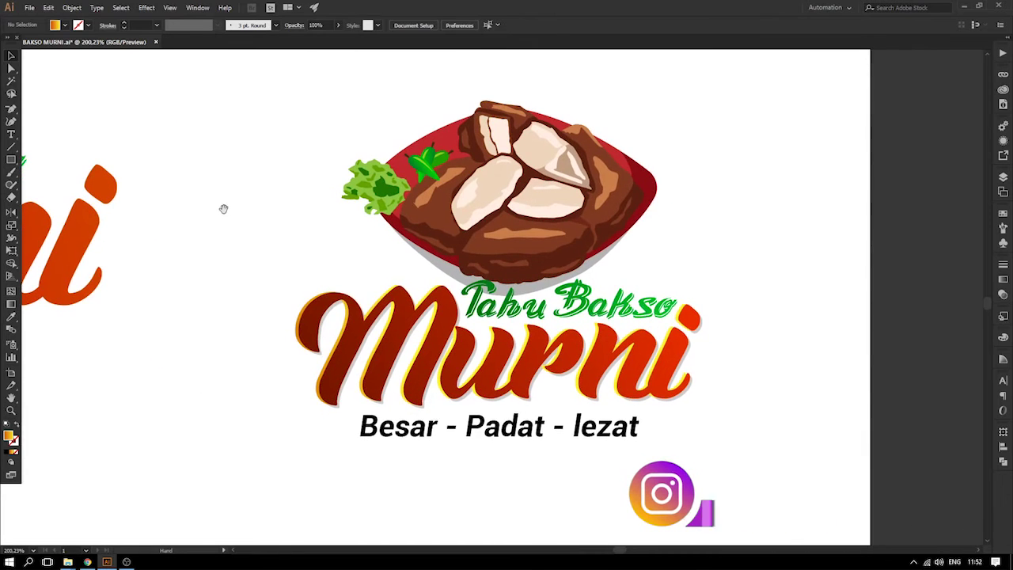
left_click_drag(379, 284, 339, 228)
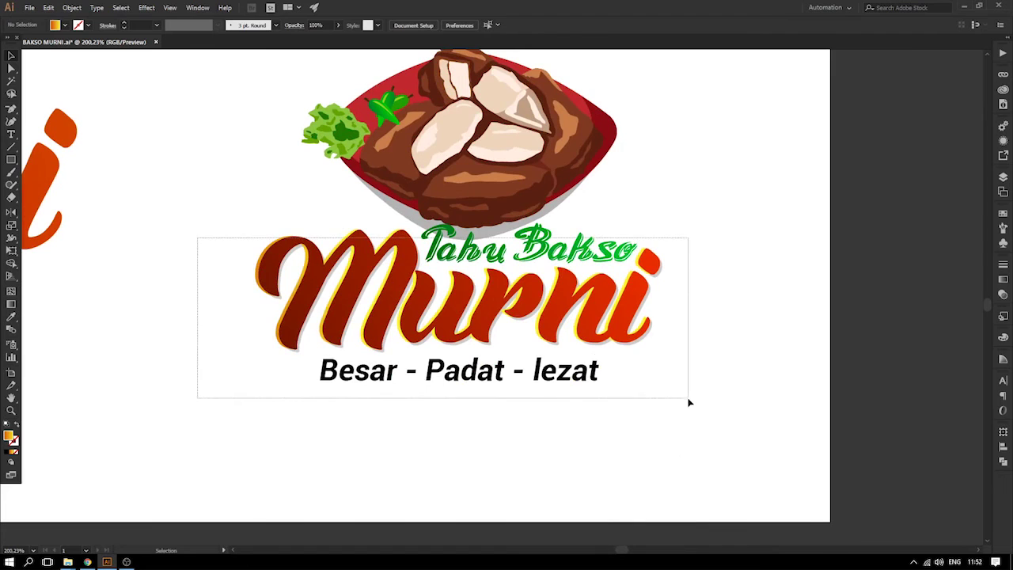
left_click_drag(689, 403, 689, 403)
key("a")
left_click_drag(736, 419, 227, 253)
key("v")
left_click(810, 358)
- Inside the lettering group, scale down the Besar - Padat - lezat tagline and keep it centred just below Murni
key("ctrl+minus")
key("ctrl+minus")
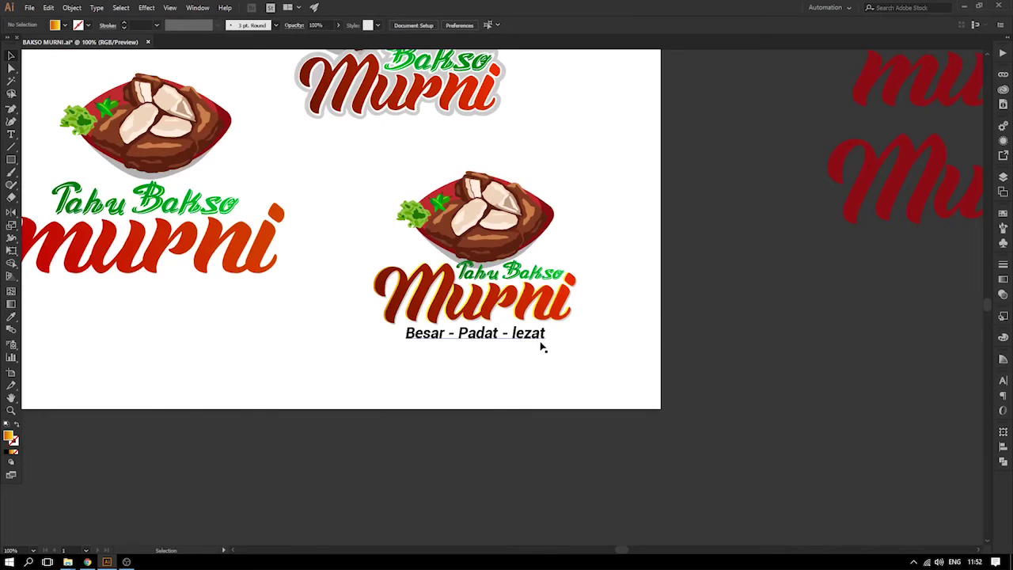
left_click(539, 337)
double_click(539, 337)
key("e")
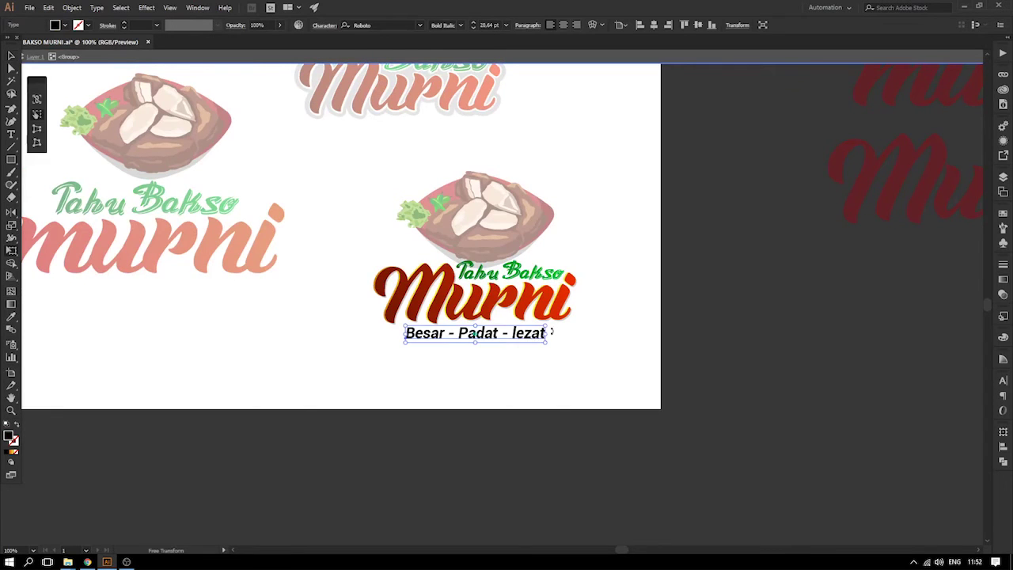
left_click_drag(553, 327, 505, 333)
left_click(11, 56)
left_click(695, 398)
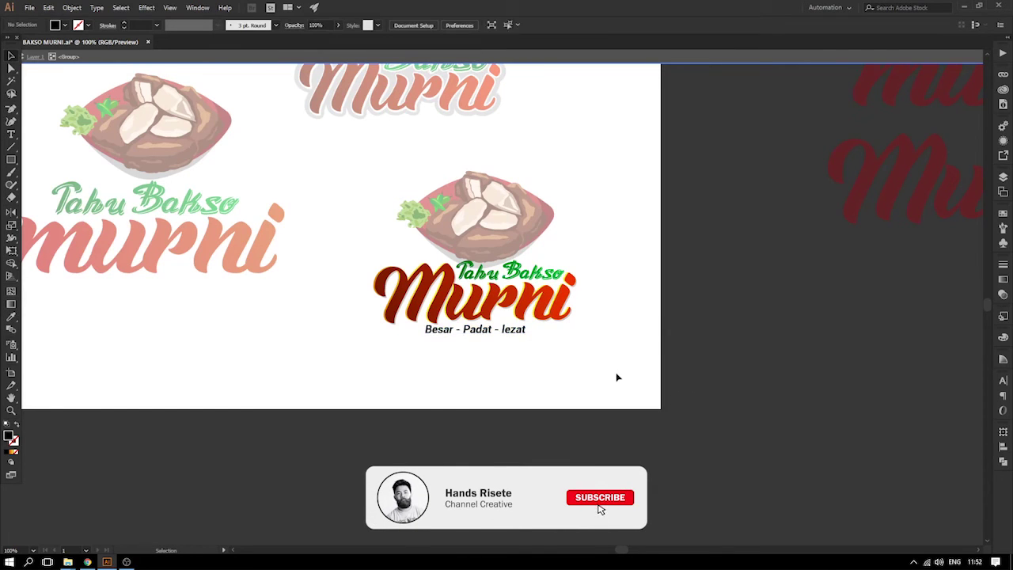
double_click(618, 378)
- Shrink the lowercase murni logo with its bowl and move it to the upper-left area of the artboard
left_click_drag(413, 361, 674, 401)
left_click_drag(267, 83, 278, 263)
key("e")
left_click(12, 58)
left_click(402, 158)
left_click_drag(208, 262, 246, 167)
left_click(333, 193)
scroll(531, 287, "down", 2)
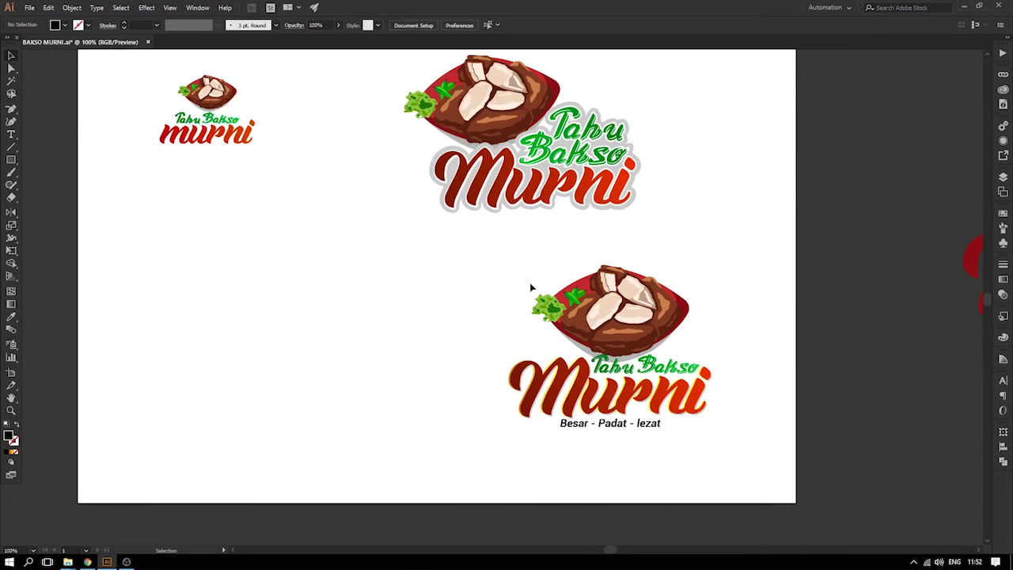
- Move the tagline version of the logo to the artboard's lower left and place a duplicate beside it
left_click_drag(782, 484, 369, 245)
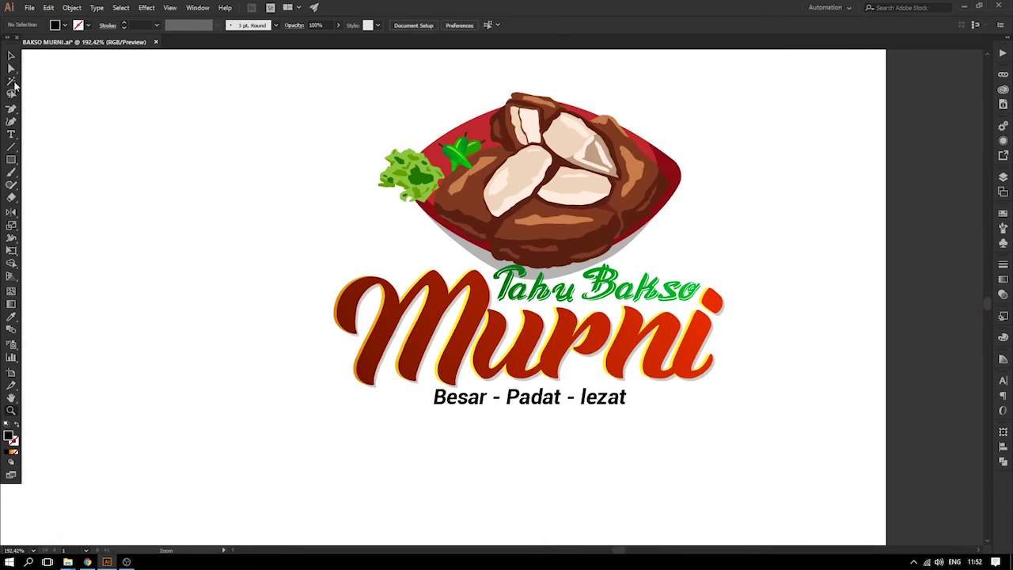
left_click(503, 211)
left_click(706, 262)
key("ctrl+minus")
key("ctrl+minus")
key("ctrl+minus")
left_click_drag(488, 294, 271, 279)
left_click_drag(283, 267, 416, 287)
left_click(496, 316)
- Try to move the duplicated logo's lettering group, and undo the move
left_click(475, 301)
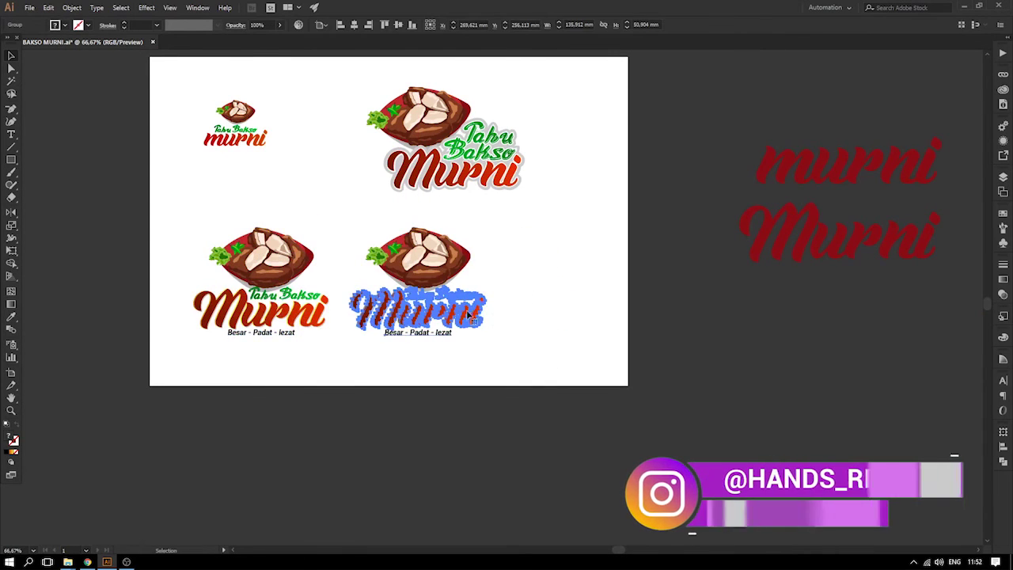
left_click_drag(475, 301, 462, 328)
key("ctrl+z")
left_click(471, 338)
left_click(447, 336)
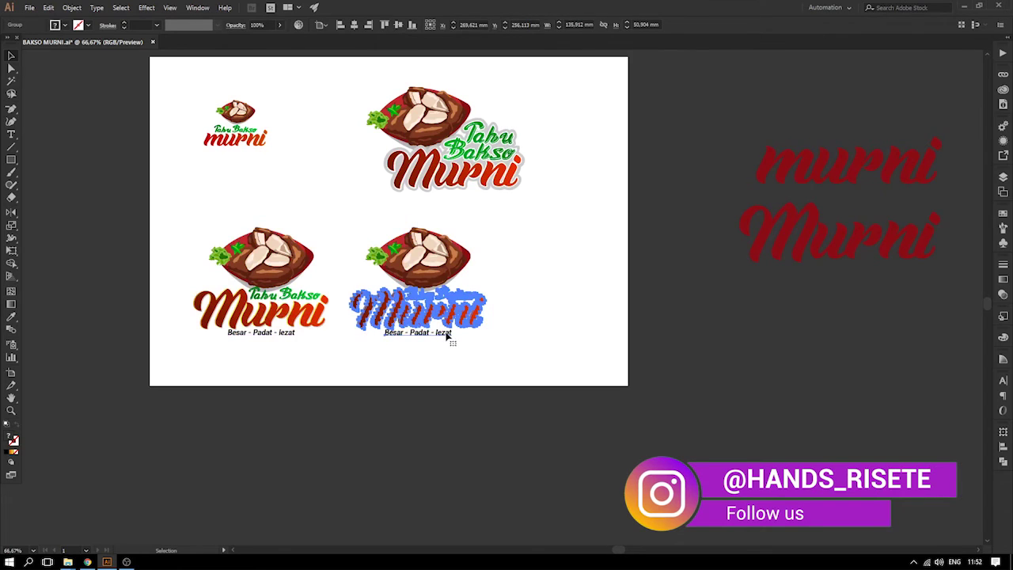
right_click(445, 323)
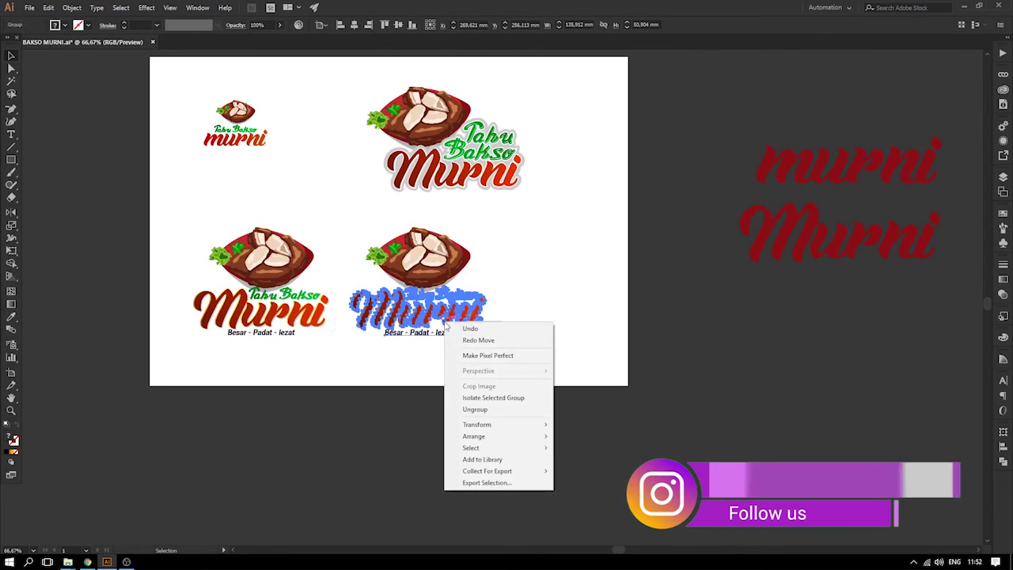
left_click(96, 7)
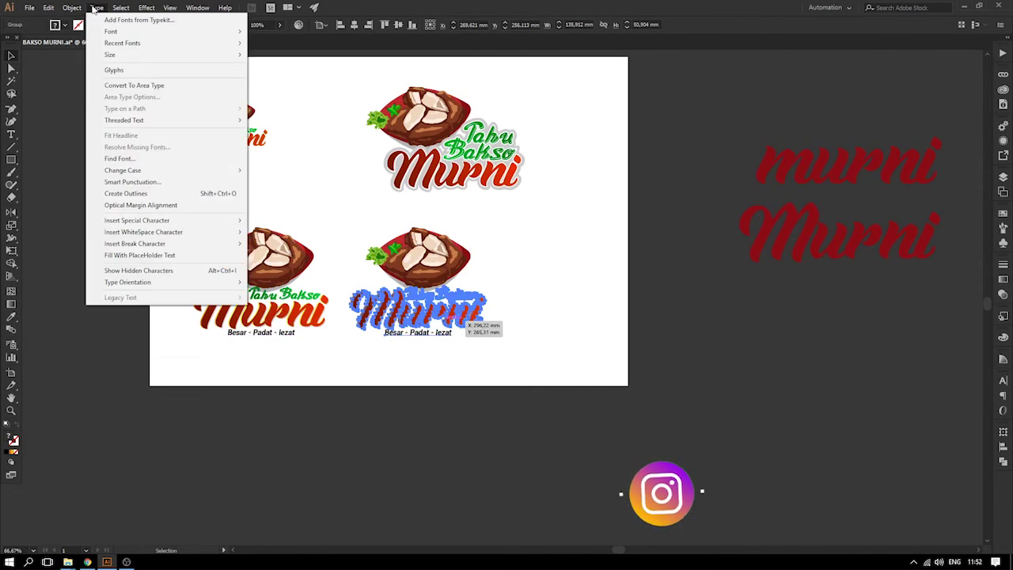
left_click(135, 182)
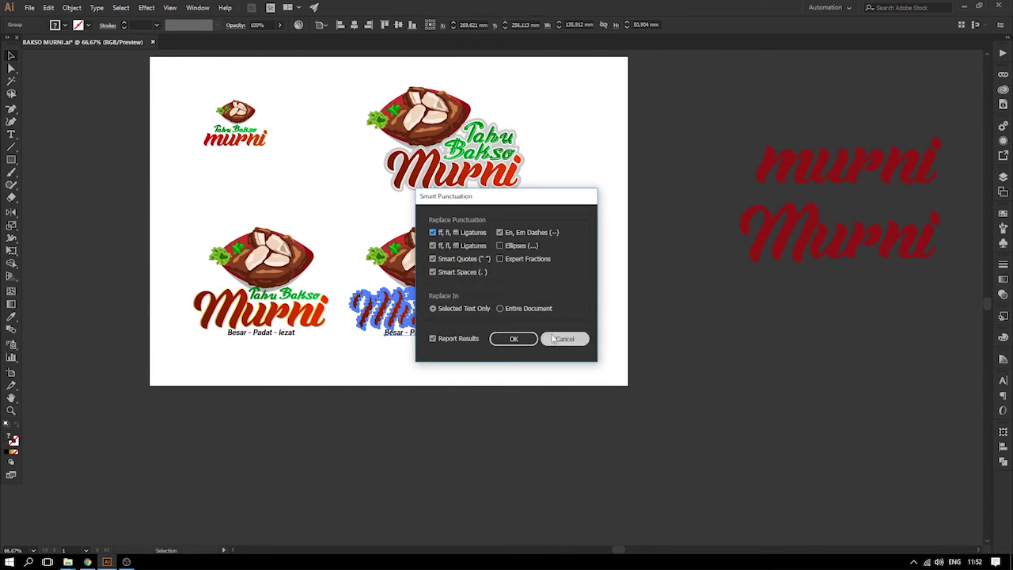
left_click(552, 339)
- Convert the tagline text in the duplicated logo's lettering group to outlines
left_click(97, 7)
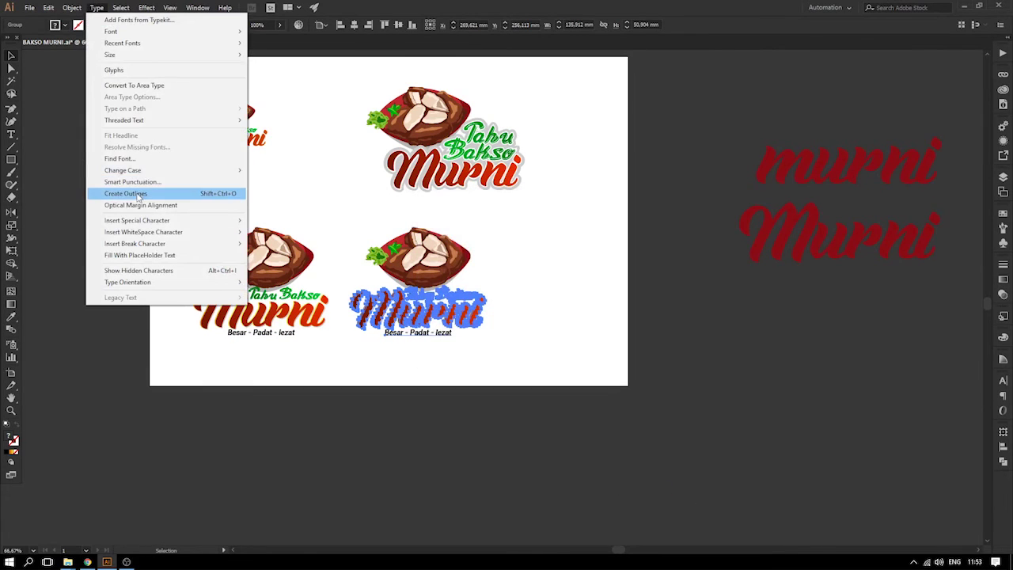
left_click(138, 195)
left_click(731, 323)
- Move the duplicated tagline logo about 46 mm farther from the original and save the document
key("z")
left_click_drag(241, 198, 550, 355)
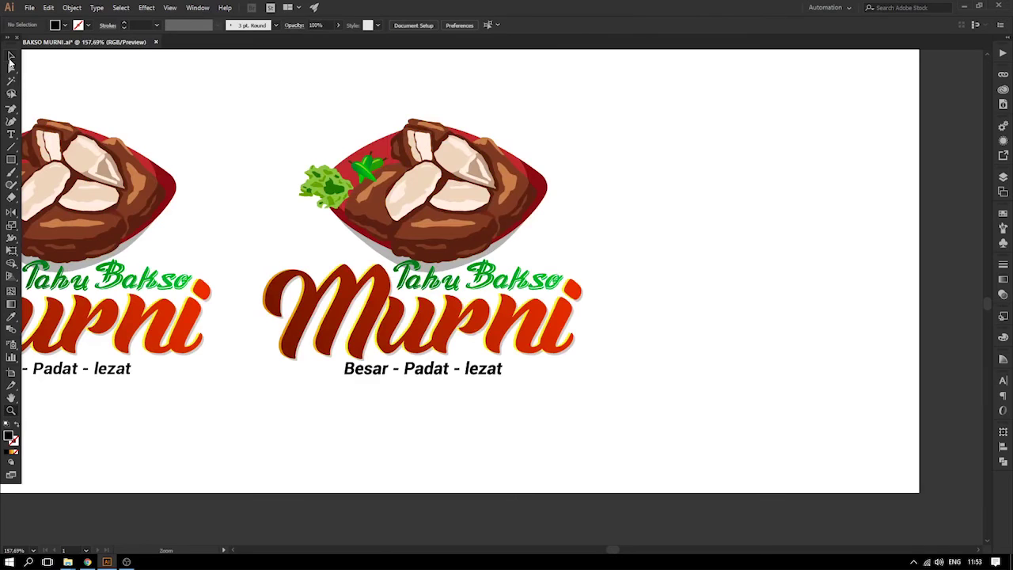
left_click_drag(391, 227, 500, 232)
left_click_drag(616, 288, 551, 299)
key("ctrl+z")
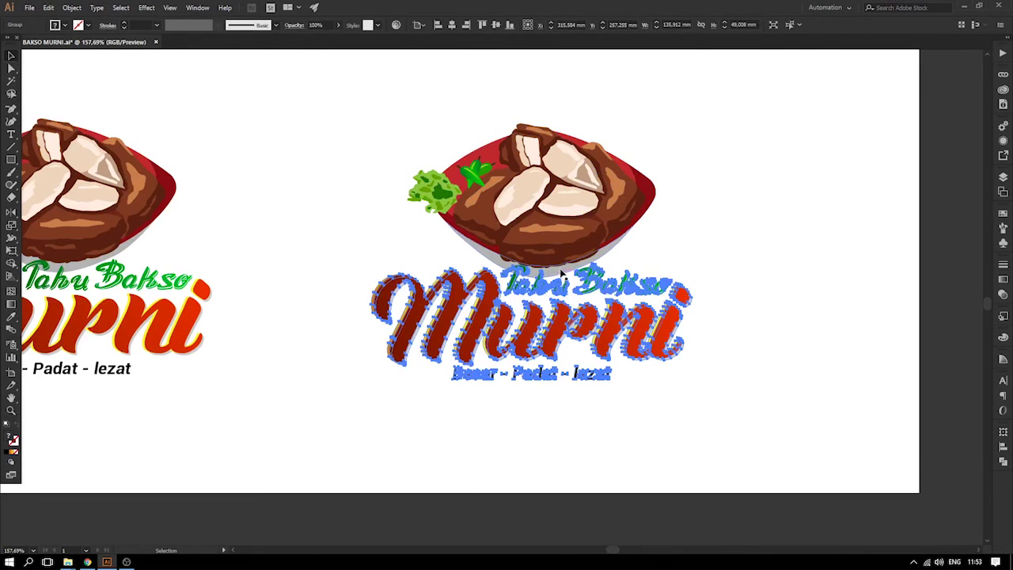
key("ctrl+1")
left_click(691, 227)
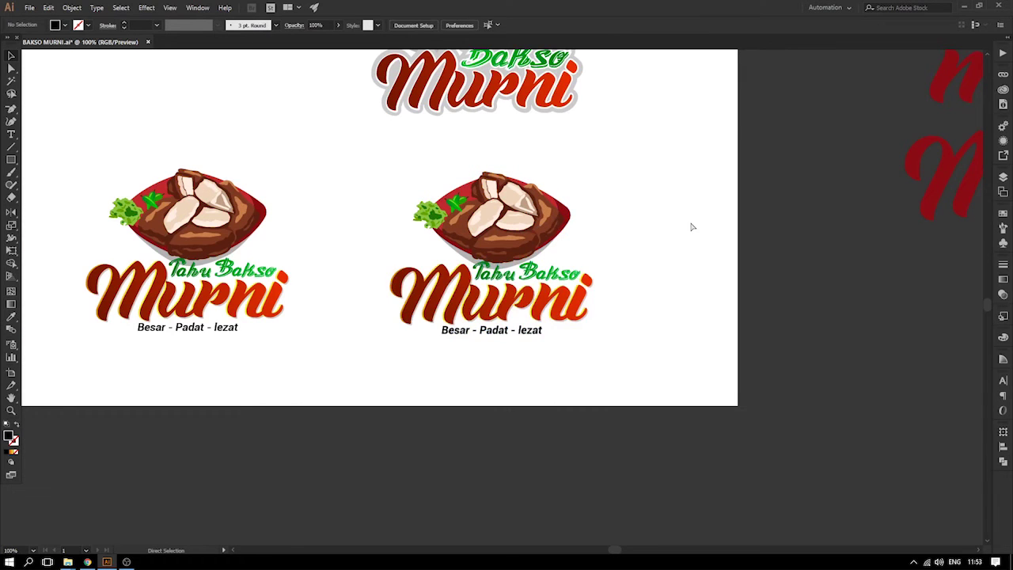
key("ctrl+s")
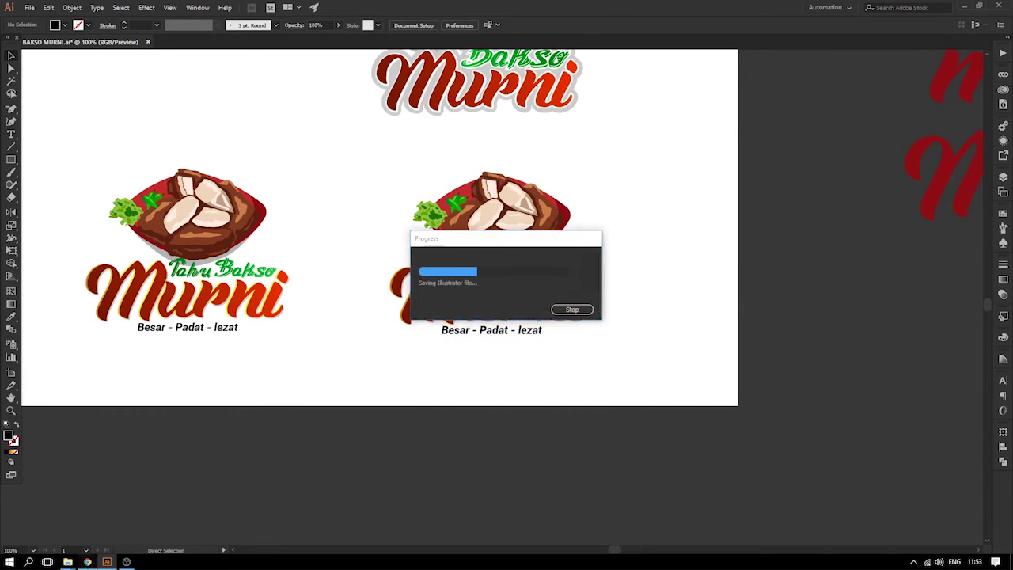
- Switch to Chrome, look over the tahu bakso vector and logo makanan image references, and return to Illustrator
left_click(87, 561)
left_click(804, 8)
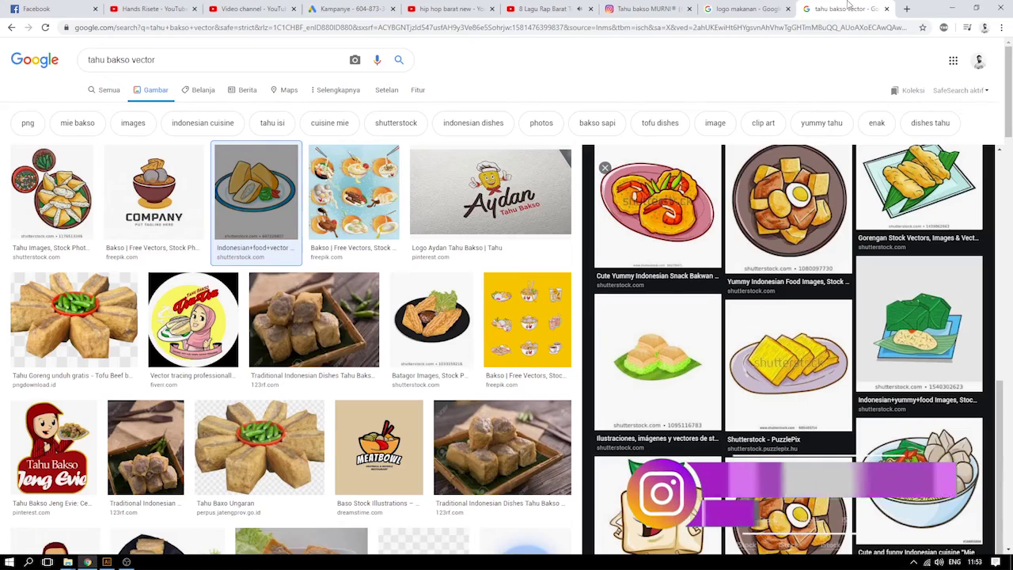
left_click(744, 9)
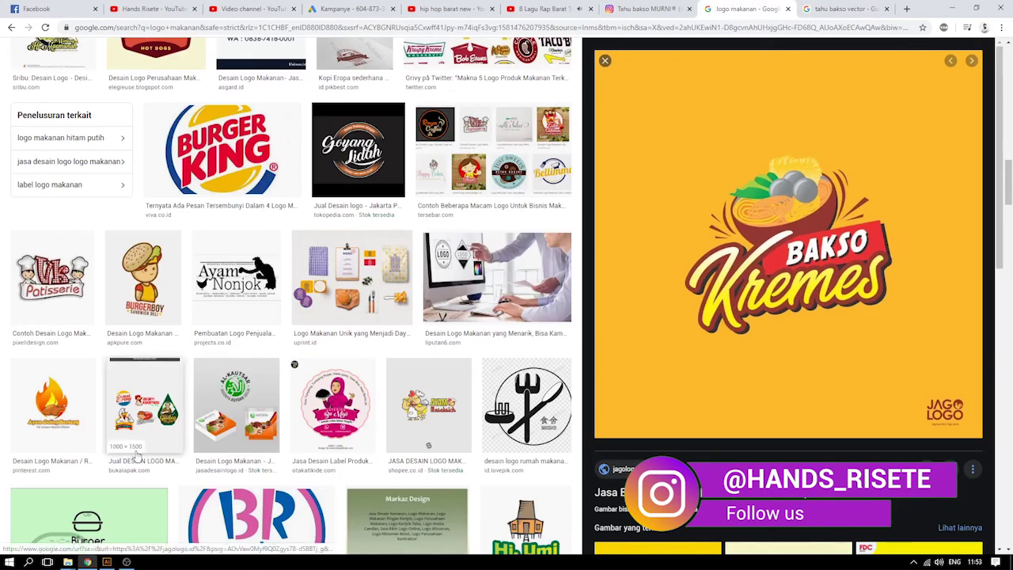
left_click(106, 561)
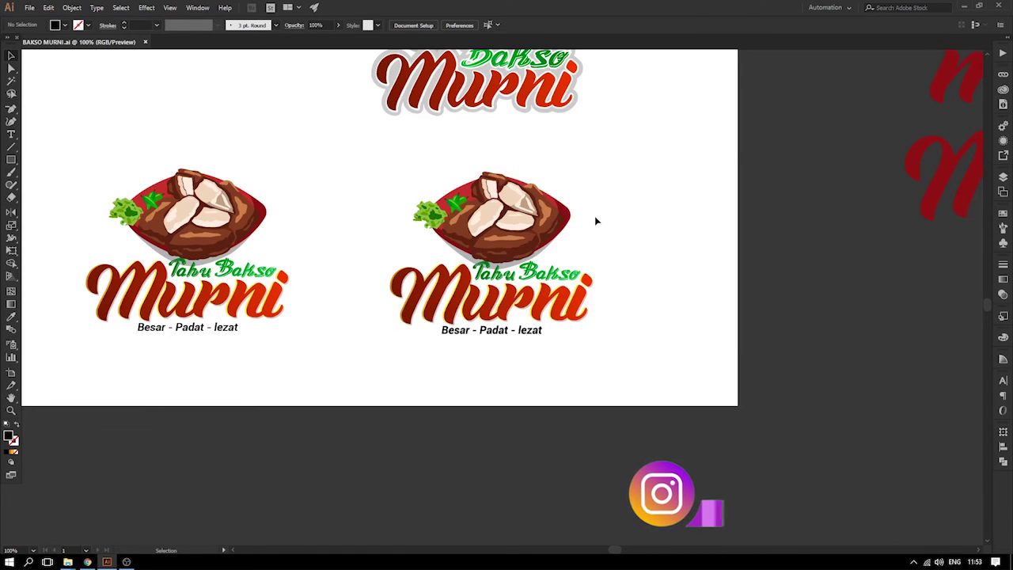
key("z")
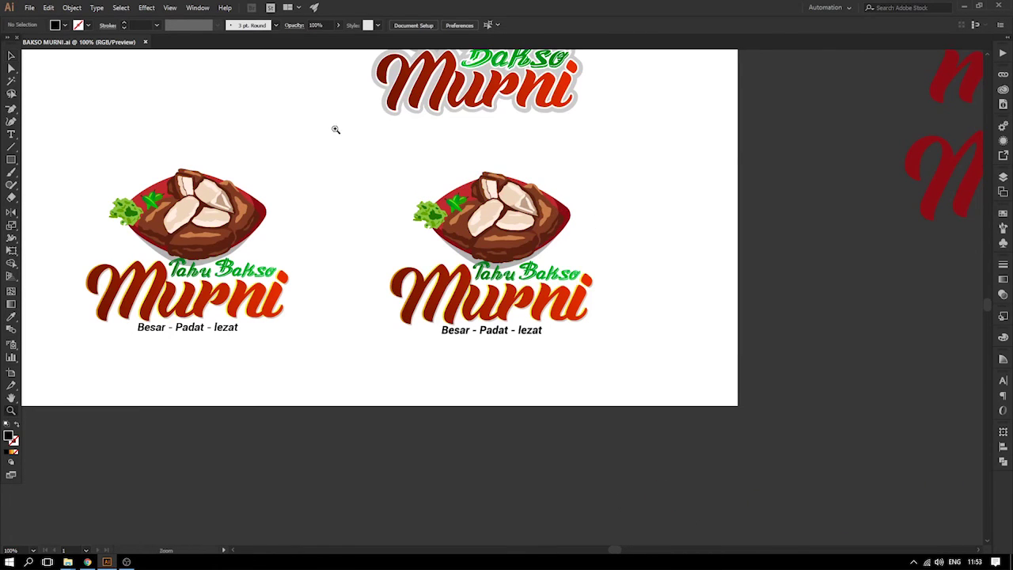
left_click_drag(345, 140, 784, 442)
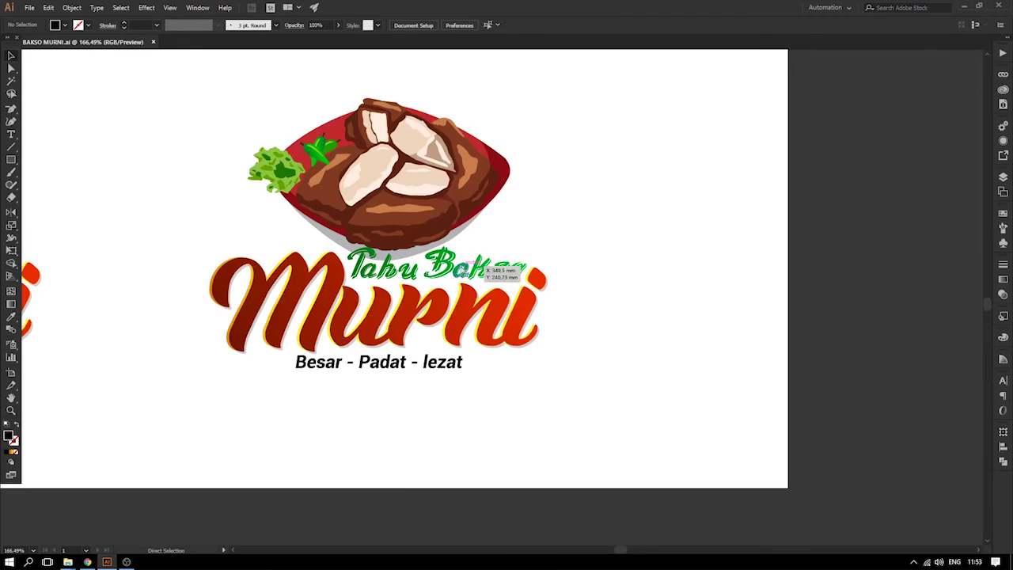
key("v")
left_click(456, 270)
key("ctrl+1")
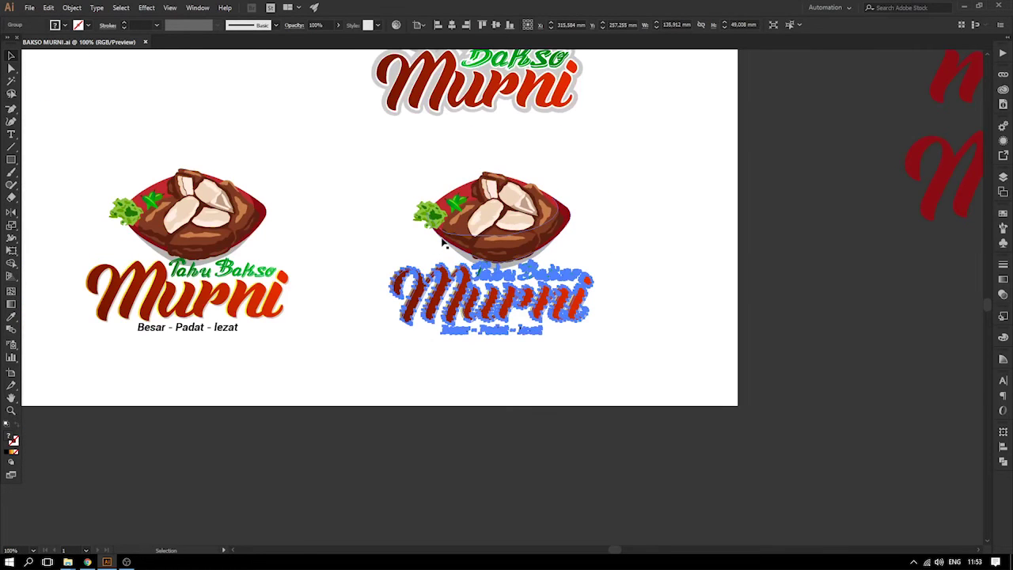
left_click_drag(246, 133, 723, 430)
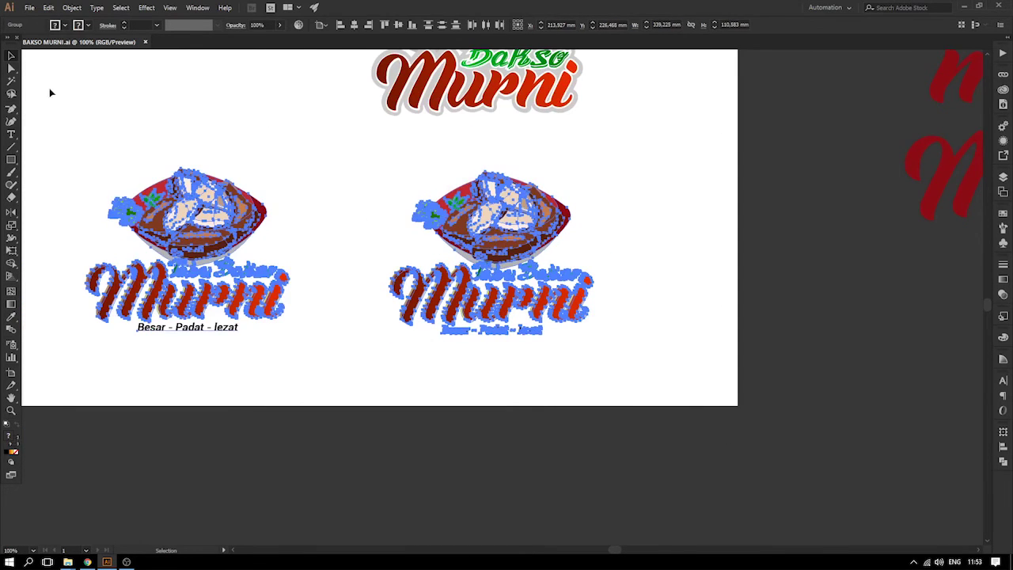
left_click(301, 161)
key("z")
left_click_drag(264, 113, 799, 449)
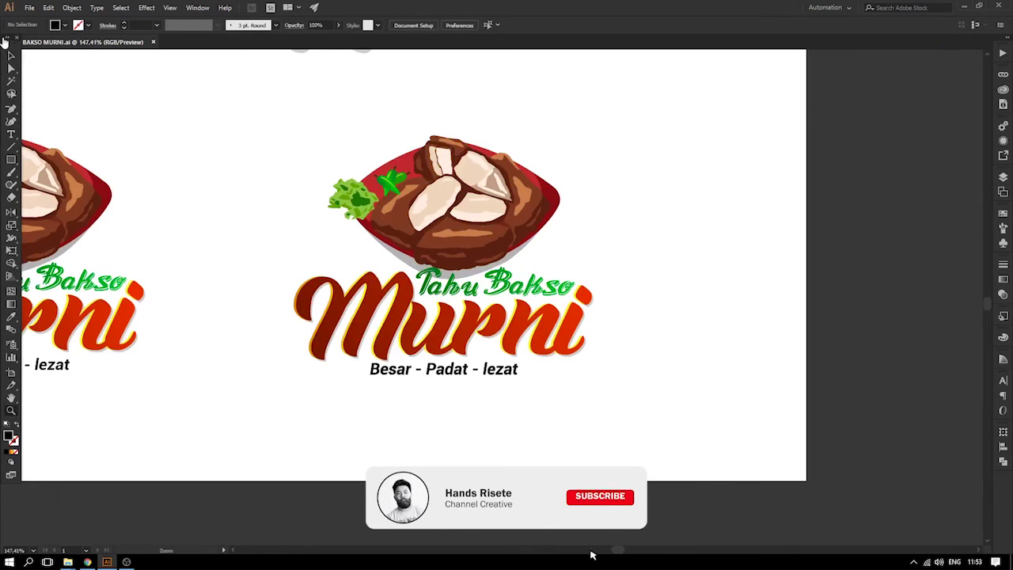
left_click(364, 313)
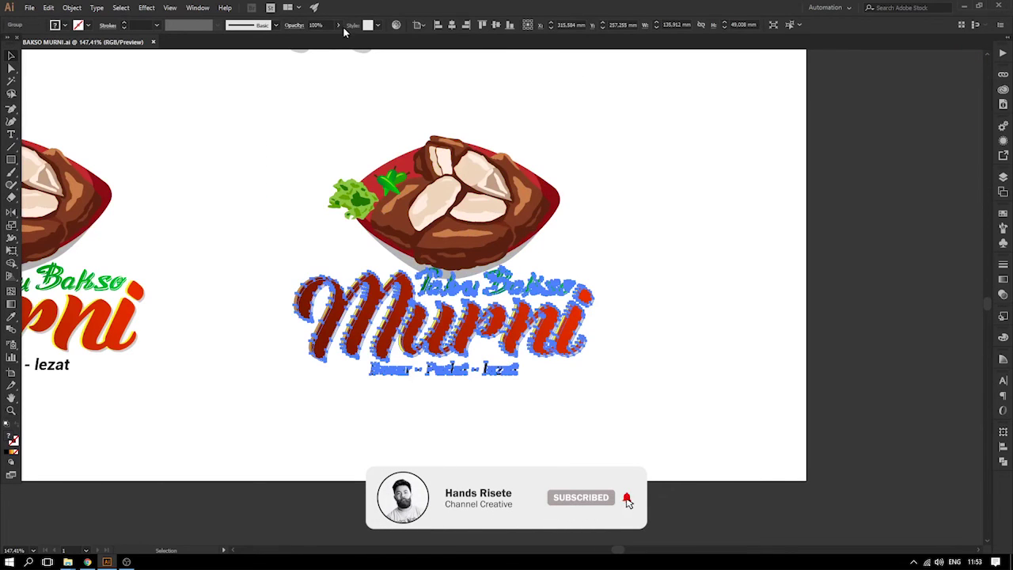
left_click(146, 7)
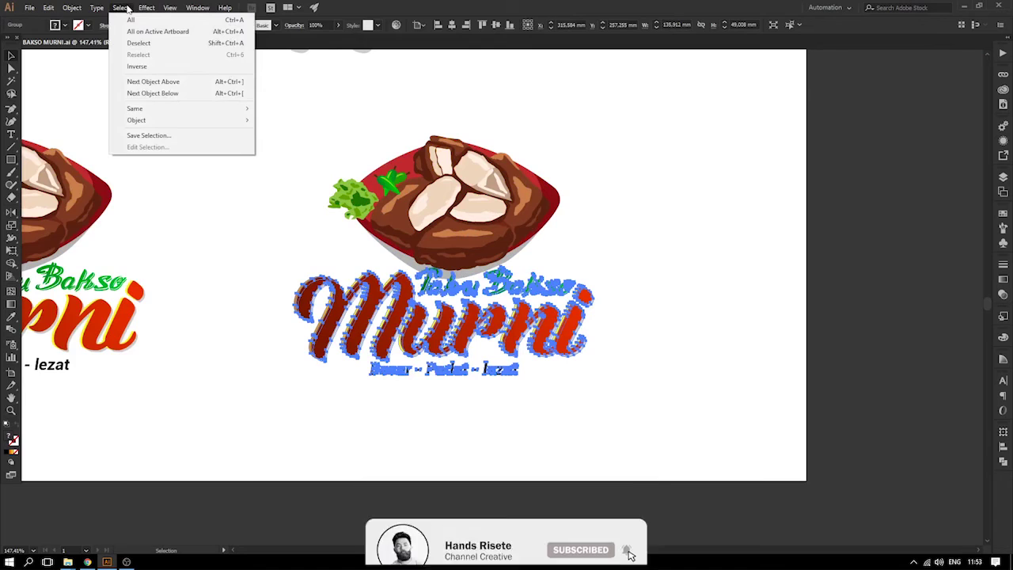
mouse_move(63, 7)
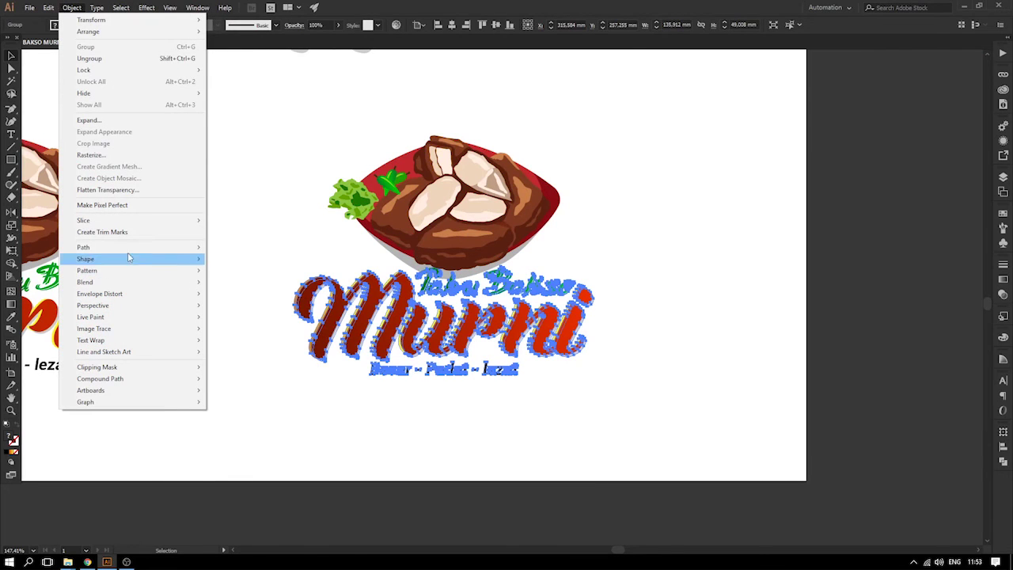
mouse_move(133, 247)
left_click(247, 286)
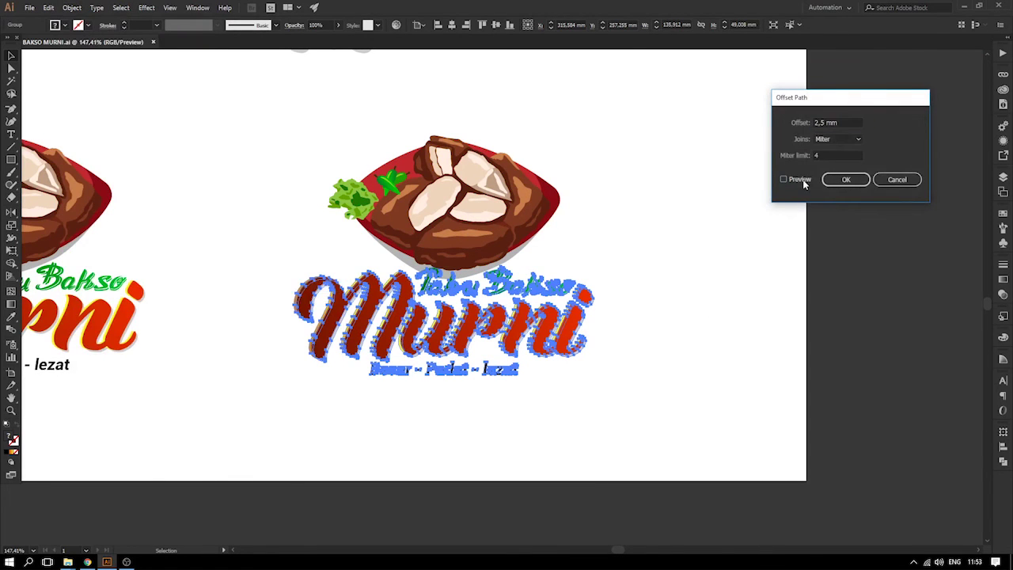
left_click(803, 179)
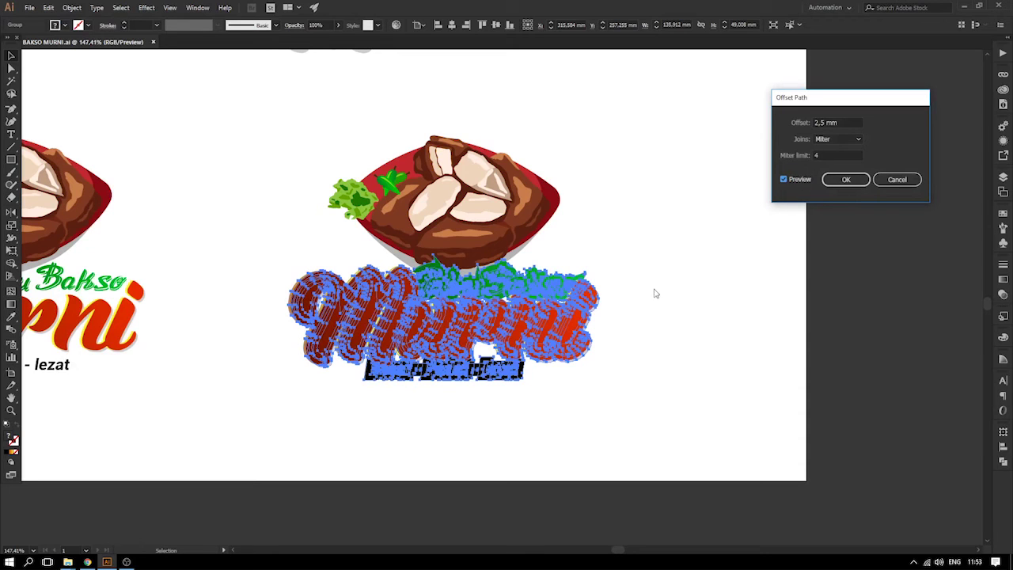
left_click(892, 180)
- Preview path offsets of 2 mm and 1 mm with miter joins on the duplicated logo's lettering group
scroll(472, 326, "up", 5)
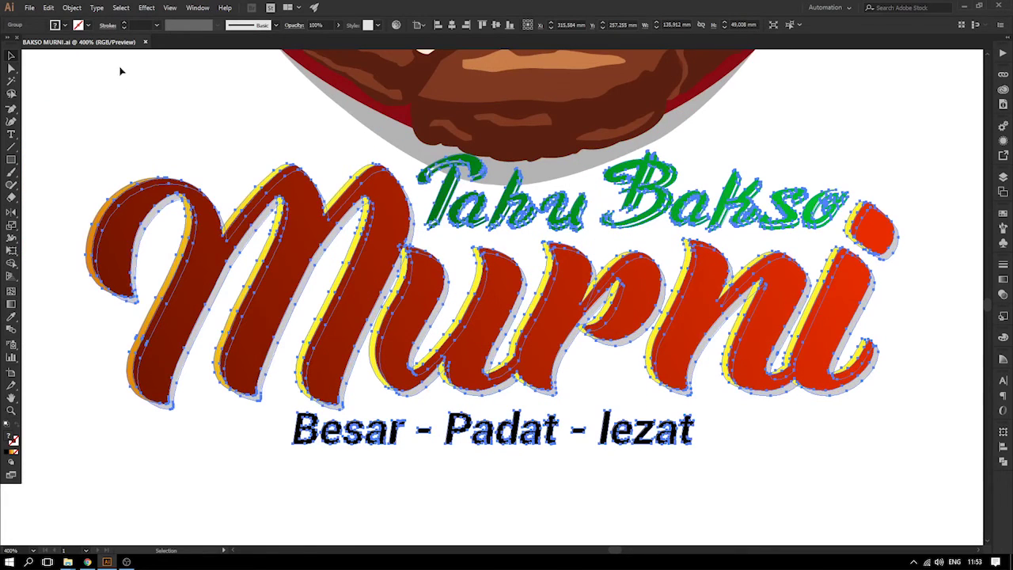
left_click(49, 8)
mouse_move(71, 8)
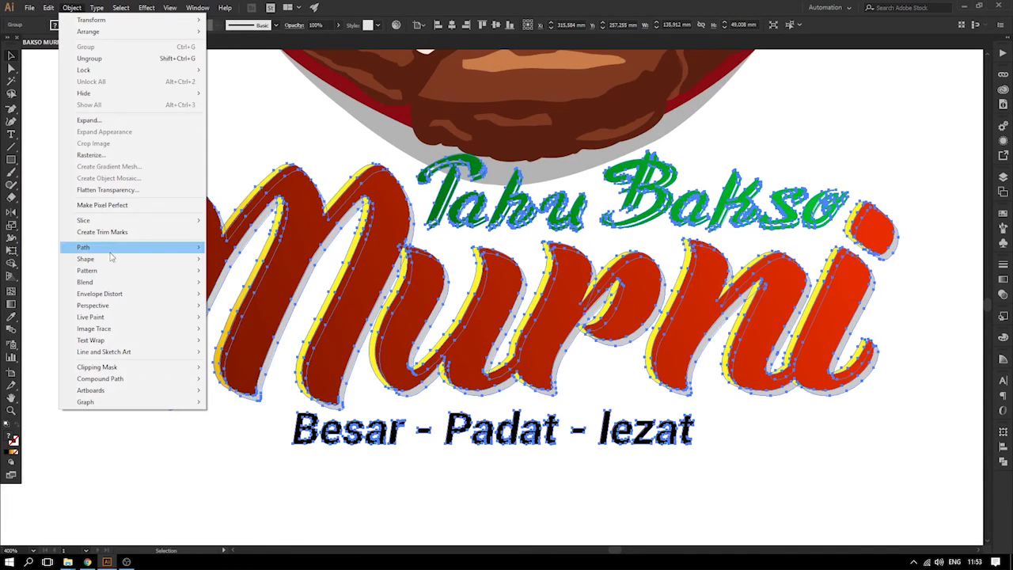
mouse_move(119, 247)
left_click(231, 285)
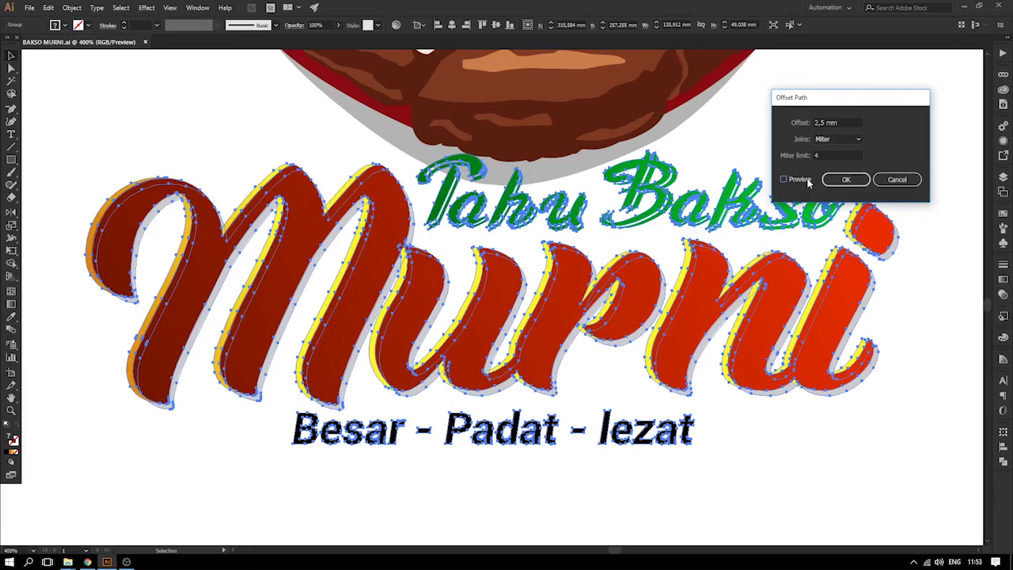
left_click(801, 179)
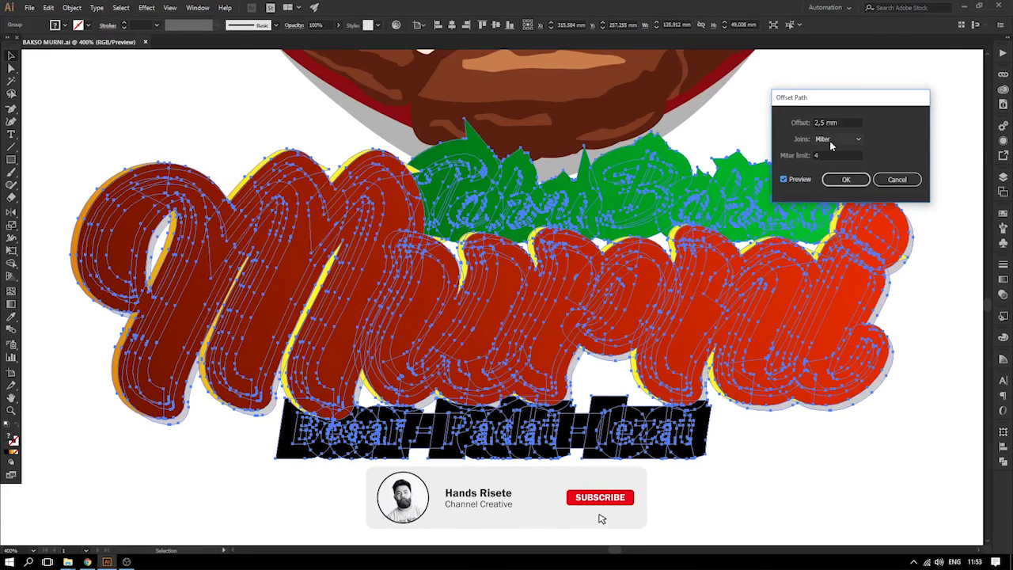
type("2")
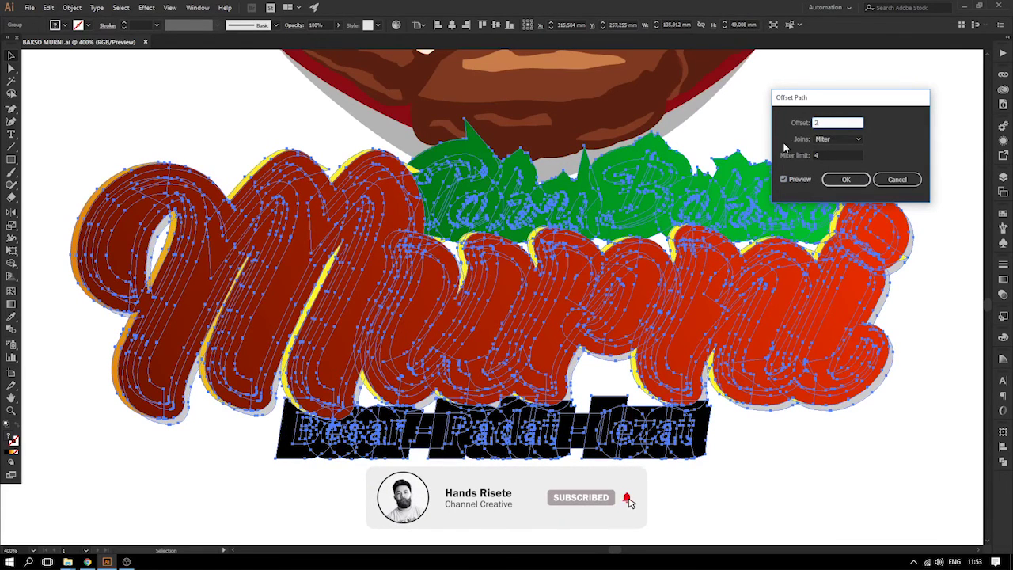
key("Tab")
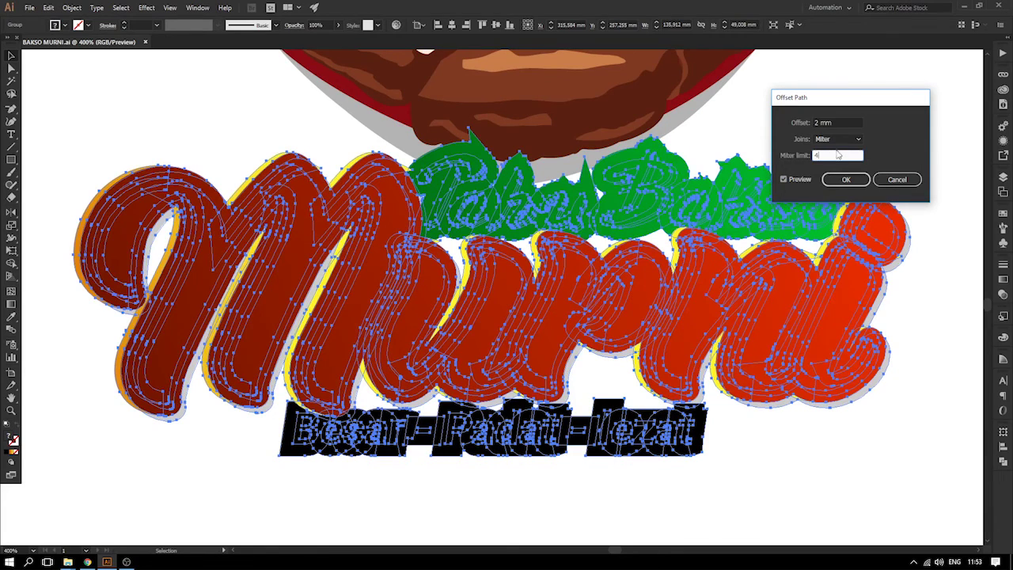
left_click(839, 123)
type("1")
left_click(823, 155)
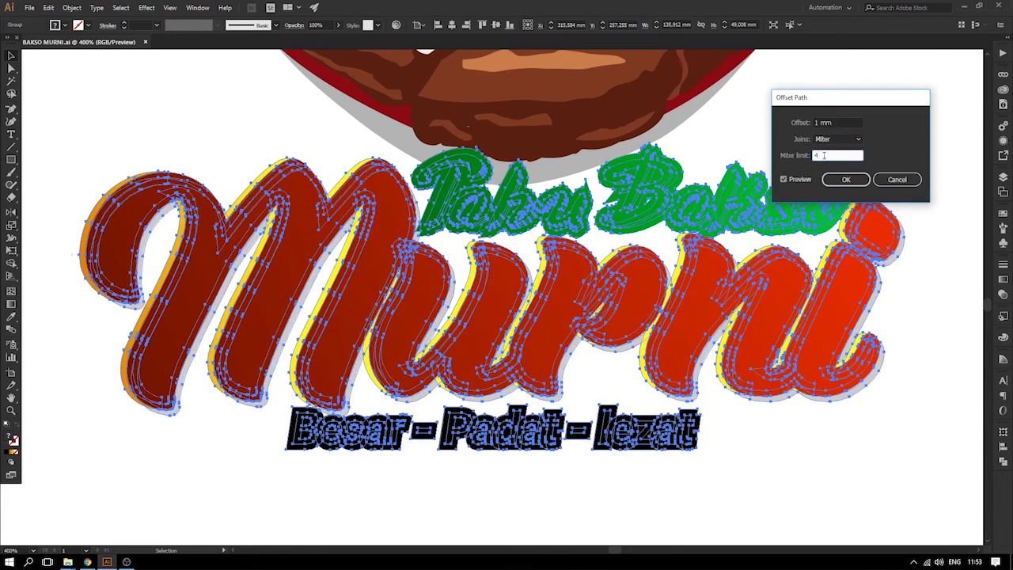
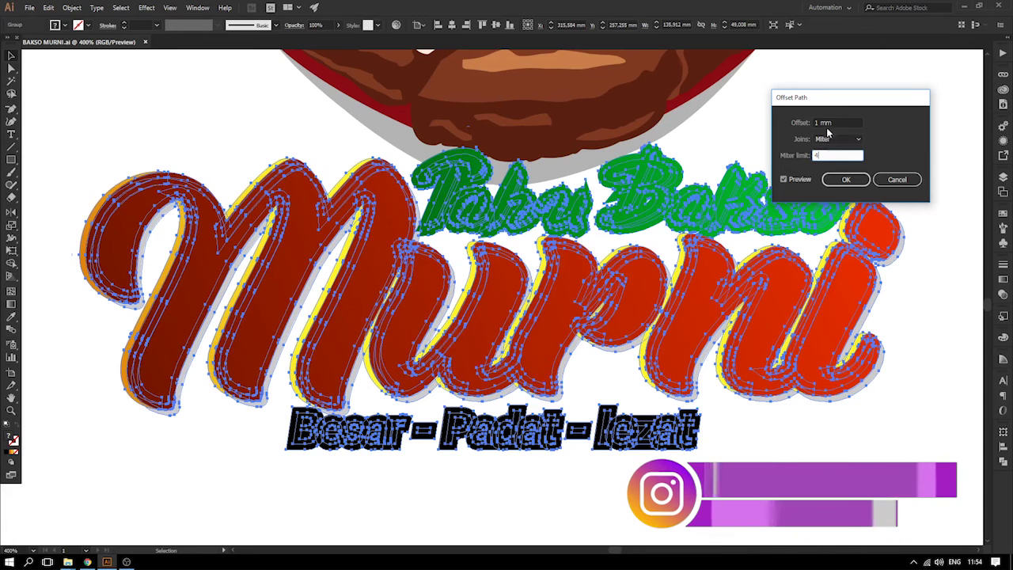
- Try offsetting the lettering group's paths by 5 mm, and undo the offset
left_click_drag(834, 123, 776, 122)
type("5")
left_click(818, 156)
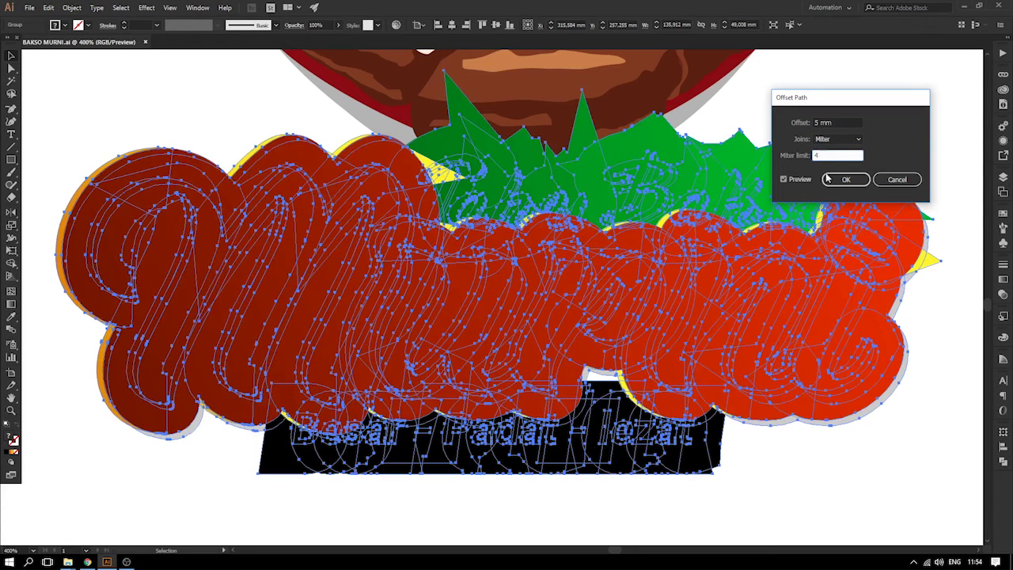
left_click(845, 180)
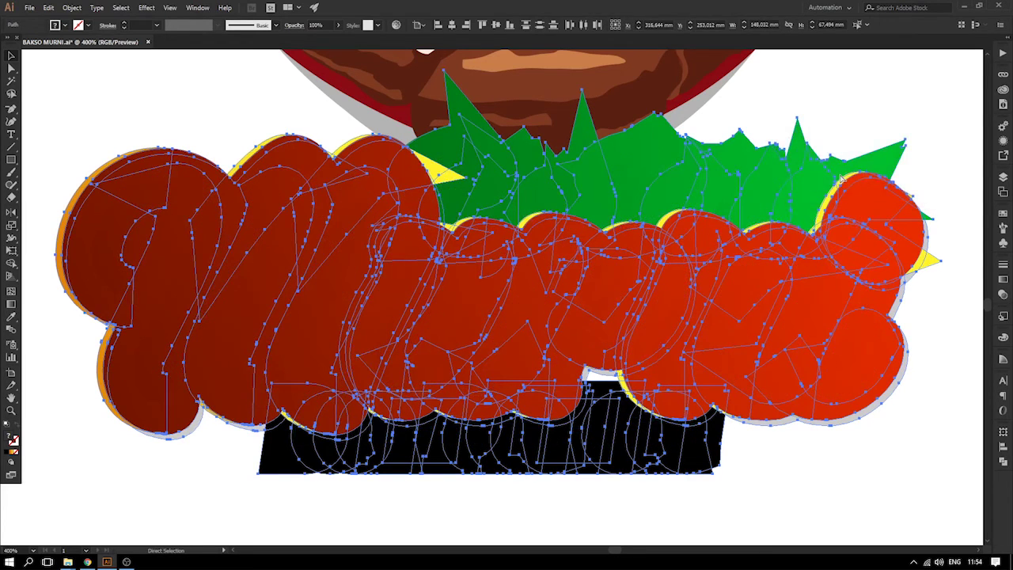
key("ctrl+minus")
key("ctrl+minus")
left_click(807, 222)
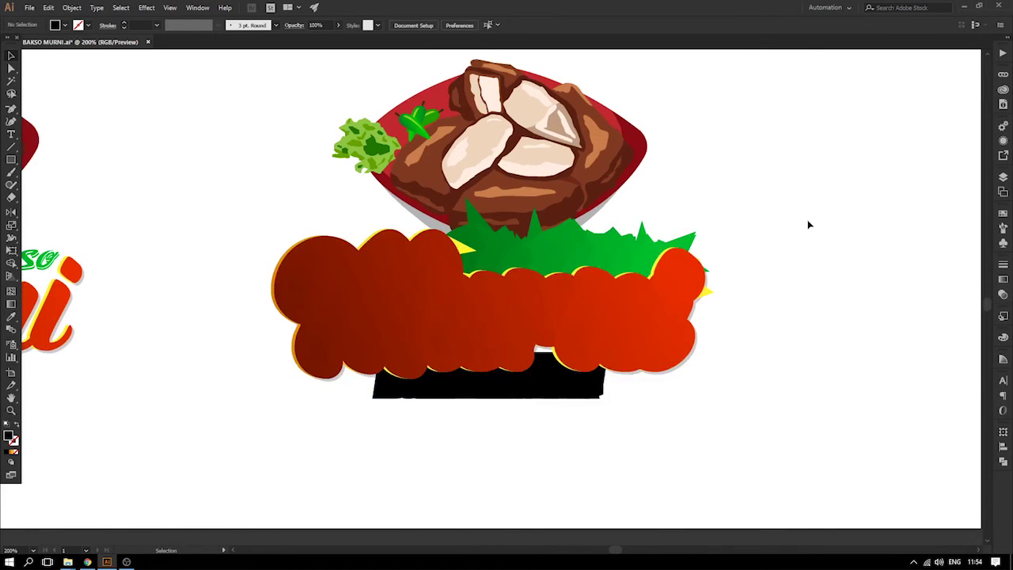
key("ctrl+z")
left_click(800, 221)
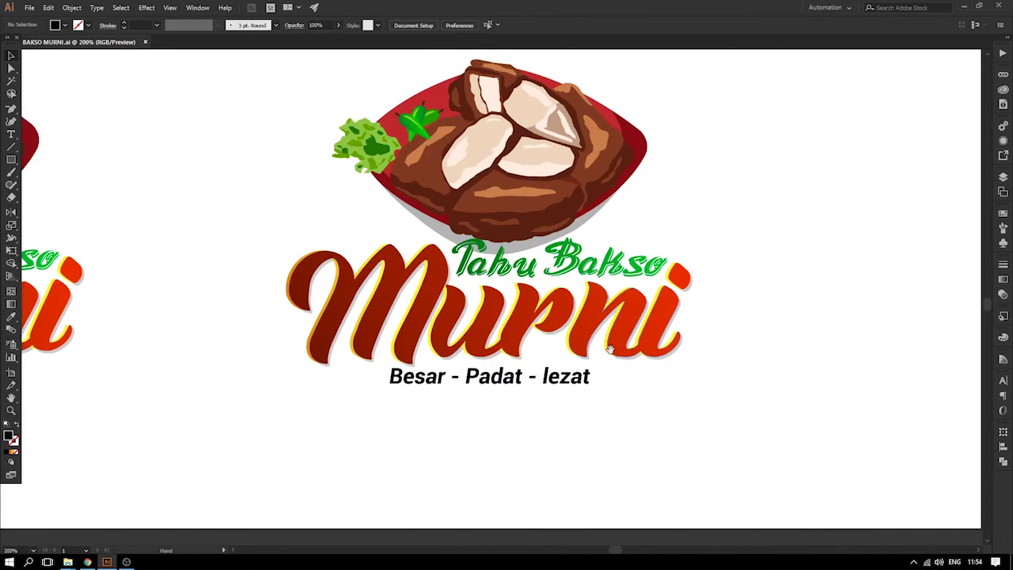
left_click_drag(610, 349, 688, 344)
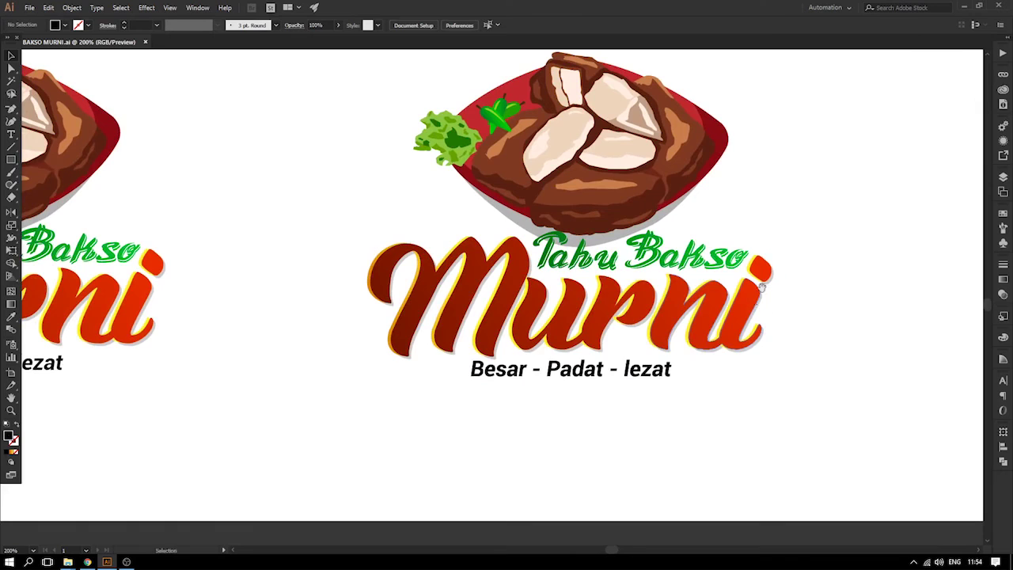
- Nudge the duplicate's bowl slightly up and left and its lettering slightly down, and save the document
left_click_drag(761, 286, 744, 313)
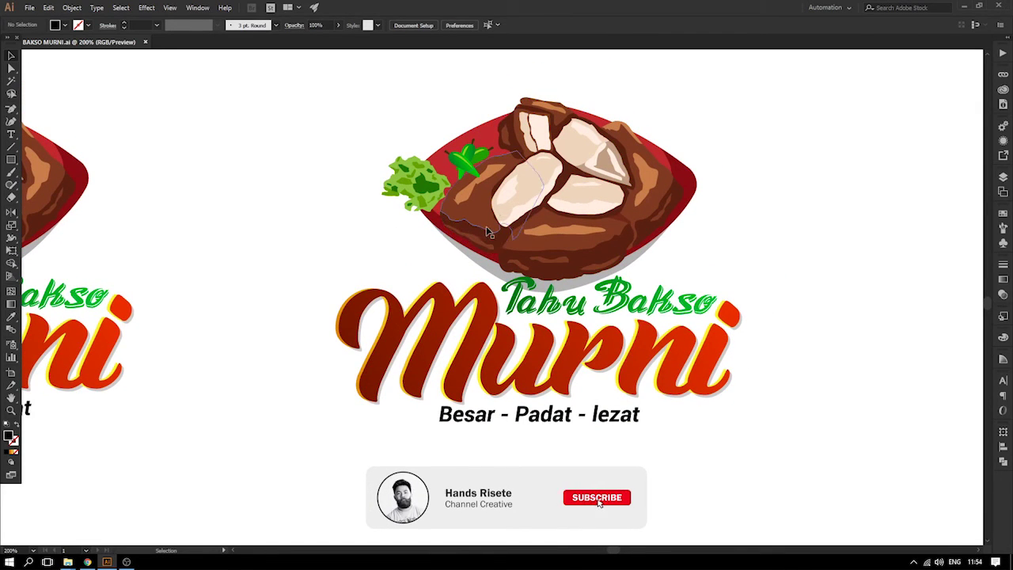
left_click_drag(478, 229, 406, 213)
key("ctrl+z")
left_click(723, 276)
left_click_drag(550, 316, 553, 317)
left_click(826, 332)
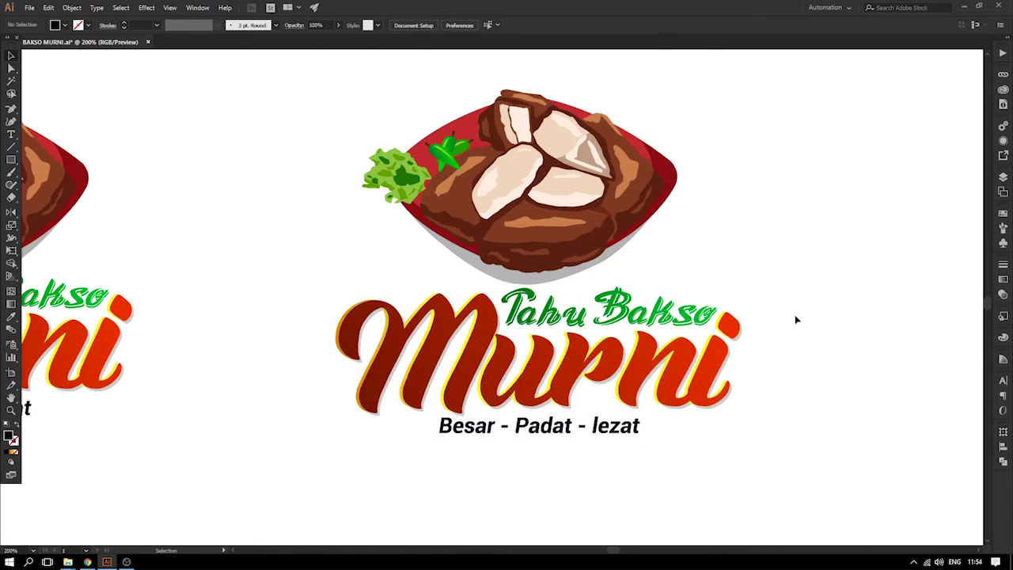
key("ctrl+minus")
key("ctrl+minus")
left_click_drag(648, 316, 737, 297)
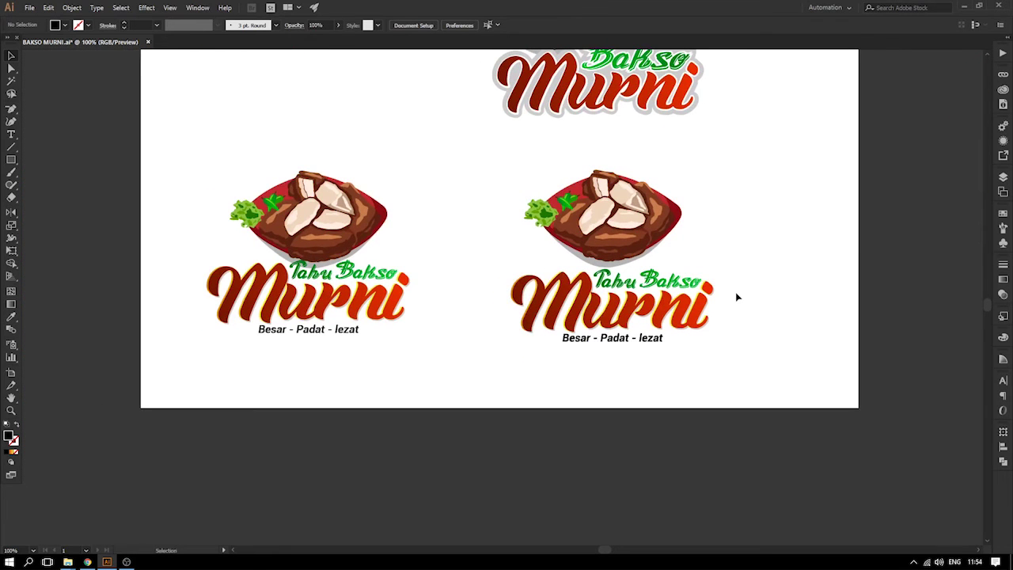
key("ctrl+s")
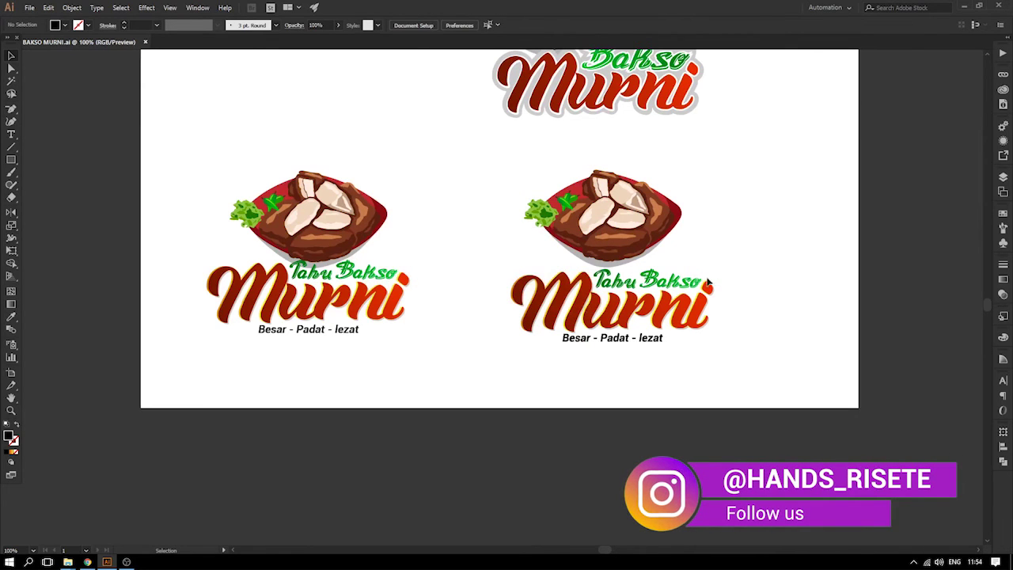
- Draw a closed four-cornered banner with curved edges, about 146 × 74 mm, over the duplicate's lettering using the Pen tool
left_click(12, 159)
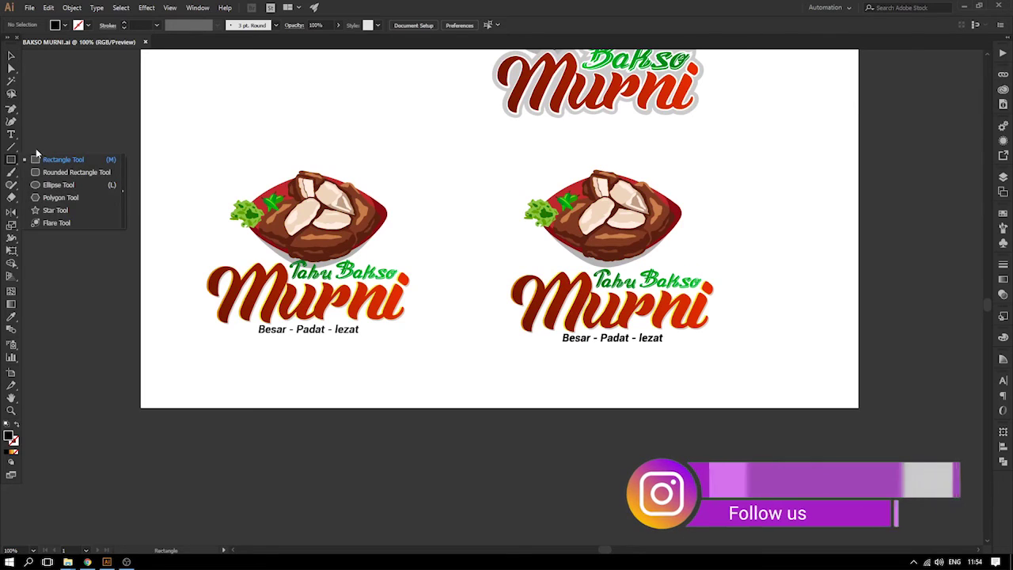
left_click(13, 111)
left_click(55, 108)
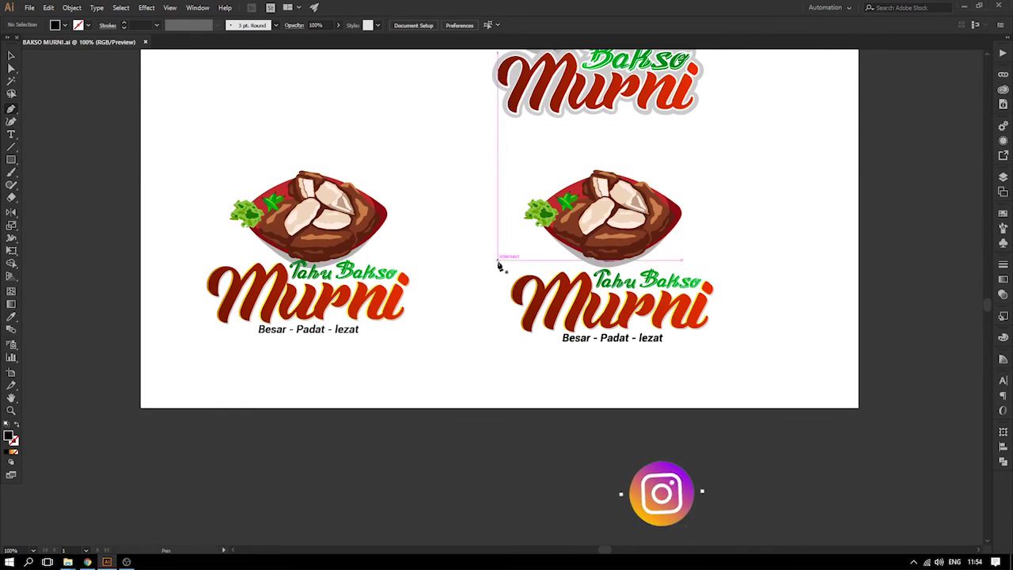
left_click(510, 261)
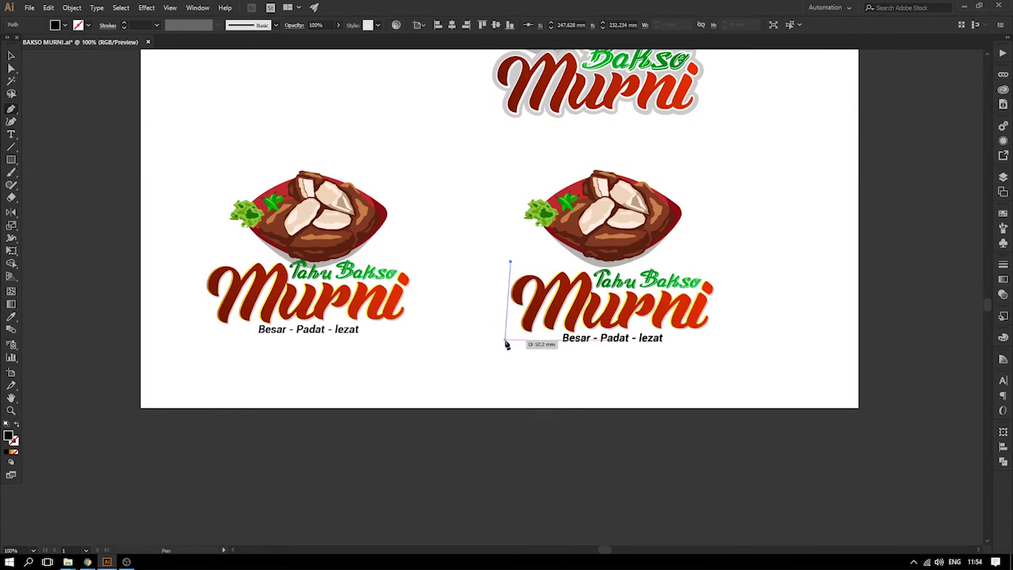
left_click_drag(480, 365, 503, 349)
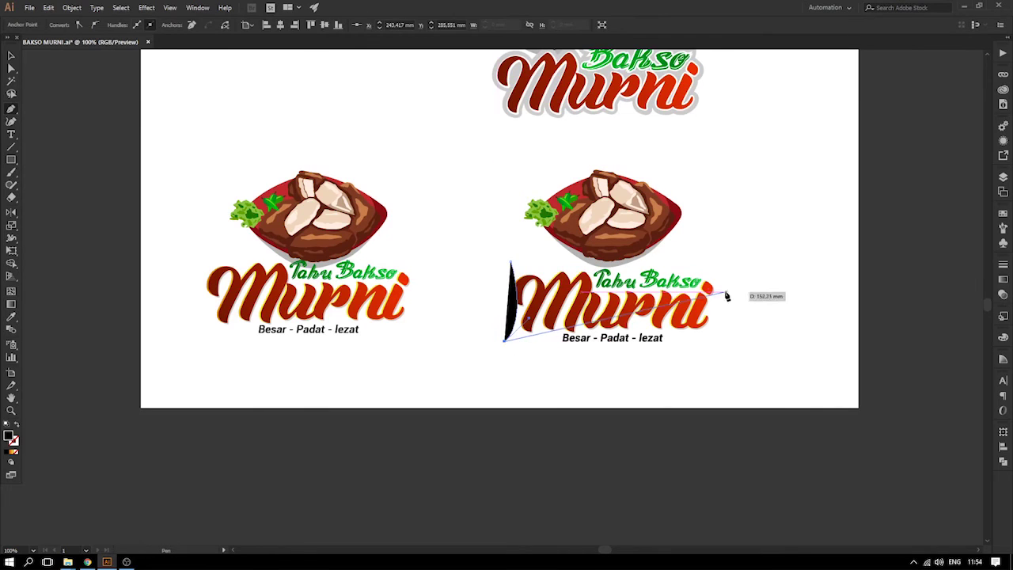
left_click_drag(799, 302, 730, 294)
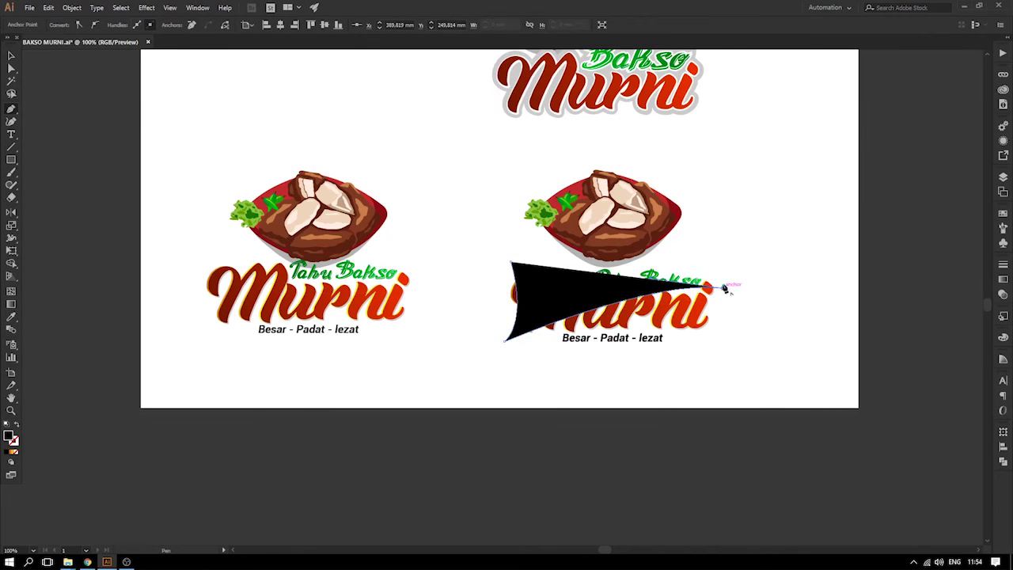
left_click(711, 234)
left_click_drag(513, 262, 428, 253)
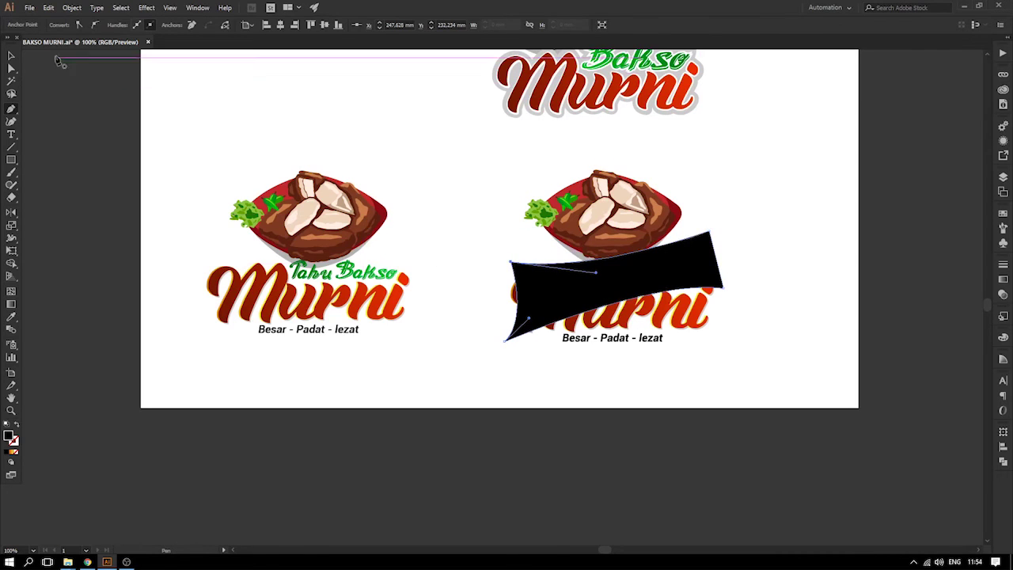
- Fill the banner shape with red and place it behind the duplicate's lettering and tagline
left_click(11, 56)
left_click(317, 143)
left_click(612, 306)
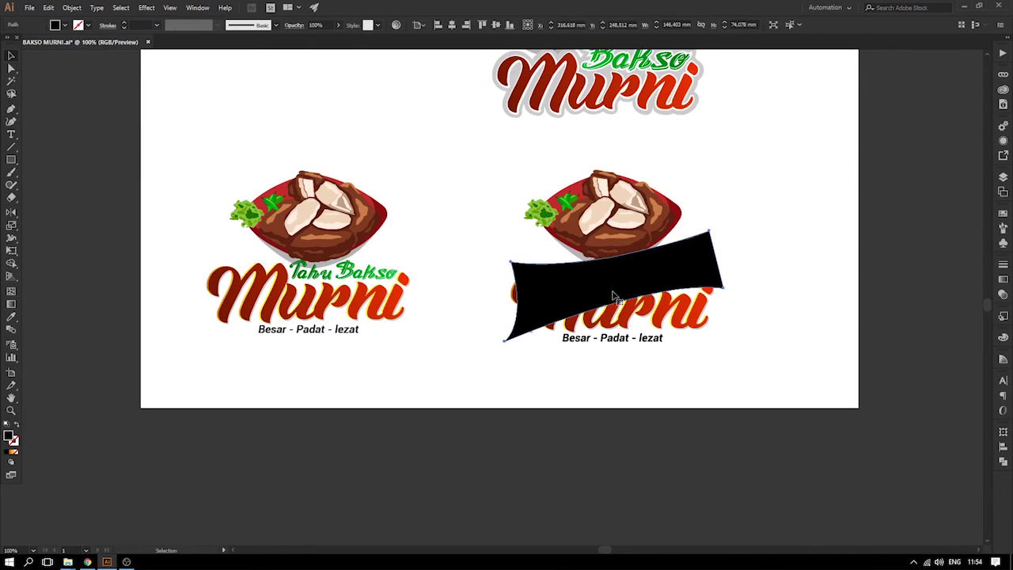
left_click(65, 25)
left_click(37, 45)
left_click(673, 334)
left_click(692, 320)
left_click_drag(693, 321, 694, 320)
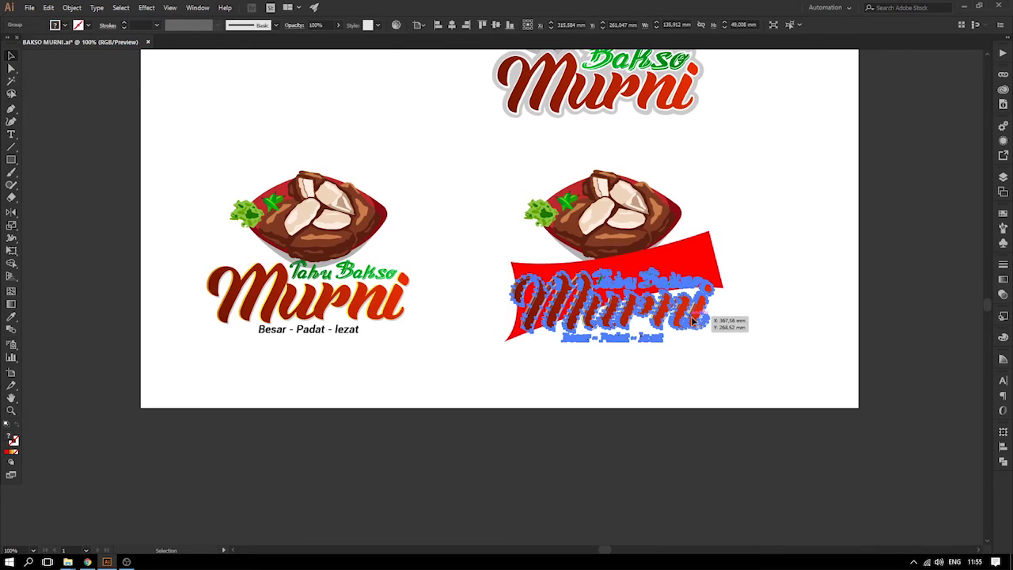
left_click(742, 354)
left_click_drag(725, 356, 686, 355)
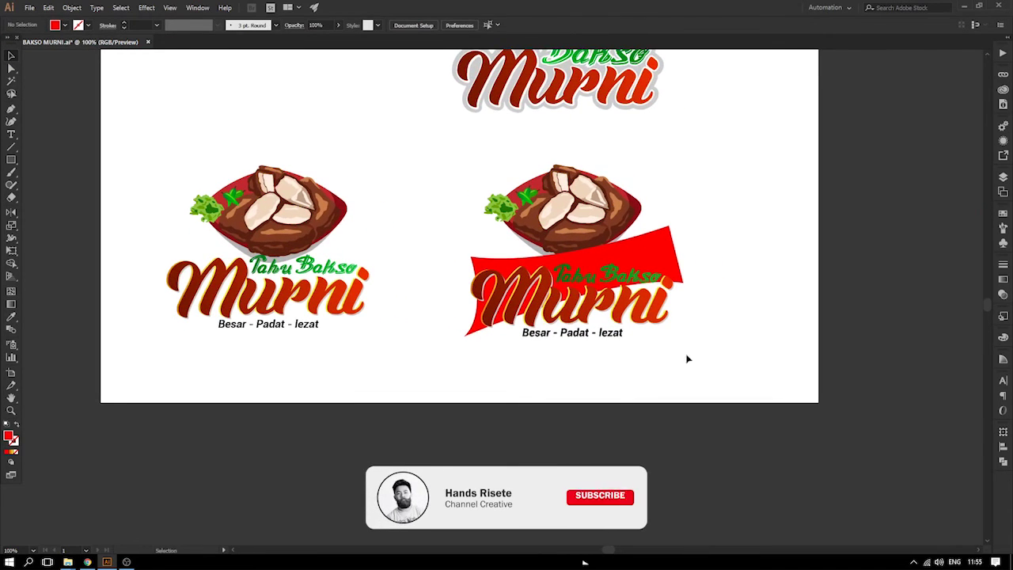
- Reposition the plain tagline logo without the banner and scale it down
left_click_drag(463, 134, 804, 430)
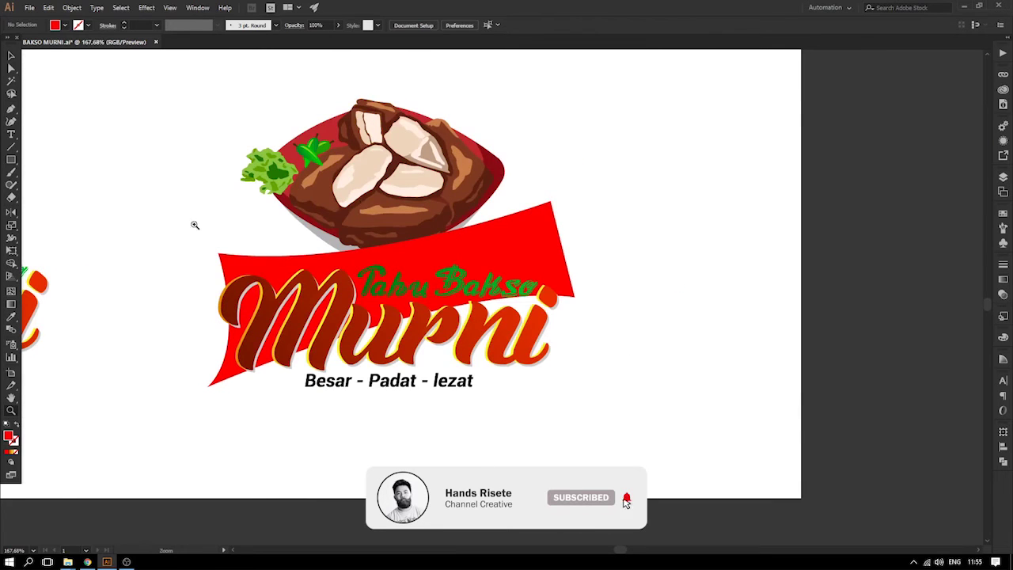
left_click(12, 55)
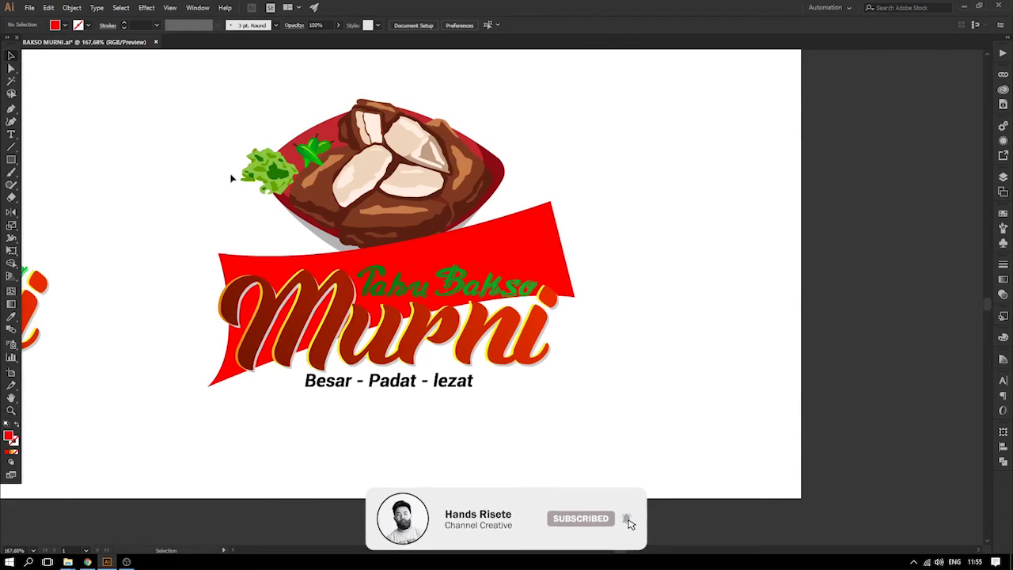
key("ctrl+0")
left_click_drag(322, 343, 325, 345)
left_click_drag(262, 254, 230, 206)
key("e")
left_click_drag(284, 280, 232, 237)
key("v")
- Move the red-banner logo left across the artboard and scale it down
left_click(420, 317)
left_click_drag(420, 317, 269, 305)
key("e")
left_click_drag(338, 351, 299, 321)
left_click(11, 56)
- Duplicate the red-banner logo to its right and rotate the copy's lettering group about 10 degrees counterclockwise
left_click_drag(267, 264, 442, 250)
left_click(325, 230)
key("z")
left_click_drag(320, 228, 672, 391)
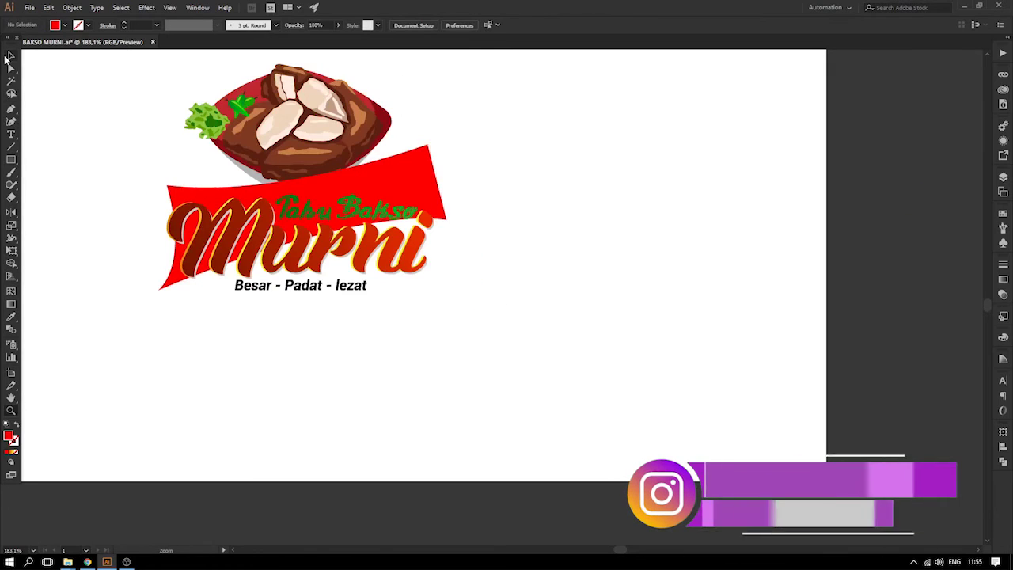
left_click(431, 225)
key("e")
left_click_drag(479, 156, 472, 121)
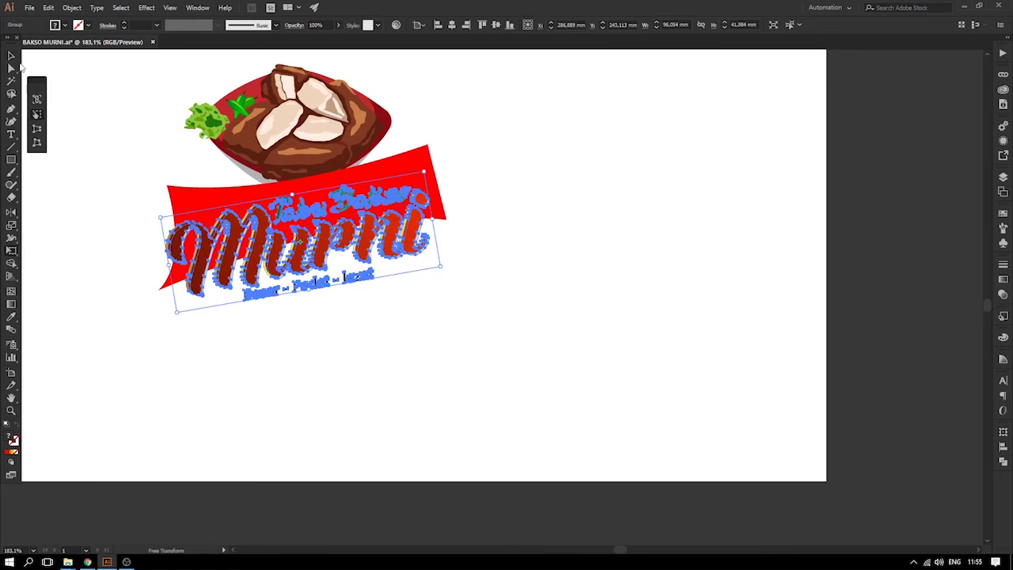
left_click(11, 56)
left_click(101, 97)
- Shift the rotated lettering group slightly up and right so it sits over the slanted banner
left_click_drag(193, 201, 203, 221)
left_click_drag(322, 244, 325, 235)
key("ctrl+z")
left_click_drag(415, 228, 421, 219)
left_click(540, 237)
scroll(545, 243, "left", 2)
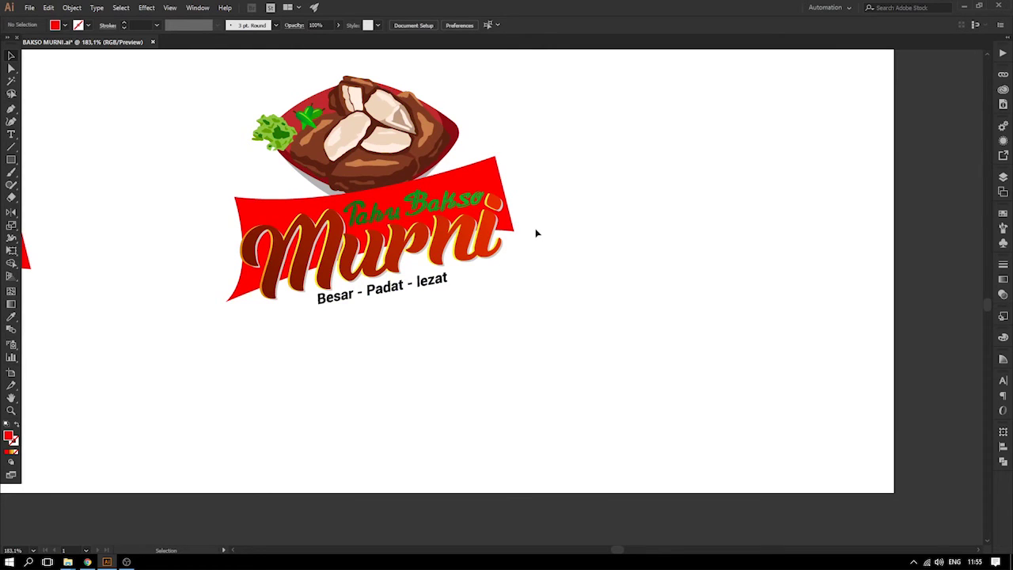
- Move the copy's bowl slightly down and right so its lower part tucks behind the banner
scroll(536, 232, "left", 3)
left_click(398, 132)
left_click_drag(398, 132, 443, 156)
left_click(646, 183)
- Try rotating the copy's bowl group with Free Transform, and undo the rotation
key("e")
left_click_drag(574, 150, 610, 104)
key("ctrl+z")
left_click(11, 55)
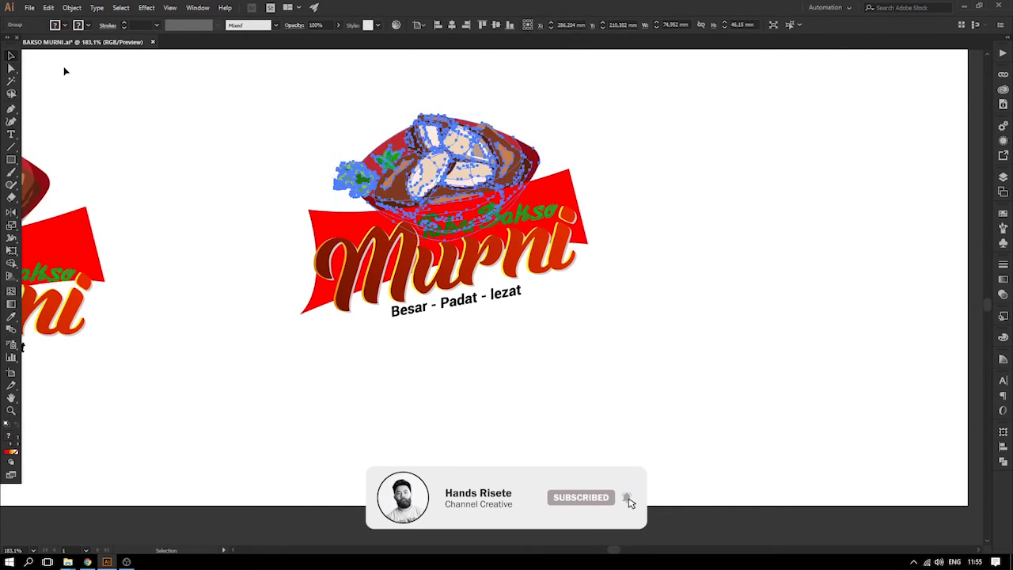
left_click(184, 118)
left_click_drag(232, 175, 209, 163)
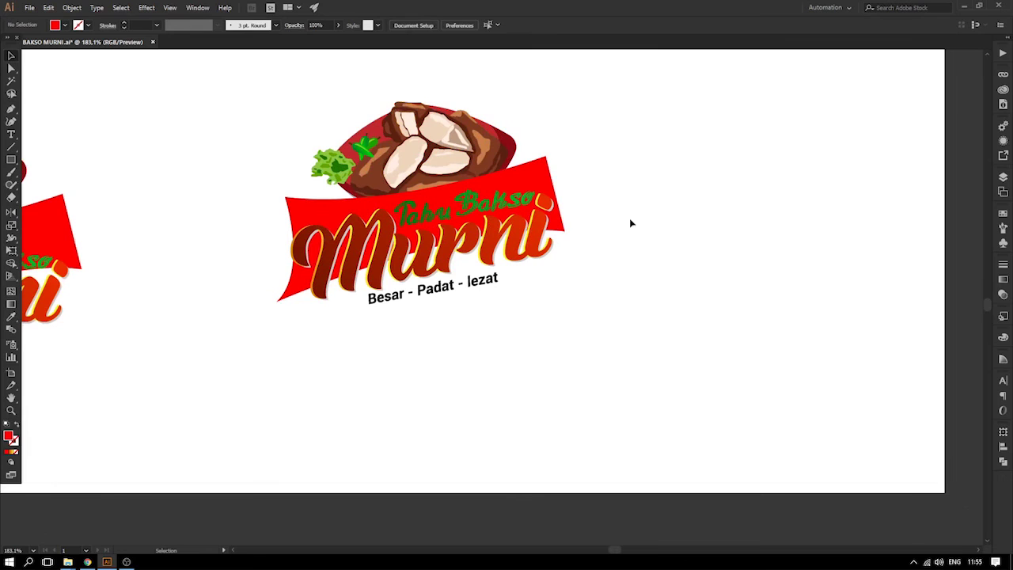
- Isolate the copy's lettering group and fill the Tahu Bakso lettering with white
left_click_drag(249, 142, 667, 336)
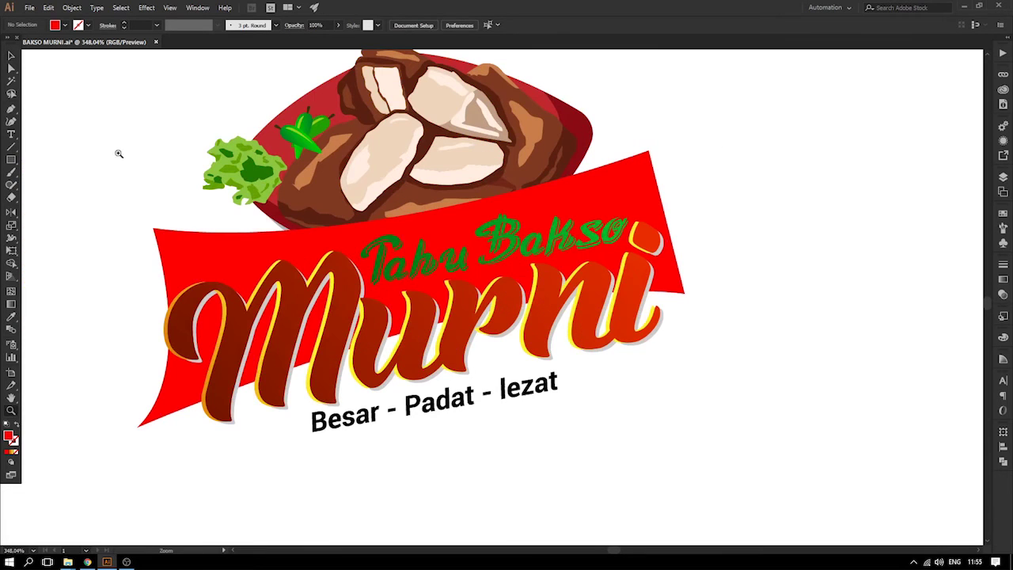
double_click(551, 250)
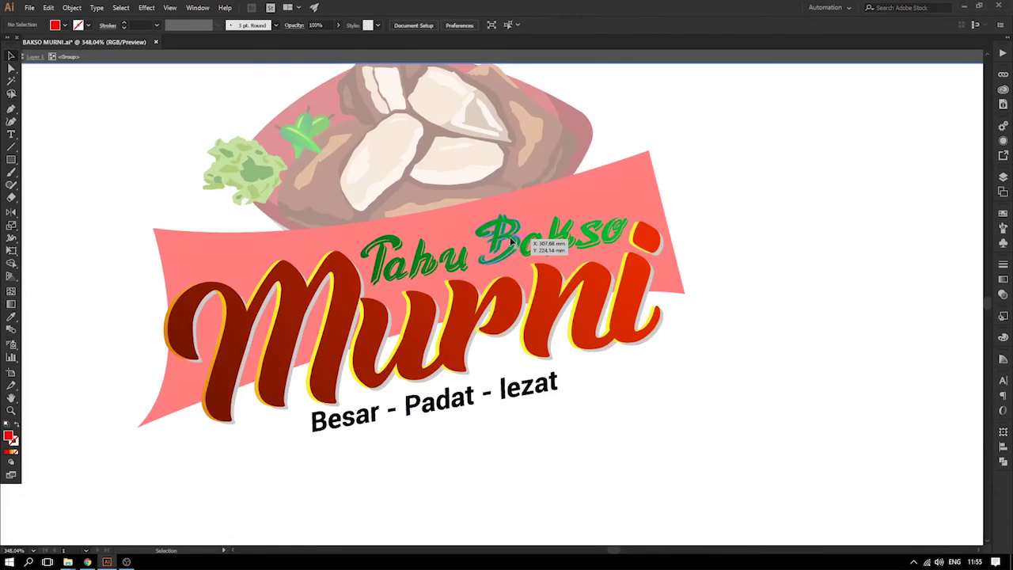
left_click(56, 26)
left_click(22, 45)
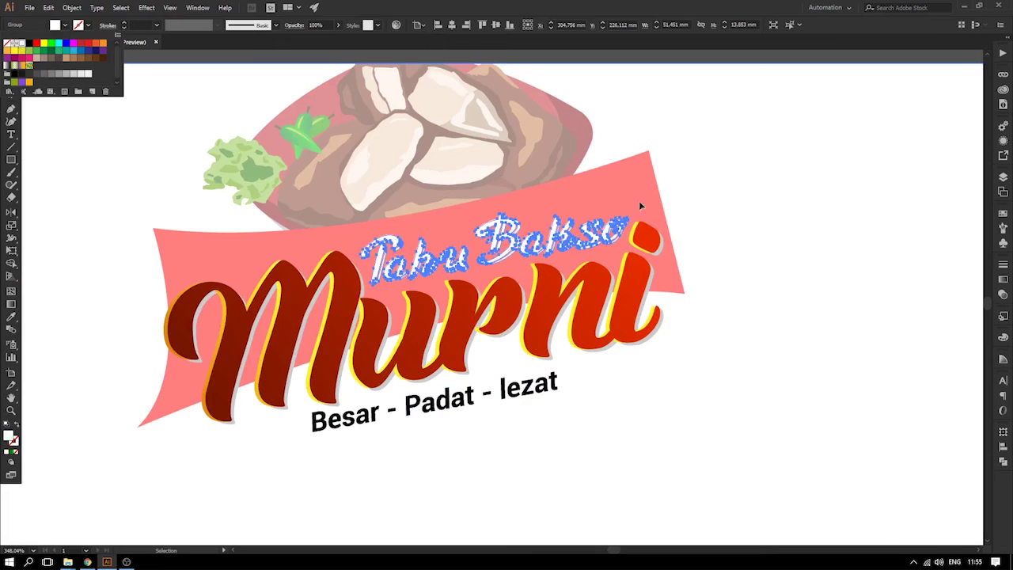
double_click(757, 201)
left_click(757, 201)
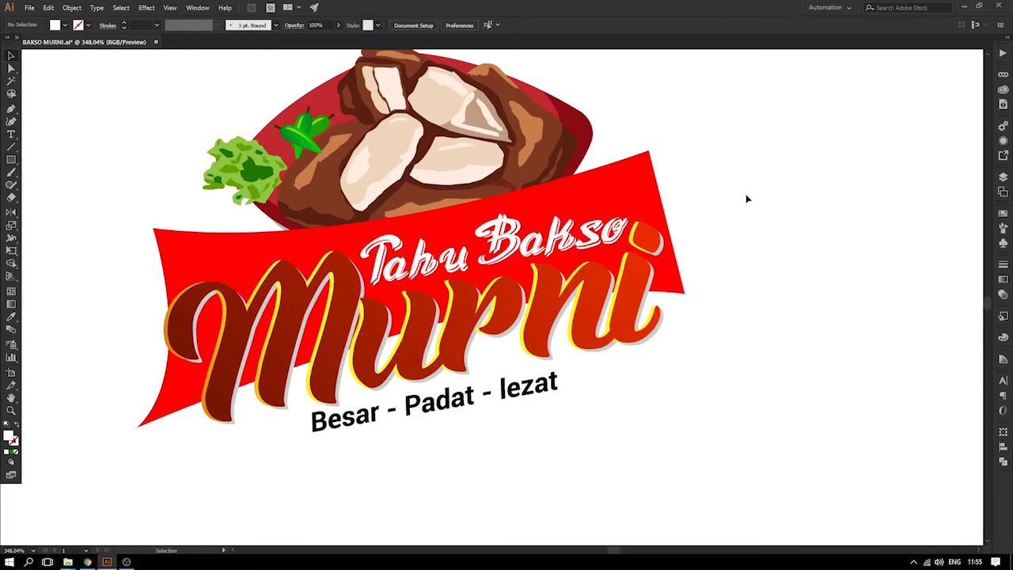
- Pull the banner's upper right corner outward and curve its right end edge inward
key("ctrl+minus")
key("ctrl+minus")
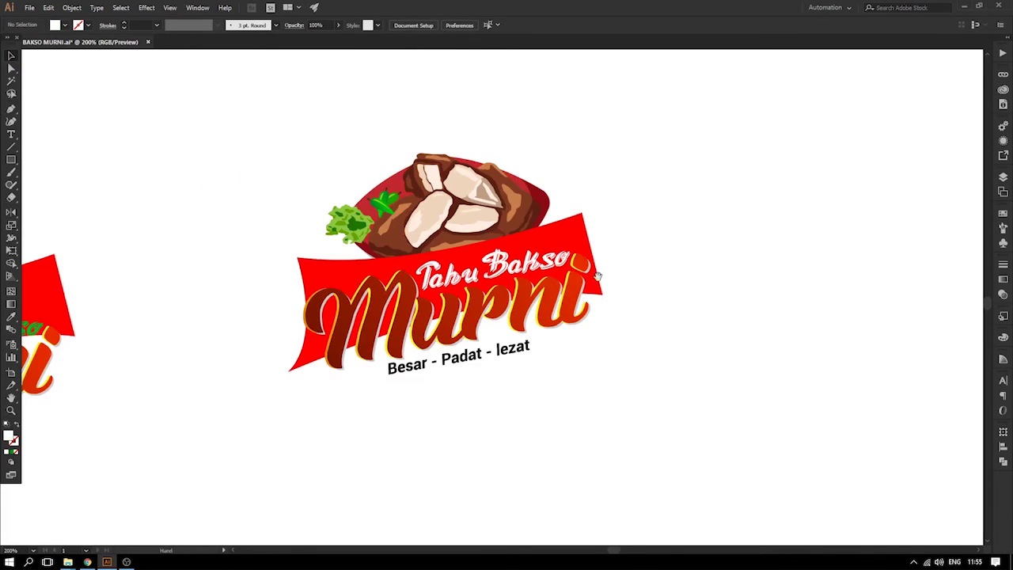
left_click_drag(598, 274, 664, 259)
key("a")
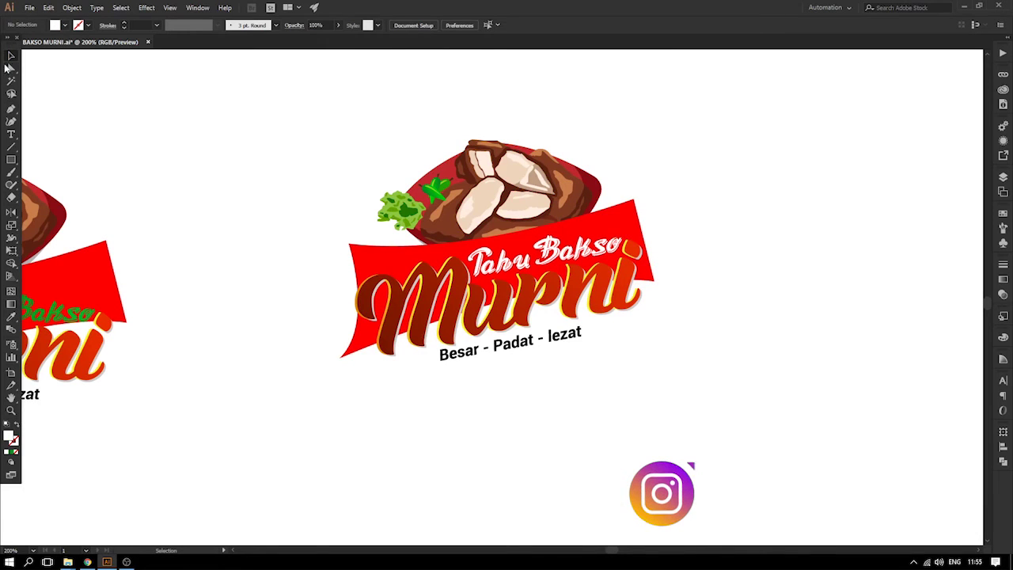
left_click_drag(636, 200, 629, 229)
key("shift+c")
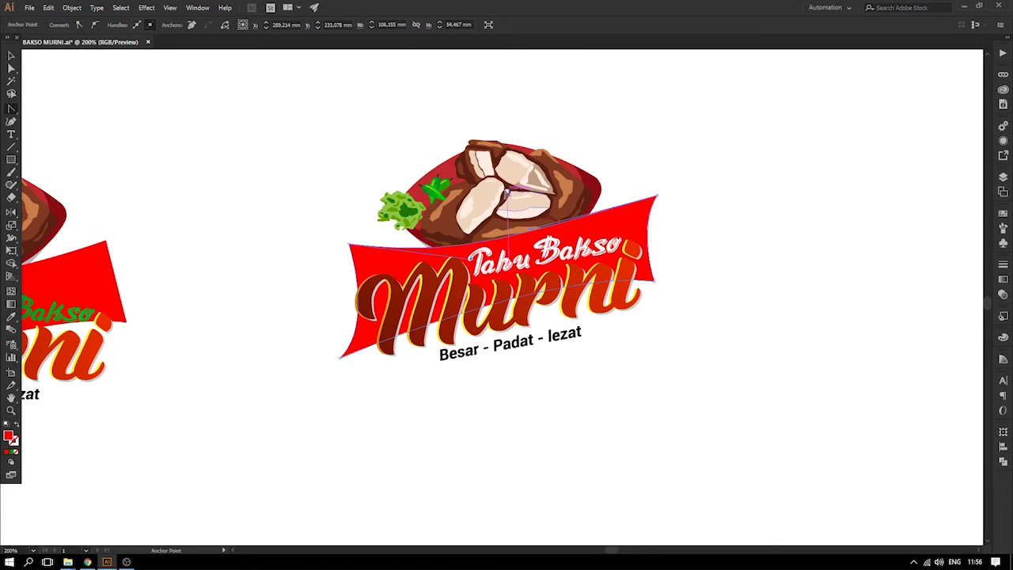
double_click(12, 59)
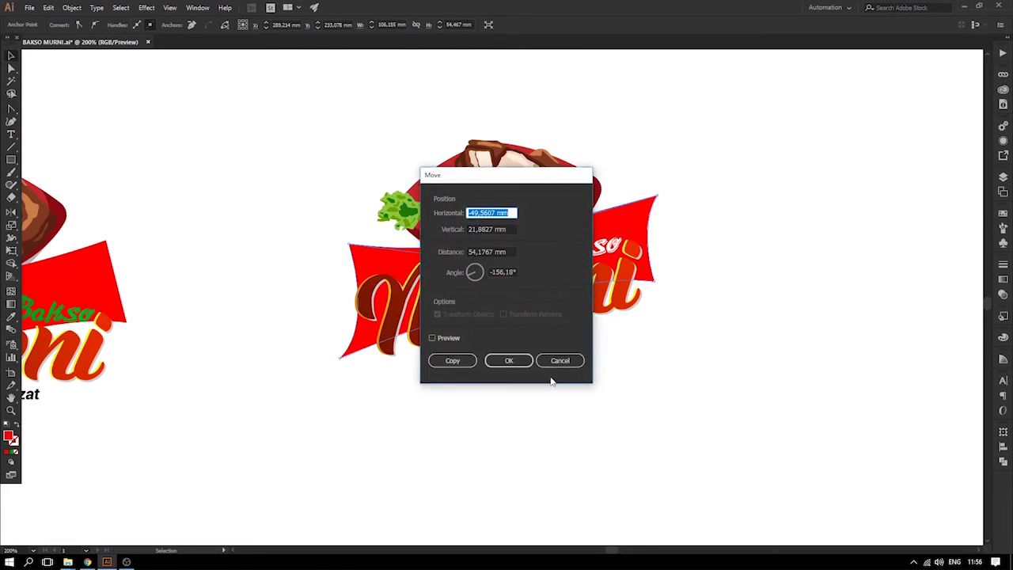
left_click(559, 360)
left_click(10, 57)
left_click(157, 98)
- Nudge the bowl slightly left behind the banner's upper edge
left_click_drag(486, 175, 479, 178)
left_click(840, 242)
left_click_drag(521, 205, 524, 201)
left_click(604, 165)
- Move the banner's left corners outward, deepen its left edge curve, and fine-tune its lower right corner
key("z")
left_click_drag(216, 168, 867, 431)
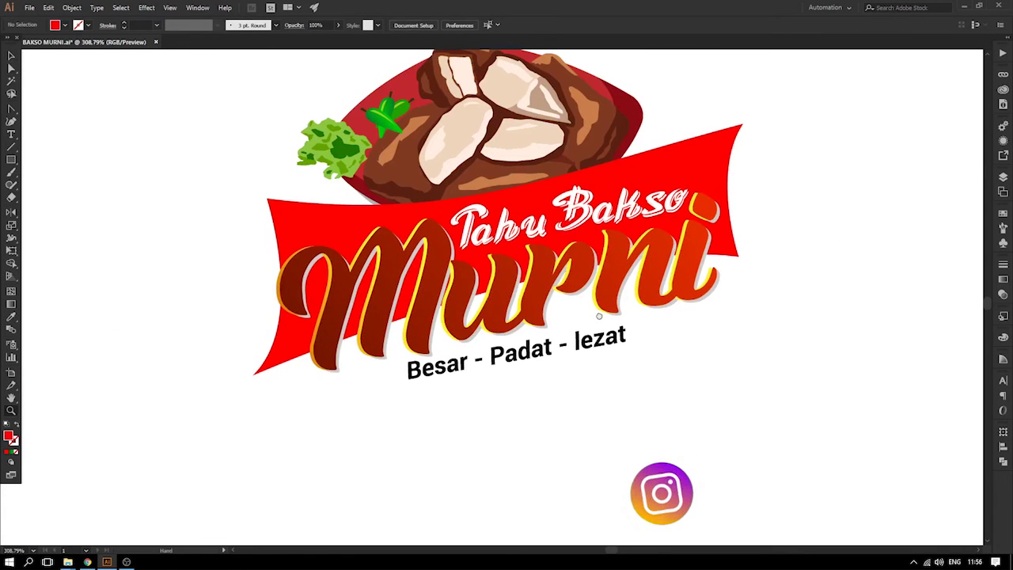
left_click(11, 69)
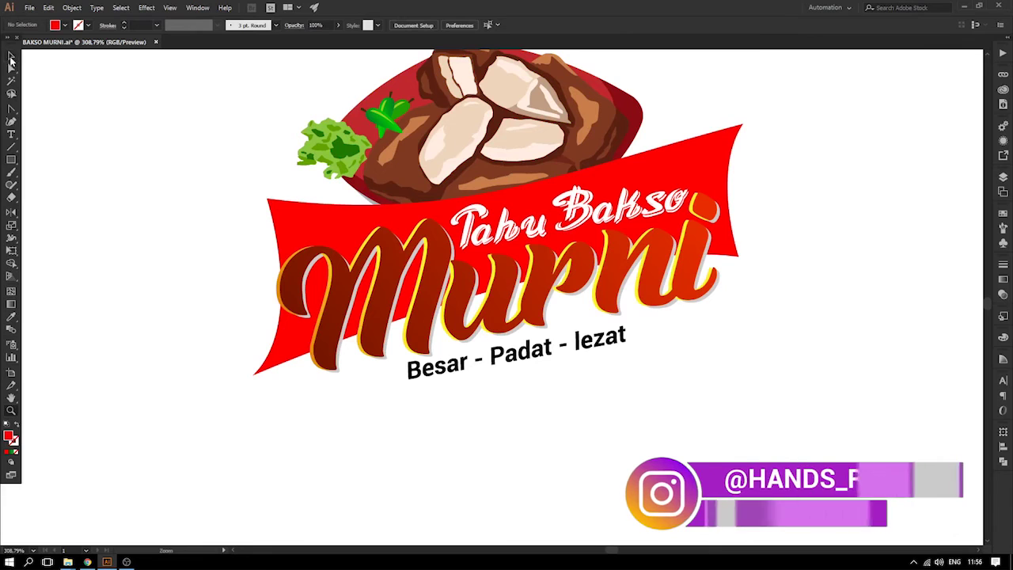
left_click(277, 236)
left_click(268, 199)
left_click_drag(268, 200, 243, 203)
left_click_drag(250, 376, 246, 379)
left_click_drag(300, 325, 293, 301)
left_click_drag(741, 259, 742, 257)
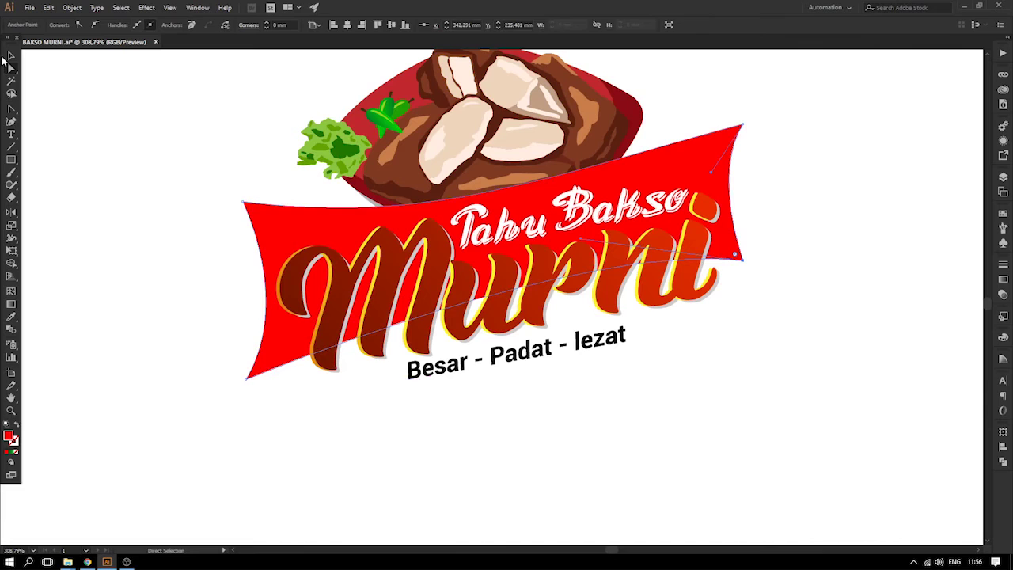
left_click(11, 56)
left_click(52, 77)
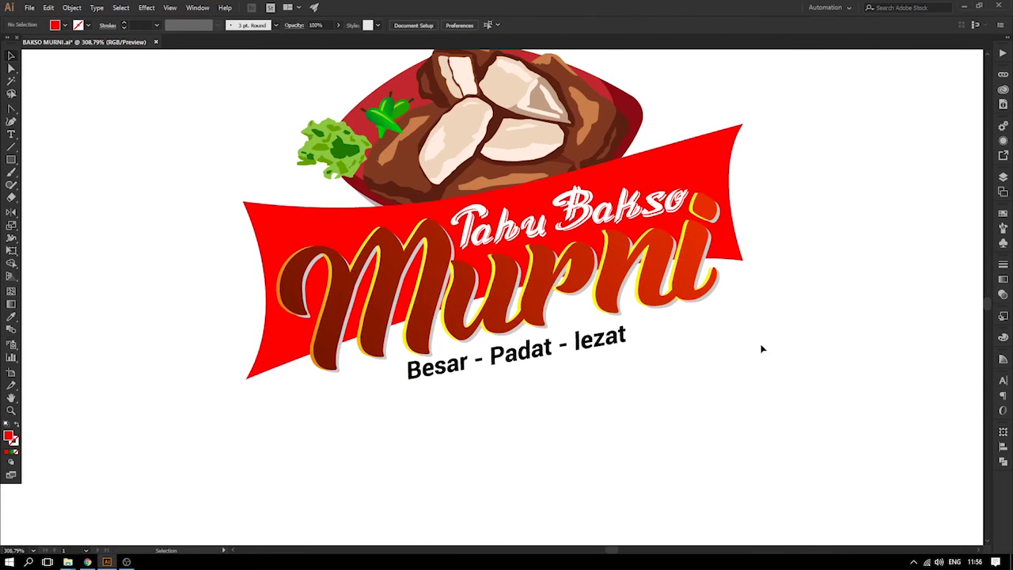
- Isolate the lettering group and change the grey shadow behind the Murni lettering to white
double_click(710, 248)
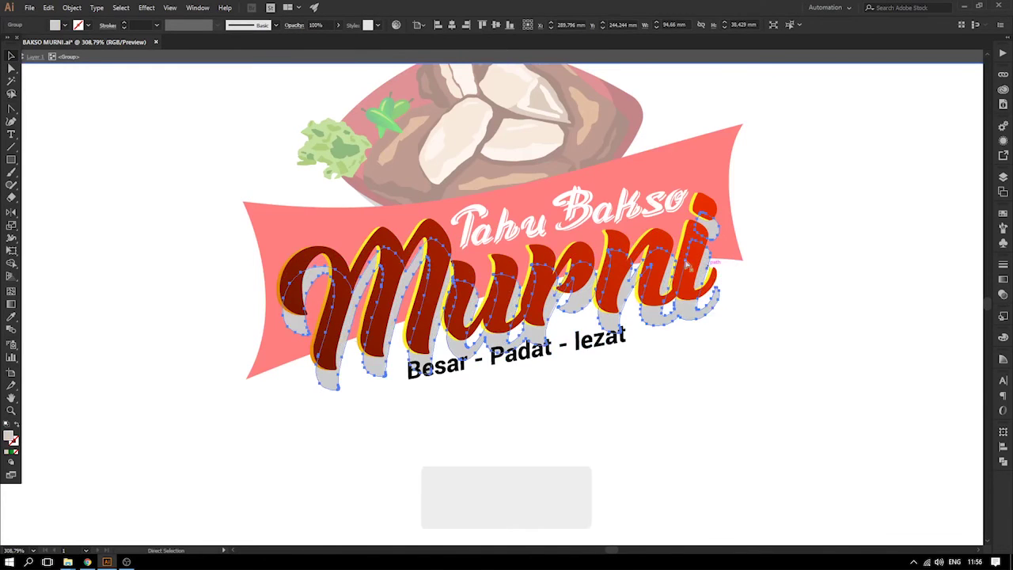
left_click(61, 29)
left_click(126, 136)
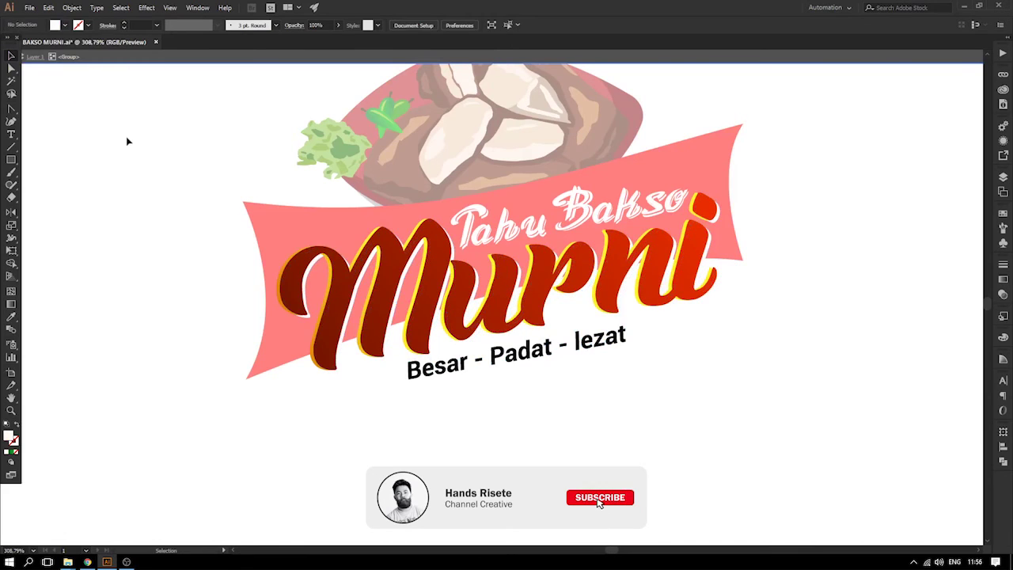
double_click(97, 129)
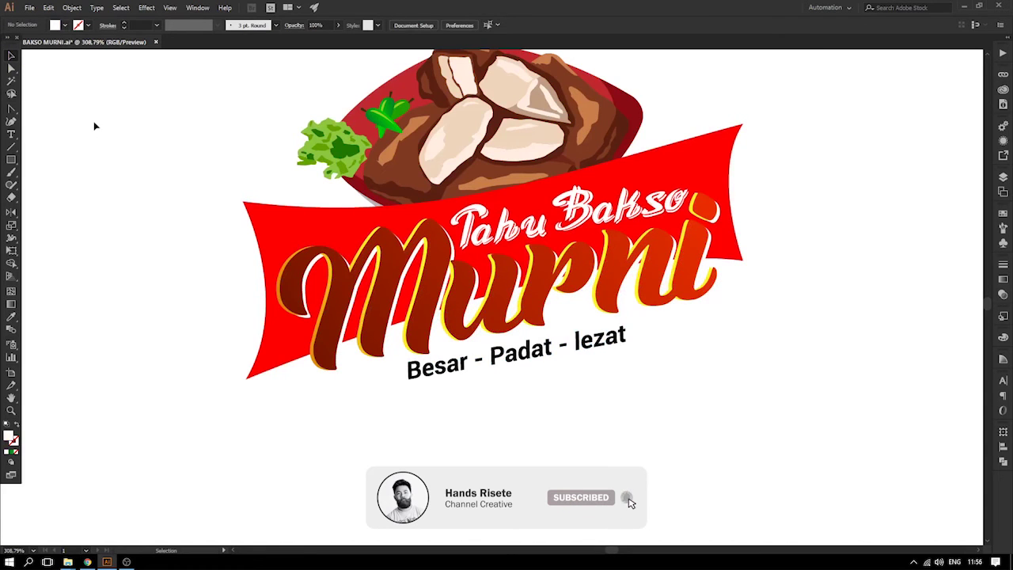
- Isolate the lettering group and change the yellow gradient layer behind the Murni lettering to light grey
left_click(282, 277)
double_click(283, 277)
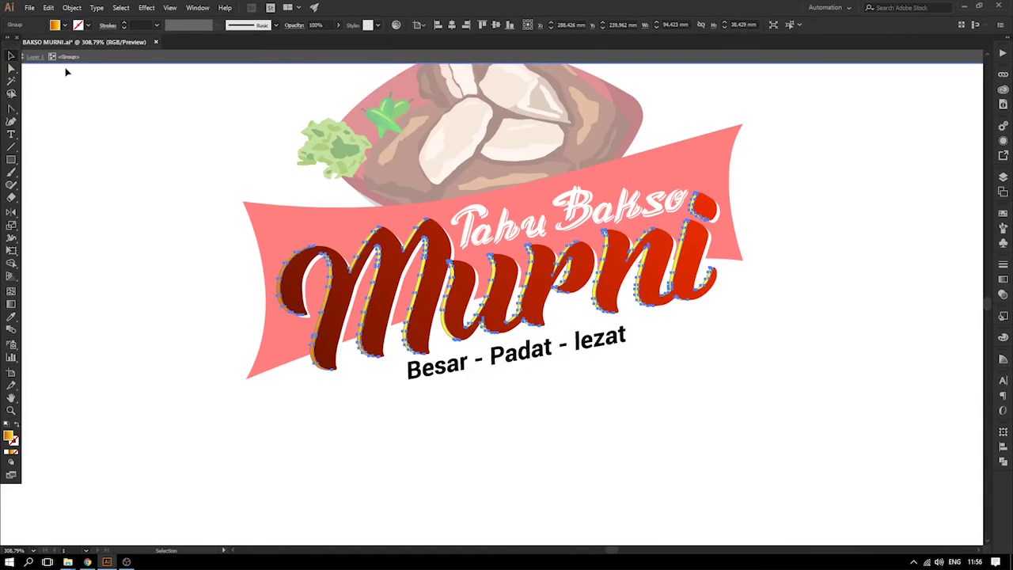
left_click(67, 26)
left_click(76, 74)
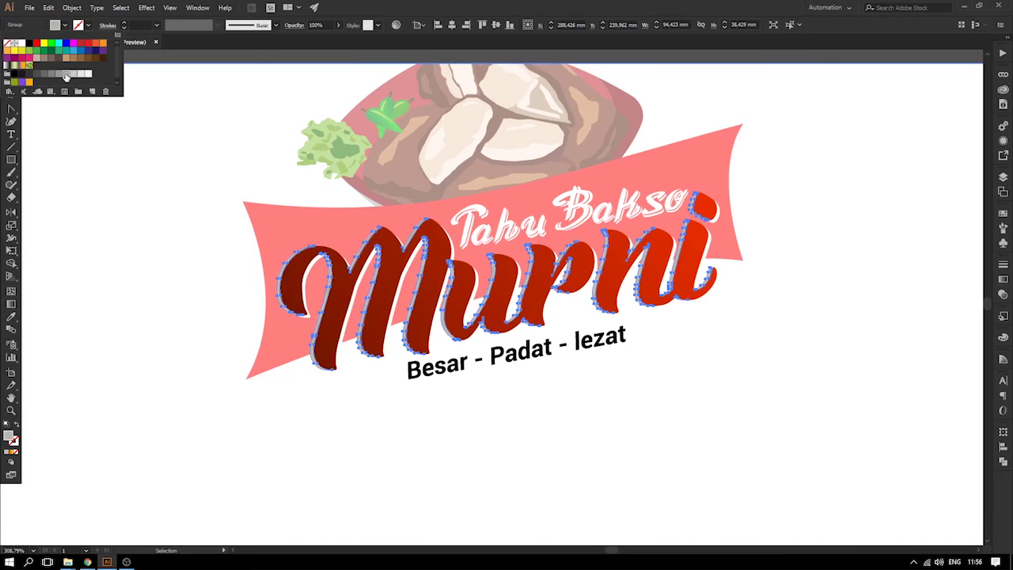
left_click(179, 95)
double_click(179, 95)
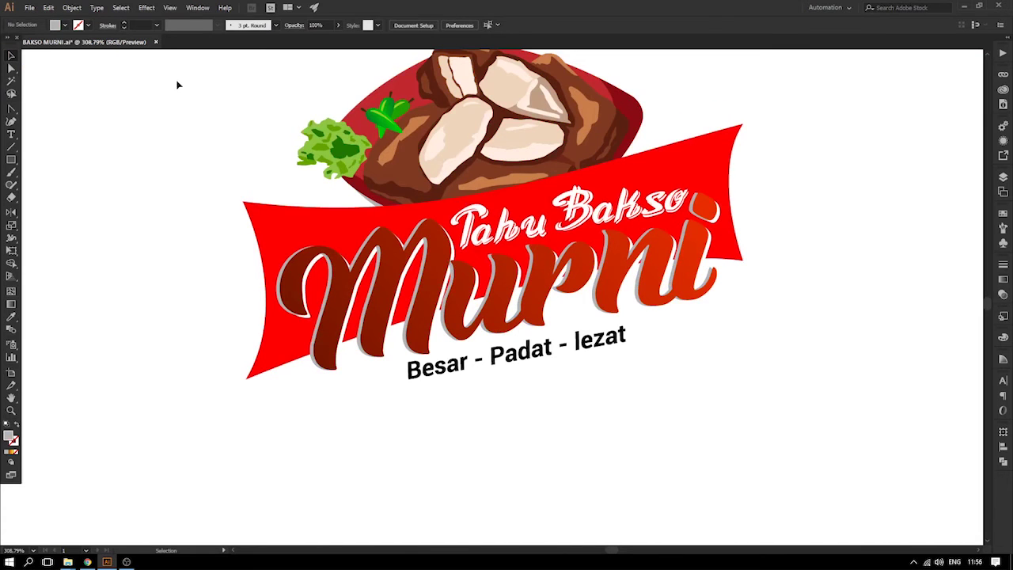
- Enlarge the bowl illustration behind the banner to about 87.6 mm wide
key("ctrl+minus")
key("ctrl+minus")
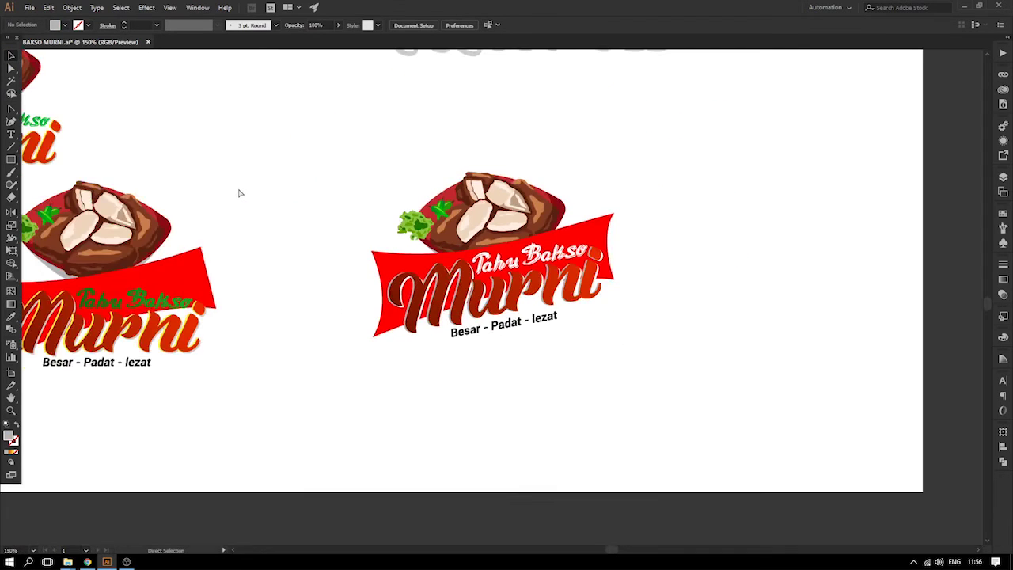
left_click(473, 181)
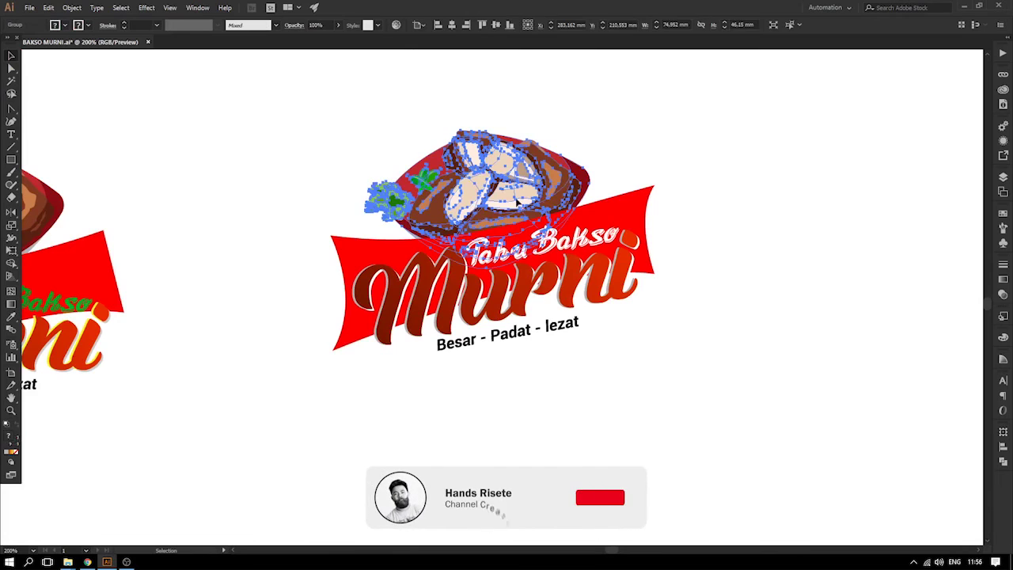
scroll(582, 225, "up", 1)
key("e")
left_click_drag(590, 167, 608, 156)
left_click(11, 57)
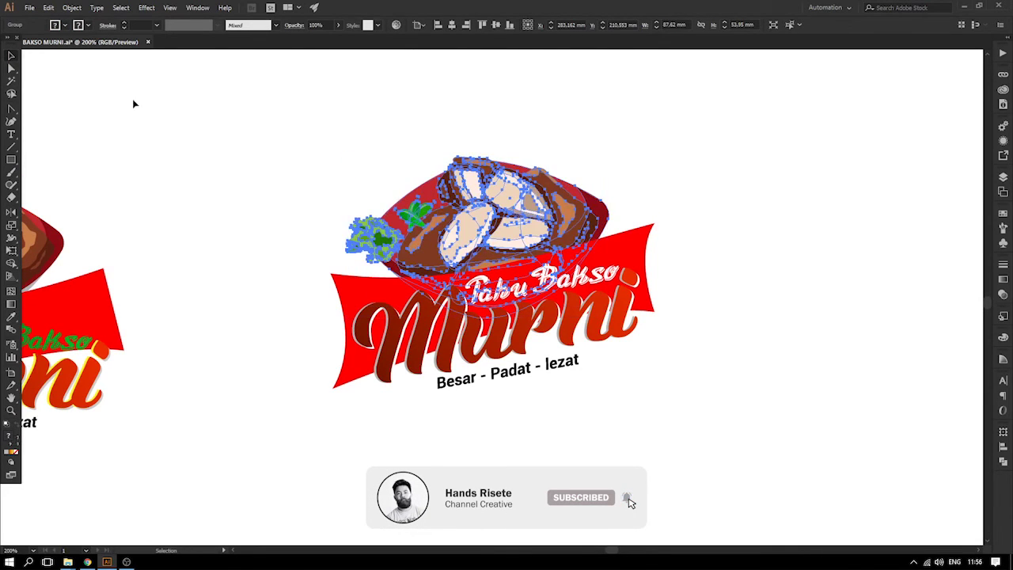
- Move the bowl upward above the banner and bring it to the front of the artwork
left_click(304, 211)
left_click_drag(291, 212, 322, 185)
left_click_drag(513, 204, 512, 190)
left_click_drag(619, 179, 615, 178)
key("ctrl+shift+bracketright")
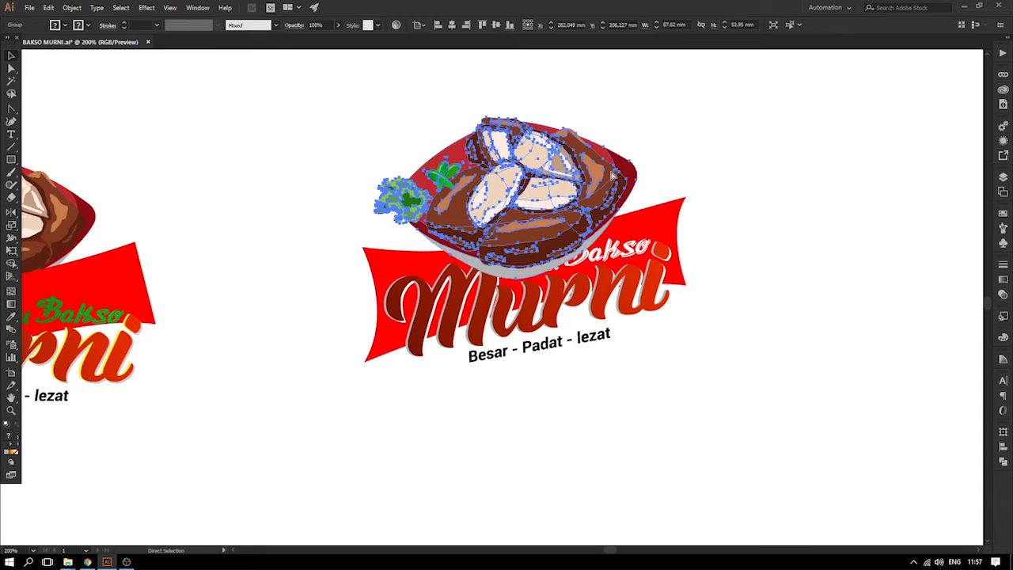
- Nudge the bowl slightly down and left, and bring the lettering group in front of it
left_click(771, 200)
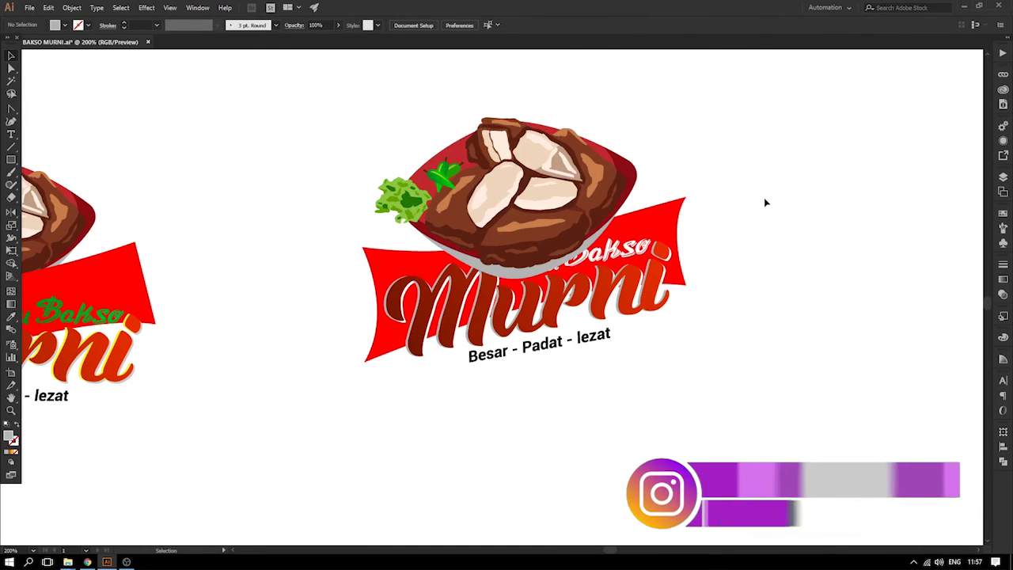
left_click_drag(594, 176, 600, 206)
left_click(701, 187)
left_click(663, 252)
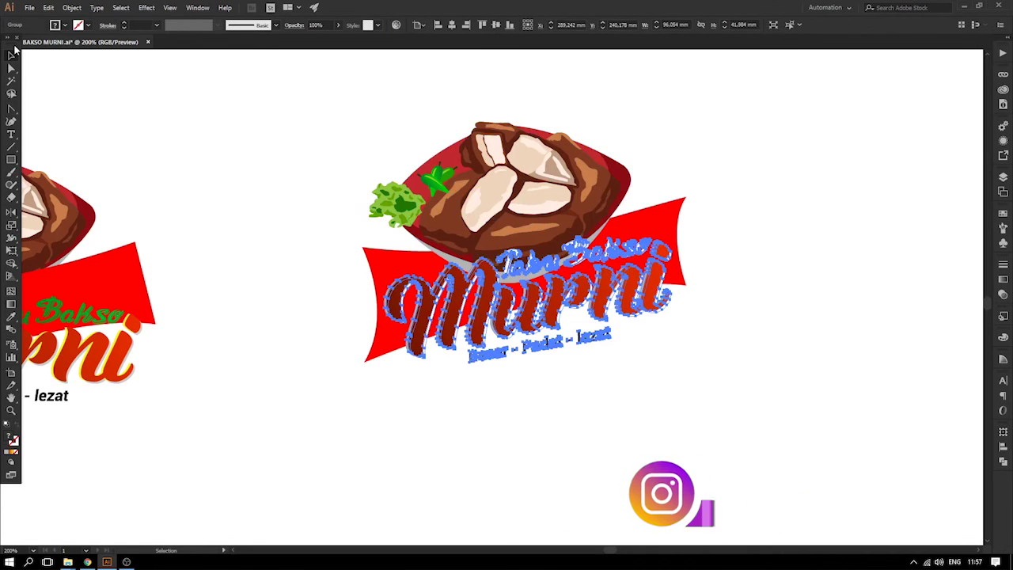
left_click(218, 139)
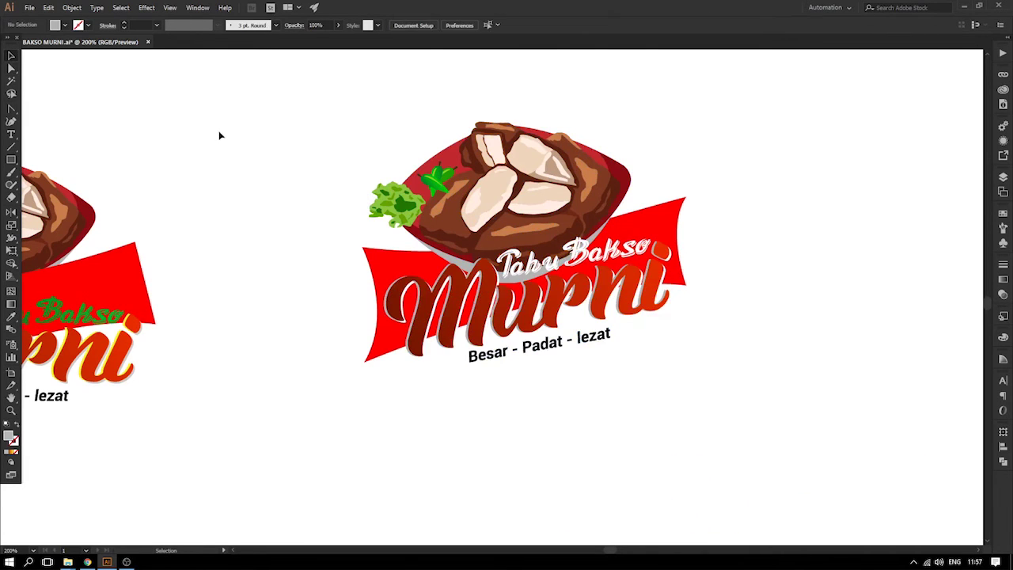
- Shift the revised logo slightly down and delete the older banner variant with green Tahu Bakso lettering
key("ctrl+minus")
key("ctrl+minus")
left_click_drag(406, 258, 305, 208)
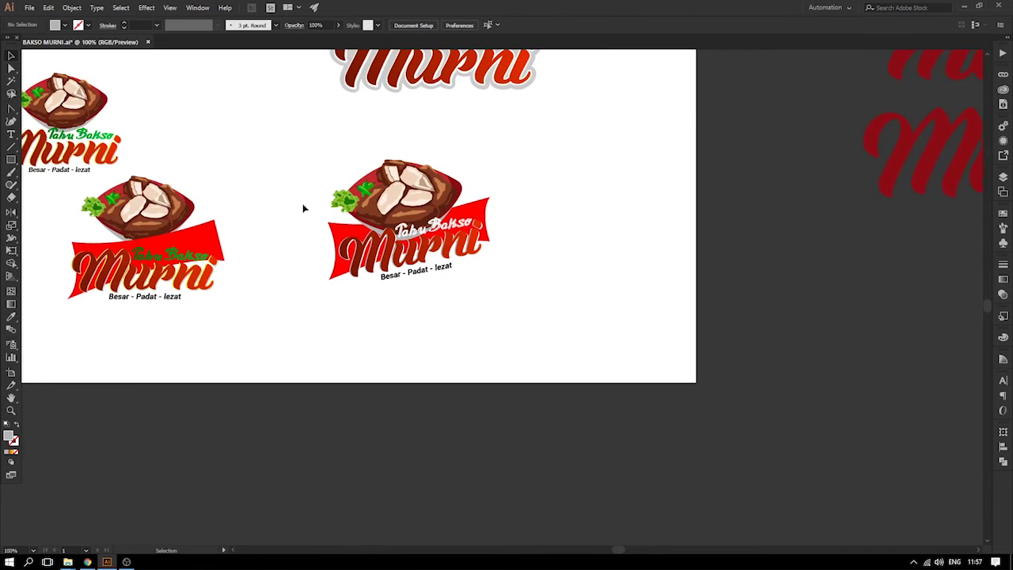
left_click_drag(292, 155, 521, 300)
left_click_drag(427, 215, 424, 224)
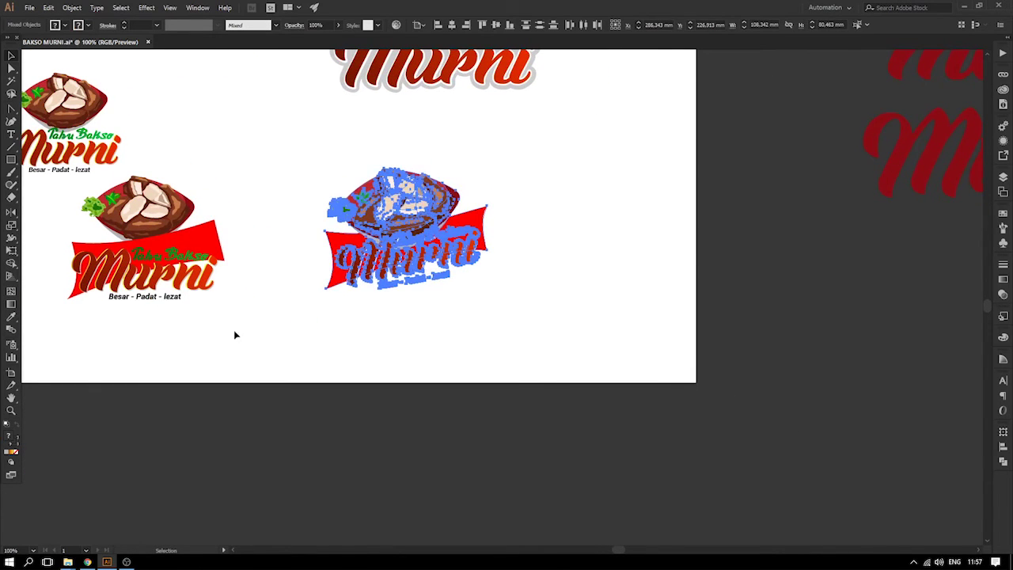
left_click_drag(236, 332, 137, 189)
key("Delete")
- Move the revised logo into the deleted variant's place and put a duplicate of it to its right
left_click_drag(418, 255, 490, 296)
left_click_drag(401, 226, 148, 274)
left_click_drag(159, 274, 404, 274)
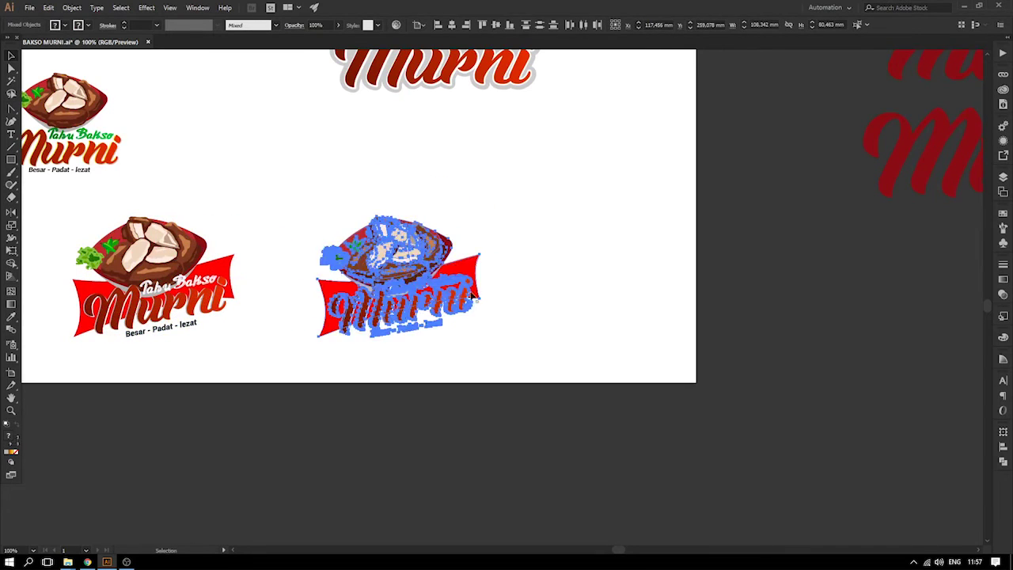
- Recolour the duplicate's Murni gradient from red to green, with dark green at one end and #0CAA00 at the other
left_click(235, 233)
key("z")
left_click_drag(235, 233, 588, 363)
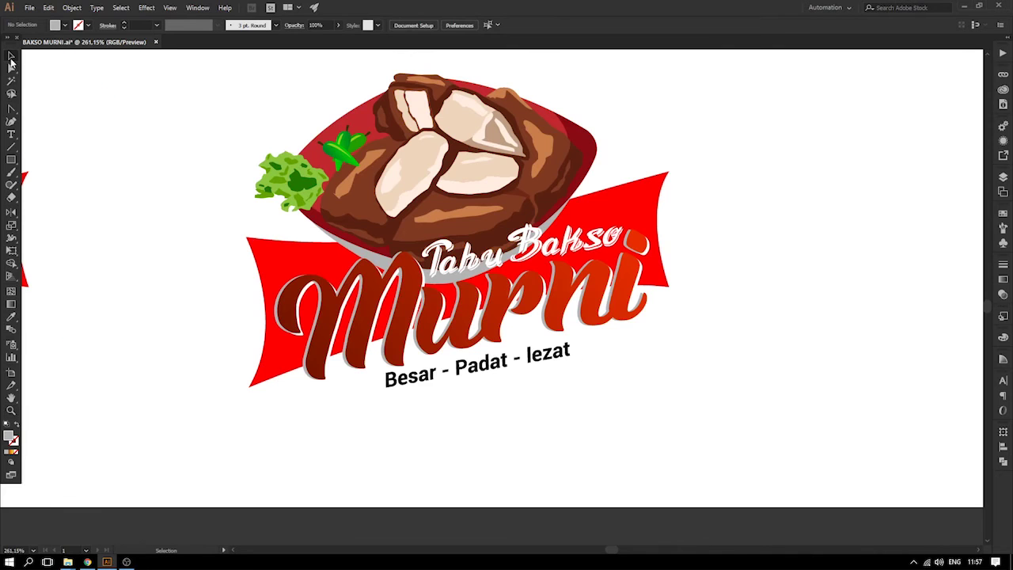
double_click(375, 294)
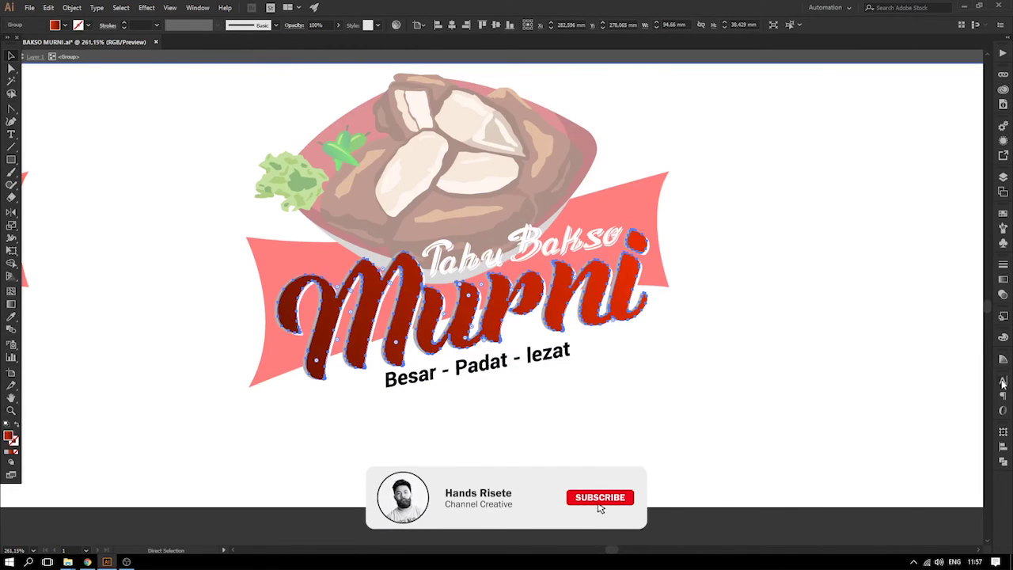
left_click(1002, 314)
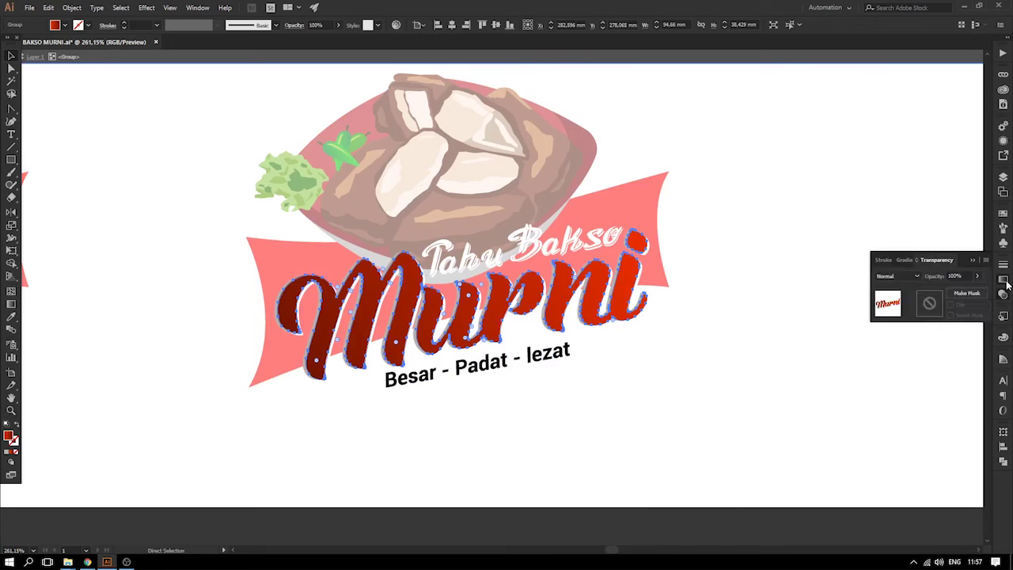
double_click(972, 344)
left_click_drag(903, 449, 893, 452)
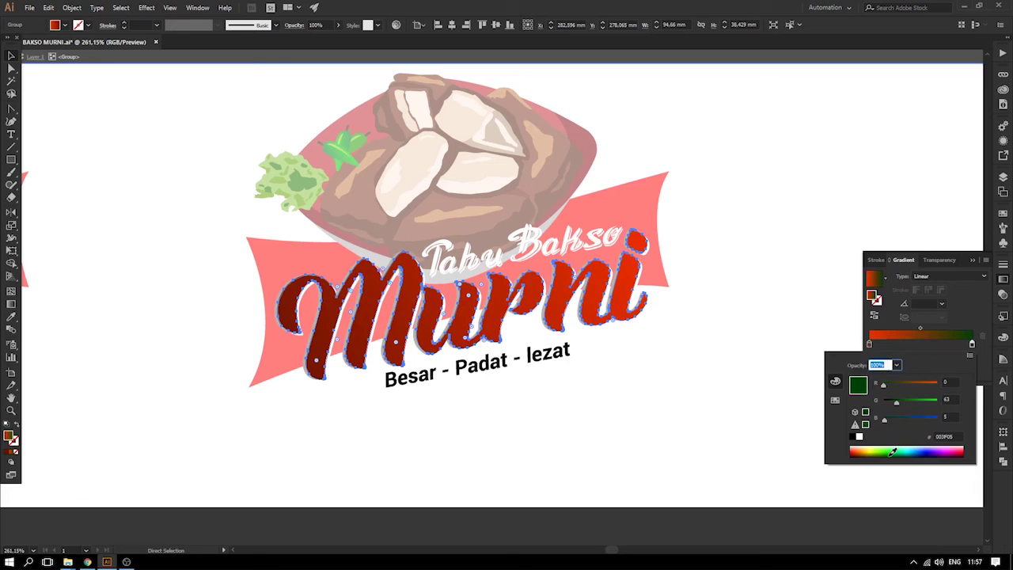
double_click(870, 342)
left_click_drag(884, 449, 891, 449)
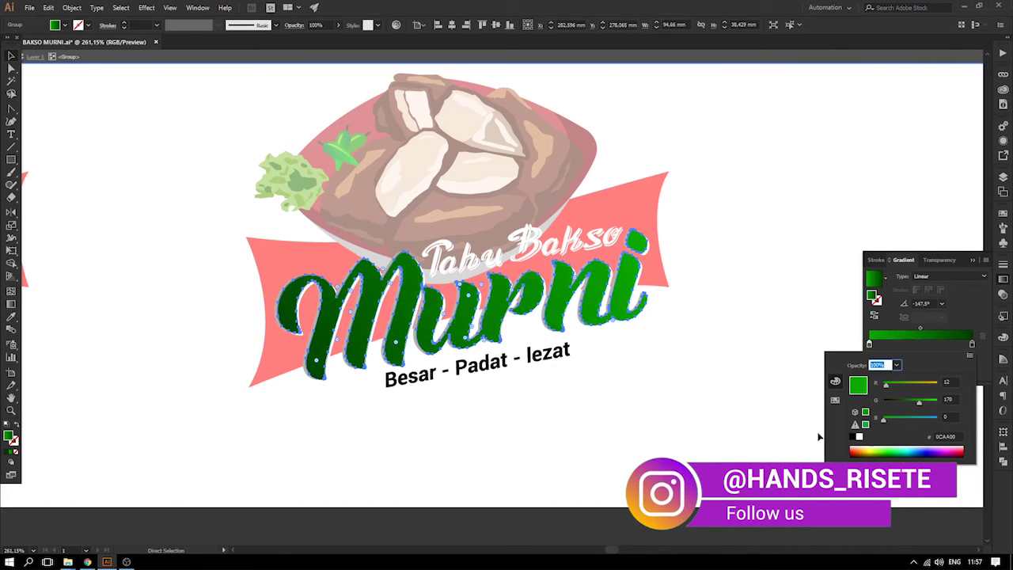
- Lighten the dark stop of the Murni gradient to green #006A03 and leave group isolation
left_click(972, 345)
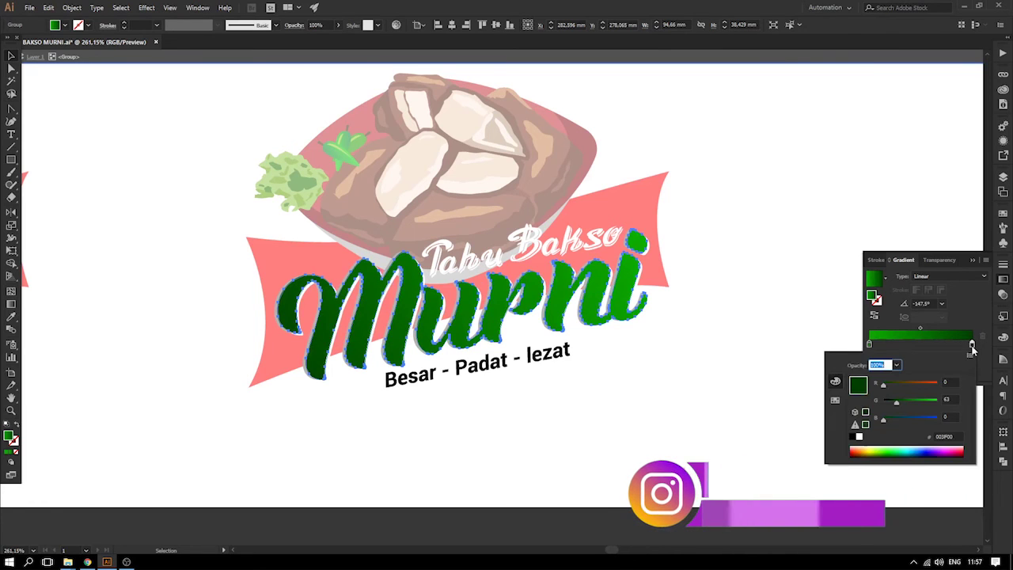
left_click_drag(889, 448, 892, 450)
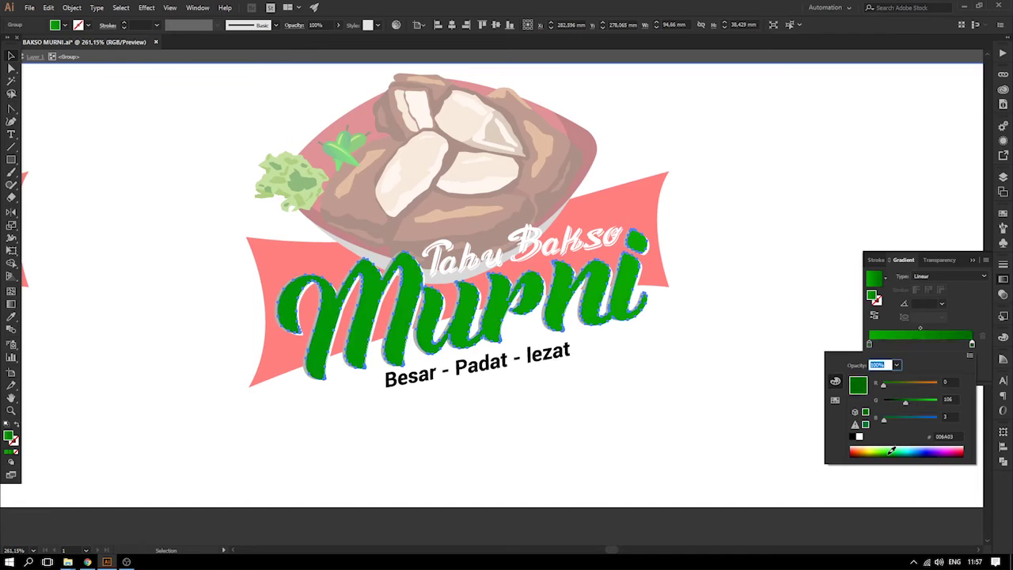
left_click(11, 60)
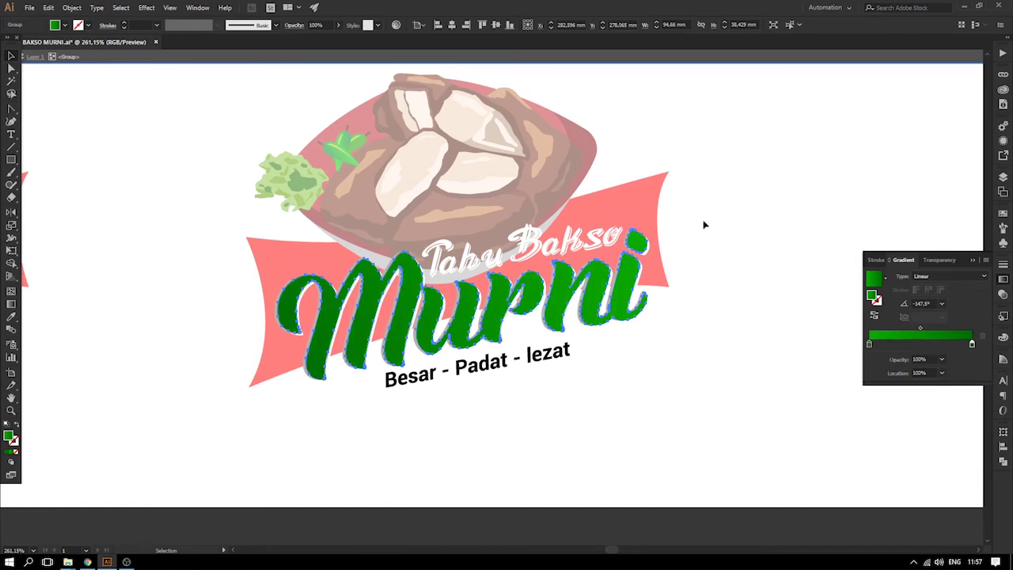
double_click(749, 203)
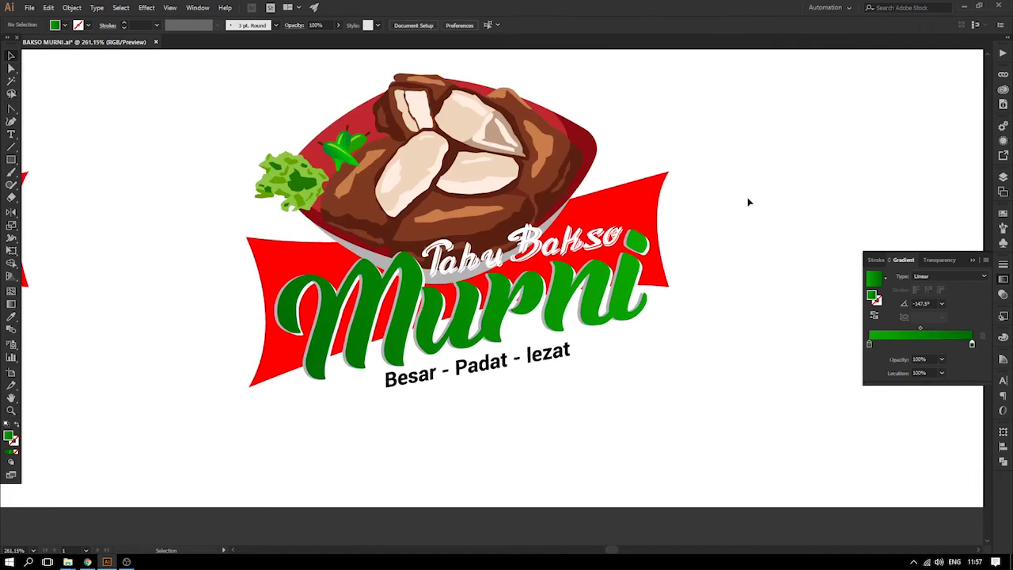
left_click(974, 260)
- Compare the red-lettered and green-lettered banner logos side by side, and examine the green version up close
key("ctrl+minus")
key("ctrl+minus")
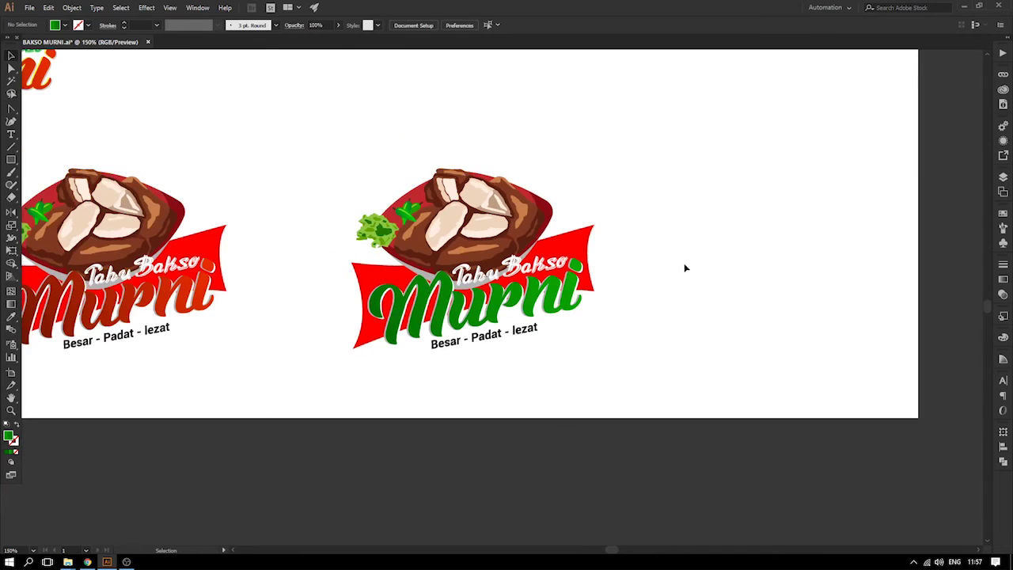
scroll(665, 254, "left", 3)
scroll(631, 242, "down", 1)
left_click(636, 208)
left_click(800, 215)
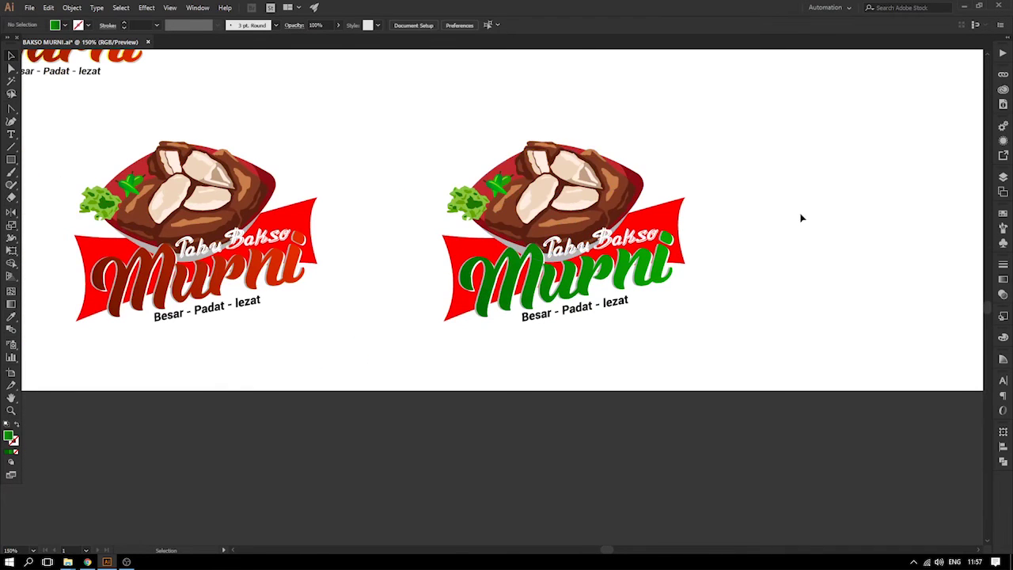
key("z")
left_click_drag(625, 226, 745, 307)
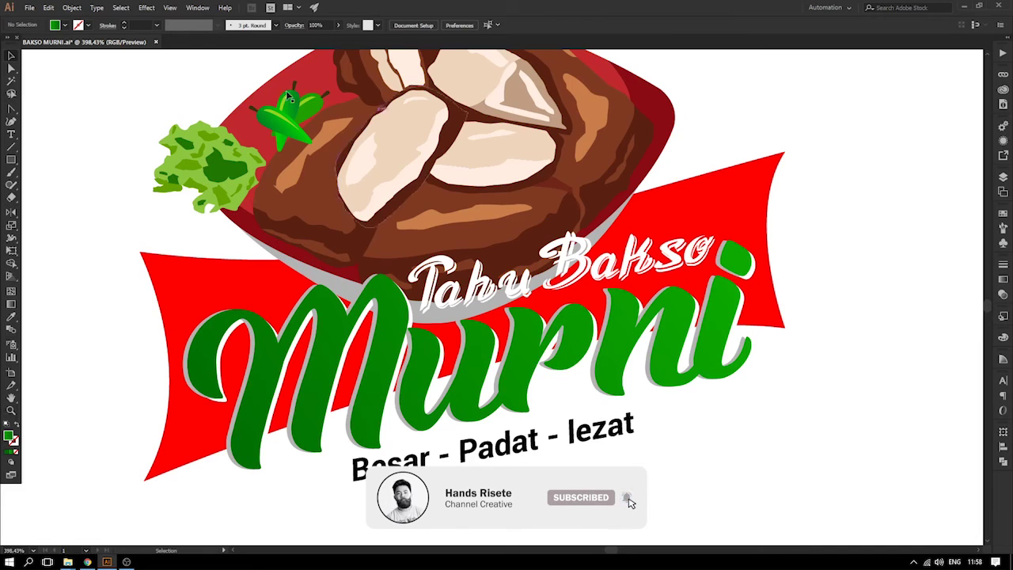
- Draw a slanted green panel with inward-curving ends over the Tahu Bakso lettering using the Pen tool
left_click(11, 109)
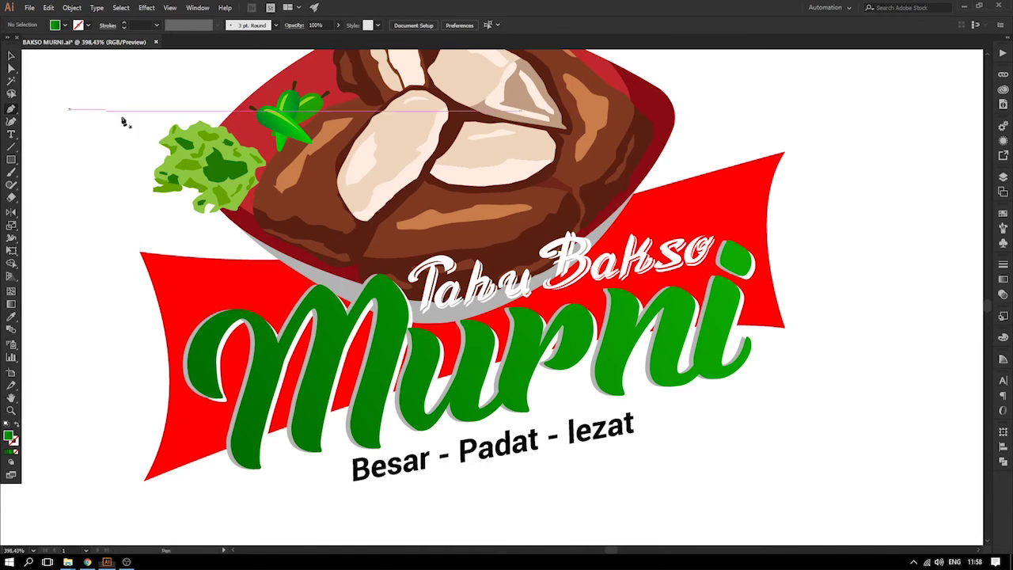
left_click(397, 255)
left_click(409, 294)
left_click(418, 319)
key("ctrl+z")
key("ctrl+z")
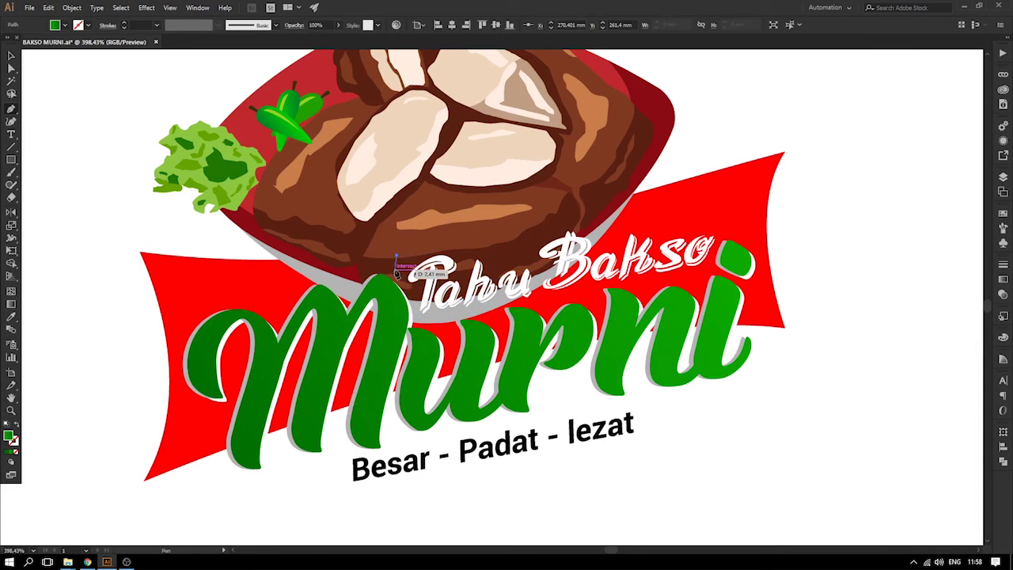
left_click_drag(414, 323, 422, 326)
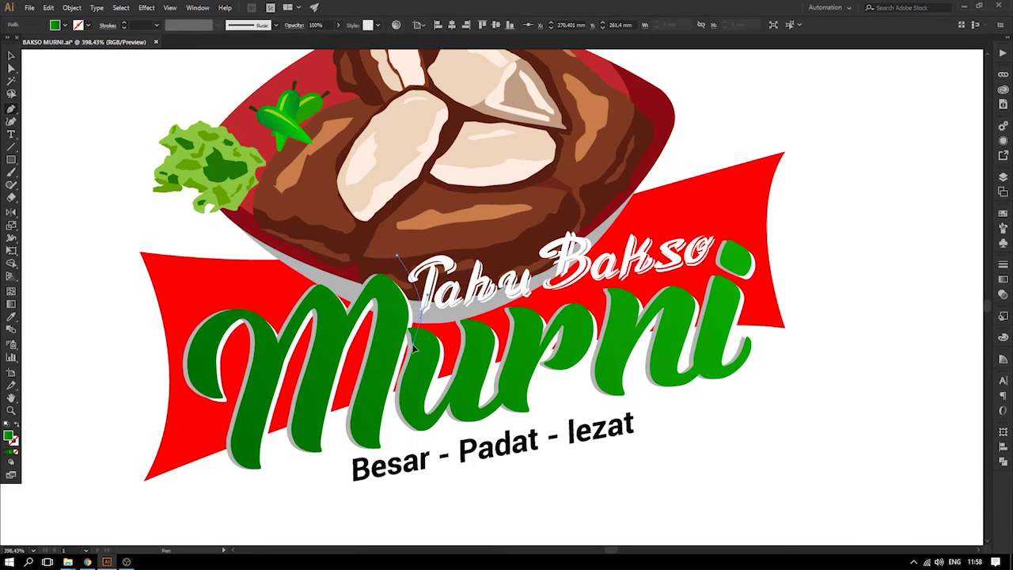
left_click_drag(749, 276, 750, 278)
left_click(706, 272)
left_click_drag(736, 214, 755, 198)
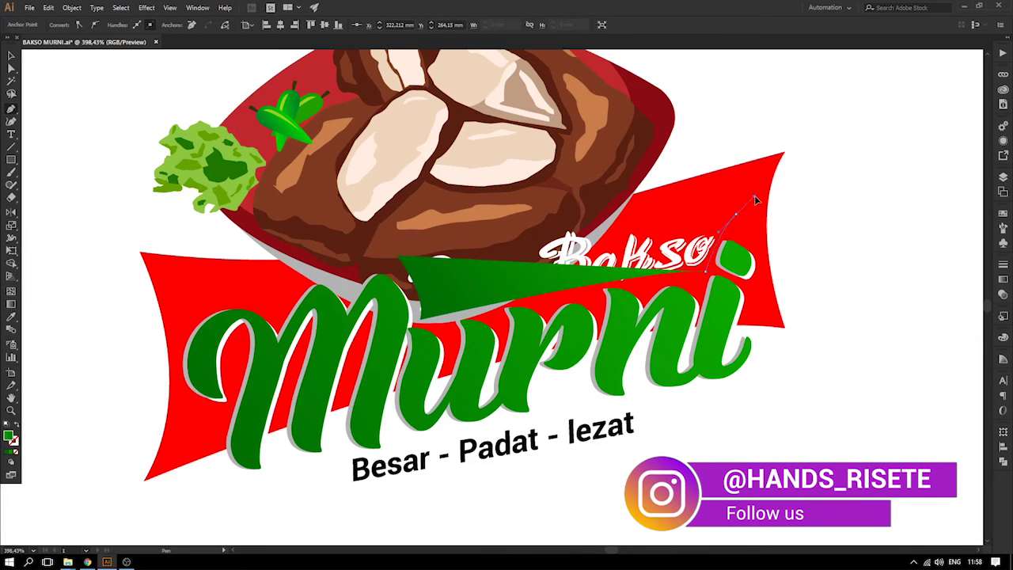
left_click(735, 214)
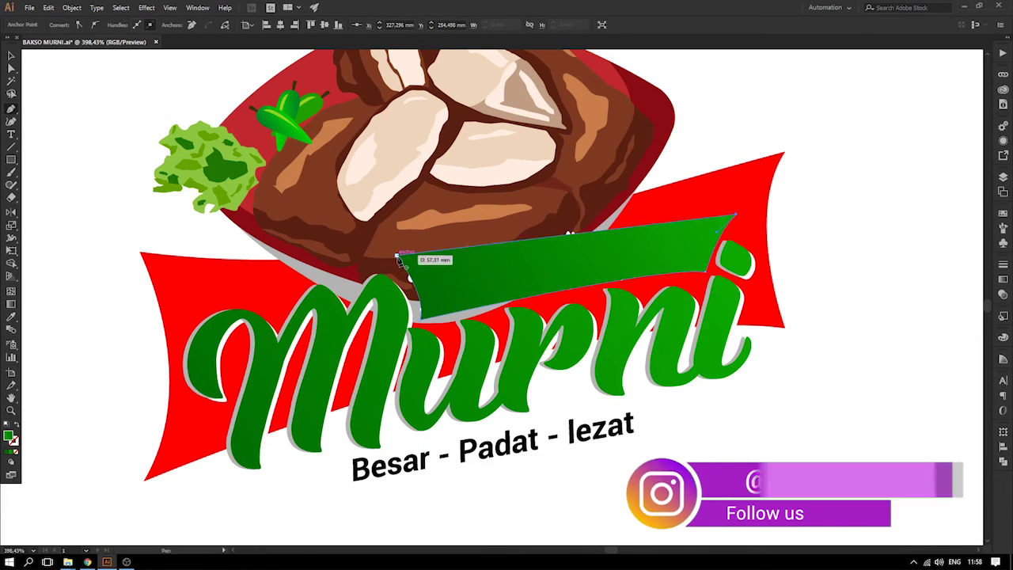
left_click(400, 257)
- Place the green panel behind the lettering so it backs the Tahu Bakso text
left_click(12, 57)
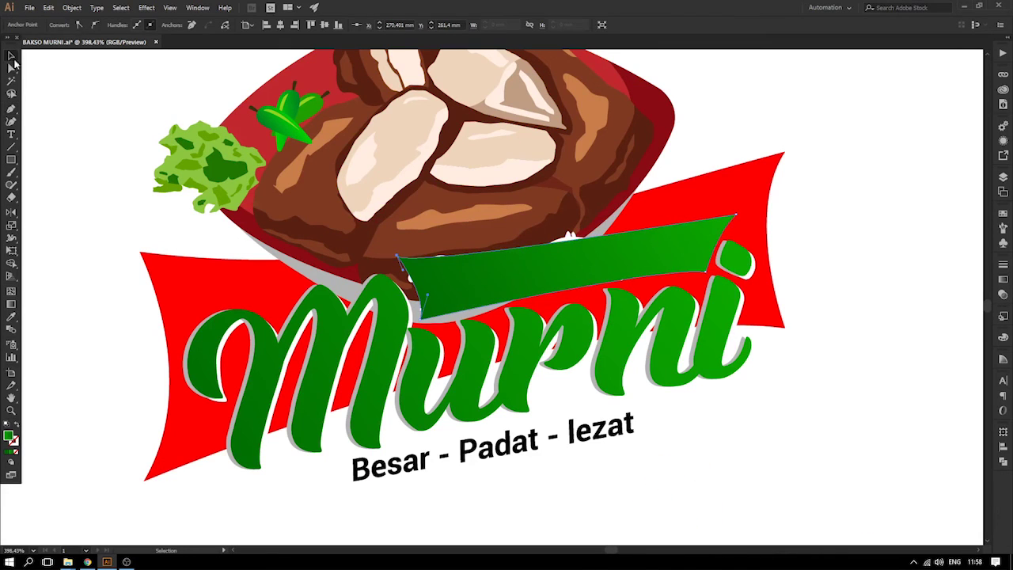
left_click(89, 103)
key("ctrl+alt+3")
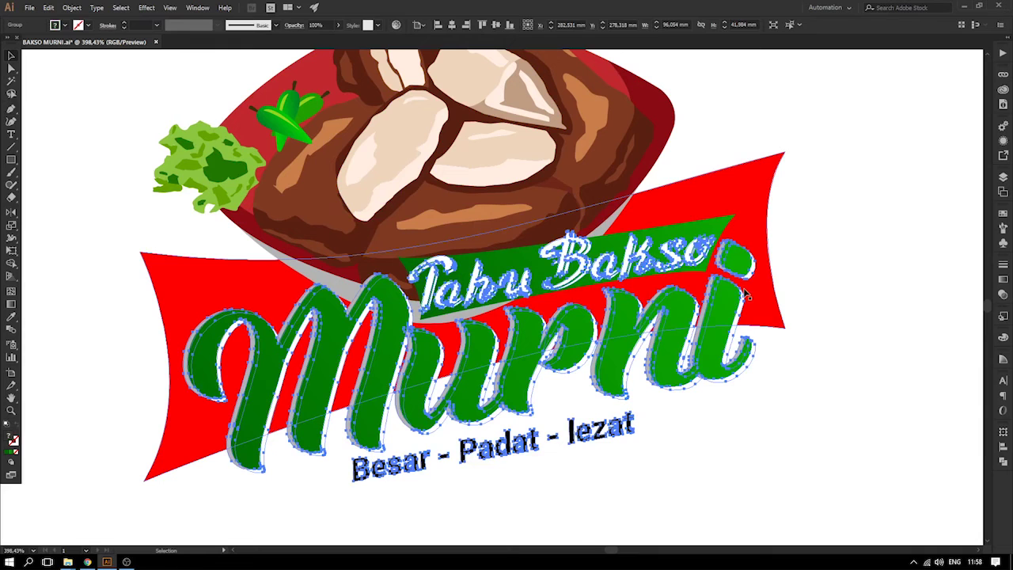
left_click(881, 302)
- Try moving the green panel up and left from behind the Tahu Bakso lettering, and undo the move
key("ctrl+minus")
key("ctrl+minus")
key("ctrl+minus")
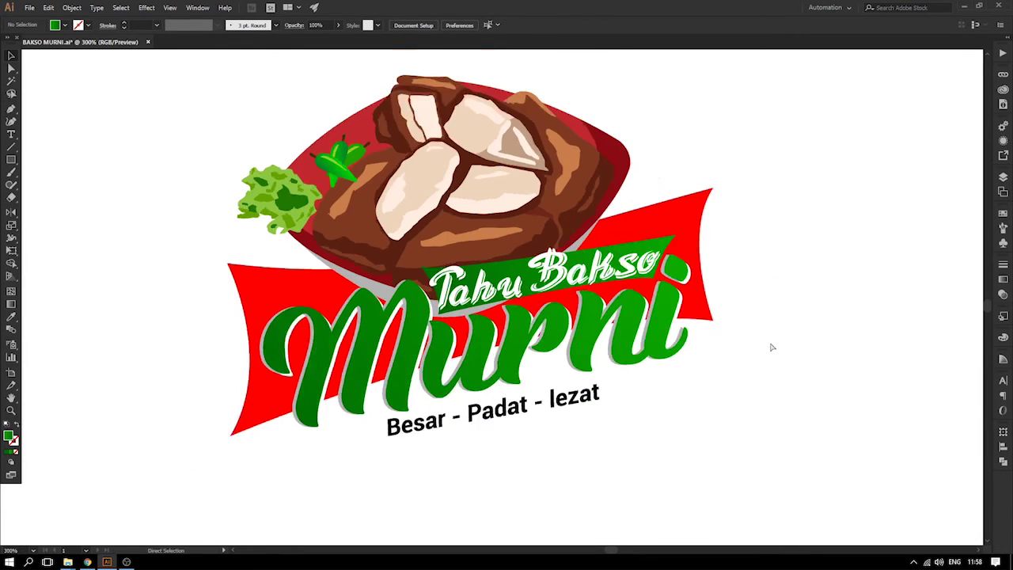
key("ctrl+equal")
left_click_drag(458, 375, 509, 341)
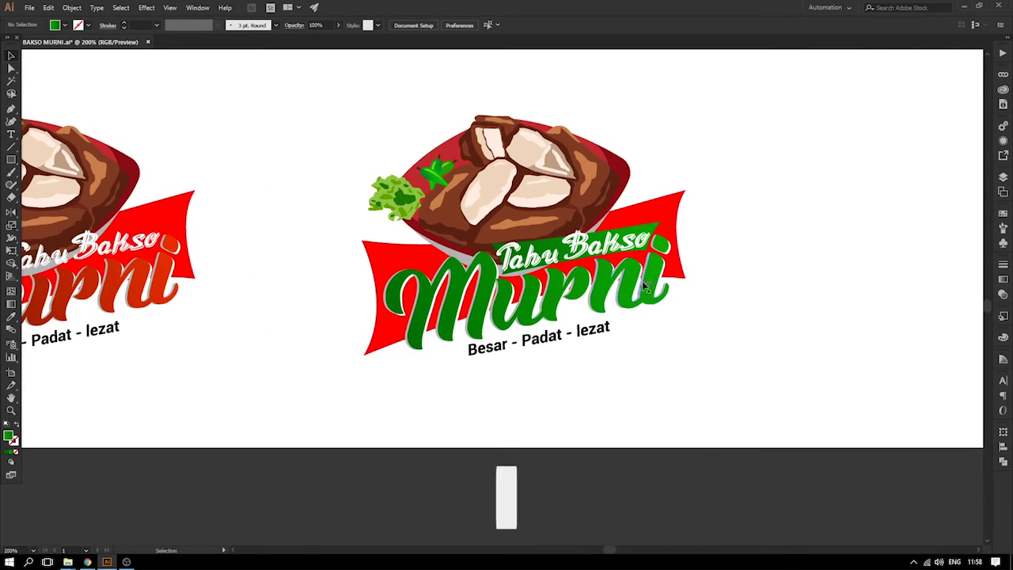
left_click_drag(654, 227, 608, 212)
key("ctrl+z")
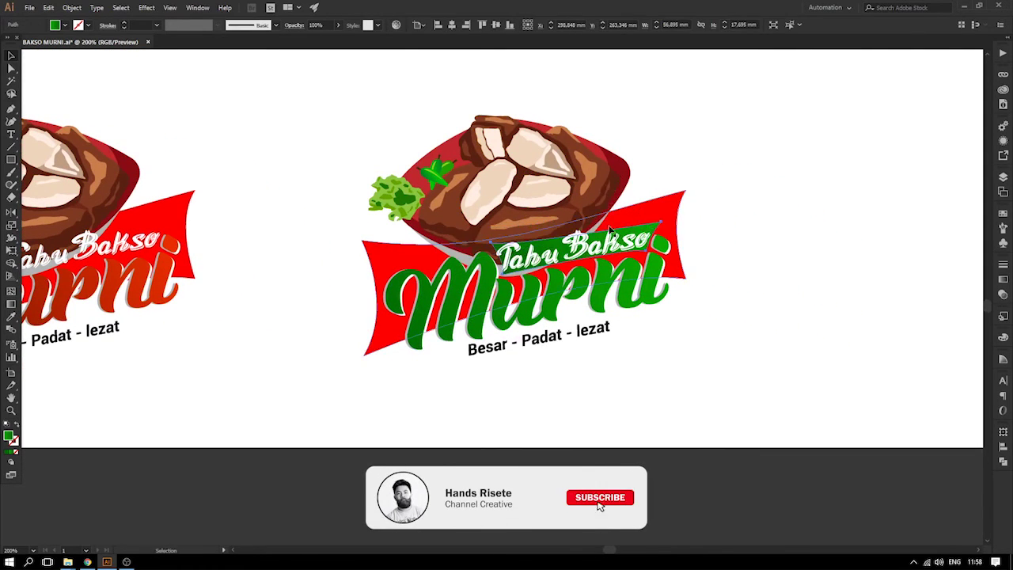
- Recolor the green panel behind Tahu Bakso with a linear gradient from yellow #FFC000 to orange #FF8E00
left_click(1003, 279)
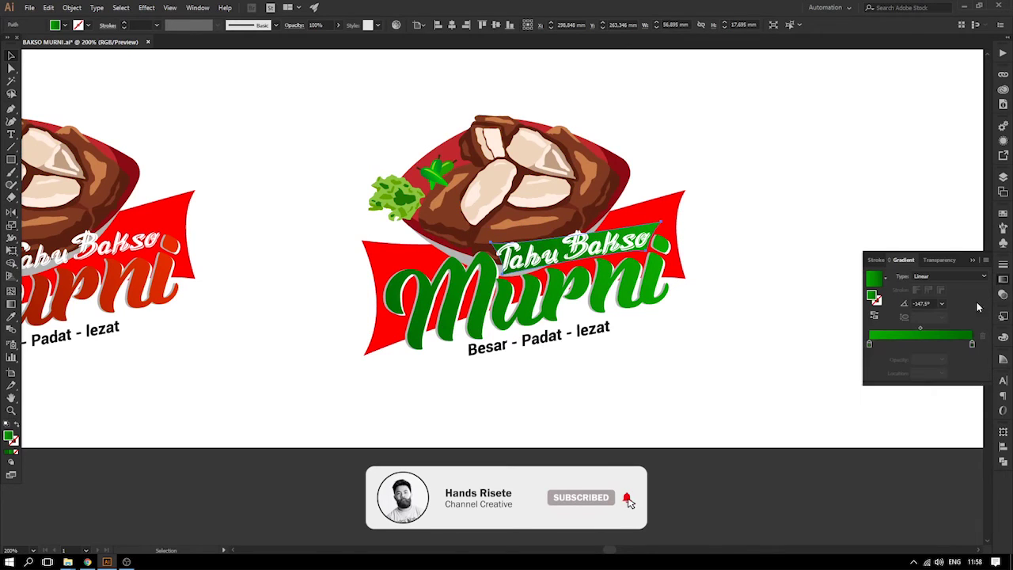
double_click(973, 345)
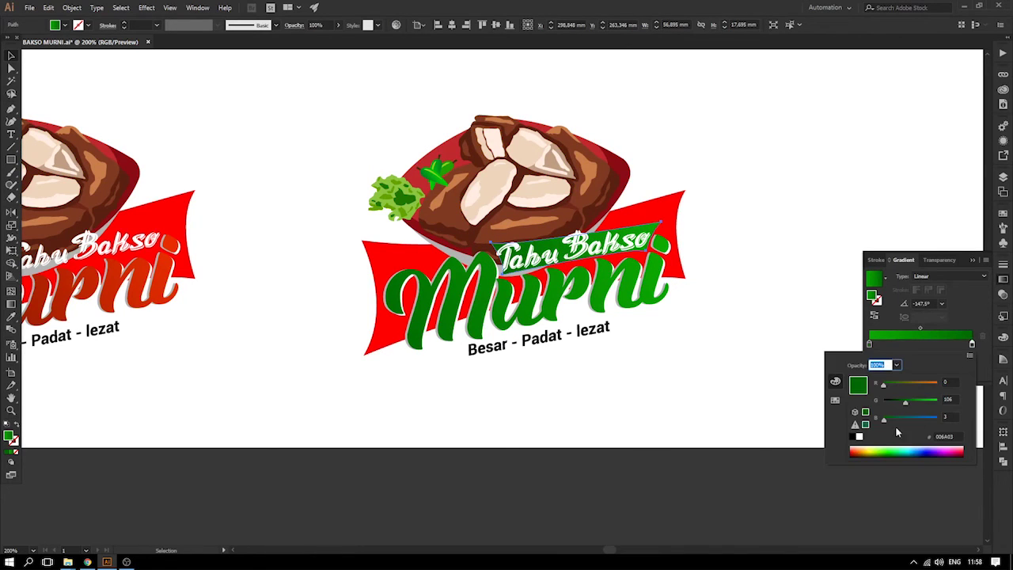
left_click_drag(874, 451, 866, 448)
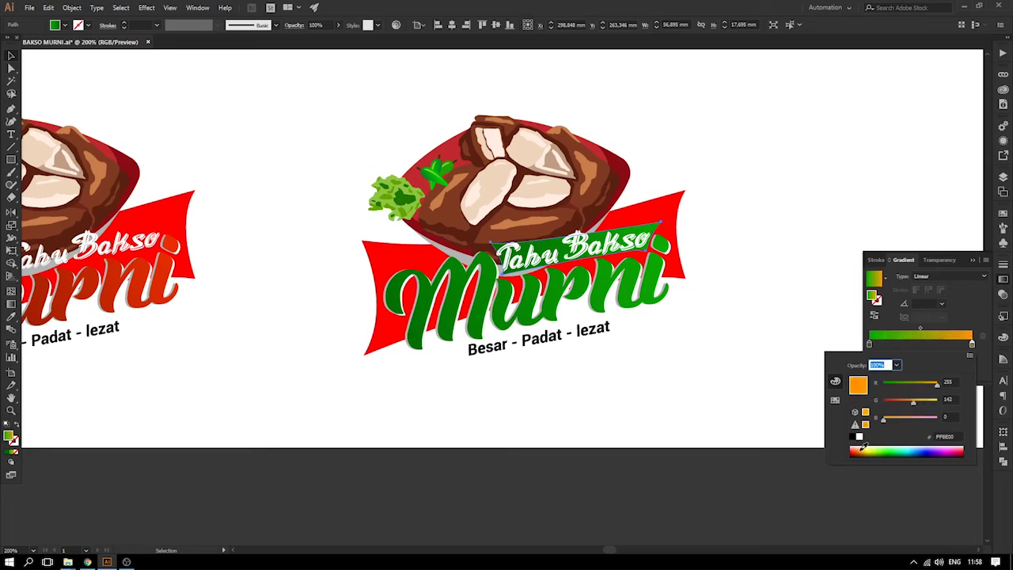
double_click(869, 344)
left_click(872, 448)
left_click_drag(872, 448, 868, 448)
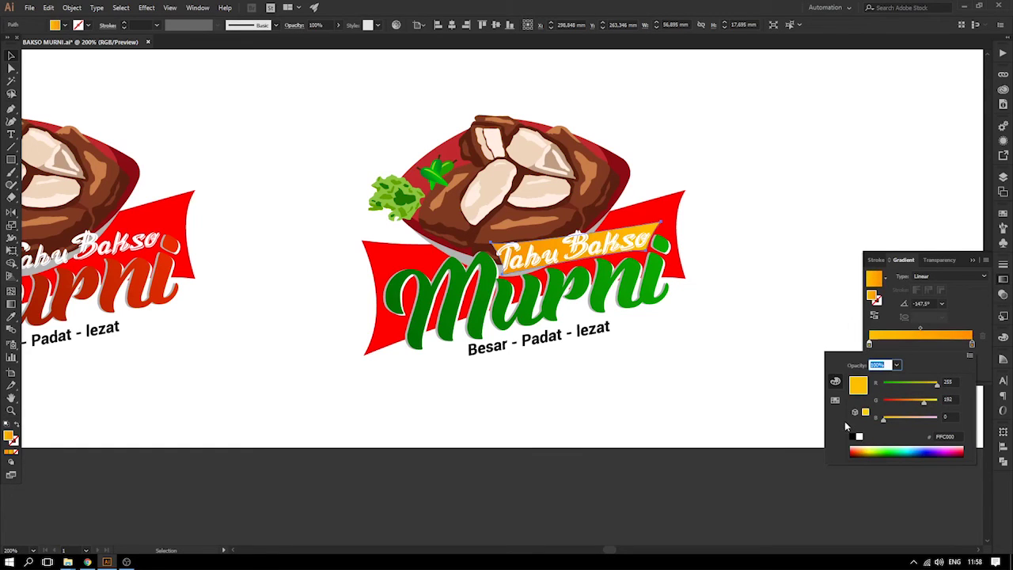
left_click(756, 299)
left_click(757, 297)
left_click_drag(772, 282, 874, 284)
left_click(973, 261)
left_click_drag(801, 316, 904, 325)
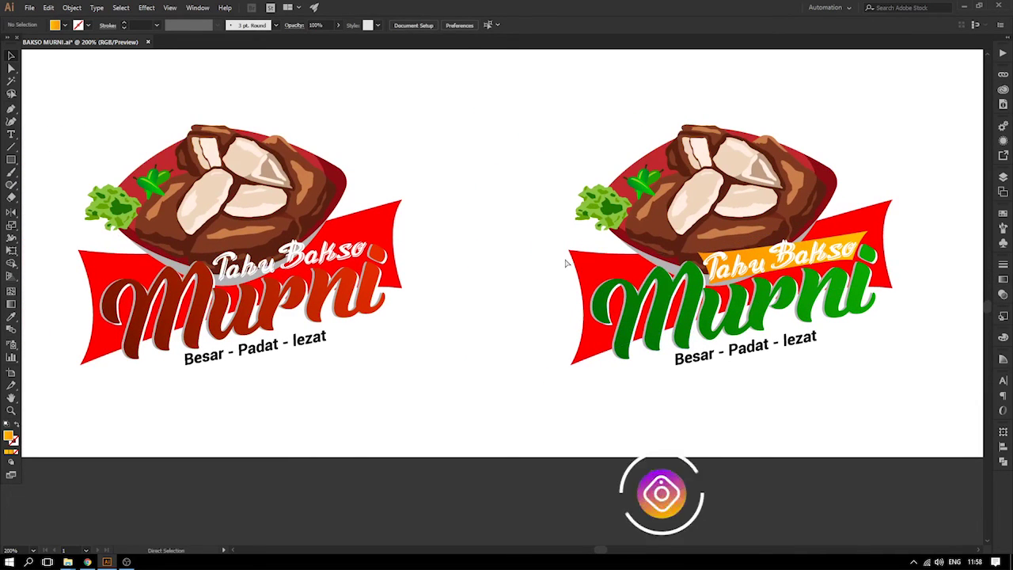
- Duplicate the green-lettered logo with the orange panel into the empty space to its right
key("ctrl+minus")
key("ctrl+minus")
left_click_drag(719, 270, 532, 267)
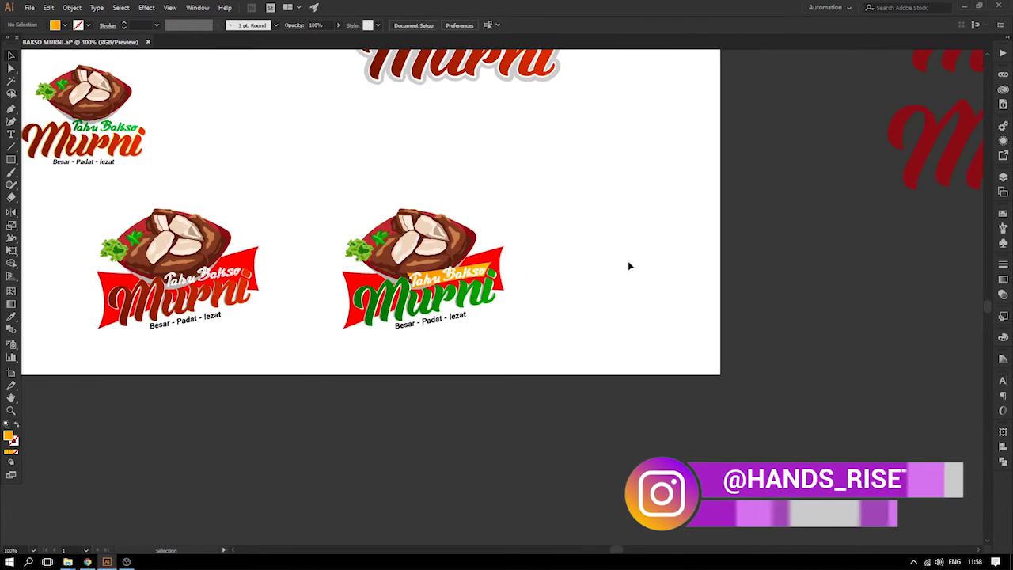
left_click_drag(316, 180, 546, 335)
left_click_drag(447, 268, 685, 287)
left_click(715, 328)
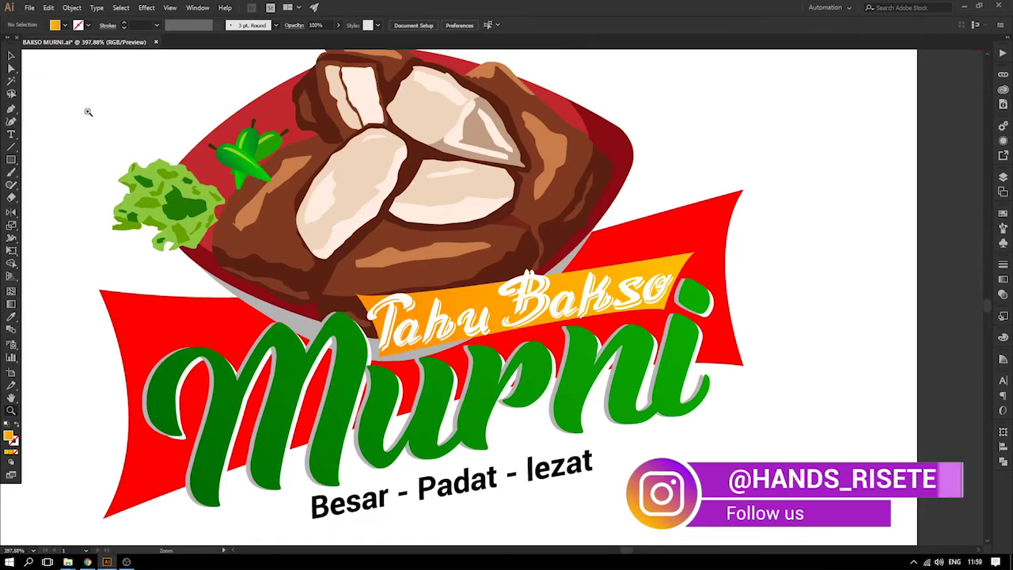
left_click(12, 57)
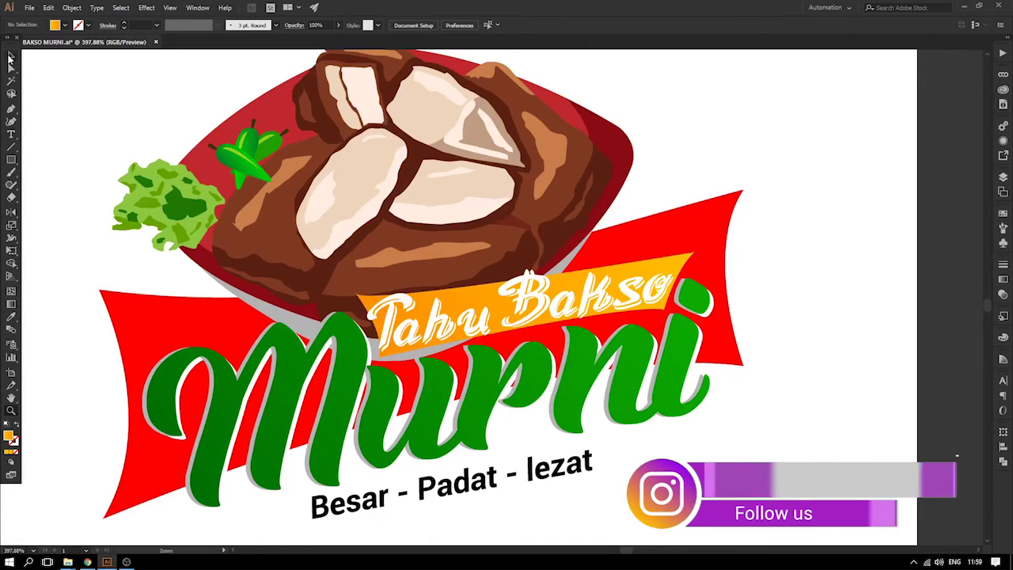
- Place a copy of the duplicate logo's red banner slightly down and right behind it, and fill the copy with the lettering outline's white
key("ctrl+minus")
key("ctrl+minus")
left_click_drag(599, 263, 609, 272)
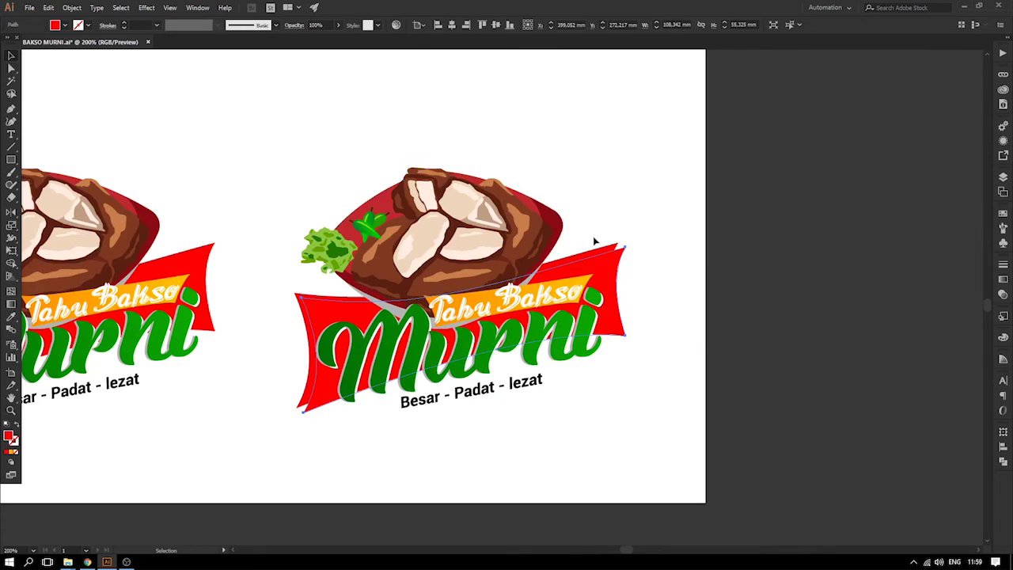
key("i")
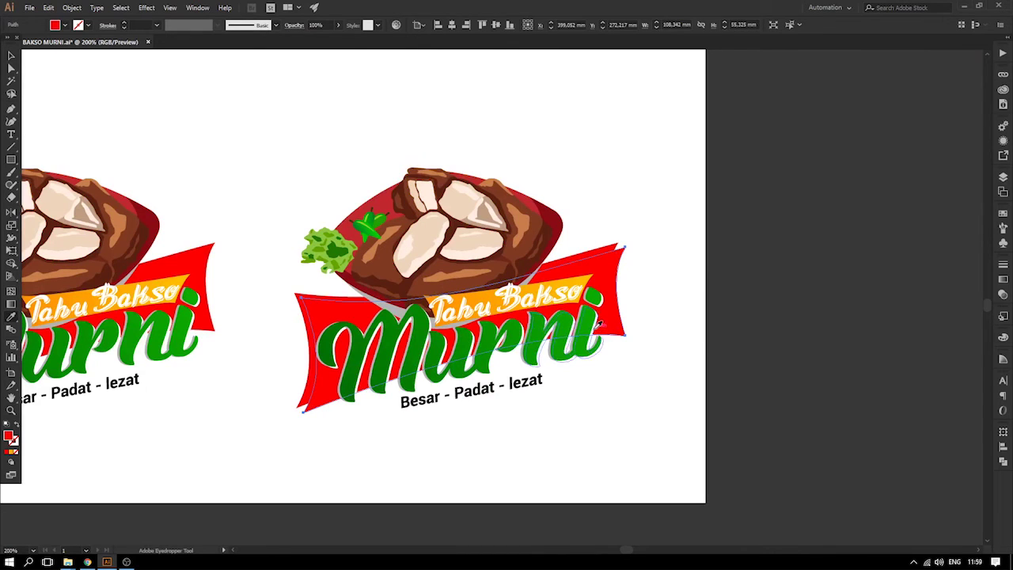
left_click(599, 323)
left_click(12, 55)
left_click(218, 125)
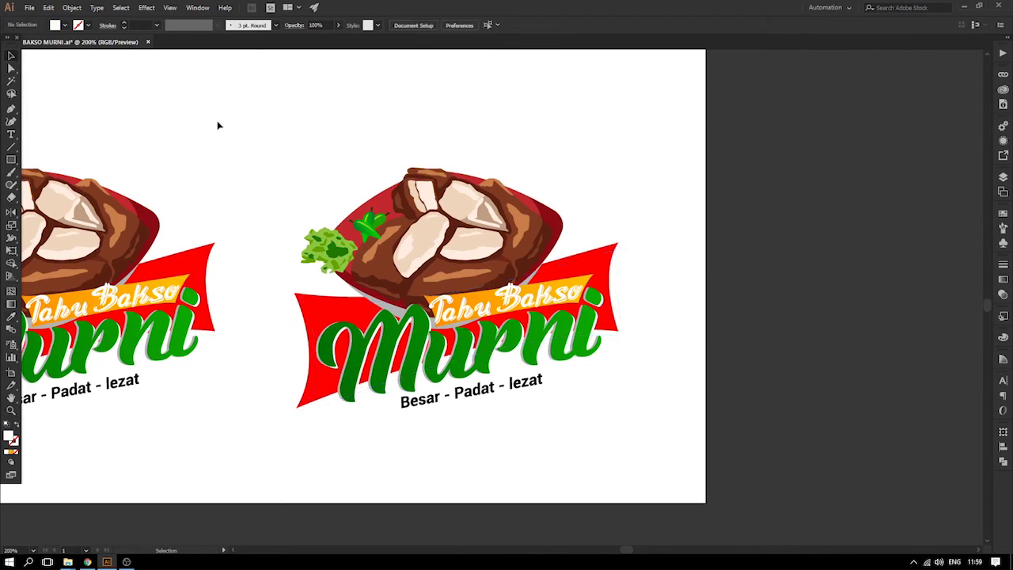
- Fill the offset banner copy with light gray so it forms a shadow behind the red banner
left_click(616, 277)
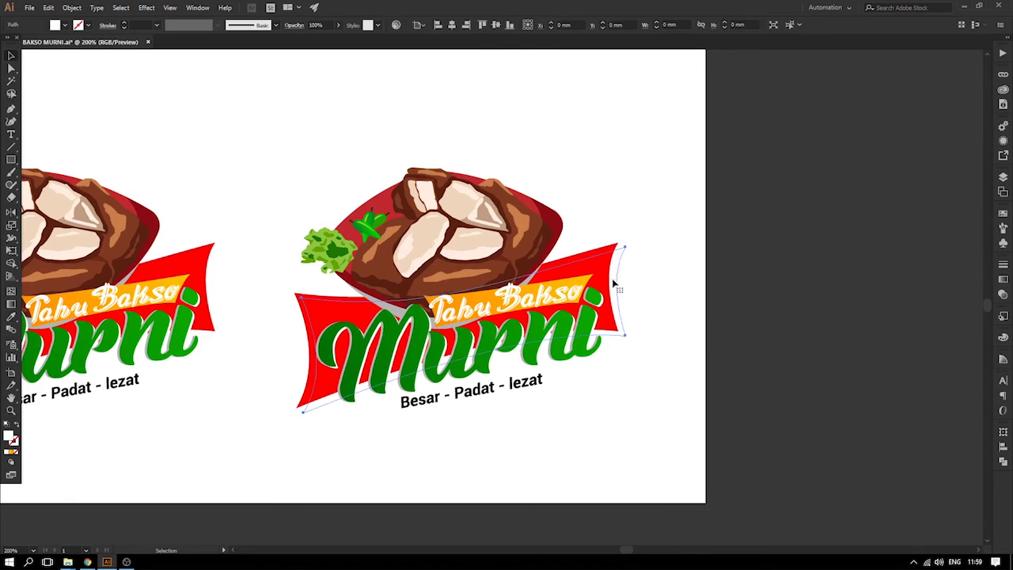
left_click(65, 24)
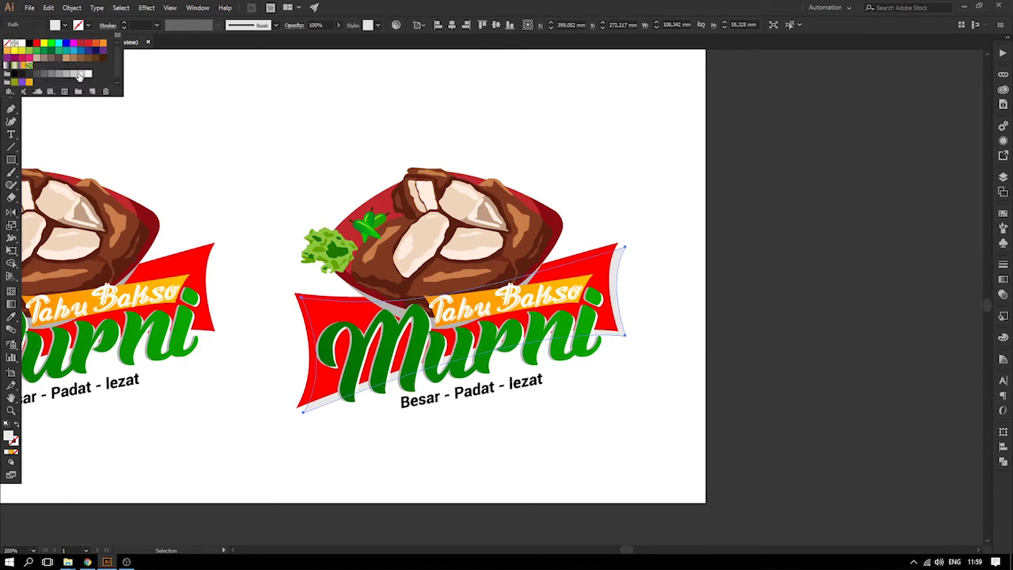
left_click(676, 231)
left_click(675, 231)
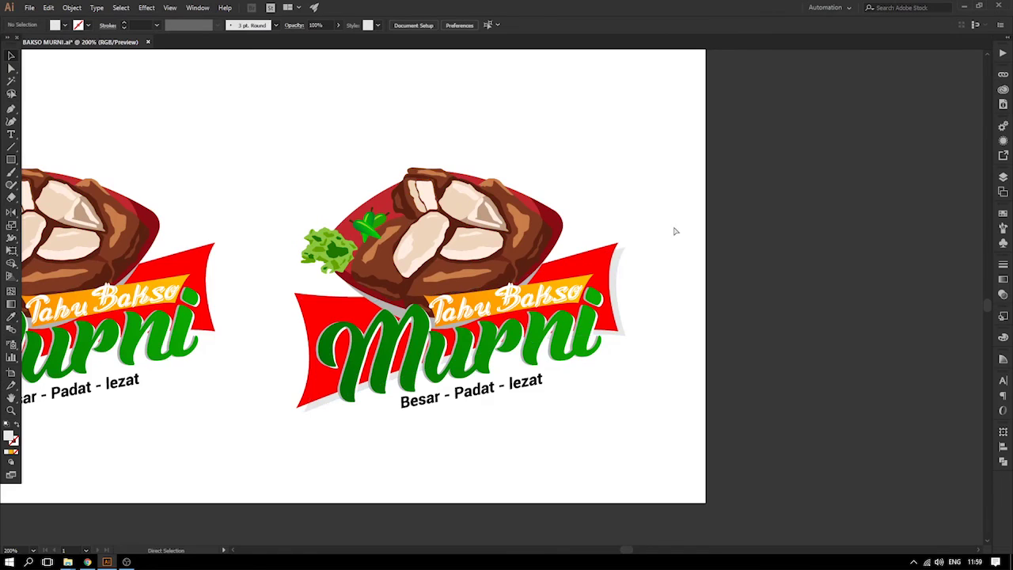
key("ctrl+minus")
key("ctrl+plus")
key("ctrl+plus")
left_click_drag(677, 249, 674, 247)
key("ctrl+minus")
left_click(100, 85)
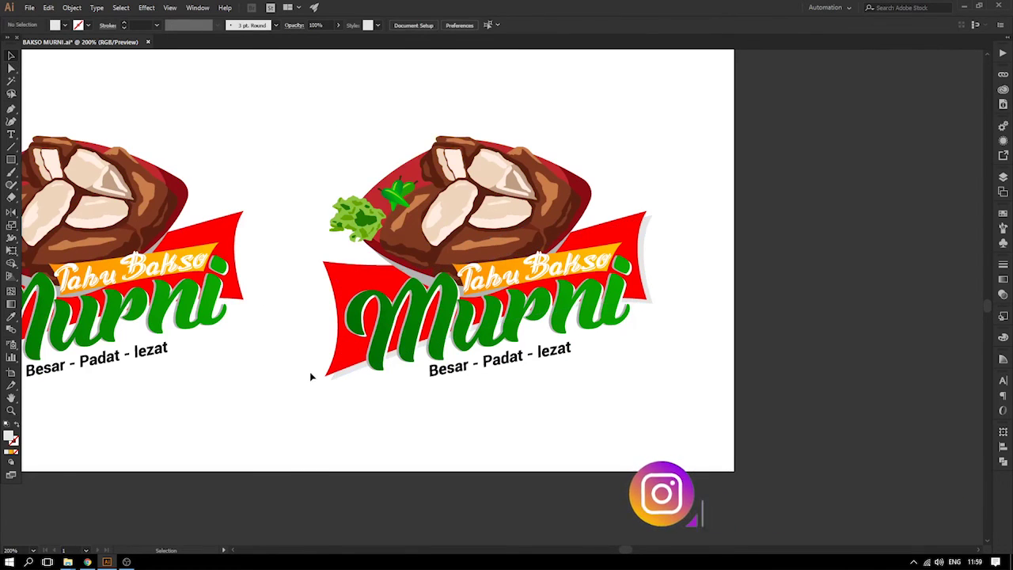
- Try moving the right-hand logo's bowl illustration up and bringing it to the front, and undo both changes
left_click_drag(631, 226, 665, 209)
key("ctrl+z")
left_click(483, 201)
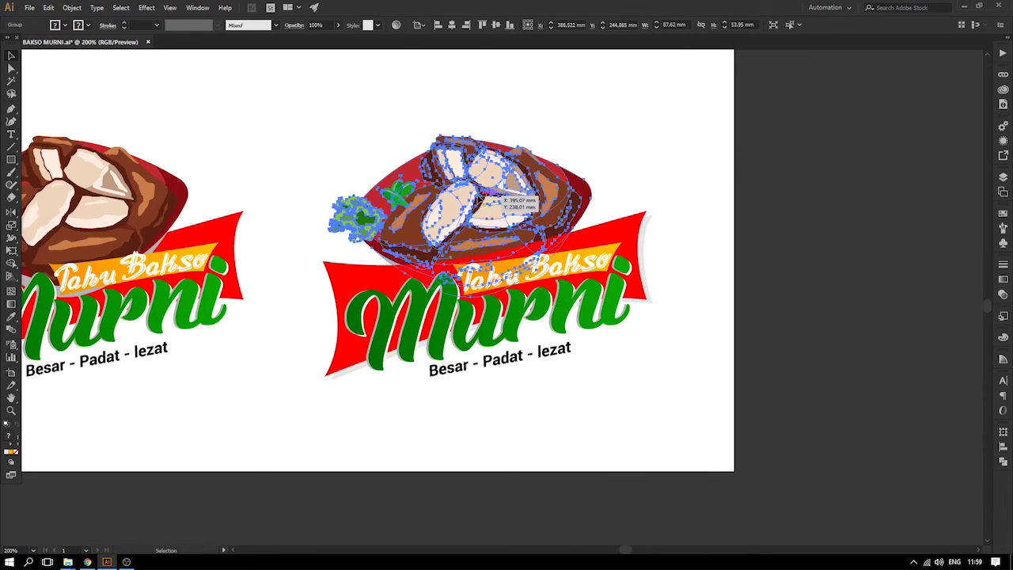
left_click(276, 102)
left_click_drag(192, 120, 313, 139)
left_click_drag(584, 201, 584, 177)
left_click(406, 151)
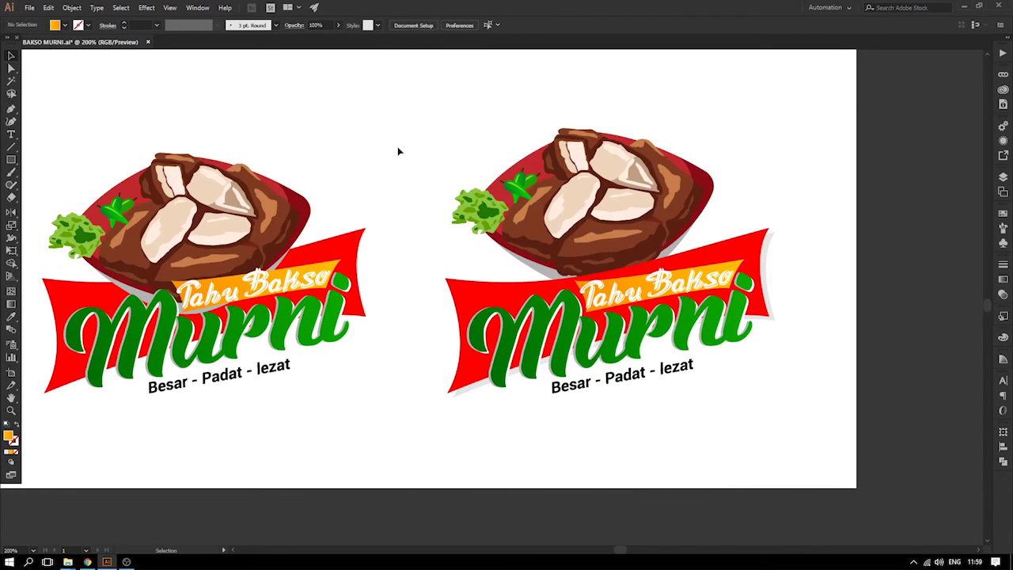
left_click(652, 232)
key("ctrl+shift+]")
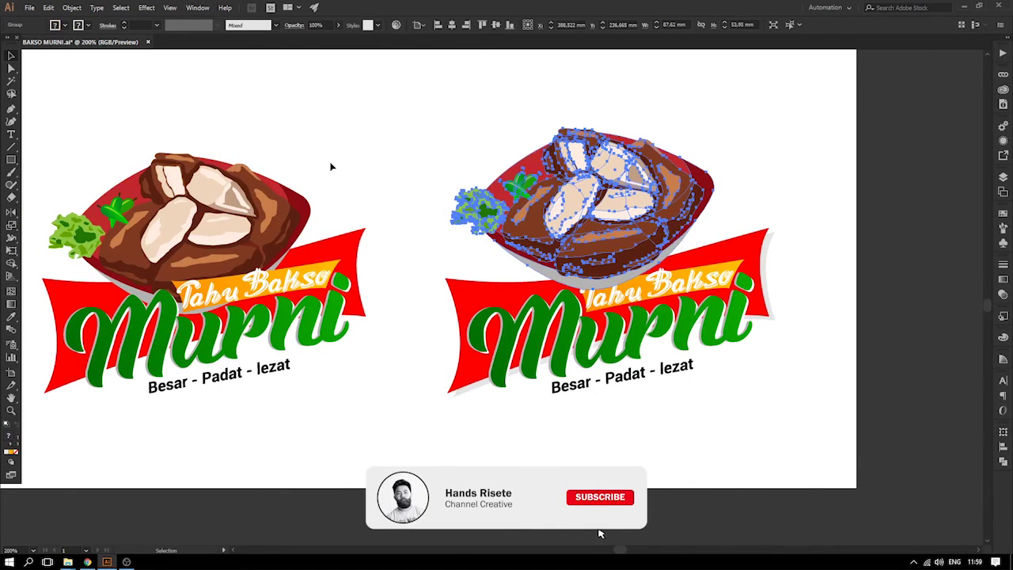
key("ctrl+z")
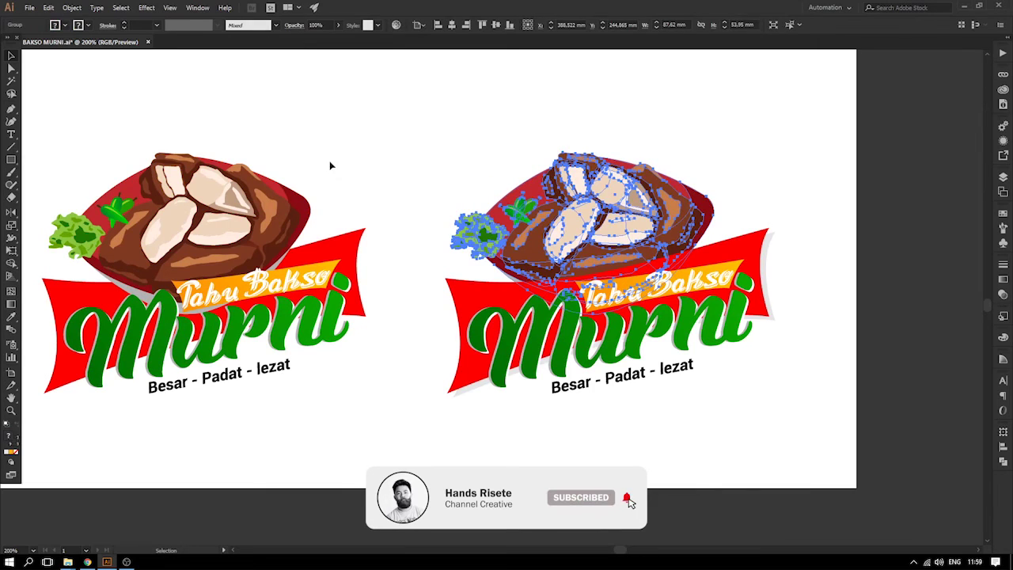
left_click(775, 167)
- Restack the right-hand logo with the bowl in front of the red banner, the orange panel above it and the lettering on top
left_click(643, 190)
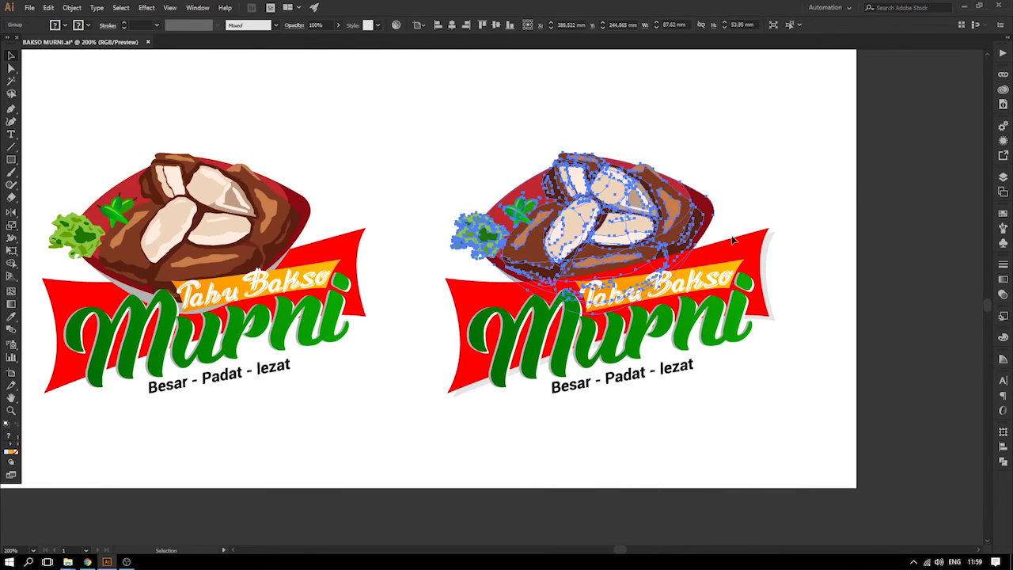
key("ctrl+shift+bracketright")
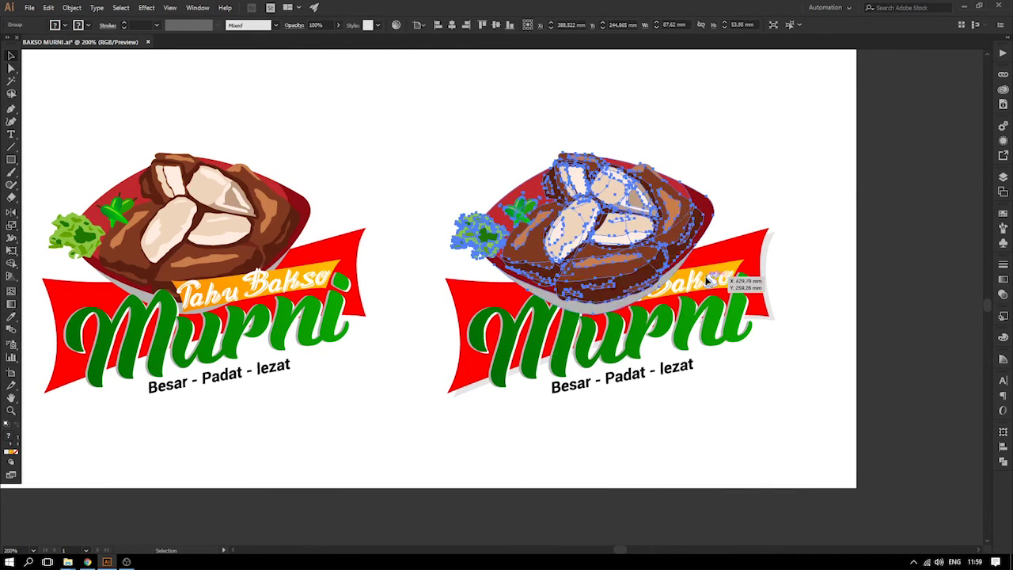
left_click(709, 269)
key("ctrl+shift+bracketright")
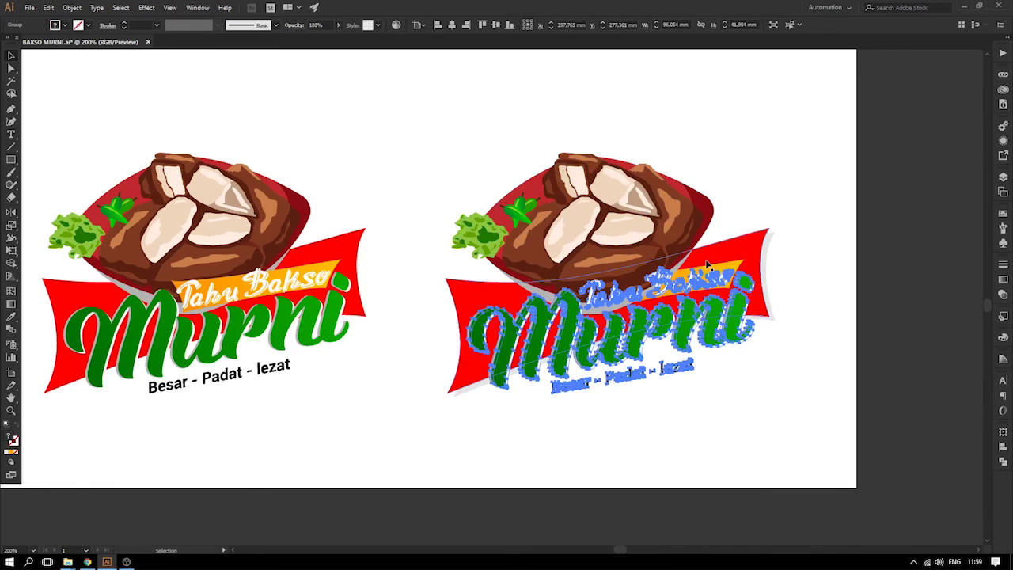
left_click(728, 269)
key("ctrl+shift+bracketright")
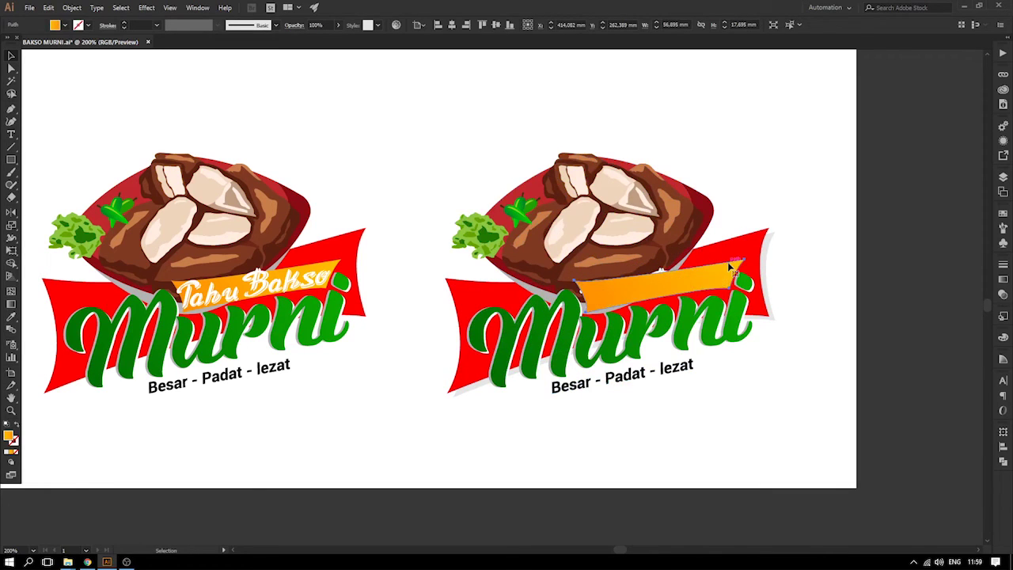
left_click(734, 319)
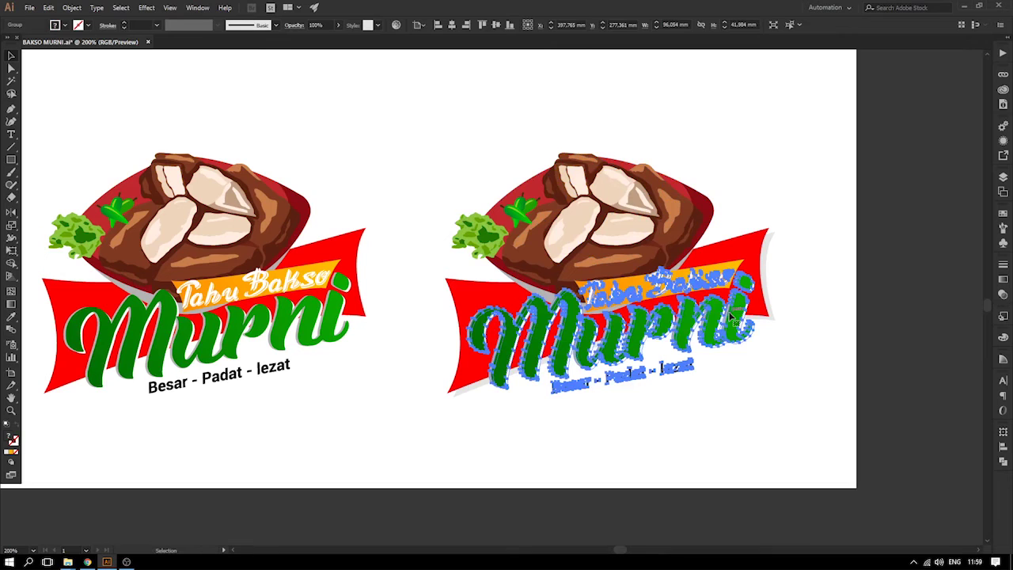
left_click(752, 173)
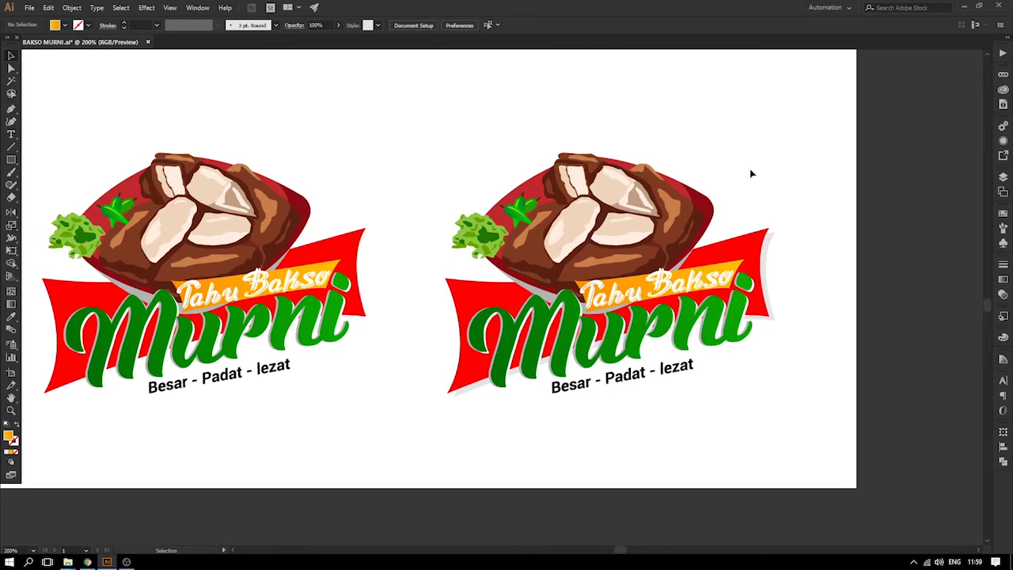
- Extend the left end of the right-hand logo's orange panel outward by moving its upper and lower corner points
key("space")
left_click_drag(676, 208, 720, 138)
key("z")
left_click_drag(512, 158, 873, 304)
left_click(11, 70)
left_click_drag(295, 244, 277, 247)
left_click_drag(325, 331, 320, 336)
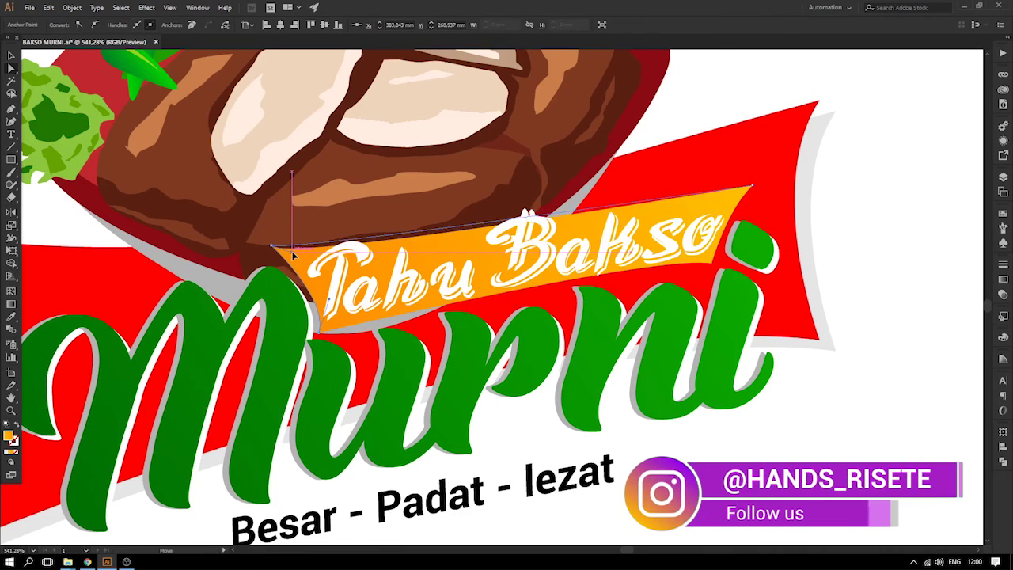
left_click_drag(292, 252, 292, 252)
- Raise the orange panel's upper right corner, shift its lower right corner outward and adjust the curve of that end
left_click_drag(751, 184, 763, 154)
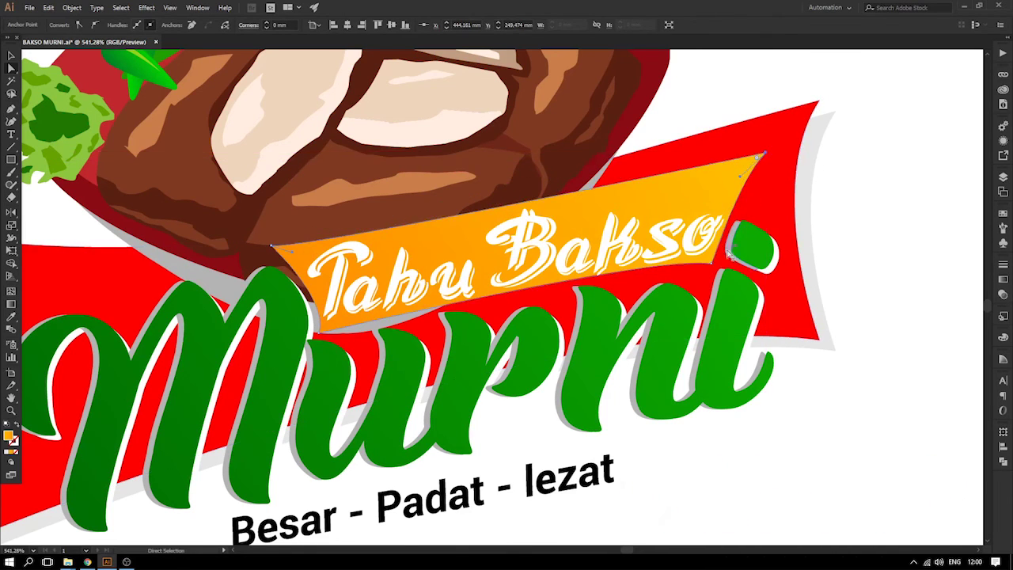
left_click_drag(710, 265, 719, 273)
left_click_drag(740, 176, 735, 174)
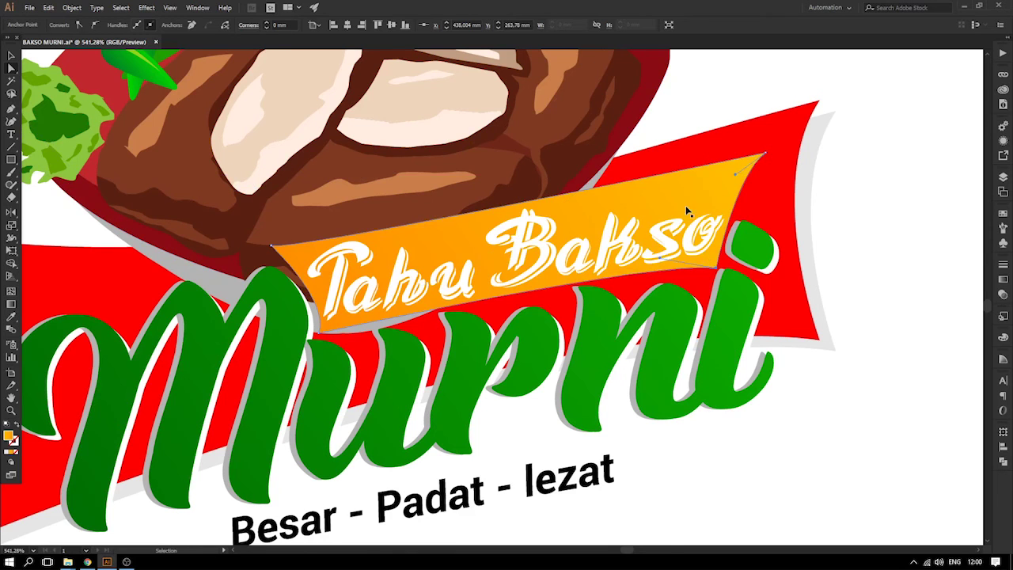
key("ctrl+minus")
key("ctrl+minus")
left_click(10, 56)
left_click(46, 111)
left_click_drag(51, 125, 269, 135)
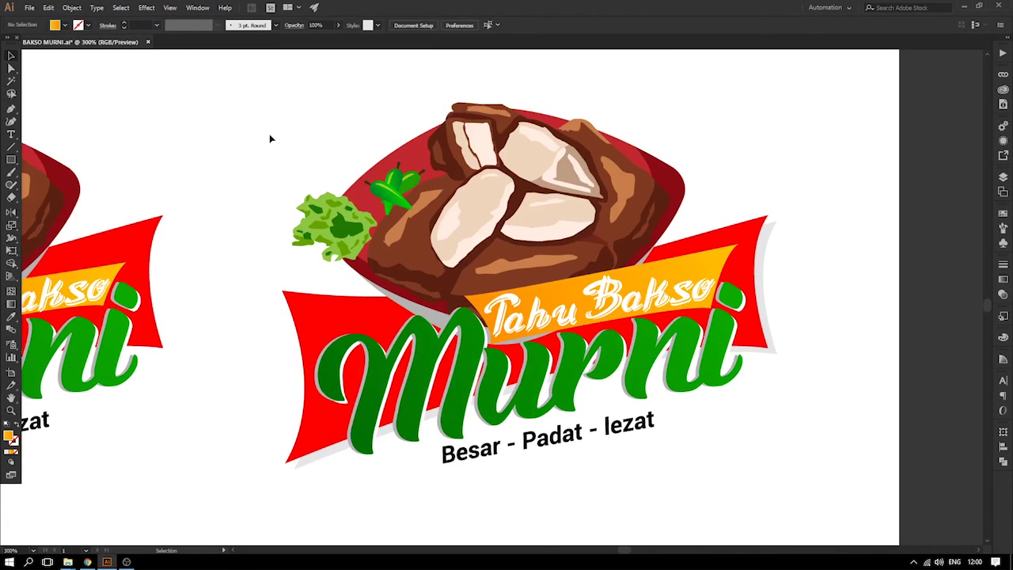
- Try a black fill on the gray underside shape of the right-hand logo's bowl within its group
double_click(408, 308)
left_click_drag(404, 307, 357, 314)
key("ctrl+z")
left_click(65, 26)
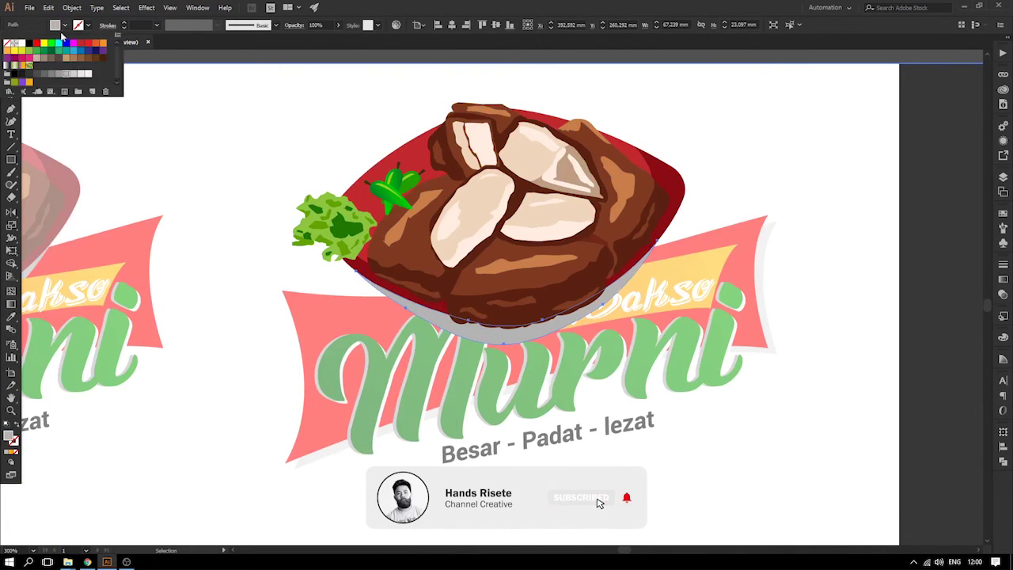
left_click(27, 44)
left_click(145, 129)
double_click(145, 129)
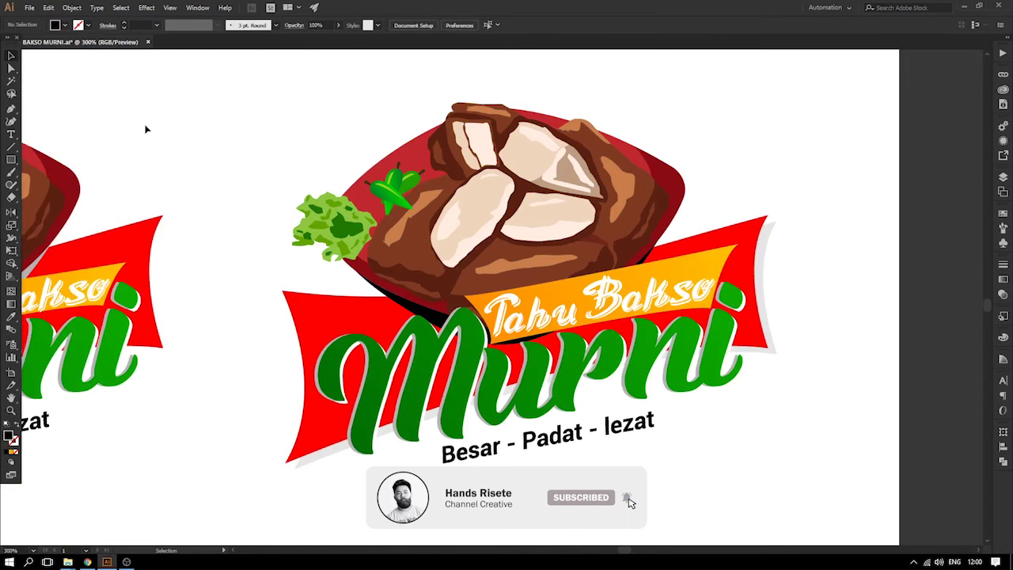
- Fill the underside shape of the right-hand logo's bowl with dark gray within its group
left_click(411, 311)
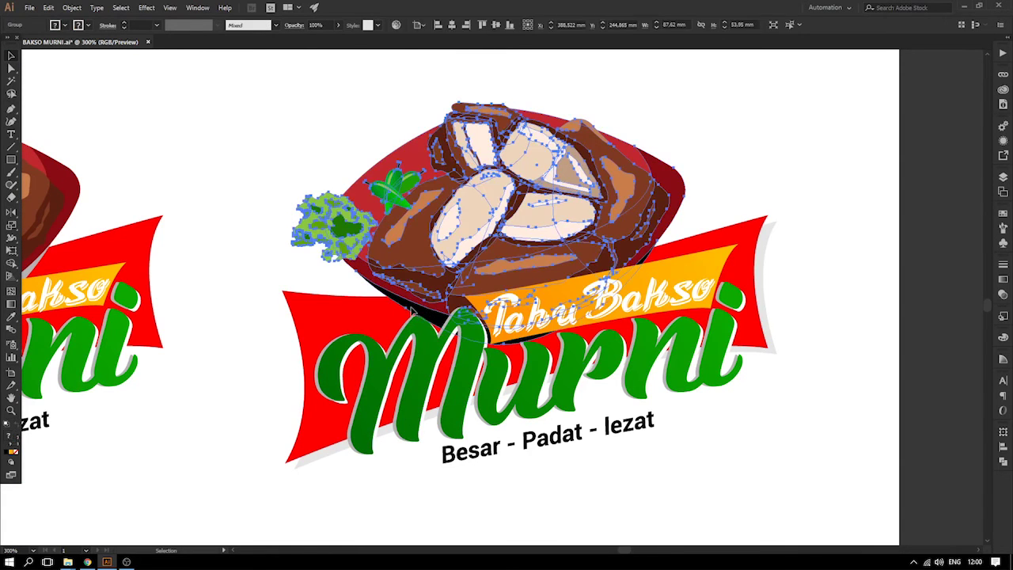
double_click(410, 311)
left_click(65, 25)
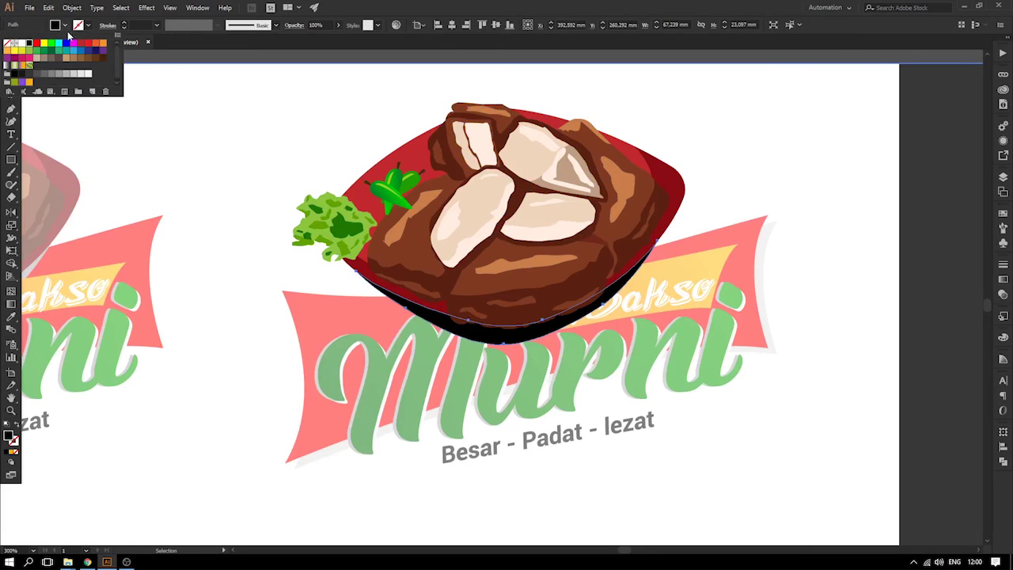
left_click(59, 75)
left_click(49, 74)
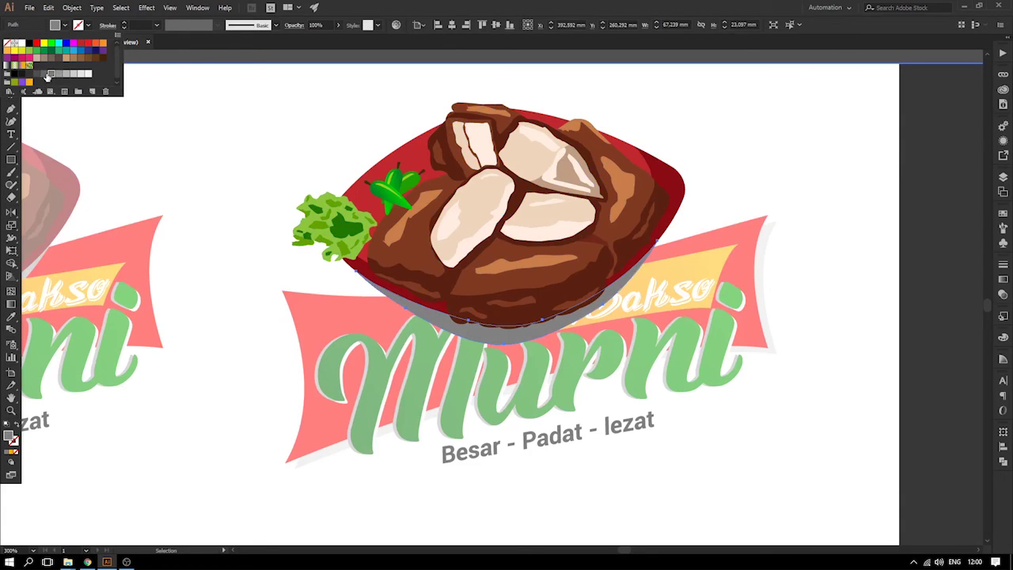
left_click(44, 74)
left_click(194, 100)
left_click(194, 100)
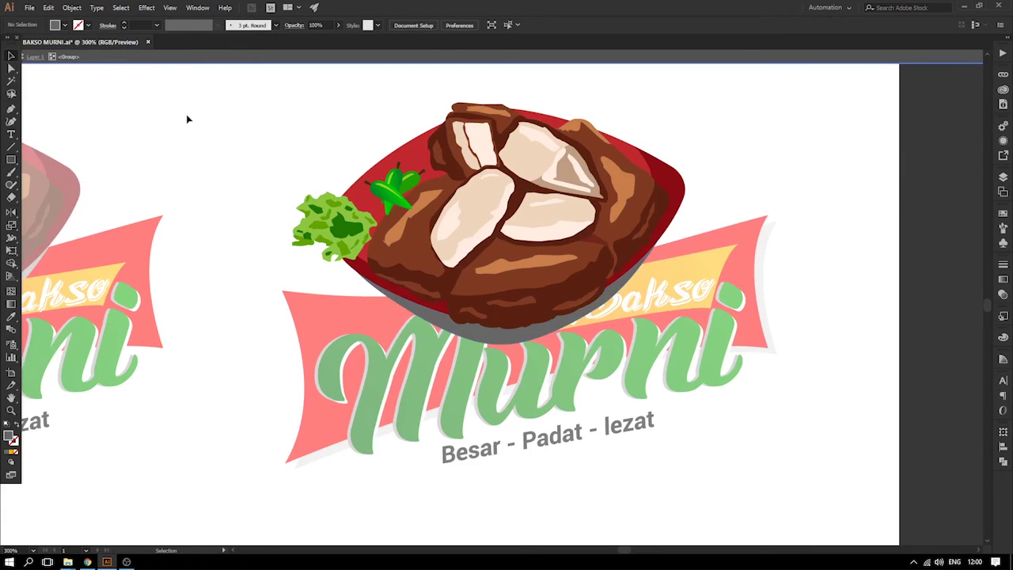
- Try a white fill on the underside shape of the right-hand logo's bowl within its group
double_click(187, 115)
left_click_drag(267, 148, 251, 149)
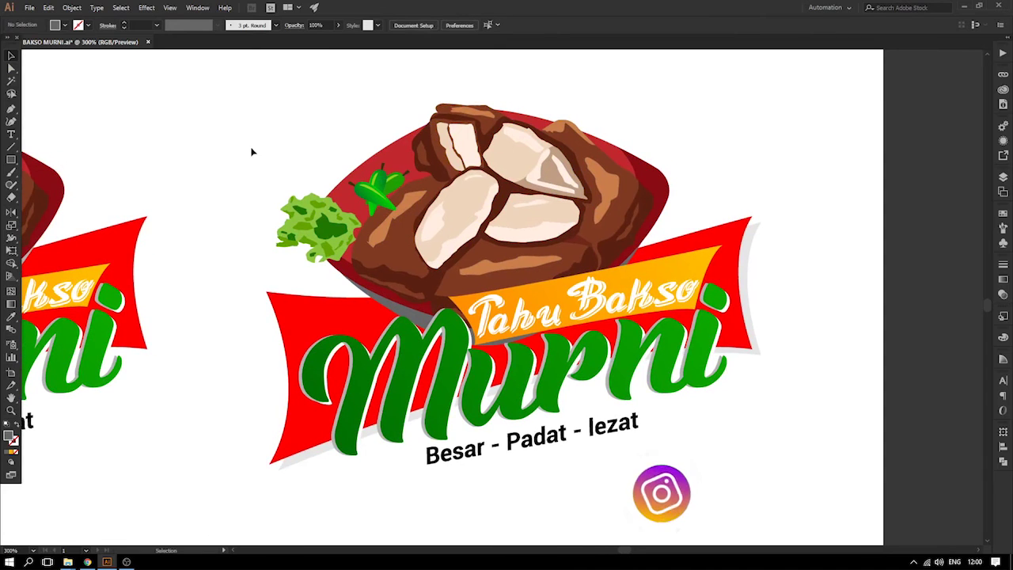
double_click(410, 318)
left_click_drag(408, 315, 369, 317)
key("ctrl+z")
left_click(67, 26)
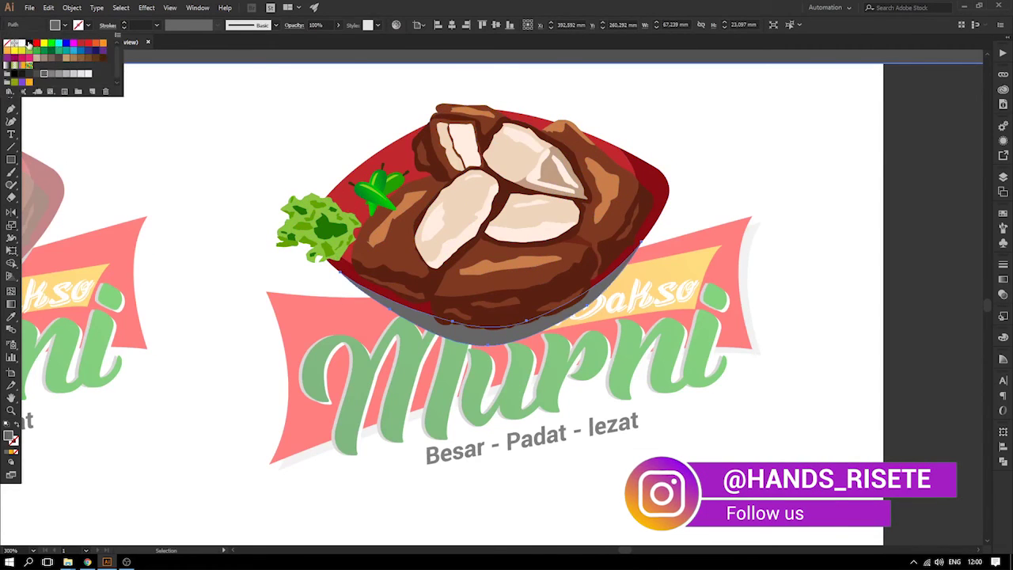
left_click(30, 45)
left_click(147, 106)
double_click(160, 132)
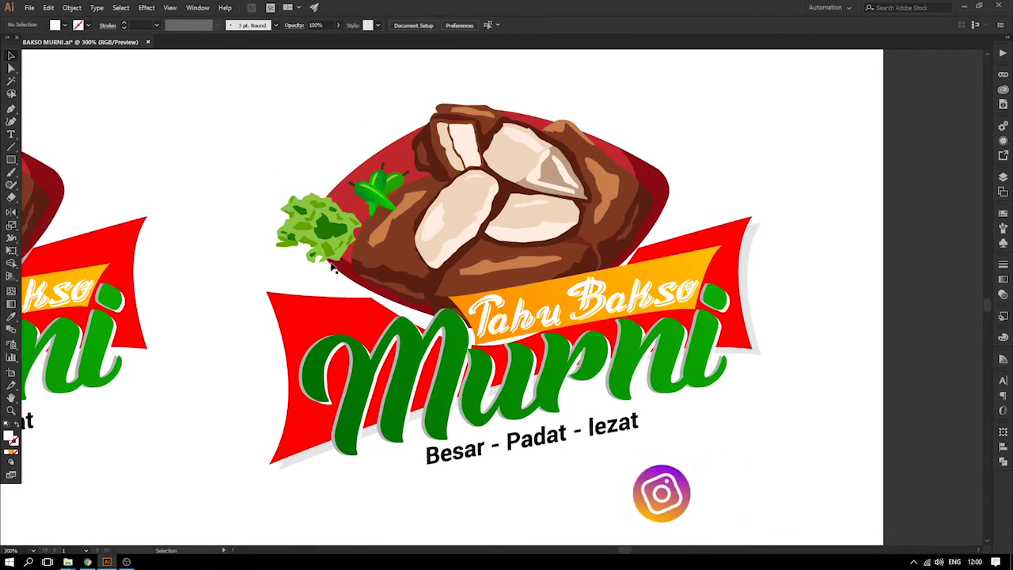
- Fill the underside shape of the right-hand logo's bowl with light gray within its group
key("ctrl+minus")
left_click(434, 315)
double_click(436, 314)
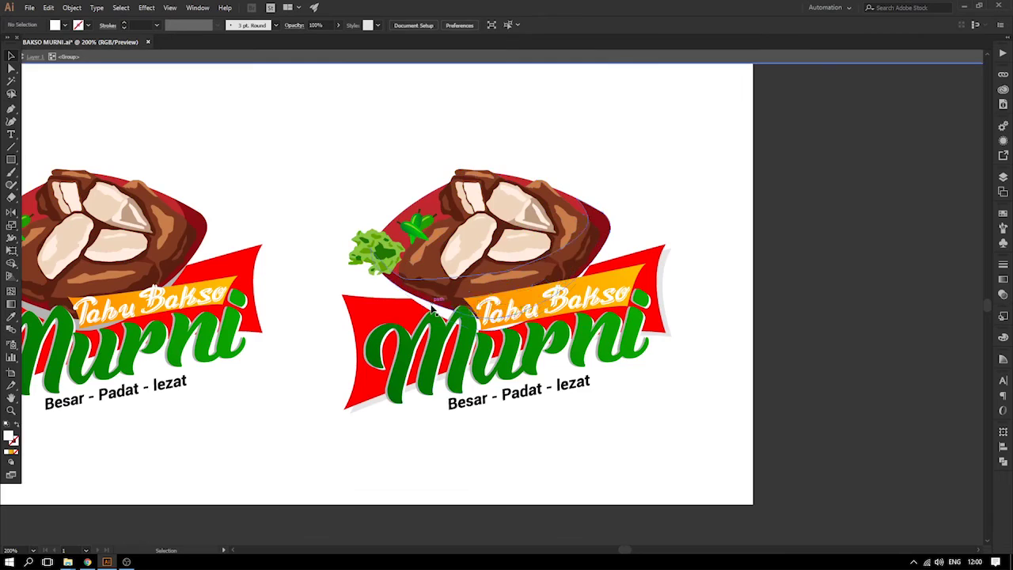
left_click(65, 24)
left_click(70, 79)
double_click(297, 140)
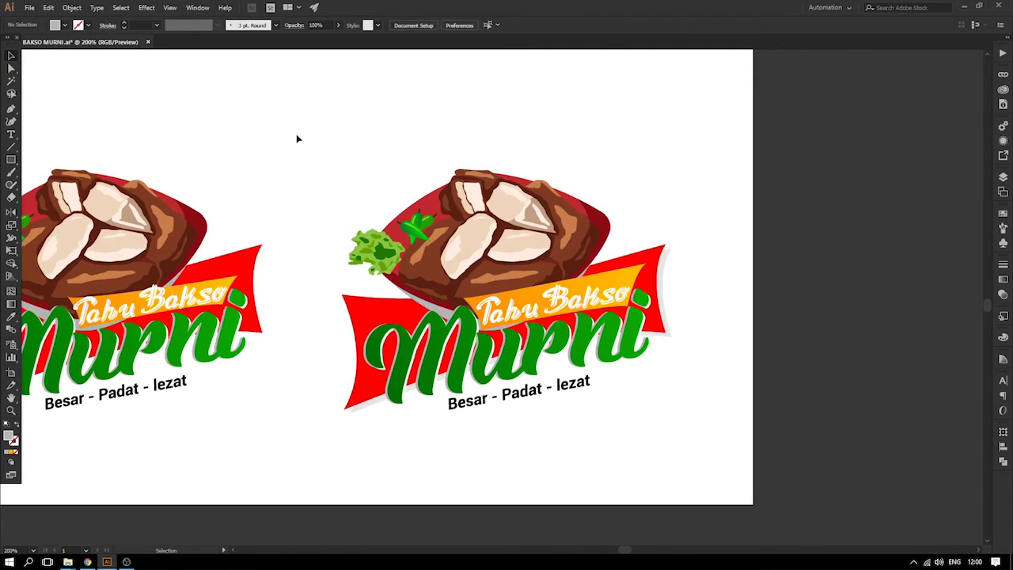
- Nudge the right-hand logo's bowl illustration slightly upward above the banner
left_click_drag(543, 159, 565, 151)
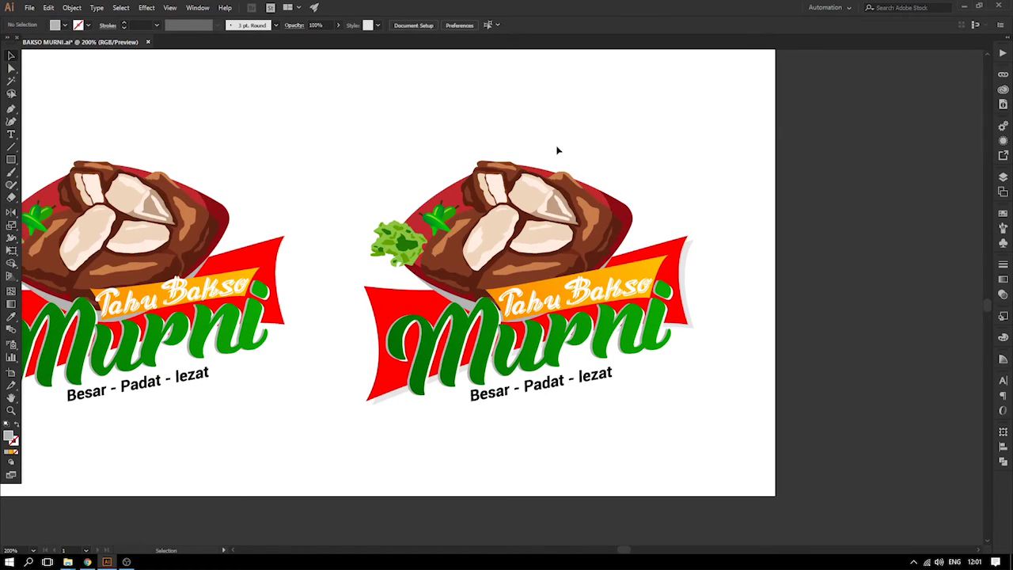
left_click_drag(537, 201, 537, 196)
left_click(757, 216)
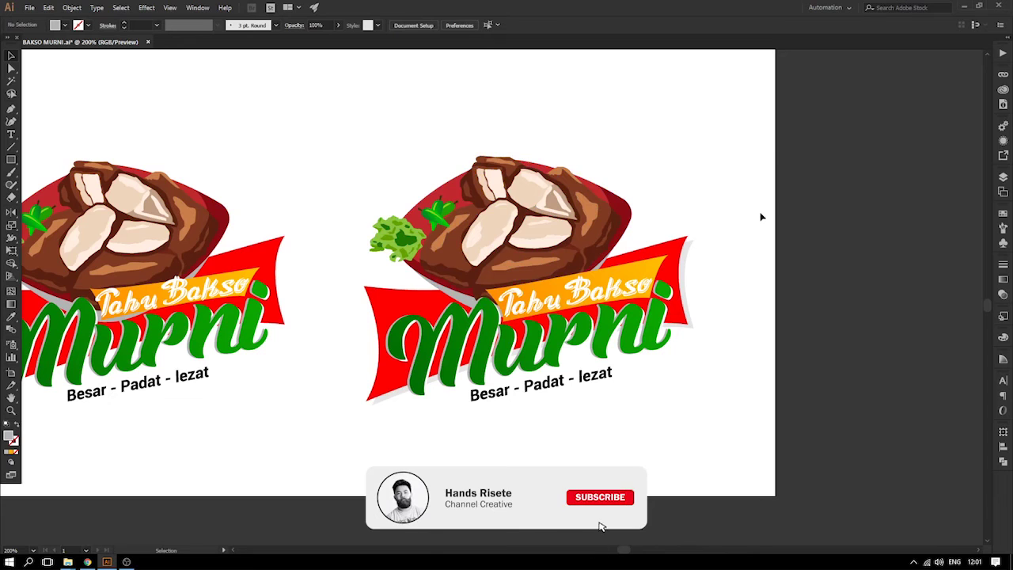
left_click_drag(740, 241, 783, 222)
left_click(634, 362)
left_click(695, 362)
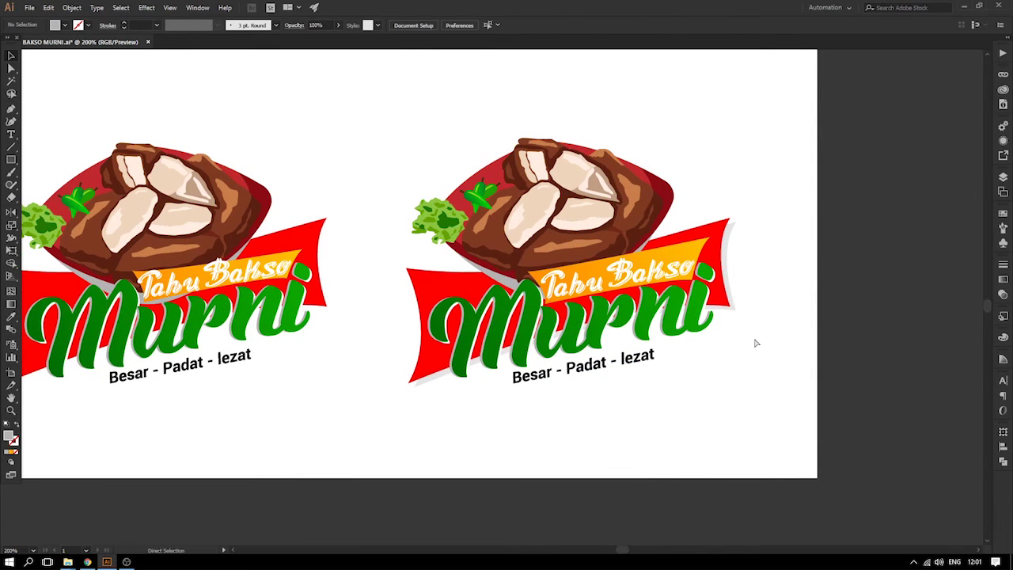
- Save the document
key("ctrl+minus")
left_click_drag(667, 345, 780, 350)
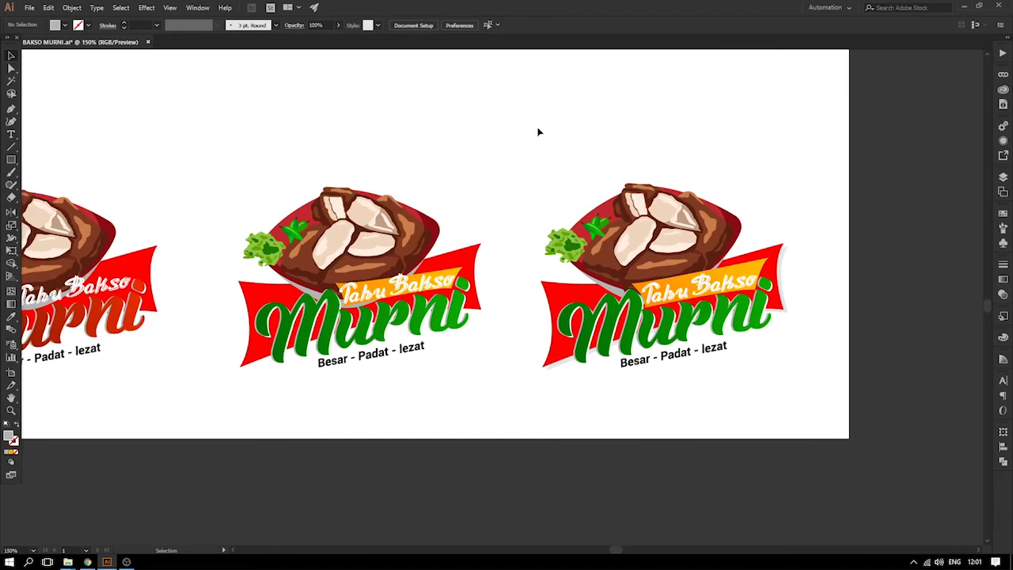
left_click_drag(461, 130, 875, 424)
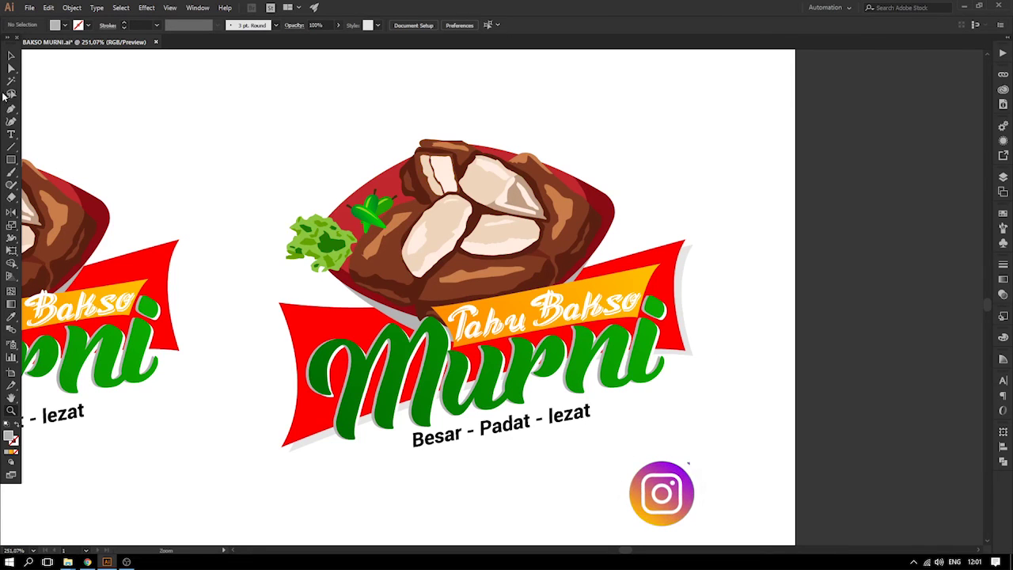
left_click(11, 67)
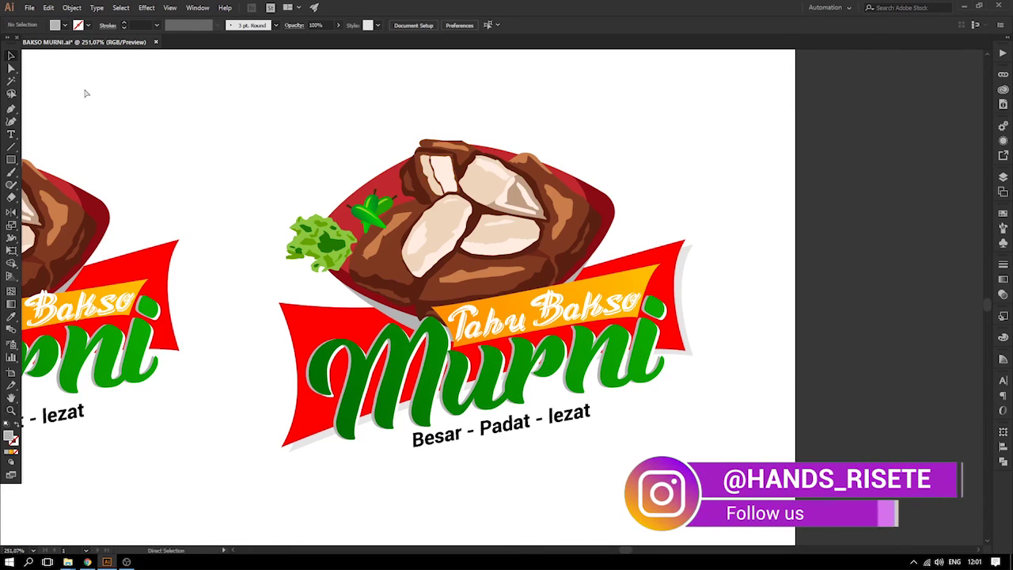
key("ctrl+s")
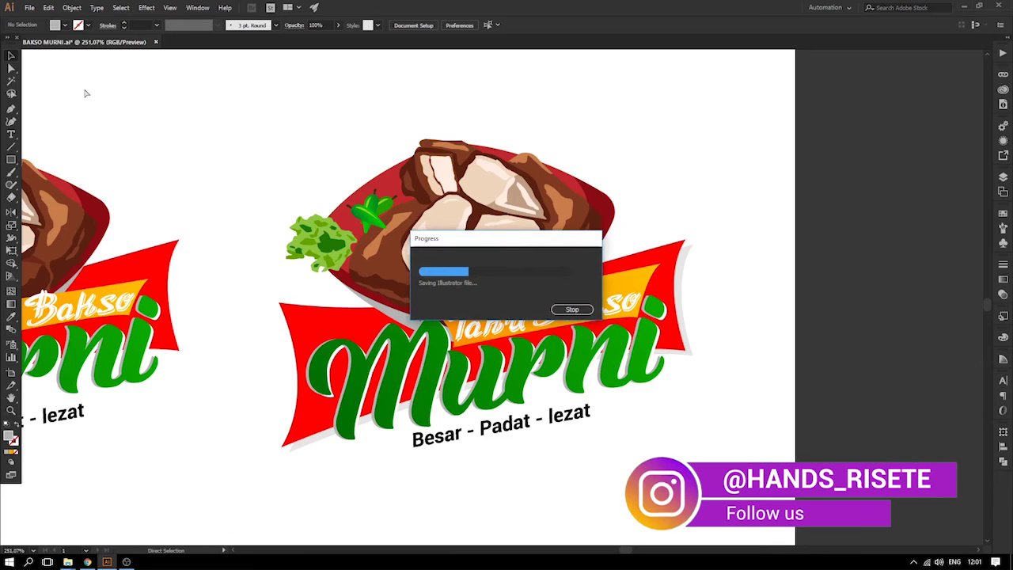
- Fill the shadow shape behind the right-hand logo's red banner with a slightly darker gray
key("v")
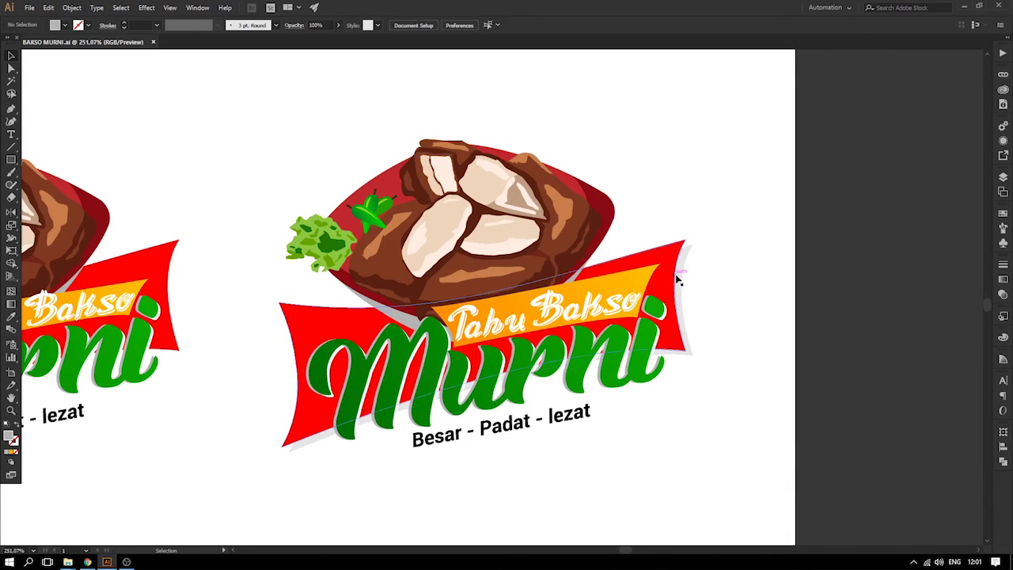
left_click(623, 266)
left_click(67, 27)
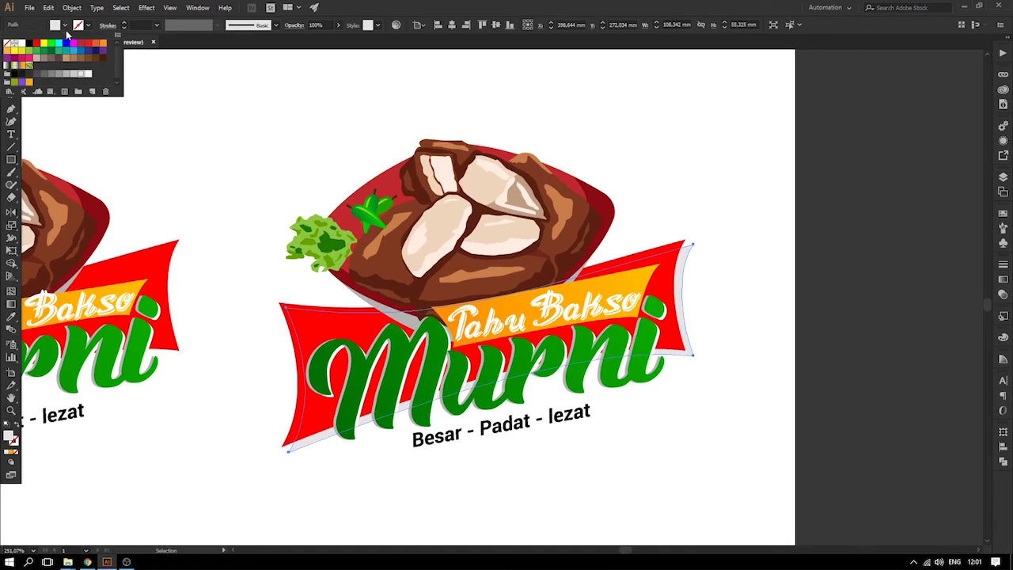
left_click(74, 76)
left_click(717, 148)
left_click_drag(678, 200, 709, 179)
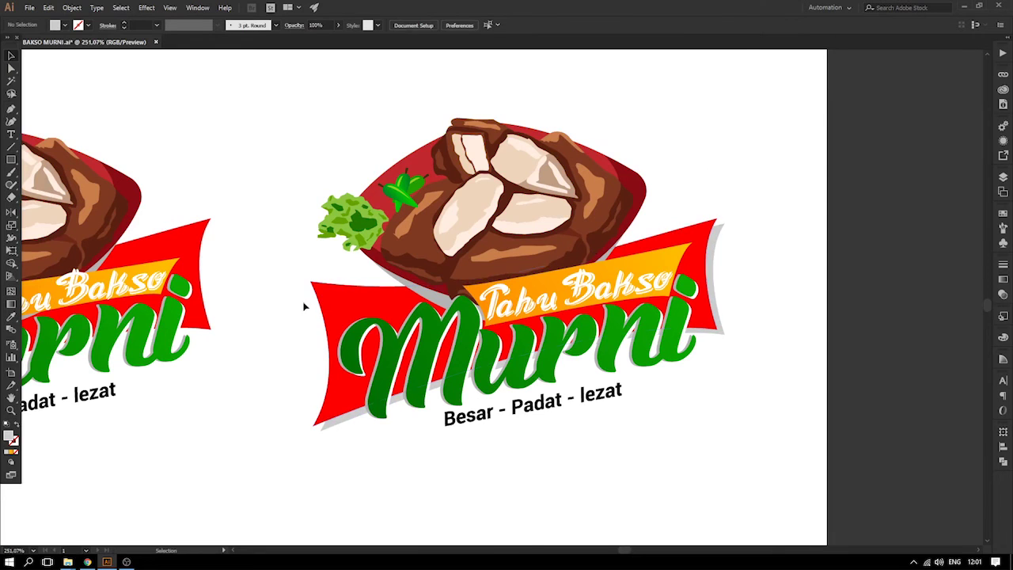
- Apply the linear yellow-to-orange gradient to the right-hand logo's red banner
left_click(327, 287)
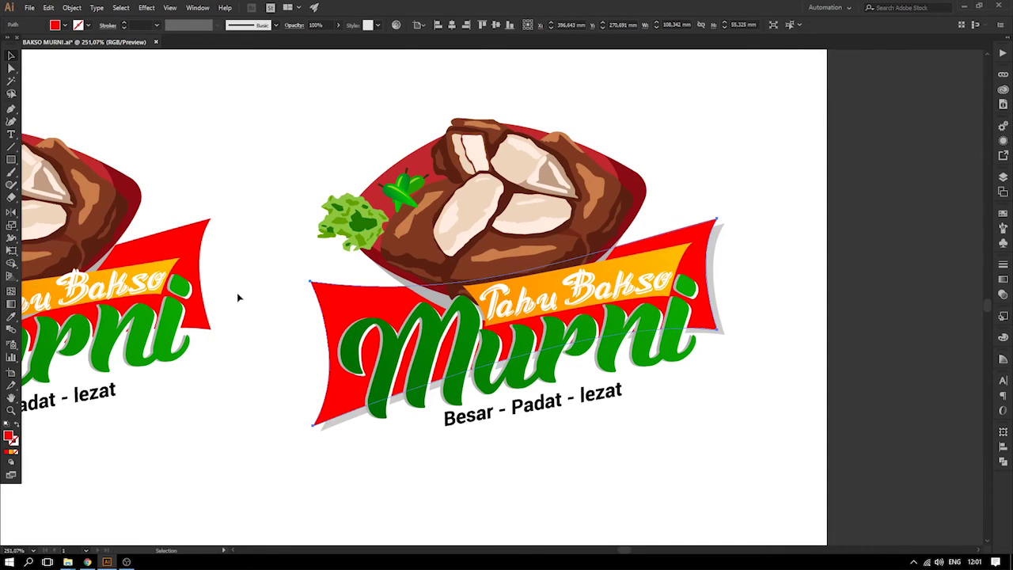
left_click(1004, 317)
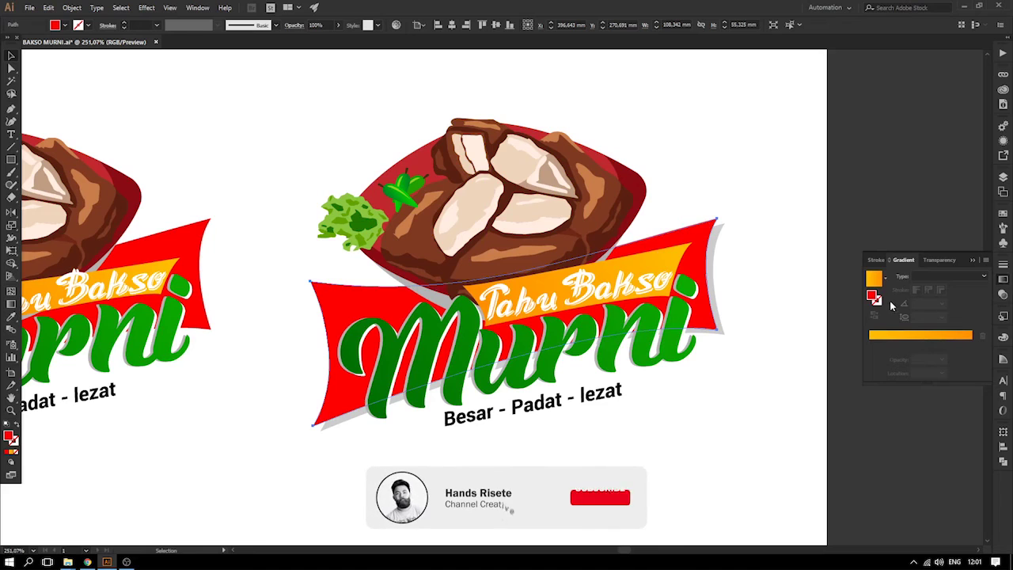
left_click(874, 281)
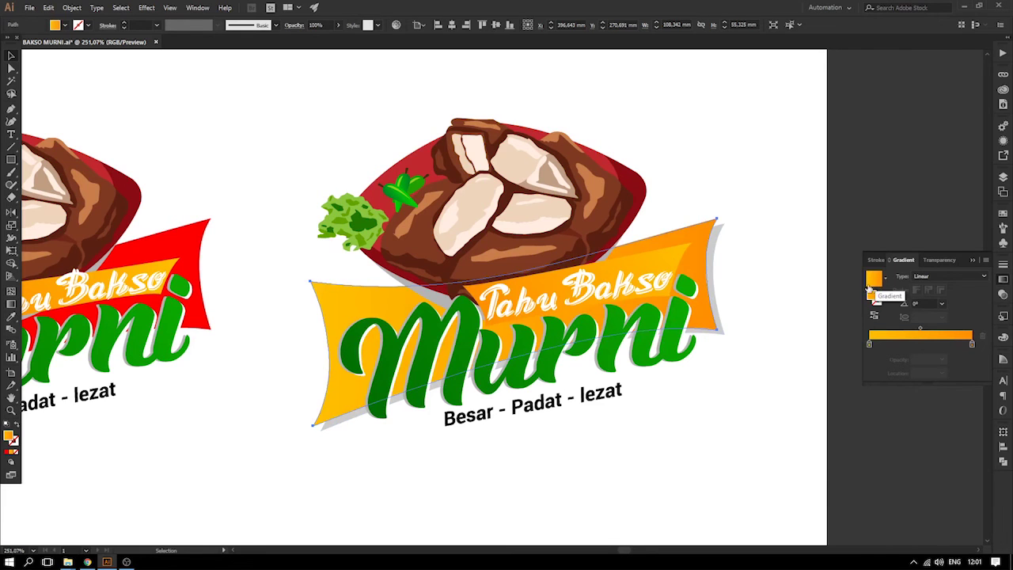
left_click(746, 254)
key("ctrl+1")
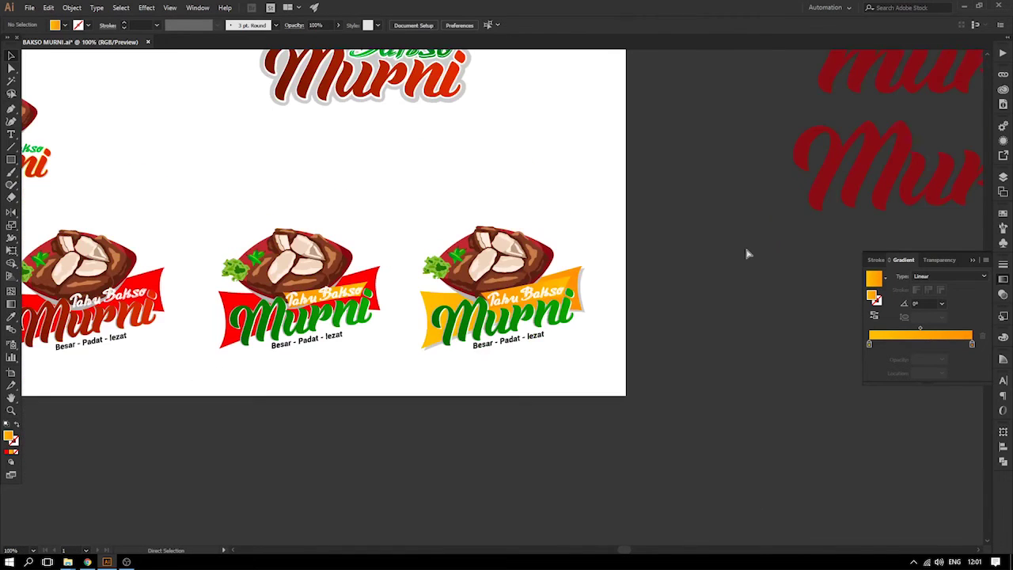
key("ctrl+equal")
key("ctrl+equal")
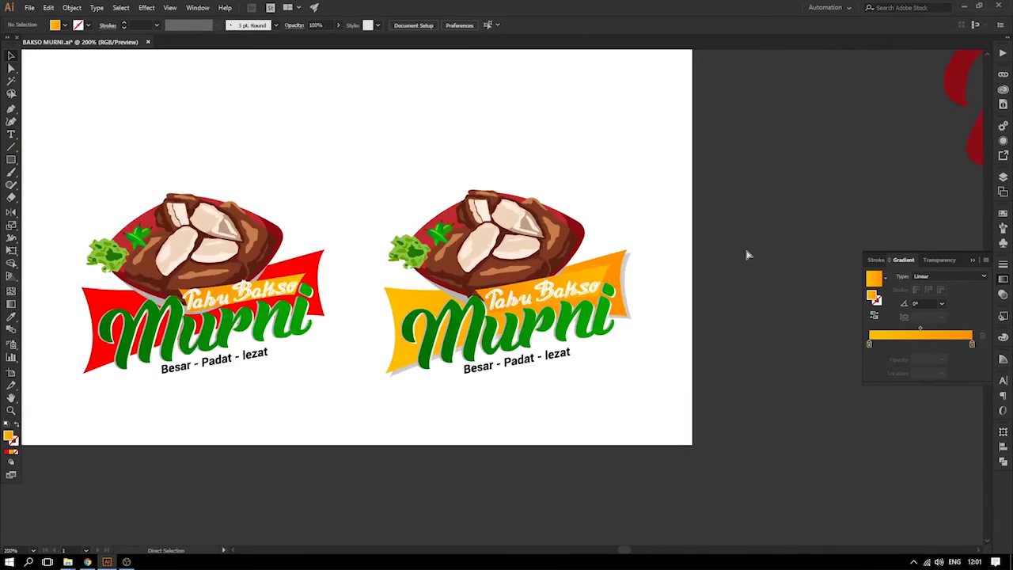
- Recolor the right-hand banner's gradient to run from dark red at its left end to bright red (FF0007) at its right end
left_click(663, 242)
double_click(972, 343)
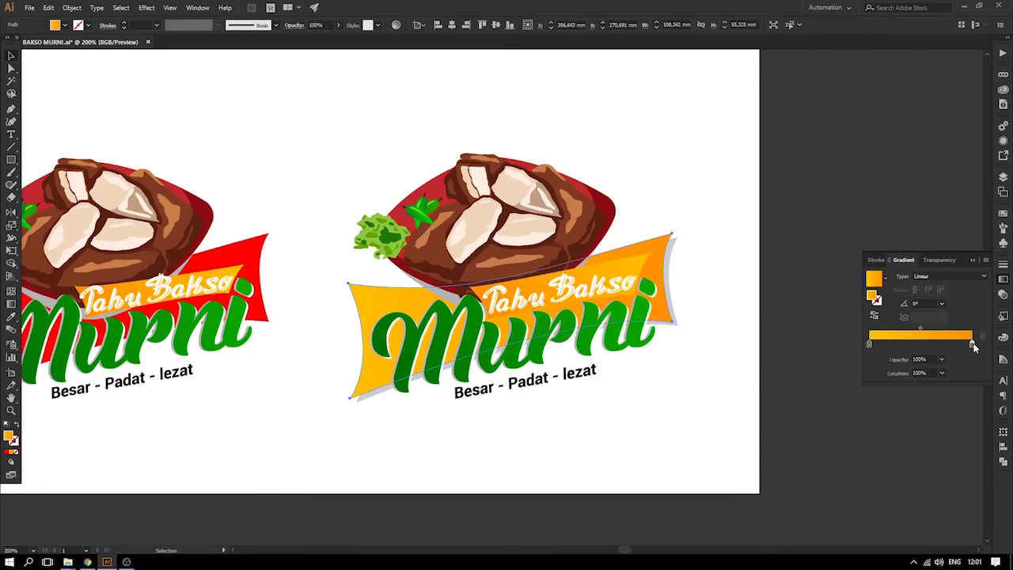
left_click_drag(926, 447, 983, 449)
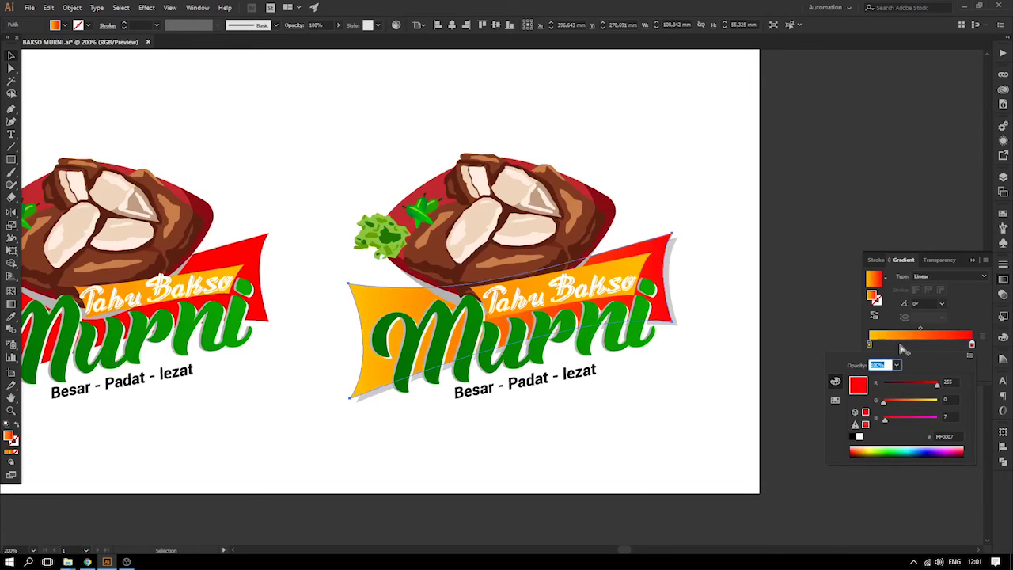
double_click(869, 344)
left_click(859, 449)
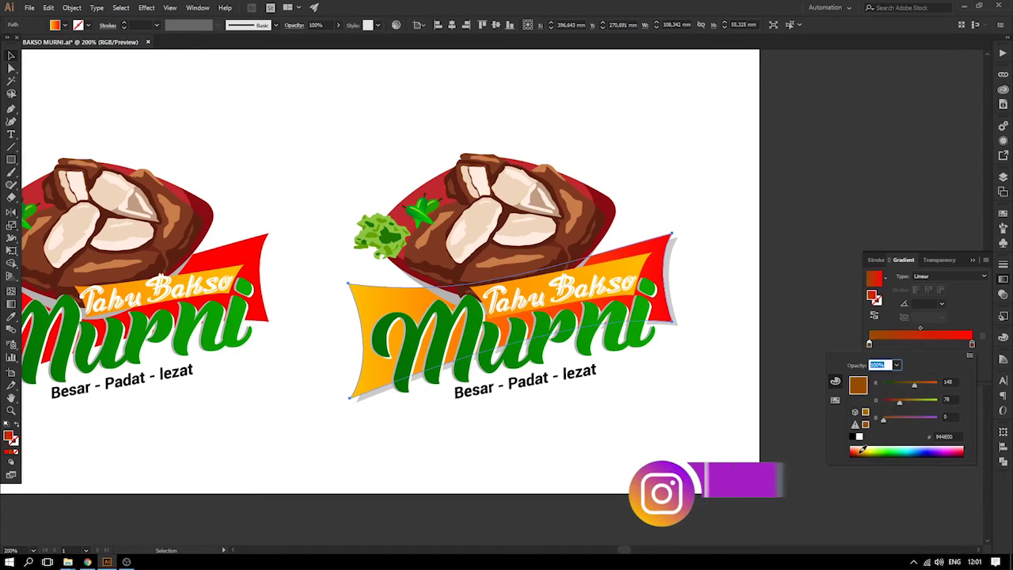
left_click_drag(859, 450, 965, 448)
left_click(120, 90)
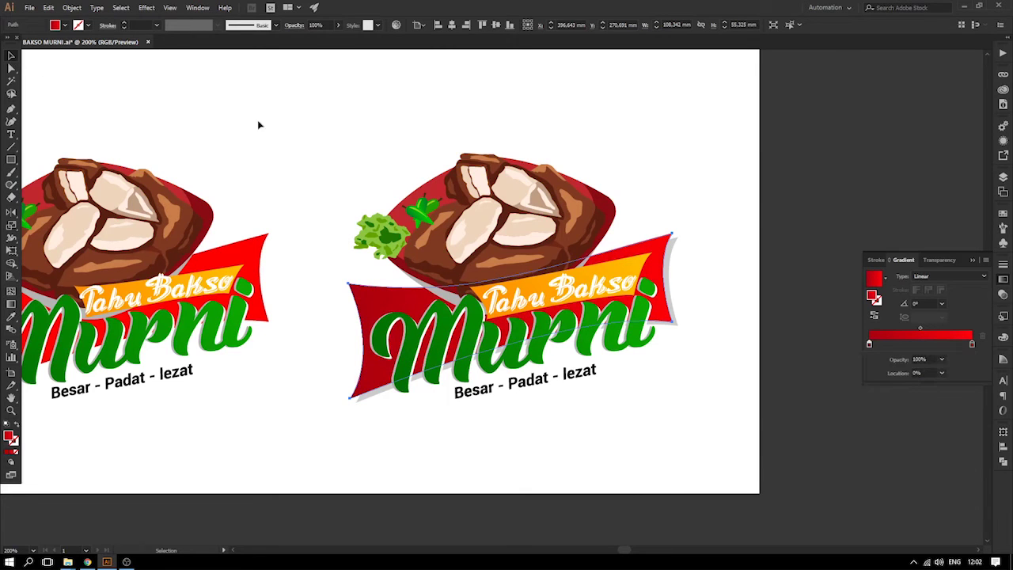
left_click_drag(256, 147, 293, 134)
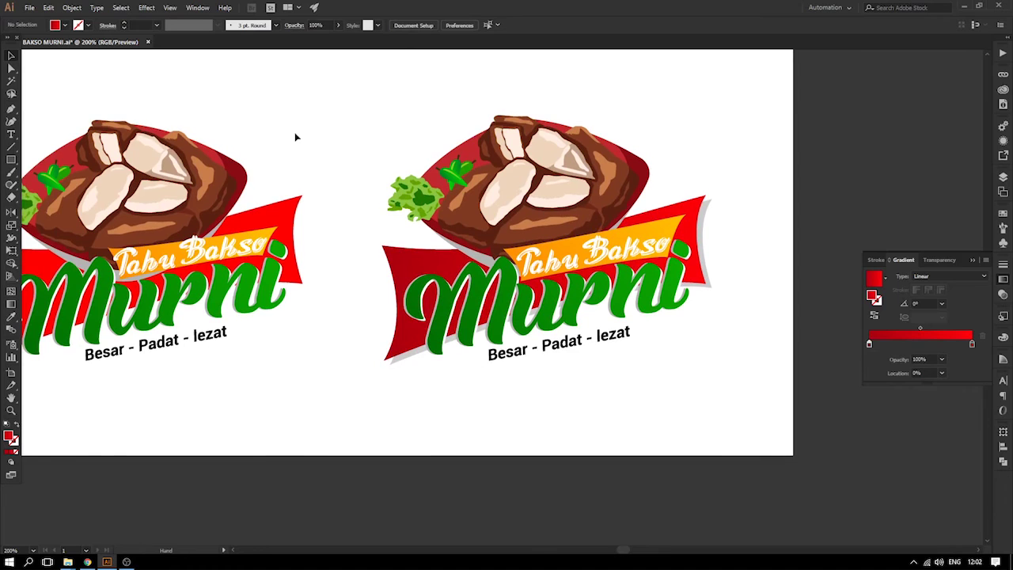
left_click_drag(294, 132, 368, 155)
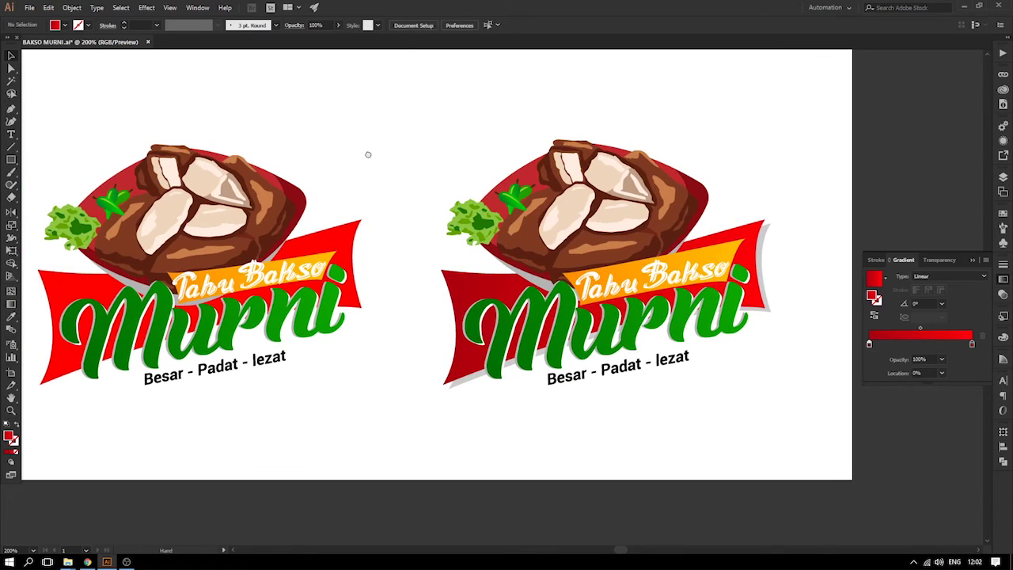
left_click(972, 261)
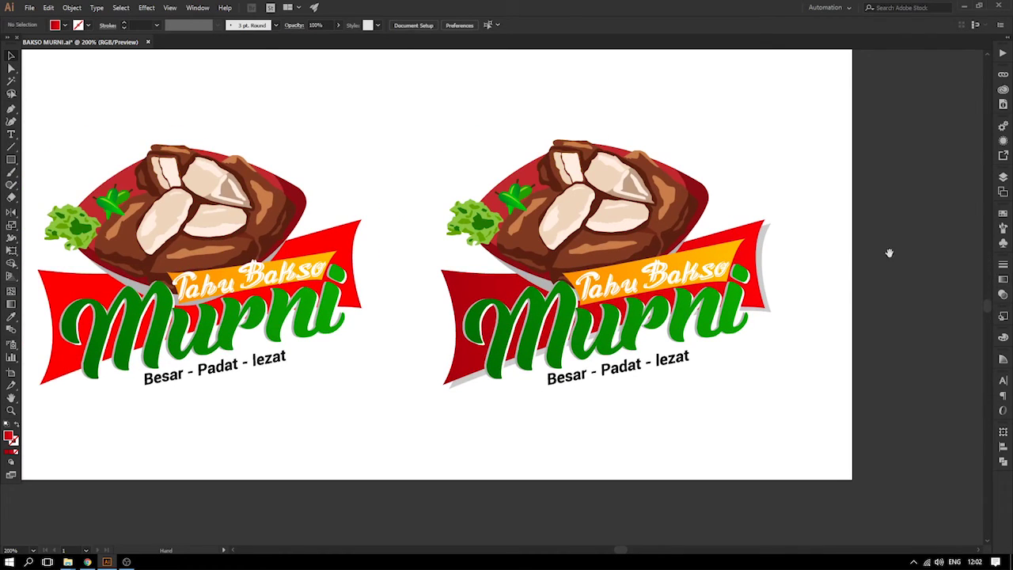
left_click_drag(843, 261, 870, 243)
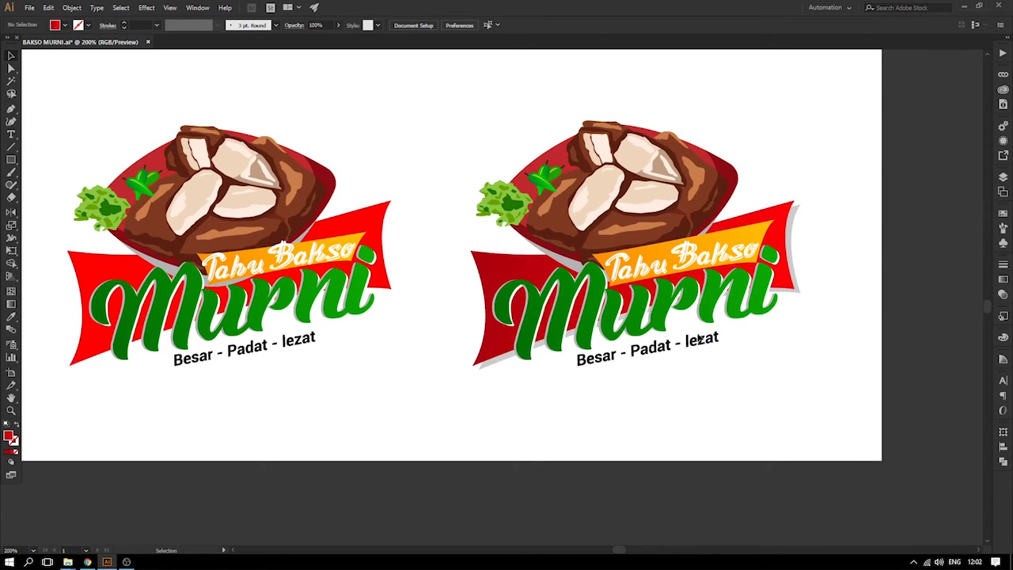
left_click_drag(701, 338, 672, 347)
key("ctrl+z")
left_click(791, 358)
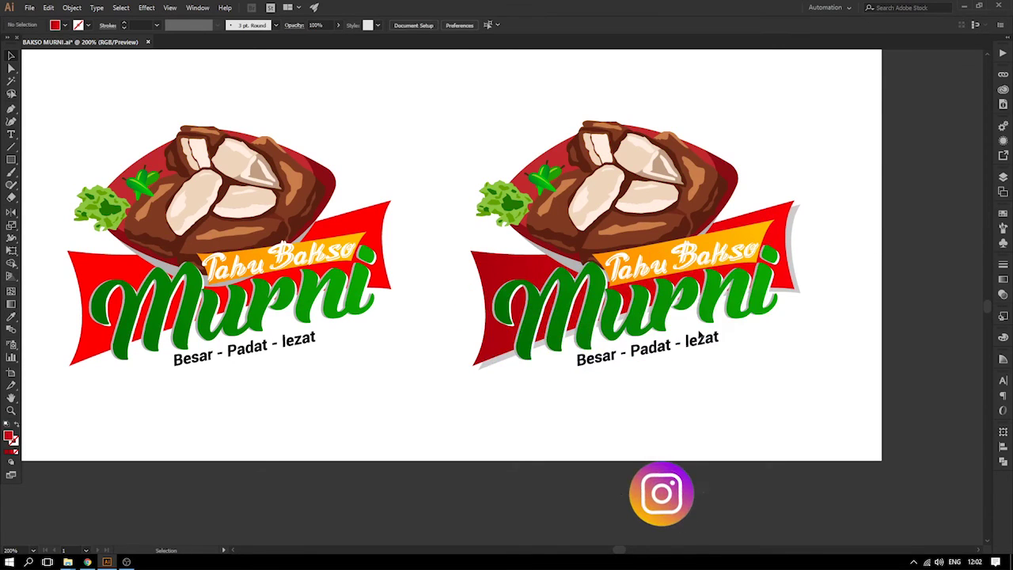
- Enlarge the right-hand logo's bowl illustration slightly and shift it a little up and to the right
key("ctrl+minus")
key("ctrl+minus")
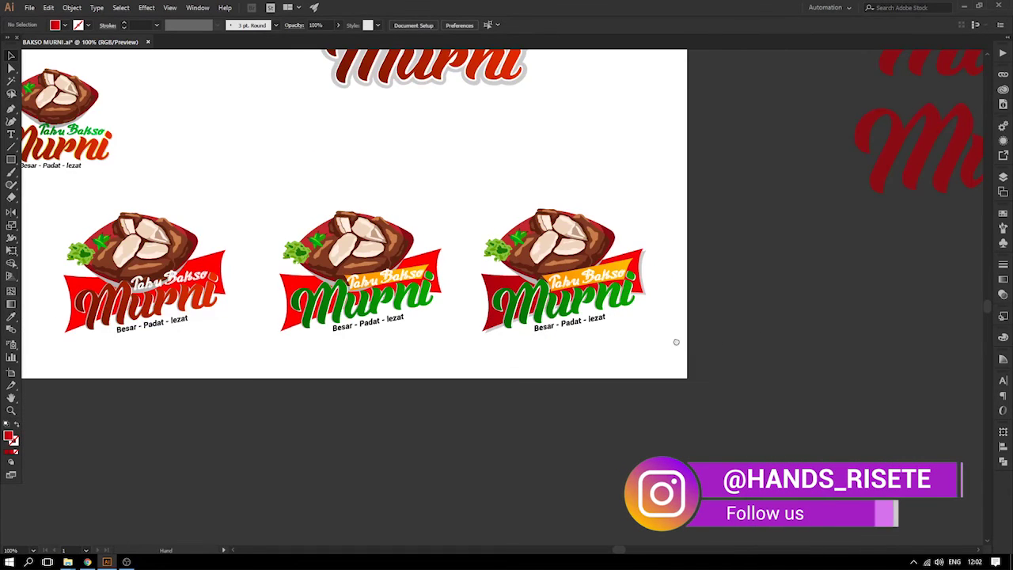
left_click(617, 257)
key("z")
left_click_drag(473, 187, 823, 386)
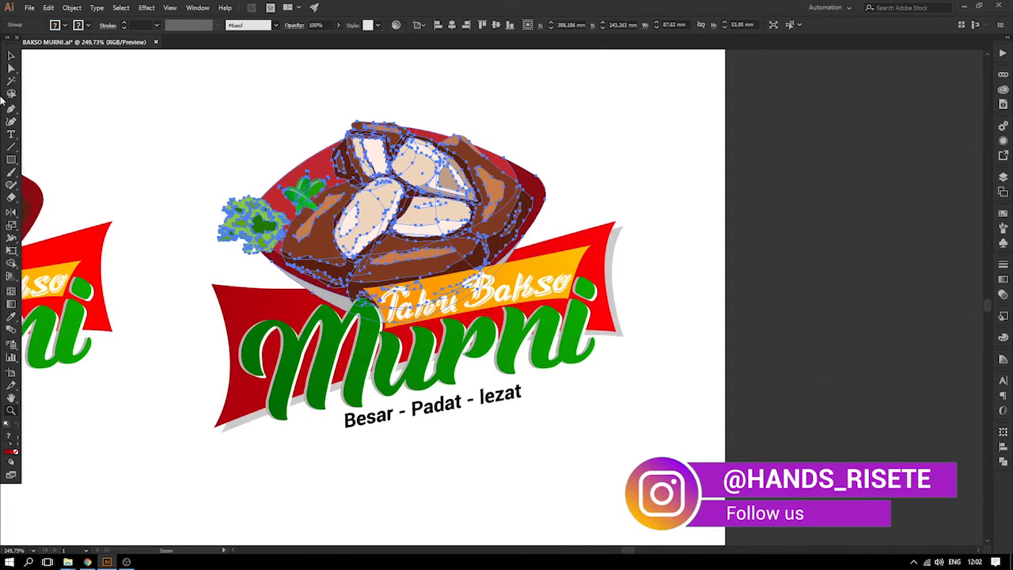
key("e")
left_click_drag(547, 123, 557, 115)
left_click(12, 56)
left_click(145, 102)
left_click_drag(428, 190, 440, 179)
left_click(771, 269)
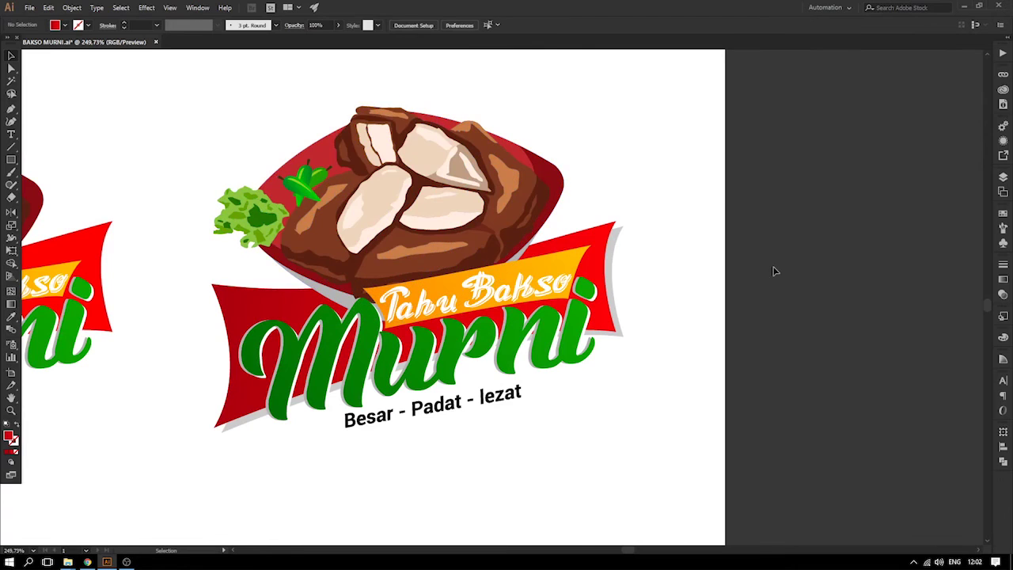
- Reduce the height of the right-hand logo's bowl illustration slightly by lowering its upper edge
key("ctrl+minus")
key("ctrl+minus")
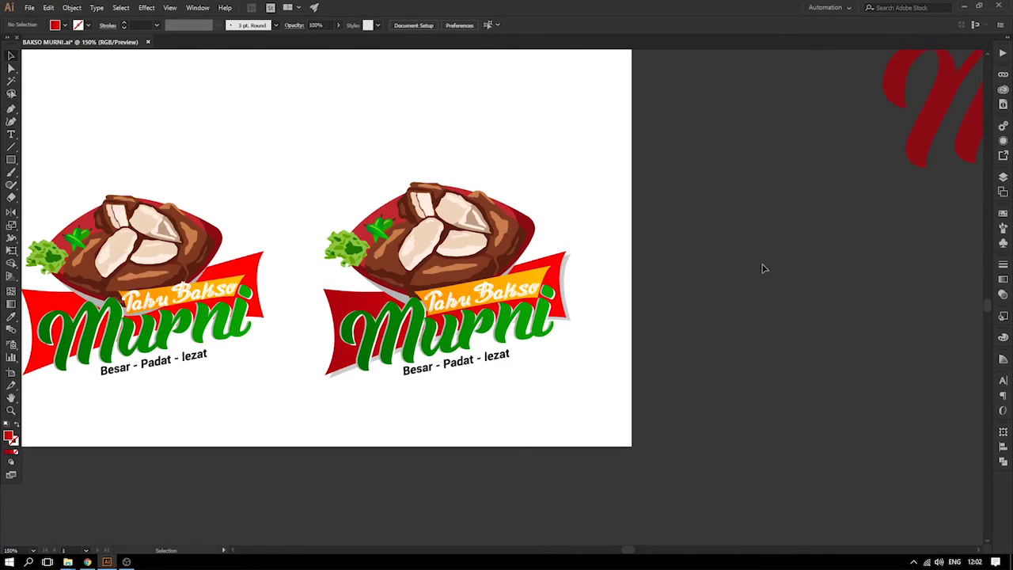
left_click(463, 236)
left_click(708, 273)
left_click(501, 242)
left_click(678, 271)
left_click(420, 241)
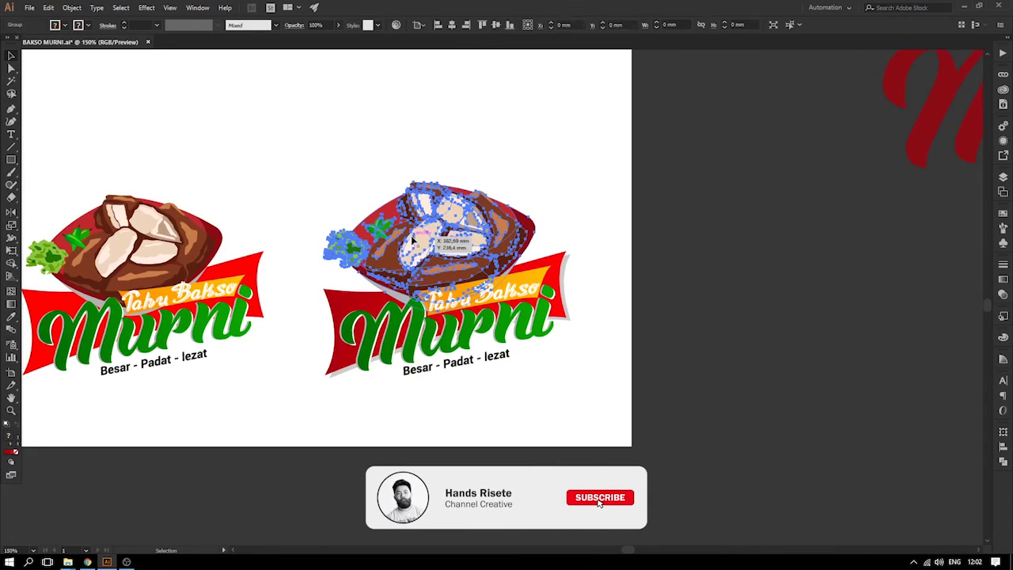
key("e")
left_click_drag(429, 184, 429, 191)
left_click(11, 55)
left_click(782, 294)
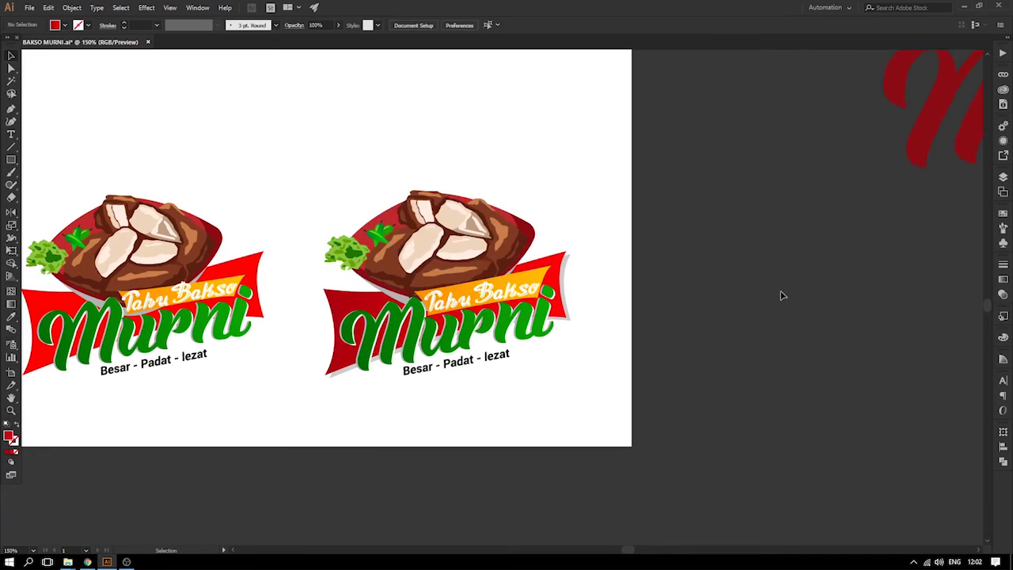
- Move the two flat-red banner logos together from the bottom row to the artboard's upper right
left_click_drag(699, 320, 853, 344)
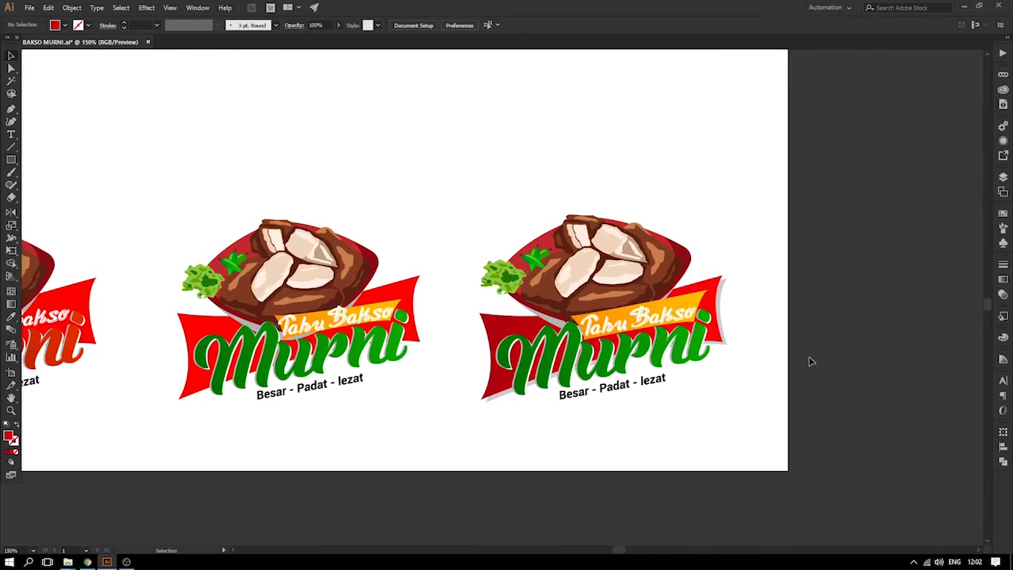
left_click(912, 359)
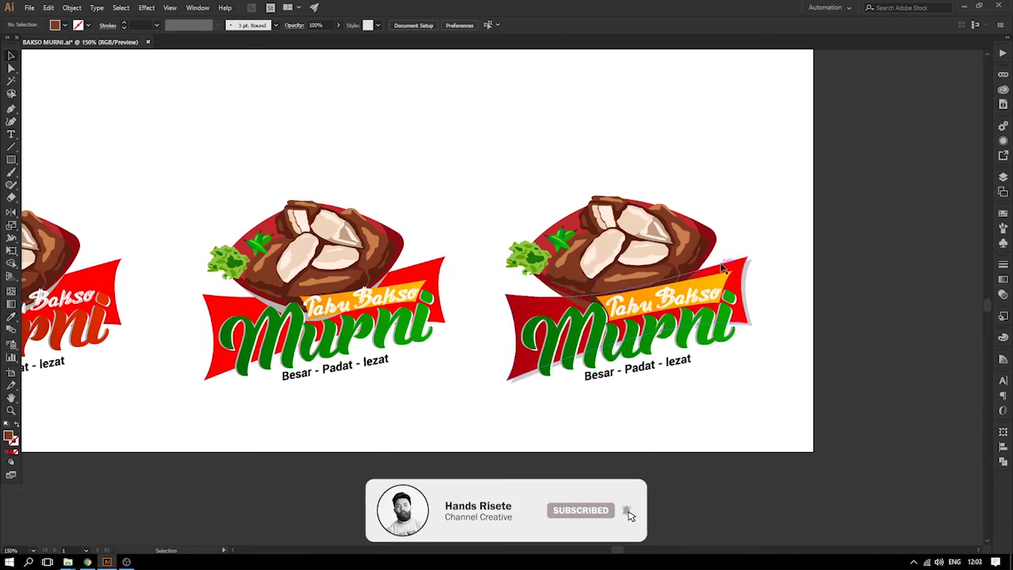
key("ctrl+minus")
key("ctrl+minus")
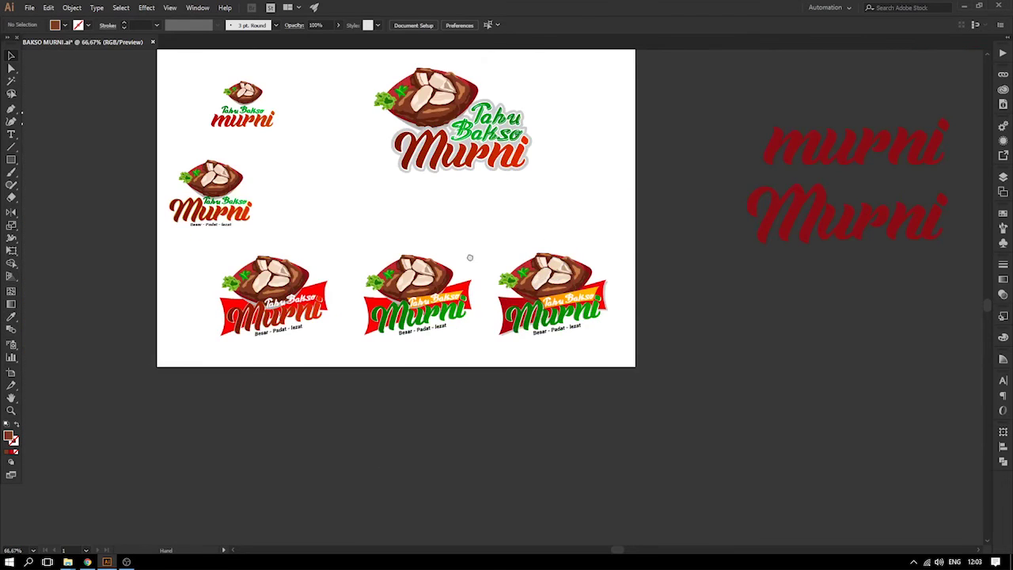
left_click_drag(486, 411, 483, 409)
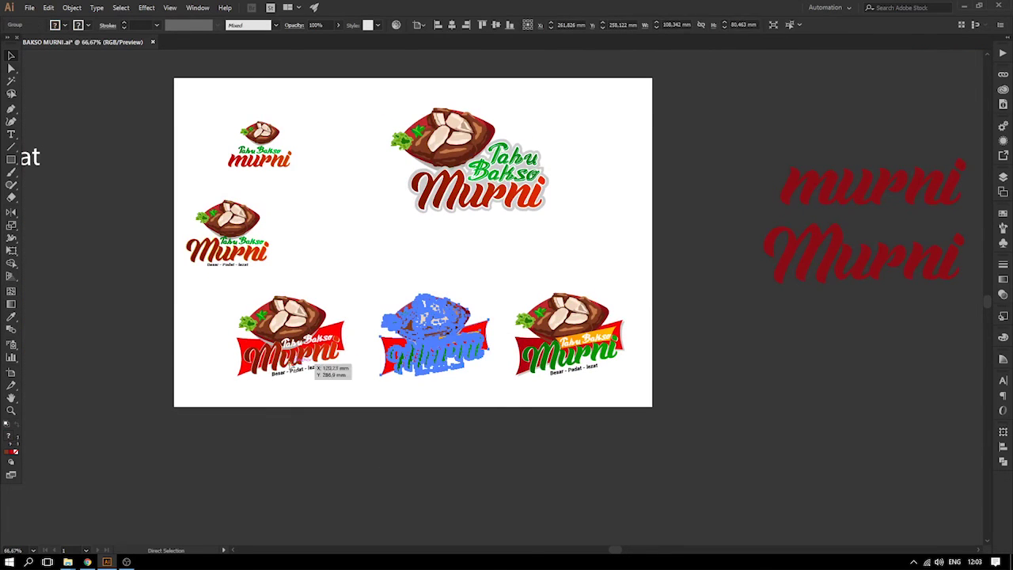
left_click_drag(237, 317, 334, 401)
left_click(338, 400)
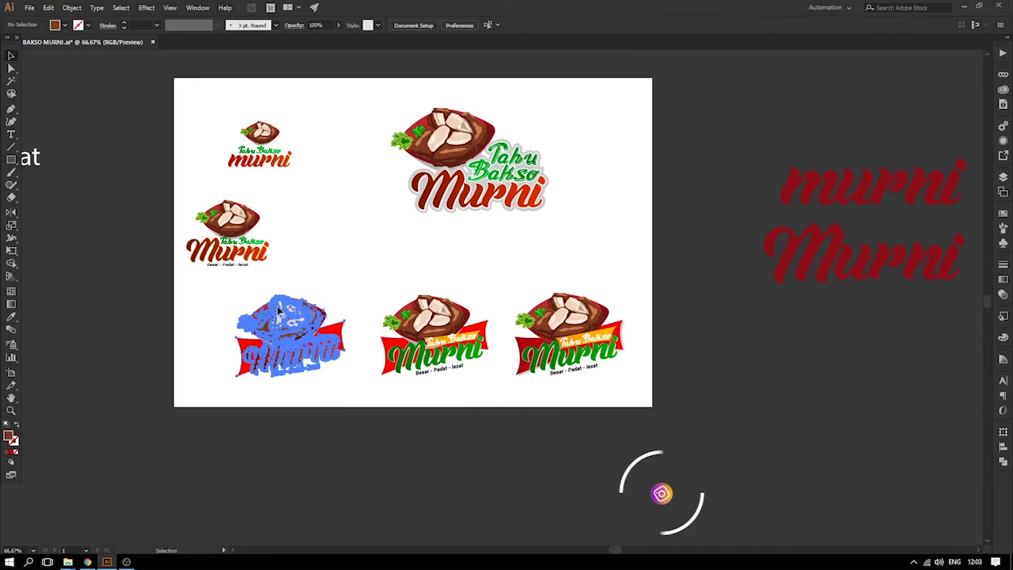
left_click_drag(190, 296, 432, 392)
left_click_drag(322, 329, 620, 140)
- Move the two small logos, the large outlined logo and the two flat-red banner logos off the artboard into the space above it
scroll(572, 197, "up", 2)
left_click_drag(247, 317, 254, 324)
left_click_drag(249, 315, 250, 132)
left_click_drag(292, 229, 315, 405)
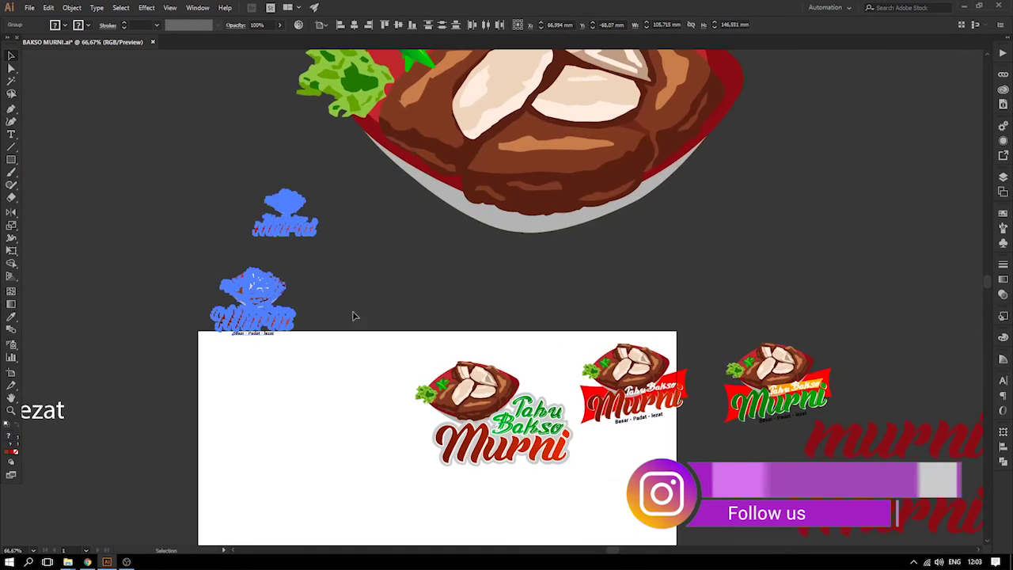
left_click_drag(517, 170, 573, 90)
left_click_drag(756, 461, 784, 452)
left_click_drag(600, 430, 548, 259)
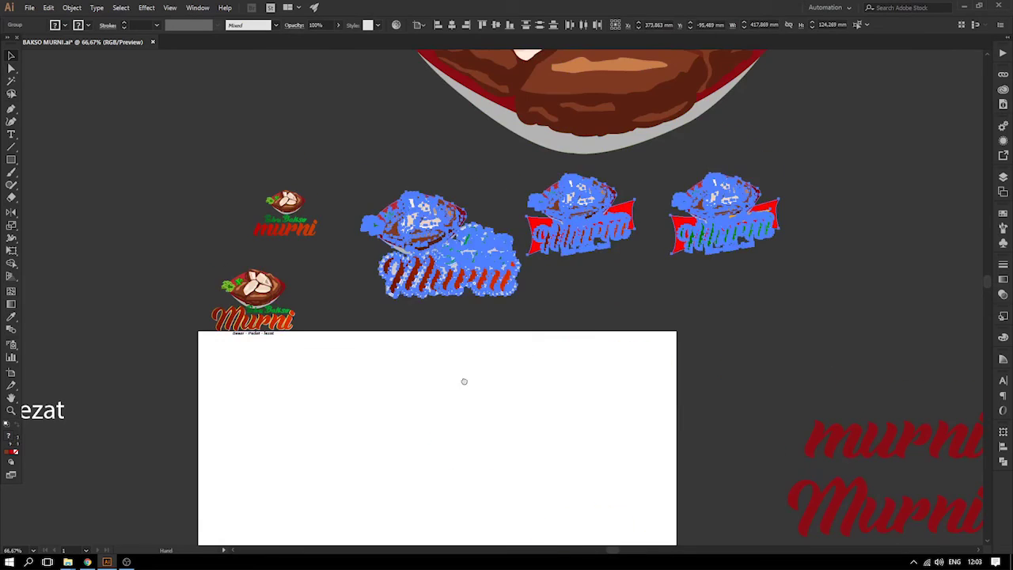
- Move the remaining green-lettered logo with the red gradient banner to the upper left of the artboard
scroll(464, 381, "down", 6)
left_click(598, 392)
left_click_drag(599, 391, 303, 211)
left_click(427, 236)
- Group all parts of the green-lettered gradient-banner logo and place a copy of it to its right
key("z")
left_click_drag(196, 126, 538, 323)
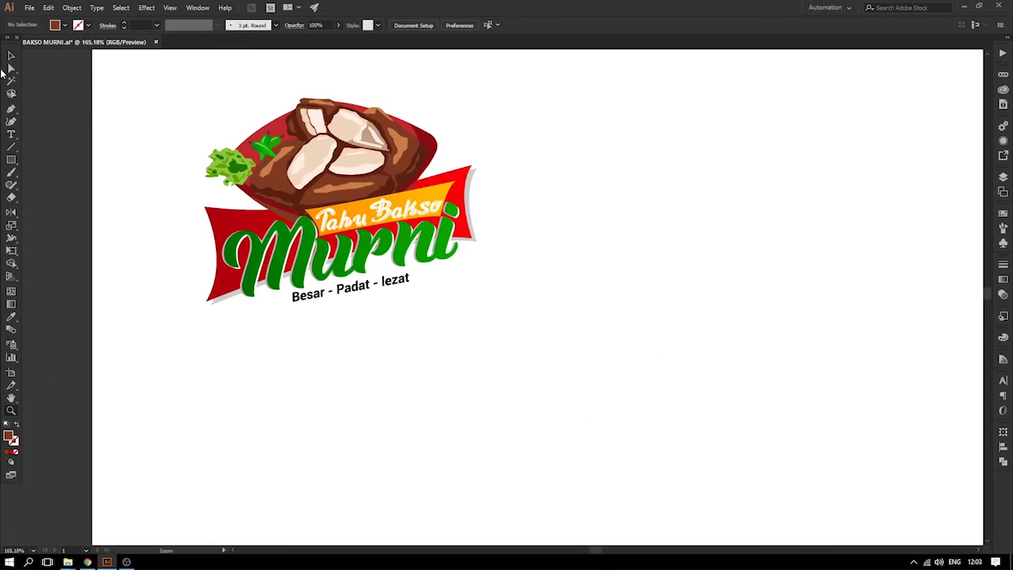
left_click_drag(416, 183, 348, 173)
key("ctrl+z")
left_click_drag(143, 108, 523, 310)
key("ctrl+g")
left_click_drag(300, 168, 579, 158)
scroll(633, 317, "right", 2)
scroll(633, 317, "up", 2)
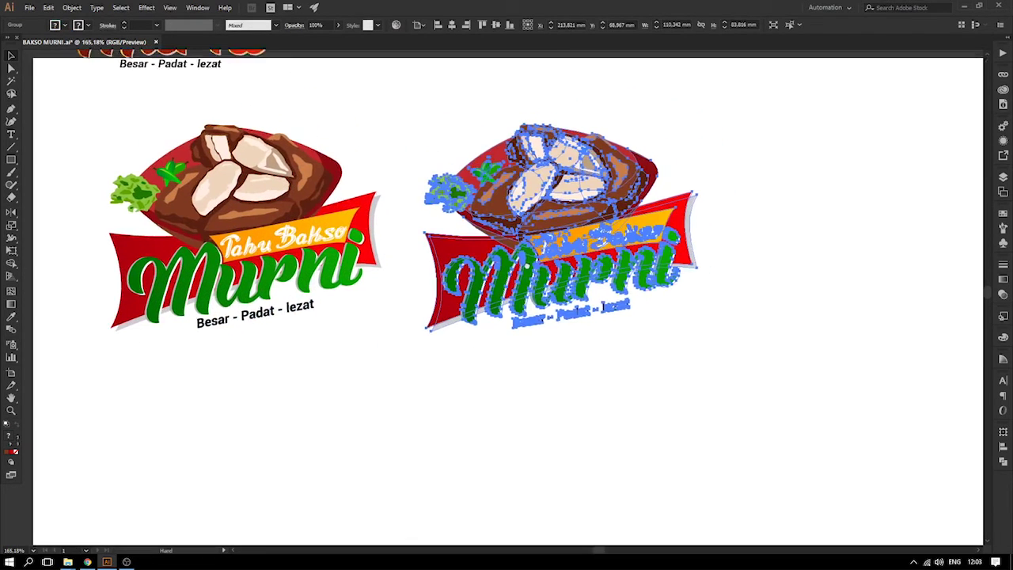
left_click(623, 367)
left_click(362, 289)
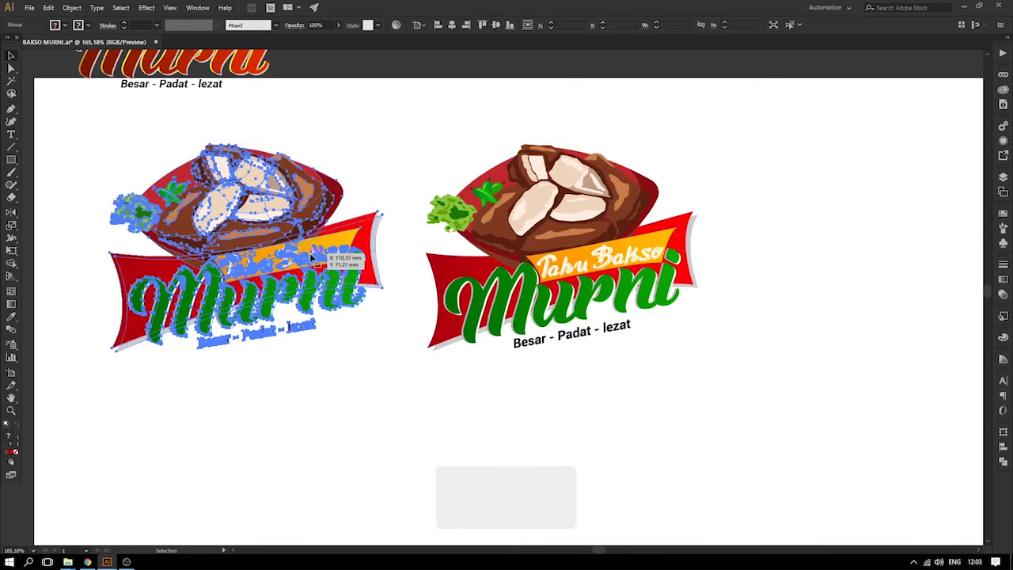
- Recolor the Tahu Bakso lettering inside the right-hand copy's group with a black fill
left_click(604, 267)
double_click(603, 267)
left_click(598, 261)
double_click(578, 253)
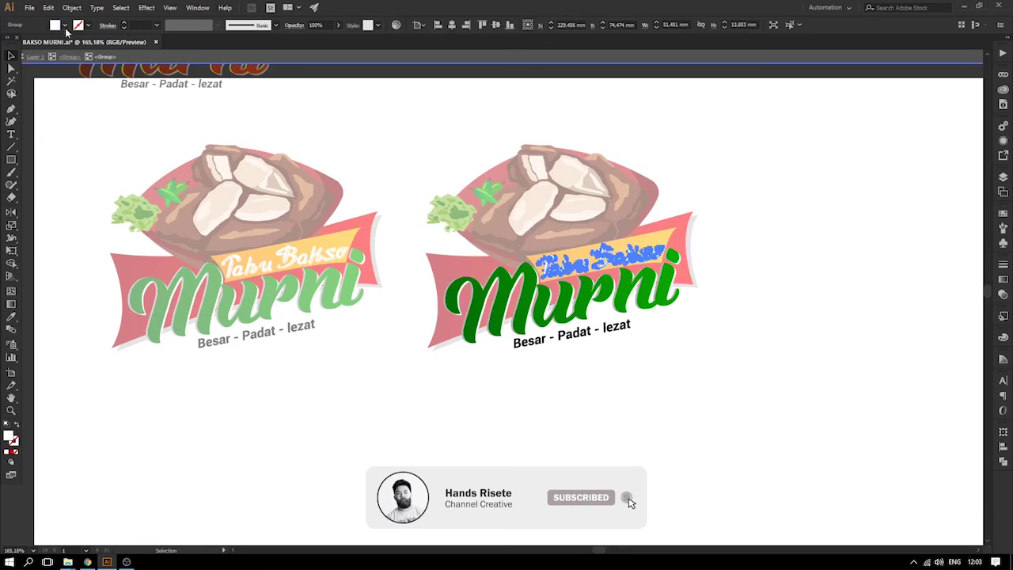
left_click(65, 26)
left_click(27, 44)
double_click(723, 243)
left_click(723, 242)
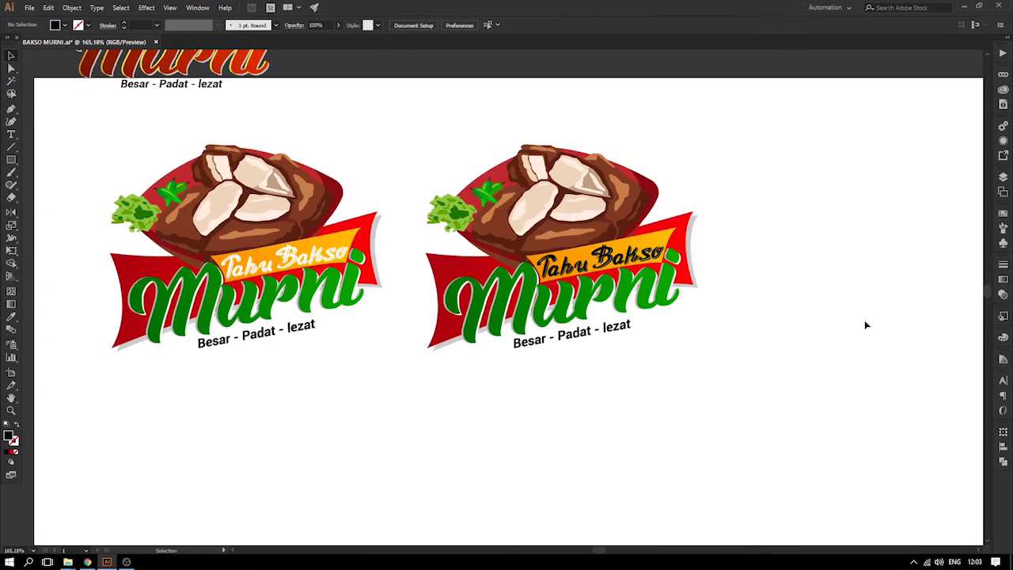
mouse_move(849, 343)
left_mouse_down()
mouse_move(829, 365)
mouse_move(833, 354)
left_mouse_up()
key("ctrl+minus")
key("ctrl+minus")
key("ctrl+plus")
key("ctrl+plus")
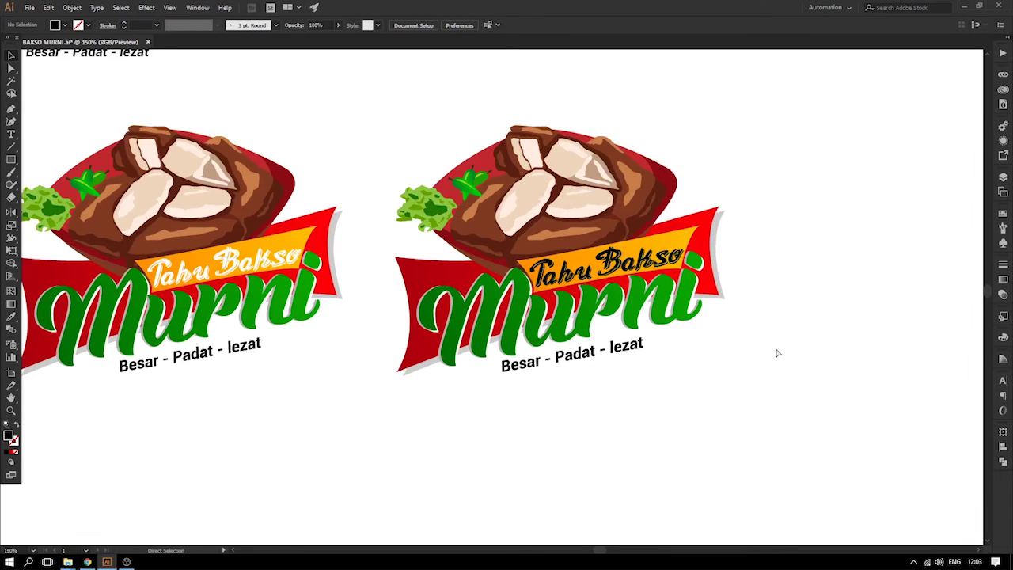
- Duplicate the rightmost Tahu Bakso Murni logo, place the copy beside it and save the document
key("ctrl+minus")
left_click_drag(749, 316, 658, 346)
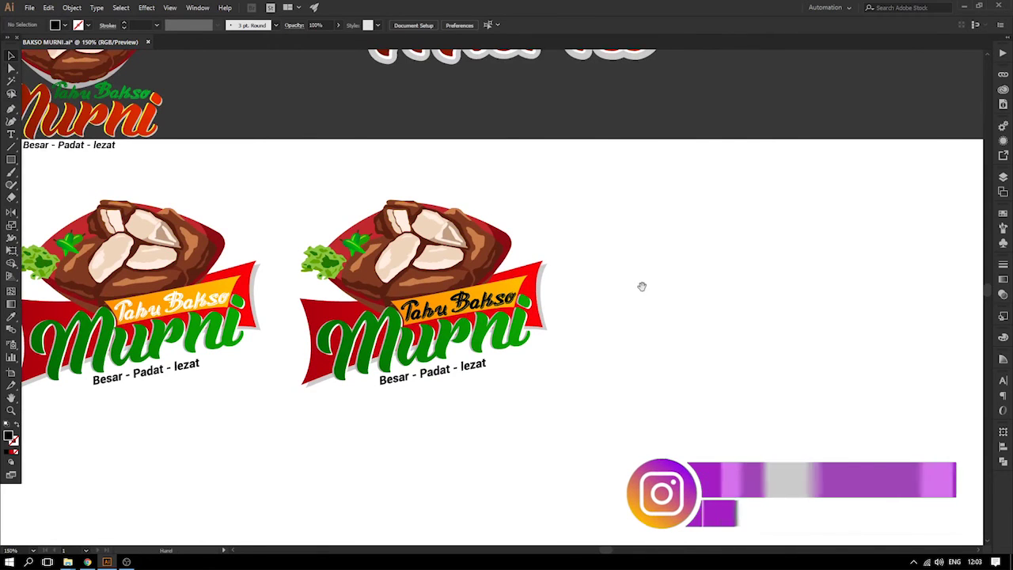
left_click_drag(645, 285, 625, 277)
left_click(415, 250)
left_click_drag(414, 248, 715, 280)
left_click(828, 412)
left_click_drag(820, 411, 689, 391)
key("z")
left_click_drag(443, 218, 771, 399)
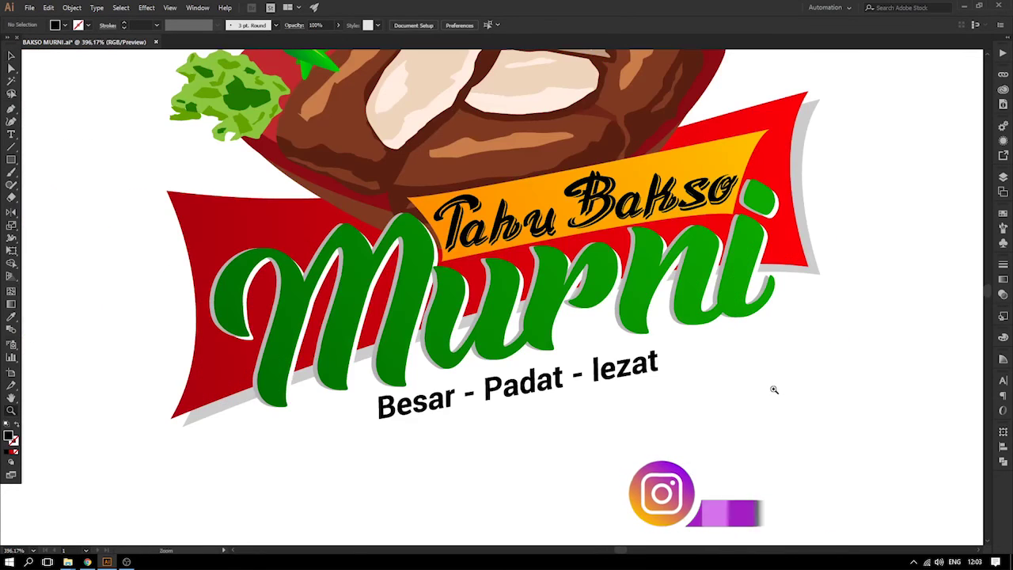
left_click_drag(216, 220, 527, 432)
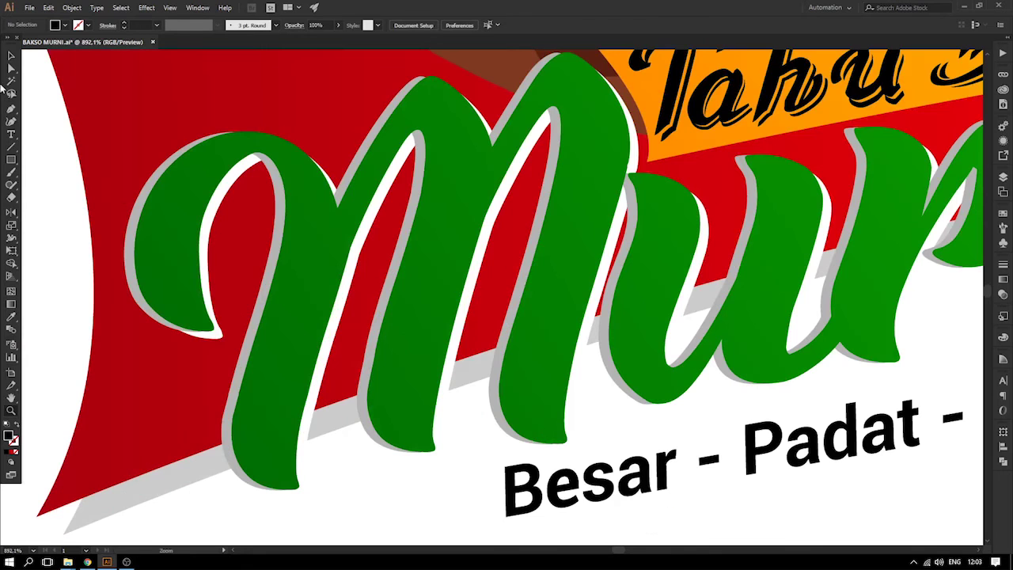
left_click_drag(48, 162, 86, 175)
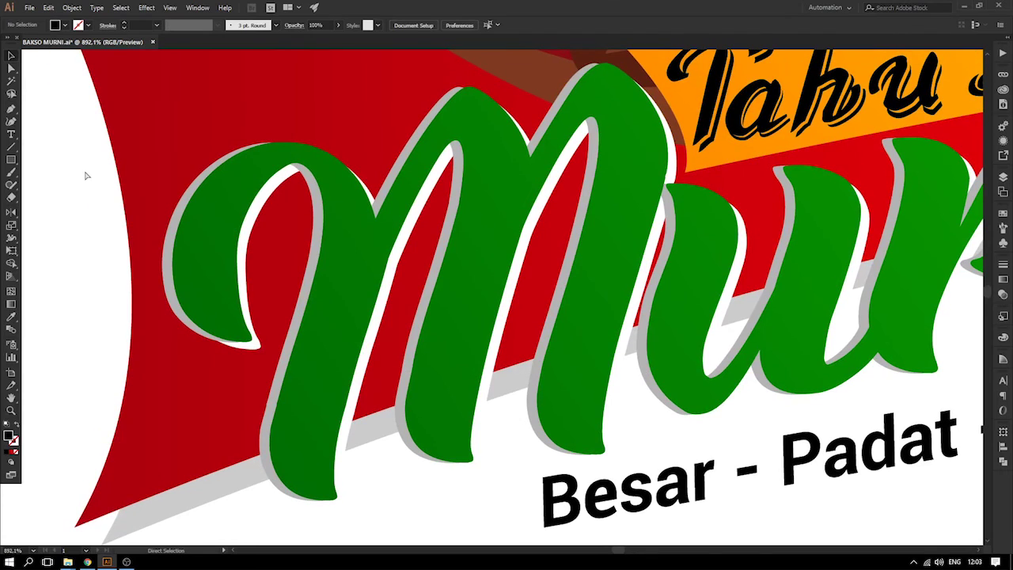
key("ctrl+s")
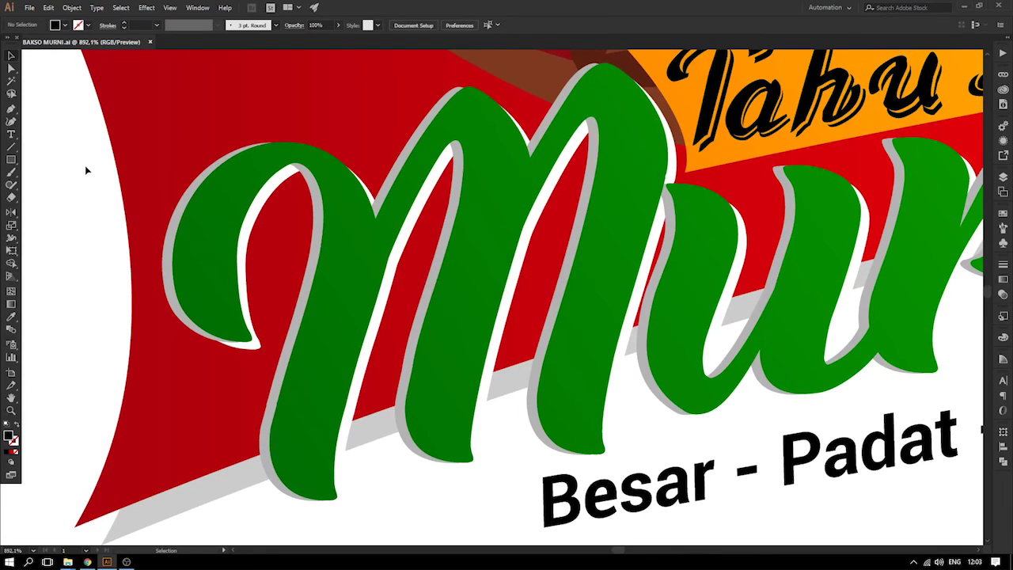
- Set up the Pen tool with no fill and a white 1 pt stroke for drawing highlights
left_click_drag(147, 191, 159, 208)
left_click(12, 108)
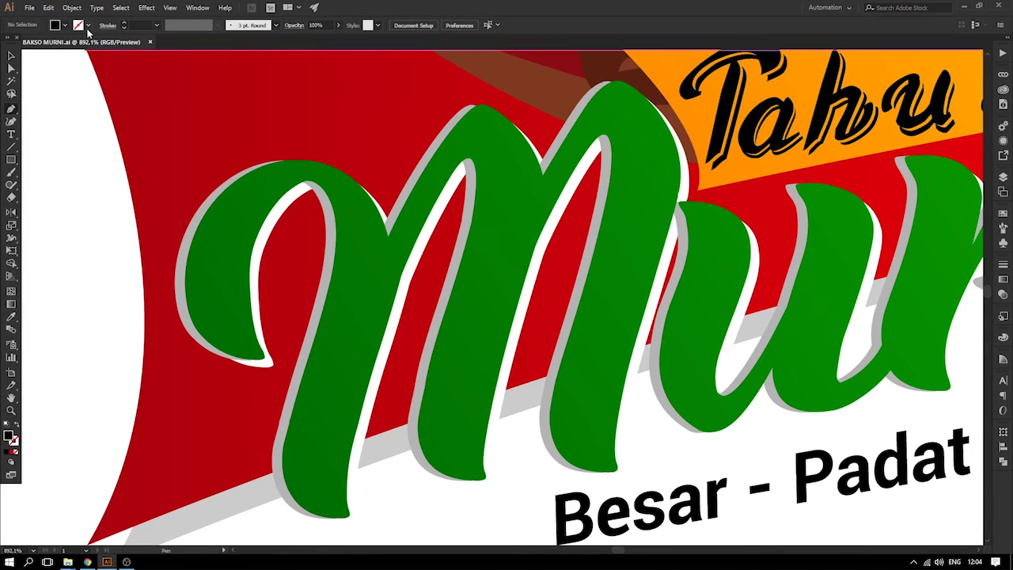
left_click(57, 28)
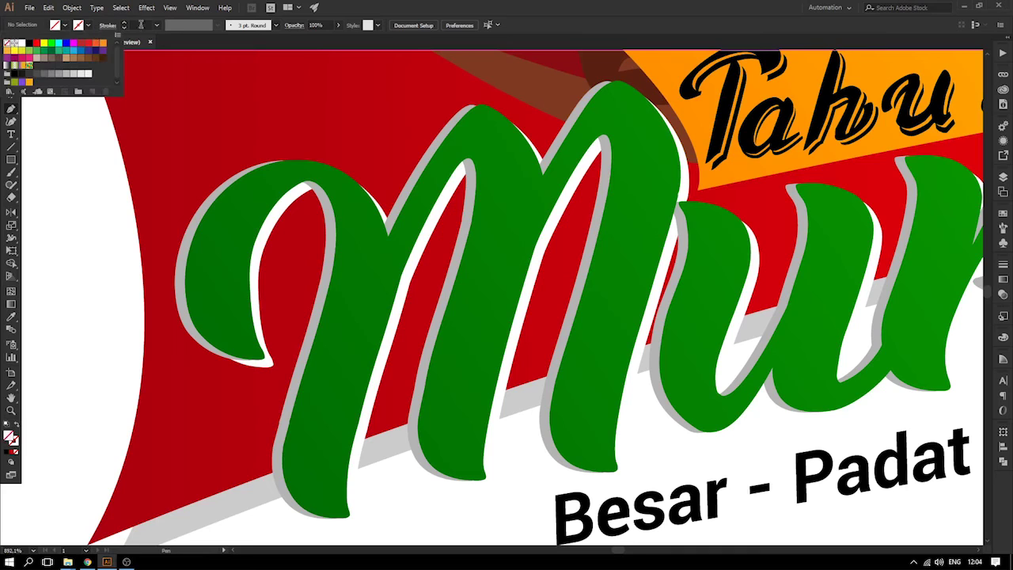
left_click(157, 25)
left_click(157, 26)
left_click(171, 72)
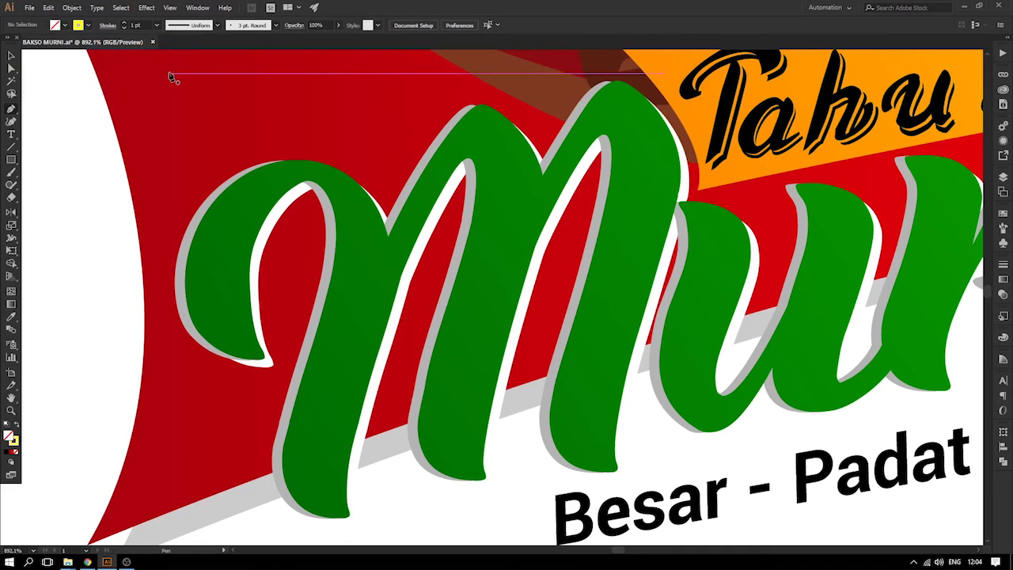
left_click(85, 25)
left_click(27, 47)
left_click(23, 45)
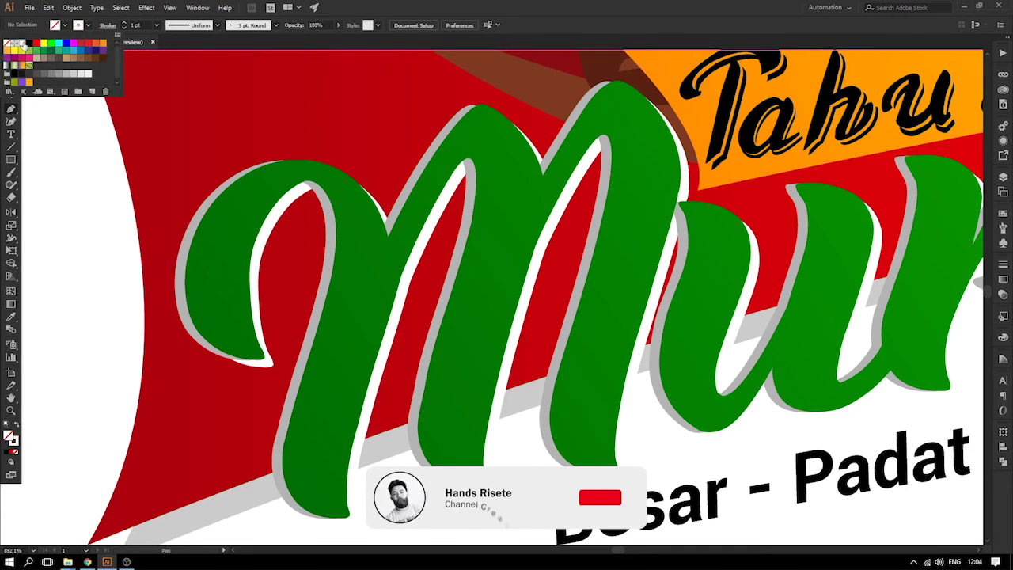
left_click(416, 44)
- Draw a curved highlight line inside the left curl of the green M in Murni
left_click(229, 213)
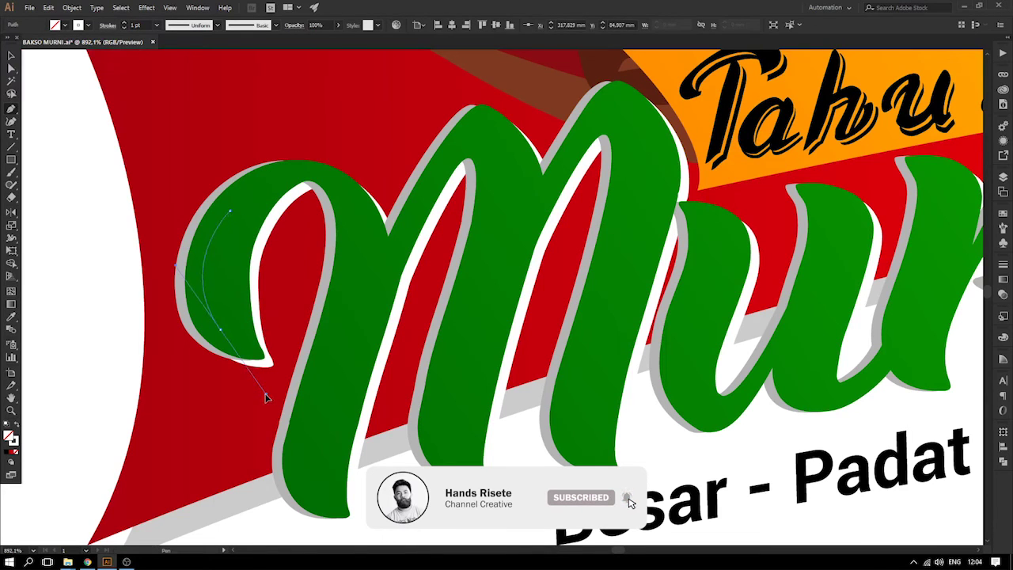
left_click_drag(267, 398, 266, 394)
scroll(226, 342, "down", 2)
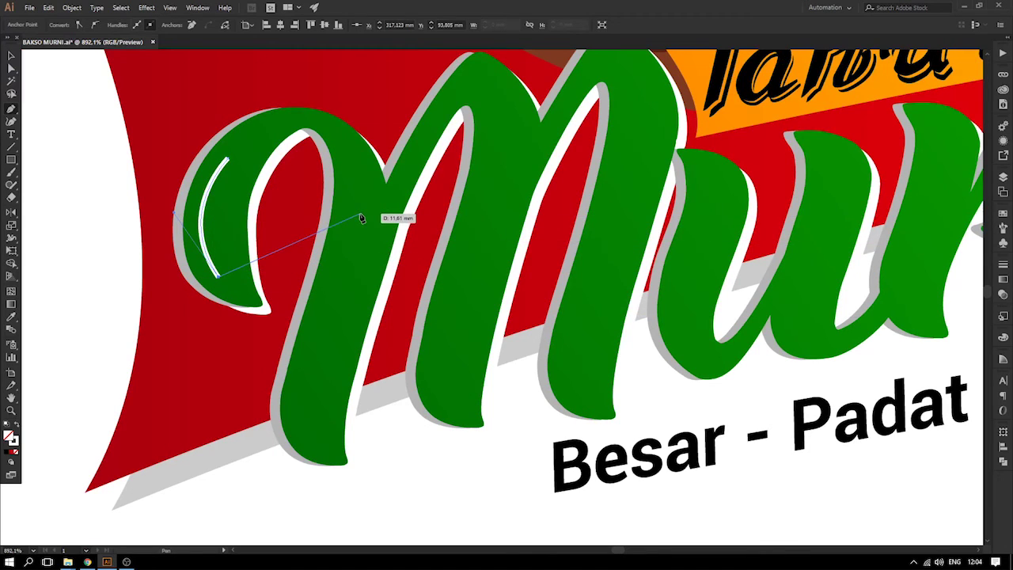
- Draw a long highlight line down the M's first stem, bending slightly near its foot
left_click(344, 195)
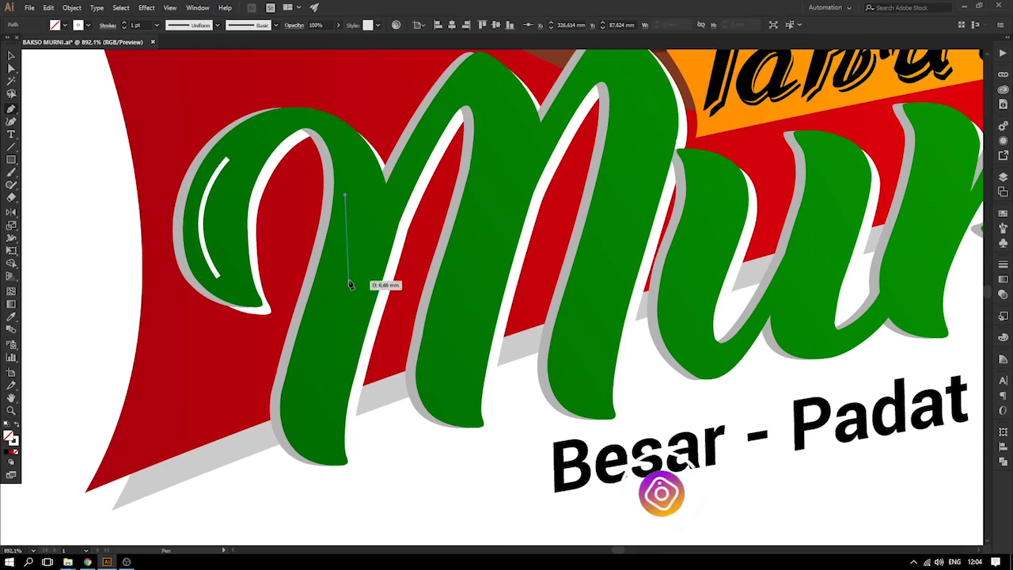
key("ctrl+z")
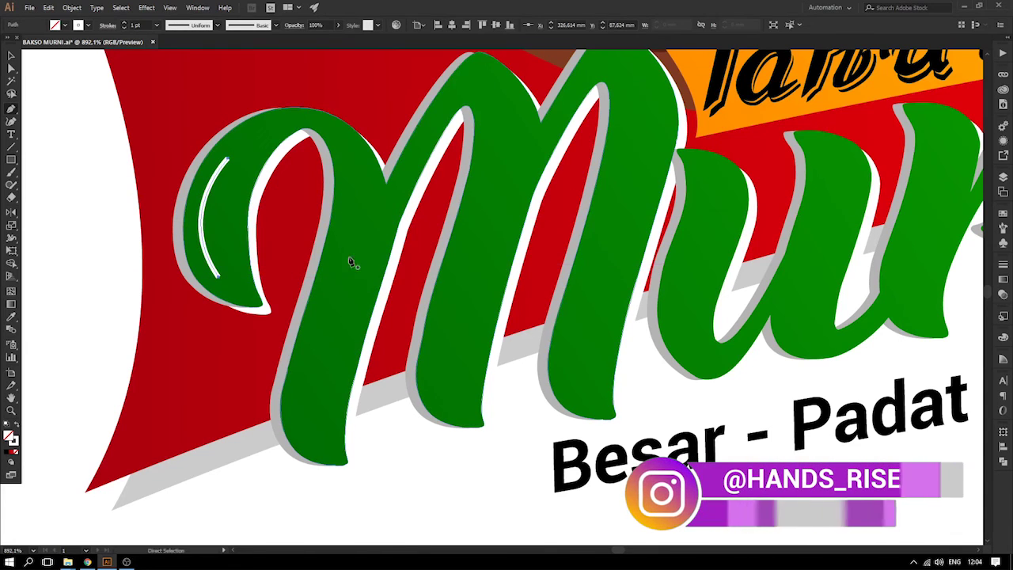
left_click(344, 223)
left_click(301, 402)
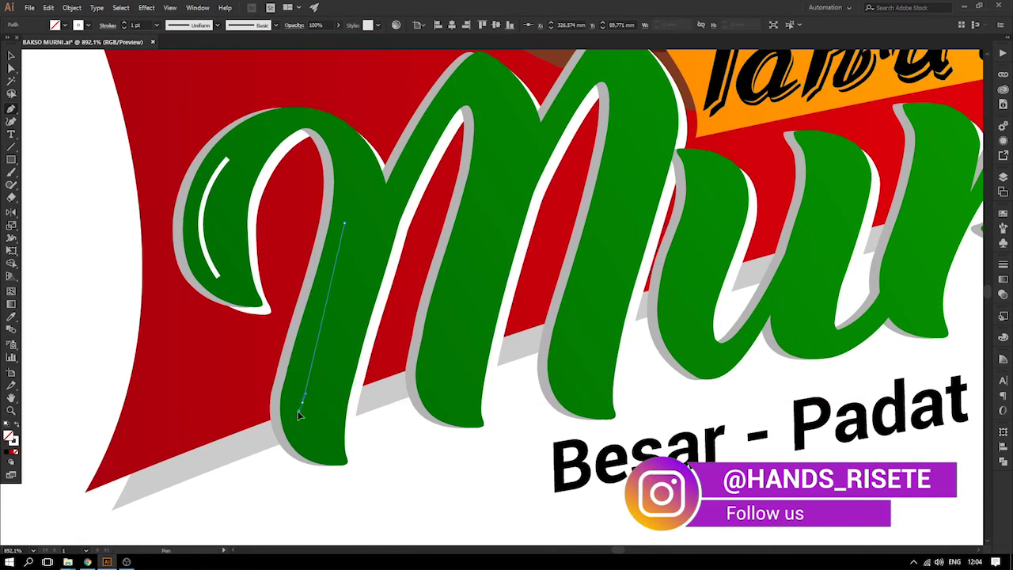
left_click_drag(284, 429, 288, 439)
key("ctrl+z")
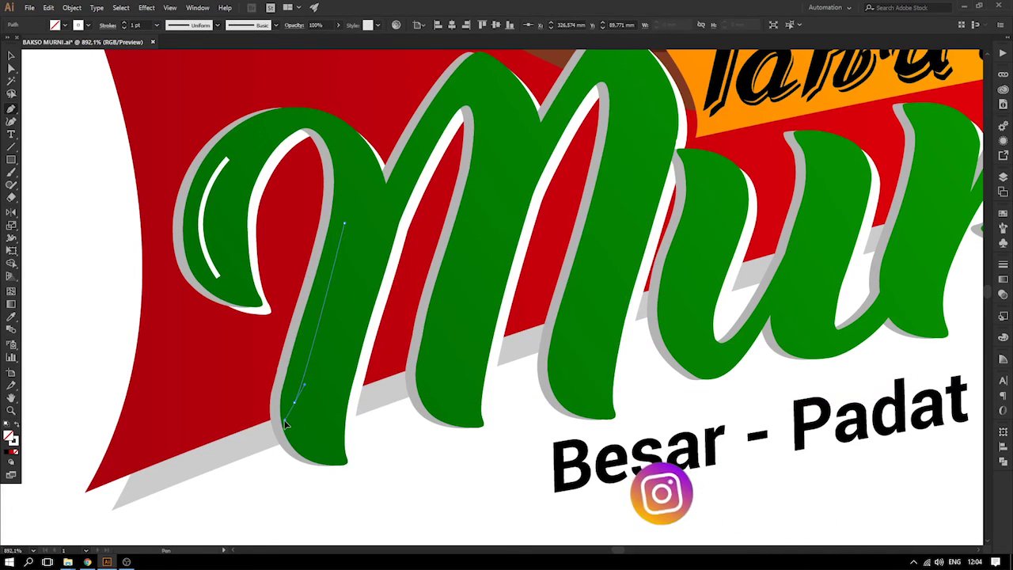
left_click(299, 402)
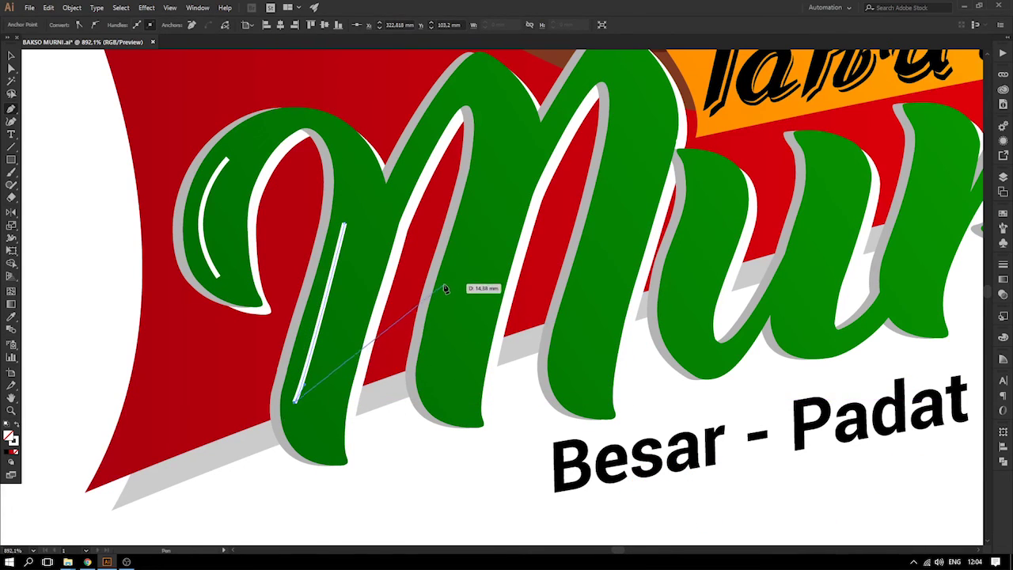
- Draw long highlight lines down the second and third stems of the M, curving slightly at the lower ends
key("space")
left_click_drag(472, 253, 467, 297)
left_click(518, 203)
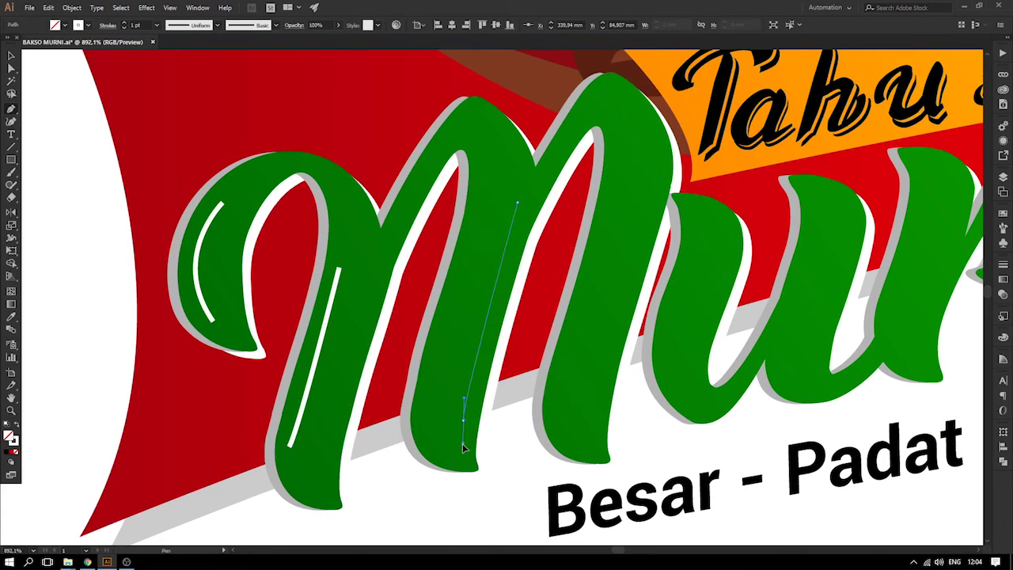
left_click_drag(463, 447, 463, 443)
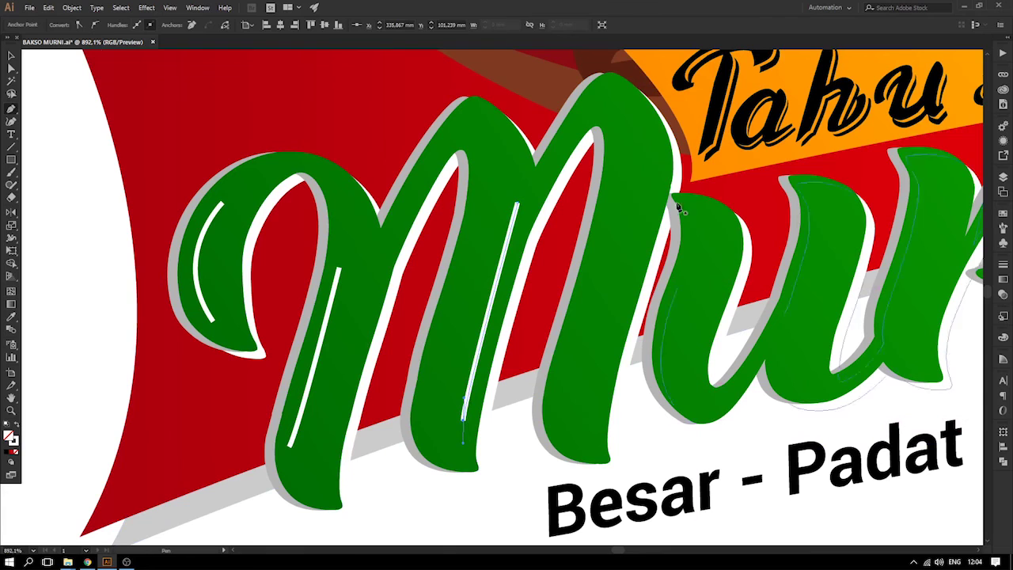
left_click(647, 169)
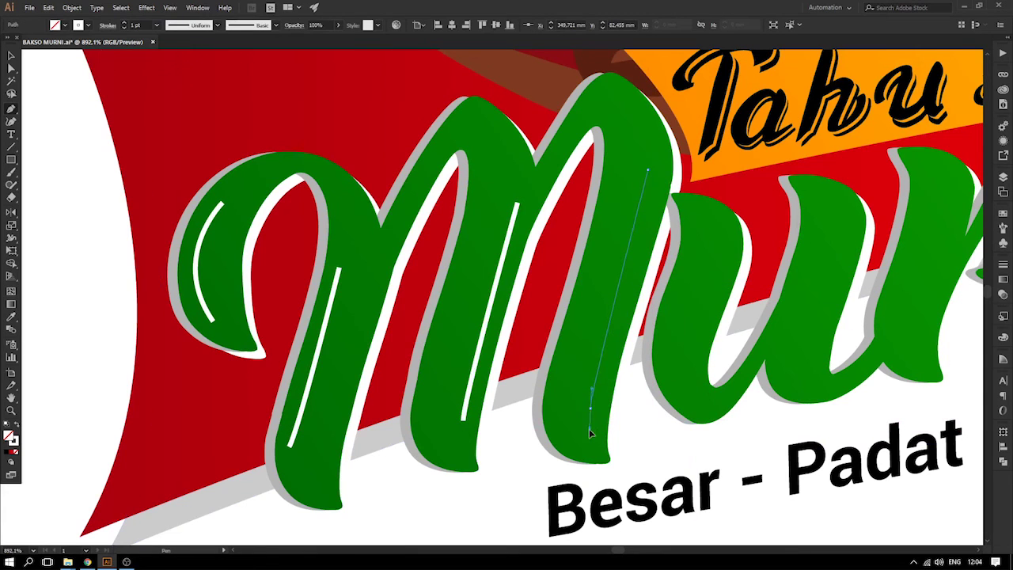
left_click_drag(591, 436, 593, 439)
left_click_drag(658, 268, 471, 285)
left_click(518, 225)
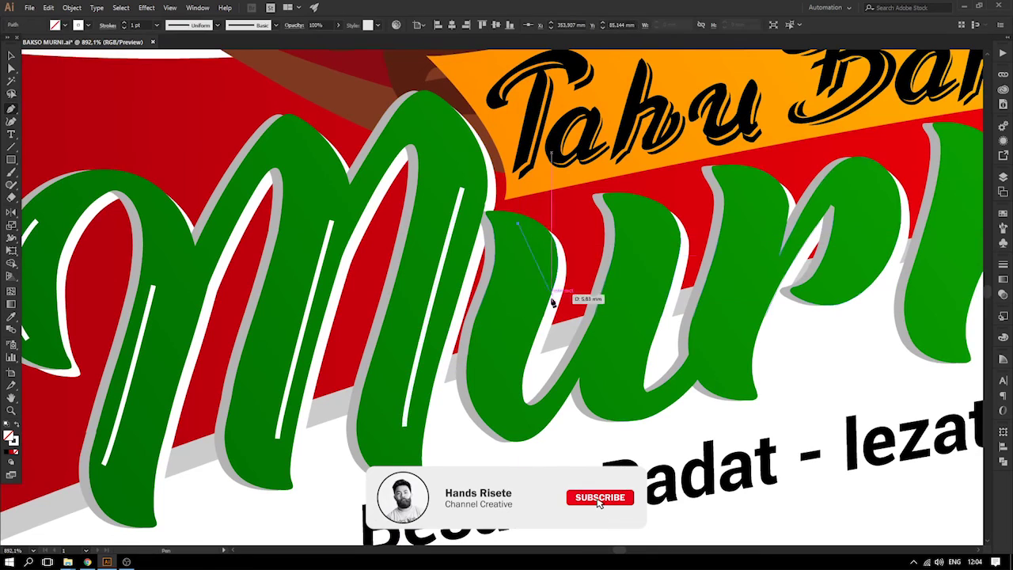
mouse_move(518, 341)
left_mouse_down()
mouse_move(502, 394)
mouse_move(484, 424)
mouse_move(470, 425)
left_mouse_up()
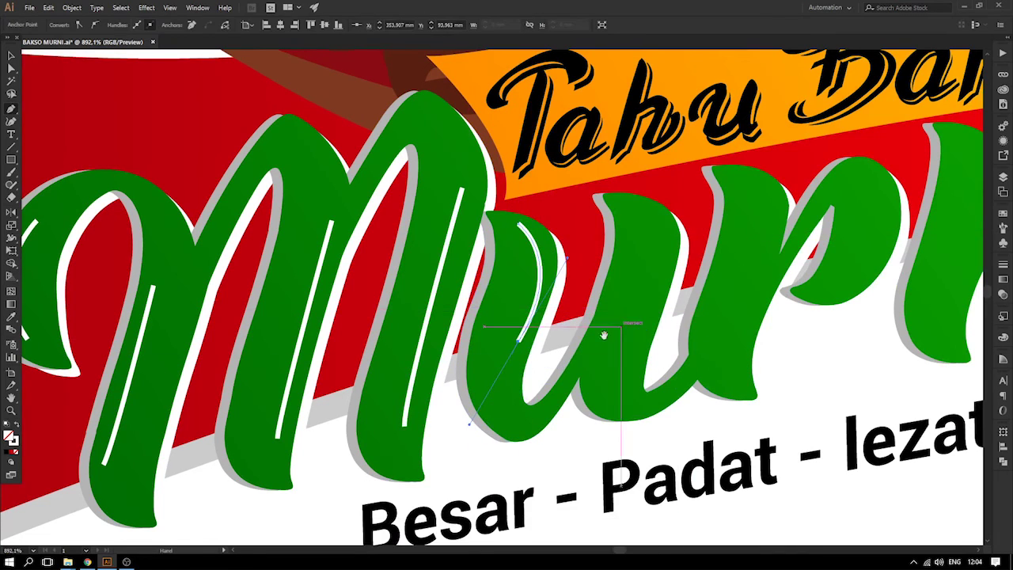
left_click_drag(605, 335, 649, 274)
key("ctrl+z")
left_click(541, 231)
left_click_drag(543, 359, 563, 376)
key("ctrl+z")
key("ctrl+z")
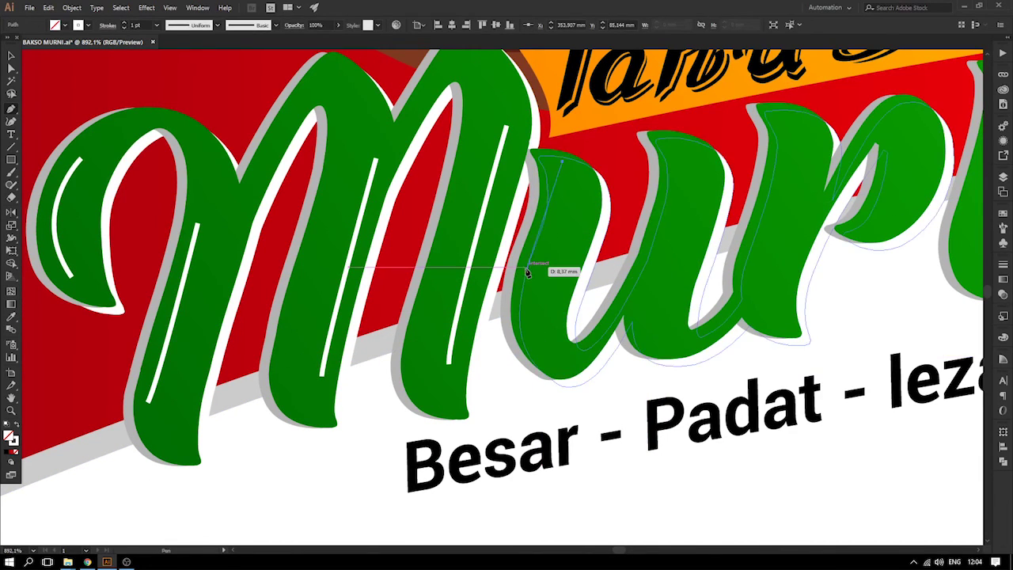
key("ctrl+z")
- Draw a curved highlight line following the lower outer edge of the u's first stem and end the path
left_click(526, 258)
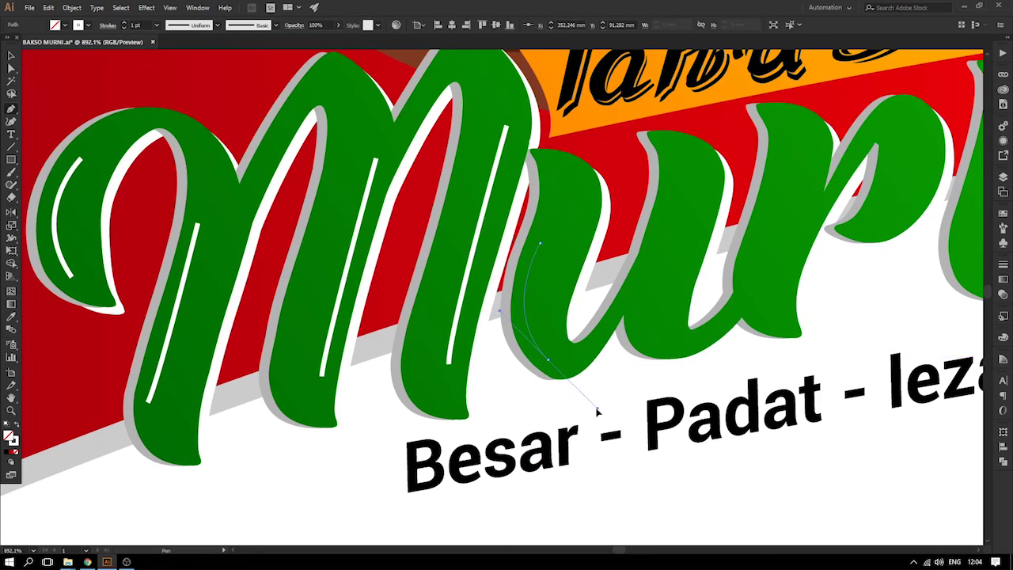
left_click_drag(597, 409, 597, 409)
key("space")
left_click_drag(704, 224, 611, 265)
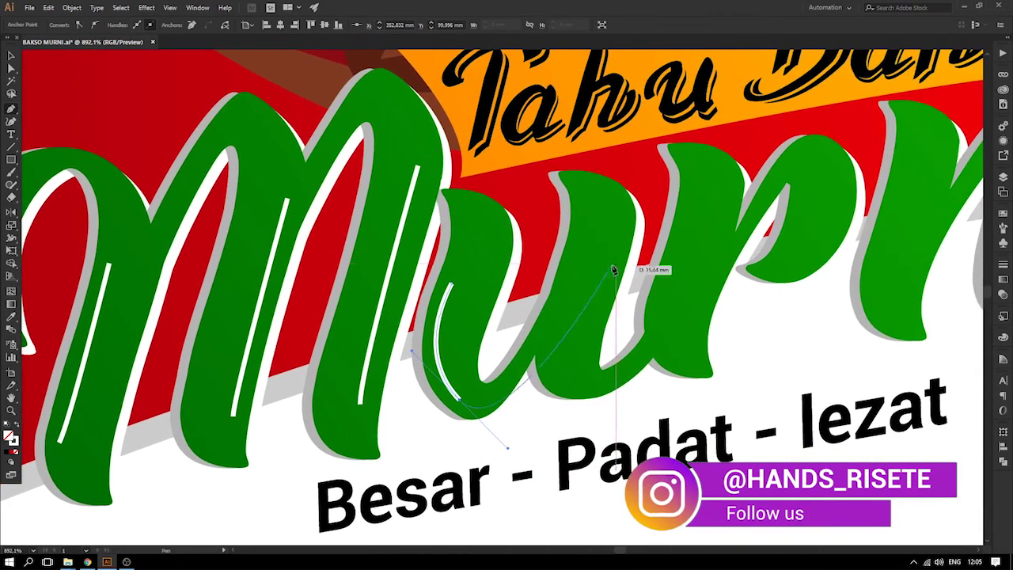
key("Escape")
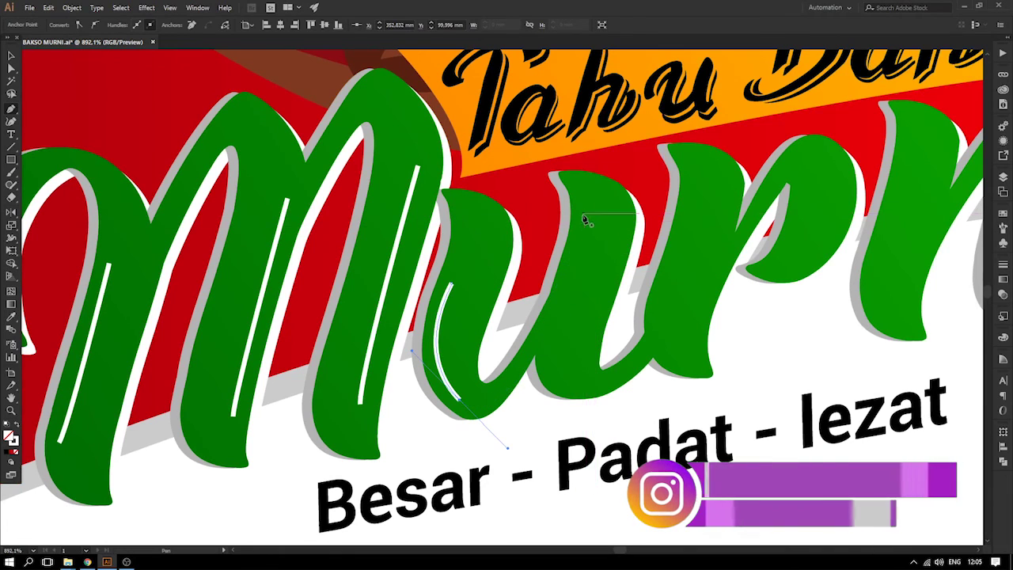
- Draw a gently curved highlight line along the inner edge of the u's second stem
left_click(579, 209)
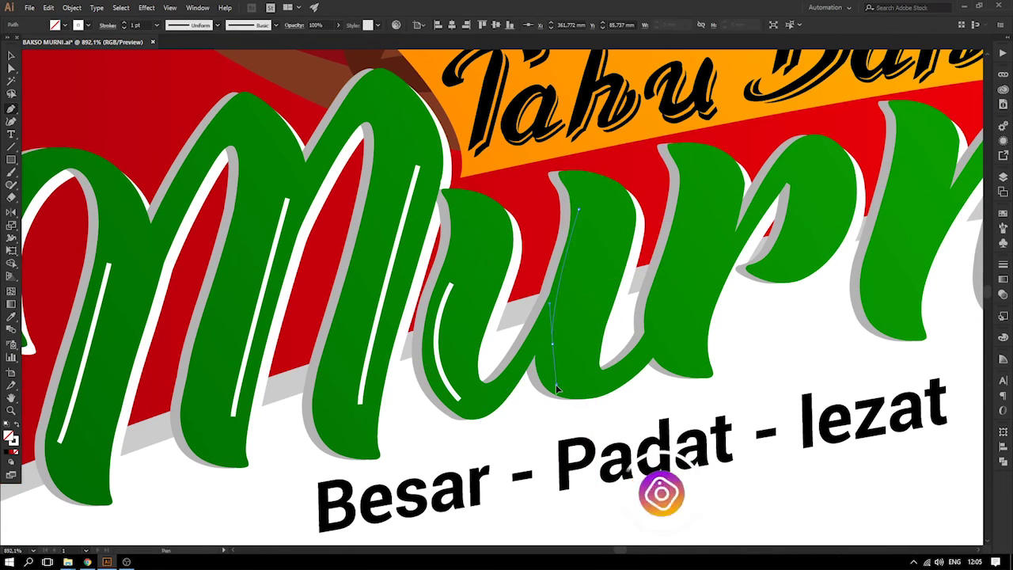
left_click(552, 342)
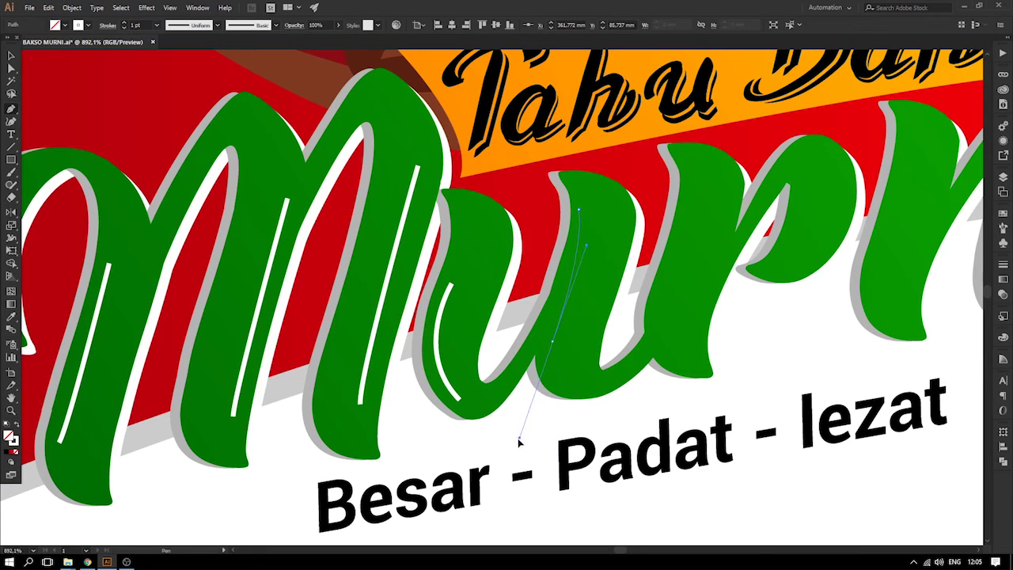
left_click_drag(516, 441, 517, 441)
- Draw a highlight line down the stem of the r and a short curved one inside its rounded arm
key("space")
left_click_drag(685, 229, 545, 267)
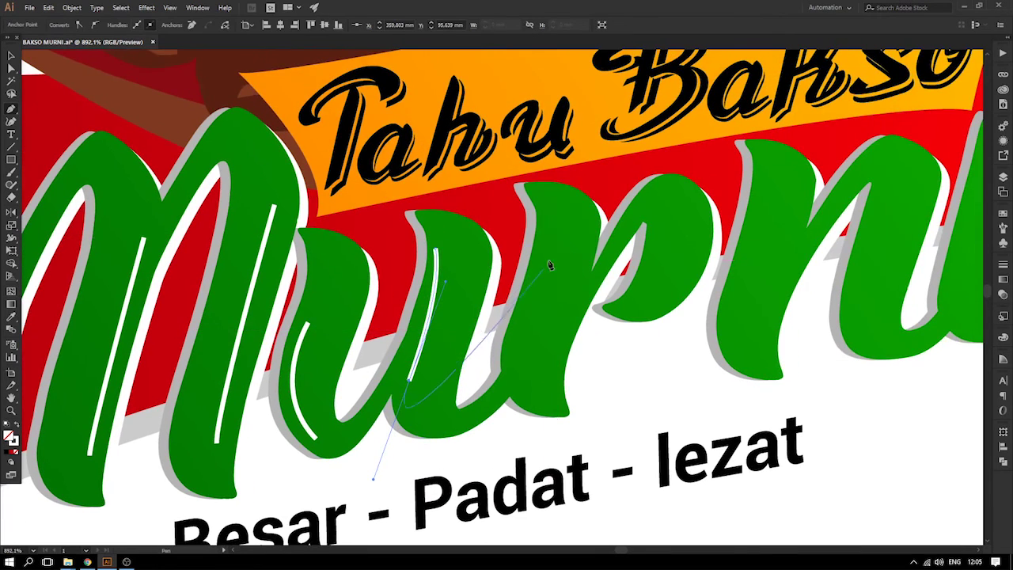
left_click(549, 225)
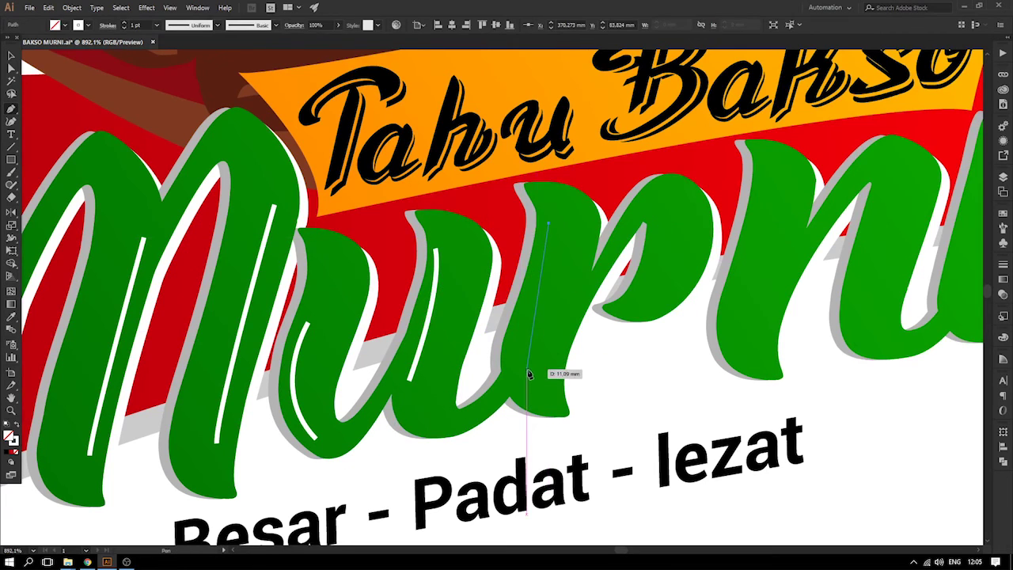
mouse_move(531, 322)
left_mouse_down()
mouse_move(520, 354)
mouse_move(540, 393)
mouse_move(543, 375)
left_mouse_up()
key("ctrl+z")
left_click_drag(606, 276, 551, 258)
key("Escape")
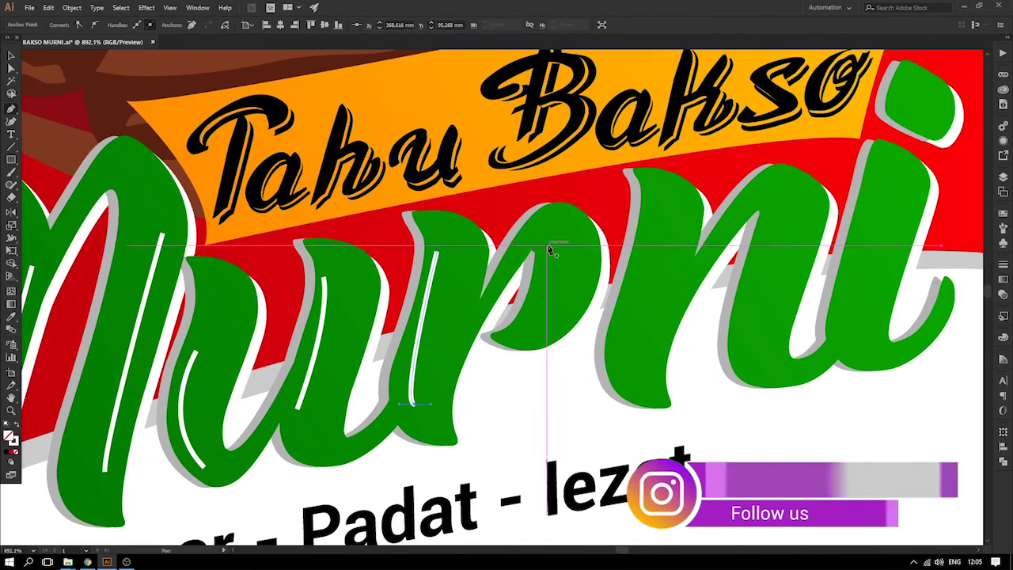
left_click(547, 245)
left_click_drag(531, 327, 496, 378)
- Draw curved highlight lines down both stems of the n and down the stem of the i
left_click_drag(679, 449, 555, 449)
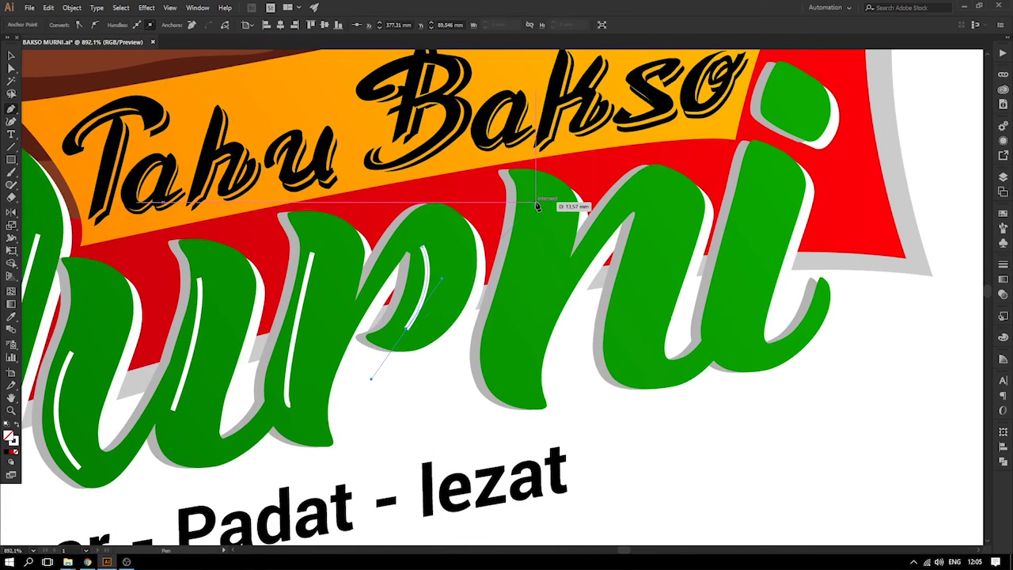
left_click(535, 215)
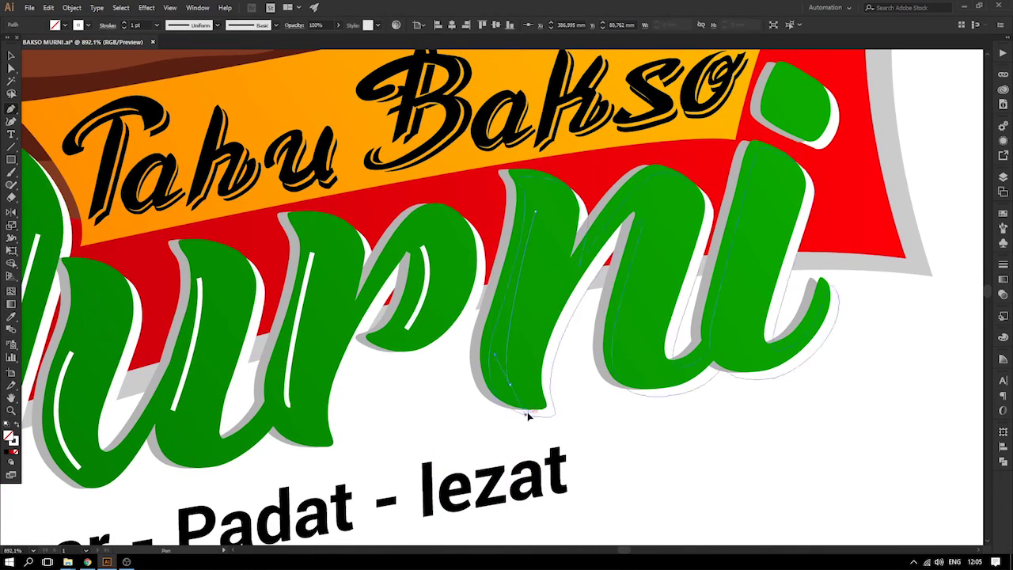
left_click_drag(535, 411, 650, 239)
left_click(655, 219)
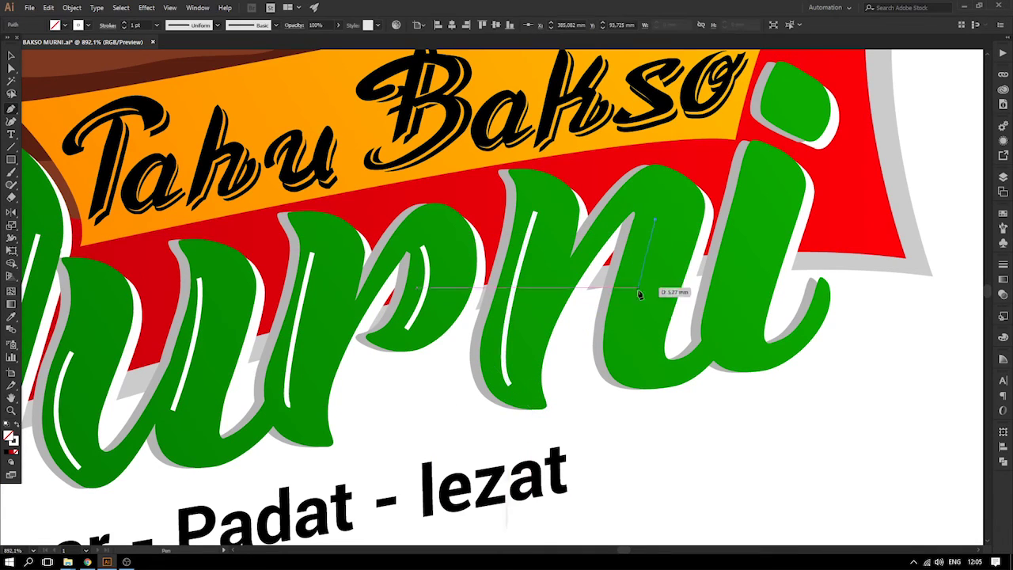
left_click_drag(632, 362, 660, 404)
key("Escape")
left_click(756, 182)
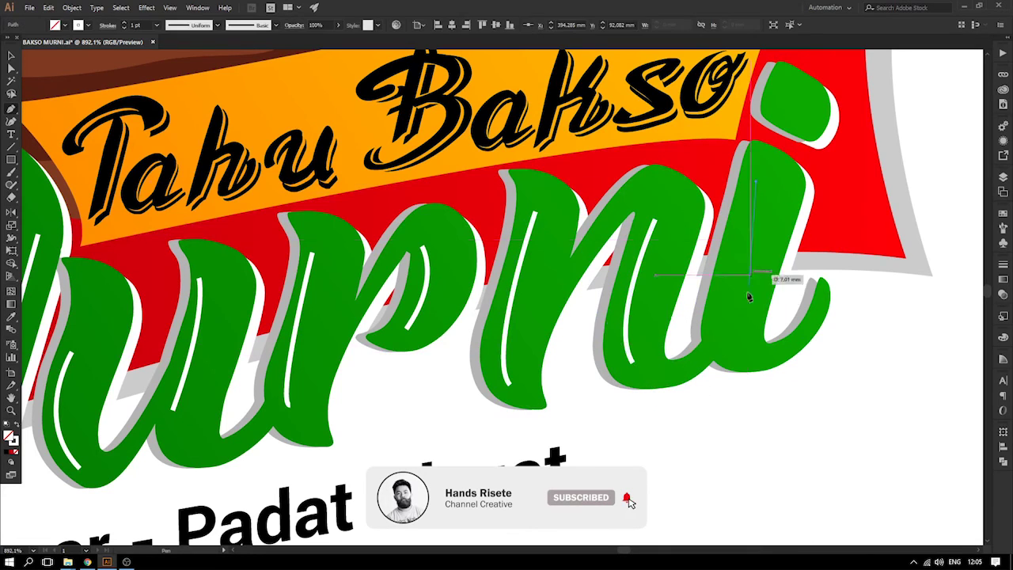
left_click_drag(730, 370, 727, 369)
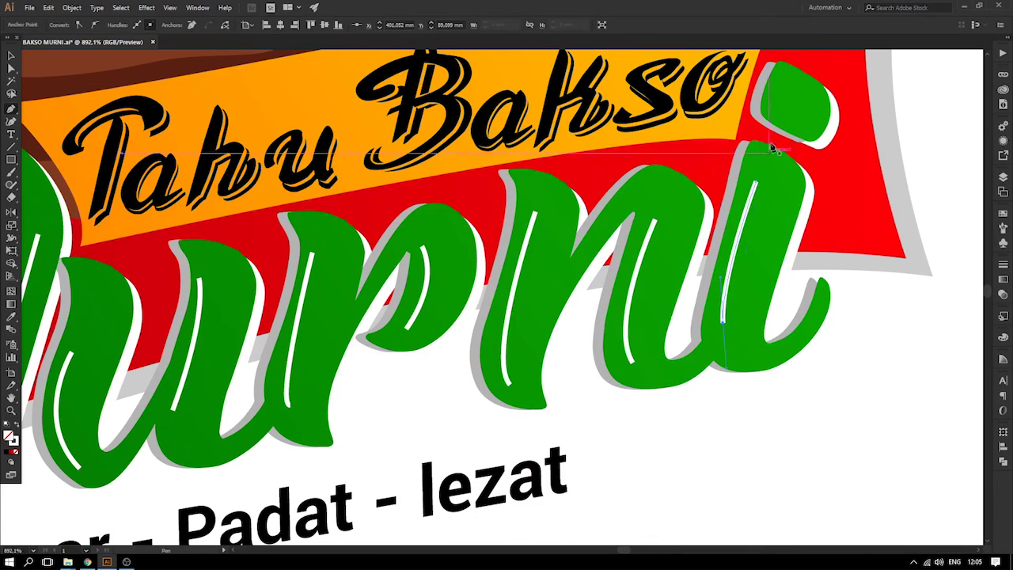
- Draw a short curved highlight line inside the left edge of the i's dot
left_click(788, 74)
left_click_drag(778, 108, 783, 127)
left_click_drag(459, 260, 819, 217)
left_click_drag(453, 277, 592, 254)
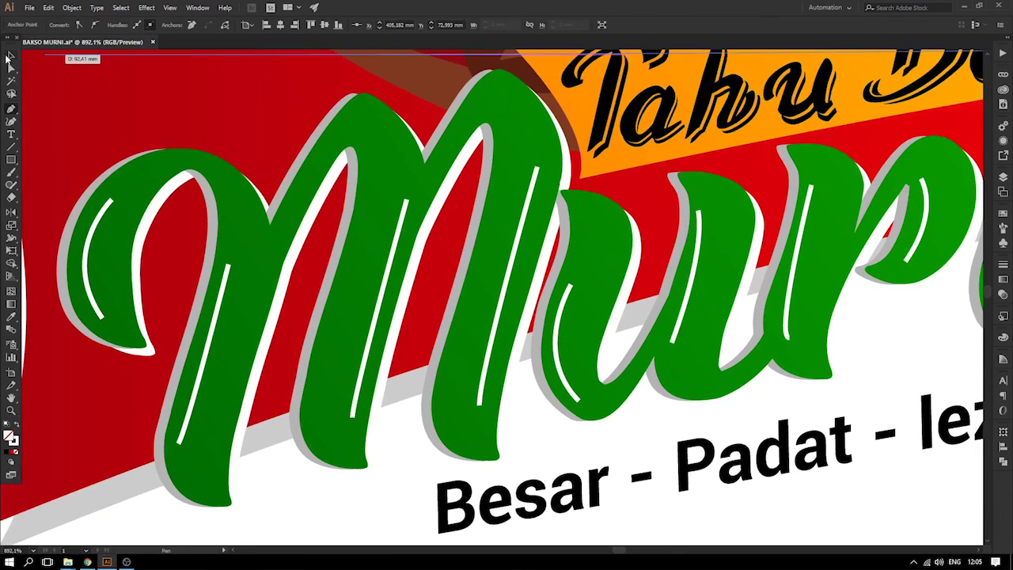
- Shift the highlight lines on the M's middle and last stems closer to the stems' left edges
left_click(12, 58)
left_click_drag(394, 244, 361, 248)
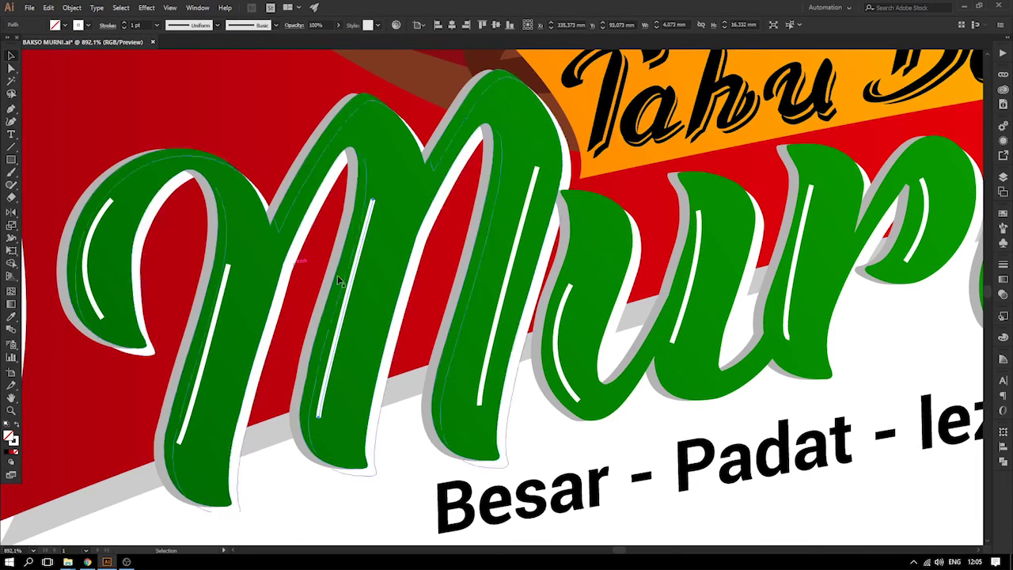
mouse_move(510, 278)
left_mouse_down()
mouse_move(484, 277)
mouse_move(481, 289)
mouse_move(423, 303)
left_mouse_up()
- Select all the white highlight lines across the Murni lettering and group them
key("ctrl+minus")
key("ctrl+minus")
key("ctrl+minus")
key("ctrl+minus")
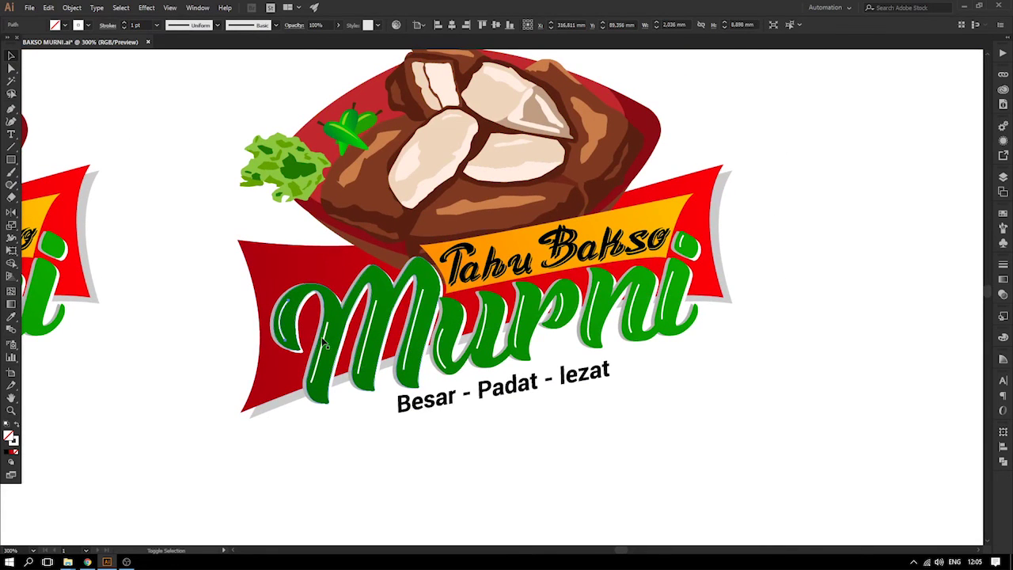
key("ctrl+a")
key("ctrl+shift+a")
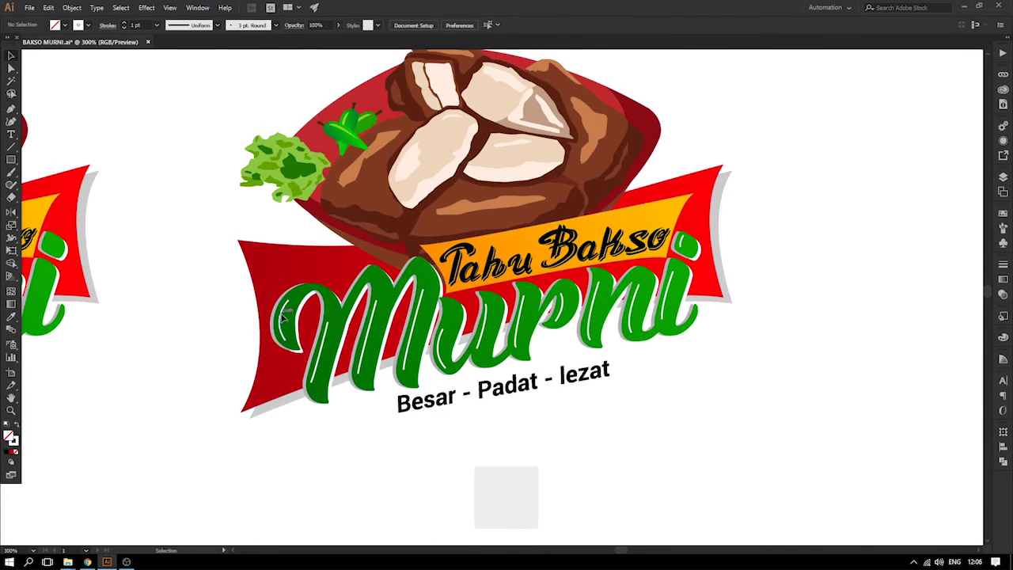
left_click(326, 336, "shift")
left_click(372, 332, "shift")
left_click(372, 332, "shift")
left_click(410, 338)
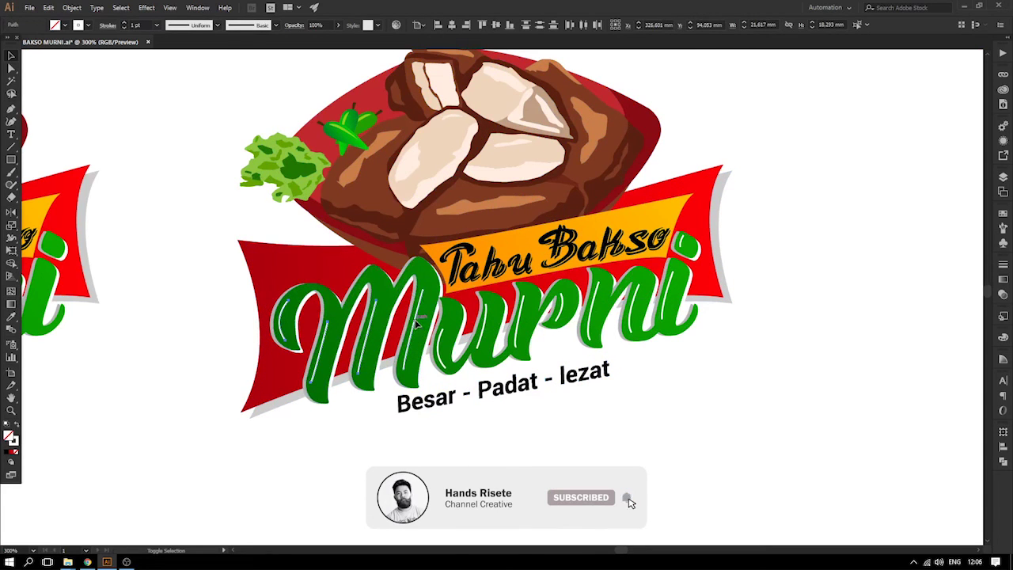
left_click(485, 326)
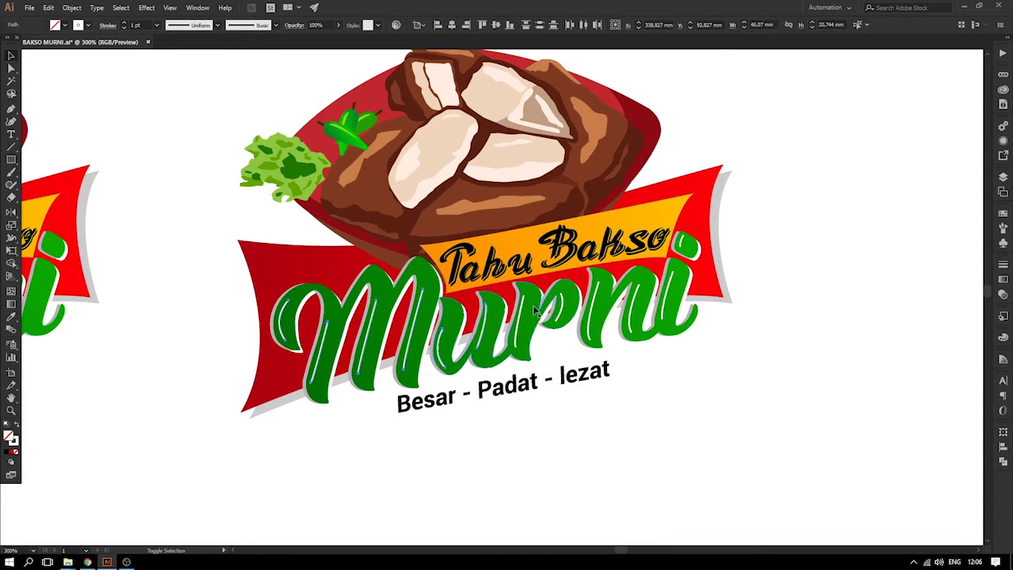
left_click(594, 307)
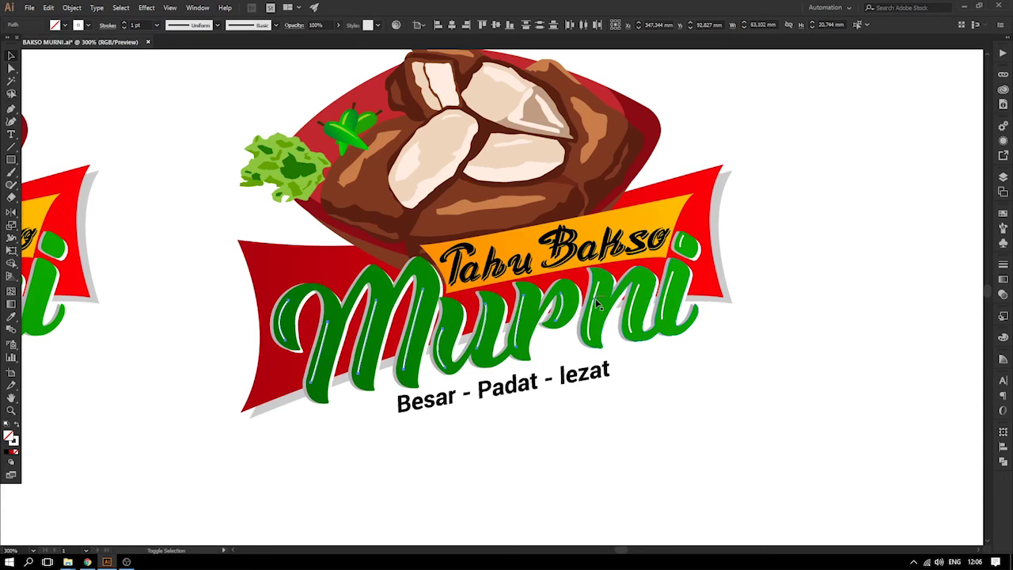
left_click(671, 287, "shift")
left_click(679, 282, "shift")
left_click(672, 286, "shift")
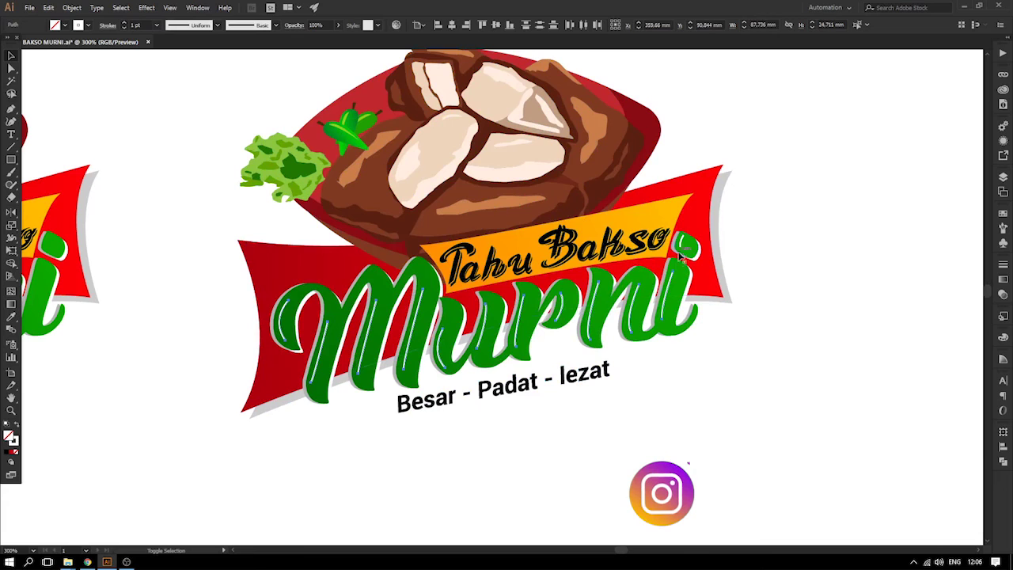
left_click(654, 340)
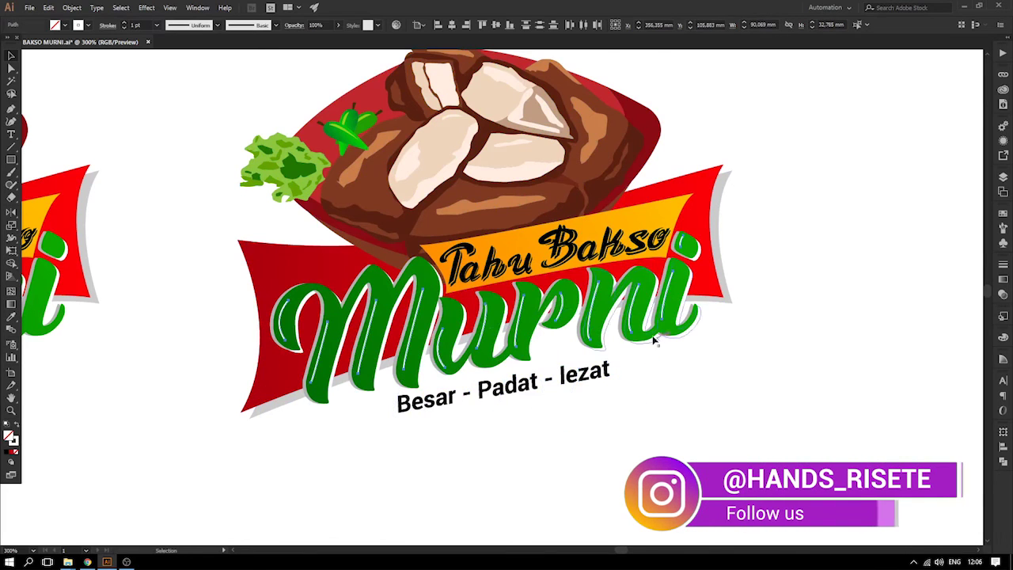
left_click(497, 297)
key("v")
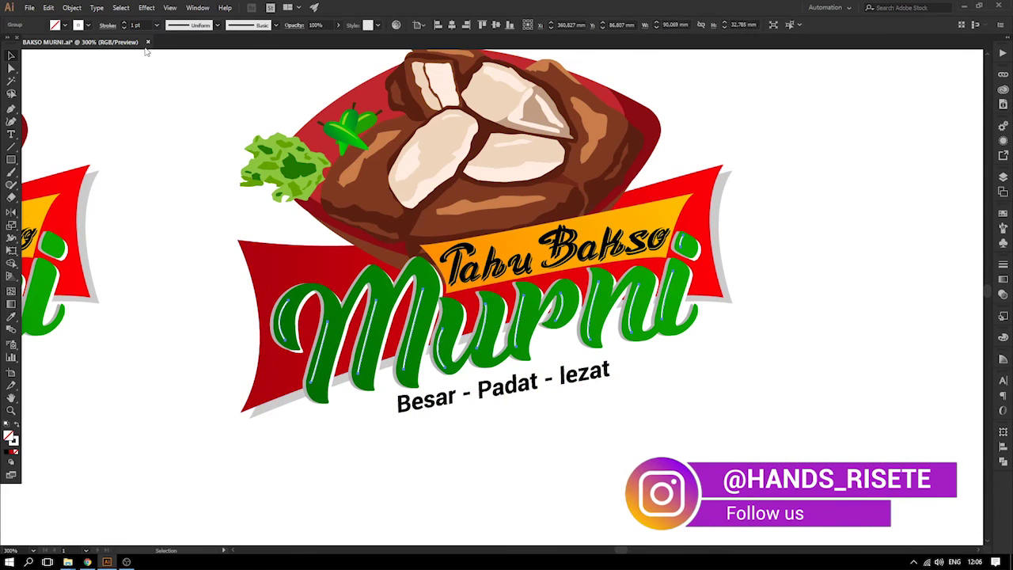
- Set the grouped highlight lines to a 2 pt stroke with the tapered elliptical width profile
left_click(156, 24)
left_click(180, 82)
left_click(217, 24)
left_click(188, 65)
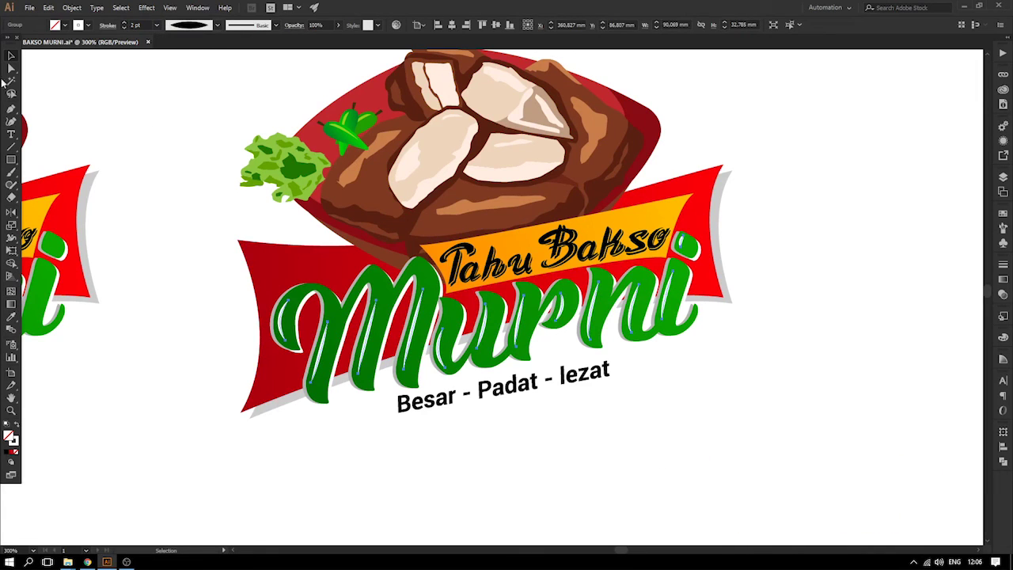
left_click(69, 96)
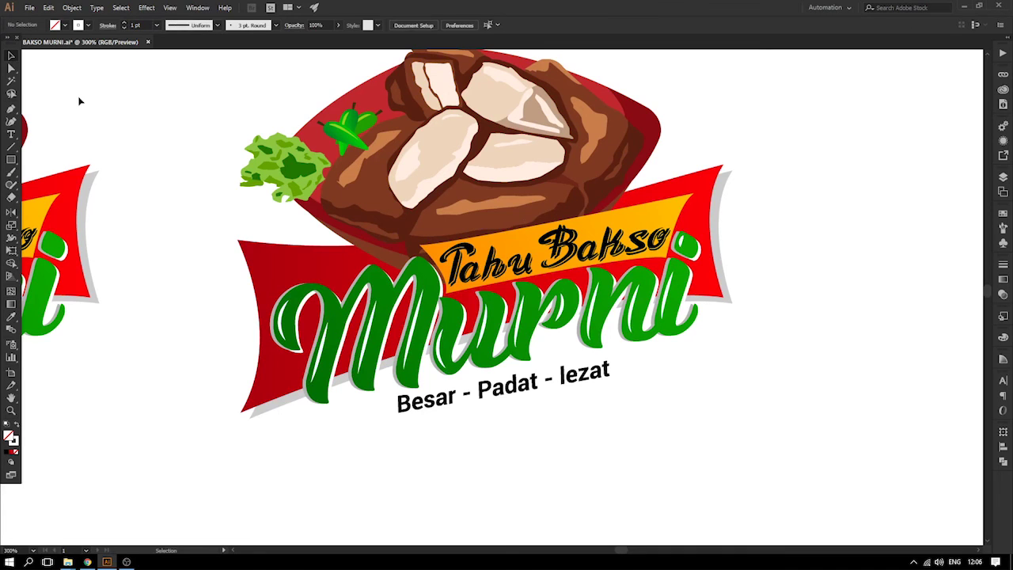
- Reduce the stroke weight of the grouped highlight lines
left_click(282, 321)
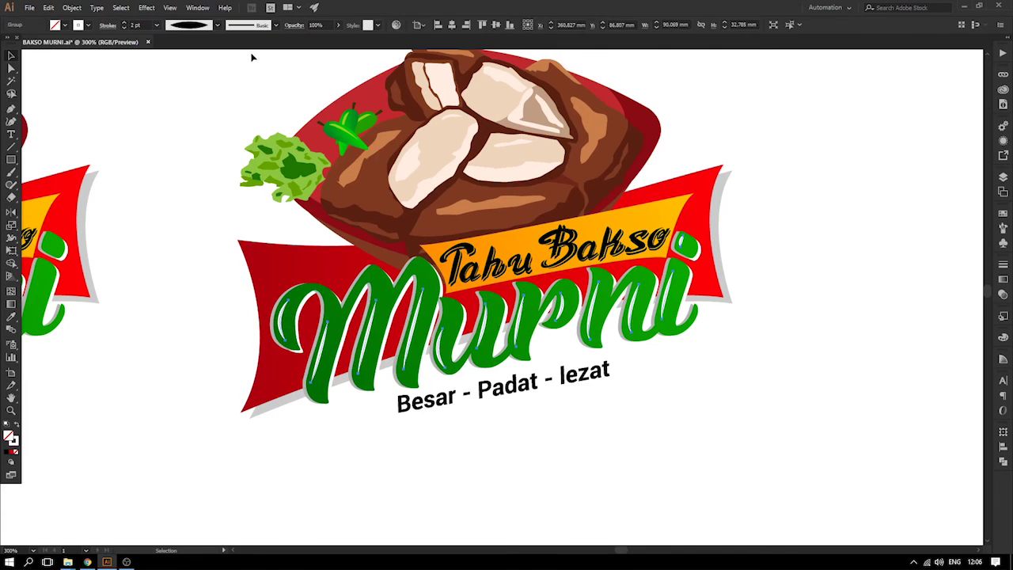
left_click(157, 26)
left_click(174, 73)
left_click(125, 110)
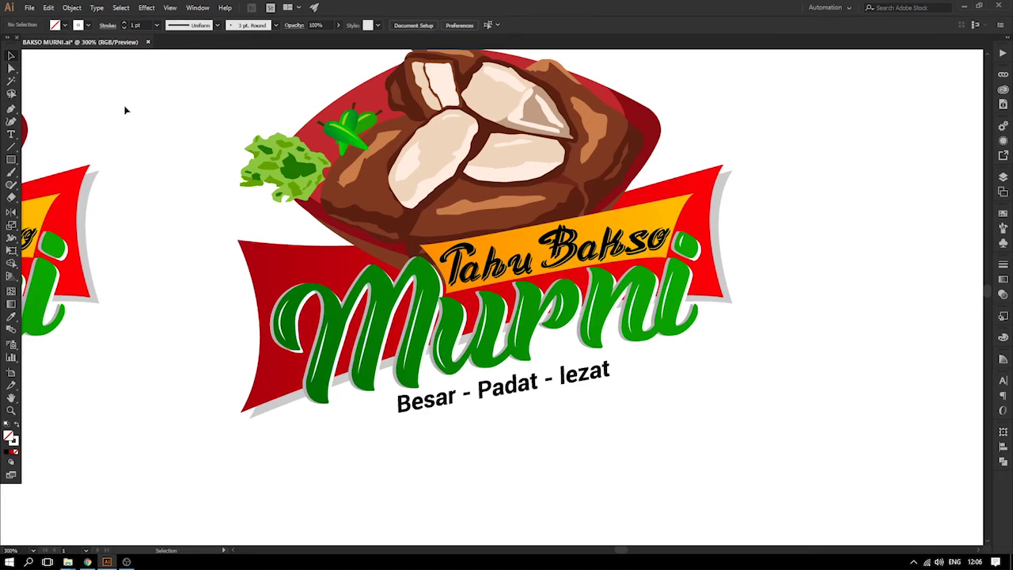
- Reshape the lower end of the r stem's highlight line by tilting its anchor handle so the curve follows the stem
key("ctrl+minus")
key("ctrl+plus")
key("ctrl+plus")
key("ctrl+plus")
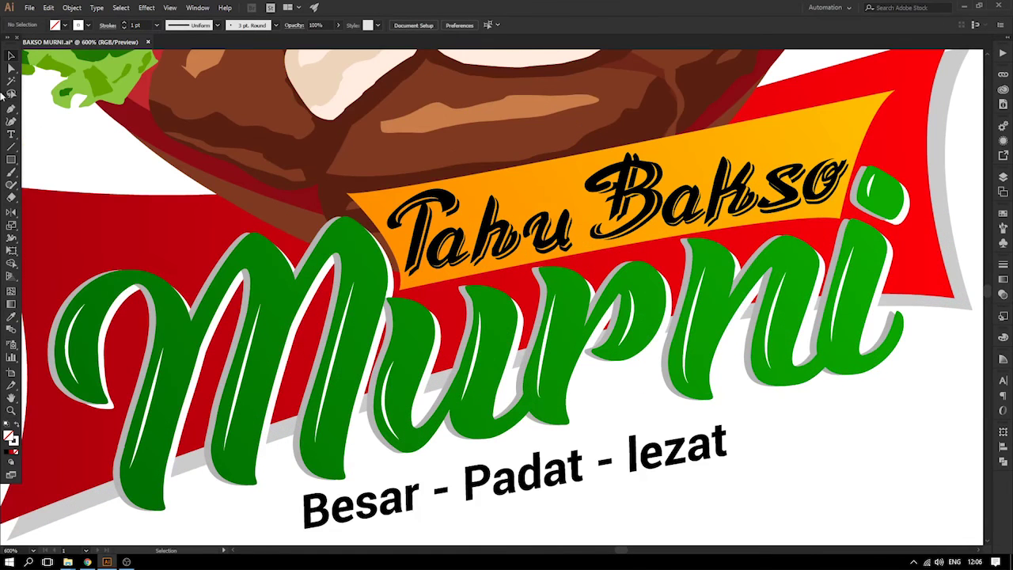
left_click(11, 68)
left_click_drag(557, 298, 559, 307)
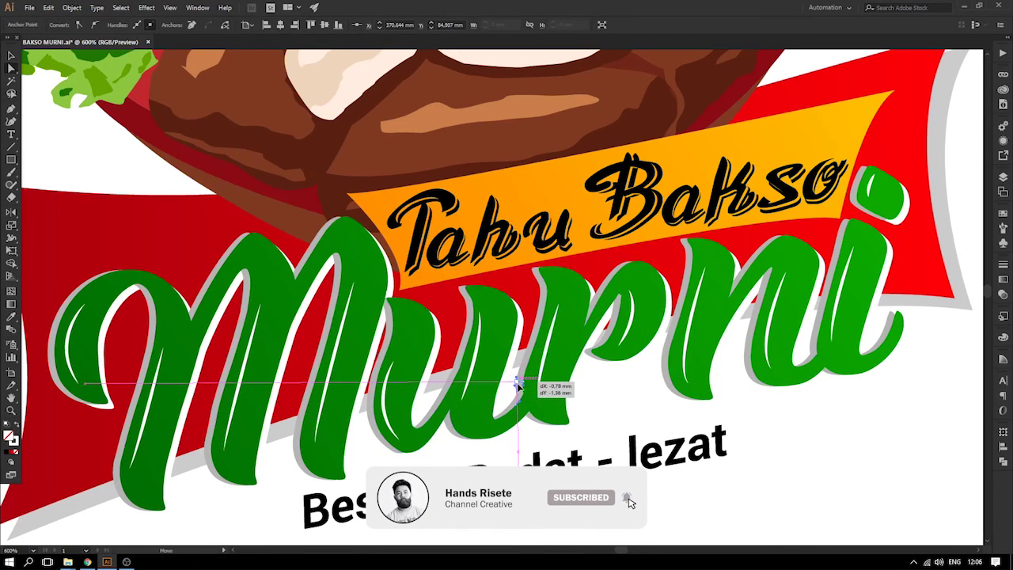
left_click(523, 394)
key("ctrl+plus")
key("ctrl+plus")
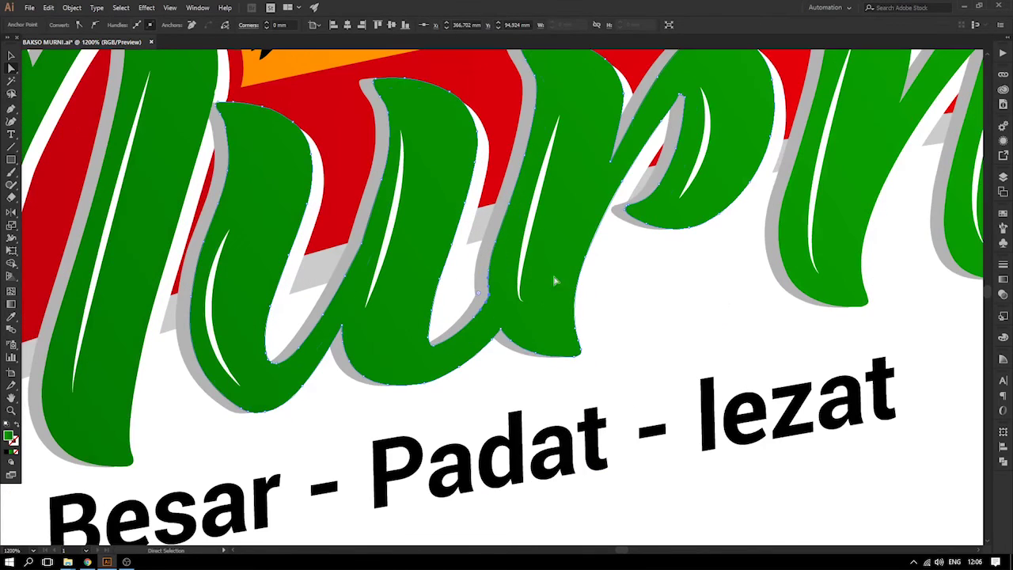
left_click_drag(555, 277, 544, 352)
left_click(532, 368)
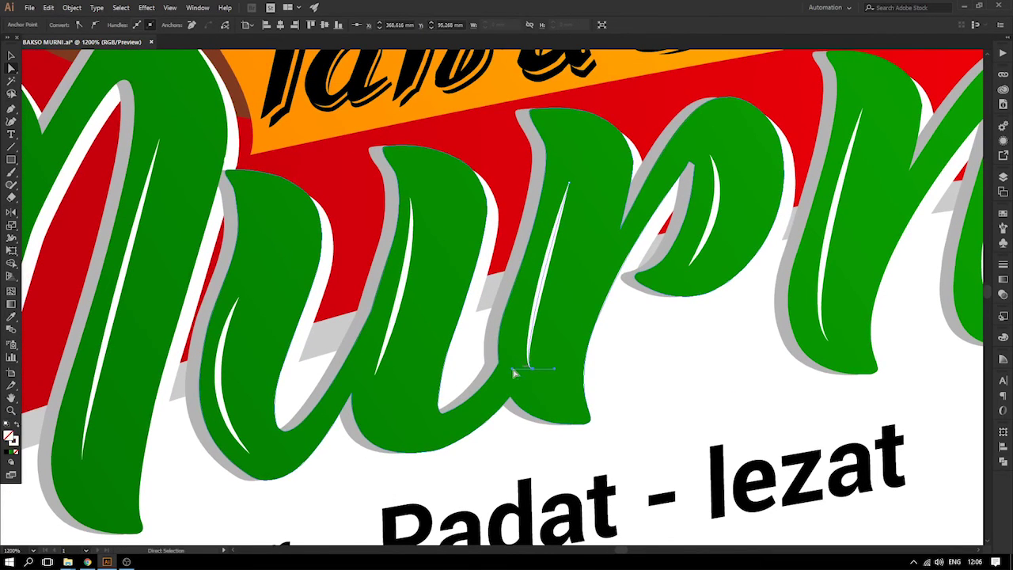
left_click_drag(500, 350, 501, 348)
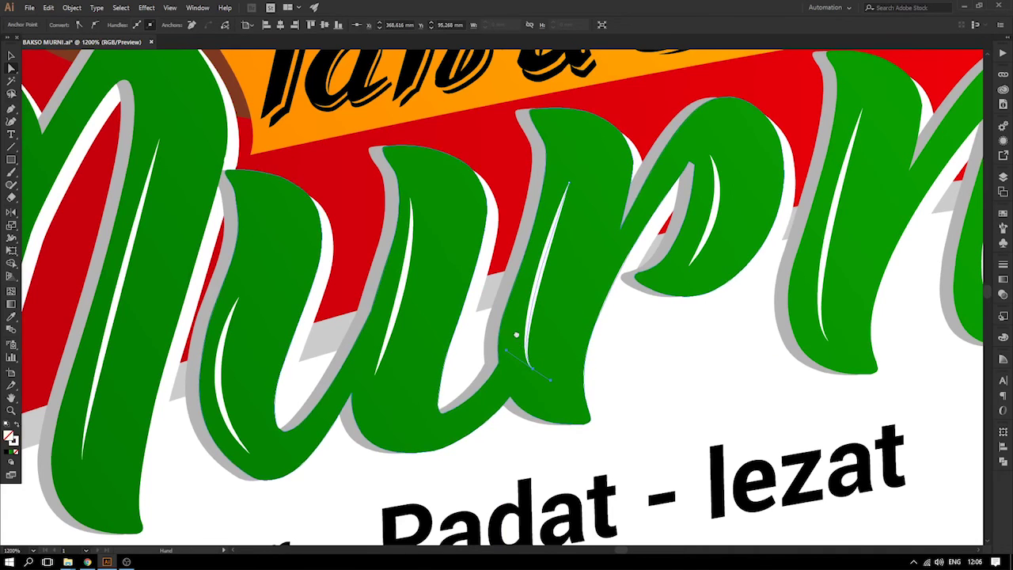
- Adjust the curve at the lower end of the highlight line on the n's first stem
left_click_drag(570, 304, 417, 356)
key("ctrl+minus")
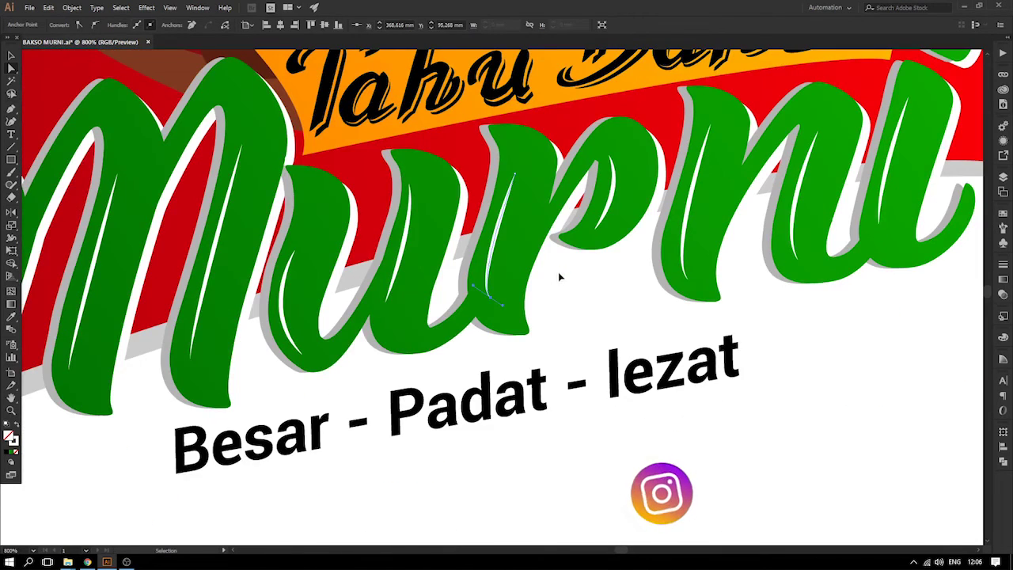
left_click_drag(681, 247, 640, 293)
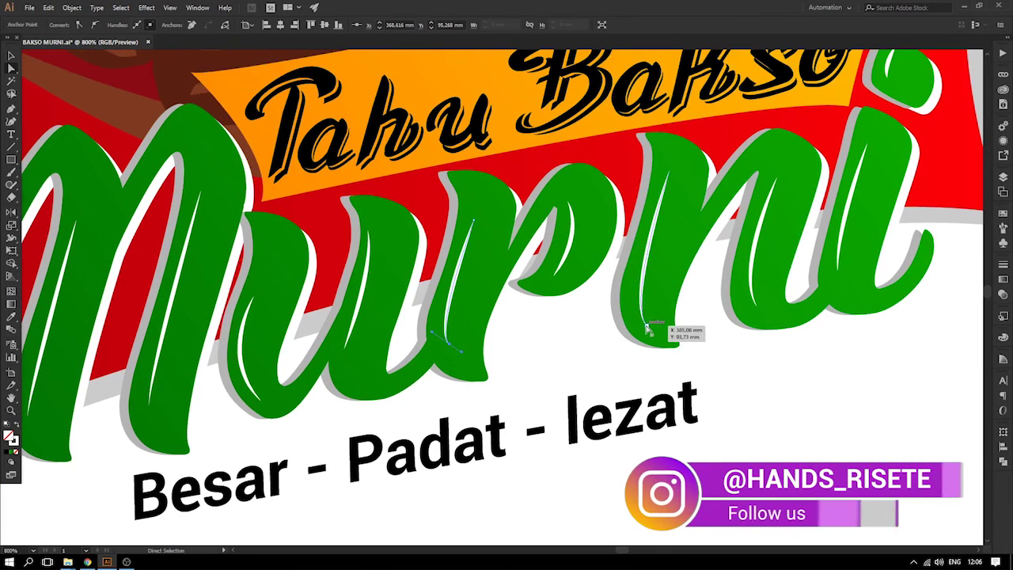
left_click(648, 326)
left_click_drag(622, 304, 616, 315)
- Examine the tapered highlight lines across the Murni lettering and in the logo as a whole
left_click_drag(535, 314, 752, 275)
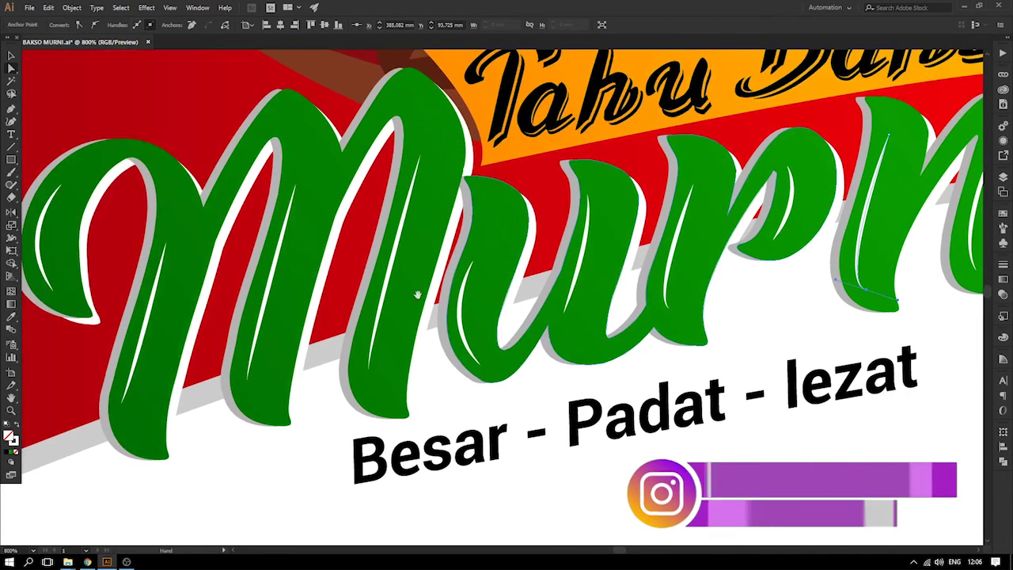
left_click_drag(258, 288, 387, 278)
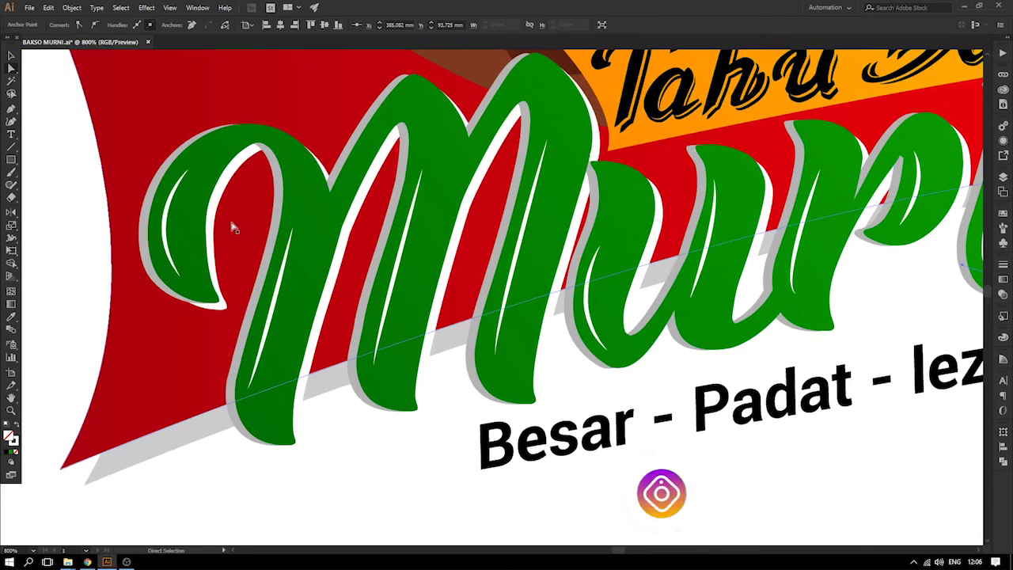
key("ctrl+minus")
key("ctrl+minus")
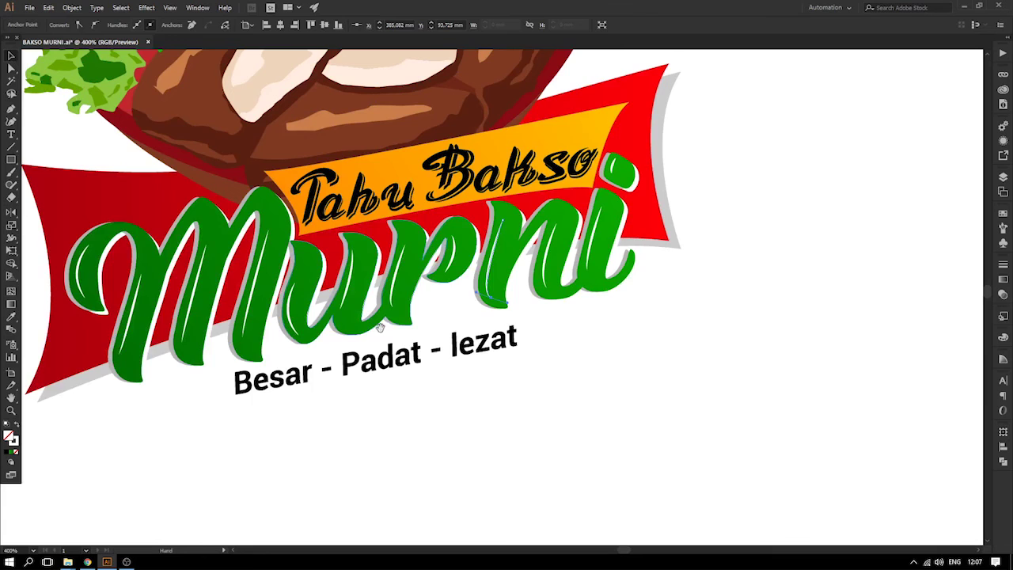
left_click_drag(383, 327, 460, 342)
left_click(769, 402)
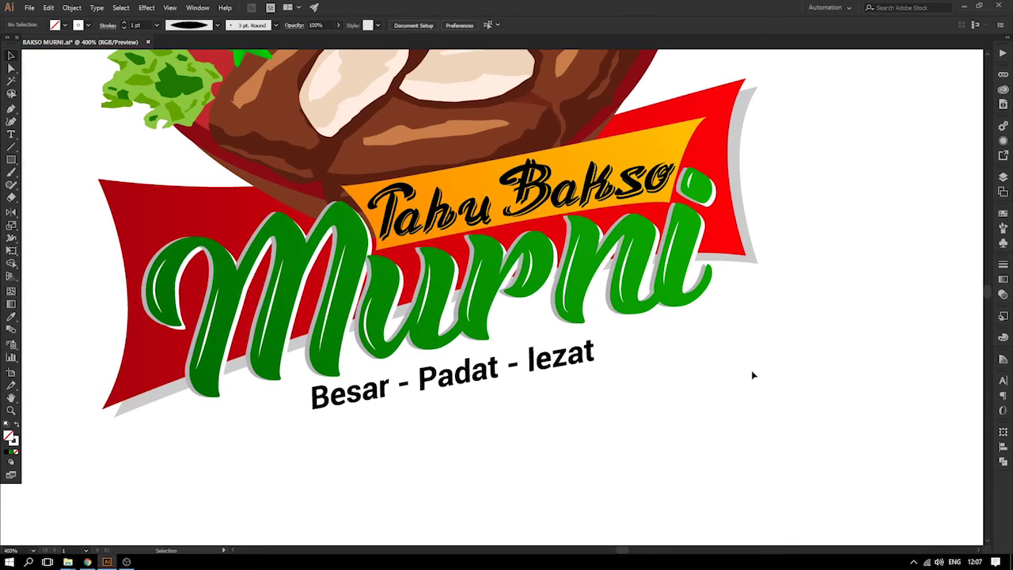
key("ctrl+minus")
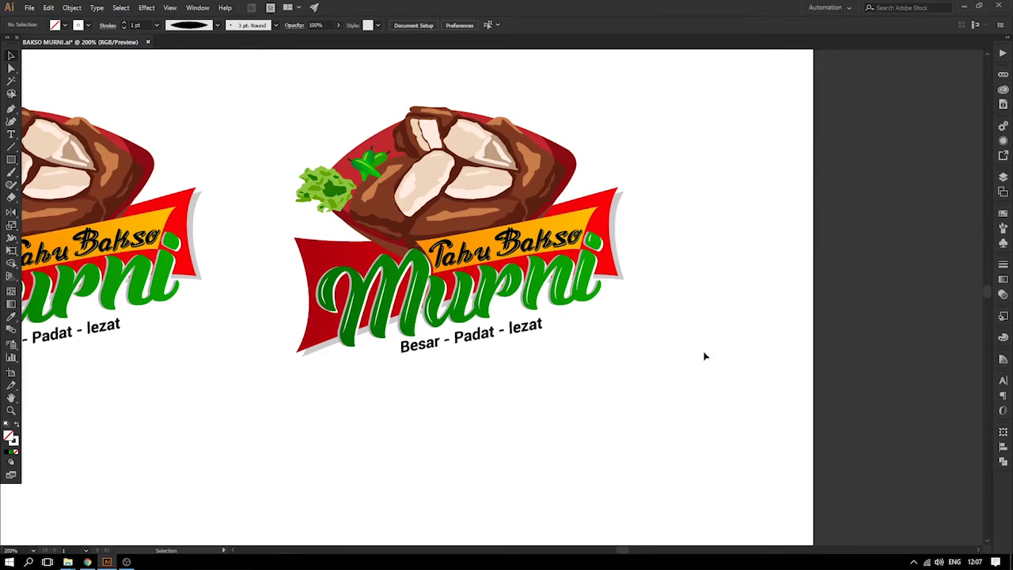
left_click_drag(717, 352, 752, 357)
- Recolour the grey shadow behind the Murni lettering with the banner's orange, undoing the accidental recolour of the green letters
left_click_drag(350, 125, 840, 381)
key("i")
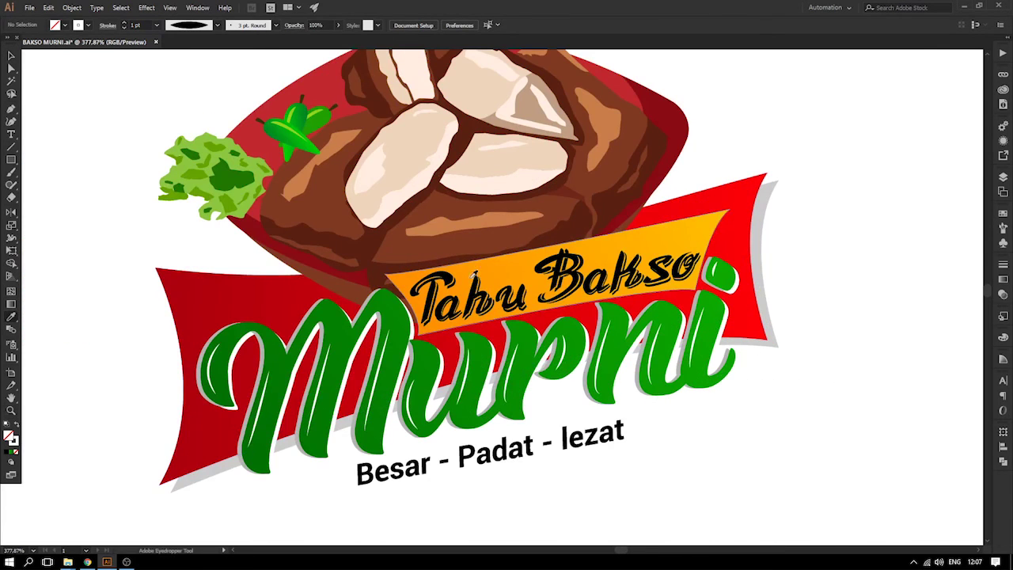
left_click(486, 261)
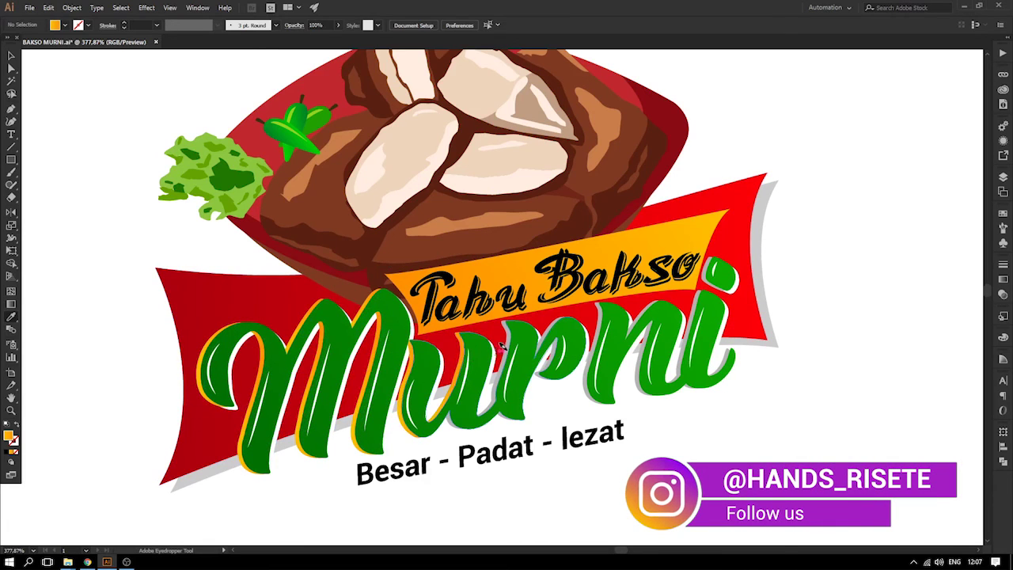
left_click(534, 339, "alt")
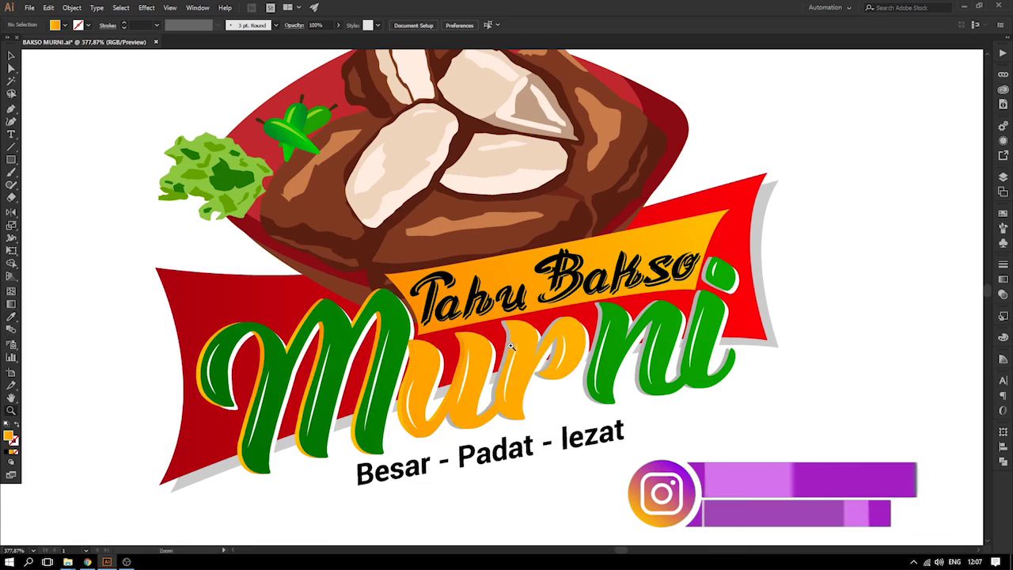
key("ctrl+z")
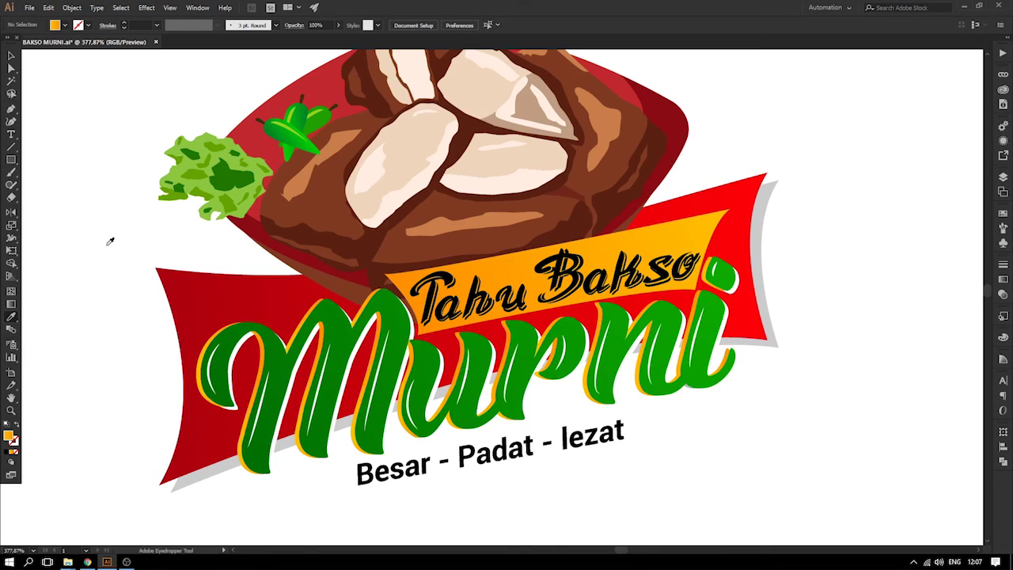
- Select all parts of the logo version with the orange shadow and group them
key("ctrl+minus")
key("ctrl+minus")
key("ctrl+minus")
key("ctrl+plus")
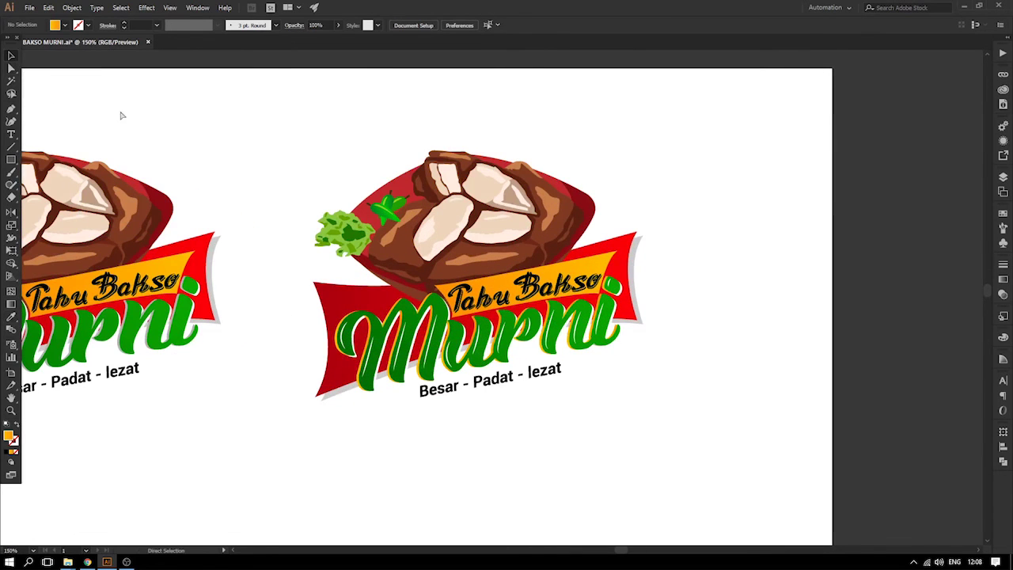
key("ctrl+minus")
scroll(593, 203, "left", 2)
left_click_drag(496, 181, 833, 405)
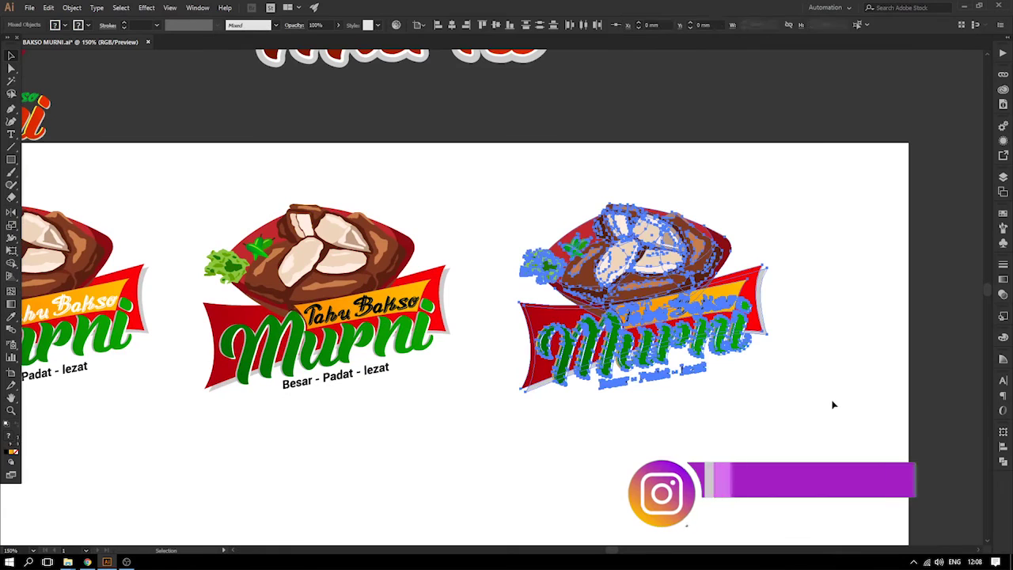
left_click(871, 385)
left_click_drag(684, 438, 880, 310)
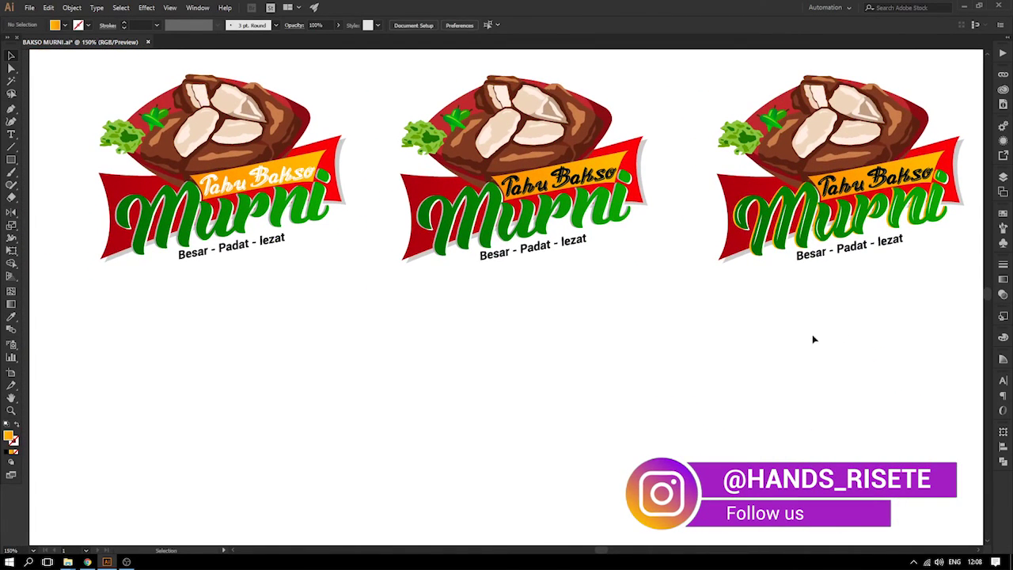
- Place the orange-shadow logo version on the empty area directly below the first logo version
scroll(814, 339, "down", 2)
scroll(721, 330, "left", 1)
left_click_drag(870, 119, 255, 384)
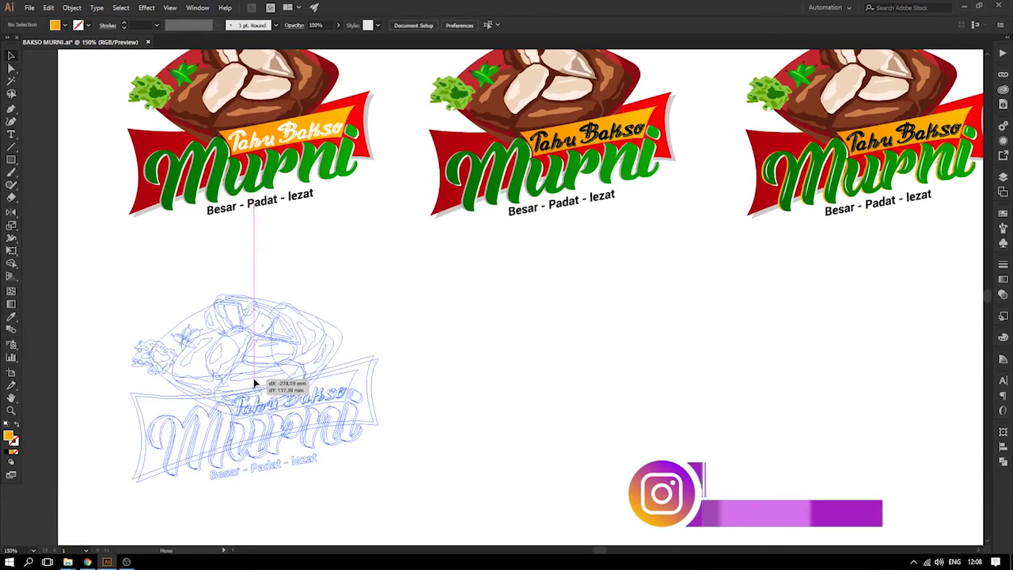
left_click(515, 414)
scroll(491, 396, "down", 2)
key("z")
left_click_drag(168, 229, 555, 456)
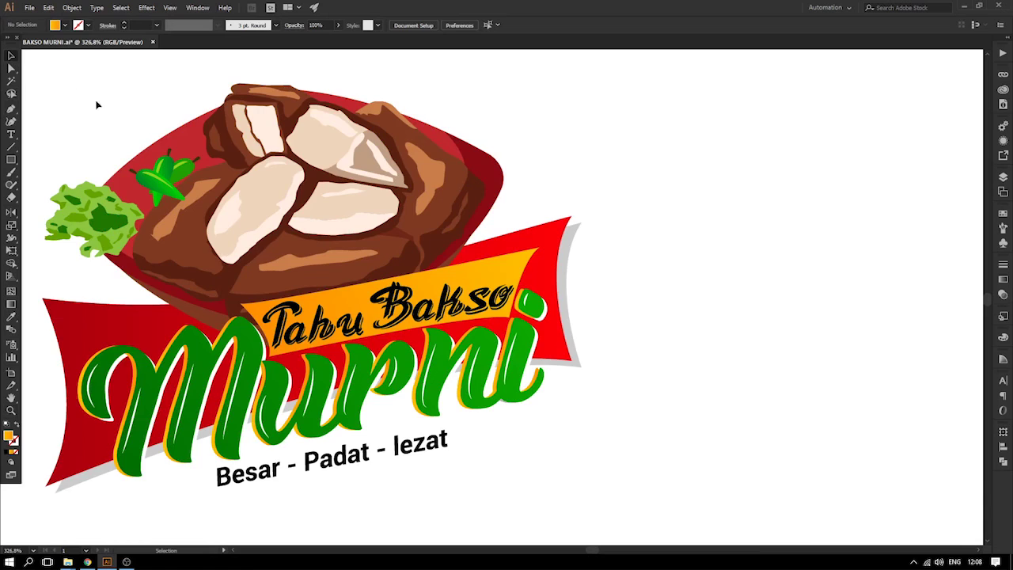
- Isolate the inner bright red plate shape inside the nested groups of the orange-shadow logo version
key("space")
left_click_drag(100, 130, 227, 147)
double_click(314, 152)
double_click(314, 149)
double_click(312, 147)
double_click(314, 153)
key("a")
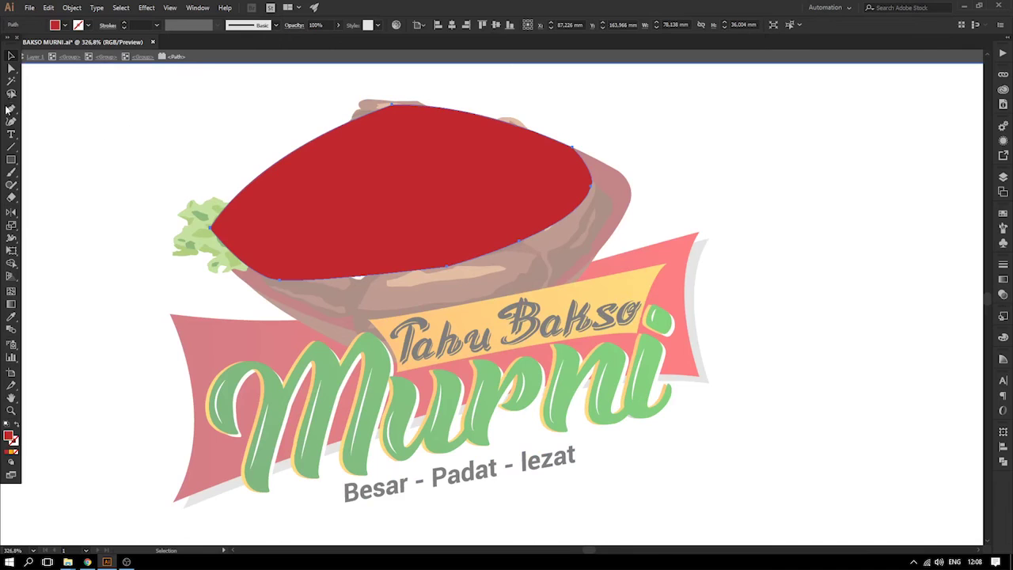
left_click(11, 69)
- Draw a Pen curve just inside the red plate's upper edge, from its left corner over the peak past its right end
left_click(12, 108)
left_click(210, 237)
left_click_drag(390, 112, 537, 69)
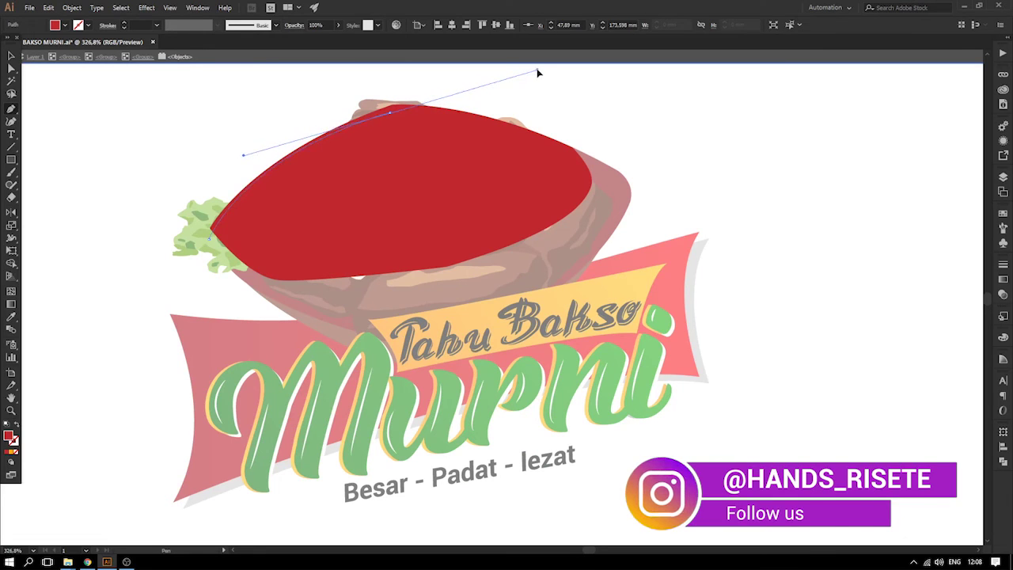
left_click(391, 114)
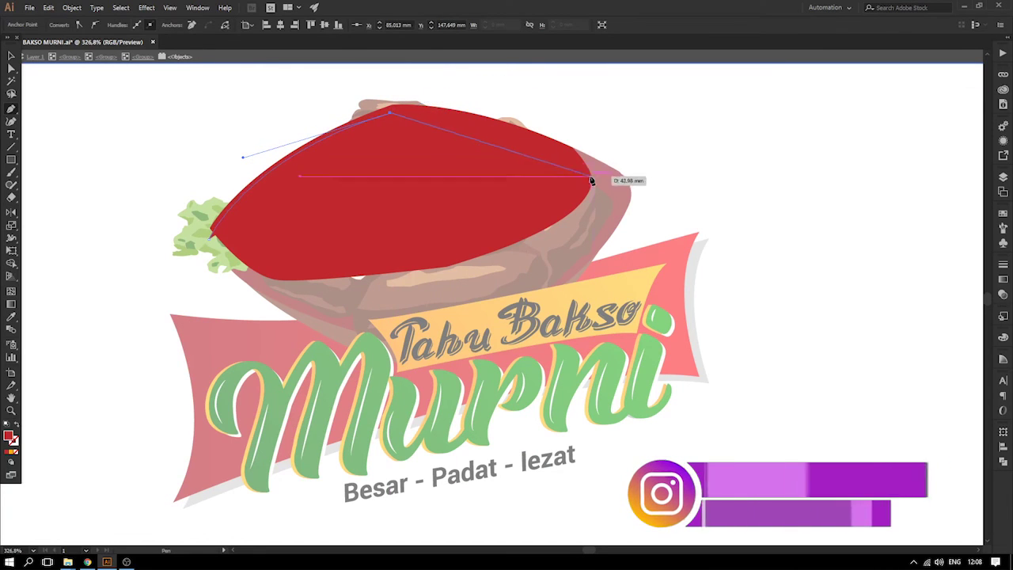
left_click_drag(843, 273, 896, 275)
left_click(649, 181)
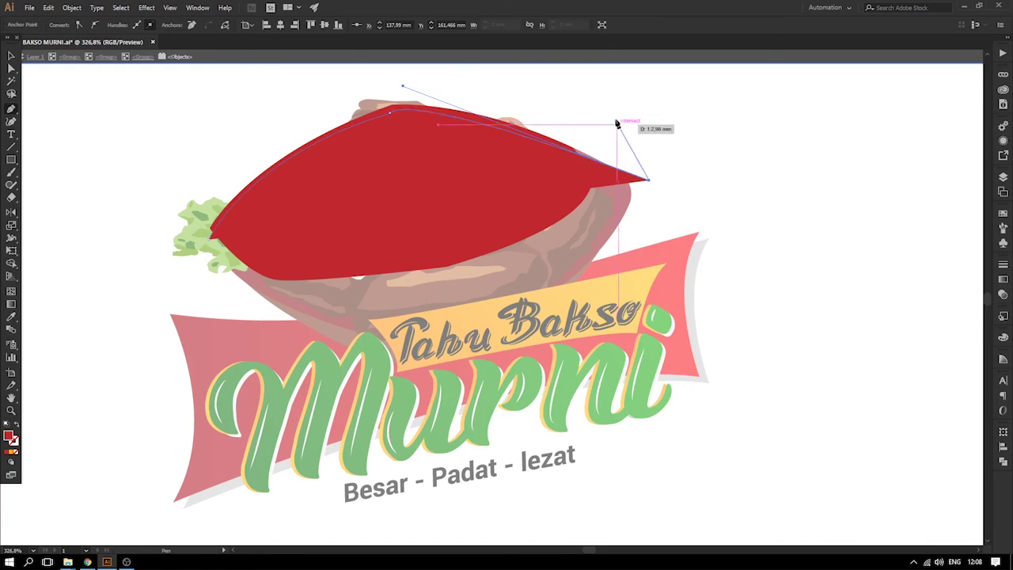
- Continue the Pen path around the outside above the red plate and close it at the left corner
left_click(616, 119)
left_click_drag(543, 99, 509, 90)
left_click(451, 81)
left_click_drag(353, 74, 336, 75)
left_click_drag(291, 87, 283, 89)
left_click(223, 108)
left_click_drag(200, 149, 194, 168)
left_click_drag(190, 201, 195, 224)
left_click(208, 238)
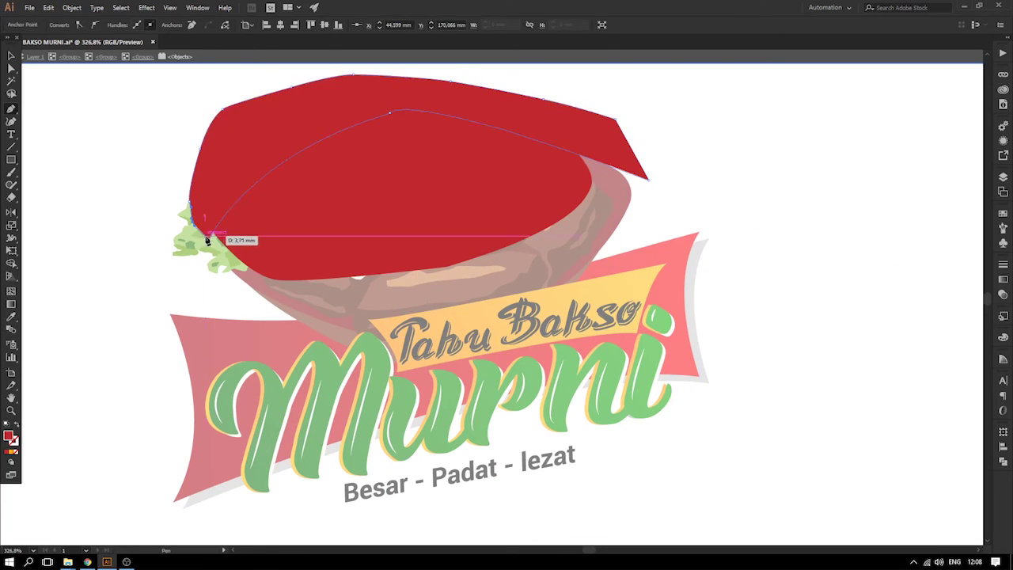
- Shift the peak anchor of the drawn shape's inner curve slightly upward, keeping it just inside the plate's upper edge
left_click(11, 56)
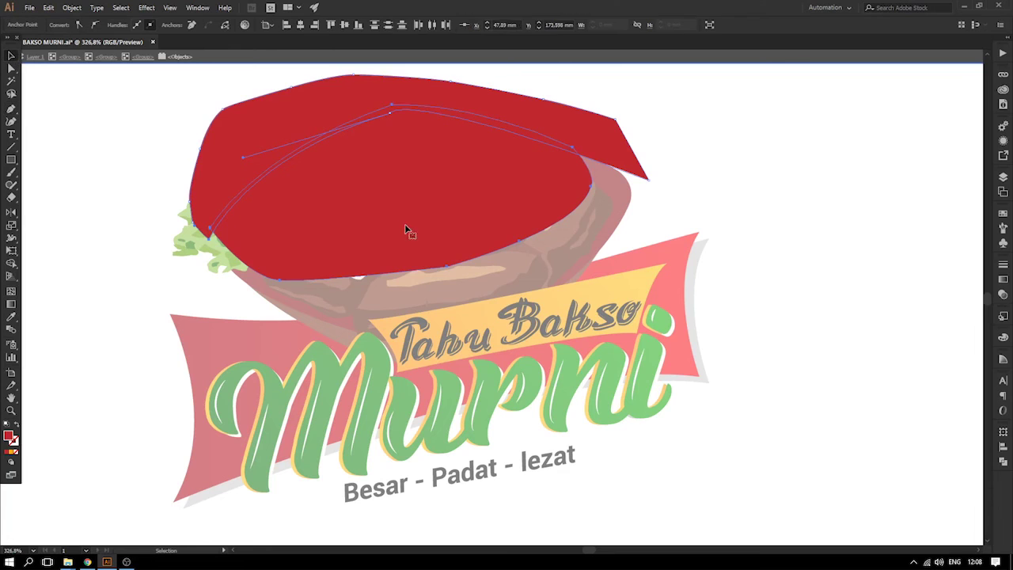
key("z")
left_click_drag(146, 75, 604, 247)
left_click(10, 66)
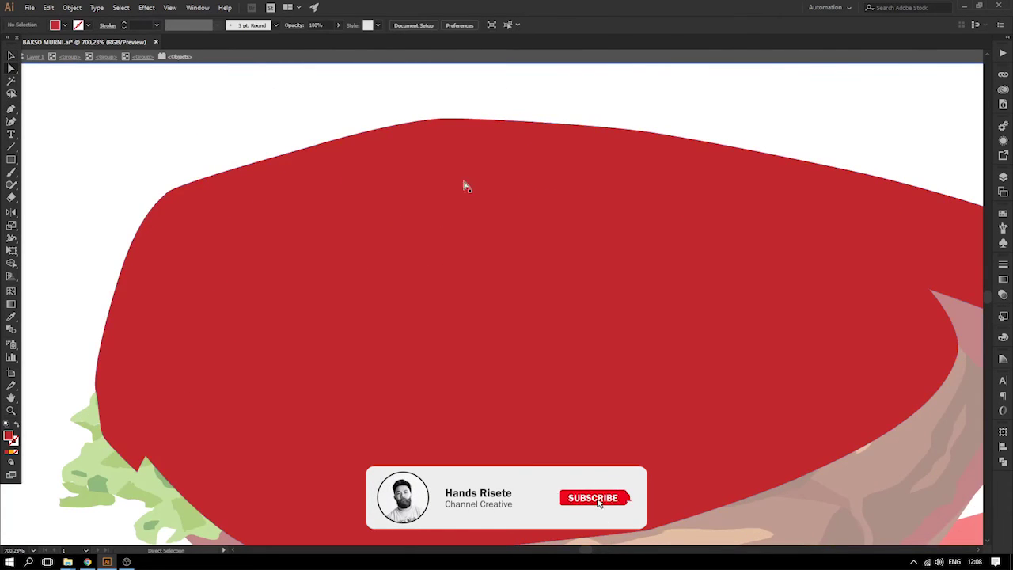
left_click_drag(522, 199, 528, 204)
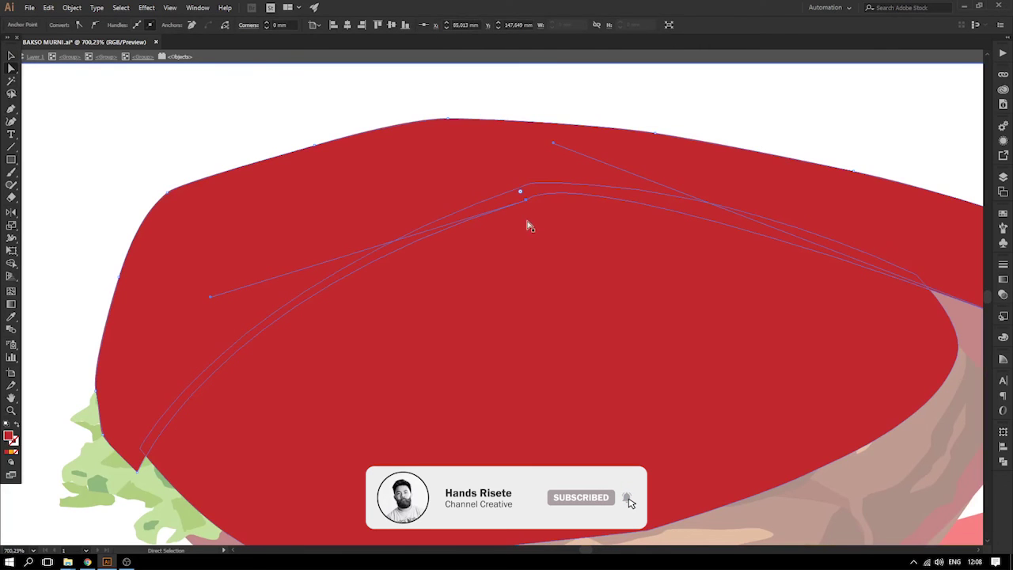
left_click(528, 223, "shift")
left_click(526, 201)
left_click_drag(525, 201, 524, 201)
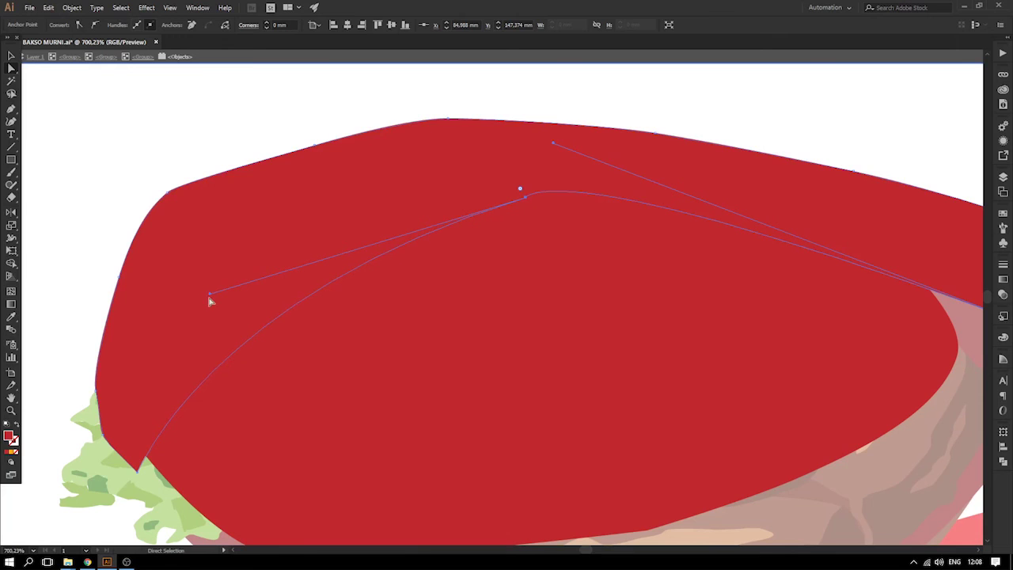
- Split the red plate along the drawn curve with the Shape Builder and delete the excess shape outside it
left_click(10, 57)
left_click(470, 305)
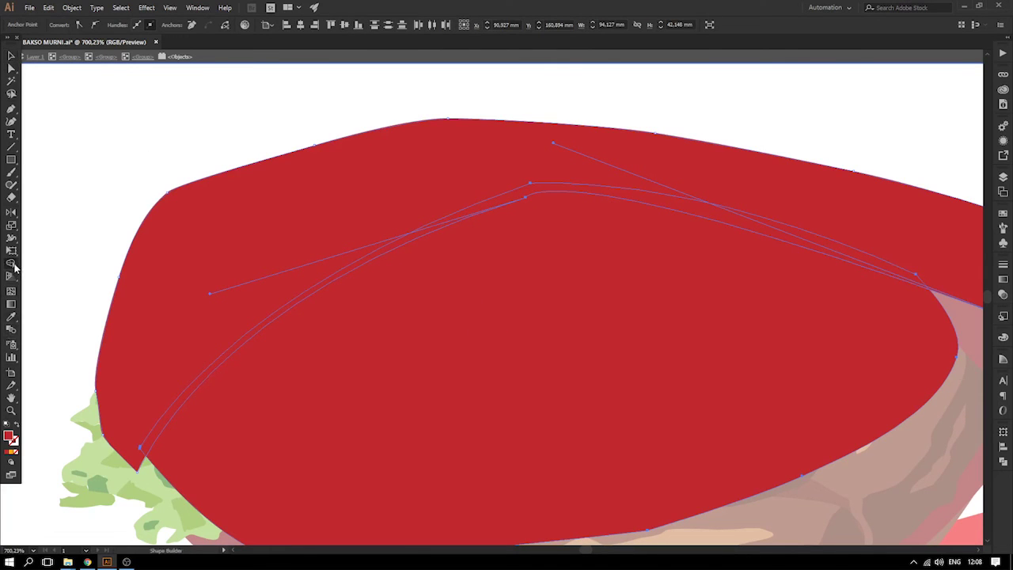
left_click(362, 269)
left_click(296, 207)
key("Delete")
key("ctrl+minus")
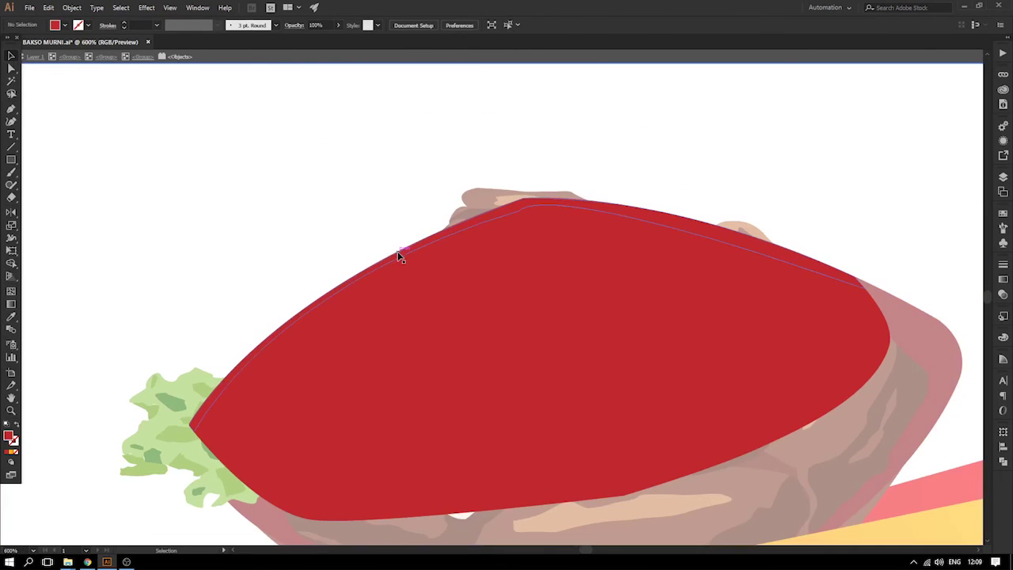
- Fill the thin strip along the plate's upper edge with the dark red sampled from the plate's side
left_click(398, 254)
key("i")
left_click(923, 357)
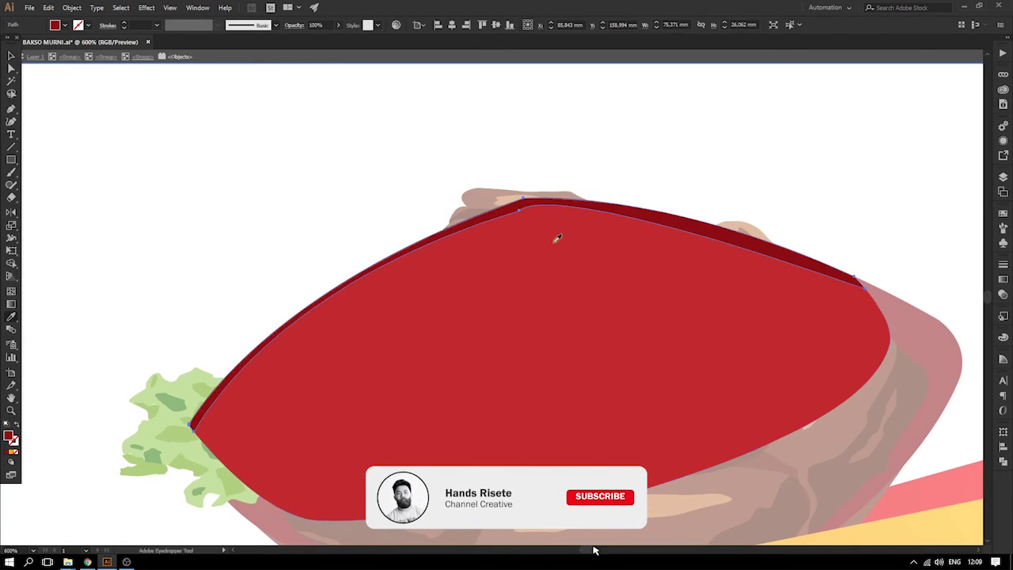
left_click(10, 59)
left_click(262, 190)
- Reshape the right half of the bright red plate's upper curve beneath the dark strip, undoing the unsuitable adjustments
key("z")
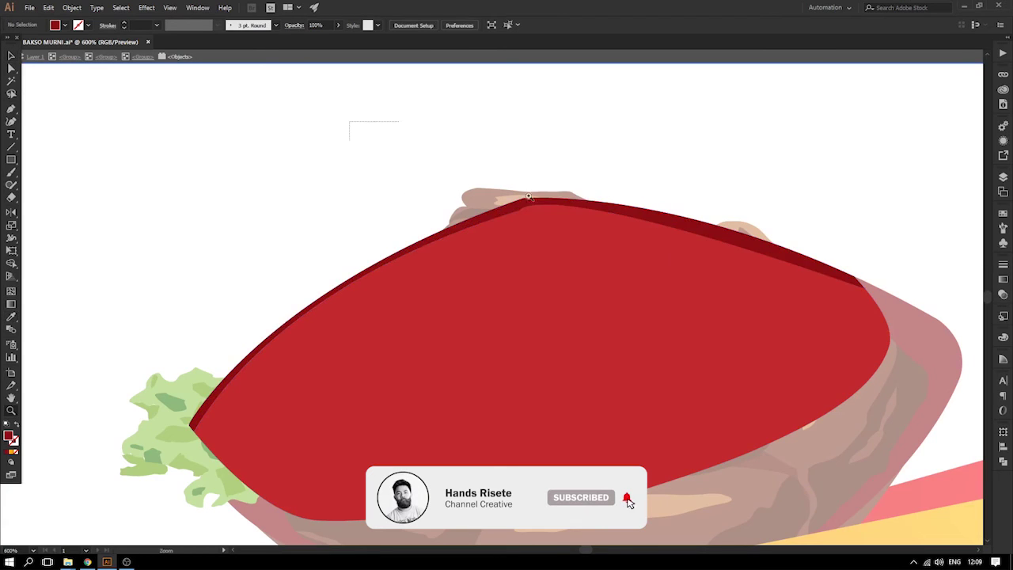
left_click_drag(361, 158, 887, 290)
left_click_drag(536, 294, 369, 188)
left_click(11, 68)
left_click(712, 286)
left_click_drag(713, 287, 719, 243)
key("ctrl+z")
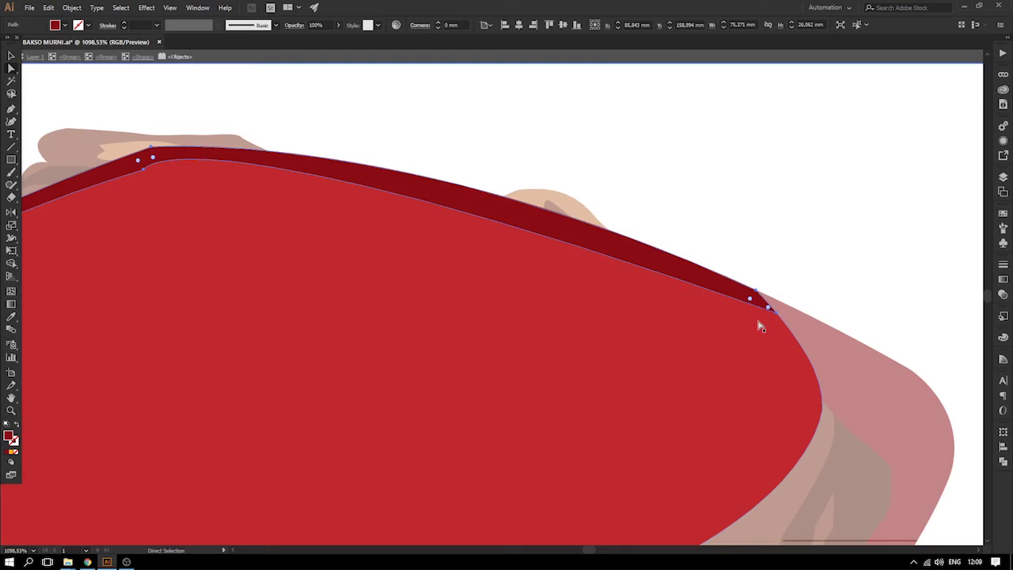
left_click_drag(749, 299, 323, 112)
key("ctrl+z")
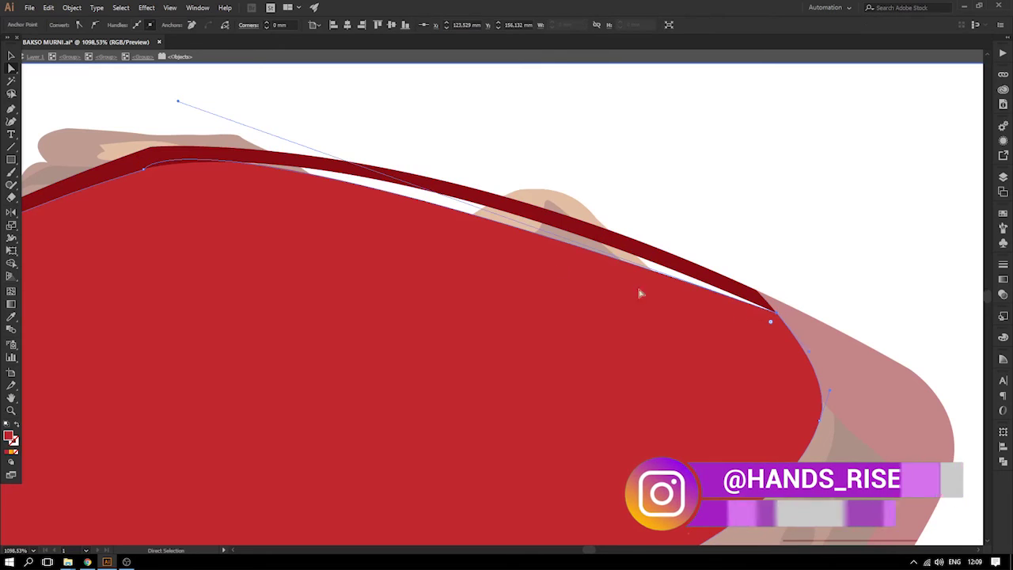
left_click_drag(179, 101, 344, 116)
- Leave the isolated plate artwork and examine the dark rim behind the tahu and in the logo as a whole
key("ctrl+minus")
key("ctrl+minus")
key("ctrl+minus")
key("ctrl+minus")
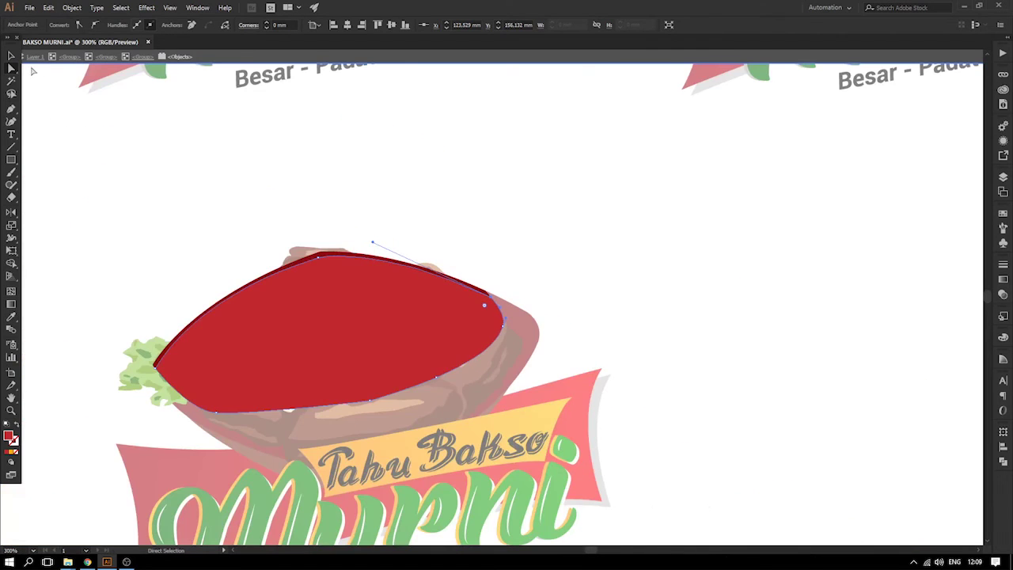
left_click(11, 57)
left_click_drag(79, 174, 307, 137)
double_click(715, 201)
key("z")
left_click_drag(208, 181, 800, 445)
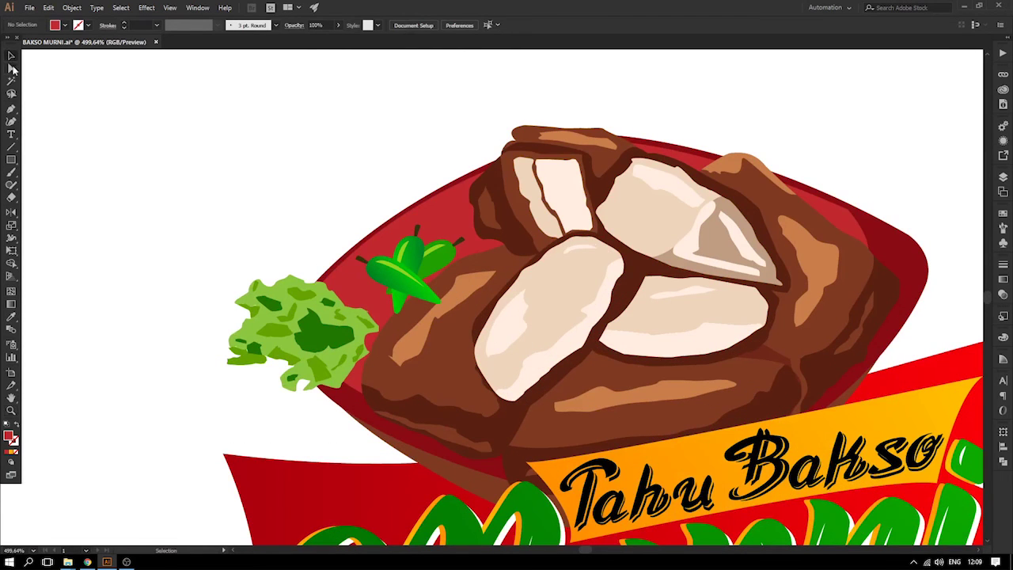
left_click(673, 156)
left_click(325, 101)
key("ctrl+minus")
key("ctrl+minus")
key("ctrl+minus")
left_click_drag(393, 247, 346, 251)
- Isolate the food illustration within the nested logo groups to reach the lettuce beside the plate
left_click(320, 325)
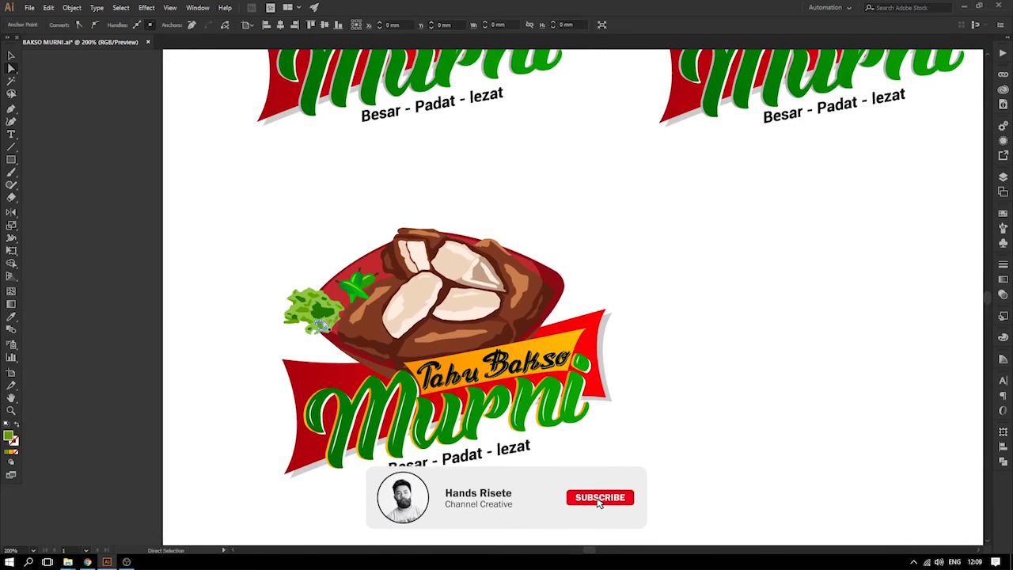
key("v")
left_click(307, 305)
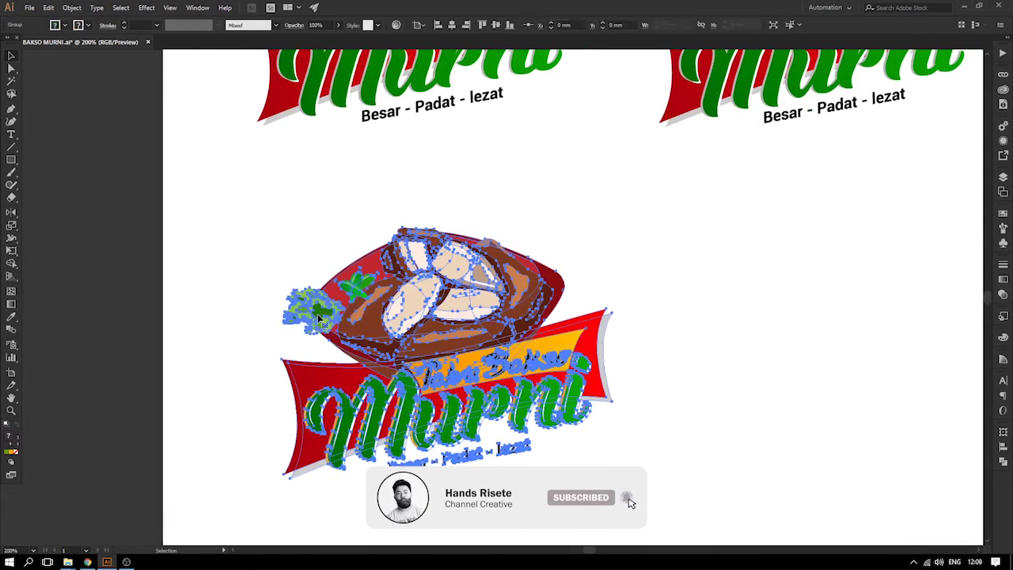
double_click(307, 305)
double_click(308, 307)
left_click(307, 307)
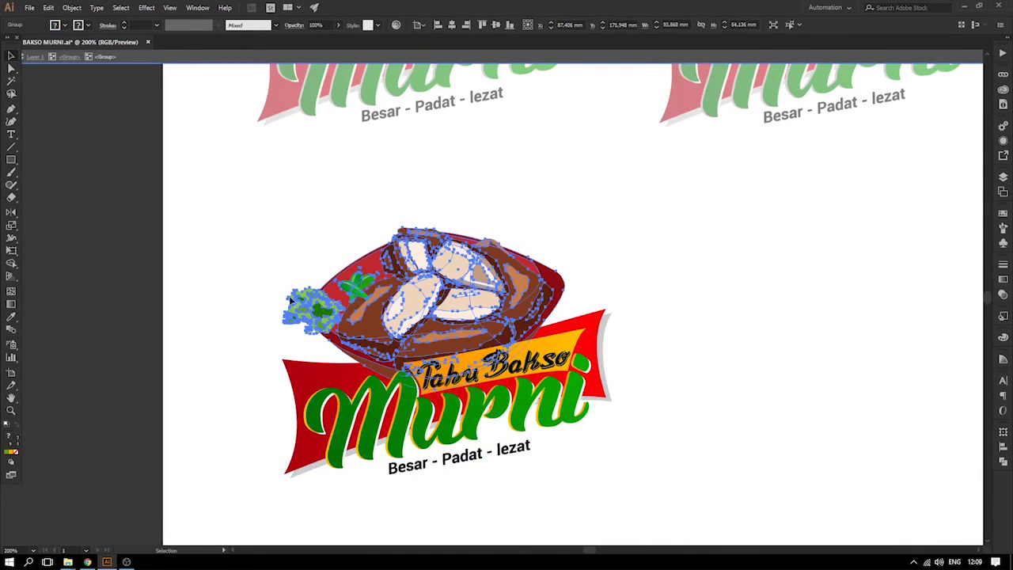
left_click(287, 264)
double_click(326, 311)
left_click(328, 310)
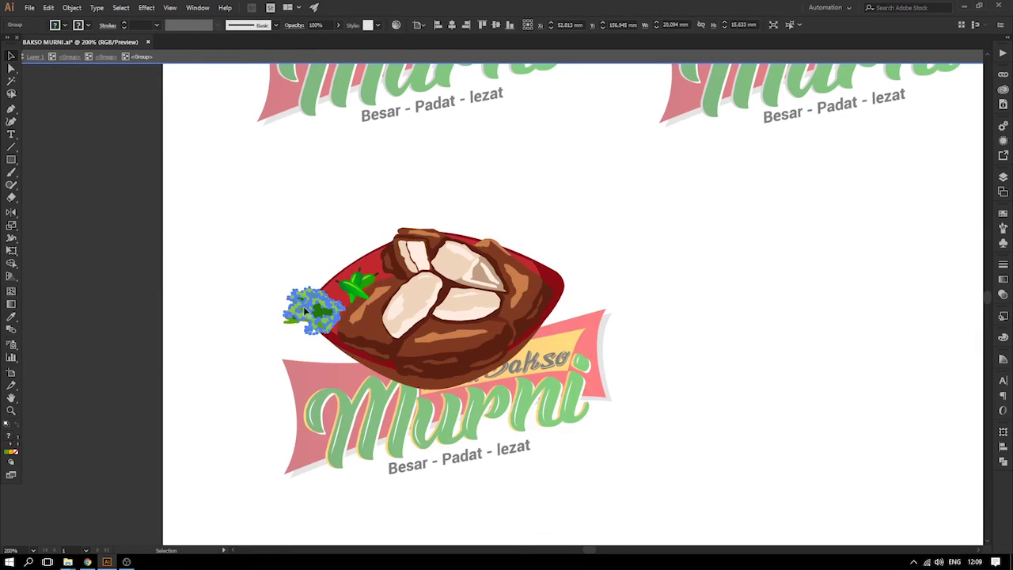
- Select the lettuce with its loose leaf pieces, undo the trial move, and group them together
left_click_drag(308, 338, 310, 337)
left_click(286, 282)
key("z")
left_click_drag(219, 251, 464, 410)
left_click_drag(361, 300, 391, 324)
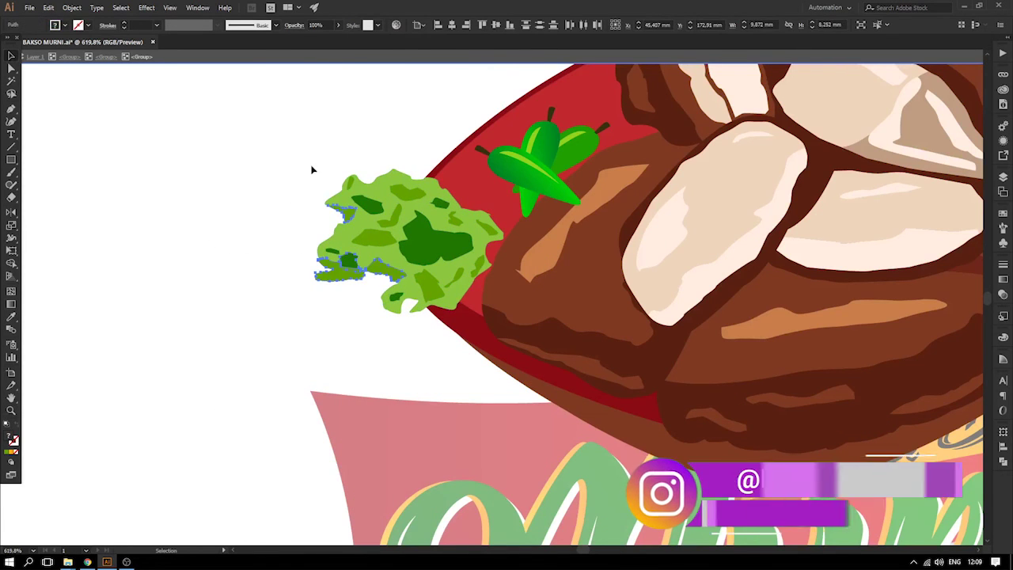
left_click_drag(392, 237, 185, 224)
key("ctrl+z")
key("ctrl+g")
- Move the grouped lettuce slightly right towards the plate and leave the isolated illustration
left_click_drag(473, 240, 483, 245)
key("a")
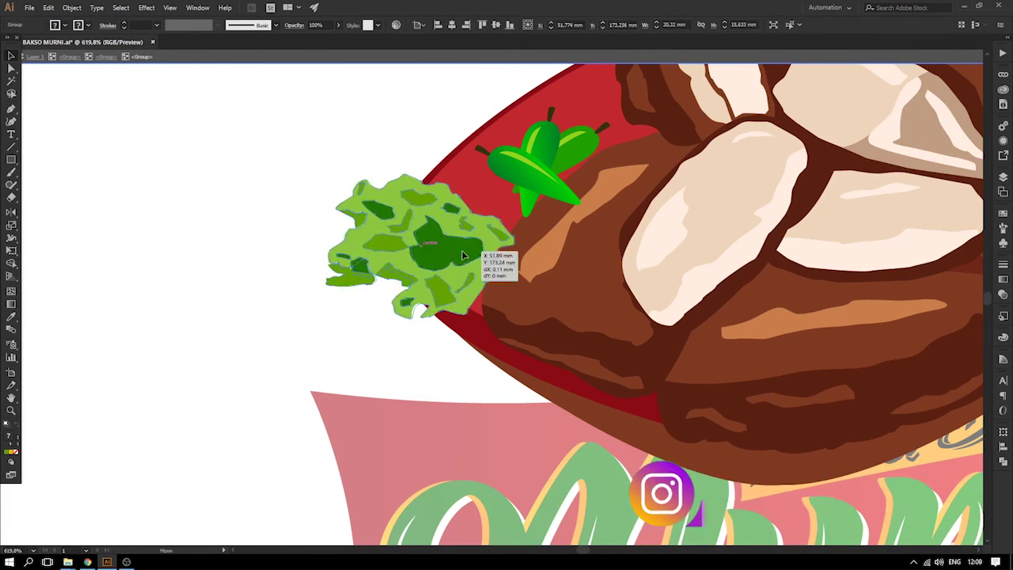
key("ctrl+minus")
key("ctrl+minus")
key("ctrl+minus")
key("ctrl+minus")
key("ctrl+minus")
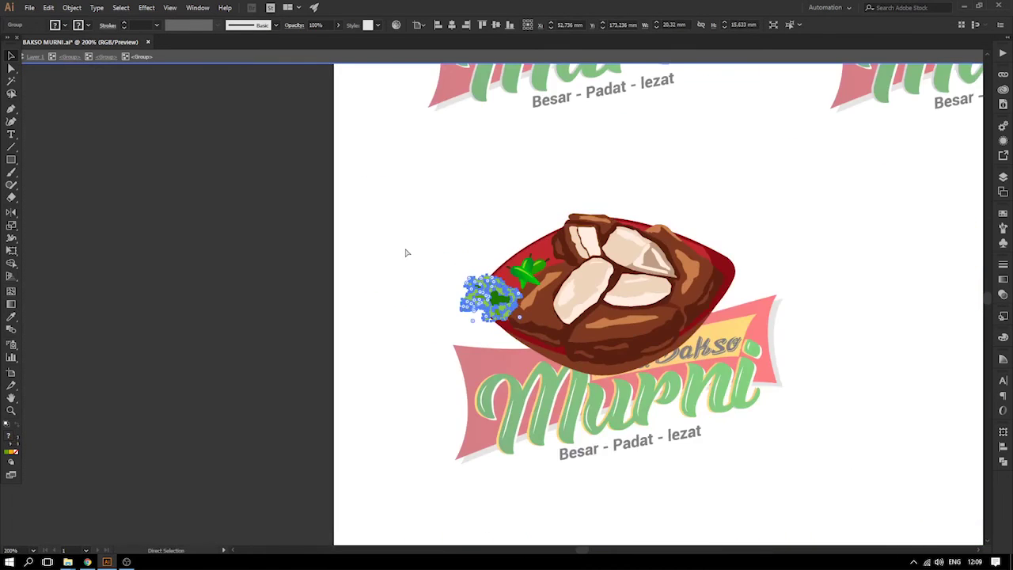
key("v")
left_click(771, 272)
left_click_drag(774, 270, 583, 296)
left_click(402, 282)
- Duplicate the orange-shadow logo version directly to its right at the same height and save the document
left_click(518, 296)
left_click_drag(482, 299, 420, 207)
left_click_drag(340, 227, 339, 277)
left_click(510, 364)
left_click_drag(535, 374, 515, 334)
left_click_drag(308, 269, 596, 269)
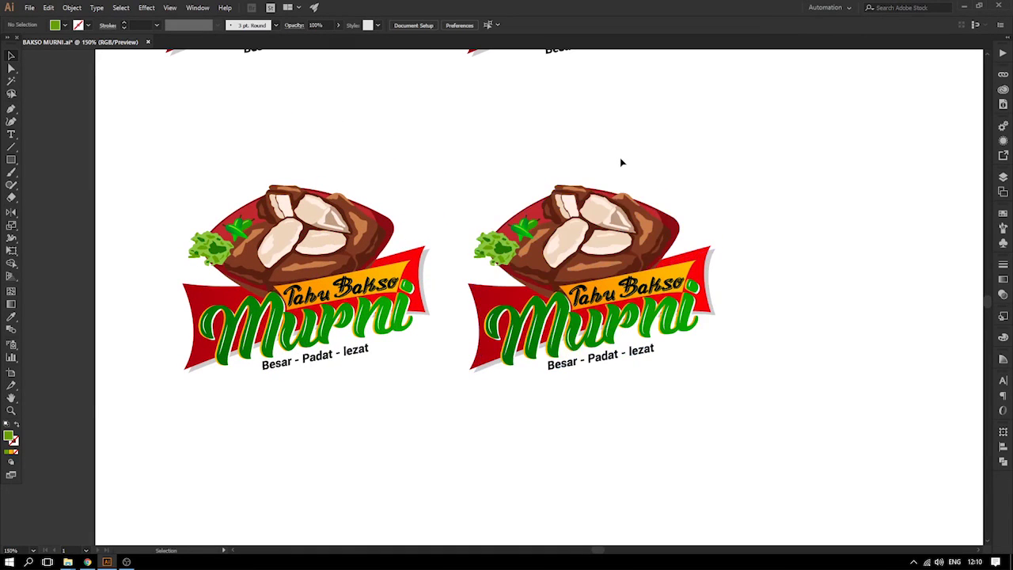
key("ctrl+s")
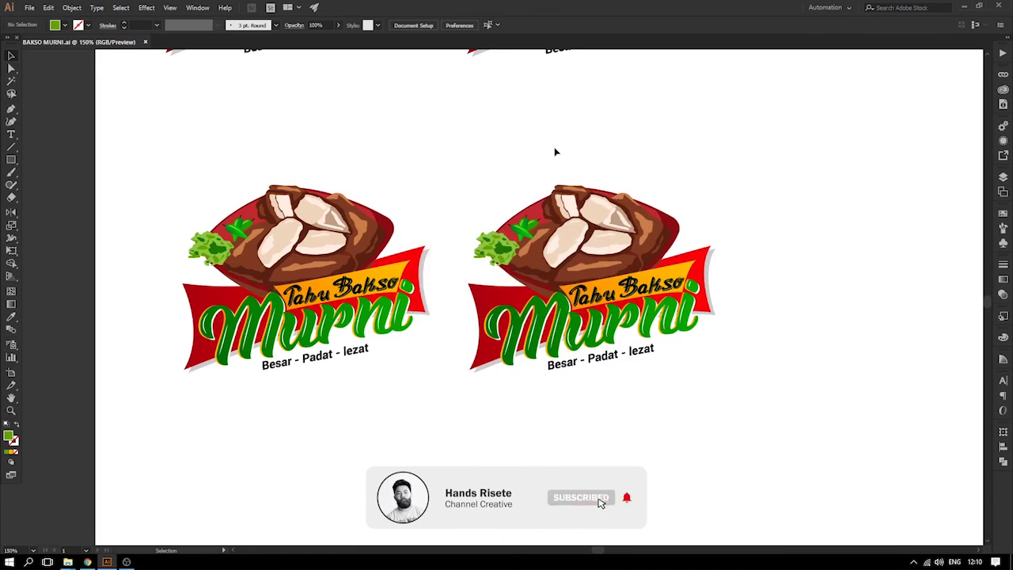
- Fill the orange Tahu Bakso banner of the copied logo with the green sampled from the Murni lettering
left_click_drag(561, 185, 508, 166)
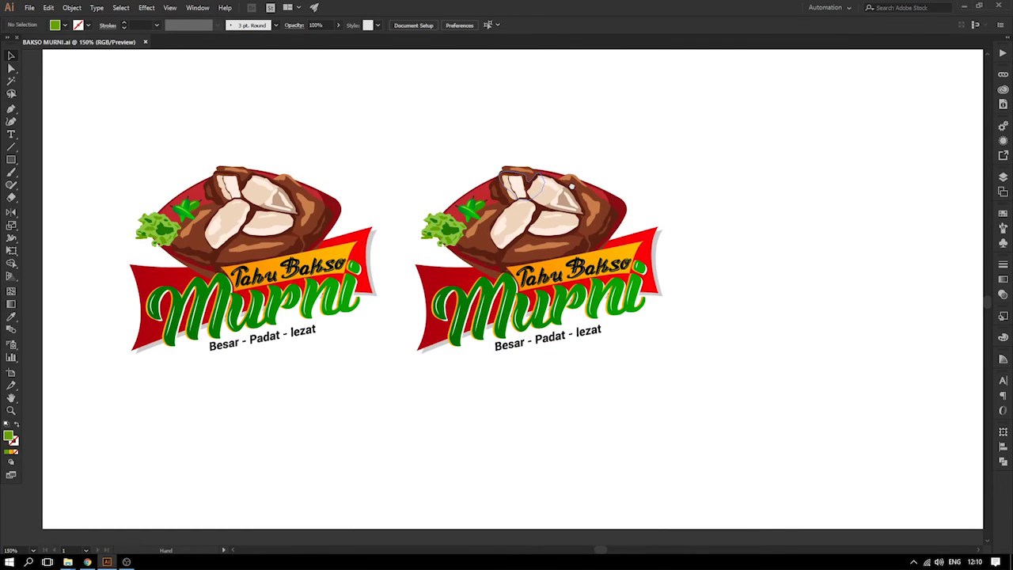
key("i")
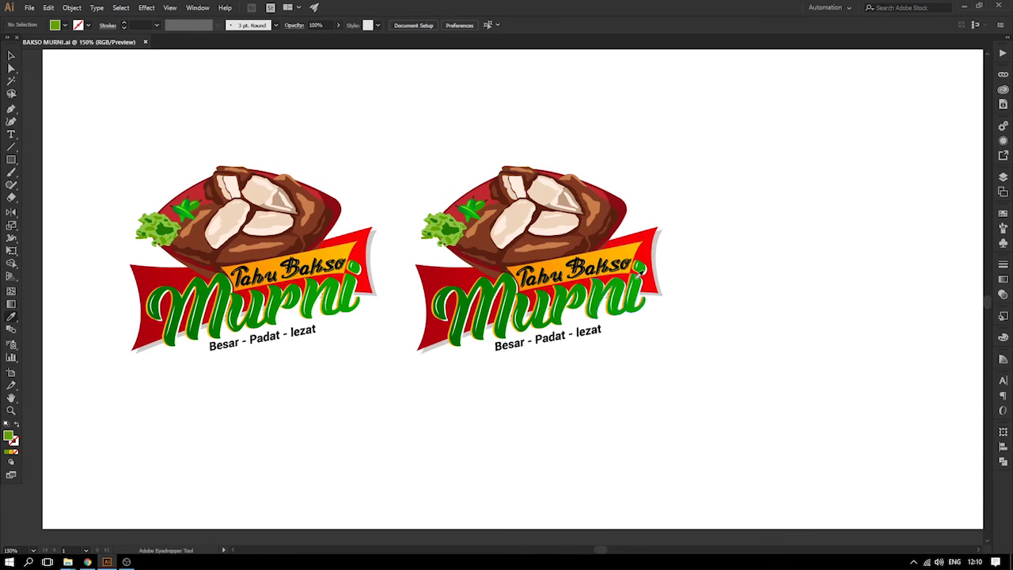
left_click(600, 304)
left_click(619, 246, "alt")
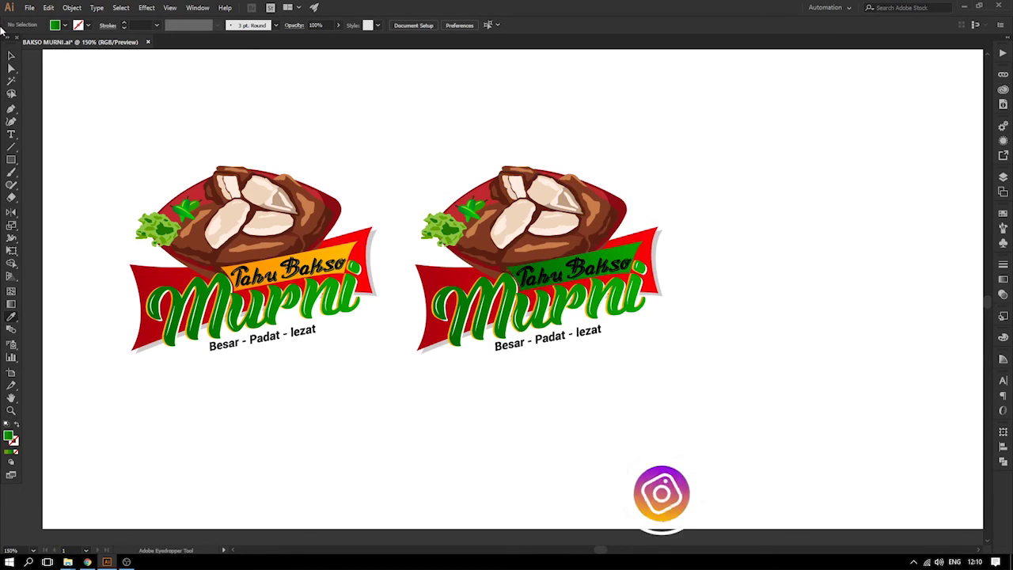
- Isolate the Tahu Bakso lettering on the green banner, fill it with white and leave the isolated group
key("v")
left_click(582, 270)
double_click(581, 270)
double_click(582, 270)
left_click(583, 270)
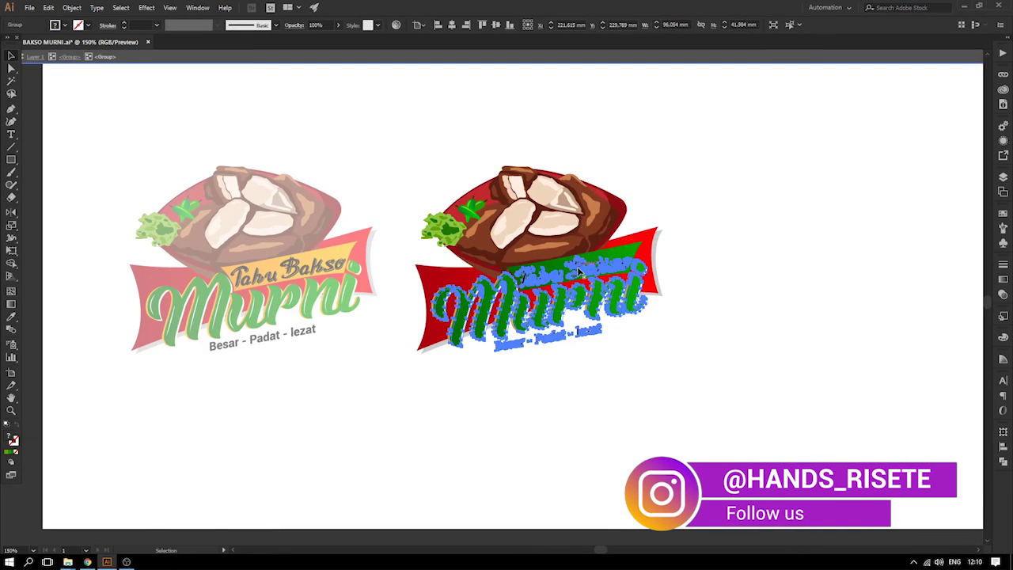
double_click(582, 270)
left_click(582, 271)
left_click(55, 25)
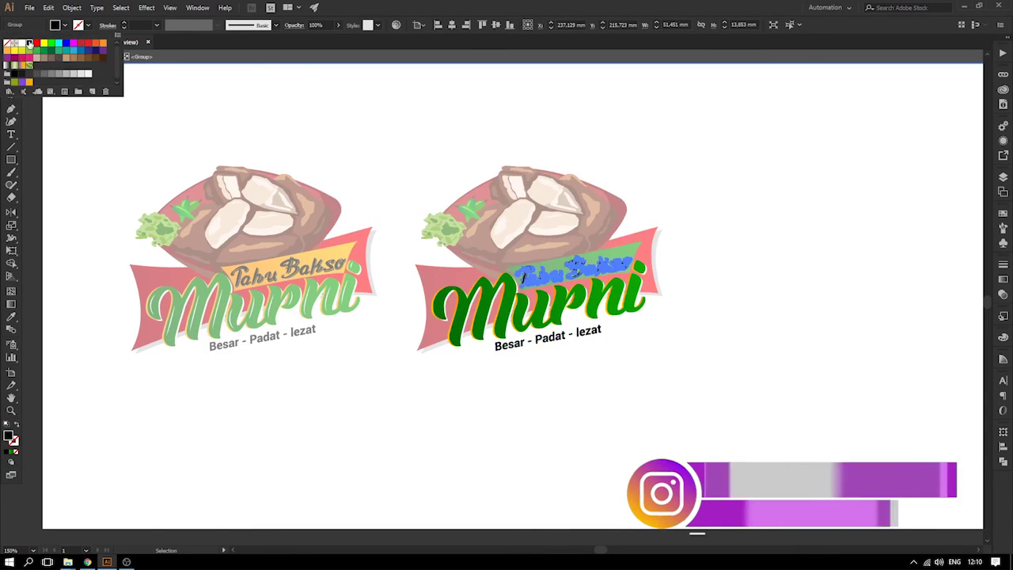
left_click(22, 44)
left_click(798, 232)
double_click(798, 232)
- Isolate the green face of the Murni lettering in the copied logo, down to its innermost group
key("space")
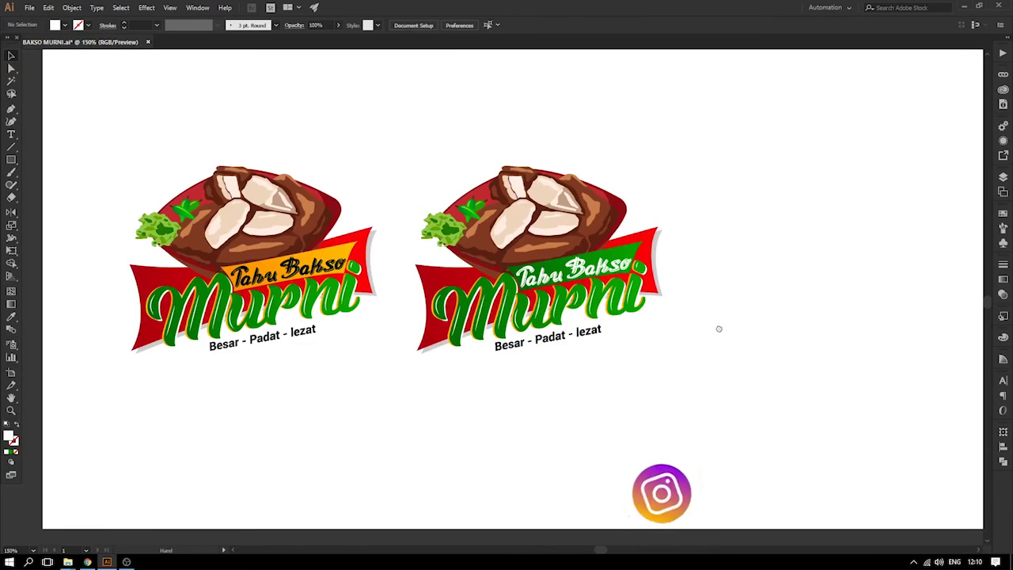
left_click_drag(719, 327, 742, 305)
left_click_drag(366, 185, 832, 387)
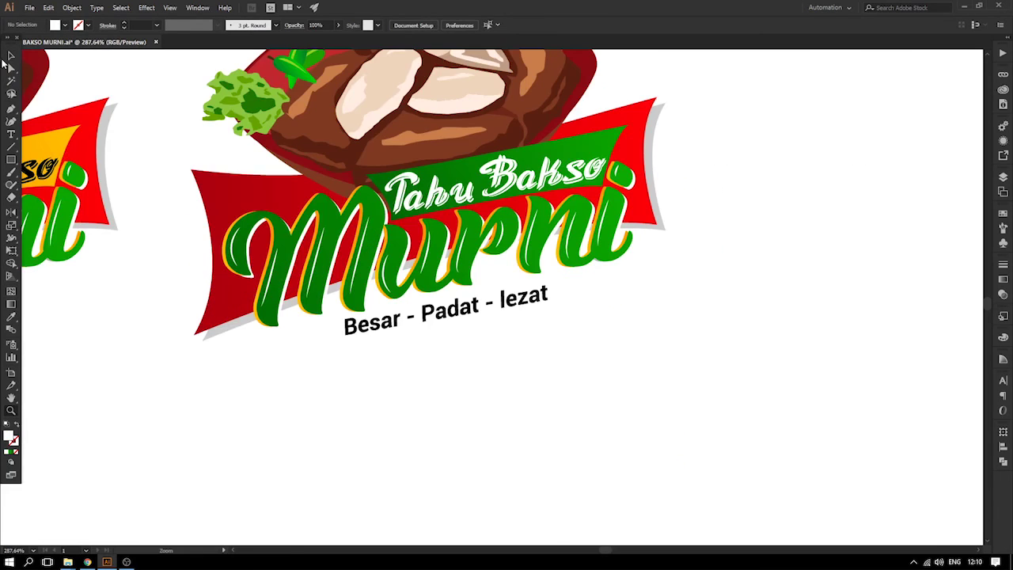
left_click_drag(117, 174, 228, 175)
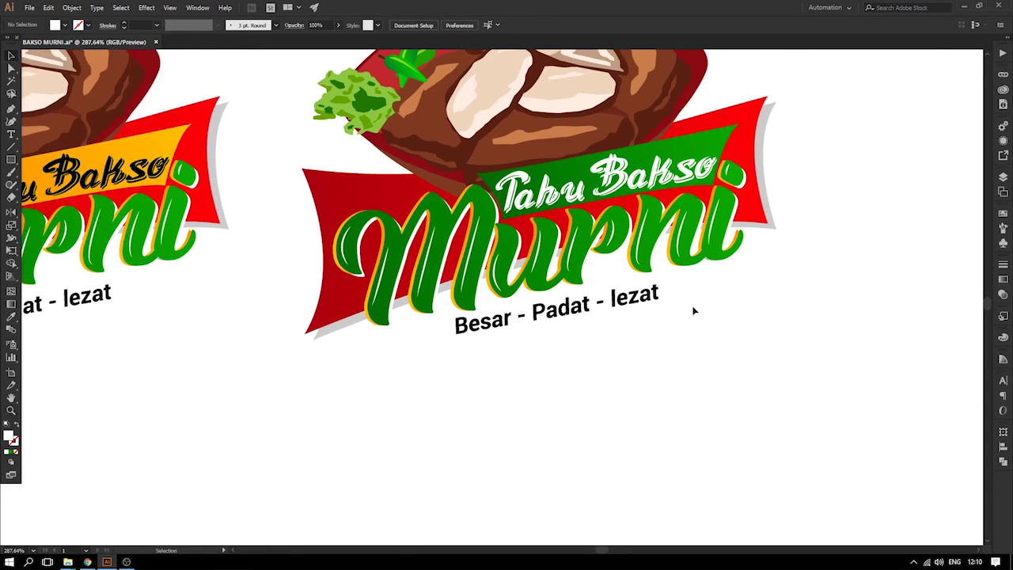
double_click(486, 210)
left_click_drag(486, 211, 493, 268)
key("ctrl+z")
double_click(483, 220)
left_click_drag(483, 219, 485, 267)
key("ctrl+z")
double_click(482, 213)
left_click_drag(482, 211, 484, 256)
key("ctrl+z")
- Fill the isolated Murni lettering with the logo's sampled orange gradient
key("i")
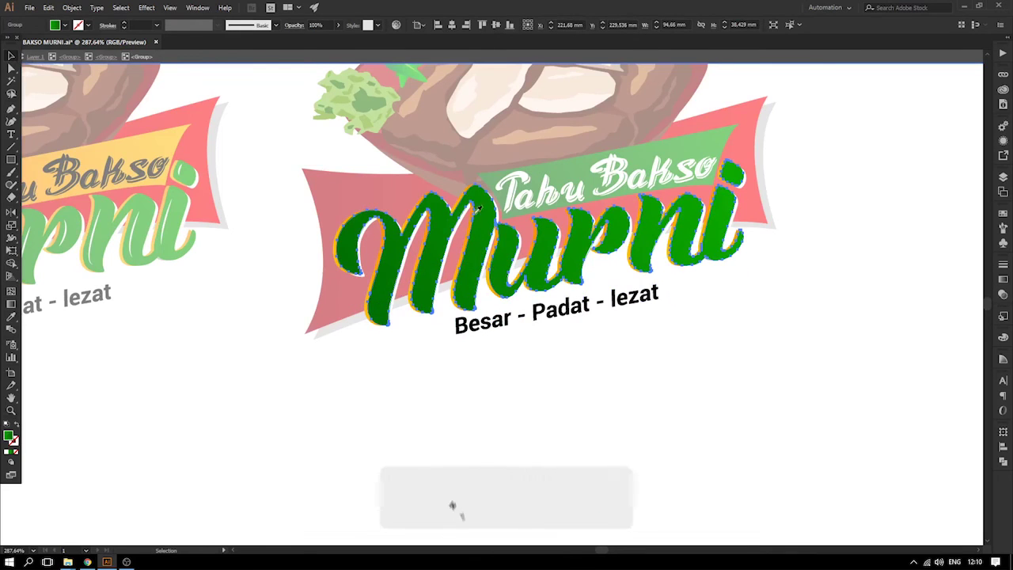
left_click(451, 192)
left_click(10, 57)
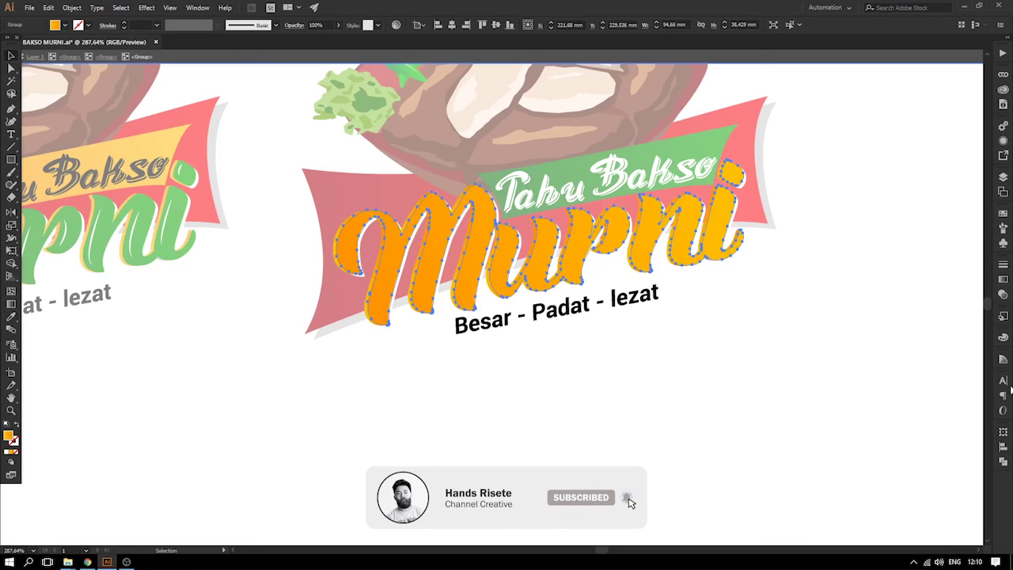
double_click(13, 440)
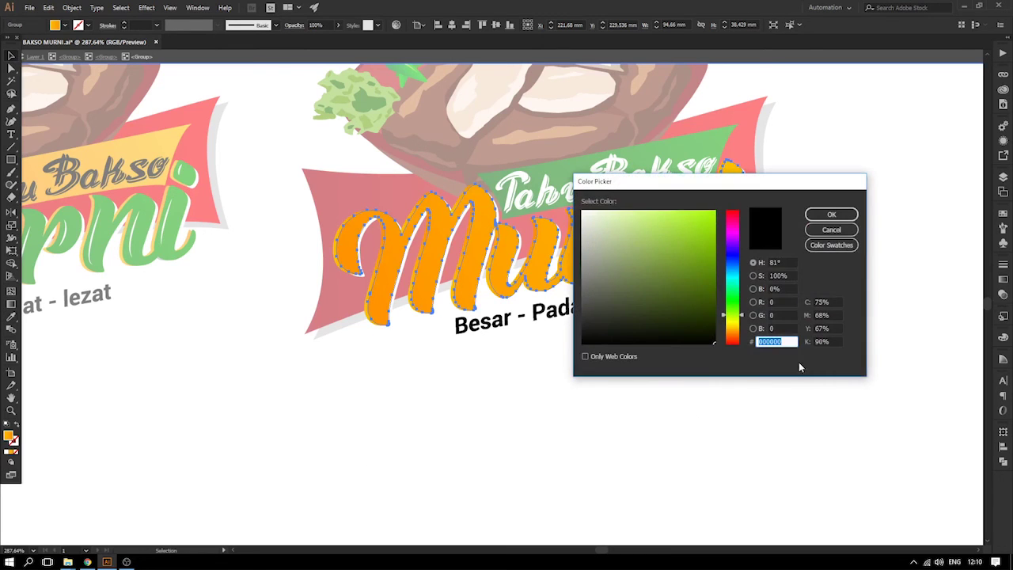
left_click(831, 230)
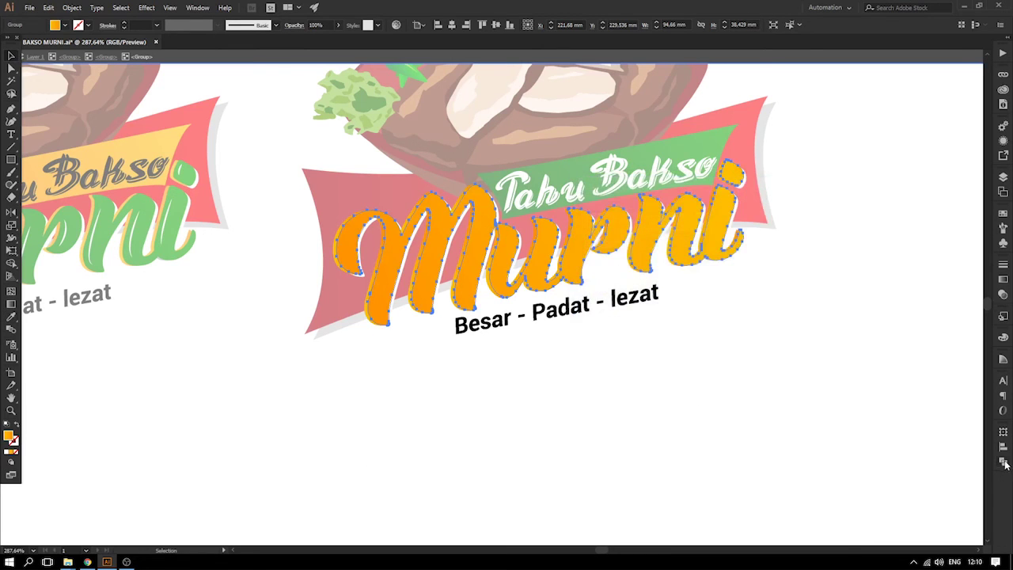
- Set the end stop of the Murni lettering's gradient to orange-red FF4700 and leave the isolated group
left_click(1004, 280)
double_click(972, 345)
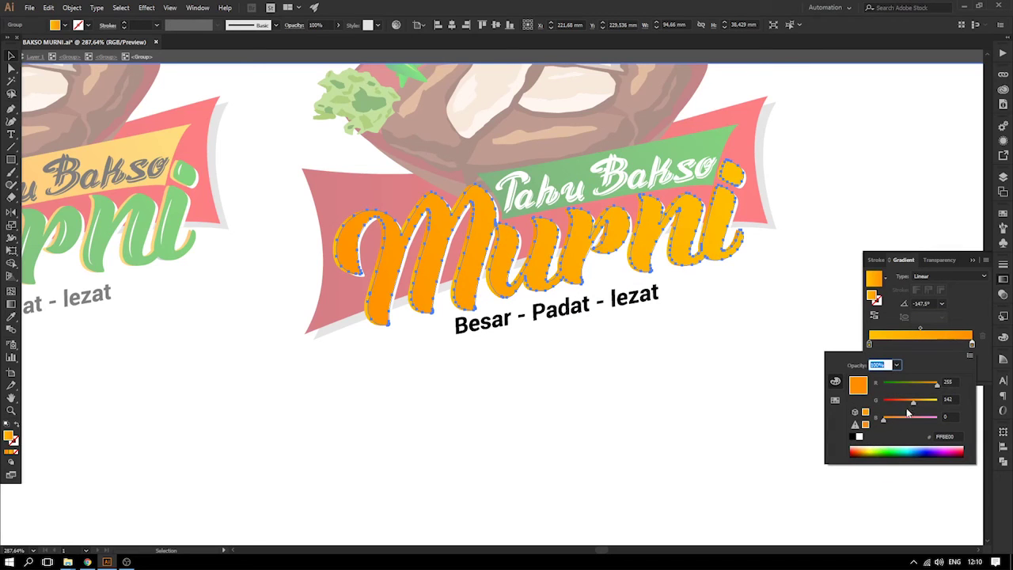
left_click_drag(914, 405, 899, 404)
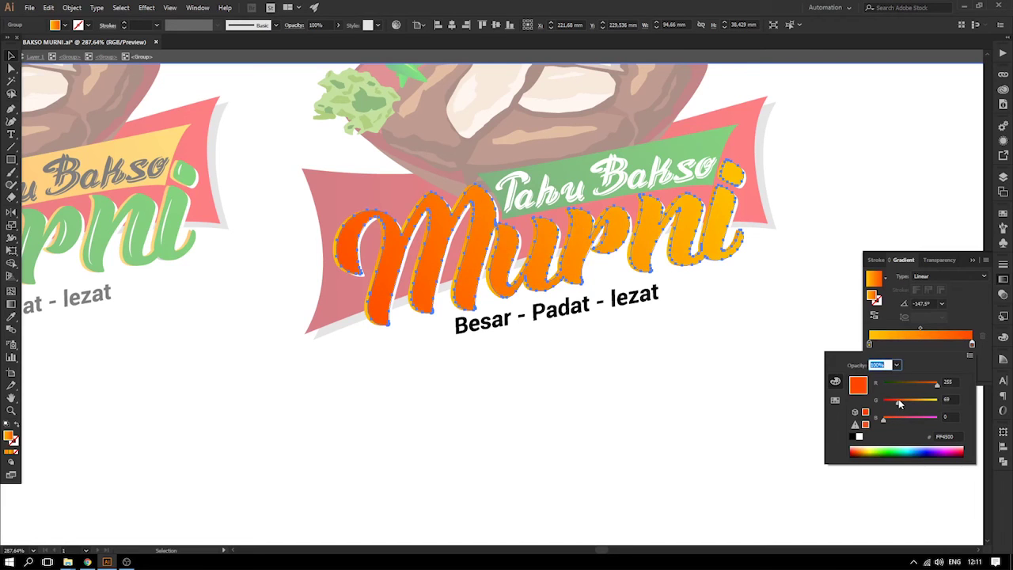
left_click_drag(899, 405, 900, 404)
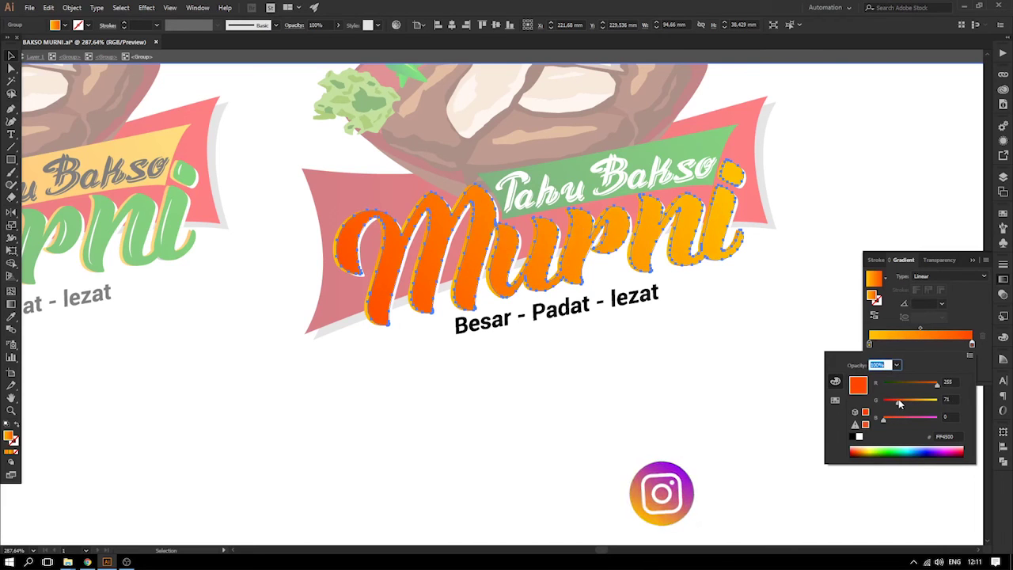
left_click(973, 261)
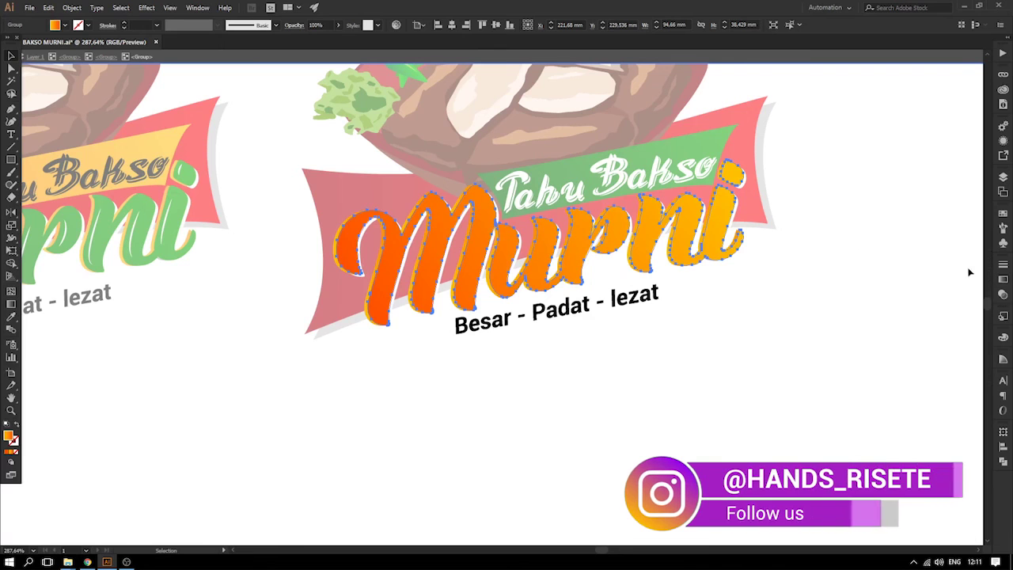
double_click(700, 347)
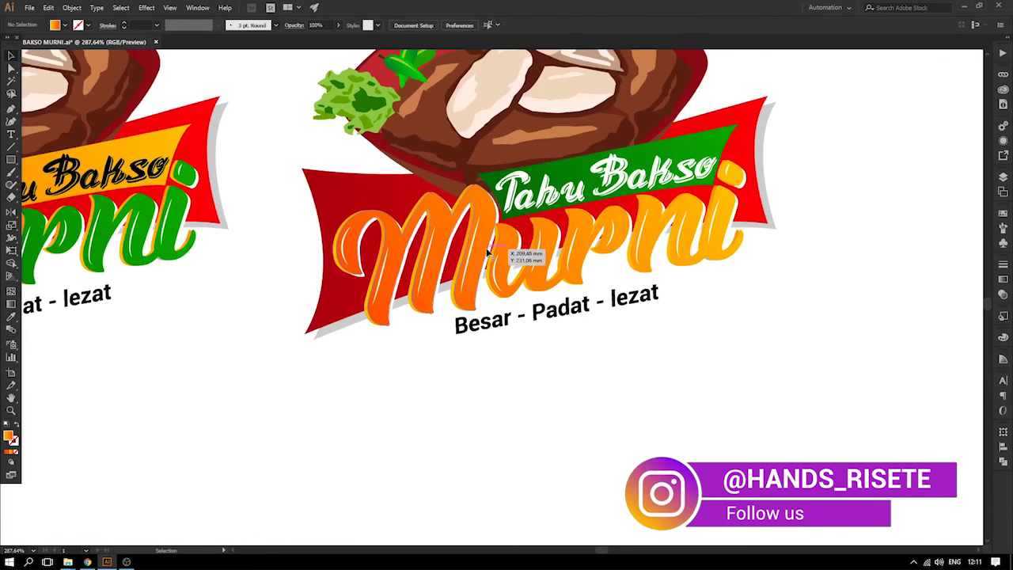
- Isolate the orange face of the copied logo's Murni lettering again, inside its nested groups
double_click(491, 269)
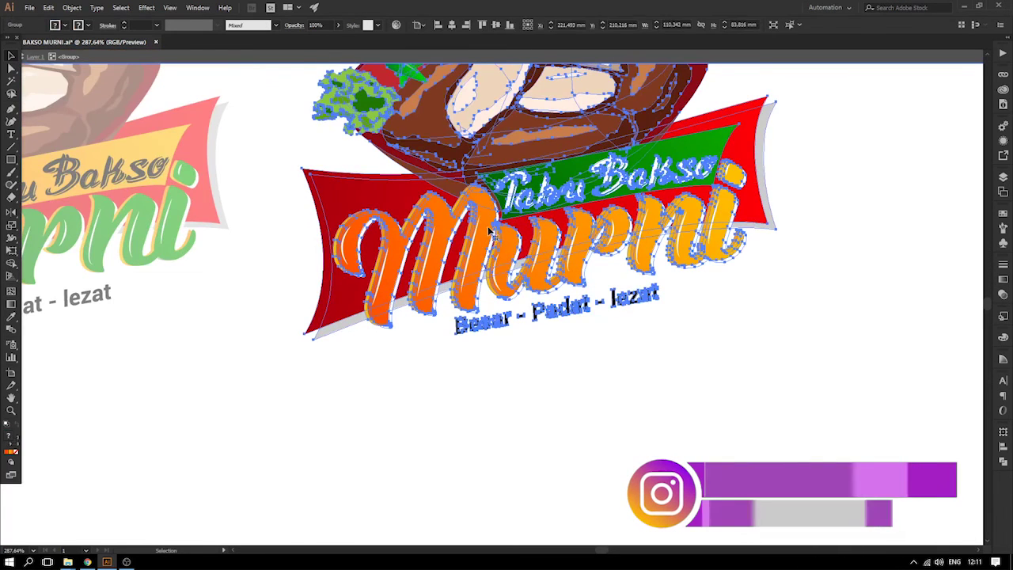
left_click(485, 208)
left_click_drag(485, 208, 473, 260)
key("ctrl+z")
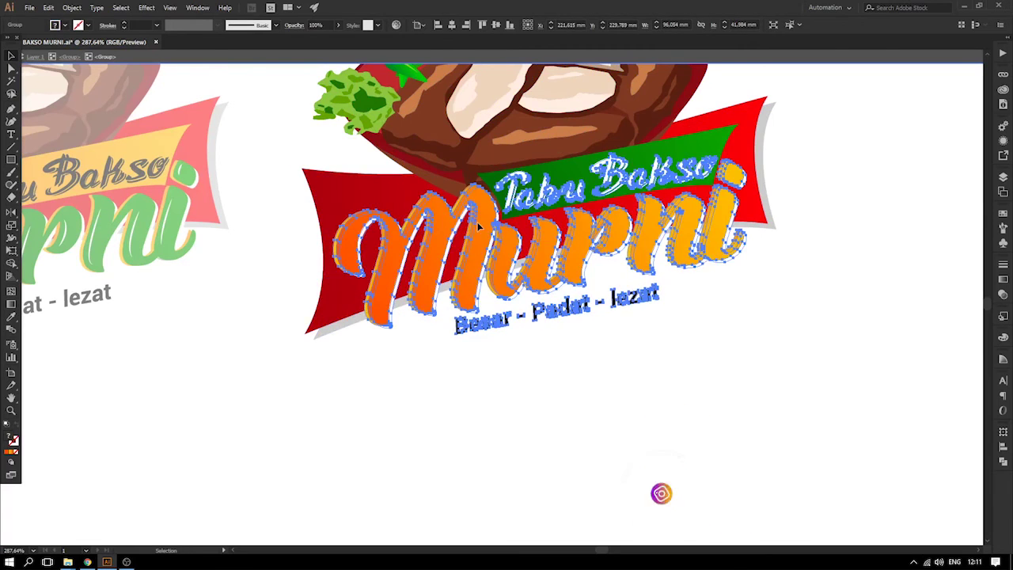
double_click(484, 223)
left_click_drag(484, 223, 480, 257)
key("ctrl+z")
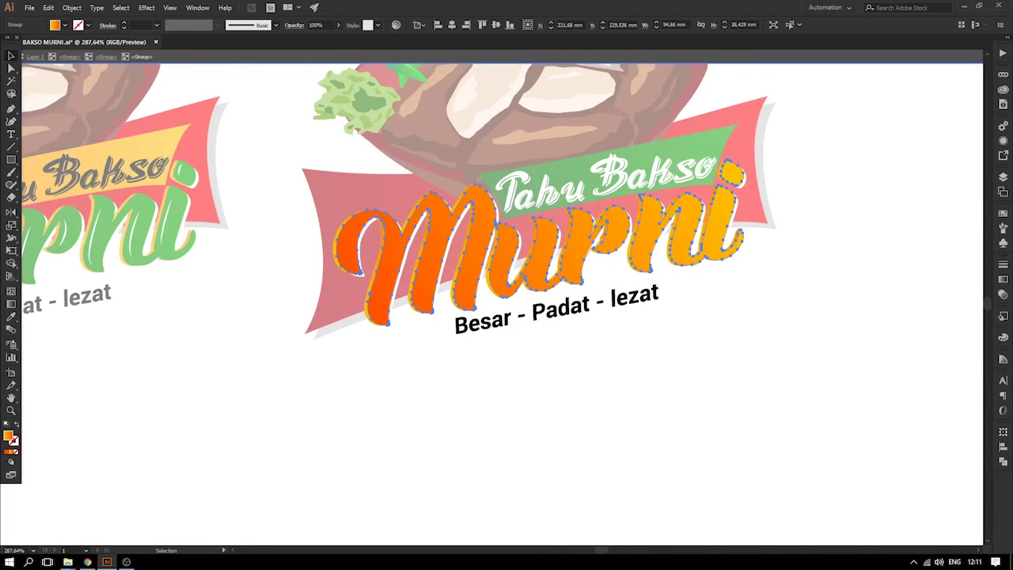
- Set the end stop of the Murni lettering's gradient to the RGB Red swatch and leave the isolated group
left_click(1003, 281)
double_click(972, 345)
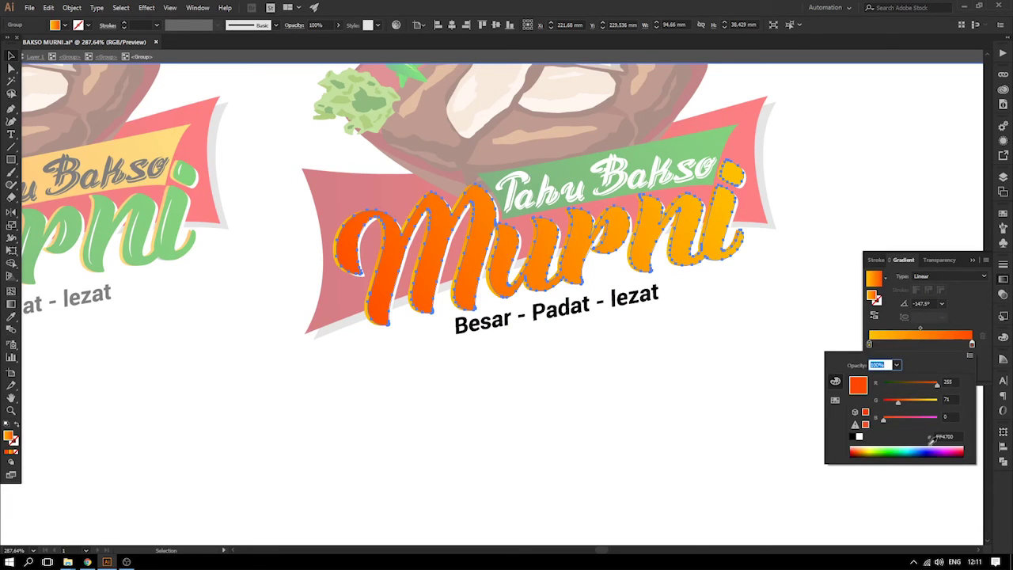
left_click_drag(882, 448, 964, 454)
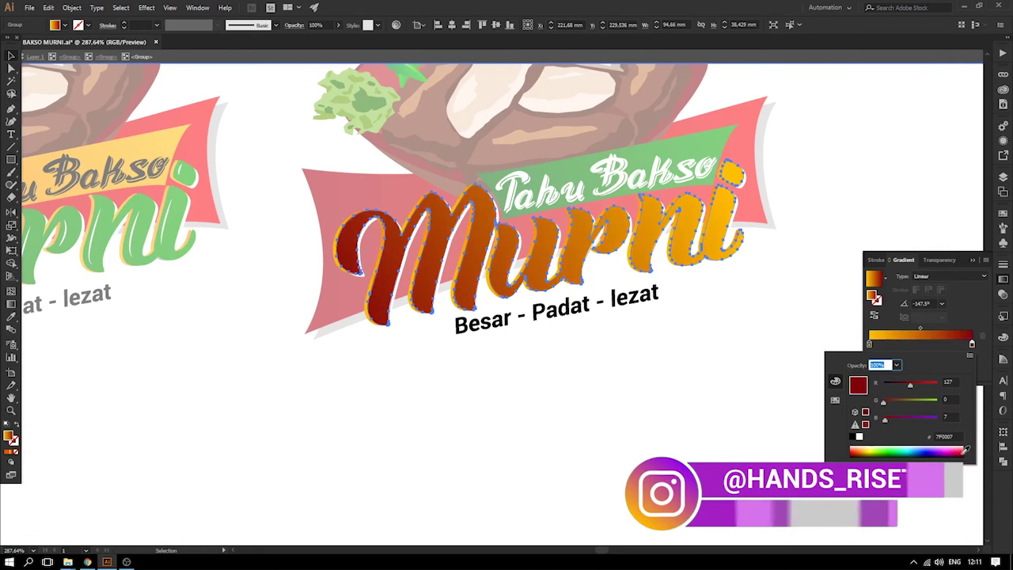
left_click(966, 450)
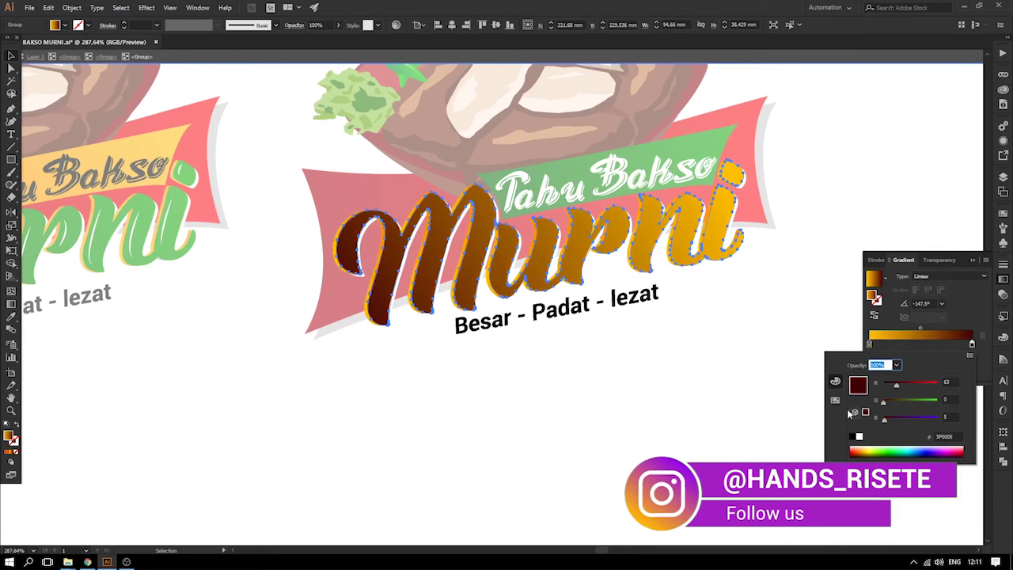
left_click(835, 400)
left_click(865, 378)
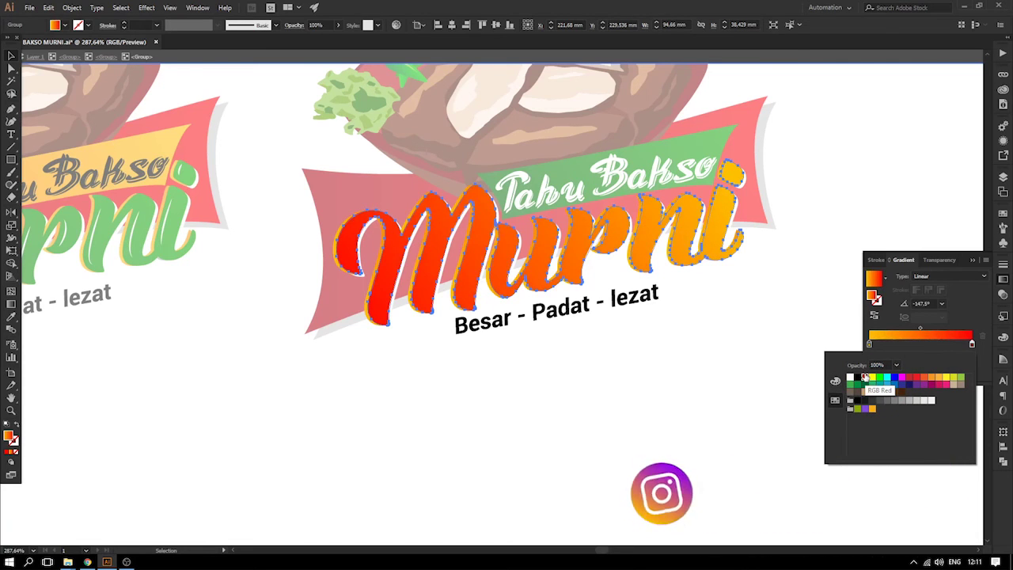
double_click(727, 383)
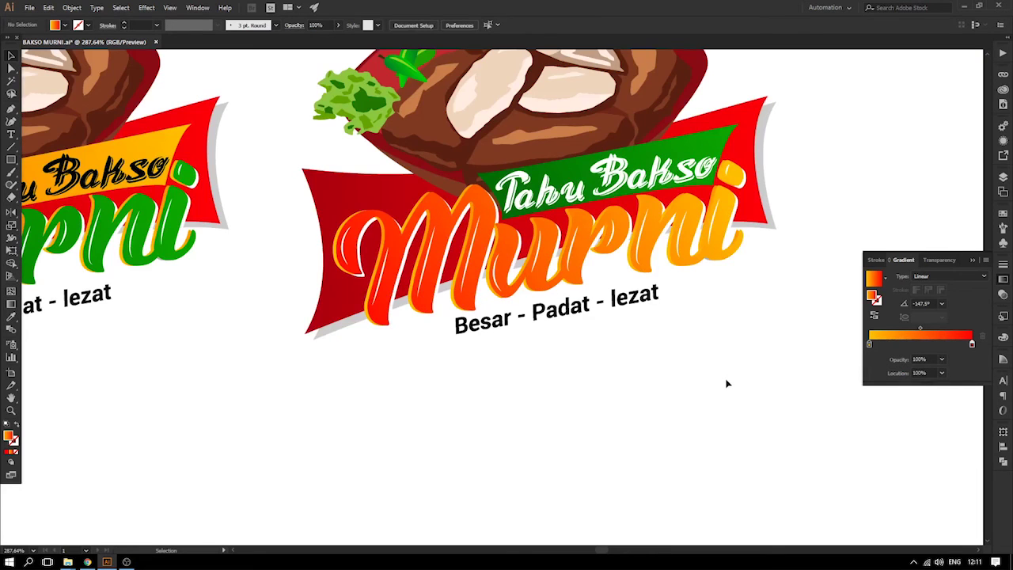
- Isolate the group containing the wide red ribbon behind the copied logo's Murni lettering and select the ribbon shape
key("ctrl+minus")
key("ctrl+minus")
key("ctrl+minus")
key("ctrl+equal")
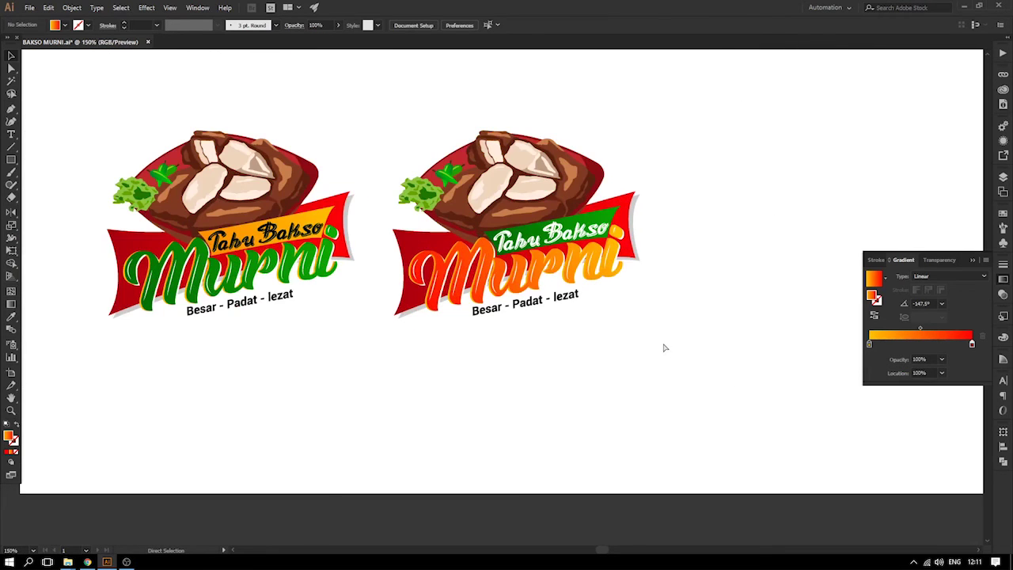
scroll(662, 343, "up", 2)
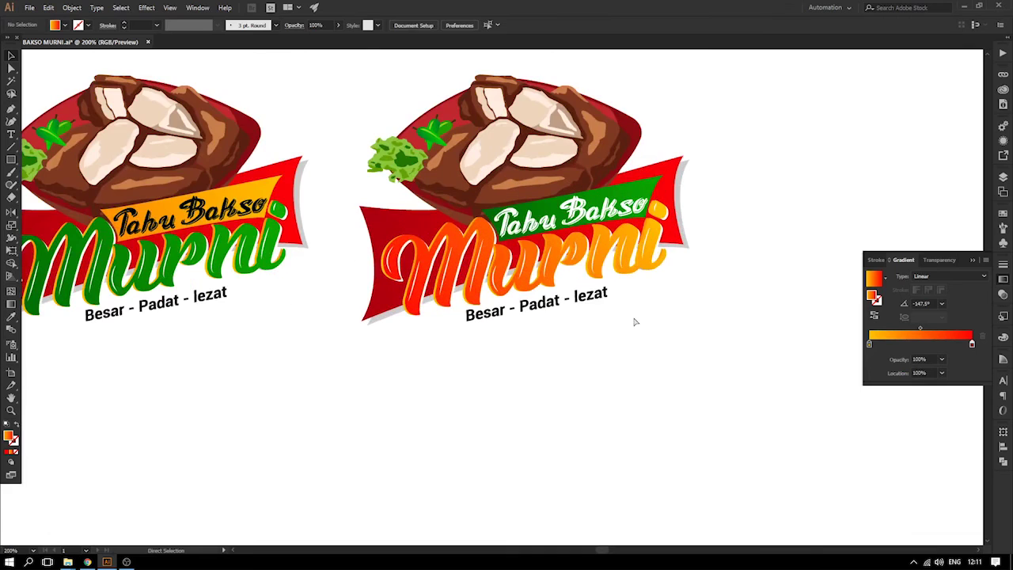
left_click(395, 227)
double_click(393, 225)
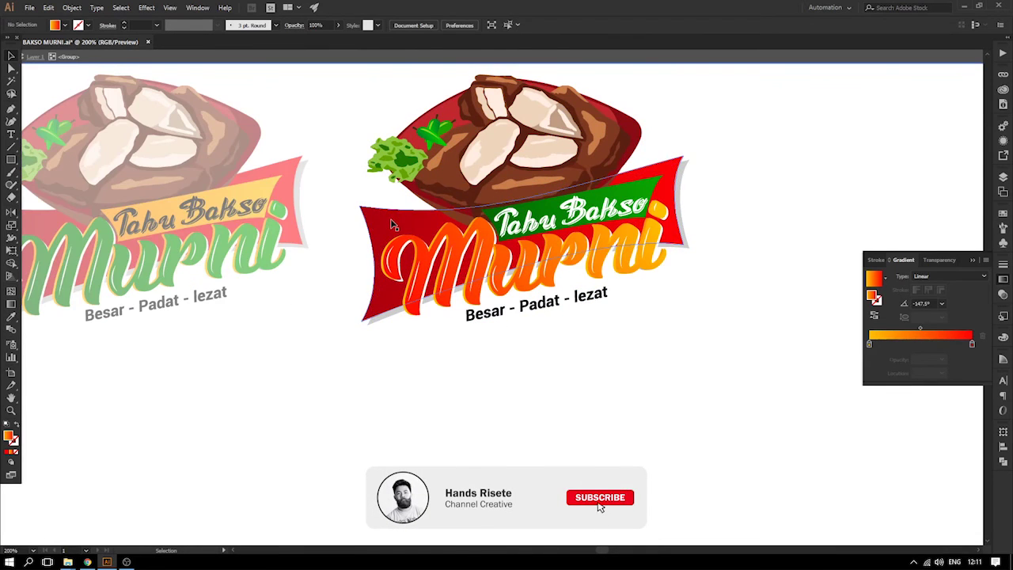
double_click(680, 411)
left_click_drag(380, 289, 476, 292)
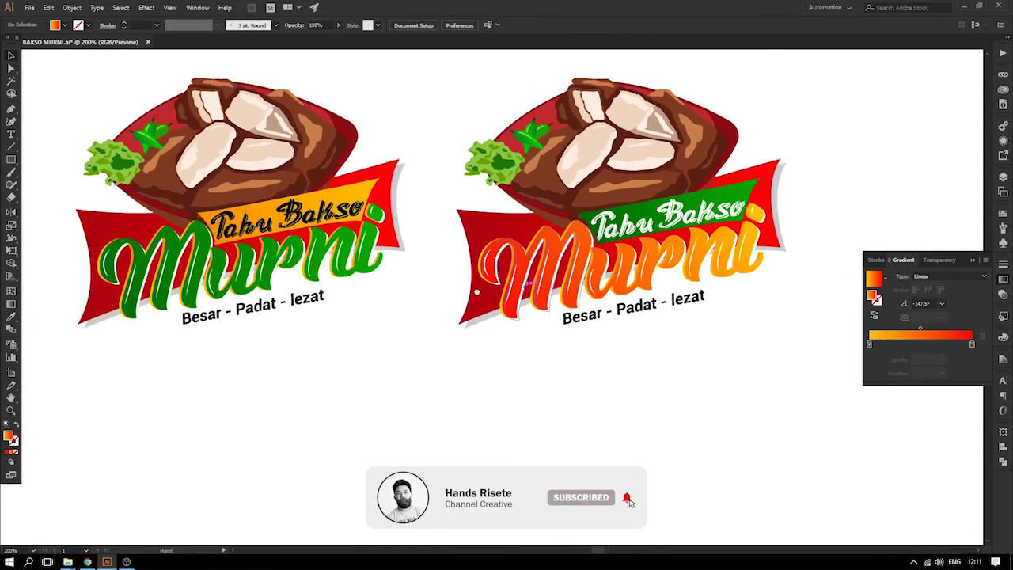
double_click(472, 229)
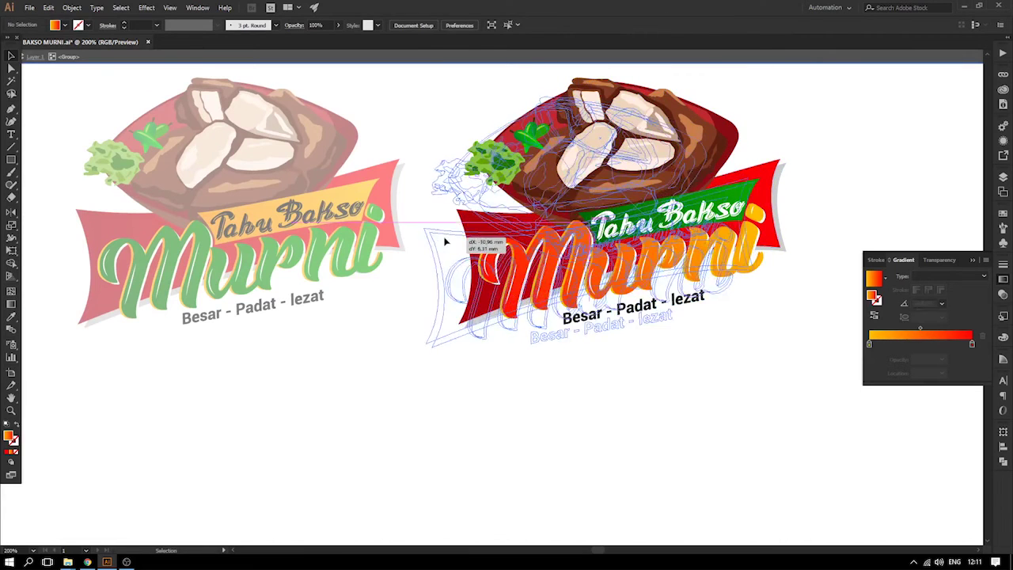
double_click(479, 232)
left_click_drag(479, 230, 427, 252)
key("ctrl+z")
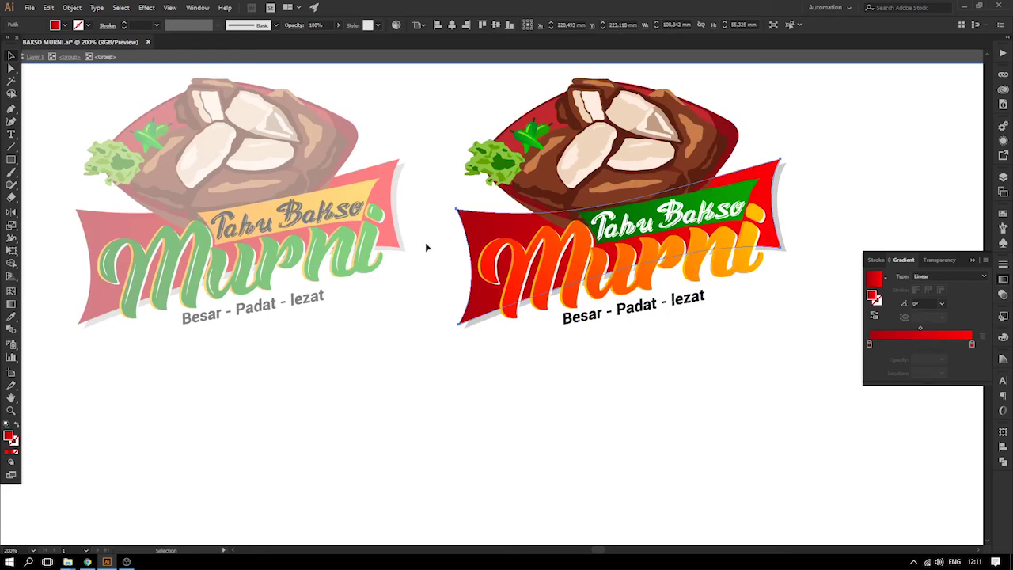
- Fill the wide ribbon of the copied logo with the green gradient sampled from the original Murni lettering
key("i")
left_click(363, 192)
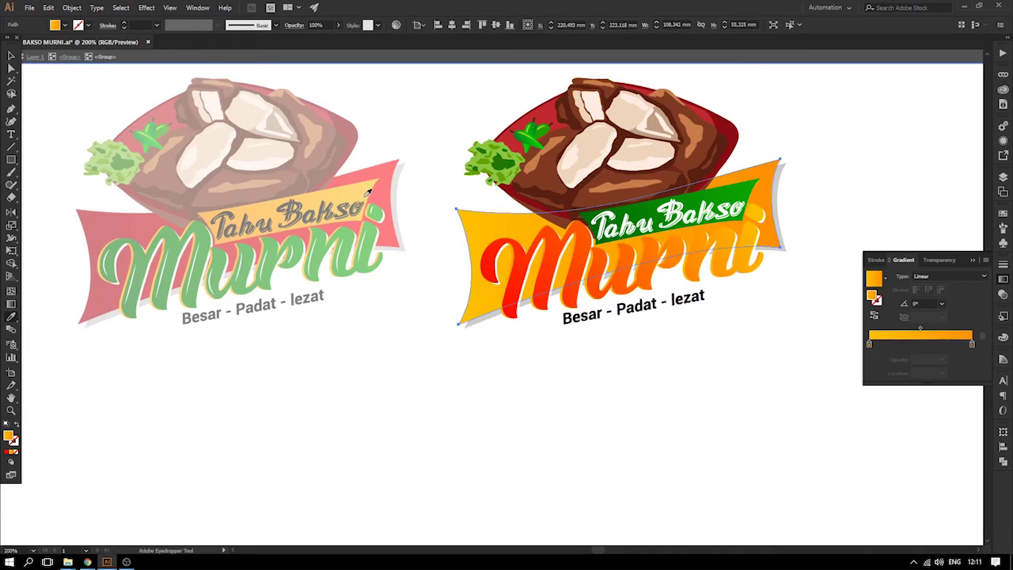
left_click(350, 231)
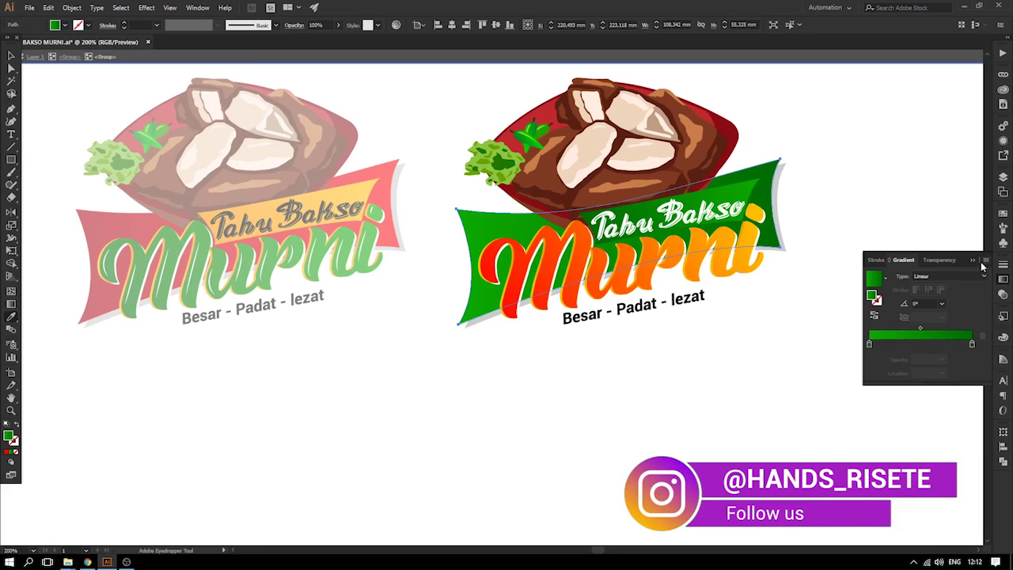
left_click(976, 256)
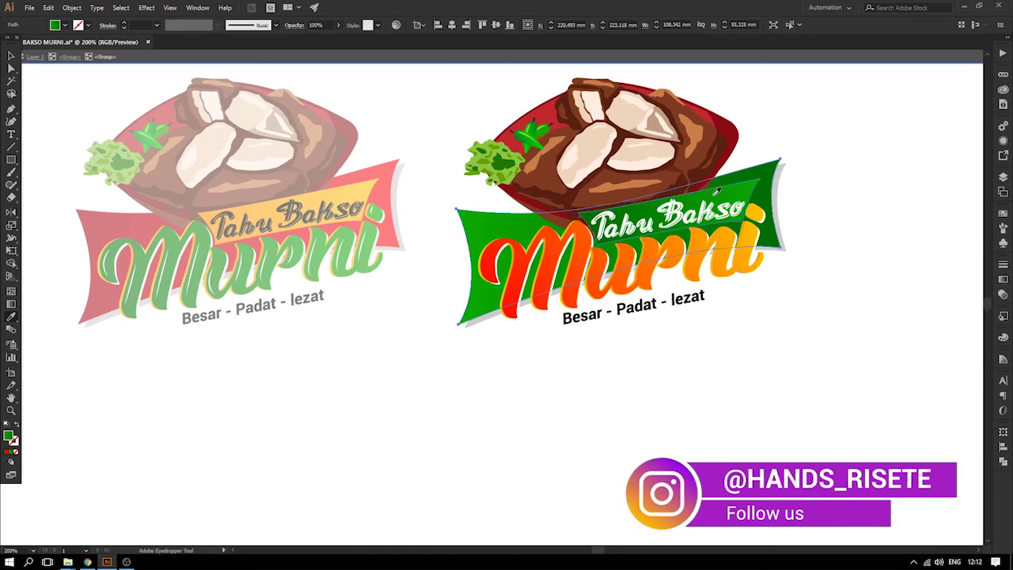
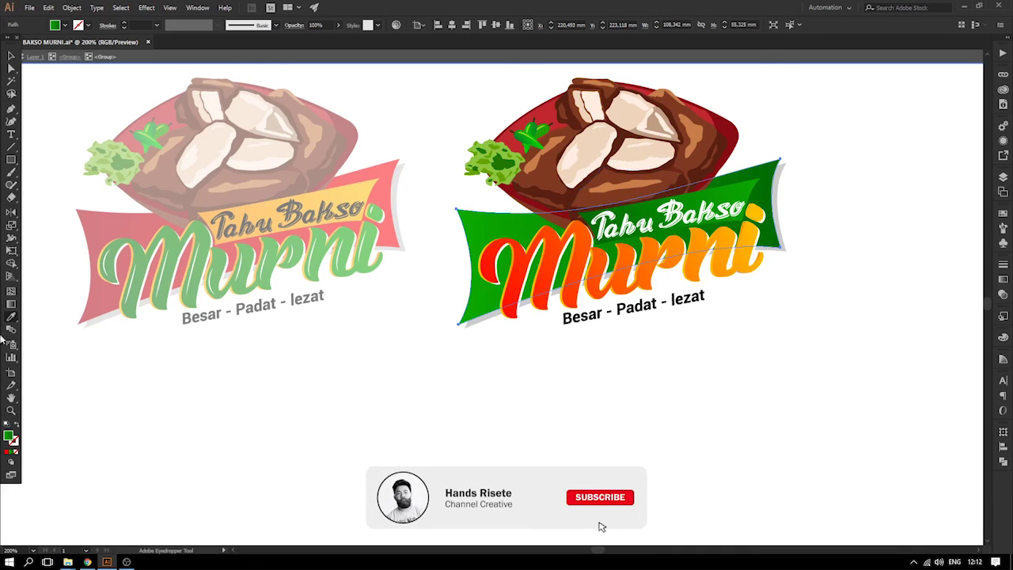
- Redirect the ribbon's green gradient diagonally, from beyond its upper-right corner to just past its lower-left corner
left_click(11, 304)
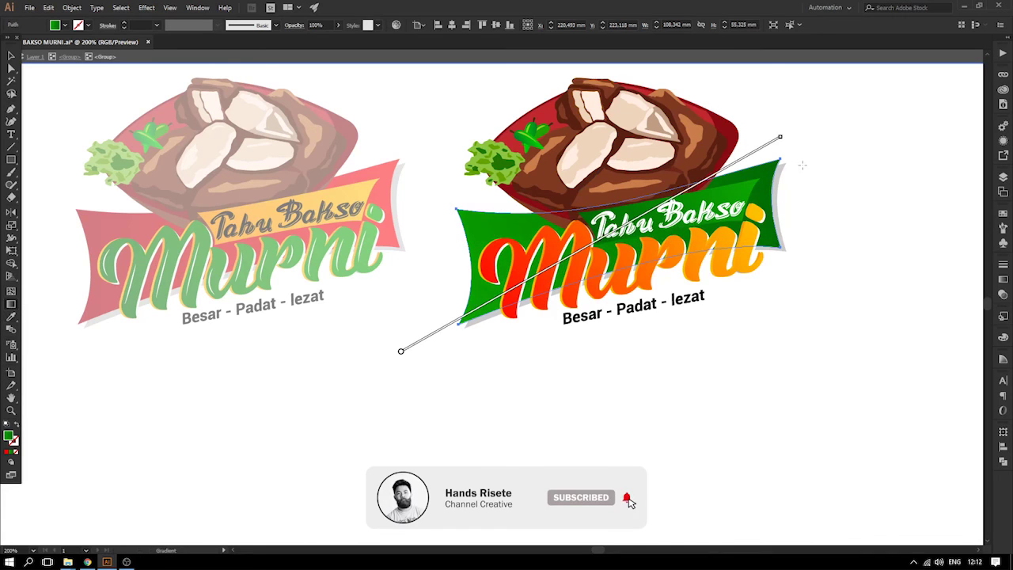
mouse_move(818, 136)
left_mouse_down()
mouse_move(508, 358)
mouse_move(454, 371)
left_mouse_up()
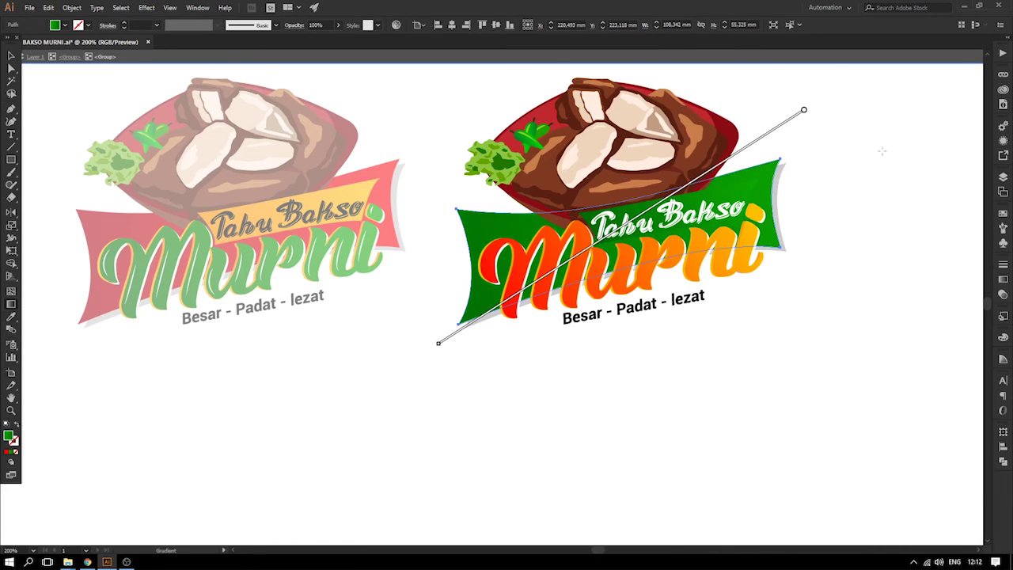
left_click_drag(890, 112, 597, 347)
left_click_drag(956, 80, 576, 317)
left_click_drag(894, 131, 449, 359)
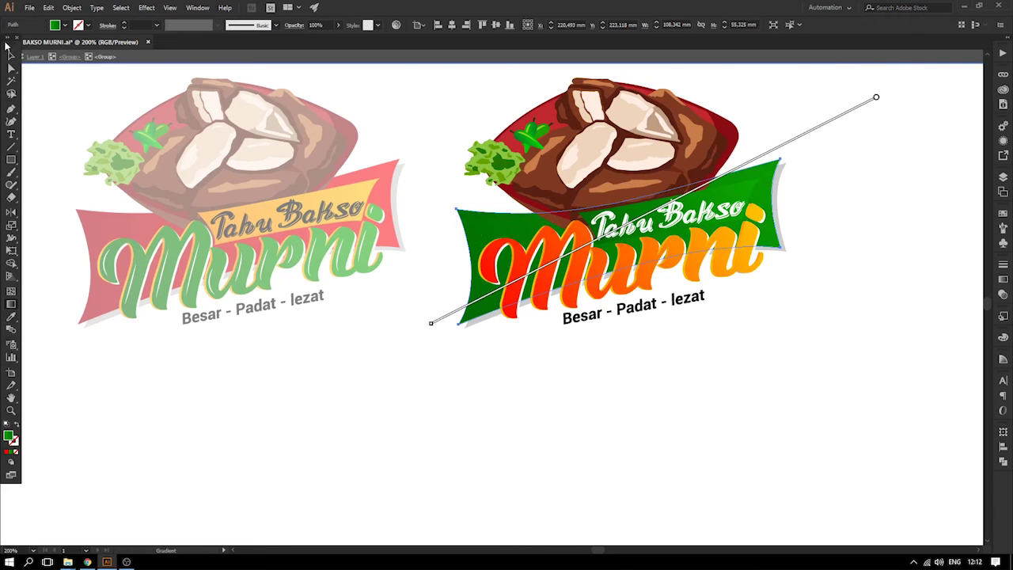
left_click(11, 57)
- Fill the narrow banner behind the copied logo's Tahu Bakso lettering with the red gradient sampled from the original logo's ribbon
left_click(844, 346)
mouse_move(826, 335)
left_mouse_down()
mouse_move(784, 322)
mouse_move(793, 316)
left_mouse_up()
left_click(803, 172)
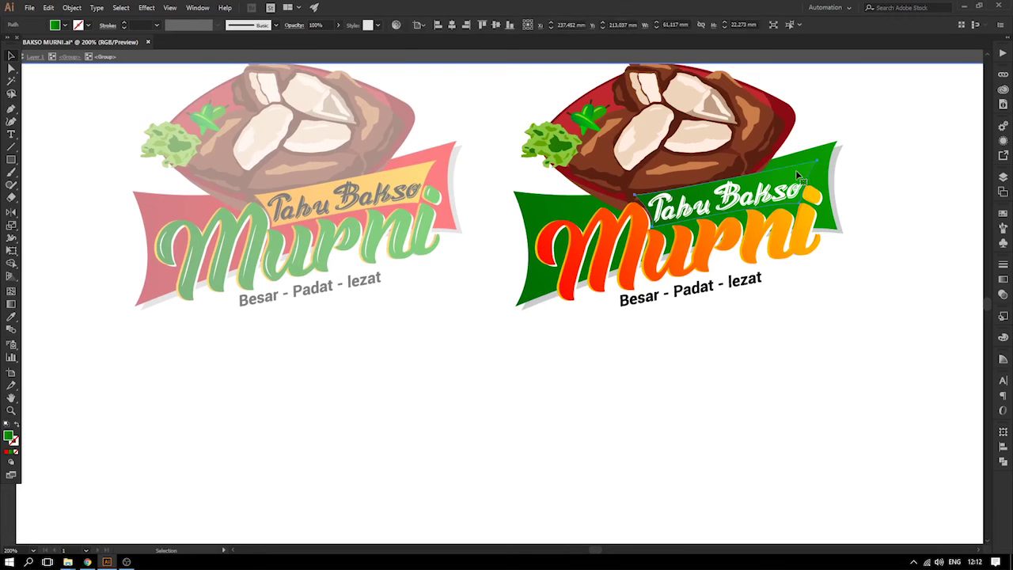
key("i")
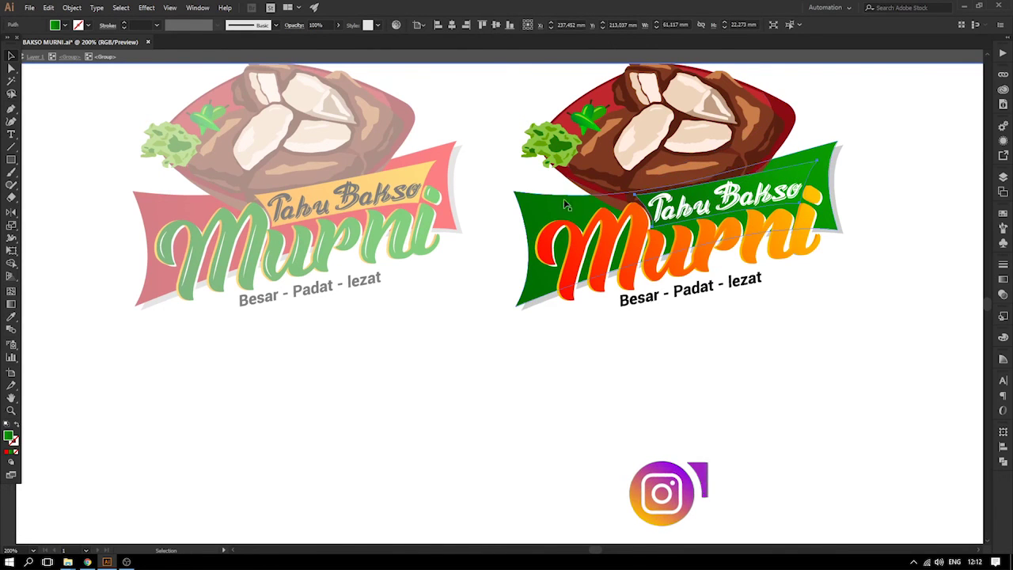
left_click(465, 165)
- Redirect the narrow banner's red gradient diagonally, from beyond its lower-left corner to beyond its upper-right corner, and leave the isolated group
key("g")
left_click_drag(869, 119, 646, 232)
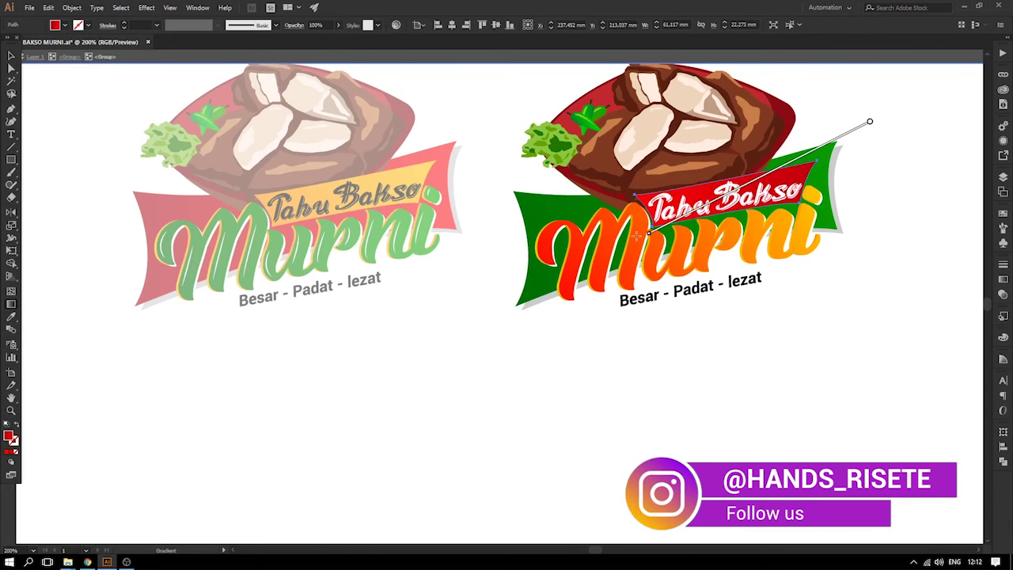
mouse_move(602, 146)
left_mouse_down()
mouse_move(881, 261)
mouse_move(884, 244)
left_mouse_up()
mouse_move(621, 250)
left_mouse_down()
mouse_move(871, 154)
mouse_move(867, 115)
mouse_move(857, 123)
left_mouse_up()
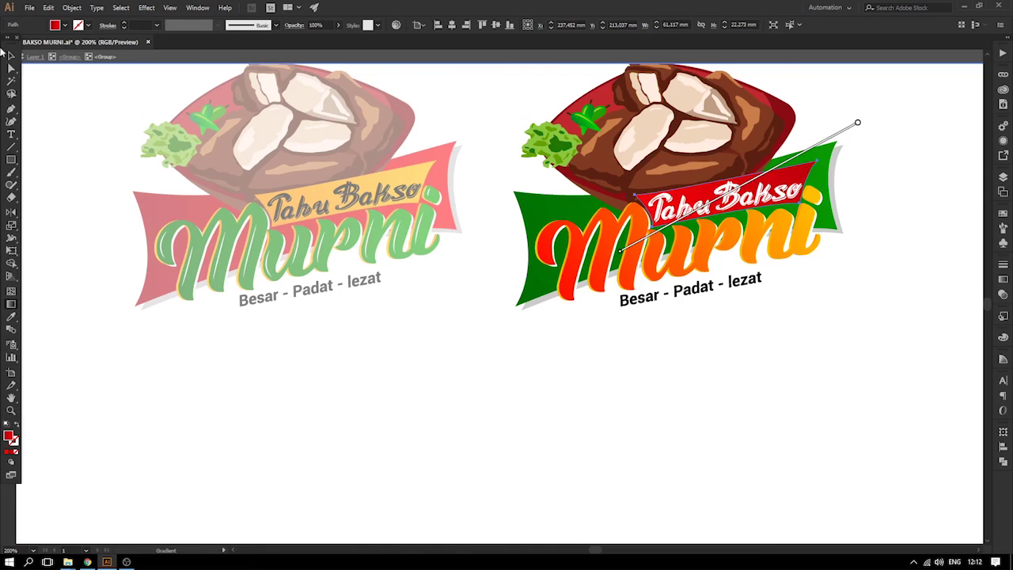
left_click(8, 58)
left_click(839, 337)
left_click_drag(802, 347, 843, 336)
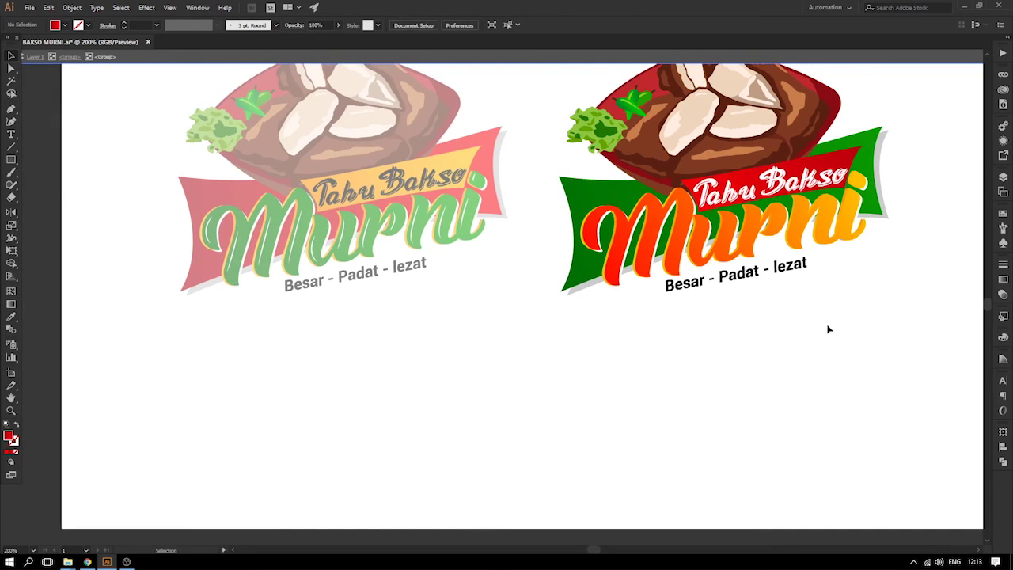
double_click(828, 321)
- Isolate the recoloured logo's group for editing the white highlight strokes on its Murni lettering
key("z")
left_click_drag(832, 303, 748, 336)
left_click(6, 57)
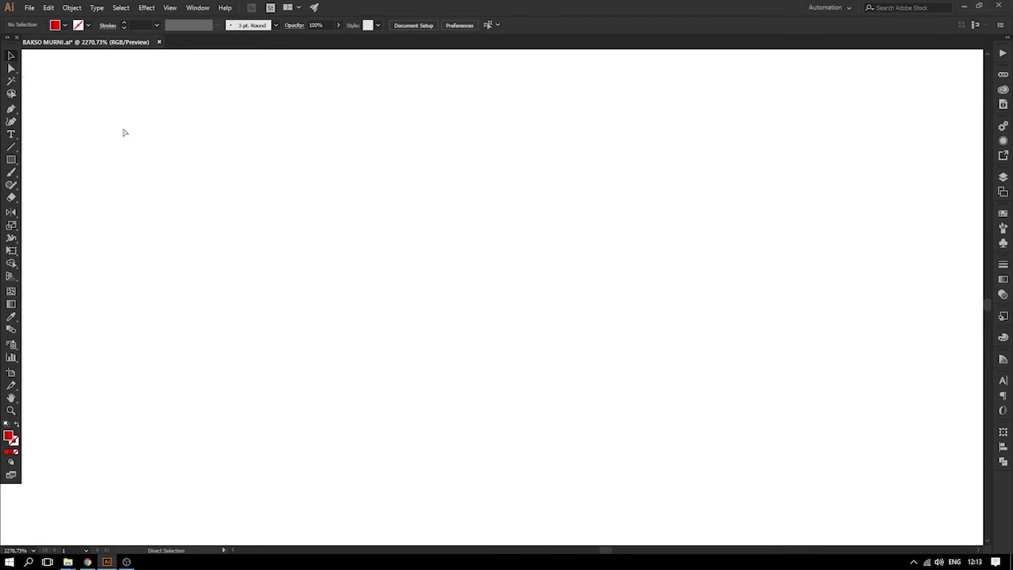
key("ctrl+0")
left_click_drag(561, 391, 729, 288)
key("z")
left_click_drag(217, 162, 536, 235)
left_click_drag(92, 97, 631, 273)
left_click(7, 58)
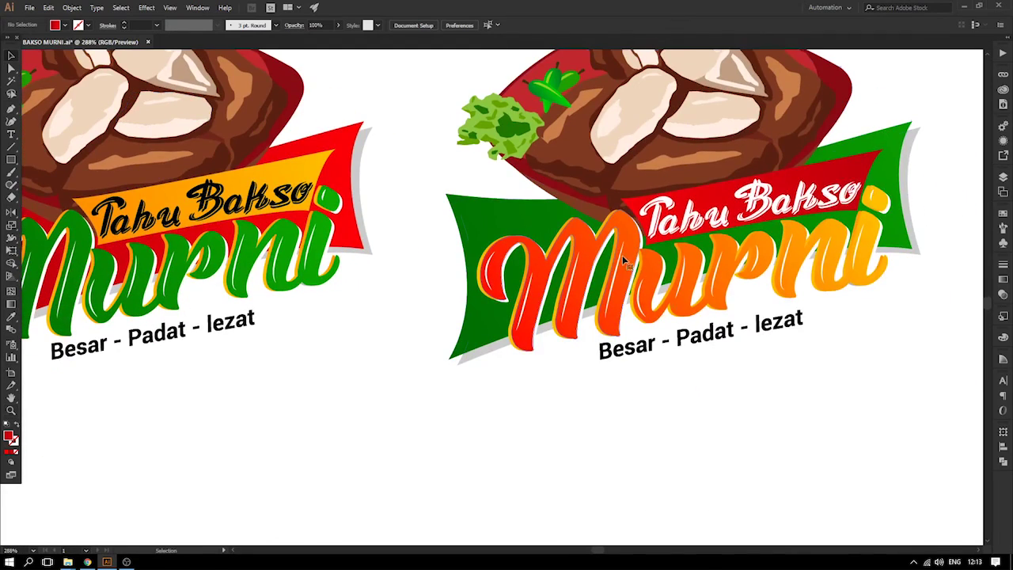
double_click(620, 263)
left_click_drag(618, 264, 598, 309)
key("ctrl+z")
left_click(70, 57)
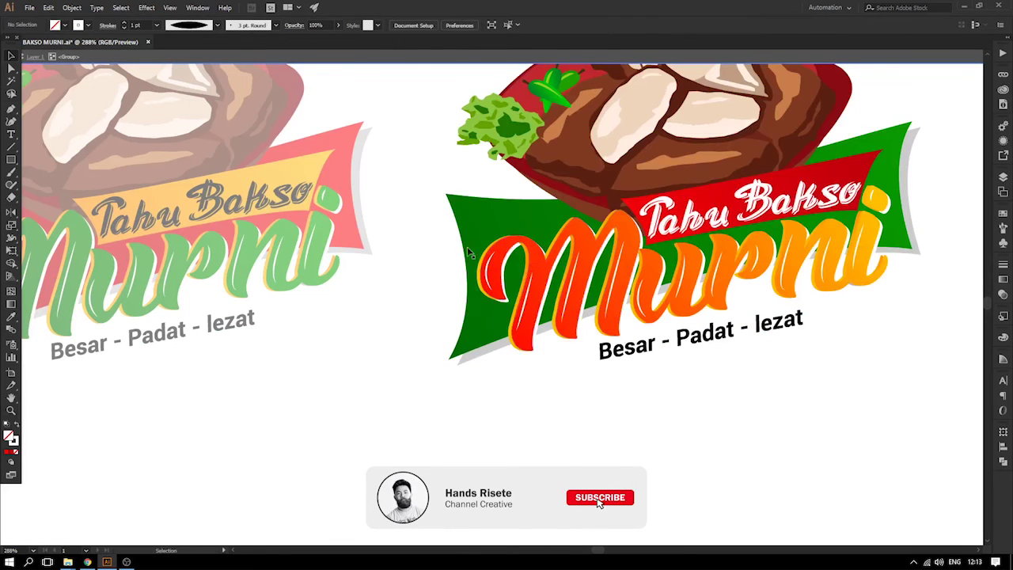
- Convert the white highlight strokes on the recoloured Murni lettering into filled shapes with Outline Stroke
left_click(122, 8)
mouse_move(73, 8)
mouse_move(158, 250)
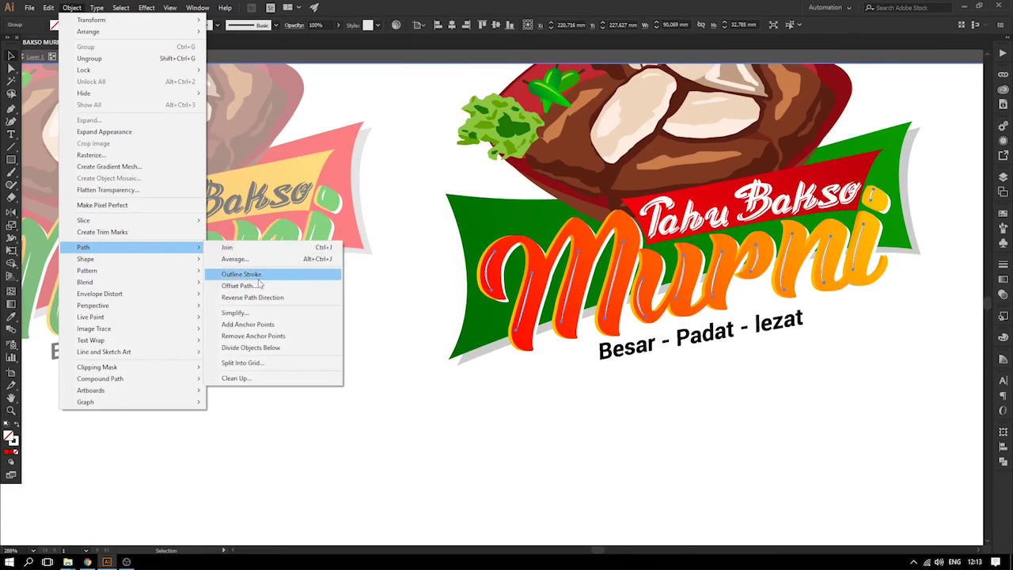
left_click(241, 274)
scroll(475, 340, "left", 5)
left_click(504, 355)
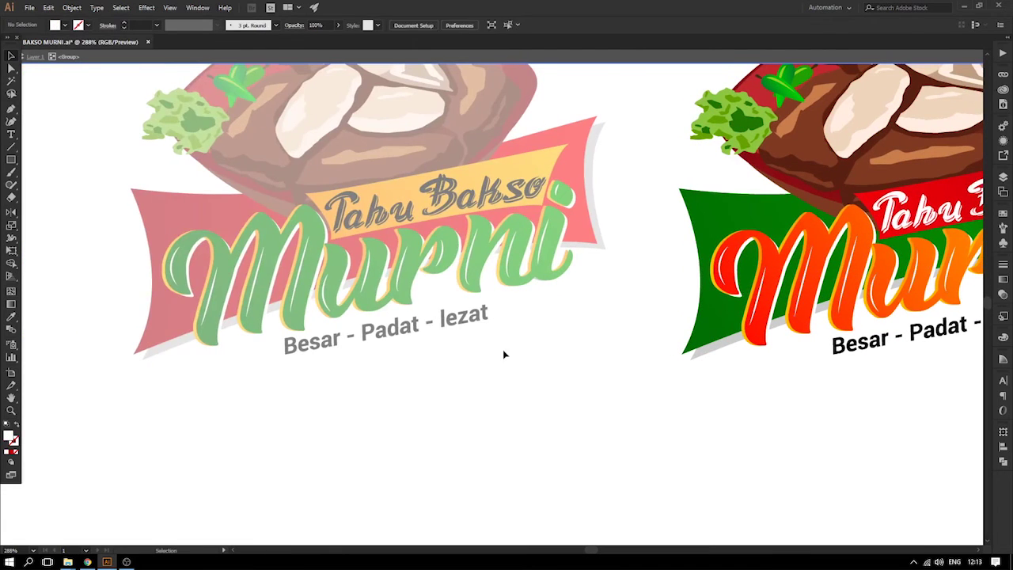
- Isolate the original logo's group and apply Outline Stroke to the white highlights on its green Murni lettering
double_click(471, 251)
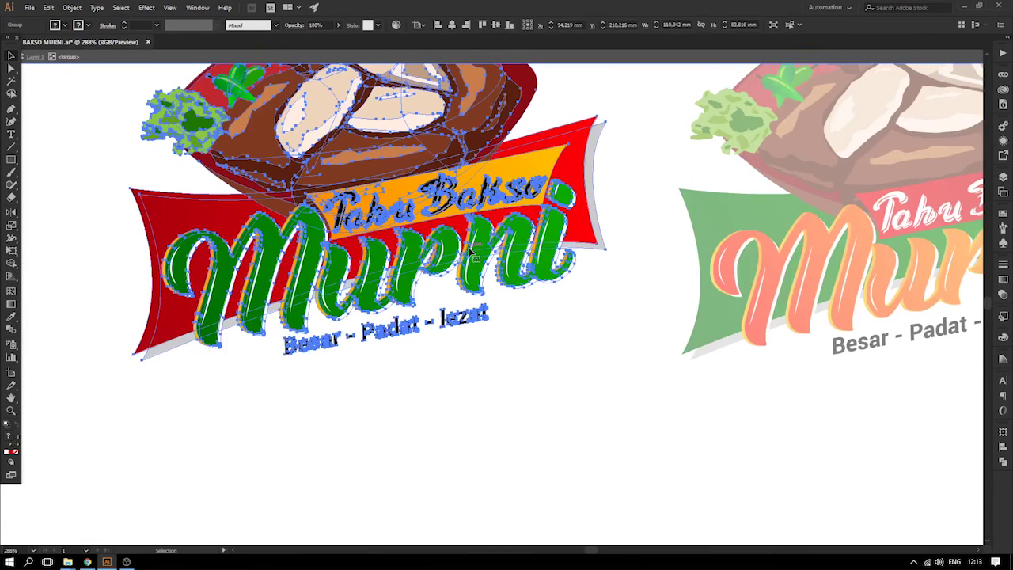
double_click(474, 251)
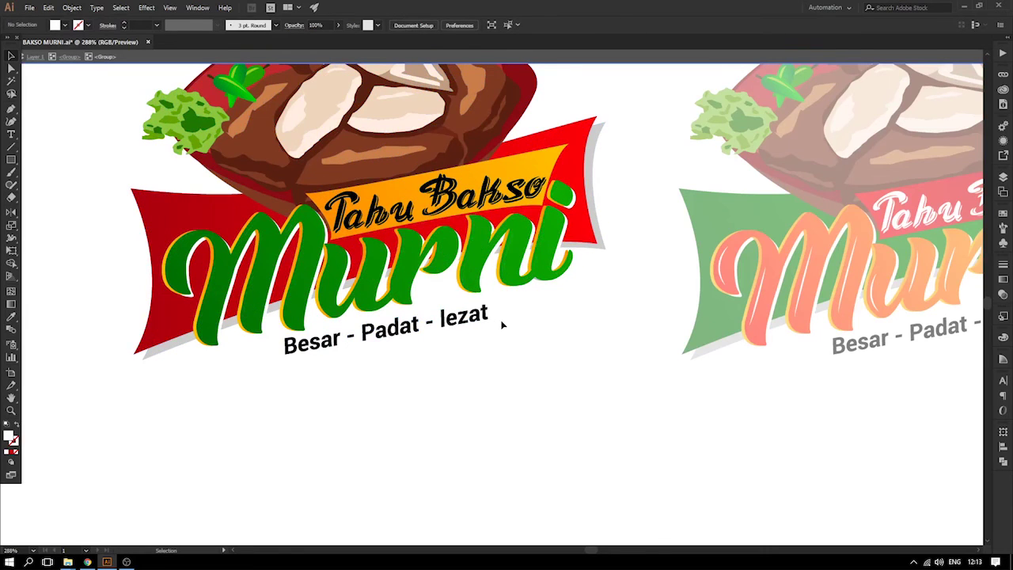
double_click(502, 323)
left_click(477, 252)
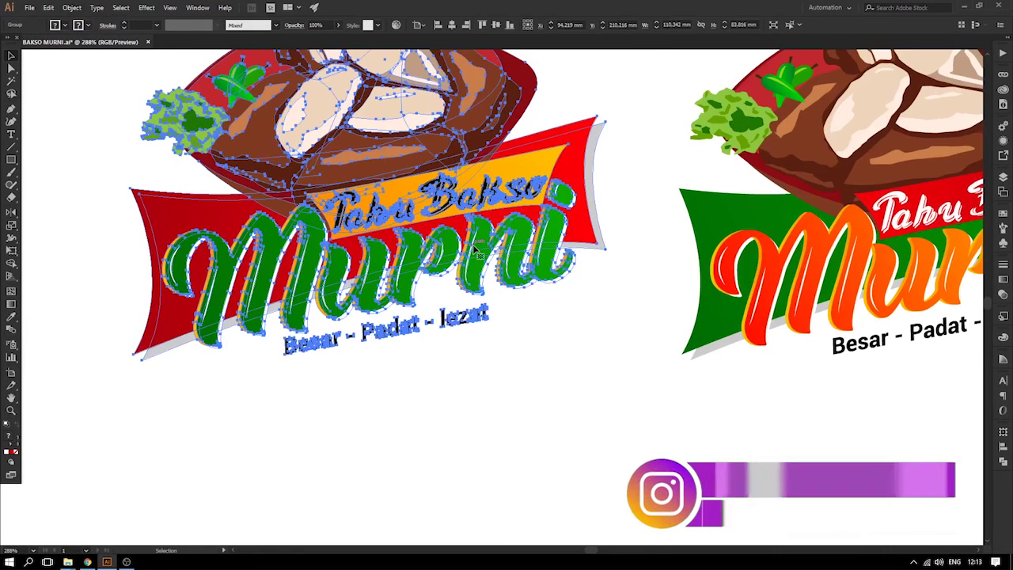
double_click(477, 252)
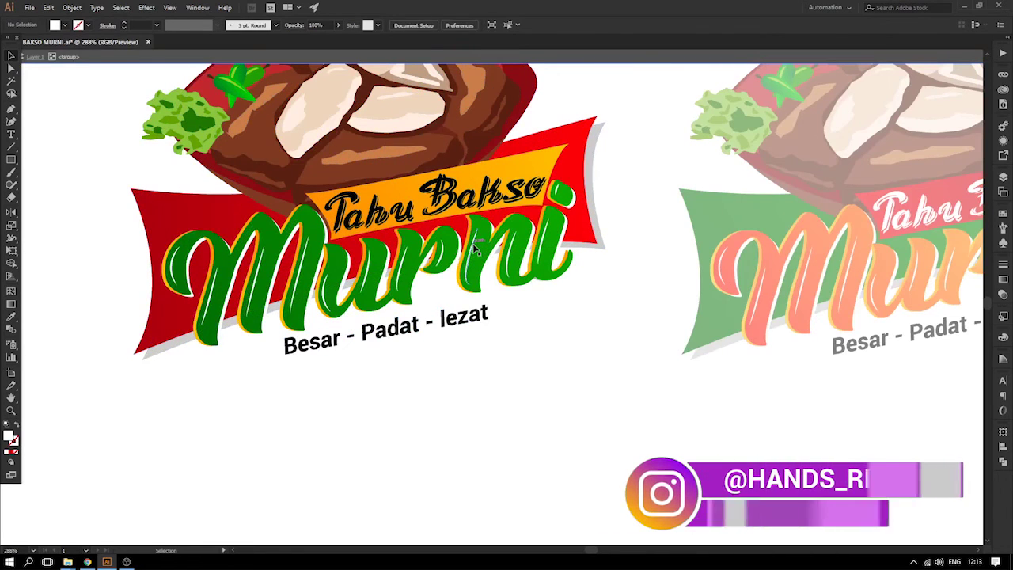
left_click(72, 7)
mouse_move(150, 247)
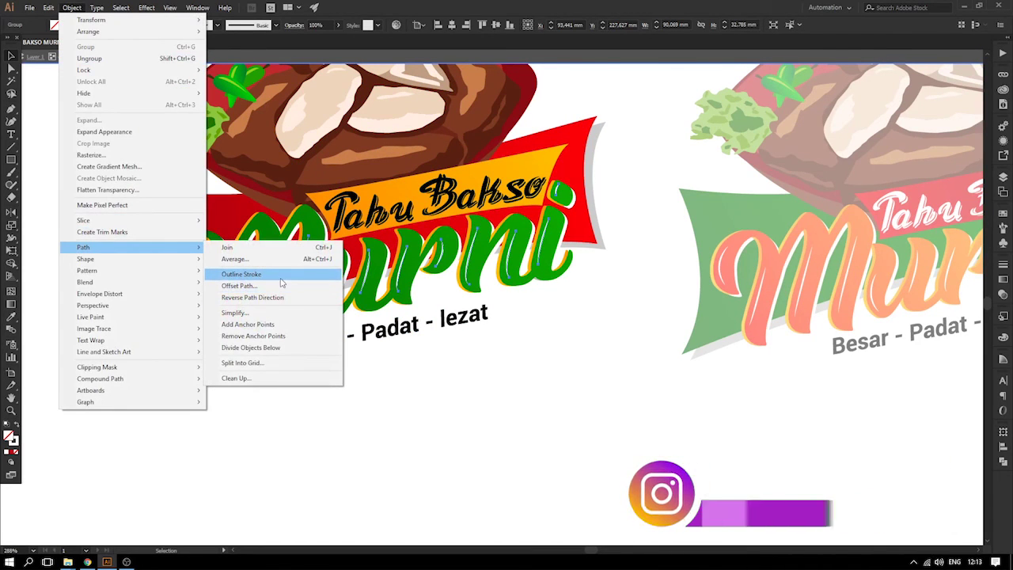
left_click(277, 275)
left_click(602, 381)
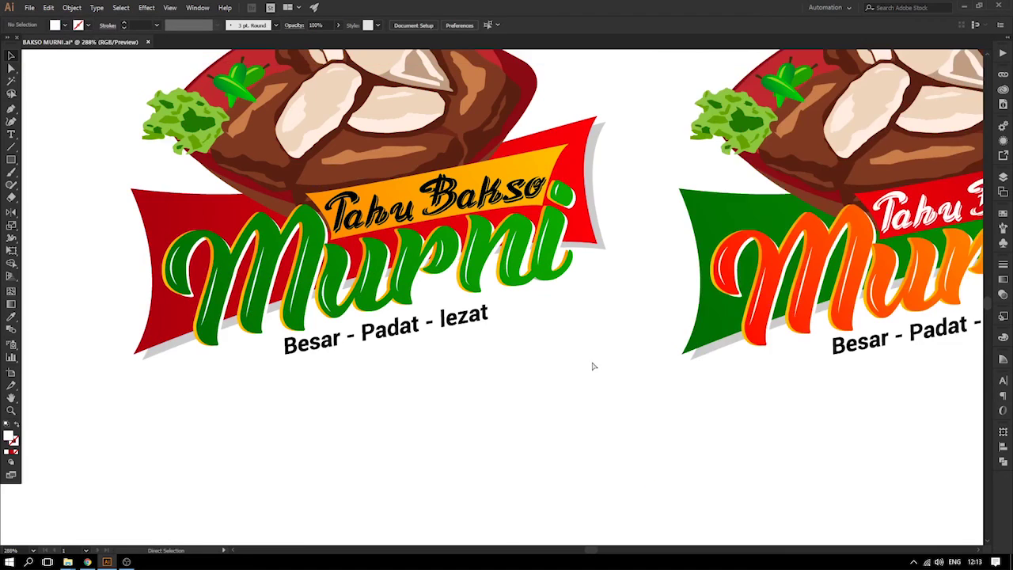
- Delete the two earlier logo versions in the upper row of the artboard
key("ctrl+1")
key("space")
left_click_drag(604, 340, 584, 366)
key("z")
left_click_drag(259, 188, 869, 430)
left_click(10, 58)
left_click_drag(338, 140, 331, 115)
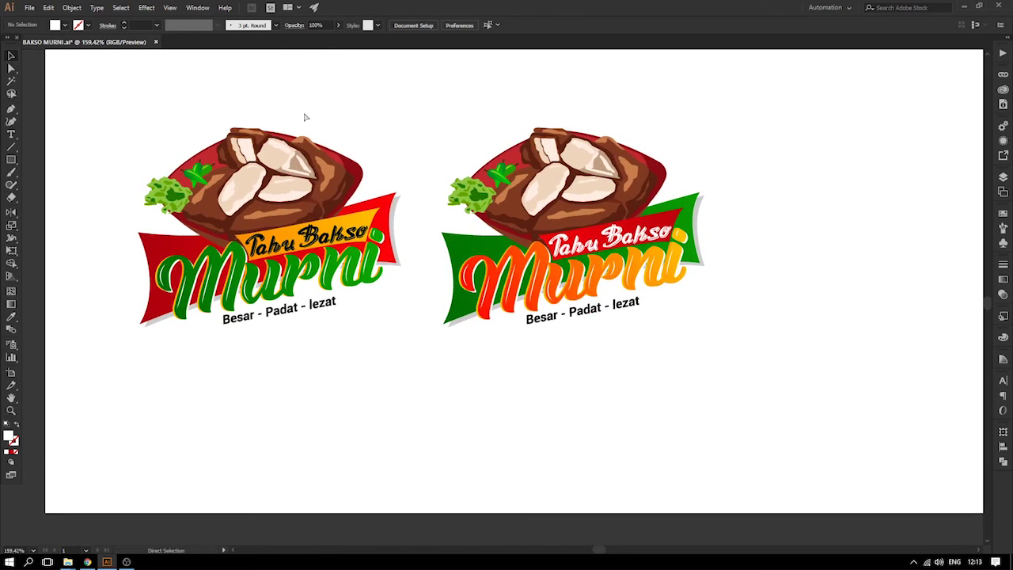
key("ctrl+minus")
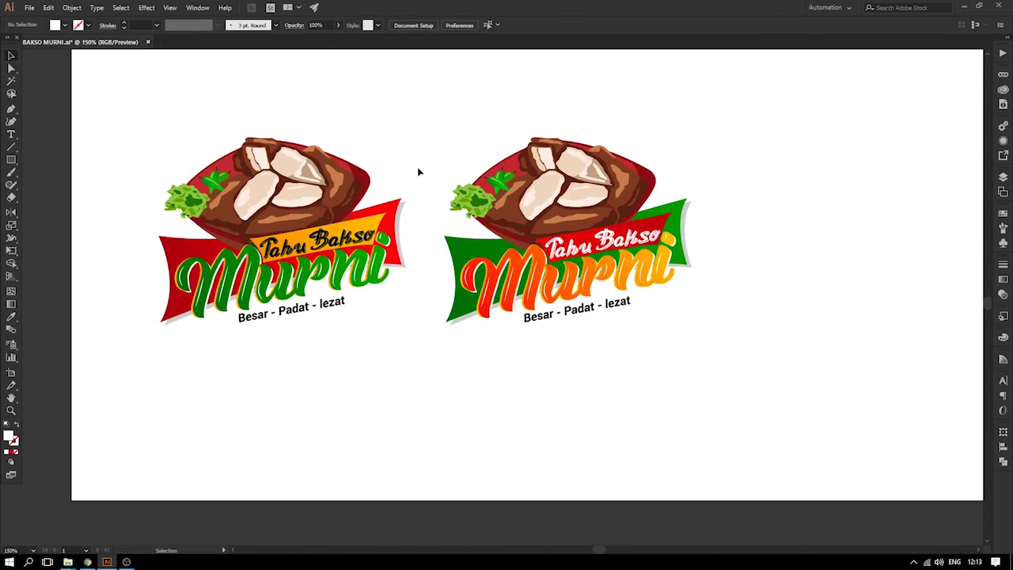
key("ctrl+minus")
left_click_drag(421, 162, 402, 171)
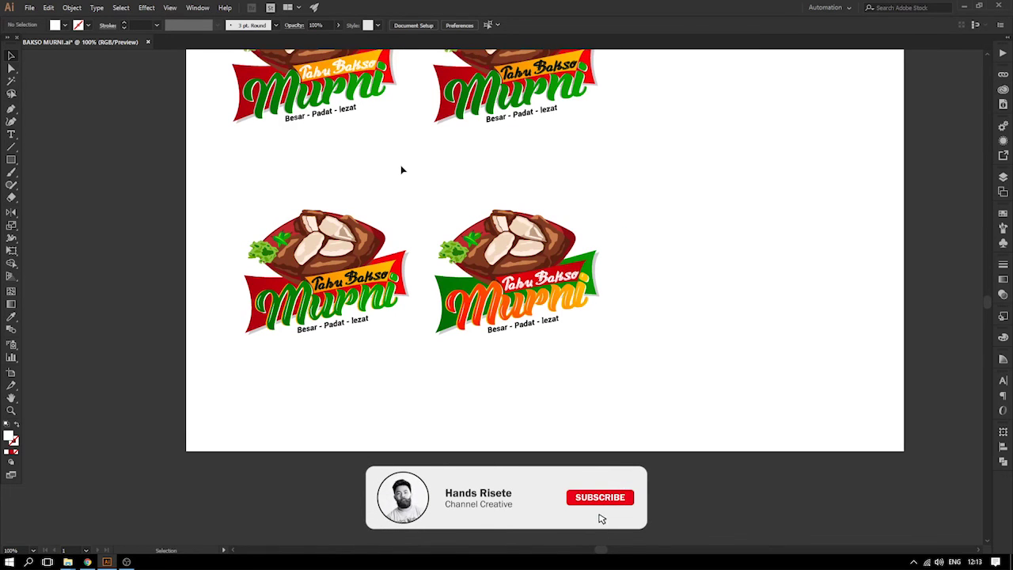
left_click_drag(401, 168, 432, 242)
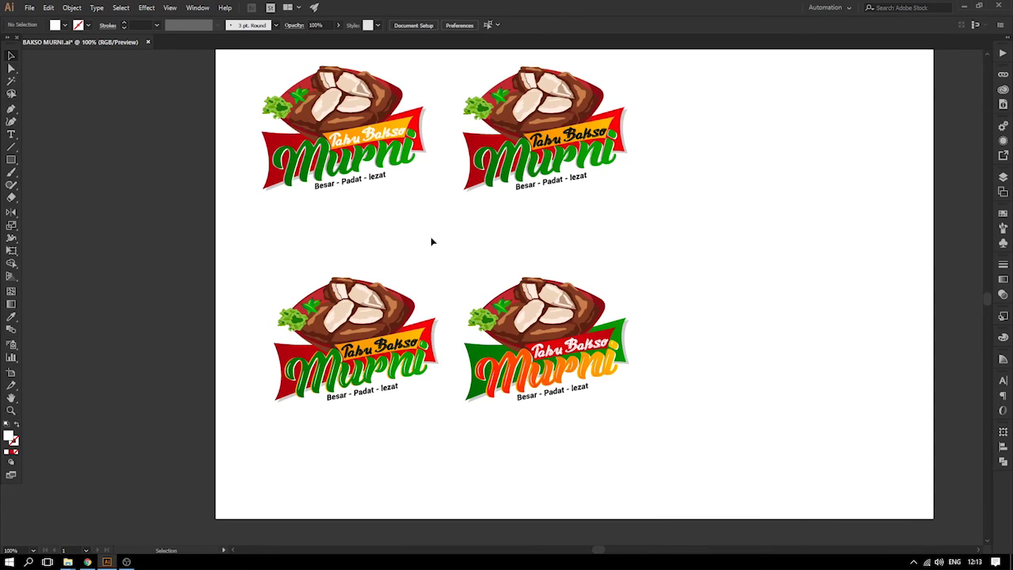
left_click_drag(709, 229, 258, 95)
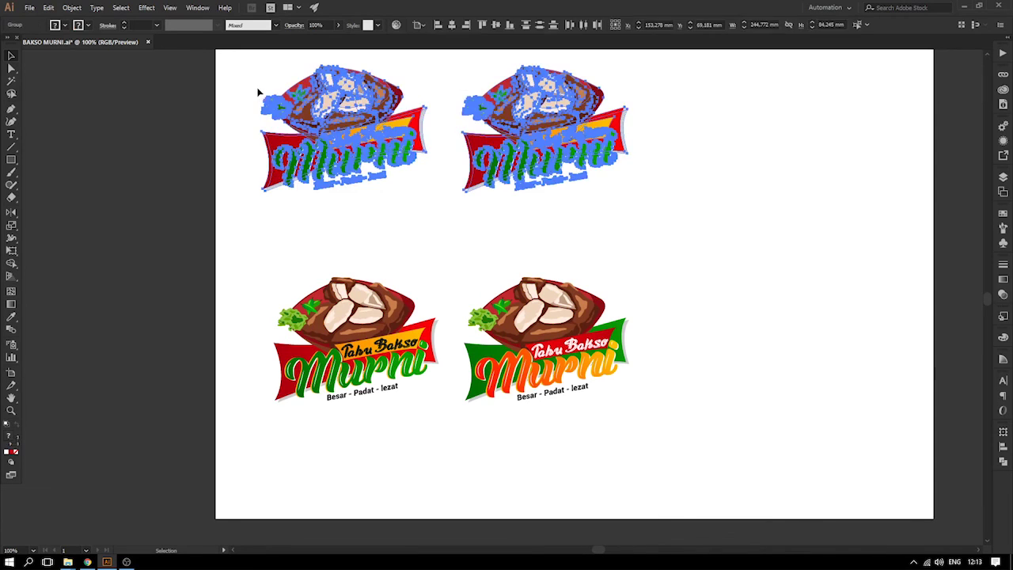
key("Delete")
- Save the document with the two remaining logo variations
left_click_drag(279, 173, 261, 141)
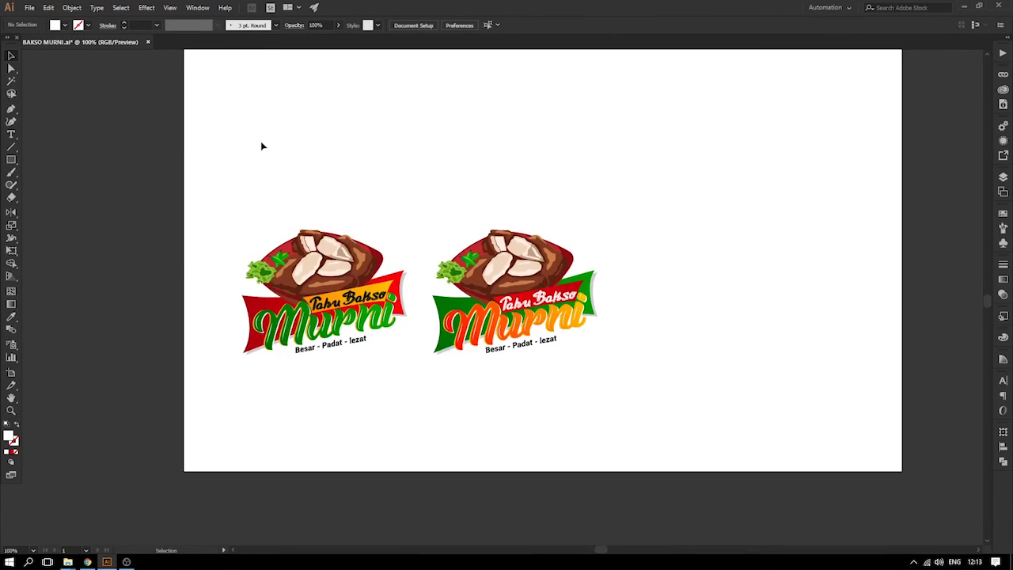
key("z")
left_click_drag(314, 288, 672, 434)
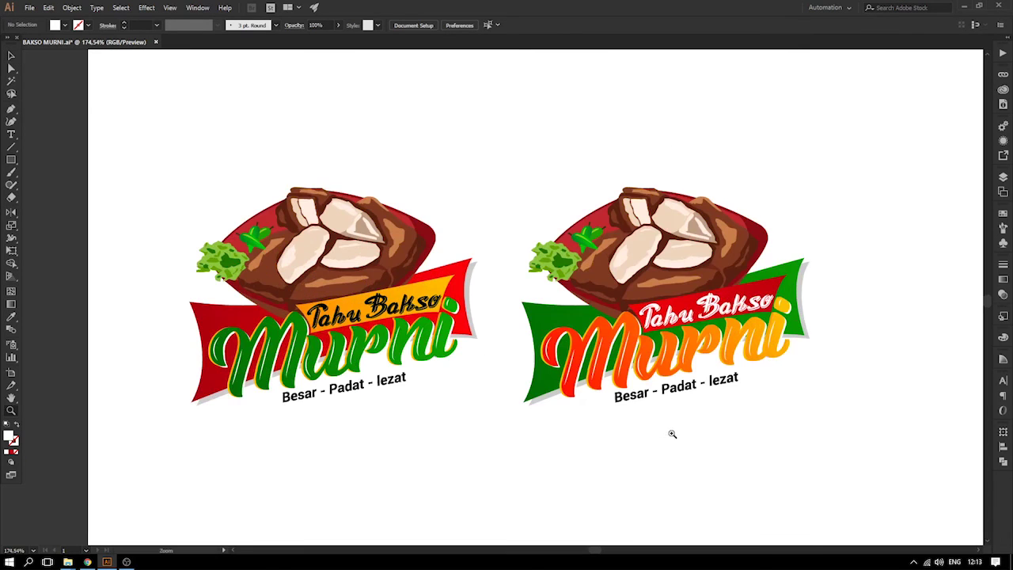
left_click(9, 57)
left_click_drag(233, 146, 214, 101)
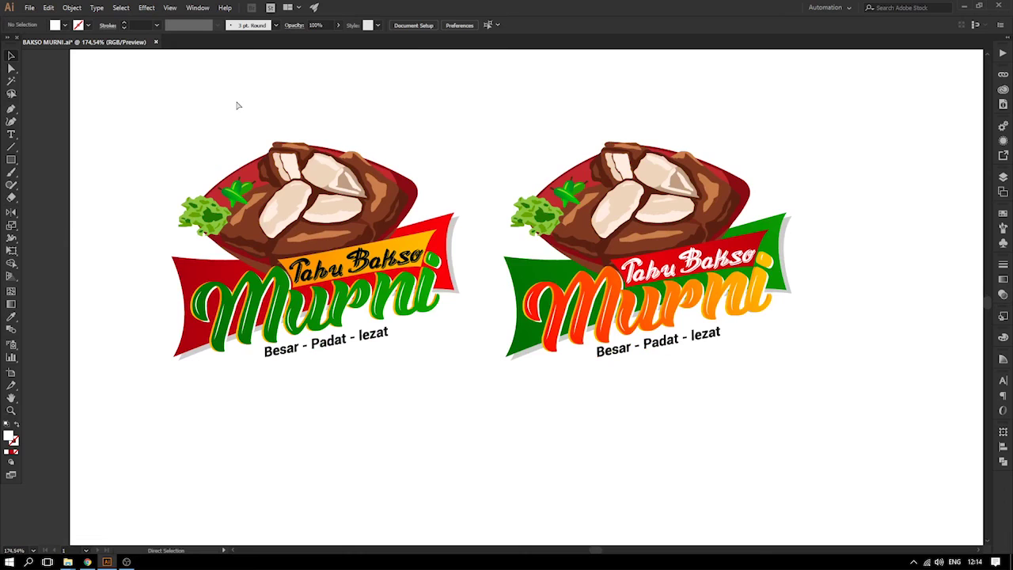
key("ctrl+s")
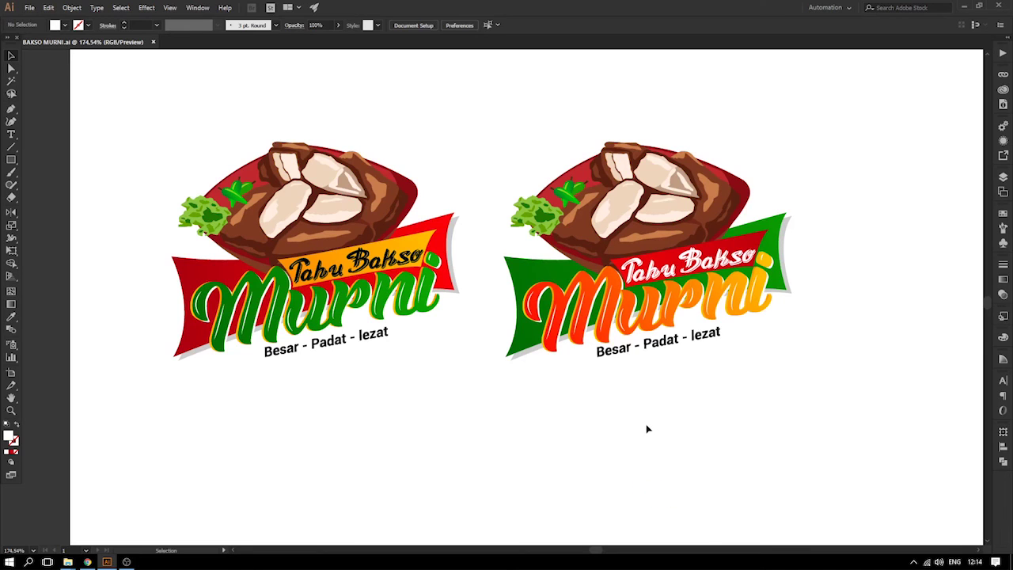
- Isolate the nested group that holds the recoloured logo's Murni lettering and its yellow outline
key("ctrl+minus")
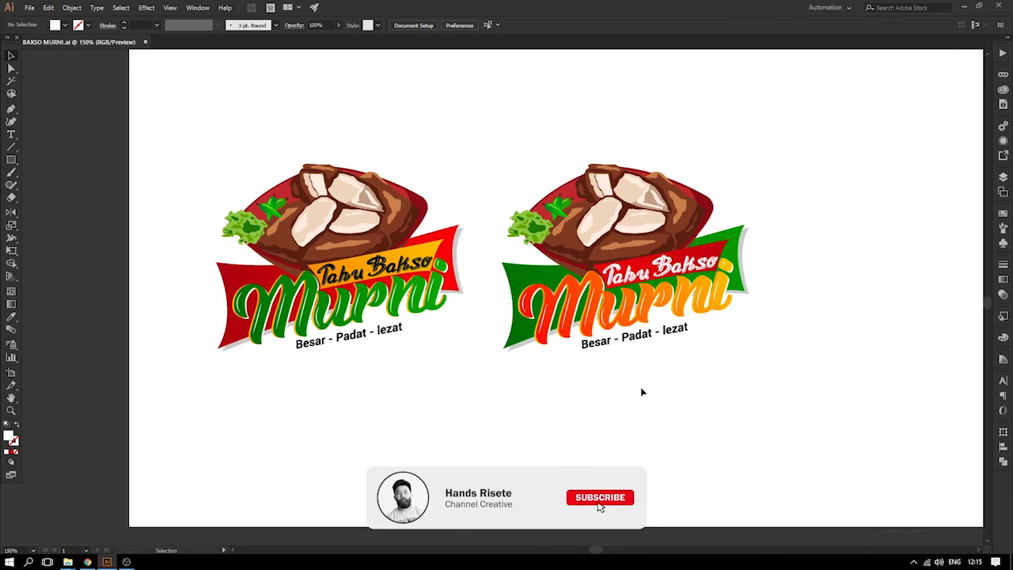
left_click_drag(715, 364, 757, 348)
double_click(768, 277)
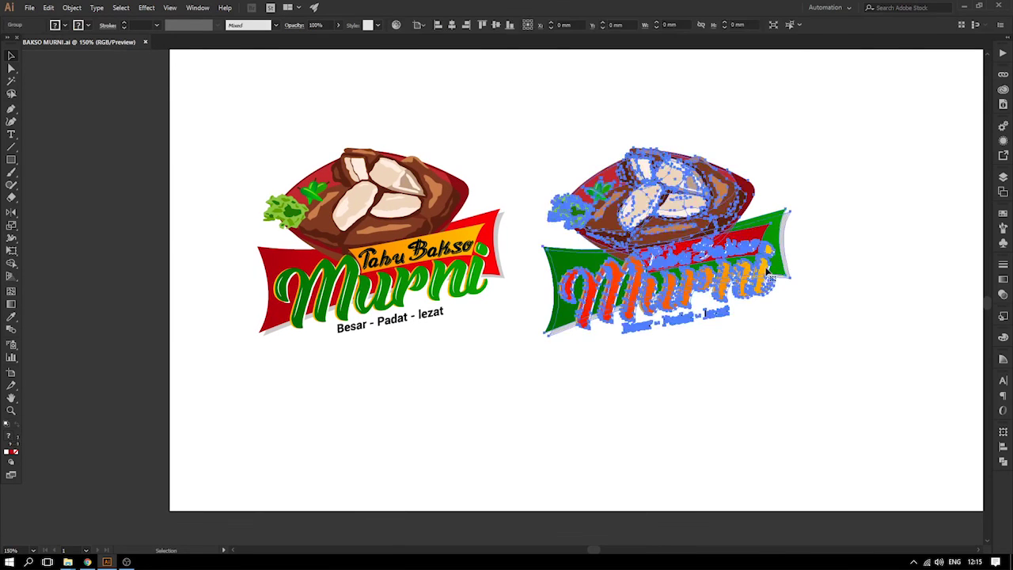
left_click(767, 271)
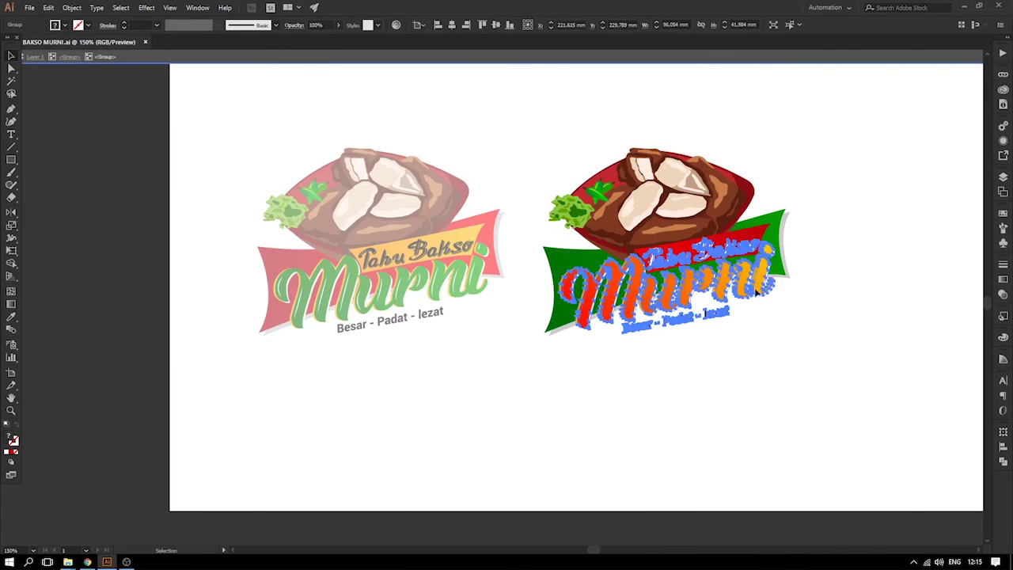
double_click(766, 269)
left_click_drag(764, 267, 743, 304)
key("ctrl+z")
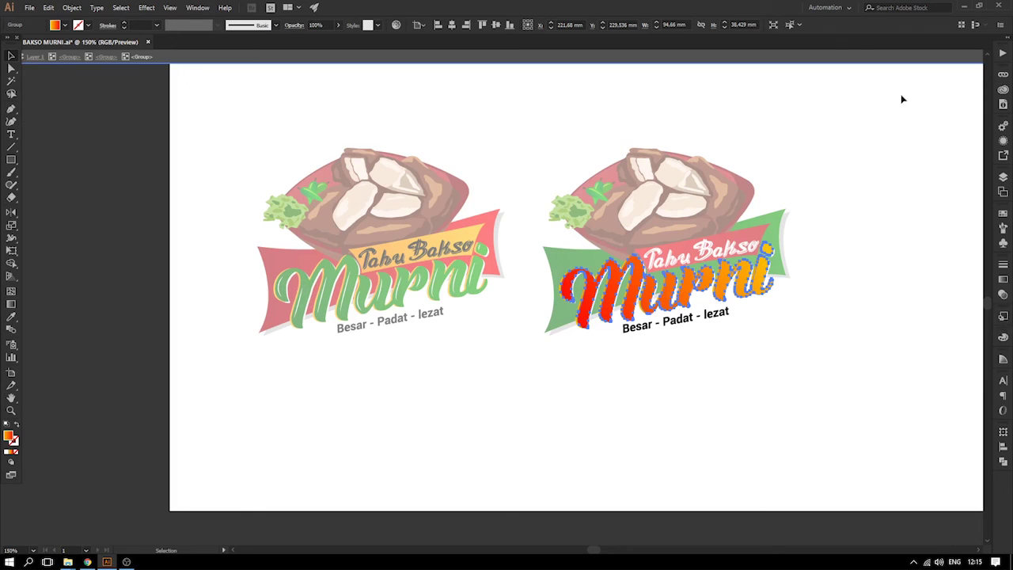
left_click(818, 180)
- Fill the yellow outline behind the recoloured Murni lettering with the green sampled from the original Murni lettering, then leave the isolated group
key("z")
left_click_drag(452, 127, 879, 384)
key("v")
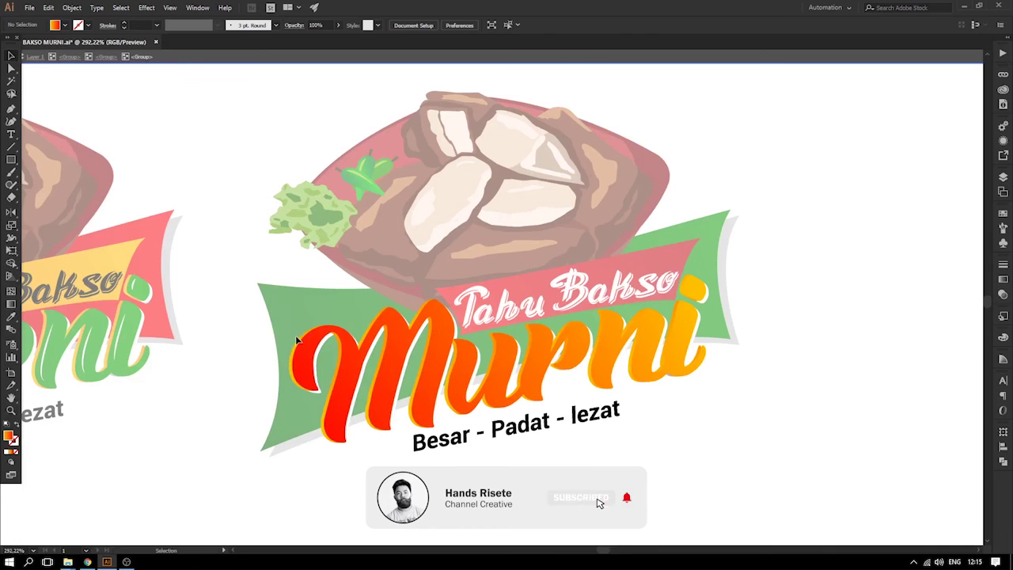
left_click_drag(297, 341, 480, 253)
key("ctrl+z")
key("space")
key("i")
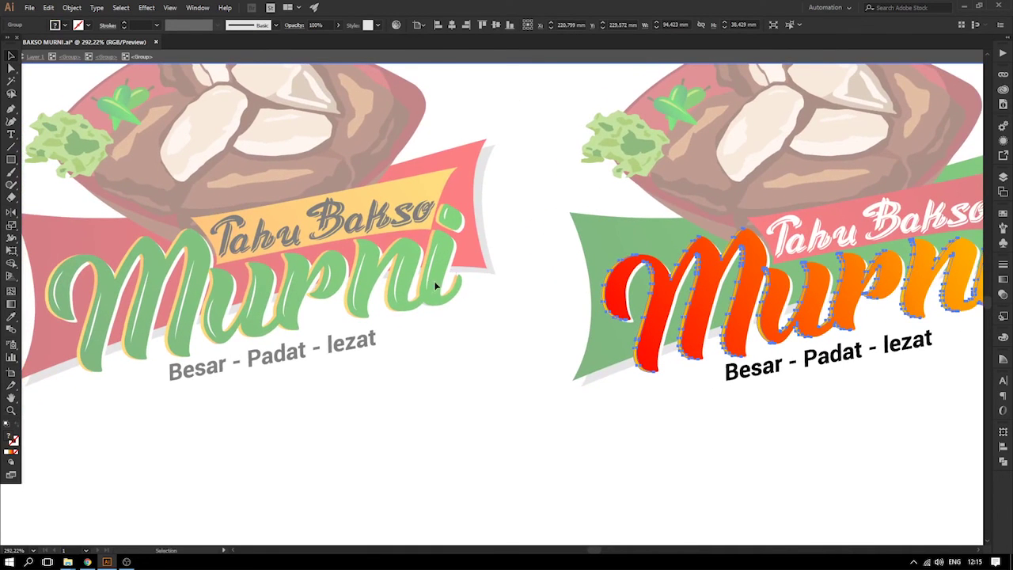
left_click(278, 273)
key("ctrl+minus")
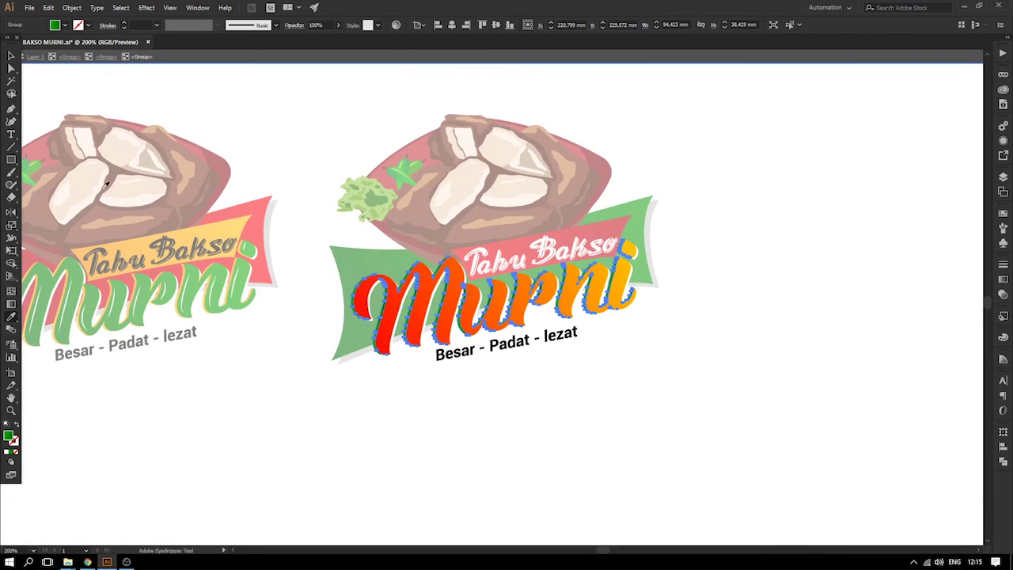
left_click(11, 57)
left_click(696, 348)
- Examine the original and recoloured logos side by side
key("z")
left_click_drag(237, 184, 789, 439)
left_click(11, 57)
key("ctrl+minus")
key("ctrl+minus")
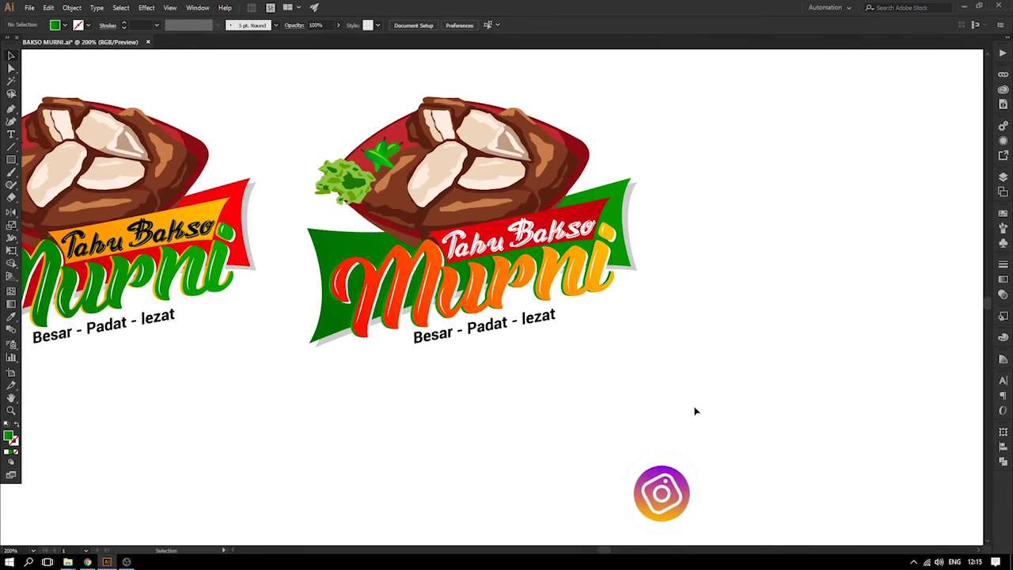
left_click_drag(591, 391, 780, 386)
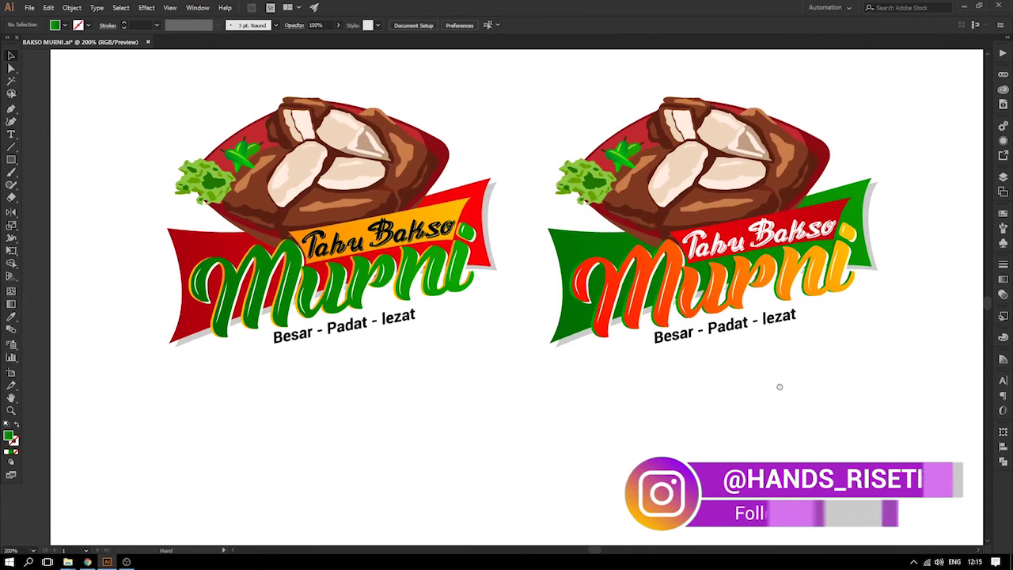
left_click_drag(795, 379, 755, 380)
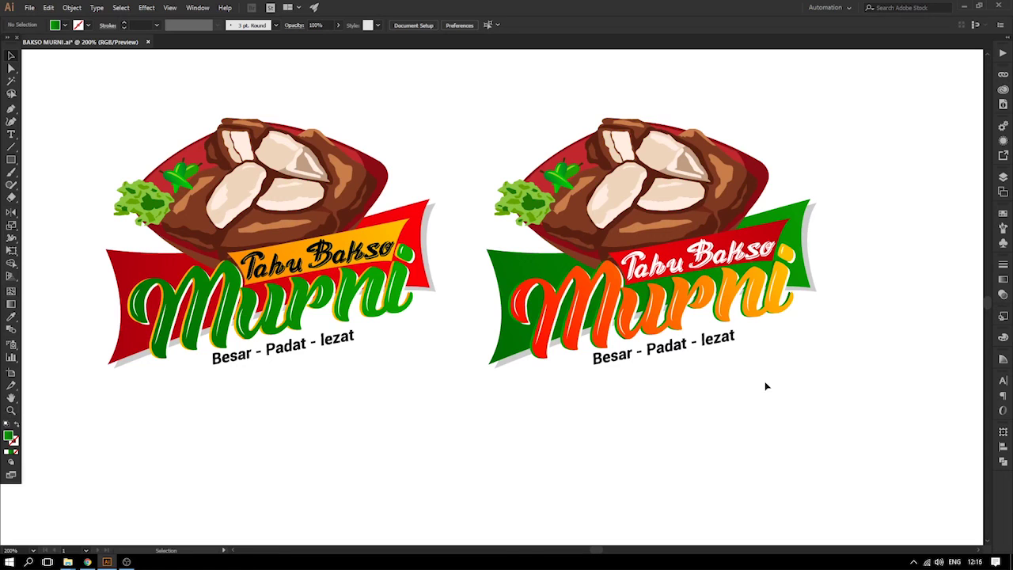
- Save the document with the original and recoloured logos side by side
key("ctrl+minus")
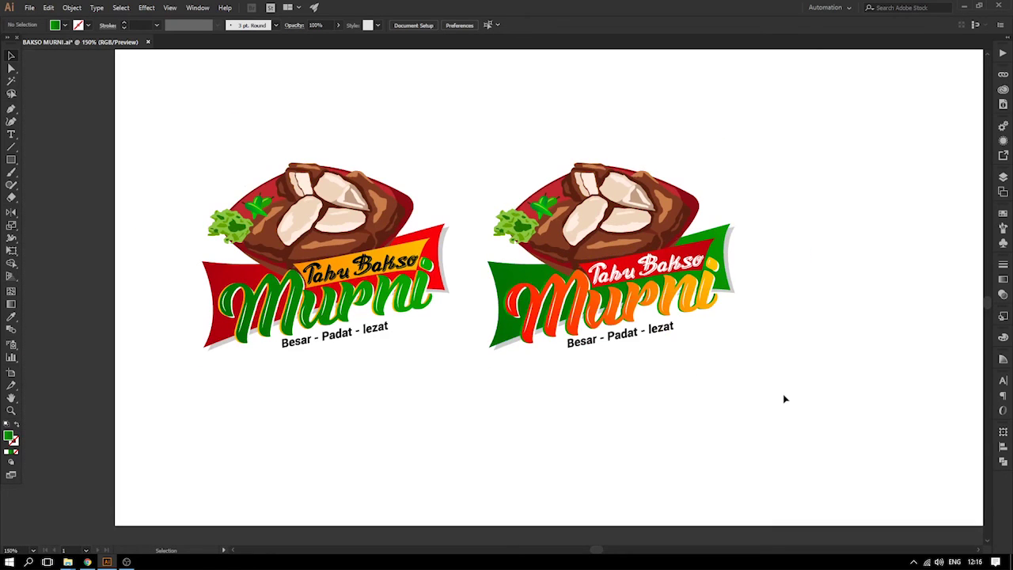
mouse_move(637, 386)
left_mouse_down()
mouse_move(577, 393)
mouse_move(627, 369)
left_mouse_up()
key("ctrl+minus")
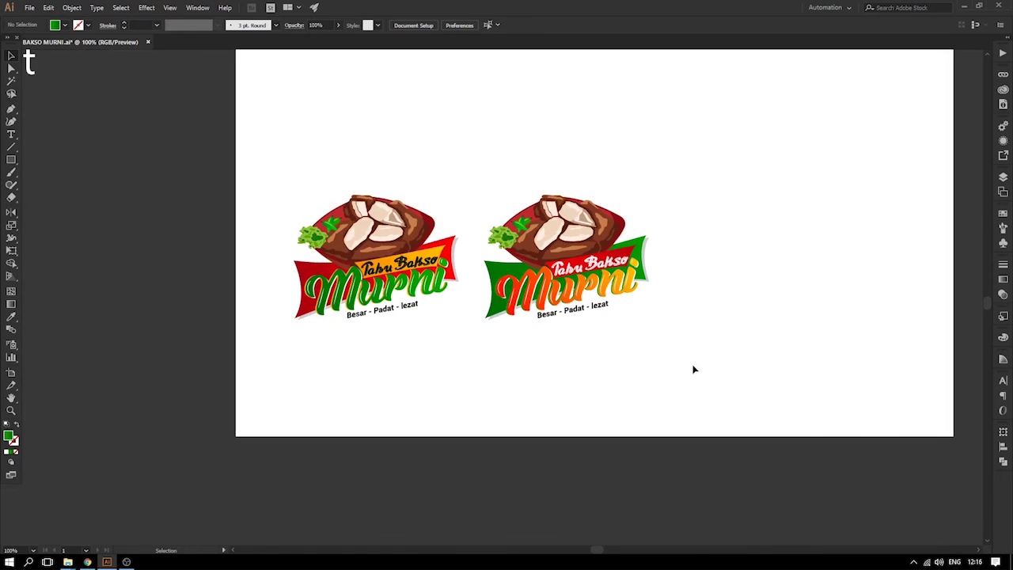
left_click_drag(658, 339, 648, 341)
key("z")
left_click_drag(192, 169, 720, 423)
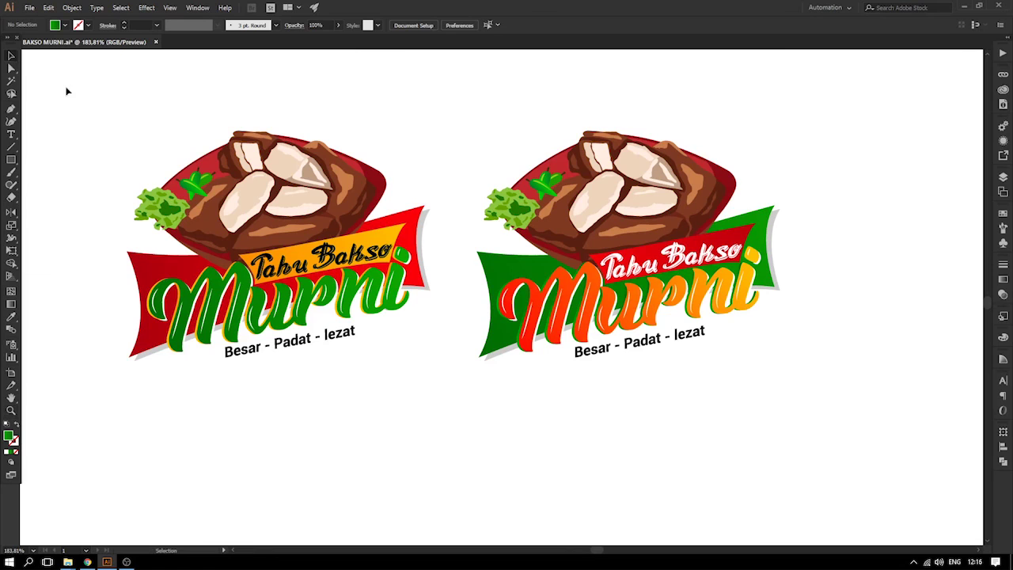
key("ctrl+s")
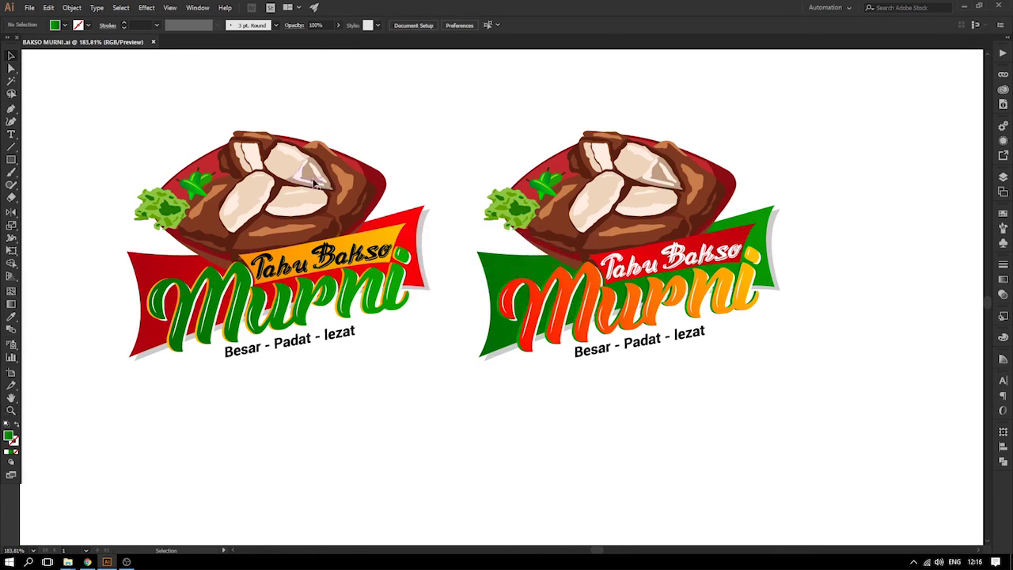
- Try a light tan sampled from the fried tofu in the reference photo on the dark side of the recoloured logo's right tofu
key("ctrl+minus")
key("ctrl+minus")
key("ctrl+minus")
key("ctrl+minus")
key("ctrl+minus")
left_click_drag(479, 190, 203, 184)
left_click_drag(895, 241, 351, 274)
key("z")
left_click_drag(118, 202, 578, 387)
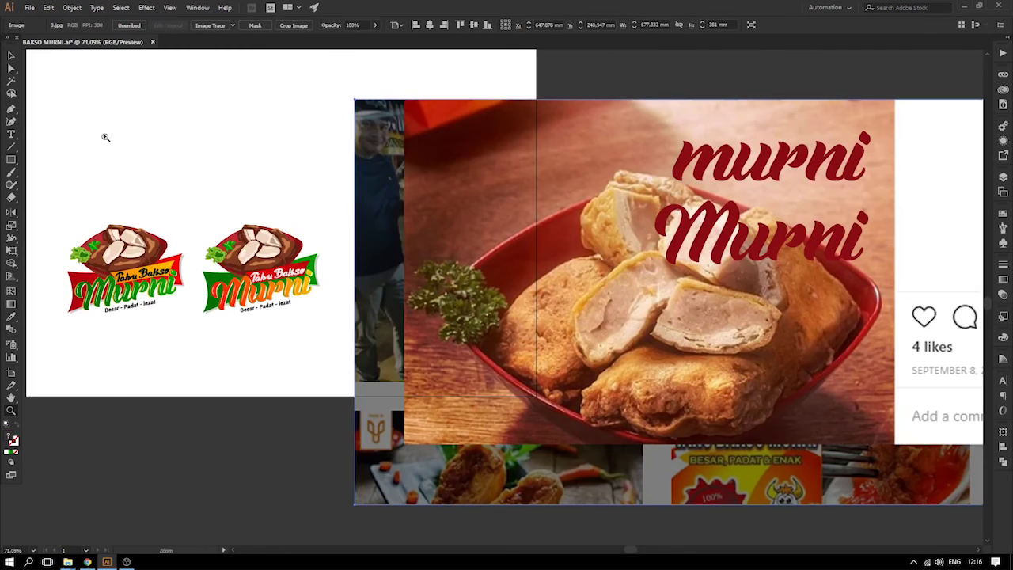
left_click_drag(112, 146, 783, 452)
left_click_drag(240, 149, 188, 138)
key("i")
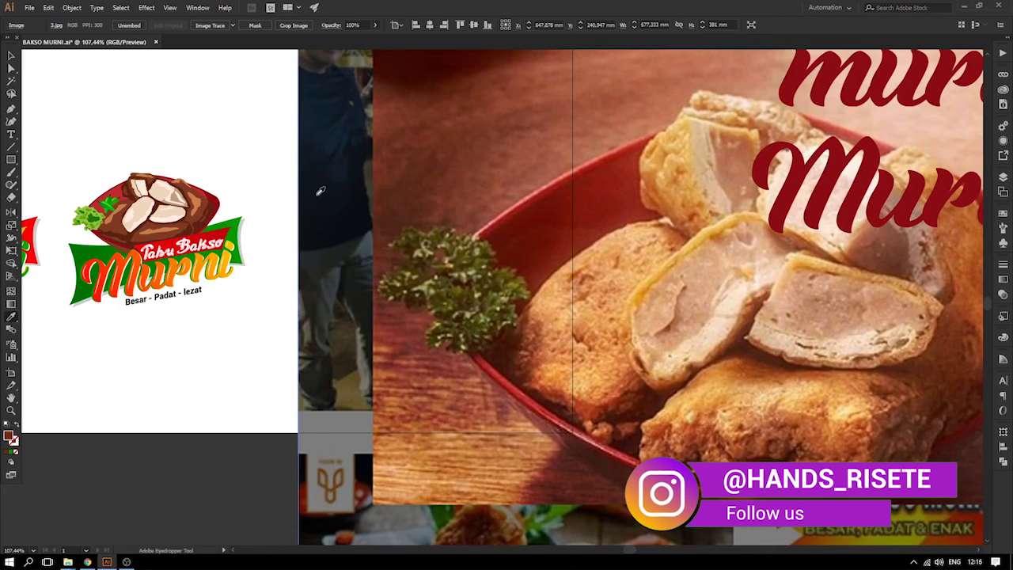
left_click(583, 259)
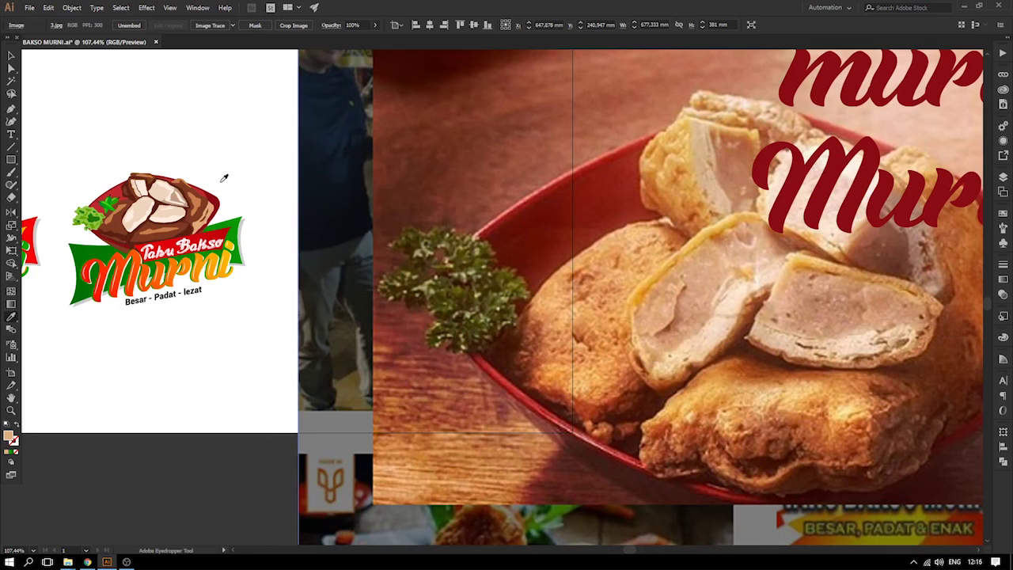
key("z")
left_click_drag(38, 129, 440, 342)
left_click_drag(388, 311, 378, 276)
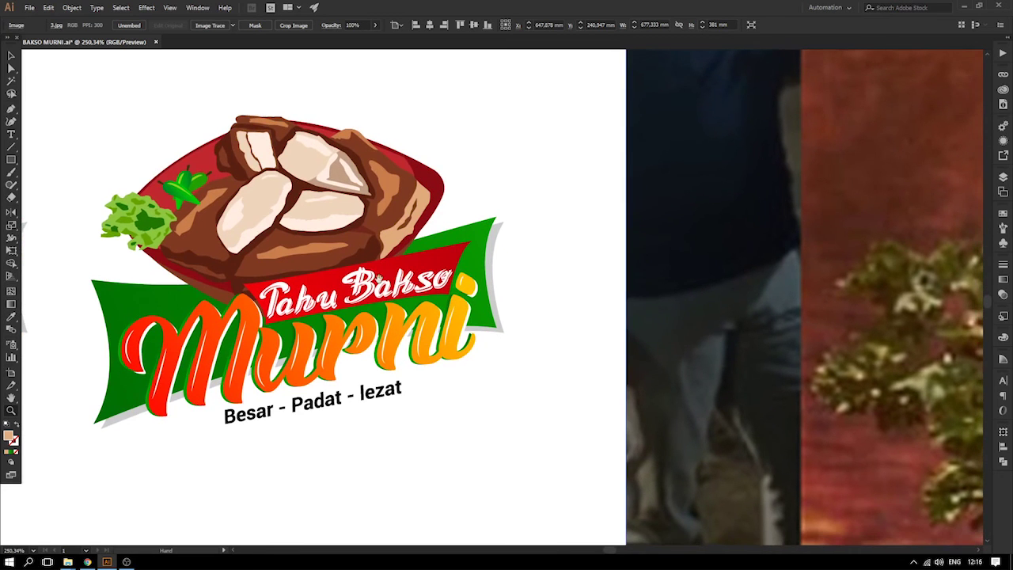
- Try to move the right tofu's brown body inside its nested group, then undo it together with the tan fill
key("v")
left_click(411, 194)
double_click(408, 187)
double_click(406, 182)
double_click(407, 185)
left_click(407, 184)
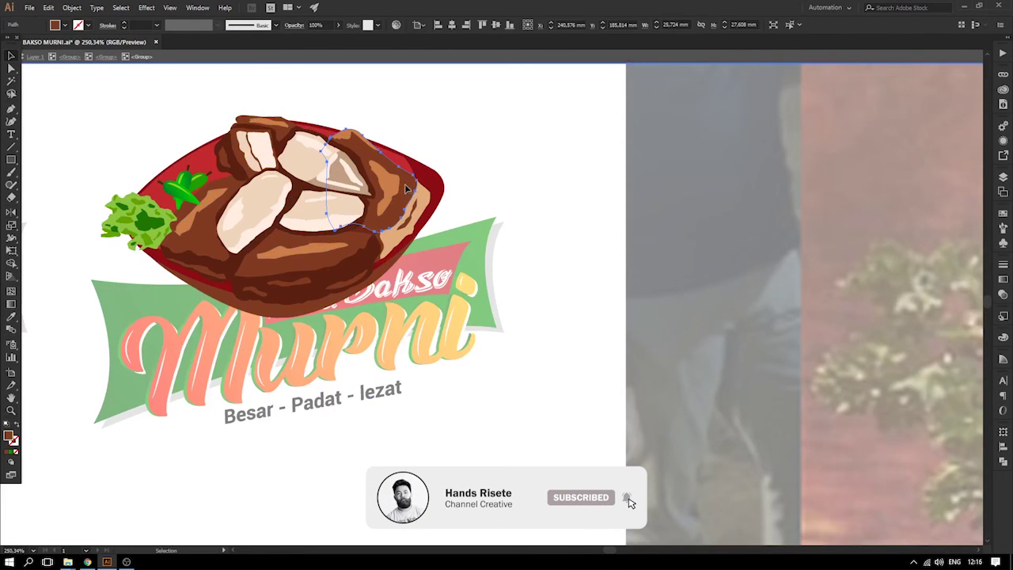
left_click_drag(407, 185, 410, 161)
key("ctrl+z")
key("ctrl+z")
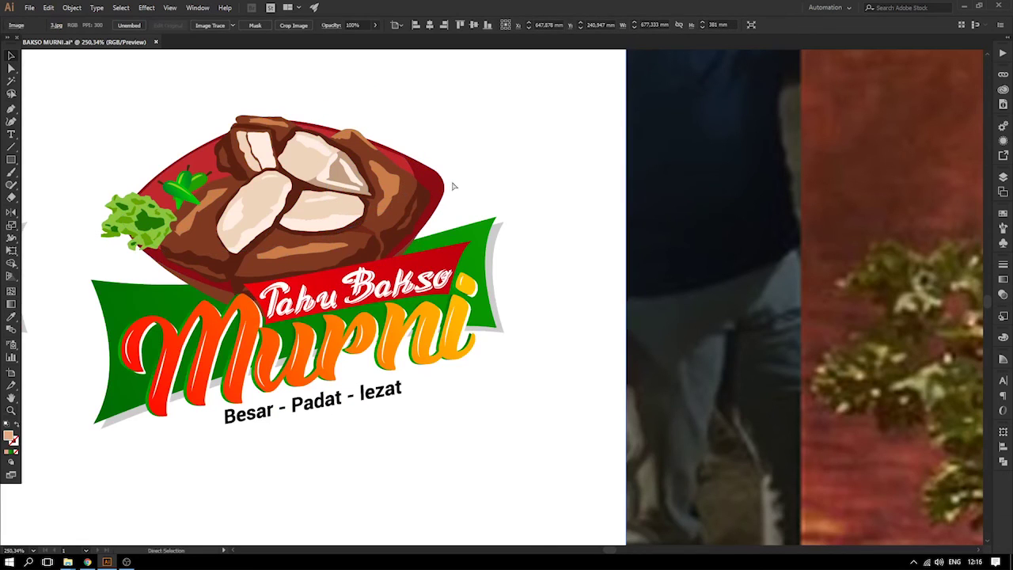
key("ctrl+z")
- Try the light tan on the dark sides of the right and front tofu, then undo the tan fills
left_click(484, 193)
key("i")
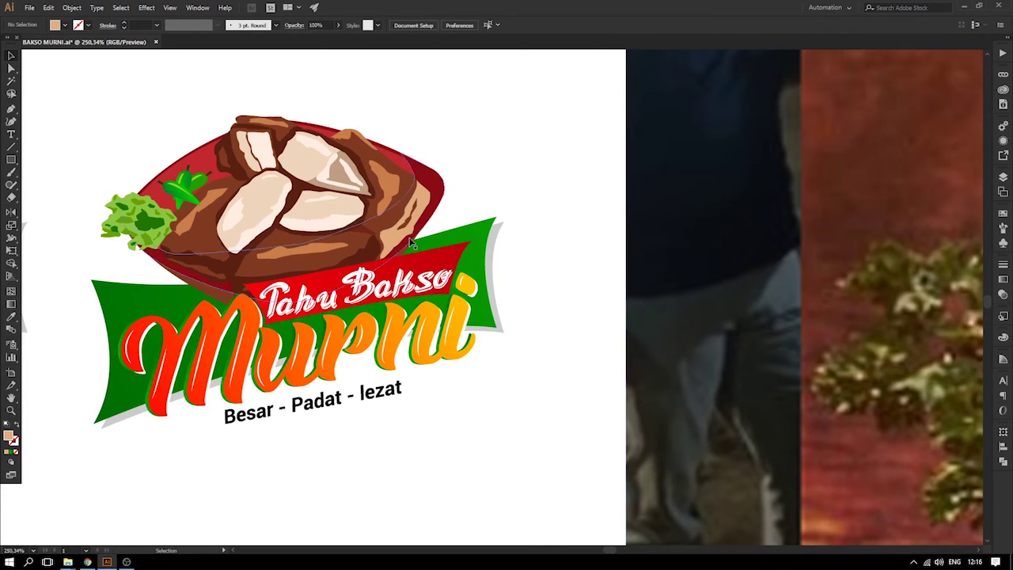
left_click(341, 234)
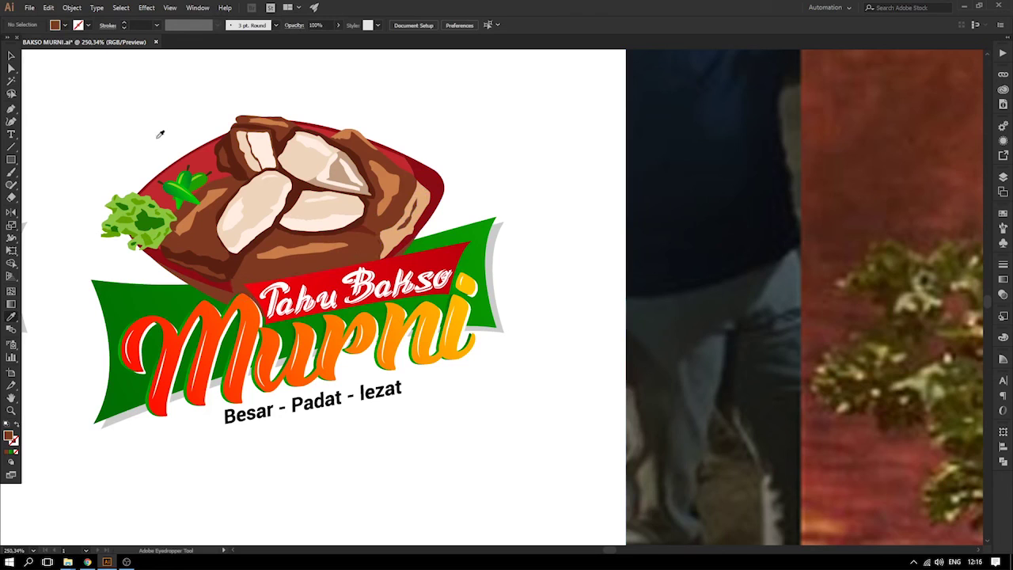
key("ctrl+z")
left_click(426, 194)
left_click(375, 241, "alt")
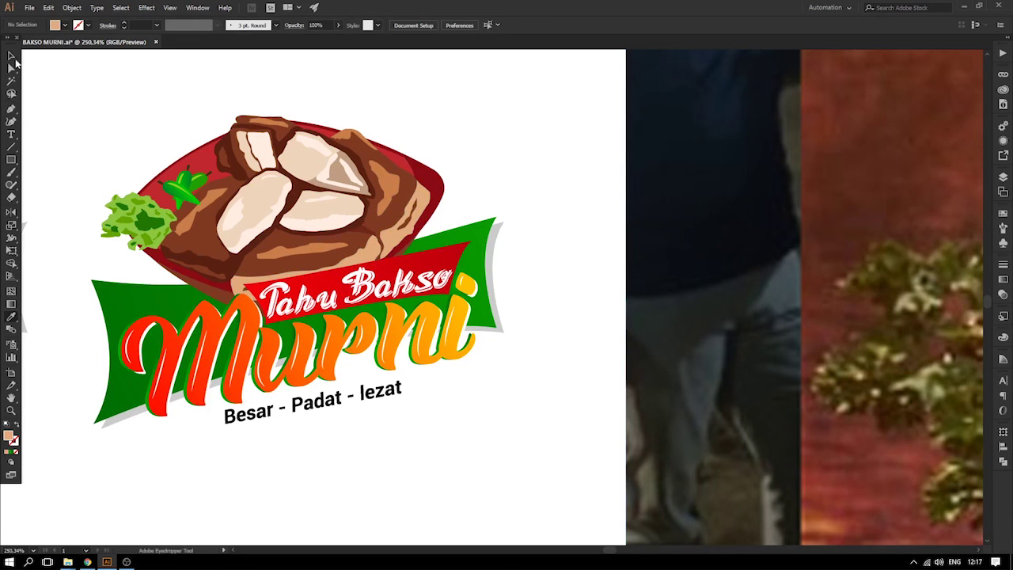
double_click(360, 258)
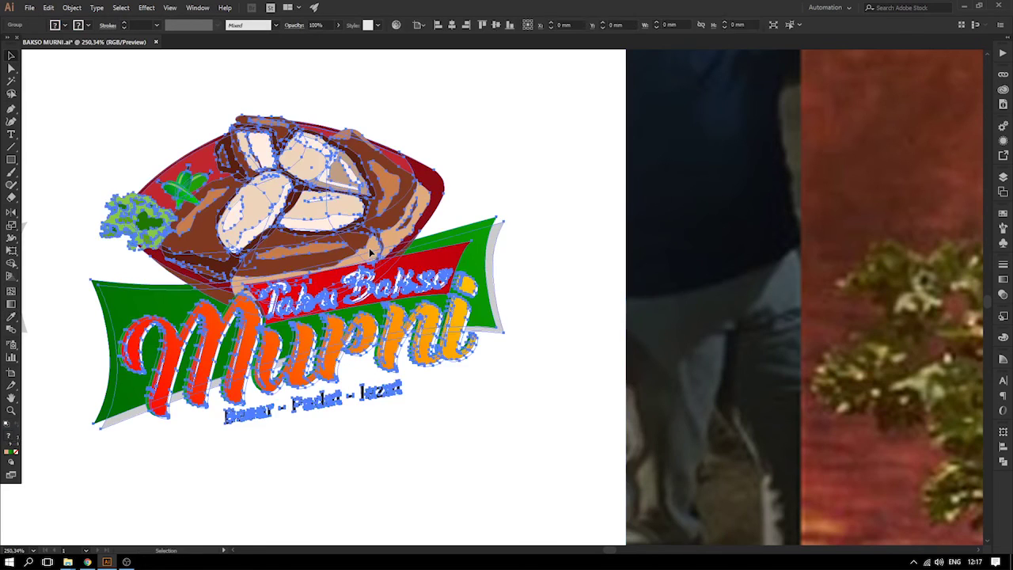
left_click(369, 248)
double_click(368, 255)
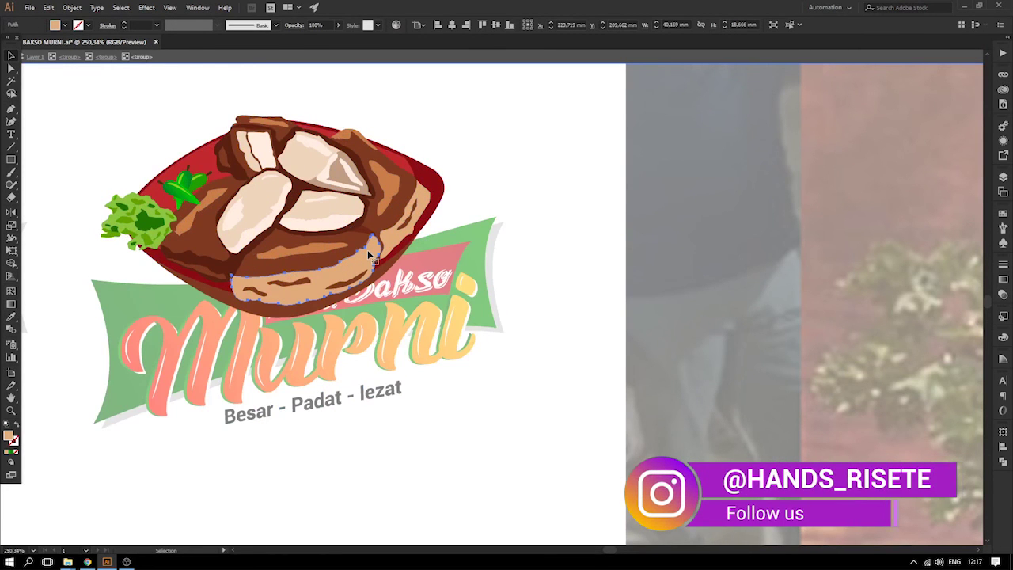
double_click(520, 190)
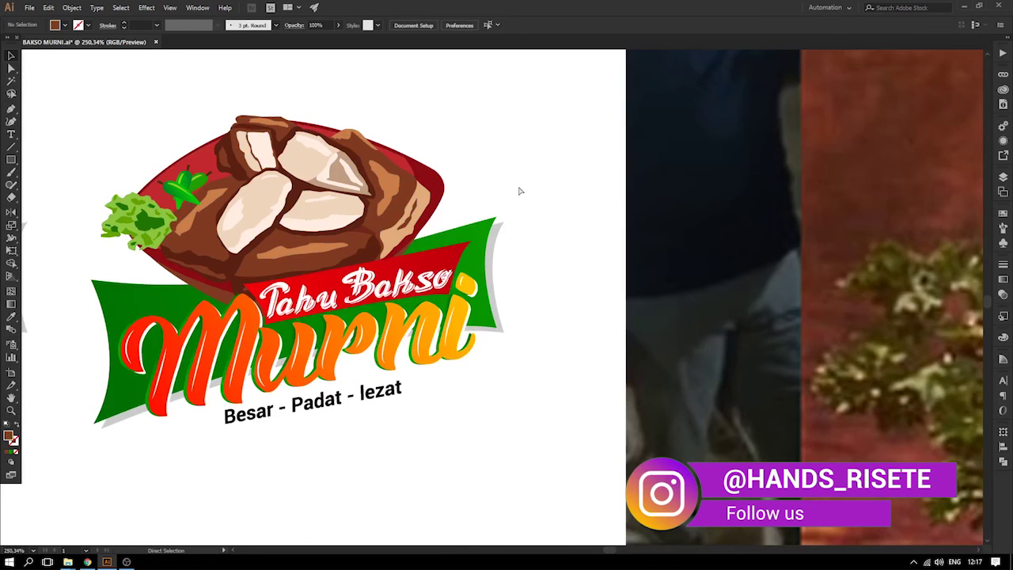
left_click(520, 191)
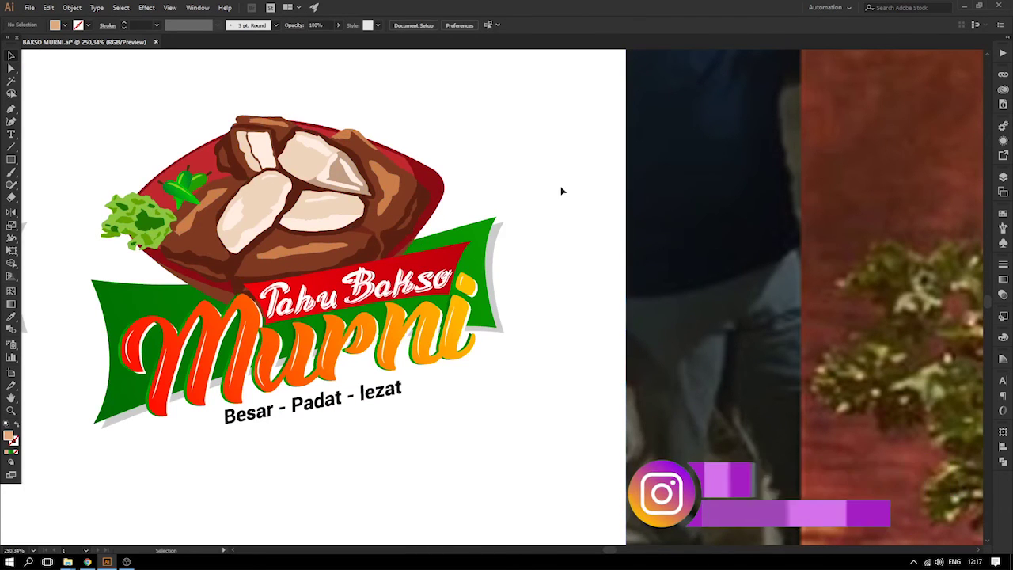
- Duplicate the recoloured logo beside itself on the artboard and deselect the copy
key("ctrl+minus")
key("ctrl+minus")
key("ctrl+minus")
key("ctrl+minus")
left_click_drag(555, 230, 777, 248)
left_click_drag(391, 174, 550, 353)
left_click_drag(473, 303, 653, 303)
left_click(668, 355)
- Fill the dark lower sides of the copied logo's tofu with an orange-brown sampled from the fried tofu in the reference photo
key("z")
mouse_move(843, 367)
left_mouse_down()
mouse_move(604, 359)
mouse_move(558, 347)
left_mouse_up()
mouse_move(216, 172)
left_mouse_down()
mouse_move(700, 436)
mouse_move(794, 437)
left_mouse_up()
left_click_drag(65, 103, 792, 396)
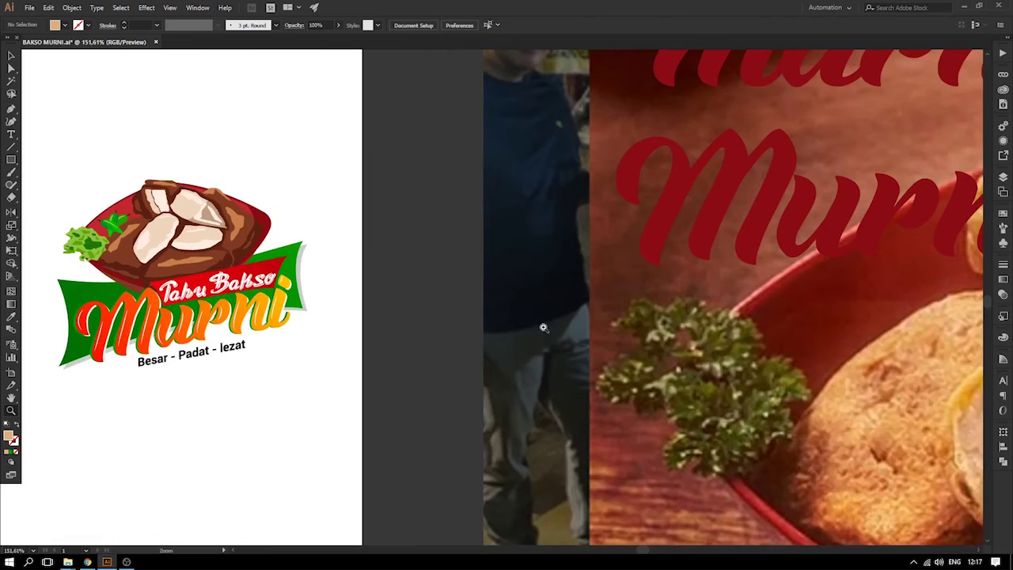
key("ctrl+1")
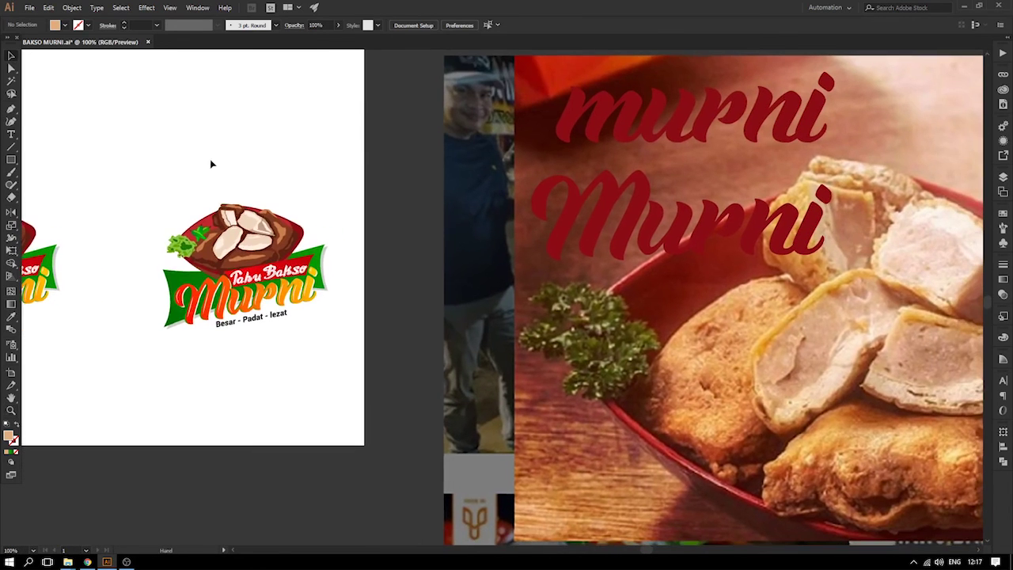
key("i")
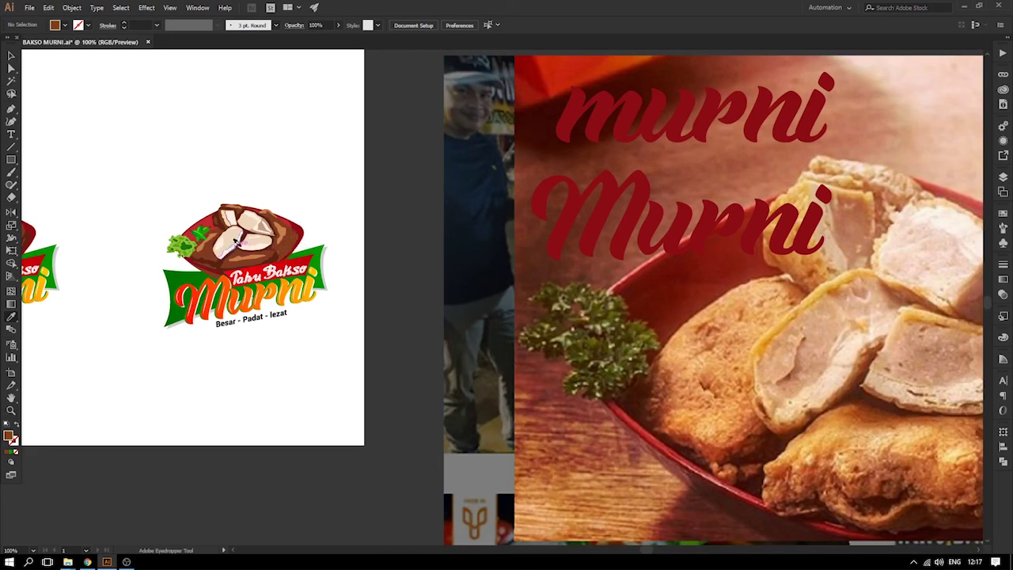
key("v")
left_click(839, 412)
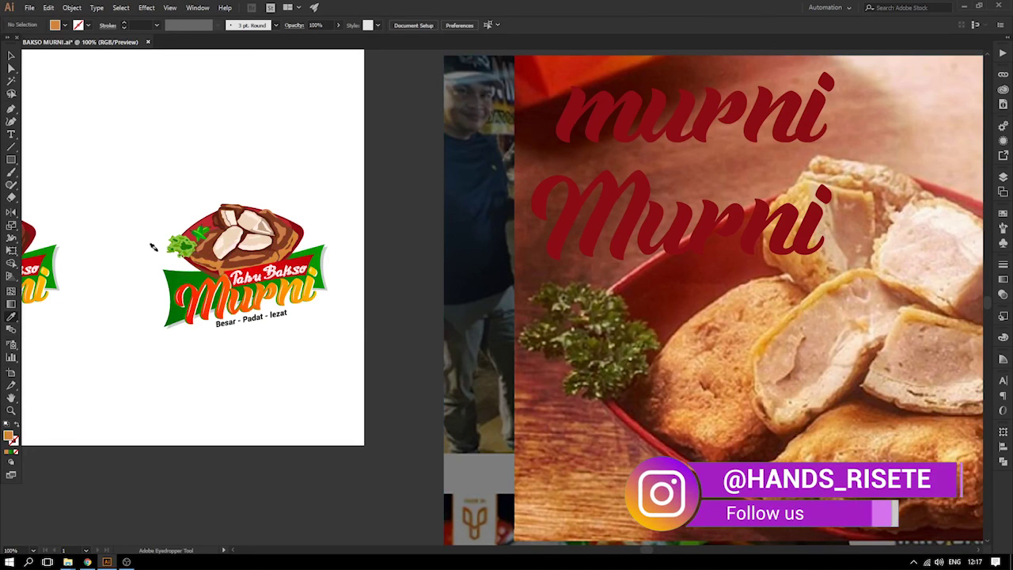
- Apply the same orange-brown to the remaining dark brown areas around the cut tofu pieces and the upper-left tofu
key("z")
left_click_drag(133, 171, 463, 369)
left_click_drag(139, 112, 626, 375)
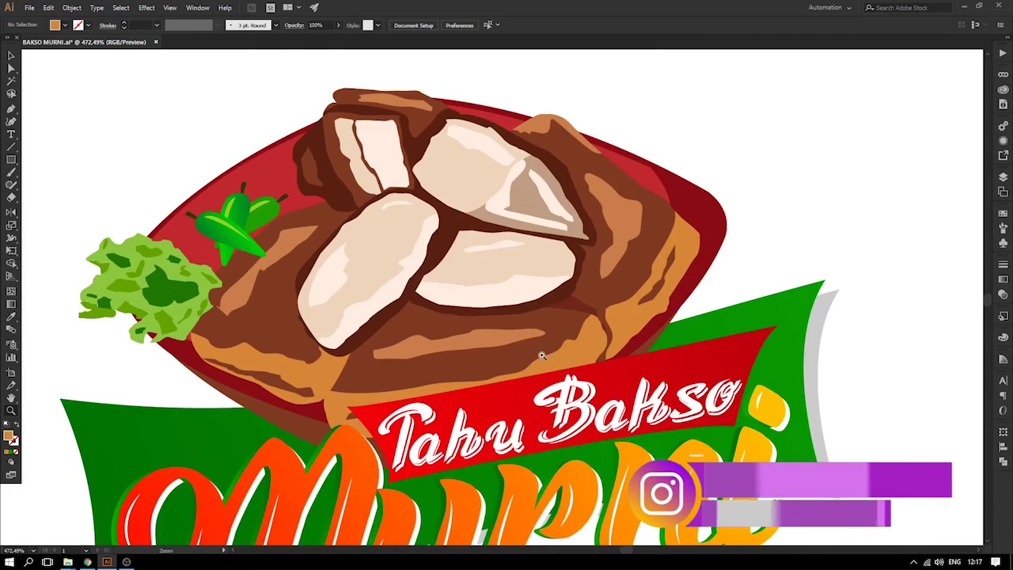
key("i")
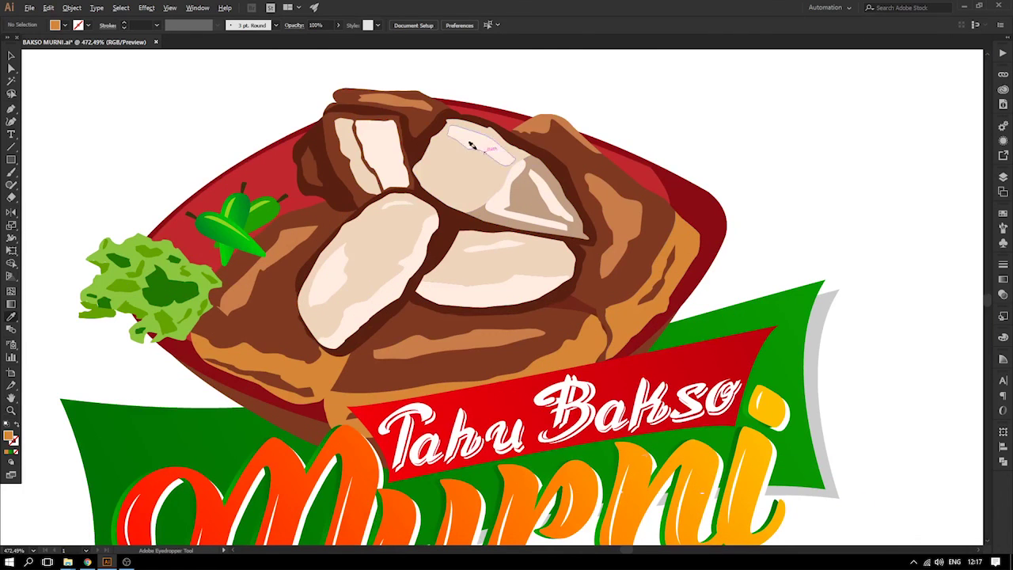
left_click(433, 130, "alt")
left_click(405, 118, "alt")
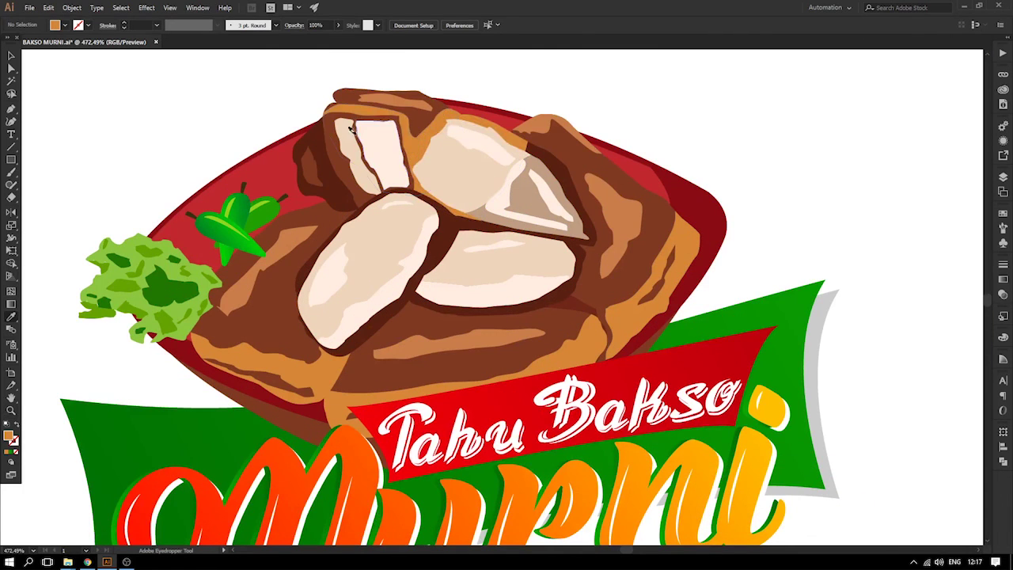
left_click(309, 137, "alt")
left_click(444, 238, "alt")
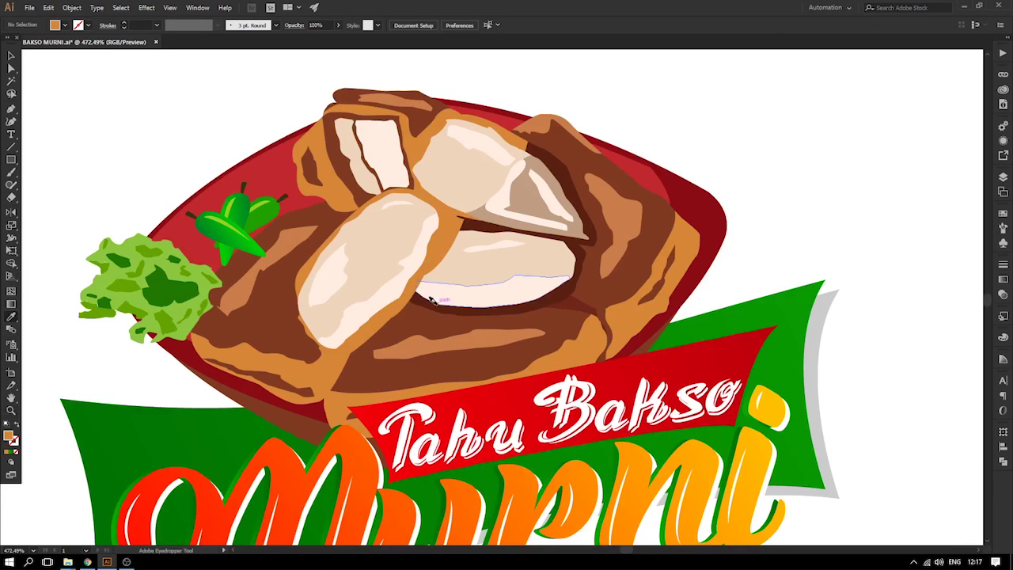
left_click(431, 300, "alt")
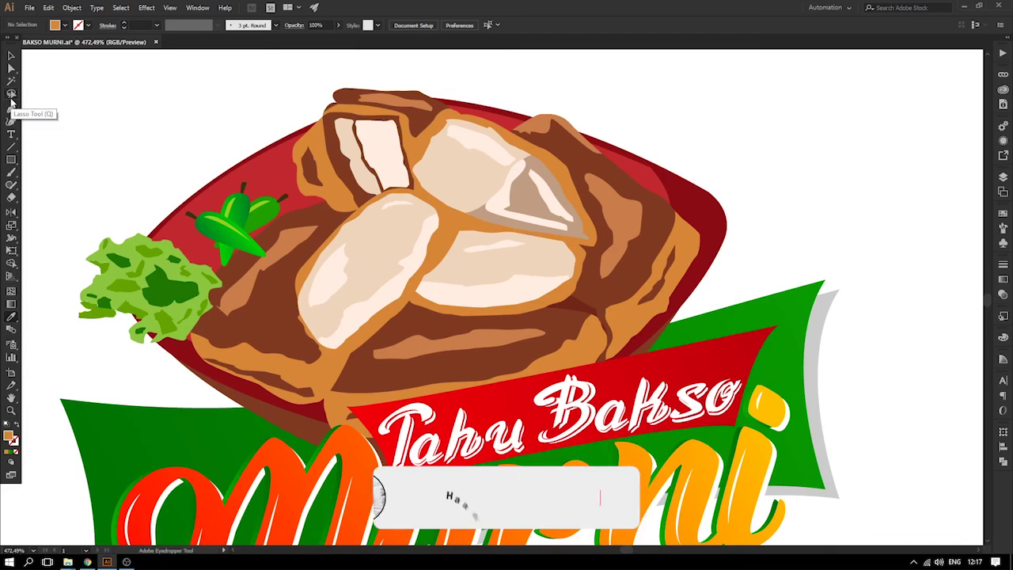
- Isolate the nested group that holds the copied logo's tofu shapes
left_click(11, 56)
scroll(498, 285, "down", 2)
double_click(497, 309)
double_click(508, 308)
left_click(480, 308)
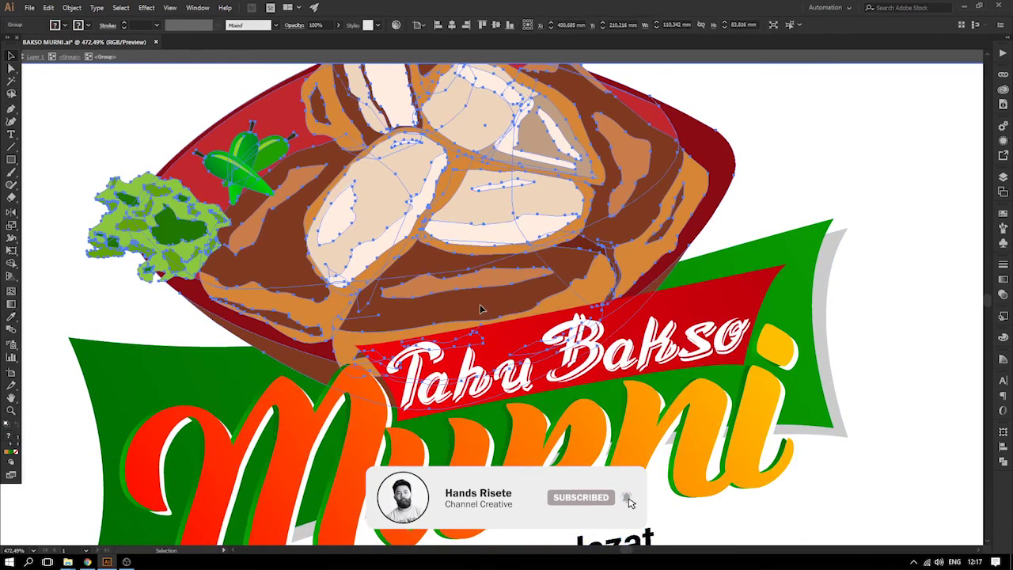
double_click(480, 309)
double_click(503, 311)
double_click(534, 300)
- Fill the front tofu's dark brown top surface with the light brown sampled from its highlight
left_click(511, 307)
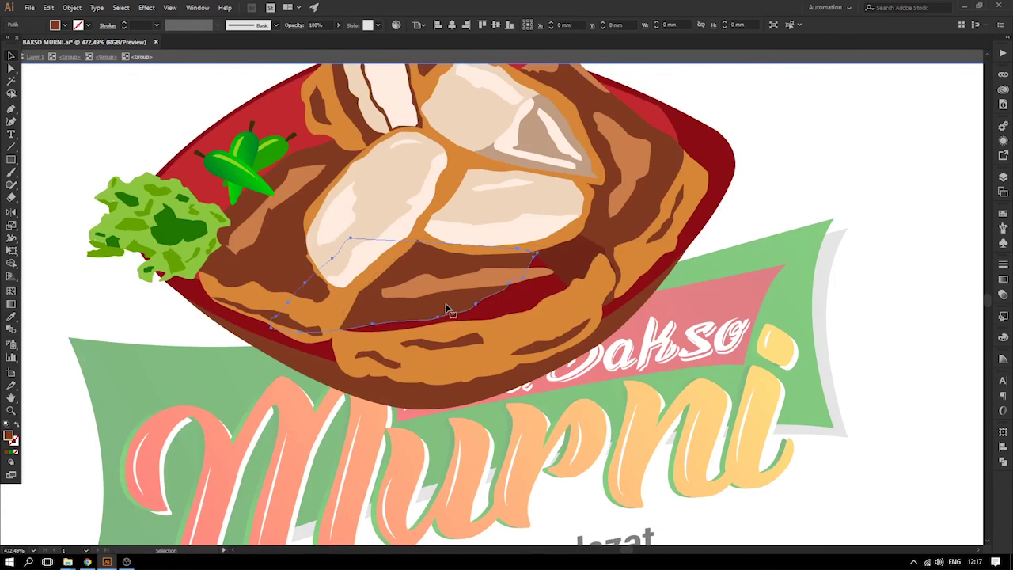
key("ctrl+minus")
scroll(507, 320, "right", 3)
key("i")
left_click(513, 289)
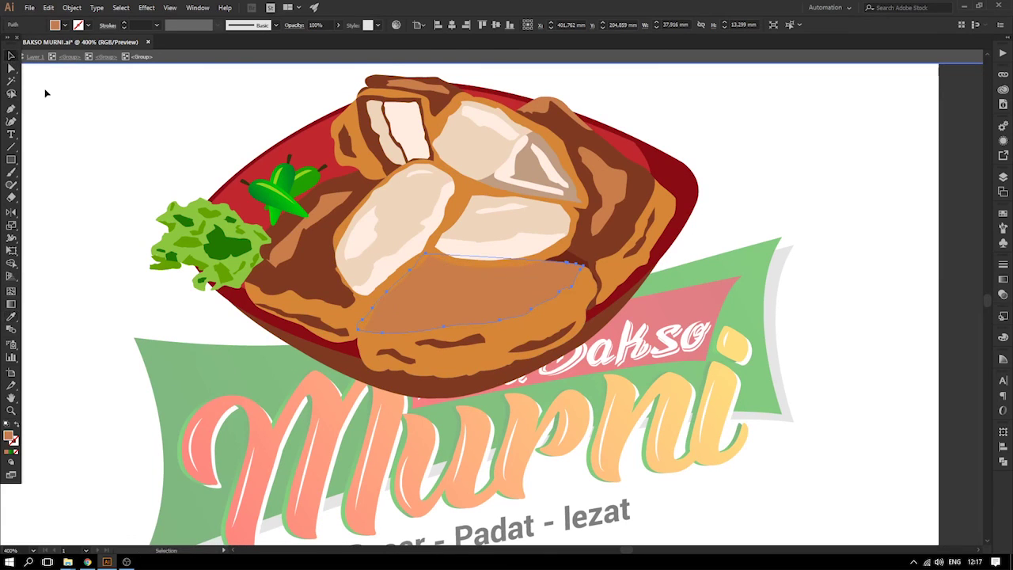
- Change the front tofu's highlight fill to light orange EDA472 and deselect it
left_click(475, 296)
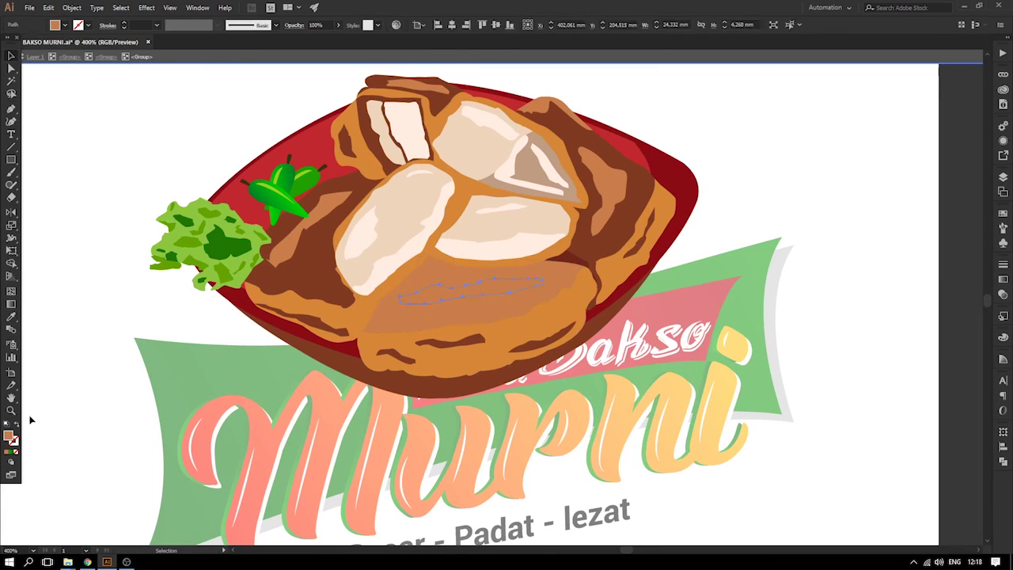
double_click(11, 436)
left_click_drag(659, 242, 650, 218)
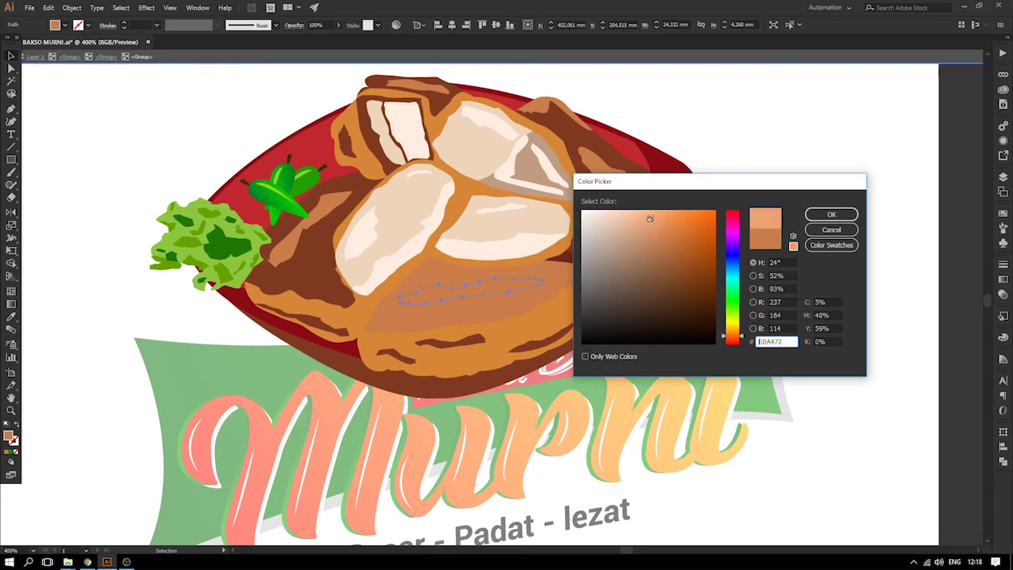
left_click(830, 215)
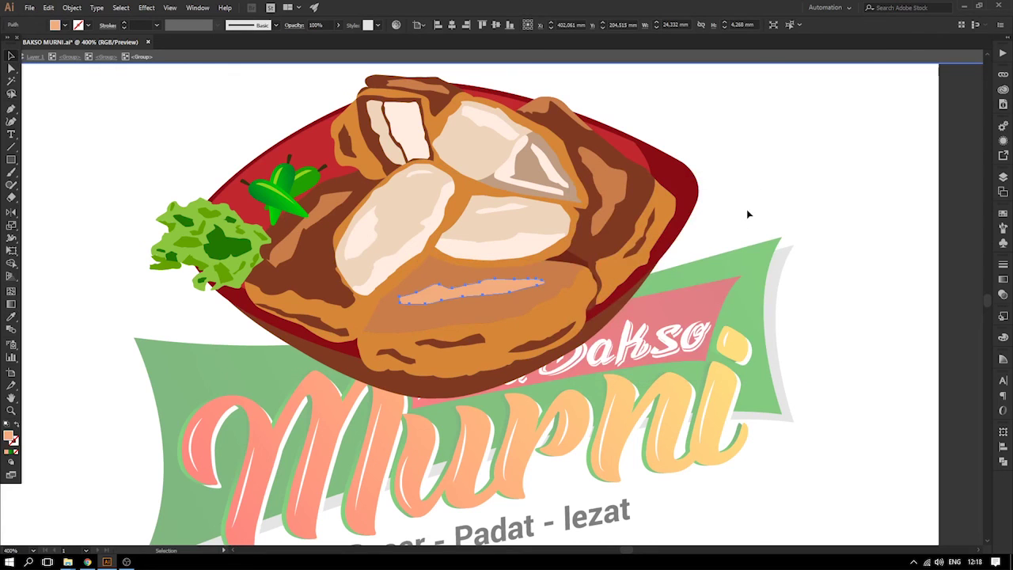
left_click(744, 219)
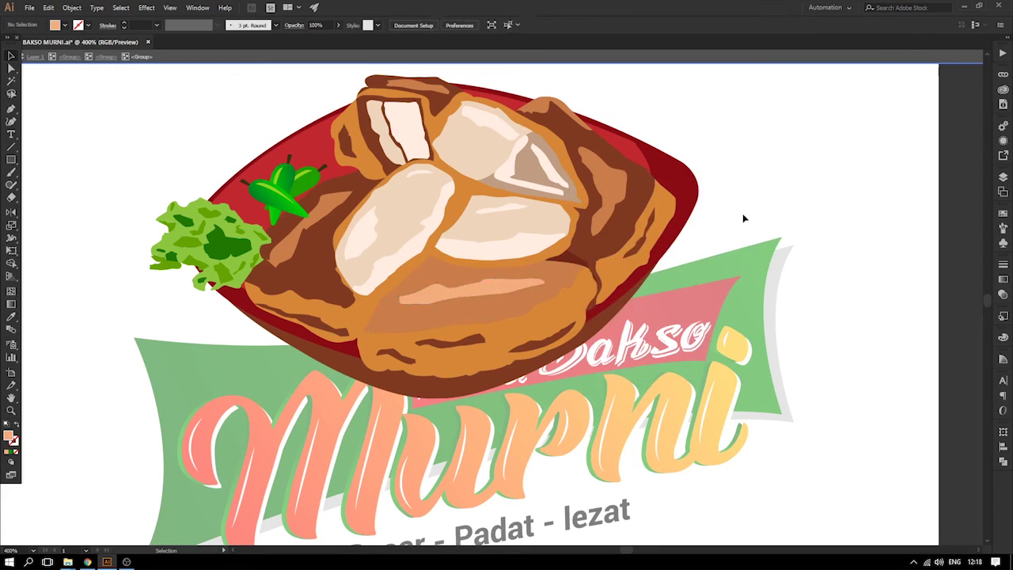
- Change the front tofu's top surface fill to a more saturated orange-brown
left_click(552, 284)
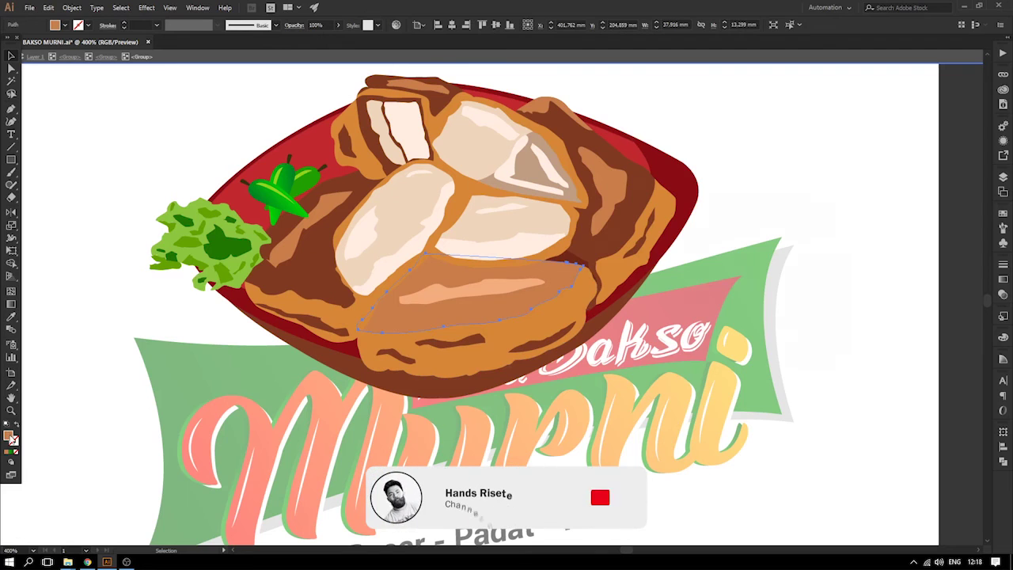
double_click(8, 436)
left_click_drag(694, 180, 731, 205)
left_click(878, 194)
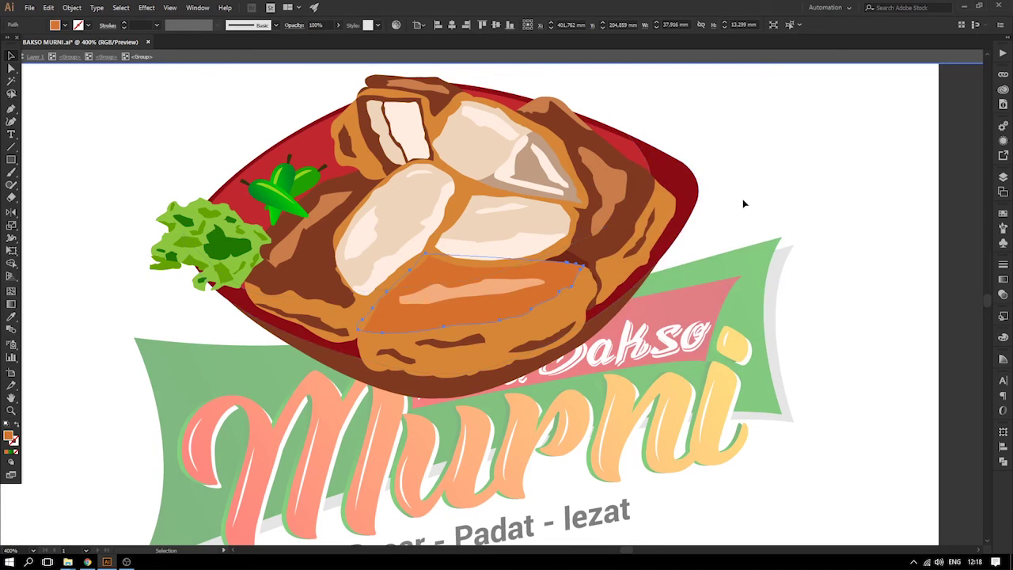
- Fill the right tofu's dark brown surface and the front tofu's side creases with the orange-brown sampled from the front tofu's top surface
left_click(744, 202)
key("i")
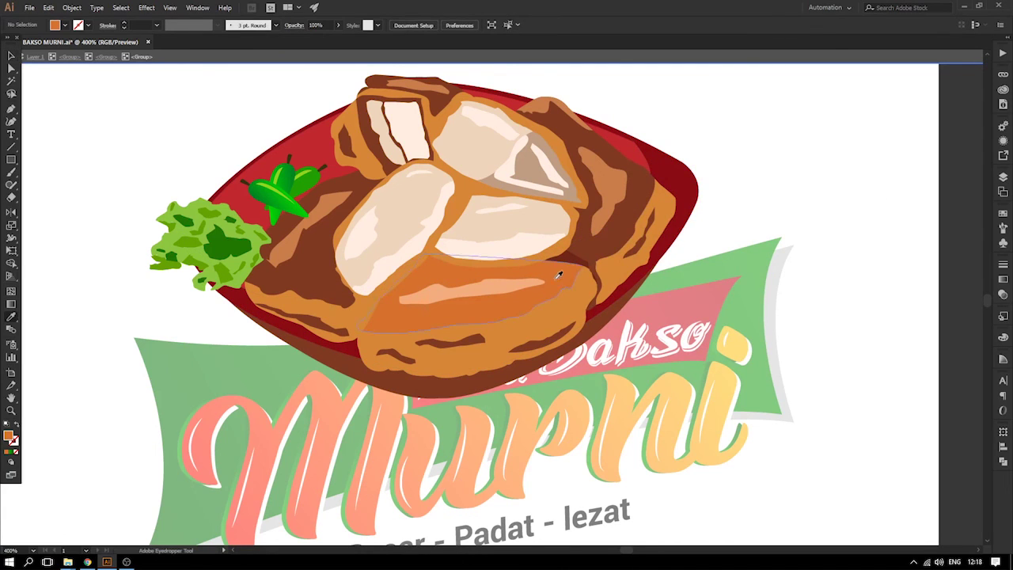
left_click(636, 248, "alt")
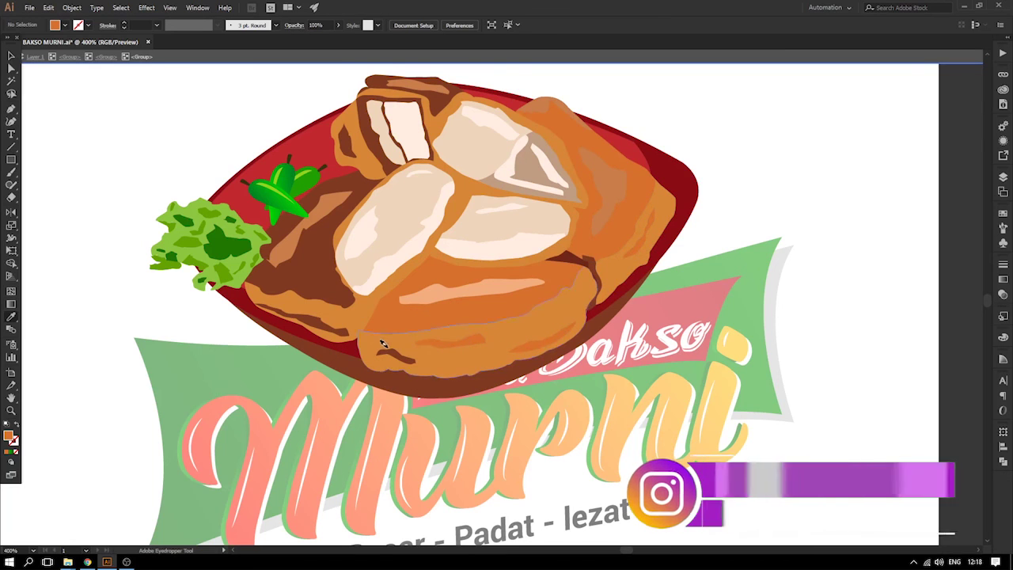
key("v")
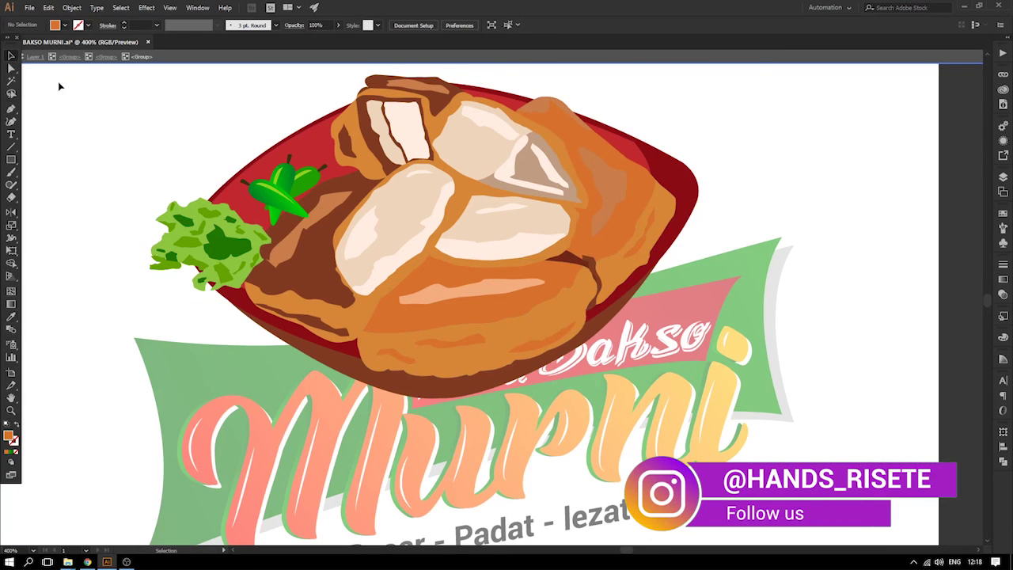
left_click_drag(236, 144, 214, 147)
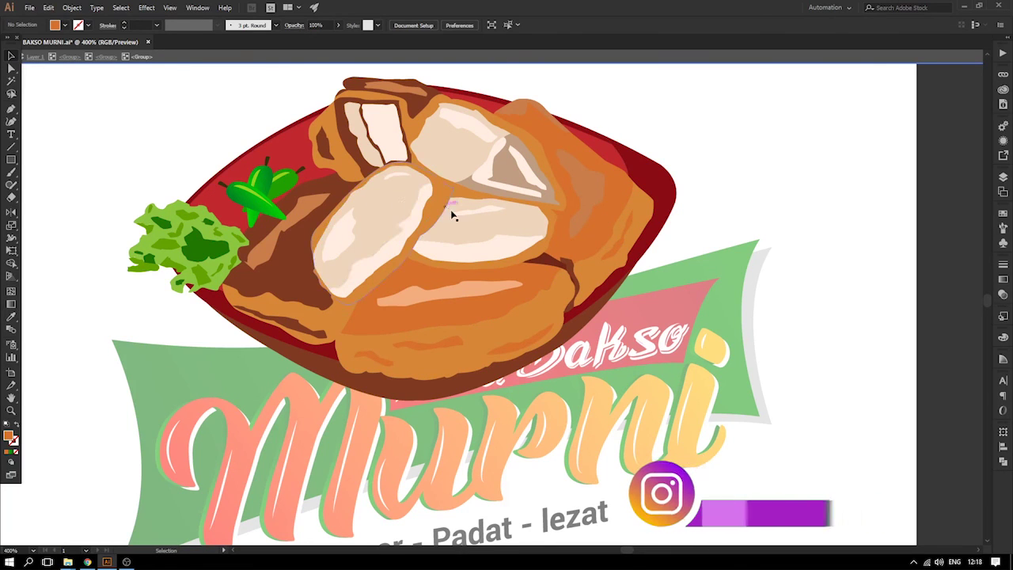
- Swap the front tofu's orange-brown top and golden-brown side fills, and recolour the right tofu to match with a light orange highlight
key("i")
left_click(550, 299)
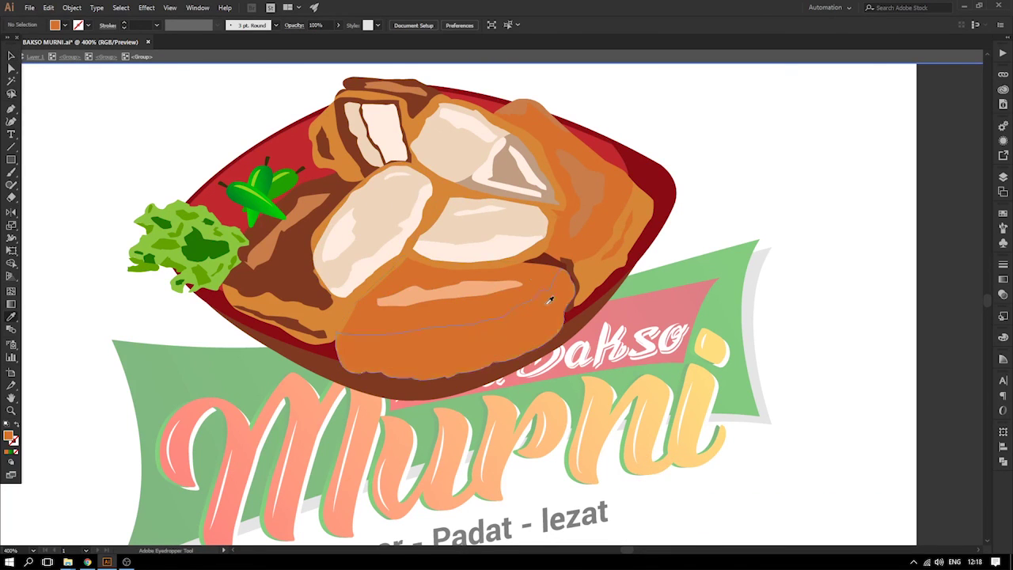
left_click(540, 280, "alt")
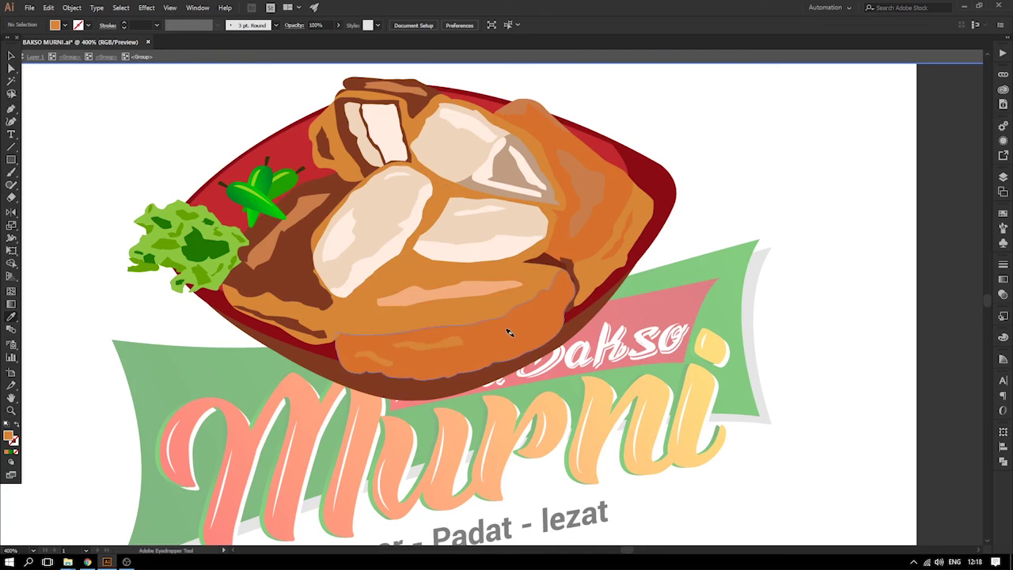
key("v")
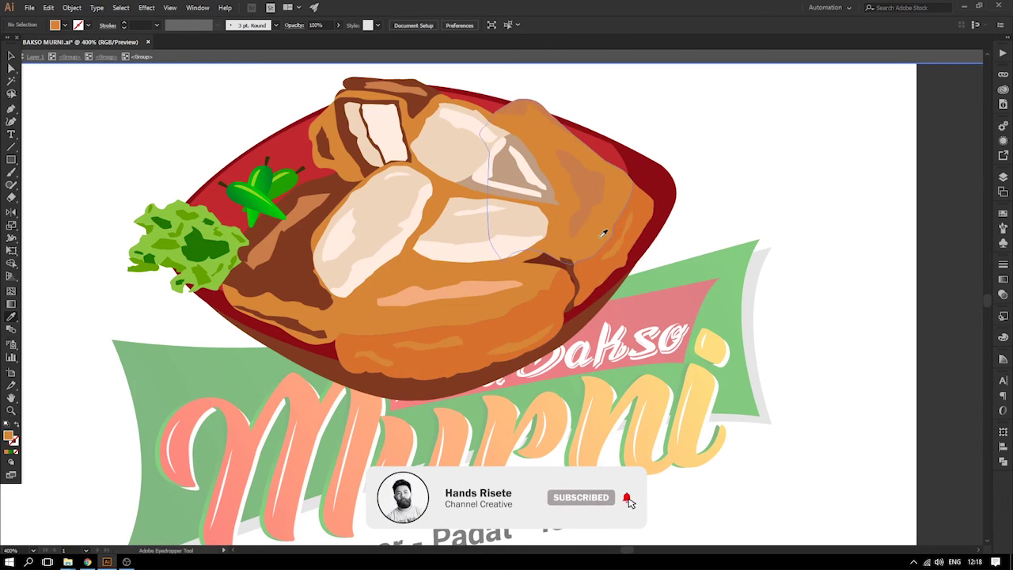
left_click(593, 177, "alt")
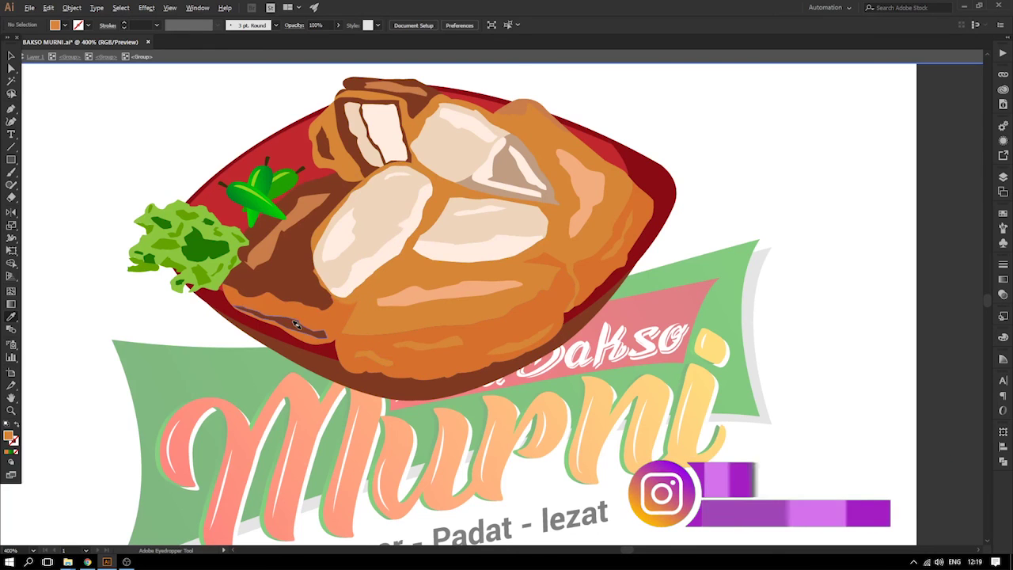
- Fill the left tofu's dark brown surface with golden brown and its highlight with the light orange sampled from the front tofu
left_click(294, 264, "alt")
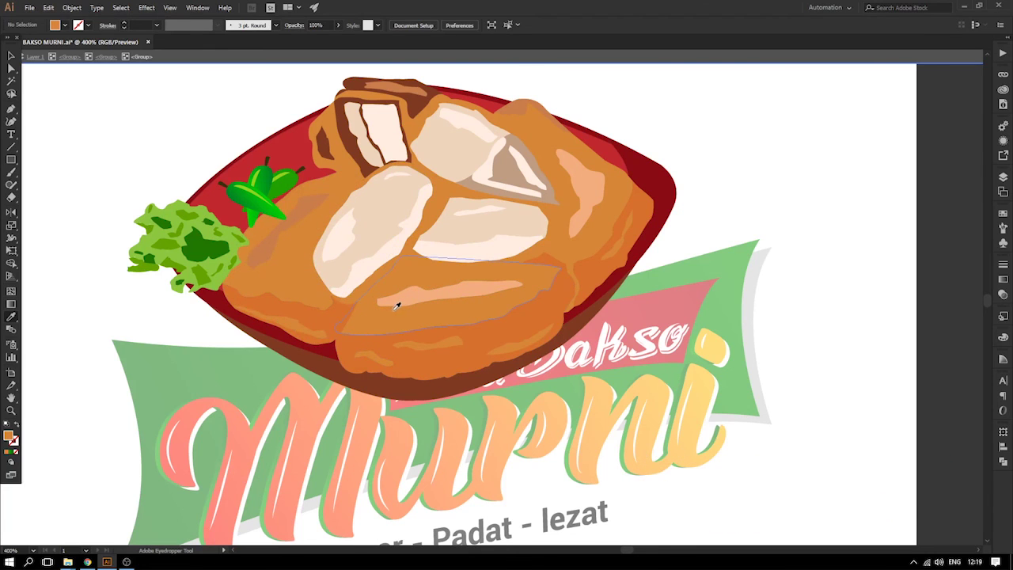
left_click(380, 282)
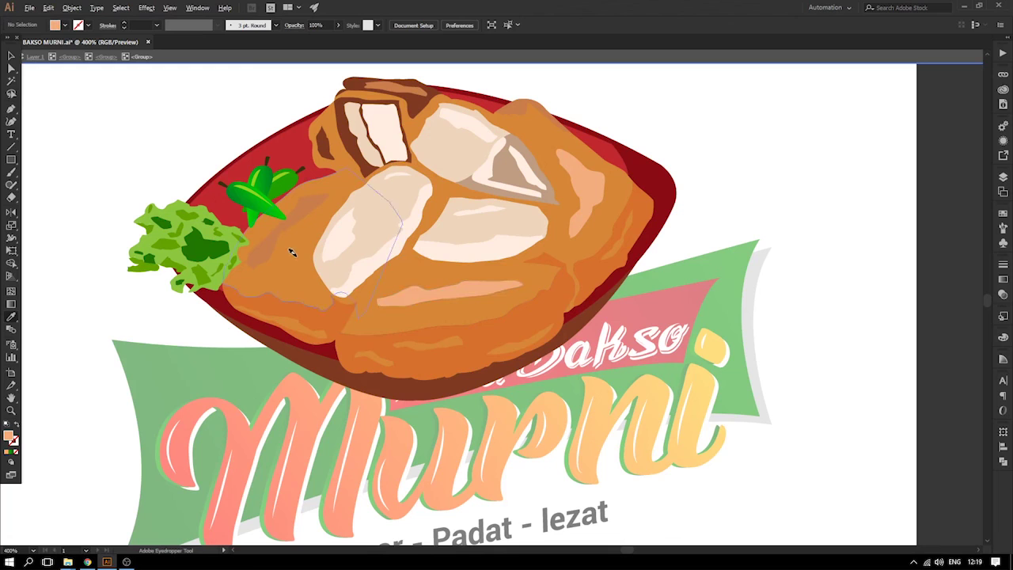
left_click(269, 236, "alt")
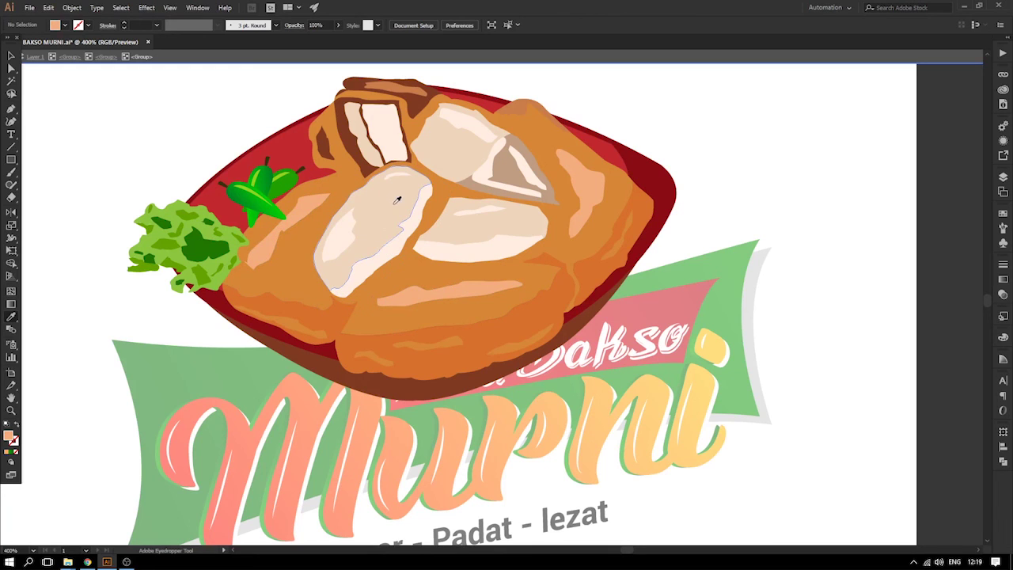
- Recolour the back tofu's dark brown parts with the sampled orange-brown and give its top highlight the light orange
scroll(398, 199, "up", 2)
left_click(335, 255)
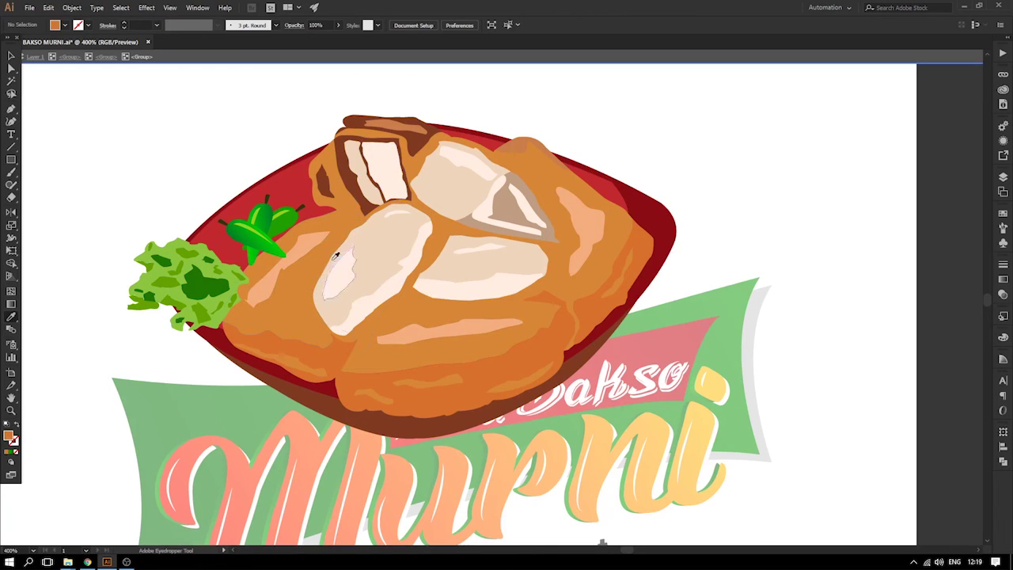
left_click(339, 171, "alt")
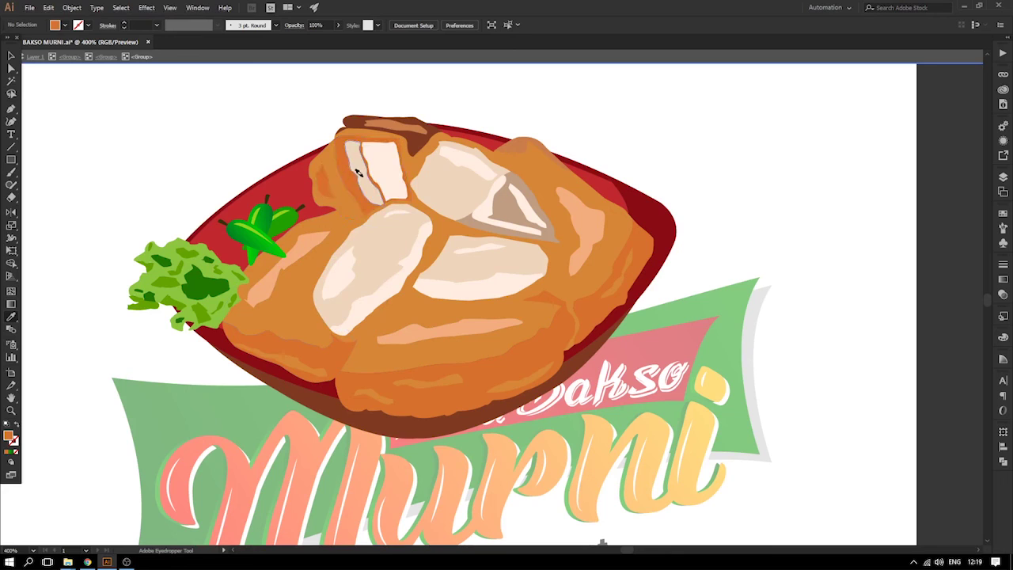
left_click(357, 119, "alt")
key("ctrl+z")
left_click(340, 123, "alt")
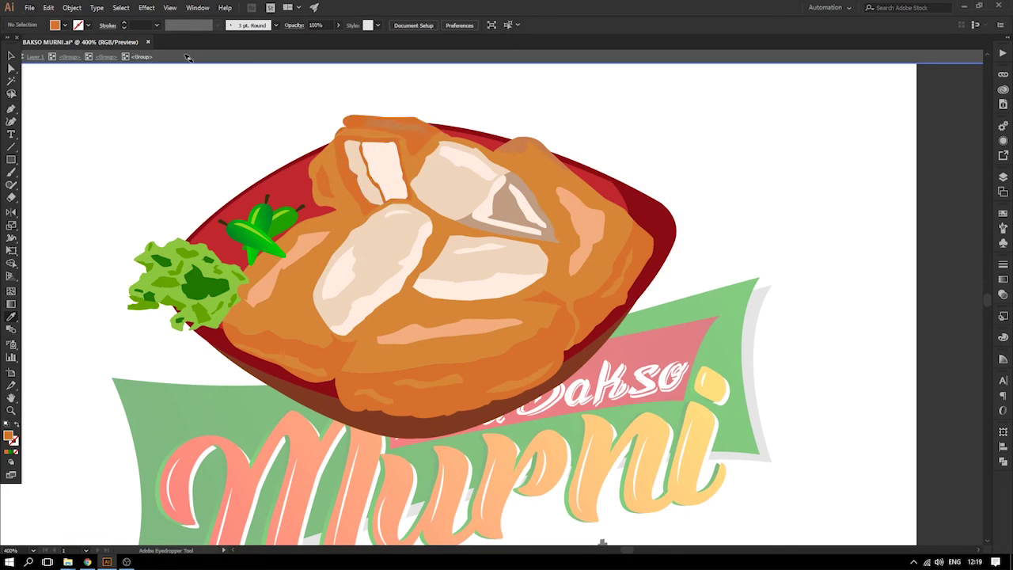
left_click(317, 239)
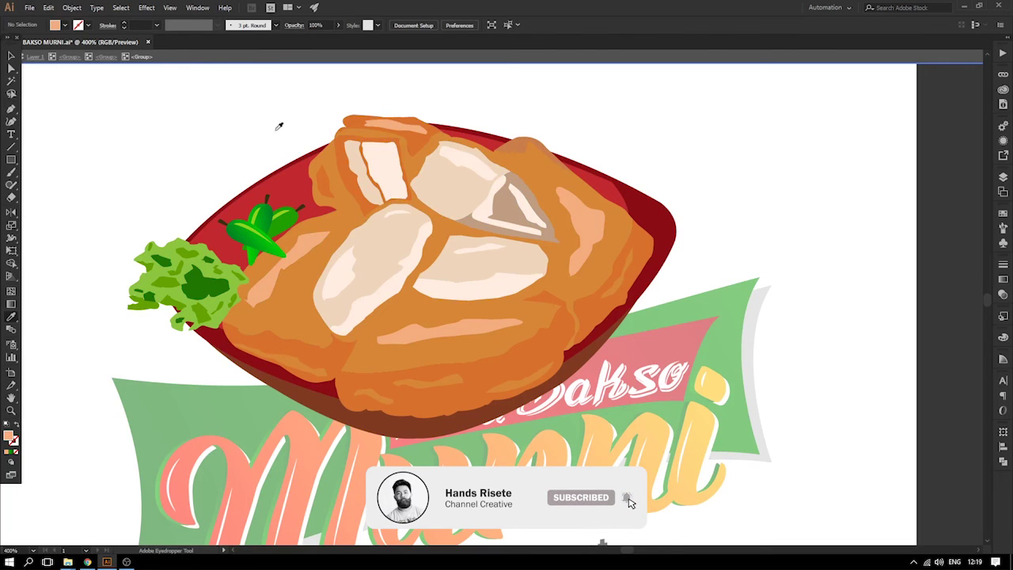
- Apply the cream sampled from the back tofu's cut face to the edge of the middle cut tofu
left_click(380, 155)
left_click(407, 262, "alt")
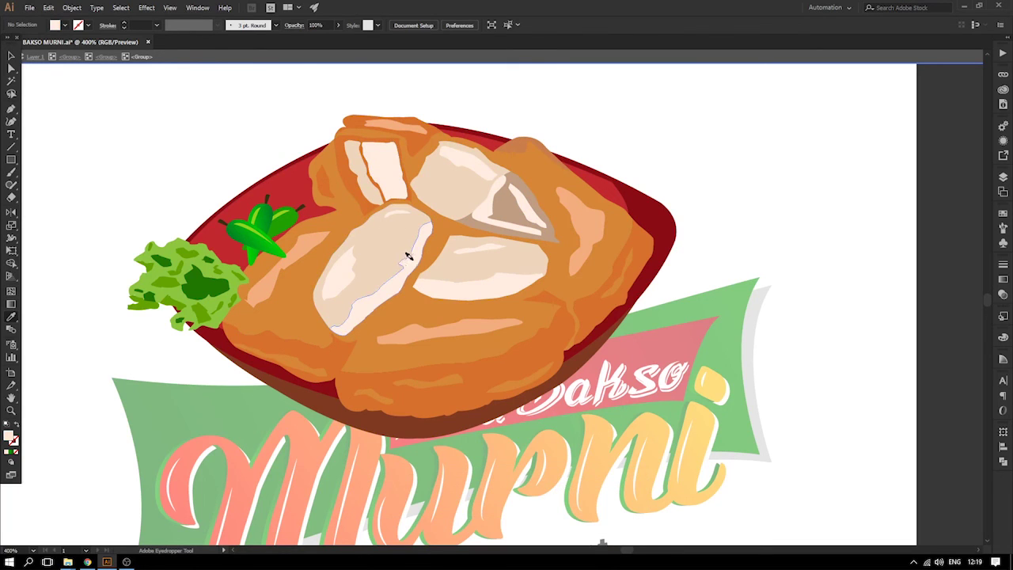
left_click(459, 264)
left_click(126, 90, "ctrl")
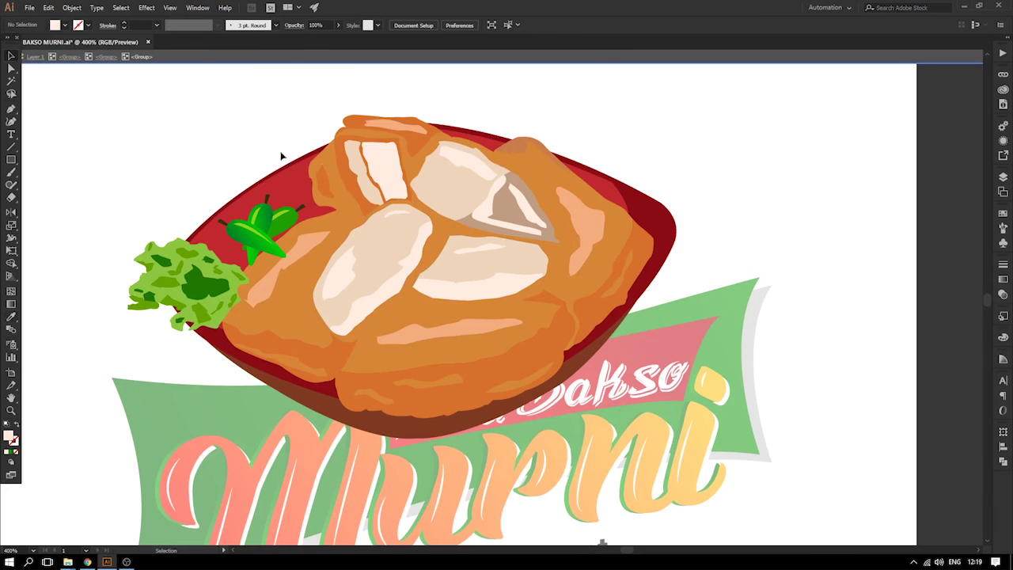
- Leave the isolated tofu group and examine the recoloured tofu together with the whole logo
key("ctrl+minus")
key("ctrl+minus")
key("ctrl+minus")
left_click_drag(343, 179, 524, 152)
double_click(520, 152)
left_click_drag(446, 181, 819, 368)
key("z")
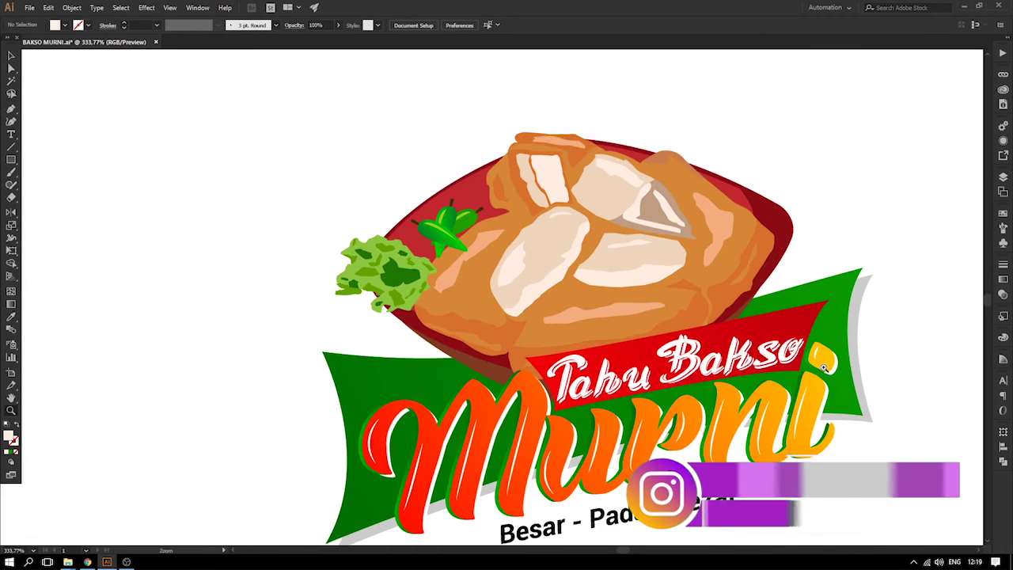
left_click_drag(704, 304, 672, 274)
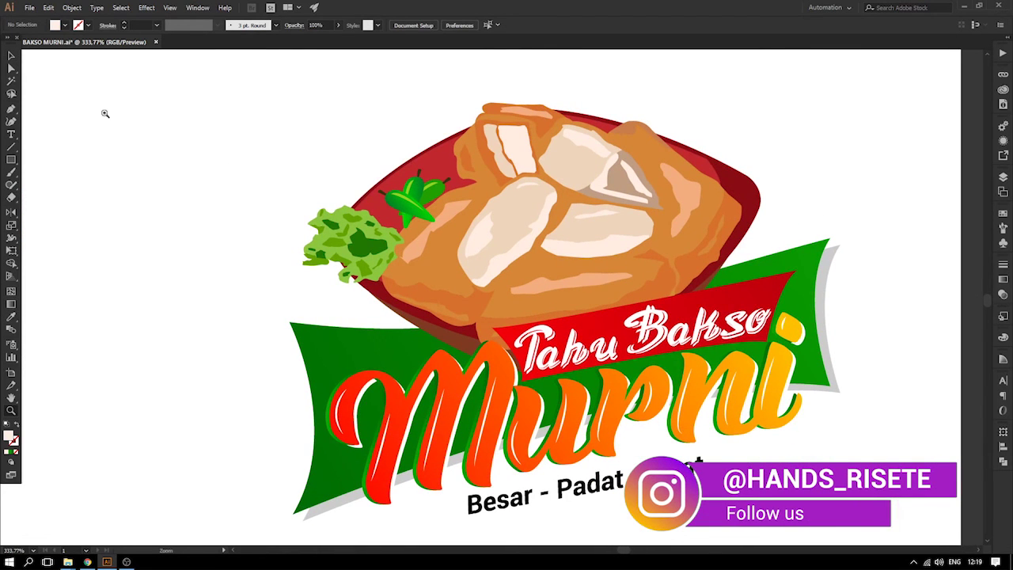
- Isolate the nested group of tofu shapes again and select the front tofu's side shape
left_click(13, 57)
left_click(663, 284)
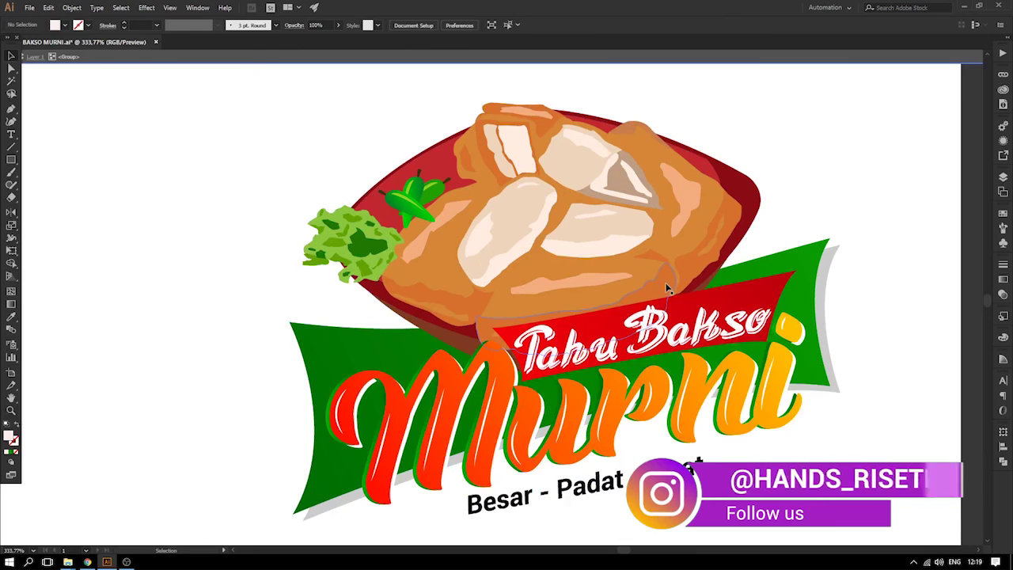
double_click(668, 281)
left_click_drag(668, 278, 644, 305)
key("ctrl+z")
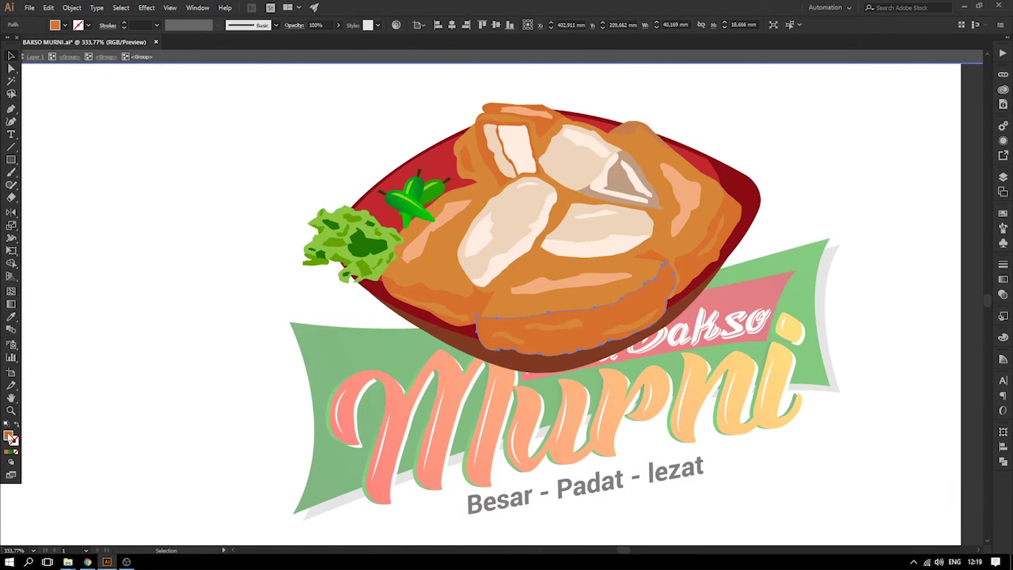
- Set the front tofu's side fill to the deeper orange-brown C45F1A and apply the same colour to the other tofu pieces' shading
double_click(10, 436)
left_click_drag(729, 218, 739, 216)
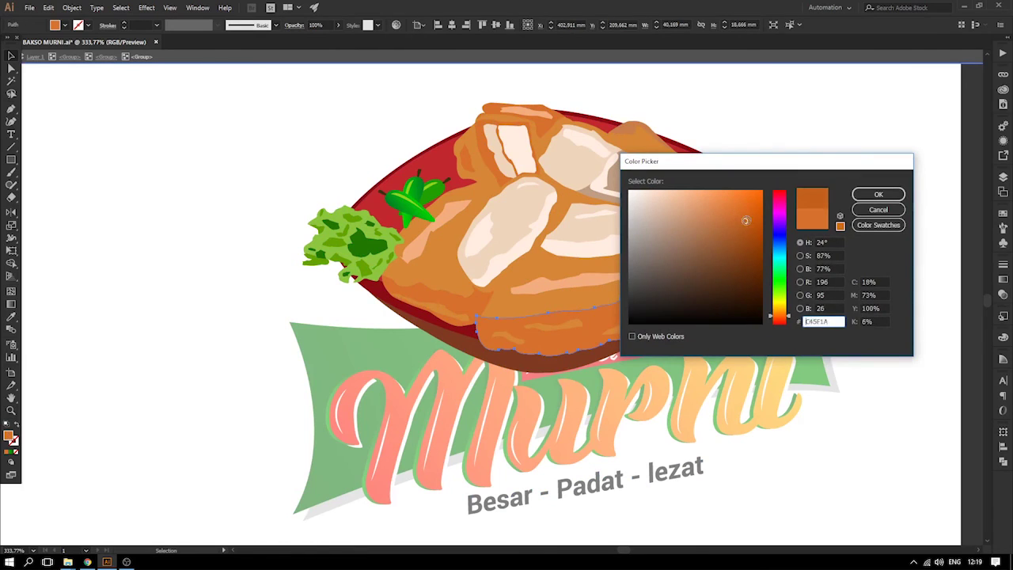
left_click(877, 194)
key("i")
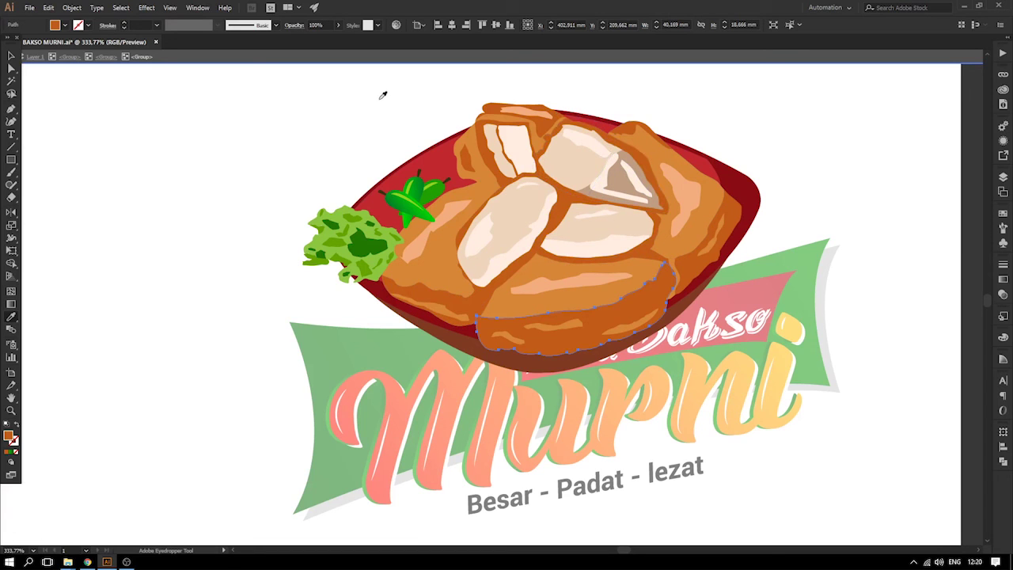
- Examine the deeper tofu shading up close and against the darker logo copy beside it
key("ctrl+minus")
key("ctrl+minus")
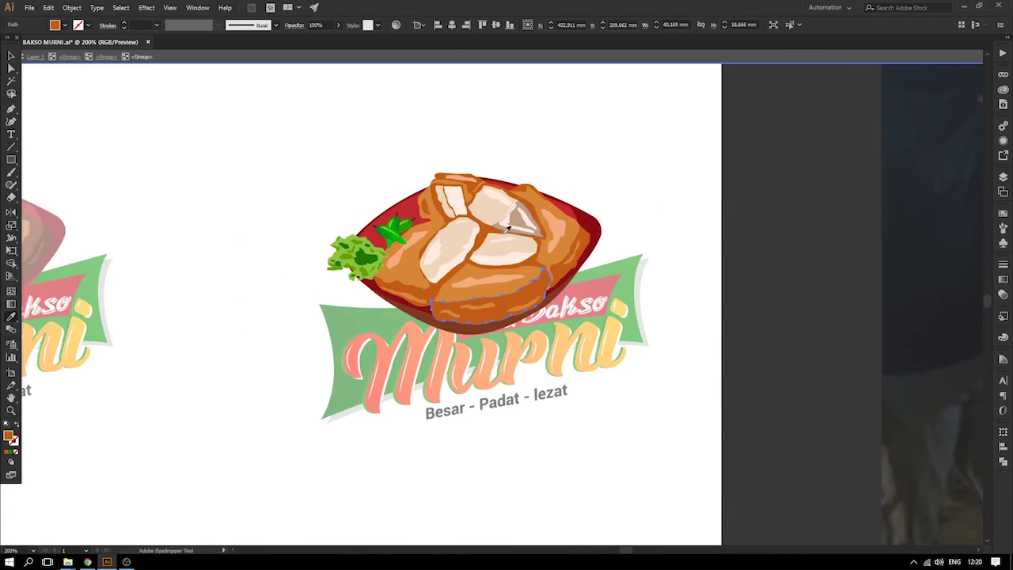
left_click_drag(358, 238, 610, 235)
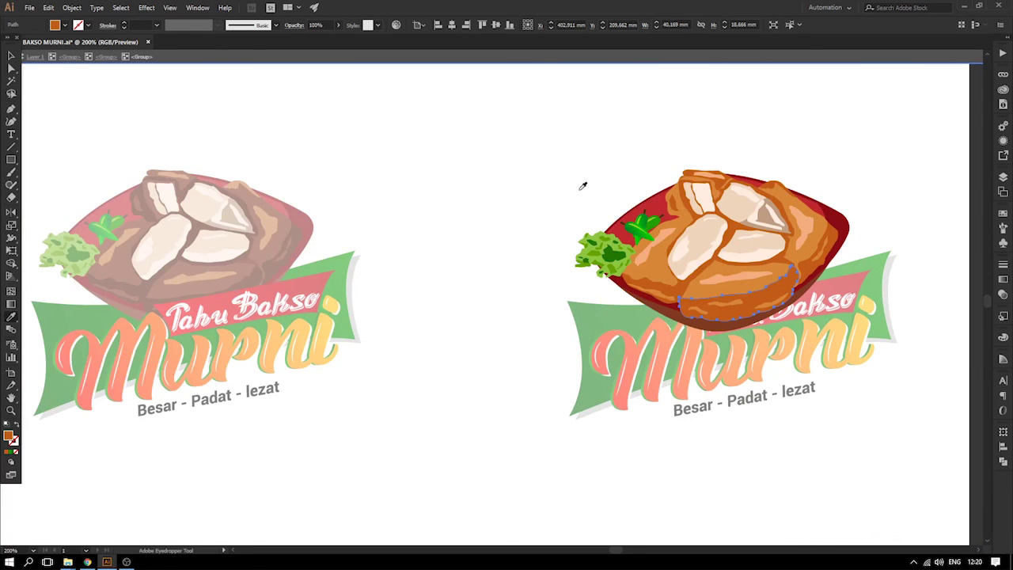
left_click(10, 57)
left_click(298, 137)
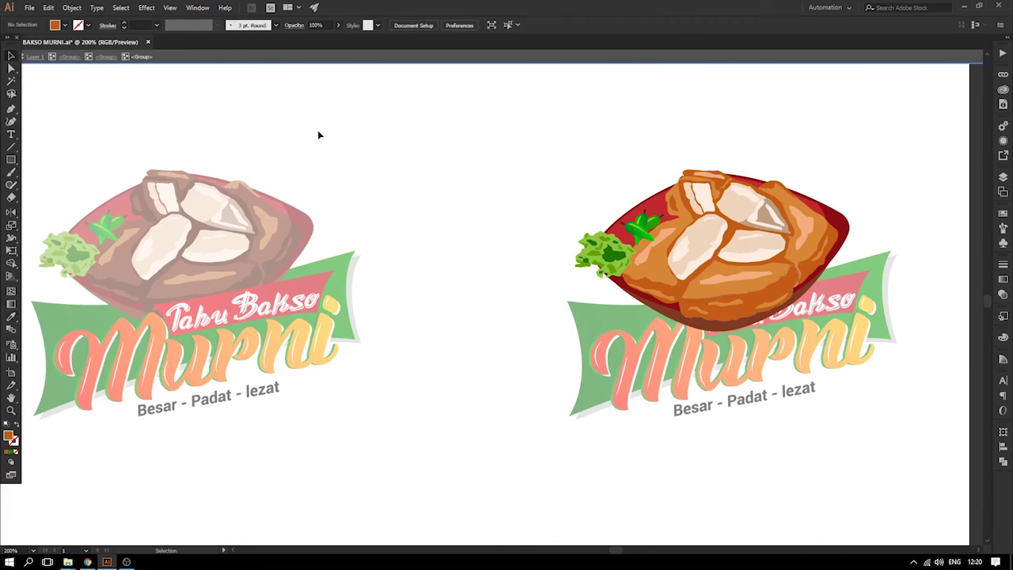
left_click_drag(801, 332, 893, 367)
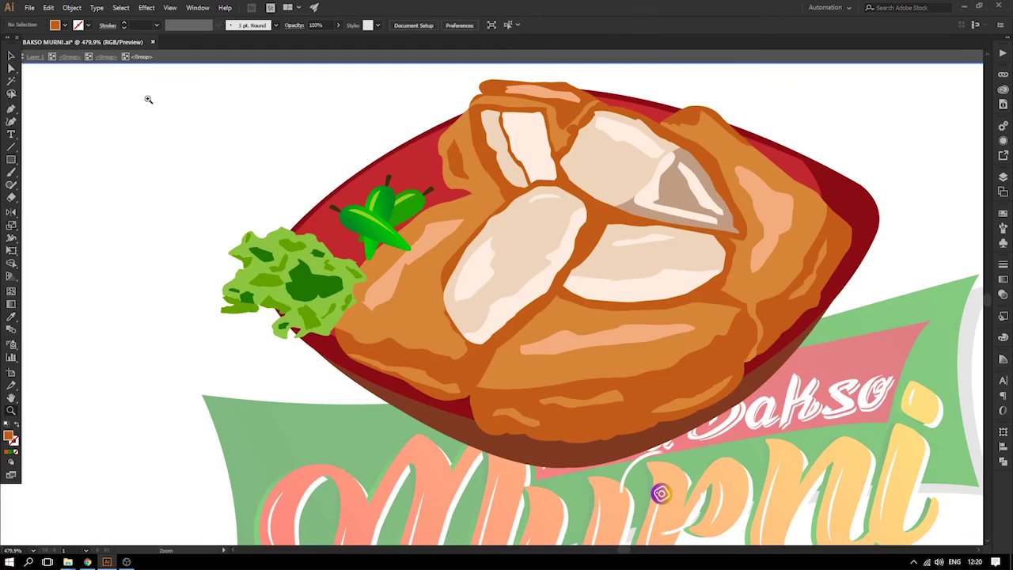
left_click_drag(413, 262, 399, 230)
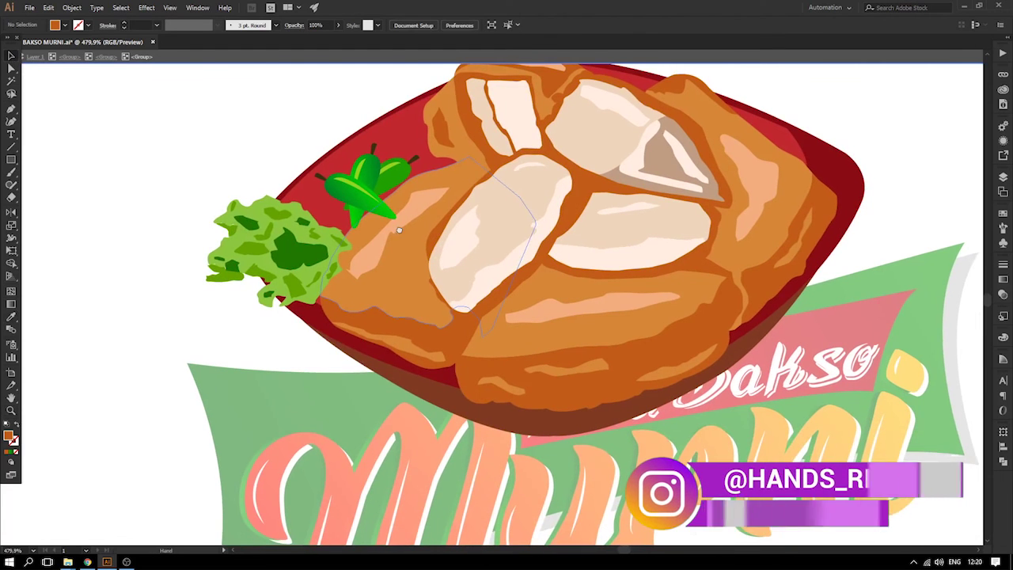
- Leave the isolated tofu group and compare the golden-orange logo with the other two variations on the artboard
key("ctrl+minus")
key("ctrl+minus")
key("ctrl+minus")
key("ctrl+minus")
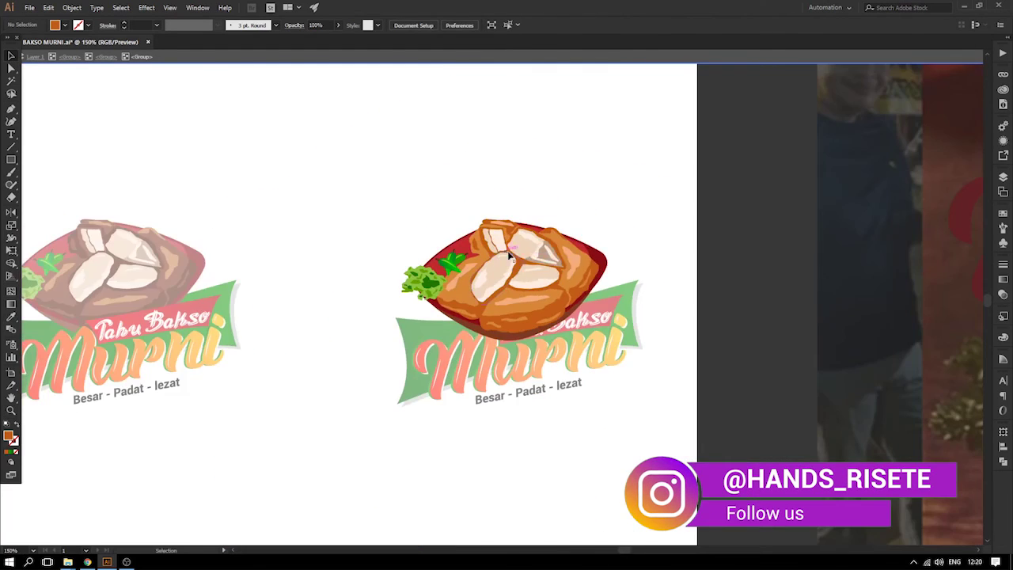
key("ctrl+minus")
key("ctrl+minus")
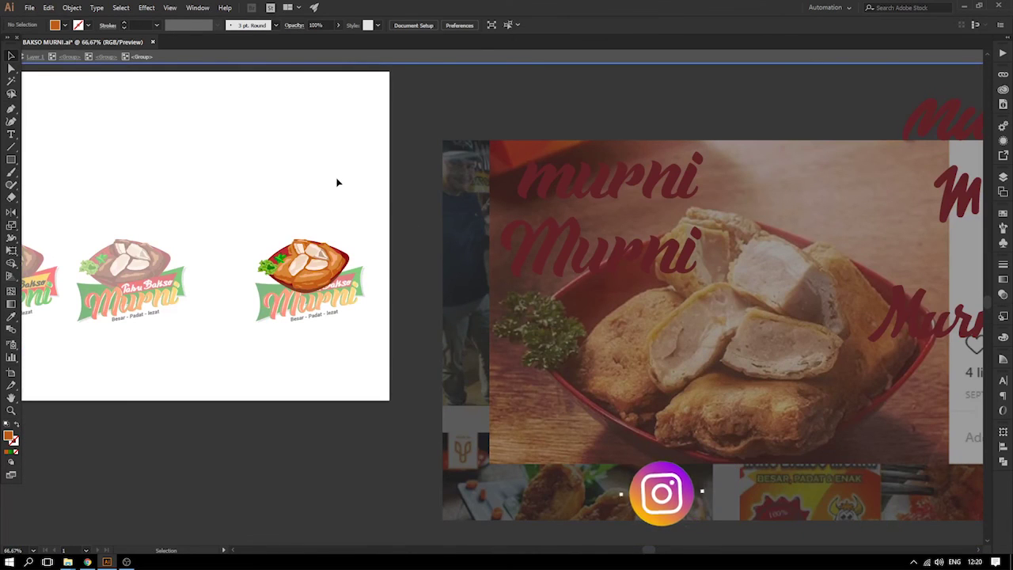
key("z")
left_click_drag(190, 199, 339, 352)
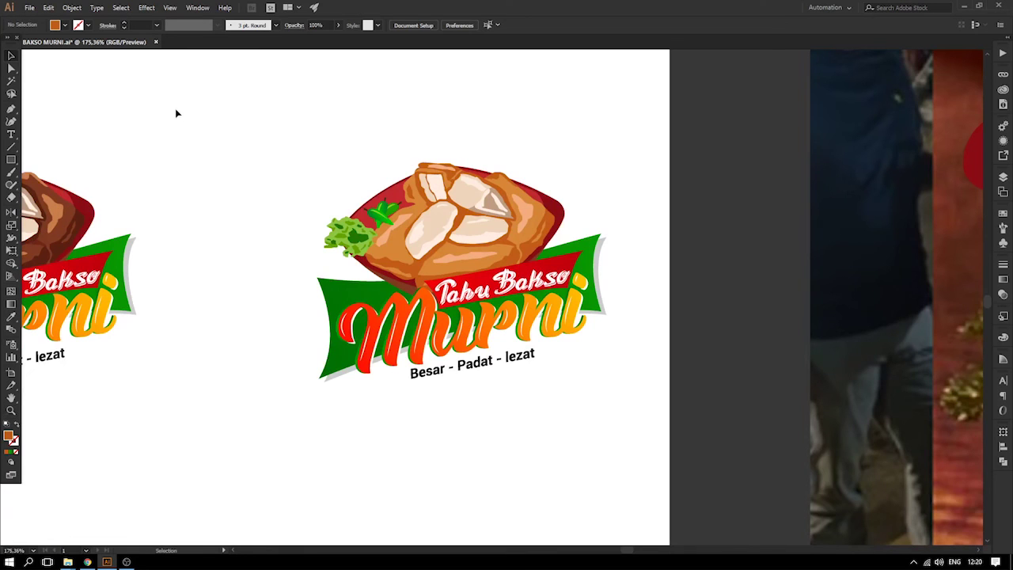
key("ctrl+1")
left_click_drag(276, 218, 459, 191)
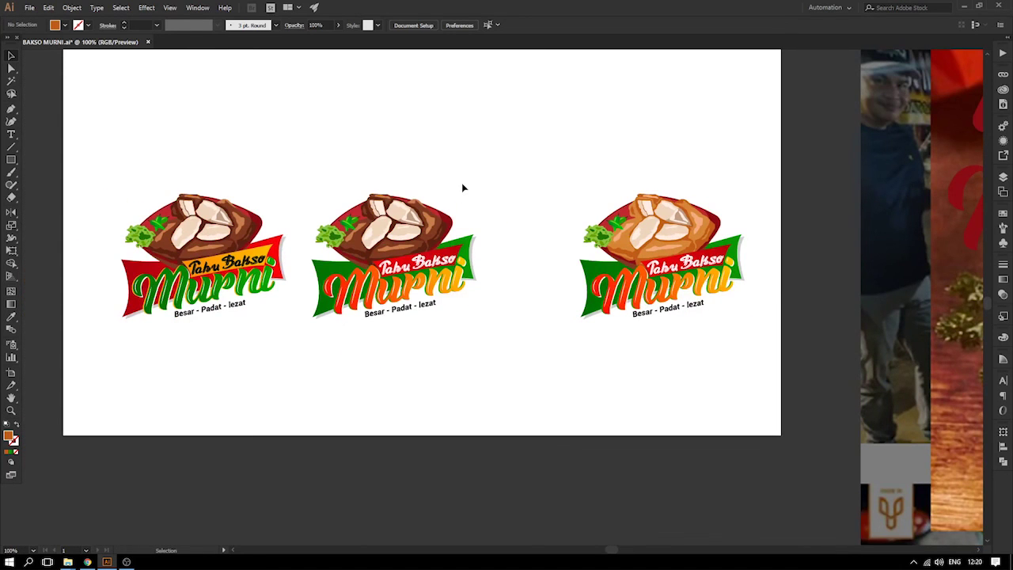
- Move the middle logo with the green banner and dark tofu straight up on the artboard
left_click_drag(323, 166, 418, 116)
left_click_drag(129, 175, 431, 320)
left_click(498, 248)
- Isolate the golden-orange logo's nested group and try to move its food illustration
left_click(670, 228)
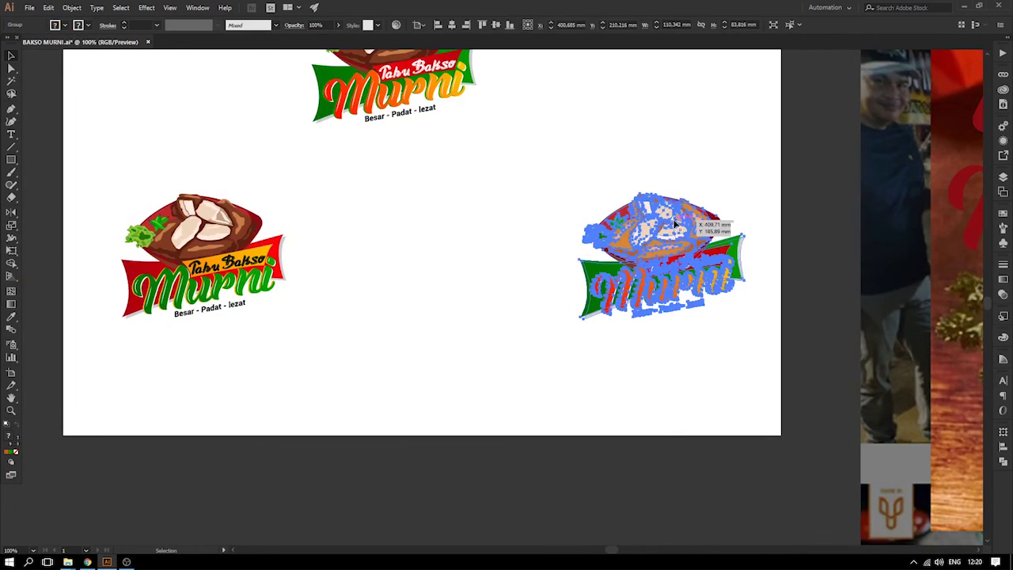
double_click(670, 229)
left_click(670, 228)
double_click(671, 228)
left_click(671, 229)
left_click_drag(670, 232, 642, 192)
key("ctrl+z")
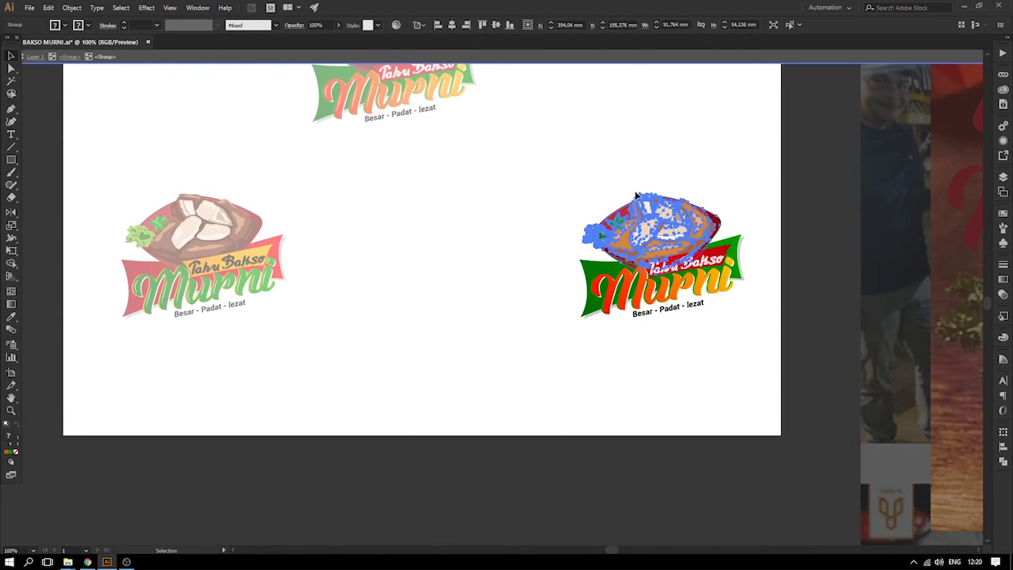
- Paste a copy of the golden-orange food illustration inside the nested group of the red-banner logo
double_click(394, 229)
left_click(213, 214)
double_click(213, 213)
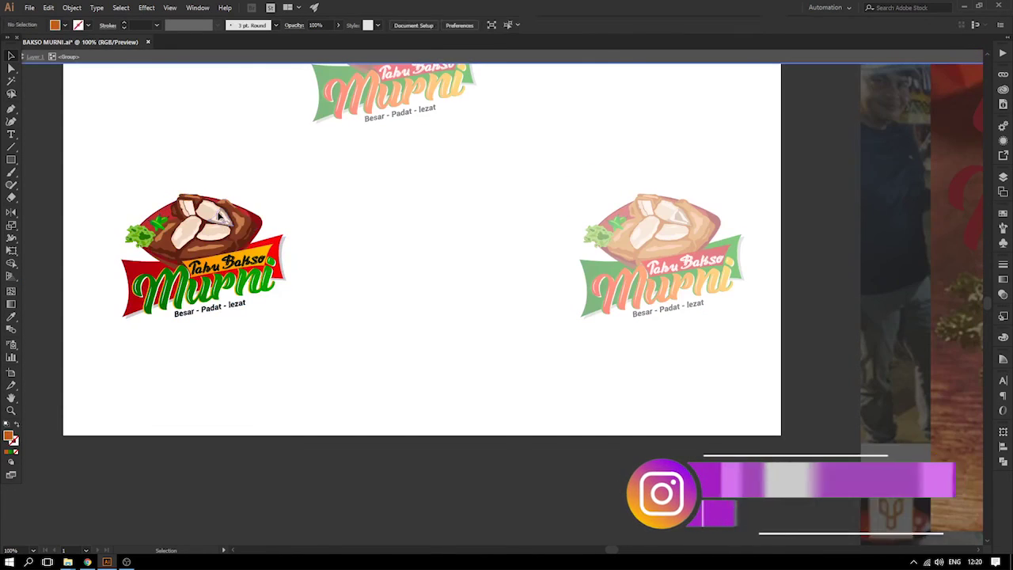
left_click(212, 213)
double_click(212, 213)
left_click(242, 223)
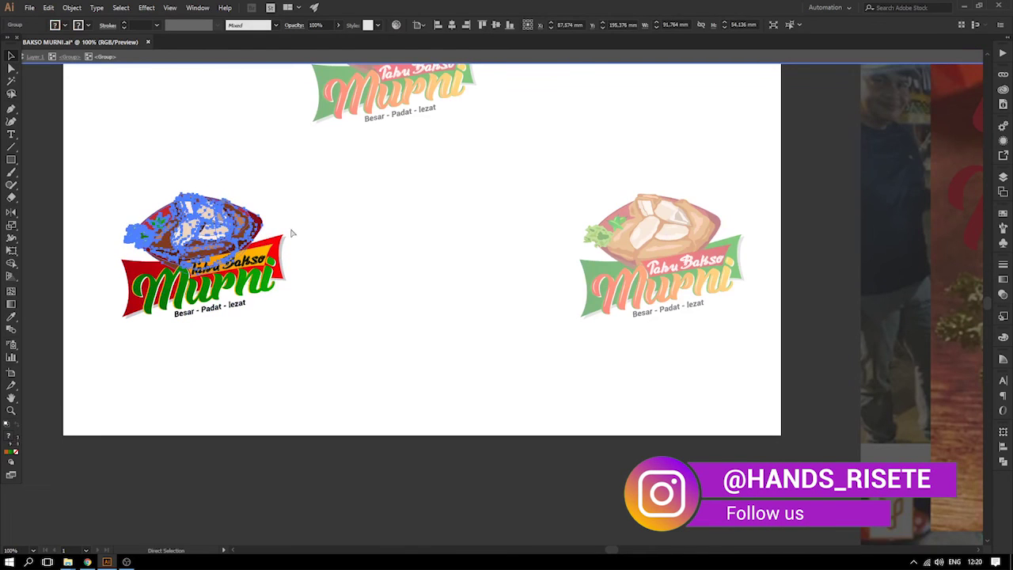
key("ctrl+c")
key("ctrl+v")
- Align the pasted golden-orange illustration with the left and top edges of the dark tofu illustration
left_click(224, 225, "shift")
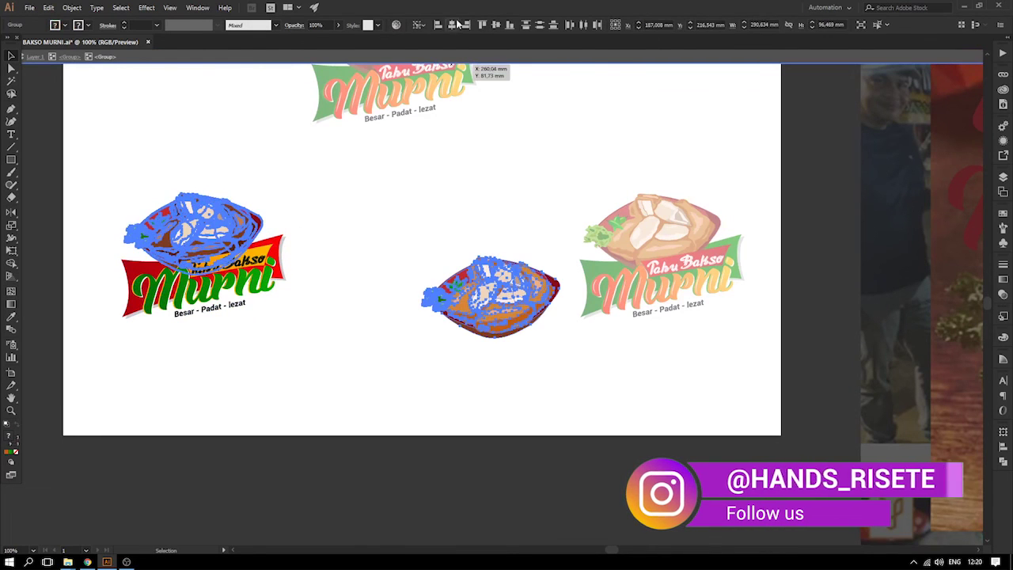
left_click(437, 25)
left_click(482, 25)
left_click(321, 170)
left_click(259, 220)
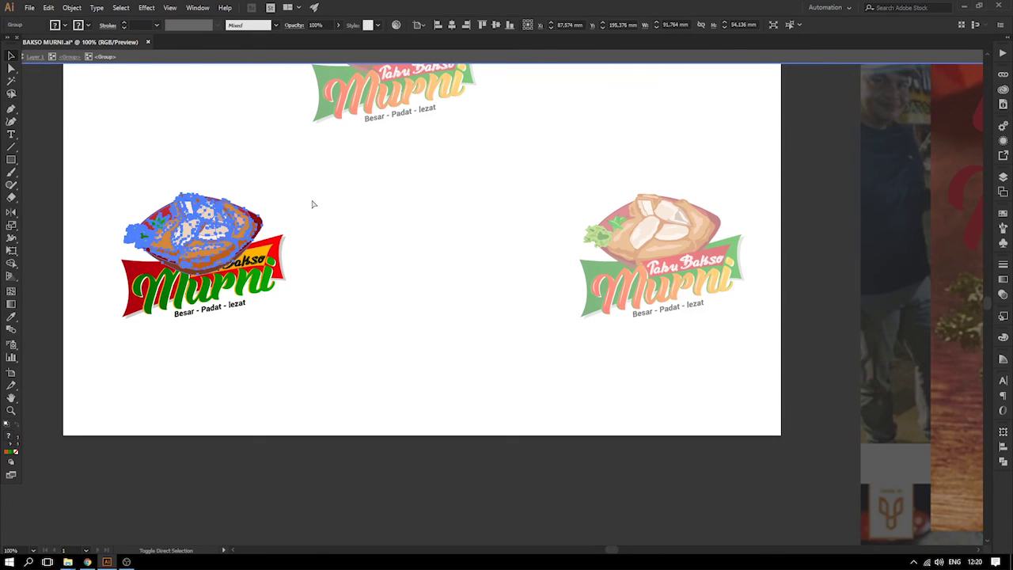
- Send the golden-orange illustration behind the banner and lettering, and delete the dark tofu illustration from the red-banner logo
key("ctrl+shift+[")
left_click(279, 198)
left_click(262, 233)
key("Delete")
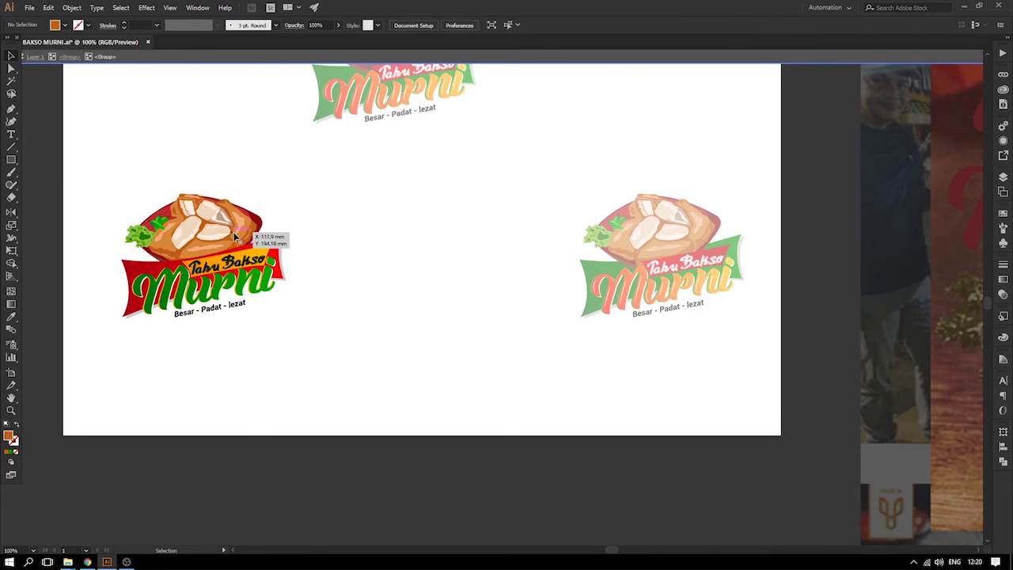
- Stack the lettering and orange banner in front of the golden-orange tofu illustration, and leave the isolated group
left_click(234, 236)
key("ctrl+shift+bracketright")
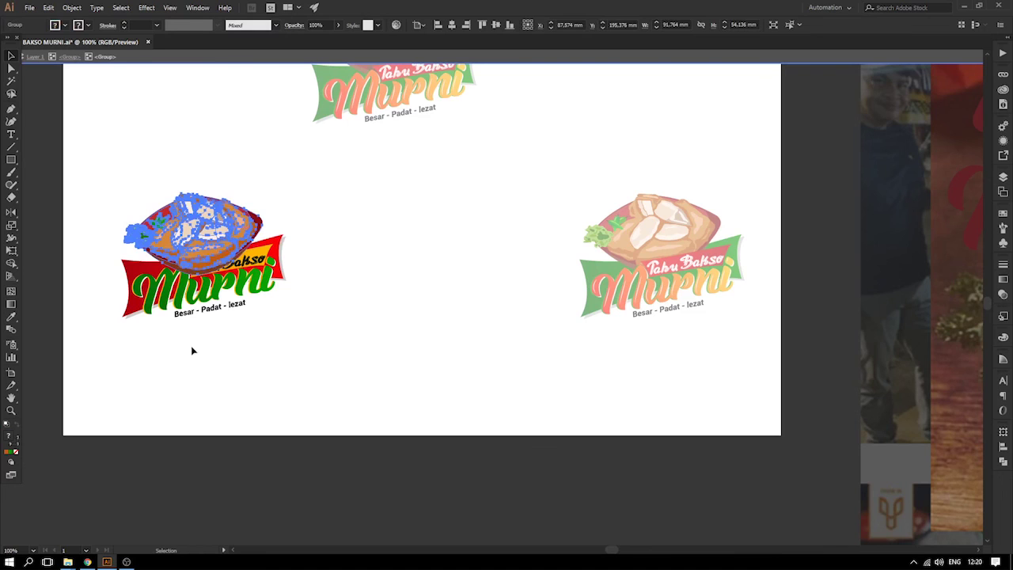
left_click(329, 271)
left_click(248, 265)
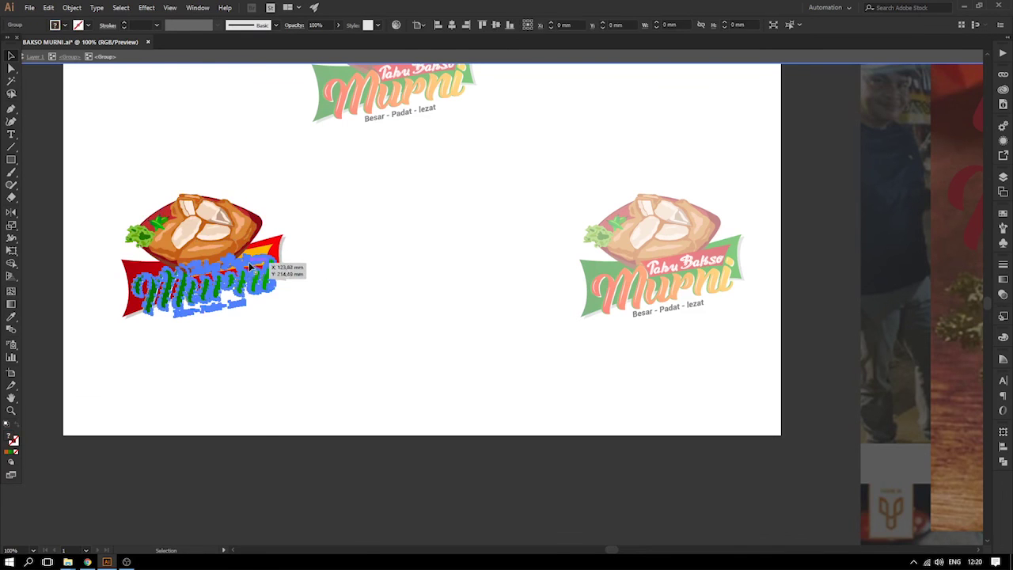
left_click(261, 252, "shift")
key("ctrl+shift+bracketright")
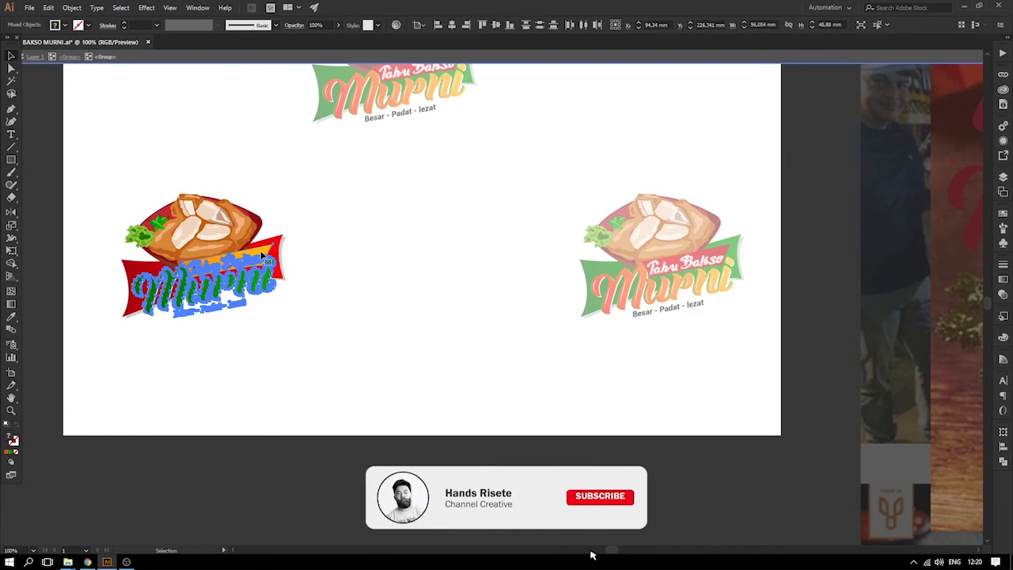
left_click(362, 327)
double_click(362, 327)
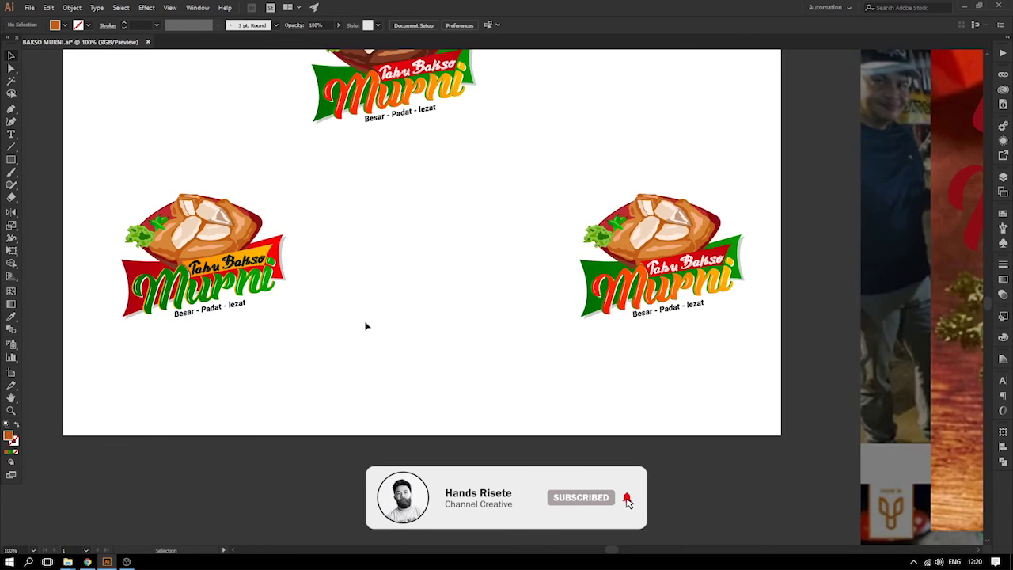
- Move the red-banner logo to the middle of the artboard and shift the green-banner golden-orange logo closer to it
left_click_drag(391, 328, 344, 378)
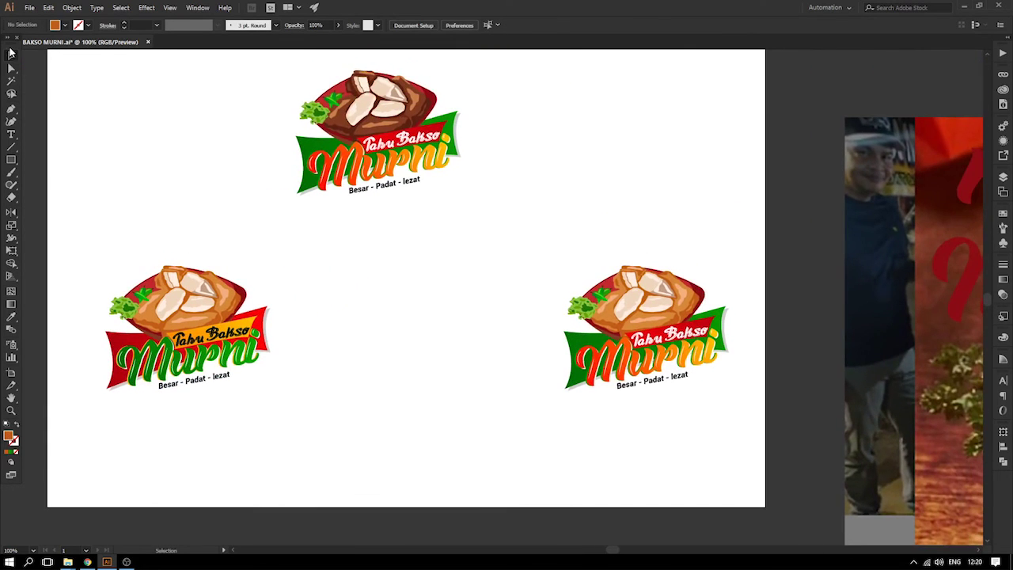
left_click_drag(207, 346, 222, 342)
left_click_drag(221, 342, 432, 332)
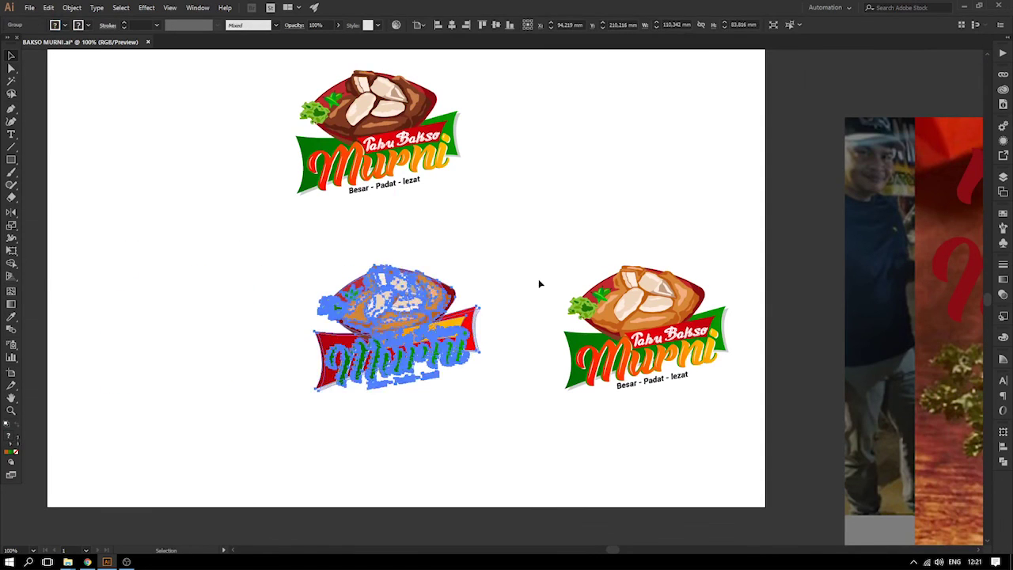
left_click(514, 321)
left_click_drag(514, 330, 427, 277)
left_click_drag(427, 196, 607, 295)
left_click_drag(554, 252, 514, 252)
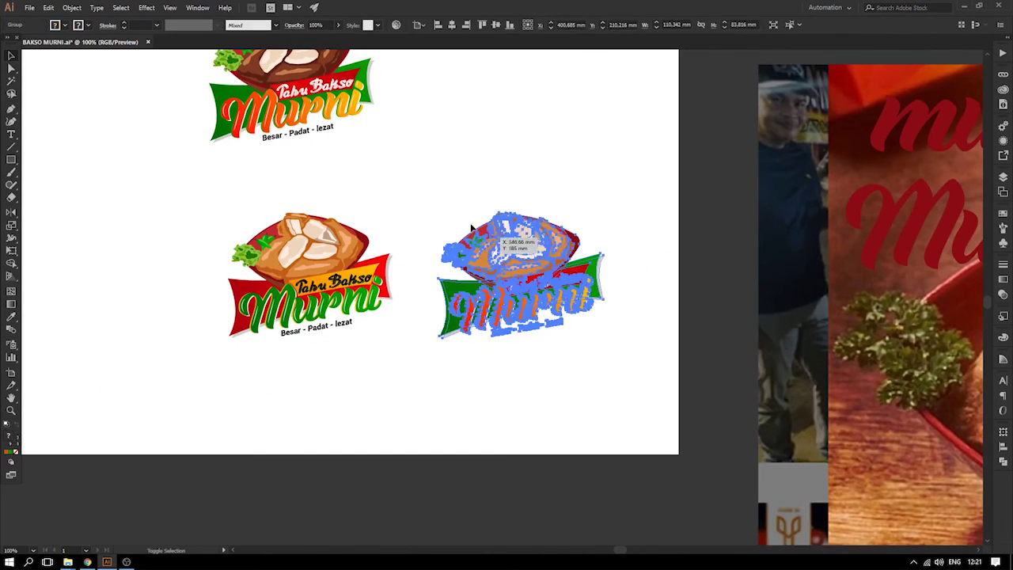
- Compare the two golden-orange logos up close and bring the green-banner one nearer to the red-banner one
left_click(375, 219)
key("z")
left_click_drag(226, 175, 720, 440)
left_click_drag(684, 408, 684, 409)
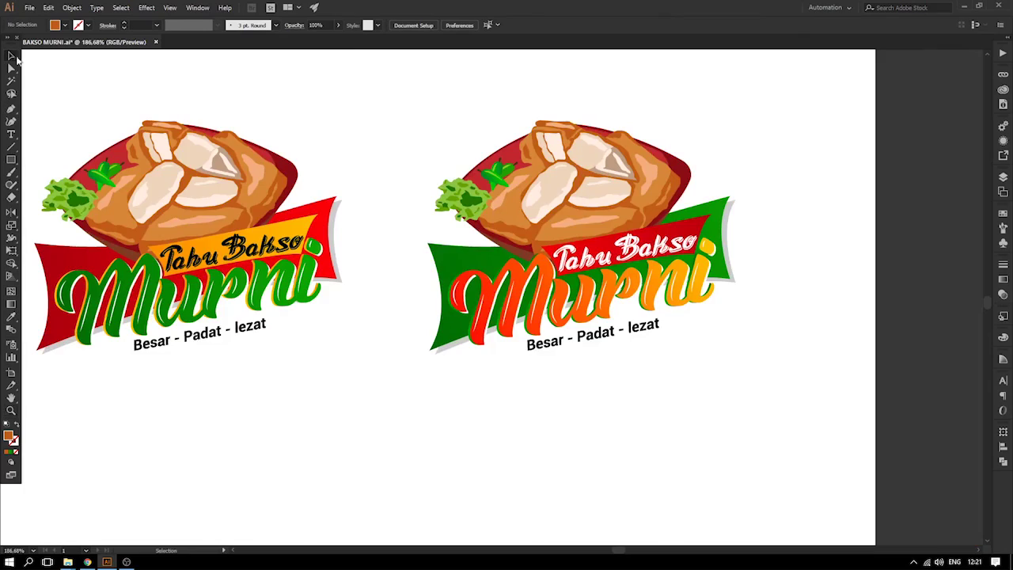
left_click_drag(308, 139, 440, 167)
left_click_drag(741, 323, 779, 356)
left_click_drag(165, 124, 776, 410)
left_click_drag(726, 311, 648, 312)
left_click(450, 166)
left_click_drag(513, 170, 678, 300)
left_click_drag(619, 242, 566, 242)
left_click(407, 147)
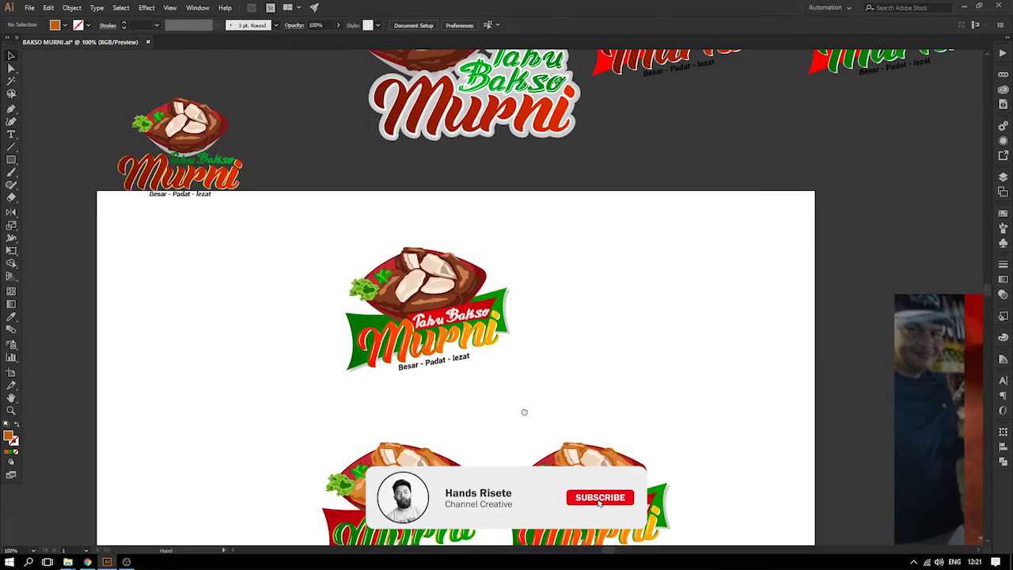
- Move the dark-tofu logo off the artboard and place the two golden-orange logos around the artboard's middle
left_click_drag(403, 334, 321, 228)
left_click_drag(425, 452, 350, 201)
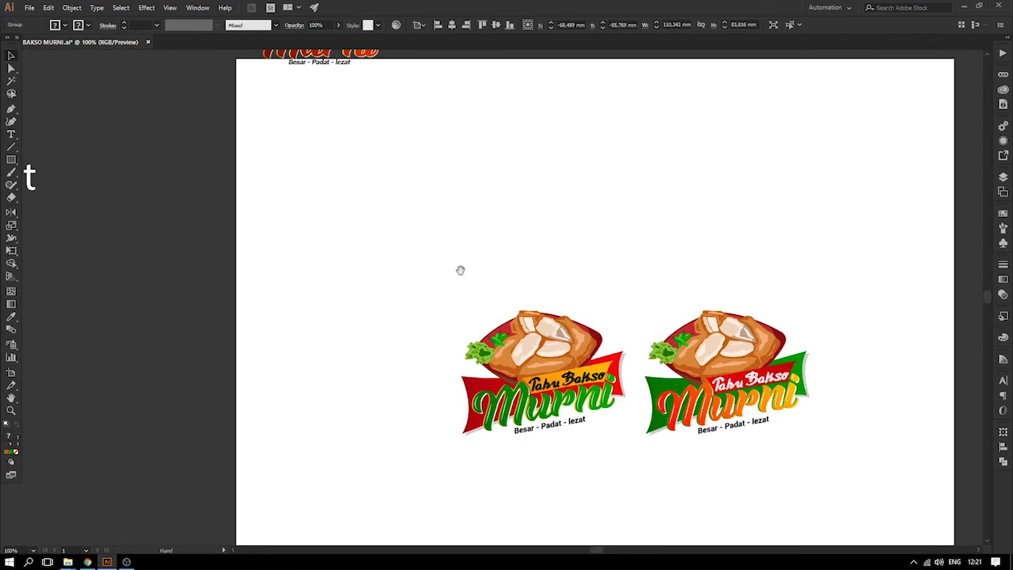
left_click_drag(506, 348, 413, 300)
left_click_drag(713, 372, 684, 322)
left_click(805, 271)
left_click_drag(825, 406, 751, 358)
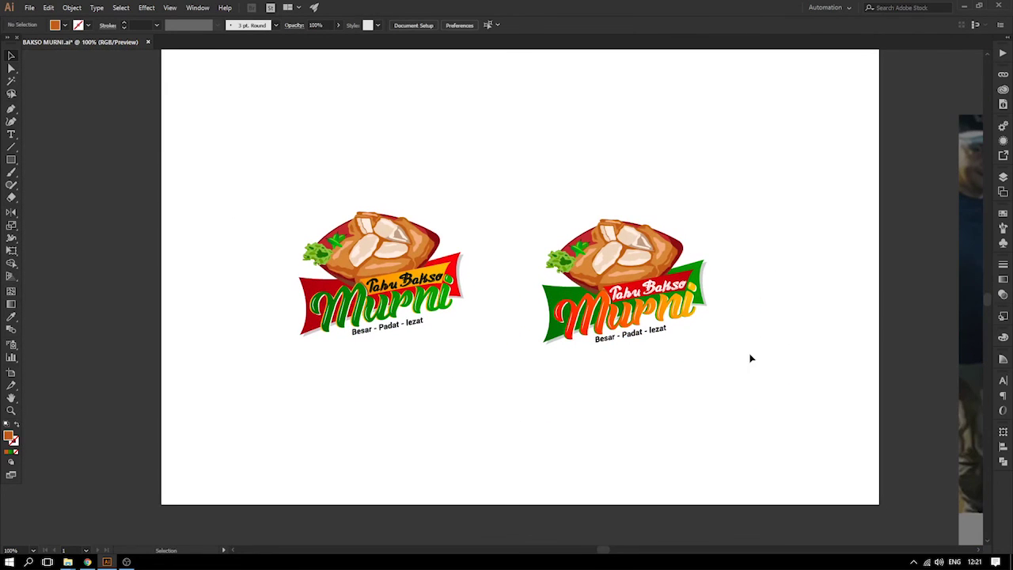
- Move the green-banner logo slightly closer to the red-banner logo and save the document
key("ctrl+s")
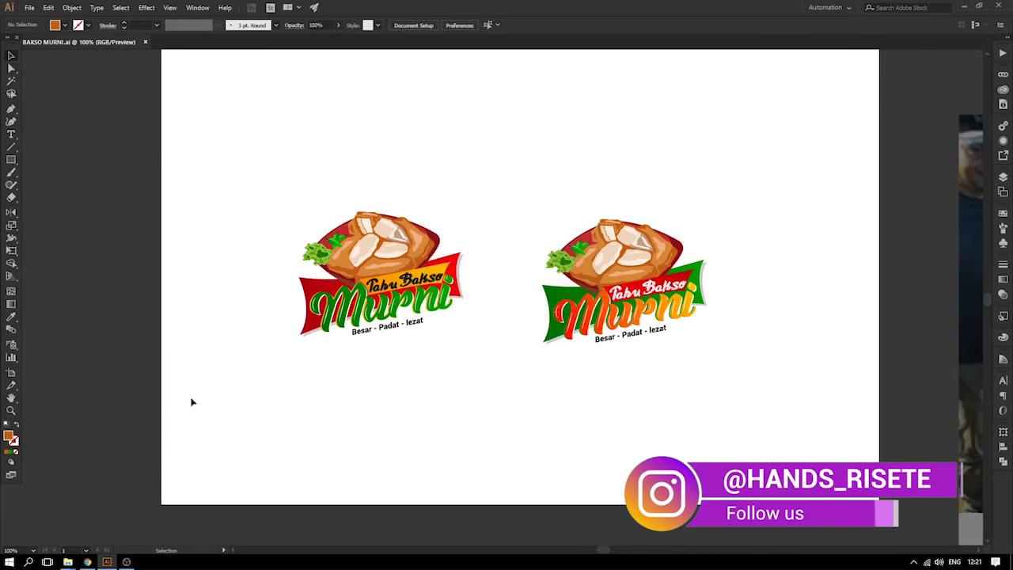
left_click_drag(638, 281, 617, 282)
left_click(661, 374)
left_click_drag(728, 393, 649, 382)
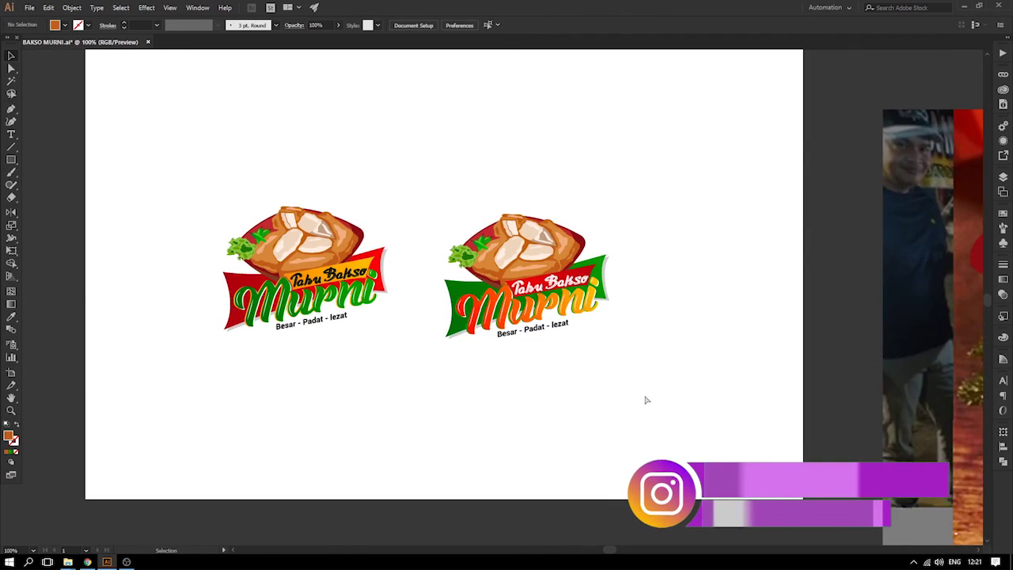
key("ctrl+s")
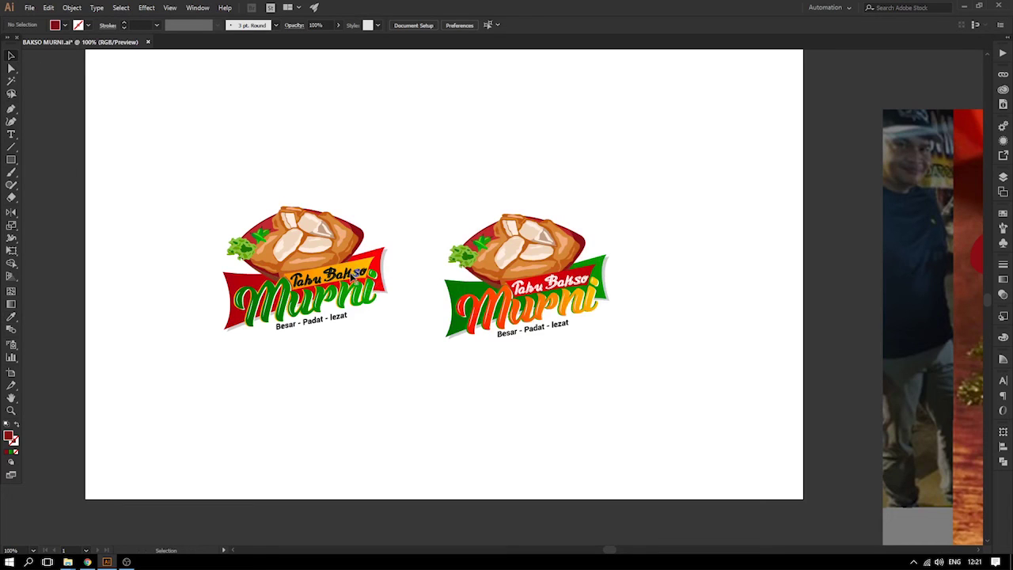
- Enter and leave the red-banner logo's group without editing it, and save the logo document
double_click(377, 291)
left_click(584, 345)
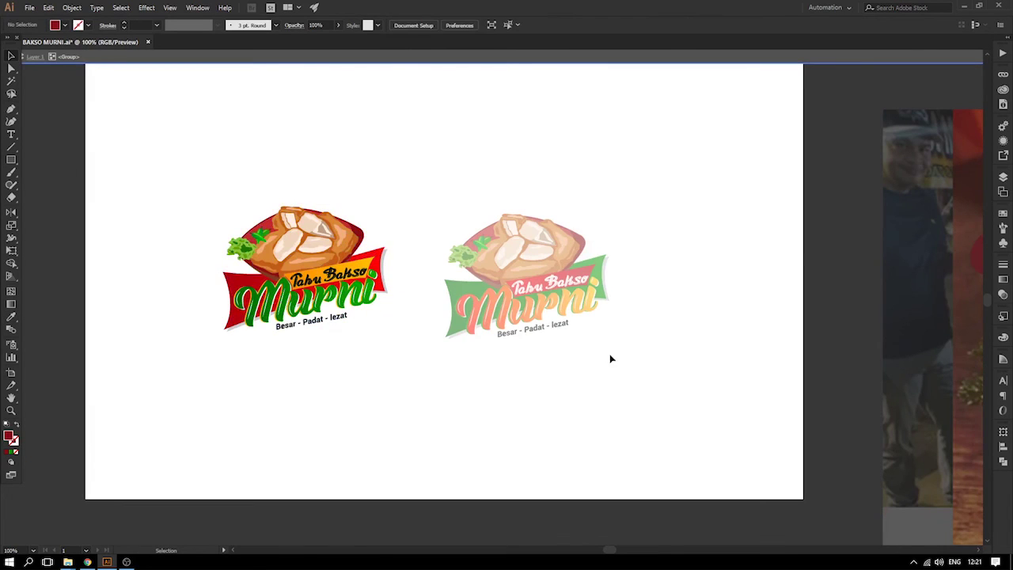
double_click(611, 358)
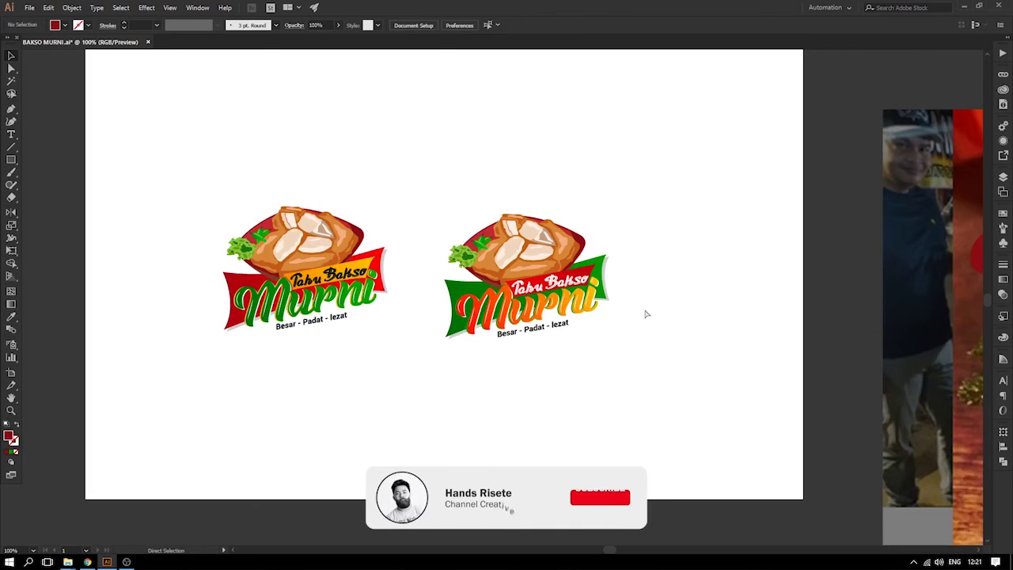
key("ctrl+s")
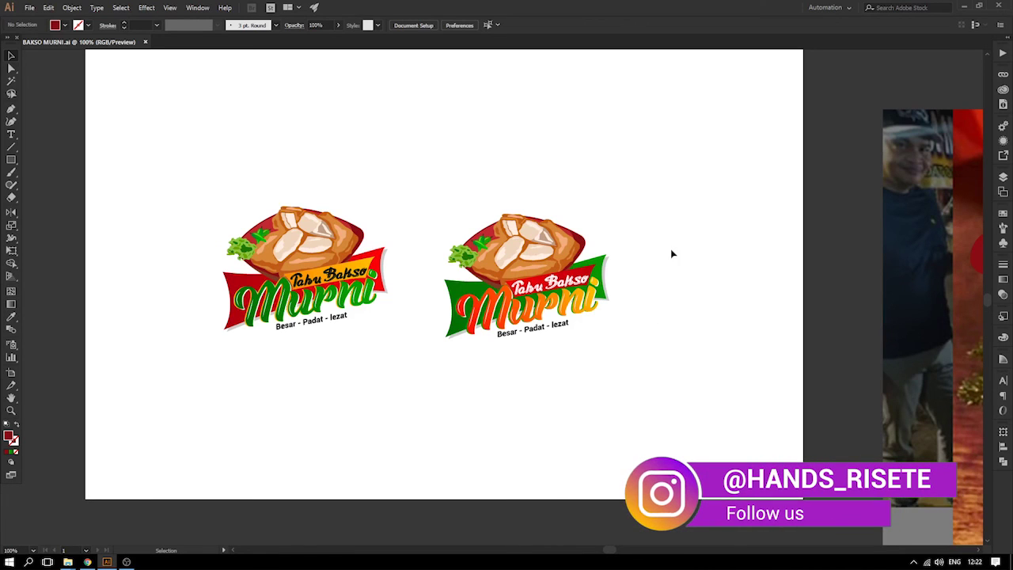
key("a")
left_click_drag(397, 163, 721, 394)
key("v")
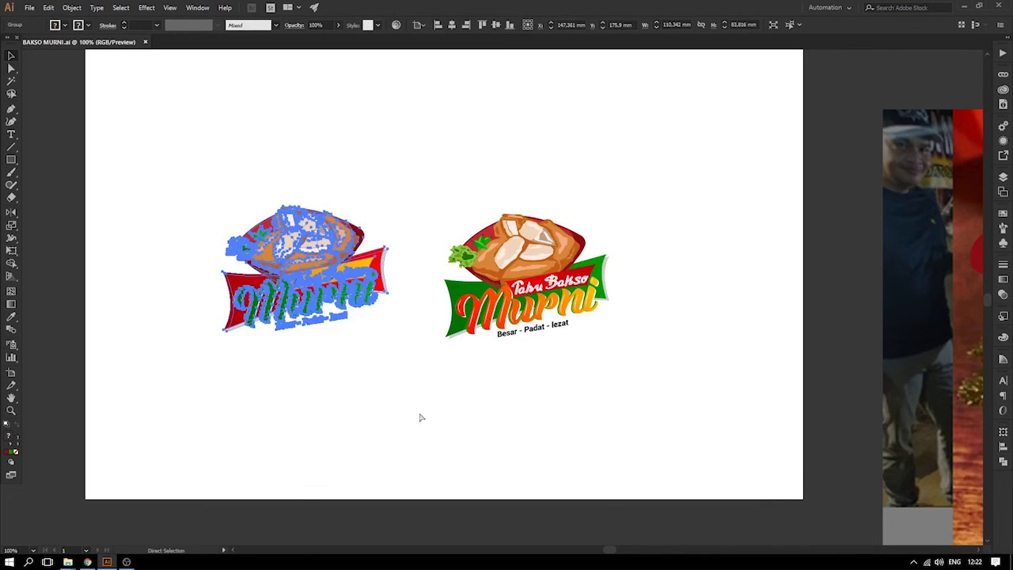
left_click(477, 417)
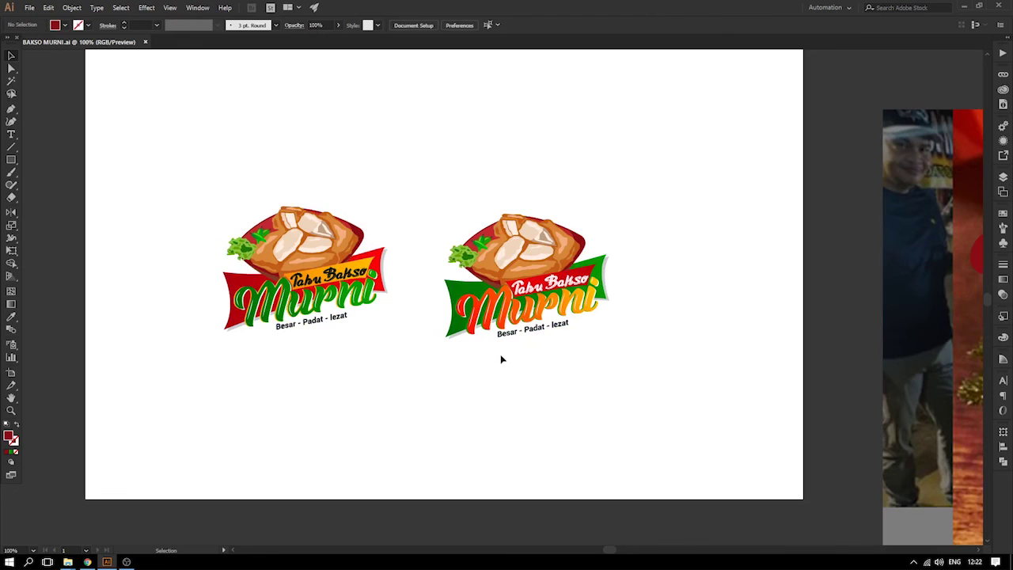
- Draw a dark red square about 154 mm wide over the red-banner logo and send it to the back
scroll(501, 359, "up", 1)
left_click_drag(501, 359, 564, 360)
left_click_drag(229, 228, 162, 225)
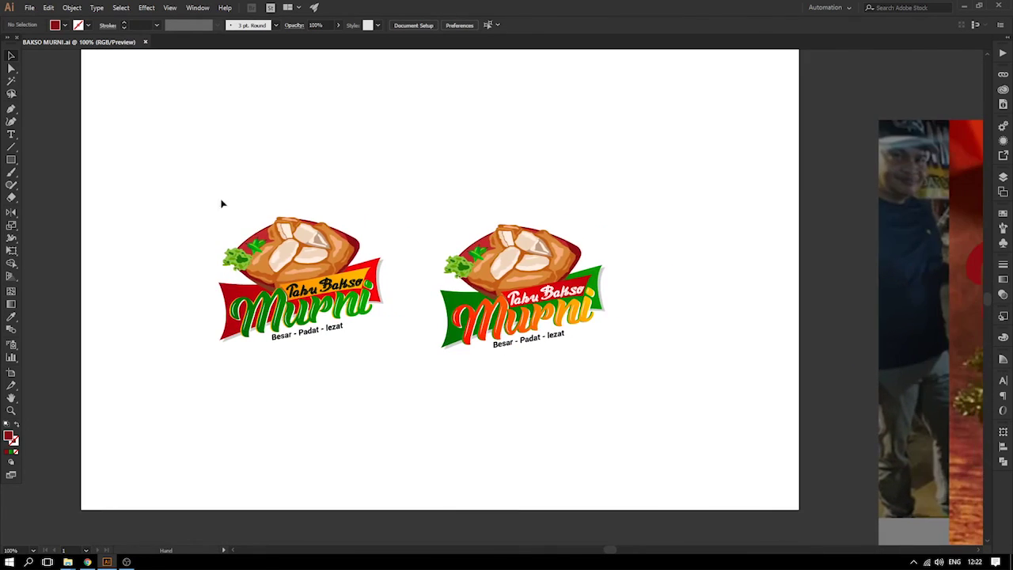
left_click_drag(182, 174, 412, 404)
key("v")
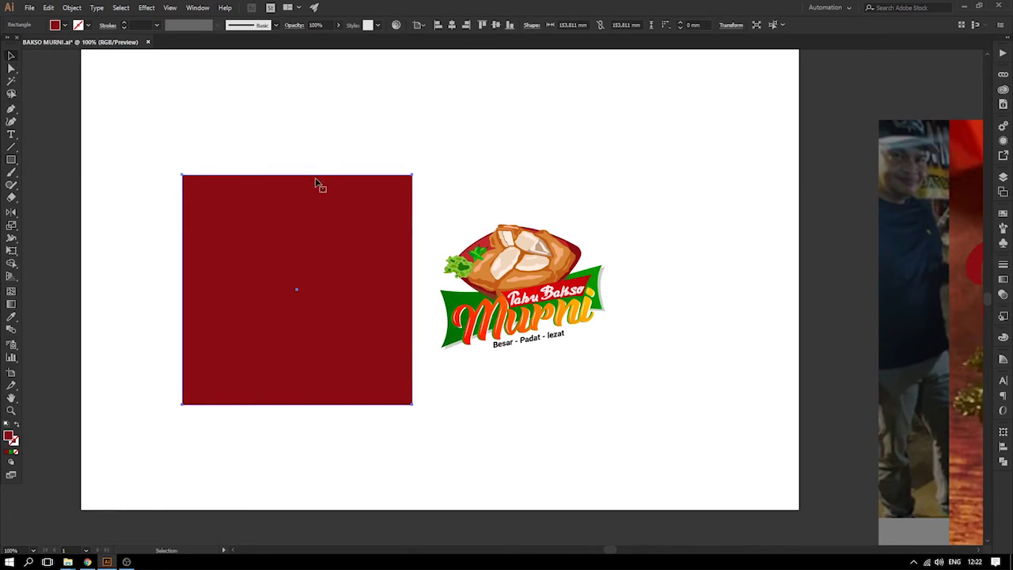
key("ctrl+shift+bracketleft")
- Center the red-banner logo and the dark red square on each other horizontally and vertically
left_click(307, 240)
left_click(402, 204, "shift")
left_click(452, 25)
left_click(496, 25)
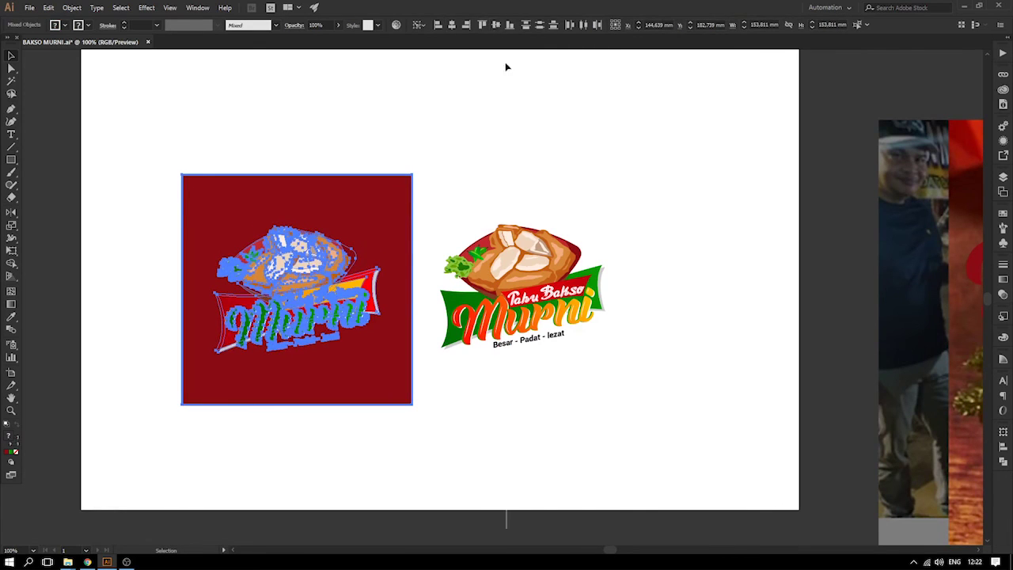
- Fill the square with the yellow-orange gradient sampled from the logo's small banner
left_click(336, 210)
key("i")
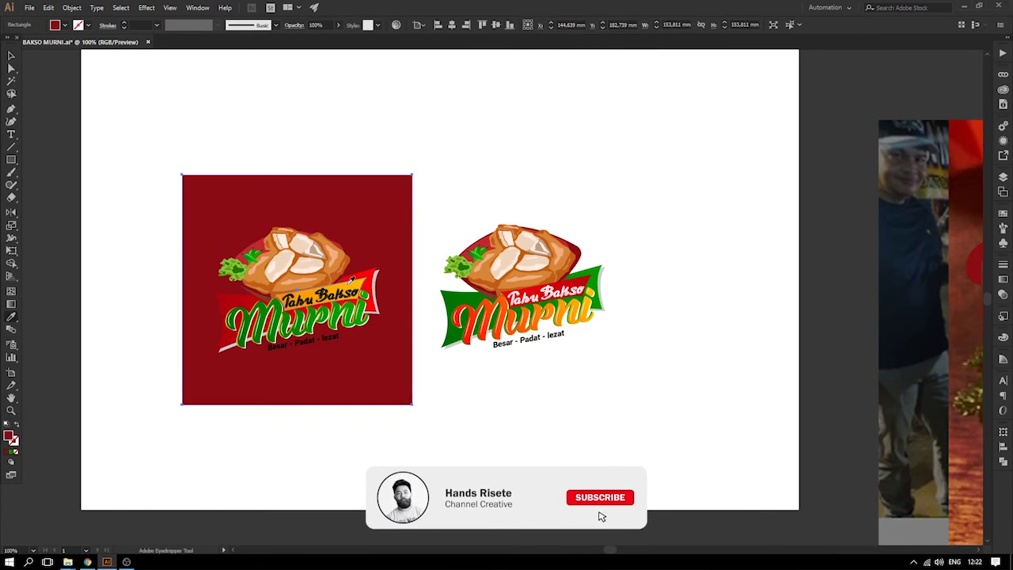
left_click(367, 283)
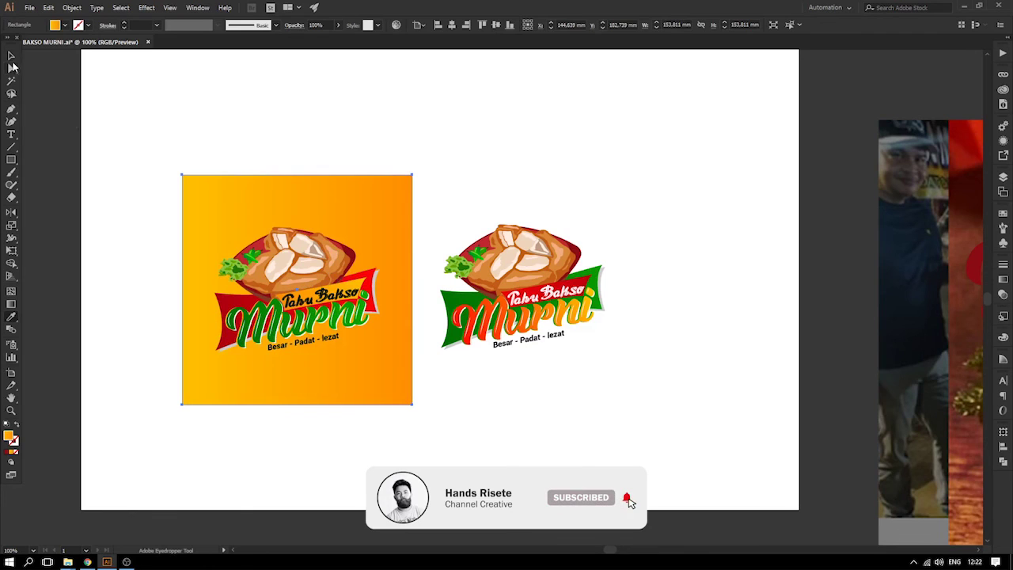
left_click(11, 56)
left_click(147, 98)
- Move the green-banner logo farther away and center a copy of the yellow-orange square behind it
left_click_drag(259, 161, 190, 147)
left_click_drag(424, 258, 511, 258)
left_click(404, 199)
left_click_drag(297, 198, 434, 199)
left_click(558, 247, "shift")
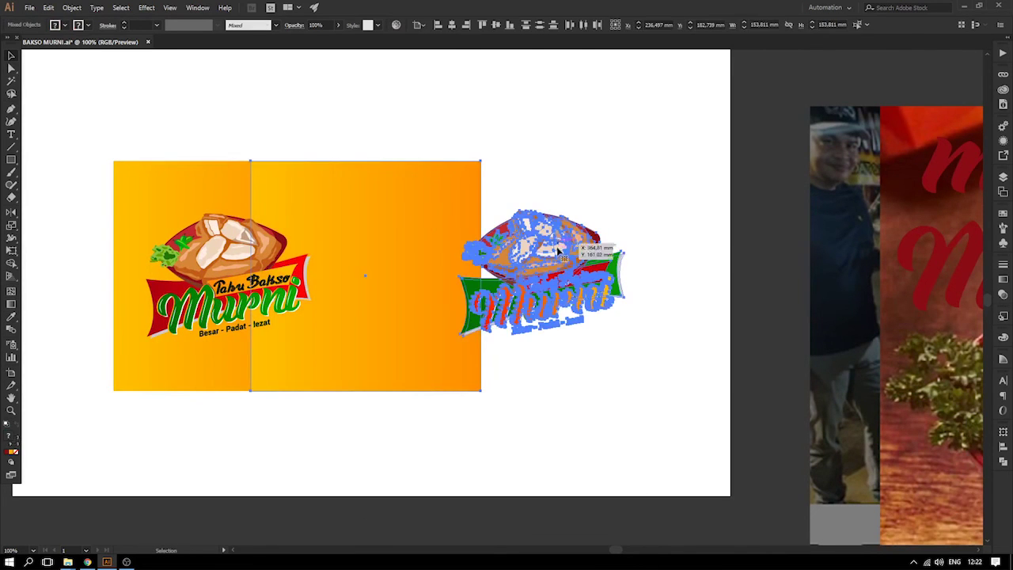
left_click(450, 25)
left_click(484, 108)
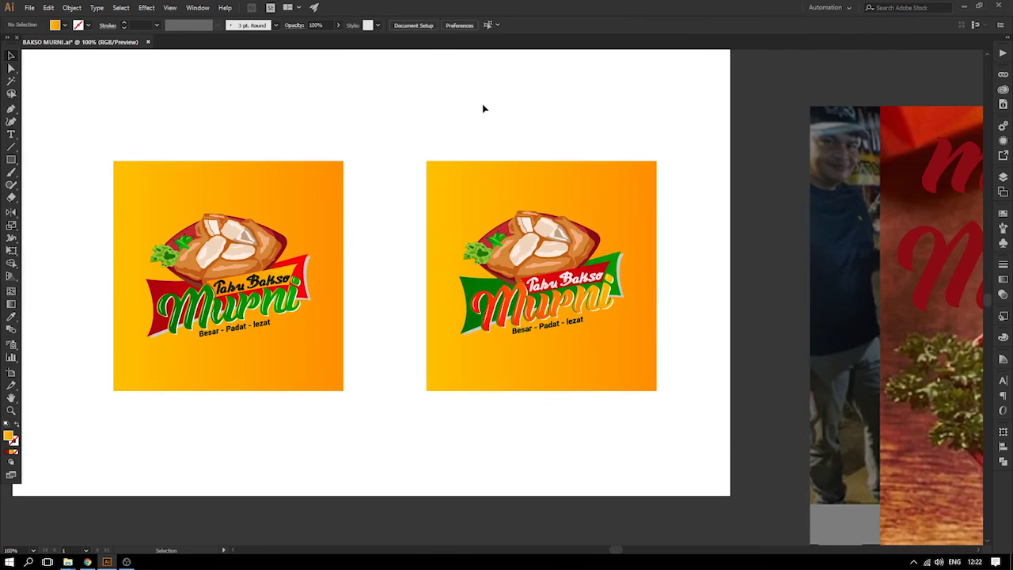
- Try the red banner gradient on the green-banner logo's square, and restore the yellow-orange gradient from the other square
left_click_drag(481, 102, 482, 87)
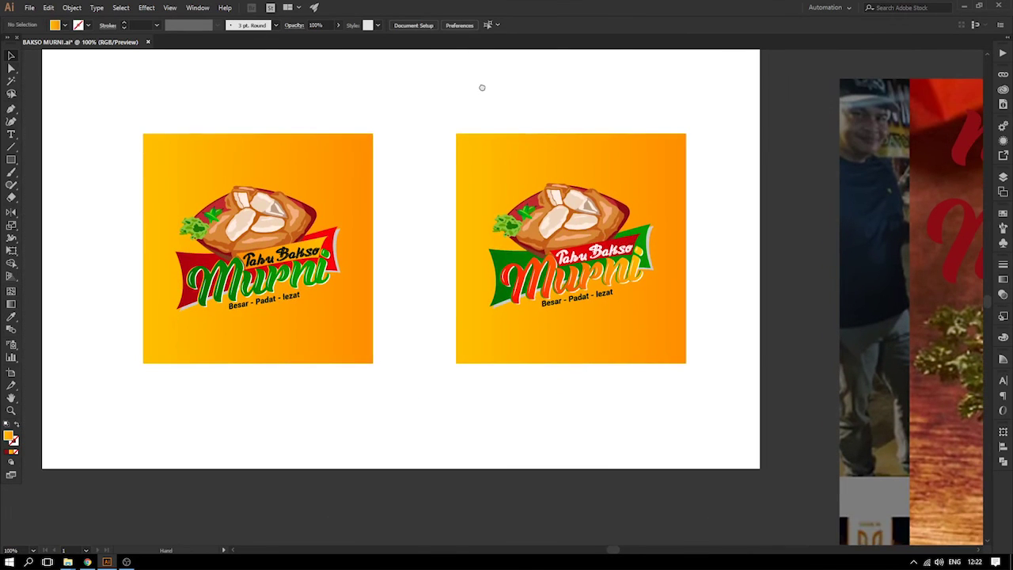
left_click(508, 151)
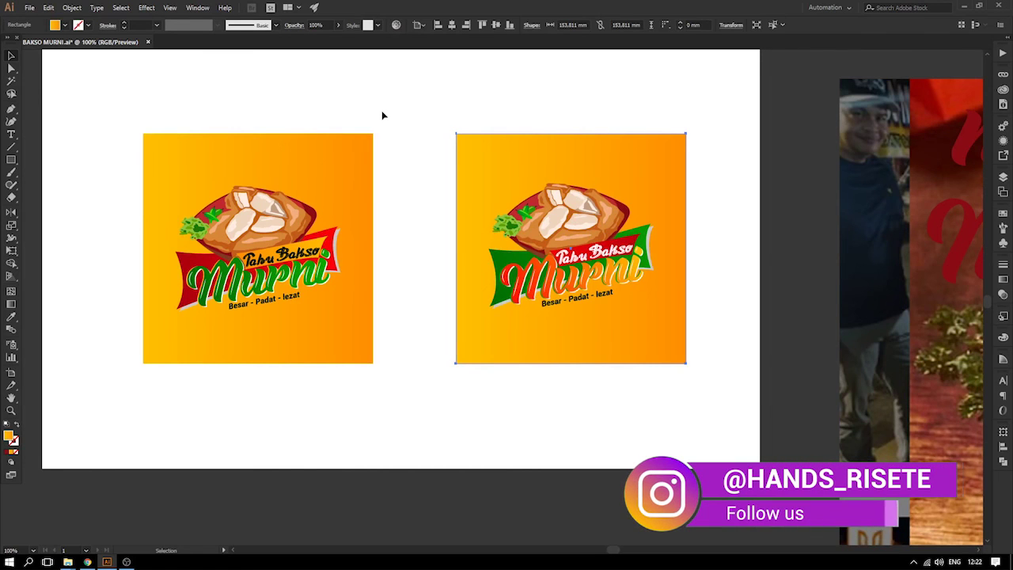
key("i")
left_click(338, 235)
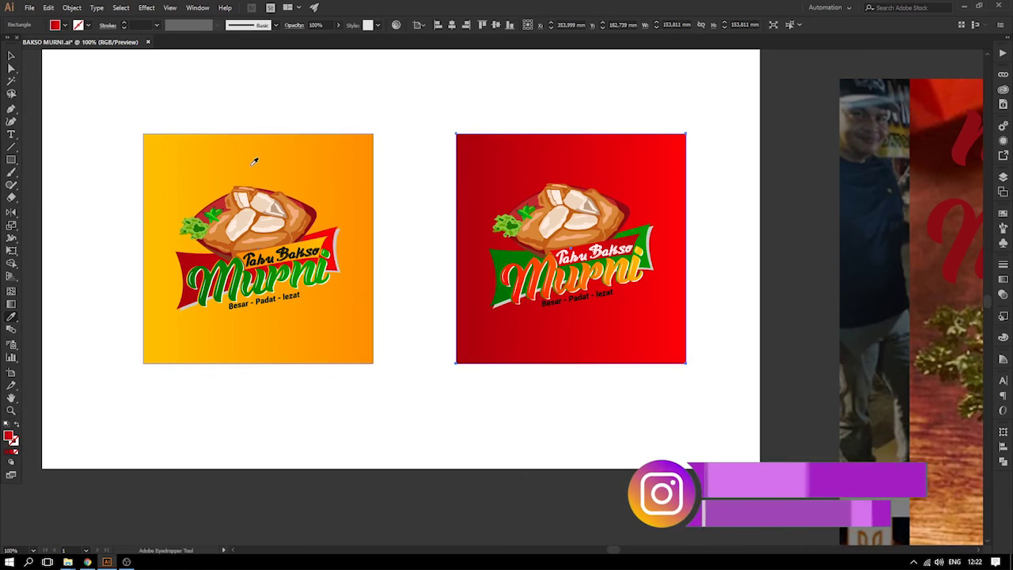
left_click(301, 161)
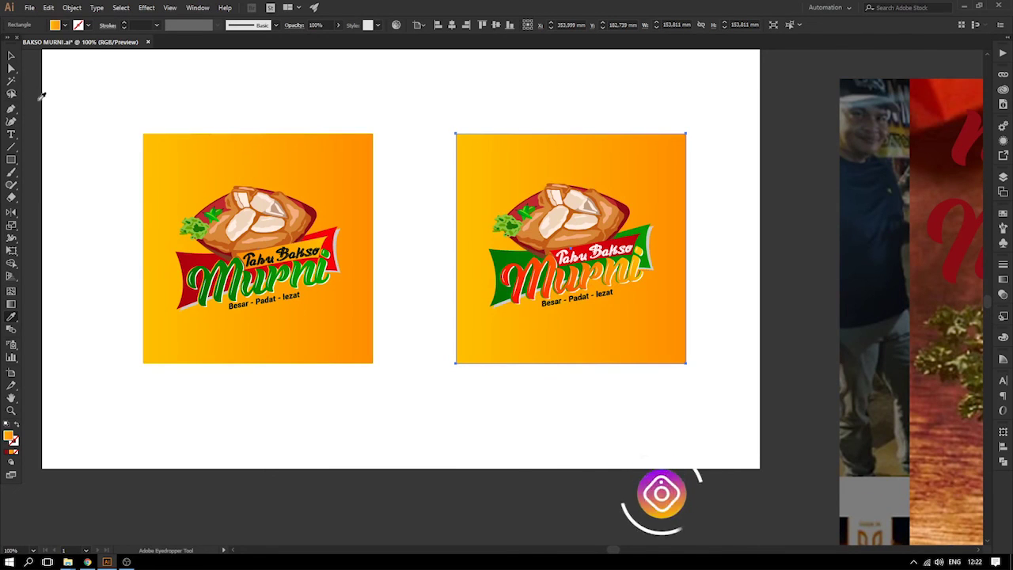
- Try the green gradient sampled from the logo's banner as the fill of the green-banner logo's square
left_click(526, 211)
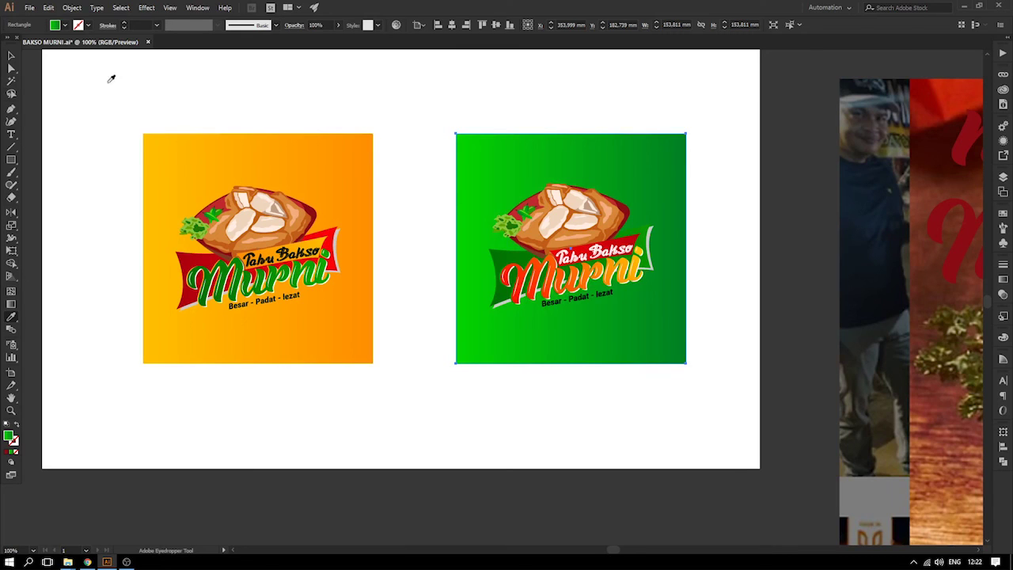
left_click(243, 87)
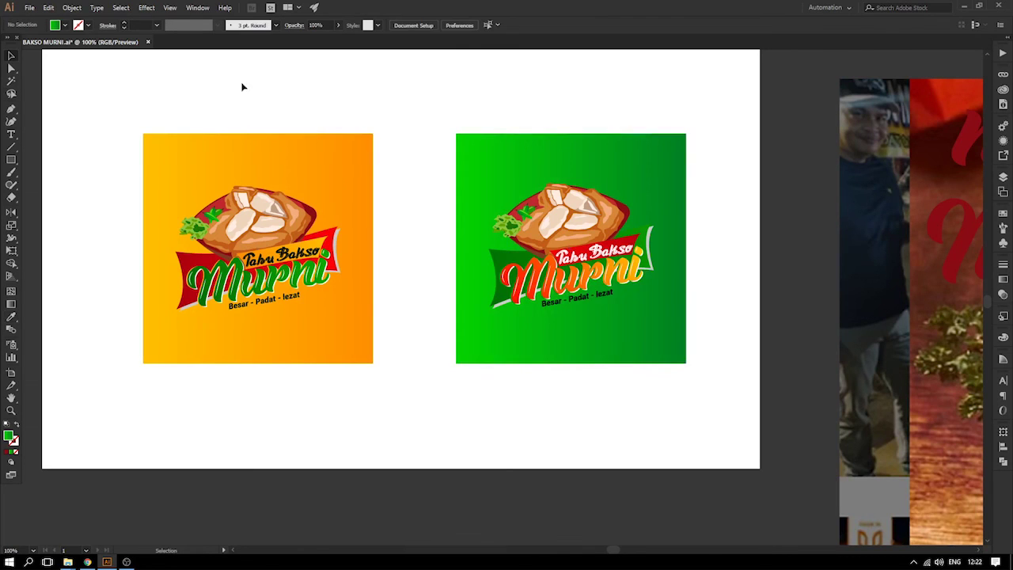
left_click_drag(259, 108, 279, 94)
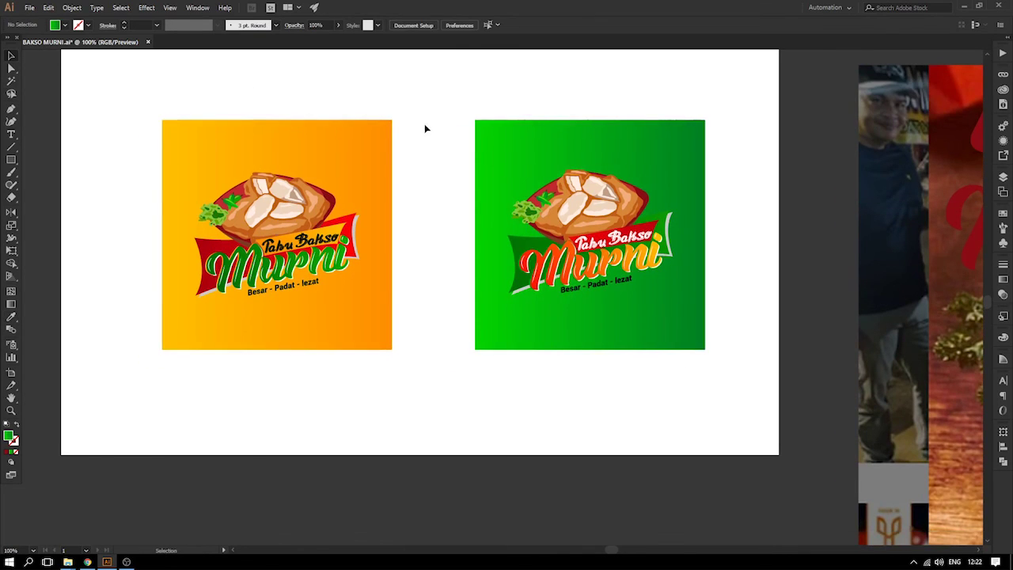
- Try tan and brown swatches on the green-banner logo's square and settle on a medium brown
left_click_drag(707, 307, 744, 335)
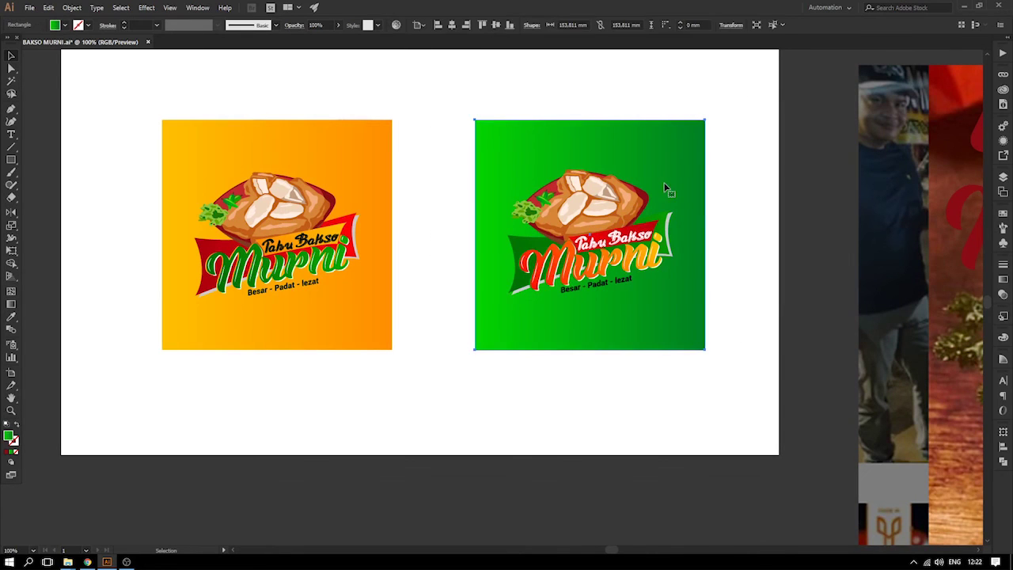
left_click(61, 25)
left_click(37, 58)
left_click(45, 60)
left_click(53, 59)
left_click(67, 60)
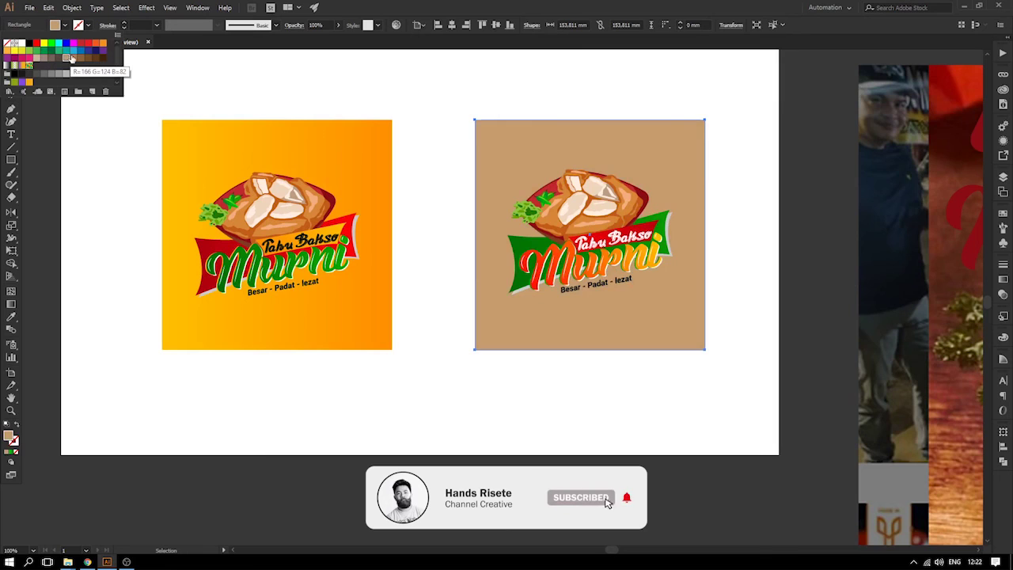
left_click(89, 59)
left_click(95, 59)
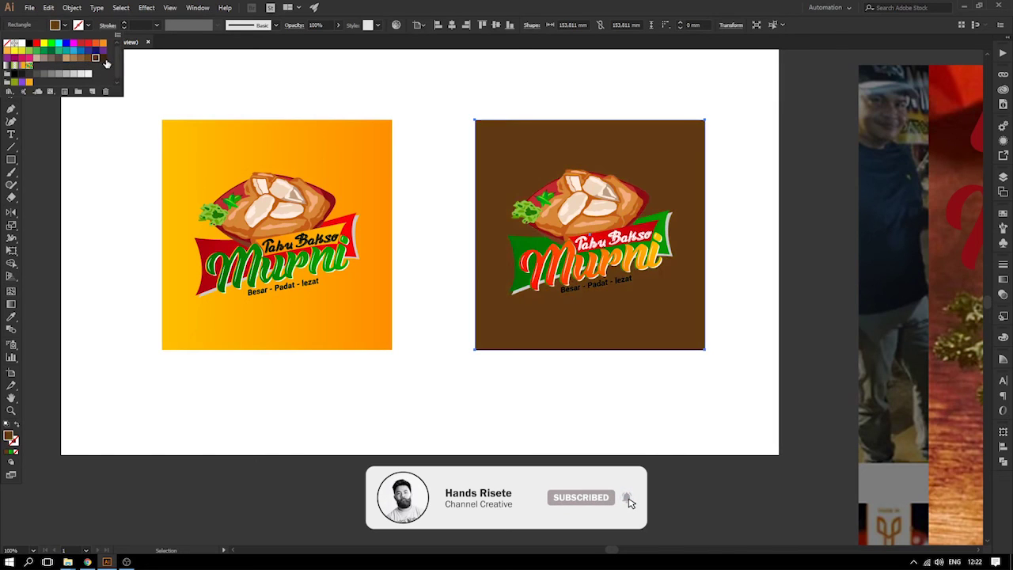
left_click(103, 58)
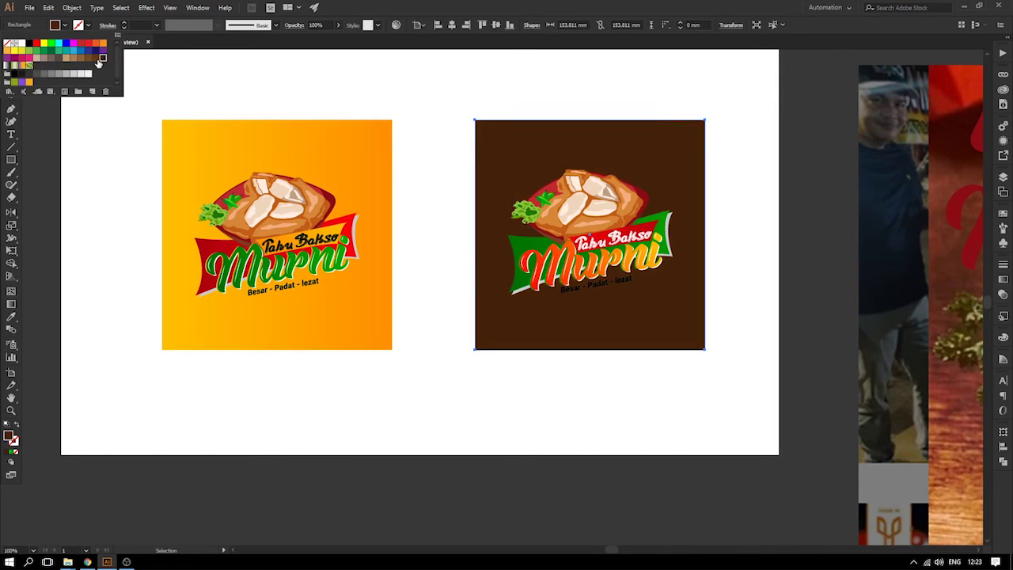
left_click(96, 58)
left_click(90, 58)
left_click(96, 59)
left_click(102, 58)
left_click(88, 58)
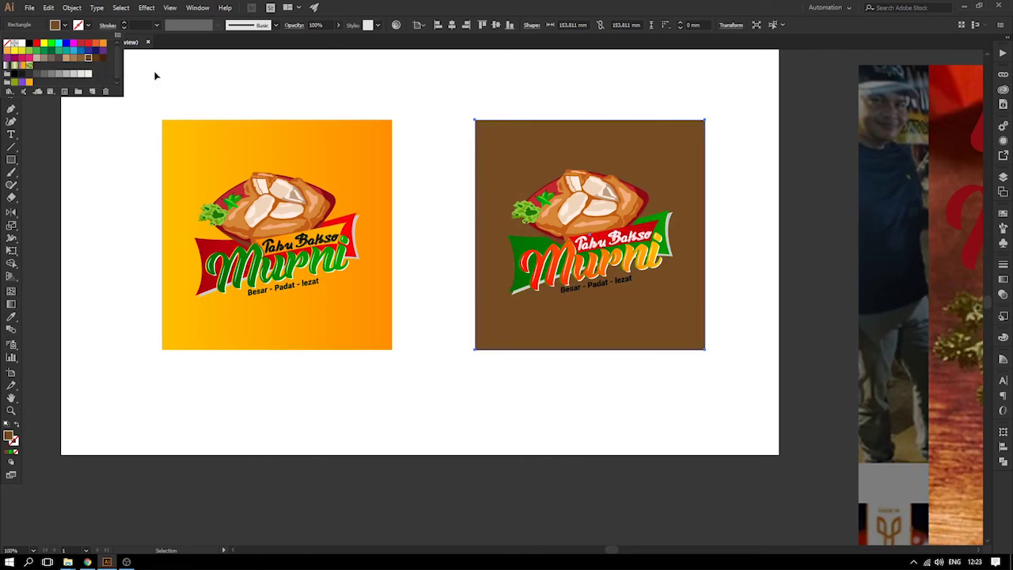
left_click(340, 79)
left_click(364, 88)
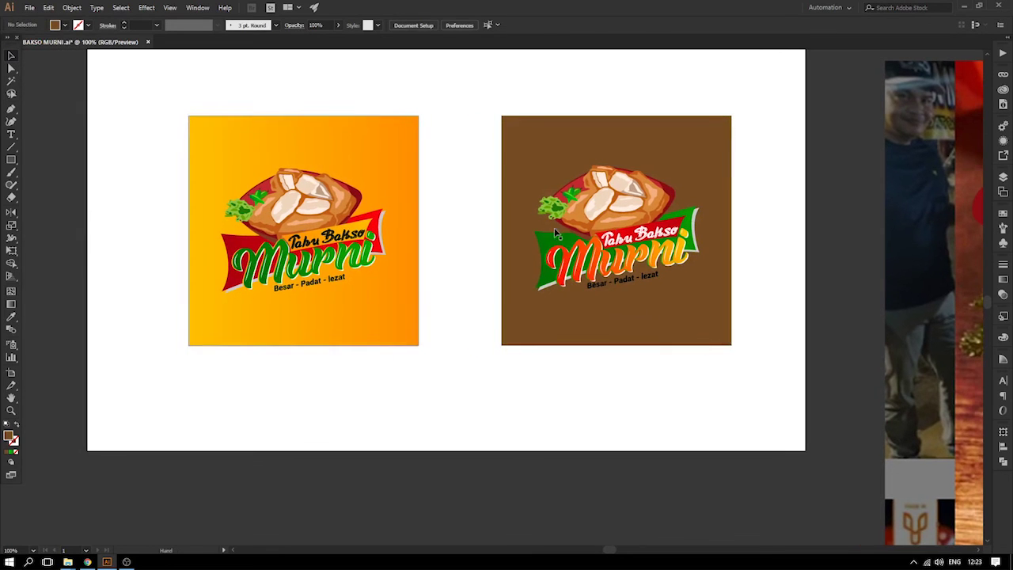
- Recolor the "Besar - Padat - lezat" tagline of the green-banner logo white inside its nested groups
double_click(624, 281)
left_click(623, 281)
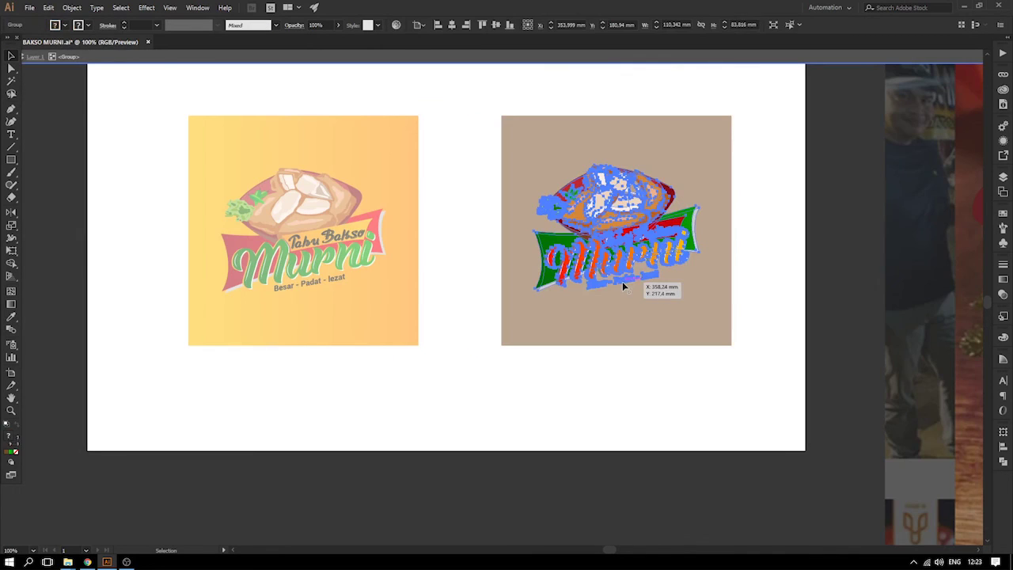
double_click(623, 284)
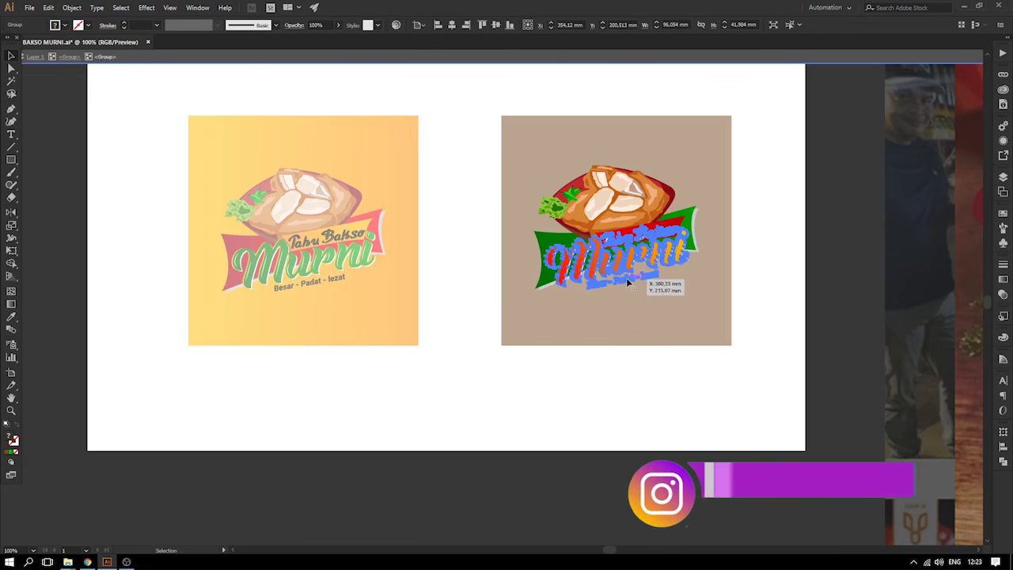
left_click(626, 278)
left_click(60, 24)
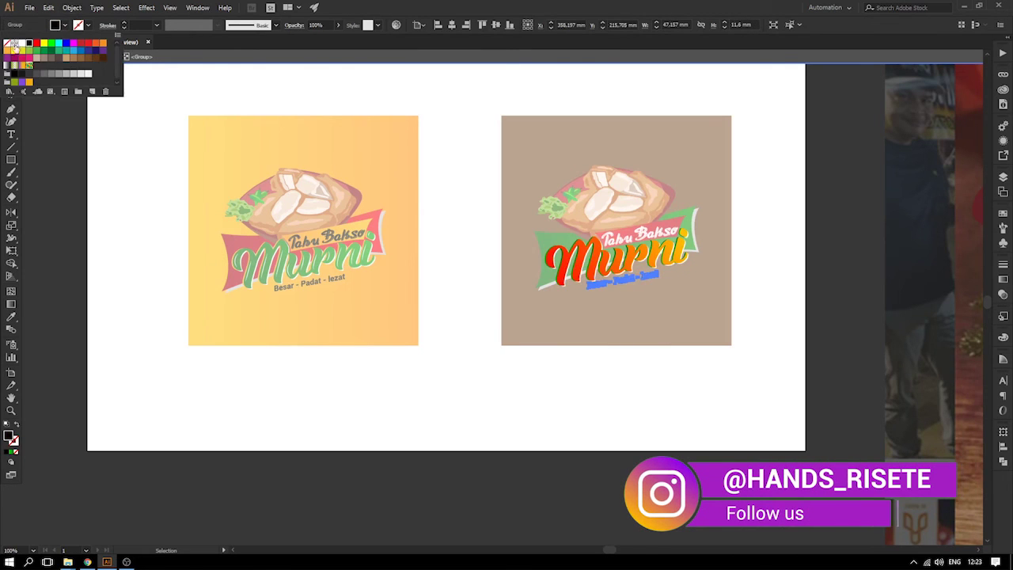
double_click(740, 102)
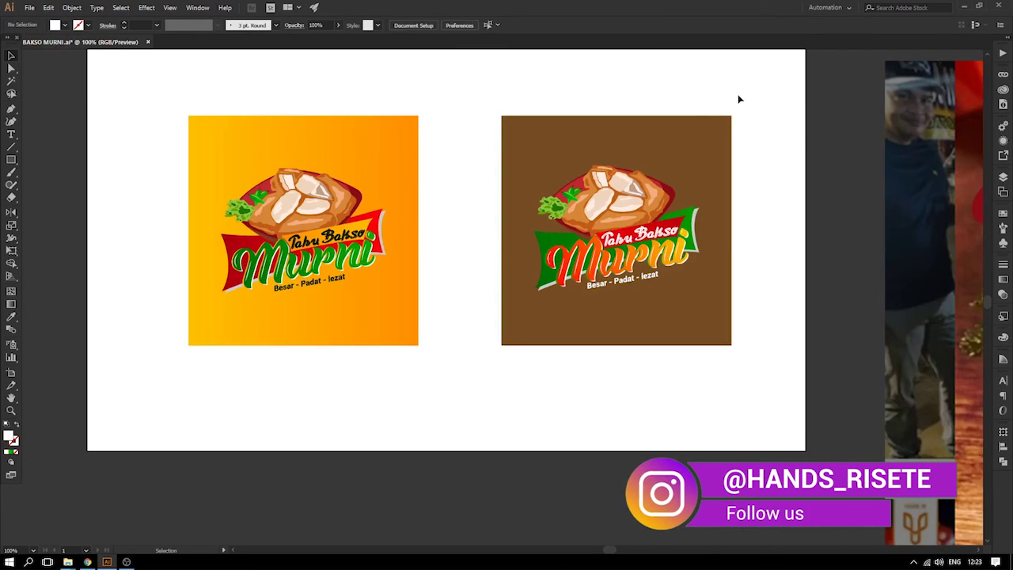
- Redirect the yellow-orange gradient of the red-banner logo's square diagonally from lower left to upper right and save the document
key("ctrl+minus")
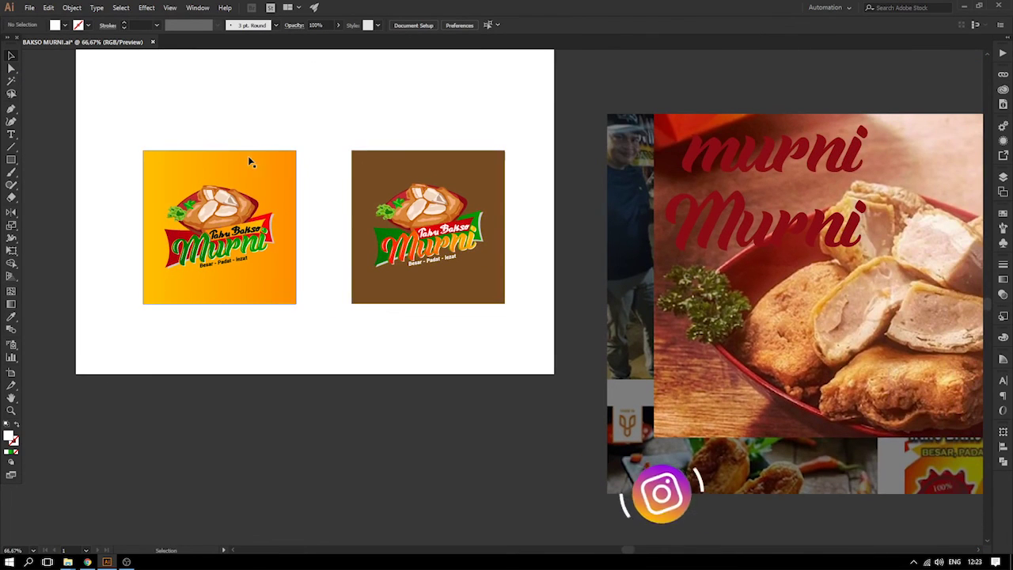
left_click(249, 162)
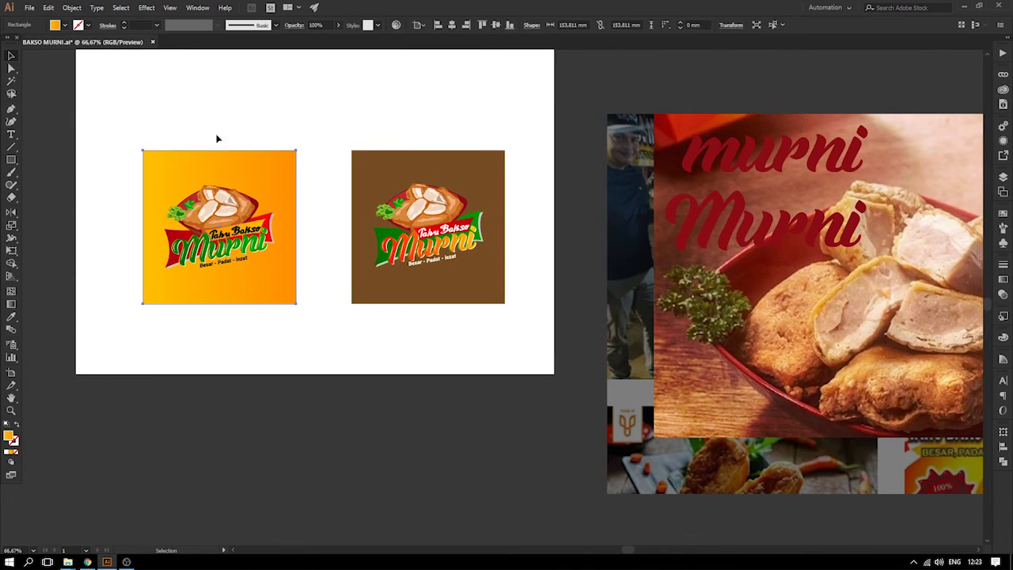
left_click(12, 304)
mouse_move(361, 87)
left_mouse_down()
mouse_move(126, 319)
mouse_move(427, 47)
mouse_move(411, 28)
left_mouse_up()
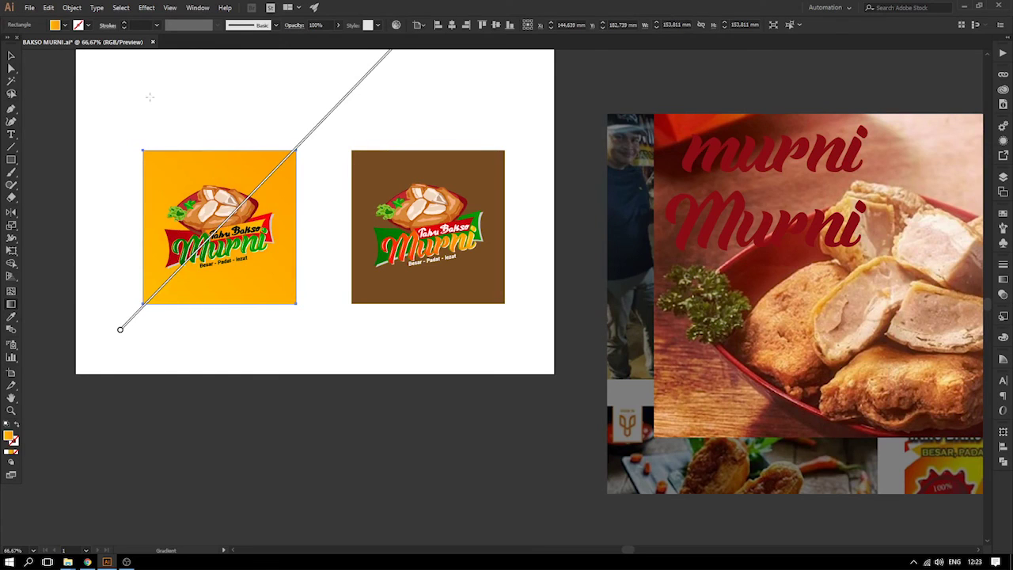
left_click(11, 56)
left_click(145, 70)
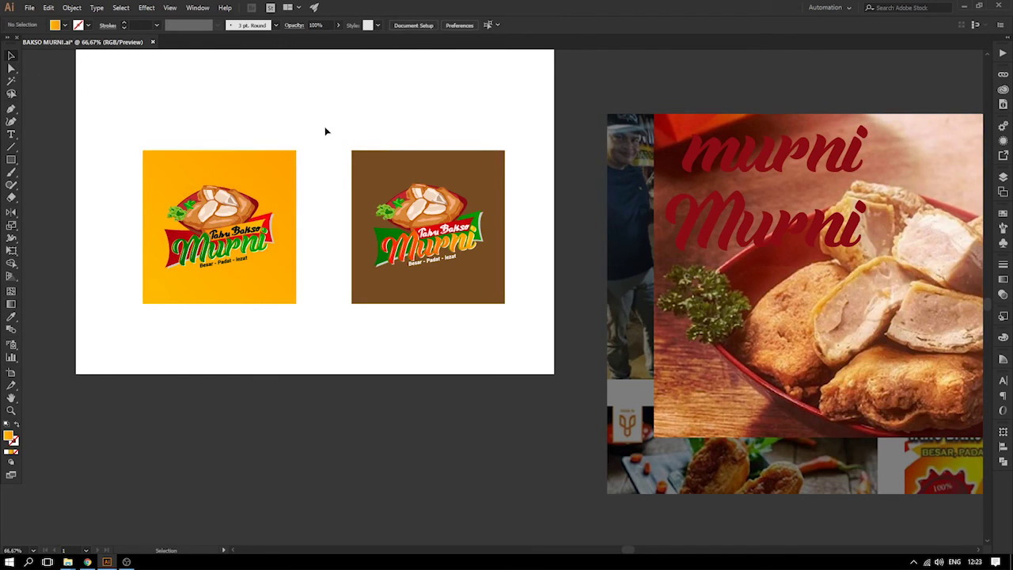
key("ctrl+s")
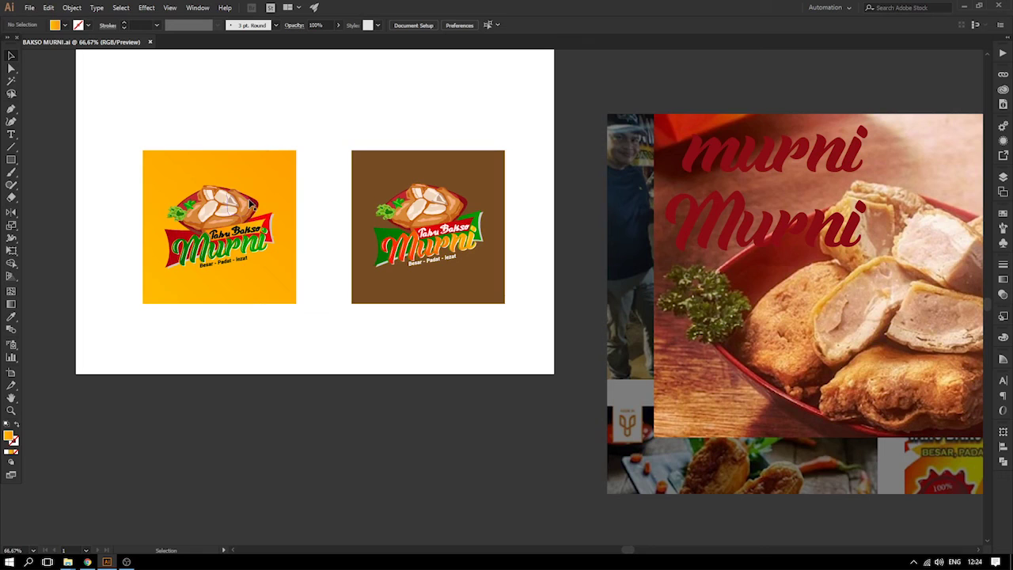
- Fill the green-banner logo's brown square with the solid orange swatch R=247 G=147 B=30
key("z")
left_click_drag(136, 92, 622, 369)
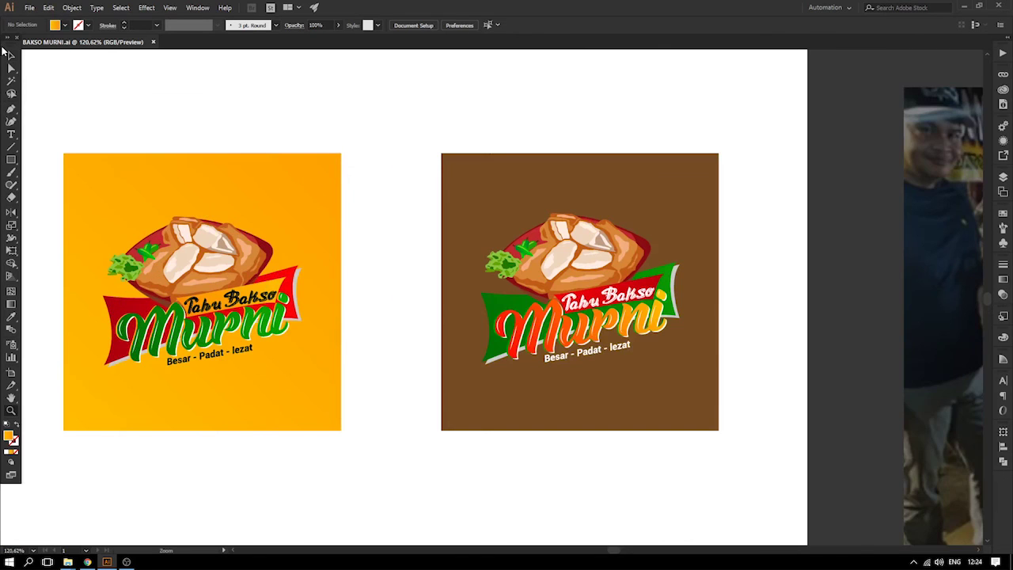
left_click(543, 180)
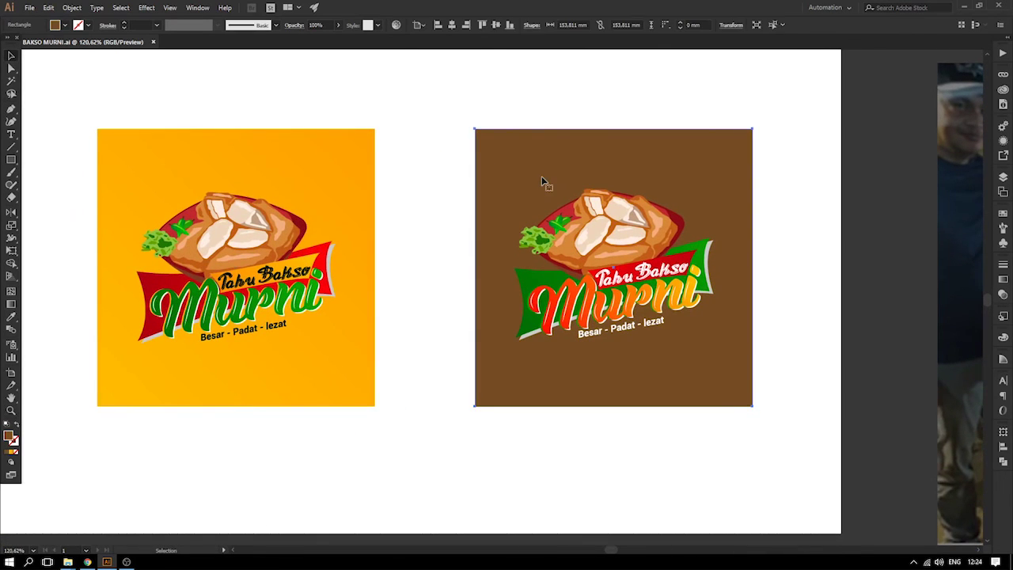
left_click(63, 26)
left_click(102, 44)
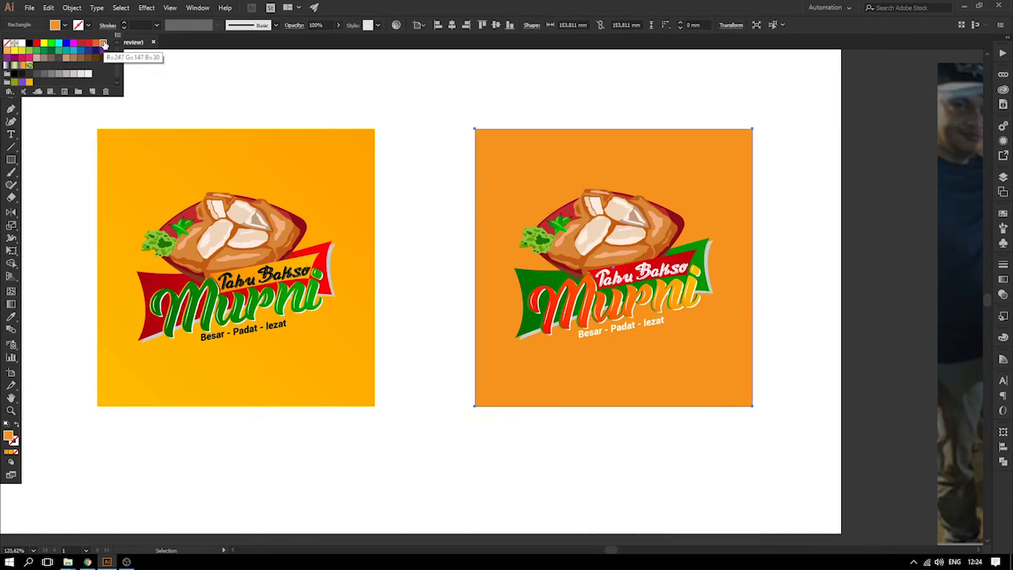
left_click(322, 148)
- Match the red-banner logo's square to the solid orange sampled from the other square
left_click(340, 148)
key("i")
left_click(593, 166)
key("v")
left_click(52, 65)
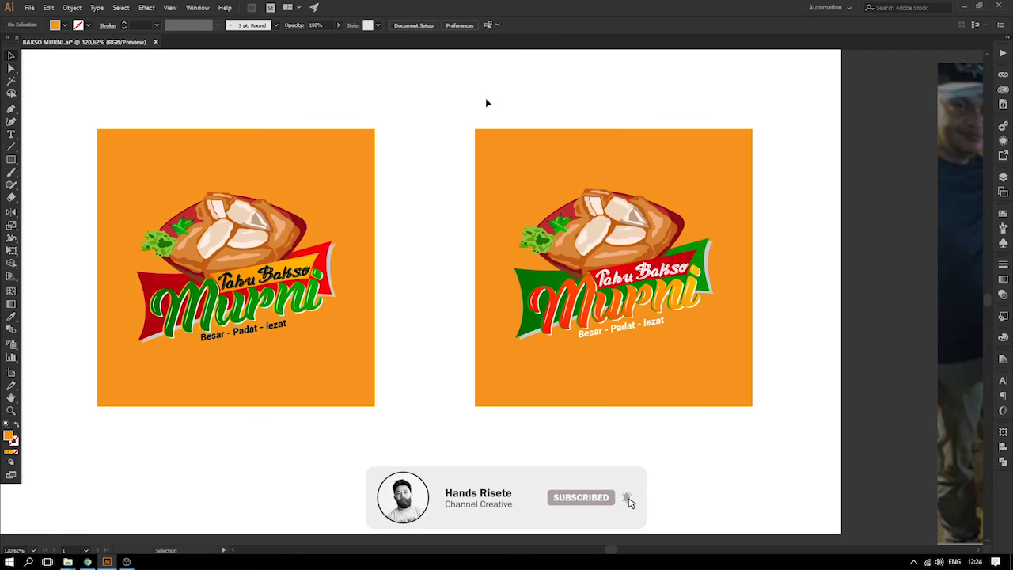
- Examine both logos up close against their orange squares, checking the legibility of the red-banner logo's lettering
key("ctrl+1")
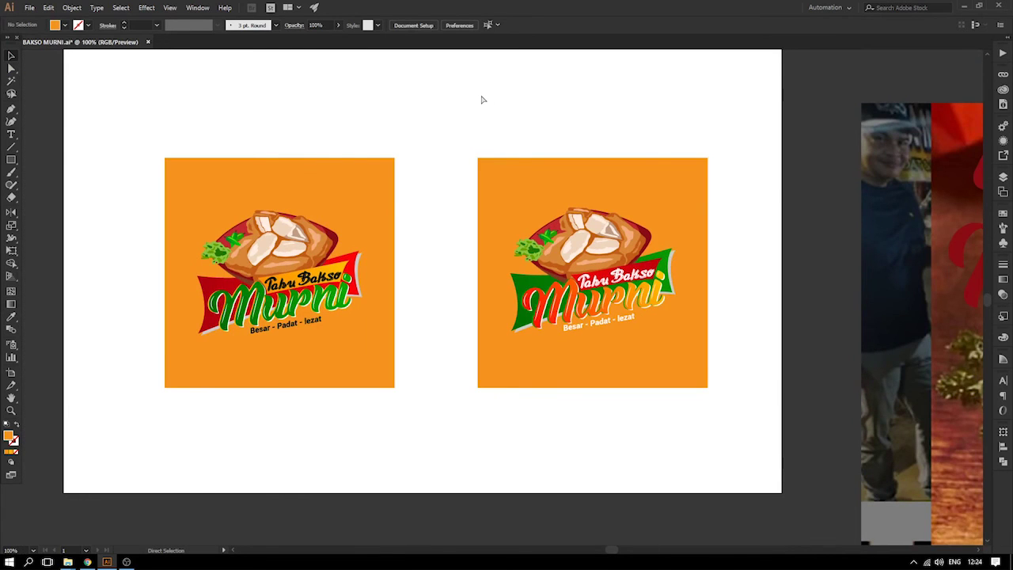
key("ctrl+plus")
key("ctrl+plus")
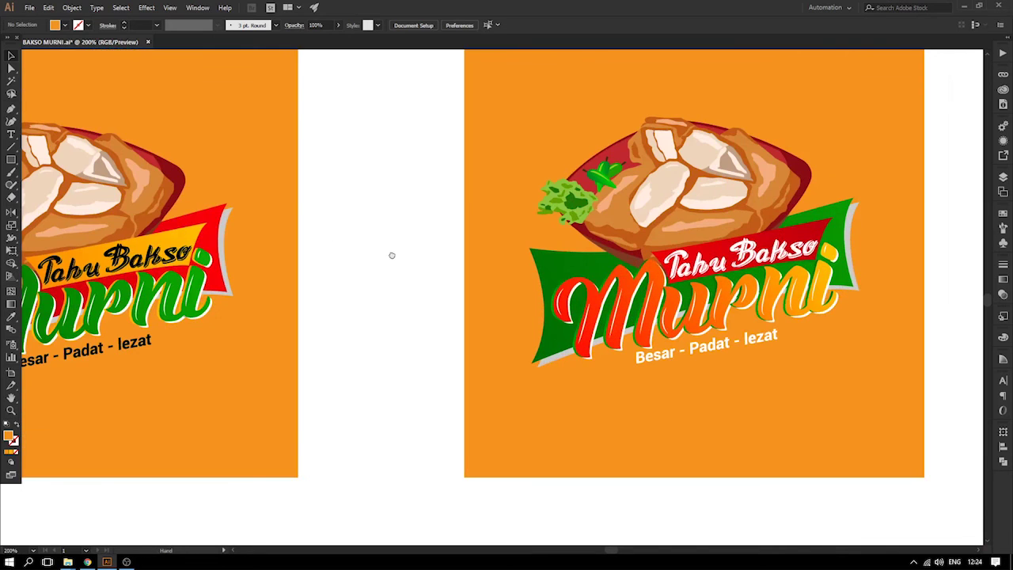
left_click_drag(344, 238, 708, 264)
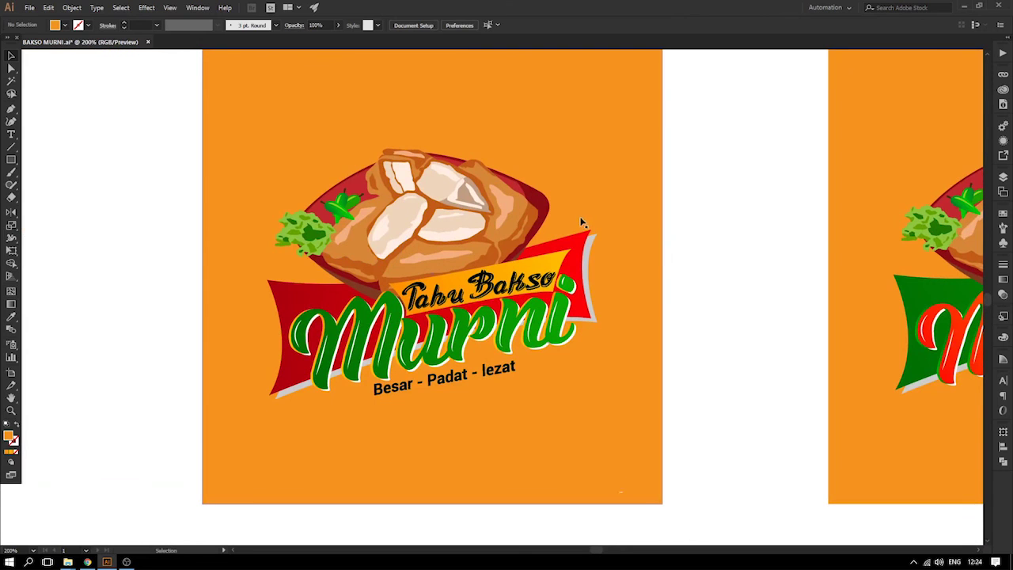
key("ctrl+minus")
key("a")
key("ctrl+minus")
key("ctrl+plus")
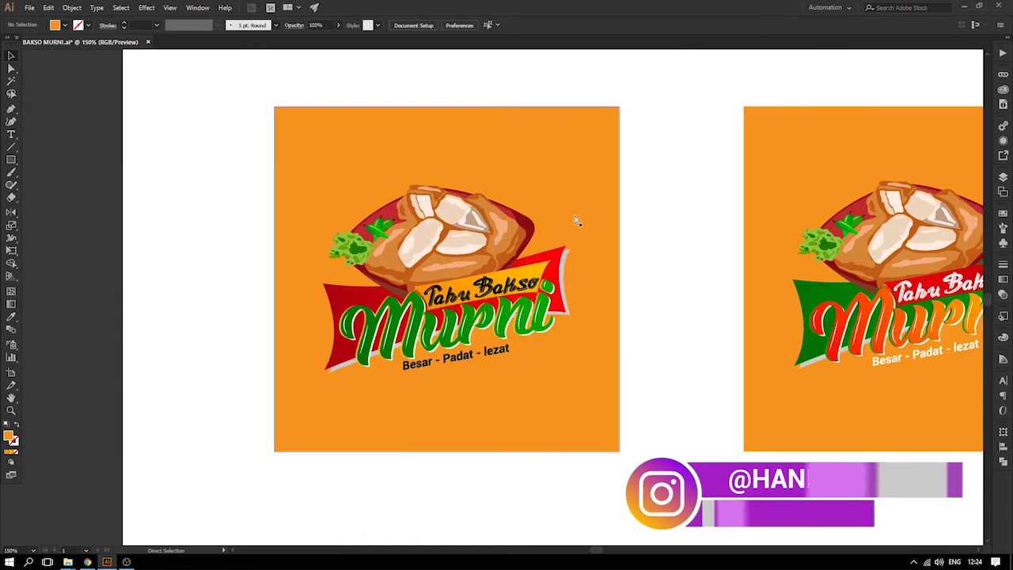
key("ctrl+plus")
- Recolor the "Tahu Bakso" lettering of the red-banner logo with the dark red sampled from the bowl
left_click(11, 56)
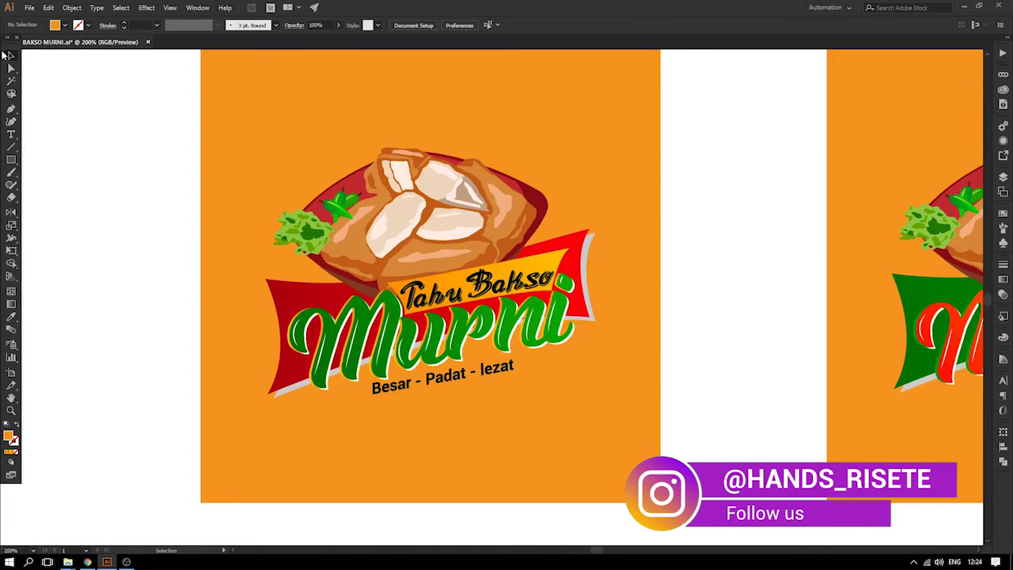
double_click(420, 292)
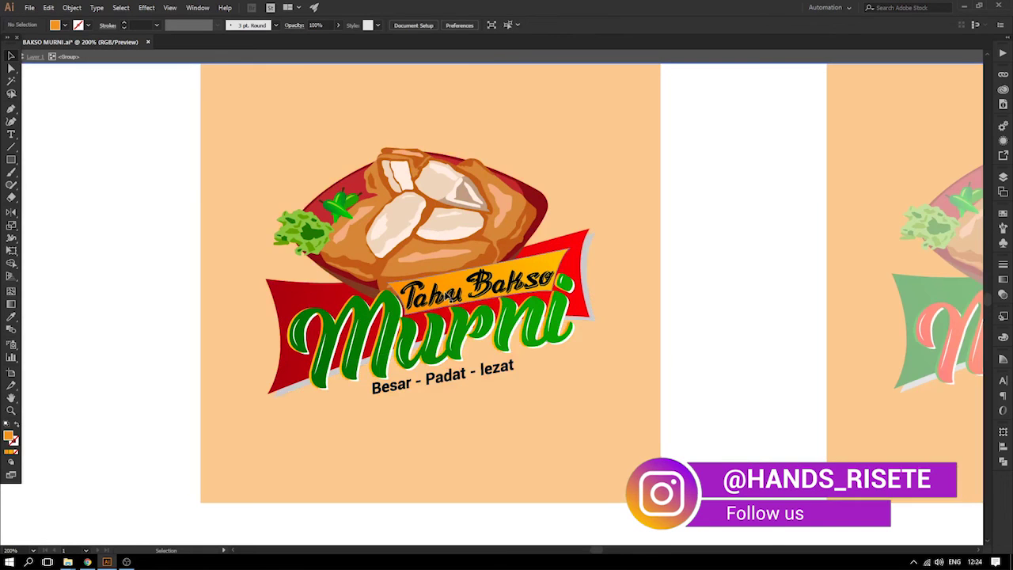
double_click(450, 297)
double_click(452, 297)
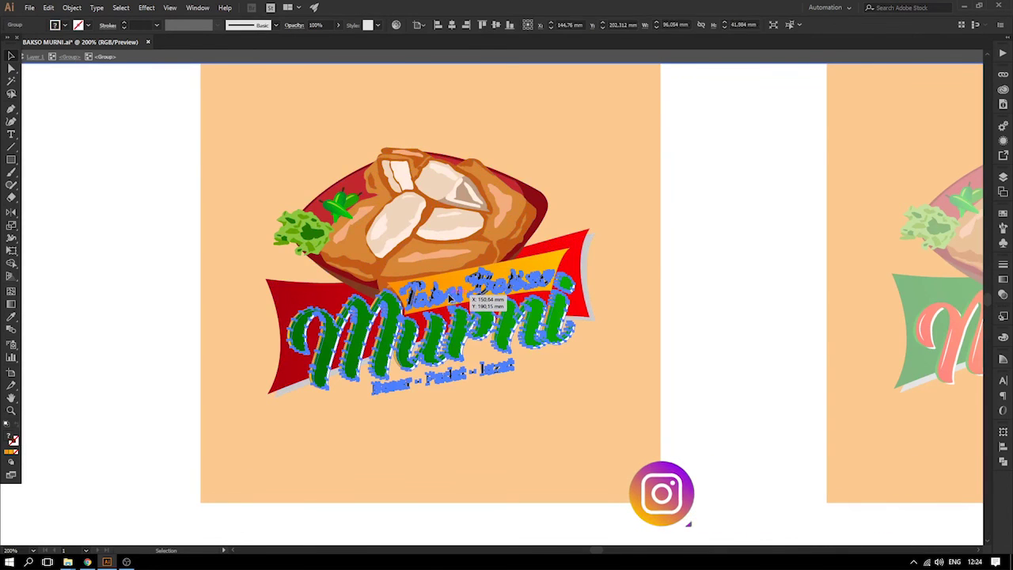
left_click(452, 296)
key("i")
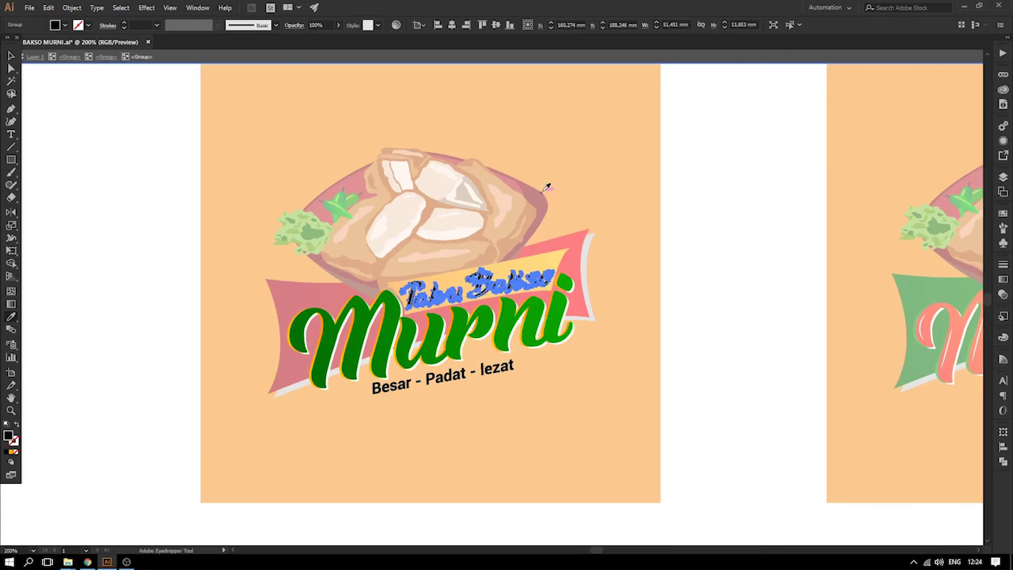
key("Escape")
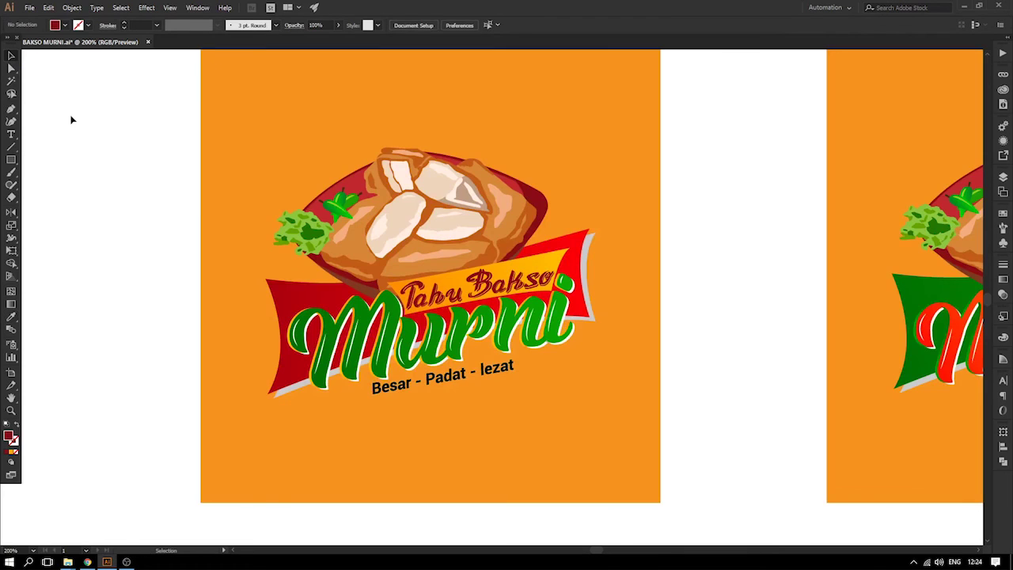
- Recolor the red-banner logo's "Besar - Padat - lezat" tagline with the dark red sampled from its "Tahu Bakso" lettering
left_click(489, 373)
double_click(497, 371)
left_click(497, 371)
double_click(492, 371)
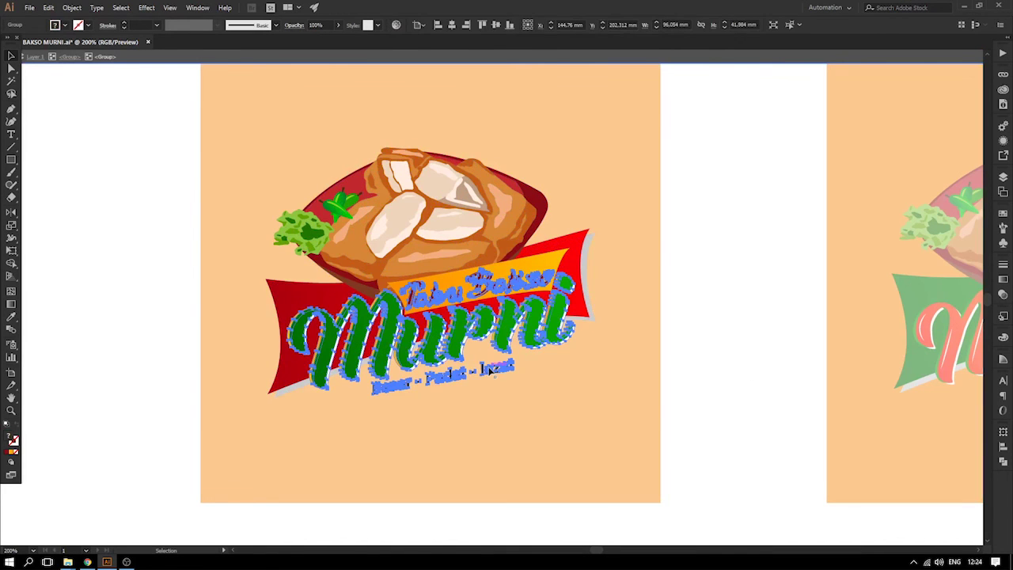
double_click(489, 372)
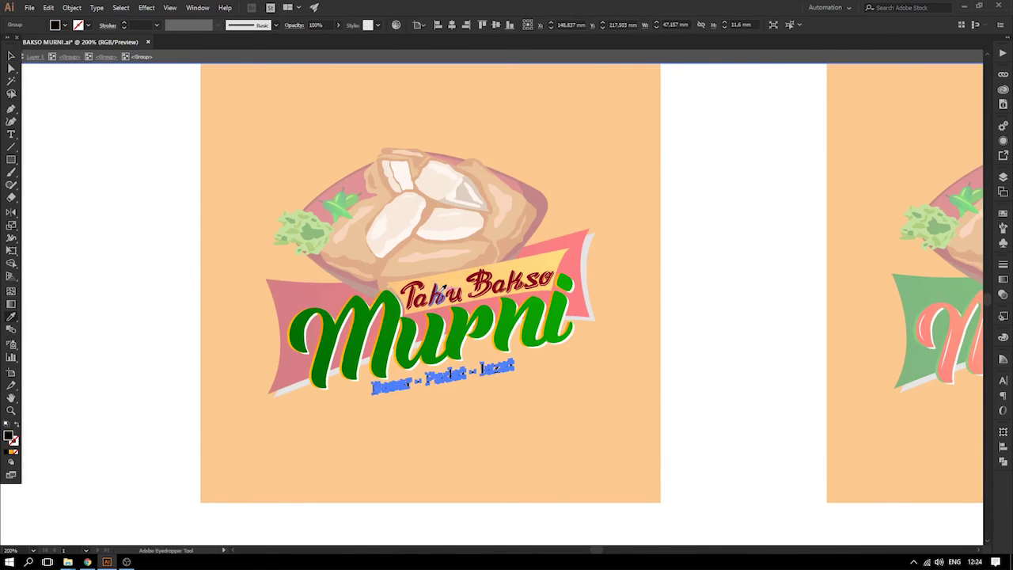
double_click(124, 144)
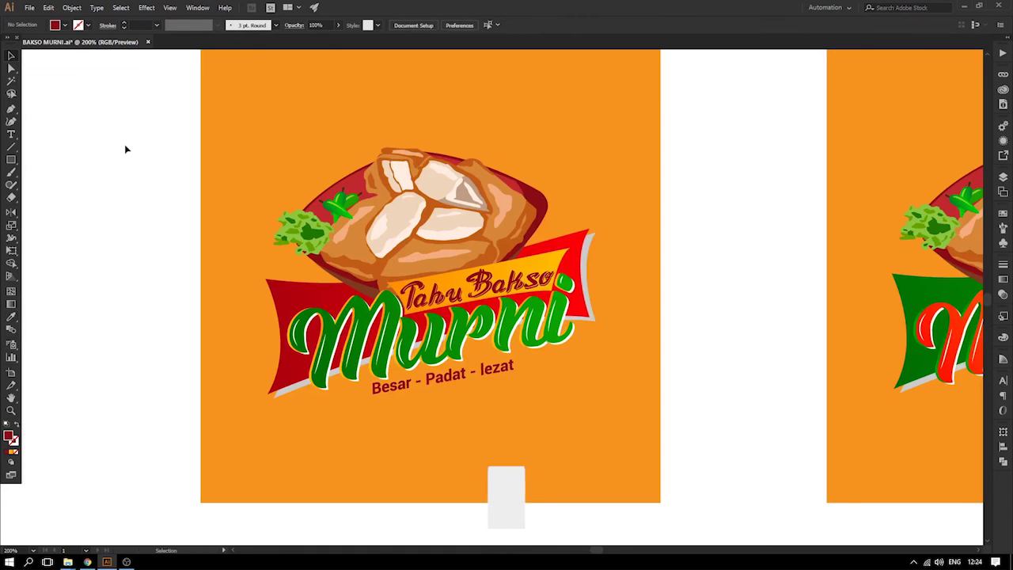
key("ctrl+minus")
key("ctrl+minus")
left_click_drag(205, 247, 99, 204)
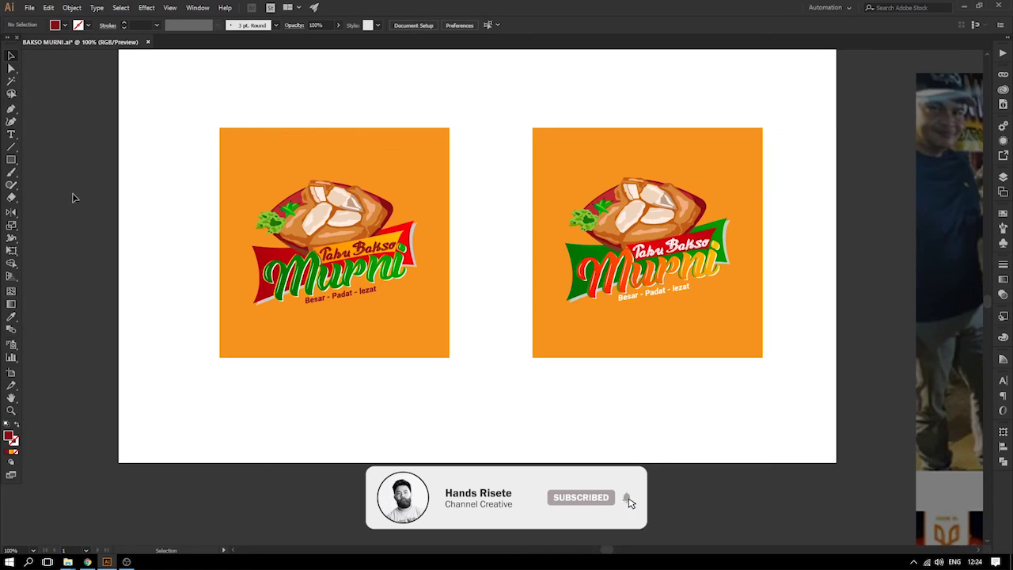
- Move the small early logo that overlaps the artboard's upper edge up and clear of the artboard
left_click_drag(475, 299, 220, 260)
key("ctrl+minus")
key("ctrl+minus")
key("ctrl+minus")
key("ctrl+minus")
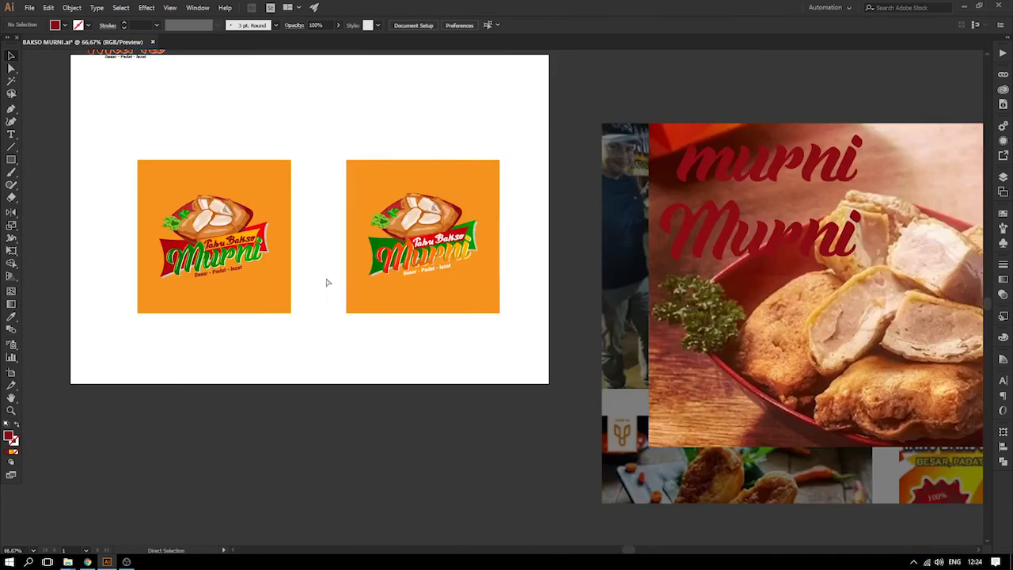
mouse_move(833, 437)
left_mouse_down()
mouse_move(535, 200)
mouse_move(3, 196)
mouse_move(68, 225)
mouse_move(87, 285)
left_mouse_up()
left_click(507, 338)
key("z")
mouse_move(286, 160)
left_mouse_down()
mouse_move(790, 410)
mouse_move(784, 404)
left_mouse_up()
left_click(11, 57)
left_click(152, 111)
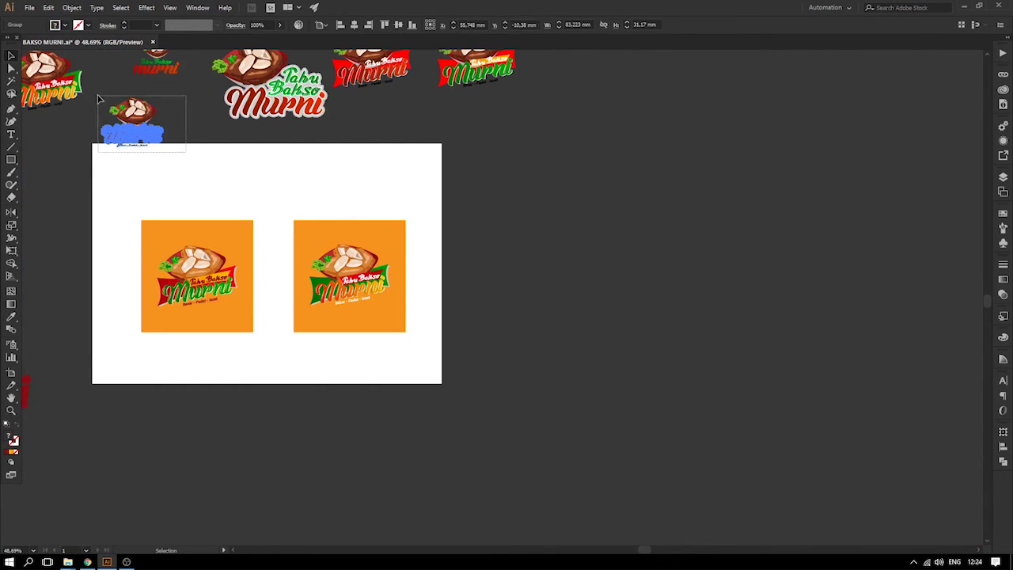
left_click_drag(98, 97, 96, 95)
key("ctrl+g")
left_click(217, 134)
left_click_drag(149, 114, 135, 92)
left_click(186, 181)
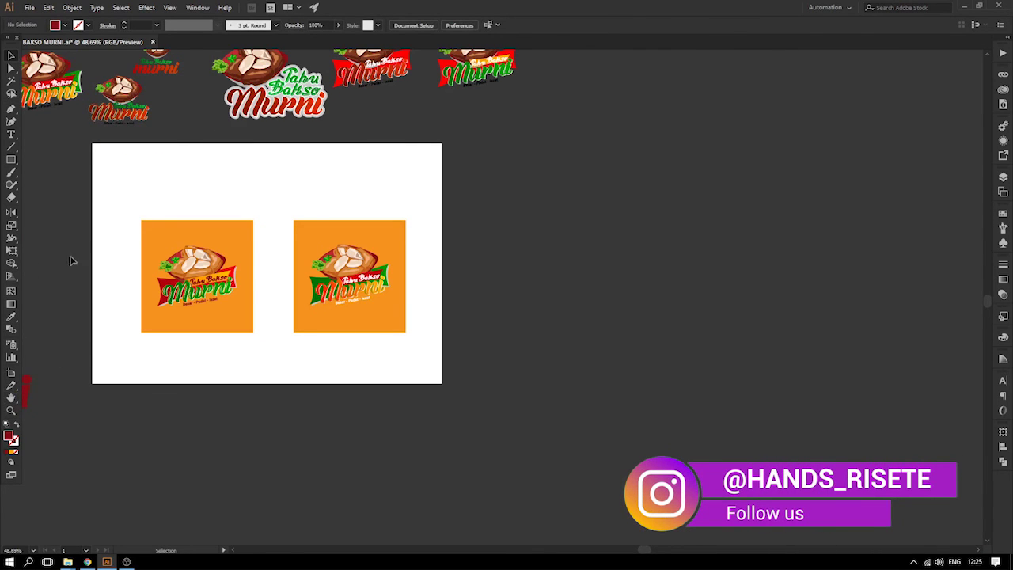
- Duplicate the red-banner logo together with its orange square into the empty canvas to the right of the artboard
left_click_drag(234, 310, 714, 309)
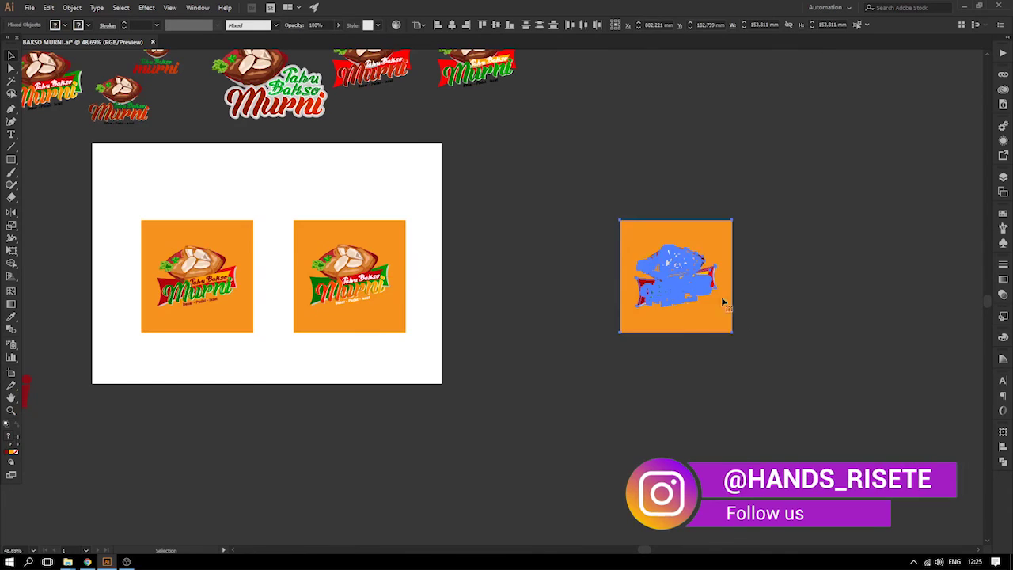
left_click(755, 237)
key("z")
left_click_drag(534, 167, 853, 401)
- Scale the copied red-banner logo down about its centre to about 95 mm wide, keeping its orange square unchanged
left_click(12, 57)
left_click(483, 277)
key("e")
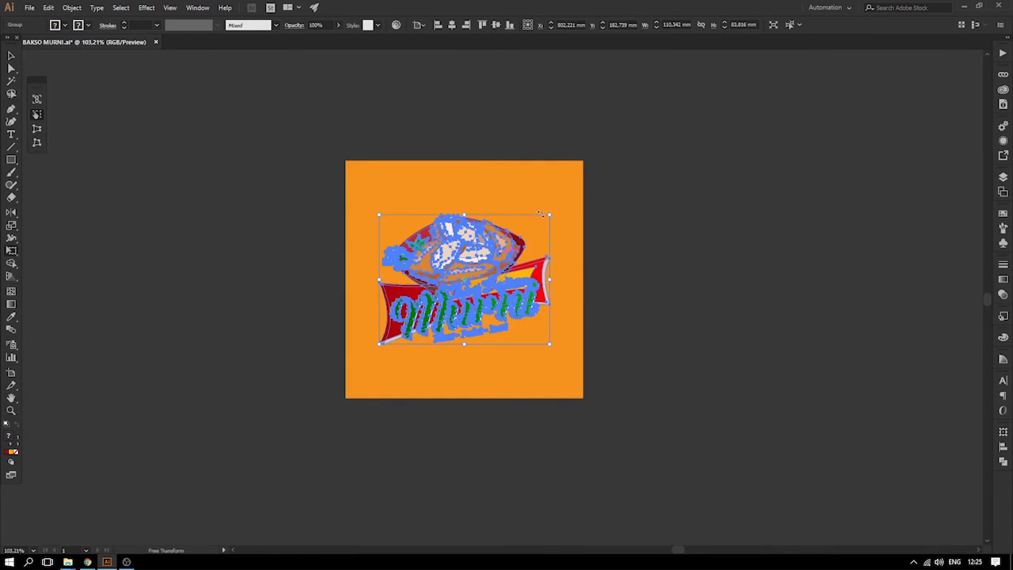
mouse_move(549, 214)
left_mouse_down()
mouse_move(532, 212)
mouse_move(551, 215)
mouse_move(537, 225)
left_mouse_up()
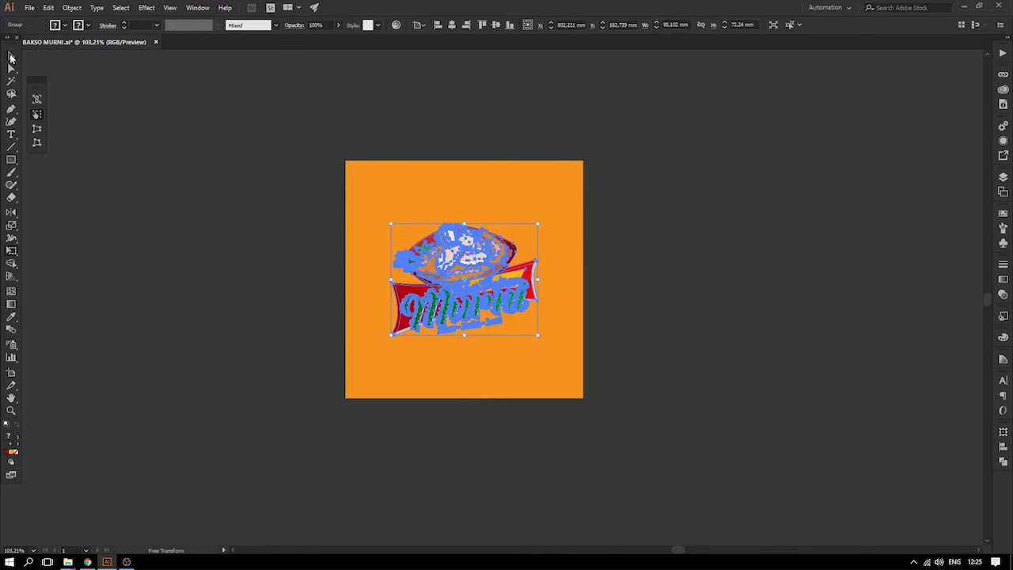
left_click(10, 55)
left_click(567, 211, "shift")
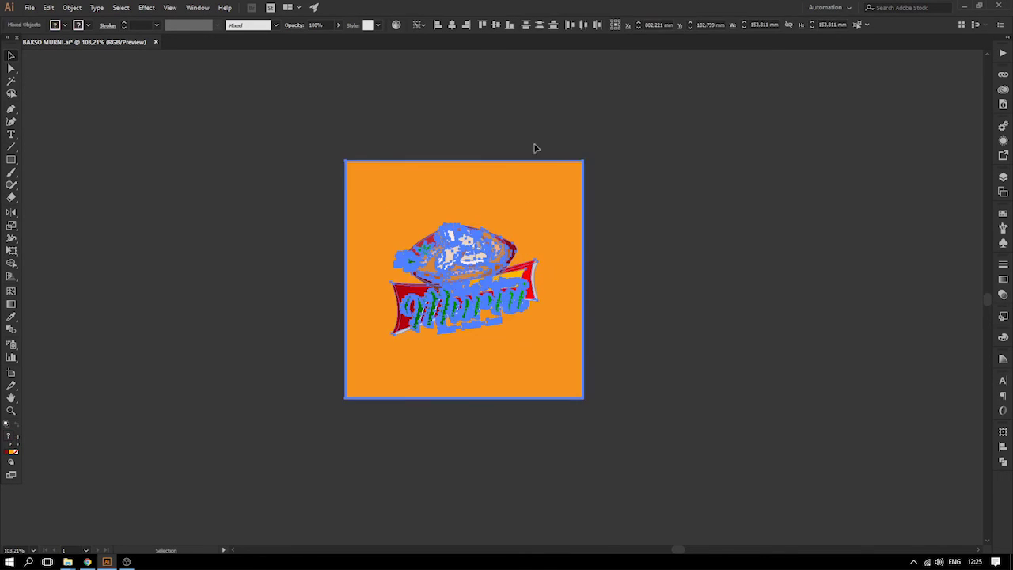
left_click(580, 107)
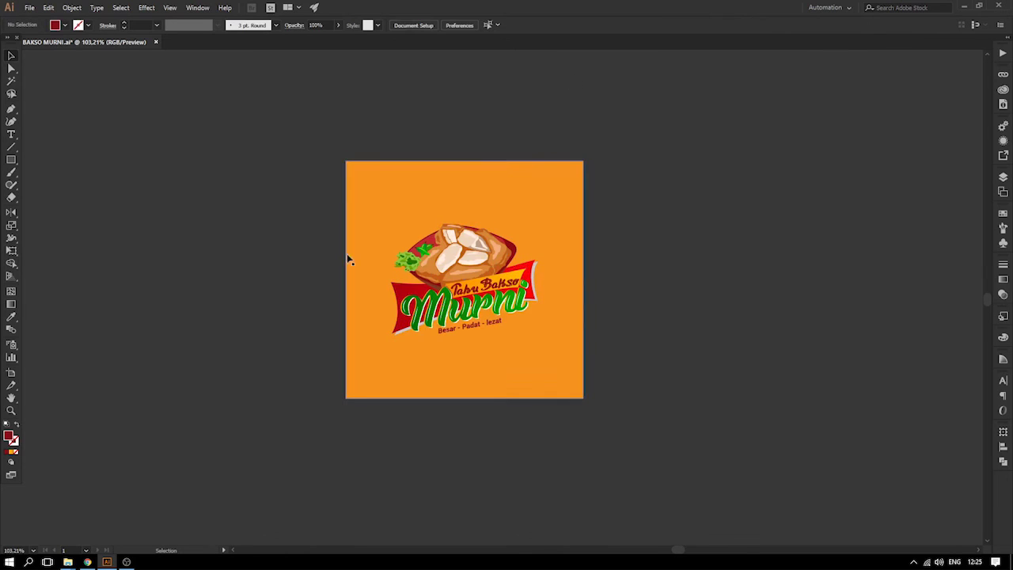
- Create a new artboard that exactly fits the copied orange square
left_click(11, 374)
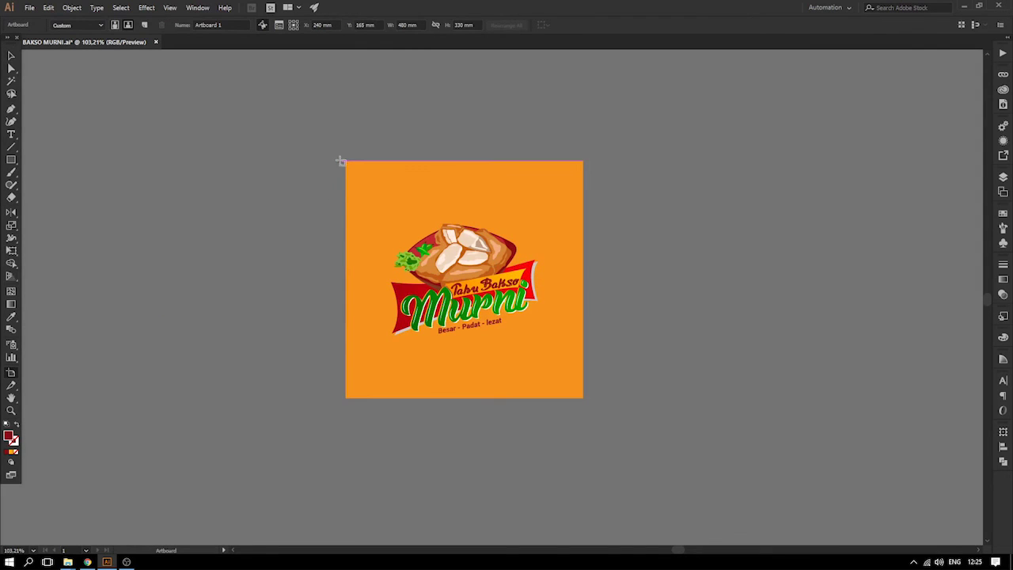
mouse_move(343, 161)
left_mouse_down()
mouse_move(615, 430)
mouse_move(584, 398)
left_mouse_up()
mouse_move(345, 281)
left_mouse_down()
mouse_move(363, 280)
mouse_move(346, 280)
left_mouse_up()
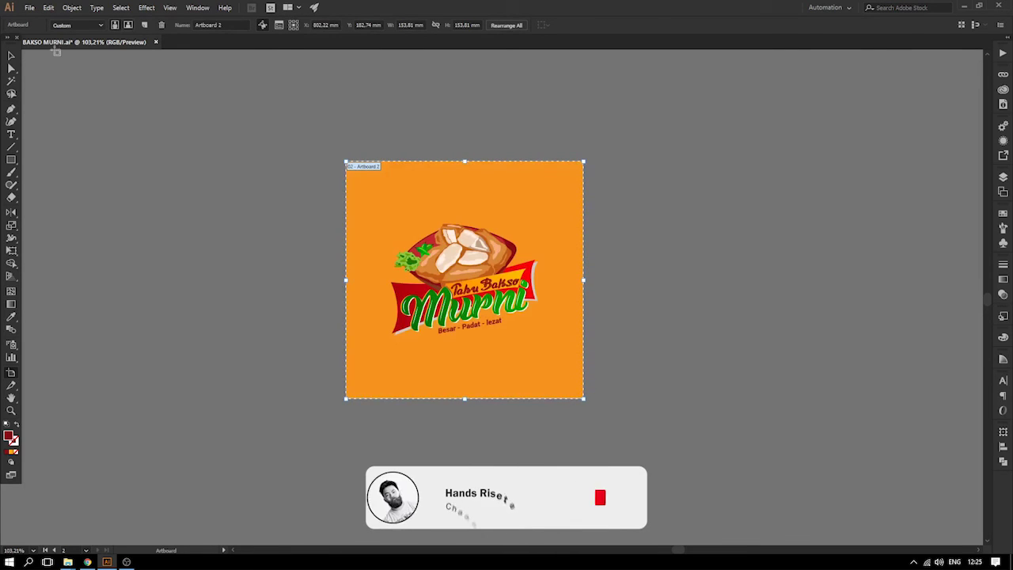
- Examine the red-banner logo up close on its new artboard and save the document
key("z")
left_click_drag(270, 127, 700, 434)
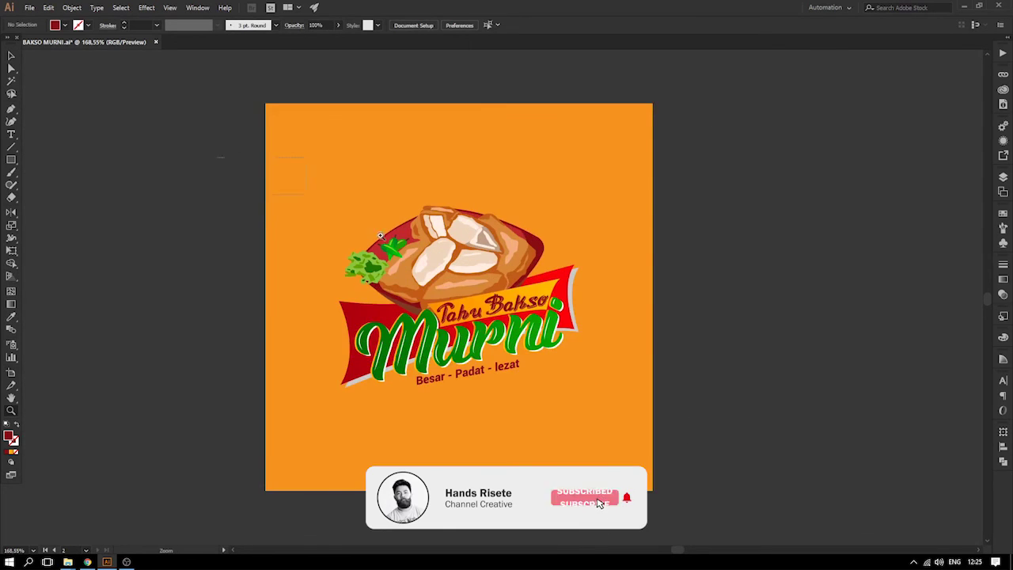
left_click_drag(381, 236, 828, 485)
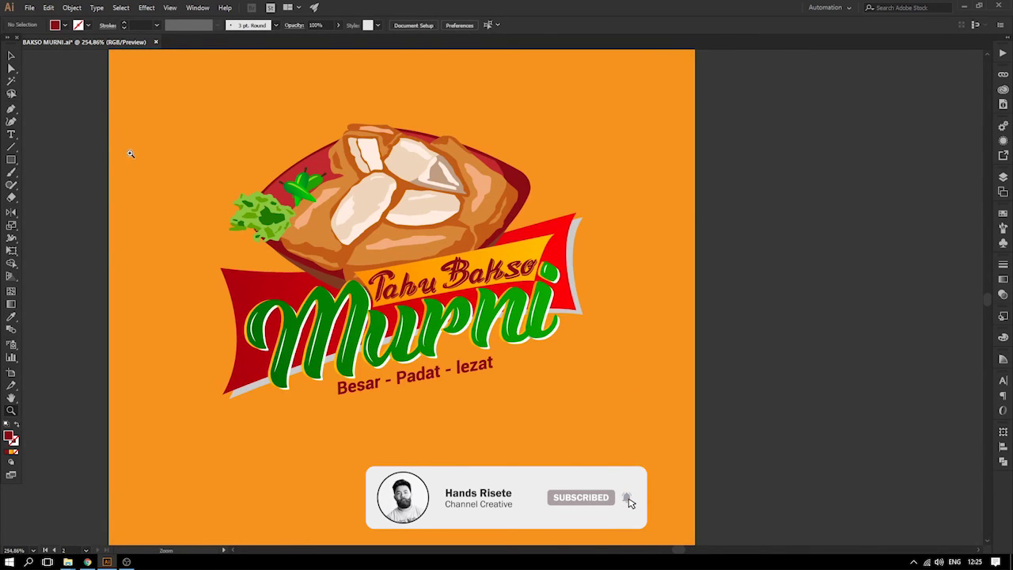
key("ctrl+minus")
key("ctrl+minus")
key("ctrl+plus")
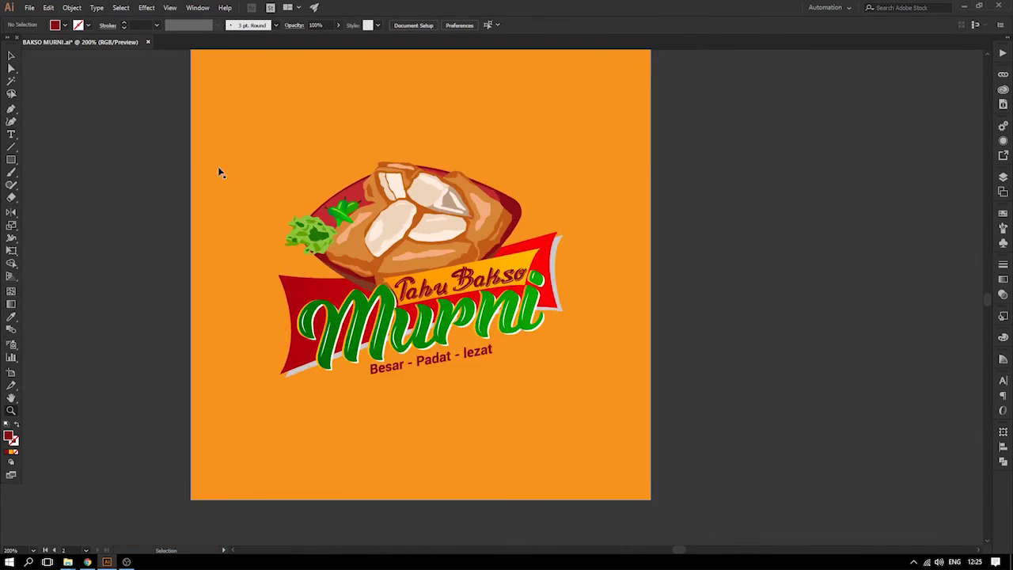
key("ctrl+plus")
key("ctrl+minus")
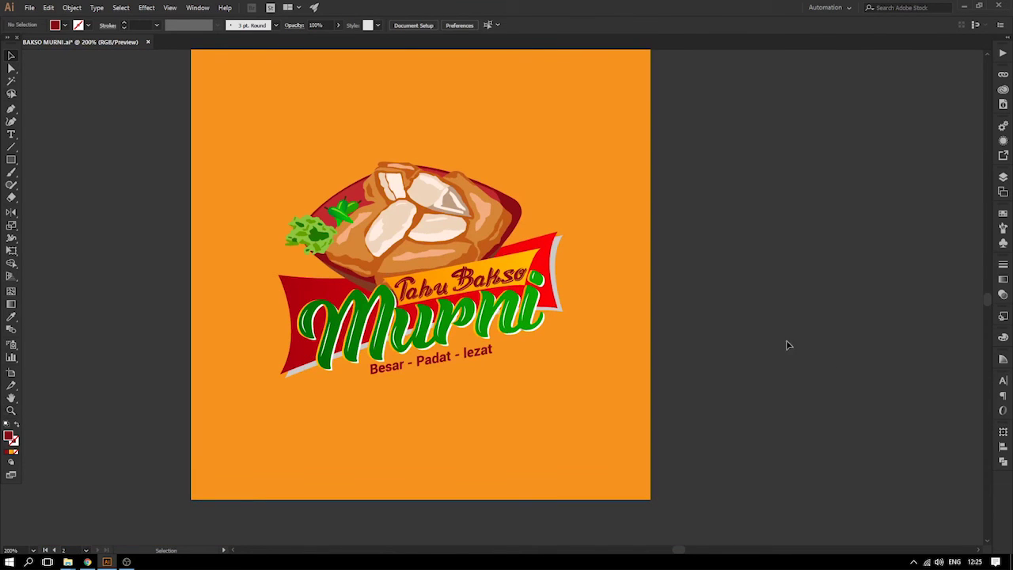
key("ctrl+s")
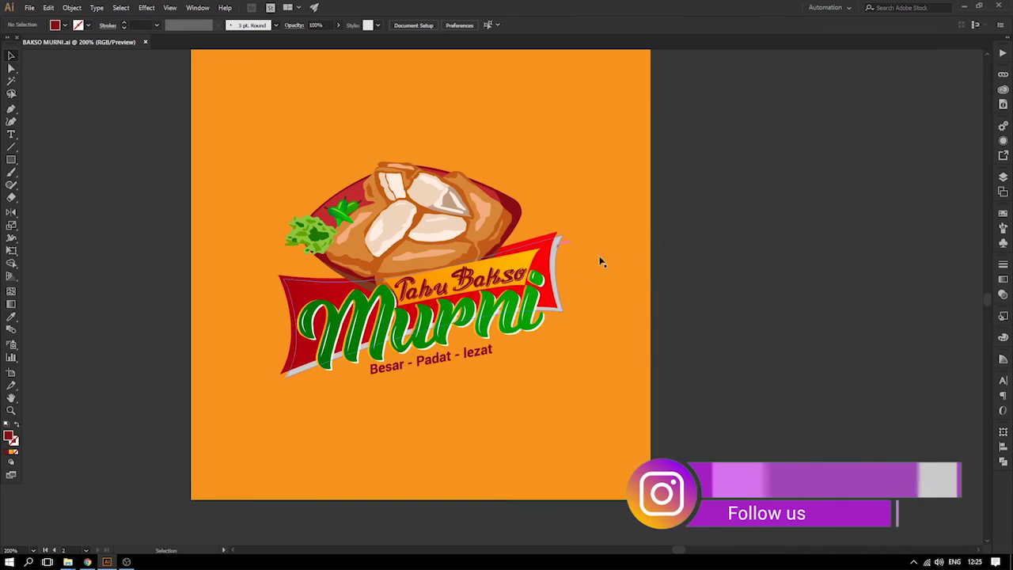
- Recolor the grey shadow behind the red banner dark red, trying the lettering's green as an alternative and undoing it
key("i")
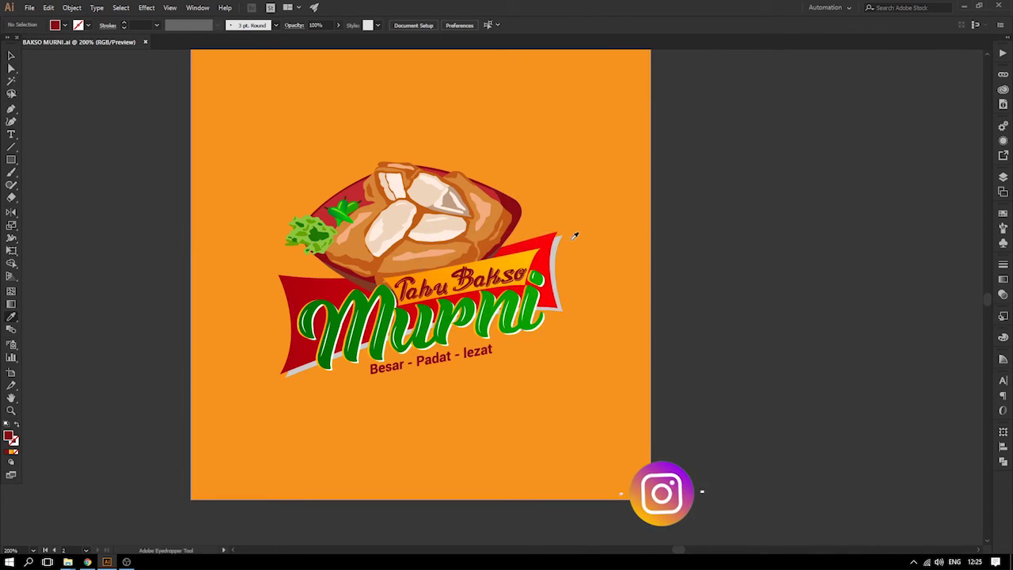
left_click(557, 240, "alt")
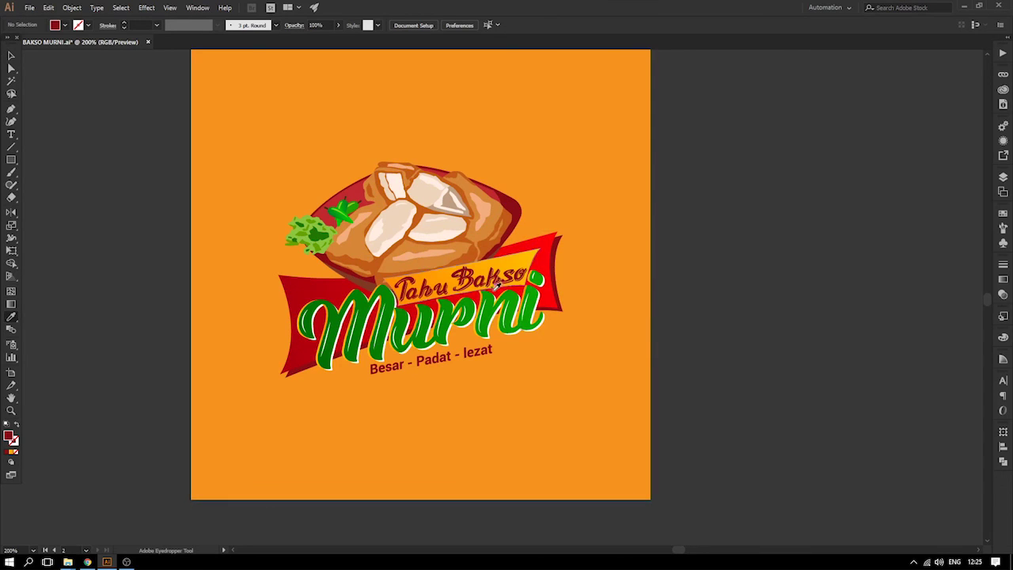
left_click(558, 250, "alt")
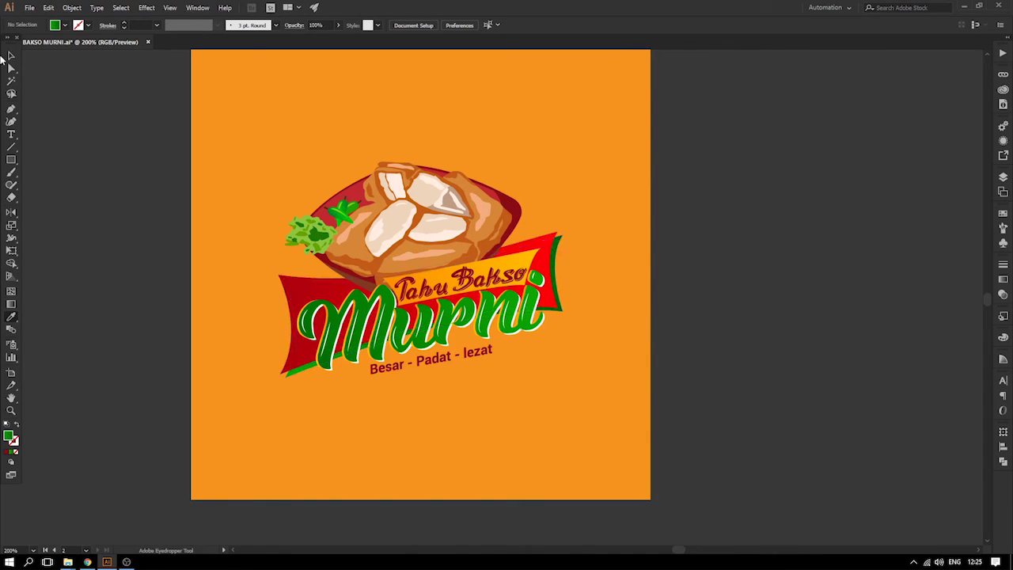
key("ctrl+z")
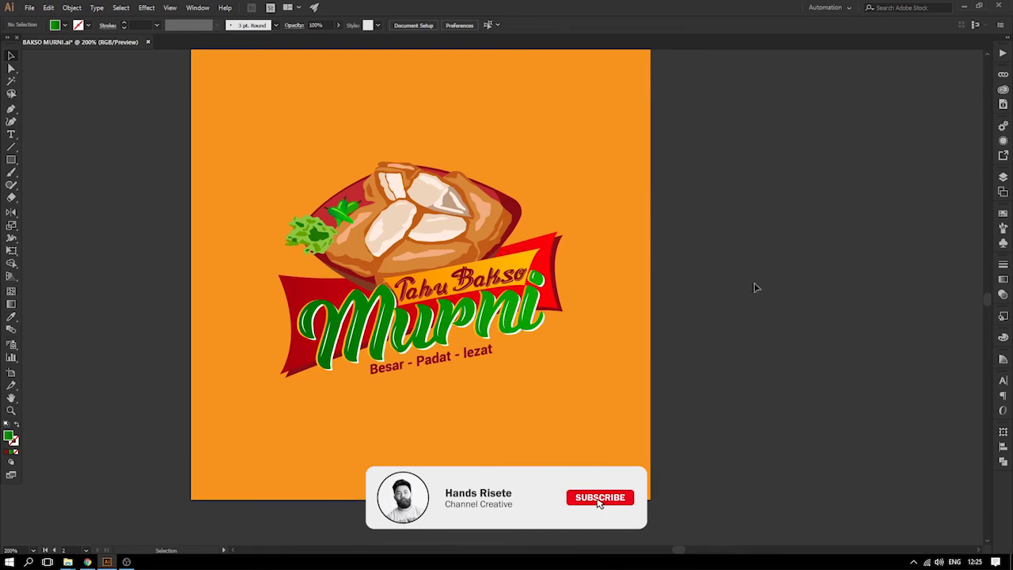
- Check the logo with its dark red banner shadow up close and save the document
key("ctrl+minus")
key("ctrl+equal")
key("ctrl+equal")
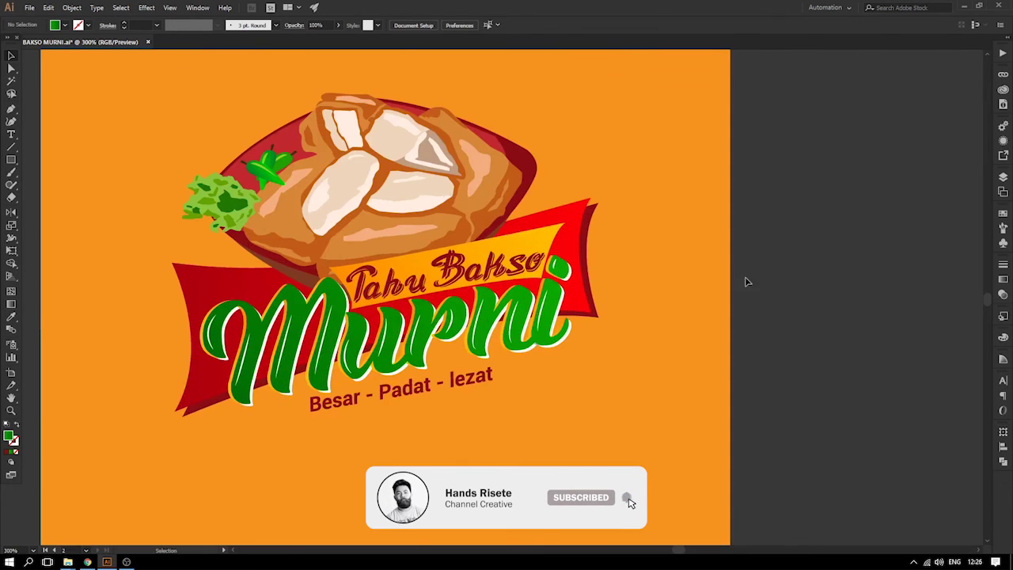
scroll(761, 287, "up", 3)
key("ctrl+minus")
key("ctrl+equal")
left_click_drag(723, 291, 805, 267)
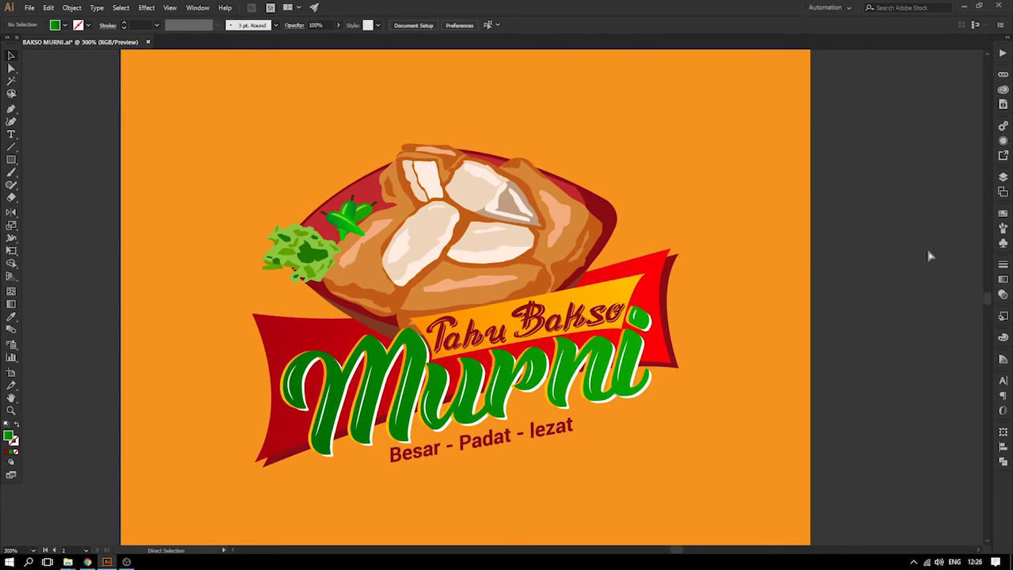
key("ctrl+s")
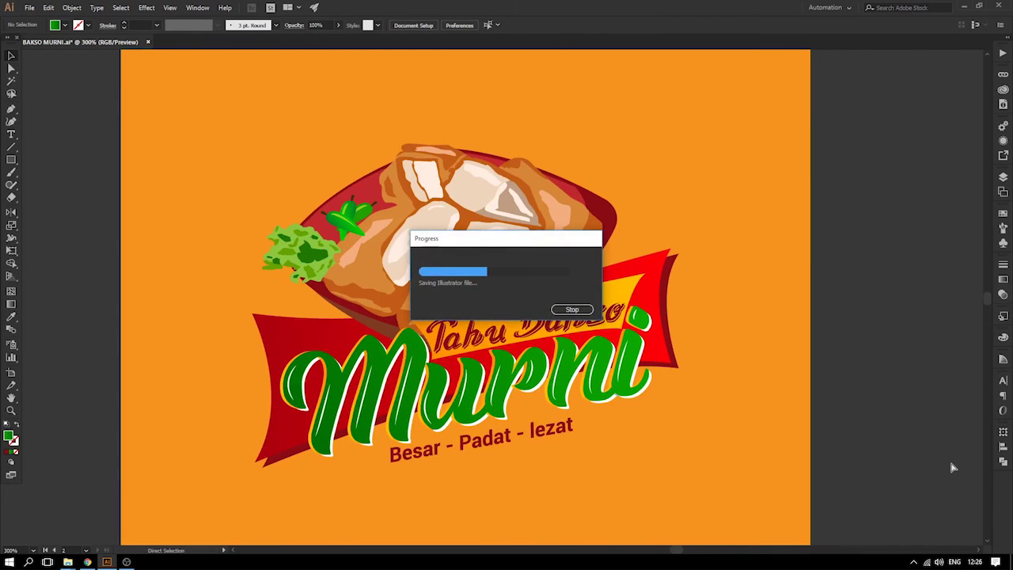
scroll(953, 467, "down", 1)
key("v")
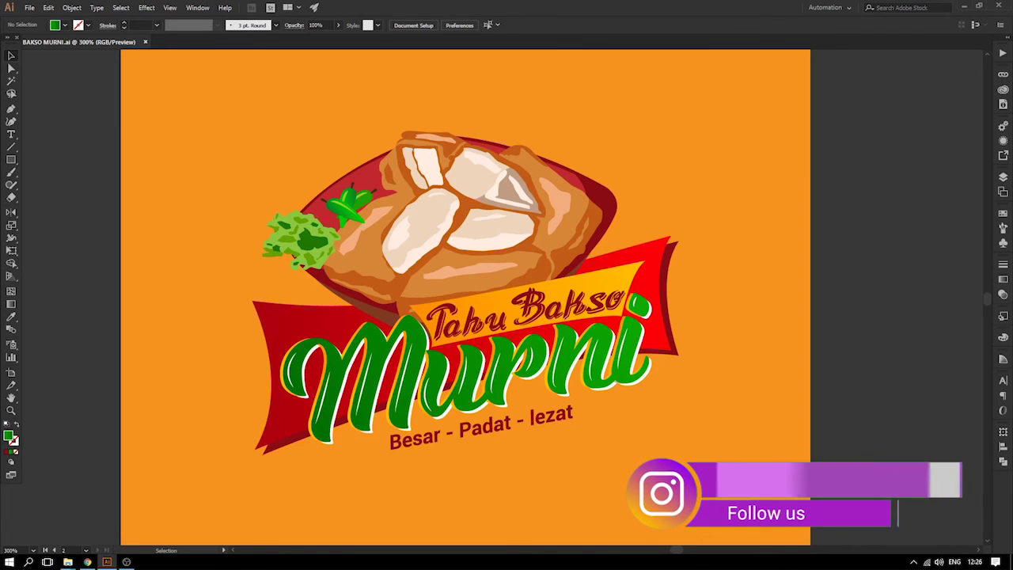
key("ctrl+minus")
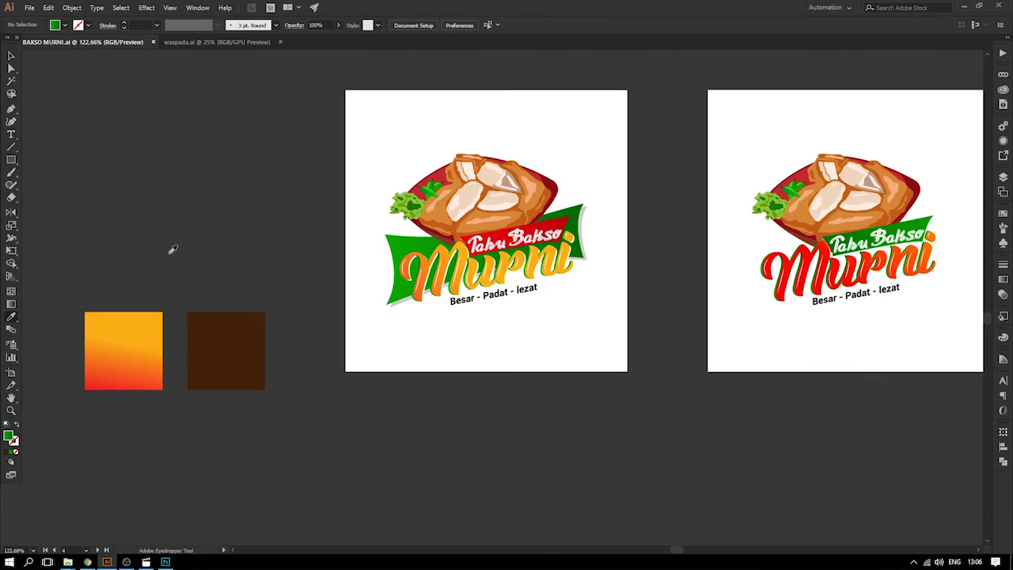
- Recolor the green banner of the logo with yellow-orange "Murni" lettering using the dark brown sampled from the swatch square
left_click(152, 317)
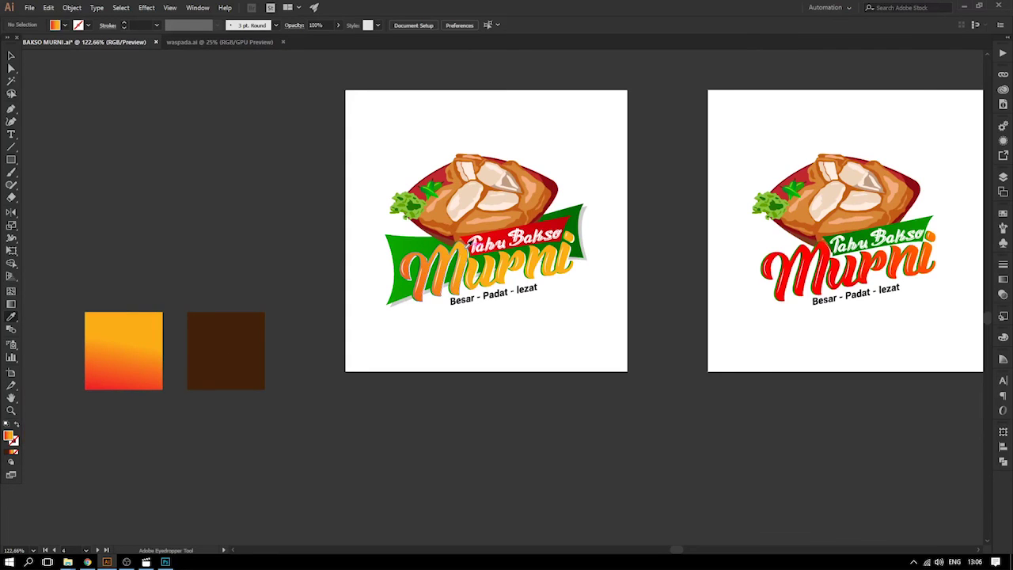
key("i")
left_click(228, 349)
left_click(402, 244, "alt")
key("v")
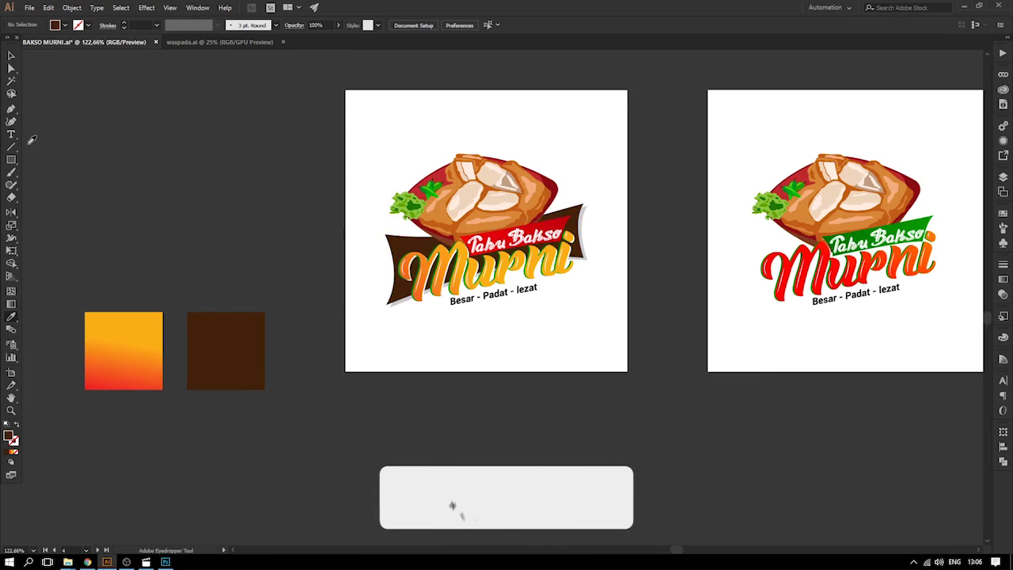
- Examine the brown-banner logo up close, checking how its lettering and outlines read against the banner
key("z")
left_click_drag(275, 179, 687, 357)
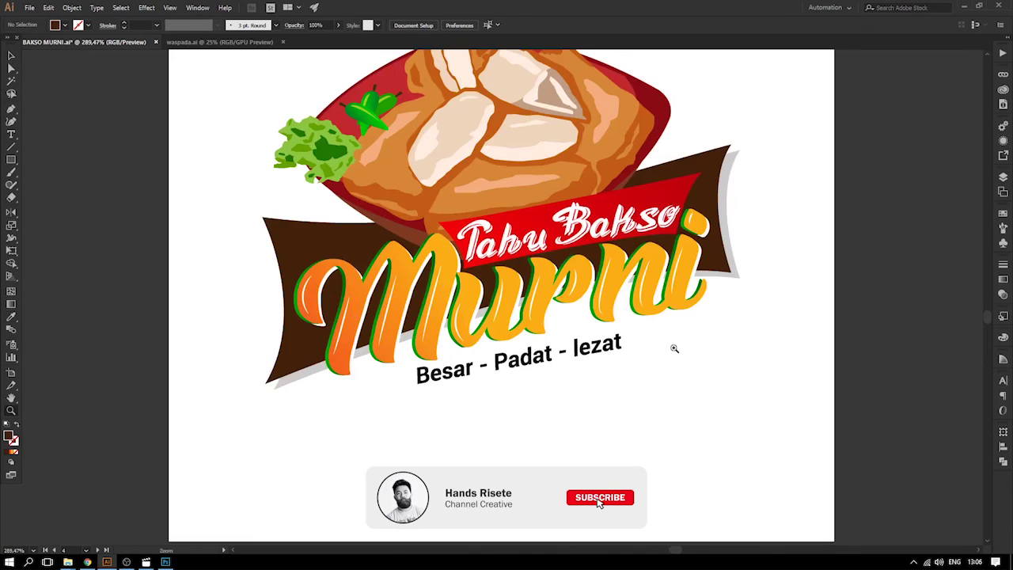
key("space")
left_click_drag(744, 376, 503, 315)
key("ctrl+minus")
key("ctrl+minus")
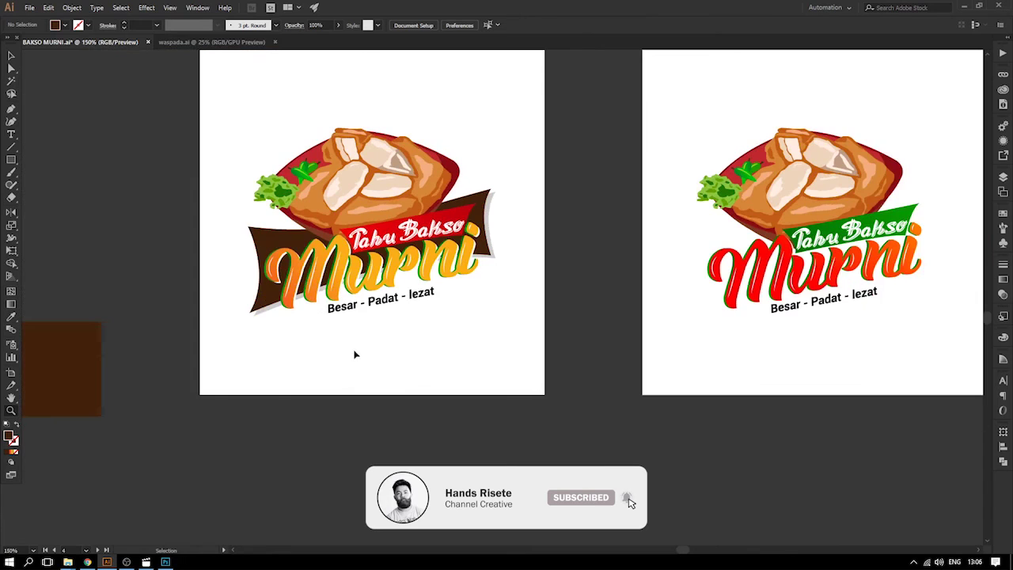
key("space")
left_click_drag(279, 278, 378, 294)
left_click_drag(285, 236, 668, 388)
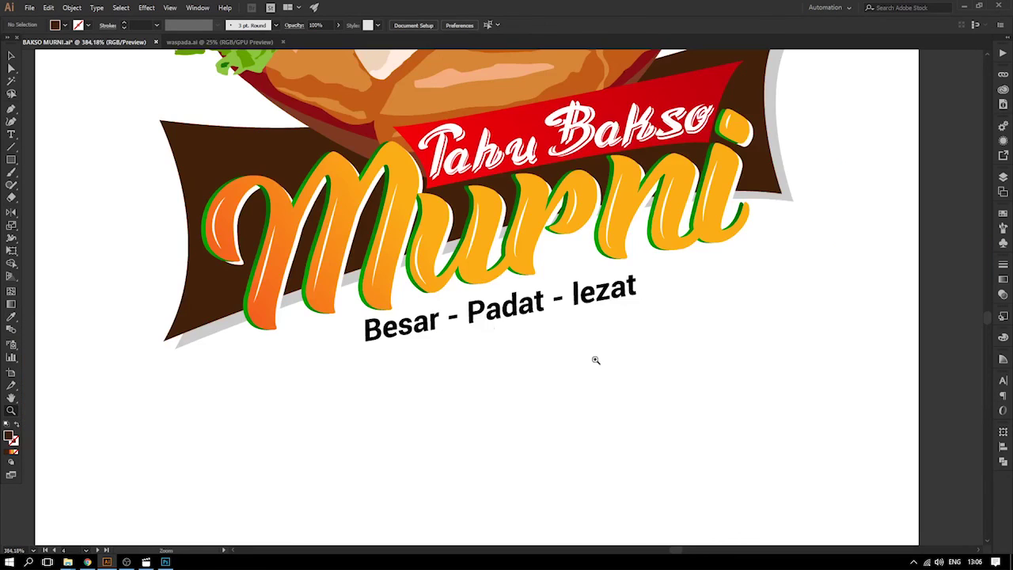
left_click_drag(445, 292, 380, 341)
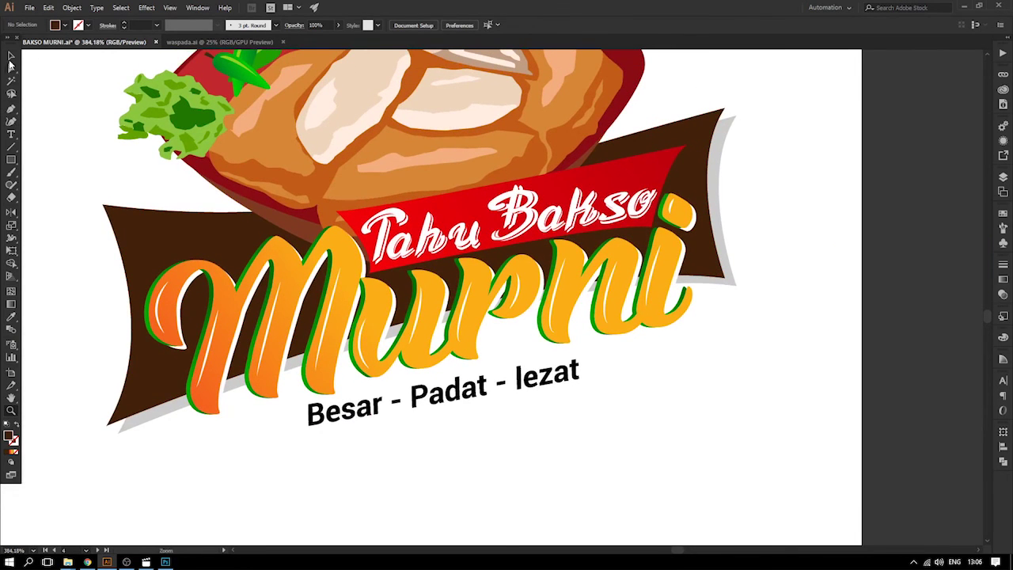
scroll(103, 134, "up", 3)
- Isolate the green edge behind the brown-banner logo's "Murni" lettering and recolor it with the red sampled from the bowl
key("i")
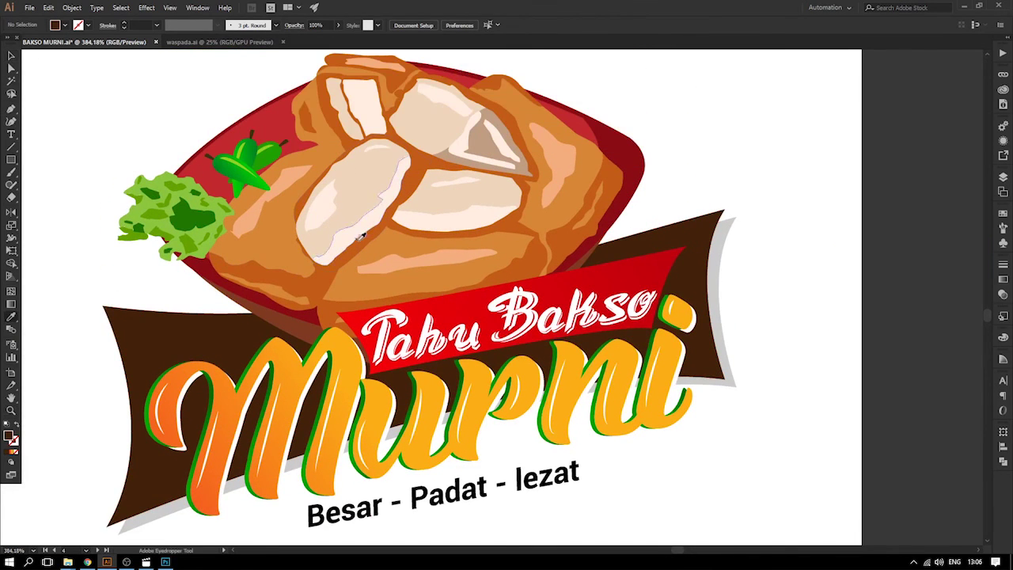
left_click(213, 378)
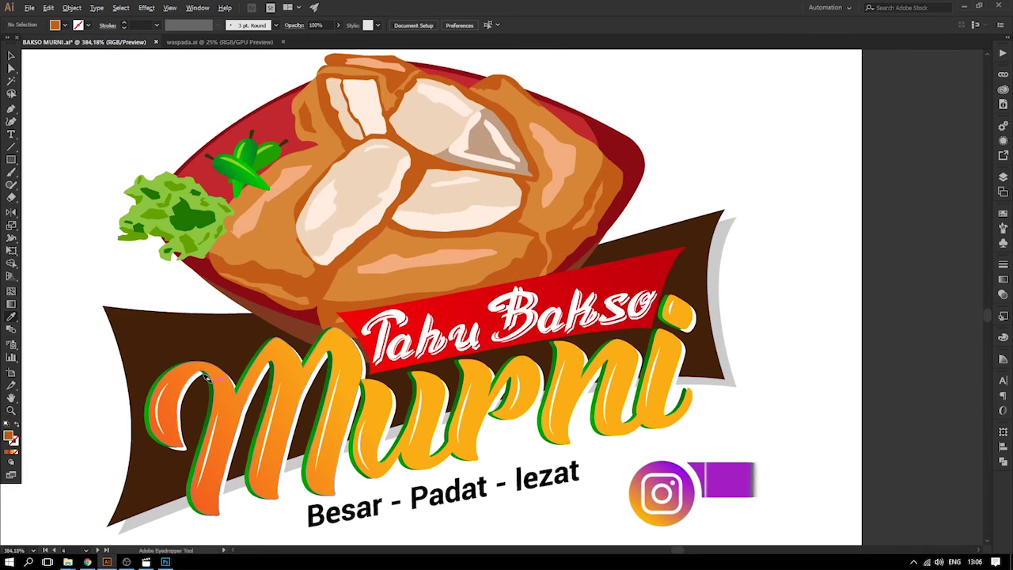
key("v")
double_click(257, 356)
left_click_drag(266, 357, 229, 361)
key("ctrl+z")
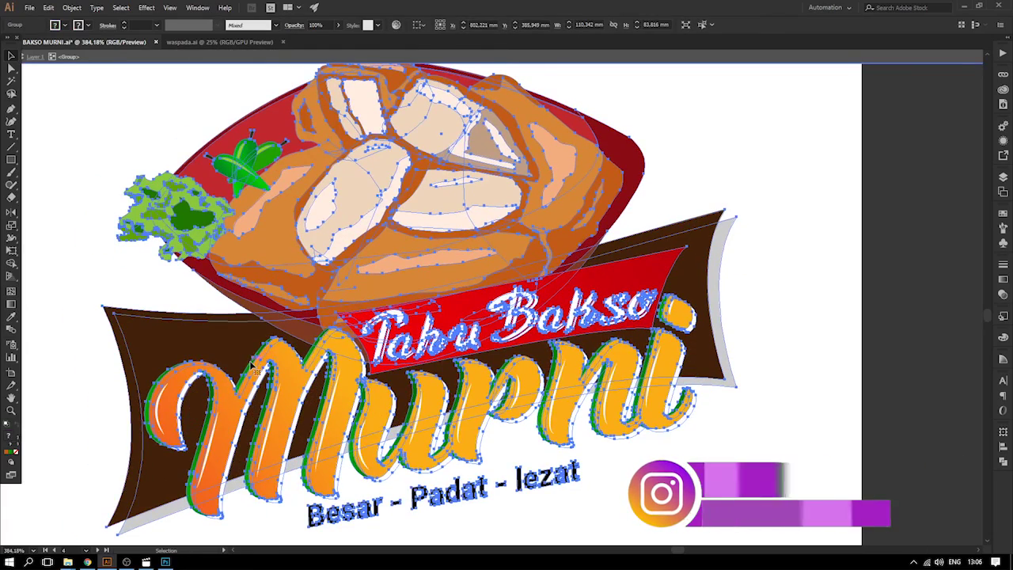
double_click(250, 368)
left_click_drag(250, 367, 218, 338)
key("ctrl+z")
double_click(249, 371)
key("ctrl+z")
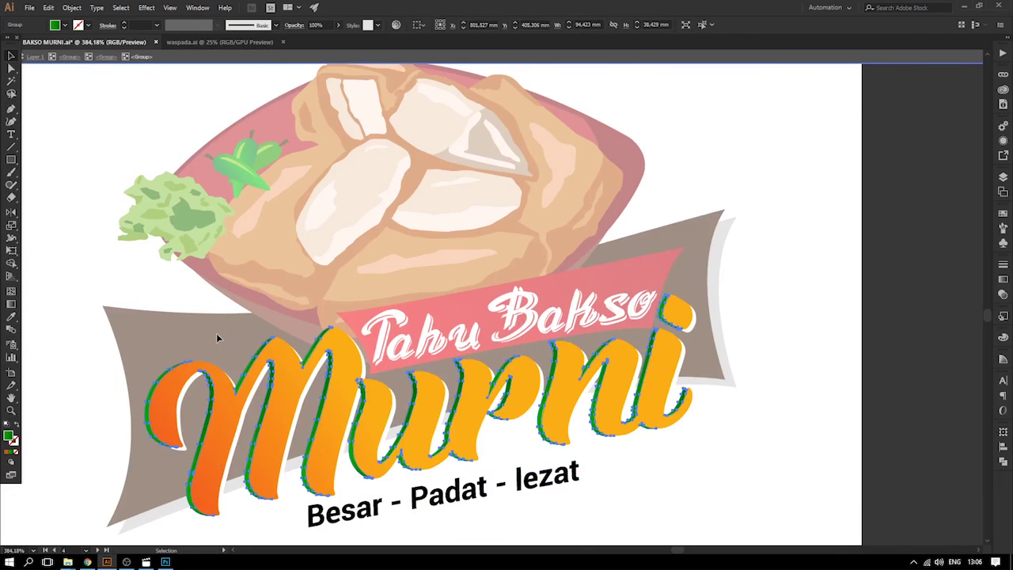
left_click(279, 118)
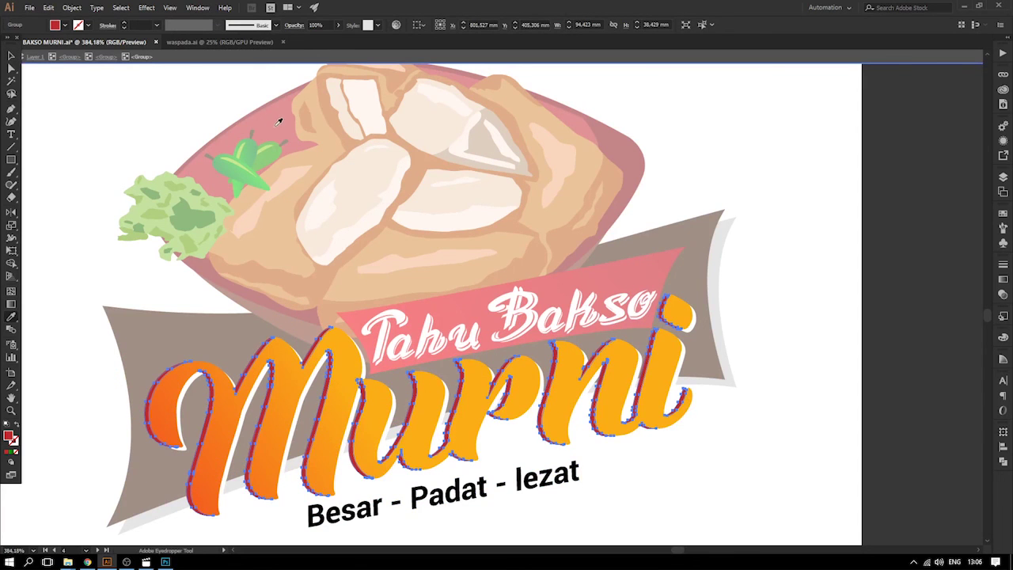
- Leave the lettering's isolation and compare the recolored brown-banner logo with the variations on the neighbouring artboards
left_click(11, 57)
double_click(63, 98)
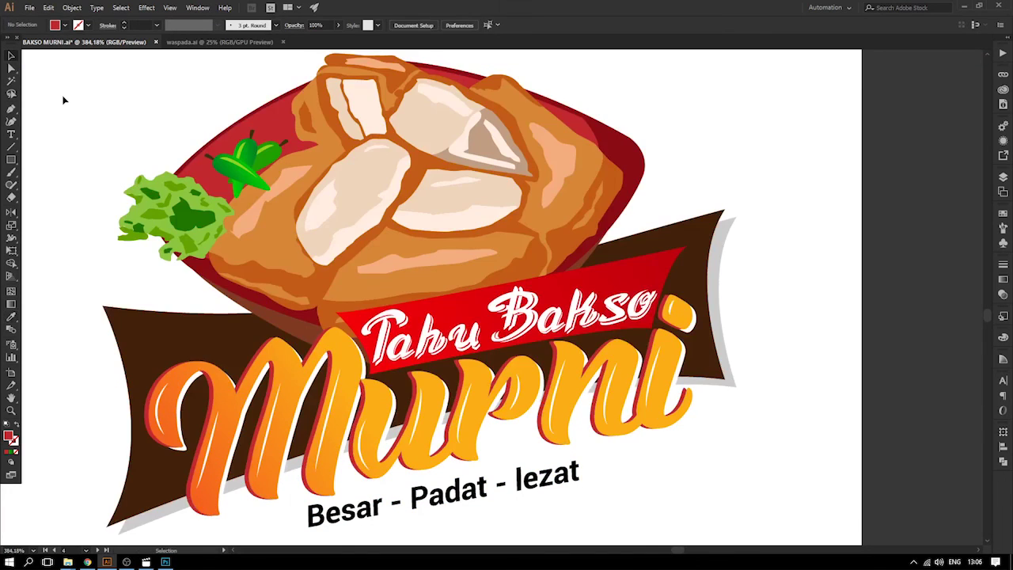
key("ctrl+minus")
key("ctrl+minus")
key("ctrl+minus")
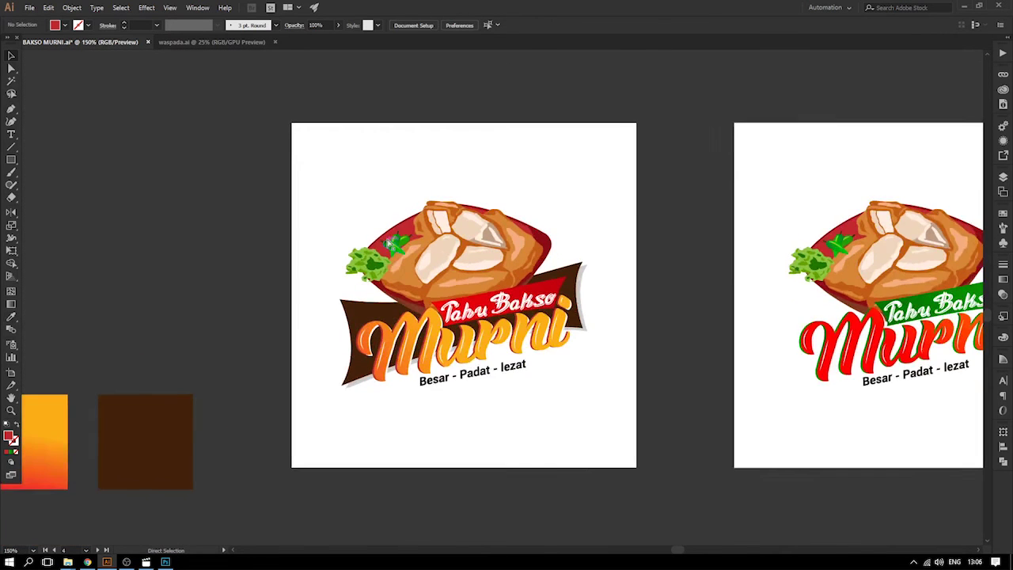
key("ctrl+plus")
key("ctrl+minus")
key("ctrl+minus")
key("space")
left_click_drag(558, 239, 389, 212)
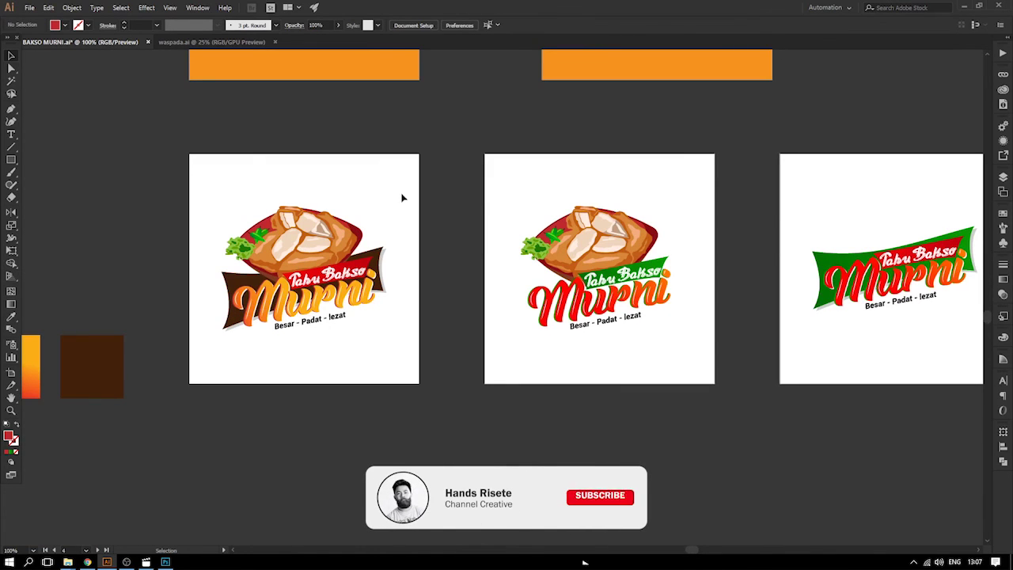
left_click_drag(401, 193, 381, 197)
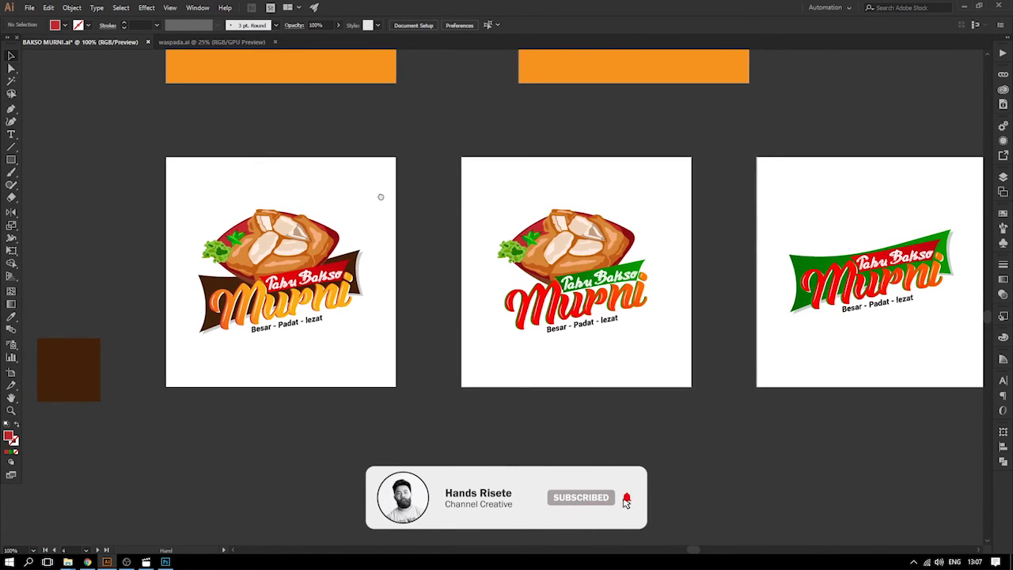
- Replace the second artboard's logo with a copy of the brown-banner logo, centred horizontally on the artboard
left_click_drag(592, 232, 607, 250)
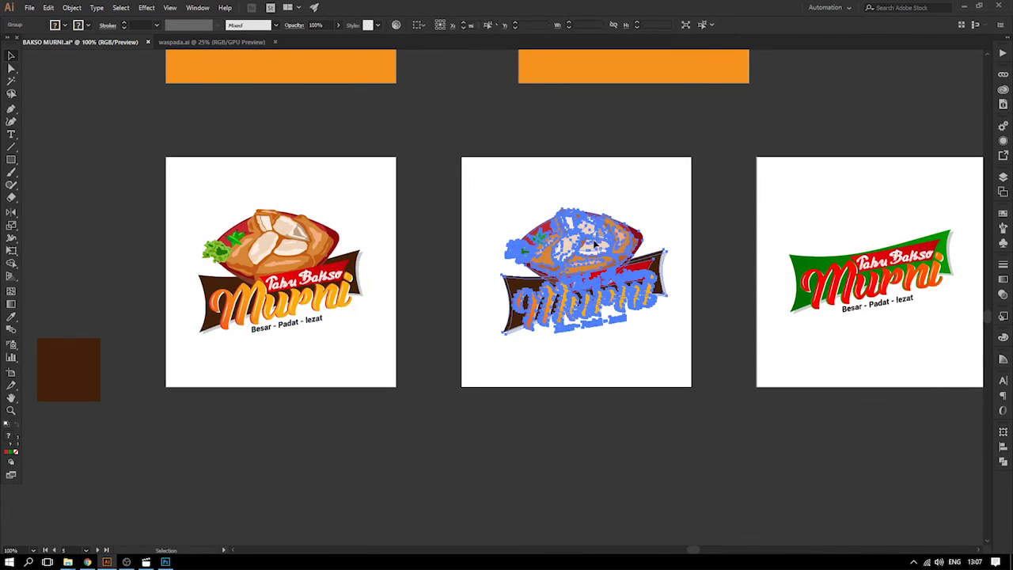
left_click(420, 29)
left_click(430, 61)
left_click(451, 29)
left_click(469, 69)
left_click_drag(518, 154, 462, 160)
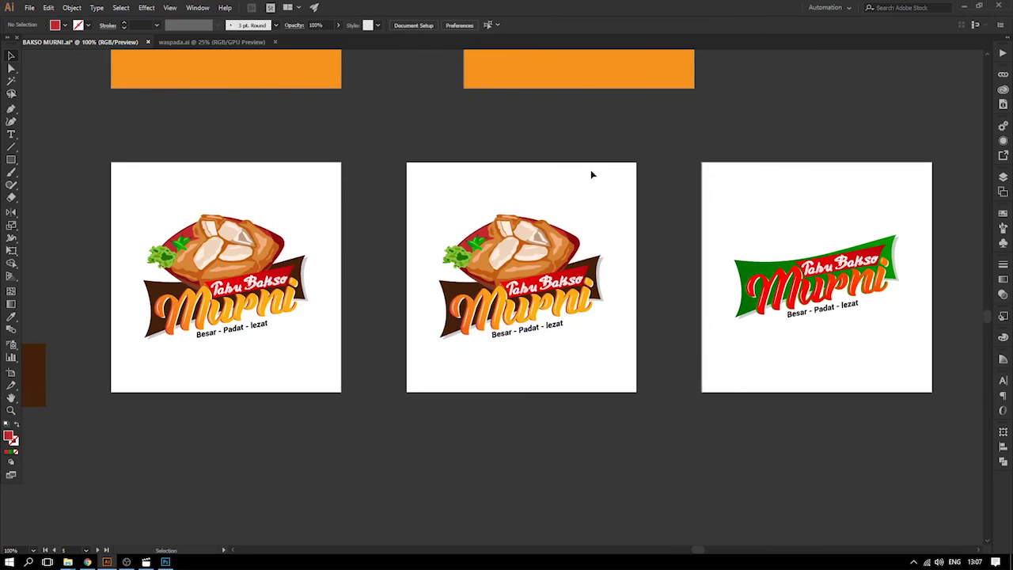
- Delete the brown banner and its light gray shadow from the logo copy on the second artboard
double_click(593, 265)
left_click(595, 261)
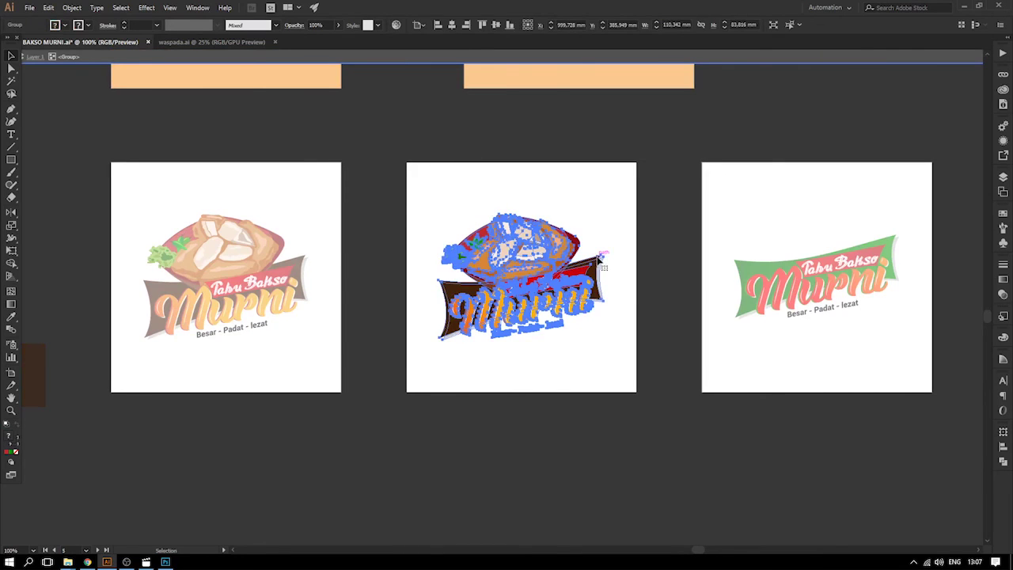
double_click(598, 260)
left_click(598, 262)
key("Delete")
left_click(599, 267)
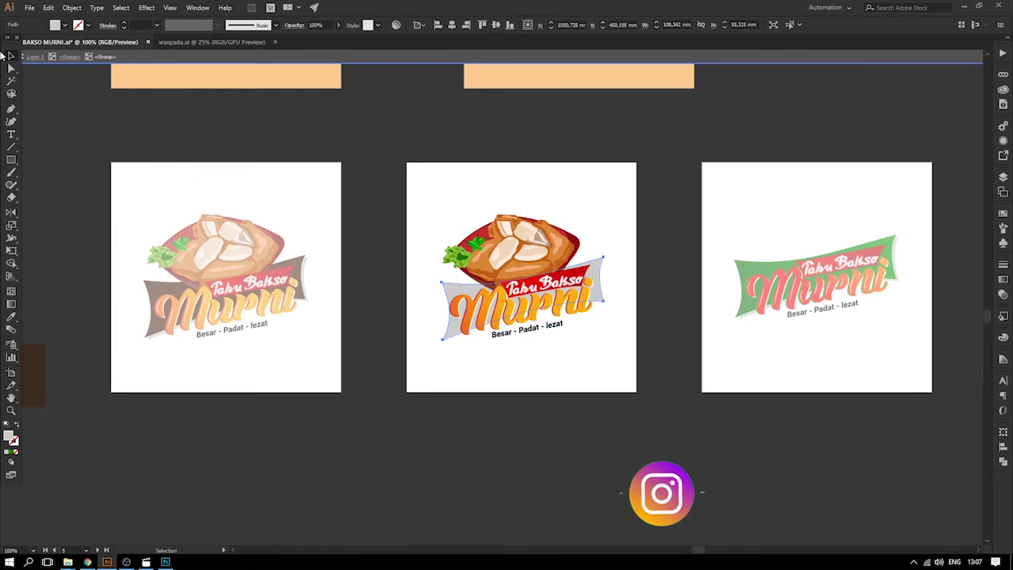
left_click(607, 260)
left_click(603, 264)
key("Delete")
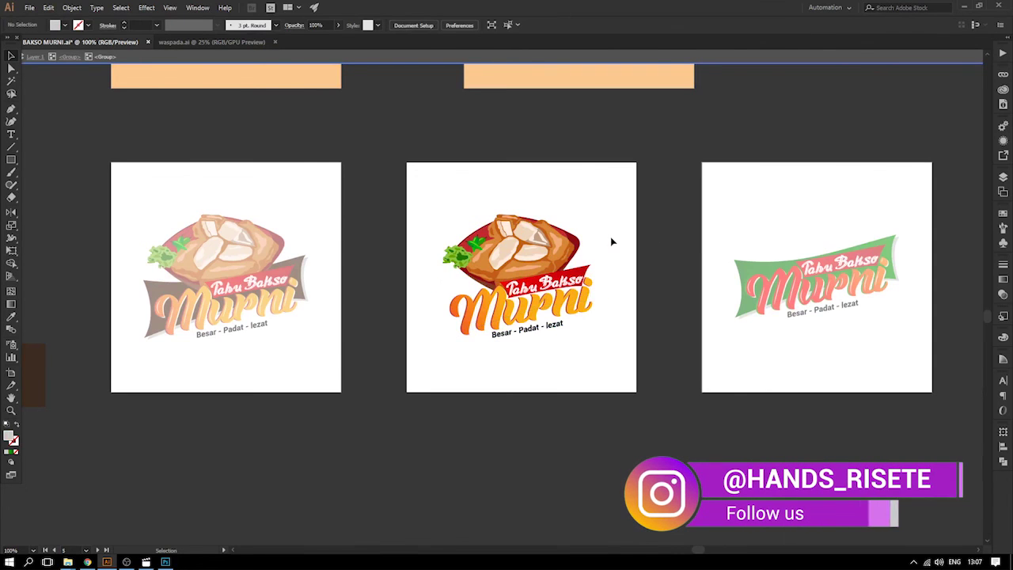
double_click(611, 240)
- Delete the old logos without the food illustration from the third and fourth artboards
left_click_drag(769, 267, 589, 260)
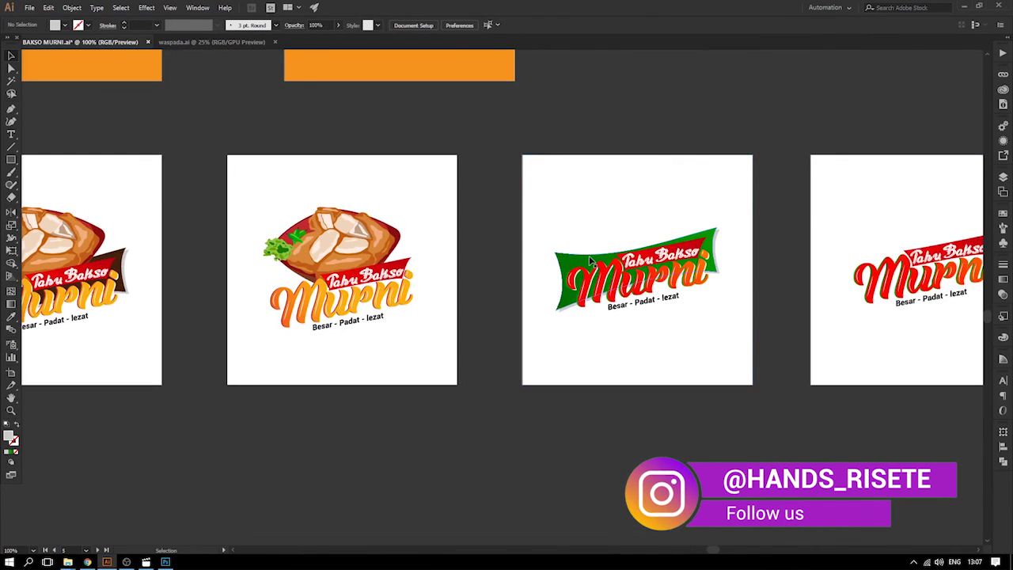
left_click_drag(546, 220, 795, 346)
key("ctrl+z")
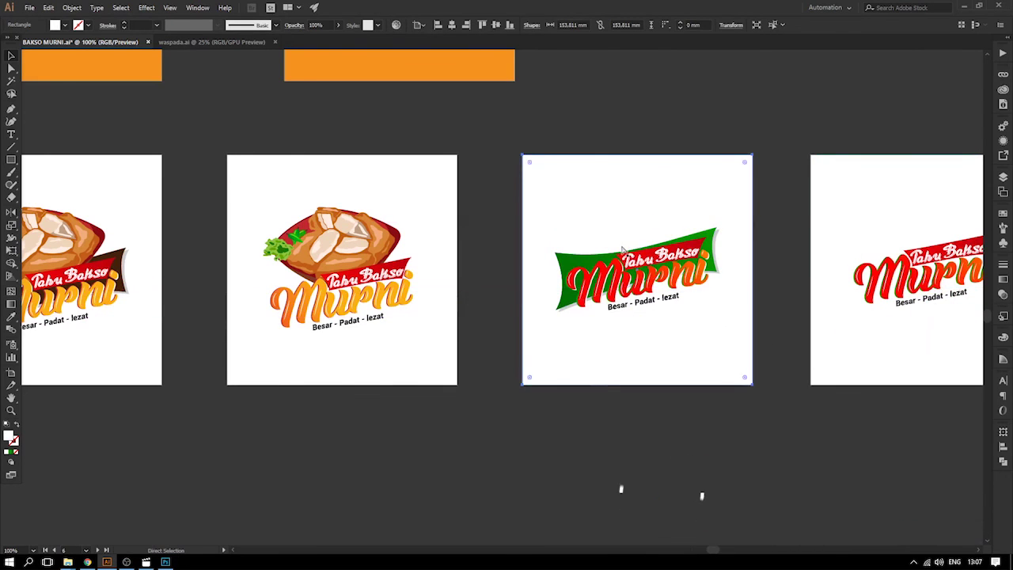
key("ctrl+minus")
left_click_drag(484, 151, 753, 380)
key("Delete")
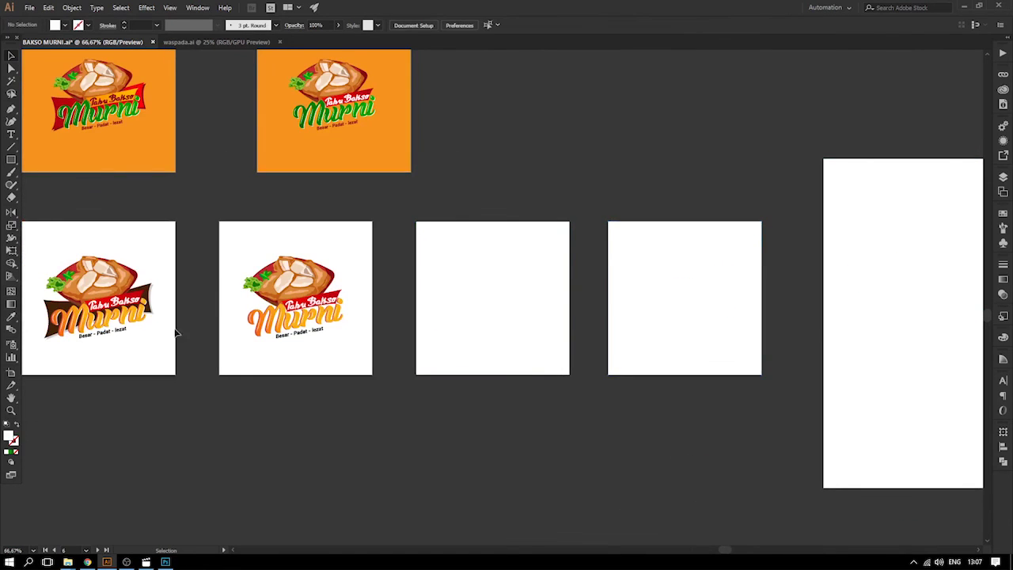
- Copy the brown-banner logo onto the emptied third artboard and centre it horizontally
left_click_drag(91, 308, 496, 308)
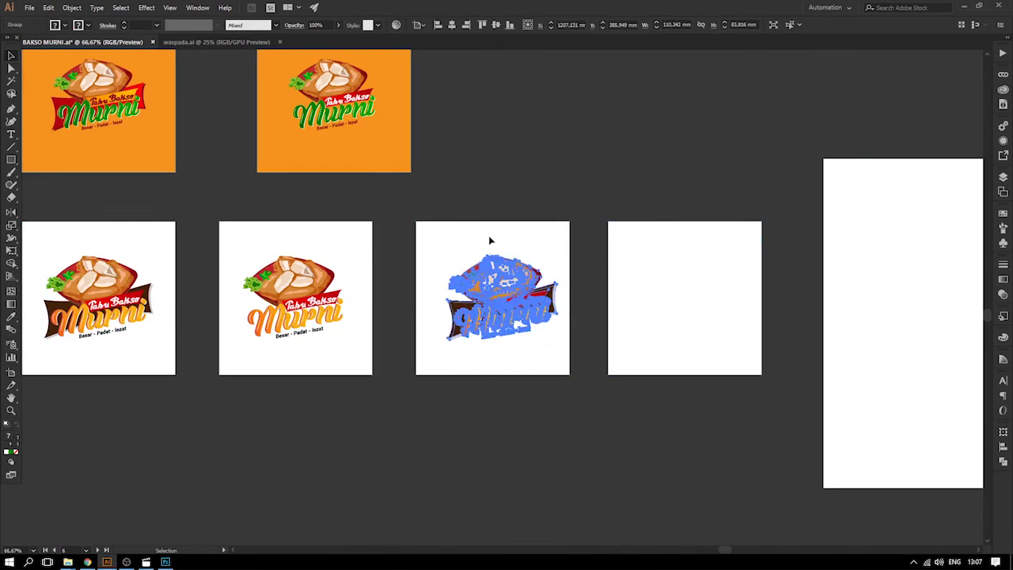
left_click(453, 26)
left_click(538, 152)
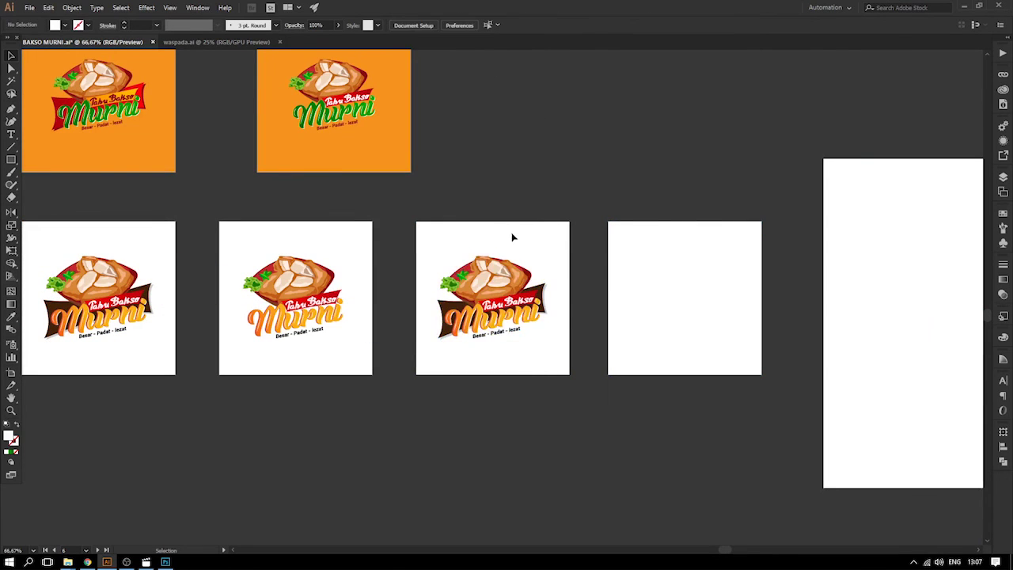
key("space")
left_click_drag(512, 233, 545, 140)
key("z")
left_click_drag(372, 103, 655, 274)
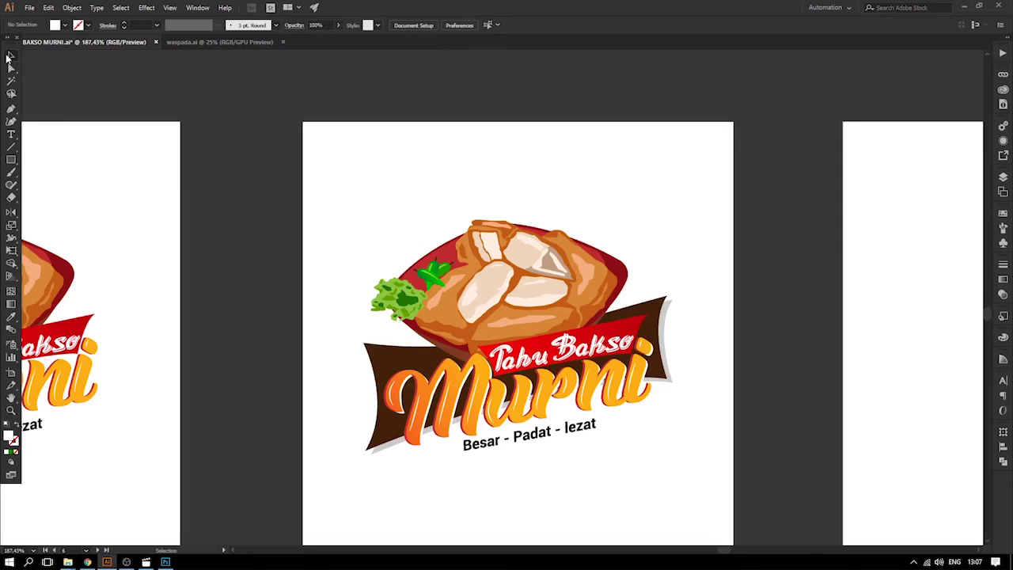
- Delete the tofu bowl illustration with its vegetables from the logo copy on the third artboard
key("ctrl+minus")
key("ctrl+minus")
key("space")
left_click_drag(485, 272, 531, 199)
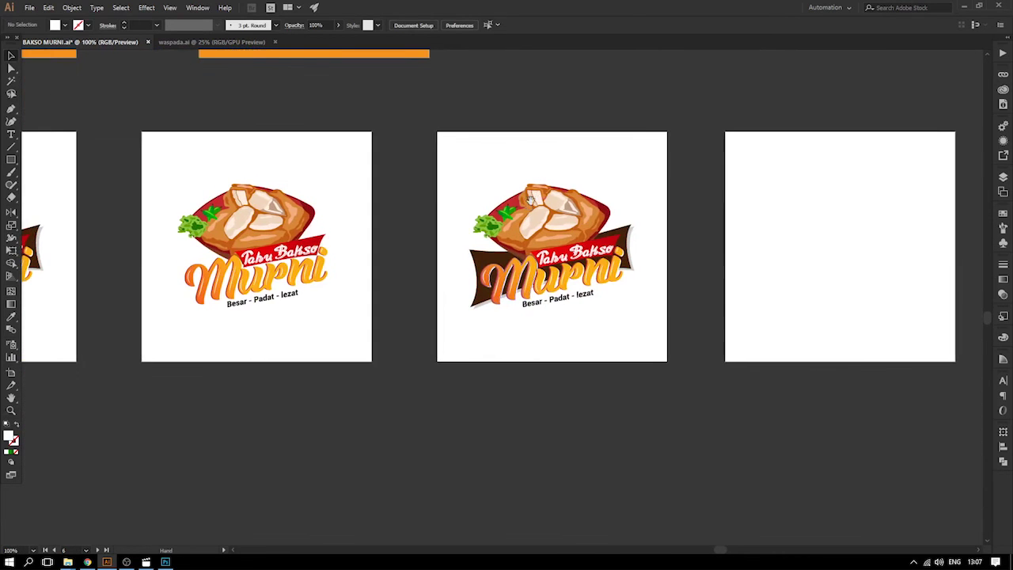
left_click_drag(515, 262, 594, 248)
double_click(613, 209)
double_click(625, 183)
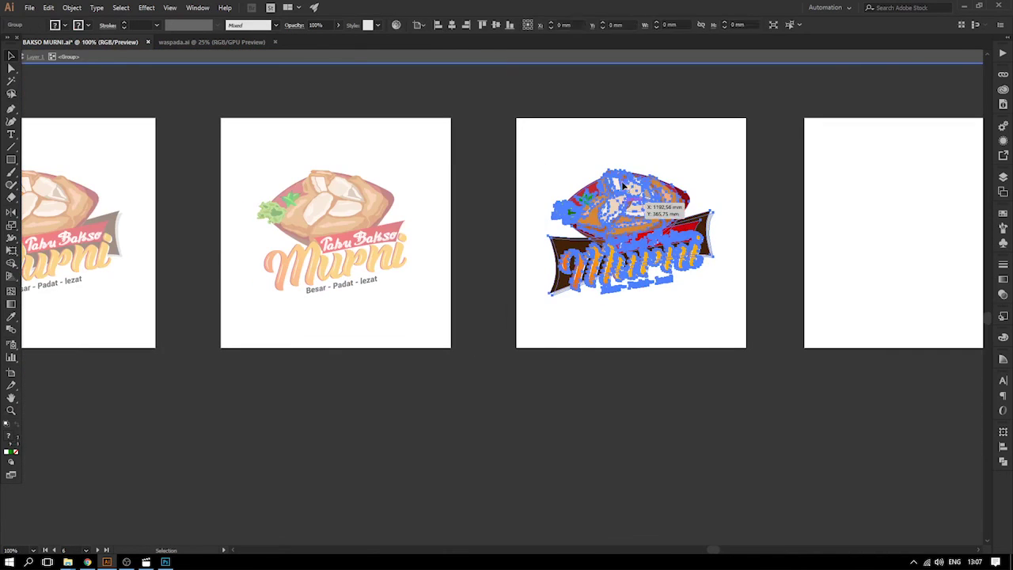
left_click(625, 182)
key("Delete")
double_click(621, 154)
left_click_drag(628, 192, 524, 204)
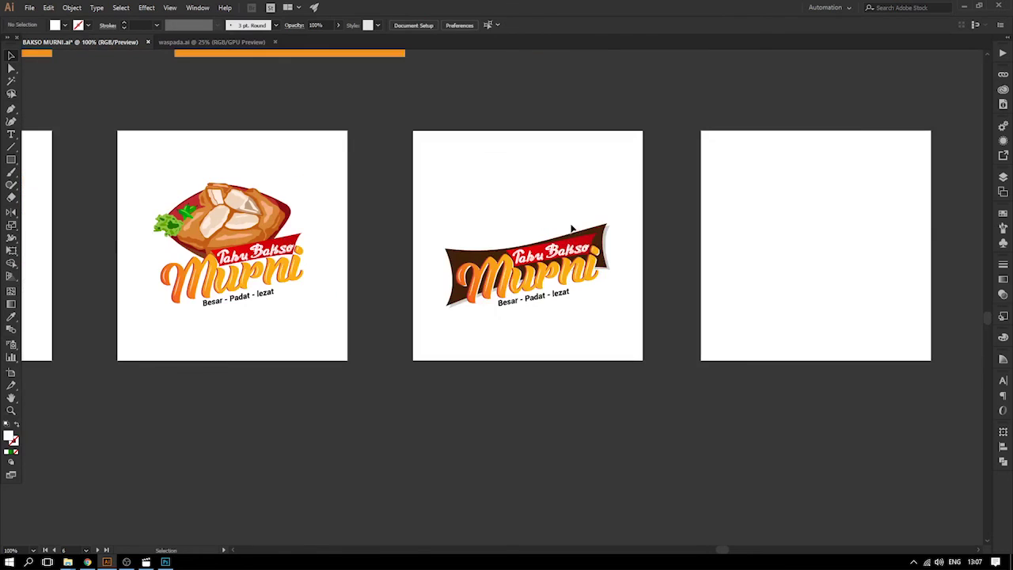
- Centre the banner-and-lettering logo vertically on the third artboard
left_click(591, 244)
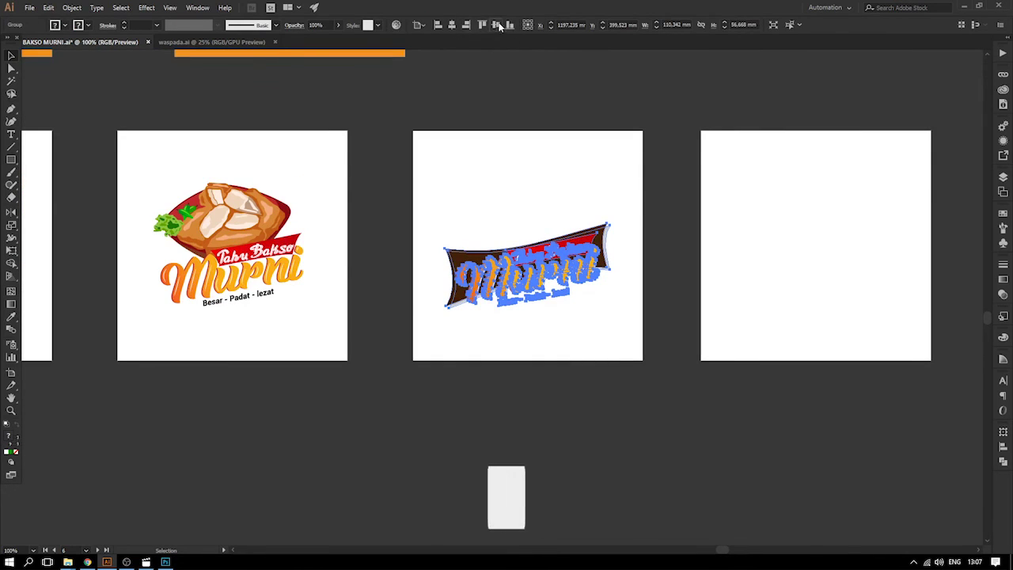
left_click(498, 26)
left_click(535, 172)
left_click_drag(513, 191, 546, 172)
left_click_drag(484, 202, 461, 212)
scroll(491, 241, "left", 1)
- Copy the banner-and-lettering logo onto the empty fourth artboard and centre it horizontally and vertically
left_click_drag(527, 233, 792, 236)
scroll(548, 238, "right", 4)
left_click_drag(548, 237, 597, 237)
left_click(452, 25)
left_click(496, 25)
left_click(537, 87)
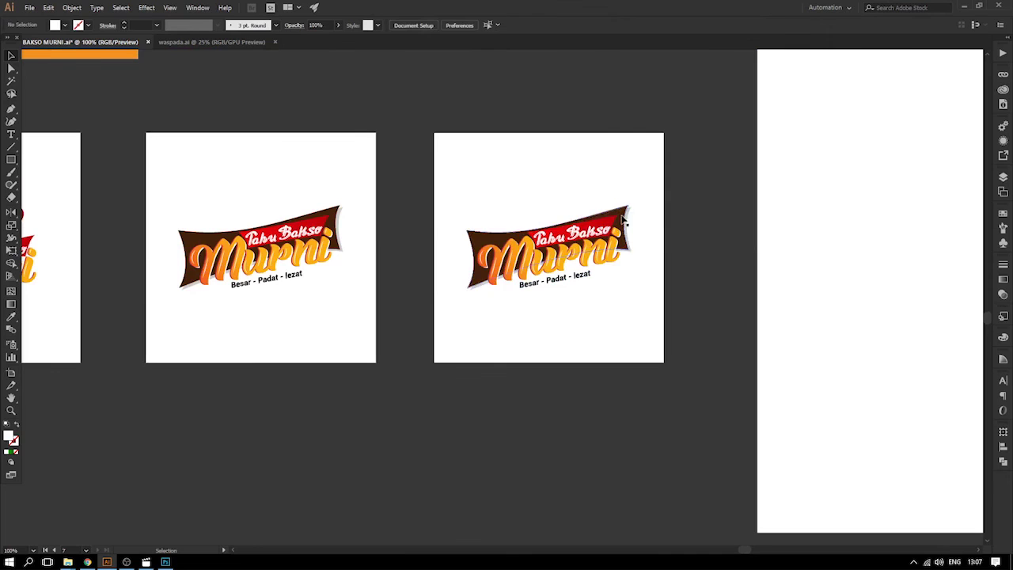
- Delete the brown banner and its light gray shadow from the fourth artboard's logo, keeping only the lettering
double_click(488, 236)
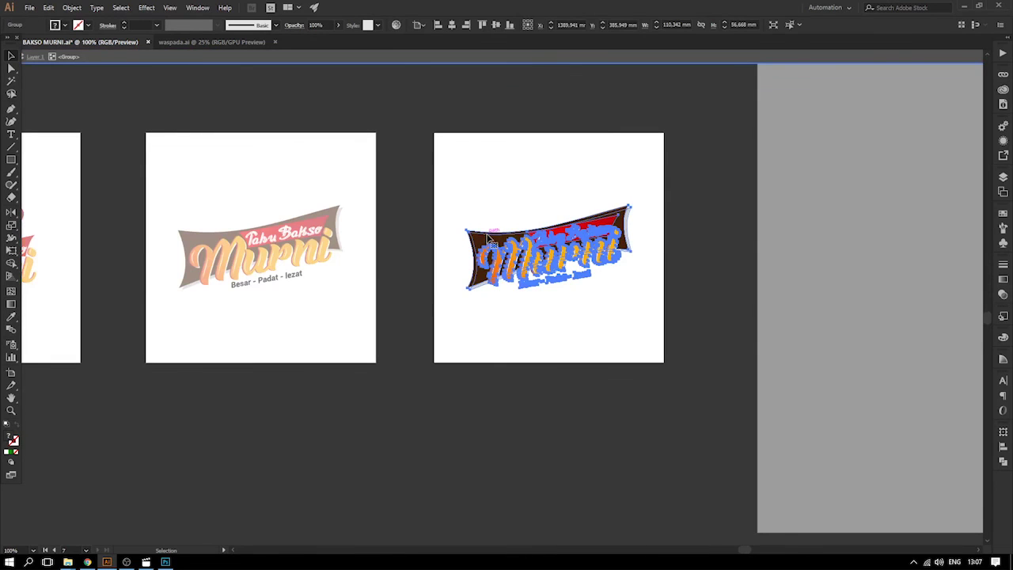
left_click(489, 238)
key("Delete")
left_click(488, 237)
key("Delete")
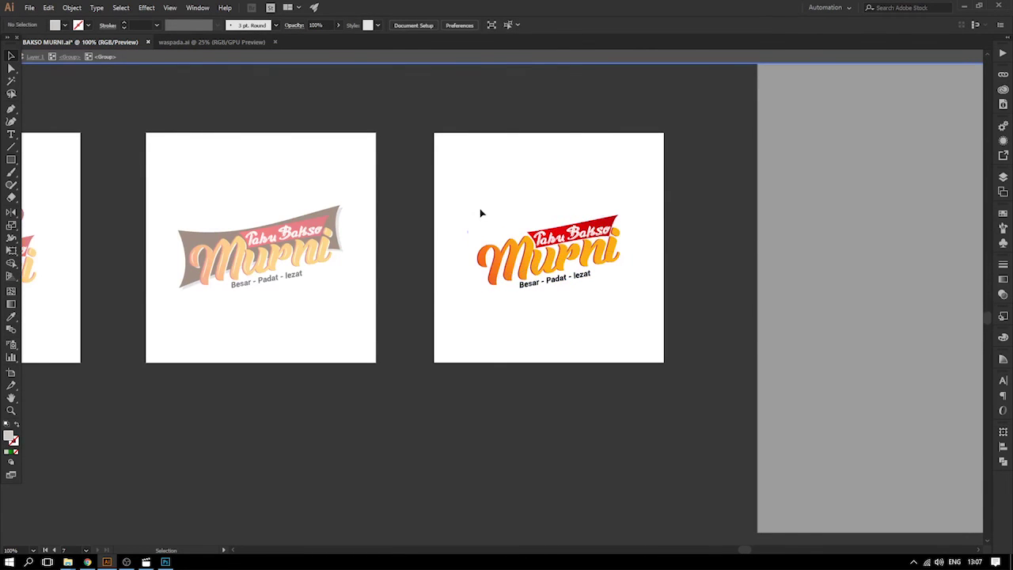
double_click(480, 212)
scroll(480, 213, "down", 2)
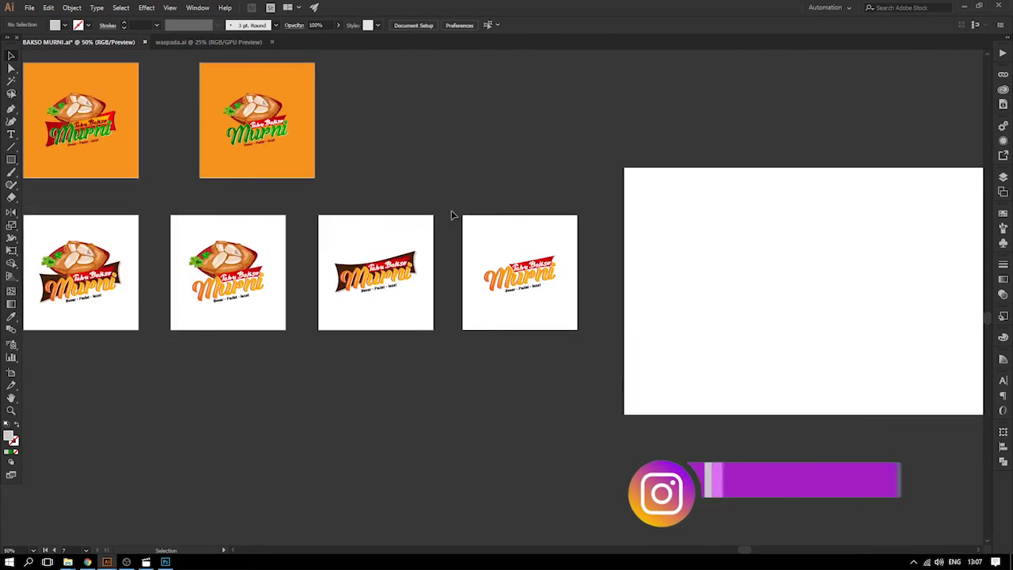
left_click_drag(463, 214, 607, 181)
left_click_drag(515, 161, 502, 211)
left_click_drag(570, 214, 167, 72)
key("Delete")
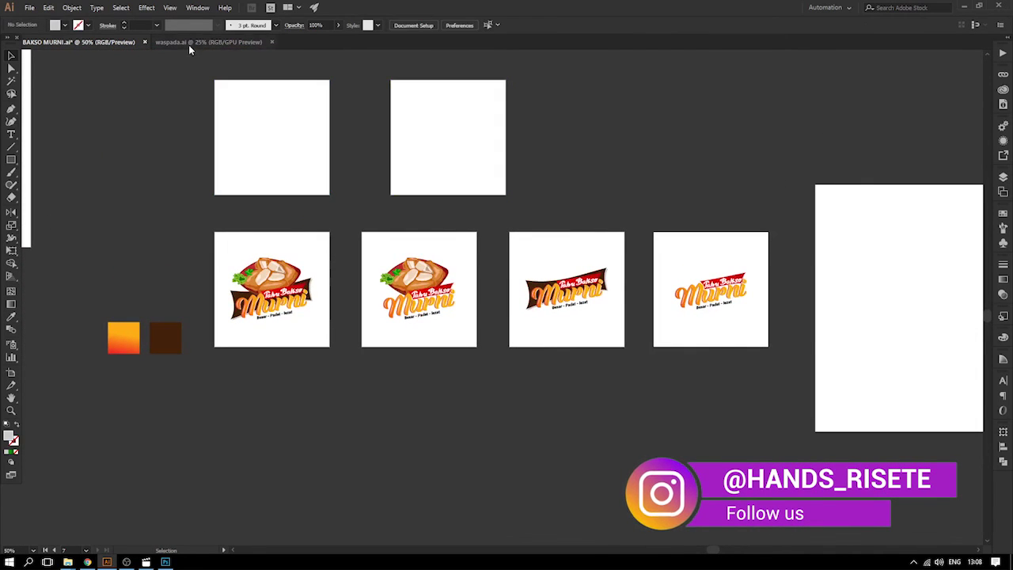
key("ctrl+z")
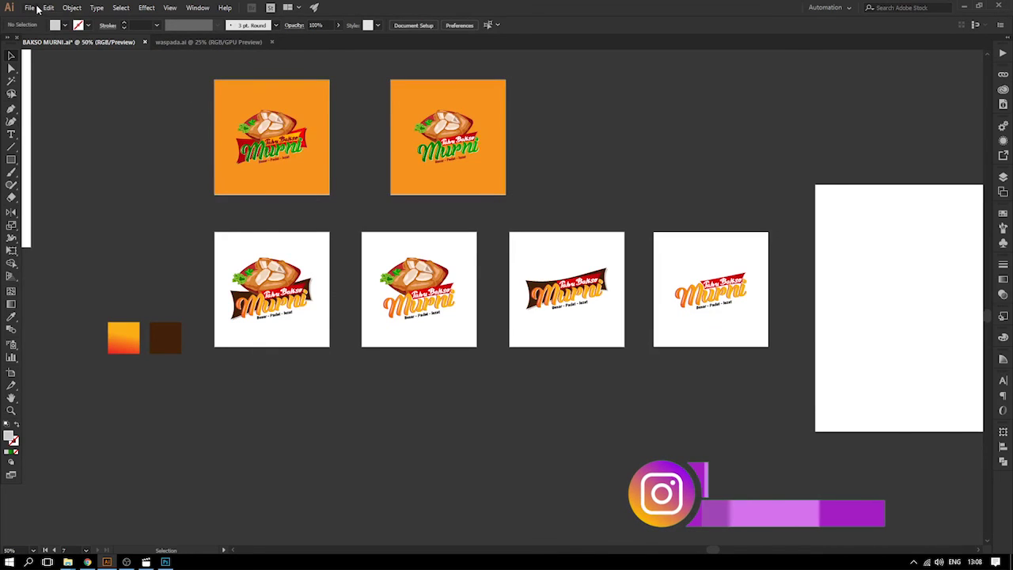
- Save the document as a new Illustrator file named TAHU BAKSO MURNI OKE
left_click(29, 7)
left_click(63, 104)
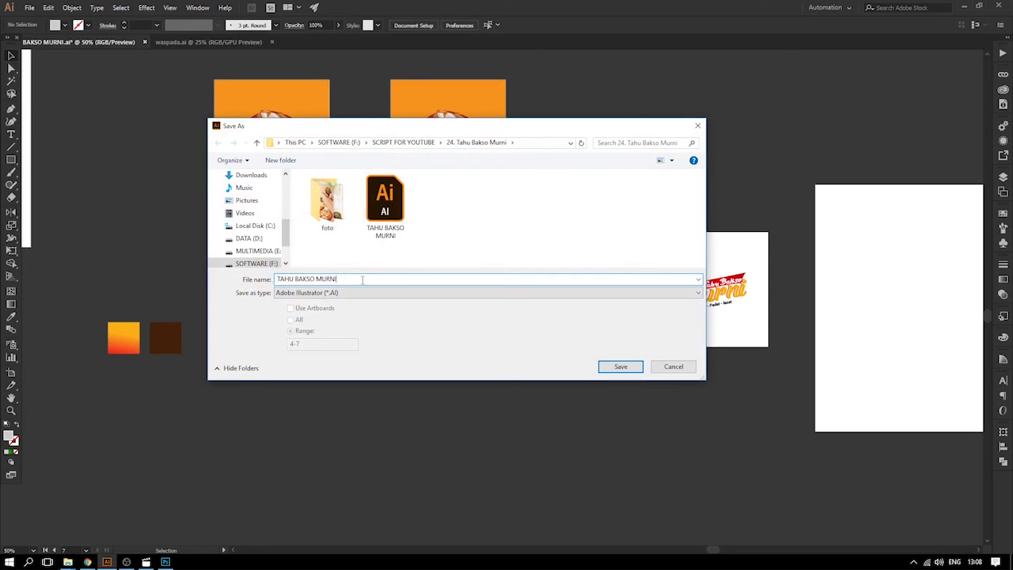
left_click(624, 367)
left_click(546, 423)
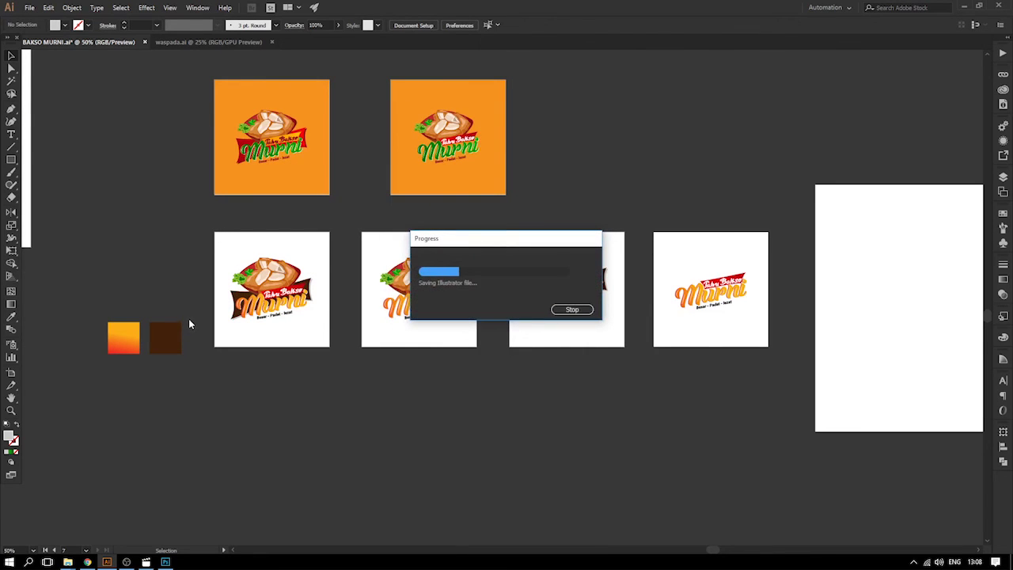
- Delete the old logo drafts above the artboards and the two orange-background variations over the logo row
key("ctrl+minus")
key("ctrl+minus")
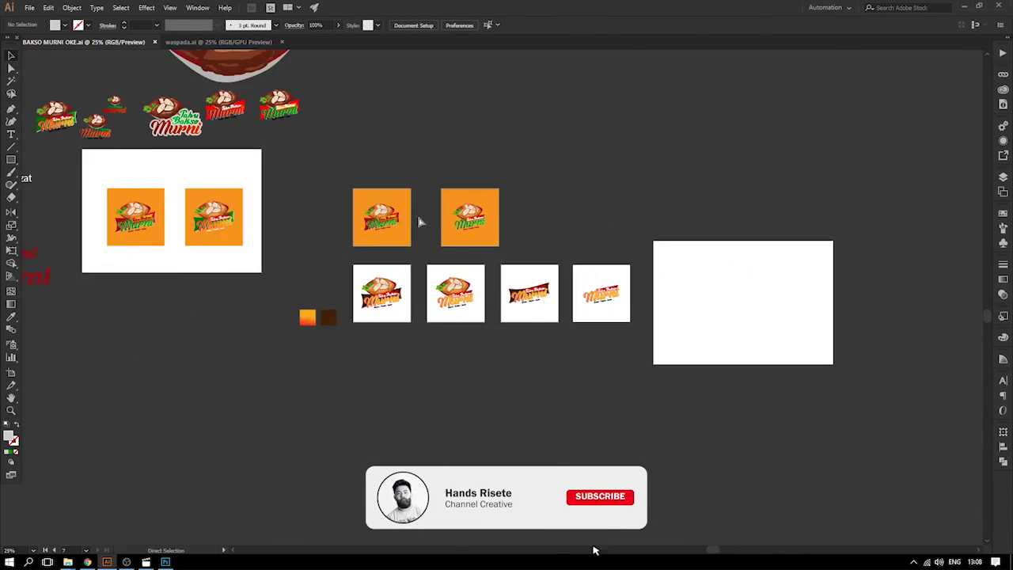
key("ctrl+minus")
left_click_drag(133, 90, 427, 235)
key("Delete")
left_click_drag(555, 194, 353, 268)
key("Delete")
left_click_drag(71, 169, 277, 365)
key("Delete")
- Delete the leftover draft logos and red lettering around the large artboard, plus the large white rectangle beside the logo row
key("backslash")
left_click_drag(234, 193, 316, 253)
key("Delete")
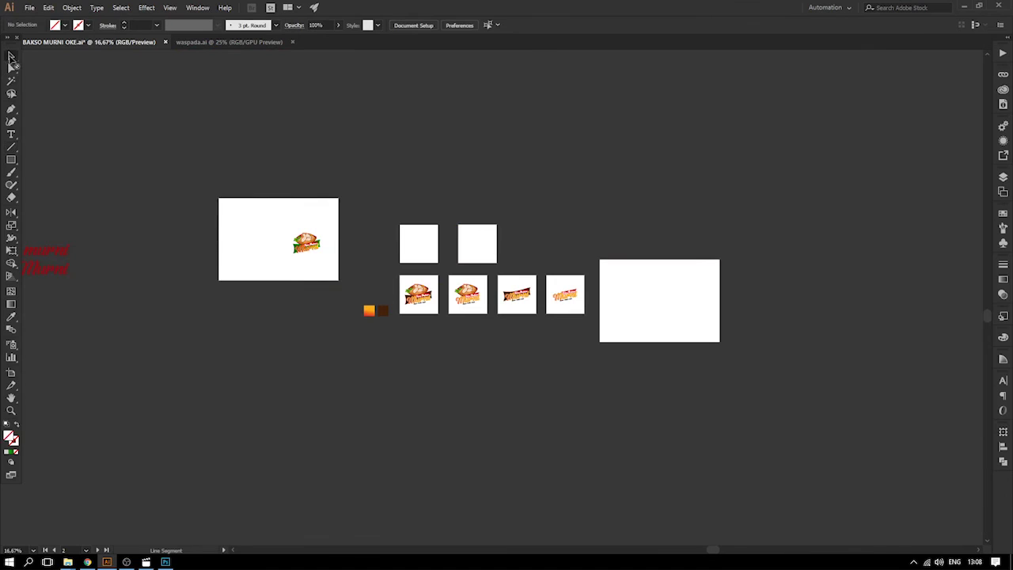
scroll(95, 230, "up", 2)
left_click_drag(143, 222, 570, 324)
key("Delete")
left_click_drag(587, 290, 765, 425)
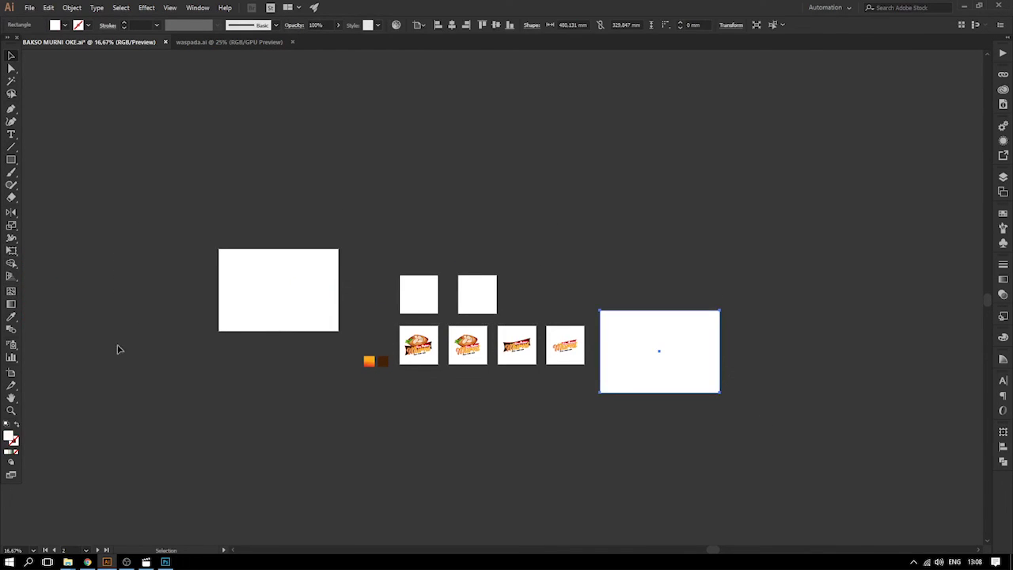
key("Delete")
- Delete the empty large artboard and the two empty square artboards above the logo row
left_click(11, 373)
left_click(309, 297)
key("Delete")
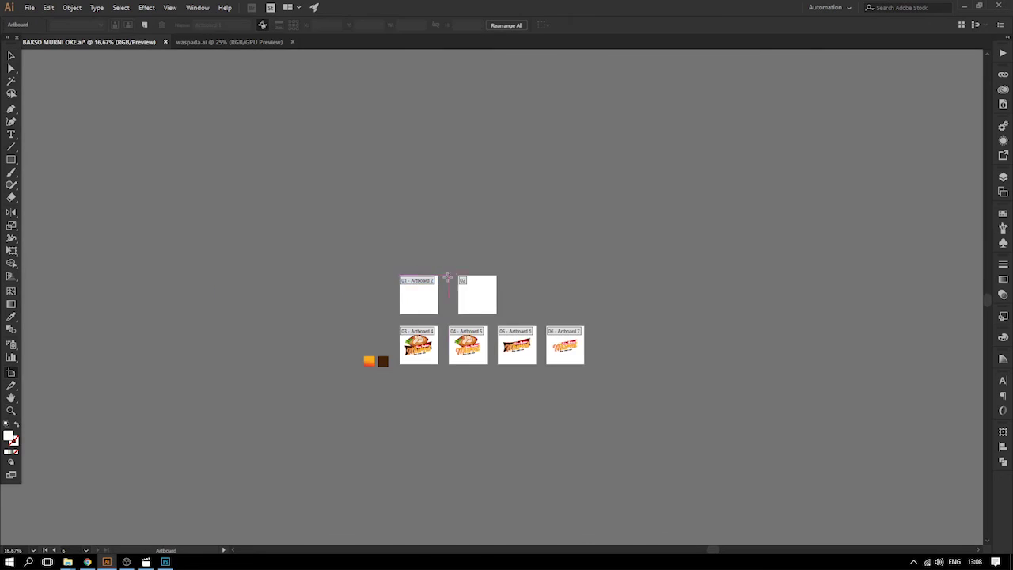
left_click(424, 294)
key("Delete")
left_click(475, 291)
key("Delete")
left_click(11, 55)
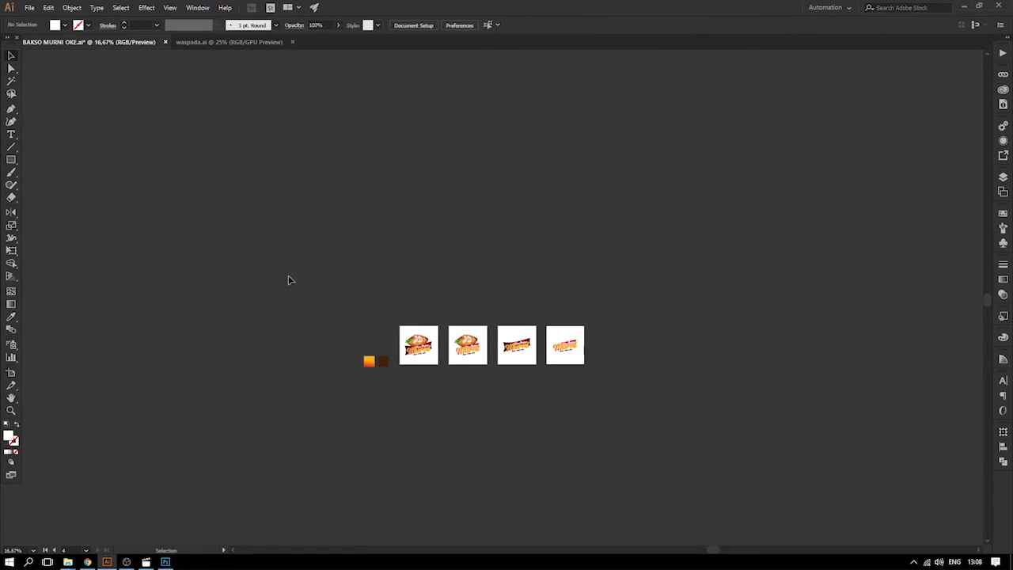
- Move the orange gradient and dark brown swatch squares above the row of four logo artboards
left_click(385, 361)
left_click_drag(384, 362, 511, 300)
left_click(595, 314)
key("z")
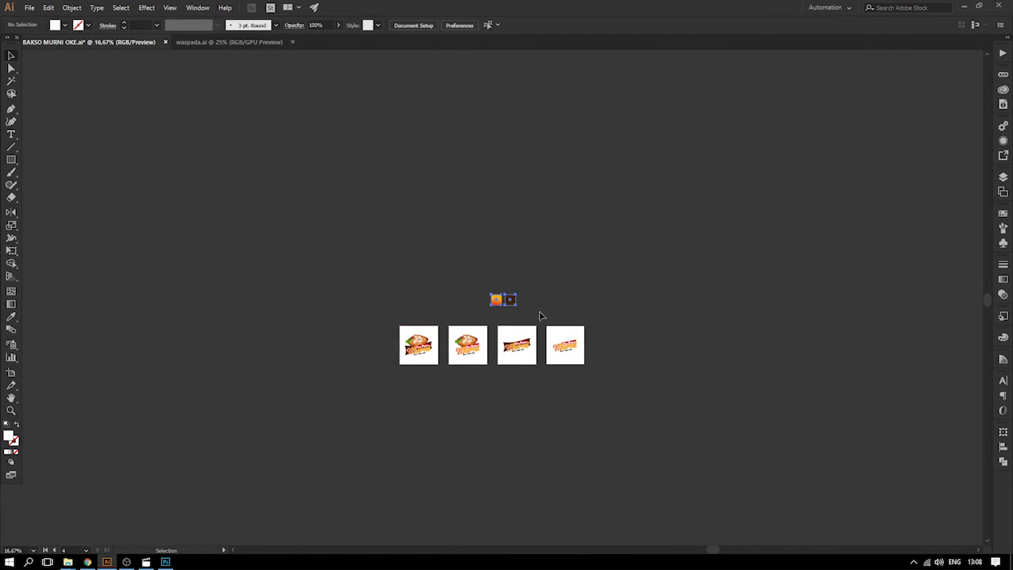
left_click_drag(404, 325, 589, 372)
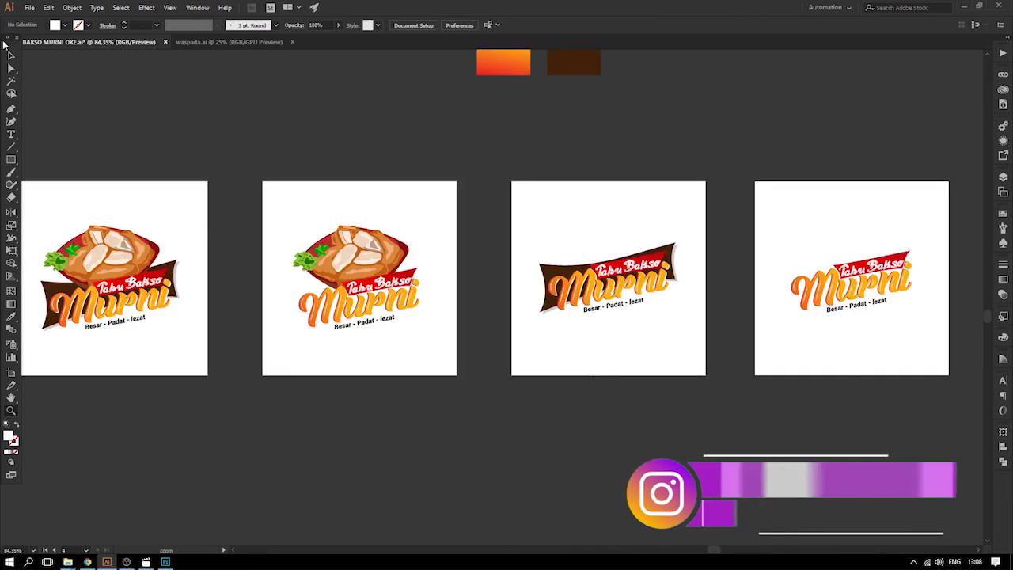
left_click(11, 54)
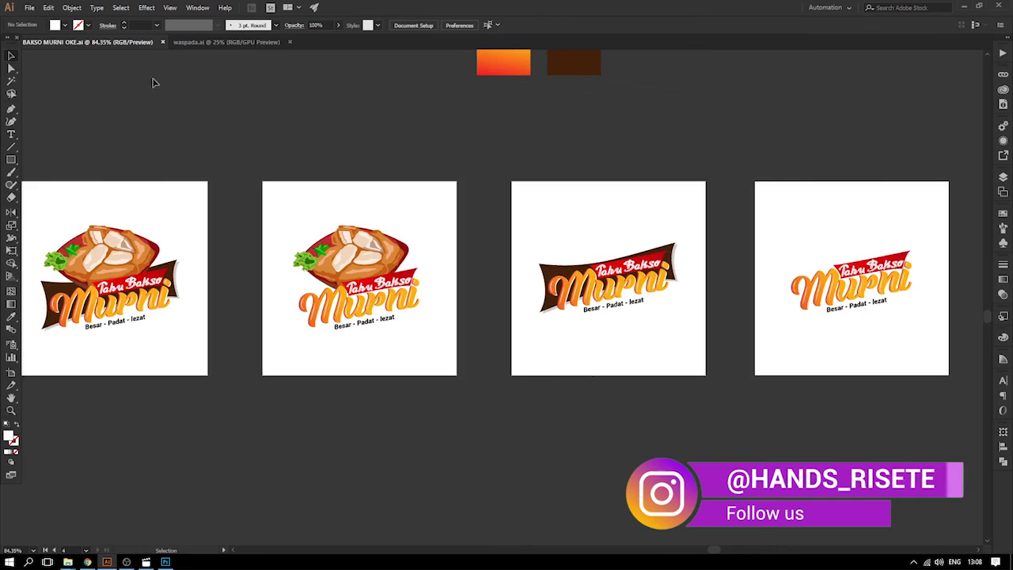
- Try to save the document as TAHU BAKSO MURNI OKE in Adobe Illustrator format in the 24. Tahu Bakso Murni folder
scroll(150, 119, "left", 1)
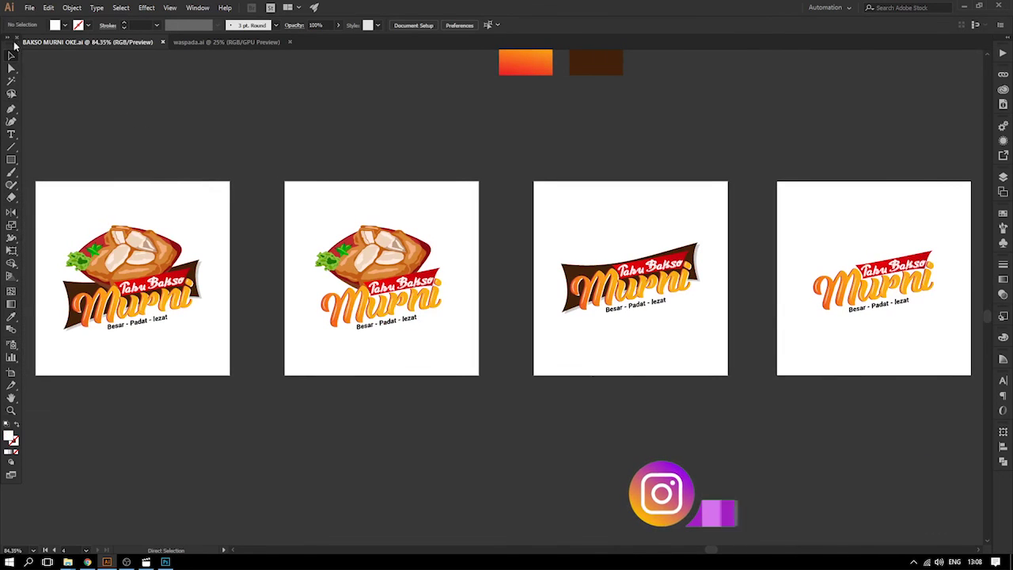
key("alt+f")
left_click(300, 118)
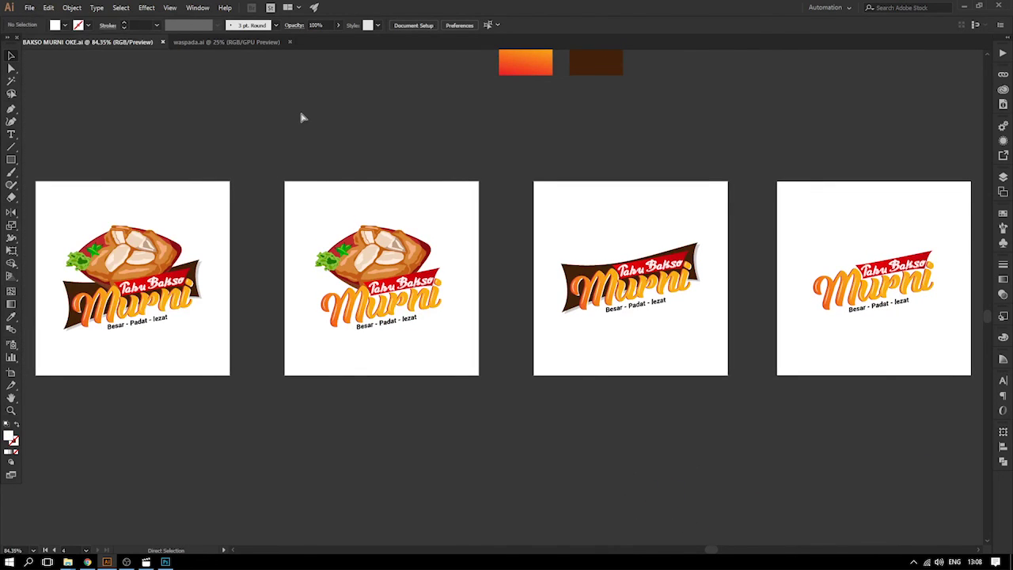
left_click_drag(30, 175, 239, 380)
left_click(11, 55)
left_click(28, 8)
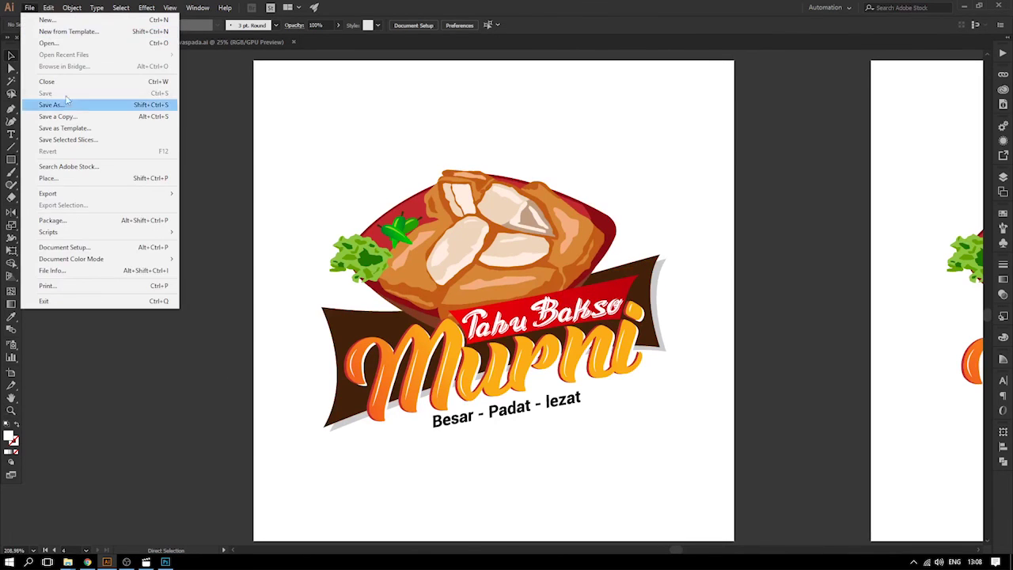
left_click(71, 104)
left_click(621, 366)
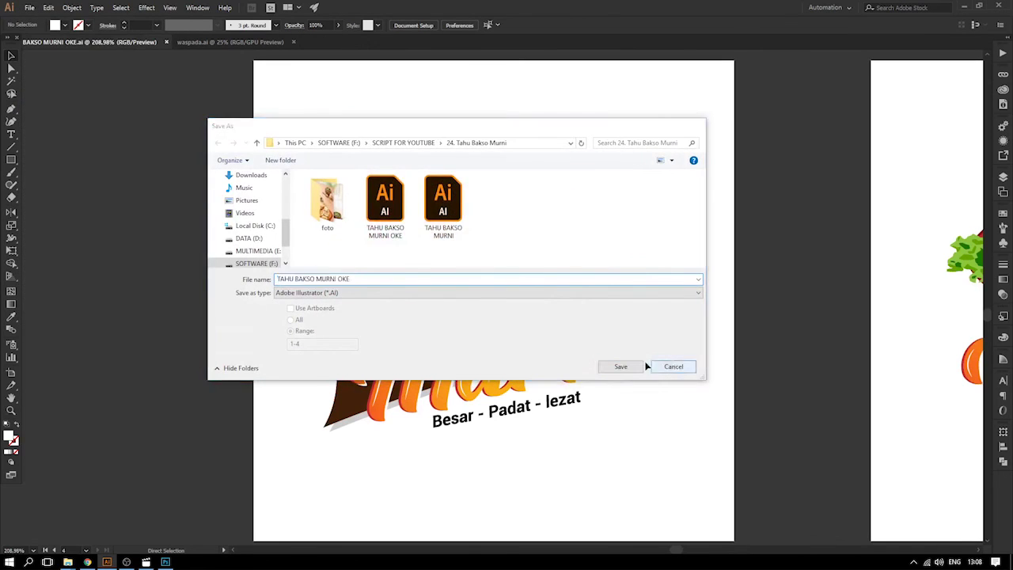
left_click(29, 7)
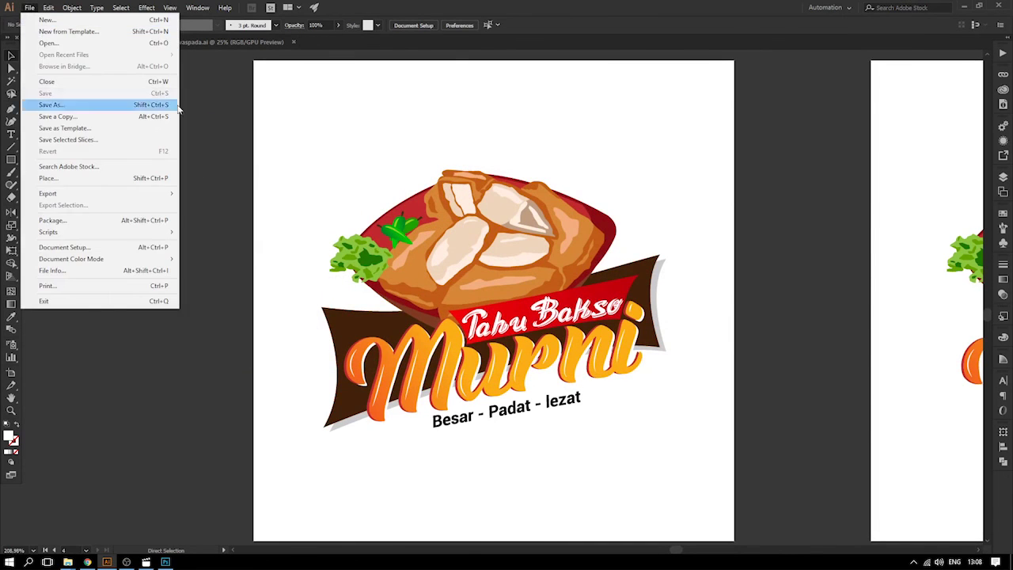
left_click(224, 106)
left_click(27, 10)
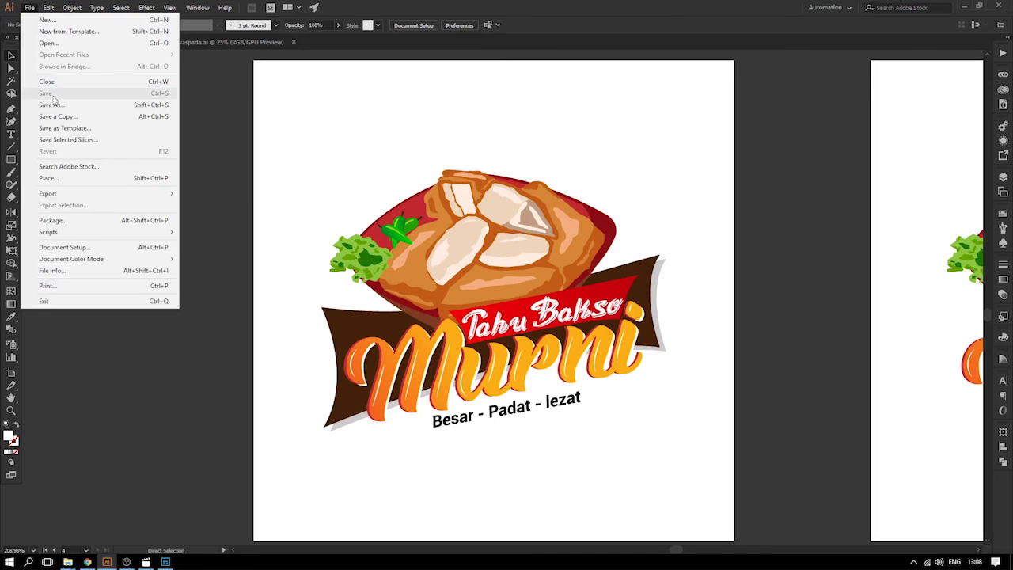
left_click(251, 119)
left_click(29, 8)
left_click(246, 115)
left_click(29, 8)
left_click(294, 108)
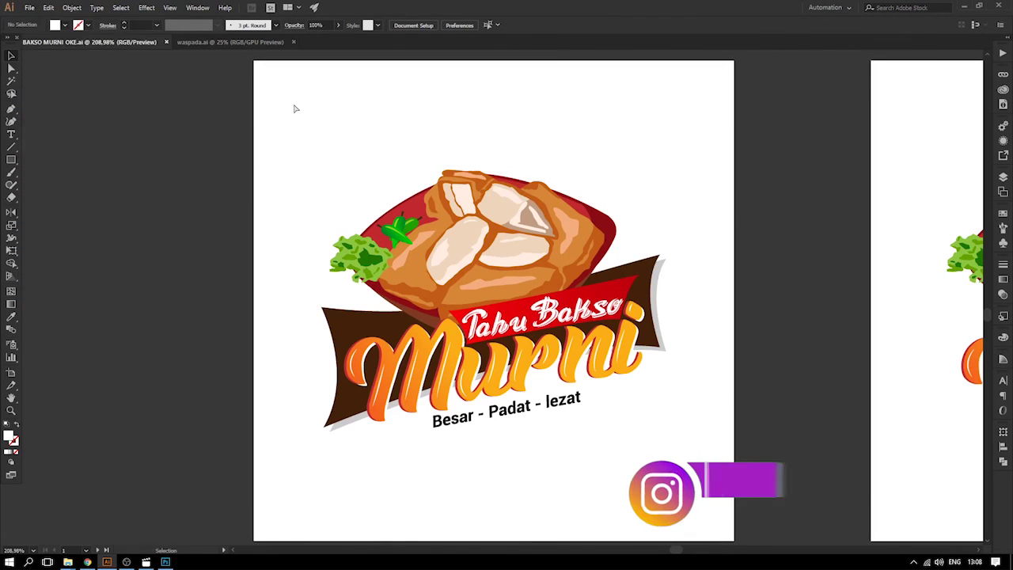